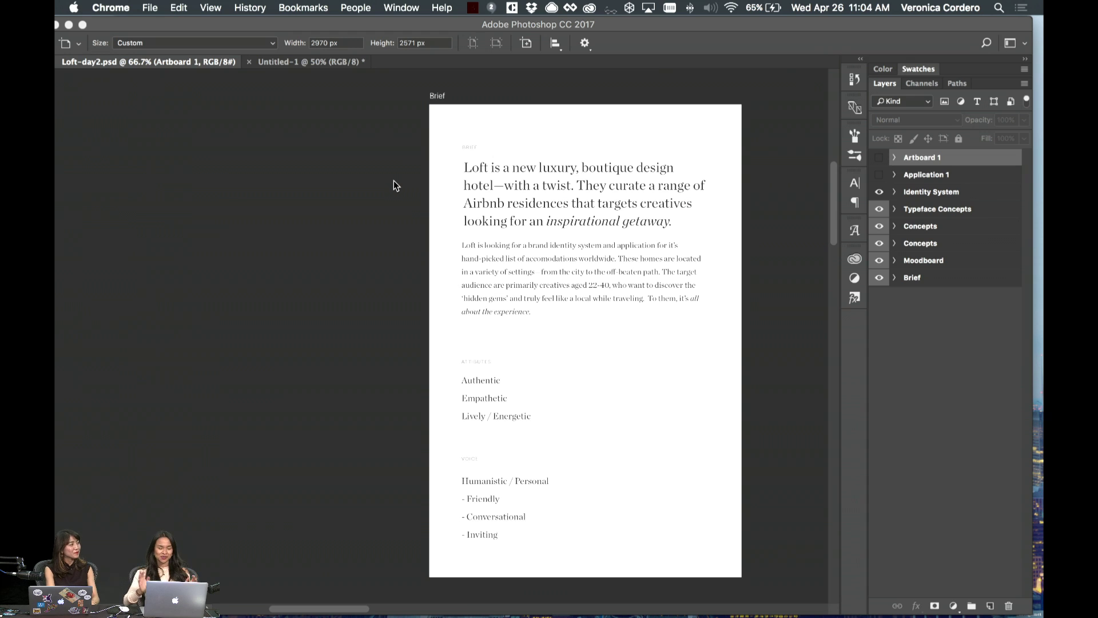
# - Read the Loft project introduction and target audience paragraph on the Brief artboard at 100% zoom
pyautogui.hscroll(5, 568, 228)
pyautogui.scroll(-2, 568, 227)
pyautogui.hscroll(-3, 568, 227)
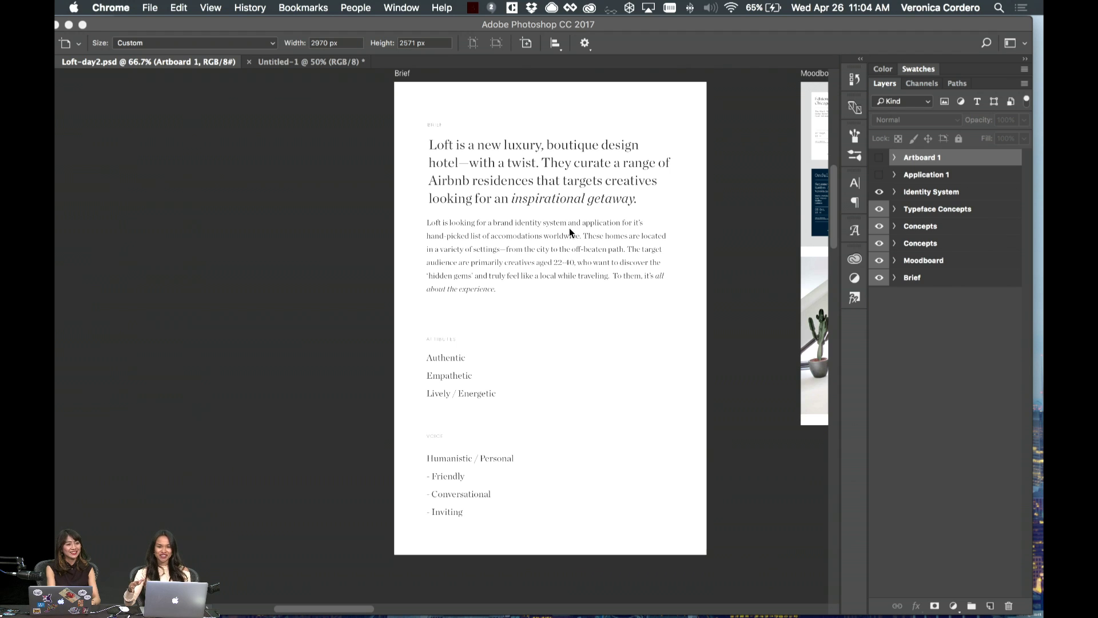
pyautogui.scroll(3, 569, 228)
pyautogui.hscroll(1, 569, 228)
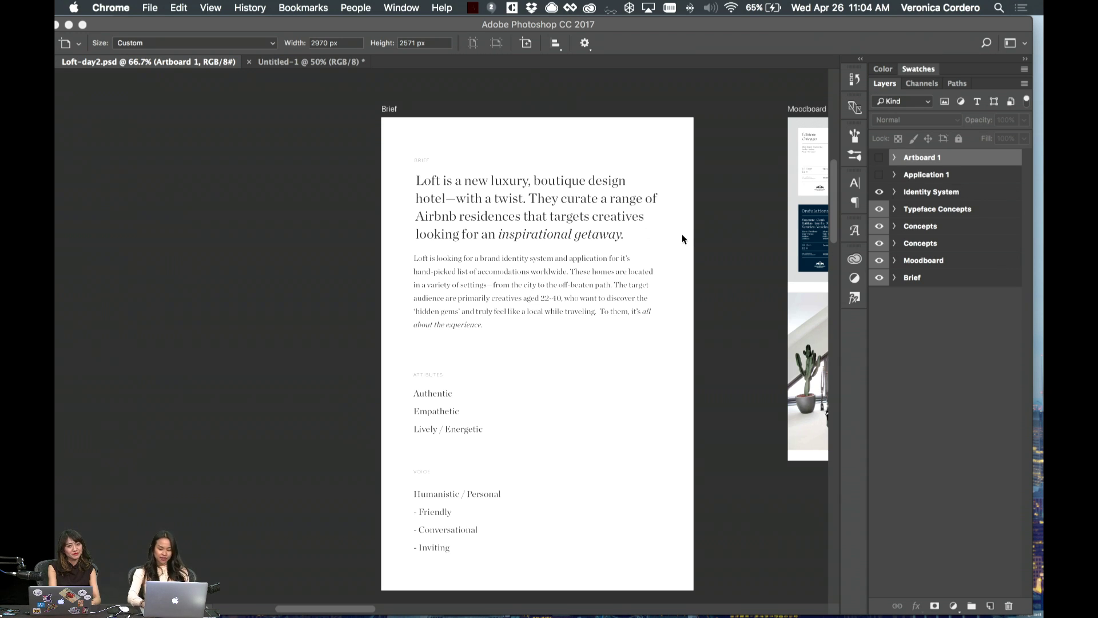
pyautogui.click(748, 228)
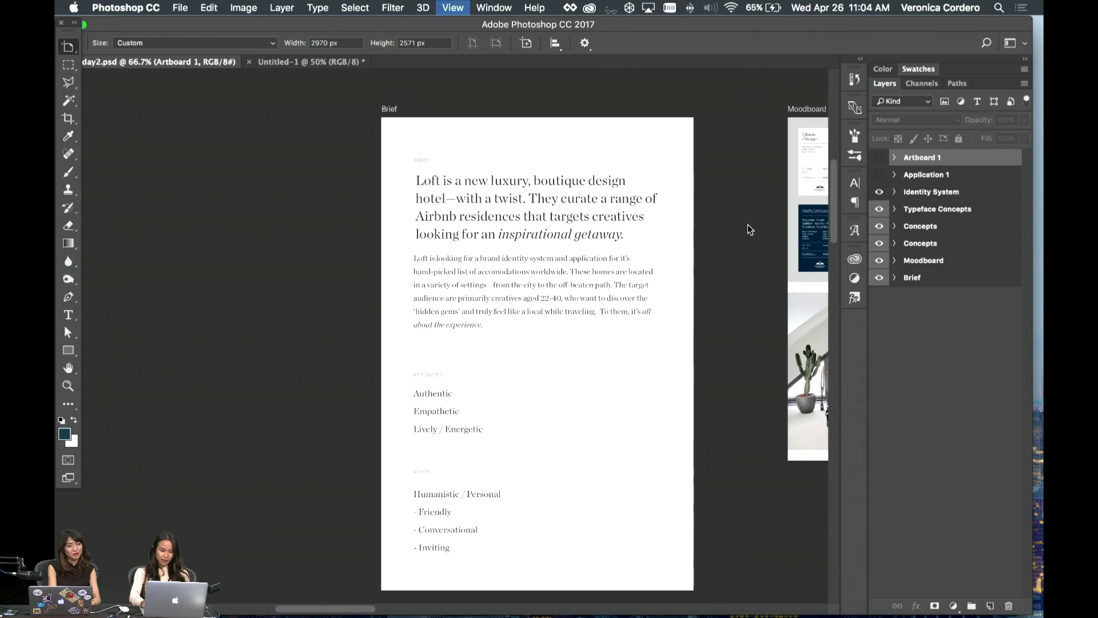
pyautogui.press('super+1')
pyautogui.scroll(4, 748, 228)
pyautogui.hscroll(3, 748, 228)
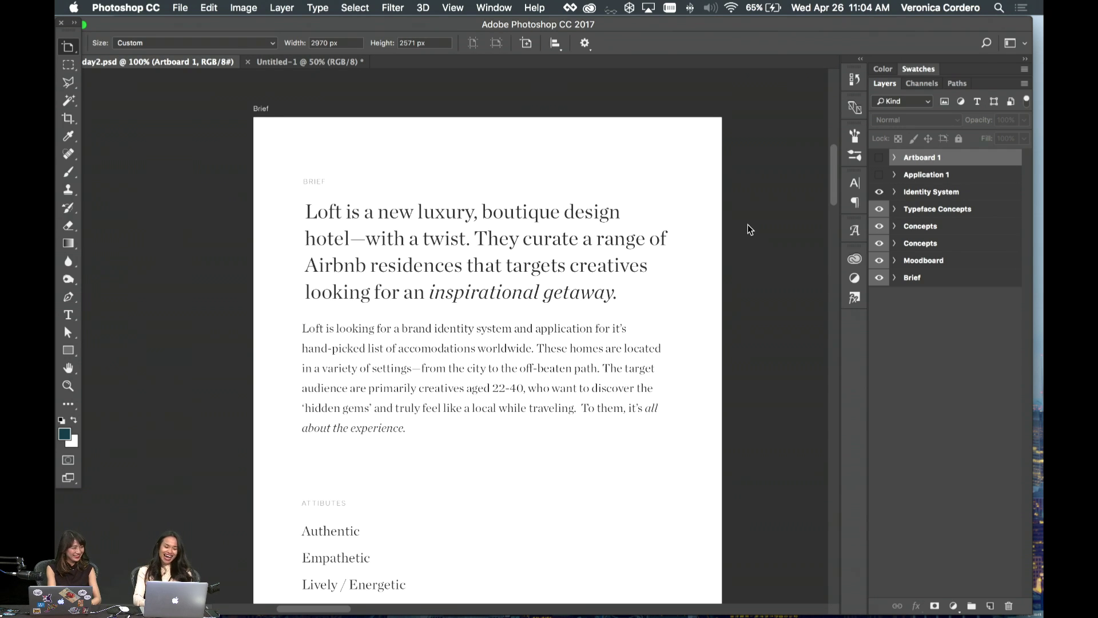
pyautogui.scroll(-1, 748, 229)
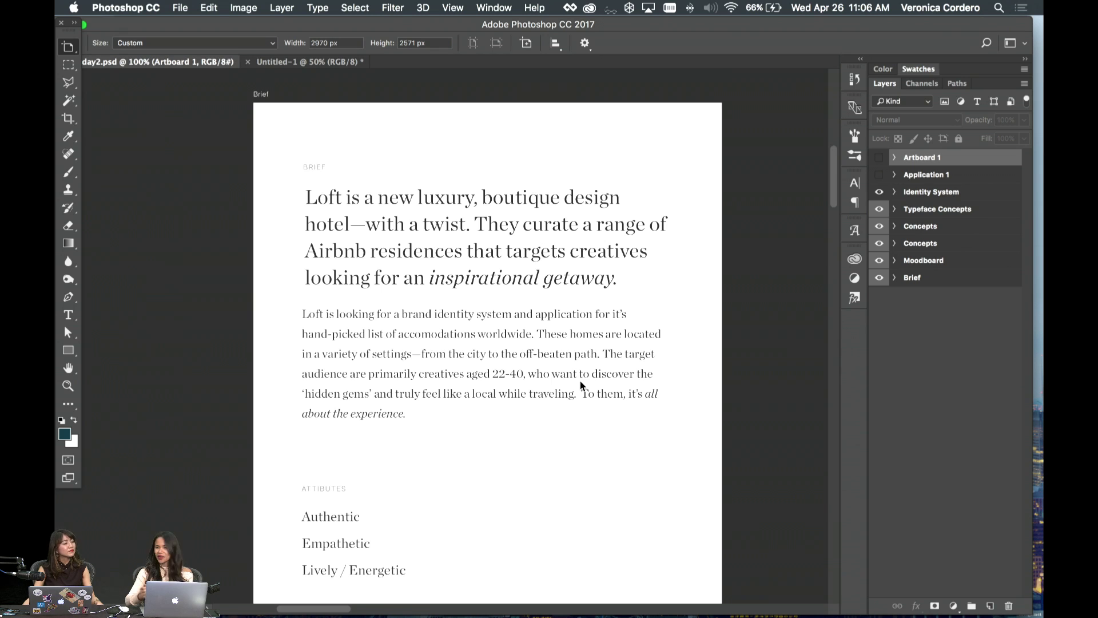
# - Read the attributes and voice lists on the Brief artboard
pyautogui.scroll(-5, 581, 384)
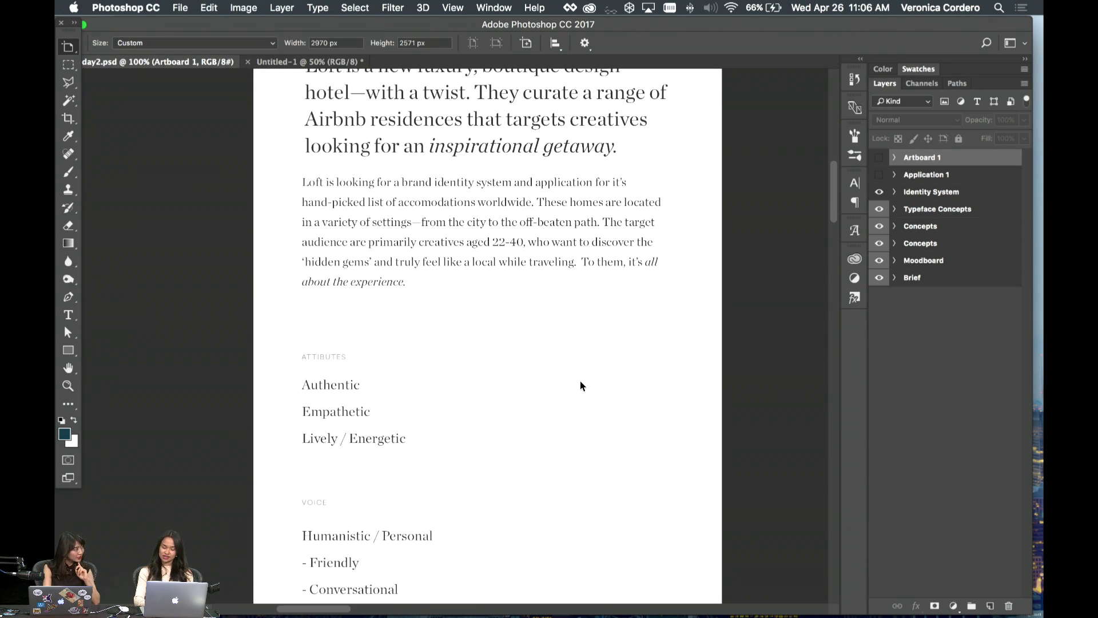
pyautogui.scroll(2, 581, 386)
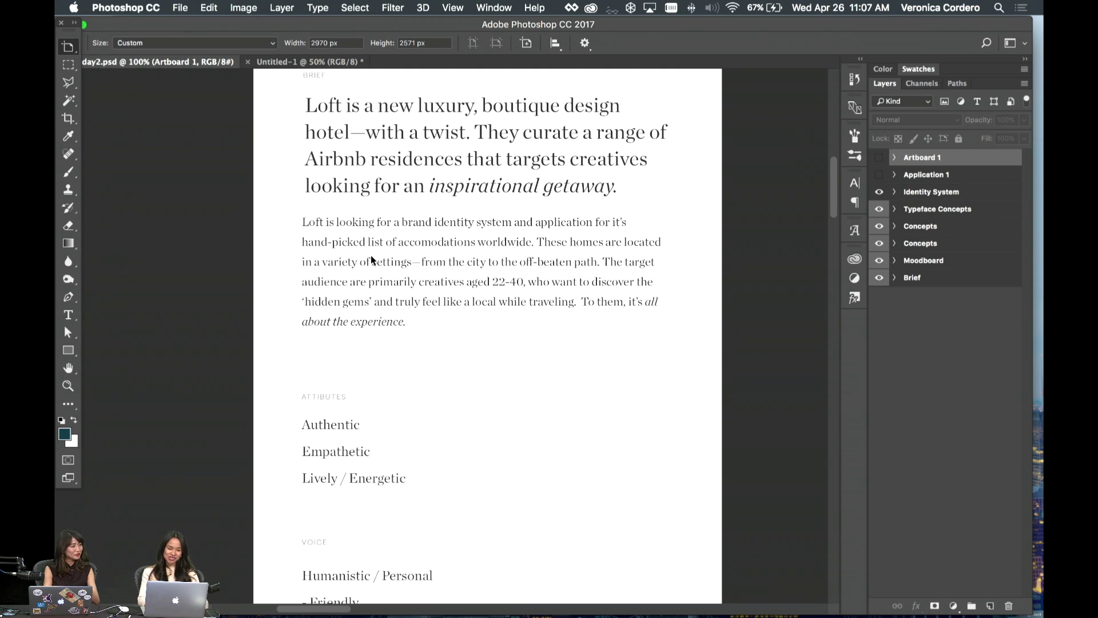
pyautogui.scroll(-5, 370, 257)
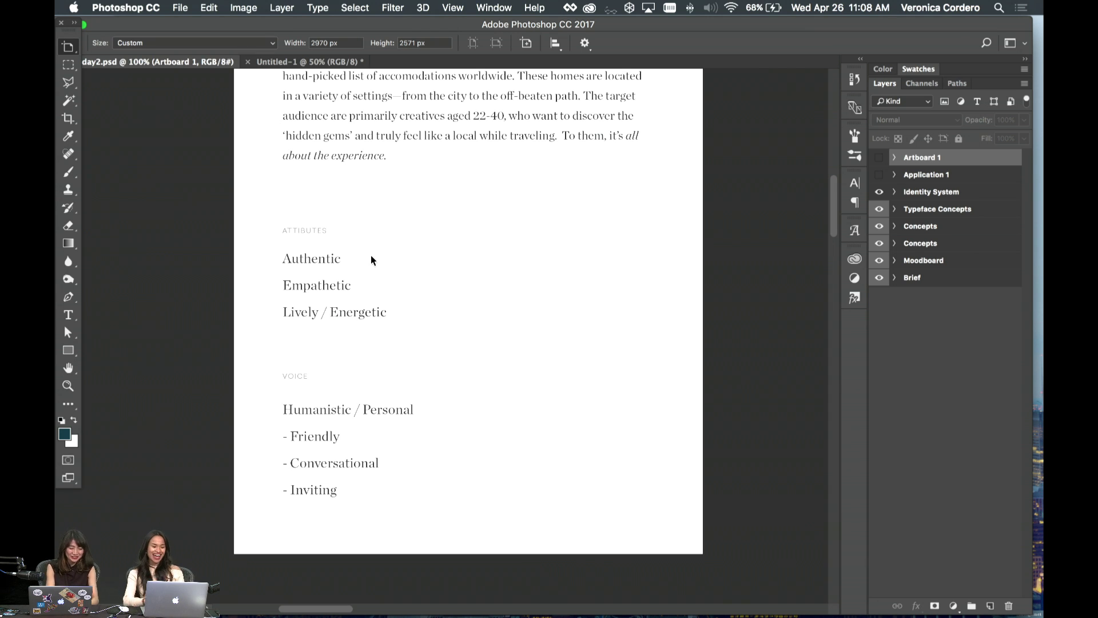
# - Examine the print layouts and interior photos on the Moodboard artboard as a whole
pyautogui.hscroll(10, 371, 255)
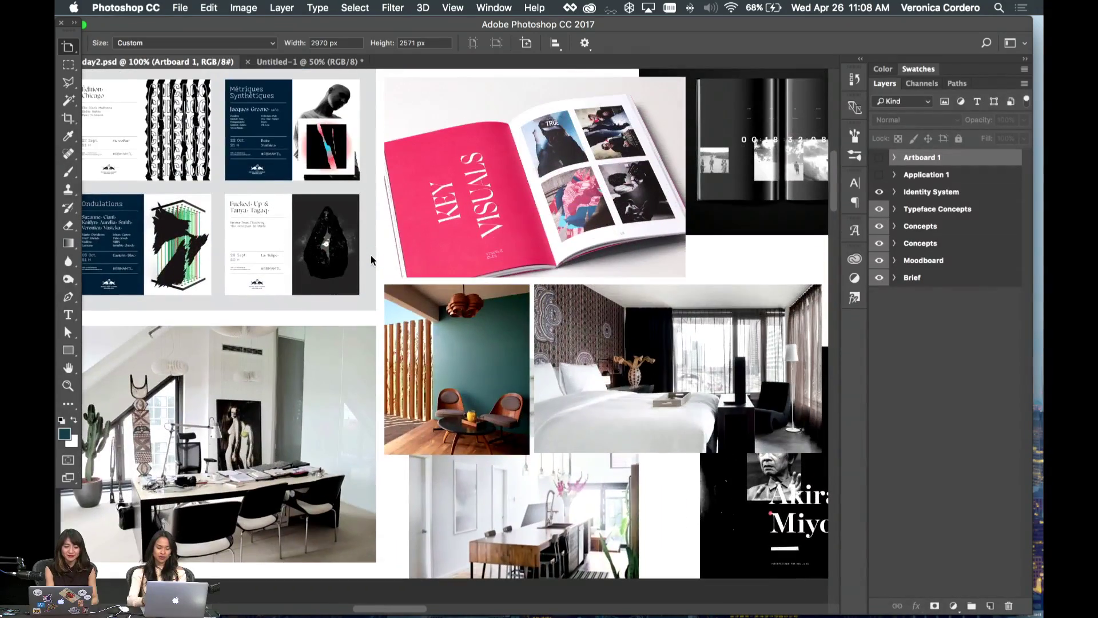
pyautogui.press('super+minus')
pyautogui.hscroll(1, 372, 260)
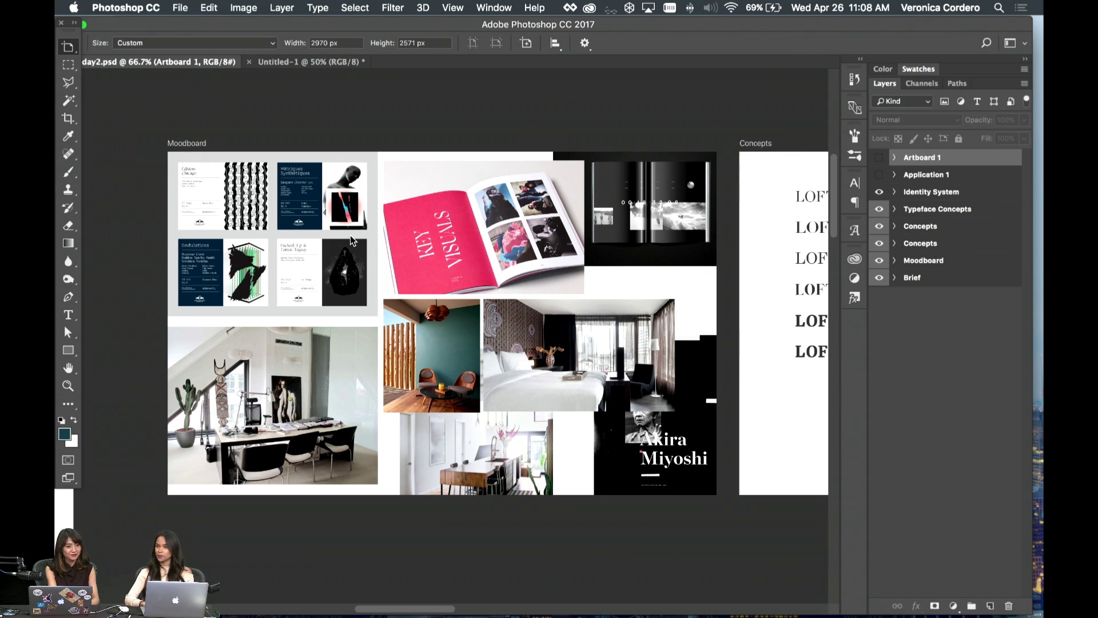
# - Examine the LOFT wordmark typeface and layout explorations on the first Concepts artboard
pyautogui.hscroll(15, 350, 236)
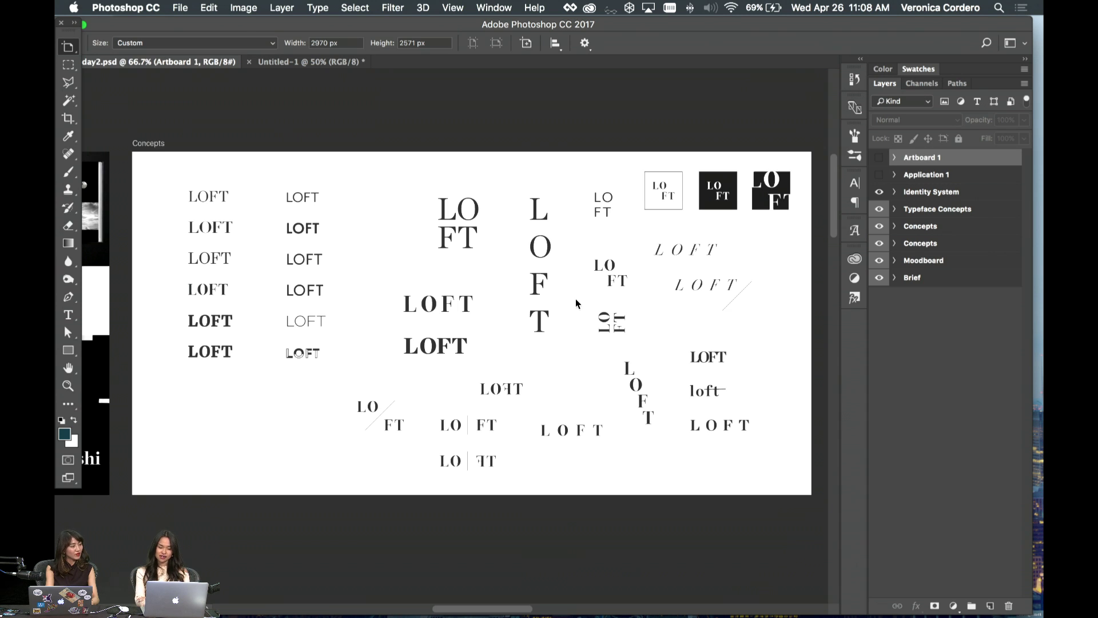
pyautogui.hscroll(5, 575, 299)
pyautogui.hscroll(-5, 575, 298)
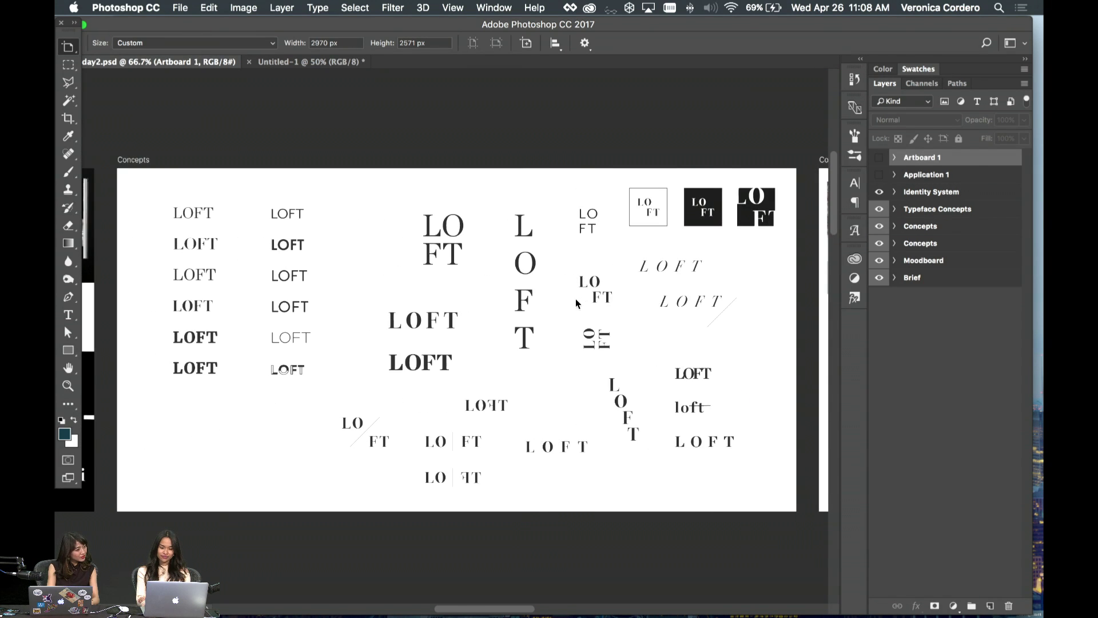
pyautogui.hscroll(-2, 575, 303)
pyautogui.hscroll(3, 576, 303)
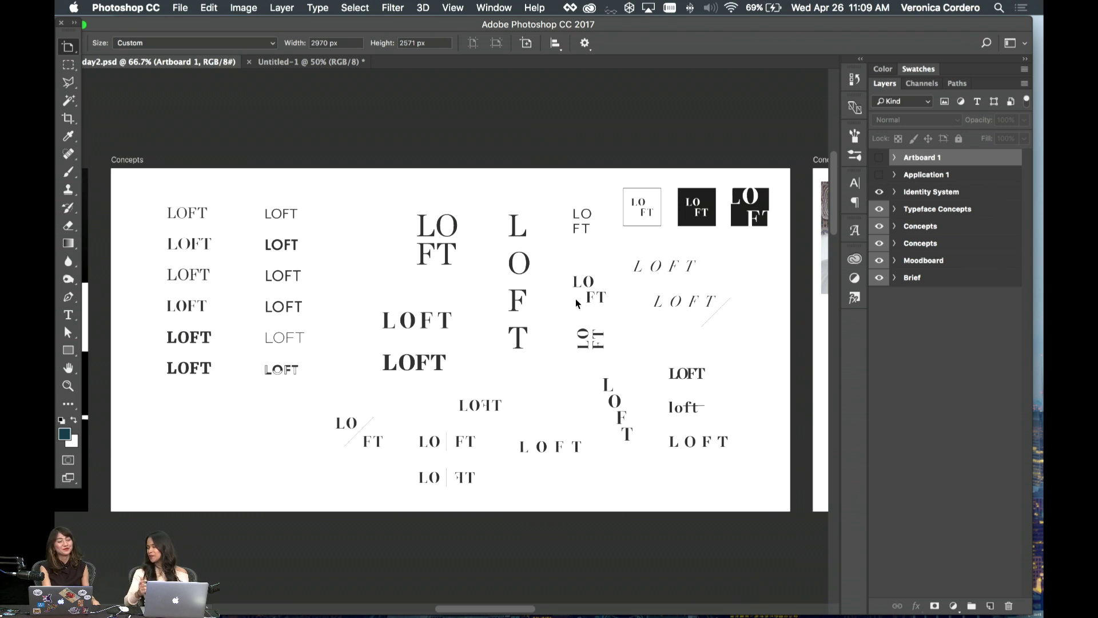
# - Examine the interior photos, colour palette circles and stencil logo variations on the second Concepts artboard
pyautogui.hscroll(10, 576, 300)
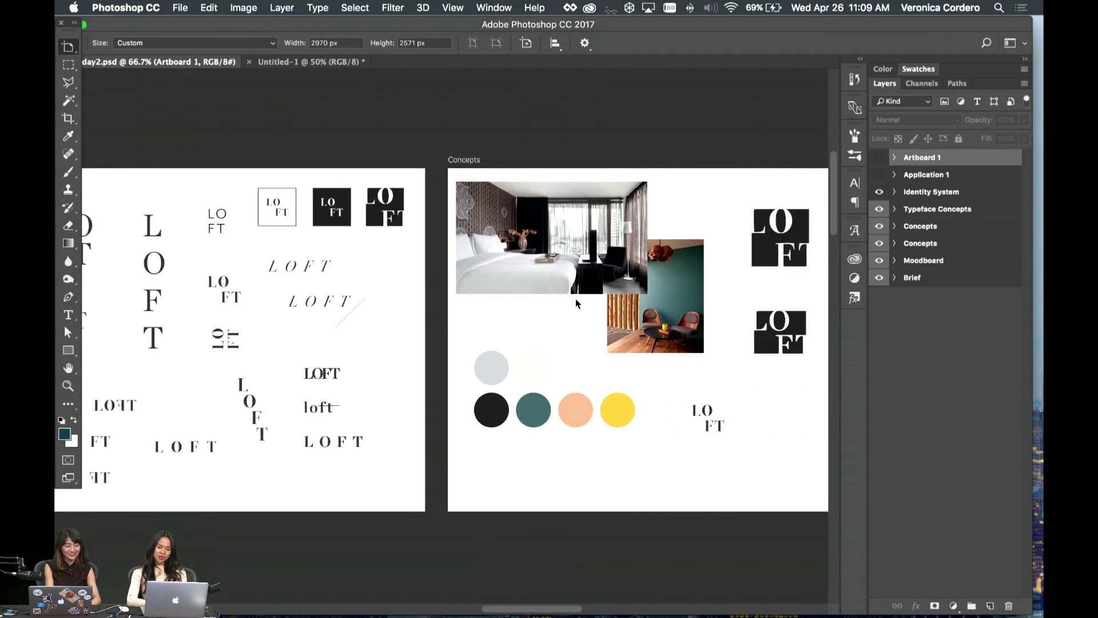
pyautogui.hscroll(1, 576, 298)
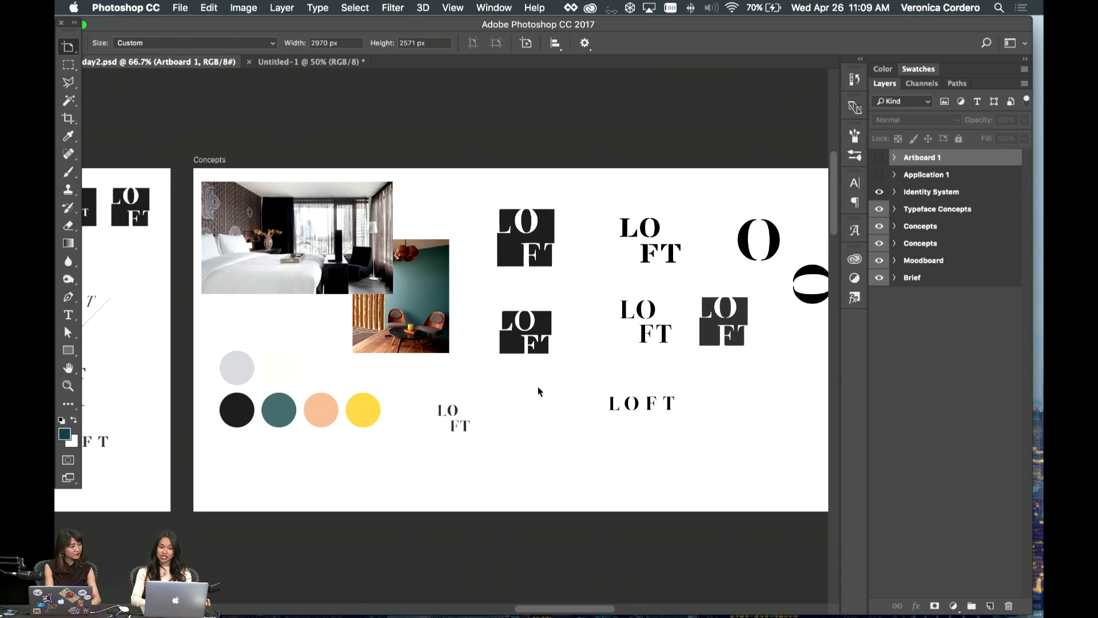
pyautogui.hscroll(1, 537, 386)
pyautogui.hscroll(1, 537, 385)
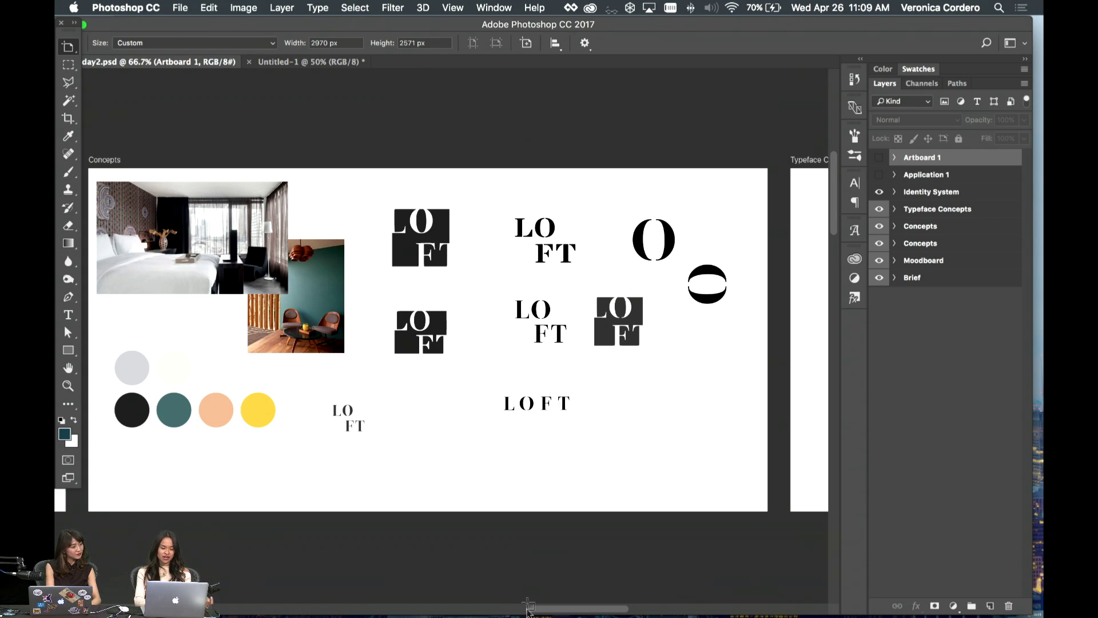
# - Glance at the logo drafts in Illustrator's loft-conceptboard.ai and return to the Photoshop document
pyautogui.moveTo(552, 613)
pyautogui.click(493, 609)
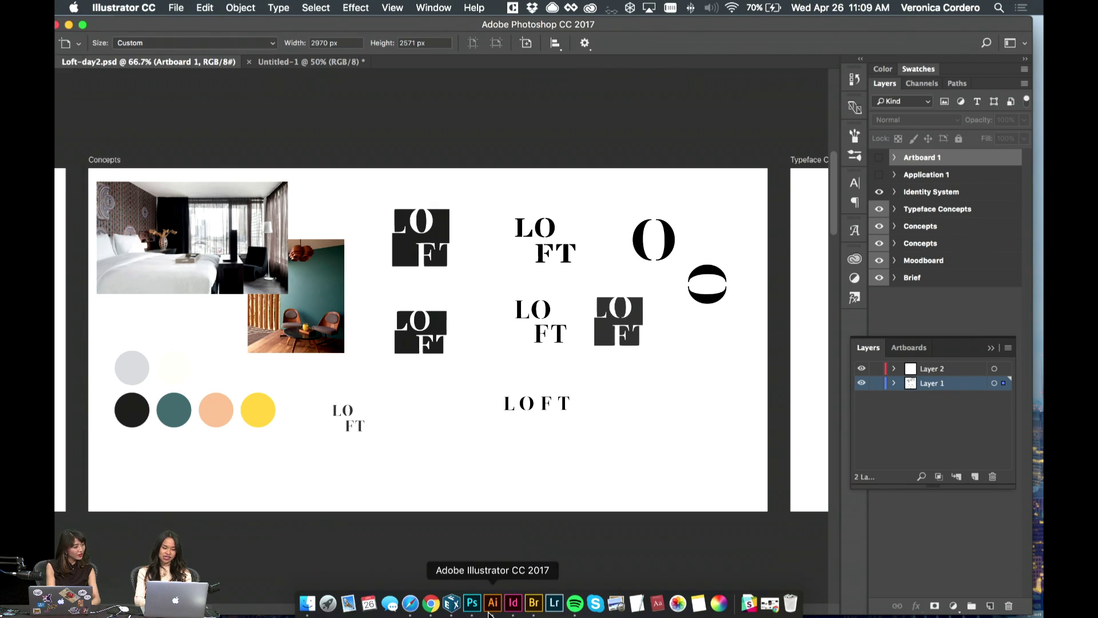
pyautogui.scroll(8, 515, 400)
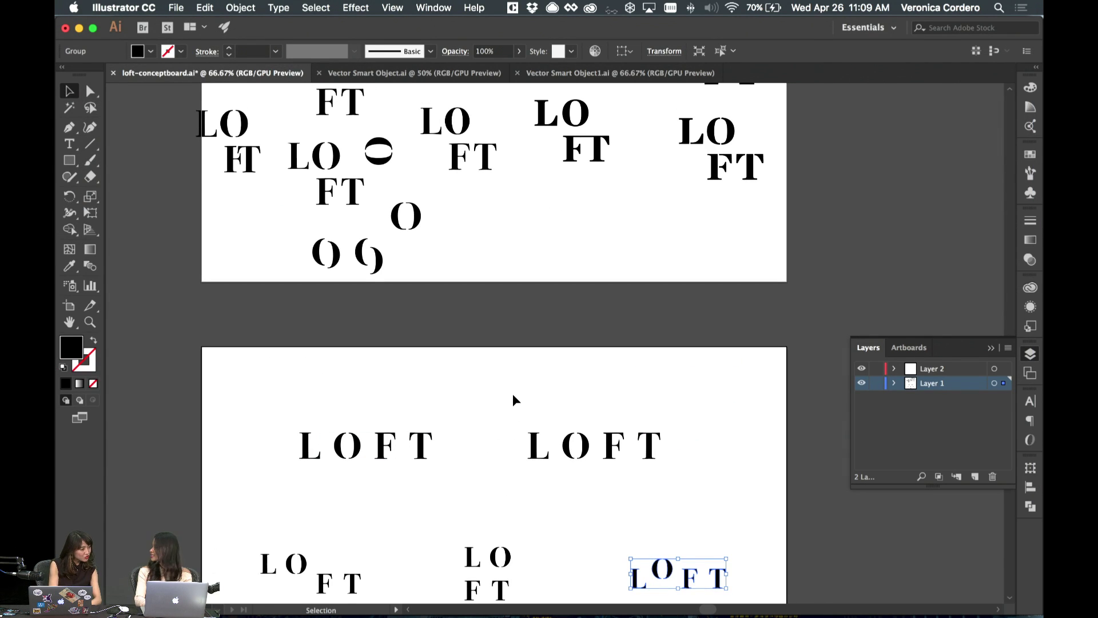
pyautogui.scroll(-5, 514, 400)
pyautogui.click(472, 610)
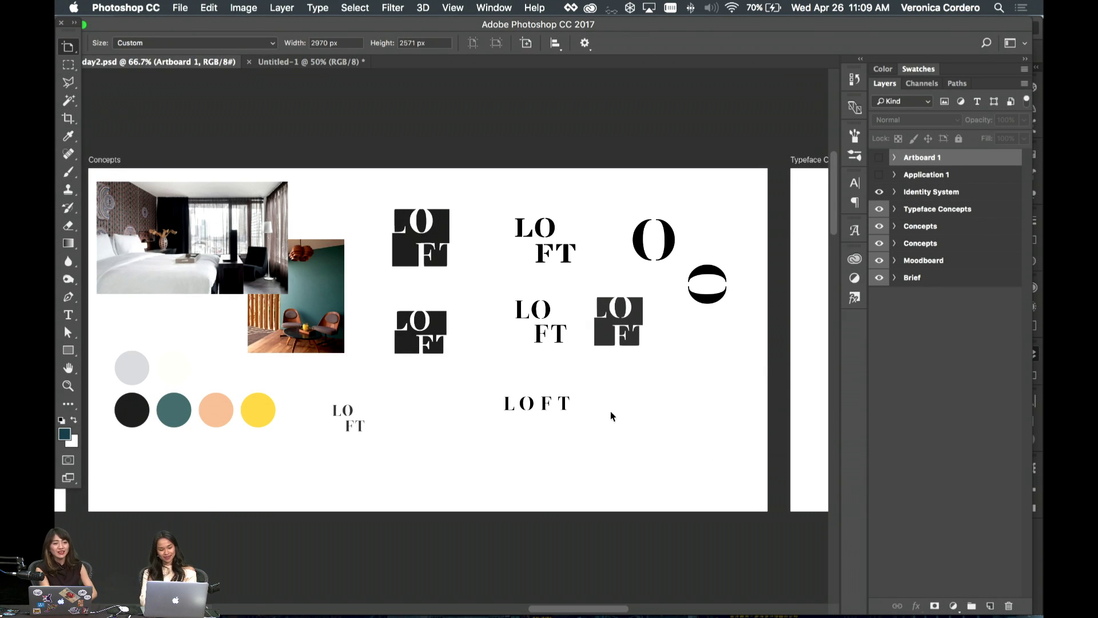
# - Look over the second Concepts artboard again, comparing the boxed LOFT logos with the stencil versions
pyautogui.hscroll(-3, 609, 411)
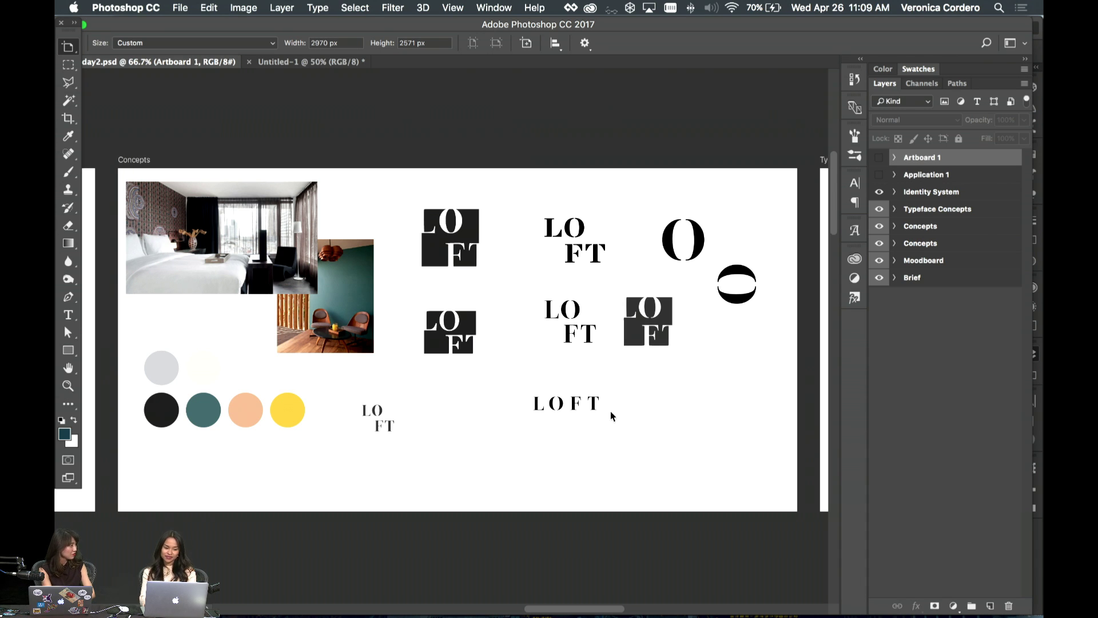
pyautogui.hscroll(-3, 610, 411)
pyautogui.scroll(2, 611, 411)
pyautogui.scroll(-2, 610, 411)
pyautogui.hscroll(1, 610, 412)
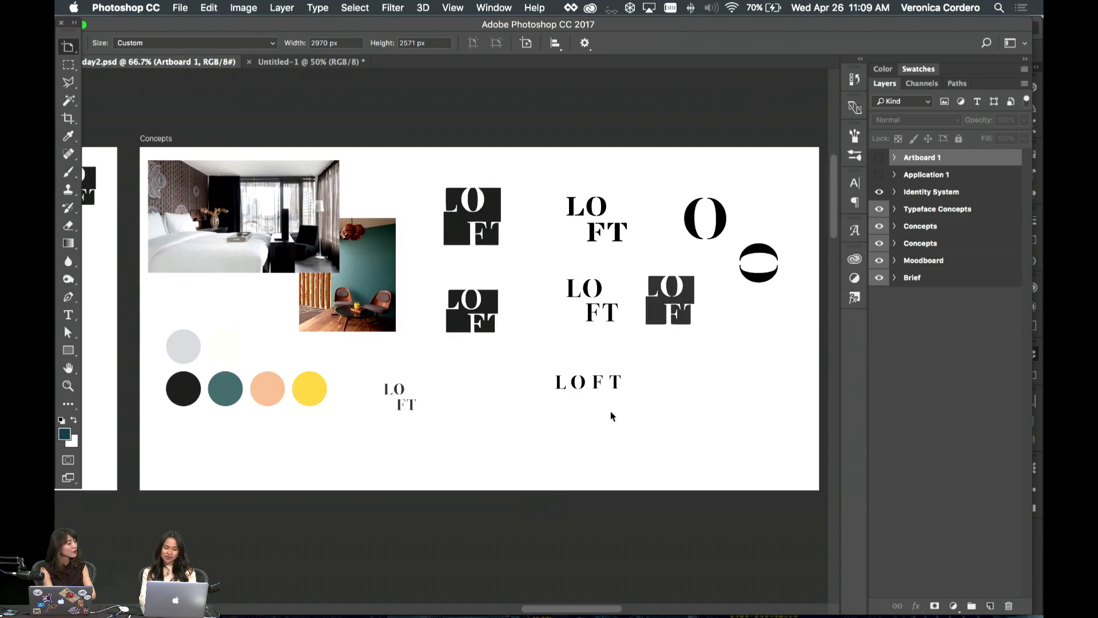
pyautogui.hscroll(1, 609, 410)
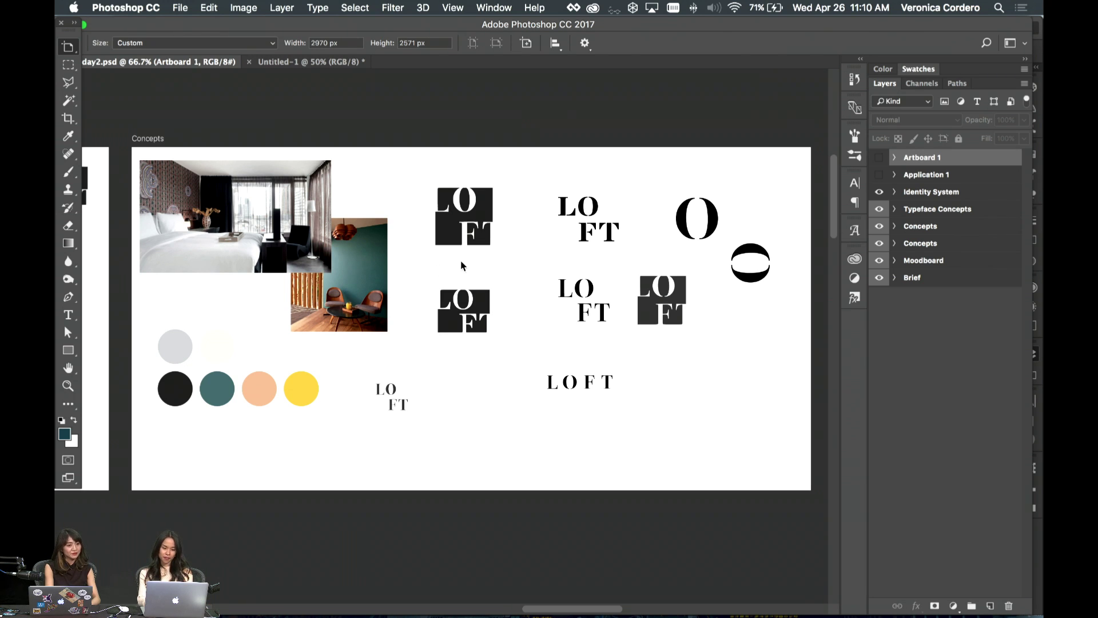
pyautogui.hscroll(2, 461, 260)
# - Switch to Illustrator and review the stacked and widely spaced LOFT logo drafts on both artboards of loft-conceptboard.ai
pyautogui.moveTo(533, 605)
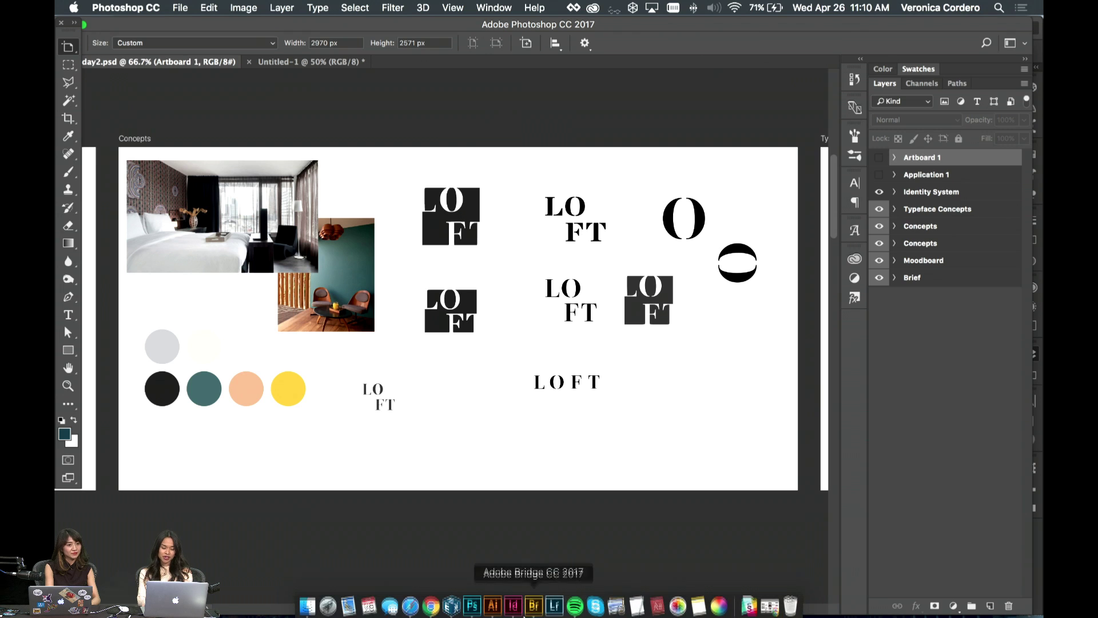
pyautogui.click(492, 604)
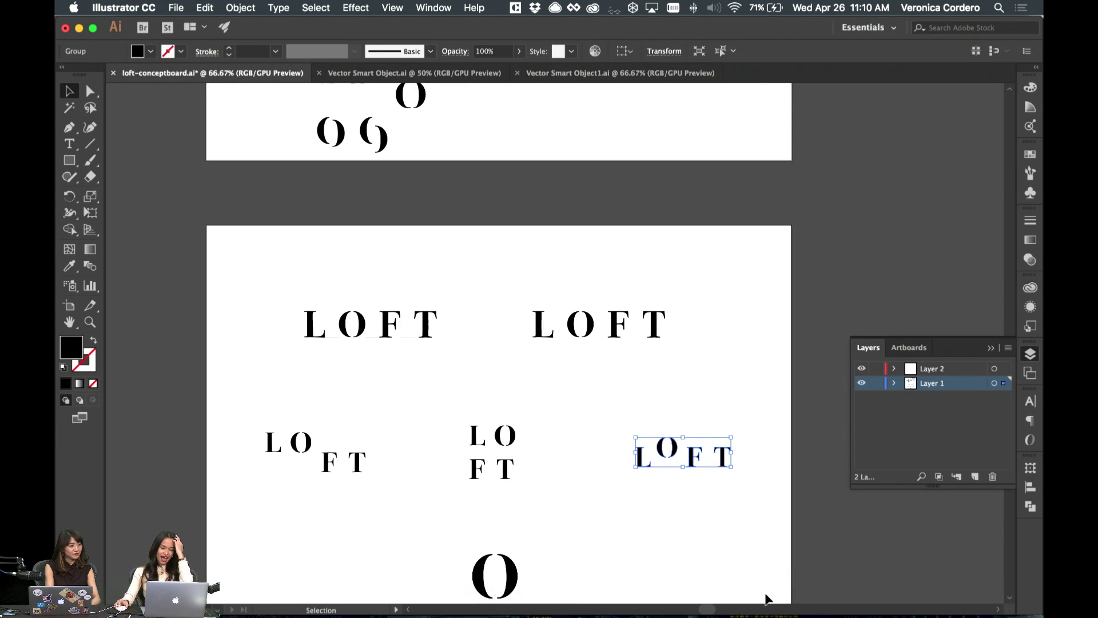
pyautogui.scroll(10, 530, 282)
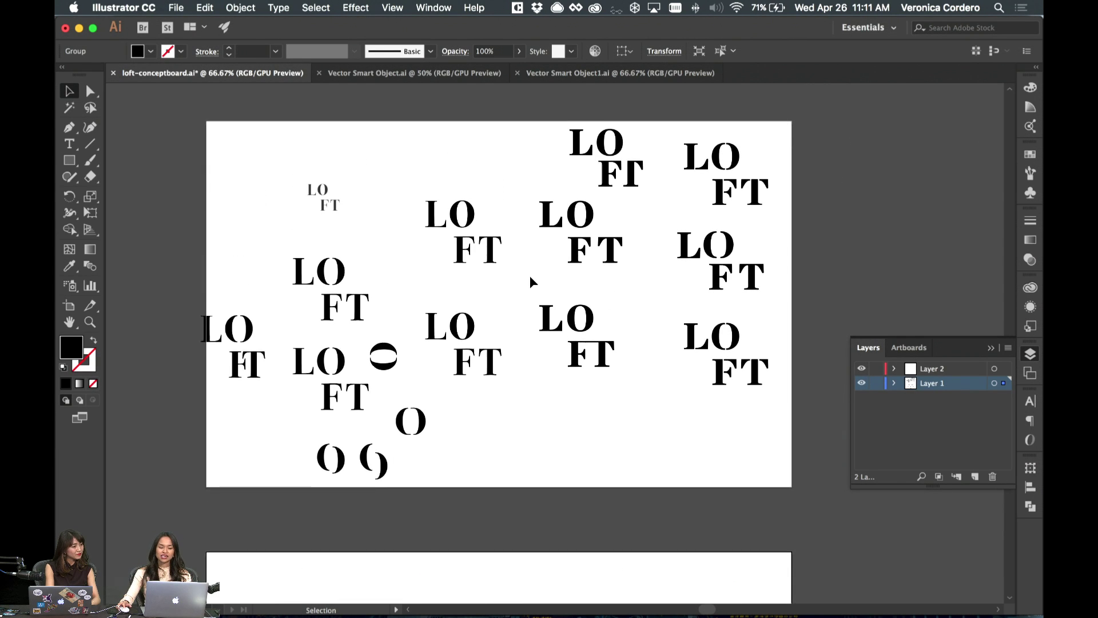
pyautogui.scroll(-3, 531, 281)
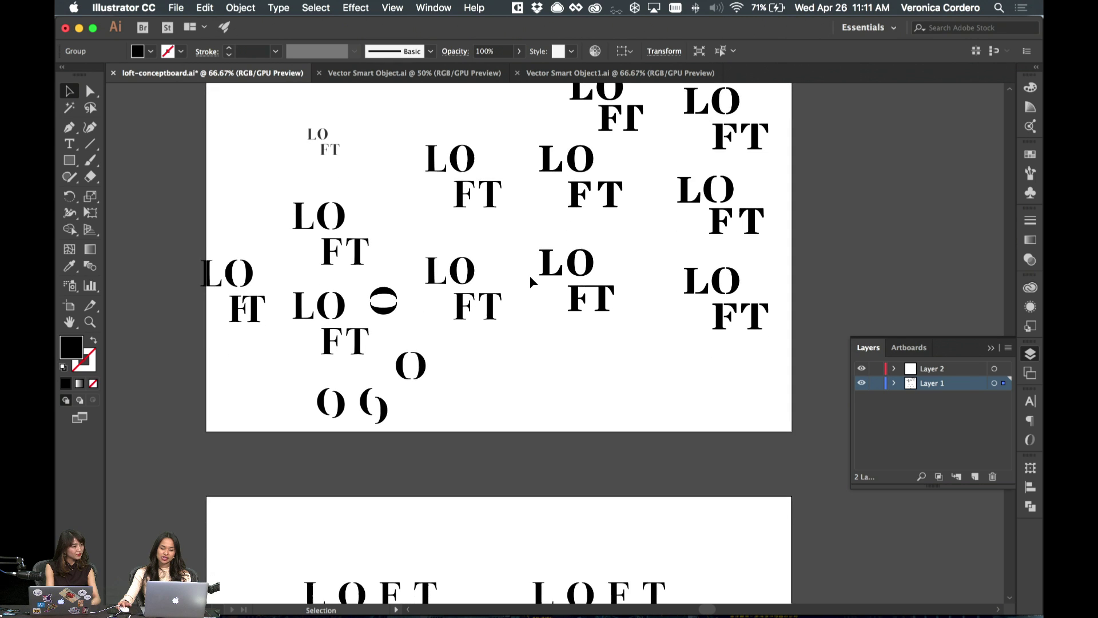
pyautogui.scroll(-8, 531, 282)
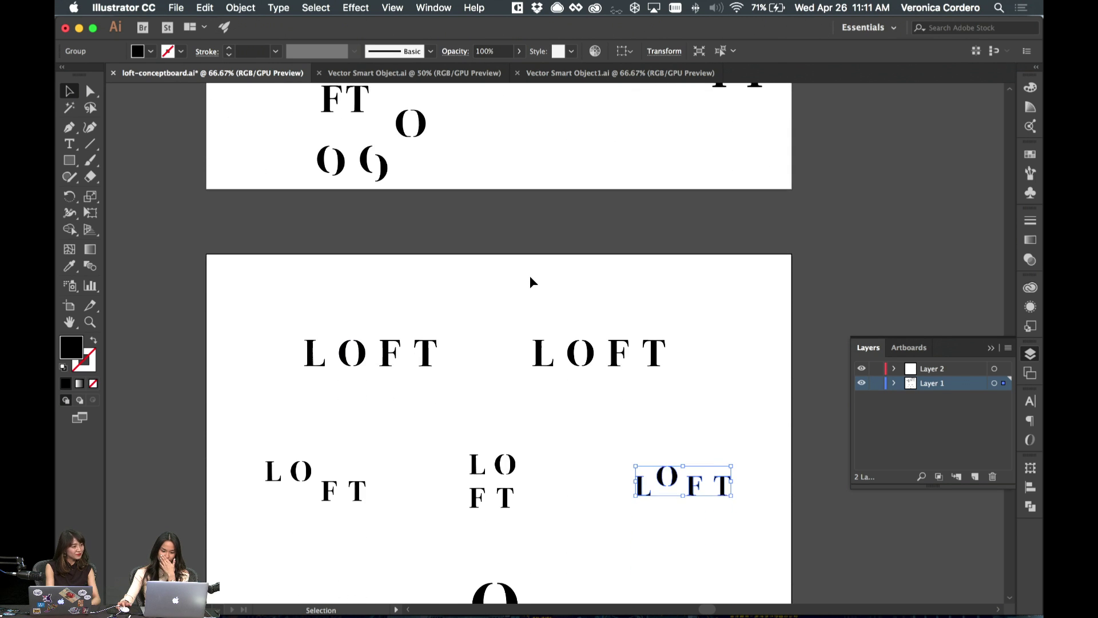
pyautogui.scroll(-5, 530, 282)
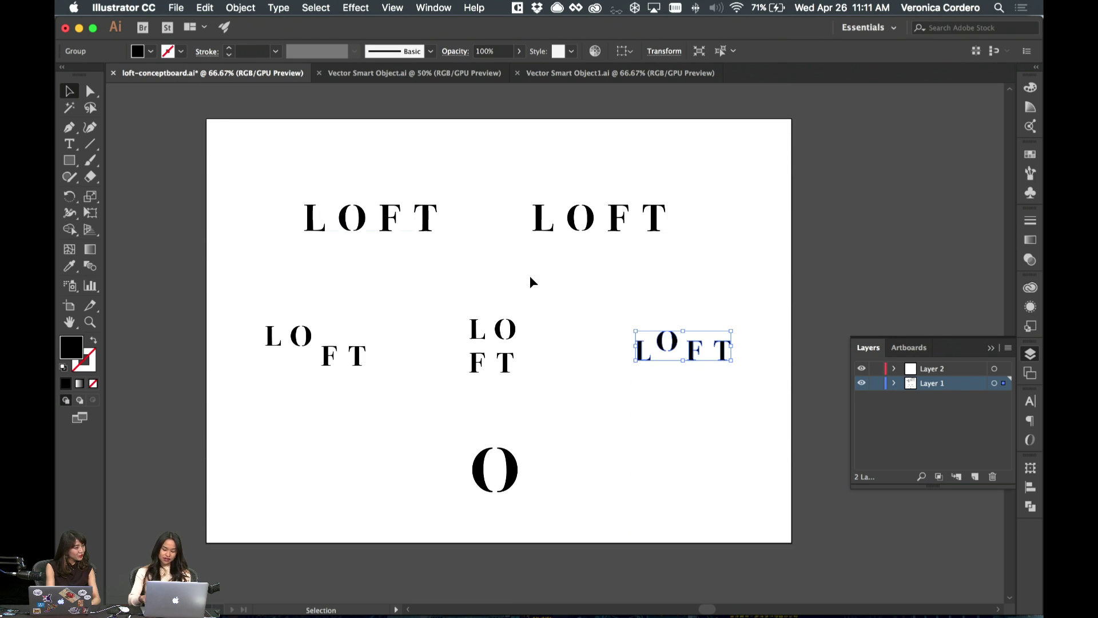
# - Deselect the staggered logo group and examine the spaced LOFT wordmarks and the stencil O at 100% zoom
pyautogui.press('super+equal')
pyautogui.click(531, 281)
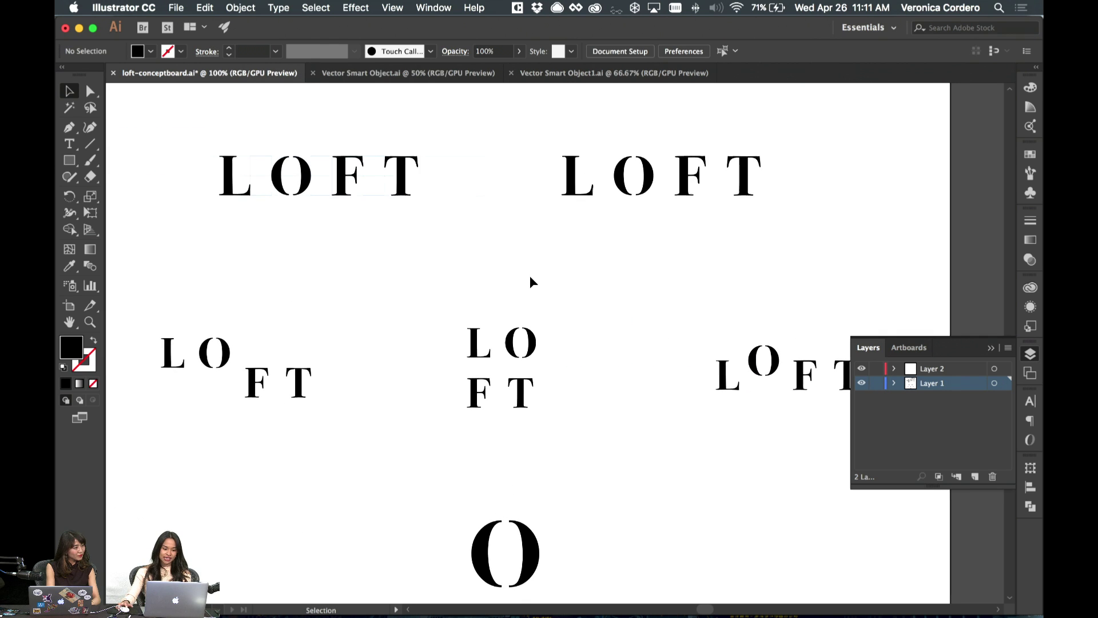
pyautogui.hscroll(3, 530, 281)
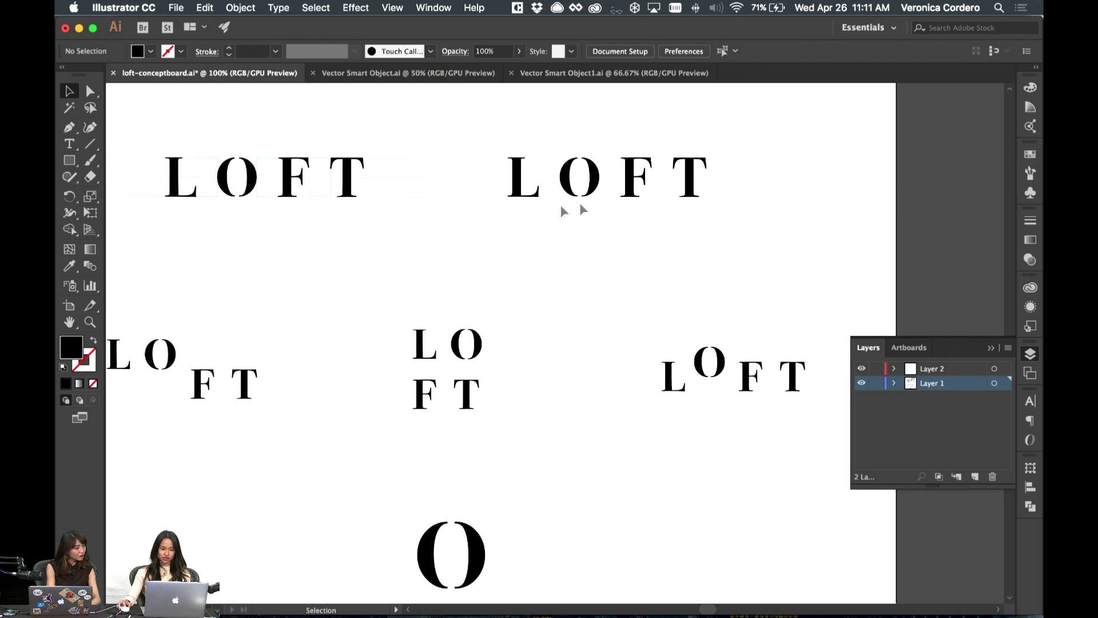
pyautogui.hscroll(-3, 481, 213)
pyautogui.scroll(-2, 480, 213)
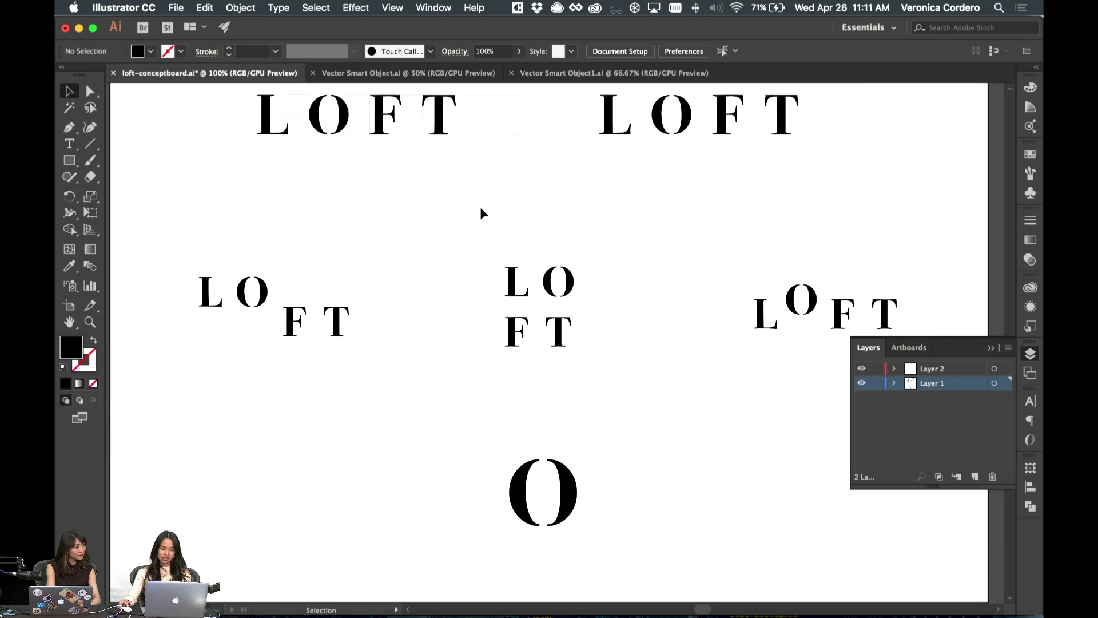
pyautogui.scroll(2, 480, 214)
pyautogui.hscroll(2, 480, 214)
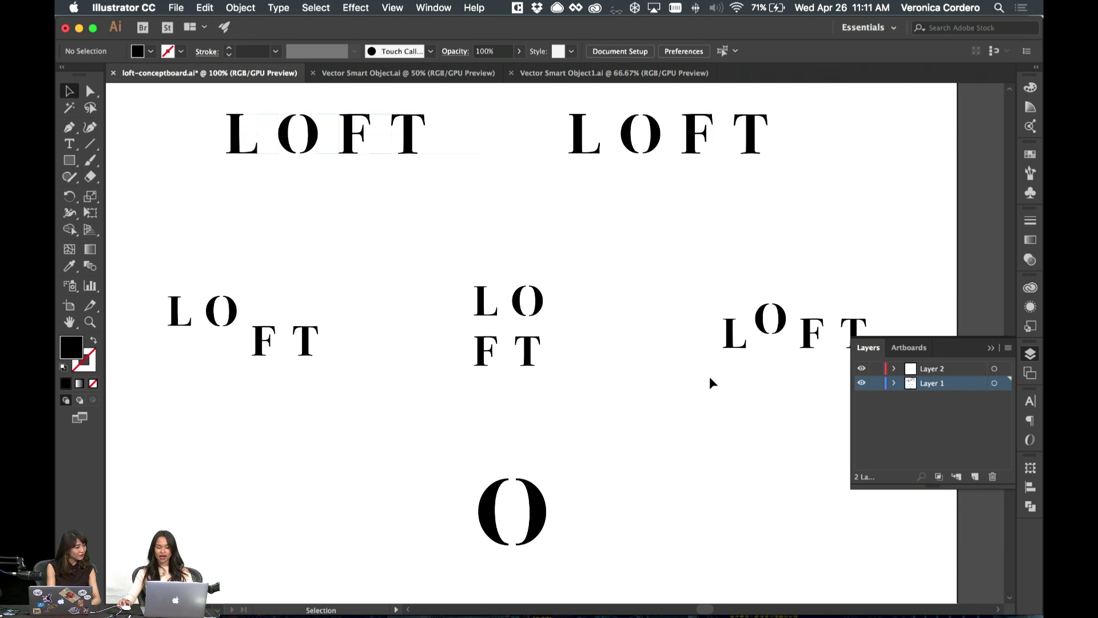
pyautogui.scroll(2, 692, 355)
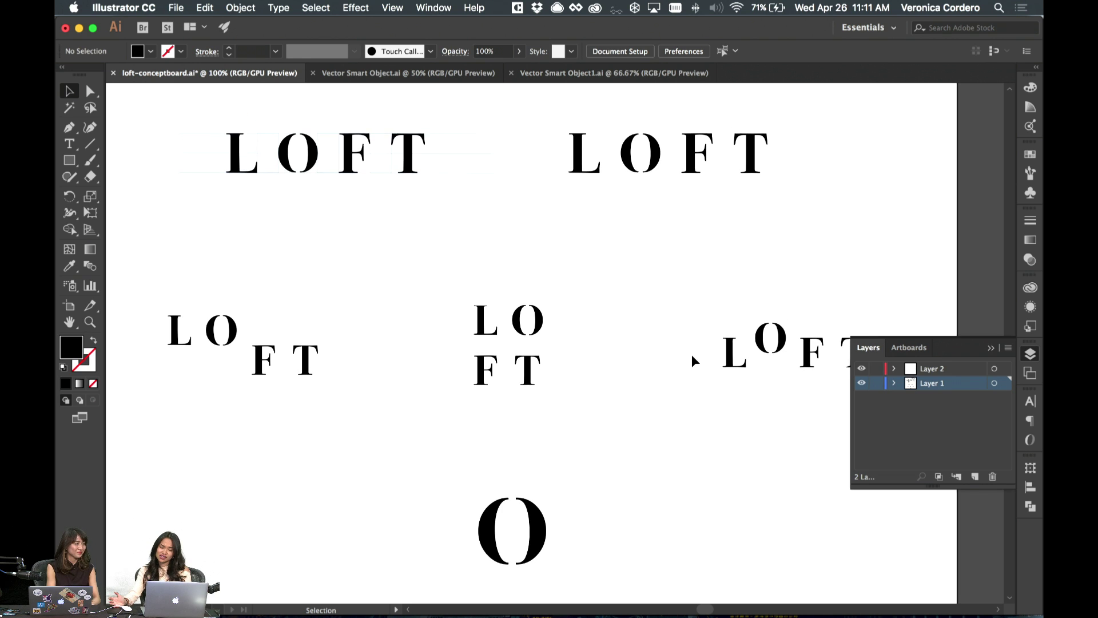
pyautogui.scroll(-2, 691, 355)
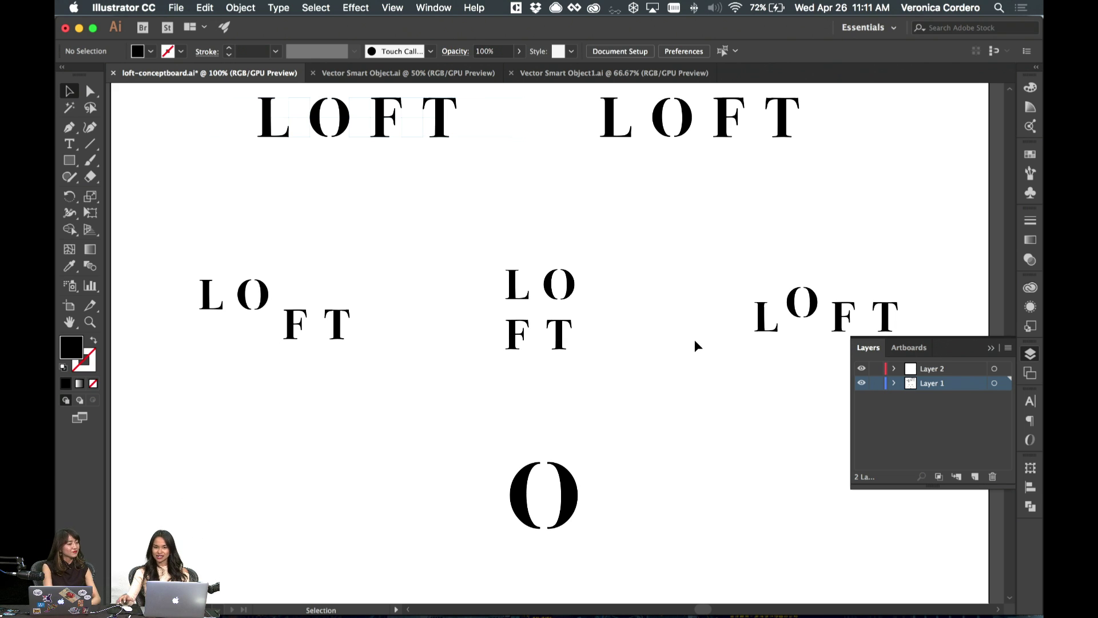
pyautogui.scroll(2, 694, 338)
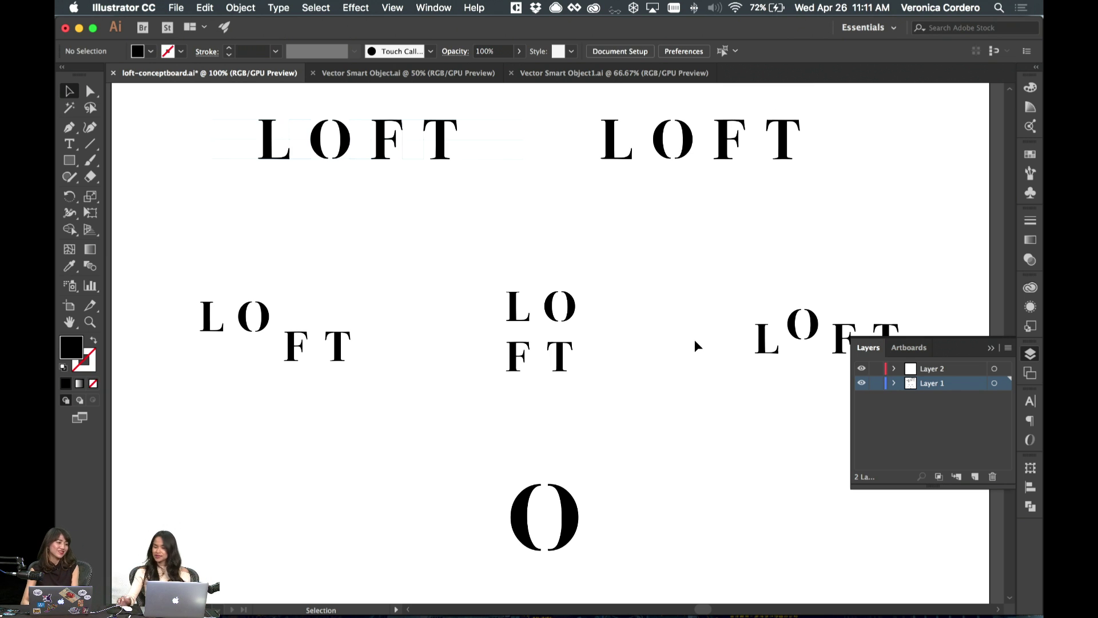
# - Compare the LOFT logo arrangements, selecting the staggered version to inspect it and clearing the selection again
pyautogui.scroll(4, 681, 311)
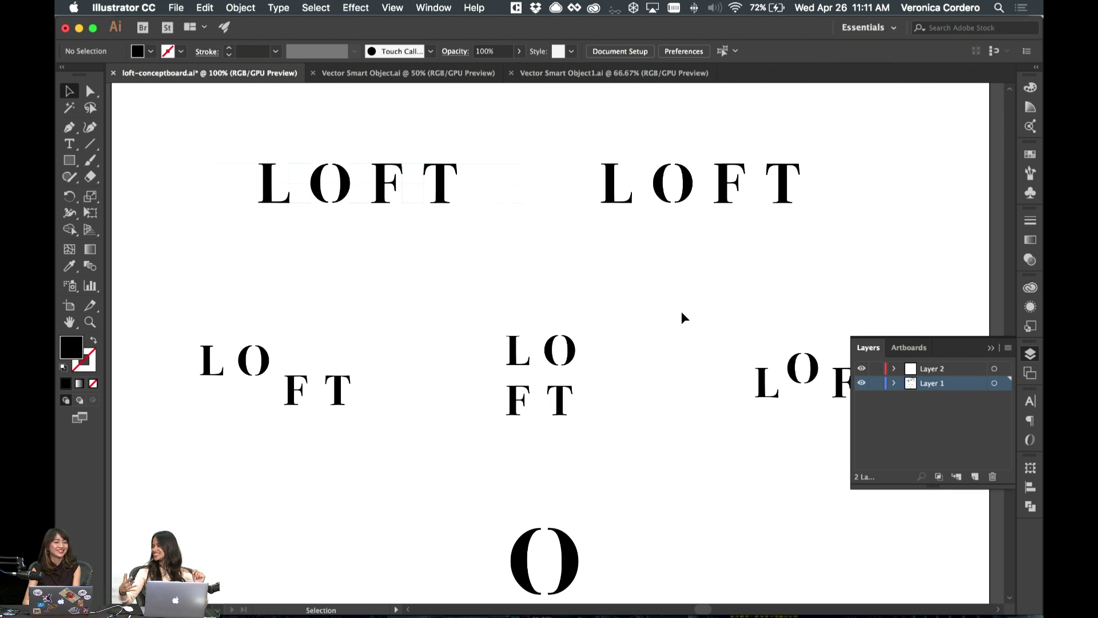
pyautogui.scroll(-3, 682, 313)
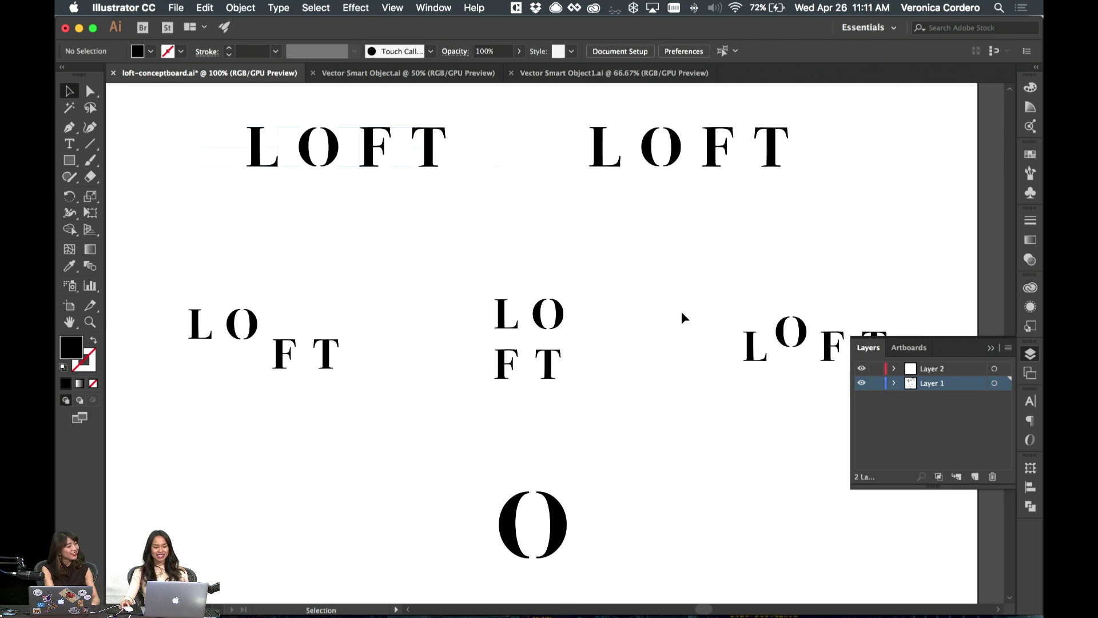
pyautogui.hscroll(-5, 393, 303)
pyautogui.click(324, 324)
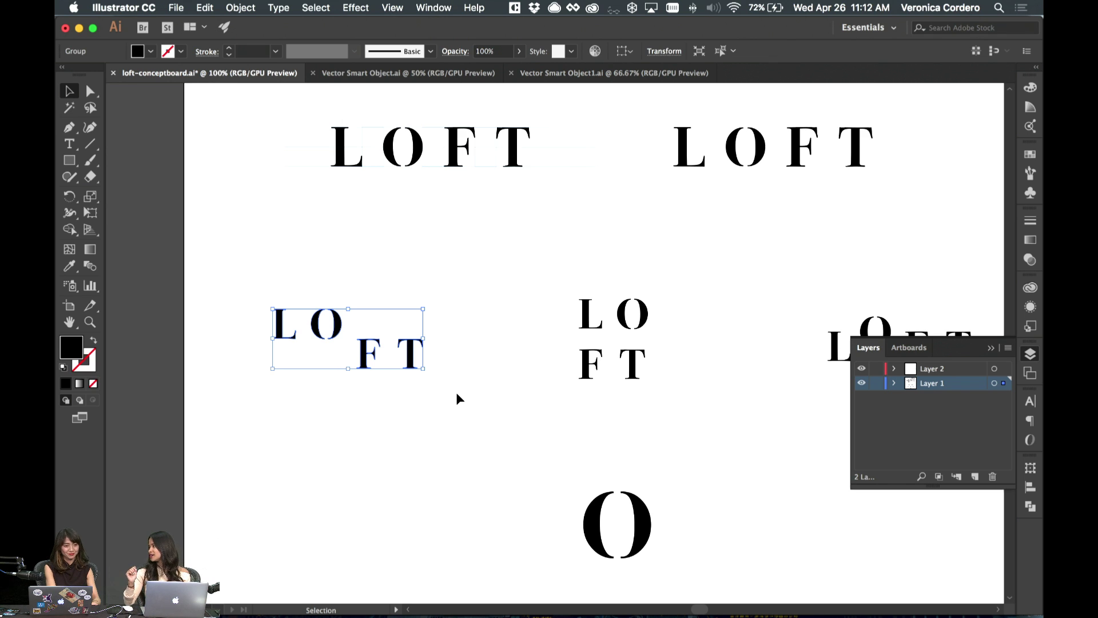
pyautogui.click(554, 349)
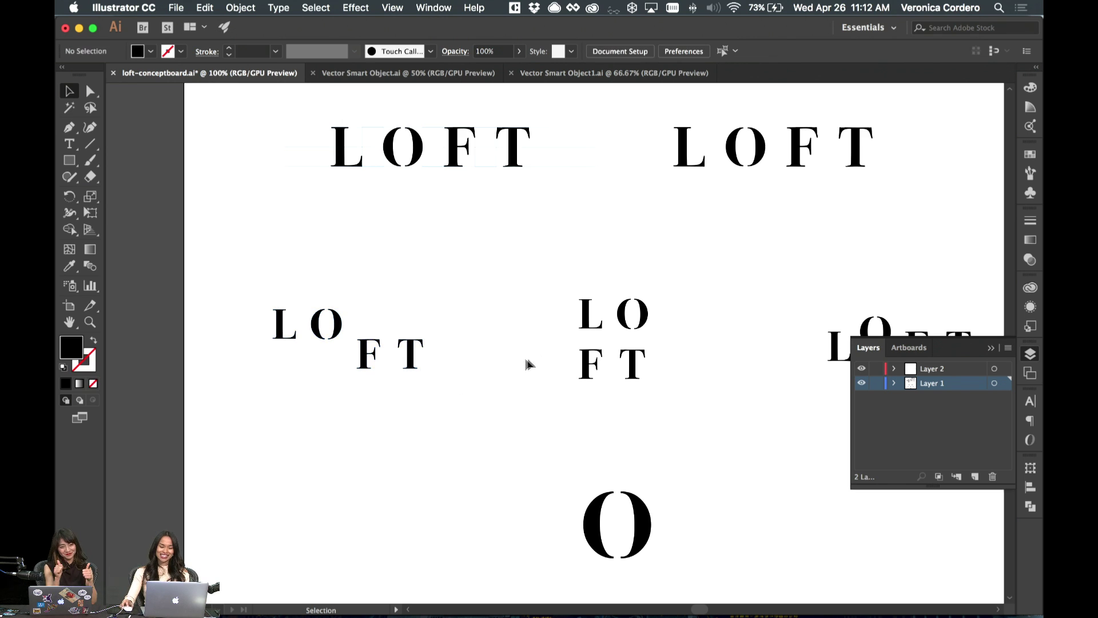
# - Examine the spaced, staggered, stacked and raised-O LOFT wordmarks together with the single stencil O
pyautogui.scroll(1, 561, 341)
pyautogui.scroll(-1, 558, 341)
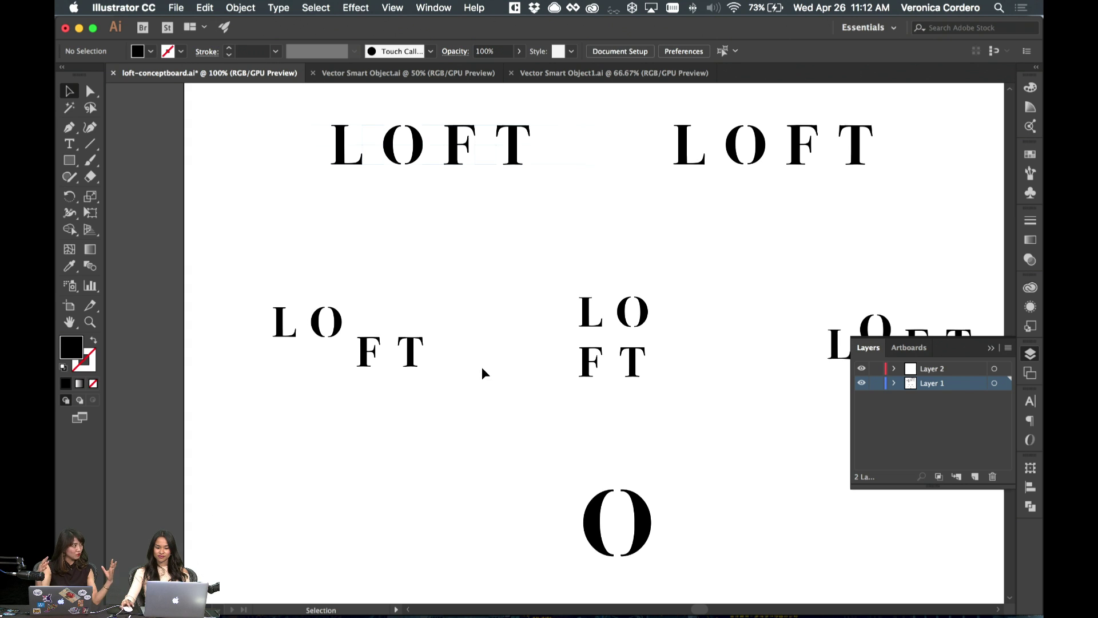
pyautogui.hscroll(2, 482, 373)
pyautogui.moveTo(492, 615)
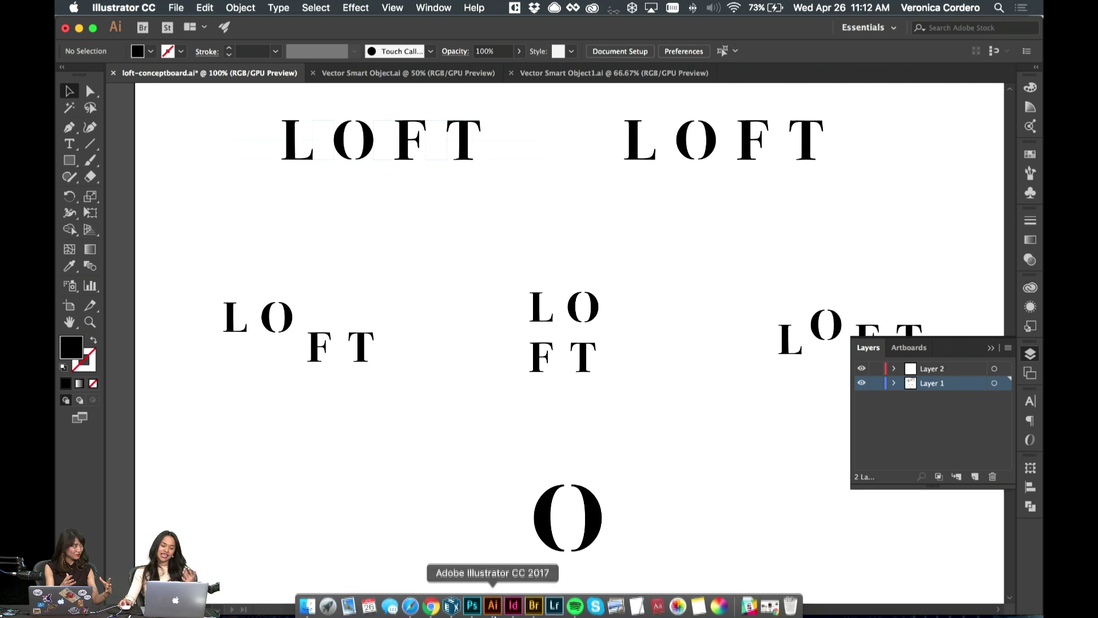
pyautogui.scroll(-2, 526, 514)
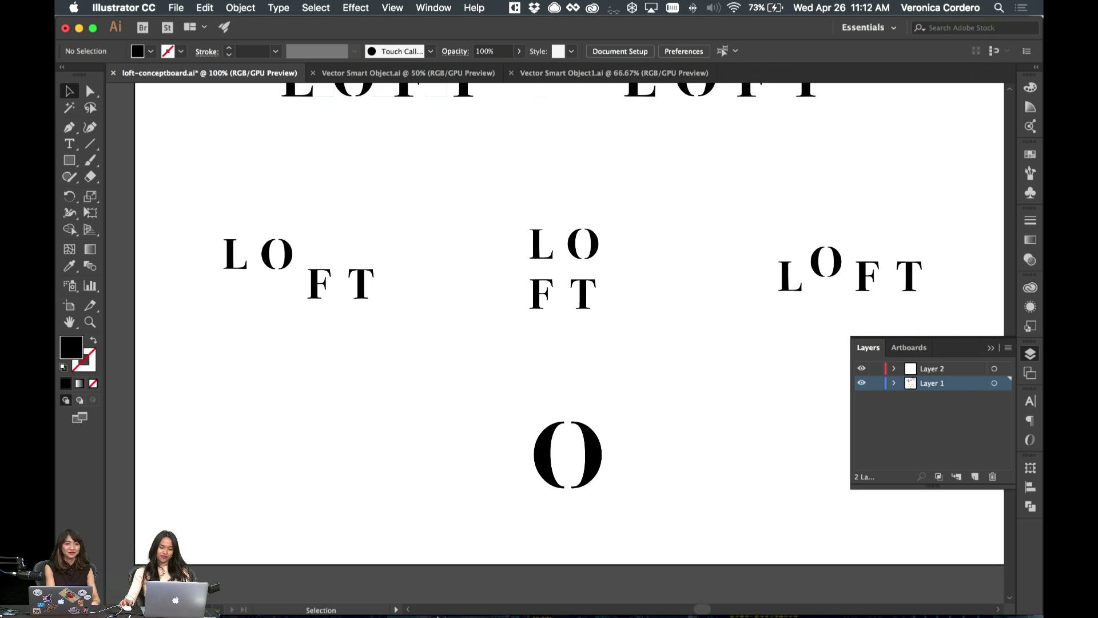
pyautogui.scroll(3, 442, 481)
pyautogui.hscroll(2, 441, 480)
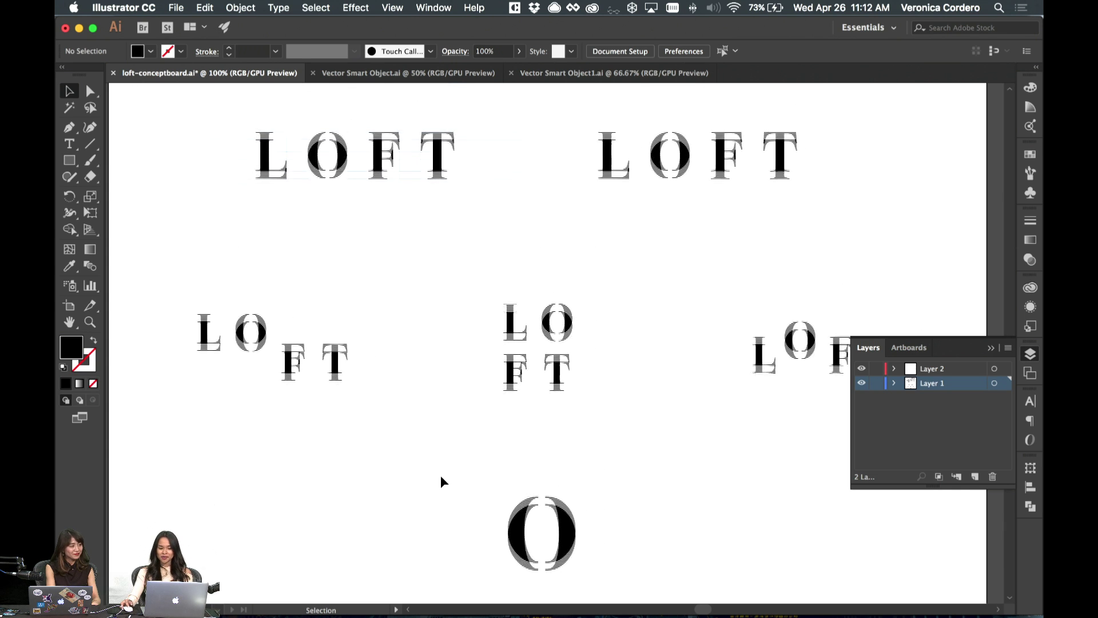
pyautogui.hscroll(-2, 440, 481)
pyautogui.hscroll(2, 440, 480)
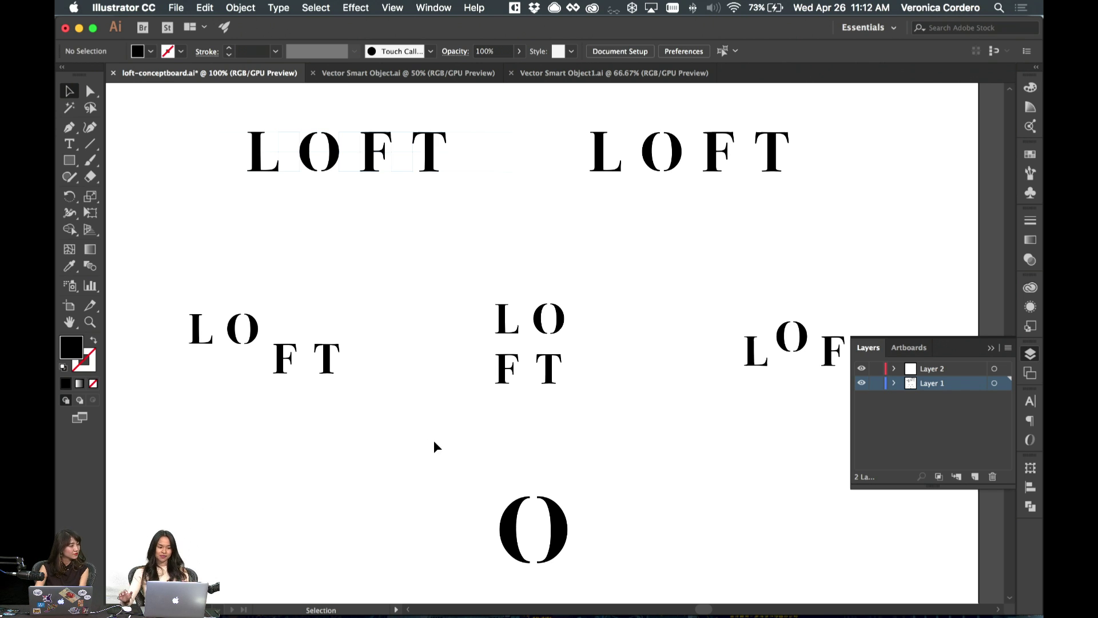
pyautogui.hscroll(-2, 488, 473)
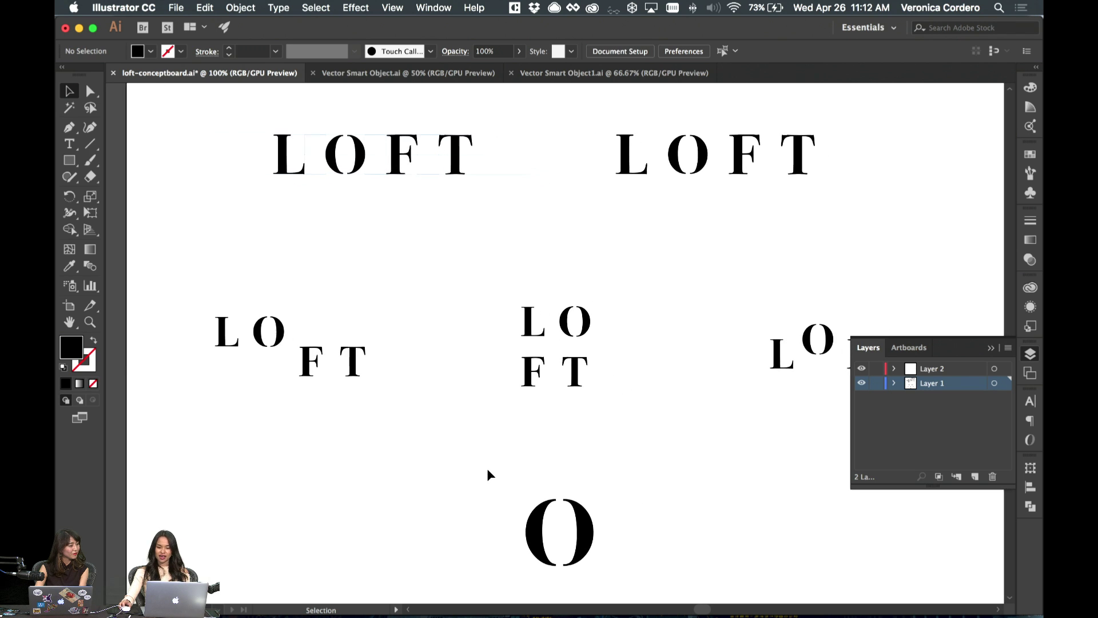
pyautogui.hscroll(-1, 487, 475)
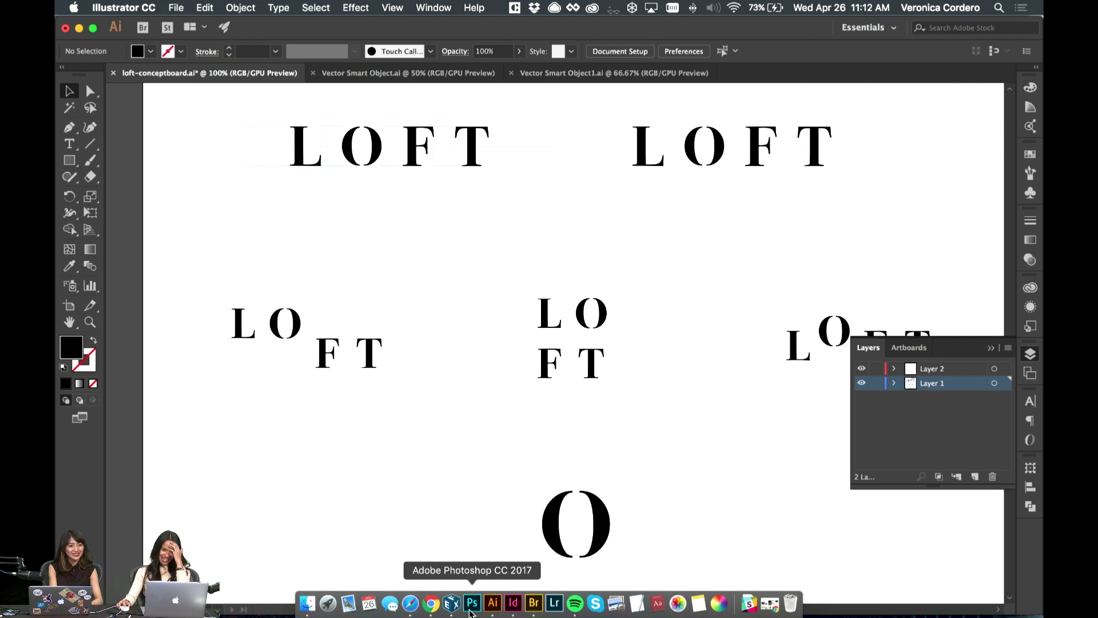
# - Switch to Photoshop and compare the four serif and sans-serif pairings on the Typeface Concepts artboard
pyautogui.click(472, 602)
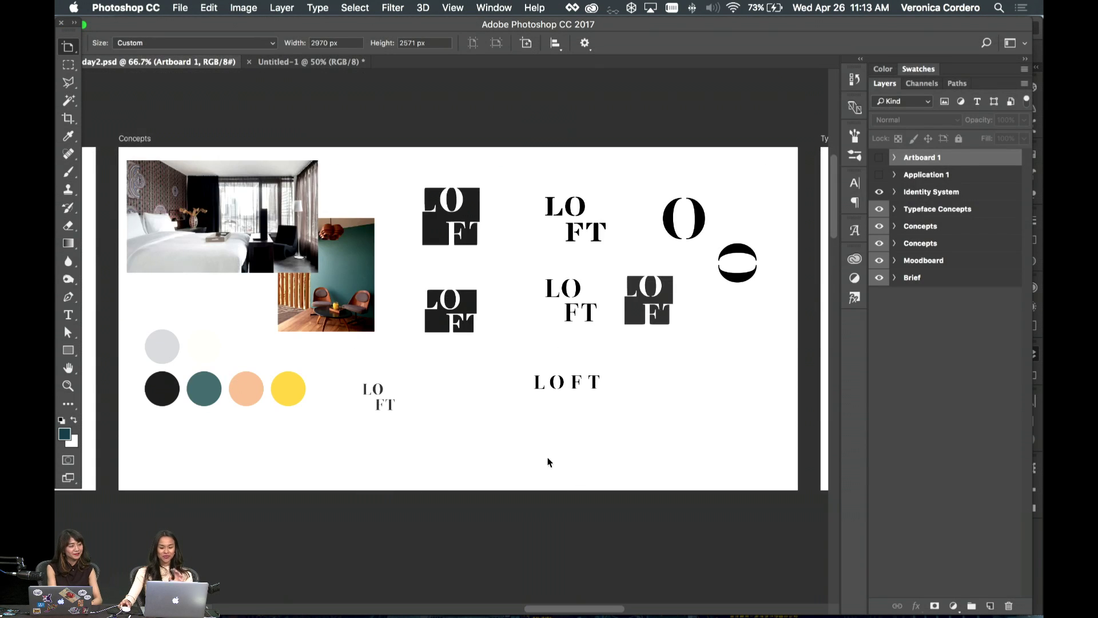
pyautogui.hscroll(10, 546, 460)
pyautogui.hscroll(-3, 548, 461)
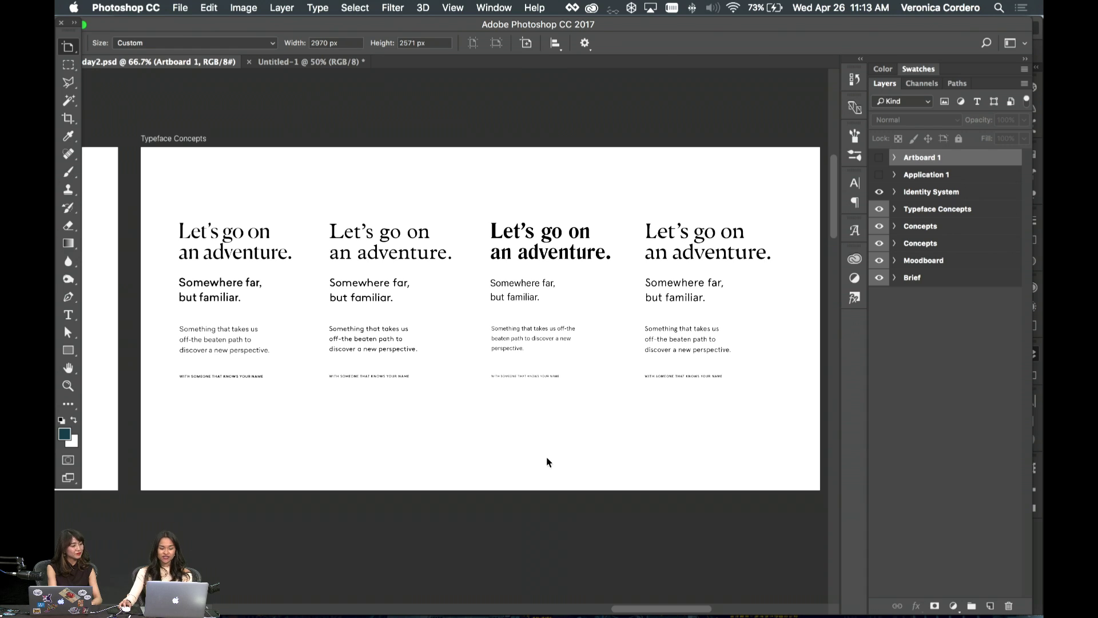
pyautogui.hscroll(-2, 547, 460)
pyautogui.hscroll(3, 547, 460)
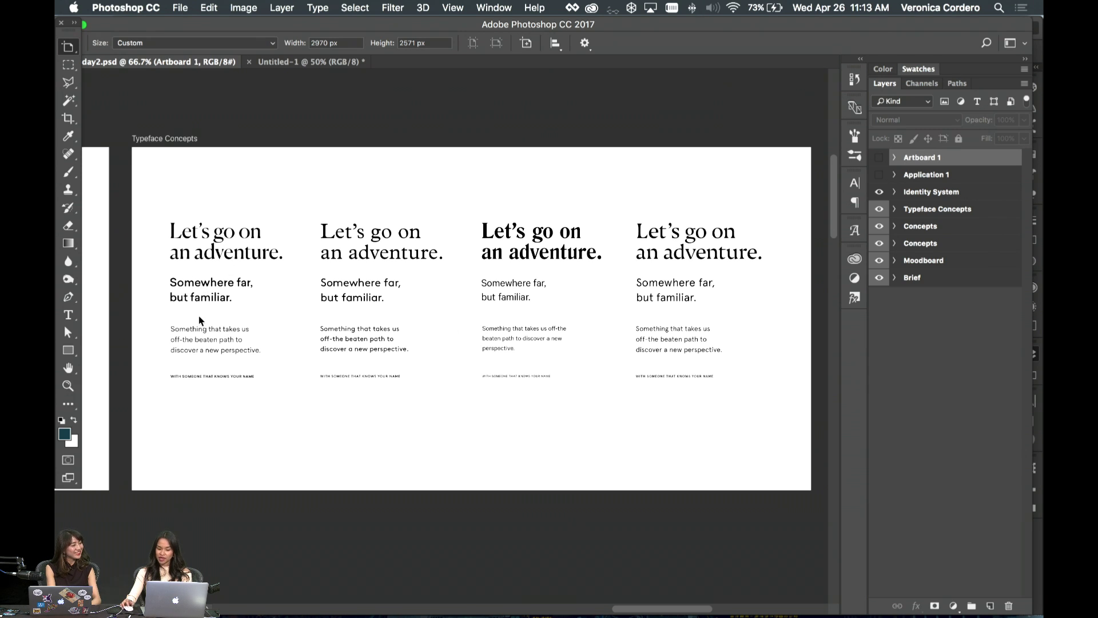
pyautogui.hscroll(-4, 206, 314)
pyautogui.scroll(2, 206, 315)
pyautogui.hscroll(4, 205, 318)
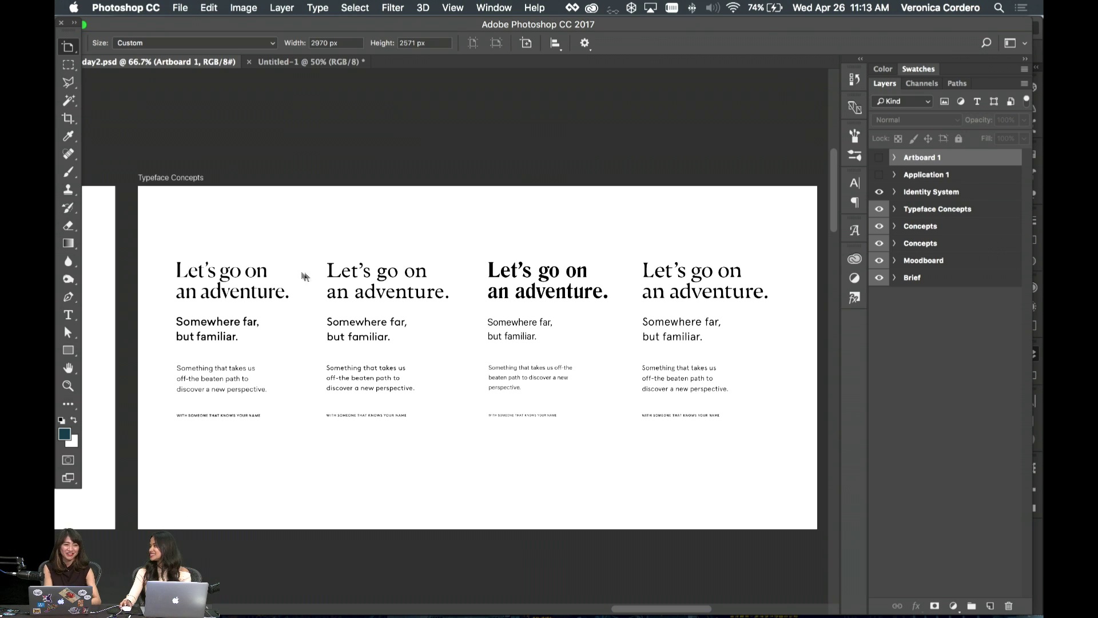
pyautogui.hscroll(1, 318, 276)
pyautogui.hscroll(-3, 318, 276)
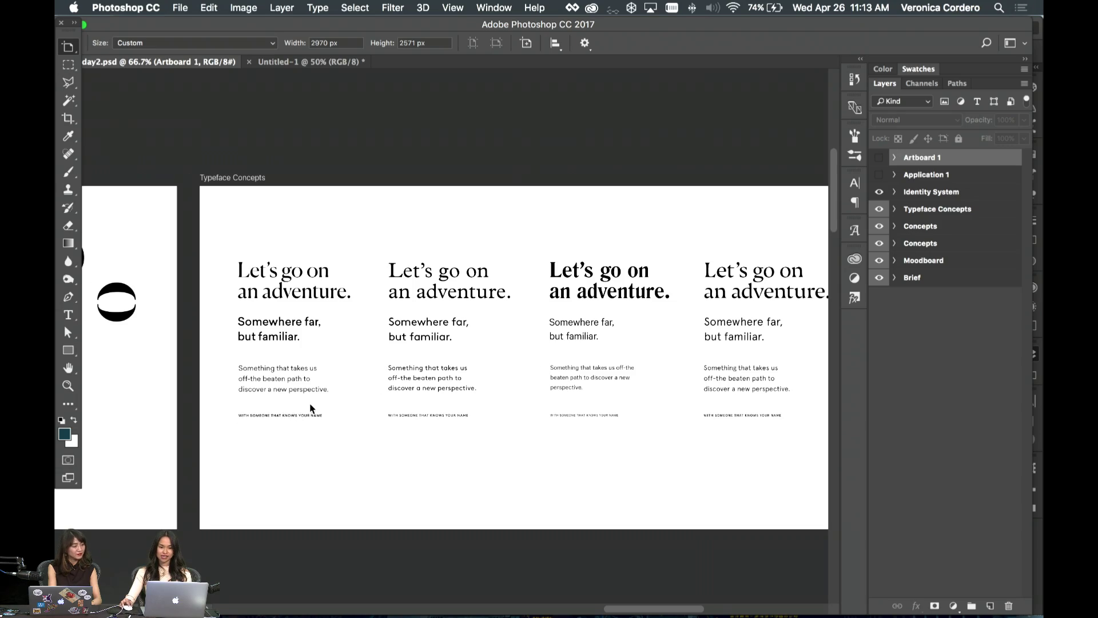
# - Go past the Brief artboard to the Identity System artboard and view its logo panels
pyautogui.hscroll(-3, 312, 408)
pyautogui.scroll(-5, 311, 408)
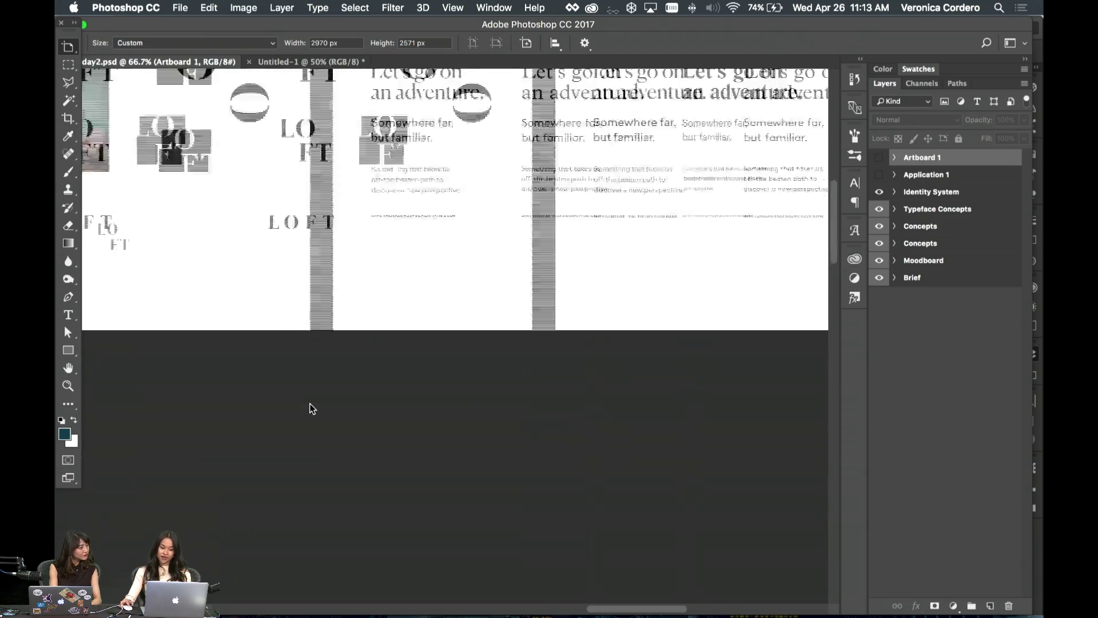
pyautogui.hscroll(-15, 311, 407)
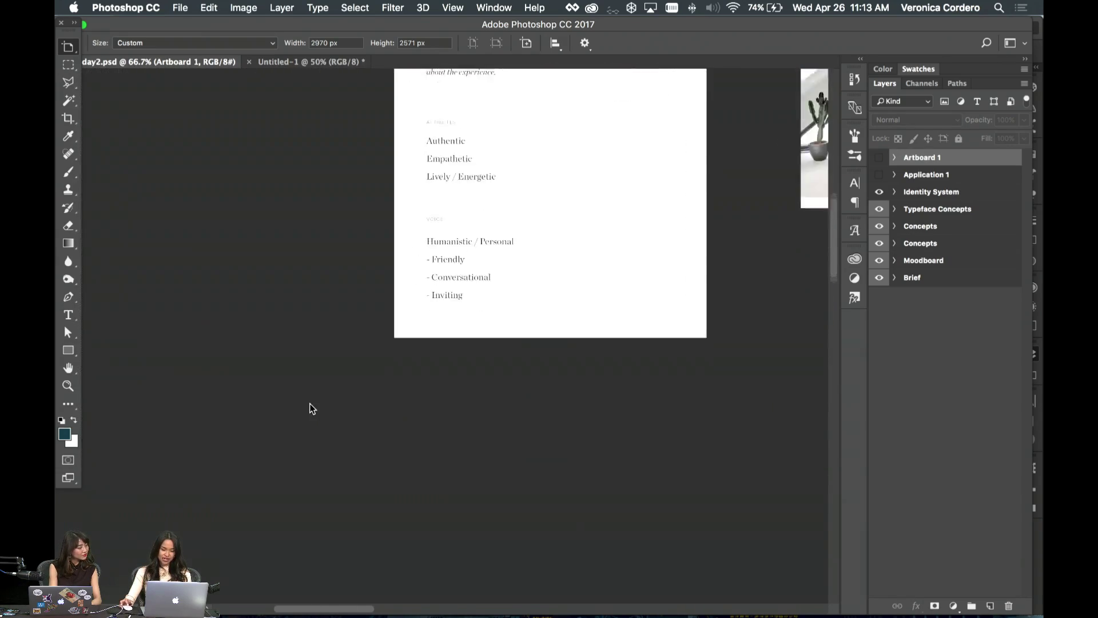
pyautogui.scroll(-10, 310, 408)
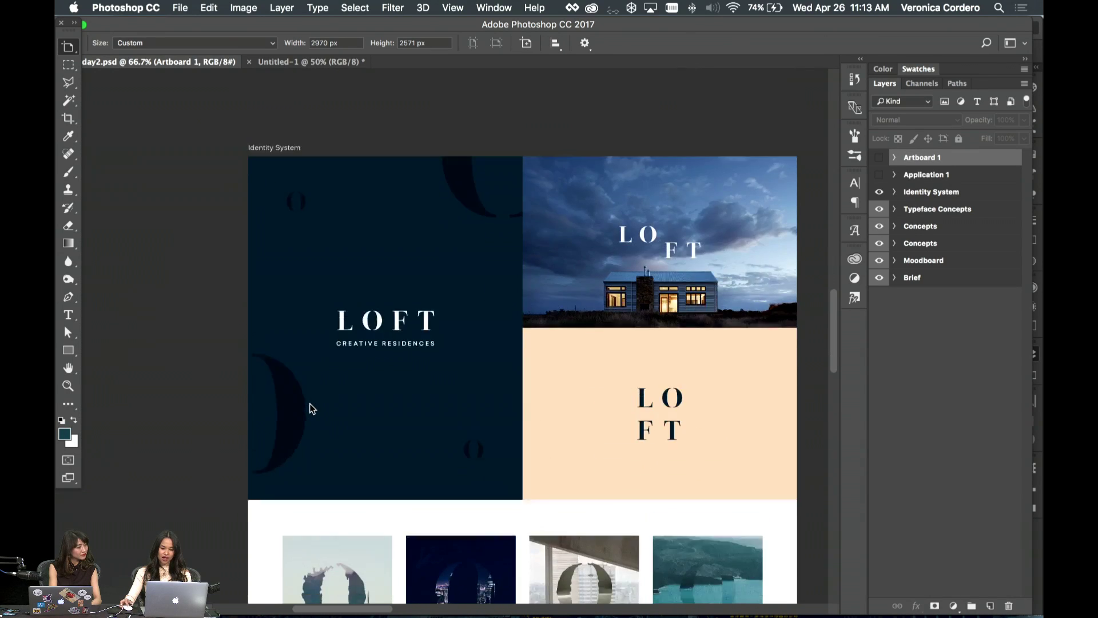
pyautogui.scroll(-5, 310, 408)
pyautogui.hscroll(3, 311, 408)
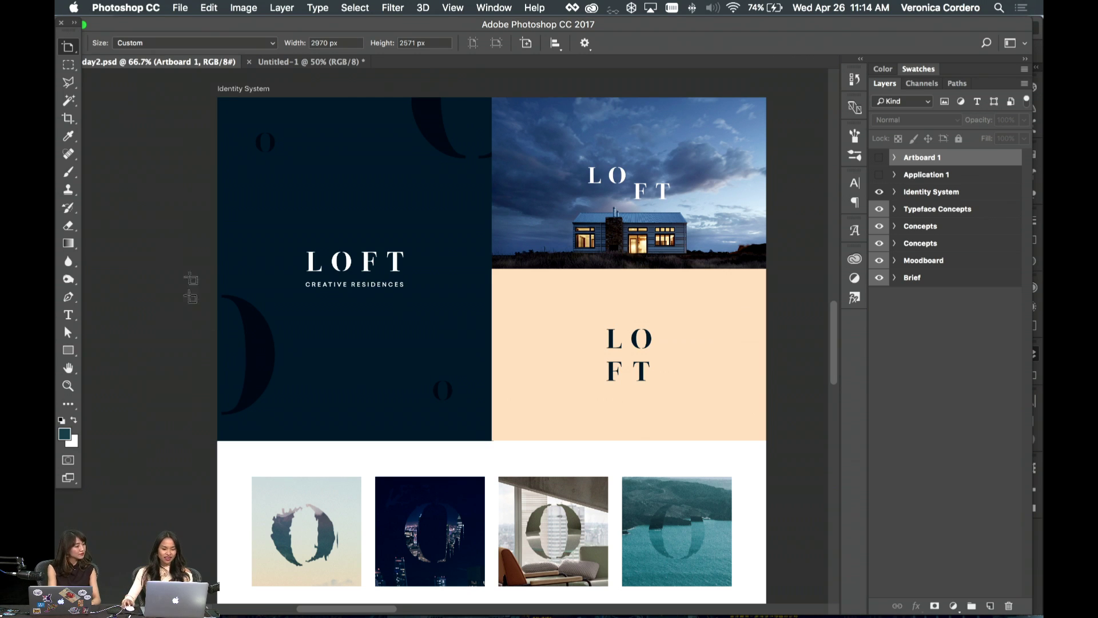
# - Examine the navy Creative Residences panel with its oversized O shapes and the neighbouring logo applications on the Identity System artboard
pyautogui.scroll(-2, 376, 275)
pyautogui.scroll(2, 376, 275)
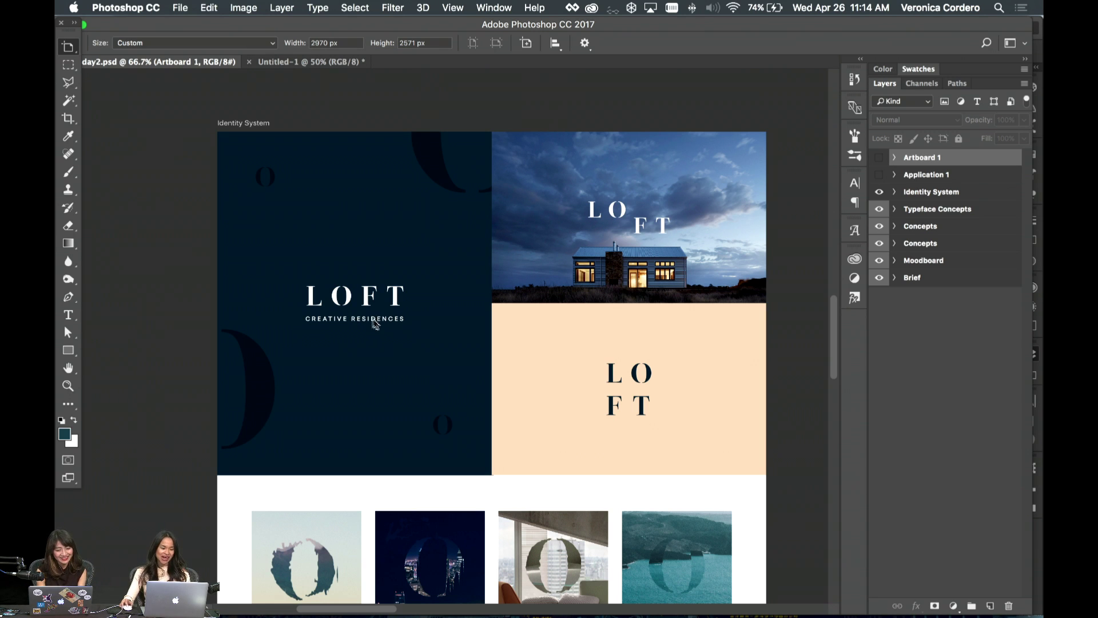
pyautogui.scroll(-2, 255, 376)
pyautogui.scroll(-3, 256, 378)
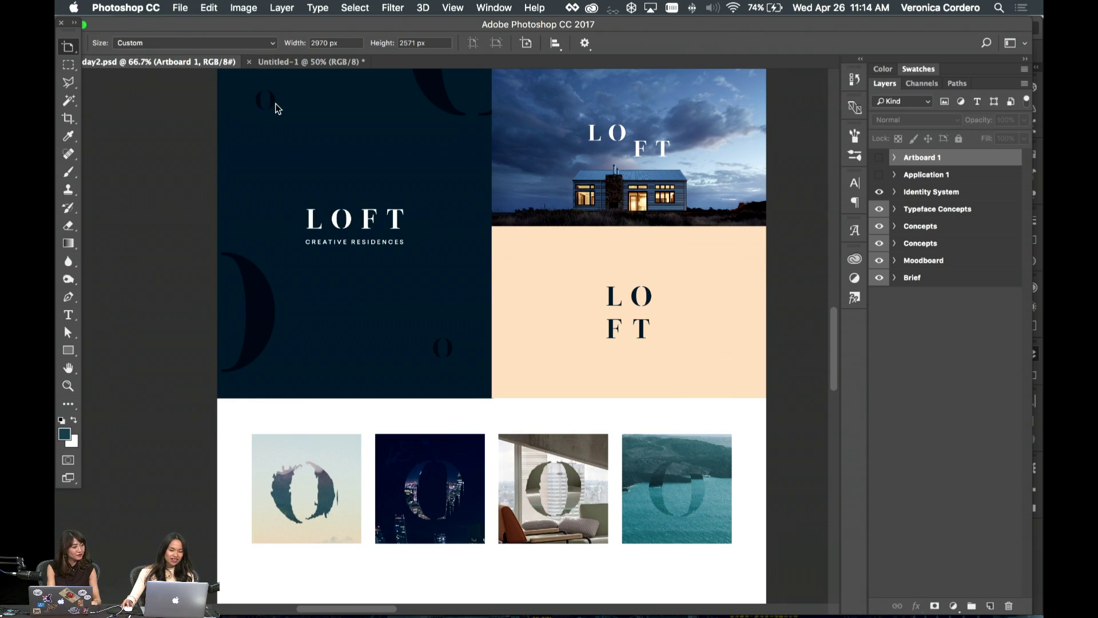
pyautogui.scroll(3, 267, 320)
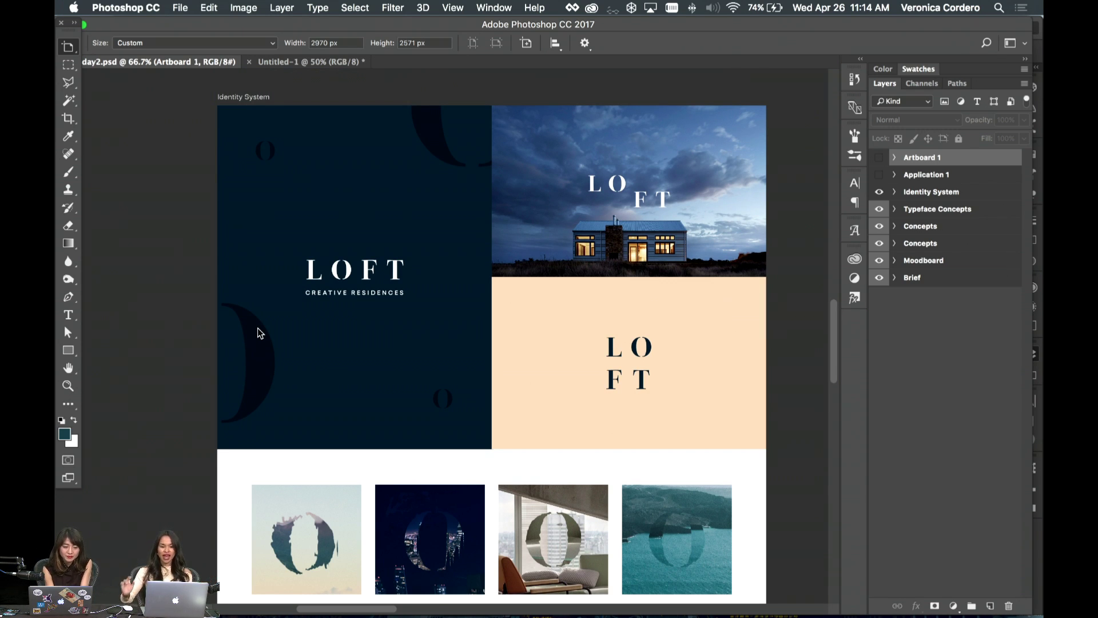
pyautogui.hscroll(-3, 257, 330)
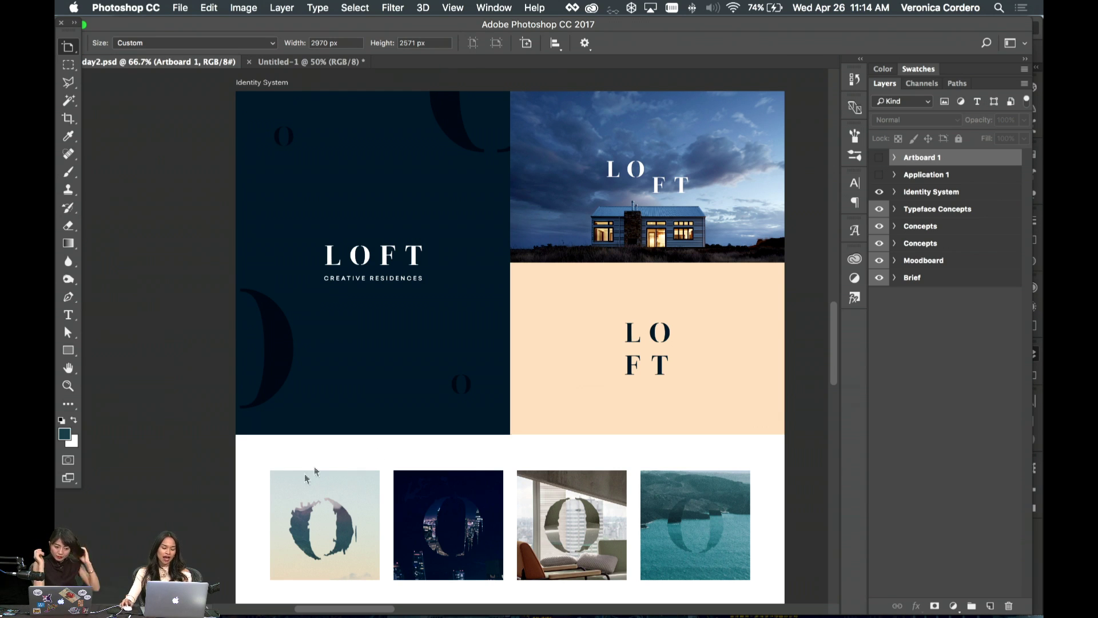
# - Review the row of photo-filled O tiles and the staggered LOFT logo over the night-time house photo
pyautogui.scroll(-3, 308, 478)
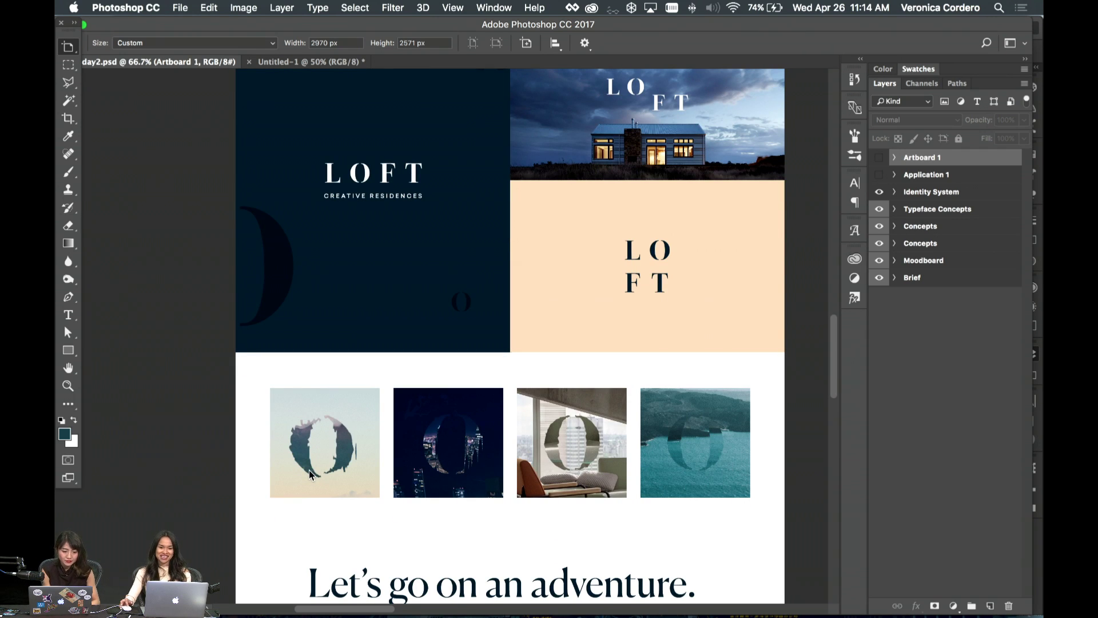
pyautogui.scroll(1, 309, 473)
pyautogui.hscroll(1, 309, 473)
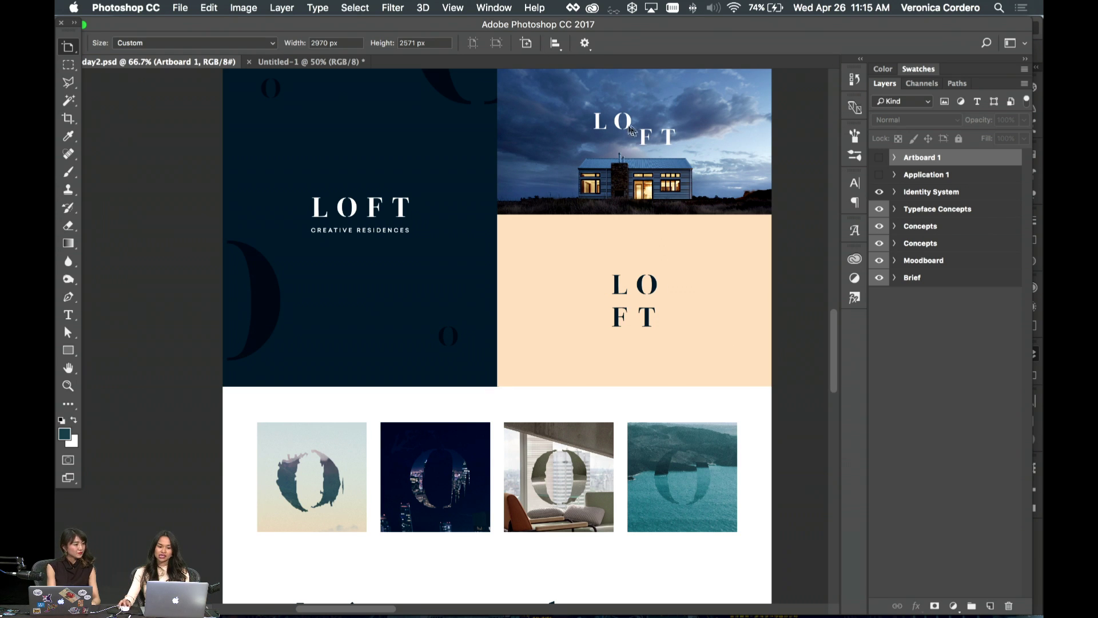
pyautogui.scroll(3, 631, 212)
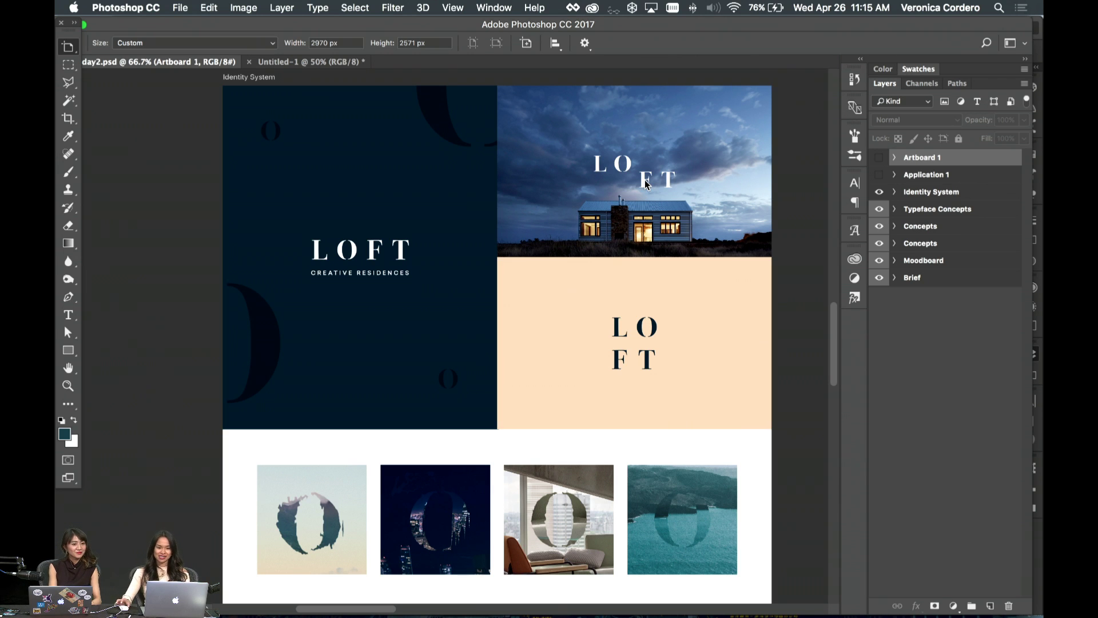
pyautogui.scroll(-3, 600, 217)
pyautogui.scroll(2, 560, 242)
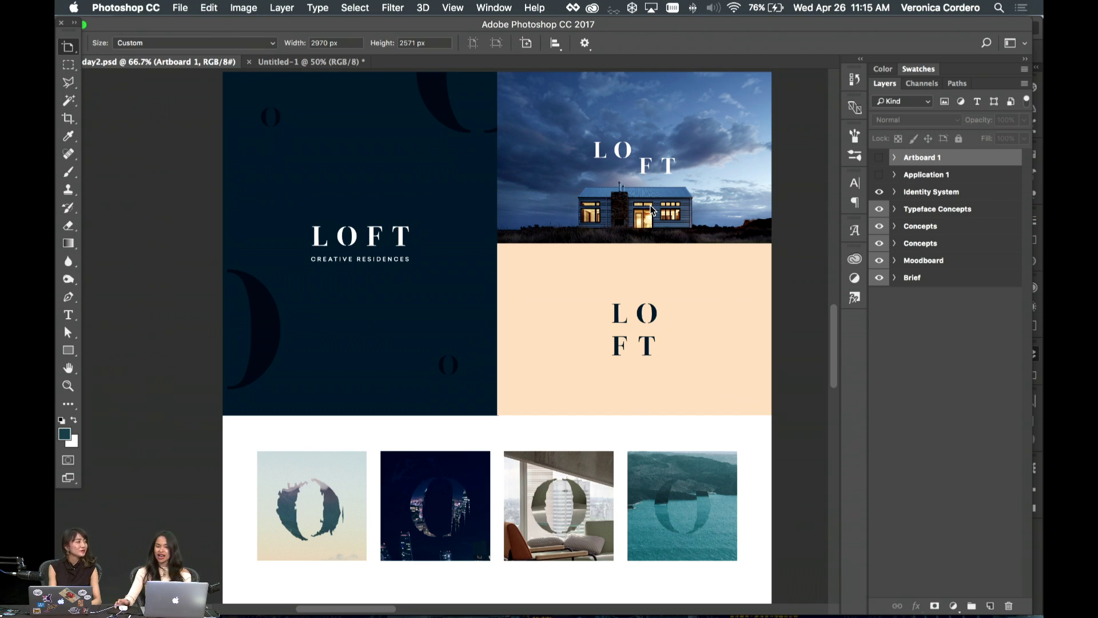
# - Select the photo layer of the first O tile and expand the effects and smart filters of its vector smart object
pyautogui.scroll(-10, 629, 204)
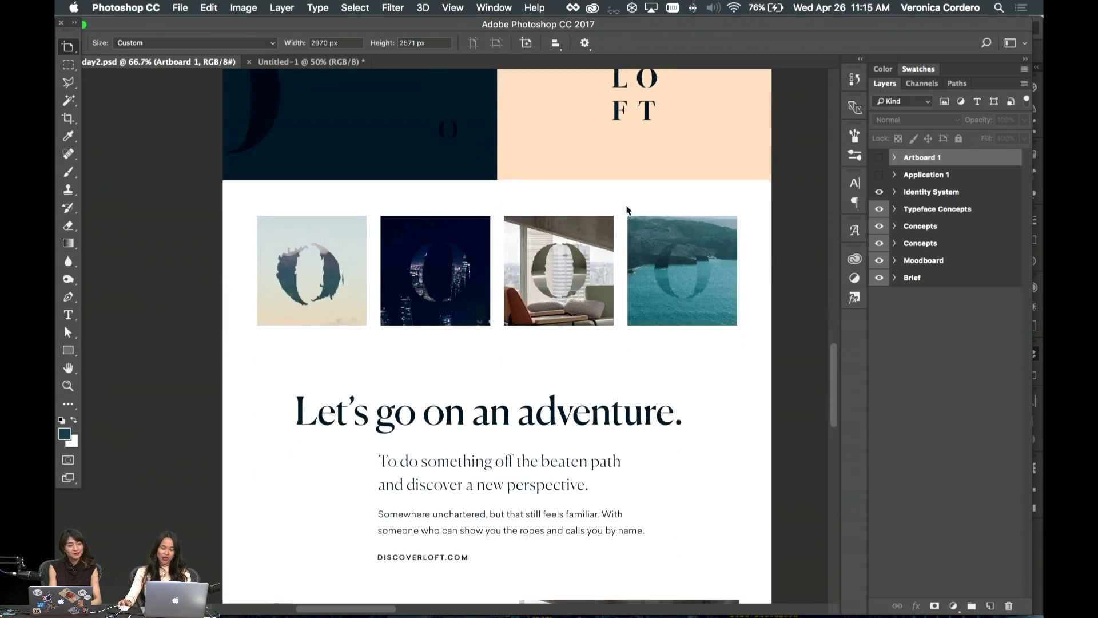
pyautogui.press('v')
pyautogui.click(339, 182)
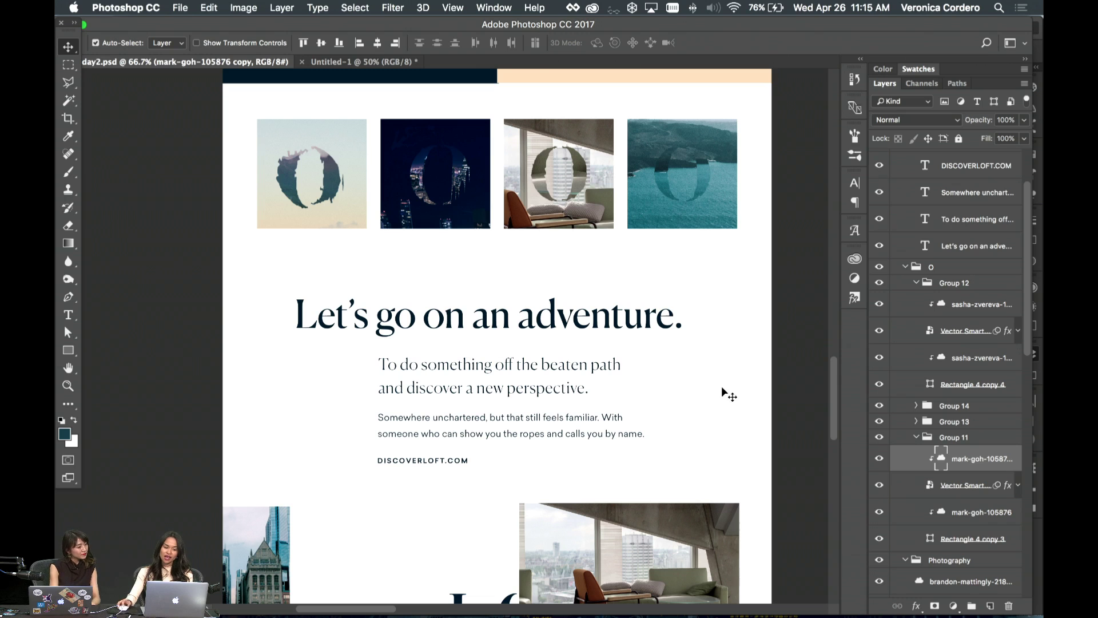
pyautogui.click(1018, 485)
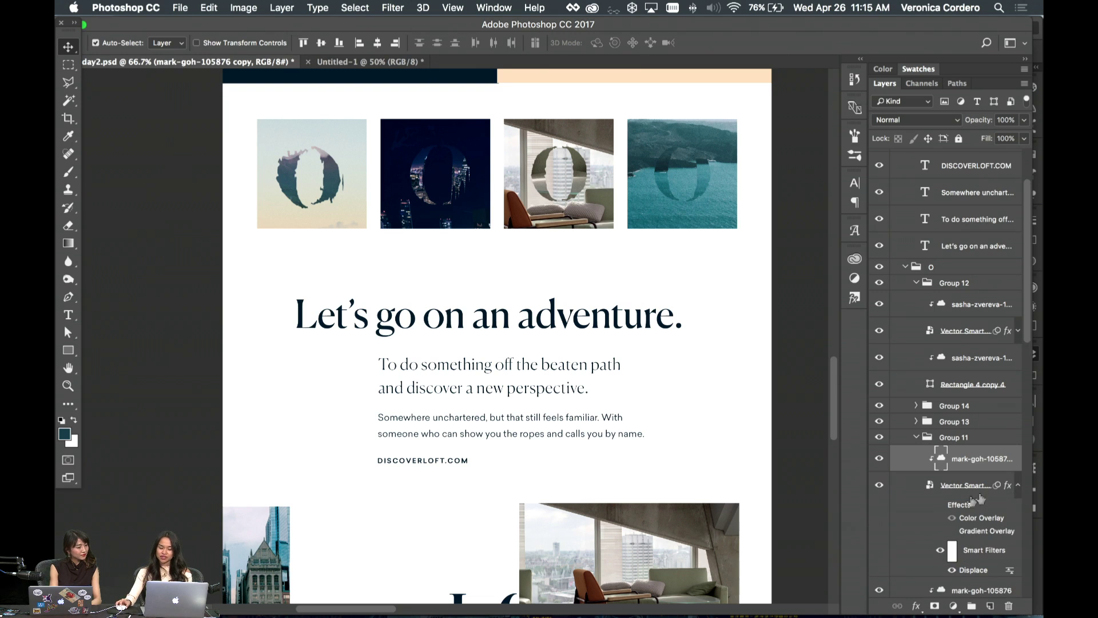
pyautogui.scroll(2, 749, 452)
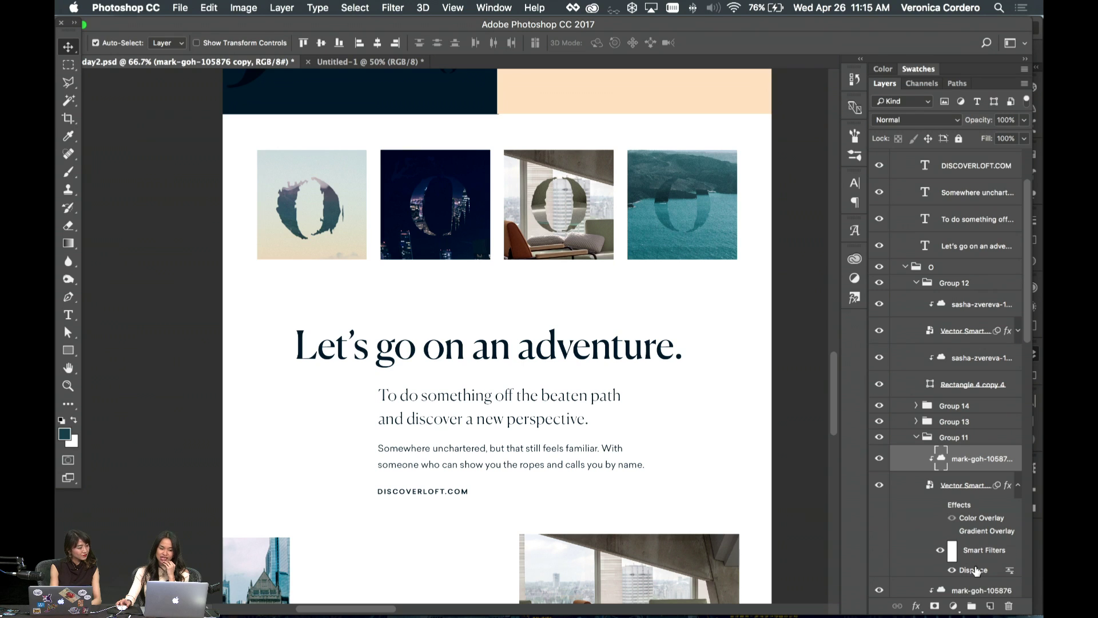
# - Zoom to 100% and inspect the distorted edges of the photo-filled O tiles
pyautogui.press('super+plus')
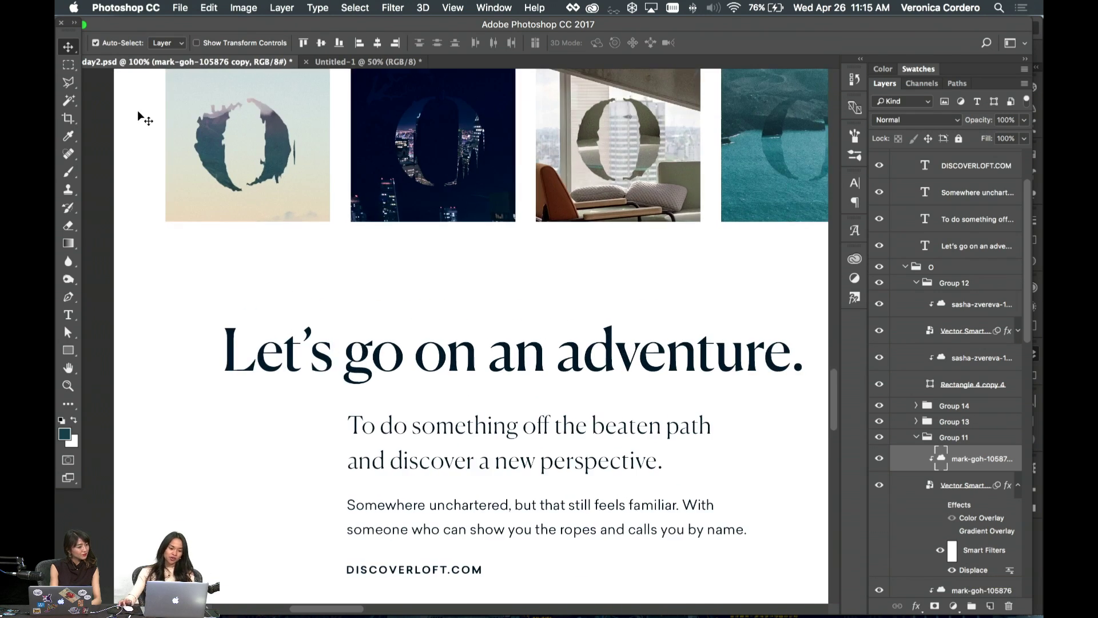
pyautogui.scroll(3, 137, 116)
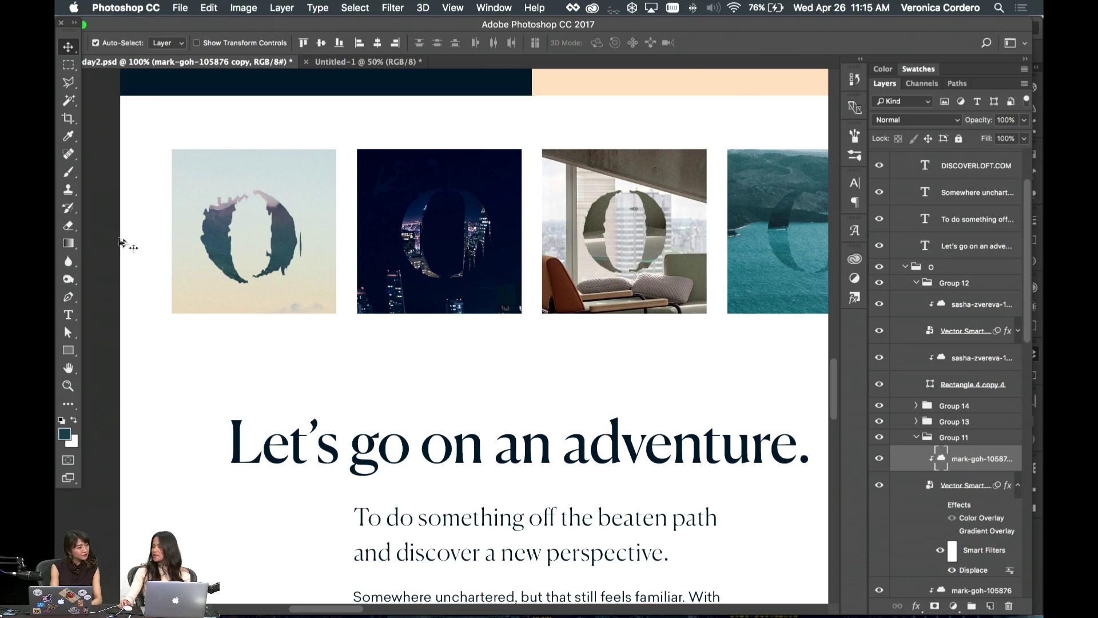
pyautogui.scroll(2, 299, 252)
pyautogui.scroll(-1, 300, 260)
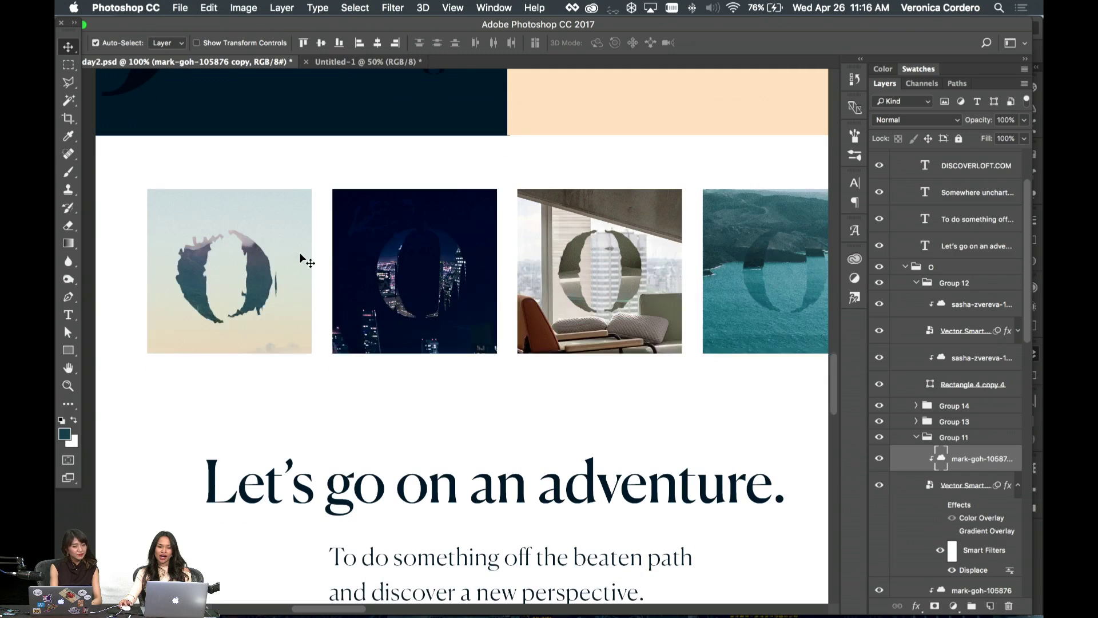
# - Toggle the visibility of the photo clipped into the first O tile's letter to compare the shape with and without it
pyautogui.scroll(-3, 301, 258)
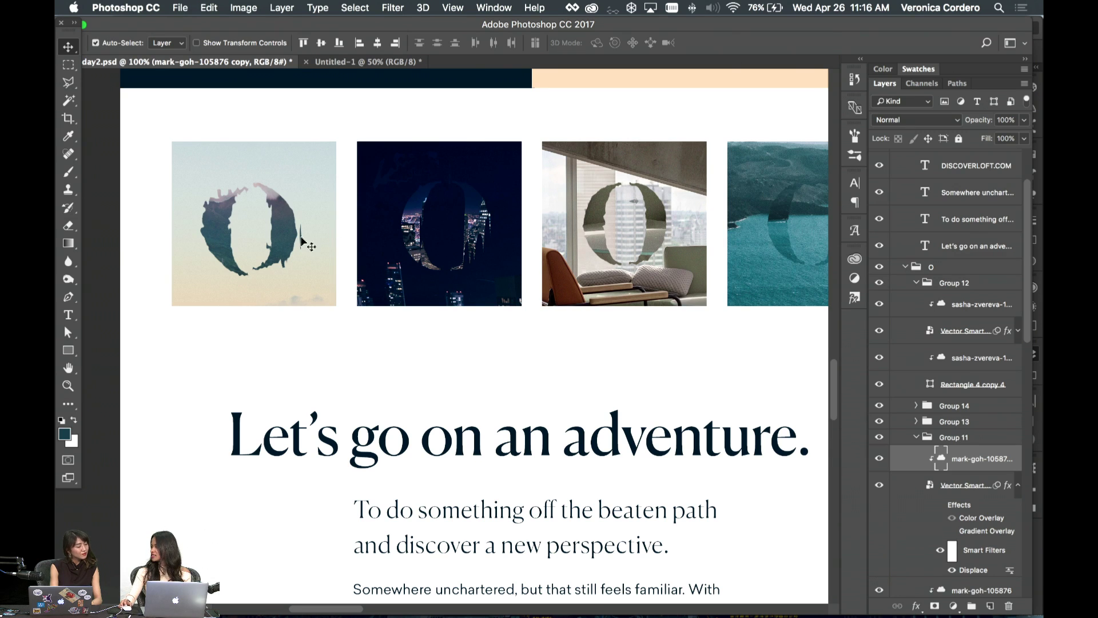
pyautogui.scroll(10, 297, 243)
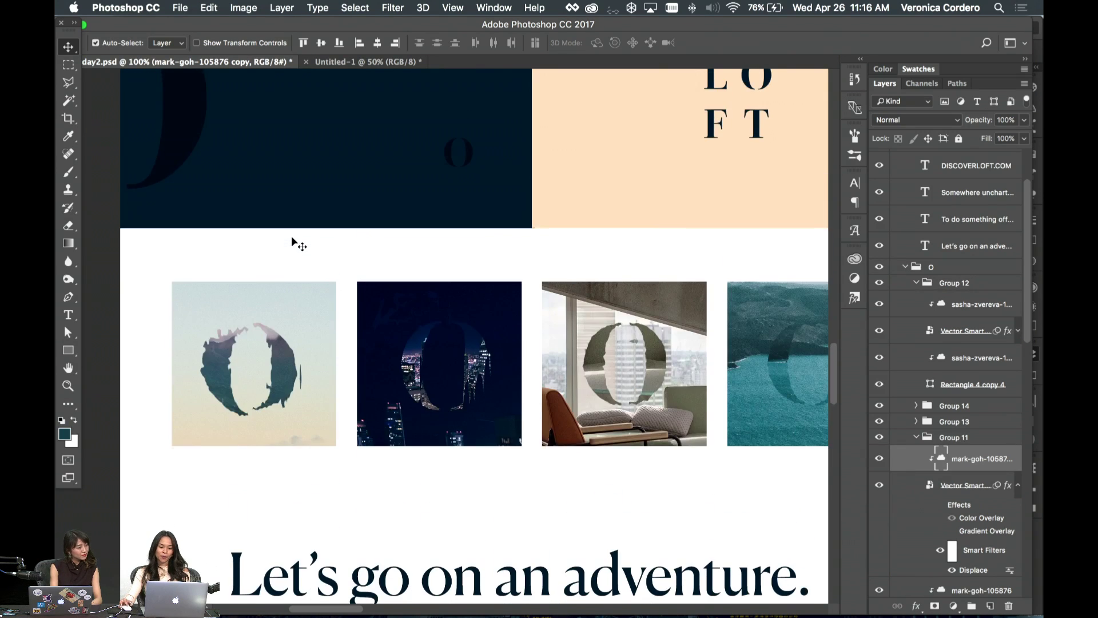
pyautogui.hscroll(2, 298, 244)
pyautogui.scroll(-4, 298, 243)
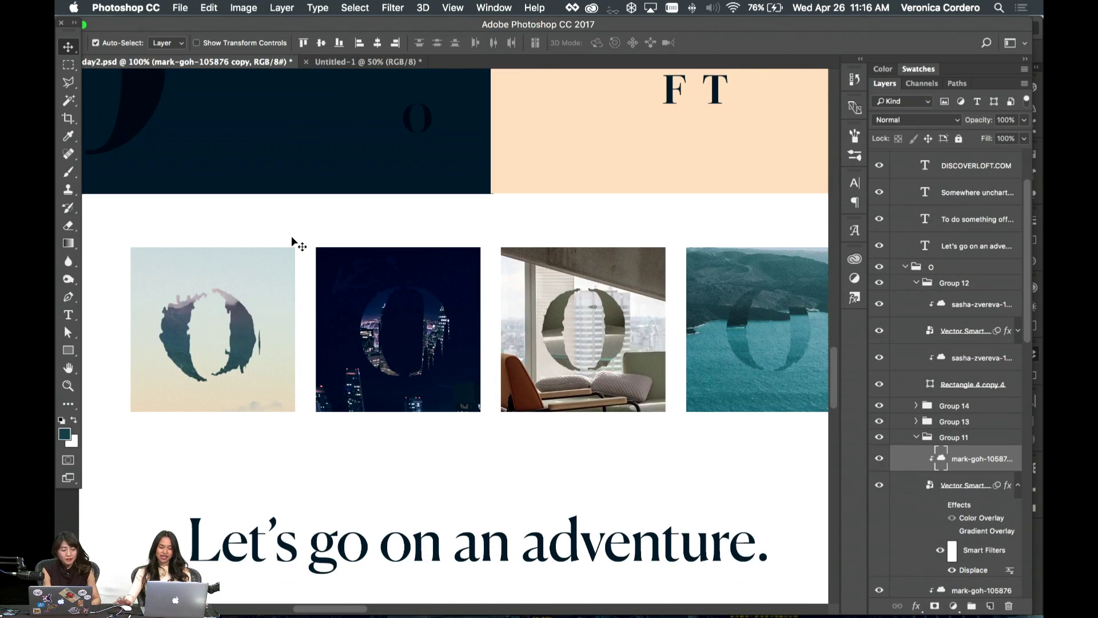
pyautogui.click(879, 459)
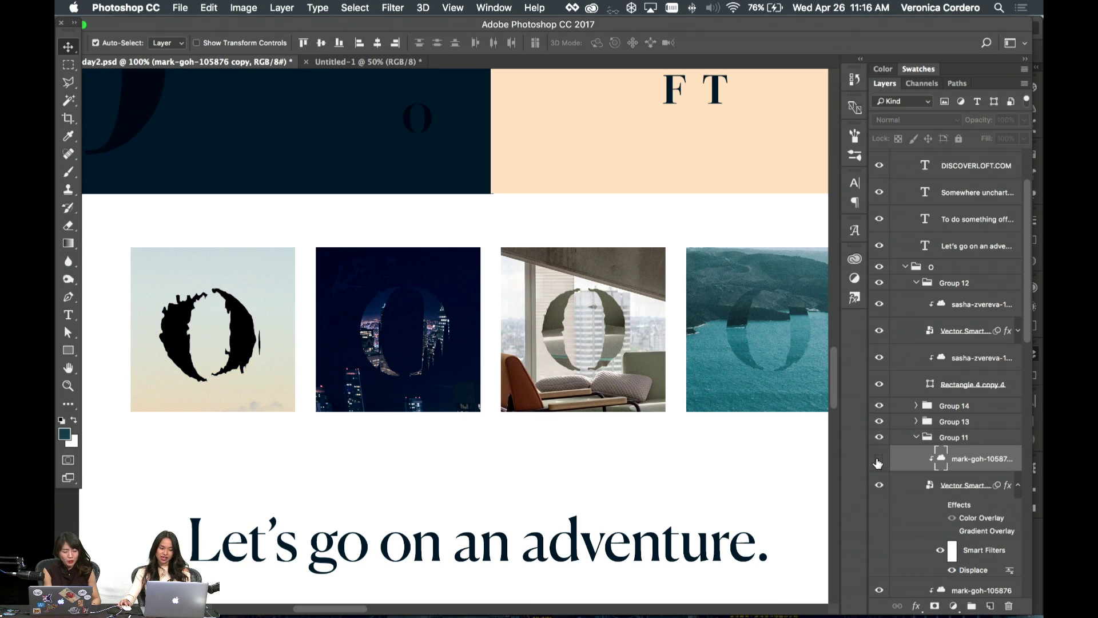
pyautogui.click(879, 459)
pyautogui.scroll(-3, 879, 462)
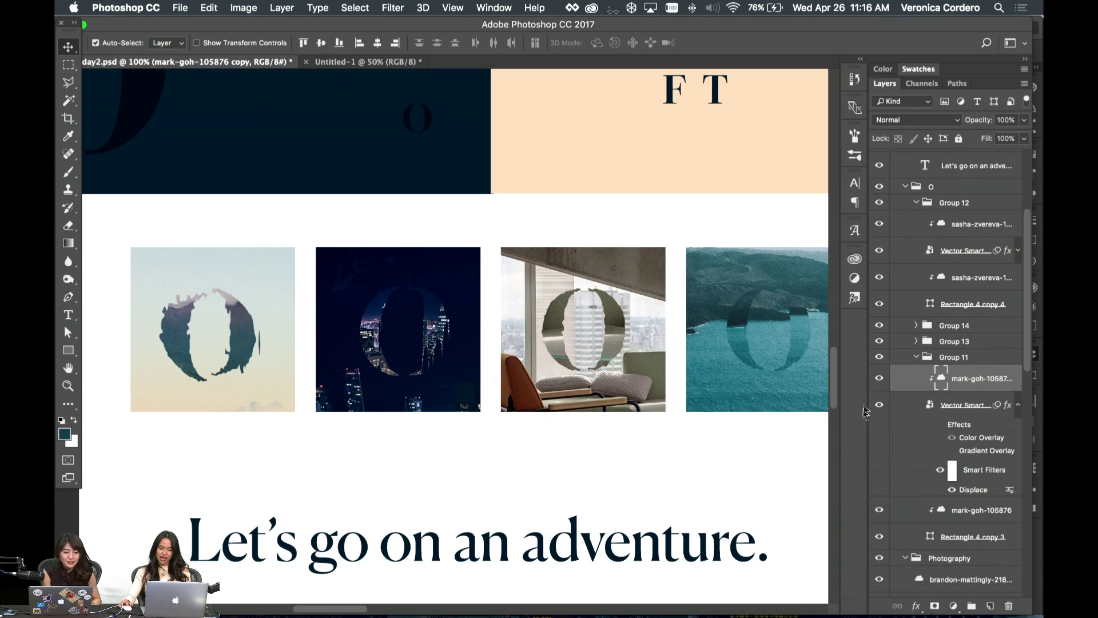
pyautogui.click(878, 380)
pyautogui.click(879, 380)
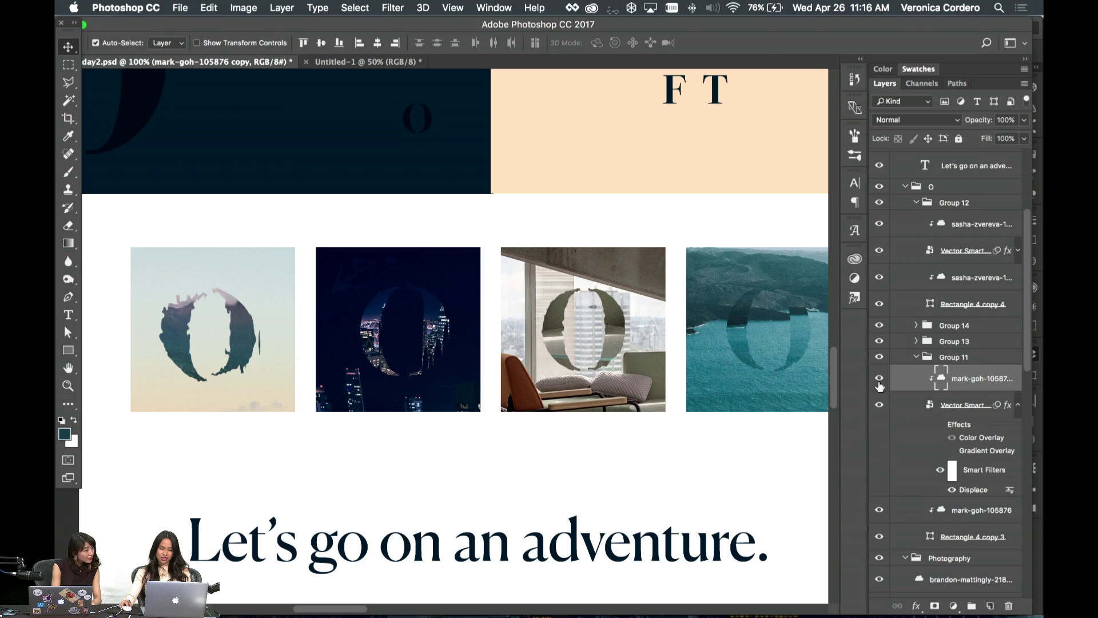
# - Check the extent of the first O tile's background photo with Free Transform and toggle the layer's visibility
pyautogui.click(989, 512)
pyautogui.press('super+t')
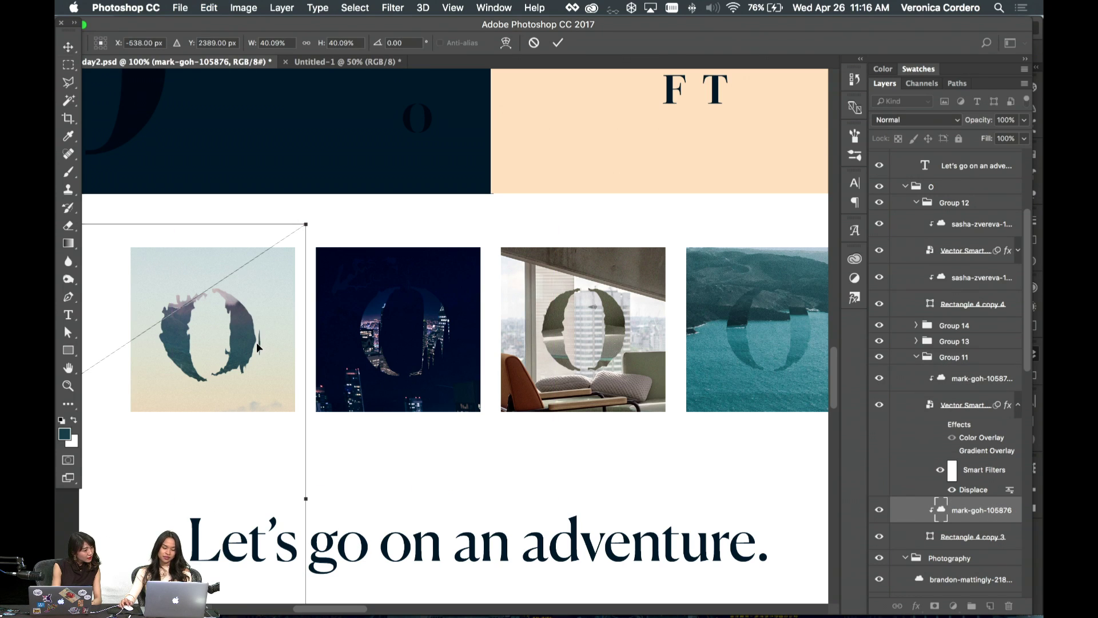
pyautogui.moveTo(256, 342); pyautogui.dragTo(345, 195)
pyautogui.press('Return')
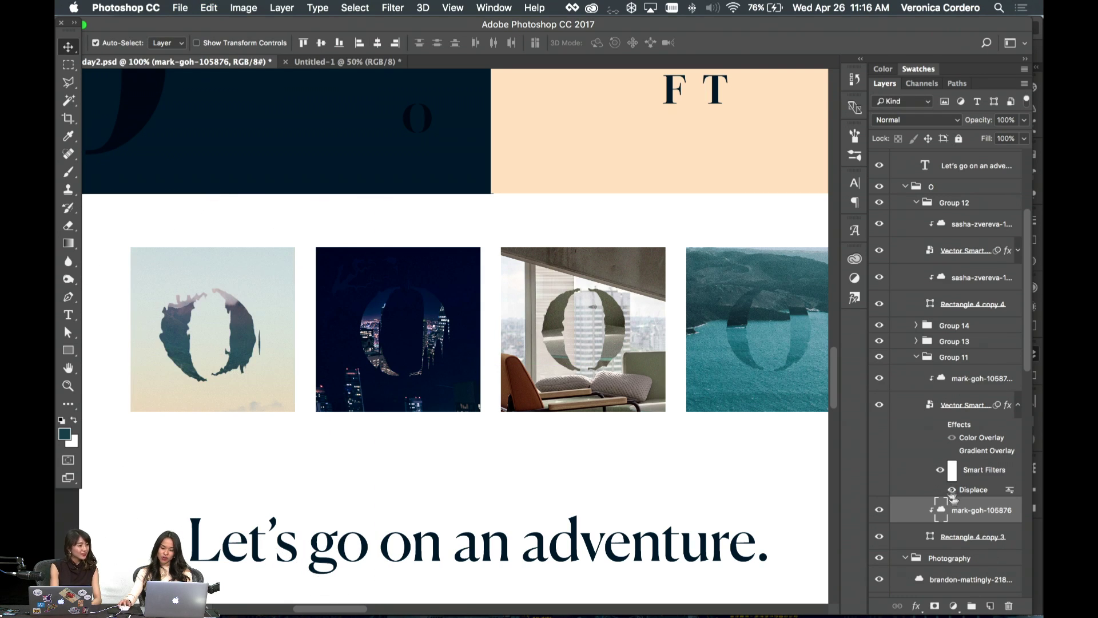
pyautogui.click(879, 511)
pyautogui.click(879, 511)
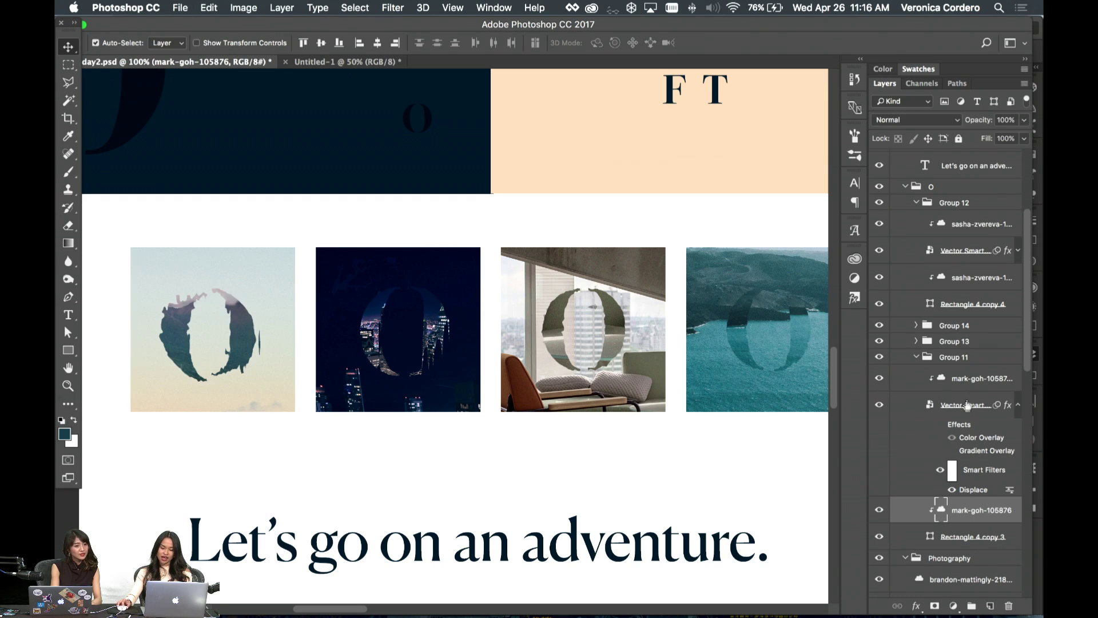
# - Inspect the first O tile's displaced vector smart object and toggle the photo layer clipped to it off and on
pyautogui.click(959, 407)
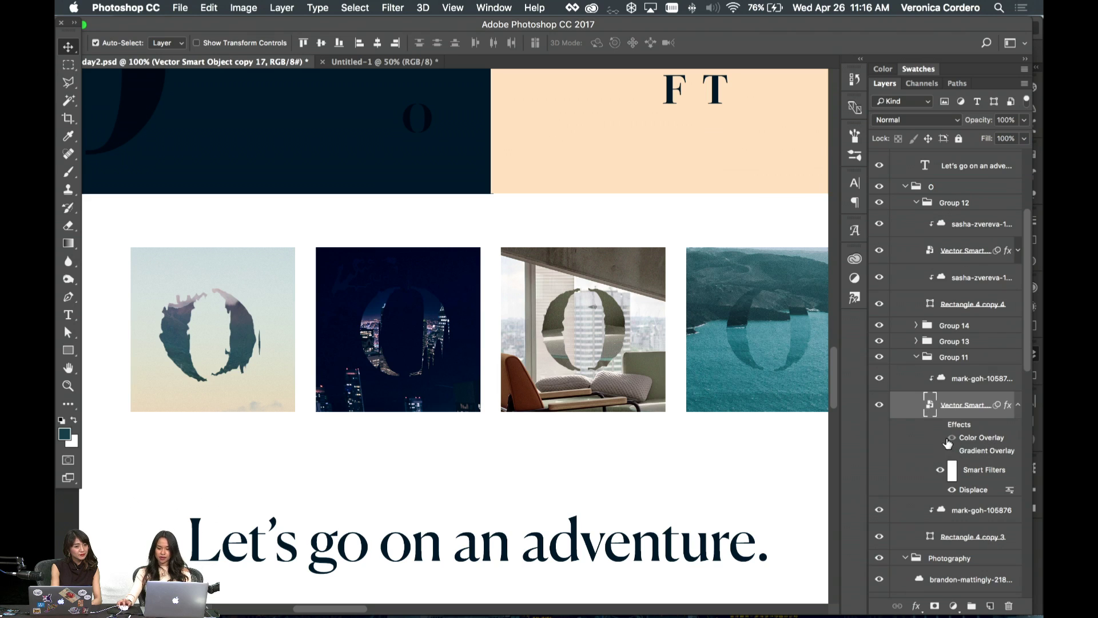
pyautogui.click(978, 387)
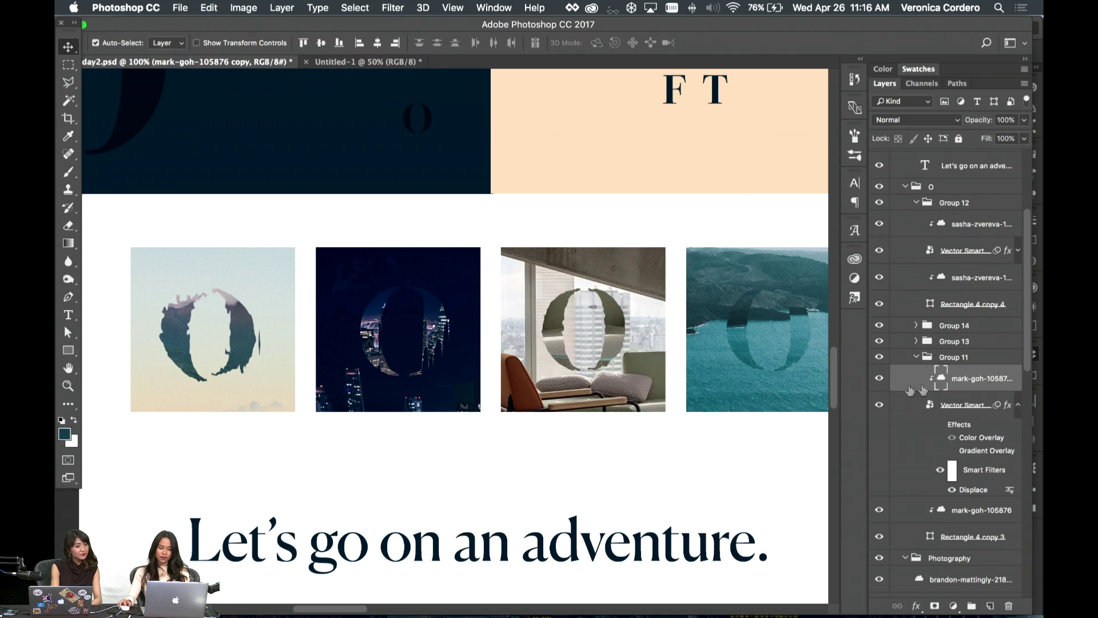
pyautogui.click(880, 380)
pyautogui.click(879, 380)
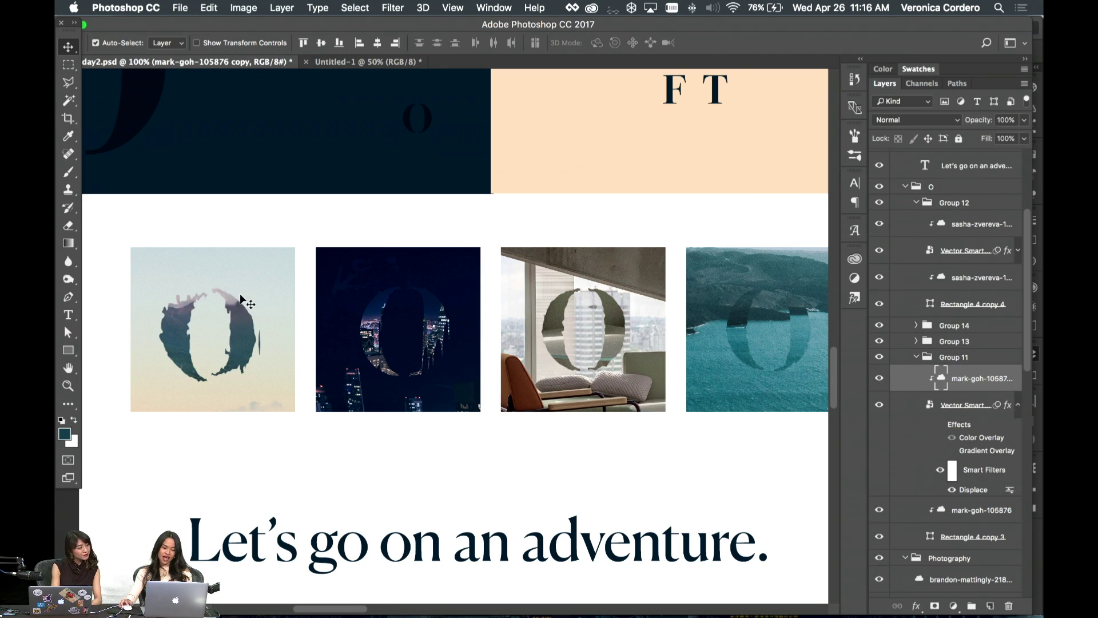
pyautogui.moveTo(236, 325)
pyautogui.mouseDown()
pyautogui.moveTo(277, 400)
pyautogui.moveTo(274, 331)
pyautogui.moveTo(245, 330)
pyautogui.mouseUp()
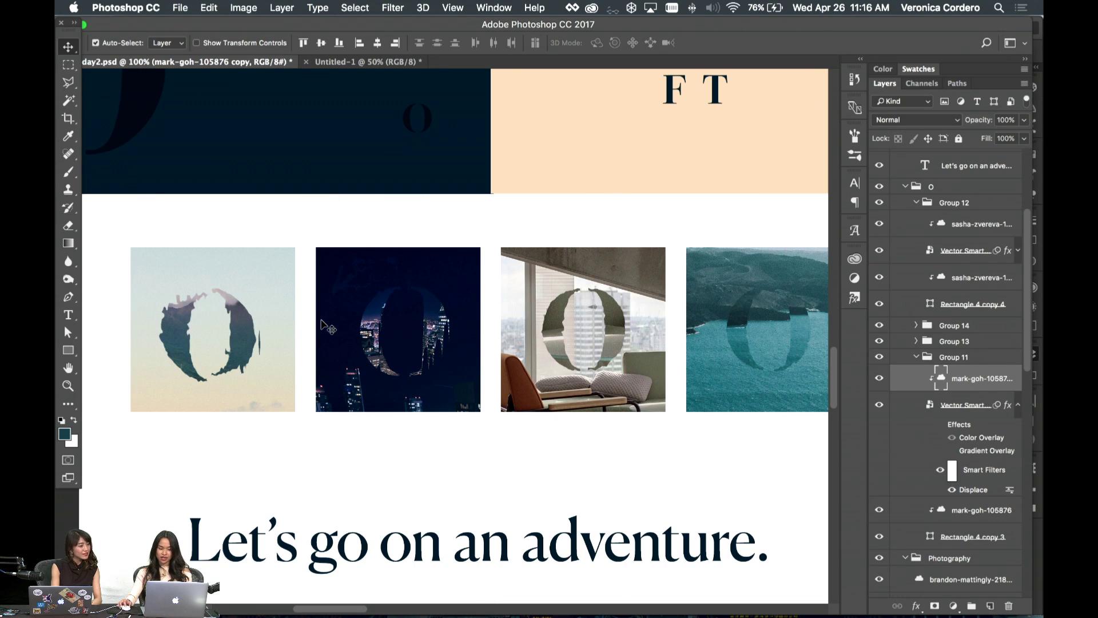
# - Compare the displaced edges of the O across the sky, night city, interior and sea photo tiles
pyautogui.hscroll(-3, 498, 343)
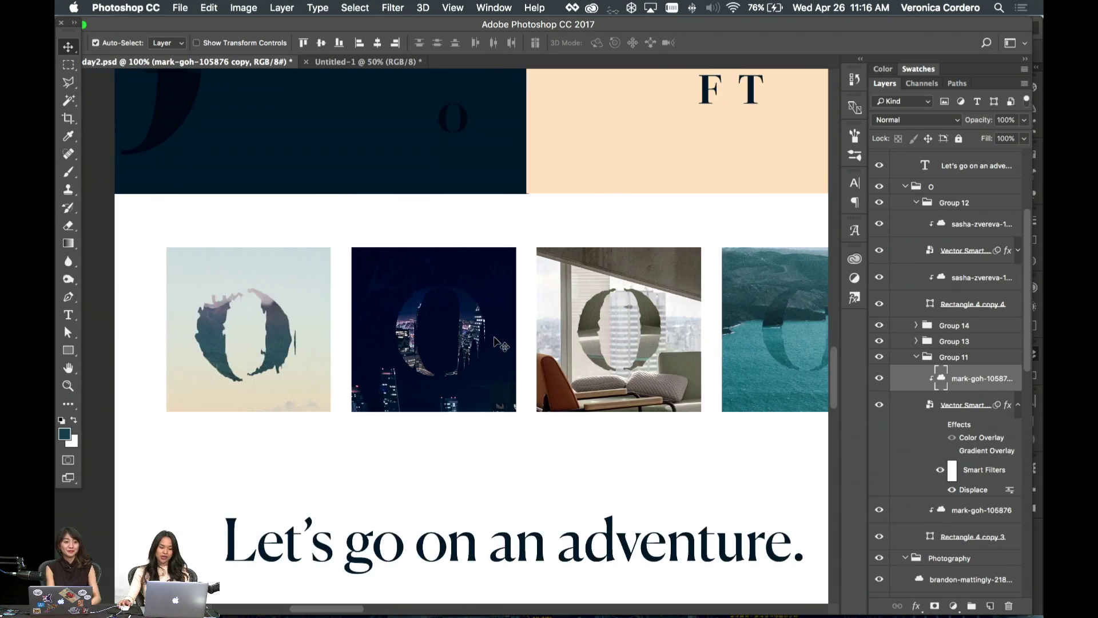
pyautogui.hscroll(3, 456, 344)
pyautogui.hscroll(-6, 312, 361)
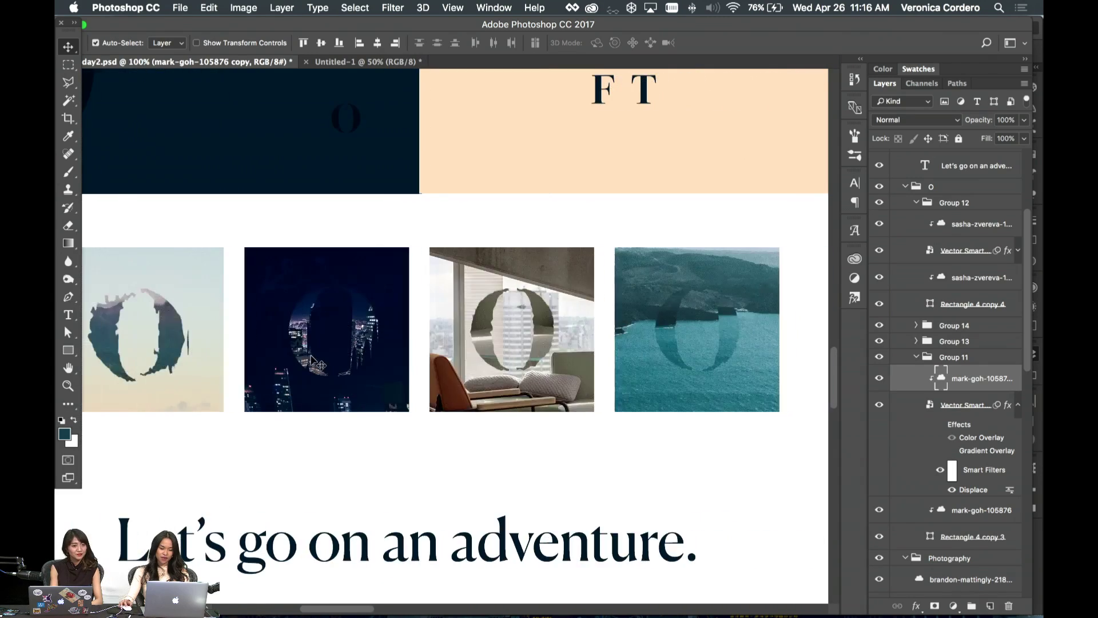
pyautogui.scroll(-3, 312, 360)
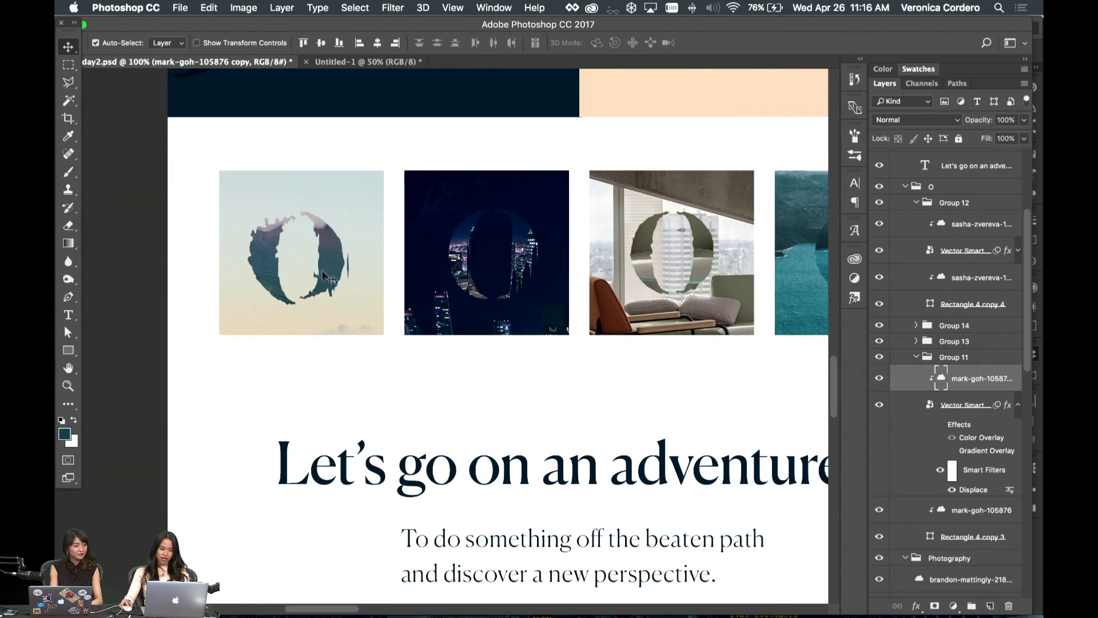
pyautogui.hscroll(6, 492, 295)
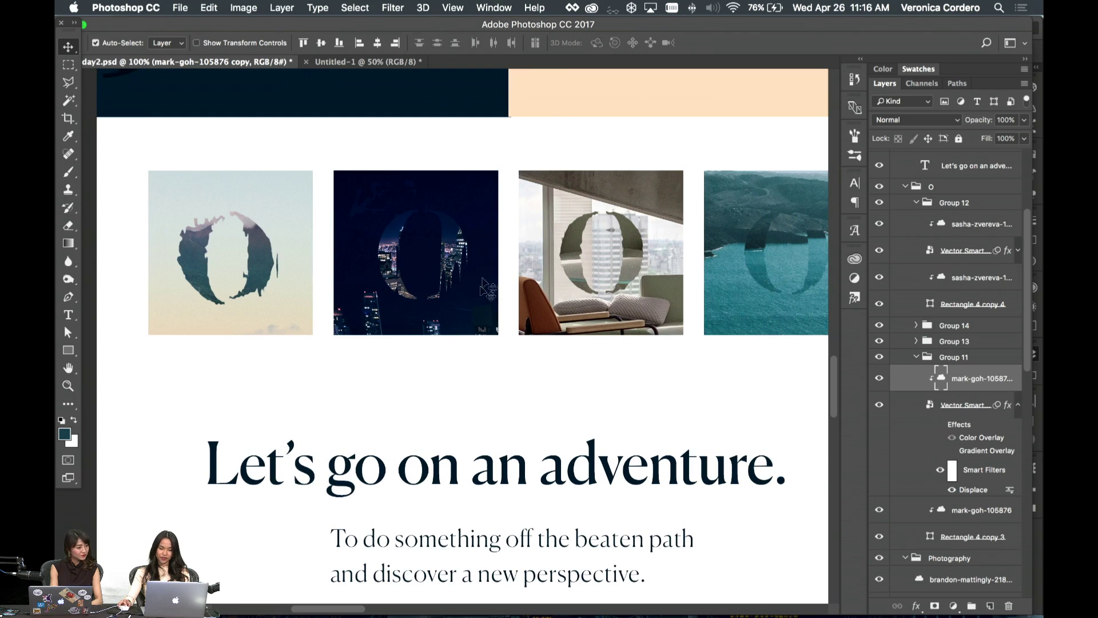
pyautogui.hscroll(6, 595, 274)
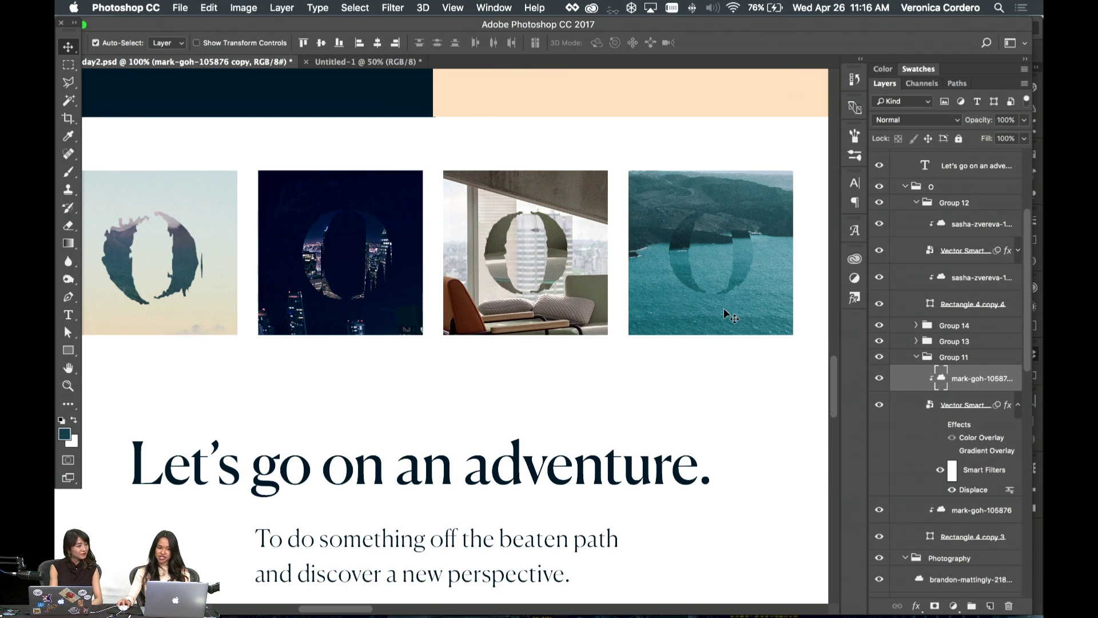
pyautogui.hscroll(-3, 711, 284)
pyautogui.scroll(-1, 711, 284)
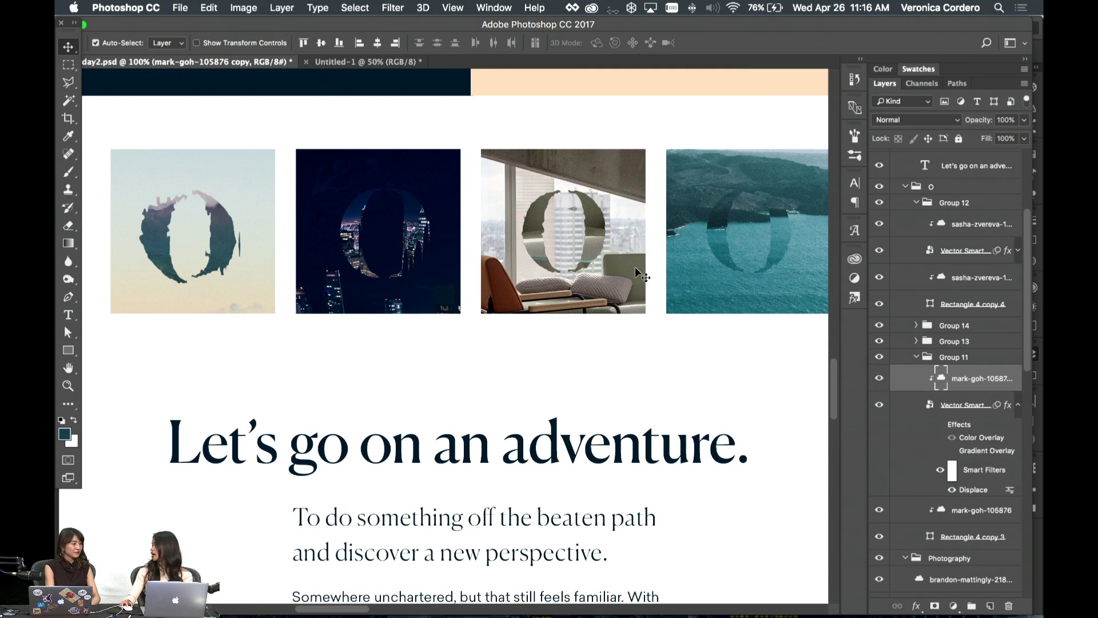
# - Zoom out to 66.7% and review the "Let's go on an adventure." type samples and the photography collage below them
pyautogui.scroll(-10, 640, 274)
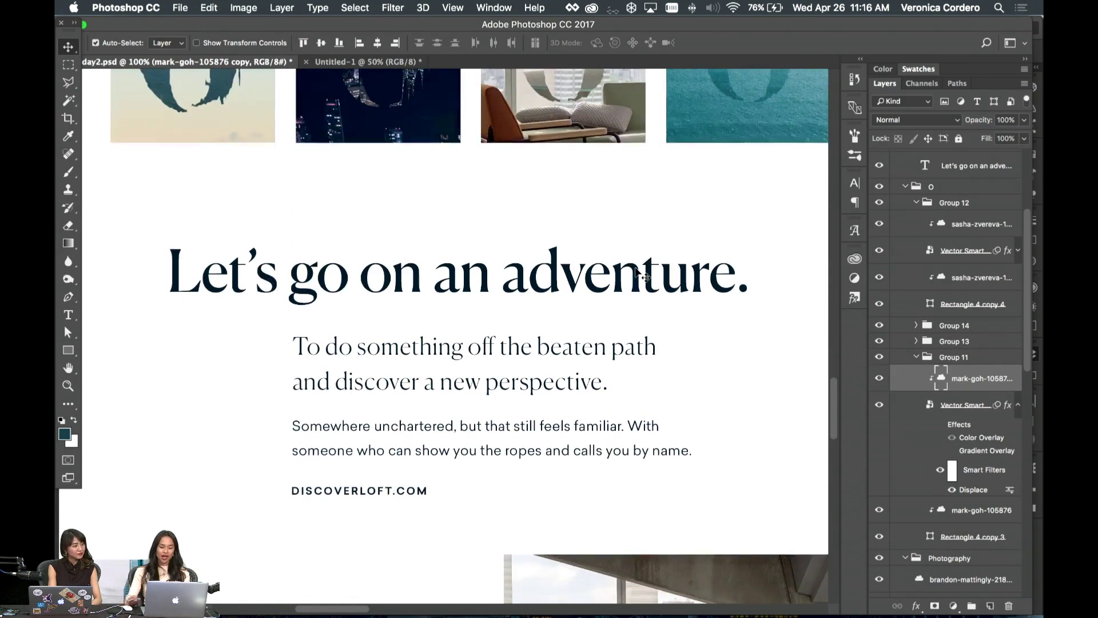
pyautogui.press('super')
pyautogui.press('super+minus')
pyautogui.scroll(-3, 632, 275)
pyautogui.scroll(2, 635, 274)
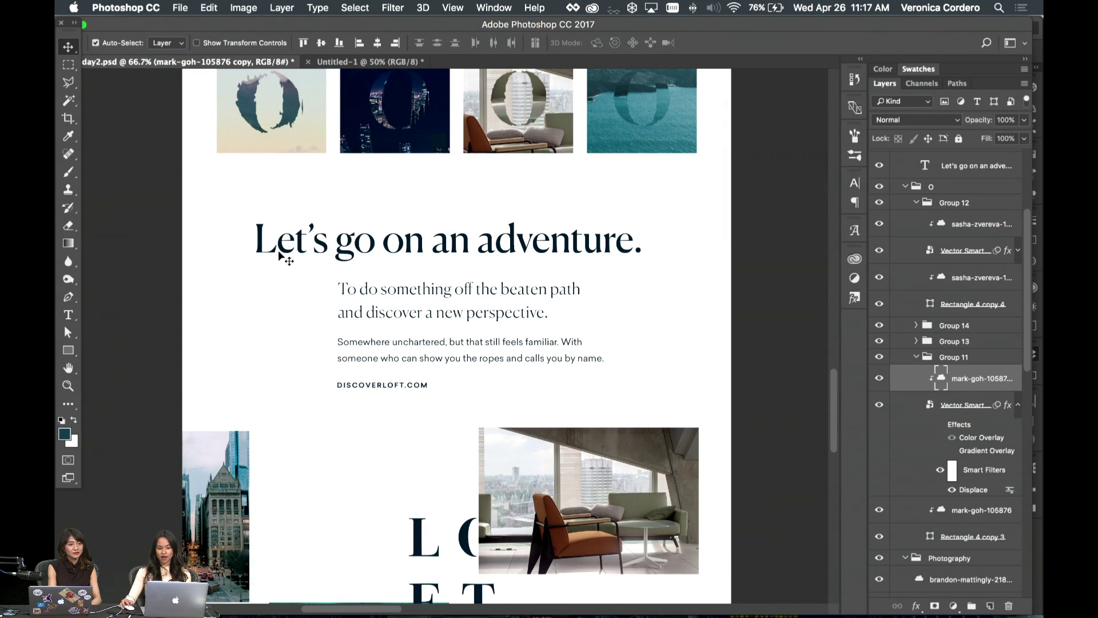
pyautogui.scroll(-15, 338, 266)
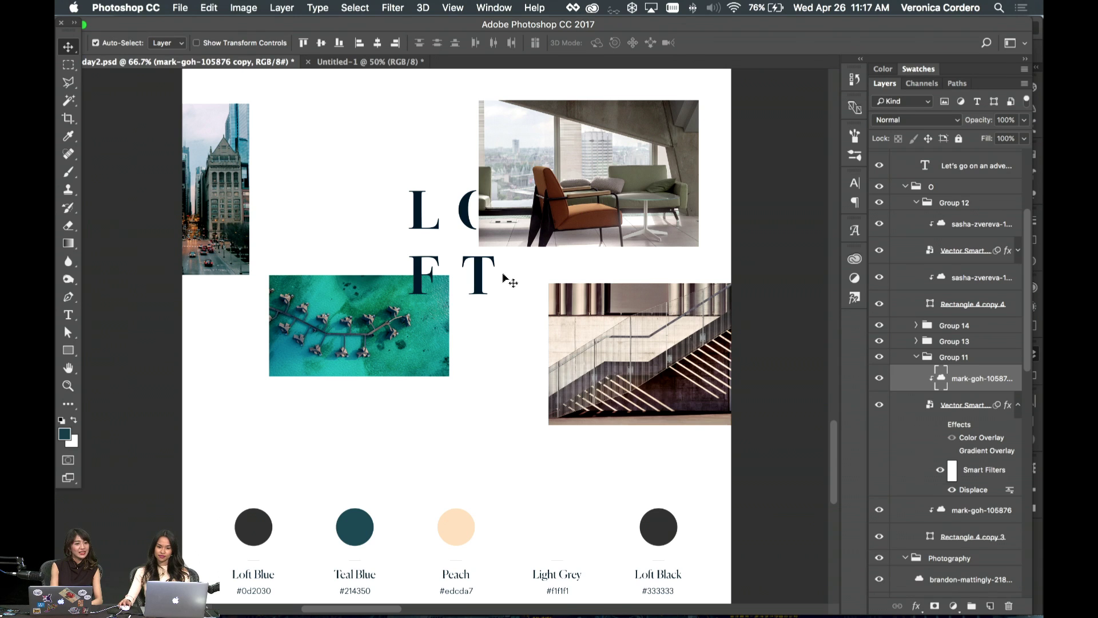
# - Collapse Group 11 and review the Identity System artboard from the logo applications down to the photography collage
pyautogui.click(916, 356)
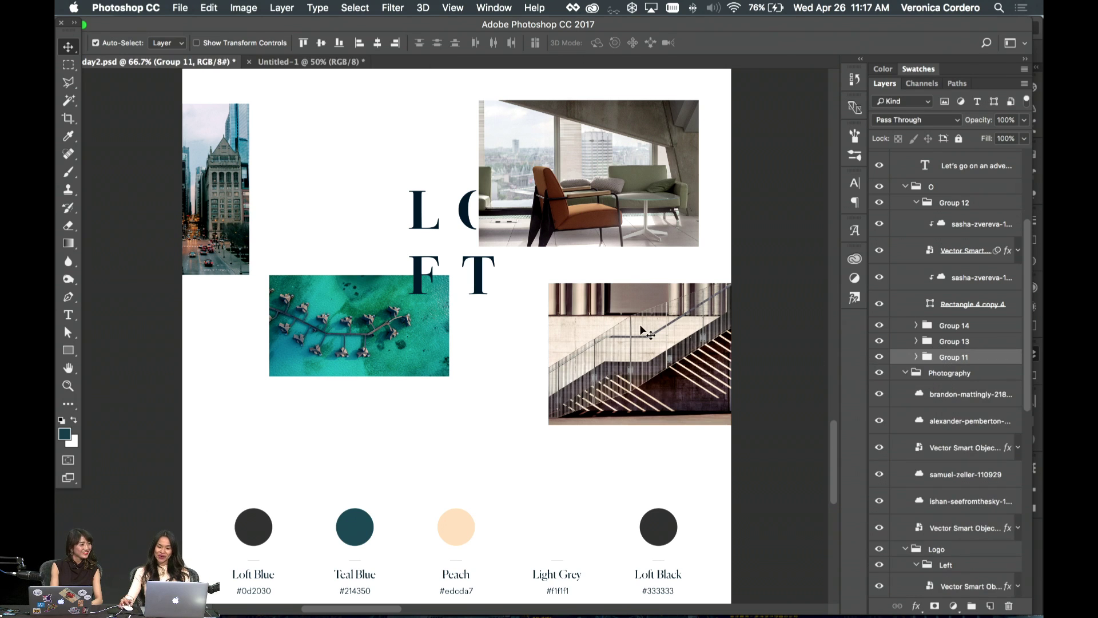
pyautogui.scroll(8, 642, 330)
pyautogui.scroll(15, 641, 327)
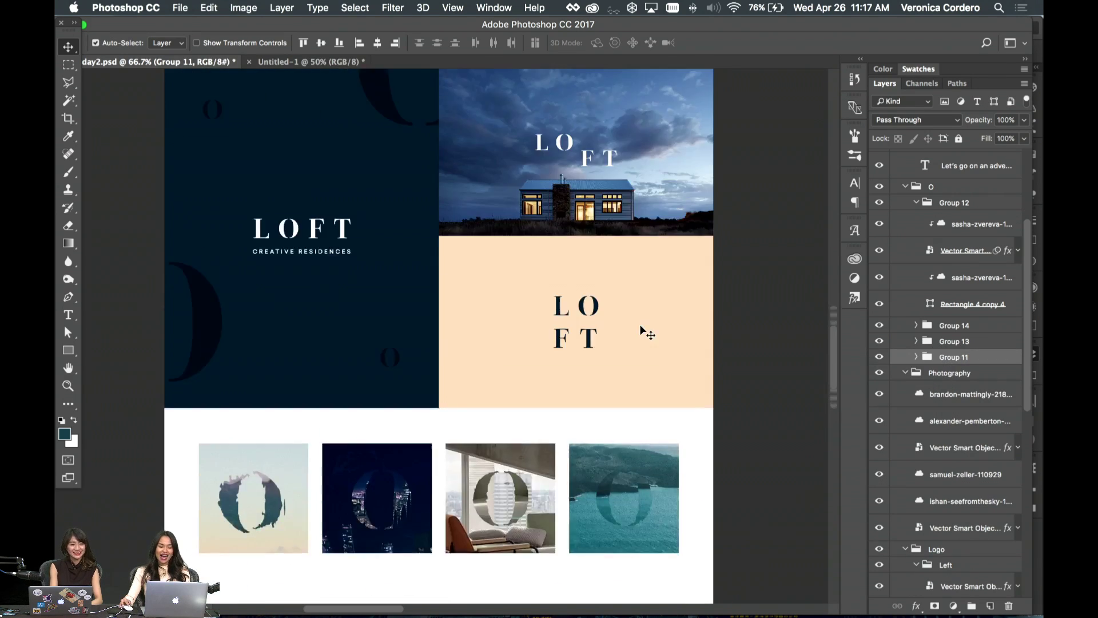
pyautogui.scroll(-10, 639, 323)
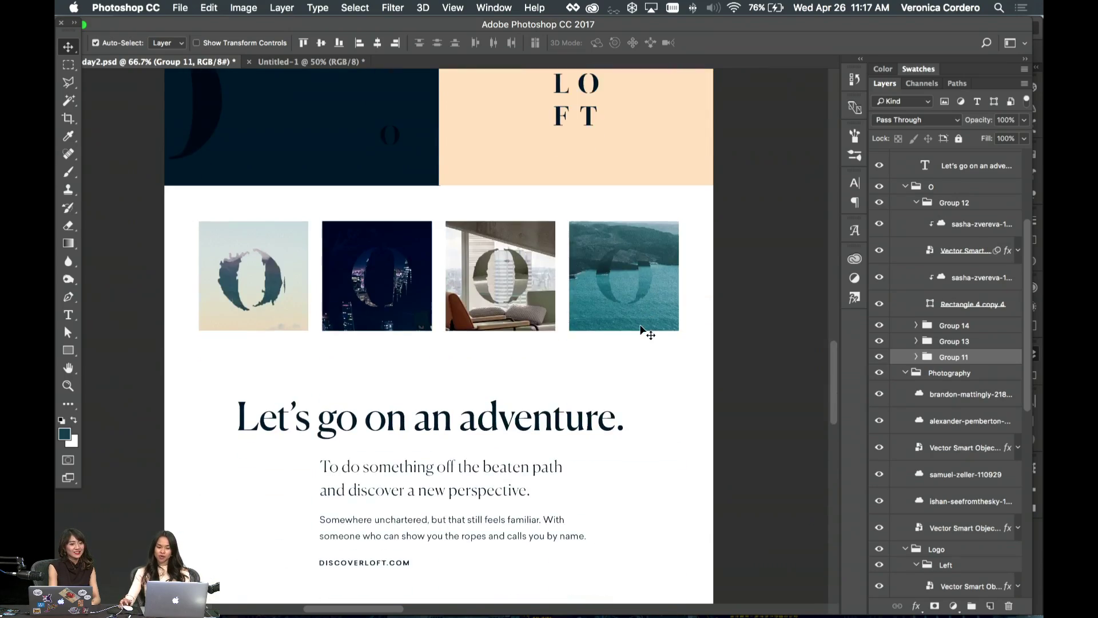
pyautogui.scroll(-15, 642, 331)
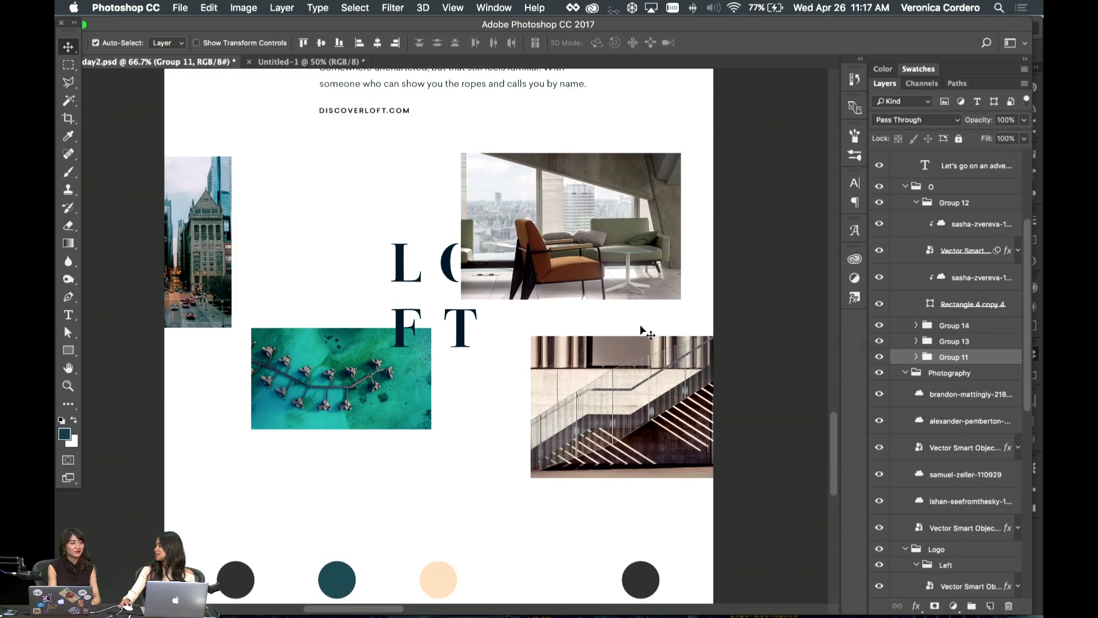
pyautogui.scroll(-3, 646, 330)
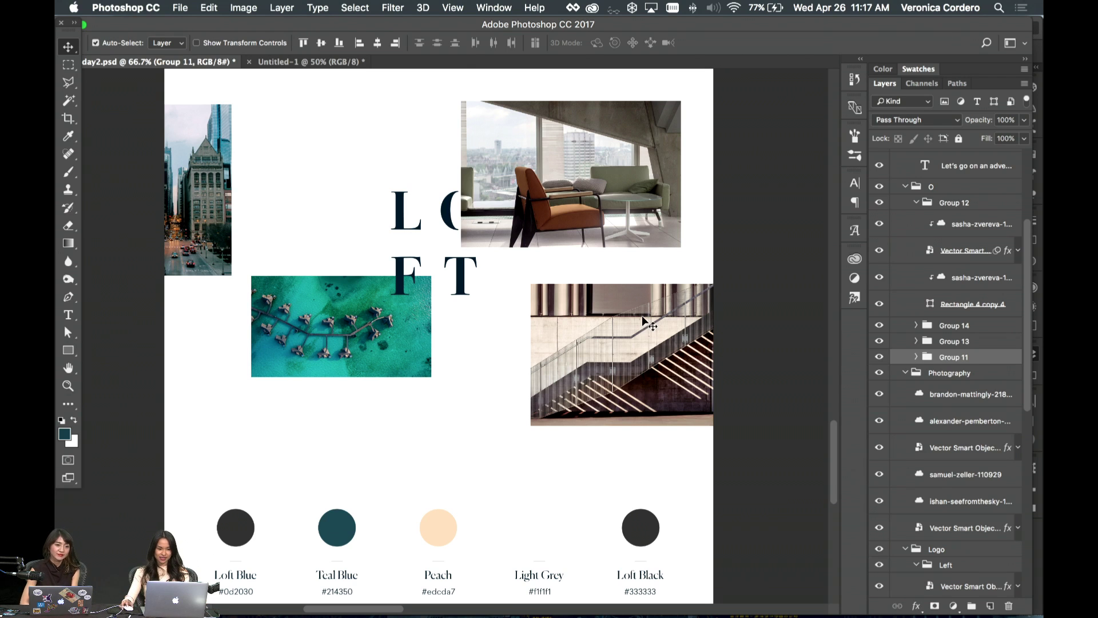
# - Review the colour palette at the end of the Identity System artboard and select the Loft Blue swatch circle
pyautogui.scroll(-6, 646, 332)
pyautogui.hscroll(-4, 645, 323)
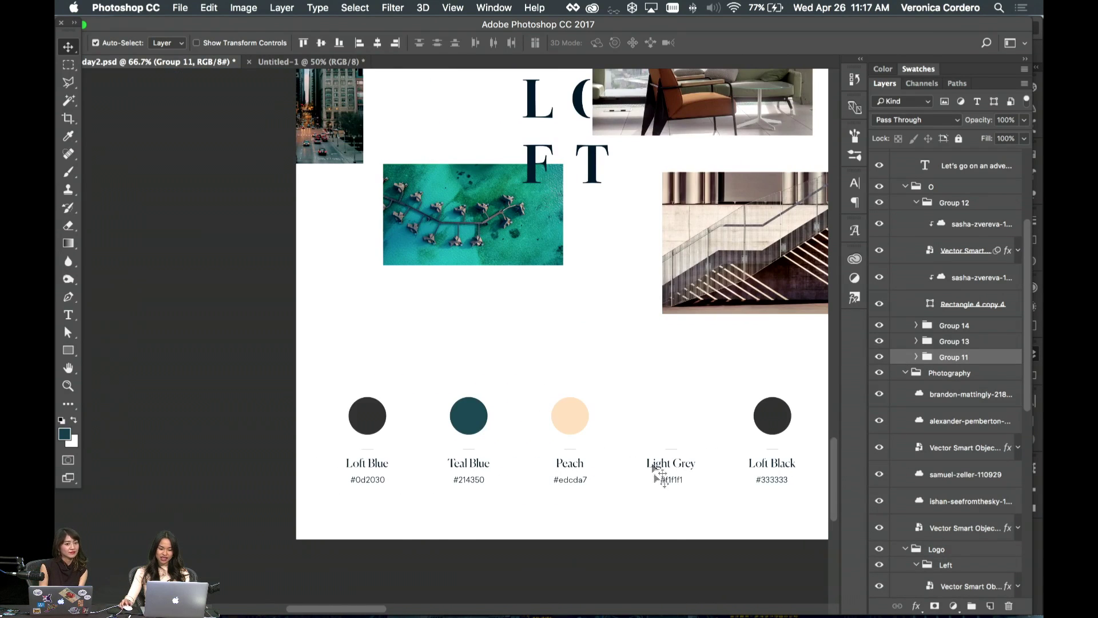
pyautogui.hscroll(4, 646, 446)
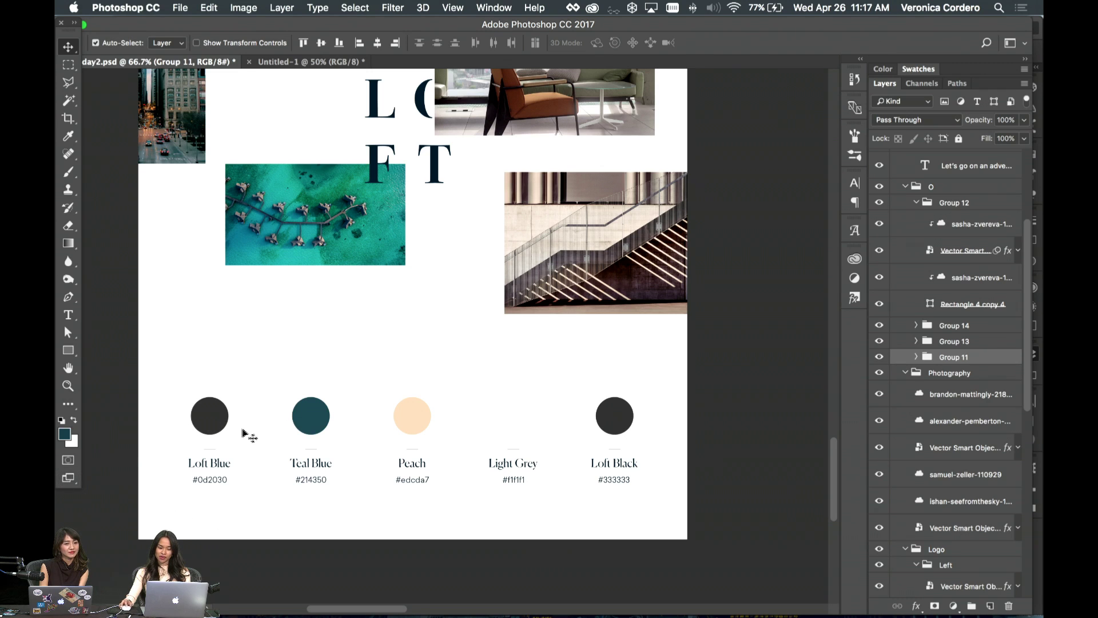
pyautogui.click(223, 427)
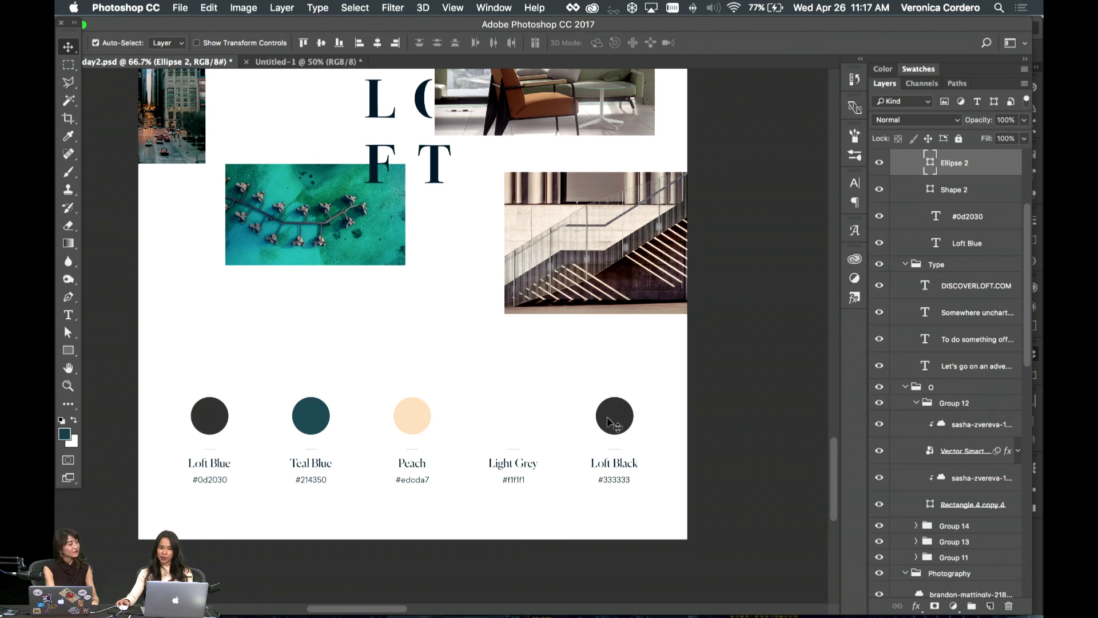
# - Examine the photography collage around the LOFT logo together with the colour swatches beneath it
pyautogui.hscroll(-5, 615, 418)
pyautogui.scroll(5, 610, 421)
pyautogui.hscroll(3, 609, 419)
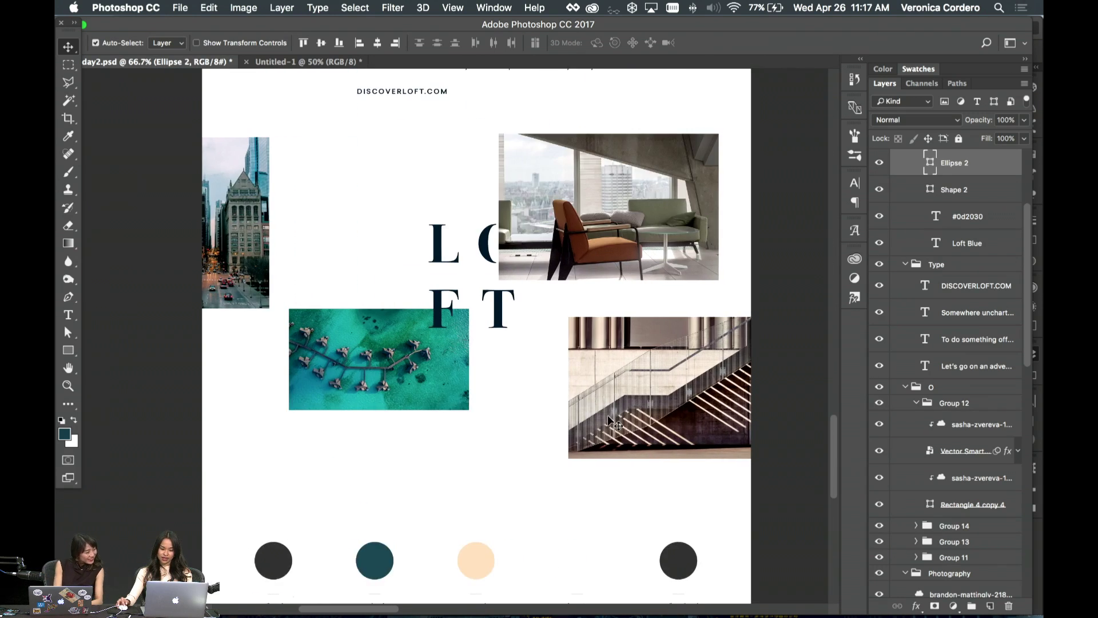
pyautogui.scroll(-6, 609, 419)
pyautogui.scroll(1, 609, 419)
pyautogui.scroll(3, 611, 422)
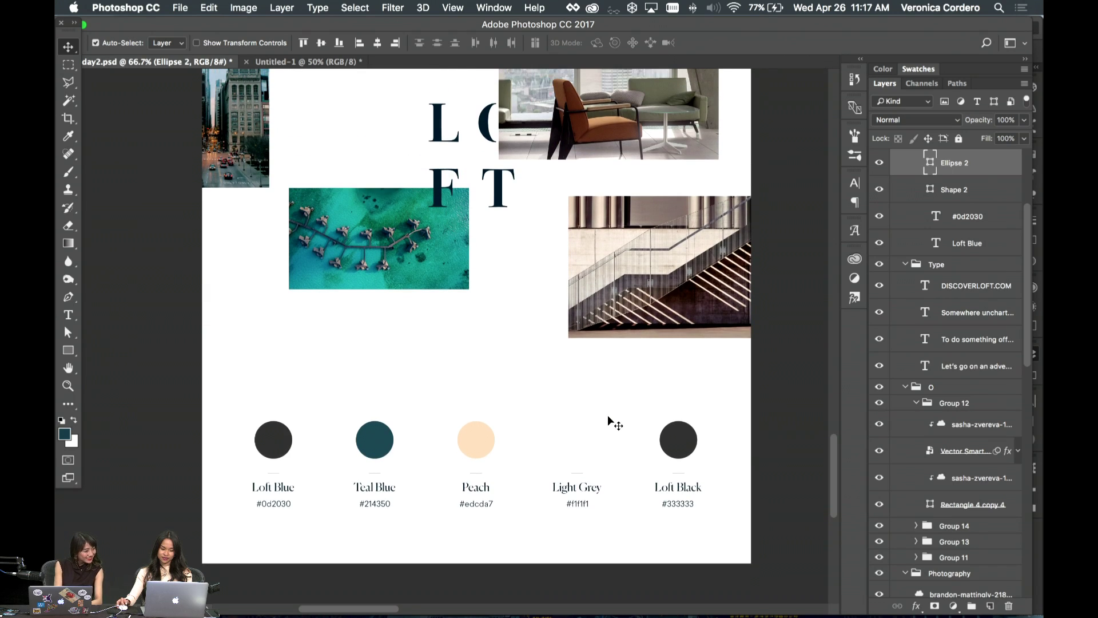
pyautogui.hscroll(-2, 611, 422)
pyautogui.hscroll(2, 610, 422)
pyautogui.scroll(1, 611, 422)
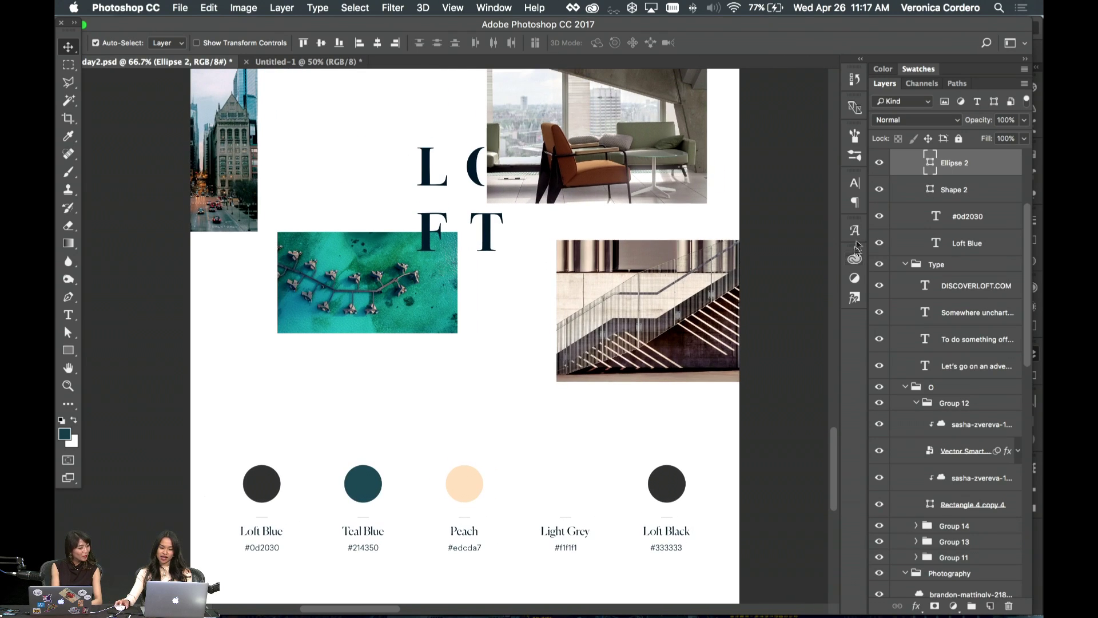
# - Collapse the Identity System artboard so that only the artboard names are listed among the layers
pyautogui.scroll(5, 904, 210)
pyautogui.click(895, 193)
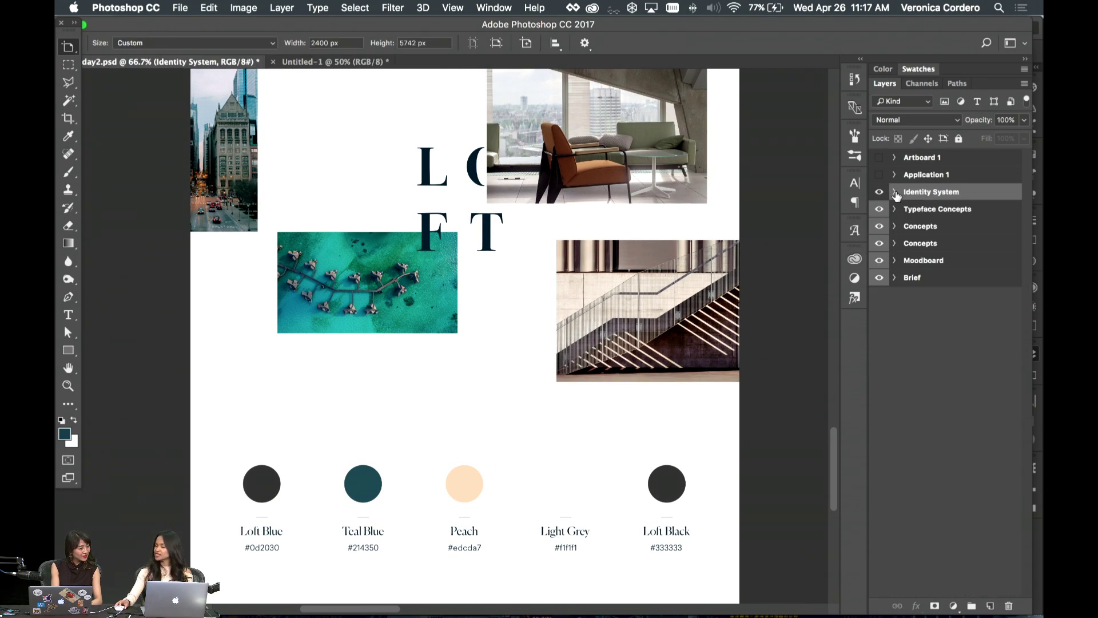
pyautogui.scroll(-3, 198, 297)
pyautogui.hscroll(1, 199, 297)
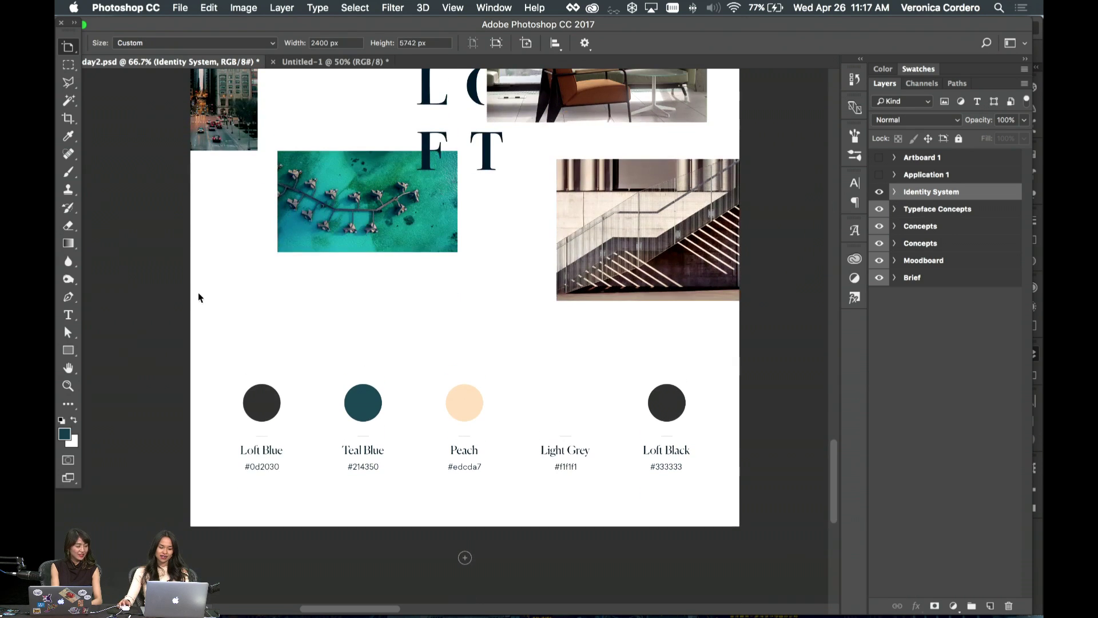
# - Show the Application 1 artboard and bring its two blank page mockups into view
pyautogui.scroll(10, 198, 297)
pyautogui.hscroll(2, 198, 296)
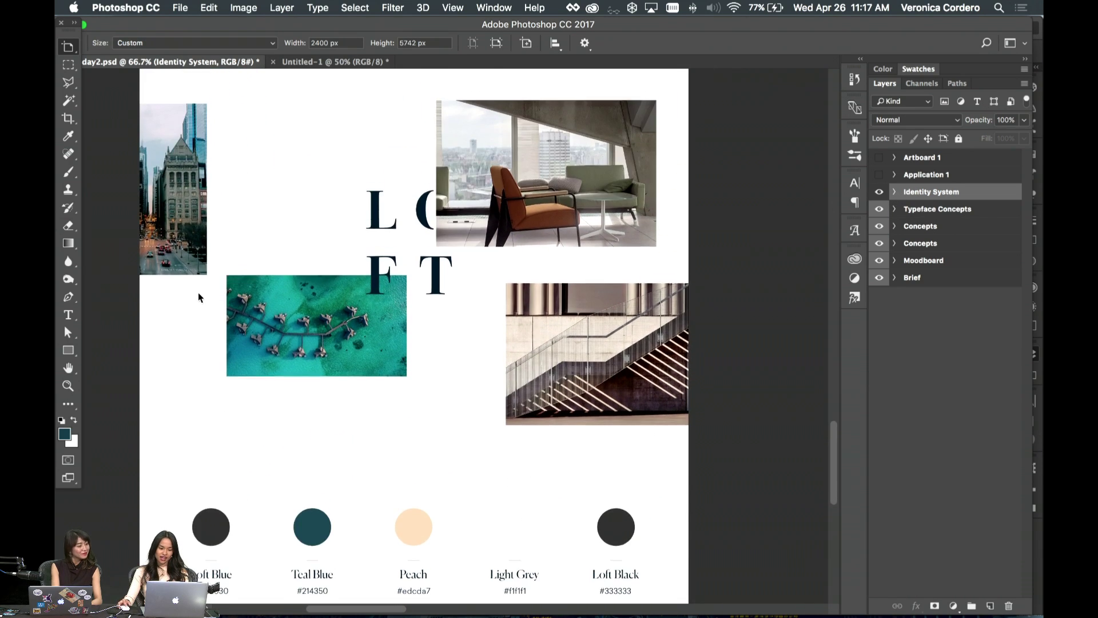
pyautogui.scroll(20, 199, 297)
pyautogui.hscroll(4, 198, 297)
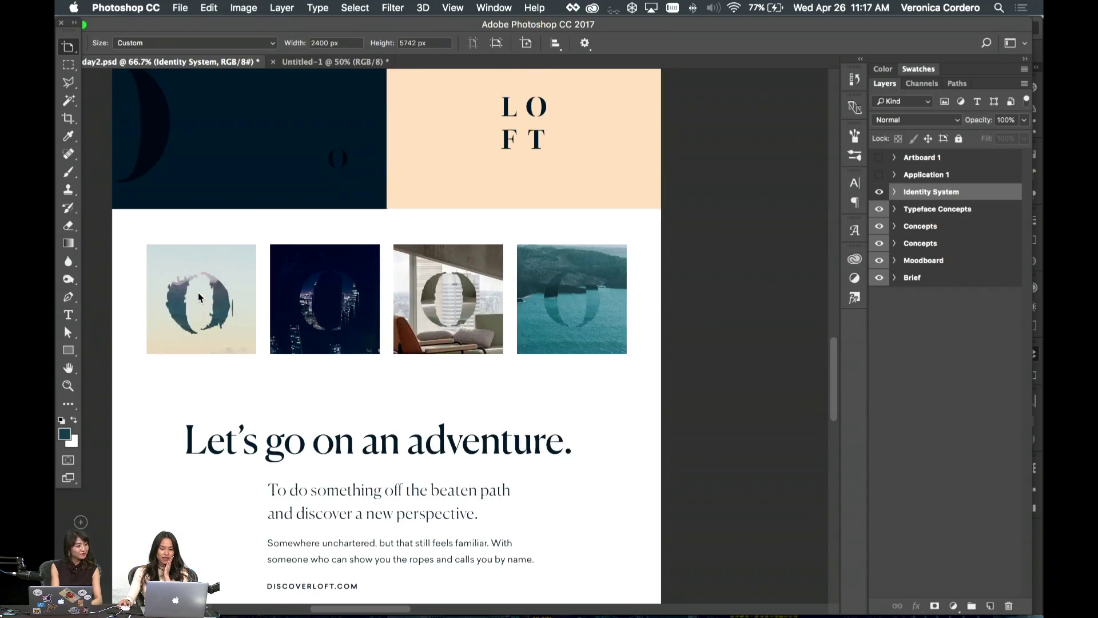
pyautogui.click(879, 175)
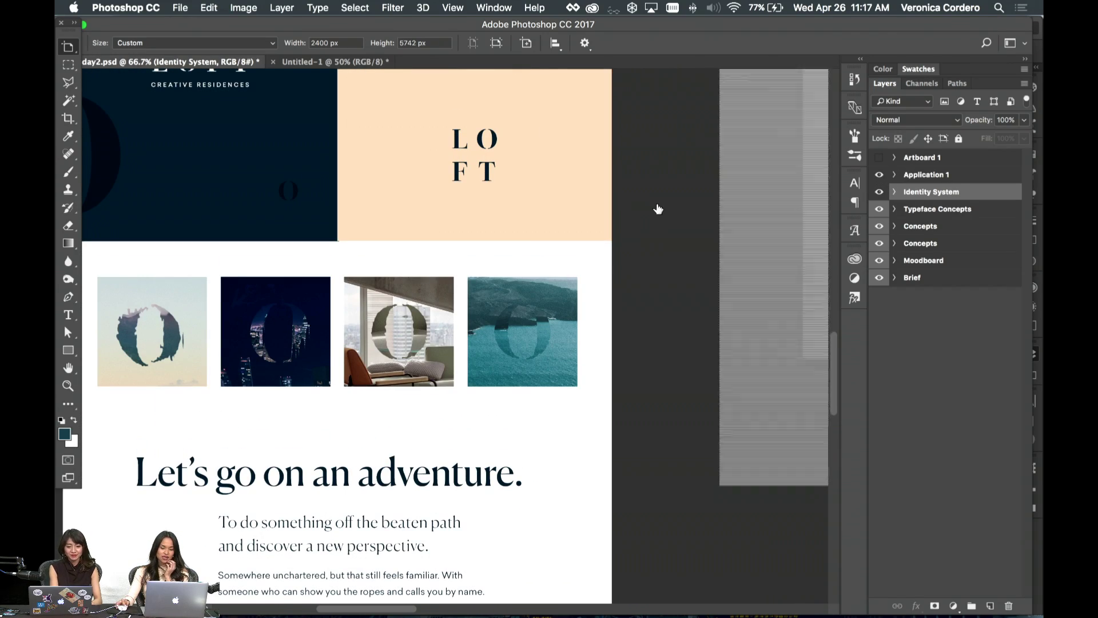
pyautogui.hscroll(20, 647, 205)
pyautogui.scroll(1, 646, 205)
pyautogui.scroll(7, 634, 201)
pyautogui.scroll(-11, 635, 202)
pyautogui.hscroll(11, 635, 201)
pyautogui.scroll(6, 635, 201)
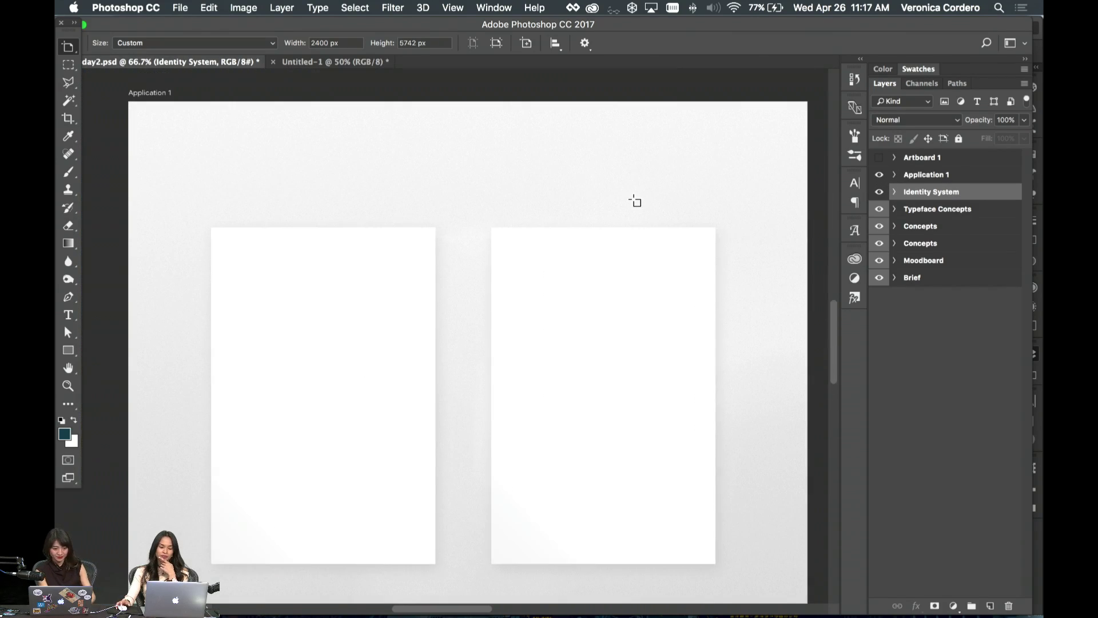
# - Review the Identity System artboard again, from the logo applications down to the photography collage and colour palette
pyautogui.hscroll(-18, 634, 201)
pyautogui.hscroll(-10, 635, 201)
pyautogui.scroll(-2, 635, 201)
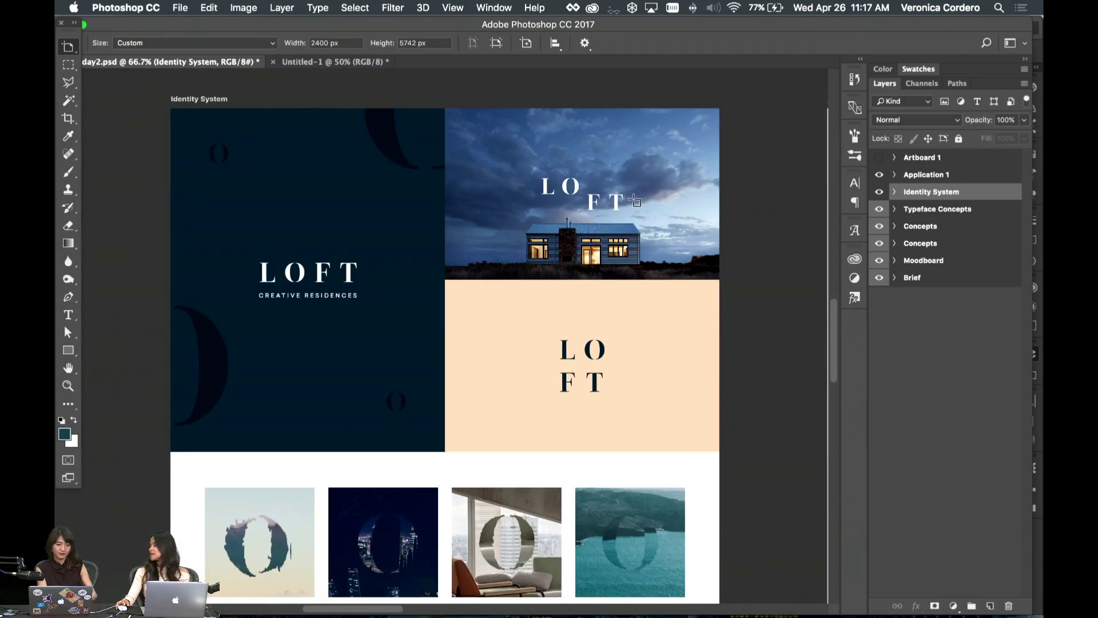
pyautogui.scroll(-4, 634, 201)
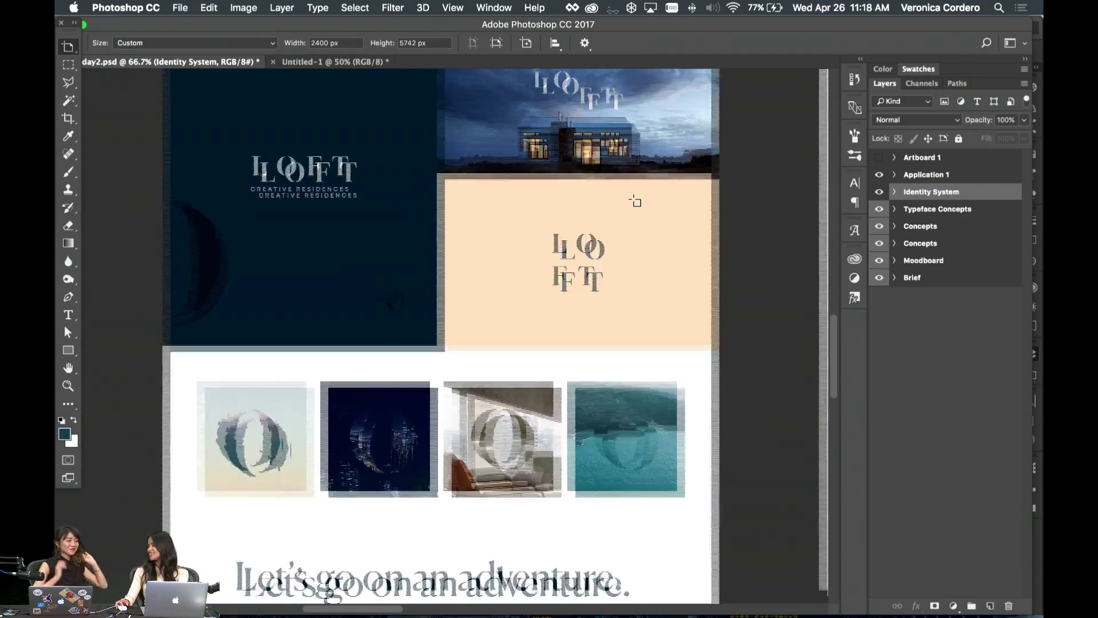
pyautogui.hscroll(4, 635, 201)
pyautogui.scroll(-20, 634, 201)
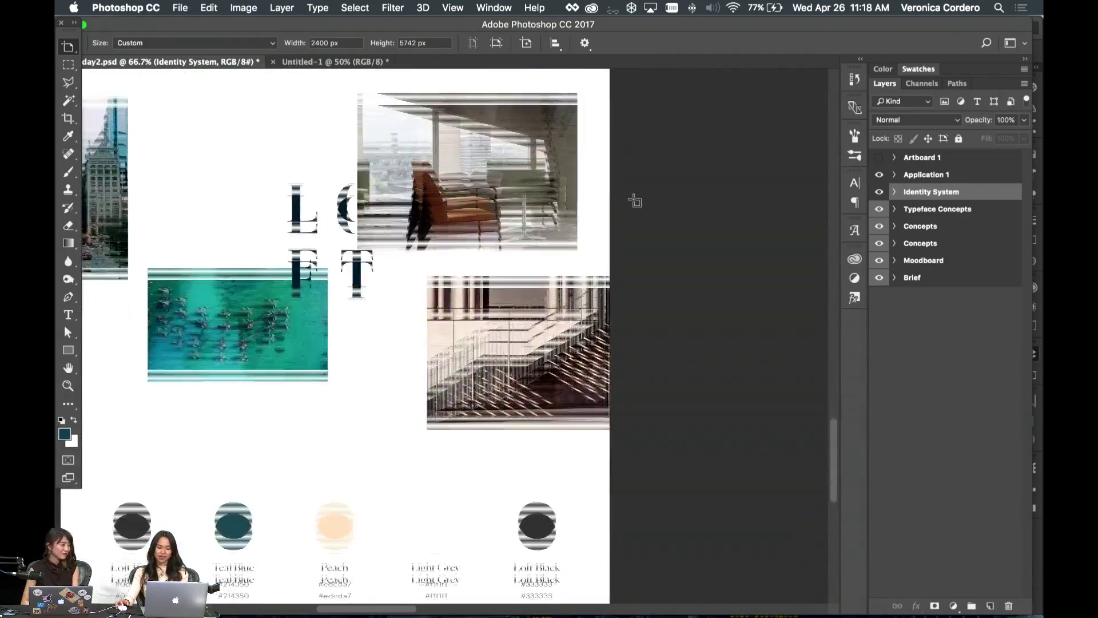
# - Examine the two blank white page mockups on the grey Application 1 artboard
pyautogui.hscroll(15, 635, 201)
pyautogui.scroll(3, 635, 201)
pyautogui.hscroll(-10, 634, 202)
pyautogui.hscroll(3, 635, 201)
pyautogui.scroll(6, 635, 201)
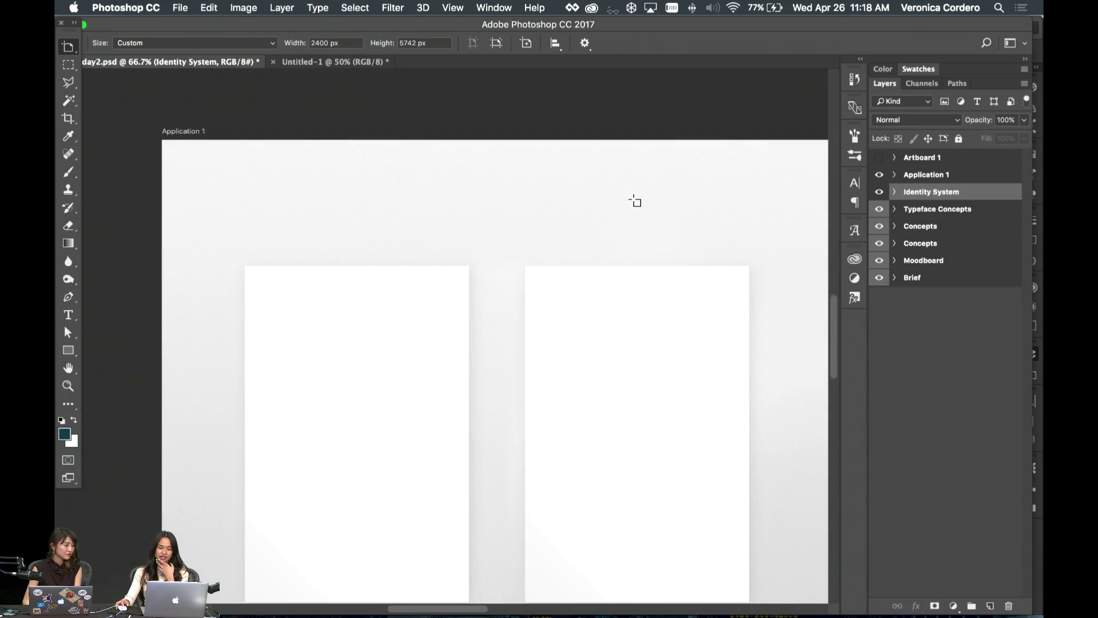
pyautogui.scroll(-2, 635, 201)
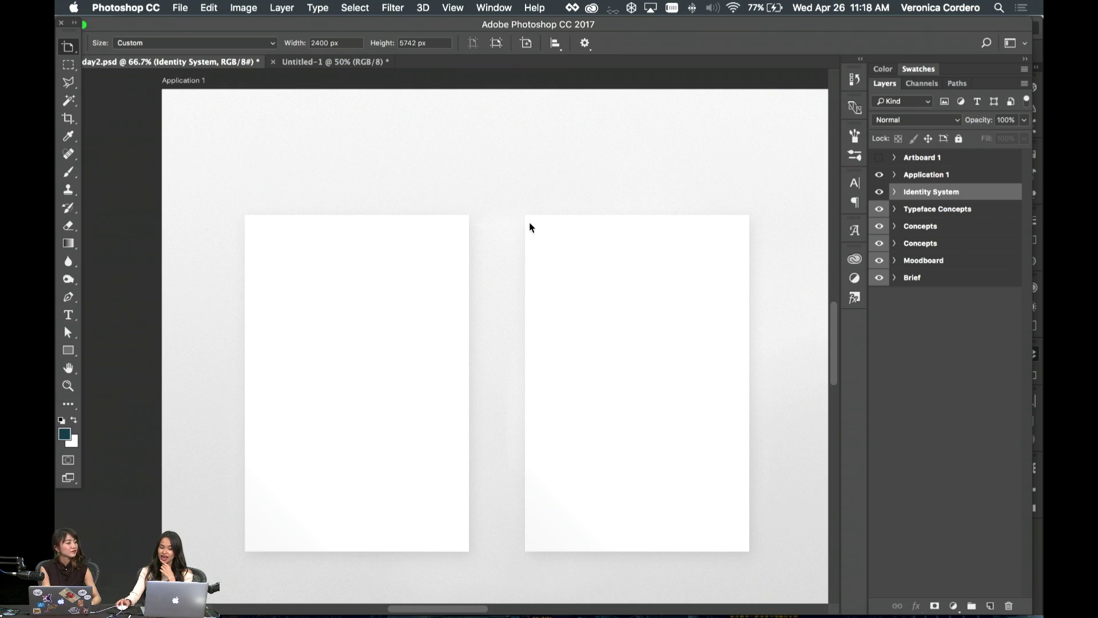
pyautogui.hscroll(2, 529, 226)
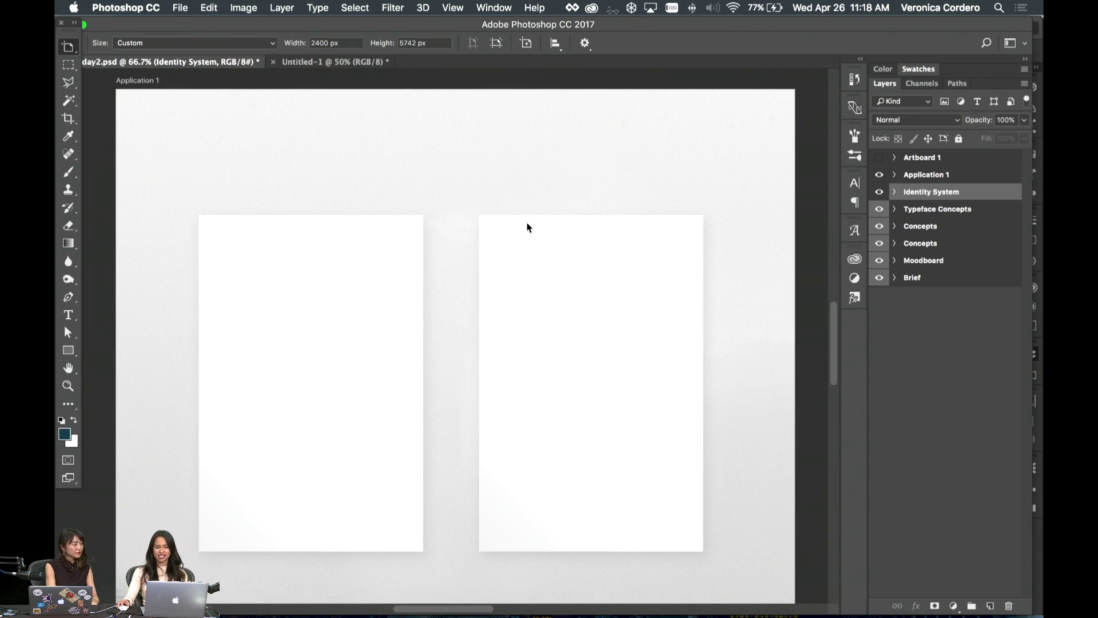
pyautogui.scroll(-2, 528, 228)
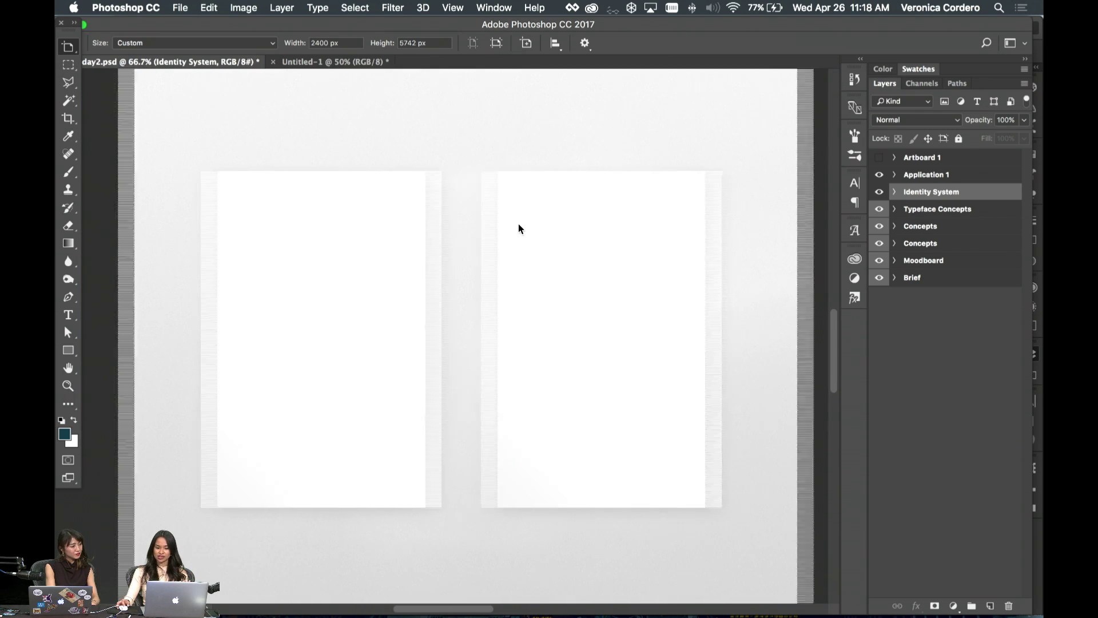
pyautogui.hscroll(2, 518, 228)
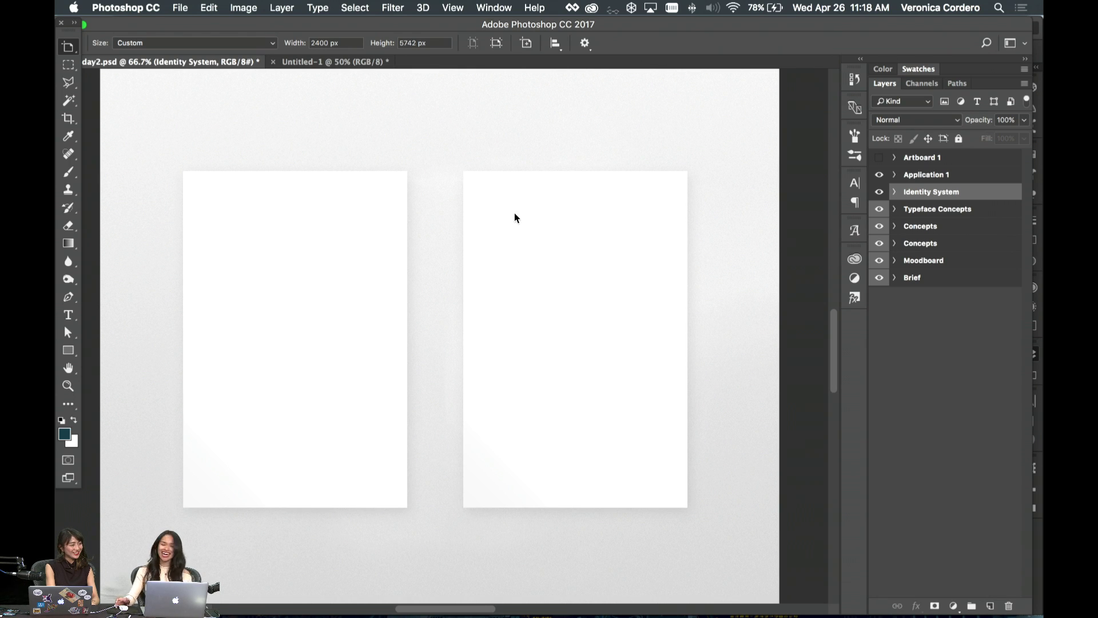
# - Compare the Application 1 artboard with the neighbouring Identity System artboard, then switch to InDesign with the loft editorial document
pyautogui.hscroll(-10, 498, 187)
pyautogui.scroll(3, 498, 187)
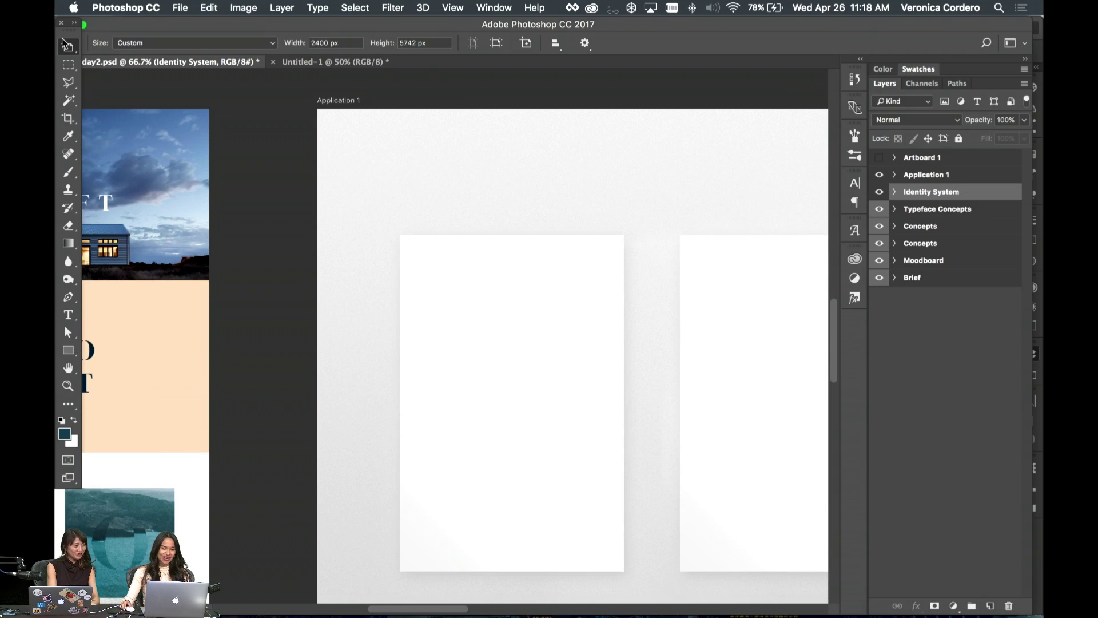
pyautogui.scroll(-4, 501, 559)
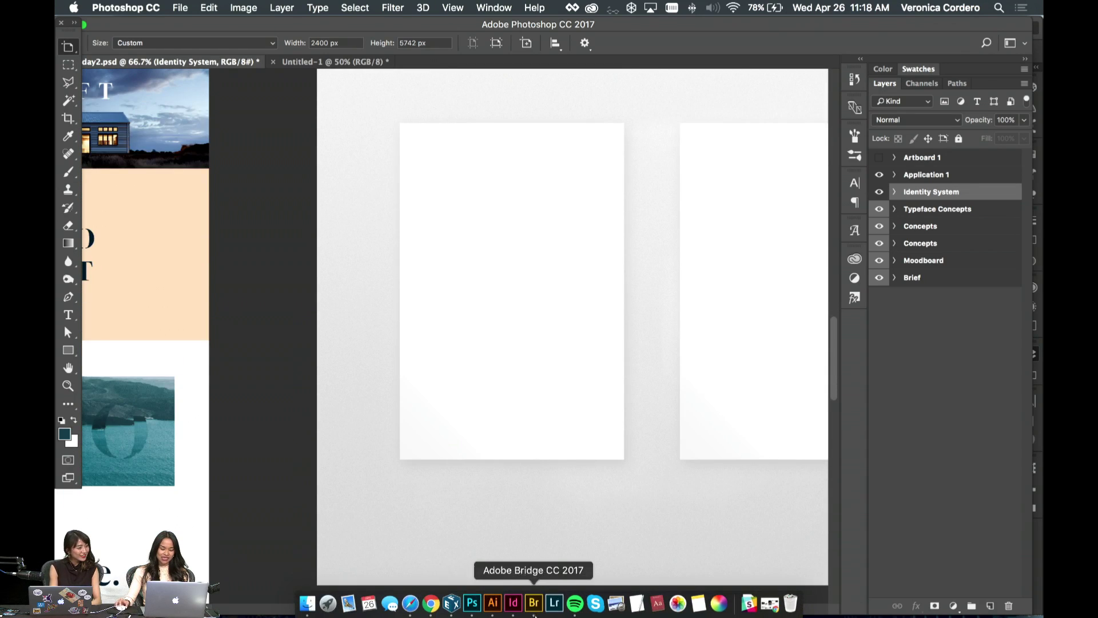
pyautogui.click(515, 611)
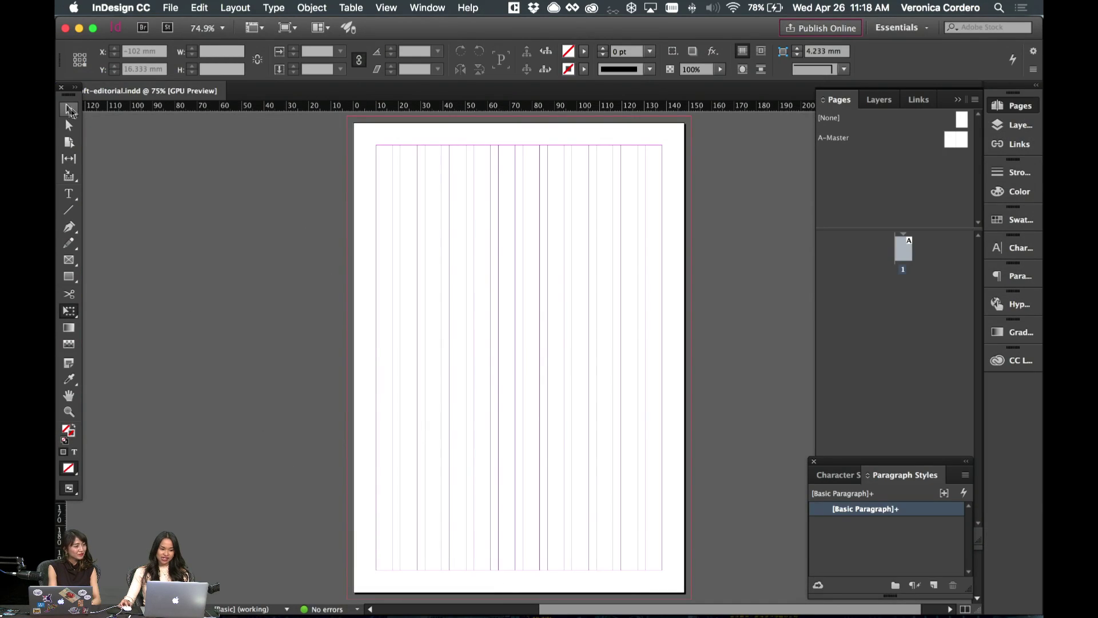
# - Examine the column grid, margins and bleed guides on the single page of the loft editorial document
pyautogui.hscroll(1, 387, 189)
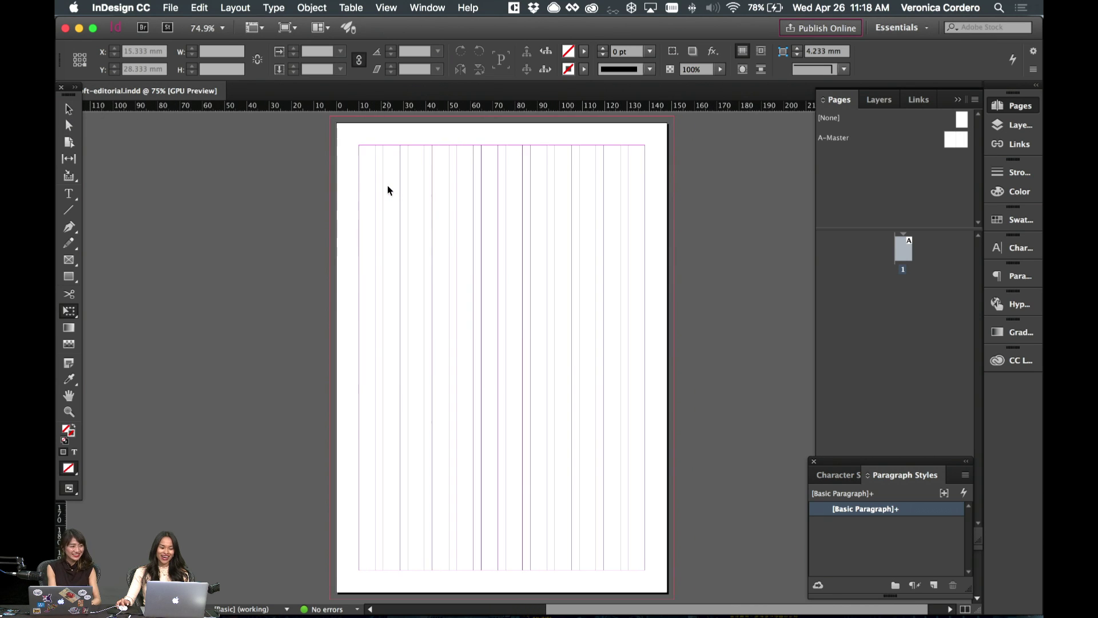
pyautogui.scroll(-3, 387, 188)
pyautogui.scroll(3, 387, 189)
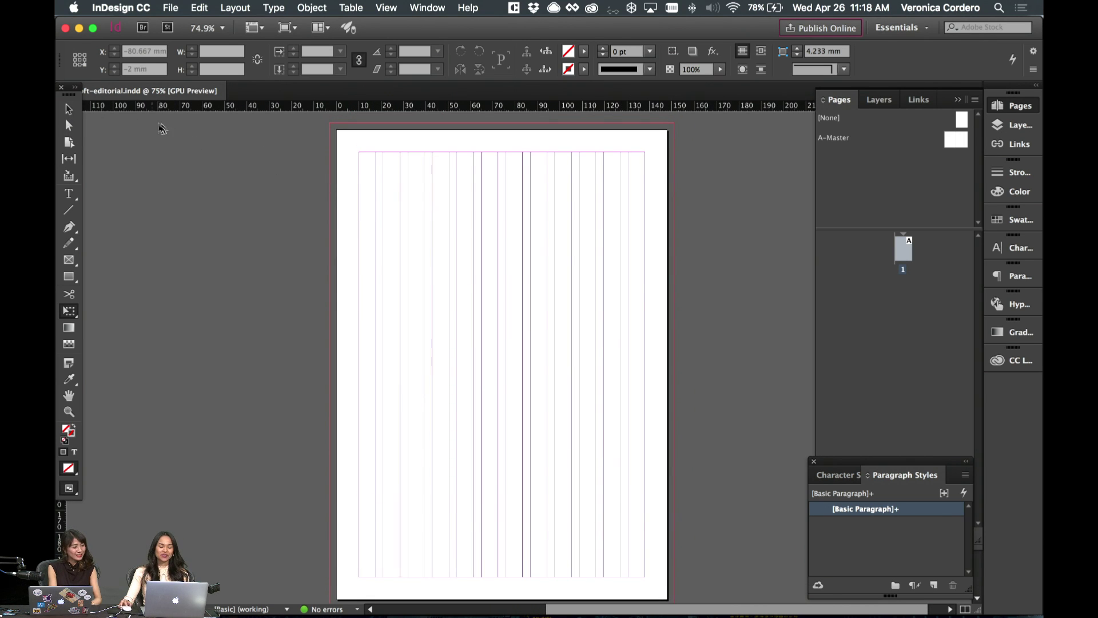
pyautogui.scroll(-1, 439, 471)
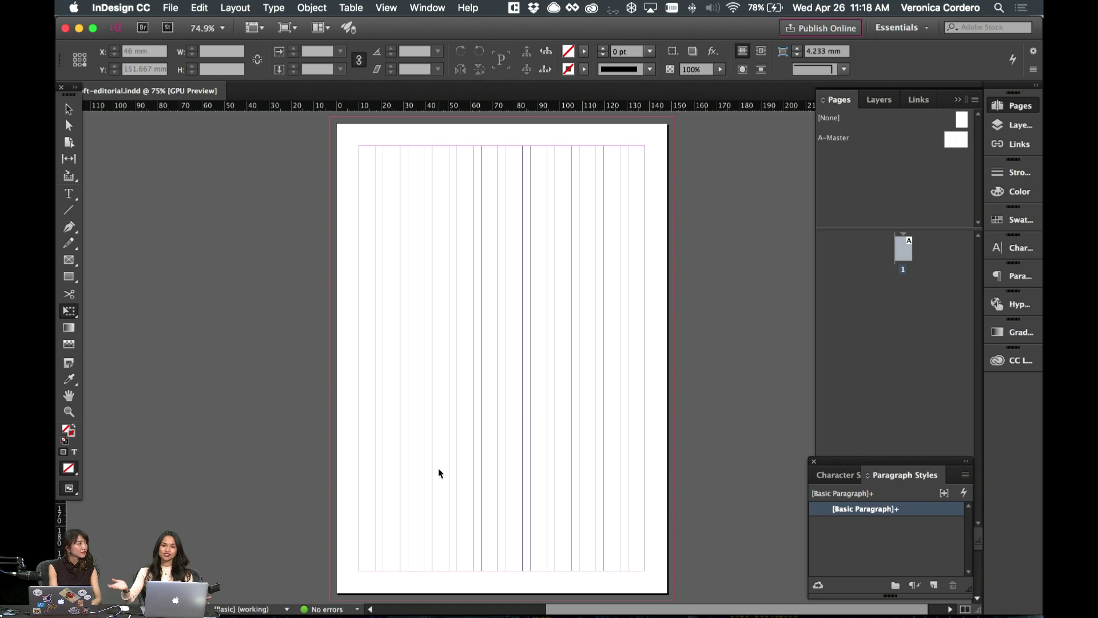
pyautogui.scroll(-2, 444, 431)
pyautogui.scroll(3, 444, 432)
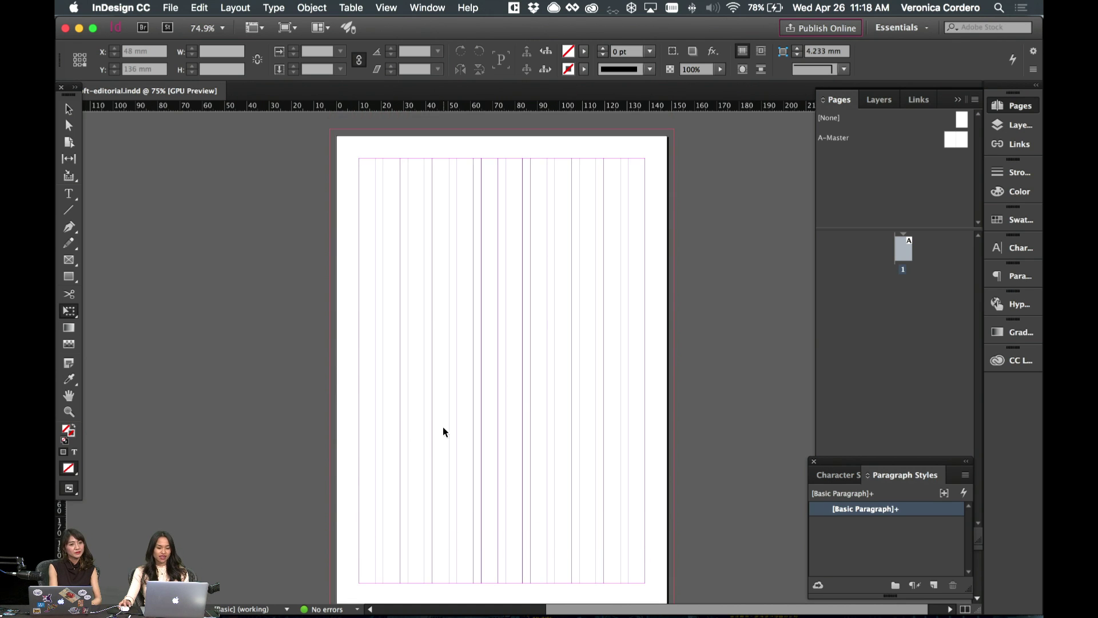
pyautogui.scroll(-1, 444, 431)
pyautogui.hscroll(1, 443, 431)
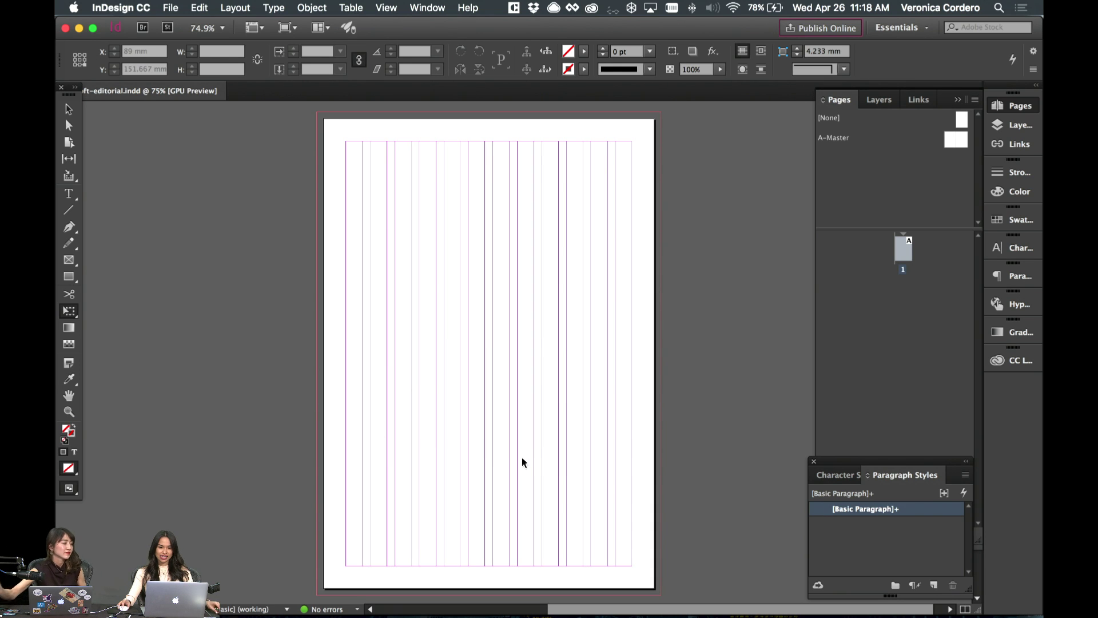
pyautogui.hscroll(-2, 521, 461)
pyautogui.moveTo(451, 607)
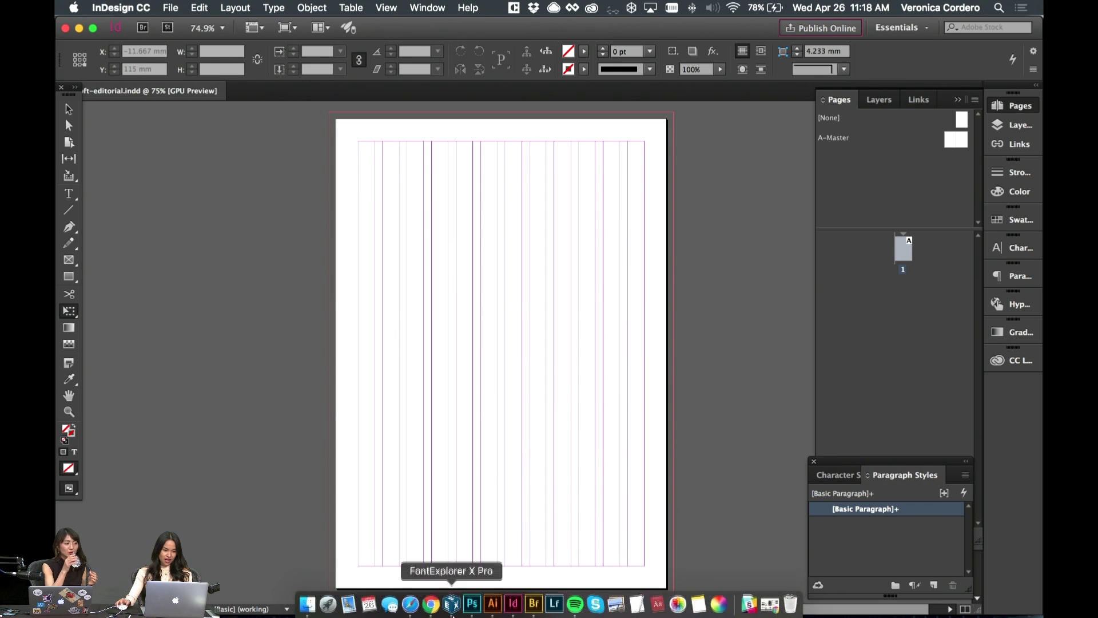
pyautogui.hscroll(-1, 356, 404)
pyautogui.hscroll(3, 343, 400)
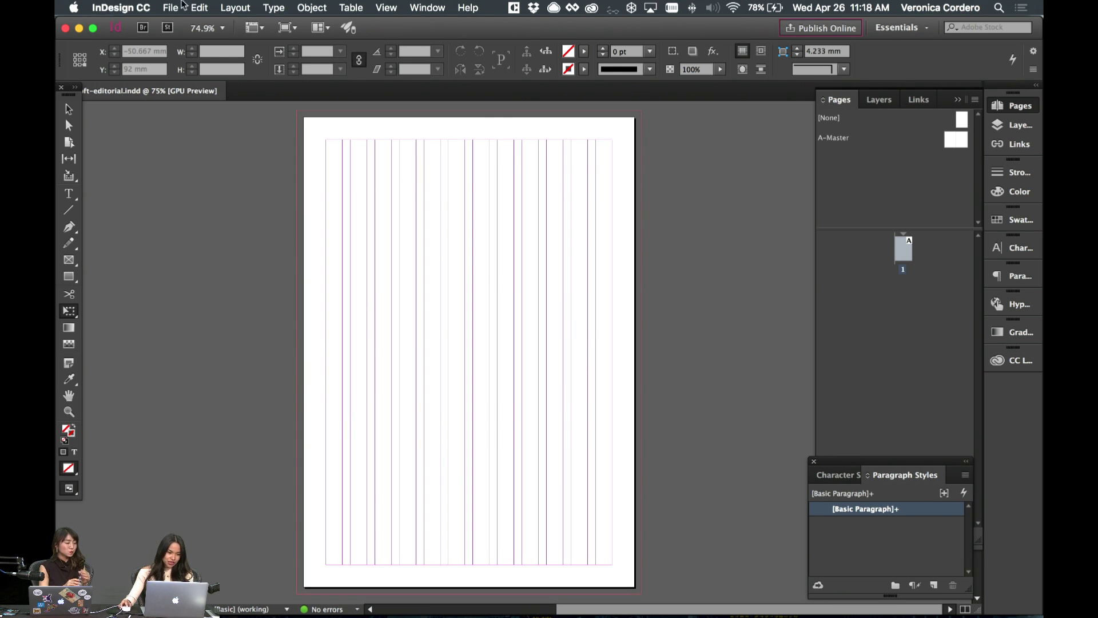
# - Start a new document and set its bleed to 3 mm on all four sides
pyautogui.click(183, 7)
pyautogui.moveTo(183, 24)
pyautogui.click(343, 27)
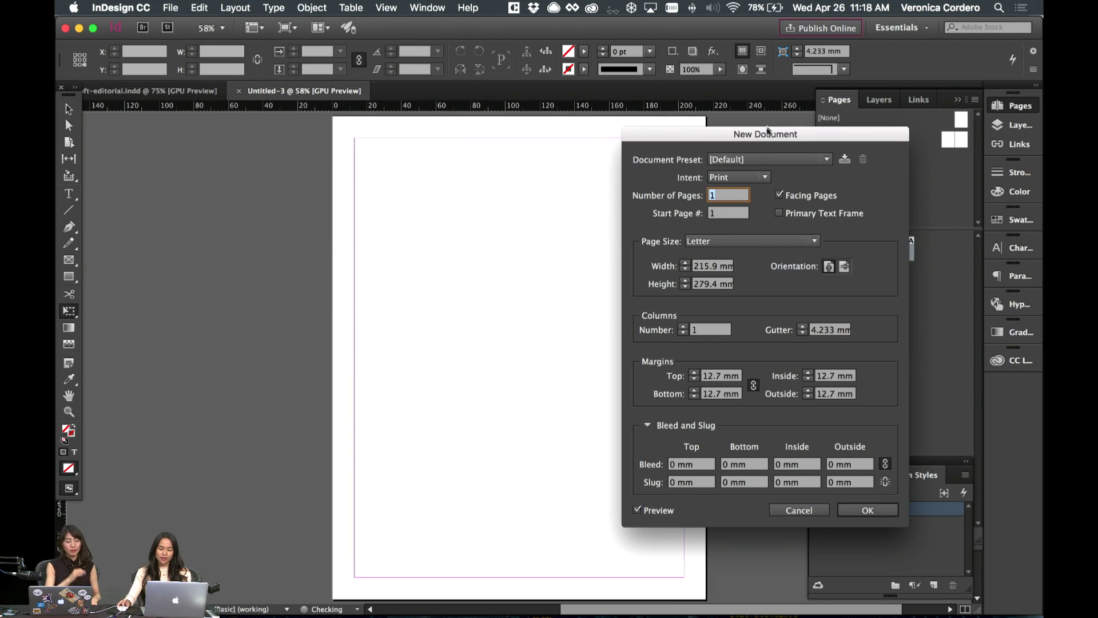
pyautogui.moveTo(768, 131); pyautogui.dragTo(728, 129)
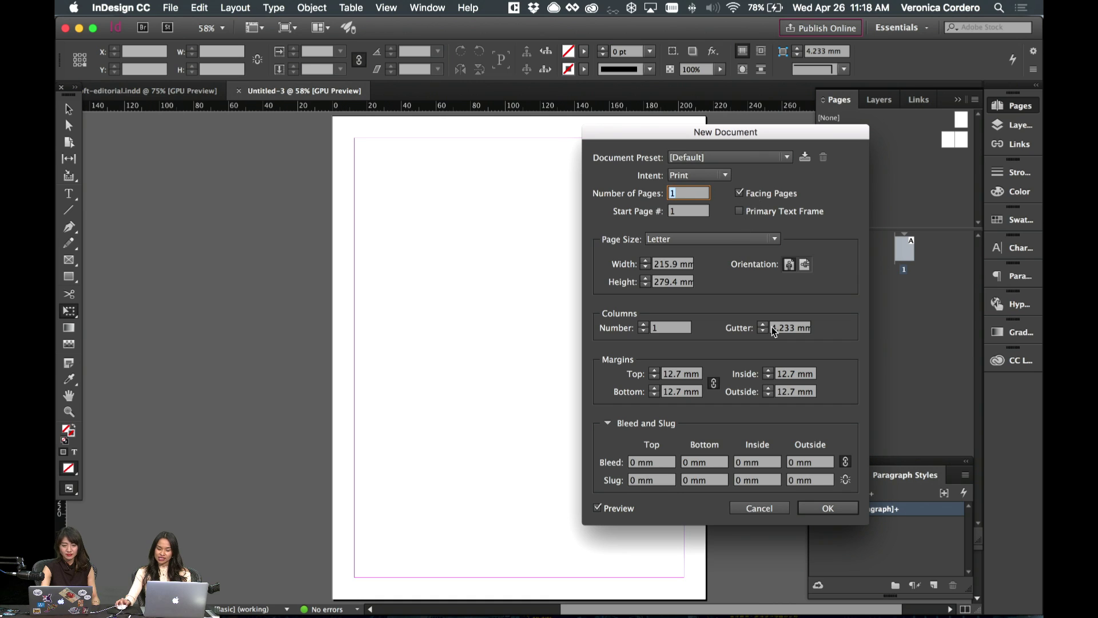
pyautogui.moveTo(634, 462); pyautogui.dragTo(621, 462)
pyautogui.write('3')
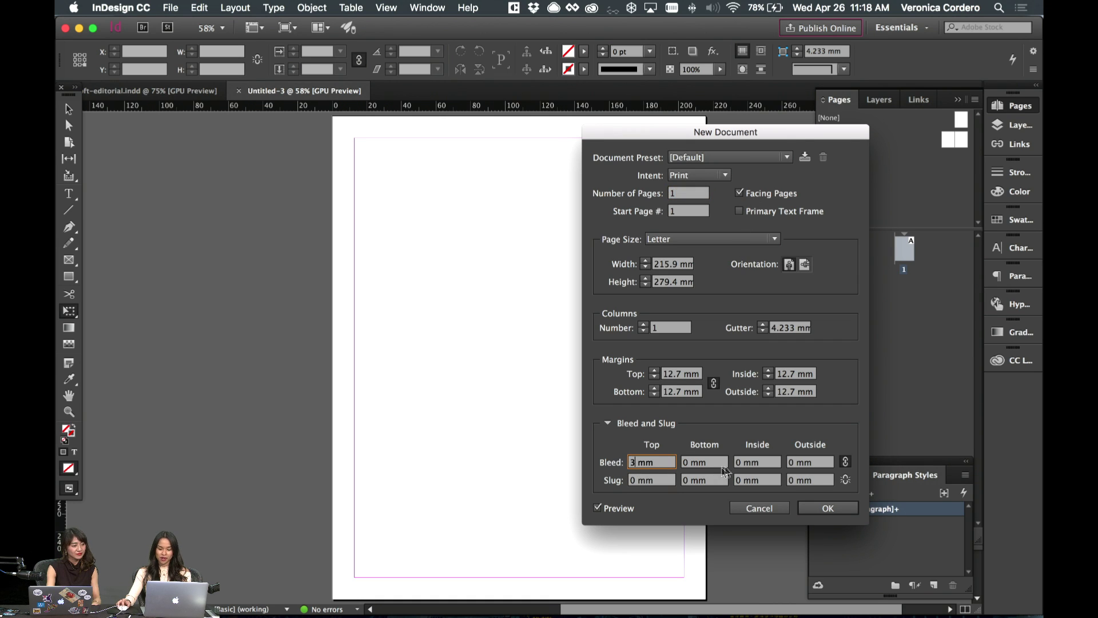
pyautogui.click(804, 462)
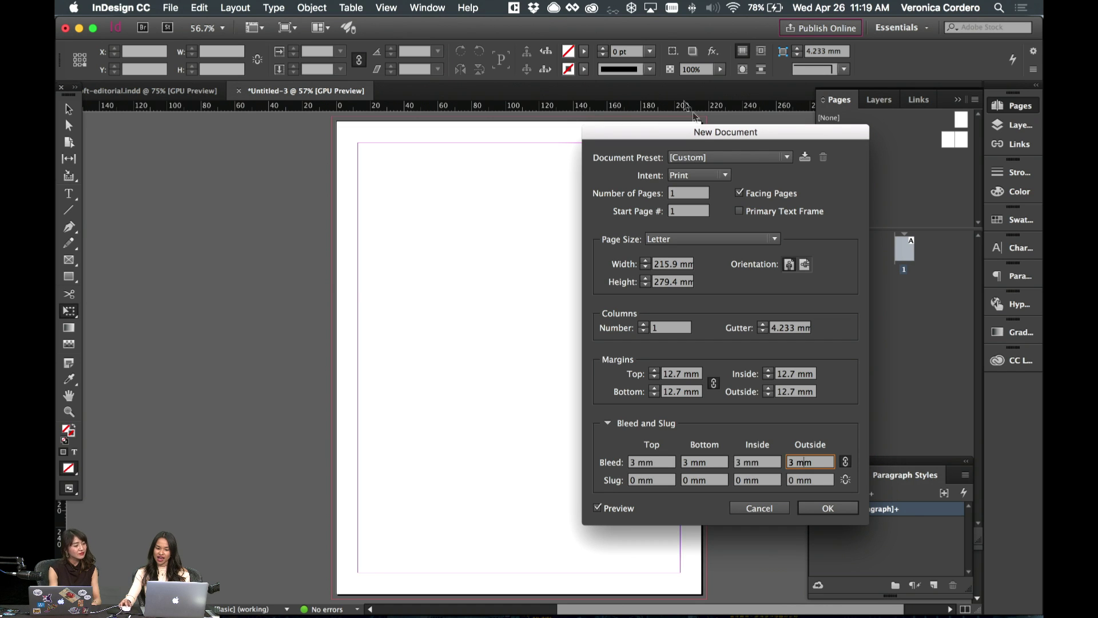
# - Set the new document's number of columns to 12
pyautogui.moveTo(709, 137); pyautogui.dragTo(474, 145)
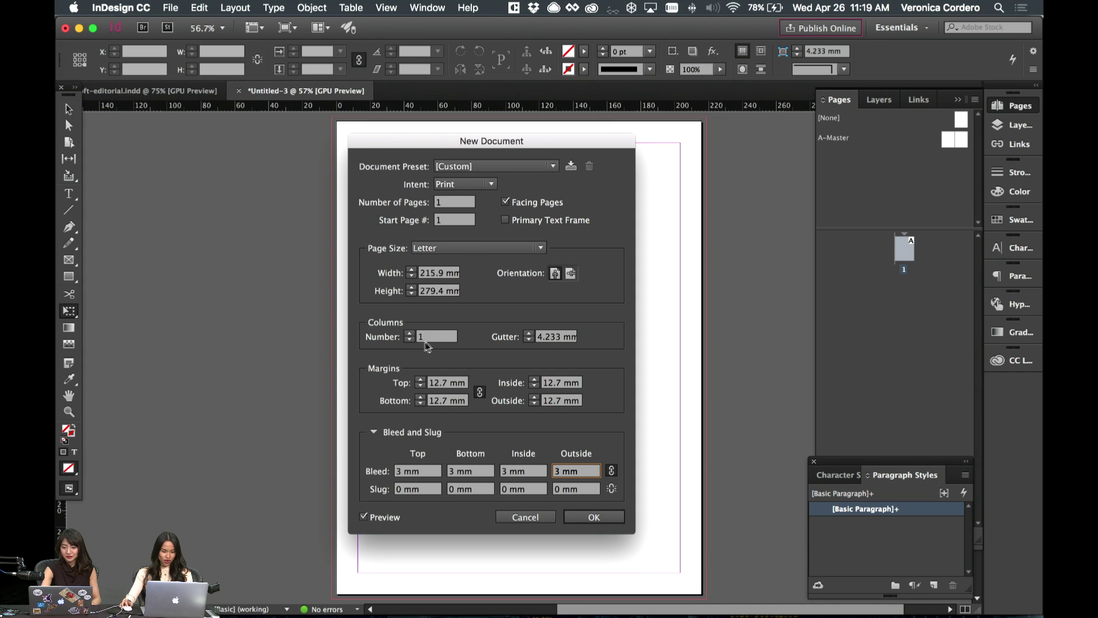
pyautogui.doubleClick(446, 337)
pyautogui.write('12')
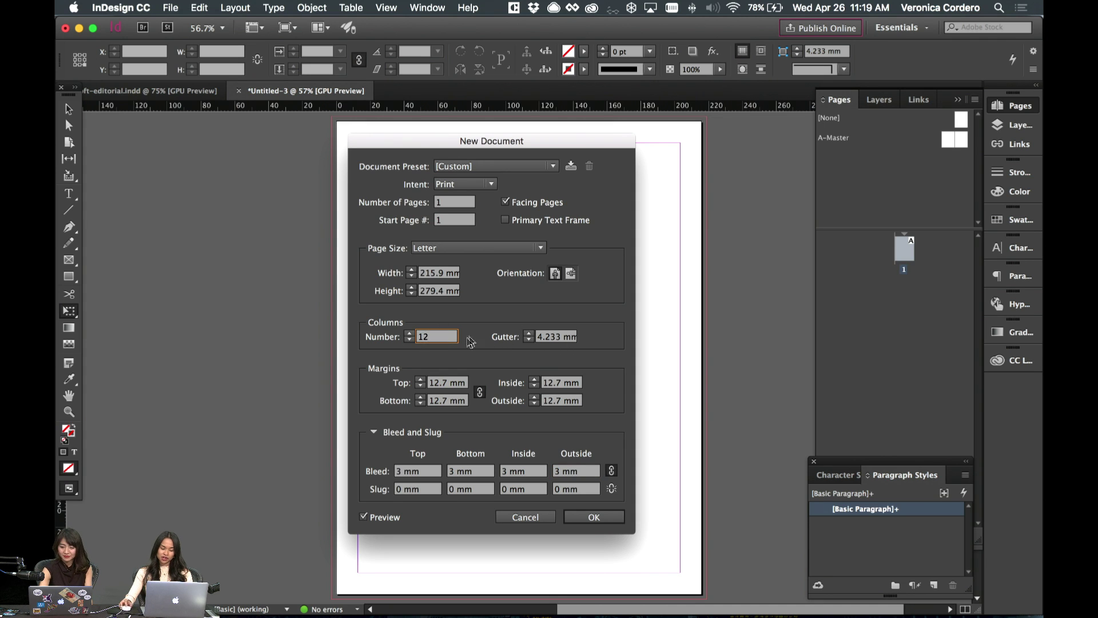
pyautogui.press('Tab')
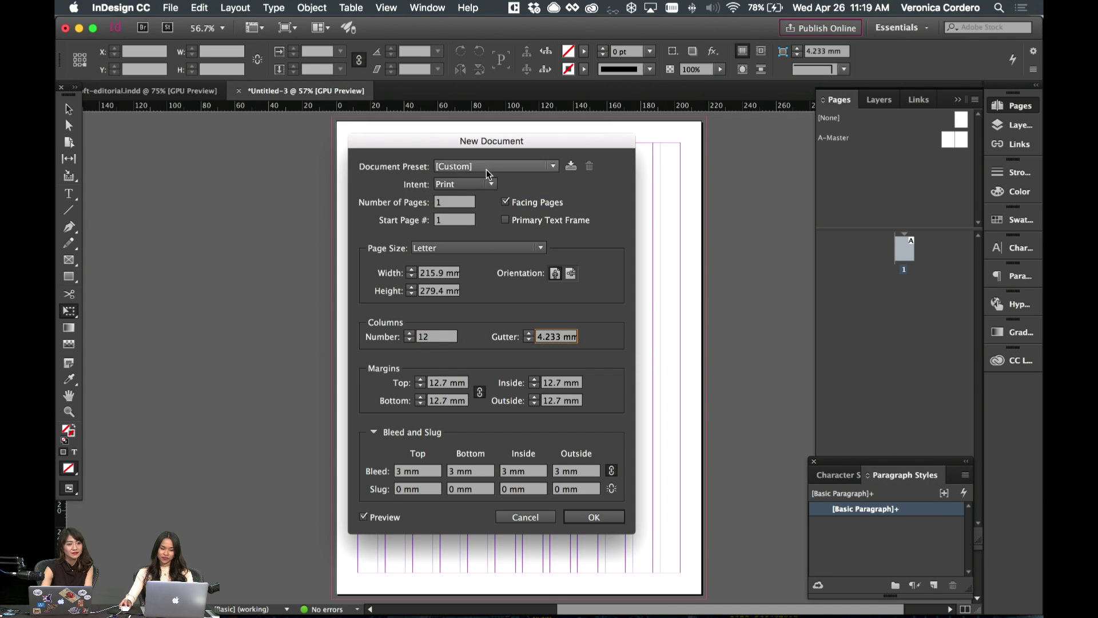
# - Check the column preview on the page behind the dialog and set the column gutter to 5 mm
pyautogui.moveTo(474, 143); pyautogui.dragTo(650, 172)
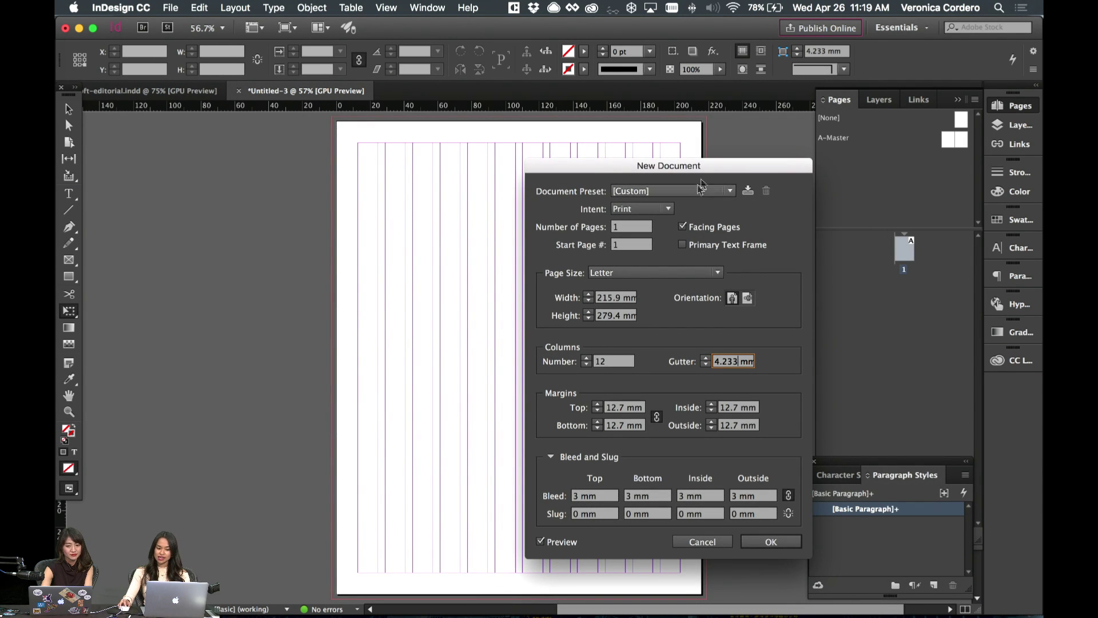
pyautogui.moveTo(650, 171); pyautogui.dragTo(406, 170)
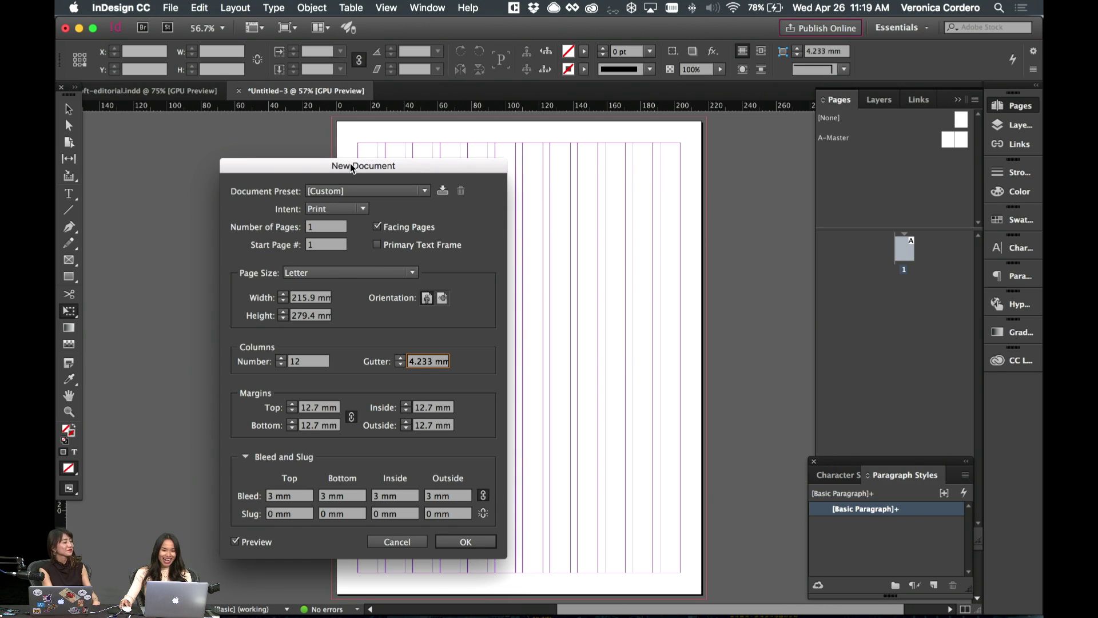
pyautogui.moveTo(354, 166); pyautogui.dragTo(574, 152)
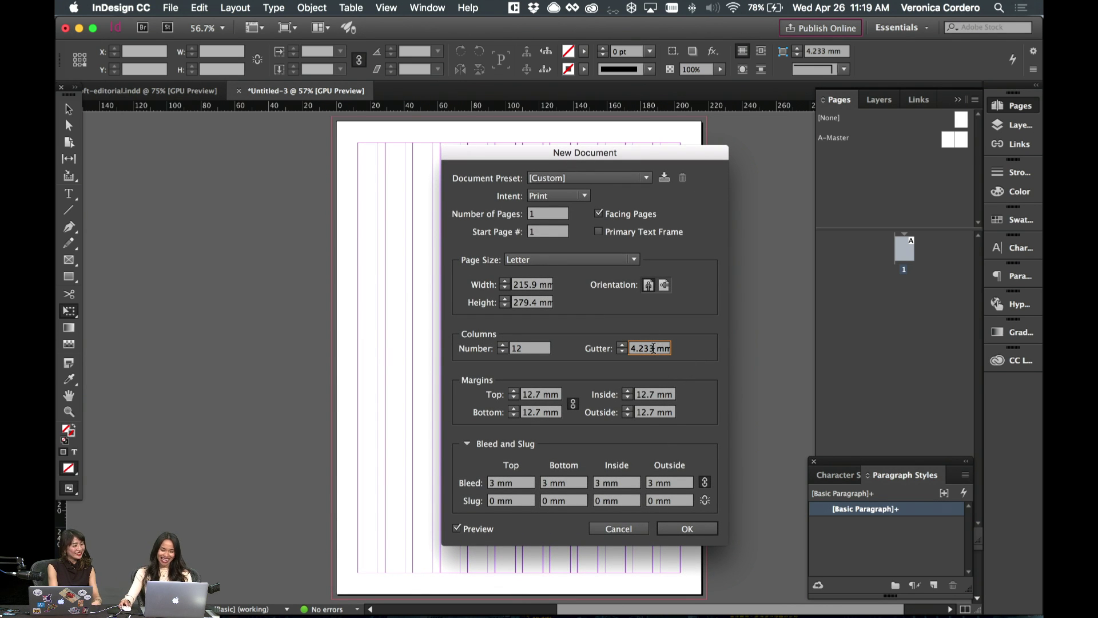
pyautogui.moveTo(653, 348); pyautogui.dragTo(605, 349)
pyautogui.write('5')
pyautogui.click(645, 394)
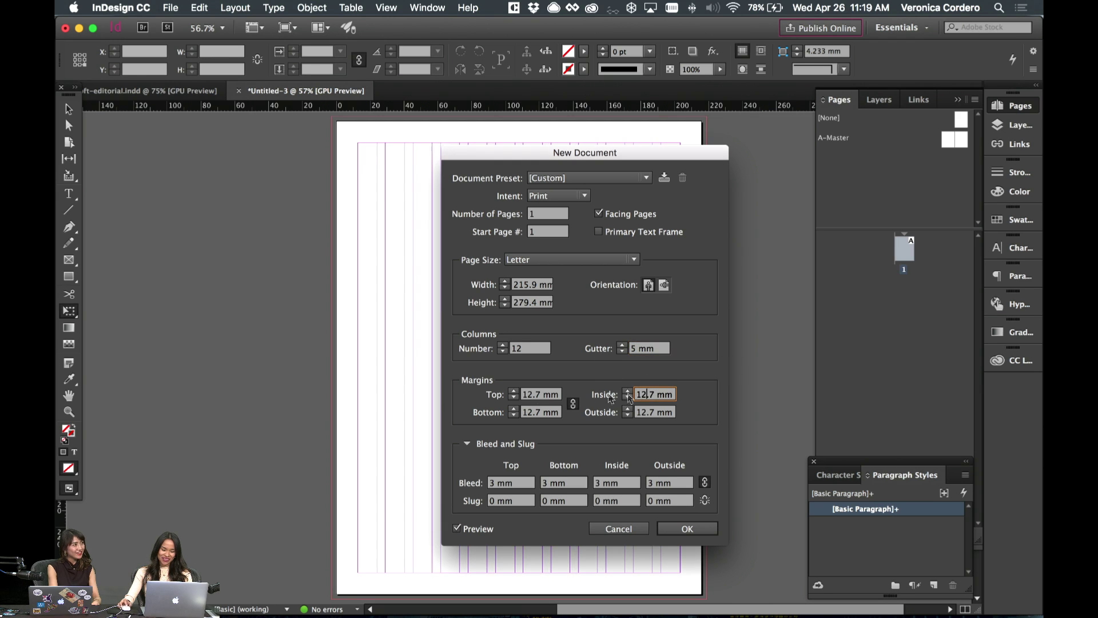
# - Try 15 mm and 20 mm as the linked margin on all four sides of the new document
pyautogui.hotkey('shift', 'Tab')
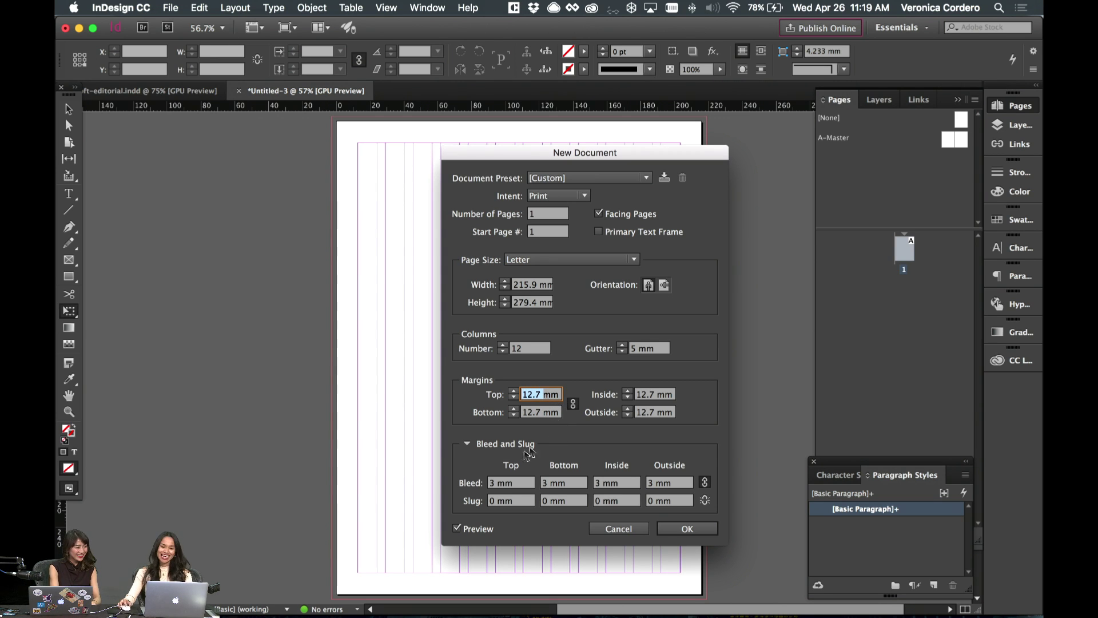
pyautogui.click(535, 395)
pyautogui.moveTo(543, 394); pyautogui.dragTo(511, 397)
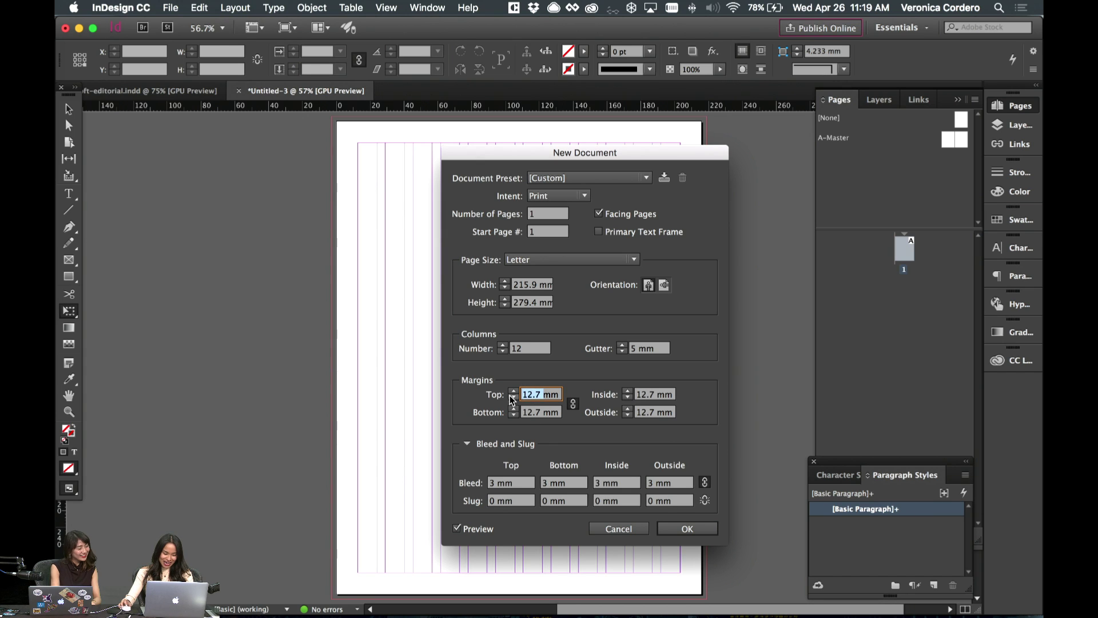
pyautogui.write('15')
pyautogui.click(659, 396)
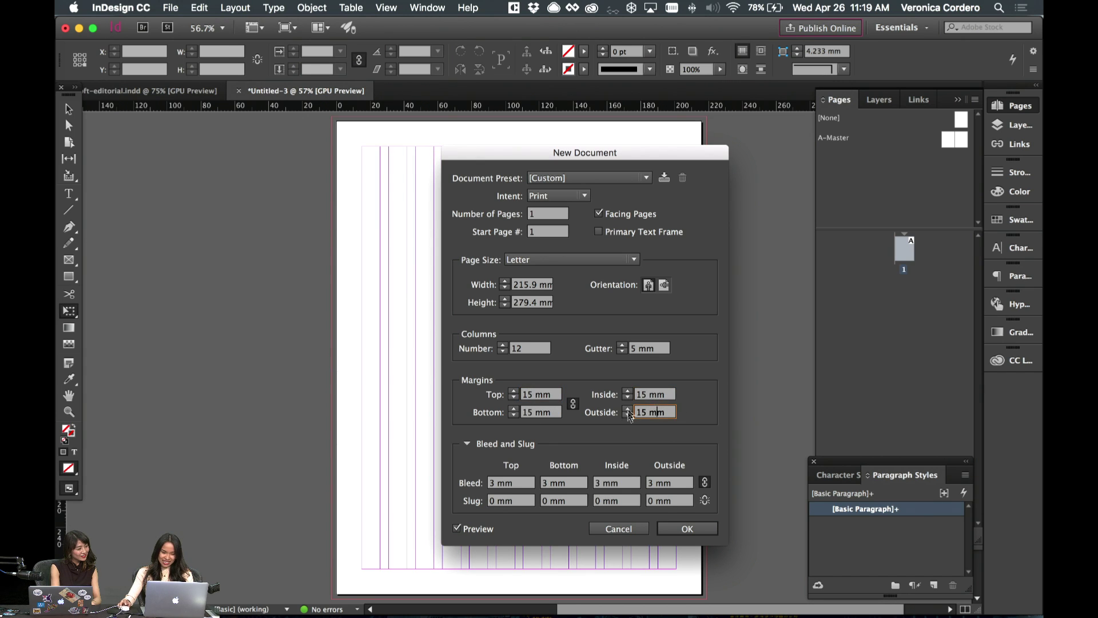
pyautogui.click(515, 396)
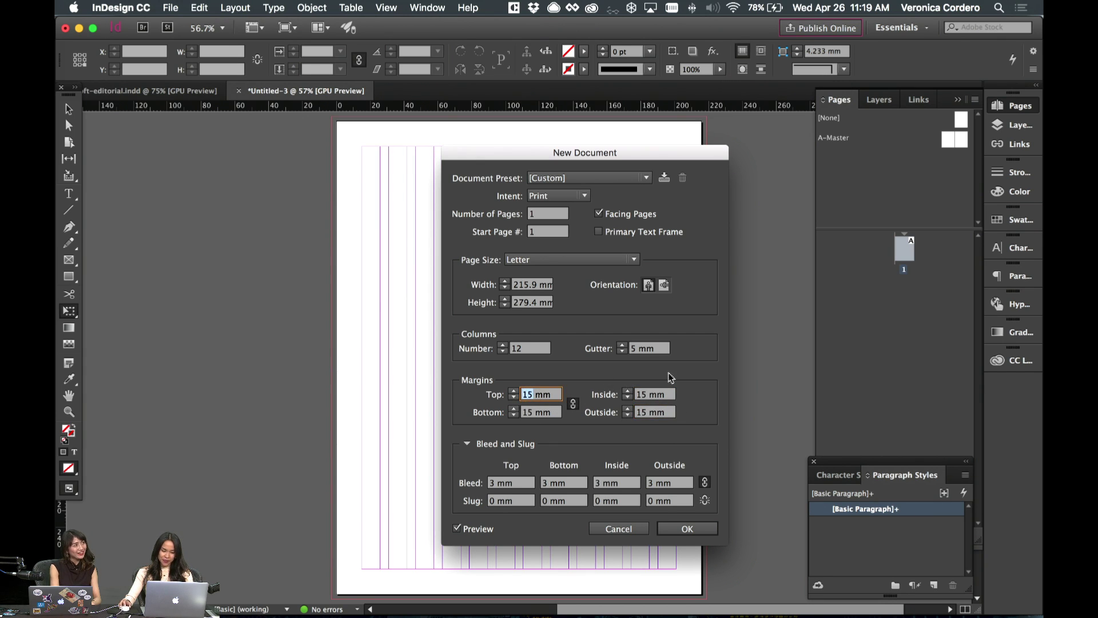
pyautogui.write('20')
pyautogui.click(659, 393)
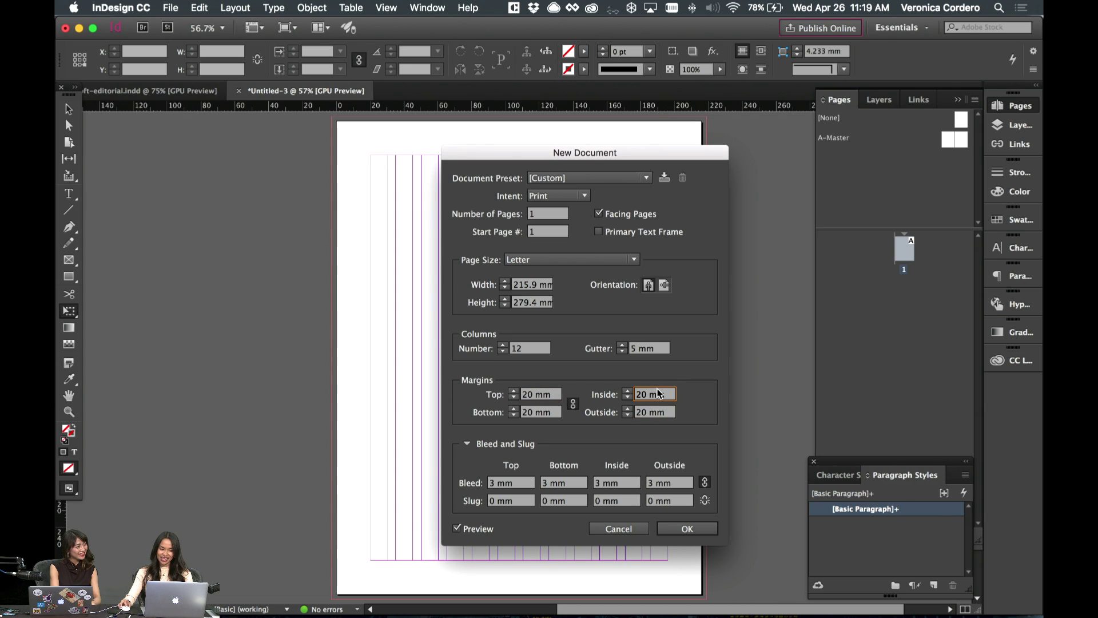
# - Set all four margins of the new document to 15 mm and create it
pyautogui.moveTo(531, 395); pyautogui.dragTo(510, 398)
pyautogui.write('15')
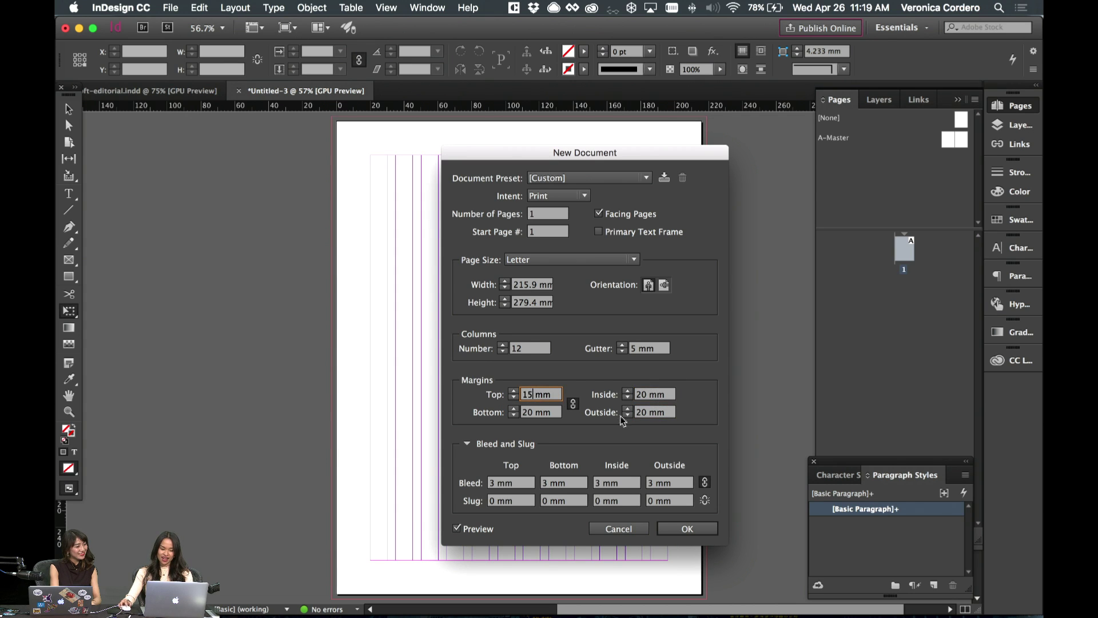
pyautogui.press('Tab')
pyautogui.click(649, 394)
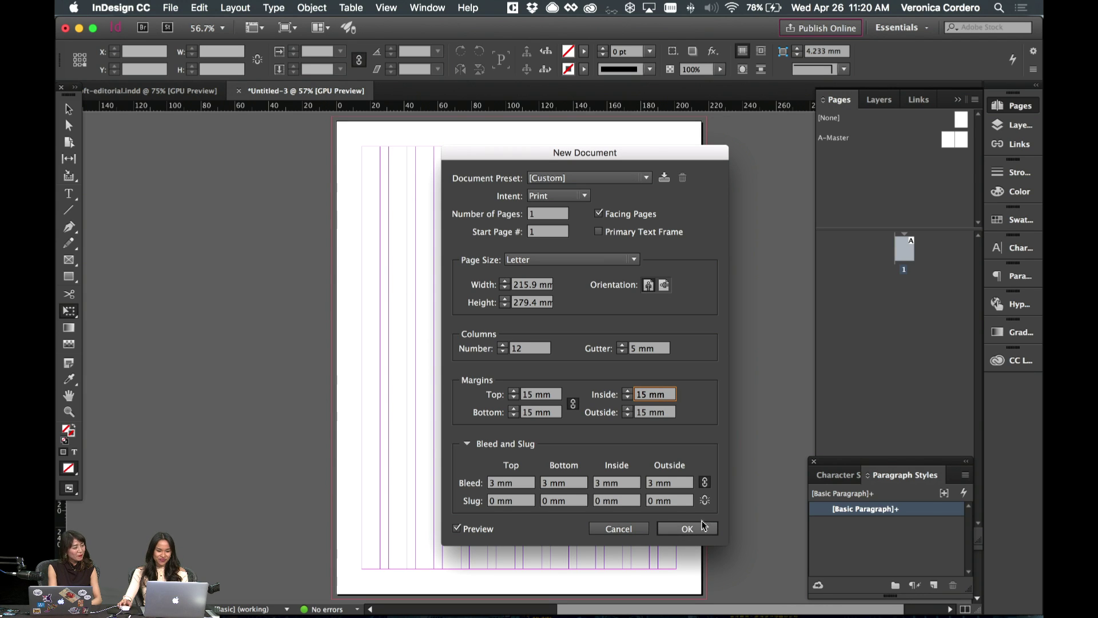
pyautogui.click(699, 536)
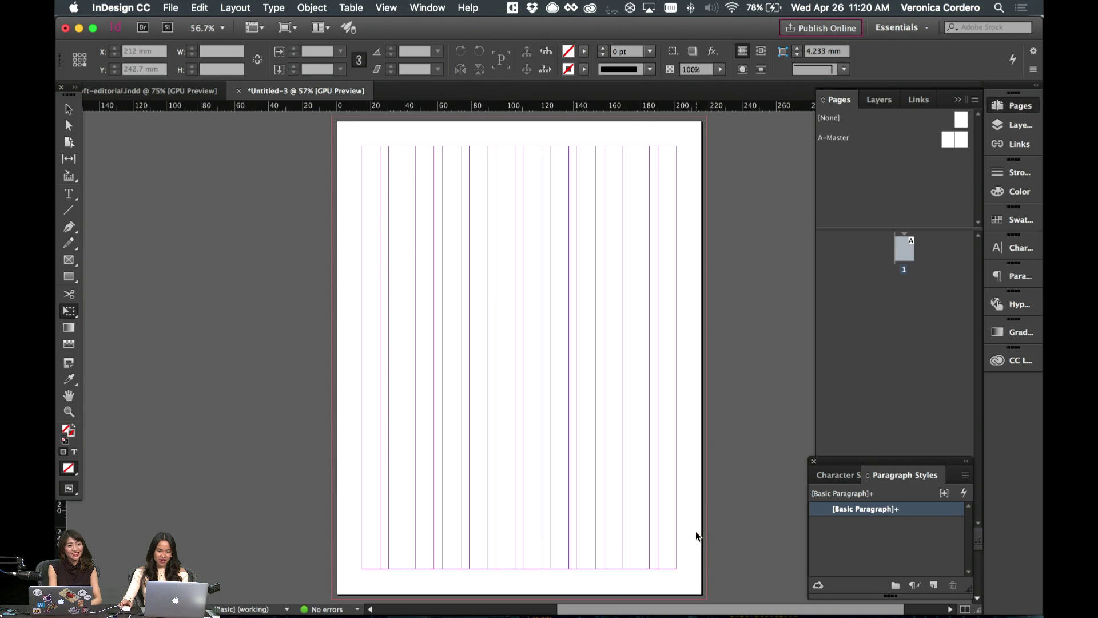
pyautogui.rightClick(910, 255)
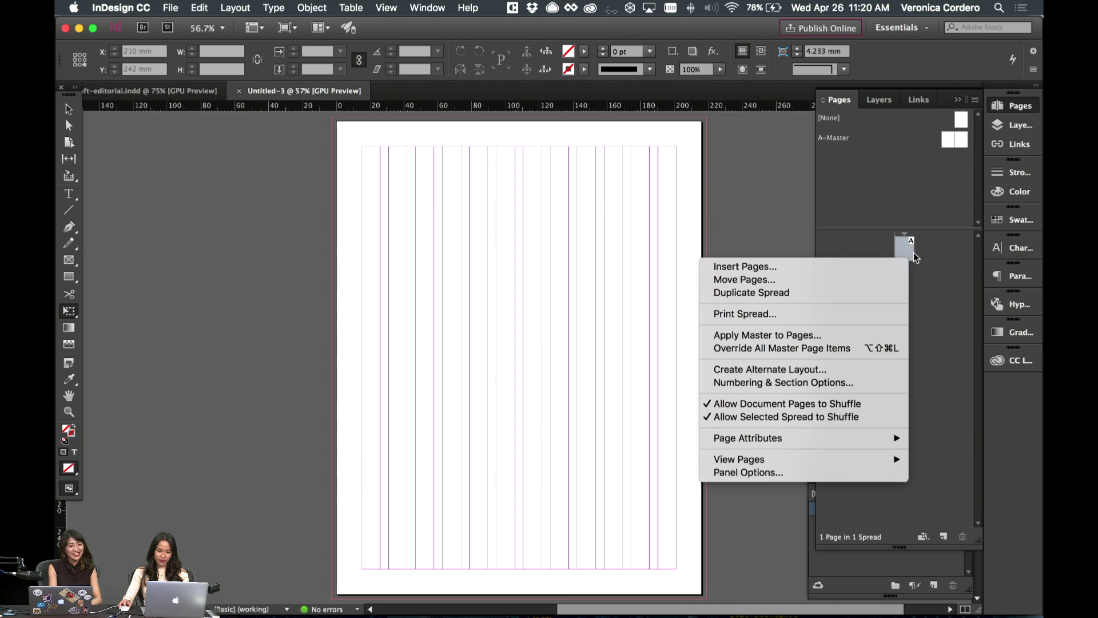
pyautogui.press('Escape')
pyautogui.click(171, 7)
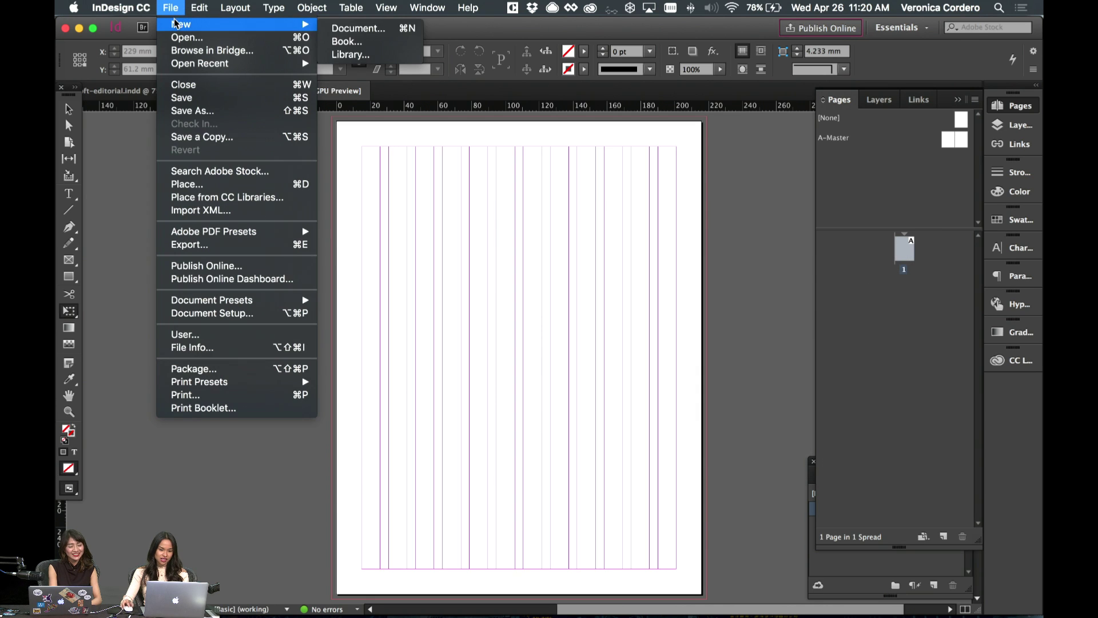
pyautogui.click(358, 28)
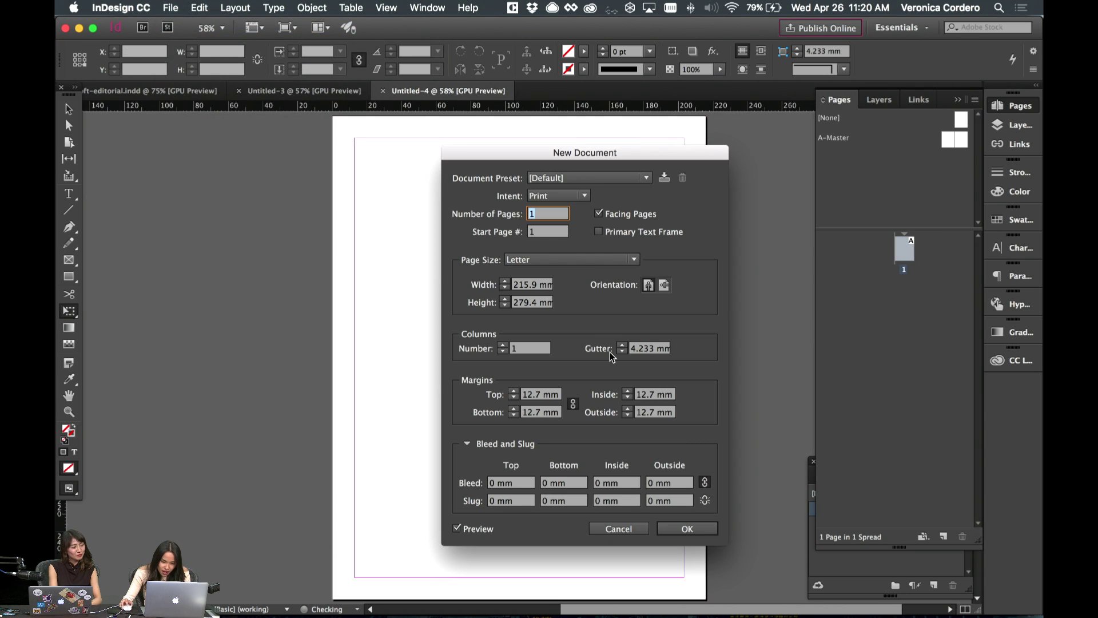
pyautogui.click(629, 528)
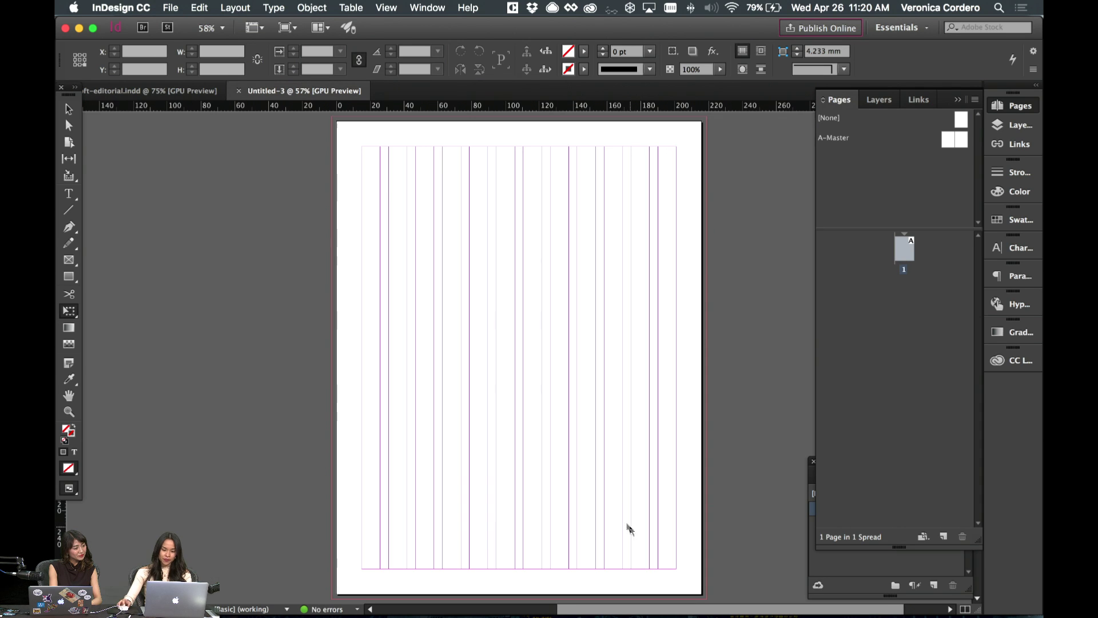
pyautogui.rightClick(911, 254)
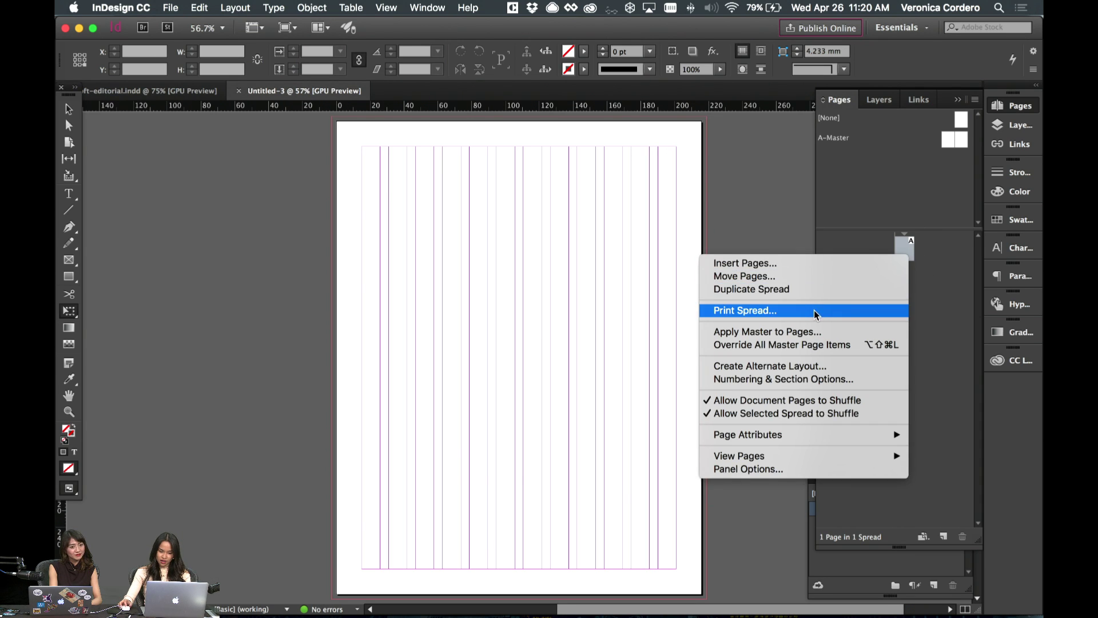
pyautogui.click(946, 357)
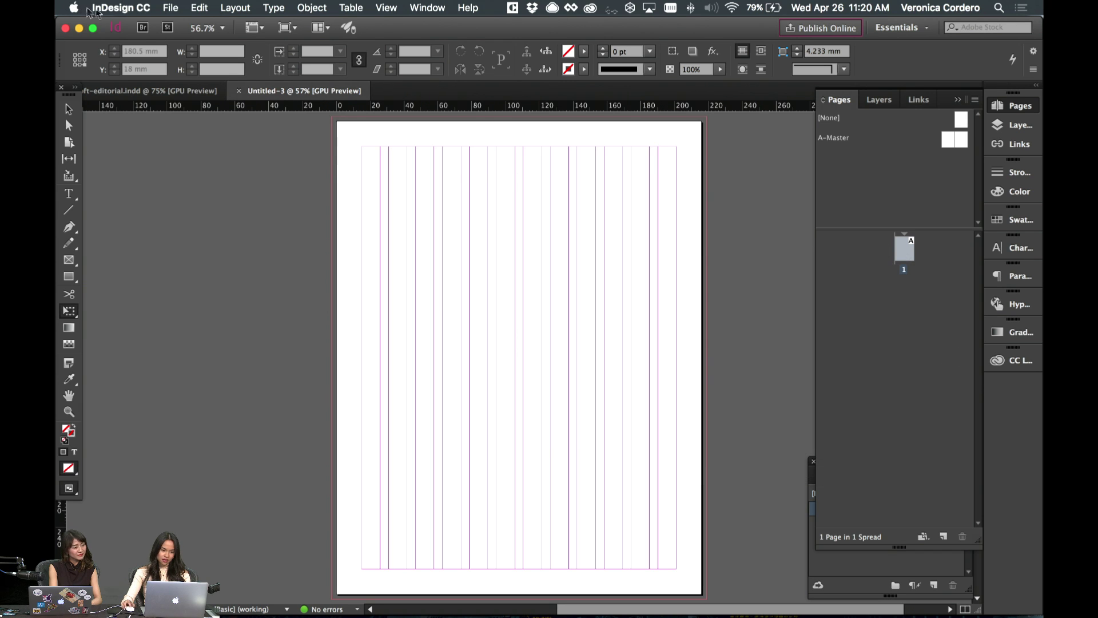
# - Turn off Facing Pages in the document setup
pyautogui.click(171, 8)
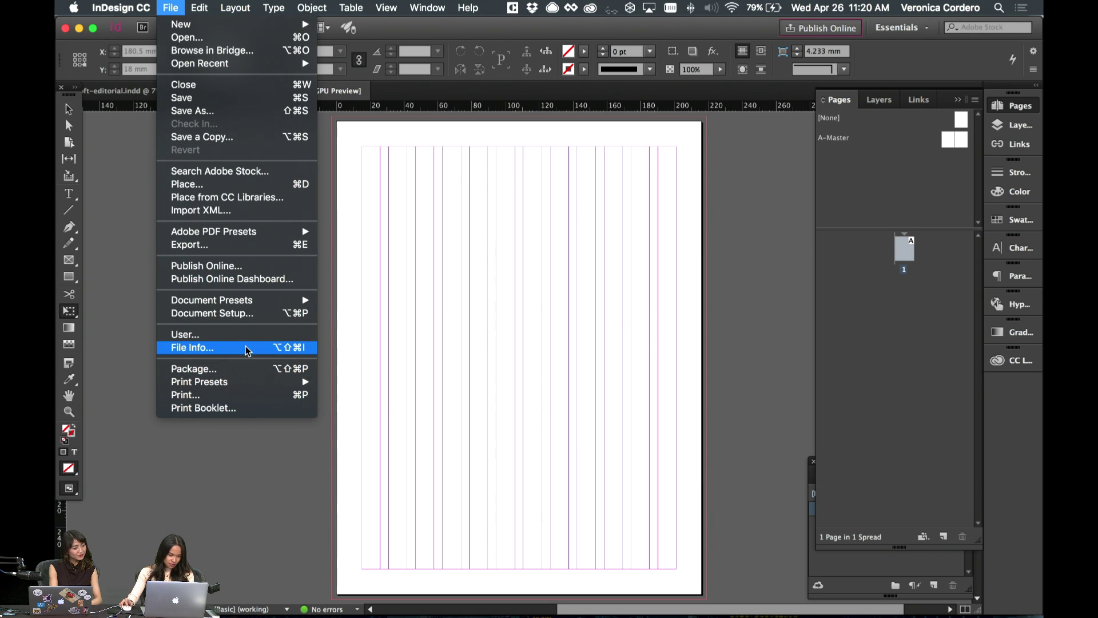
pyautogui.click(255, 313)
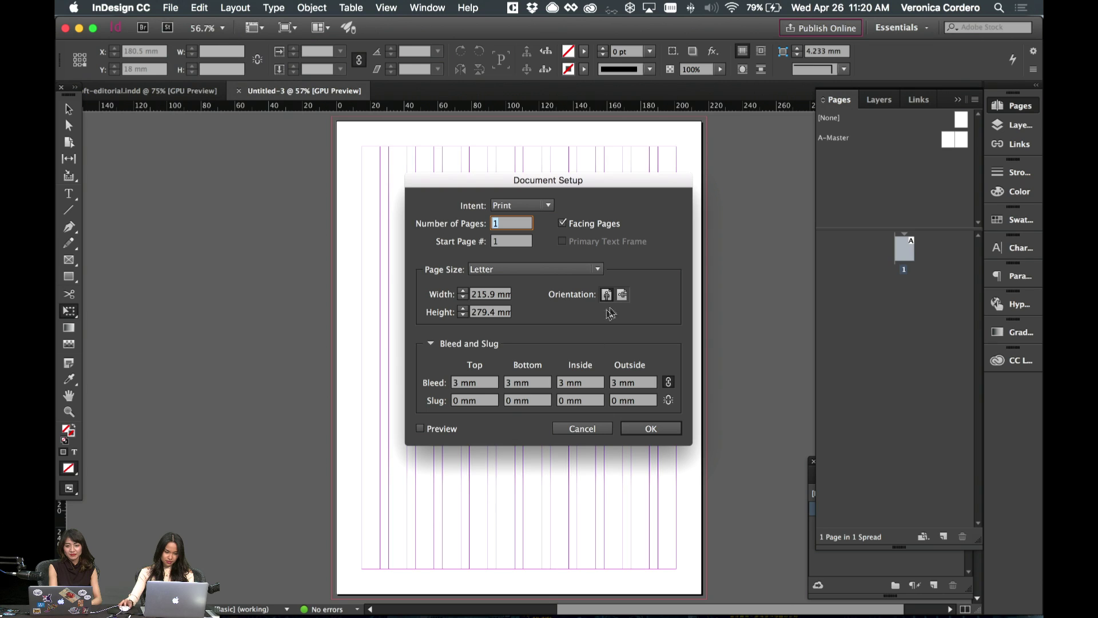
pyautogui.click(594, 225)
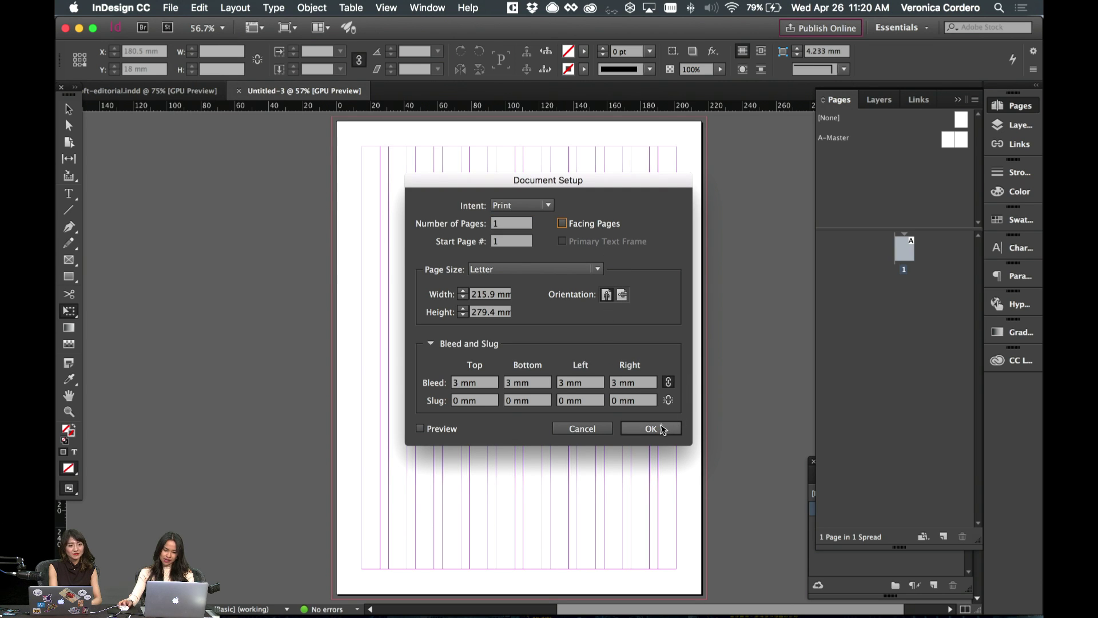
pyautogui.click(651, 429)
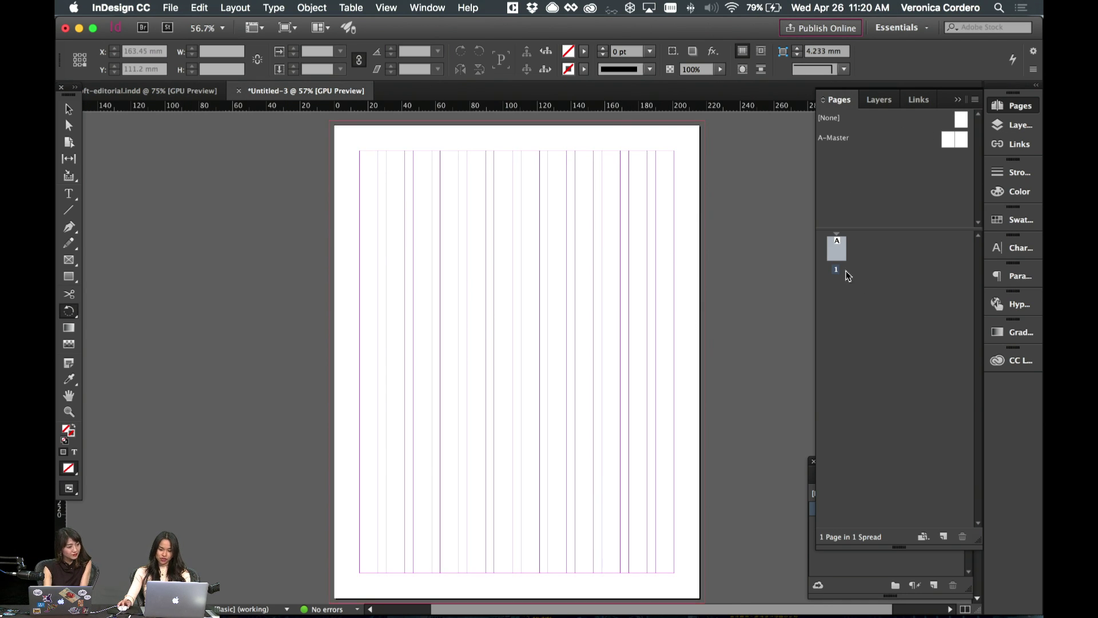
# - Save the new document as loftposters in the Editorial folder
pyautogui.scroll(-1, 705, 311)
pyautogui.scroll(3, 704, 310)
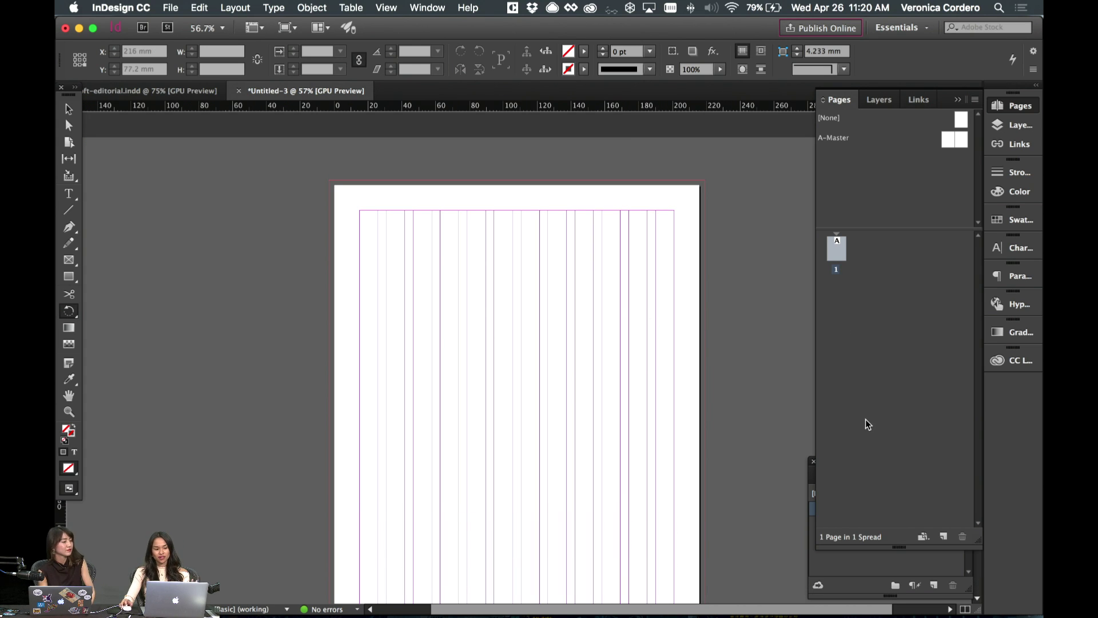
pyautogui.press('super+s')
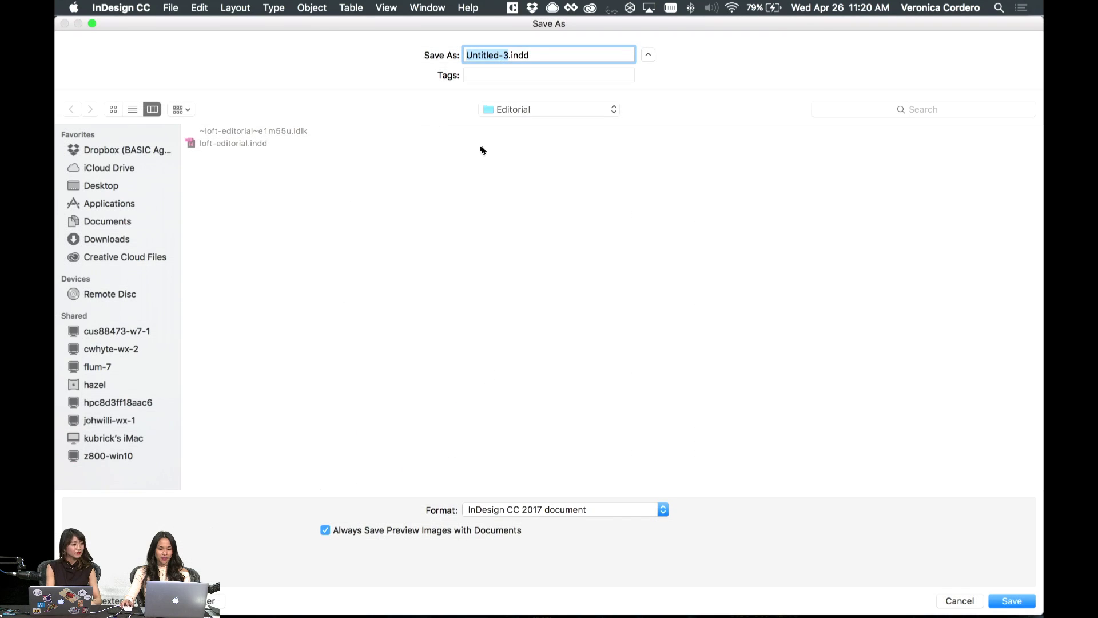
pyautogui.click(537, 109)
pyautogui.click(505, 67)
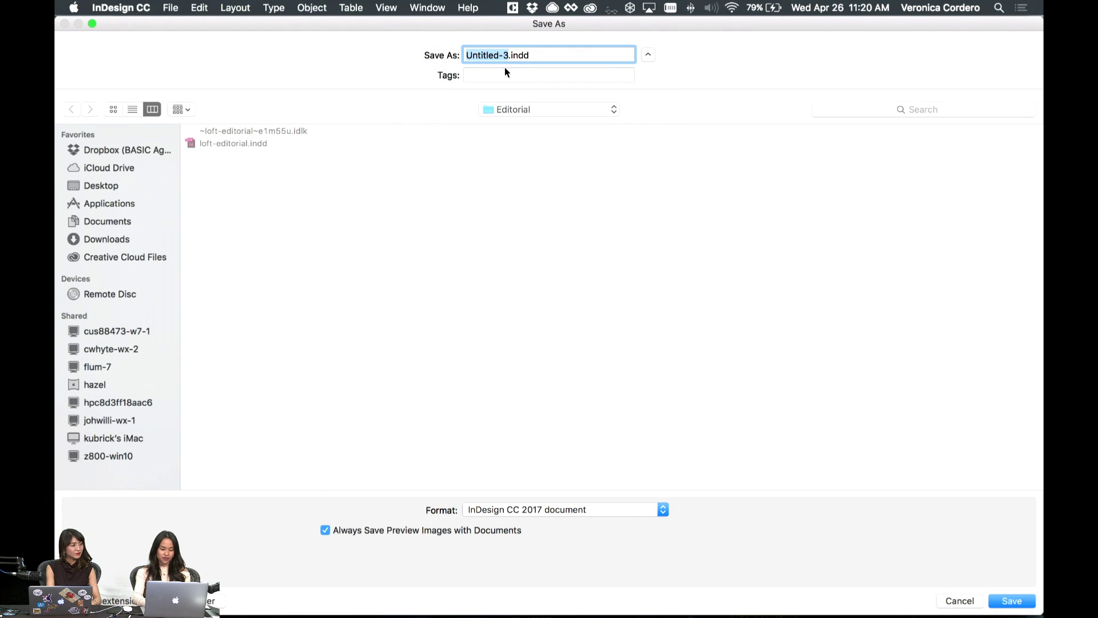
pyautogui.write('loftposters')
pyautogui.press('Return')
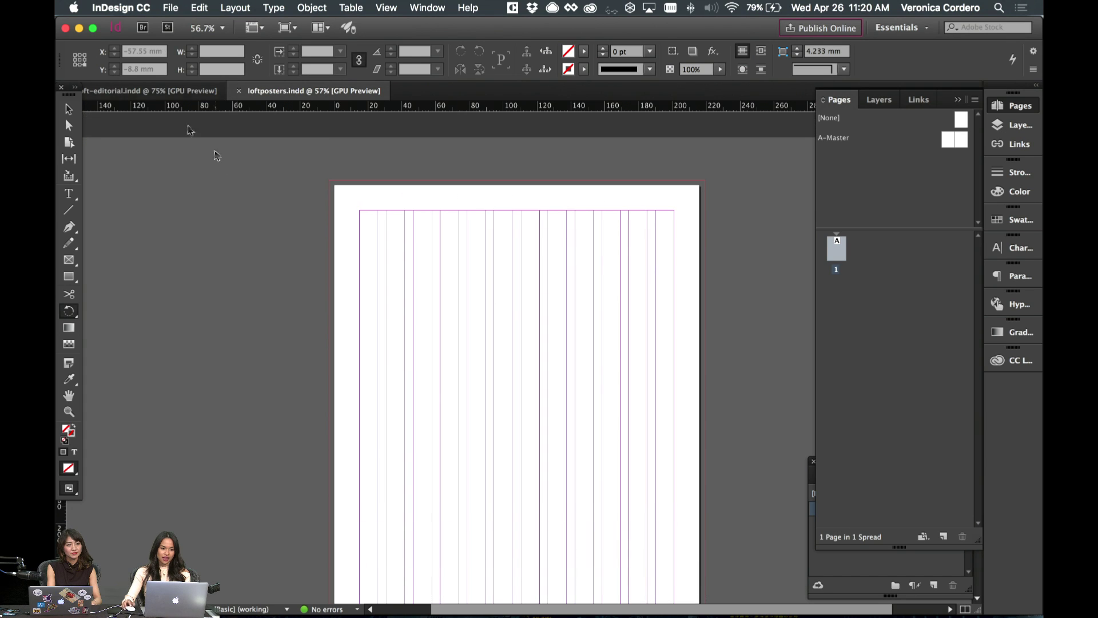
# - Change the horizontal and vertical ruler units to pixels in the Units & Increments preferences
pyautogui.click(132, 7)
pyautogui.moveTo(135, 37)
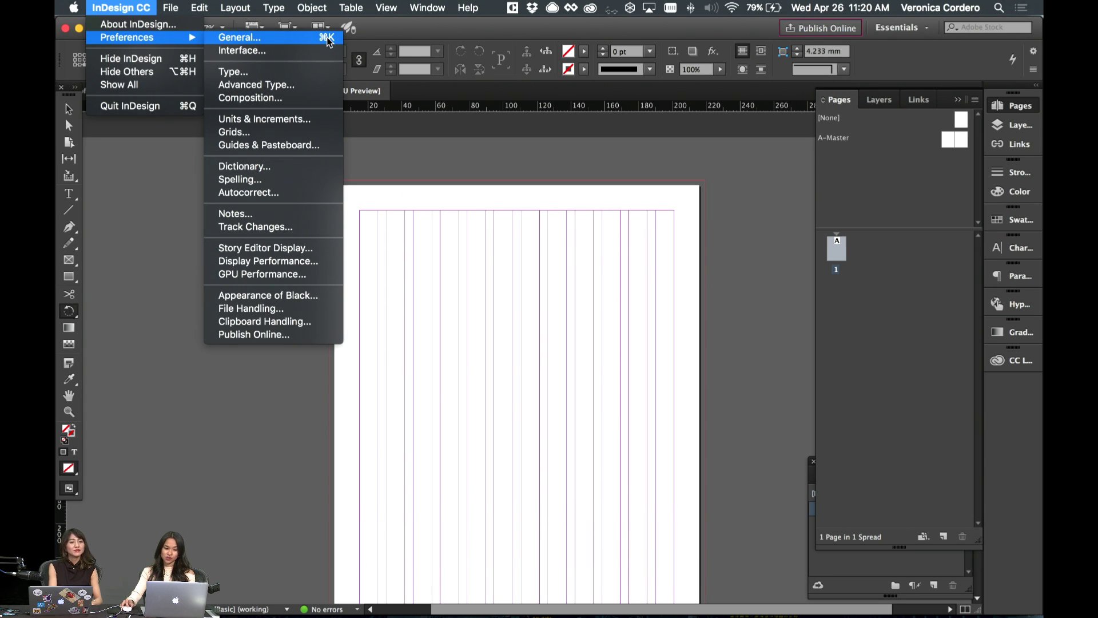
pyautogui.click(314, 121)
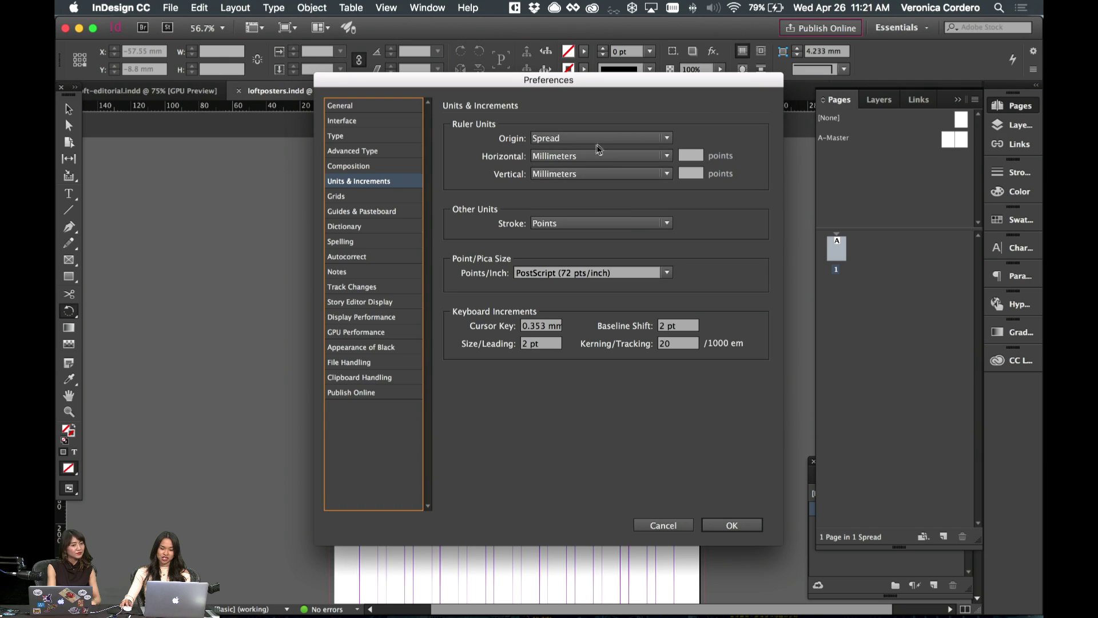
pyautogui.click(592, 155)
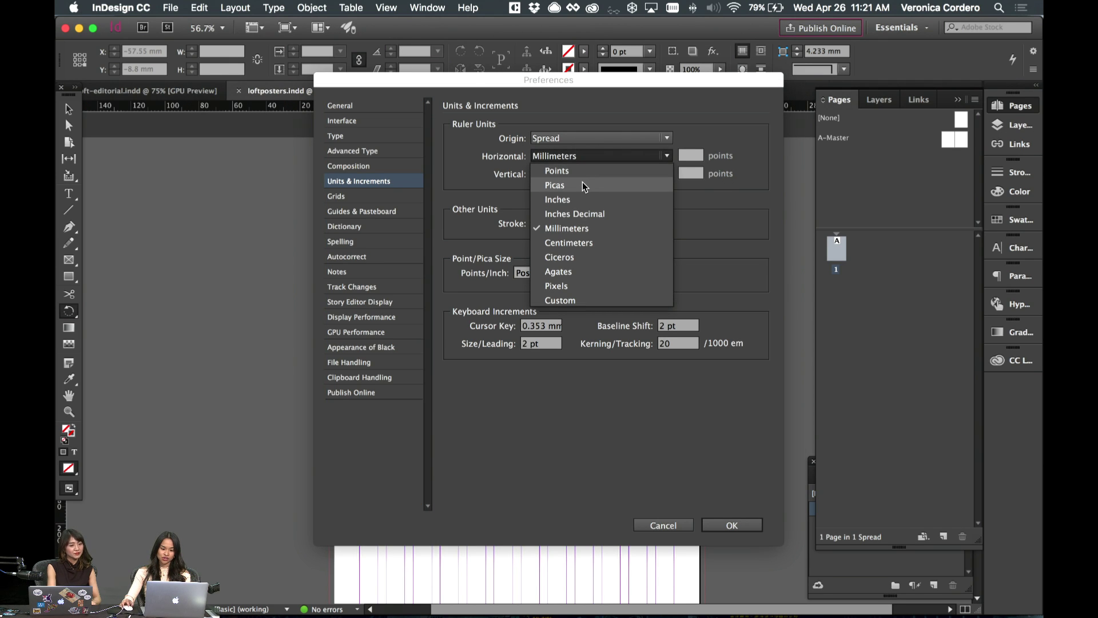
pyautogui.click(564, 286)
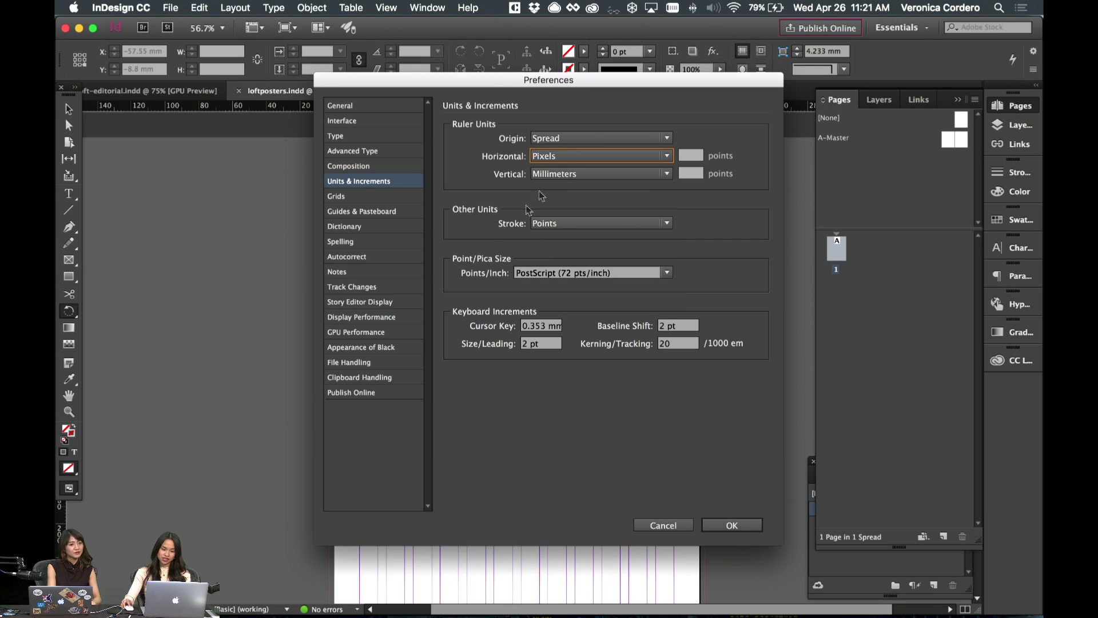
pyautogui.click(554, 173)
pyautogui.click(557, 304)
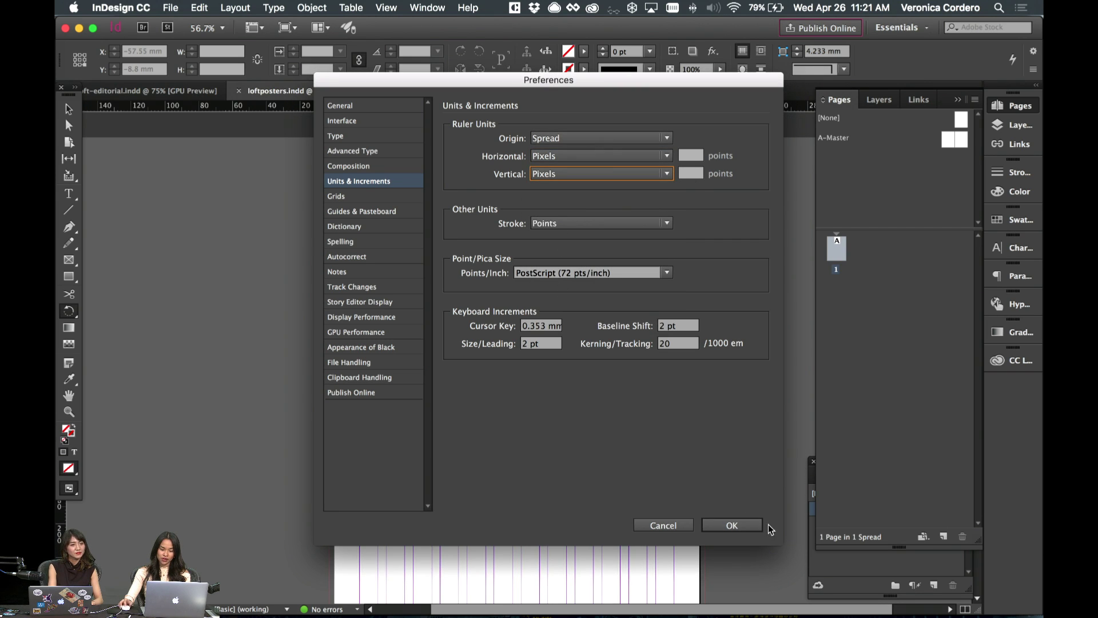
pyautogui.click(750, 524)
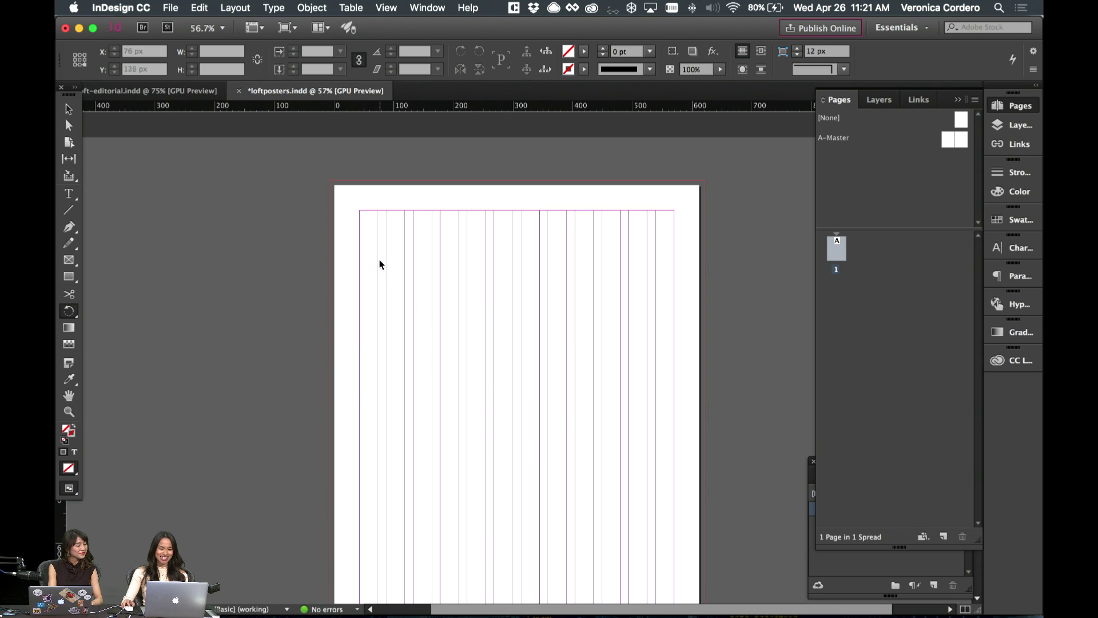
pyautogui.press('super+equal')
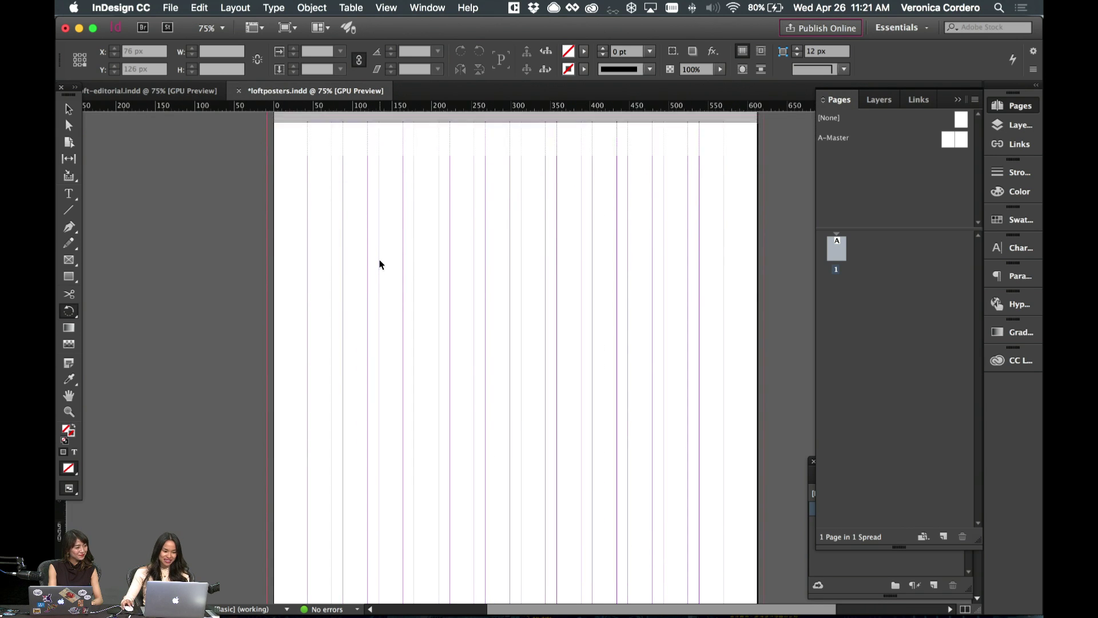
pyautogui.press('super+minus')
pyautogui.scroll(1, 380, 265)
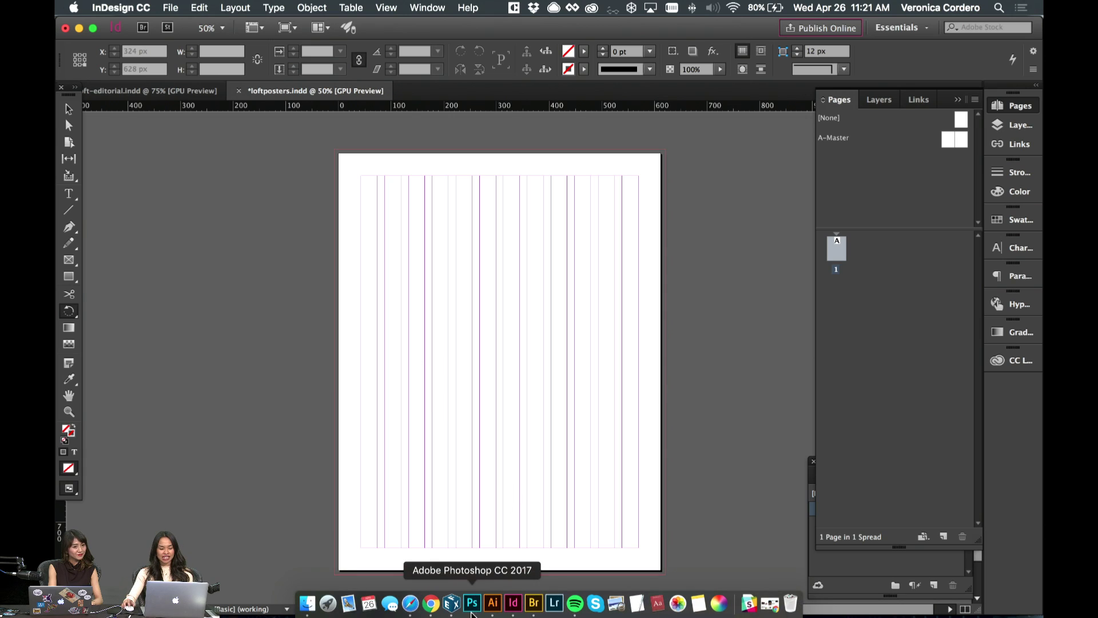
# - Switch to Photoshop and review the logos, imagery and typography on the Identity System artboard
pyautogui.click(447, 602)
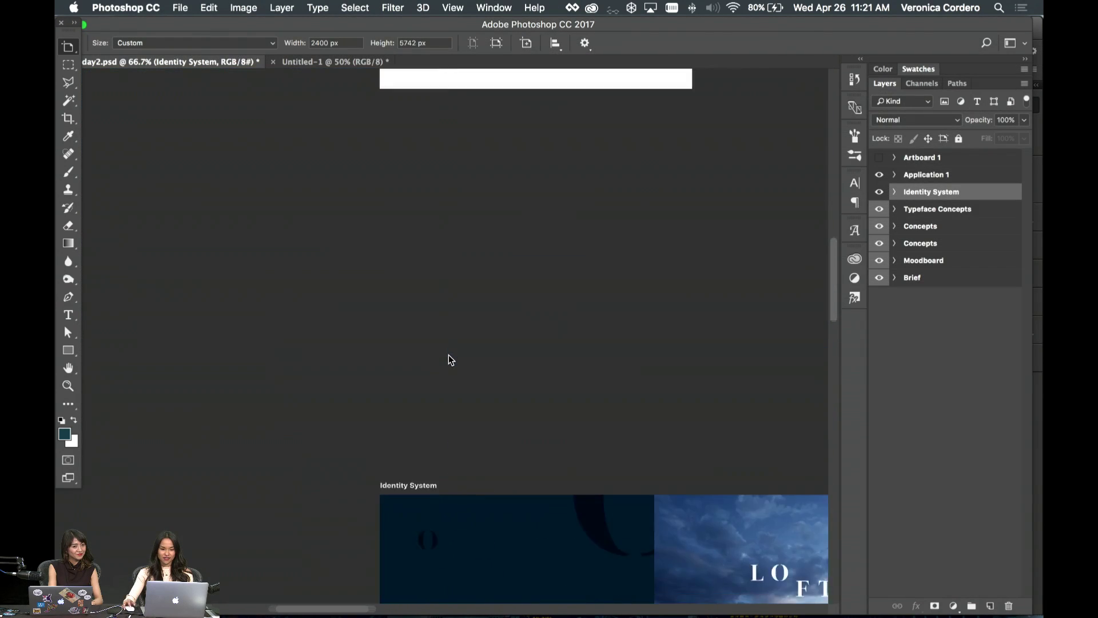
pyautogui.scroll(-15, 448, 359)
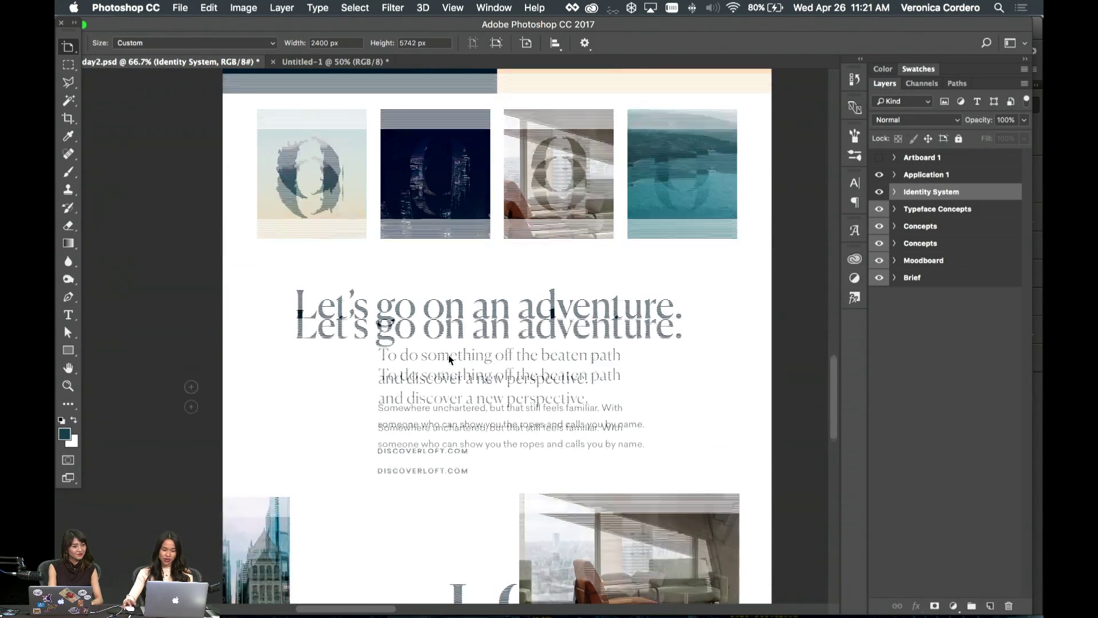
pyautogui.scroll(-3, 449, 358)
pyautogui.scroll(10, 448, 358)
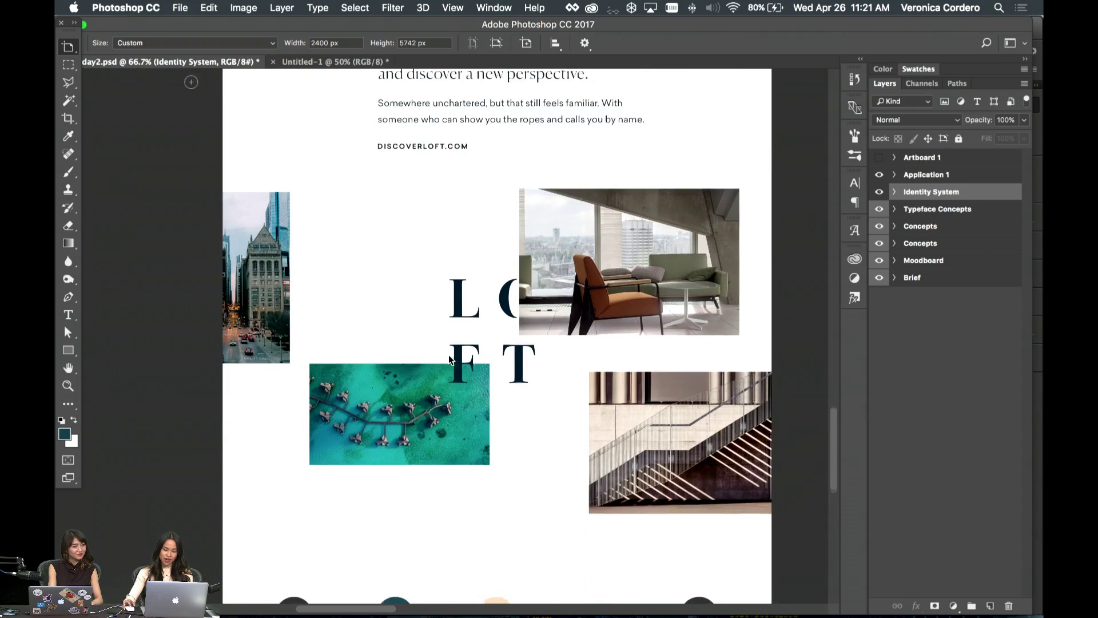
pyautogui.hscroll(2, 449, 358)
pyautogui.scroll(6, 448, 358)
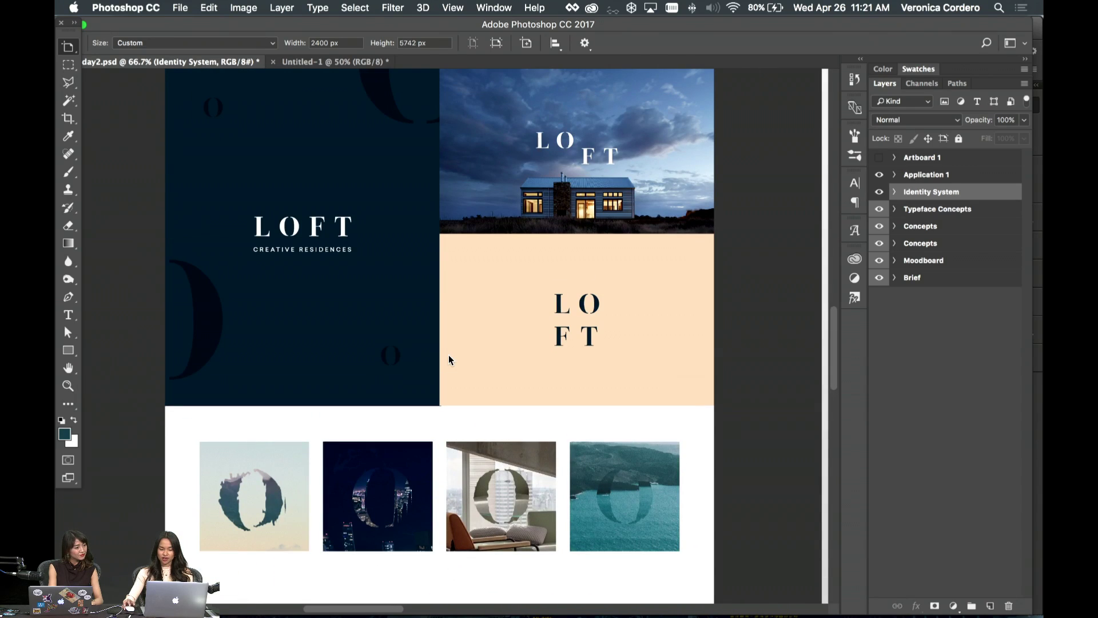
pyautogui.moveTo(639, 612)
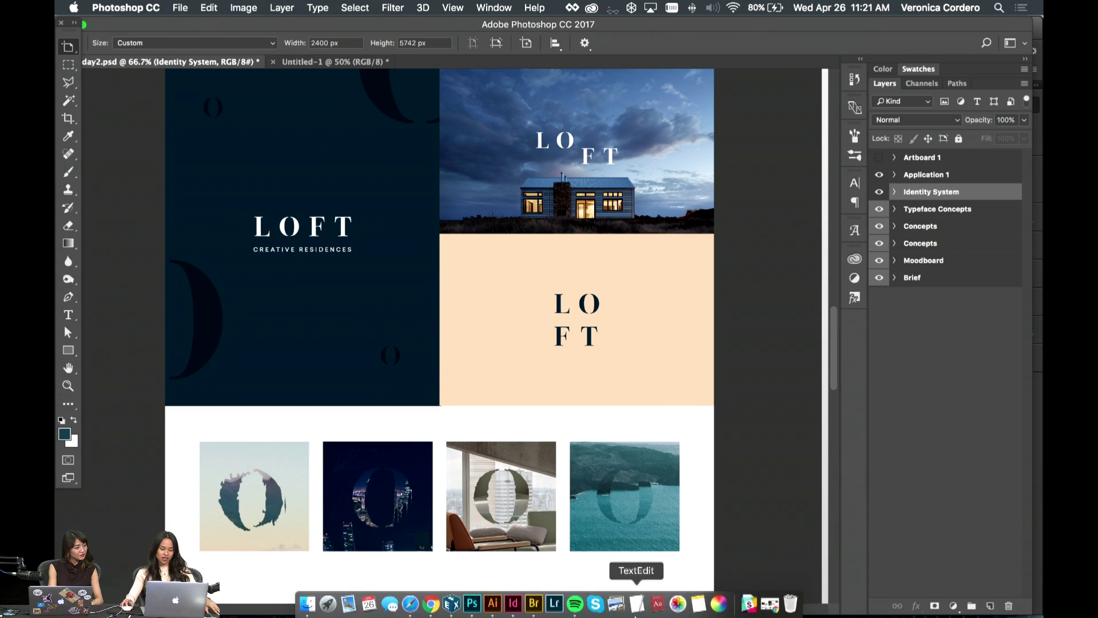
pyautogui.click(516, 610)
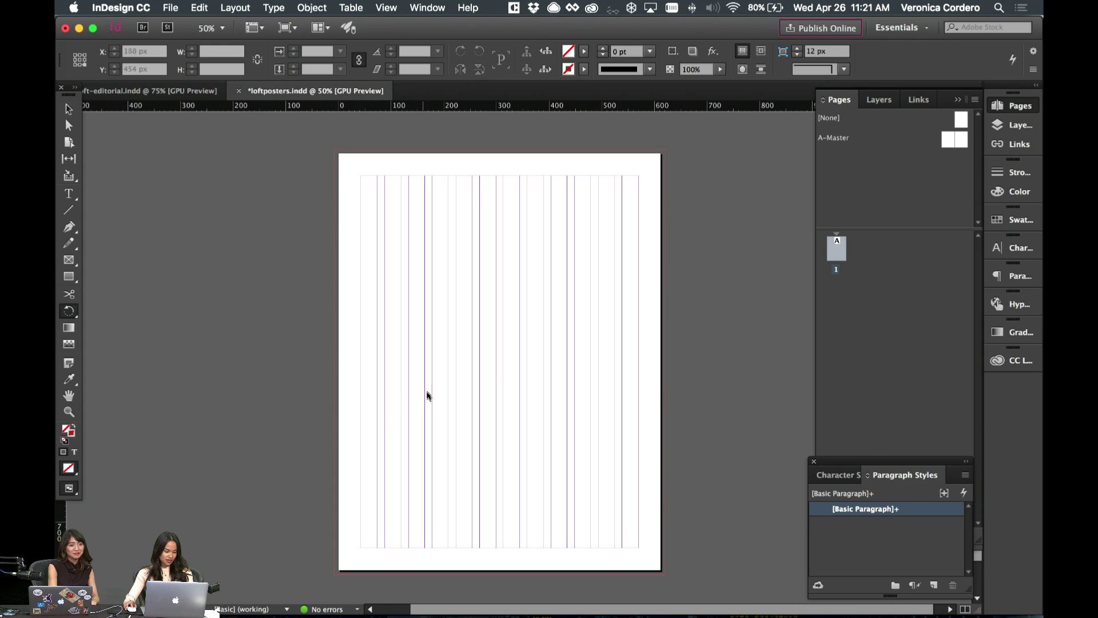
pyautogui.scroll(-1, 424, 410)
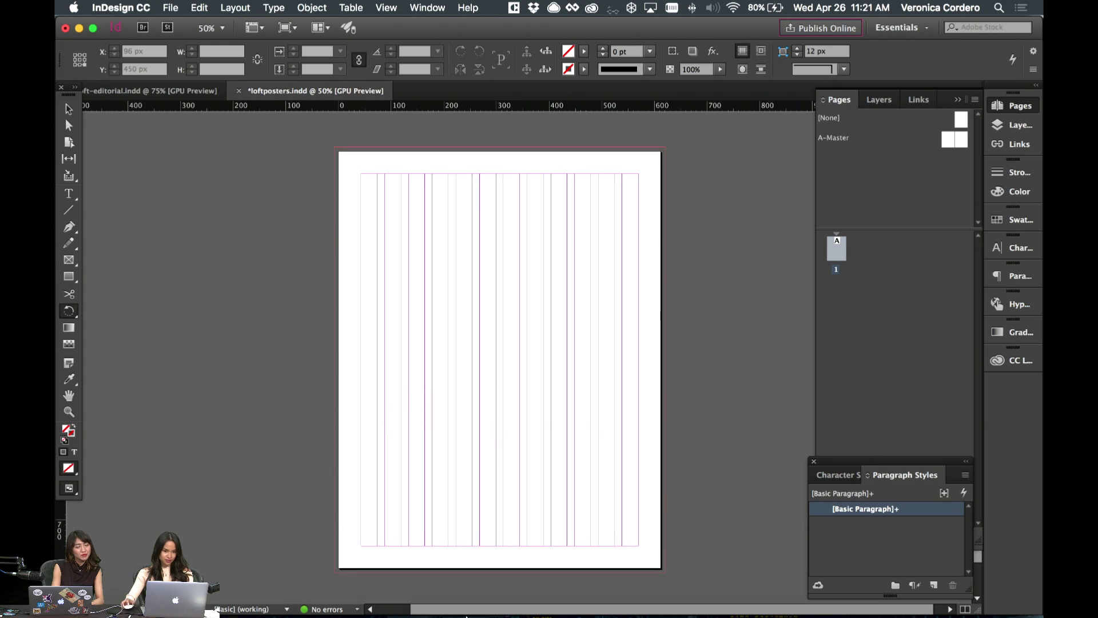
pyautogui.click(473, 604)
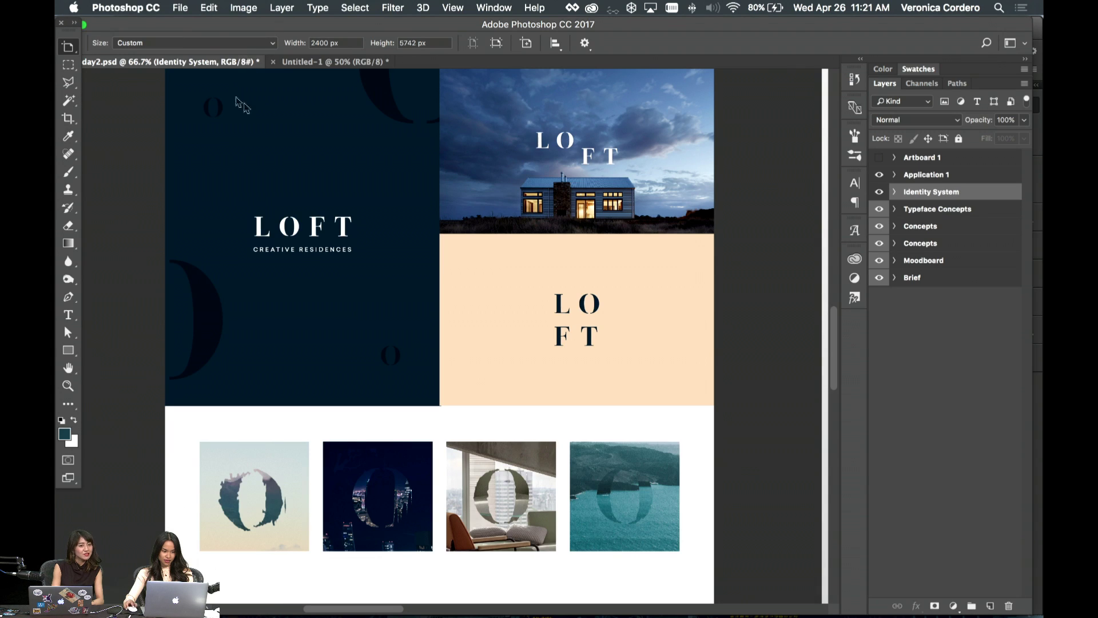
# - Create a blank Letter print document, 8.5 x 11 inches at 300 ppi with a white background, and dock its window as a tab
pyautogui.click(180, 7)
pyautogui.click(182, 25)
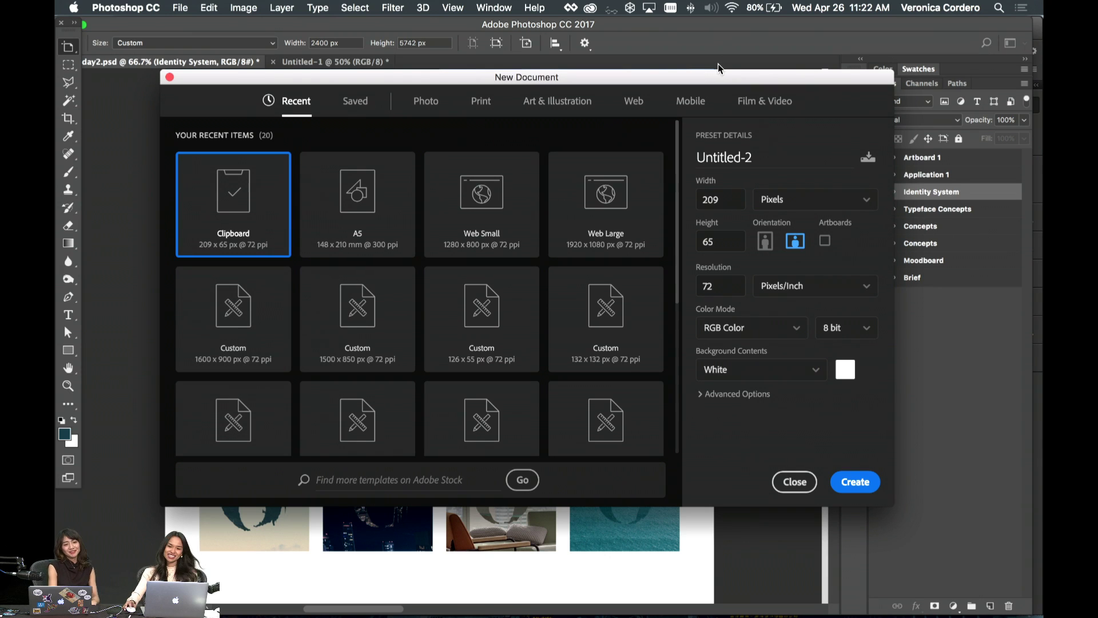
pyautogui.moveTo(725, 81); pyautogui.dragTo(708, 82)
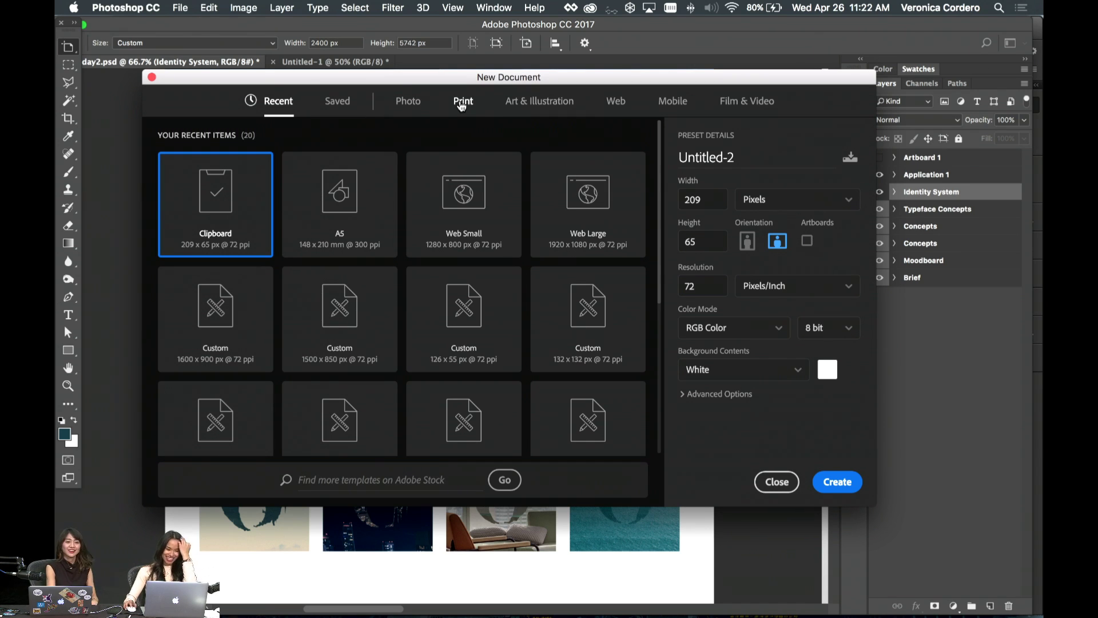
pyautogui.click(461, 106)
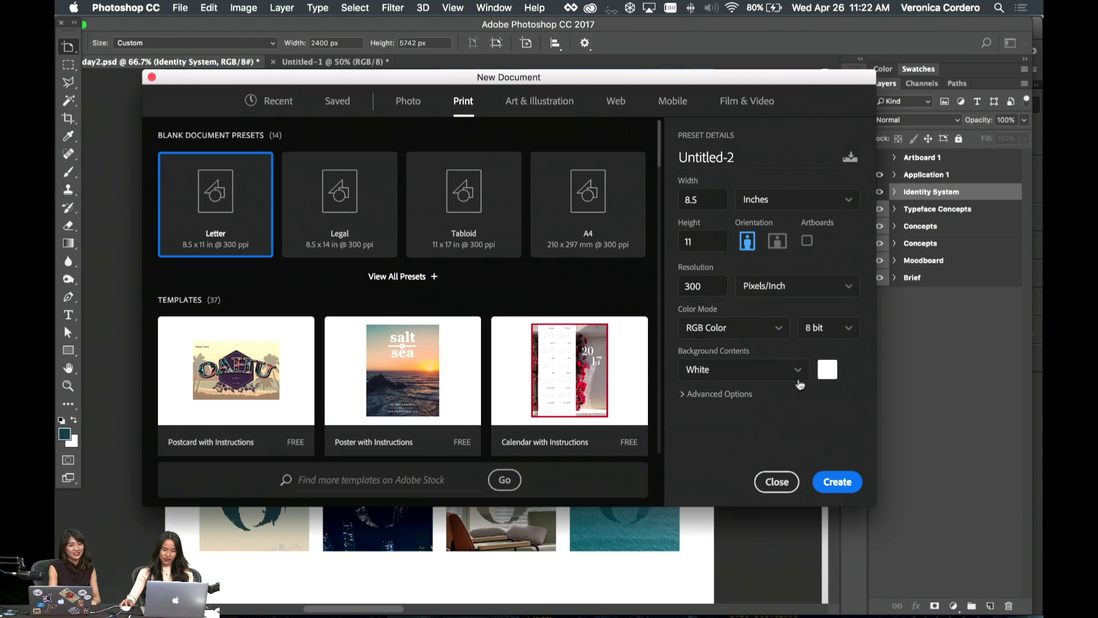
pyautogui.doubleClick(712, 285)
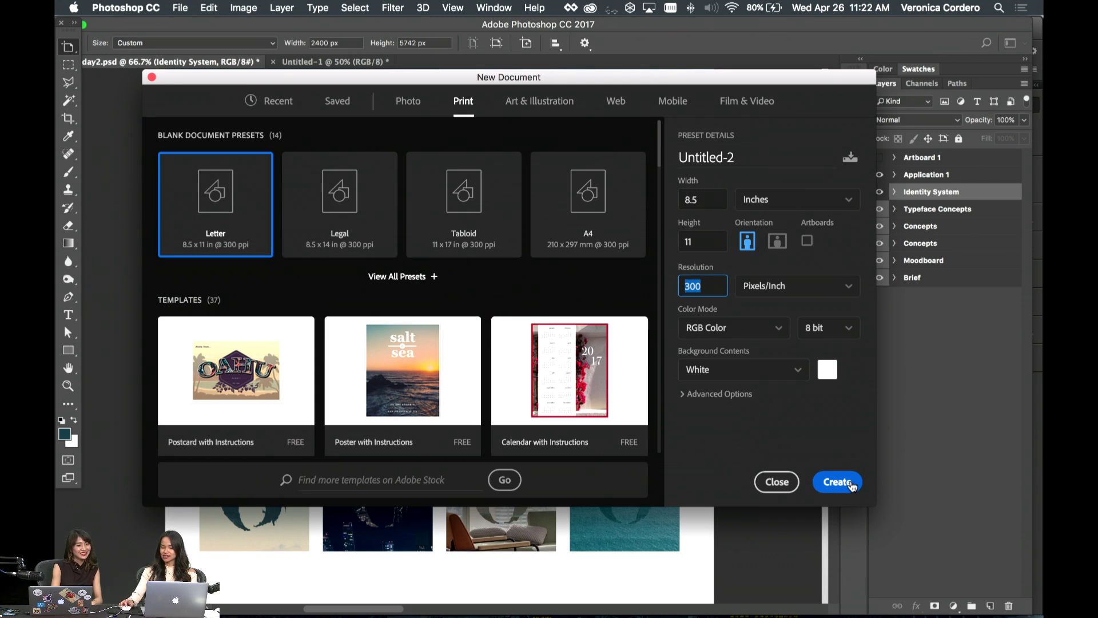
pyautogui.click(850, 486)
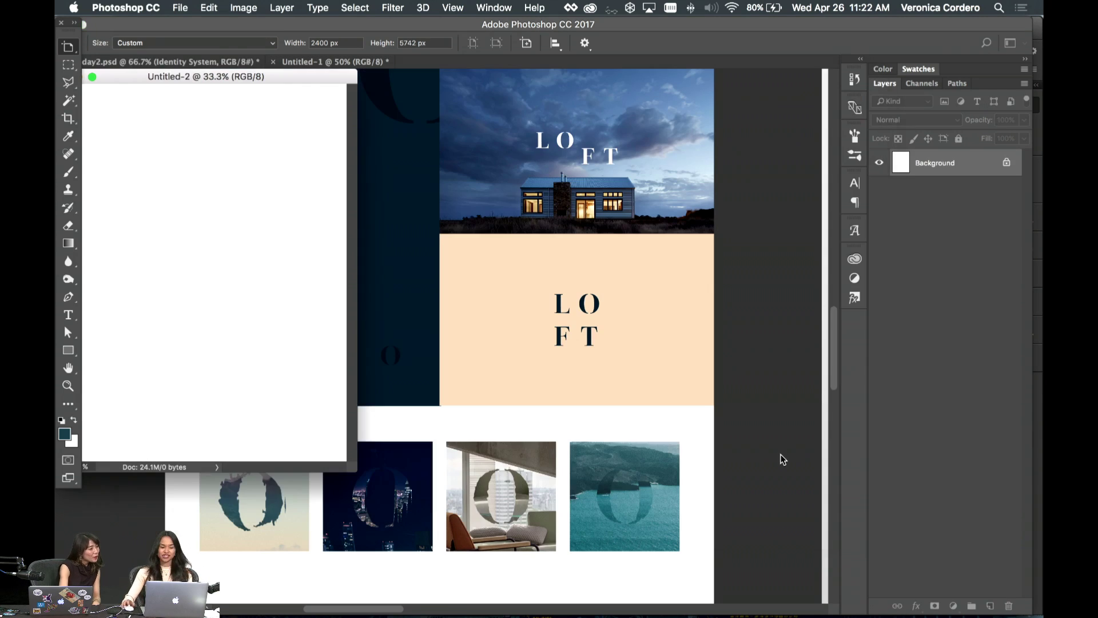
pyautogui.moveTo(239, 78); pyautogui.dragTo(422, 68)
pyautogui.press('super+equal')
pyautogui.press('super+minus')
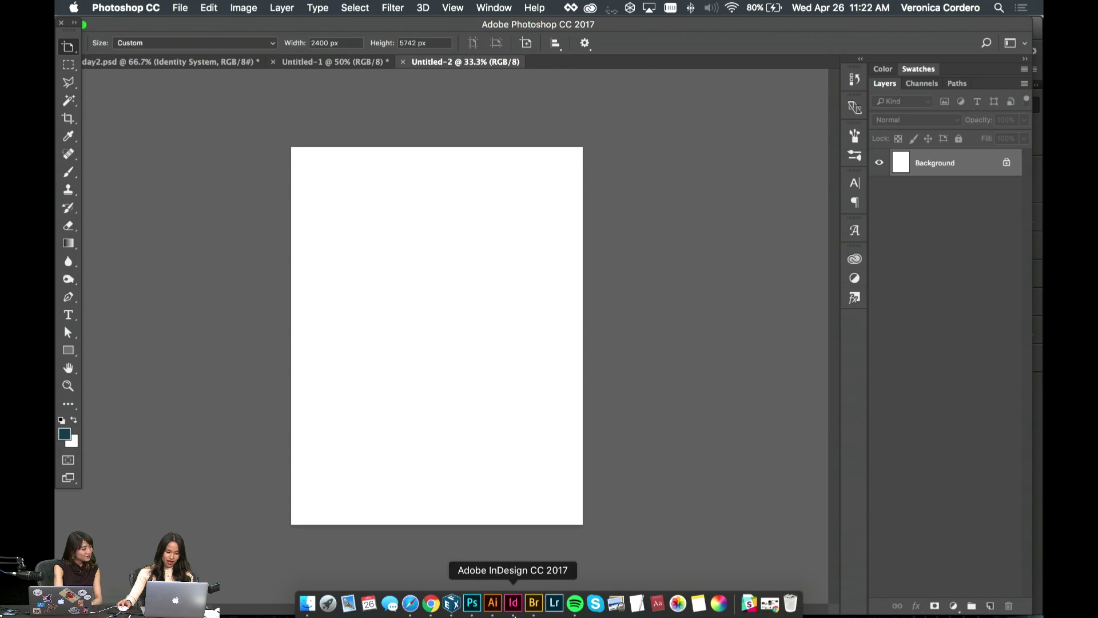
# - Switch to InDesign and check the page size and bleed in the document setup of loftposters
pyautogui.click(513, 603)
pyautogui.click(145, 6)
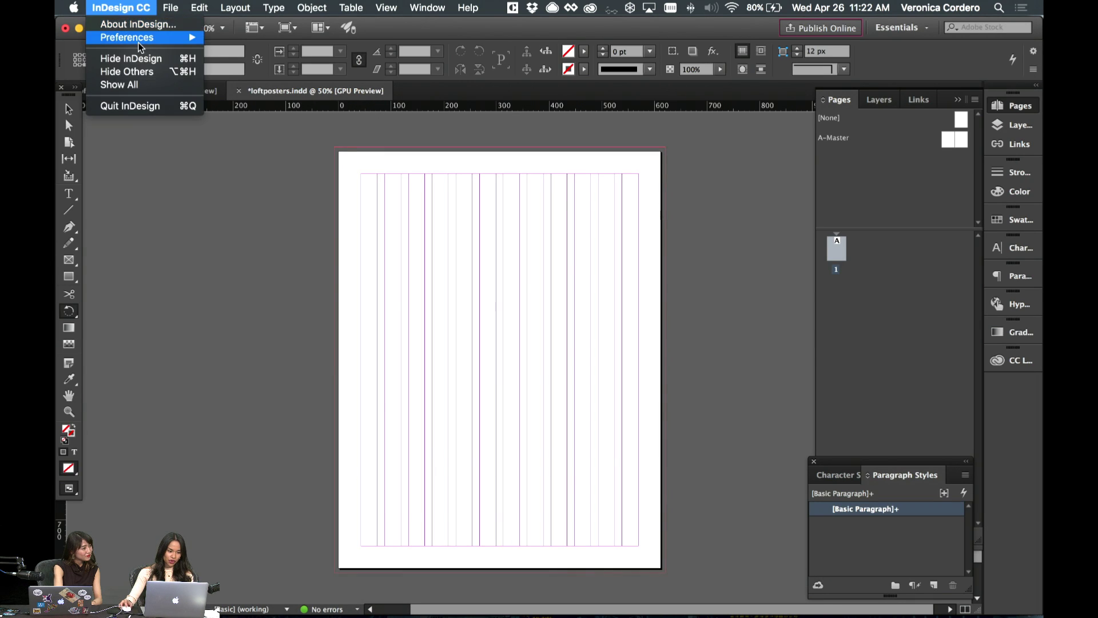
pyautogui.click(255, 313)
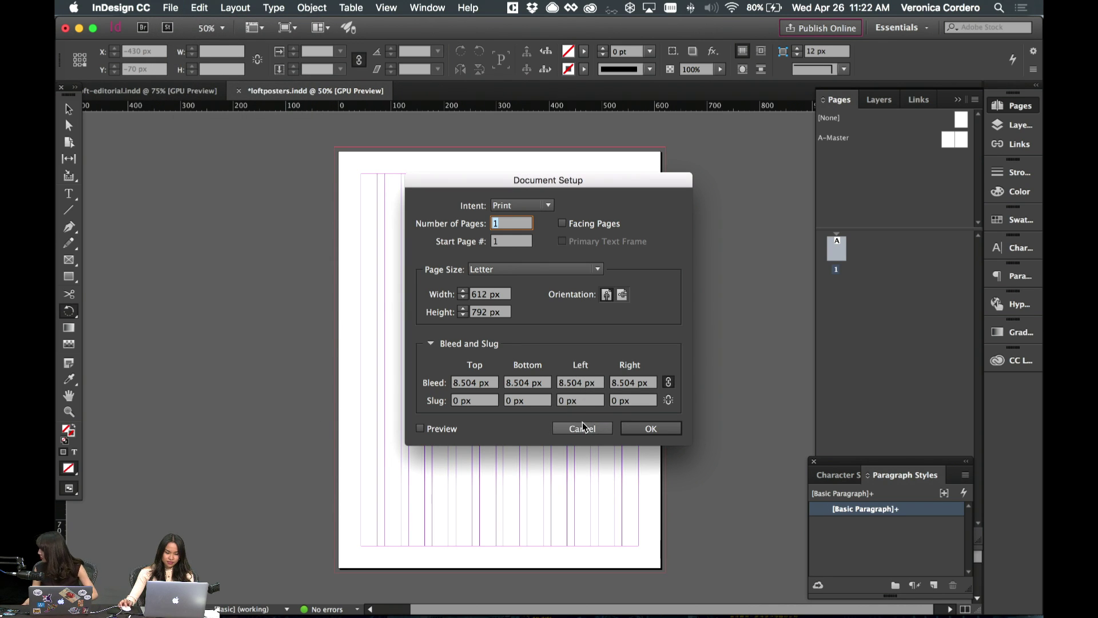
pyautogui.click(582, 429)
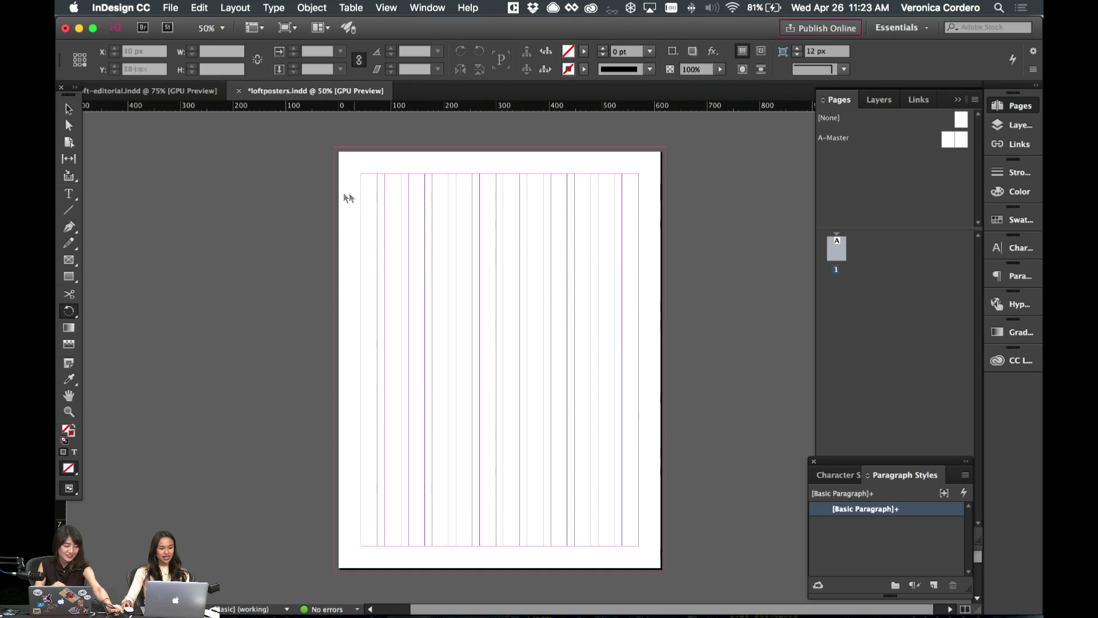
pyautogui.click(170, 7)
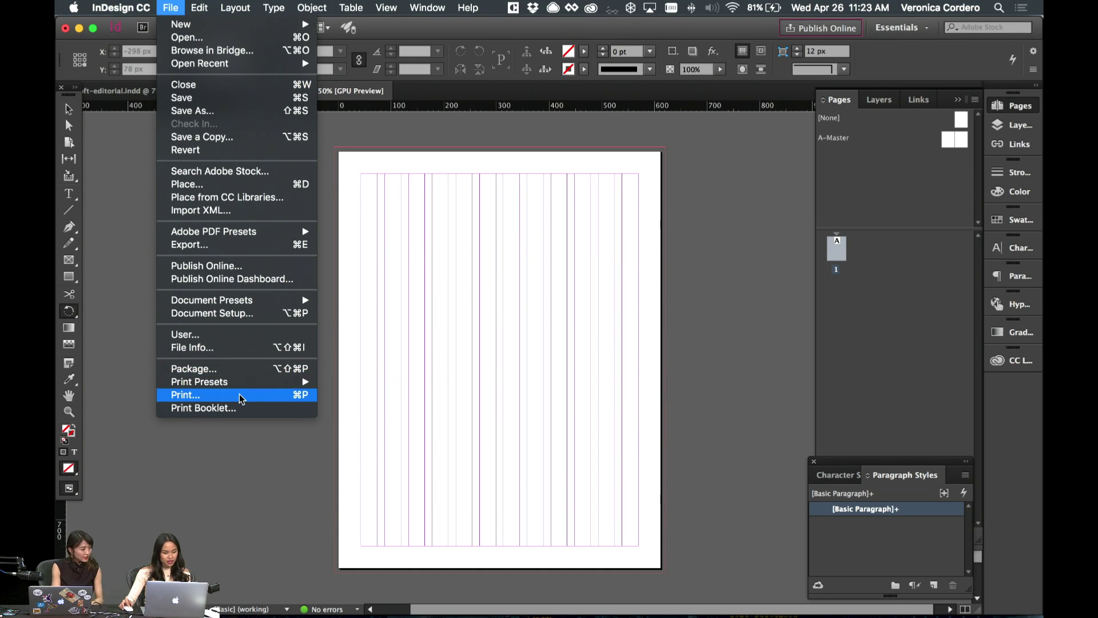
pyautogui.click(228, 312)
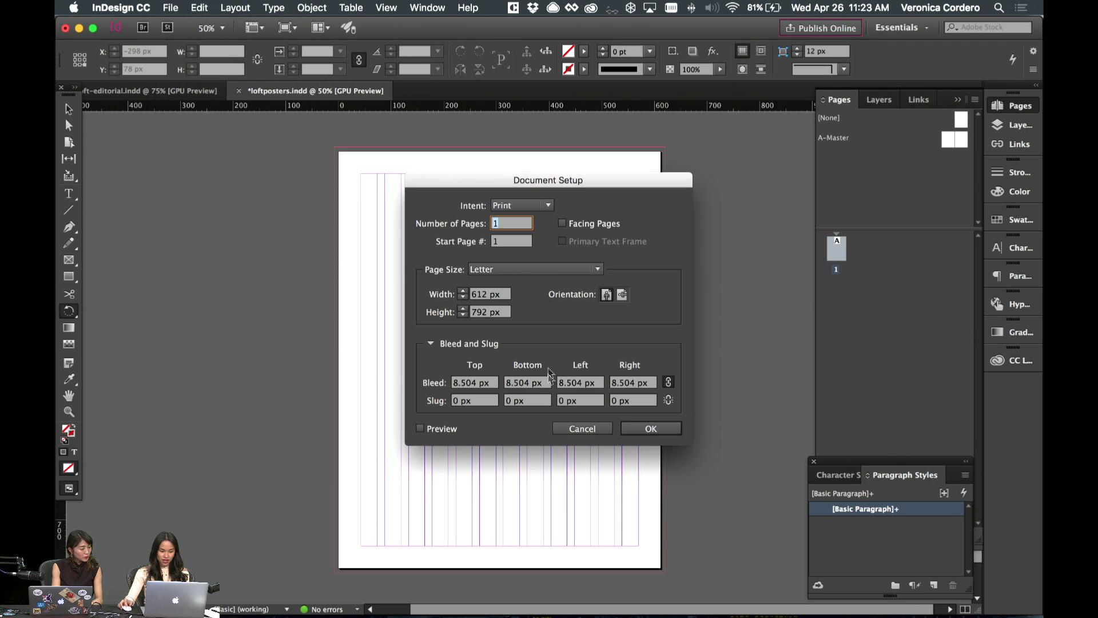
pyautogui.click(581, 428)
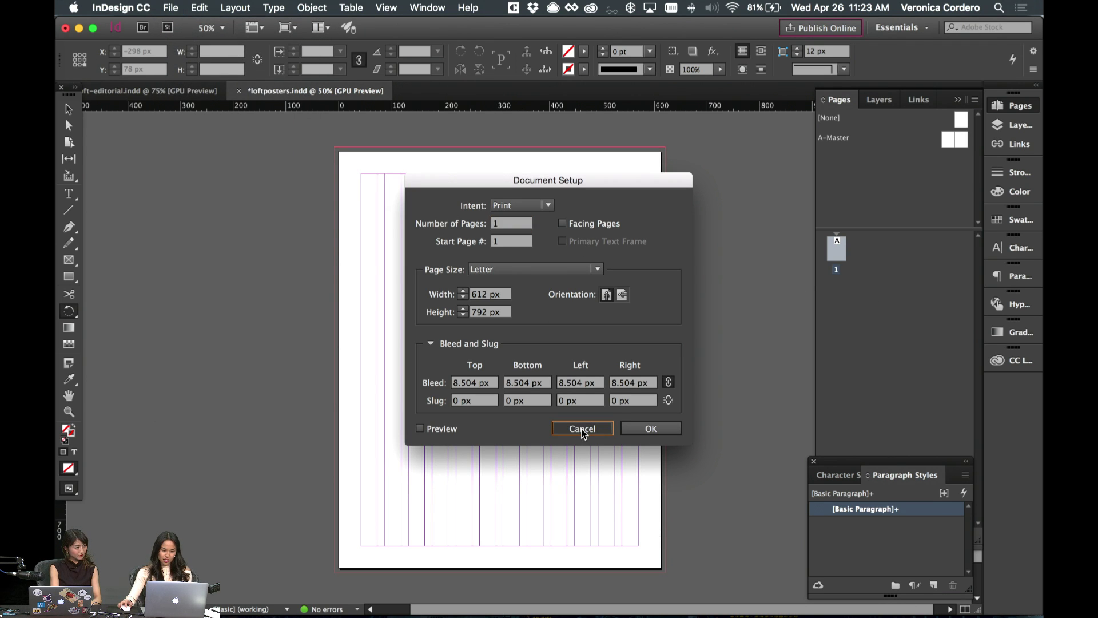
# - Switch to Photoshop, create a new Letter document of 8.5 x 11 inches at 300 ppi, and dock it beside the open documents
pyautogui.click(469, 602)
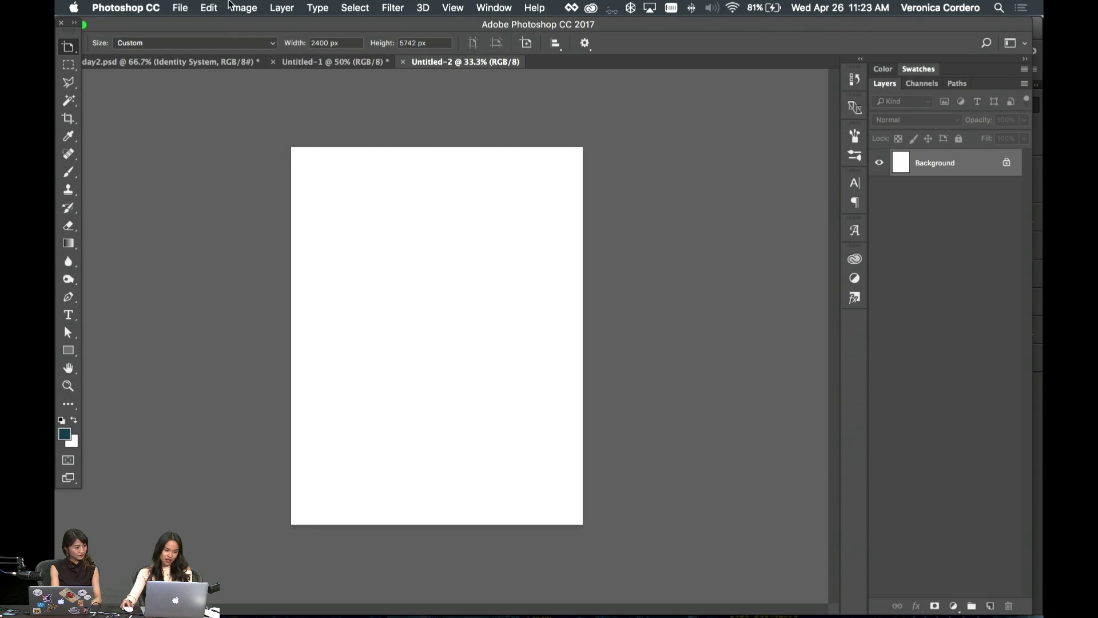
pyautogui.click(180, 7)
pyautogui.click(189, 22)
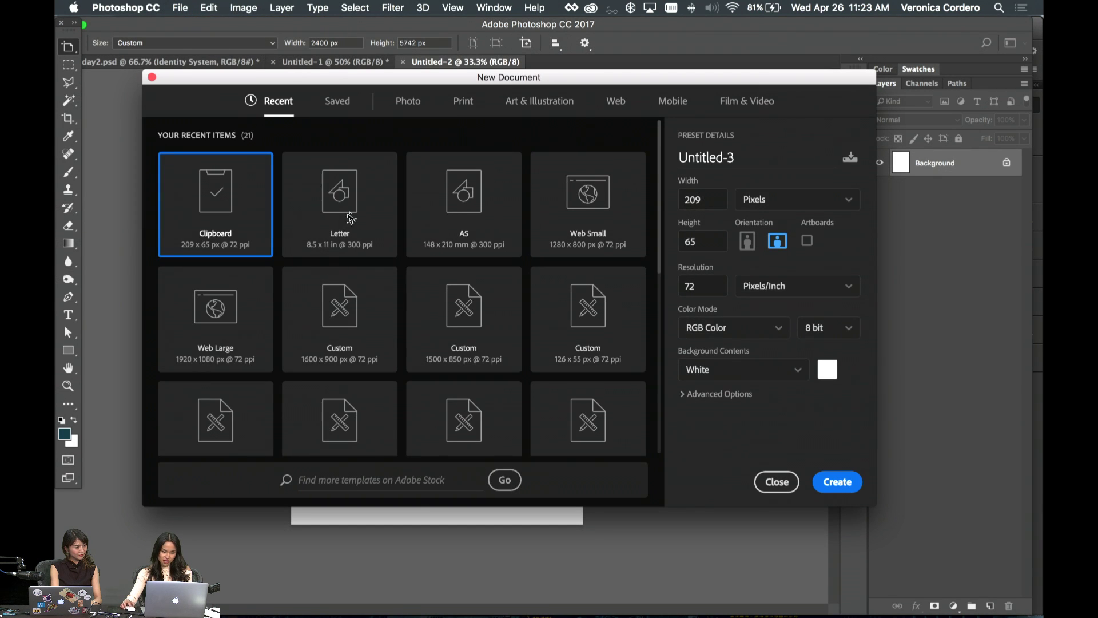
pyautogui.click(351, 219)
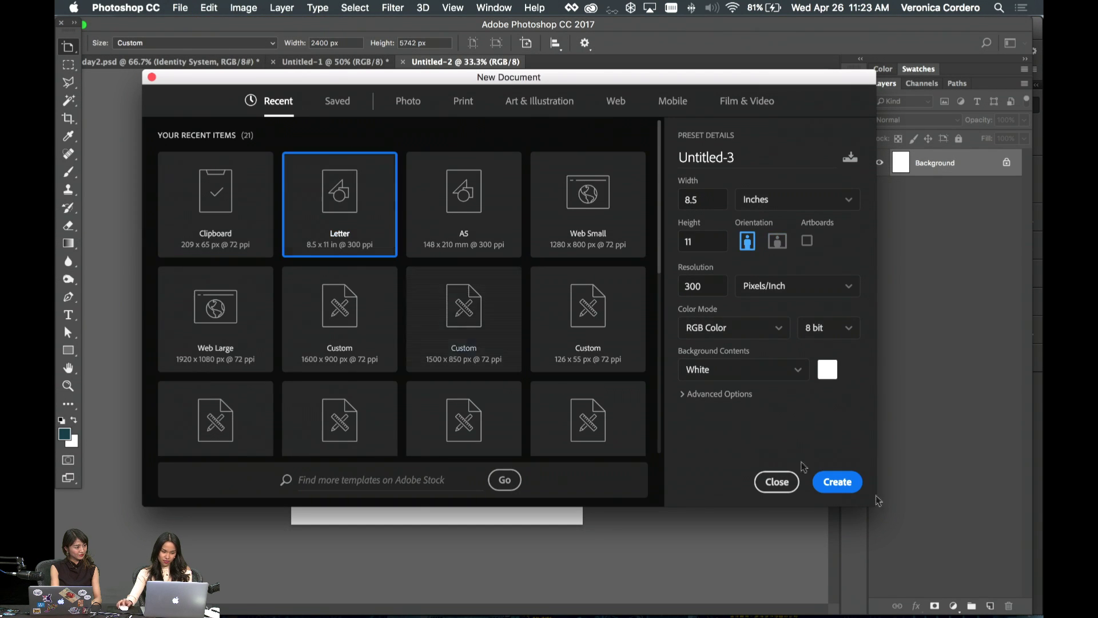
pyautogui.click(839, 483)
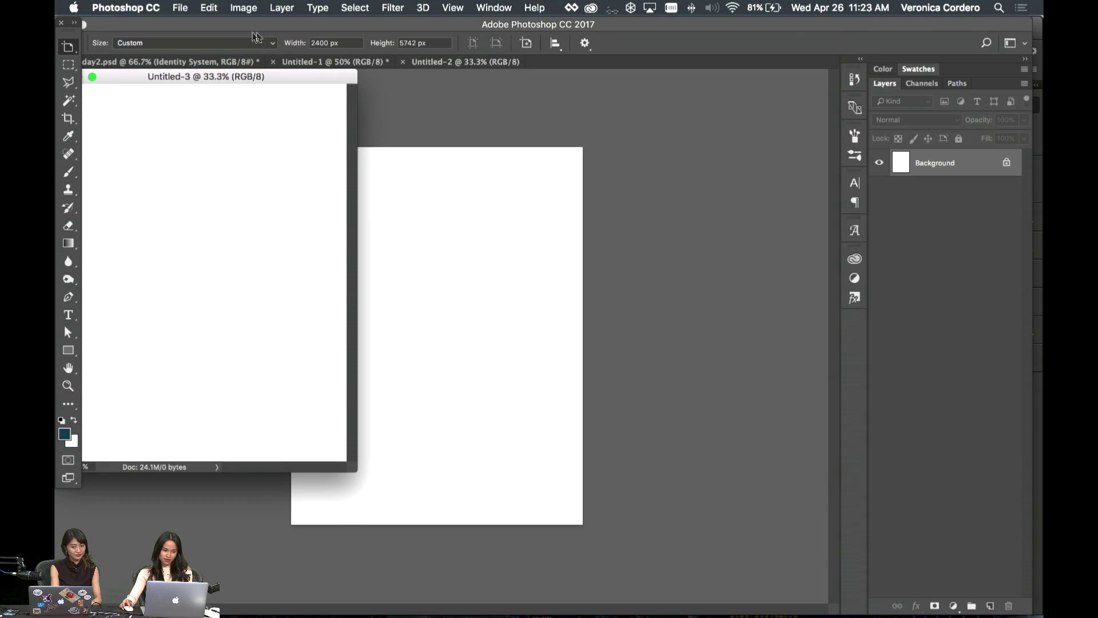
pyautogui.moveTo(229, 79); pyautogui.dragTo(473, 71)
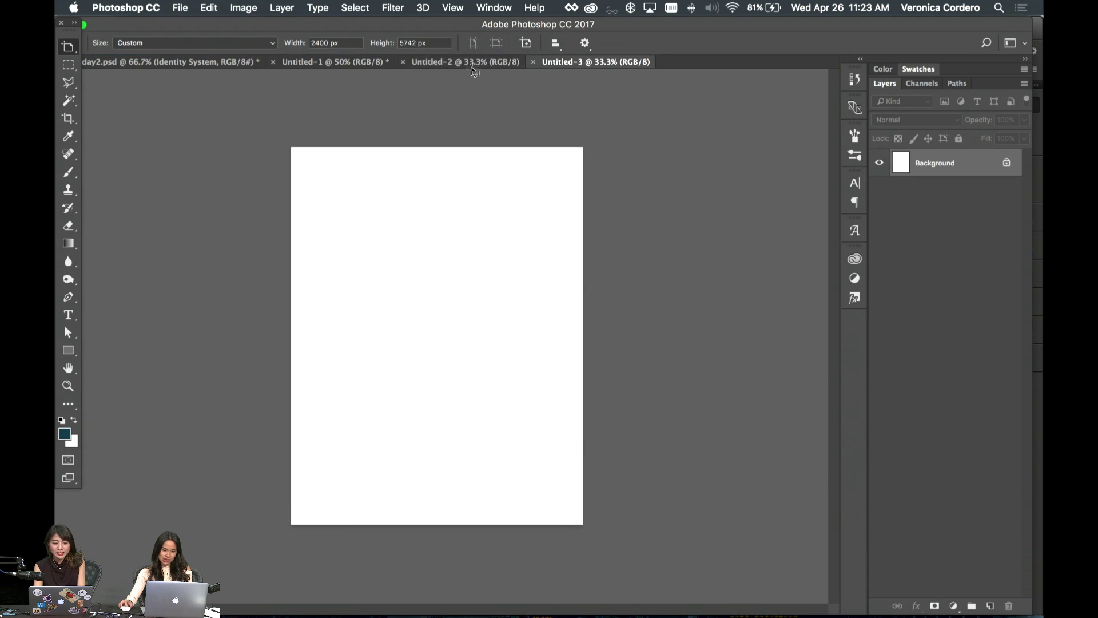
# - Close the spare Untitled-2 and Untitled-1 documents without saving changes
pyautogui.click(402, 62)
pyautogui.click(319, 62)
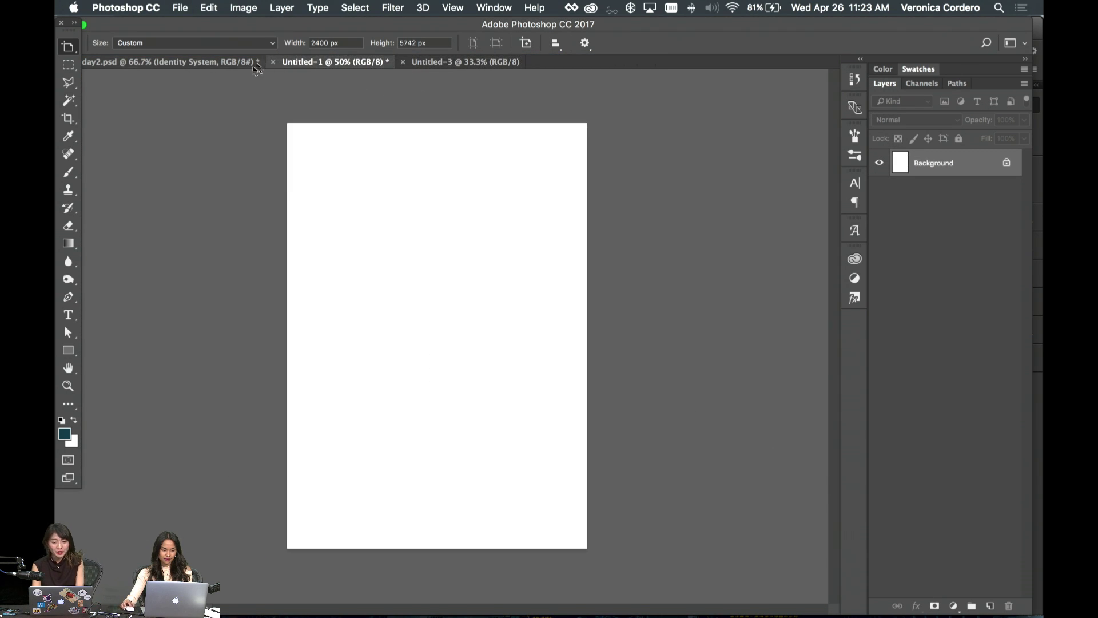
pyautogui.press('super+w')
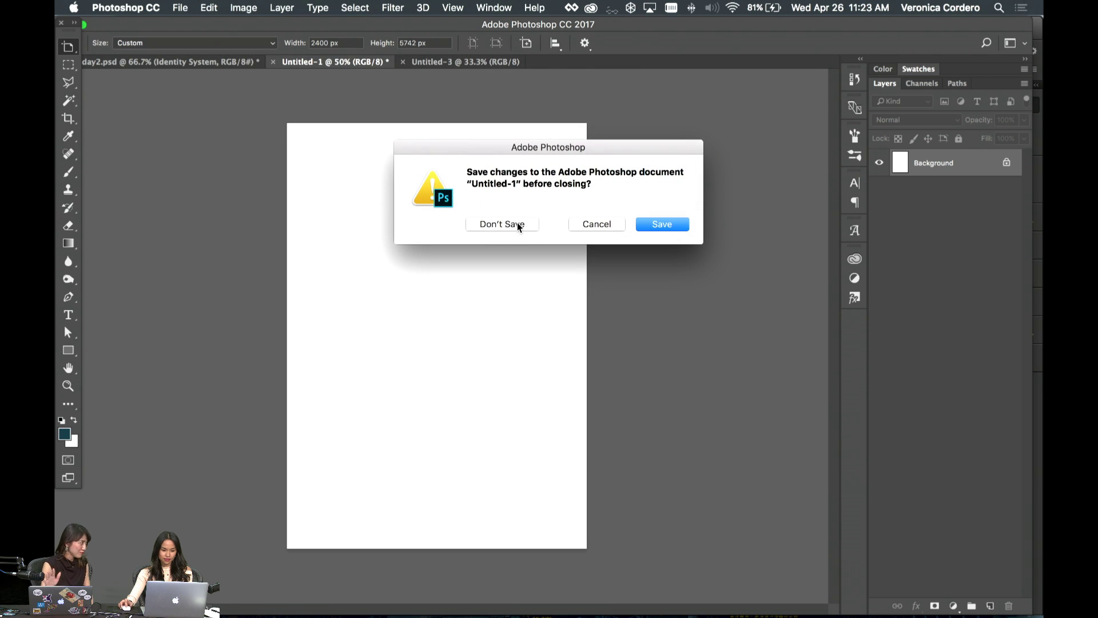
pyautogui.click(502, 224)
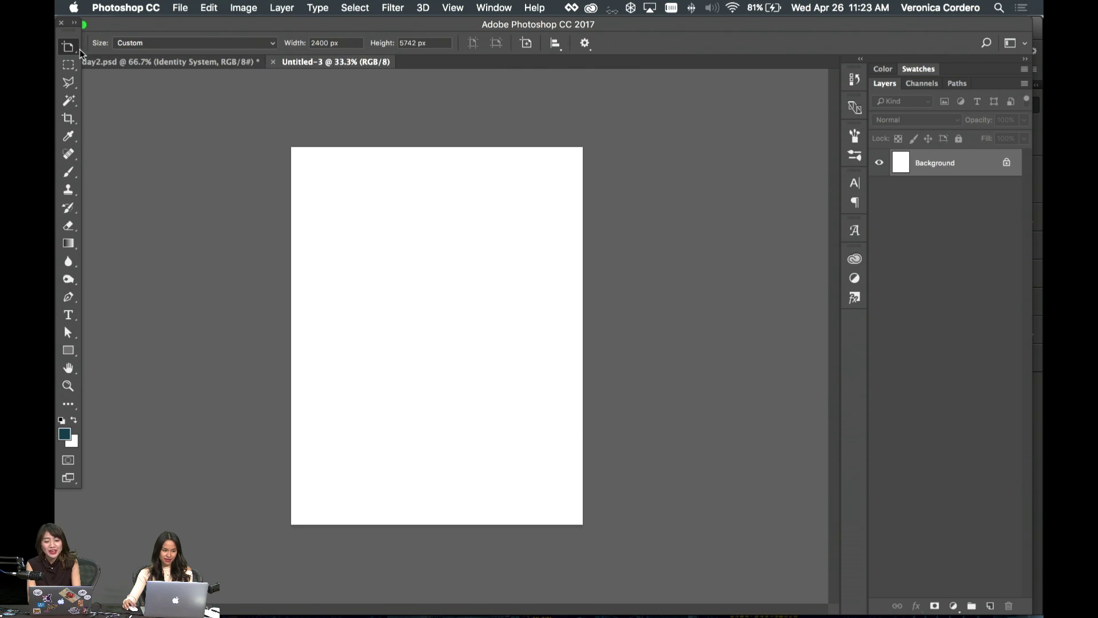
# - Draw a rectangle of about 2678 x 3348 px covering the Untitled-3 page and fill it with Teal Blue from the Loft Styleguide library
pyautogui.click(85, 60)
pyautogui.click(69, 350)
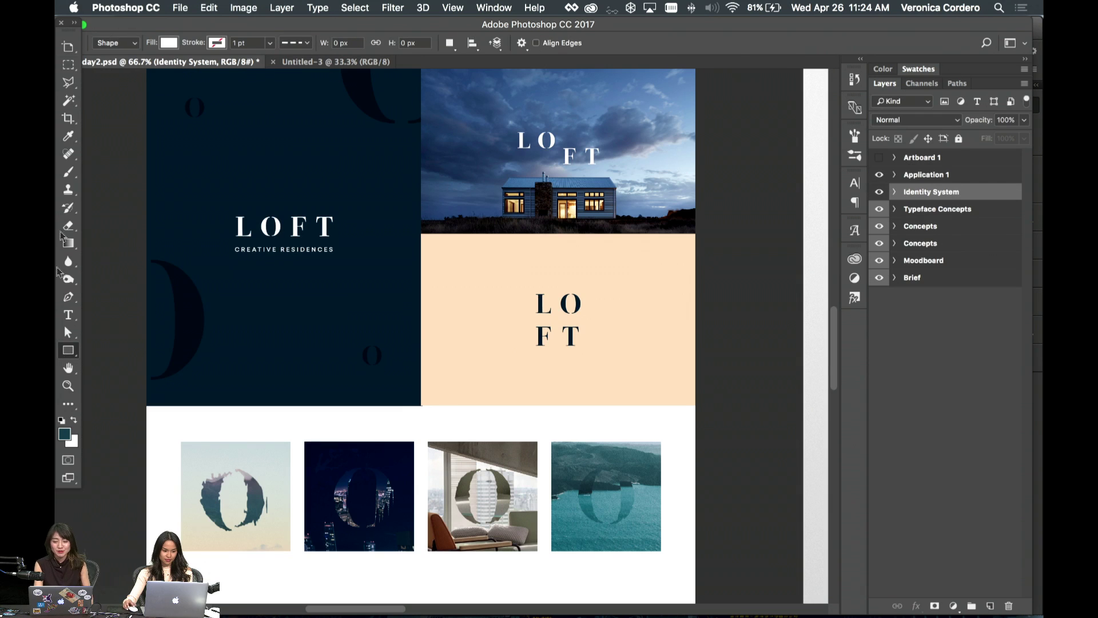
pyautogui.click(342, 61)
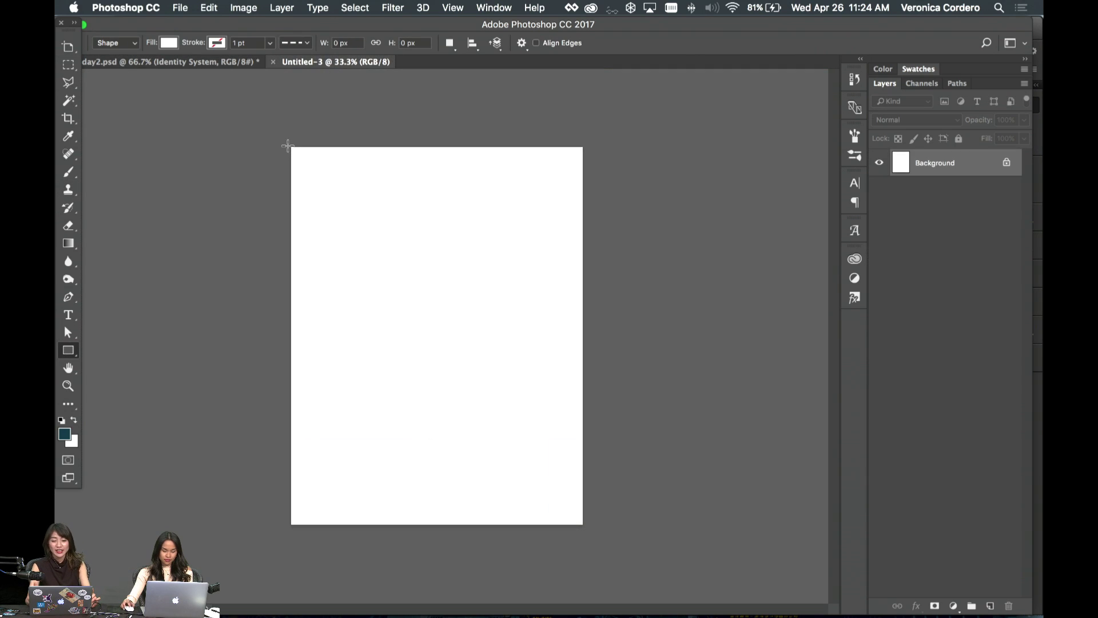
pyautogui.moveTo(288, 145)
pyautogui.mouseDown()
pyautogui.moveTo(616, 572)
pyautogui.moveTo(595, 527)
pyautogui.mouseUp()
pyautogui.click(655, 22)
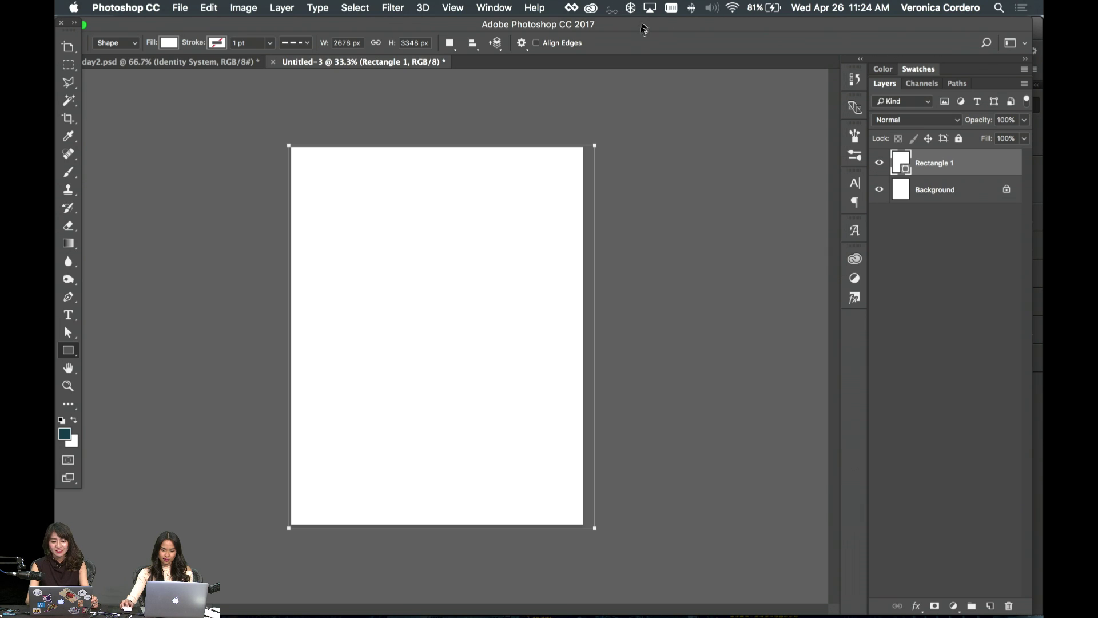
pyautogui.click(854, 260)
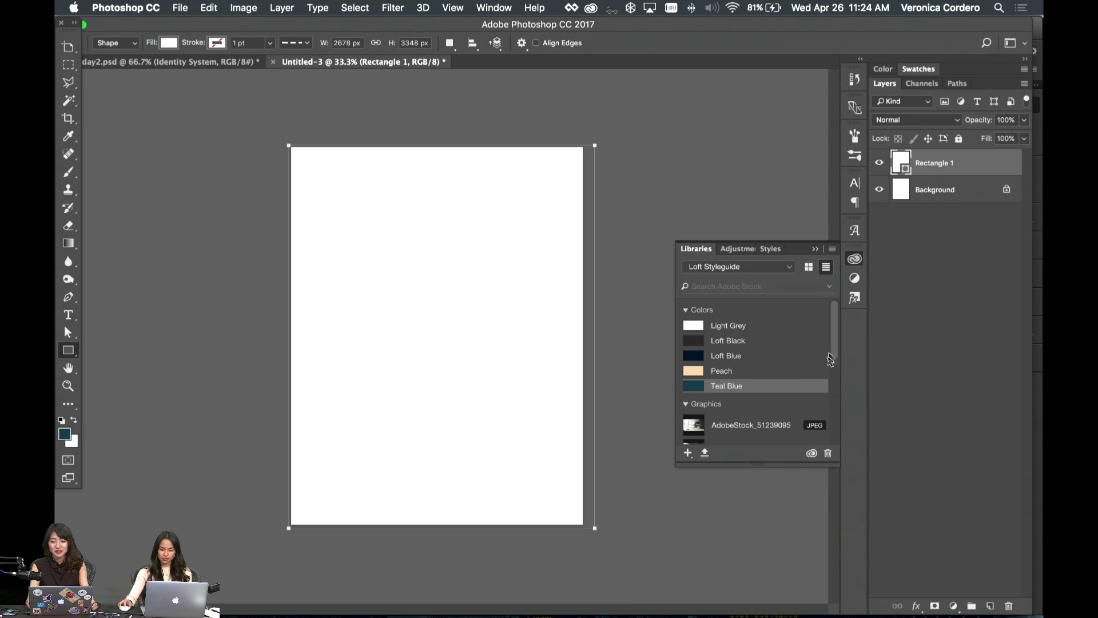
pyautogui.click(700, 387)
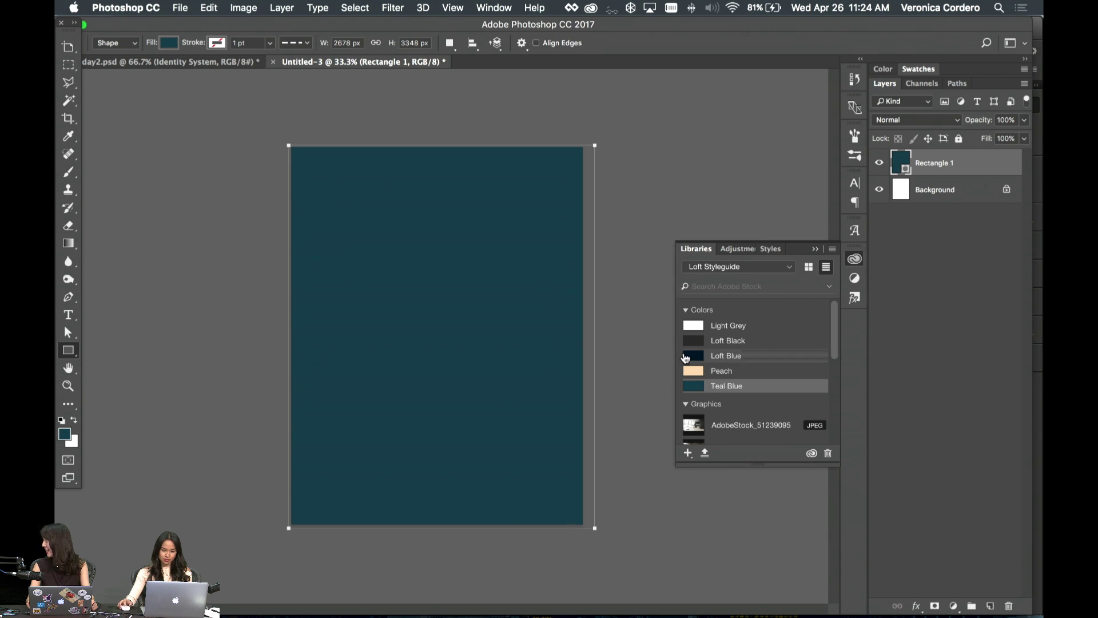
pyautogui.press('v')
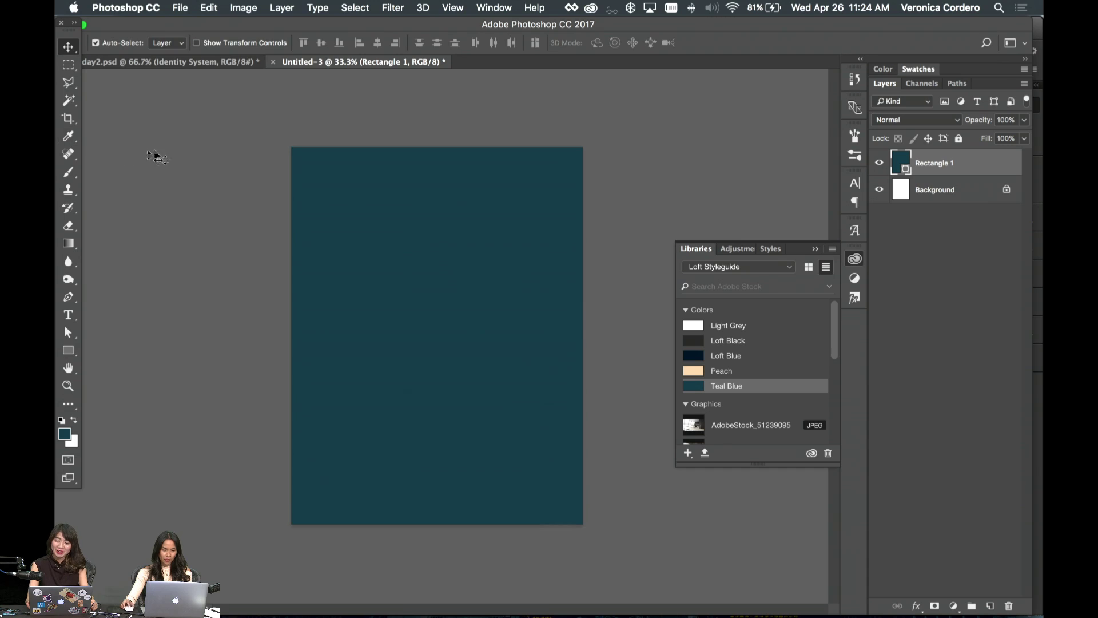
# - Place the inspiration-de-42175 house photo from the Loft Styleguide library, scaled to about 56% to cover the page, with the house in the lower half
pyautogui.click(177, 61)
pyautogui.scroll(-15, 455, 437)
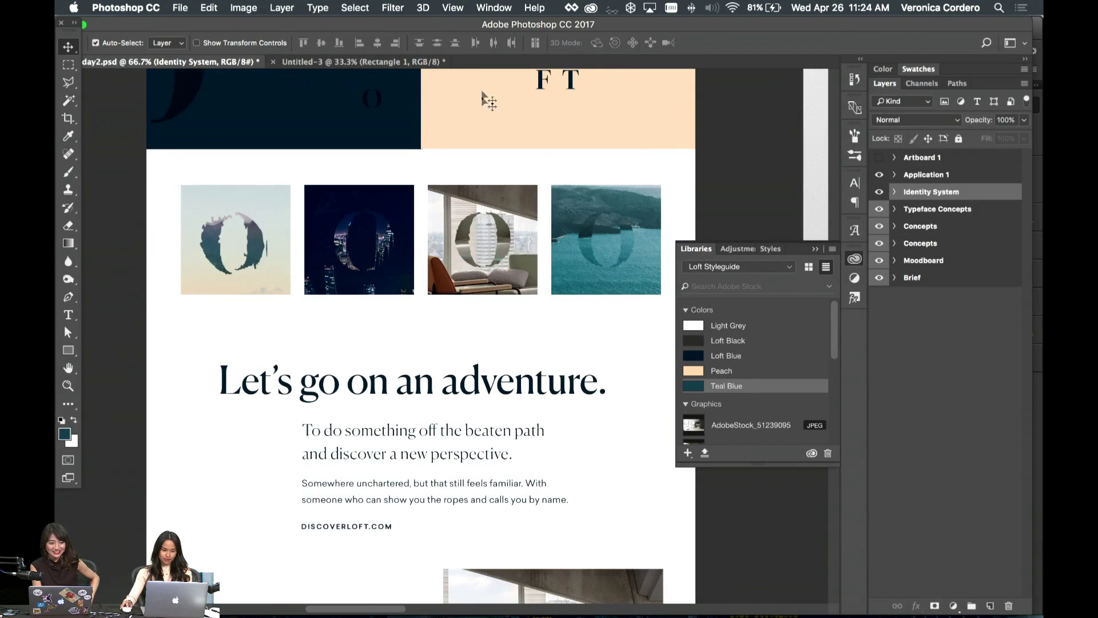
pyautogui.click(425, 59)
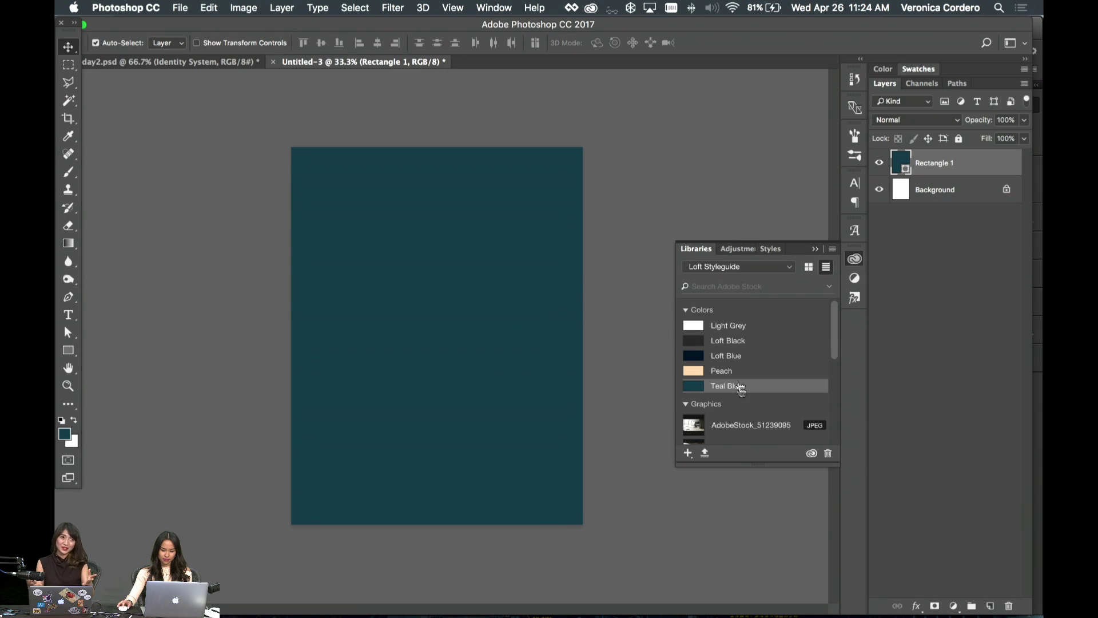
pyautogui.scroll(-10, 732, 387)
pyautogui.moveTo(689, 343); pyautogui.dragTo(383, 377)
pyautogui.moveTo(452, 436); pyautogui.dragTo(507, 465)
pyautogui.moveTo(583, 278); pyautogui.dragTo(666, 141)
pyautogui.moveTo(512, 320); pyautogui.dragTo(517, 303)
pyautogui.moveTo(669, 140); pyautogui.dragTo(731, 103)
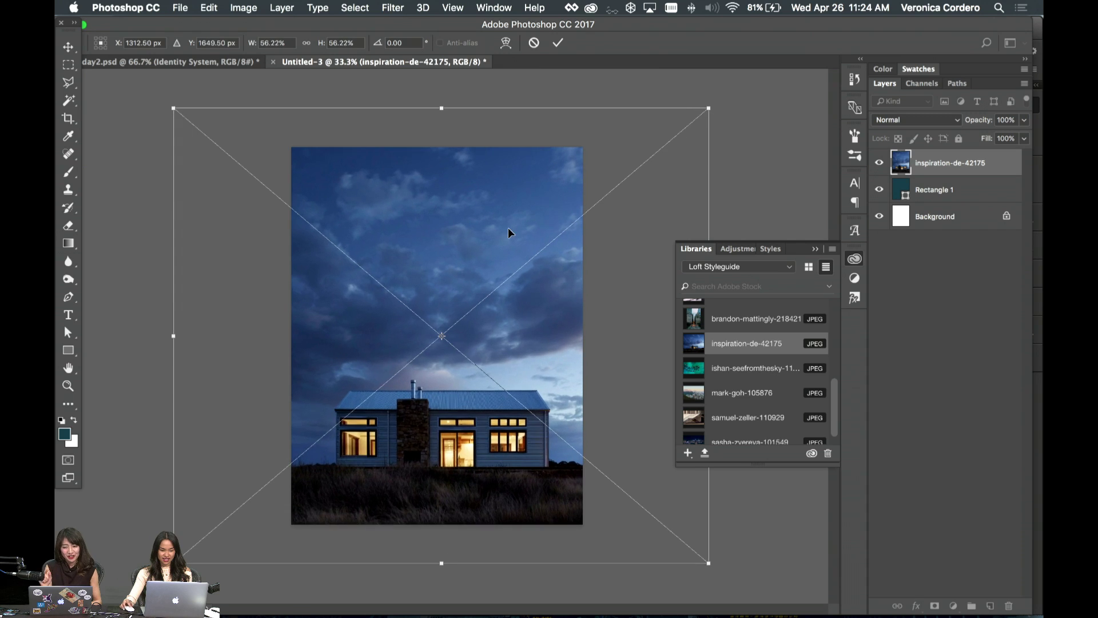
pyautogui.moveTo(509, 230); pyautogui.dragTo(506, 200)
pyautogui.press('Return')
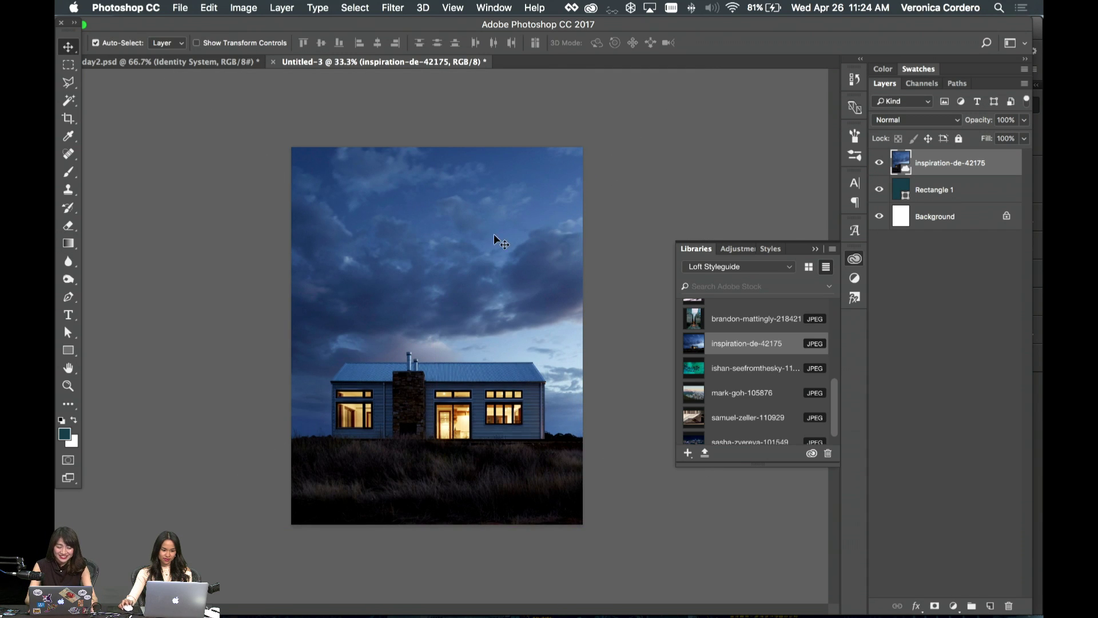
# - Add a guide layout with 12 columns, 20 px gutters, 150 px side margins and 0 px margins above and below
pyautogui.click(452, 8)
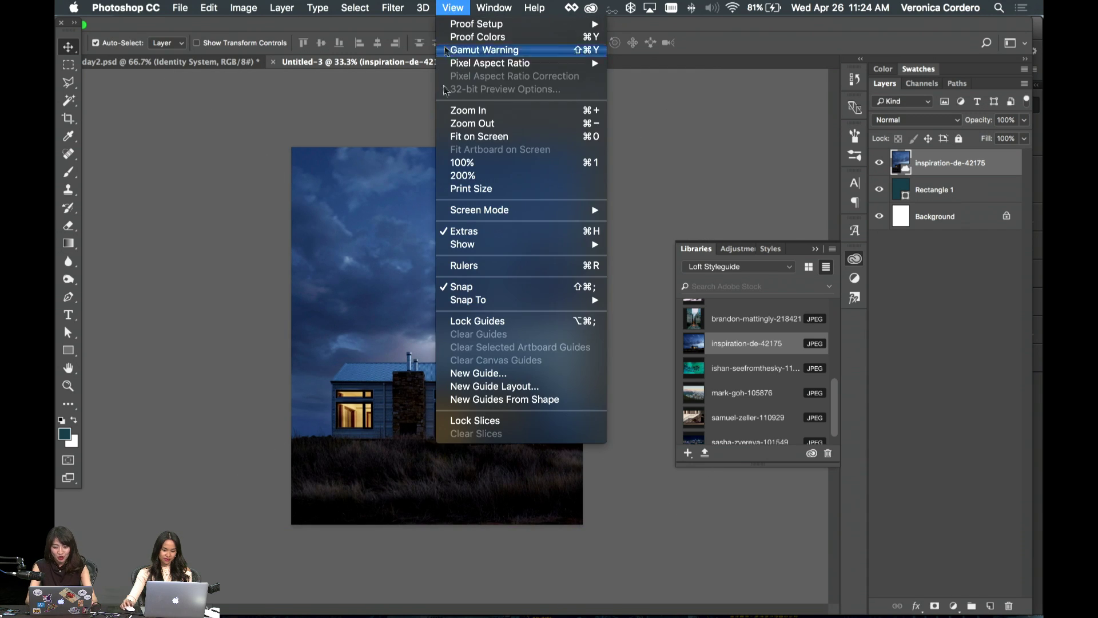
pyautogui.click(473, 387)
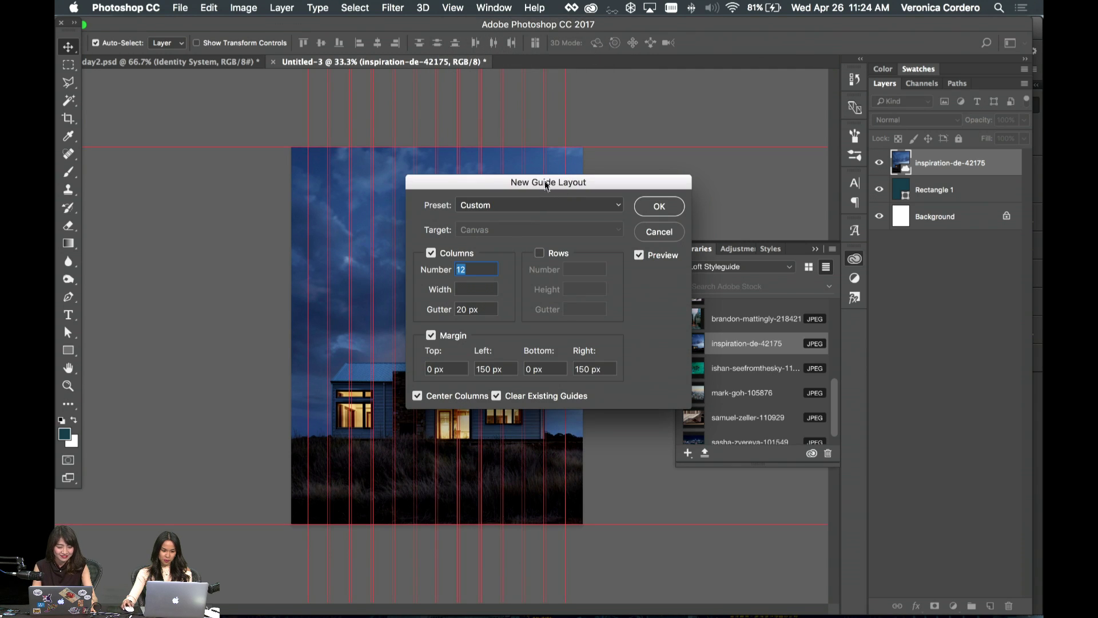
pyautogui.moveTo(546, 186); pyautogui.dragTo(673, 171)
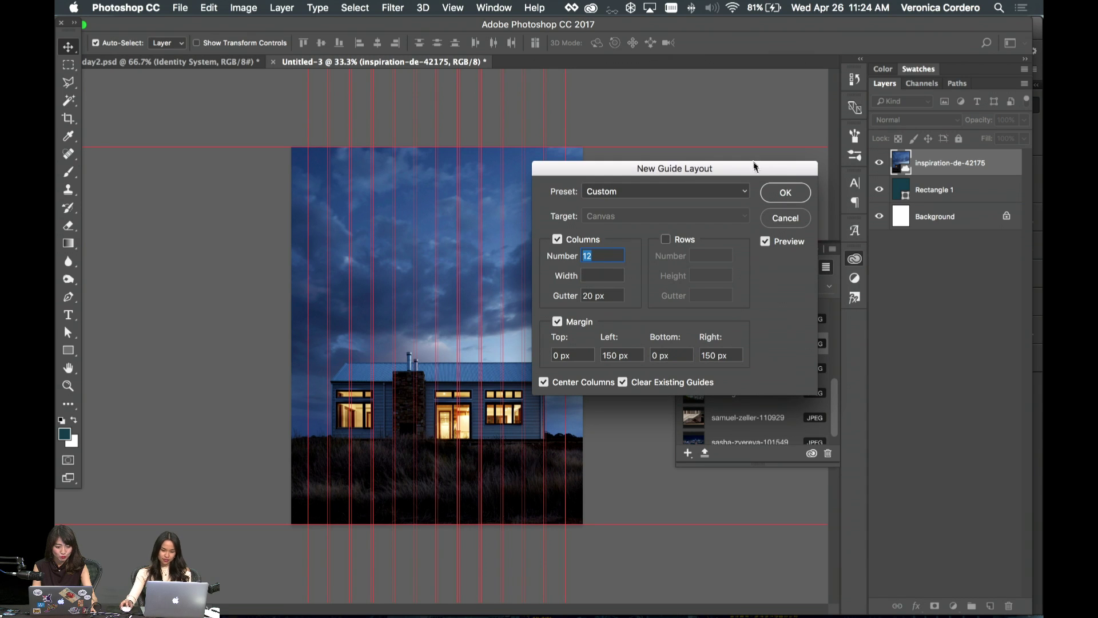
pyautogui.click(785, 192)
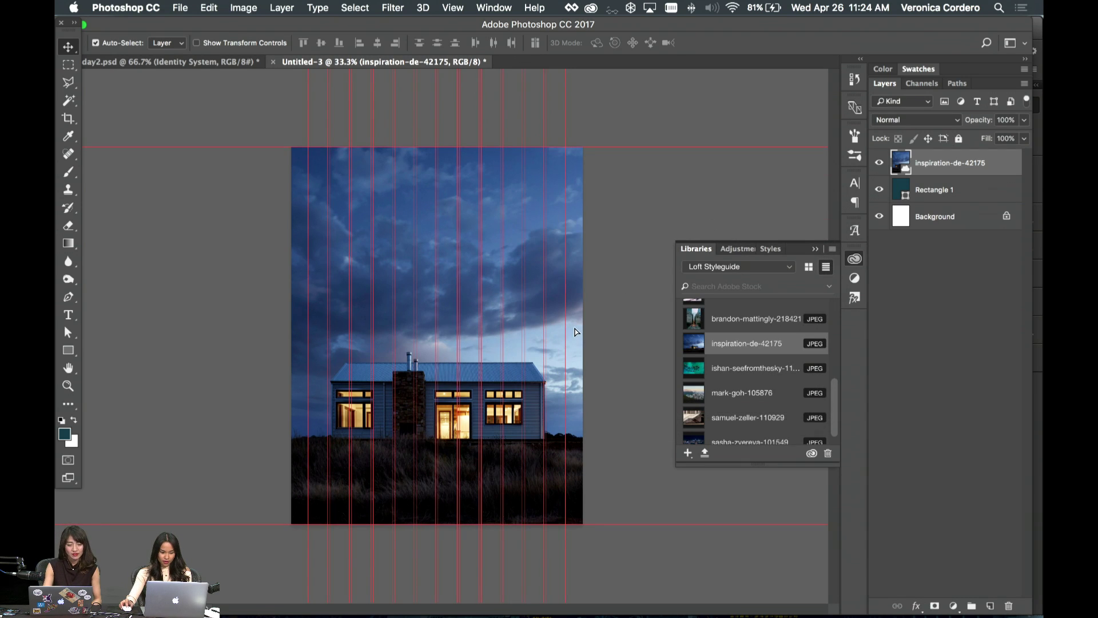
# - Move the house photo up so its lower edge meets the page's lower edge, and scale it to about 57.67%
pyautogui.moveTo(575, 332); pyautogui.dragTo(571, 343)
pyautogui.hotkey('ctrl', 't')
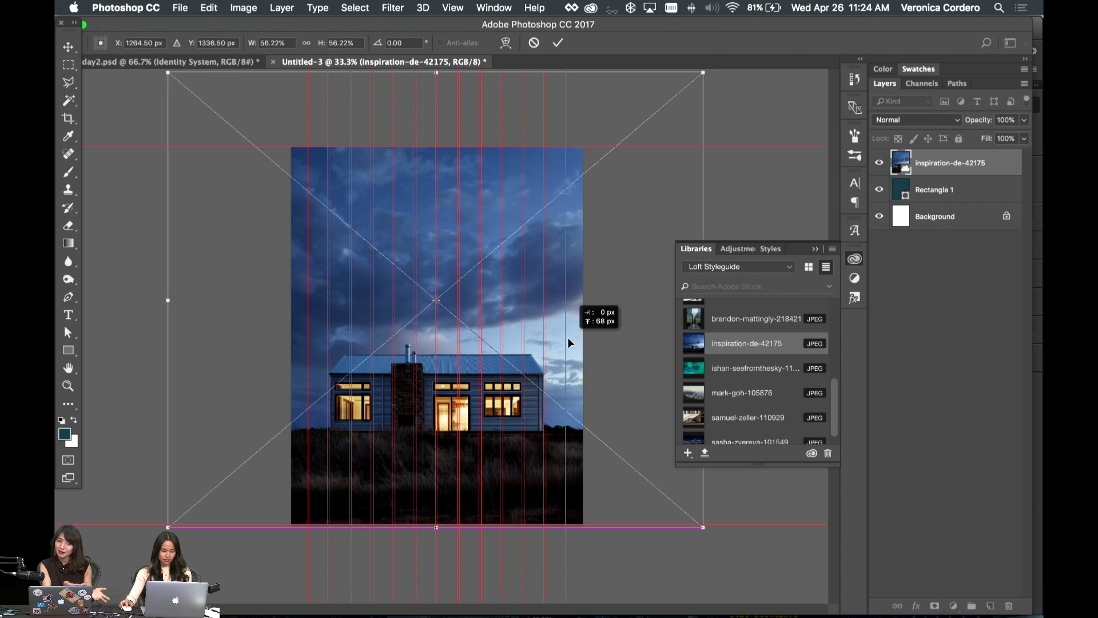
pyautogui.press('Return')
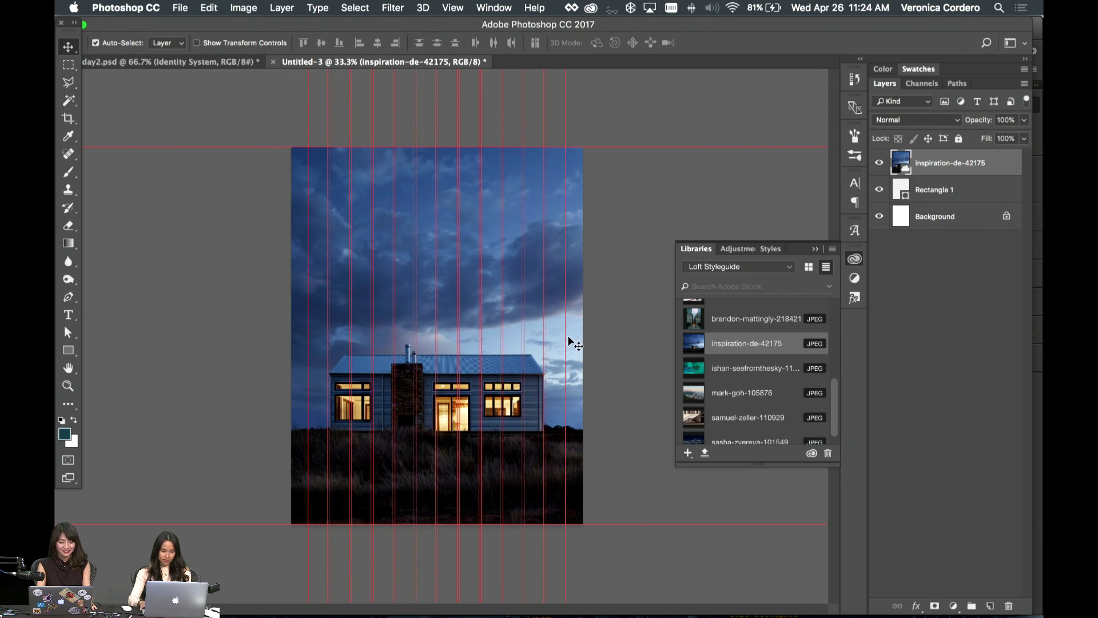
pyautogui.hotkey('ctrl', 't')
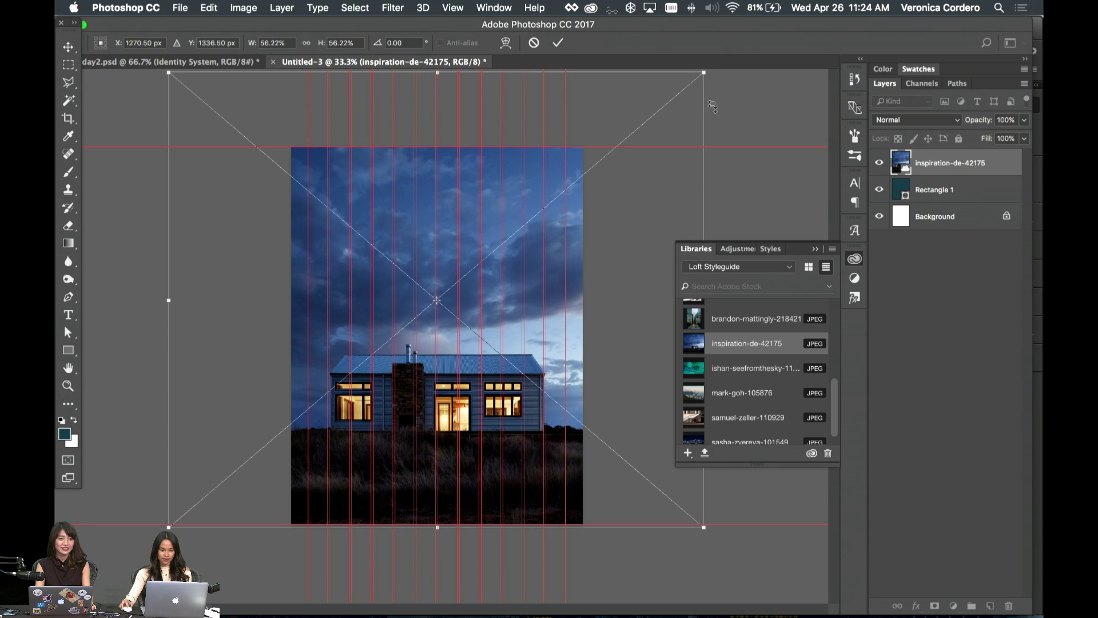
pyautogui.moveTo(703, 75); pyautogui.dragTo(710, 62)
pyautogui.moveTo(594, 216)
pyautogui.mouseDown()
pyautogui.moveTo(597, 199)
pyautogui.moveTo(594, 212)
pyautogui.mouseUp()
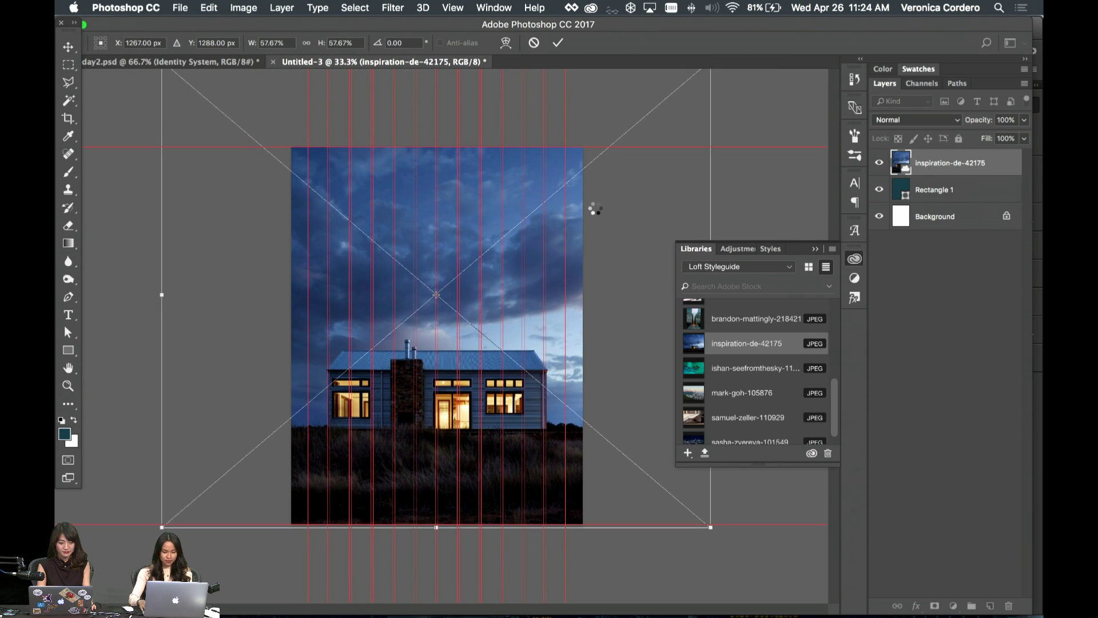
pyautogui.press('Return')
# - Check the logo versions on the Identity System artboard, then switch to Illustrator and copy the right-hand horizontal LOFT wordmark from loft-conceptboard.ai
pyautogui.click(200, 61)
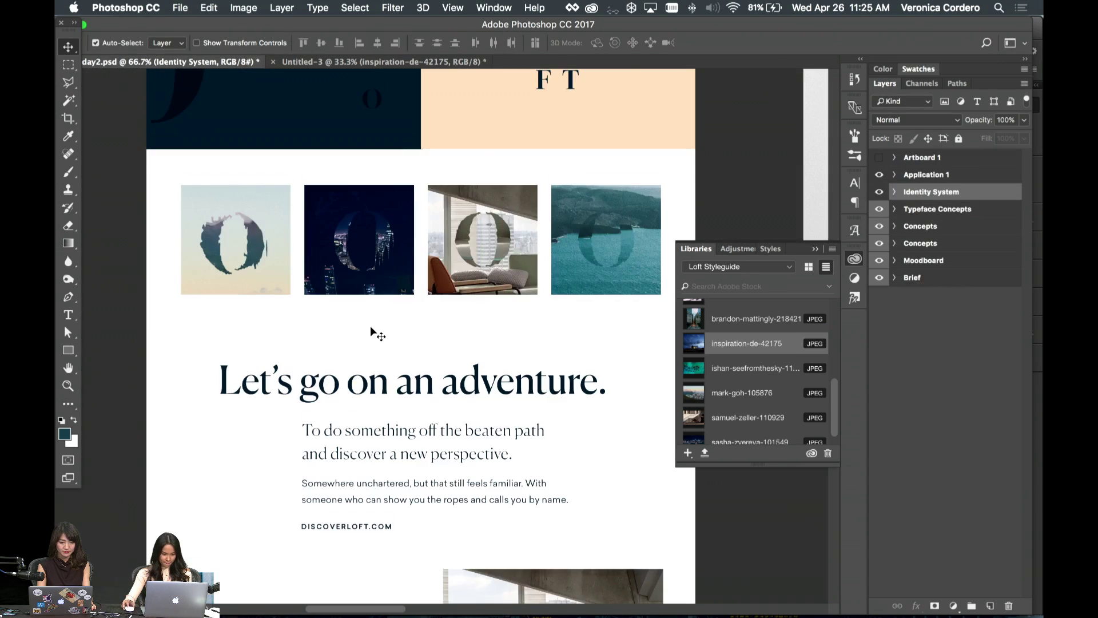
pyautogui.scroll(-5, 369, 325)
pyautogui.scroll(-10, 369, 324)
pyautogui.scroll(2, 371, 329)
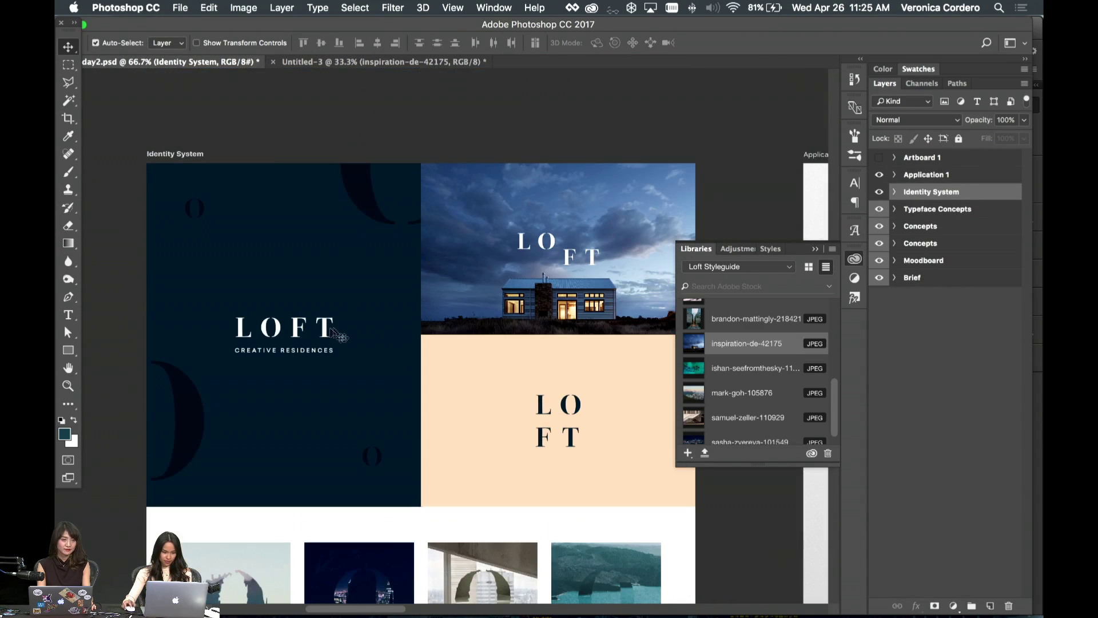
pyautogui.moveTo(433, 615)
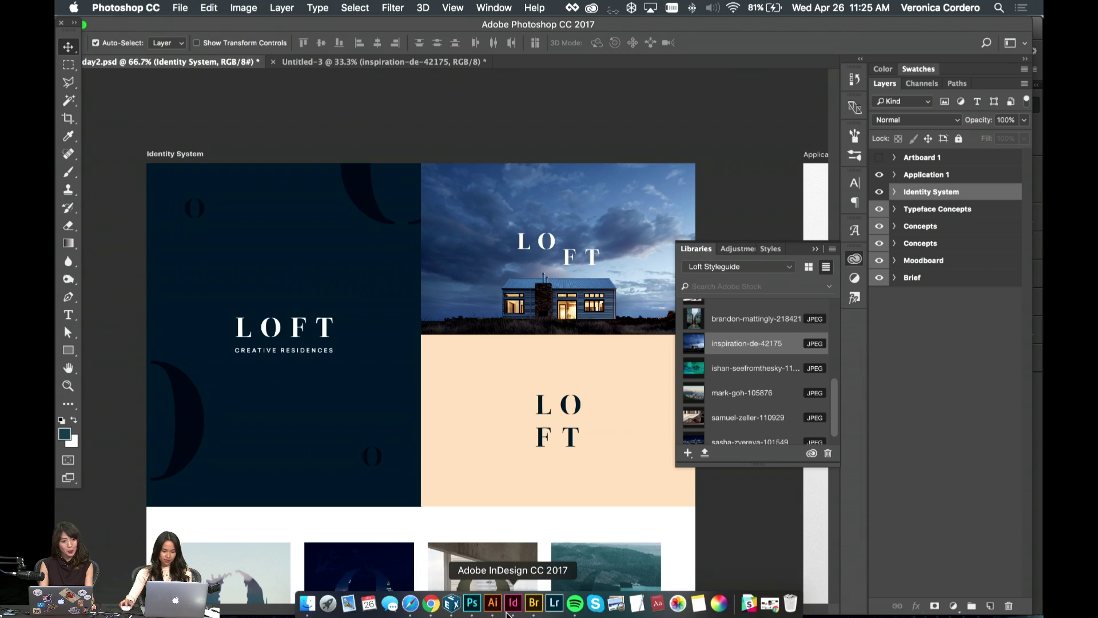
pyautogui.click(493, 603)
pyautogui.hscroll(4, 583, 275)
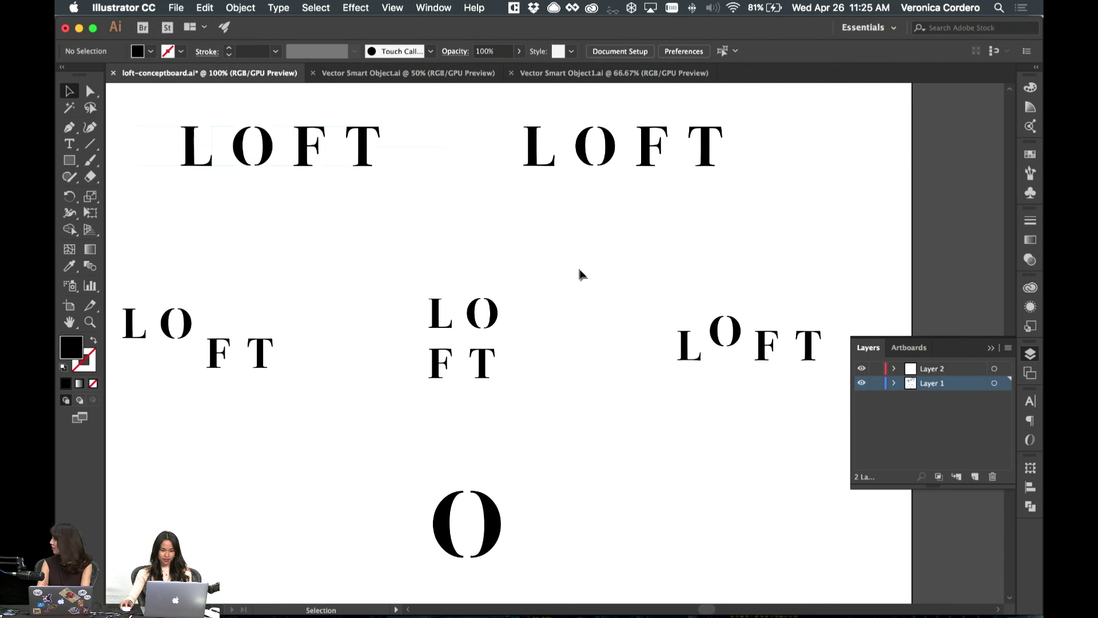
pyautogui.moveTo(499, 96); pyautogui.dragTo(747, 189)
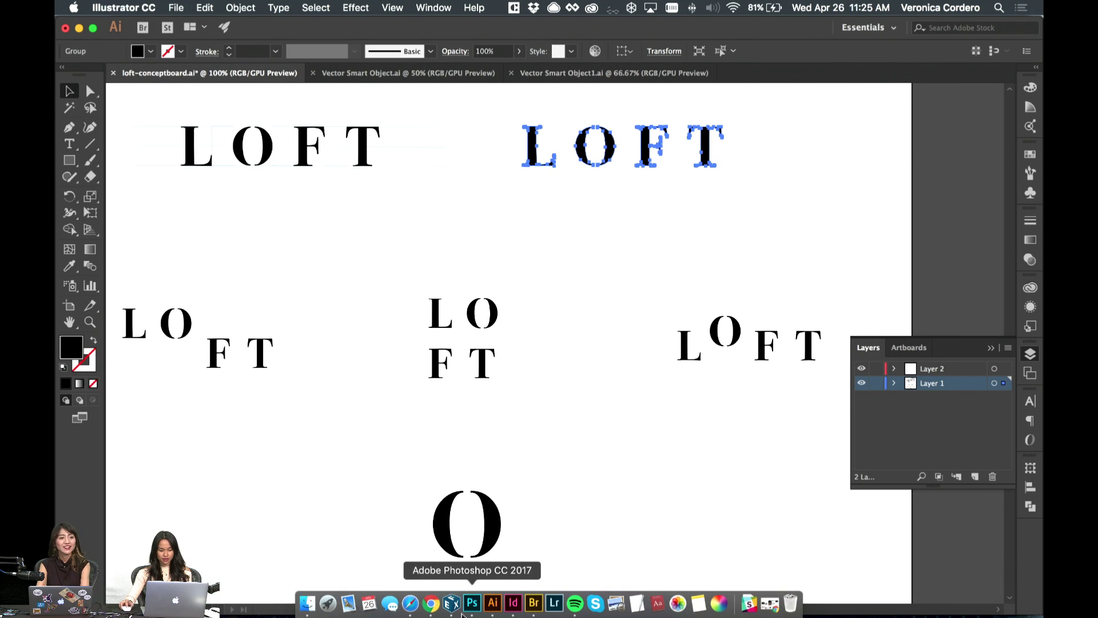
# - Switch back to Photoshop, paste the LOFT wordmark into Untitled-3 as a Smart Object, and scale it to about 136% above the roof
pyautogui.click(472, 603)
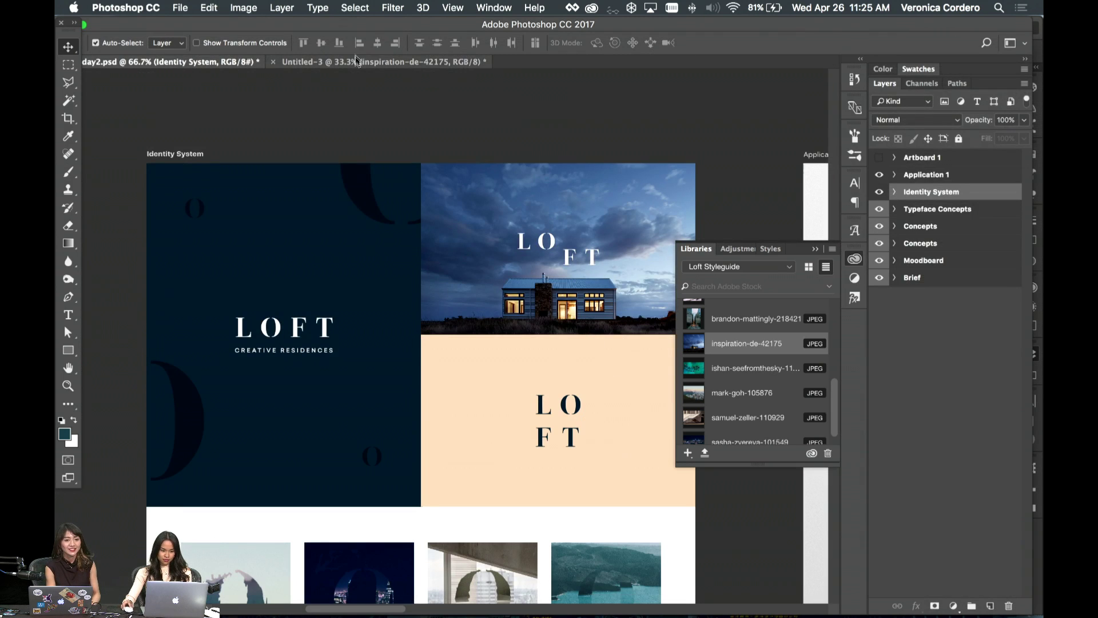
pyautogui.click(366, 61)
pyautogui.press('super+v')
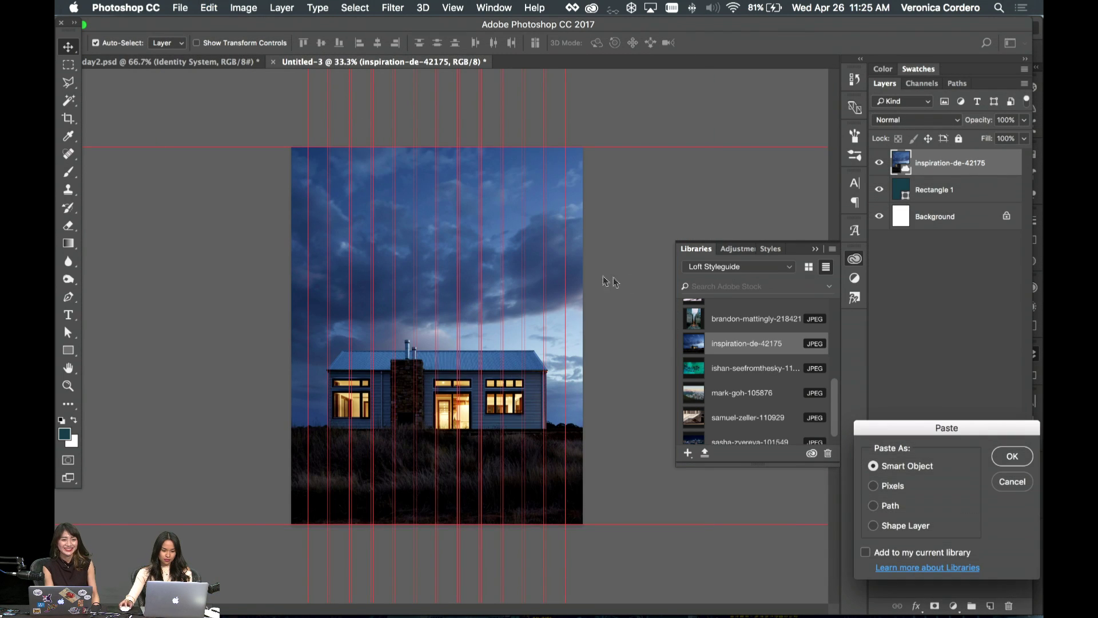
pyautogui.press('Return')
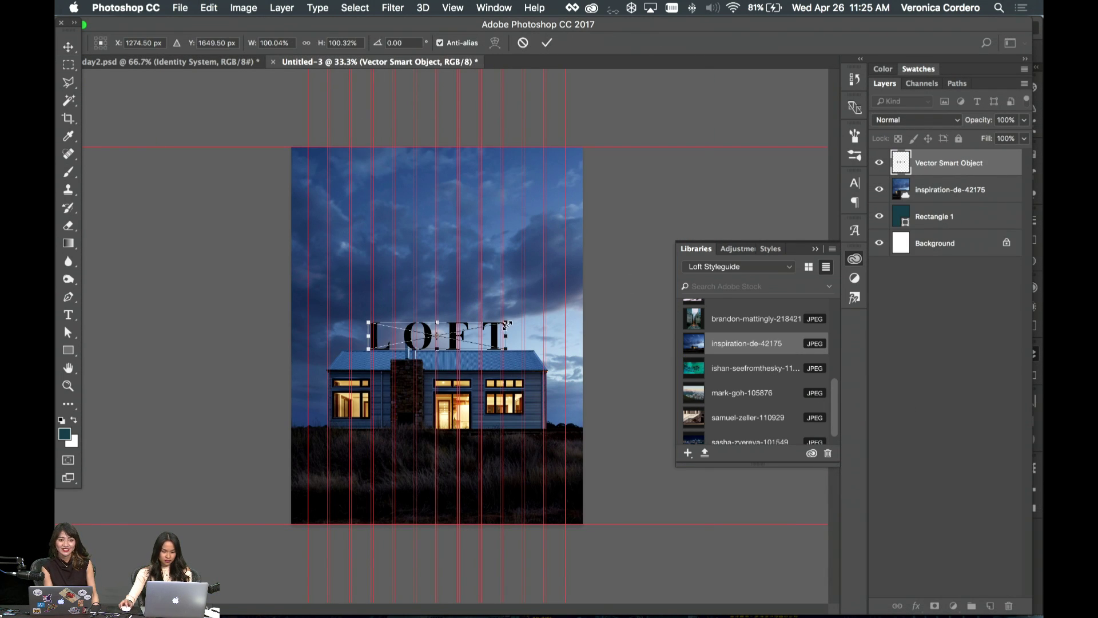
pyautogui.moveTo(507, 324); pyautogui.dragTo(531, 317)
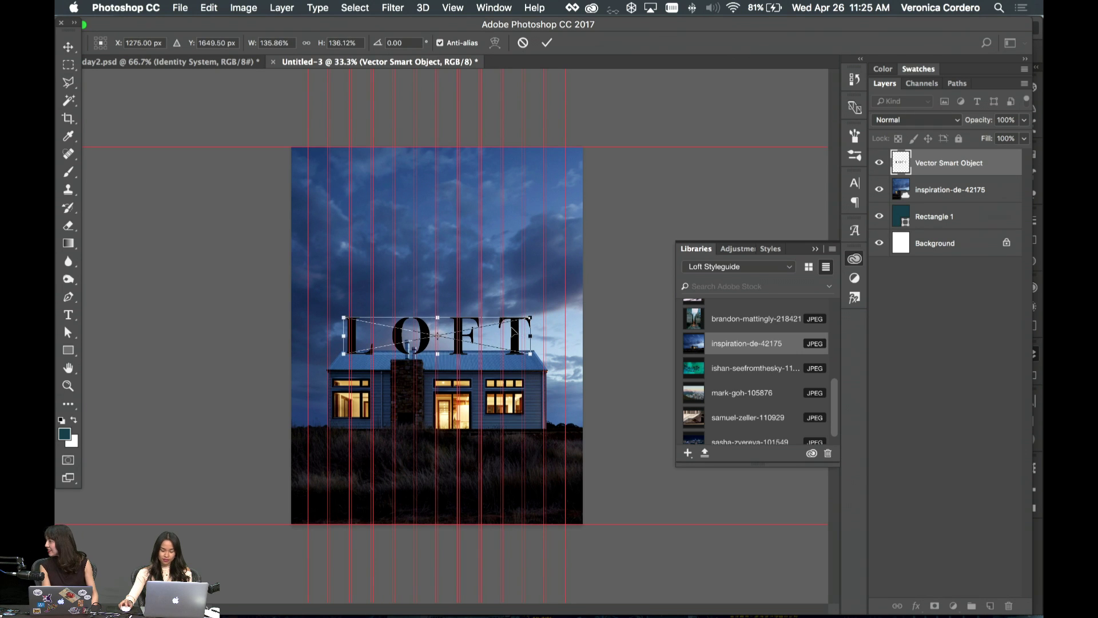
pyautogui.press('Return')
pyautogui.press('super+a')
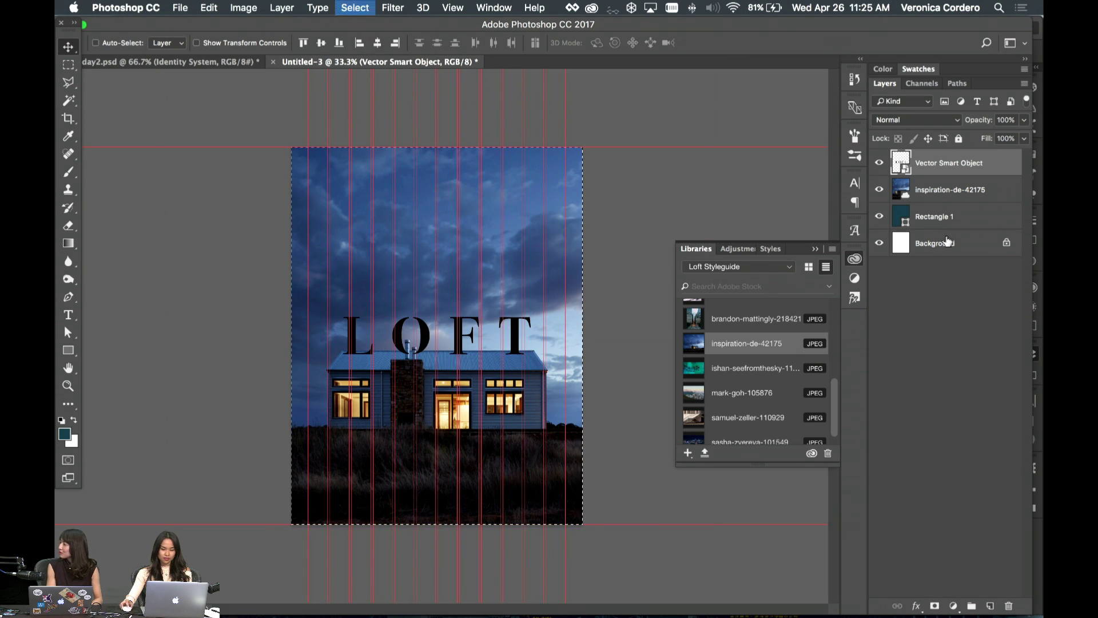
pyautogui.press('super+d')
# - Apply a white Color Overlay to the LOFT wordmark and centre it horizontally on the canvas
pyautogui.doubleClick(1017, 169)
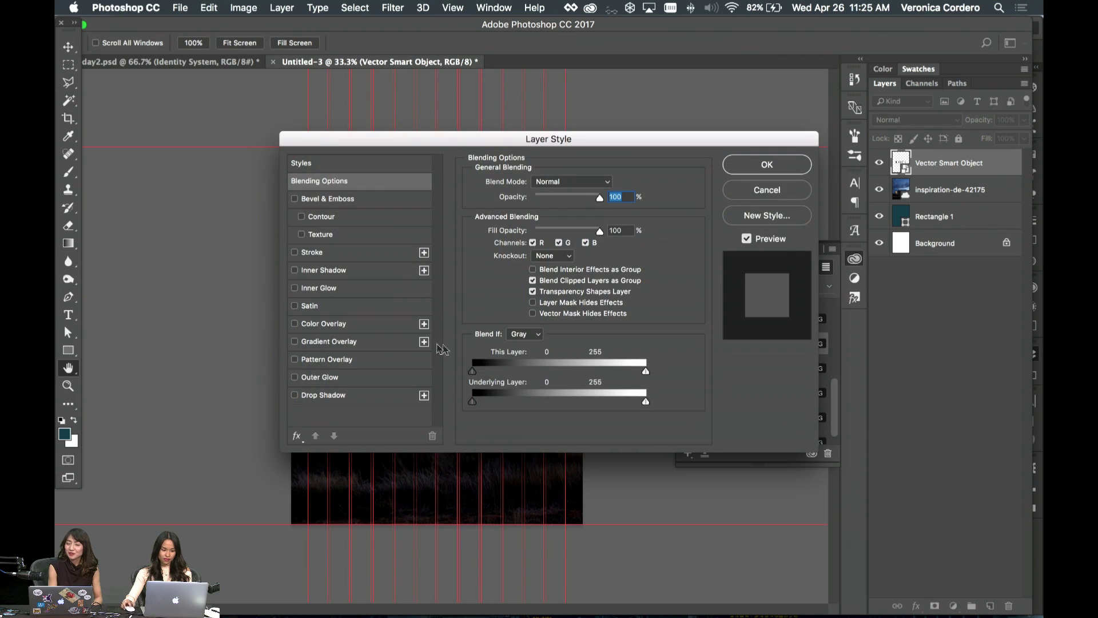
pyautogui.click(375, 323)
pyautogui.click(767, 166)
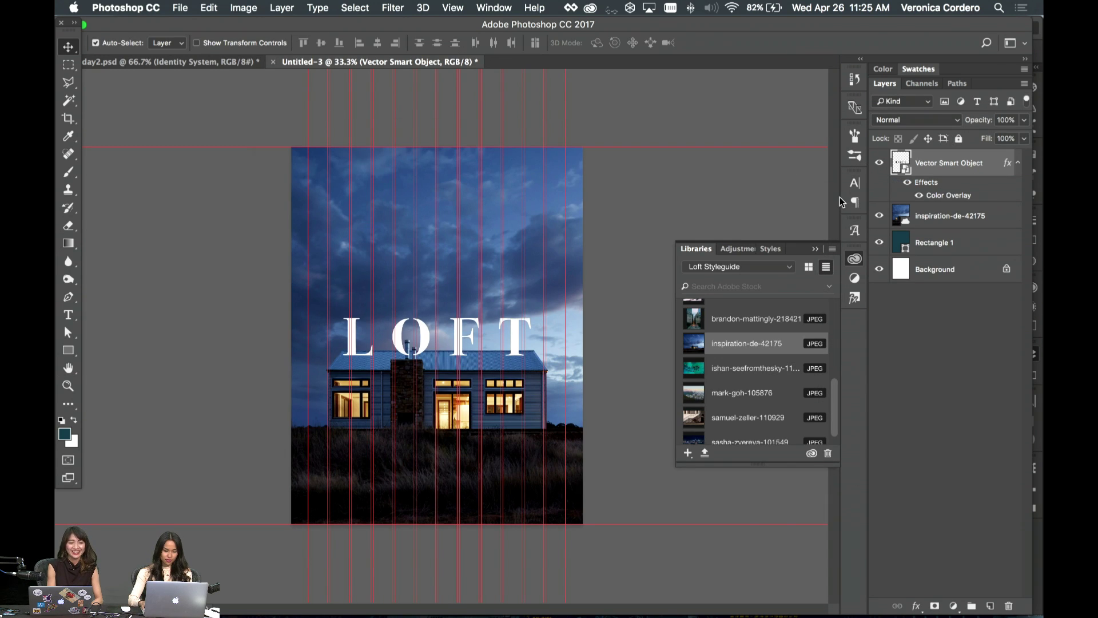
pyautogui.press('super+a')
pyautogui.click(377, 43)
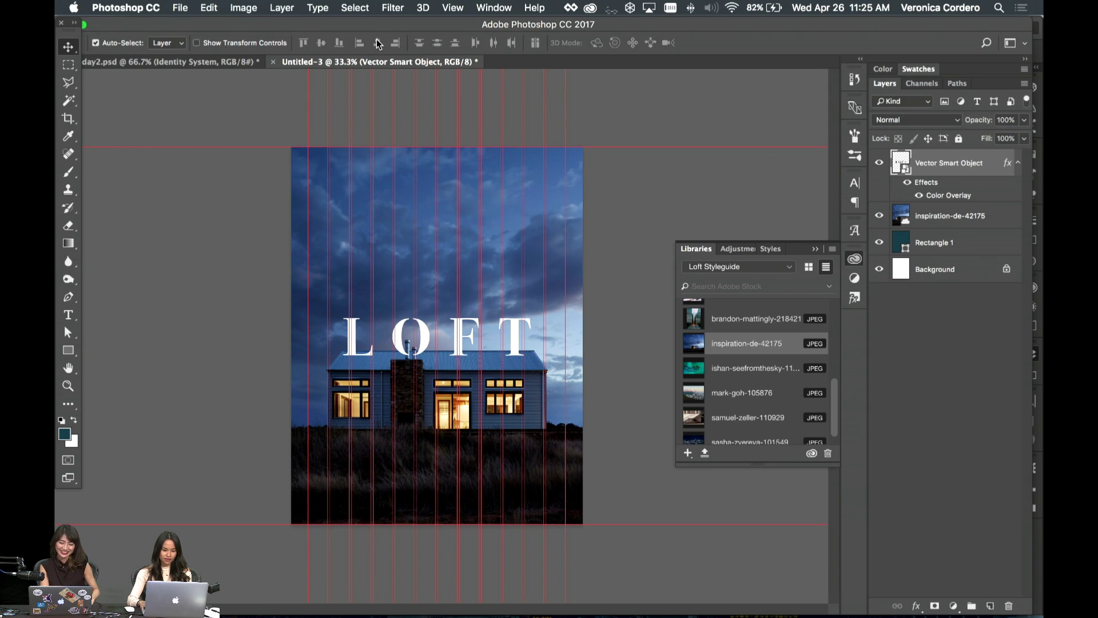
pyautogui.press('super+d')
# - Start a Pen tool shape along the roof ridge, running about 549 px from the roof's left end to the tall chimney pipe
pyautogui.press('super+plus')
pyautogui.press('super+plus')
pyautogui.press('super+plus')
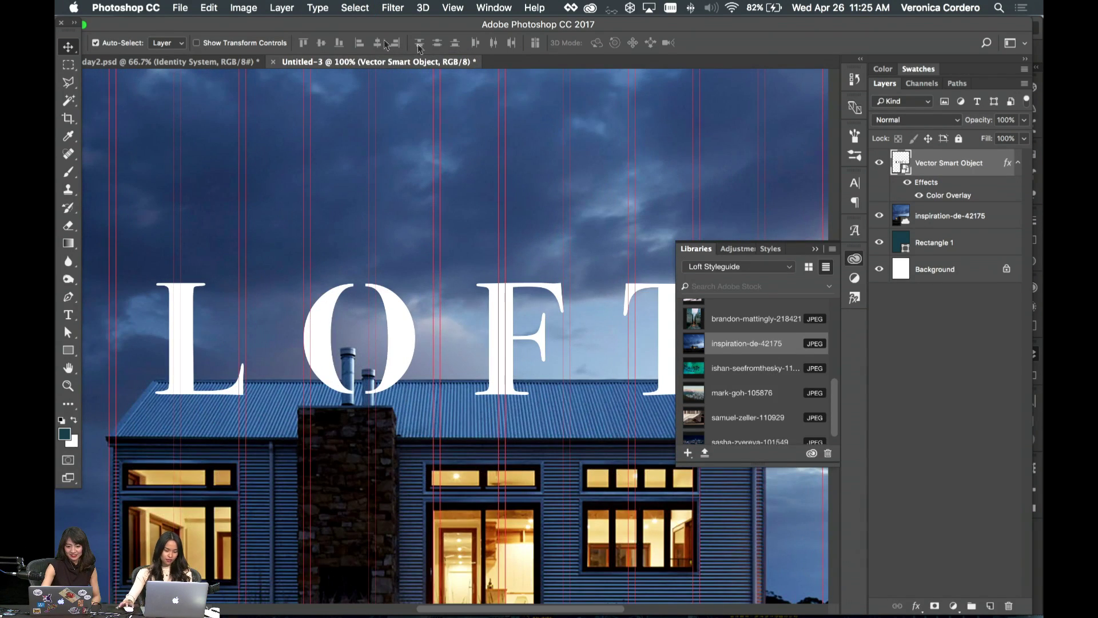
pyautogui.press('p')
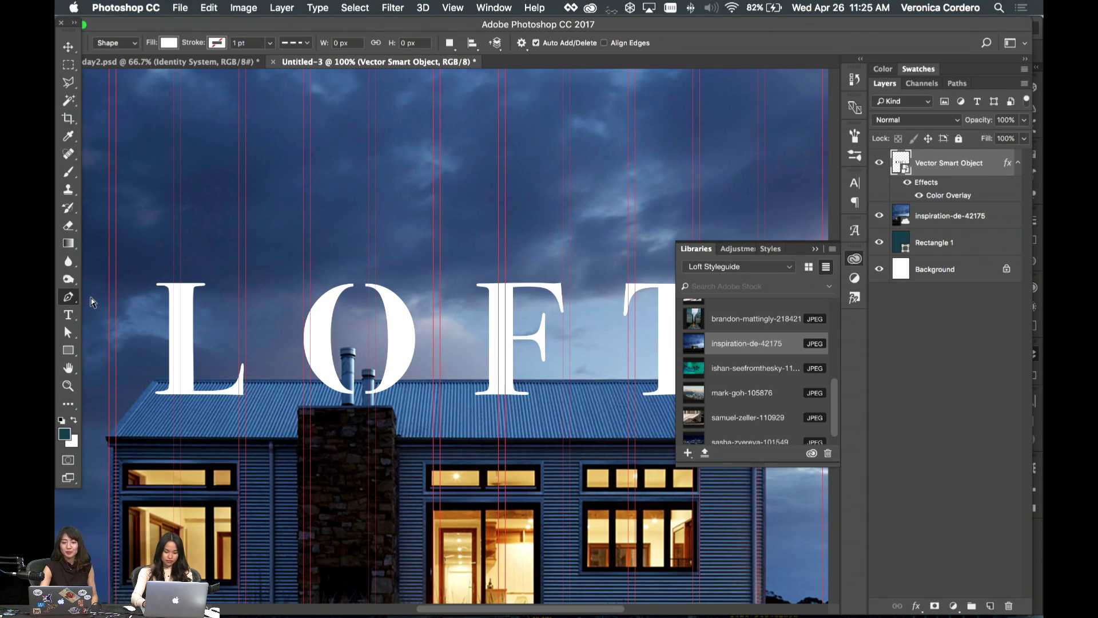
pyautogui.press('super+plus')
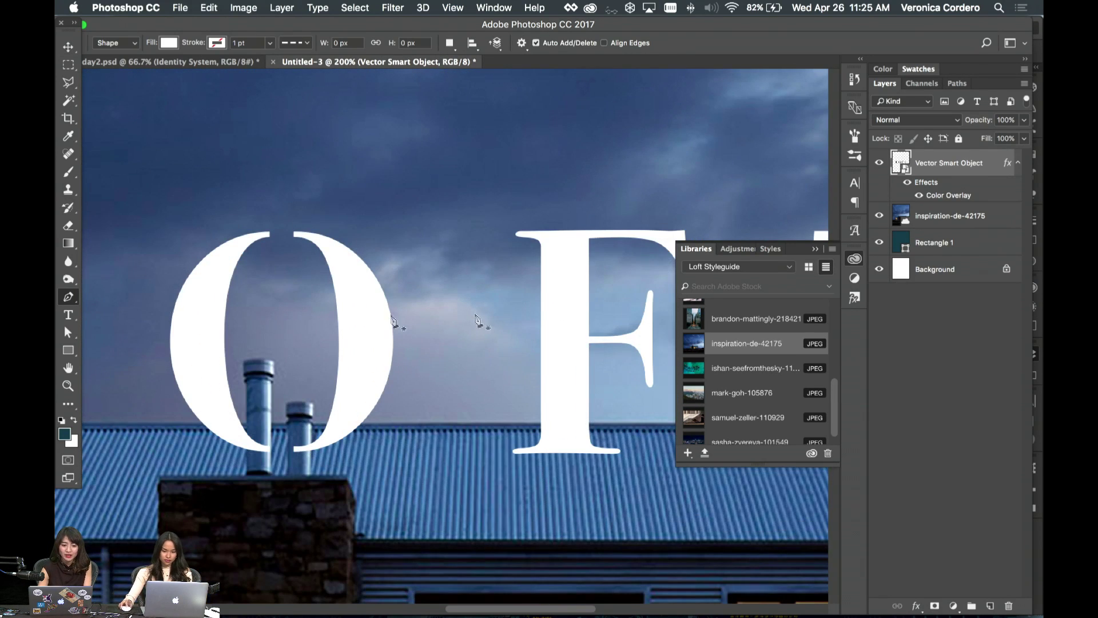
pyautogui.hscroll(-10, 632, 294)
pyautogui.scroll(-5, 632, 294)
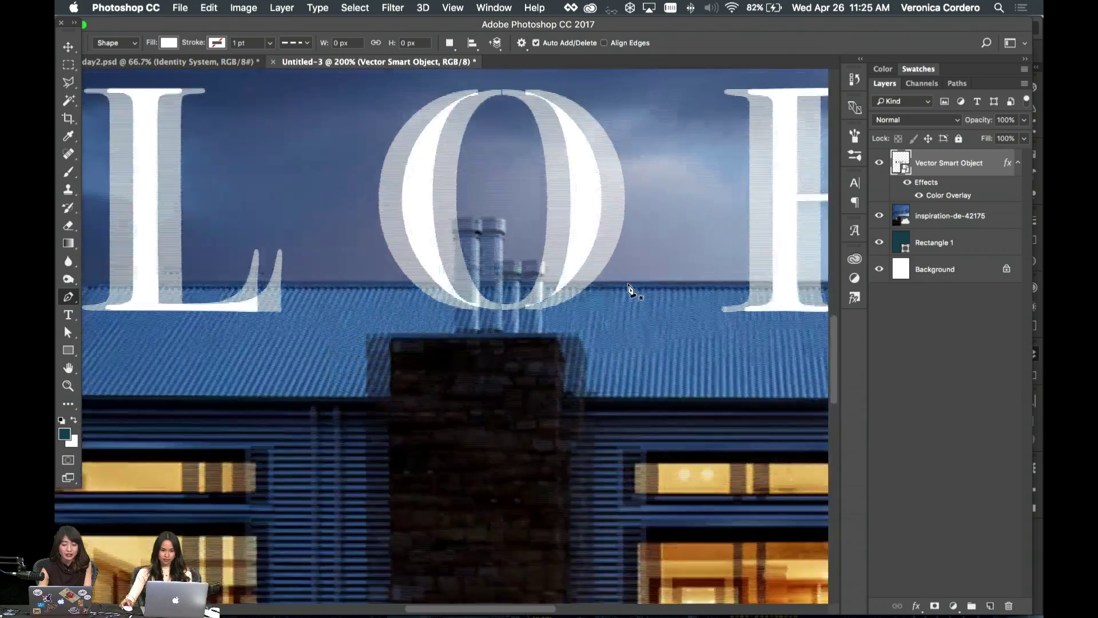
pyautogui.hscroll(-3, 389, 288)
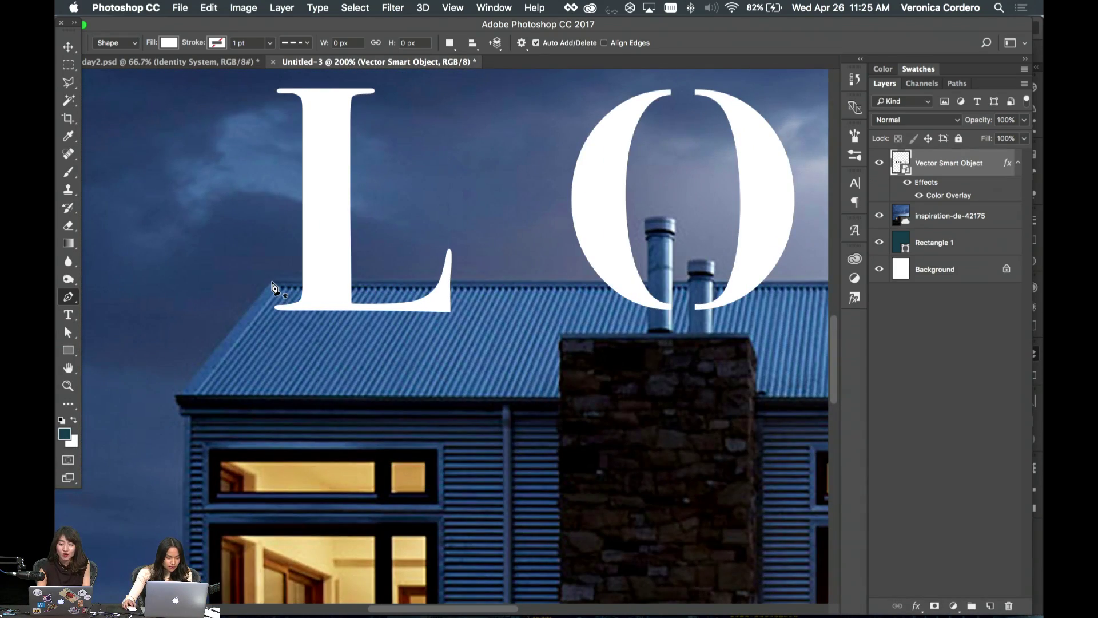
pyautogui.click(273, 283)
pyautogui.hscroll(15, 281, 285)
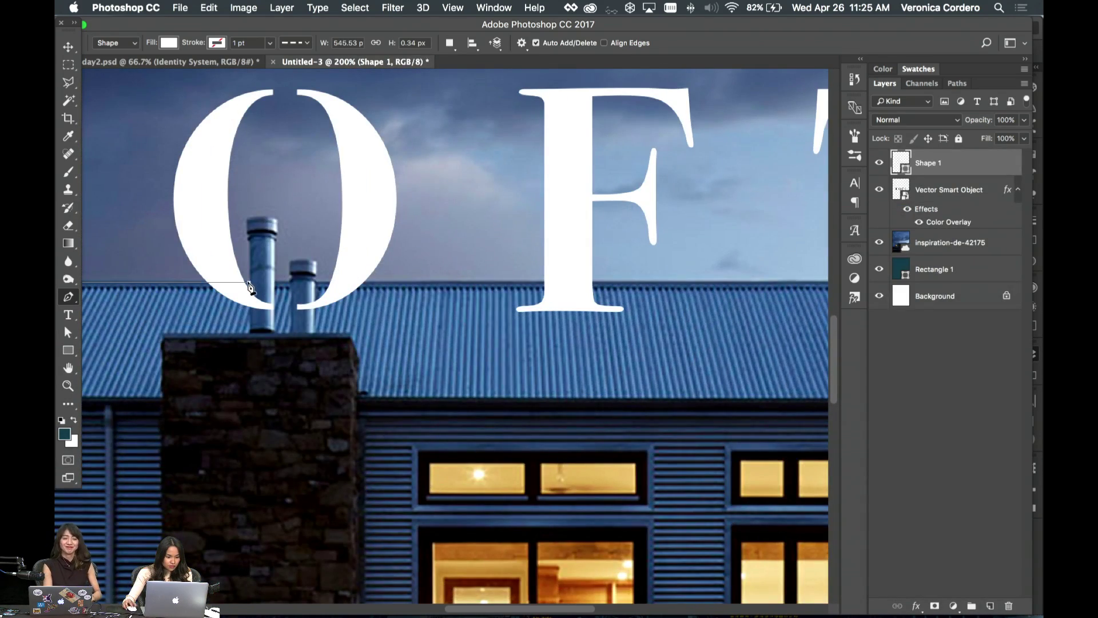
pyautogui.moveTo(249, 283); pyautogui.dragTo(268, 283)
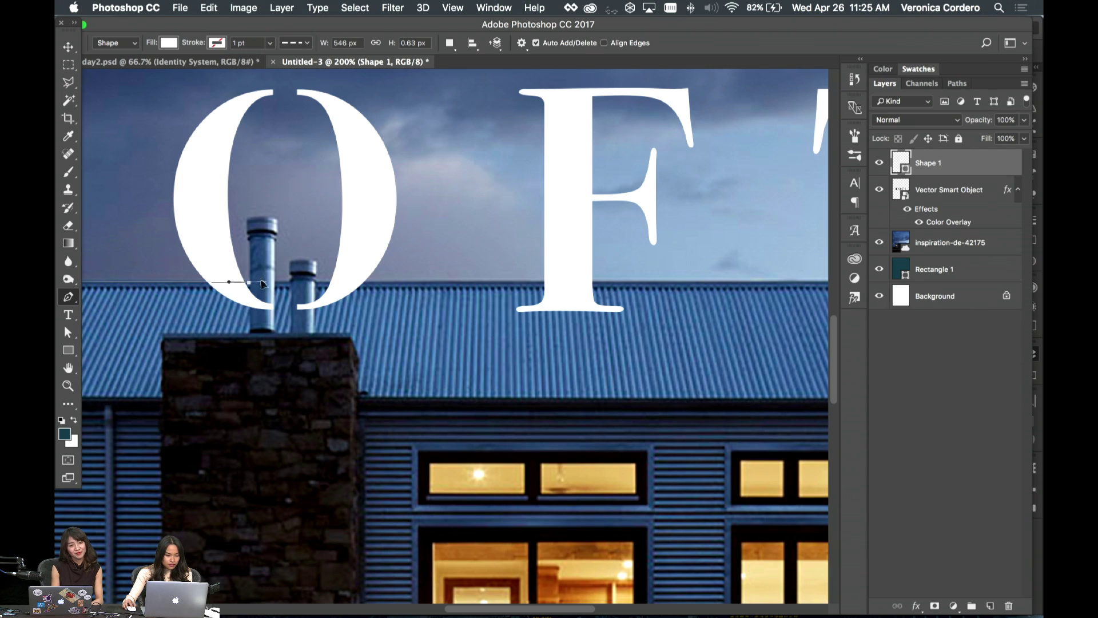
pyautogui.press('super+z')
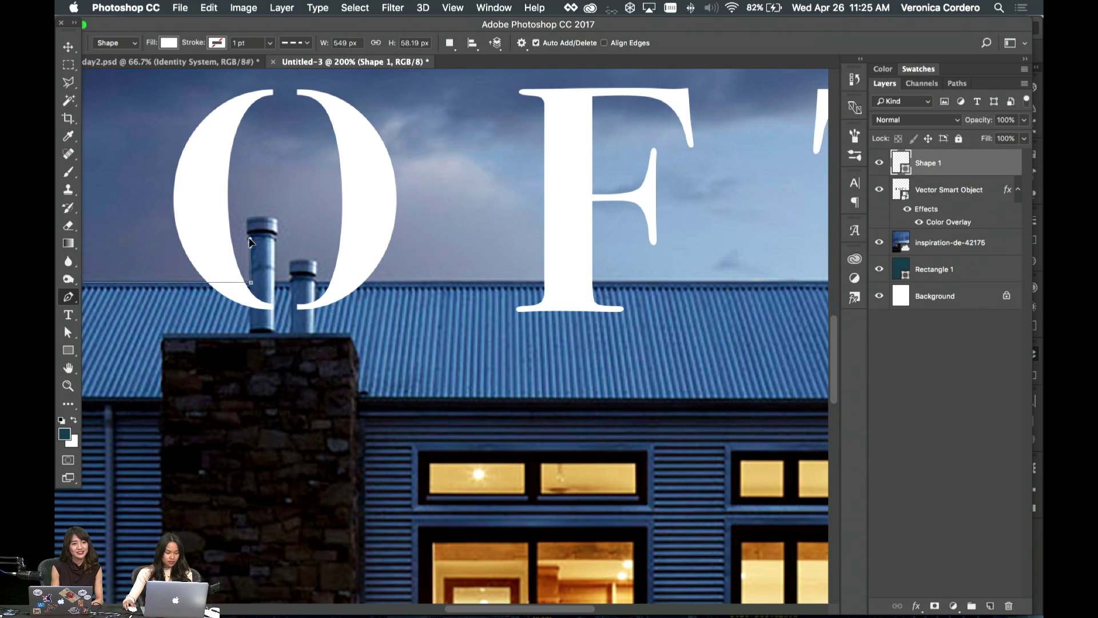
# - Extend the path about 58 px up the tall pipe's left edge and set the shape layer's fill to 0%
pyautogui.click(250, 242)
pyautogui.click(1024, 138)
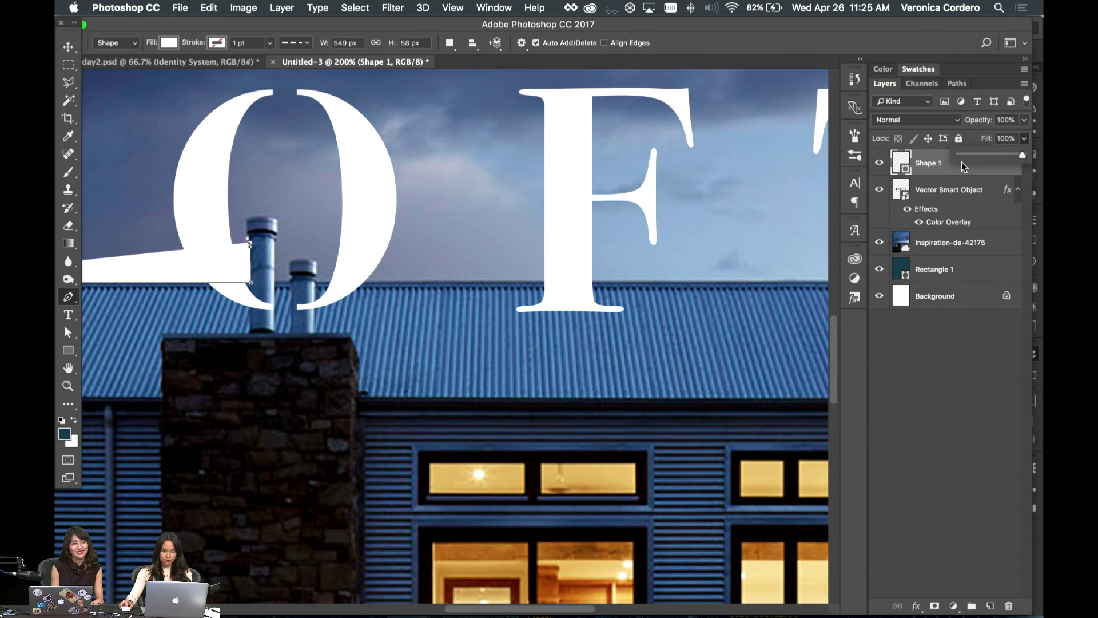
pyautogui.moveTo(962, 162); pyautogui.dragTo(958, 154)
# - Continue the Shape 1 path around the tall pipe's cap, to about 96 px high, and down its right edge to the roof ridge
pyautogui.click(247, 223)
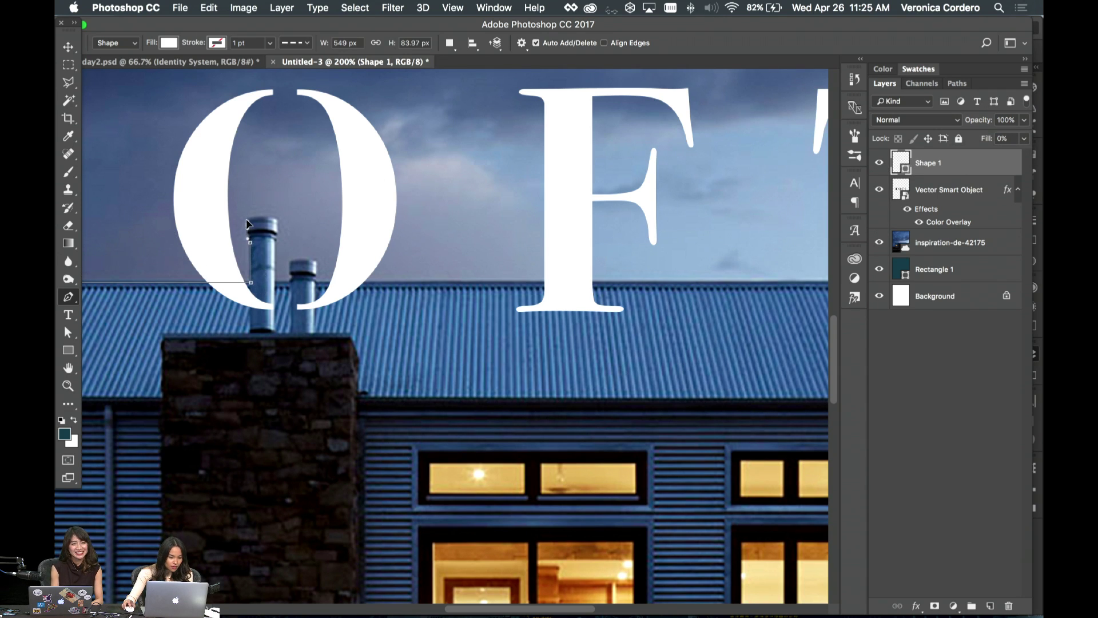
pyautogui.moveTo(261, 216); pyautogui.dragTo(272, 218)
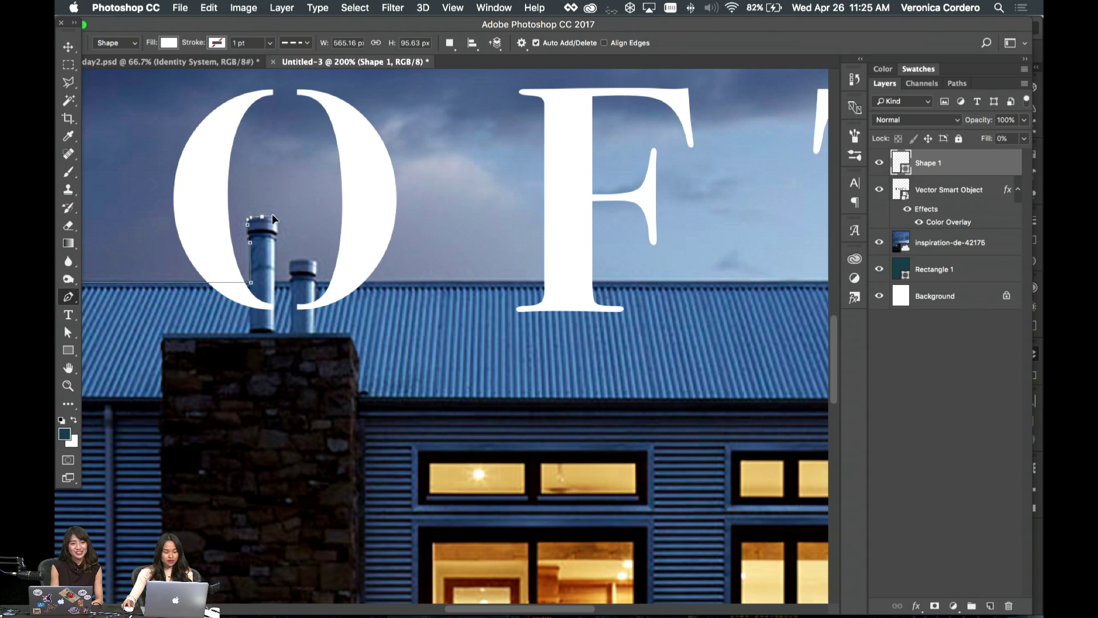
pyautogui.click(277, 229)
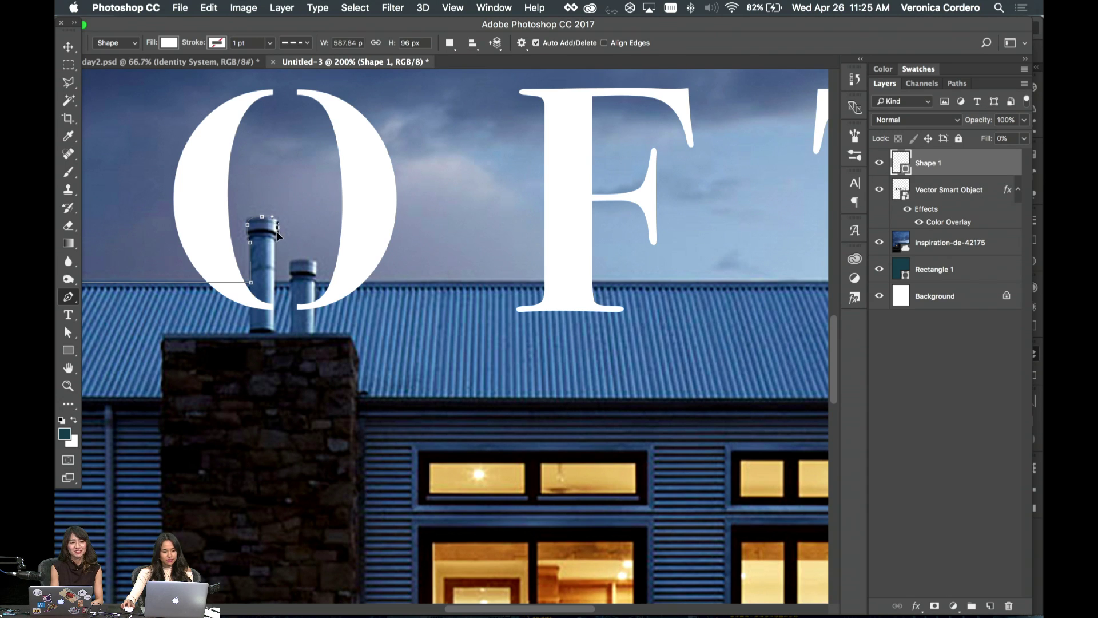
pyautogui.press('super+z')
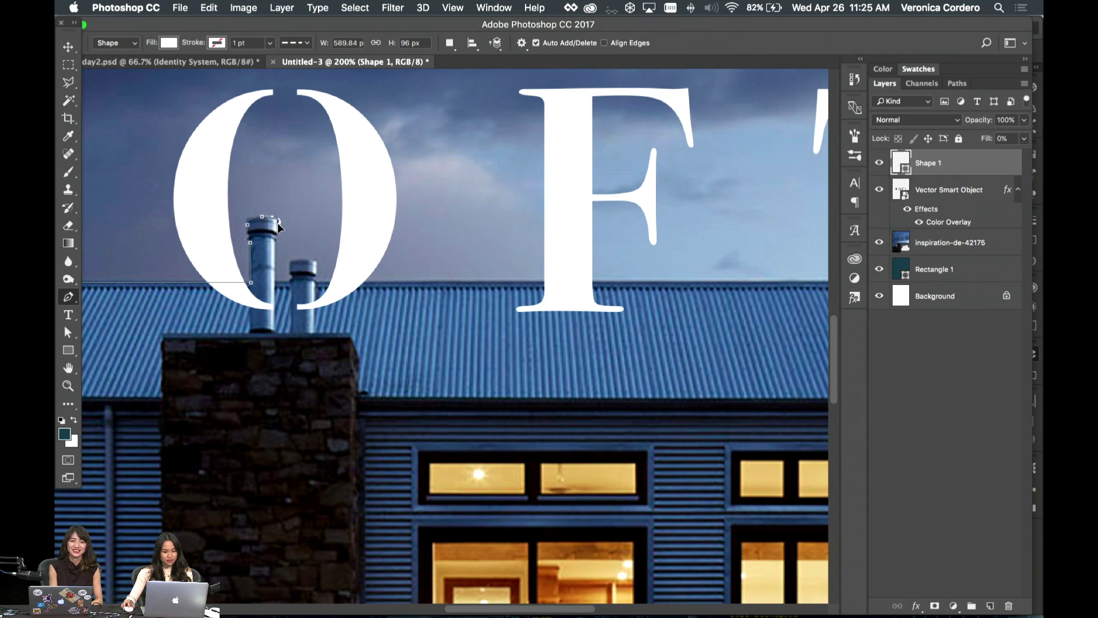
pyautogui.moveTo(277, 224); pyautogui.dragTo(278, 225)
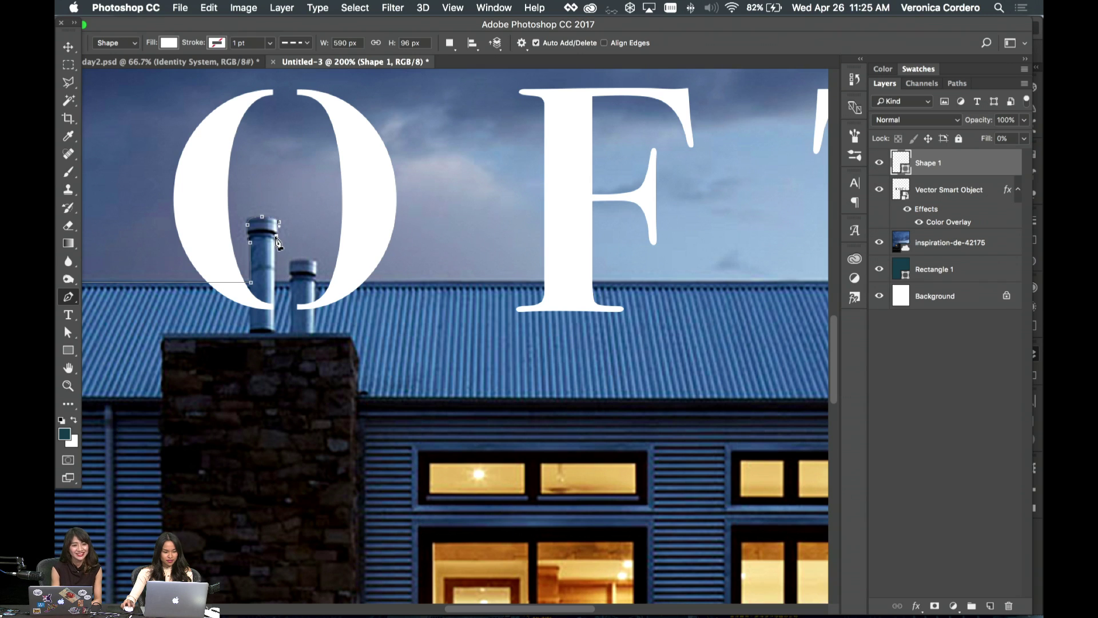
pyautogui.click(276, 280)
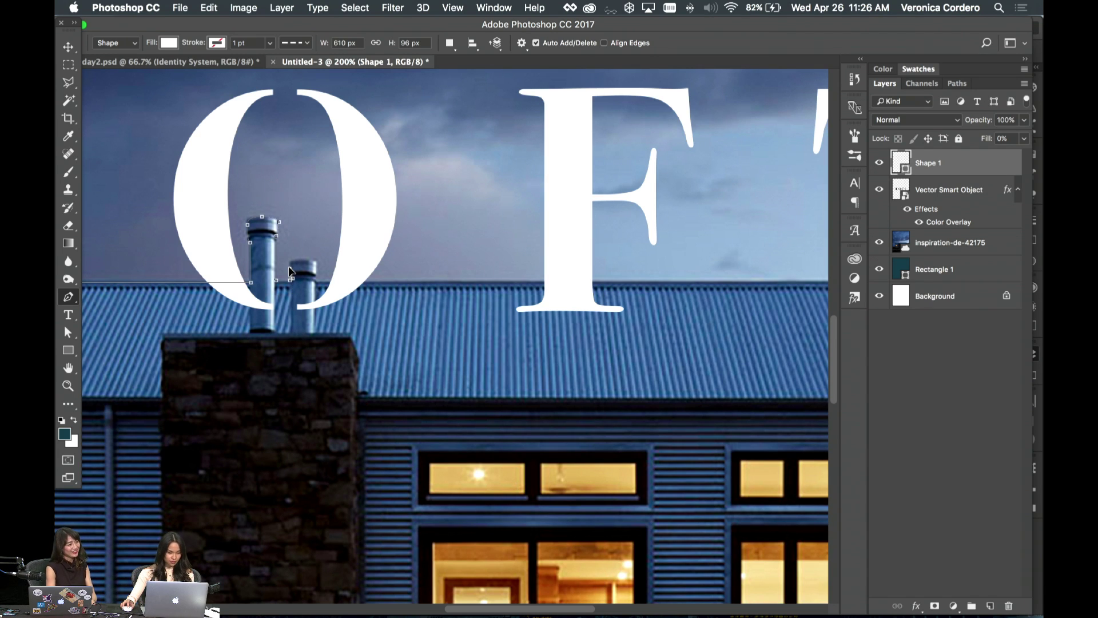
# - Trace the Shape 1 path around the short chimney pipe's cap, bringing the shape to about 645 px wide
pyautogui.click(290, 264)
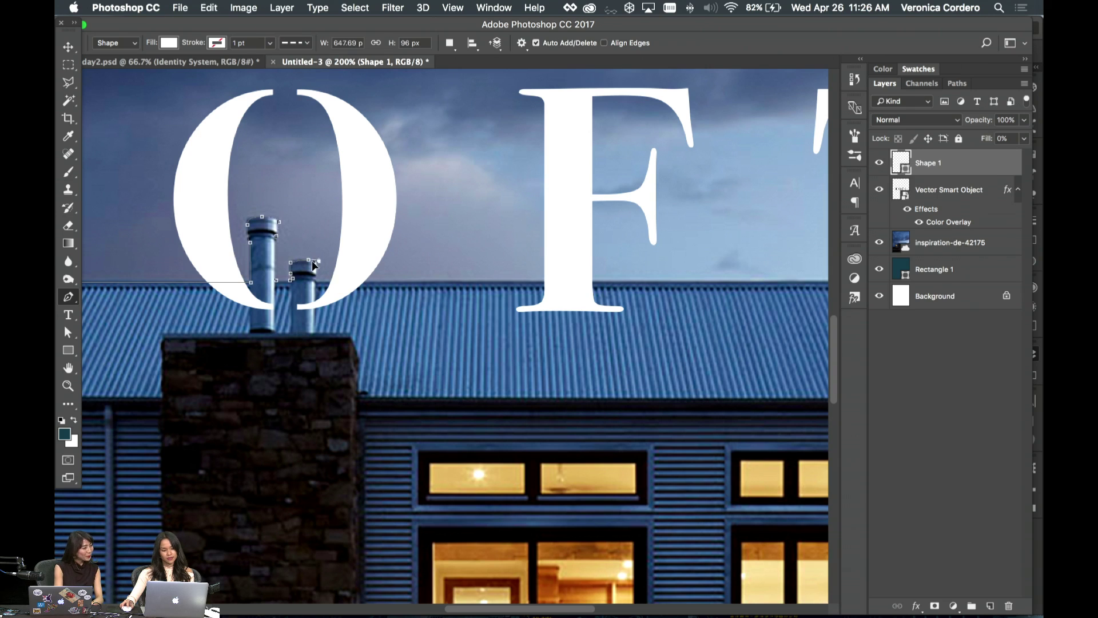
pyautogui.click(314, 260)
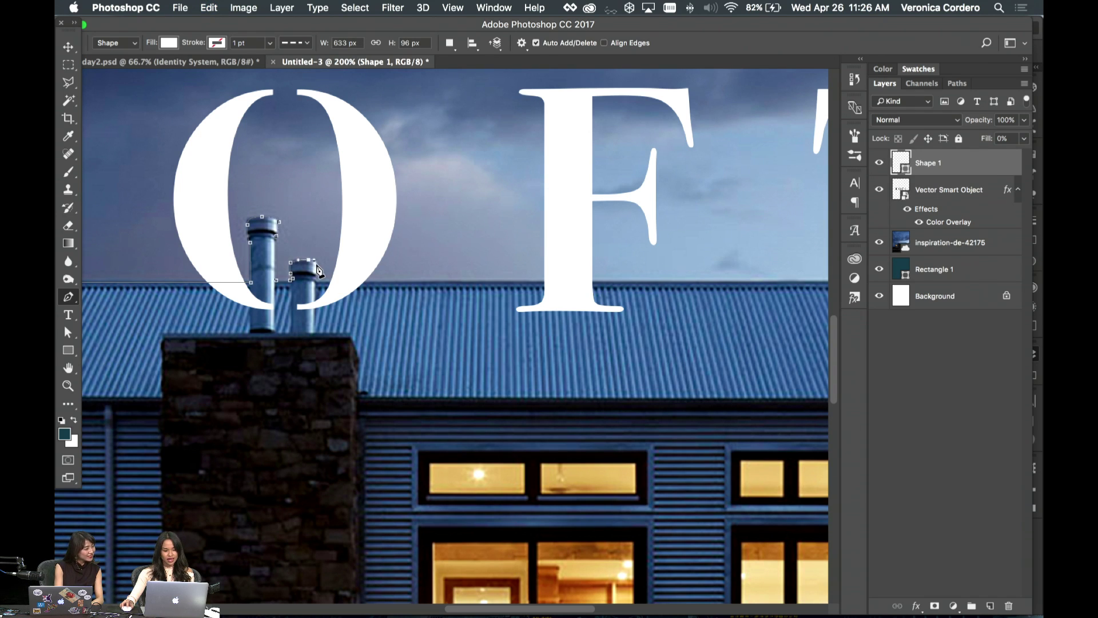
pyautogui.press('super+z')
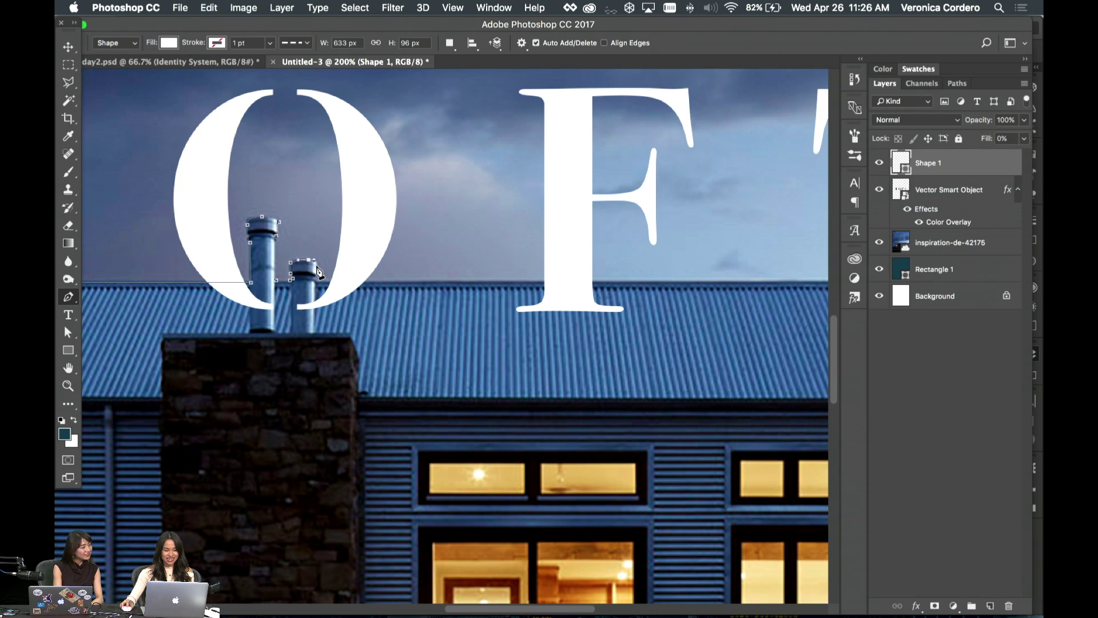
pyautogui.click(317, 266)
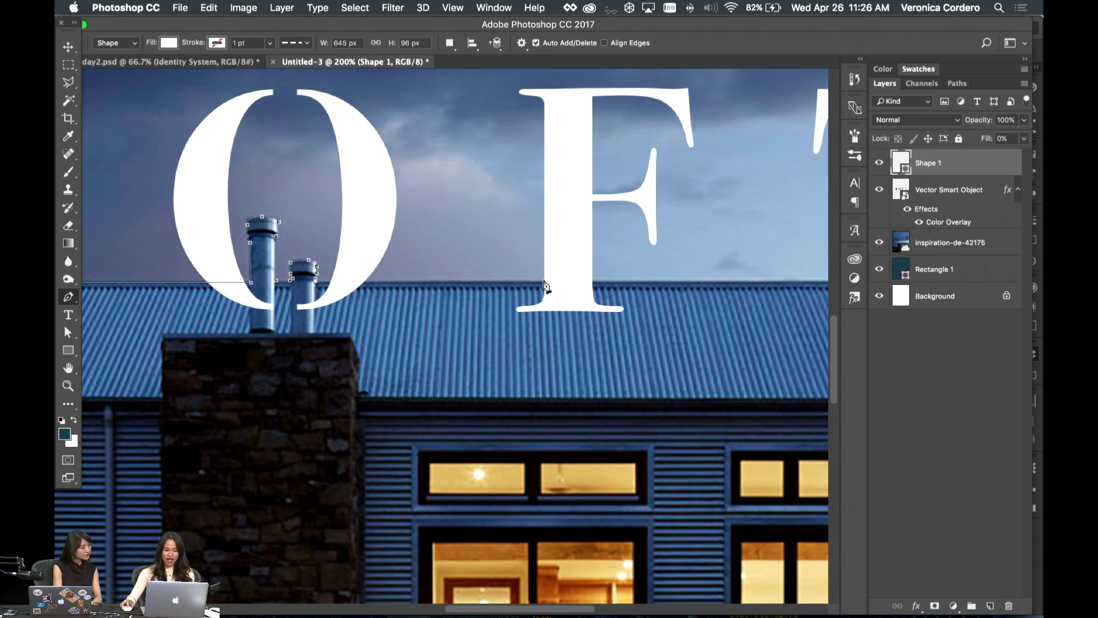
# - Extend the path along the roof ridge past the letter F to the roof's right end, reaching about 1675 px wide
pyautogui.hscroll(10, 549, 286)
pyautogui.hscroll(-15, 405, 287)
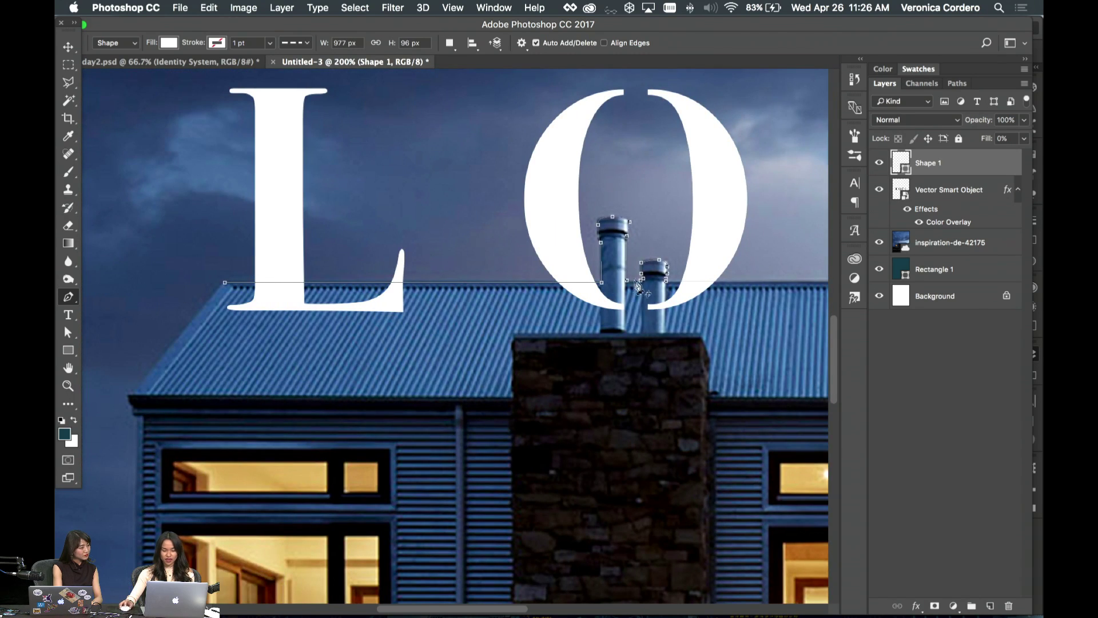
pyautogui.hscroll(12, 606, 287)
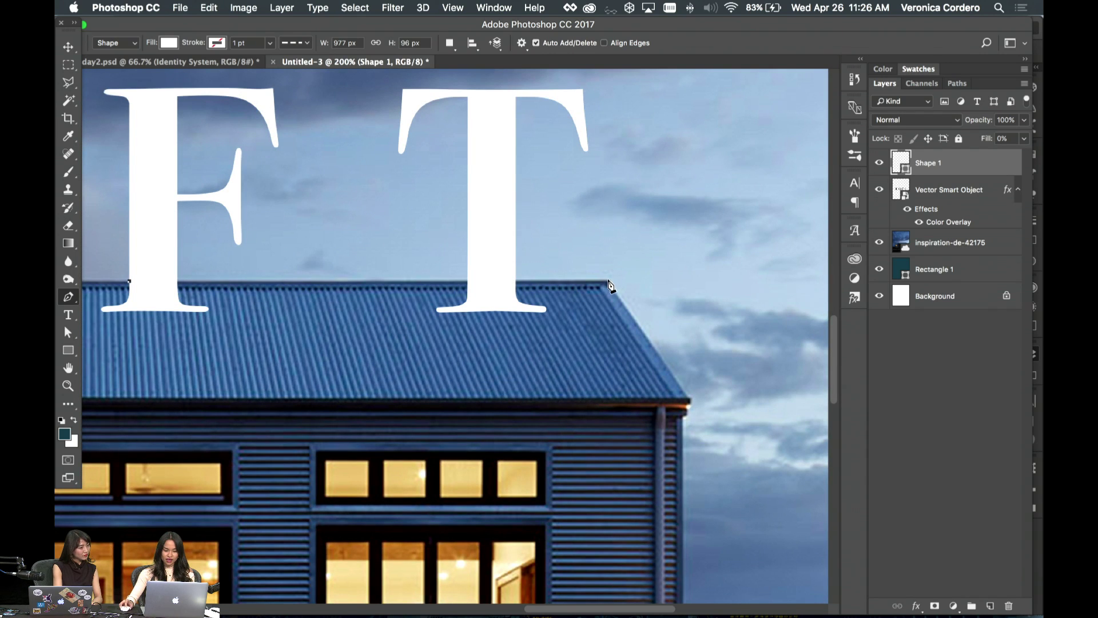
pyautogui.click(608, 281)
pyautogui.scroll(5, 660, 363)
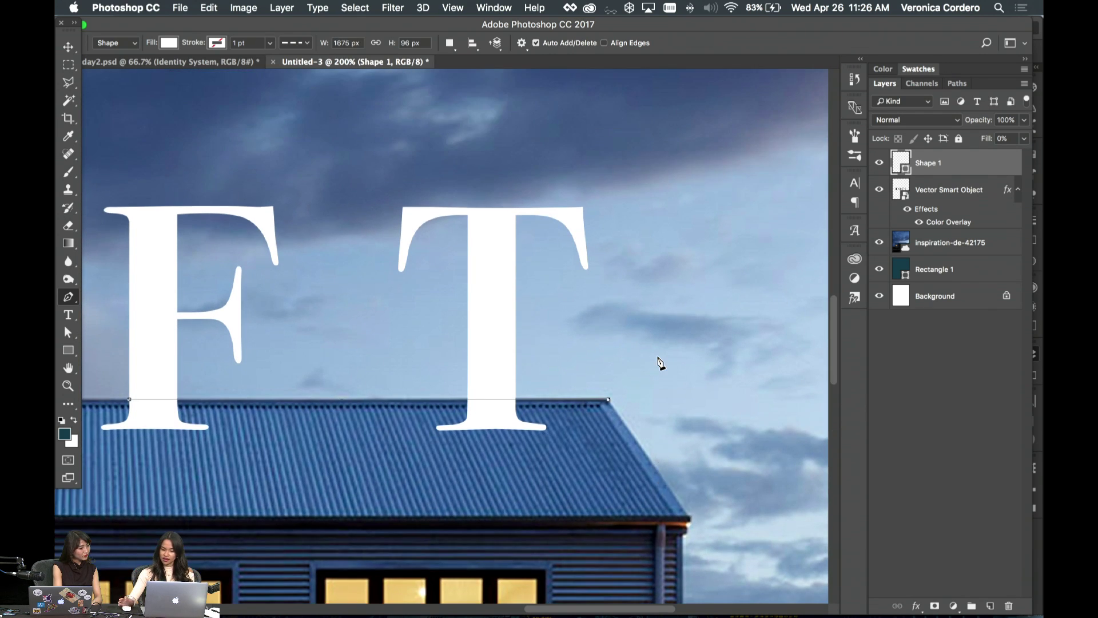
# - Run the path down to both eave corners of the roof and close it as a shape about 1961 px wide and 276 px high
pyautogui.hscroll(-10, 660, 363)
pyautogui.hscroll(-10, 660, 363)
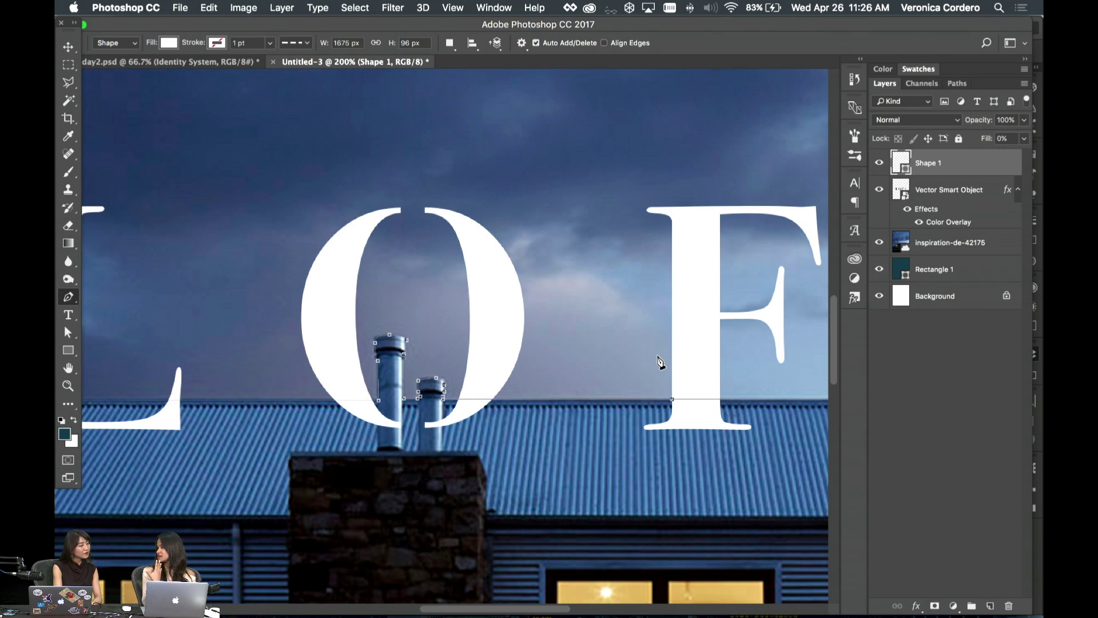
pyautogui.hscroll(20, 610, 334)
pyautogui.scroll(-4, 610, 333)
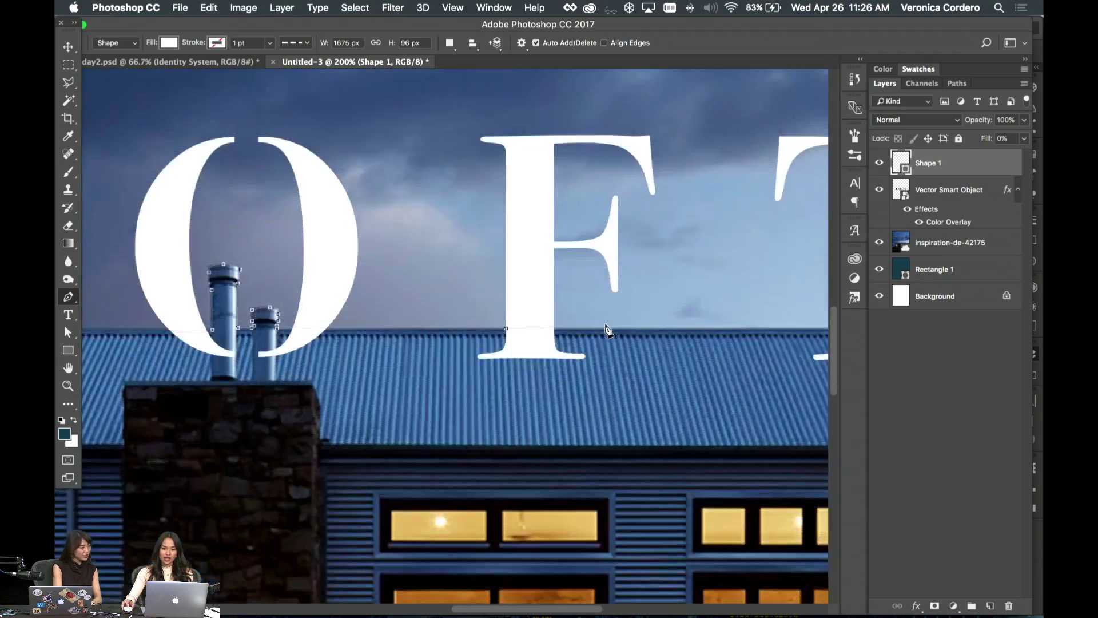
pyautogui.scroll(-3, 605, 323)
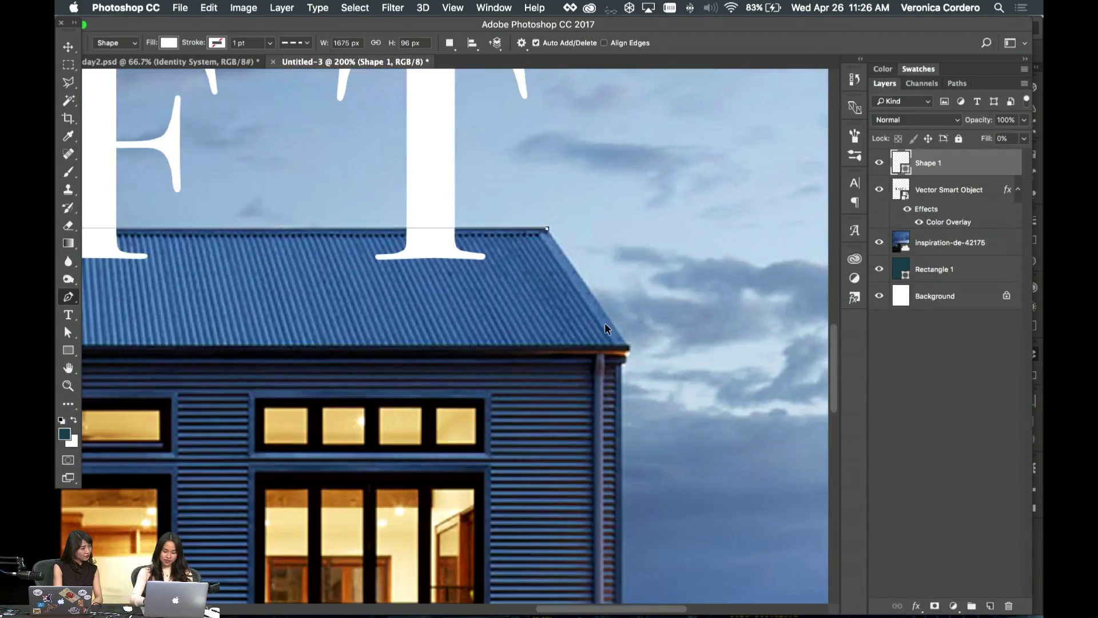
pyautogui.press('super+minus')
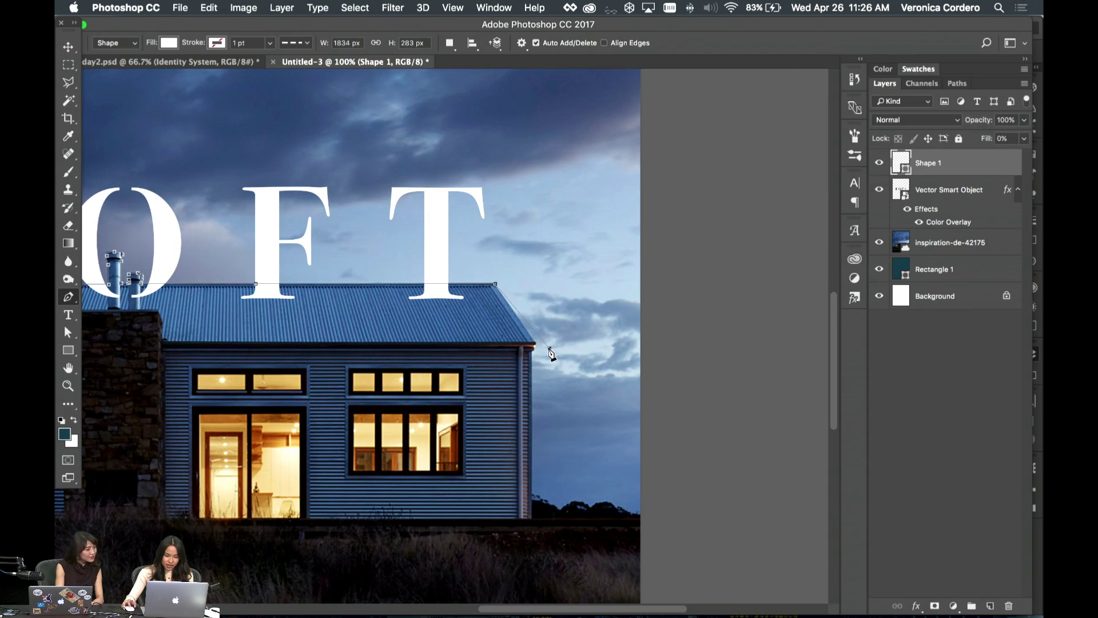
pyautogui.hscroll(-2, 563, 355)
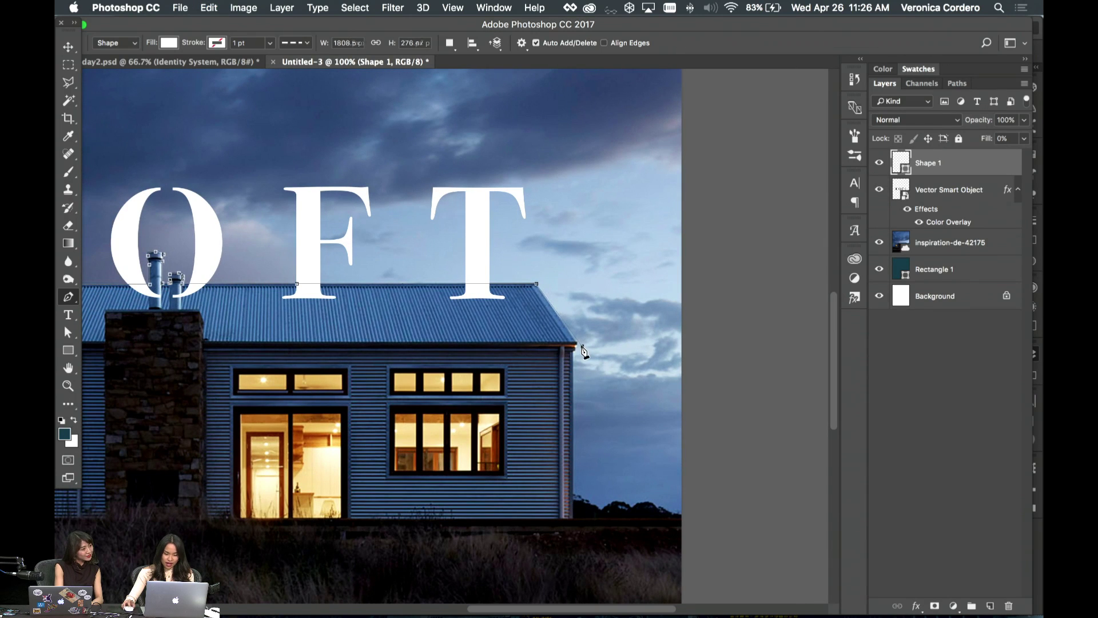
pyautogui.hscroll(-8, 580, 351)
pyautogui.click(129, 345)
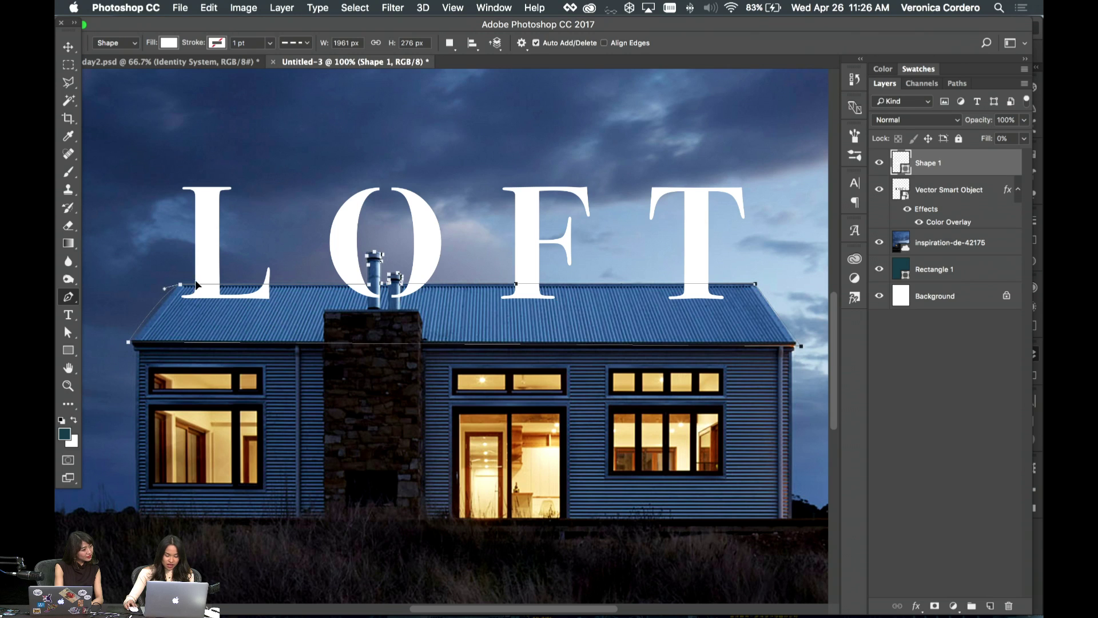
# - Hide Shape 1 and use its outline as a selection to mask out the part of the LOFT wordmark overlapping the roof and pipes
pyautogui.keyDown('super'); pyautogui.click(901, 162); pyautogui.keyUp('super')
pyautogui.click(879, 162)
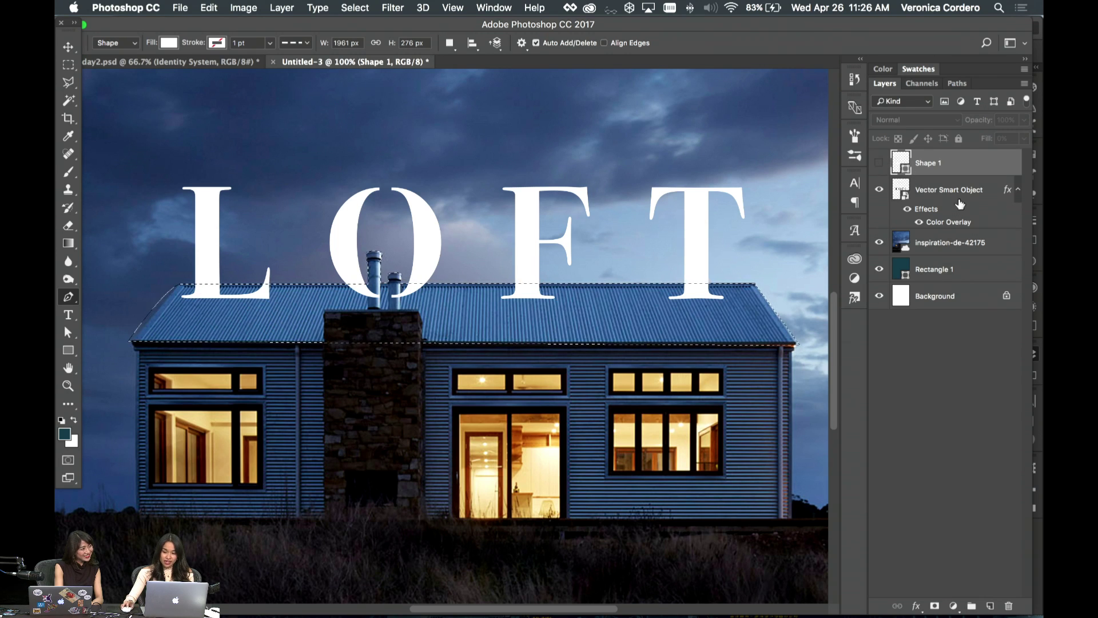
pyautogui.click(955, 195)
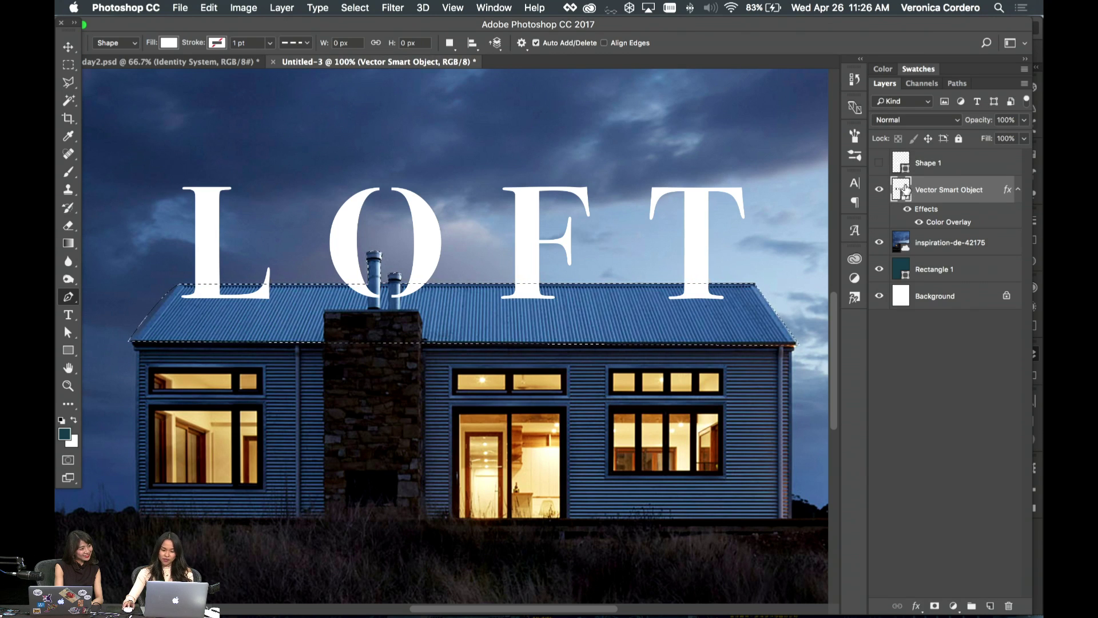
pyautogui.click(876, 194)
pyautogui.click(877, 194)
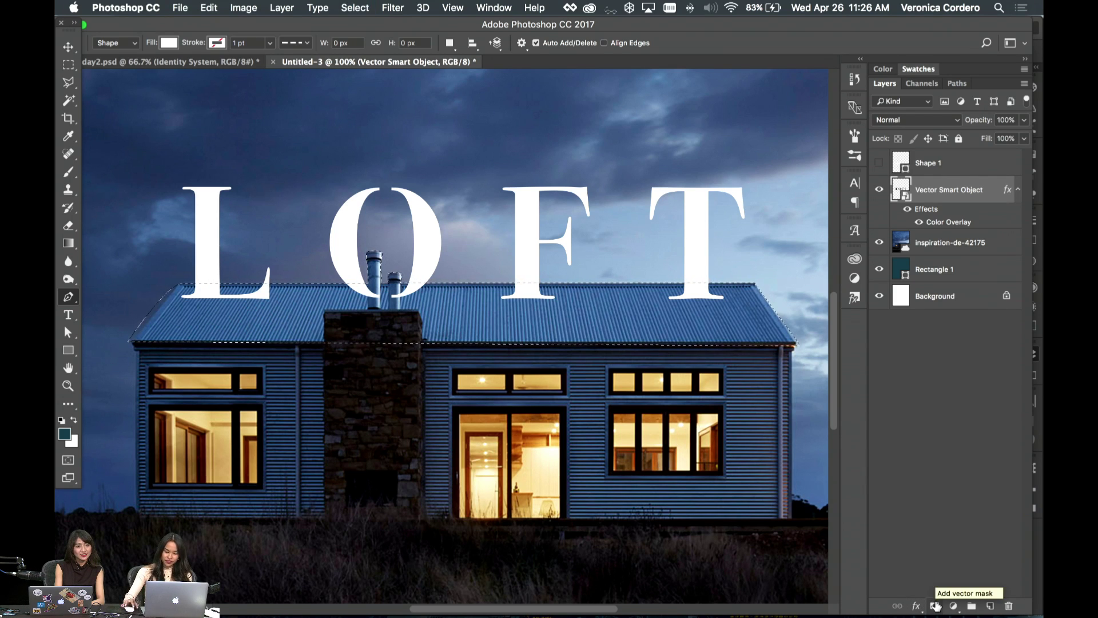
pyautogui.click(936, 605)
# - Unlink the LOFT wordmark from its mask and move only the lettering slightly up behind the roof
pyautogui.click(907, 191)
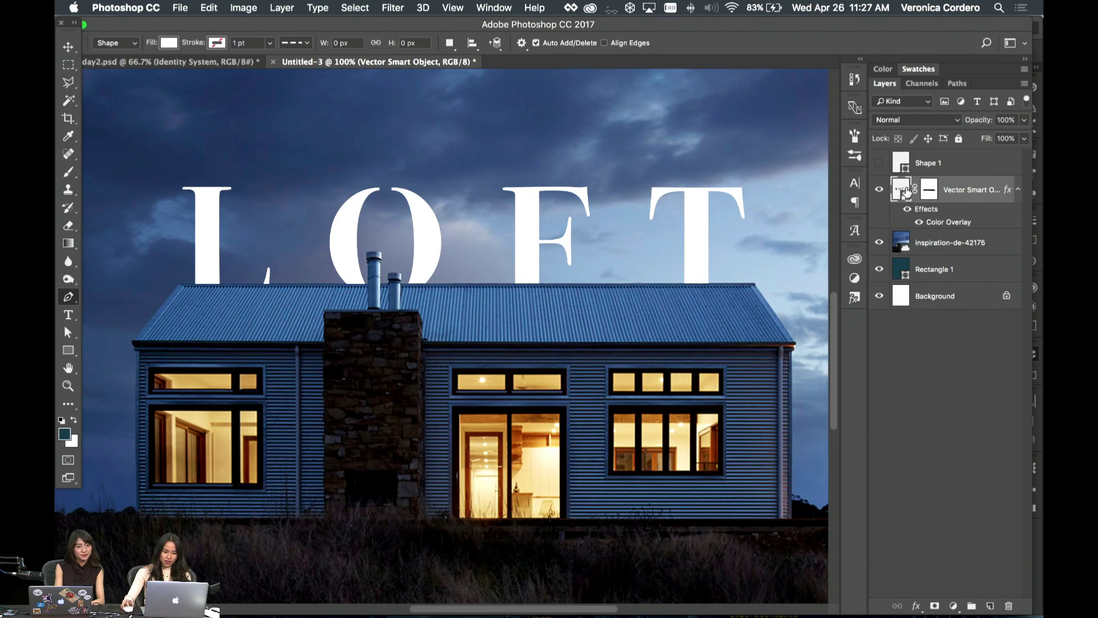
pyautogui.press('super+minus')
pyautogui.press('super+plus')
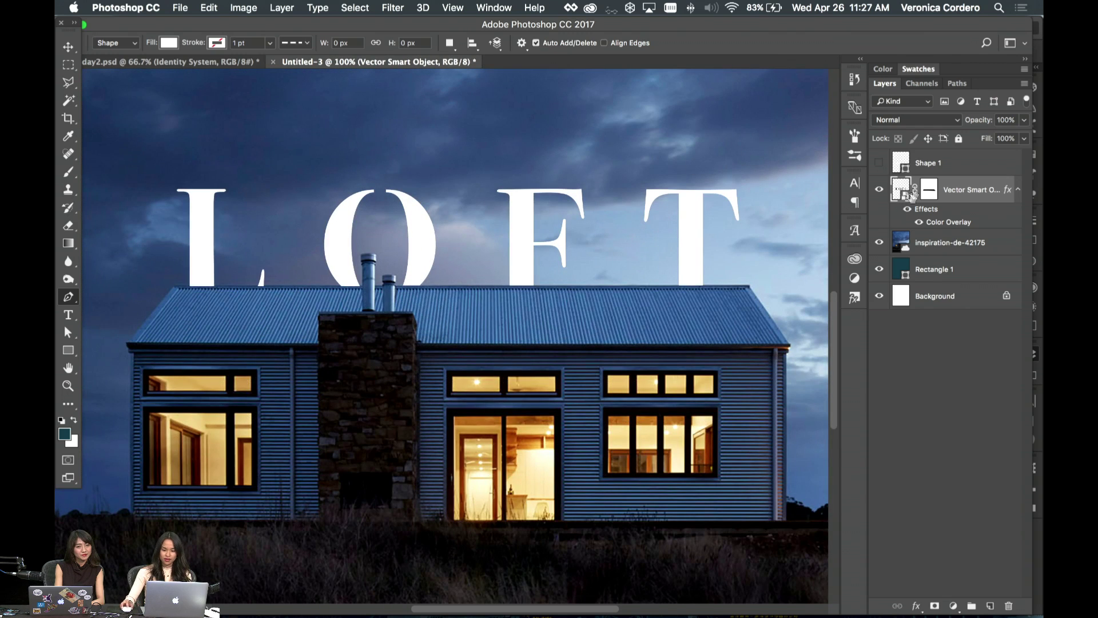
pyautogui.press('v')
pyautogui.moveTo(530, 245); pyautogui.dragTo(528, 241)
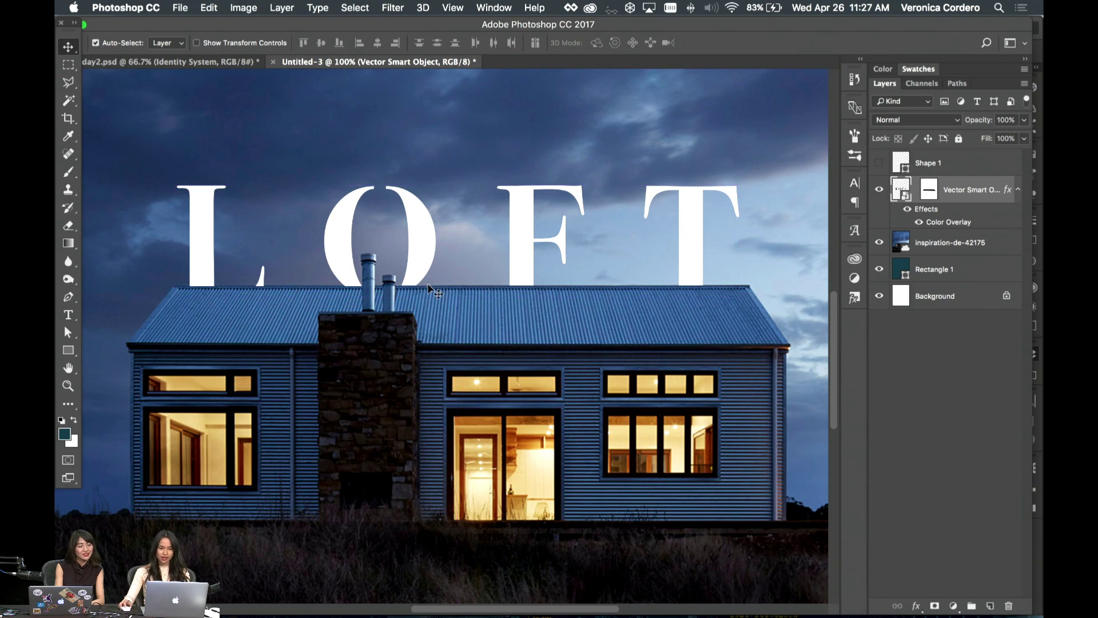
# - Examine how the masked LOFT wordmark sits behind the roof and chimney, comparing it with the wordmark hidden and at several magnifications
pyautogui.hscroll(-3, 429, 280)
pyautogui.moveTo(493, 602)
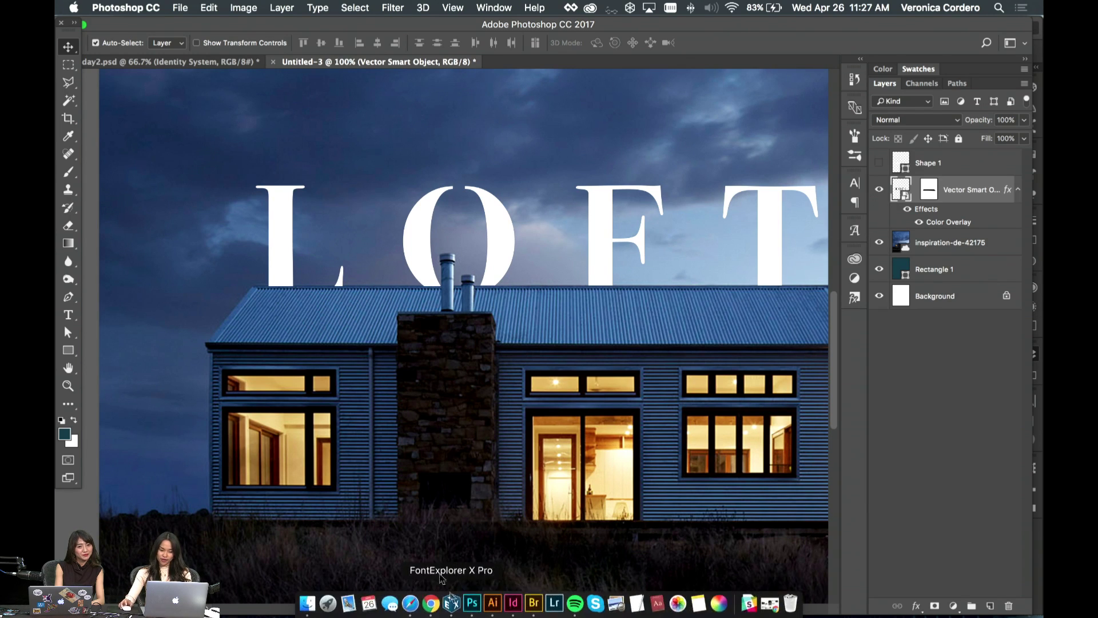
pyautogui.scroll(4, 389, 429)
pyautogui.hscroll(3, 389, 428)
pyautogui.scroll(5, 385, 423)
pyautogui.hscroll(-3, 385, 423)
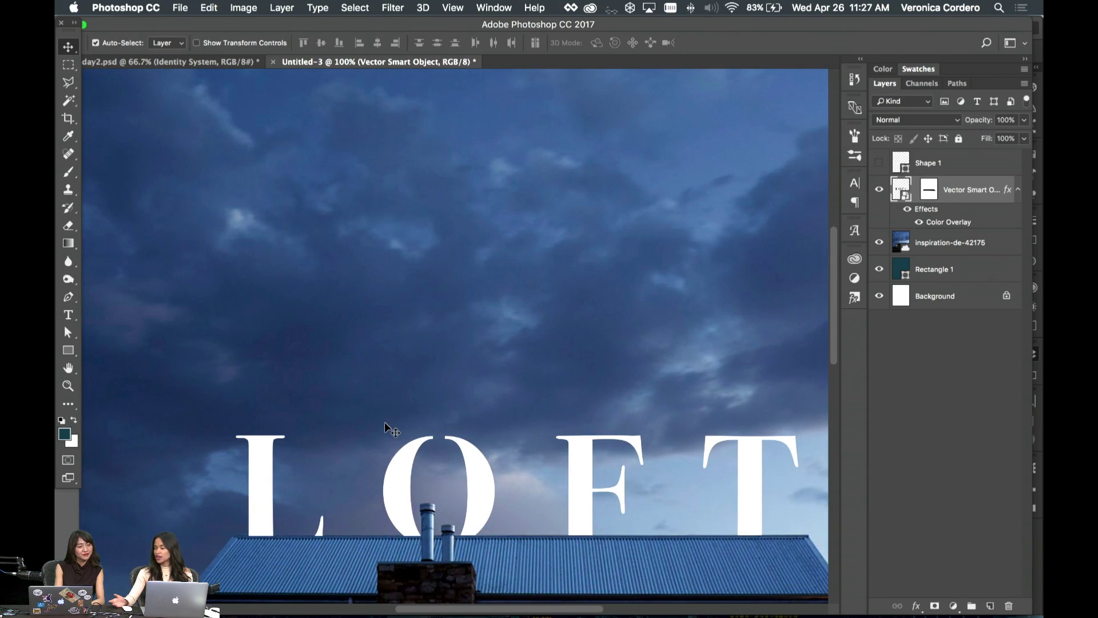
pyautogui.scroll(-5, 384, 423)
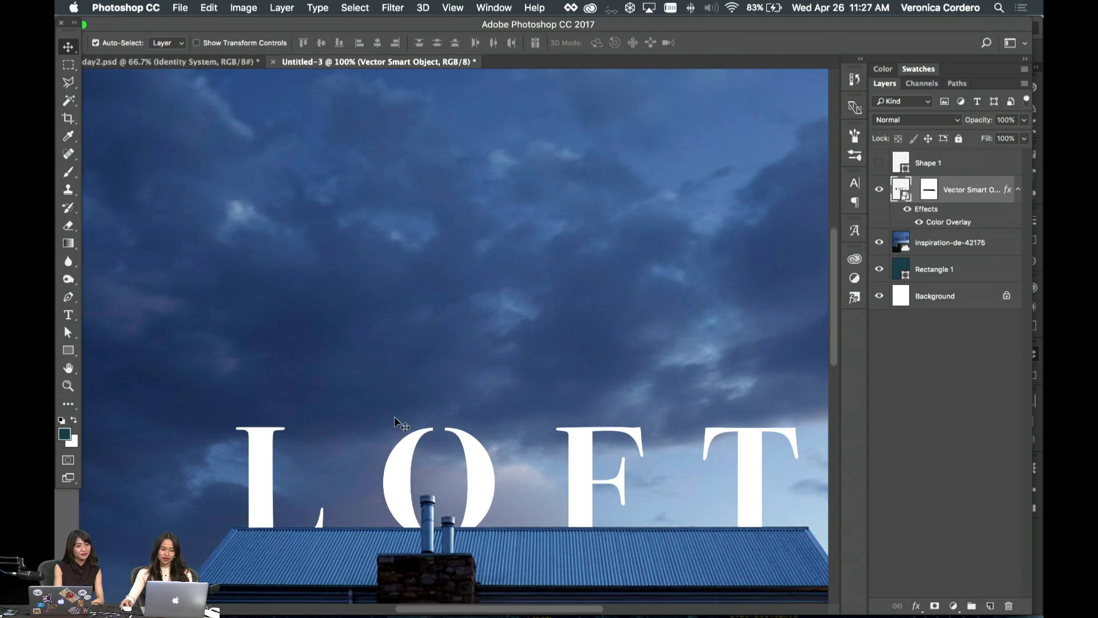
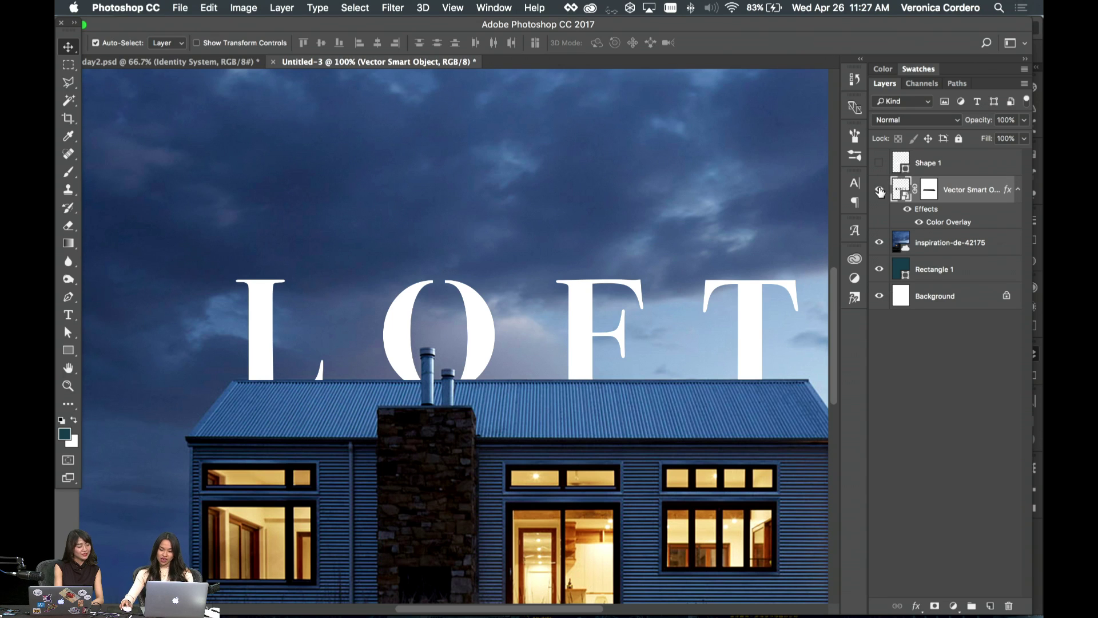
pyautogui.click(878, 191)
pyautogui.click(878, 191)
pyautogui.hscroll(2, 633, 247)
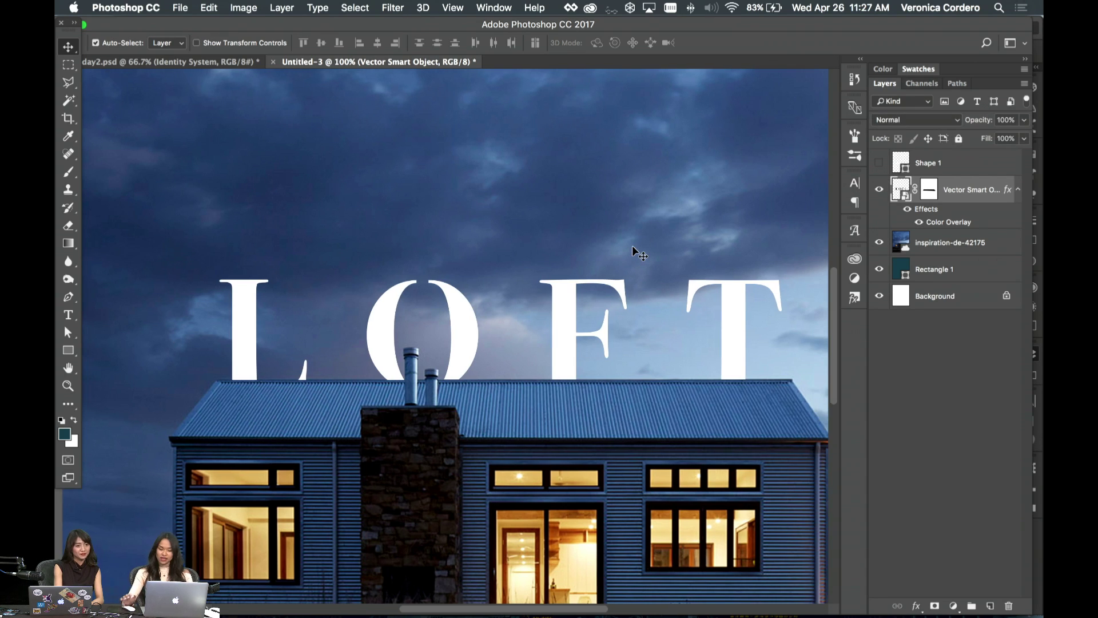
pyautogui.press('super+minus')
pyautogui.press('super+minus')
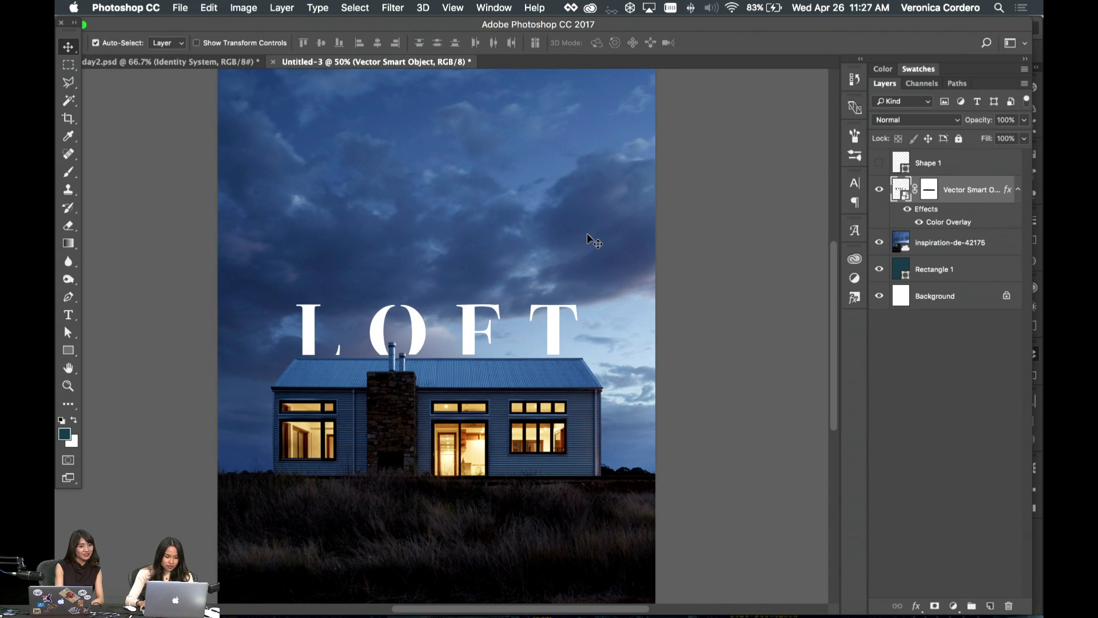
pyautogui.press('super')
pyautogui.press('super+plus')
pyautogui.press('super+plus')
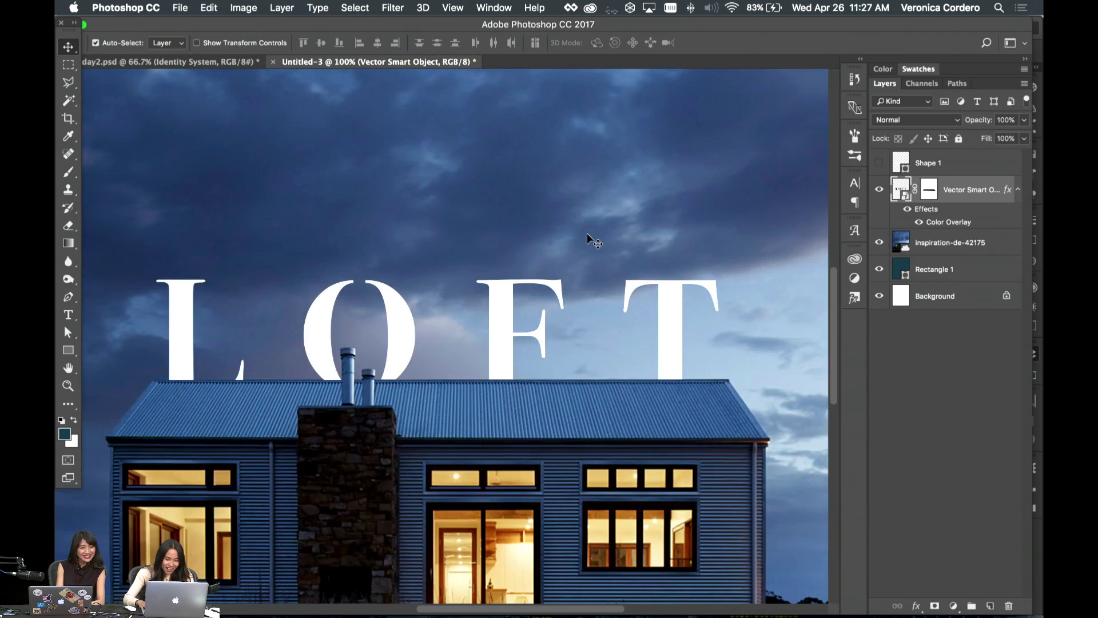
pyautogui.scroll(5, 590, 239)
pyautogui.press('super+minus')
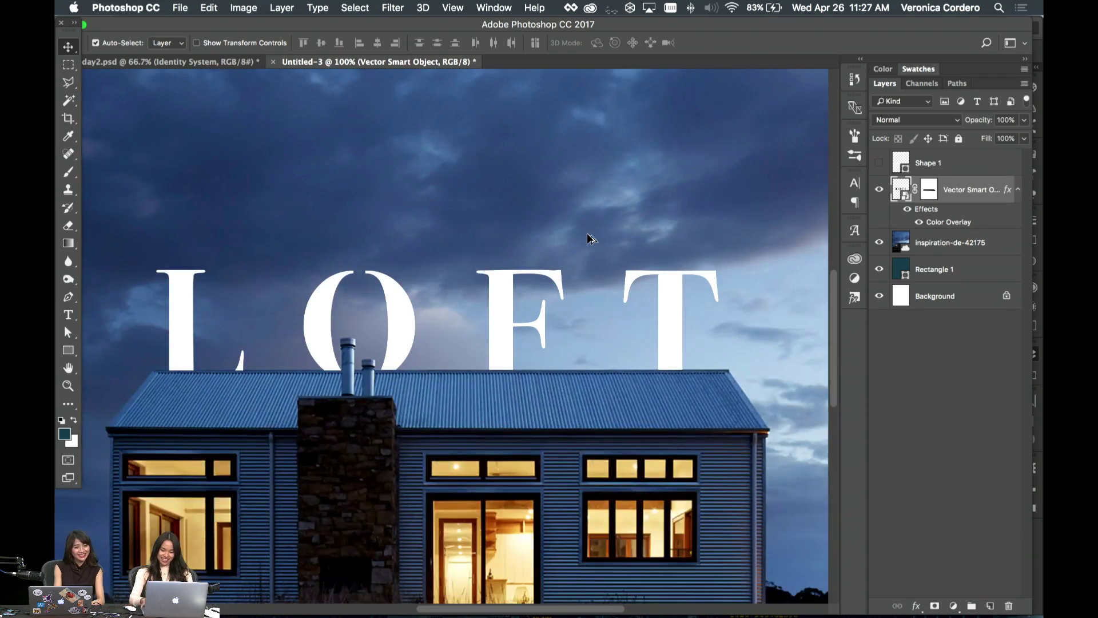
pyautogui.scroll(5, 588, 238)
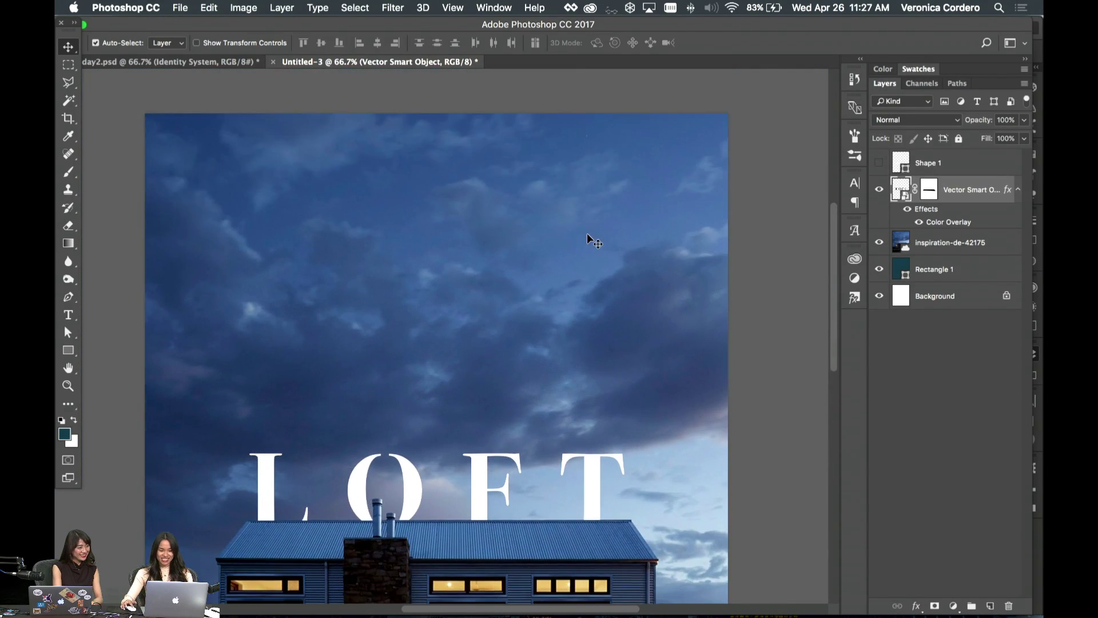
pyautogui.scroll(-10, 588, 238)
pyautogui.scroll(8, 589, 238)
pyautogui.press('super+a')
pyautogui.scroll(2, 486, 179)
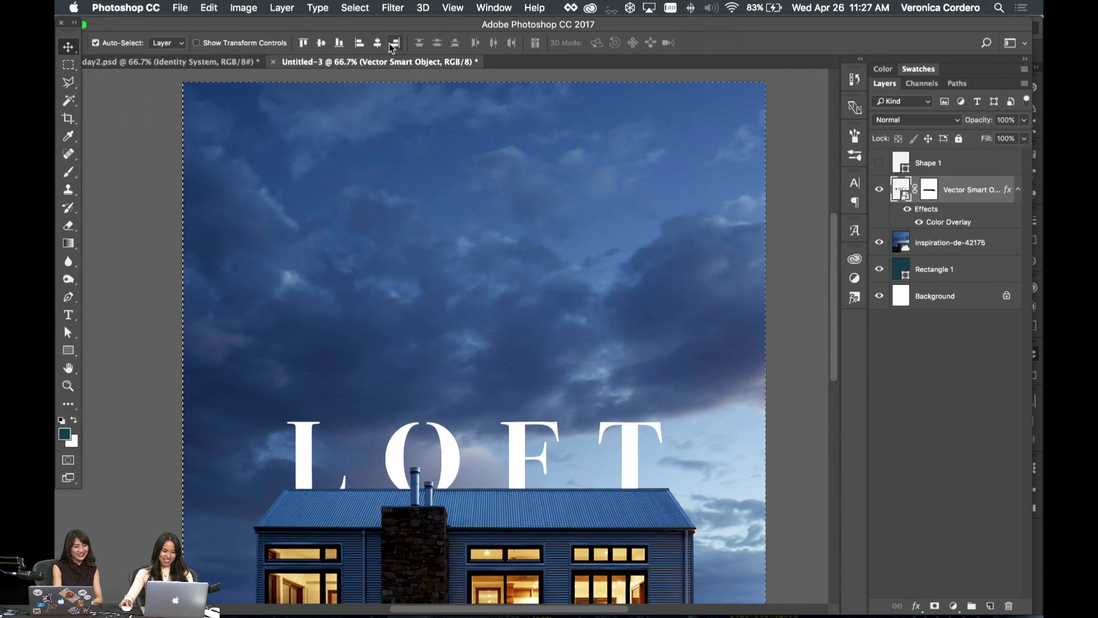
pyautogui.scroll(-5, 537, 206)
pyautogui.scroll(6, 566, 252)
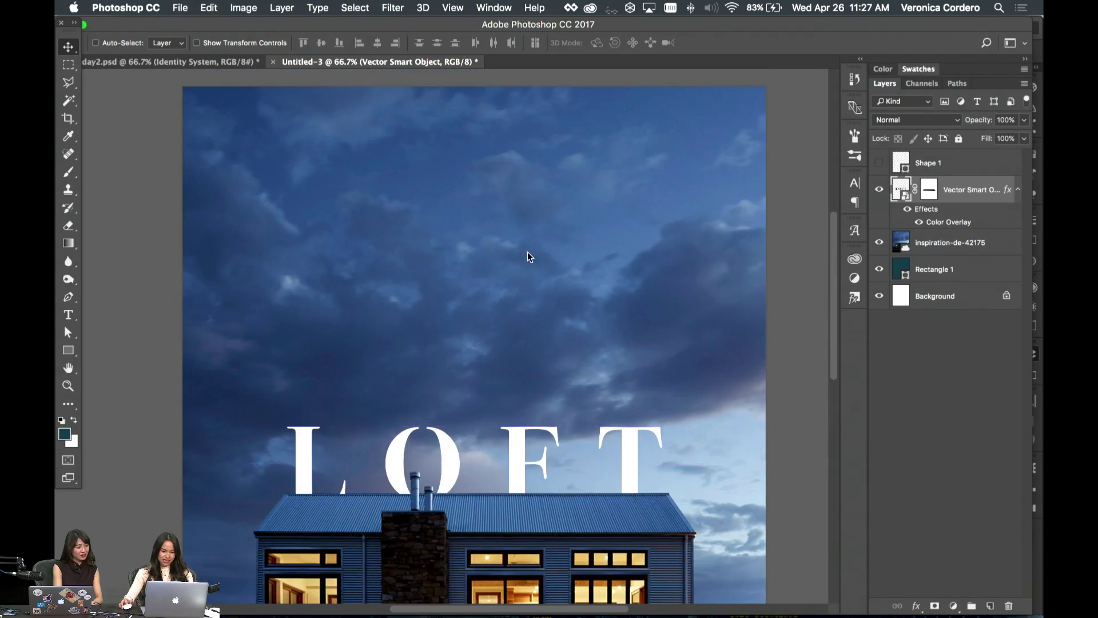
# - Save the poster in Photoshop format with maximum compatibility as loft-poster1.psd in the Editorial folder
pyautogui.press('super+s')
pyautogui.click(598, 110)
pyautogui.scroll(-1, 566, 252)
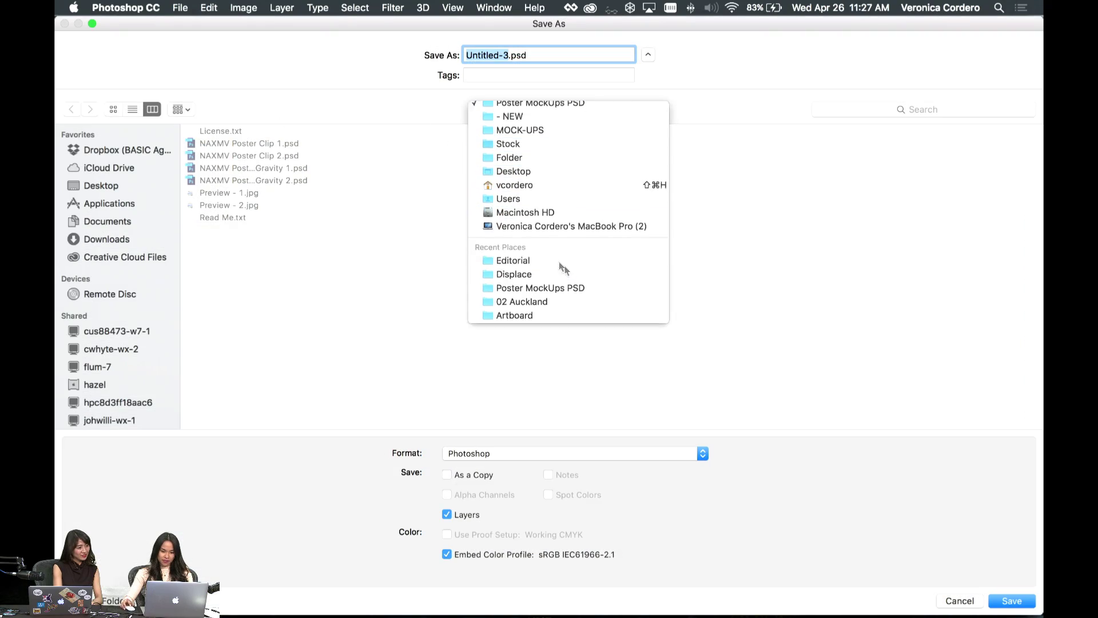
pyautogui.click(563, 261)
pyautogui.write('loft-poster1')
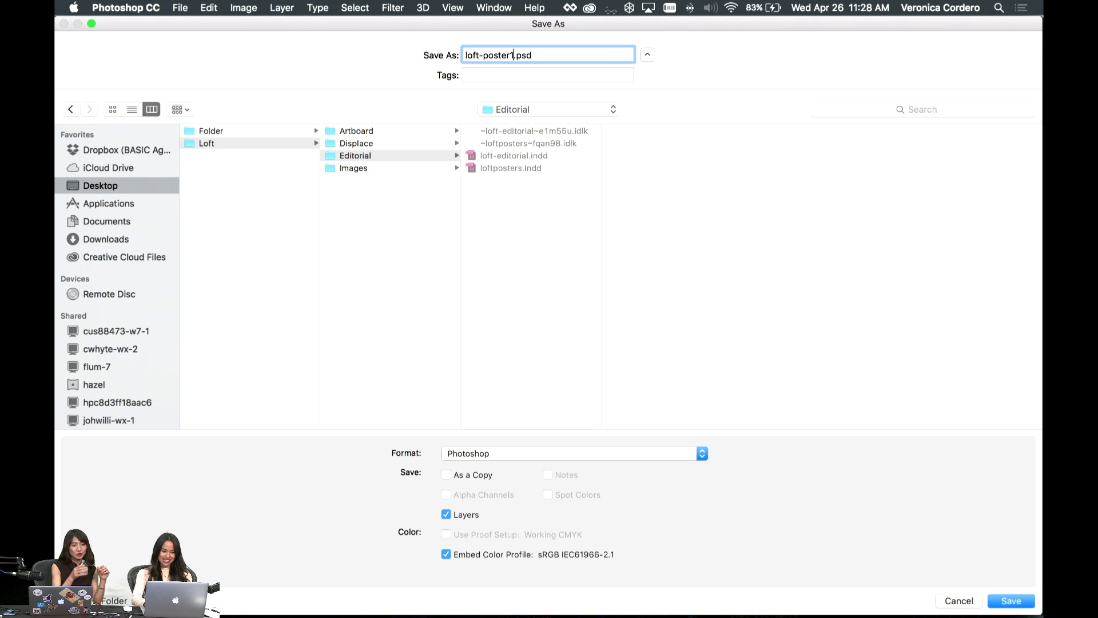
pyautogui.press('Return')
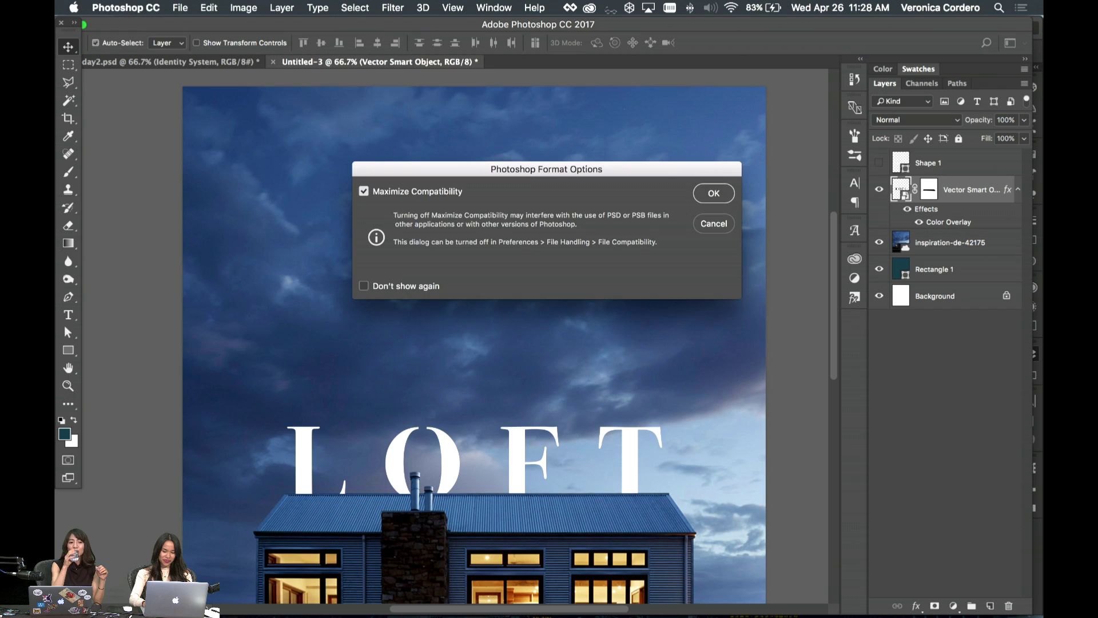
pyautogui.press('Return')
# - Switch to InDesign and place loft-poster1.psd at 100% near the page's upper-left corner in loftposters.indd
pyautogui.press('super+Tab')
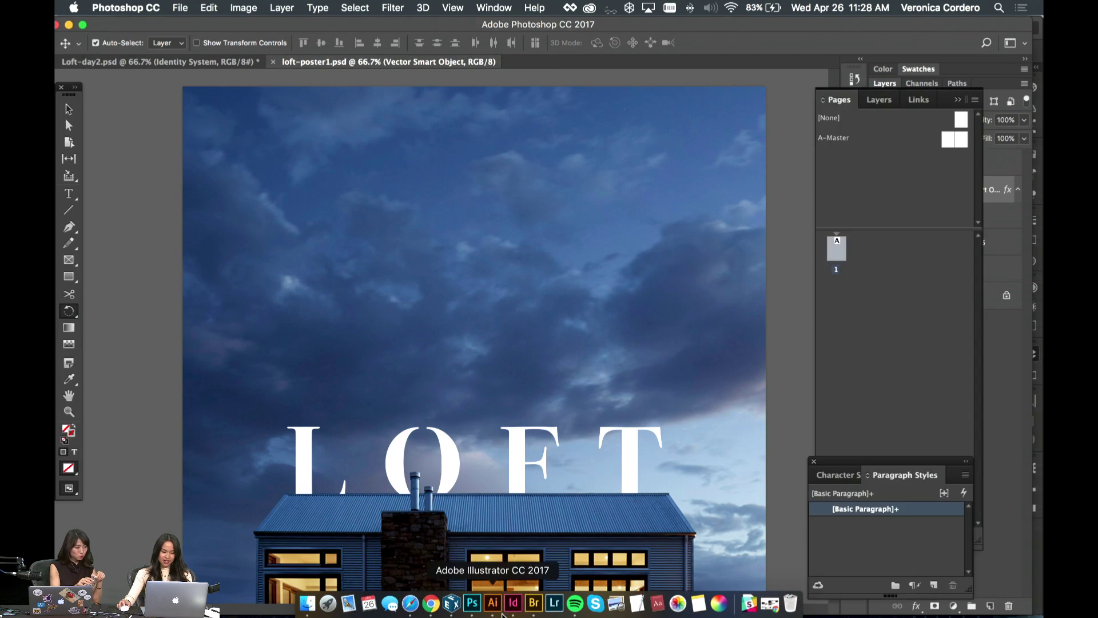
pyautogui.press('super+d')
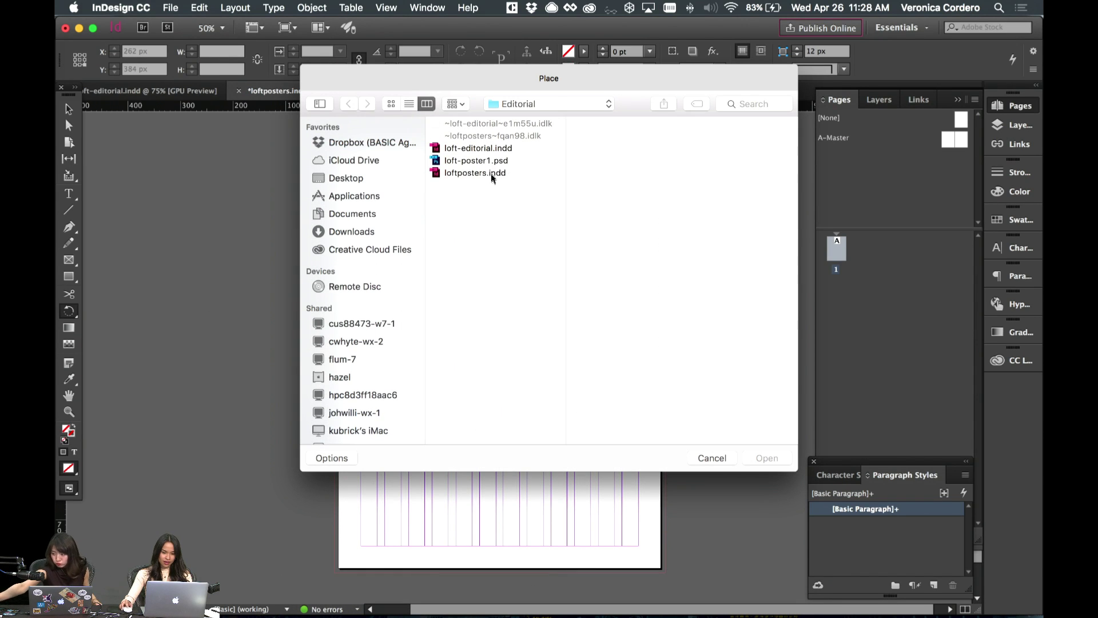
pyautogui.click(487, 161)
pyautogui.click(767, 457)
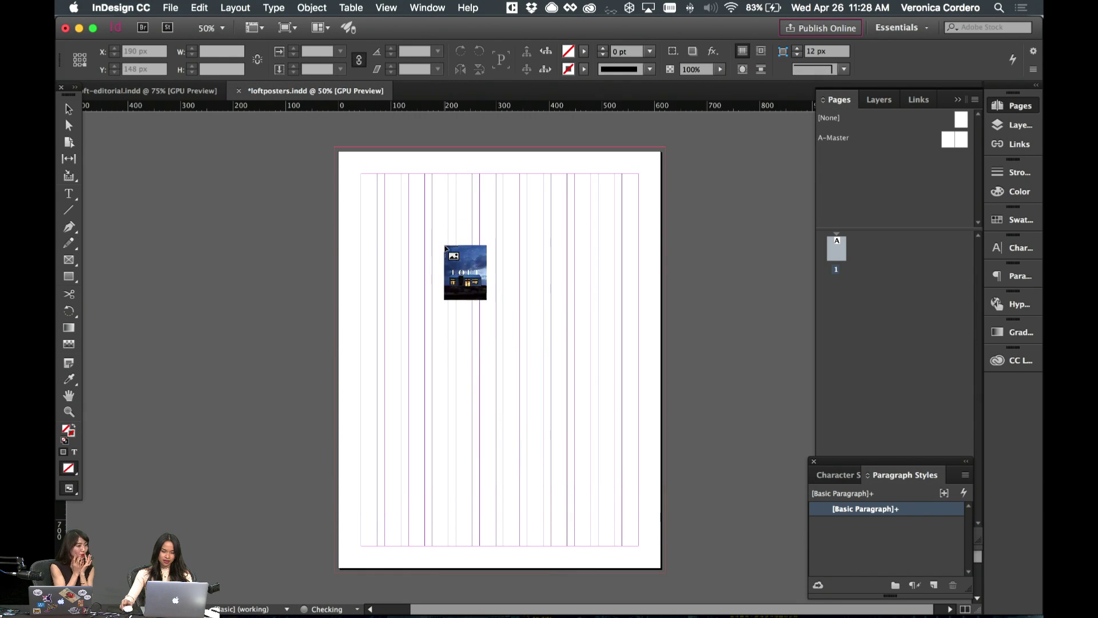
pyautogui.click(356, 155)
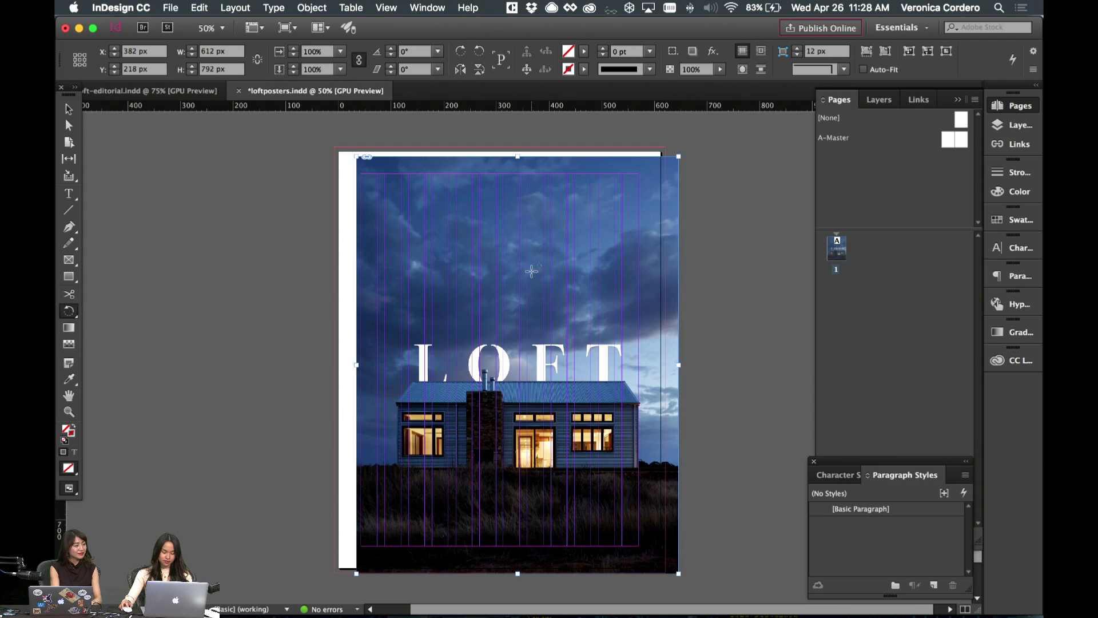
pyautogui.press('super+z')
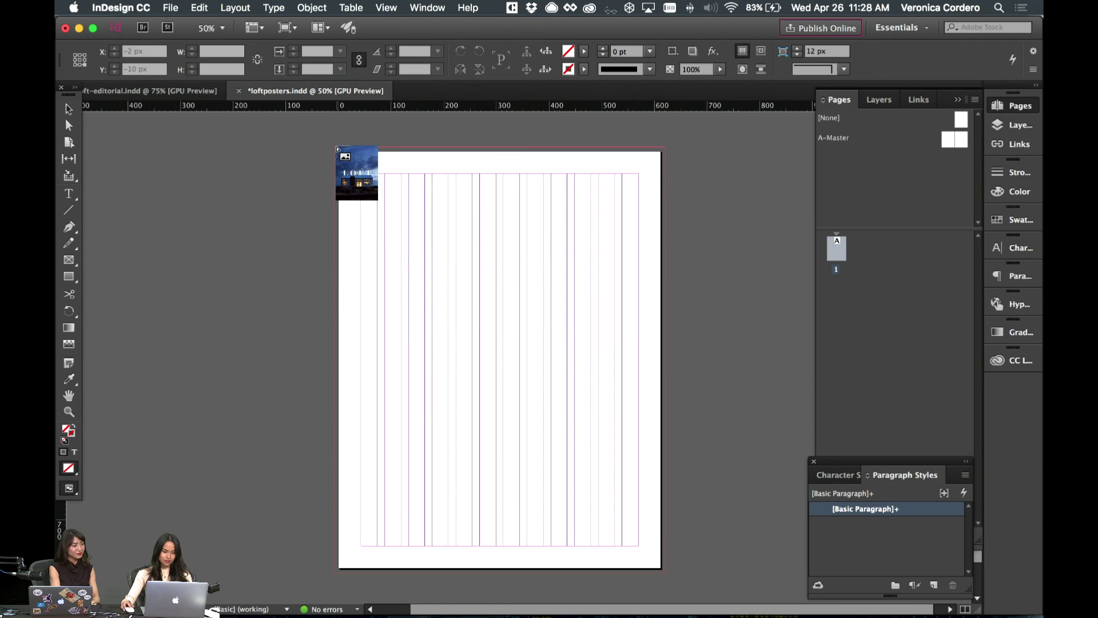
pyautogui.click(337, 149)
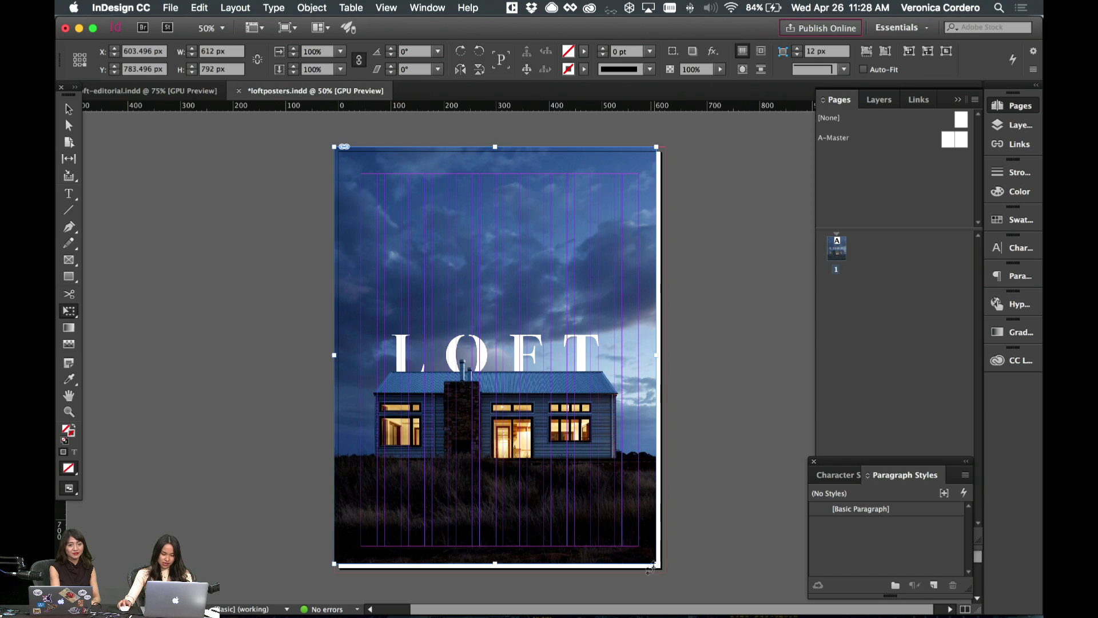
# - Open the Align options for the placed poster and set them beside the page, clear of the artwork
pyautogui.press('v')
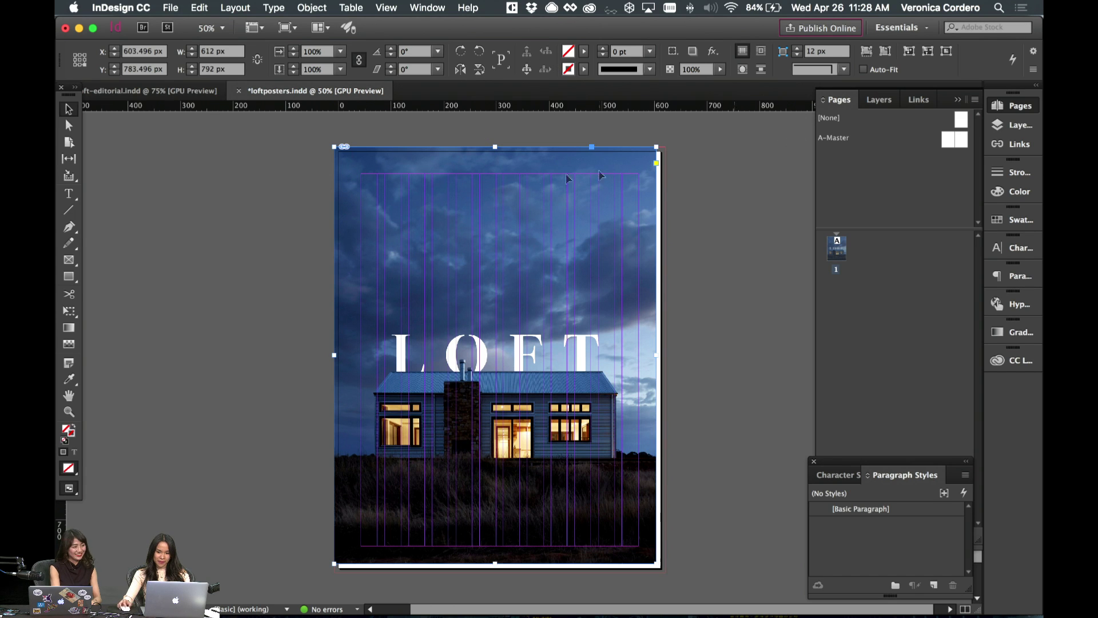
pyautogui.click(427, 7)
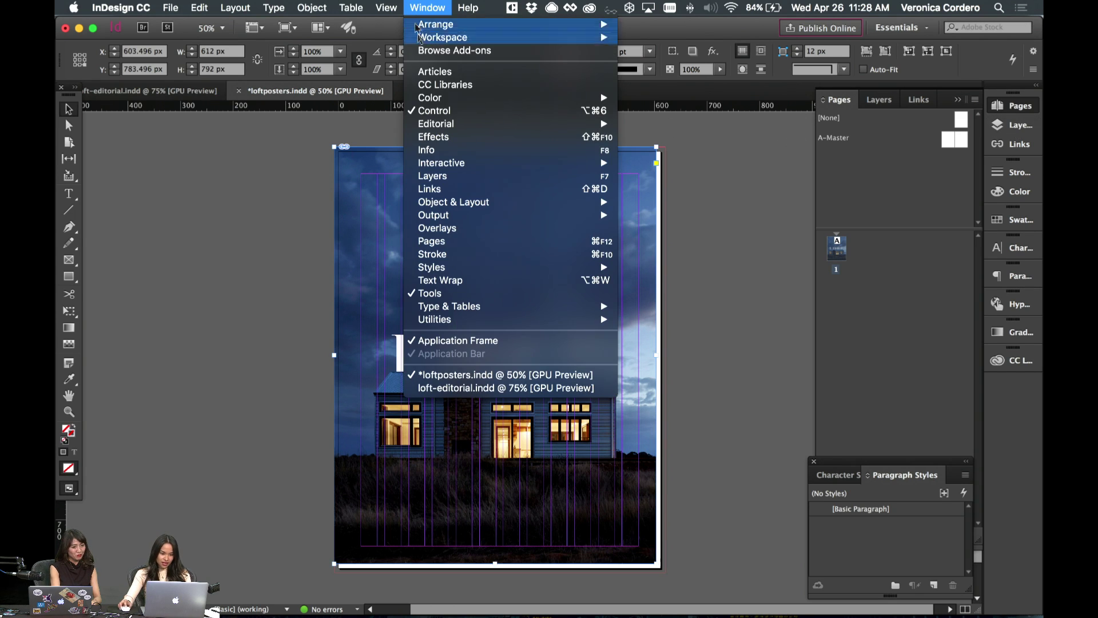
pyautogui.click(708, 205)
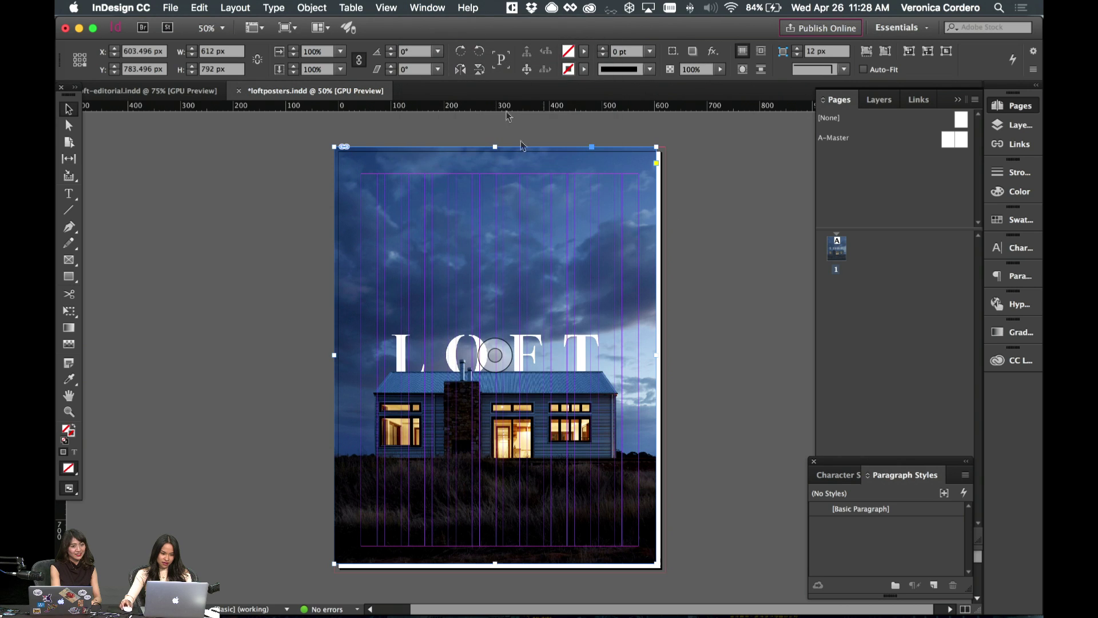
pyautogui.click(427, 7)
pyautogui.moveTo(463, 207)
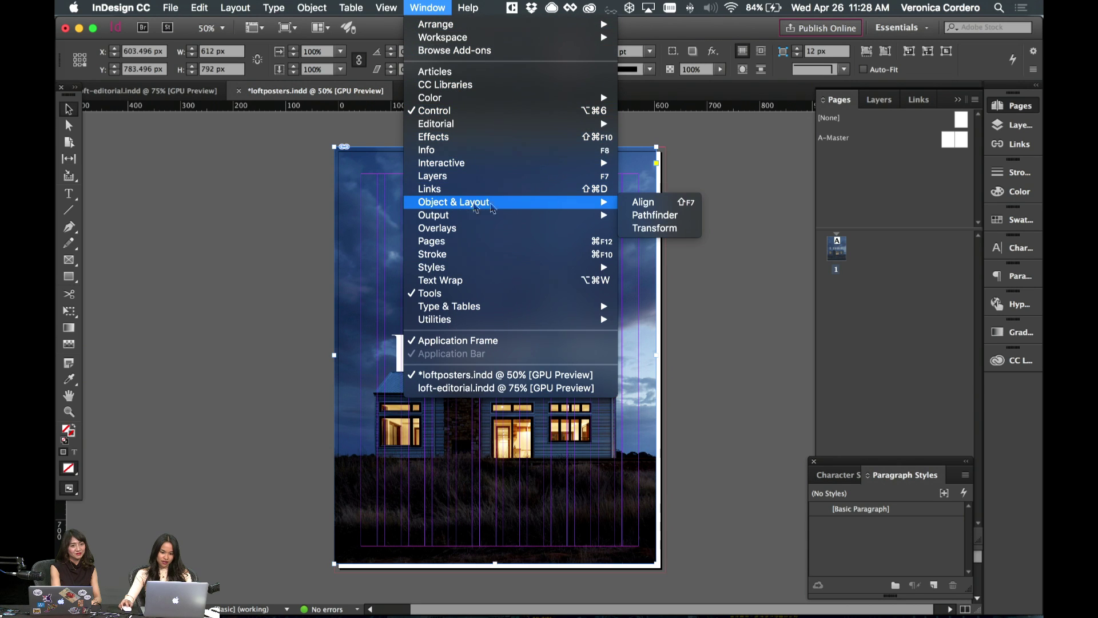
pyautogui.click(659, 206)
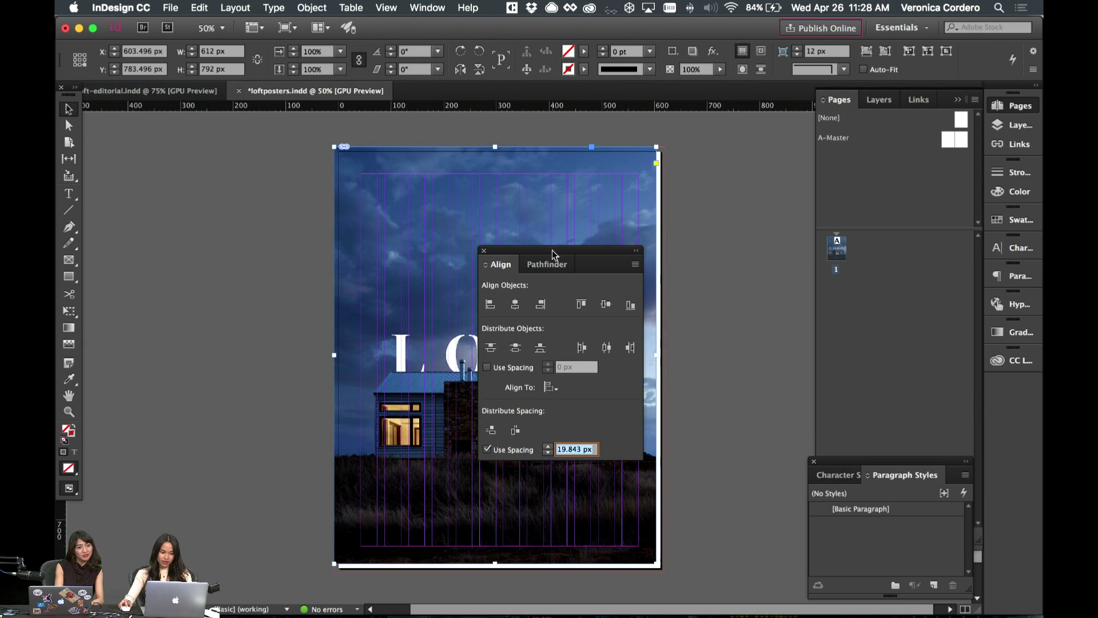
pyautogui.moveTo(554, 254); pyautogui.dragTo(769, 244)
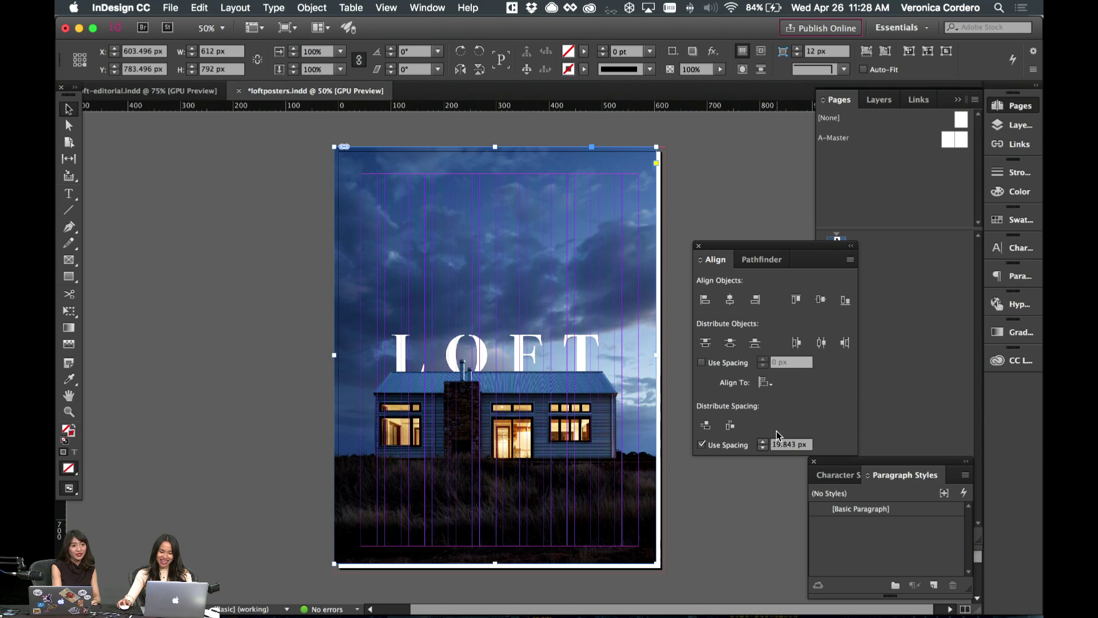
# - Align the placed poster to the page, centred both horizontally and vertically
pyautogui.click(765, 382)
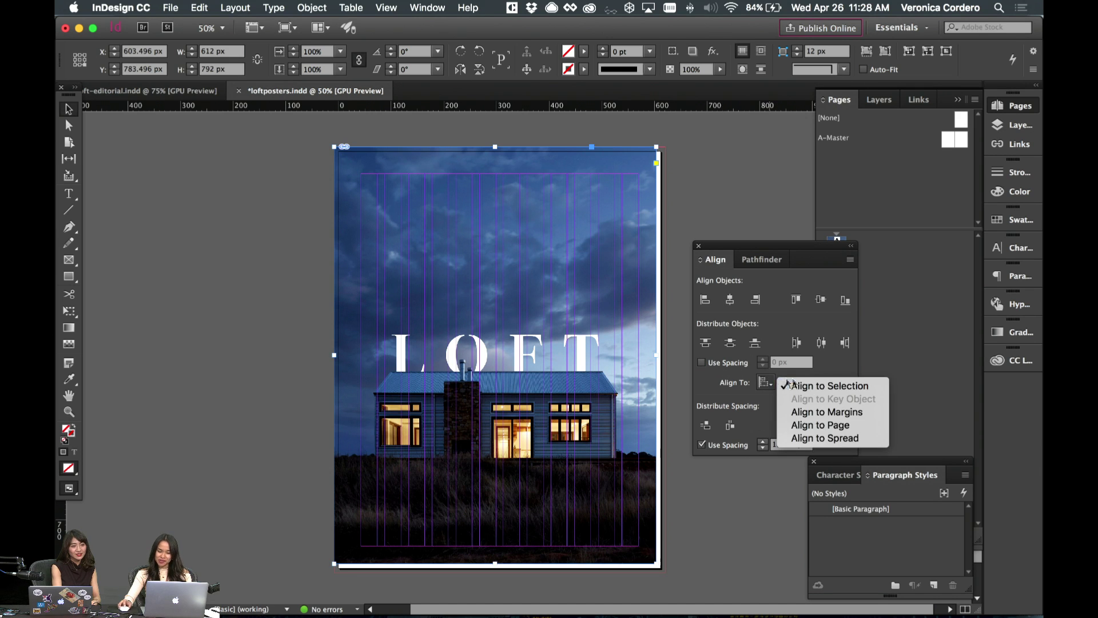
pyautogui.click(820, 425)
pyautogui.click(729, 299)
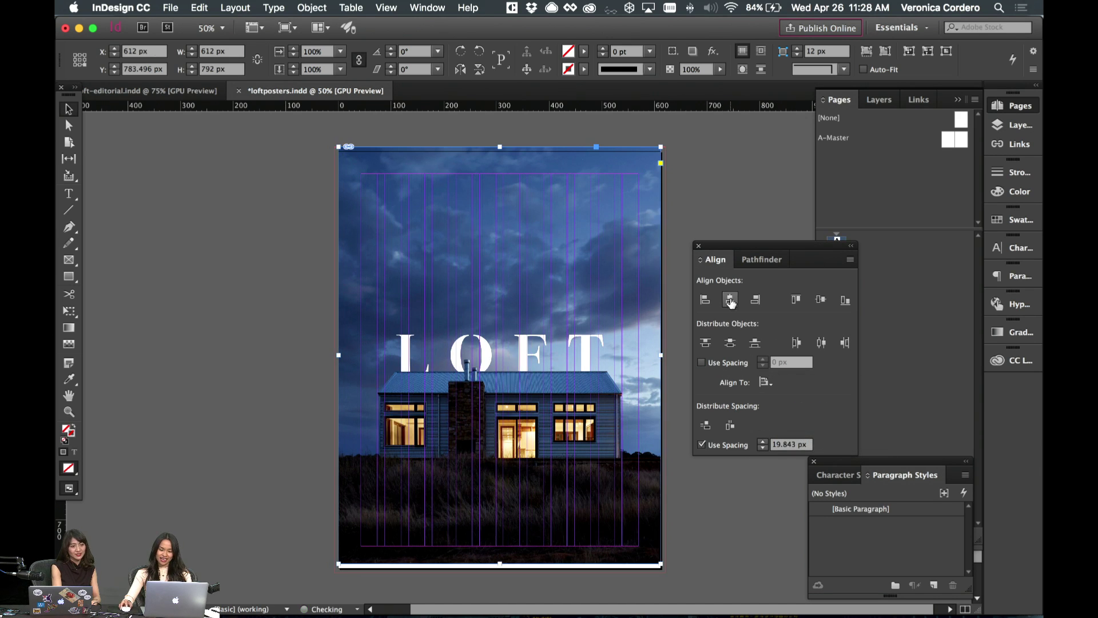
pyautogui.click(821, 299)
pyautogui.click(689, 178)
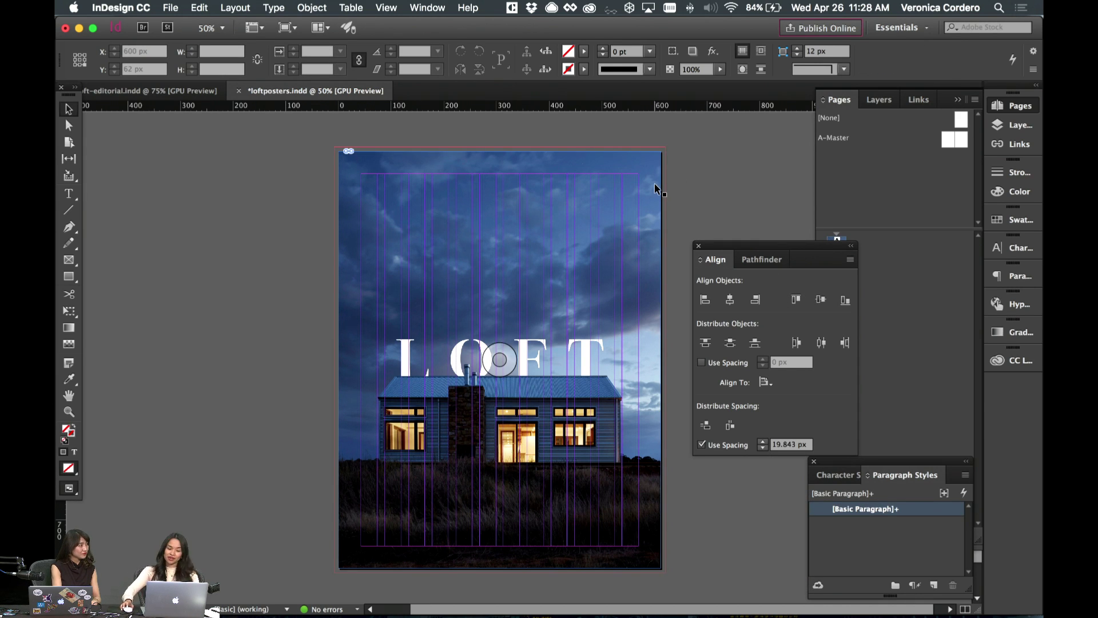
# - Preview the page without guides and frame edges, and select the placed poster image
pyautogui.press('w')
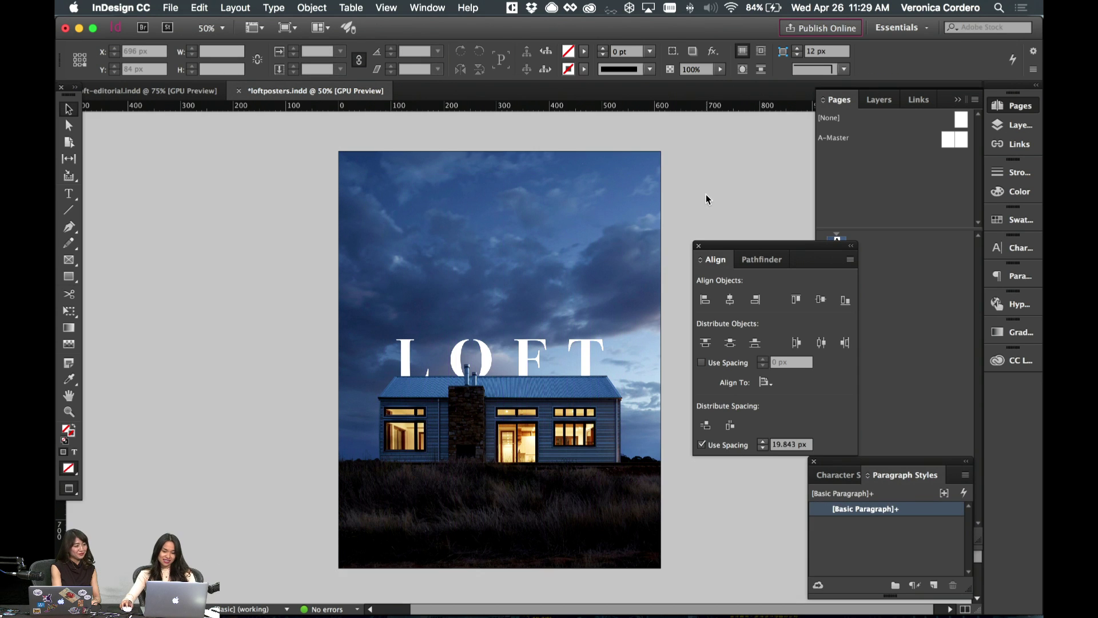
pyautogui.click(662, 205)
pyautogui.press('w')
pyautogui.press('w')
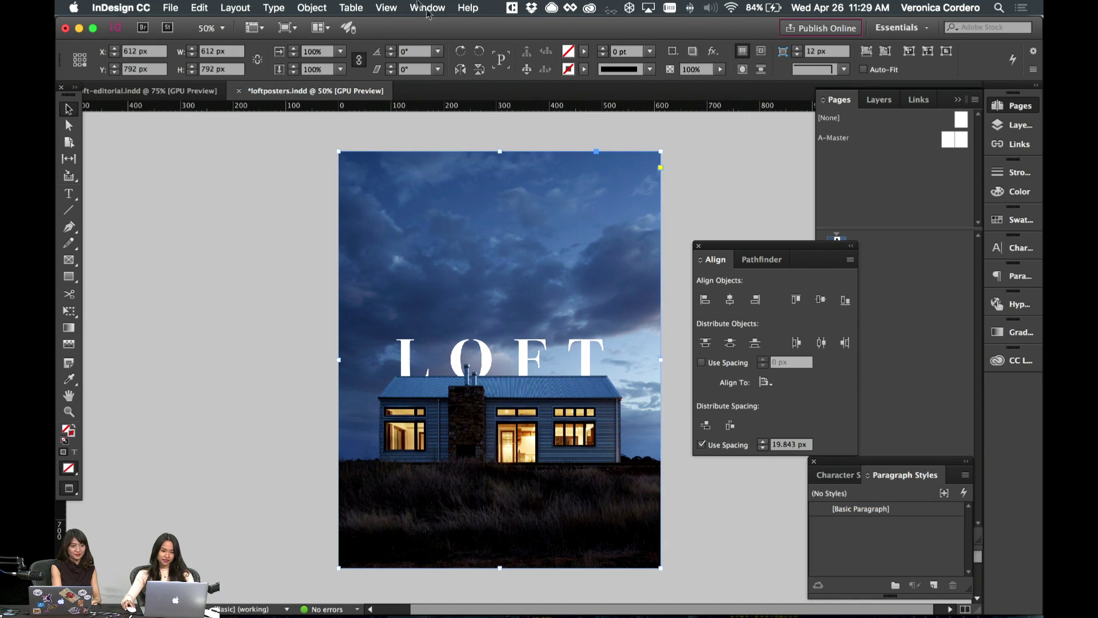
# - Set the display performance to High Quality Display and check the poster's sharpness at a larger magnification
pyautogui.click(386, 7)
pyautogui.moveTo(482, 233)
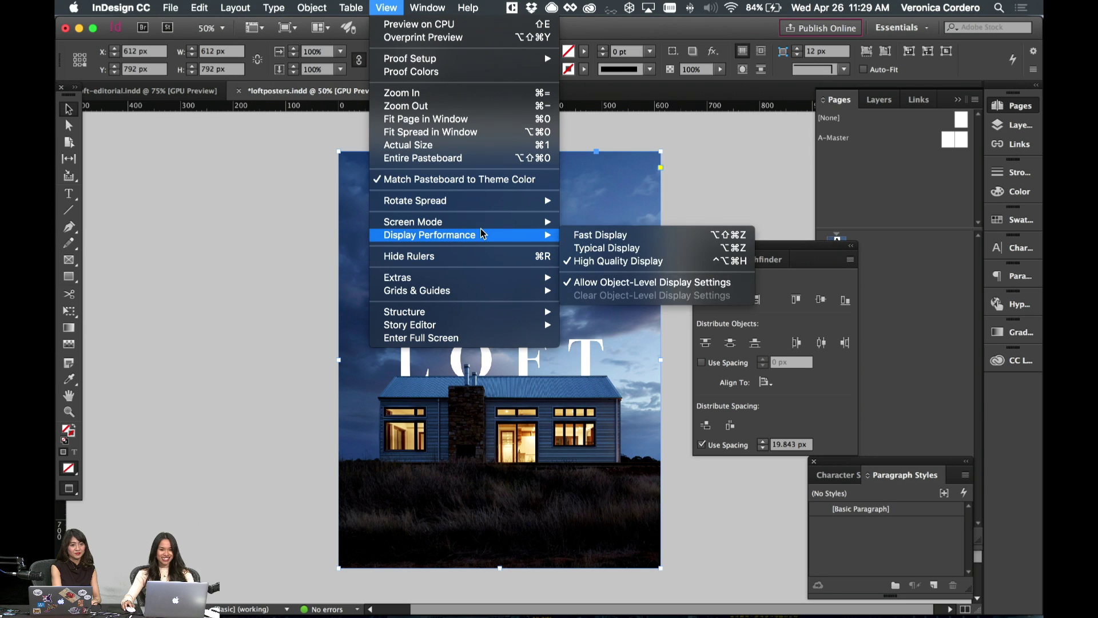
pyautogui.click(595, 264)
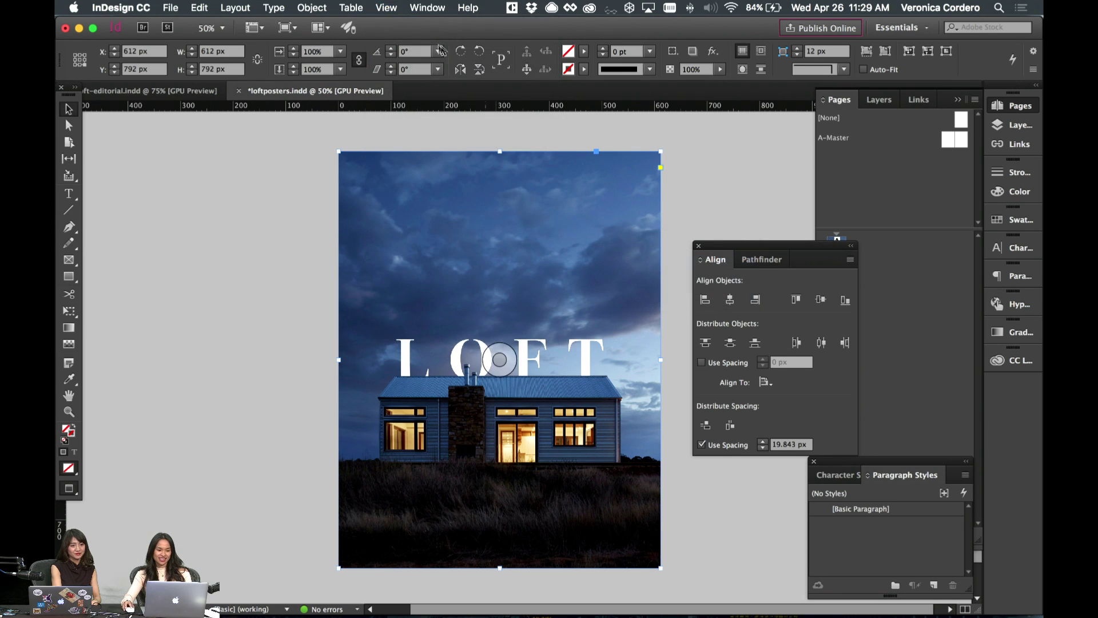
pyautogui.click(718, 179)
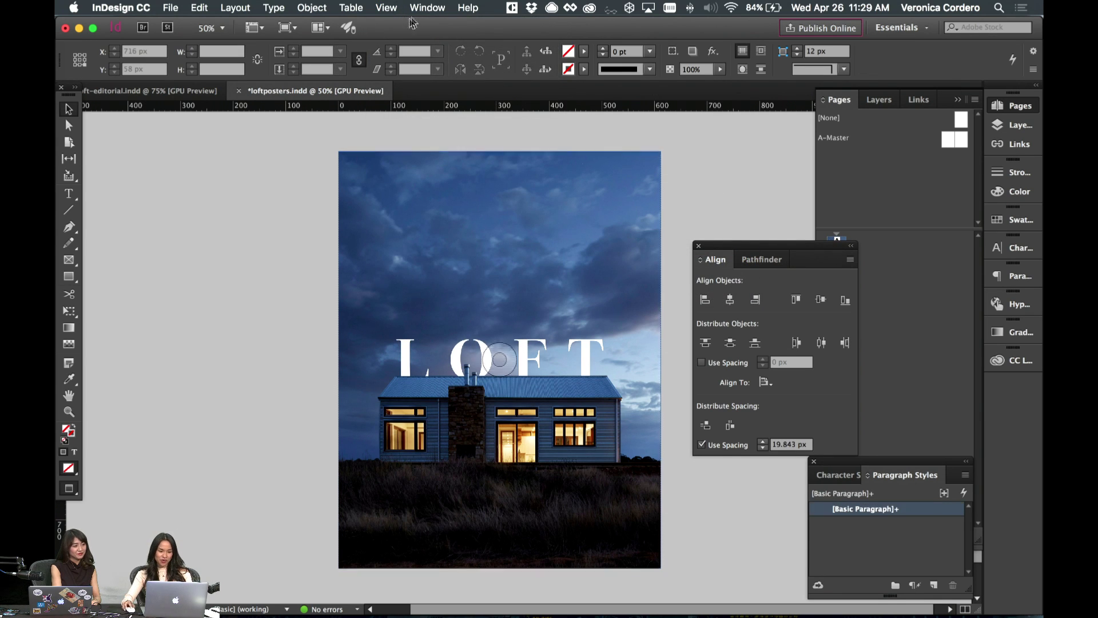
pyautogui.click(387, 7)
pyautogui.moveTo(447, 239)
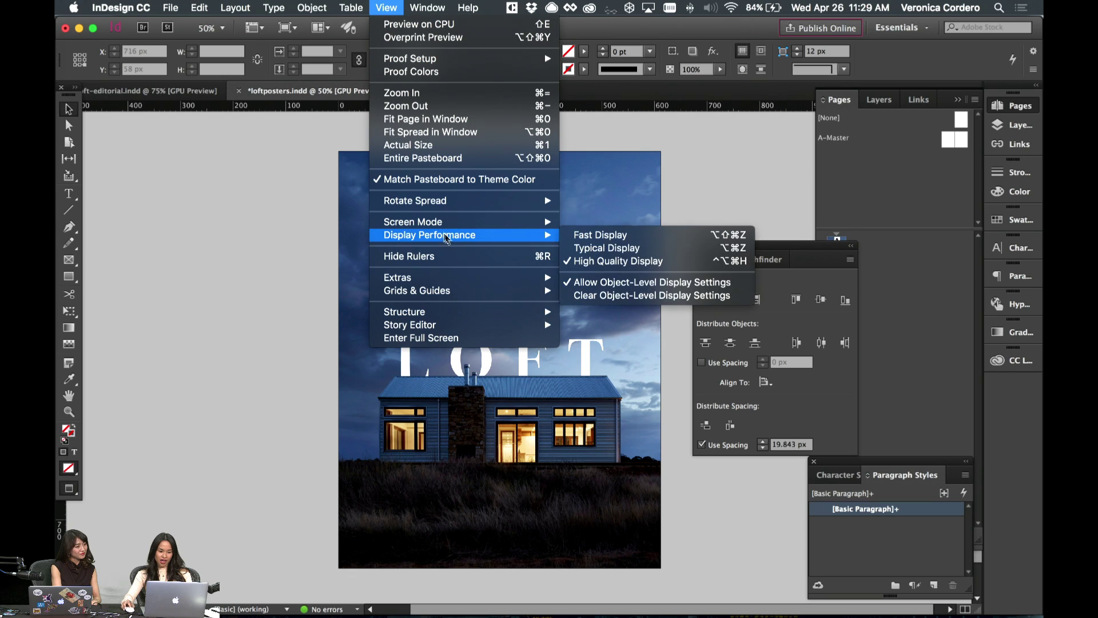
pyautogui.click(623, 262)
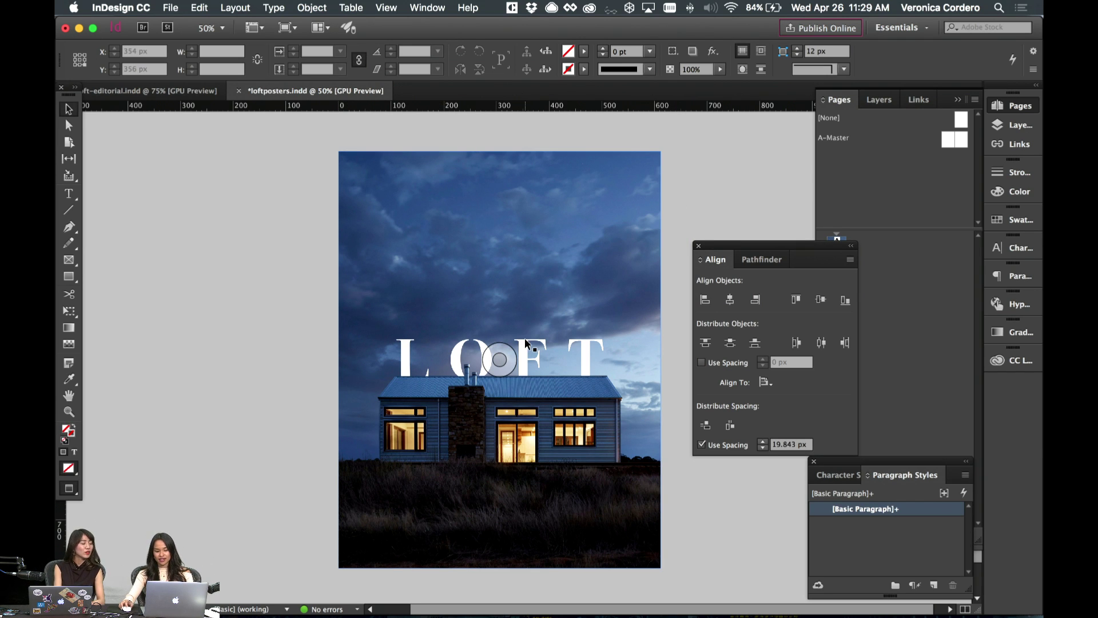
pyautogui.press('super+equal')
pyautogui.press('super+equal')
pyautogui.press('super+minus')
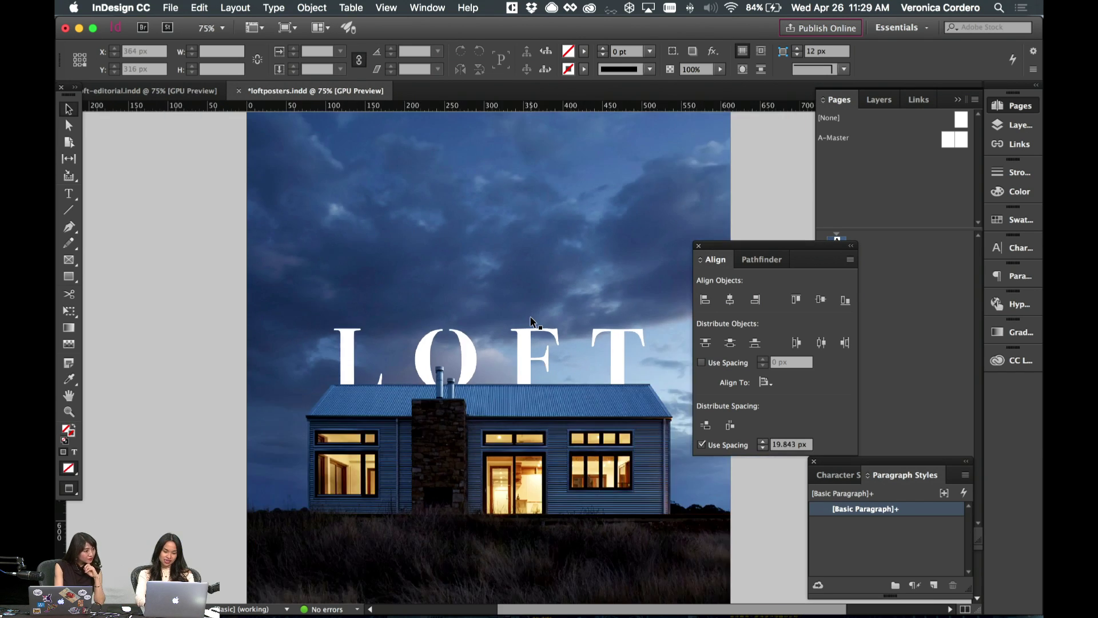
pyautogui.press('super+minus')
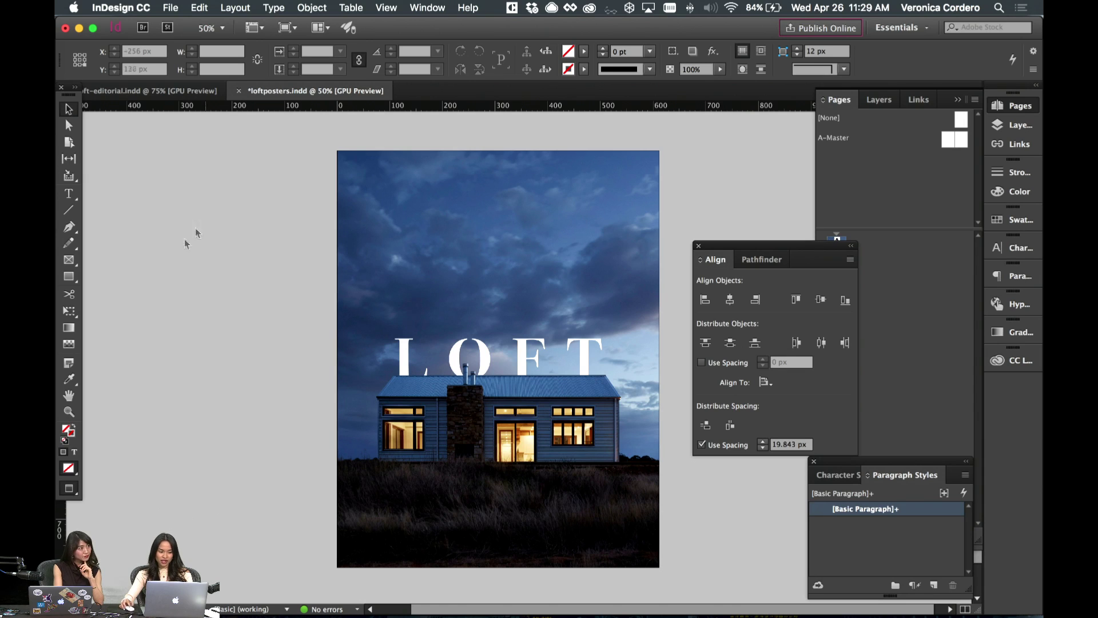
# - Show the layout guides and draw a single-line text frame over the dark grass below the house, snapped to the column guides
pyautogui.click(69, 194)
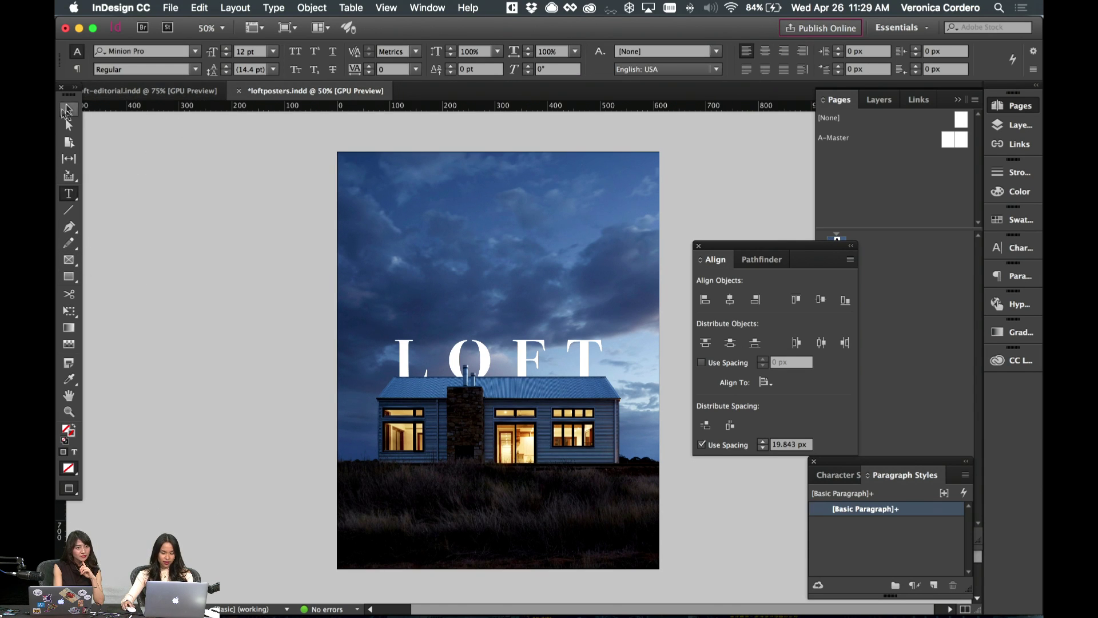
pyautogui.press('super+equal')
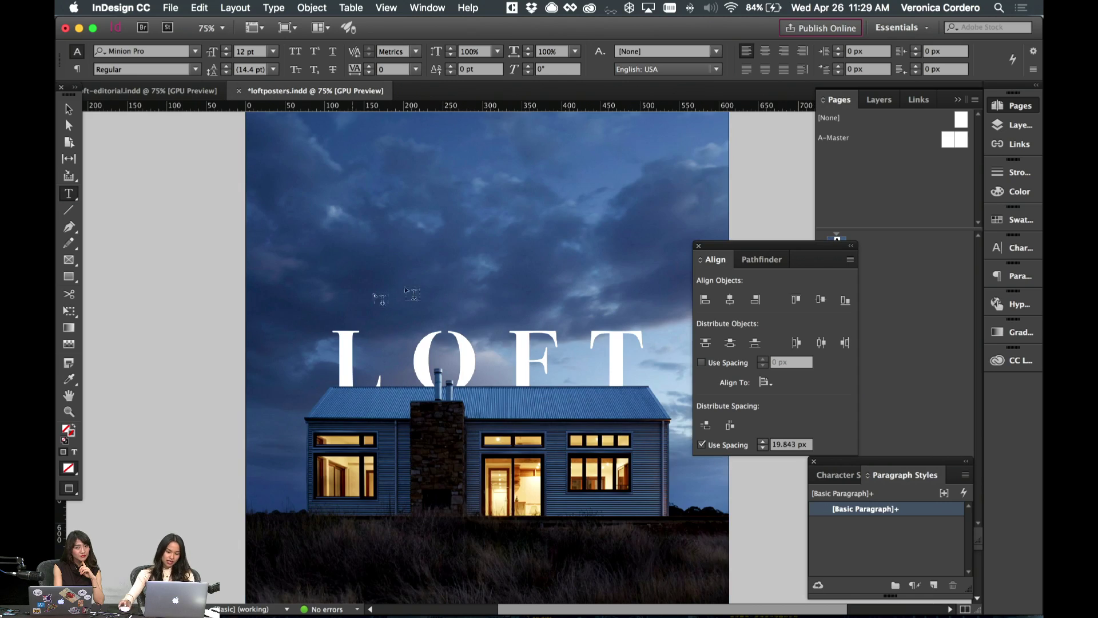
pyautogui.scroll(-5, 400, 294)
pyautogui.scroll(8, 445, 292)
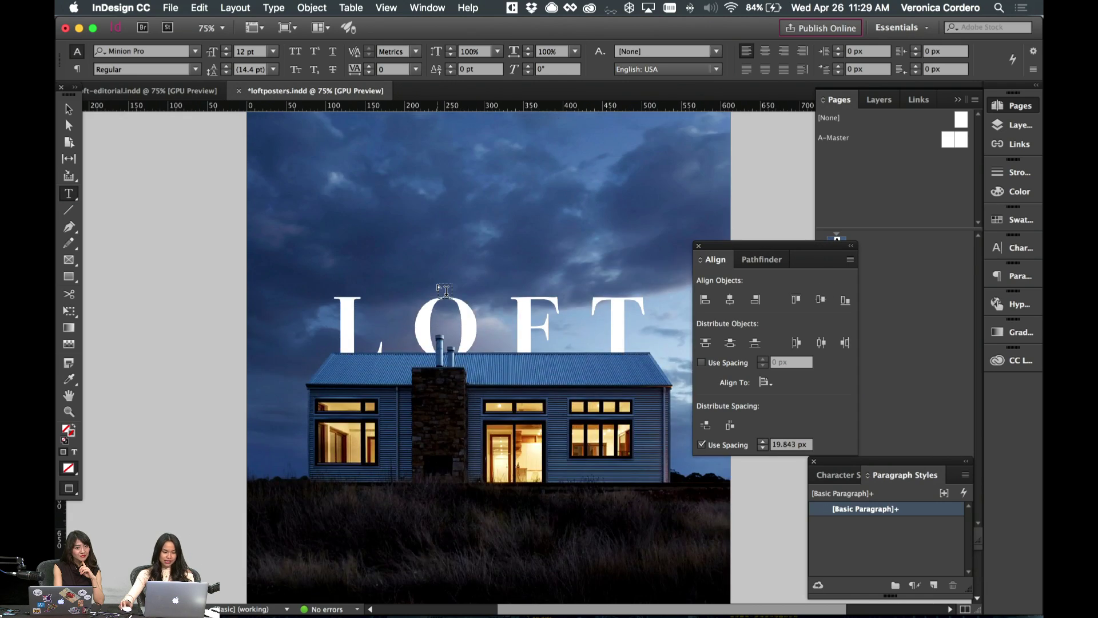
pyautogui.scroll(-8, 445, 291)
pyautogui.scroll(2, 445, 291)
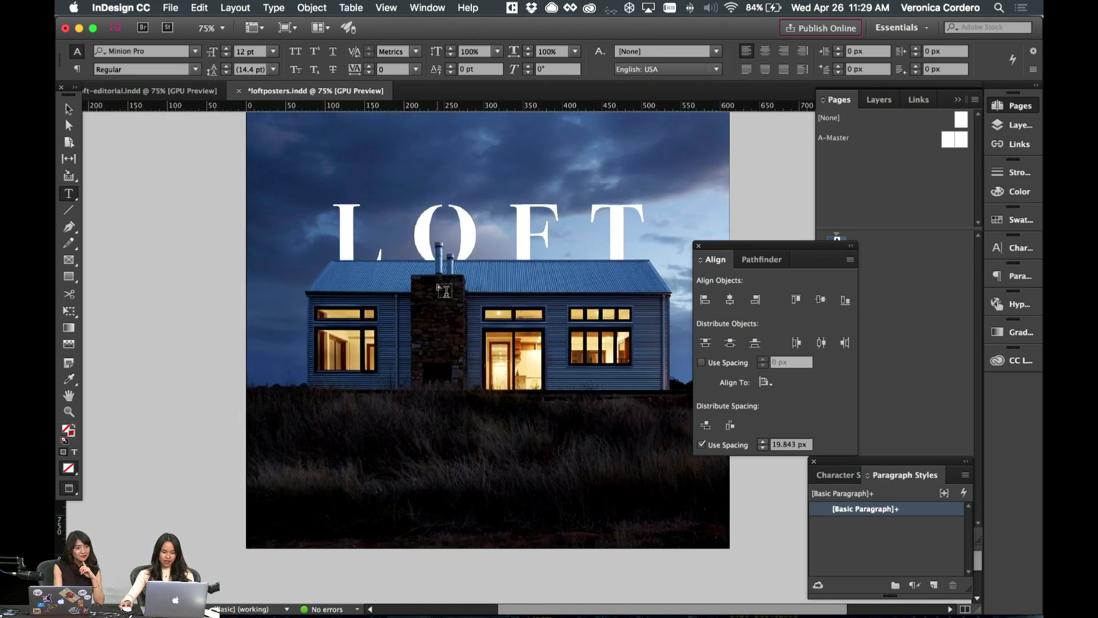
pyautogui.keyDown('alt'); pyautogui.scroll(-3, 446, 291); pyautogui.keyUp('alt')
pyautogui.keyDown('alt'); pyautogui.scroll(3, 445, 291); pyautogui.keyUp('alt')
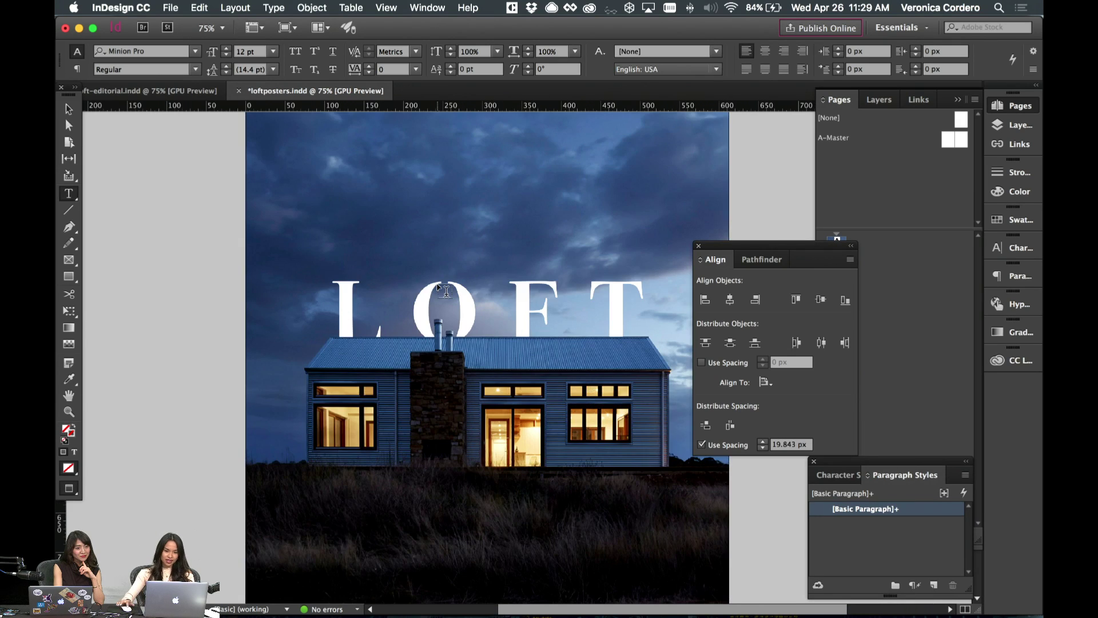
pyautogui.scroll(-4, 445, 291)
pyautogui.press('w')
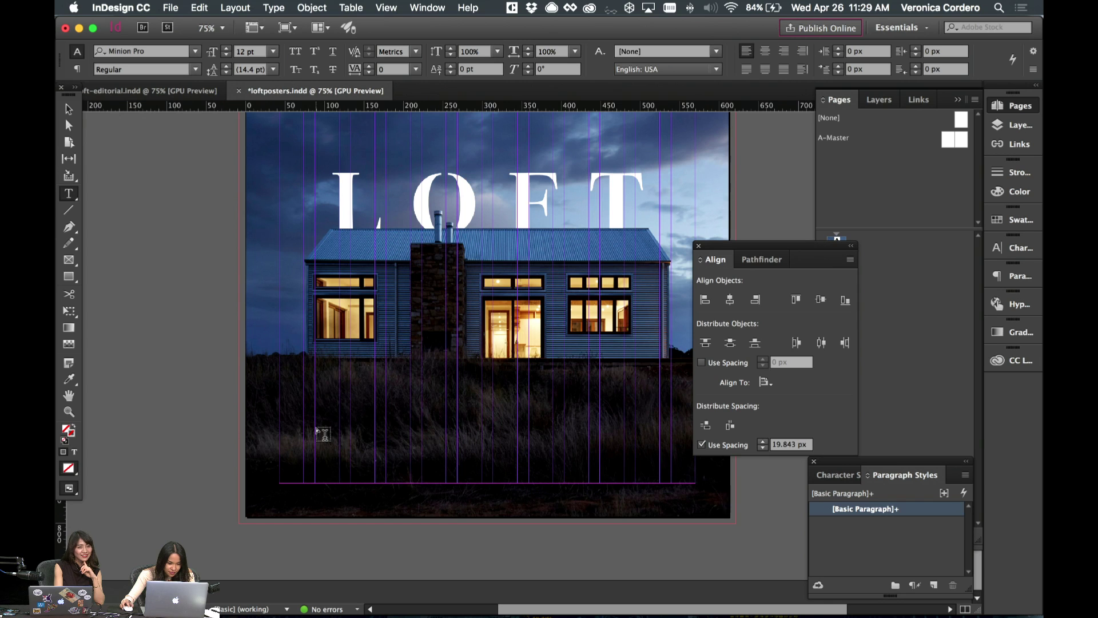
pyautogui.moveTo(315, 428); pyautogui.dragTo(518, 455)
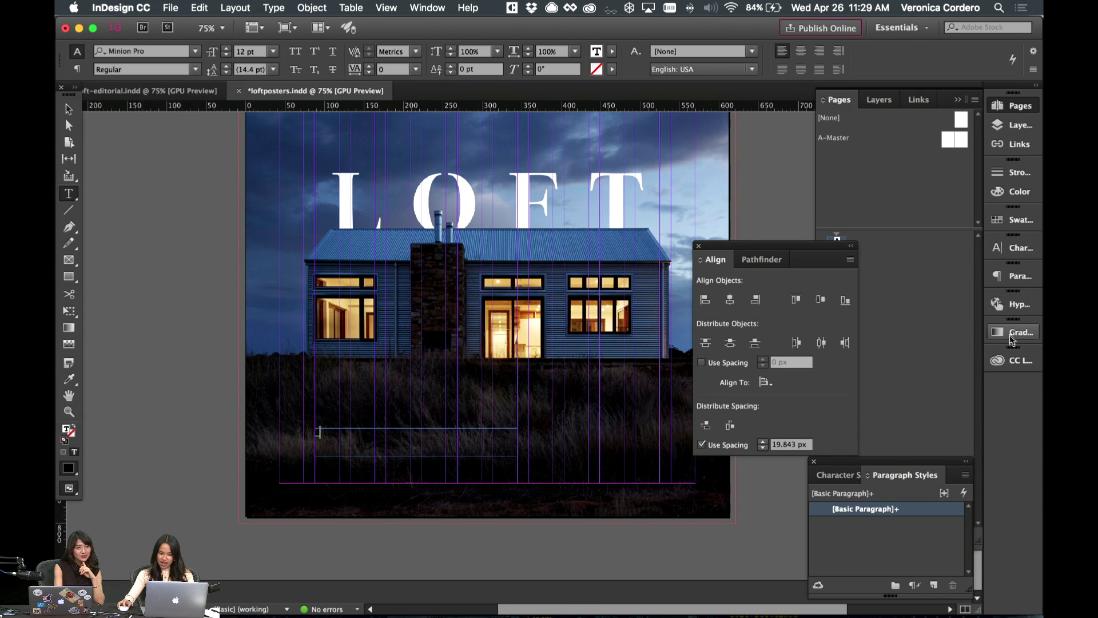
# - Apply the Light Grey colour from the Loft Styleguide library to the text in the new frame
pyautogui.click(1006, 361)
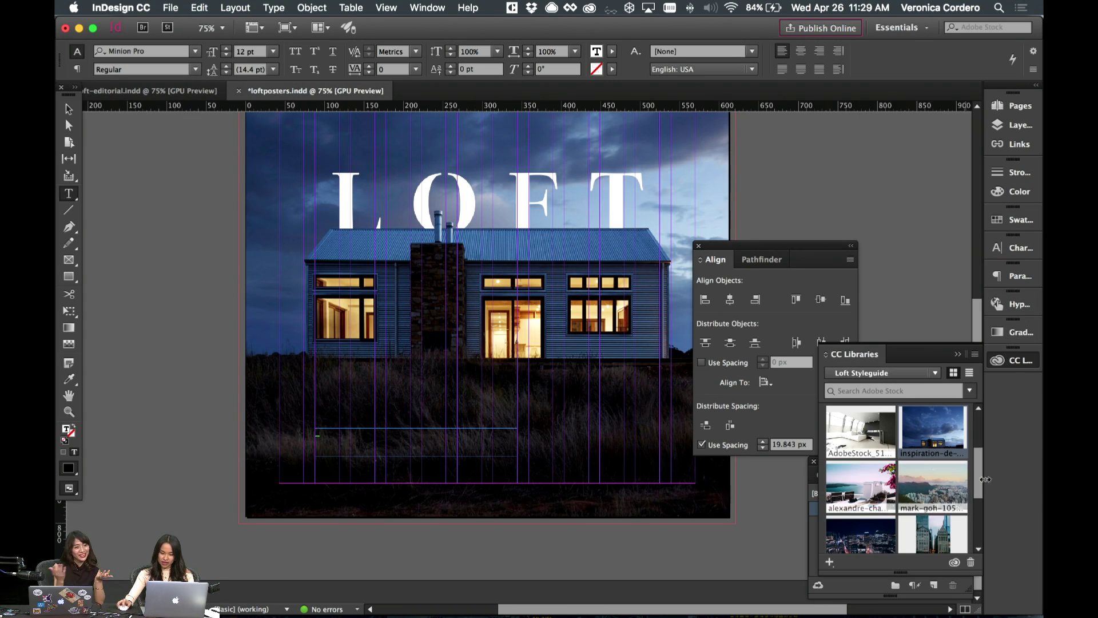
pyautogui.scroll(3, 966, 474)
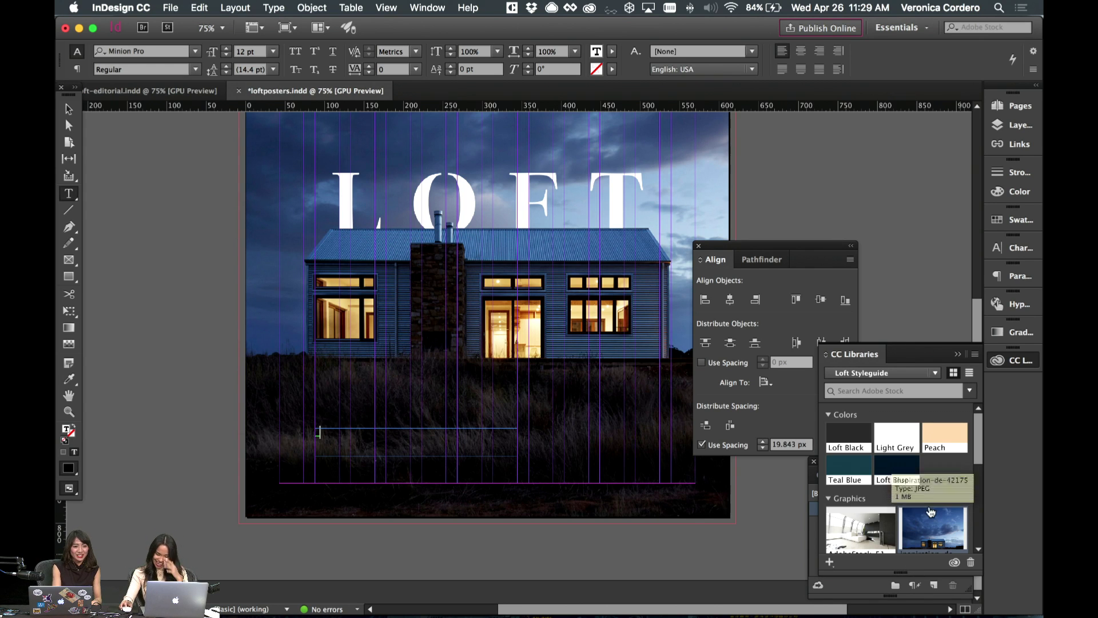
pyautogui.moveTo(929, 513); pyautogui.dragTo(352, 473)
pyautogui.click(352, 472)
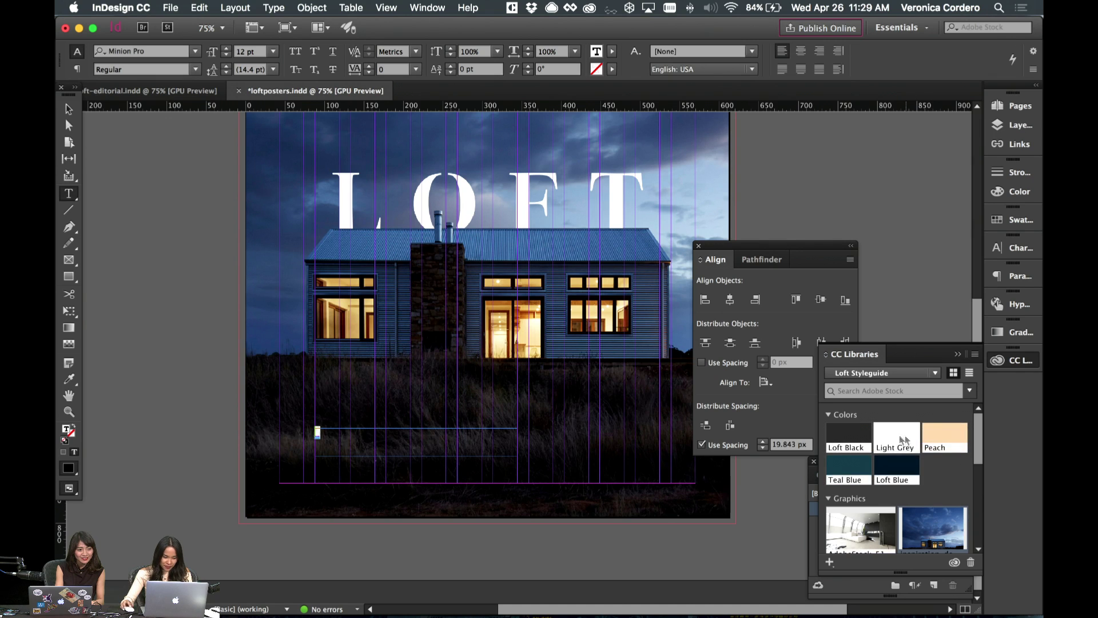
pyautogui.click(896, 437)
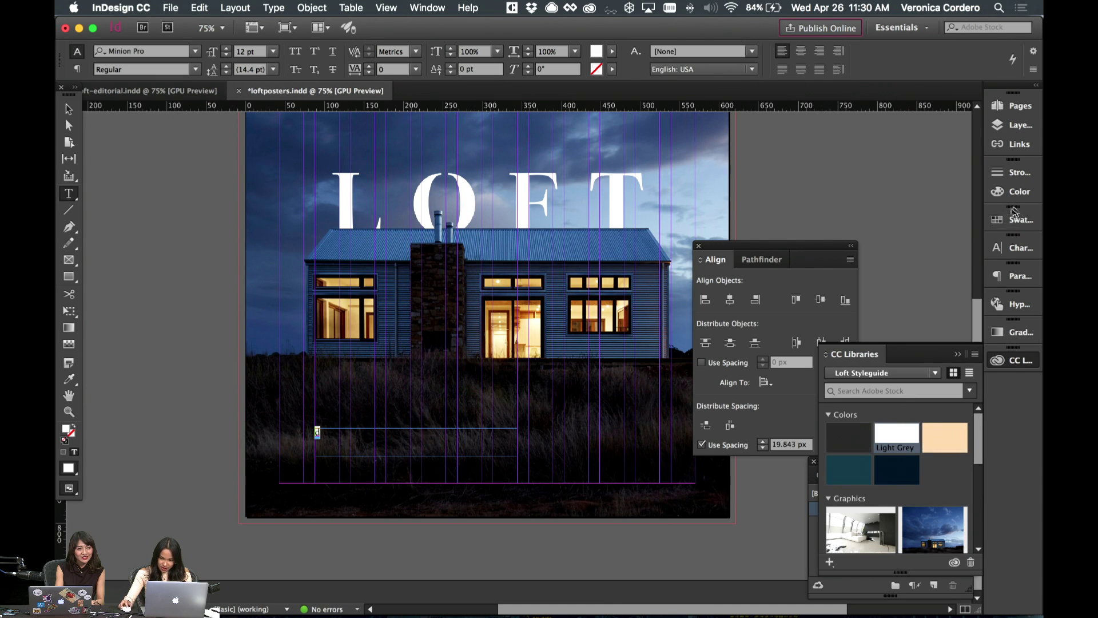
# - Set the text colour to the Paper swatch and delete the selected unused colour swatches, including Light Grey
pyautogui.click(1011, 220)
pyautogui.click(861, 282)
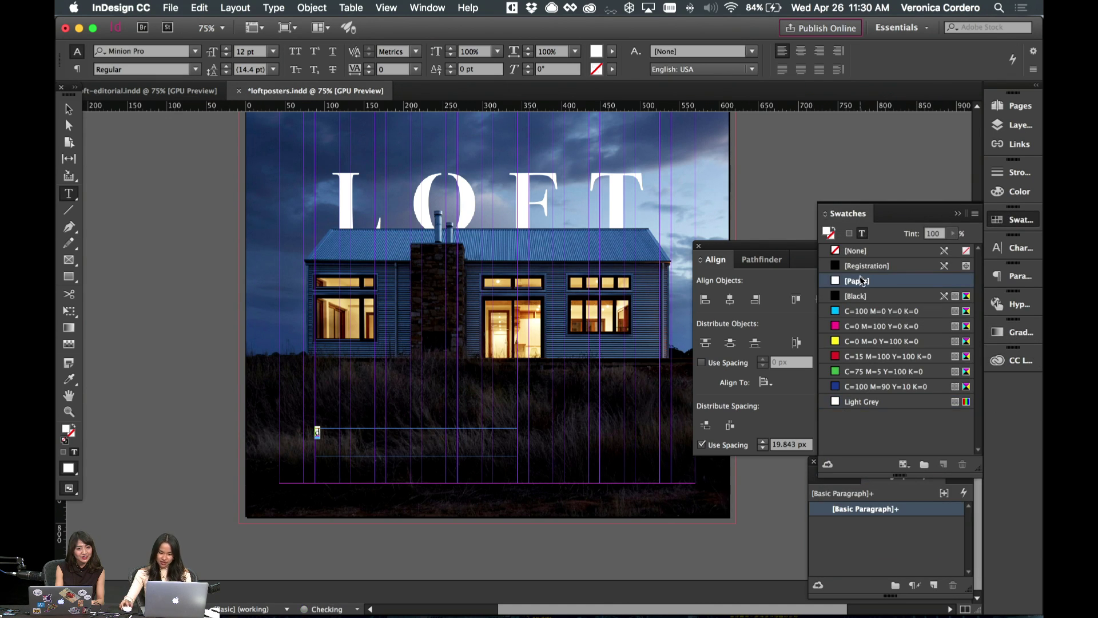
pyautogui.click(974, 213)
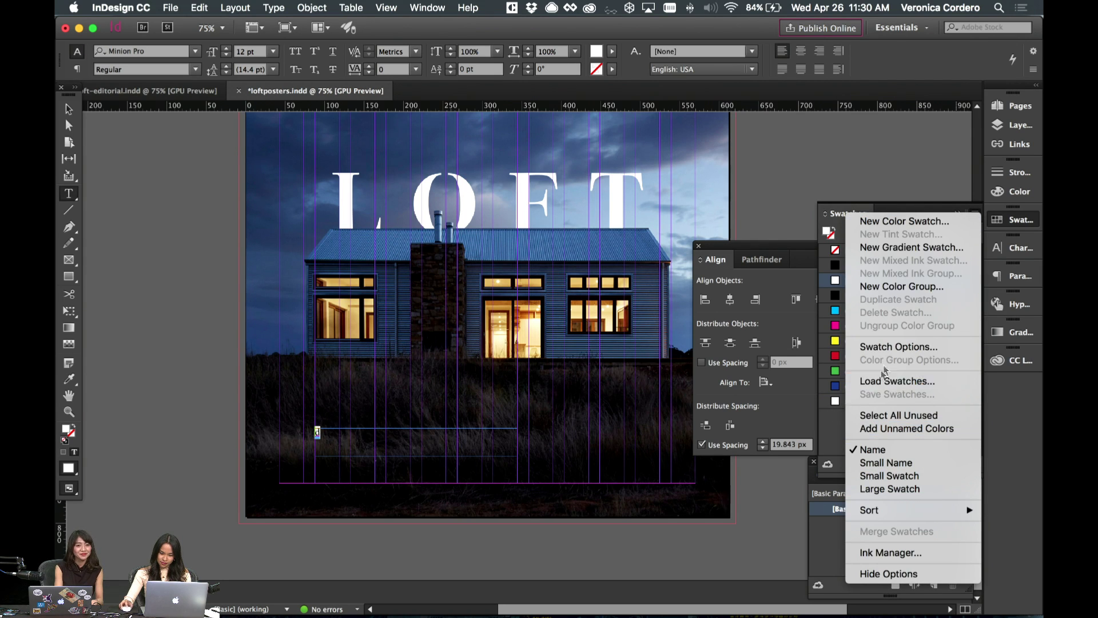
pyautogui.click(898, 415)
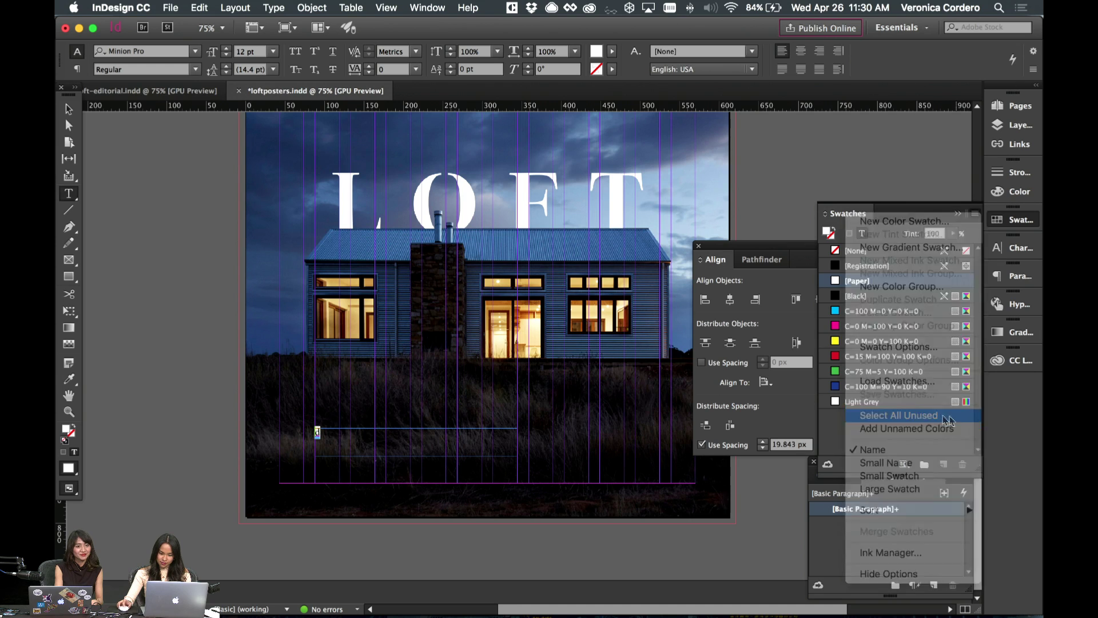
pyautogui.click(962, 465)
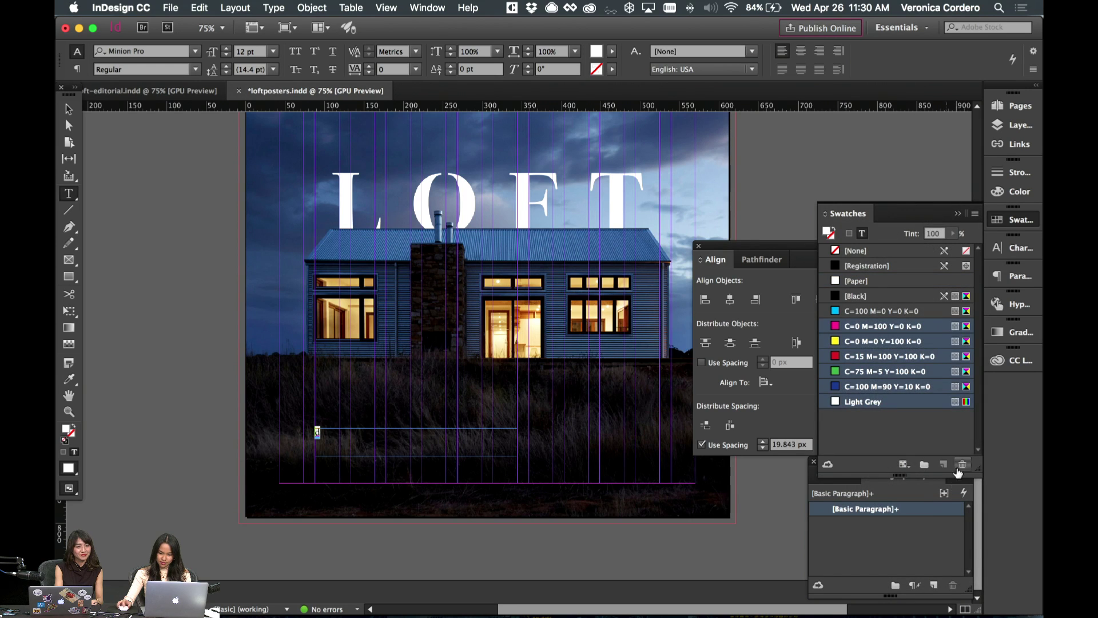
# - Delete the leftover C=100 M=0 Y=0 K=0 swatch, replacing it with Black, and close the swatch list
pyautogui.click(888, 313)
pyautogui.click(962, 464)
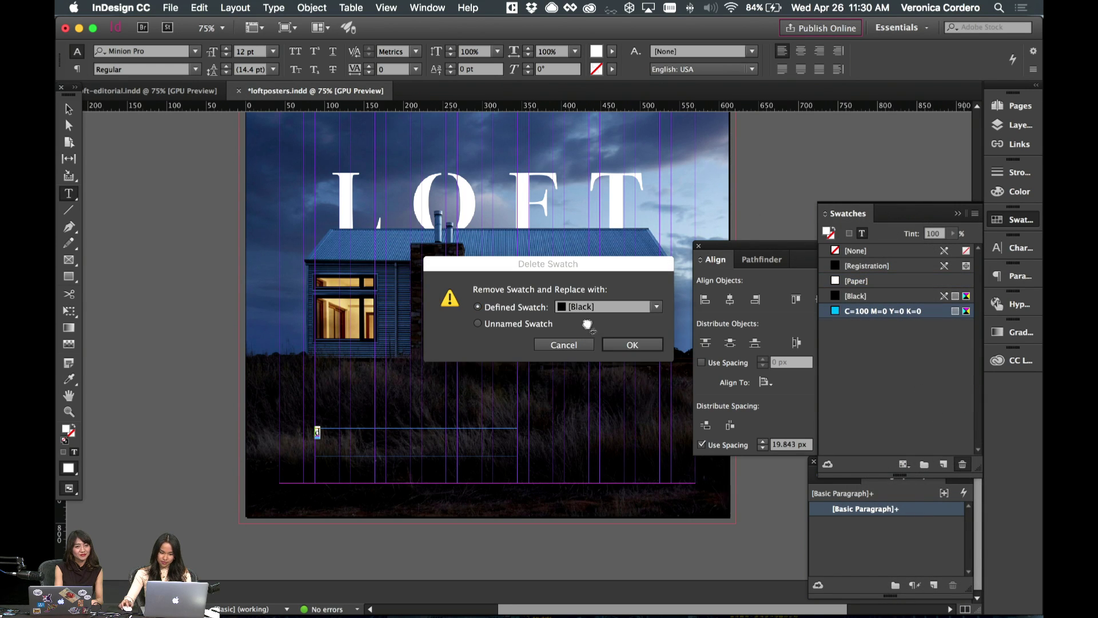
pyautogui.click(563, 344)
pyautogui.click(928, 313)
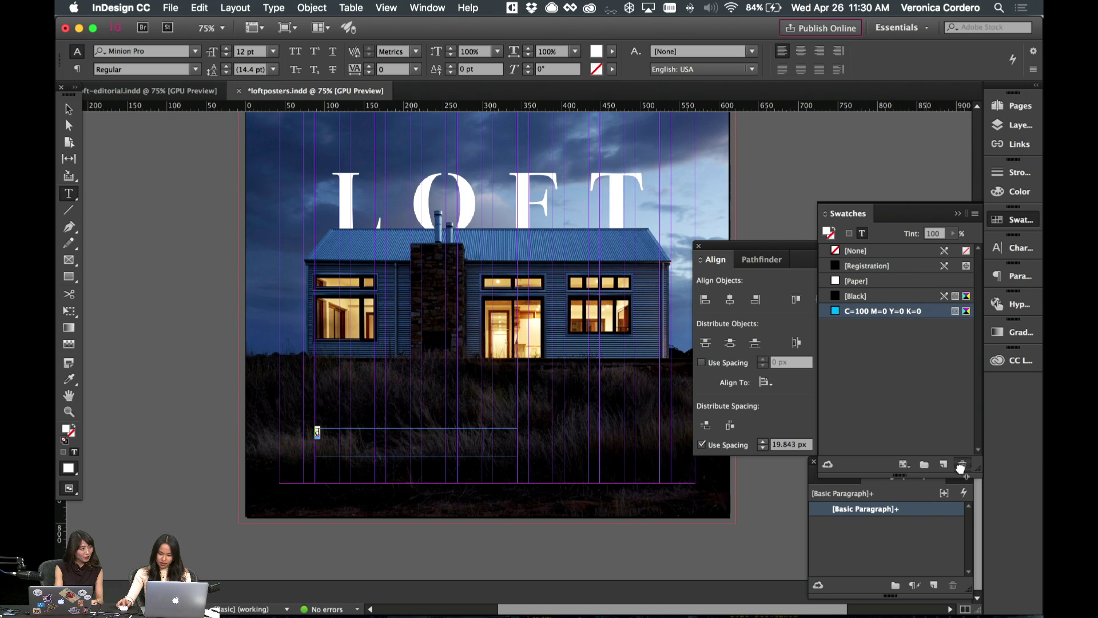
pyautogui.click(962, 464)
pyautogui.click(633, 344)
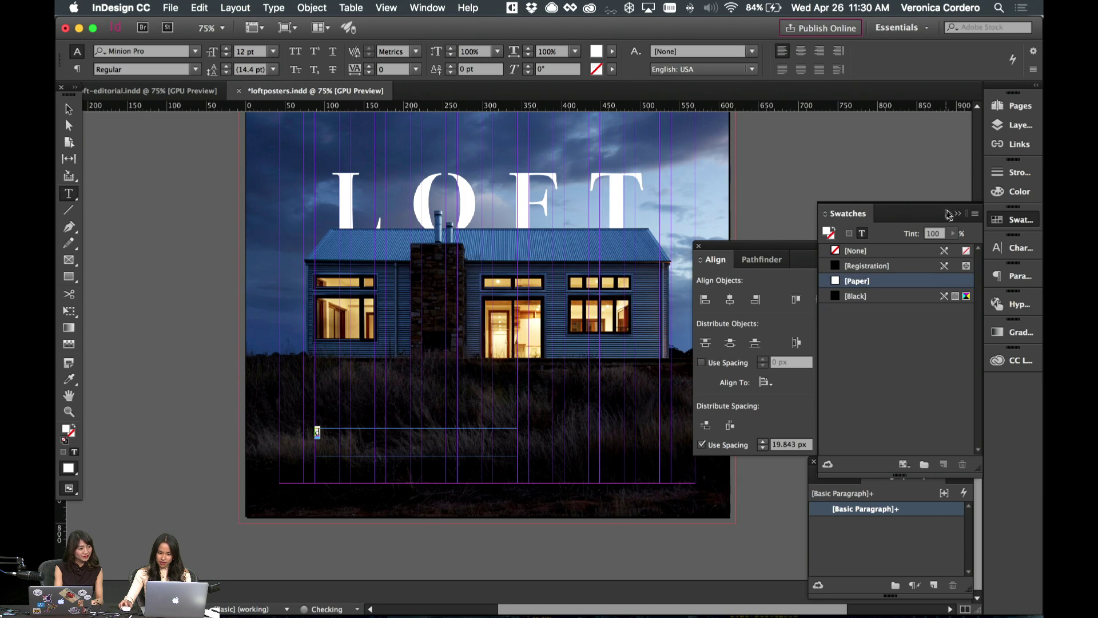
pyautogui.click(957, 214)
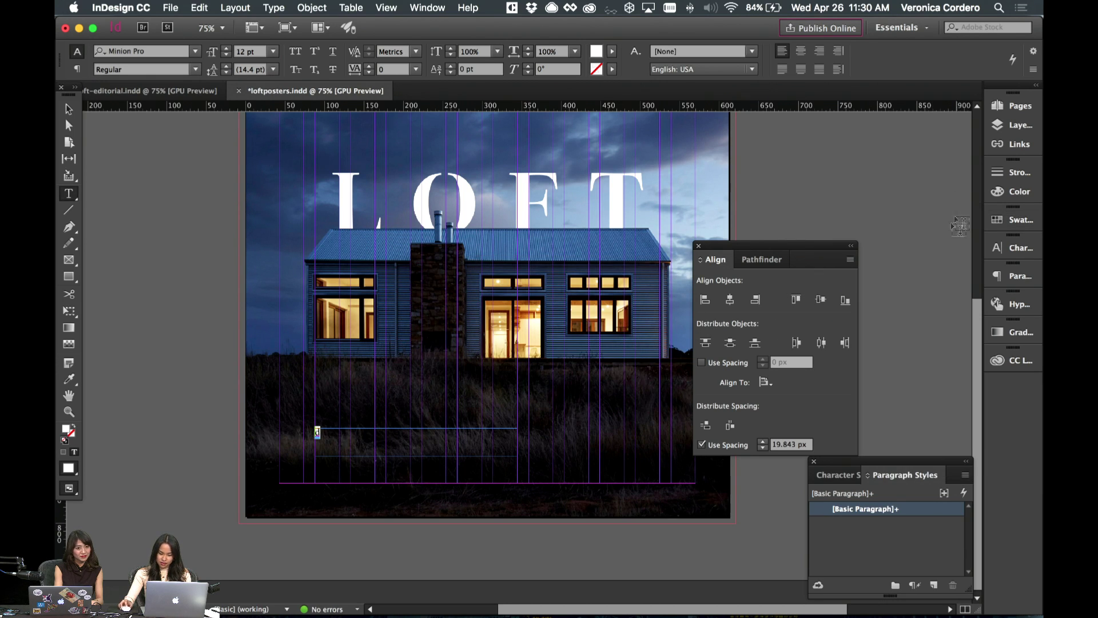
pyautogui.click(1005, 363)
pyautogui.click(1012, 219)
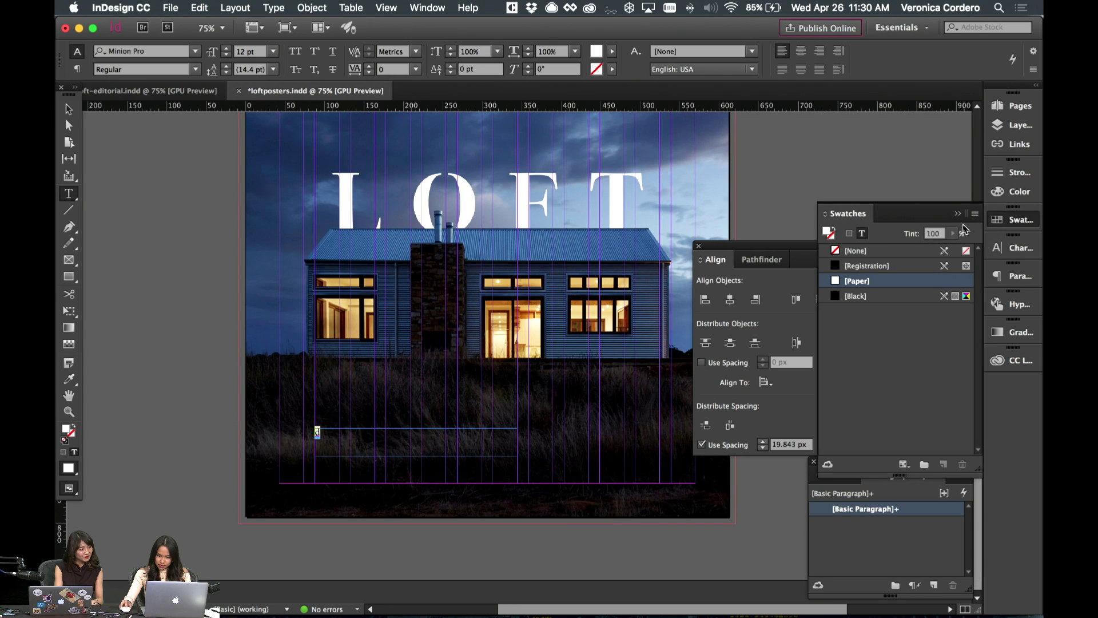
pyautogui.click(1015, 253)
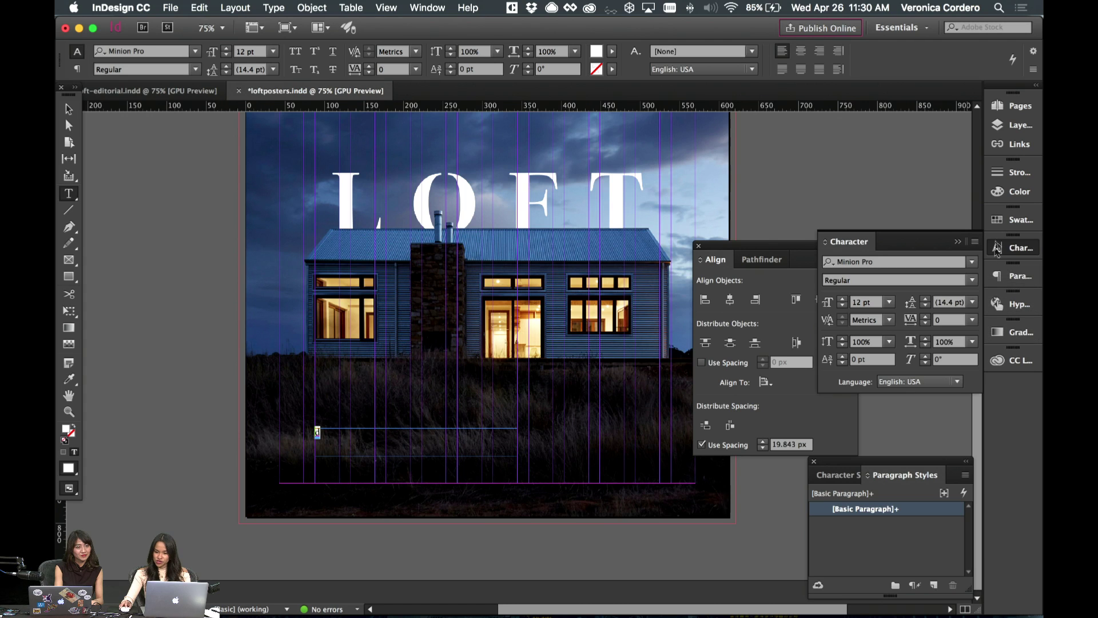
pyautogui.click(1005, 221)
pyautogui.click(1012, 361)
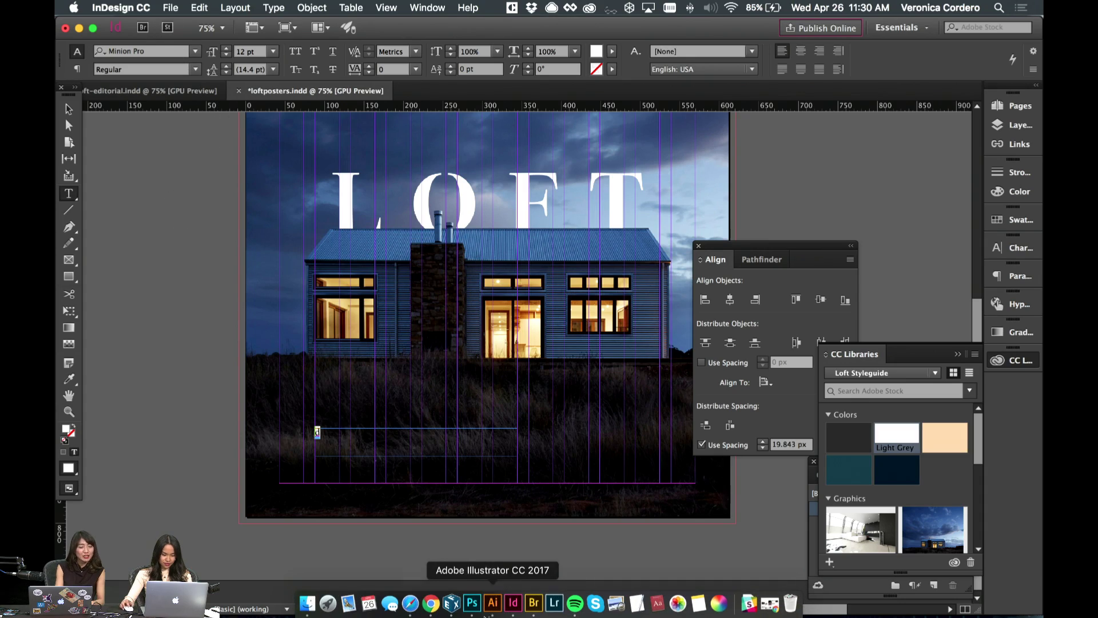
# - Switch to Photoshop and look over the Identity System artboard in the day2 document, from the logo tiles to the type sample
pyautogui.click(471, 610)
pyautogui.scroll(8, 442, 458)
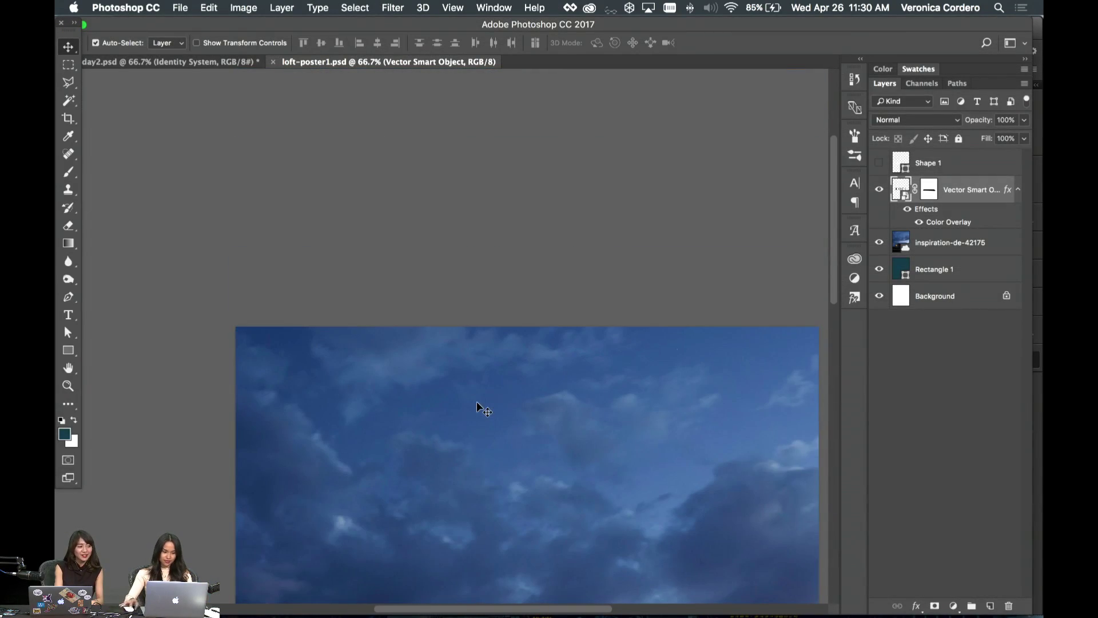
pyautogui.click(226, 61)
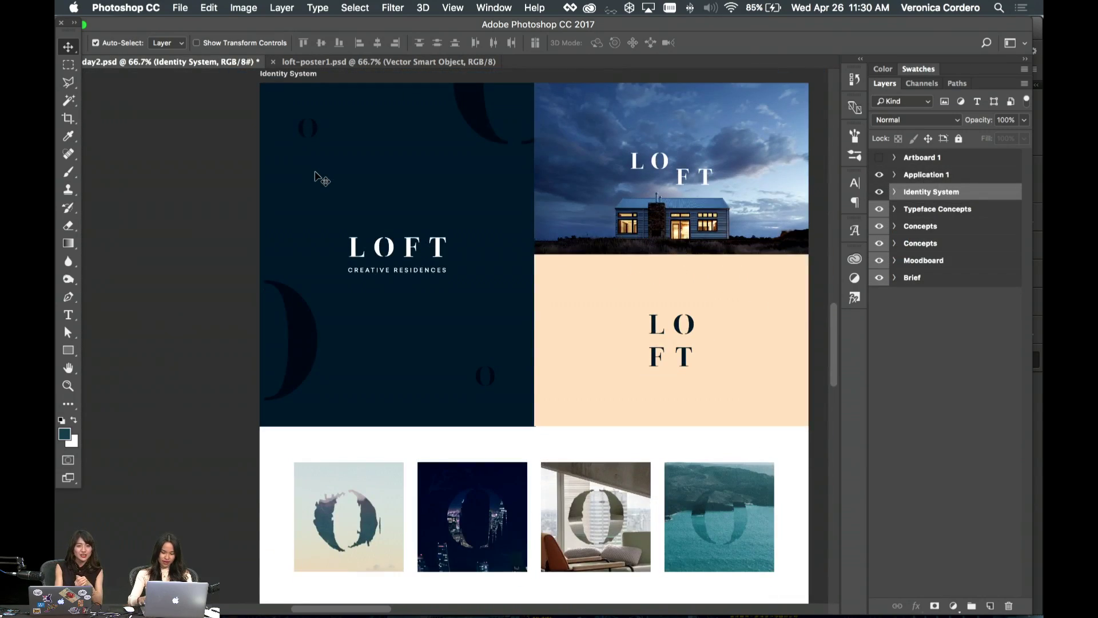
pyautogui.scroll(-10, 316, 172)
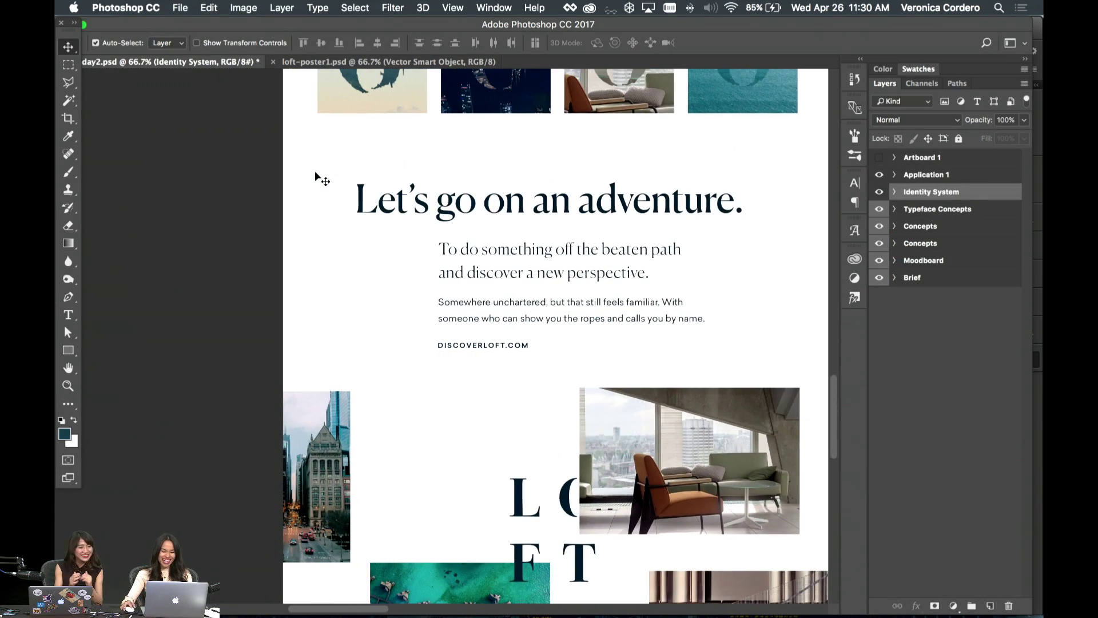
pyautogui.hscroll(3, 315, 175)
pyautogui.scroll(5, 314, 170)
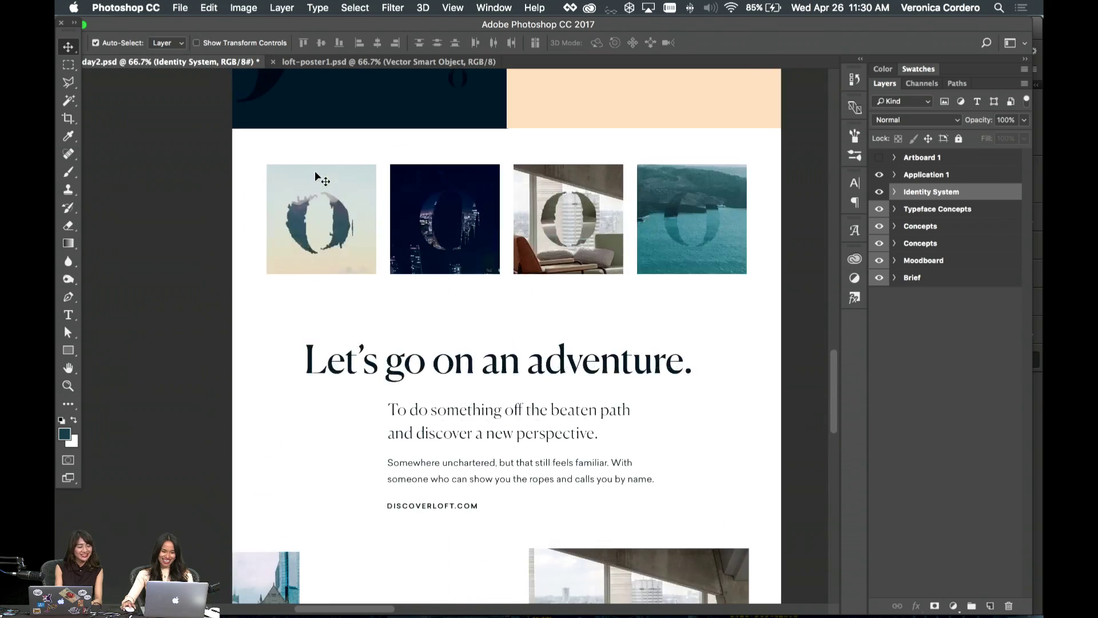
pyautogui.scroll(-3, 314, 171)
pyautogui.scroll(4, 315, 171)
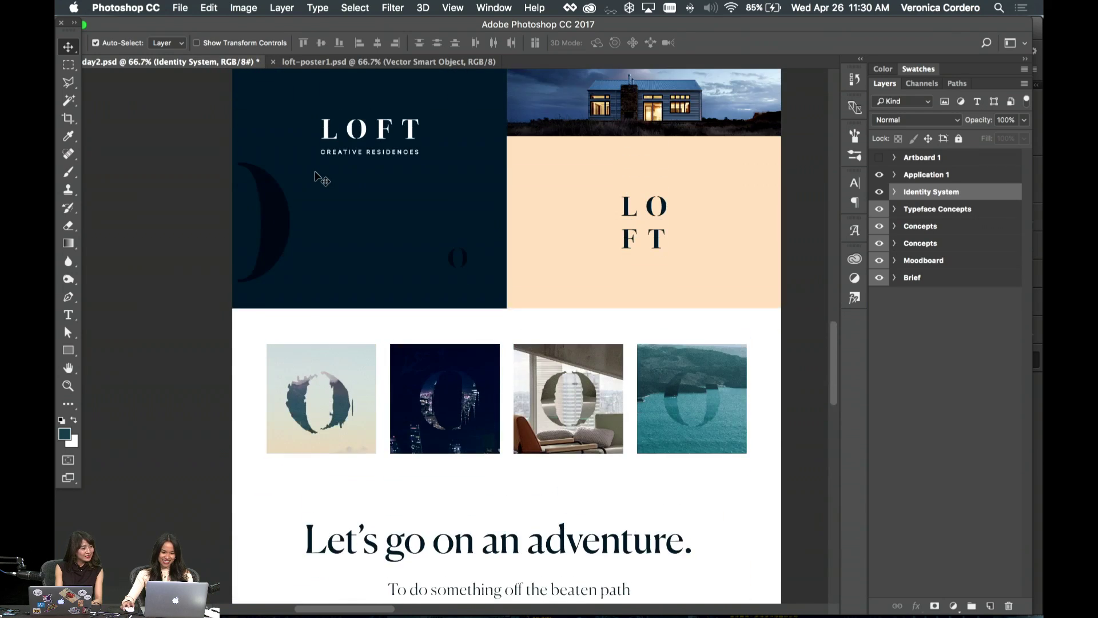
# - Check the font settings of the "Let's go on an adventure." headline without changing its text
pyautogui.scroll(-6, 315, 170)
pyautogui.press('t')
pyautogui.doubleClick(372, 265)
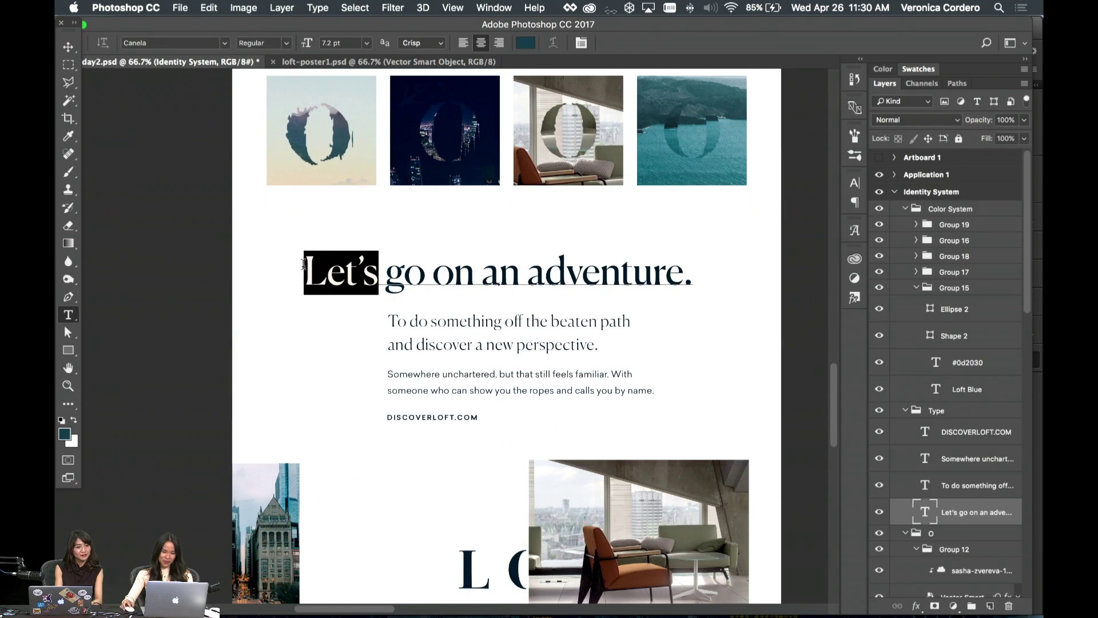
pyautogui.press('Escape')
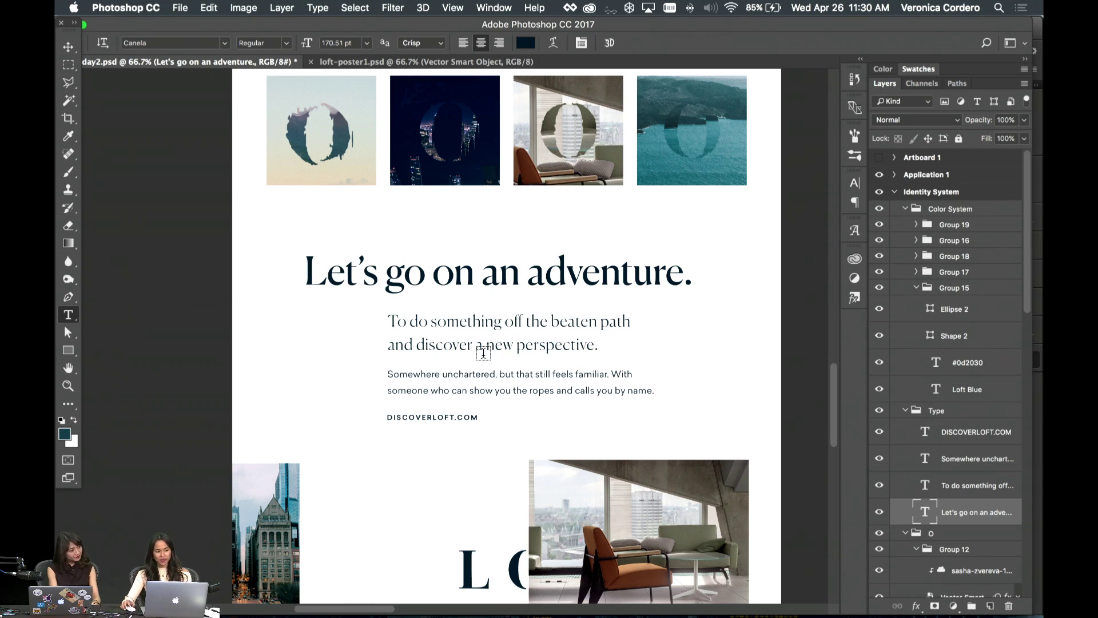
# - Examine the type hierarchy of headline, subheading, body copy and web address, and how it relates to the logos and photos around it
pyautogui.scroll(5, 621, 269)
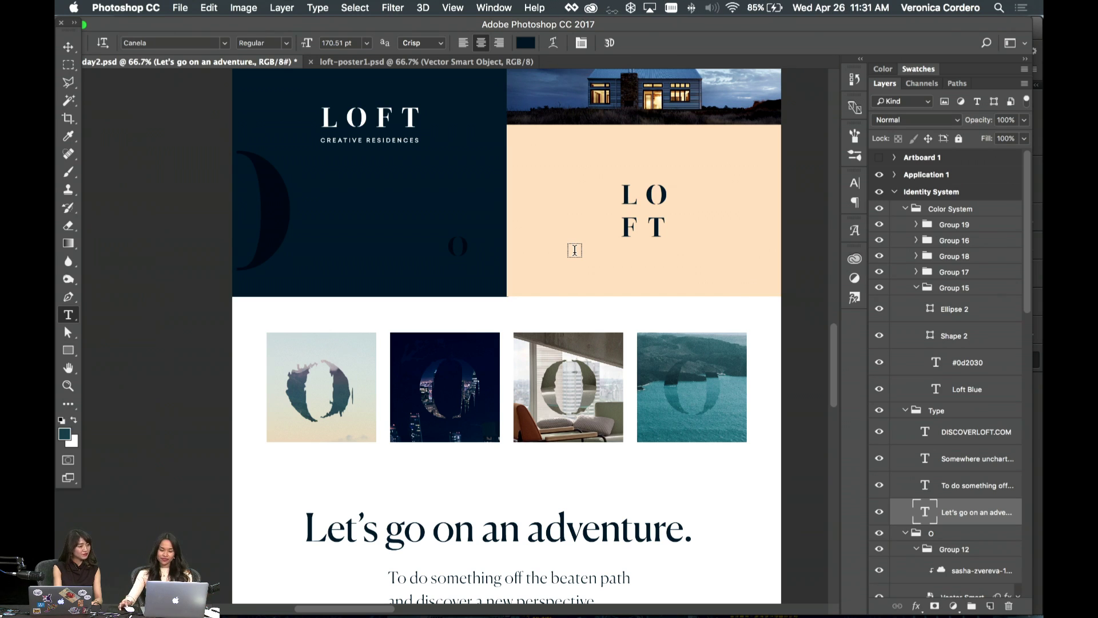
pyautogui.scroll(-2, 575, 250)
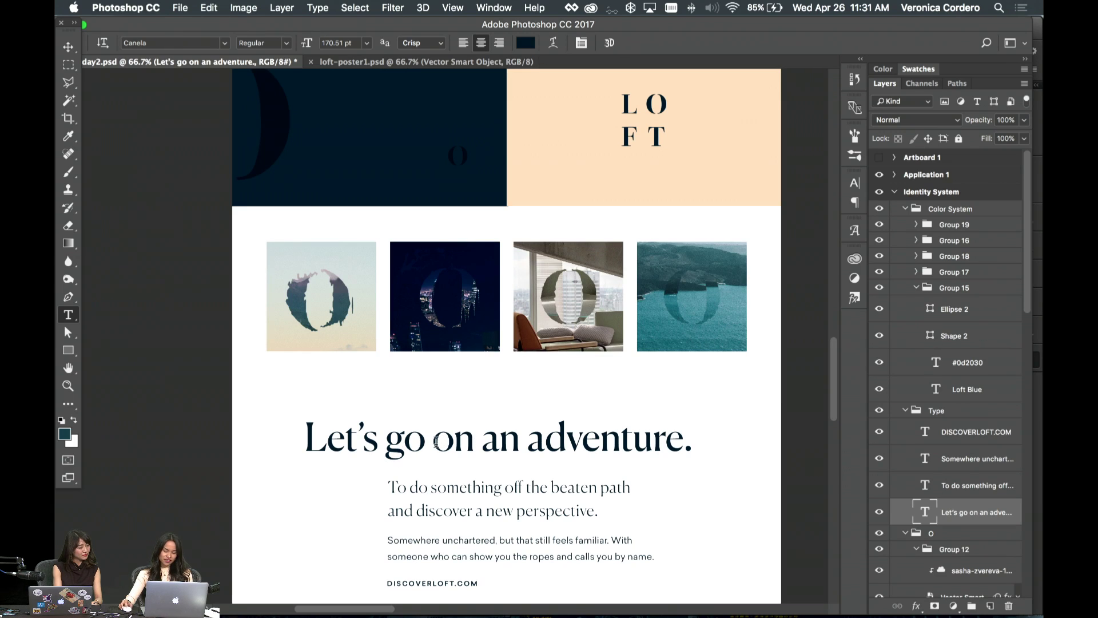
pyautogui.scroll(-2, 434, 443)
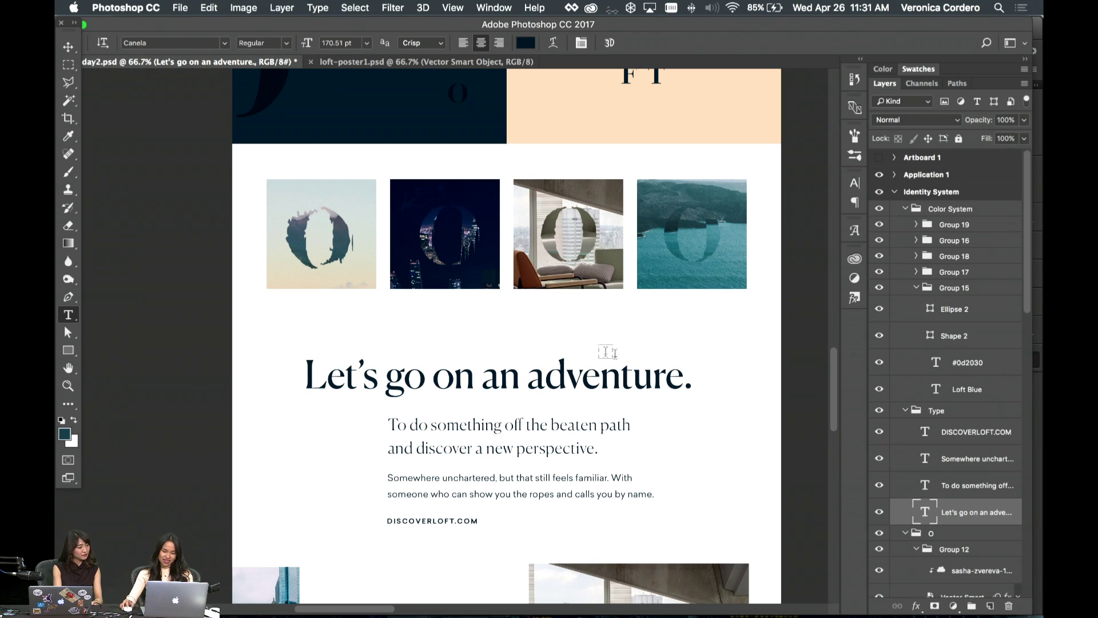
pyautogui.scroll(-5, 444, 372)
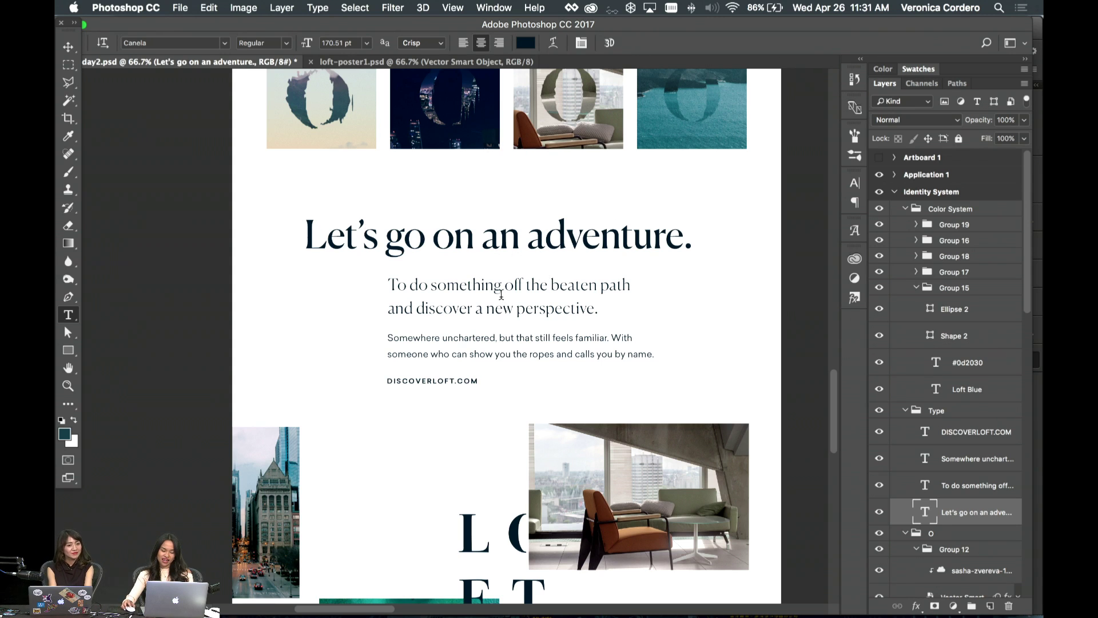
pyautogui.scroll(-2, 501, 294)
pyautogui.scroll(2, 501, 295)
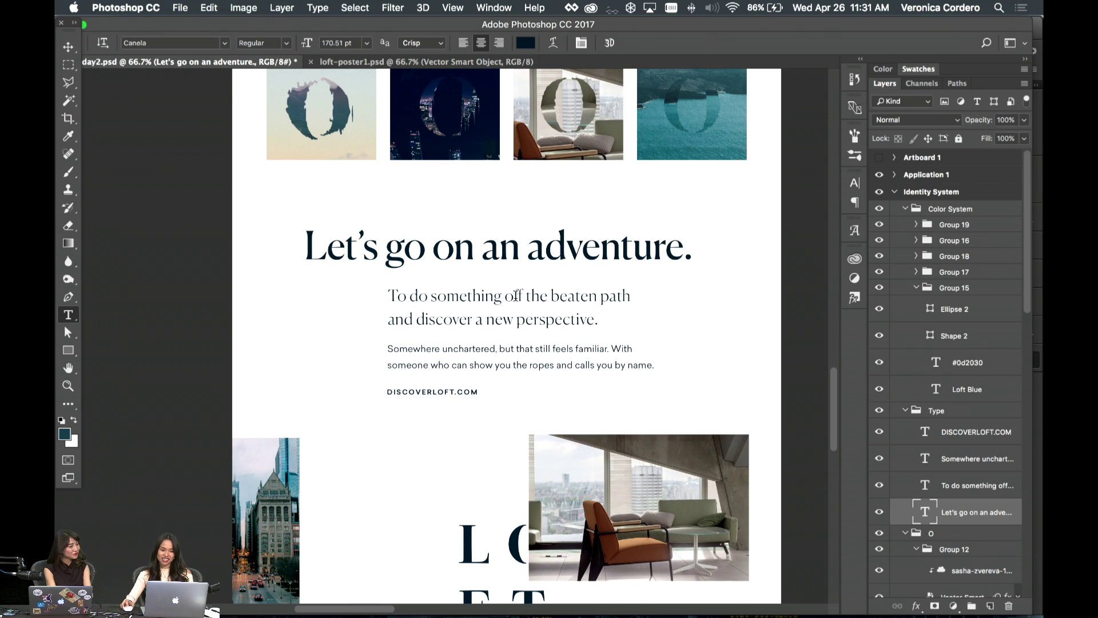
pyautogui.scroll(-2, 502, 296)
pyautogui.scroll(-4, 504, 297)
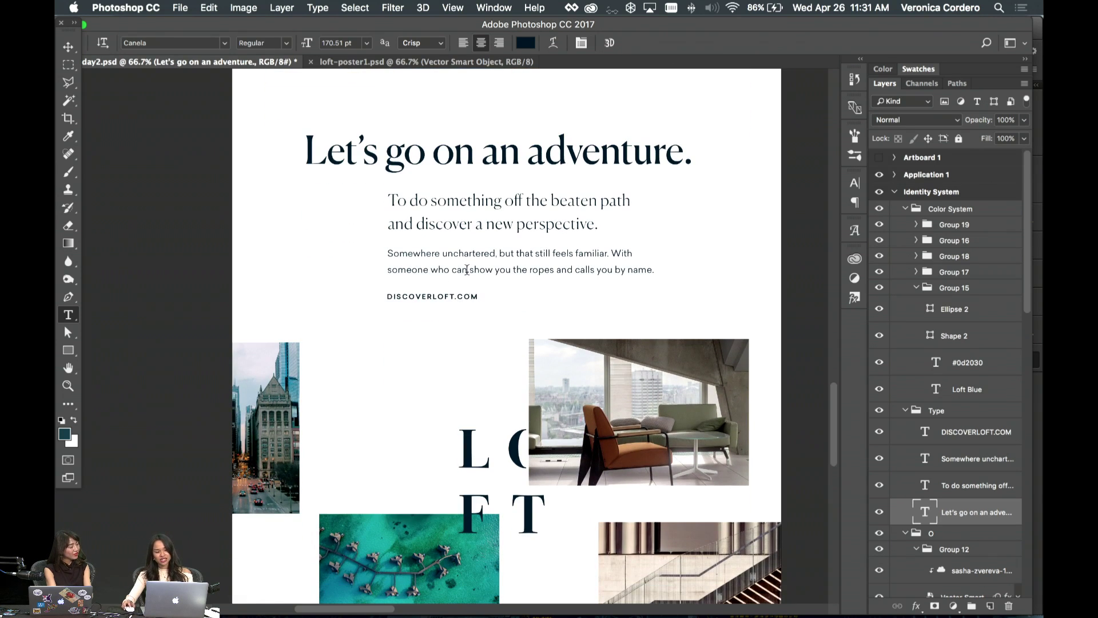
# - Check the font settings of the "Somewhere unchartered" body copy and the headline without changing either text
pyautogui.moveTo(460, 258); pyautogui.dragTo(385, 254)
pyautogui.press('Escape')
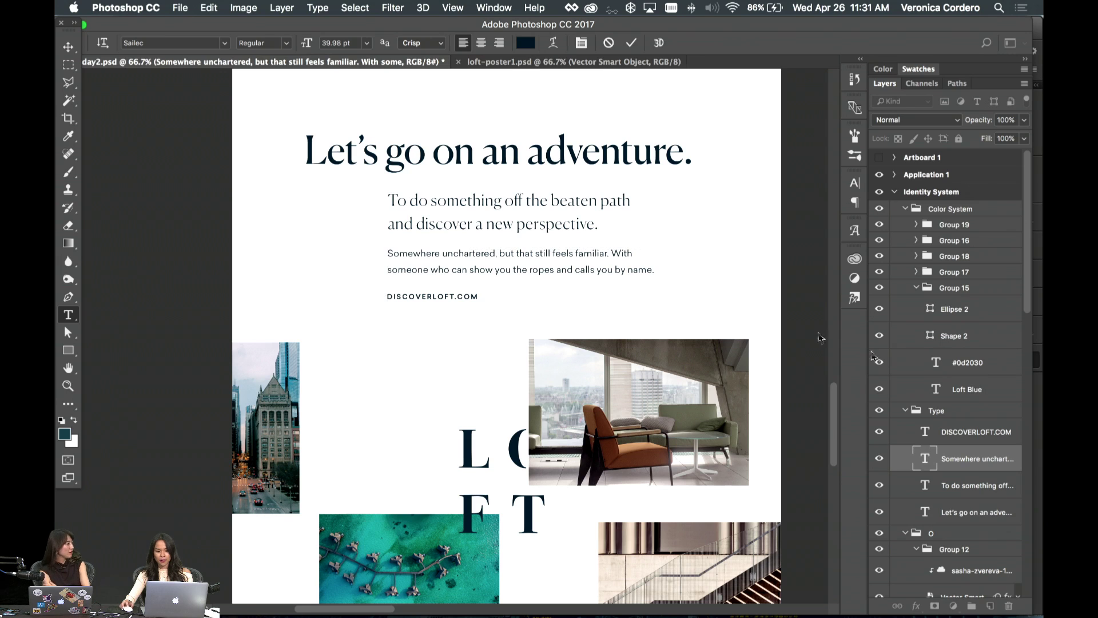
pyautogui.click(430, 155)
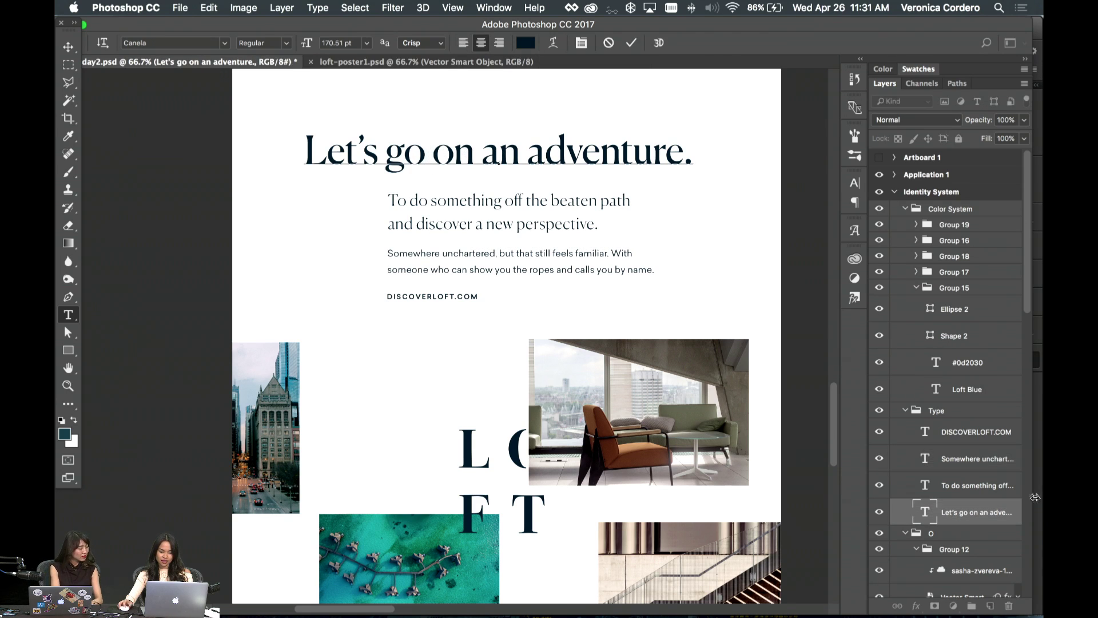
pyautogui.press('Escape')
# - Examine the type sample in context with the LOFT color panels, the O logo tiles and the photo collage
pyautogui.scroll(4, 380, 164)
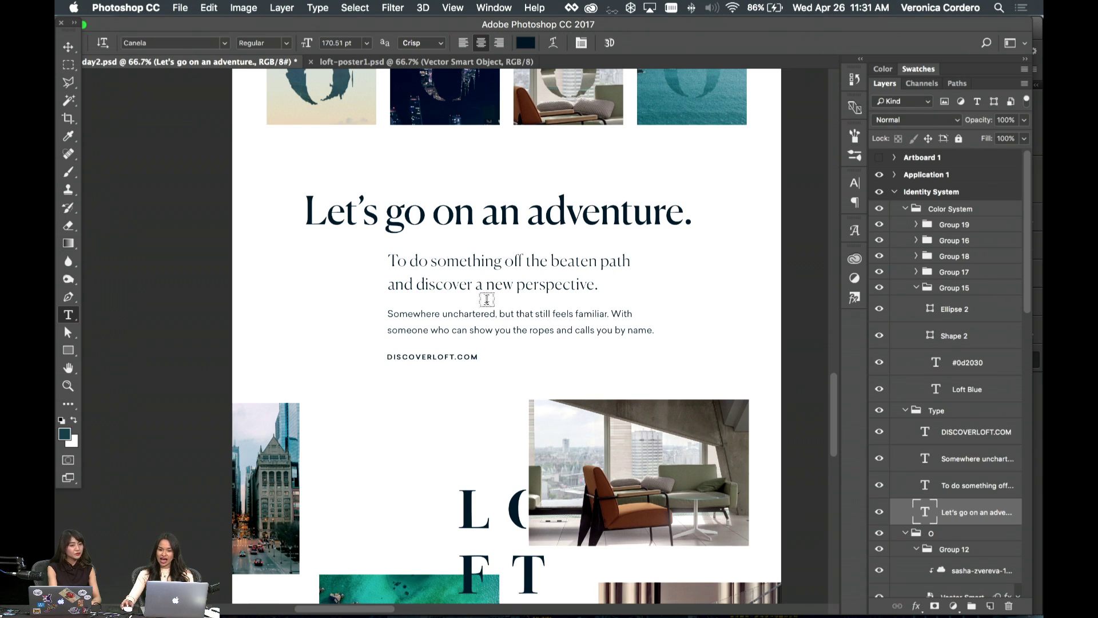
pyautogui.scroll(3, 487, 308)
pyautogui.scroll(-2, 487, 308)
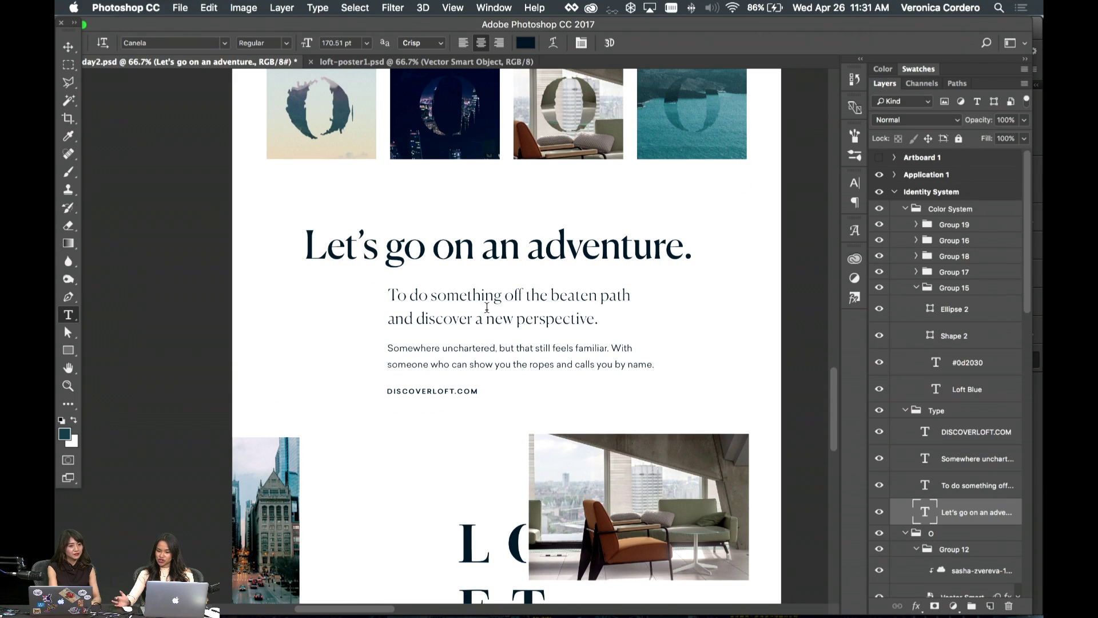
pyautogui.scroll(2, 513, 321)
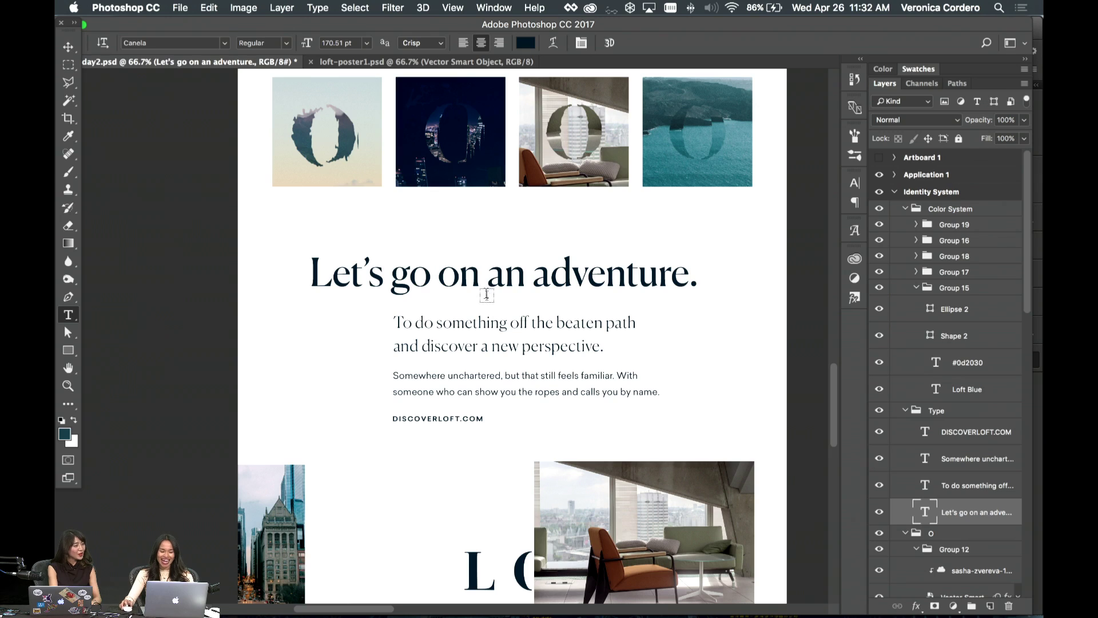
pyautogui.scroll(5, 517, 298)
pyautogui.scroll(15, 520, 301)
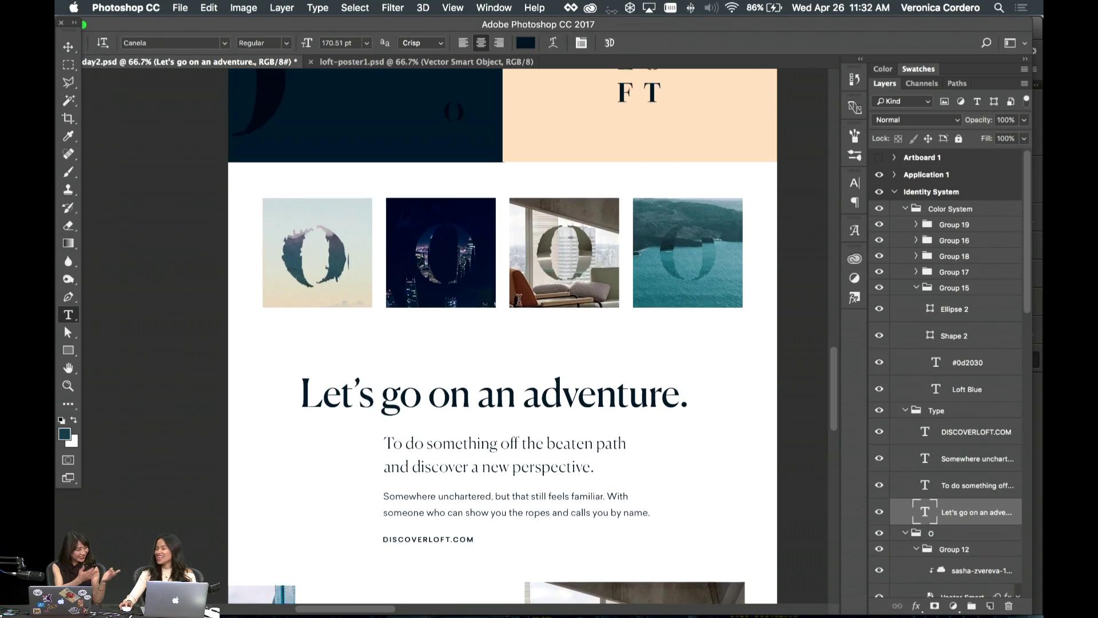
pyautogui.scroll(-6, 518, 299)
pyautogui.scroll(-15, 519, 299)
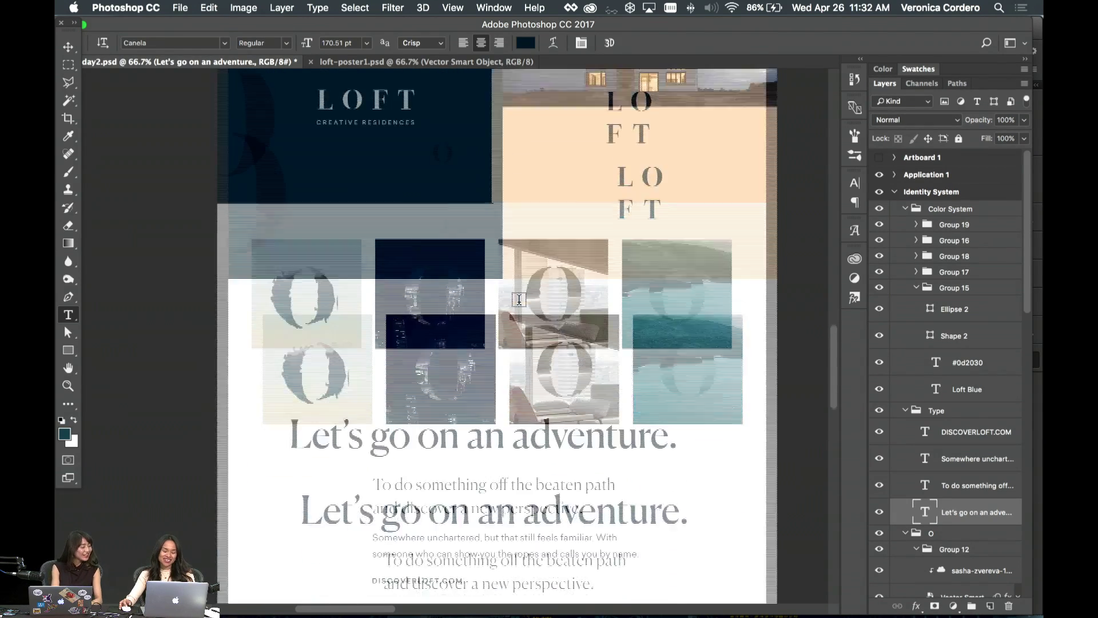
pyautogui.scroll(6, 519, 300)
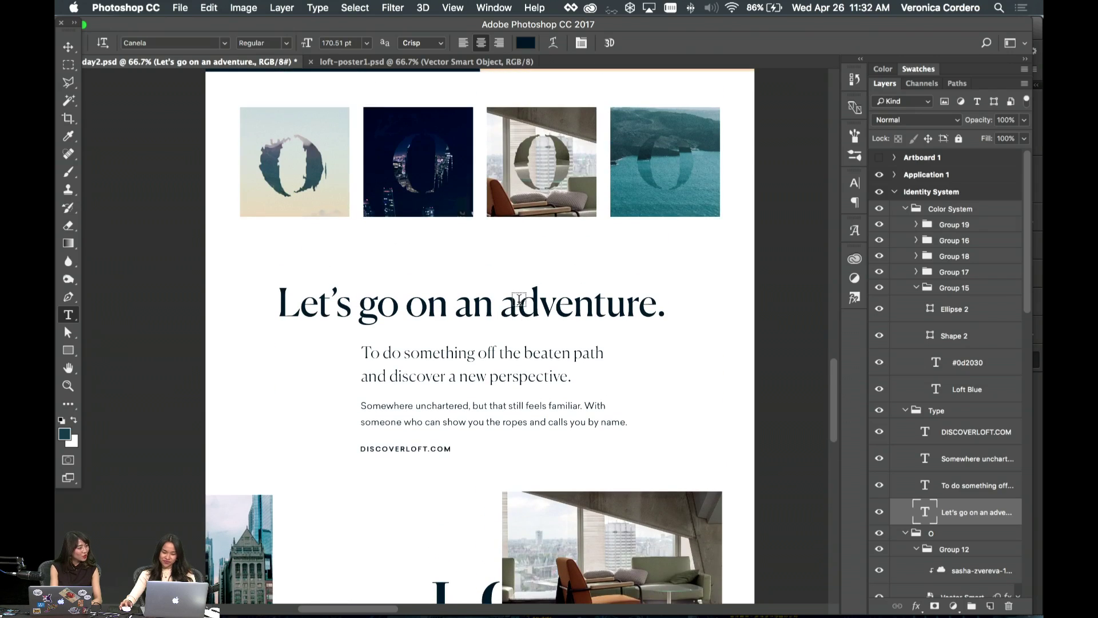
pyautogui.scroll(-3, 518, 299)
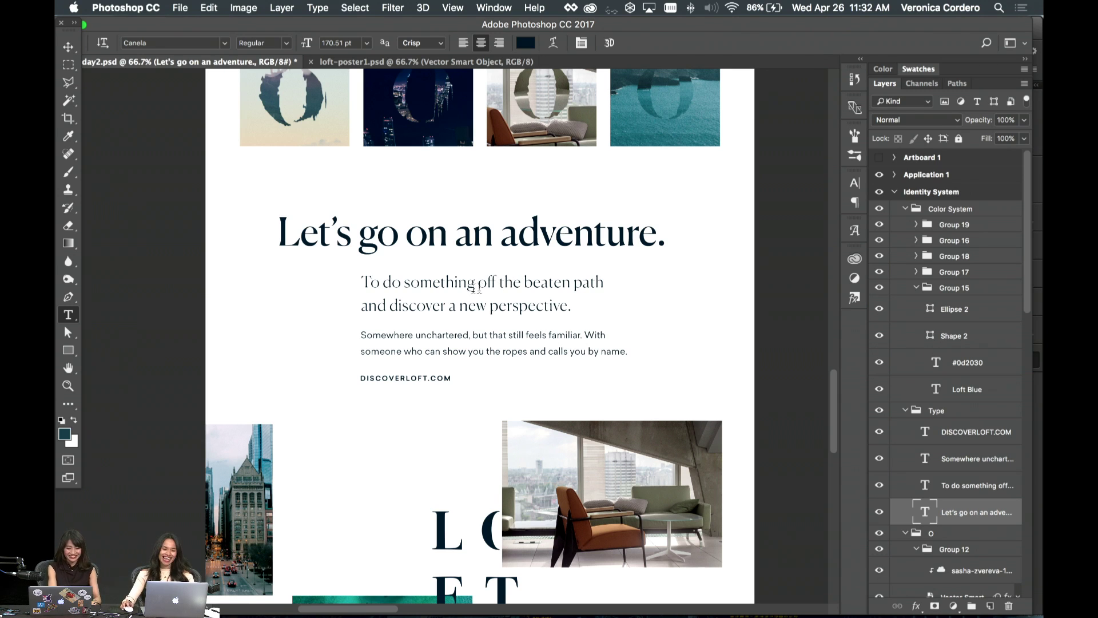
# - Compare the headline's font settings with those of the body copy, then review the type sample against the surrounding imagery
pyautogui.click(402, 235)
pyautogui.moveTo(402, 235); pyautogui.dragTo(299, 234)
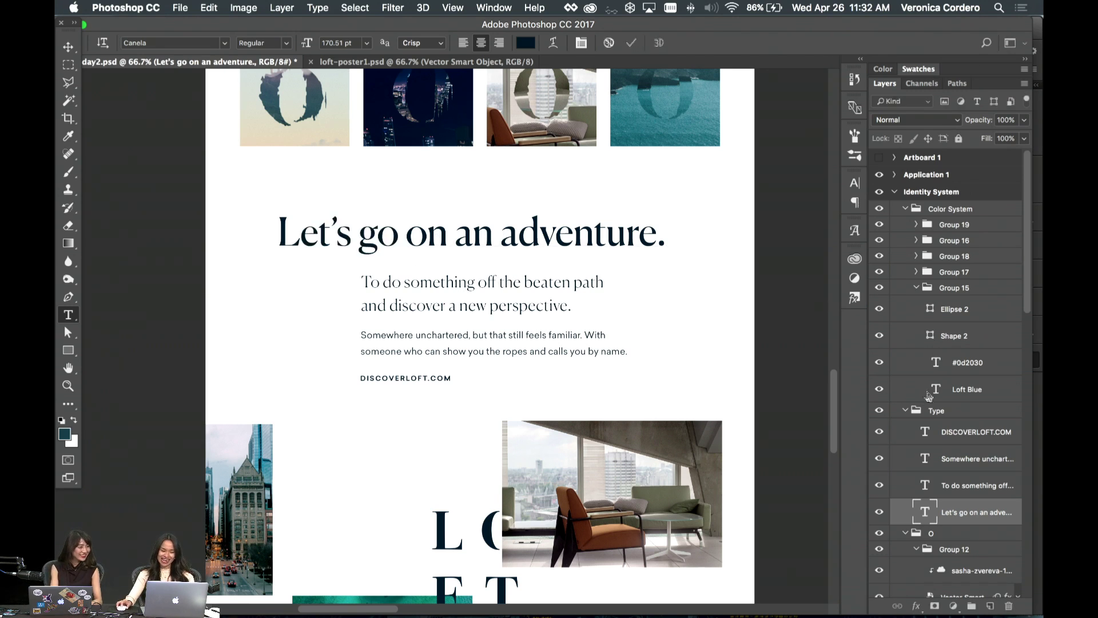
pyautogui.moveTo(471, 335); pyautogui.dragTo(360, 335)
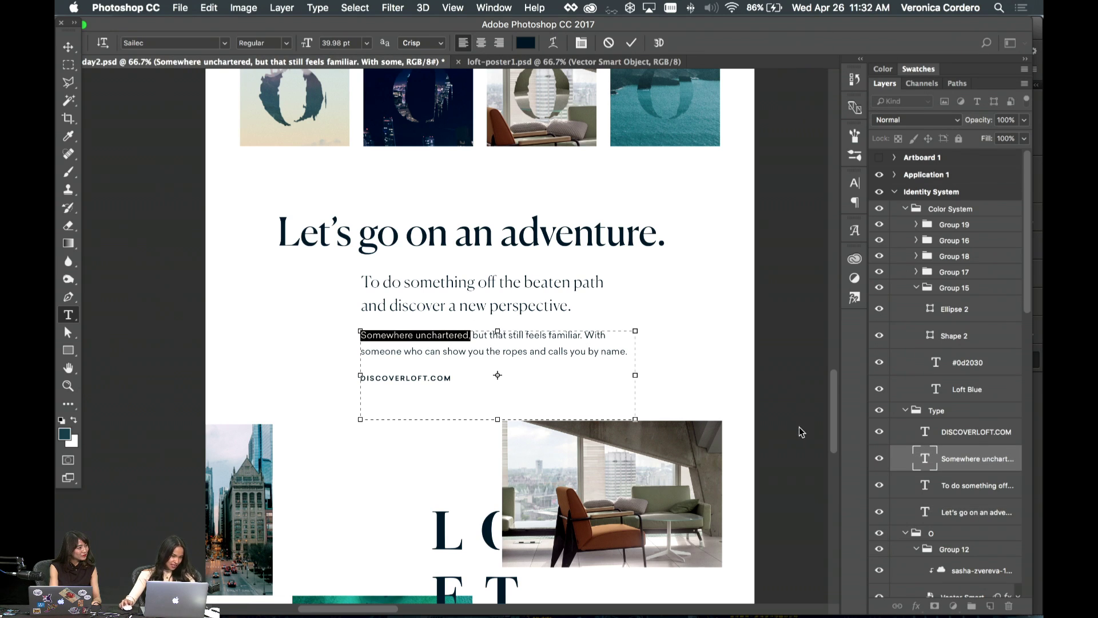
pyautogui.press('Escape')
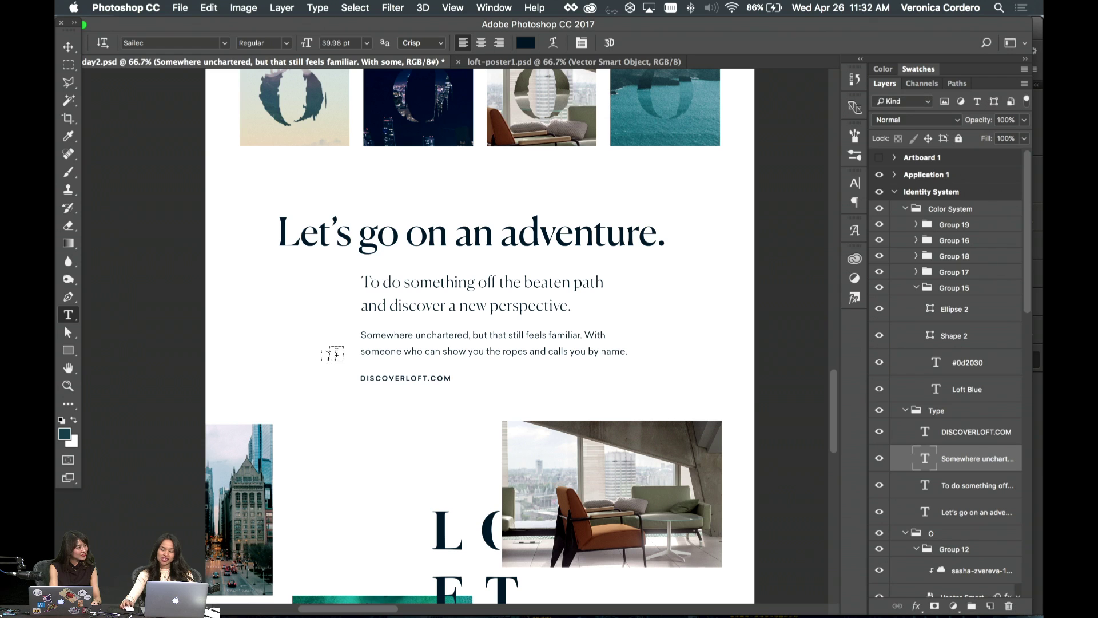
pyautogui.scroll(-5, 378, 340)
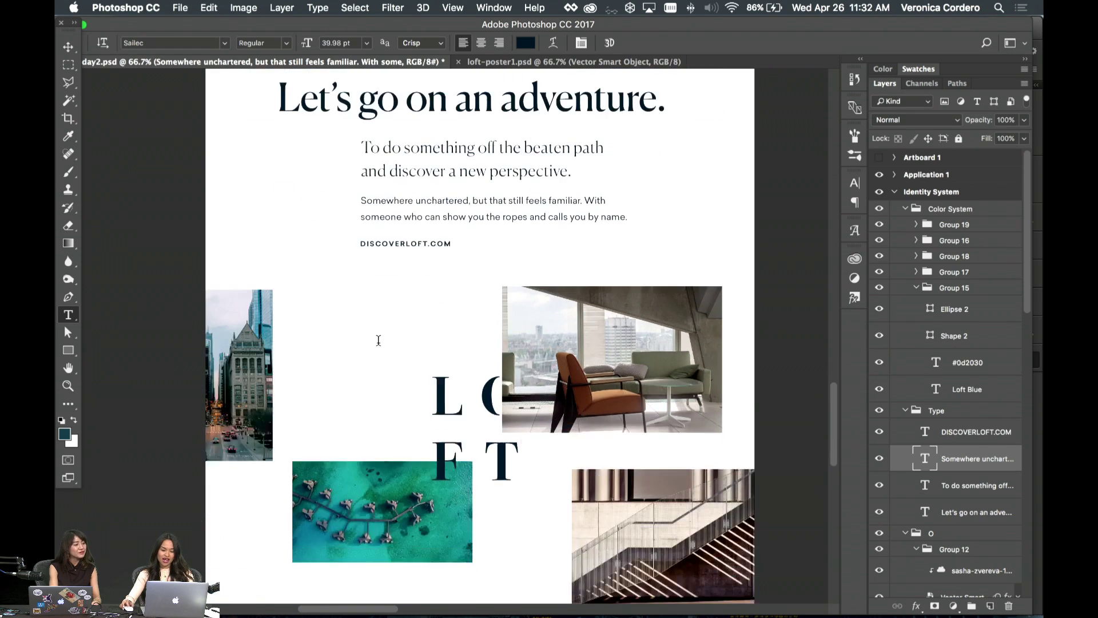
pyautogui.scroll(2, 378, 340)
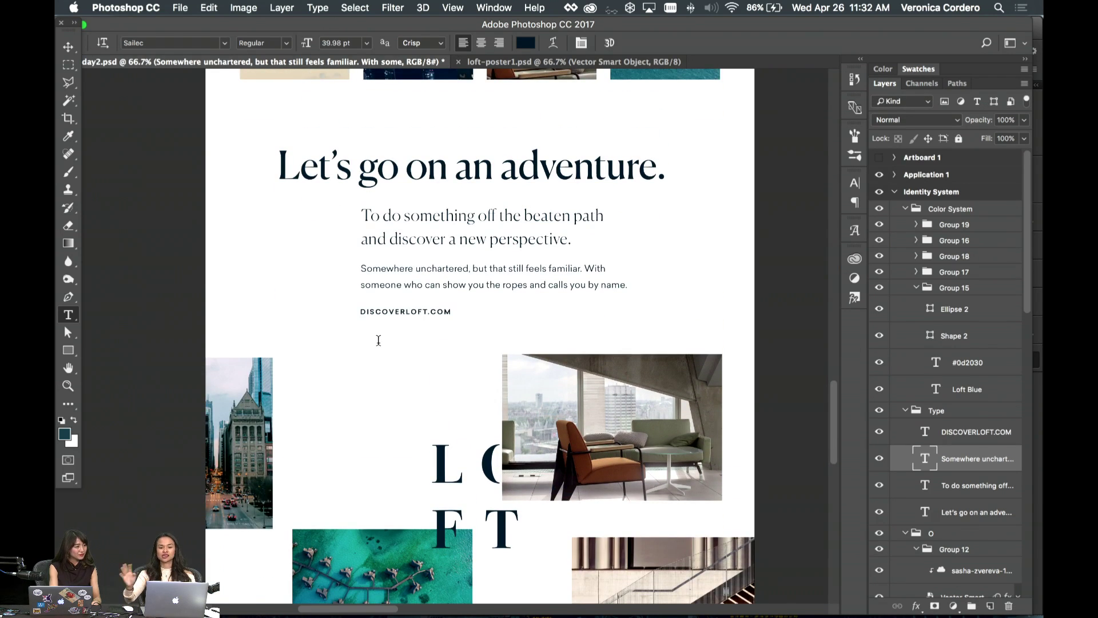
pyautogui.scroll(3, 376, 324)
pyautogui.hscroll(2, 376, 324)
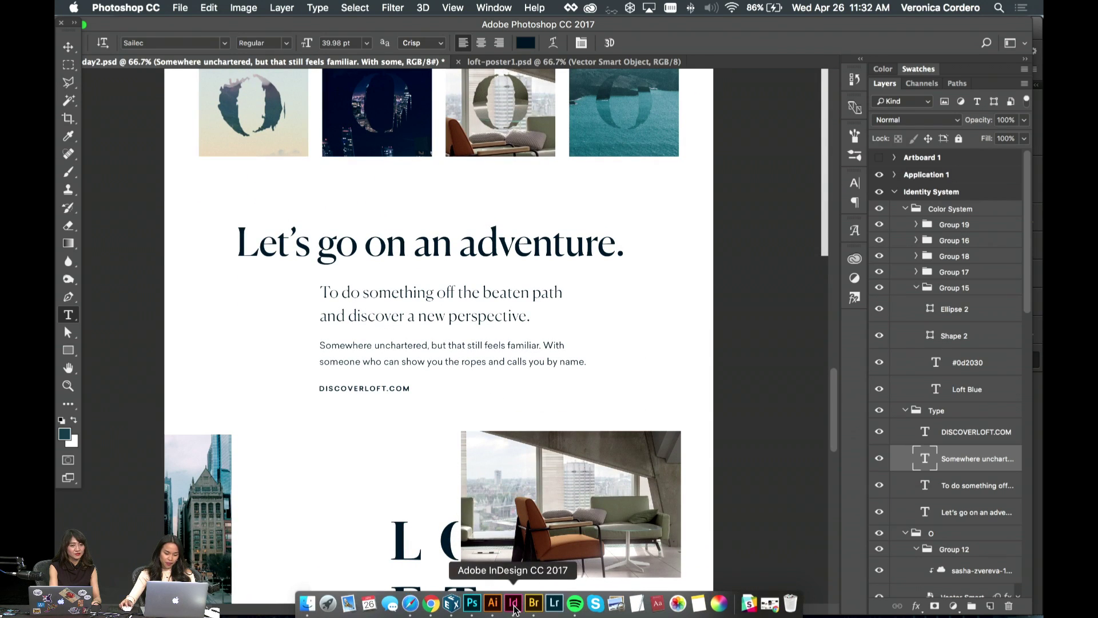
# - Switch to InDesign and set the font of the selected letter below the house to Sailec Medium
pyautogui.click(513, 604)
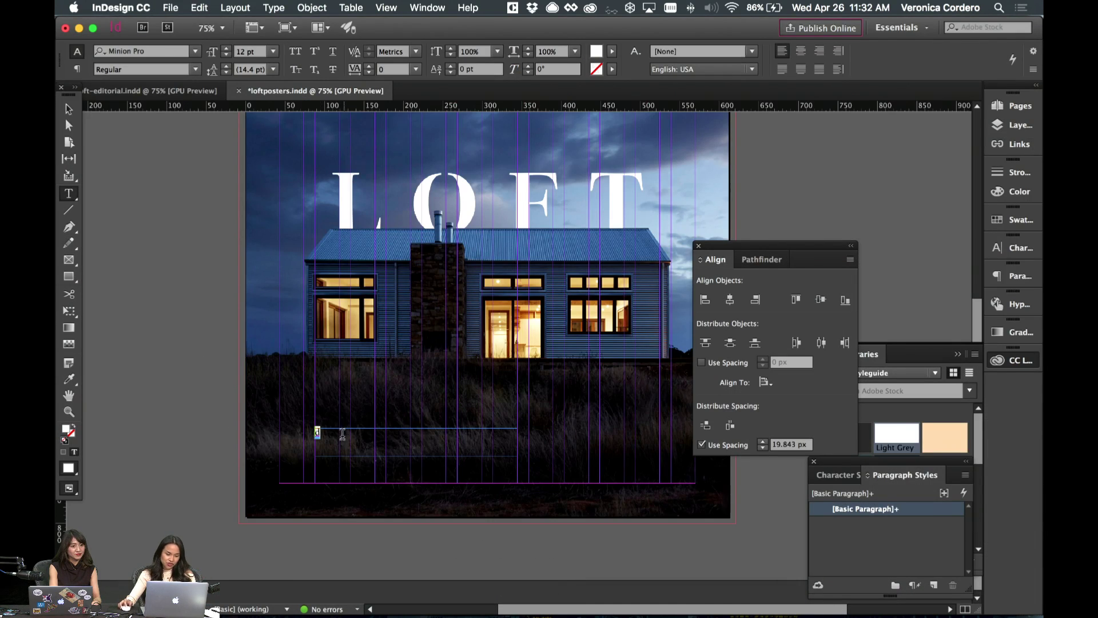
pyautogui.click(152, 51)
pyautogui.moveTo(475, 610)
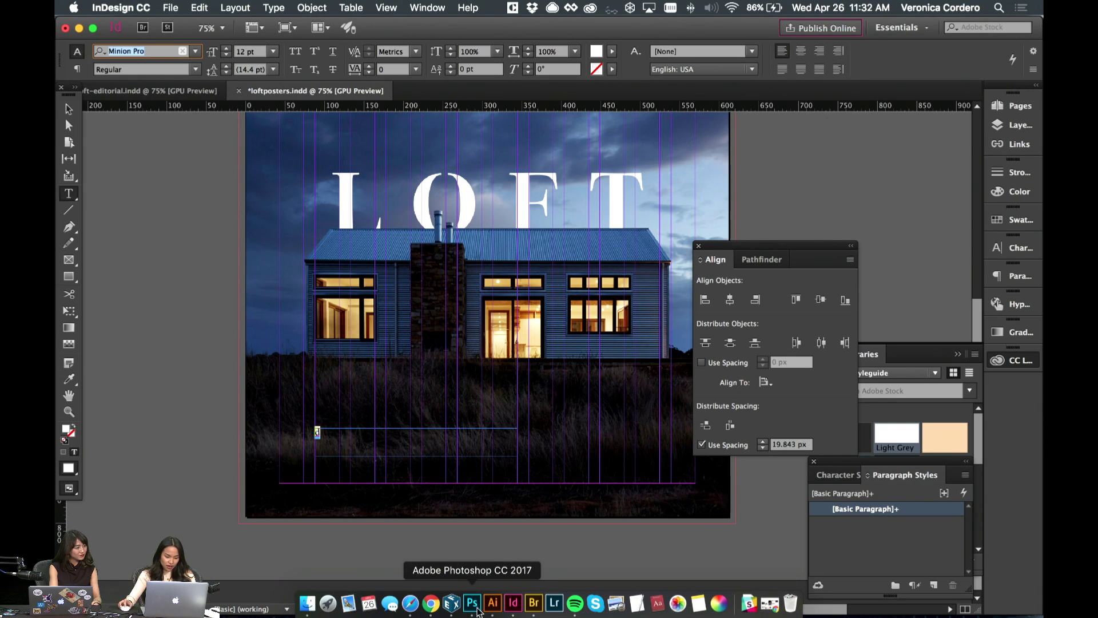
pyautogui.write('Sail')
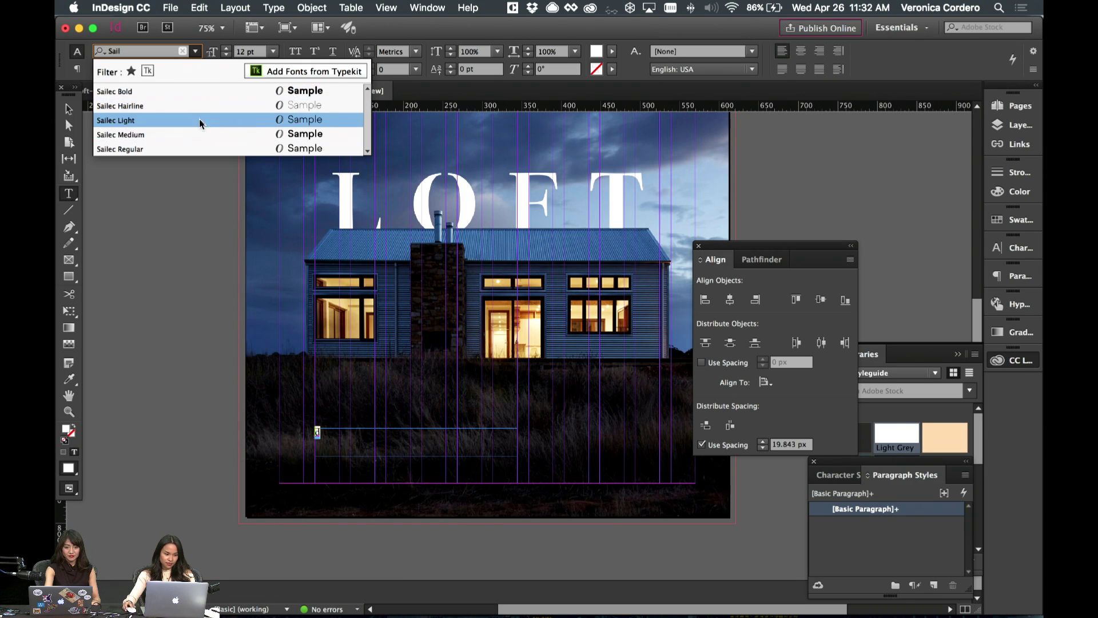
pyautogui.click(199, 136)
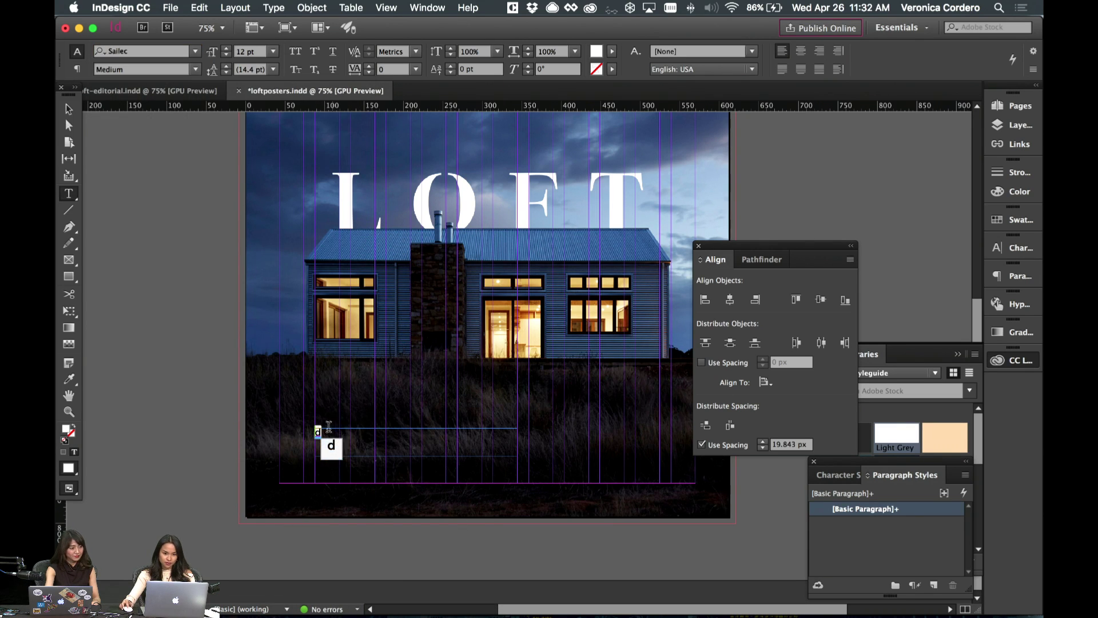
# - Try Black as the letter's text color, return it to Paper and close the swatch list
pyautogui.click(1012, 220)
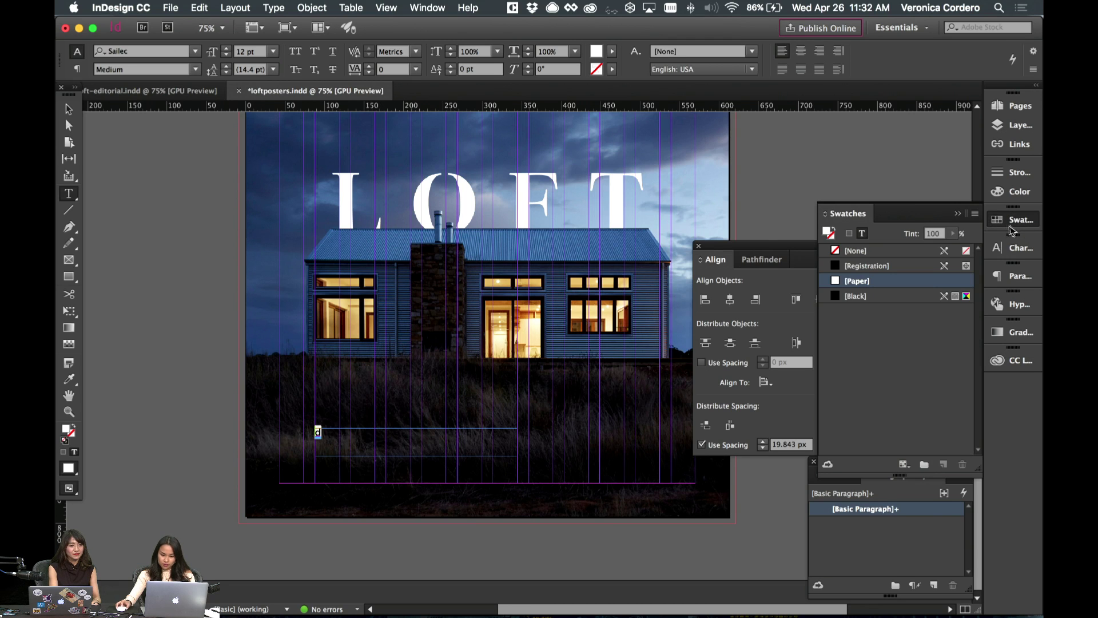
pyautogui.click(861, 294)
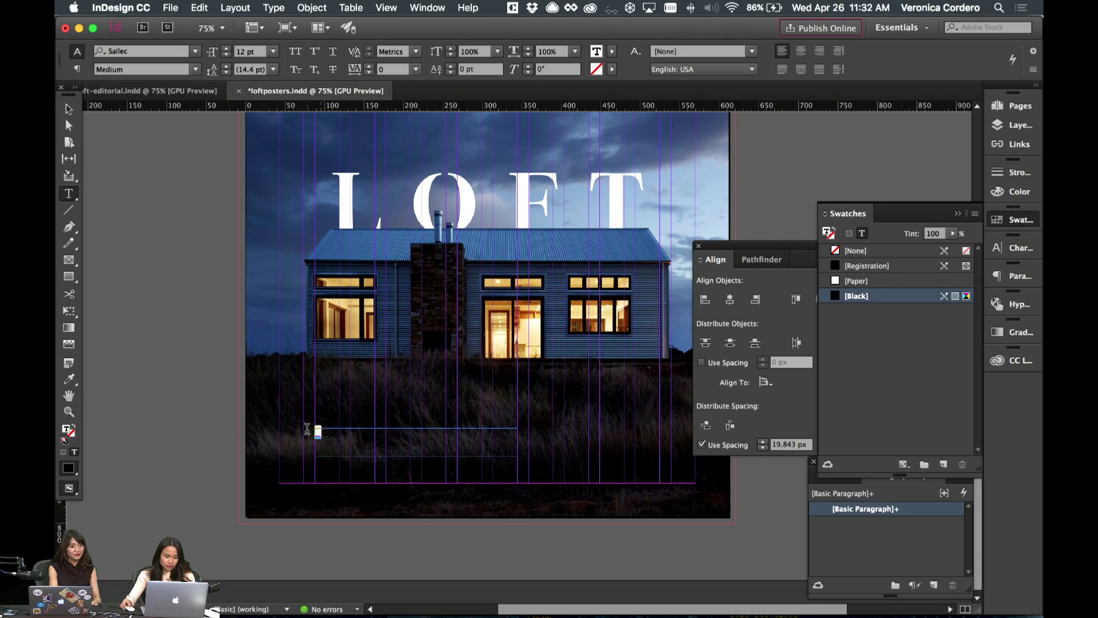
pyautogui.click(881, 280)
pyautogui.click(957, 213)
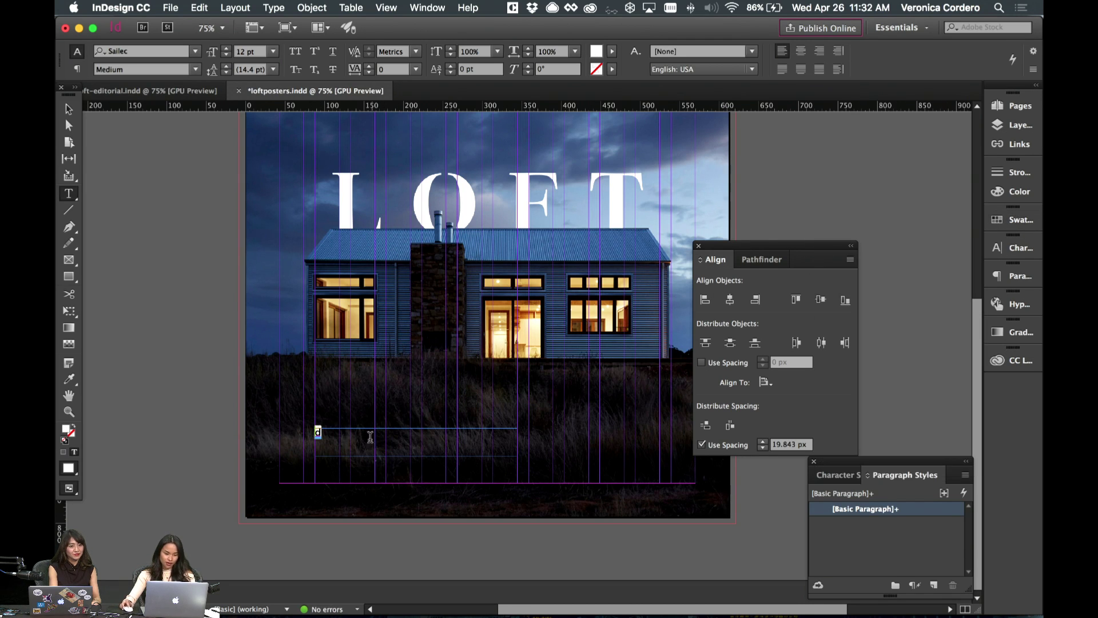
# - Reselect the letter "d" in the text frame below the house
pyautogui.click(346, 435)
pyautogui.doubleClick(314, 433)
pyautogui.scroll(3, 371, 427)
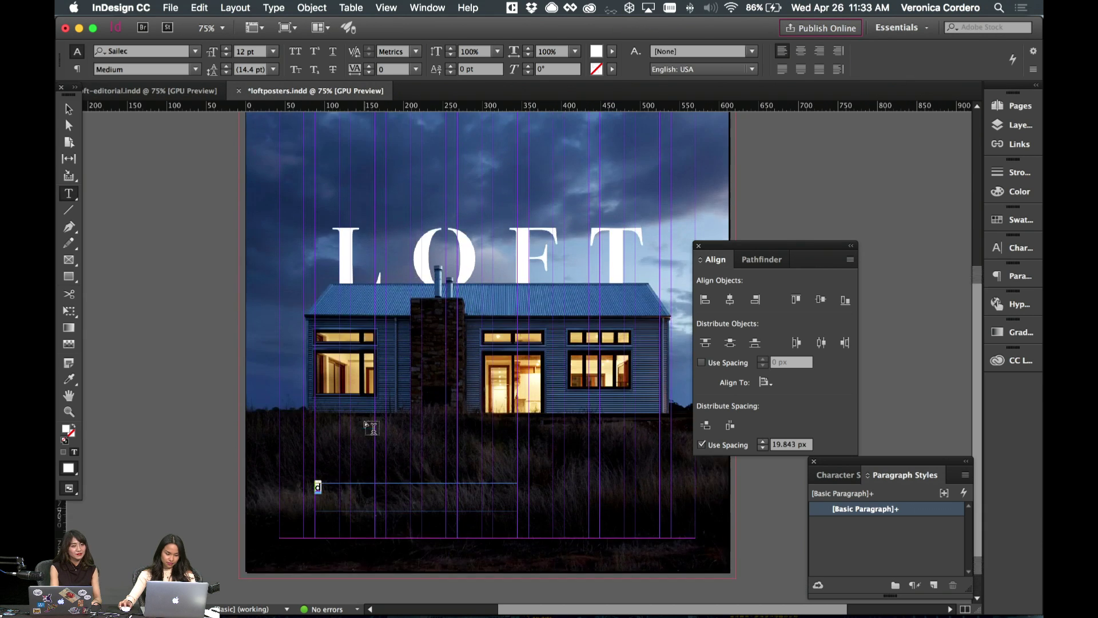
# - Replace the placeholder text in the frame below the house with "LET'S GO ON AN ADVENTURE"
pyautogui.scroll(5, 370, 428)
pyautogui.scroll(-7, 371, 428)
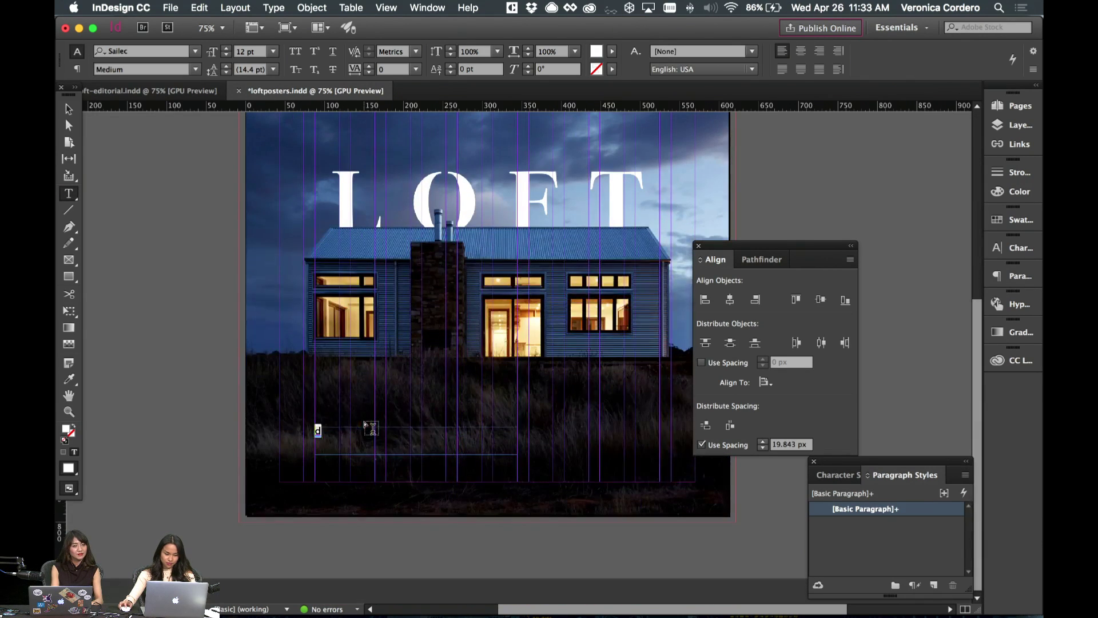
pyautogui.click(332, 430)
pyautogui.press('BackSpace')
pyautogui.write('Di')
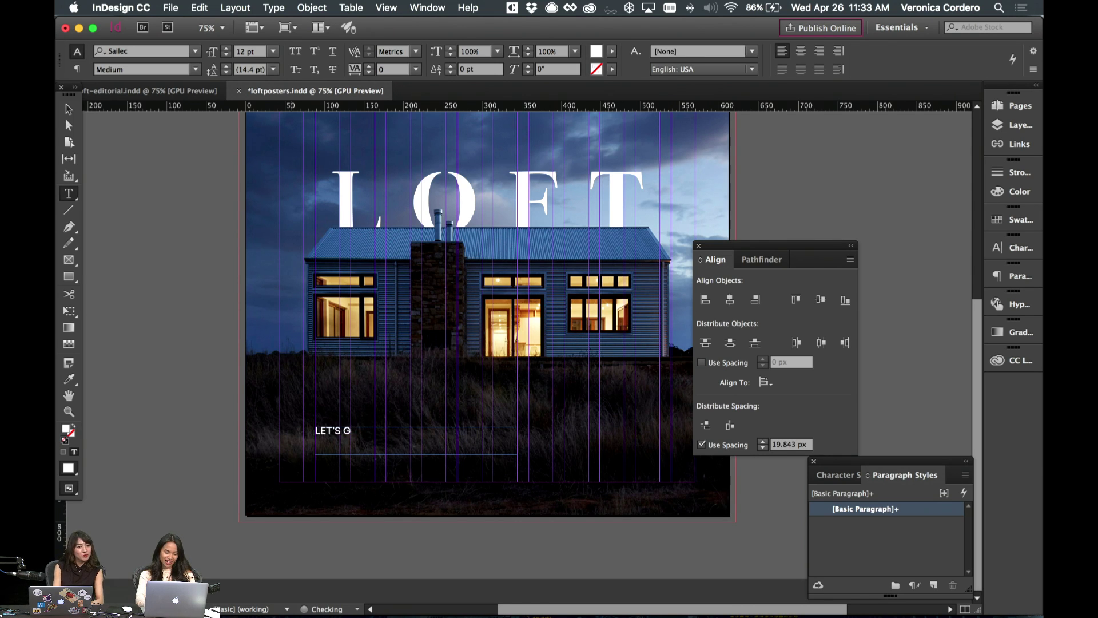
pyautogui.write('O ON AN ADVENTURE')
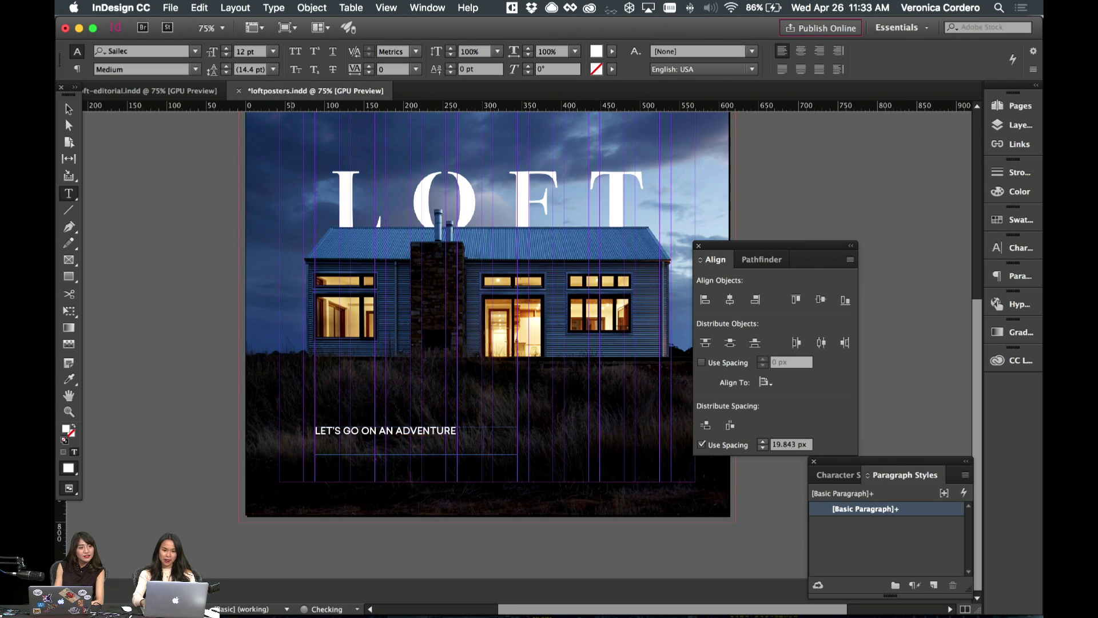
# - Set the heading text's tracking to 80 and its font style to Bold
pyautogui.press('super+a')
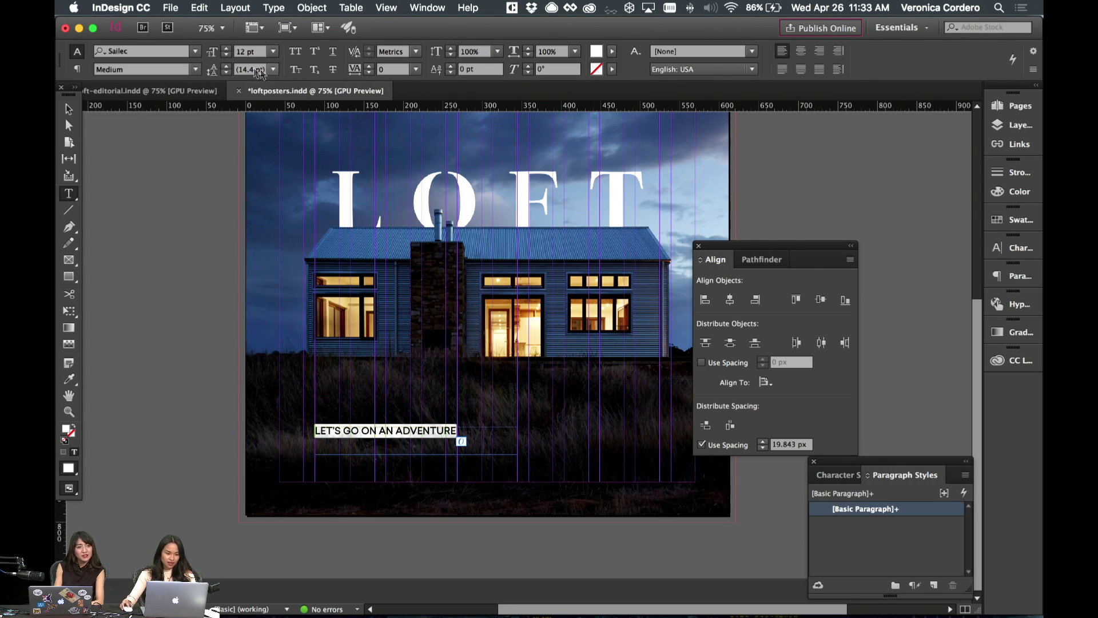
pyautogui.hotkey('alt', 'Right')
pyautogui.hotkey('alt', 'Right')
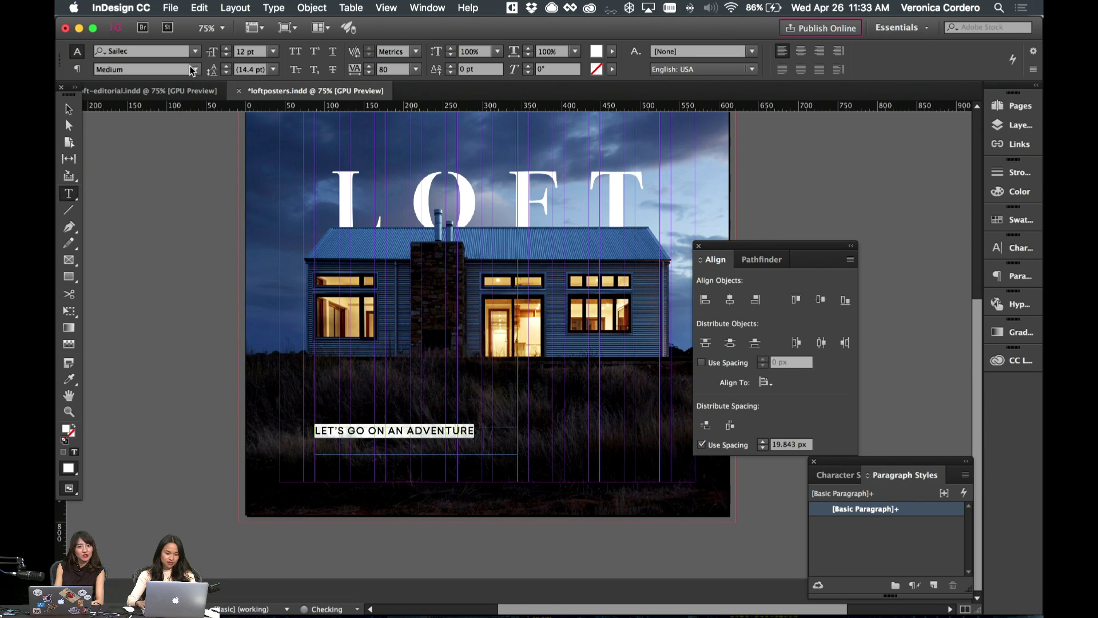
pyautogui.click(193, 70)
pyautogui.click(137, 144)
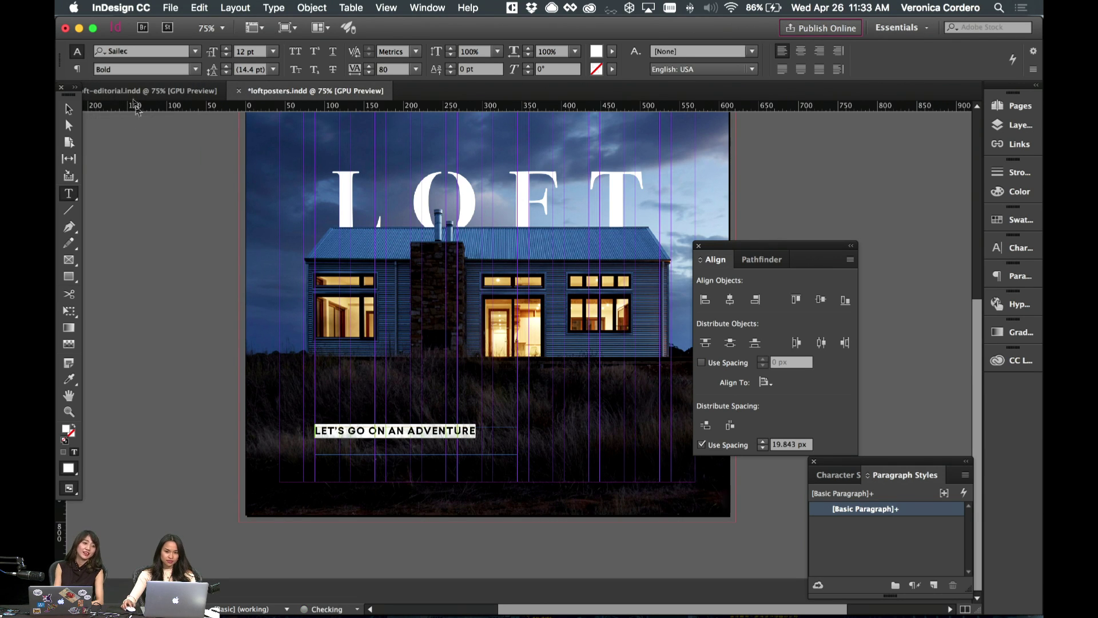
pyautogui.press('Escape')
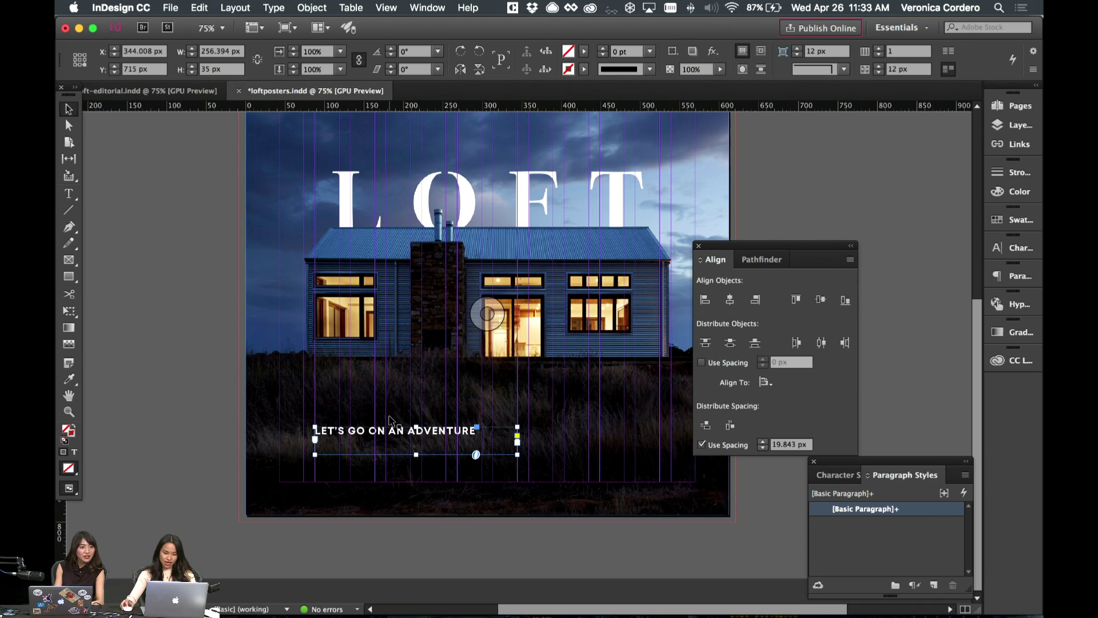
# - Move the heading frame slightly down to about Y 724 px and preview the poster without guides
pyautogui.moveTo(383, 440); pyautogui.dragTo(380, 447)
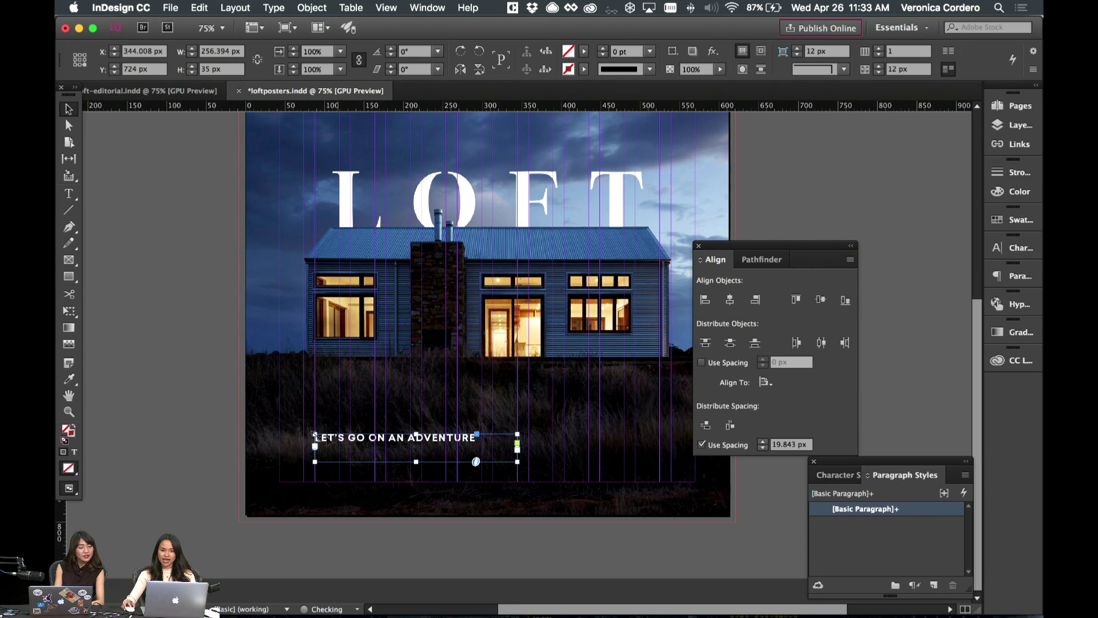
pyautogui.press('w')
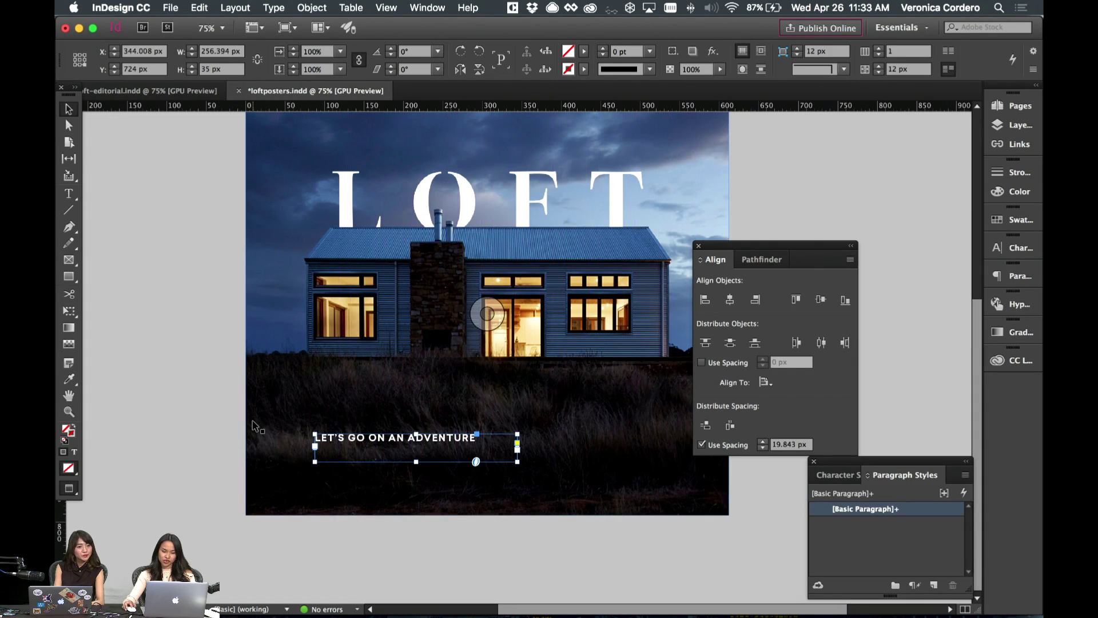
pyautogui.press('w')
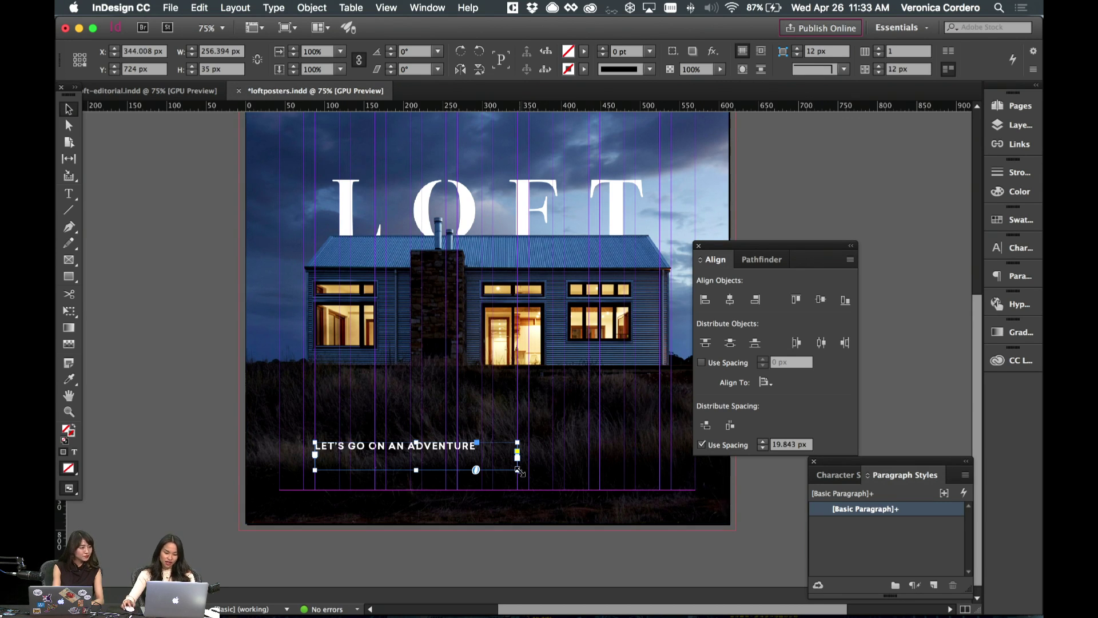
# - Widen the heading frame to about 338 px and move it up to about Y 685 px
pyautogui.moveTo(518, 470); pyautogui.dragTo(582, 470)
pyautogui.doubleClick(477, 447)
pyautogui.moveTo(477, 447); pyautogui.dragTo(315, 446)
pyautogui.press('Escape')
pyautogui.moveTo(389, 449); pyautogui.dragTo(385, 438)
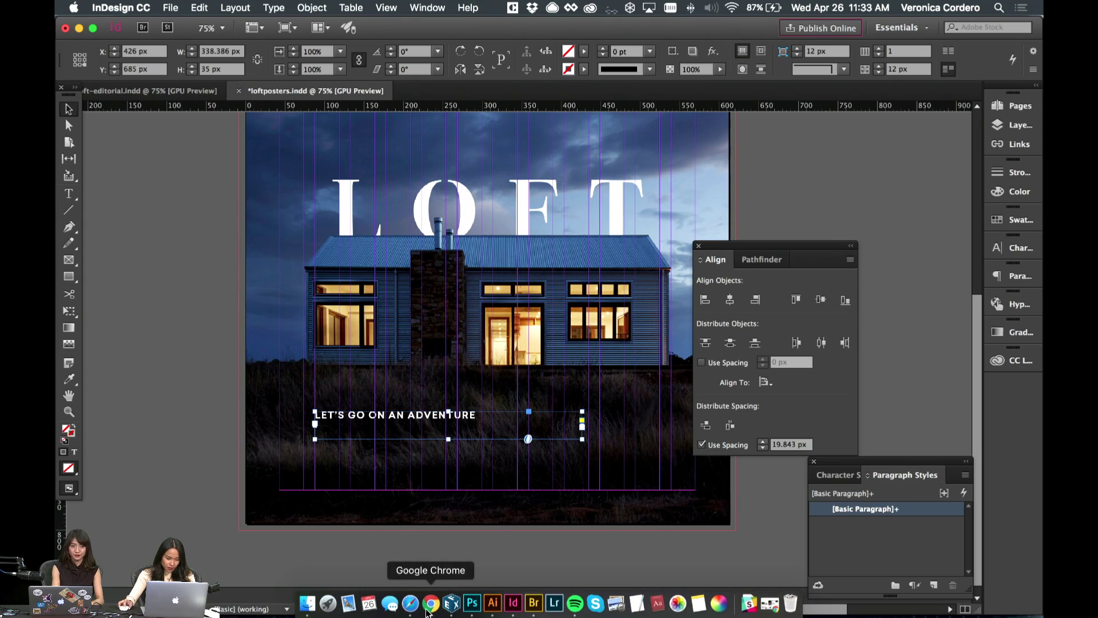
# - Switch to Photoshop and copy the "Somewhere unchartered" body paragraph from the identity system artboard
pyautogui.click(472, 602)
pyautogui.scroll(3, 512, 350)
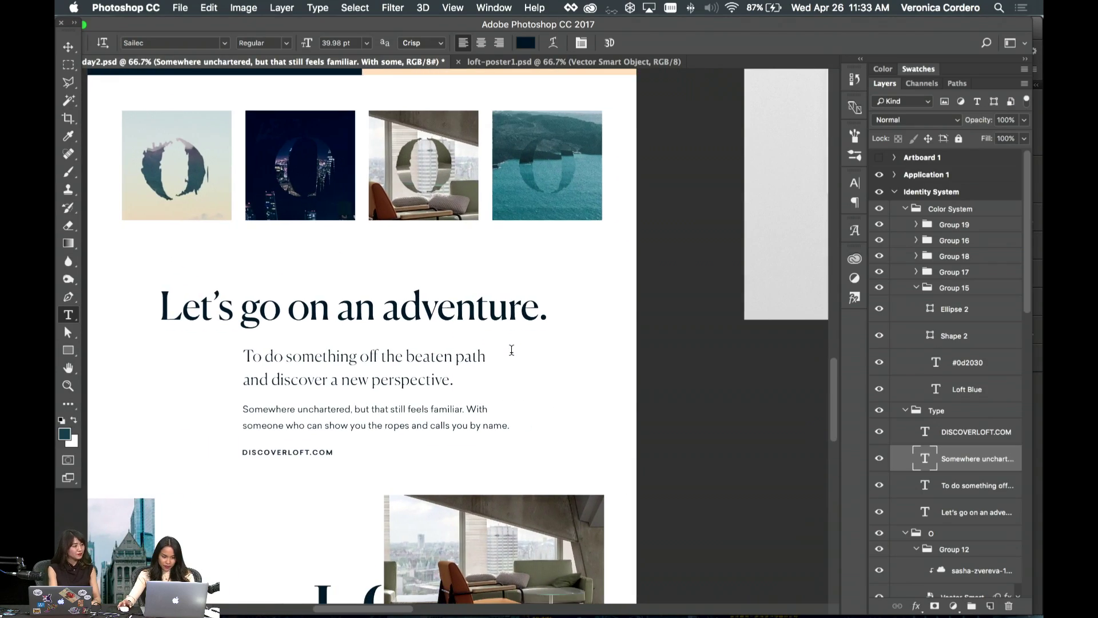
pyautogui.hscroll(4, 511, 349)
pyautogui.hscroll(-5, 511, 349)
pyautogui.scroll(-2, 512, 350)
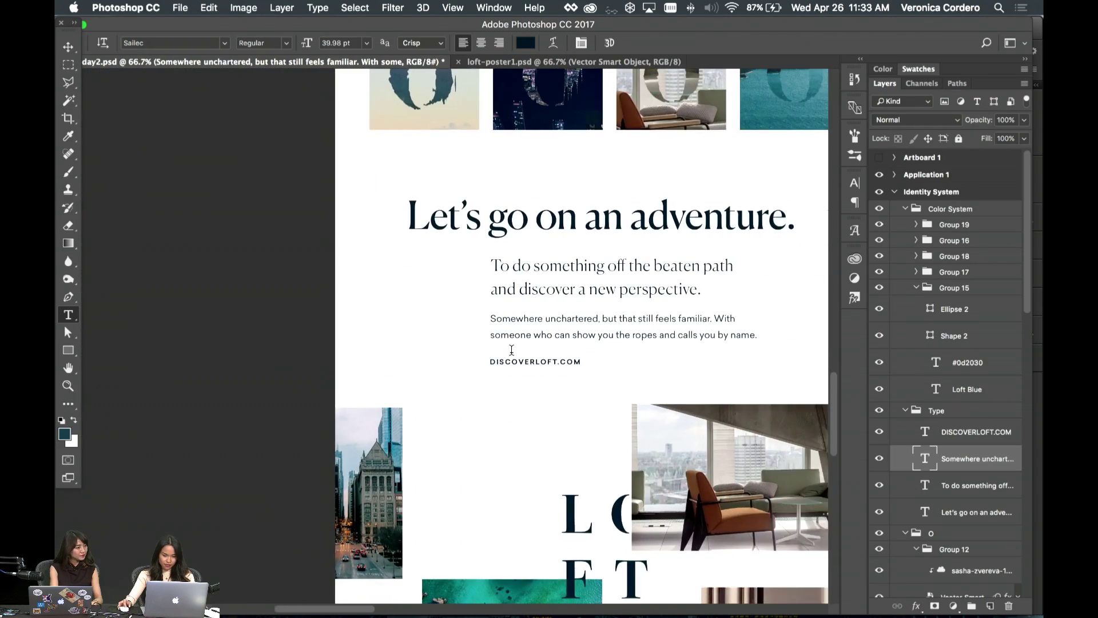
pyautogui.hscroll(2, 512, 350)
pyautogui.click(481, 328)
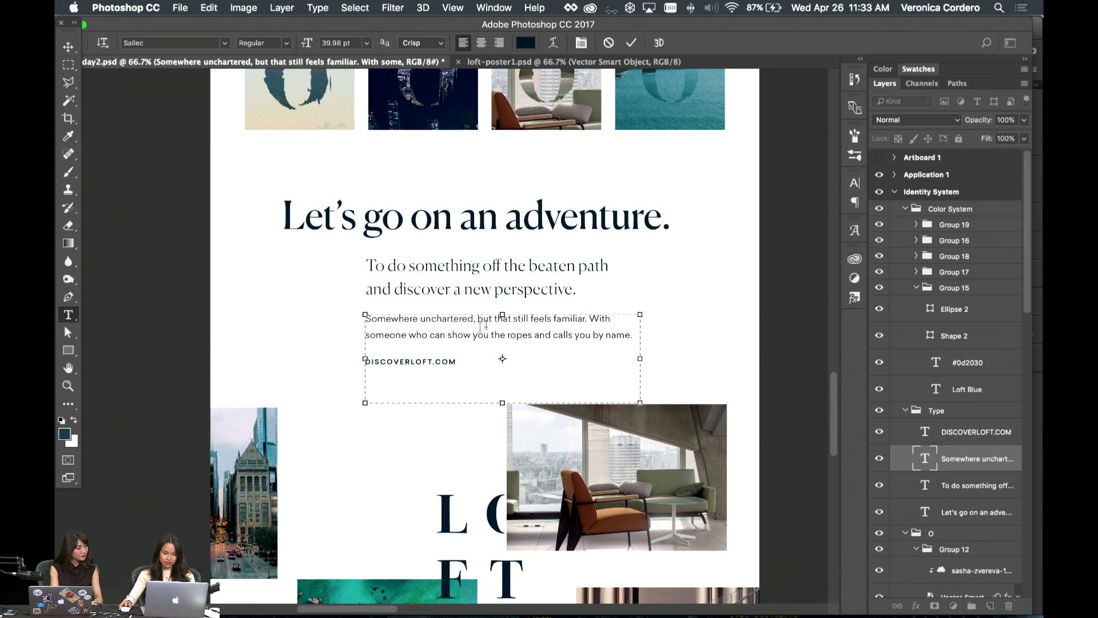
pyautogui.press('super+a')
pyautogui.press('super+c')
pyautogui.press('Escape')
# - Switch back to InDesign, duplicate the heading frame just below the original and replace the duplicate's text with the copied paragraph
pyautogui.click(513, 603)
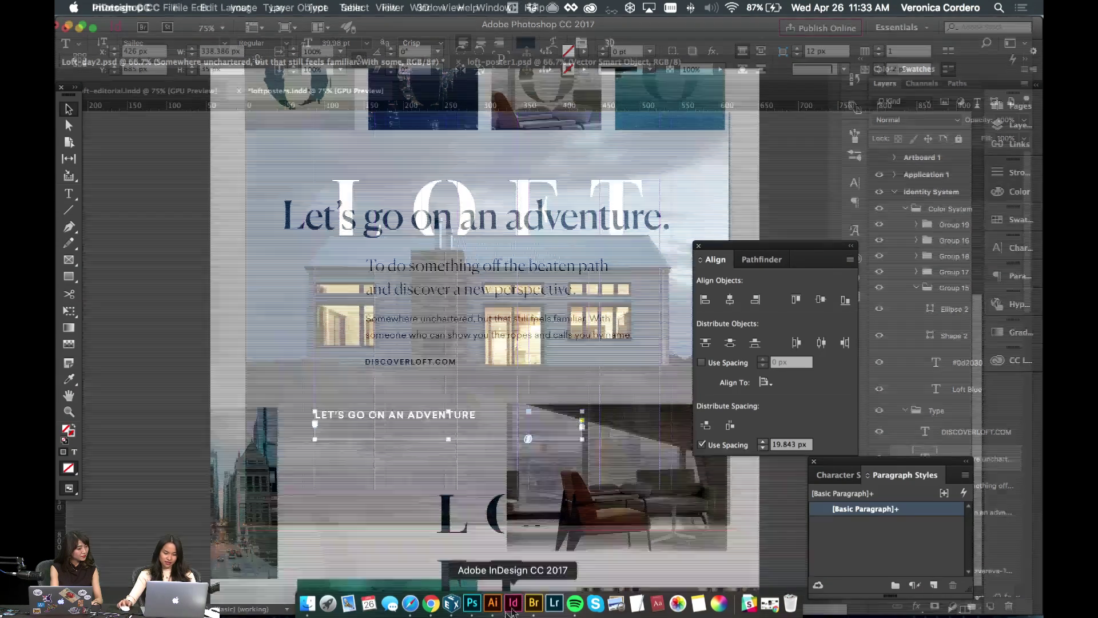
pyautogui.click(398, 405)
pyautogui.moveTo(398, 405); pyautogui.dragTo(404, 428)
pyautogui.doubleClick(405, 438)
pyautogui.press('super+a')
pyautogui.press('super+v')
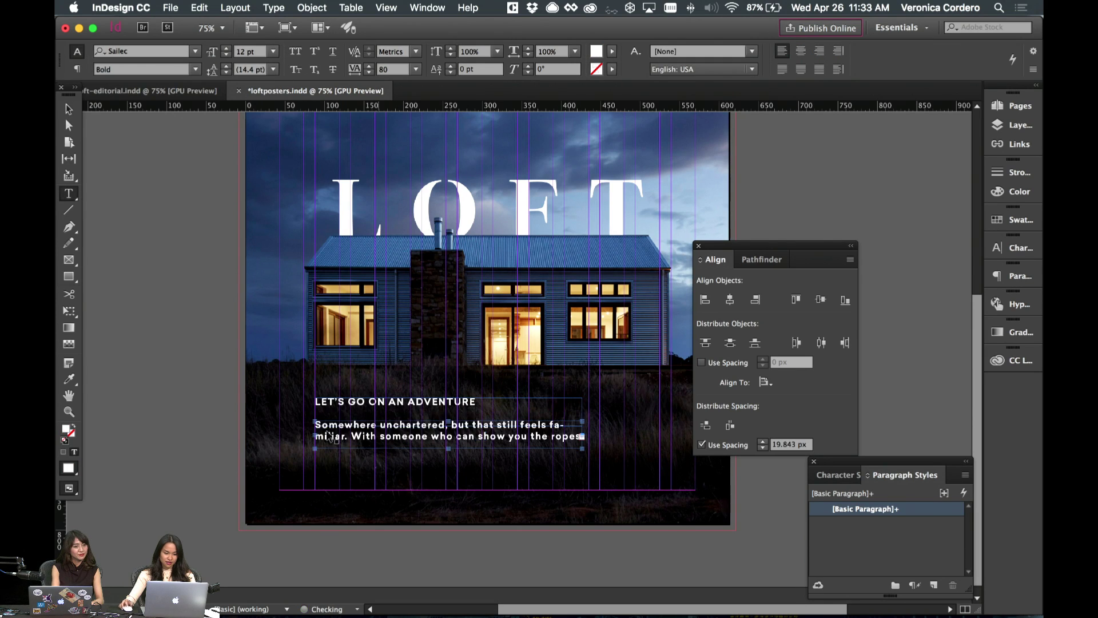
# - Set the pasted body paragraph to the Regular font style at 10 pt
pyautogui.press('super+a')
pyautogui.click(196, 69)
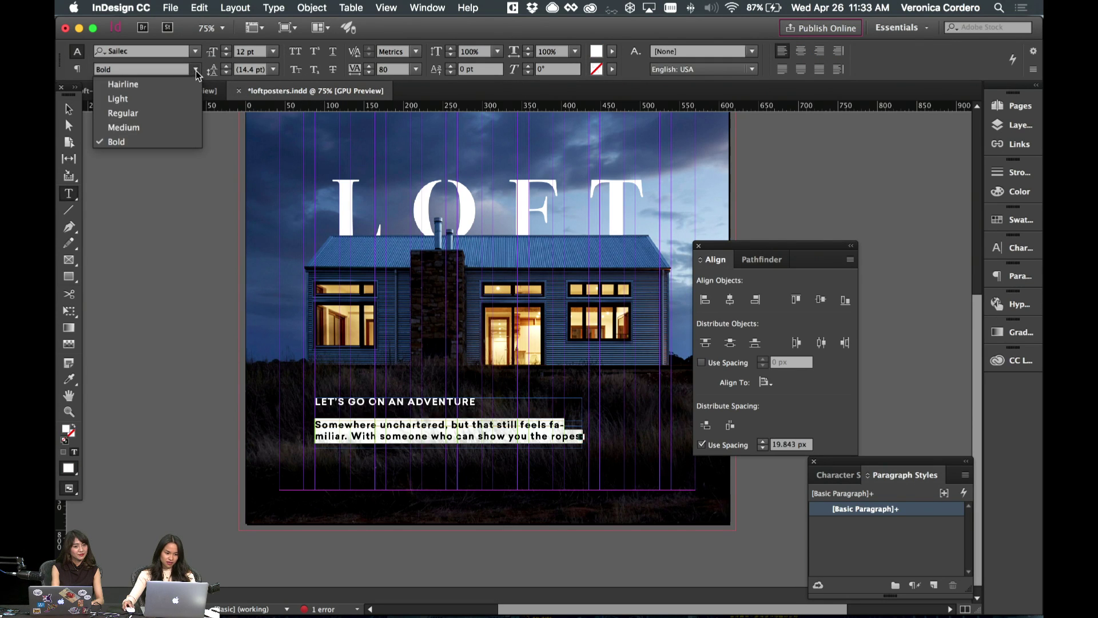
pyautogui.click(166, 113)
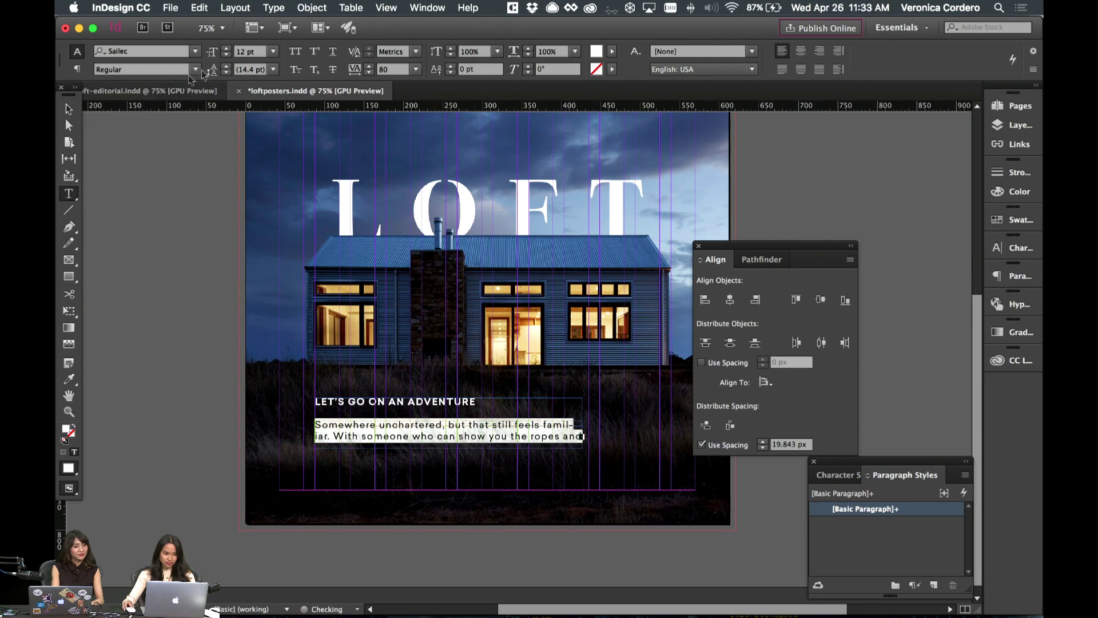
pyautogui.click(226, 54)
pyautogui.click(227, 55)
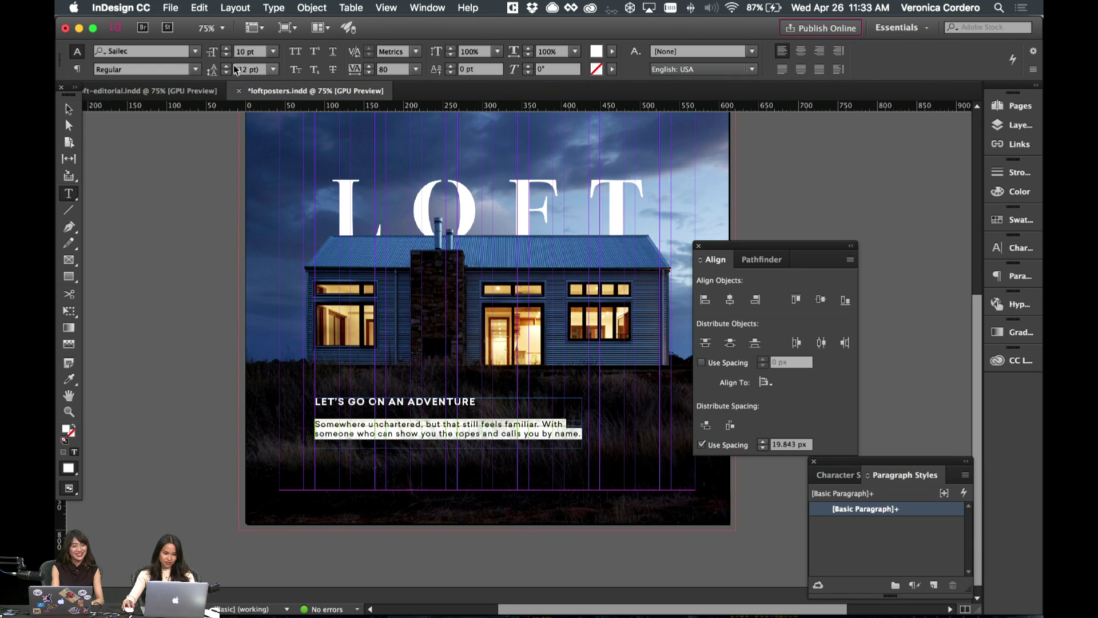
# - Set the body paragraph's kerning to Optical and its tracking to 10
pyautogui.click(1019, 248)
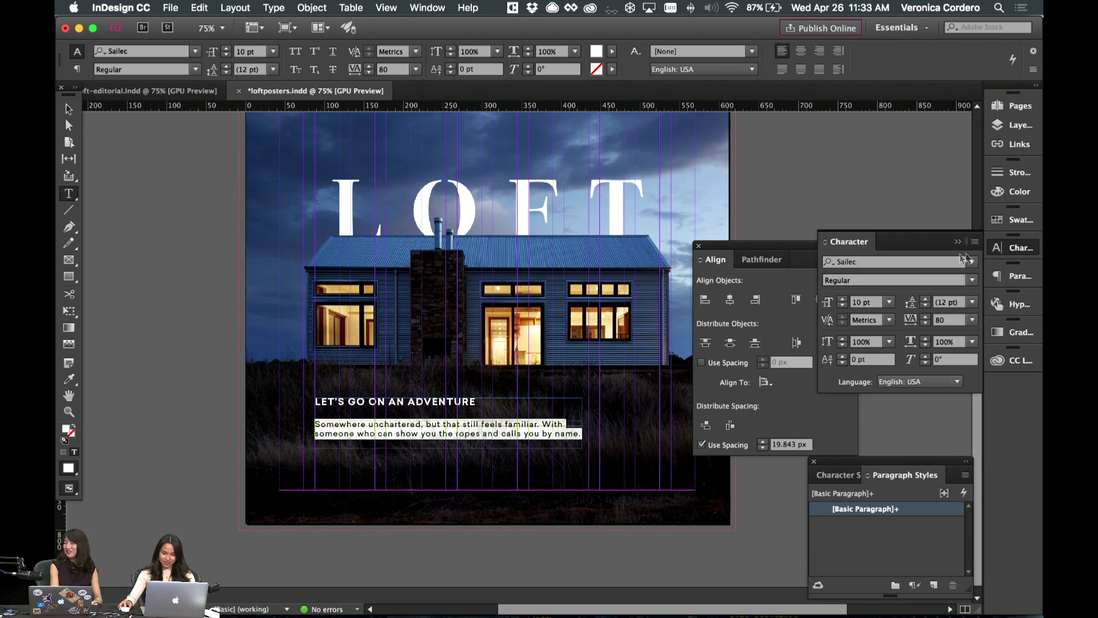
pyautogui.click(889, 320)
pyautogui.click(878, 335)
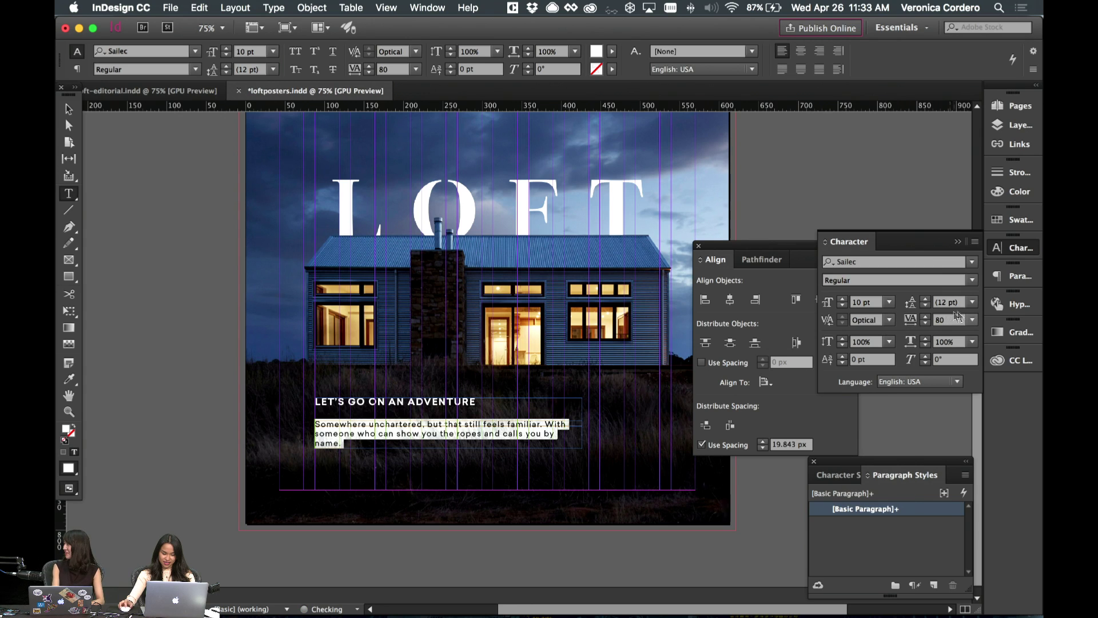
pyautogui.click(945, 319)
pyautogui.press('Return')
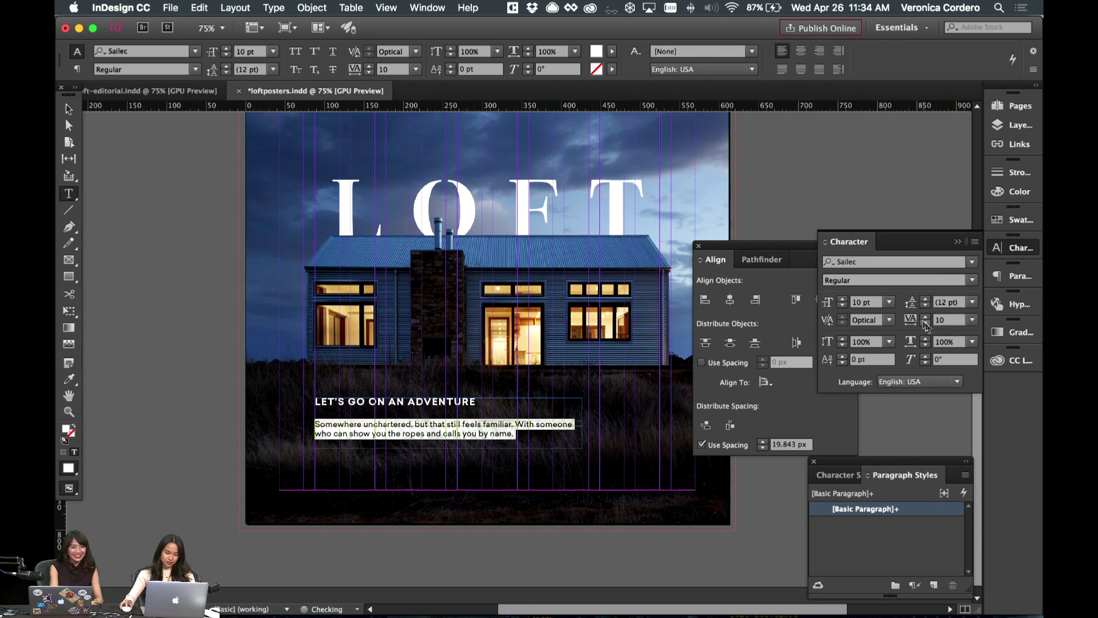
# - Increase the body paragraph's leading to 20 pt and align its lines to the baseline grid
pyautogui.hotkey('alt', 'Down')
pyautogui.hotkey('alt', 'Down')
pyautogui.hotkey('alt', 'Down')
pyautogui.hotkey('alt', 'Down')
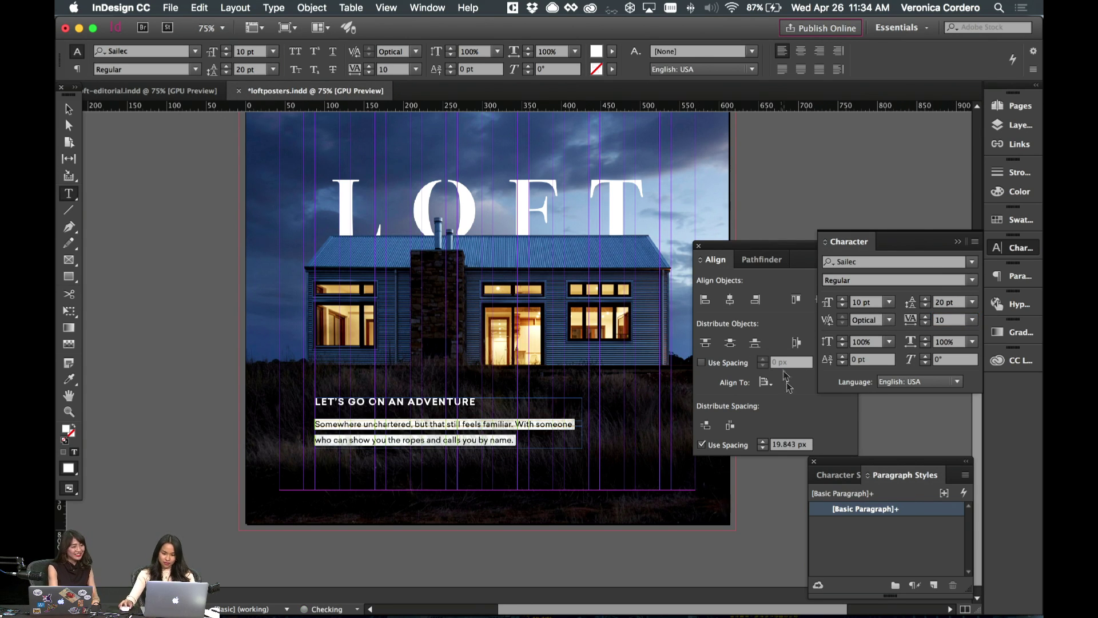
pyautogui.click(990, 279)
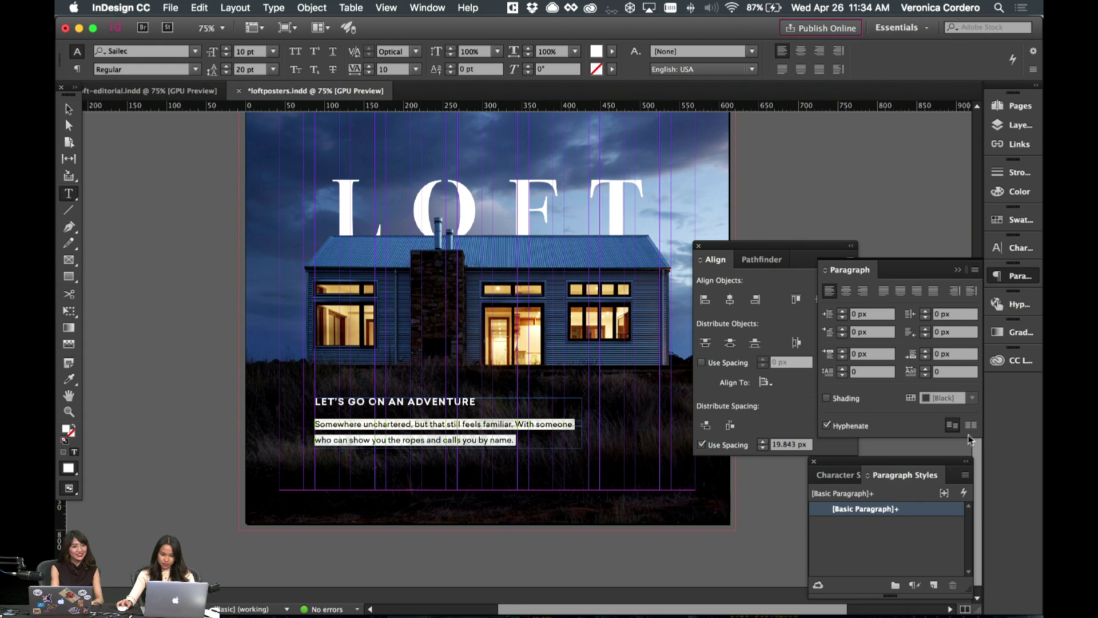
pyautogui.hotkey('alt', 'Down')
pyautogui.hotkey('alt', 'Down')
pyautogui.click(68, 109)
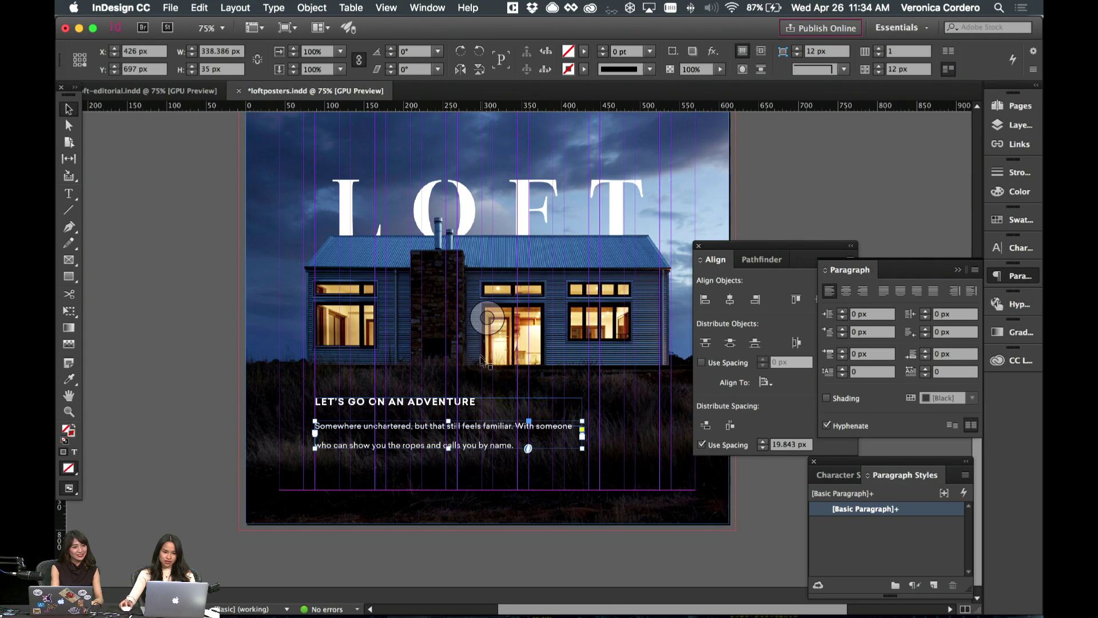
# - Reduce the body paragraph's leading to 14 pt and deselect the text
pyautogui.doubleClick(424, 444)
pyautogui.press('super+a')
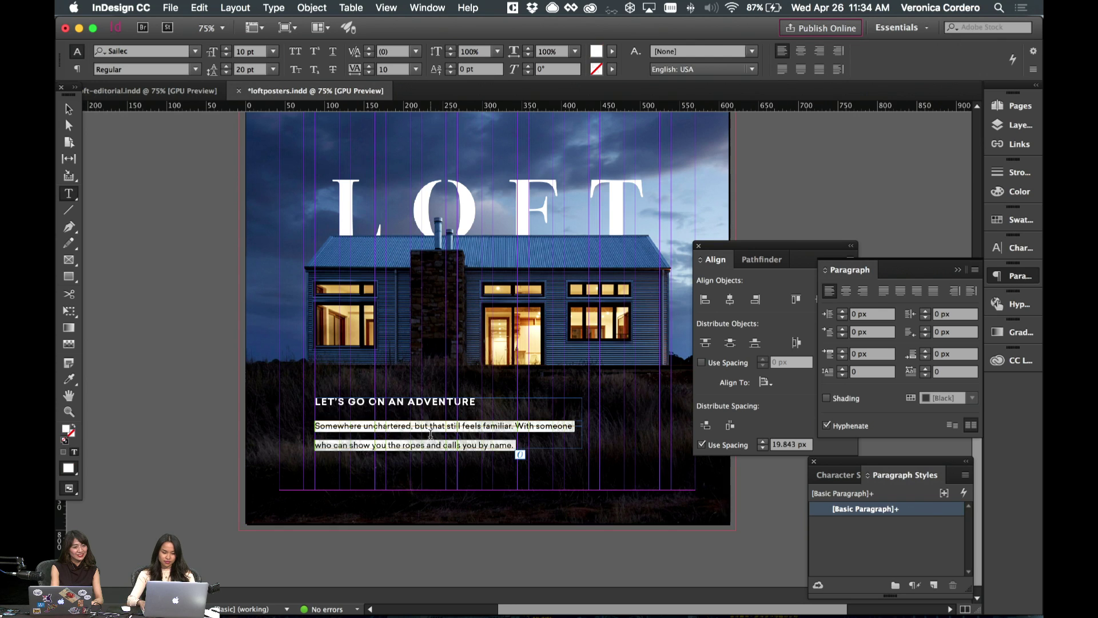
pyautogui.hotkey('alt', 'Up')
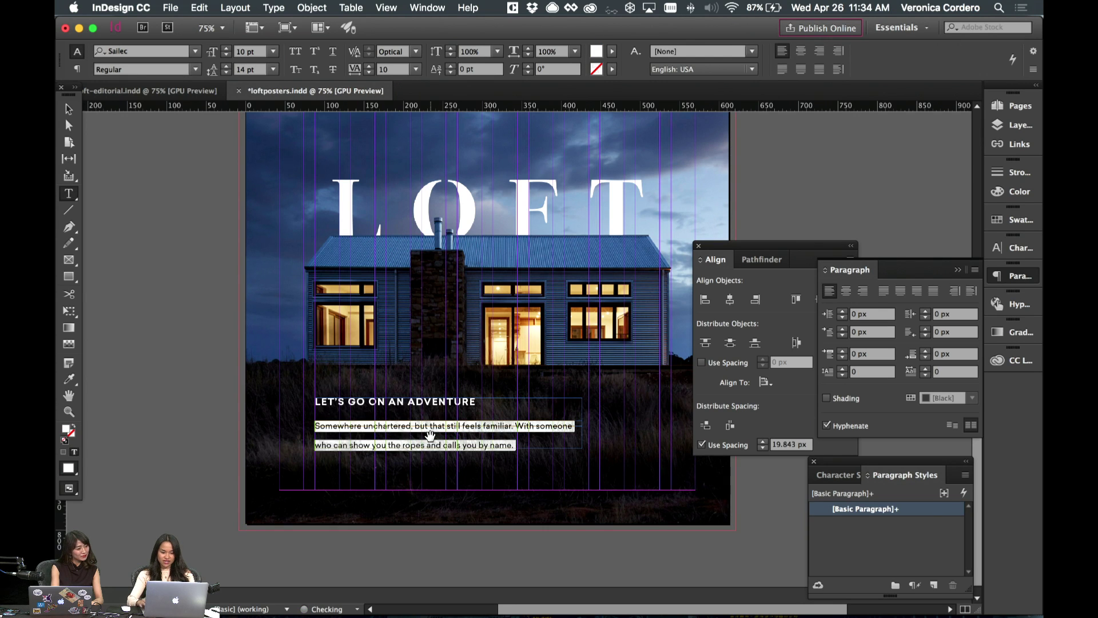
pyautogui.press('Escape')
pyautogui.click(443, 407)
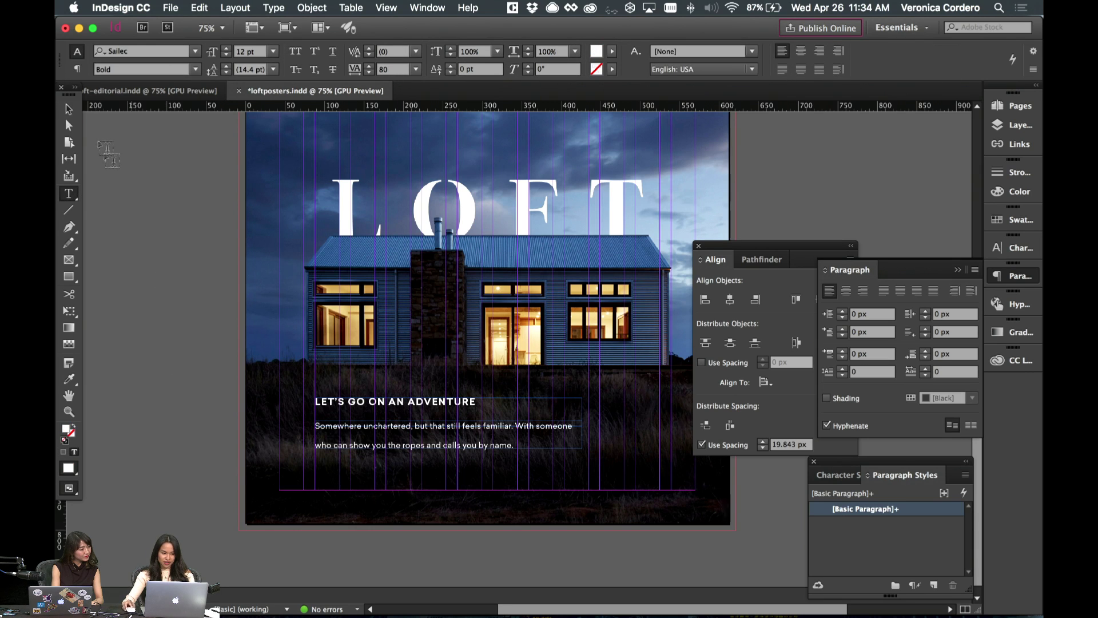
pyautogui.click(180, 377)
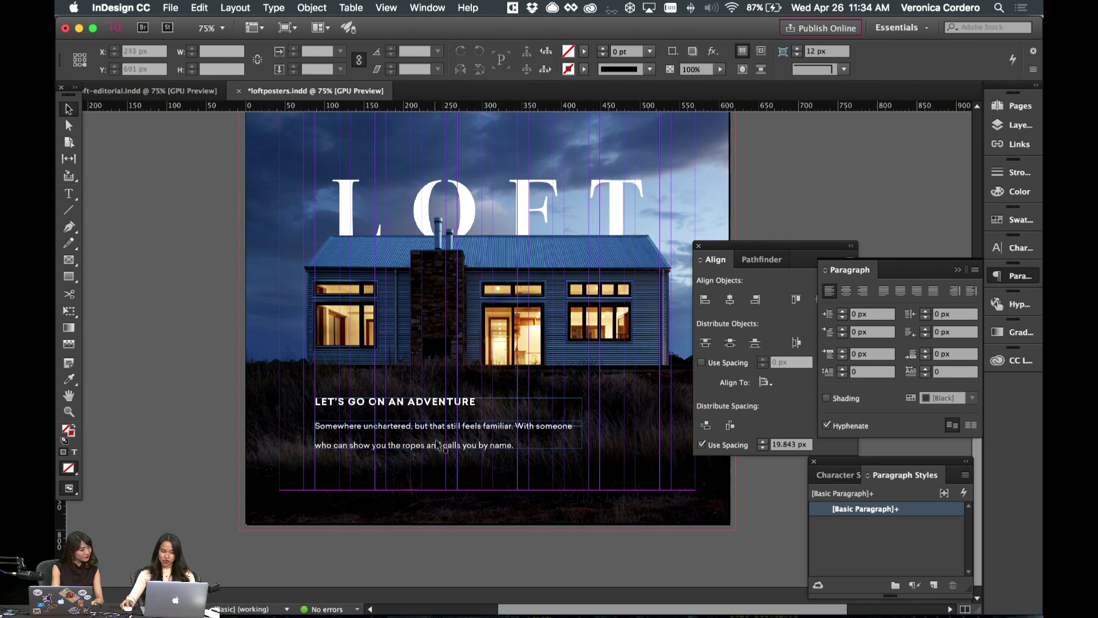
# - Move the body text frame farther below the heading and resize it to about 256 px wide and 78 px high
pyautogui.moveTo(438, 442); pyautogui.dragTo(448, 480)
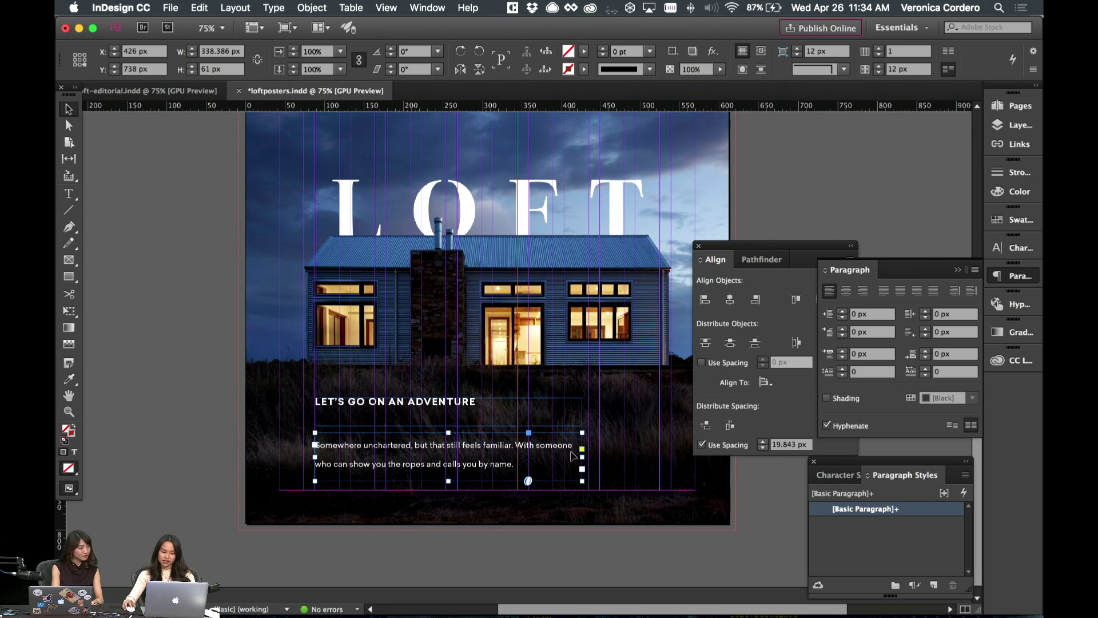
pyautogui.moveTo(582, 454); pyautogui.dragTo(518, 456)
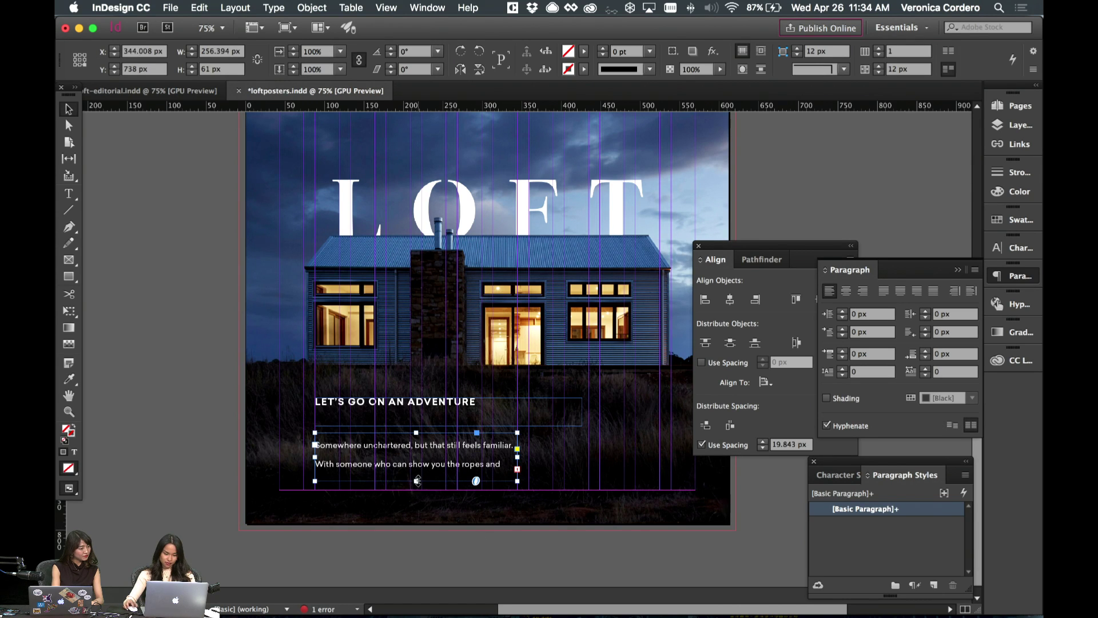
pyautogui.moveTo(418, 480); pyautogui.dragTo(417, 494)
pyautogui.click(290, 388)
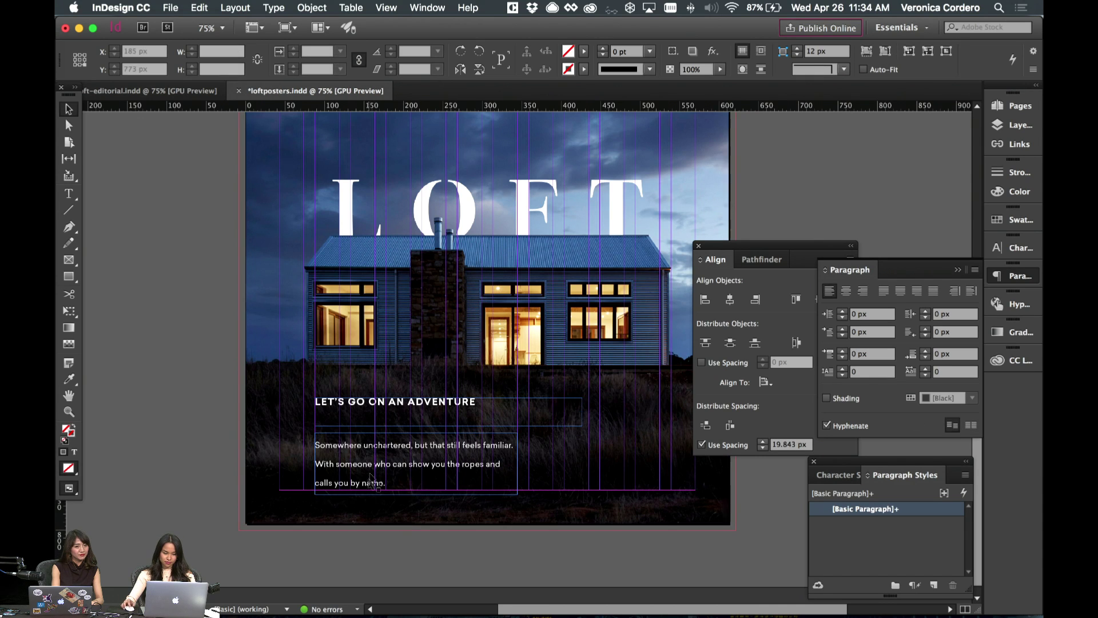
# - Set the body paragraph's font size to 11 pt and move the heading frame slightly up
pyautogui.doubleClick(374, 480)
pyautogui.press('super+a')
pyautogui.click(226, 49)
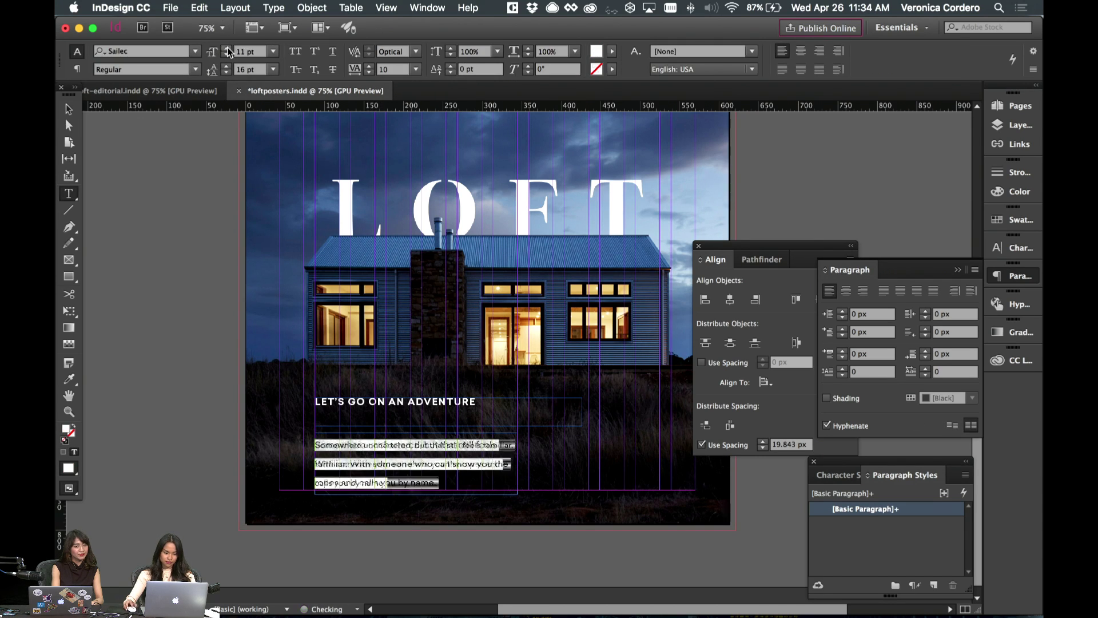
pyautogui.press('Escape')
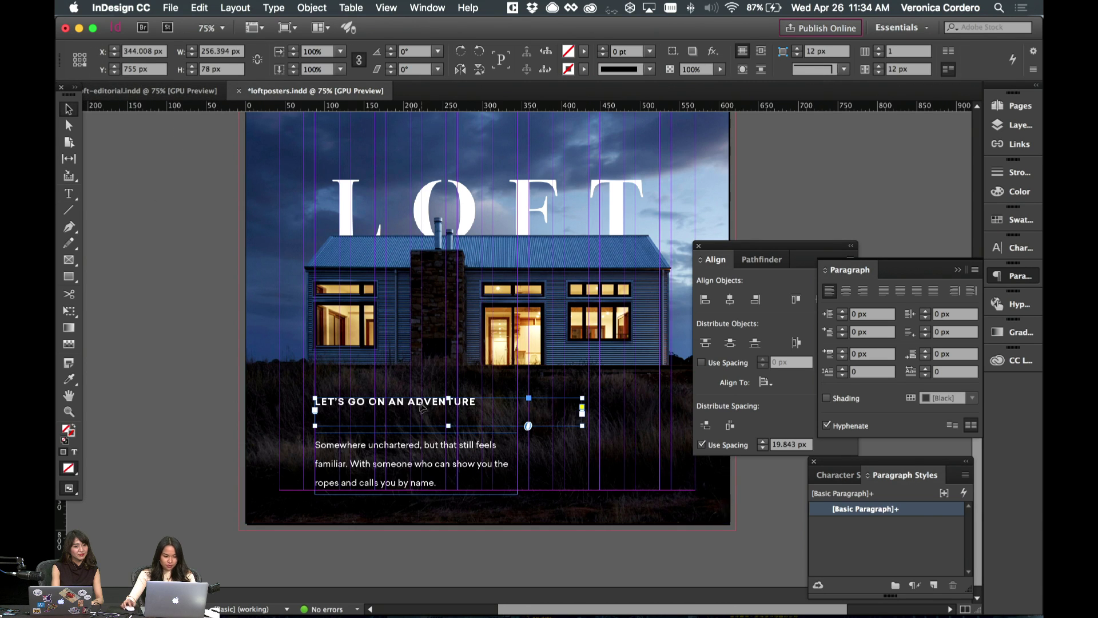
pyautogui.moveTo(449, 402); pyautogui.dragTo(449, 397)
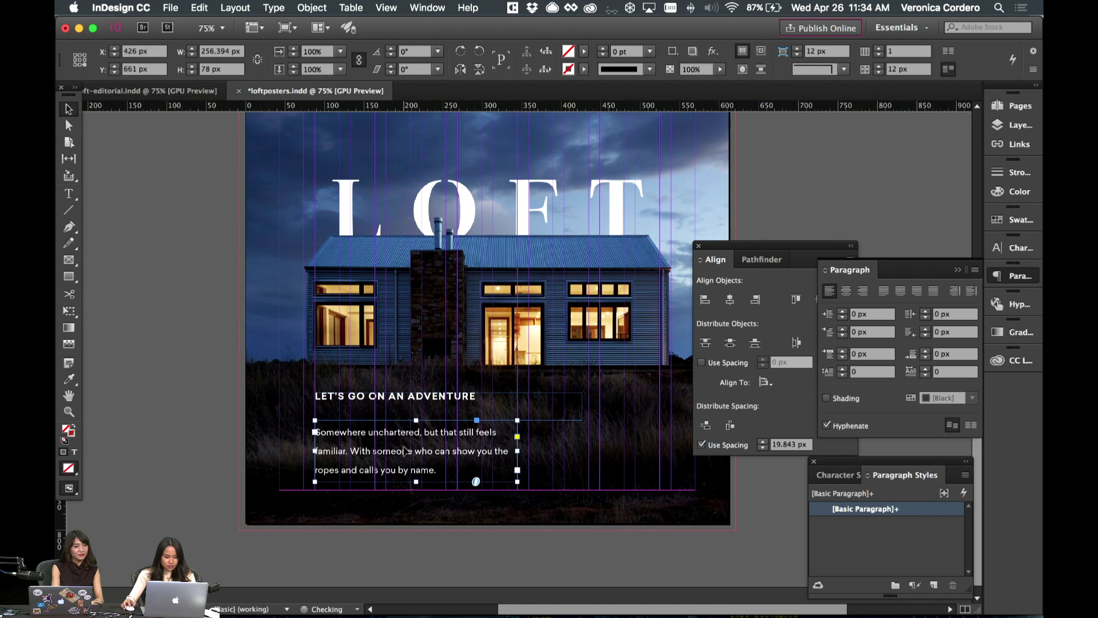
# - Set the body paragraph's font size to 10 pt and deselect the text
pyautogui.doubleClick(405, 462)
pyautogui.press('super+a')
pyautogui.click(226, 55)
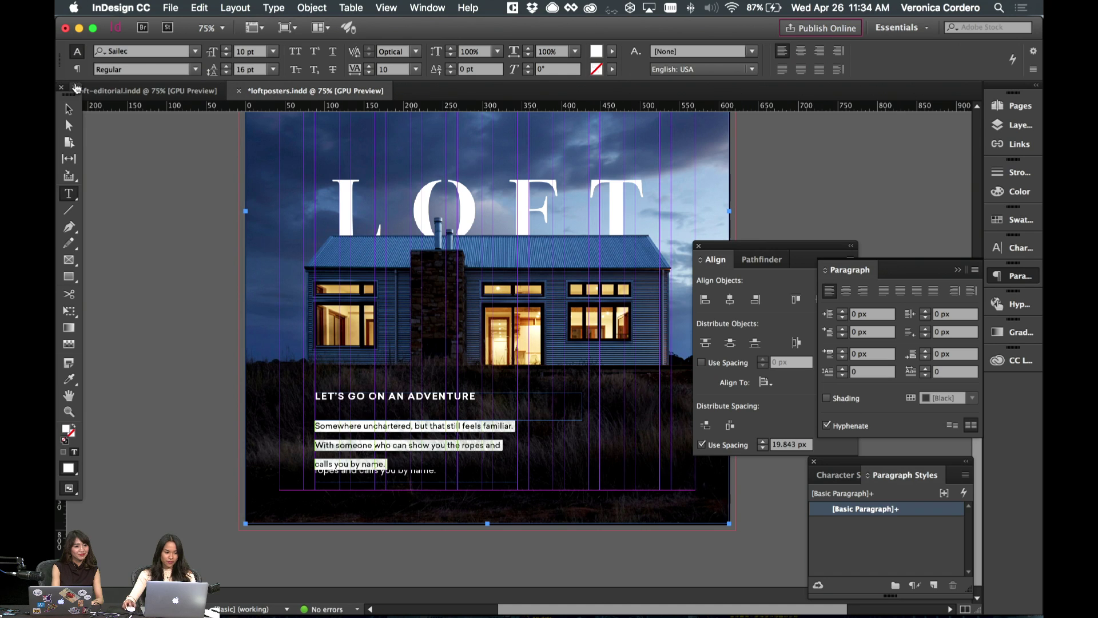
pyautogui.press('Escape')
pyautogui.click(169, 327)
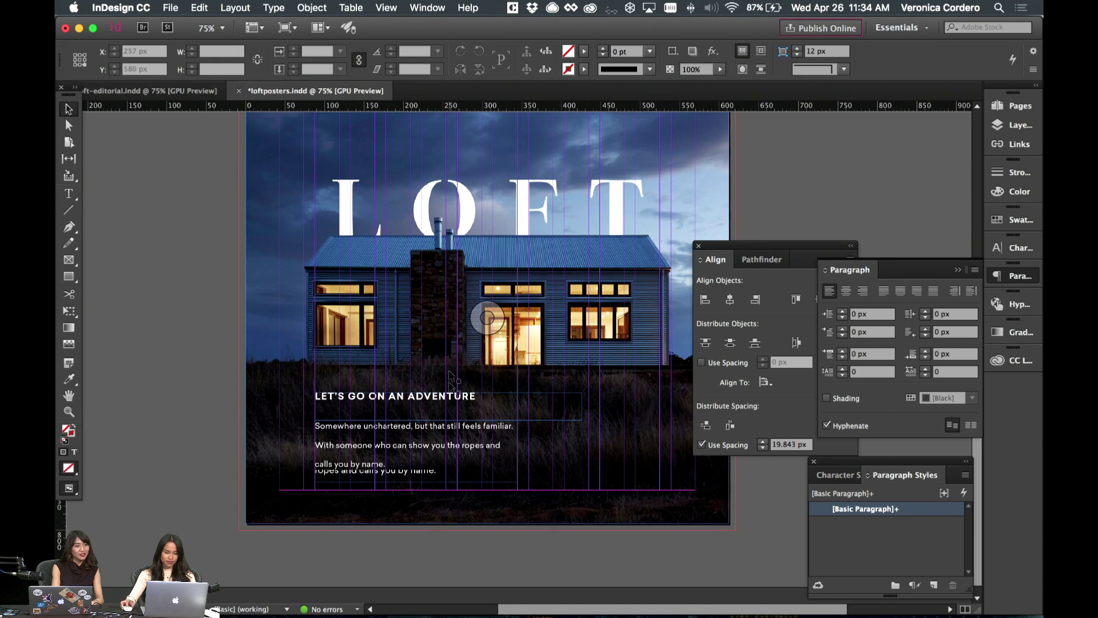
# - Review how the heading and body paragraph sit together below the house on the poster
pyautogui.click(396, 454)
pyautogui.press('super+minus')
pyautogui.press('super+equal')
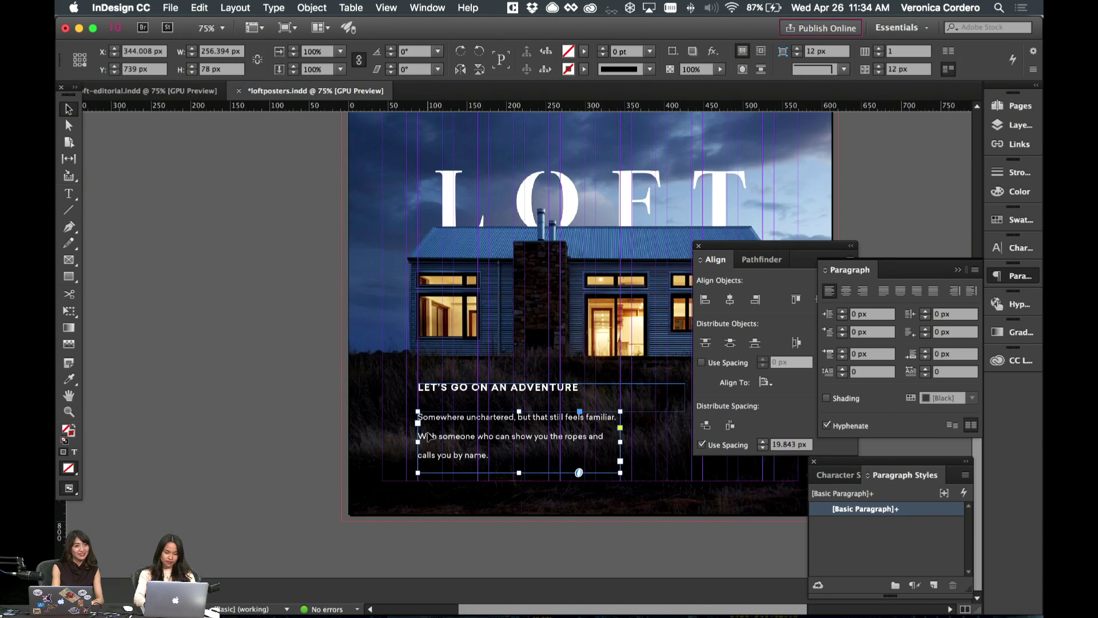
pyautogui.scroll(3, 430, 437)
pyautogui.hscroll(4, 430, 436)
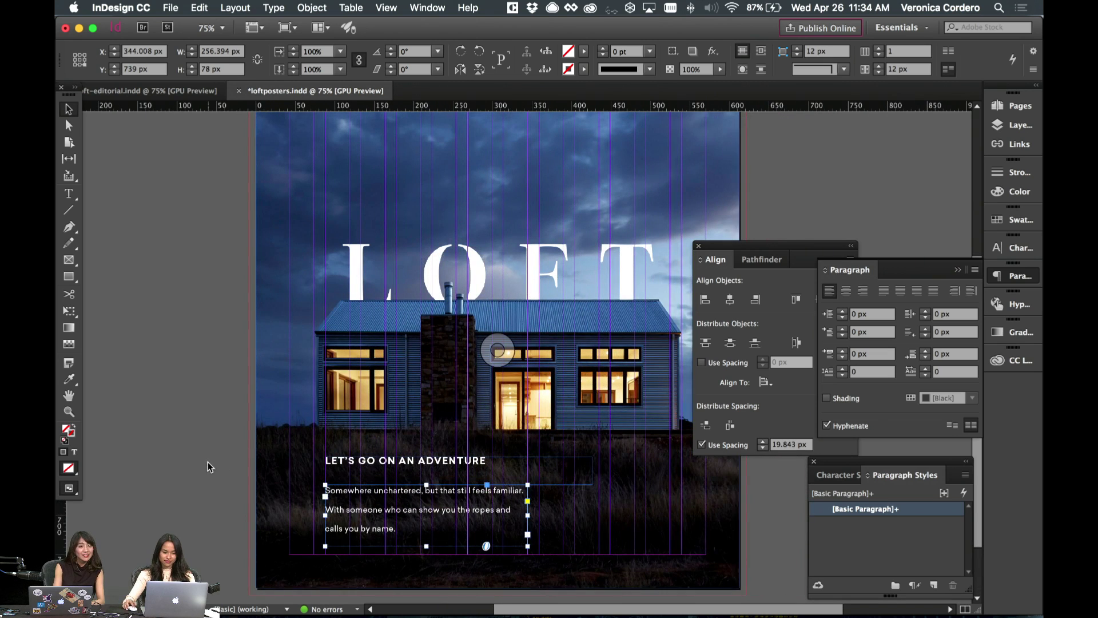
pyautogui.click(208, 466)
pyautogui.click(420, 500)
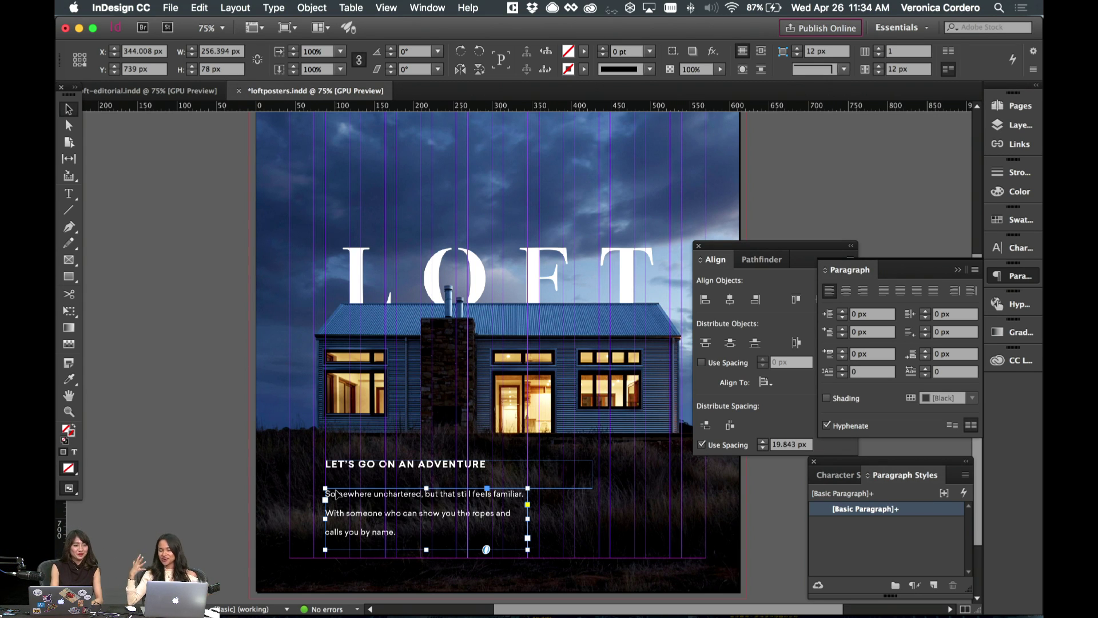
pyautogui.click(498, 352)
pyautogui.click(250, 423)
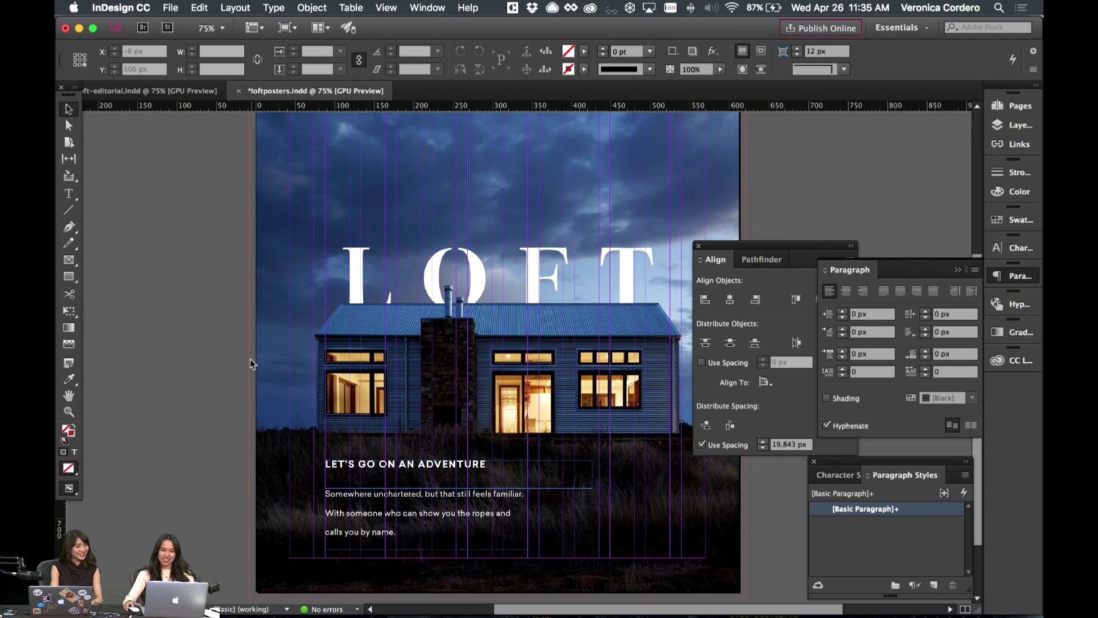
pyautogui.scroll(-5, 441, 391)
pyautogui.hscroll(3, 440, 392)
pyautogui.scroll(1, 441, 392)
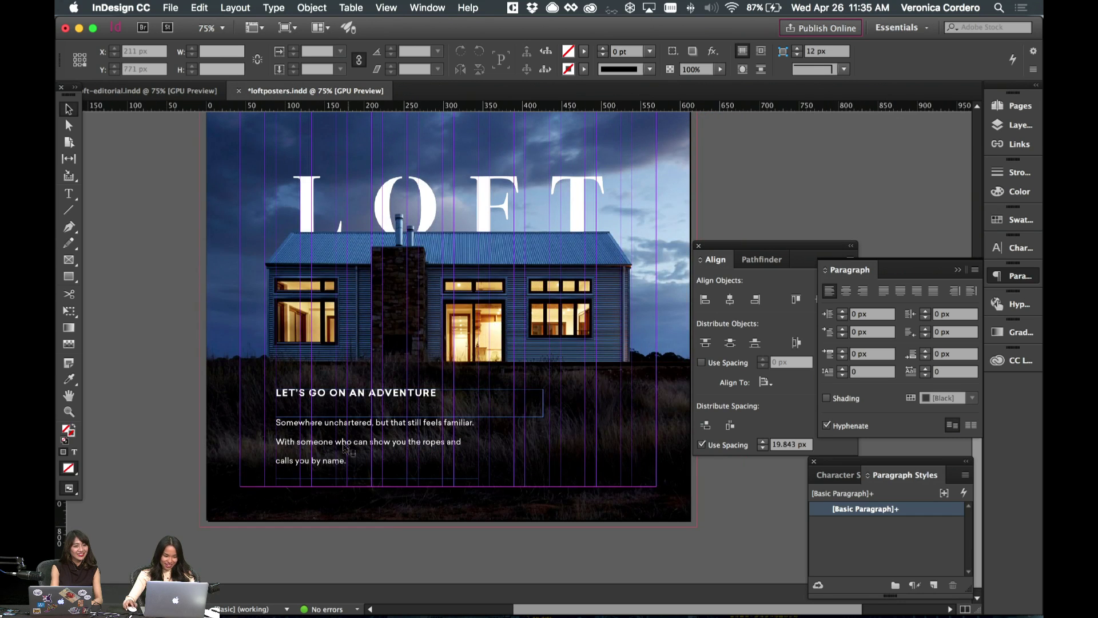
# - Duplicate the heading frame just above the original and set the copy's font to Canela Regular
pyautogui.click(352, 411)
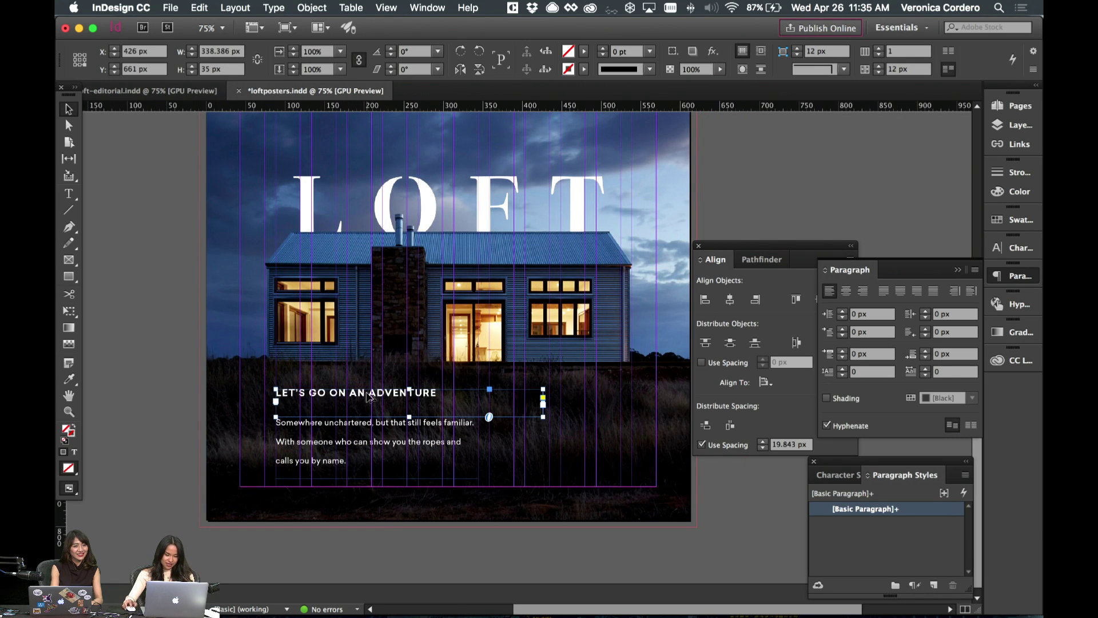
pyautogui.moveTo(369, 396); pyautogui.dragTo(369, 369)
pyautogui.doubleClick(369, 366)
pyautogui.press('super+a')
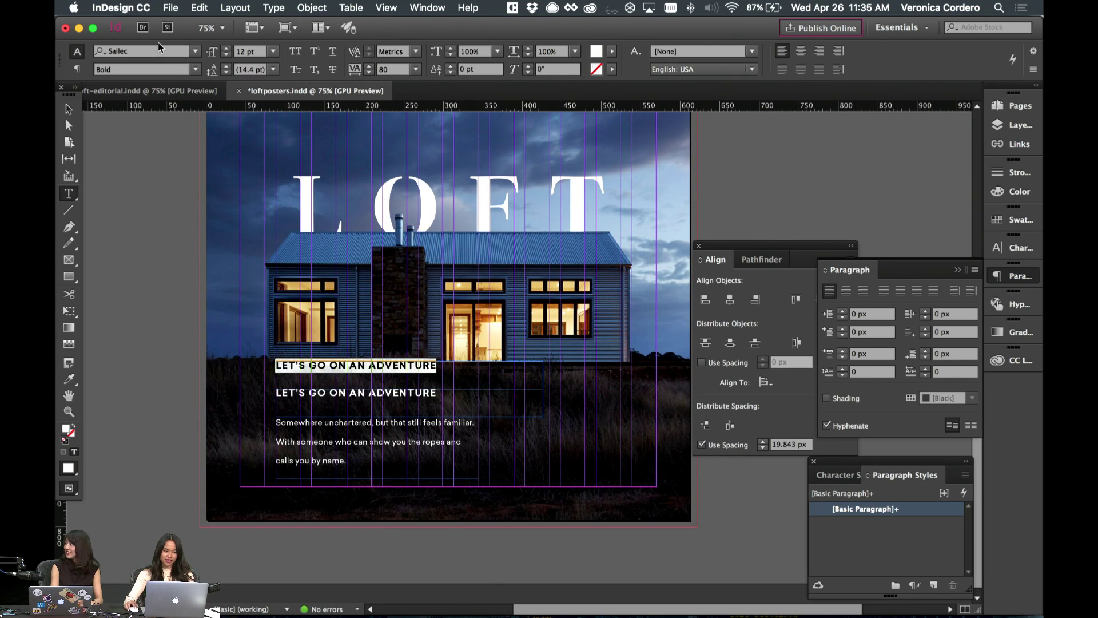
pyautogui.click(153, 50)
pyautogui.write('Canel')
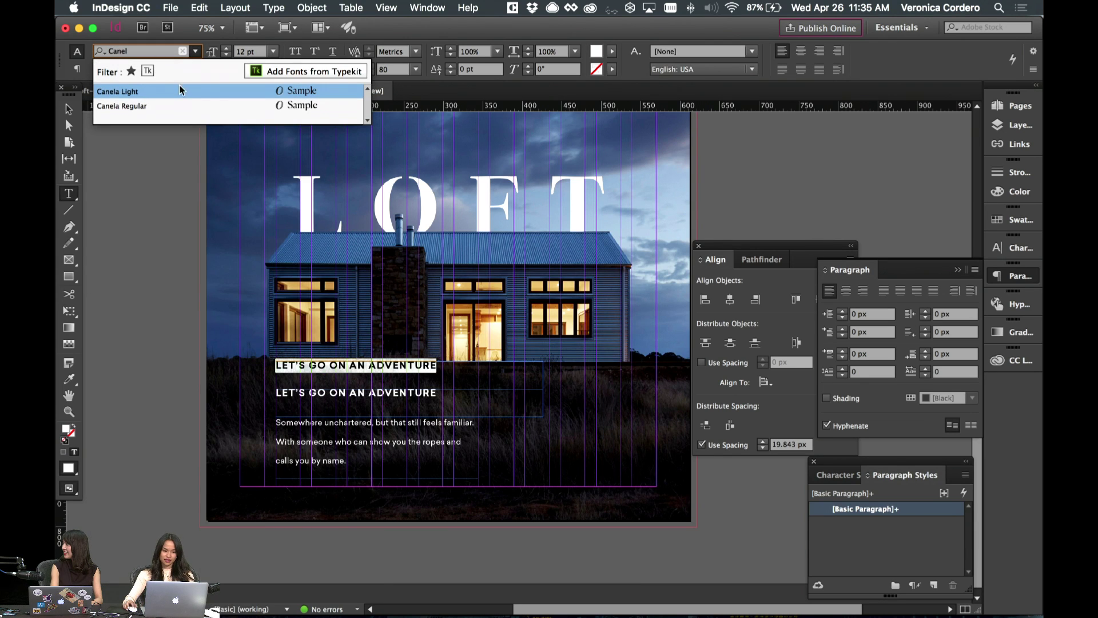
pyautogui.click(167, 105)
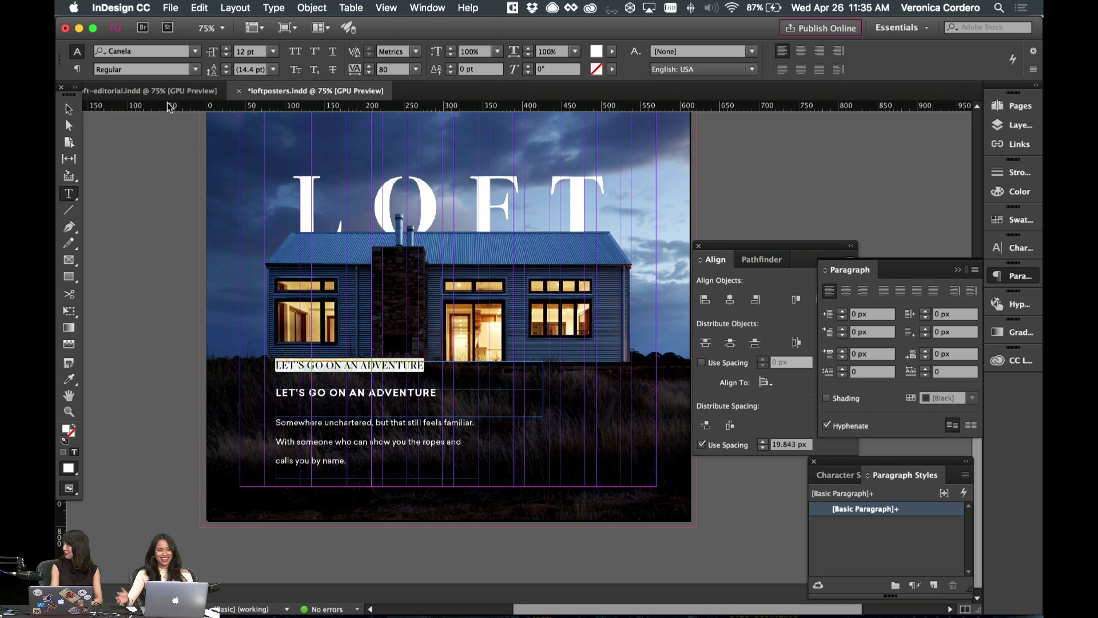
# - Set the duplicated heading's font size to 15 pt
pyautogui.click(226, 49)
pyautogui.click(226, 49)
pyautogui.click(227, 48)
pyautogui.click(226, 49)
pyautogui.click(226, 48)
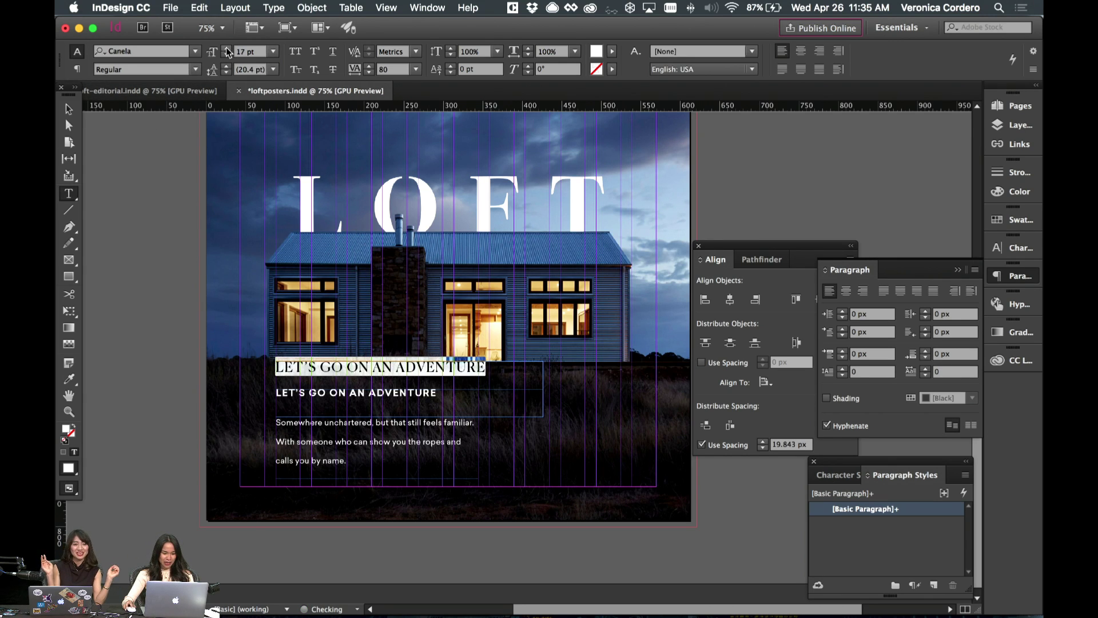
pyautogui.click(226, 54)
pyautogui.click(225, 55)
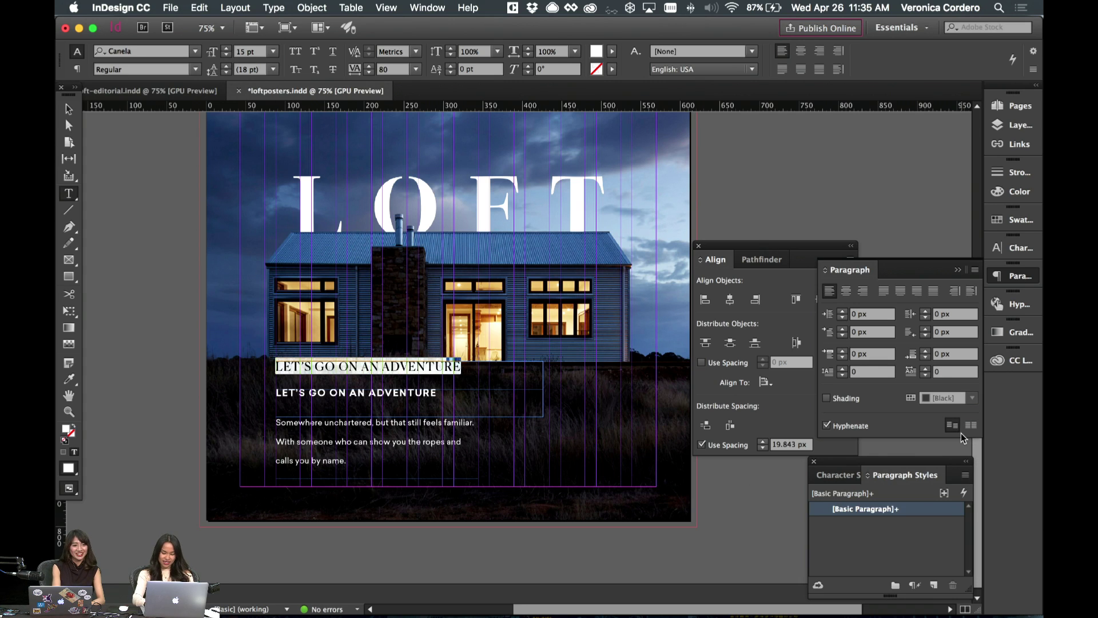
pyautogui.click(1015, 257)
pyautogui.click(1016, 276)
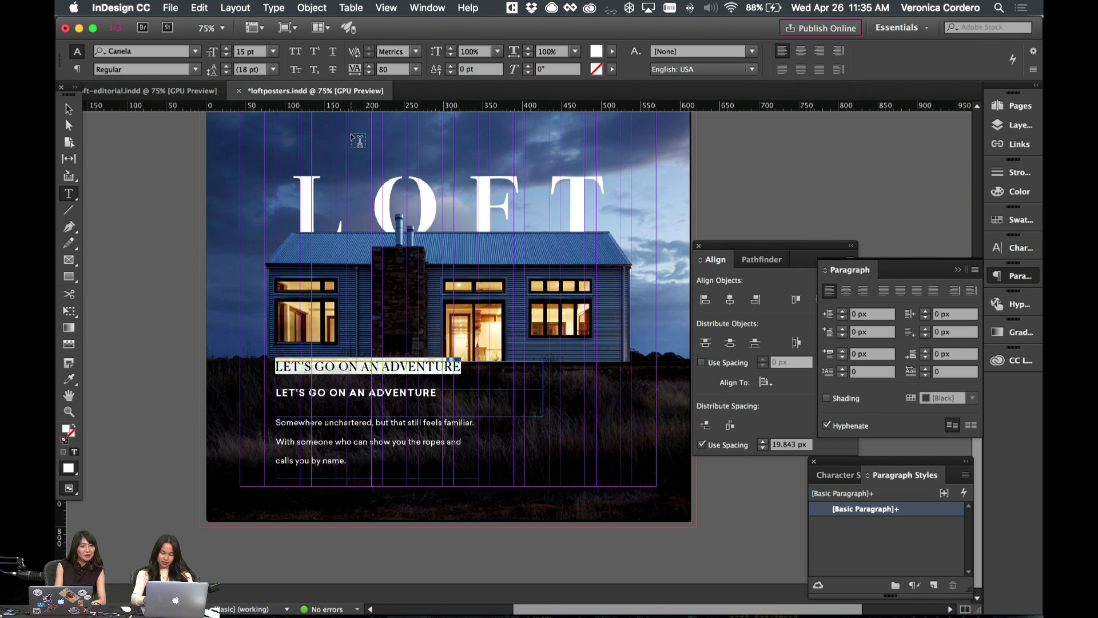
# - Retype the duplicated heading in sentence case as "Let’s go on an adventure"
pyautogui.click(375, 381)
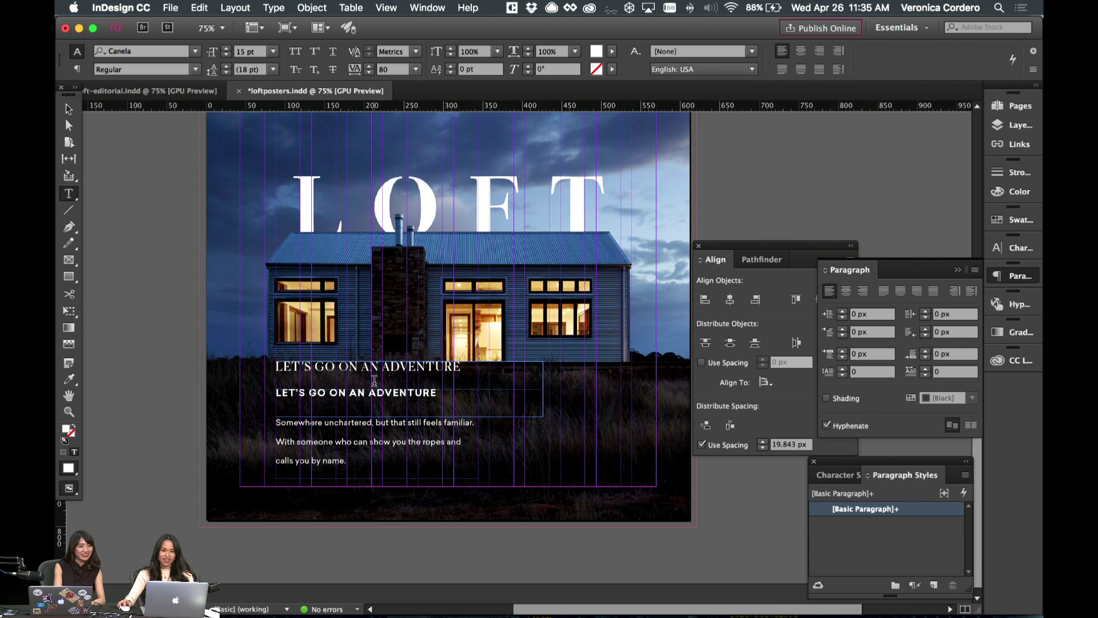
pyautogui.tripleClick(374, 381)
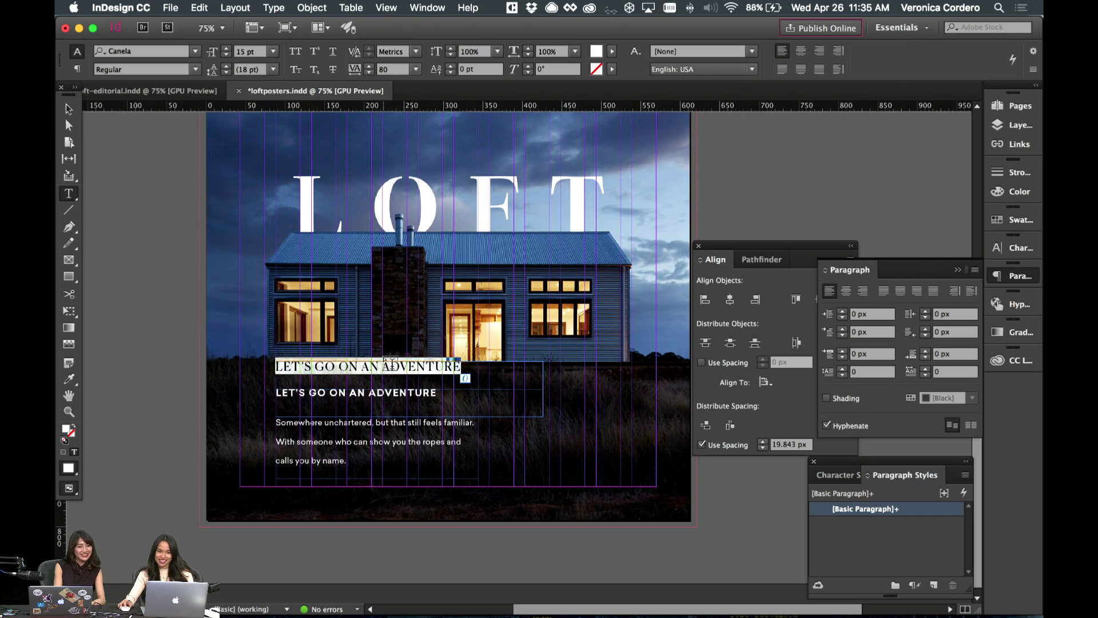
pyautogui.click(421, 356)
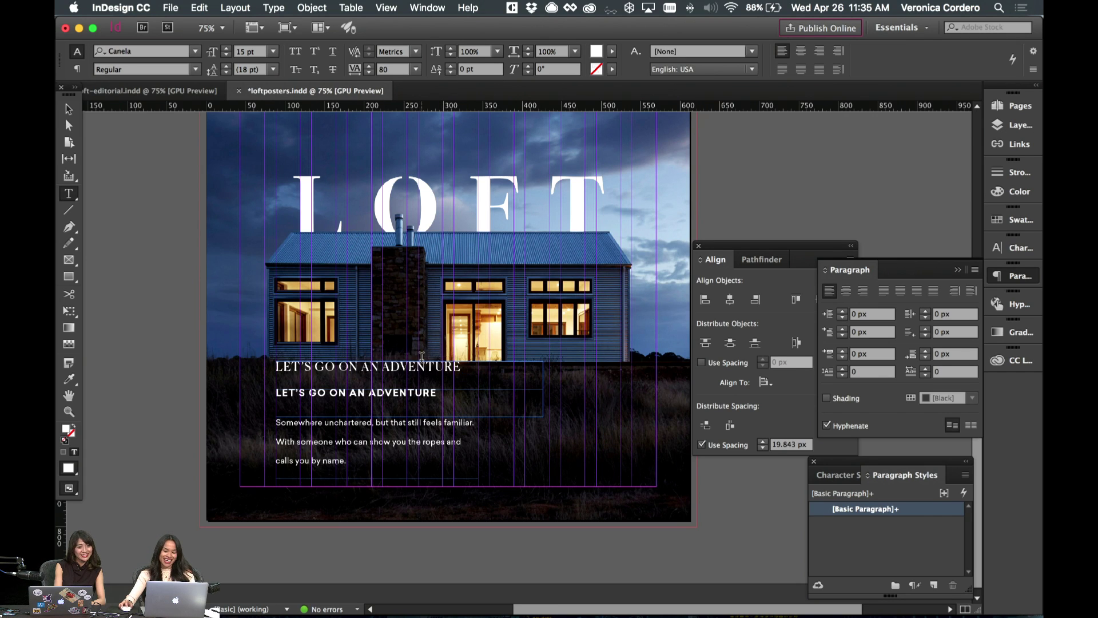
pyautogui.moveTo(464, 366); pyautogui.dragTo(183, 345)
pyautogui.write('Let’s go on an a')
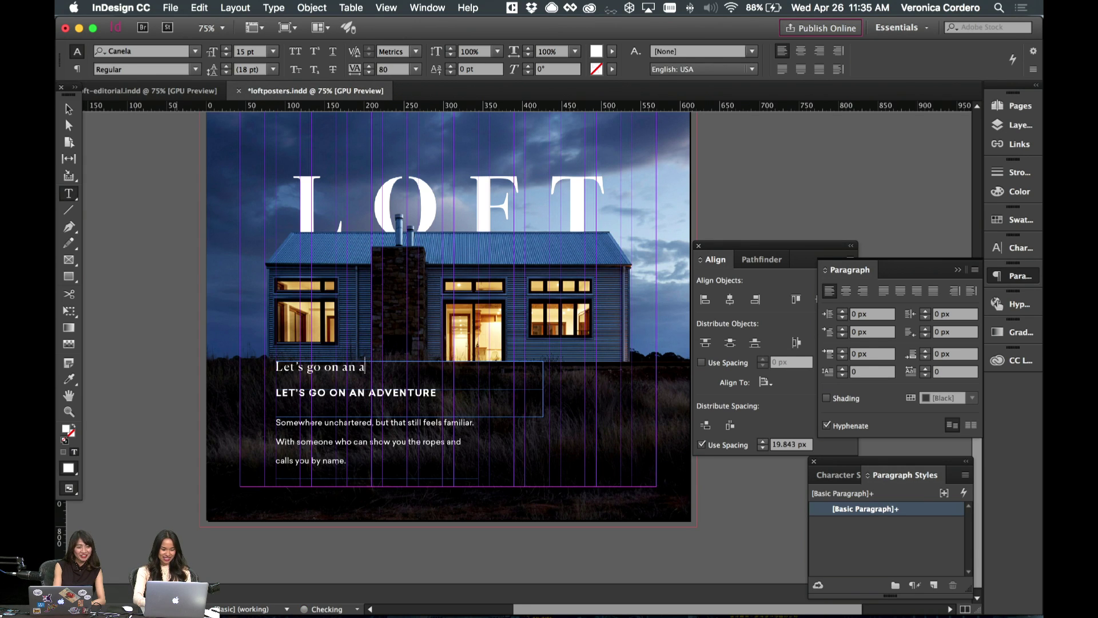
pyautogui.write('re')
# - Tighten the tracking of the whole sentence-case heading to 20
pyautogui.press('super+a')
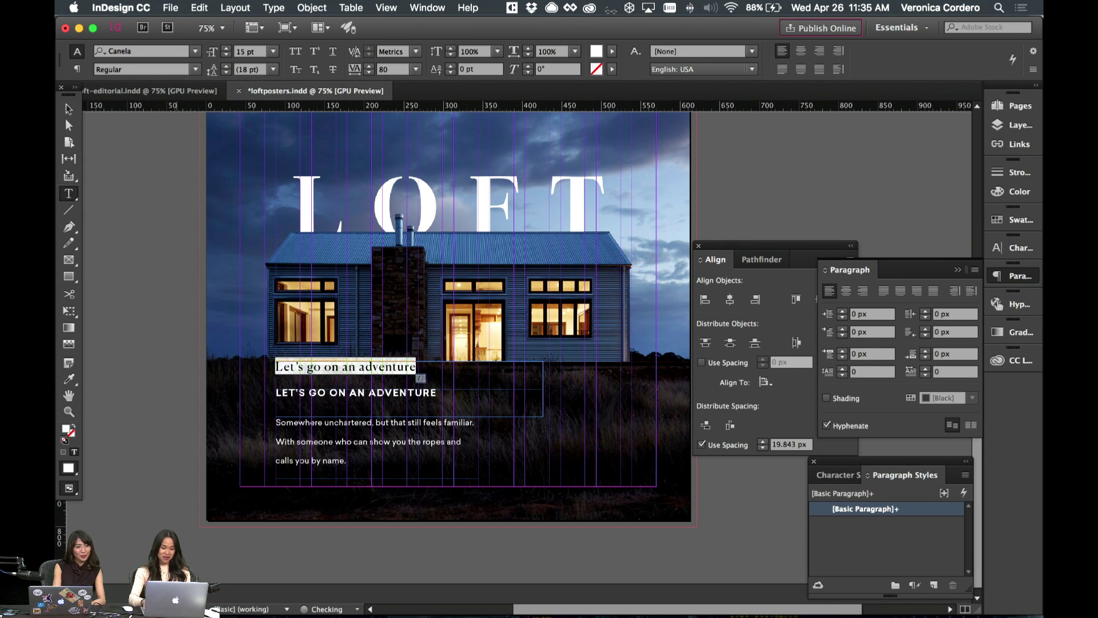
pyautogui.hotkey('alt', 'Left')
pyautogui.hotkey('alt', 'Left')
pyautogui.hotkey('alt', 'Left')
pyautogui.hotkey('alt', 'Left')
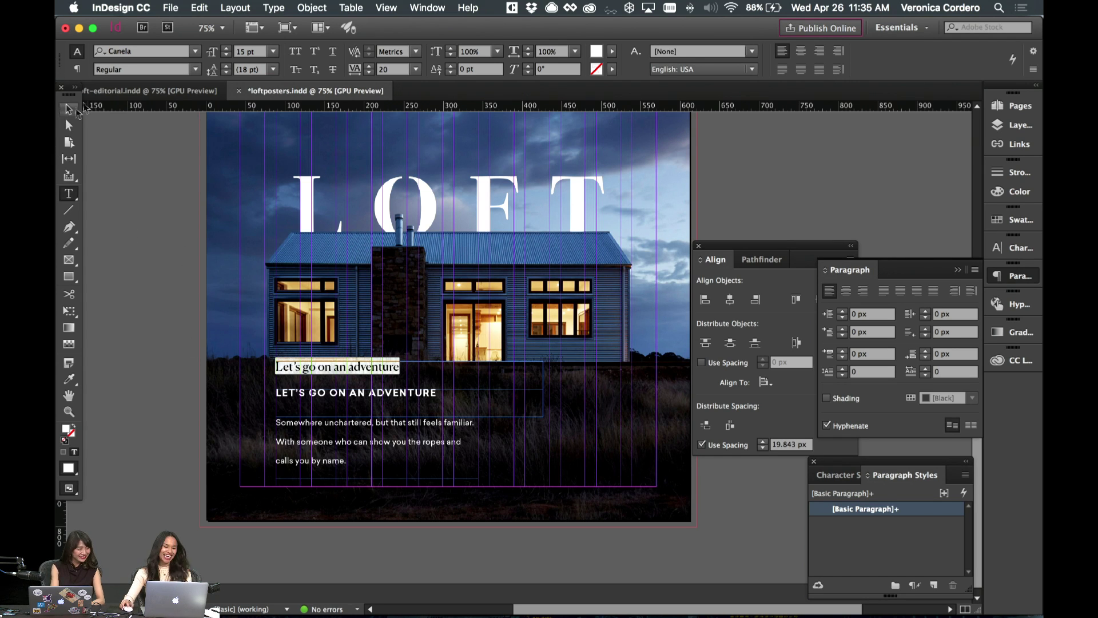
# - Delete the original uppercase heading frame between the new heading and the body paragraph
pyautogui.click(69, 109)
pyautogui.click(393, 407)
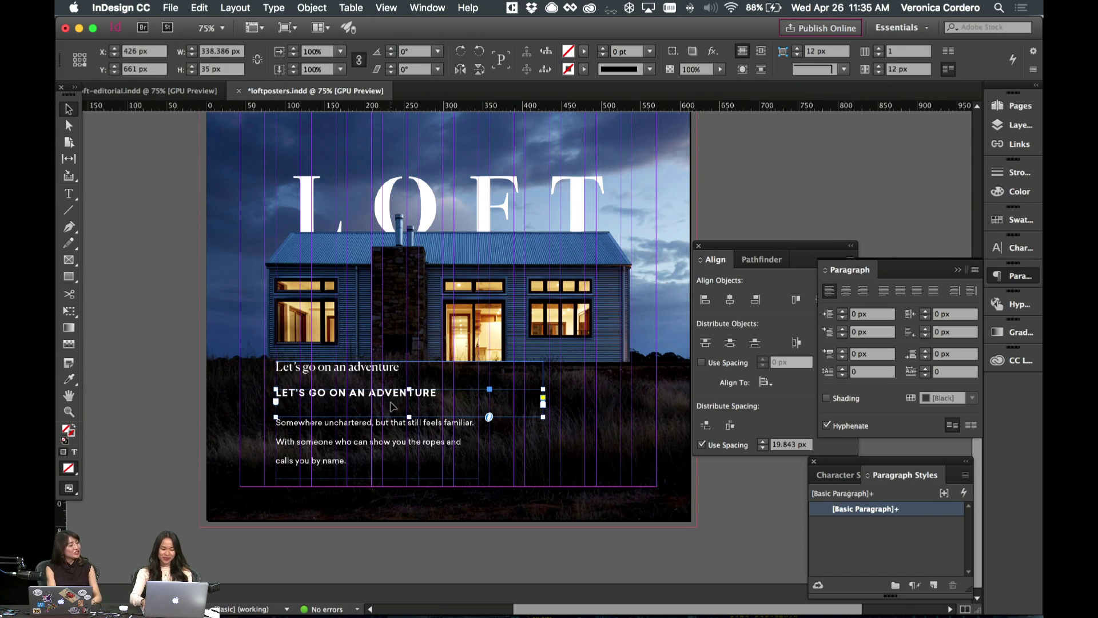
pyautogui.press('Delete')
# - Set the remaining heading's font size to 20 pt and move its frame slightly down toward the body paragraph
pyautogui.doubleClick(394, 367)
pyautogui.tripleClick(395, 367)
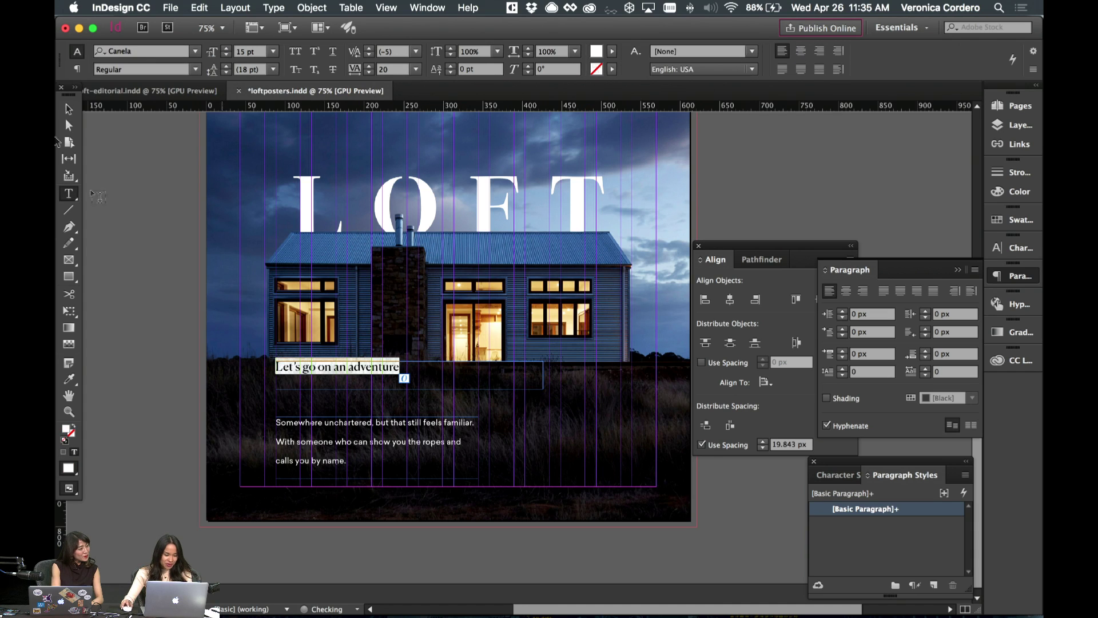
pyautogui.doubleClick(242, 52)
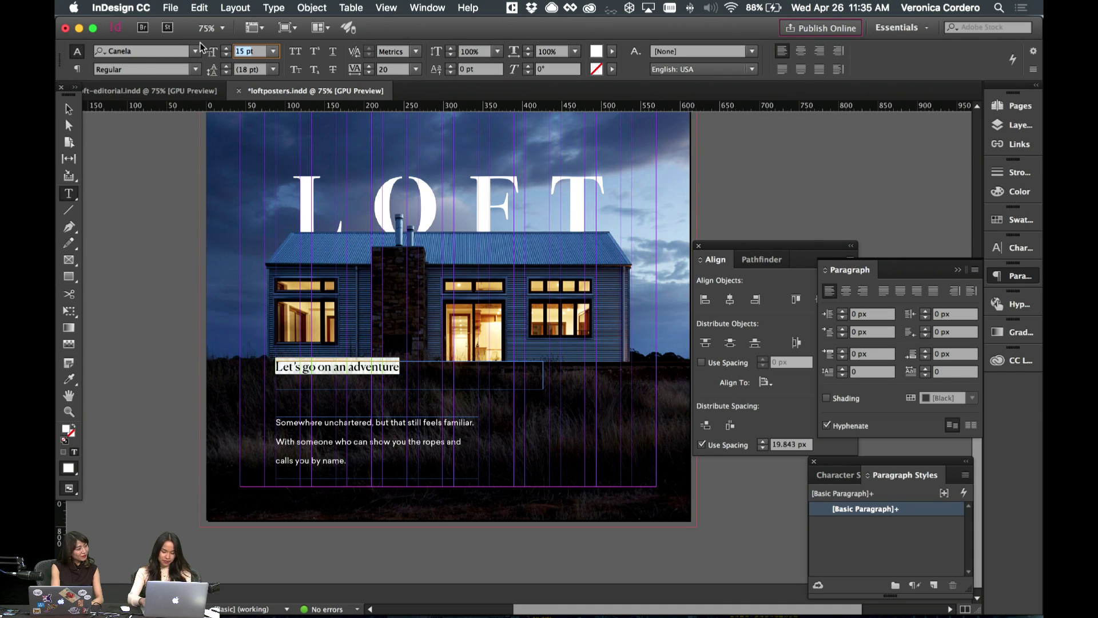
pyautogui.write('20')
pyautogui.press('Return')
pyautogui.press('Escape')
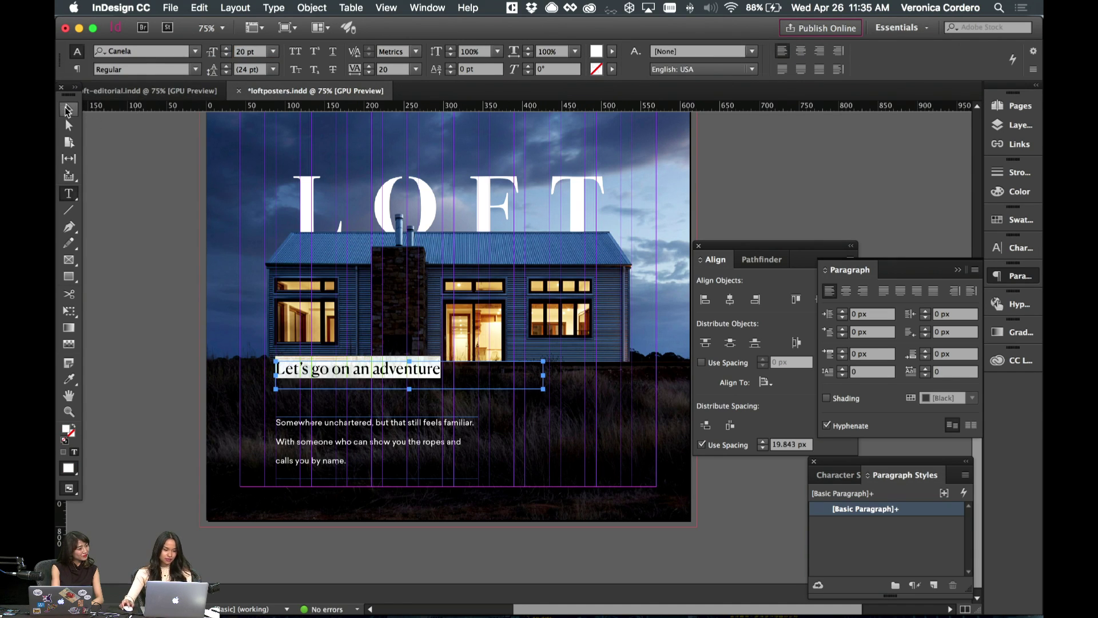
pyautogui.press('c')
pyautogui.press('v')
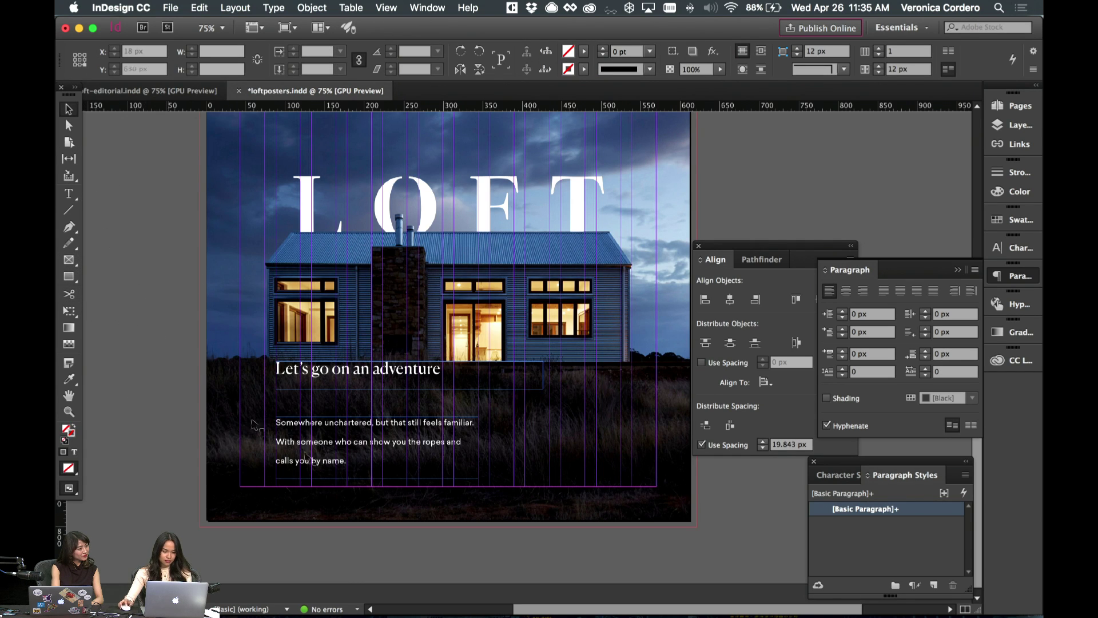
pyautogui.moveTo(378, 374); pyautogui.dragTo(378, 386)
# - Turn off baseline grid alignment for the body paragraph and fit its frame to the text, about 39.5 px high
pyautogui.click(362, 439)
pyautogui.doubleClick(362, 439)
pyautogui.press('super+a')
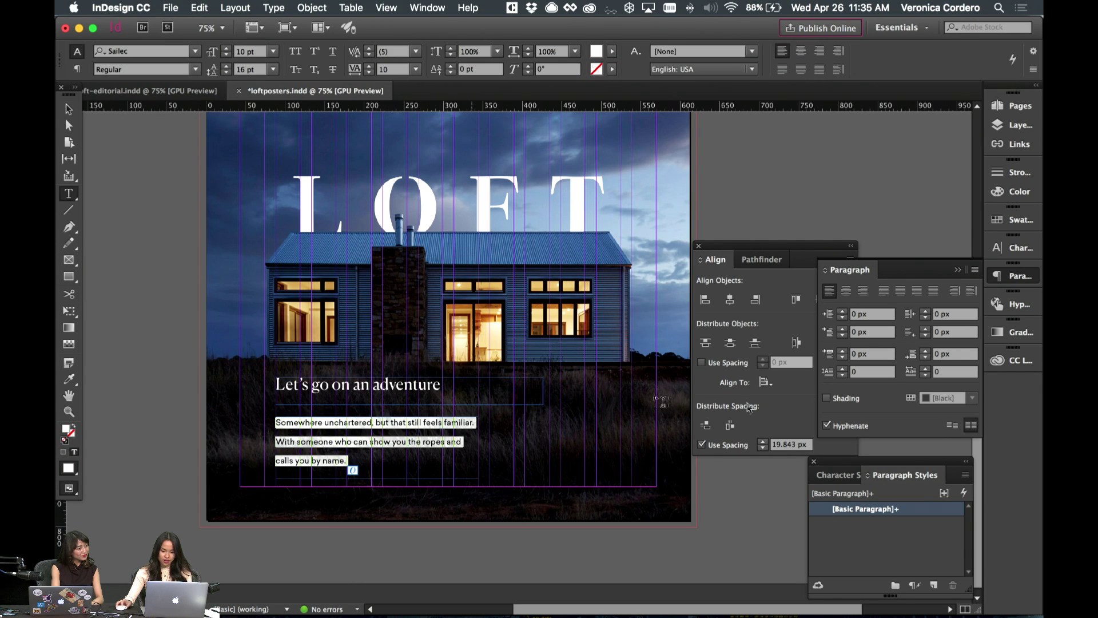
pyautogui.click(966, 431)
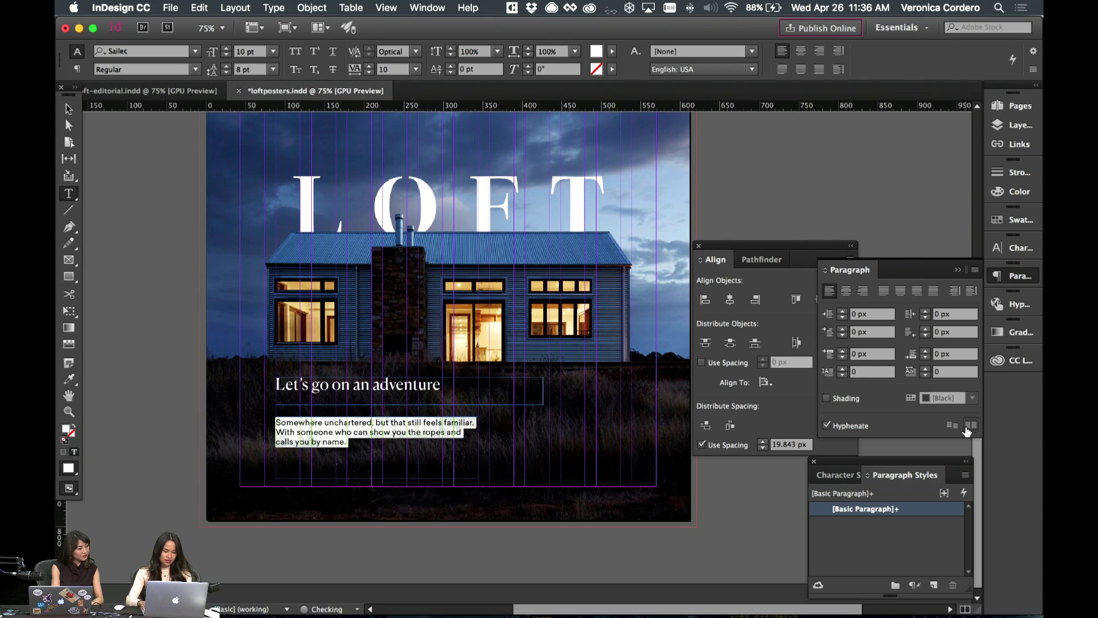
pyautogui.click(952, 425)
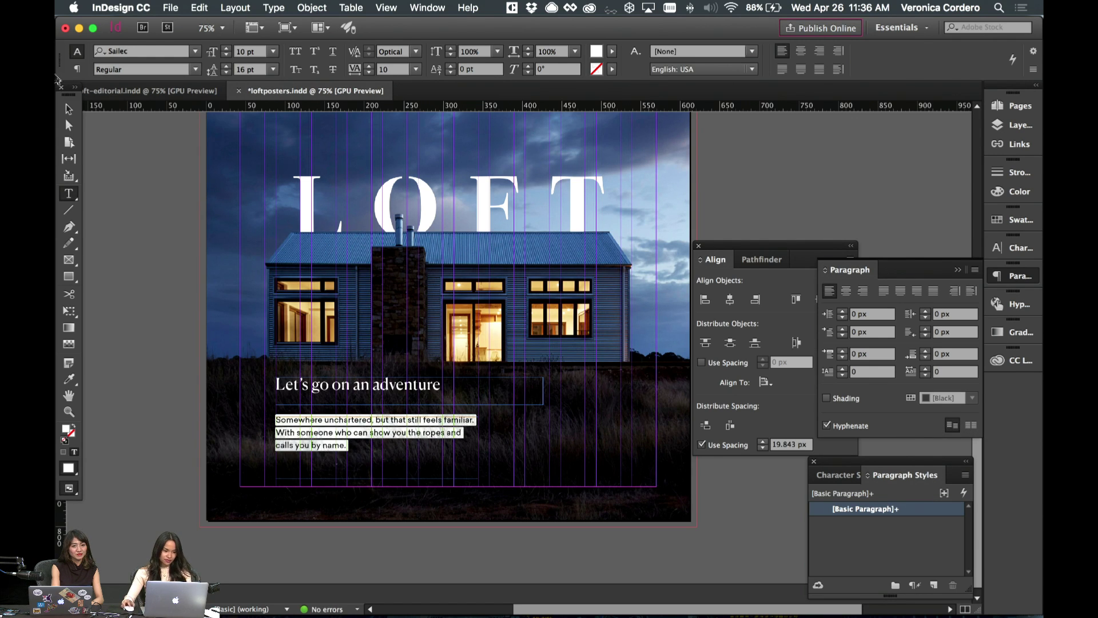
pyautogui.press('Escape')
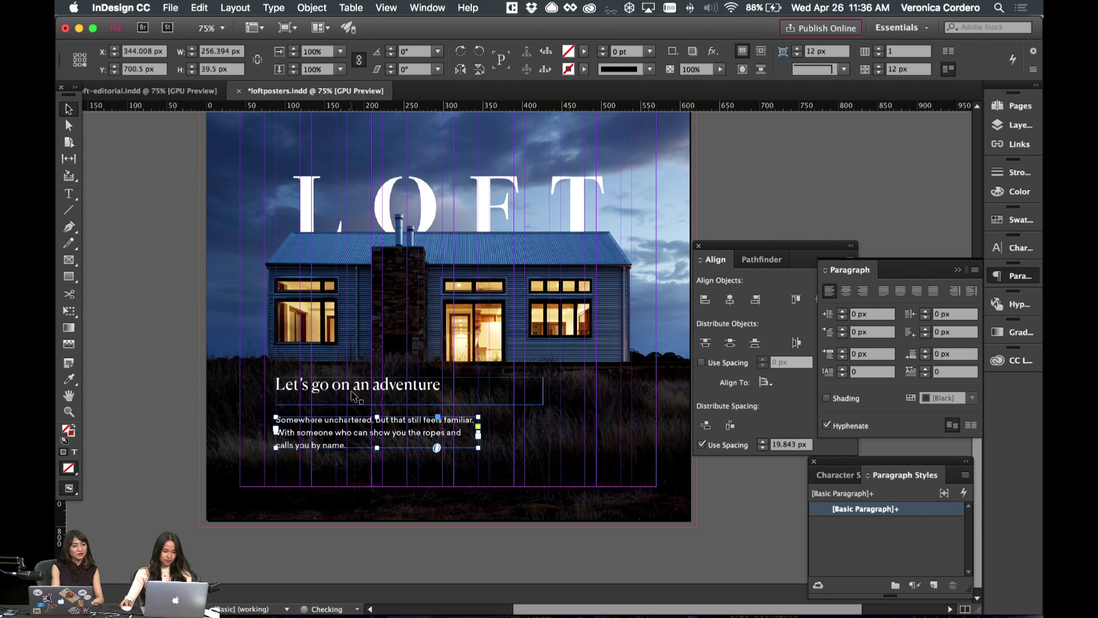
# - Move the body text frame slightly down, and lower the heading frame to Y 653 px
pyautogui.moveTo(314, 445); pyautogui.dragTo(315, 457)
pyautogui.click(357, 393)
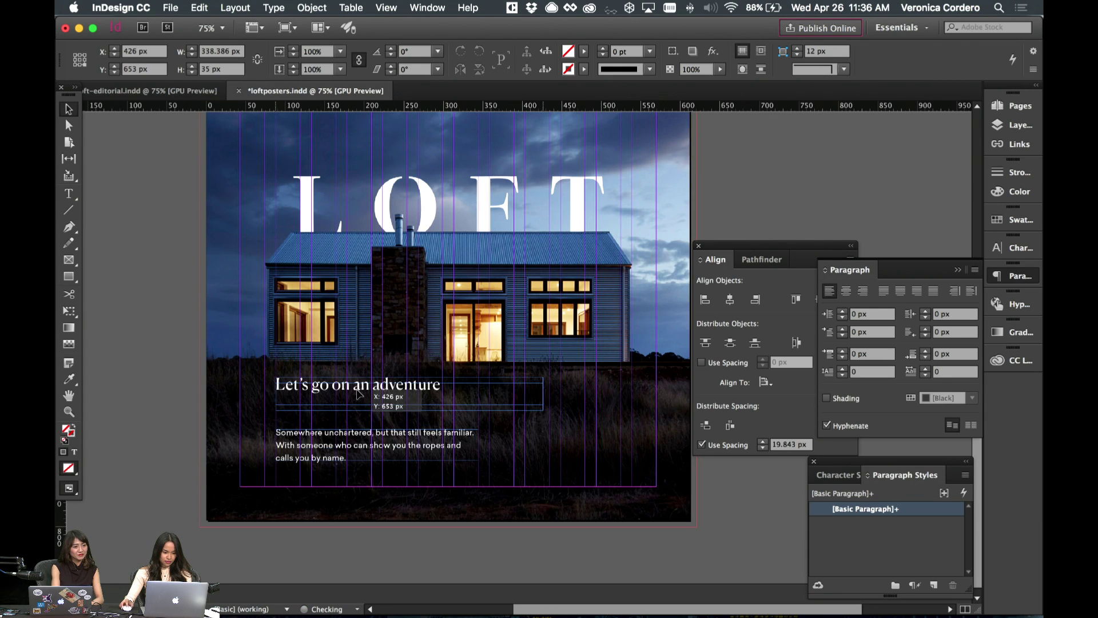
pyautogui.moveTo(358, 394); pyautogui.dragTo(358, 399)
# - Draw a horizontal line about 31 px long above the start of the heading, with a 1 pt [Paper] stroke
pyautogui.press('\\')
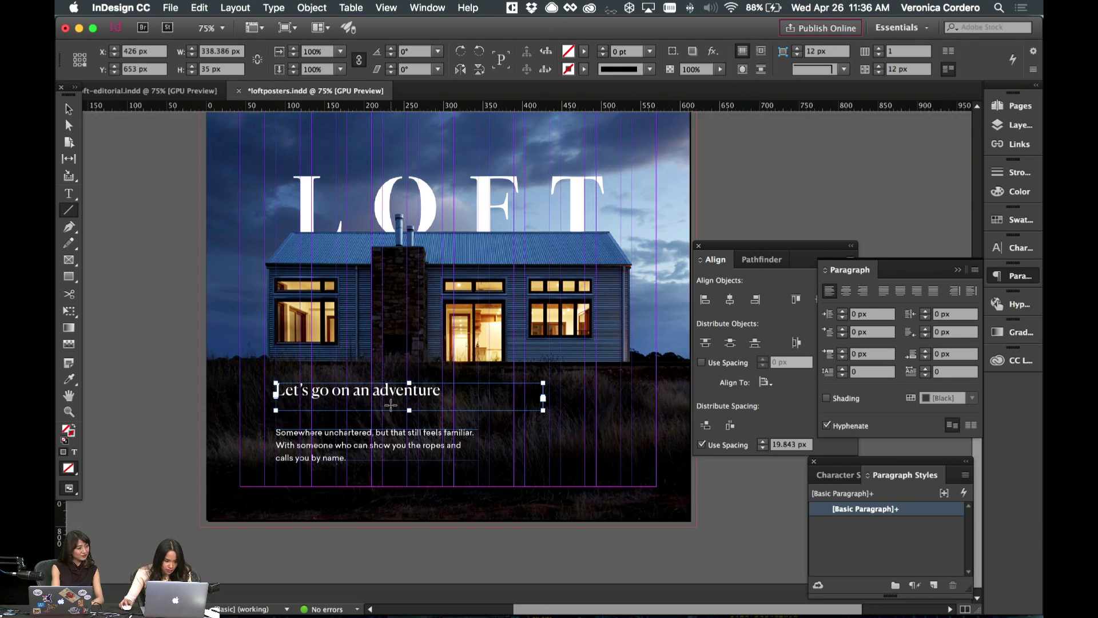
pyautogui.moveTo(276, 372); pyautogui.dragTo(301, 372)
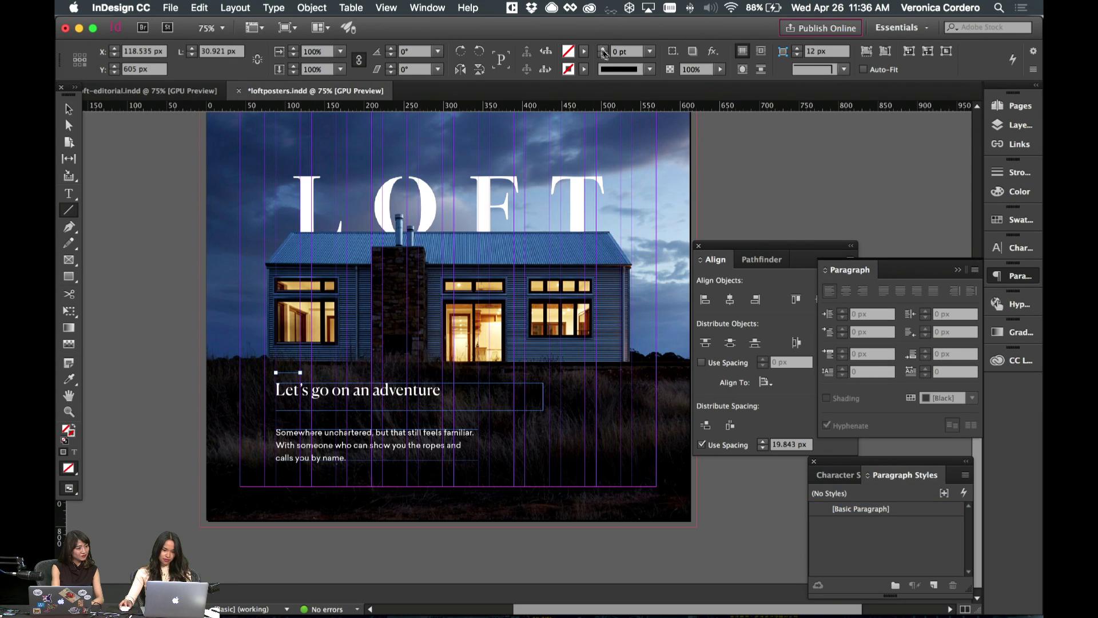
pyautogui.click(602, 48)
pyautogui.click(1020, 221)
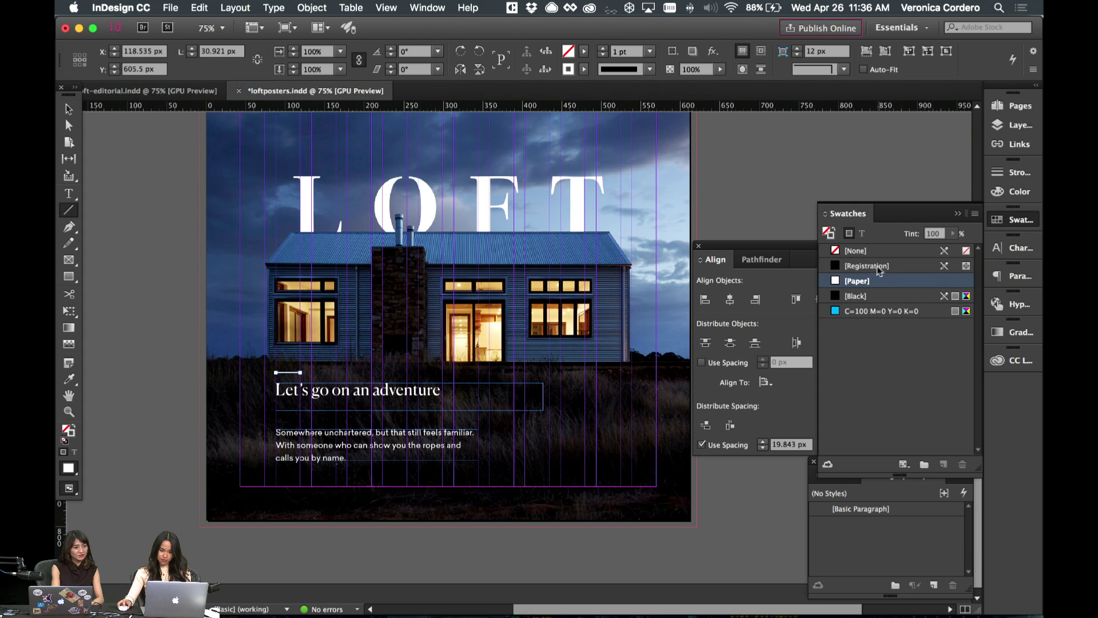
pyautogui.press('v')
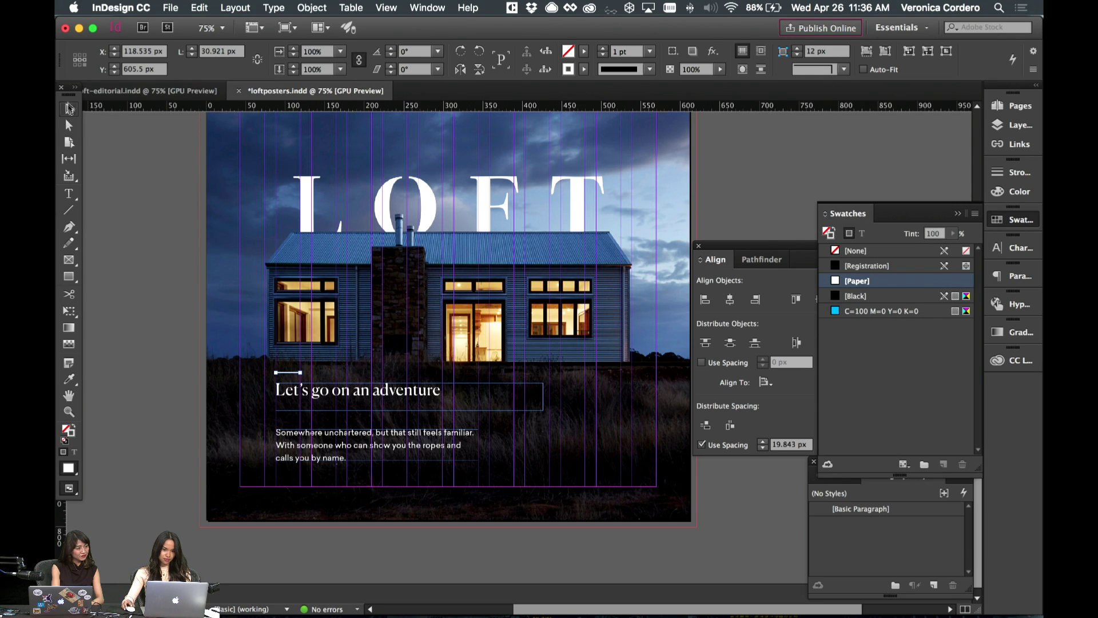
pyautogui.click(134, 264)
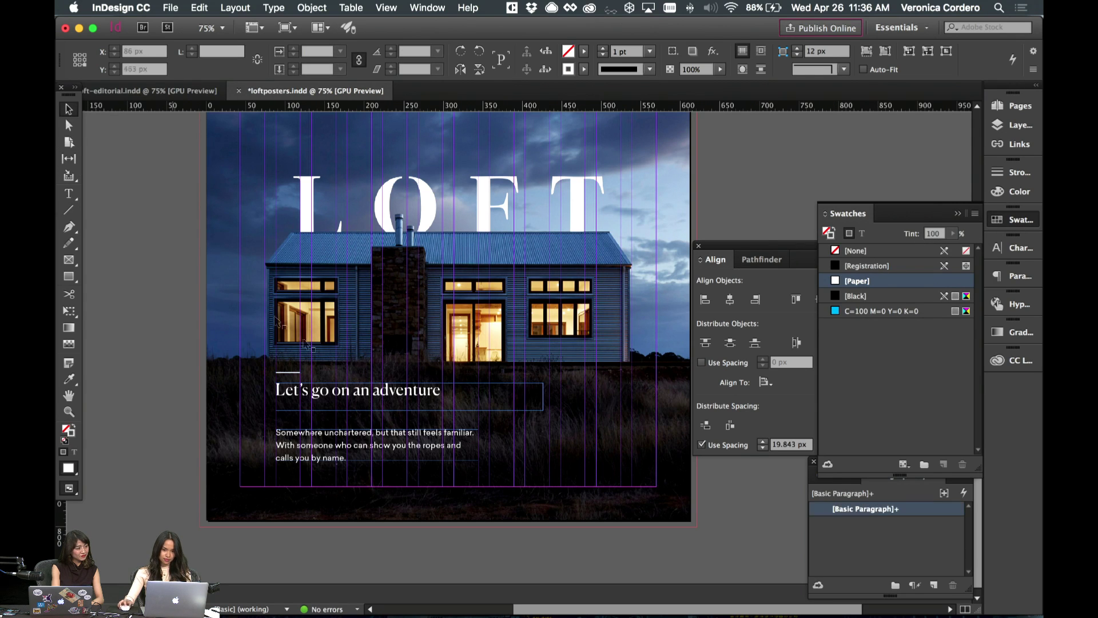
# - Lower the "Let's go on an adventure" heading frame to Y 661 px, leaving a gap beneath the accent line
pyautogui.click(334, 408)
pyautogui.moveTo(334, 408); pyautogui.dragTo(335, 392)
pyautogui.press('Down')
pyautogui.press('Down')
pyautogui.press('Down')
pyautogui.press('Down')
pyautogui.press('Down')
pyautogui.press('Down')
pyautogui.press('Down')
pyautogui.press('Down')
pyautogui.press('Down')
pyautogui.press('Down')
pyautogui.press('Down')
pyautogui.press('Down')
pyautogui.press('Down')
pyautogui.press('Down')
pyautogui.press('Down')
pyautogui.press('Down')
pyautogui.press('Down')
pyautogui.press('Down')
pyautogui.press('Down')
pyautogui.press('Down')
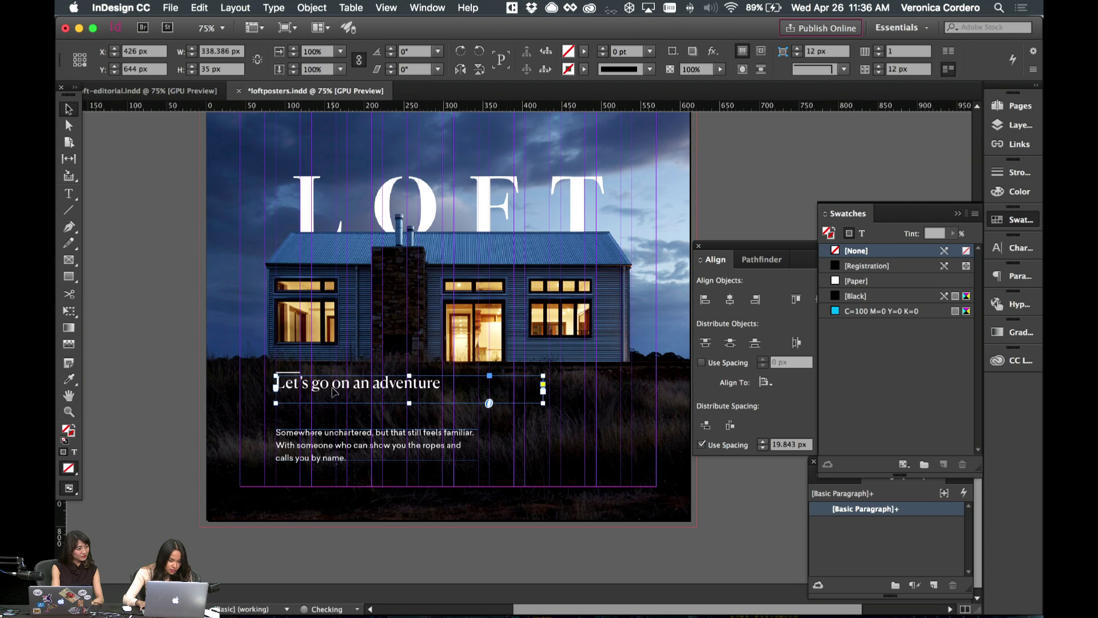
pyautogui.press('Up')
pyautogui.press('Up')
pyautogui.press('Up')
pyautogui.press('Up')
pyautogui.press('Up')
pyautogui.press('Up')
pyautogui.press('Up')
pyautogui.press('Up')
pyautogui.press('Up')
pyautogui.press('Up')
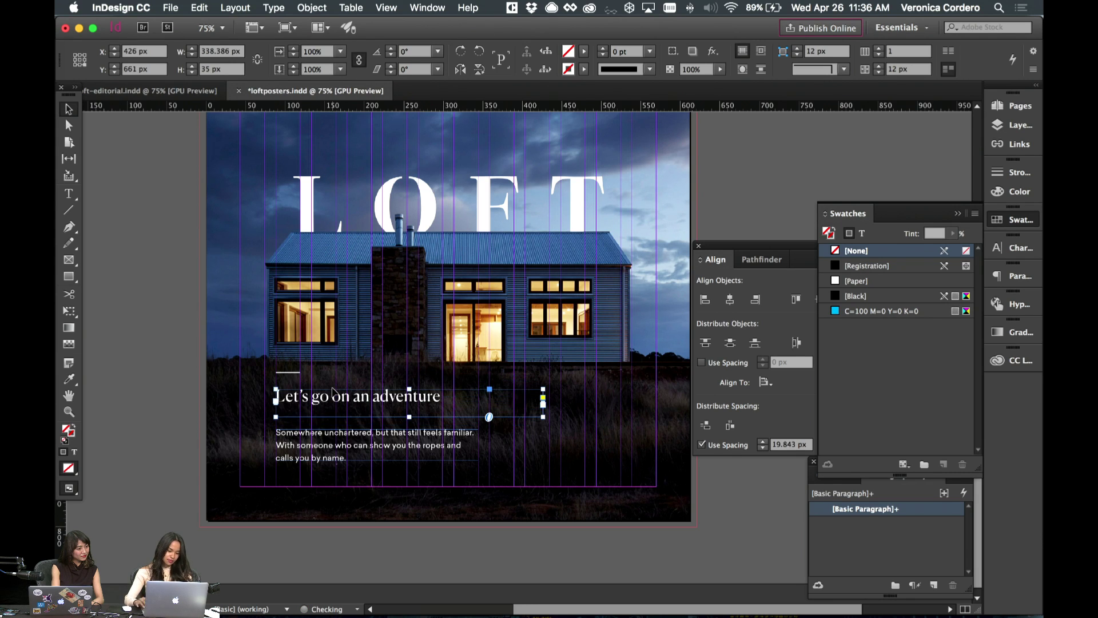
# - Move the body paragraph frame closer to the heading at Y 710.5 px, and preview the poster without guides
pyautogui.click(366, 432)
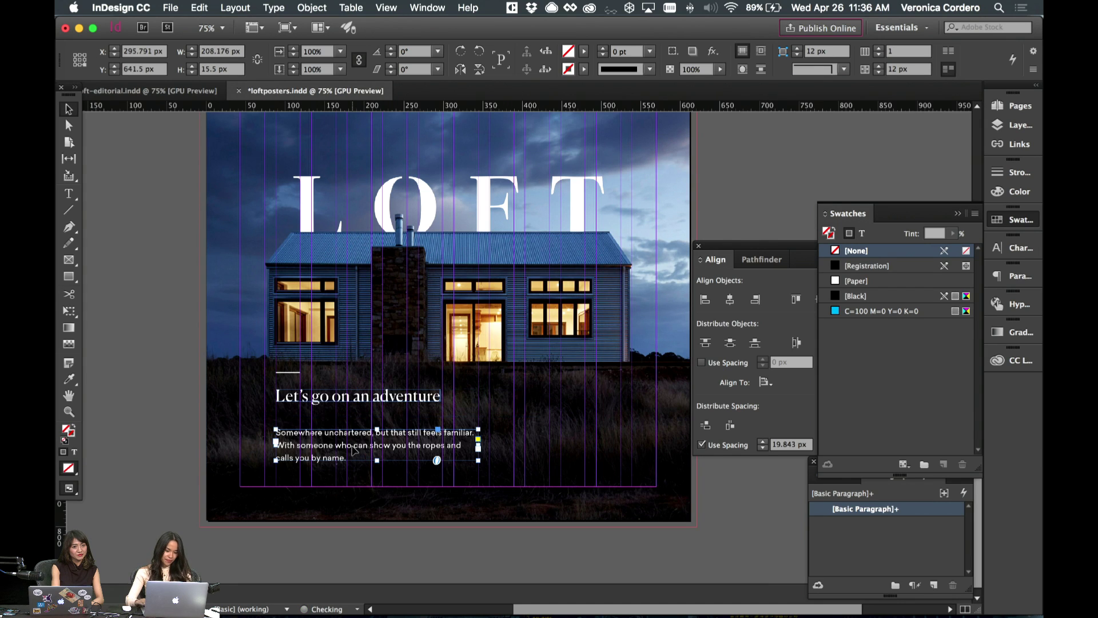
pyautogui.press('Up')
pyautogui.press('Up')
pyautogui.press('Up')
pyautogui.press('Up')
pyautogui.press('Up')
pyautogui.press('Up')
pyautogui.press('Up')
pyautogui.press('Up')
pyautogui.press('Up')
pyautogui.press('Up')
pyautogui.press('Up')
pyautogui.press('Up')
pyautogui.press('Up')
pyautogui.press('Up')
pyautogui.press('Up')
pyautogui.press('Up')
pyautogui.press('Up')
pyautogui.press('Up')
pyautogui.press('Up')
pyautogui.press('Up')
pyautogui.press('Down')
pyautogui.press('Down')
pyautogui.press('Down')
pyautogui.press('Down')
pyautogui.press('Down')
pyautogui.press('Down')
pyautogui.press('Down')
pyautogui.press('Down')
pyautogui.press('Down')
pyautogui.press('Down')
pyautogui.press('Down')
pyautogui.press('Down')
pyautogui.press('Down')
pyautogui.press('Down')
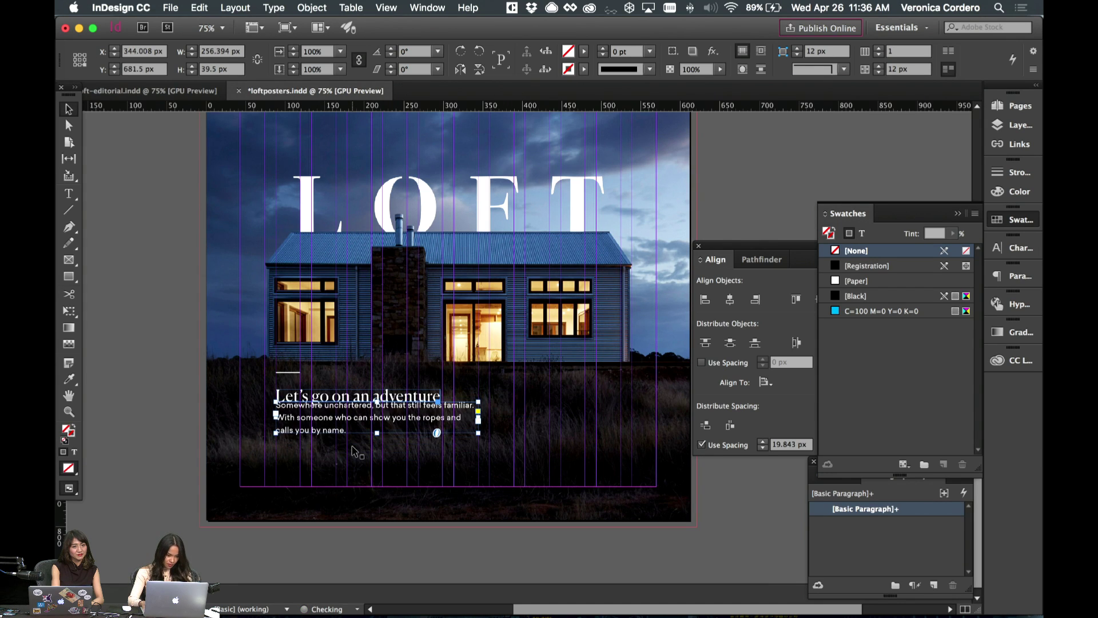
pyautogui.hotkey('shift', 'Down')
pyautogui.hotkey('shift', 'Down')
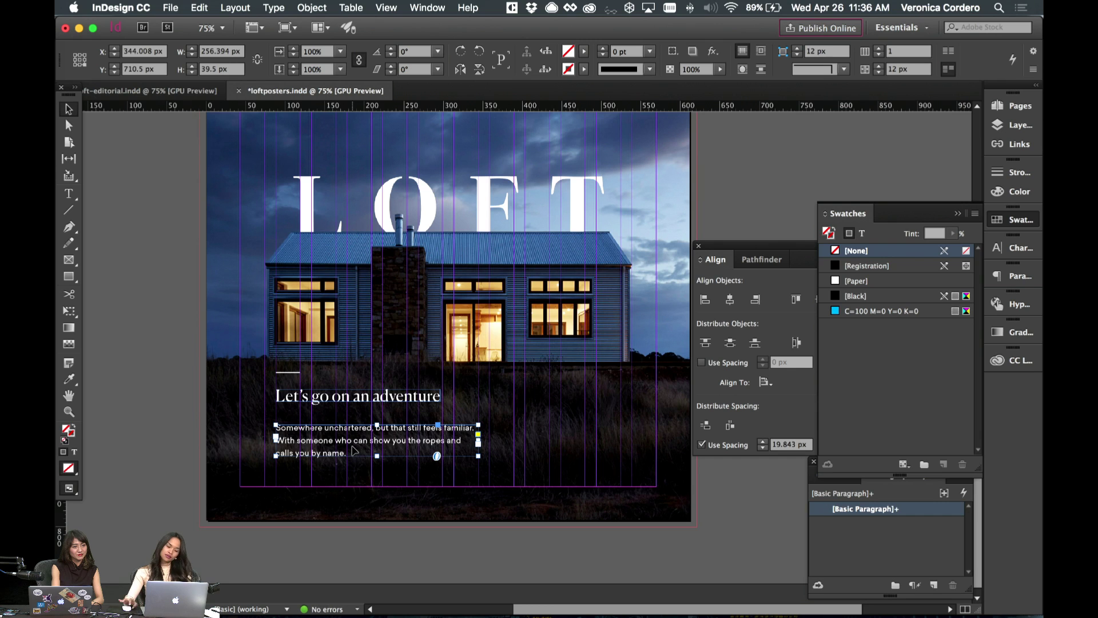
pyautogui.click(448, 315)
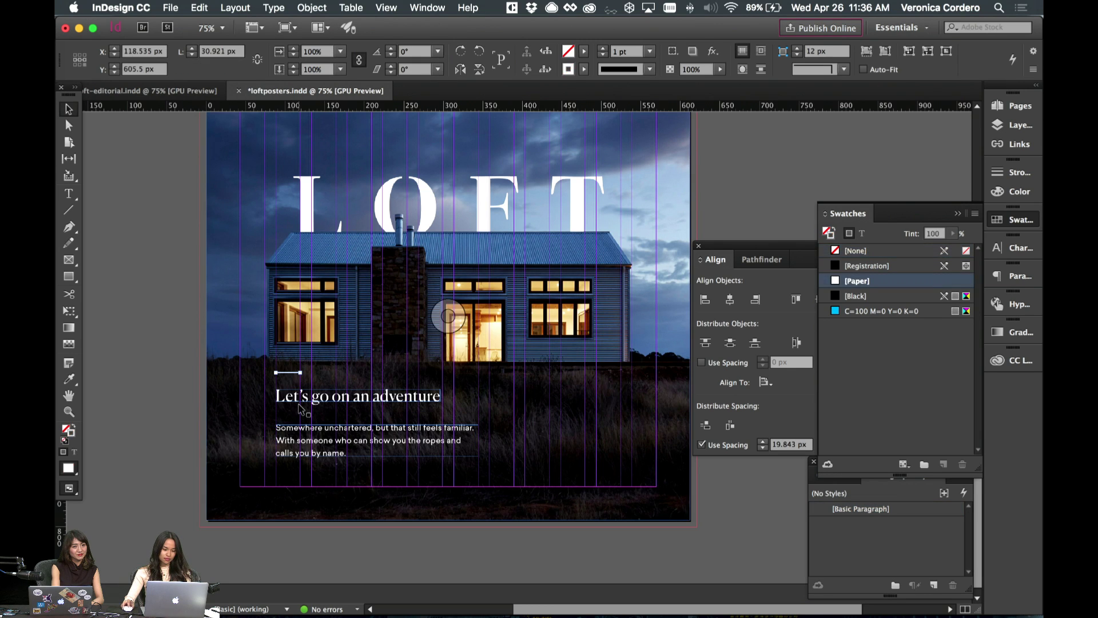
pyautogui.click(157, 393)
pyautogui.press('w')
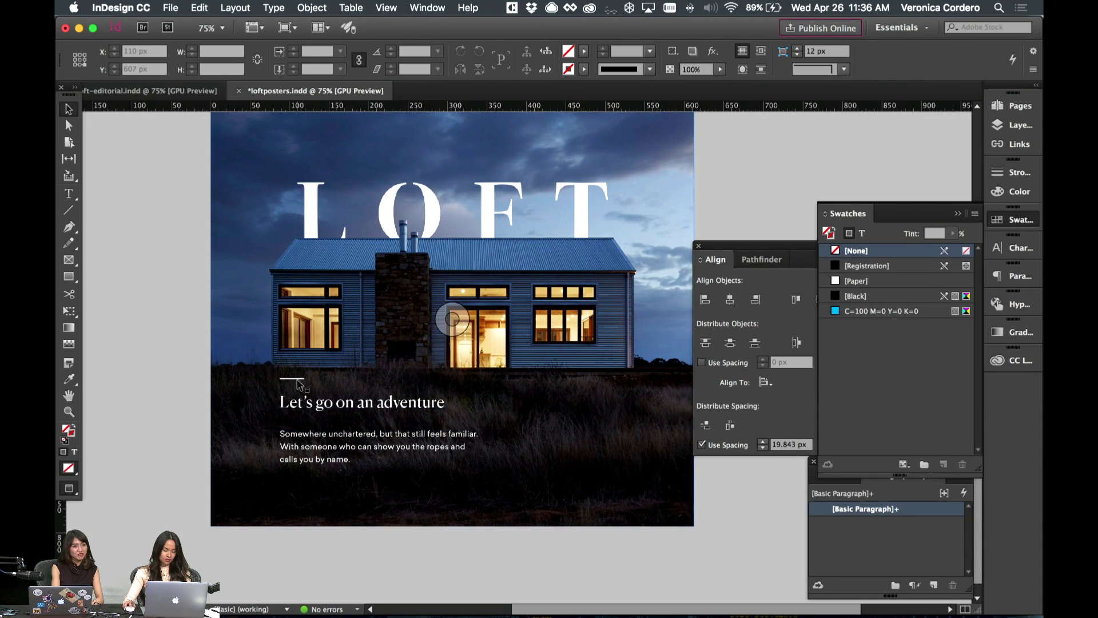
# - Select the heading, body paragraph and accent line together and move them down to the page's bottom margin, at Y 748.5 px
pyautogui.click(301, 403)
pyautogui.press('w')
pyautogui.keyDown('shift'); pyautogui.click(315, 445); pyautogui.keyUp('shift')
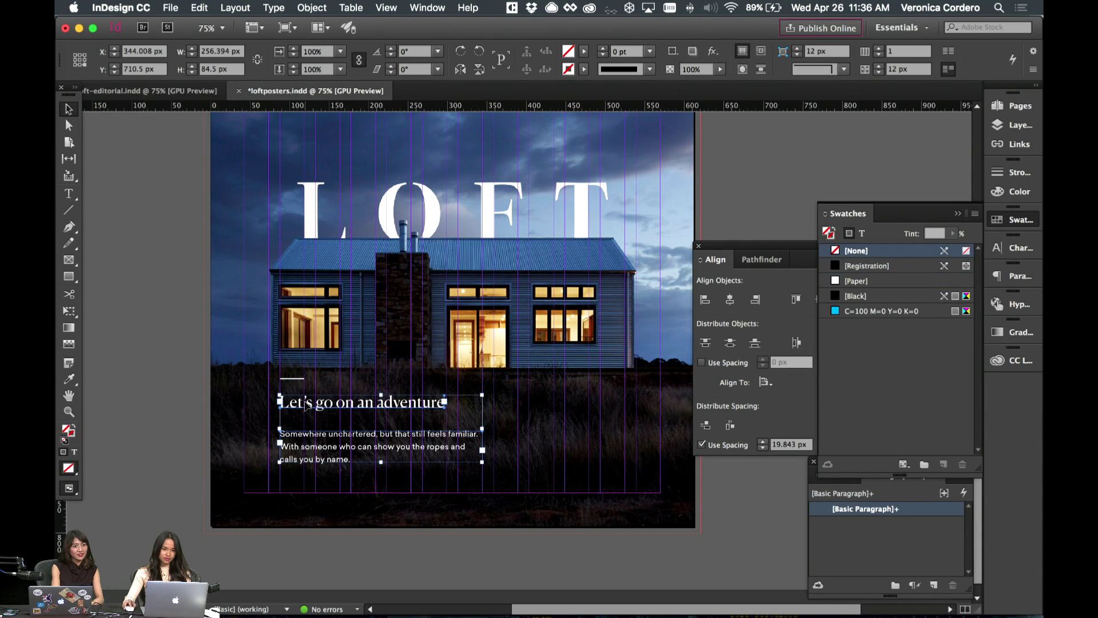
pyautogui.keyDown('shift'); pyautogui.click(298, 379); pyautogui.keyUp('shift')
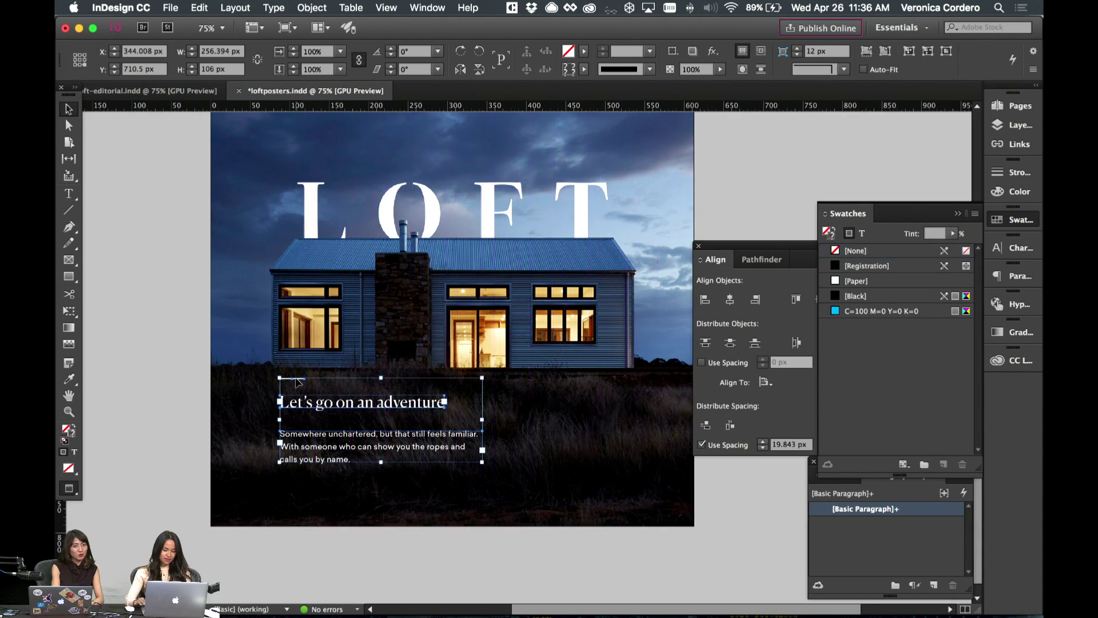
pyautogui.hotkey('shift', 'Down')
pyautogui.hotkey('shift', 'Down')
pyautogui.hotkey('shift', 'Down')
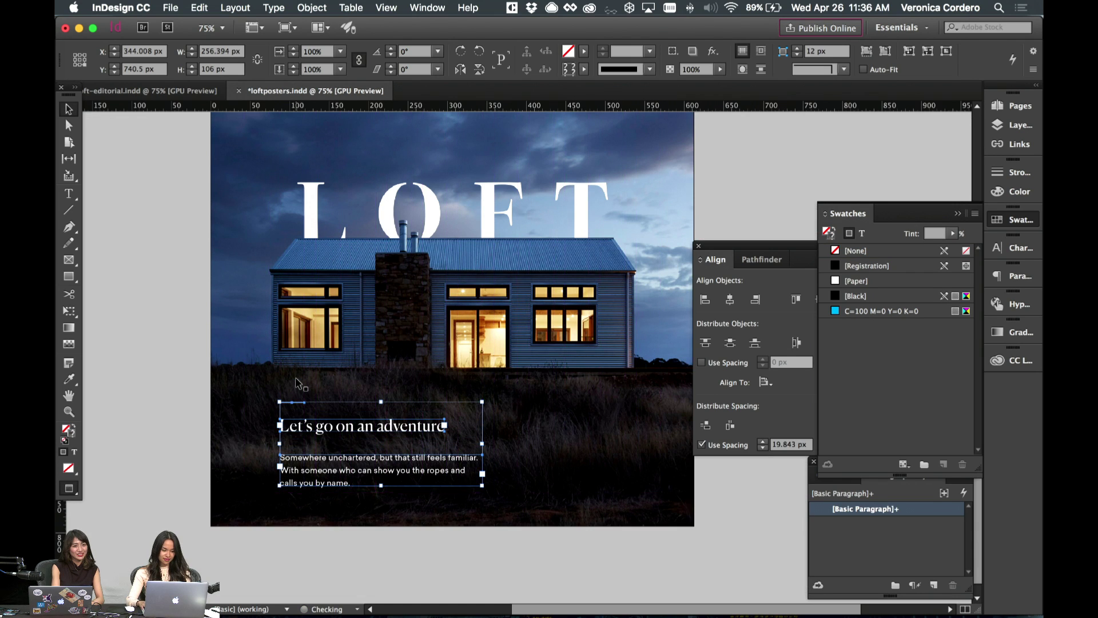
pyautogui.press('Down')
pyautogui.press('Down')
pyautogui.press('Down')
pyautogui.press('Down')
pyautogui.press('Down')
pyautogui.press('Down')
pyautogui.press('Down')
pyautogui.press('Down')
pyautogui.press('Down')
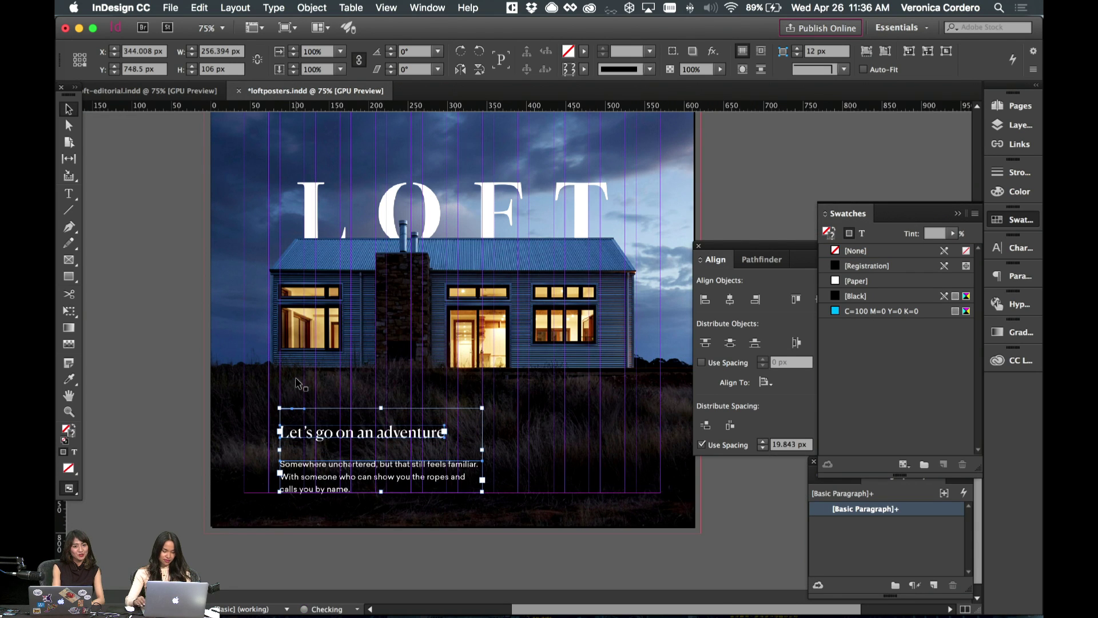
# - Deselect the text group and examine the poster's overall composition with and without guides
pyautogui.click(179, 380)
pyautogui.press('w')
pyautogui.scroll(3, 176, 382)
pyautogui.scroll(-3, 175, 383)
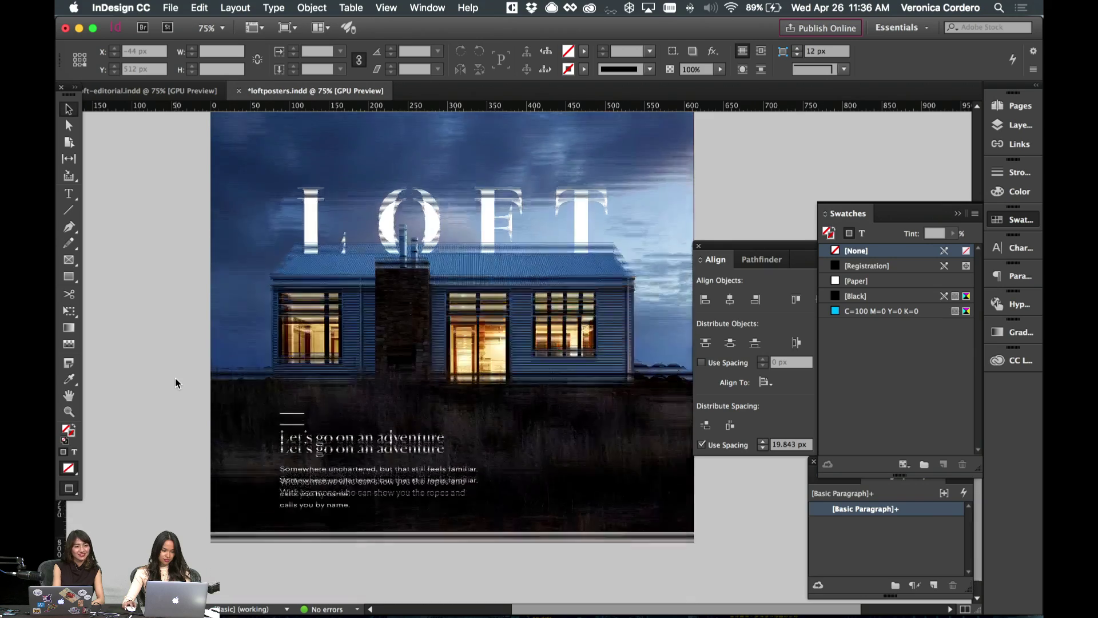
pyautogui.scroll(7, 177, 381)
pyautogui.press('w')
pyautogui.scroll(-7, 178, 384)
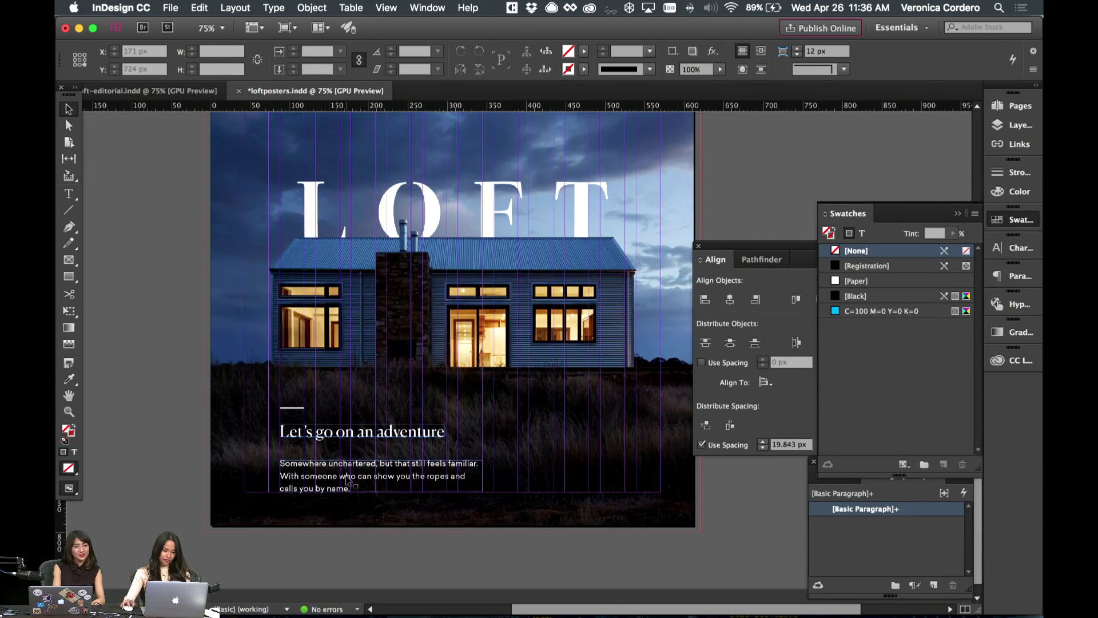
# - Move the body paragraph to the right of the heading and resize its frame to about 214 × 65.5 px, ending at the right margin
pyautogui.press('w')
pyautogui.click(345, 476)
pyautogui.moveTo(345, 476); pyautogui.dragTo(559, 428)
pyautogui.press('w')
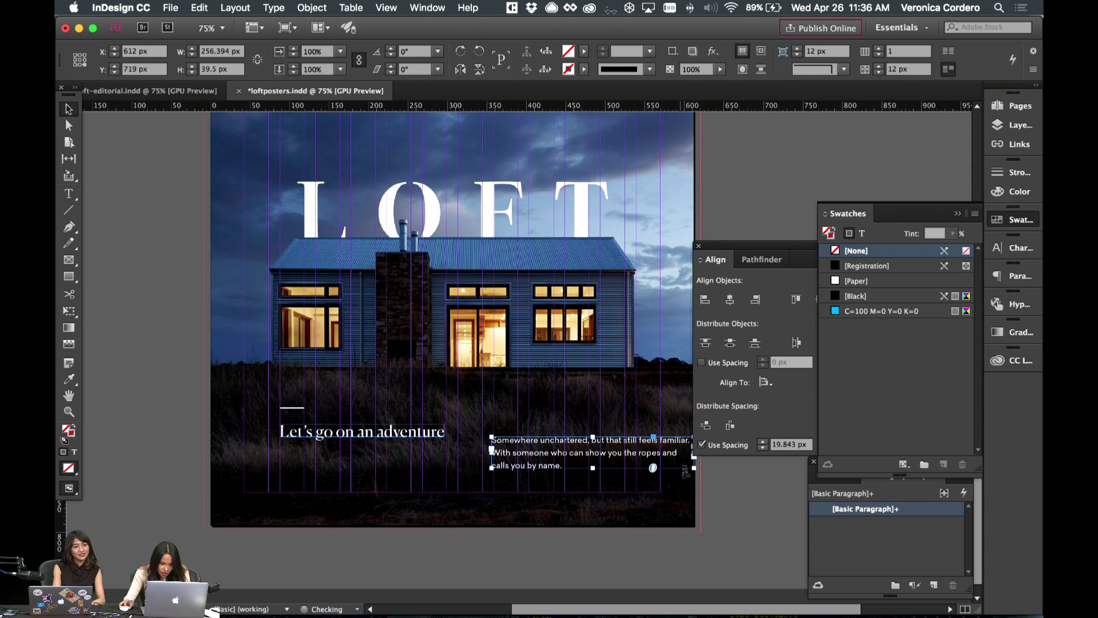
pyautogui.moveTo(694, 470); pyautogui.dragTo(661, 489)
pyautogui.press('w')
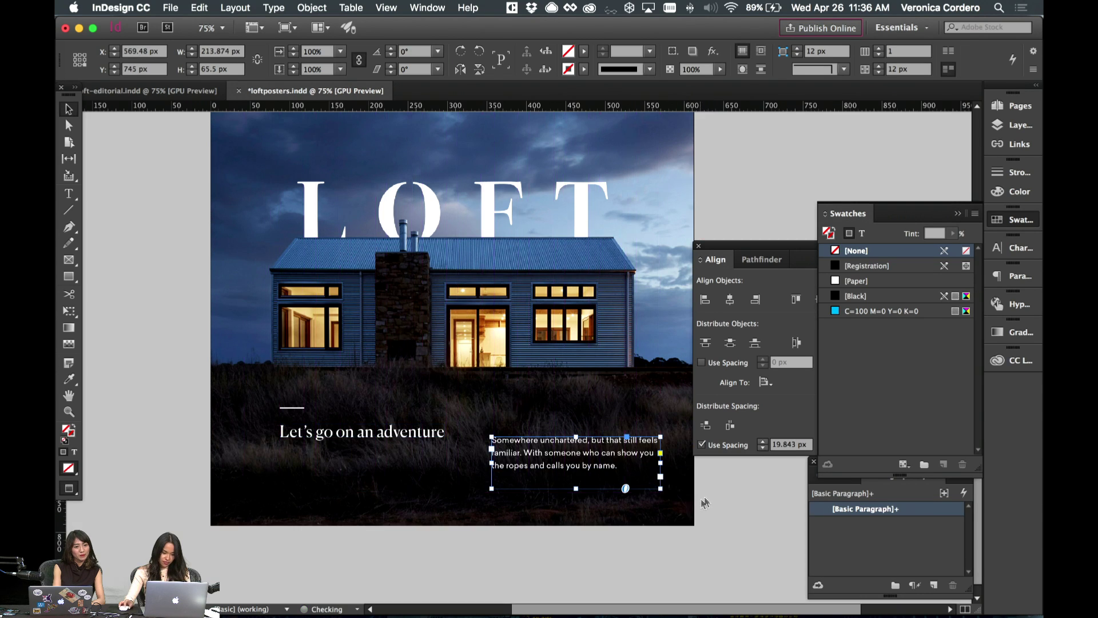
# - Shift the body paragraph frame slightly up and to the right, near the right margin
pyautogui.doubleClick(591, 466)
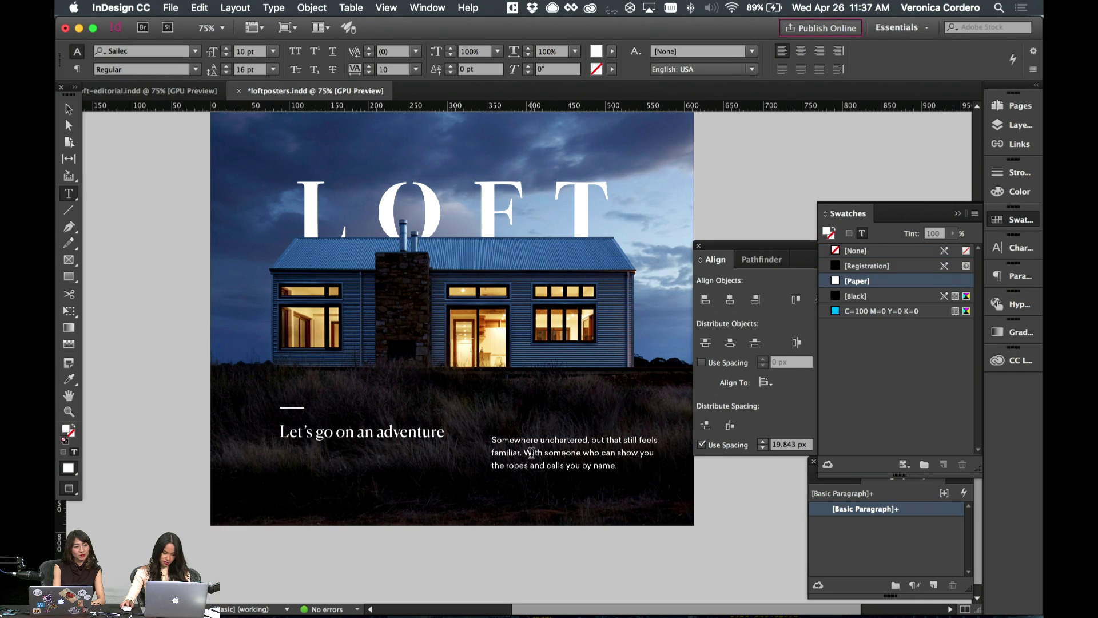
pyautogui.press('Escape')
pyautogui.press('w')
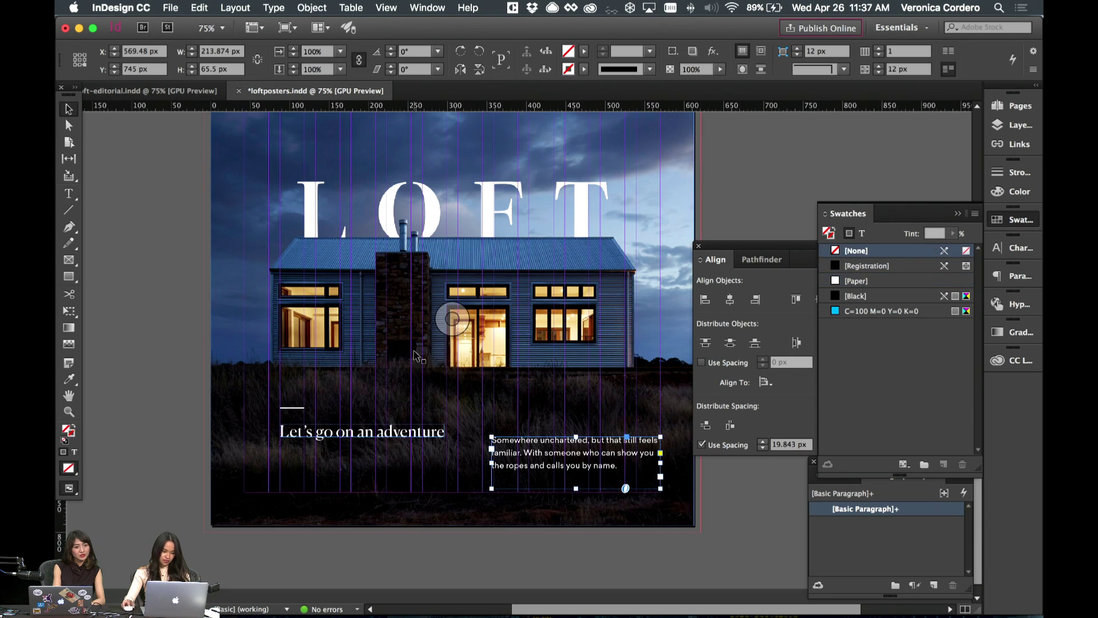
pyautogui.moveTo(572, 458); pyautogui.dragTo(584, 450)
pyautogui.click(735, 508)
pyautogui.scroll(2, 658, 479)
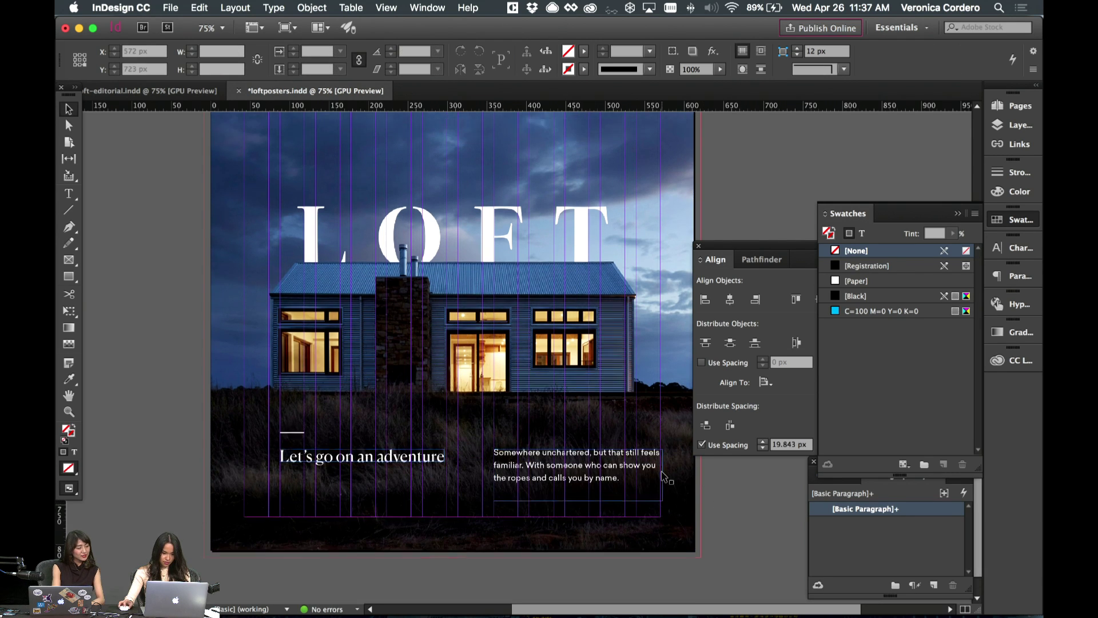
pyautogui.hscroll(-2, 658, 477)
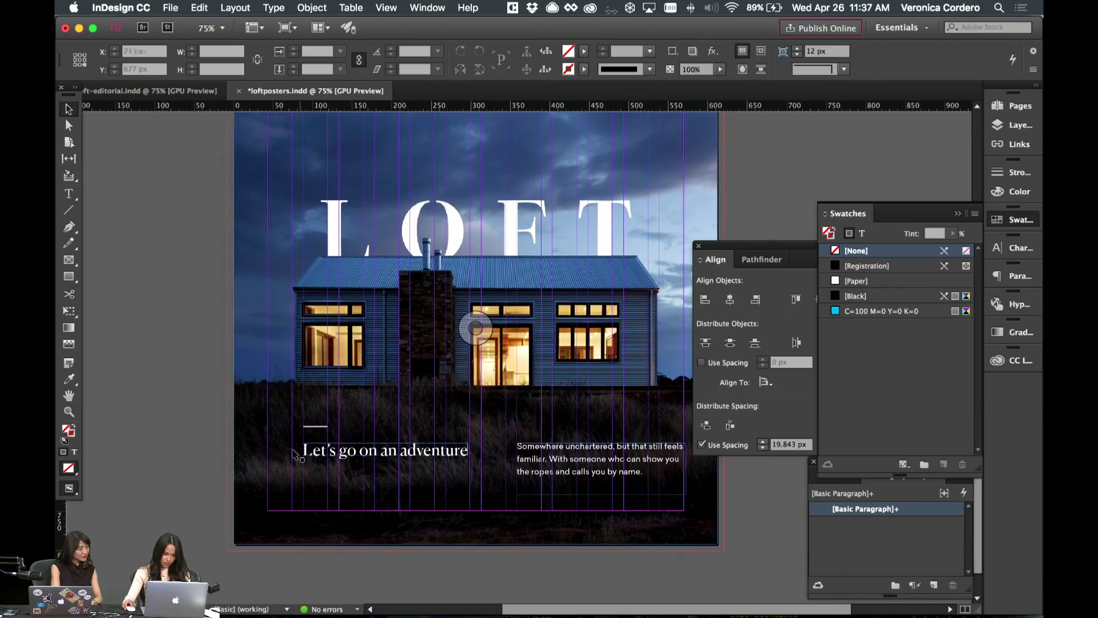
# - Move the heading from below the house to the sky above the LOFT title, at Y 300 px
pyautogui.click(316, 427)
pyautogui.scroll(5, 314, 435)
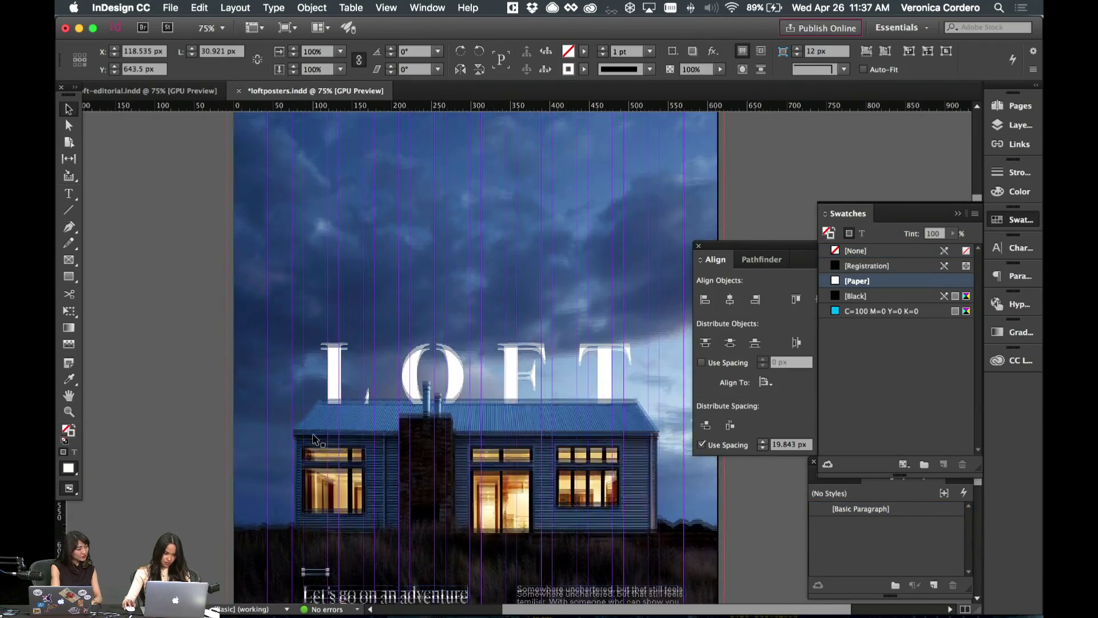
pyautogui.scroll(-5, 314, 440)
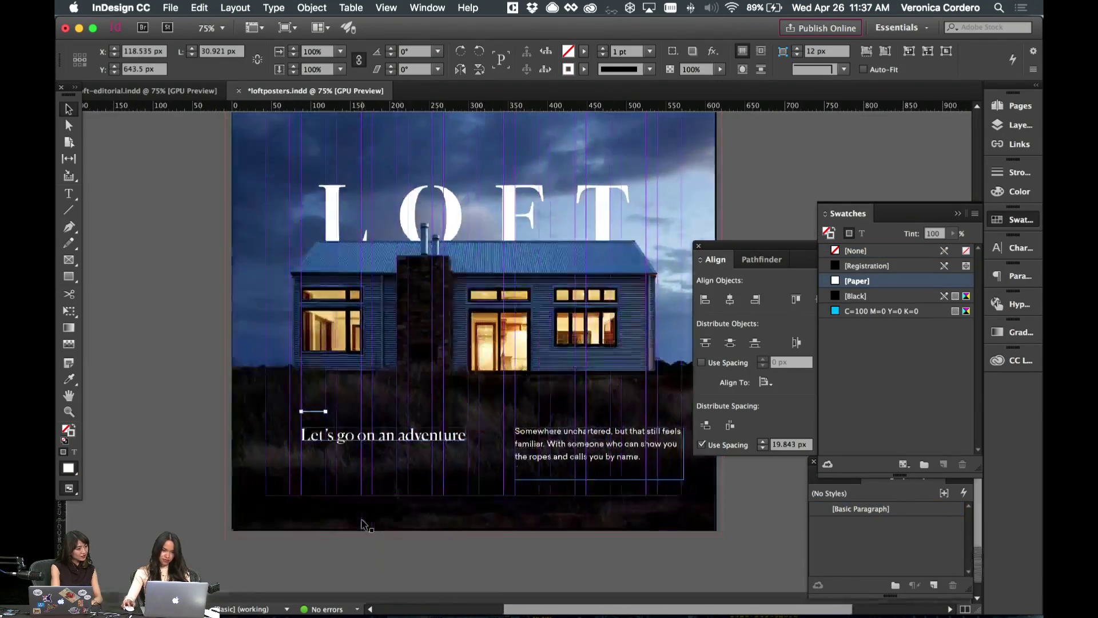
pyautogui.scroll(5, 392, 532)
pyautogui.scroll(-2, 397, 572)
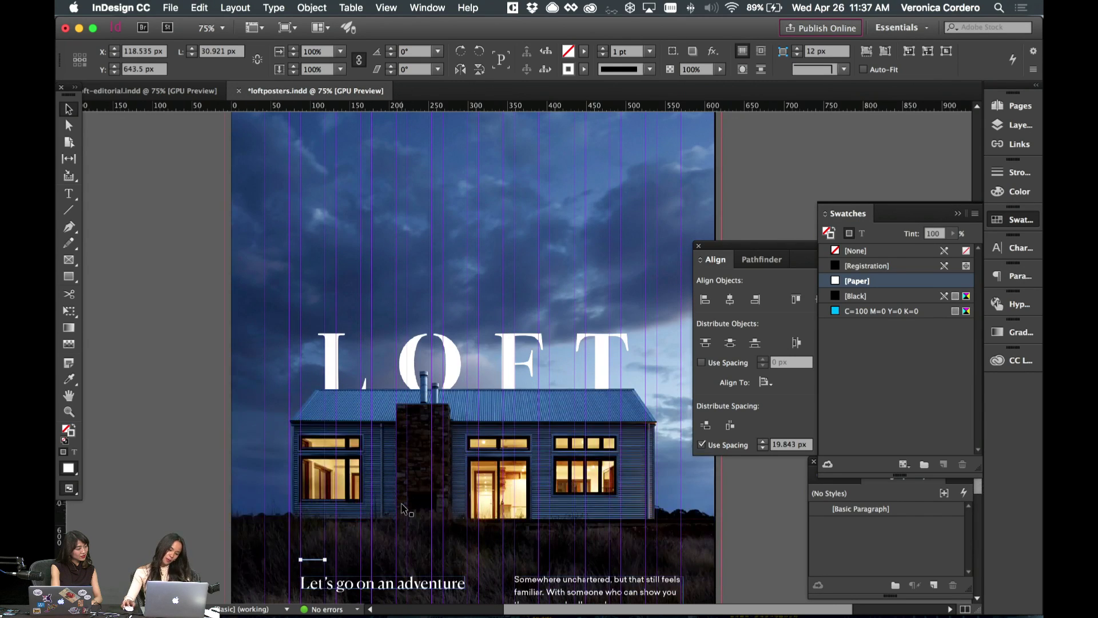
pyautogui.moveTo(400, 583); pyautogui.dragTo(489, 299)
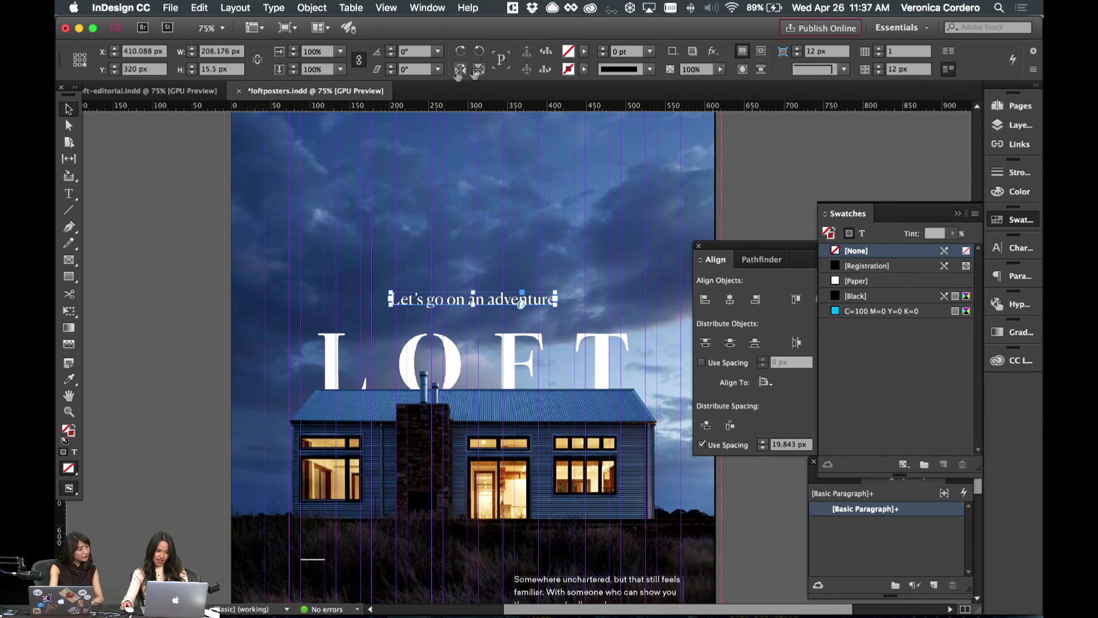
pyautogui.moveTo(538, 305); pyautogui.dragTo(537, 289)
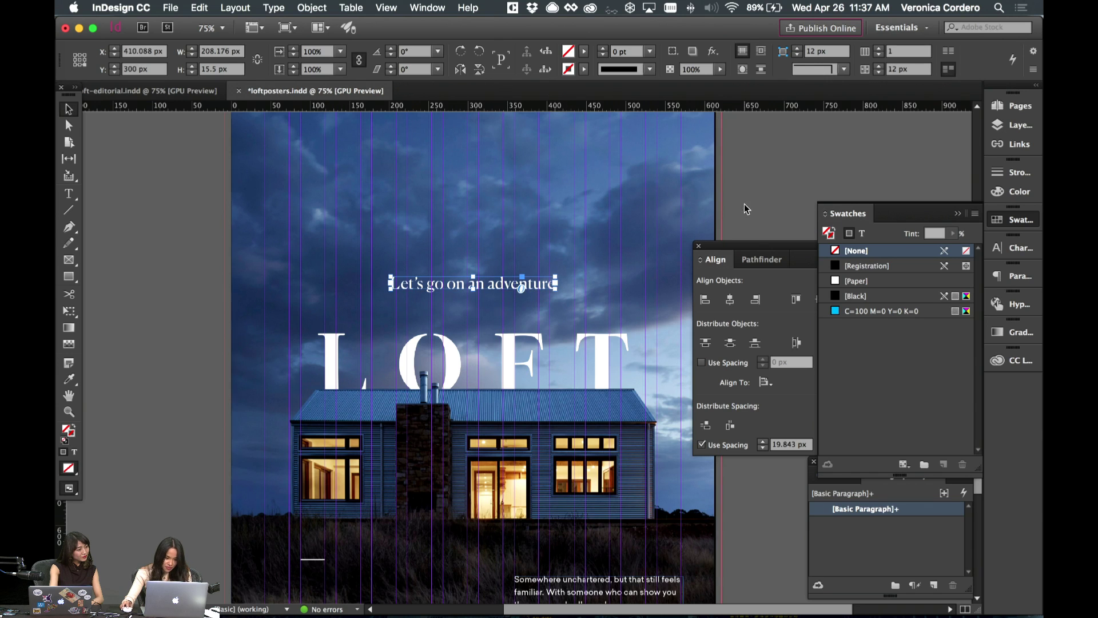
# - Place the accent line centred just above the heading at Y 258 px, and bring up the alignment options with both selected
pyautogui.click(473, 358)
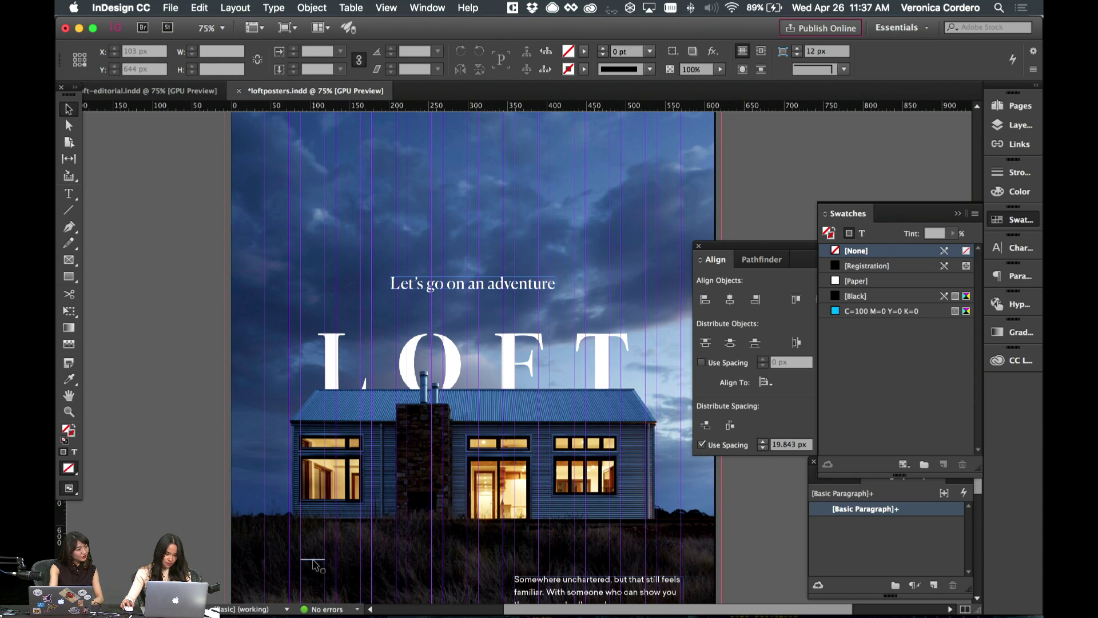
pyautogui.moveTo(312, 559); pyautogui.dragTo(474, 262)
pyautogui.scroll(5, 472, 269)
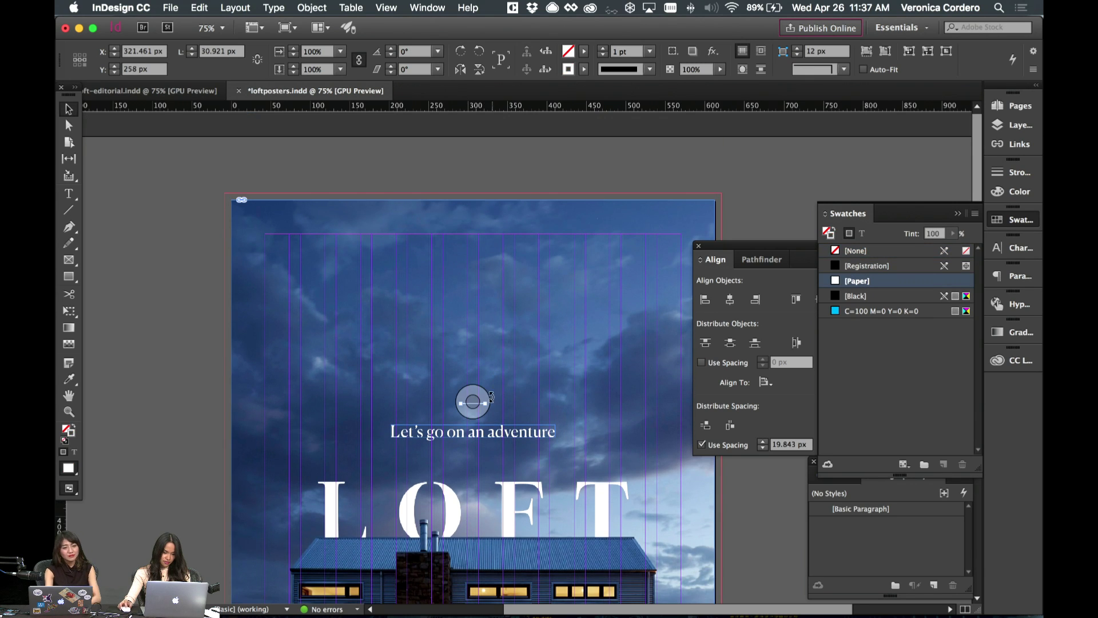
pyautogui.click(496, 434)
pyautogui.click(428, 7)
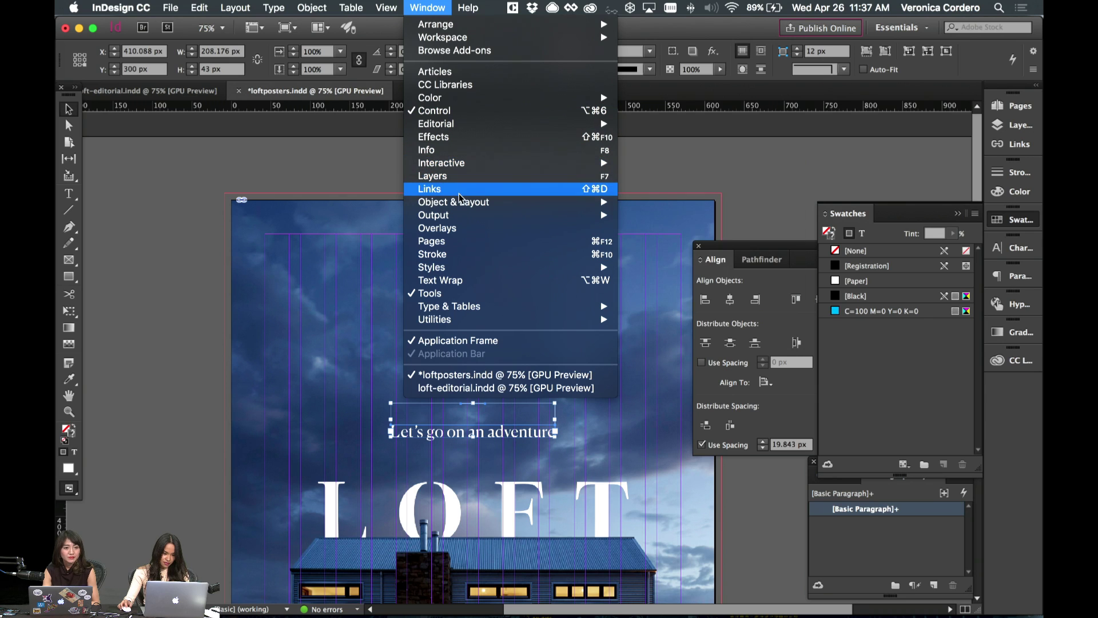
pyautogui.moveTo(460, 208)
pyautogui.click(642, 202)
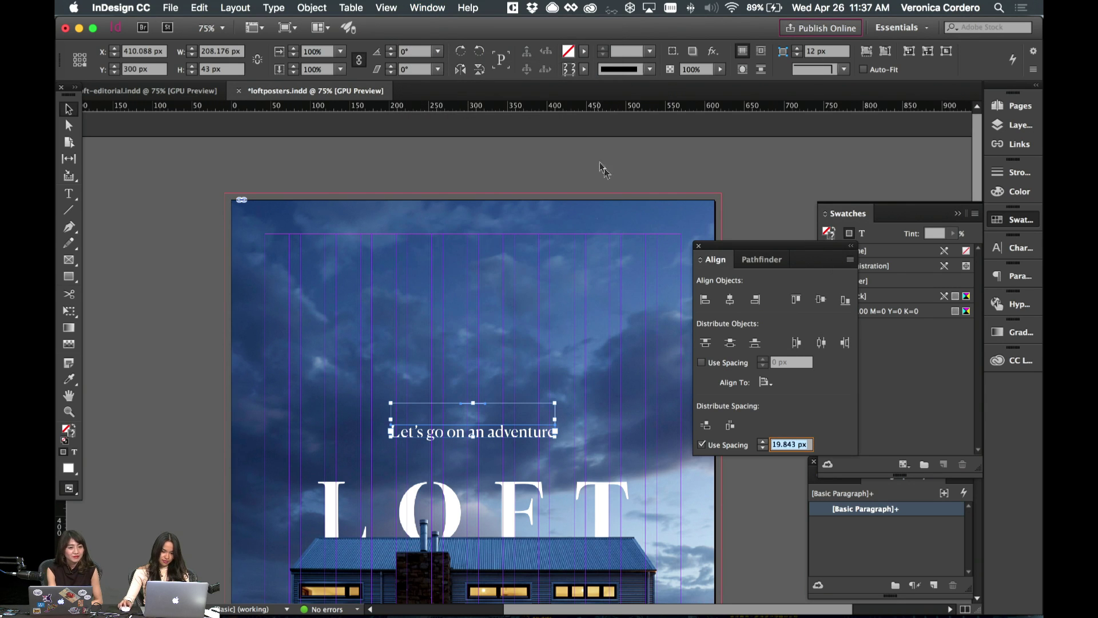
pyautogui.click(583, 270)
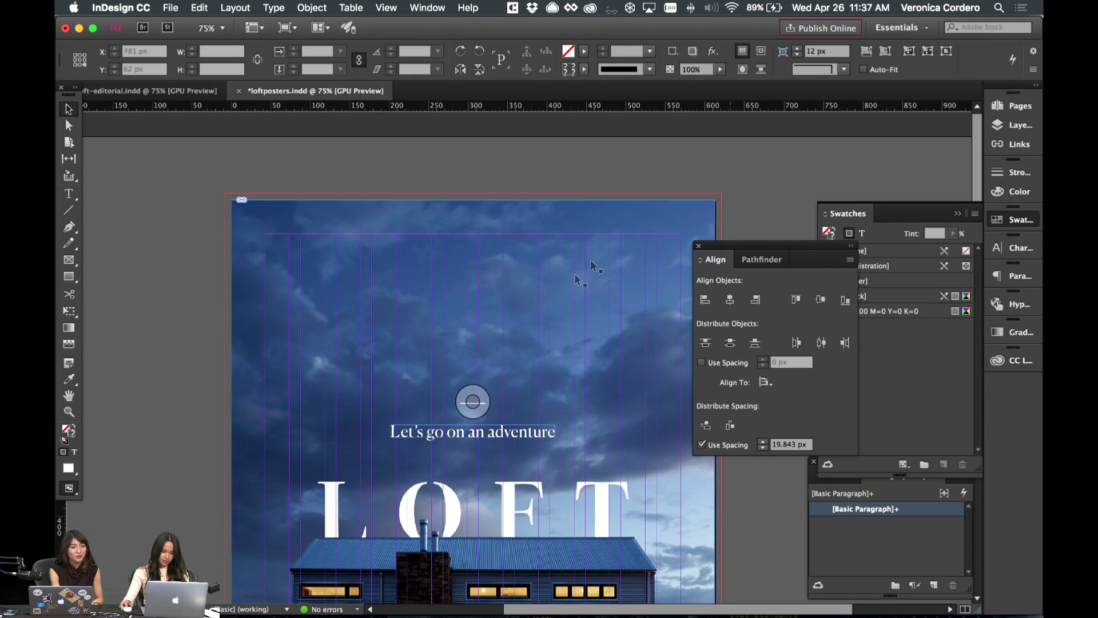
# - Move the heading above the accent line, to Y 207.5 px
pyautogui.scroll(-5, 503, 318)
pyautogui.moveTo(501, 290); pyautogui.dragTo(506, 229)
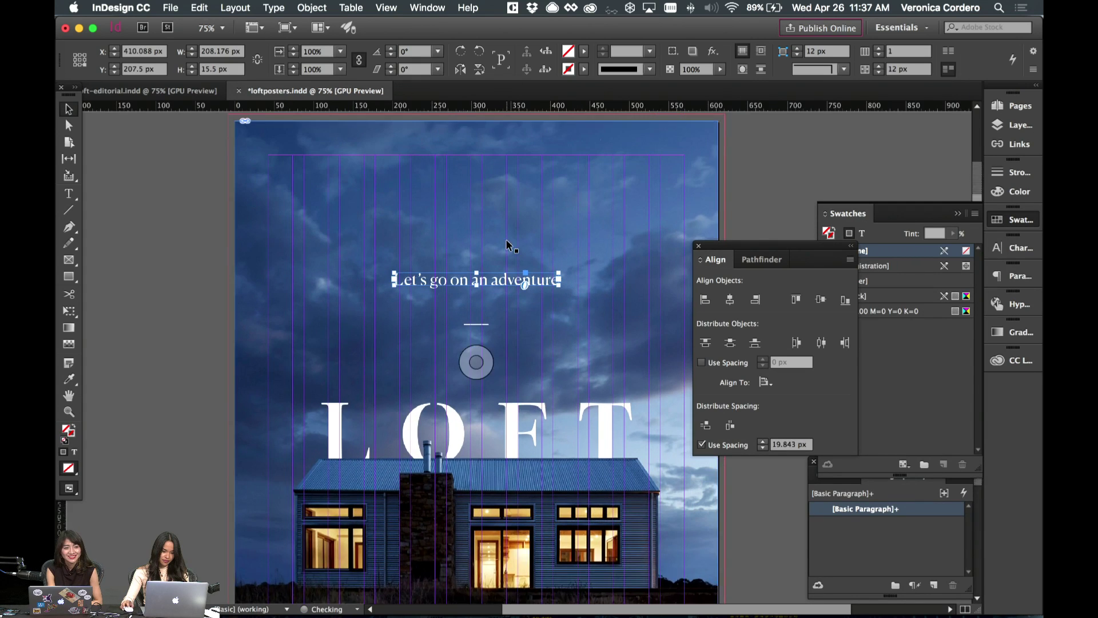
pyautogui.scroll(4, 505, 239)
pyautogui.click(777, 210)
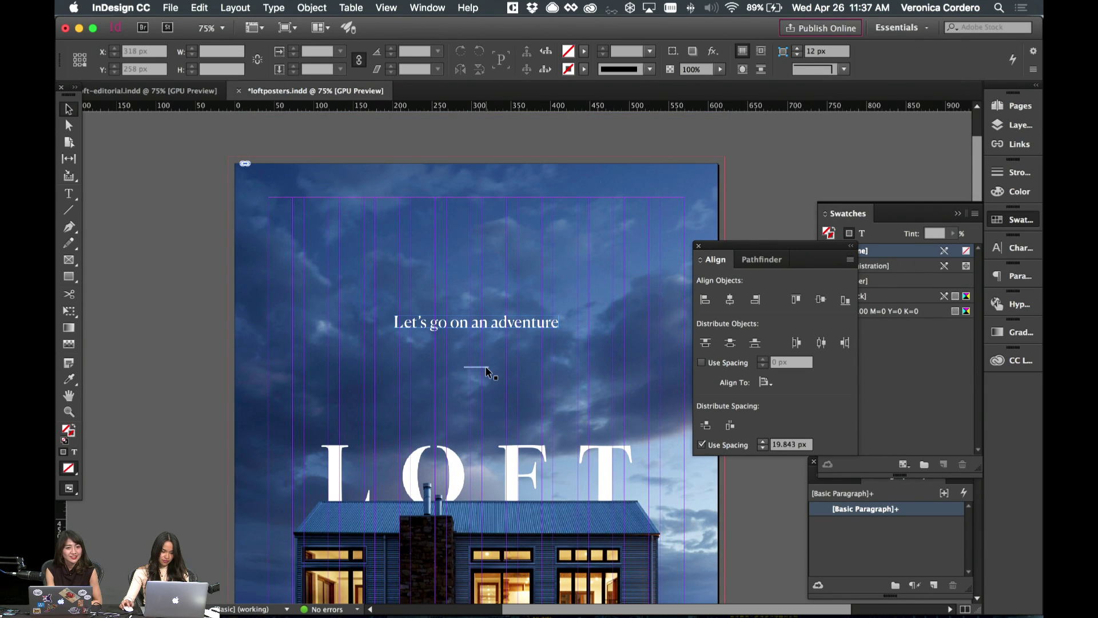
pyautogui.scroll(-3, 469, 326)
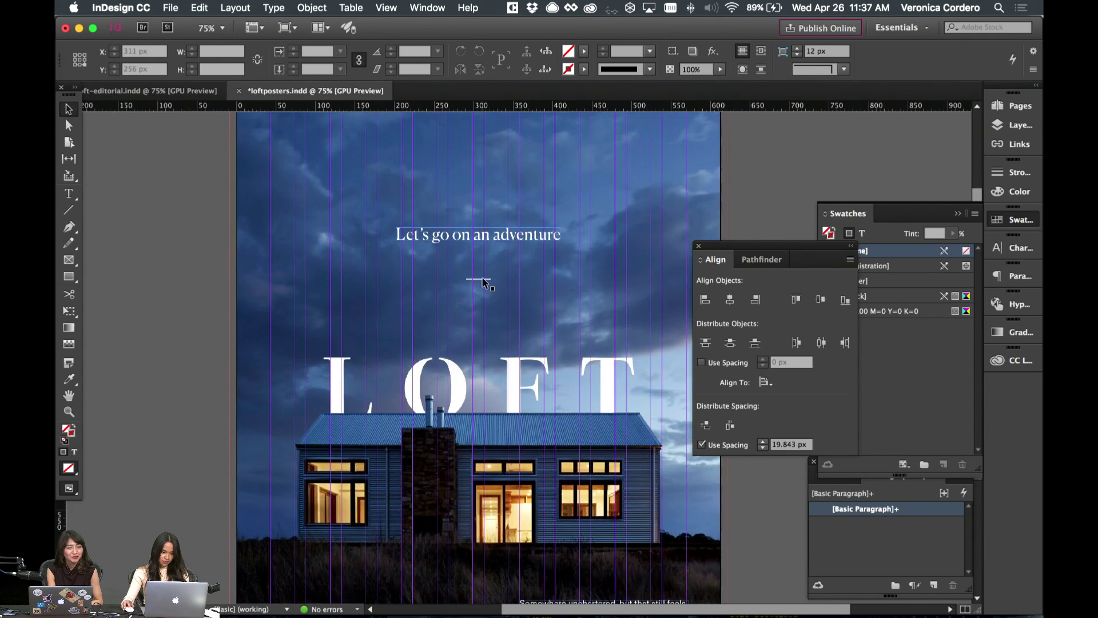
pyautogui.moveTo(483, 282); pyautogui.dragTo(773, 208)
pyautogui.press('super+z')
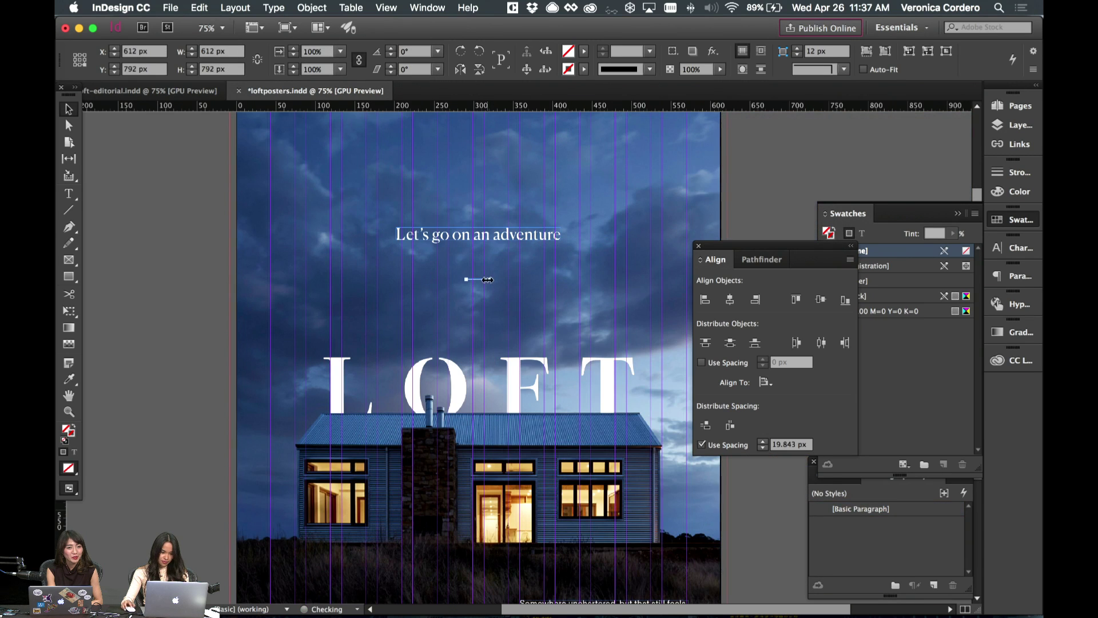
# - Move the heading back between the accent line and the LOFT title, at Y 303.5 px, and deselect it
pyautogui.moveTo(499, 229); pyautogui.dragTo(504, 290)
pyautogui.hotkey('shift', 'Down')
pyautogui.hotkey('shift', 'Down')
pyautogui.hotkey('shift', 'Down')
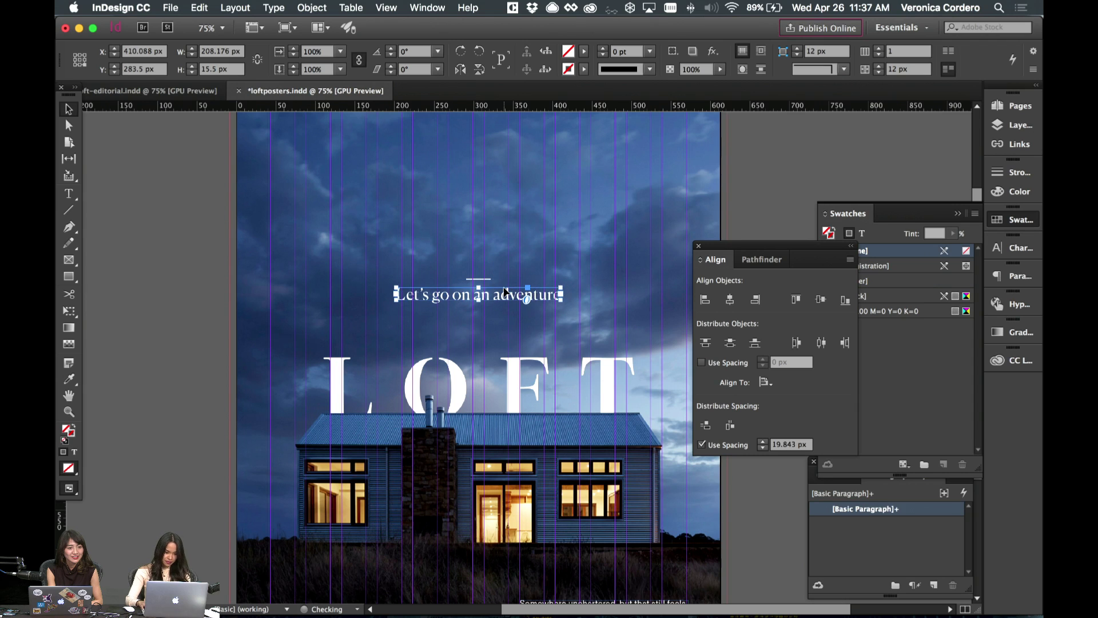
pyautogui.press('super+shift+a')
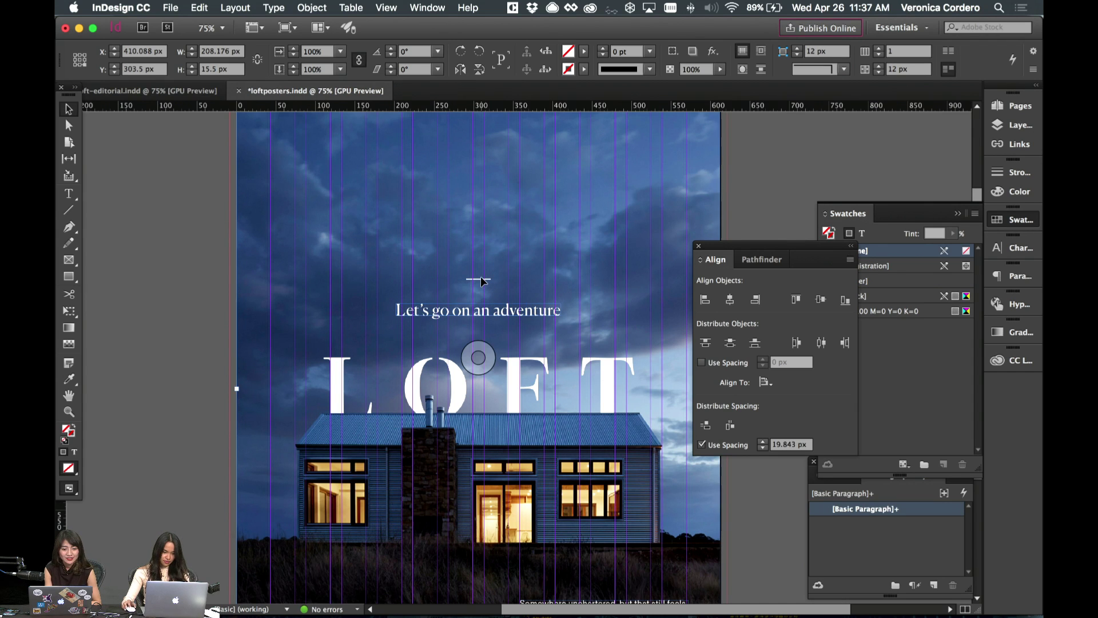
# - Move the accent line off the poster onto the pasteboard, at about X 697 px, Y 201 px, and deselect it
pyautogui.scroll(-5, 473, 350)
pyautogui.scroll(5, 781, 154)
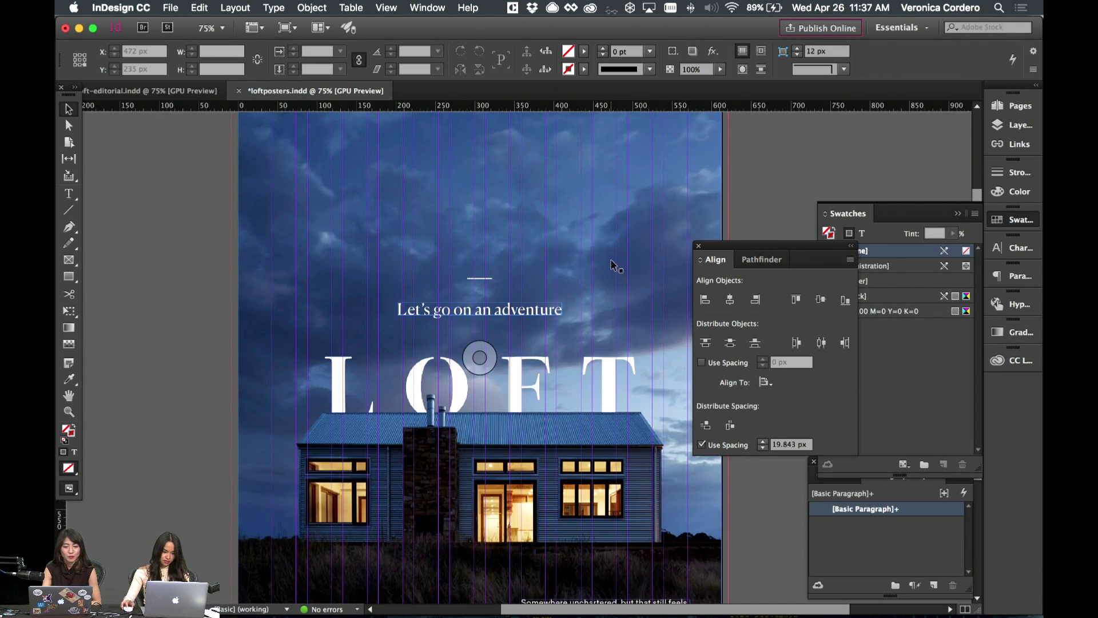
pyautogui.scroll(-2, 607, 260)
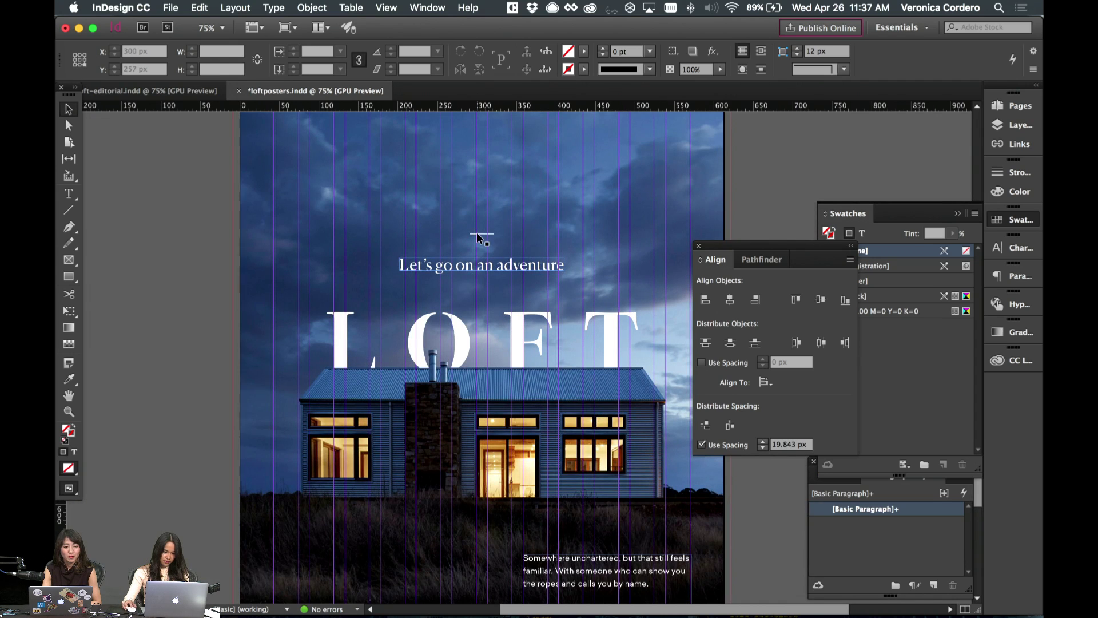
pyautogui.moveTo(478, 233); pyautogui.dragTo(776, 193)
pyautogui.press('super+shift+a')
pyautogui.press('w')
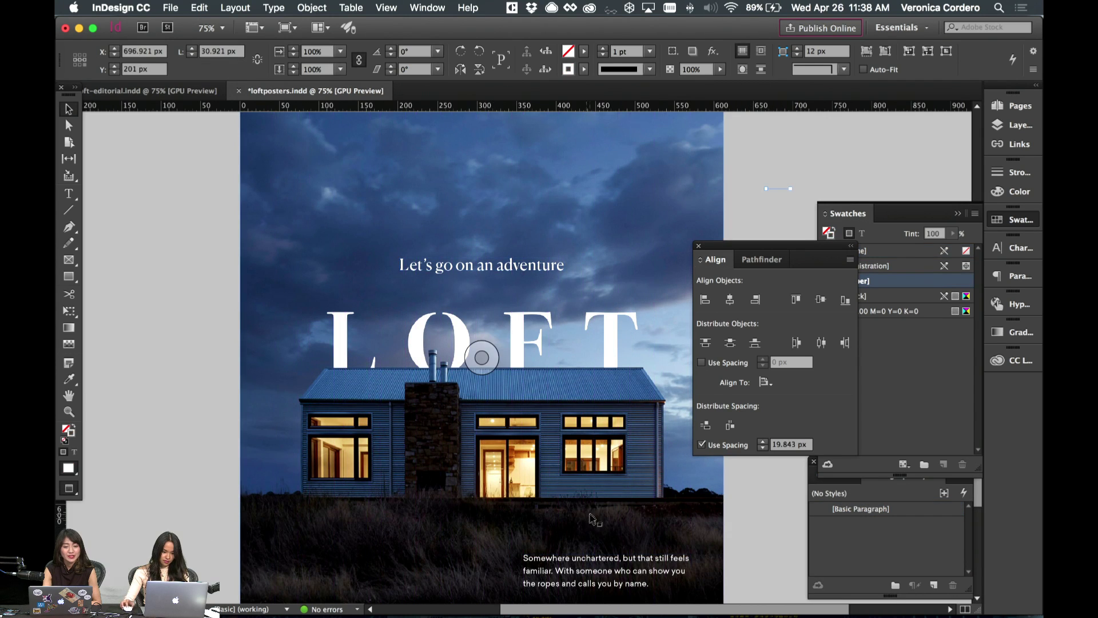
# - Move the body paragraph to the middle of the grass below the house, at Y 723.5 px, and centre-align its text
pyautogui.scroll(-4, 761, 532)
pyautogui.scroll(2, 728, 529)
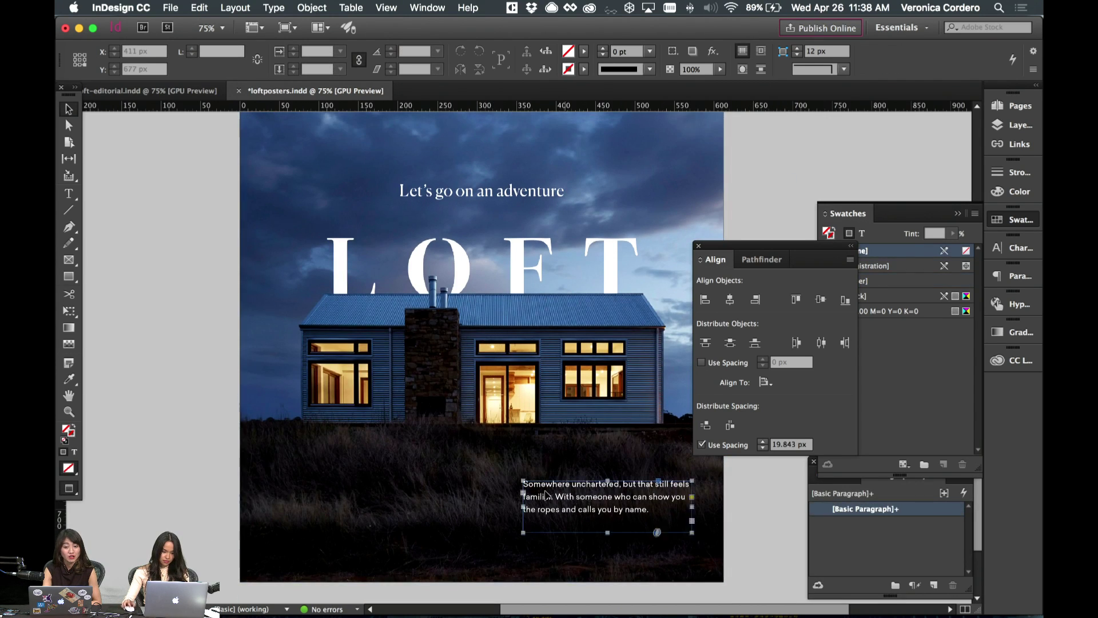
pyautogui.moveTo(585, 495); pyautogui.dragTo(464, 490)
pyautogui.press('w')
pyautogui.doubleClick(487, 486)
pyautogui.press('super+a')
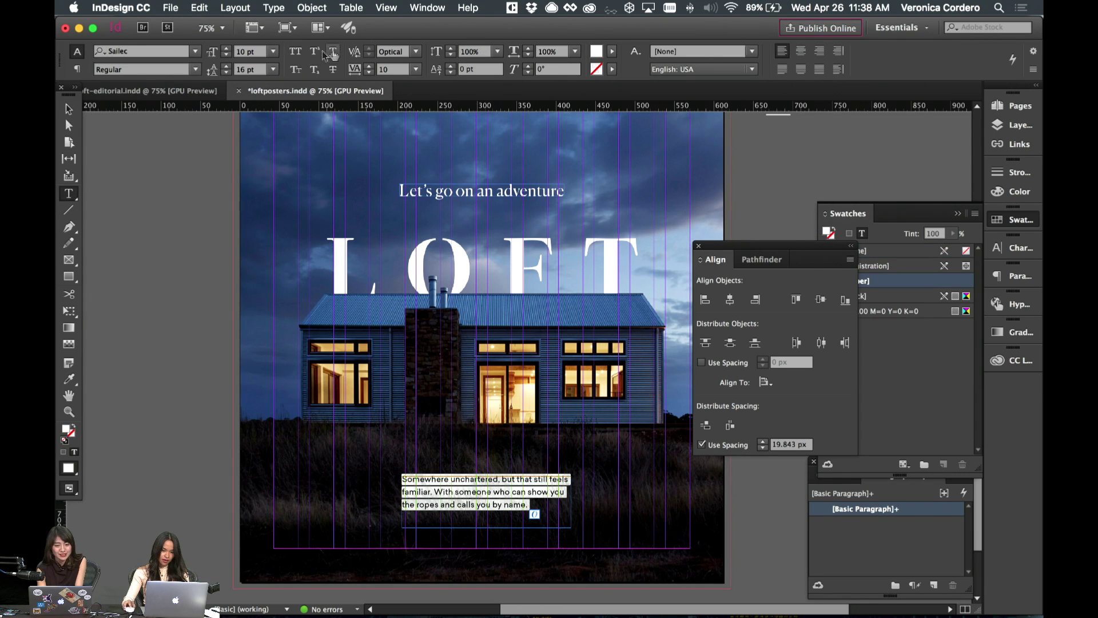
pyautogui.press('super+shift+c')
pyautogui.press('Escape')
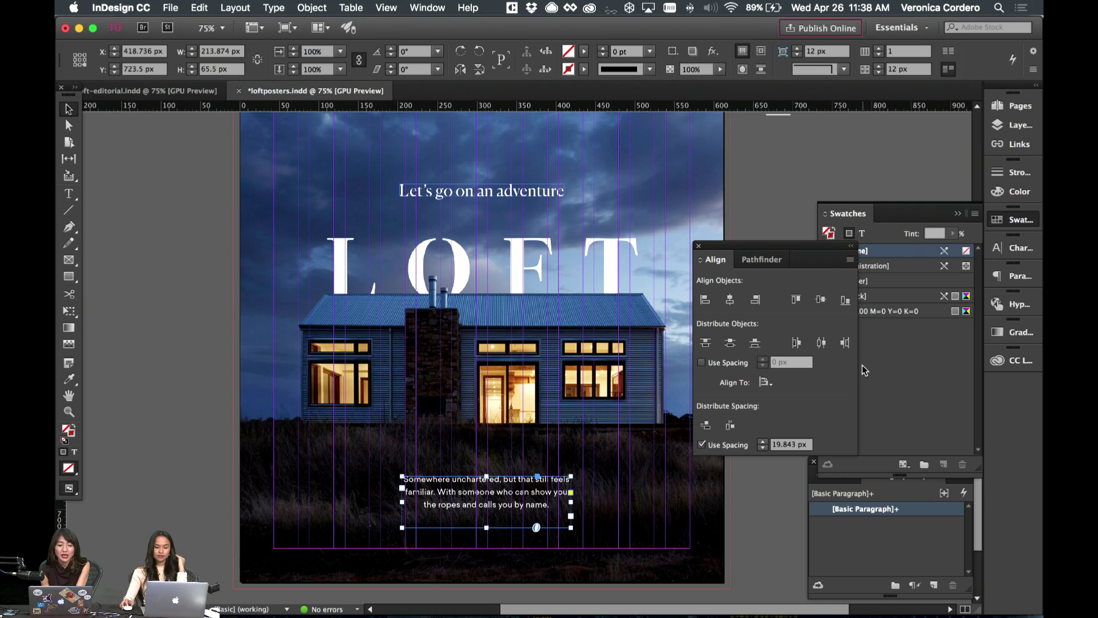
# - Centre the body paragraph's frame on the page, widening it evenly on both sides to about 256 px, and raise it slightly
pyautogui.press('Left')
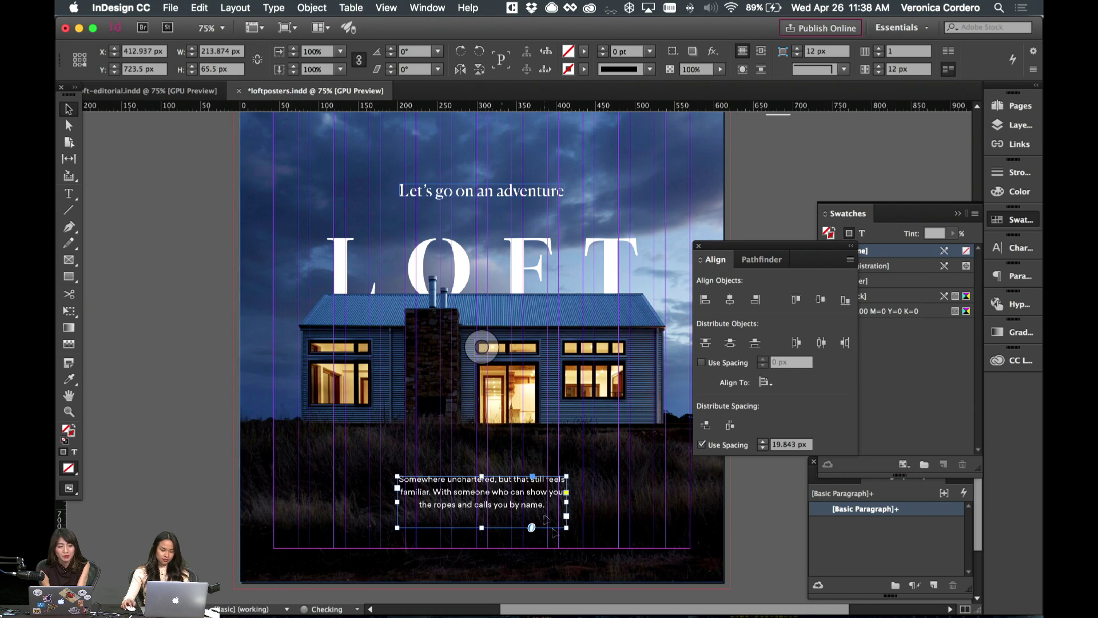
pyautogui.moveTo(566, 501); pyautogui.dragTo(583, 501)
pyautogui.moveTo(399, 501); pyautogui.dragTo(382, 501)
pyautogui.click(736, 517)
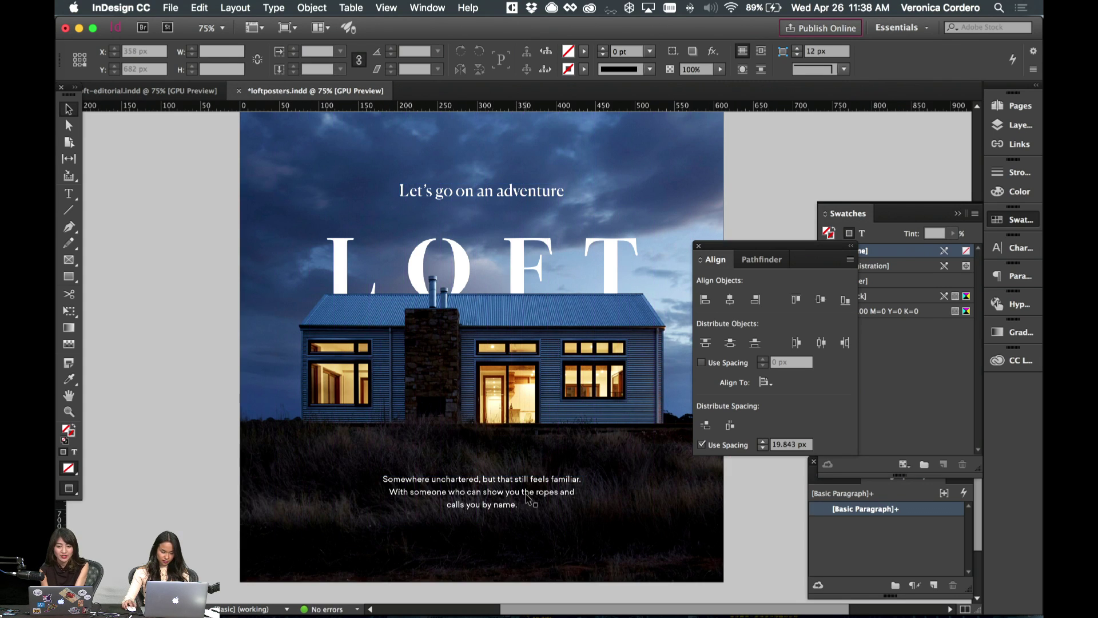
pyautogui.moveTo(536, 499); pyautogui.dragTo(544, 486)
pyautogui.click(763, 506)
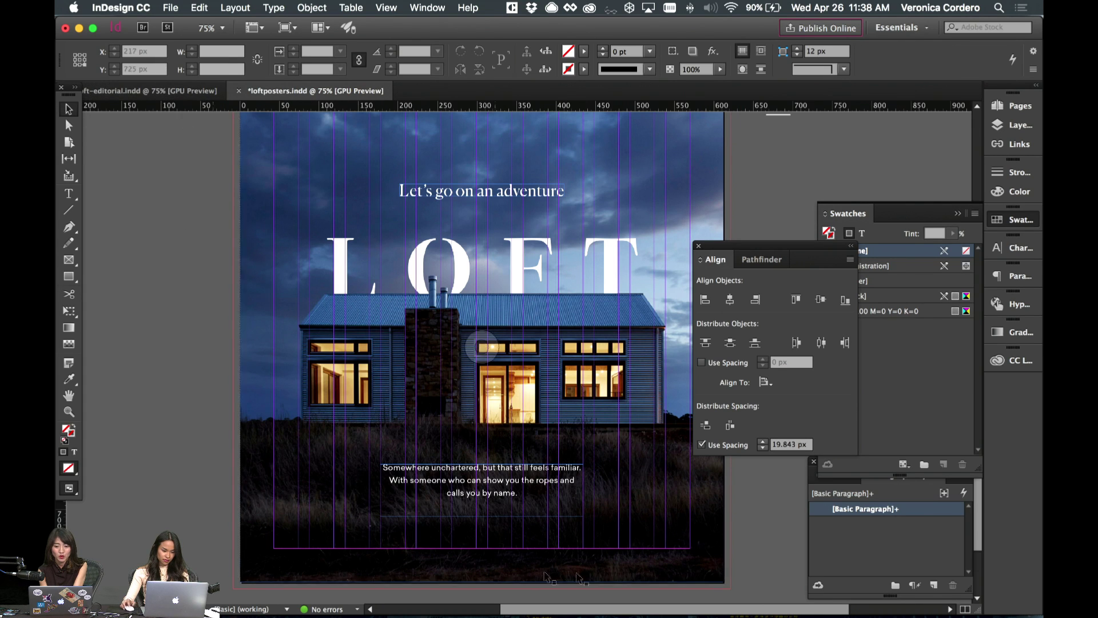
# - Duplicate the body paragraph just below itself and replace the copy's text with DISCOVERLOFT.COM
pyautogui.click(493, 495)
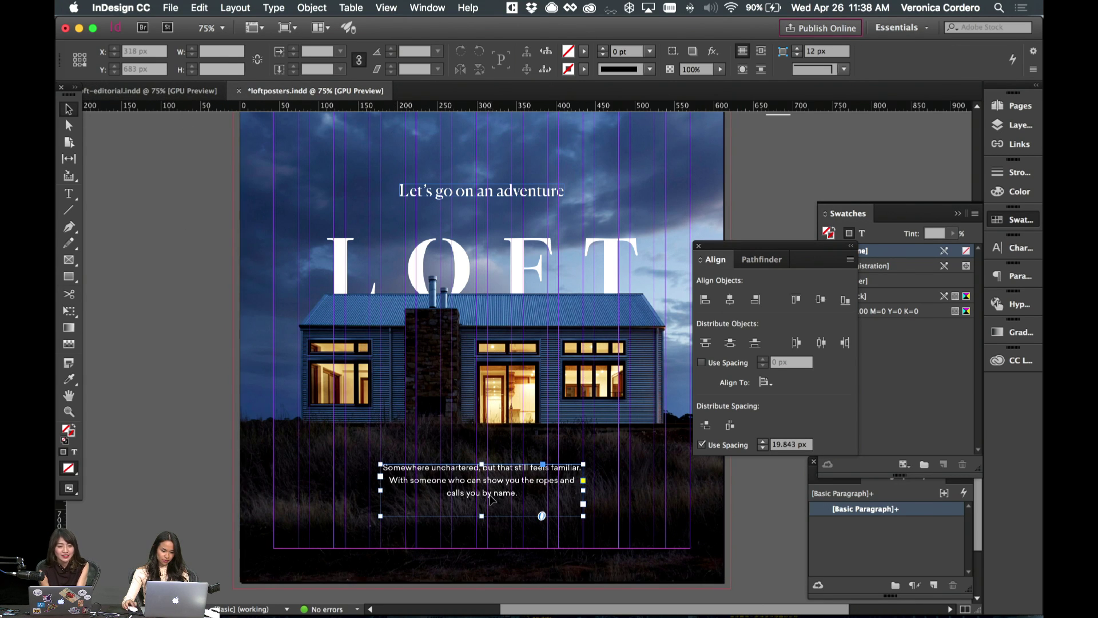
pyautogui.moveTo(487, 484); pyautogui.dragTo(489, 532)
pyautogui.doubleClick(489, 531)
pyautogui.press('super+a')
pyautogui.write('DS')
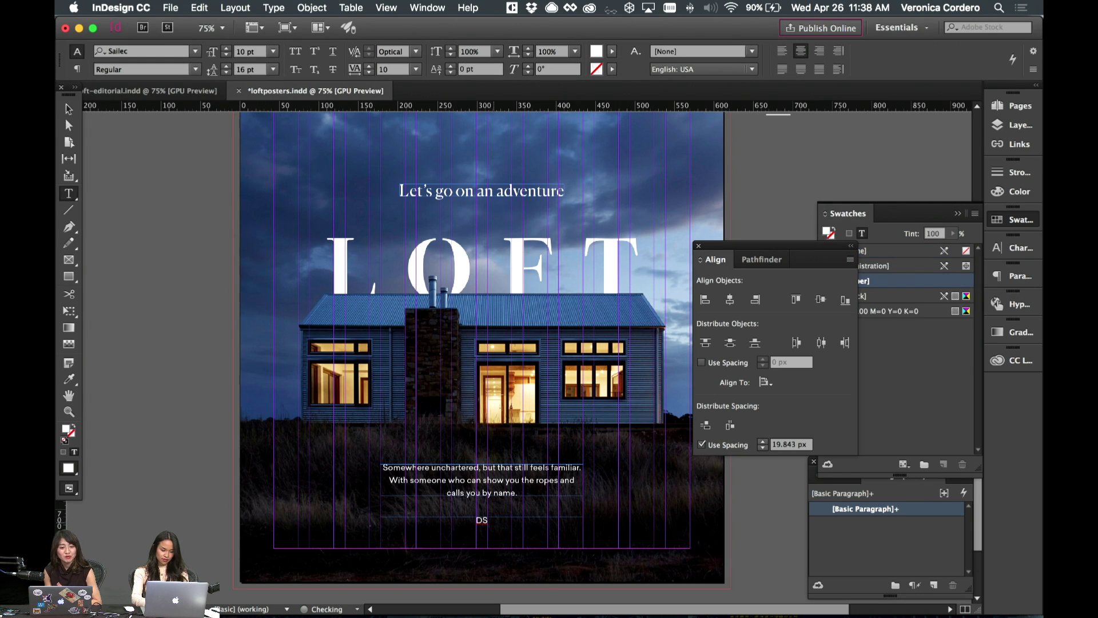
pyautogui.write('SCOVERLOFT.COM')
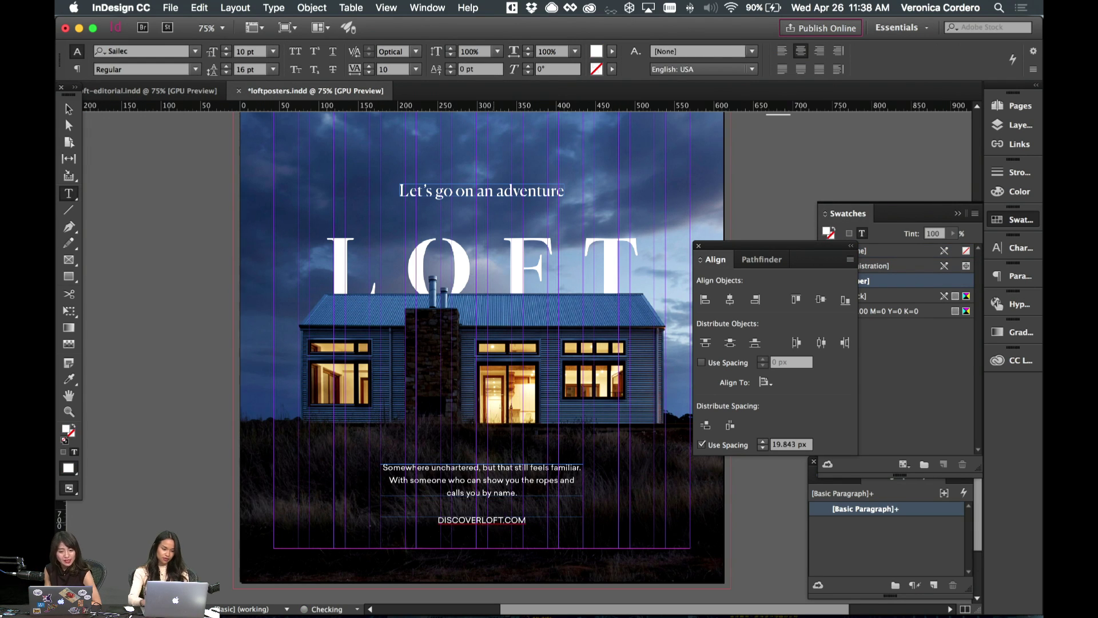
# - Style the DISCOVERLOFT.COM line as Sailec Bold, 9 pt, with tracking of 100
pyautogui.press('super+a')
pyautogui.click(195, 69)
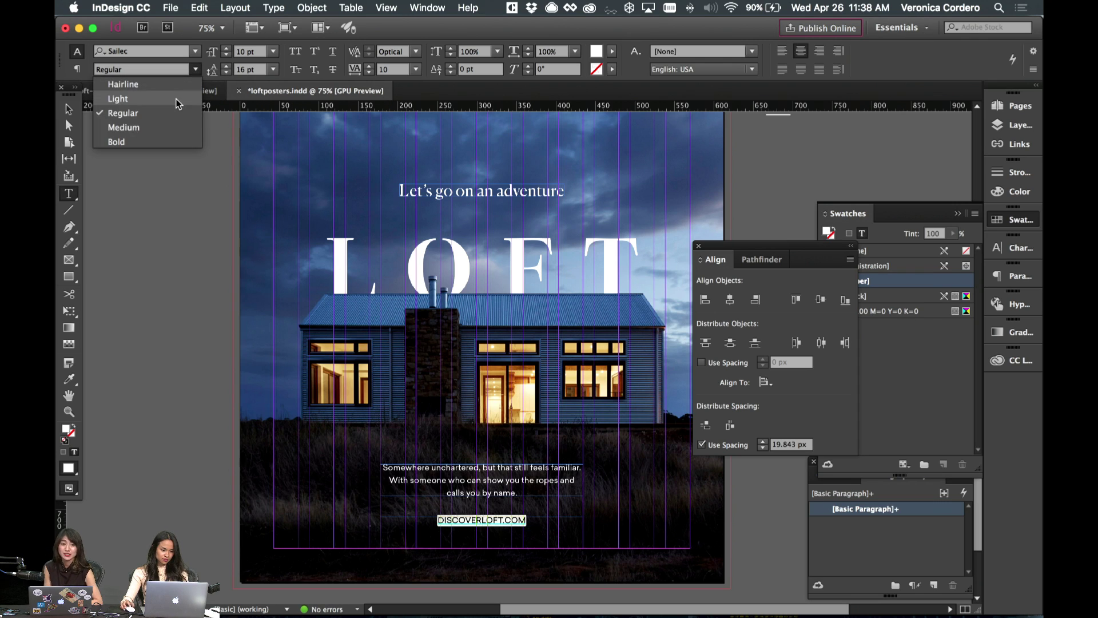
pyautogui.click(144, 138)
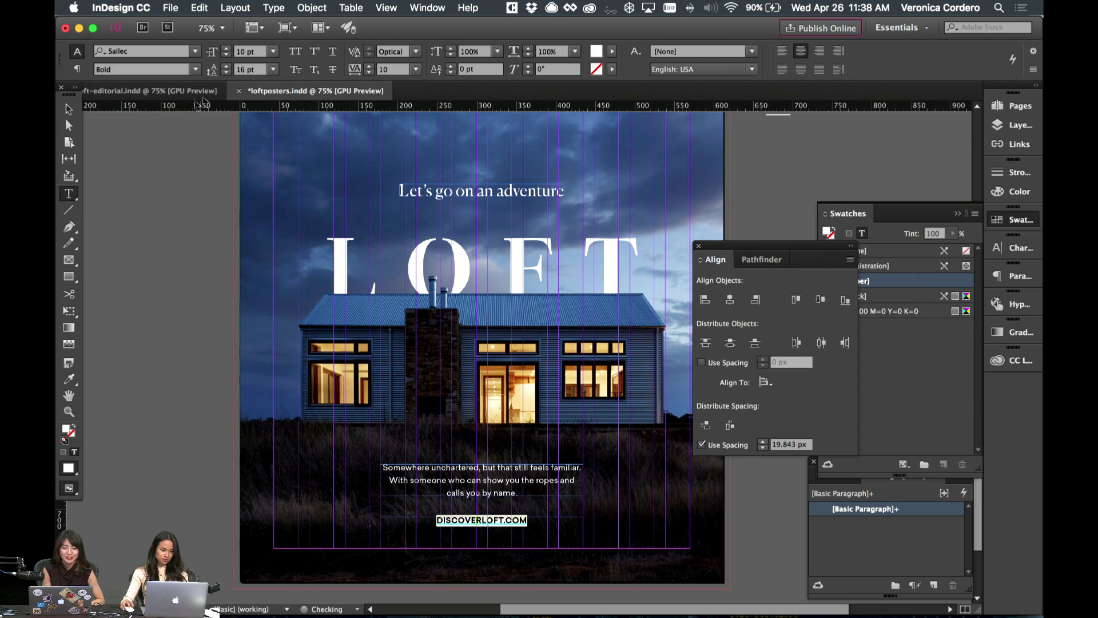
pyautogui.click(226, 55)
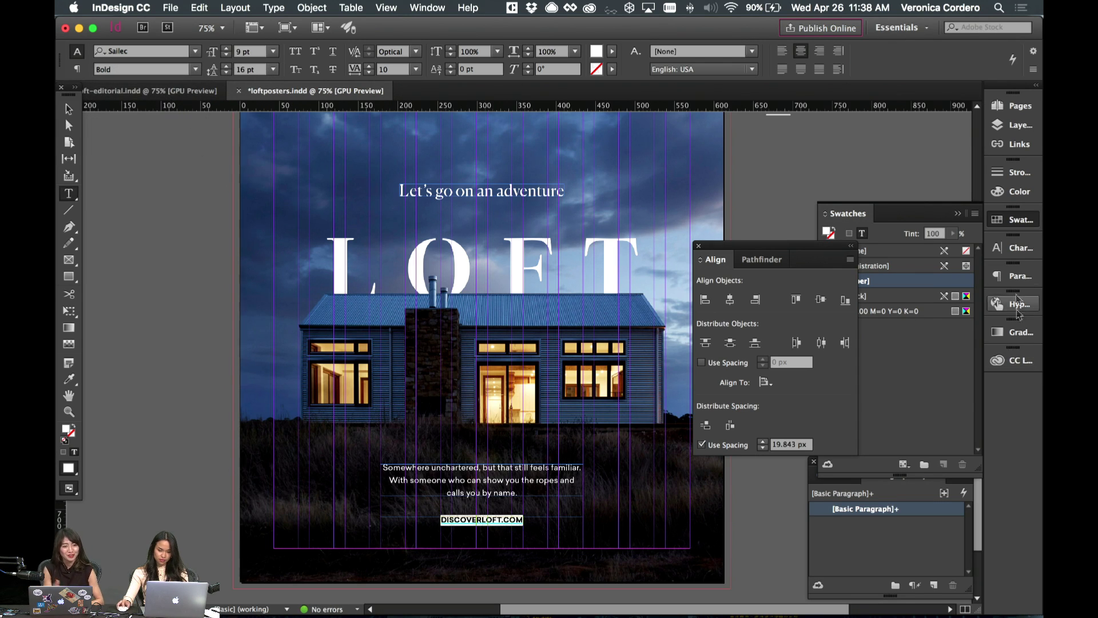
pyautogui.click(1013, 248)
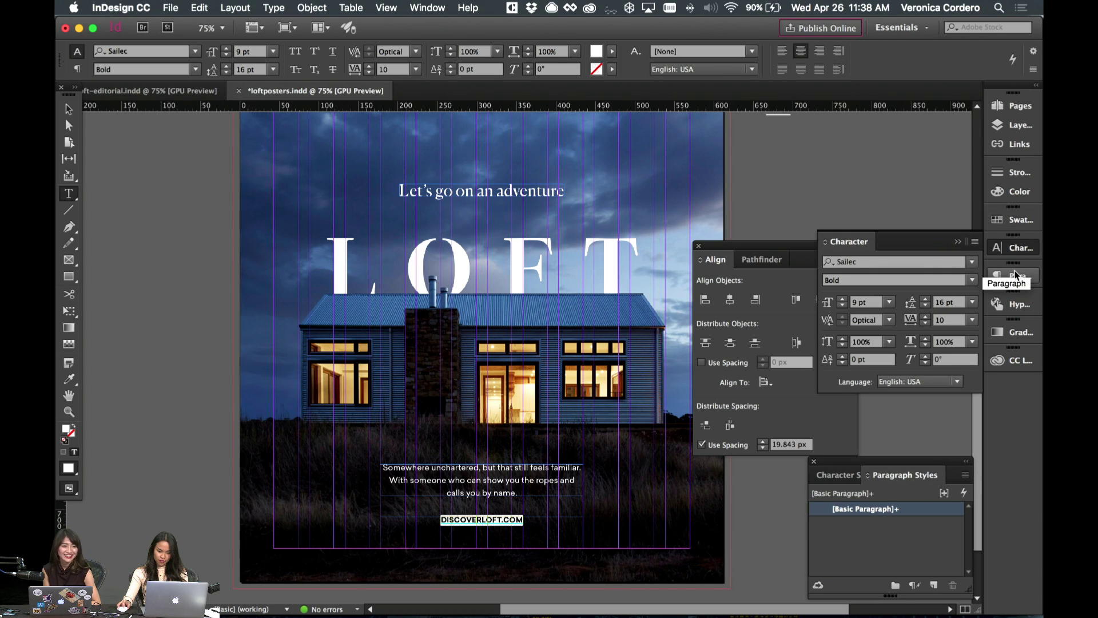
pyautogui.click(943, 321)
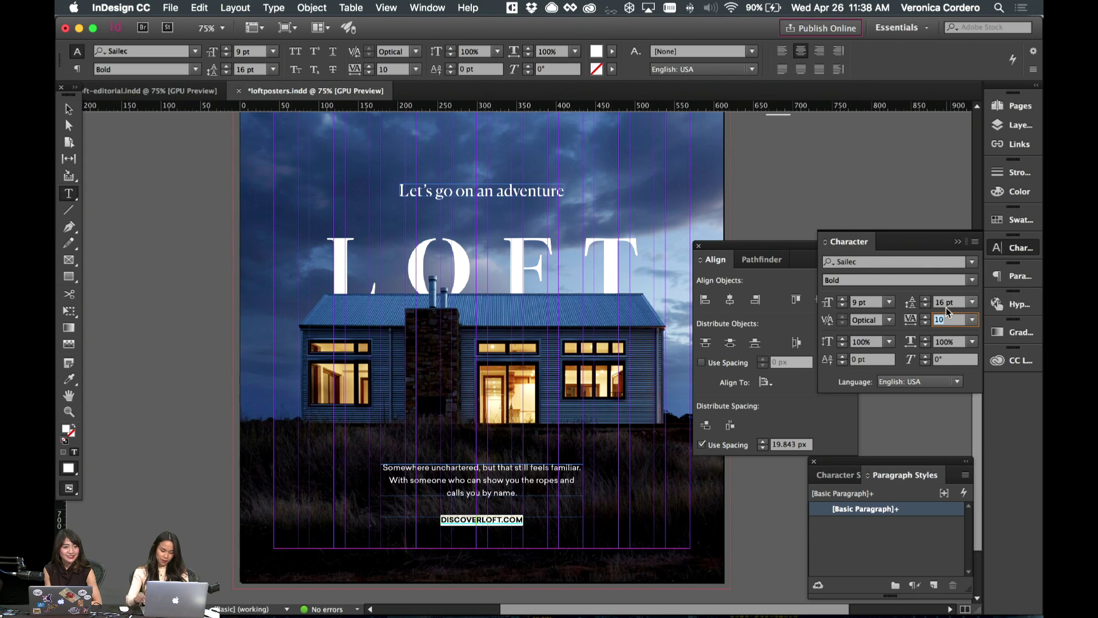
pyautogui.write('100')
pyautogui.press('Return')
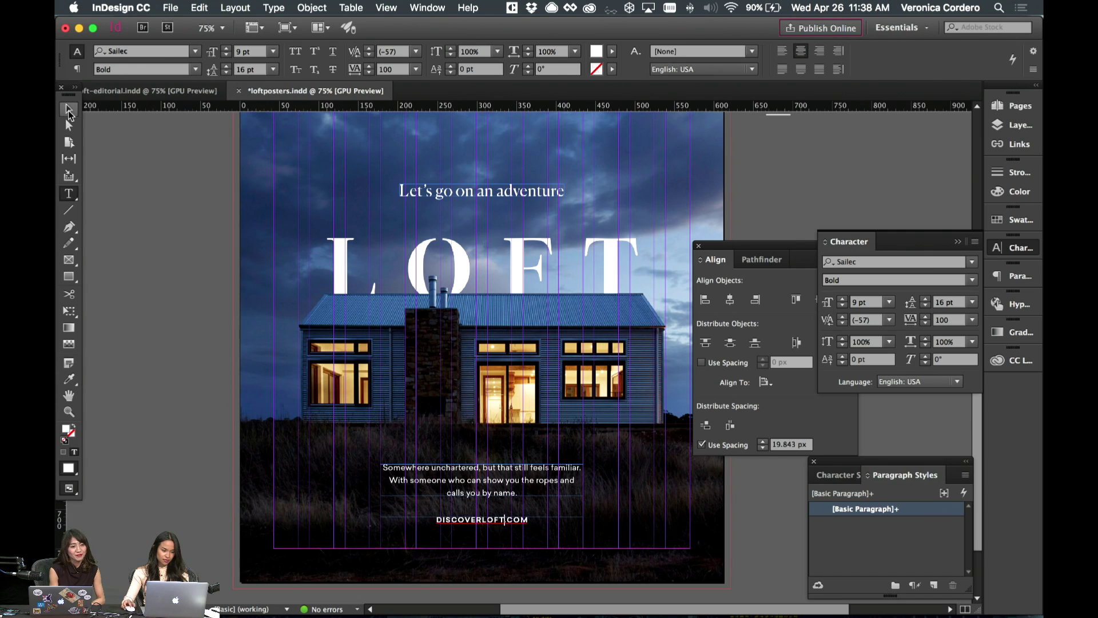
# - Raise the body paragraph a little and place the accent line centred between it and DISCOVERLOFT.COM, at about Y 688 px
pyautogui.click(69, 109)
pyautogui.moveTo(580, 526); pyautogui.dragTo(542, 457)
pyautogui.click(481, 346)
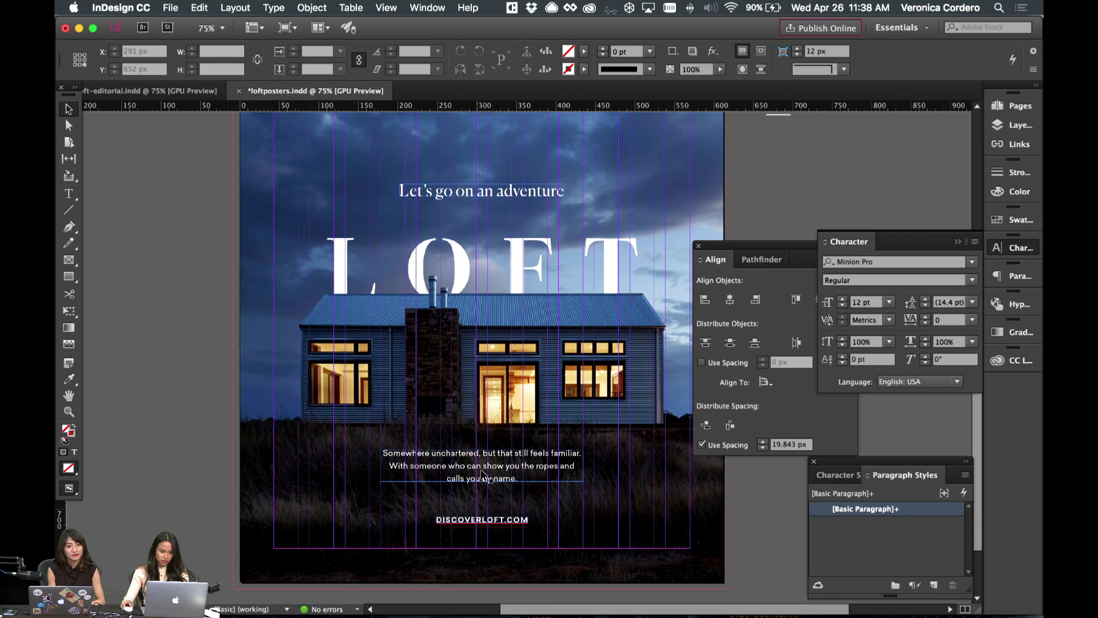
pyautogui.press('w')
pyautogui.press('w')
pyautogui.moveTo(785, 120); pyautogui.dragTo(487, 517)
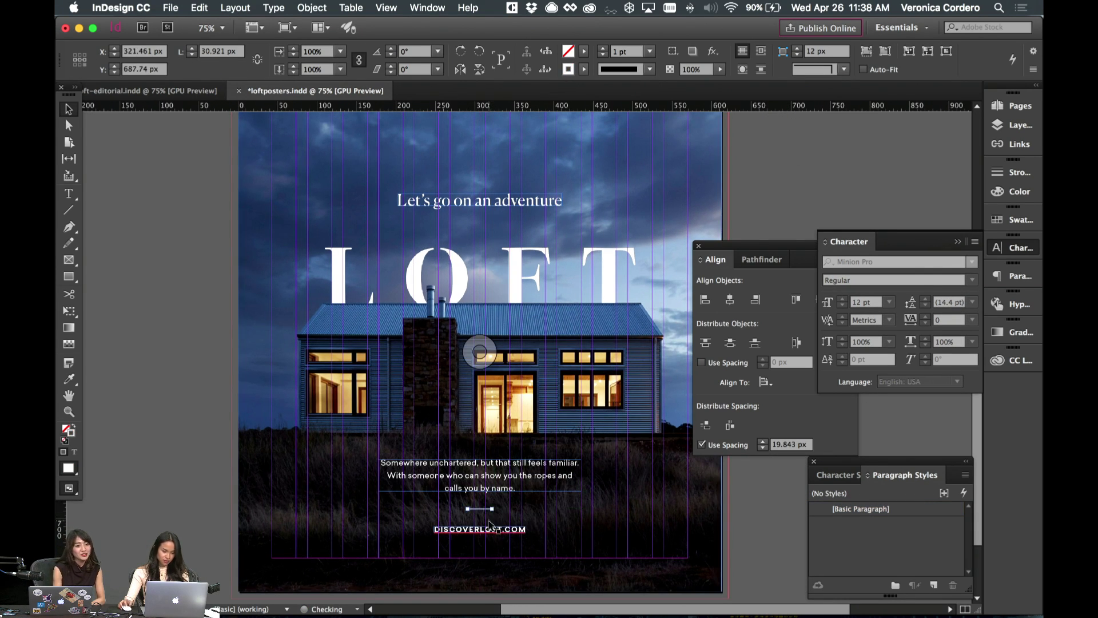
# - Try distributing the paragraph, accent line and web address vertically, and undo the distribution
pyautogui.moveTo(375, 455); pyautogui.dragTo(493, 532)
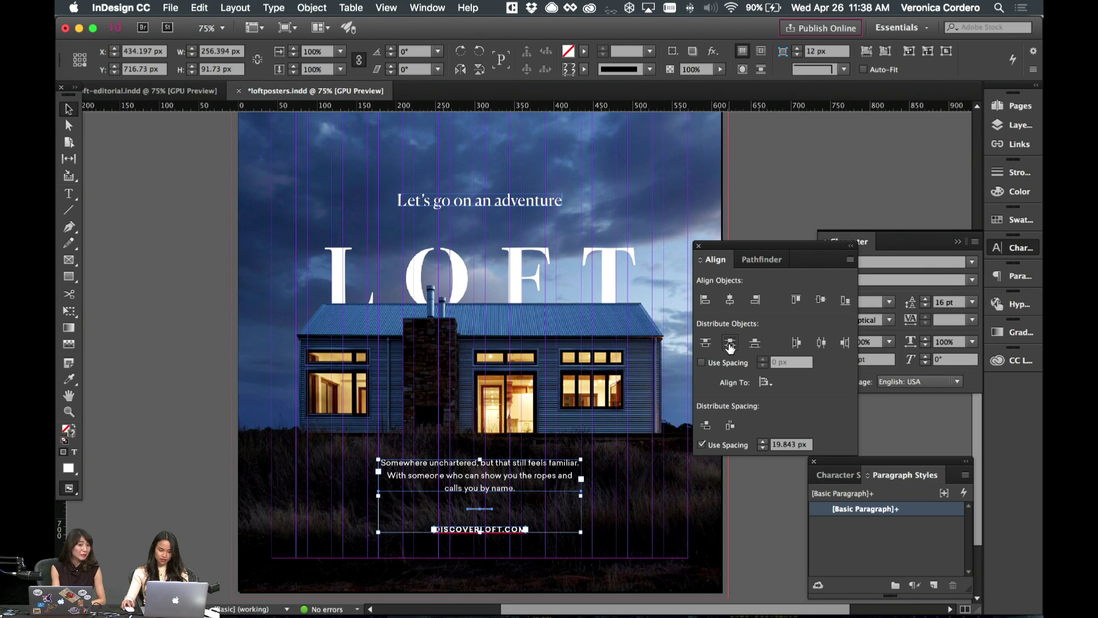
pyautogui.click(754, 342)
pyautogui.press('cmd+z')
pyautogui.click(770, 510)
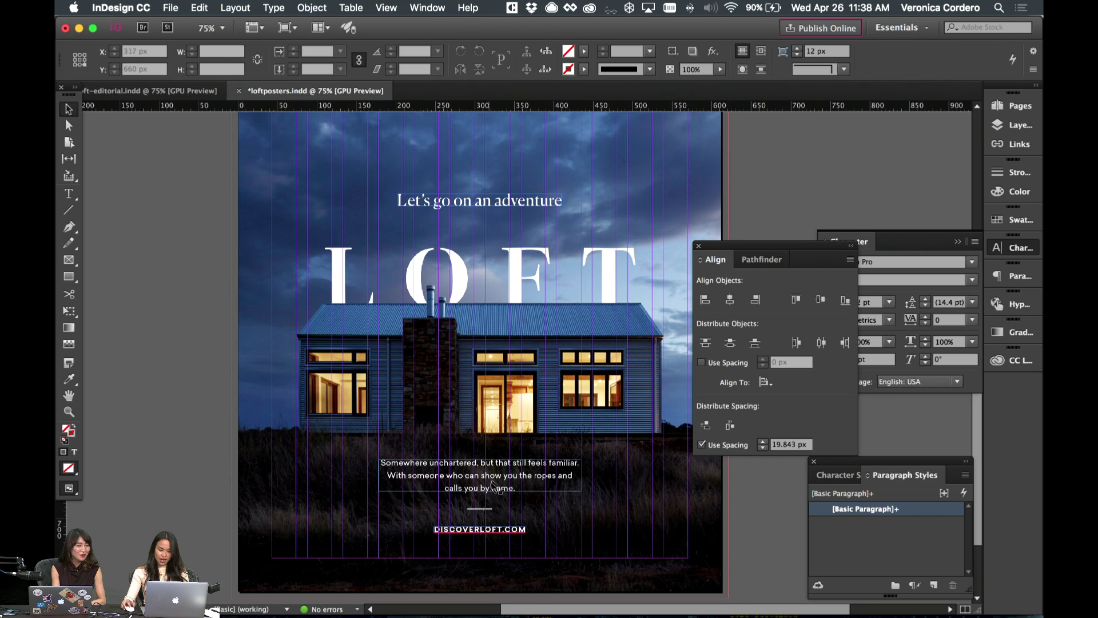
# - Shorten the accent line above DISCOVERLOFT.COM to roughly half its length, keeping it centred, and preview the poster without guides
pyautogui.press('w')
pyautogui.press('w')
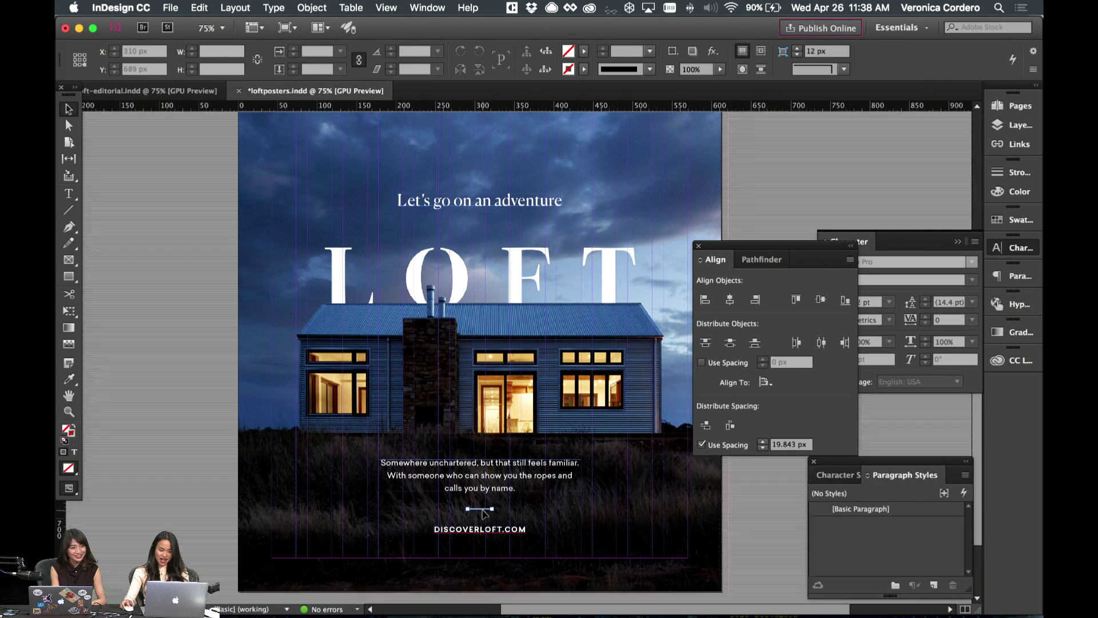
pyautogui.click(484, 509)
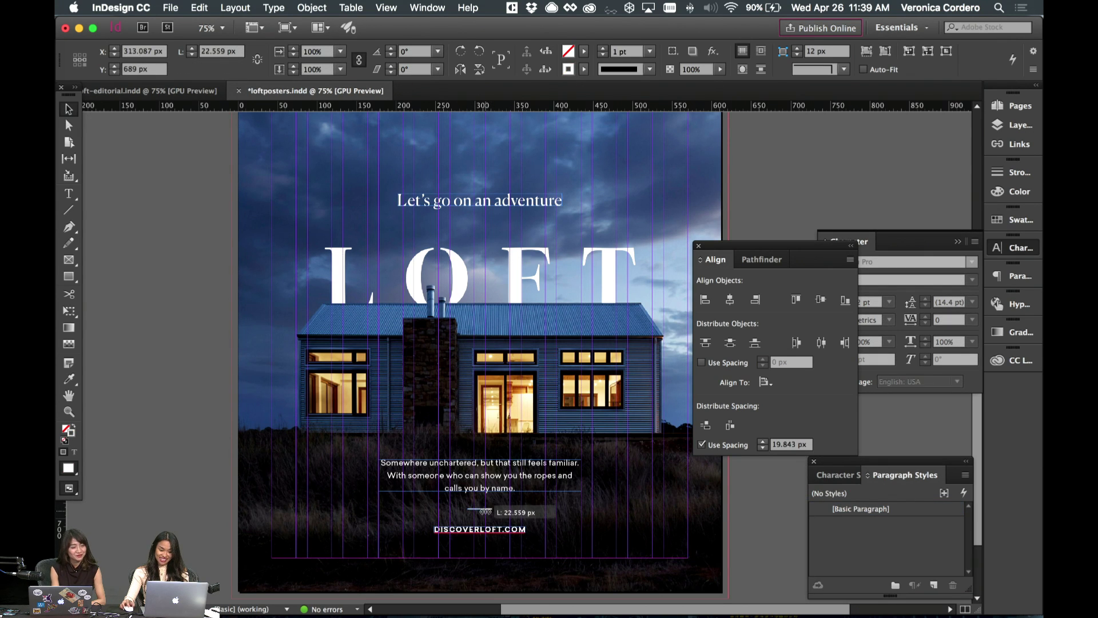
pyautogui.moveTo(484, 509); pyautogui.dragTo(473, 509)
pyautogui.click(767, 508)
pyautogui.press('w')
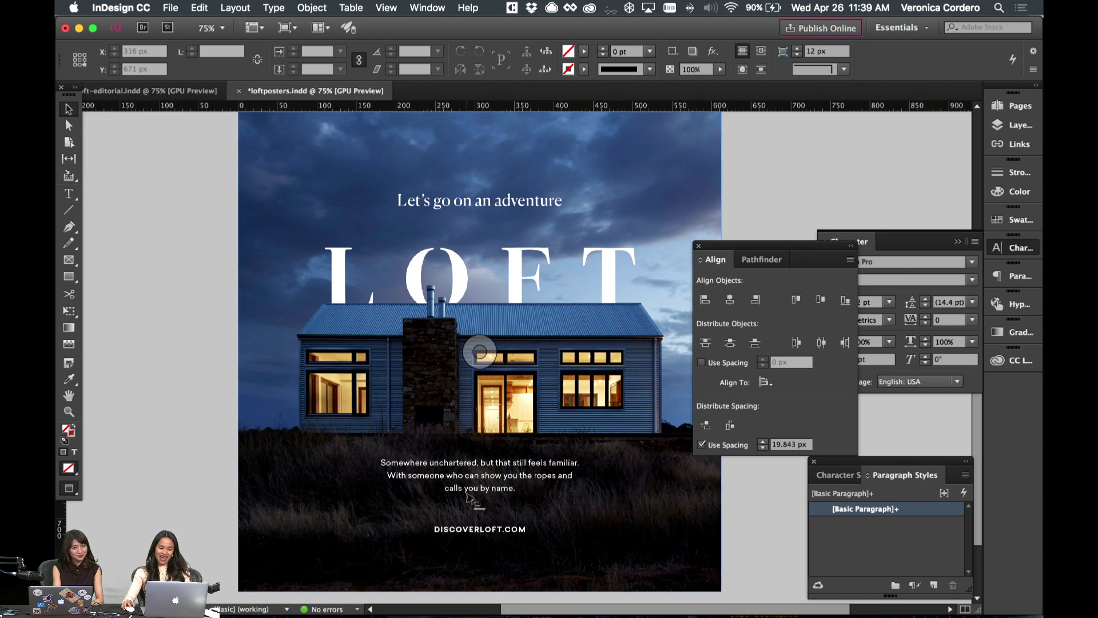
# - Check the placement of the paragraph, accent line and web address below the house with and without guides
pyautogui.press('w')
pyautogui.click(523, 485)
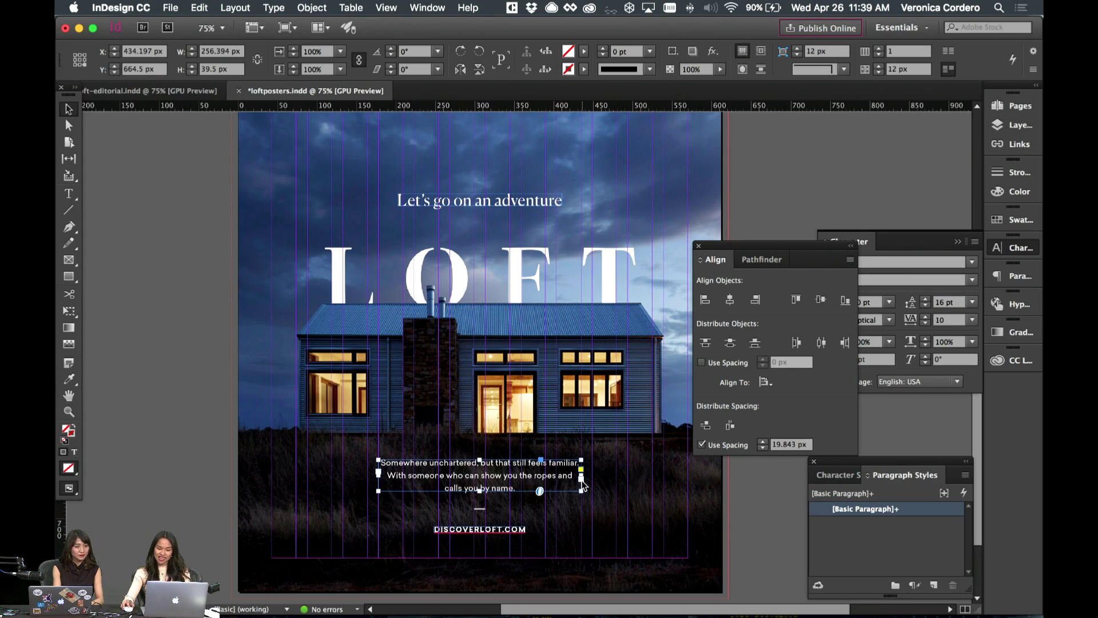
pyautogui.press('w')
pyautogui.click(763, 521)
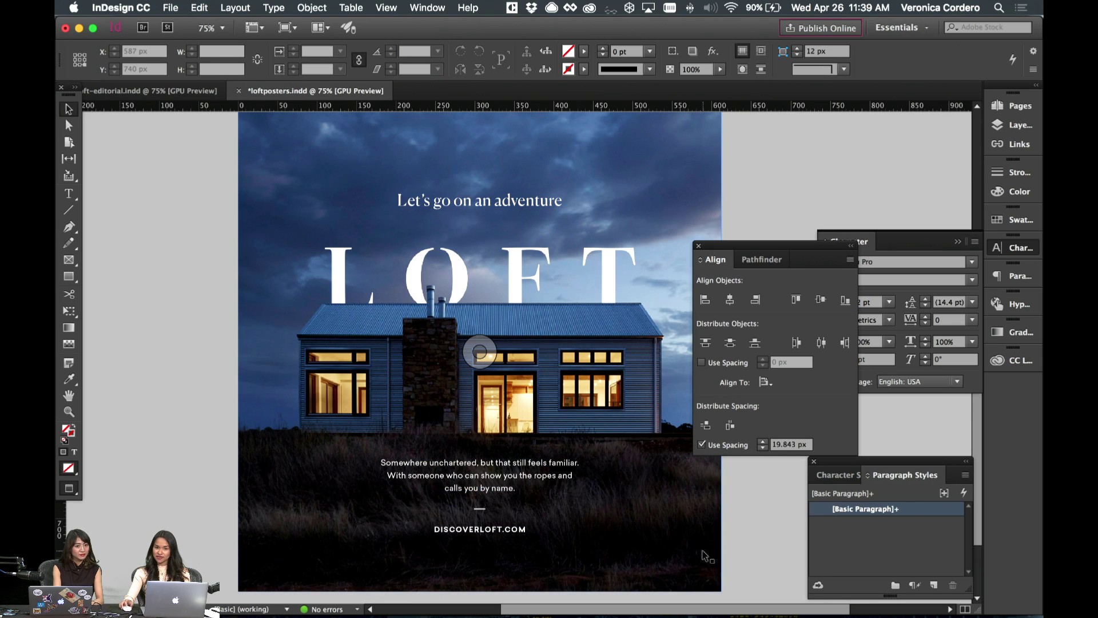
pyautogui.click(503, 493)
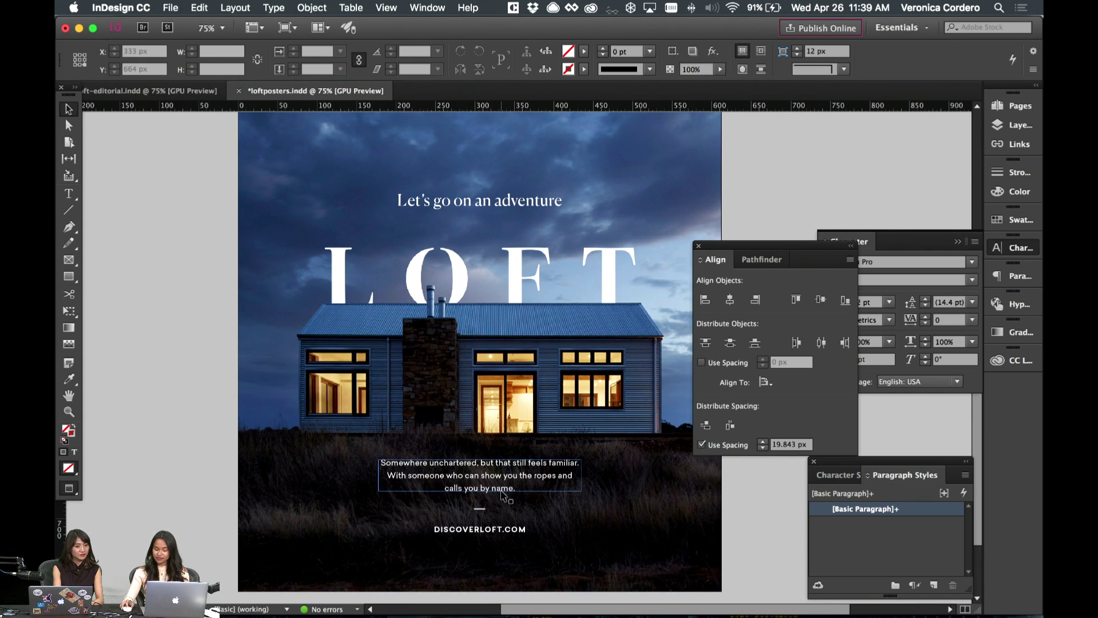
pyautogui.press('w')
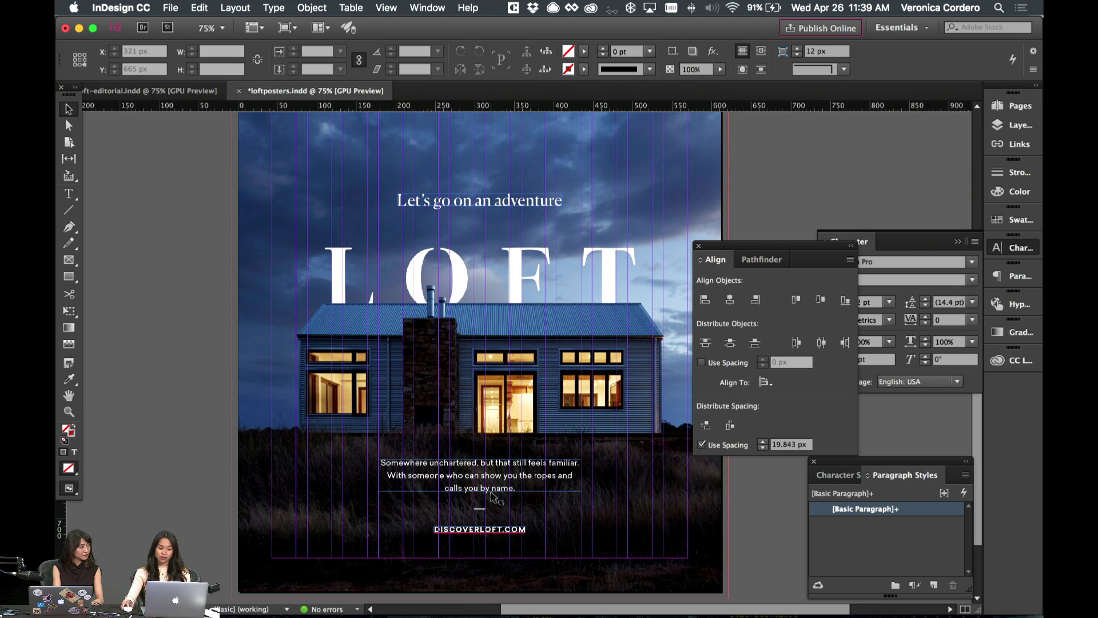
pyautogui.click(479, 351)
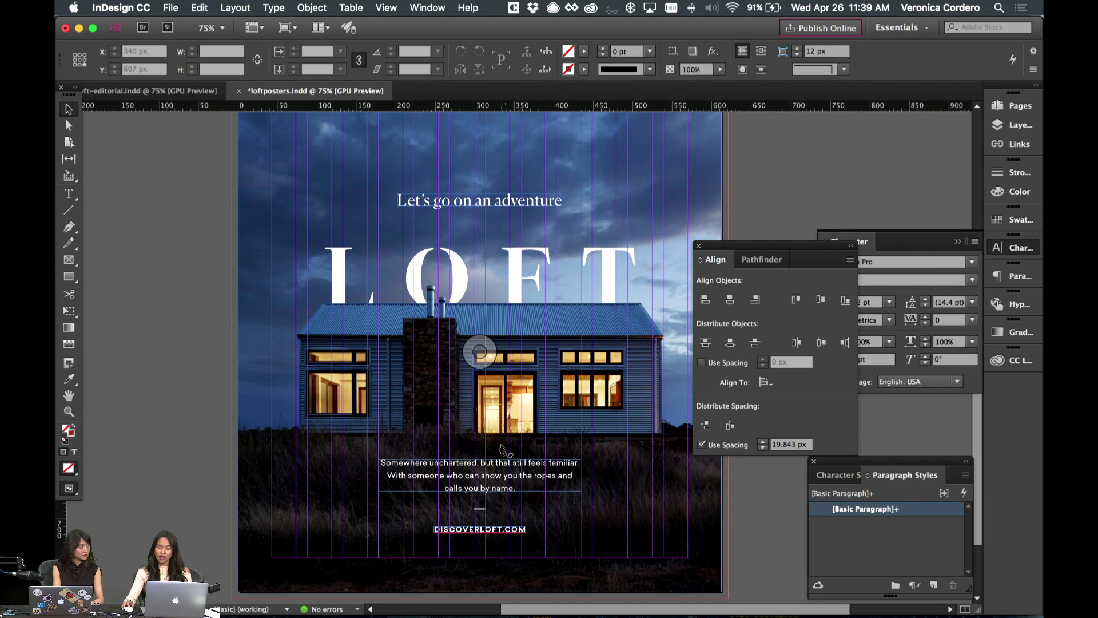
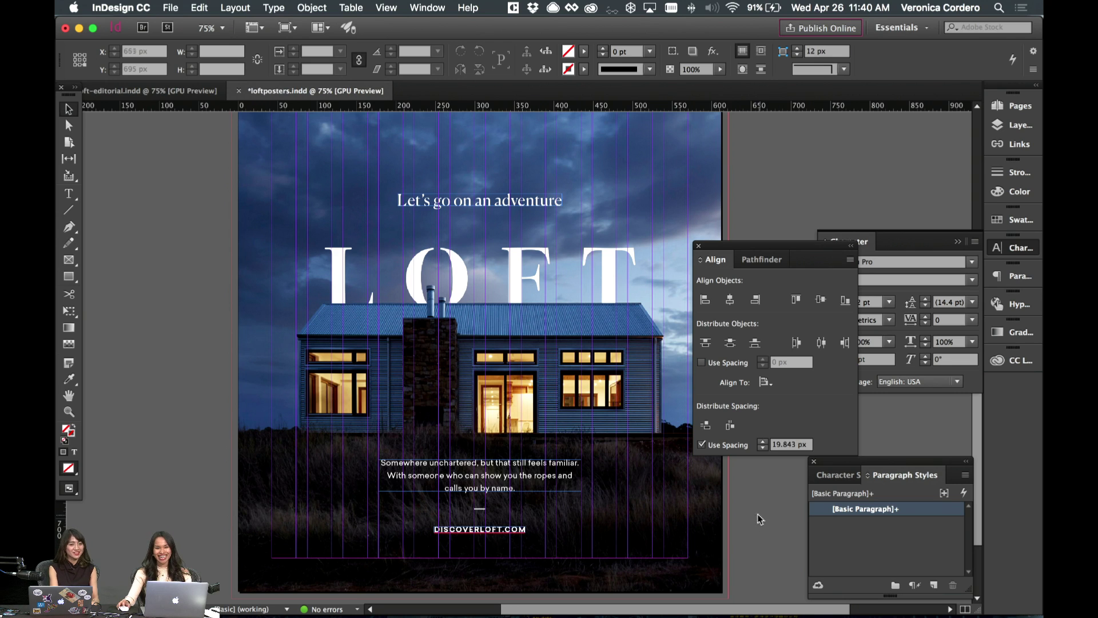
# - Add a second blank page to the poster document and switch to Photoshop
pyautogui.scroll(-3, 703, 519)
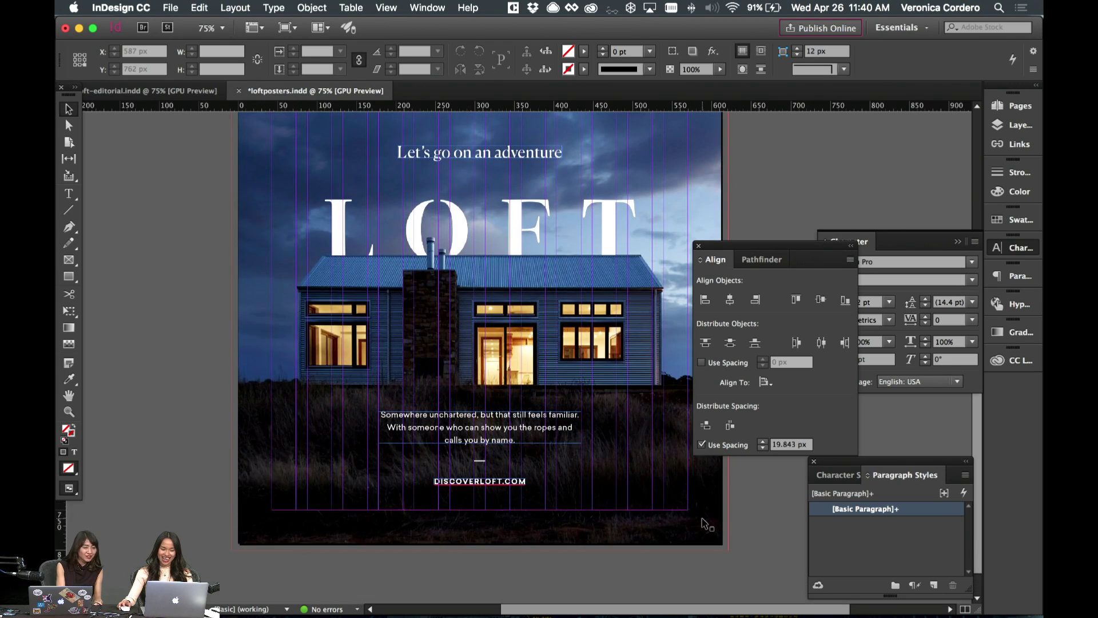
pyautogui.scroll(8, 720, 521)
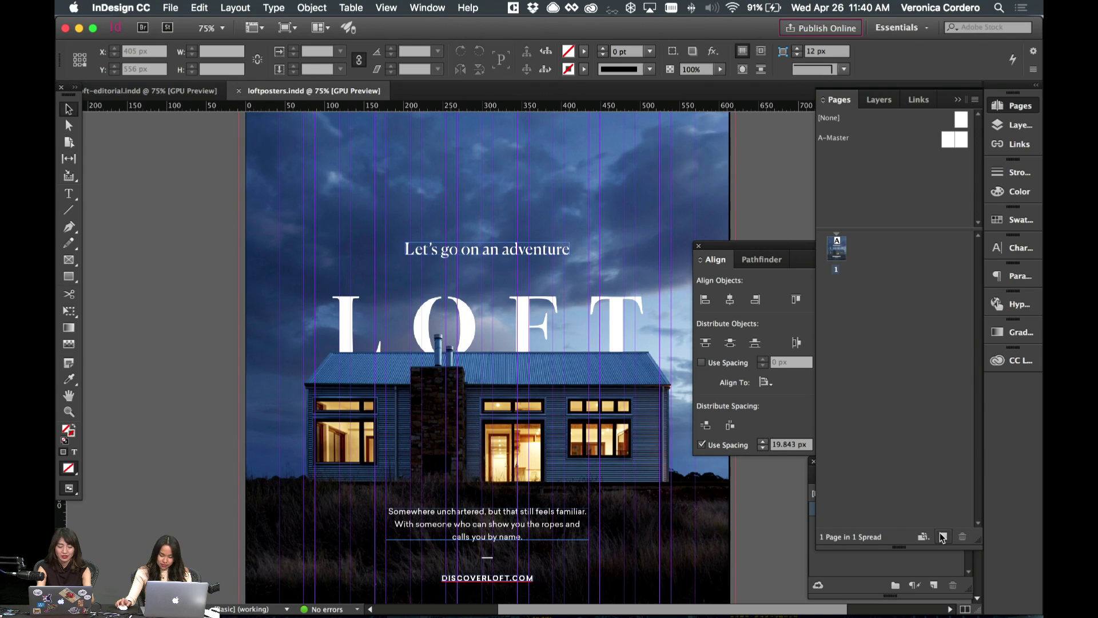
pyautogui.click(942, 536)
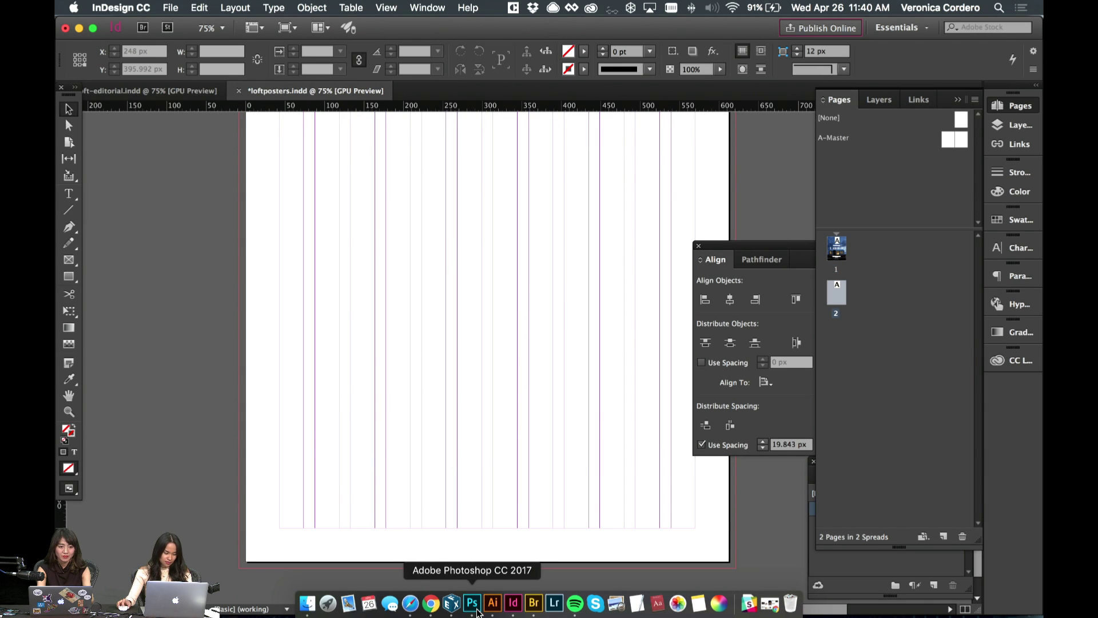
pyautogui.click(476, 609)
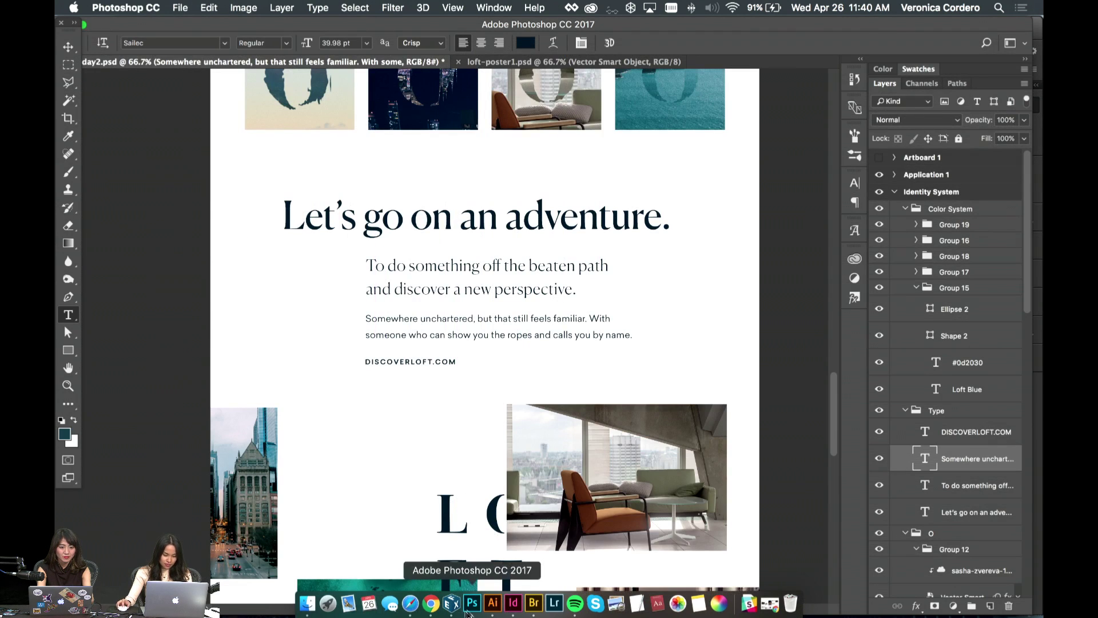
# - Switch to InDesign and draw a wide text frame from the margin in the upper part of the blank second page
pyautogui.click(512, 606)
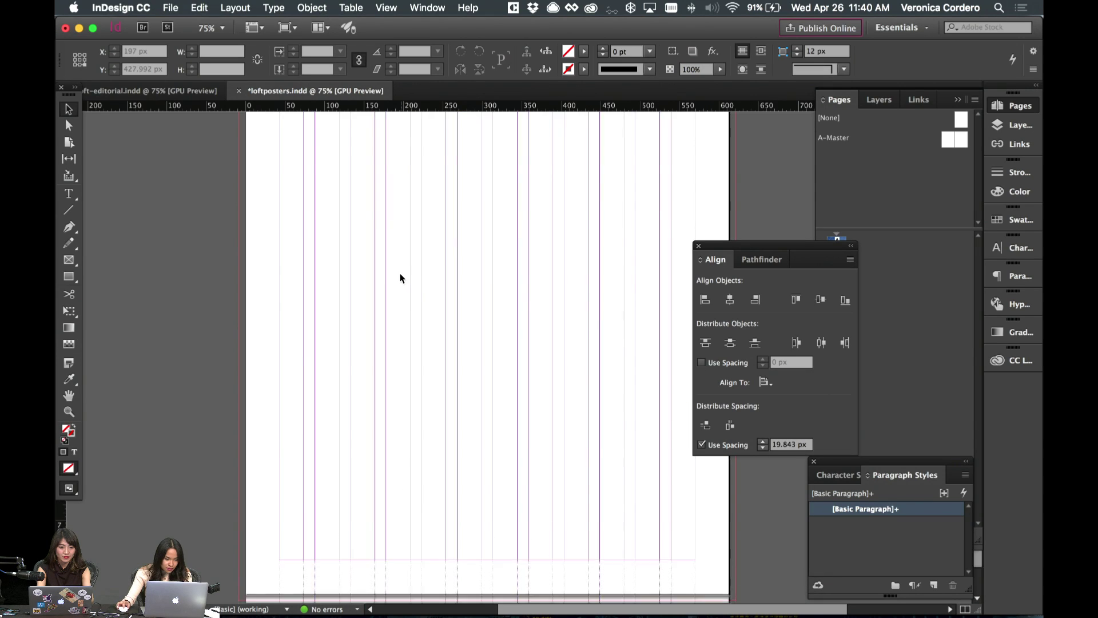
pyautogui.press('t')
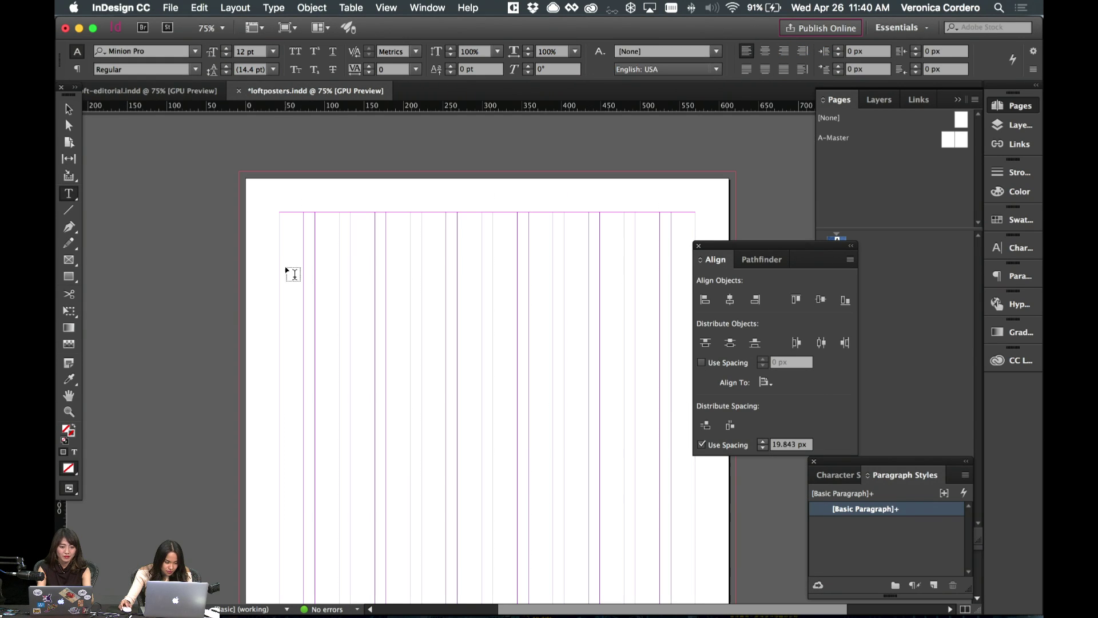
pyautogui.moveTo(280, 253); pyautogui.dragTo(622, 409)
# - Set the new text frame's font to Canela Regular
pyautogui.click(137, 51)
pyautogui.write('C')
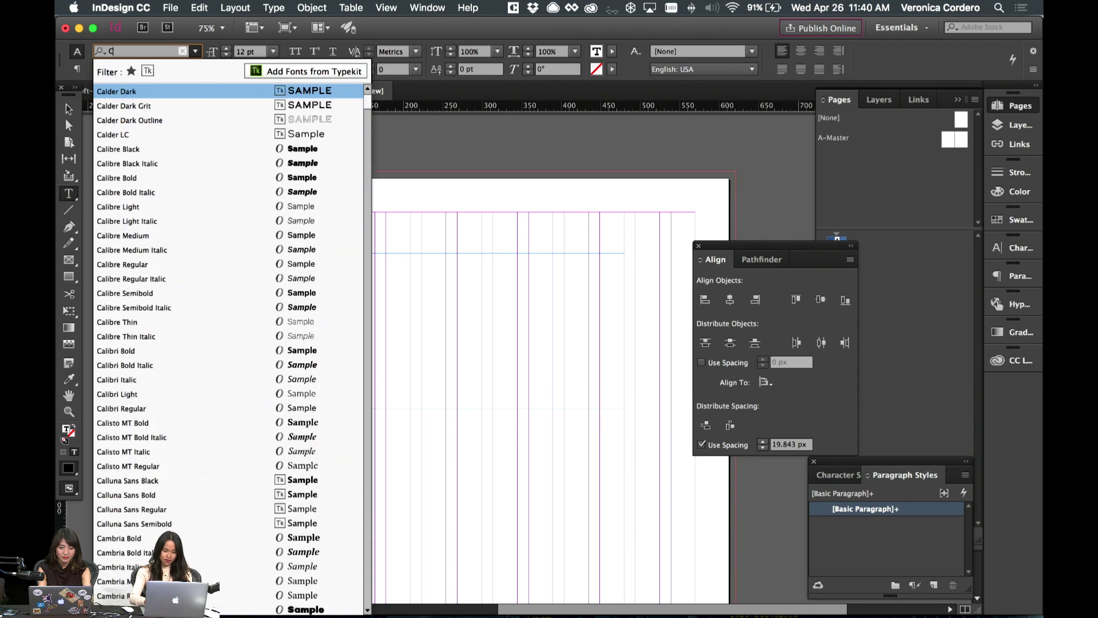
pyautogui.write('anela')
pyautogui.press('BackSpace')
pyautogui.press('BackSpace')
pyautogui.press('BackSpace')
pyautogui.press('BackSpace')
pyautogui.press('BackSpace')
pyautogui.press('BackSpace')
pyautogui.write('Le')
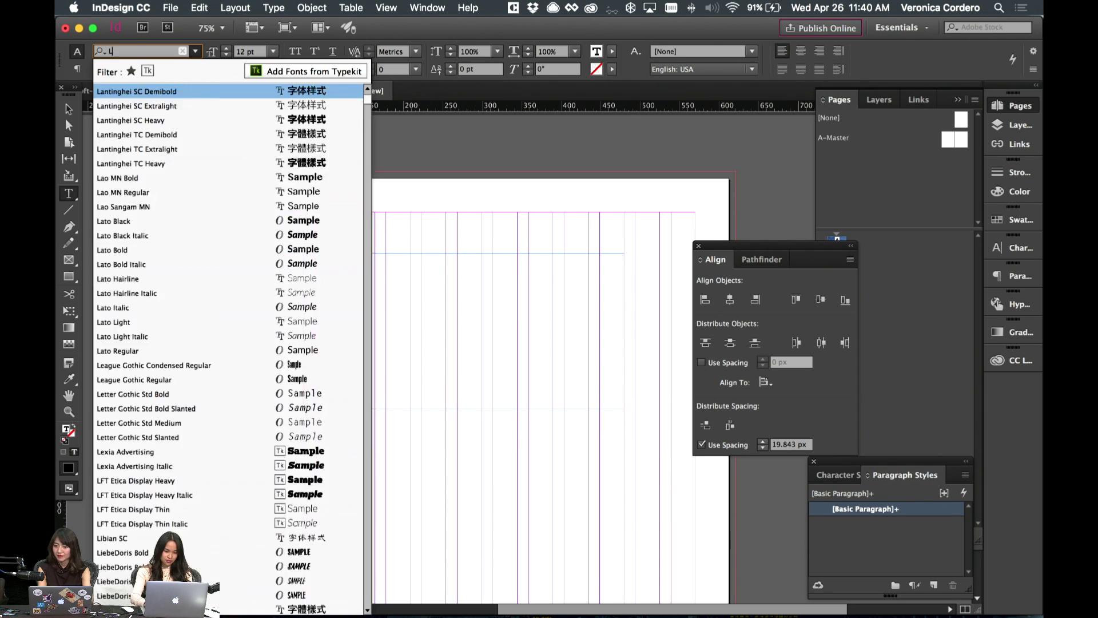
pyautogui.press('BackSpace')
pyautogui.press('BackSpace')
pyautogui.write('Canel')
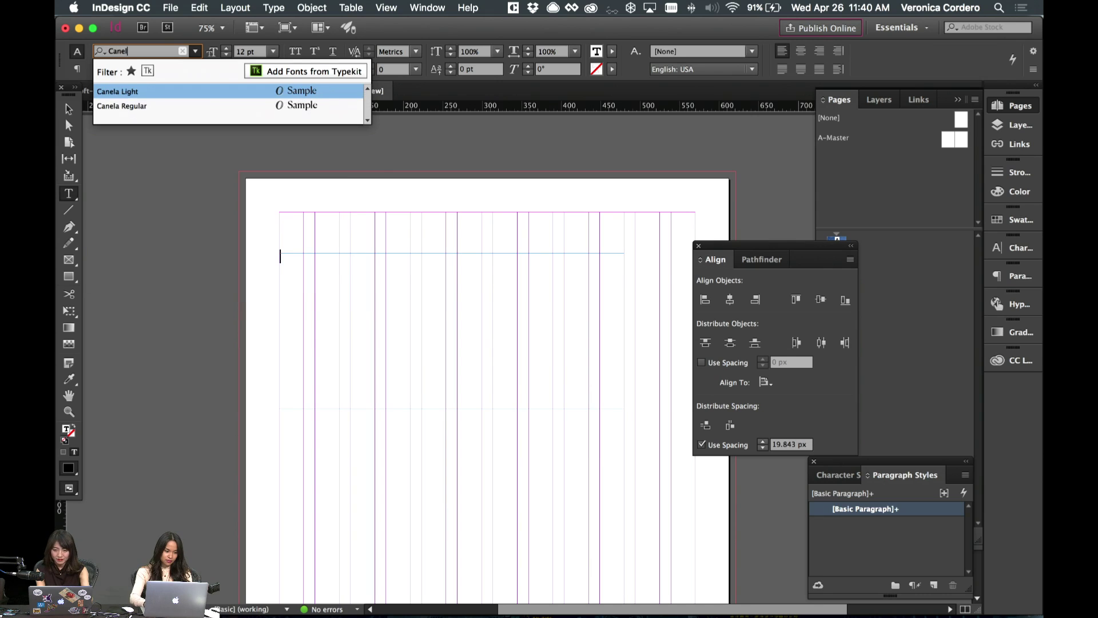
pyautogui.press('Down')
pyautogui.press('Return')
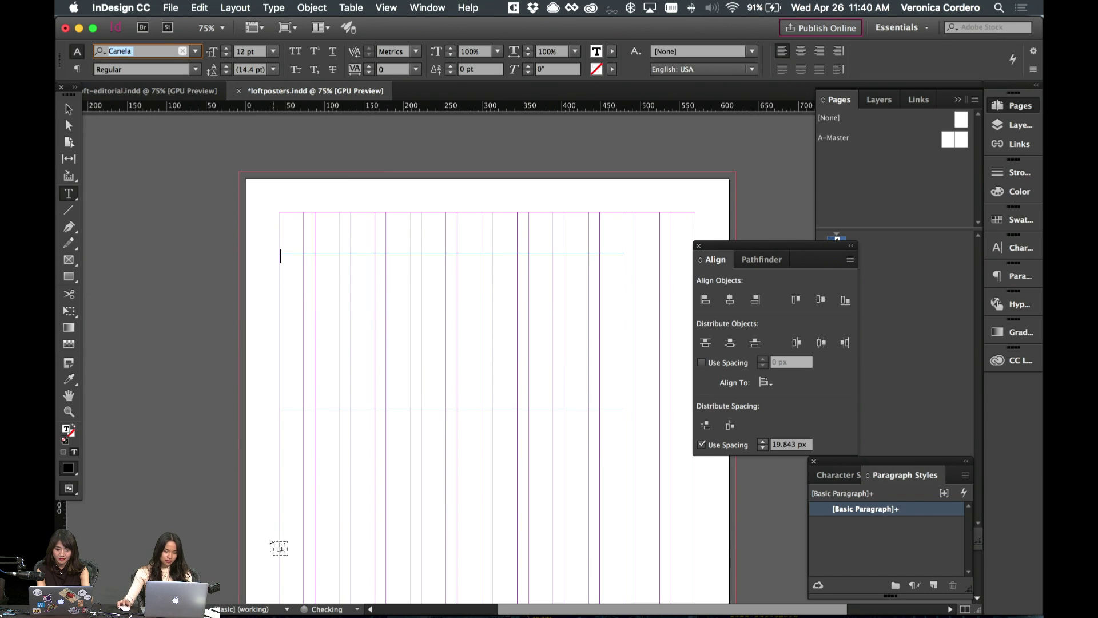
# - Enter "Let's go" in the text frame and set its font size to 50 pt
pyautogui.click(281, 266)
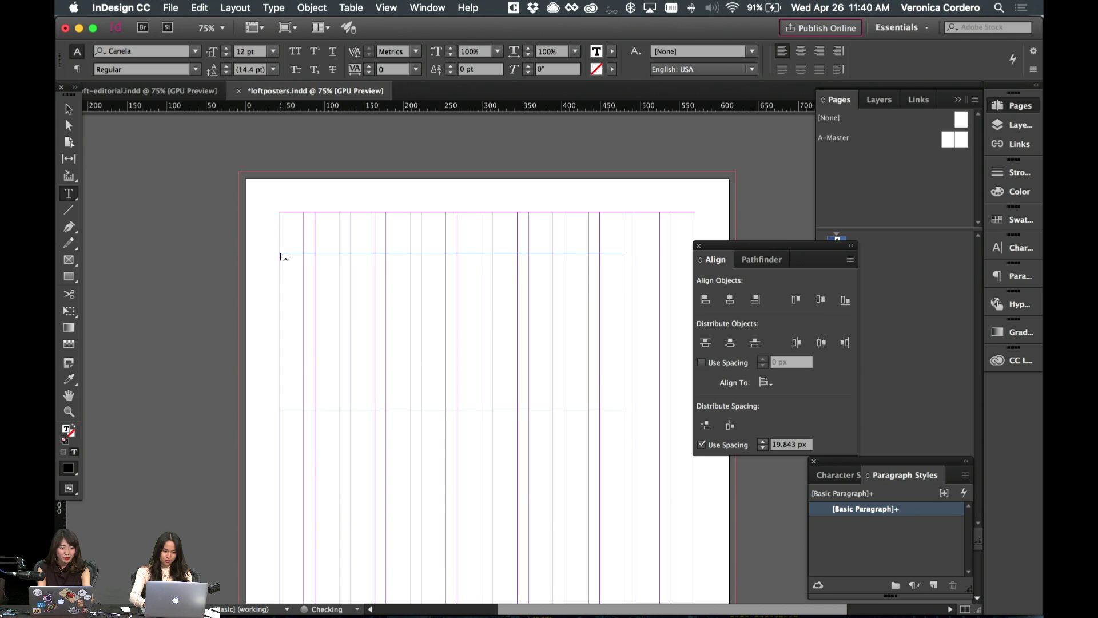
pyautogui.press('super+a')
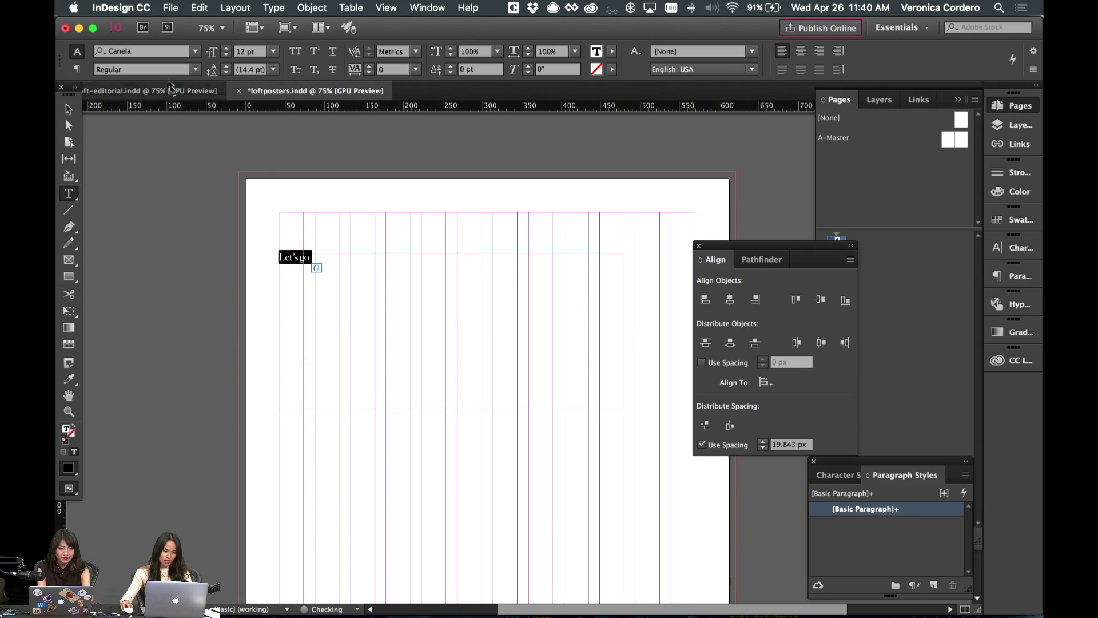
pyautogui.click(256, 53)
pyautogui.doubleClick(252, 52)
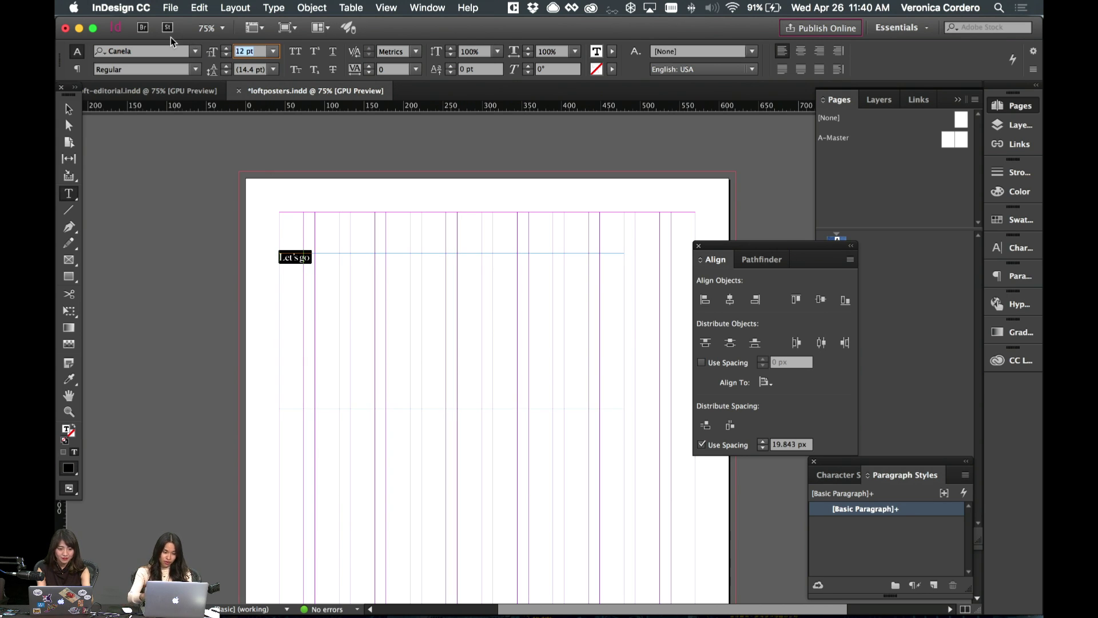
pyautogui.write('50')
pyautogui.press('Return')
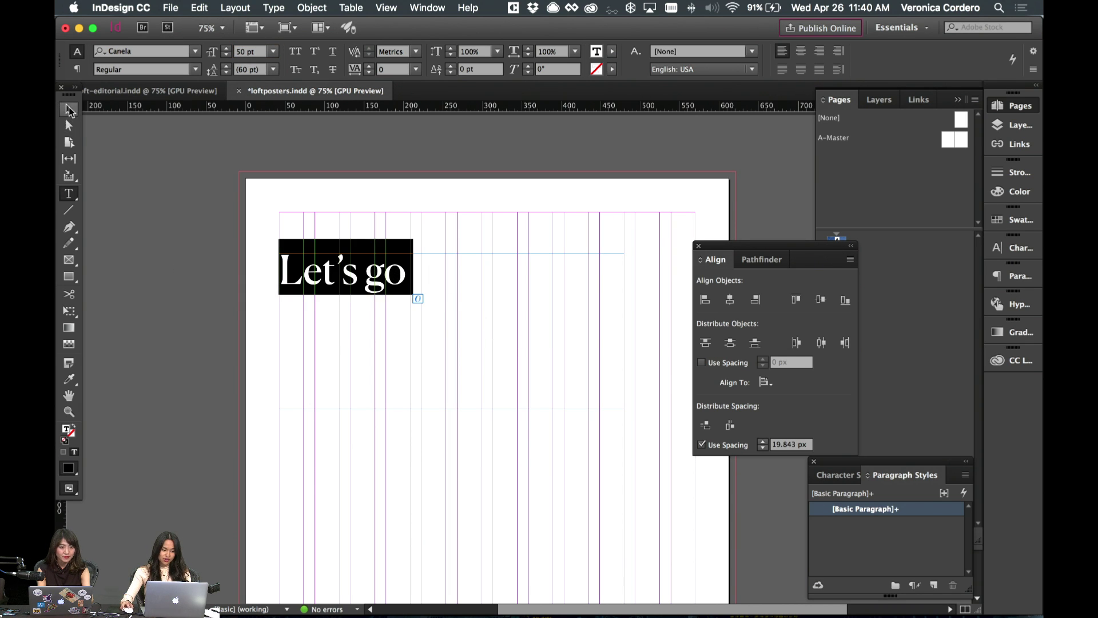
# - Set the font size of "Let's go" to 60 pt
pyautogui.doubleClick(252, 52)
pyautogui.write('60')
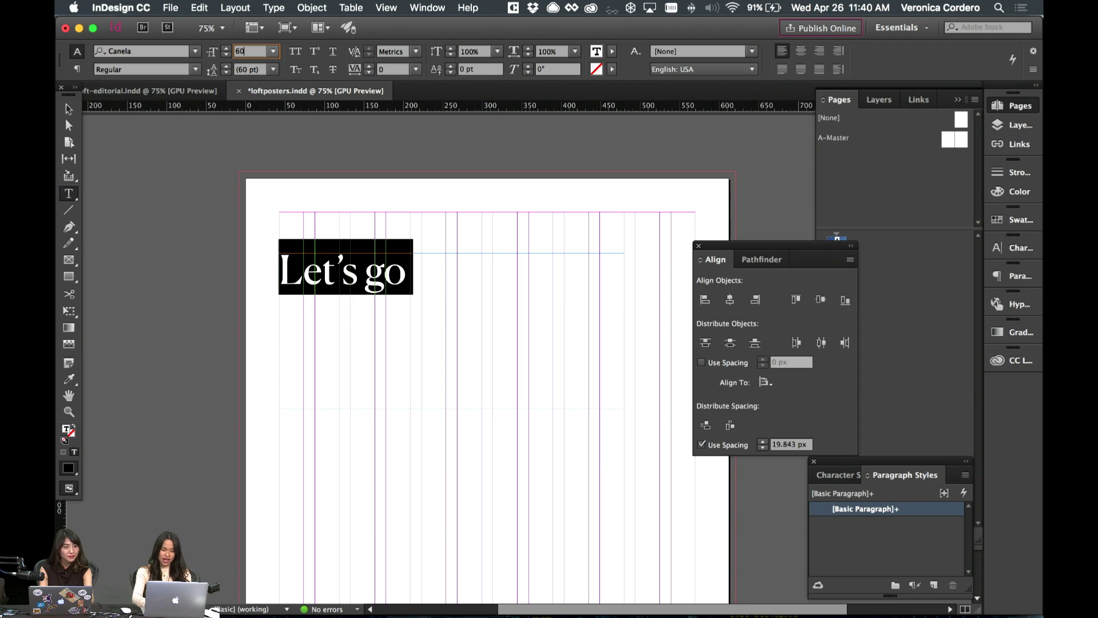
pyautogui.press('Return')
pyautogui.press('Escape')
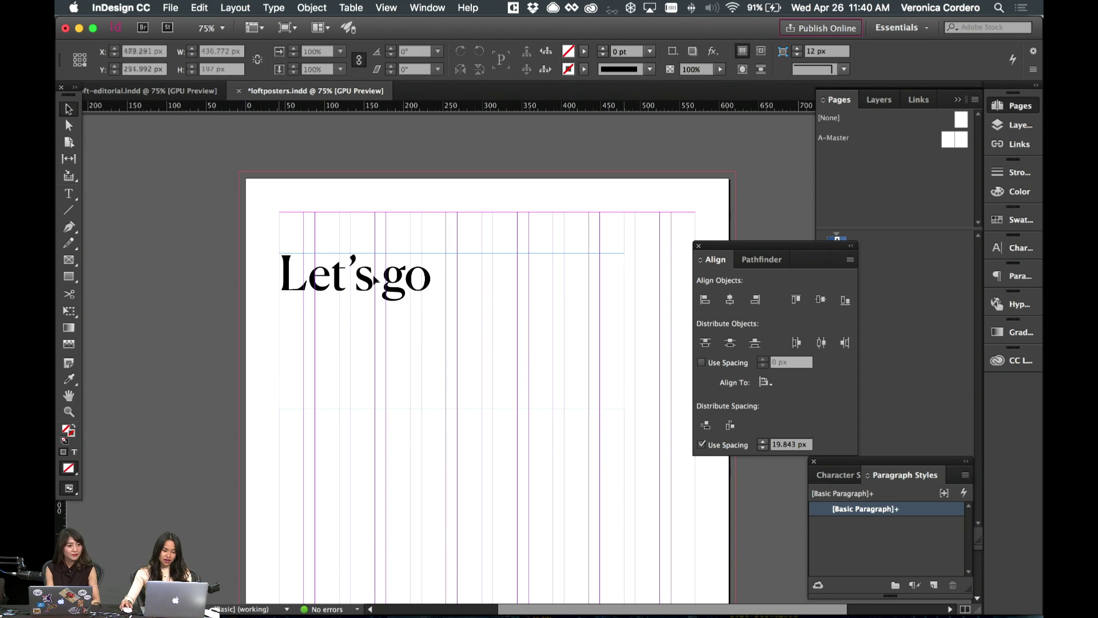
# - Duplicate the "Let's go" frame diagonally below it and replace the copy's text with "on an"
pyautogui.moveTo(380, 263); pyautogui.dragTo(565, 447)
pyautogui.doubleClick(563, 440)
pyautogui.press('super+a')
pyautogui.write('on an')
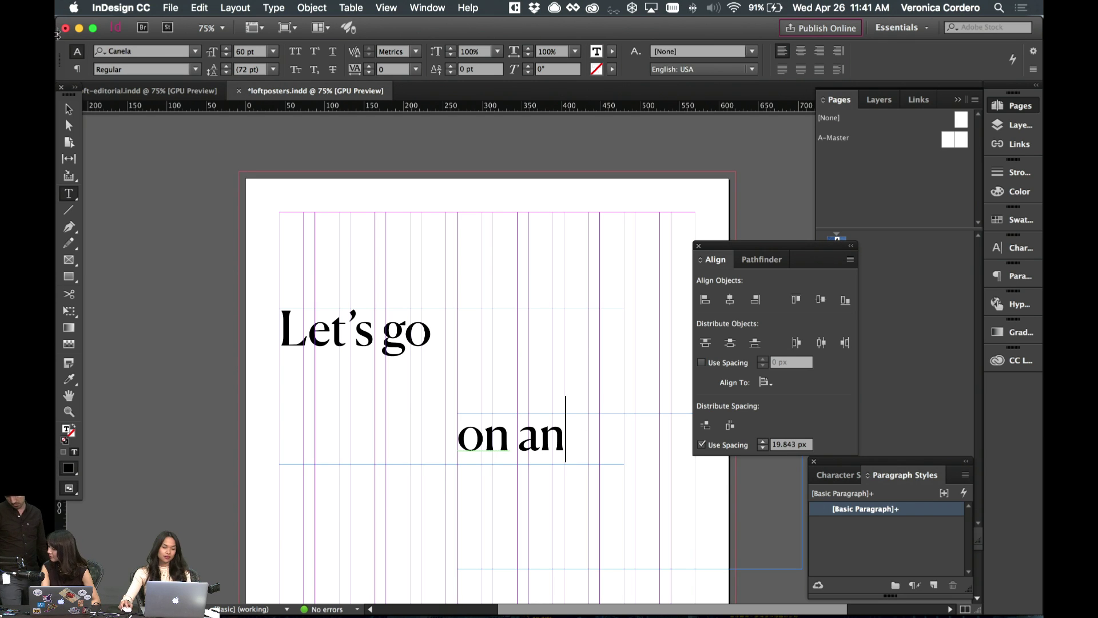
pyautogui.click(66, 109)
# - Shorten the "Let's go" frame to about 107 px high and narrow the "on an" frame to the page's right margin
pyautogui.scroll(-5, 417, 343)
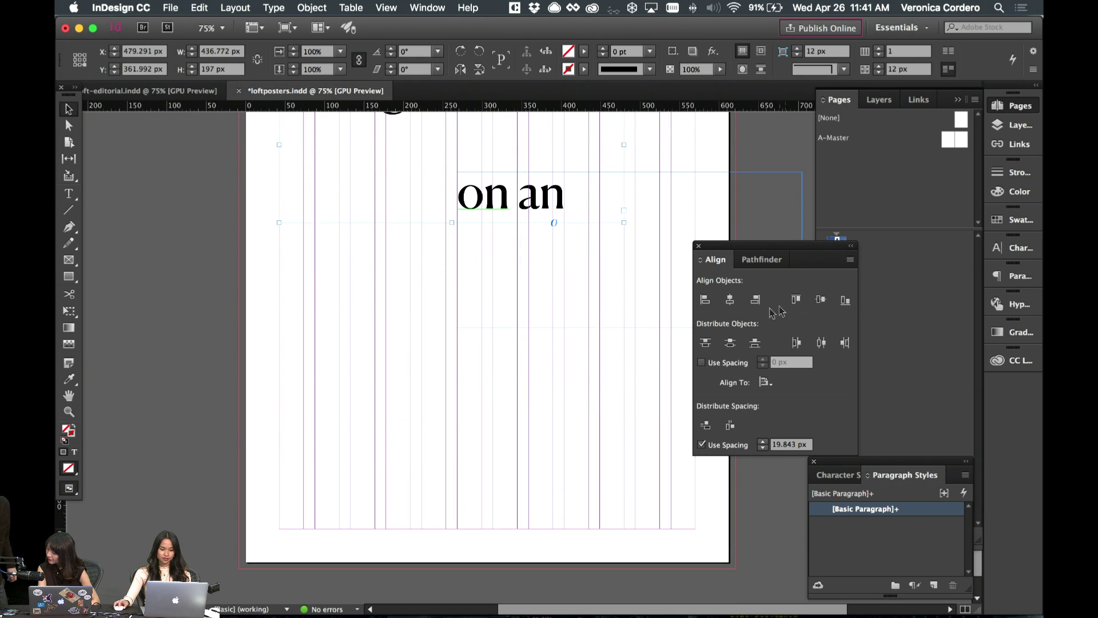
pyautogui.scroll(2, 534, 258)
pyautogui.scroll(1, 535, 258)
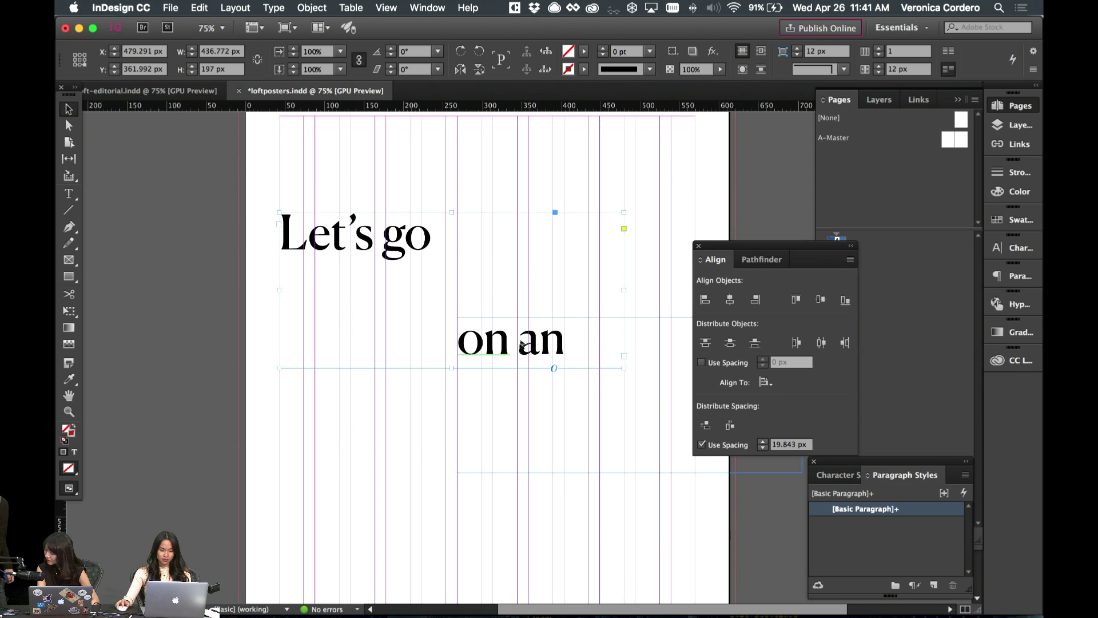
pyautogui.moveTo(450, 369); pyautogui.dragTo(451, 297)
pyautogui.click(581, 456)
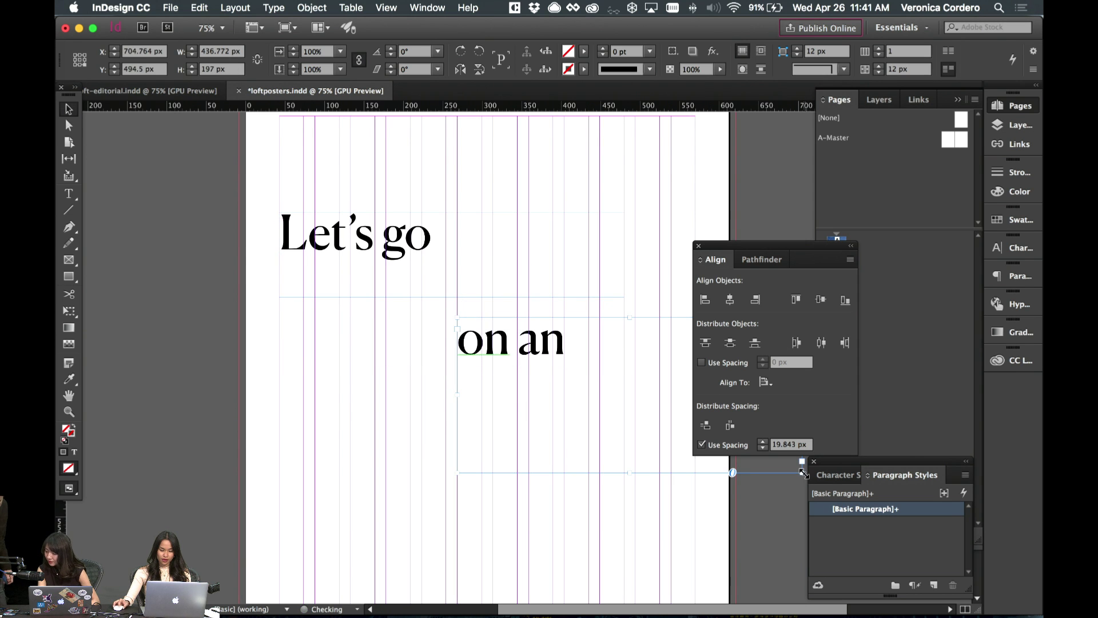
pyautogui.moveTo(801, 472); pyautogui.dragTo(688, 482)
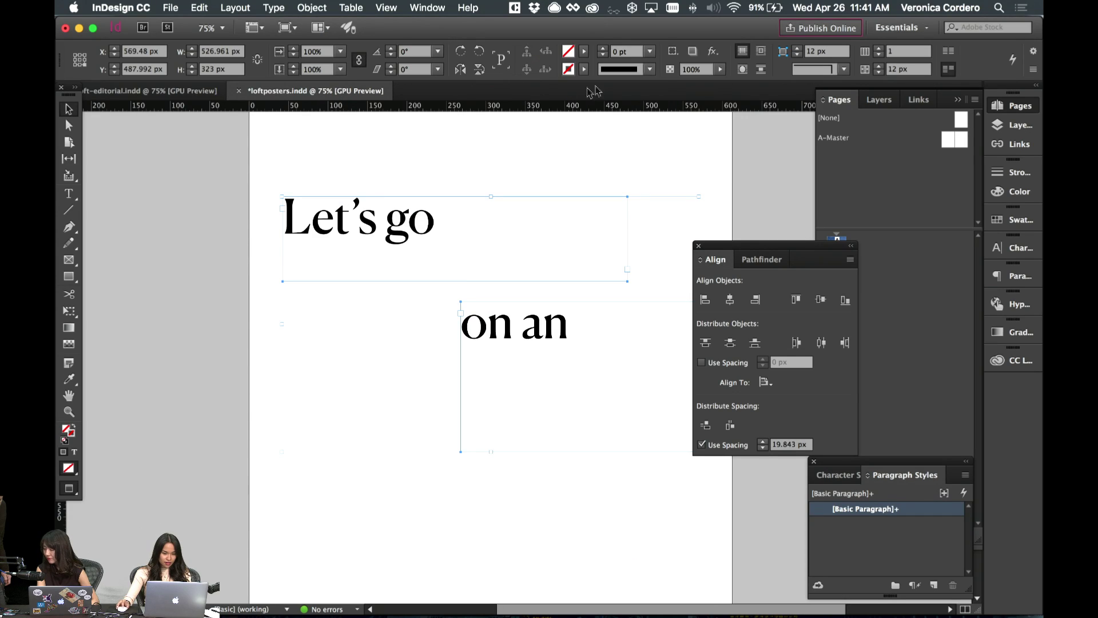
# - Set the "Let's go" and "on an" text to 85 pt
pyautogui.doubleClick(434, 269)
pyautogui.press('super+a')
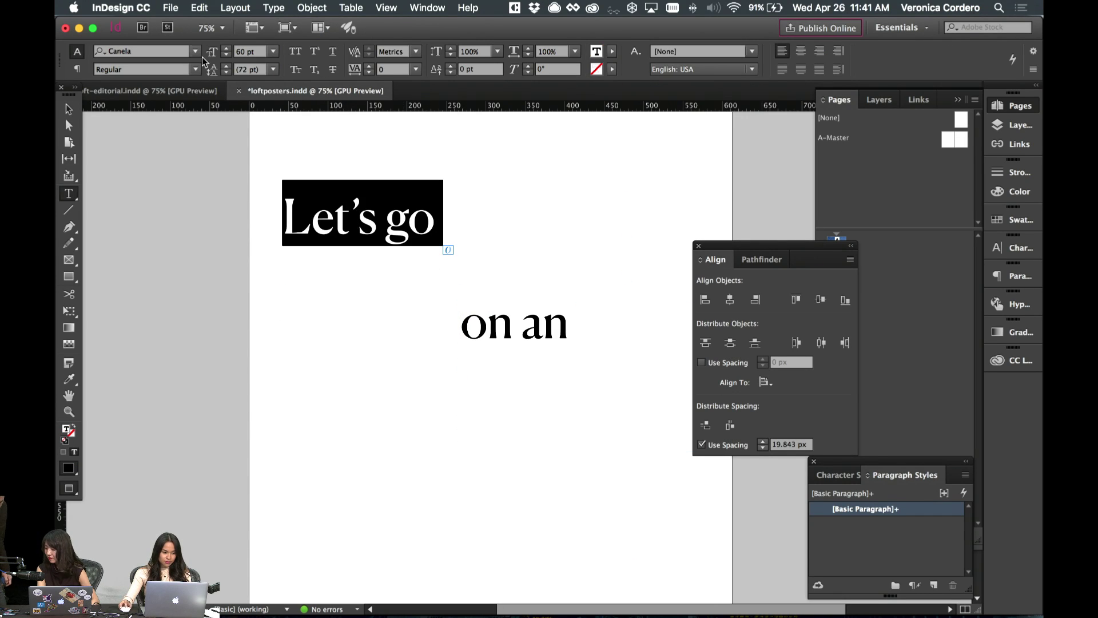
pyautogui.press('Escape')
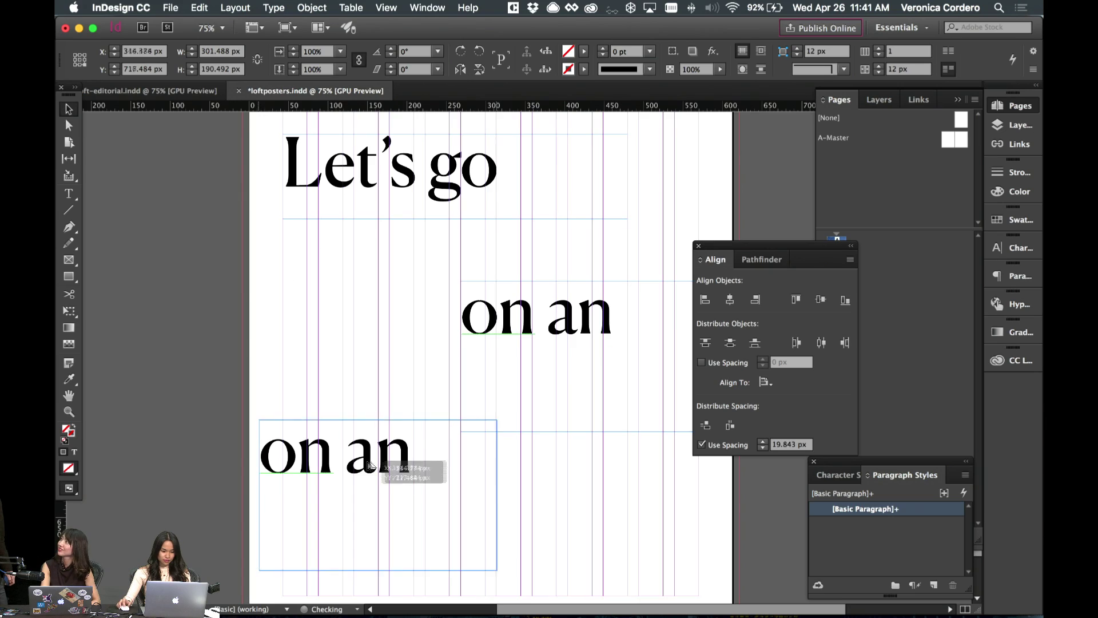
# - Duplicate the "on an" frame to the lower left margin of the page and replace the copy's text with "Adventure"
pyautogui.moveTo(366, 462); pyautogui.dragTo(371, 468)
pyautogui.doubleClick(371, 468)
pyautogui.press('super+a')
pyautogui.write('Advent')
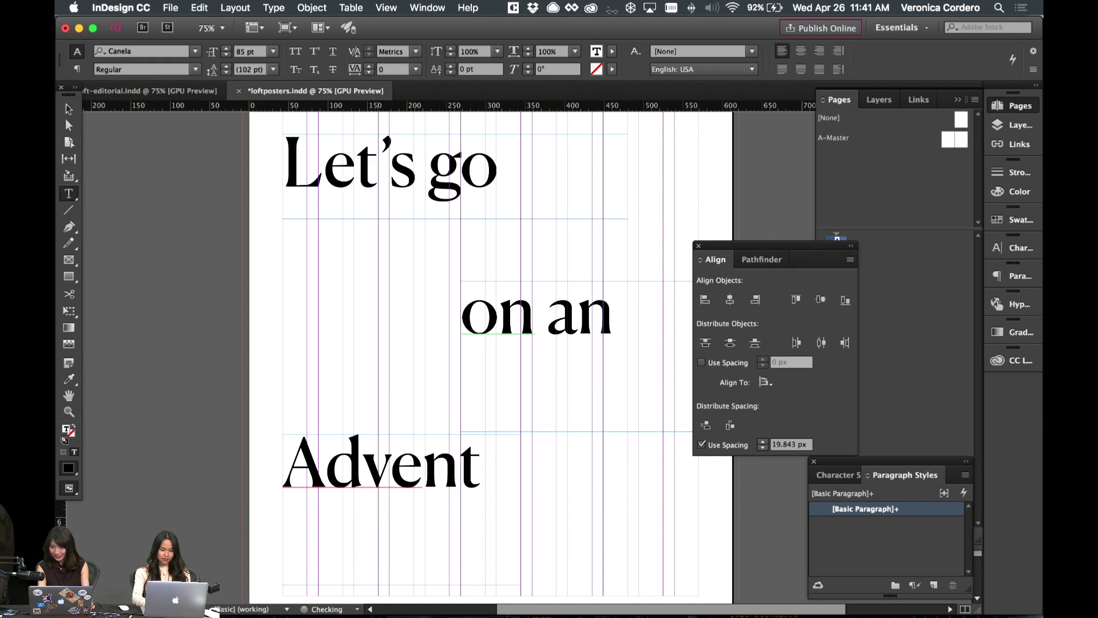
pyautogui.write('ure')
pyautogui.press('Escape')
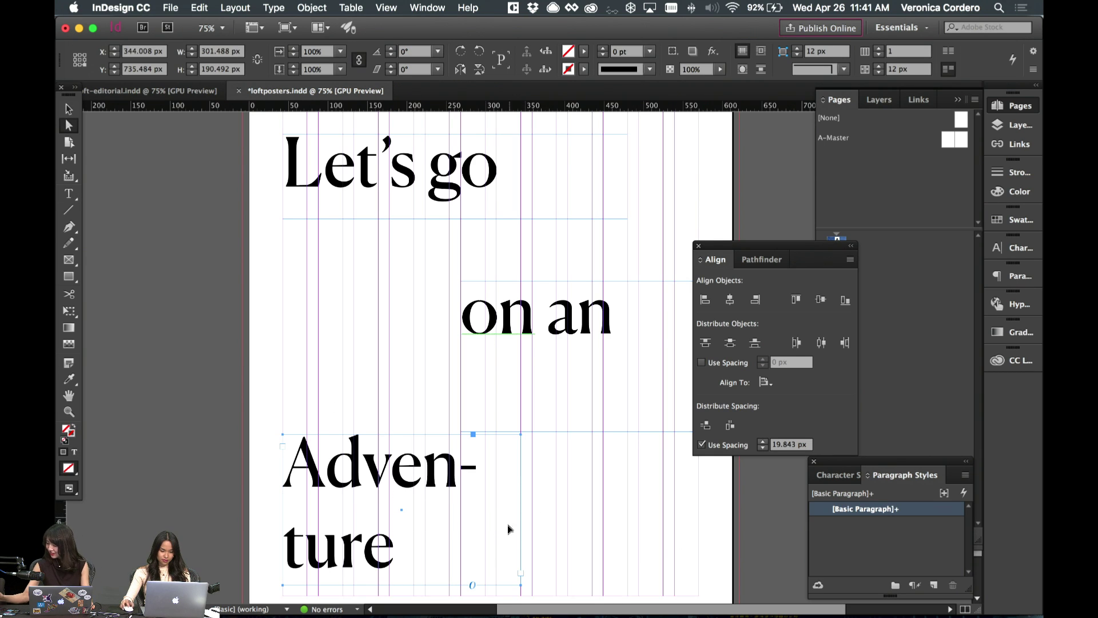
# - Widen the "Adventure" frame to about 392 px so the word fits on one line
pyautogui.press('v')
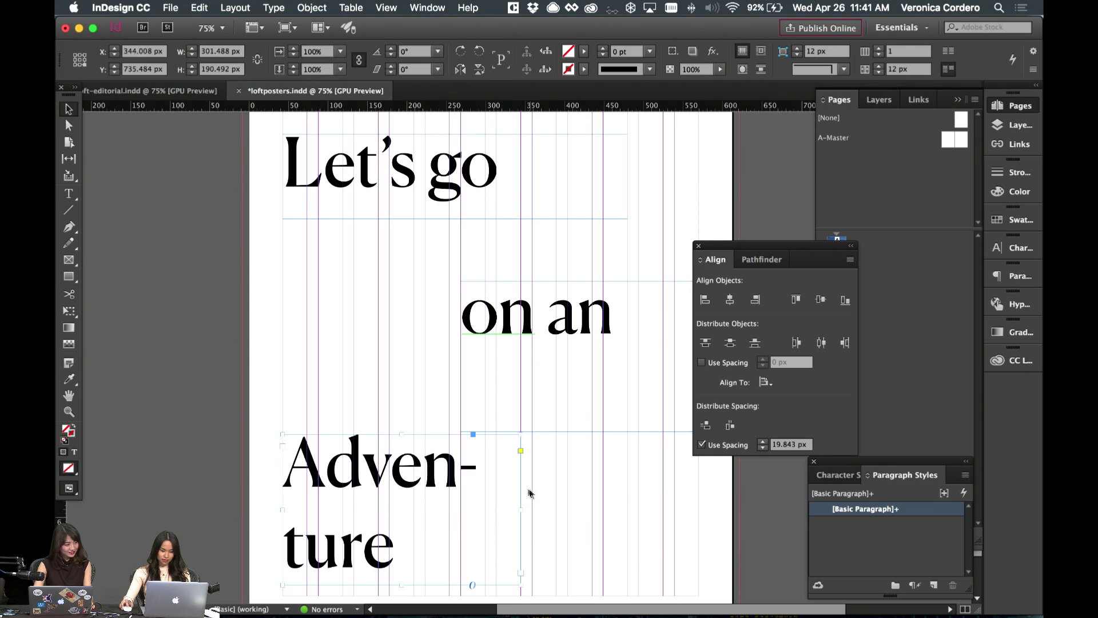
pyautogui.moveTo(520, 509); pyautogui.dragTo(593, 512)
pyautogui.click(601, 511)
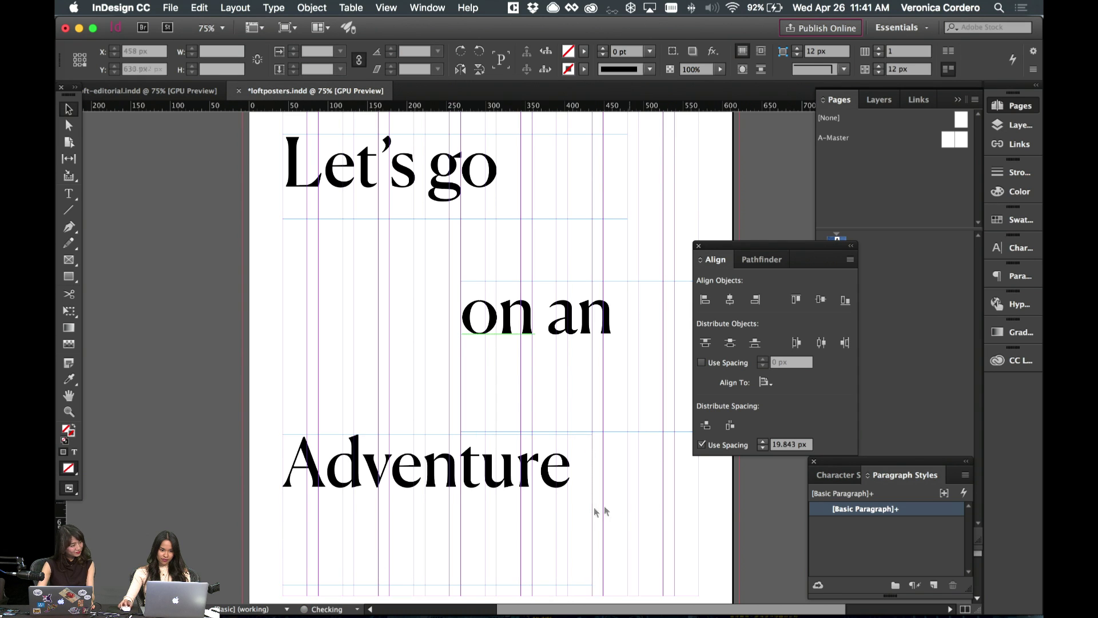
# - Preview the three headline lines without guides and shorten the "on an" frame to end just below its text
pyautogui.press('w')
pyautogui.click(466, 465)
pyautogui.scroll(-2, 451, 483)
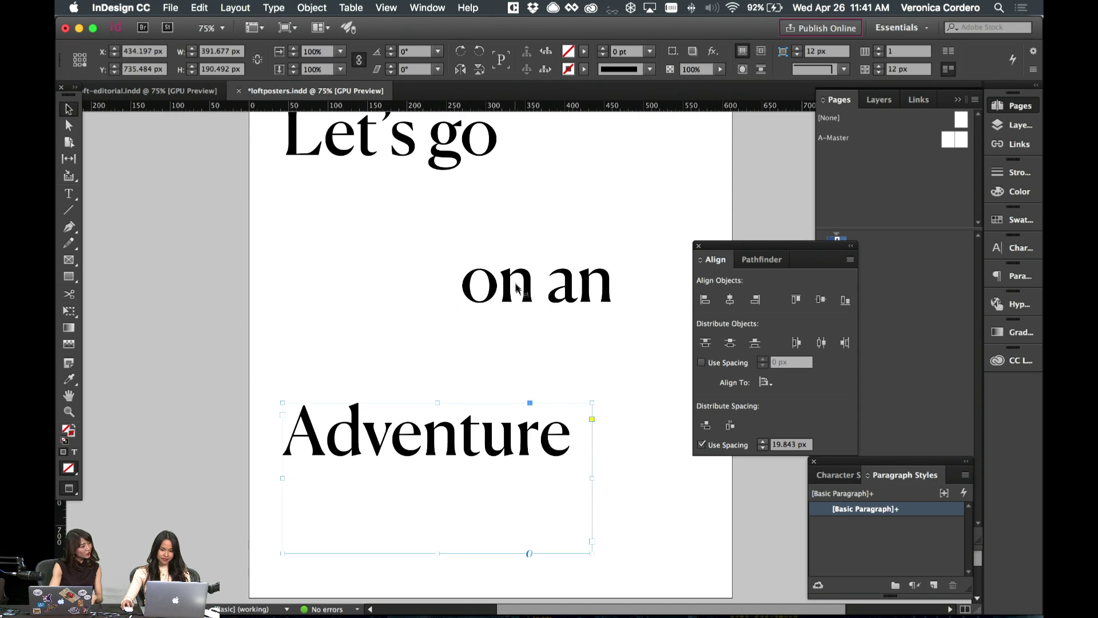
pyautogui.scroll(5, 517, 287)
pyautogui.scroll(-2, 522, 326)
pyautogui.click(529, 403)
pyautogui.press('w')
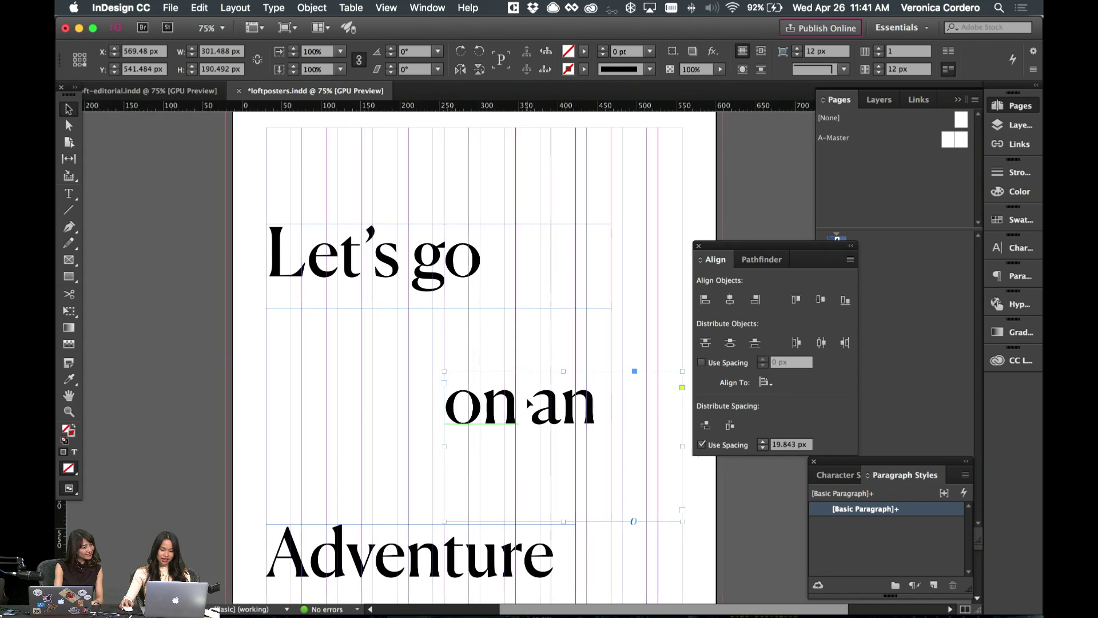
pyautogui.hscroll(2, 572, 446)
pyautogui.moveTo(527, 521); pyautogui.dragTo(535, 462)
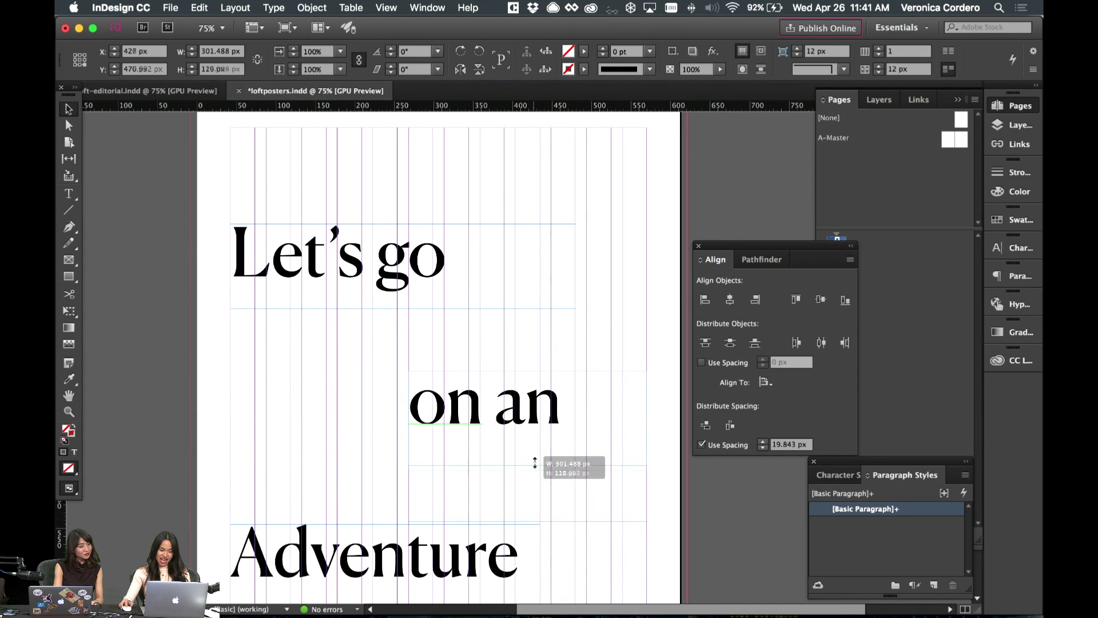
# - Shorten the "Adventure" frame to end just below its text
pyautogui.scroll(-8, 400, 494)
pyautogui.click(373, 495)
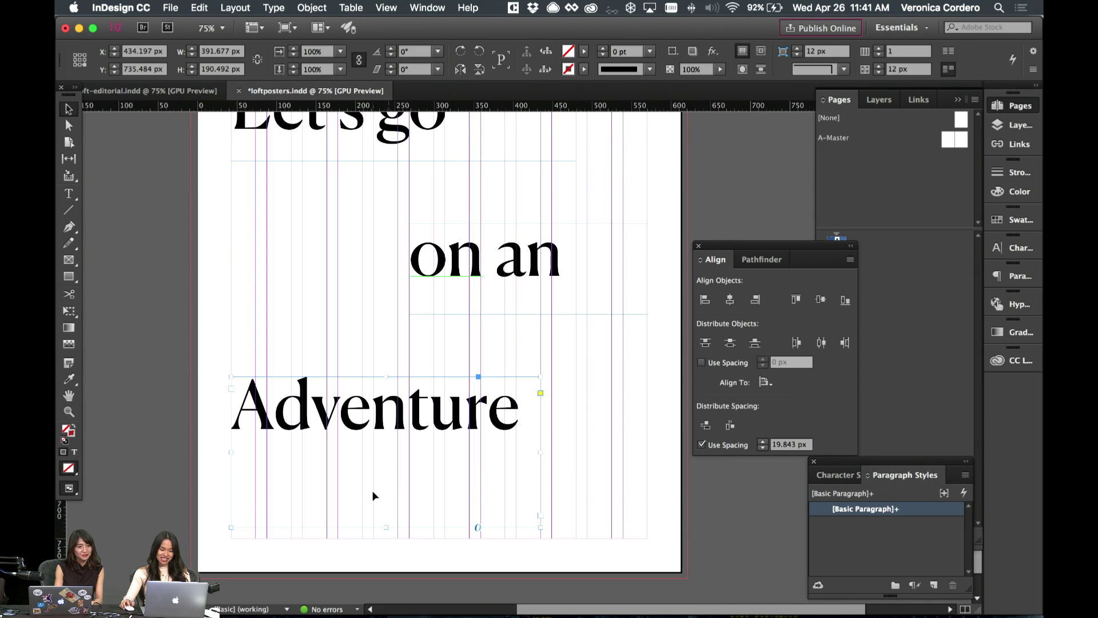
pyautogui.doubleClick(389, 524)
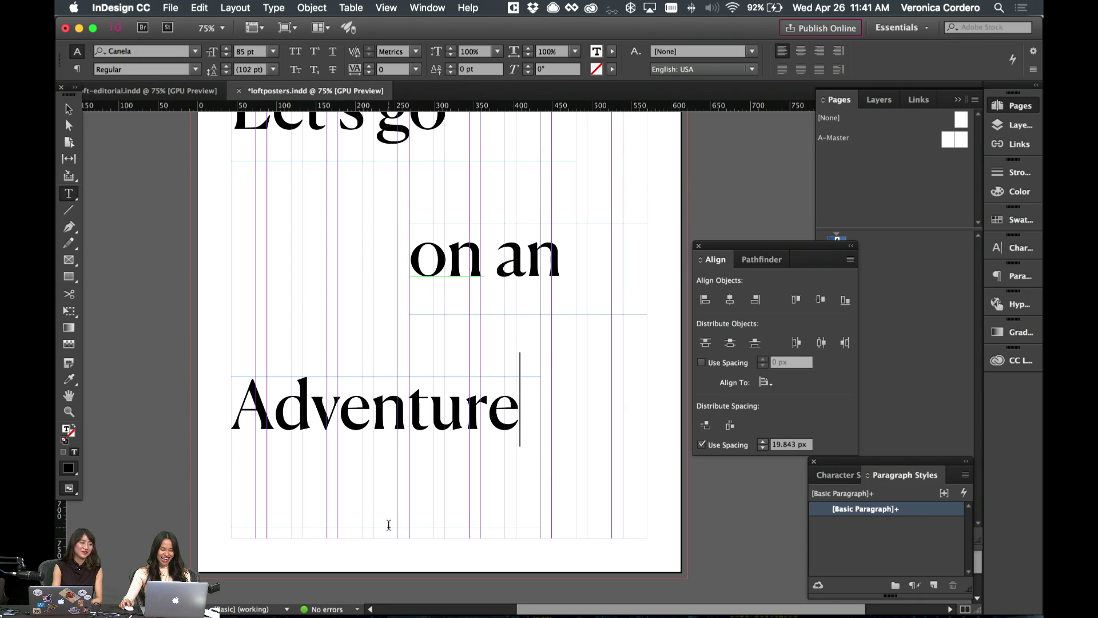
pyautogui.press('Escape')
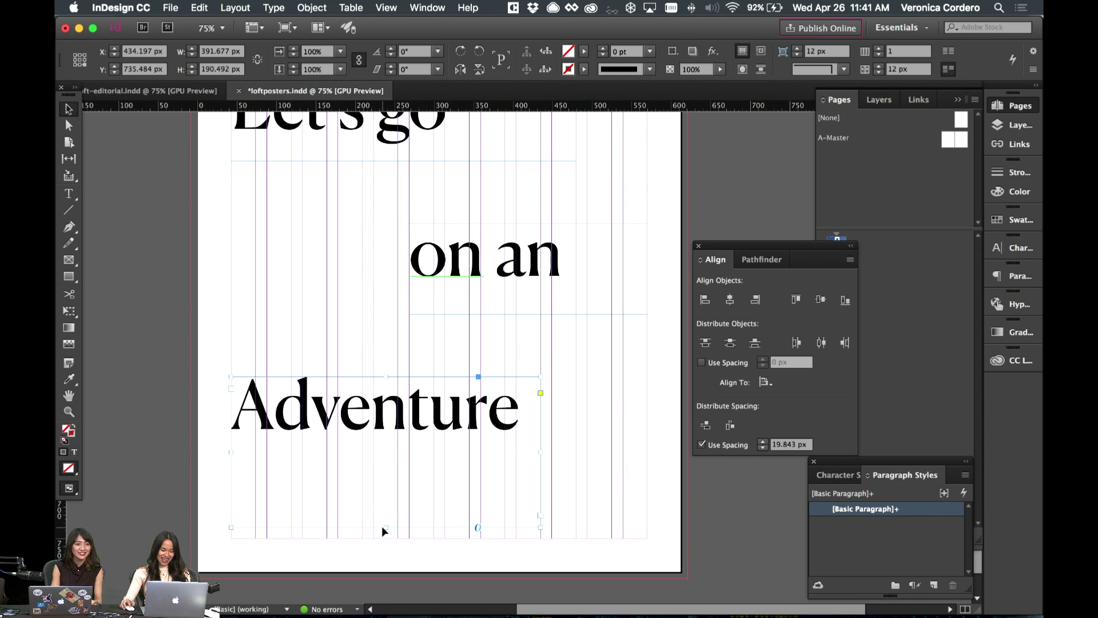
pyautogui.moveTo(383, 531); pyautogui.dragTo(387, 458)
# - Preview the page without guides and bring "Let's go" slightly down and "on an" slightly up to tighten their spacing
pyautogui.scroll(10, 333, 329)
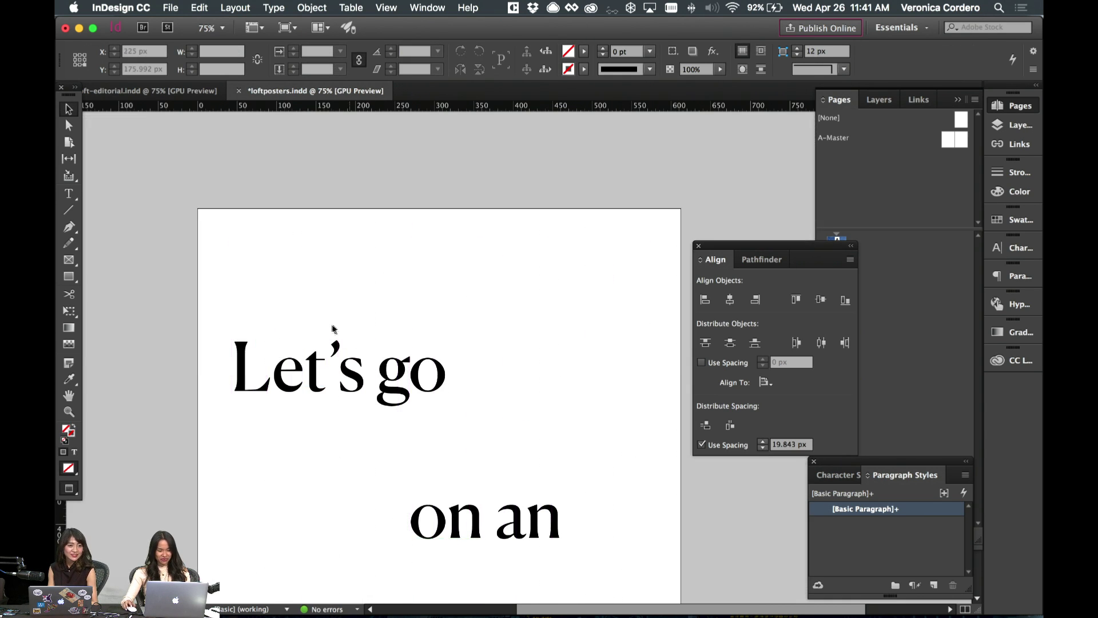
pyautogui.press('w')
pyautogui.click(337, 343)
pyautogui.scroll(-9, 312, 350)
pyautogui.scroll(8, 326, 265)
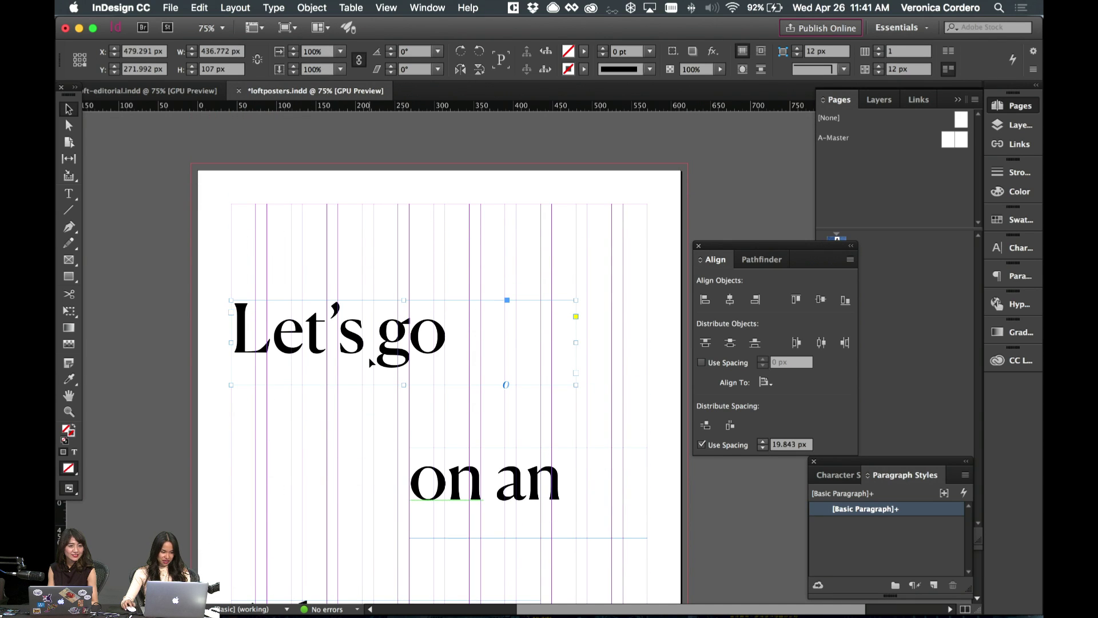
pyautogui.scroll(-1, 371, 361)
pyautogui.click(441, 238)
pyautogui.press('w')
pyautogui.scroll(-3, 400, 252)
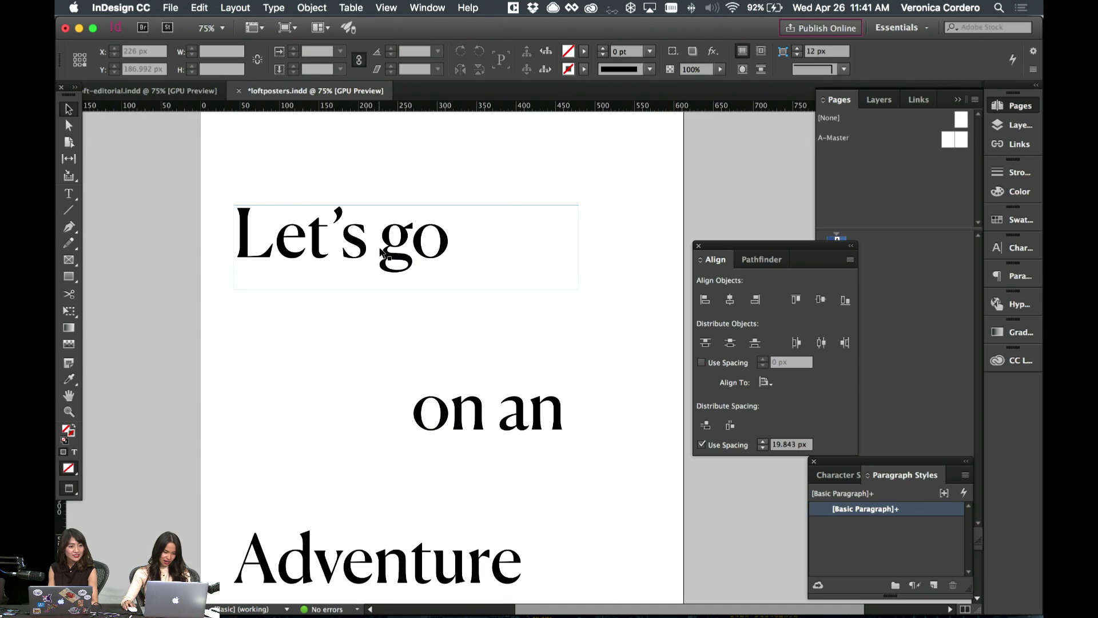
pyautogui.moveTo(383, 255); pyautogui.dragTo(383, 274)
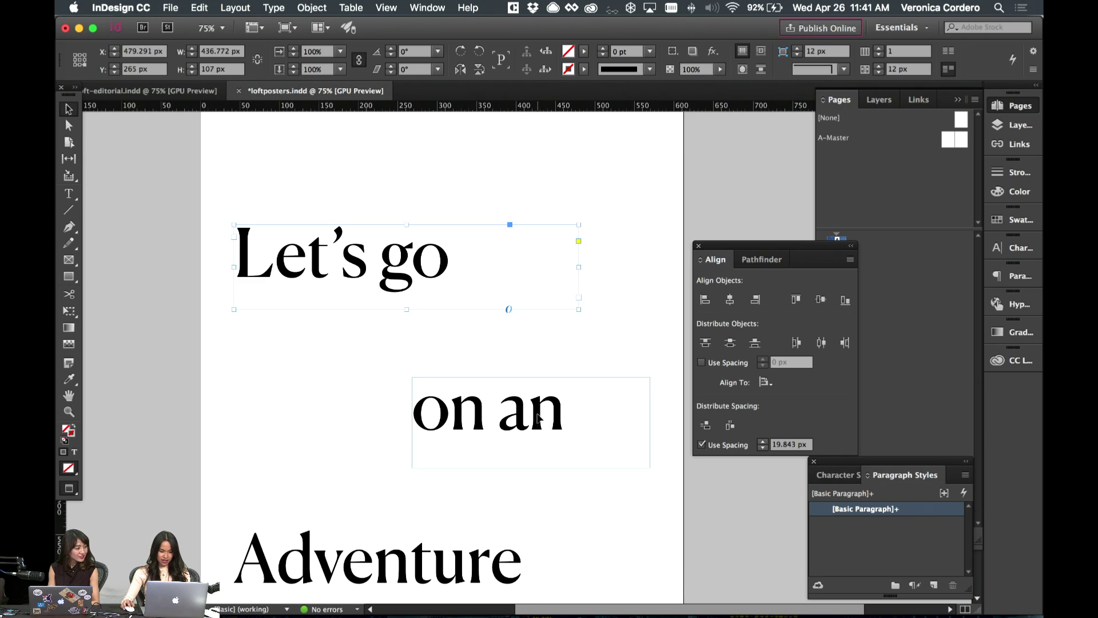
pyautogui.moveTo(537, 417); pyautogui.dragTo(537, 407)
# - Set the font size of the "Let's go", "on an" and "Adventure" headline frames together to 100 pt and deselect them
pyautogui.click(400, 263)
pyautogui.keyDown('shift'); pyautogui.click(526, 453); pyautogui.keyUp('shift')
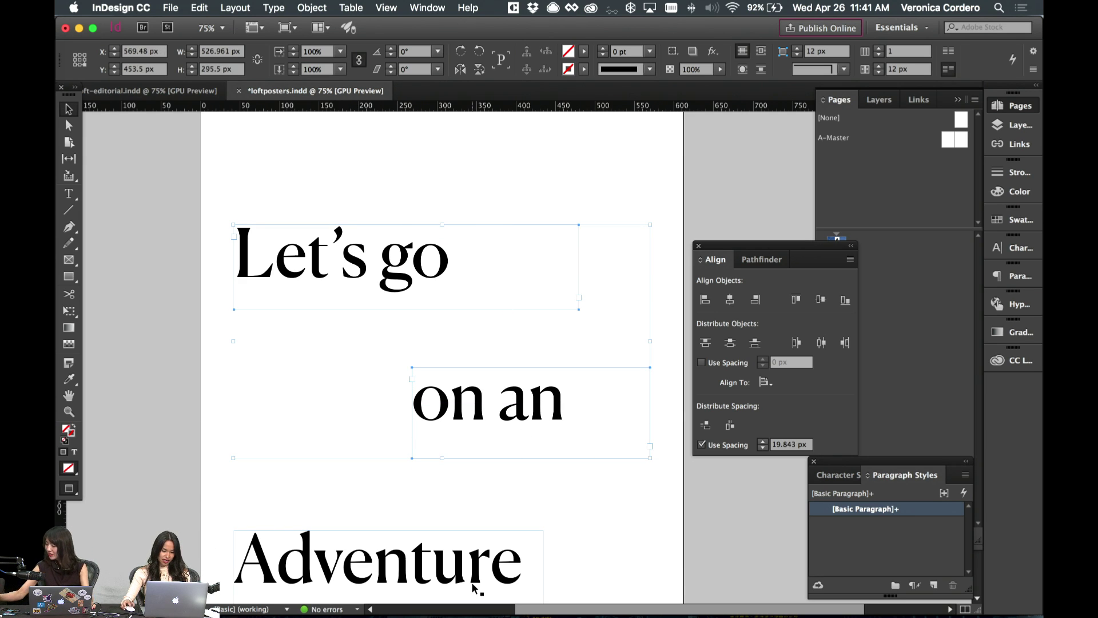
pyautogui.doubleClick(474, 587)
pyautogui.click(231, 52)
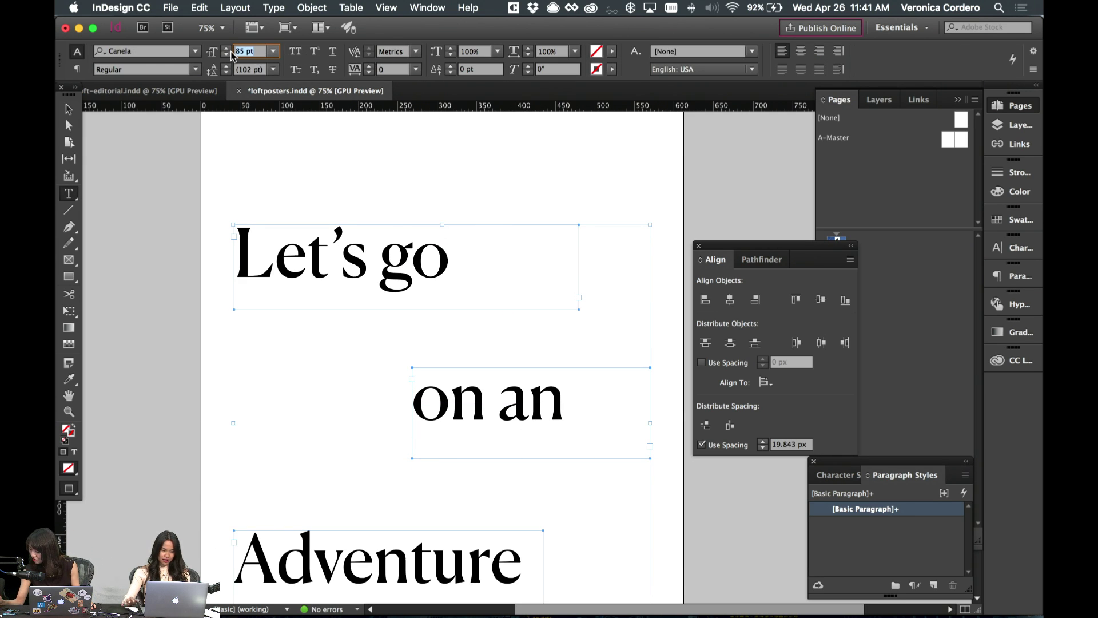
pyautogui.write('100')
pyautogui.press('Return')
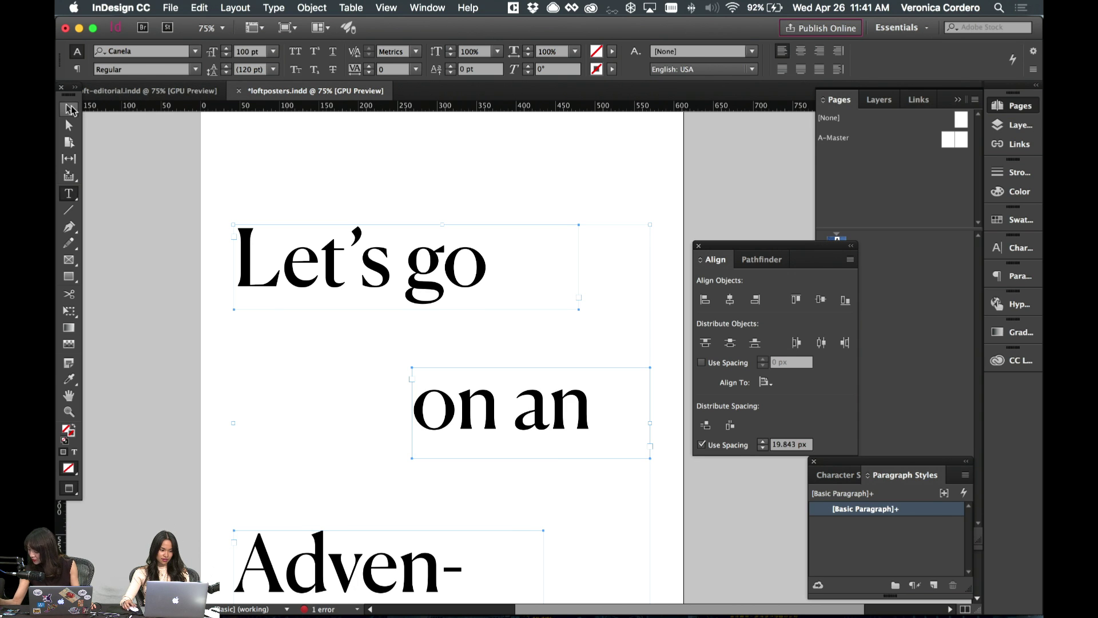
pyautogui.click(71, 110)
pyautogui.click(508, 211)
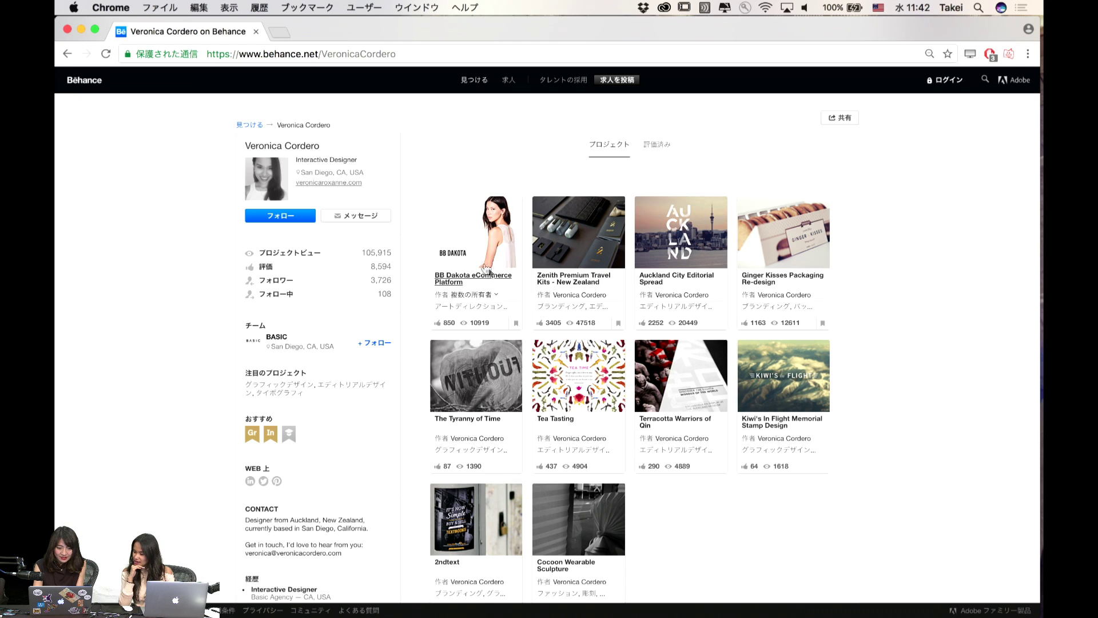
# - In Chrome, open the BB Dakota eCommerce Platform project from the designer's Behance portfolio and examine its introduction and homepage hero image
pyautogui.click(472, 250)
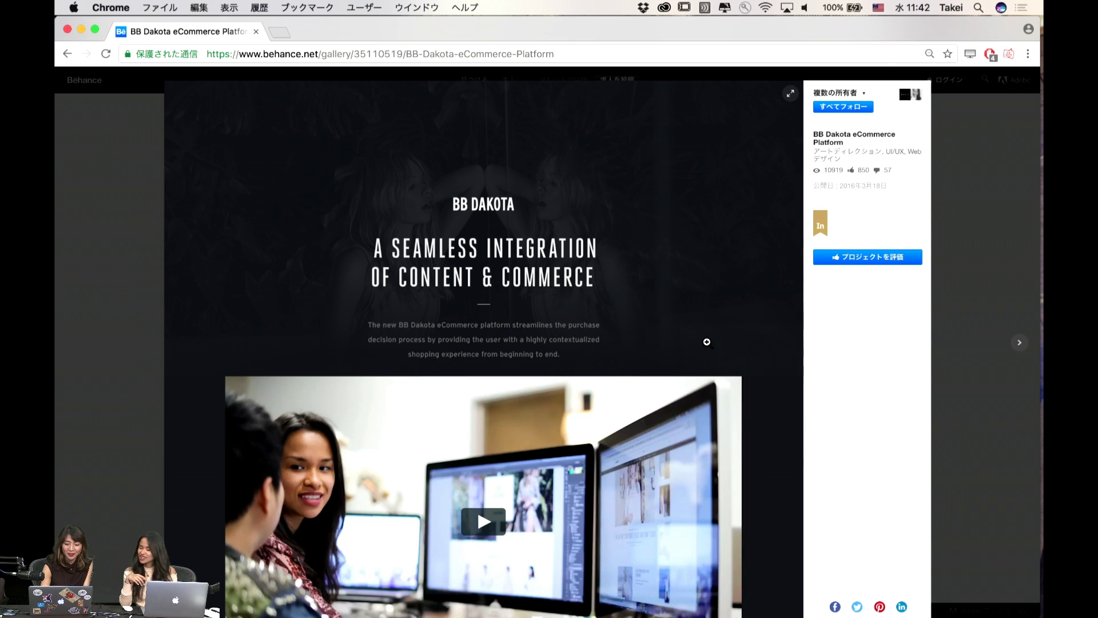
pyautogui.scroll(-5, 706, 342)
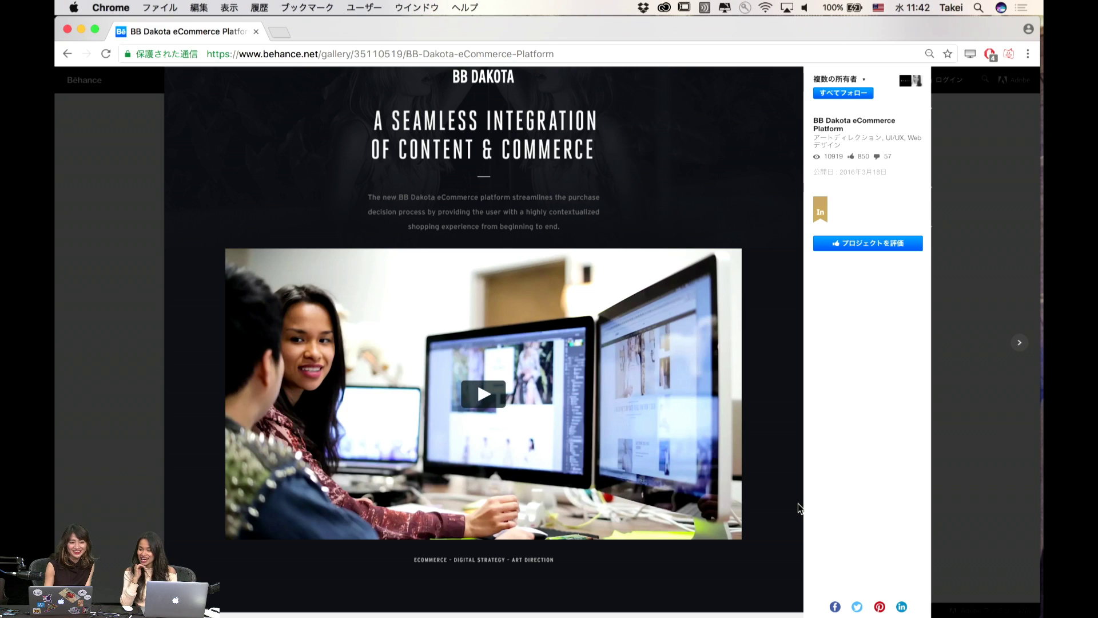
pyautogui.scroll(1, 797, 503)
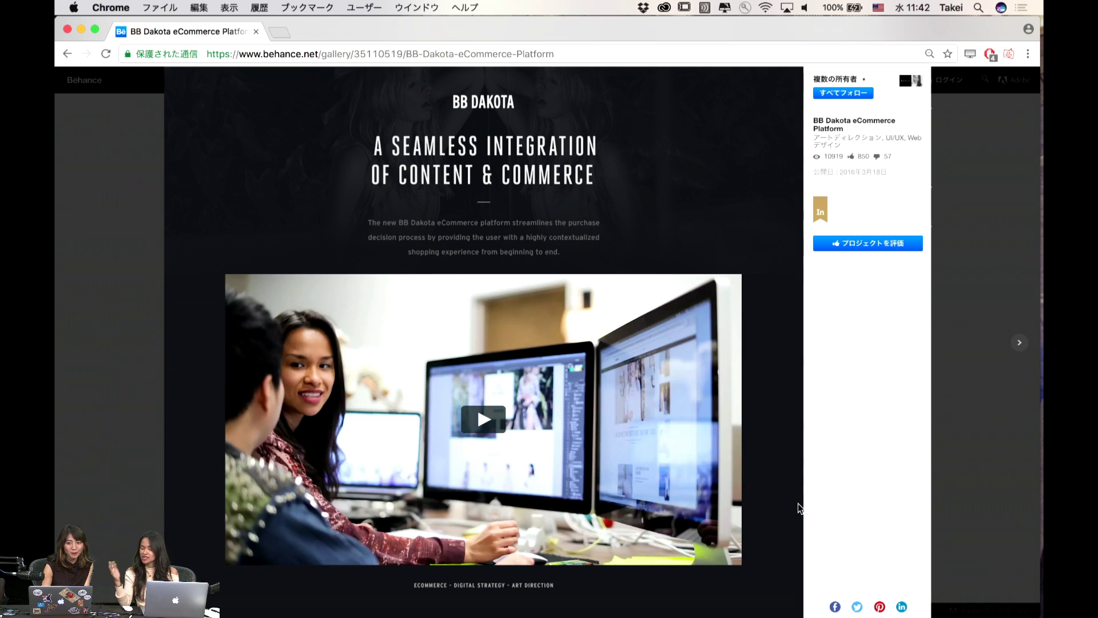
pyautogui.scroll(-3, 798, 503)
pyautogui.scroll(-3, 797, 503)
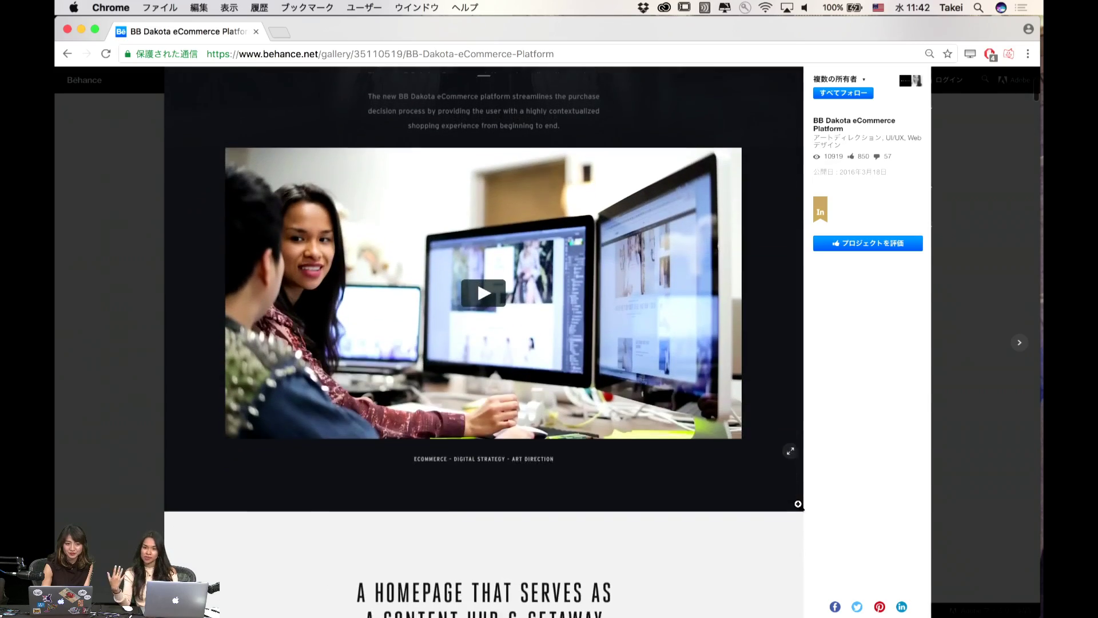
pyautogui.scroll(-3, 798, 505)
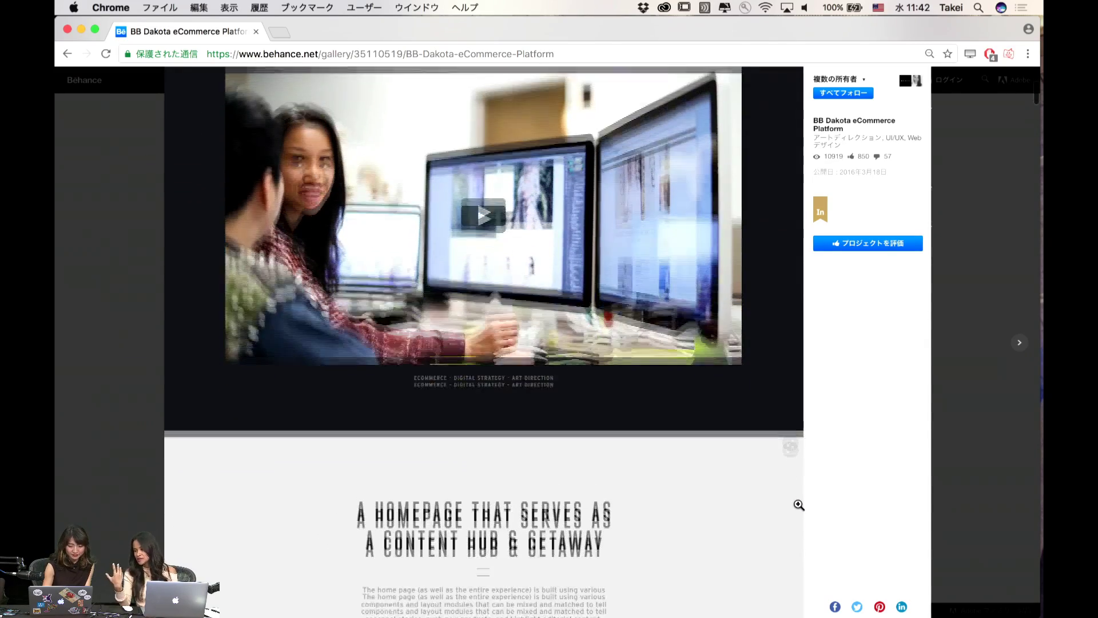
pyautogui.scroll(-12, 799, 505)
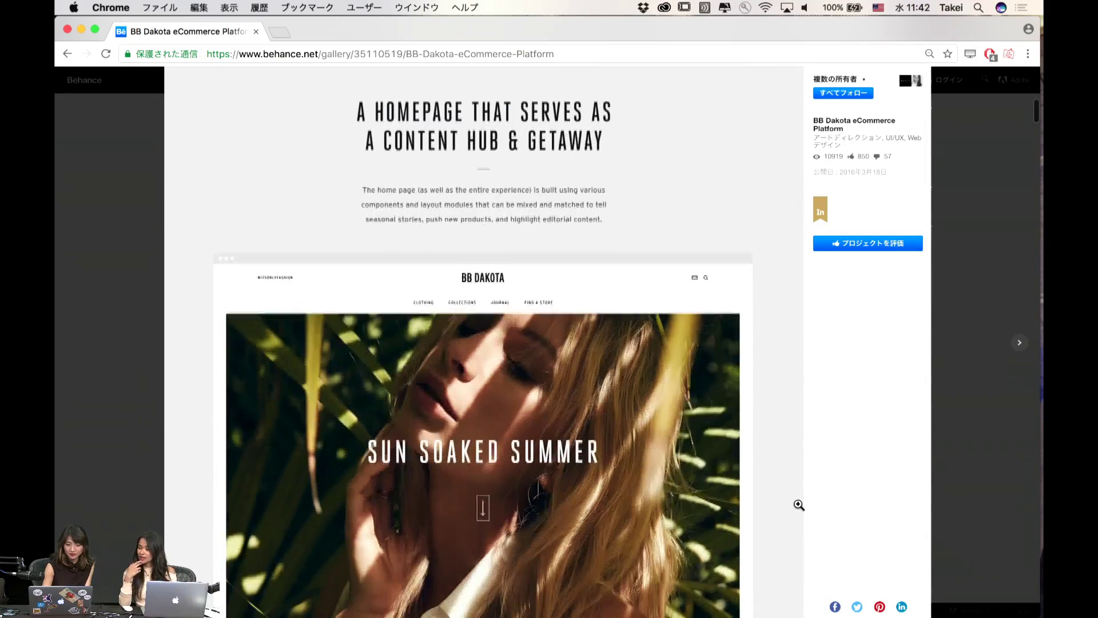
pyautogui.scroll(-8, 799, 505)
pyautogui.scroll(-2, 799, 505)
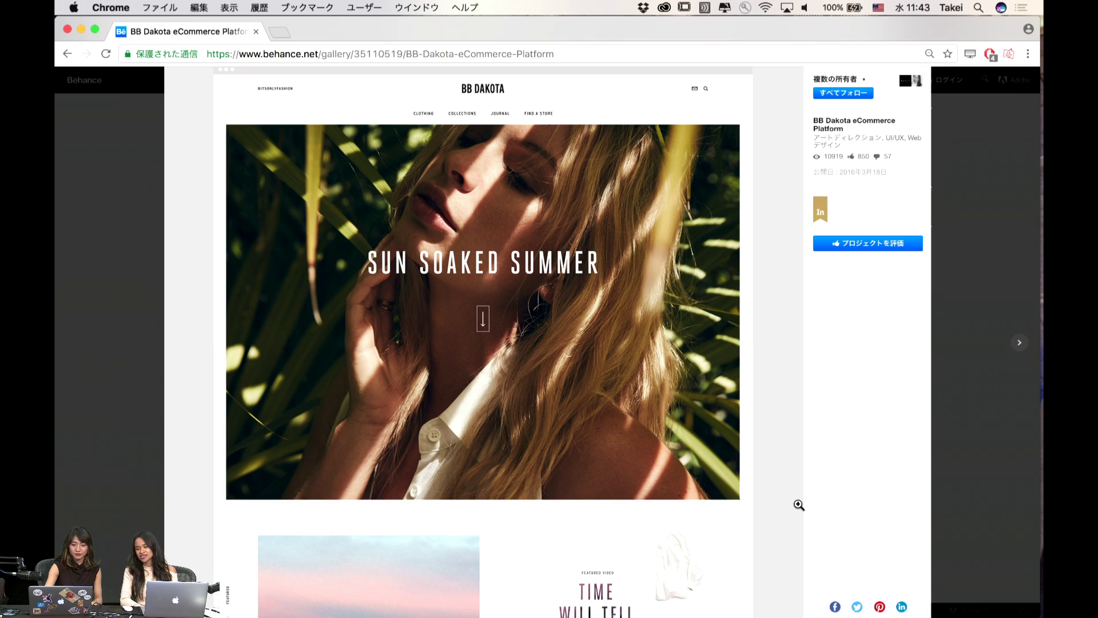
# - Examine the BB Dakota homepage mockup from the featured video through the collections to The Journal, and return to the project's start
pyautogui.scroll(-3, 798, 504)
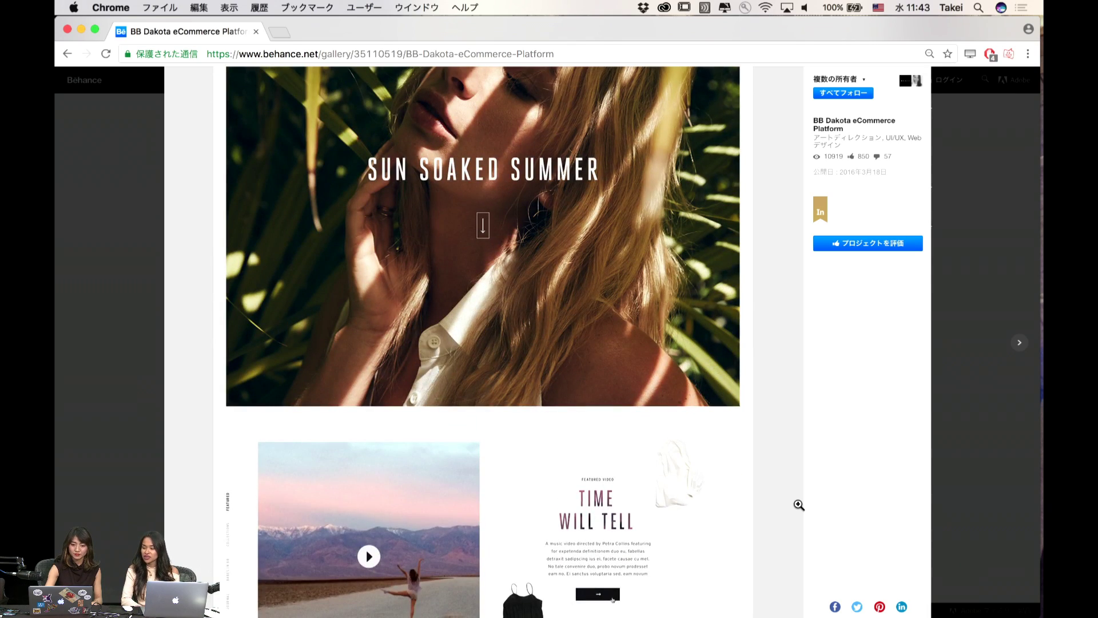
pyautogui.scroll(-10, 798, 504)
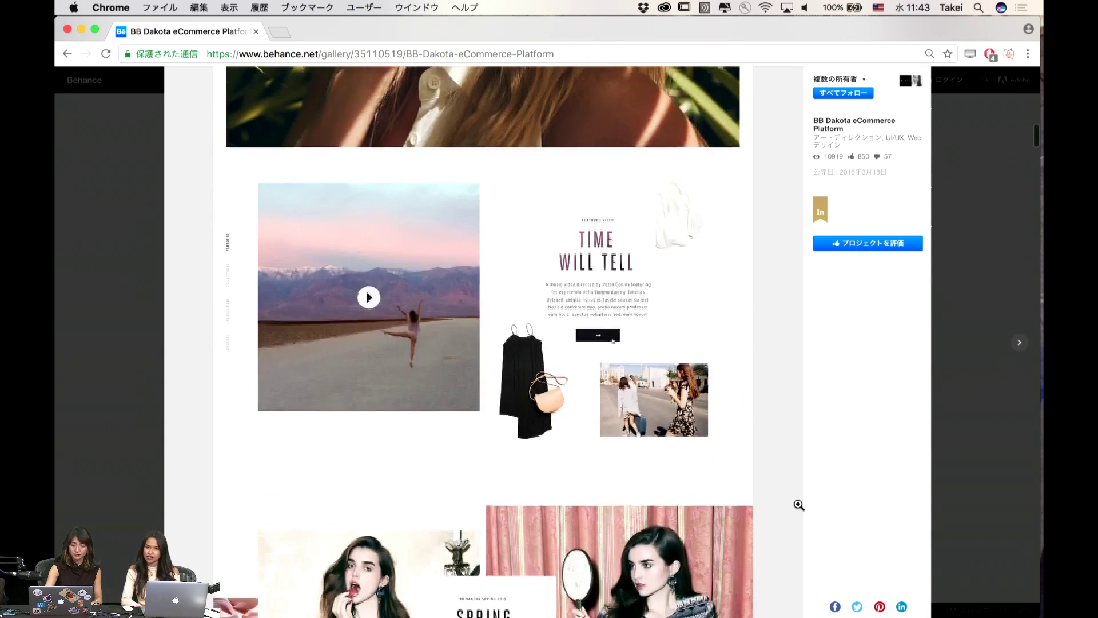
pyautogui.scroll(-1, 798, 504)
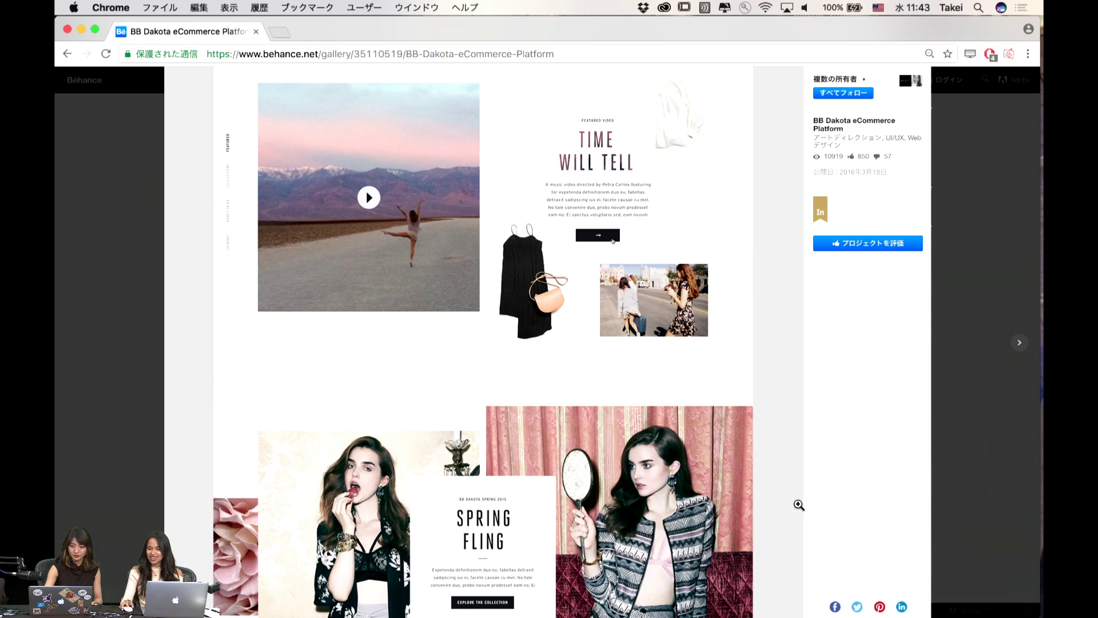
pyautogui.scroll(-10, 799, 504)
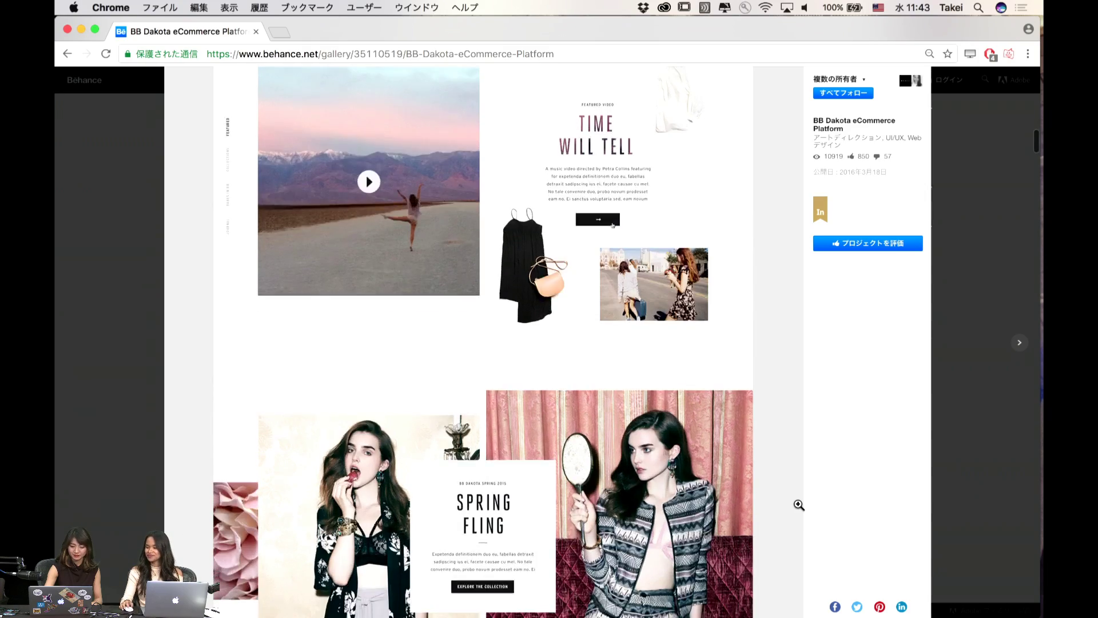
pyautogui.scroll(-10, 798, 505)
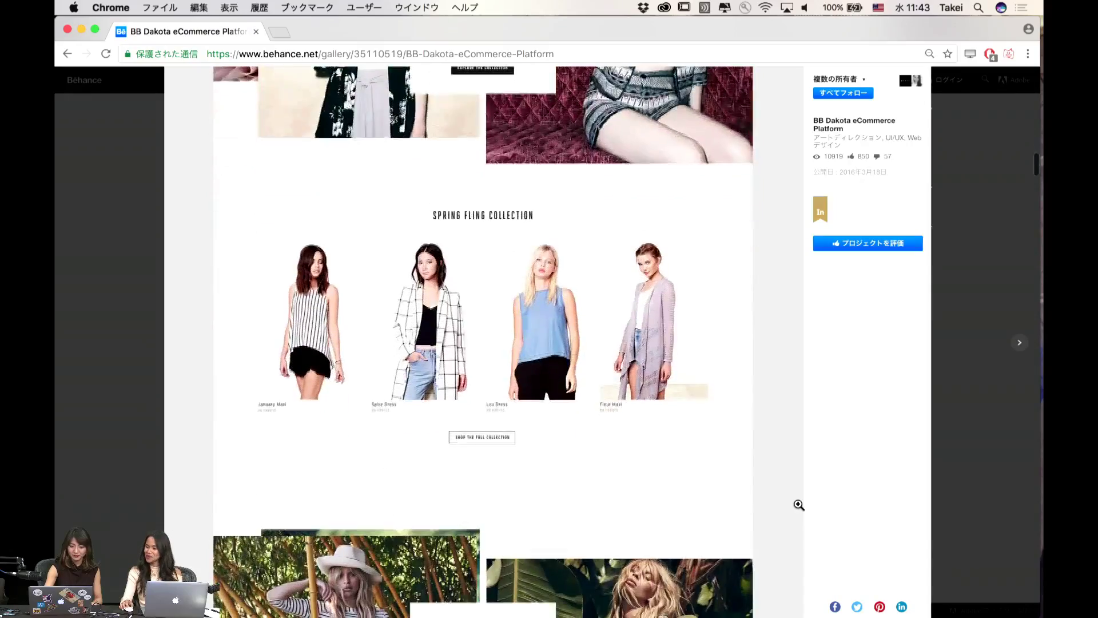
pyautogui.scroll(-12, 798, 504)
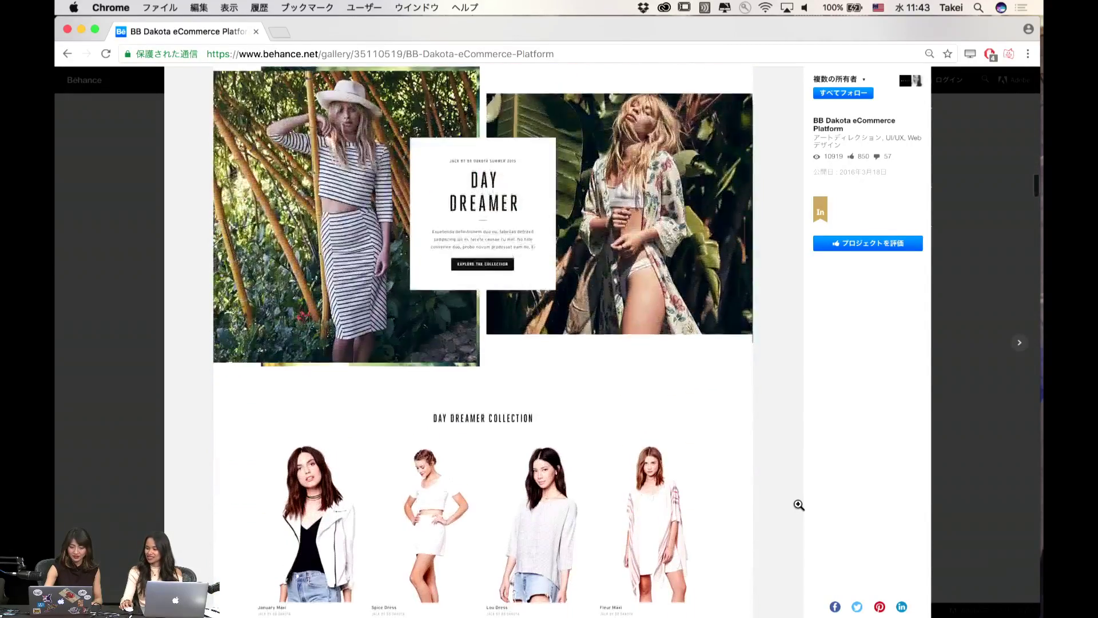
pyautogui.scroll(-18, 799, 505)
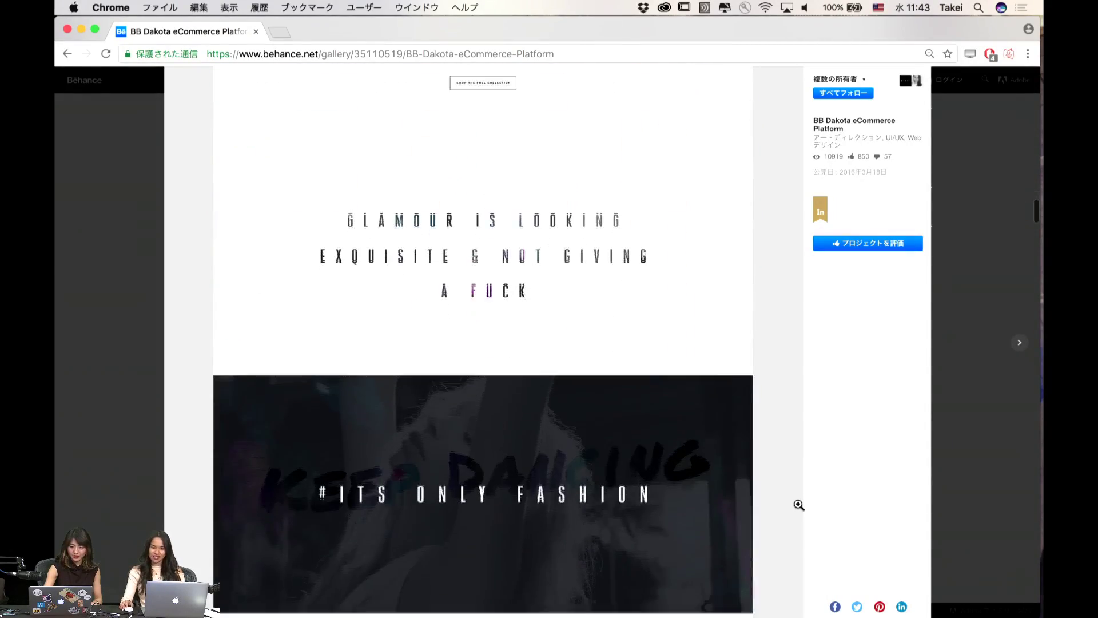
pyautogui.scroll(-10, 799, 504)
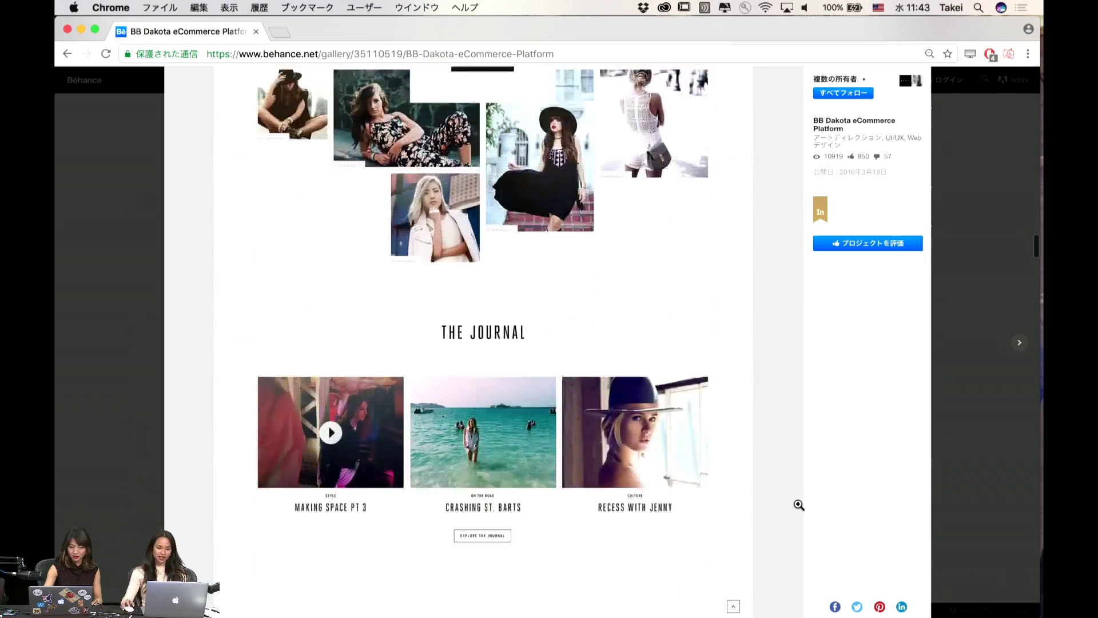
pyautogui.scroll(20, 798, 504)
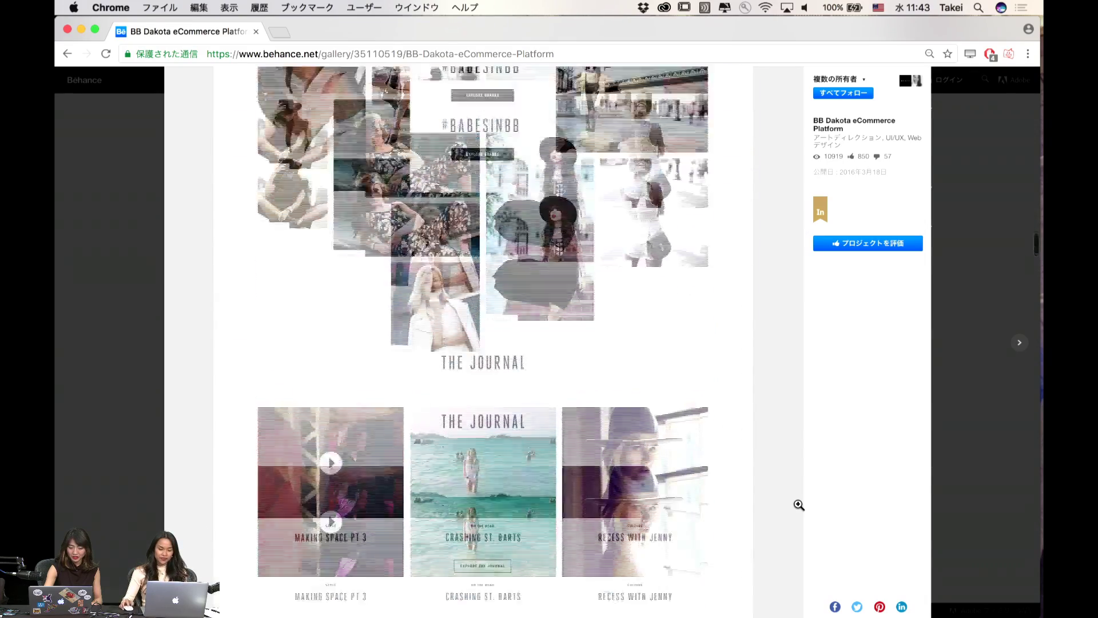
pyautogui.scroll(3, 798, 504)
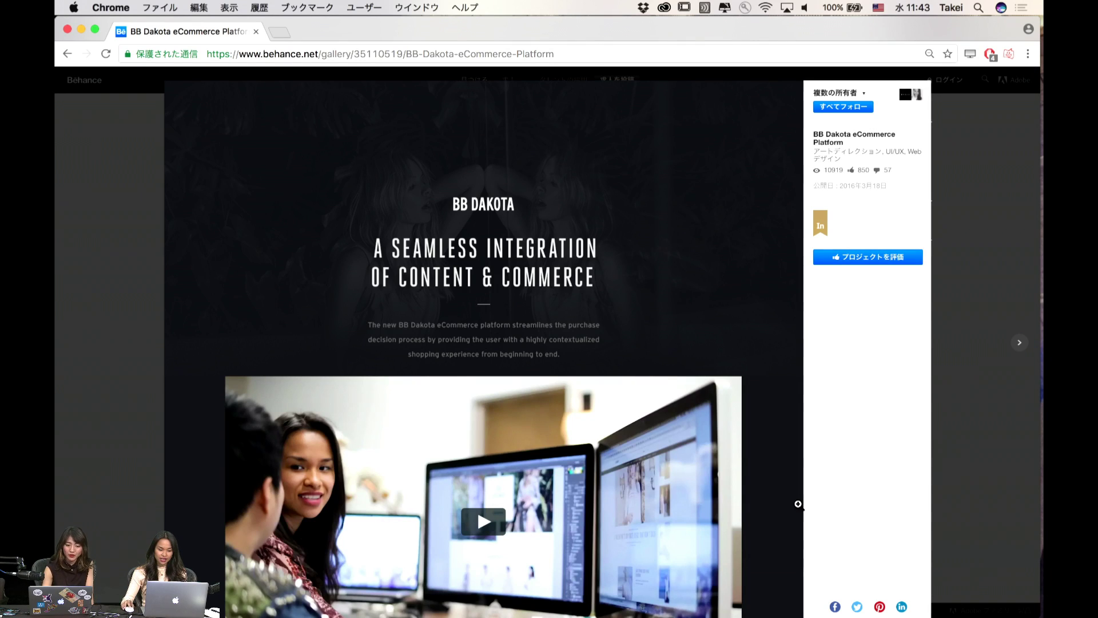
# - Review the layout of the Time Will Tell, Spring Fling and Day Dreamer sections again, and close the BB Dakota project
pyautogui.scroll(-5, 798, 504)
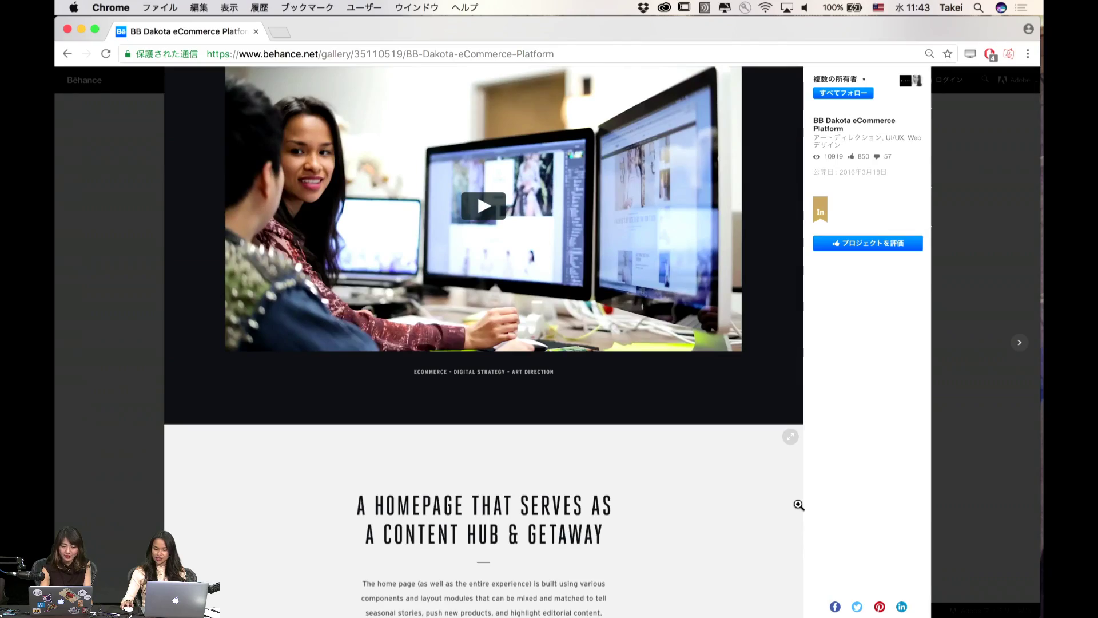
pyautogui.scroll(-6, 799, 505)
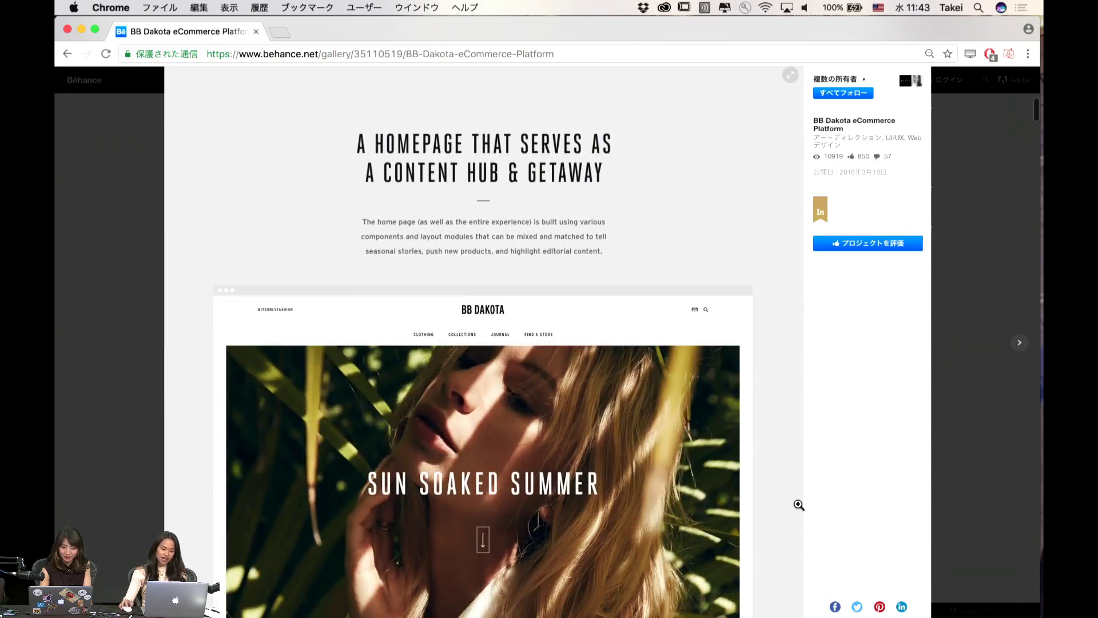
pyautogui.scroll(-9, 799, 505)
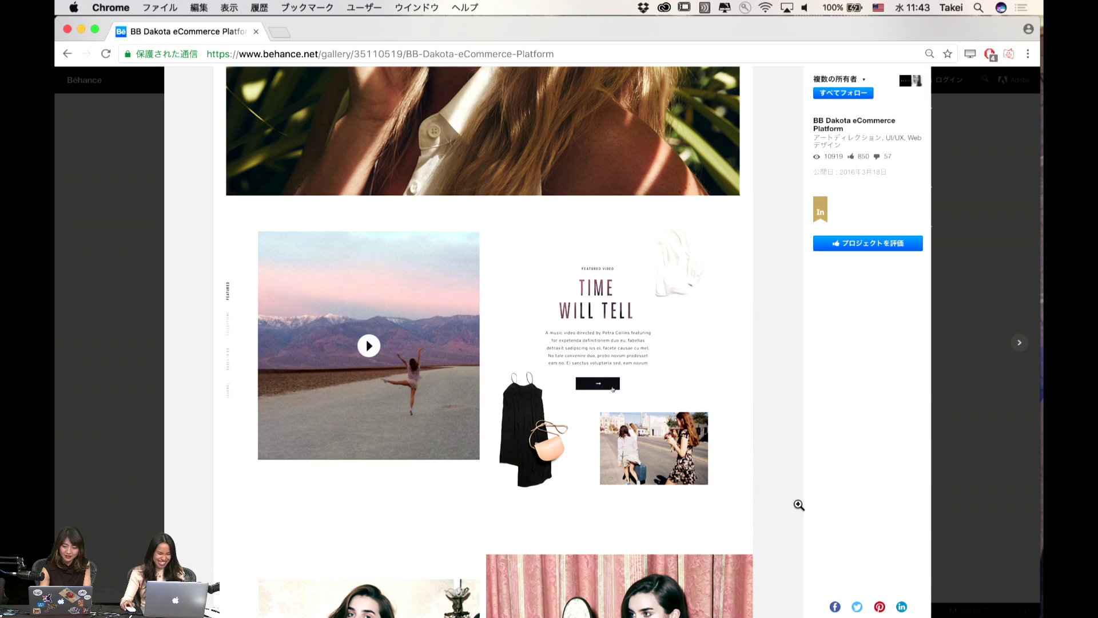
pyautogui.scroll(-7, 798, 504)
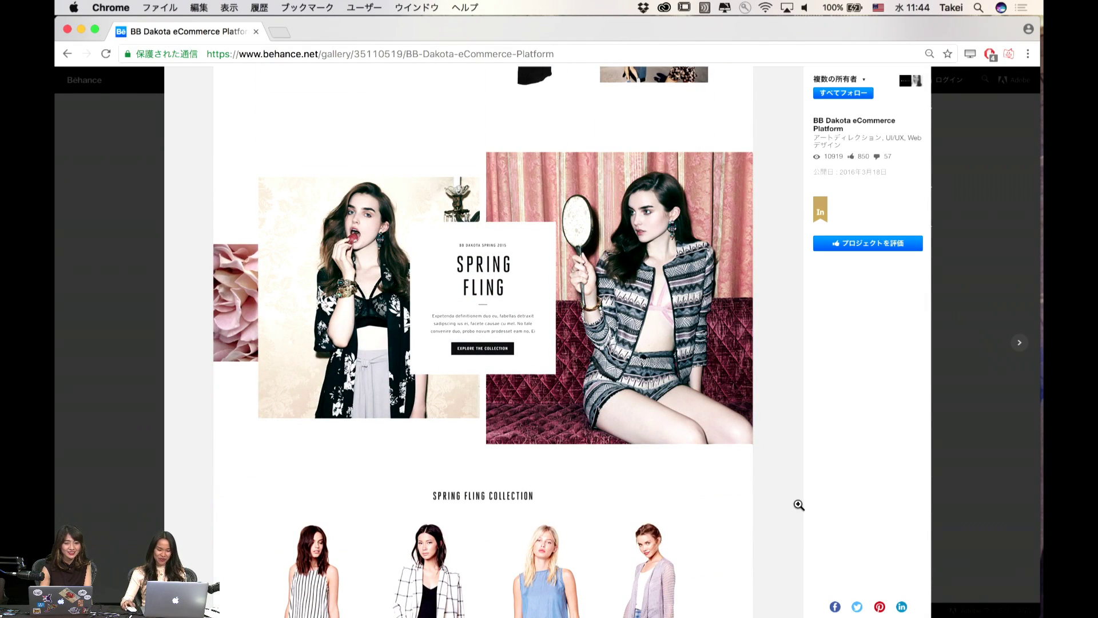
pyautogui.scroll(-3, 799, 505)
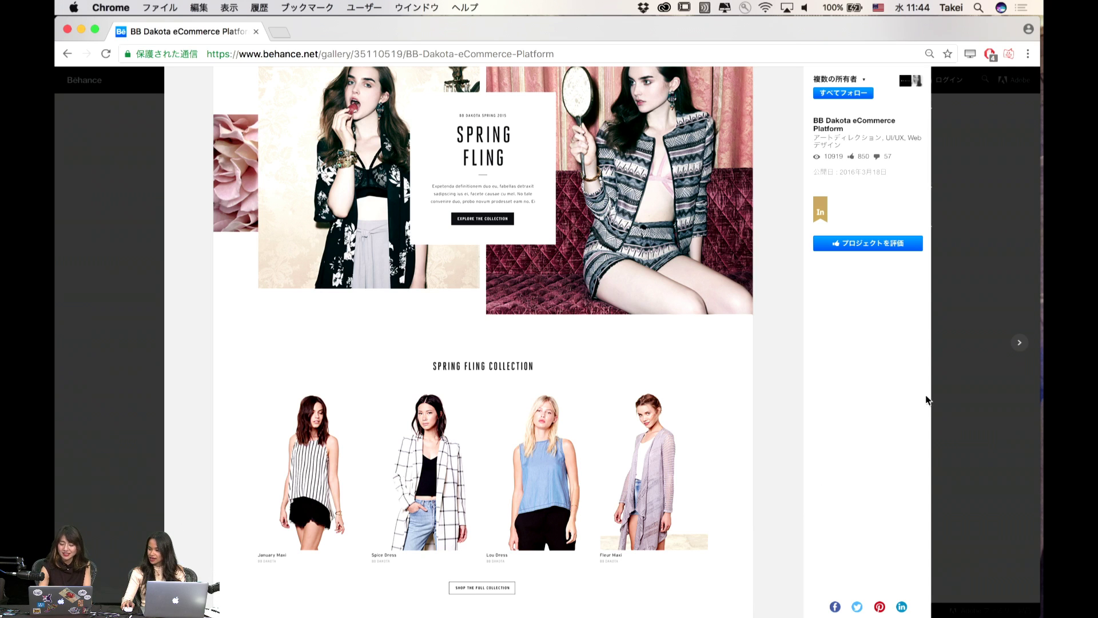
pyautogui.moveTo(821, 215)
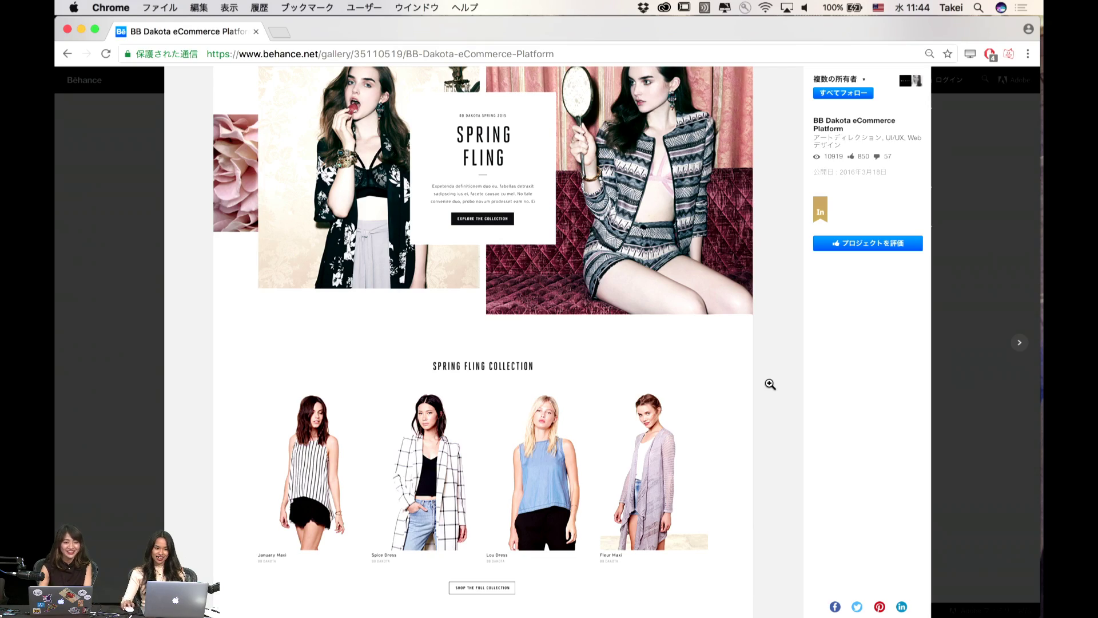
pyautogui.scroll(-15, 770, 384)
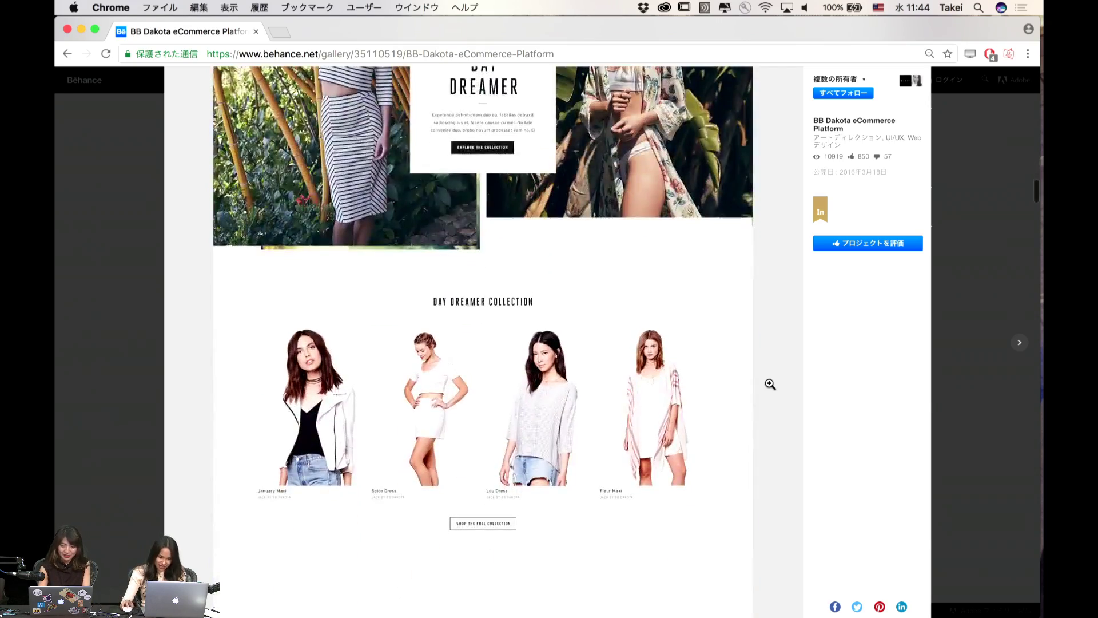
pyautogui.scroll(20, 770, 383)
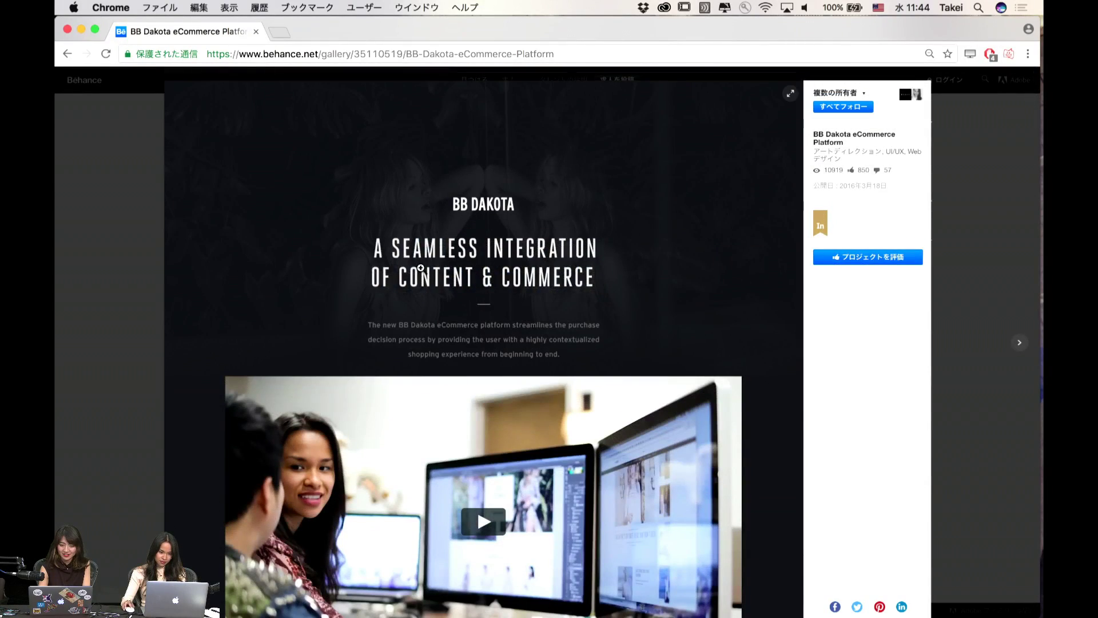
pyautogui.press('Escape')
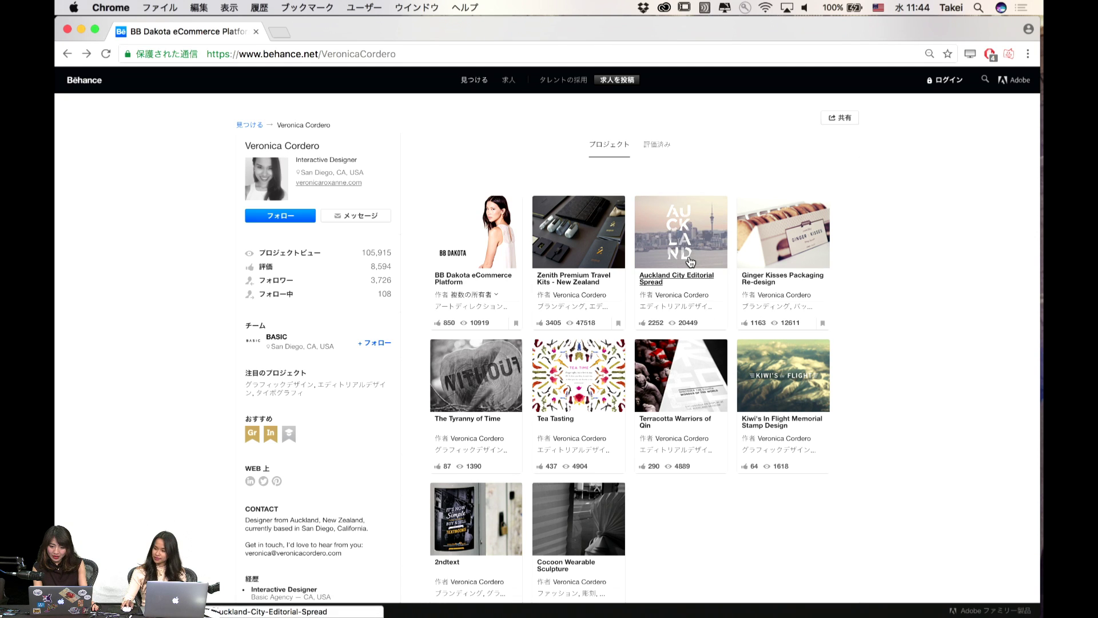
# - Open the Auckland City Editorial Spread project and examine its die-cut cover, inside spreads and closing skyline image
pyautogui.click(678, 228)
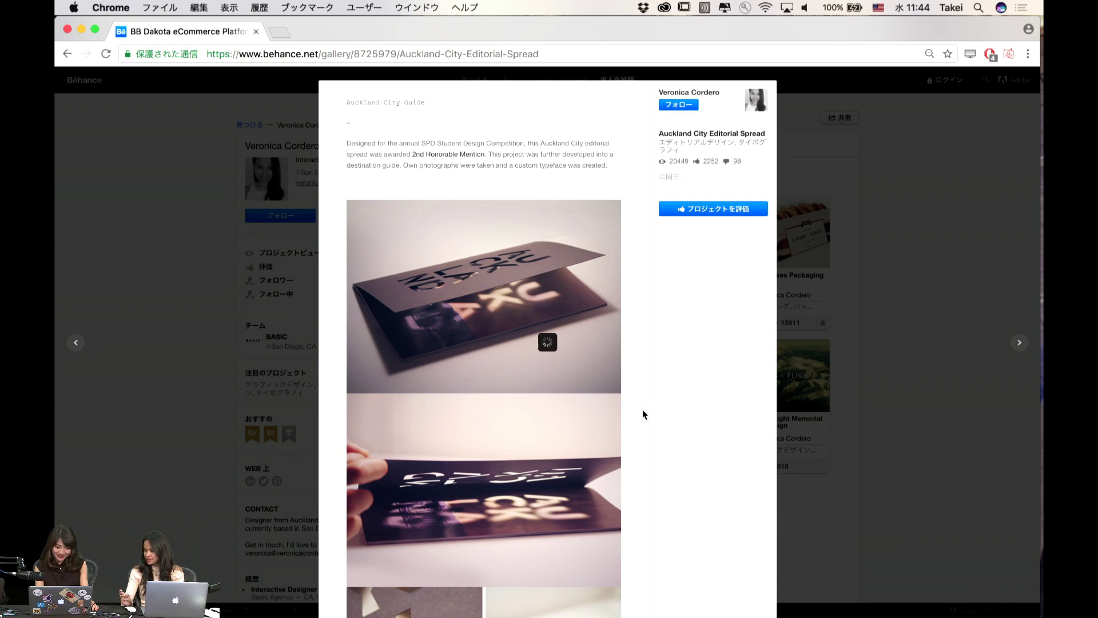
pyautogui.scroll(-3, 643, 410)
pyautogui.scroll(-2, 642, 411)
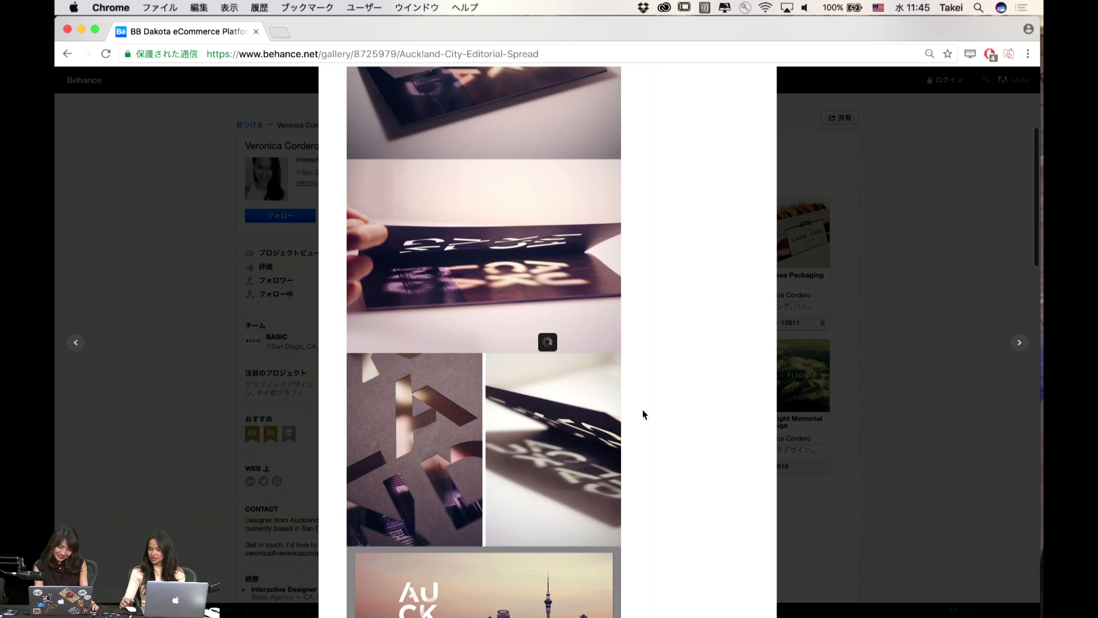
pyautogui.scroll(-2, 643, 410)
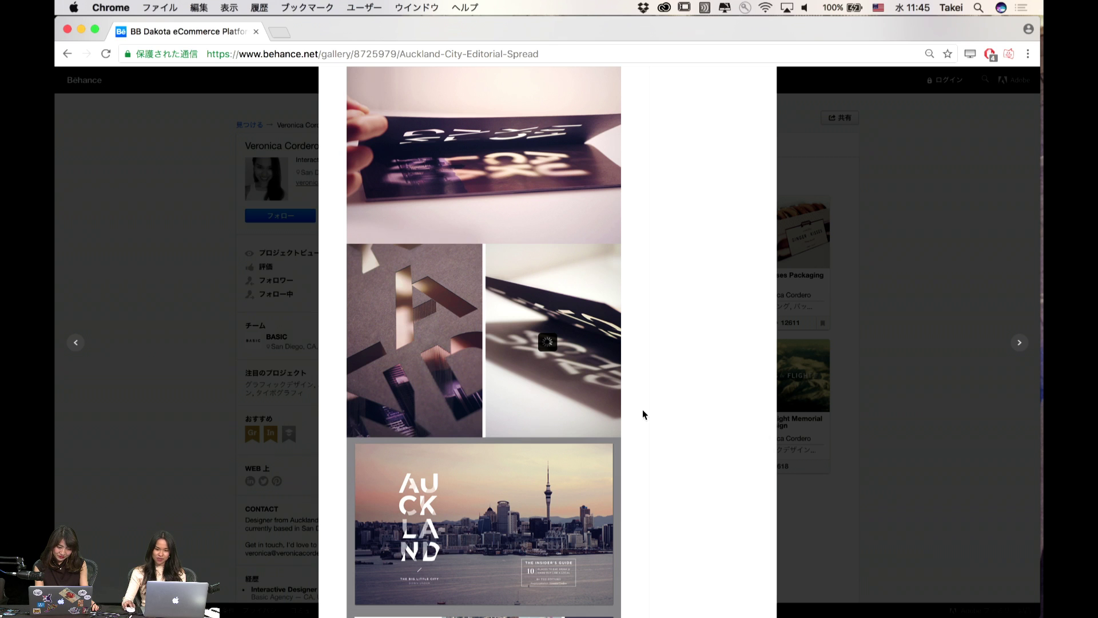
pyautogui.scroll(-5, 643, 410)
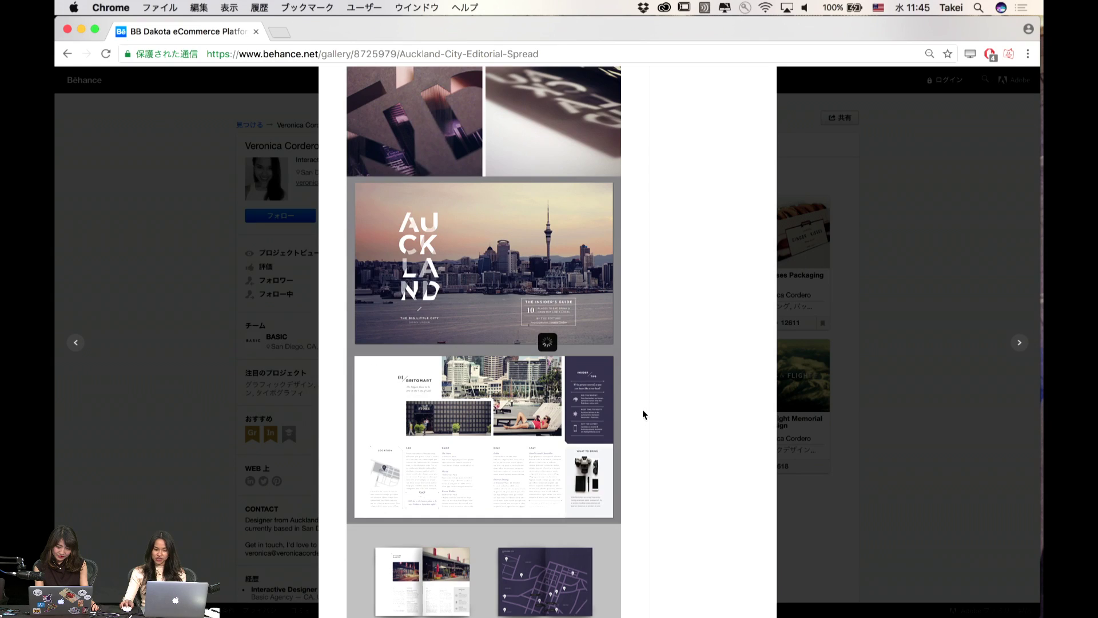
pyautogui.scroll(-2, 643, 410)
pyautogui.scroll(-6, 643, 406)
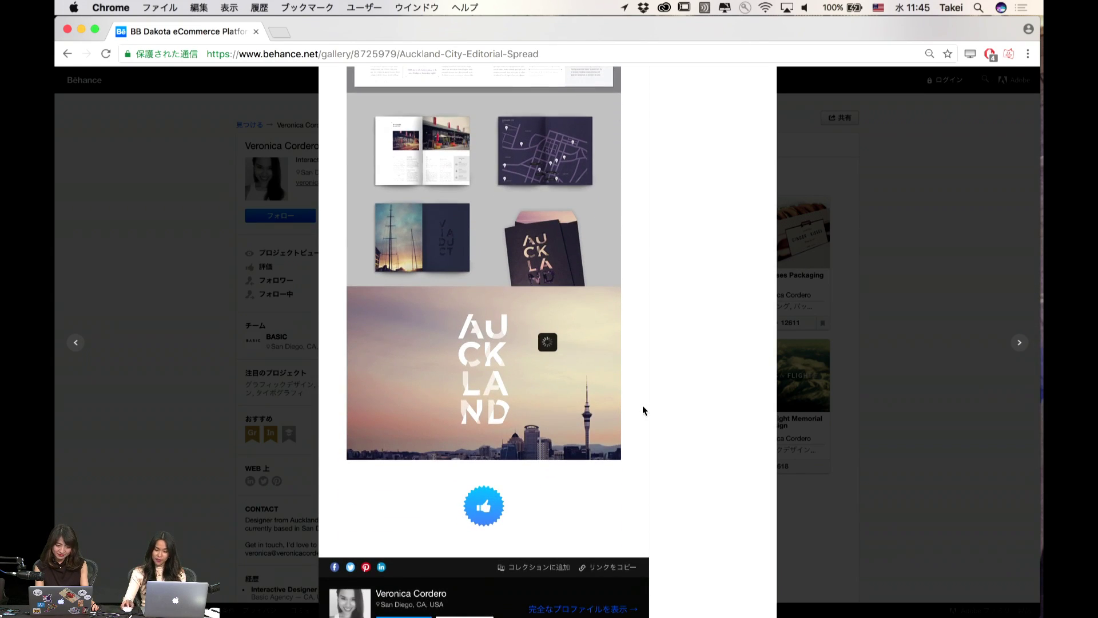
# - Review the Auckland City Editorial Spread again from its closing spreads back up to the die-cut cover and introduction
pyautogui.scroll(1, 642, 410)
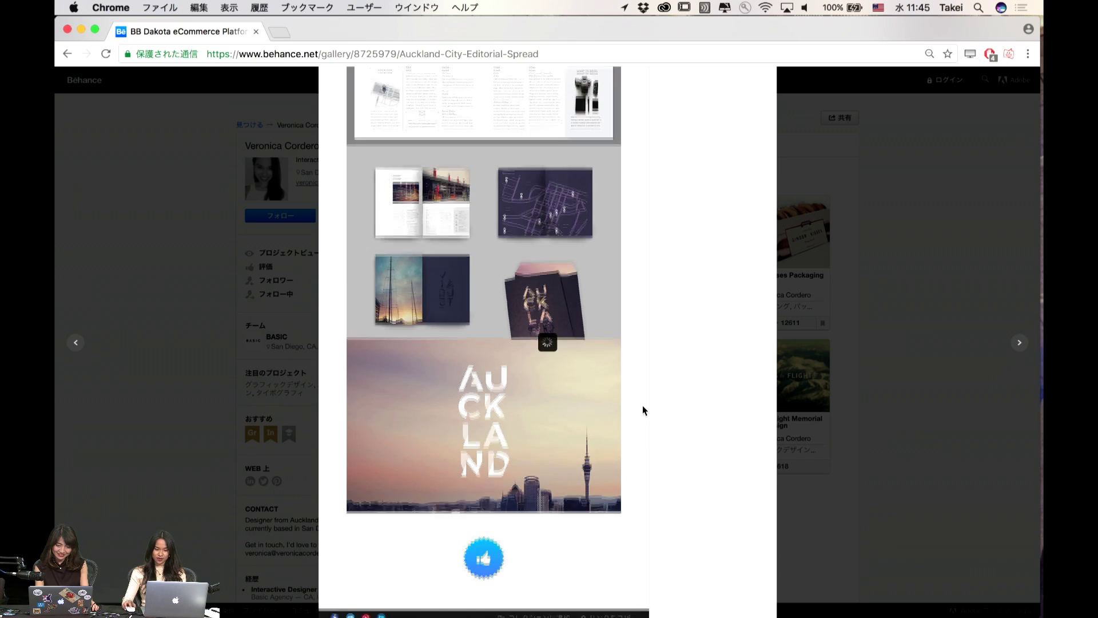
pyautogui.scroll(8, 643, 405)
pyautogui.scroll(10, 643, 405)
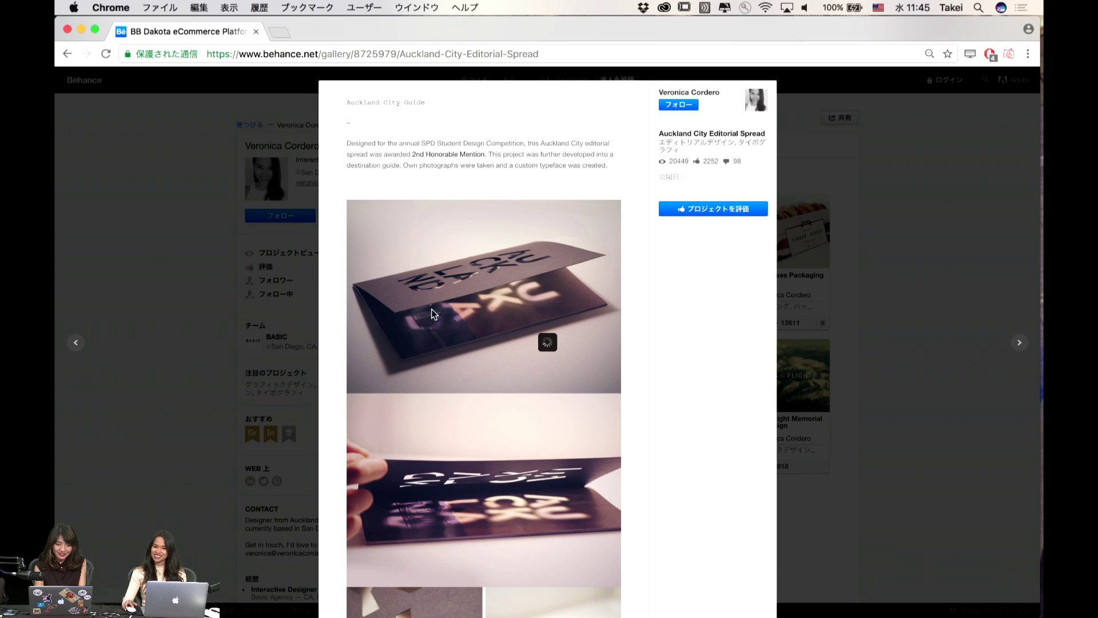
pyautogui.click(321, 334)
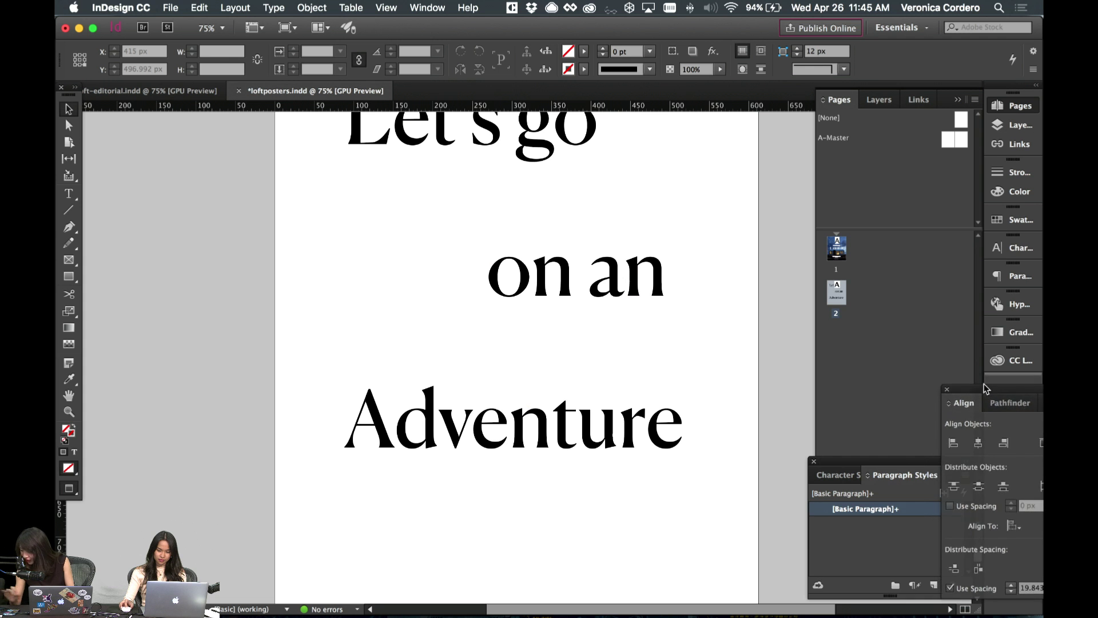
# - In InDesign, dock the floating Align, Pathfinder, Character Styles and Paragraph Styles panels with the collapsed ones, and collapse Pages
pyautogui.moveTo(892, 288); pyautogui.dragTo(1012, 386)
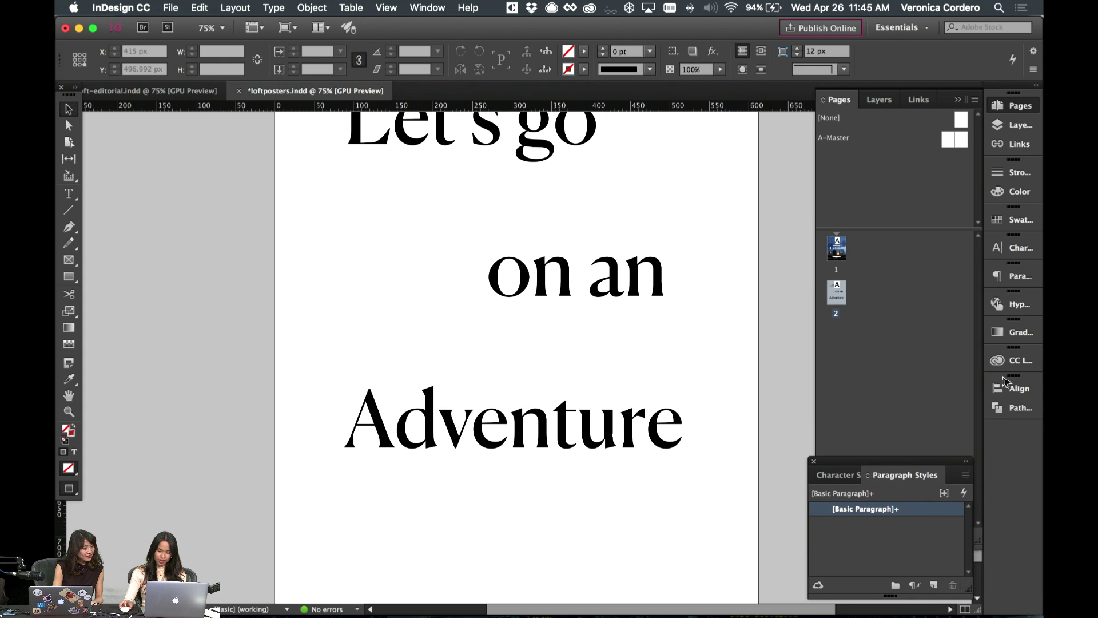
pyautogui.moveTo(902, 466); pyautogui.dragTo(1013, 440)
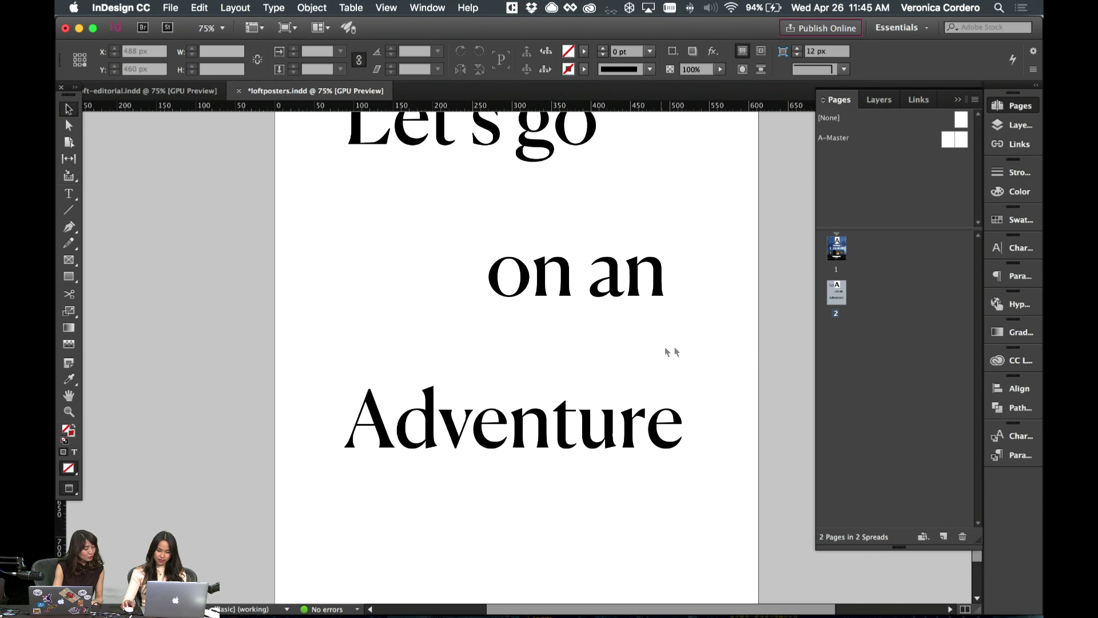
pyautogui.click(1017, 390)
pyautogui.click(1017, 390)
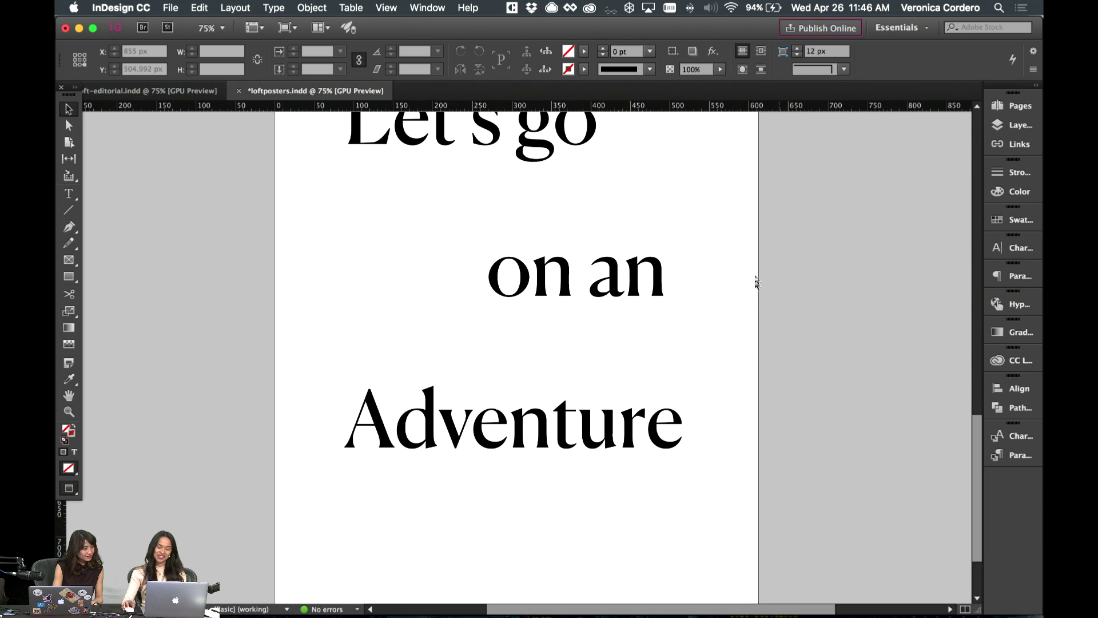
# - Examine the first LOFT poster's sky, tagline, house image, body copy and website line
pyautogui.scroll(10, 761, 277)
pyautogui.scroll(-5, 761, 277)
pyautogui.scroll(5, 761, 277)
pyautogui.scroll(-5, 762, 277)
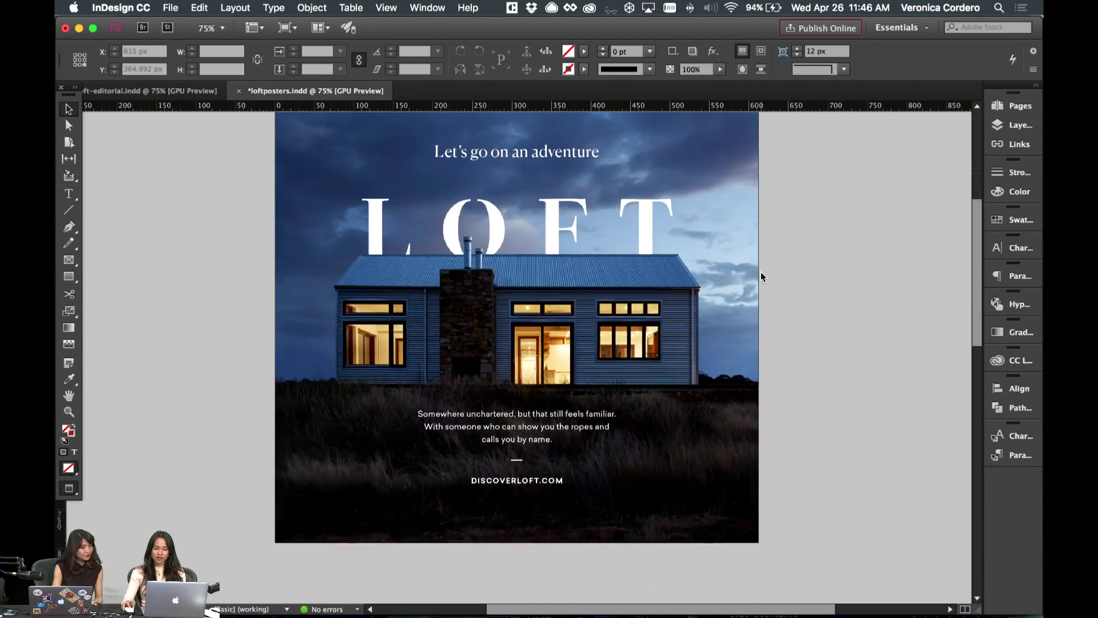
pyautogui.scroll(2, 761, 276)
pyautogui.scroll(5, 761, 276)
pyautogui.scroll(-8, 761, 276)
pyautogui.scroll(10, 761, 276)
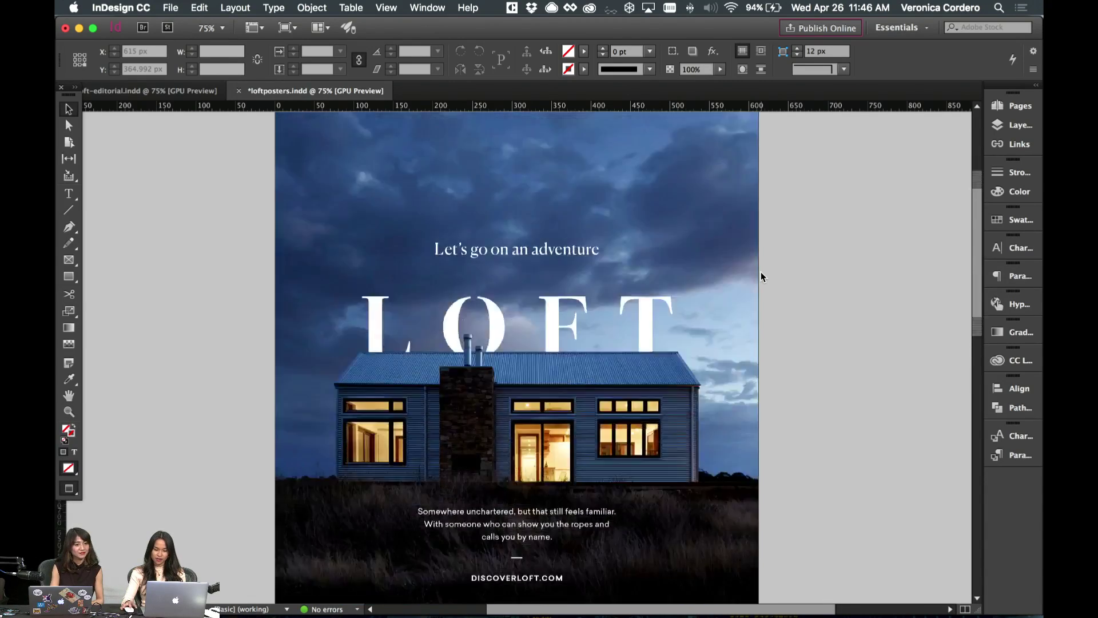
pyautogui.scroll(-3, 761, 277)
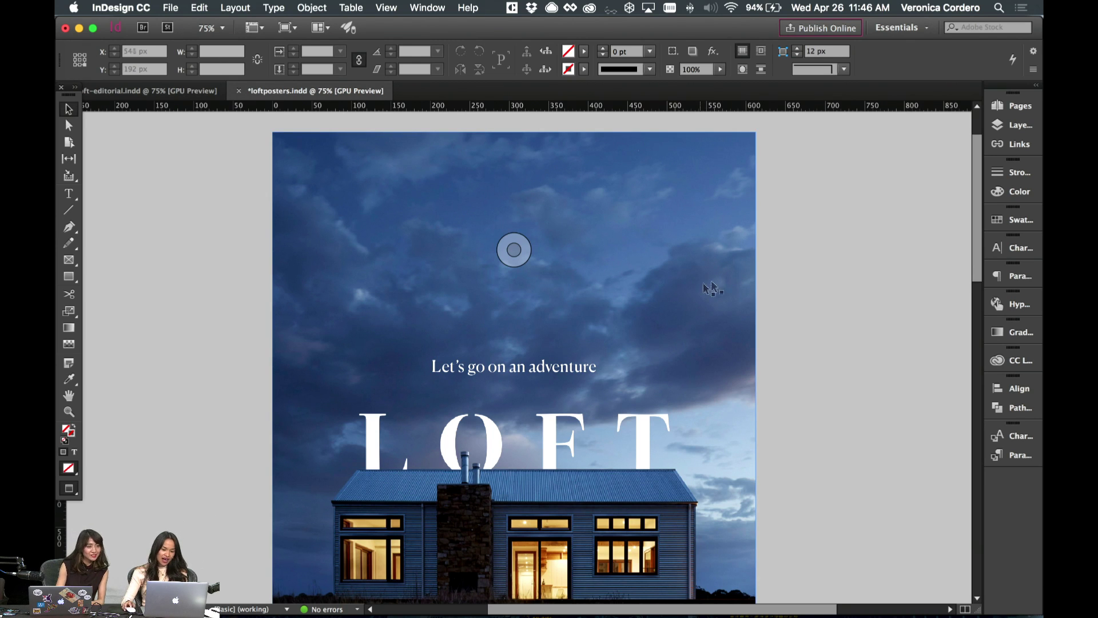
# - Return to the Adventure headline poster on page 2, hide its guides in Preview mode and save the document
pyautogui.press('w')
pyautogui.click(999, 111)
pyautogui.scroll(-15, 600, 346)
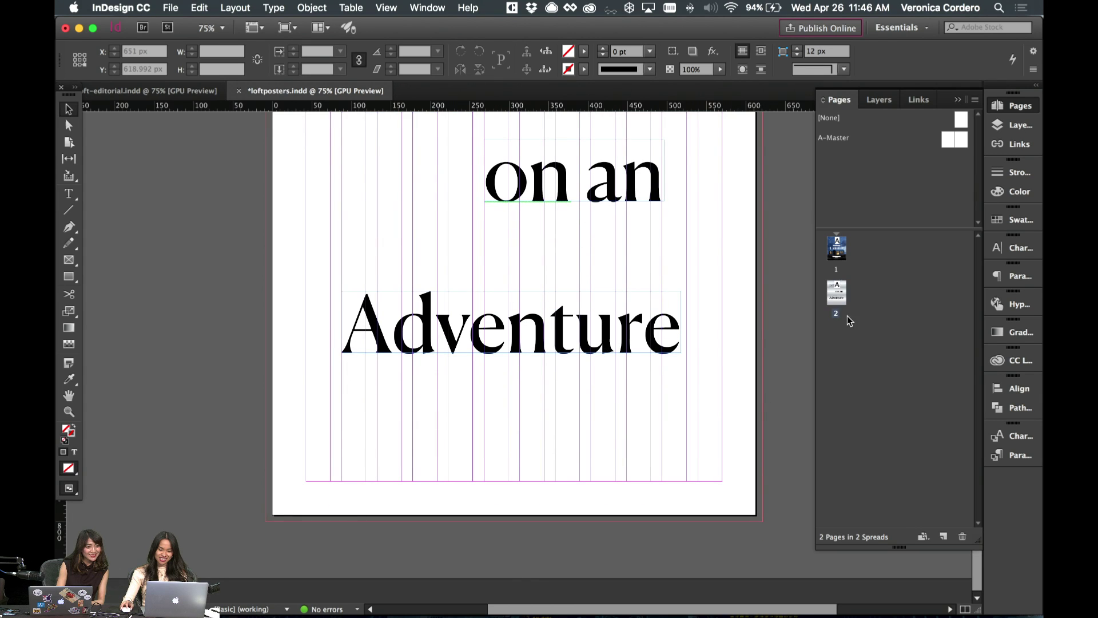
pyautogui.press('w')
pyautogui.press('super+s')
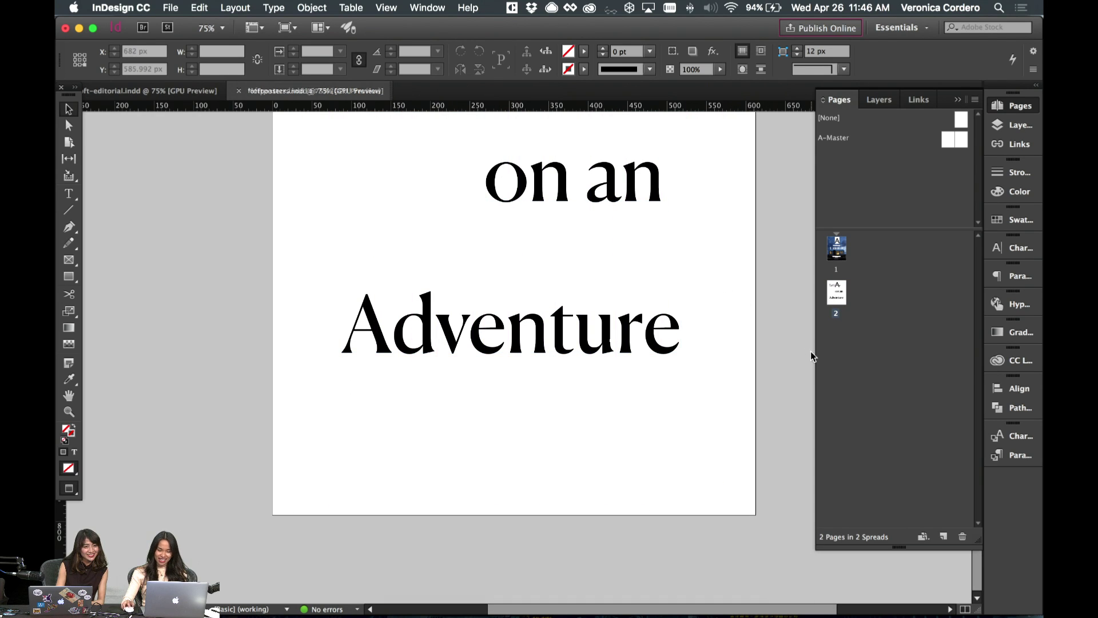
# - Add a third page after page 2 and display its column guides
pyautogui.doubleClick(840, 292)
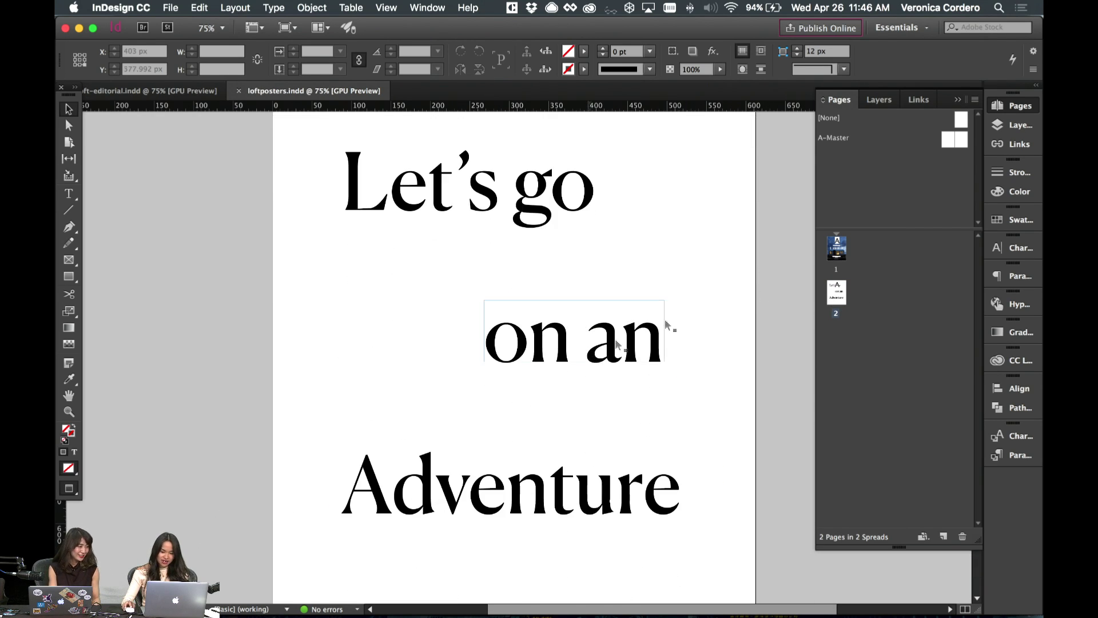
pyautogui.click(944, 536)
pyautogui.press('w')
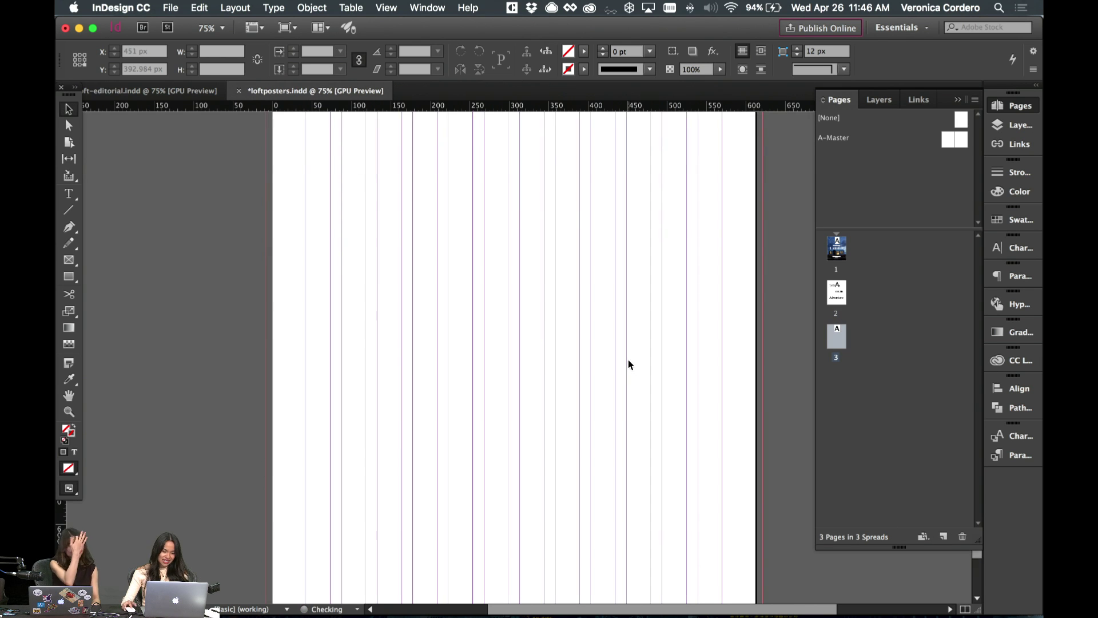
pyautogui.scroll(3, 629, 364)
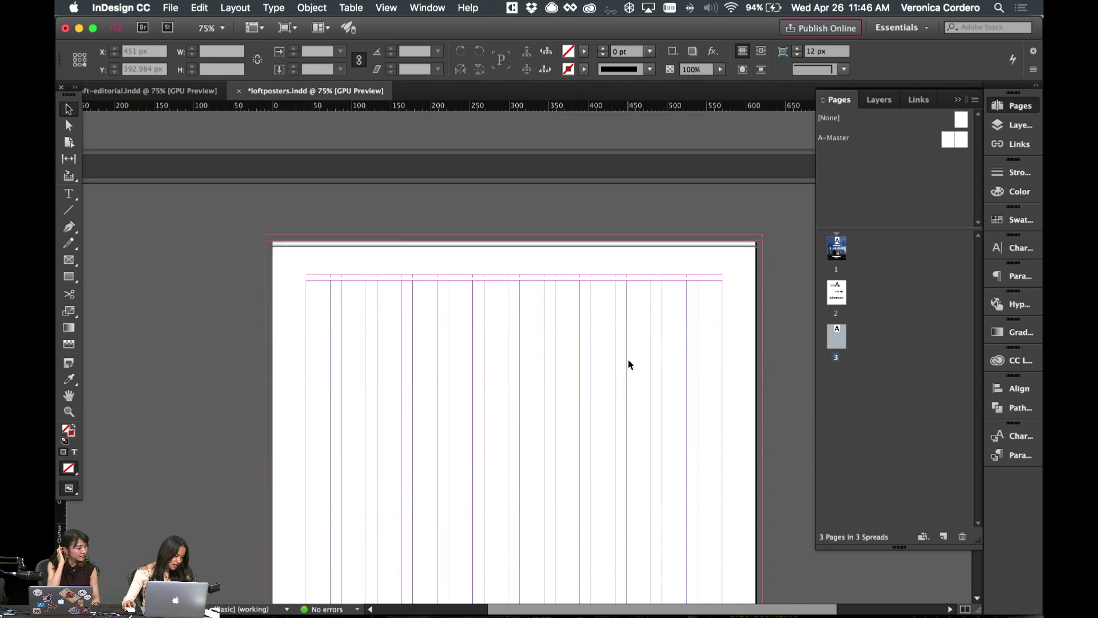
pyautogui.moveTo(592, 613)
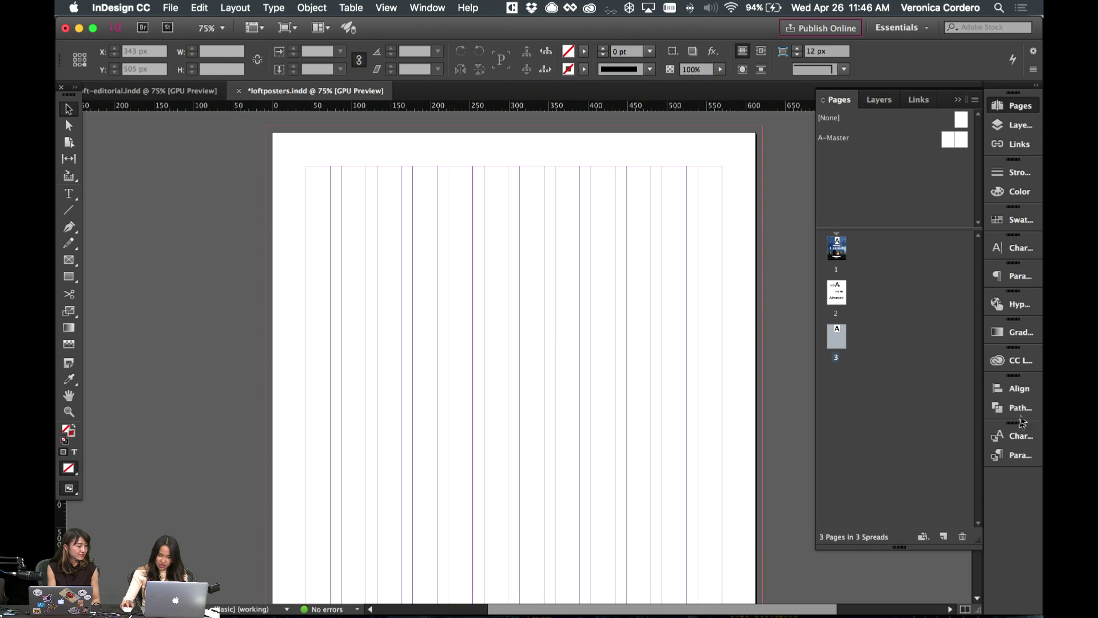
# - Place the white loft interior photo from the Loft Styleguide library on page 3 and scale it to about 302 × 172 px
pyautogui.click(1012, 361)
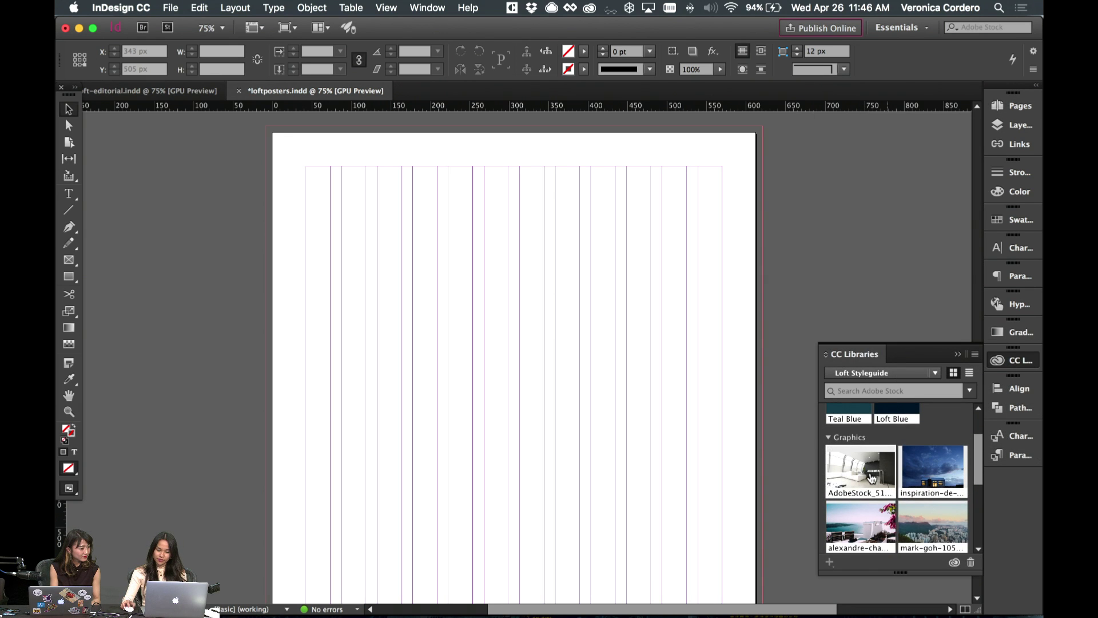
pyautogui.moveTo(861, 470); pyautogui.dragTo(497, 293)
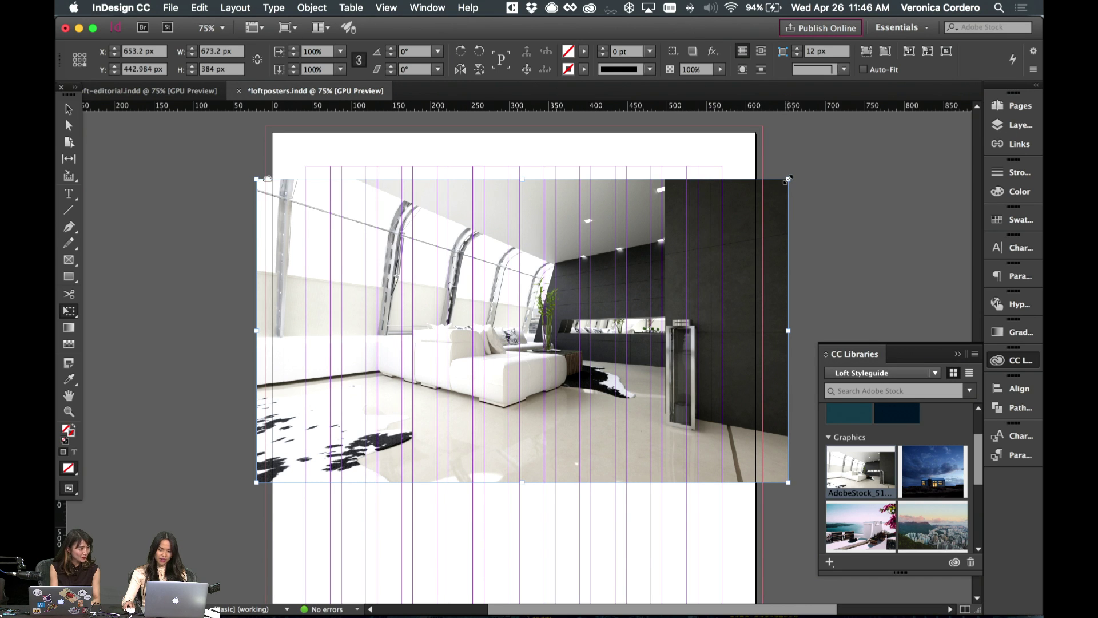
pyautogui.moveTo(788, 179); pyautogui.dragTo(642, 263)
pyautogui.moveTo(578, 297); pyautogui.dragTo(440, 231)
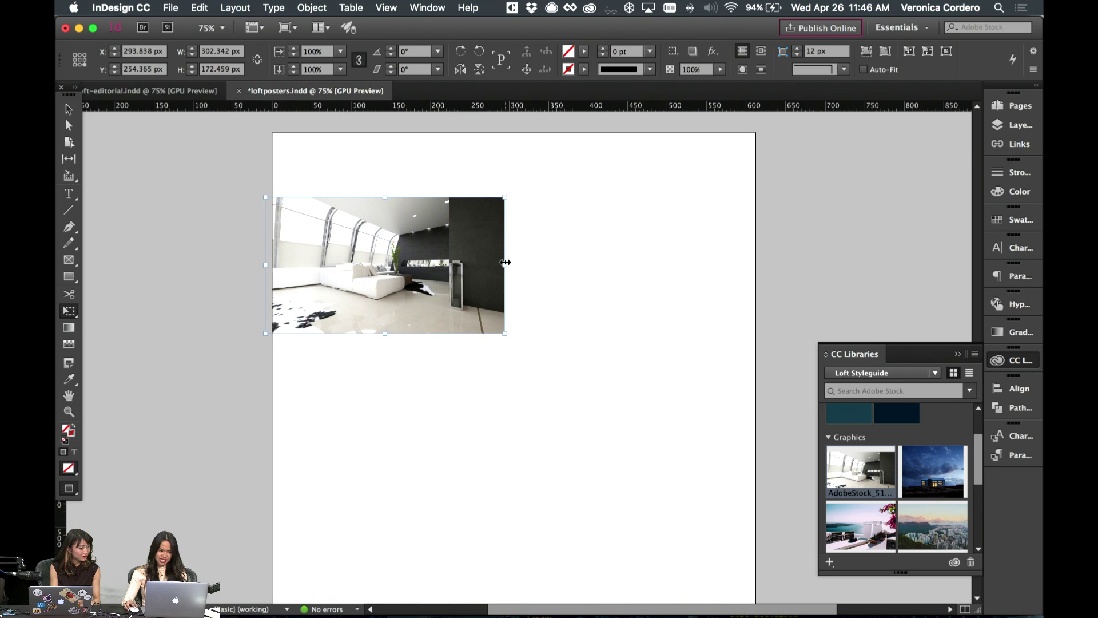
# - Move the interior photo across the upper part of page 3 so it extends to the right-hand bleed
pyautogui.press('v')
pyautogui.click(532, 304)
pyautogui.moveTo(468, 272); pyautogui.dragTo(725, 274)
pyautogui.click(662, 408)
# - Look through the Loft Styleguide library's graphics and add a fourth page to the document
pyautogui.scroll(-3, 680, 343)
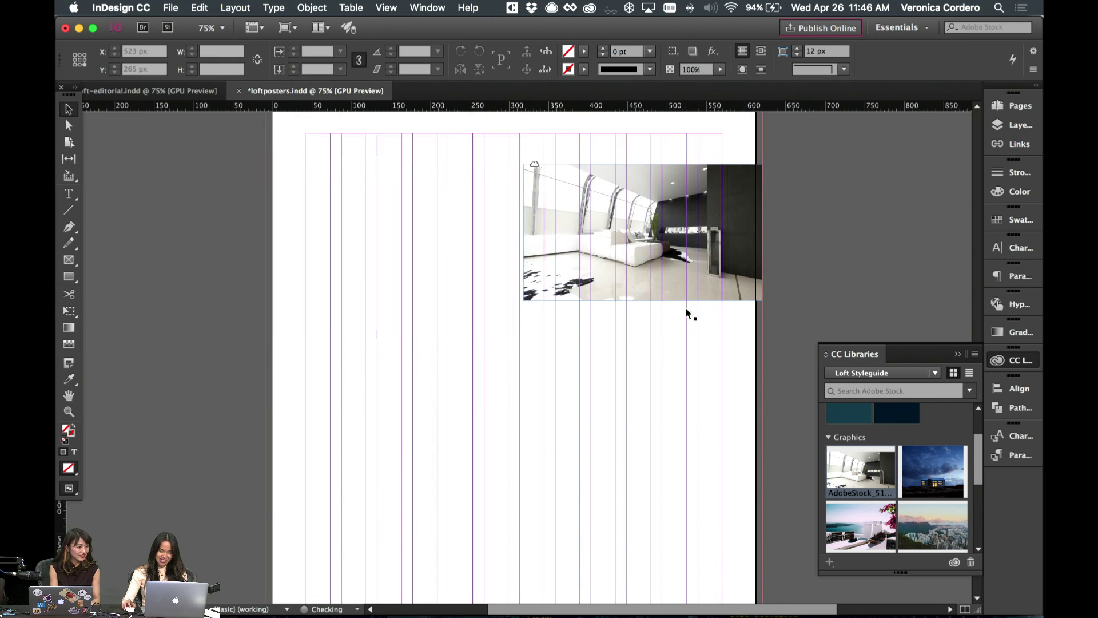
pyautogui.scroll(-4, 909, 503)
pyautogui.scroll(-3, 915, 501)
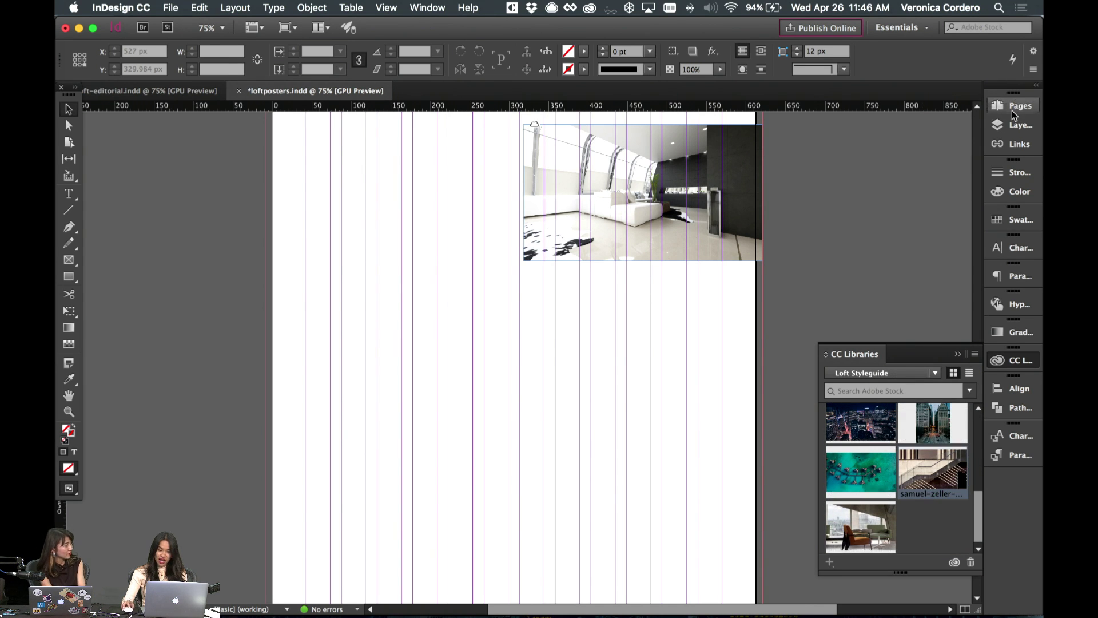
pyautogui.click(997, 105)
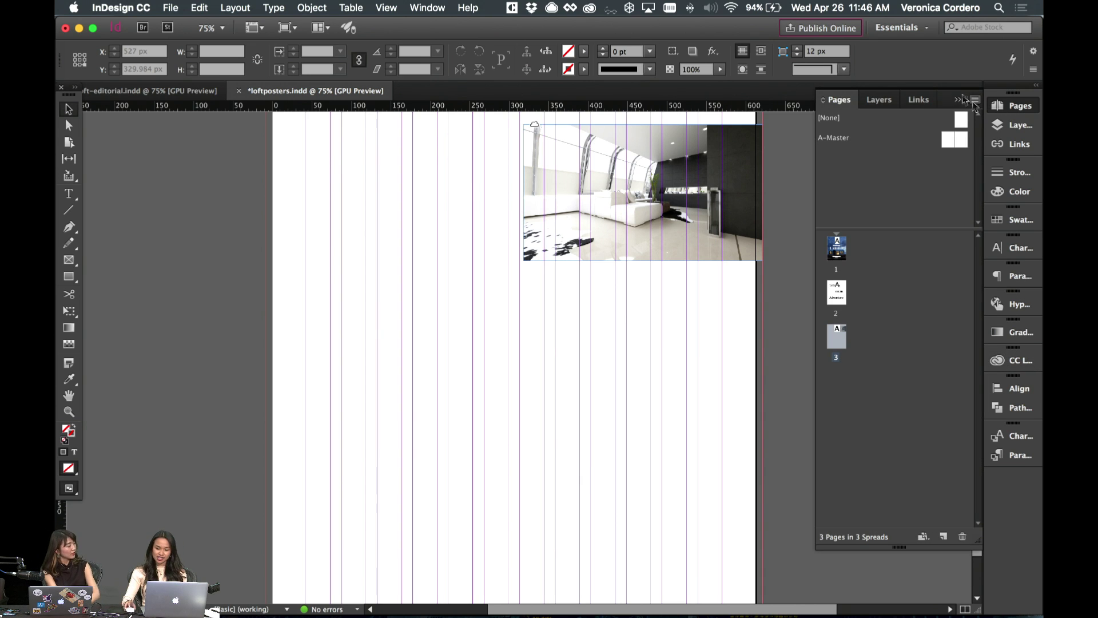
pyautogui.click(943, 537)
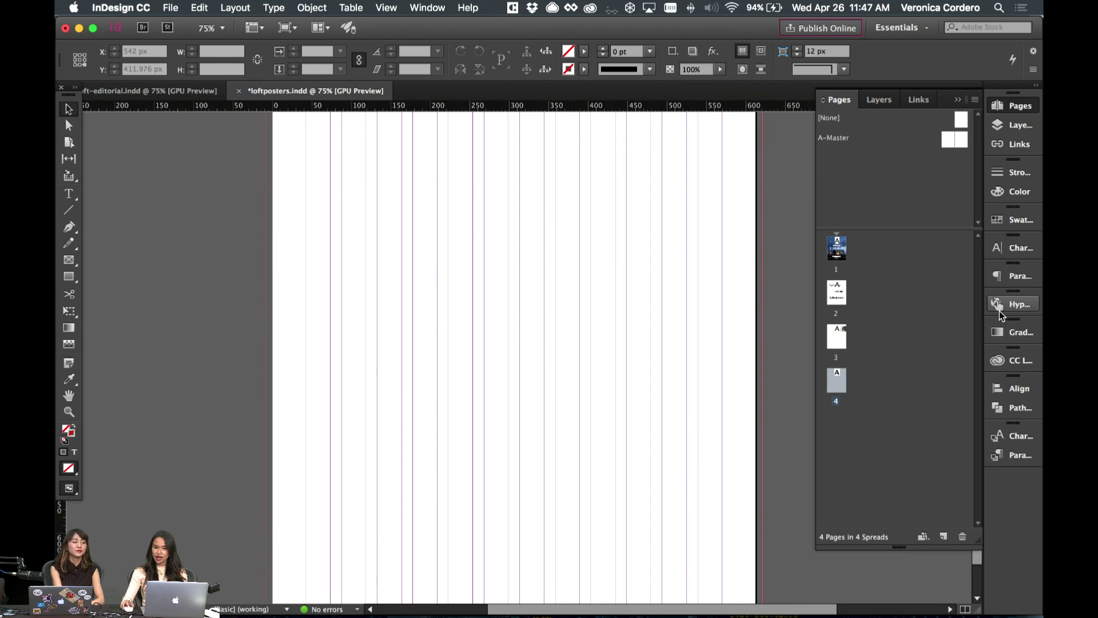
# - Reopen the Loft Styleguide library and return from the blank fourth page to the interior photo layout on page 3
pyautogui.click(1023, 361)
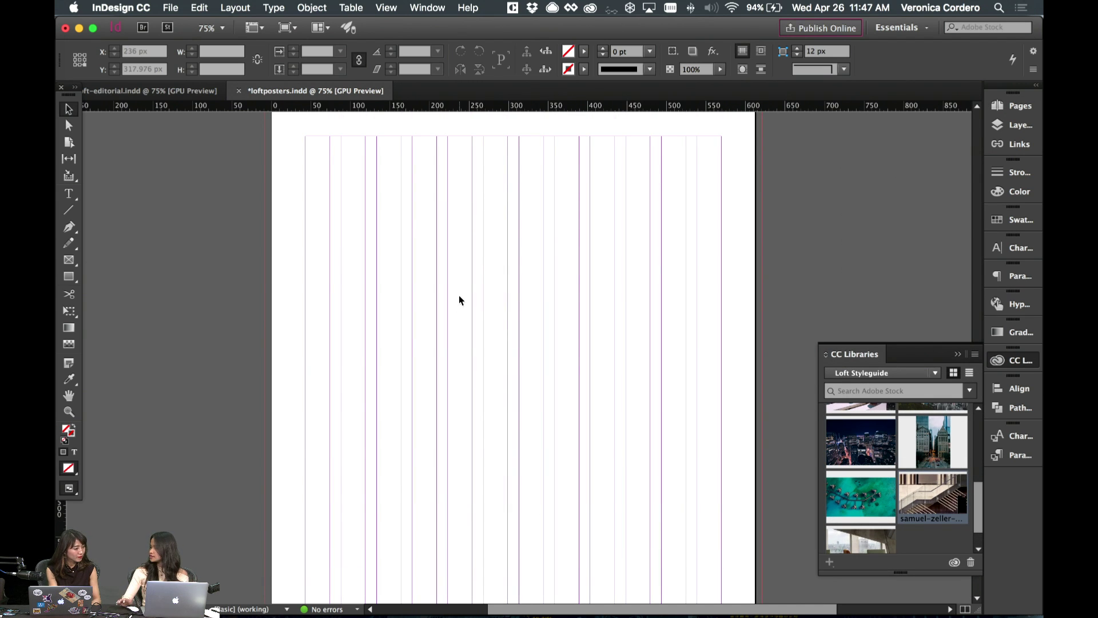
pyautogui.scroll(3, 632, 388)
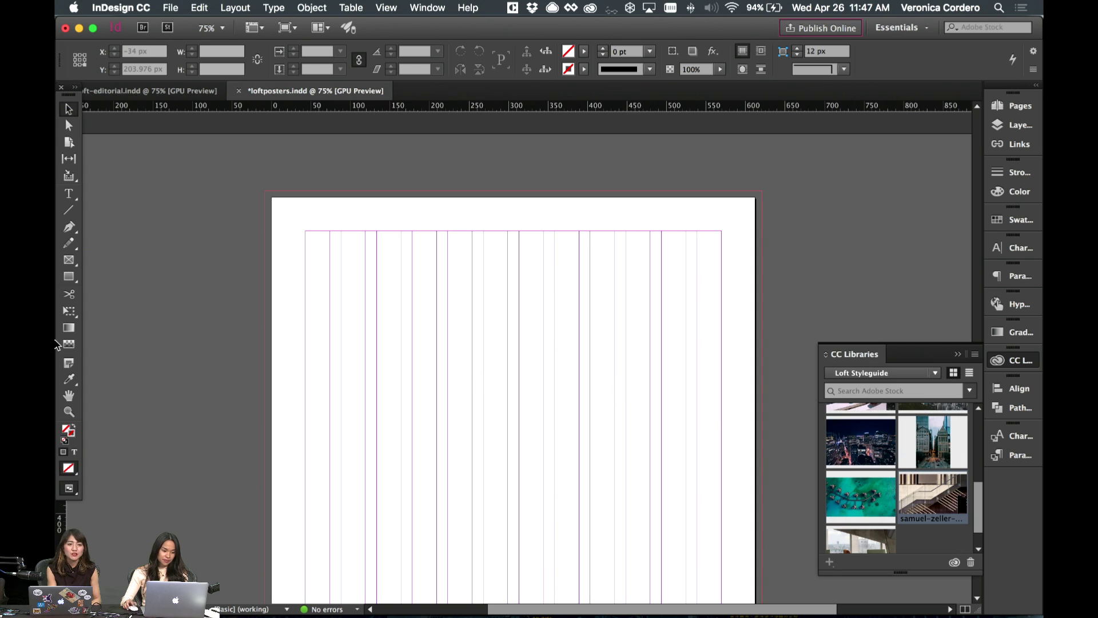
pyautogui.click(69, 276)
pyautogui.scroll(-3, 426, 228)
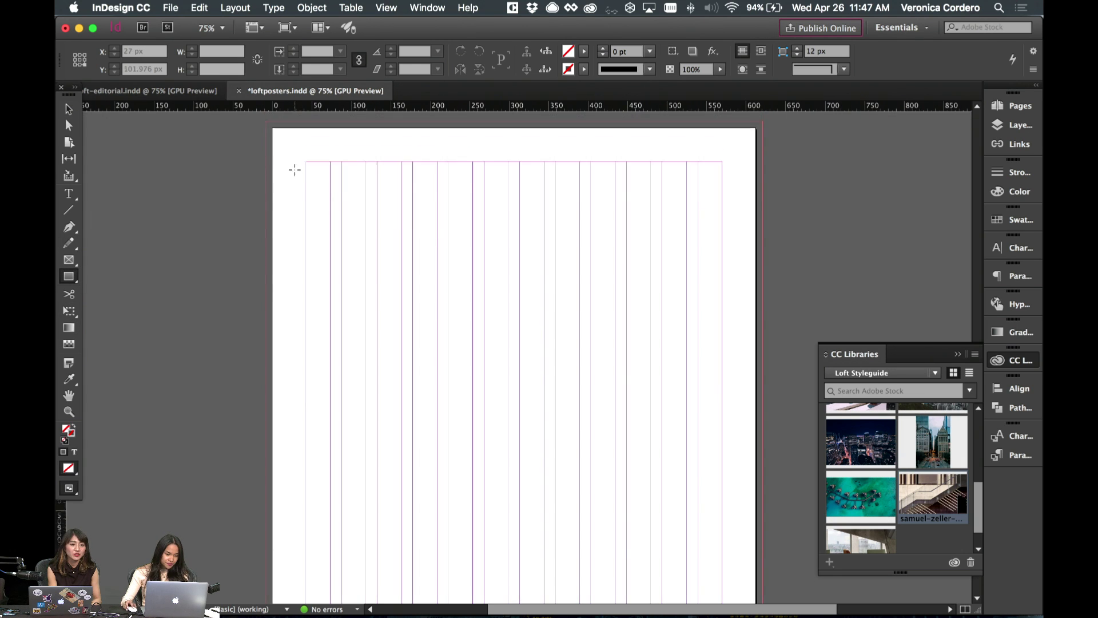
pyautogui.press('super+minus')
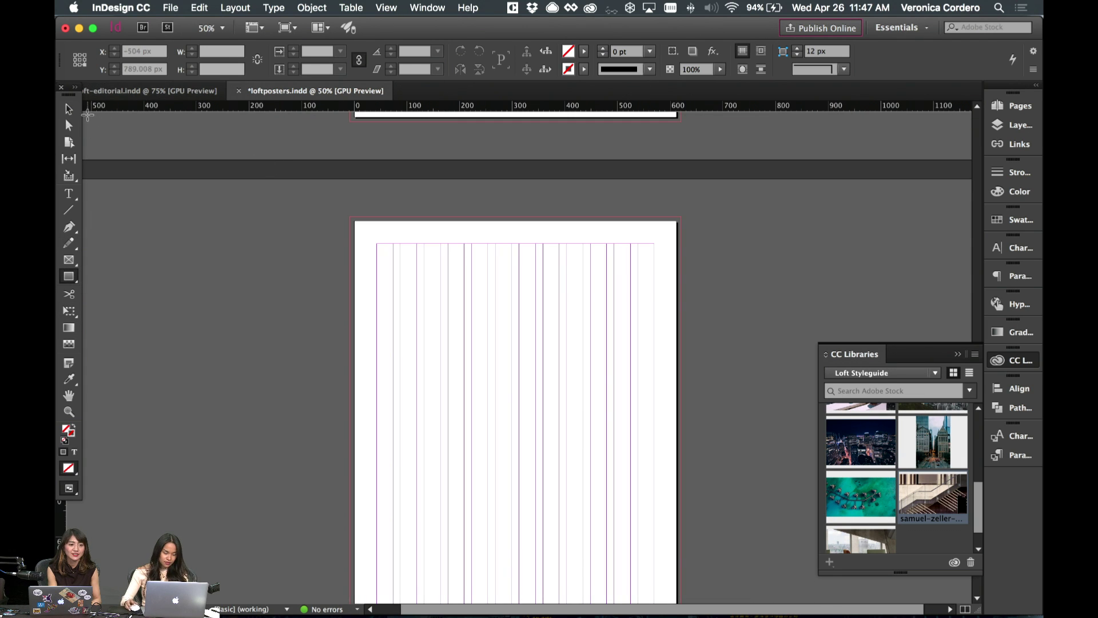
pyautogui.press('super+v')
pyautogui.press('super+equal')
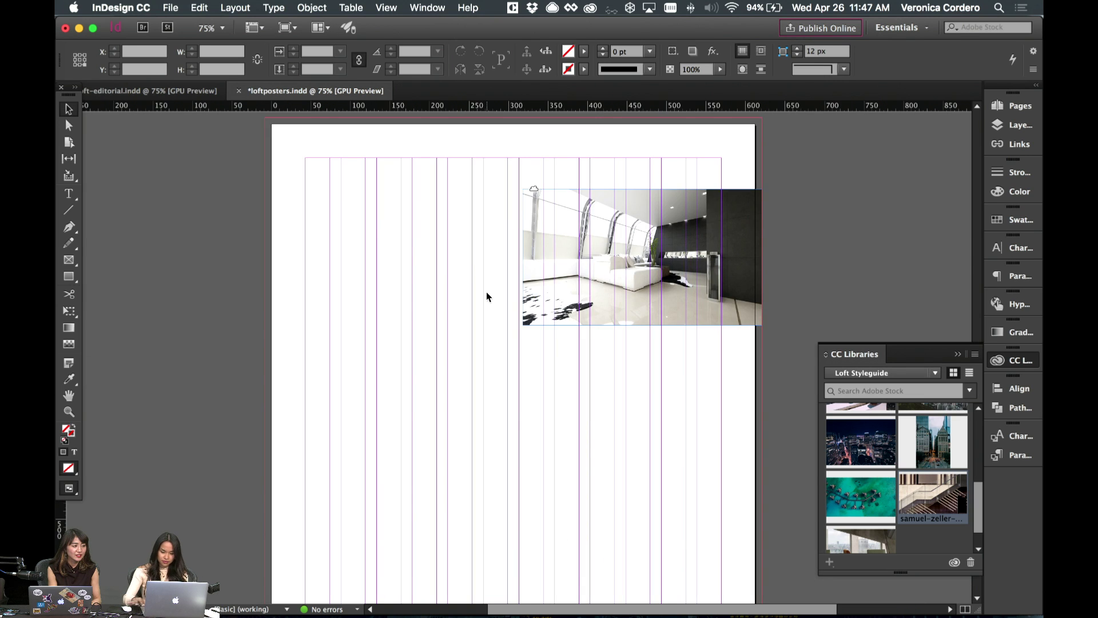
# - Place the samuel-zeller staircase photo from the library on the lower part of page 3, scaled to about 439 × 293 px
pyautogui.scroll(-5, 487, 297)
pyautogui.moveTo(919, 493); pyautogui.dragTo(473, 368)
pyautogui.click(155, 207)
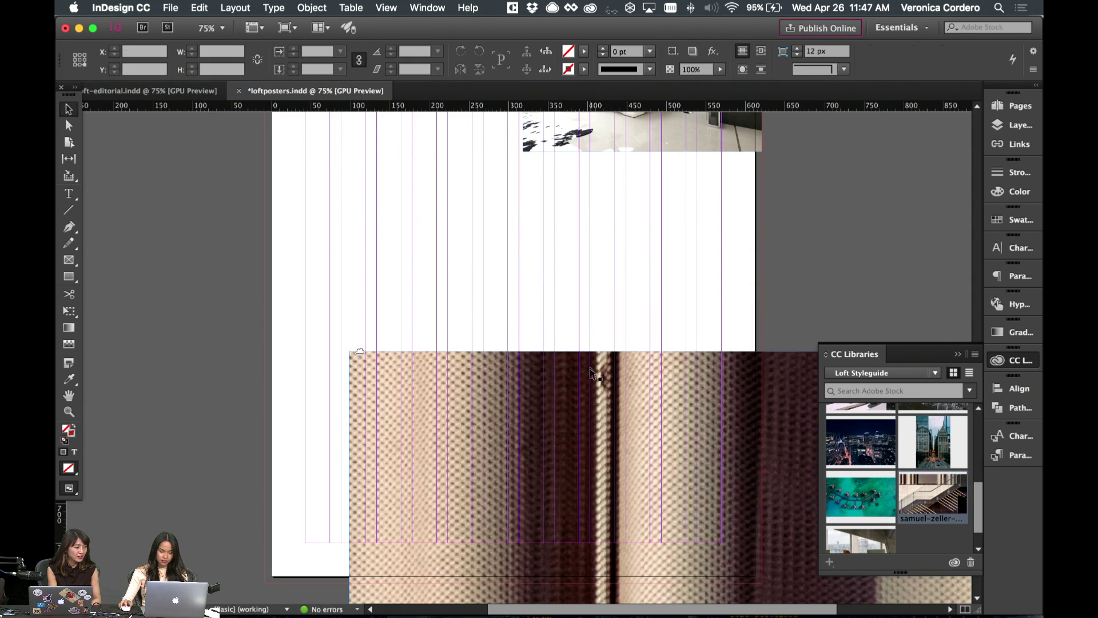
pyautogui.moveTo(153, 207); pyautogui.dragTo(455, 420)
# - Position the staircase photo against page 3's left-hand bleed and scale it down to about 352 × 235 px
pyautogui.moveTo(399, 396); pyautogui.dragTo(465, 337)
pyautogui.click(433, 396)
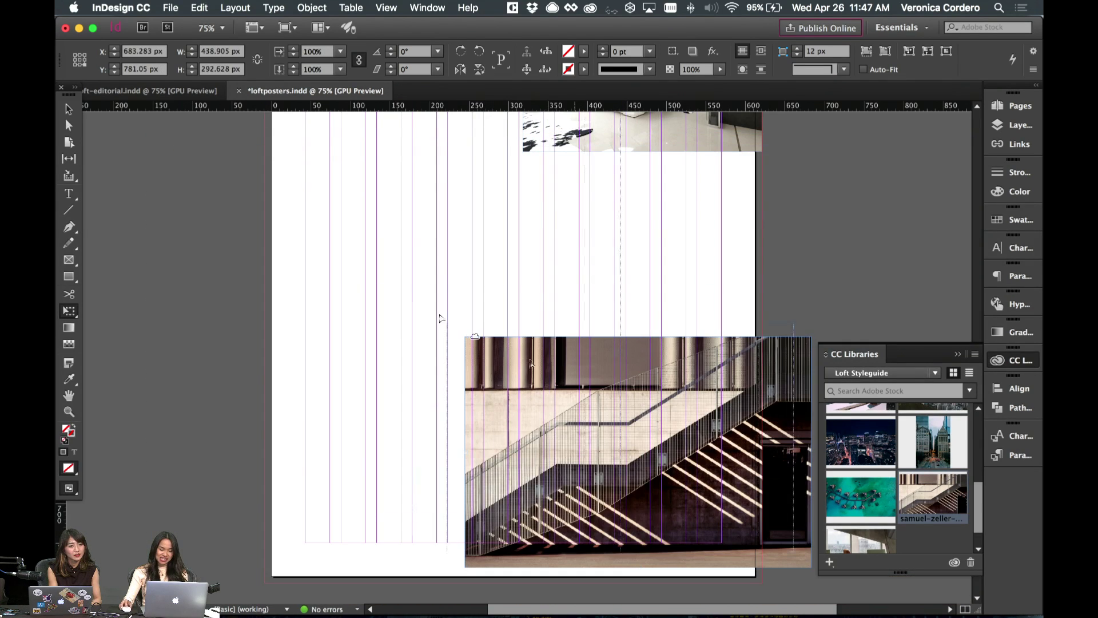
pyautogui.press('super+z')
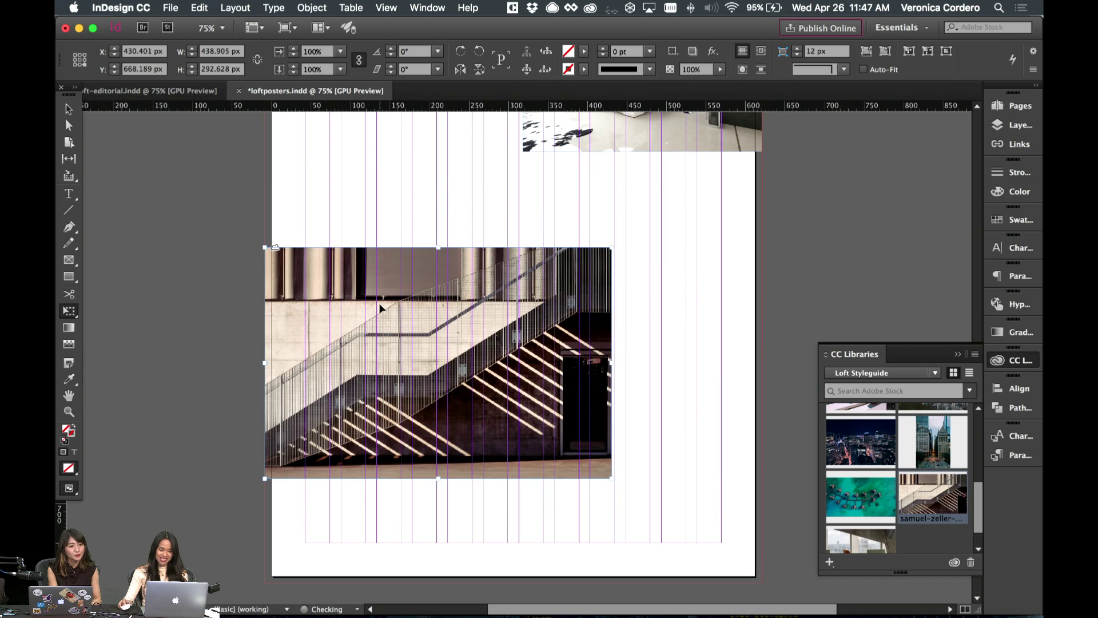
pyautogui.moveTo(616, 476); pyautogui.dragTo(560, 406)
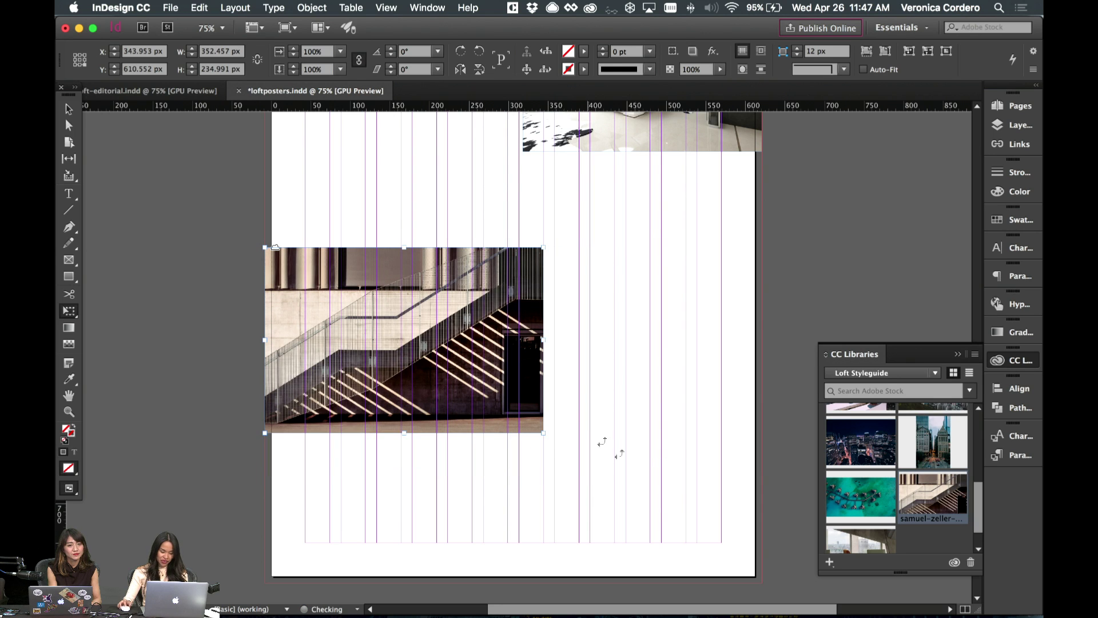
pyautogui.press('v')
pyautogui.click(599, 444)
# - Shift the staircase photo slightly down along the page's left edge and check the composition with and without guides
pyautogui.click(399, 336)
pyautogui.press('w')
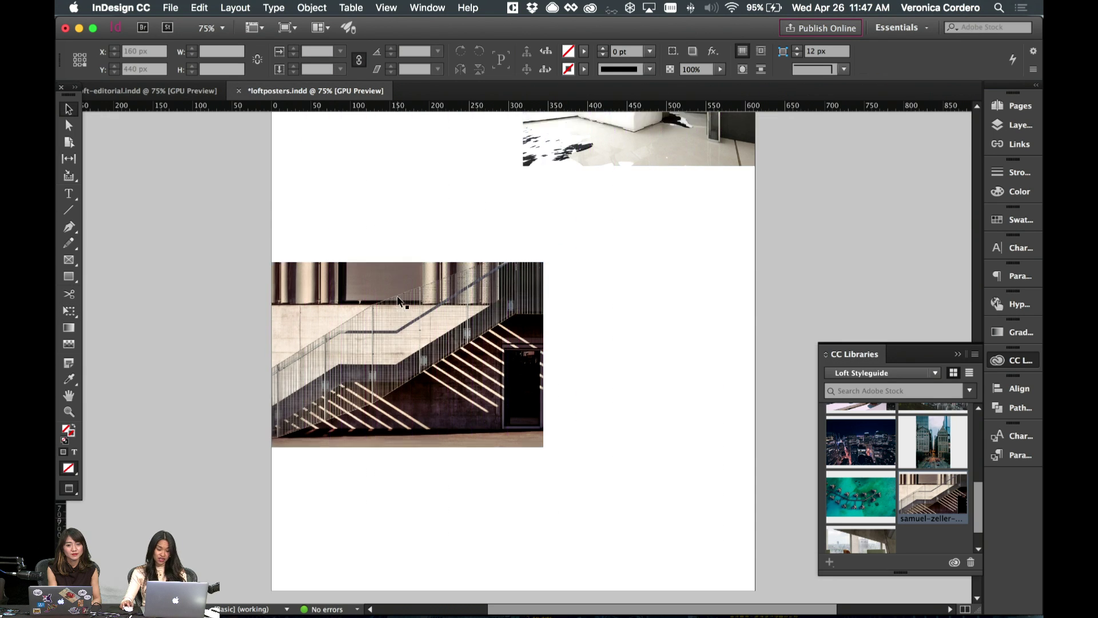
pyautogui.scroll(-1, 400, 299)
pyautogui.click(610, 265)
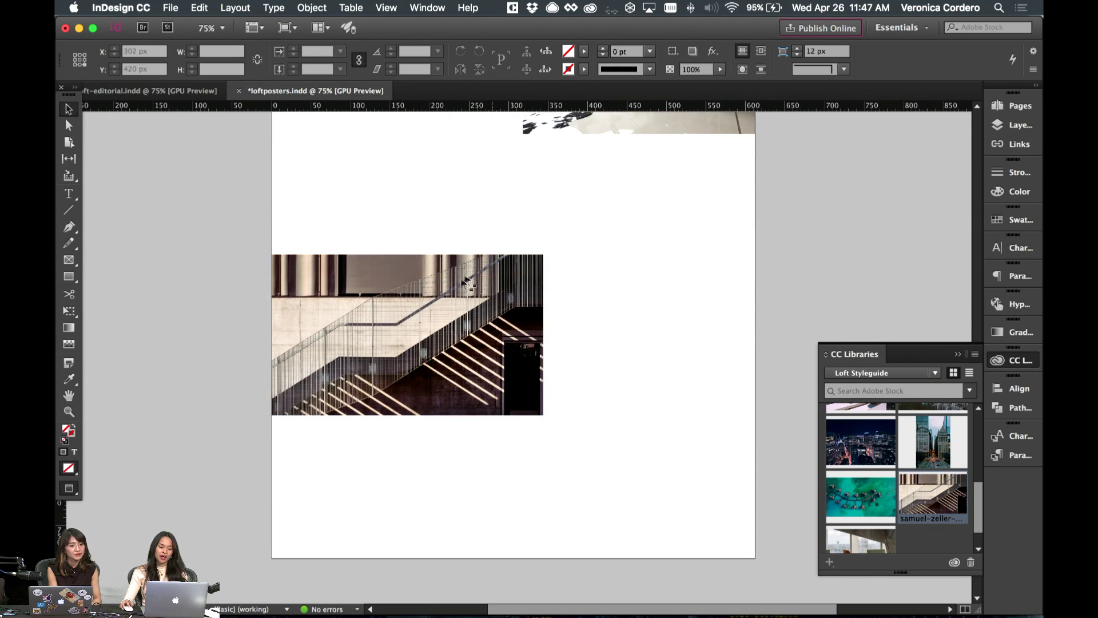
pyautogui.moveTo(512, 303); pyautogui.dragTo(513, 326)
pyautogui.click(610, 307)
pyautogui.press('w')
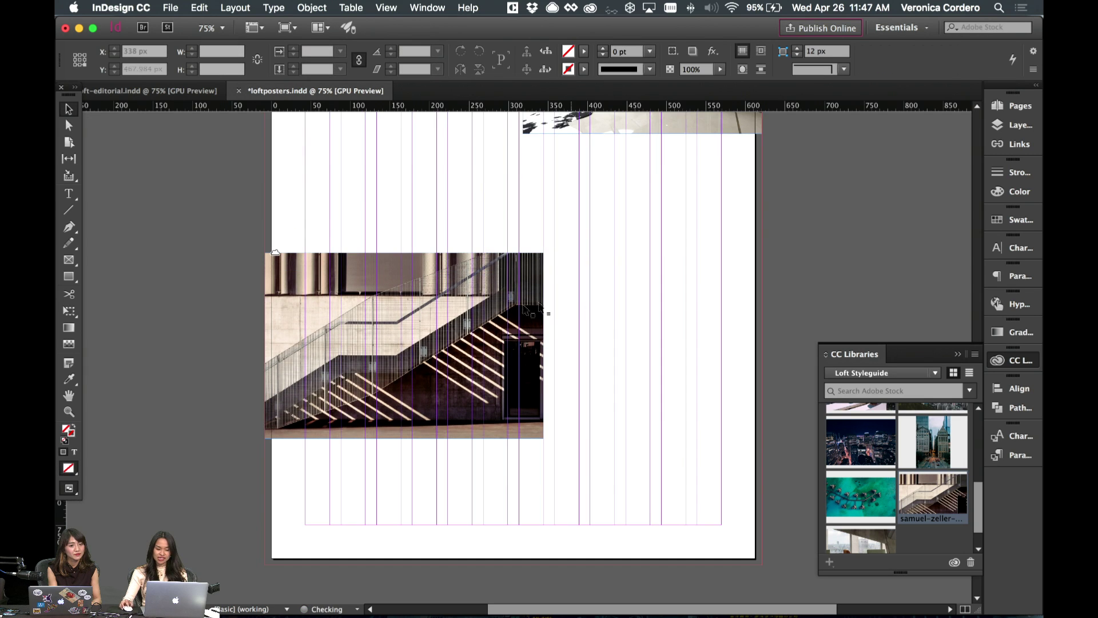
pyautogui.press('w')
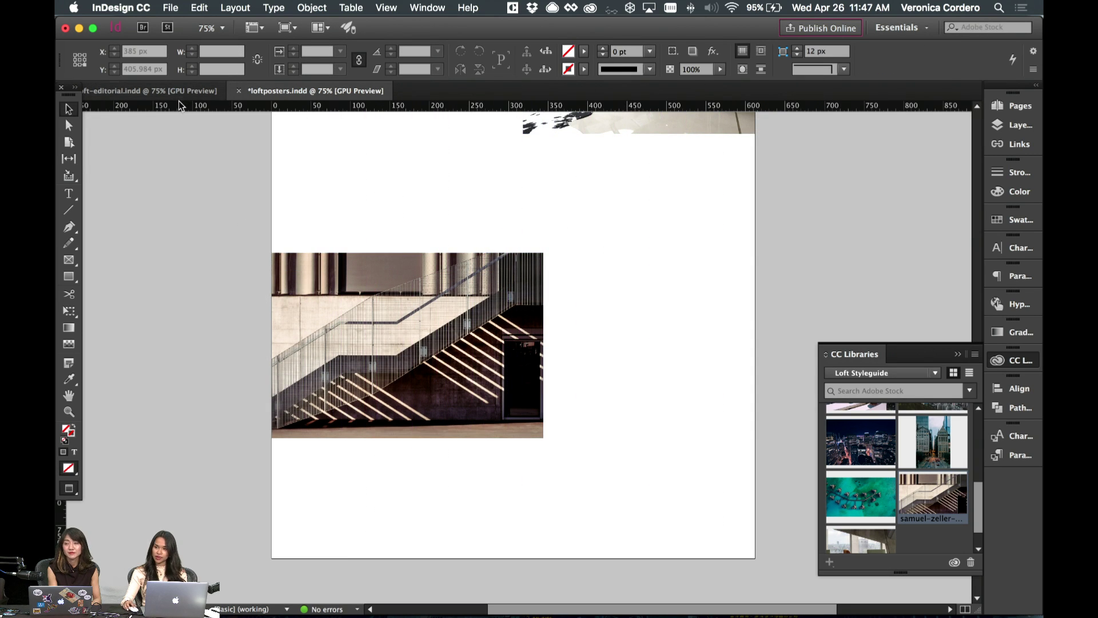
# - Hide the rulers and check the spacing between the interior and staircase photos on page 3
pyautogui.press('super+r')
pyautogui.scroll(5, 345, 225)
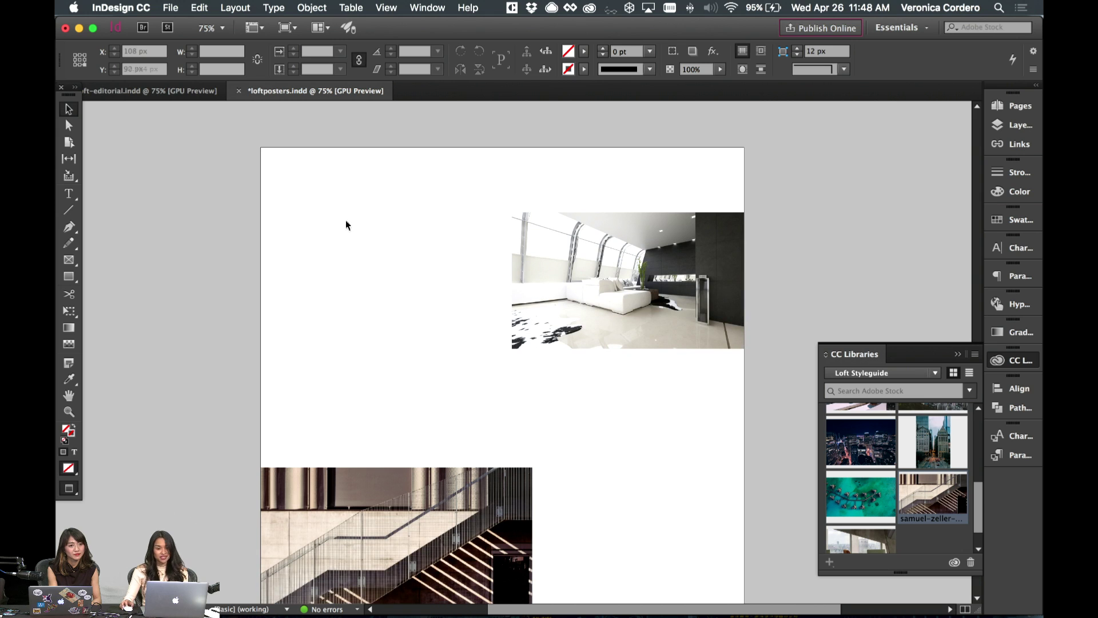
pyautogui.scroll(-3, 311, 255)
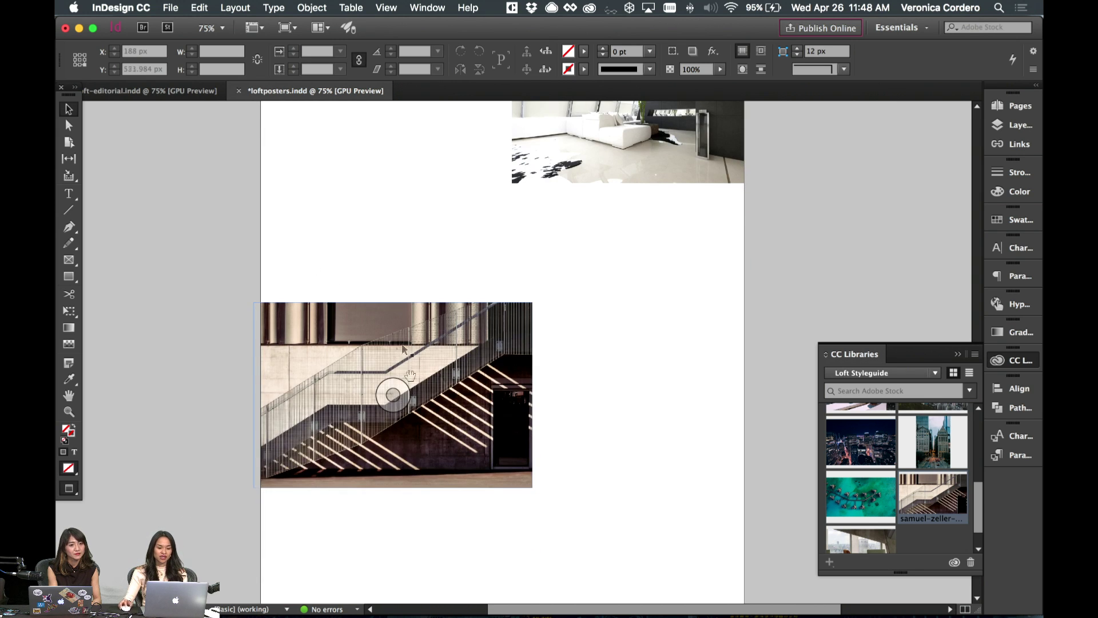
# - Switch to Illustrator, copy the two-level stepped LOFT logo from the concept board, and paste it onto page 3 in InDesign
pyautogui.moveTo(491, 613)
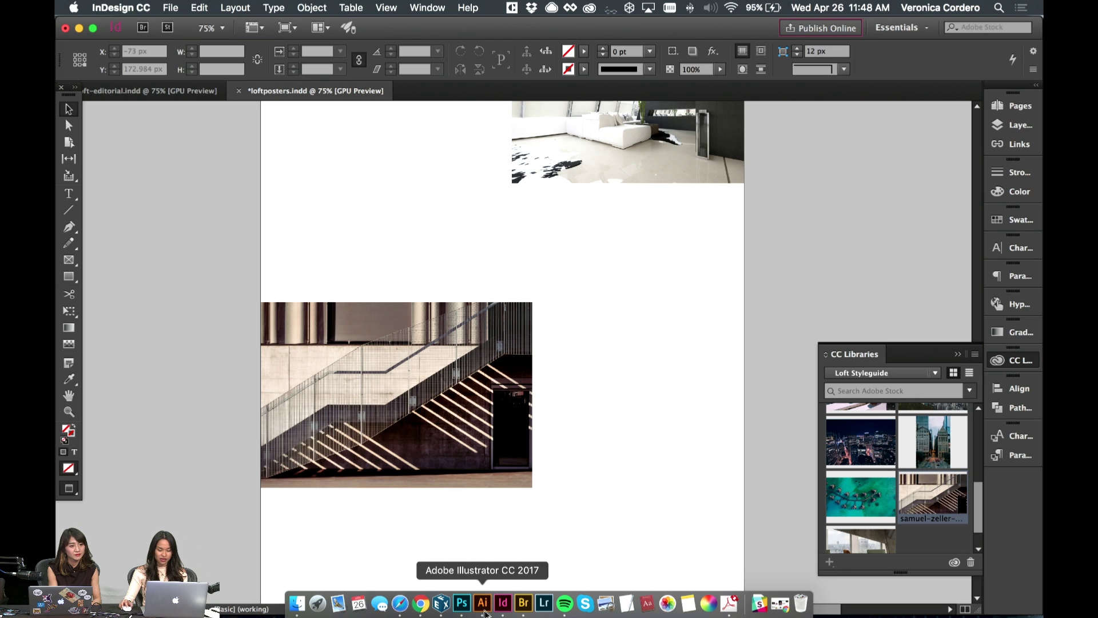
pyautogui.click(483, 610)
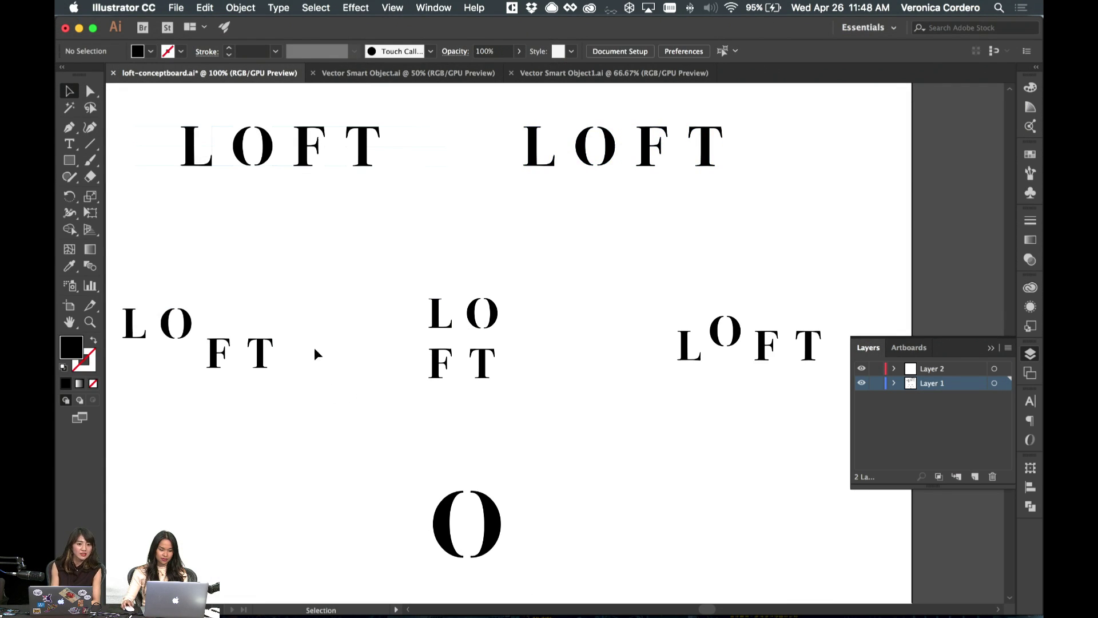
pyautogui.click(232, 361)
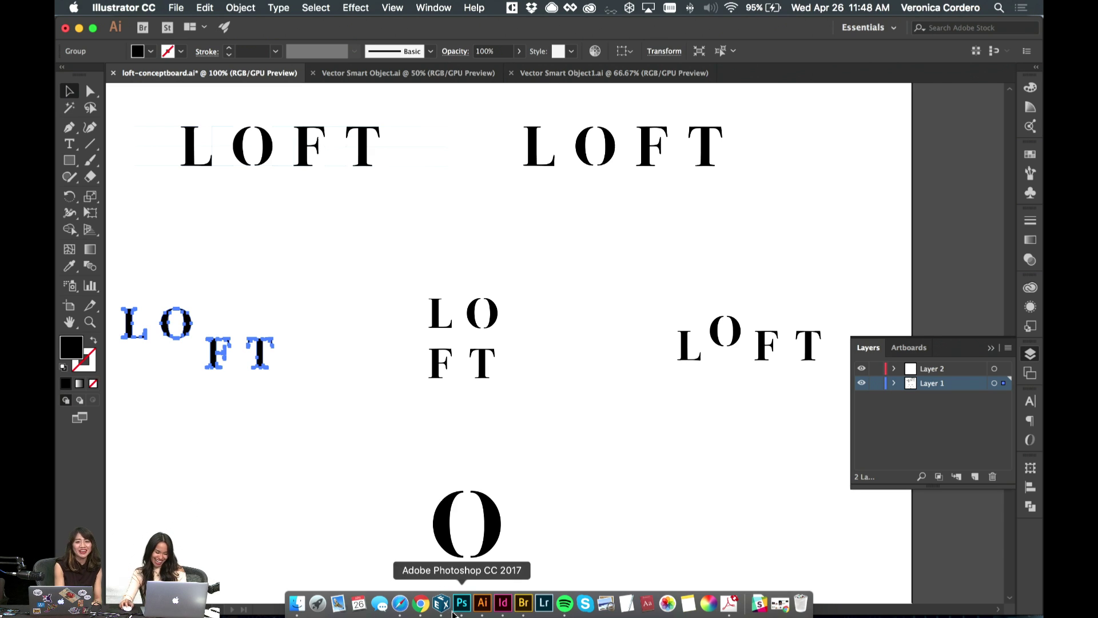
pyautogui.click(503, 603)
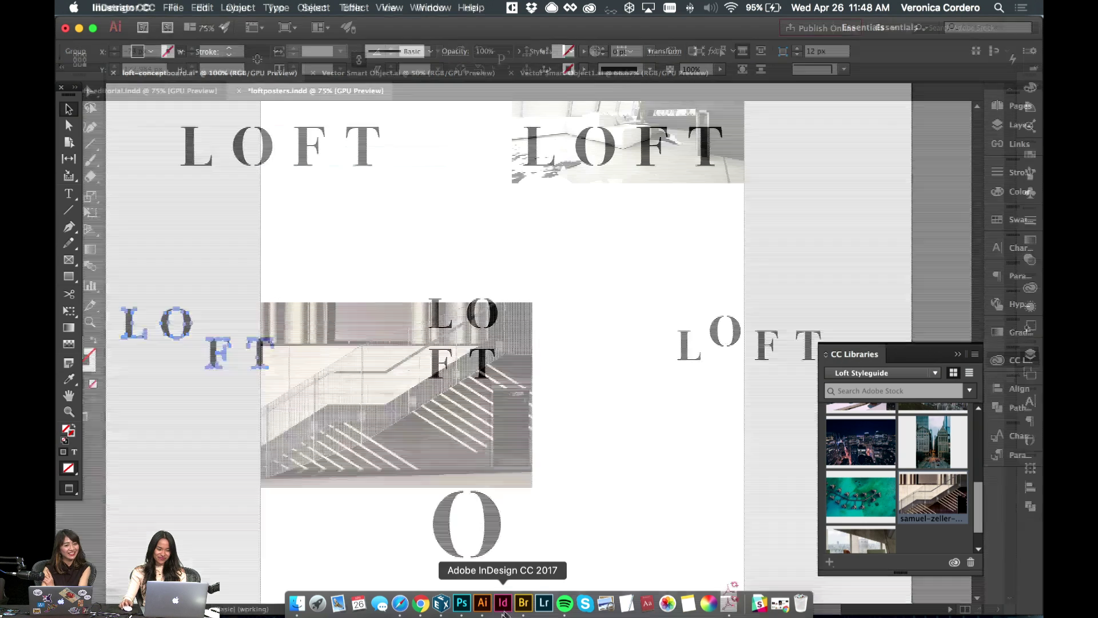
pyautogui.press('super+v')
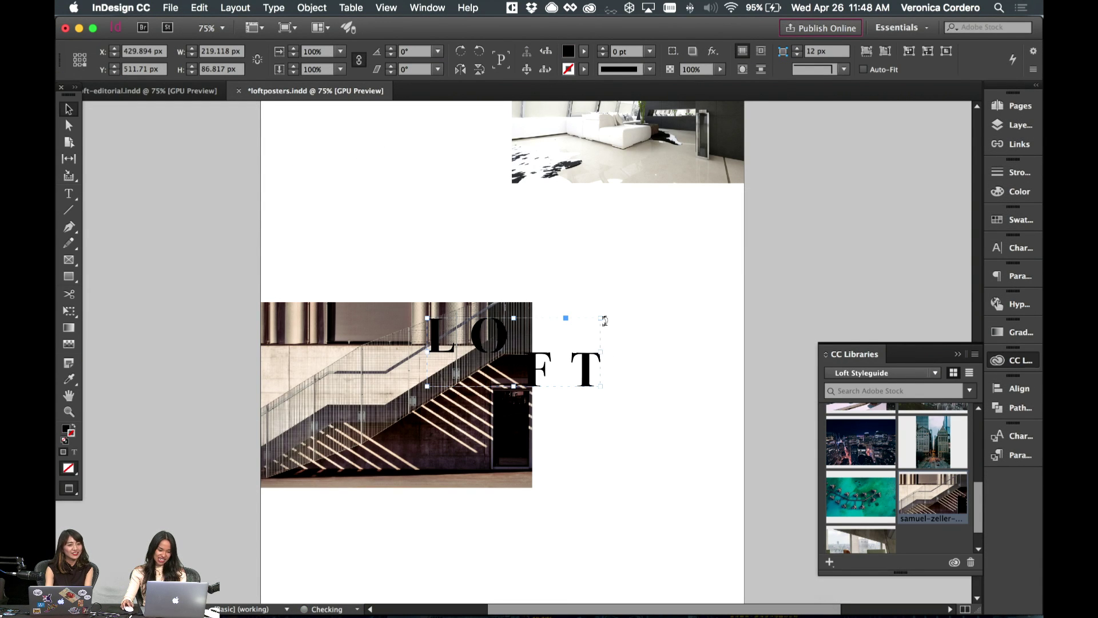
# - Scale the LOFT logo up to about 324 × 128 px and position it over the staircase photo's upper-right corner
pyautogui.press('e')
pyautogui.moveTo(603, 319); pyautogui.dragTo(641, 301)
pyautogui.moveTo(554, 378); pyautogui.dragTo(566, 341)
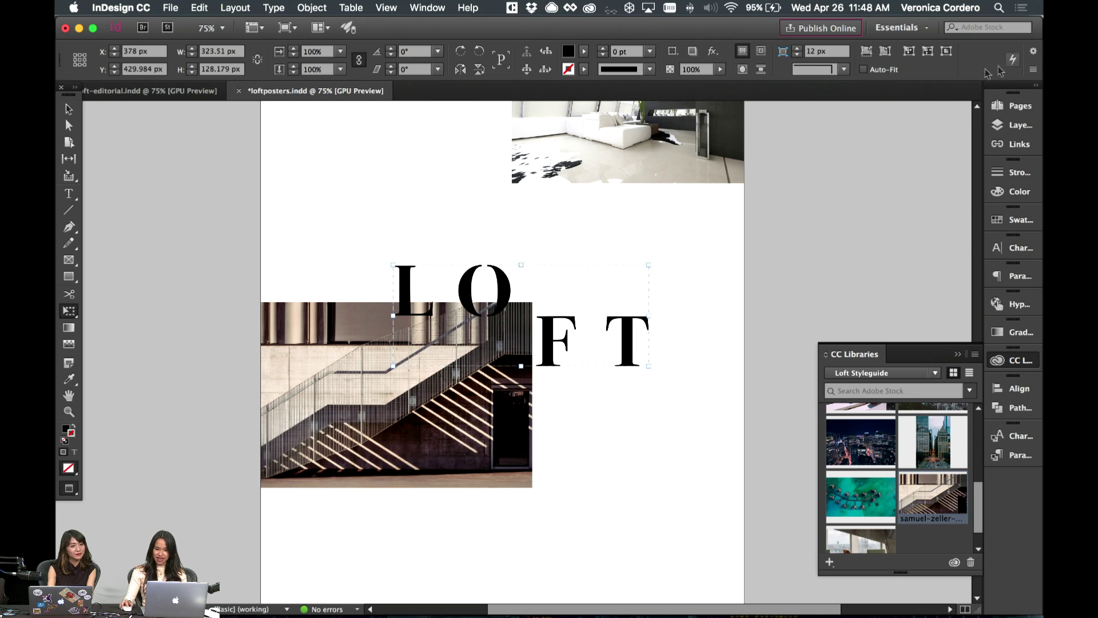
pyautogui.click(426, 7)
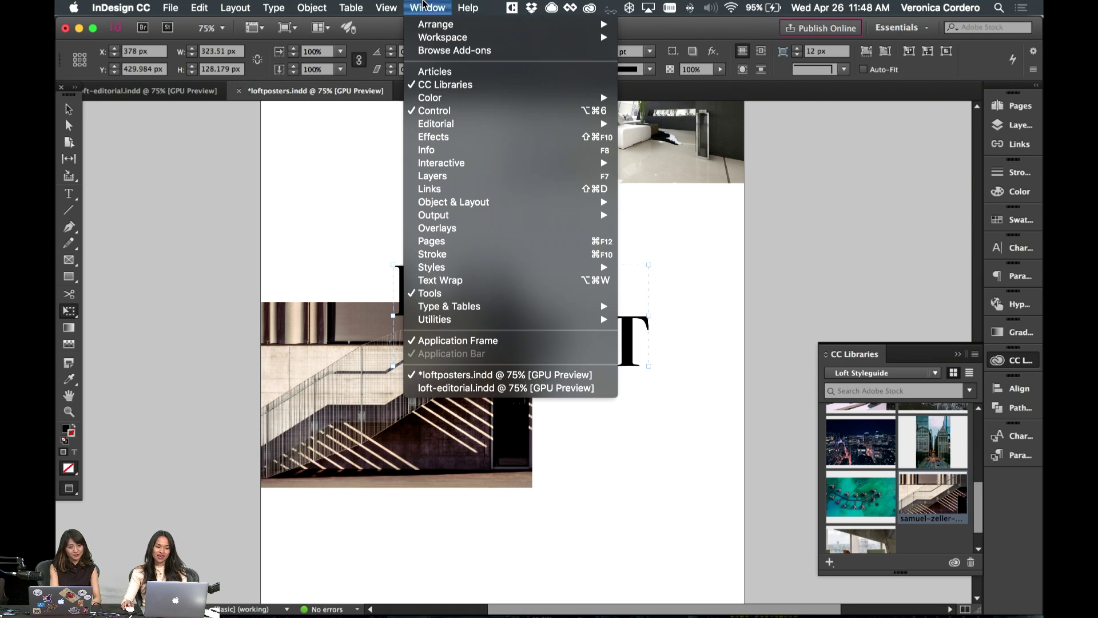
pyautogui.moveTo(468, 8)
pyautogui.click(769, 293)
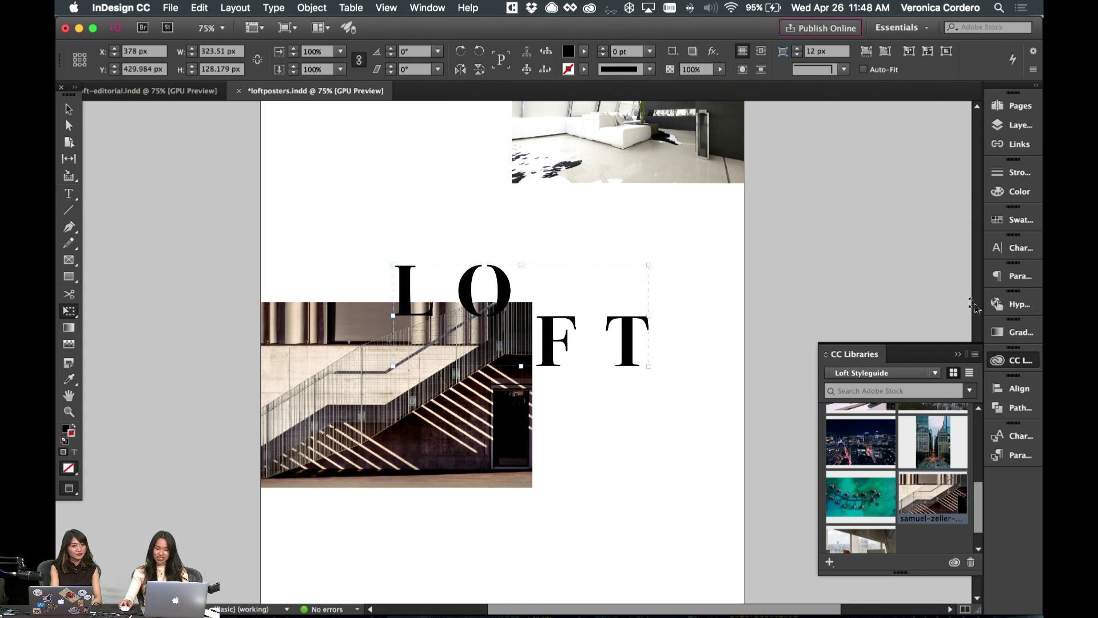
# - Fill the LOFT logo with the Peach color from the Loft Styleguide library, leaving its stroke empty
pyautogui.click(1004, 217)
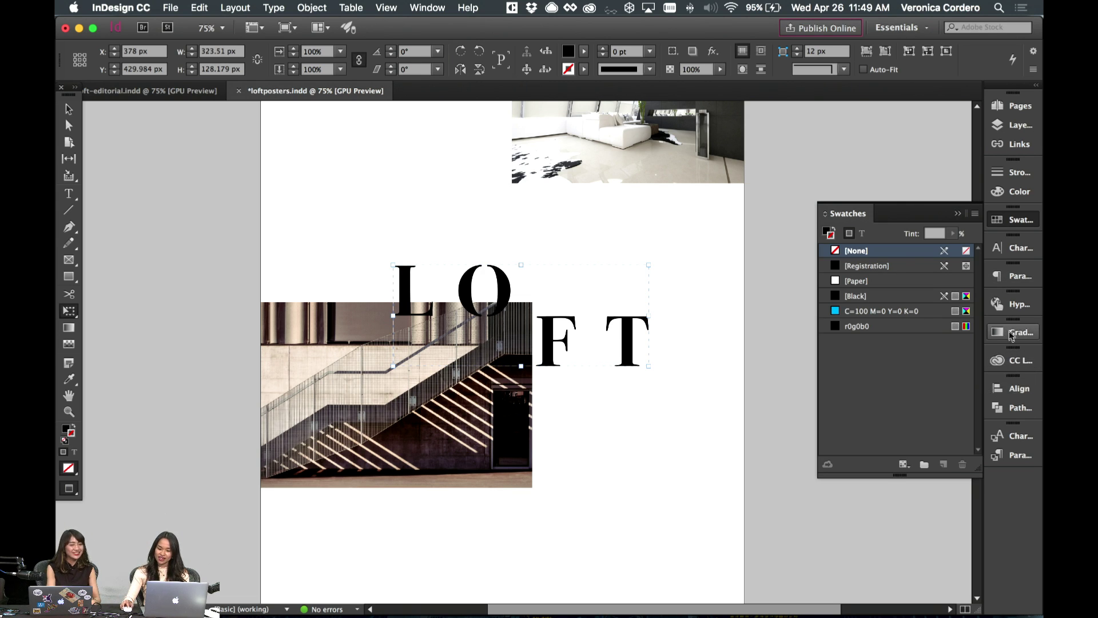
pyautogui.click(1022, 364)
pyautogui.scroll(10, 938, 446)
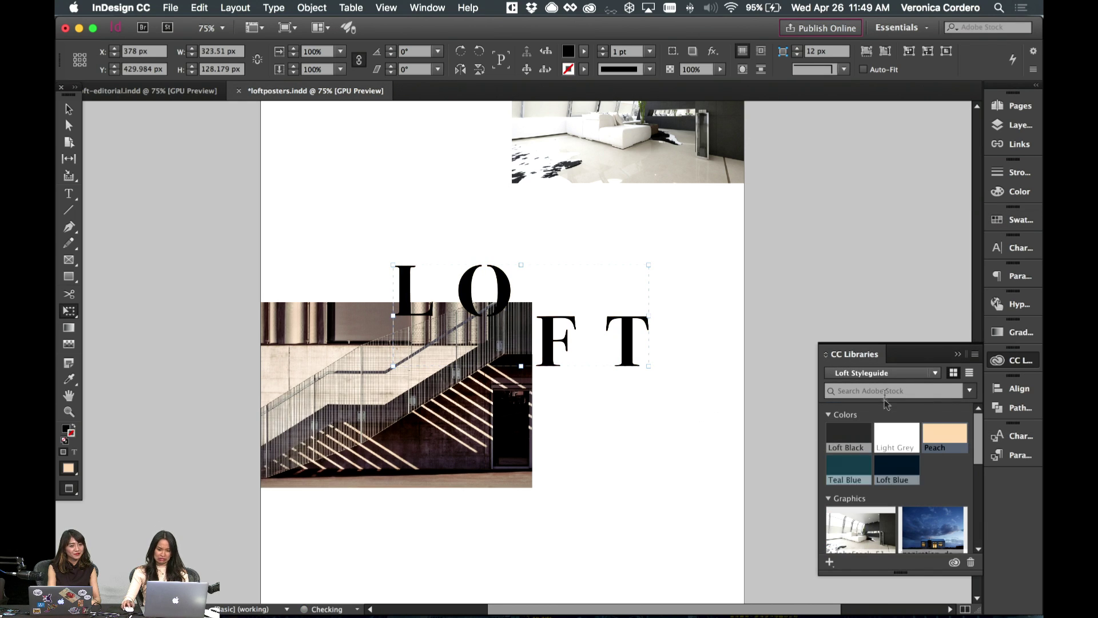
pyautogui.click(1013, 219)
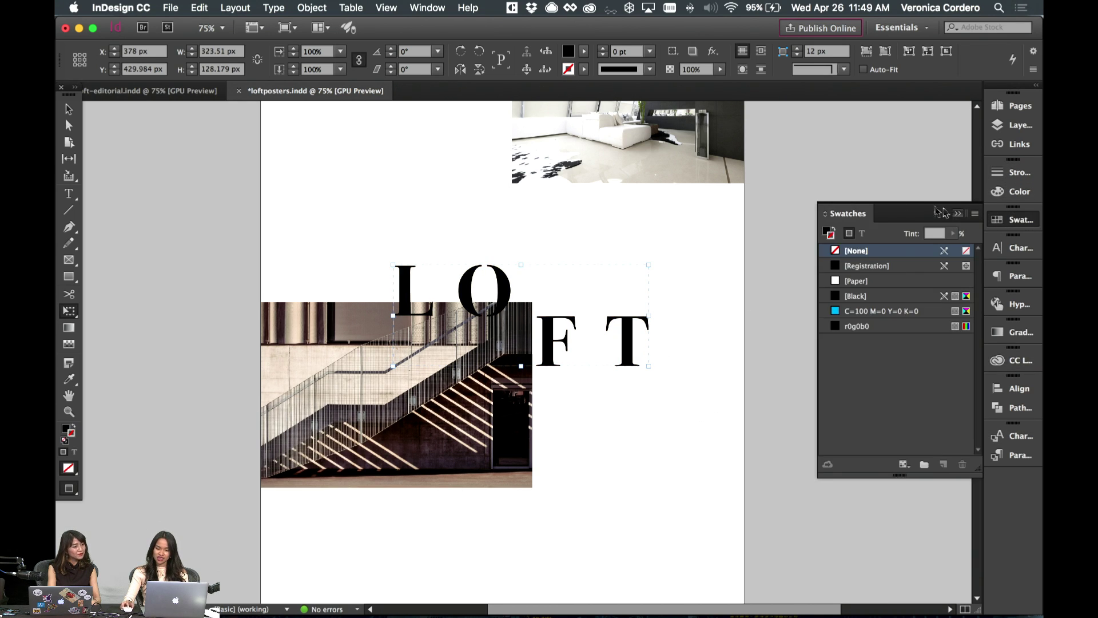
pyautogui.click(828, 232)
pyautogui.click(1020, 360)
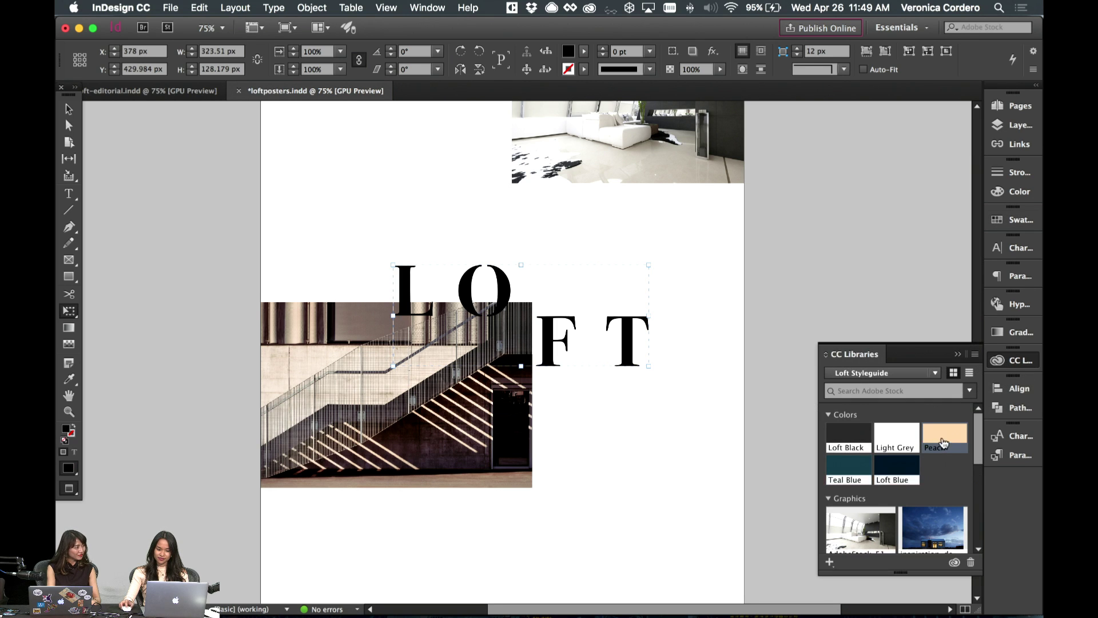
pyautogui.click(944, 435)
pyautogui.press('v')
pyautogui.click(599, 399)
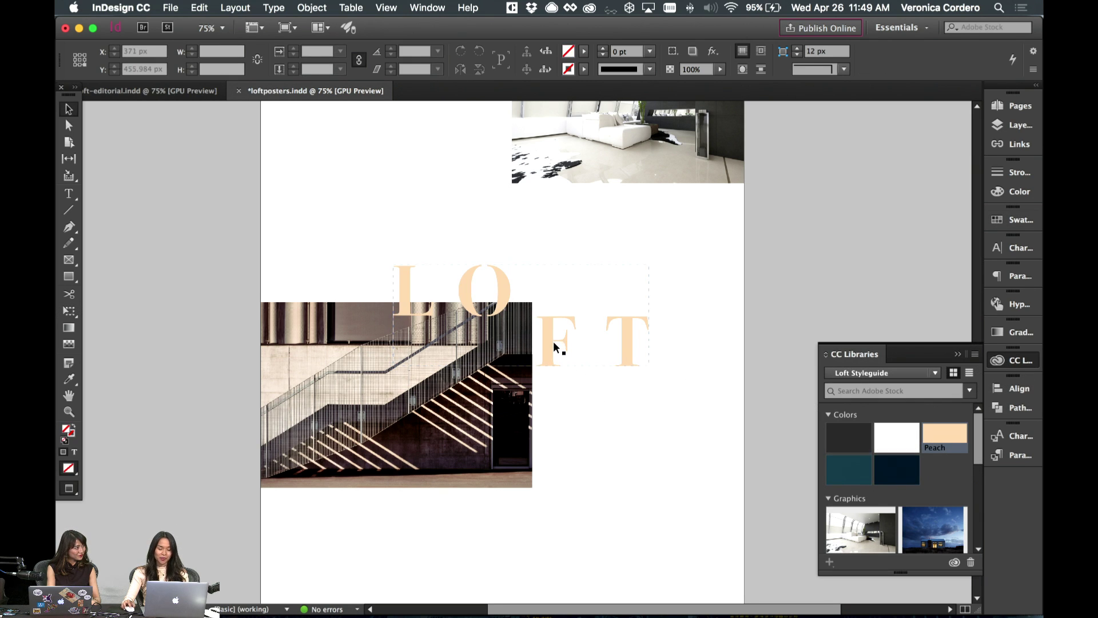
# - Move the peach LOFT logo slightly up relative to the staircase photo and select it
pyautogui.moveTo(554, 341); pyautogui.dragTo(553, 332)
pyautogui.click(576, 345)
pyautogui.scroll(3, 577, 347)
pyautogui.click(507, 382)
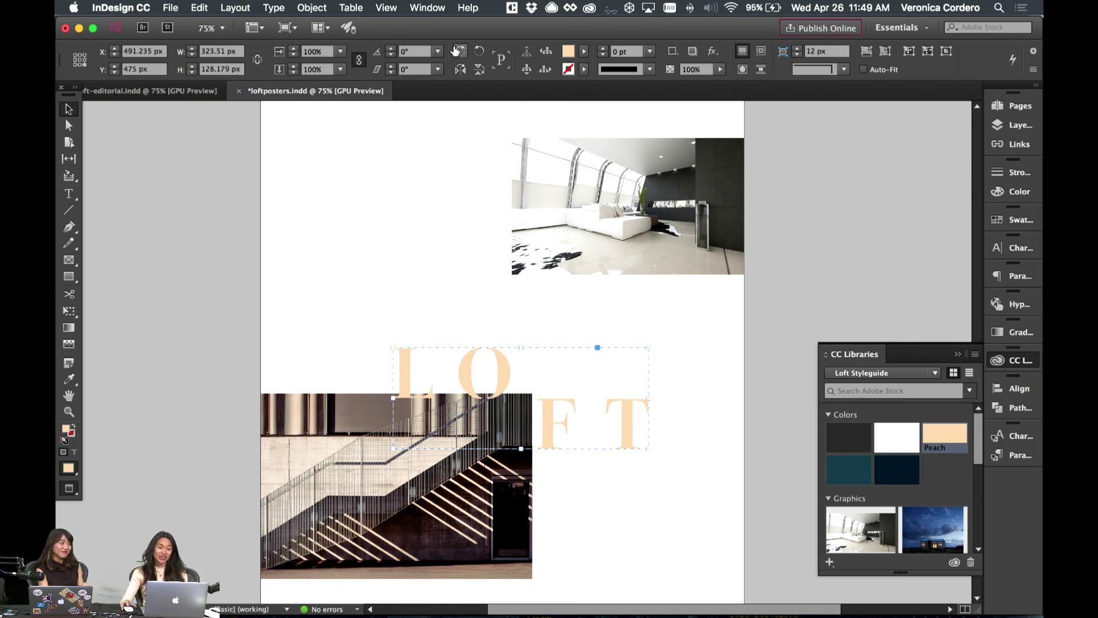
pyautogui.click(435, 8)
pyautogui.moveTo(366, 6)
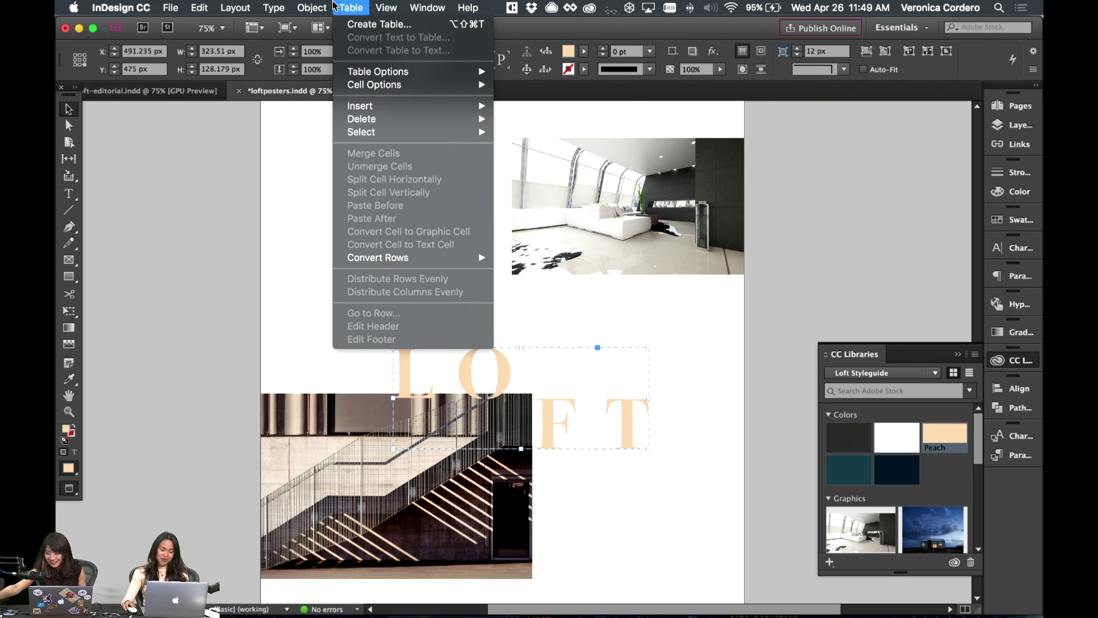
pyautogui.moveTo(315, 5)
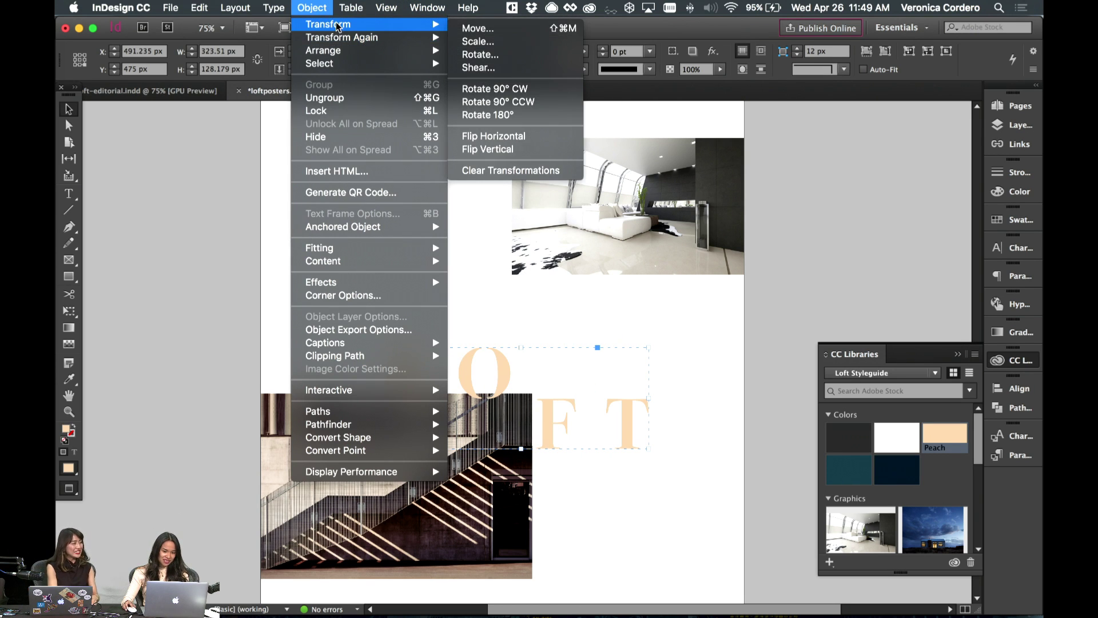
pyautogui.moveTo(334, 40)
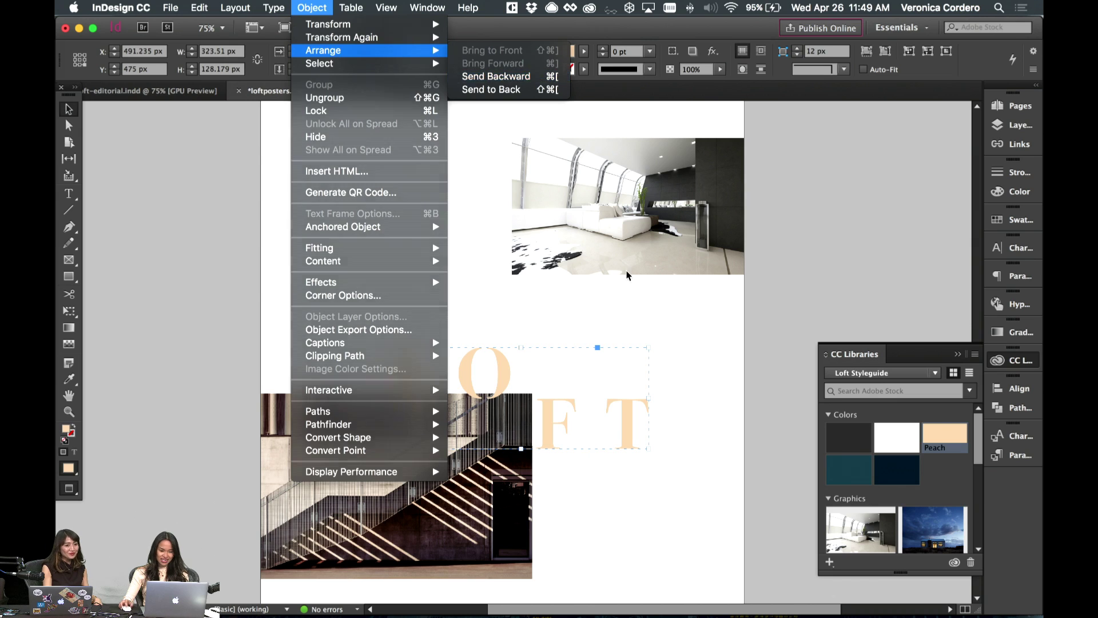
pyautogui.click(503, 51)
# - Align the LOFT logo to the page, centering it both horizontally and vertically
pyautogui.click(631, 435)
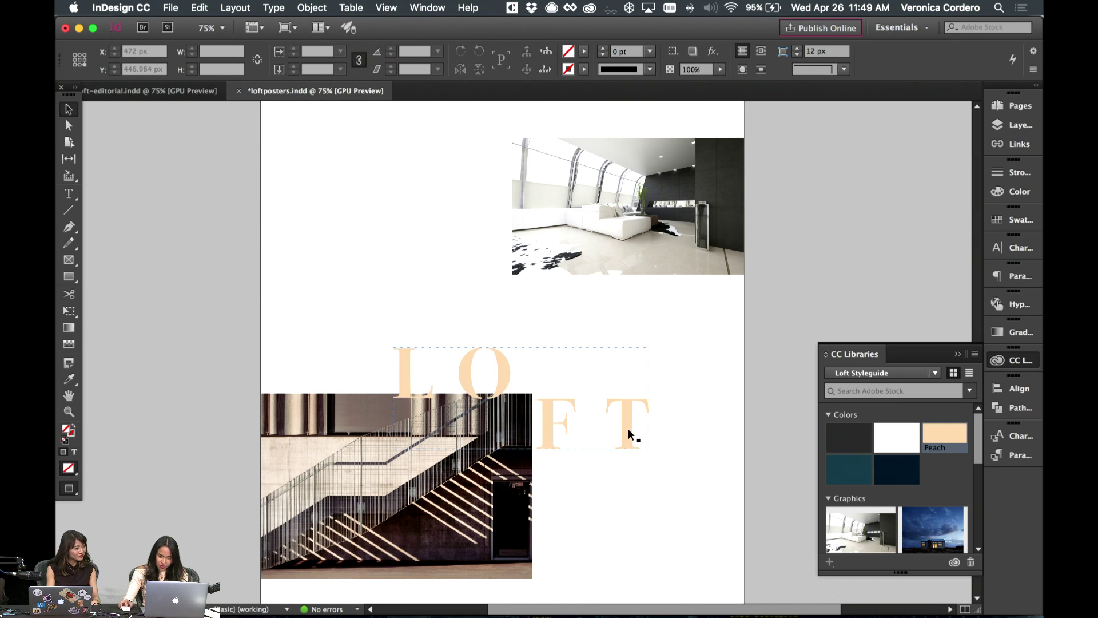
pyautogui.click(1018, 388)
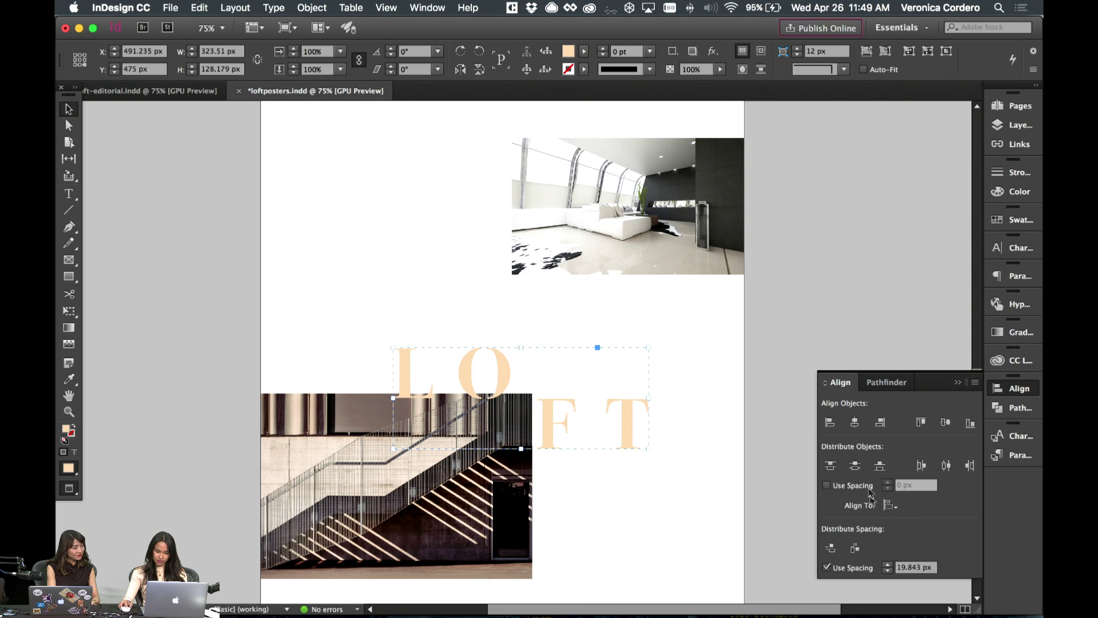
pyautogui.click(890, 505)
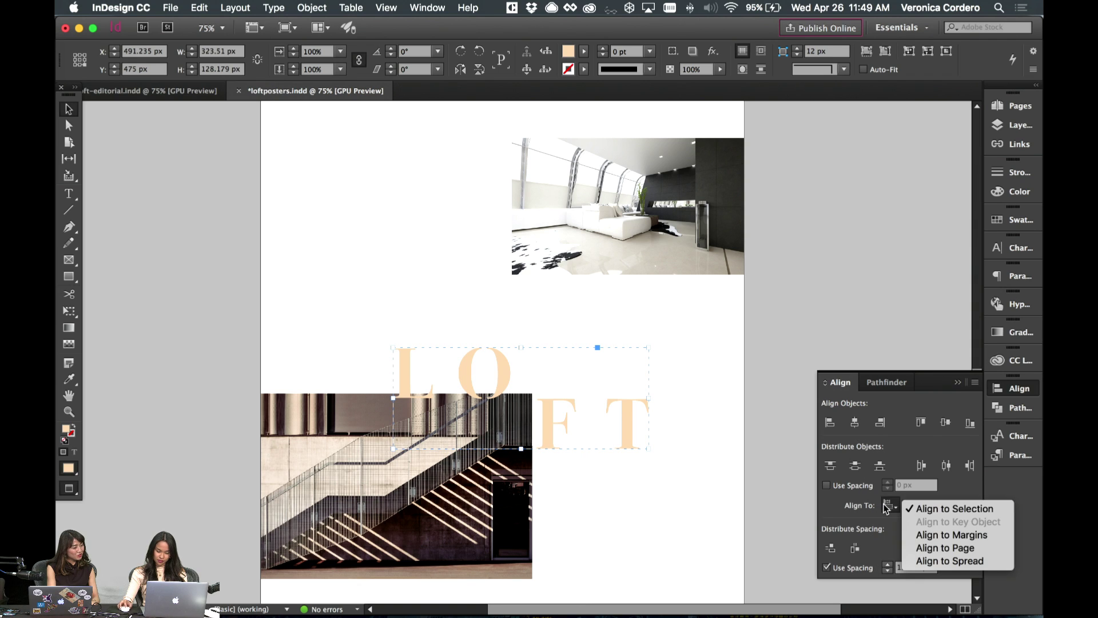
pyautogui.click(951, 547)
pyautogui.click(855, 423)
pyautogui.click(942, 423)
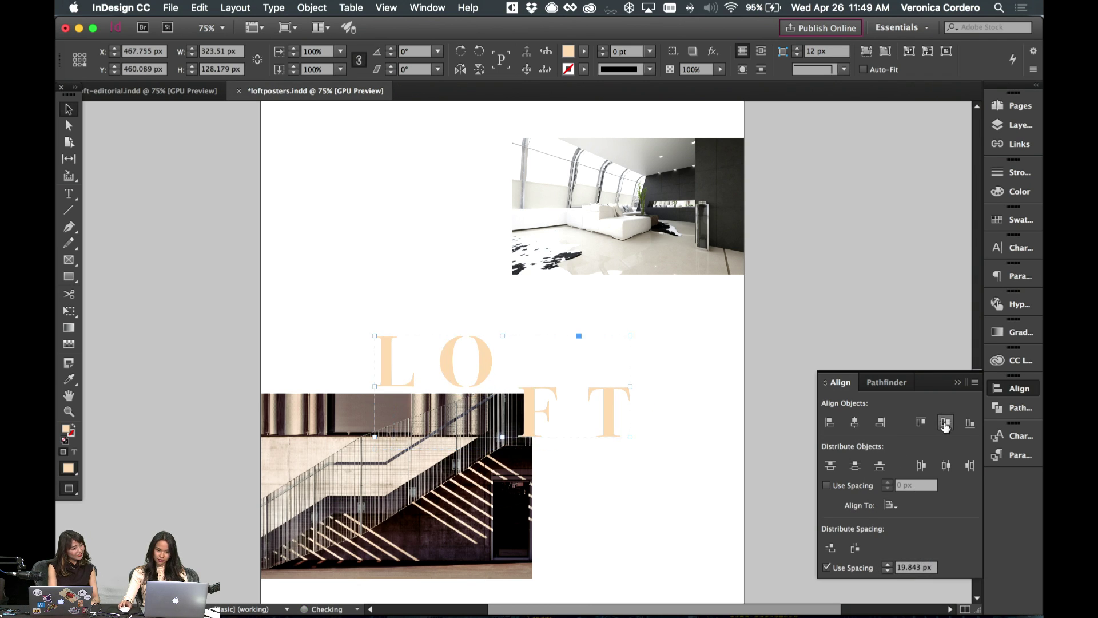
pyautogui.click(781, 442)
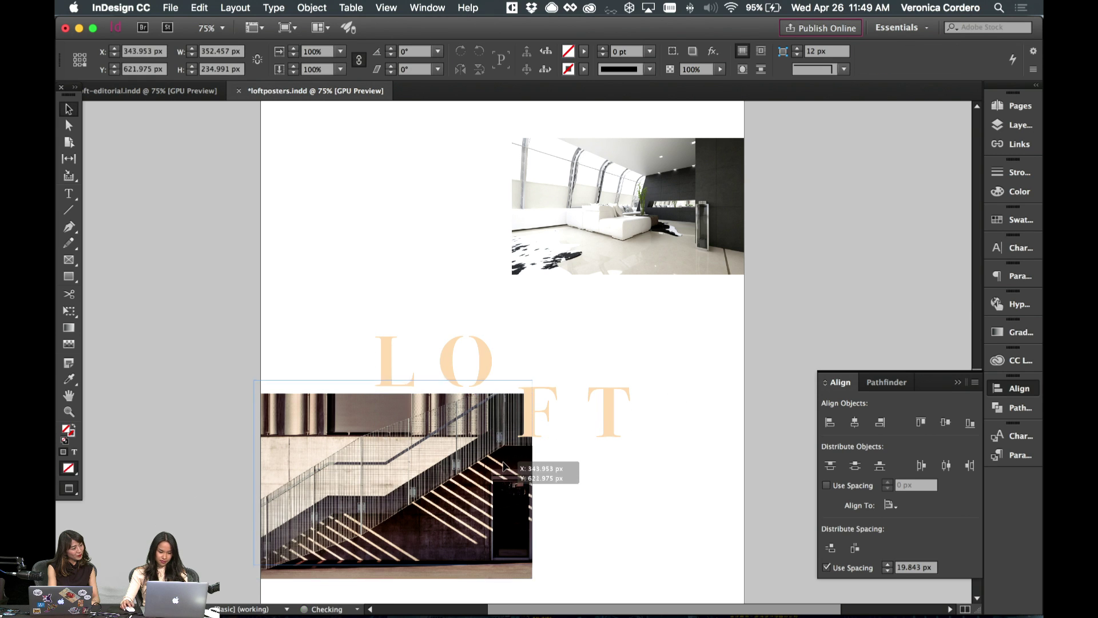
# - Shift the staircase photo slightly down along the page's left edge, away from the logo, and save the document
pyautogui.click(510, 478)
pyautogui.moveTo(490, 504); pyautogui.dragTo(495, 517)
pyautogui.click(595, 505)
pyautogui.scroll(3, 682, 516)
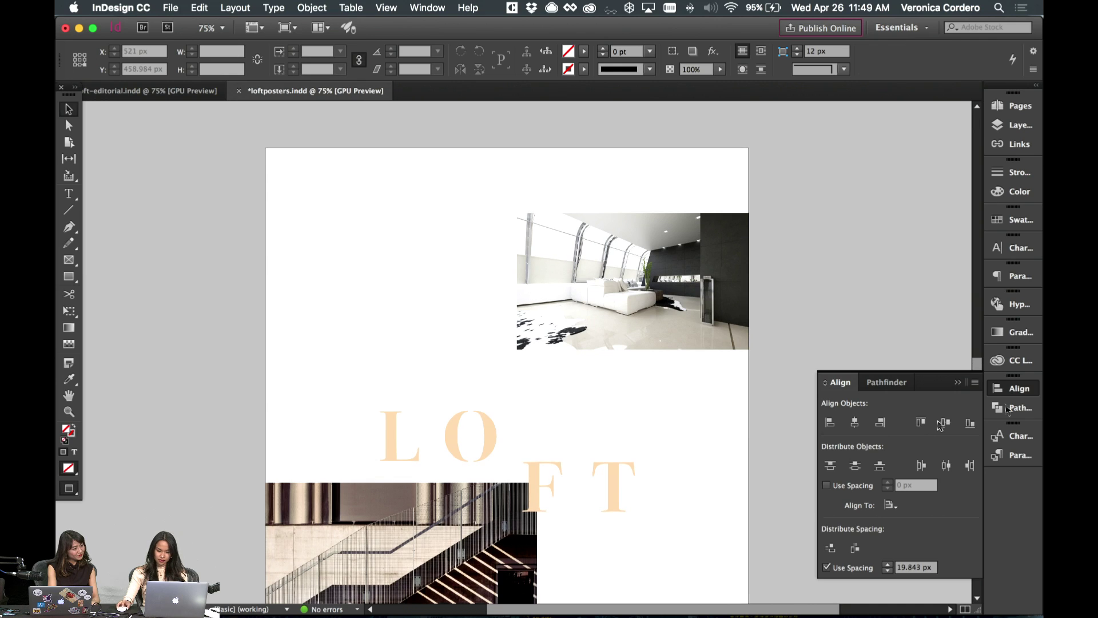
pyautogui.press('super+s')
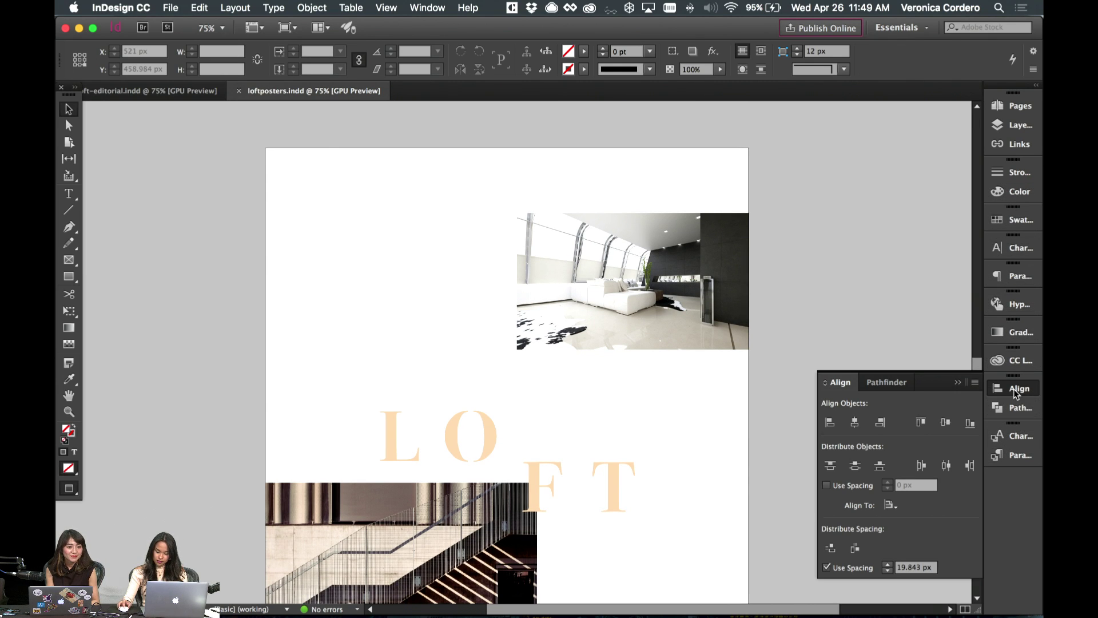
# - Place the orange armchair lounge photo from the Loft Styleguide library on page 3 and scale it to about 284 × 189 px
pyautogui.click(1011, 360)
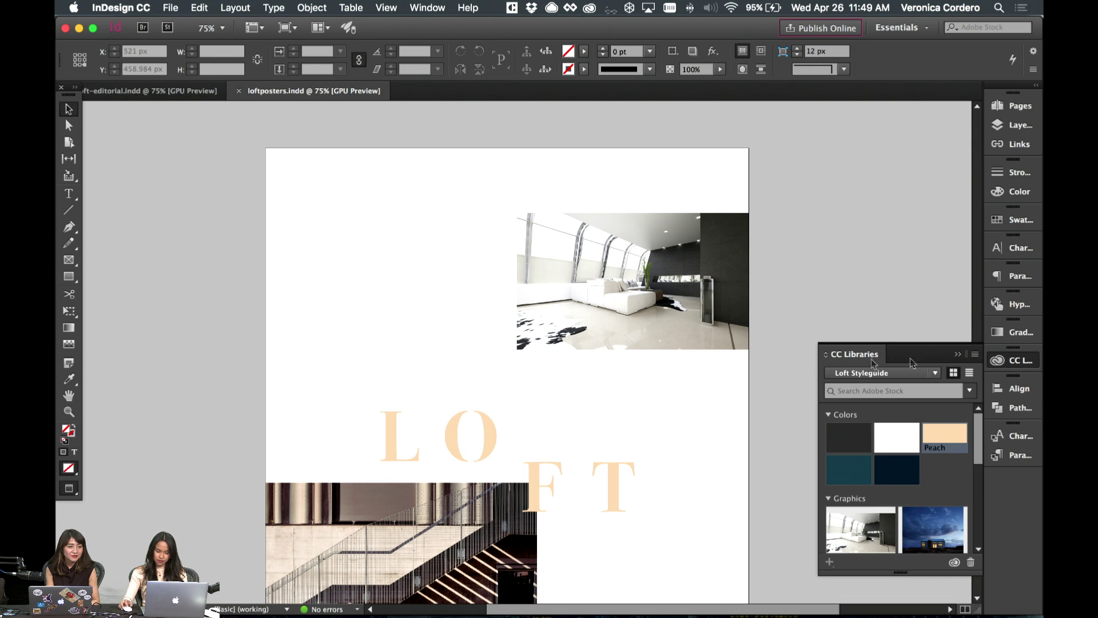
pyautogui.scroll(-6, 892, 436)
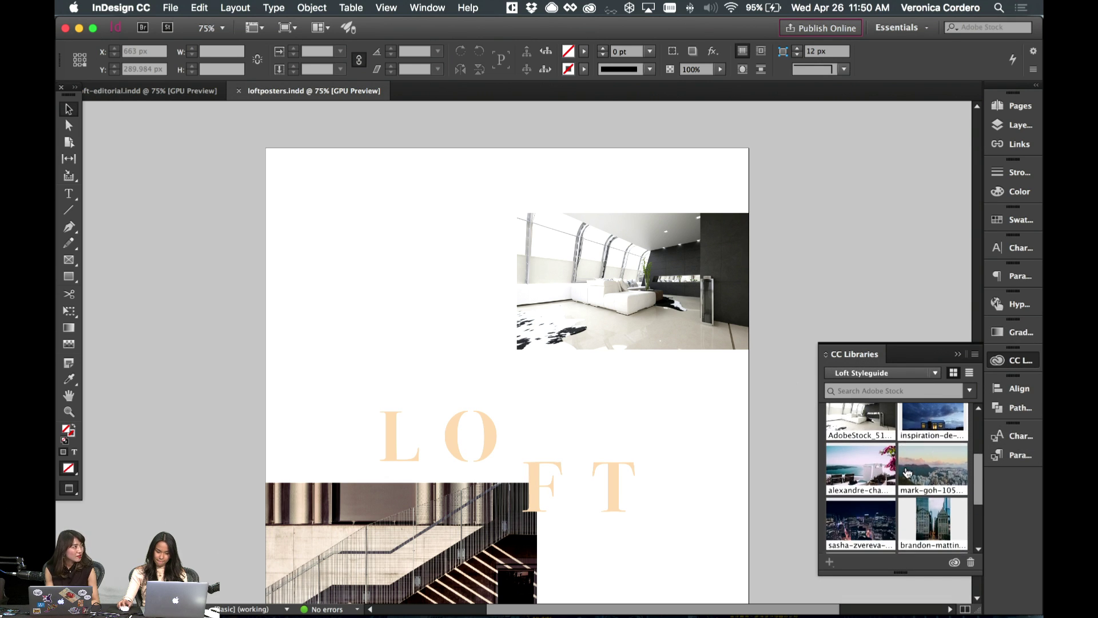
pyautogui.scroll(-3, 909, 475)
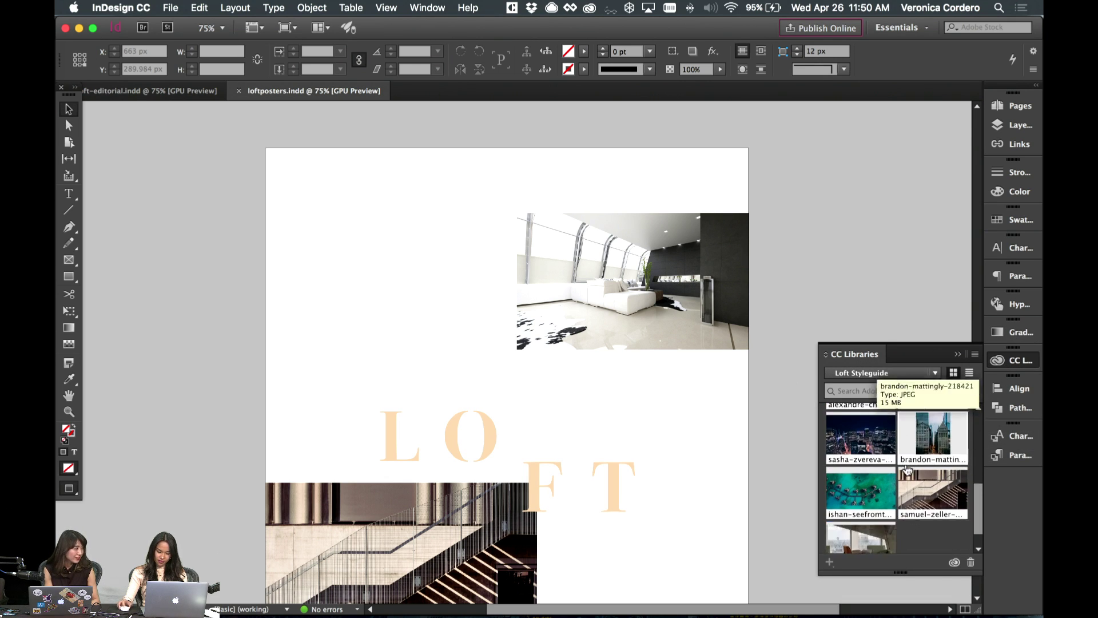
pyautogui.scroll(-1, 943, 486)
pyautogui.scroll(-5, 627, 431)
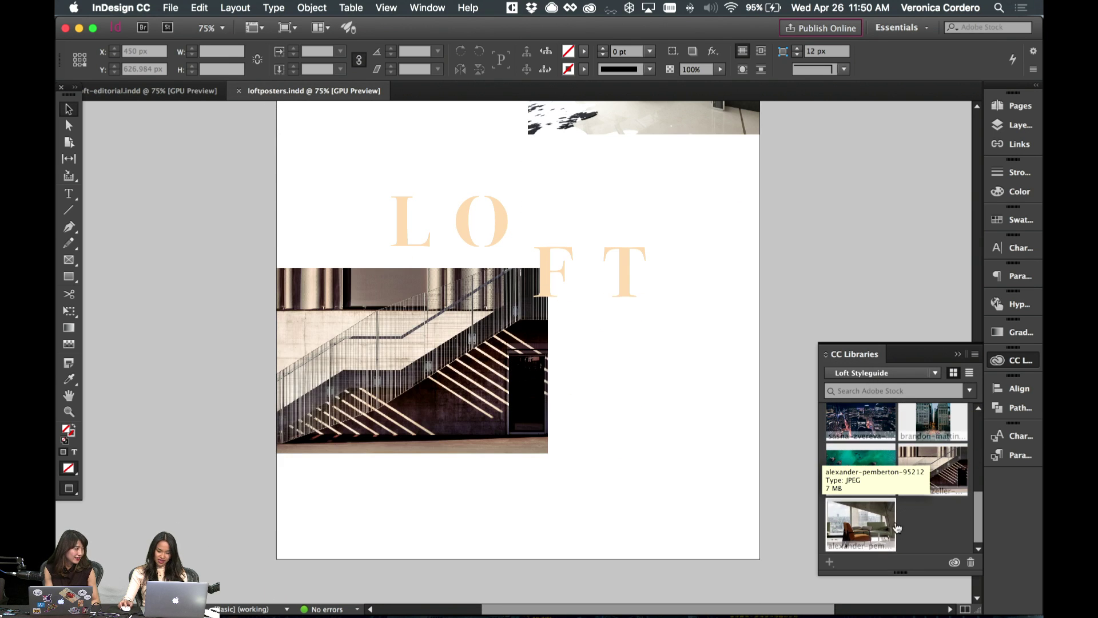
pyautogui.moveTo(882, 528); pyautogui.dragTo(298, 192)
pyautogui.press('e')
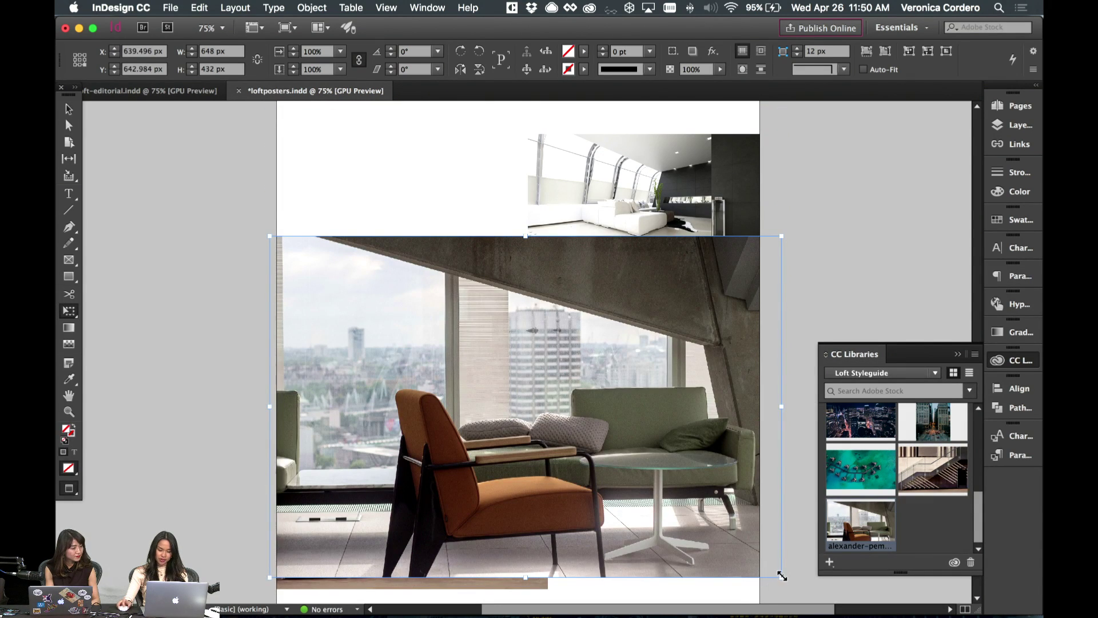
pyautogui.moveTo(781, 576); pyautogui.dragTo(520, 343)
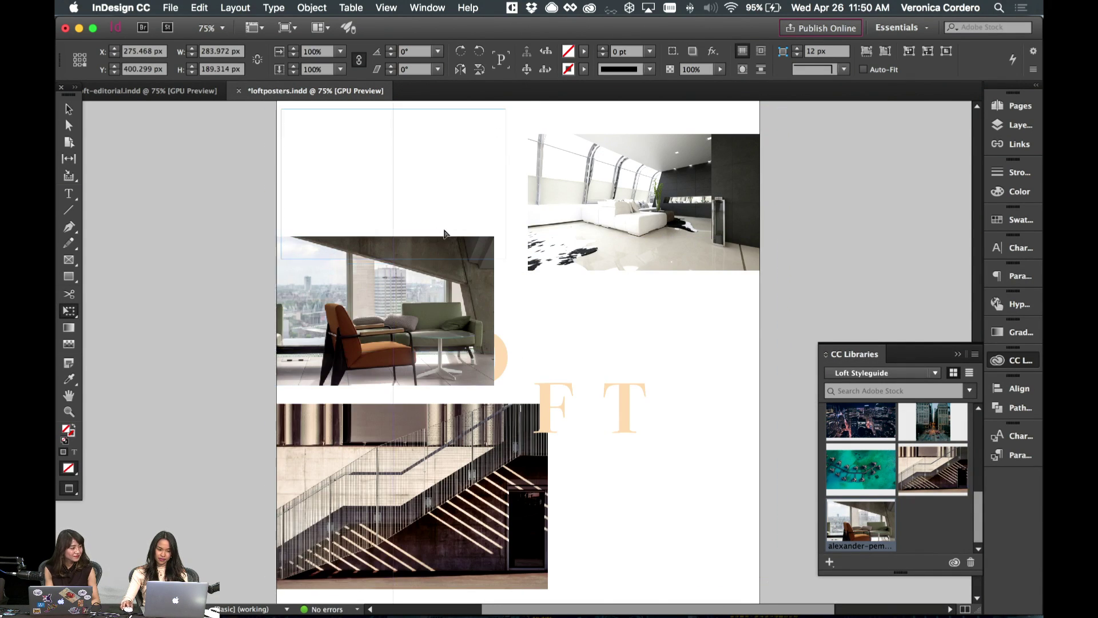
# - Move the armchair photo to page 3's upper-left corner, show the guides, and snap it to the top and left bleed
pyautogui.moveTo(446, 234); pyautogui.dragTo(446, 234)
pyautogui.scroll(5, 446, 233)
pyautogui.moveTo(446, 362); pyautogui.dragTo(440, 320)
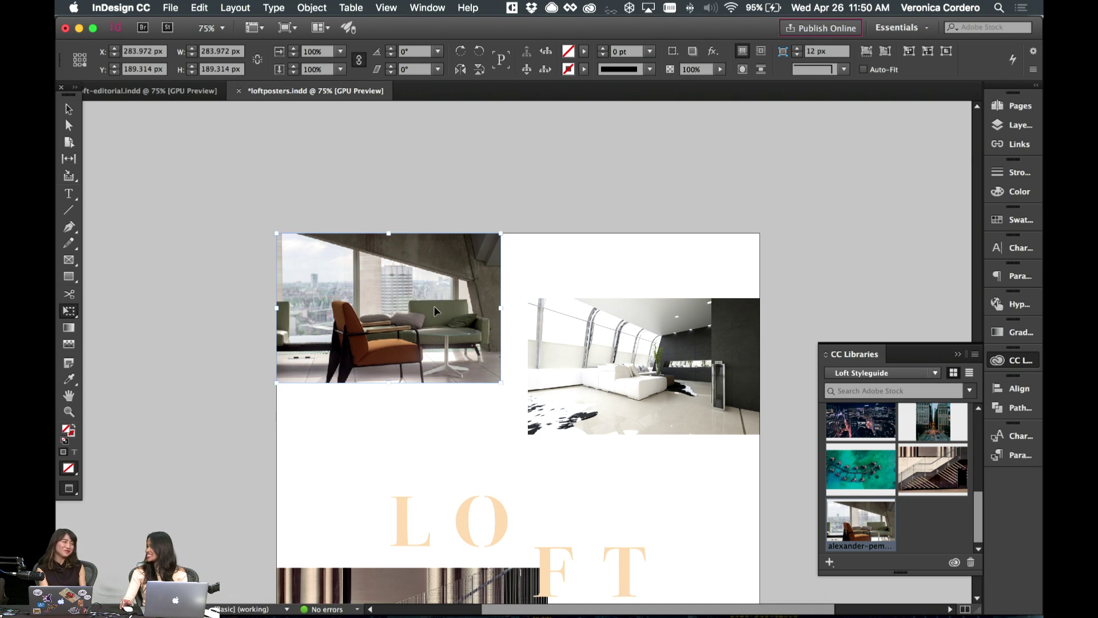
pyautogui.press('w')
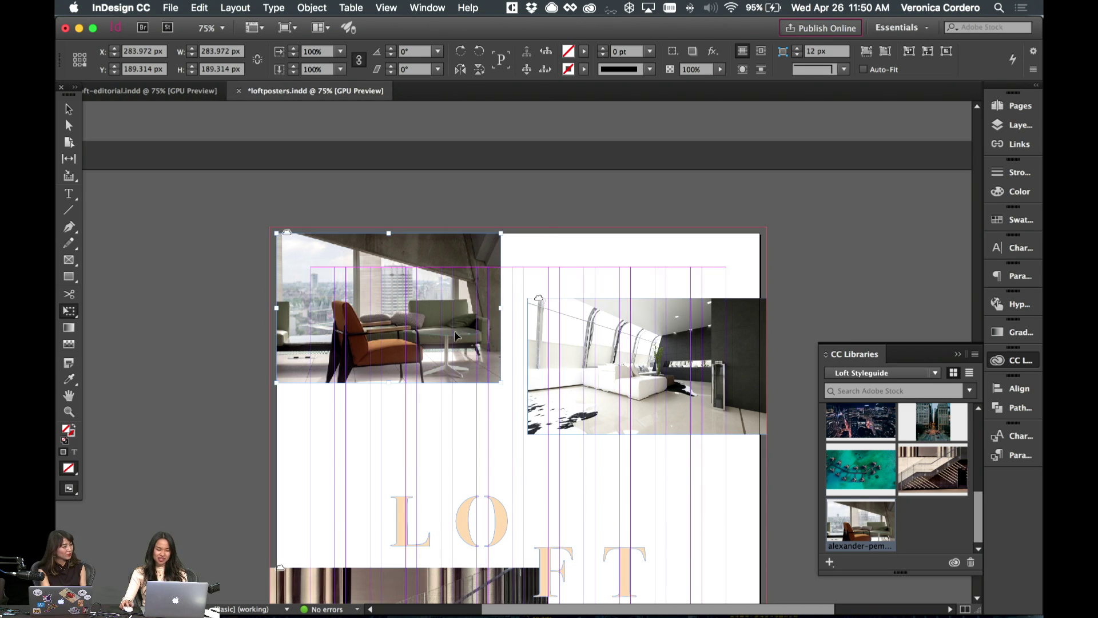
pyautogui.moveTo(454, 332); pyautogui.dragTo(444, 321)
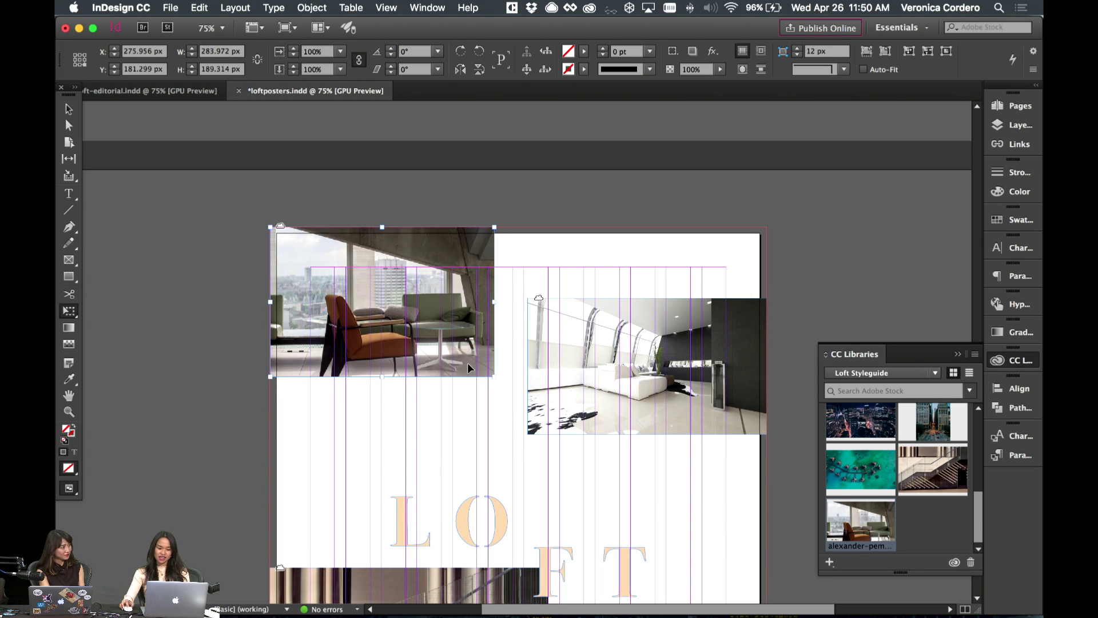
# - Scale the armchair photo down to about 261 × 174 px from its upper-left corner and save the document
pyautogui.moveTo(495, 376); pyautogui.dragTo(477, 364)
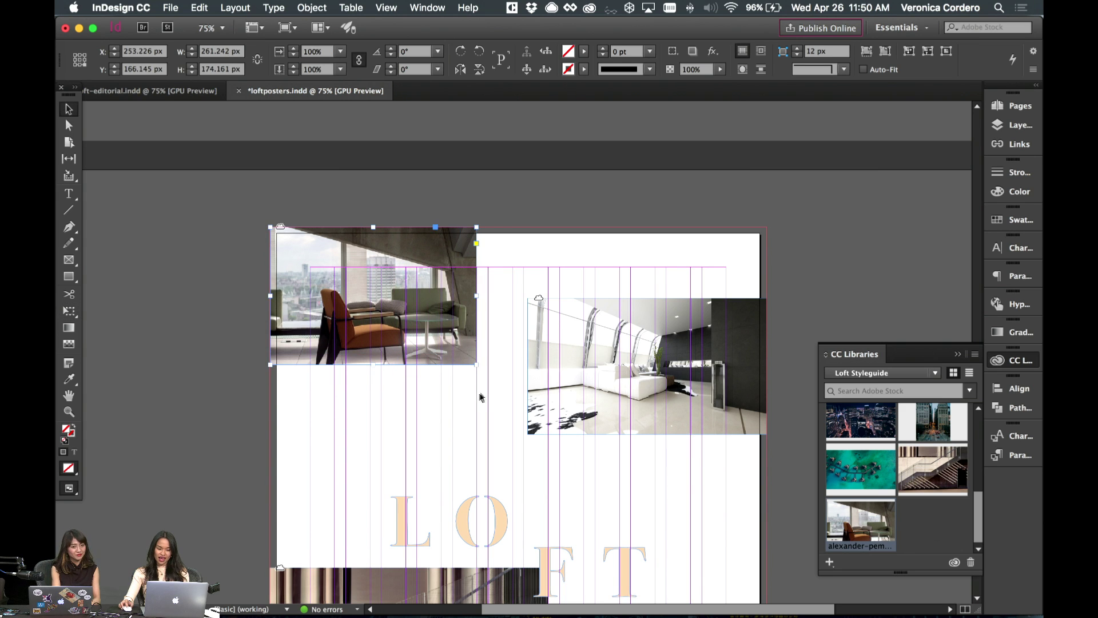
pyautogui.click(471, 382)
pyautogui.click(451, 343)
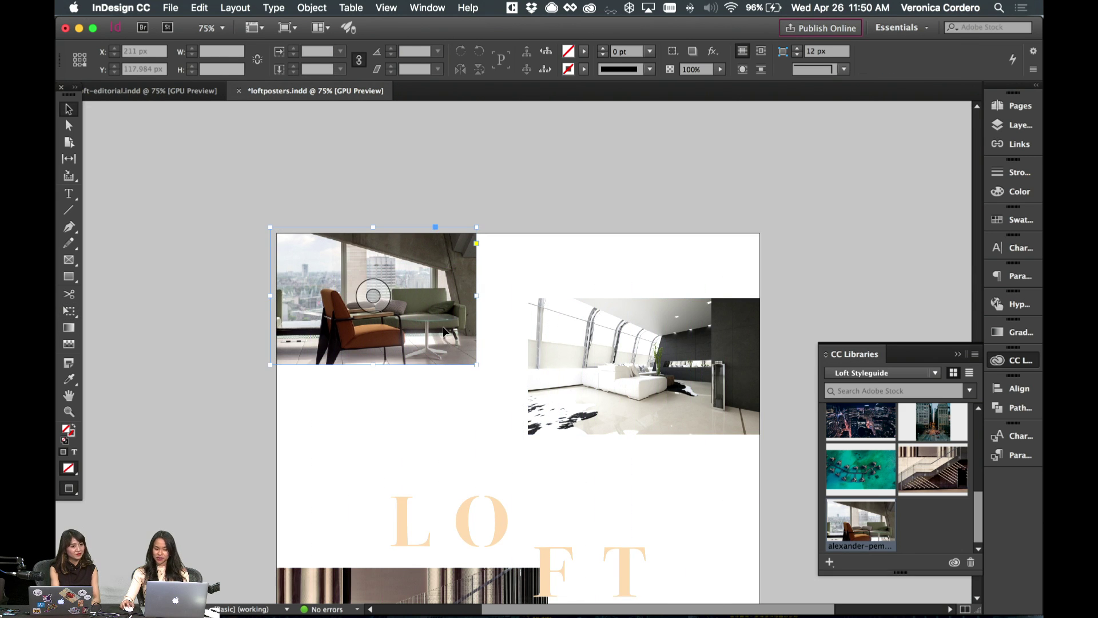
pyautogui.click(469, 417)
pyautogui.scroll(-5, 469, 416)
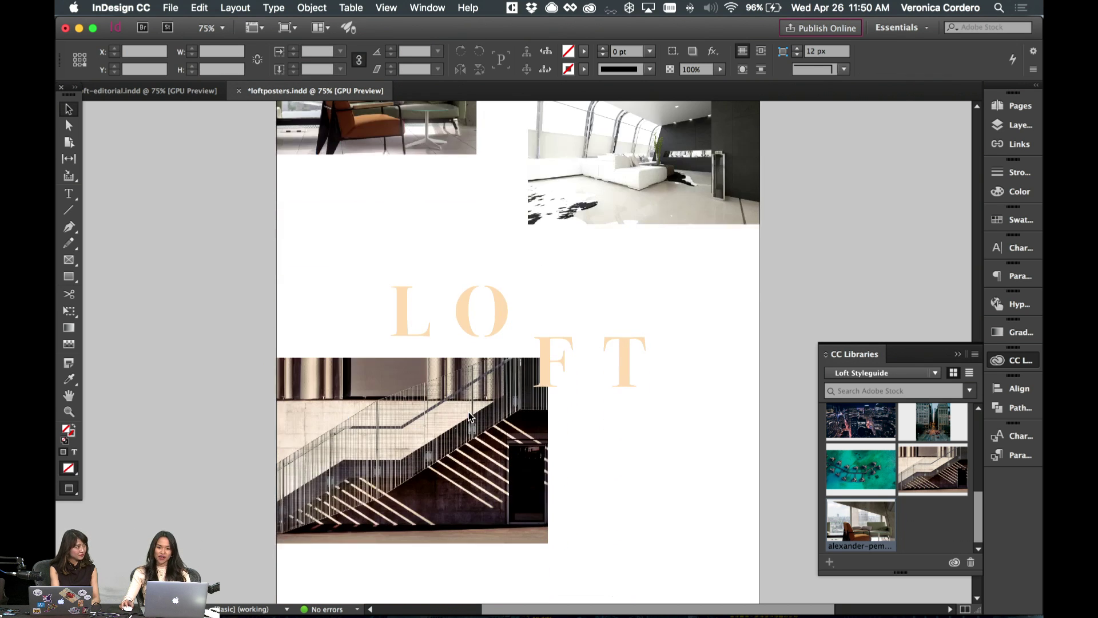
pyautogui.scroll(-2, 606, 410)
pyautogui.scroll(5, 600, 412)
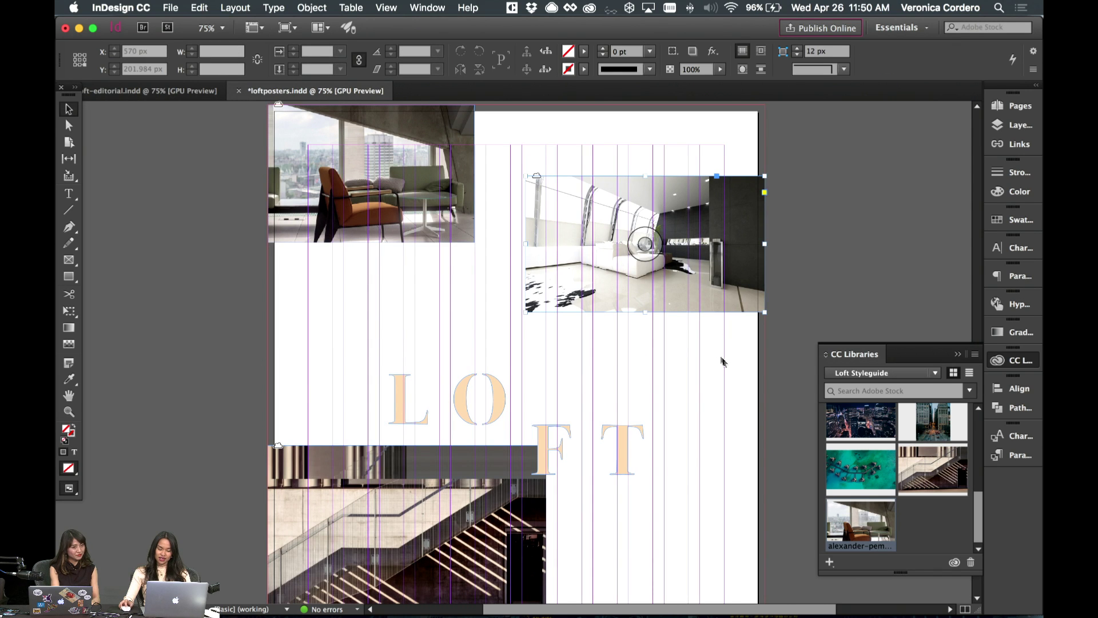
pyautogui.scroll(-5, 728, 337)
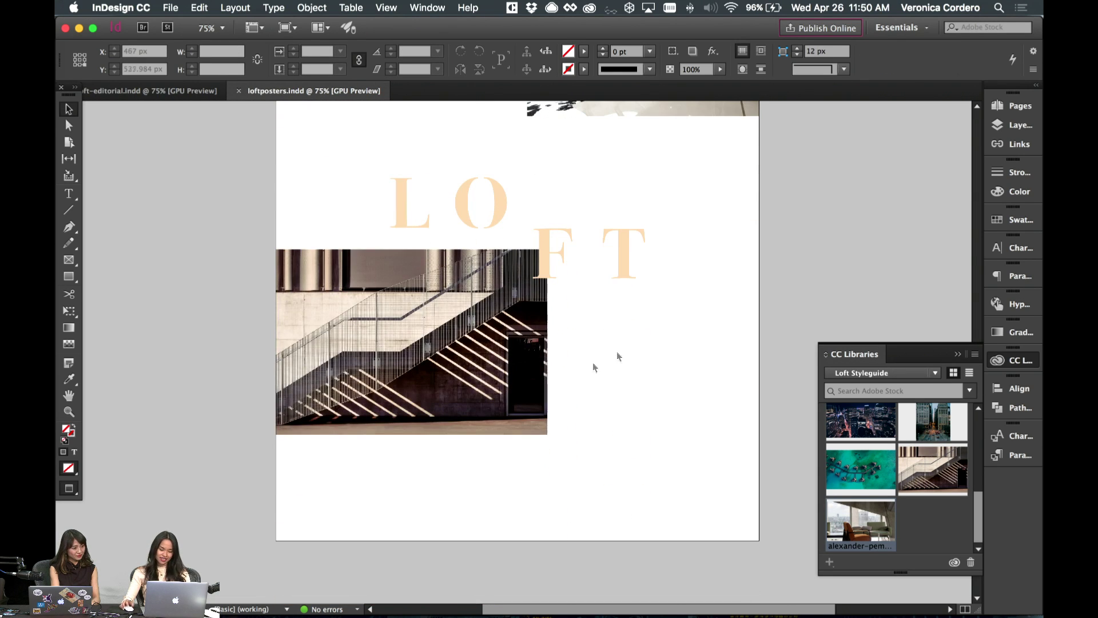
# - Shift the white lounge photo further right, crop its overhanging edge back to the page's right bleed, and save the document
pyautogui.scroll(5, 611, 359)
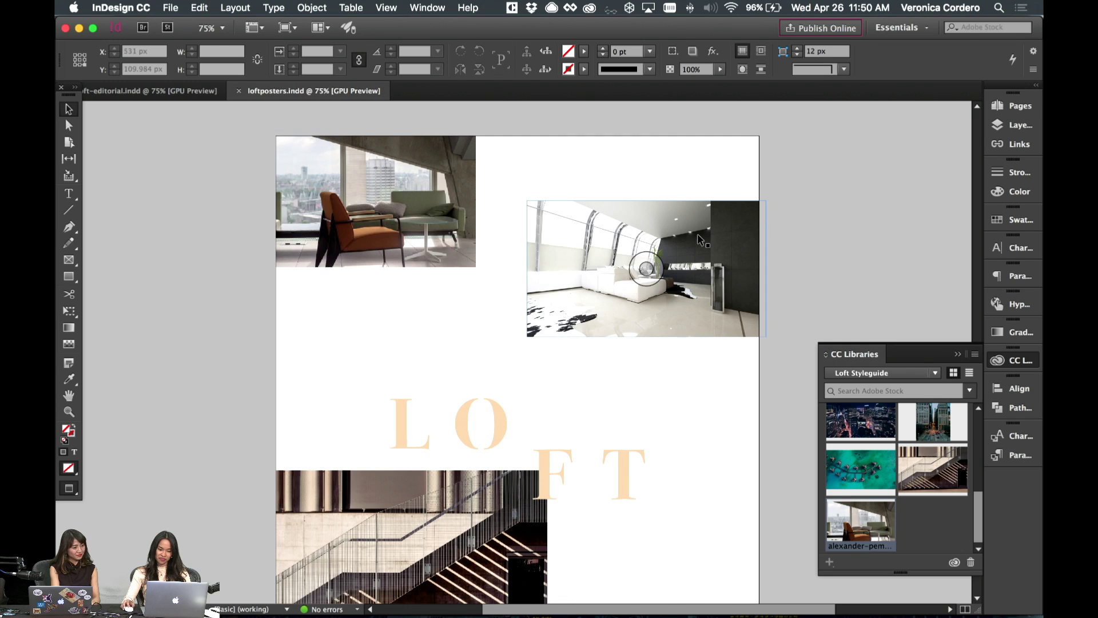
pyautogui.press('w')
pyautogui.moveTo(740, 260); pyautogui.dragTo(760, 260)
pyautogui.press('w')
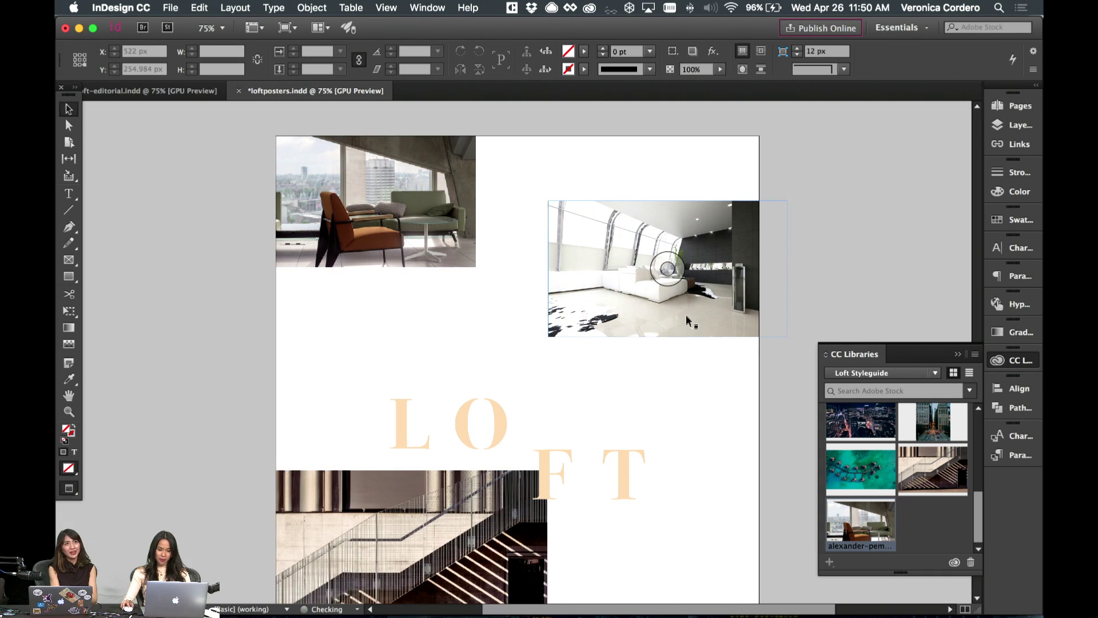
pyautogui.press('w')
pyautogui.moveTo(686, 309)
pyautogui.mouseDown()
pyautogui.moveTo(707, 311)
pyautogui.moveTo(697, 309)
pyautogui.mouseUp()
pyautogui.moveTo(797, 268); pyautogui.dragTo(766, 269)
pyautogui.click(794, 280)
pyautogui.press('w')
pyautogui.scroll(-5, 647, 287)
pyautogui.scroll(4, 649, 289)
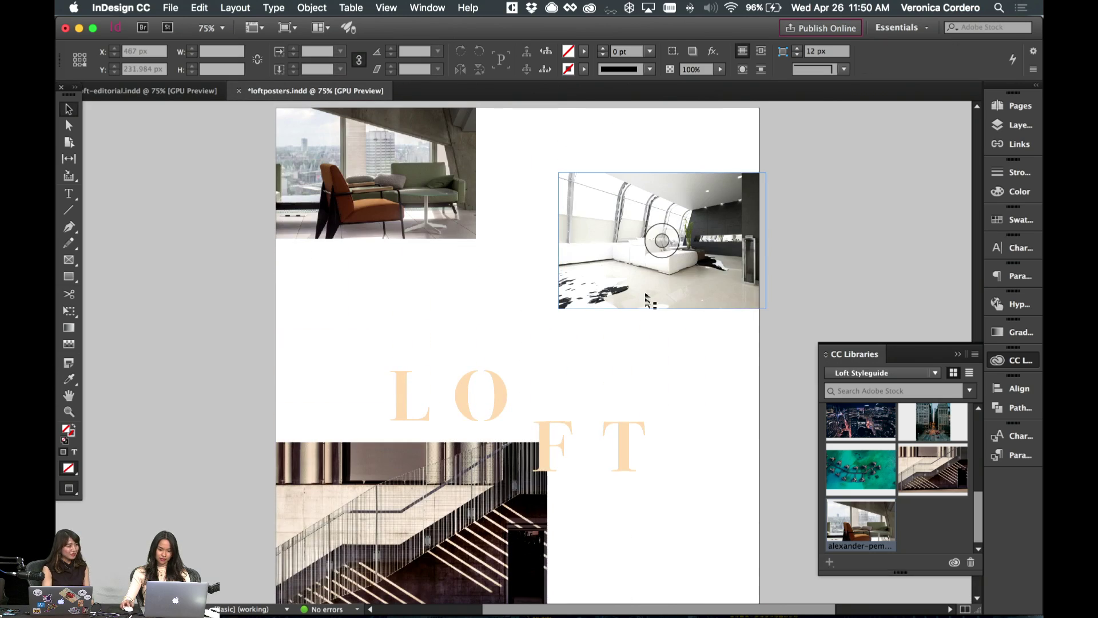
pyautogui.scroll(-3, 522, 318)
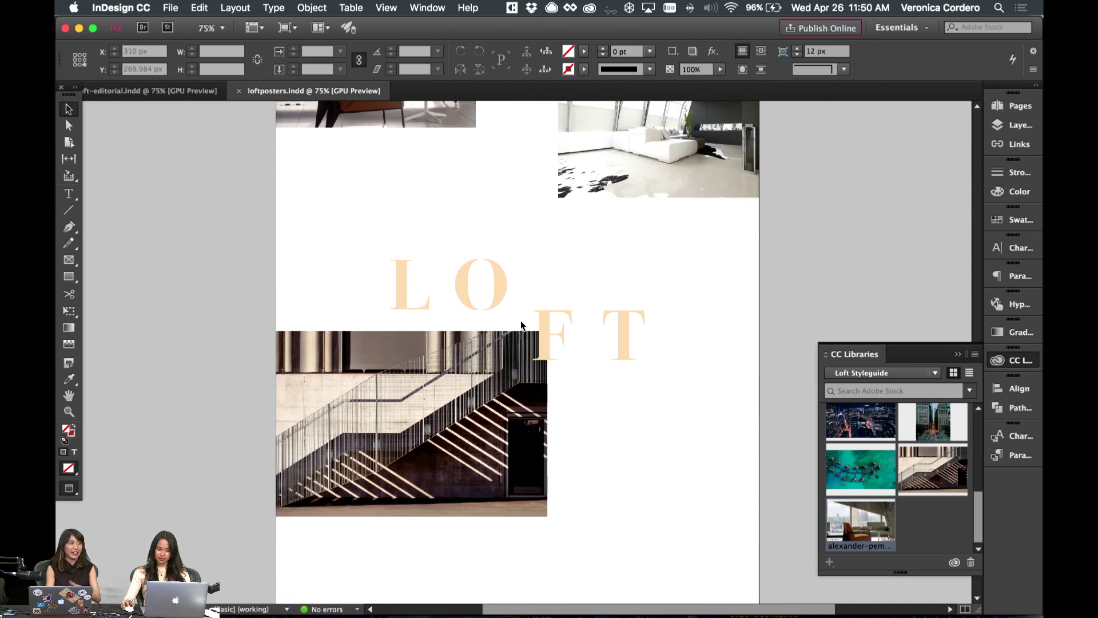
# - Copy the "Somewhere unchartered" tagline from the night house poster and paste it beside the staircase photo on page 3
pyautogui.press('u')
pyautogui.scroll(5, 501, 318)
pyautogui.scroll(5, 499, 314)
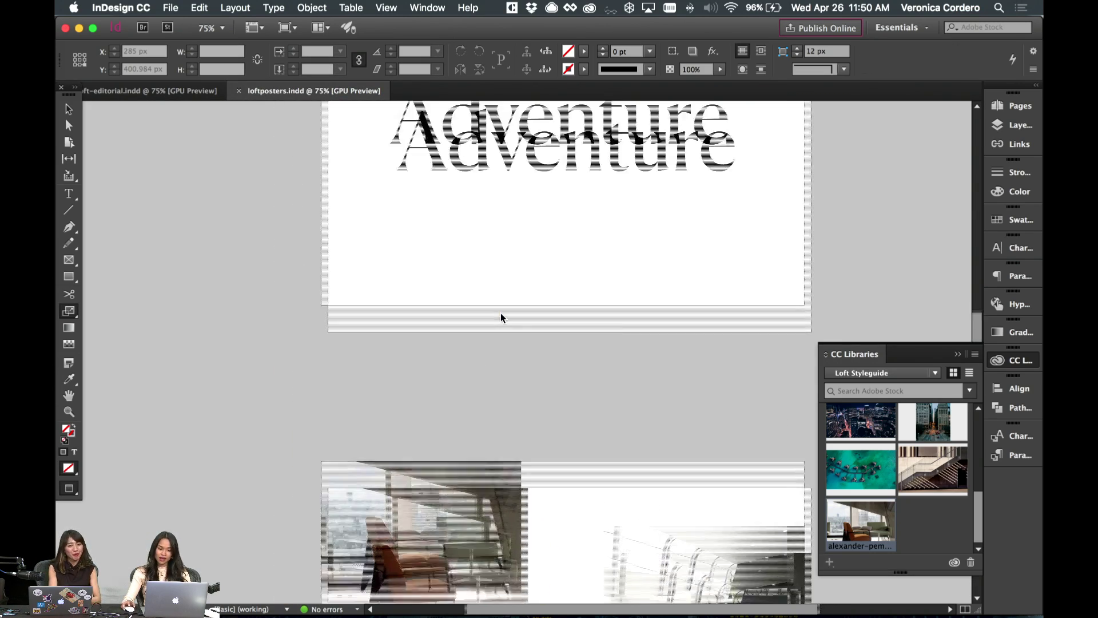
pyautogui.scroll(-8, 499, 313)
pyautogui.scroll(-15, 500, 314)
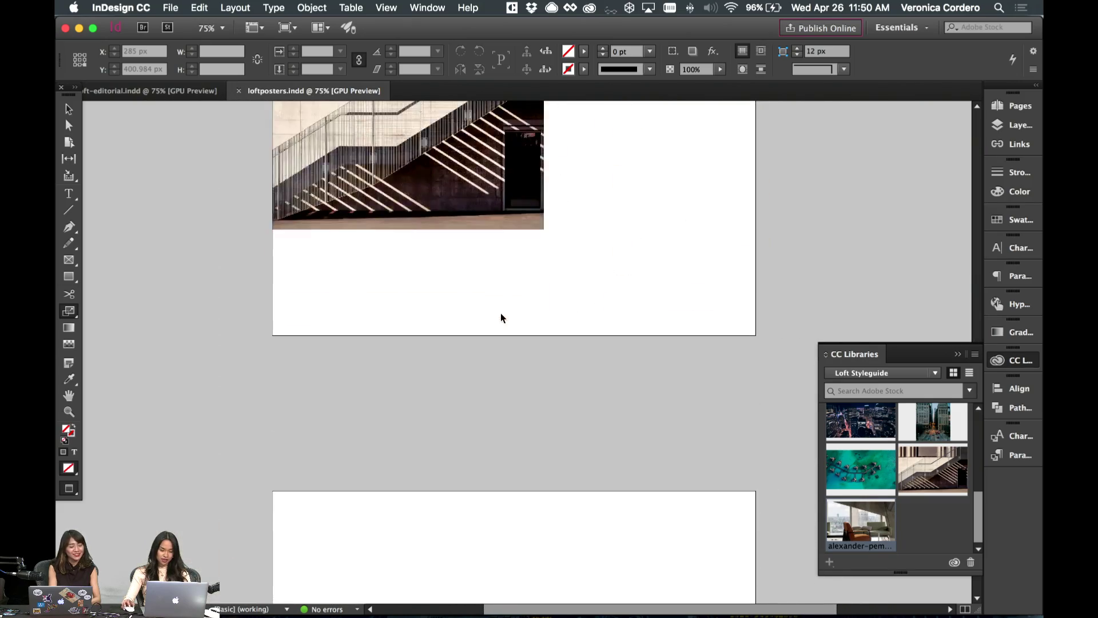
pyautogui.scroll(-5, 499, 314)
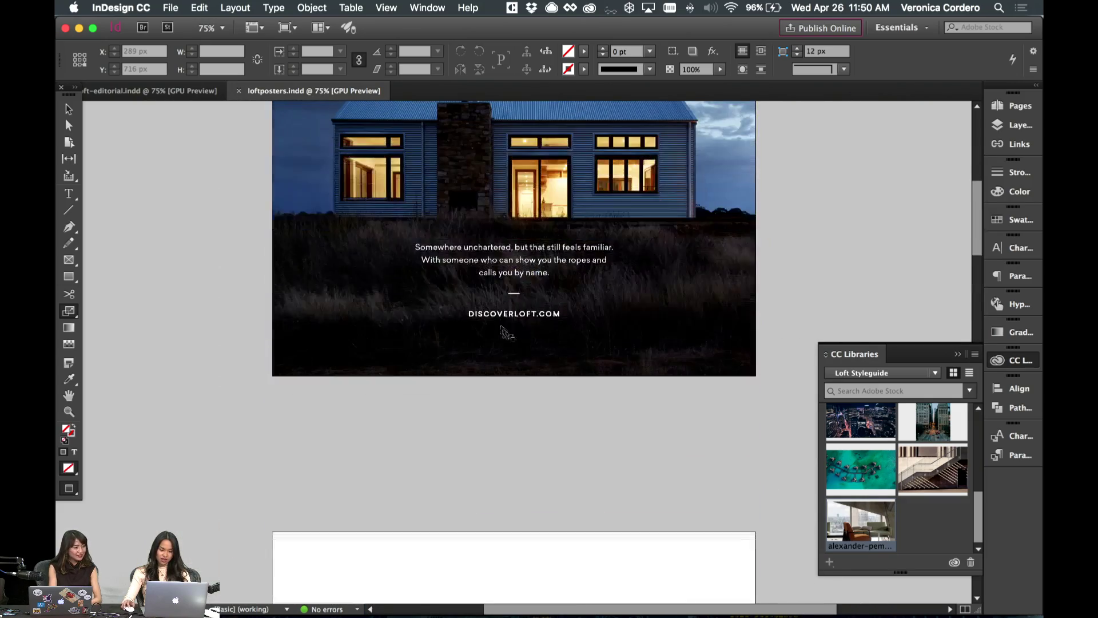
pyautogui.click(501, 317)
pyautogui.scroll(10, 501, 318)
pyautogui.scroll(-2, 568, 387)
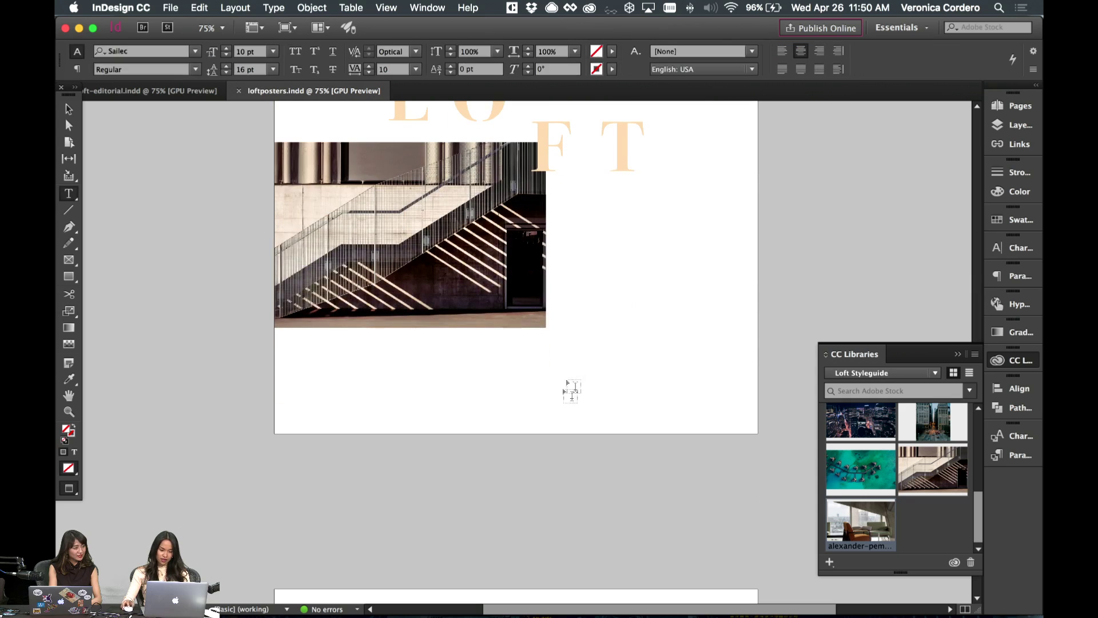
pyautogui.press('super+v')
pyautogui.moveTo(542, 292); pyautogui.dragTo(675, 279)
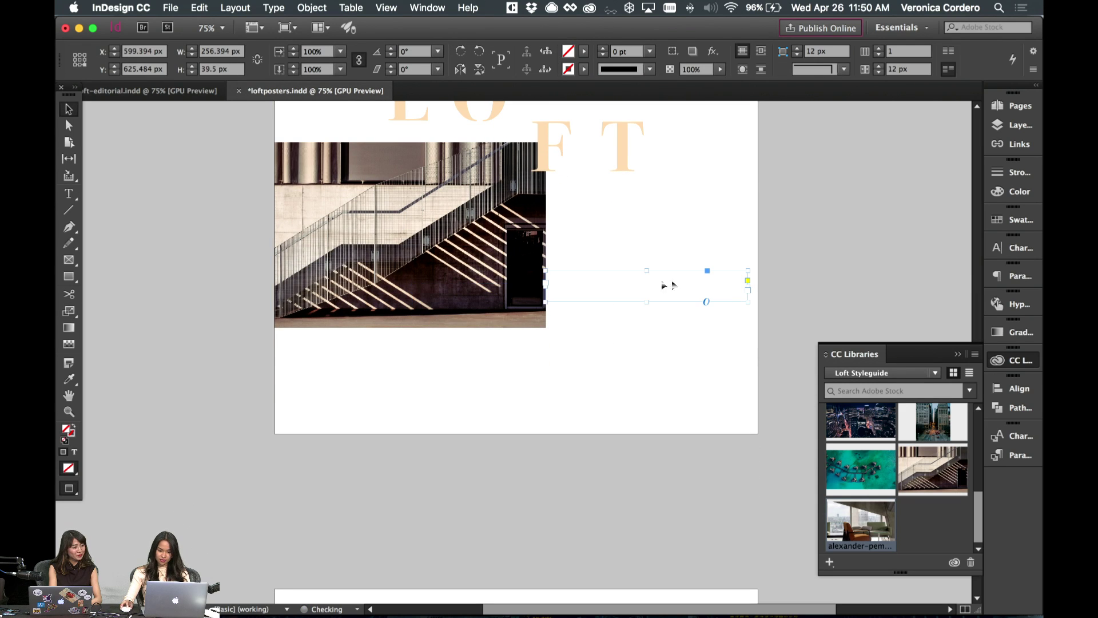
# - Try Loft Black and Loft Blue fills on the tagline's text frame, undoing each one
pyautogui.click(1013, 247)
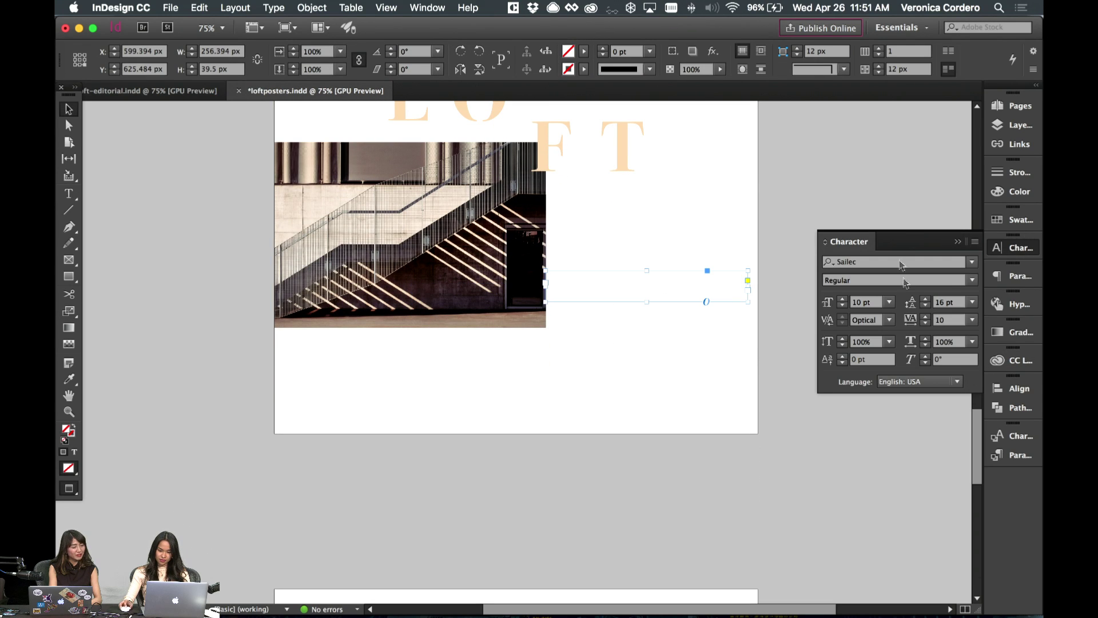
pyautogui.click(1016, 360)
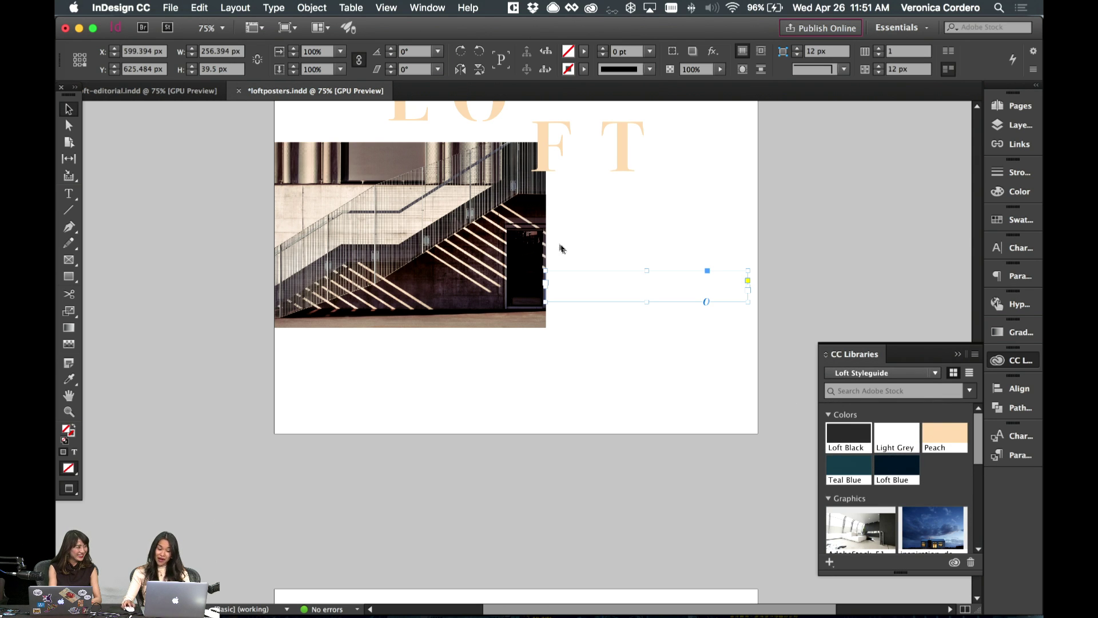
pyautogui.moveTo(561, 248); pyautogui.dragTo(572, 283)
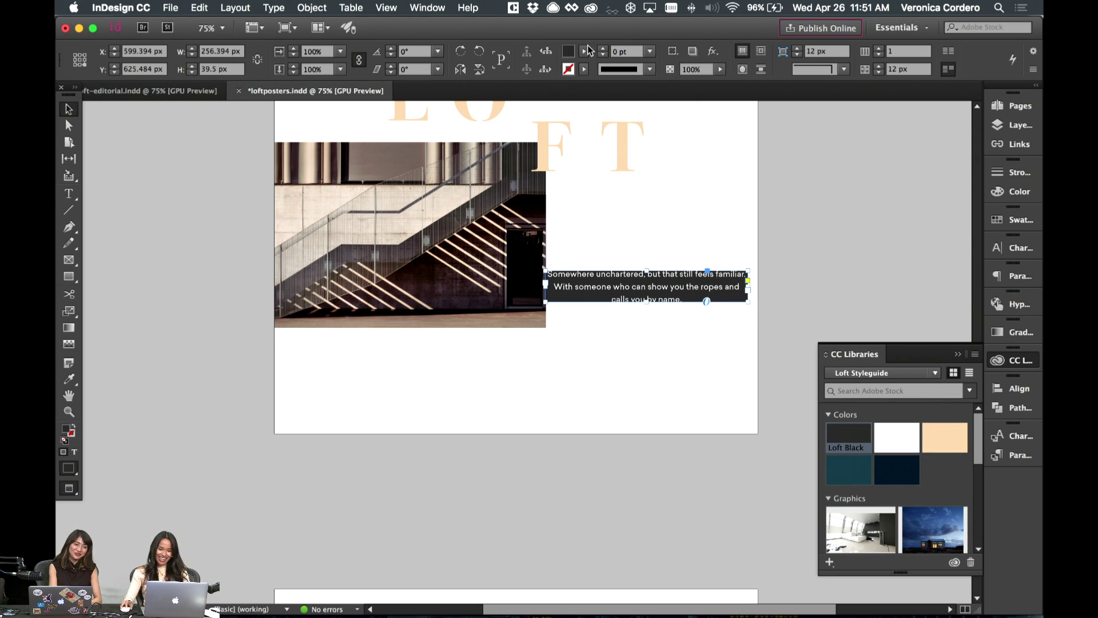
pyautogui.press('super+z')
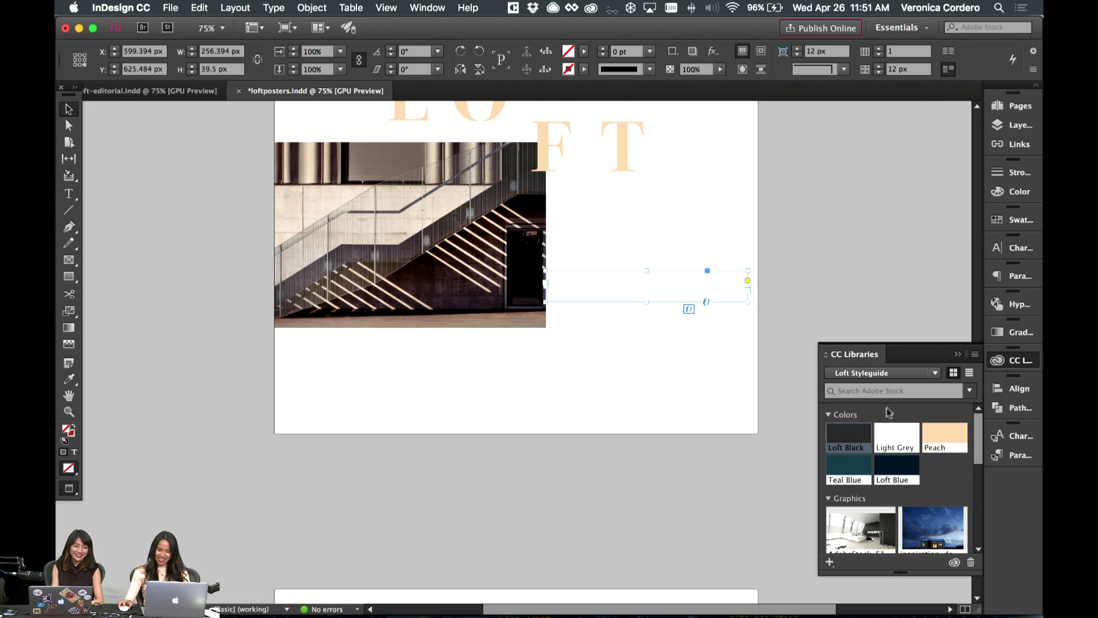
pyautogui.moveTo(670, 309); pyautogui.dragTo(665, 284)
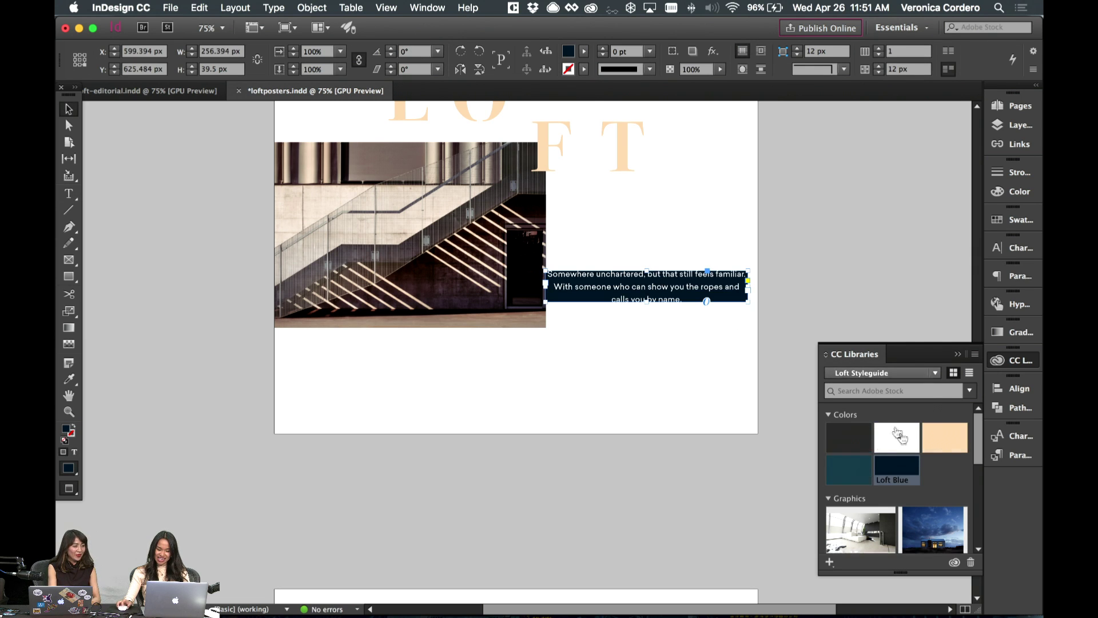
pyautogui.press('super+z')
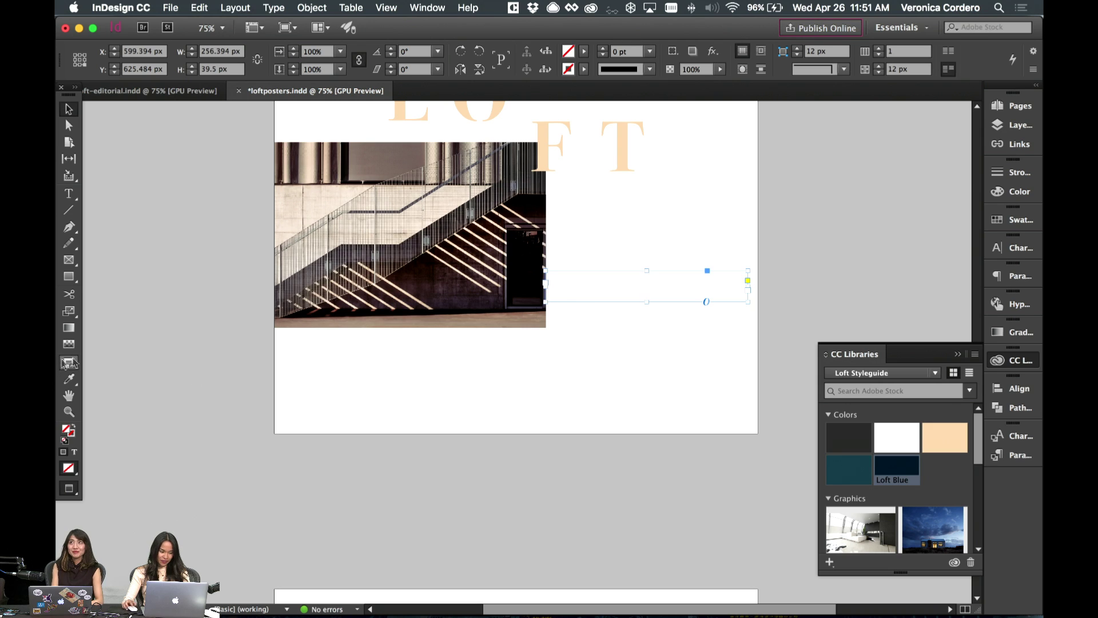
# - Color the tagline text itself Loft Black and left-align it
pyautogui.click(74, 452)
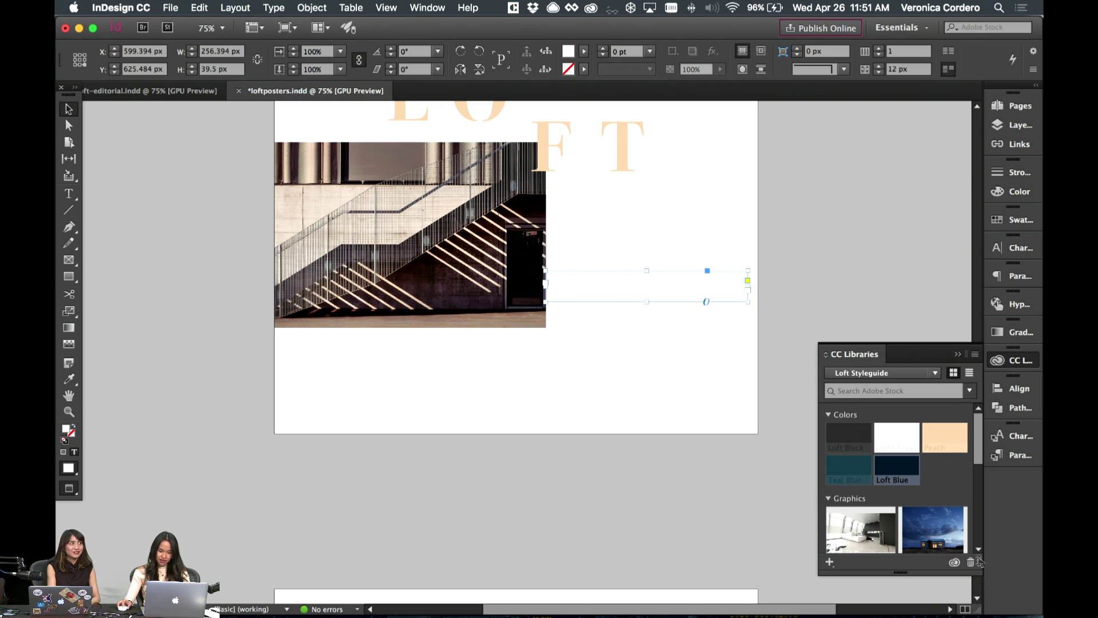
pyautogui.click(851, 449)
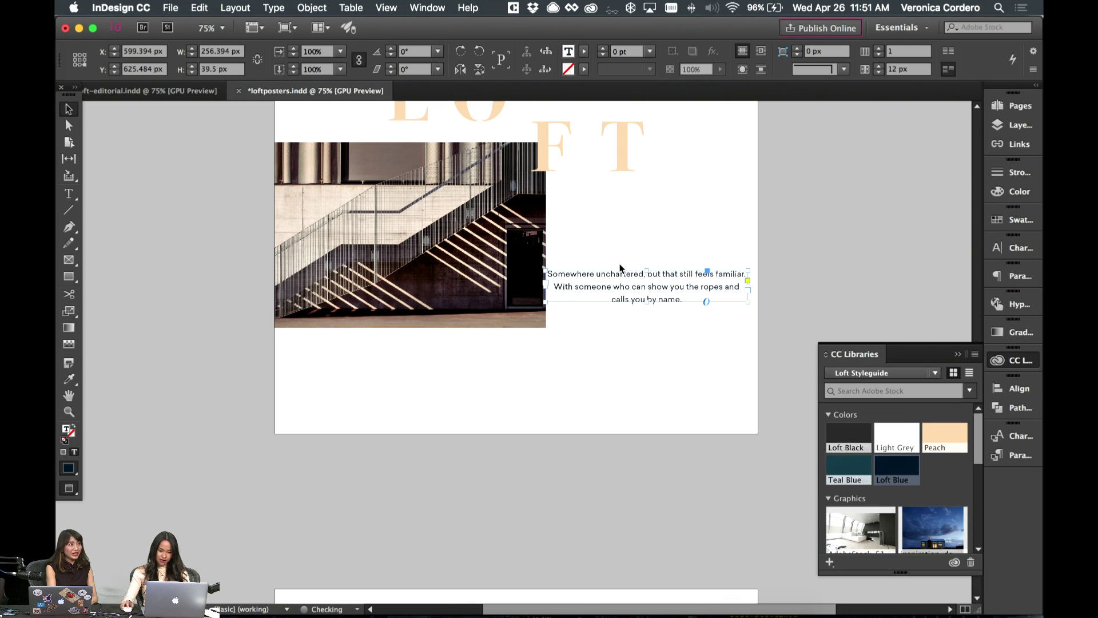
pyautogui.doubleClick(638, 286)
pyautogui.press('super+a')
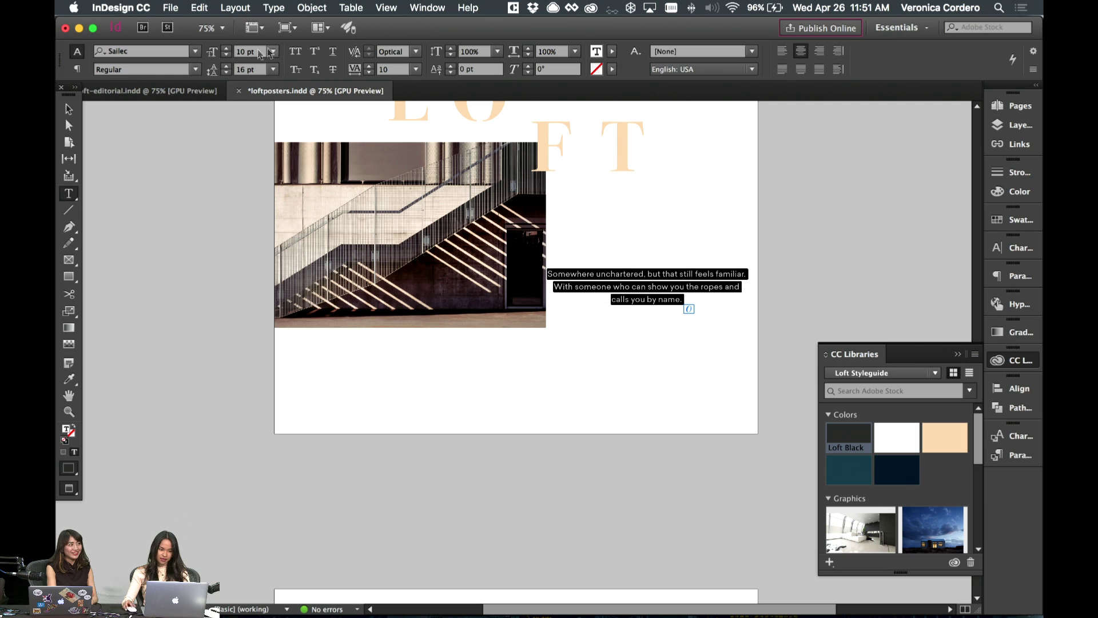
pyautogui.click(781, 51)
# - Move the tagline down and right onto the column guides and resize its frame to about 166 × 111 px, ending at the right margin
pyautogui.click(68, 110)
pyautogui.press('w')
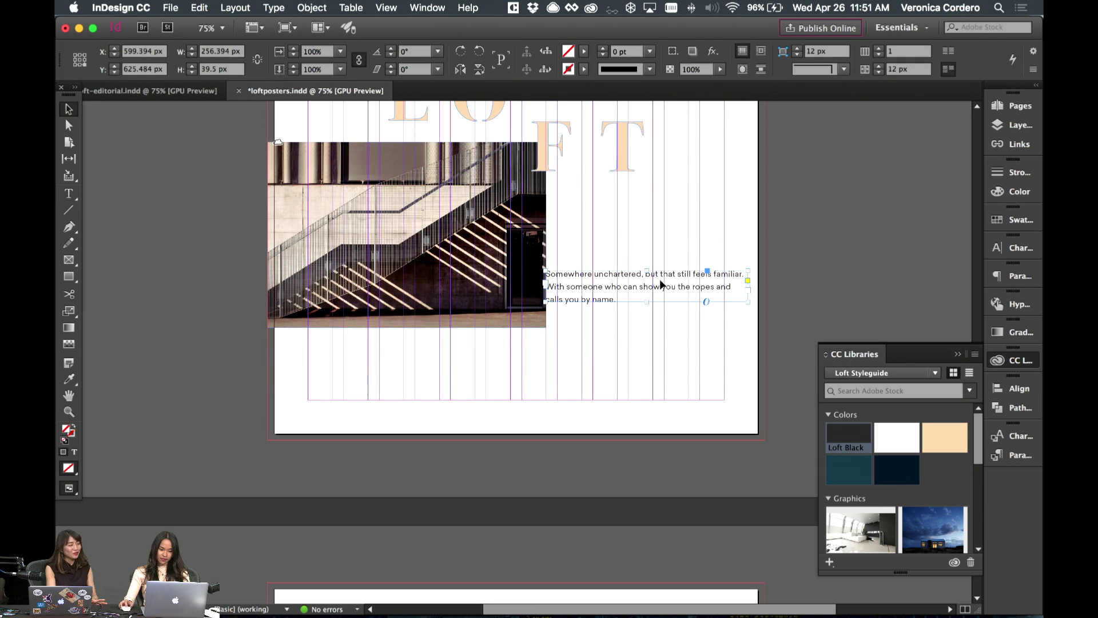
pyautogui.moveTo(582, 293); pyautogui.dragTo(627, 317)
pyautogui.moveTo(795, 325); pyautogui.dragTo(725, 380)
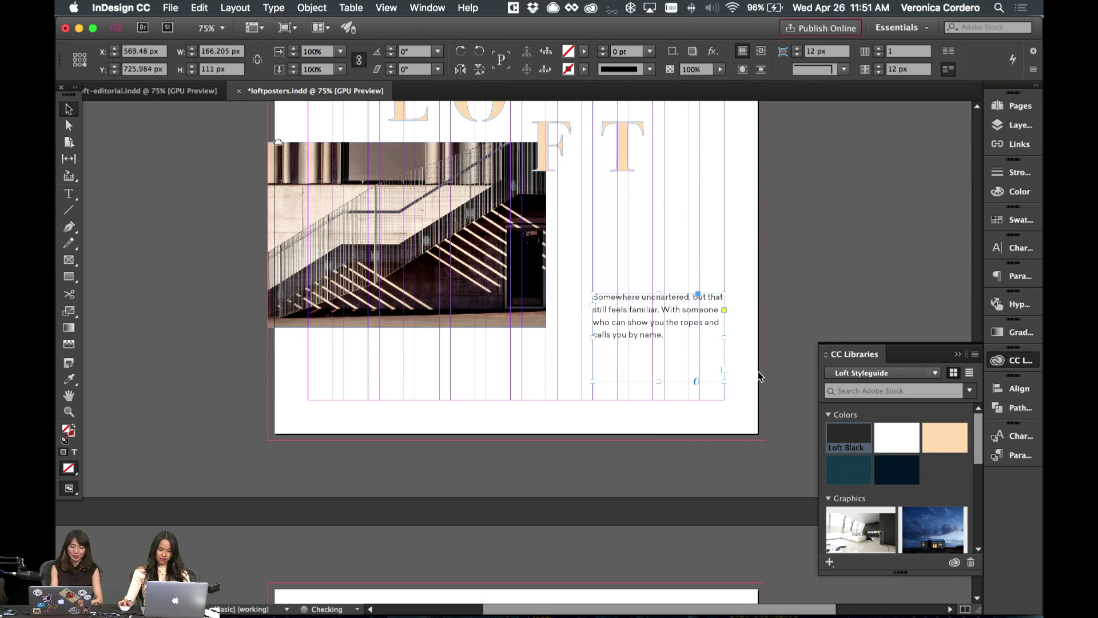
pyautogui.click(757, 375)
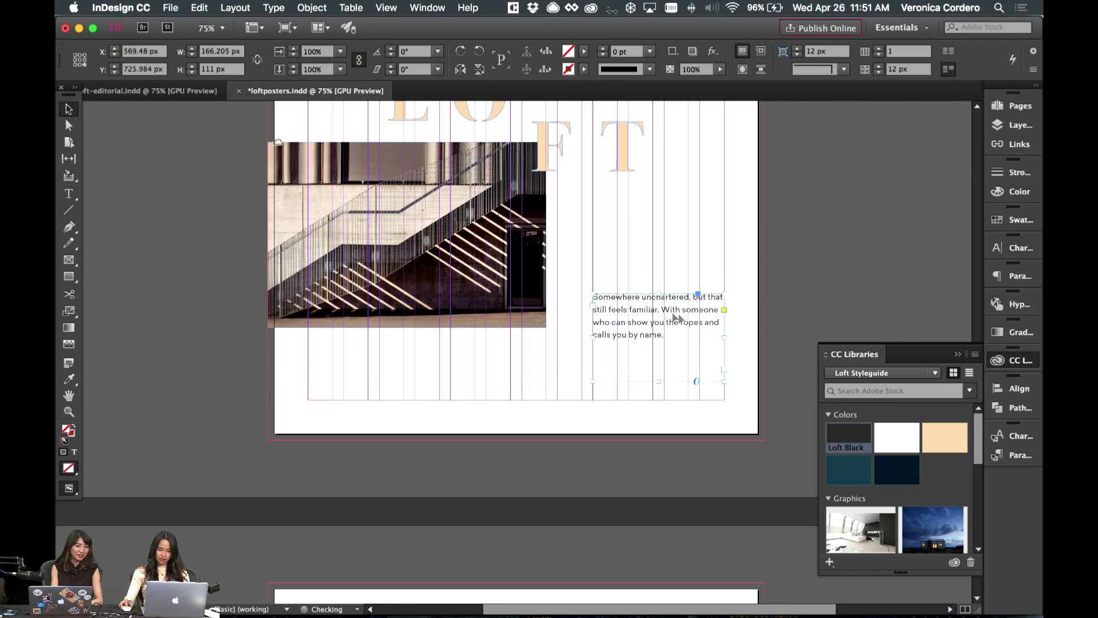
pyautogui.press('w')
pyautogui.scroll(5, 697, 492)
# - Set all of the tagline text to the Sailec Medium font style
pyautogui.doubleClick(649, 456)
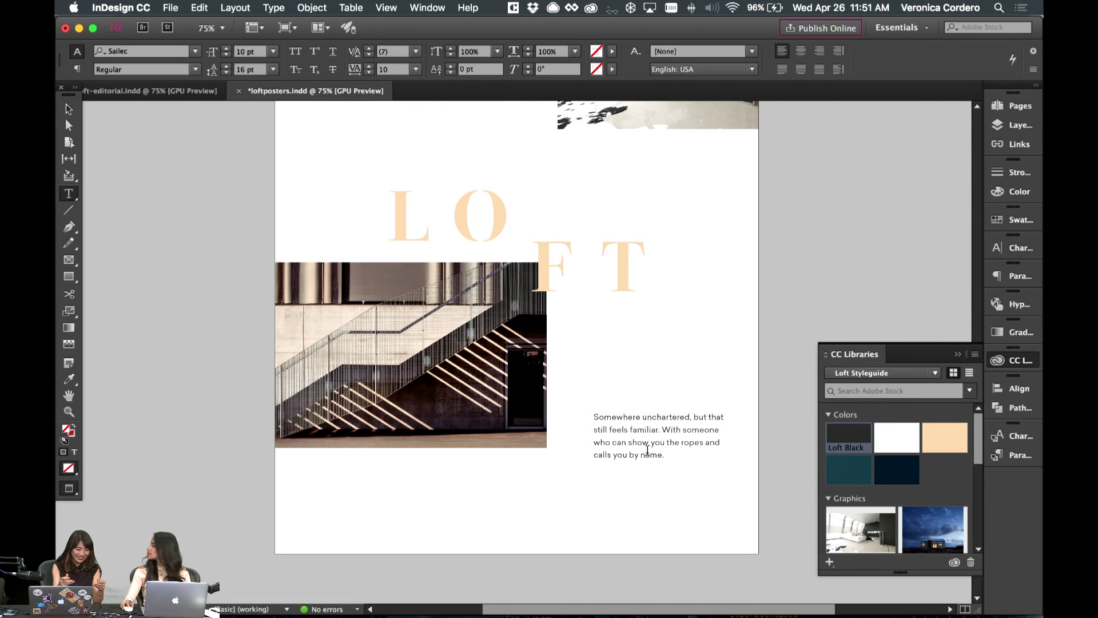
pyautogui.press('super+a')
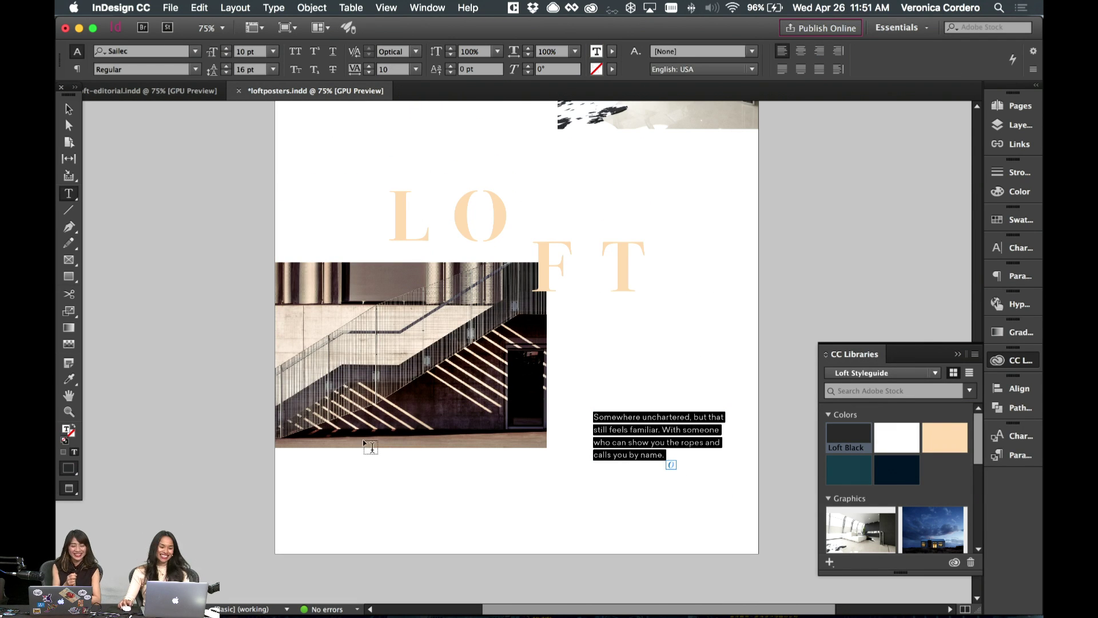
pyautogui.click(192, 71)
pyautogui.click(171, 127)
pyautogui.click(672, 452)
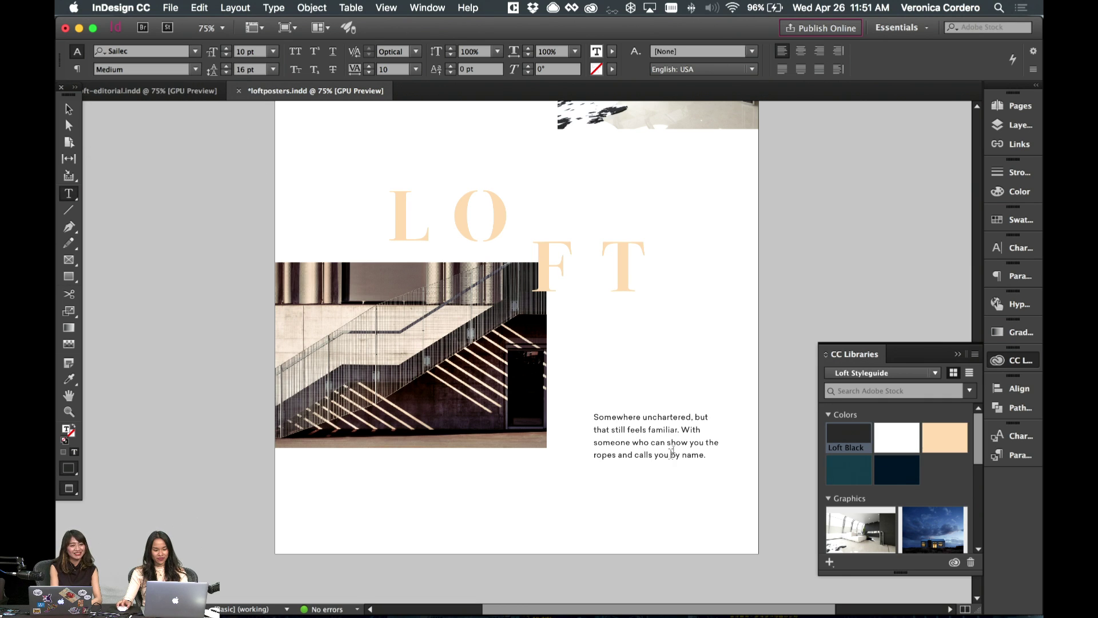
pyautogui.press('super+a')
# - Split the tagline after "familiar." into two paragraphs separated by a blank line, and shorten its frame to about 71.5 px high
pyautogui.click(672, 451)
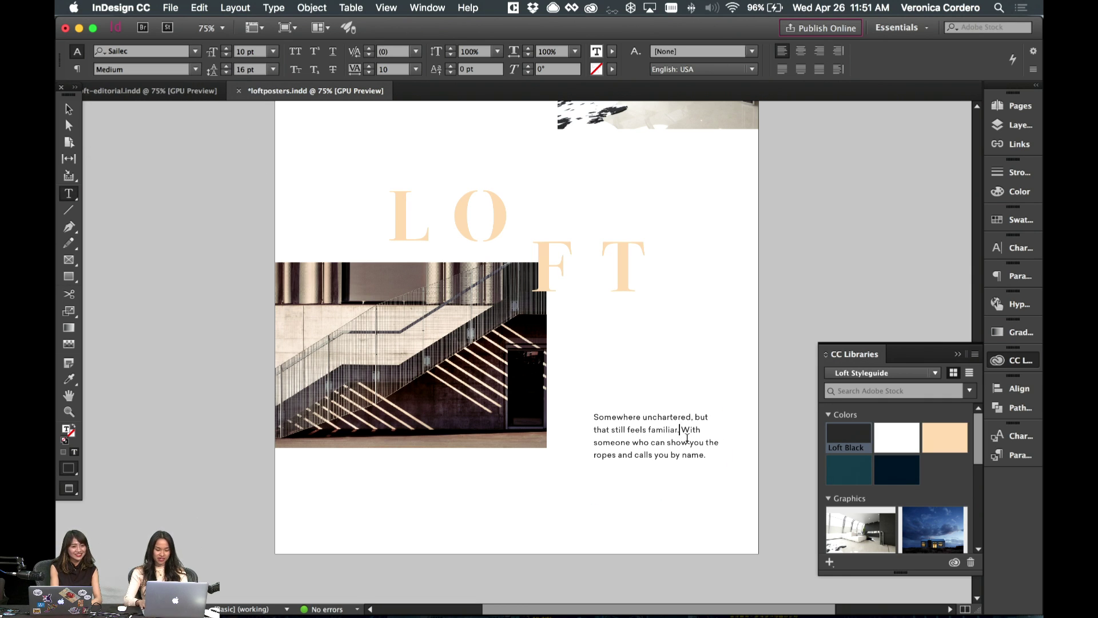
pyautogui.press('BackSpace')
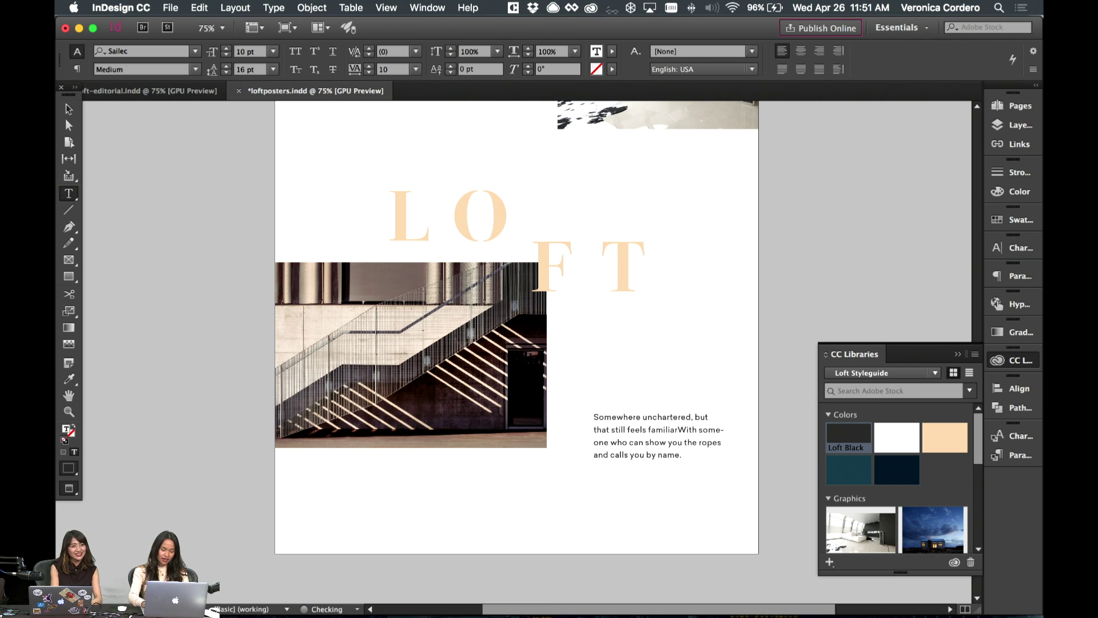
pyautogui.press('Return')
pyautogui.press('BackSpace')
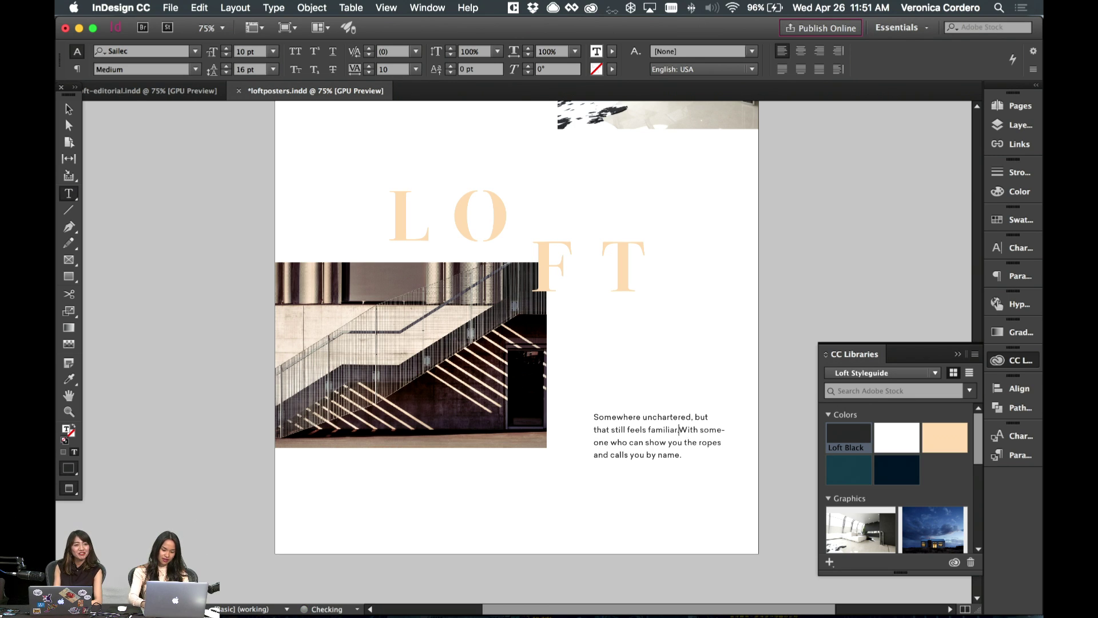
pyautogui.press('Return')
pyautogui.press('Return')
pyautogui.press('Escape')
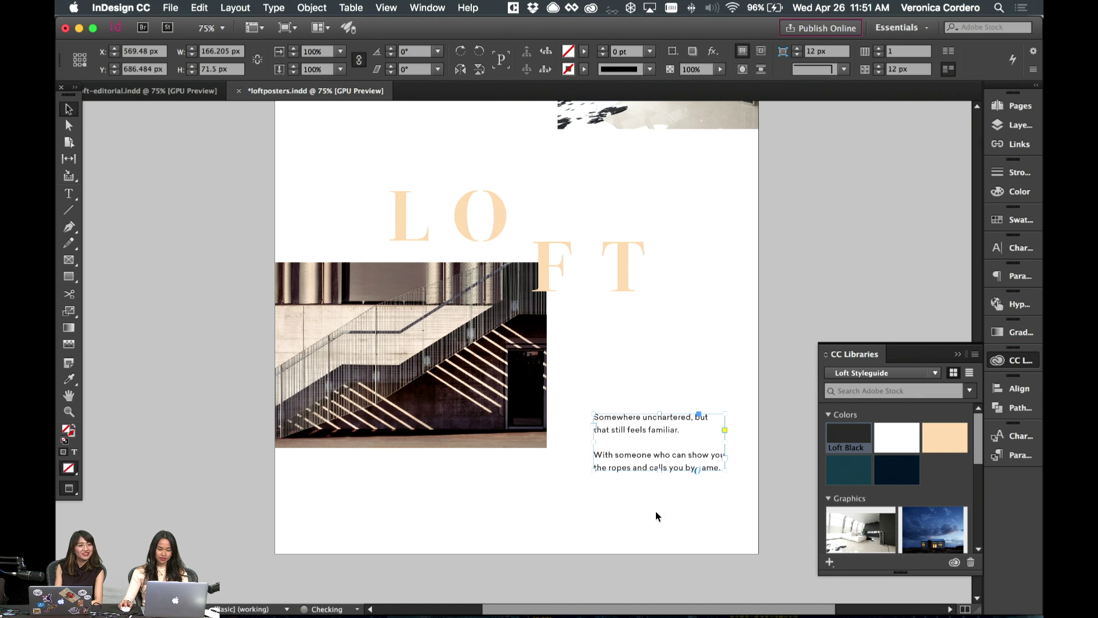
pyautogui.moveTo(641, 501); pyautogui.dragTo(639, 473)
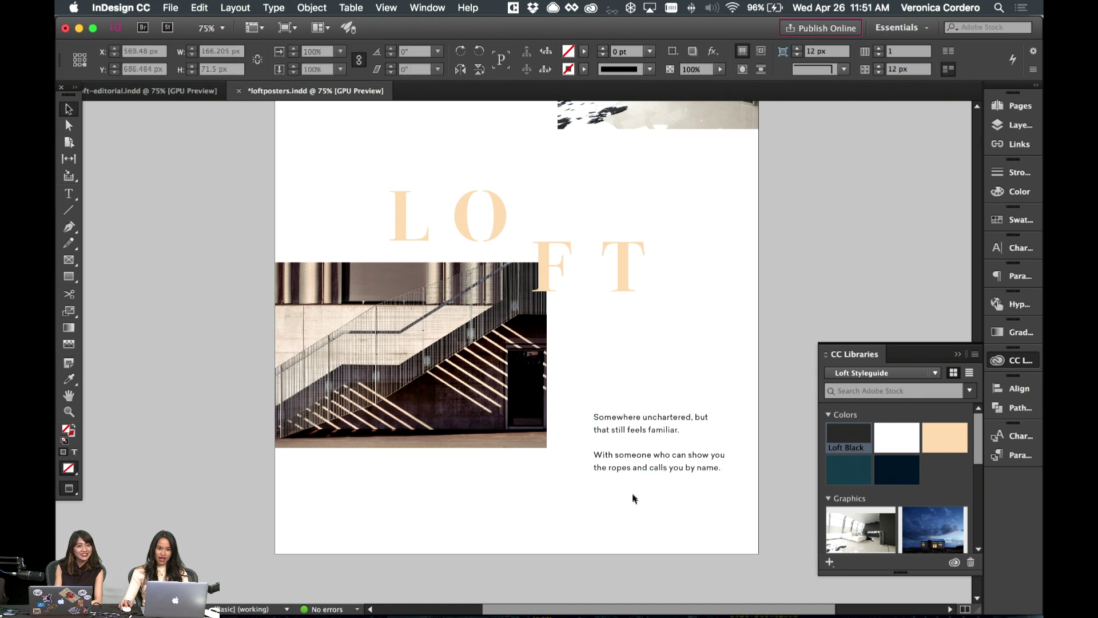
pyautogui.press('w')
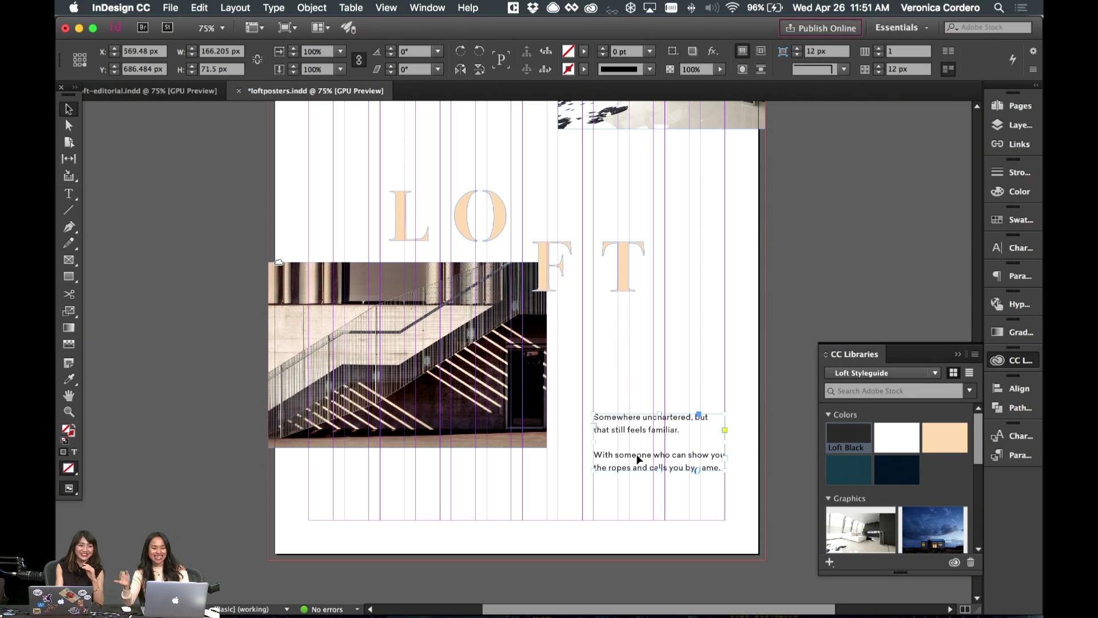
# - Move the tagline text frame slightly down toward the bottom margin, keeping its horizontal alignment on the column guides
pyautogui.press('w')
pyautogui.press('w')
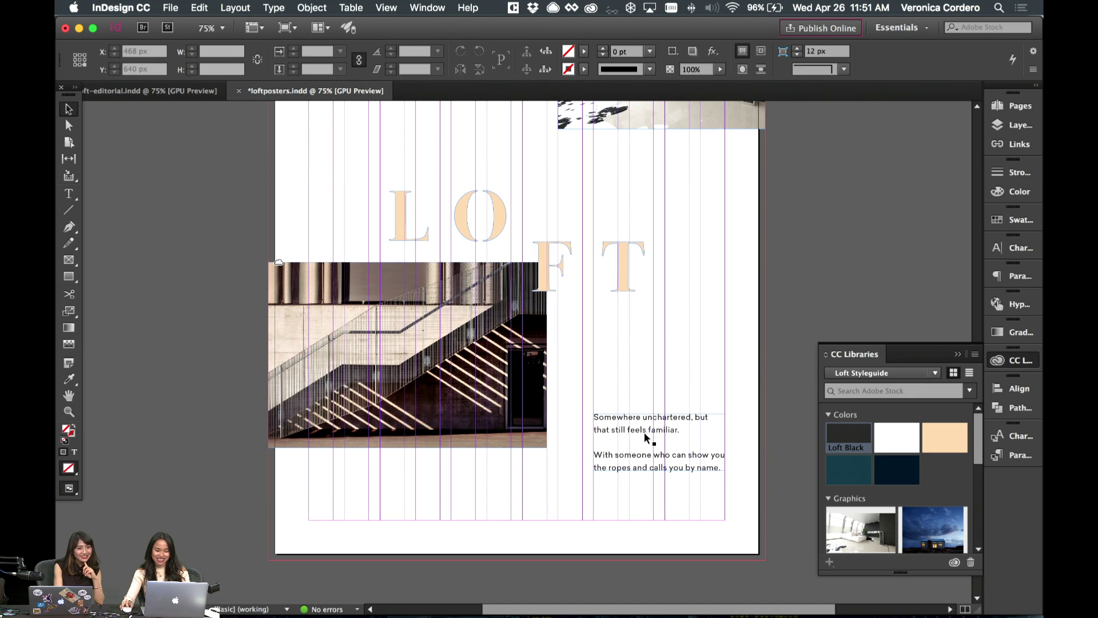
pyautogui.moveTo(645, 451); pyautogui.dragTo(646, 457)
pyautogui.click(641, 369)
pyautogui.press('w')
pyautogui.press('w')
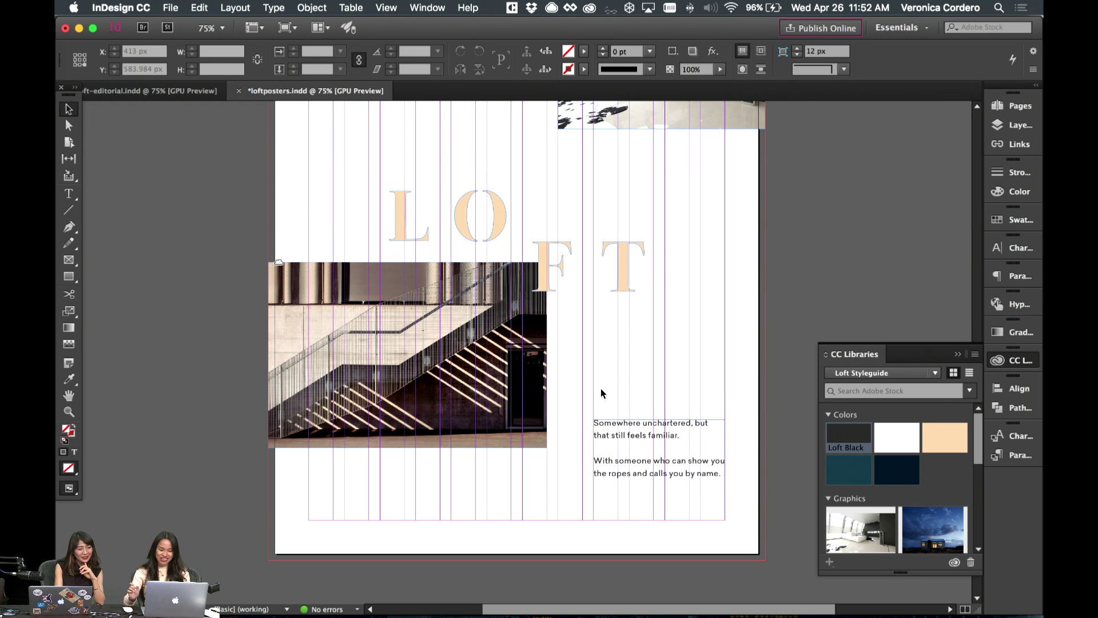
# - Draw a horizontal line about 31 px long just above the tagline from its left edge and set its stroke to 1 pt
pyautogui.press('p')
pyautogui.scroll(10, 595, 422)
pyautogui.hscroll(3, 595, 422)
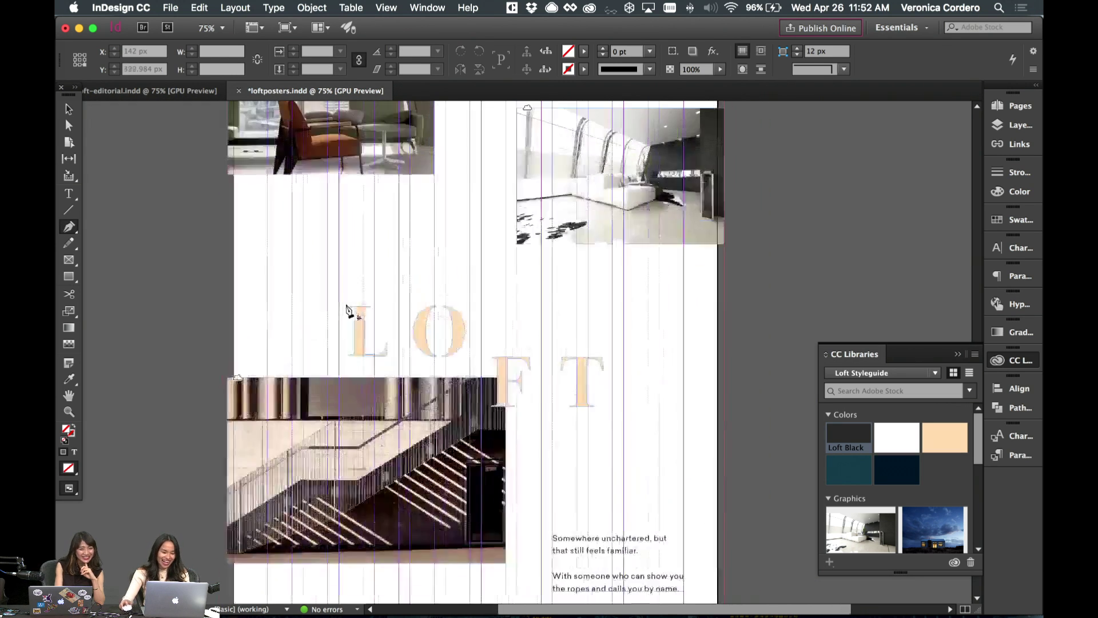
pyautogui.click(68, 210)
pyautogui.scroll(-5, 565, 458)
pyautogui.hscroll(-1, 564, 457)
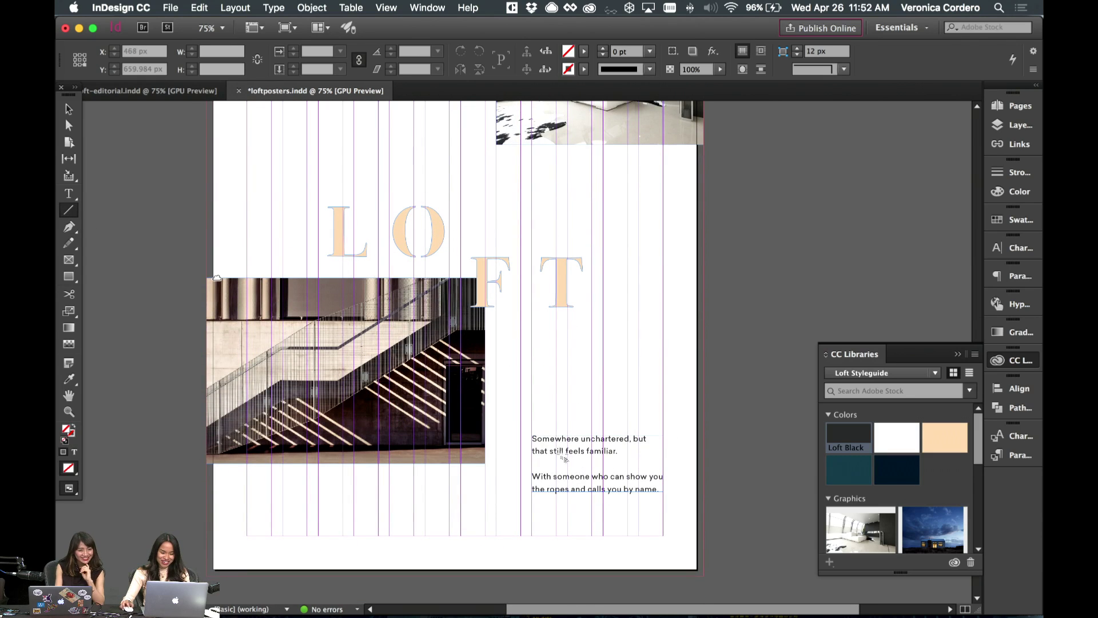
pyautogui.moveTo(531, 420); pyautogui.dragTo(557, 420)
pyautogui.click(608, 51)
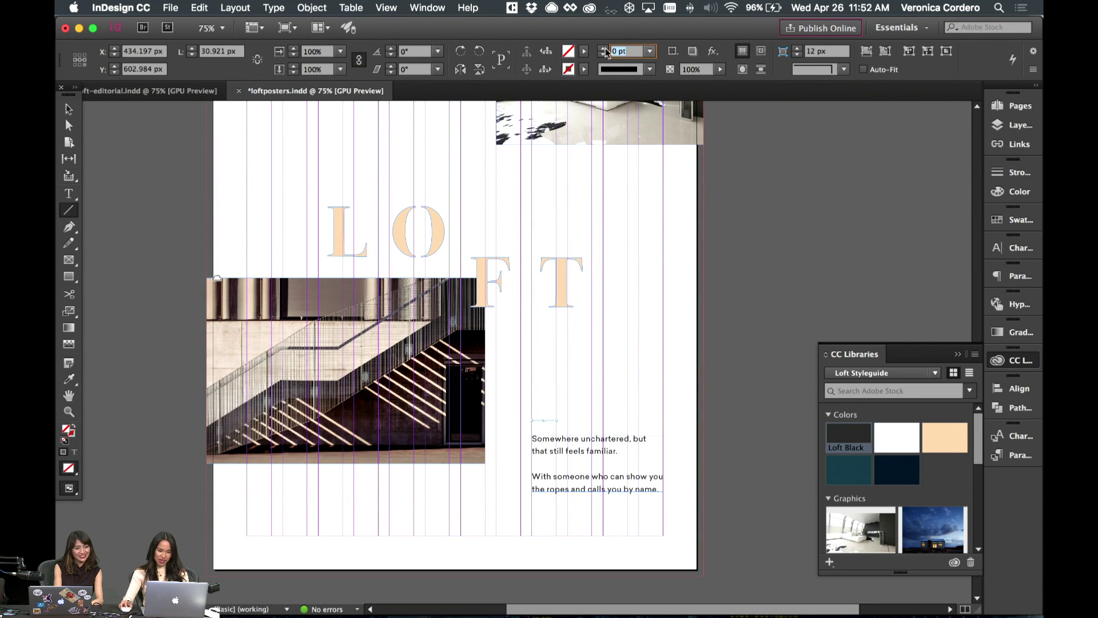
pyautogui.write('2')
pyautogui.press('Return')
pyautogui.click(602, 55)
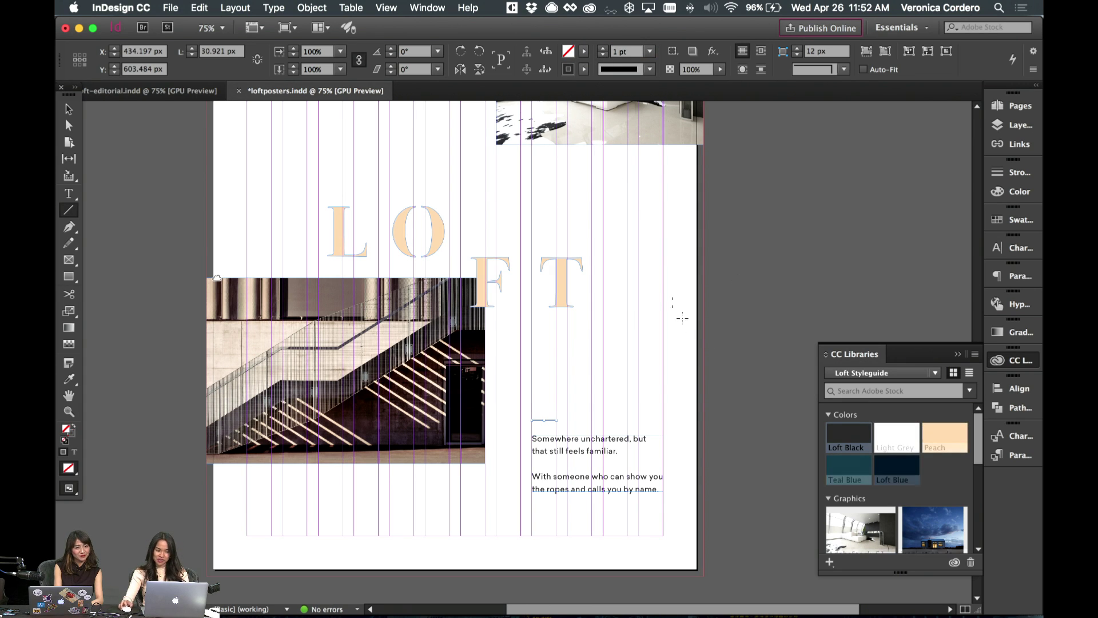
# - Duplicate the Loft Black swatch for the line's stroke, set the copy's hex value to 111111 and name it 111111
pyautogui.click(1006, 220)
pyautogui.click(861, 371)
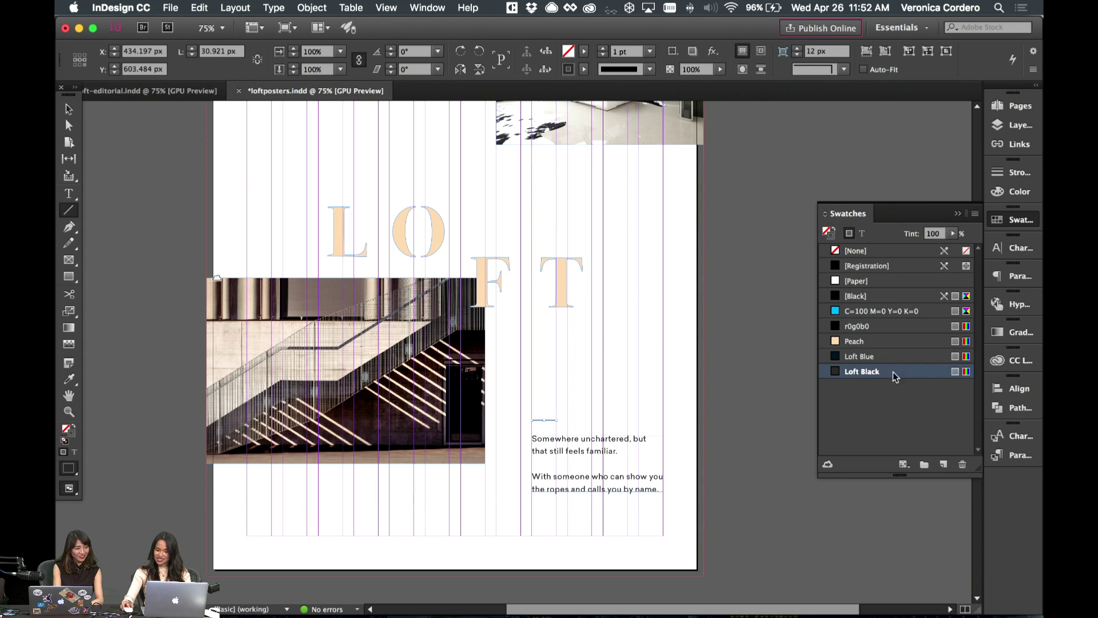
pyautogui.click(943, 464)
pyautogui.doubleClick(850, 387)
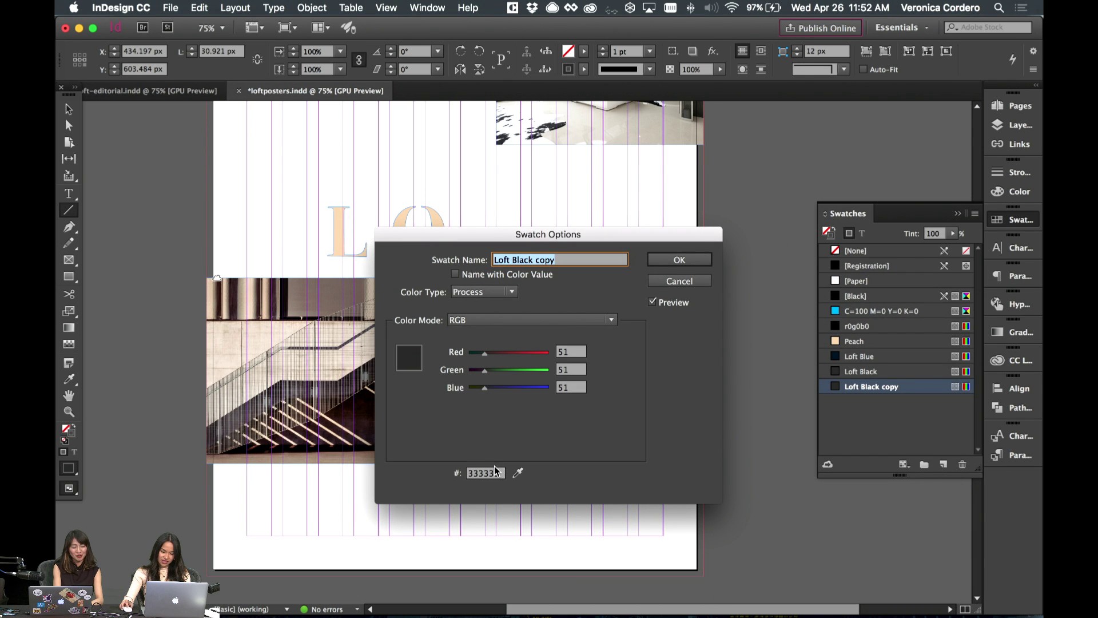
pyautogui.click(490, 472)
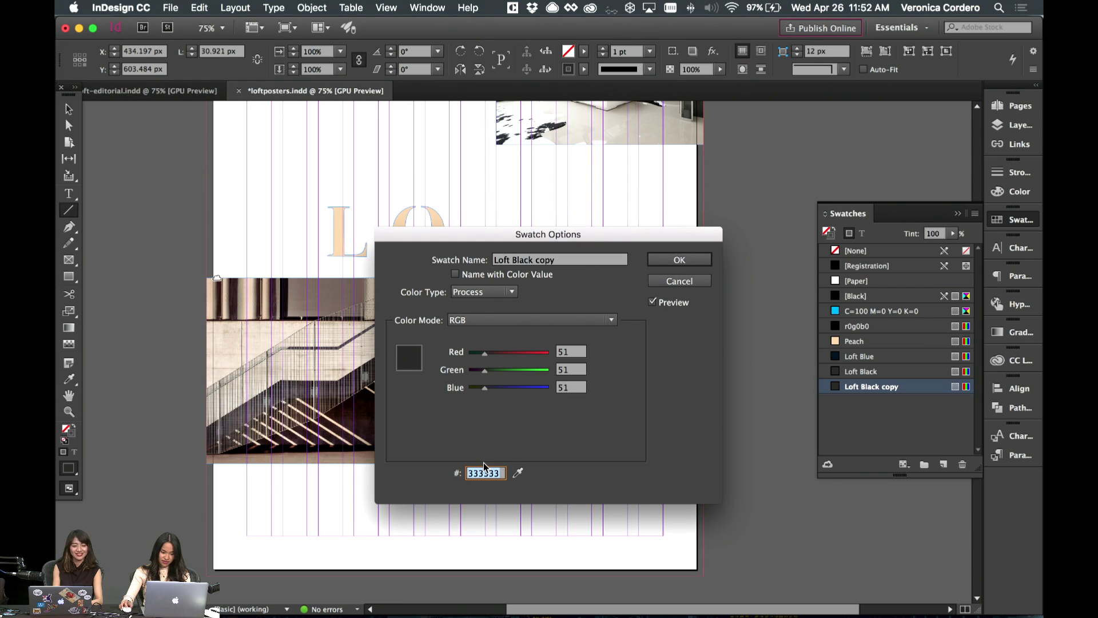
pyautogui.write('111111')
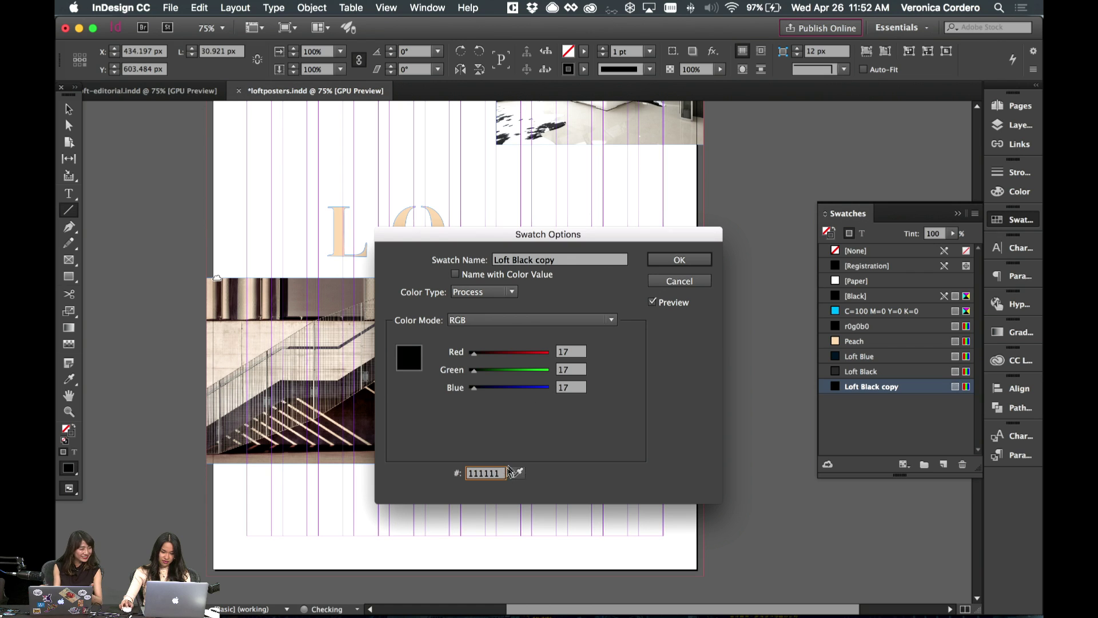
pyautogui.tripleClick(560, 261)
pyautogui.write('111111')
pyautogui.click(686, 259)
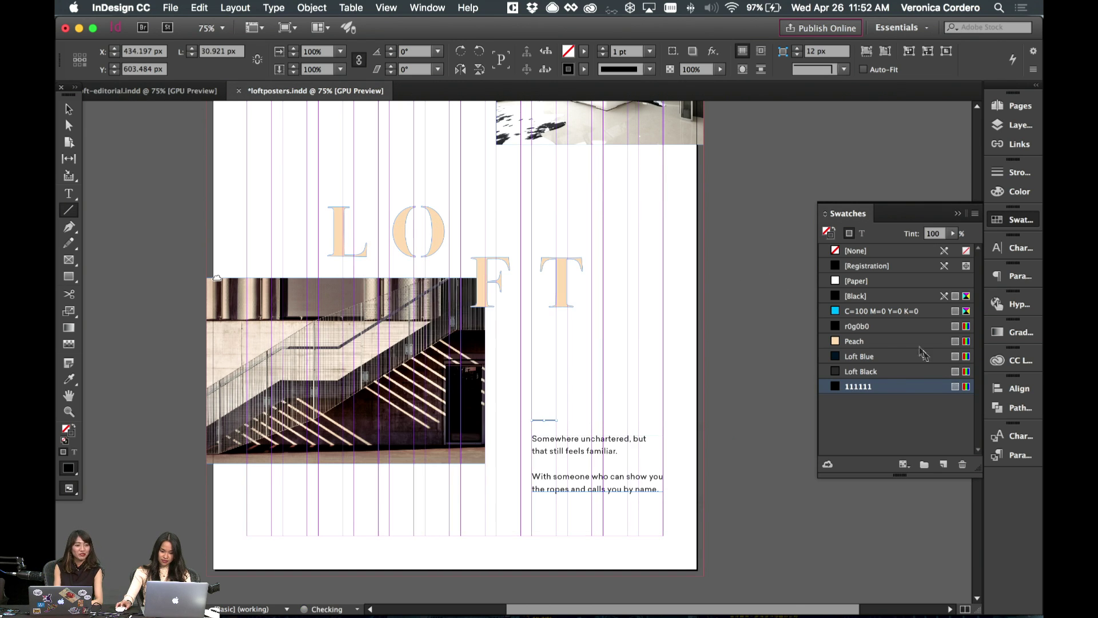
pyautogui.click(637, 397)
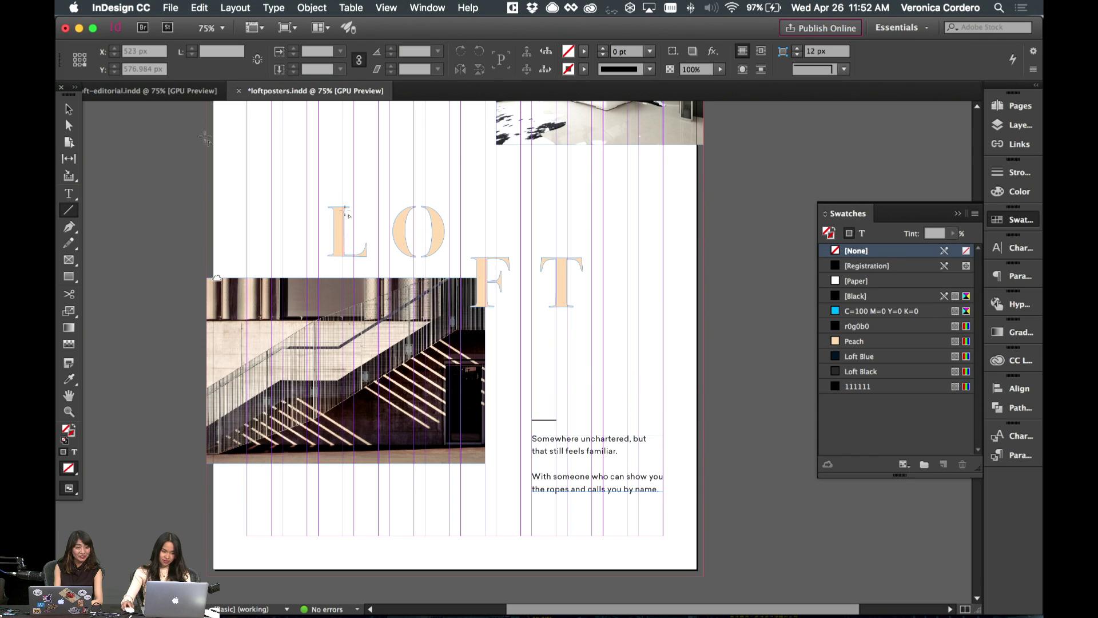
# - Recolor the line's stroke Loft Black and raise the line 10 px, to Y 593.484 px
pyautogui.click(67, 110)
pyautogui.click(552, 420)
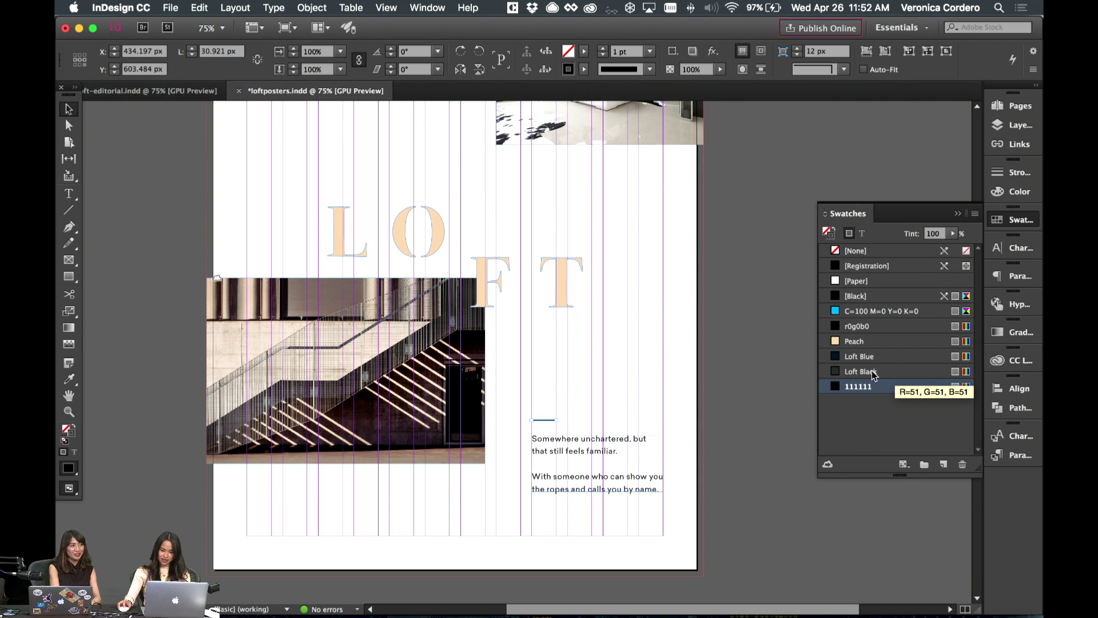
pyautogui.click(873, 373)
pyautogui.click(548, 425)
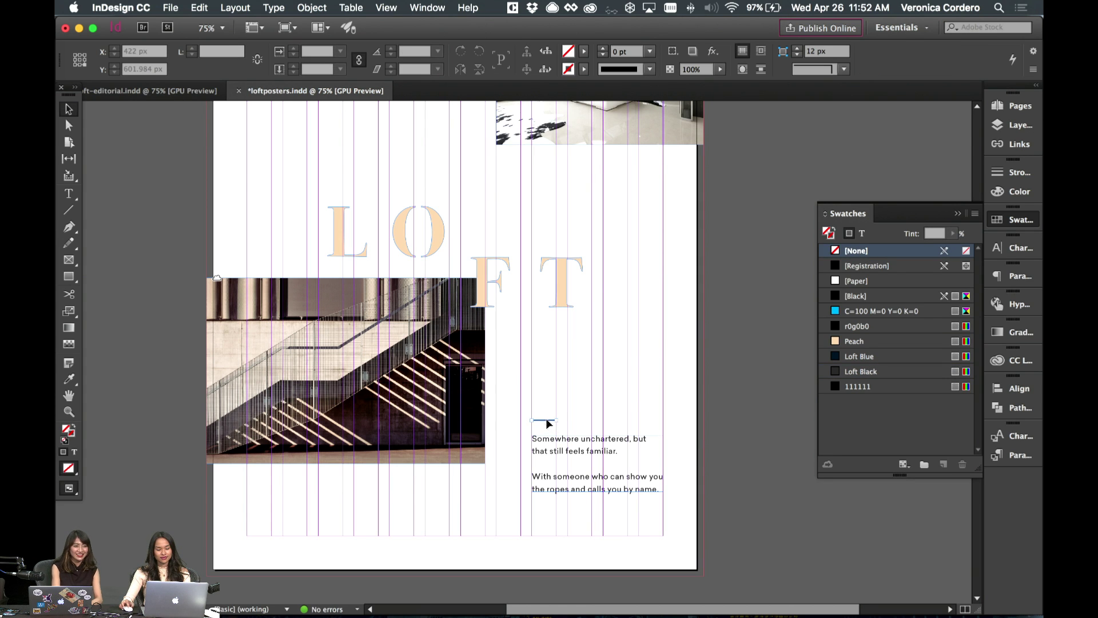
pyautogui.click(548, 421)
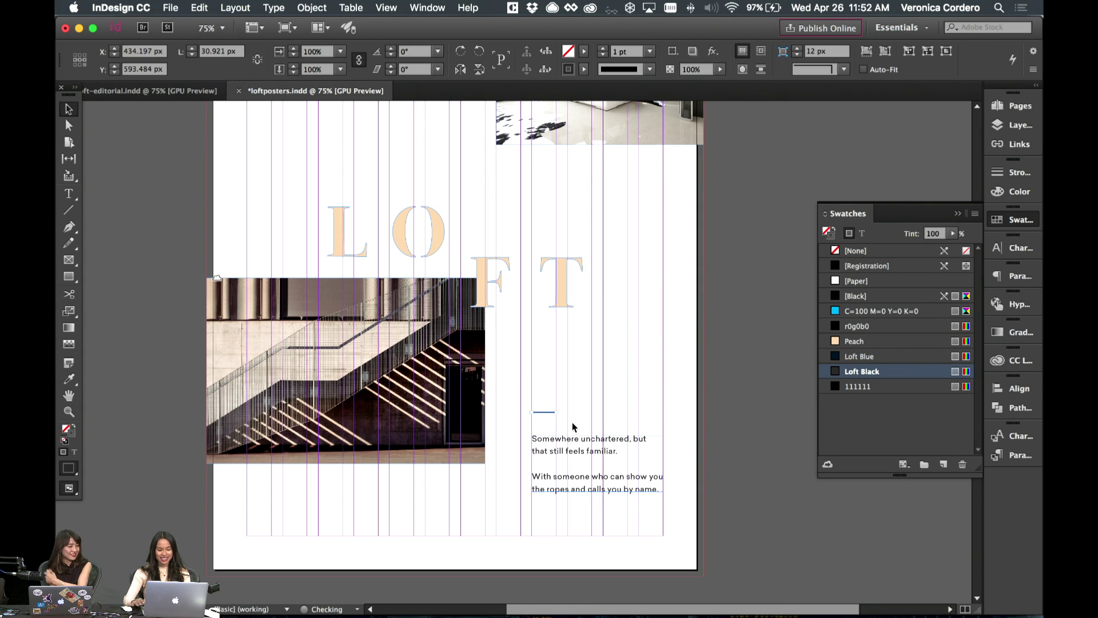
pyautogui.click(572, 422)
pyautogui.press('w')
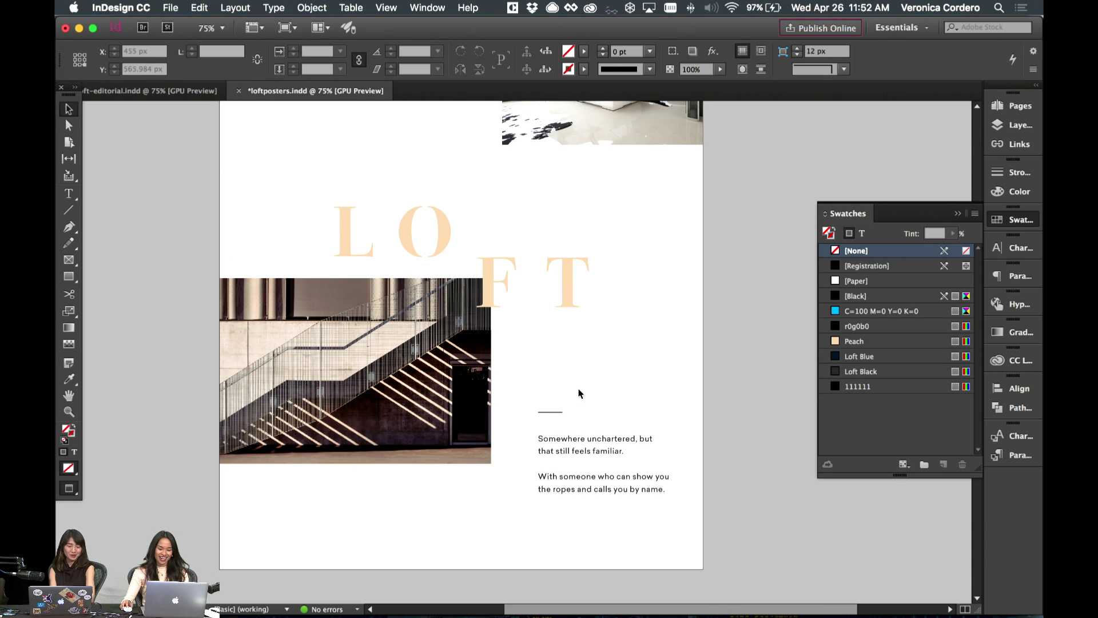
# - Shorten the line above the tagline from its right end to about 12 px long
pyautogui.scroll(5, 576, 392)
pyautogui.hscroll(-2, 577, 391)
pyautogui.scroll(-4, 613, 441)
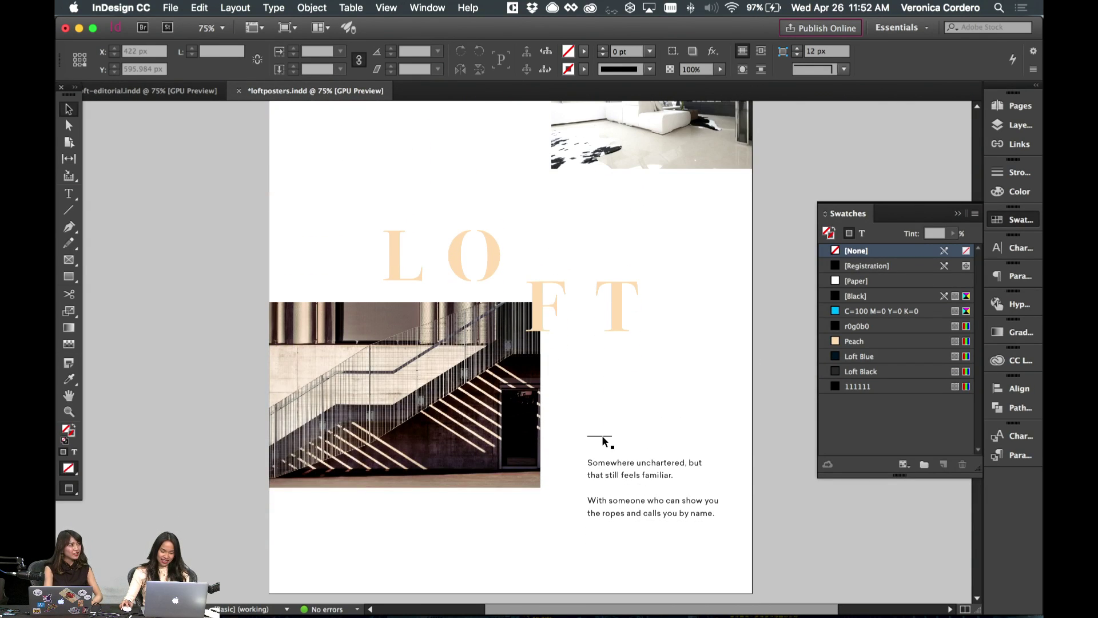
pyautogui.click(603, 438)
pyautogui.press('w')
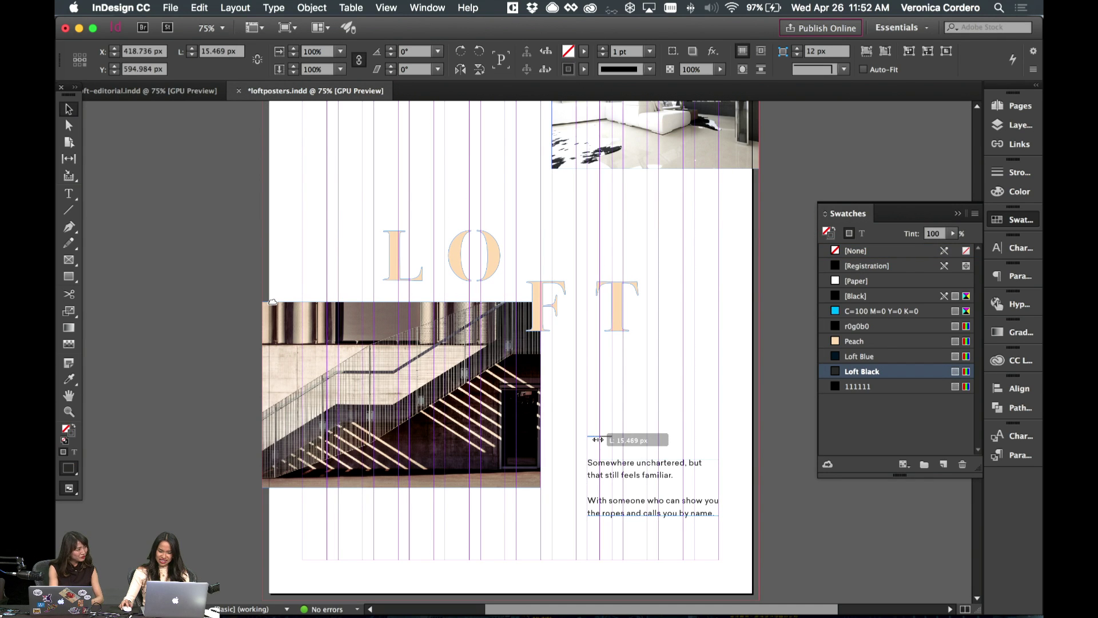
pyautogui.click(611, 442)
pyautogui.press('super+equal')
pyautogui.press('super+equal')
pyautogui.scroll(-5, 629, 429)
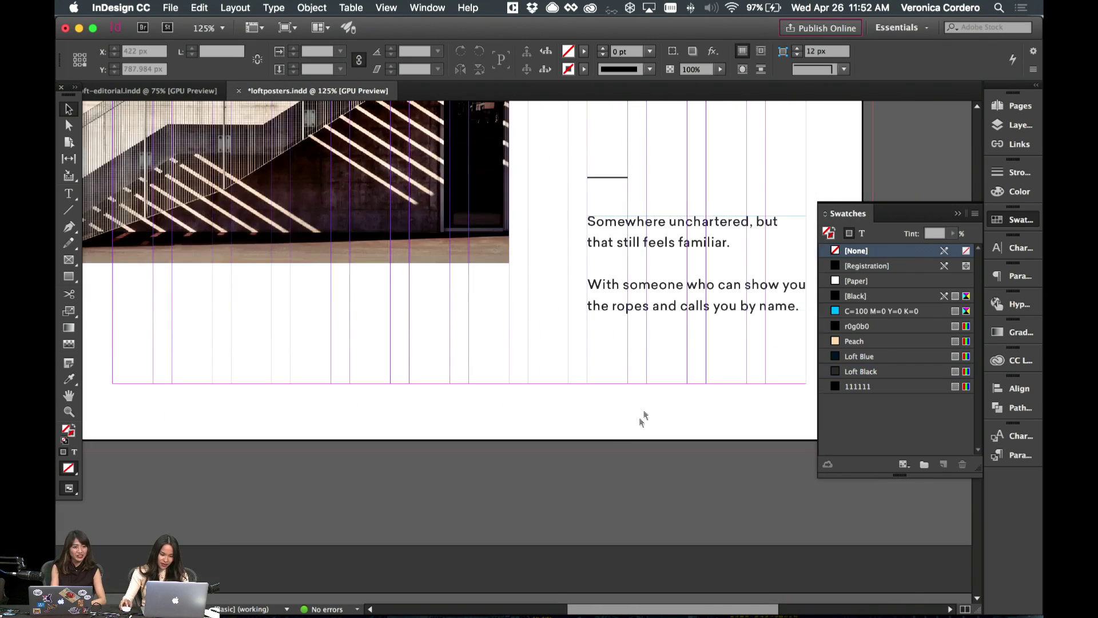
pyautogui.click(626, 177)
pyautogui.moveTo(627, 177); pyautogui.dragTo(602, 177)
pyautogui.click(602, 182)
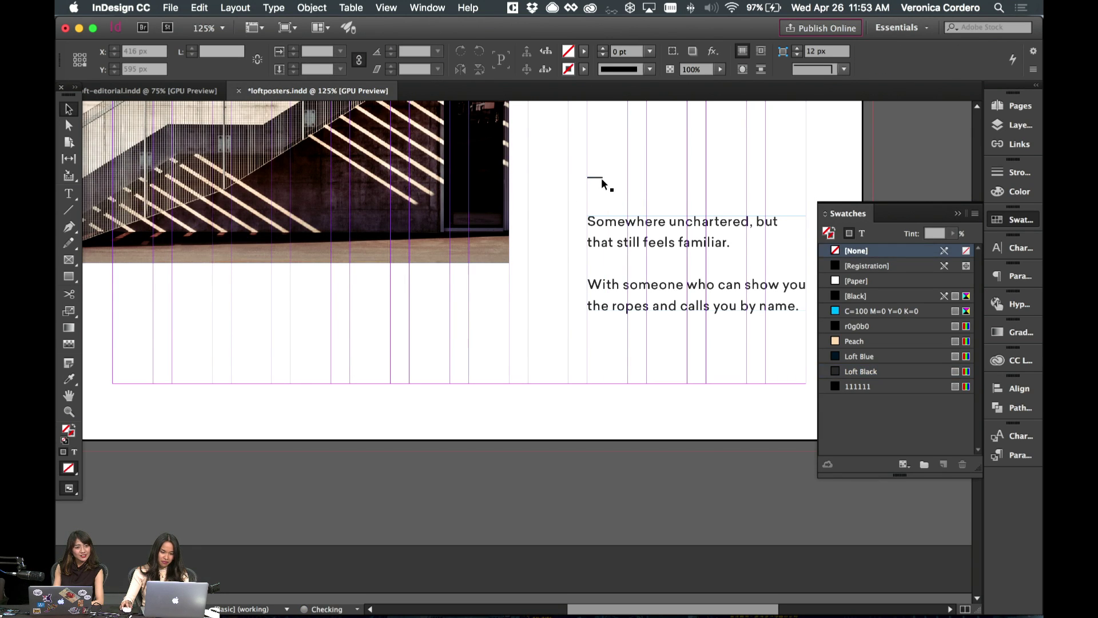
# - Fine-tune the short line's vertical position above the tagline, placing it at Y 602.484 px
pyautogui.click(603, 177)
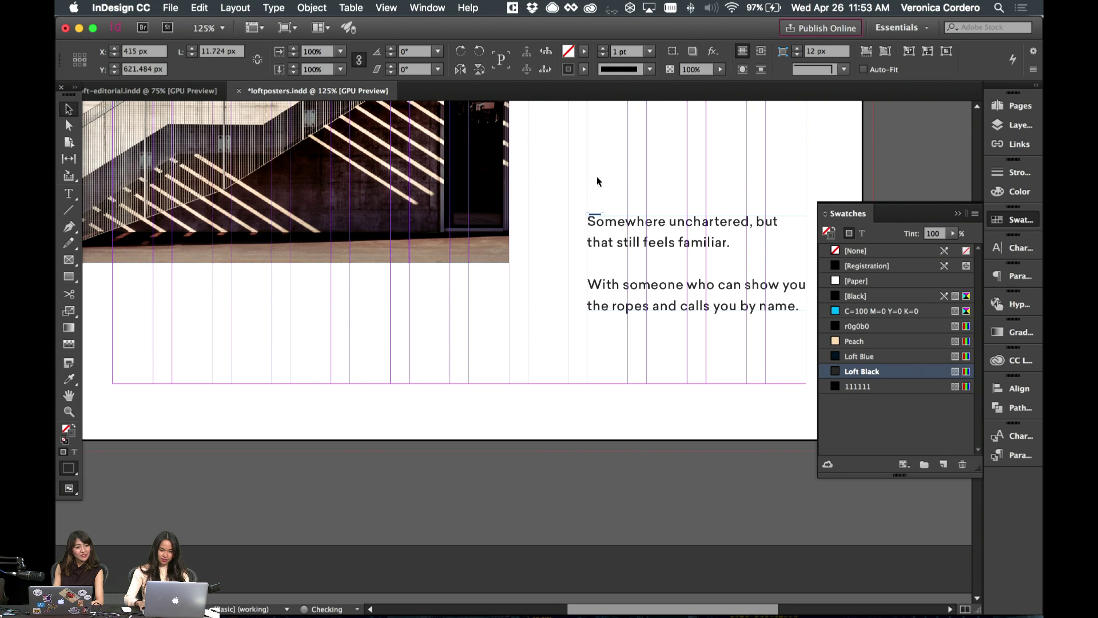
pyautogui.press('super+z')
pyautogui.press('w')
pyautogui.click(648, 187)
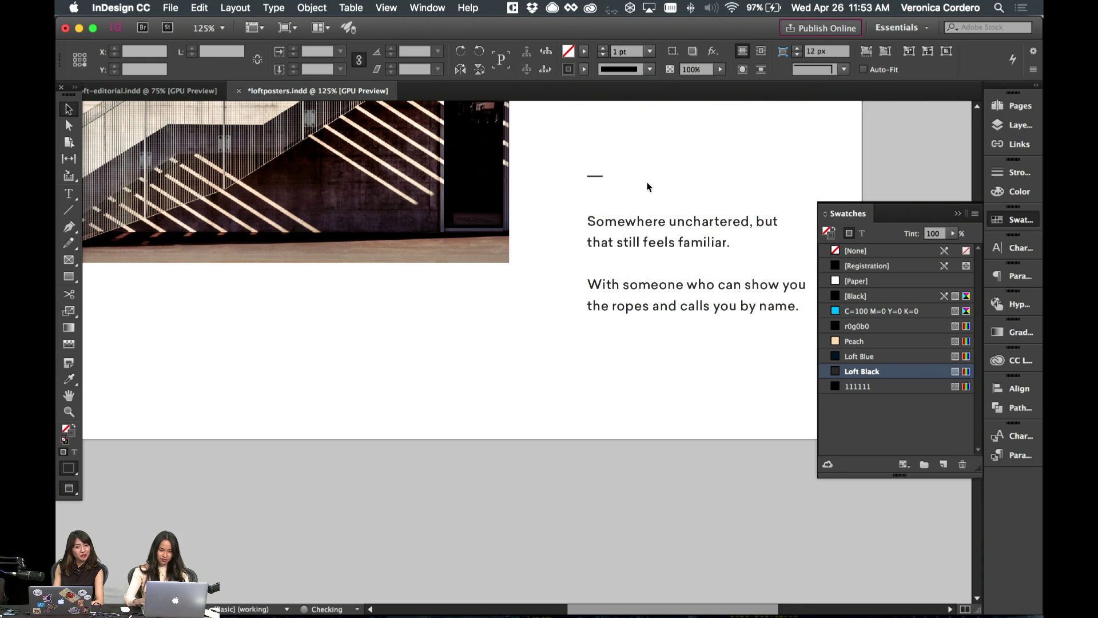
pyautogui.press('super+minus')
pyautogui.press('super+minus')
pyautogui.scroll(-1, 624, 457)
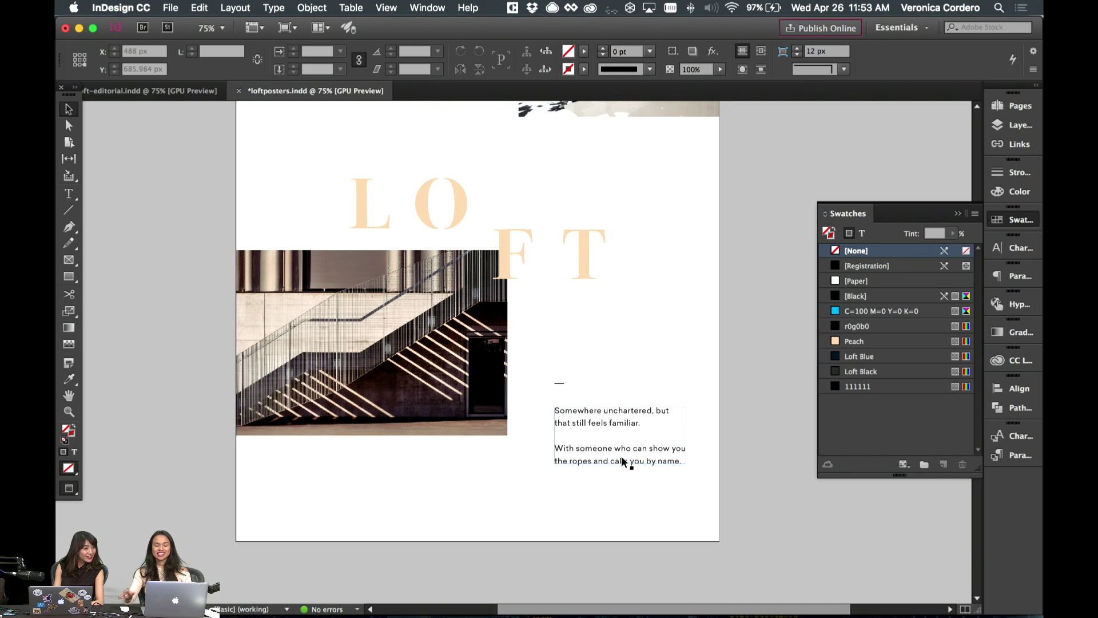
pyautogui.scroll(-3, 606, 455)
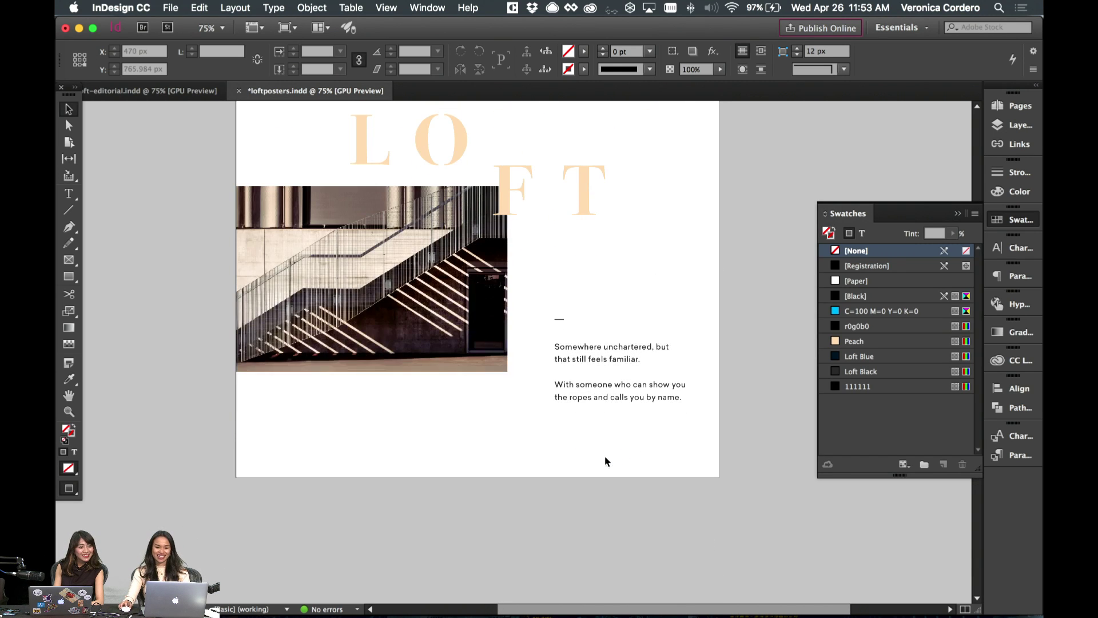
pyautogui.click(559, 319)
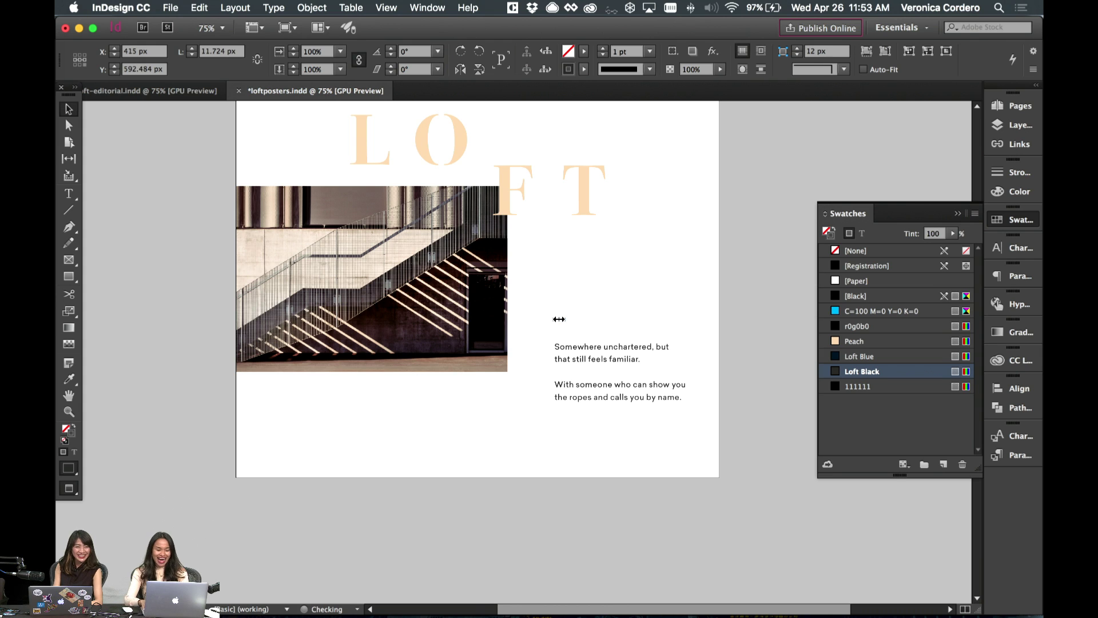
pyautogui.click(633, 328)
pyautogui.click(562, 319)
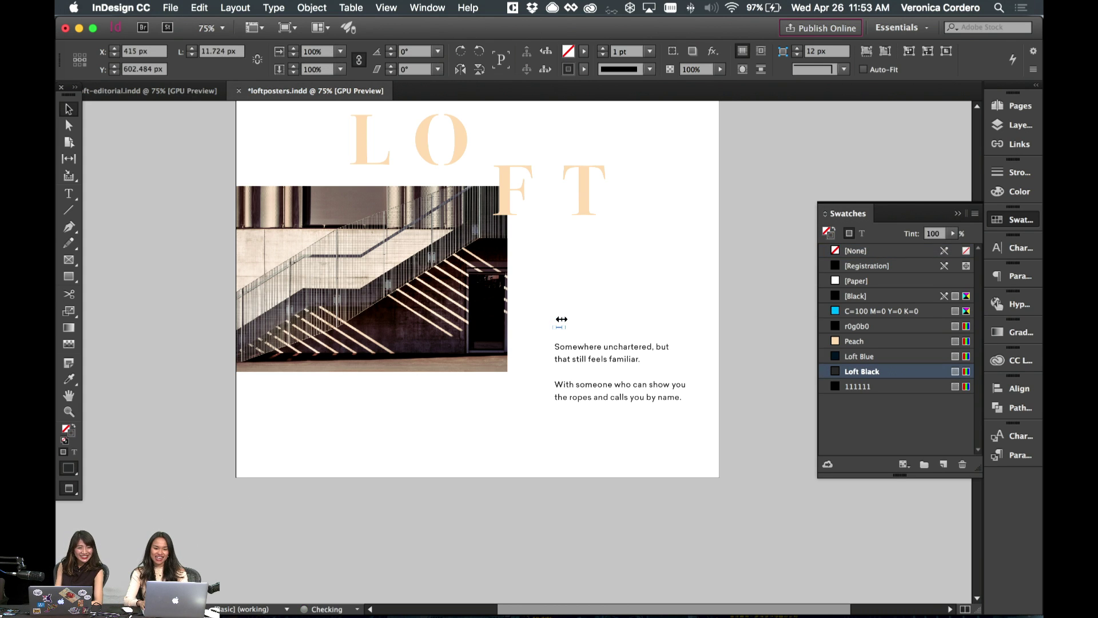
pyautogui.click(594, 298)
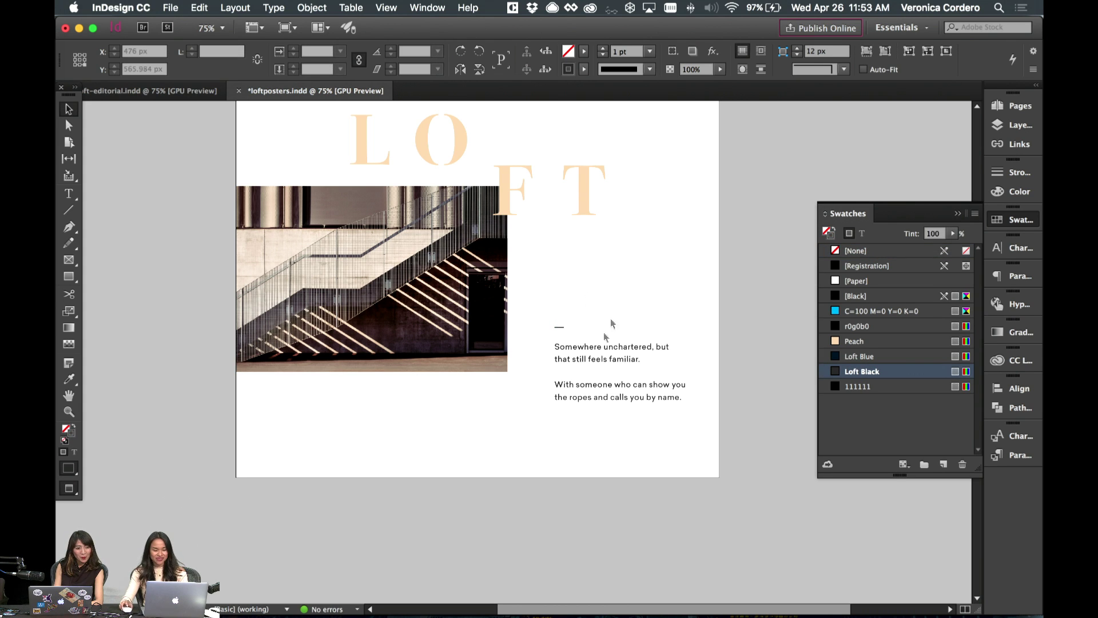
# - Switch to Illustrator, copy the large standalone O from loft-conceptboard.ai, and paste it into the InDesign poster
pyautogui.scroll(5, 579, 393)
pyautogui.hscroll(-3, 579, 394)
pyautogui.scroll(3, 577, 393)
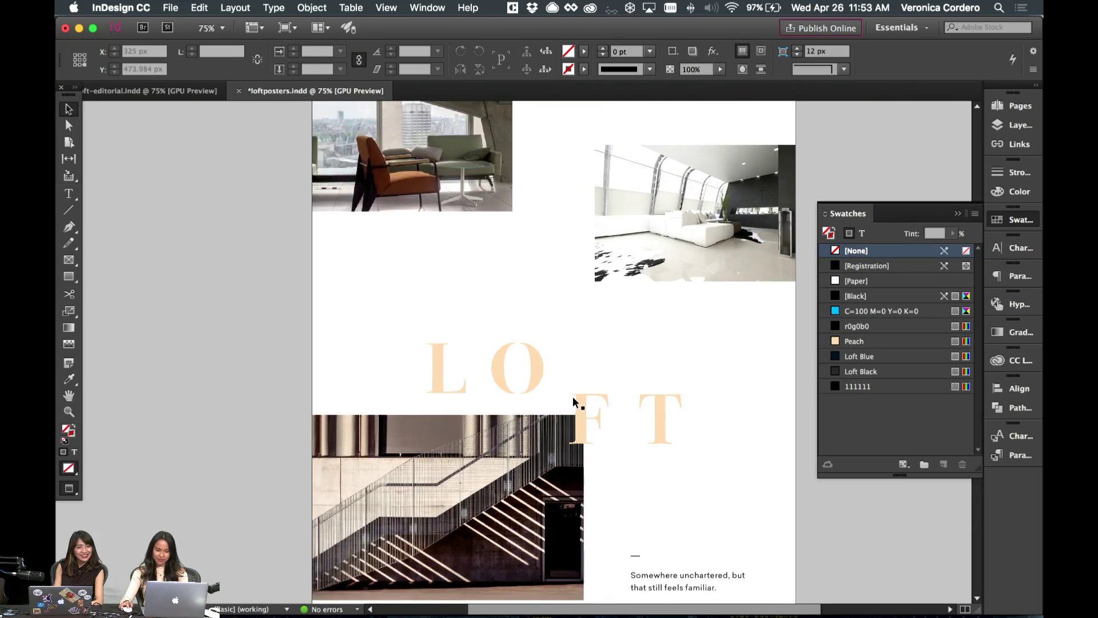
pyautogui.scroll(-3, 572, 396)
pyautogui.scroll(3, 572, 396)
pyautogui.hscroll(2, 571, 397)
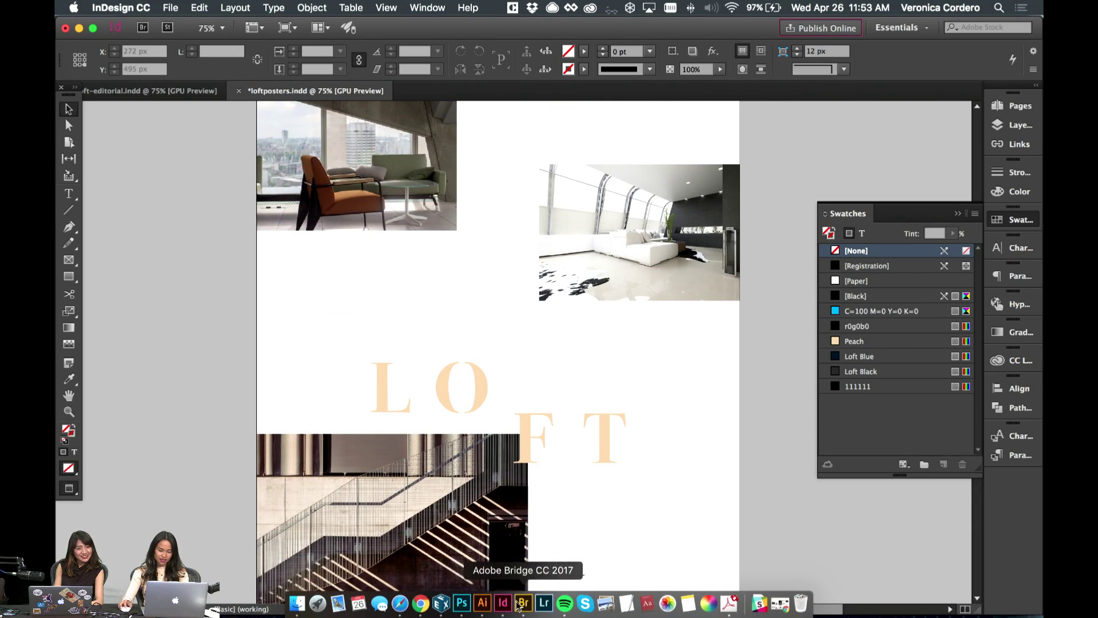
pyautogui.click(502, 605)
pyautogui.click(495, 518)
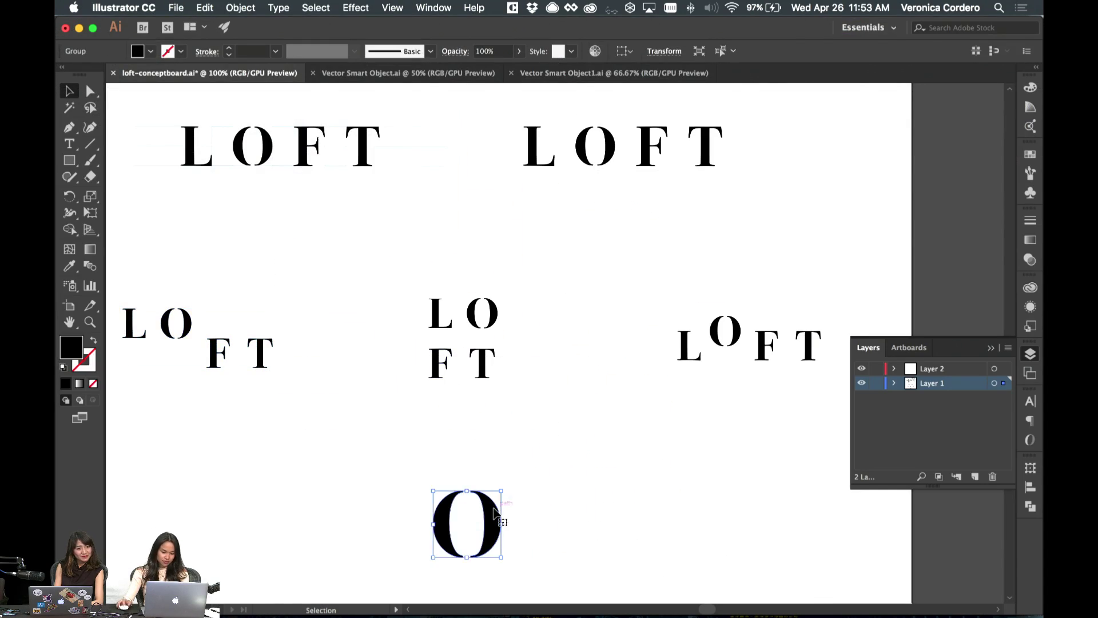
pyautogui.click(498, 614)
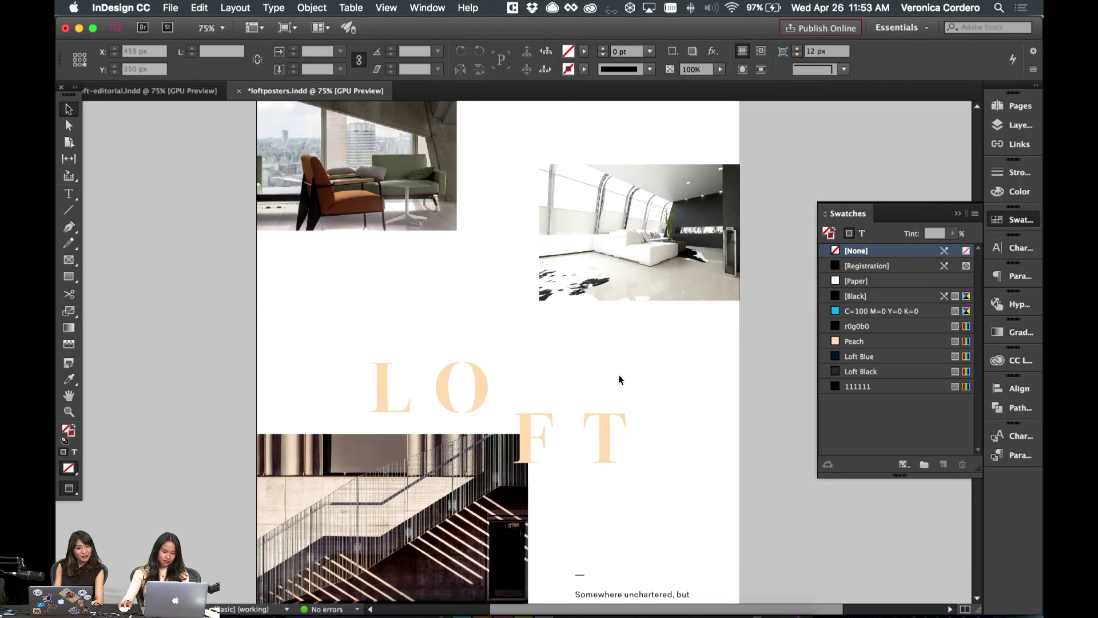
pyautogui.press('super+v')
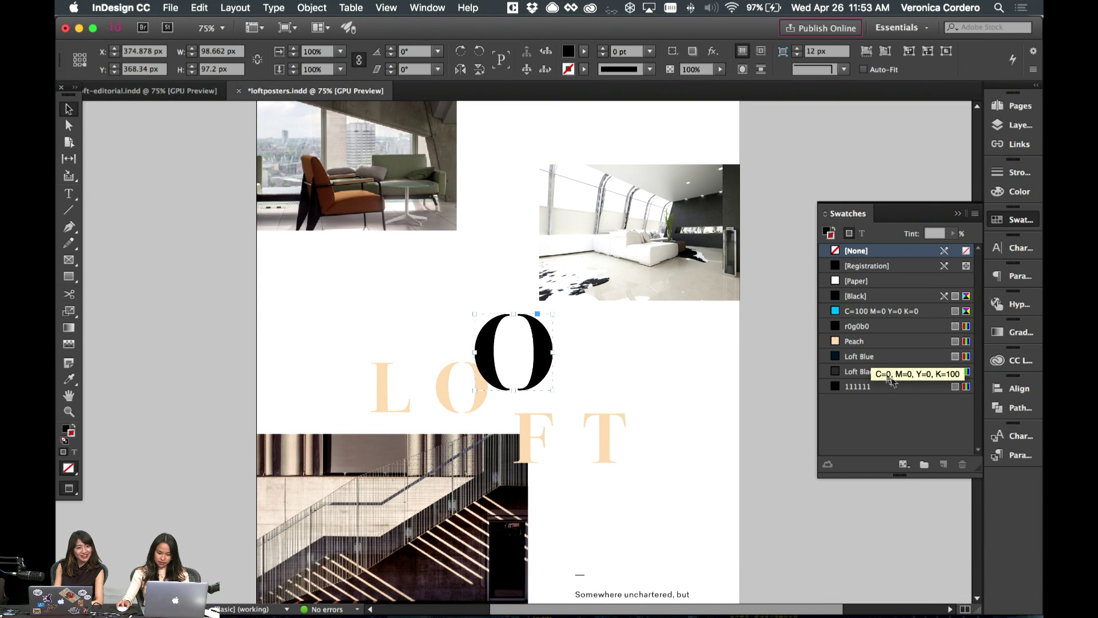
# - Duplicate the Loft Black swatch and set the copy's hex colour to f2f2f2
pyautogui.click(865, 371)
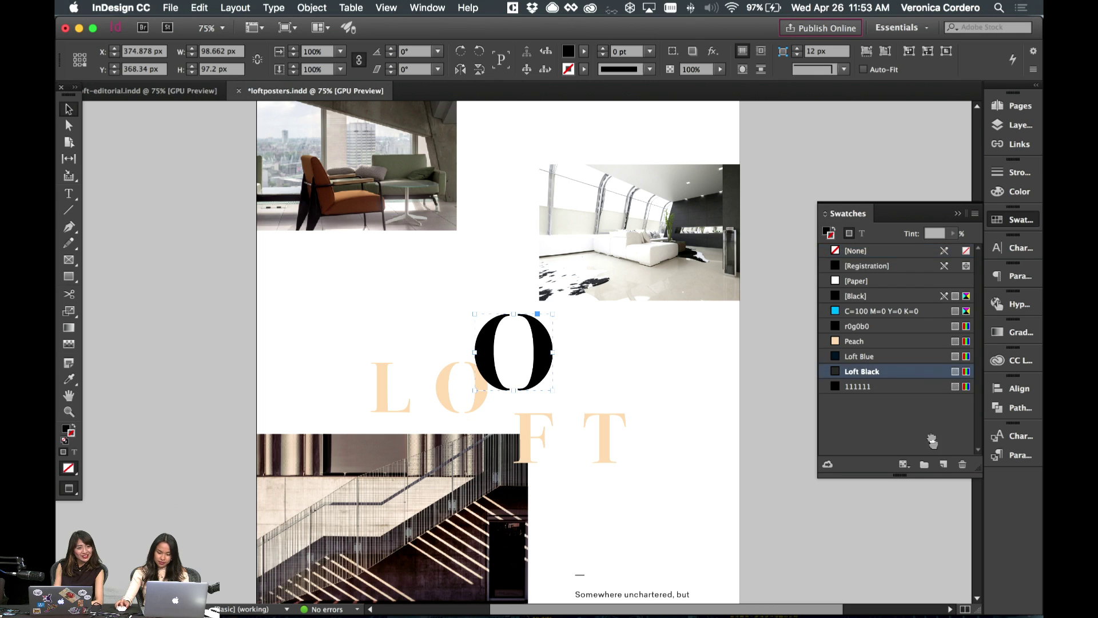
pyautogui.click(943, 463)
pyautogui.click(873, 402)
pyautogui.doubleClick(873, 402)
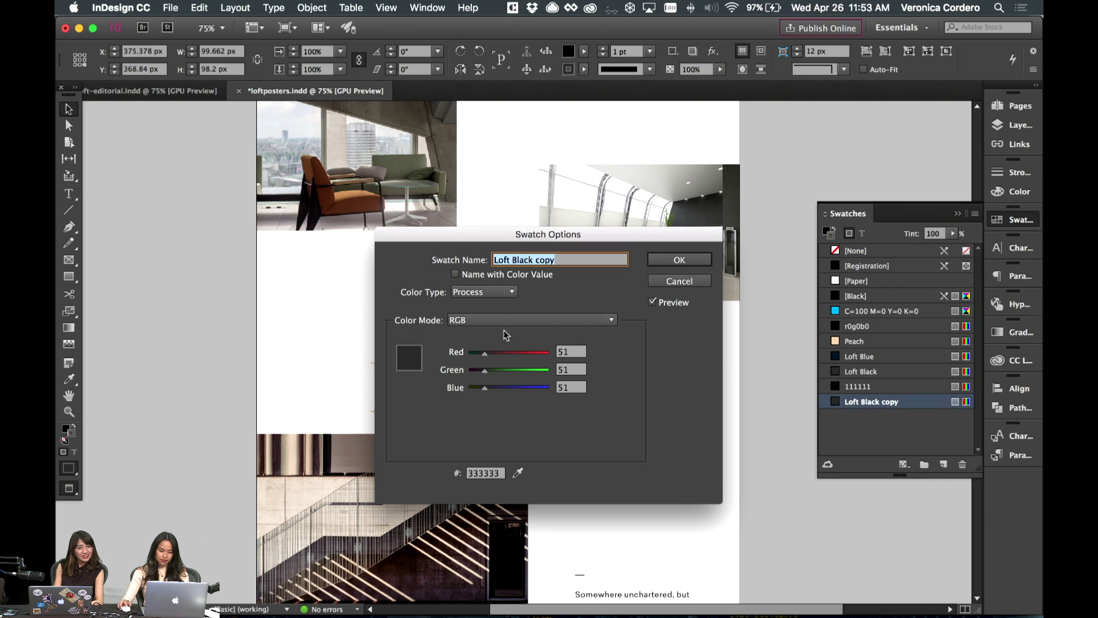
pyautogui.click(482, 474)
pyautogui.write('f2f2f')
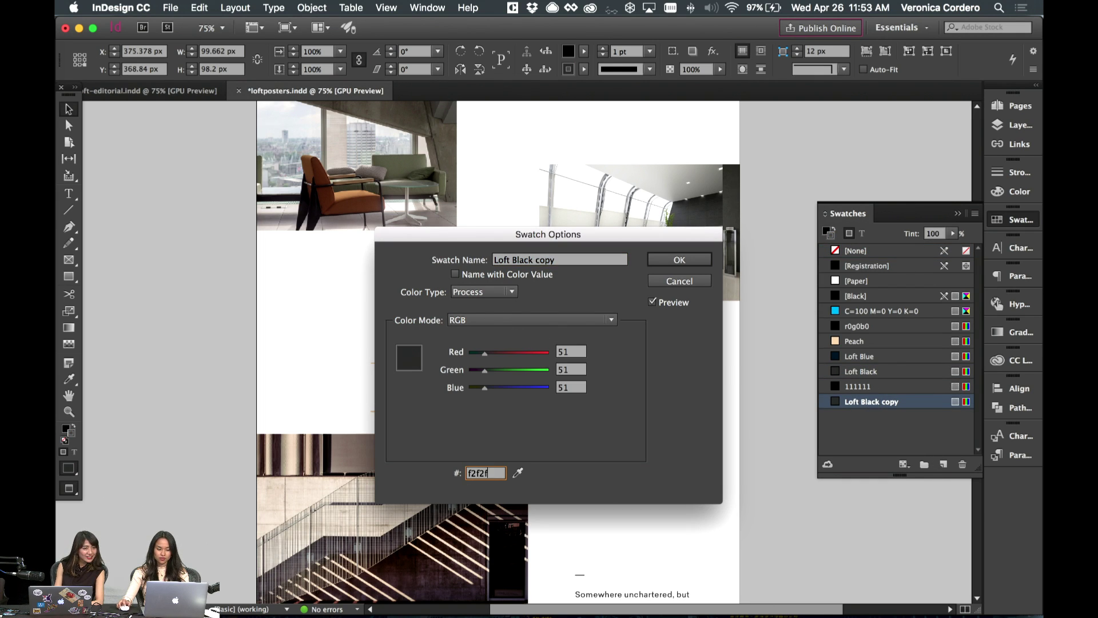
pyautogui.write('2')
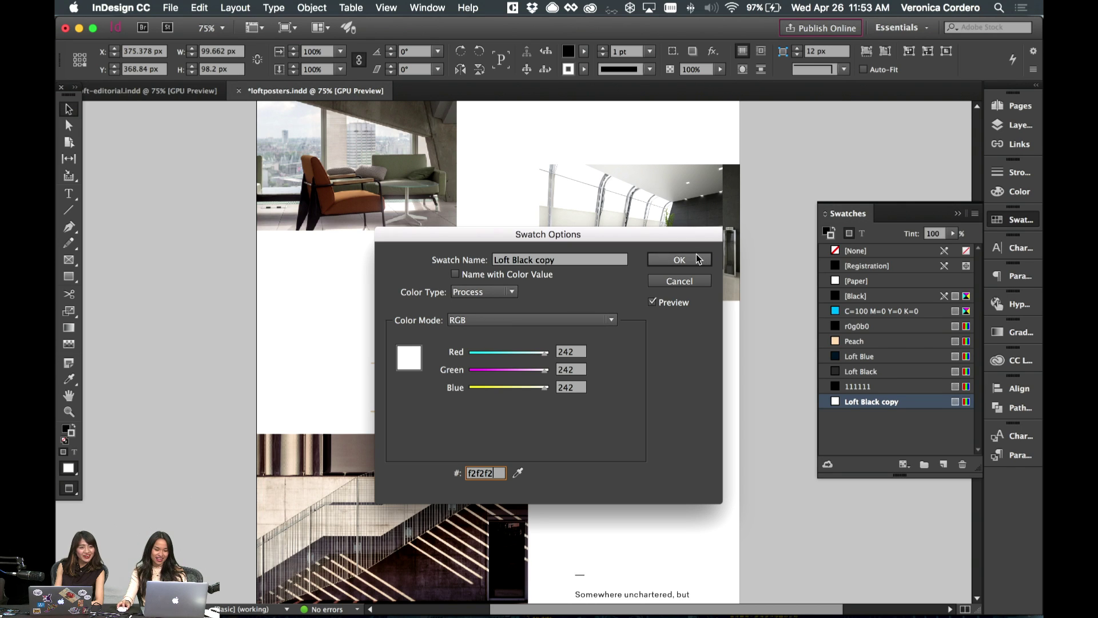
# - Rename the duplicated swatch ff2f2f2 and accept its options
pyautogui.tripleClick(548, 261)
pyautogui.write('ff2f2f2')
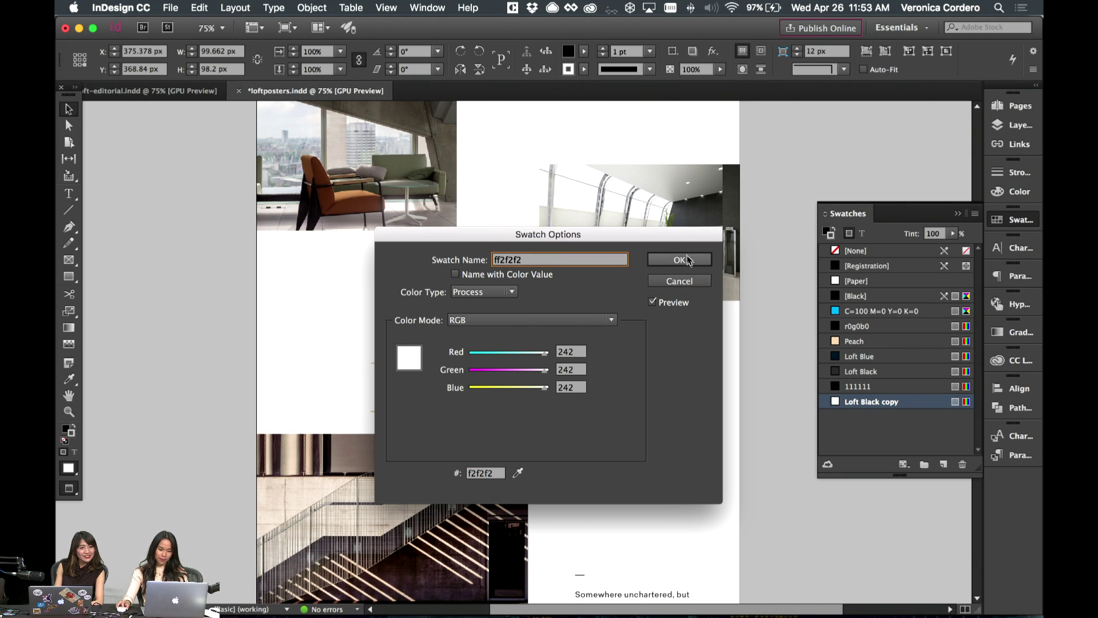
pyautogui.press('Return')
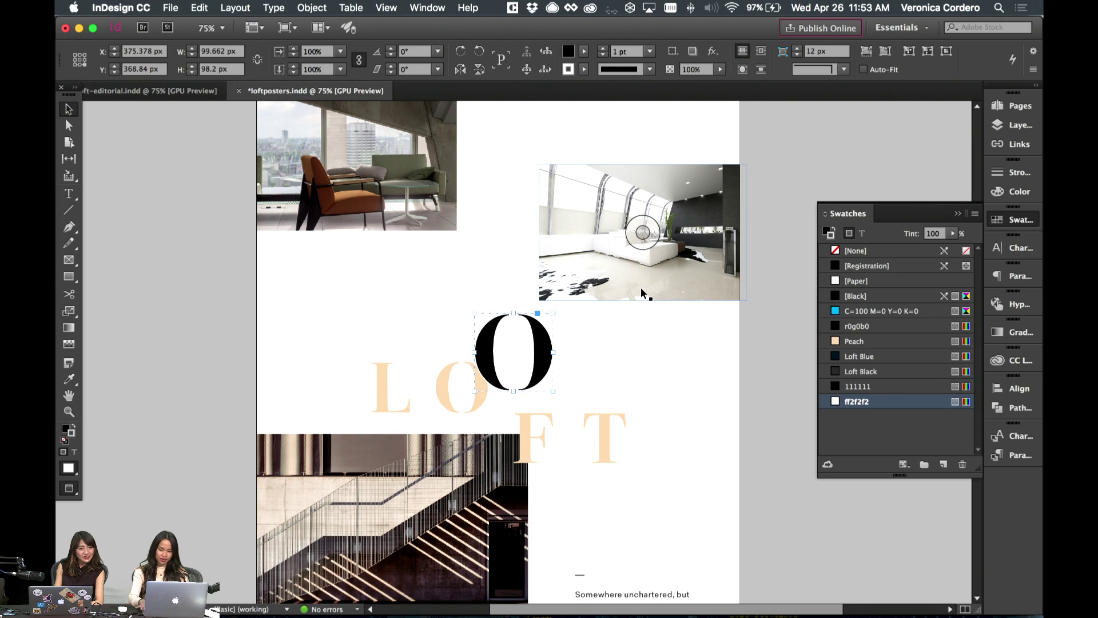
# - Fill the large O with the ff2f2f2 swatch and set its stroke to None
pyautogui.click(836, 230)
pyautogui.click(840, 252)
pyautogui.press('x')
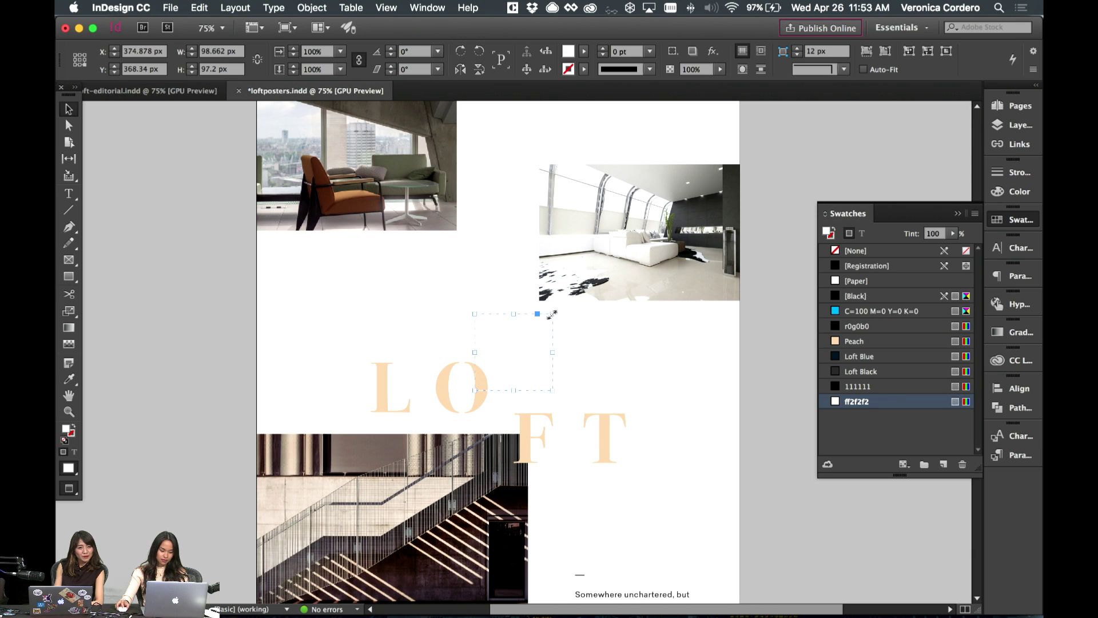
# - Scale the O to about 250 × 246 px and move it over the left edge of the staircase photo
pyautogui.press('e')
pyautogui.moveTo(552, 313); pyautogui.dragTo(612, 255)
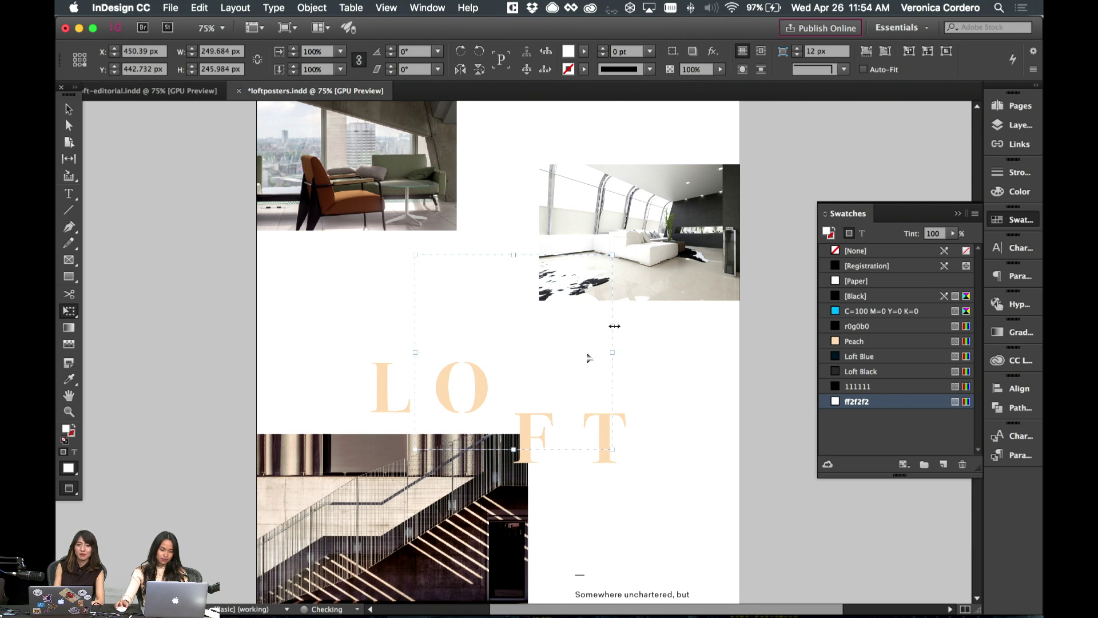
pyautogui.moveTo(567, 419); pyautogui.dragTo(564, 277)
pyautogui.scroll(5, 647, 259)
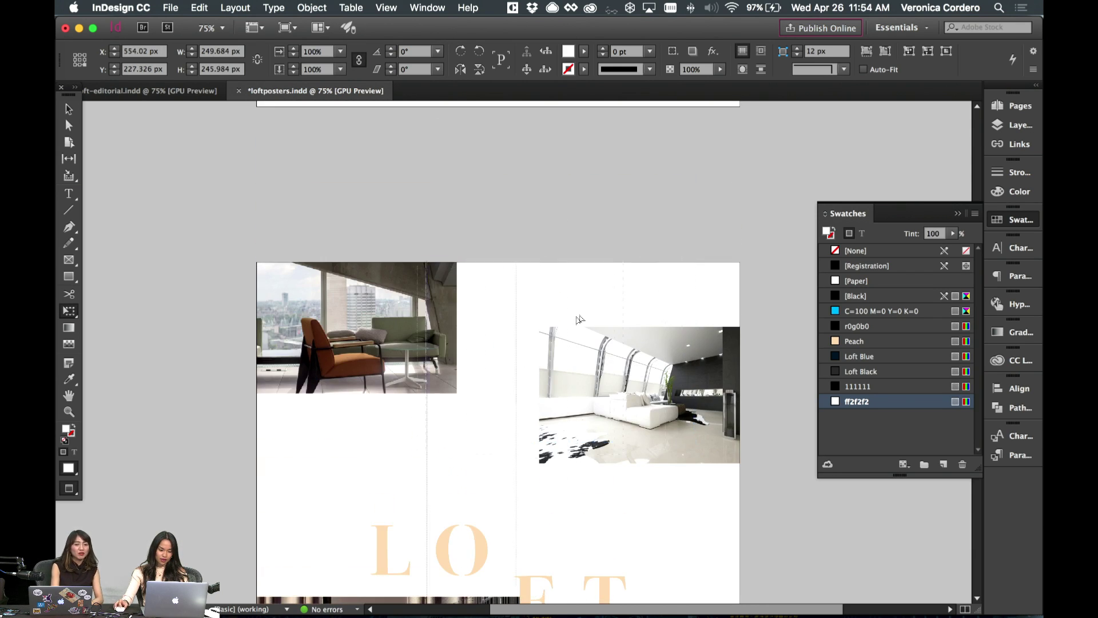
pyautogui.scroll(-5, 589, 309)
pyautogui.moveTo(470, 278); pyautogui.dragTo(390, 493)
pyautogui.scroll(-3, 475, 299)
pyautogui.scroll(-2, 390, 493)
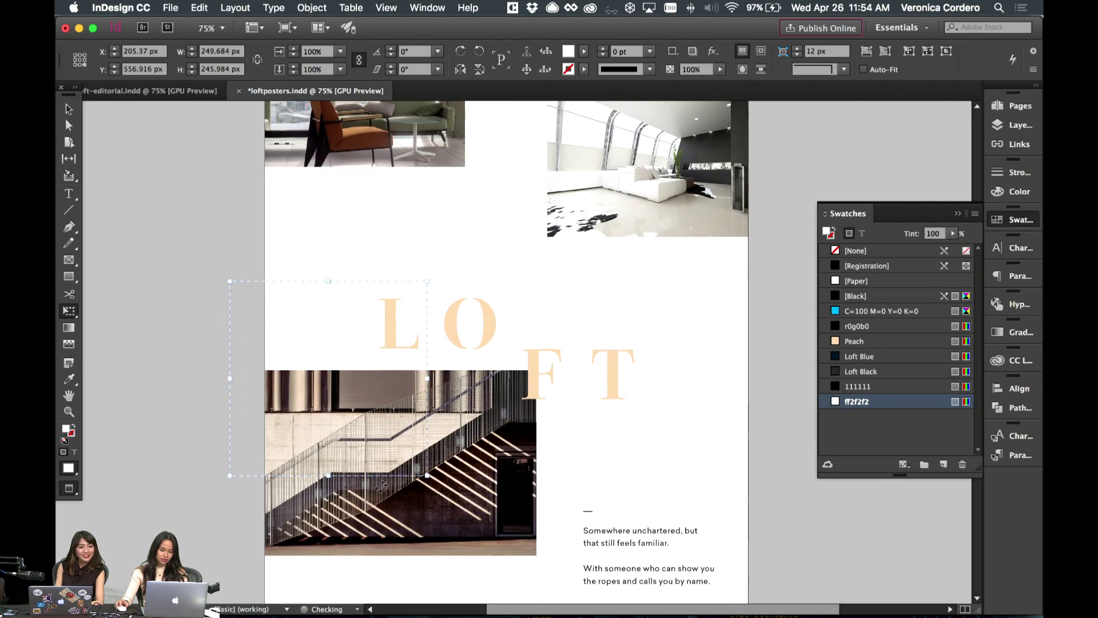
# - Enlarge the O to about 533 × 525 px and place it over the poster's upper-right corner, running past the page edge
pyautogui.press('super+minus')
pyautogui.press('super+minus')
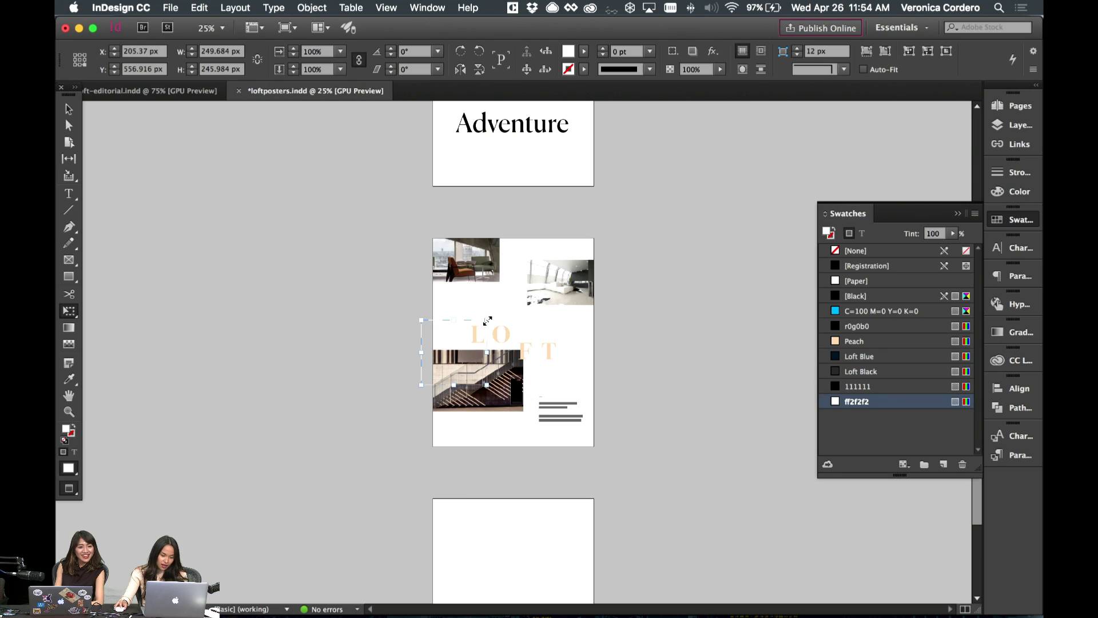
pyautogui.moveTo(486, 319); pyautogui.dragTo(565, 316)
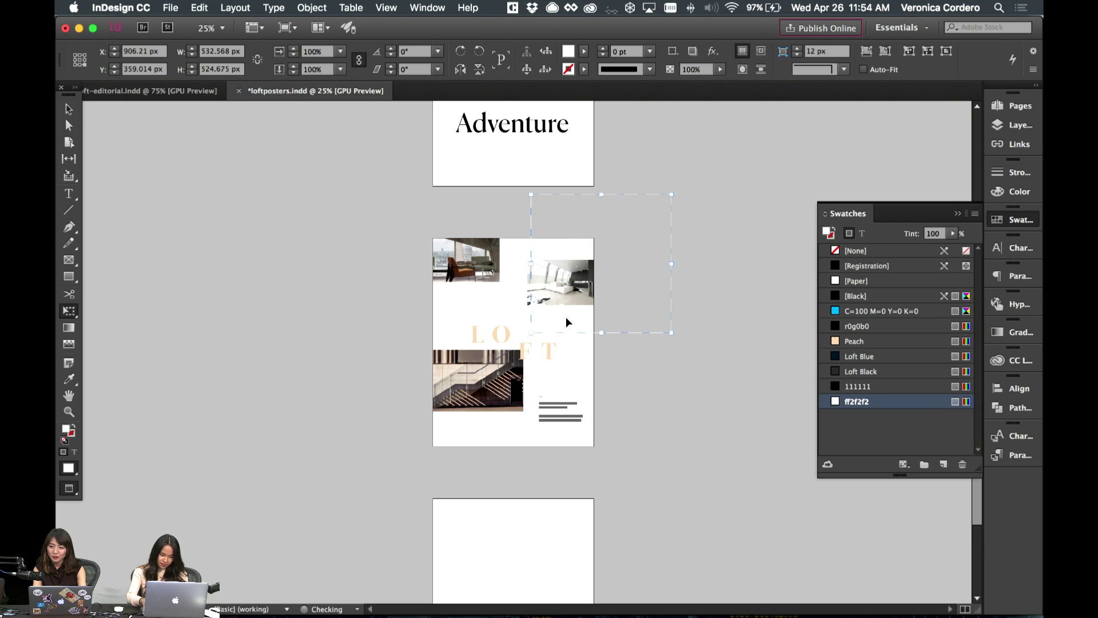
# - Move the large ff2f2f2-filled letter shape from the poster's upper-right area to its lower-left corner, at about X 268 px, Y 1021 px
pyautogui.press('super+equal')
pyautogui.press('super+equal')
pyautogui.press('super+minus')
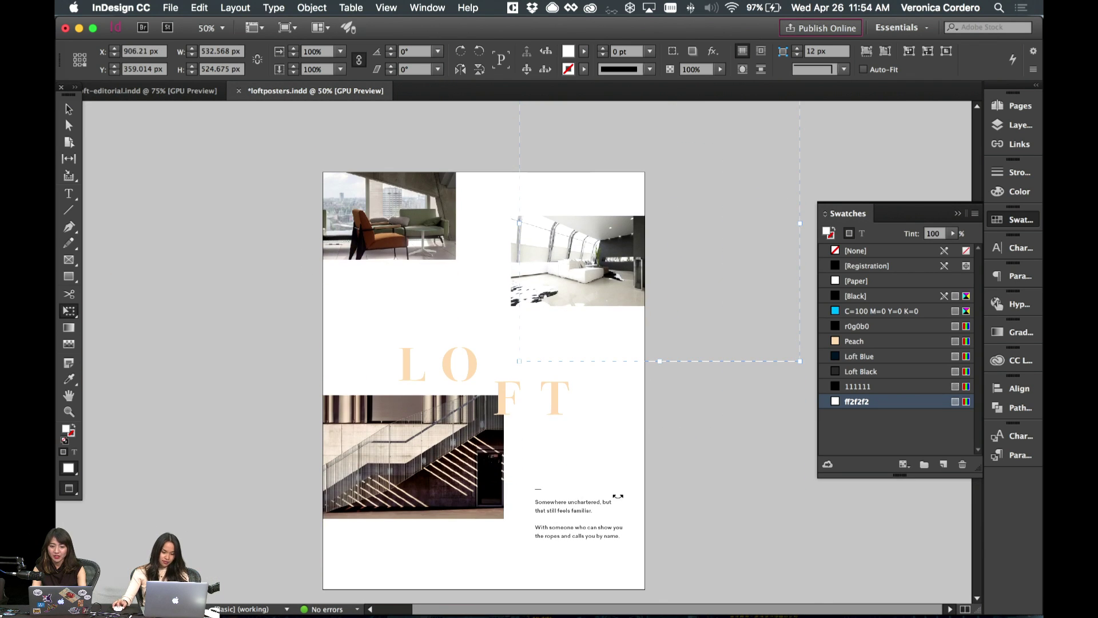
pyautogui.press('v')
pyautogui.click(615, 392)
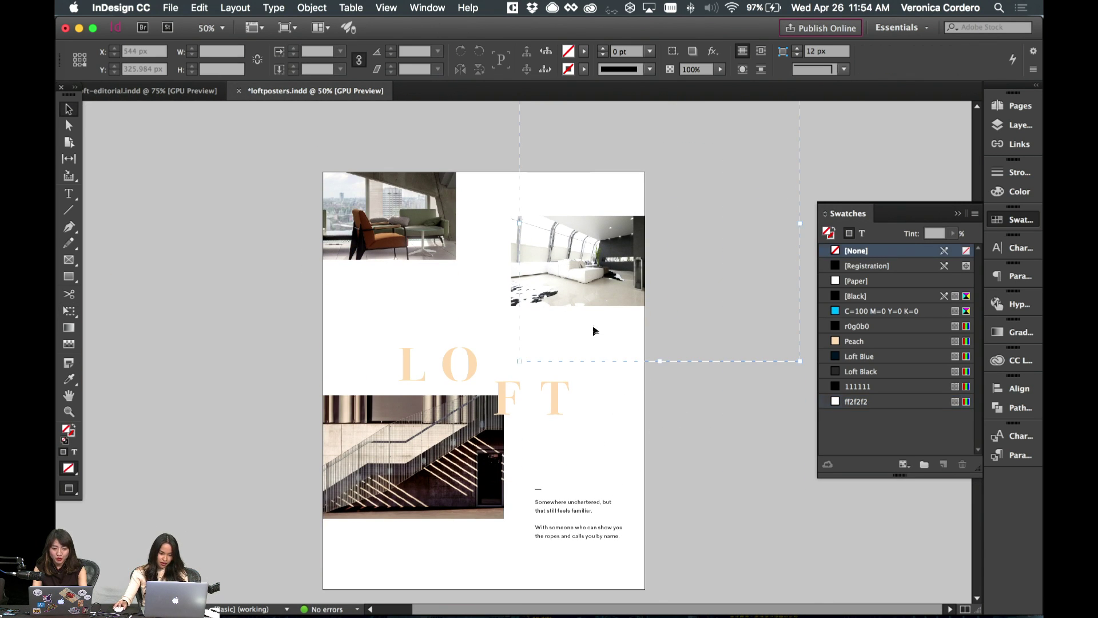
pyautogui.moveTo(597, 366); pyautogui.dragTo(354, 434)
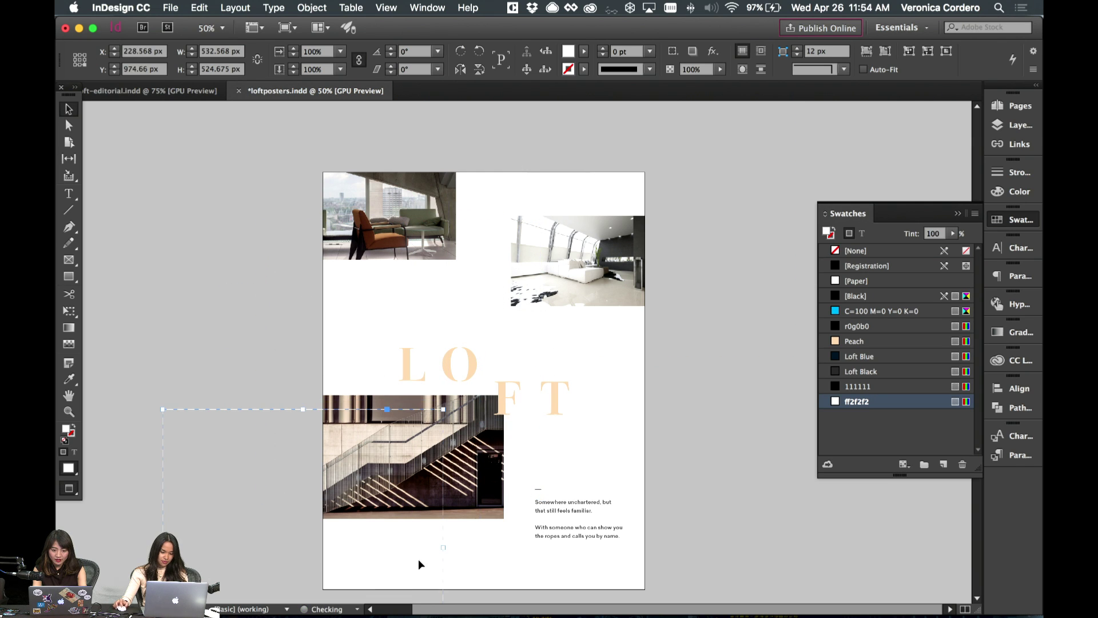
pyautogui.moveTo(418, 559); pyautogui.dragTo(435, 578)
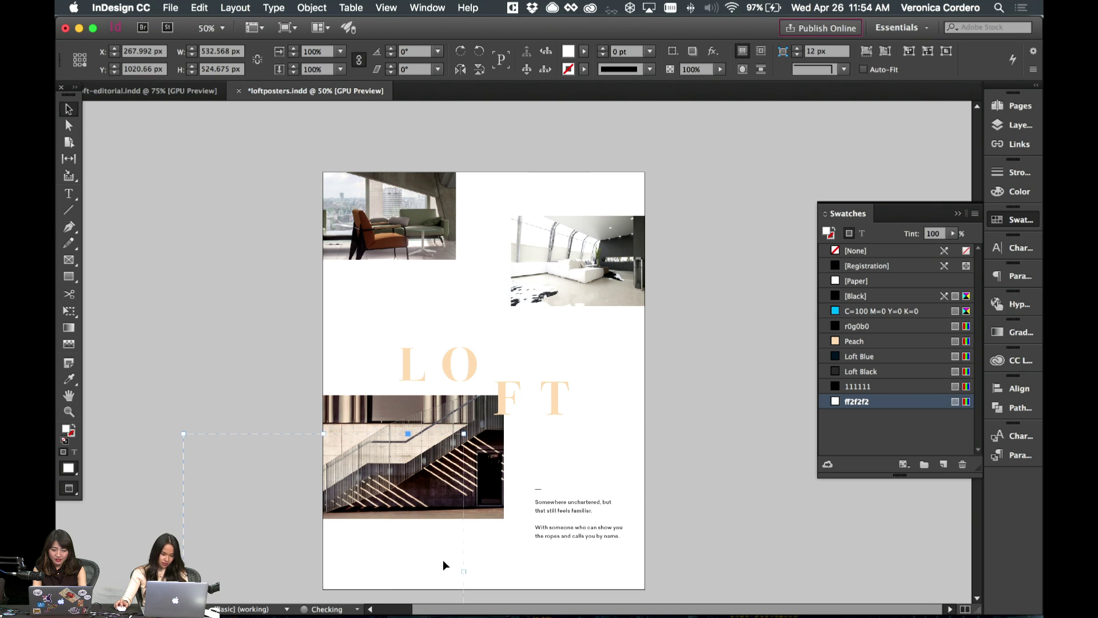
pyautogui.click(606, 465)
# - Review the poster's photos, LOFT title and body text at 75% zoom, with and without the layout guides
pyautogui.scroll(-2, 605, 461)
pyautogui.scroll(3, 423, 375)
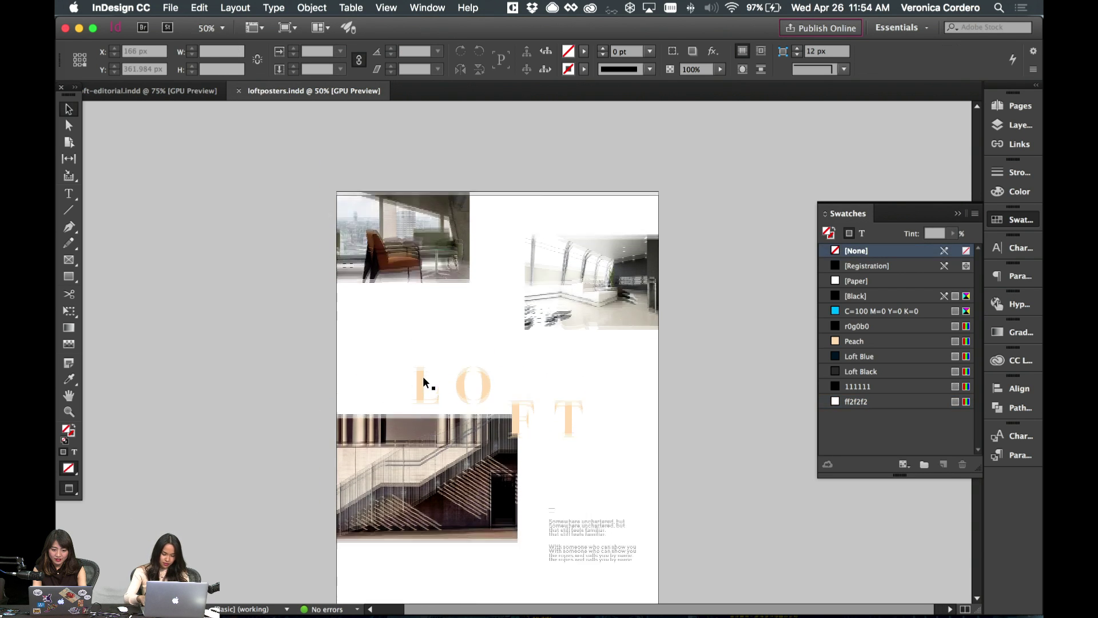
pyautogui.press('super+equal')
pyautogui.scroll(-5, 423, 376)
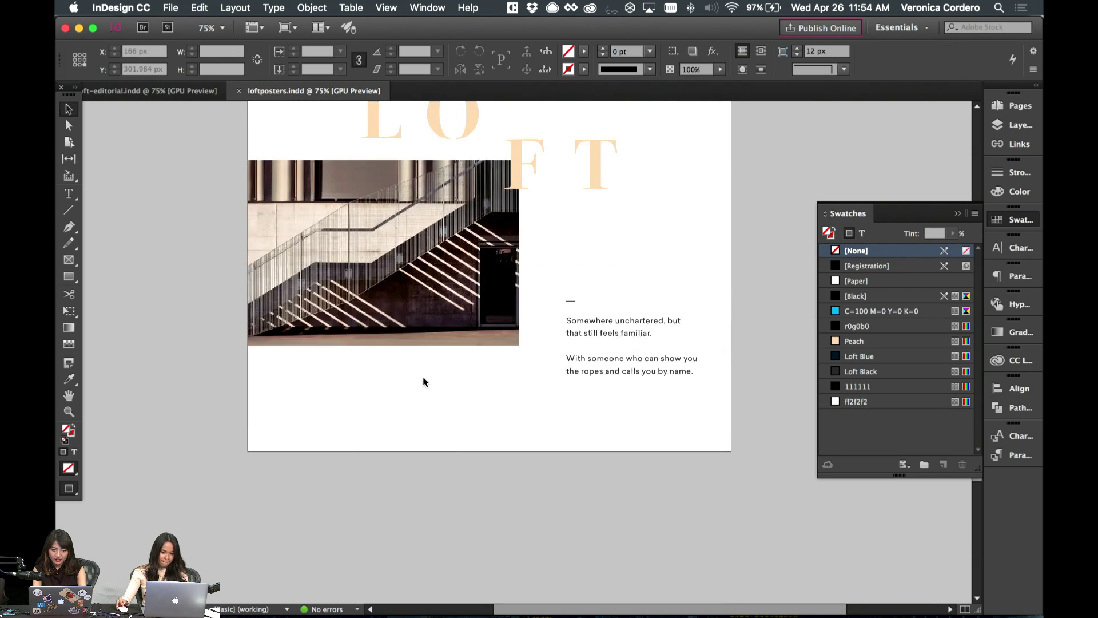
pyautogui.scroll(5, 423, 376)
pyautogui.scroll(-1, 419, 380)
pyautogui.scroll(-3, 400, 370)
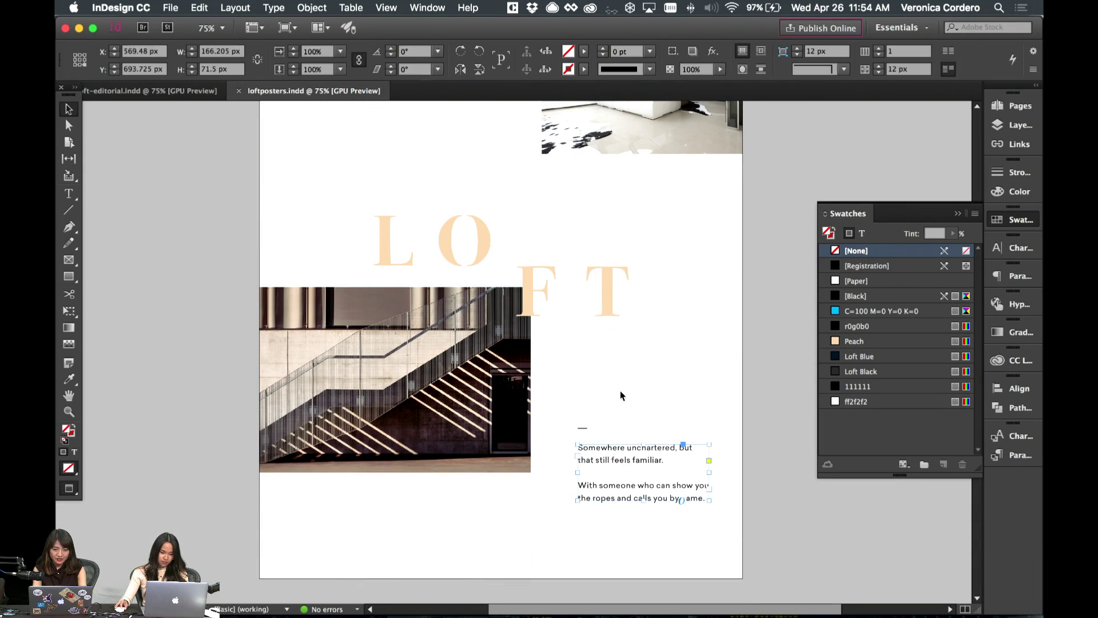
pyautogui.scroll(5, 611, 401)
pyautogui.scroll(-2, 400, 406)
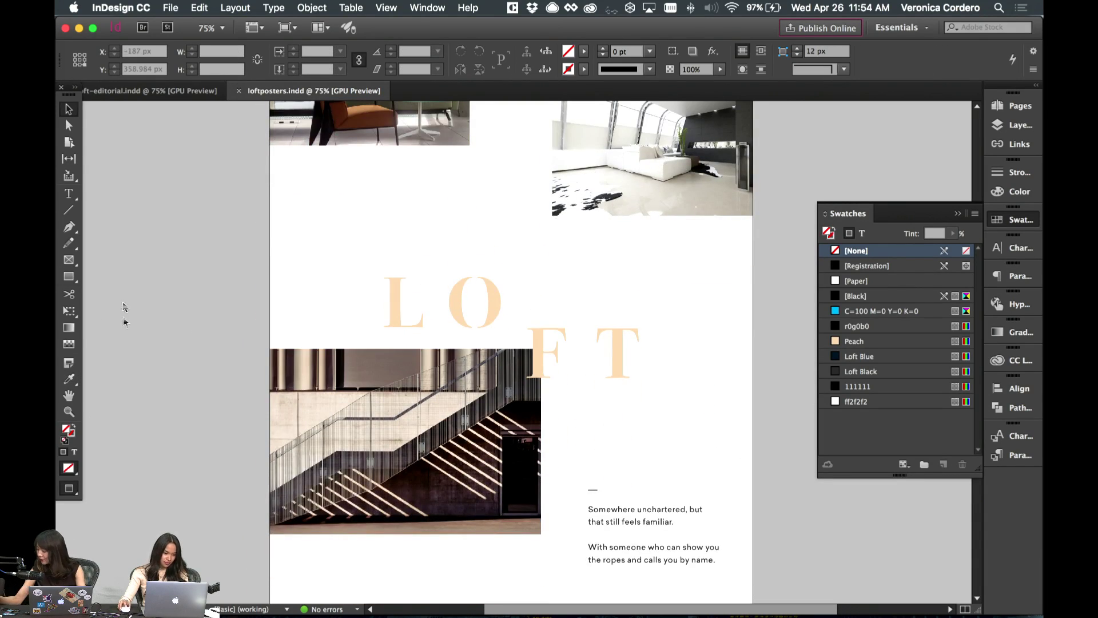
pyautogui.press('\\')
pyautogui.press('w')
pyautogui.scroll(6, 542, 334)
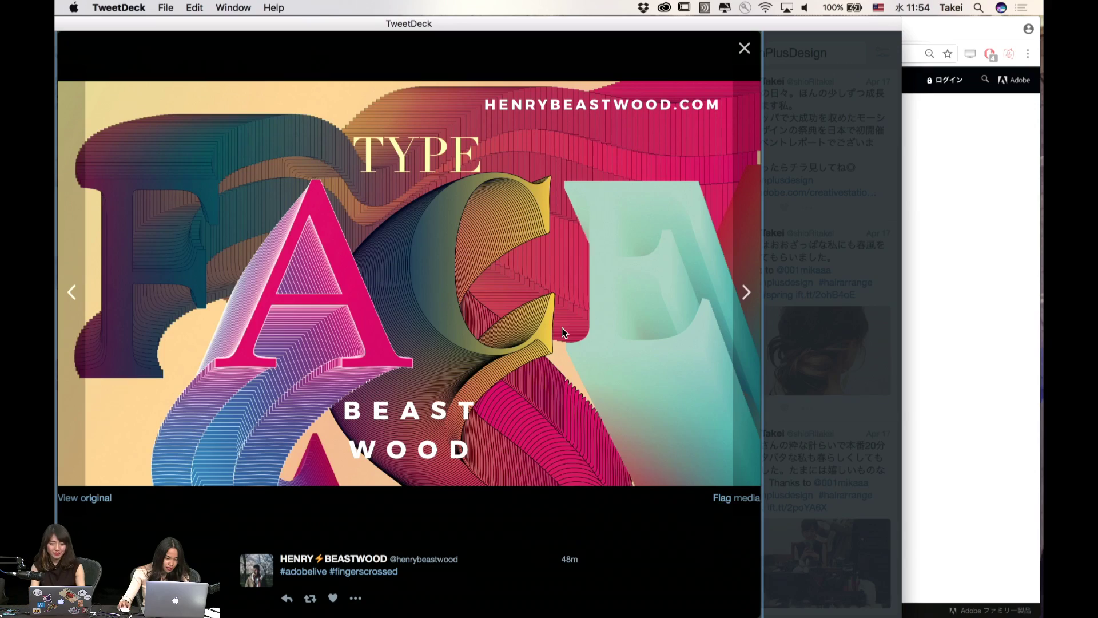
# - View both images of the Type Face postcard entry in TweetDeck and close the image viewer
pyautogui.doubleClick(403, 27)
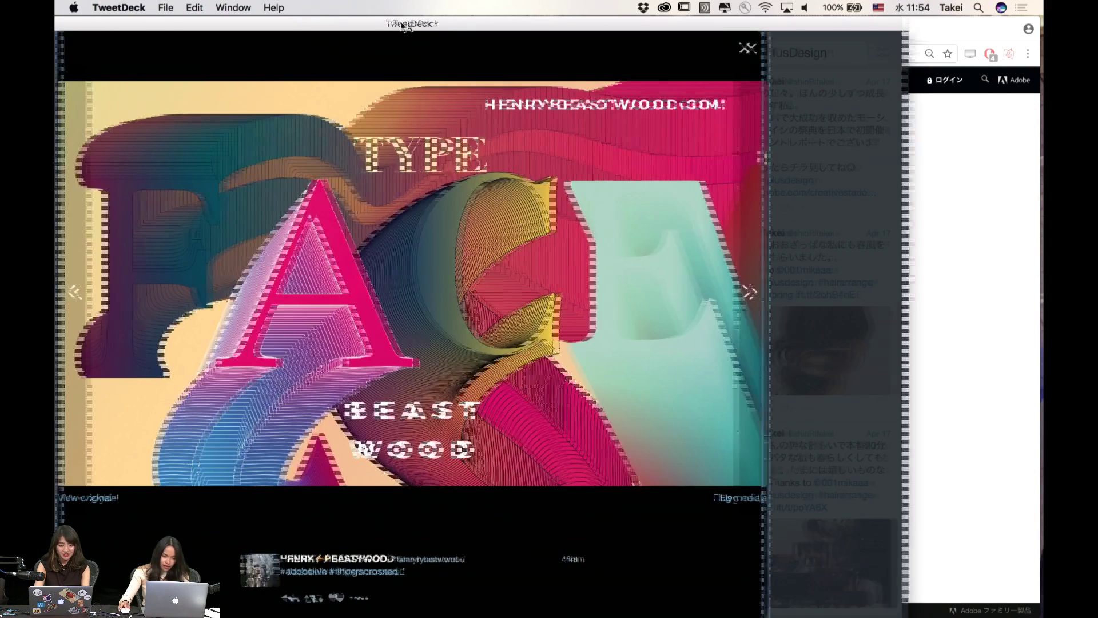
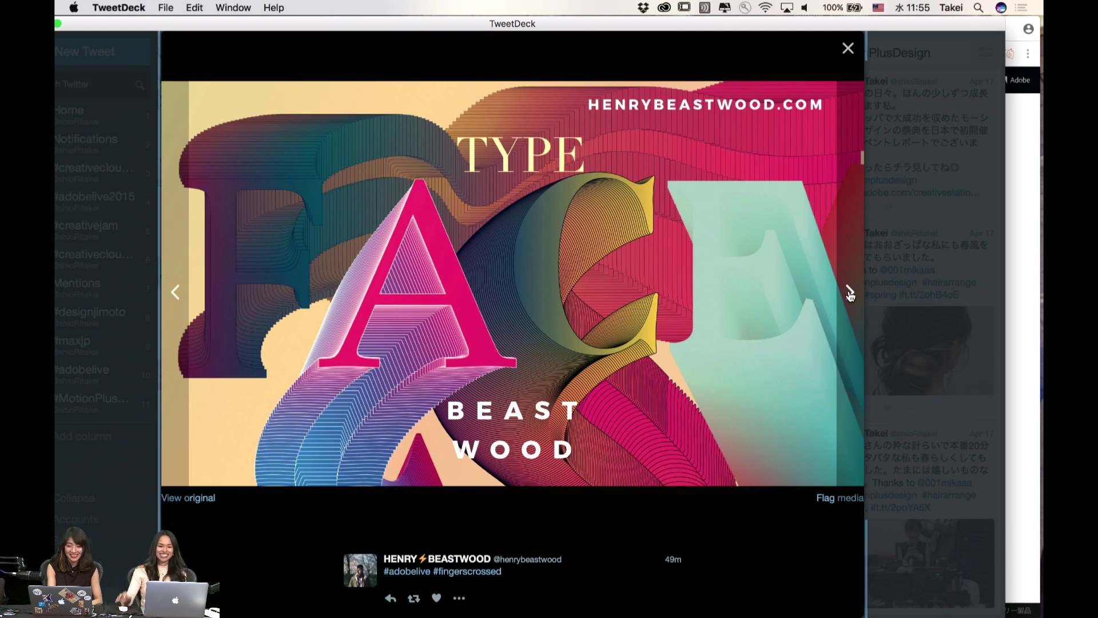
pyautogui.click(850, 293)
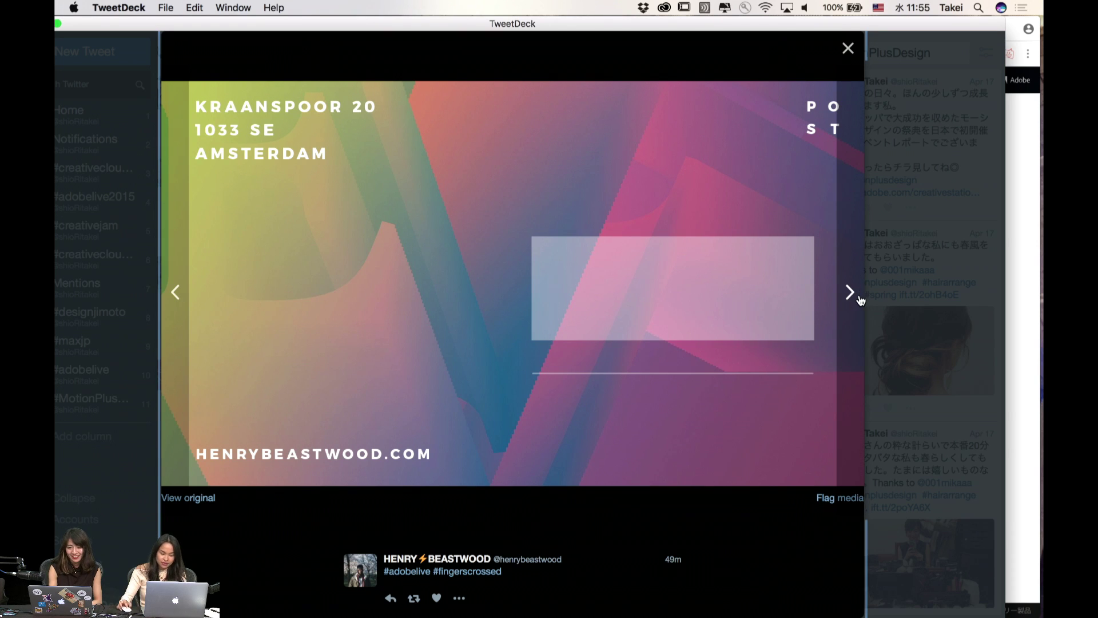
pyautogui.click(848, 50)
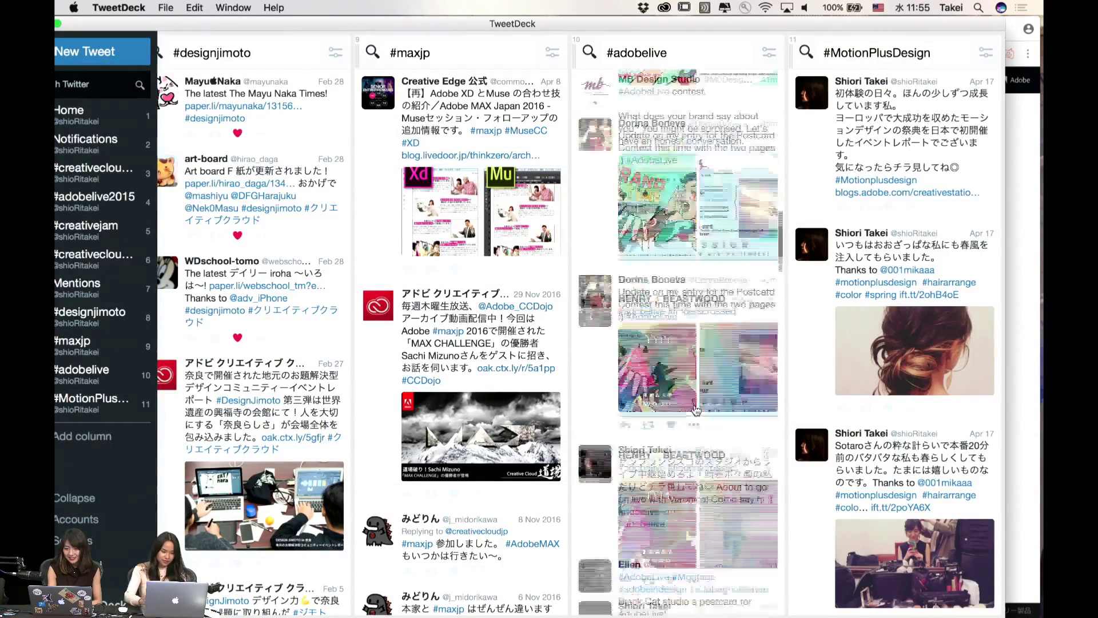
# - Look through the MB Design Studio contest entries in the #adobelive column, opening and closing their images
pyautogui.click(652, 470)
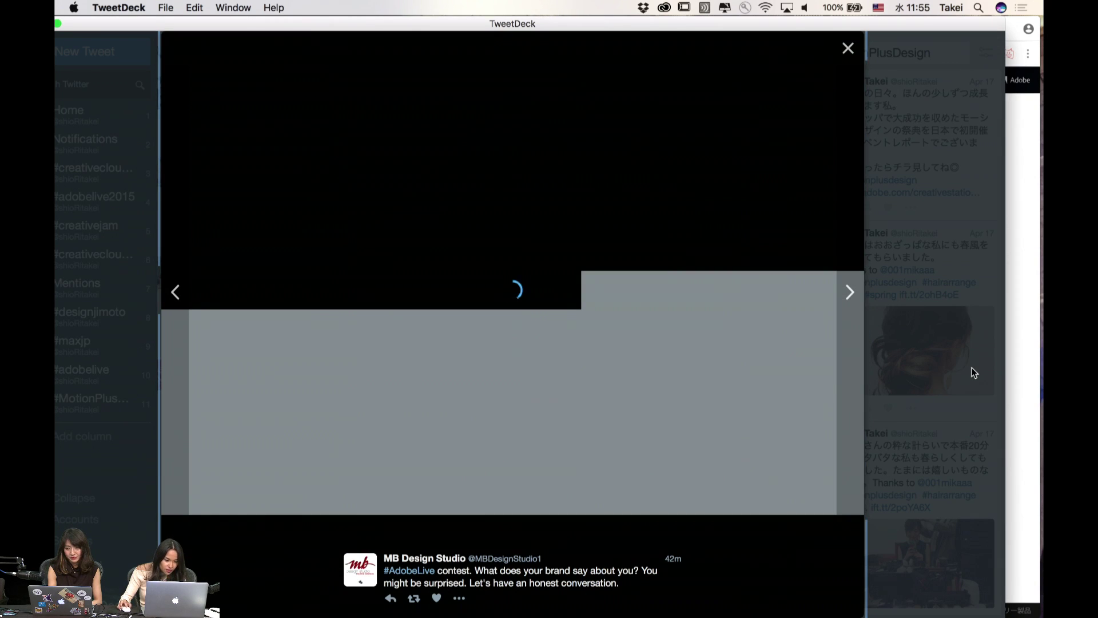
pyautogui.click(848, 48)
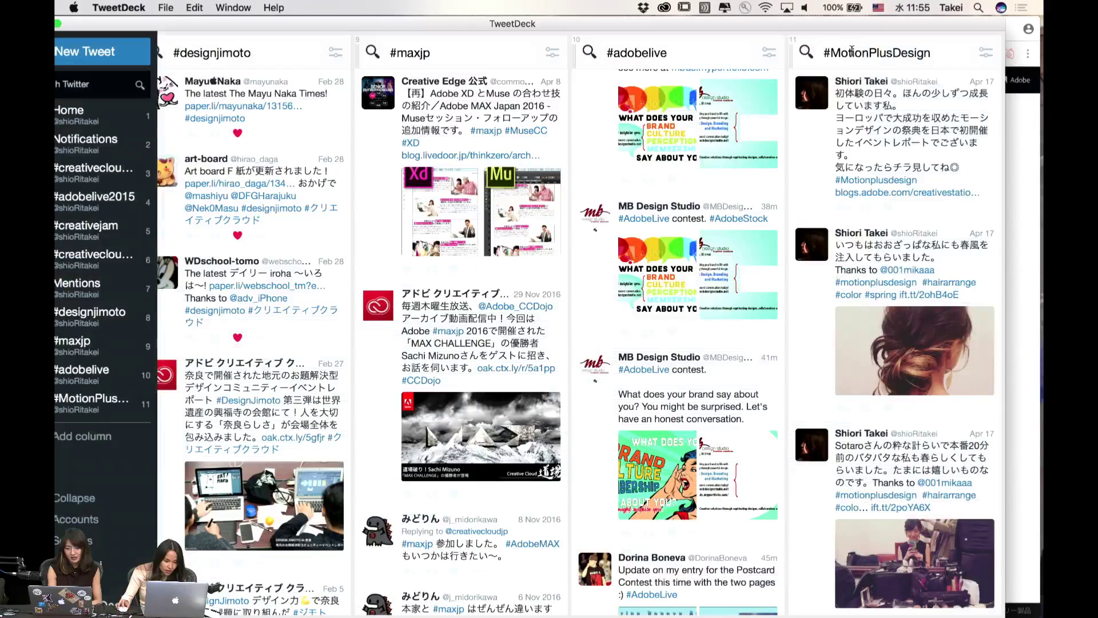
pyautogui.click(642, 463)
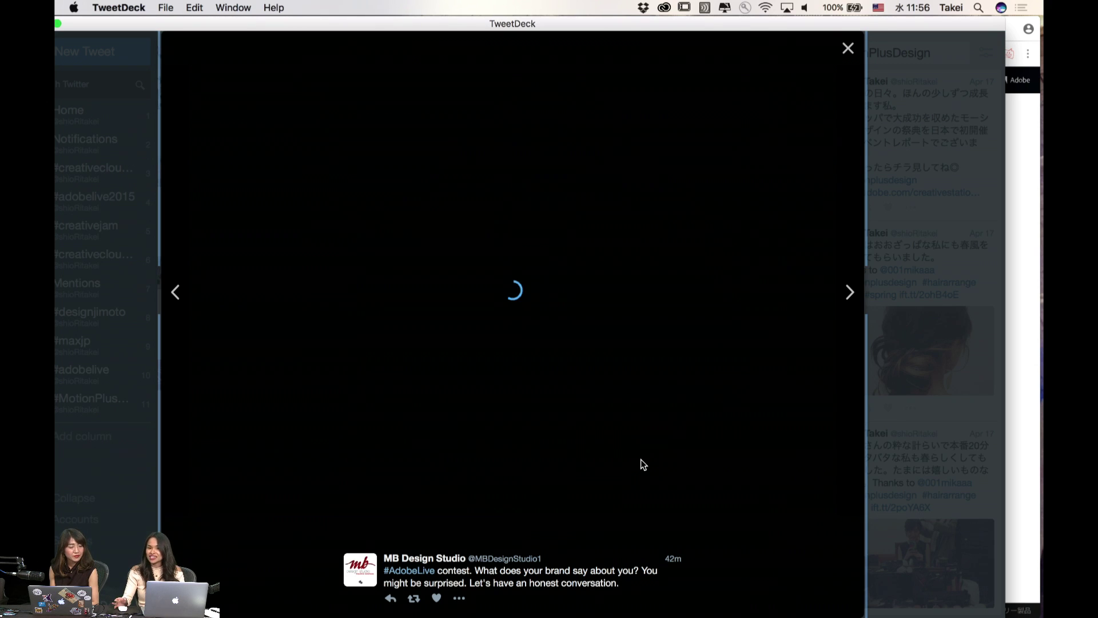
pyautogui.click(846, 48)
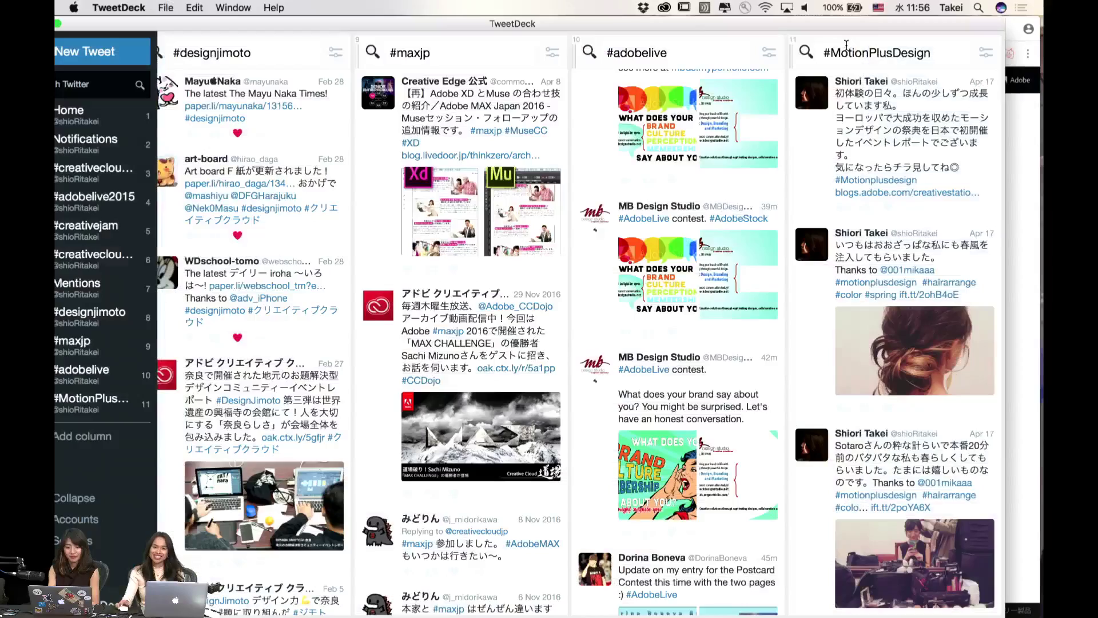
pyautogui.scroll(2, 674, 287)
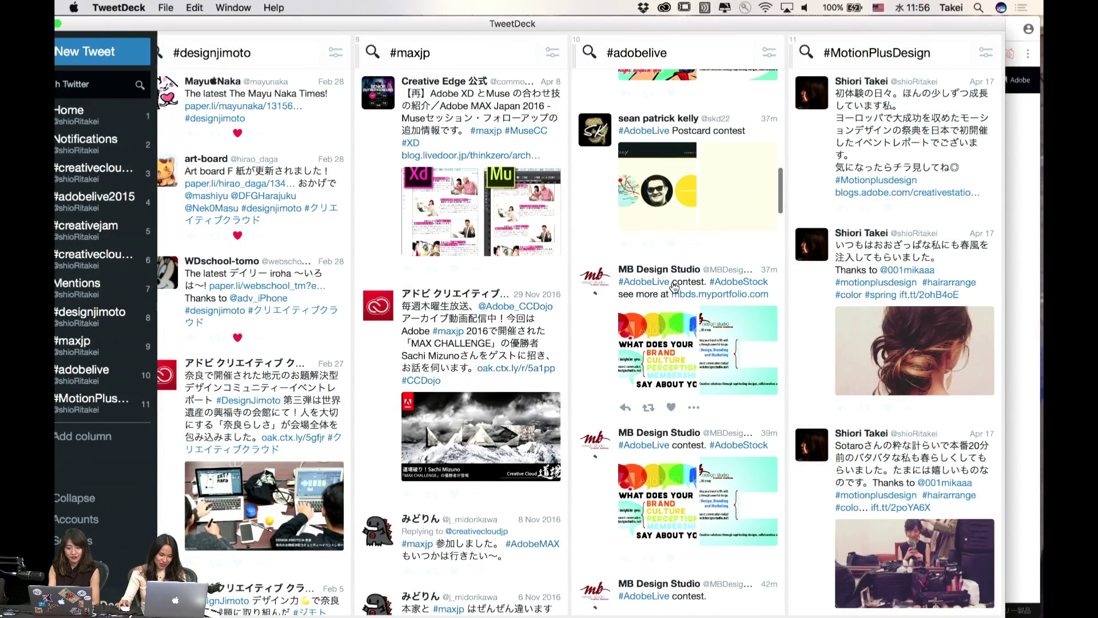
pyautogui.click(667, 367)
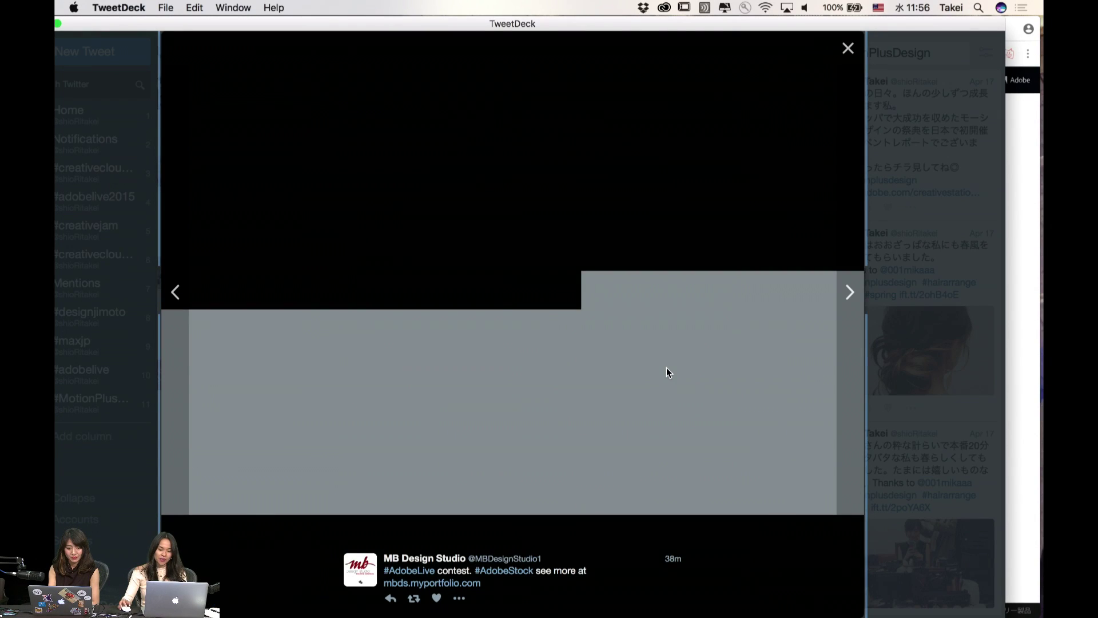
pyautogui.click(848, 48)
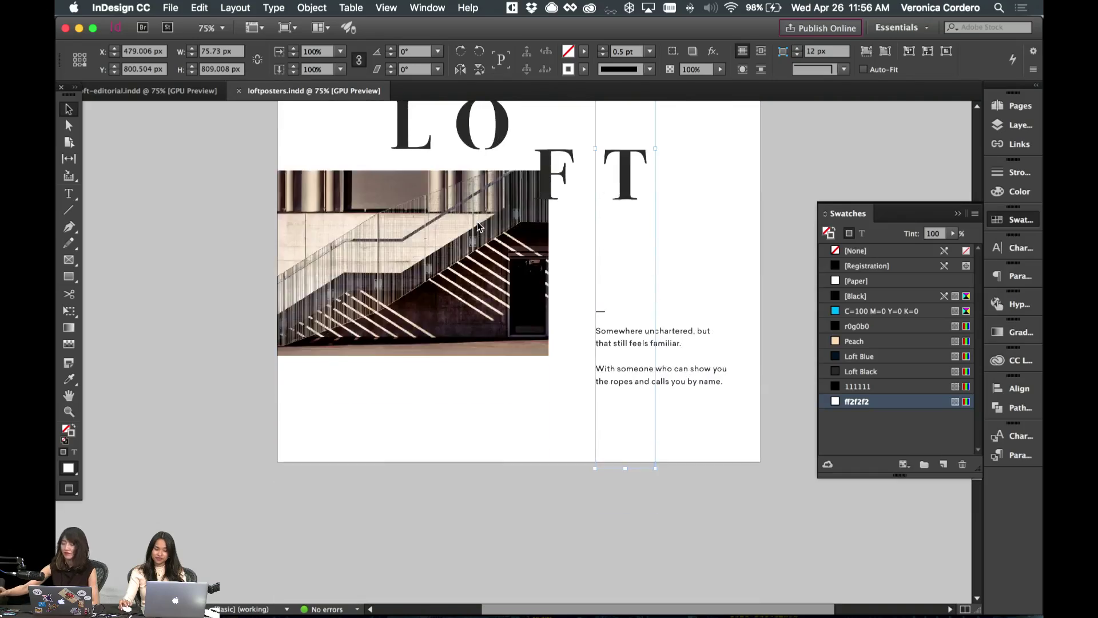
# - Switch back to InDesign and select the thin vertical frames across the loft poster to inspect their placement
pyautogui.scroll(10, 477, 221)
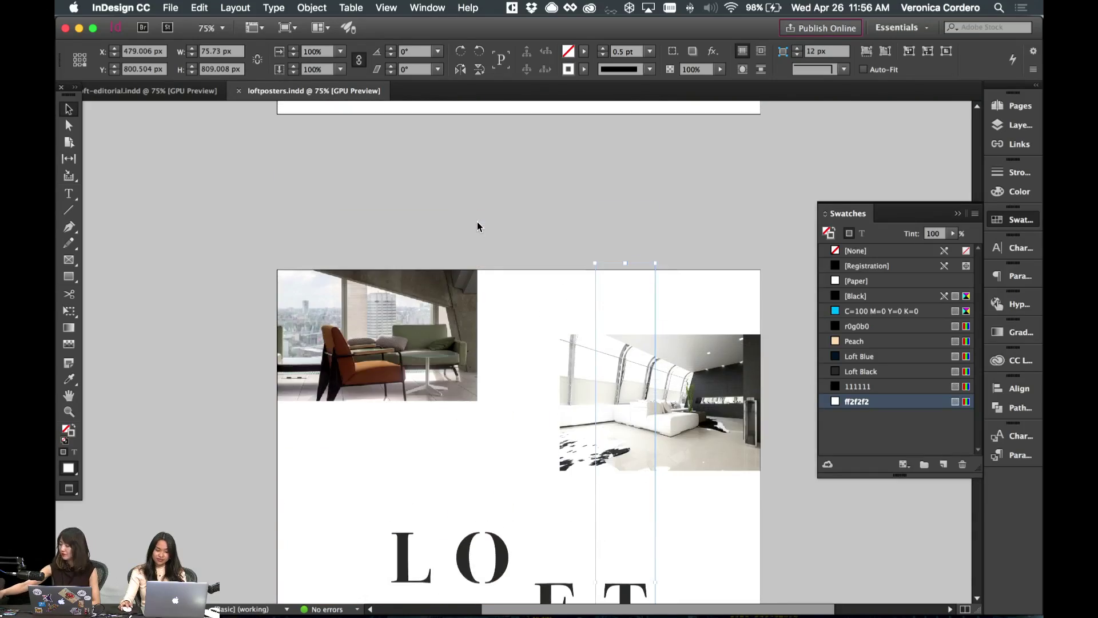
pyautogui.scroll(-3, 477, 222)
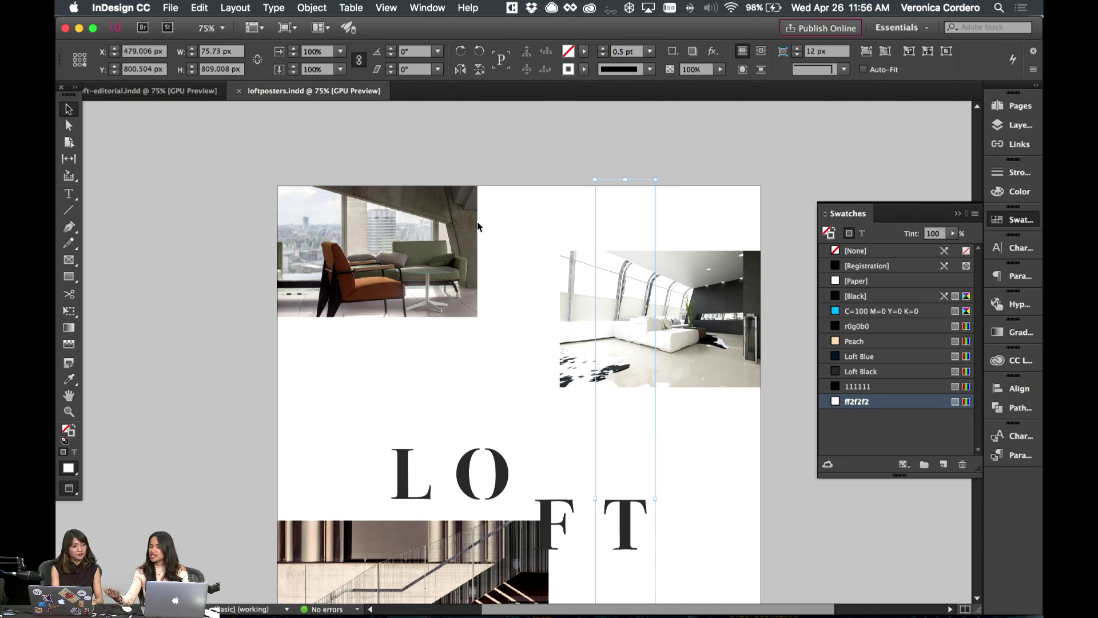
pyautogui.moveTo(296, 388); pyautogui.dragTo(533, 412)
pyautogui.keyDown('shift'); pyautogui.moveTo(674, 471); pyautogui.dragTo(573, 481); pyautogui.keyUp('shift')
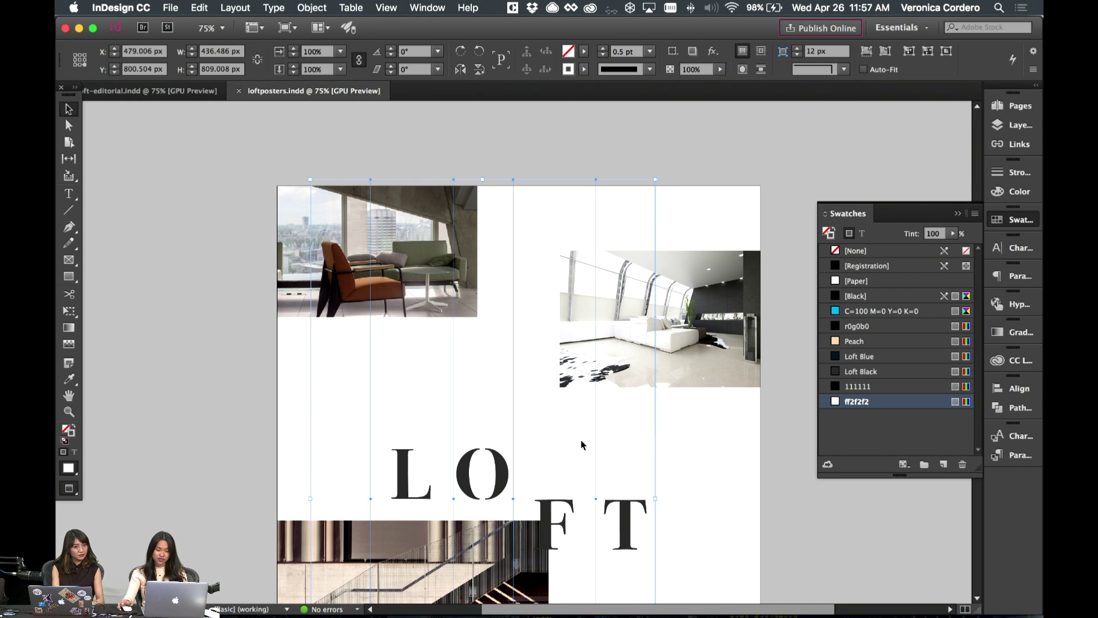
pyautogui.moveTo(675, 478); pyautogui.dragTo(656, 462)
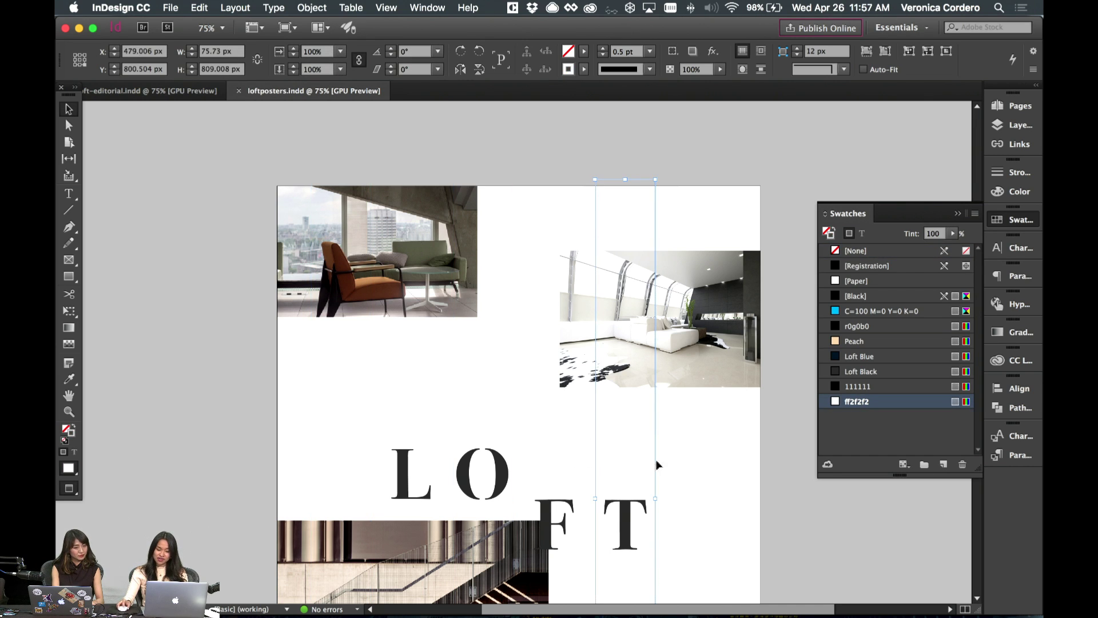
# - Try to shift the vertical frame around the T of LOFT left to X 433.484 px, in line with the white interior photo
pyautogui.press('w')
pyautogui.press('w')
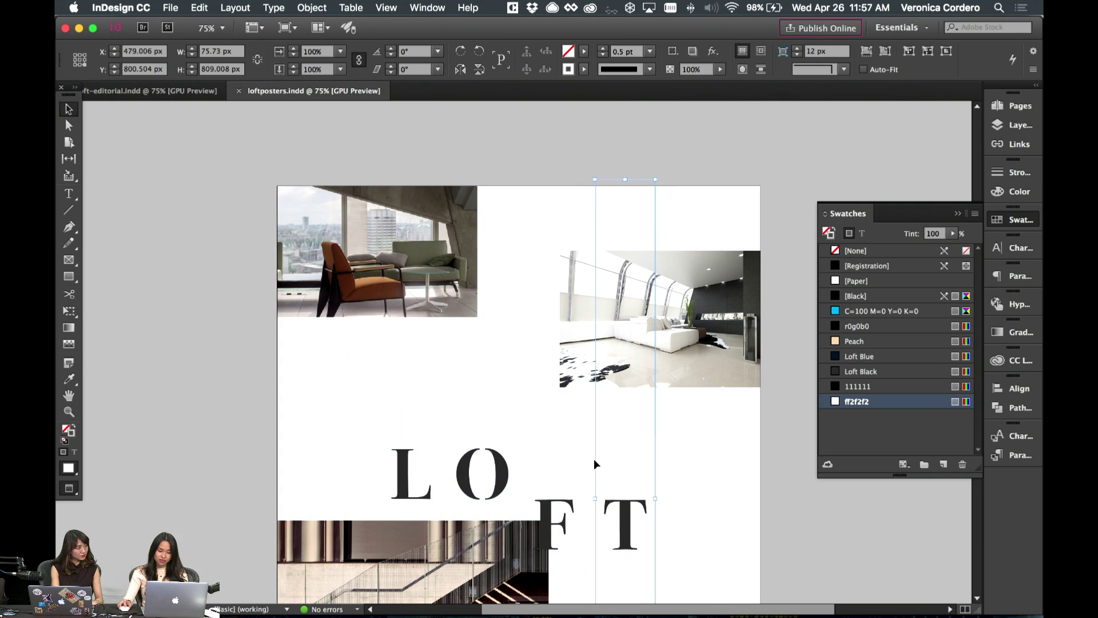
pyautogui.press('w')
pyautogui.moveTo(594, 460); pyautogui.dragTo(560, 464)
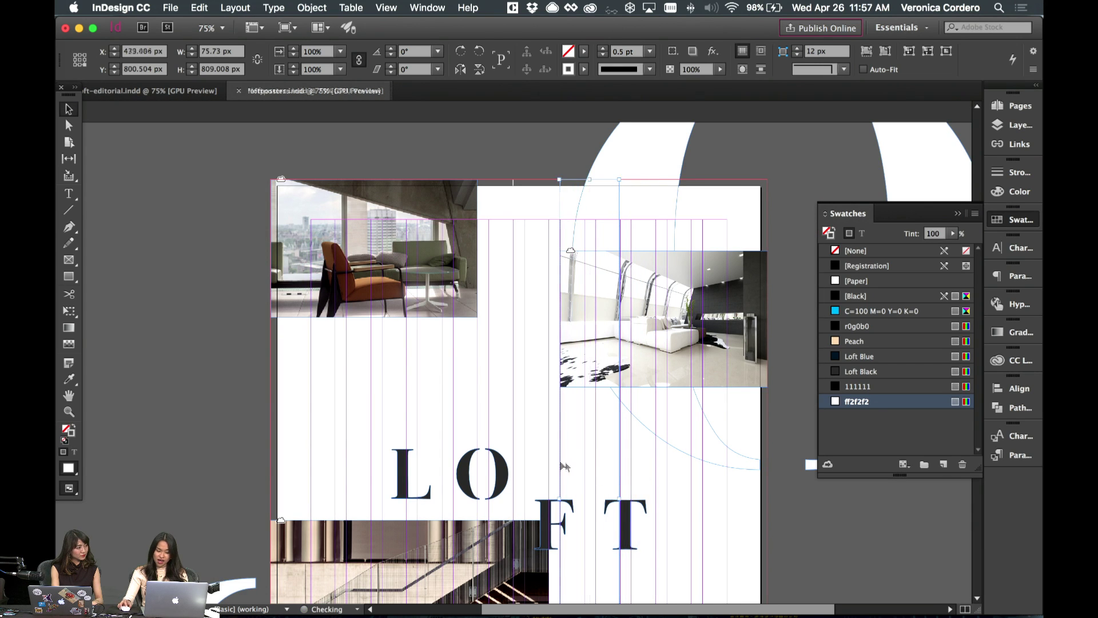
pyautogui.press('w')
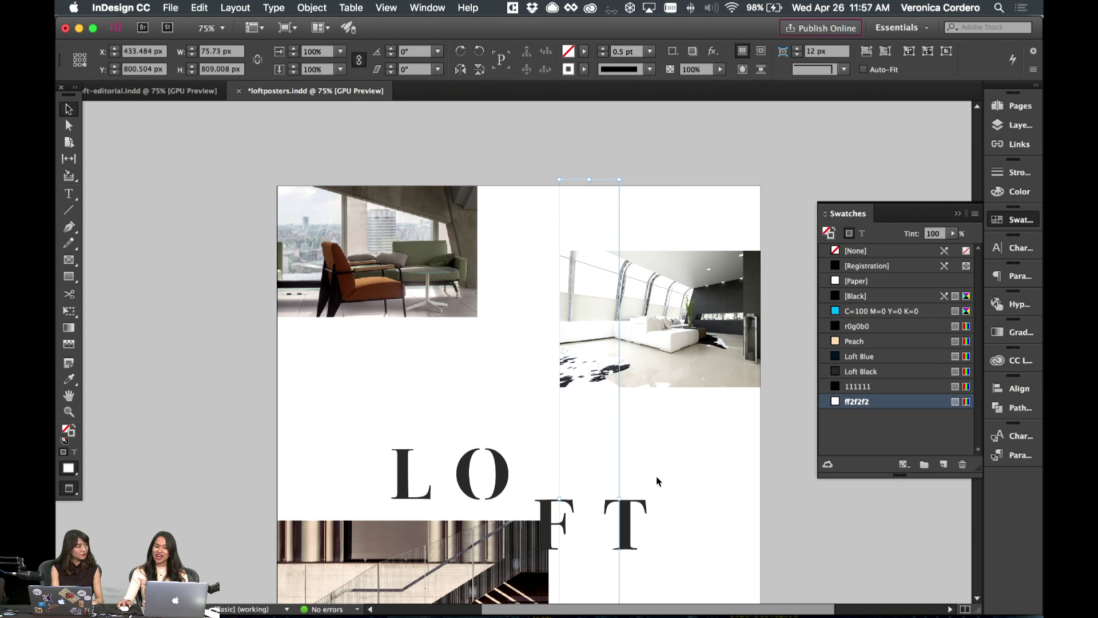
pyautogui.scroll(-3, 660, 476)
pyautogui.press('super+z')
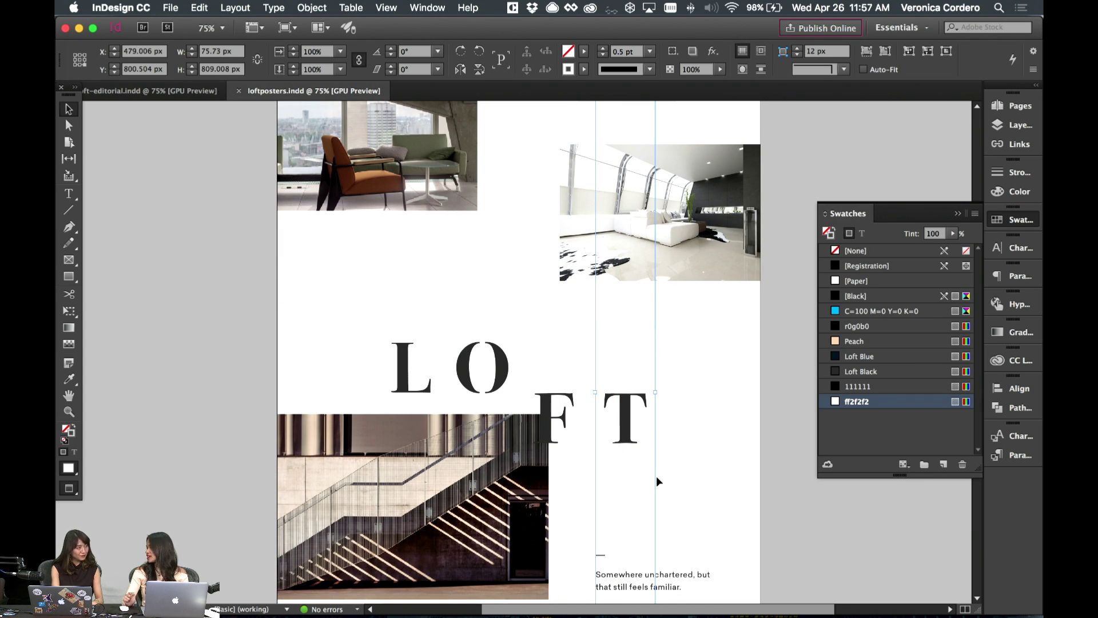
pyautogui.click(704, 501)
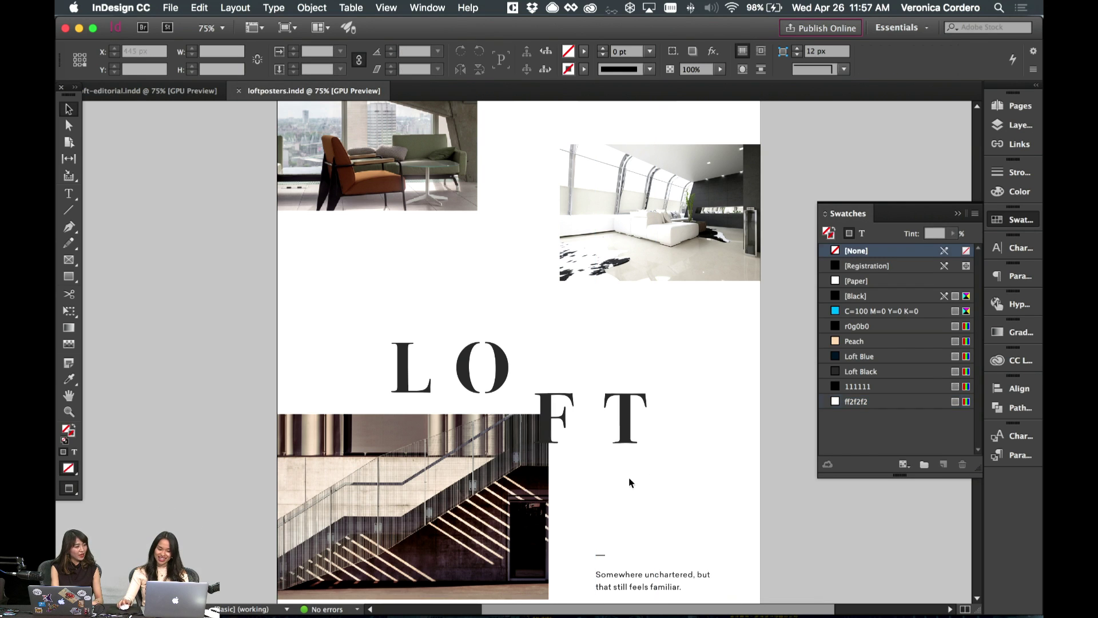
# - Using the column guides, position a thin vertical frame around the O of LOFT at X 298.913 px and check it in preview
pyautogui.press('w')
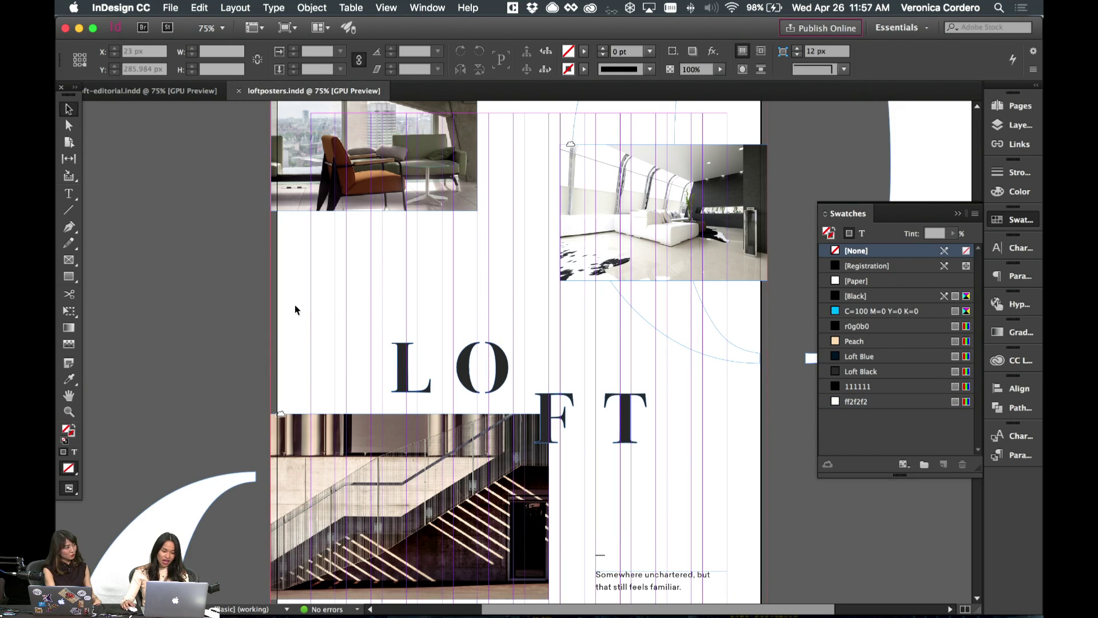
pyautogui.click(400, 313)
pyautogui.moveTo(440, 303); pyautogui.dragTo(517, 331)
pyautogui.press('w')
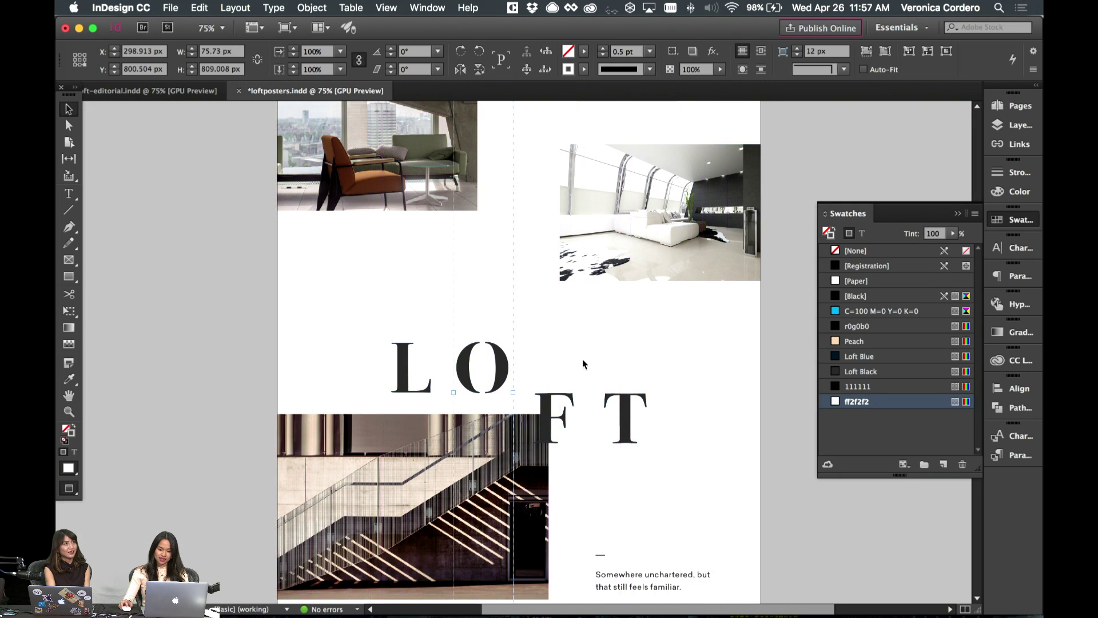
pyautogui.moveTo(577, 350); pyautogui.dragTo(702, 415)
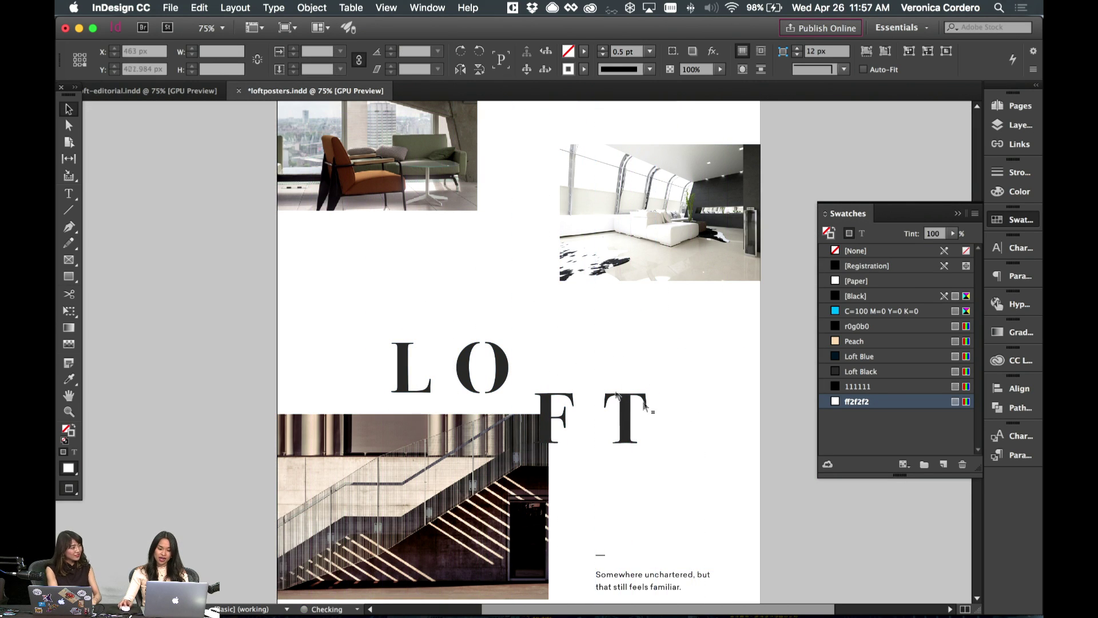
pyautogui.click(548, 362)
# - Try to shift the vertical frame around the O of LOFT slightly left along the column guides
pyautogui.press('w')
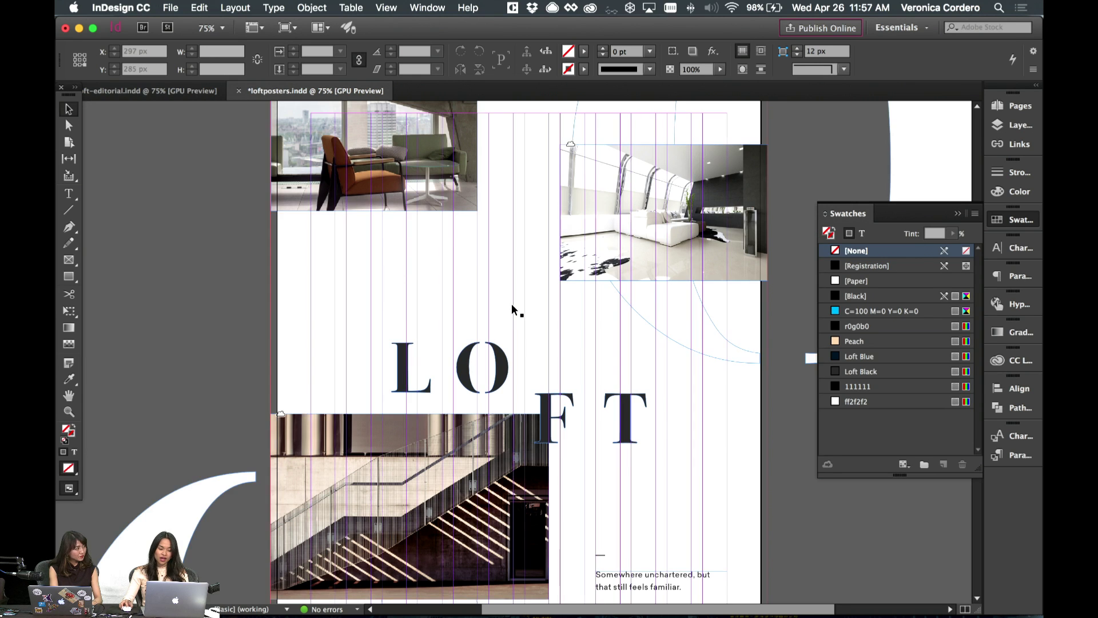
pyautogui.press('w')
pyautogui.press('w')
pyautogui.moveTo(511, 309); pyautogui.dragTo(488, 311)
pyautogui.press('w')
pyautogui.click(569, 334)
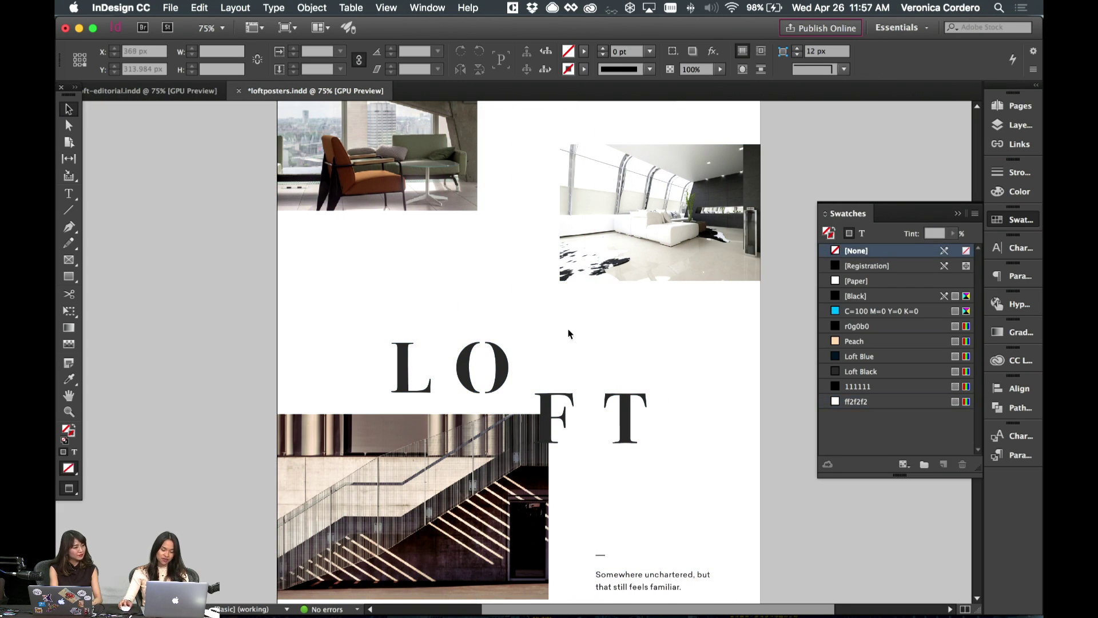
pyautogui.press('super+z')
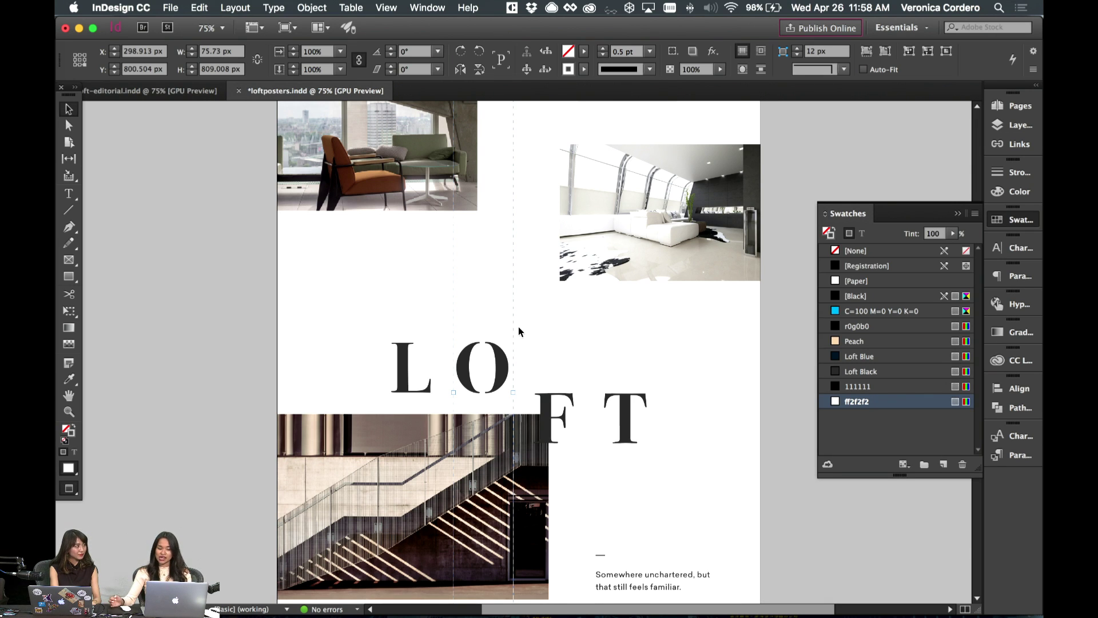
# - Try to move the thin vertical frame around the T of LOFT to X 645.211 px, starting at the right margin and overhanging the page edge
pyautogui.click(675, 376)
pyautogui.click(655, 373)
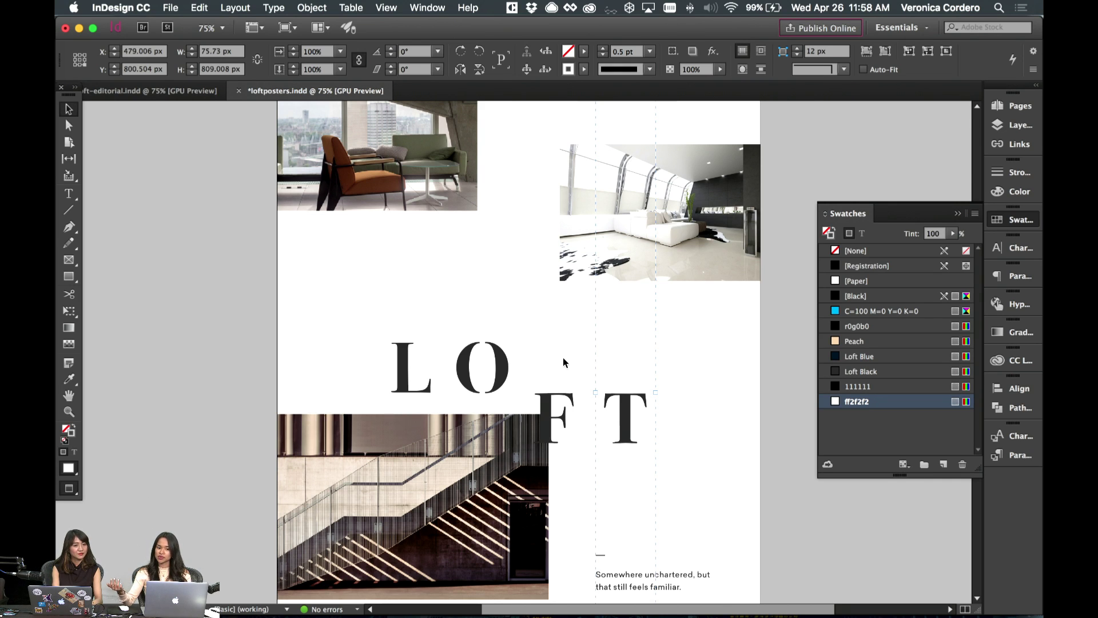
pyautogui.moveTo(626, 326)
pyautogui.mouseDown()
pyautogui.moveTo(669, 362)
pyautogui.moveTo(617, 366)
pyautogui.mouseUp()
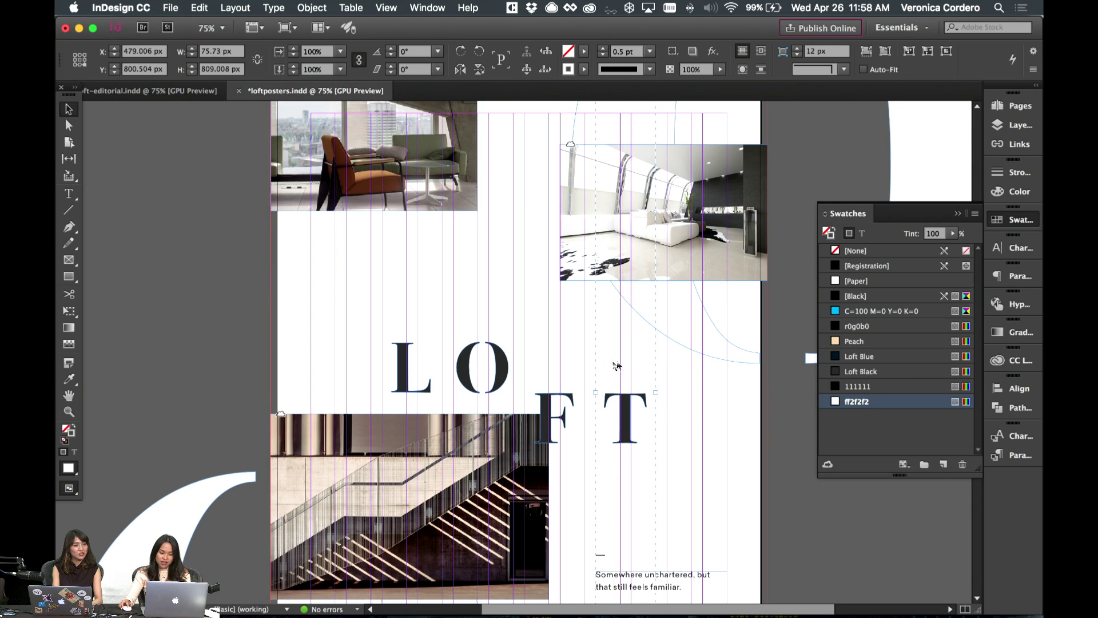
pyautogui.press('w')
pyautogui.press('w')
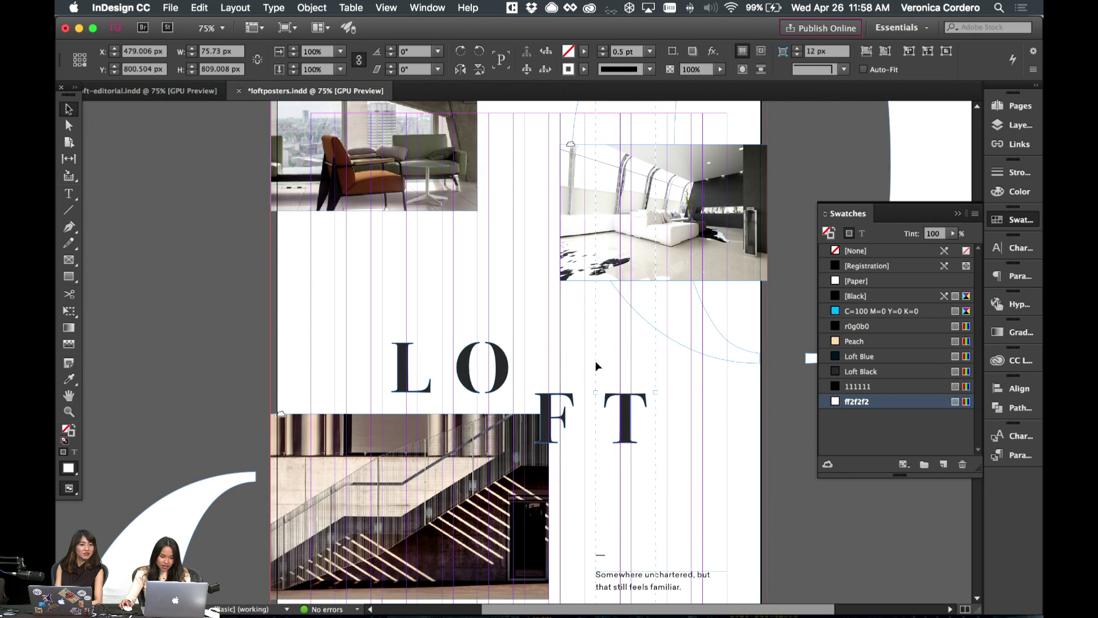
pyautogui.moveTo(596, 367); pyautogui.dragTo(727, 367)
pyautogui.press('w')
pyautogui.click(695, 423)
pyautogui.press('w')
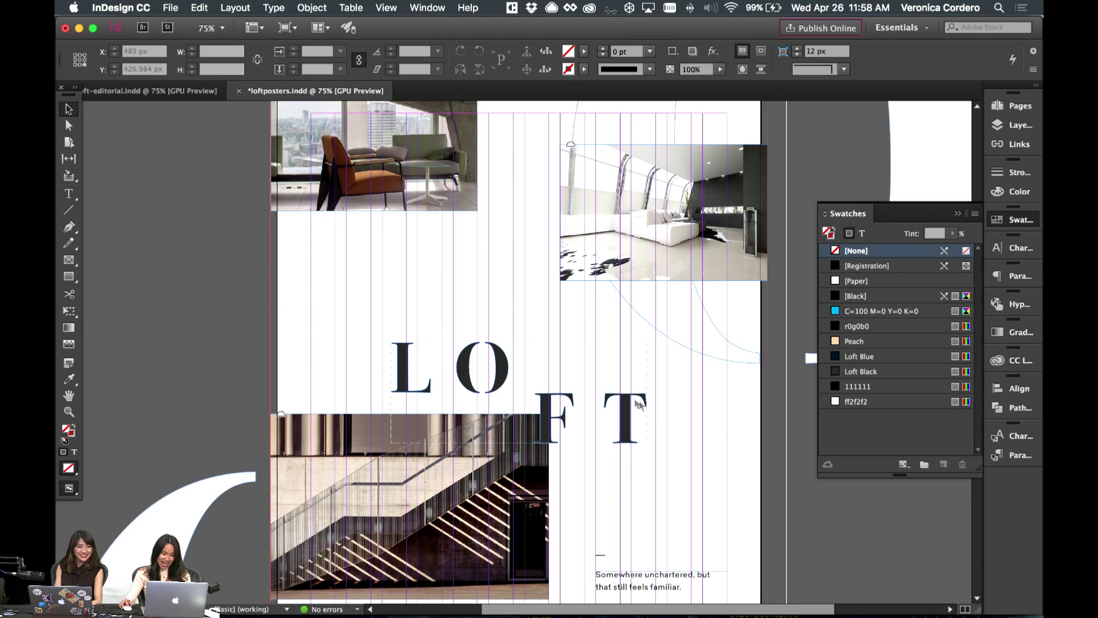
# - Move the thin vertical frame around the O of LOFT to X 253.226 px, in line with the armchair photo's right edge, and preview it
pyautogui.press('w')
pyautogui.press('w')
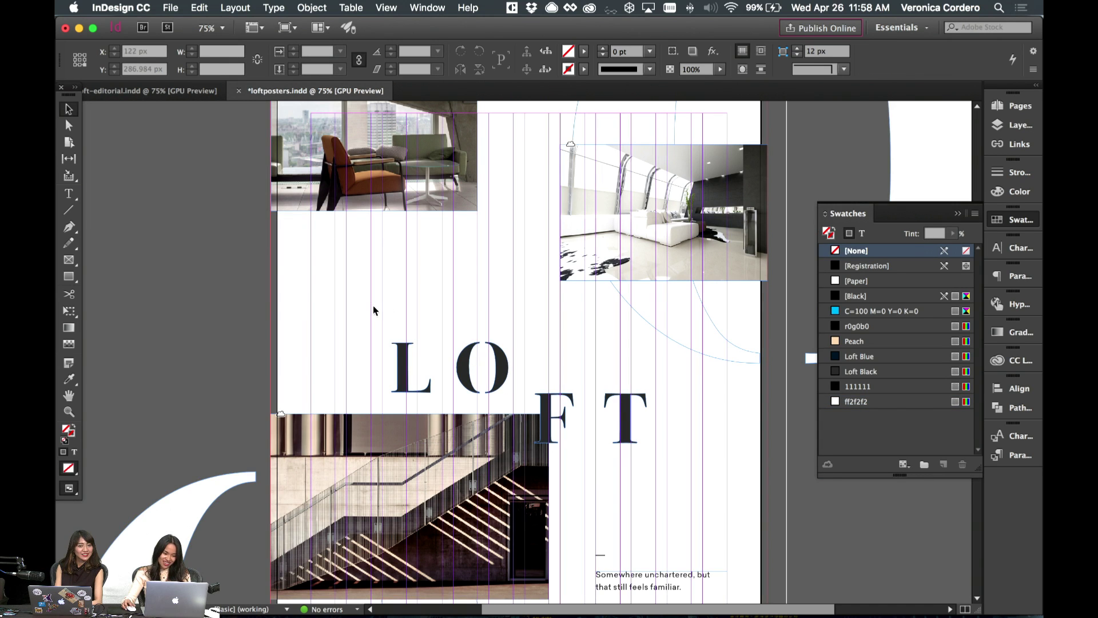
pyautogui.press('w')
pyautogui.press('w')
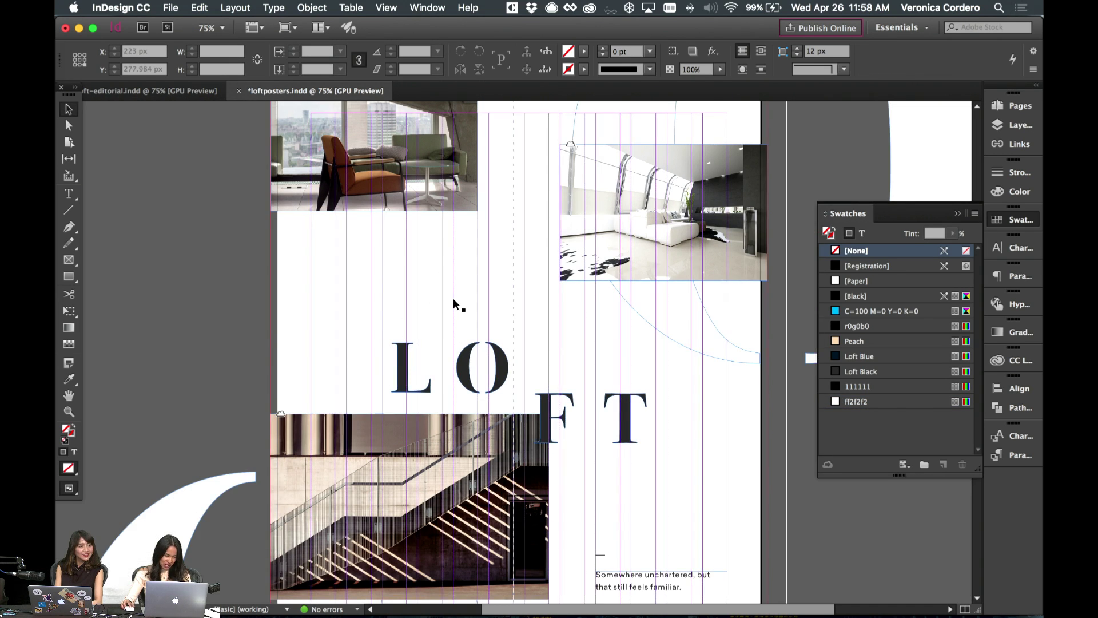
pyautogui.click(453, 303)
pyautogui.press('w')
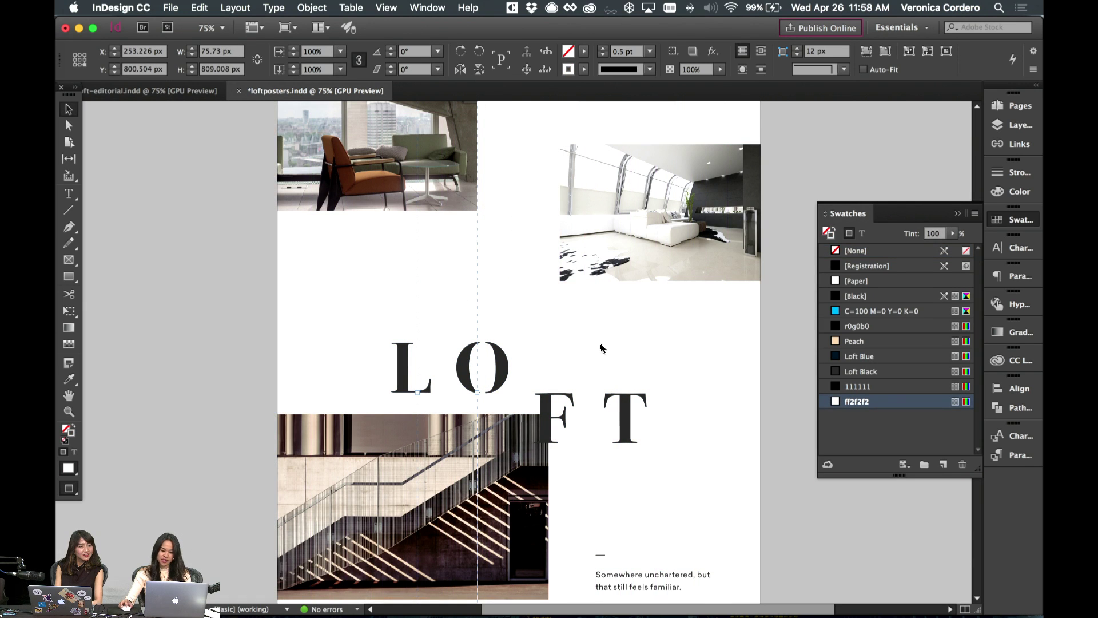
# - Shift the thin vertical frame overhanging the page edge left to X 569.48 px, ending at the right margin, and check it in preview
pyautogui.moveTo(597, 349); pyautogui.dragTo(637, 360)
pyautogui.press('w')
pyautogui.press('w')
pyautogui.press('w')
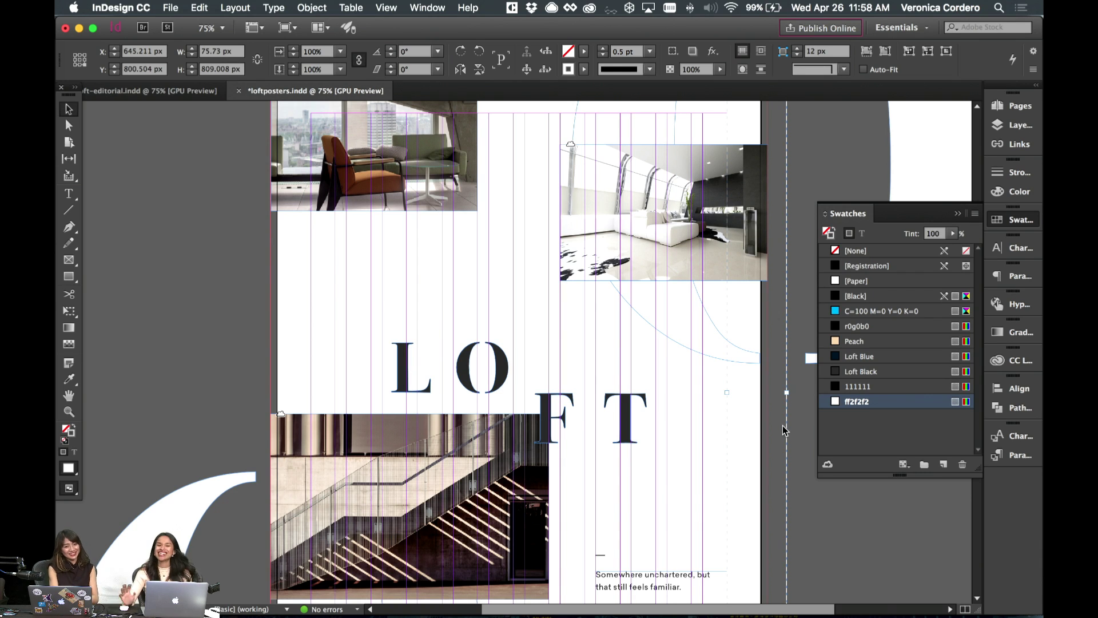
pyautogui.press('w')
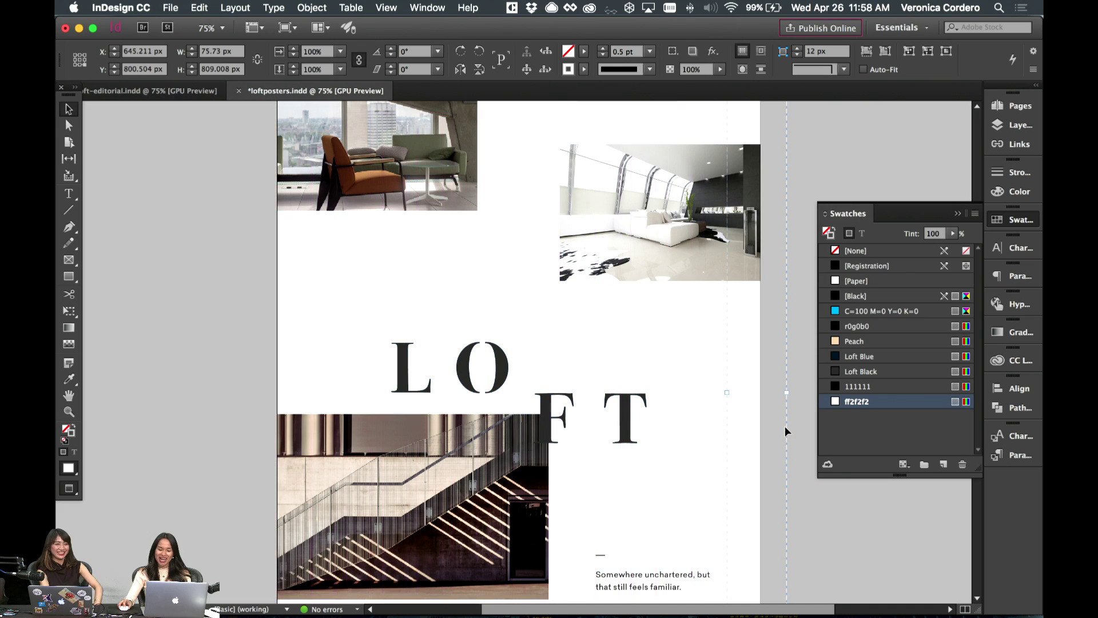
pyautogui.moveTo(785, 427); pyautogui.dragTo(731, 434)
pyautogui.press('w')
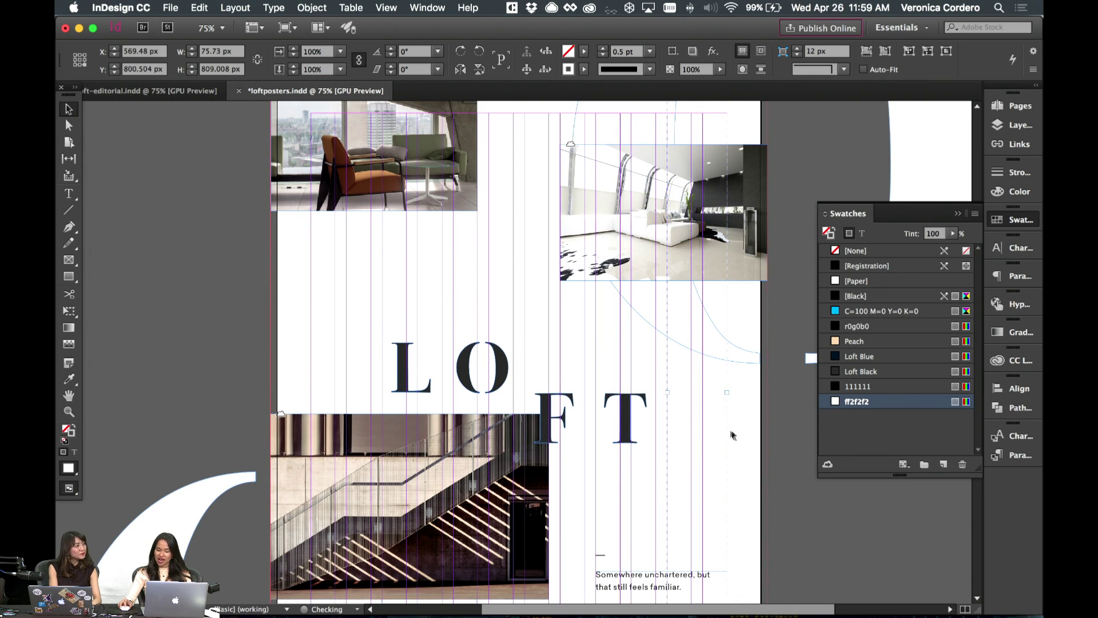
pyautogui.click(740, 437)
pyautogui.press('w')
# - Look over the whole Loft poster in preview and save the document
pyautogui.scroll(3, 707, 428)
pyautogui.scroll(-5, 708, 426)
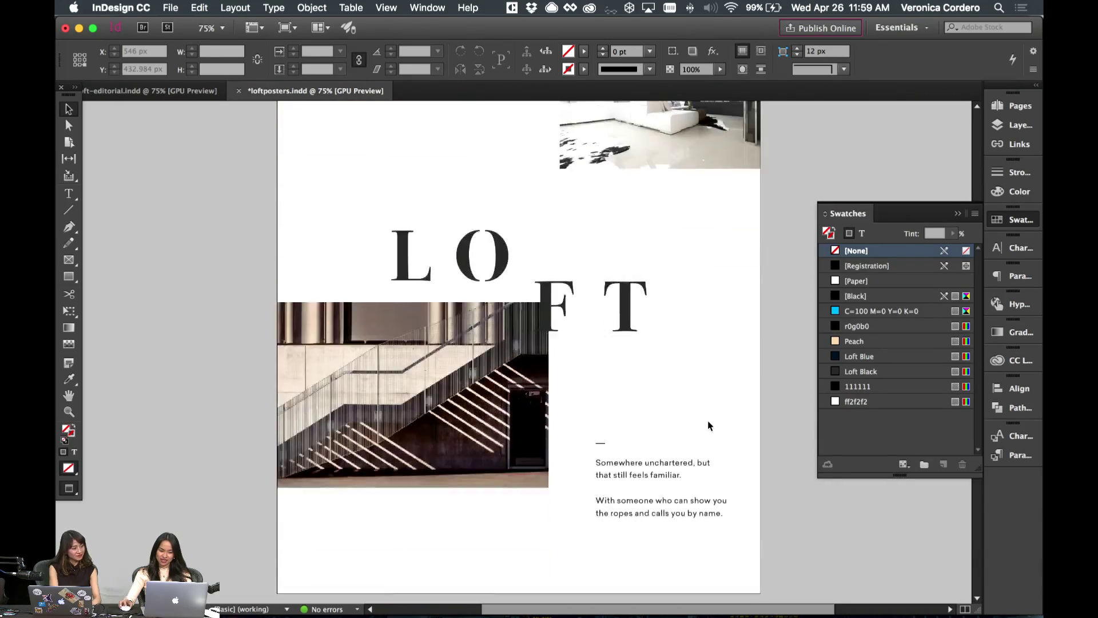
pyautogui.scroll(-5, 734, 442)
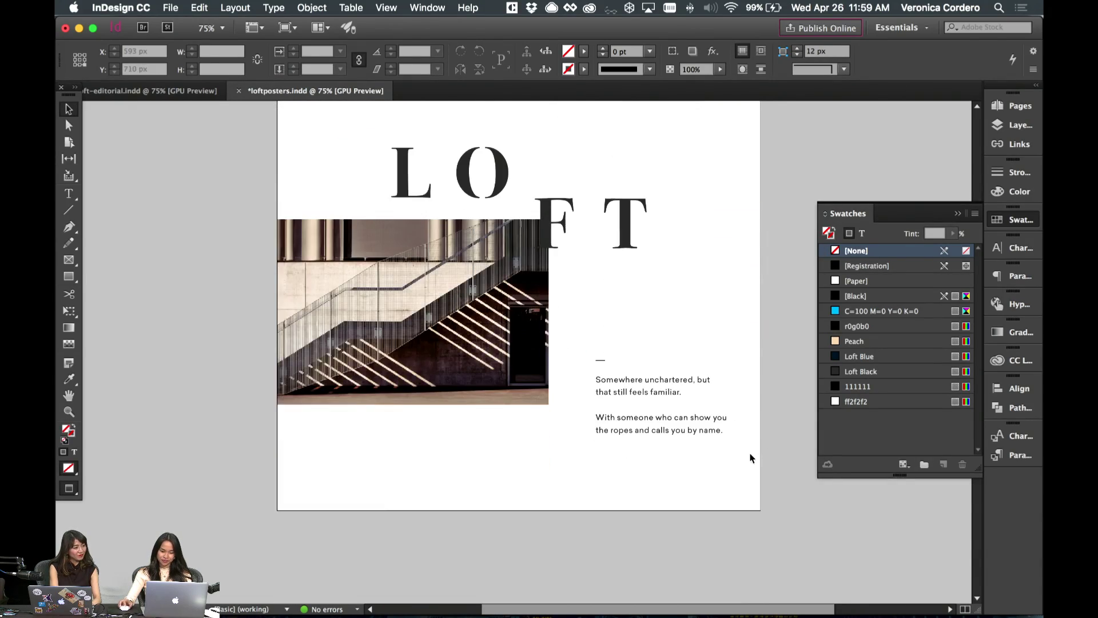
pyautogui.scroll(10, 750, 456)
pyautogui.scroll(-4, 751, 456)
pyautogui.press('super+s')
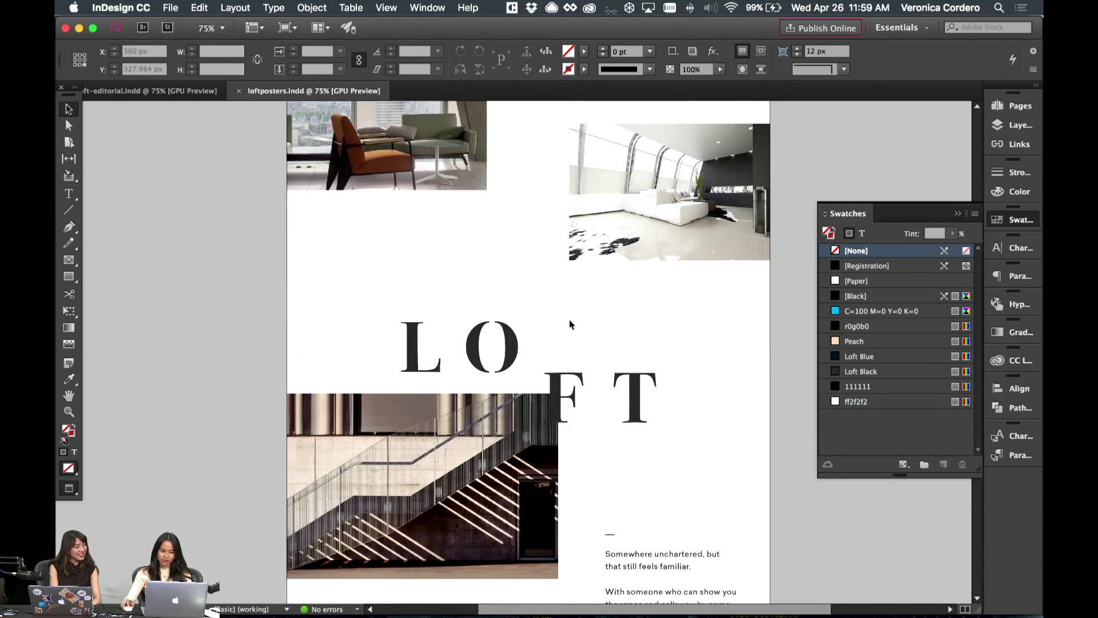
pyautogui.scroll(2, 529, 350)
pyautogui.scroll(5, 525, 351)
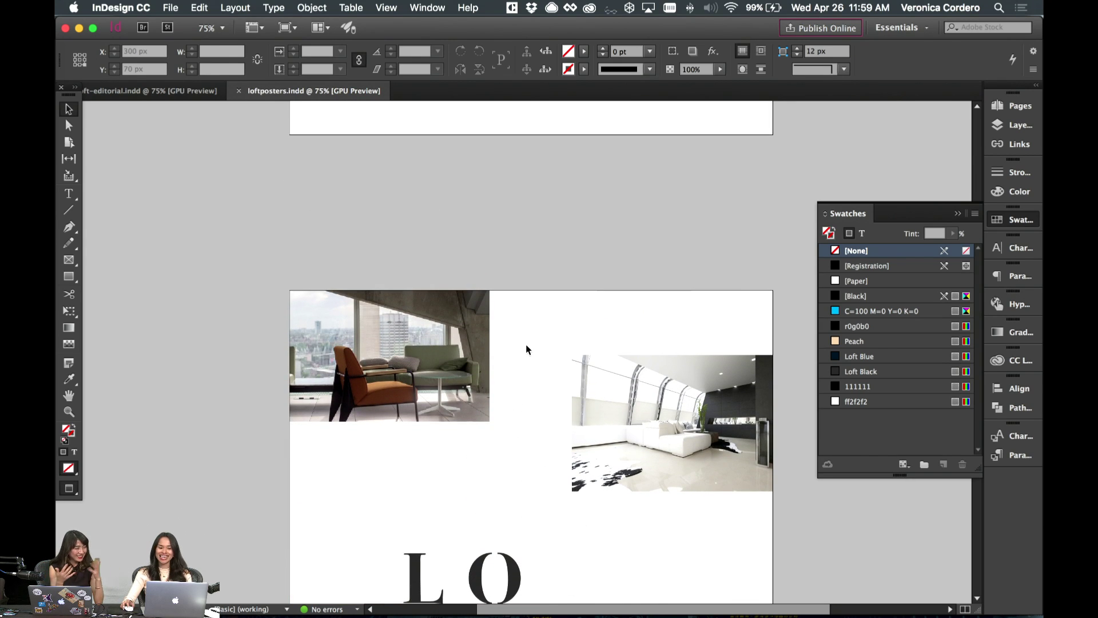
pyautogui.scroll(-8, 526, 346)
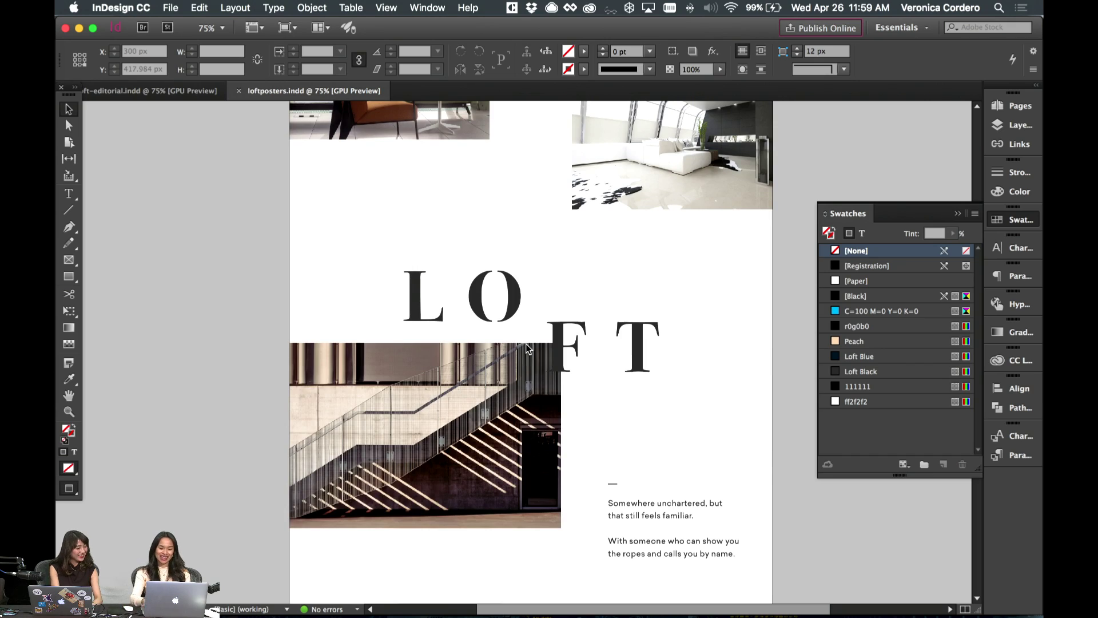
pyautogui.scroll(-9, 595, 236)
pyautogui.scroll(19, 597, 236)
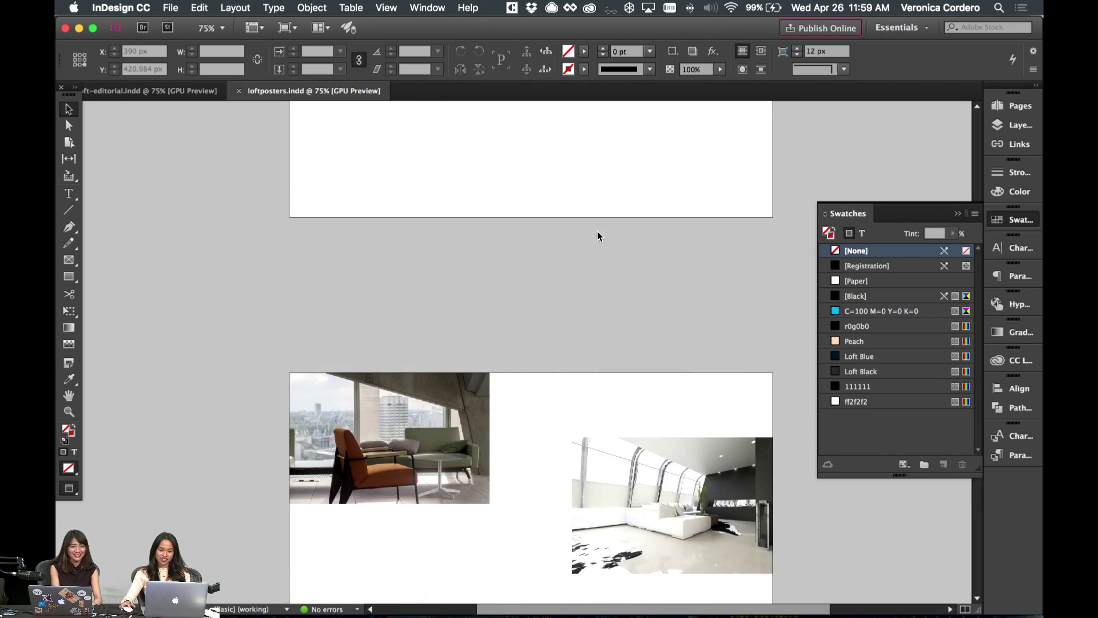
# - Copy the DISCOVERLOFT.COM line from the first poster and place it beneath the third poster's body text at X 518.891 px, Y 749.48 px
pyautogui.scroll(-10, 597, 231)
pyautogui.scroll(-10, 597, 231)
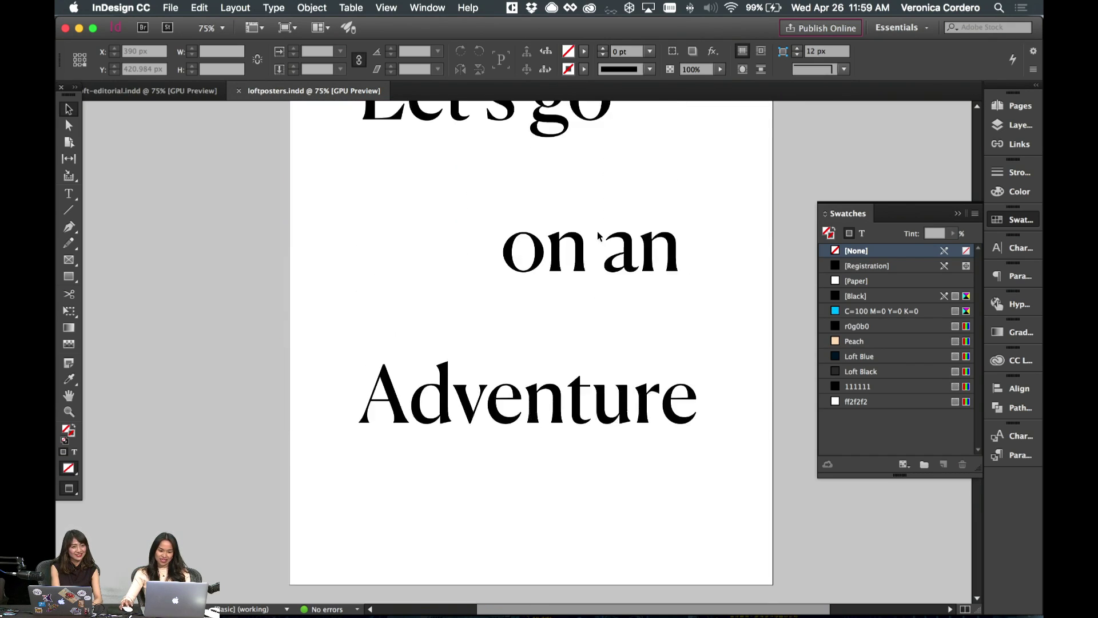
pyautogui.scroll(12, 597, 233)
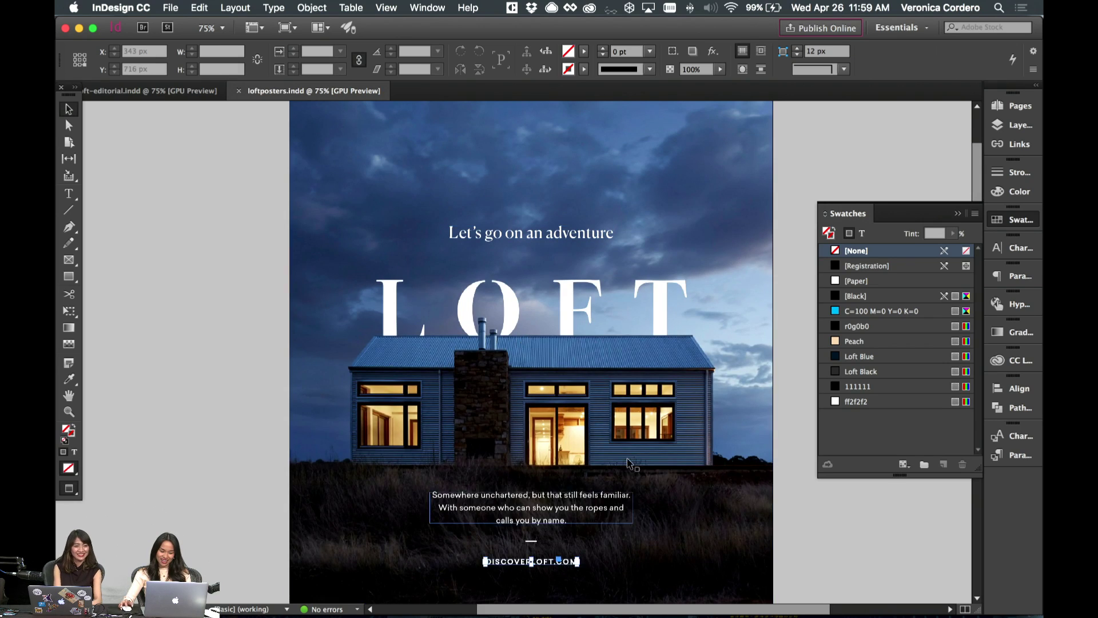
pyautogui.scroll(12, 626, 457)
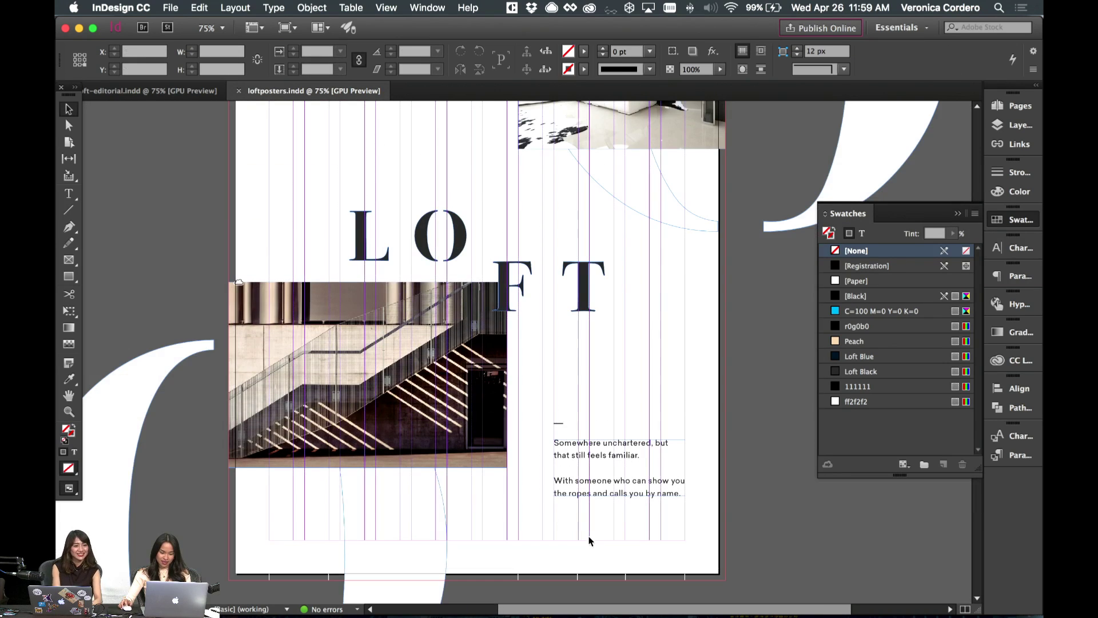
pyautogui.press('super+v')
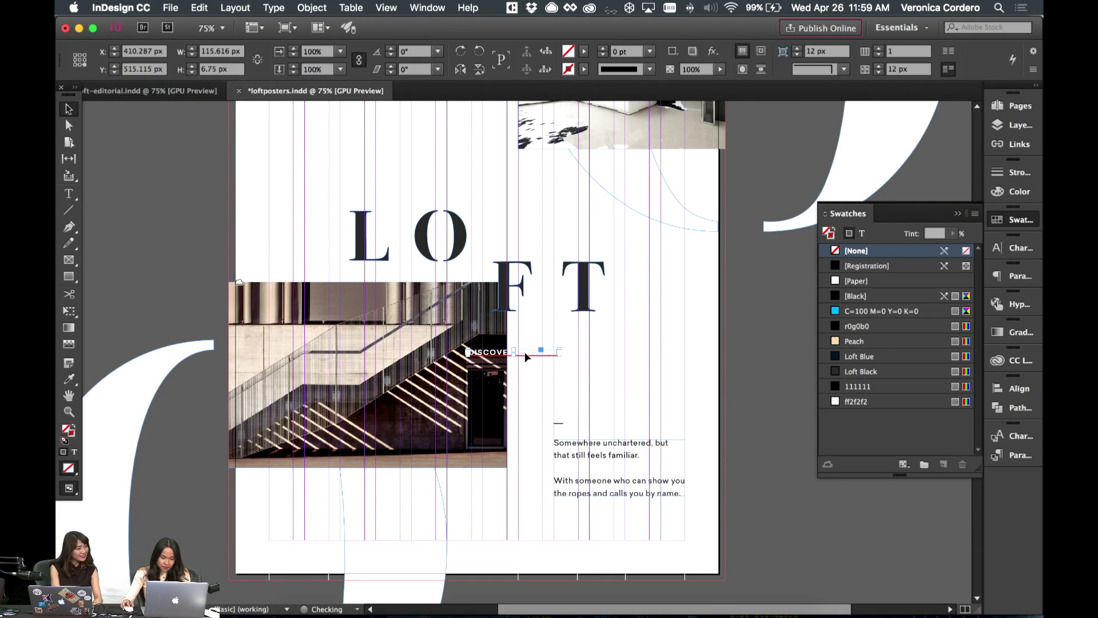
pyautogui.moveTo(526, 357); pyautogui.dragTo(610, 543)
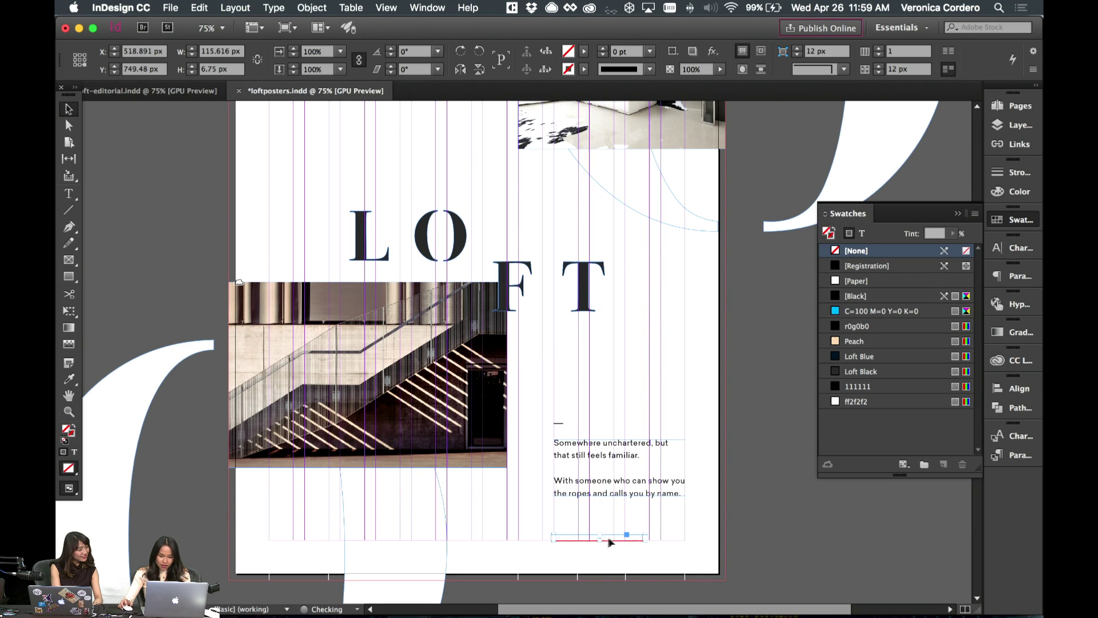
# - Colour the DISCOVERLOFT.COM text with the Loft Black swatch, check it in preview and save the document
pyautogui.click(863, 234)
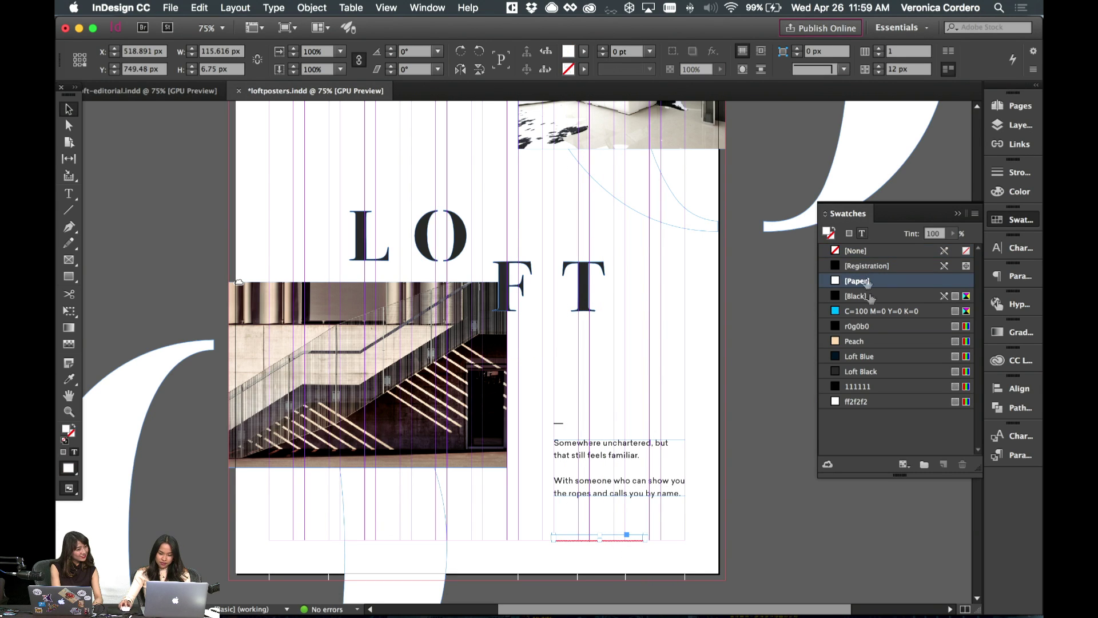
pyautogui.click(860, 371)
pyautogui.click(731, 502)
pyautogui.press('w')
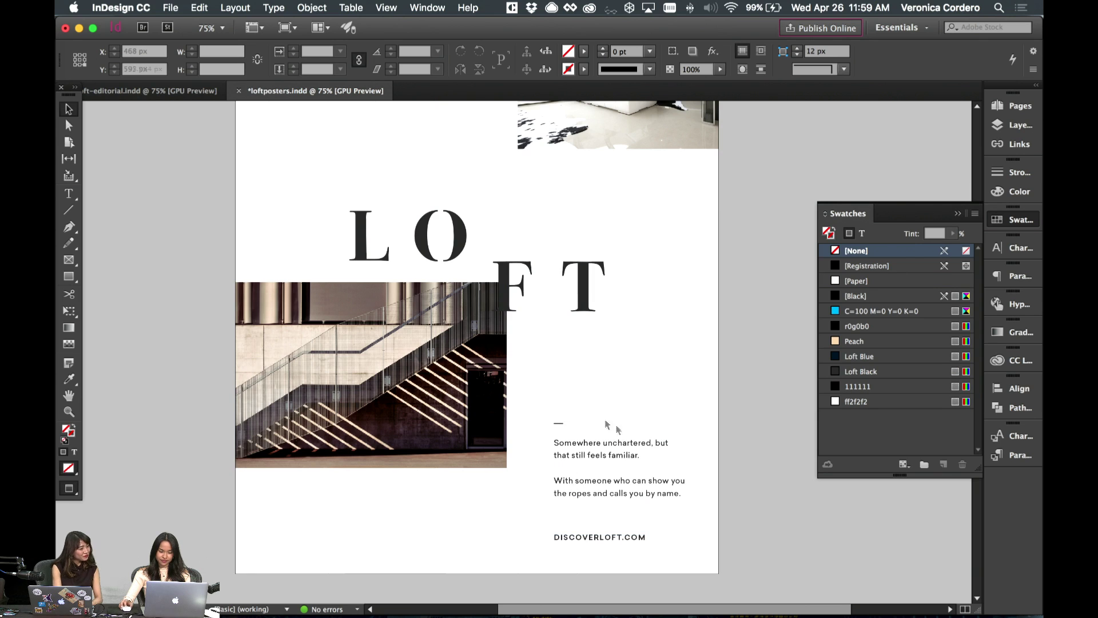
pyautogui.scroll(3, 640, 380)
pyautogui.press('super+s')
# - Go to pages 1, 2 and 3 in turn and examine the third poster's layout
pyautogui.click(1012, 106)
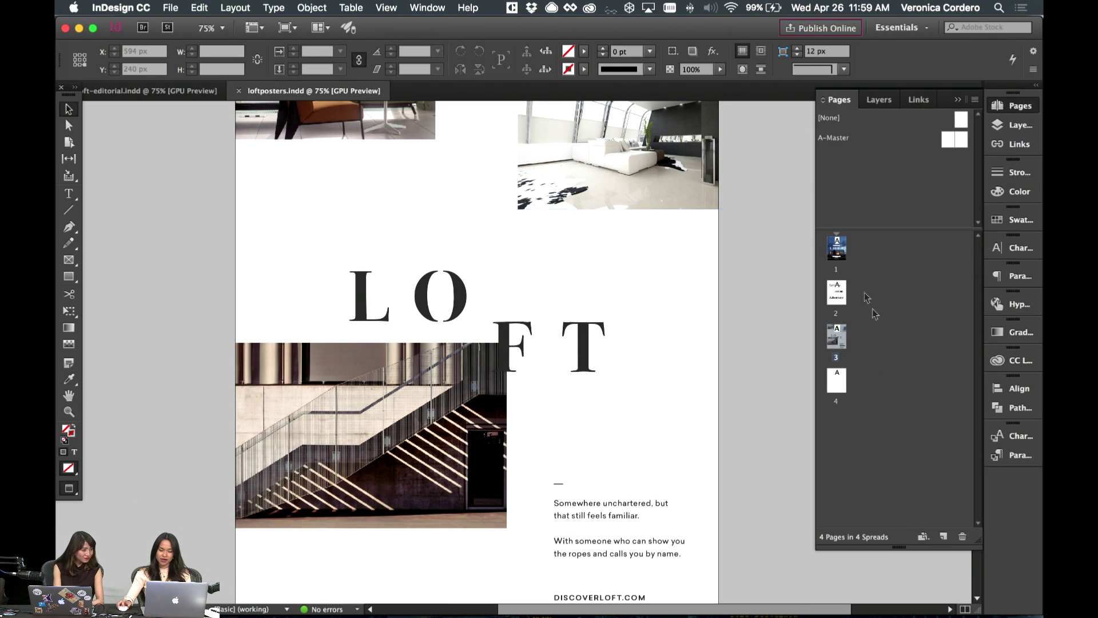
pyautogui.doubleClick(836, 249)
pyautogui.doubleClick(838, 295)
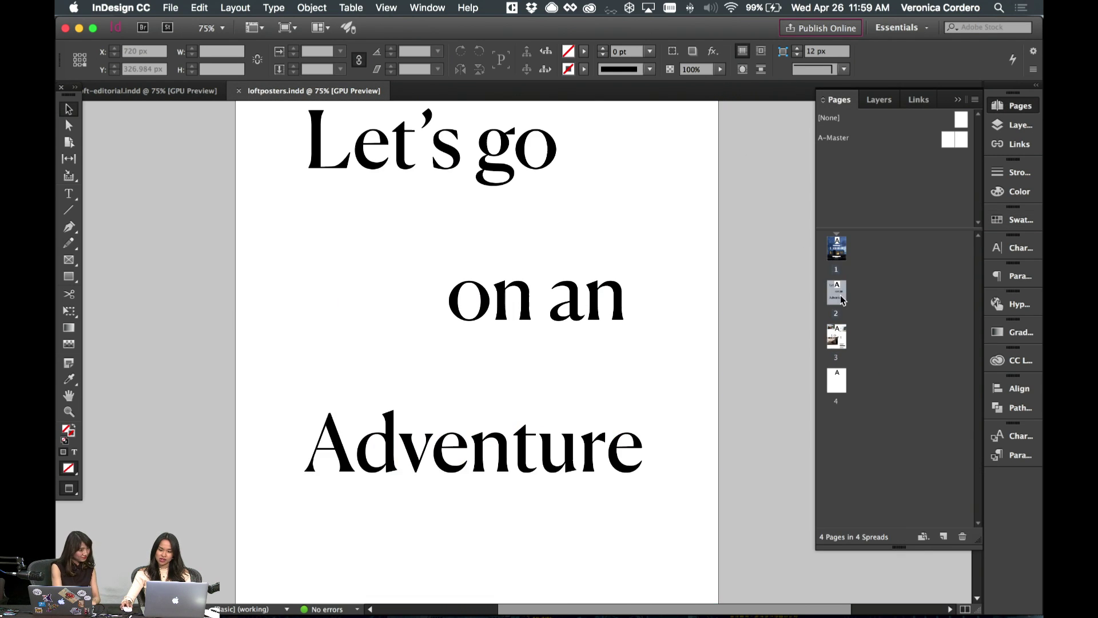
pyautogui.doubleClick(840, 336)
pyautogui.scroll(6, 715, 326)
pyautogui.scroll(-8, 715, 326)
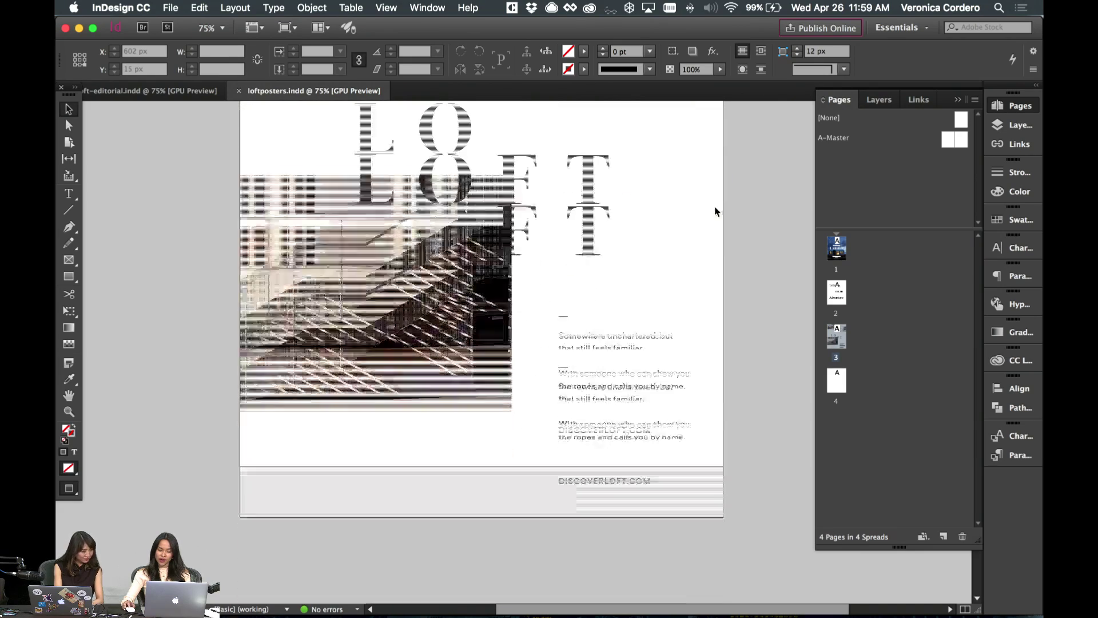
pyautogui.scroll(3, 713, 212)
pyautogui.scroll(-3, 661, 315)
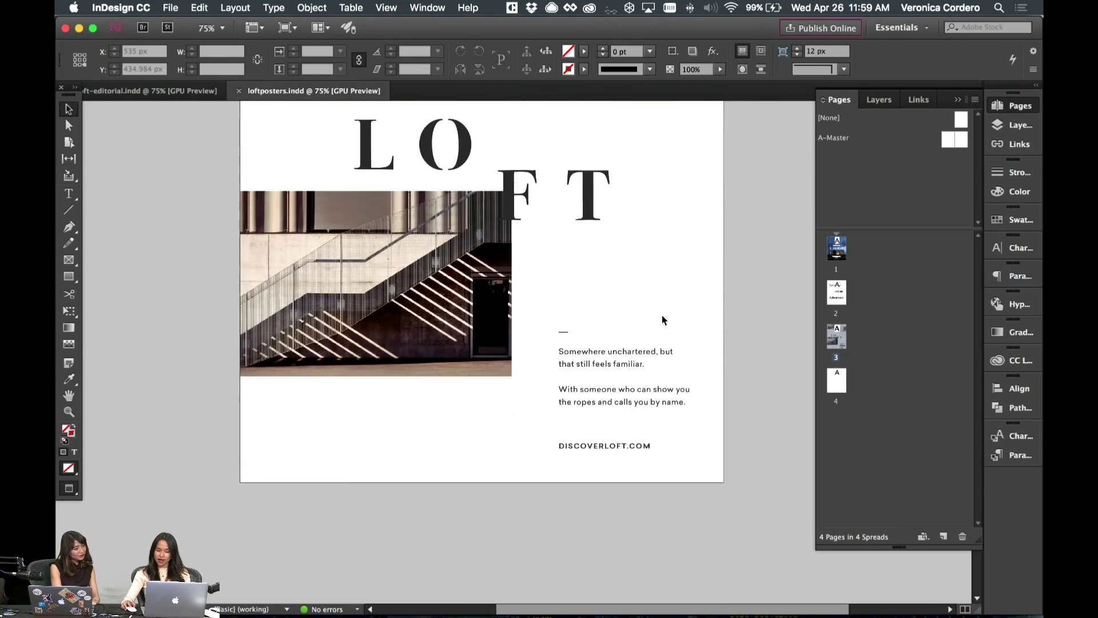
pyautogui.scroll(3, 663, 312)
pyautogui.scroll(-2, 738, 415)
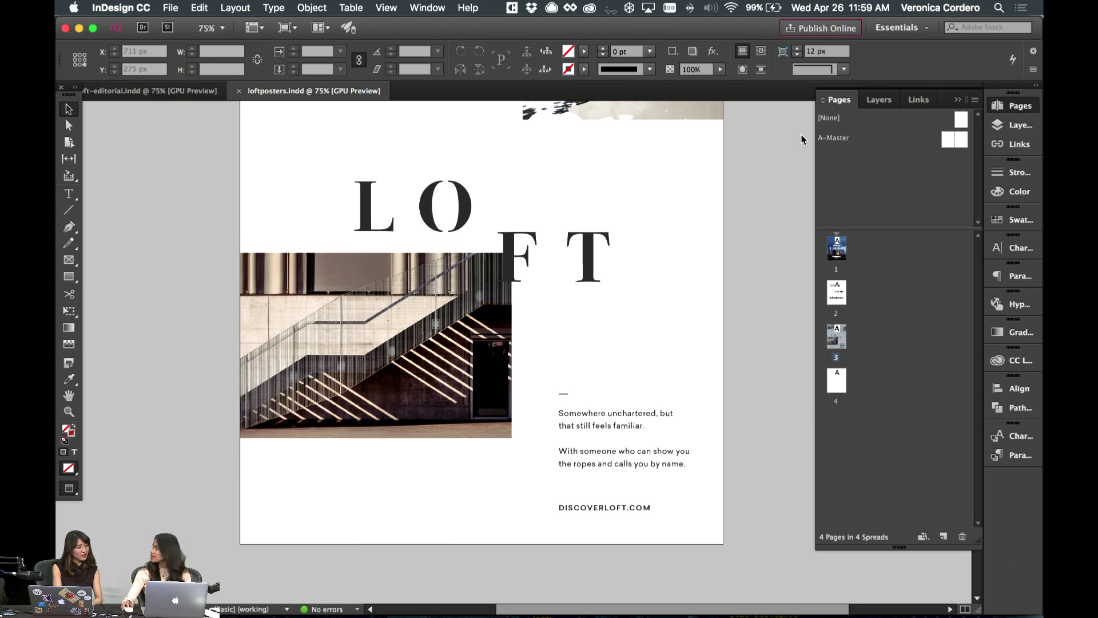
# - Compare the third poster with the two earlier poster designs
pyautogui.scroll(15, 716, 182)
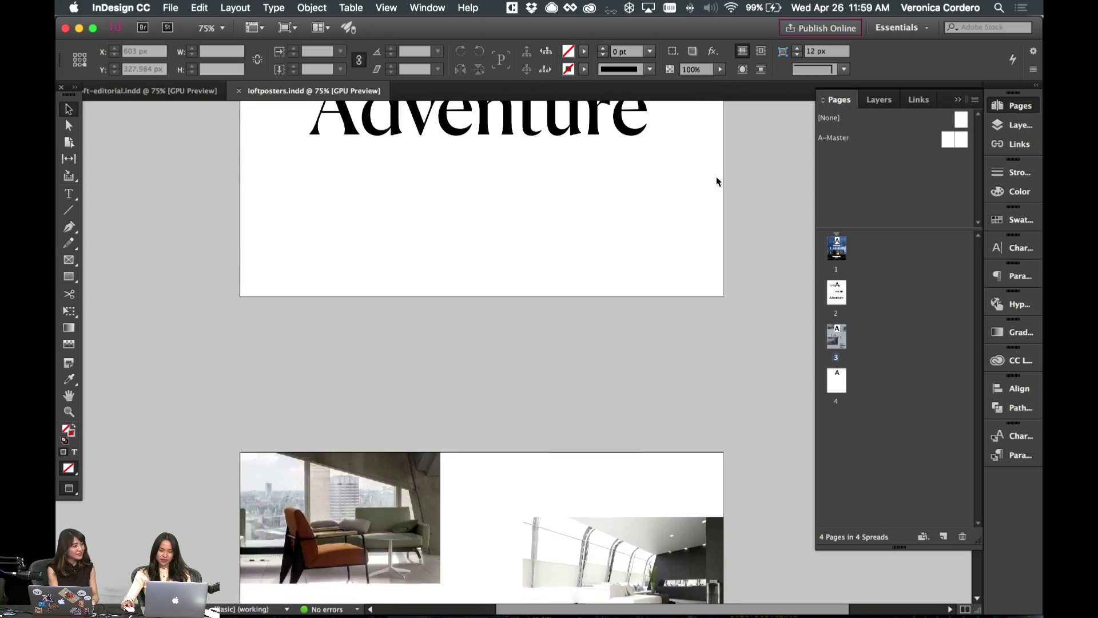
pyautogui.scroll(-15, 716, 181)
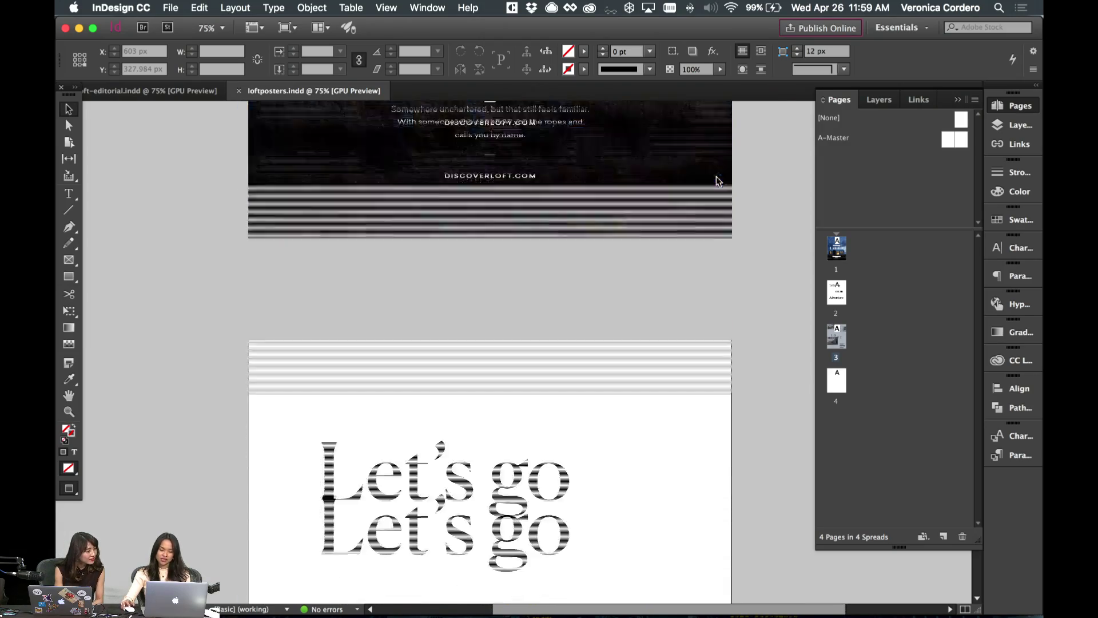
pyautogui.scroll(-5, 715, 181)
pyautogui.scroll(5, 726, 275)
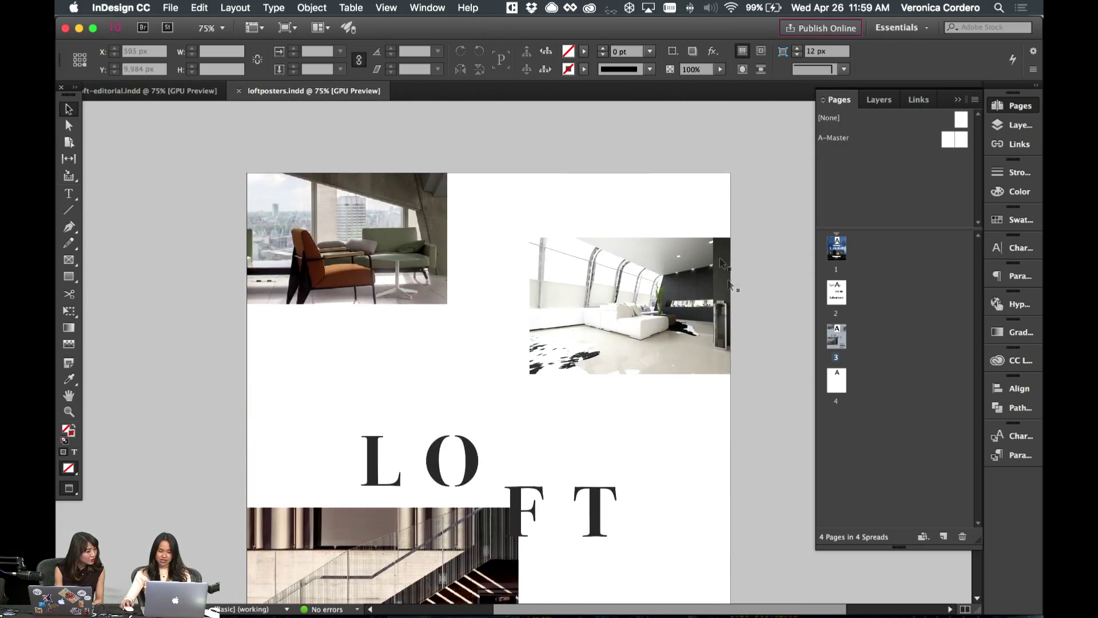
pyautogui.scroll(-10, 752, 309)
pyautogui.hscroll(2, 752, 309)
pyautogui.scroll(6, 753, 309)
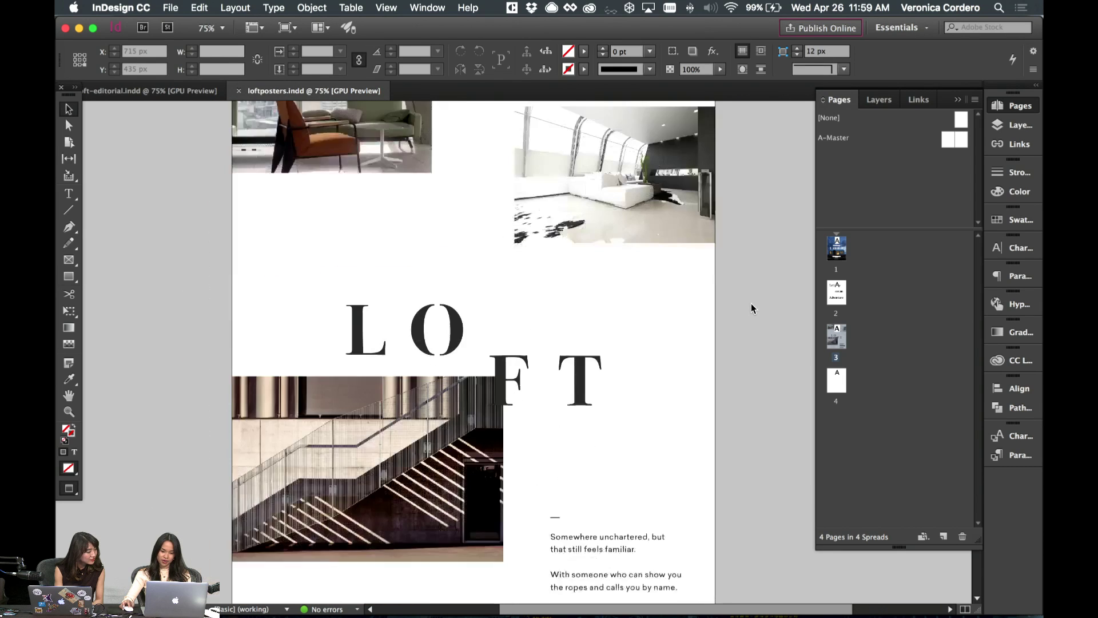
pyautogui.scroll(-1, 753, 309)
# - On the blank page 4, draw a rectangle about 629 by 809 px that covers the whole page including the bleed
pyautogui.doubleClick(840, 389)
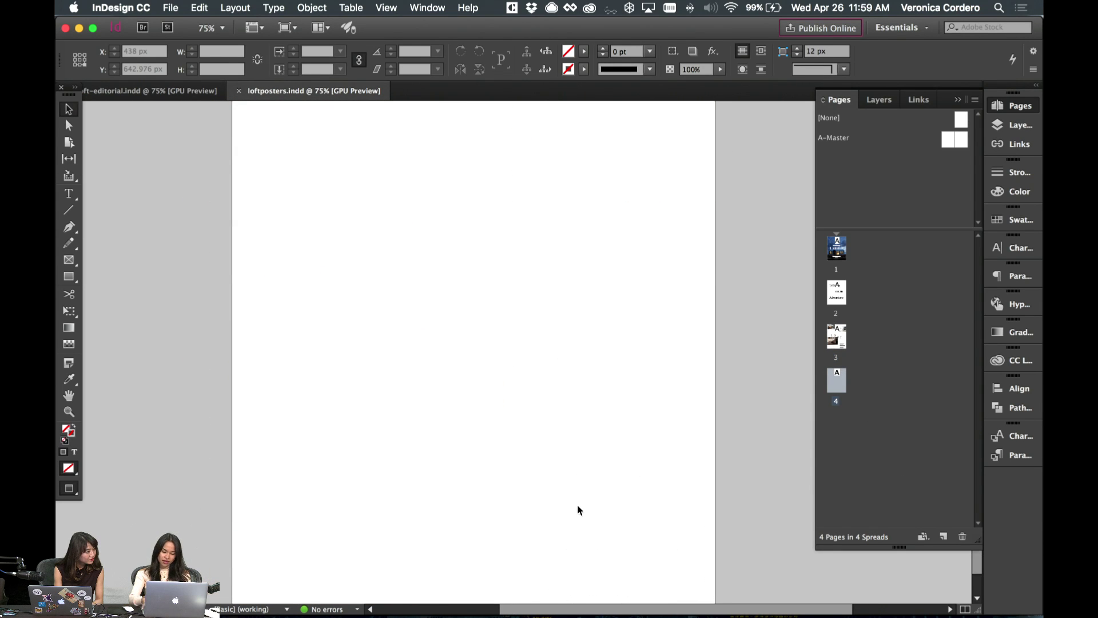
pyautogui.press('super+minus')
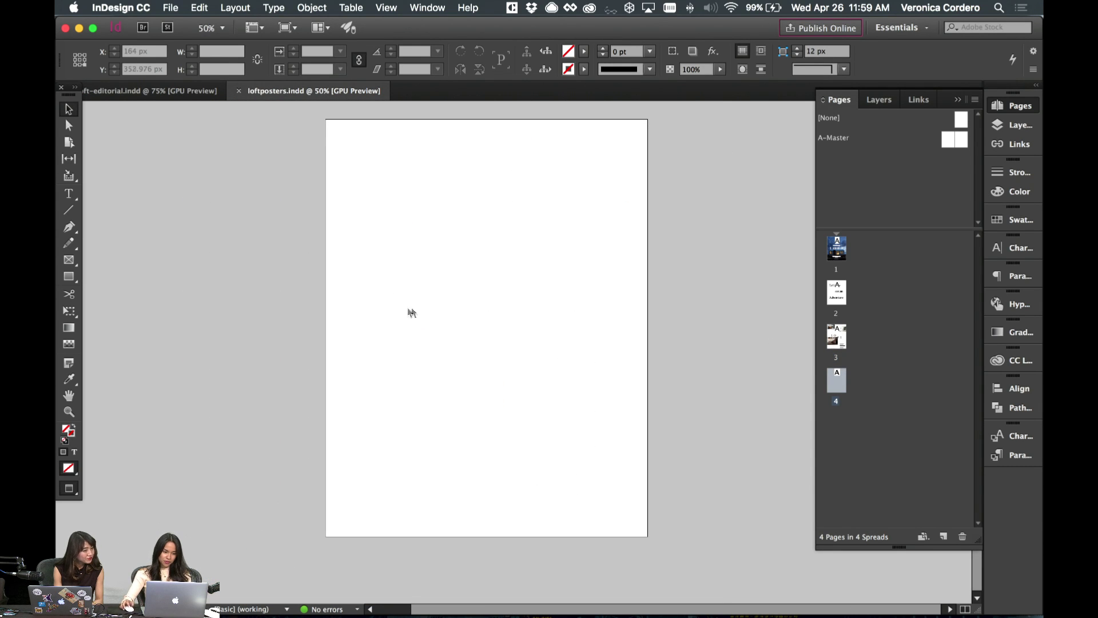
pyautogui.click(69, 276)
pyautogui.press('w')
pyautogui.moveTo(320, 116)
pyautogui.mouseDown()
pyautogui.moveTo(580, 515)
pyautogui.moveTo(653, 541)
pyautogui.mouseUp()
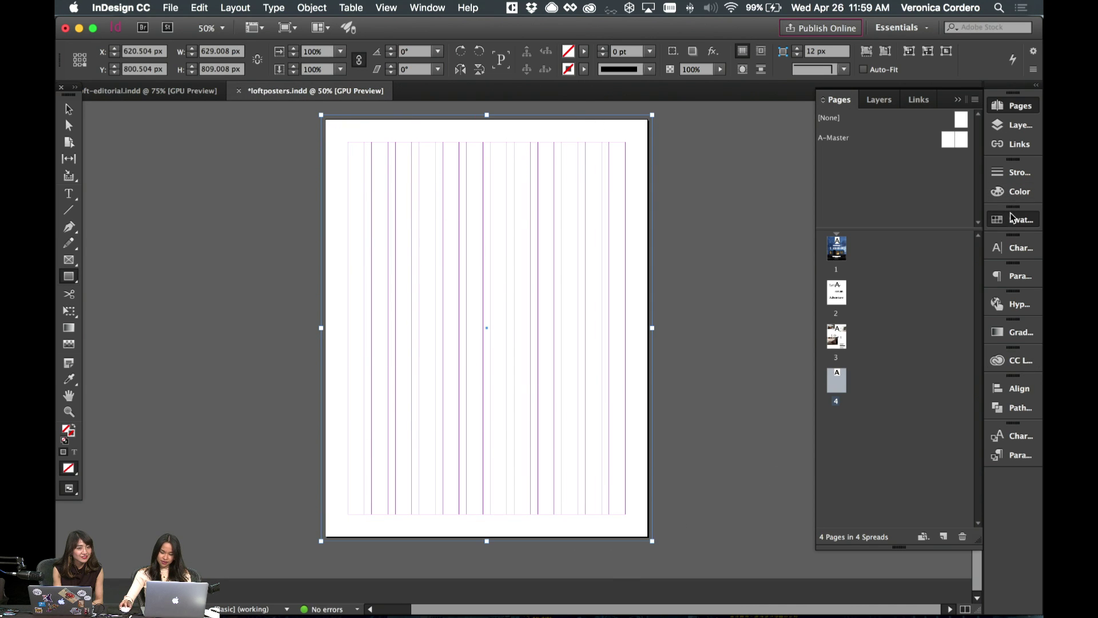
# - Fill the full-page rectangle on page 4 with the Peach swatch and no stroke, and check it in preview
pyautogui.click(1009, 219)
pyautogui.click(870, 342)
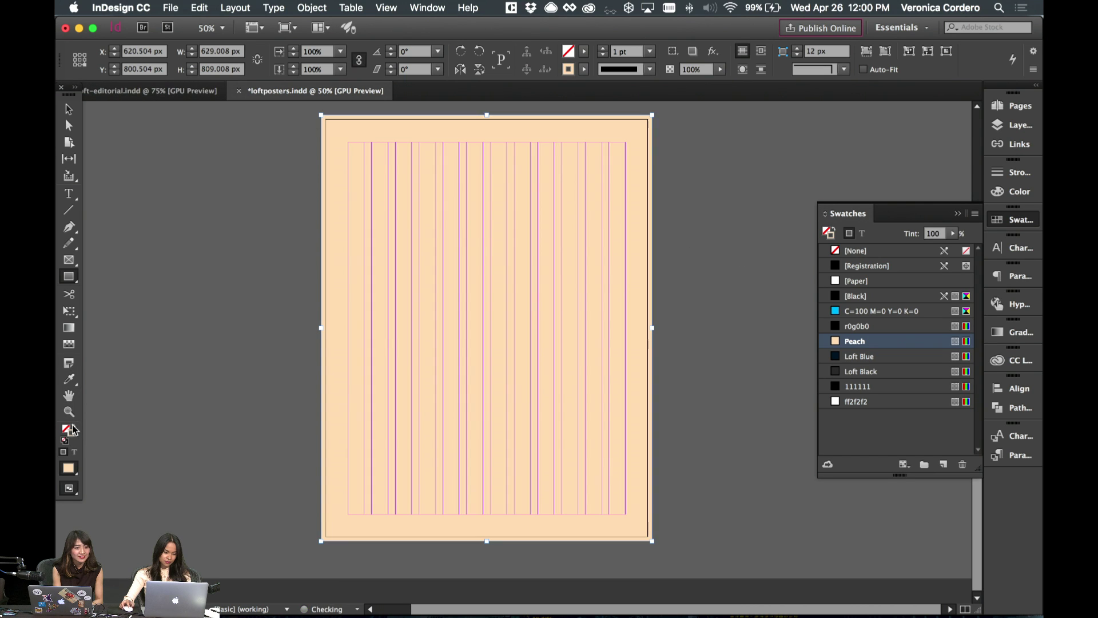
pyautogui.click(73, 429)
pyautogui.click(68, 109)
pyautogui.click(165, 170)
pyautogui.press('w')
# - Try a copy of the third poster's armchair photo on the peach page 4
pyautogui.scroll(5, 165, 170)
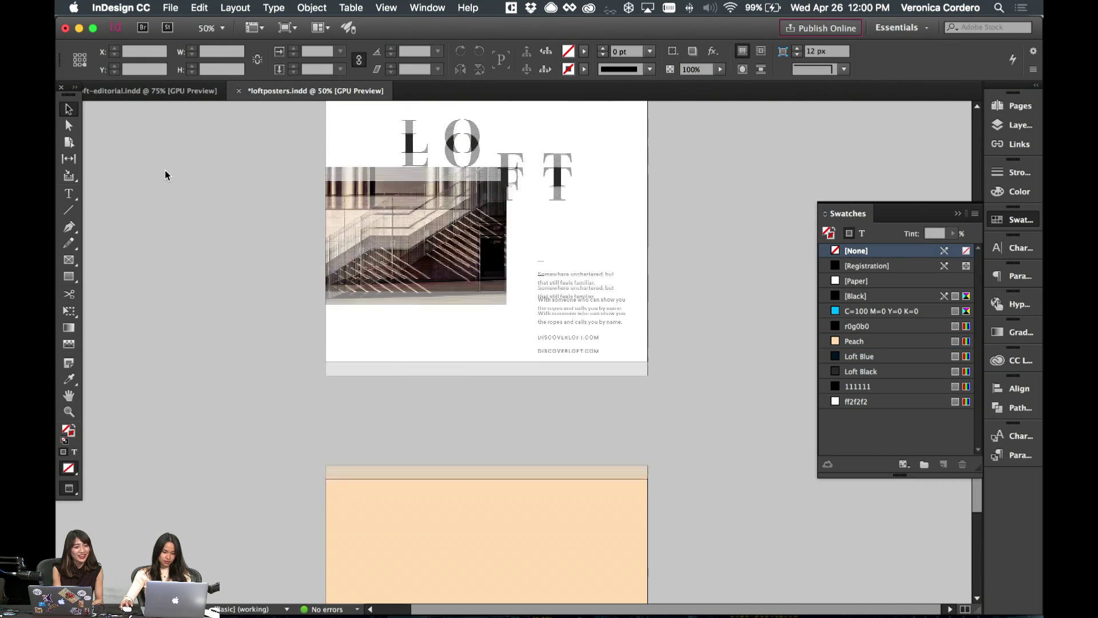
pyautogui.click(347, 336)
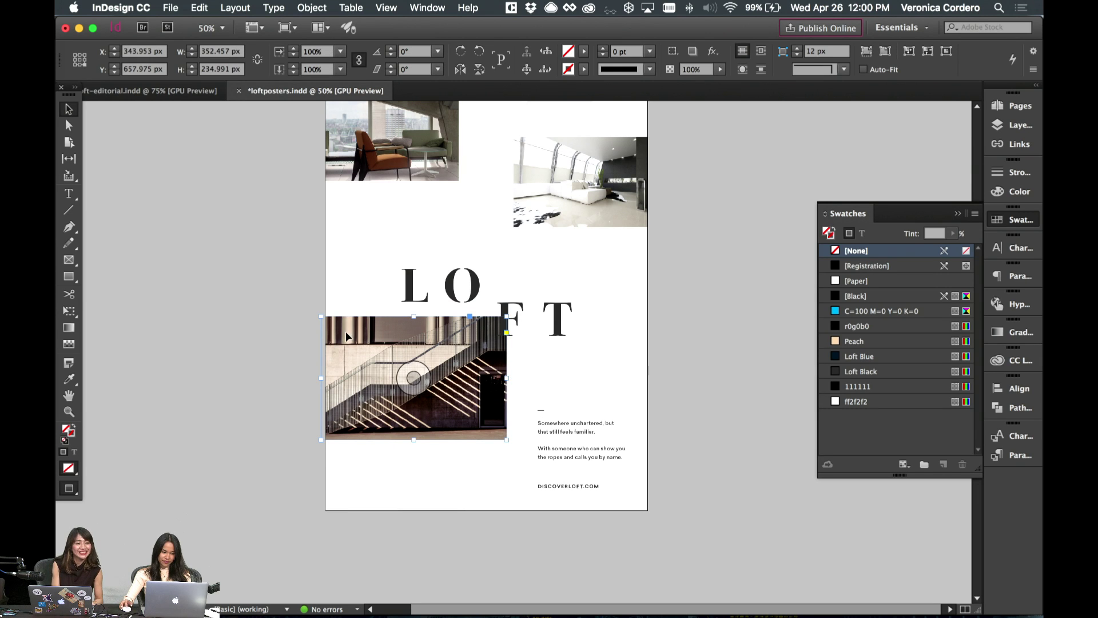
pyautogui.scroll(1, 360, 257)
pyautogui.click(386, 178)
pyautogui.press('w')
pyautogui.scroll(-5, 337, 338)
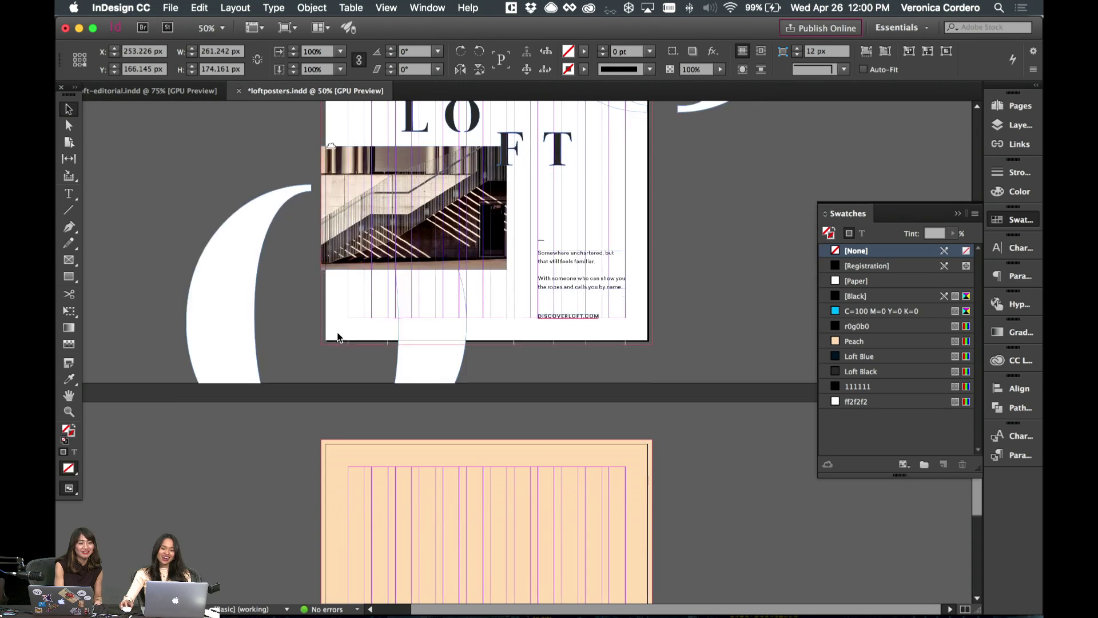
pyautogui.scroll(-5, 337, 337)
pyautogui.moveTo(553, 131); pyautogui.dragTo(543, 452)
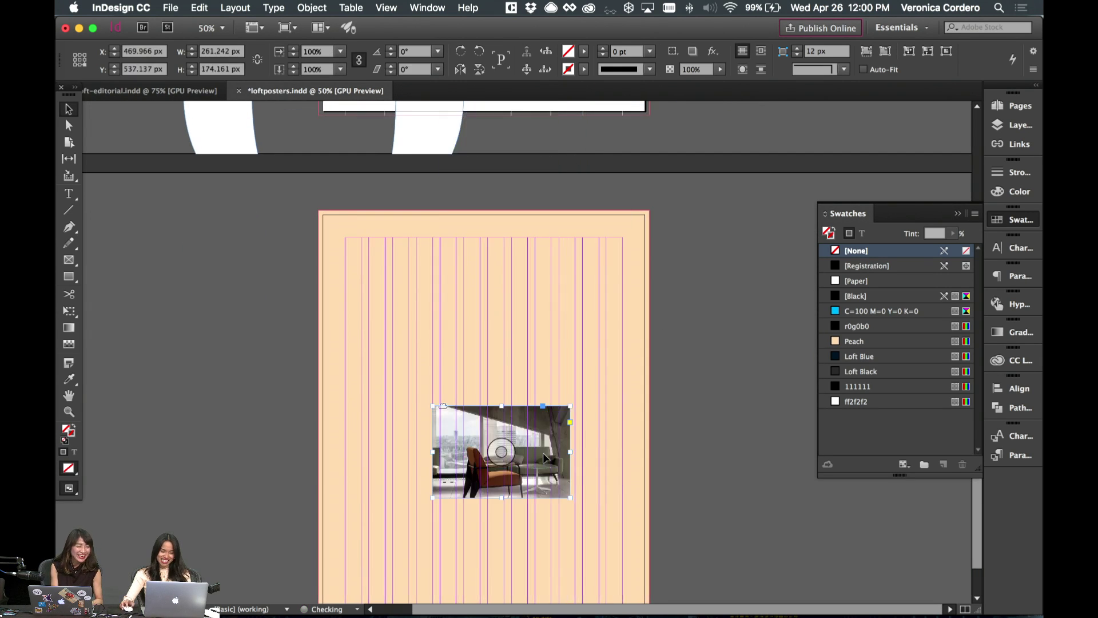
pyautogui.scroll(-2, 543, 452)
pyautogui.press('w')
pyautogui.moveTo(540, 384); pyautogui.dragTo(472, 355)
pyautogui.scroll(7, 508, 375)
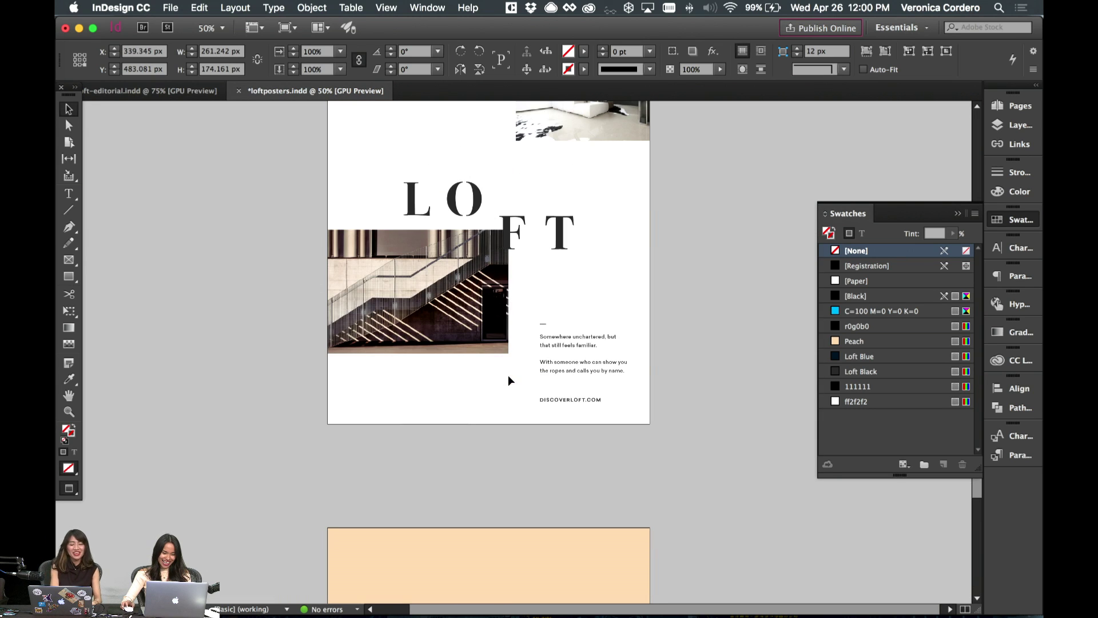
pyautogui.scroll(-5, 474, 342)
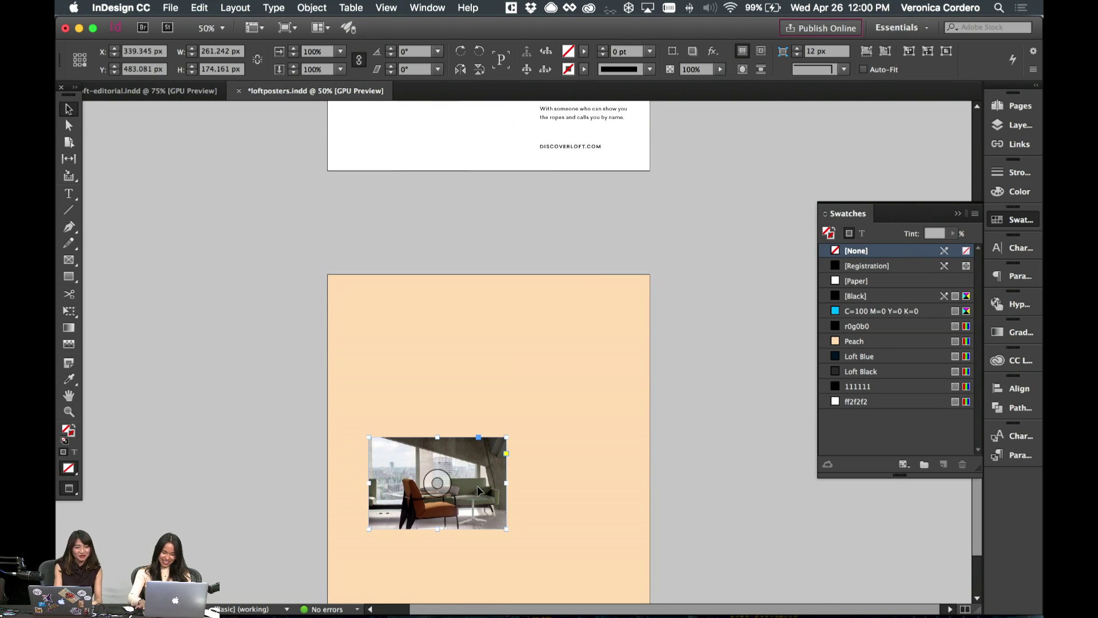
pyautogui.press('Delete')
# - Paste a copy of the third poster's staircase photo on page 4 and align it with the left margin
pyautogui.click(513, 483)
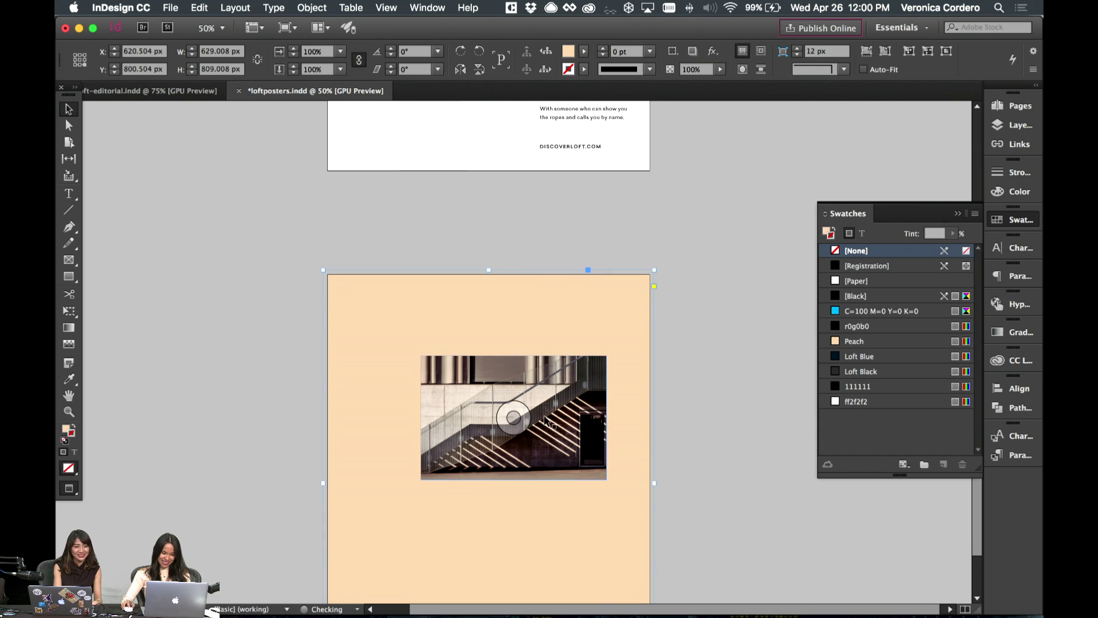
pyautogui.scroll(-2, 596, 436)
pyautogui.press('w')
pyautogui.moveTo(557, 365); pyautogui.dragTo(485, 367)
pyautogui.press('w')
# - Scale the staircase photo up proportionally to about 883 by 589 px, keeping its upper-left corner at the margin
pyautogui.press('e')
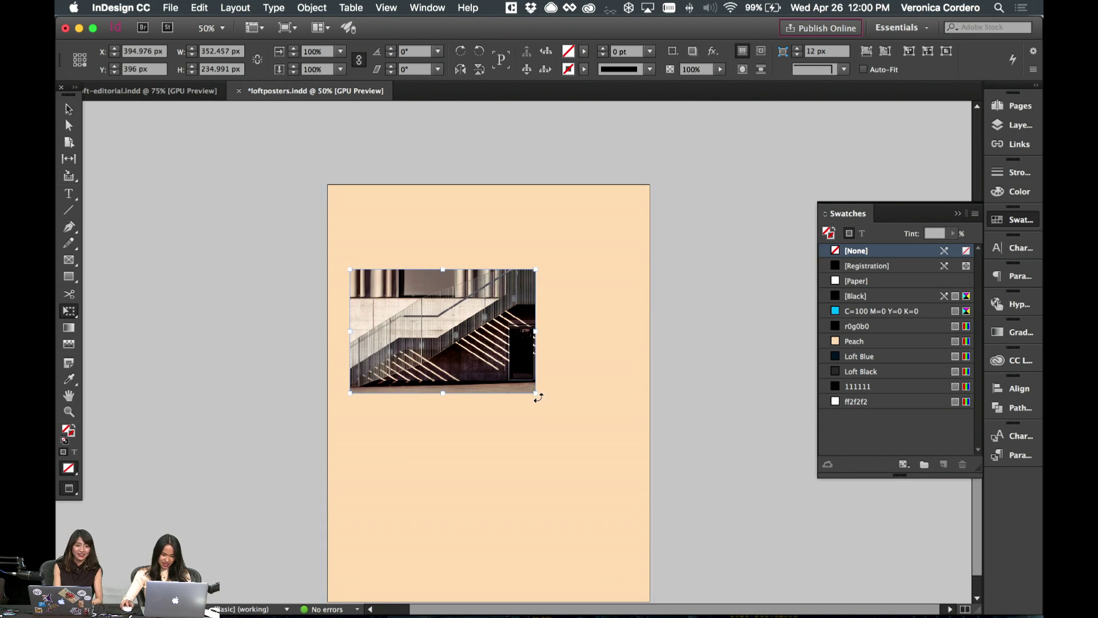
pyautogui.press('w')
pyautogui.moveTo(534, 392); pyautogui.dragTo(803, 597)
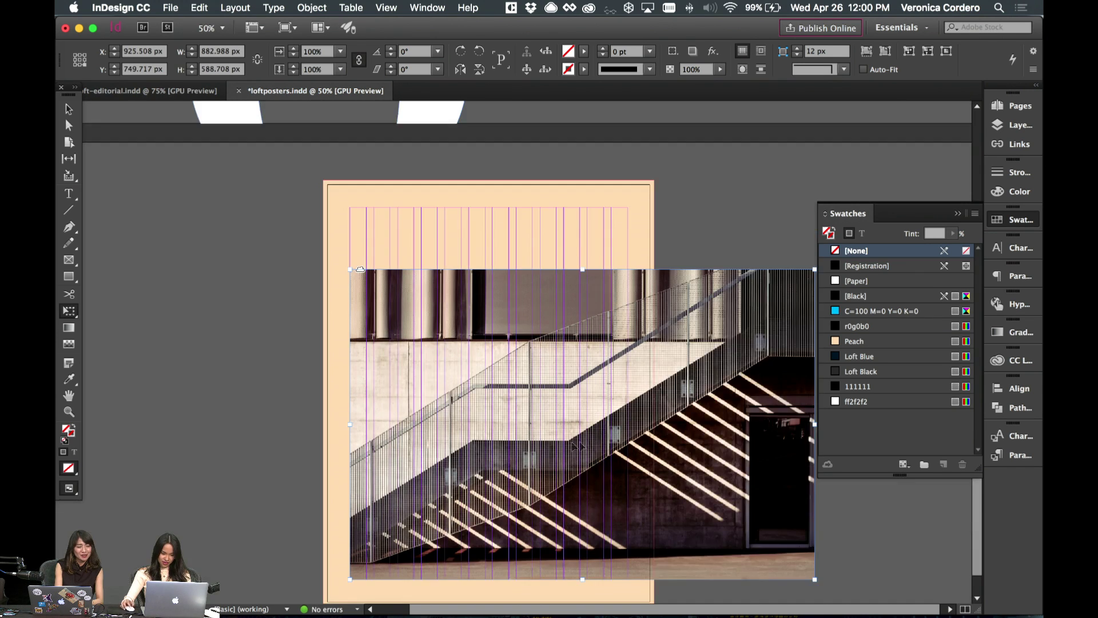
# - Crop the staircase photo's frame to the right margin, about 527 px wide, without distorting the image
pyautogui.moveTo(814, 424); pyautogui.dragTo(628, 427)
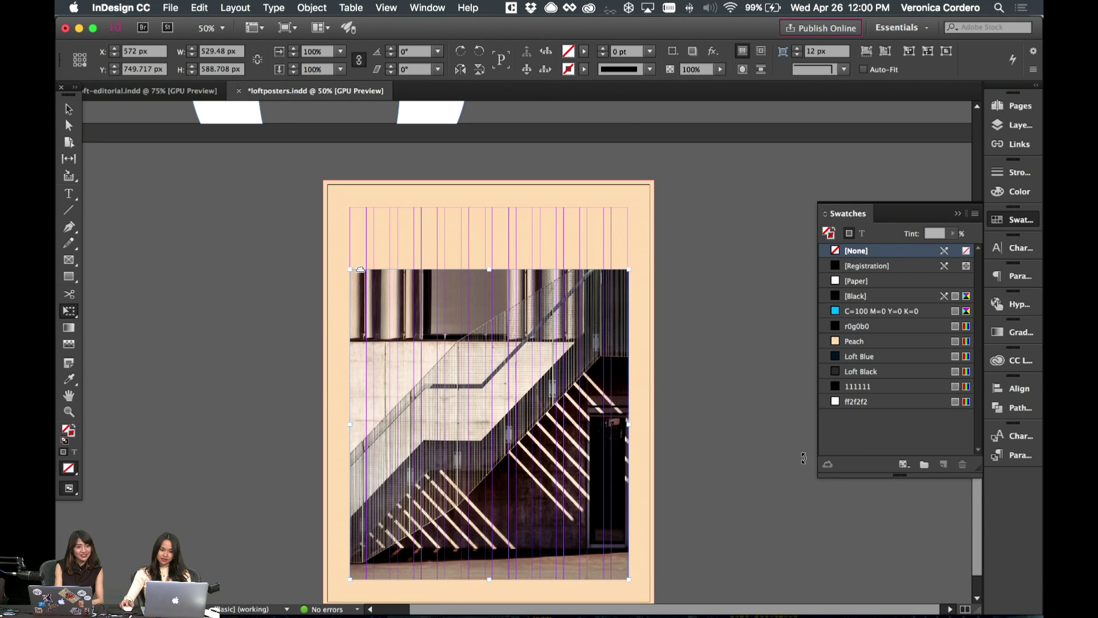
pyautogui.press('super+z')
pyautogui.press('v')
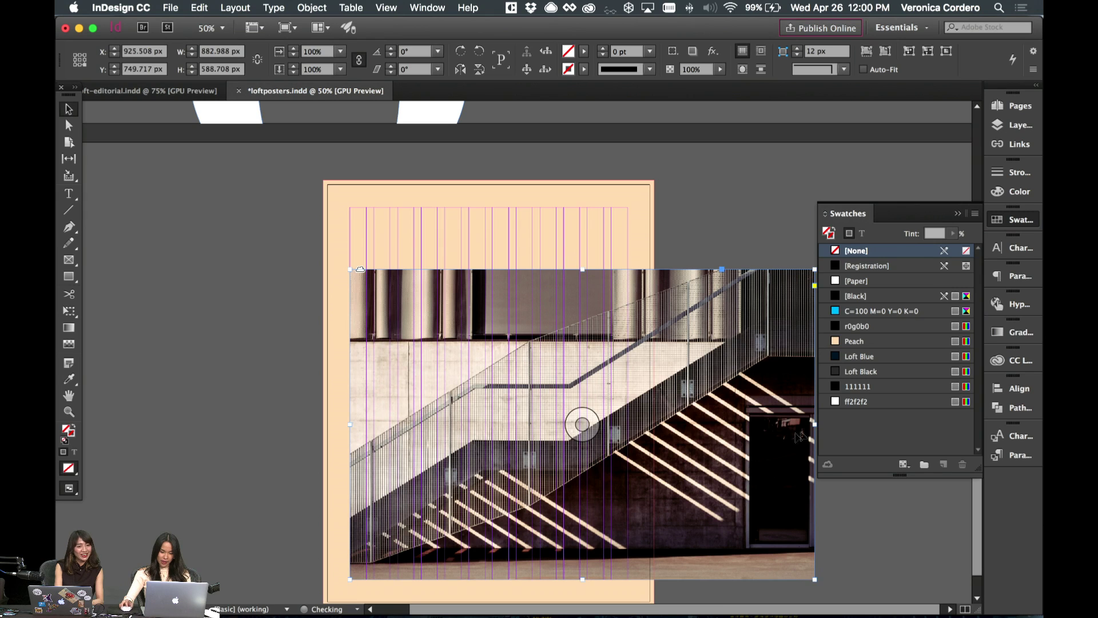
pyautogui.moveTo(815, 423); pyautogui.dragTo(627, 424)
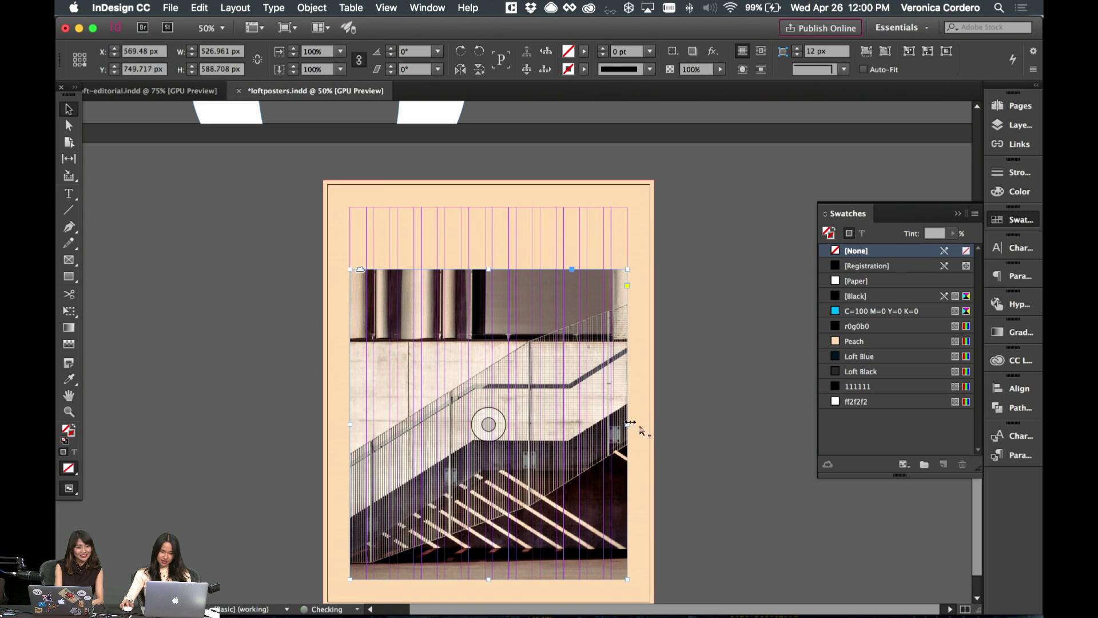
pyautogui.press('w')
pyautogui.press('w')
pyautogui.click(669, 417)
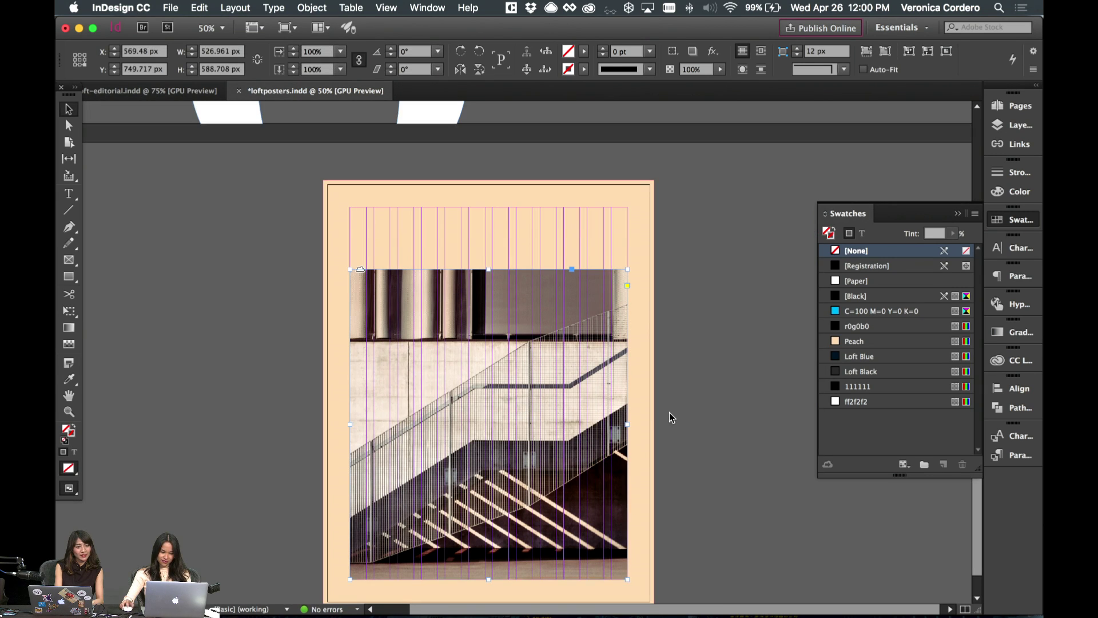
pyautogui.press('w')
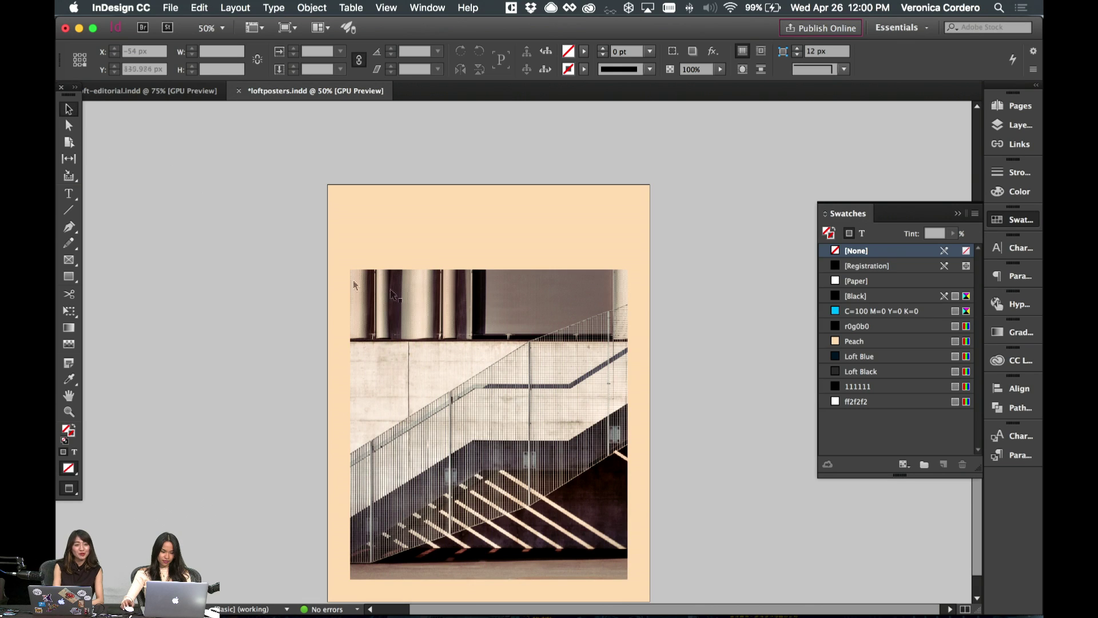
# - Switch to Illustrator, copy a single-line LOFT wordmark from the concept board, and return to the InDesign poster
pyautogui.scroll(10, 400, 294)
pyautogui.scroll(-4, 400, 294)
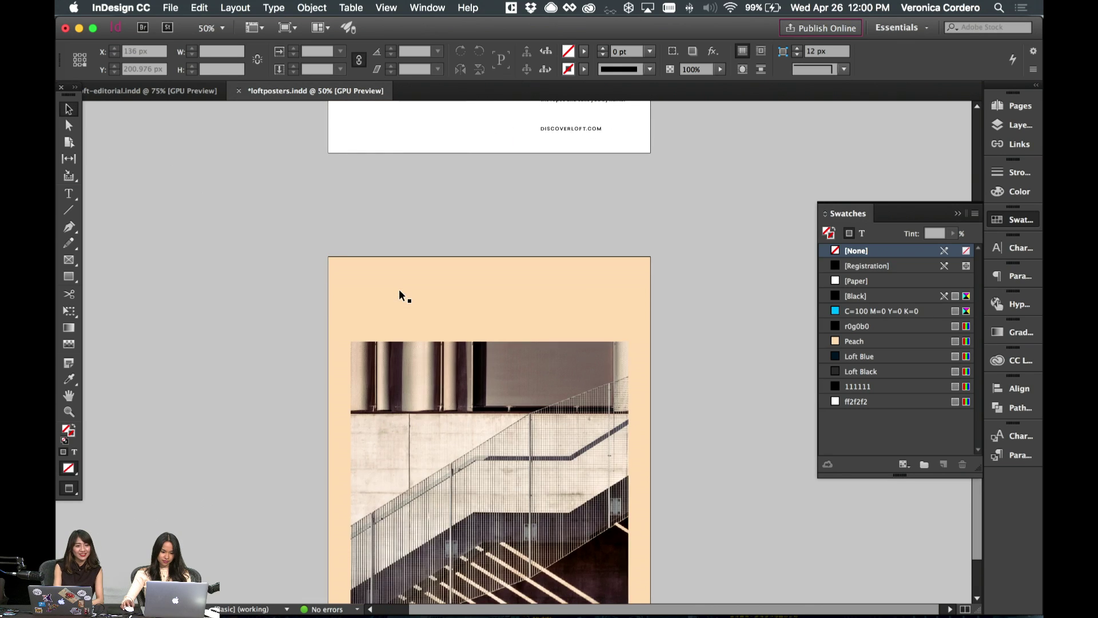
pyautogui.scroll(5, 399, 290)
pyautogui.scroll(-15, 400, 291)
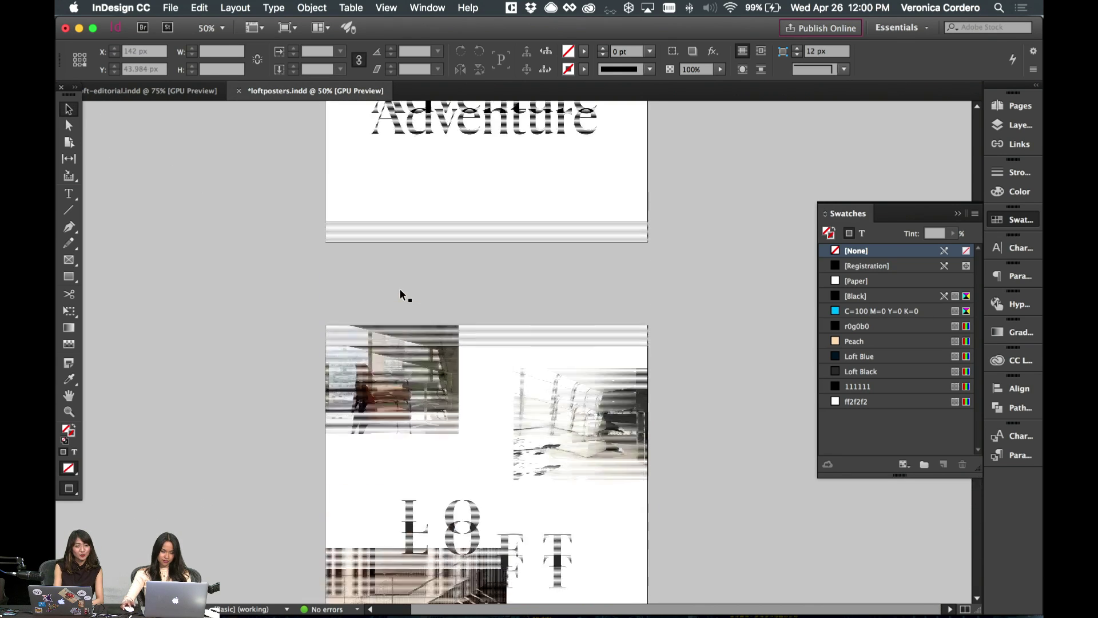
pyautogui.scroll(-2, 400, 294)
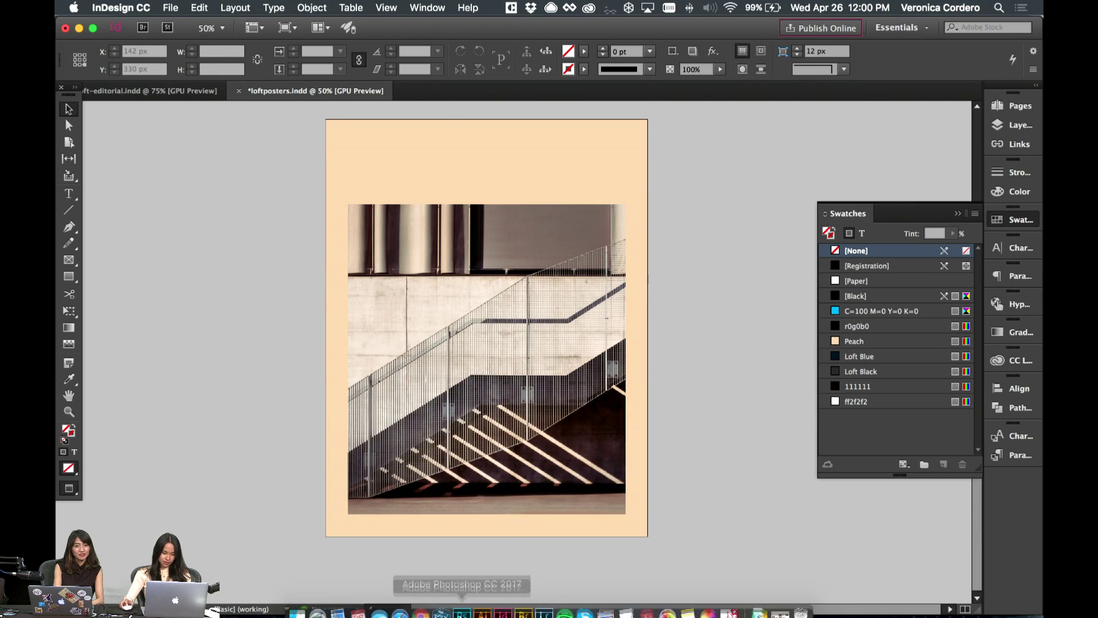
pyautogui.click(486, 607)
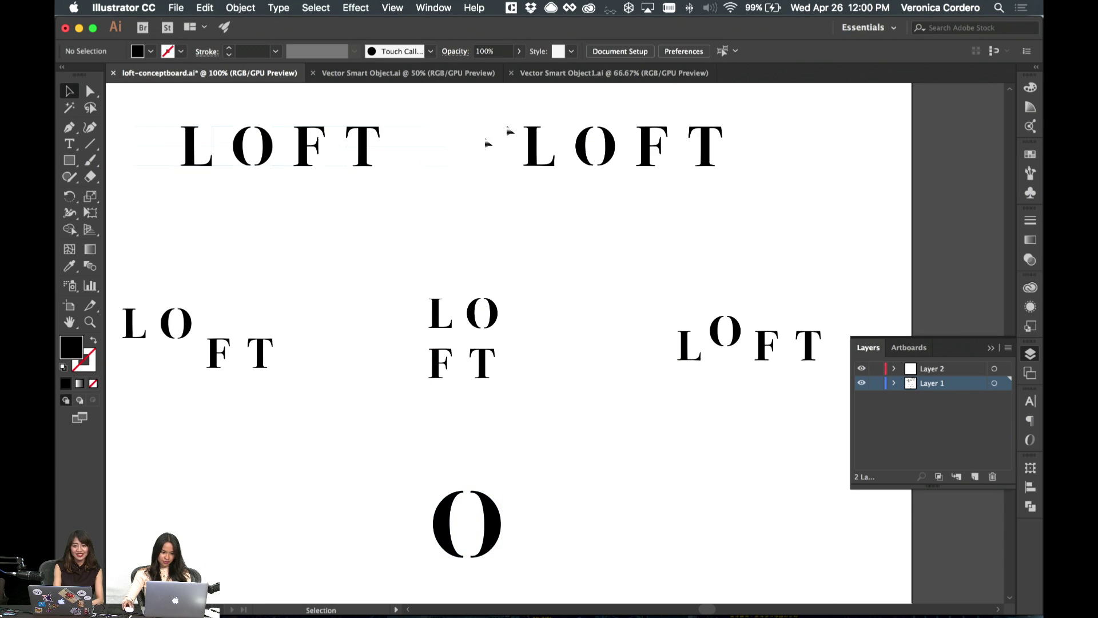
pyautogui.click(535, 145)
pyautogui.click(462, 610)
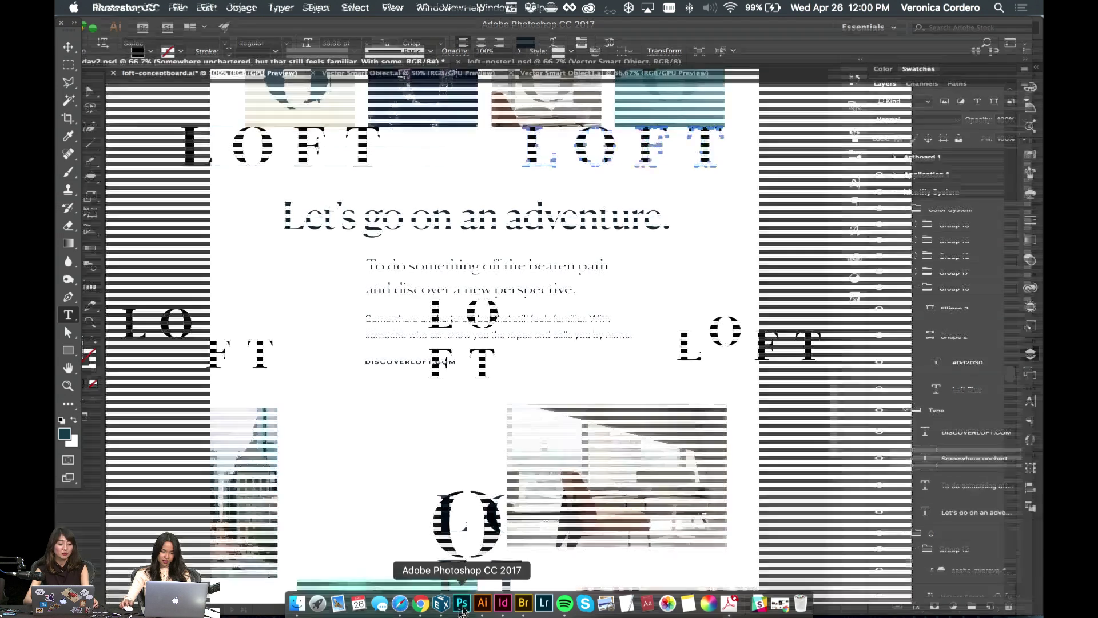
pyautogui.click(482, 606)
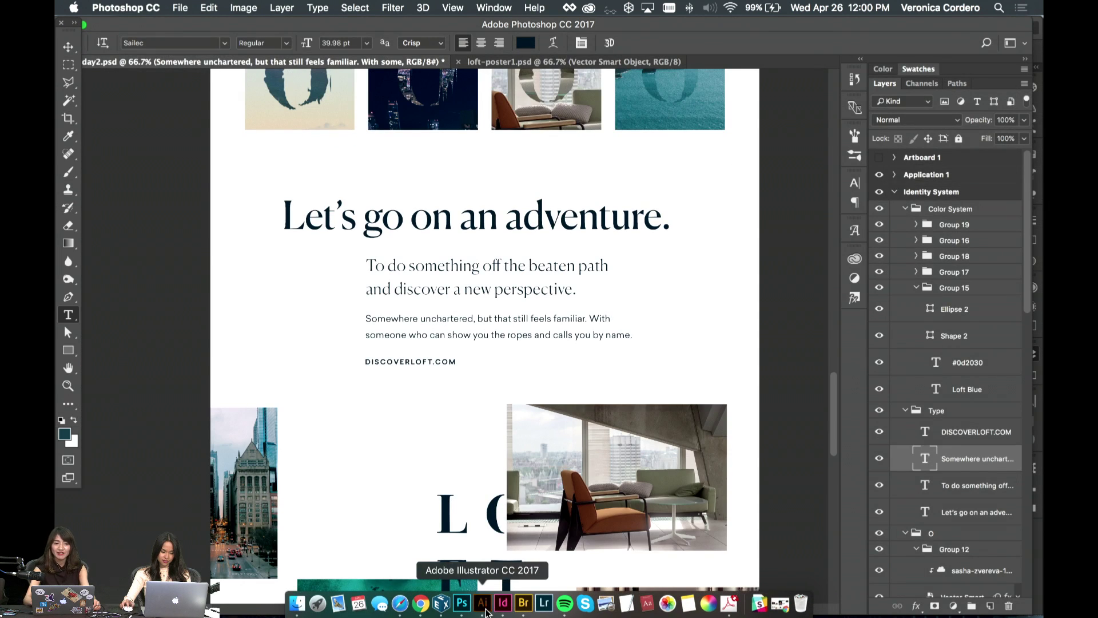
pyautogui.click(503, 611)
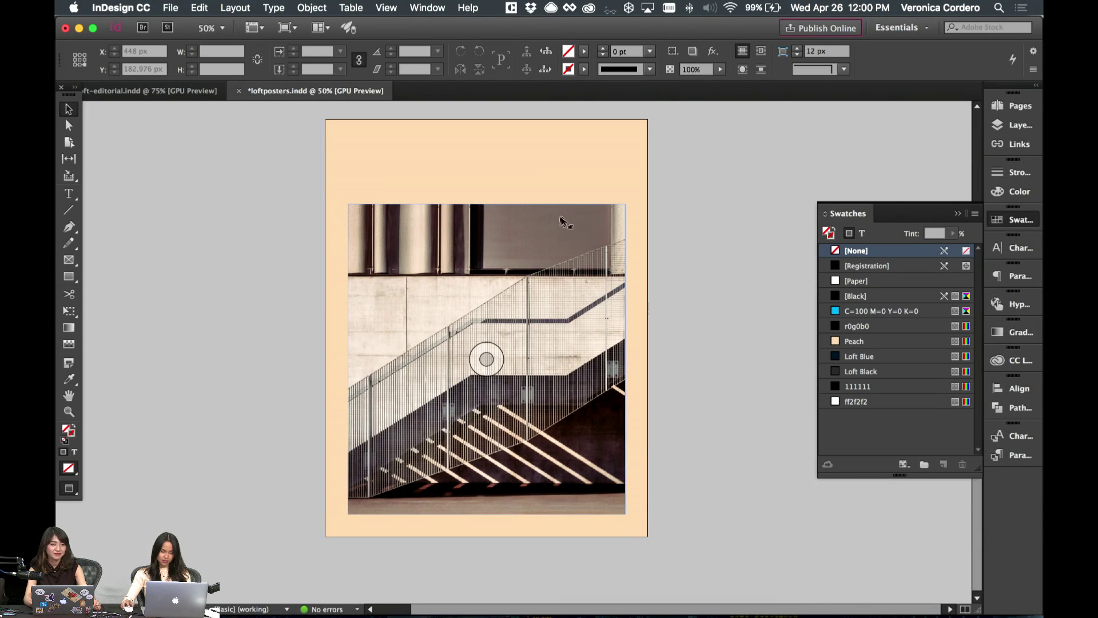
# - Paste the LOFT wordmark over the upper edge of the staircase photo and colour it with the [Paper] swatch
pyautogui.press('super+v')
pyautogui.moveTo(581, 353); pyautogui.dragTo(555, 212)
pyautogui.click(856, 326)
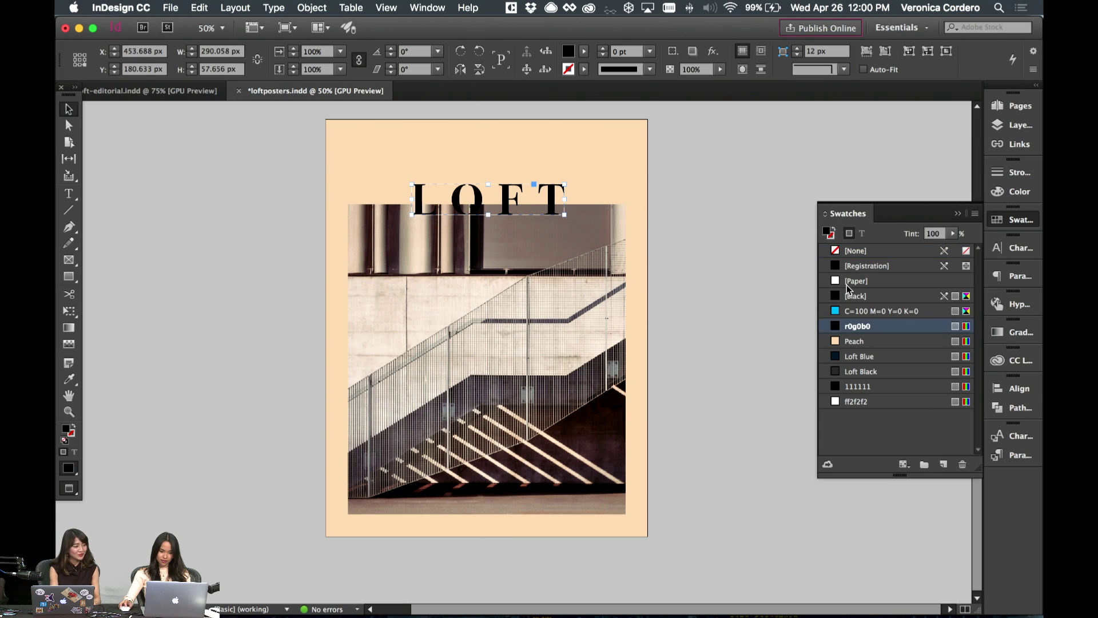
pyautogui.click(856, 281)
# - Enlarge the LOFT wordmark to about 363 by 72 px and align it to the horizontal centre of the page
pyautogui.moveTo(547, 197)
pyautogui.mouseDown()
pyautogui.moveTo(569, 177)
pyautogui.moveTo(565, 206)
pyautogui.mouseUp()
pyautogui.press('e')
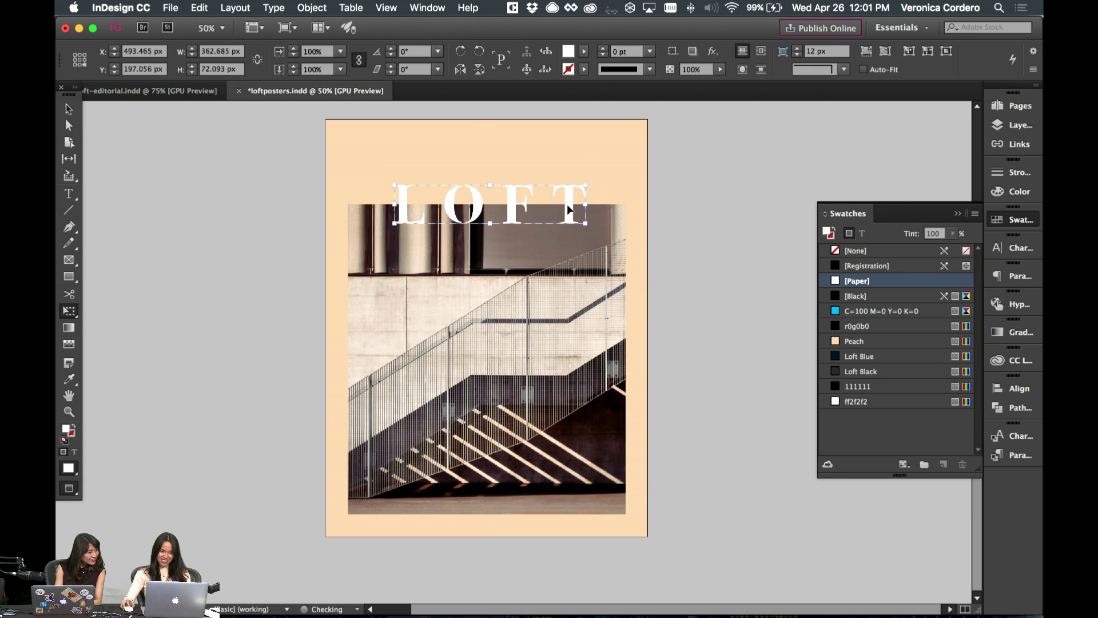
pyautogui.click(69, 109)
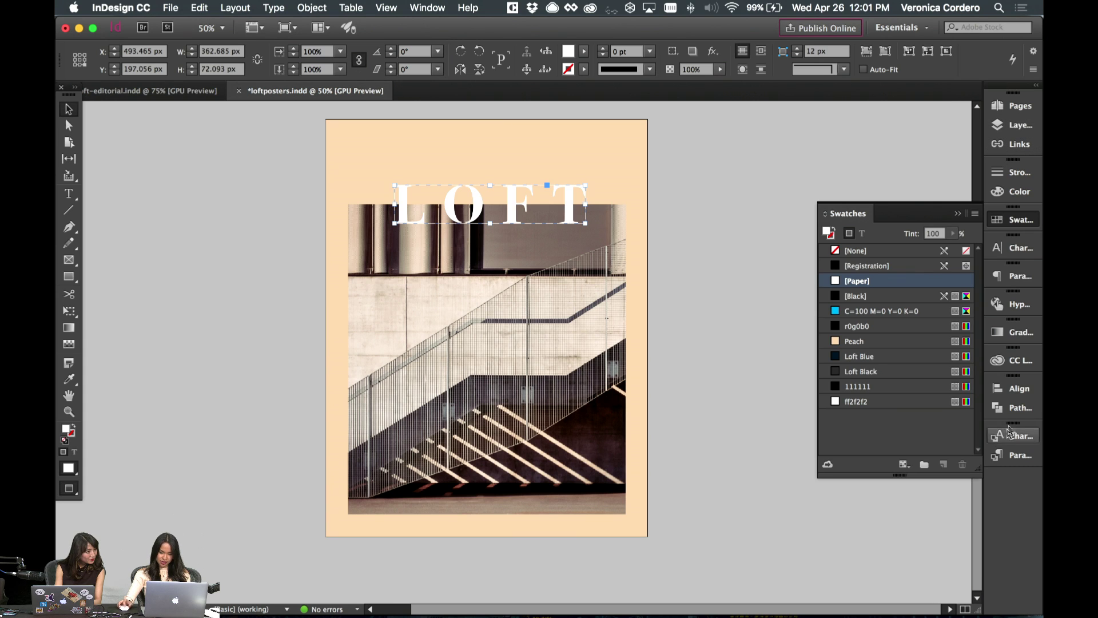
pyautogui.click(1012, 390)
pyautogui.click(855, 423)
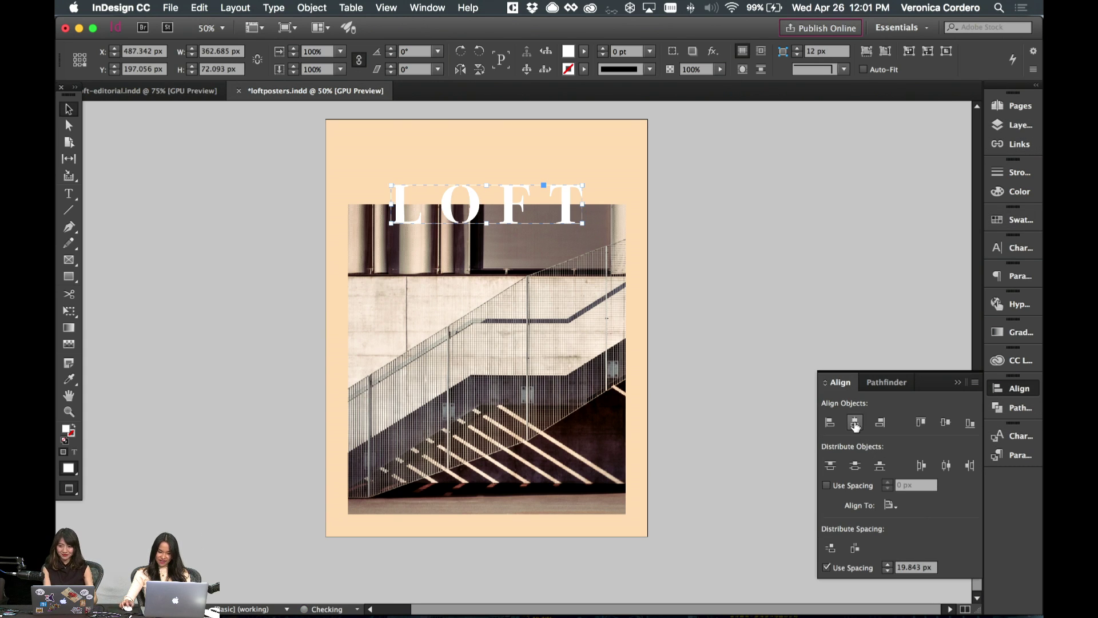
pyautogui.click(736, 218)
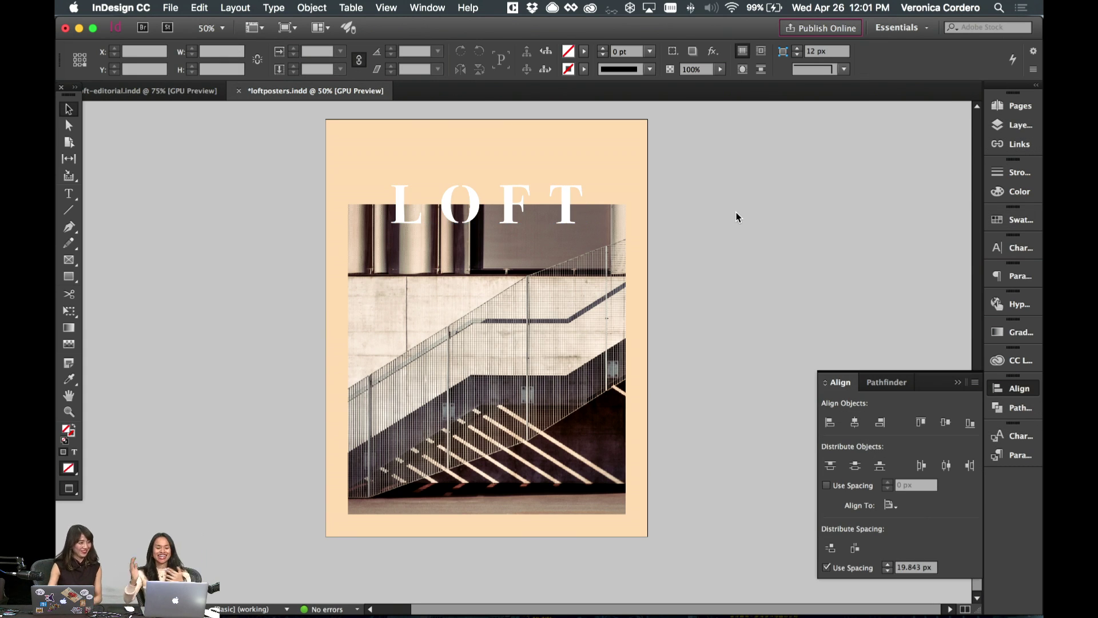
# - Shift the staircase image leftward inside its frame to an X offset of about 827 px
pyautogui.click(487, 359)
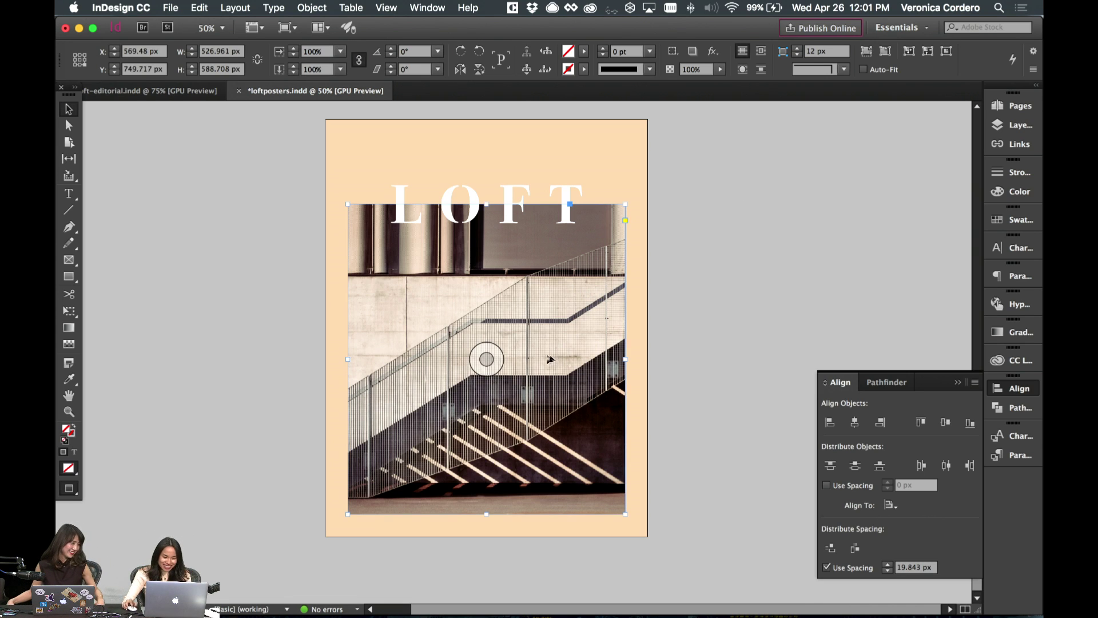
pyautogui.moveTo(502, 363); pyautogui.dragTo(476, 358)
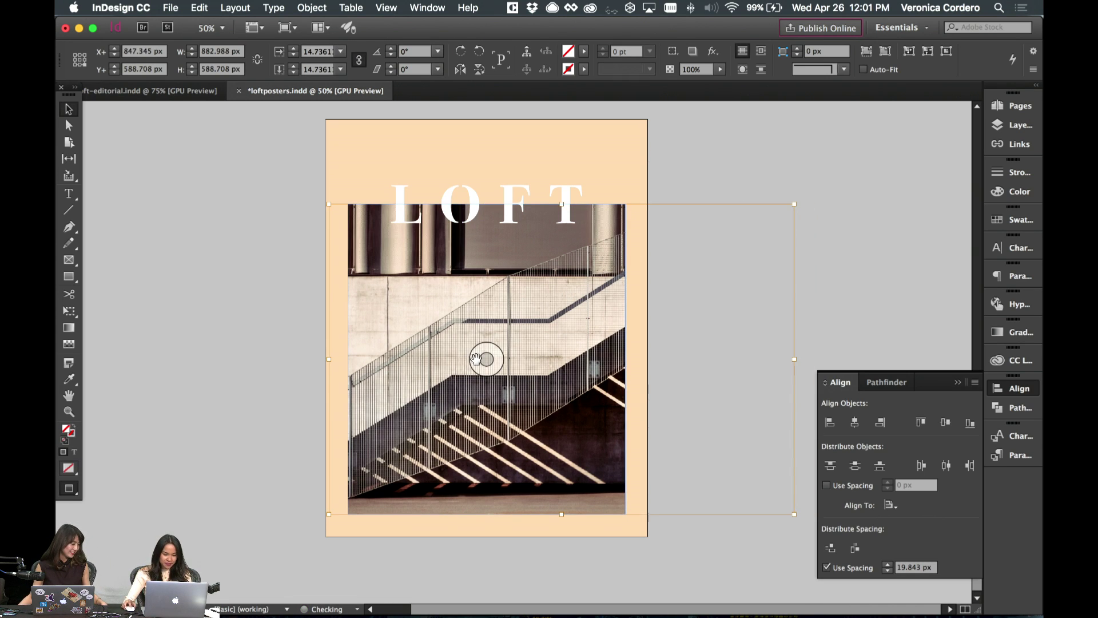
pyautogui.hotkey('shift', 'Left')
pyautogui.hotkey('shift', 'Left')
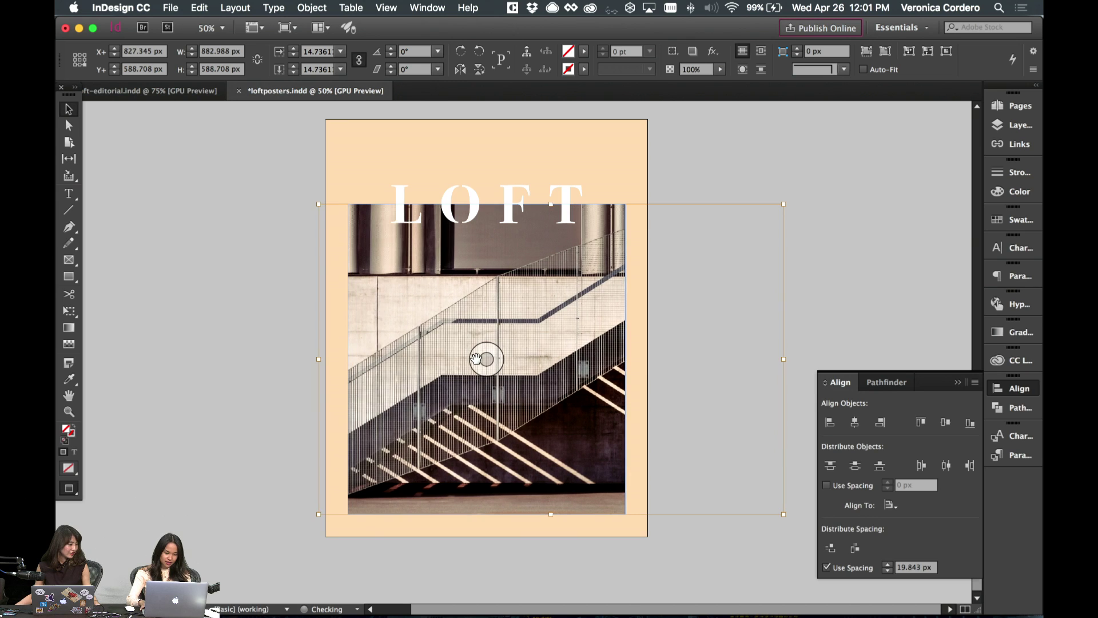
pyautogui.click(673, 174)
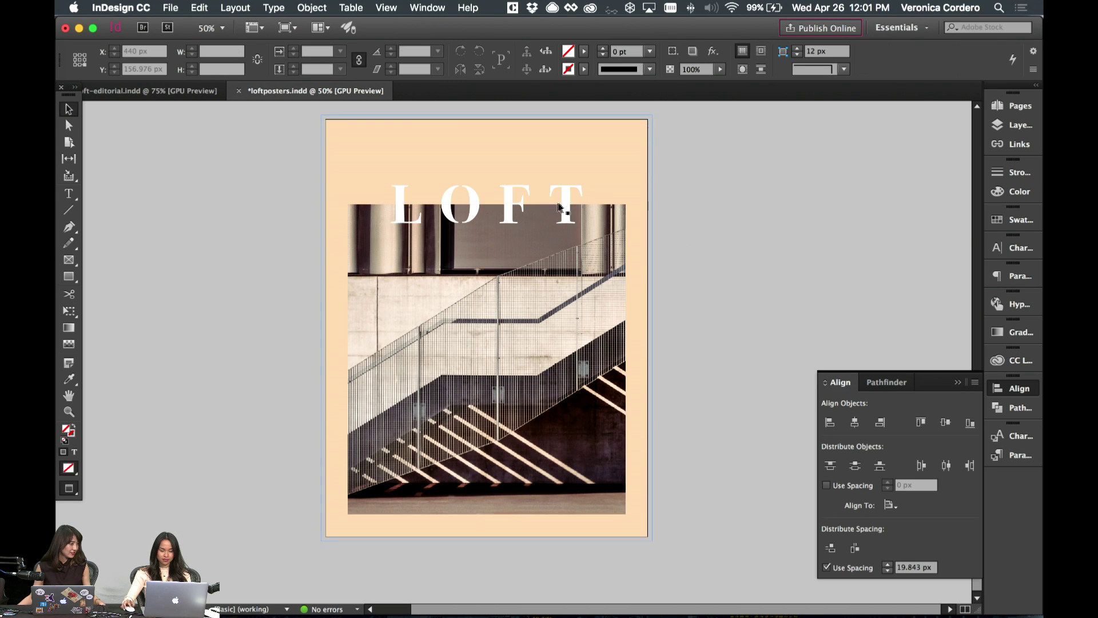
# - Try to move the LOFT wordmark and the staircase photo higher on the page together
pyautogui.moveTo(485, 355); pyautogui.dragTo(569, 246)
pyautogui.click(654, 326)
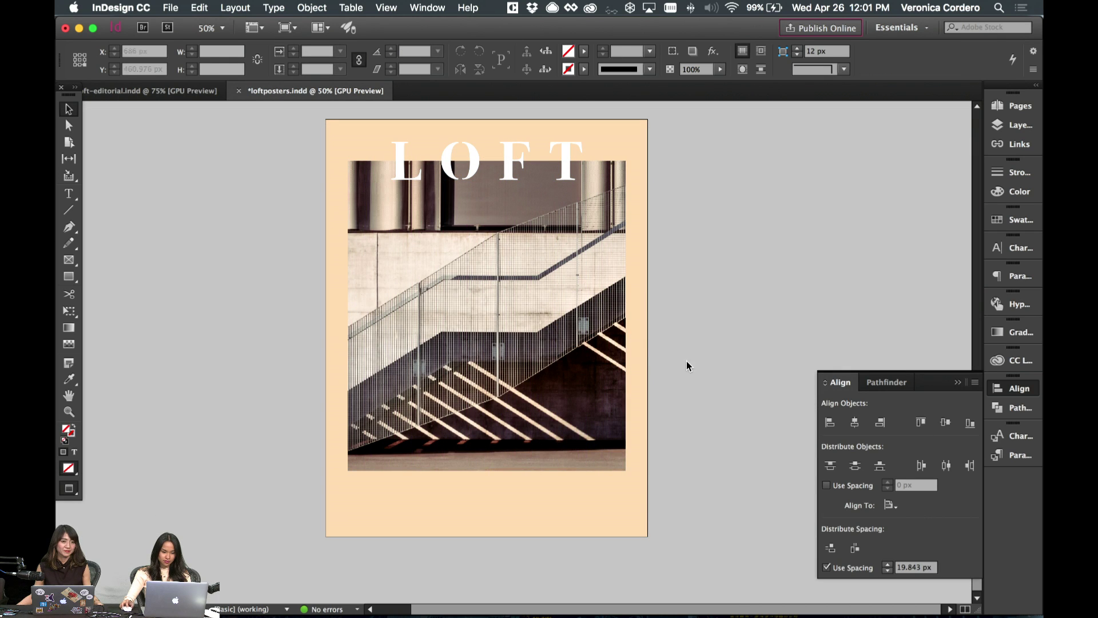
pyautogui.press('cmd+z')
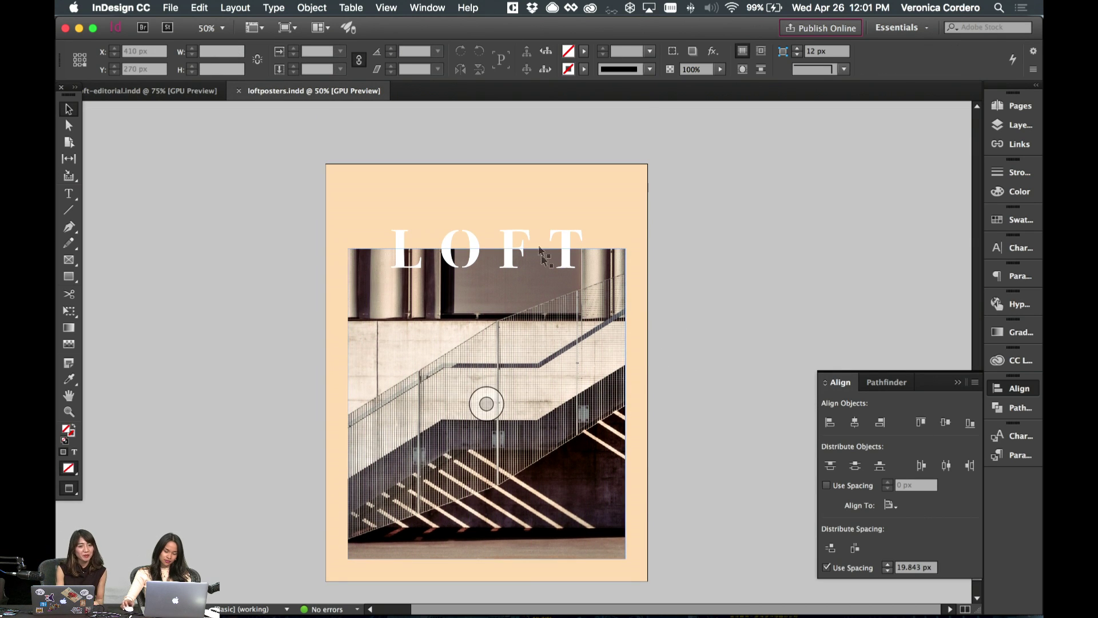
# - Duplicate the DISCOVERLOFT.COM line from the white three-photo poster onto the peach staircase poster
pyautogui.scroll(5, 538, 239)
pyautogui.scroll(10, 538, 245)
pyautogui.scroll(-6, 538, 245)
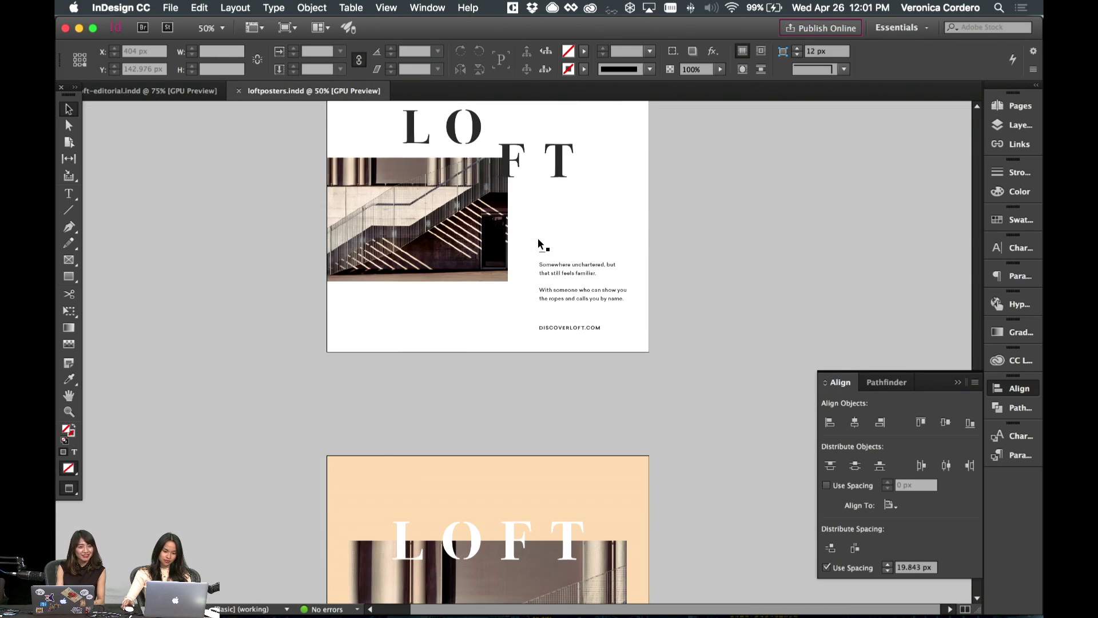
pyautogui.moveTo(566, 328); pyautogui.dragTo(494, 343)
pyautogui.scroll(-3, 674, 355)
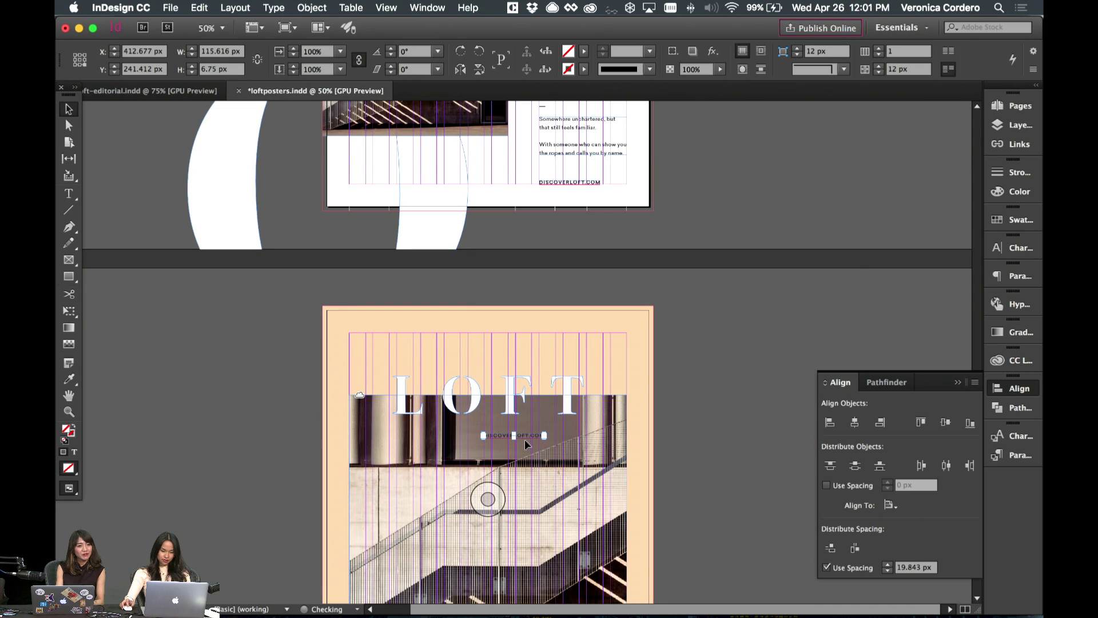
pyautogui.scroll(-3, 558, 392)
pyautogui.scroll(-4, 554, 391)
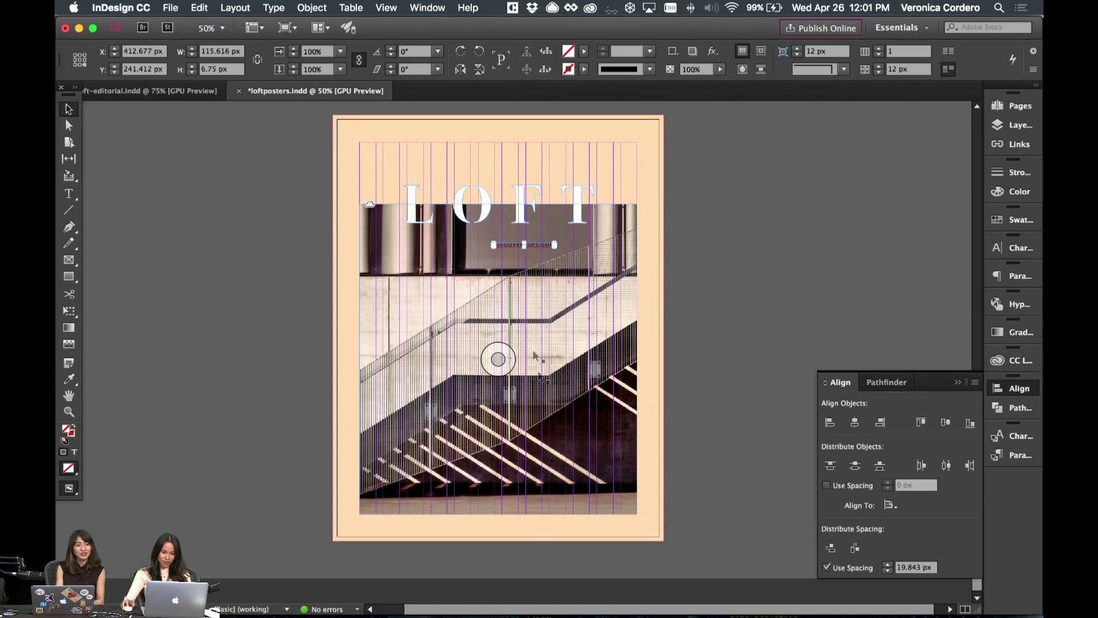
# - Move the DISCOVERLOFT.COM line down to the bottom margin of the peach poster and centre it horizontally on the page
pyautogui.moveTo(539, 244); pyautogui.dragTo(510, 515)
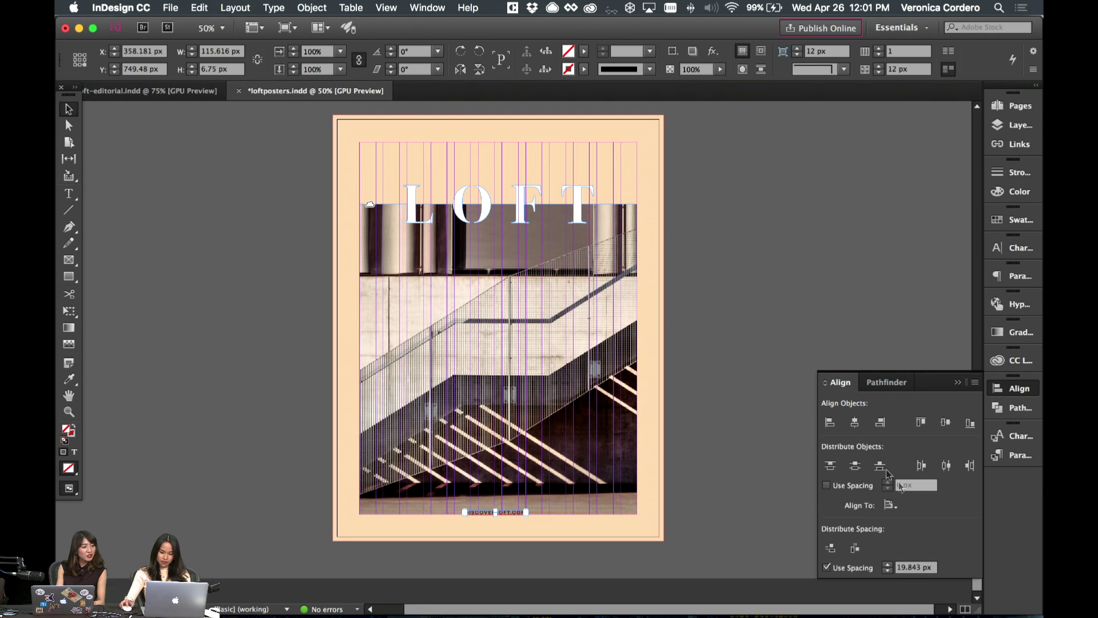
pyautogui.click(889, 504)
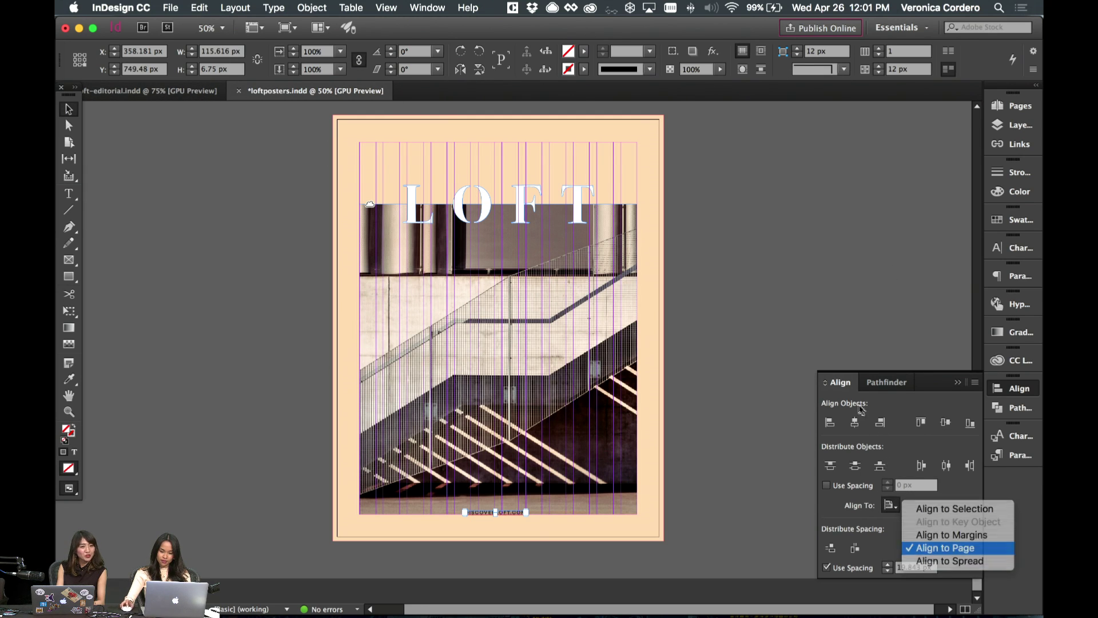
pyautogui.click(949, 544)
# - Move the staircase photo and the LOFT wordmark up together to a Y position of about 702 px
pyautogui.click(495, 299)
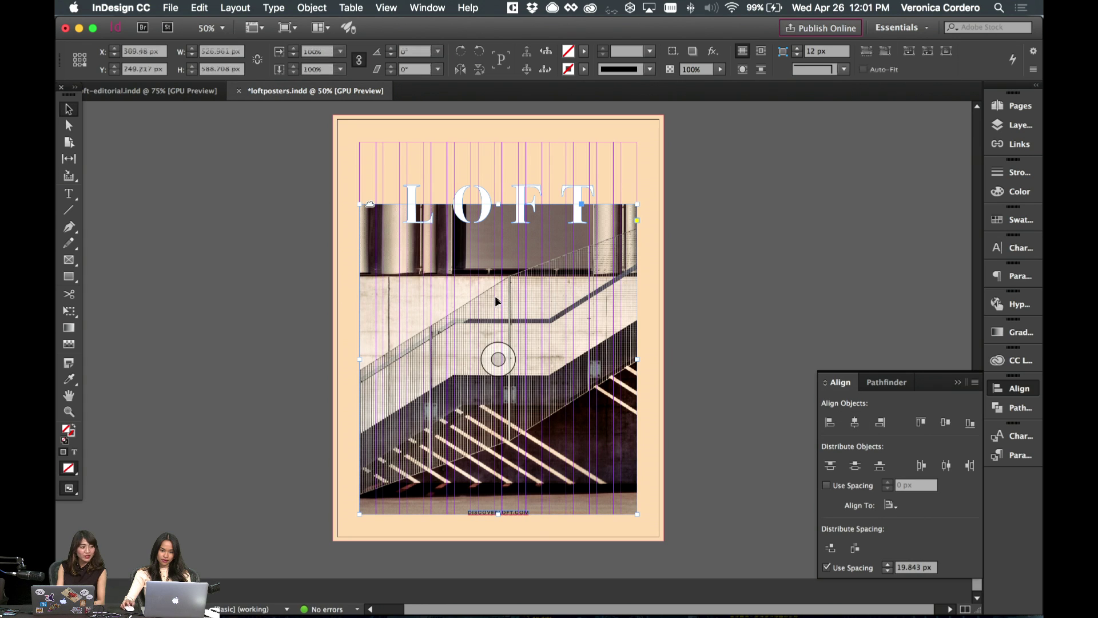
pyautogui.keyDown('shift'); pyautogui.click(579, 199); pyautogui.keyUp('shift')
pyautogui.moveTo(588, 274); pyautogui.dragTo(585, 252)
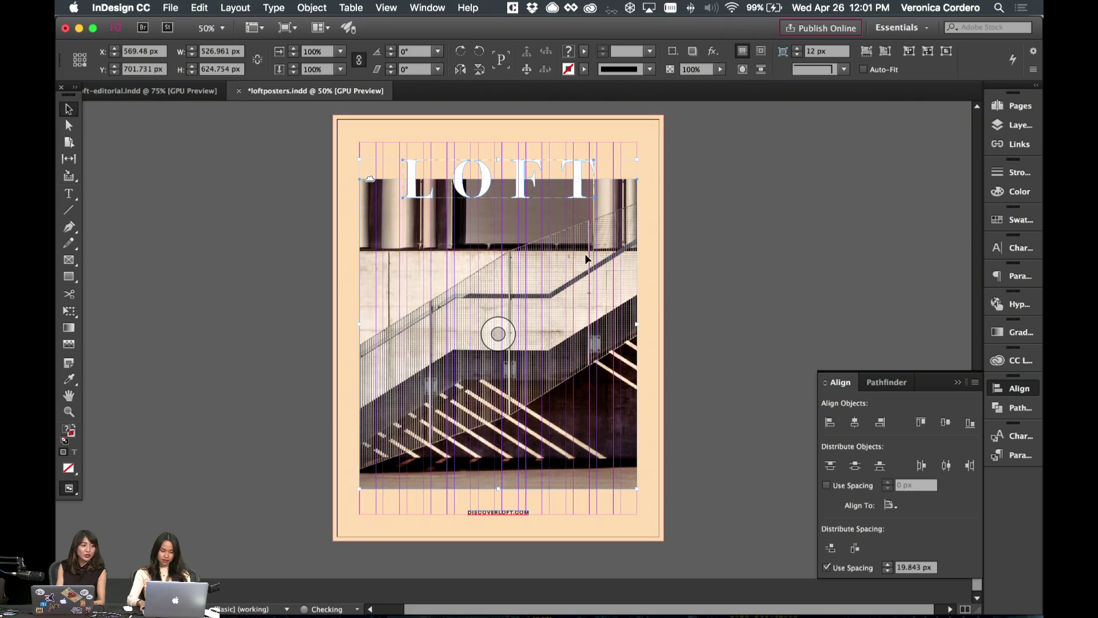
pyautogui.click(781, 258)
# - Preview the posters without guides and examine the white three-photo poster's layout at 75% zoom
pyautogui.press('w')
pyautogui.hscroll(-1, 658, 232)
pyautogui.scroll(2, 658, 232)
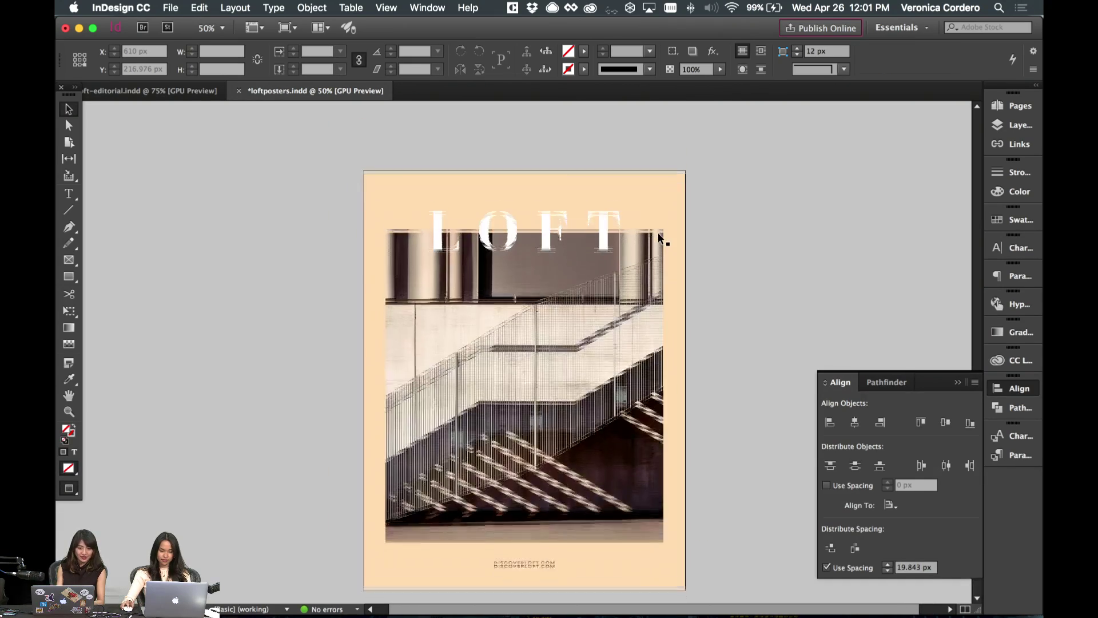
pyautogui.press('w')
pyautogui.scroll(5, 658, 232)
pyautogui.scroll(10, 659, 236)
pyautogui.press('w')
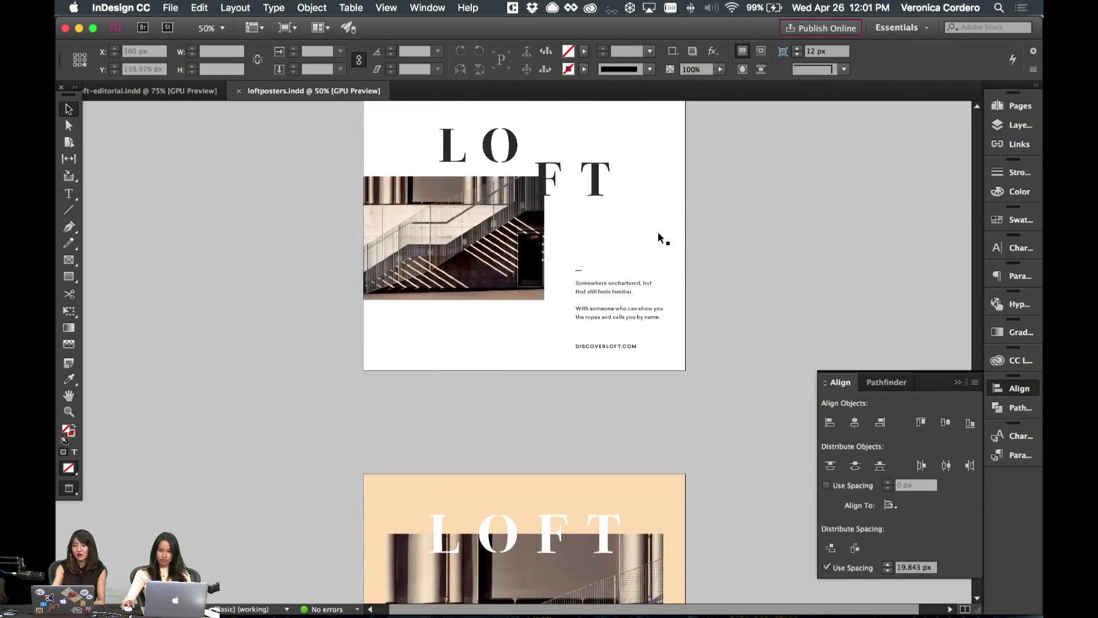
pyautogui.press('super+equal')
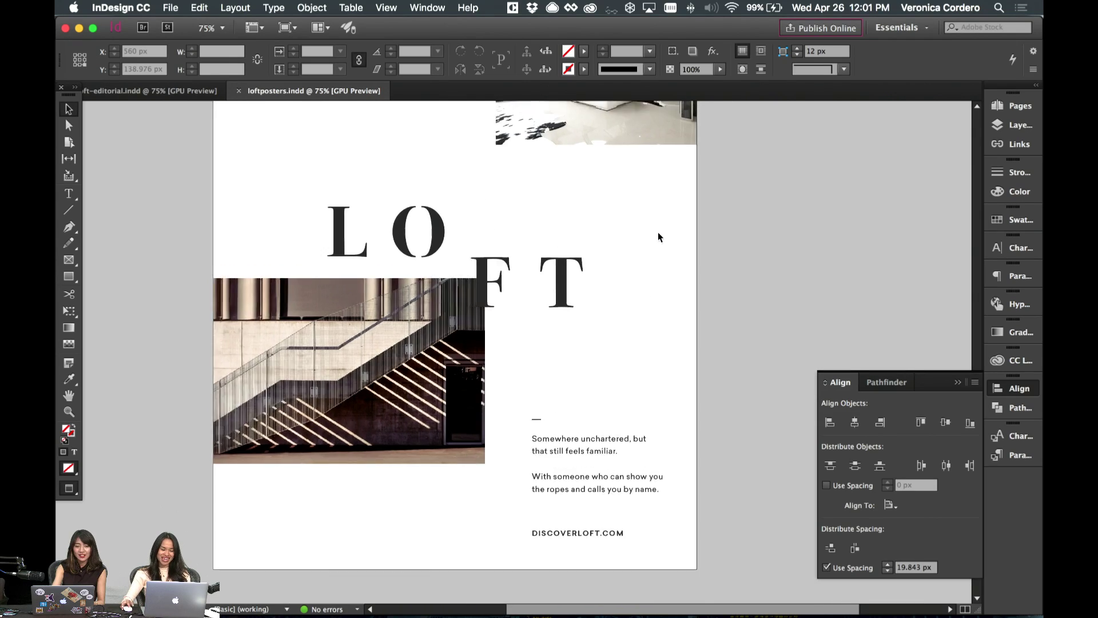
pyautogui.scroll(5, 657, 232)
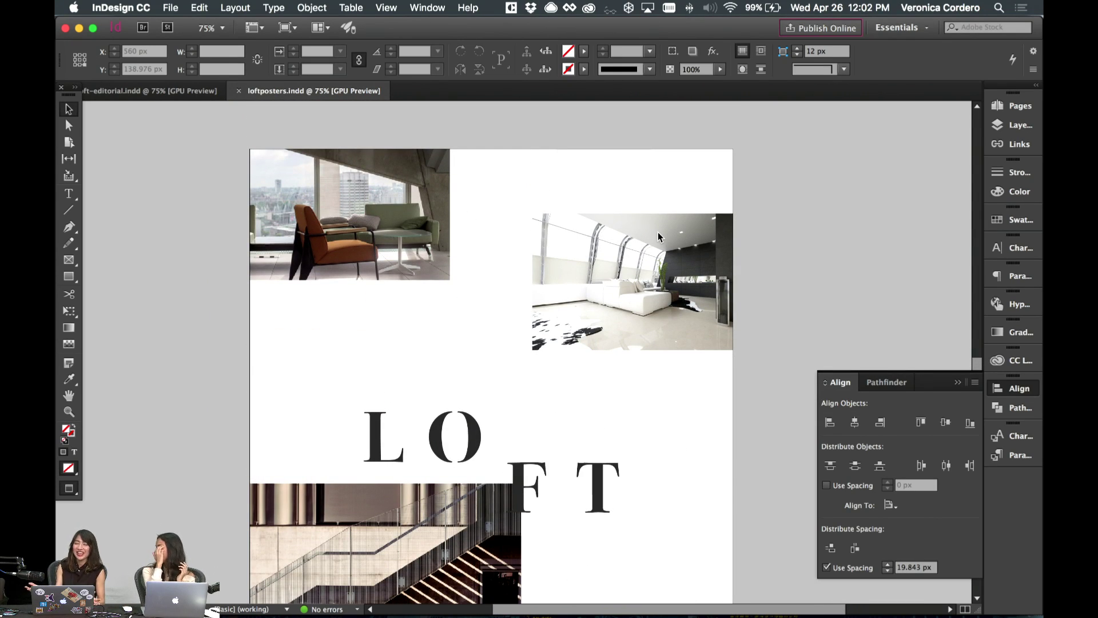
pyautogui.scroll(-5, 658, 231)
pyautogui.scroll(5, 657, 231)
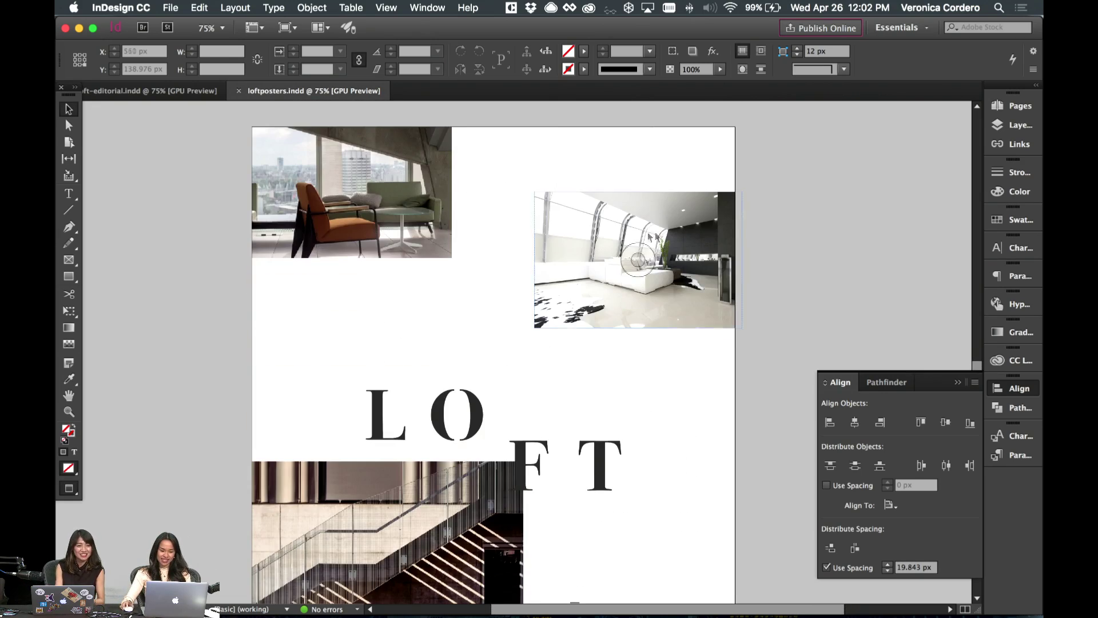
pyautogui.scroll(-4, 740, 243)
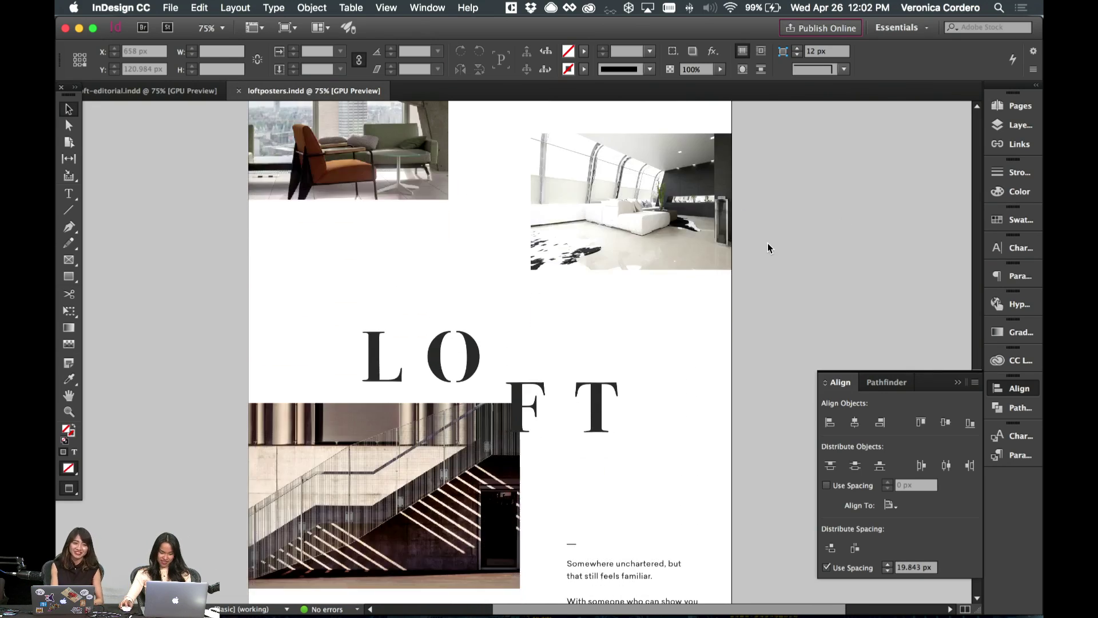
# - Examine the peach staircase poster's wordmark, photo and website line, both with and without the guides
pyautogui.scroll(-15, 724, 243)
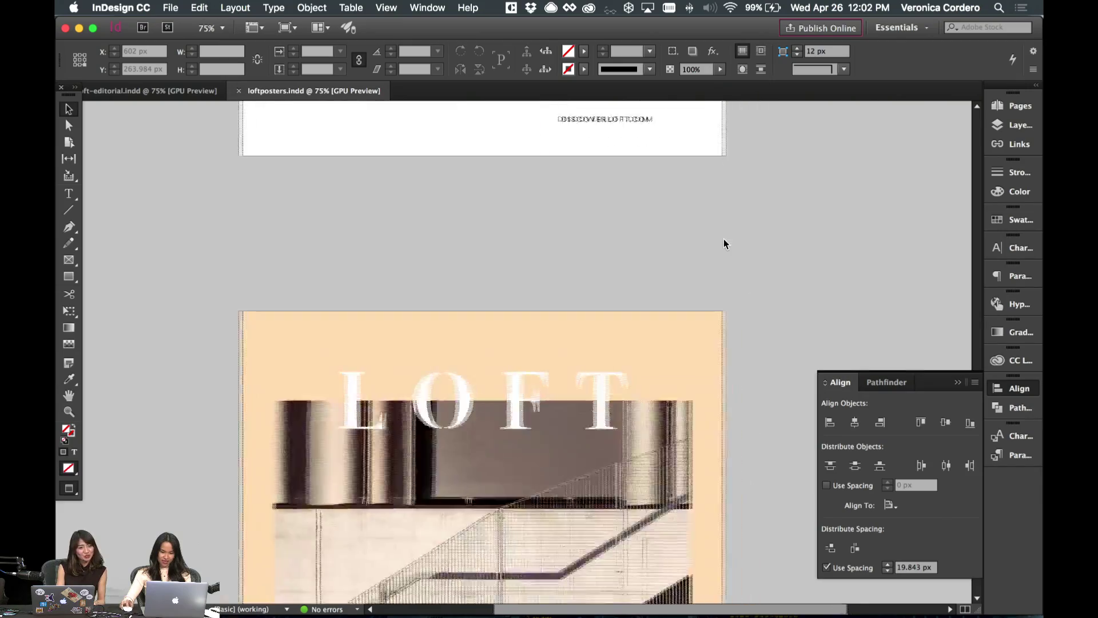
pyautogui.scroll(4, 723, 239)
pyautogui.click(723, 239)
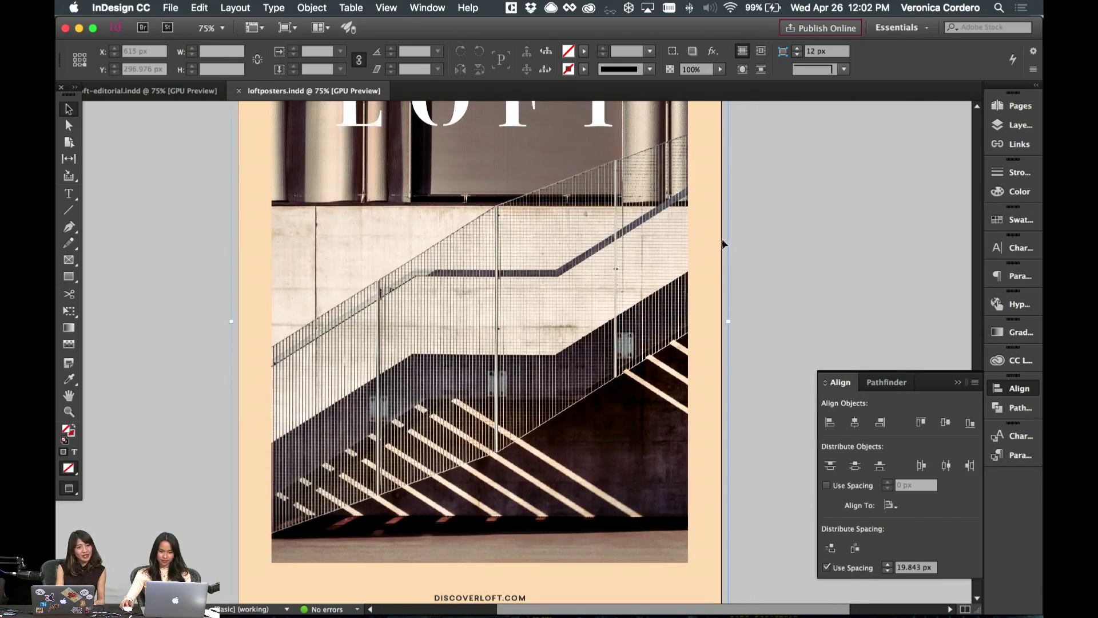
pyautogui.scroll(-5, 638, 232)
pyautogui.click(819, 215)
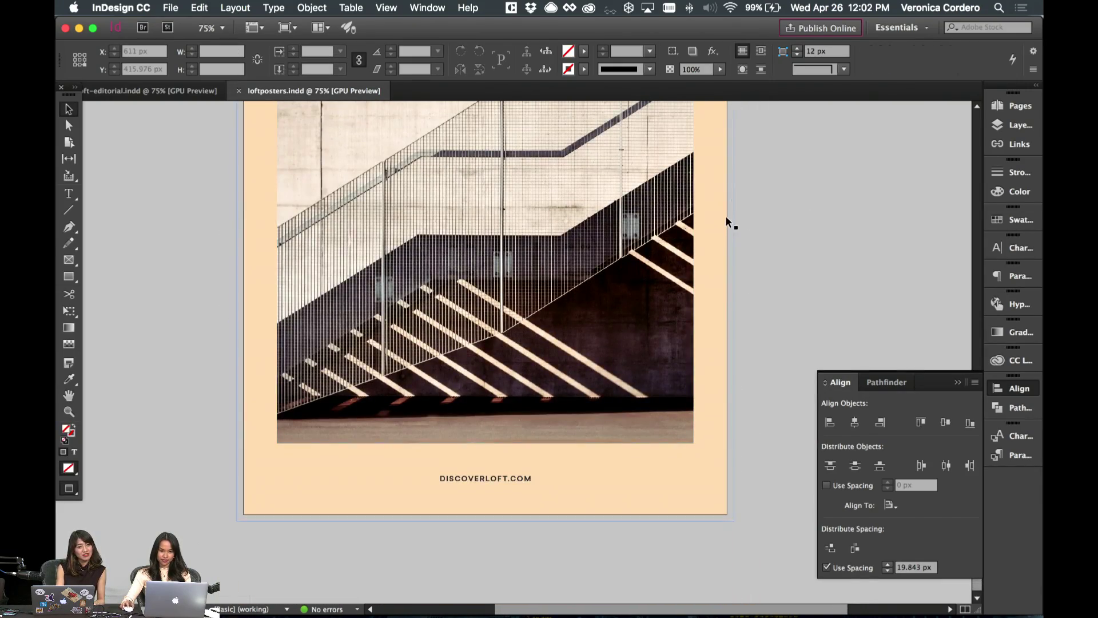
pyautogui.scroll(2, 725, 215)
pyautogui.press('w')
pyautogui.scroll(10, 801, 223)
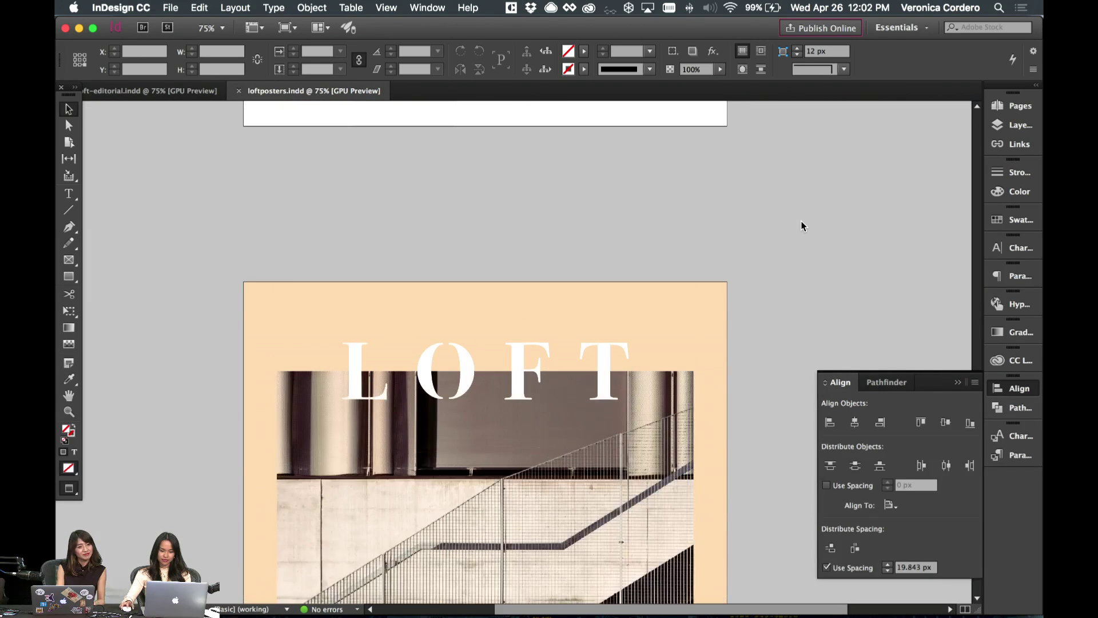
pyautogui.press('super+minus')
pyautogui.scroll(-4, 801, 225)
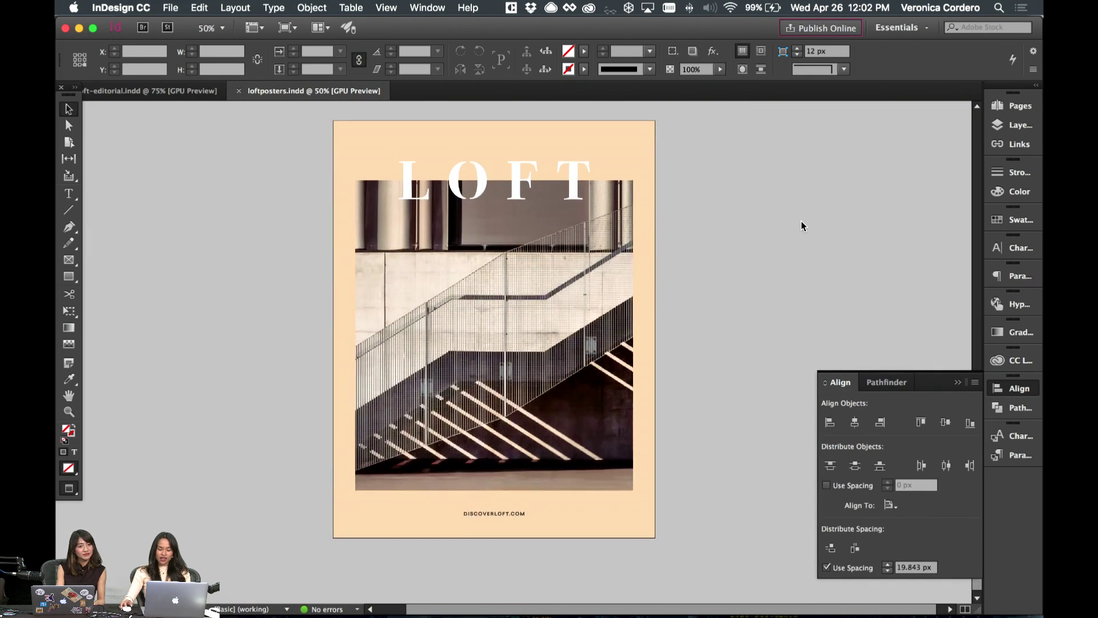
pyautogui.press('w')
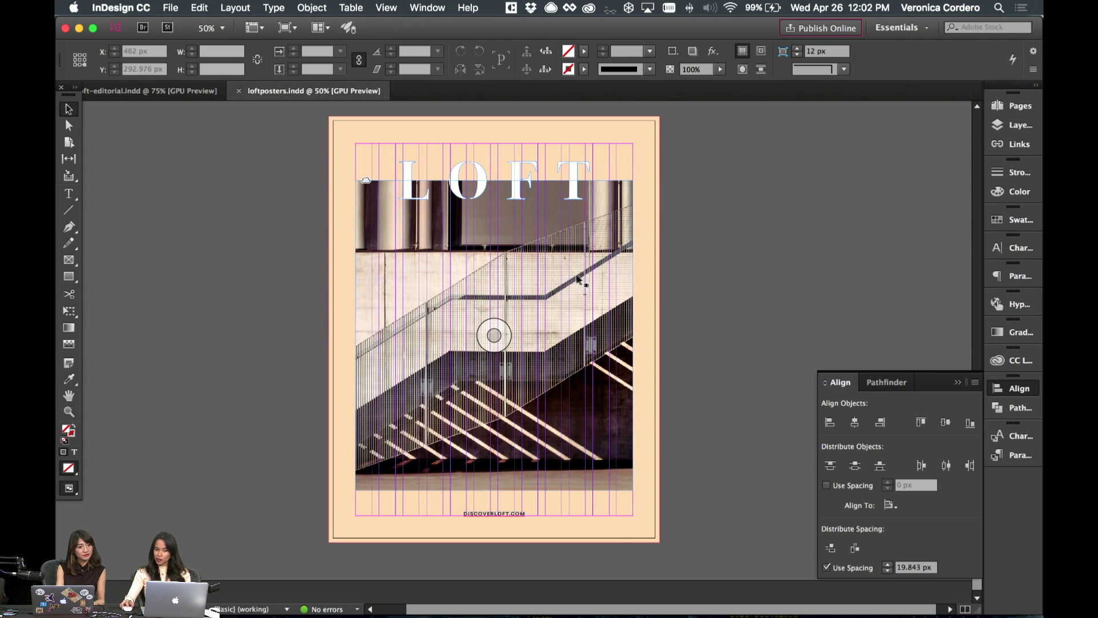
pyautogui.press('w')
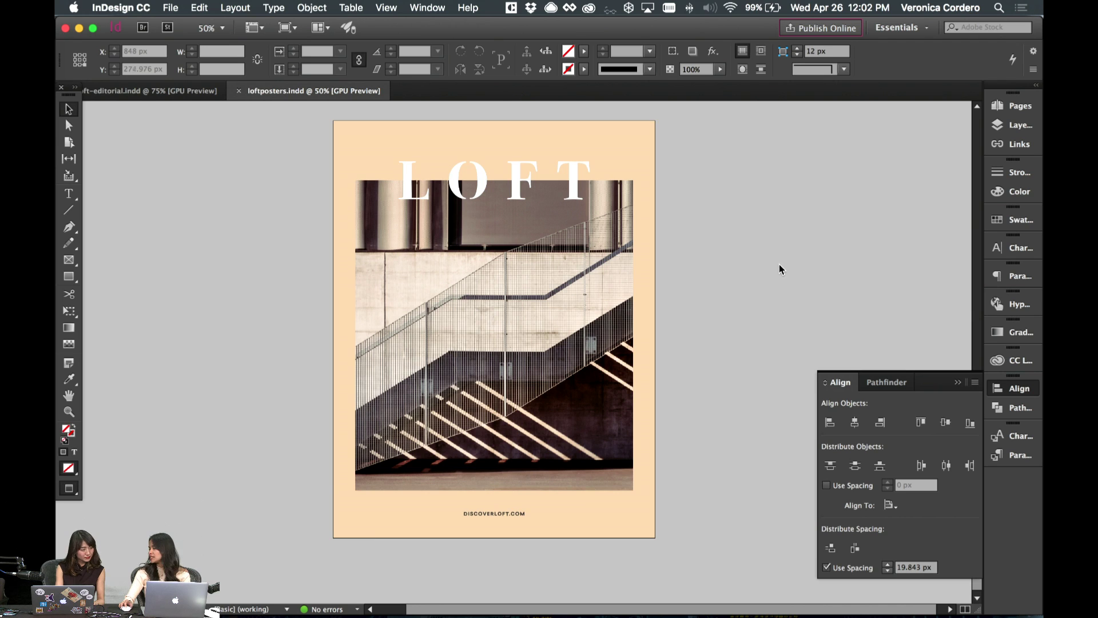
# - Compare the white three-photo poster with the peach staircase poster in preview
pyautogui.scroll(10, 714, 236)
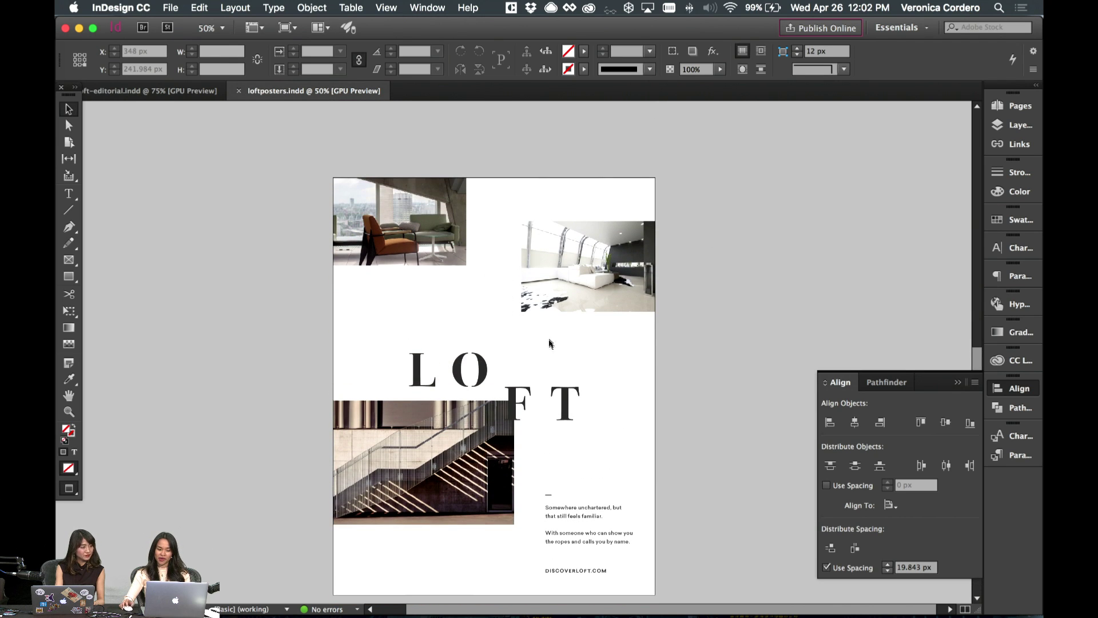
pyautogui.scroll(-4, 649, 306)
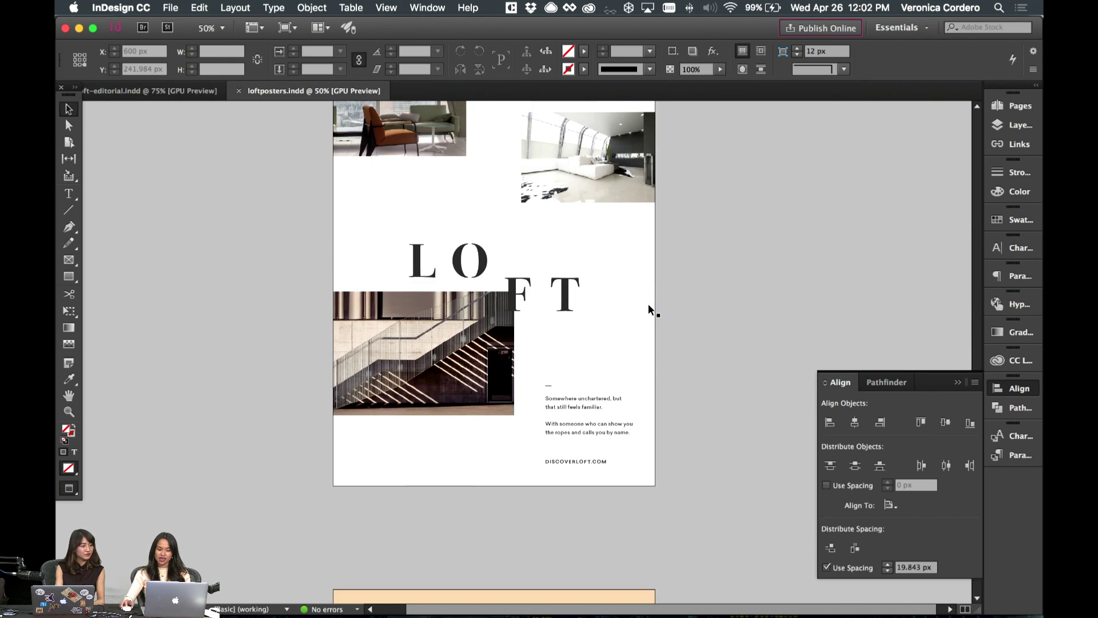
pyautogui.scroll(4, 649, 306)
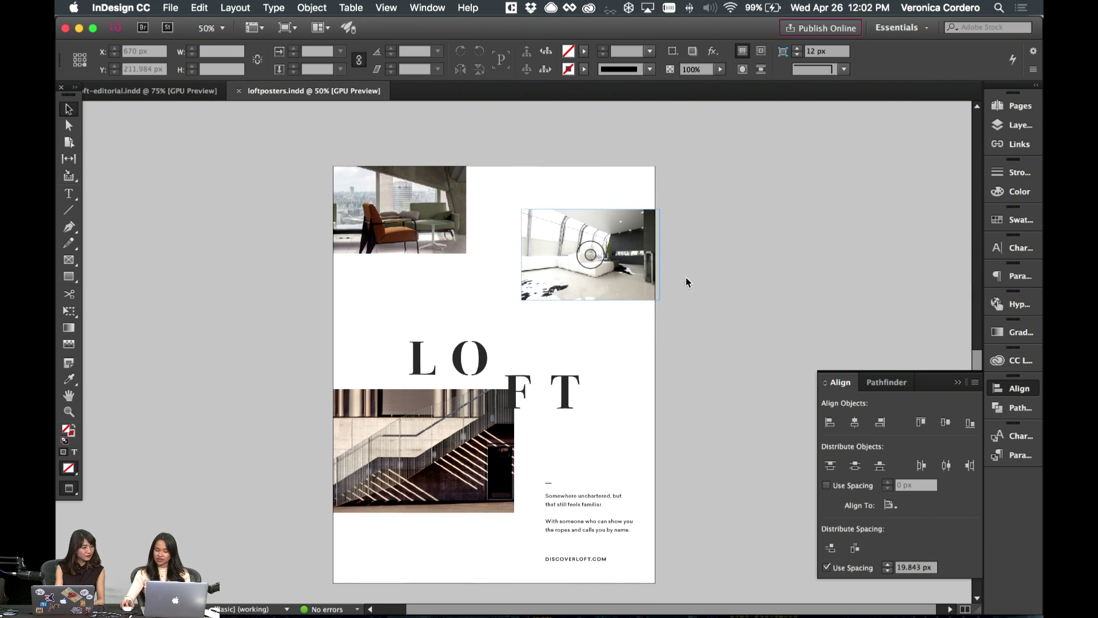
pyautogui.scroll(-1, 587, 355)
pyautogui.scroll(3, 587, 354)
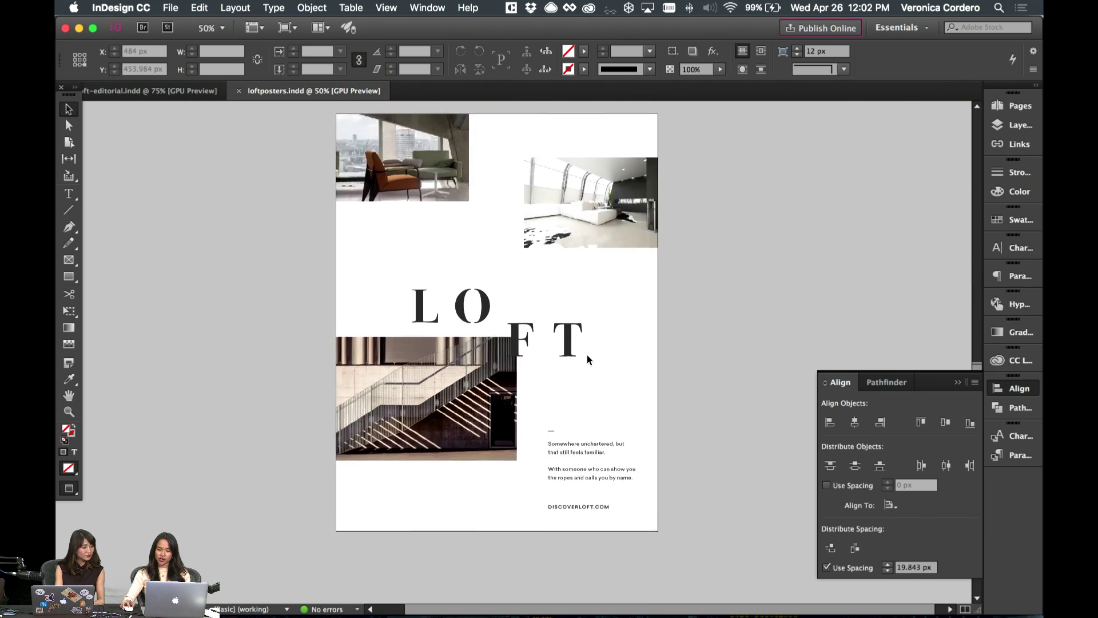
pyautogui.scroll(-20, 586, 359)
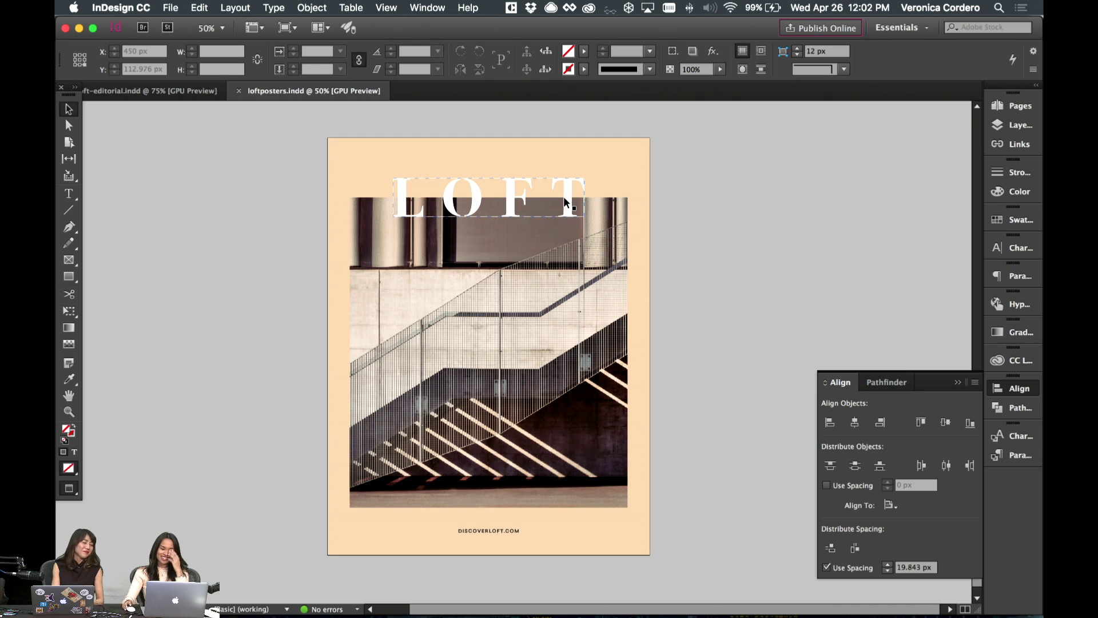
# - Try the [Paper] swatch on the DISCOVERLOFT.COM text of the peach poster and undo the colour change
pyautogui.hscroll(-3, 728, 271)
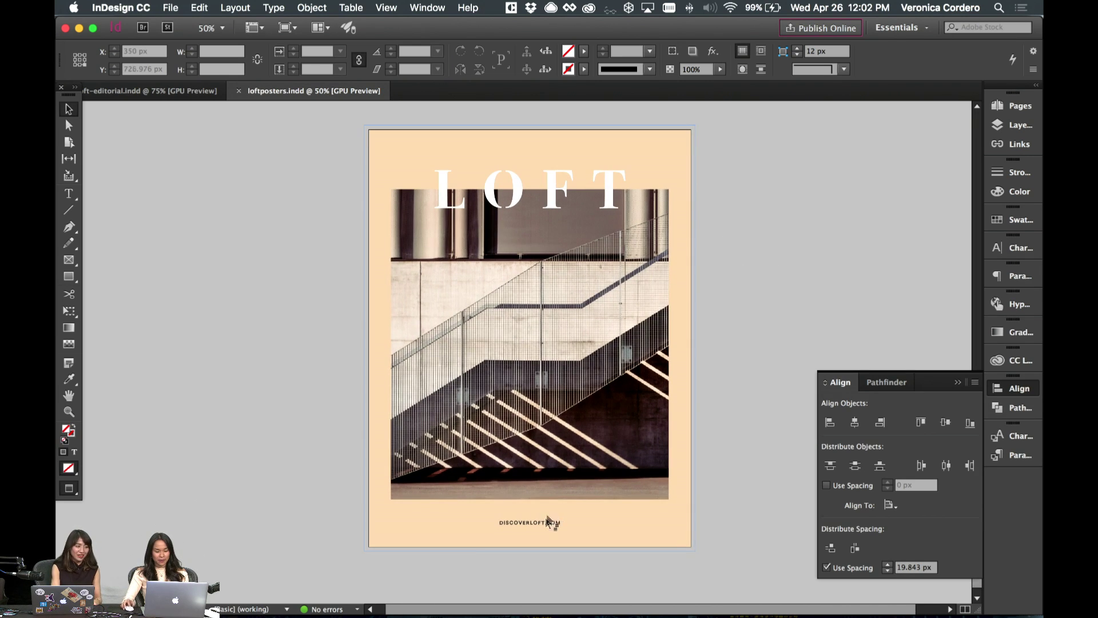
pyautogui.click(550, 517)
pyautogui.click(1013, 219)
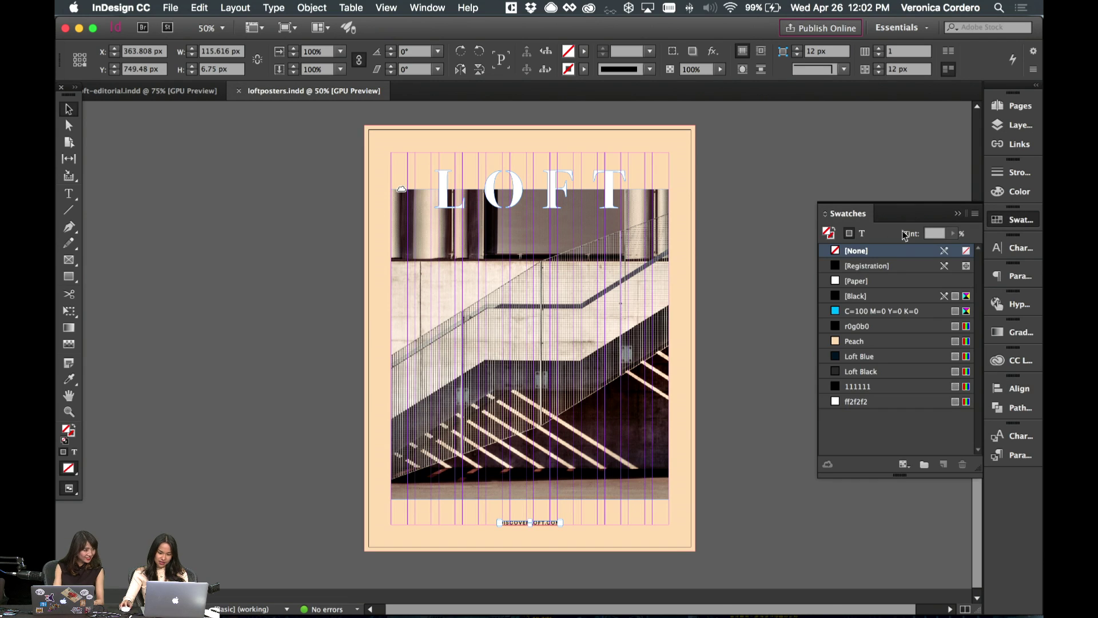
pyautogui.click(862, 234)
pyautogui.click(856, 281)
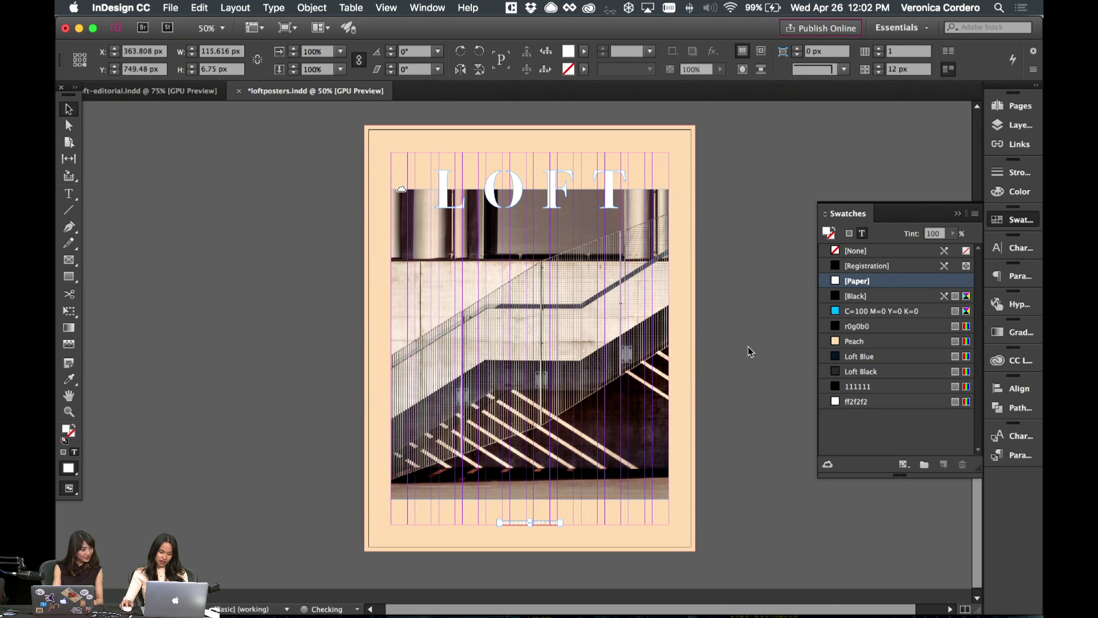
pyautogui.press('super+z')
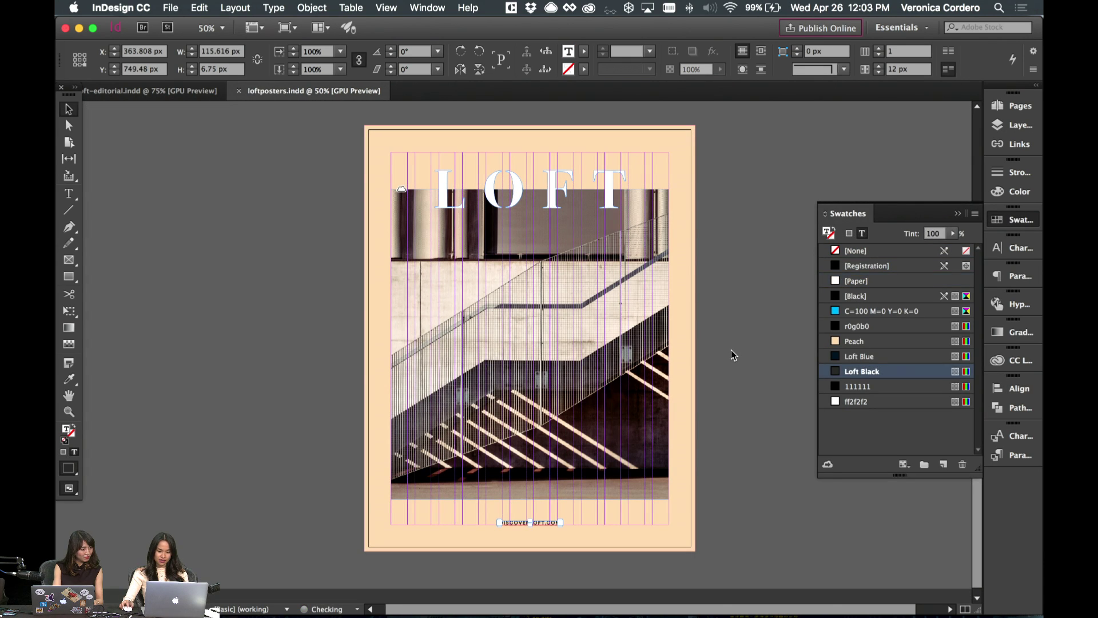
pyautogui.click(730, 355)
# - Open the page overview of the poster document to check its page thumbnails
pyautogui.hscroll(1, 709, 337)
pyautogui.click(1021, 105)
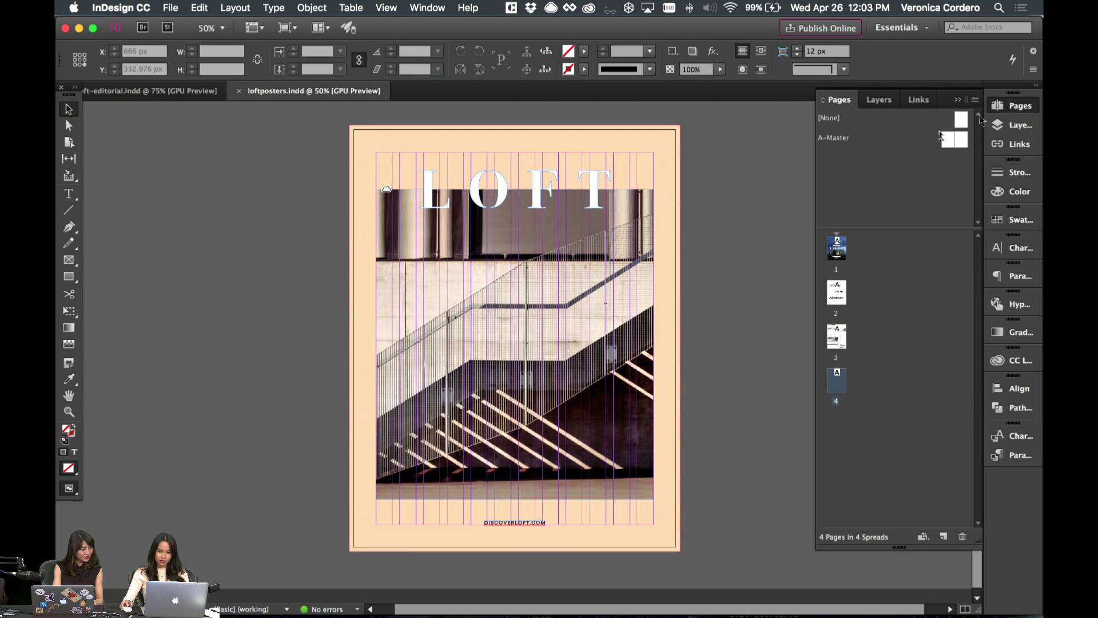
pyautogui.scroll(-1, 698, 238)
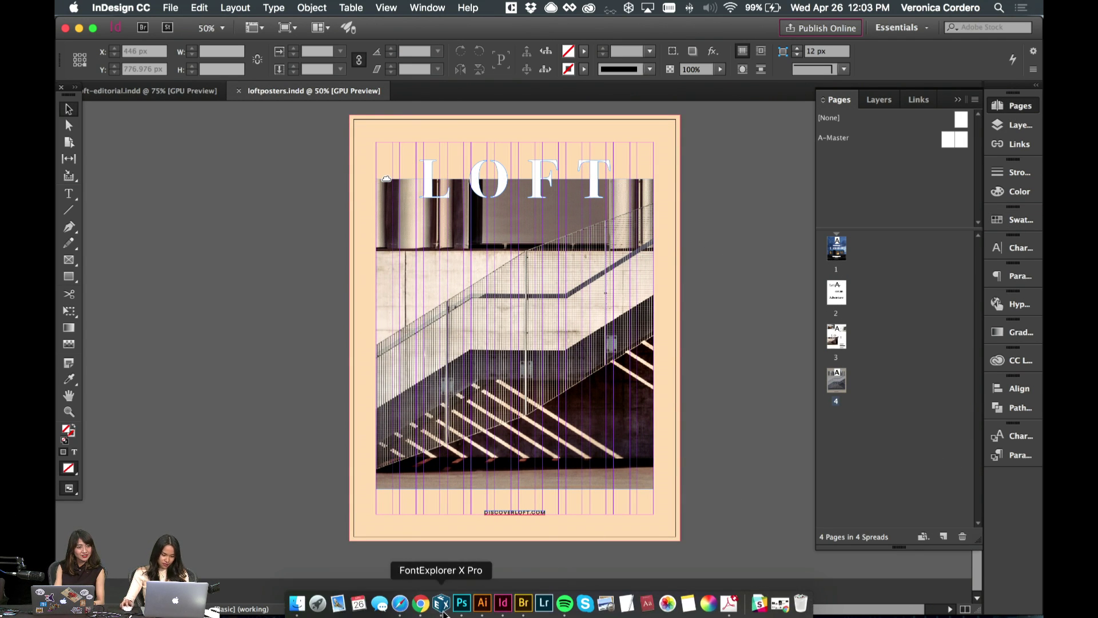
# - Switch to Photoshop, look over the identity system artboard's O images and type samples, and bring up loft-poster1.psd
pyautogui.click(478, 601)
pyautogui.scroll(5, 431, 441)
pyautogui.scroll(-1, 432, 442)
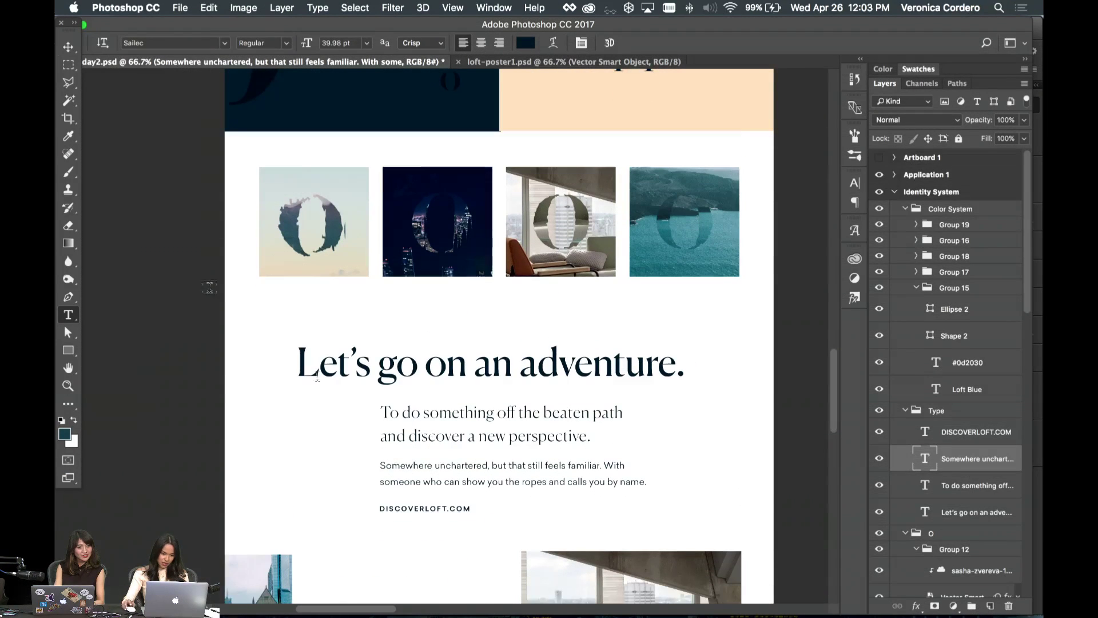
pyautogui.click(68, 46)
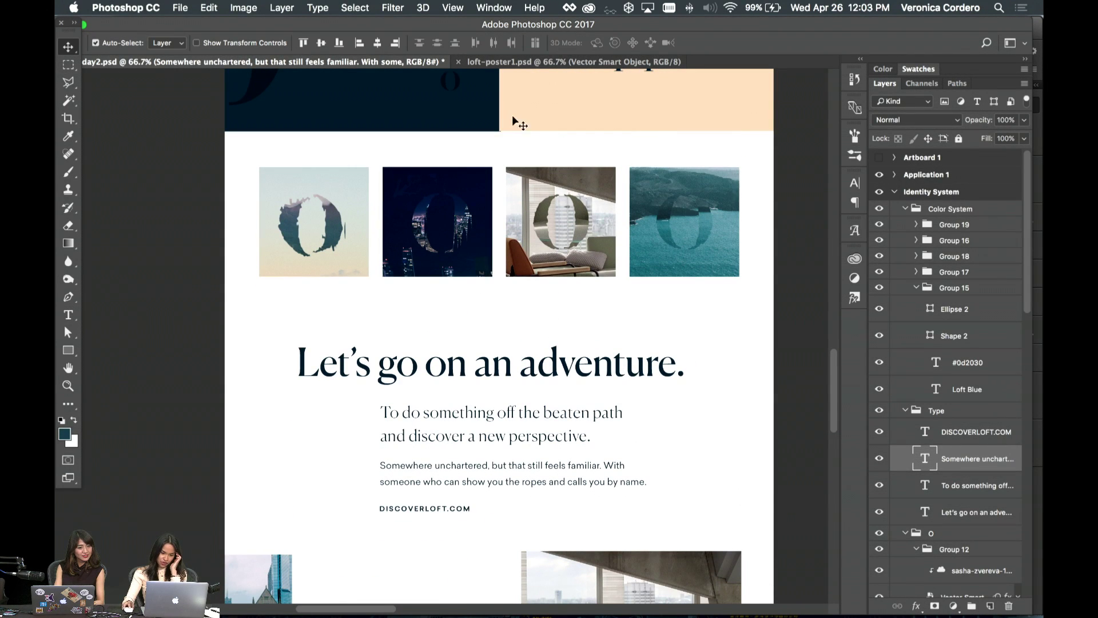
pyautogui.scroll(4, 484, 123)
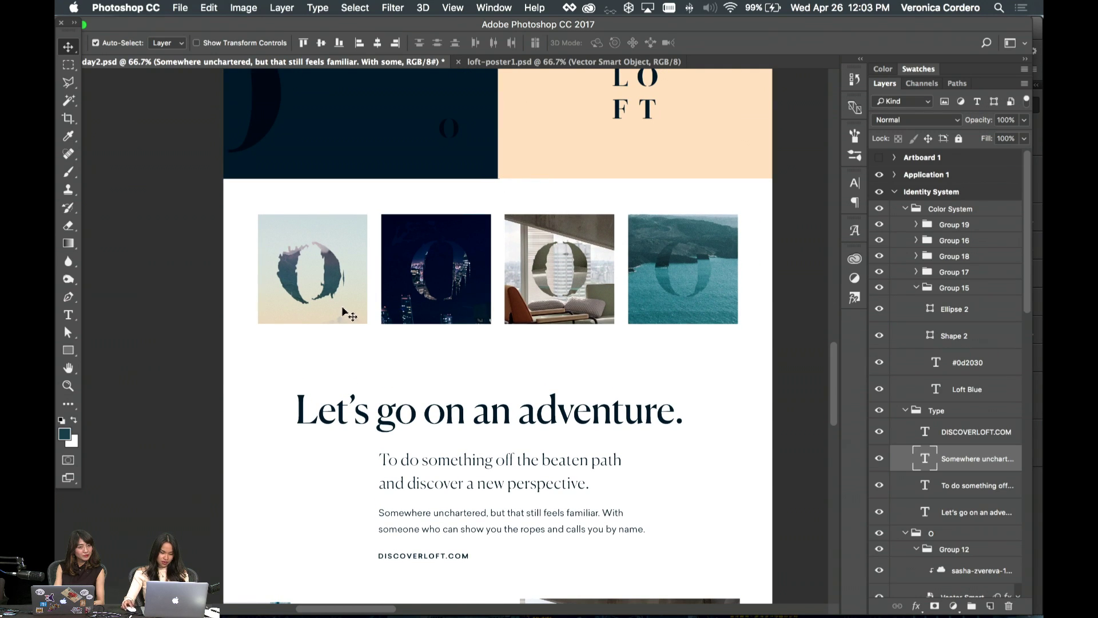
pyautogui.click(707, 303)
pyautogui.click(446, 62)
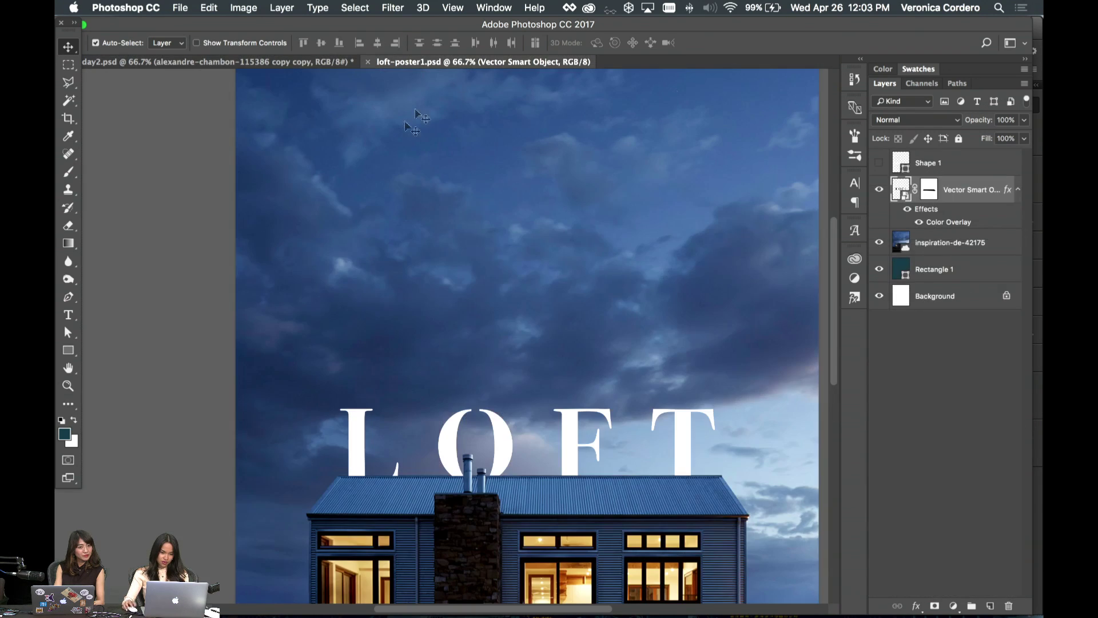
# - Group all layers above the background in loft-poster1.psd and hide the group
pyautogui.hscroll(4, 649, 282)
pyautogui.keyDown('shift'); pyautogui.click(957, 270); pyautogui.keyUp('shift')
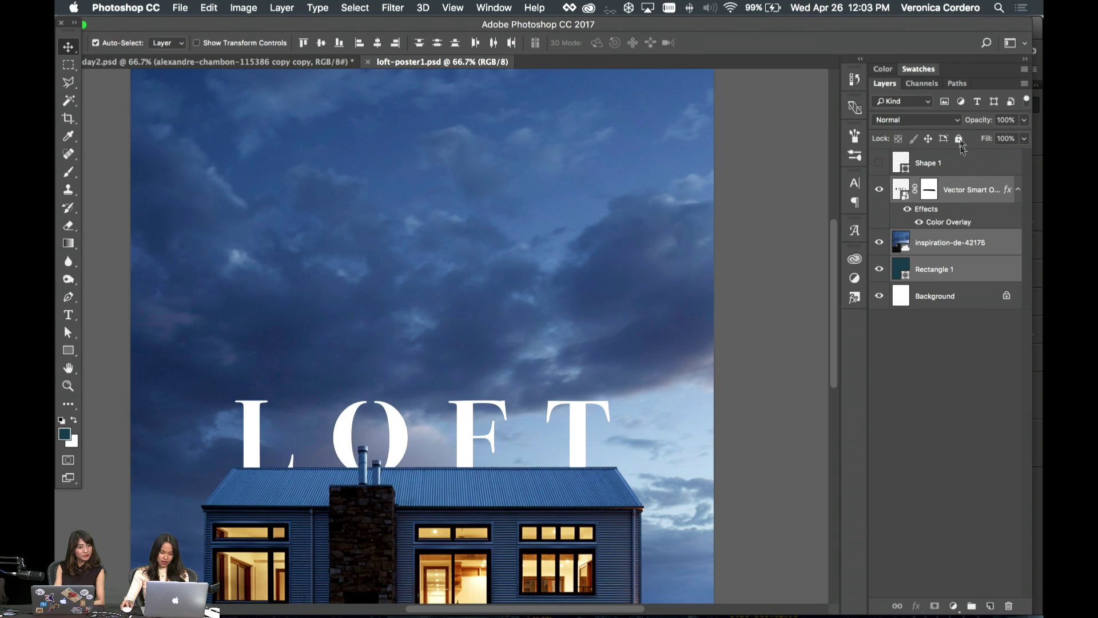
pyautogui.keyDown('shift'); pyautogui.click(951, 164); pyautogui.keyUp('shift')
pyautogui.press('super+g')
pyautogui.click(886, 159)
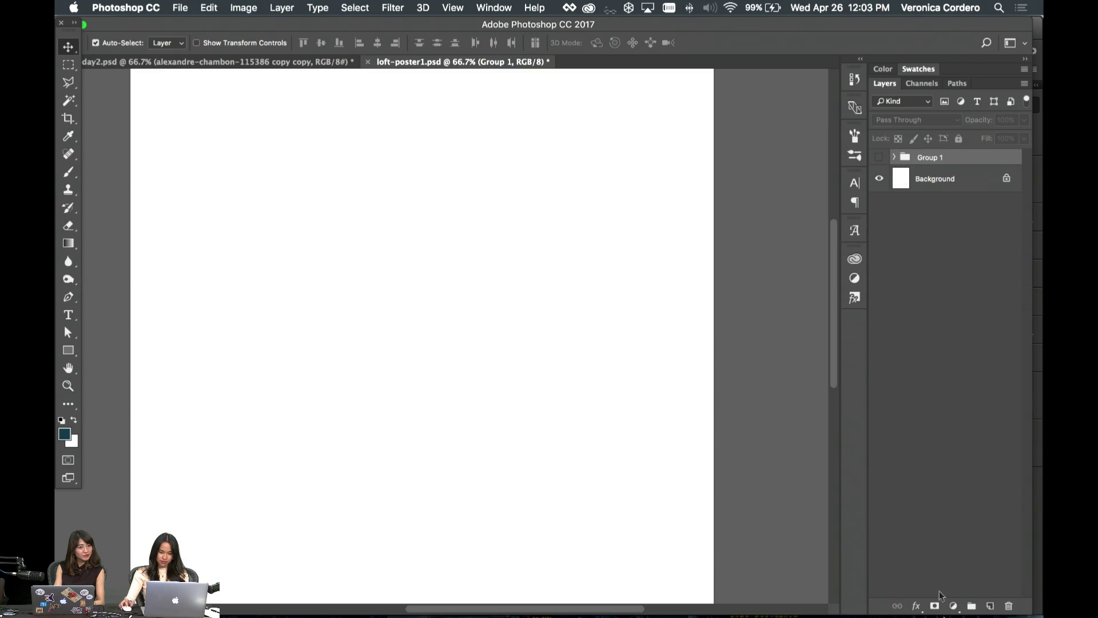
pyautogui.press('super+minus')
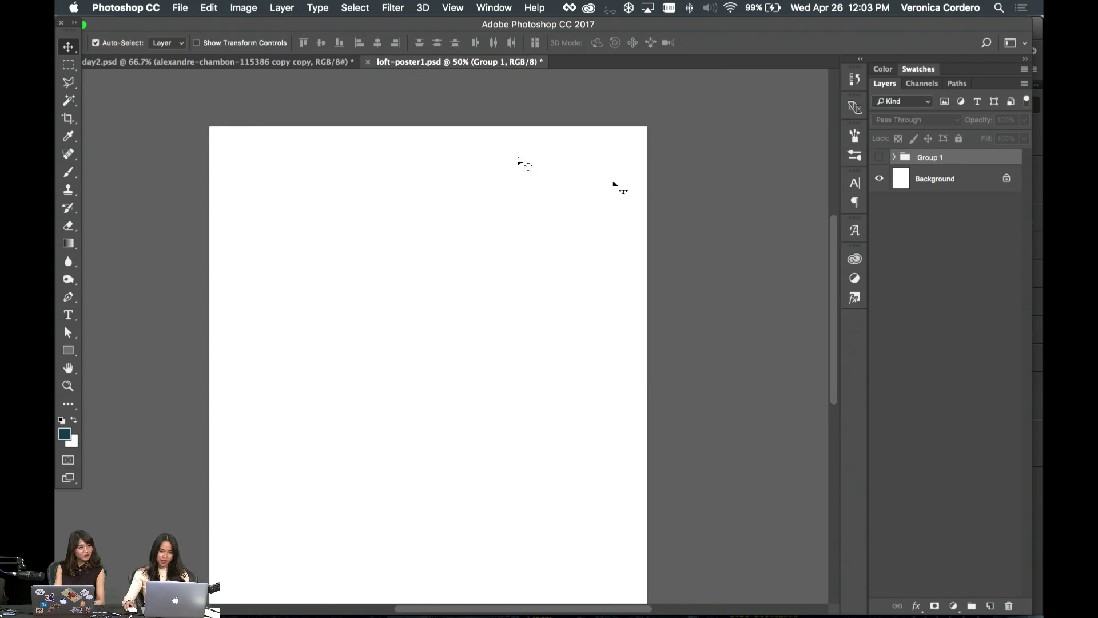
# - Copy Group 14, the teal water O image, from Loft-day2.psd into loft-poster1.psd, and switch to InDesign
pyautogui.hotkey('ctrl', 'Tab')
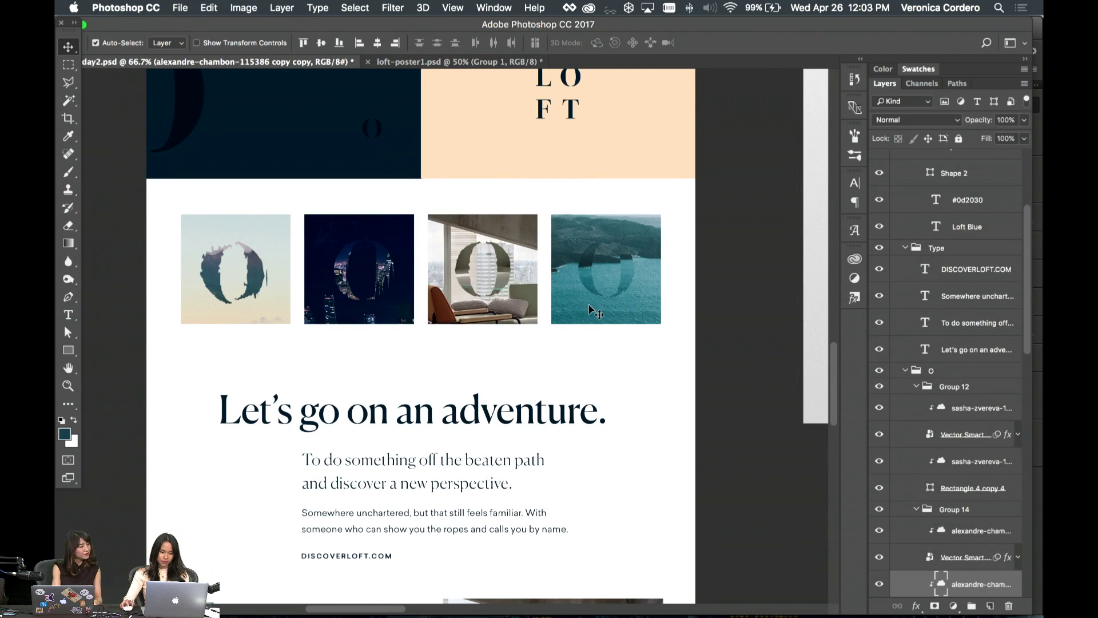
pyautogui.scroll(-2, 947, 502)
pyautogui.click(917, 474)
pyautogui.click(943, 475)
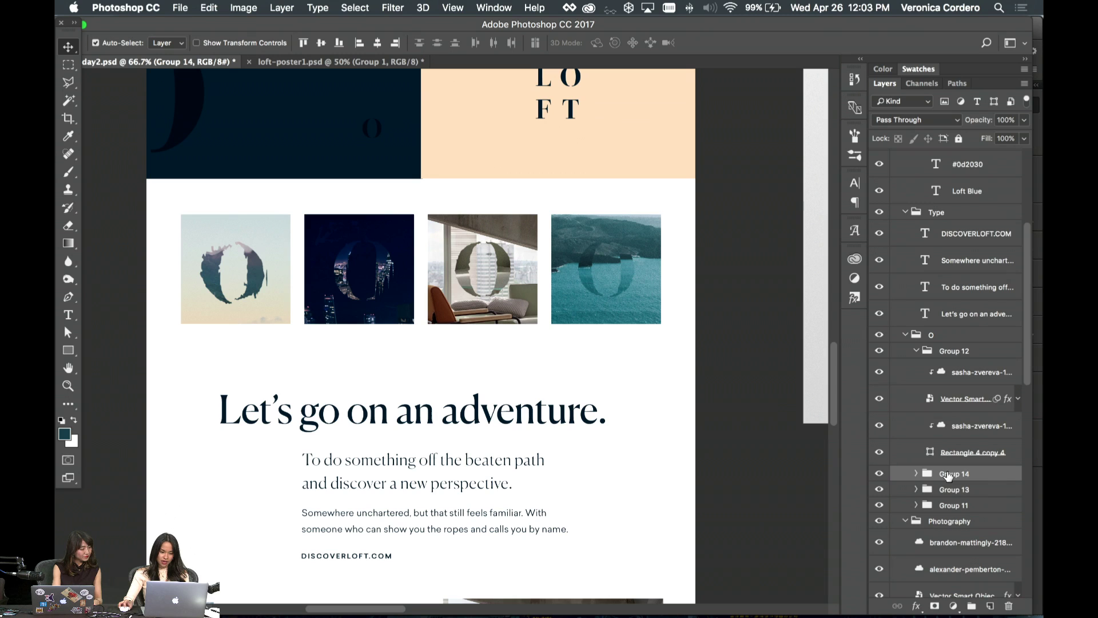
pyautogui.moveTo(947, 474); pyautogui.dragTo(387, 324)
pyautogui.moveTo(486, 608)
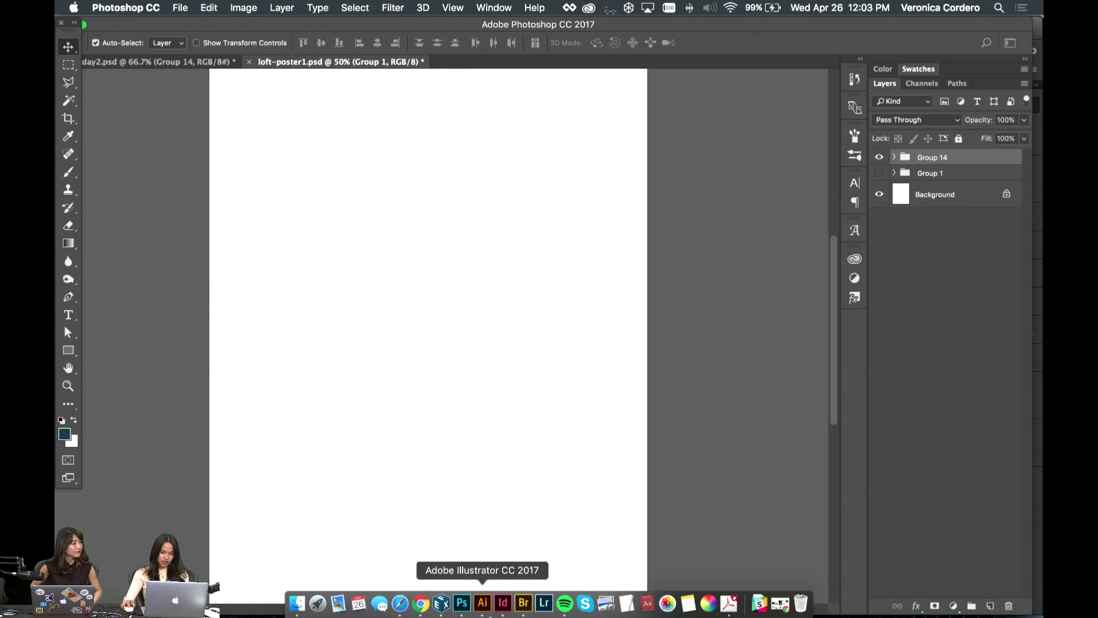
pyautogui.click(502, 605)
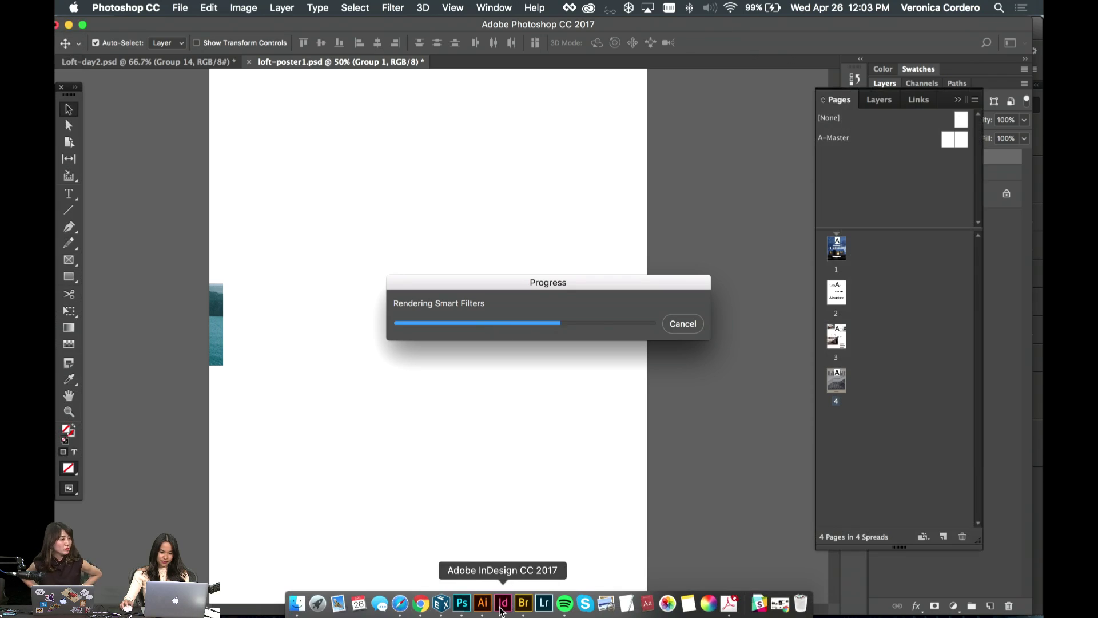
# - Undo the last few edits in loftposters.indd and return to the "Let's go on an Adventure" poster
pyautogui.scroll(10, 598, 394)
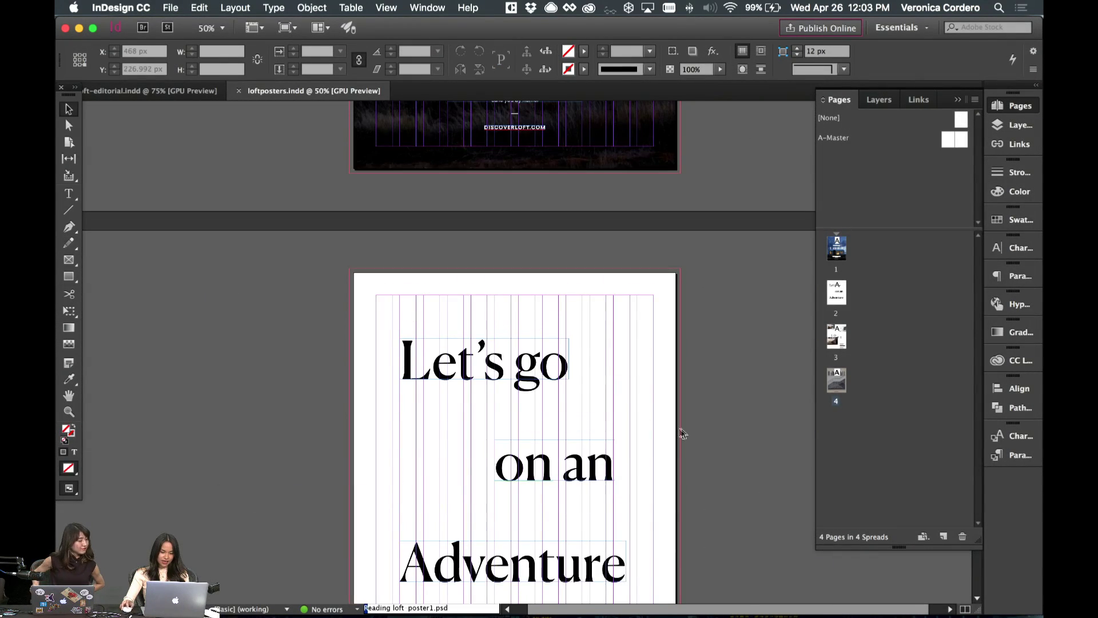
pyautogui.scroll(-3, 681, 433)
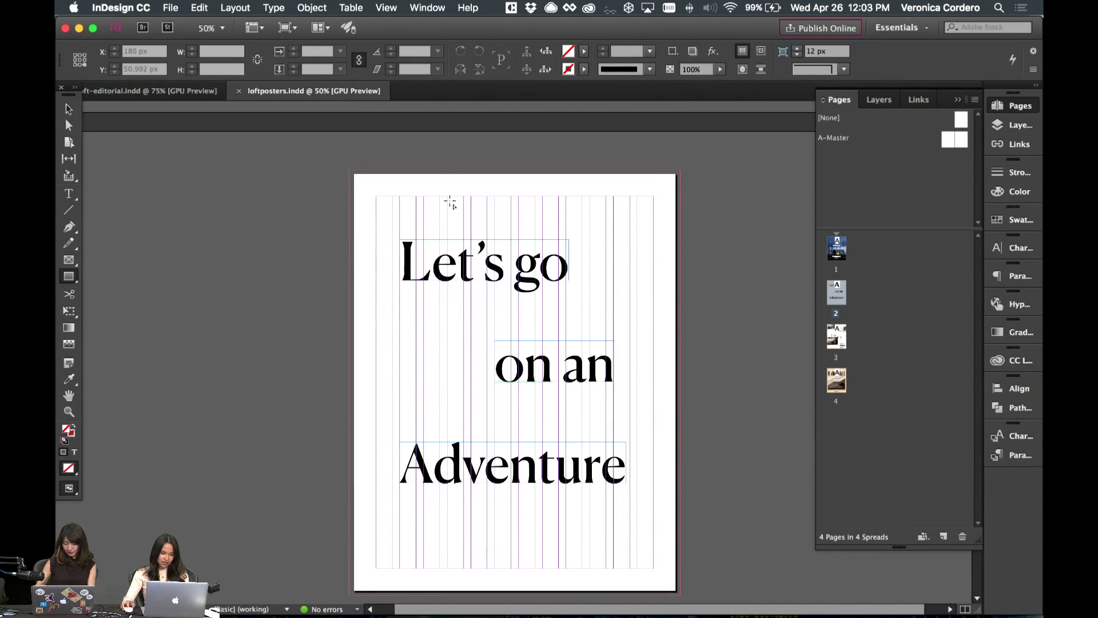
pyautogui.press('super+z')
pyautogui.press('super+z')
pyautogui.scroll(9, 347, 192)
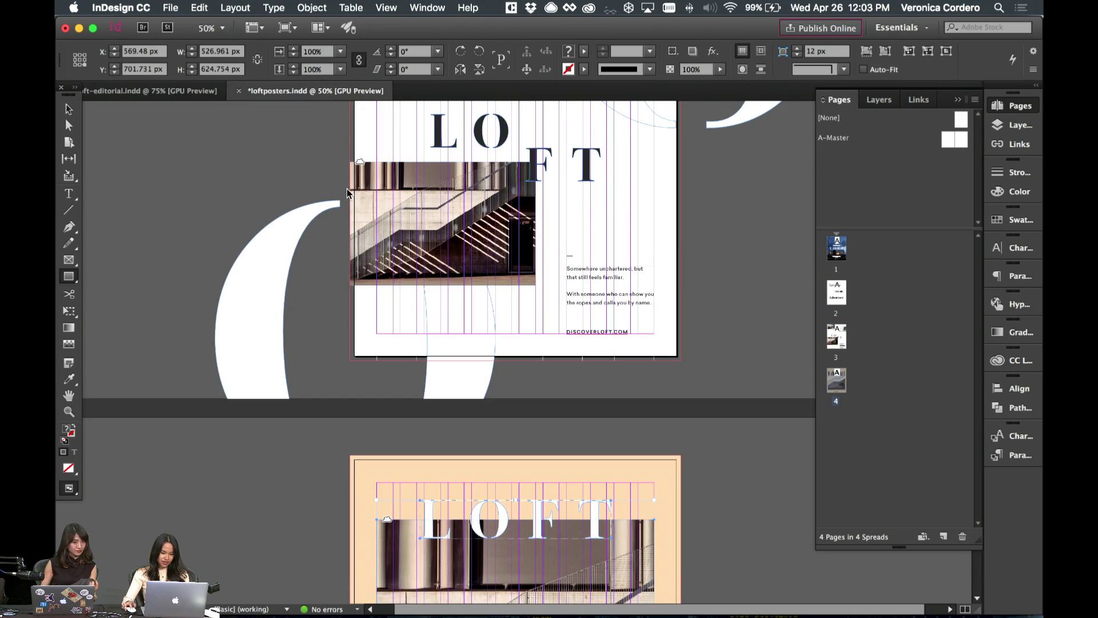
pyautogui.press('super+z')
pyautogui.scroll(15, 347, 189)
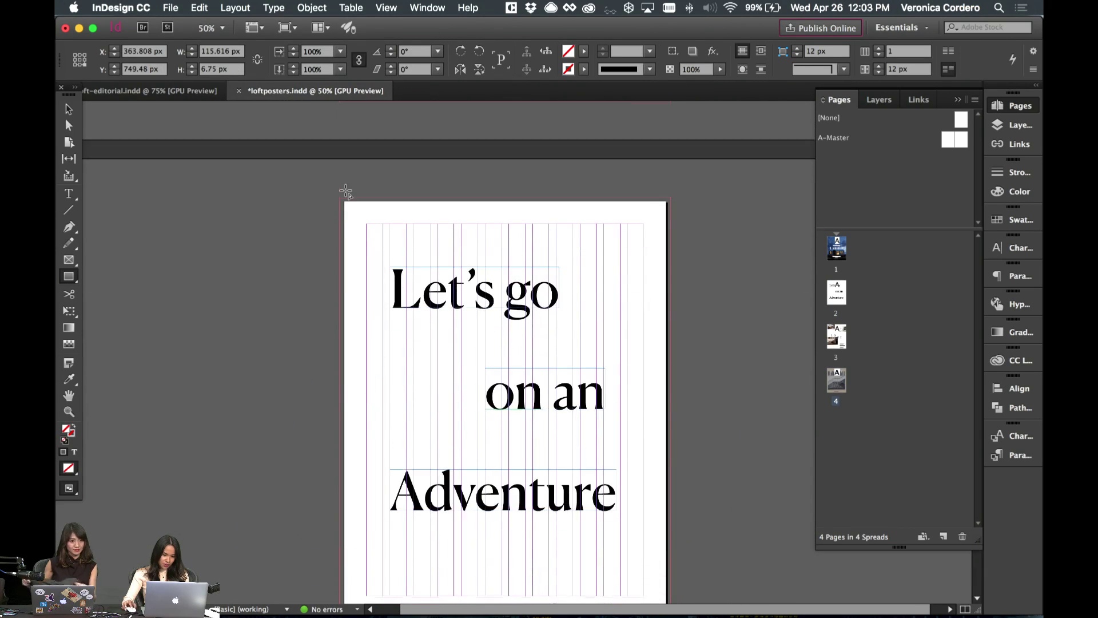
# - Draw a rectangle about 629 × 809 px over the whole Adventure poster page, fill it with Loft Blue and send it behind the headline
pyautogui.scroll(-2, 339, 192)
pyautogui.moveTo(341, 131); pyautogui.dragTo(671, 530)
pyautogui.click(1012, 220)
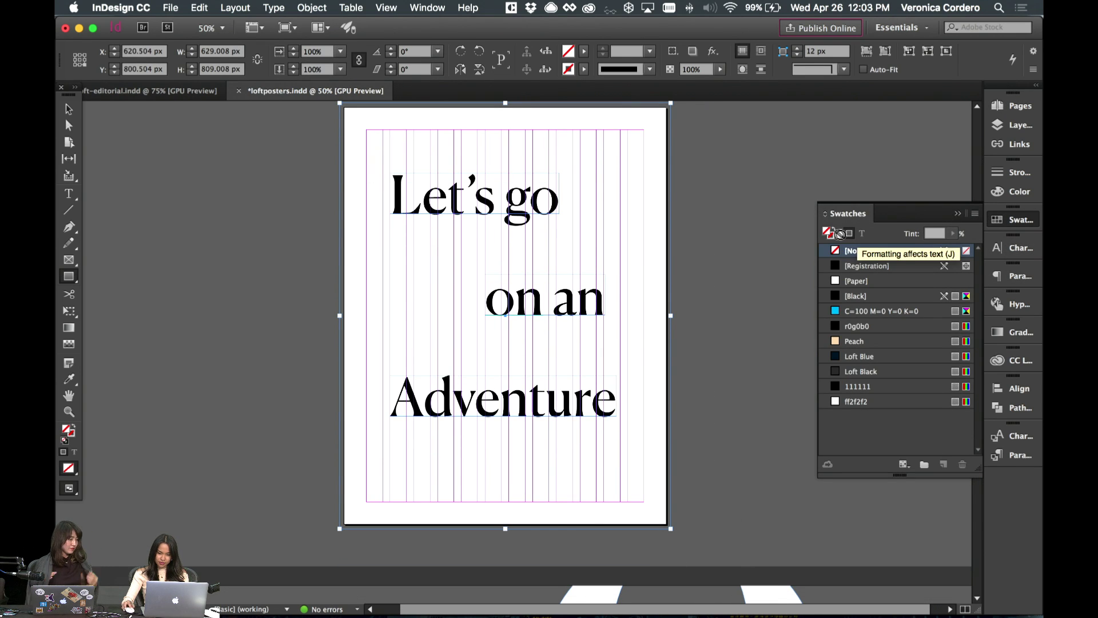
pyautogui.click(866, 356)
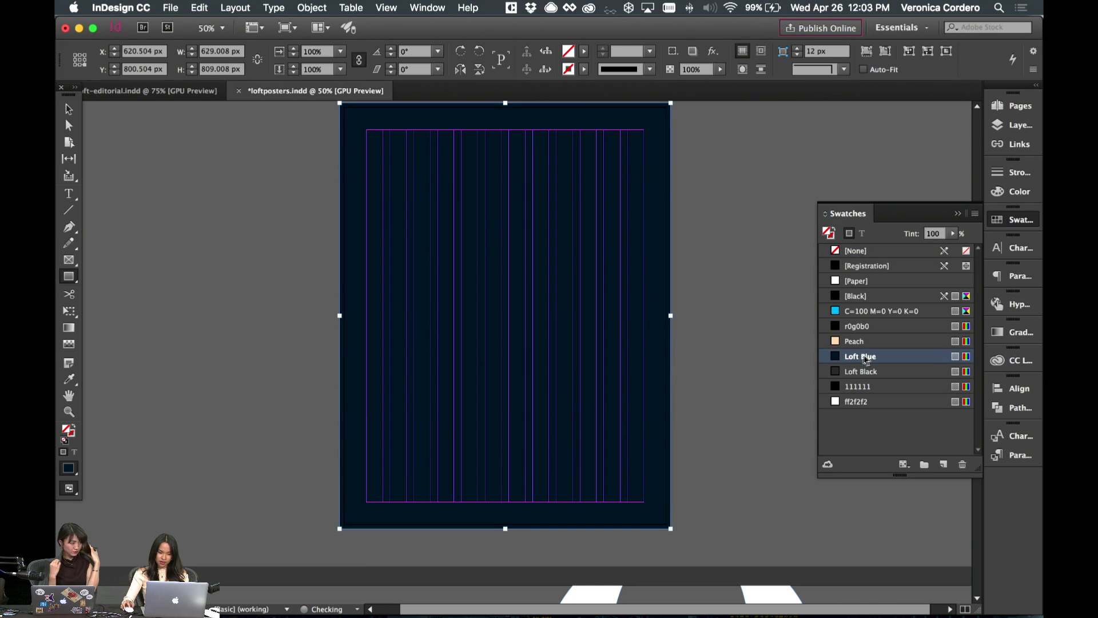
pyautogui.press('super+shift+[')
pyautogui.press('v')
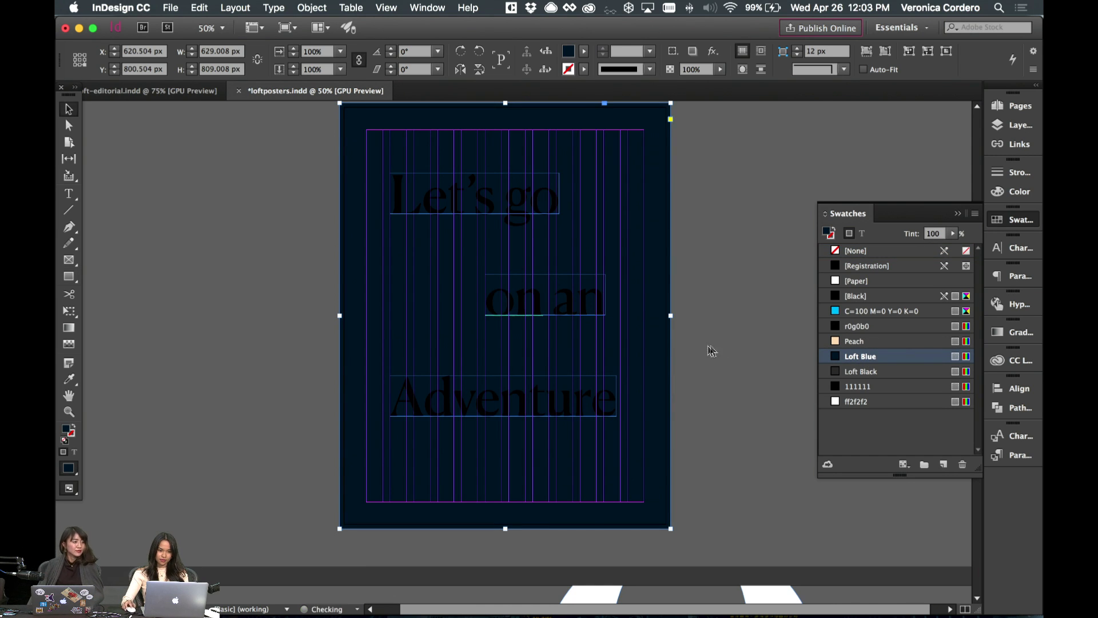
pyautogui.click(708, 348)
# - Colour the text of all three headline lines on the Adventure poster with the [Paper] swatch
pyautogui.moveTo(298, 173); pyautogui.dragTo(596, 452)
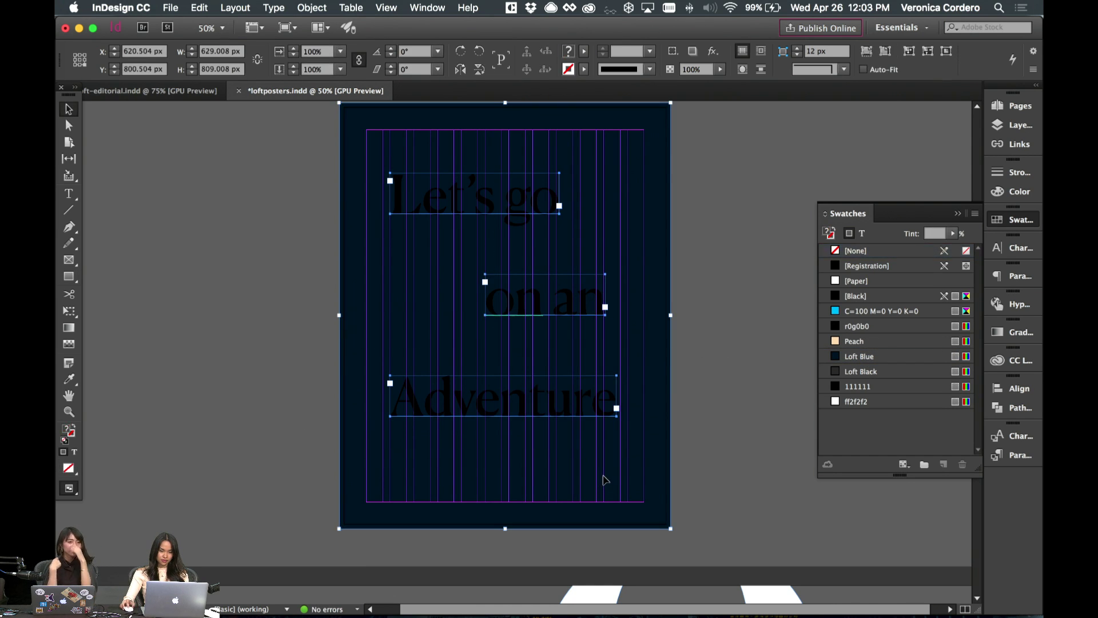
pyautogui.scroll(-5, 684, 345)
pyautogui.scroll(-2, 671, 350)
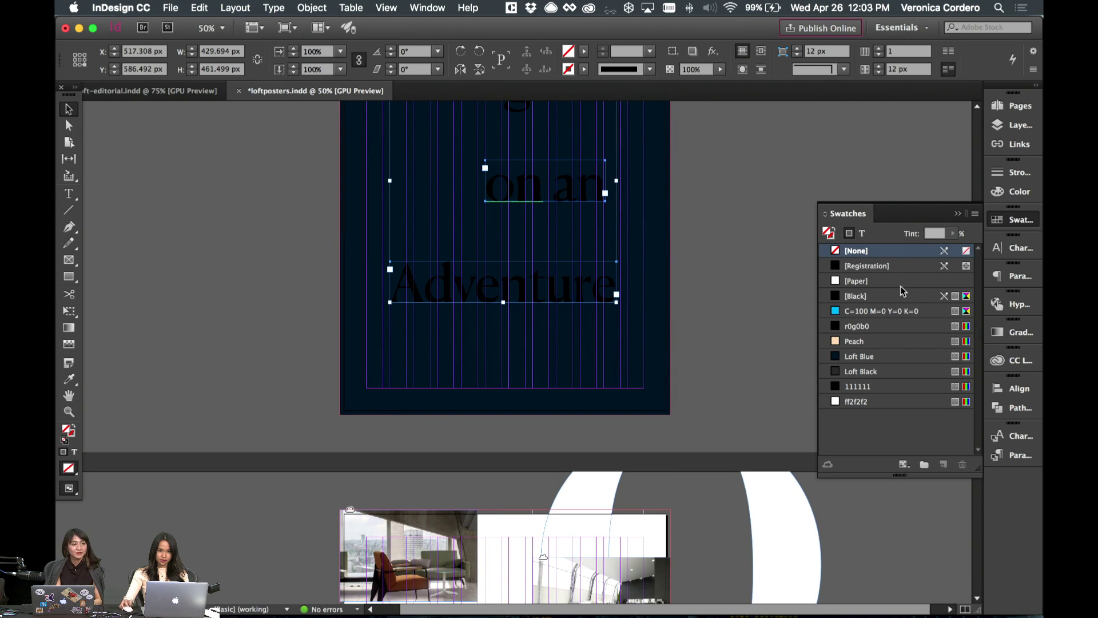
pyautogui.click(864, 233)
pyautogui.scroll(3, 766, 208)
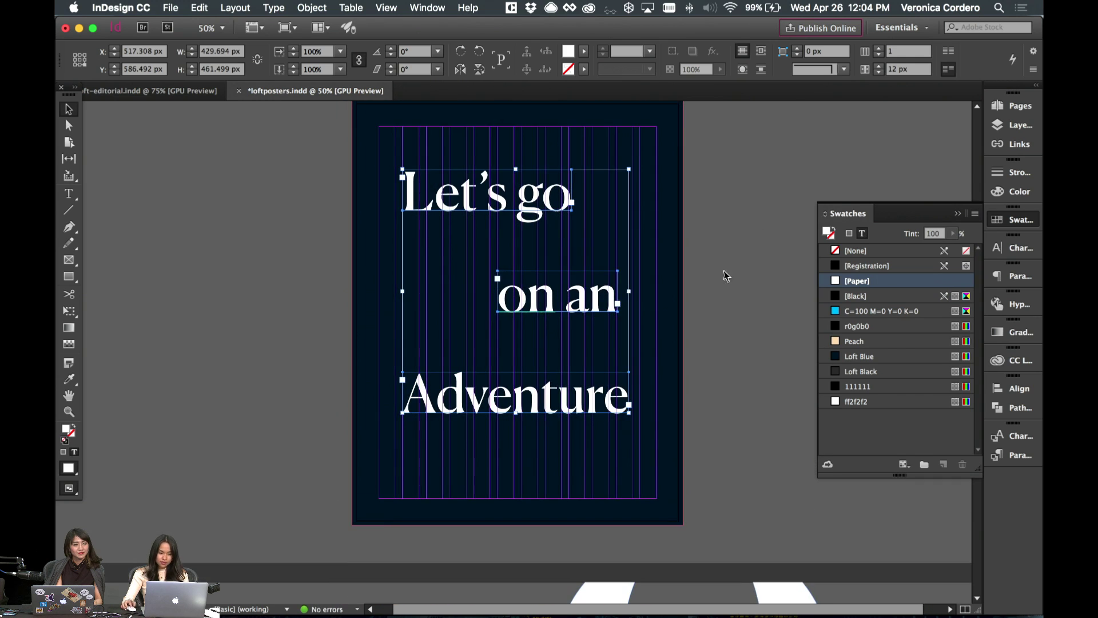
pyautogui.click(747, 221)
# - Fill the Adventure poster's background rectangle with Teal Blue from the Loft Styleguide library and preview the page
pyautogui.click(659, 239)
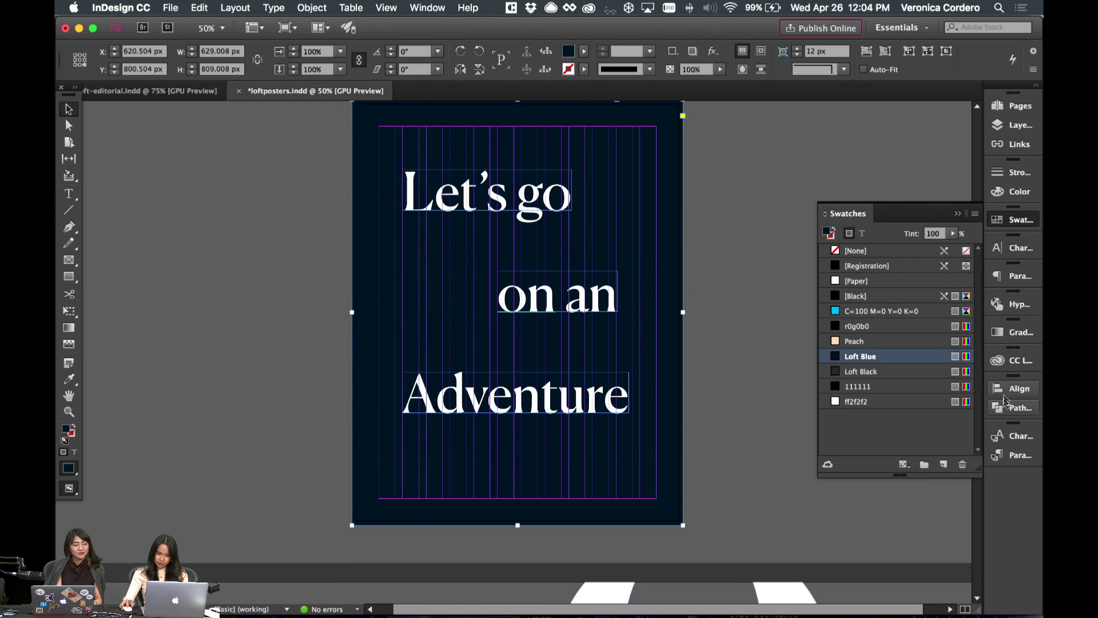
pyautogui.click(1008, 360)
pyautogui.click(852, 478)
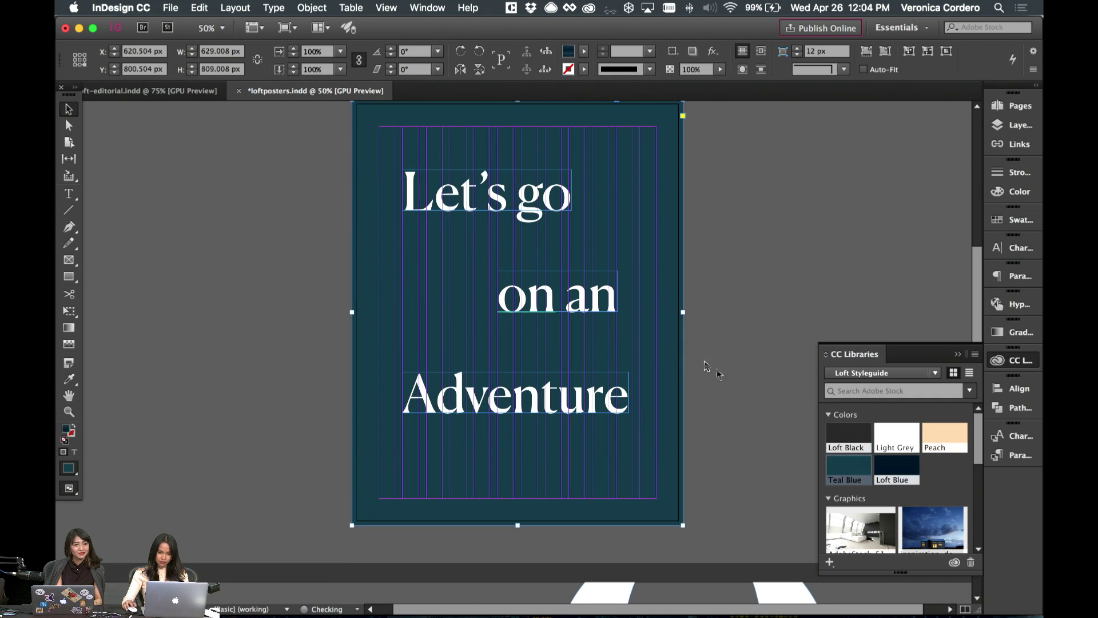
pyautogui.click(726, 354)
pyautogui.press('w')
pyautogui.scroll(-3, 573, 338)
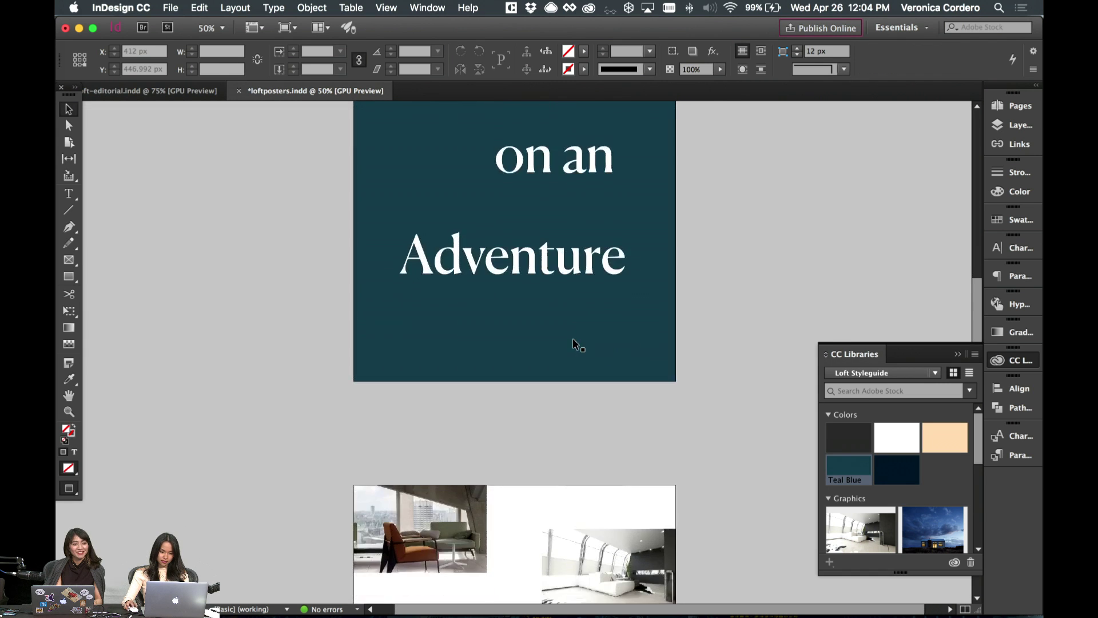
# - Bring the black O mark from the Illustrator concept board into the InDesign Adventure poster
pyautogui.moveTo(461, 607)
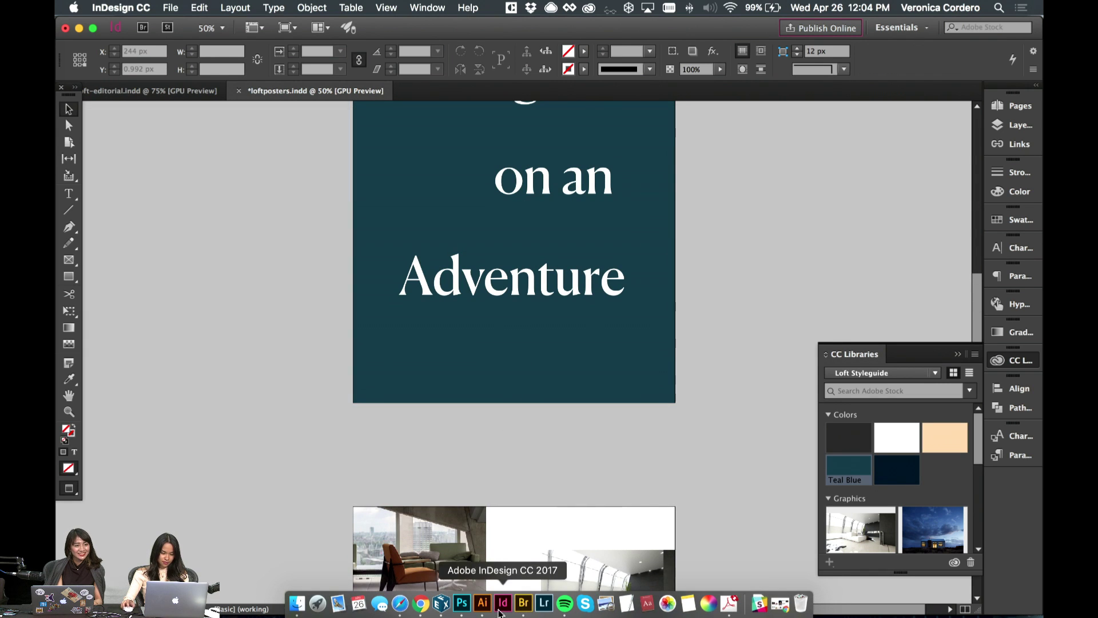
pyautogui.click(482, 606)
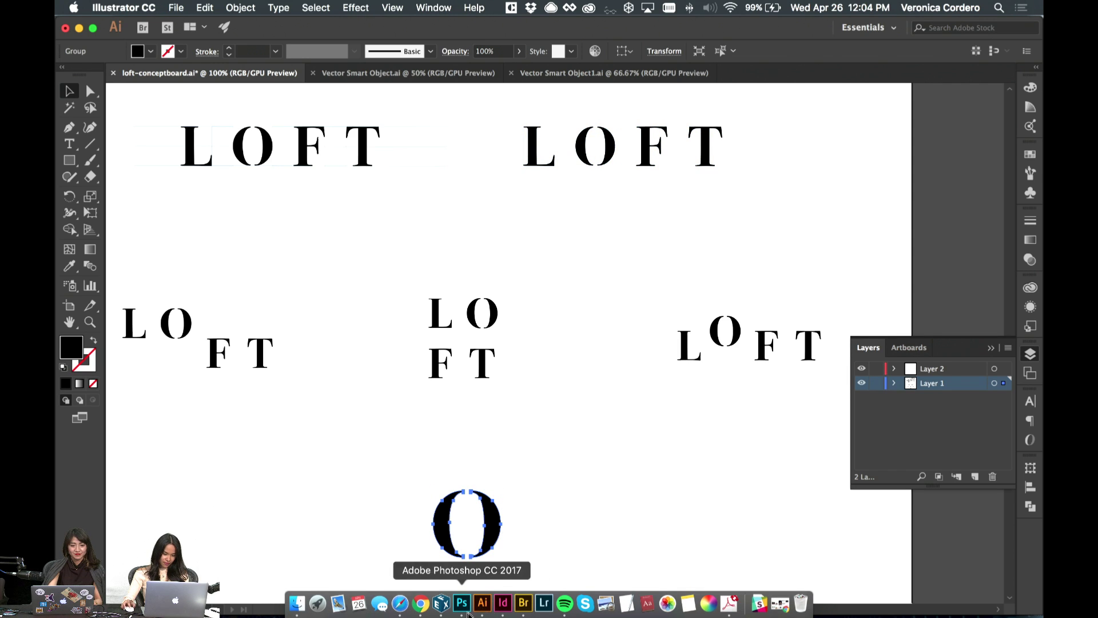
pyautogui.click(503, 604)
pyautogui.press('super+v')
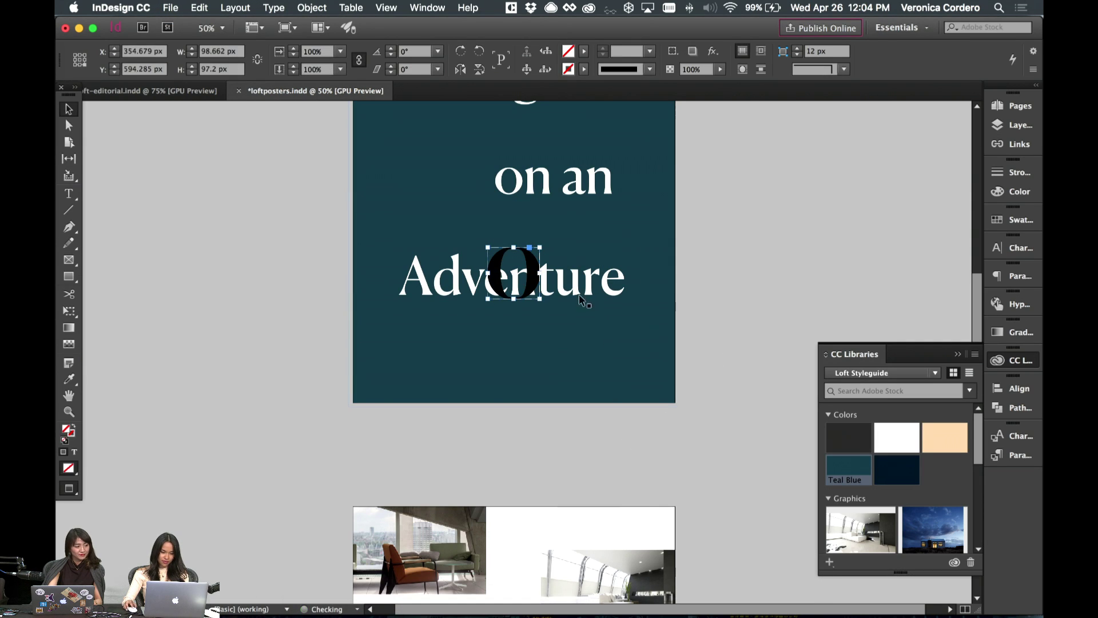
# - Enlarge the O to about 329 × 324 px in the poster's lower-left corner, layered between the headline and the teal background
pyautogui.moveTo(600, 230); pyautogui.dragTo(518, 274)
pyautogui.press('super+shift+bracketleft')
pyautogui.scroll(-5, 563, 182)
pyautogui.scroll(5, 563, 182)
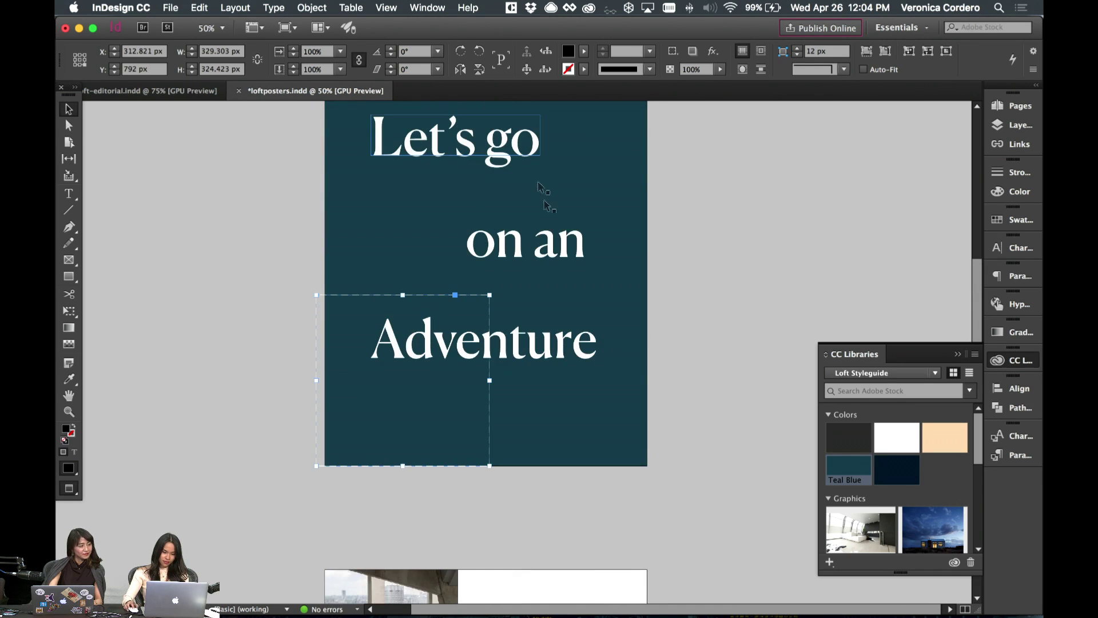
pyautogui.click(601, 296)
pyautogui.press('super+shift+bracketleft')
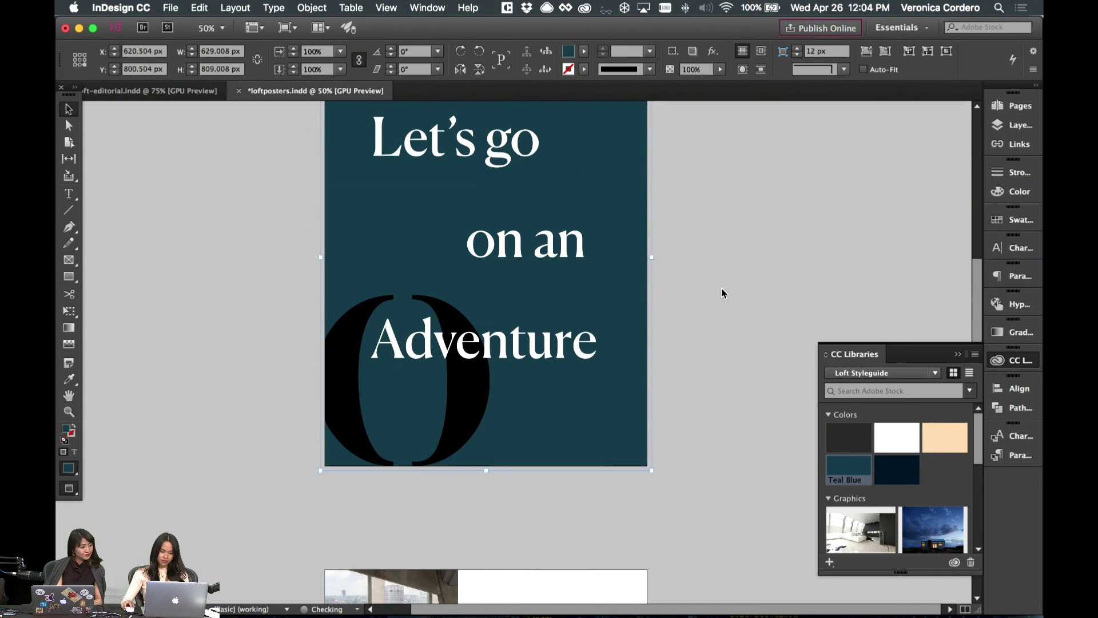
# - Fill the large O with Teal Blue and duplicate the Teal Blue swatch
pyautogui.click(449, 435)
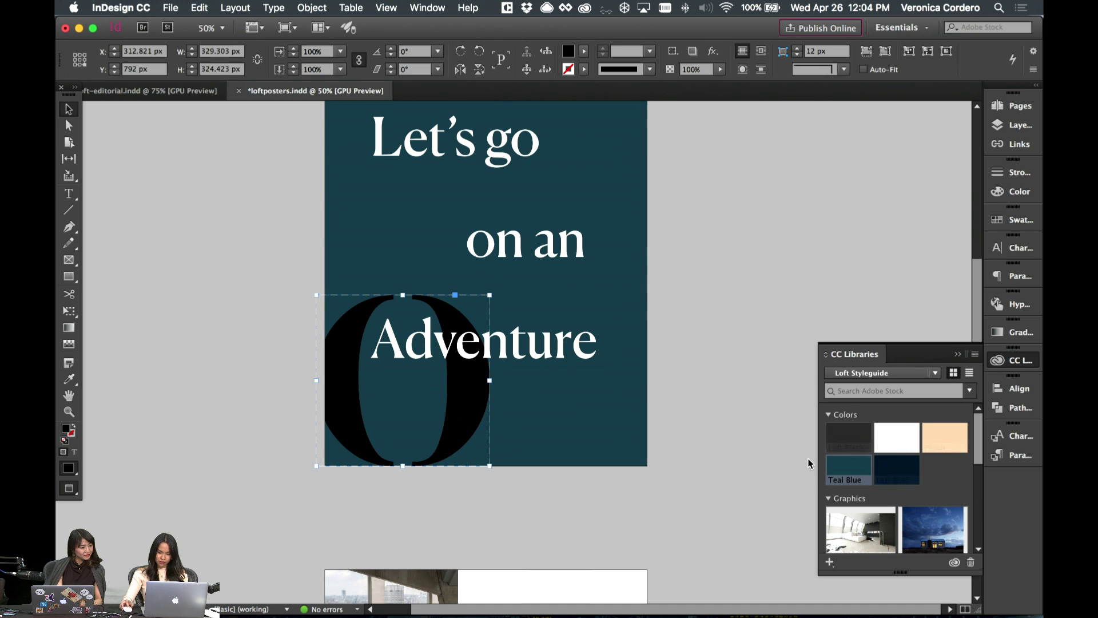
pyautogui.click(848, 468)
pyautogui.click(1012, 220)
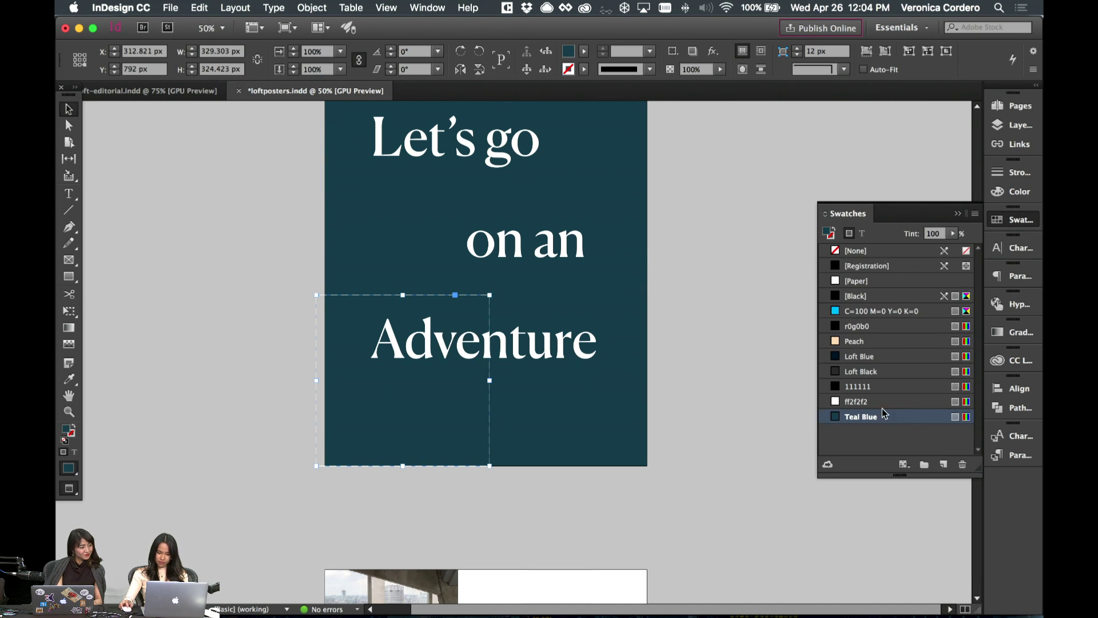
pyautogui.click(944, 464)
# - Try a Blue value of 89 for the Teal Blue copy swatch and cancel the change
pyautogui.doubleClick(859, 431)
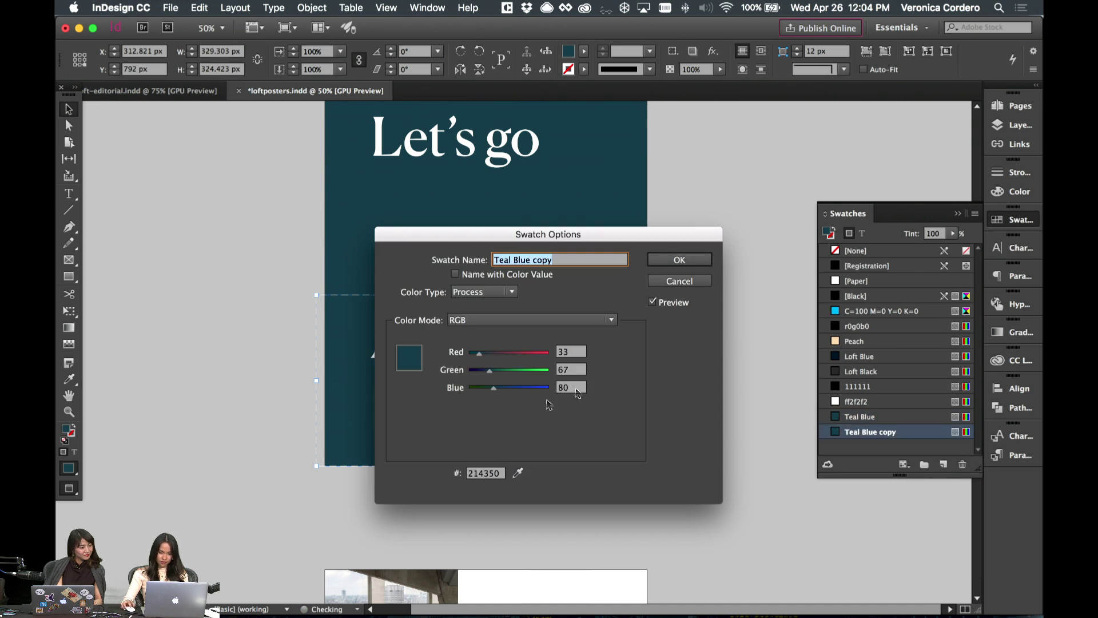
pyautogui.moveTo(536, 234); pyautogui.dragTo(782, 230)
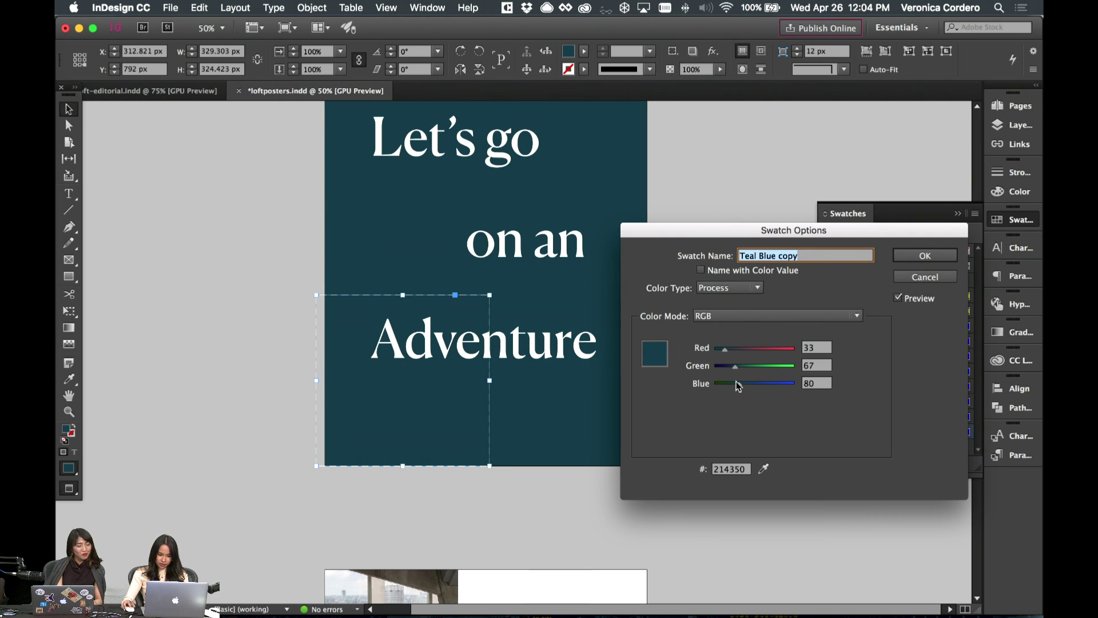
pyautogui.moveTo(738, 379); pyautogui.dragTo(741, 382)
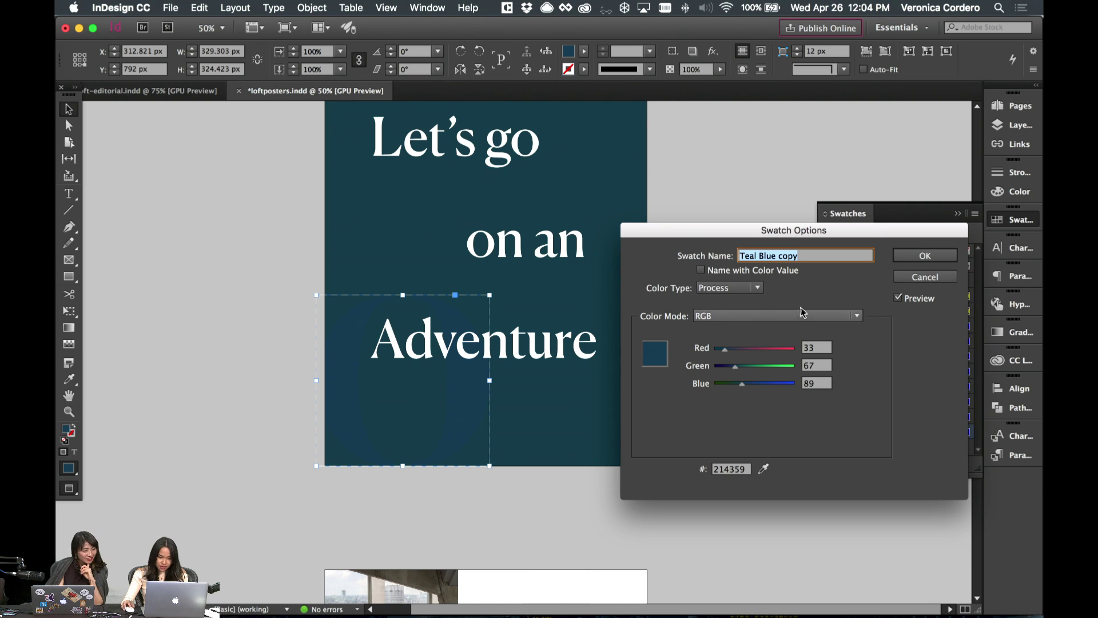
pyautogui.click(922, 277)
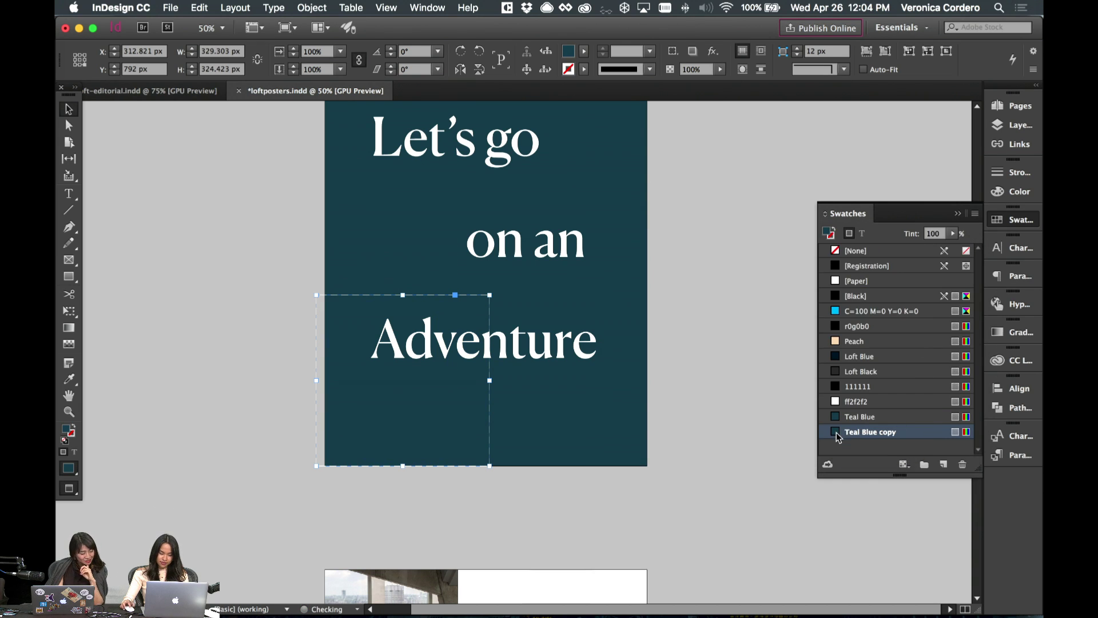
# - Open the Teal Blue copy swatch's options and review its available color modes and color types
pyautogui.doubleClick(837, 436)
pyautogui.click(855, 315)
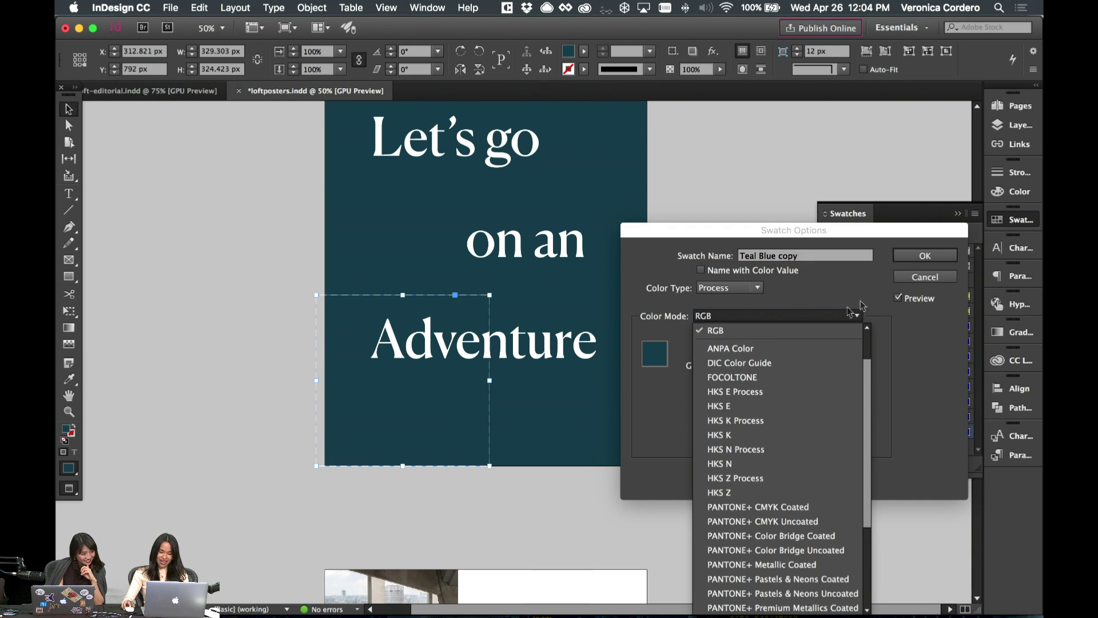
pyautogui.click(795, 331)
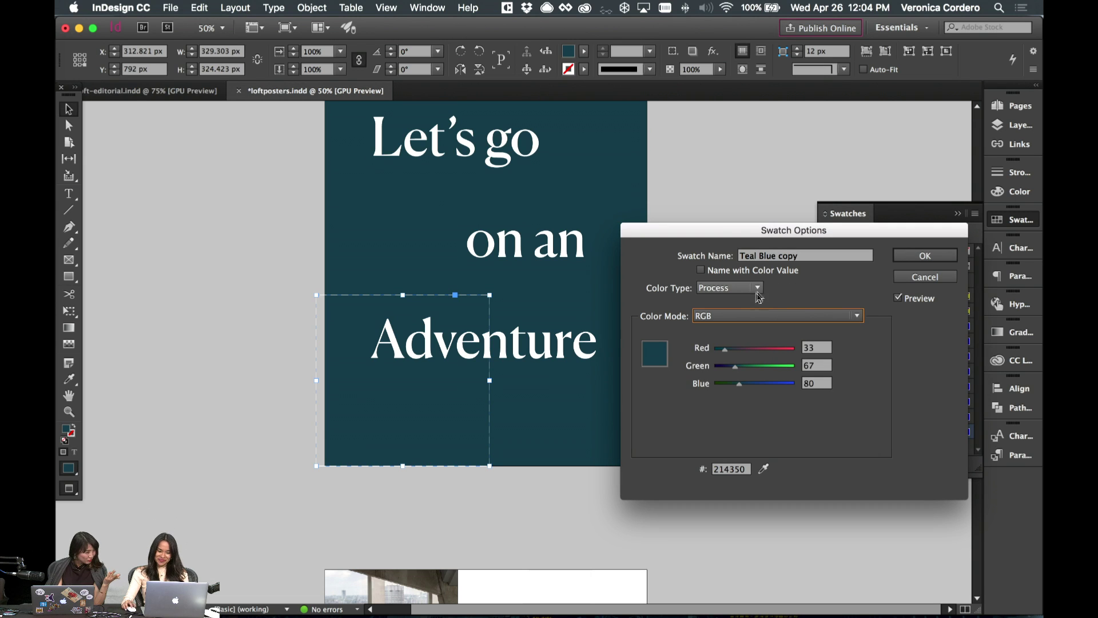
pyautogui.click(807, 316)
pyautogui.scroll(-3, 818, 363)
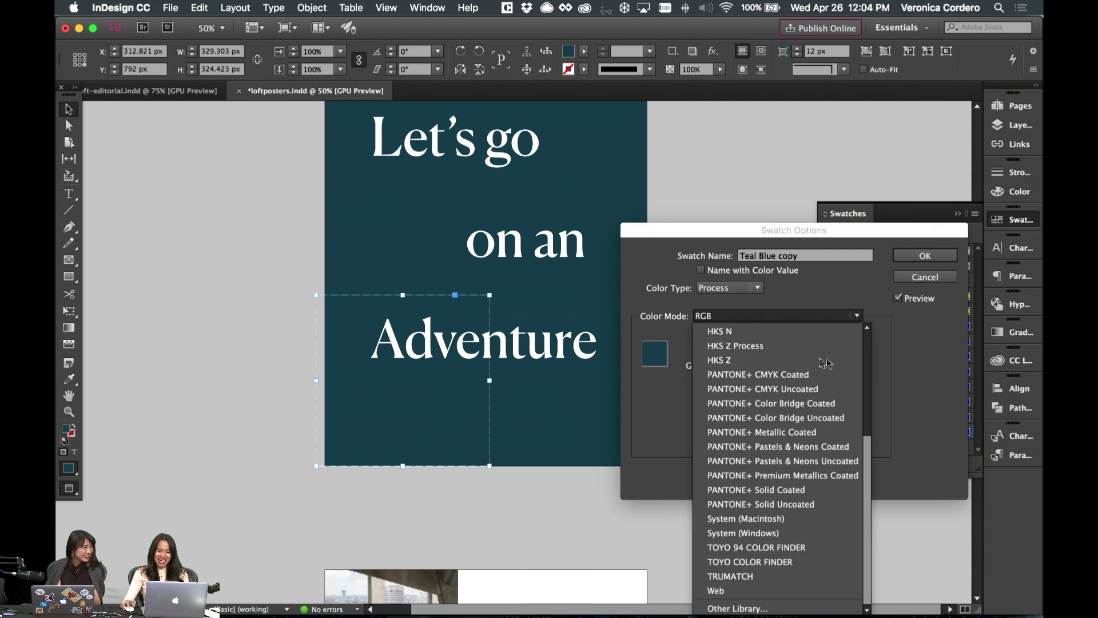
pyautogui.click(809, 282)
pyautogui.click(757, 287)
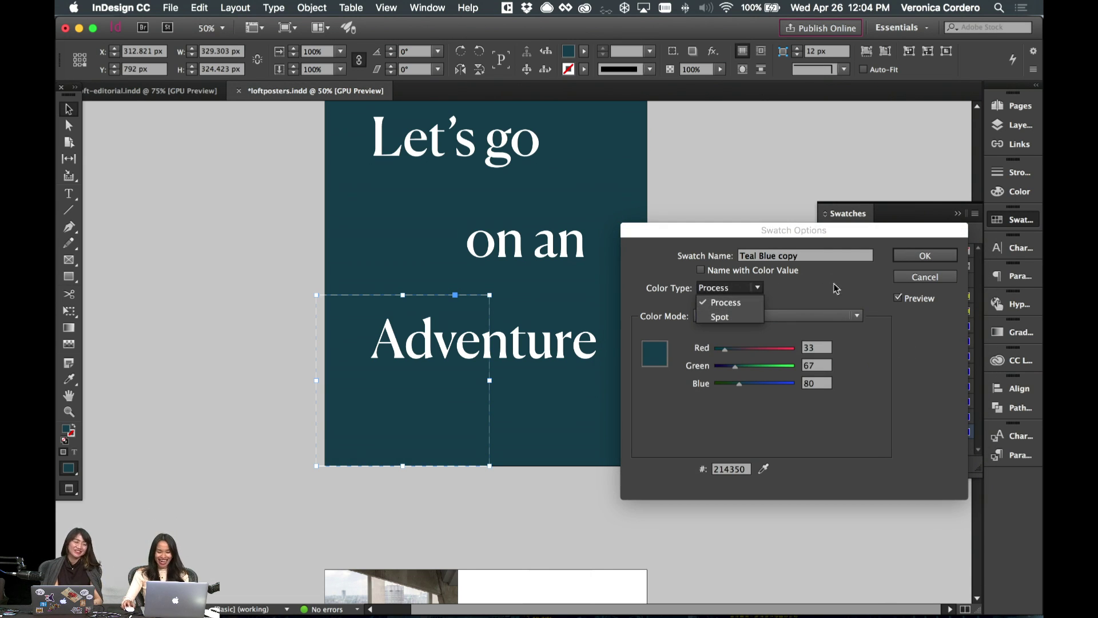
pyautogui.moveTo(795, 235); pyautogui.dragTo(782, 101)
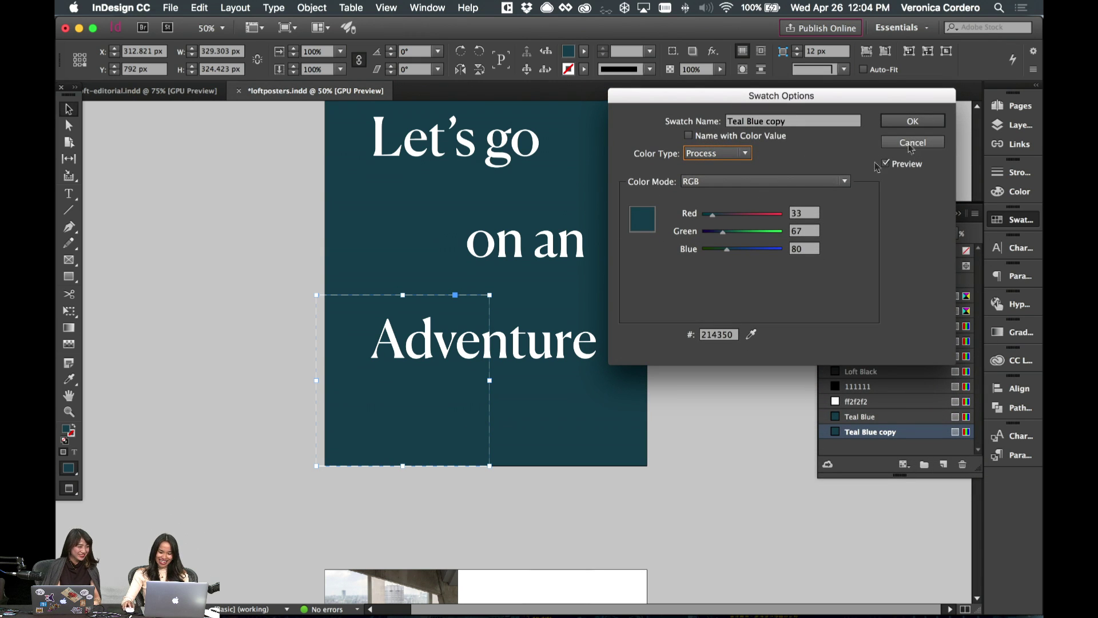
# - Switch to Photoshop and pick a darker shade of the teal foreground color, hex 1b3641
pyautogui.click(462, 603)
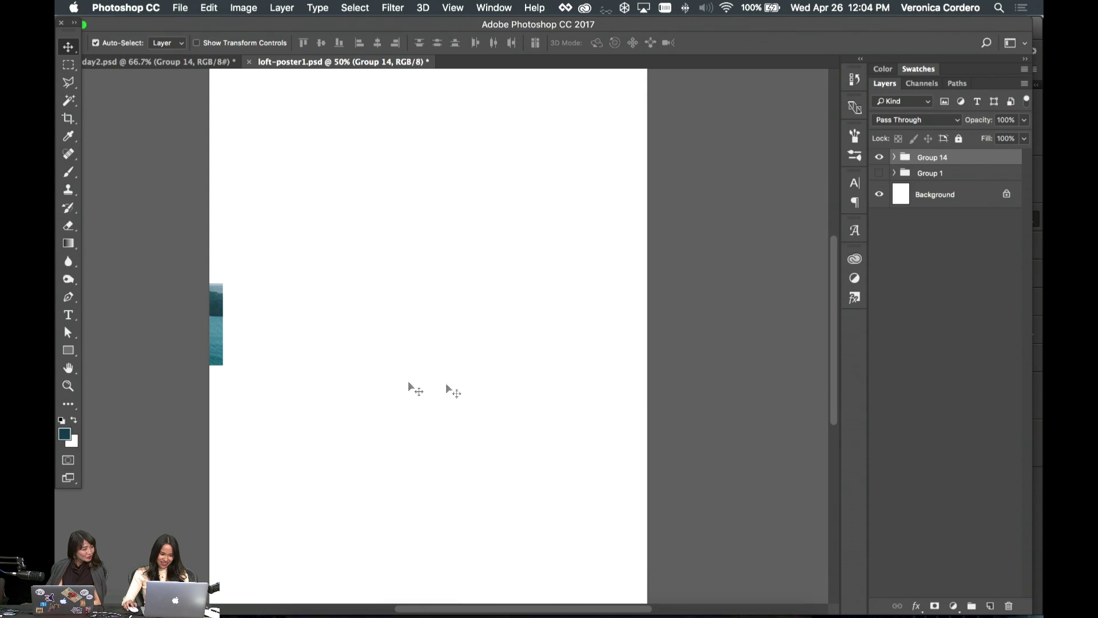
pyautogui.click(64, 433)
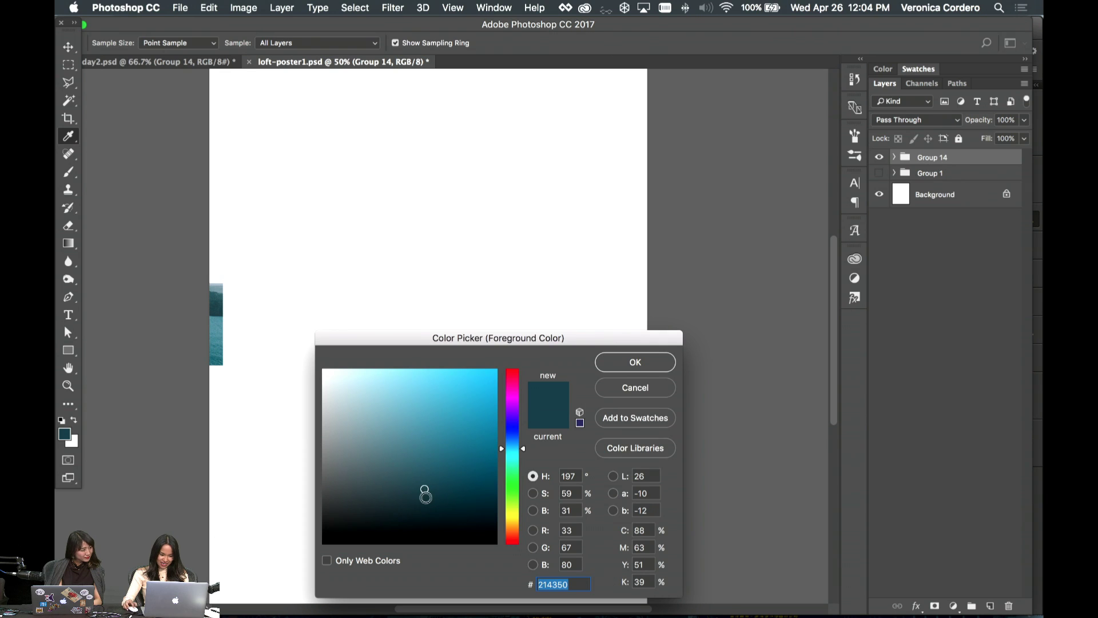
pyautogui.click(424, 502)
pyautogui.click(425, 498)
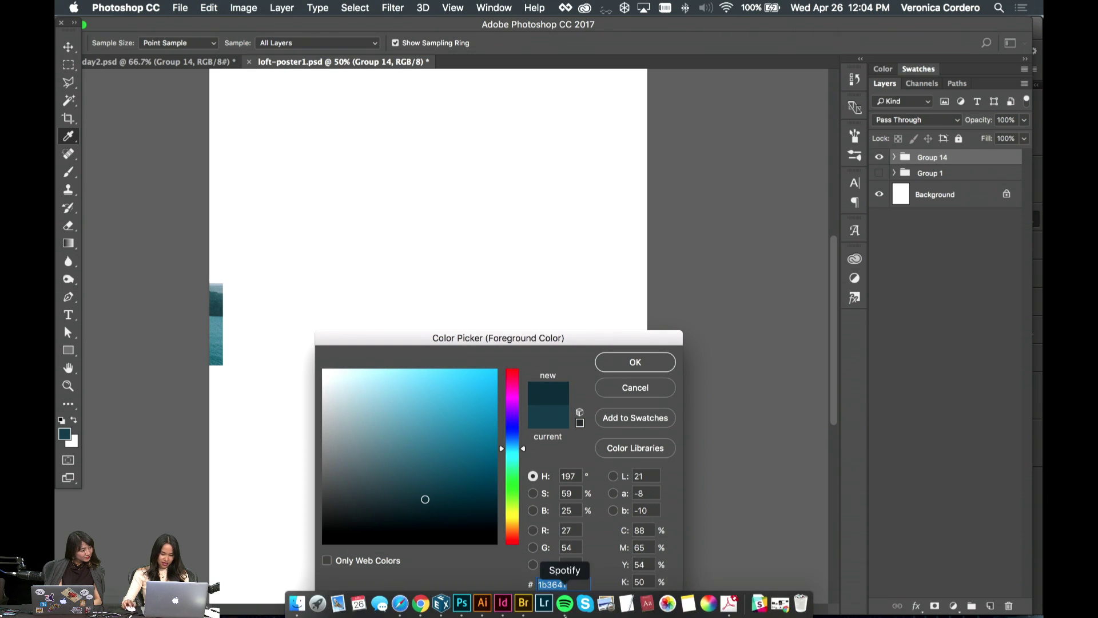
# - Return to InDesign and set the Teal Blue copy swatch to hex 1b3641
pyautogui.click(502, 604)
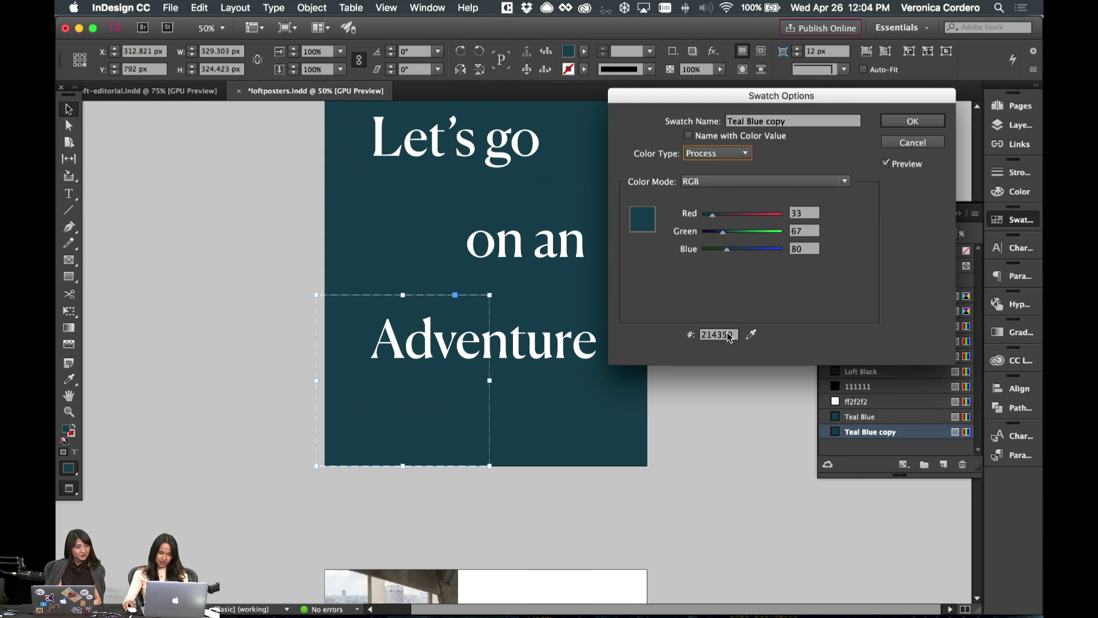
pyautogui.moveTo(730, 337); pyautogui.dragTo(649, 332)
pyautogui.write('1b3641')
pyautogui.click(911, 119)
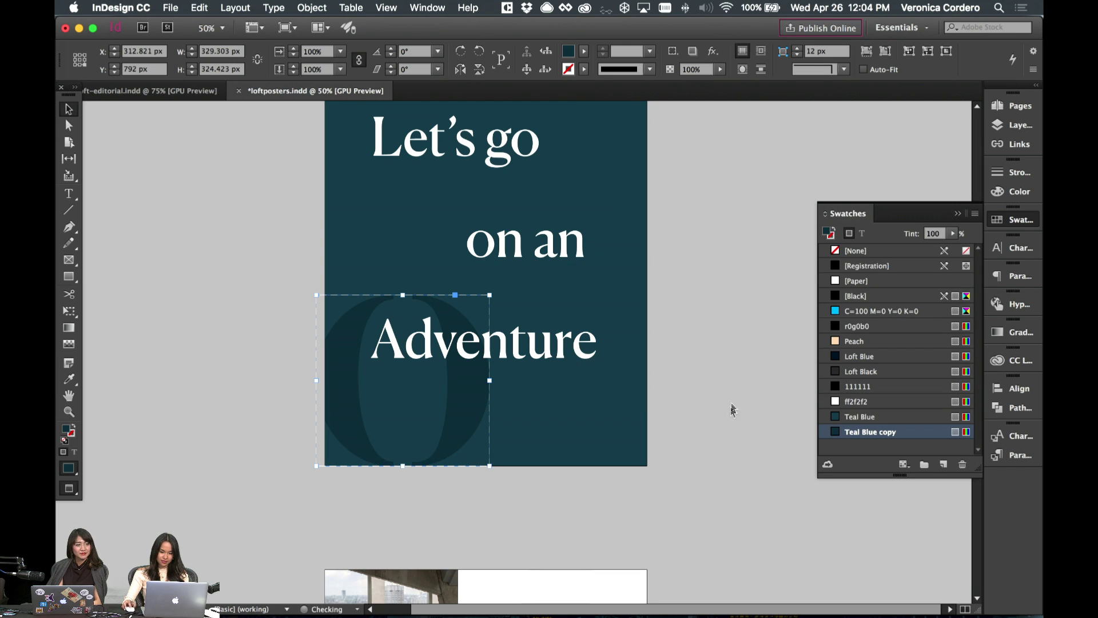
# - Duplicate the large O to the poster's upper-right edge and shrink the copy to about 250 × 246 px
pyautogui.moveTo(475, 400); pyautogui.dragTo(626, 279)
pyautogui.scroll(2, 485, 436)
pyautogui.scroll(5, 662, 190)
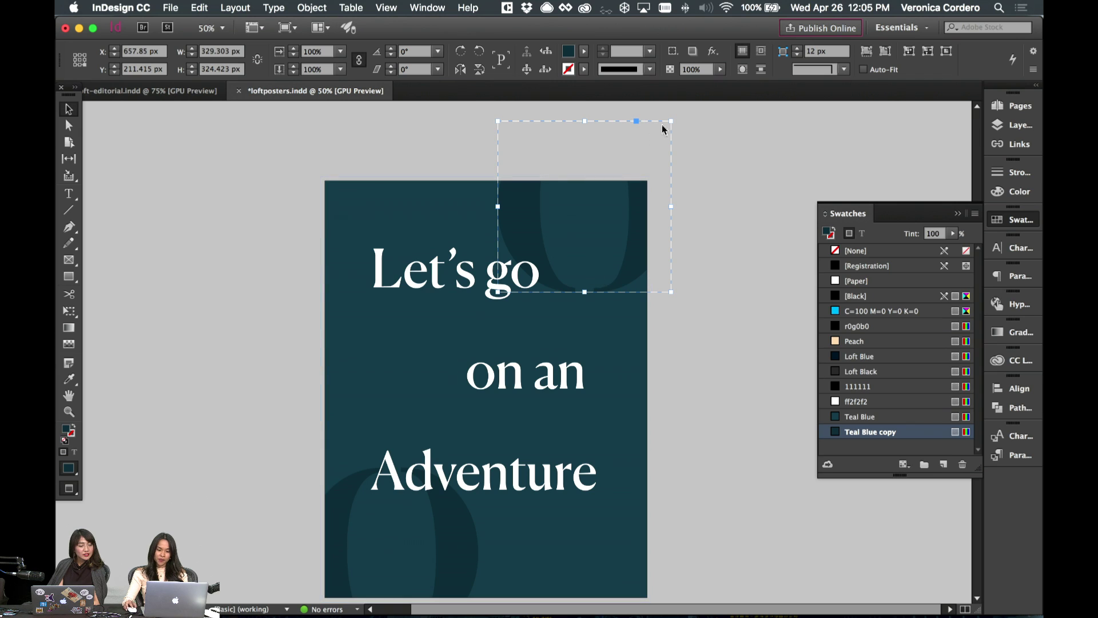
pyautogui.press('w')
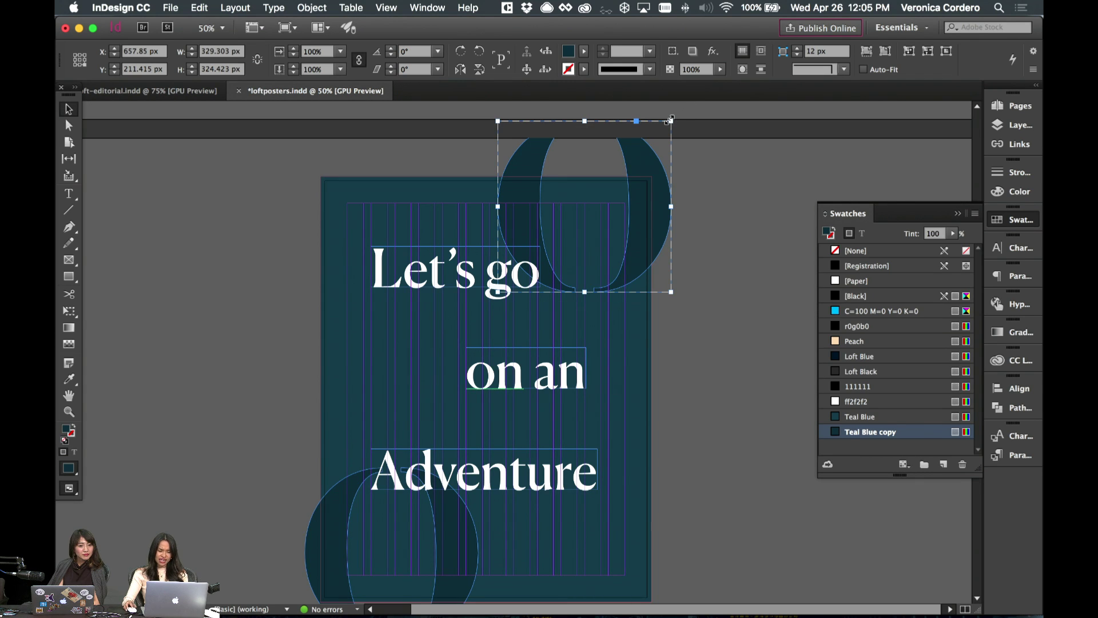
pyautogui.press('w')
pyautogui.moveTo(670, 119); pyautogui.dragTo(606, 282)
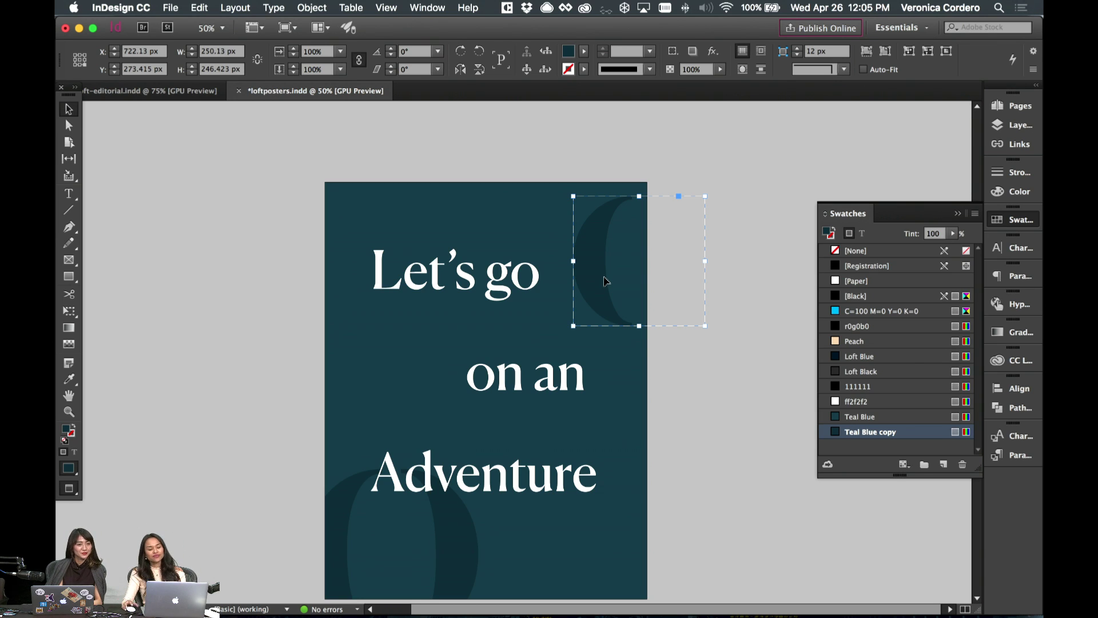
pyautogui.click(671, 428)
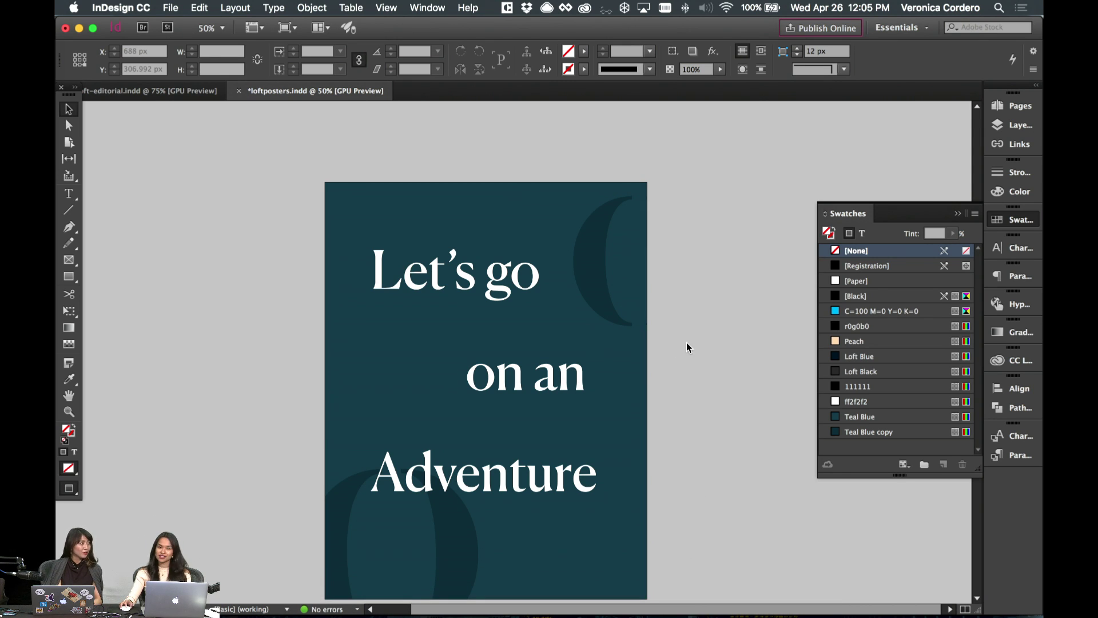
# - Shift the upper-right O slightly down and outward so the page edge crops it beside "Let's go"
pyautogui.moveTo(599, 289); pyautogui.dragTo(597, 301)
pyautogui.moveTo(598, 255); pyautogui.dragTo(605, 260)
pyautogui.click(723, 365)
pyautogui.click(611, 308)
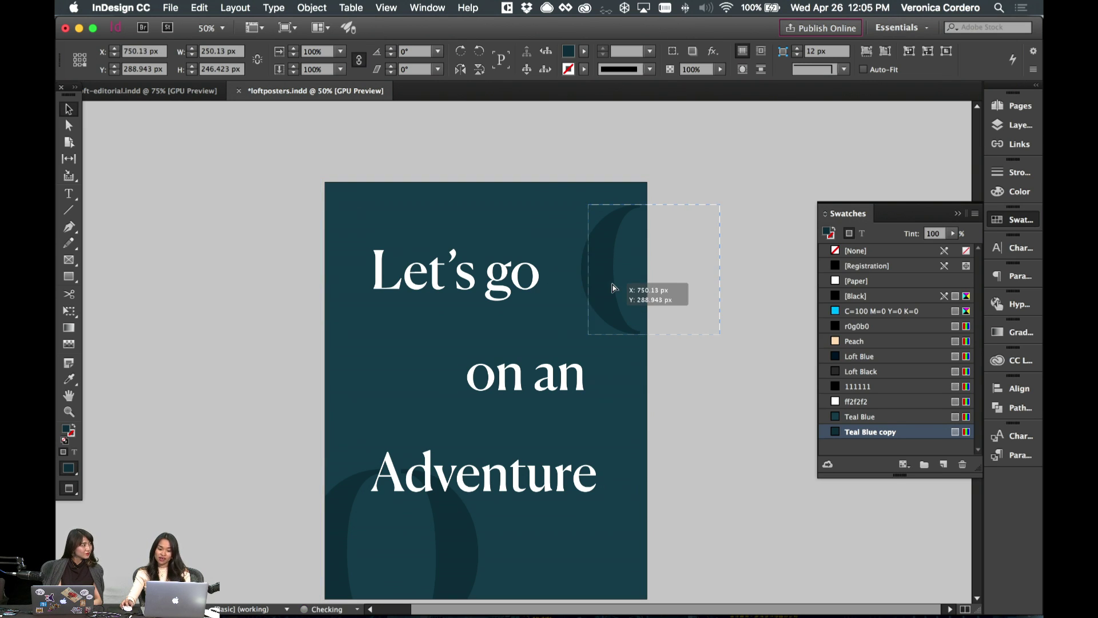
pyautogui.moveTo(608, 287); pyautogui.dragTo(608, 288)
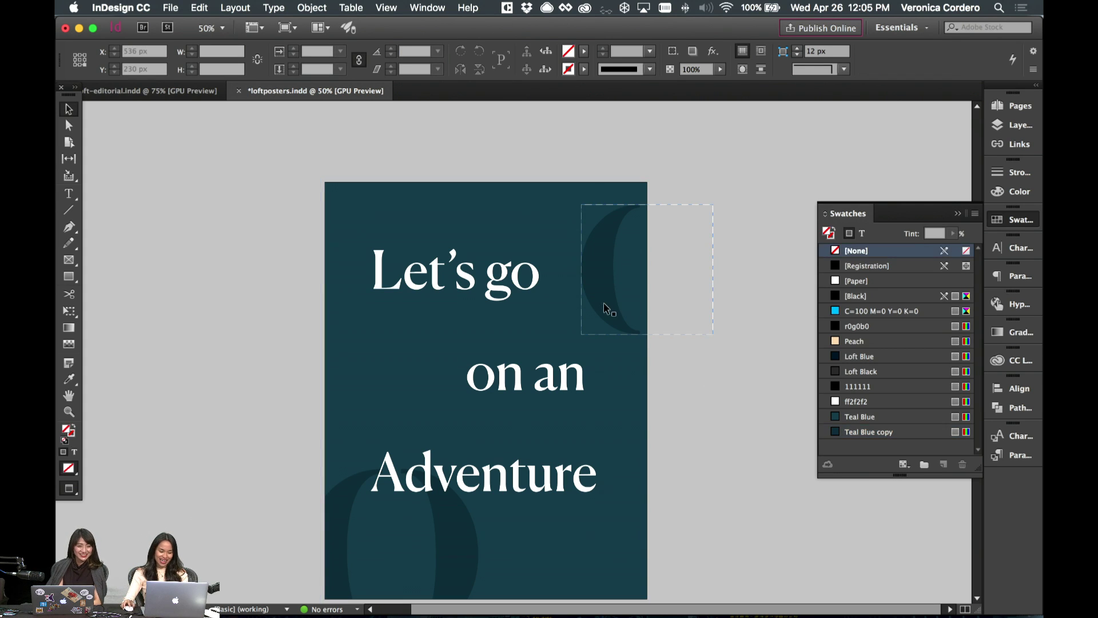
# - Reduce the upper-right O to about 228 × 222 px and shift it toward the page edge
pyautogui.press('w')
pyautogui.moveTo(715, 330); pyautogui.dragTo(703, 320)
pyautogui.moveTo(604, 283); pyautogui.dragTo(613, 285)
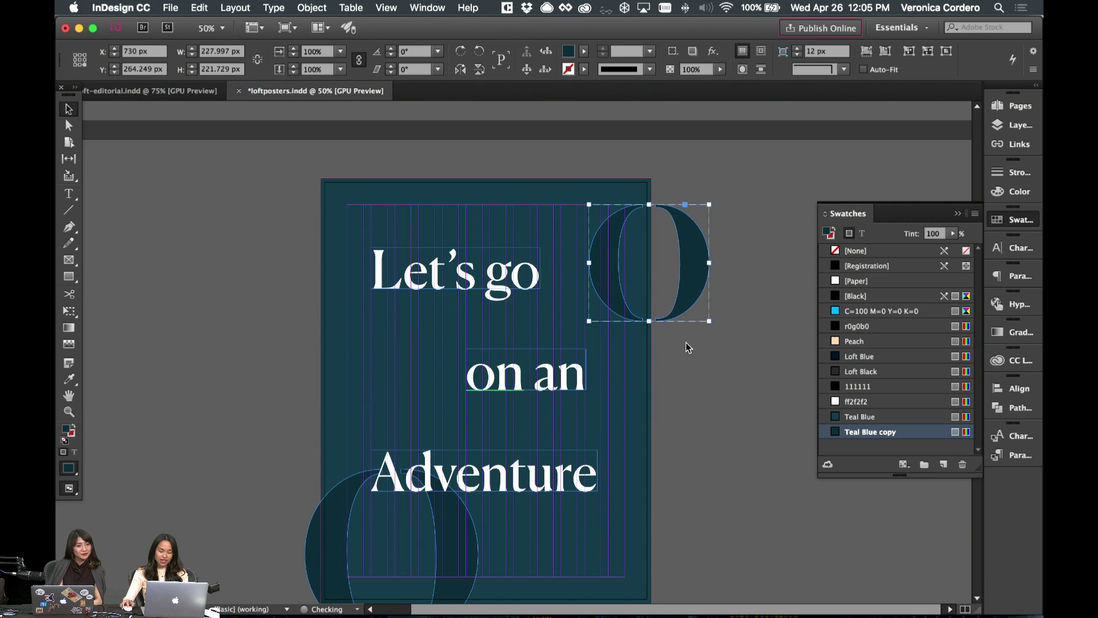
pyautogui.click(687, 343)
pyautogui.press('w')
pyautogui.click(614, 283)
pyautogui.click(720, 413)
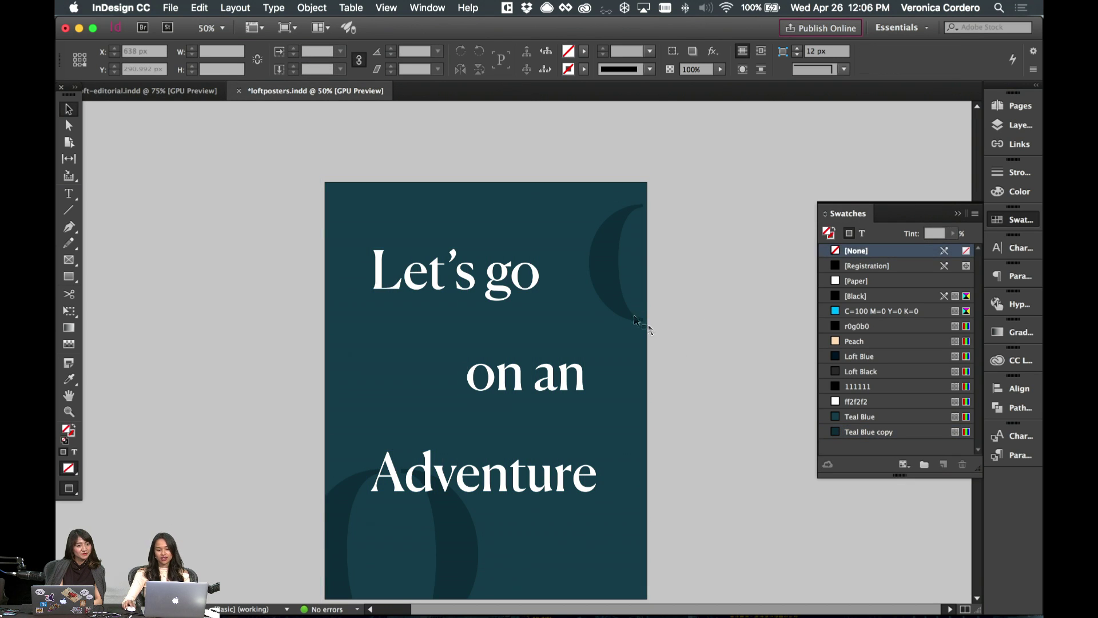
# - Move the upper-right O slightly farther off the page so the poster edge cuts through its center
pyautogui.click(611, 298)
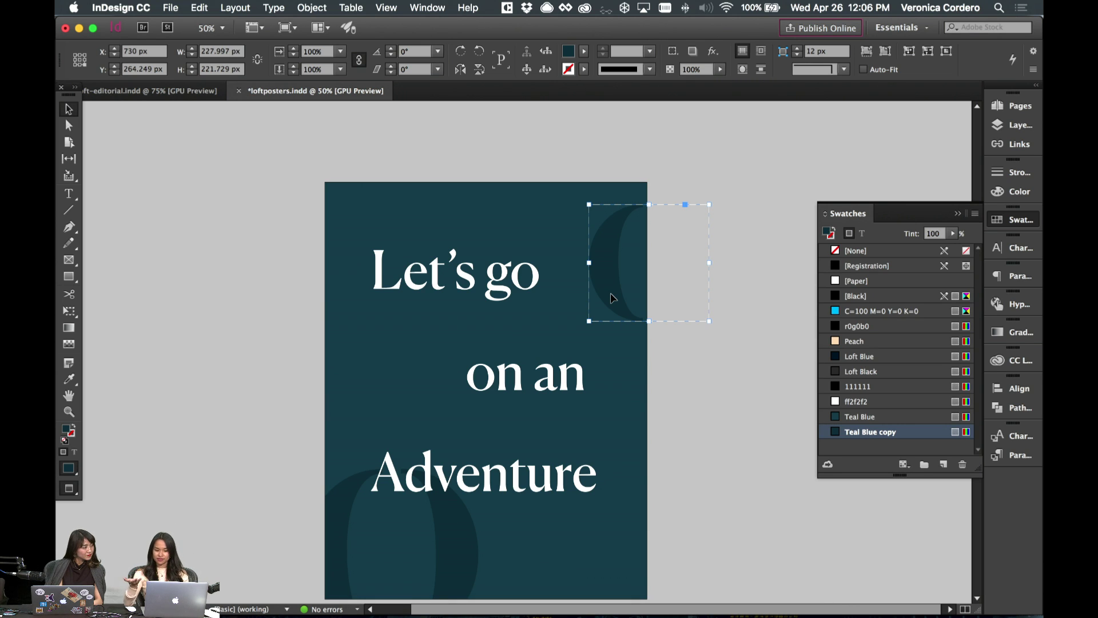
pyautogui.click(669, 356)
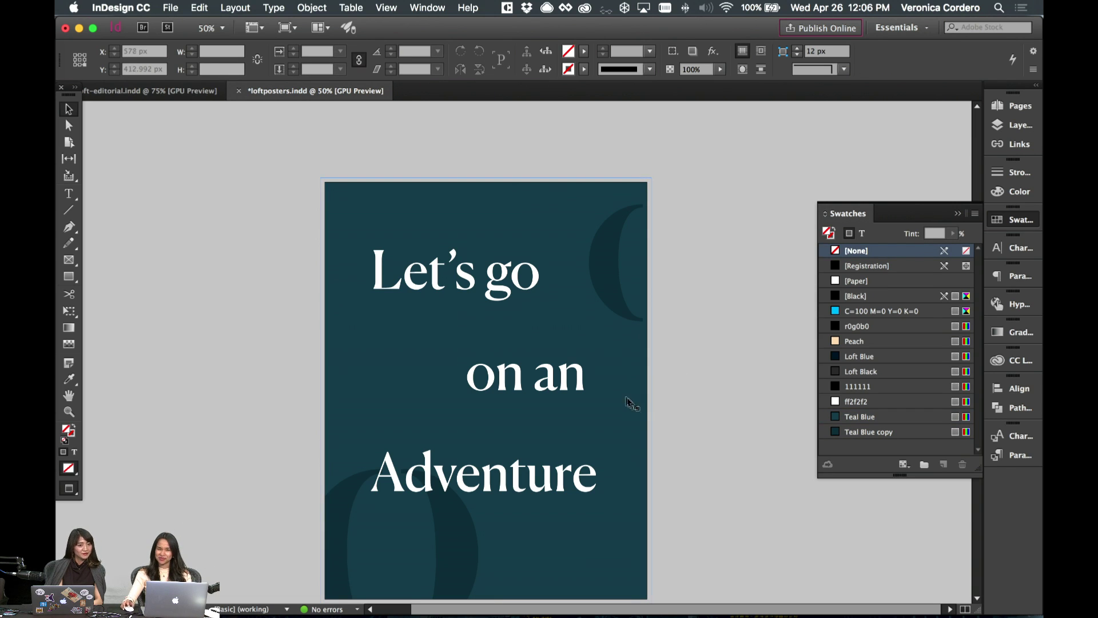
pyautogui.scroll(-2, 657, 378)
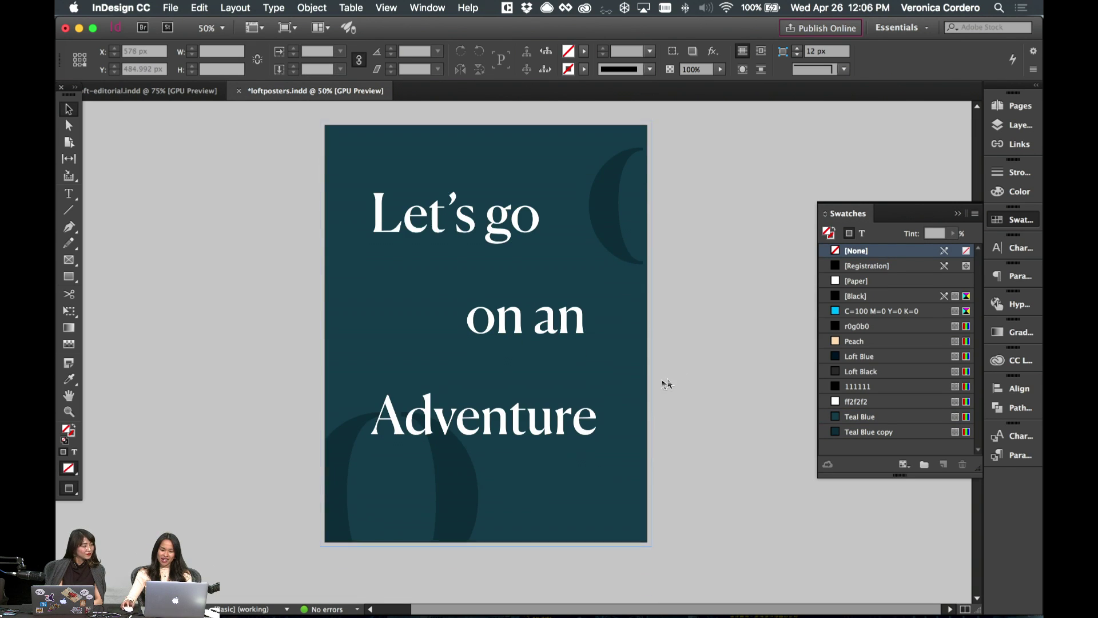
pyautogui.click(613, 210)
pyautogui.press('w')
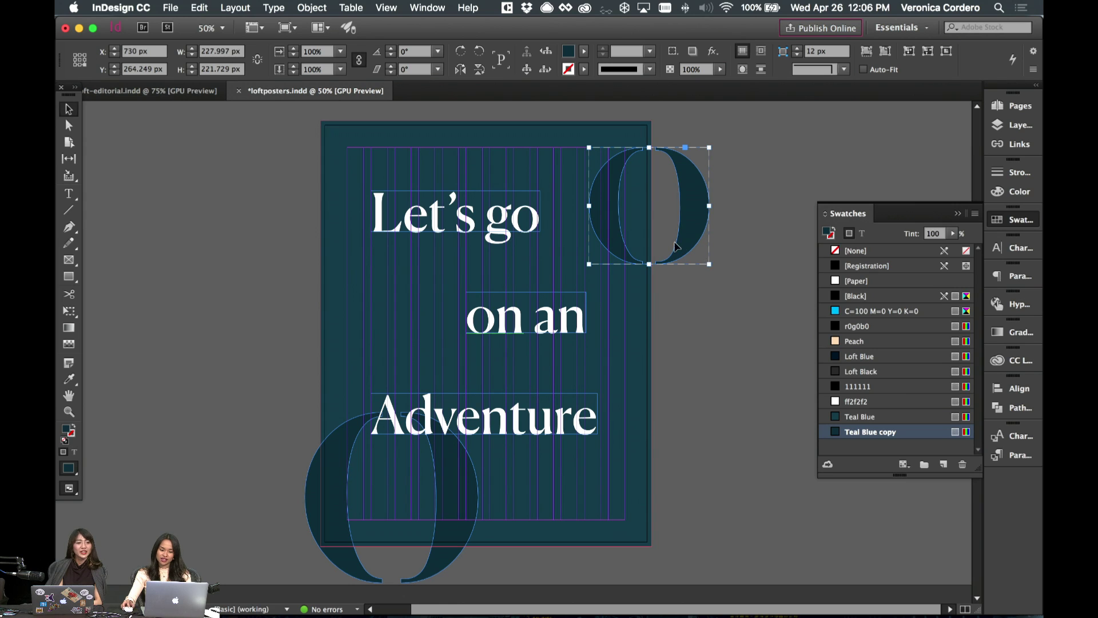
pyautogui.moveTo(676, 246); pyautogui.dragTo(683, 246)
pyautogui.click(694, 294)
pyautogui.press('w')
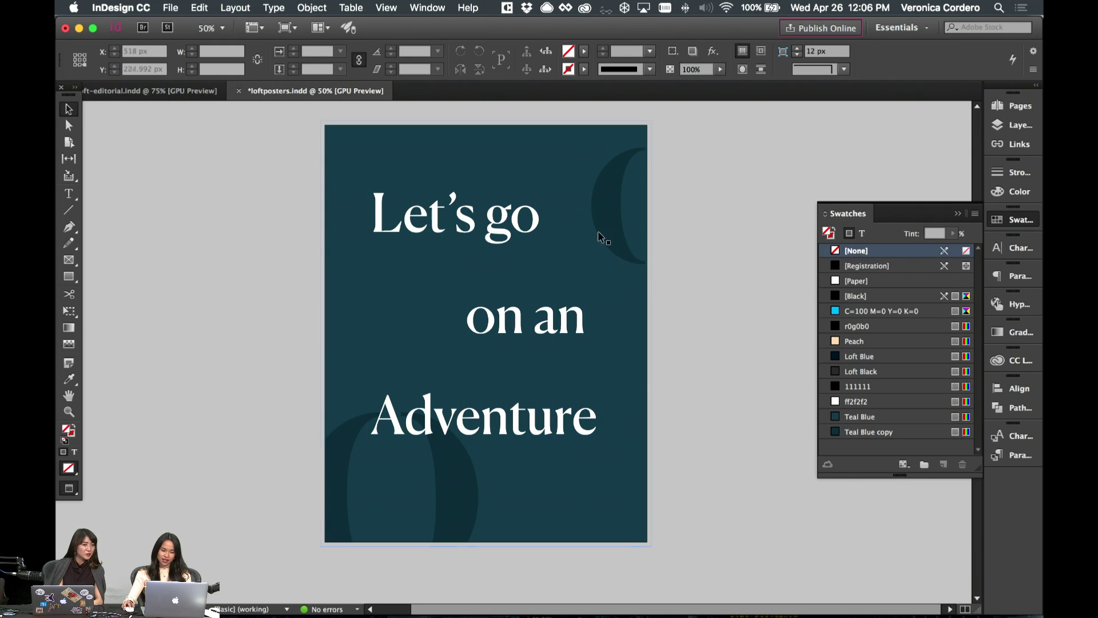
# - Duplicate the upper-right O to the poster's upper-left corner and shrink the copy to about 152 × 148 px
pyautogui.click(598, 231)
pyautogui.moveTo(612, 232); pyautogui.dragTo(291, 173)
pyautogui.press('w')
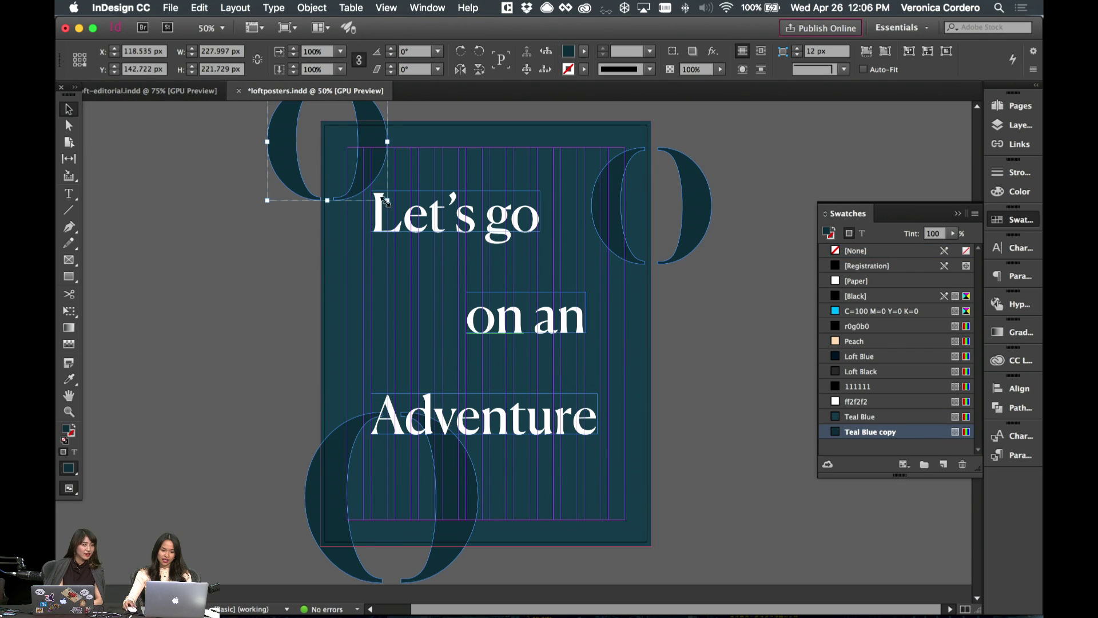
pyautogui.moveTo(384, 200); pyautogui.dragTo(358, 159)
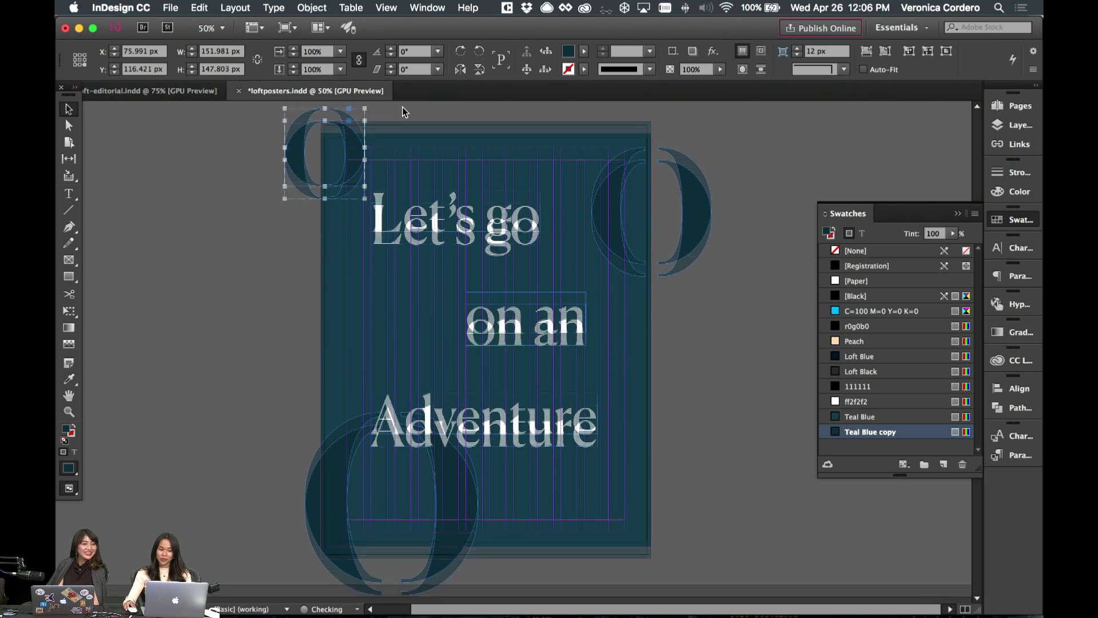
pyautogui.click(404, 105)
pyautogui.press('w')
pyautogui.click(355, 153)
pyautogui.click(407, 113)
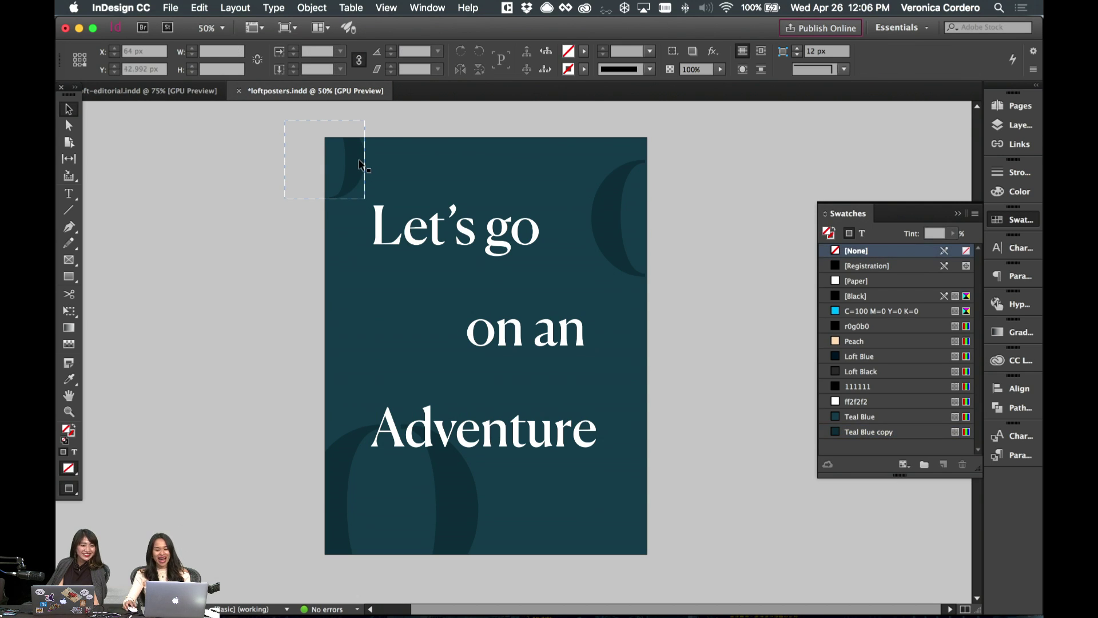
# - Shrink the upper-left O to about 111 × 108 px and keep it partly off the poster's corner
pyautogui.click(363, 166)
pyautogui.click(406, 115)
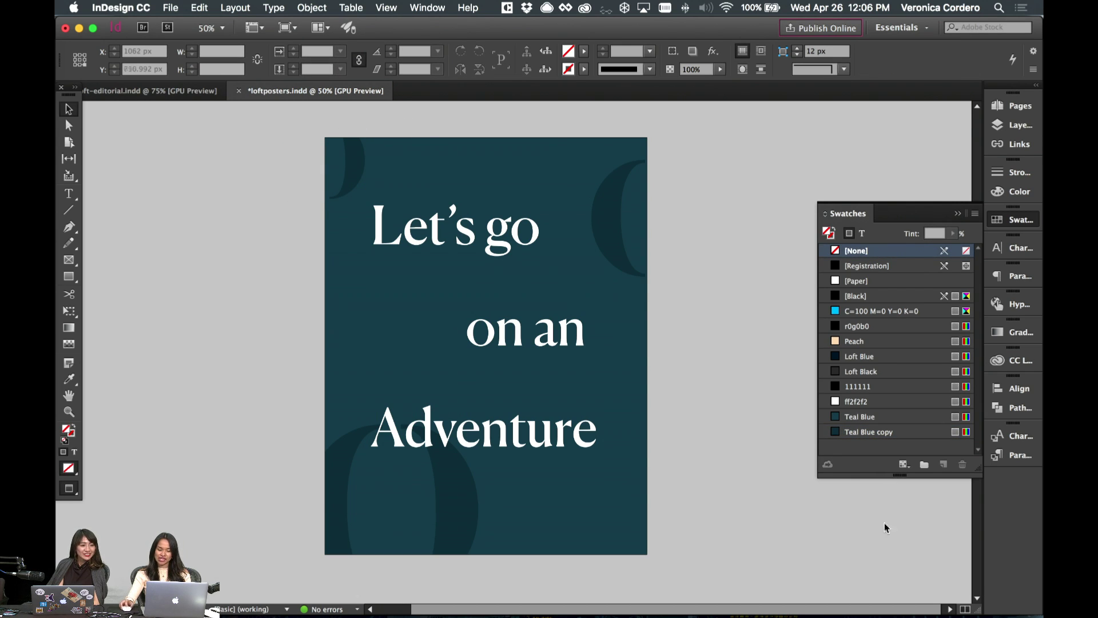
pyautogui.click(358, 172)
pyautogui.press('w')
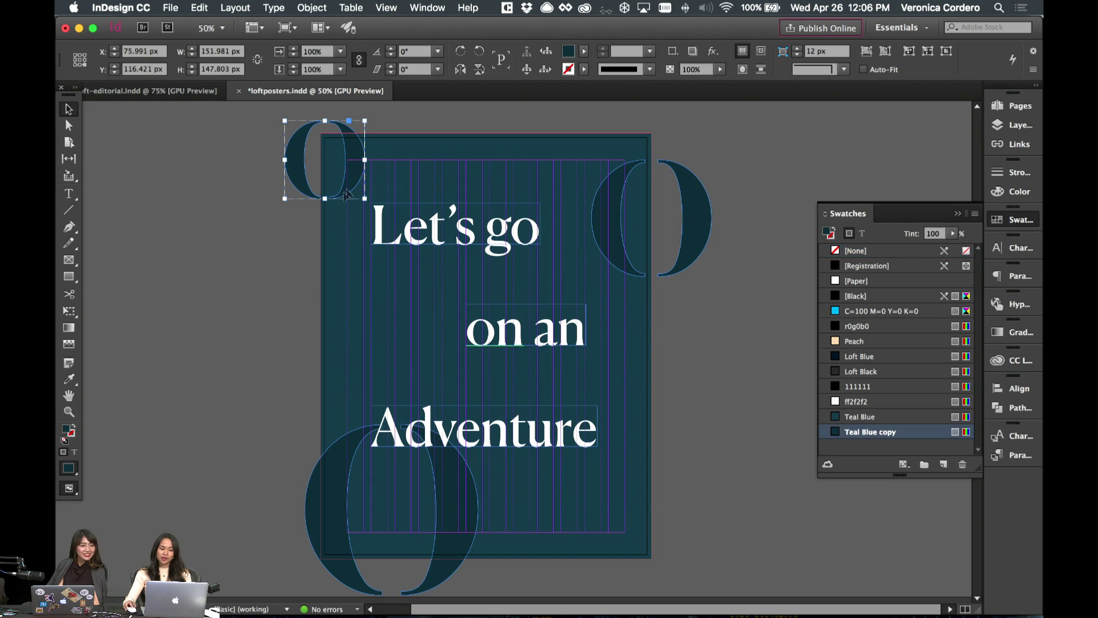
pyautogui.moveTo(285, 199); pyautogui.dragTo(341, 160)
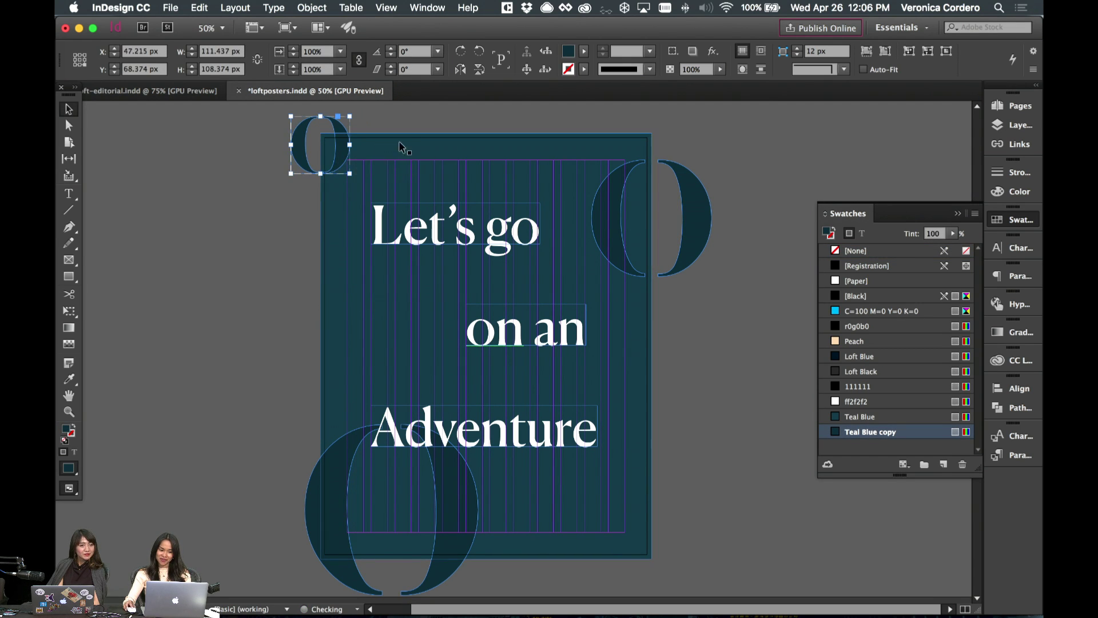
pyautogui.press('w')
pyautogui.click(444, 127)
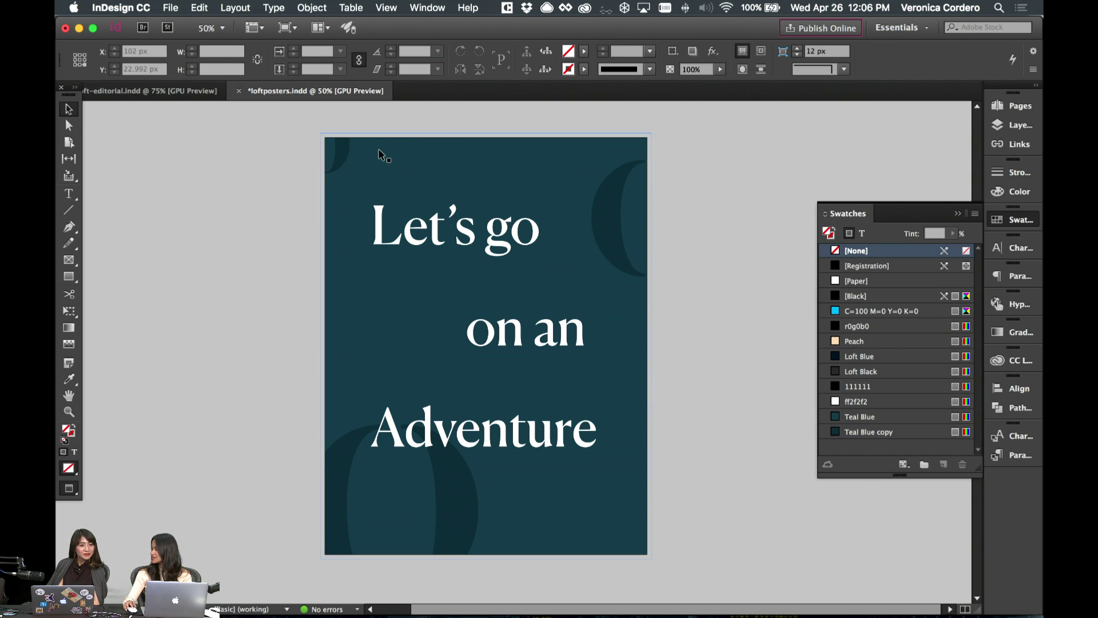
# - Add two smaller O copies, one behind "Let's go" and one cropped by the poster's right edge near "Adventure"
pyautogui.moveTo(364, 154); pyautogui.dragTo(499, 331)
pyautogui.moveTo(502, 290); pyautogui.dragTo(483, 303)
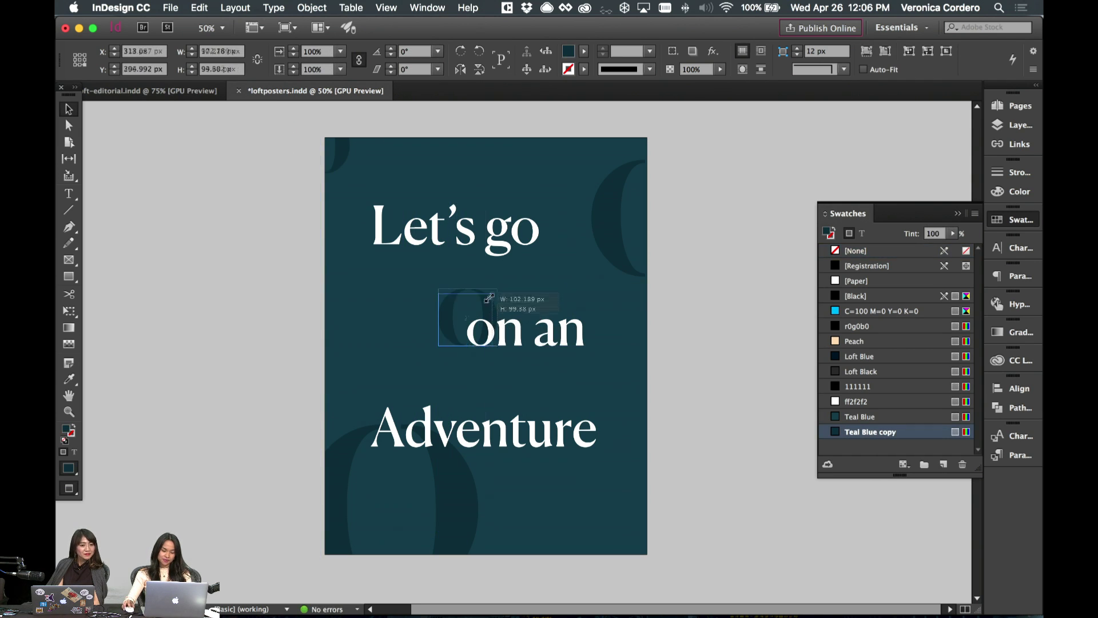
pyautogui.moveTo(448, 338); pyautogui.dragTo(638, 469)
pyautogui.click(709, 343)
pyautogui.click(732, 326)
pyautogui.click(457, 270)
pyautogui.click(650, 453)
pyautogui.click(667, 503)
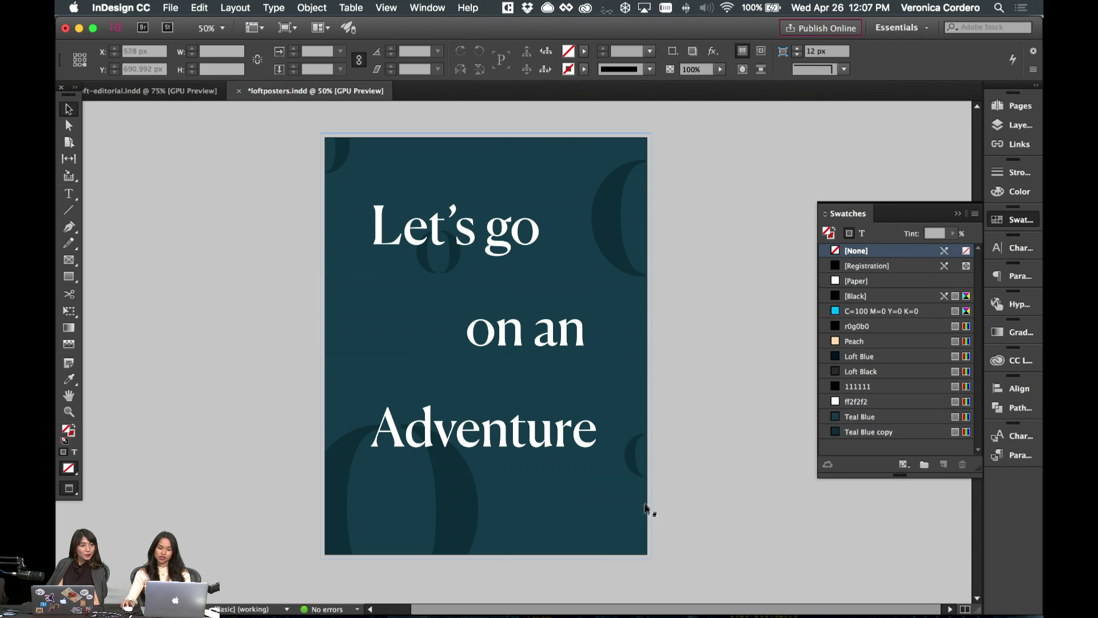
# - Nudge the small O beside "Adventure" slightly at the poster's right edge
pyautogui.scroll(2, 644, 514)
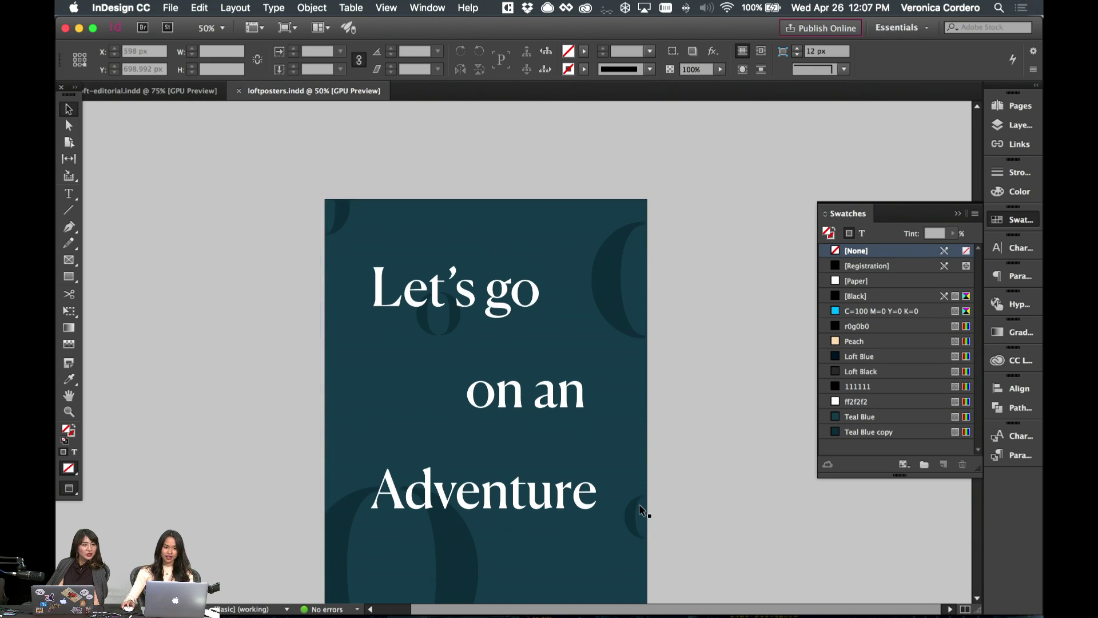
pyautogui.scroll(-3, 641, 511)
pyautogui.scroll(-3, 640, 506)
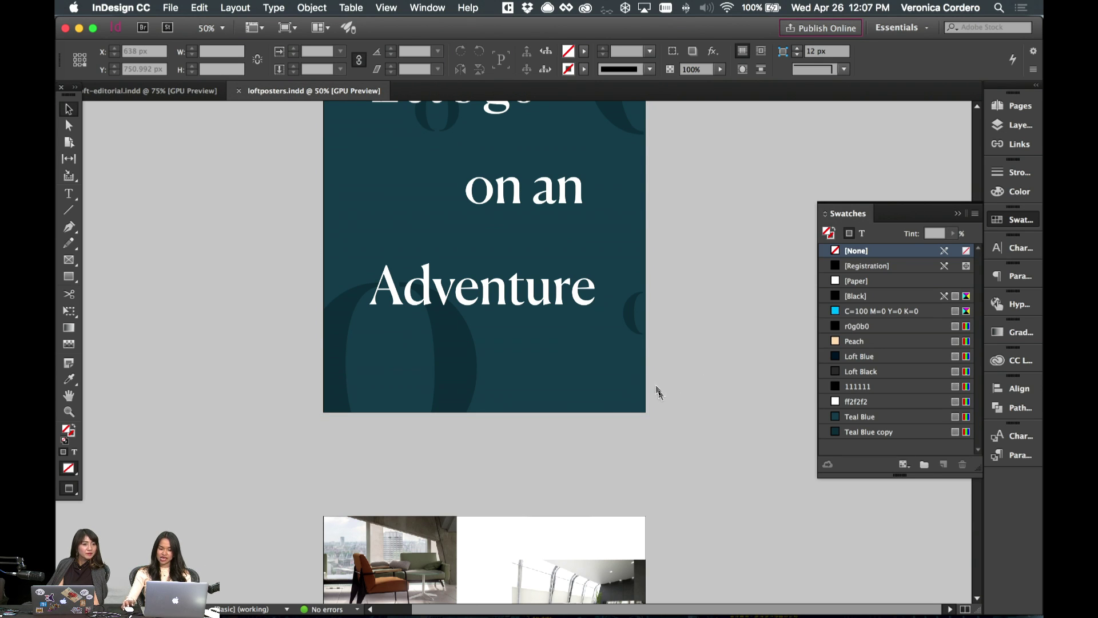
pyautogui.moveTo(631, 325); pyautogui.dragTo(633, 324)
pyautogui.click(705, 420)
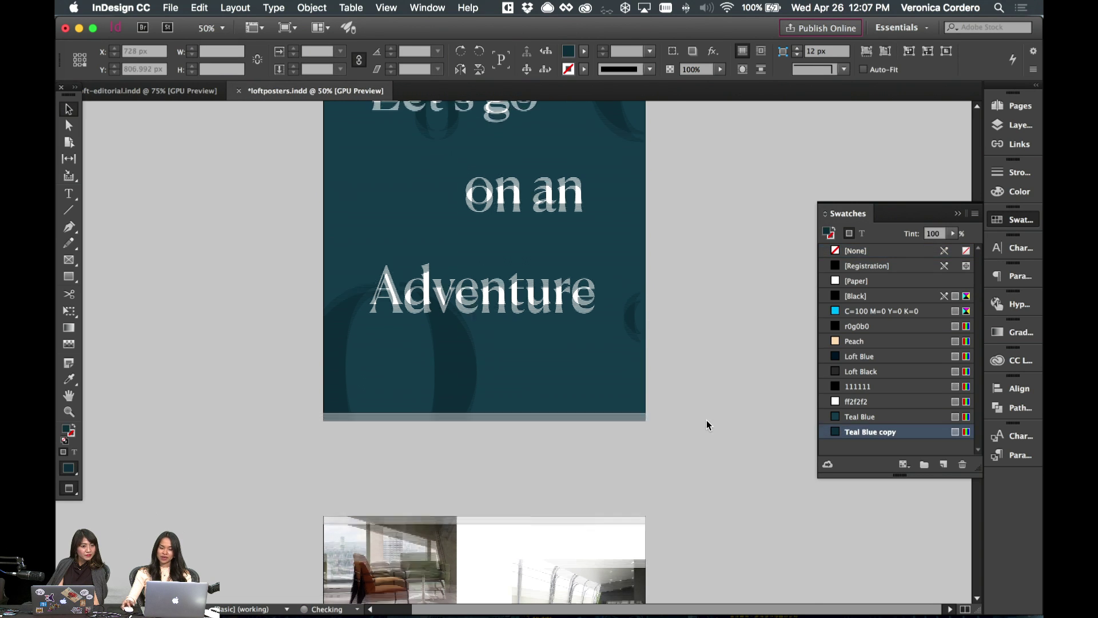
# - Fine-tune the horizontal position of the small O cropped by the right edge of the adventure poster
pyautogui.scroll(3, 706, 420)
pyautogui.hscroll(-1, 705, 420)
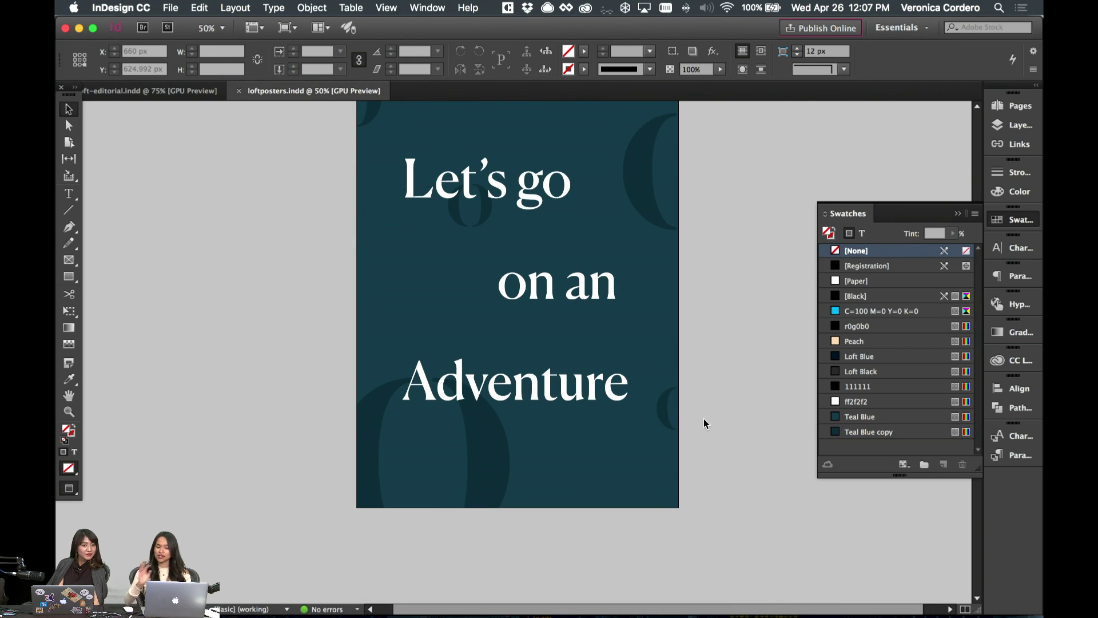
pyautogui.scroll(-1, 704, 421)
pyautogui.scroll(2, 704, 420)
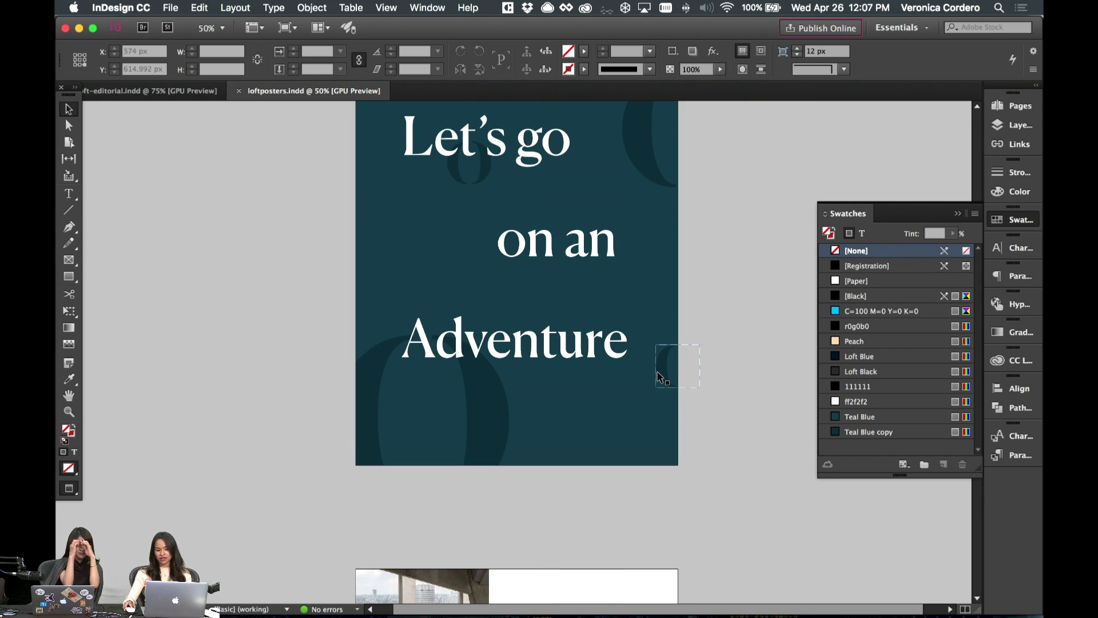
pyautogui.moveTo(662, 375); pyautogui.dragTo(665, 375)
pyautogui.click(722, 447)
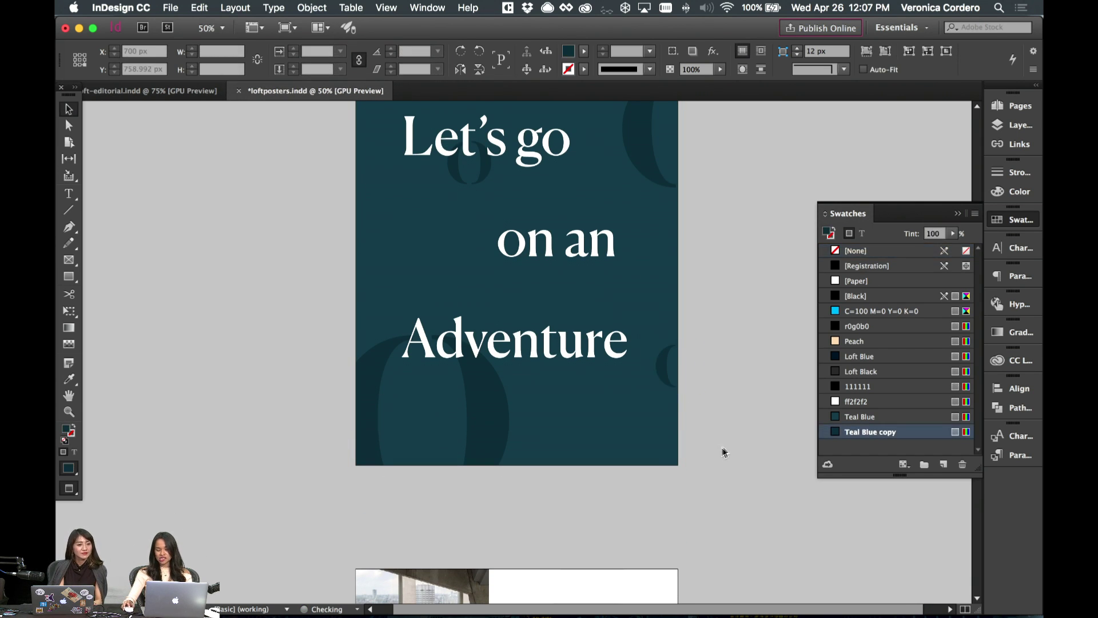
# - Review the other posters in the series, including the peach staircase one, and return to the teal adventure poster
pyautogui.scroll(-10, 722, 448)
pyautogui.scroll(-8, 722, 447)
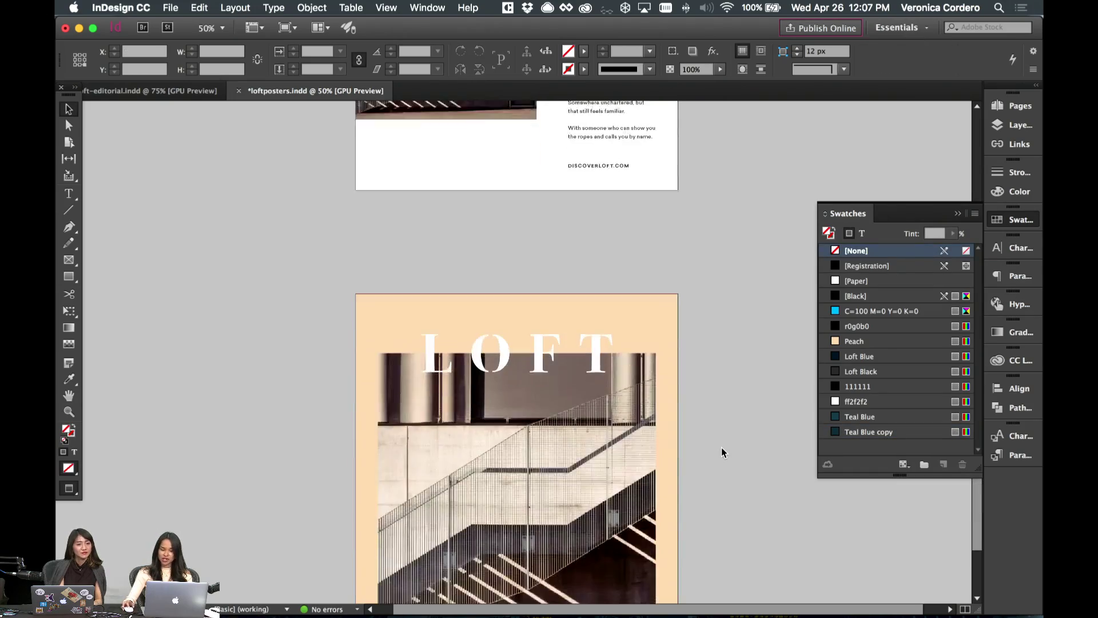
pyautogui.scroll(3, 722, 447)
pyautogui.press('super+equal')
pyautogui.scroll(-15, 722, 447)
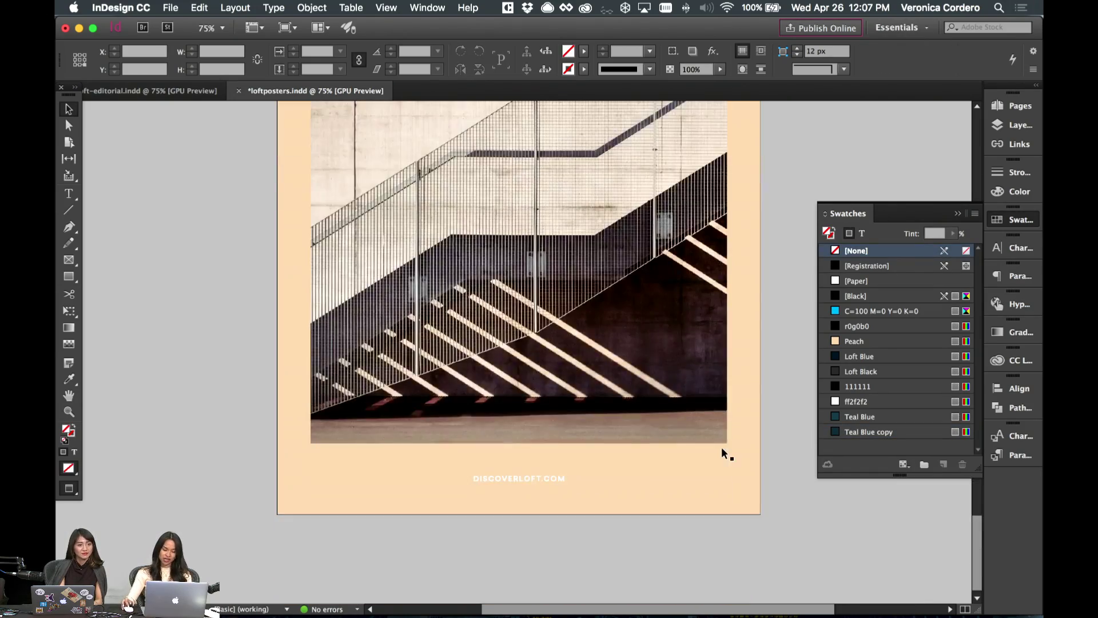
pyautogui.scroll(-8, 722, 448)
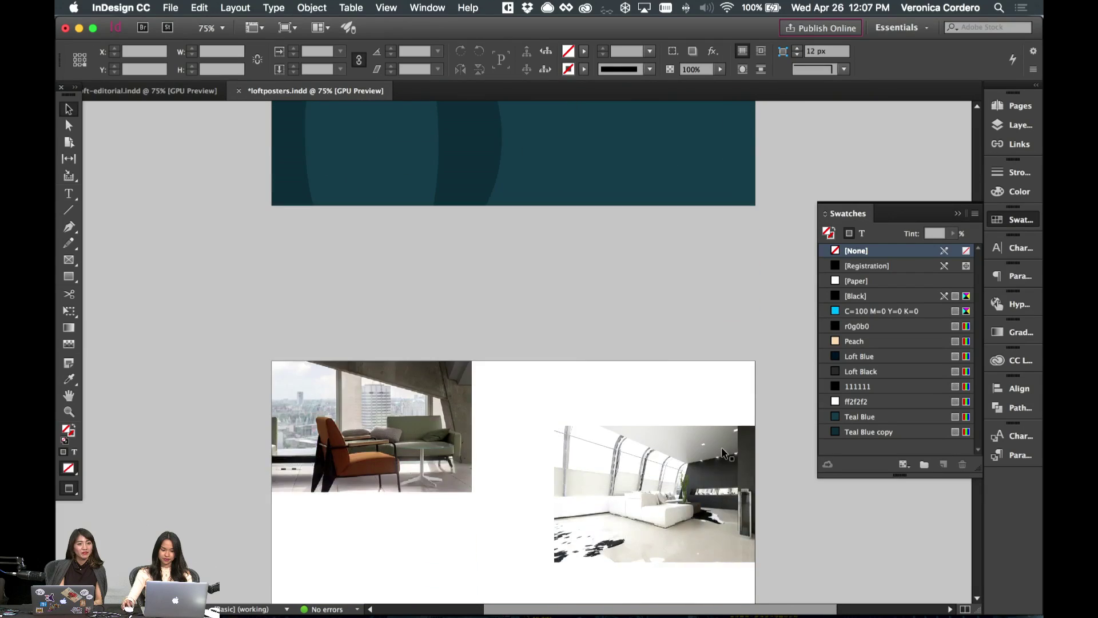
pyautogui.scroll(6, 722, 447)
pyautogui.scroll(3, 788, 516)
pyautogui.scroll(1, 788, 518)
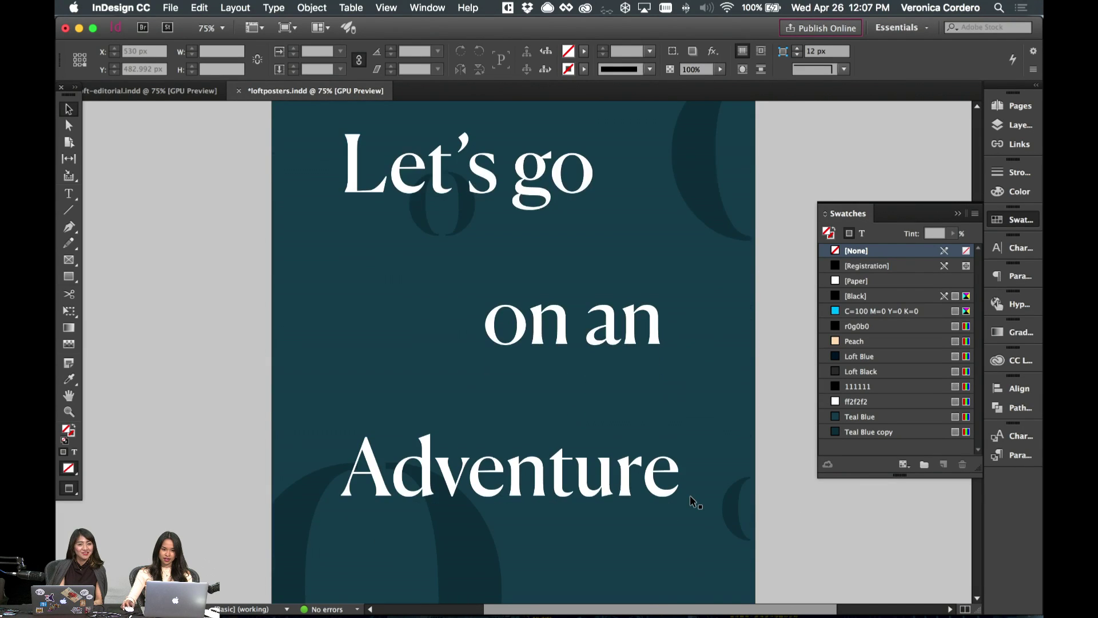
# - Draw a horizontal line about 121 px long in front of "on an" and give it a 2 pt [Paper] stroke
pyautogui.click(475, 280)
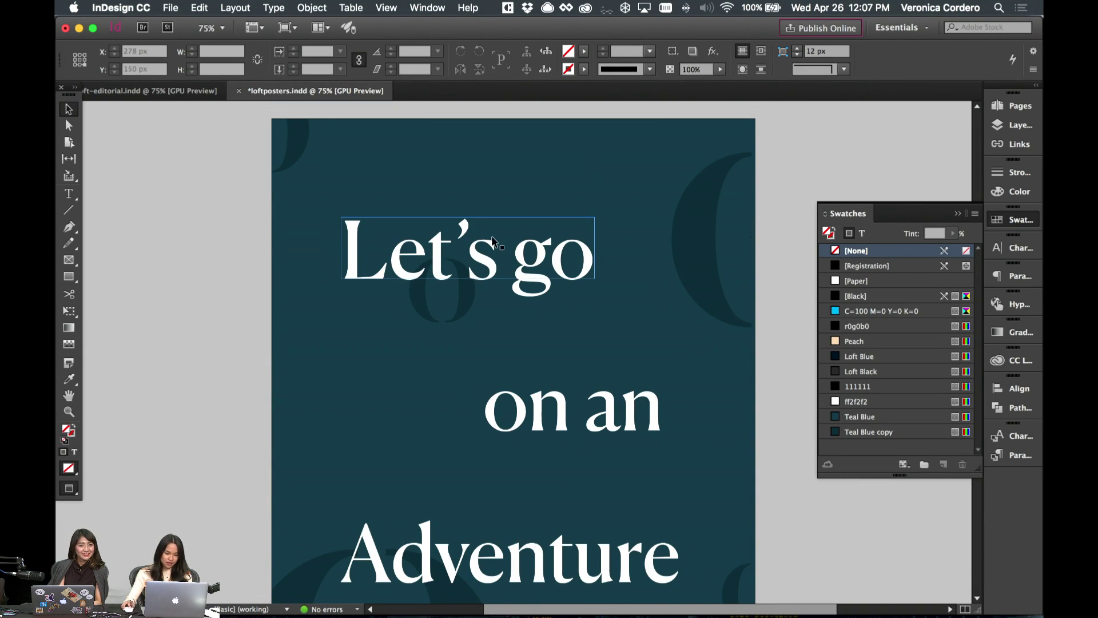
pyautogui.click(70, 212)
pyautogui.press('w')
pyautogui.moveTo(614, 261); pyautogui.dragTo(663, 263)
pyautogui.press('super+z')
pyautogui.moveTo(377, 405); pyautogui.dragTo(472, 405)
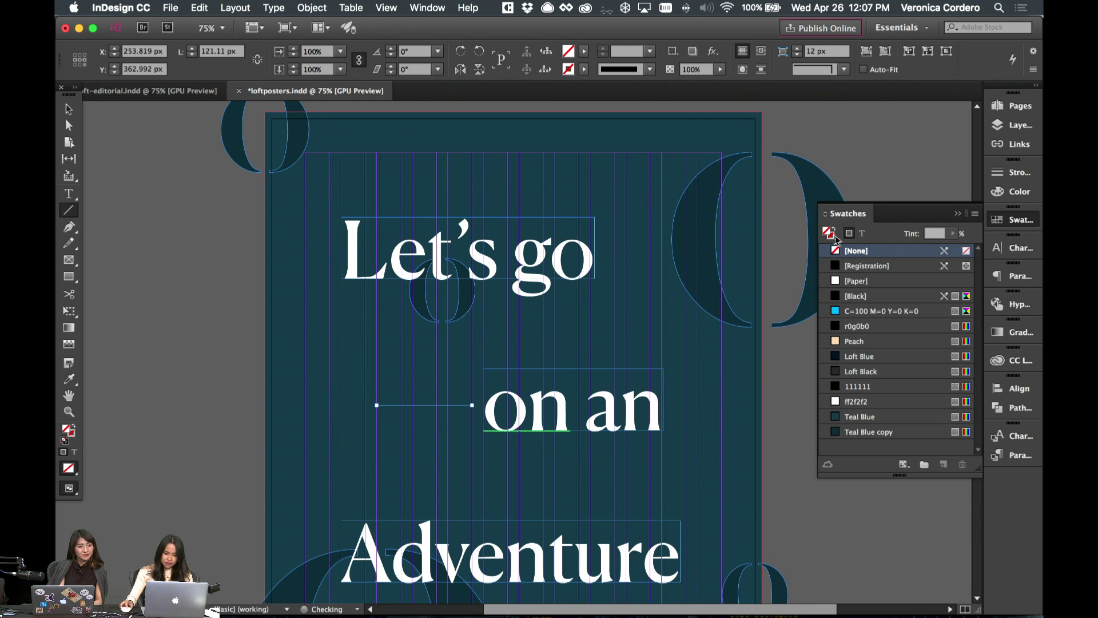
pyautogui.click(855, 281)
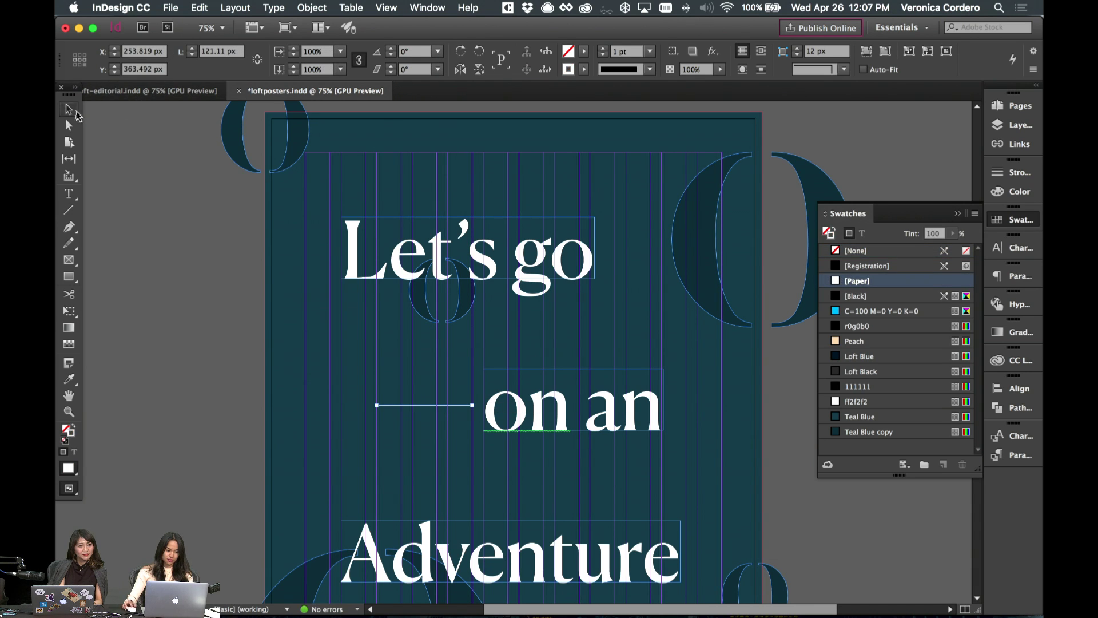
pyautogui.press('w')
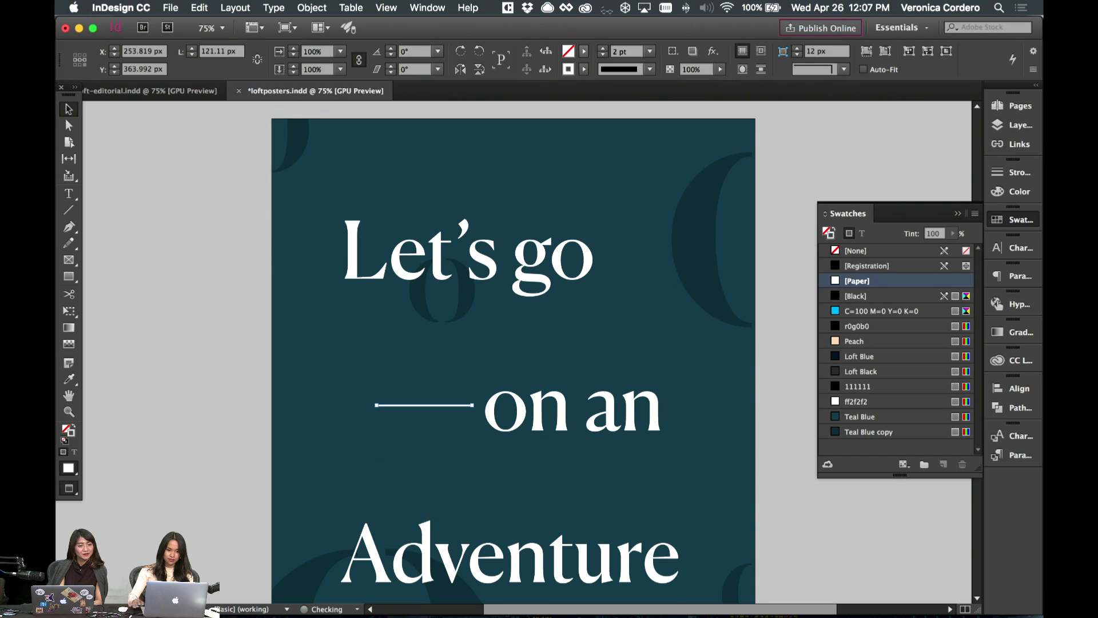
# - Move the white line down to about Y 375 px so it sits mid-height beside "on an"
pyautogui.click(569, 422)
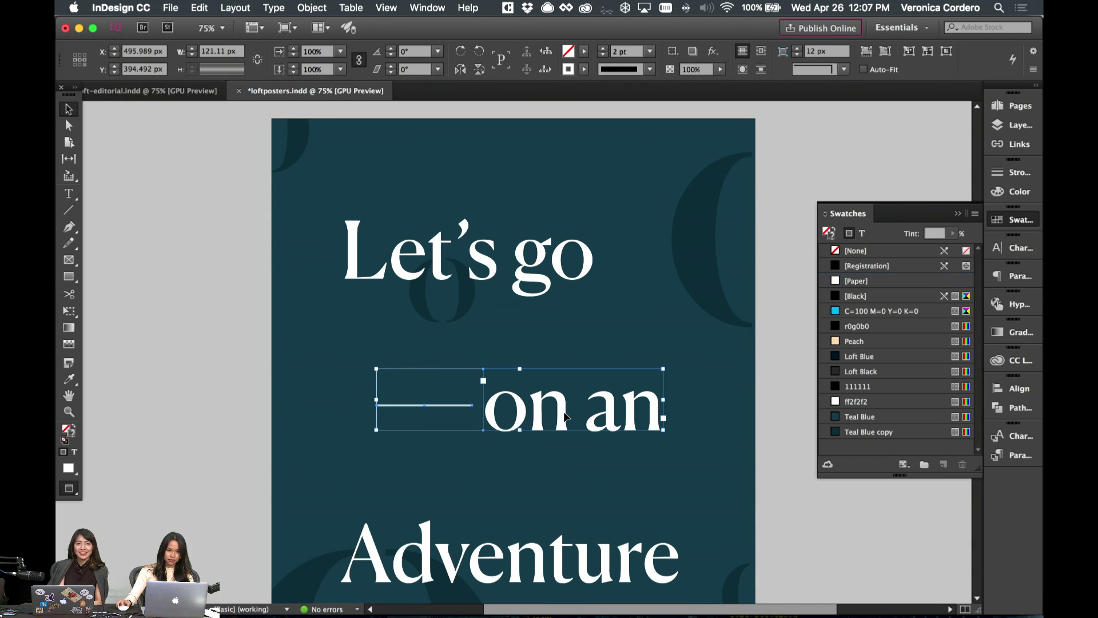
pyautogui.doubleClick(440, 405)
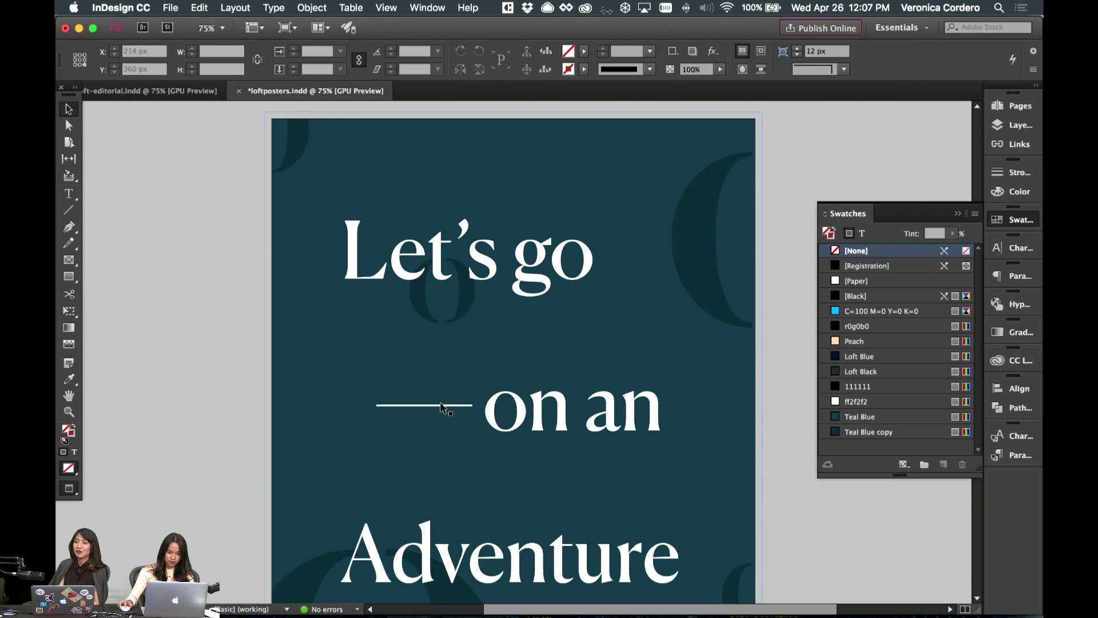
pyautogui.moveTo(441, 405); pyautogui.dragTo(438, 420)
pyautogui.click(430, 426)
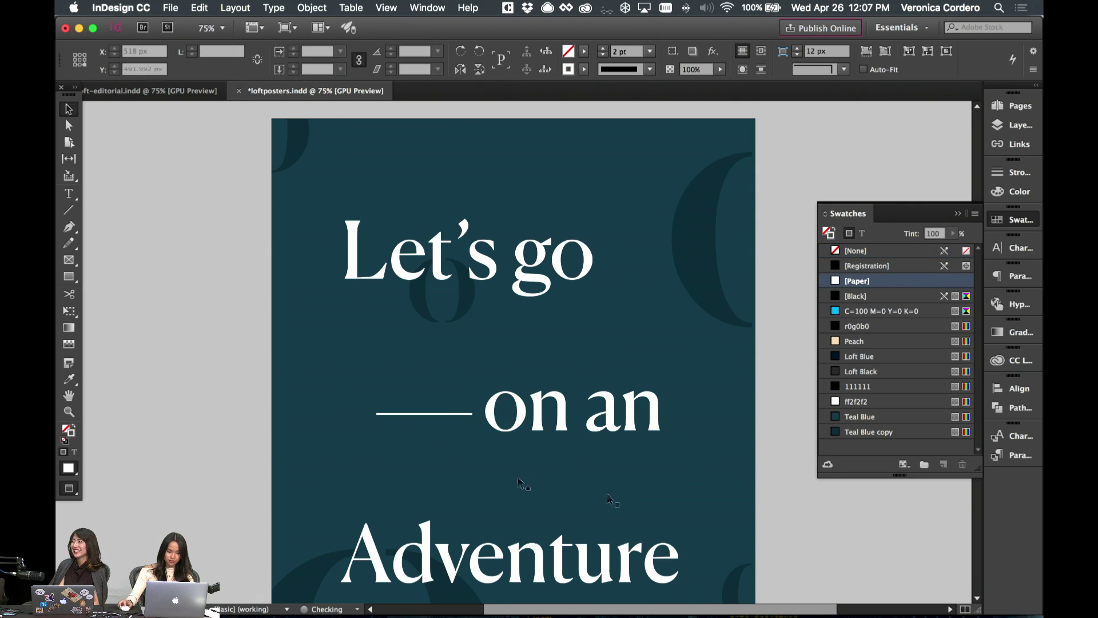
# - Shift the white line left, away from "on an", and shorten it at both ends
pyautogui.click(429, 414)
pyautogui.press('w')
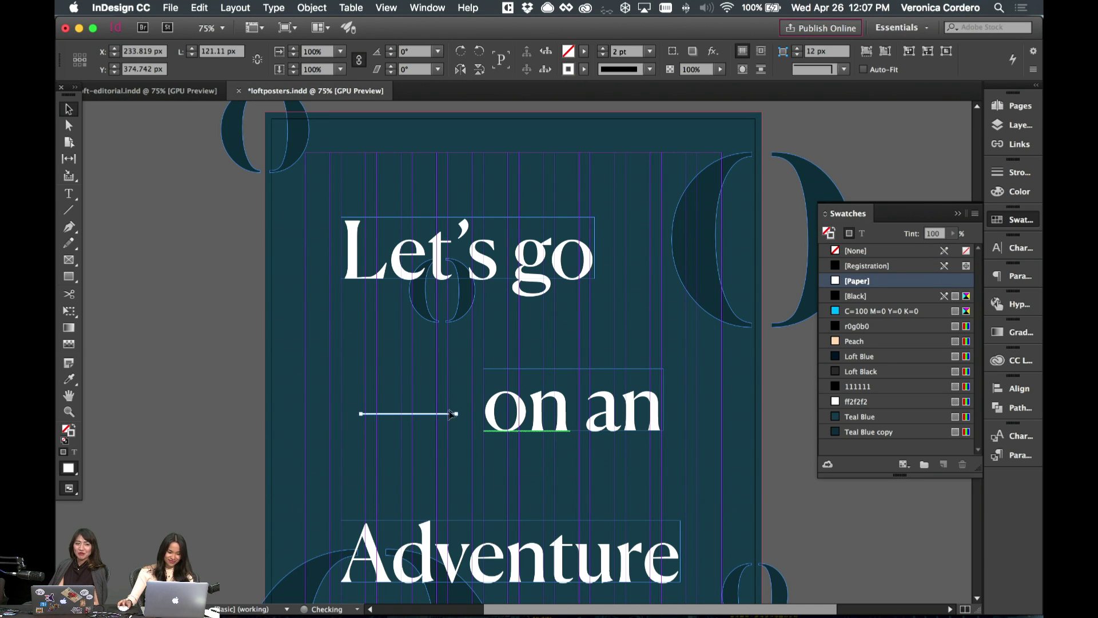
pyautogui.moveTo(455, 413); pyautogui.dragTo(434, 421)
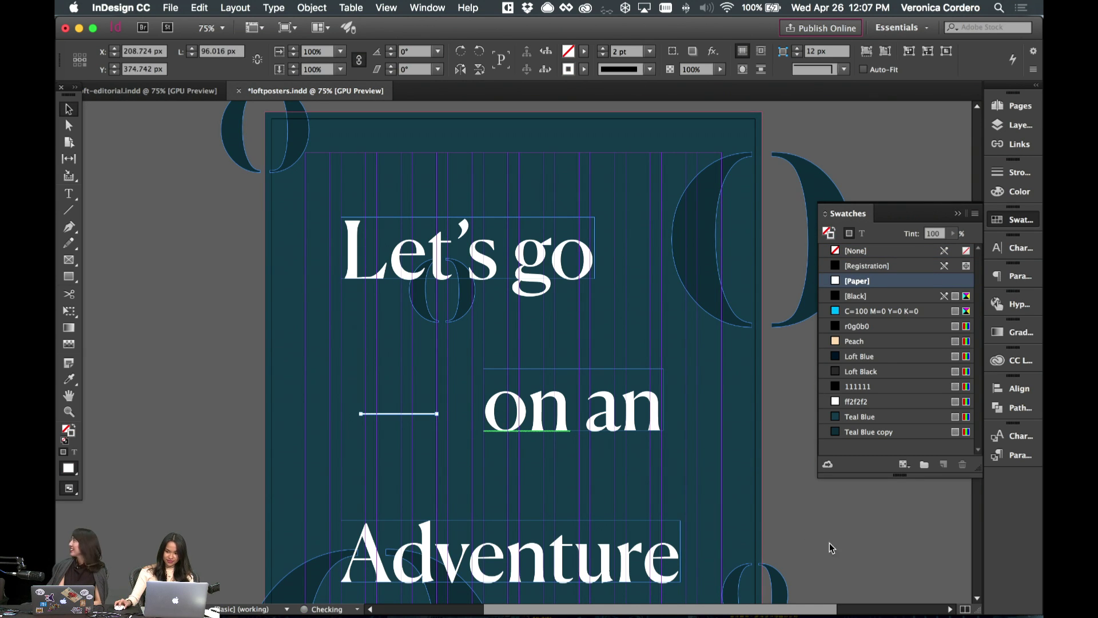
pyautogui.click(408, 470)
pyautogui.moveTo(360, 415); pyautogui.dragTo(379, 418)
pyautogui.click(225, 416)
pyautogui.press('w')
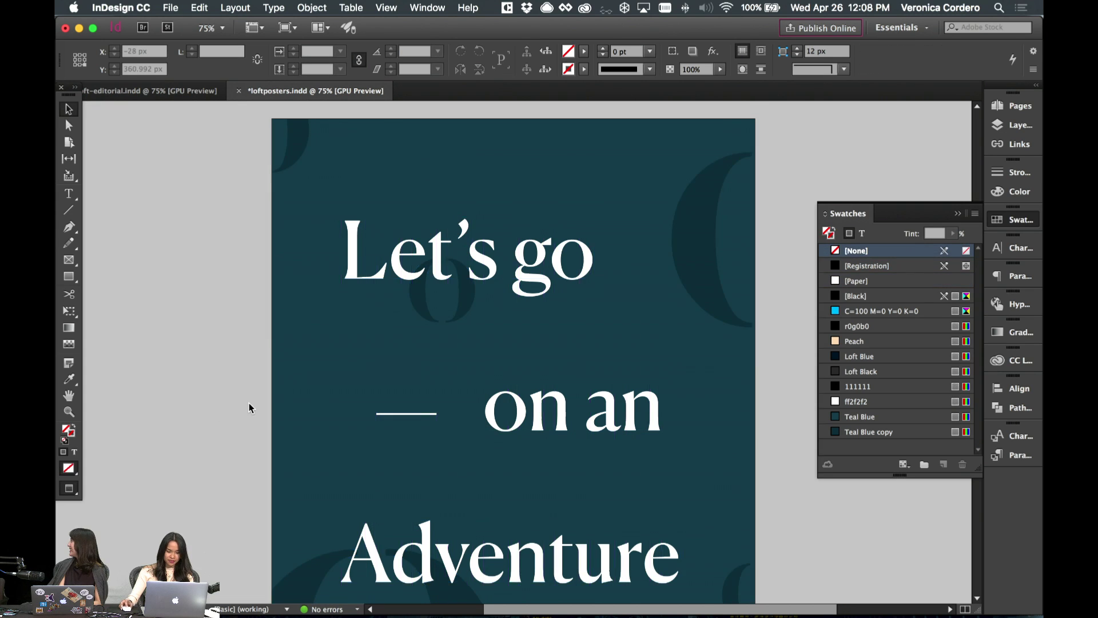
# - Extend the right end of the white line until it nearly meets "on an"
pyautogui.scroll(-3, 502, 331)
pyautogui.press('w')
pyautogui.moveTo(428, 297); pyautogui.dragTo(453, 296)
pyautogui.click(393, 331)
pyautogui.press('w')
pyautogui.scroll(3, 394, 336)
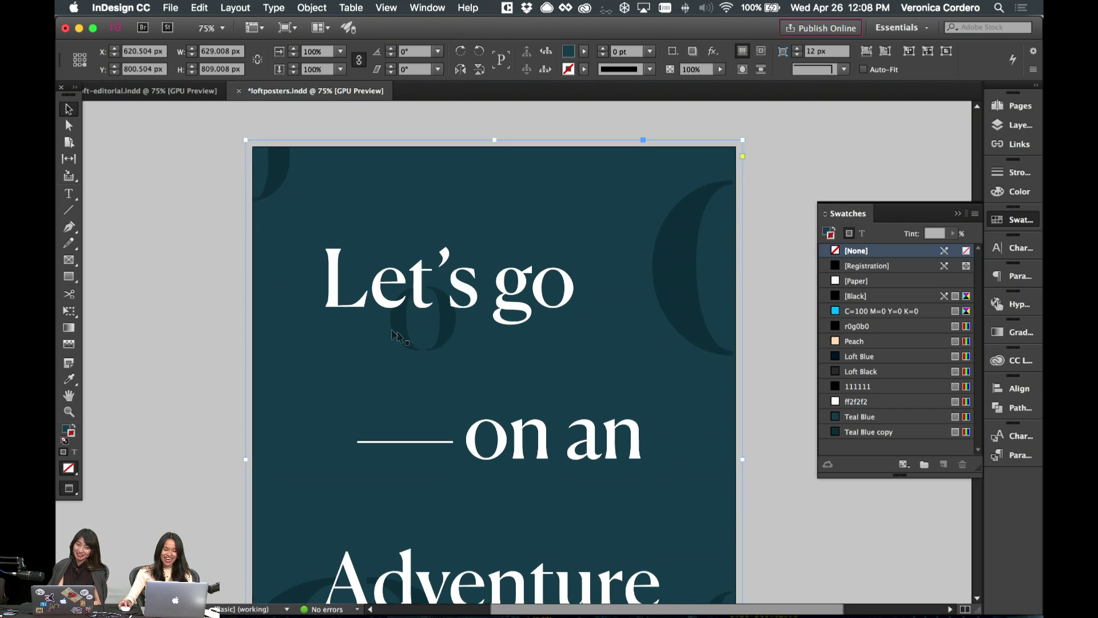
pyautogui.click(772, 516)
# - Copy the DISCOVERLOFT.COM text from the house poster to the top of the adventure poster and center it horizontally
pyautogui.scroll(-3, 735, 501)
pyautogui.scroll(-3, 734, 502)
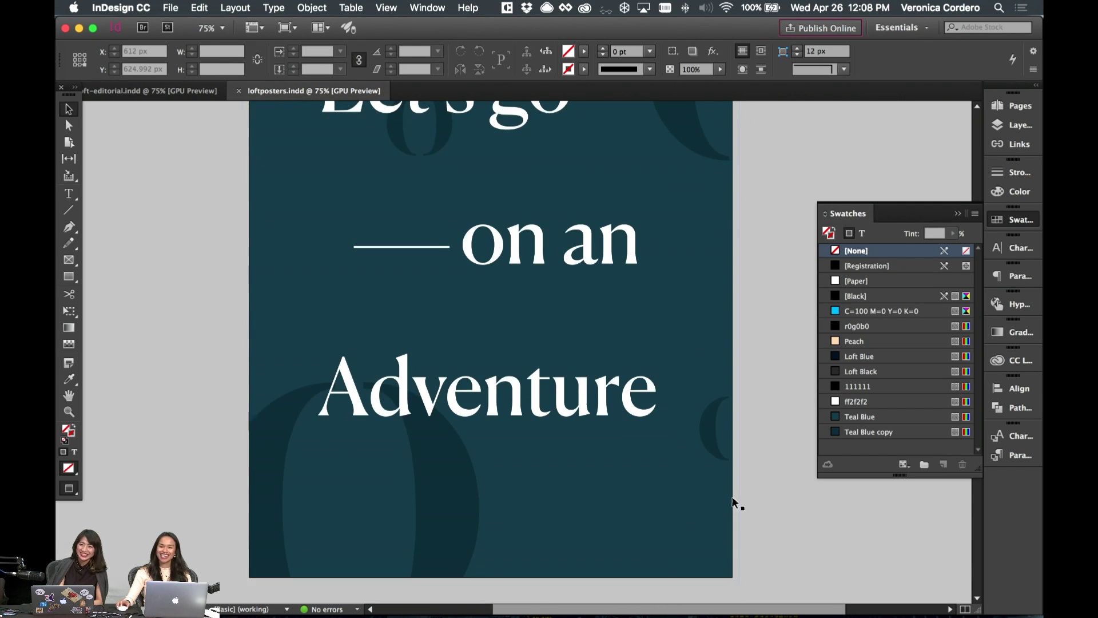
pyautogui.scroll(6, 712, 477)
pyautogui.scroll(-1, 698, 457)
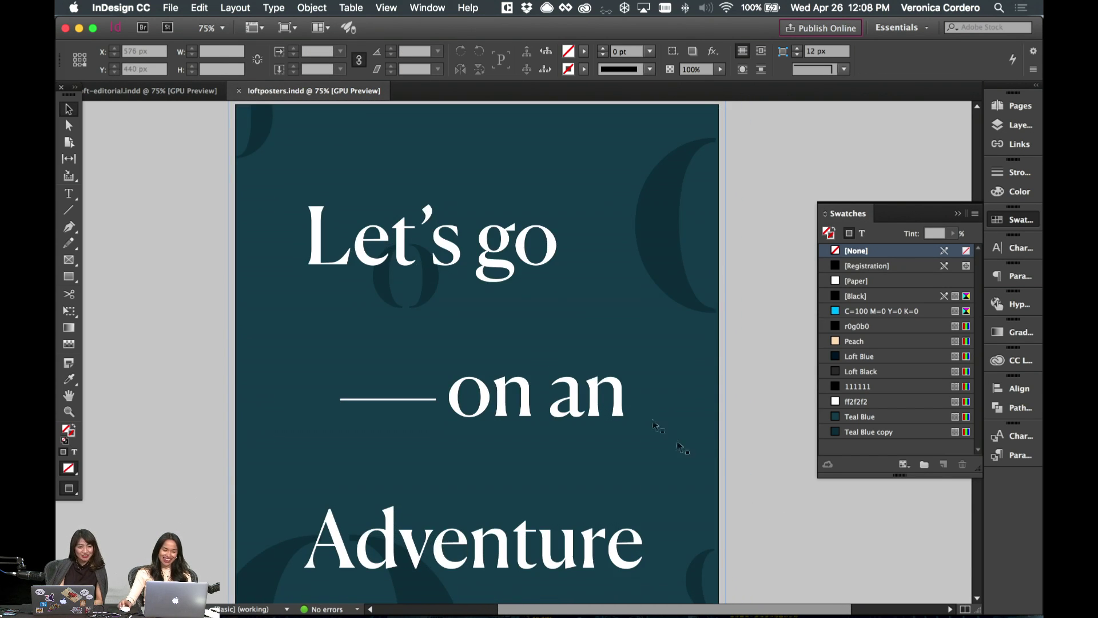
pyautogui.scroll(3, 449, 252)
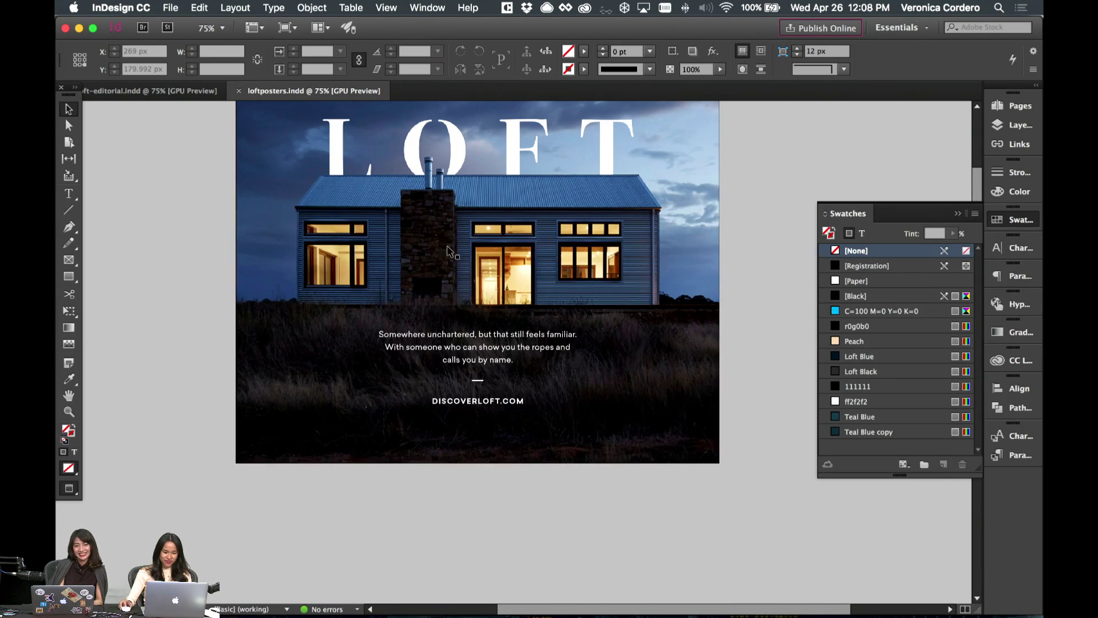
pyautogui.click(506, 399)
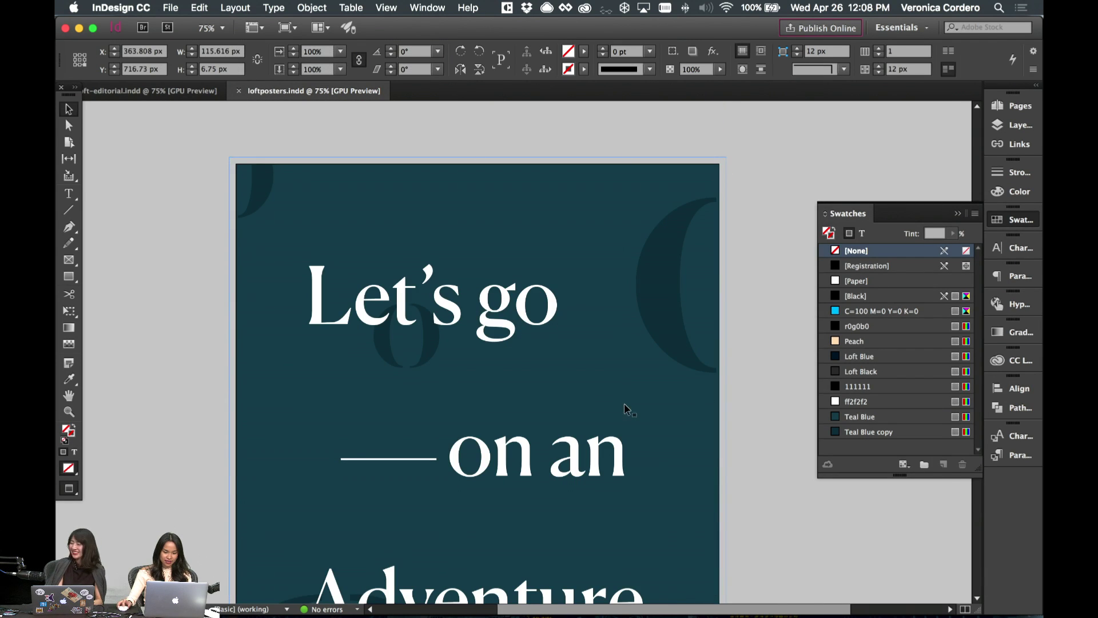
pyautogui.moveTo(529, 352); pyautogui.dragTo(487, 217)
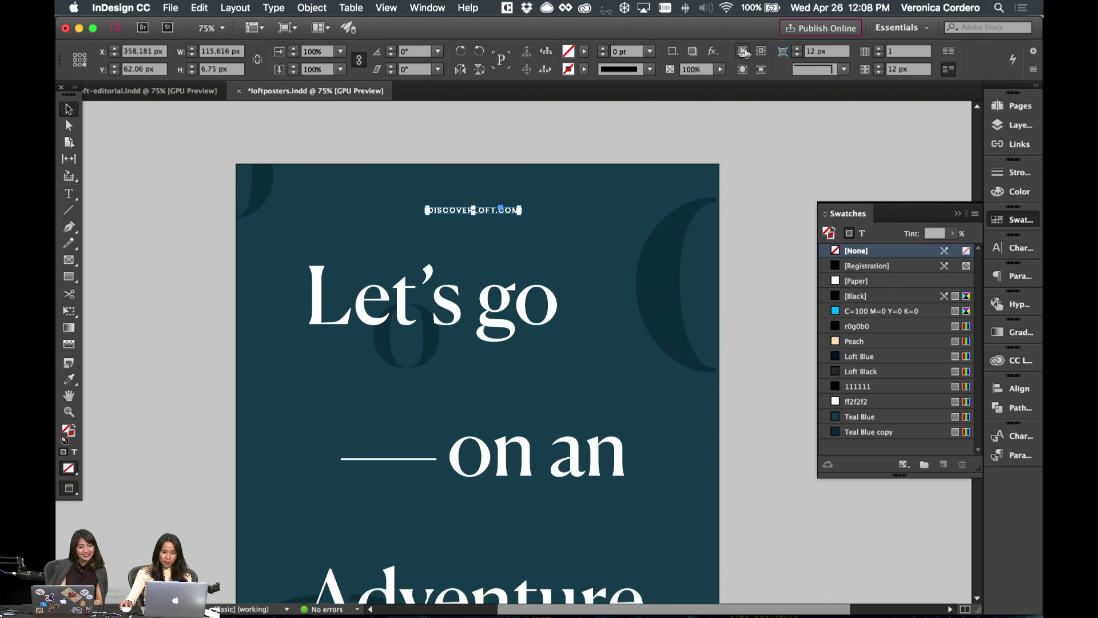
pyautogui.click(1018, 389)
pyautogui.click(854, 422)
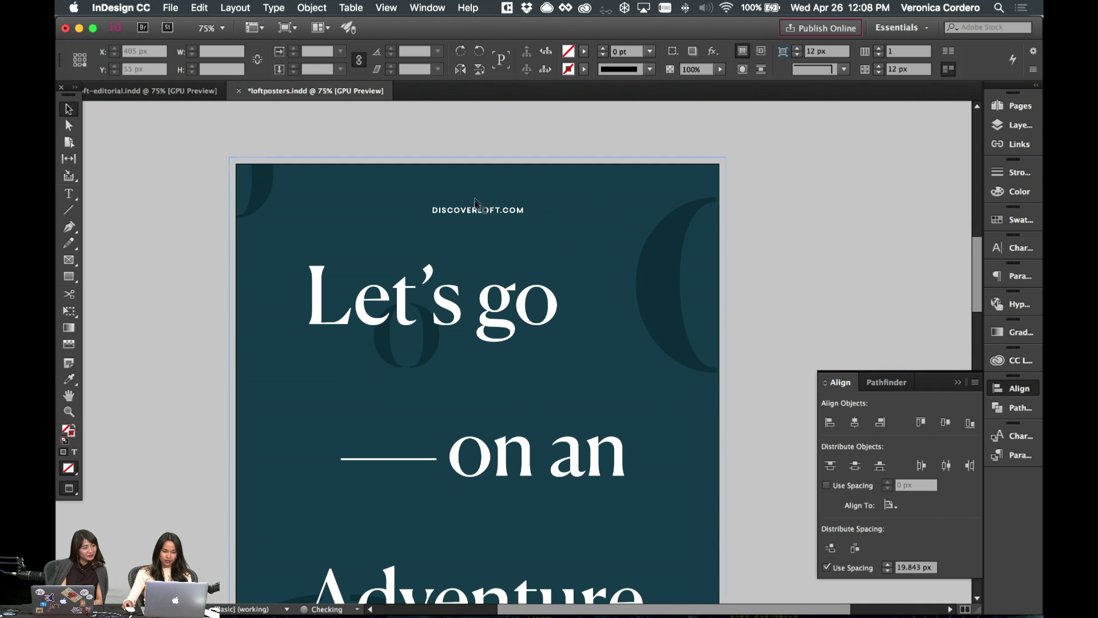
# - Move "Let's go" down closer to "on an", to about Y 258 px
pyautogui.click(458, 343)
pyautogui.scroll(-2, 461, 286)
pyautogui.click(461, 258)
pyautogui.moveTo(461, 262); pyautogui.dragTo(457, 306)
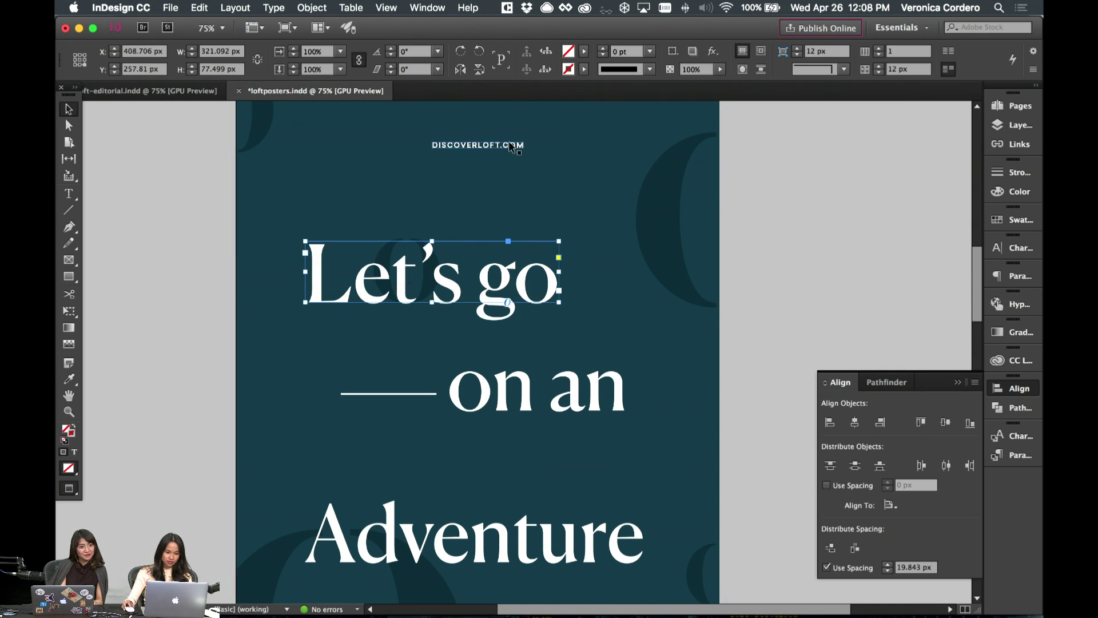
# - Duplicate the DISCOVERLOFT.COM text, rotate the copy 90°, and place it near the poster's left edge at about X 54, Y 287 px
pyautogui.moveTo(511, 145); pyautogui.dragTo(306, 364)
pyautogui.press('r')
pyautogui.moveTo(355, 331); pyautogui.dragTo(291, 257)
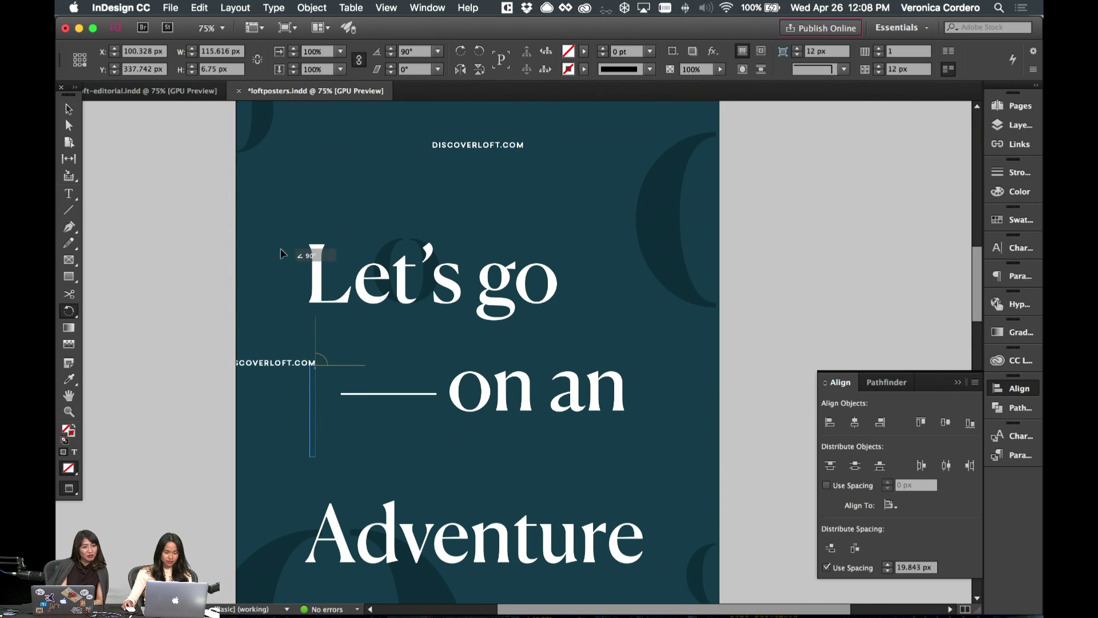
pyautogui.scroll(3, 362, 252)
pyautogui.press('v')
pyautogui.scroll(-5, 362, 251)
pyautogui.hscroll(-2, 362, 252)
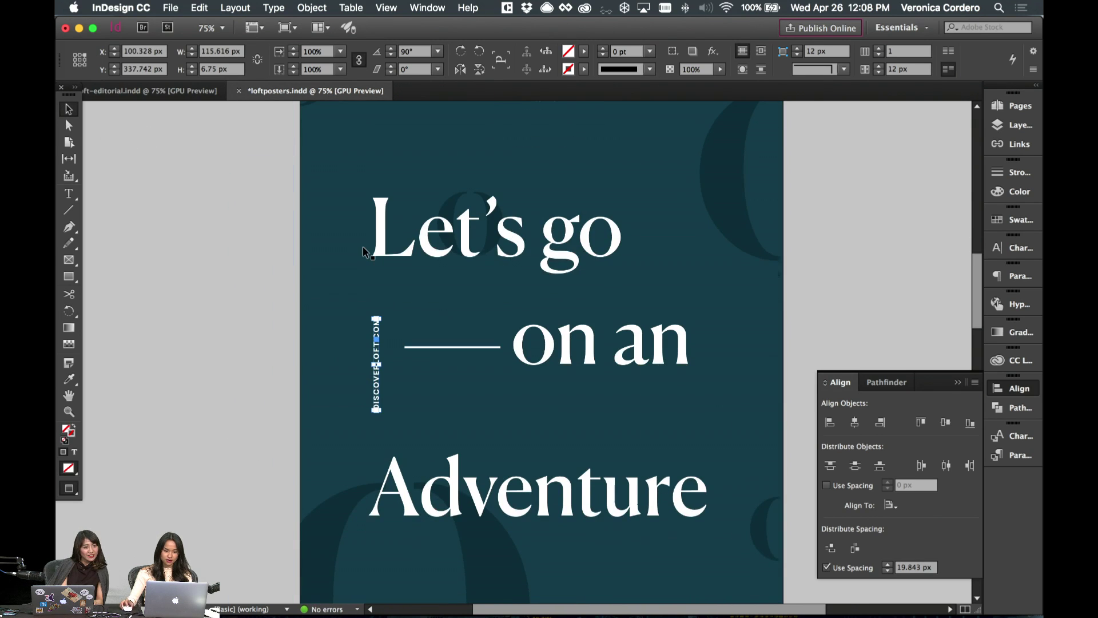
pyautogui.moveTo(375, 352); pyautogui.dragTo(338, 312)
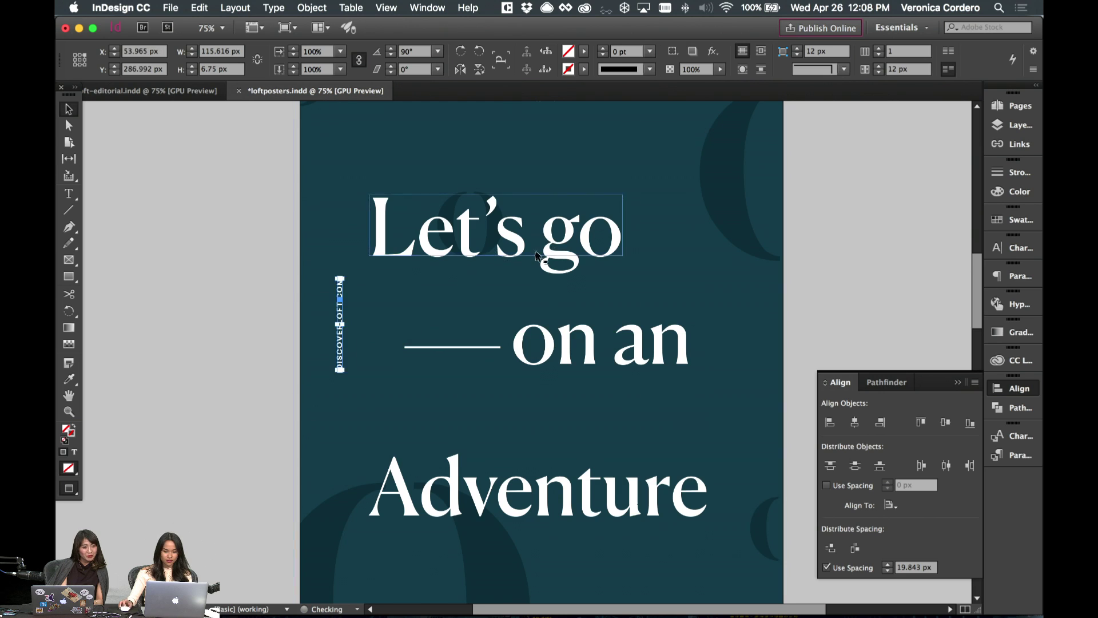
pyautogui.scroll(3, 791, 275)
pyautogui.click(737, 293)
pyautogui.click(600, 315)
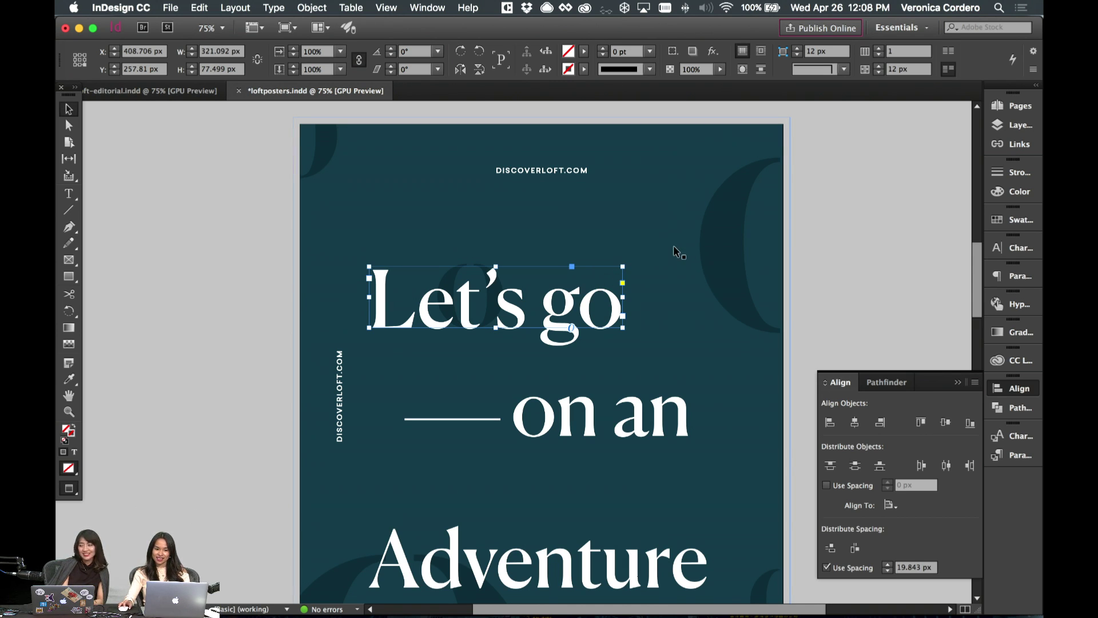
pyautogui.scroll(-3, 757, 283)
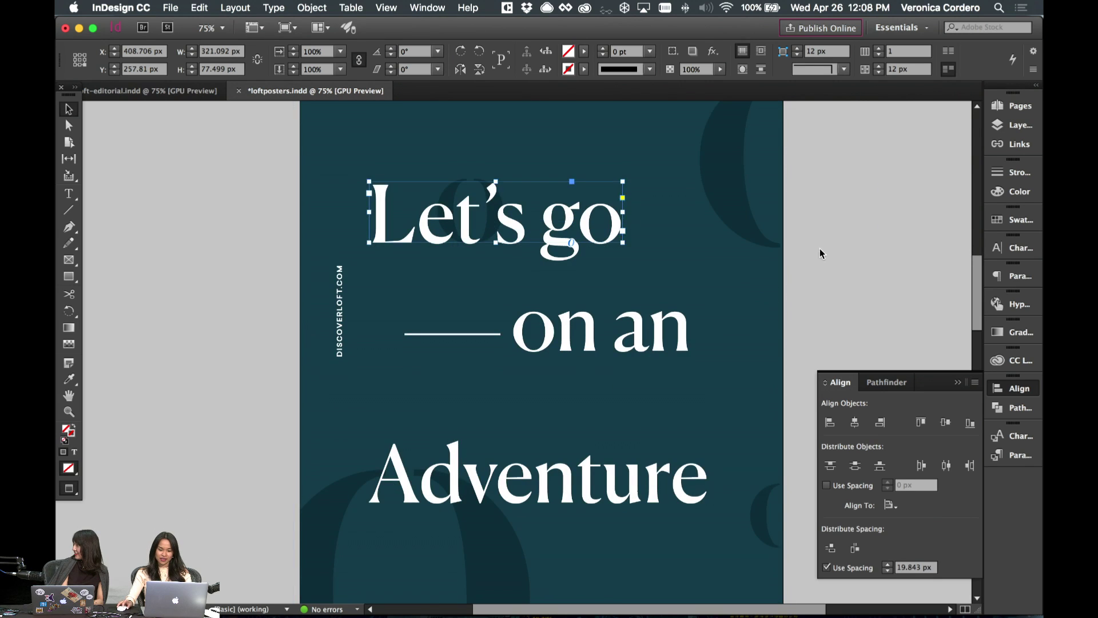
# - Move the vertical DISCOVERLOFT.COM text against the left margin guide at X 42.52 px, Y 289.384 px
pyautogui.click(395, 331)
pyautogui.click(339, 323)
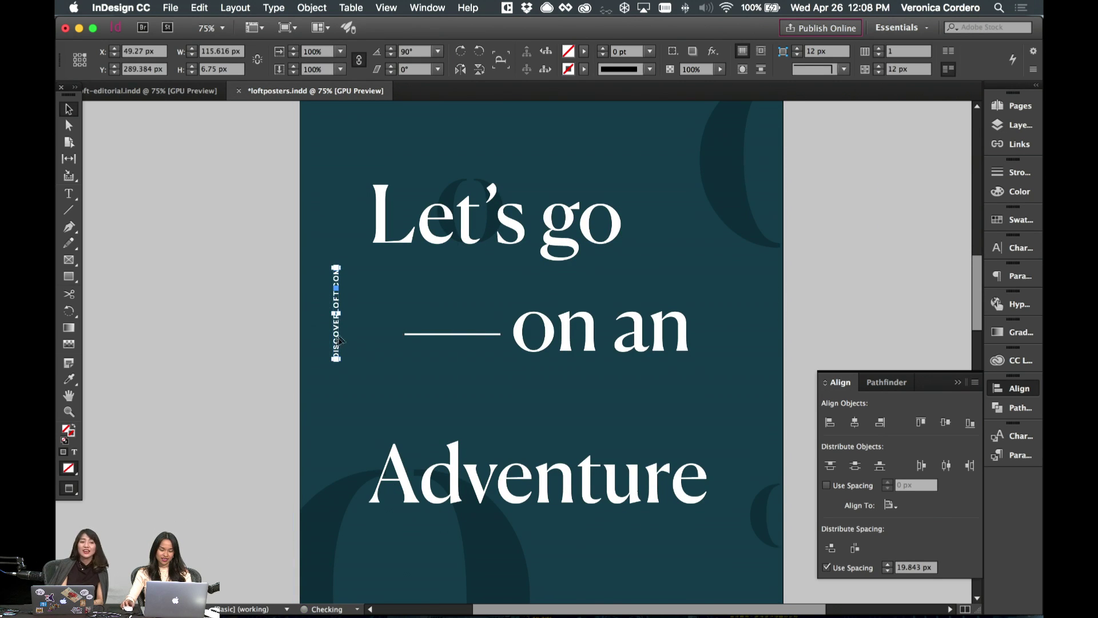
pyautogui.scroll(3, 338, 343)
pyautogui.press('w')
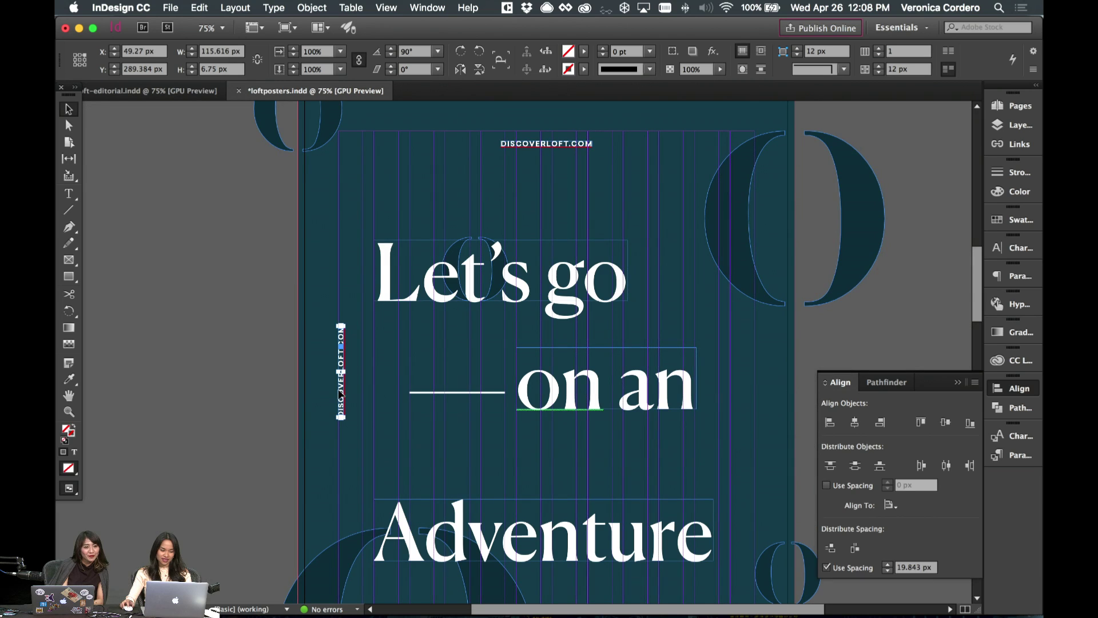
pyautogui.moveTo(340, 395); pyautogui.dragTo(334, 395)
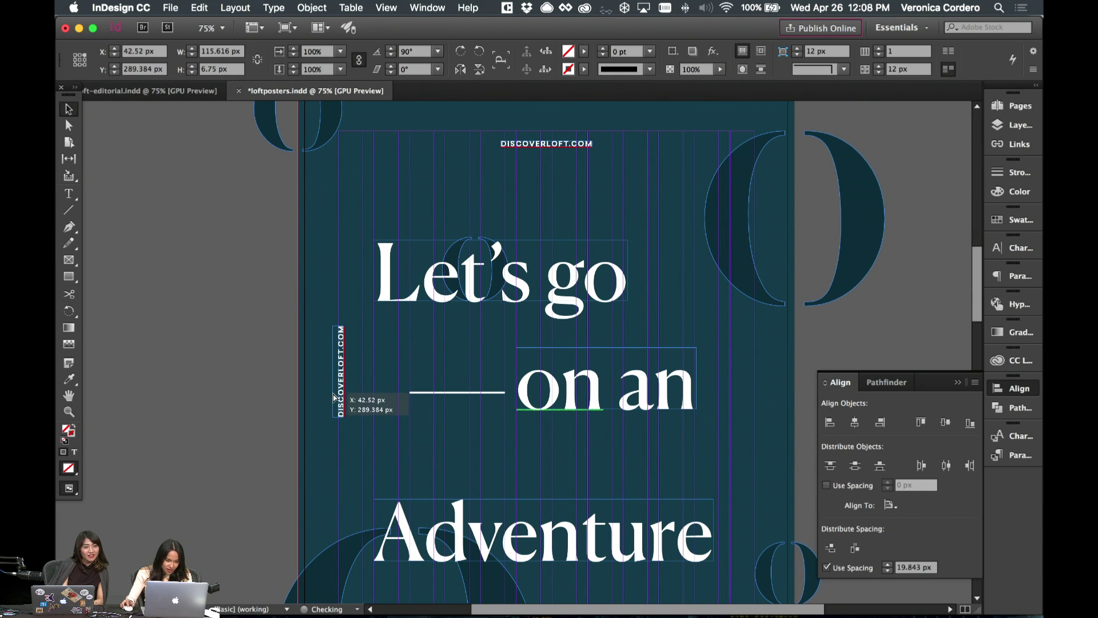
pyautogui.click(276, 417)
pyautogui.tripleClick(337, 400)
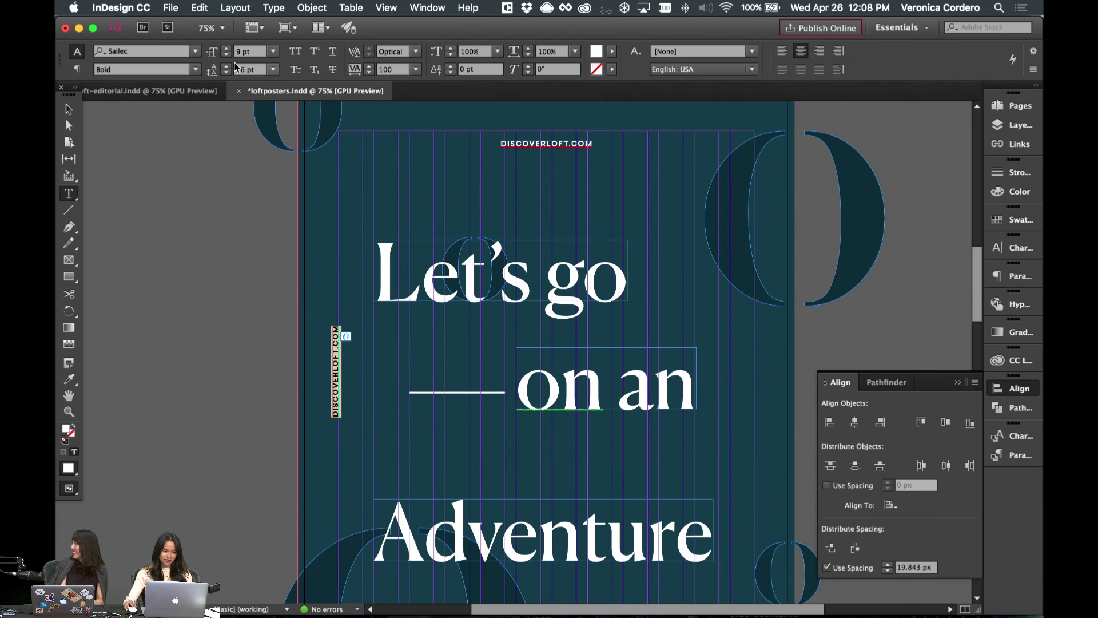
pyautogui.click(66, 109)
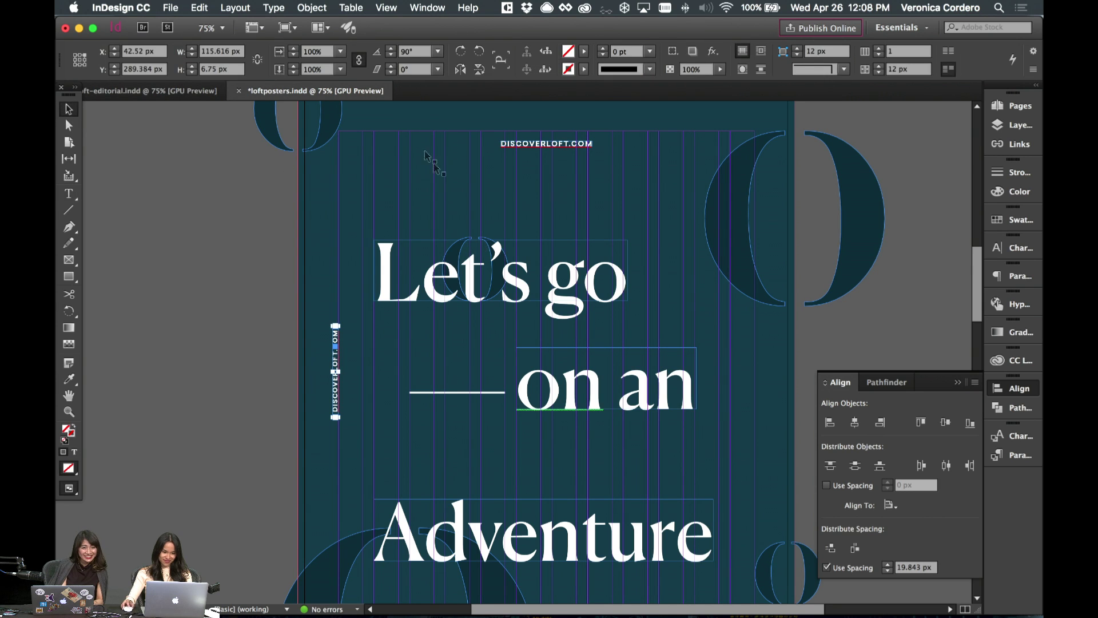
# - Center the vertical DISCOVERLOFT.COM text vertically on the adventure poster, aligned to the page
pyautogui.press('t')
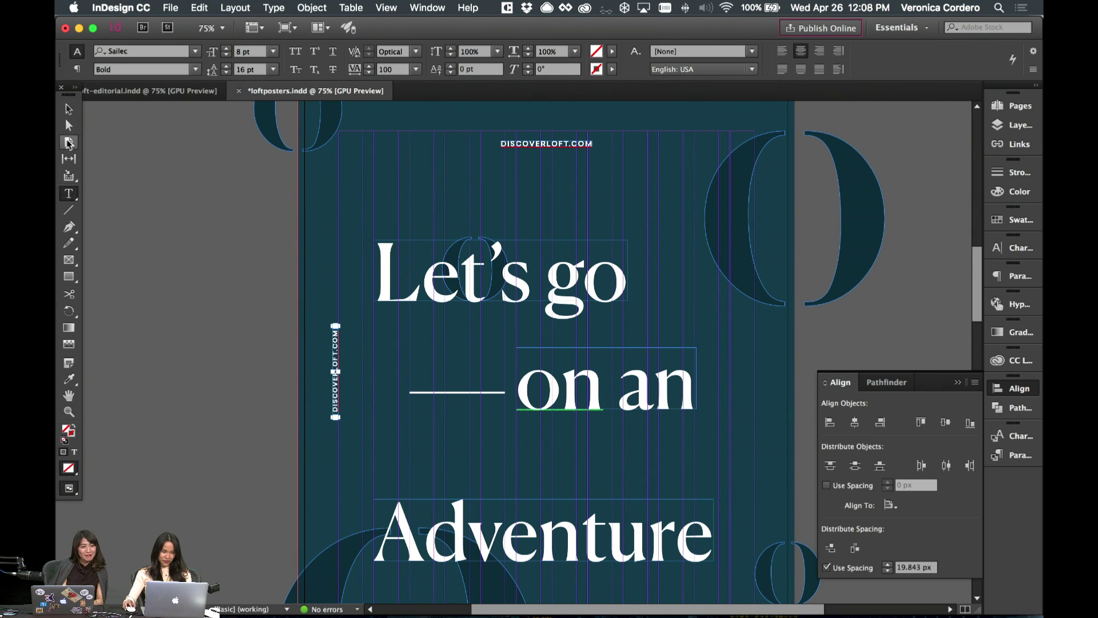
pyautogui.click(69, 109)
pyautogui.scroll(-5, 311, 347)
pyautogui.press('w')
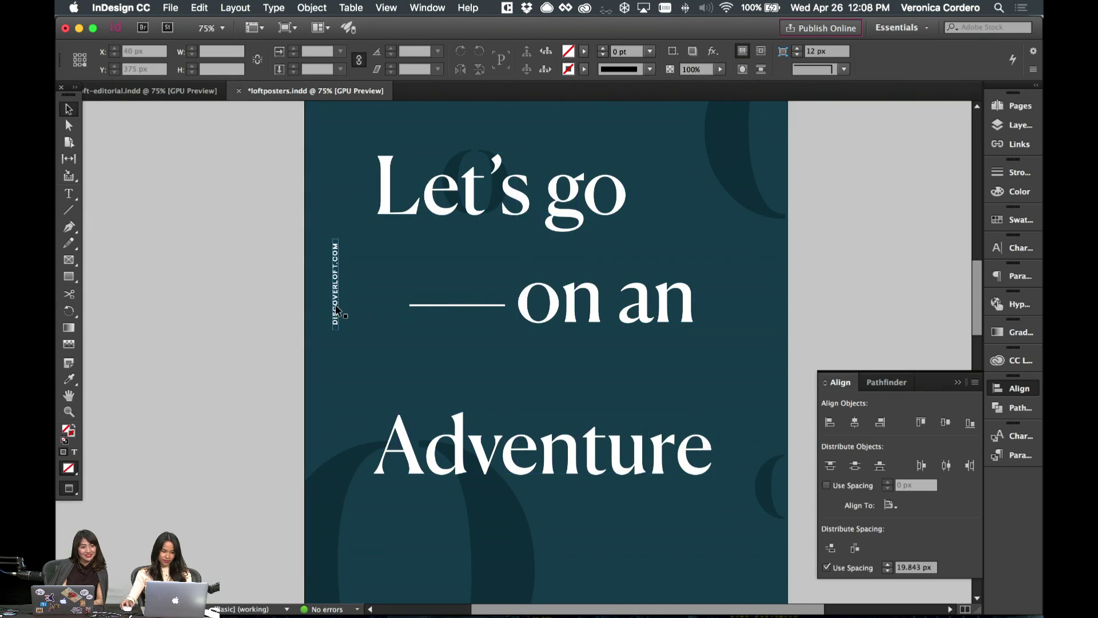
pyautogui.press('w')
pyautogui.moveTo(338, 309); pyautogui.dragTo(338, 328)
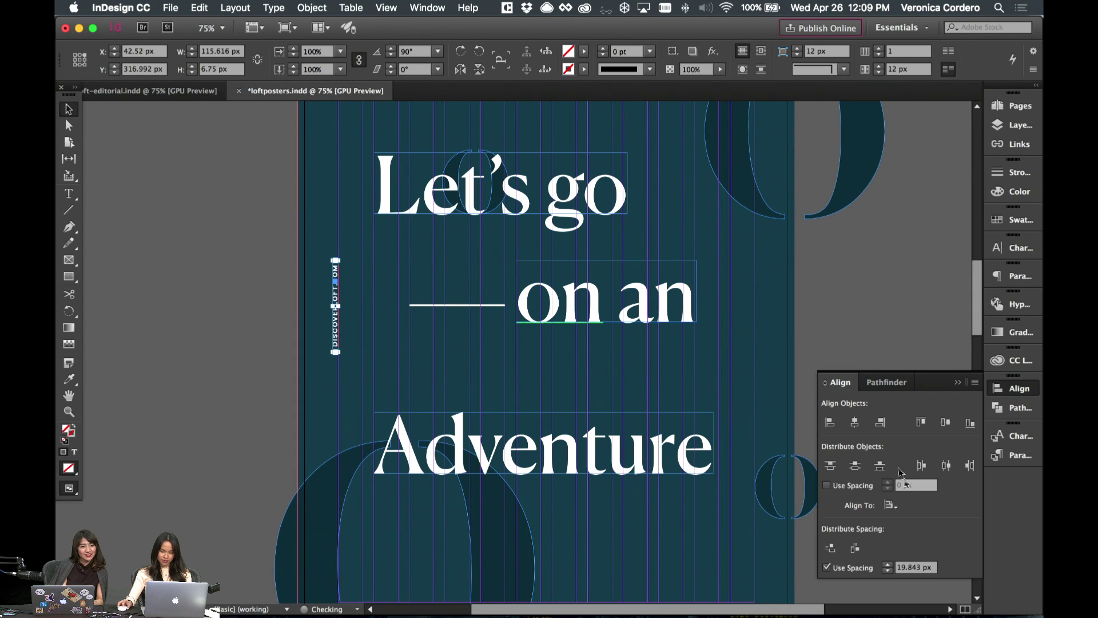
pyautogui.click(890, 505)
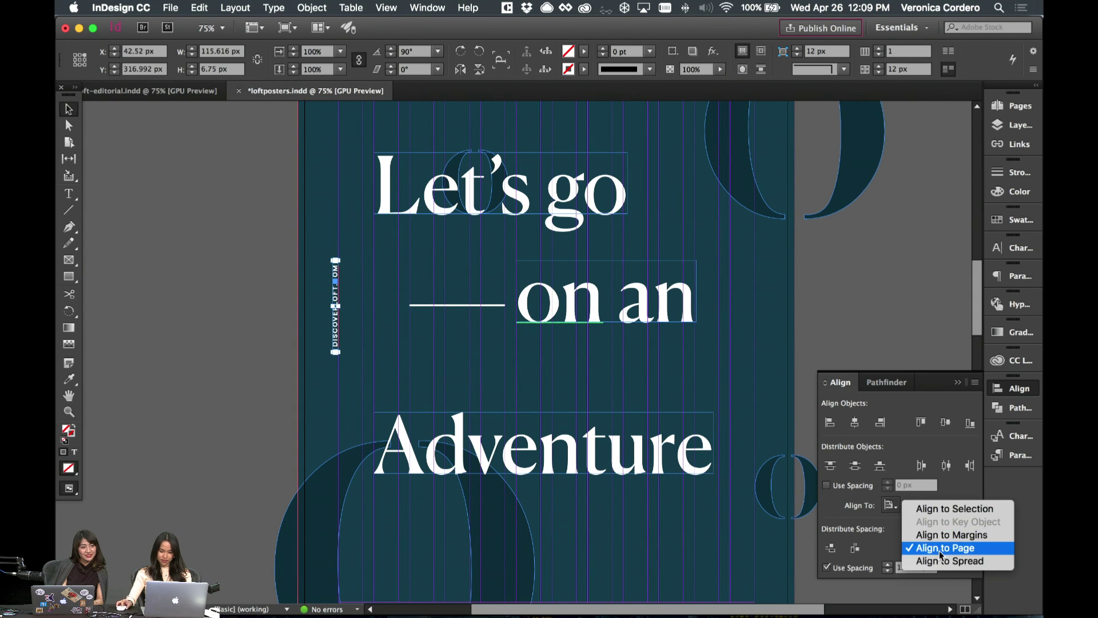
pyautogui.click(949, 547)
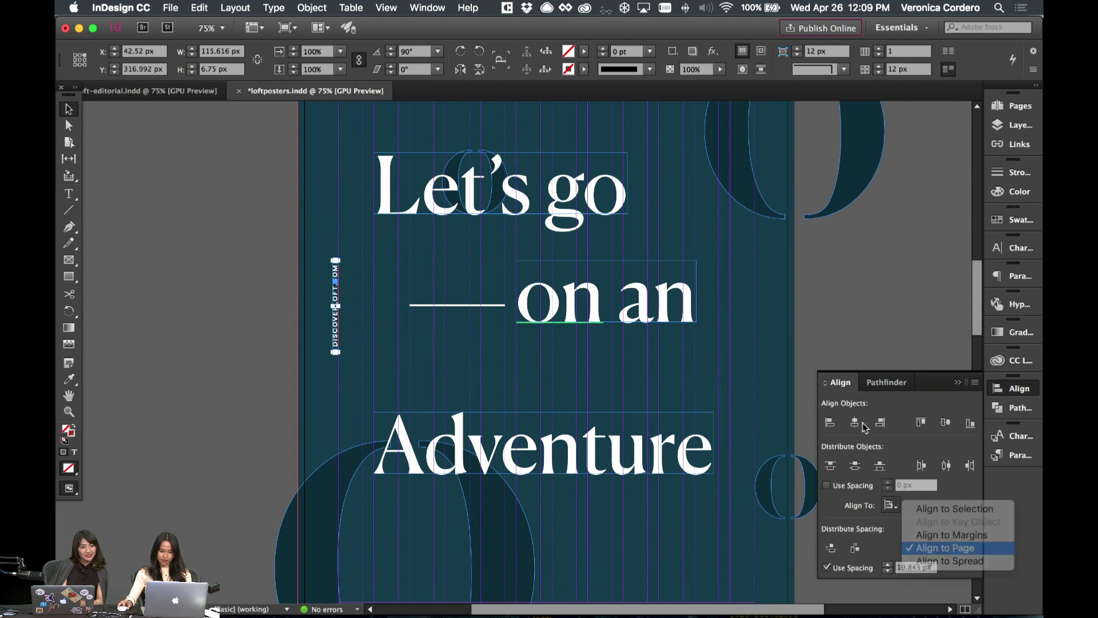
pyautogui.click(945, 423)
pyautogui.scroll(5, 568, 400)
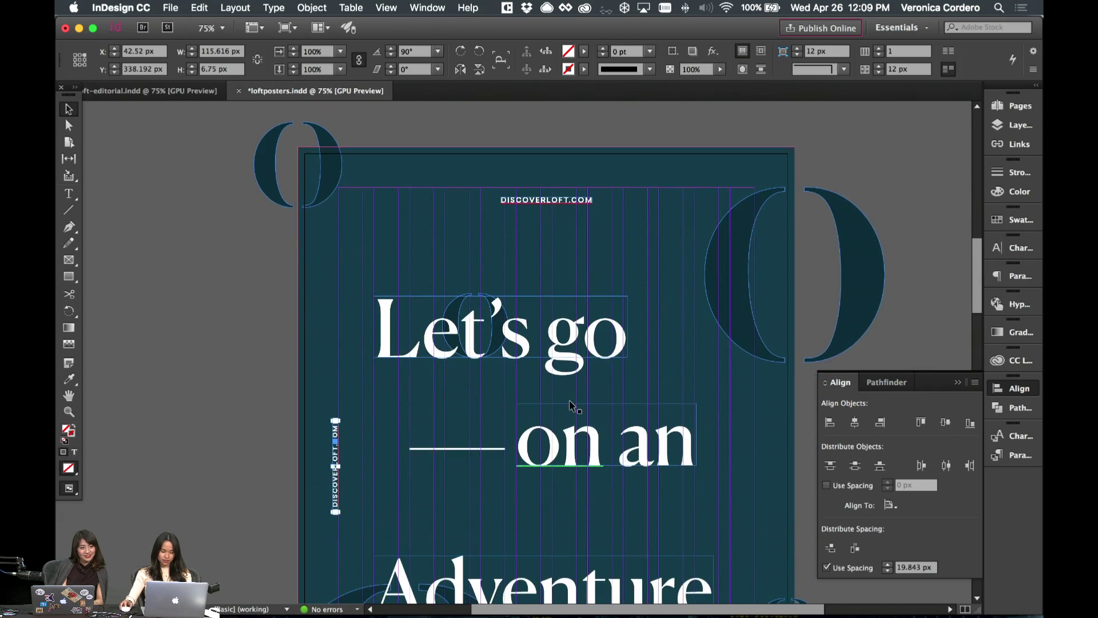
# - Preview the adventure poster without guides and compare its layout and DISCOVERLOFT.COM placements with the neighbouring posters
pyautogui.press('w')
pyautogui.scroll(-15, 455, 413)
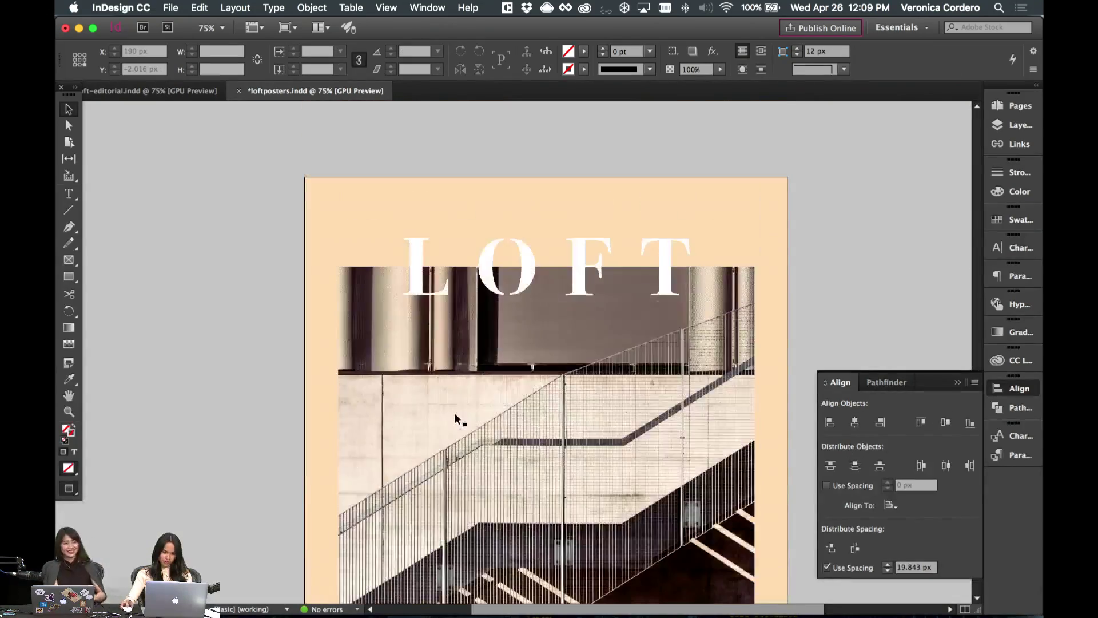
pyautogui.scroll(-20, 456, 418)
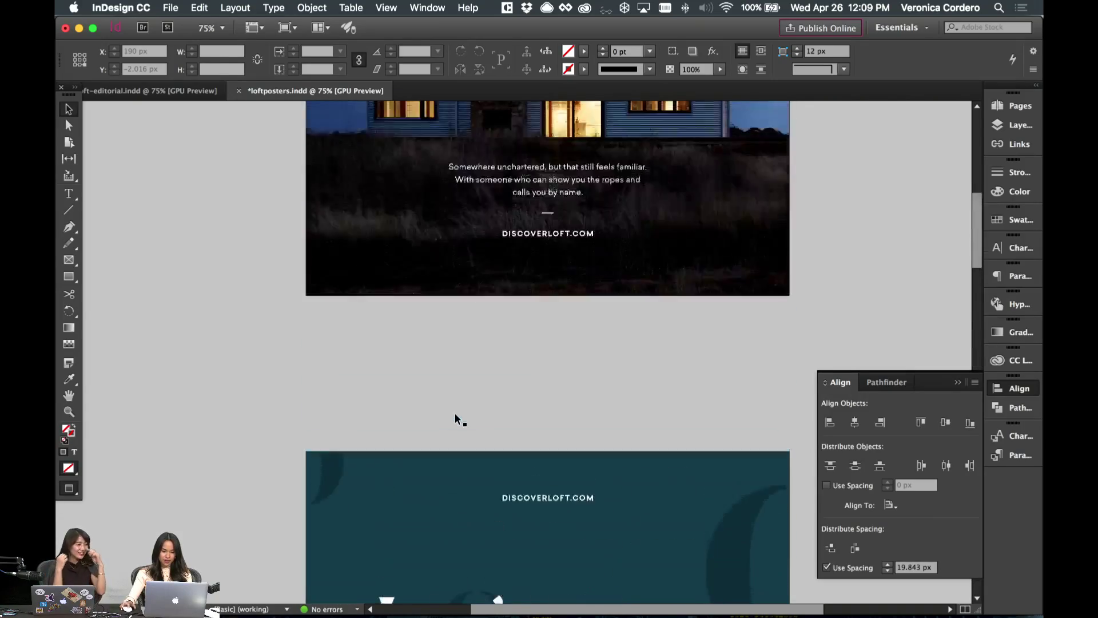
pyautogui.scroll(5, 456, 419)
pyautogui.press('w')
pyautogui.click(400, 320)
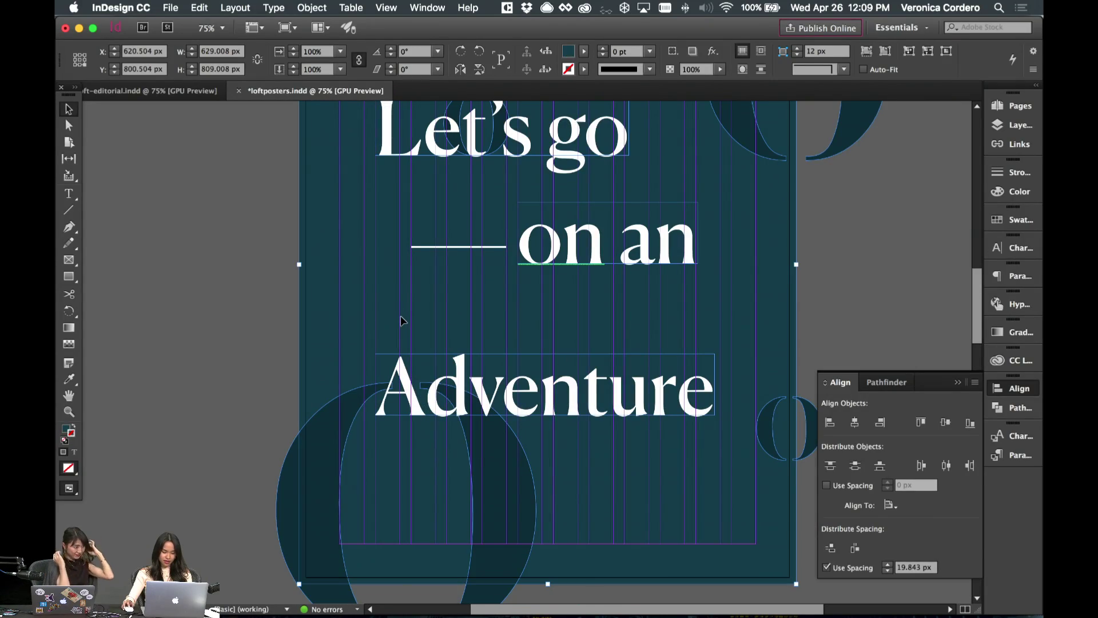
pyautogui.click(245, 314)
pyautogui.press('w')
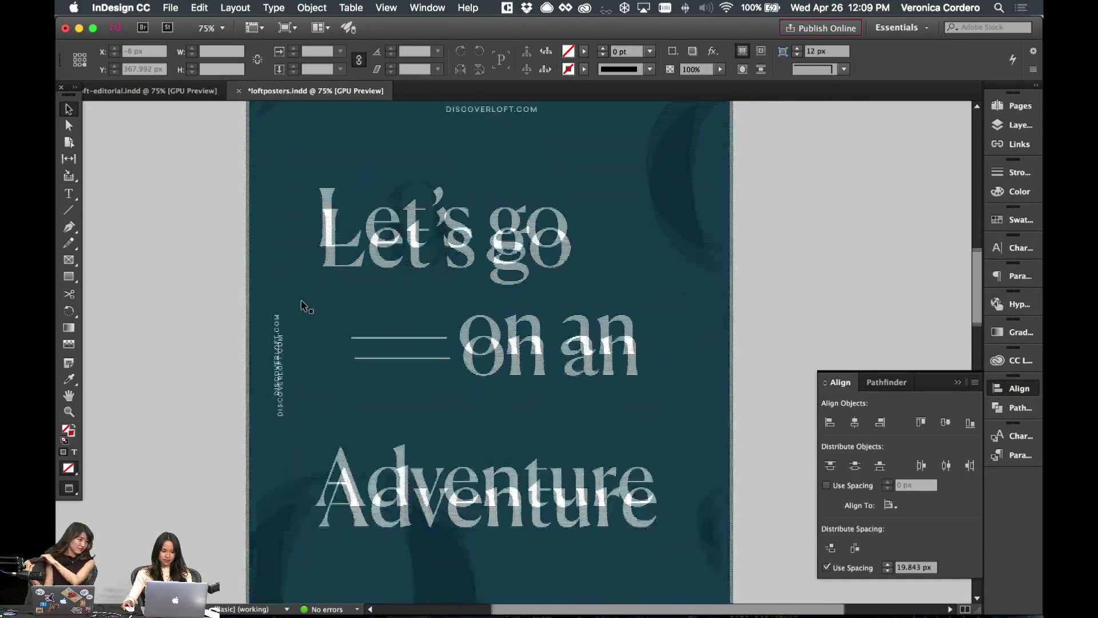
pyautogui.click(264, 298)
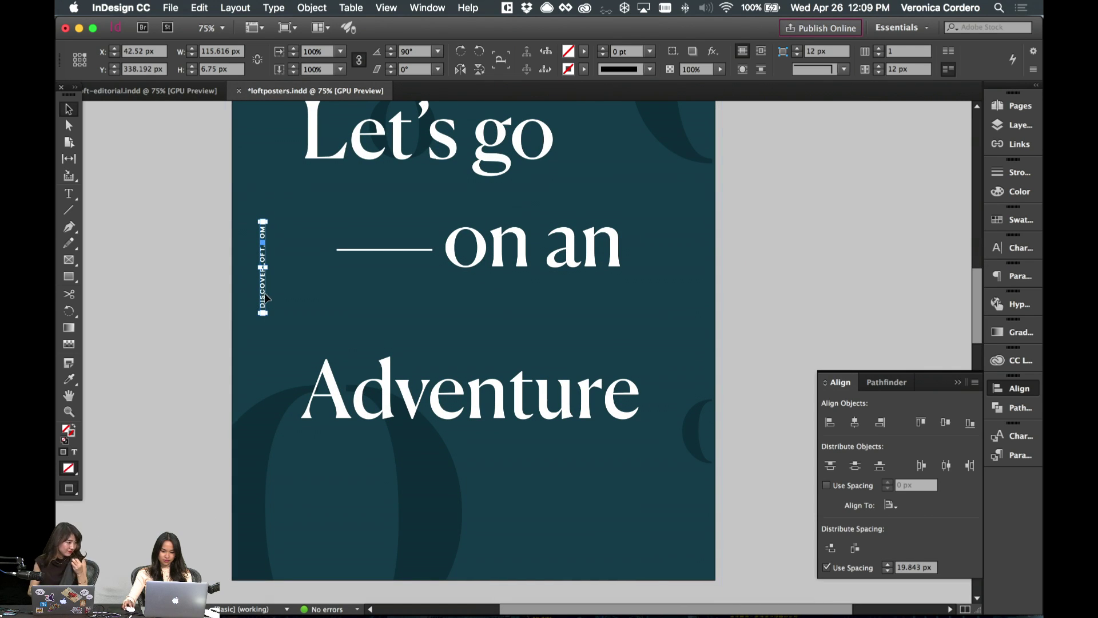
pyautogui.scroll(5, 306, 282)
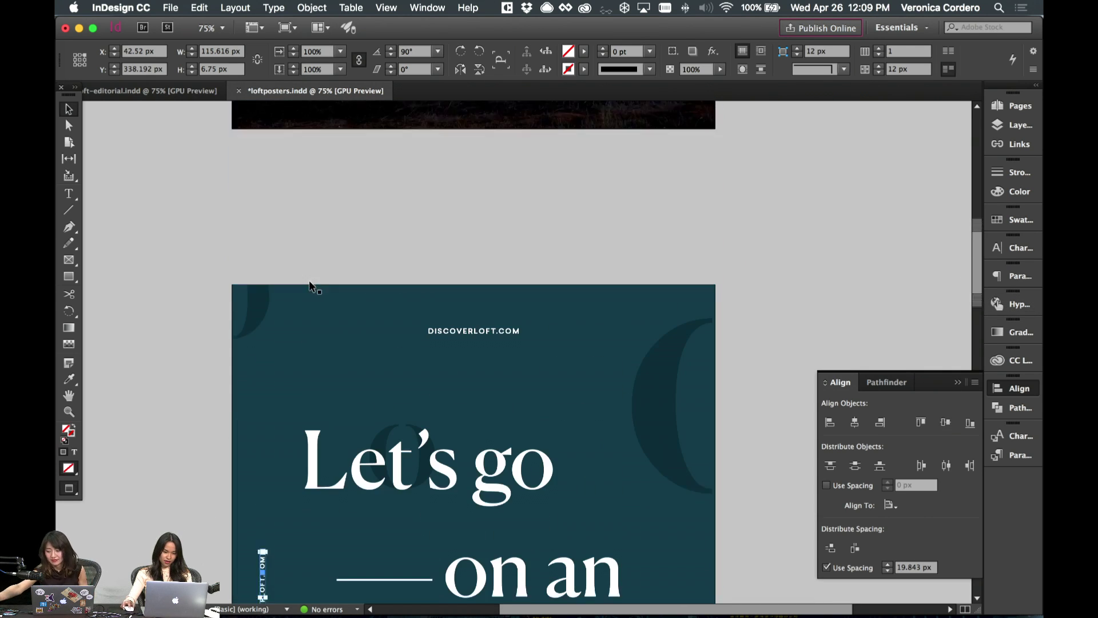
pyautogui.click(772, 345)
pyautogui.click(744, 548)
pyautogui.scroll(-5, 732, 526)
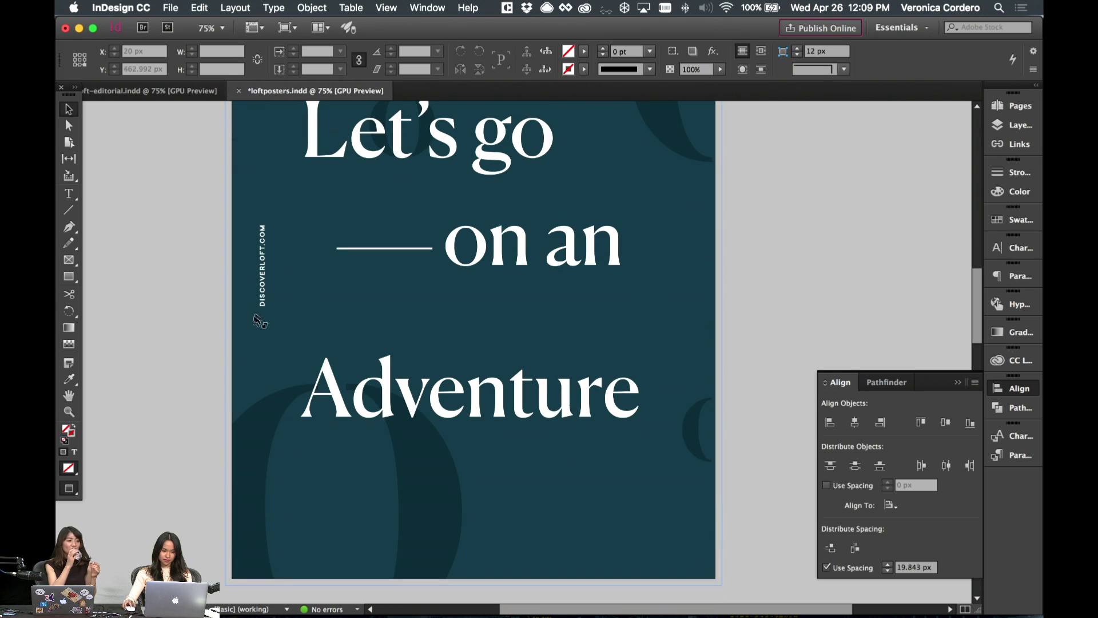
# - Delete the horizontal DISCOVERLOFT.COM text at the top of the adventure poster and save the document
pyautogui.scroll(5, 451, 189)
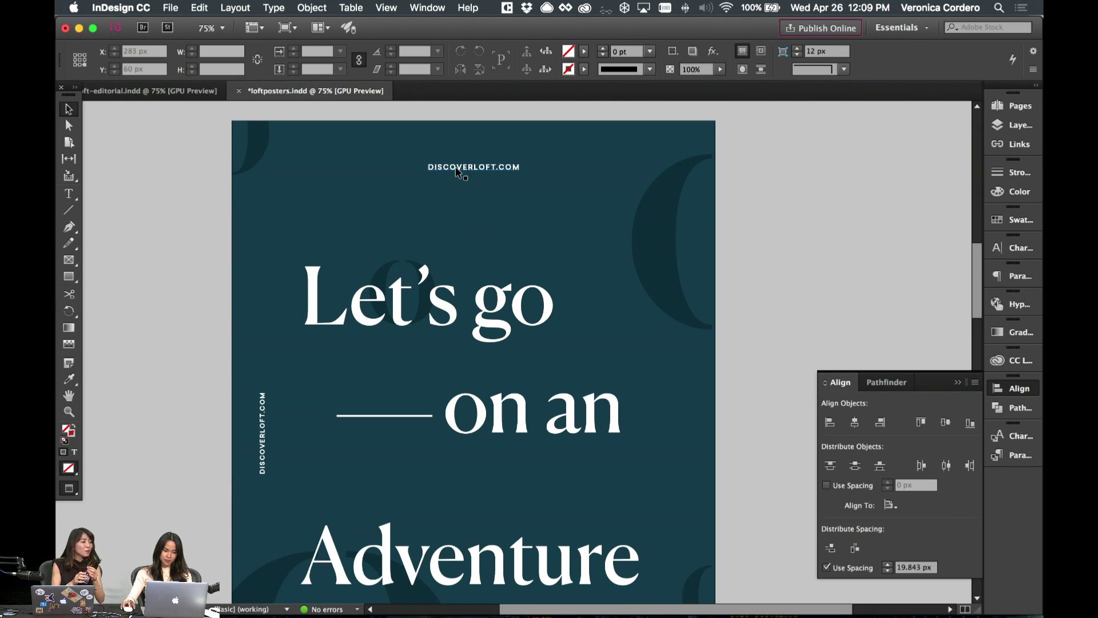
pyautogui.press('Delete')
pyautogui.scroll(-5, 481, 183)
pyautogui.press('super+s')
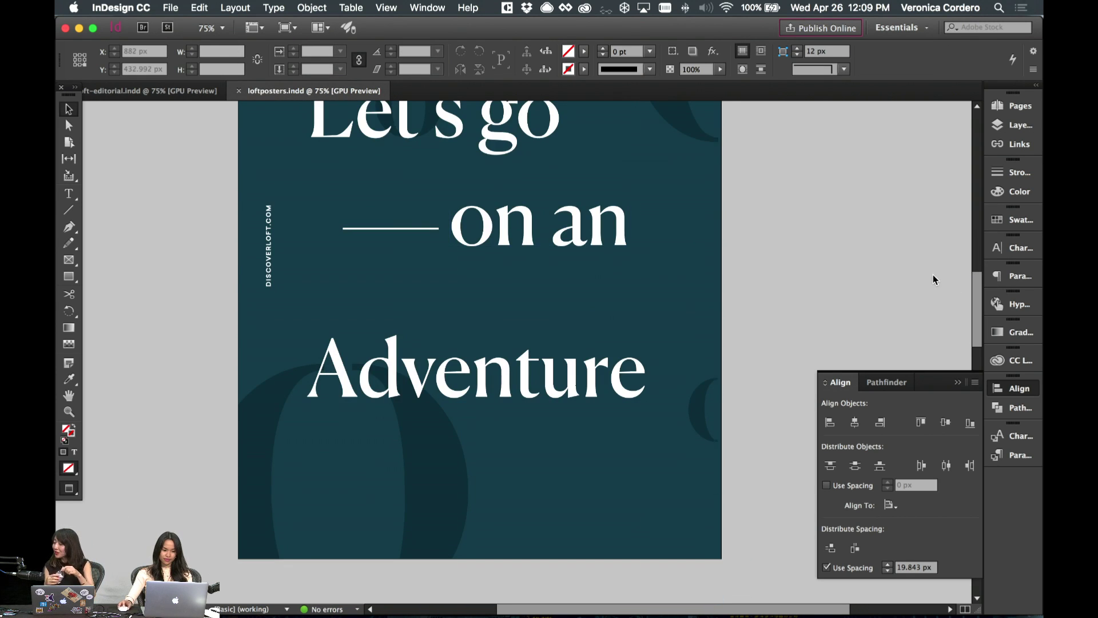
# - Group the white line with "on an" and center the group horizontally and vertically on the page
pyautogui.scroll(3, 789, 274)
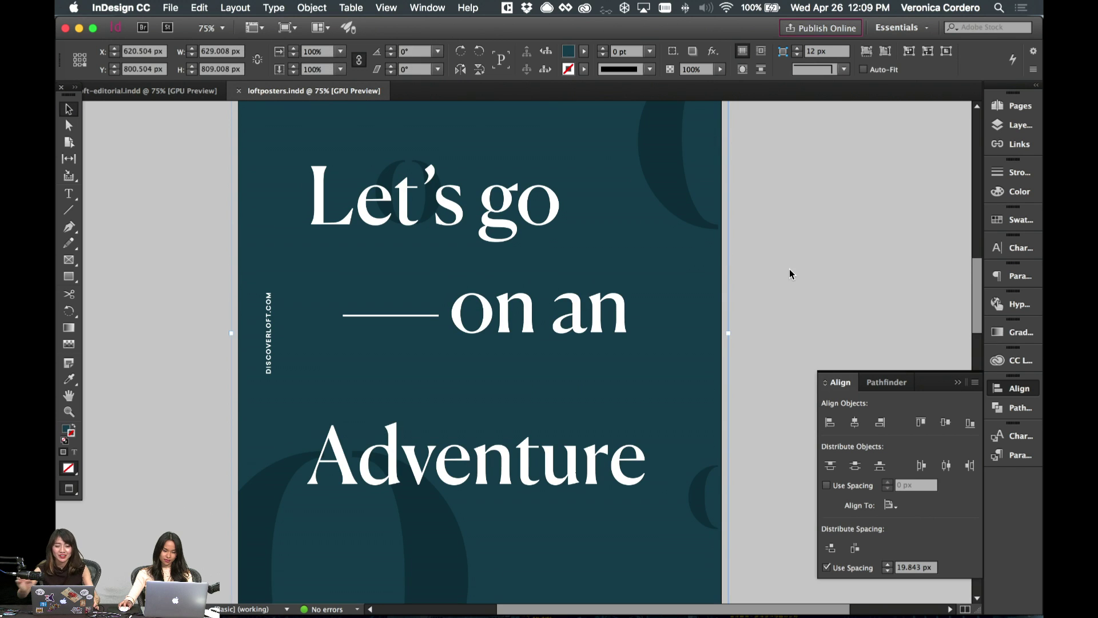
pyautogui.click(554, 324)
pyautogui.keyDown('shift'); pyautogui.click(438, 315); pyautogui.keyUp('shift')
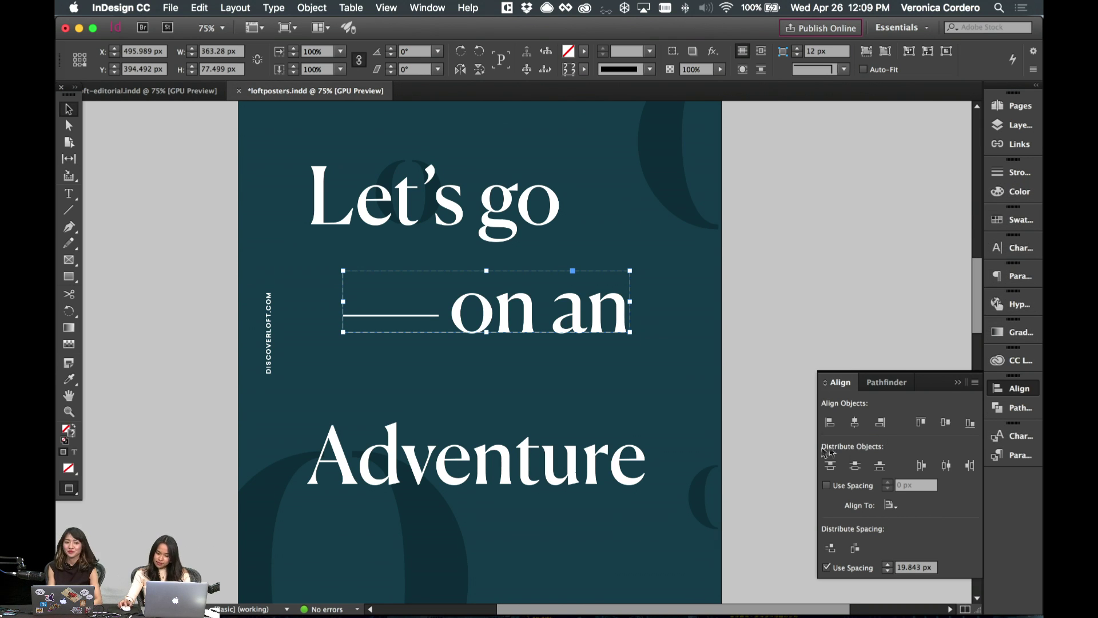
pyautogui.click(900, 505)
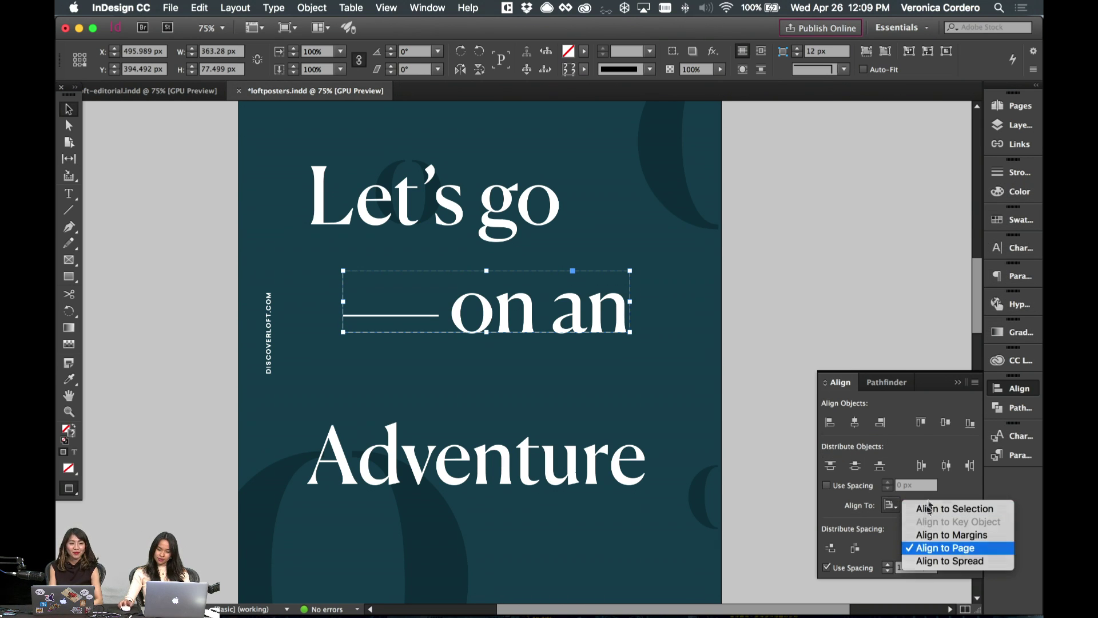
pyautogui.click(944, 548)
pyautogui.click(945, 423)
pyautogui.click(591, 277)
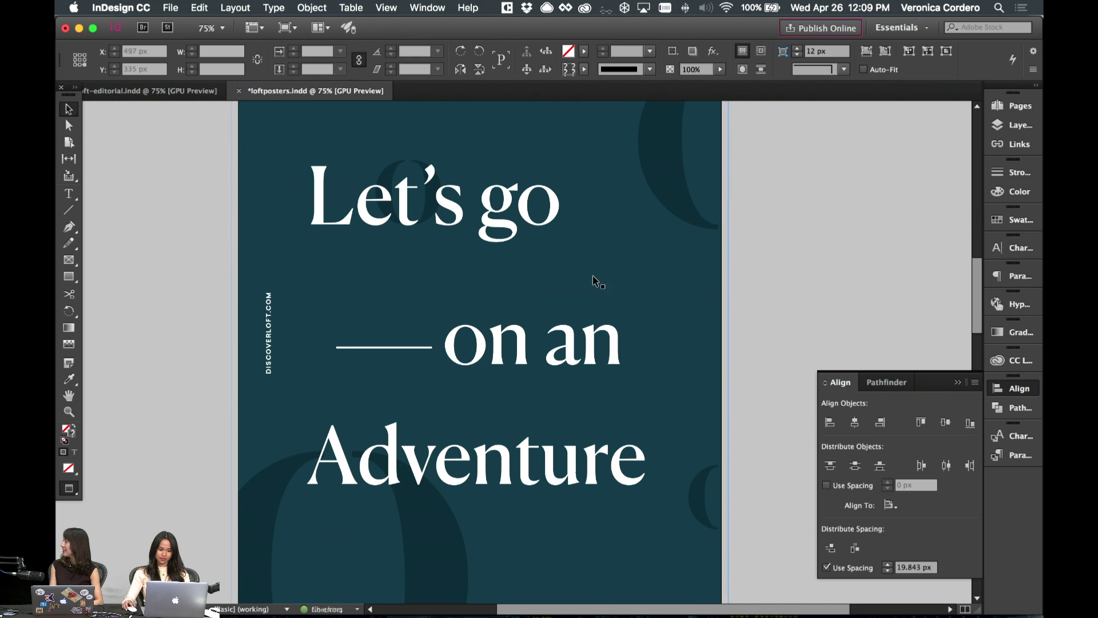
# - Distribute "Let's go", the "on an" group and "Adventure" evenly by their vertical centers, aligned to the selection
pyautogui.hscroll(-3, 562, 248)
pyautogui.click(548, 220)
pyautogui.keyDown('shift'); pyautogui.click(538, 343); pyautogui.keyUp('shift')
pyautogui.keyDown('shift'); pyautogui.click(515, 457); pyautogui.keyUp('shift')
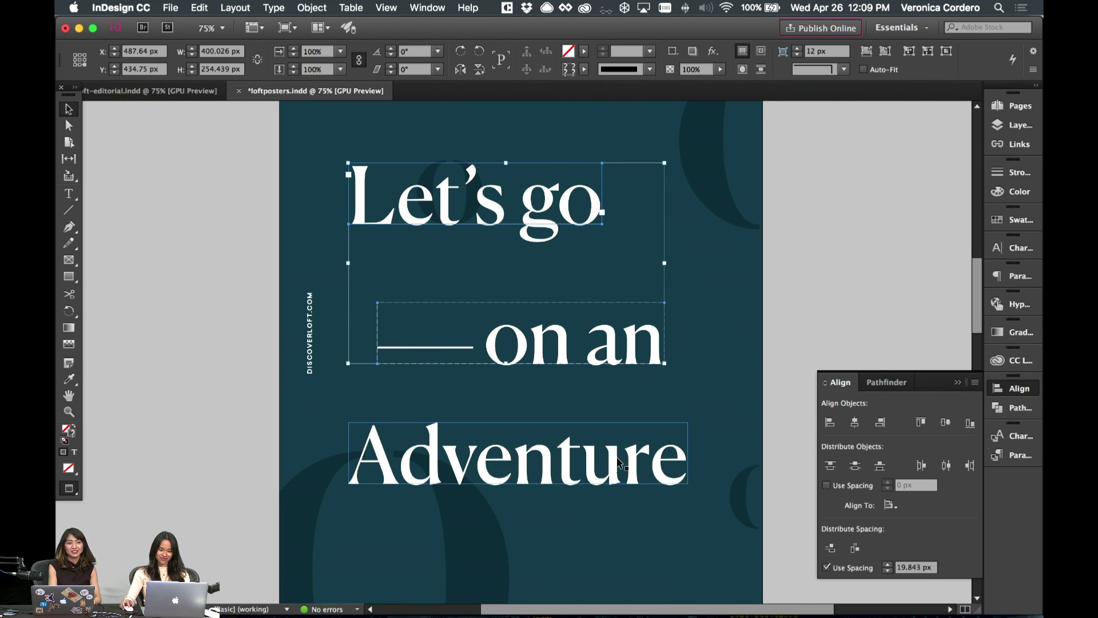
pyautogui.click(859, 472)
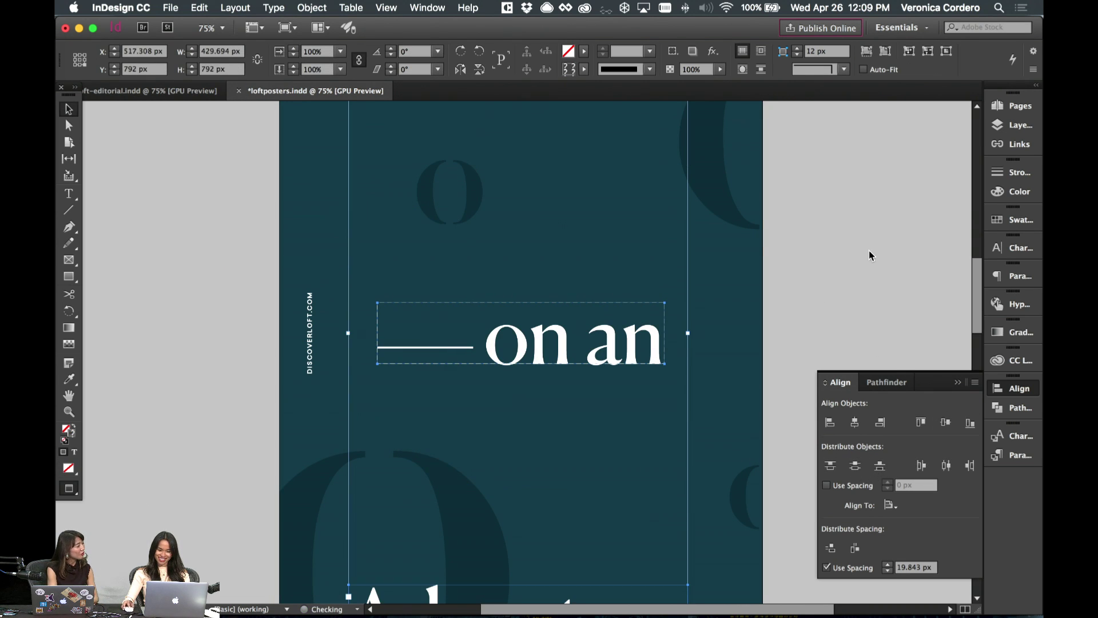
pyautogui.click(890, 506)
pyautogui.click(918, 511)
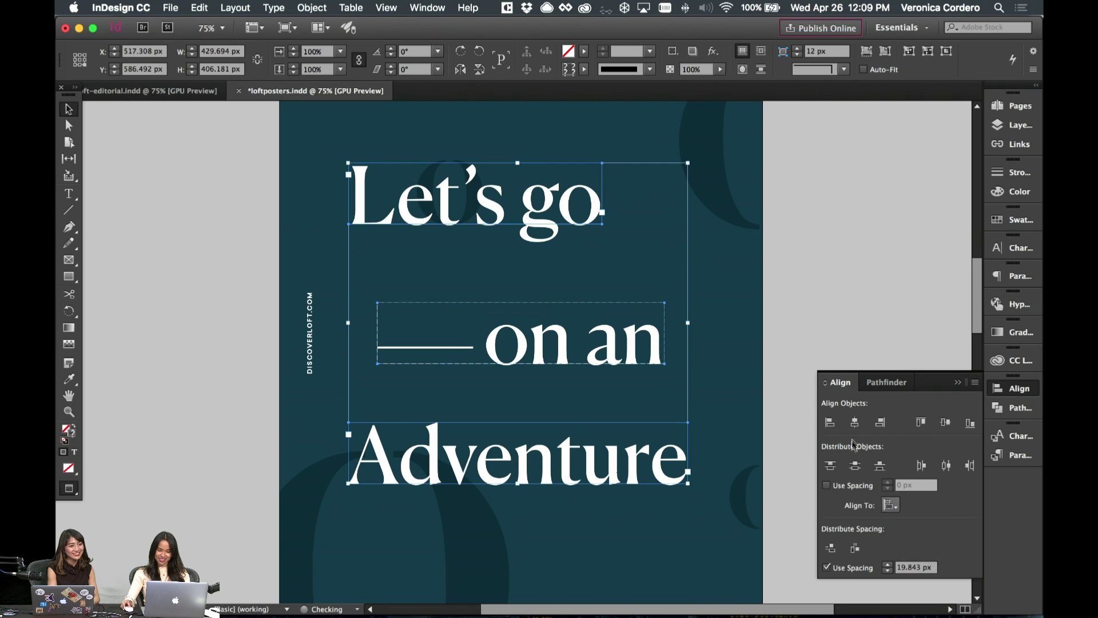
pyautogui.click(854, 465)
pyautogui.click(829, 330)
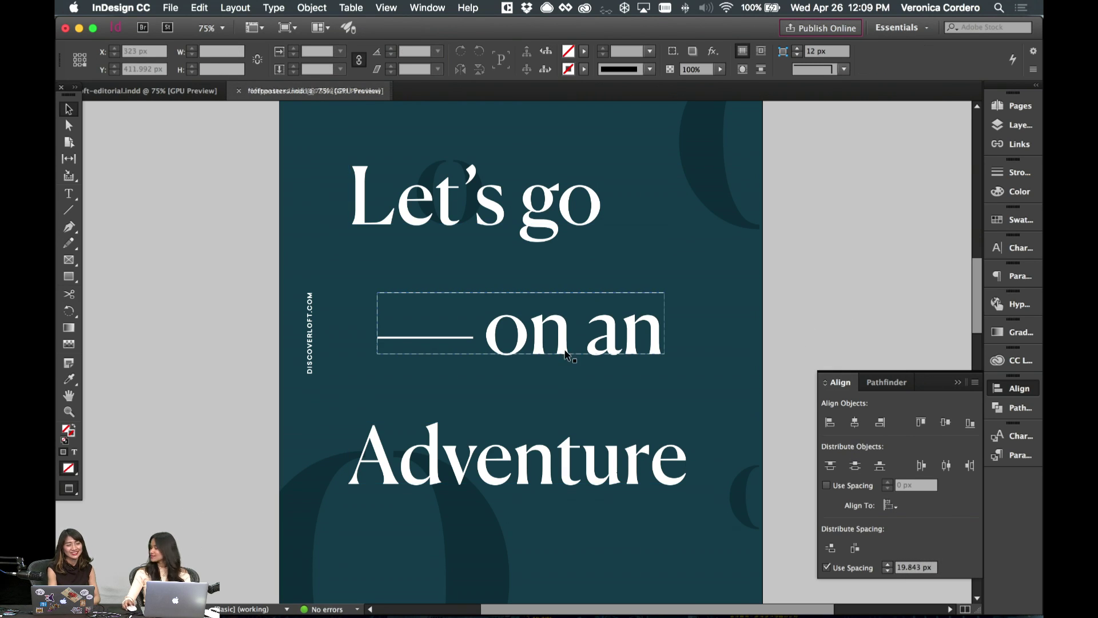
# - Group "Let's go", the "on an" line and "Adventure" into a single headline group
pyautogui.click(588, 350)
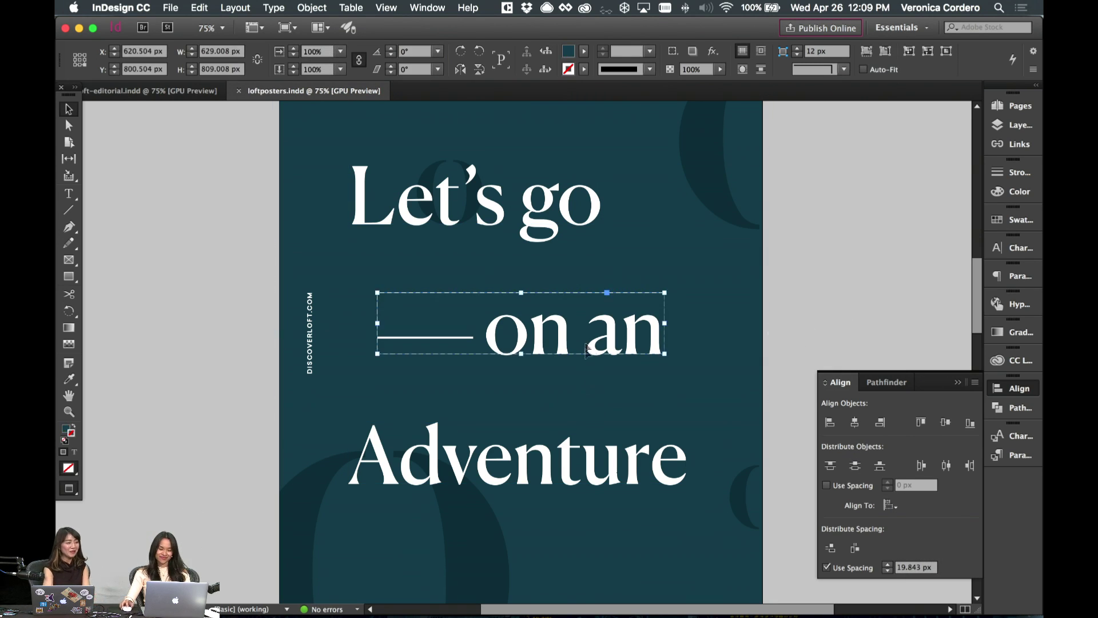
pyautogui.keyDown('shift'); pyautogui.click(592, 462); pyautogui.keyUp('shift')
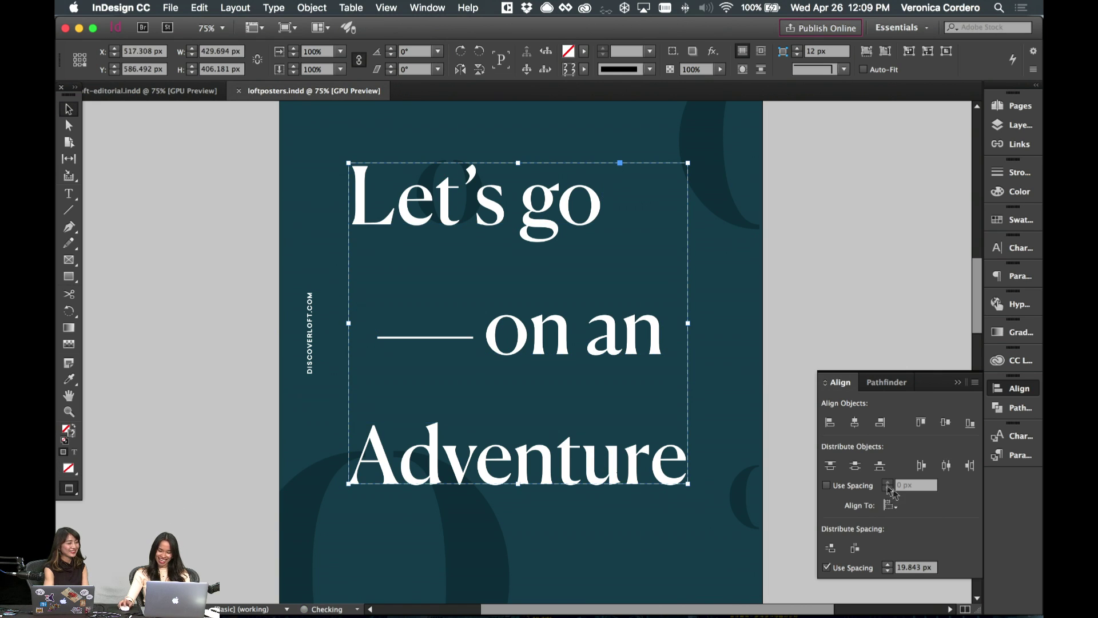
pyautogui.click(855, 465)
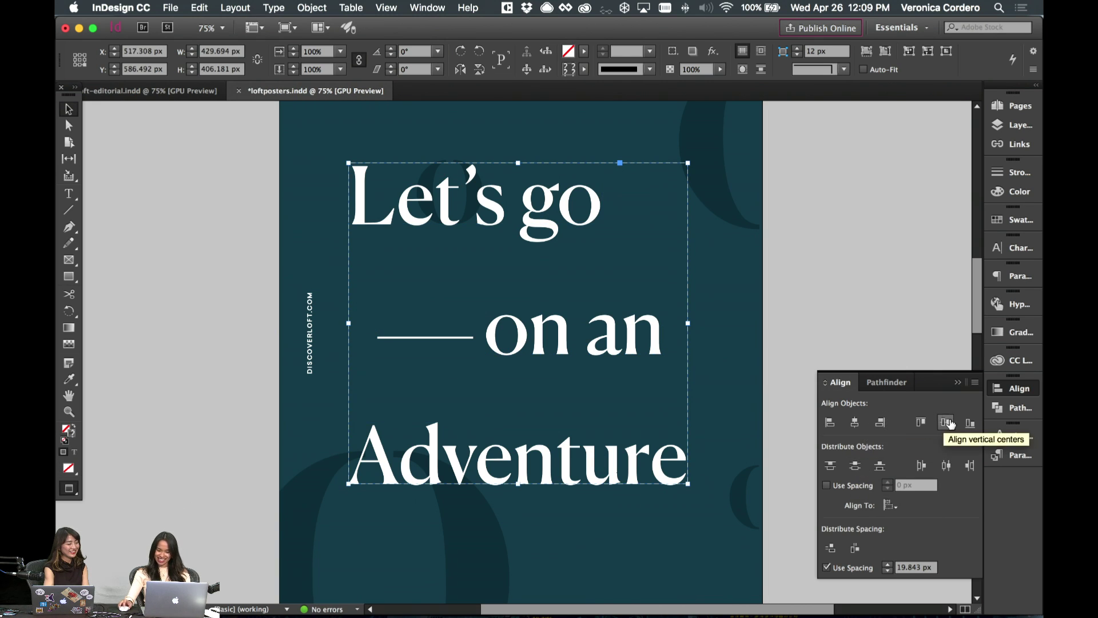
pyautogui.moveTo(686, 165); pyautogui.dragTo(791, 235)
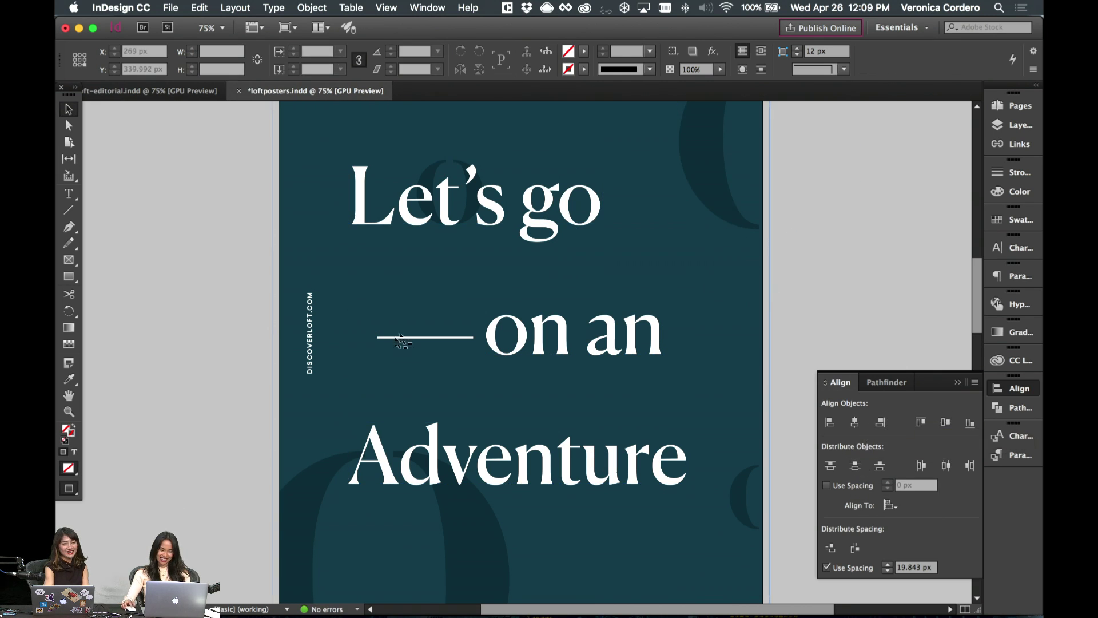
pyautogui.click(312, 338)
pyautogui.press('super+z')
pyautogui.press('super+z')
pyautogui.press('super+z')
pyautogui.press('super+z')
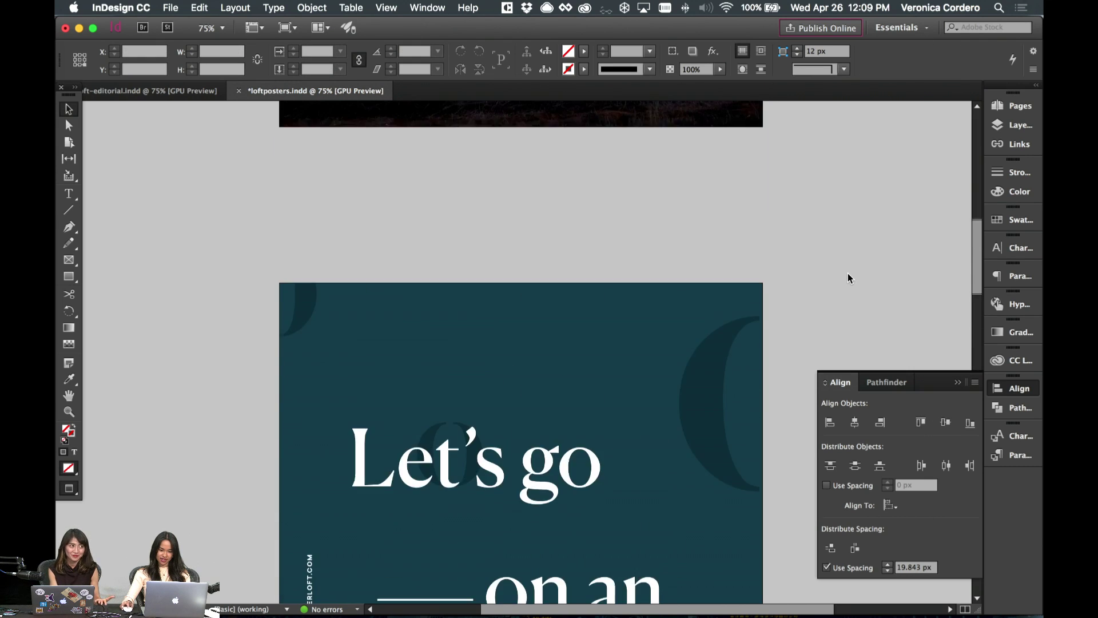
# - Delete the small tonal O shape behind "Let's go" on the adventure poster
pyautogui.scroll(-3, 848, 278)
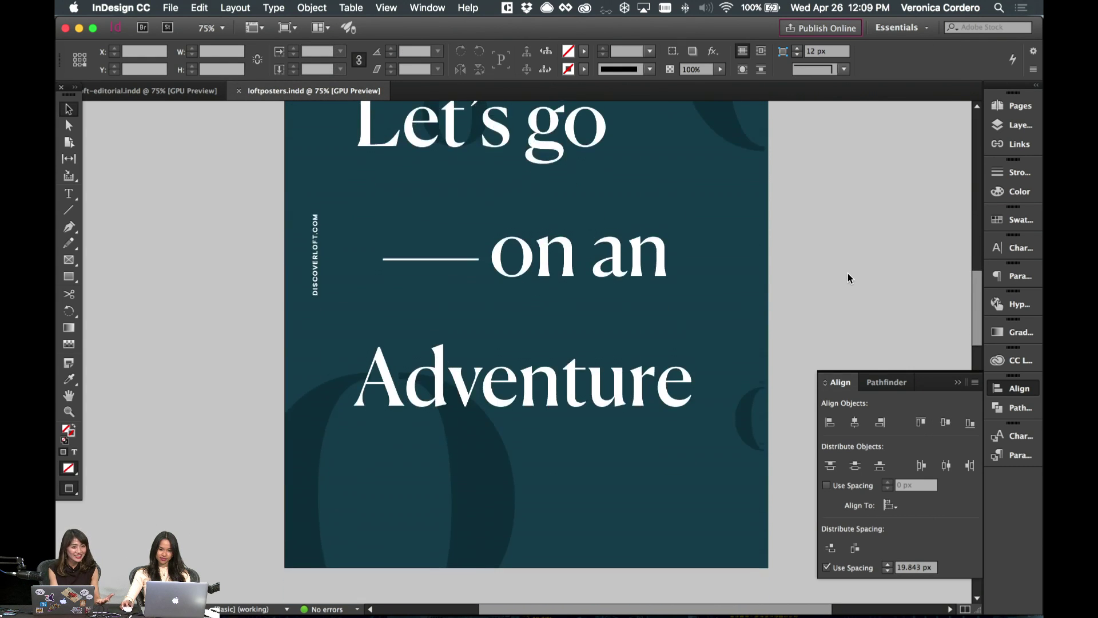
pyautogui.scroll(7, 848, 278)
pyautogui.scroll(-10, 848, 278)
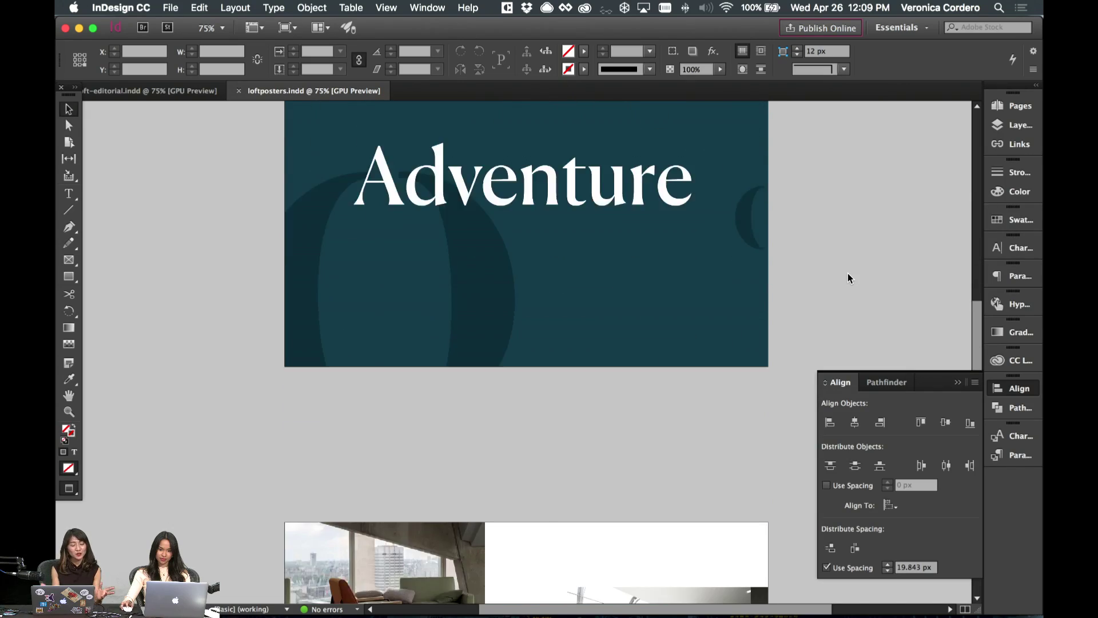
pyautogui.scroll(7, 848, 278)
pyautogui.scroll(-13, 847, 278)
pyautogui.scroll(10, 847, 273)
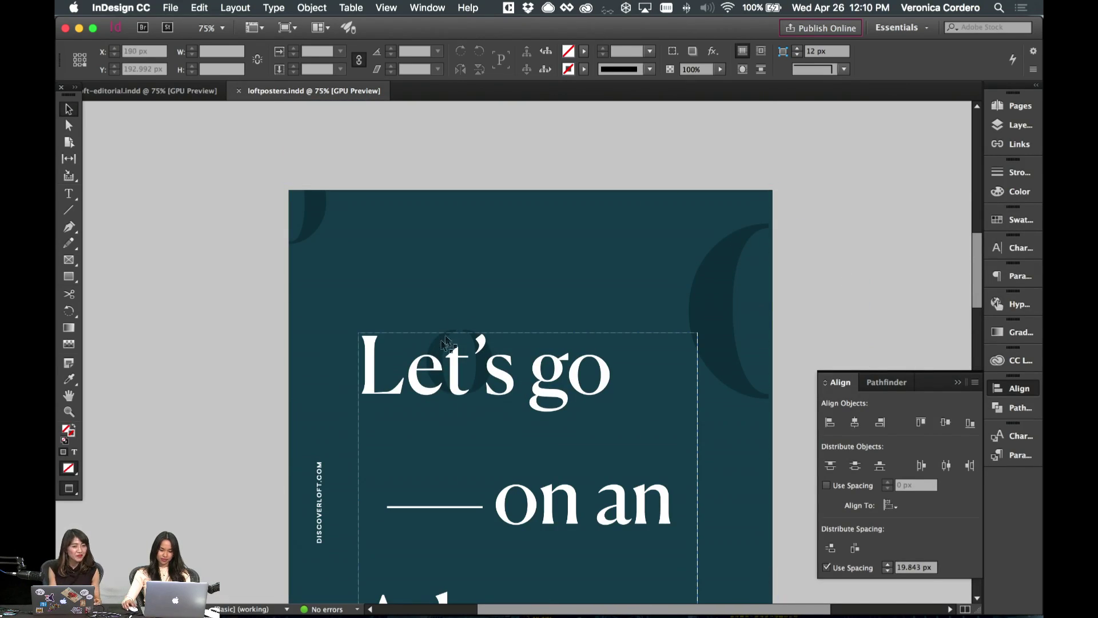
pyautogui.click(454, 338)
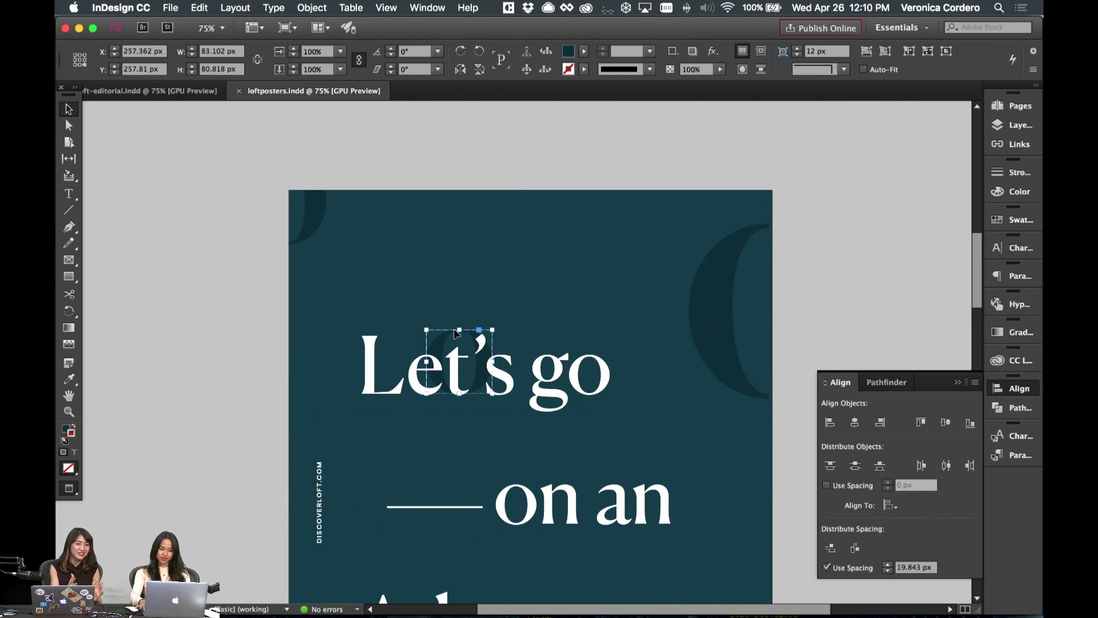
pyautogui.press('Delete')
# - Review the finished adventure poster and the other Loft posters in the series
pyautogui.scroll(-10, 808, 263)
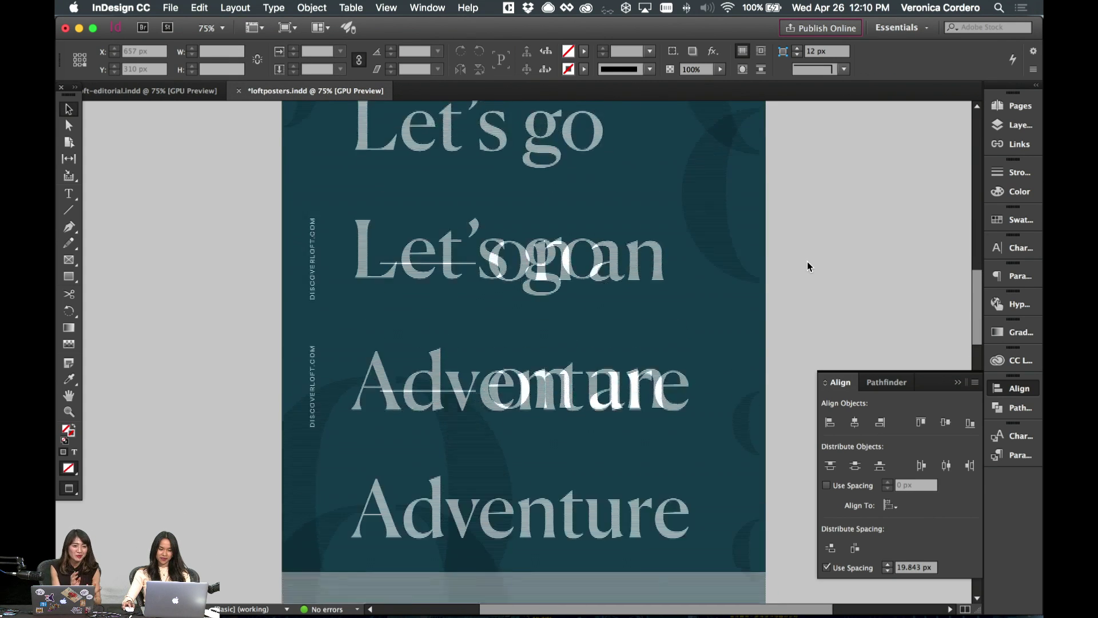
pyautogui.scroll(-5, 807, 266)
pyautogui.scroll(7, 808, 267)
pyautogui.scroll(-8, 808, 266)
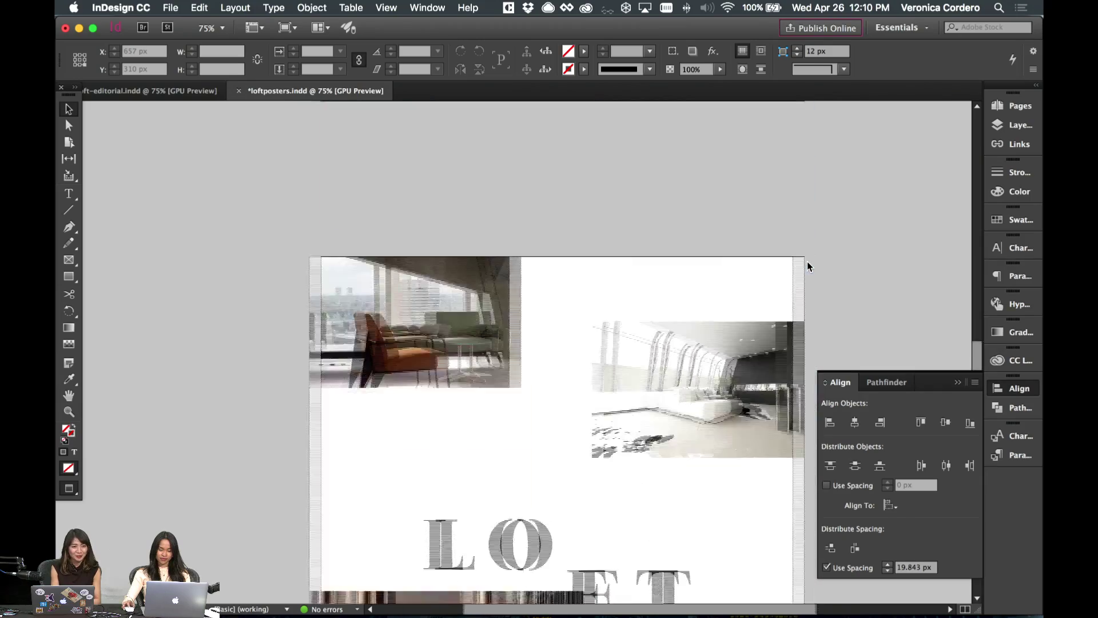
pyautogui.scroll(-10, 808, 267)
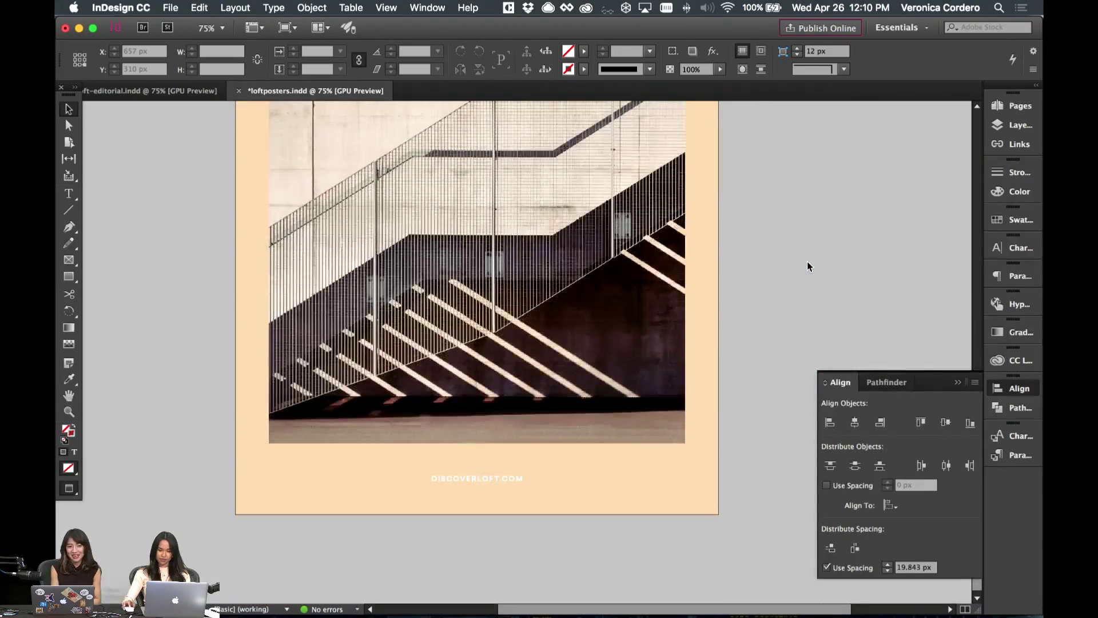
# - Save the loftposters.indd document
pyautogui.moveTo(474, 615)
pyautogui.press('cmd+s')
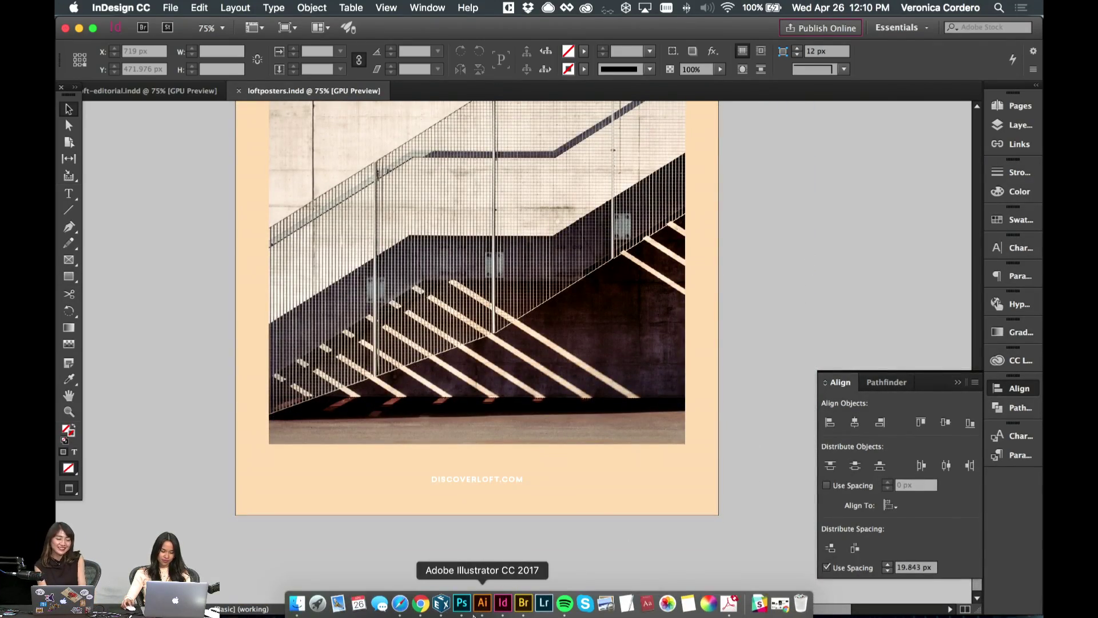
pyautogui.click(477, 273)
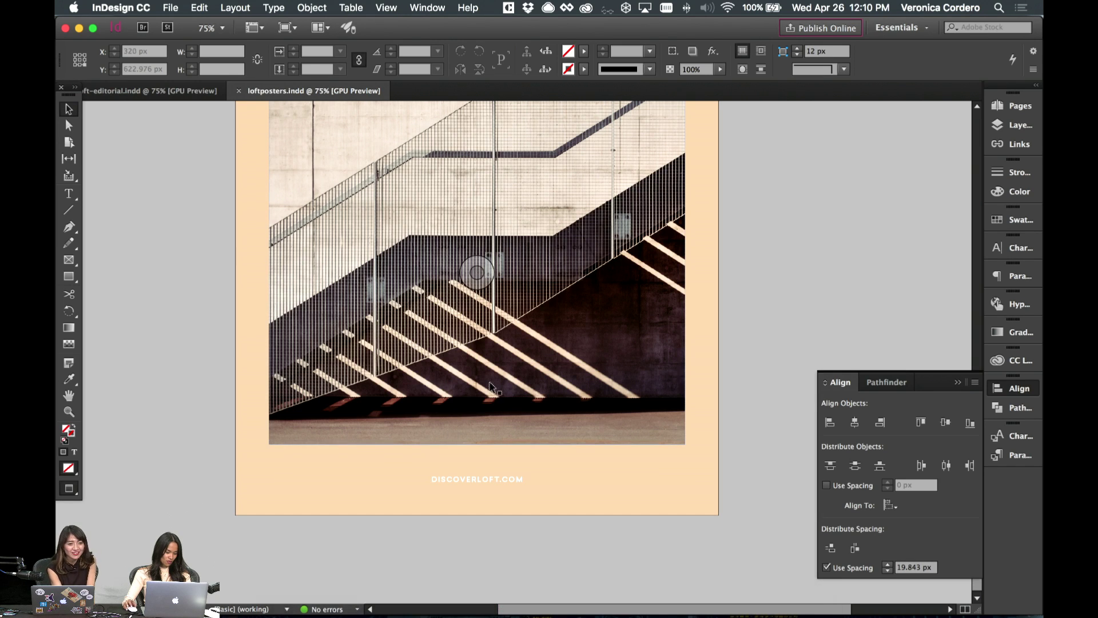
# - Review the teal adventure poster, the white LOFT photo poster and the peach LOFT poster in the document
pyautogui.scroll(10, 490, 386)
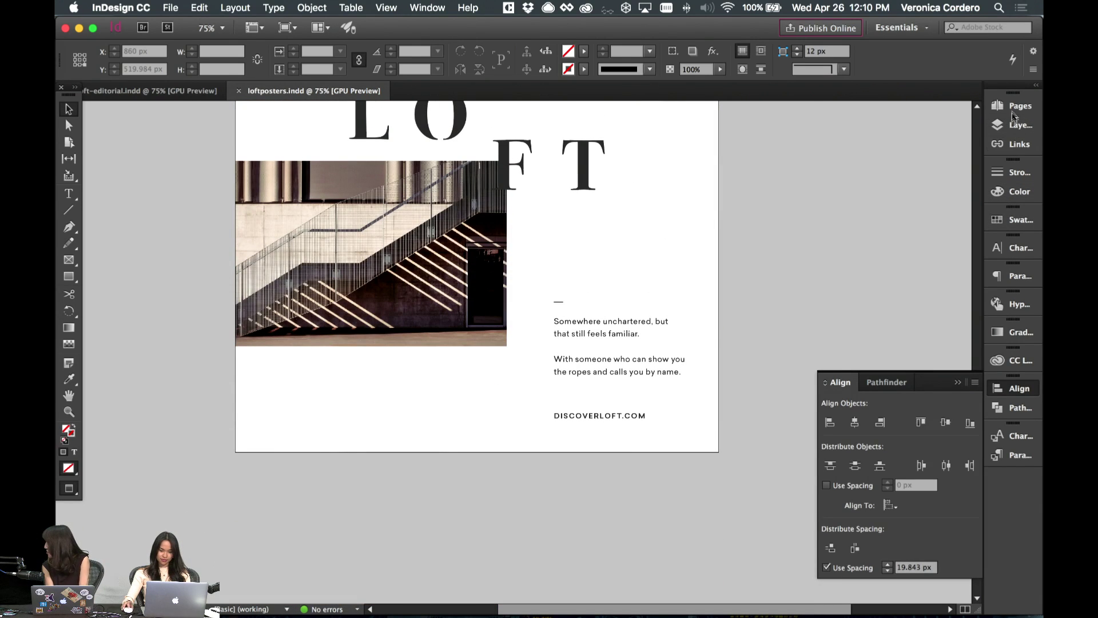
pyautogui.click(1012, 108)
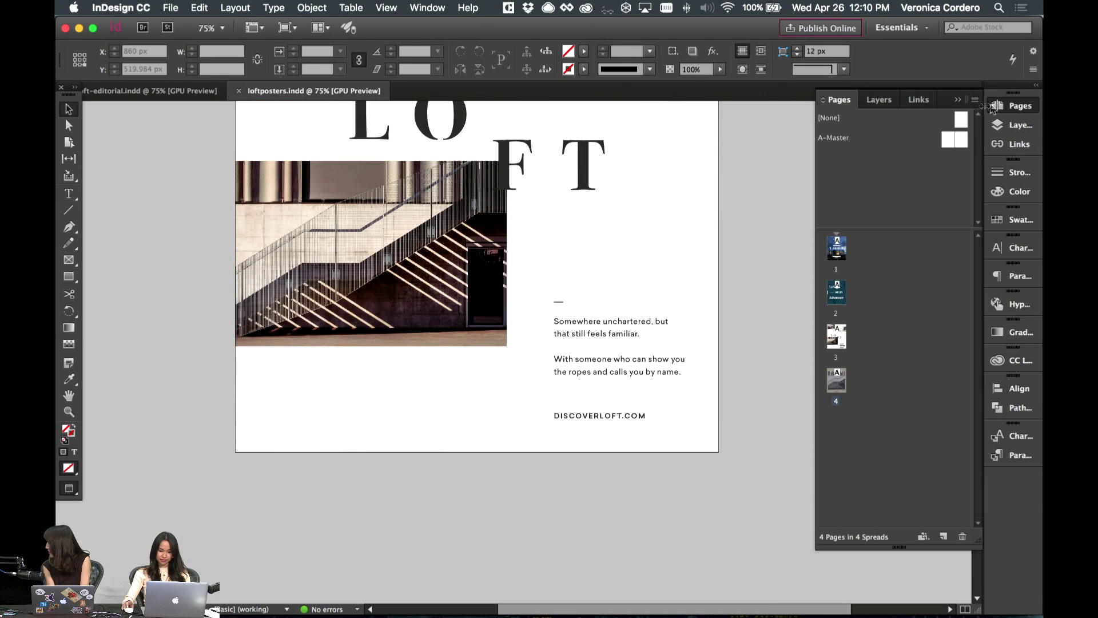
pyautogui.doubleClick(837, 293)
pyautogui.scroll(8, 744, 320)
pyautogui.scroll(-10, 730, 307)
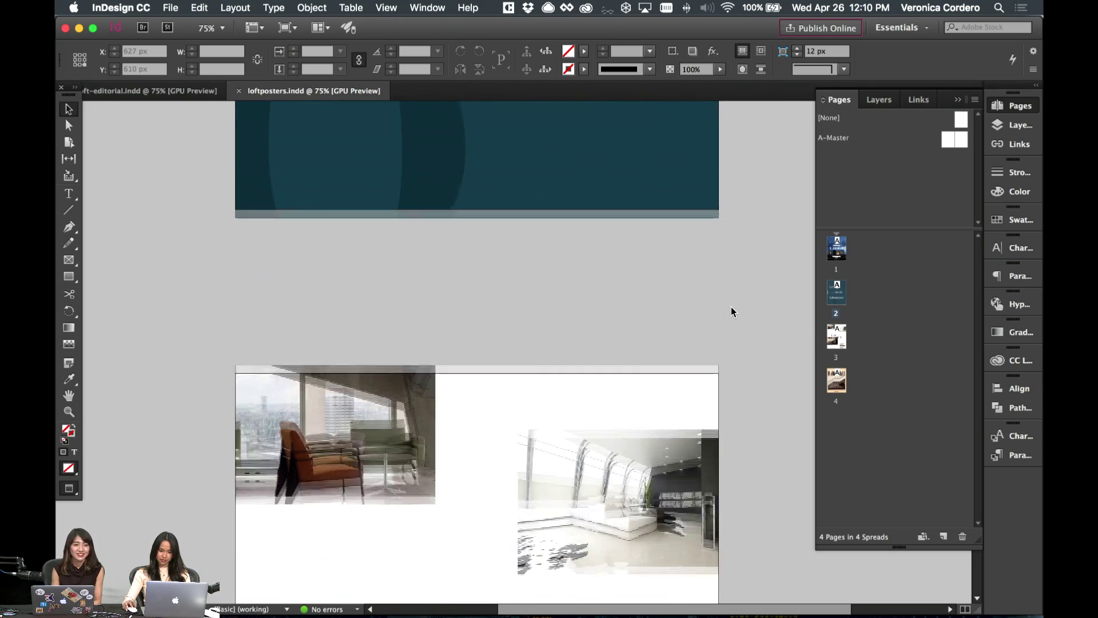
pyautogui.scroll(-20, 766, 326)
pyautogui.scroll(10, 767, 325)
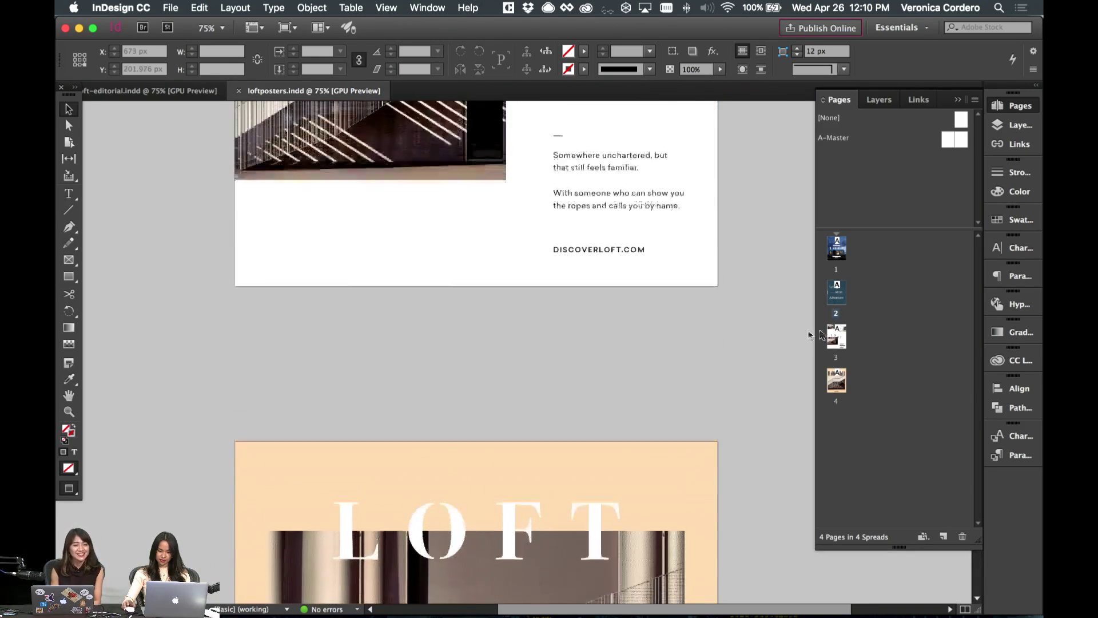
pyautogui.scroll(5, 675, 316)
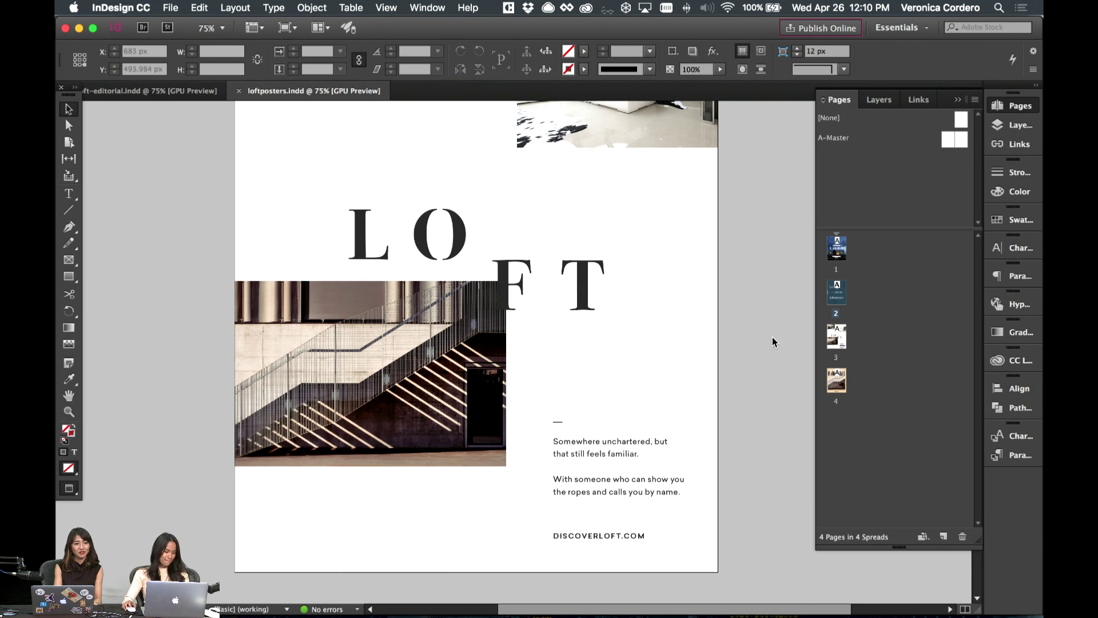
pyautogui.scroll(10, 762, 348)
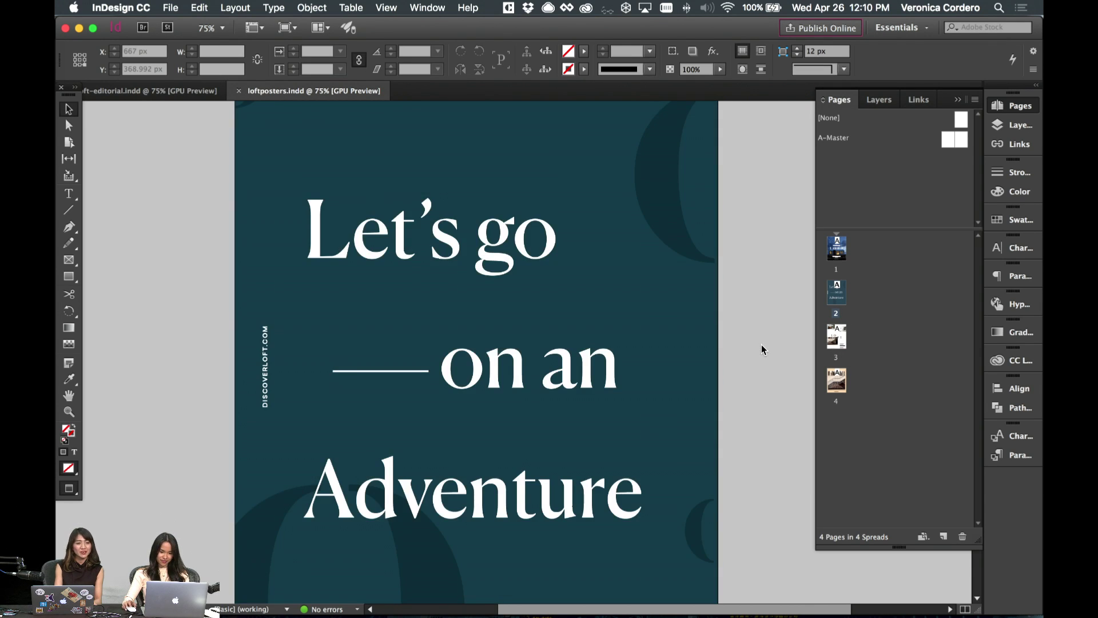
pyautogui.scroll(-10, 761, 346)
pyautogui.scroll(-15, 746, 338)
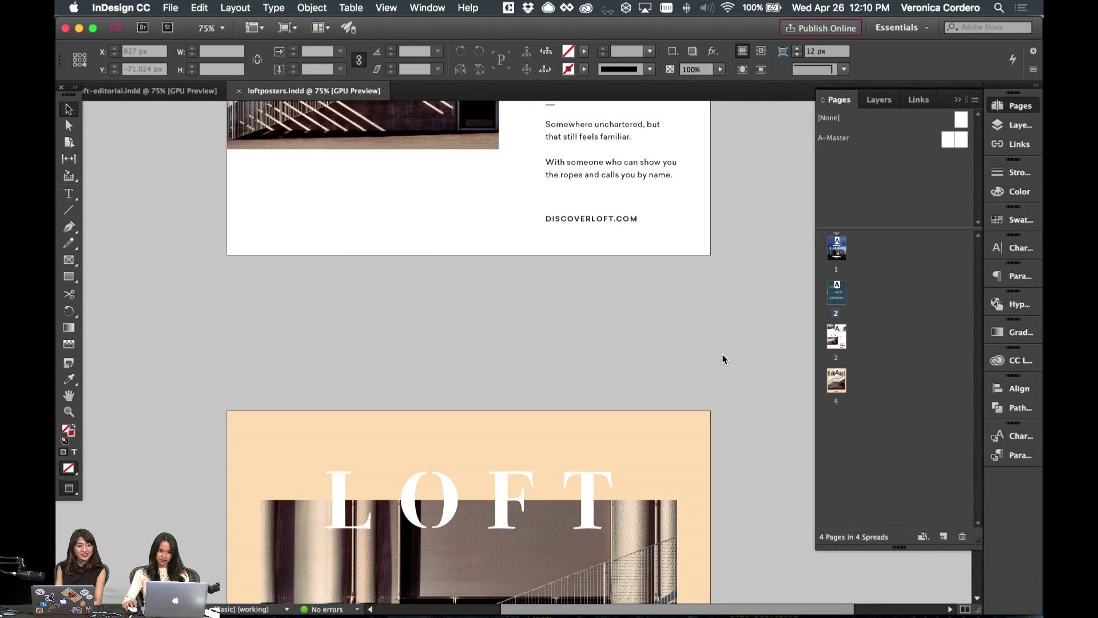
# - Switch to Photoshop and examine the day2.psd identity system artboard and the blank poster frames on the Application 1 artboard
pyautogui.moveTo(619, 611)
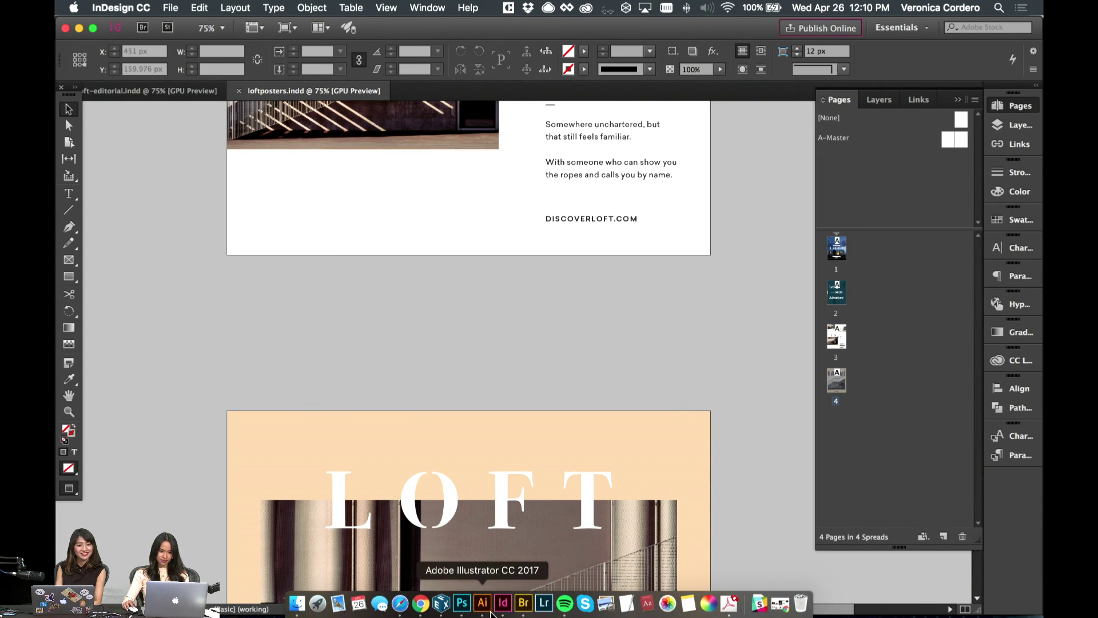
pyautogui.click(462, 603)
pyautogui.press('Escape')
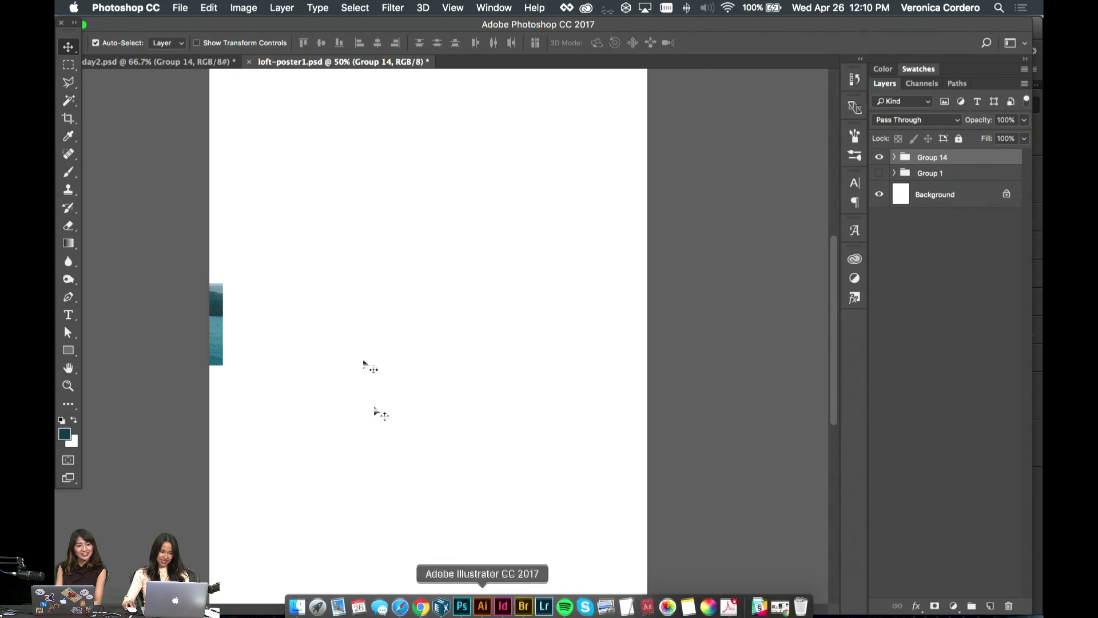
pyautogui.scroll(10, 274, 257)
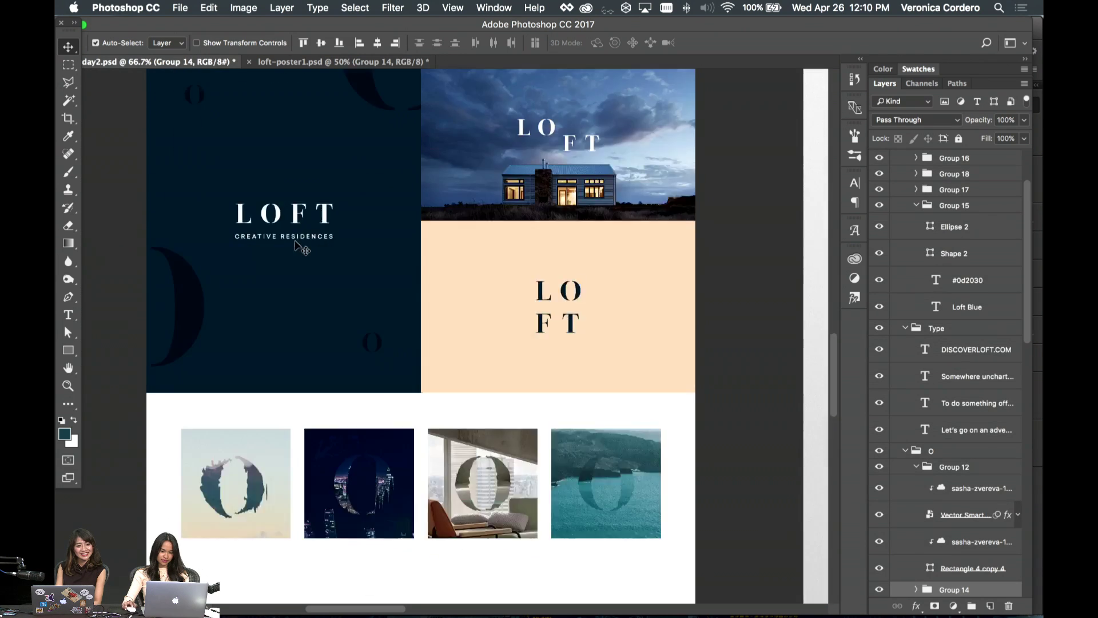
pyautogui.hscroll(3, 296, 244)
pyautogui.hscroll(-3, 294, 243)
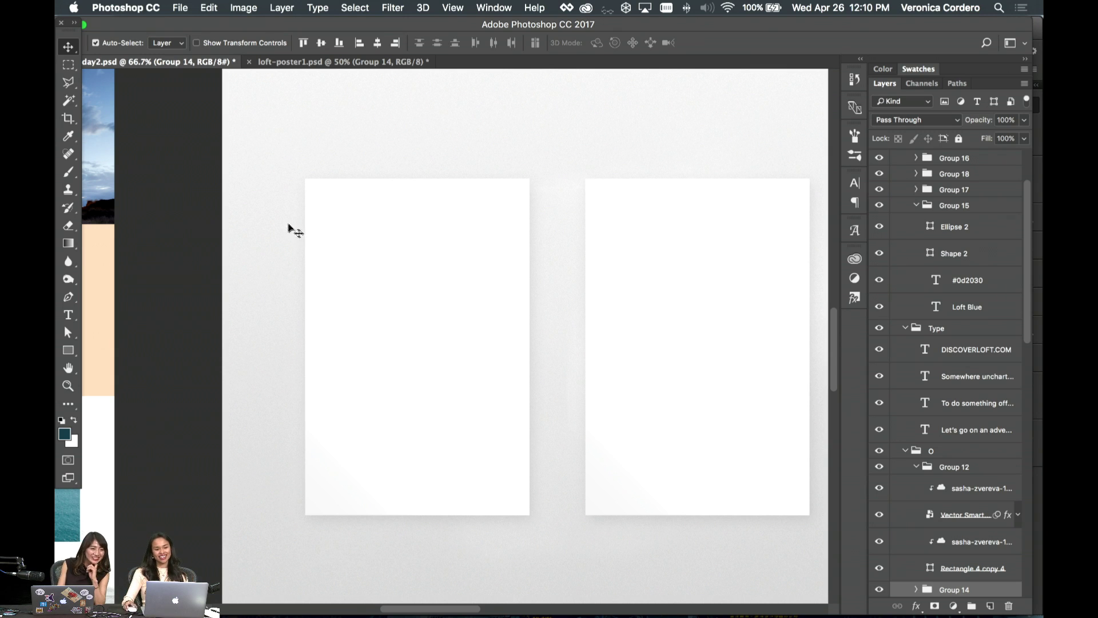
pyautogui.hscroll(4, 474, 211)
pyautogui.press('super')
pyautogui.press('super+minus')
pyautogui.press('super+minus')
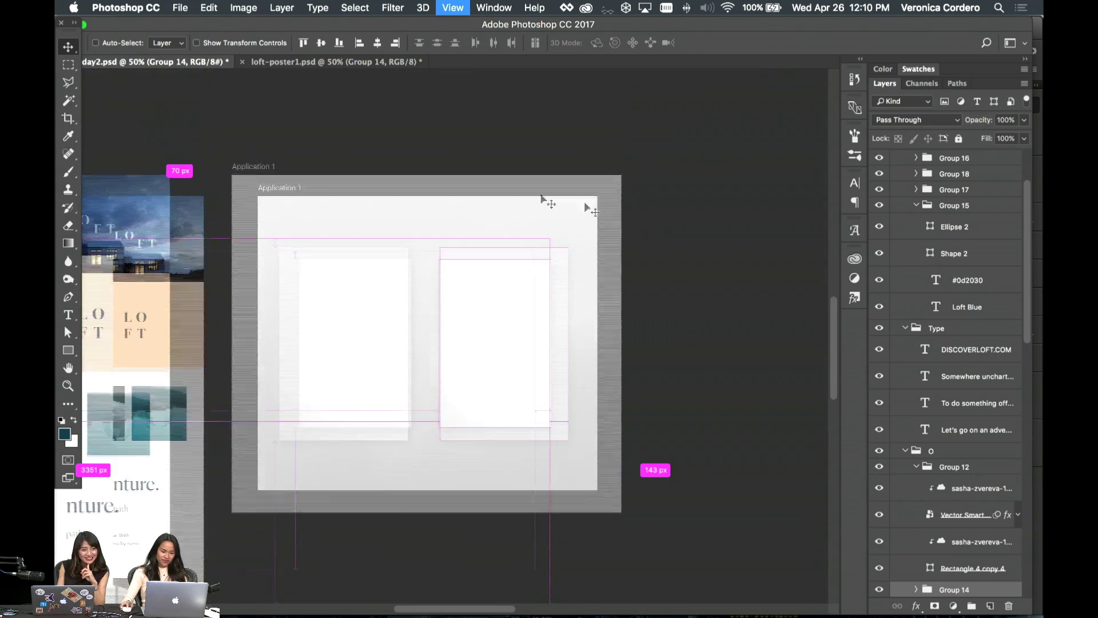
pyautogui.hscroll(-5, 492, 240)
pyautogui.hscroll(8, 506, 267)
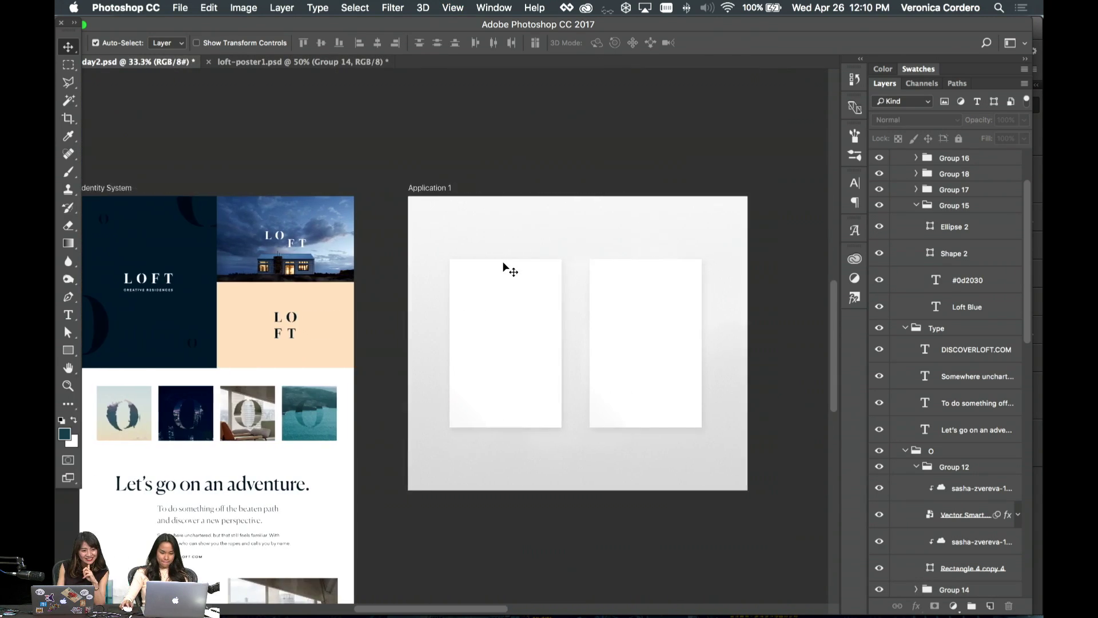
# - Switch back to InDesign and look over the Loft posters from the peach page up to the night house page
pyautogui.click(504, 603)
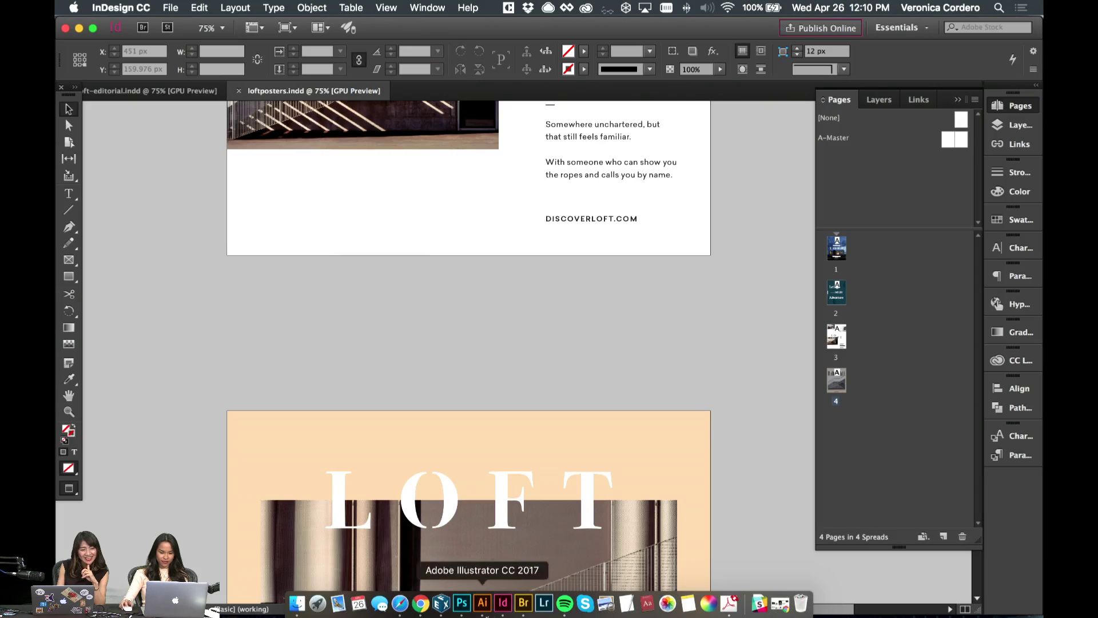
pyautogui.scroll(15, 524, 313)
pyautogui.scroll(20, 526, 315)
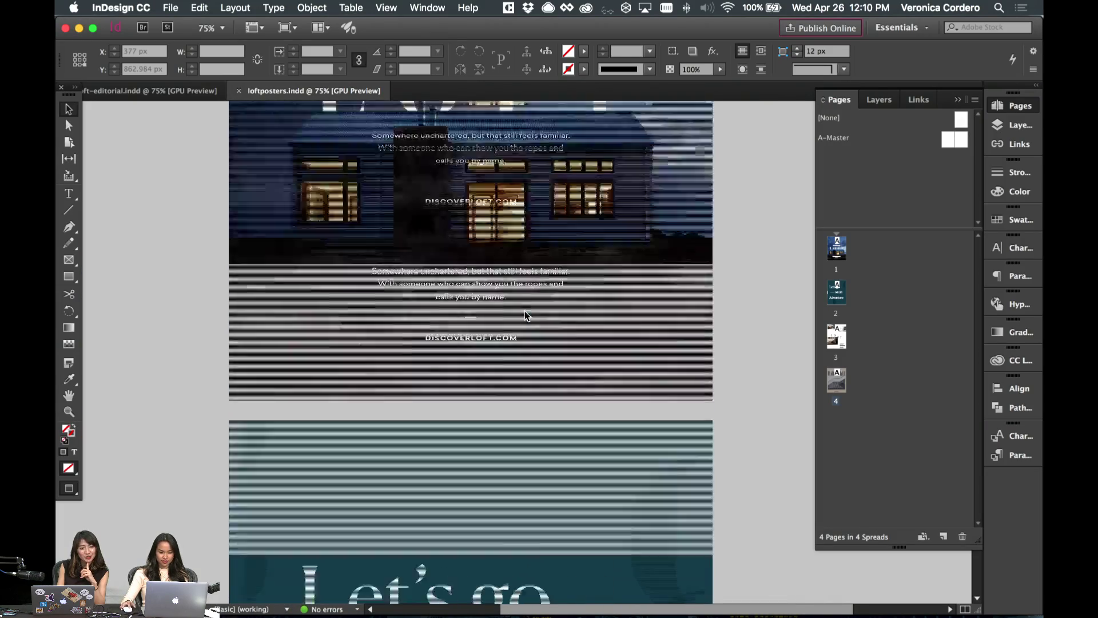
pyautogui.scroll(12, 525, 314)
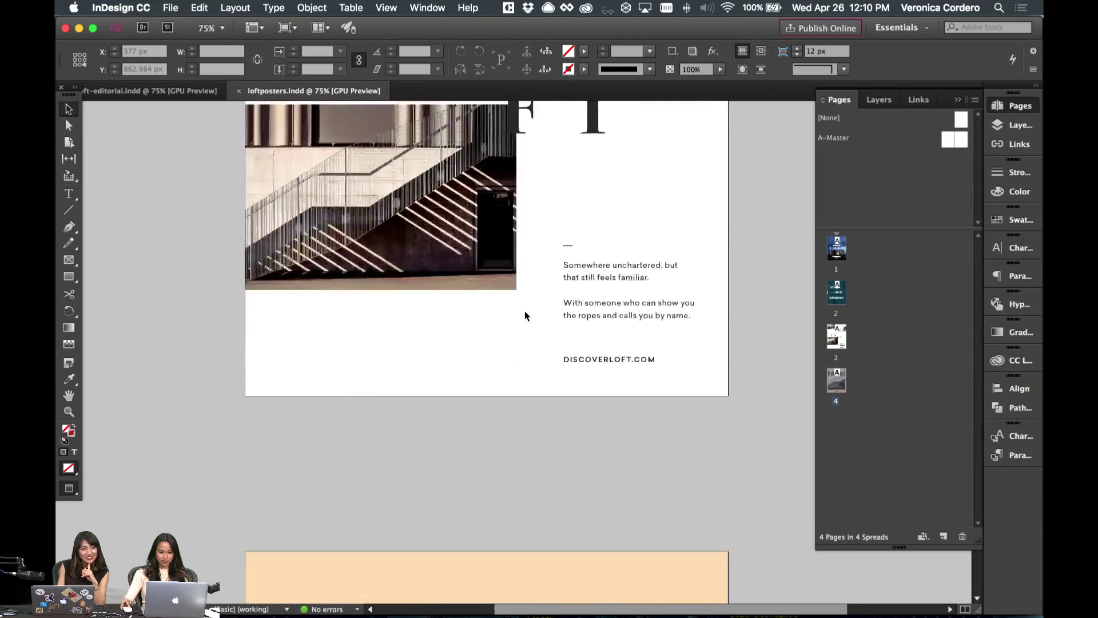
# - Switch to Safari and look through the open Adobe Stock pages for toiletries, interiors, stone shelves and cosmetic tubes
pyautogui.moveTo(452, 610)
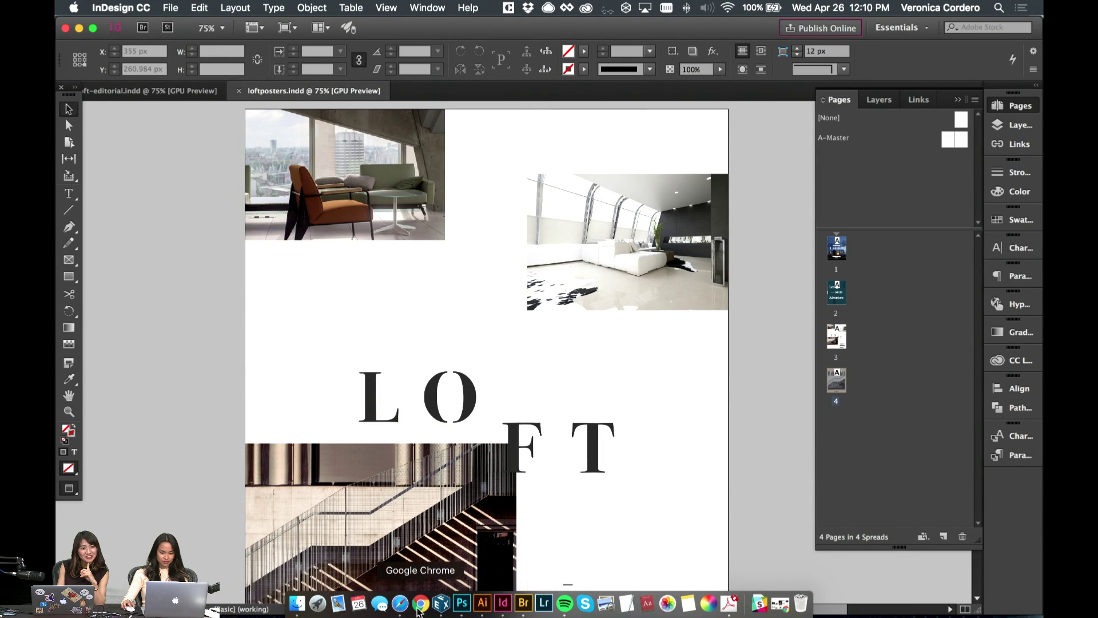
pyautogui.click(400, 603)
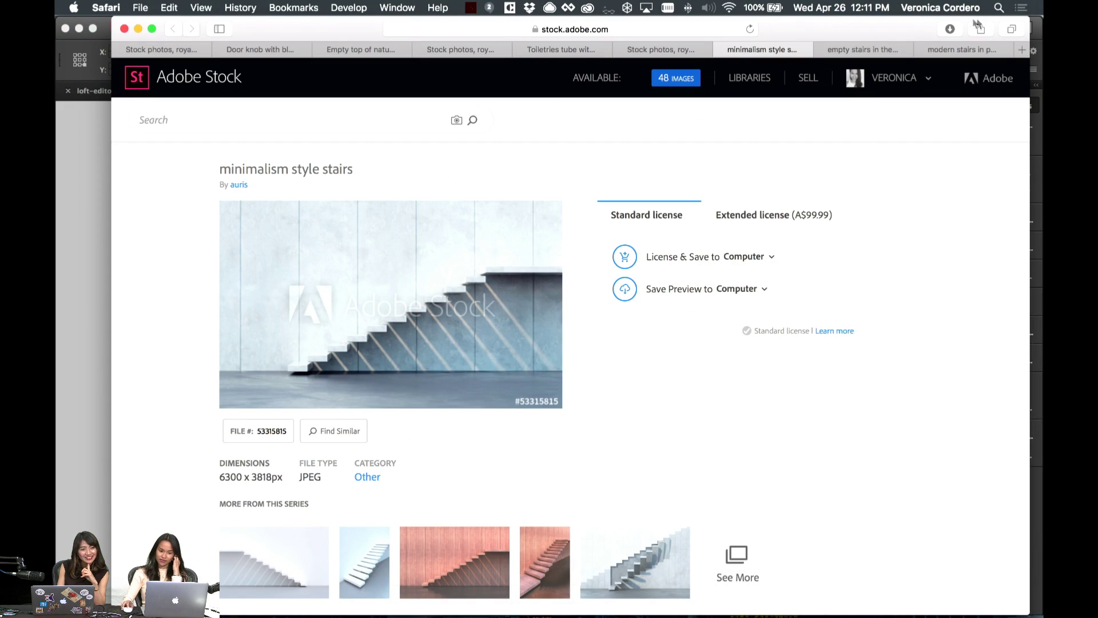
pyautogui.click(529, 50)
pyautogui.moveTo(828, 27); pyautogui.dragTo(798, 27)
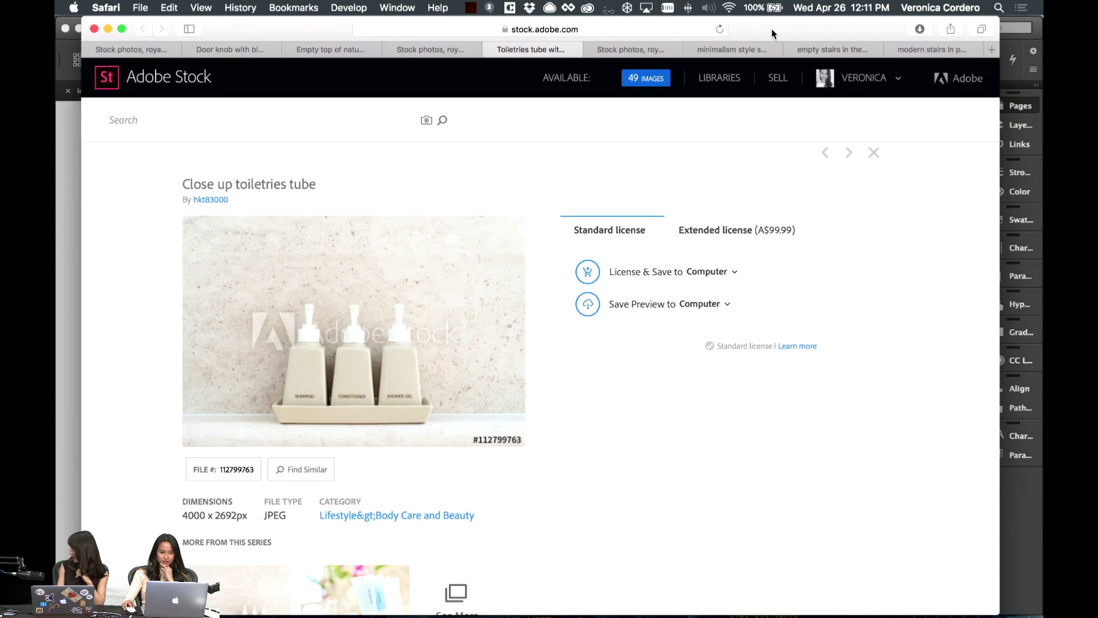
pyautogui.click(443, 50)
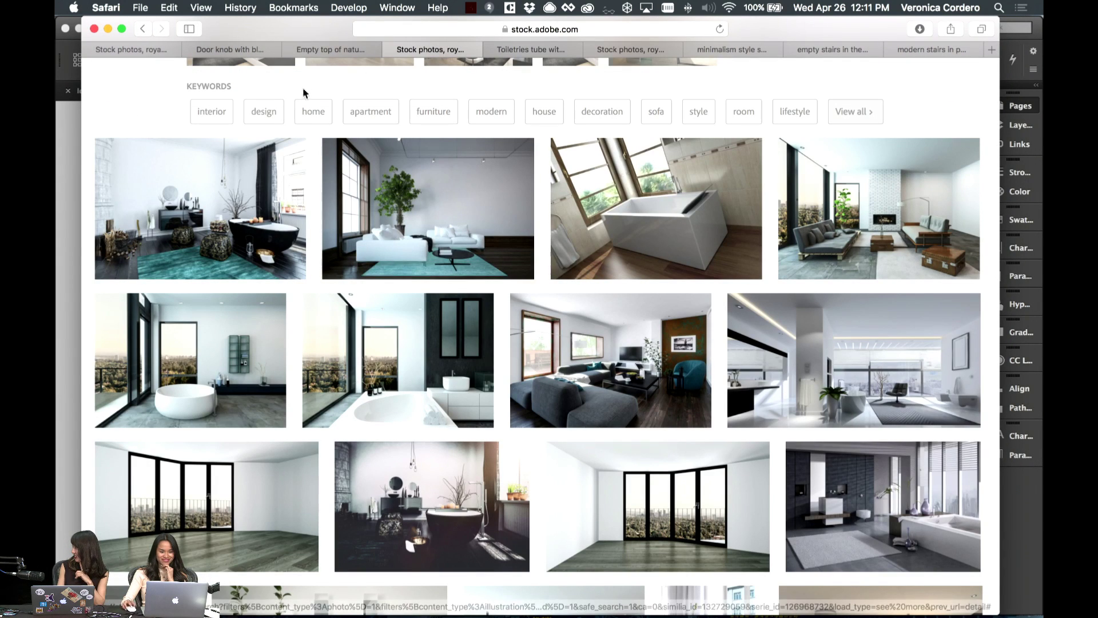
pyautogui.click(331, 51)
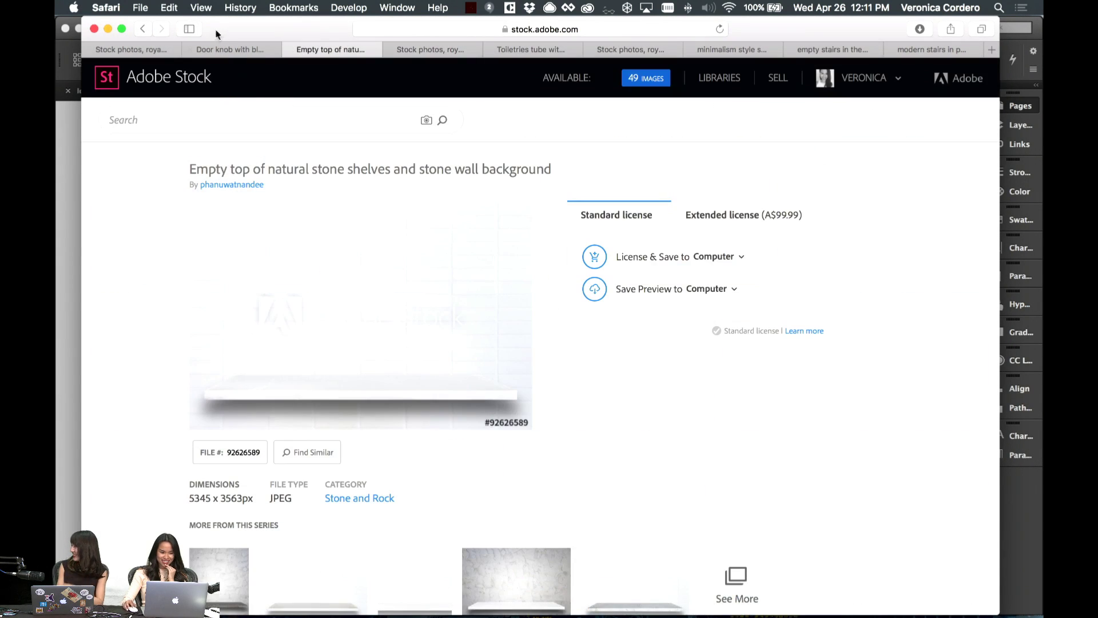
pyautogui.click(219, 51)
pyautogui.click(148, 52)
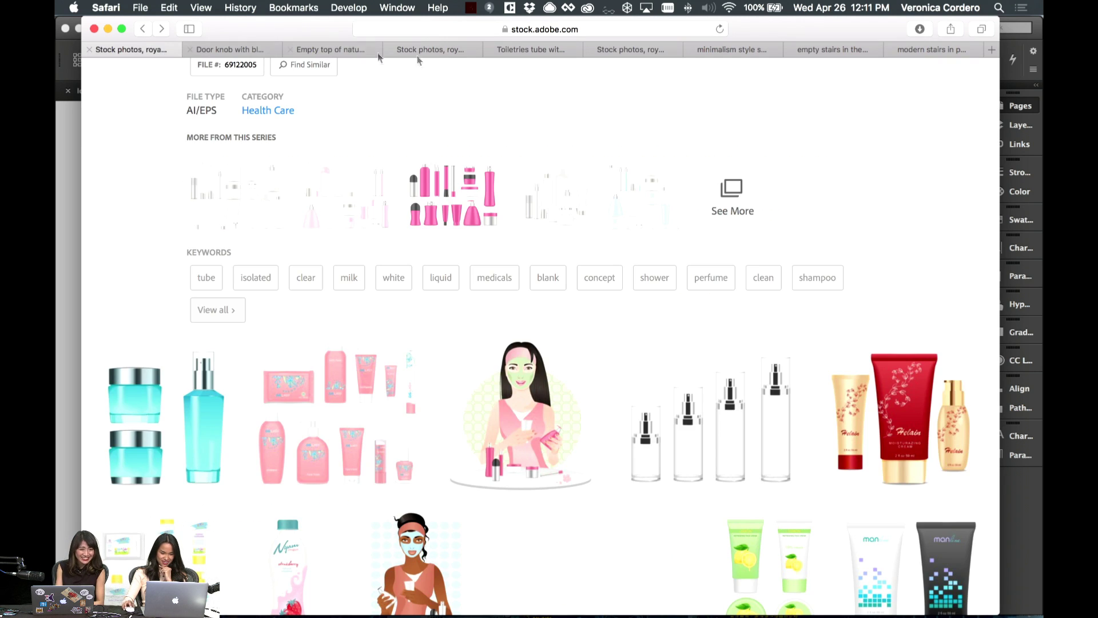
pyautogui.scroll(10, 597, 122)
pyautogui.scroll(5, 597, 122)
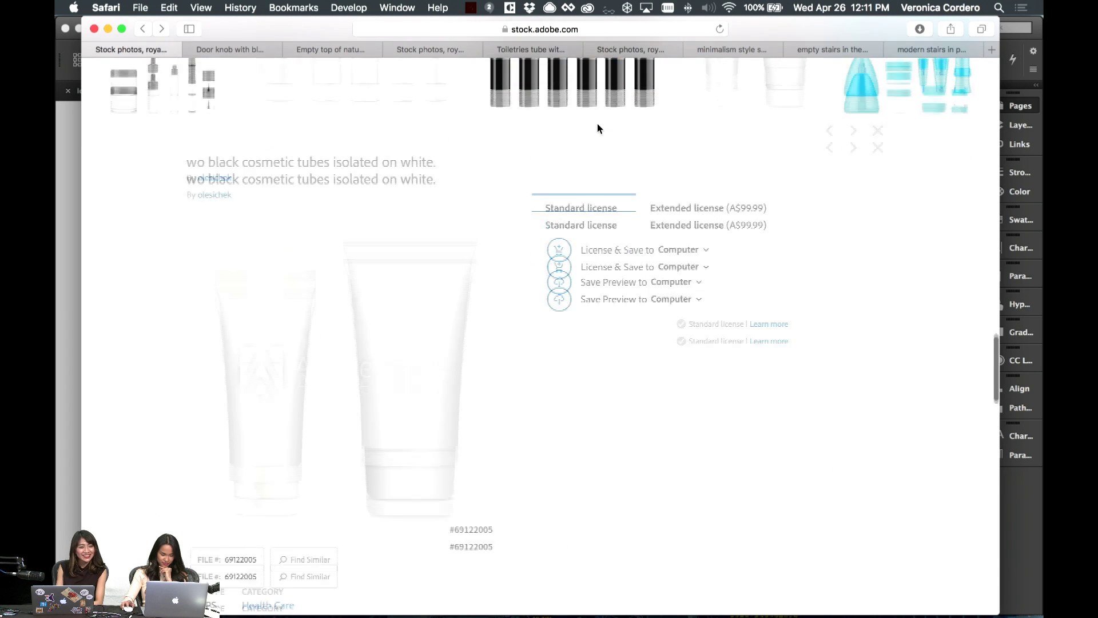
# - Compare the Adobe Stock pages showing the toiletries tube, the stairs images and the modern interiors
pyautogui.click(546, 55)
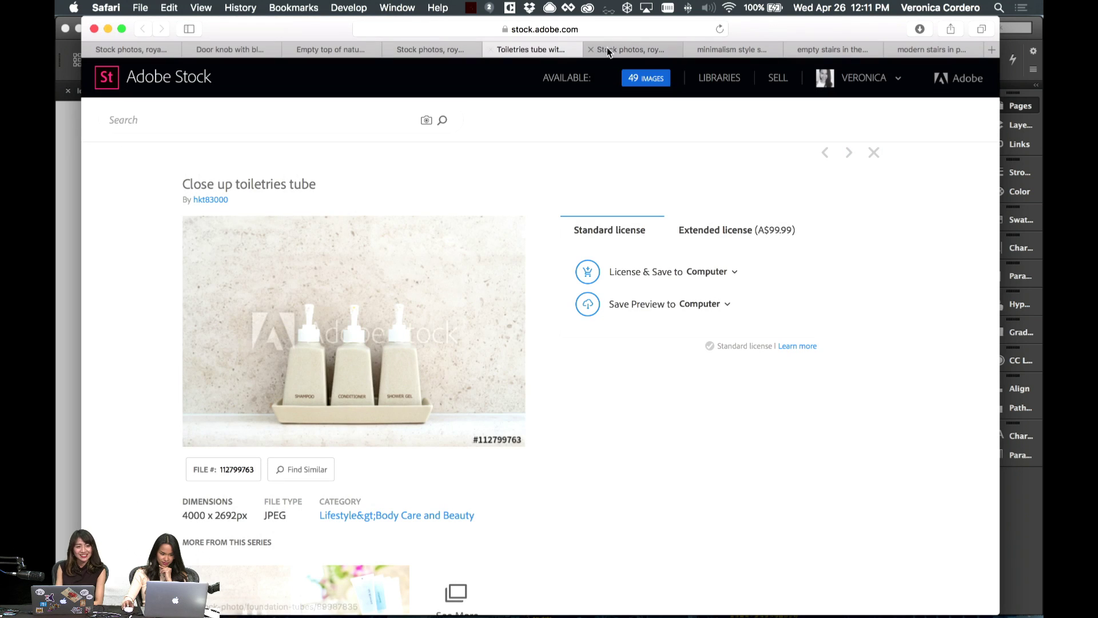
pyautogui.click(633, 50)
pyautogui.click(715, 49)
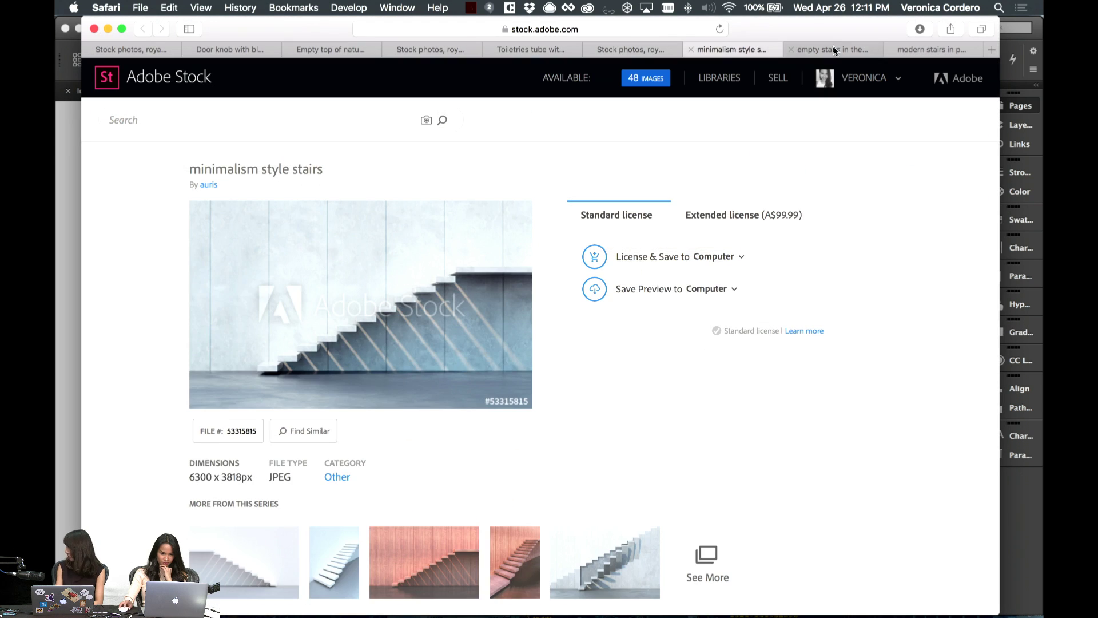
pyautogui.click(824, 50)
pyautogui.click(932, 51)
pyautogui.click(413, 49)
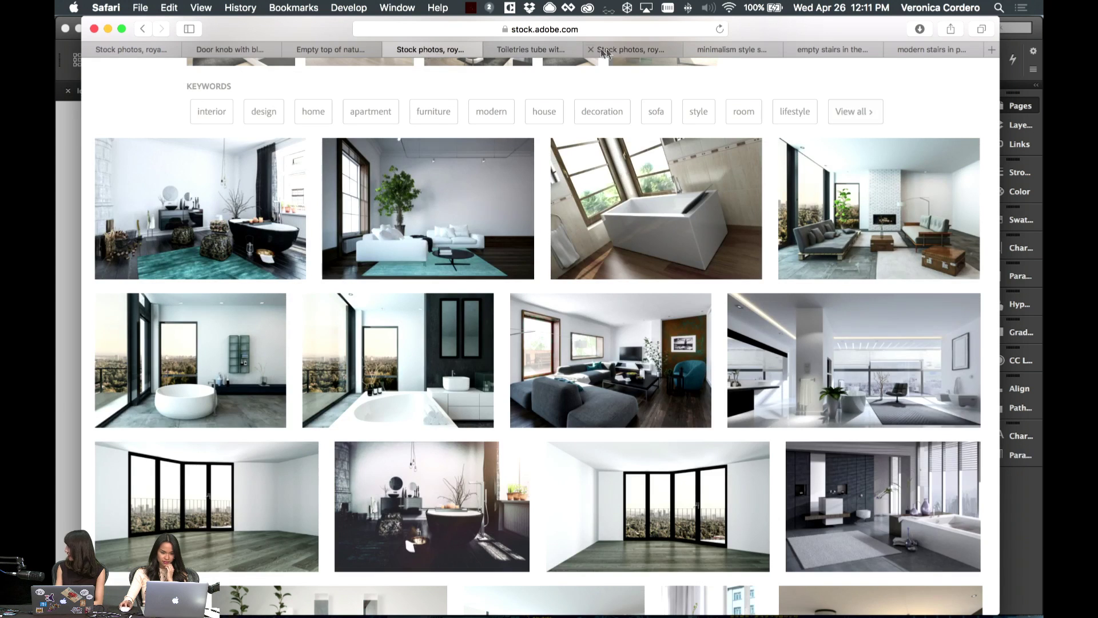
pyautogui.click(524, 52)
# - Examine the blank white cosmetic tubes image and its surrounding results on Adobe Stock
pyautogui.click(137, 52)
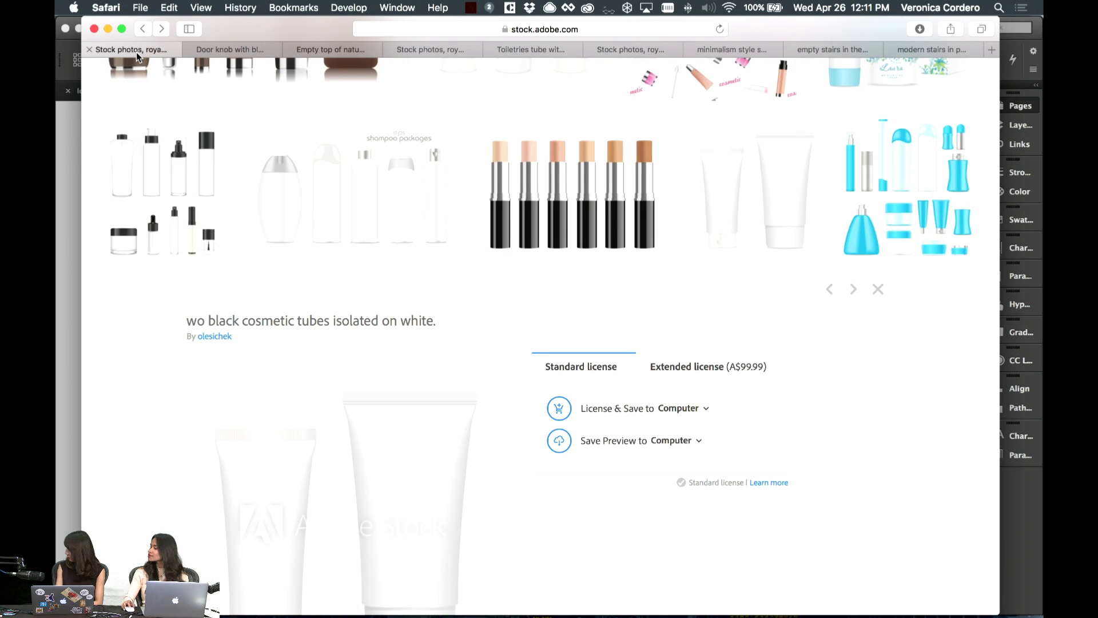
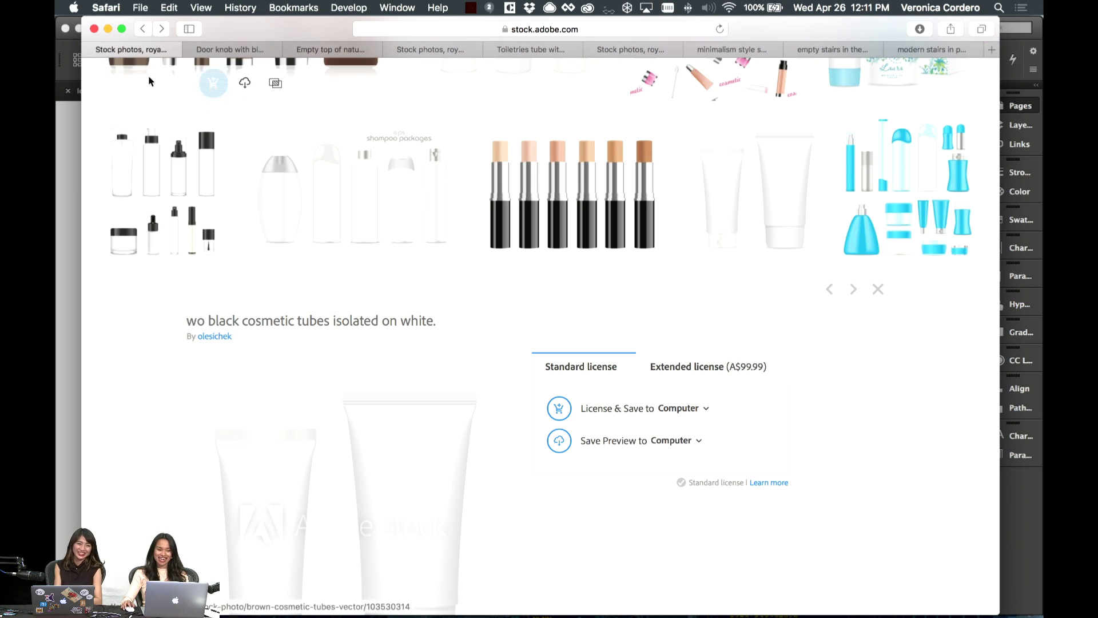
pyautogui.scroll(5, 303, 152)
pyautogui.scroll(-6, 304, 151)
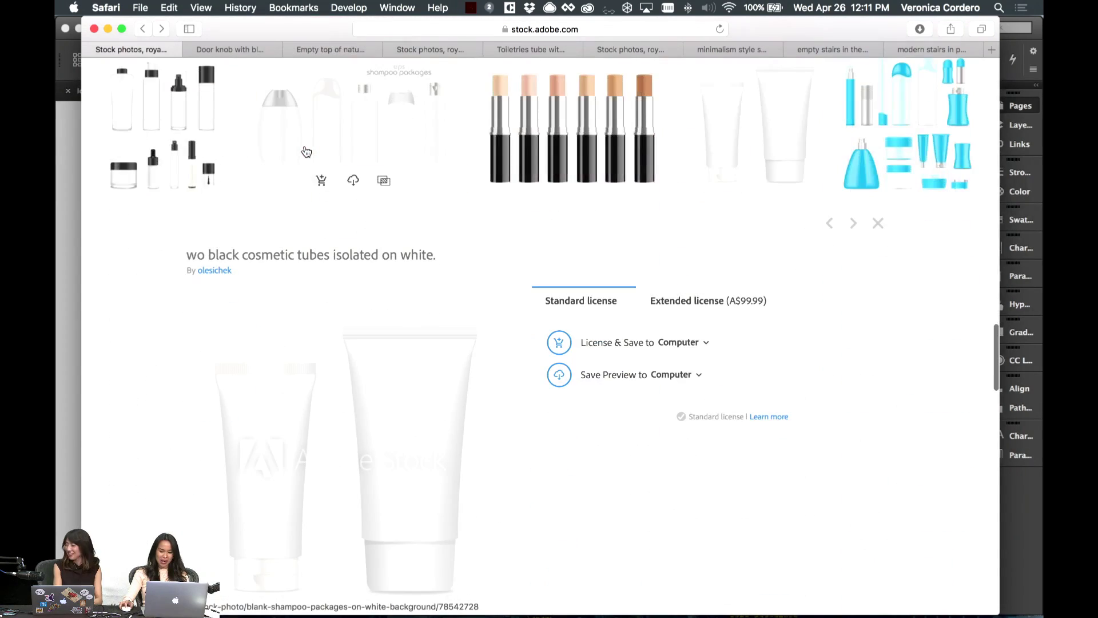
pyautogui.scroll(1, 305, 152)
pyautogui.scroll(-5, 306, 151)
pyautogui.scroll(1, 304, 146)
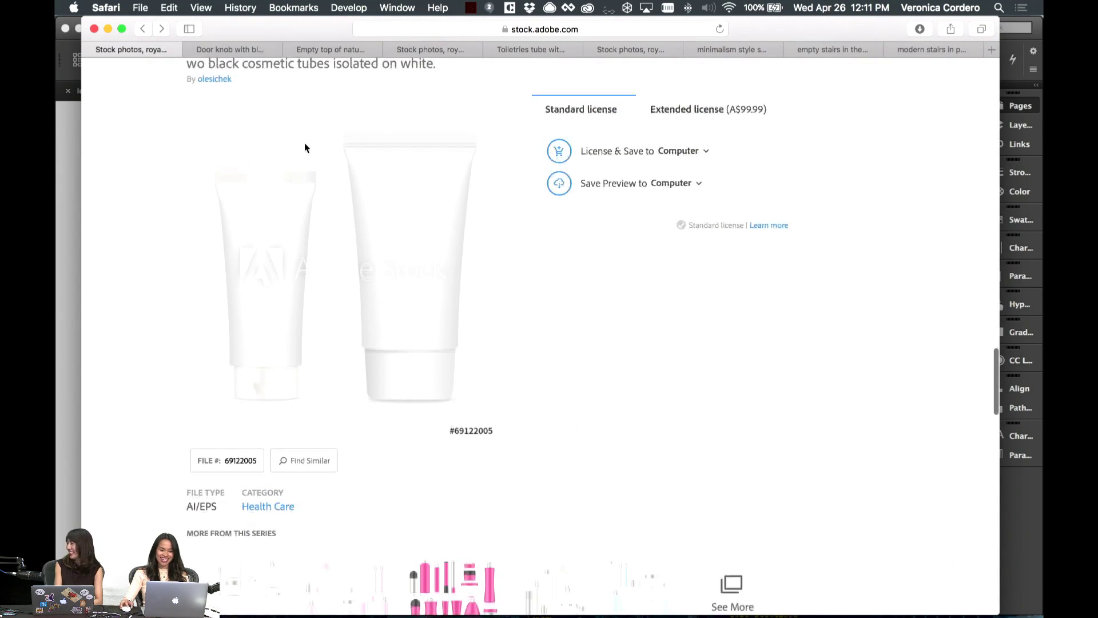
# - Check the door knob flyer mockup, stone shelf, interior and toiletries images on Adobe Stock as candidate brand mockups
pyautogui.click(260, 46)
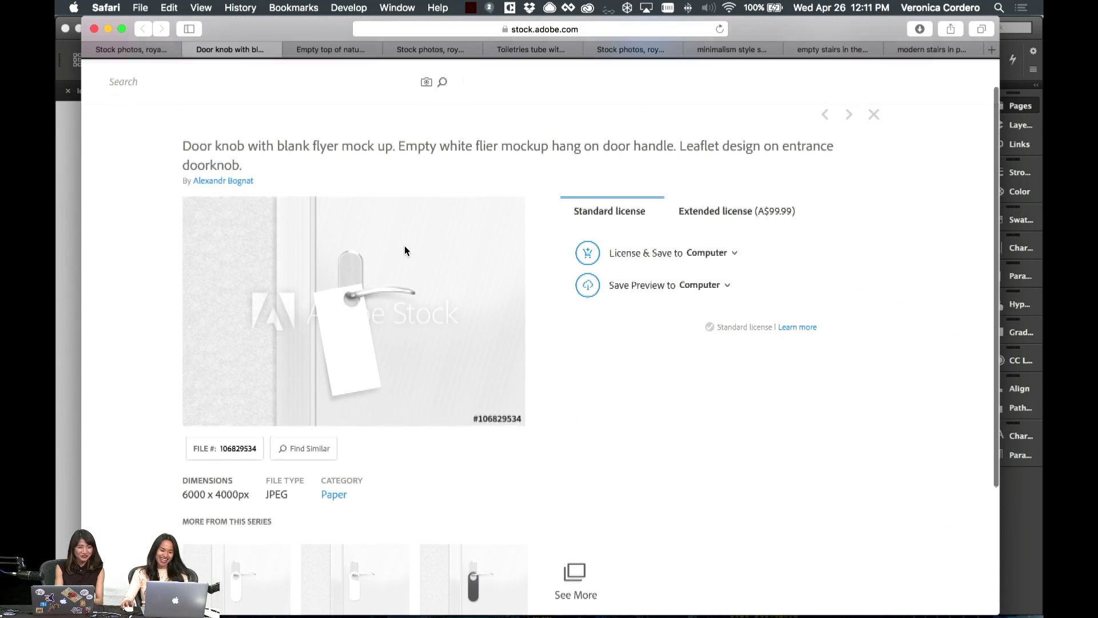
pyautogui.click(331, 49)
pyautogui.click(430, 49)
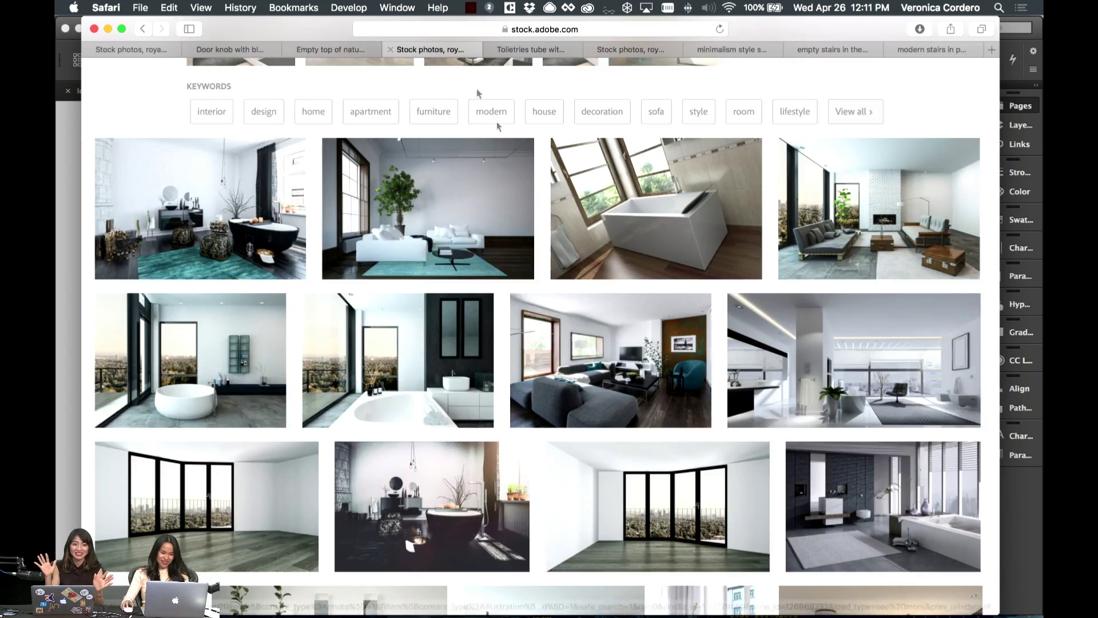
pyautogui.scroll(3, 478, 94)
pyautogui.click(530, 49)
pyautogui.scroll(-3, 514, 144)
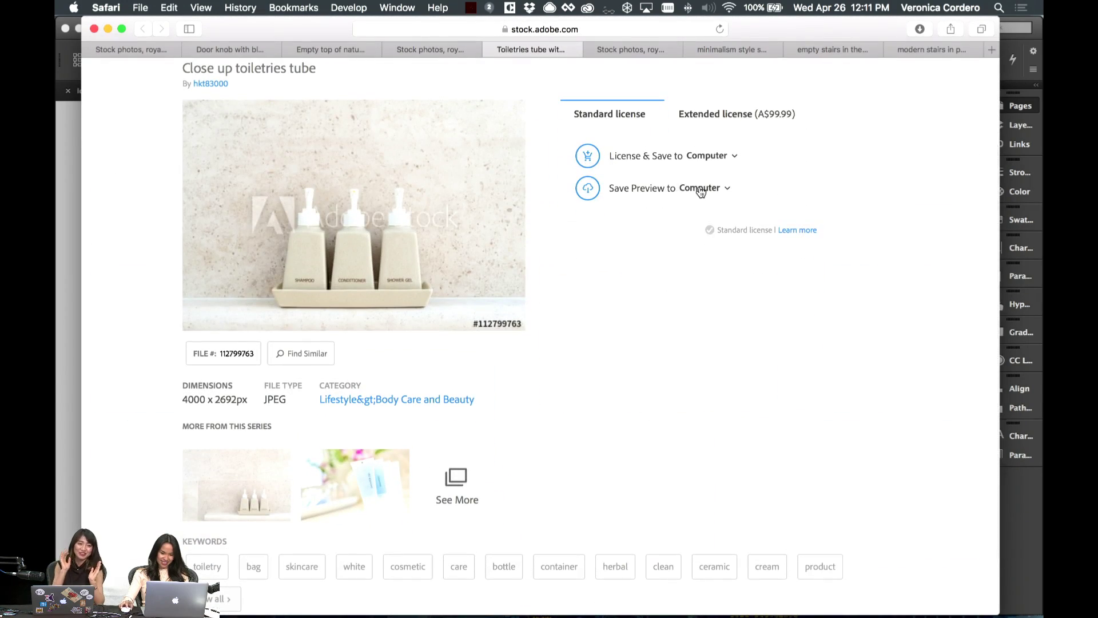
# - License the close-up toiletries tube image on Adobe Stock and save it to the computer
pyautogui.click(700, 157)
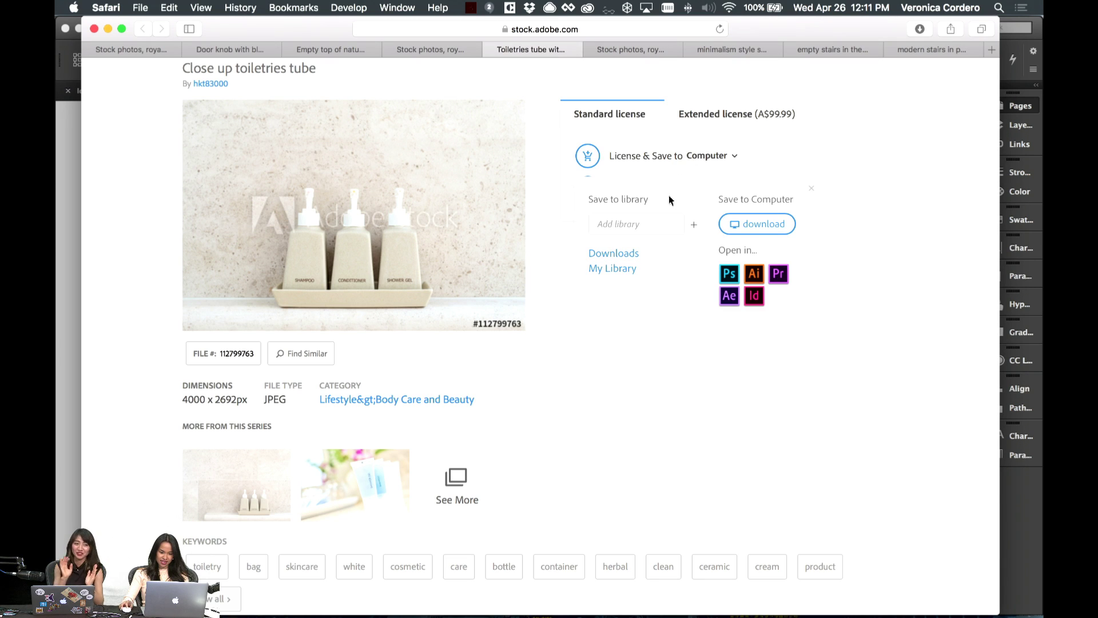
pyautogui.click(744, 227)
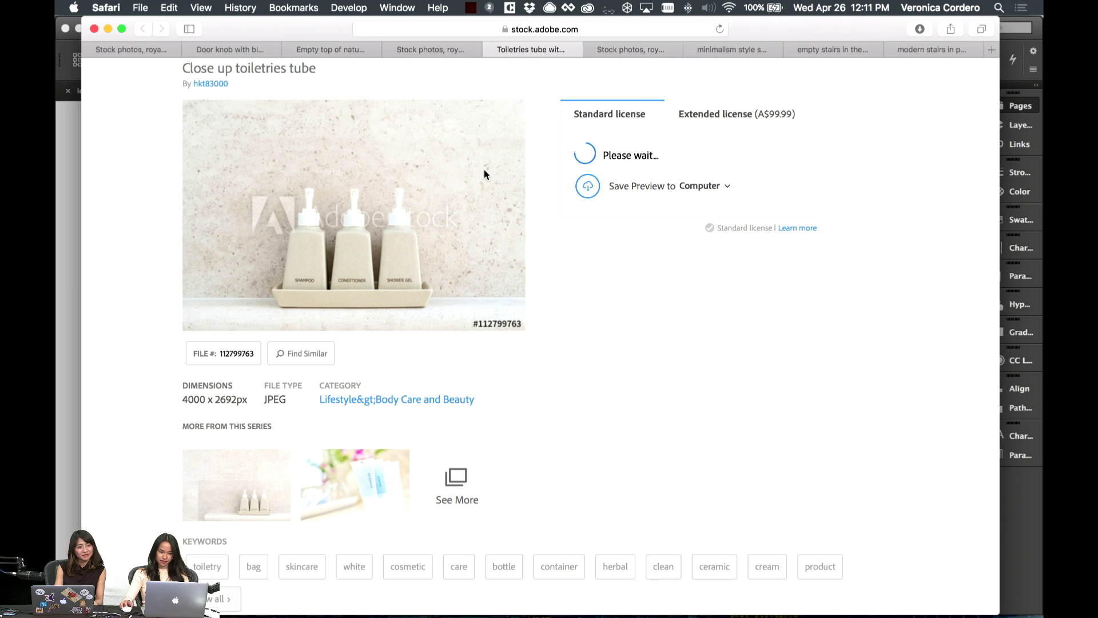
# - Examine the blank cosmetic tubes image and the surrounding packaging results for a suitable product mockup
pyautogui.click(140, 49)
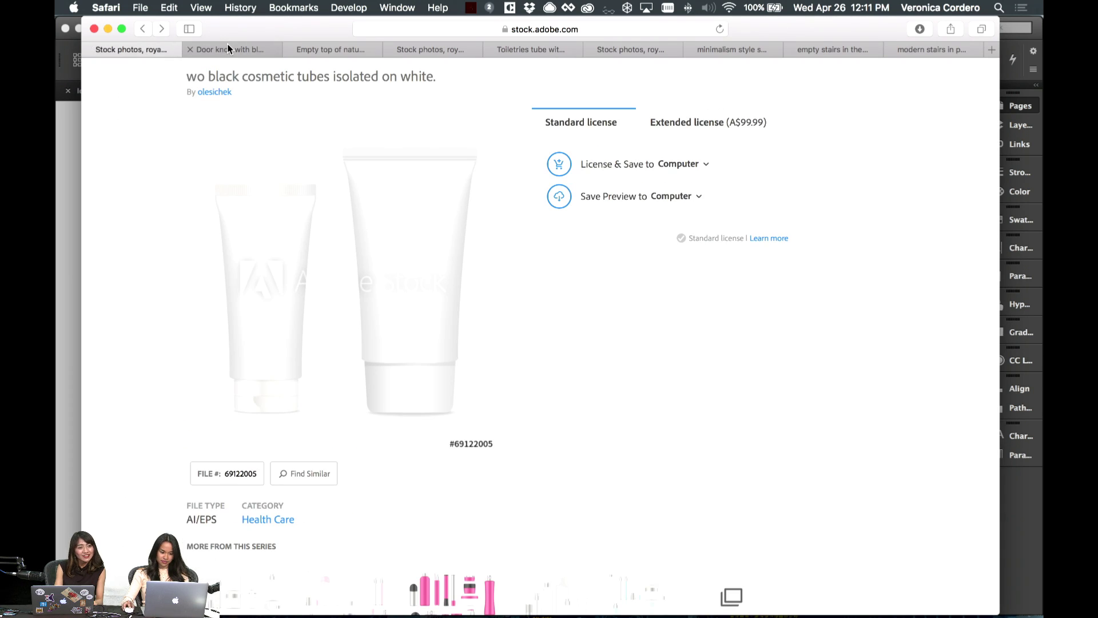
pyautogui.scroll(-2, 209, 115)
pyautogui.scroll(5, 210, 110)
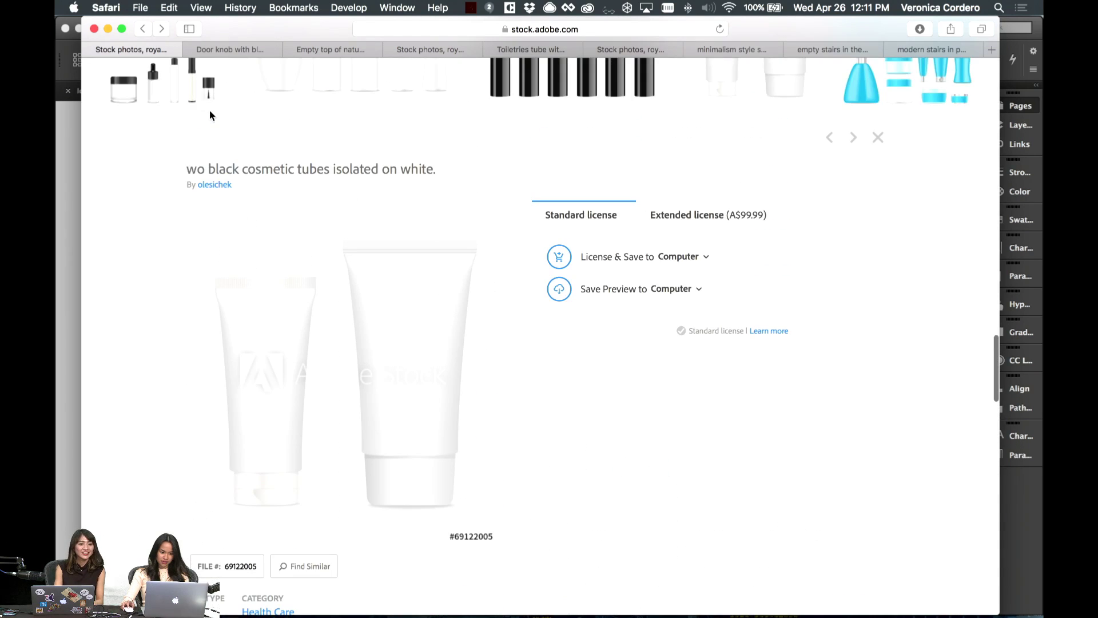
pyautogui.scroll(6, 211, 115)
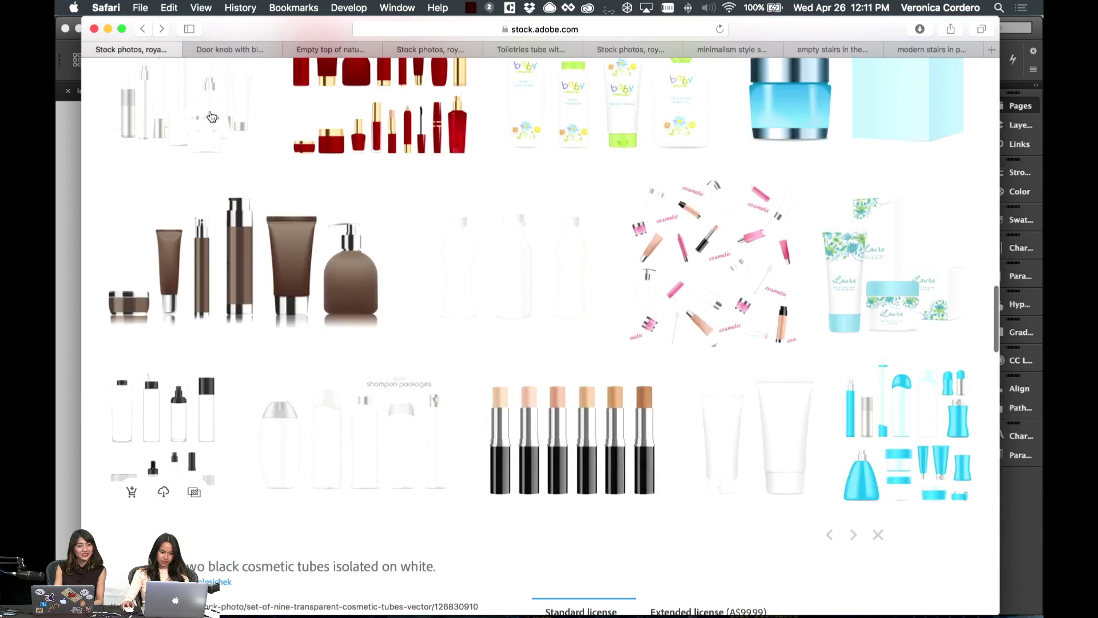
pyautogui.scroll(-1, 211, 116)
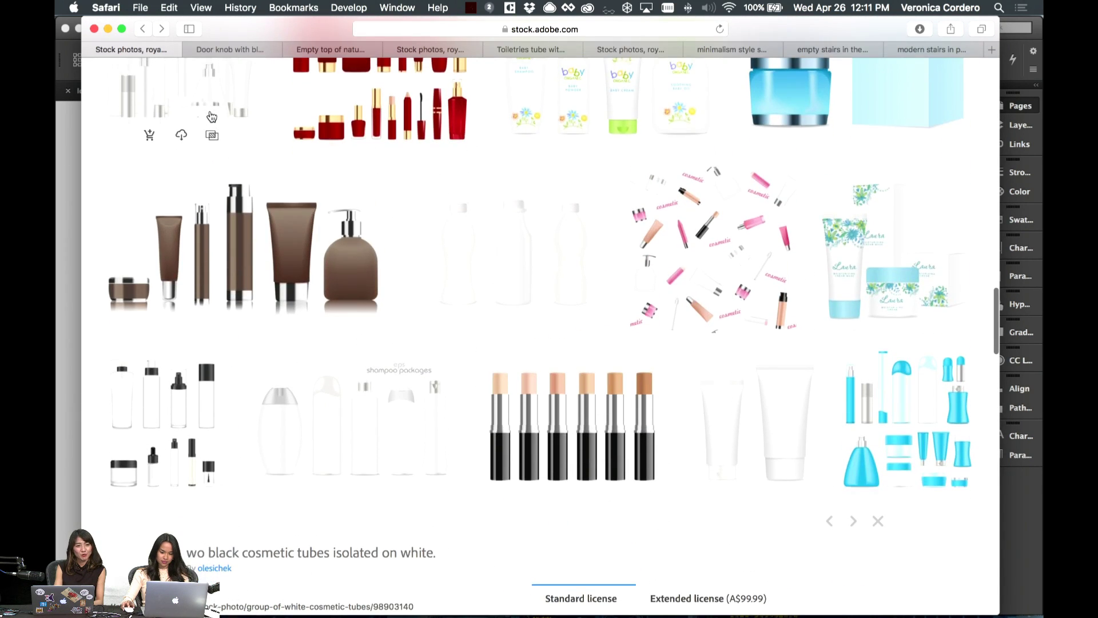
pyautogui.scroll(4, 211, 116)
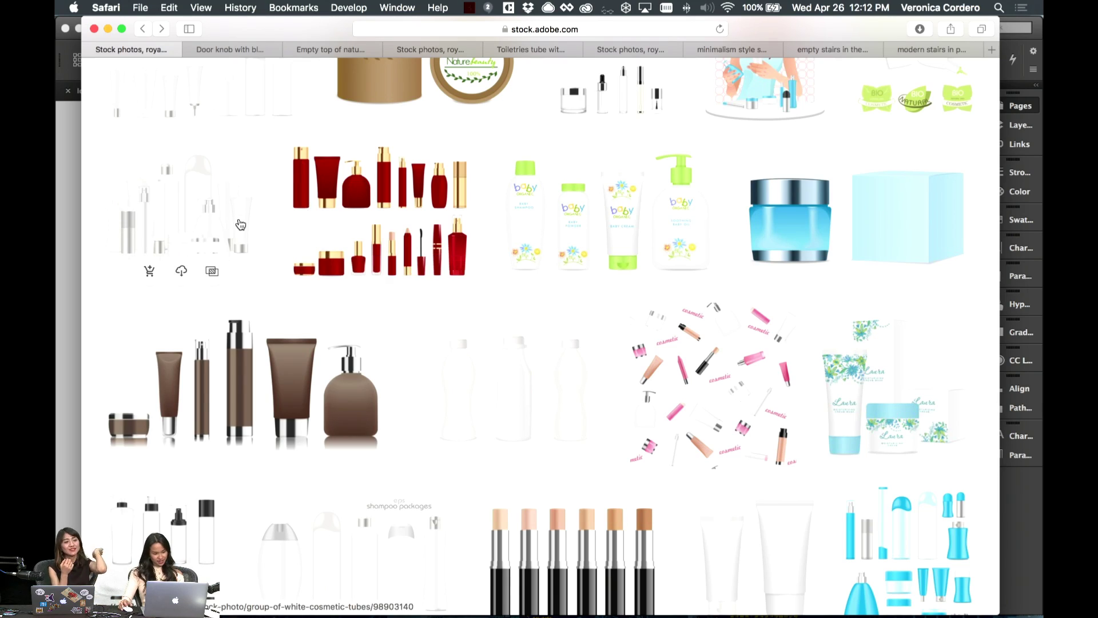
pyautogui.scroll(2, 240, 224)
pyautogui.scroll(4, 240, 224)
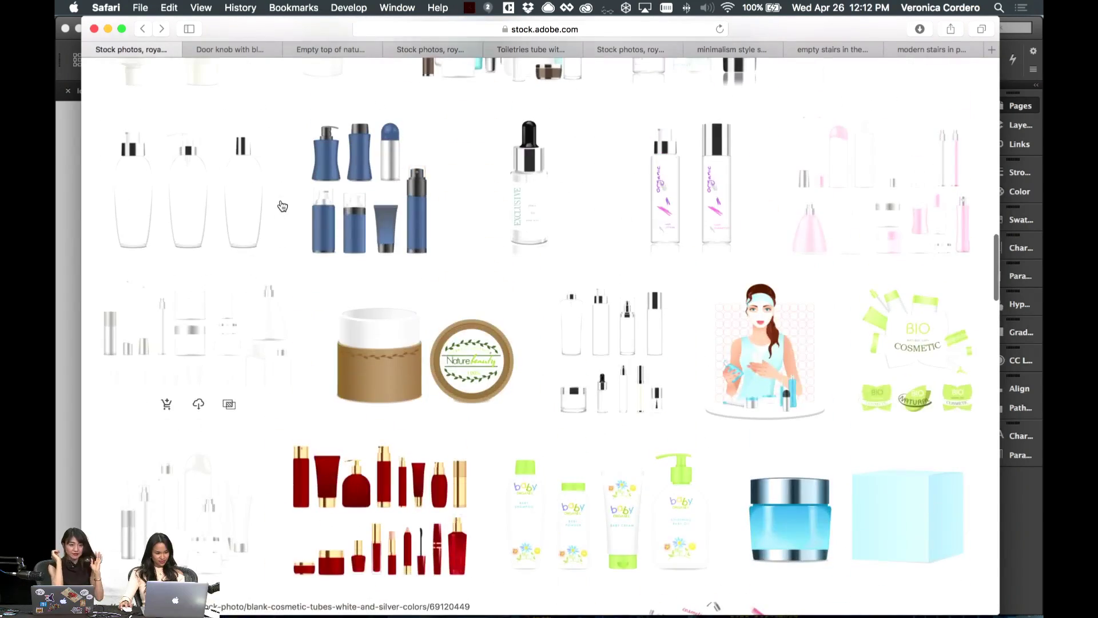
pyautogui.scroll(-20, 283, 206)
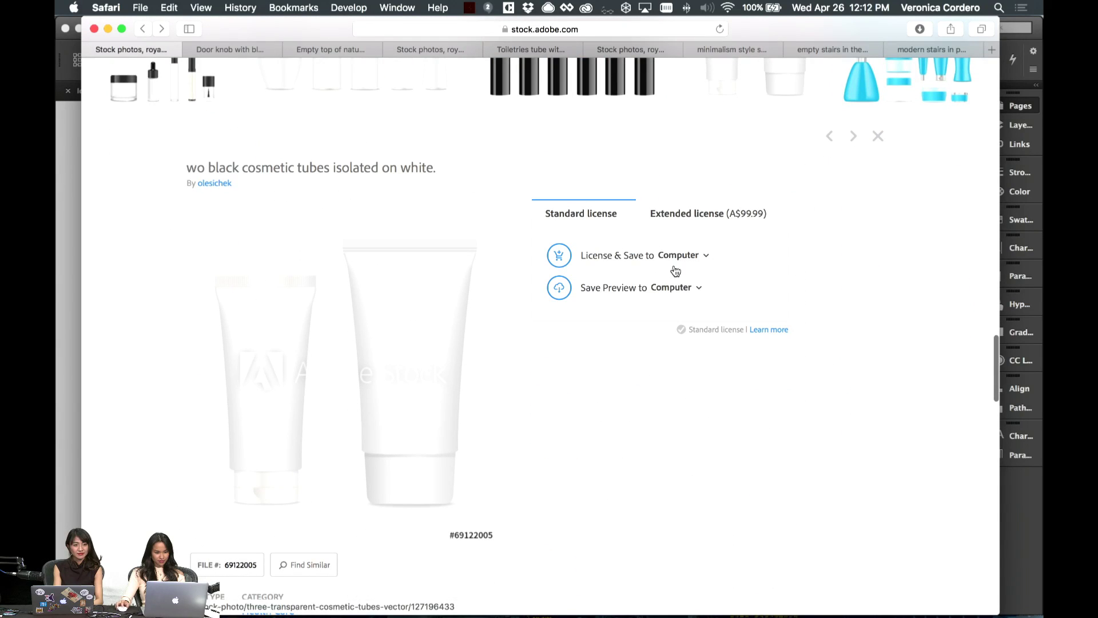
# - Try to license the two white cosmetic tubes image from the results page and save it to the computer
pyautogui.click(688, 260)
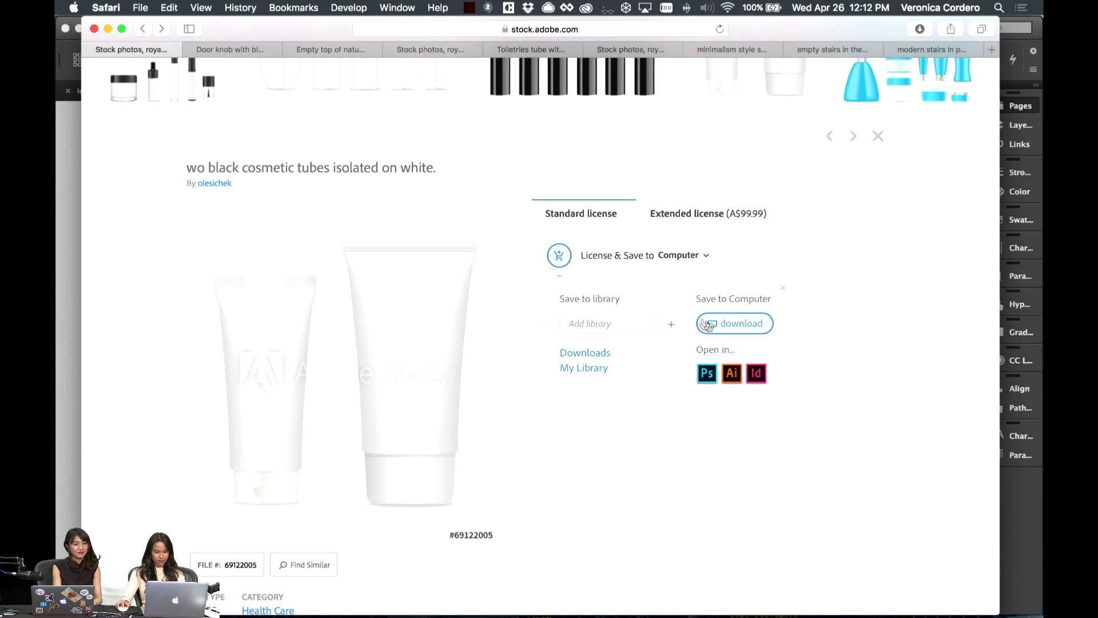
pyautogui.click(737, 321)
pyautogui.moveTo(801, 605)
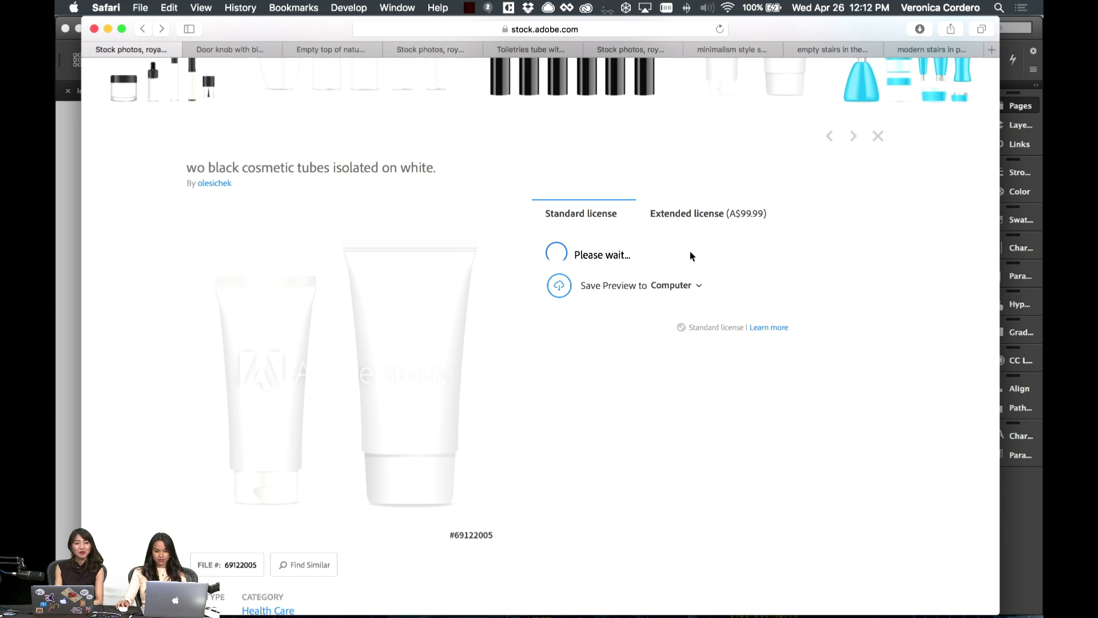
pyautogui.scroll(1, 690, 252)
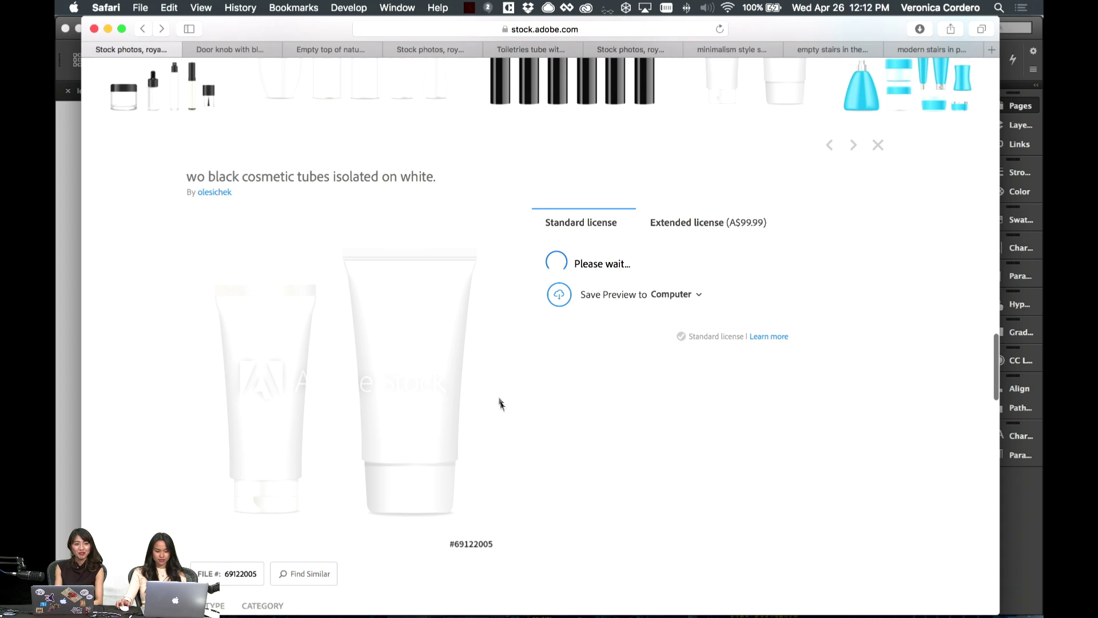
# - Open the white cosmetic tubes image, file 69122005, on its own page, license it and save it to the computer
pyautogui.keyDown('super'); pyautogui.click(231, 583); pyautogui.keyUp('super')
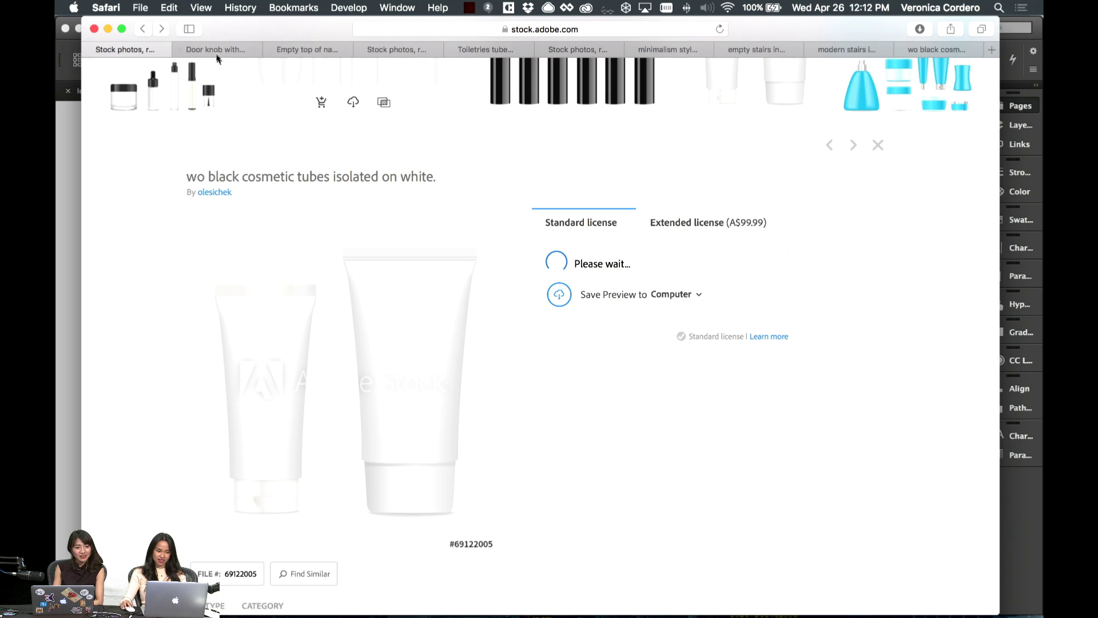
pyautogui.scroll(-3, 238, 500)
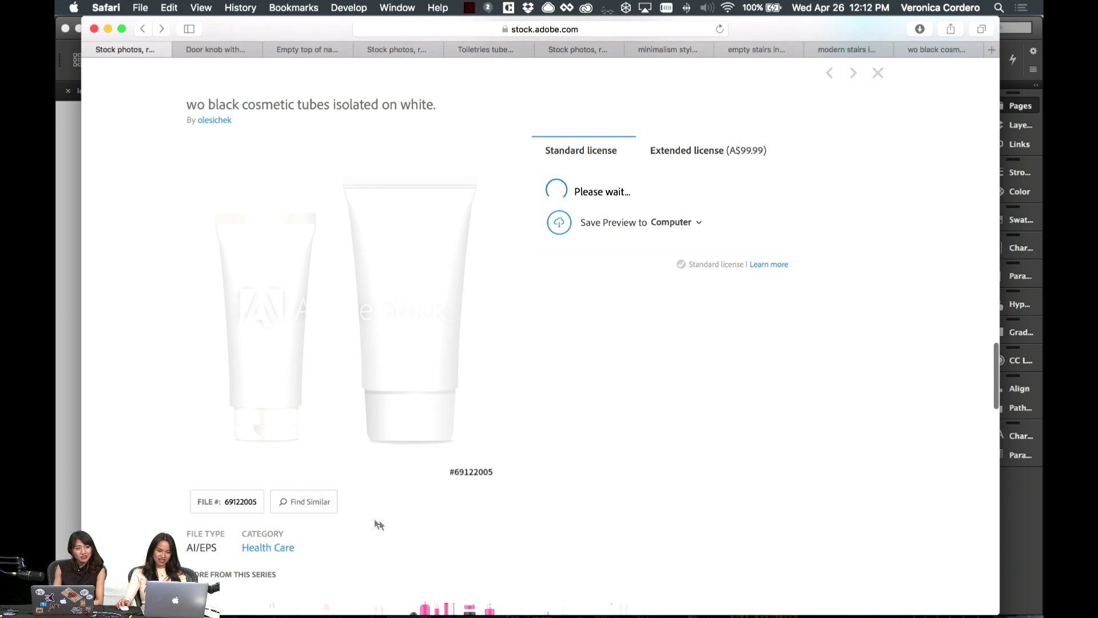
pyautogui.keyDown('super'); pyautogui.click(233, 503); pyautogui.keyUp('super')
pyautogui.click(941, 49)
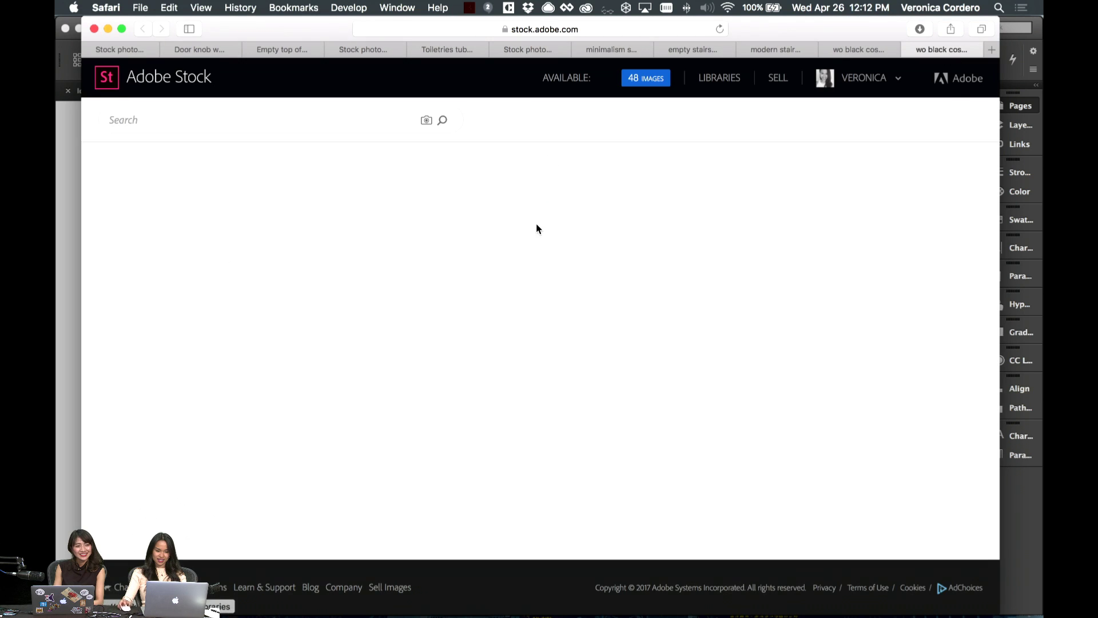
pyautogui.click(700, 236)
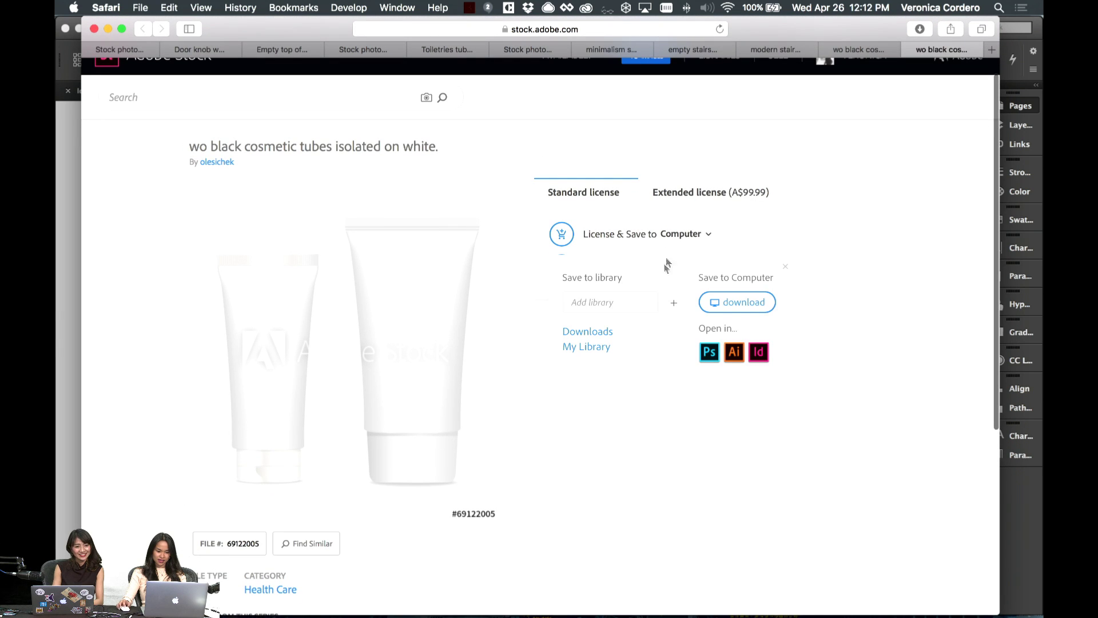
pyautogui.click(732, 302)
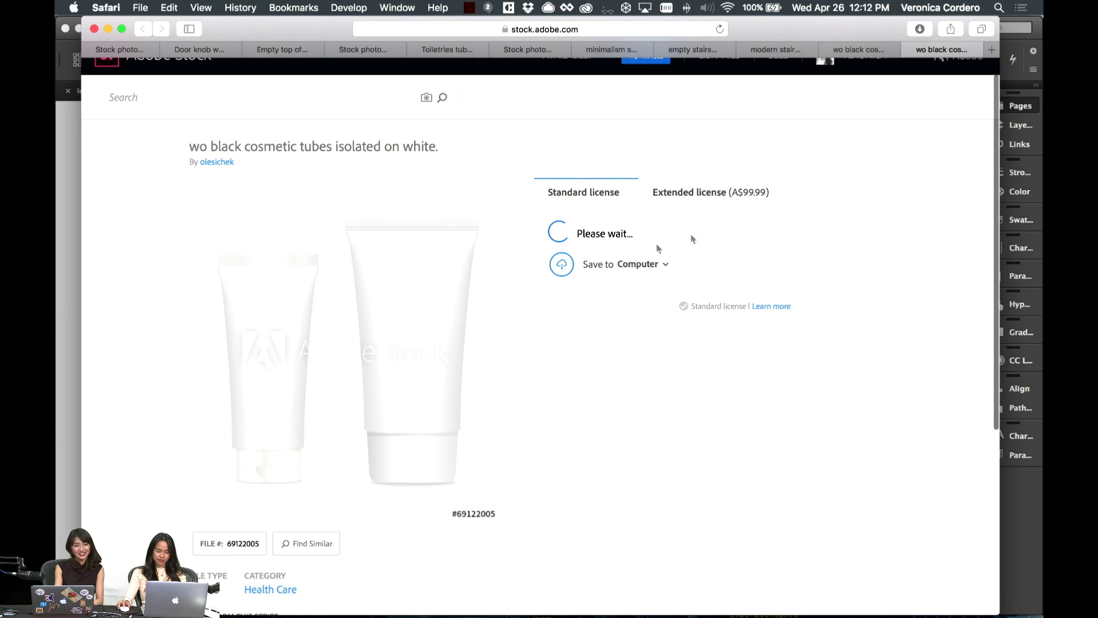
pyautogui.moveTo(849, 616)
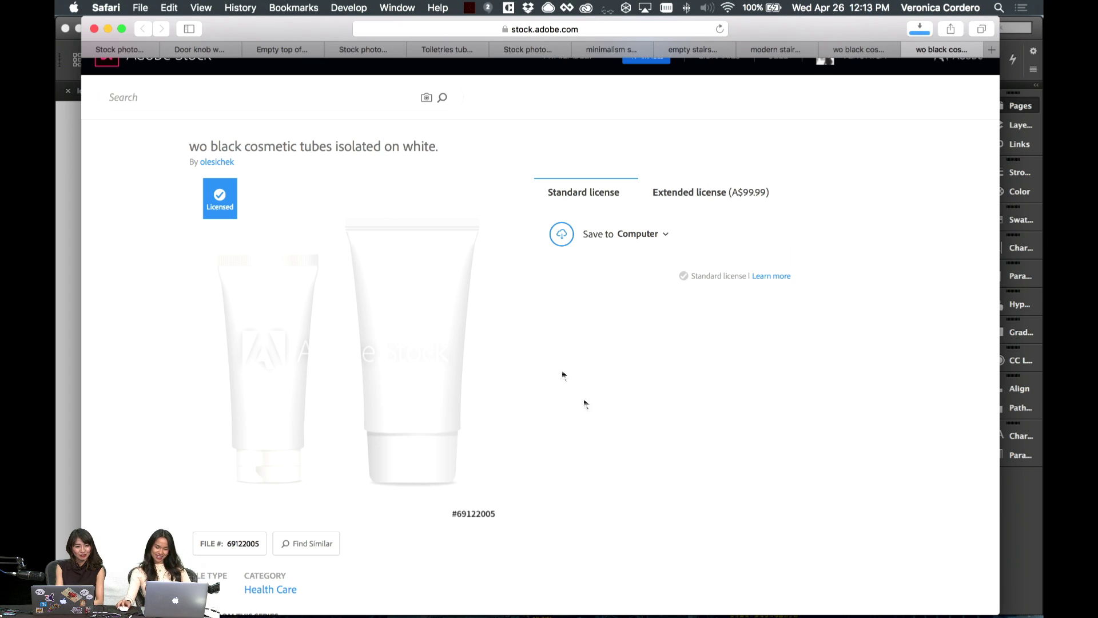
# - Switch to Illustrator, open the downloaded AdobeStock_69122005 file and inspect its two white cosmetic tubes
pyautogui.press('super+Tab')
pyautogui.click(760, 611)
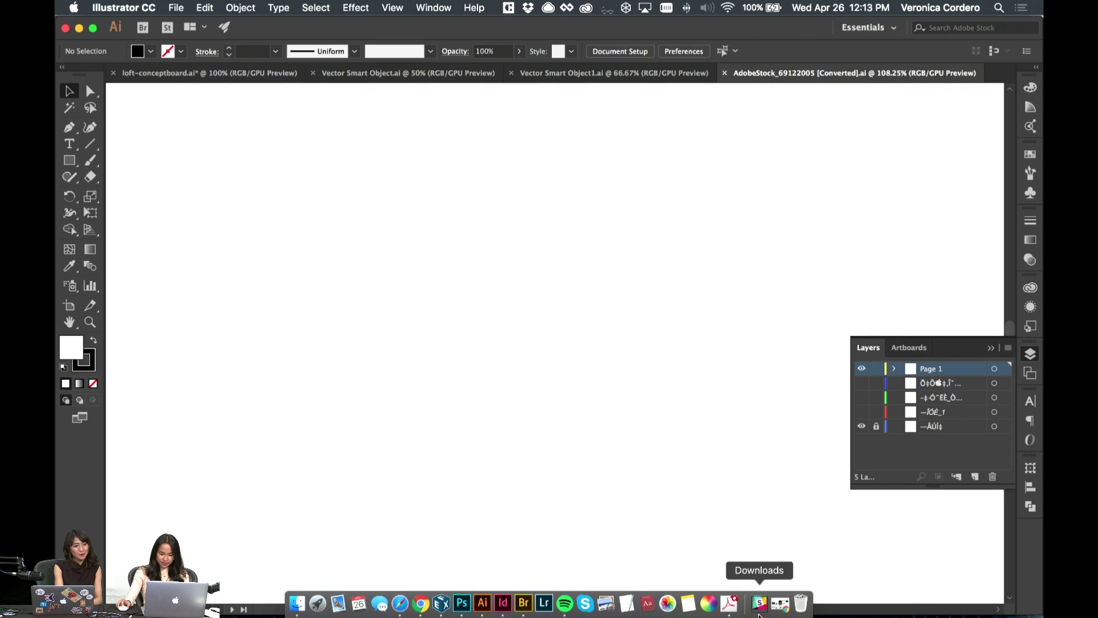
pyautogui.scroll(-5, 600, 350)
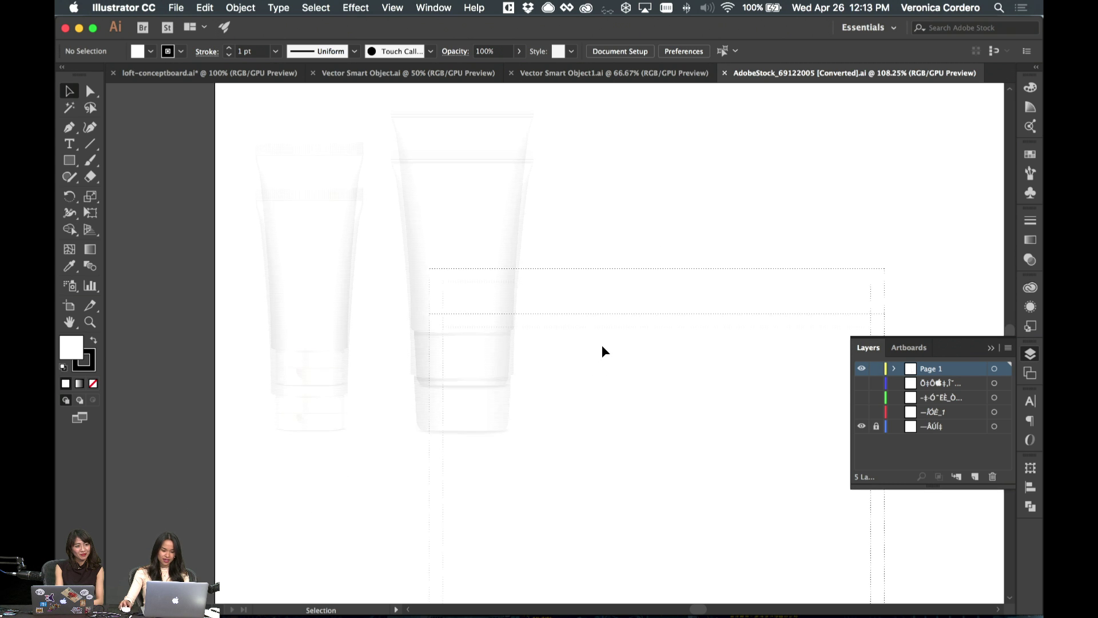
pyautogui.scroll(-5, 291, 404)
pyautogui.press('super+0')
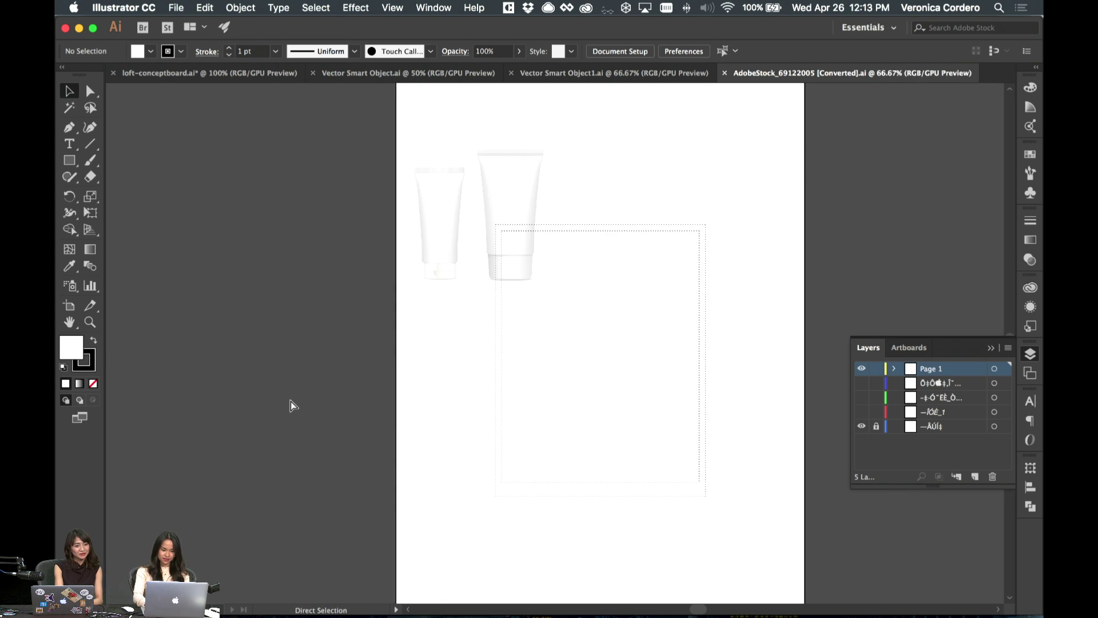
pyautogui.press('super+equal')
pyautogui.press('super+equal')
pyautogui.scroll(10, 290, 405)
pyautogui.hscroll(-3, 297, 409)
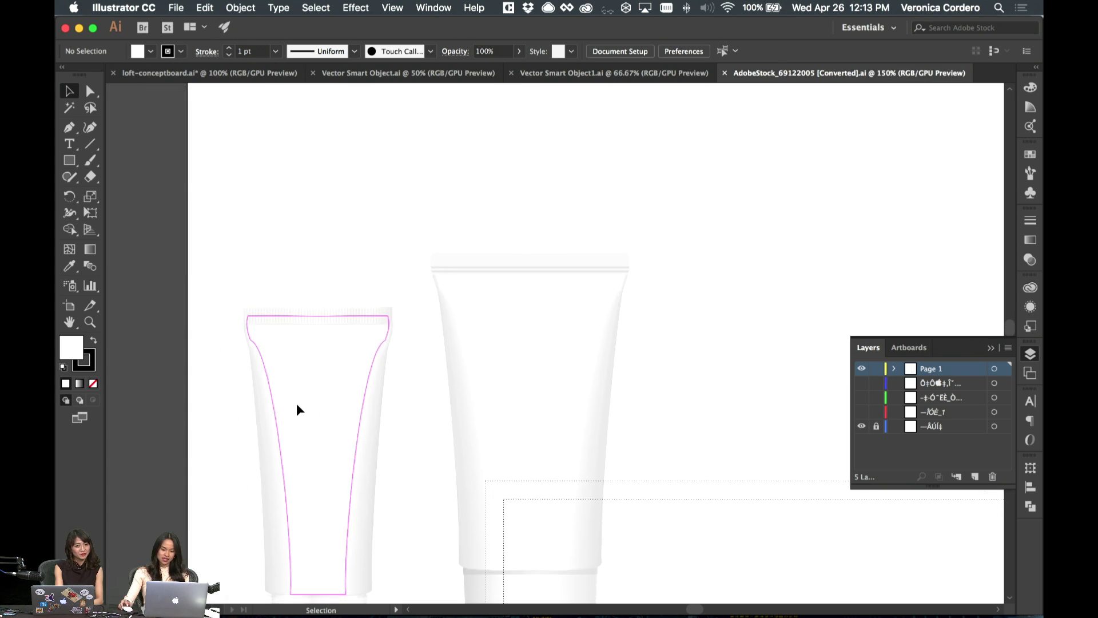
pyautogui.scroll(-1, 587, 360)
pyautogui.moveTo(523, 613)
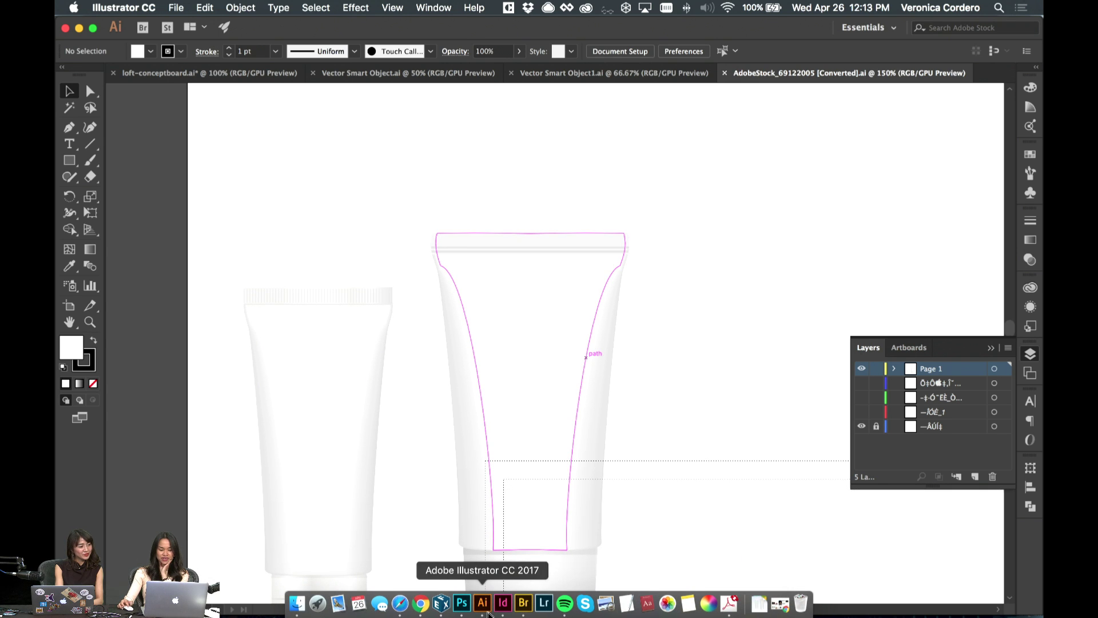
# - Switch to InDesign and review the white Loft poster with the interior and staircase photos
pyautogui.click(502, 602)
pyautogui.scroll(3, 652, 361)
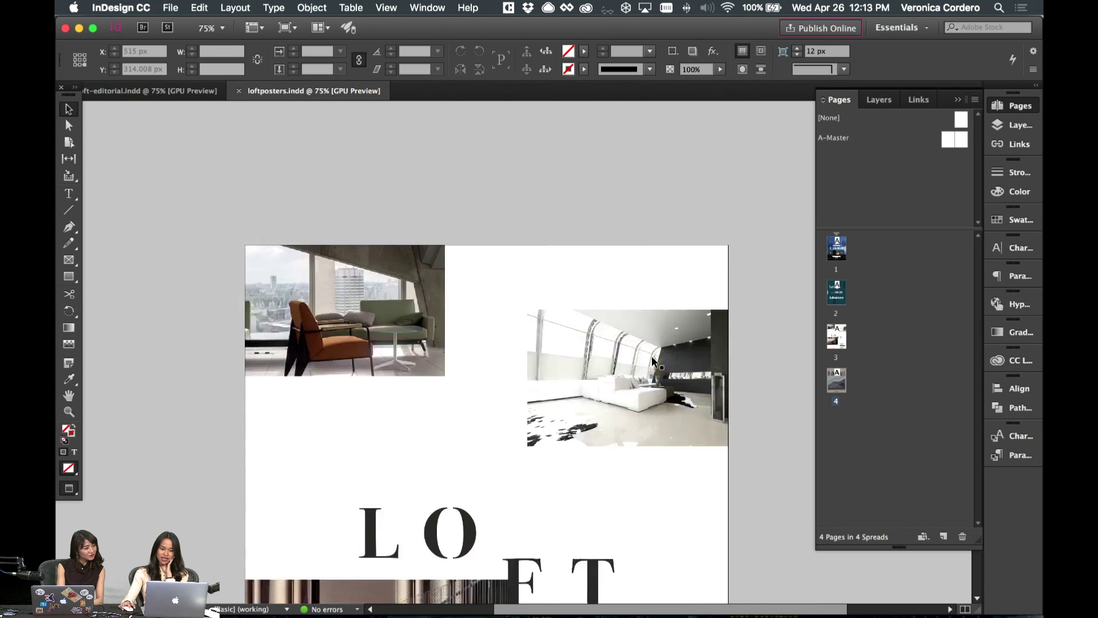
pyautogui.scroll(-5, 651, 362)
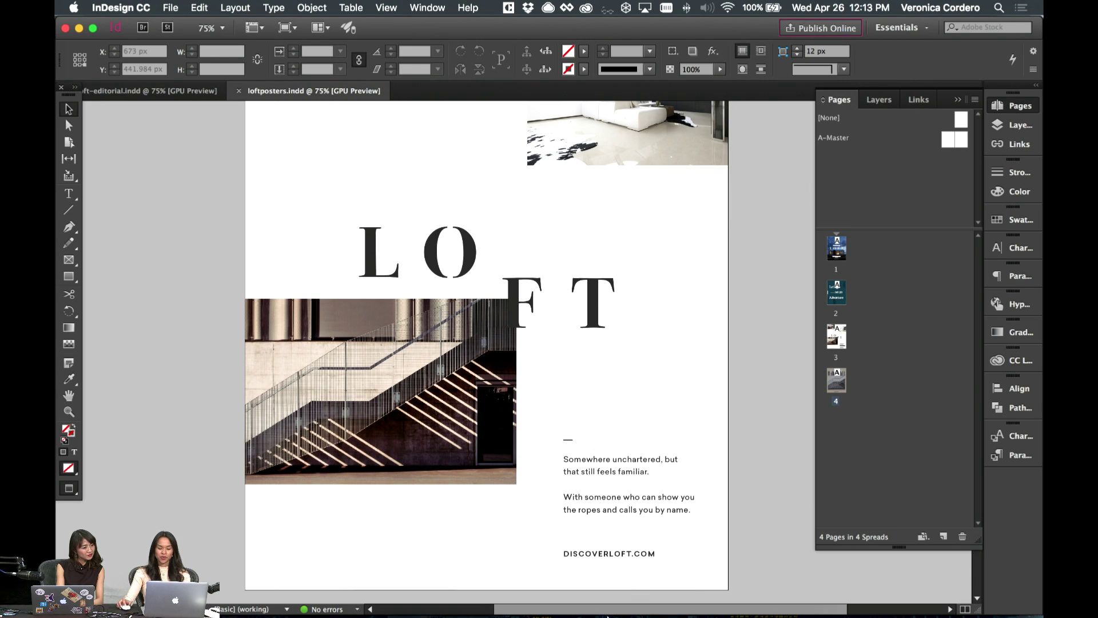
# - Switch to Photoshop and review the Identity System and Application 1 artboards
pyautogui.click(462, 602)
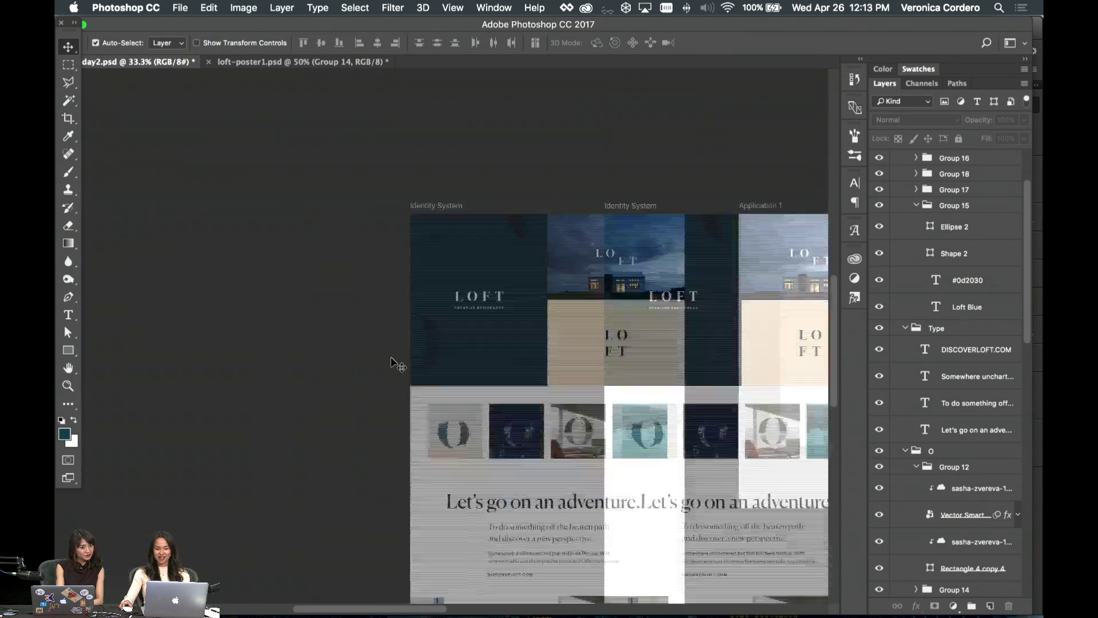
pyautogui.hscroll(5, 394, 363)
pyautogui.scroll(-5, 395, 363)
pyautogui.scroll(5, 394, 364)
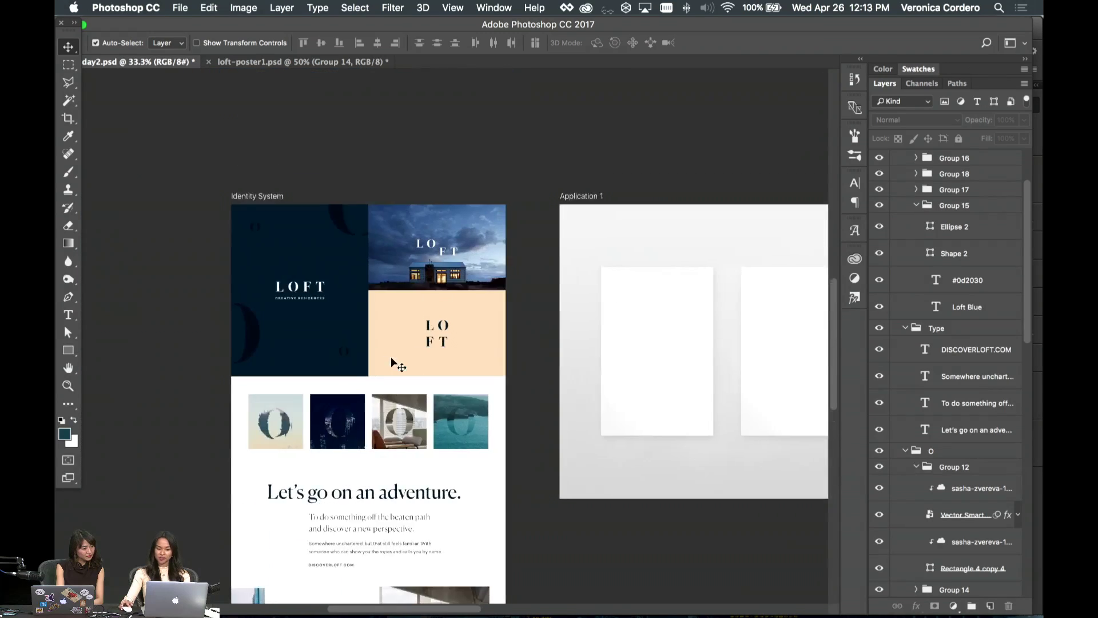
pyautogui.hscroll(10, 393, 364)
pyautogui.hscroll(-12, 394, 364)
pyautogui.hscroll(6, 394, 363)
pyautogui.scroll(-3, 395, 363)
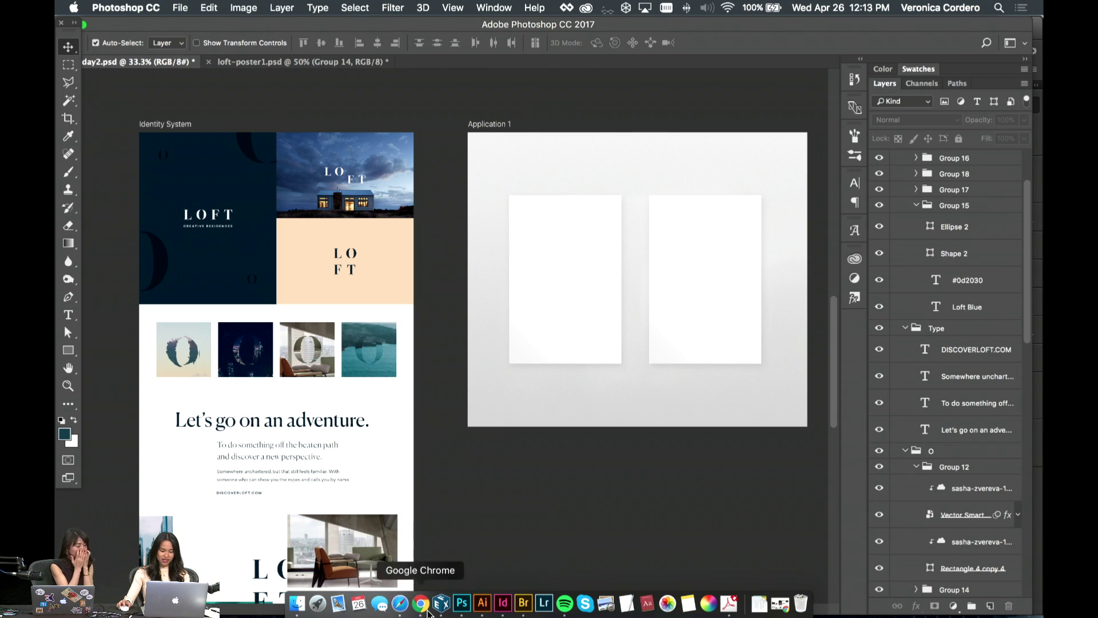
# - Return to the cosmetic tubes file in Illustrator and check how the tube bodies and caps are built
pyautogui.click(399, 603)
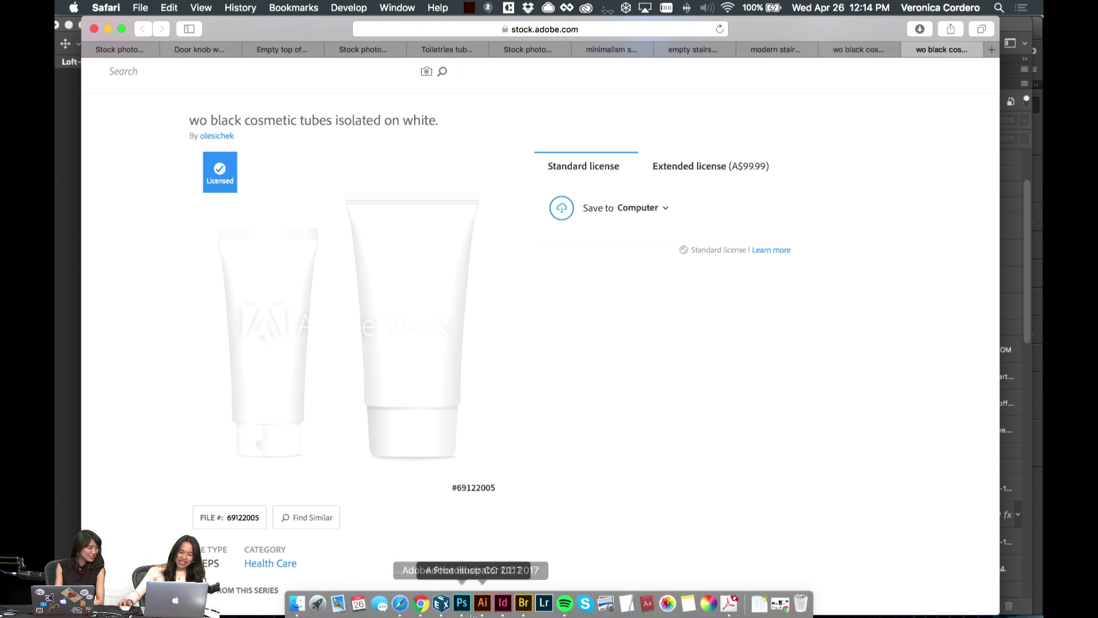
pyautogui.click(482, 604)
pyautogui.click(522, 380)
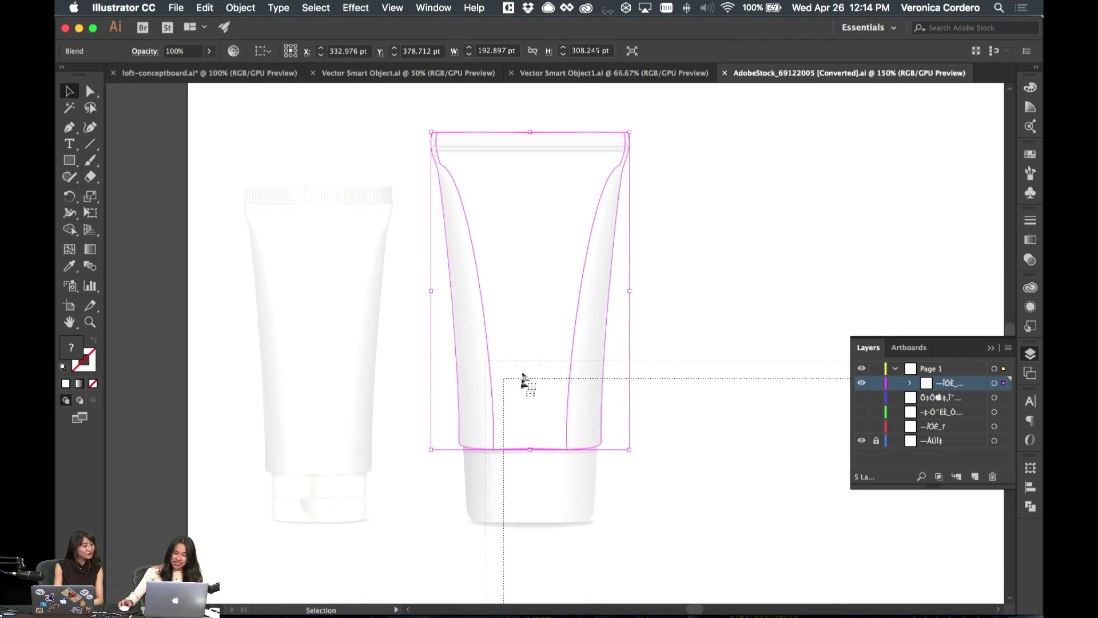
pyautogui.click(662, 387)
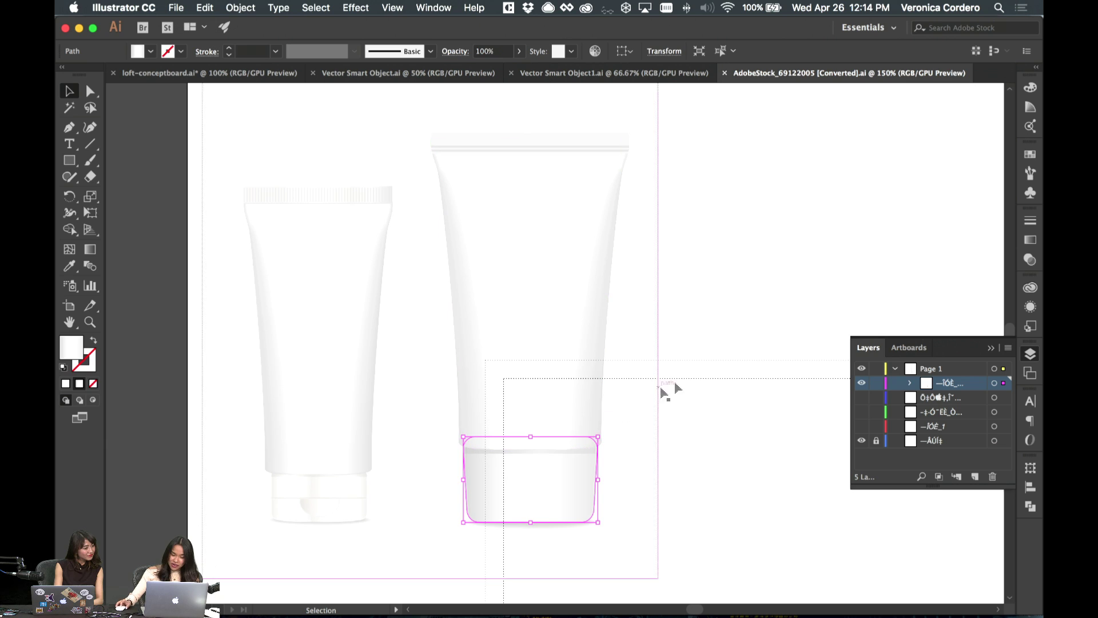
pyautogui.click(277, 269)
pyautogui.click(277, 195)
pyautogui.click(417, 188)
pyautogui.scroll(2, 348, 182)
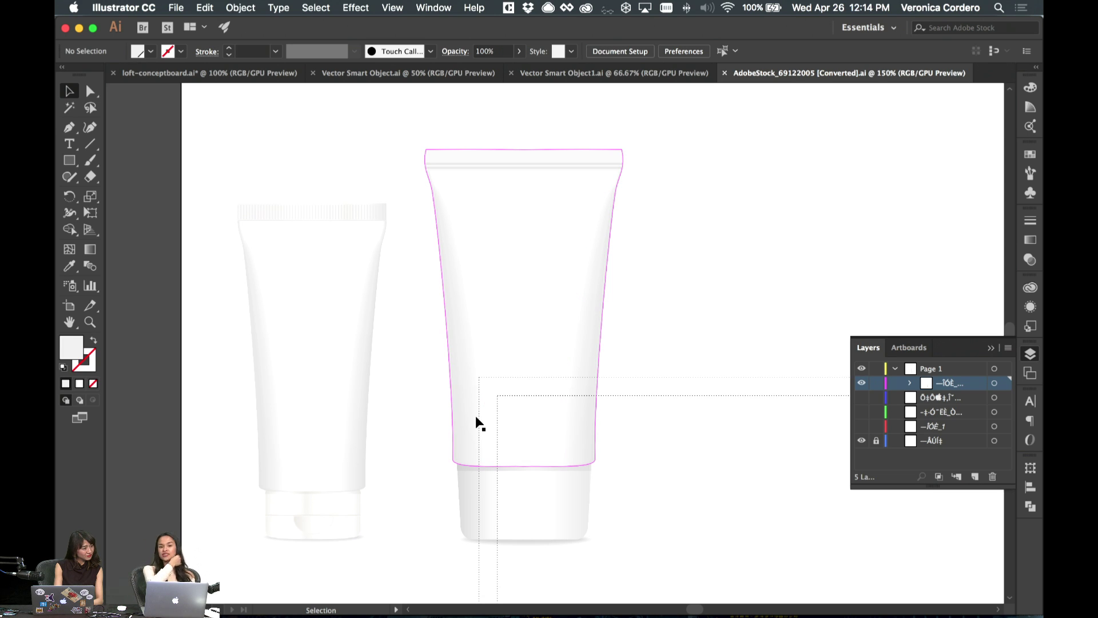
pyautogui.hscroll(-5, 479, 423)
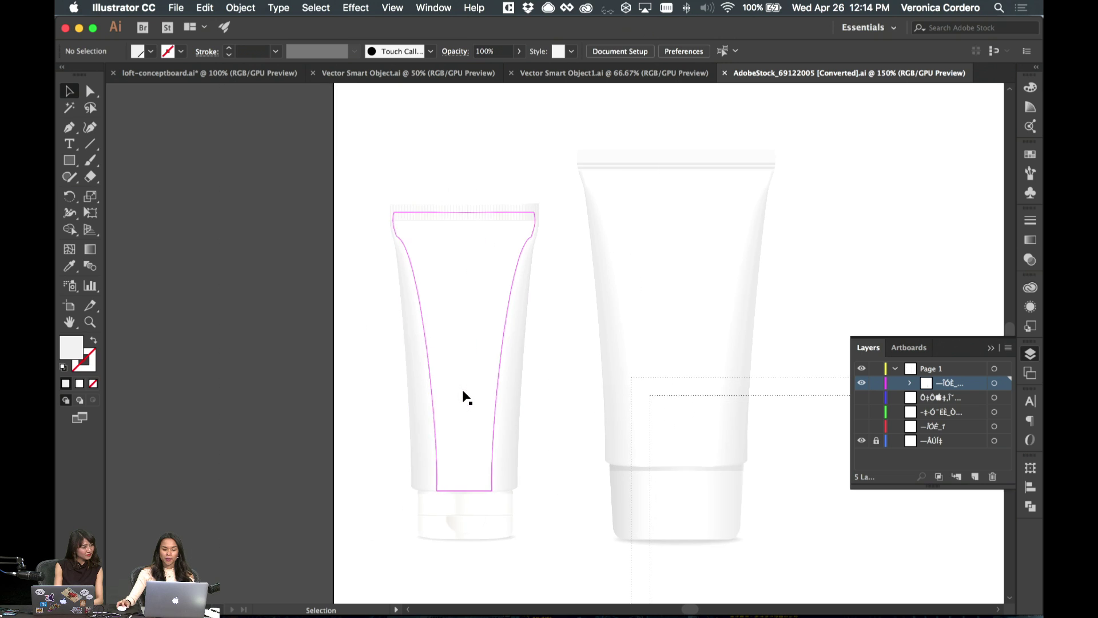
# - Check the recently downloaded files, and switch to the cosmetic tubes page in Safari
pyautogui.moveTo(686, 610)
pyautogui.click(780, 603)
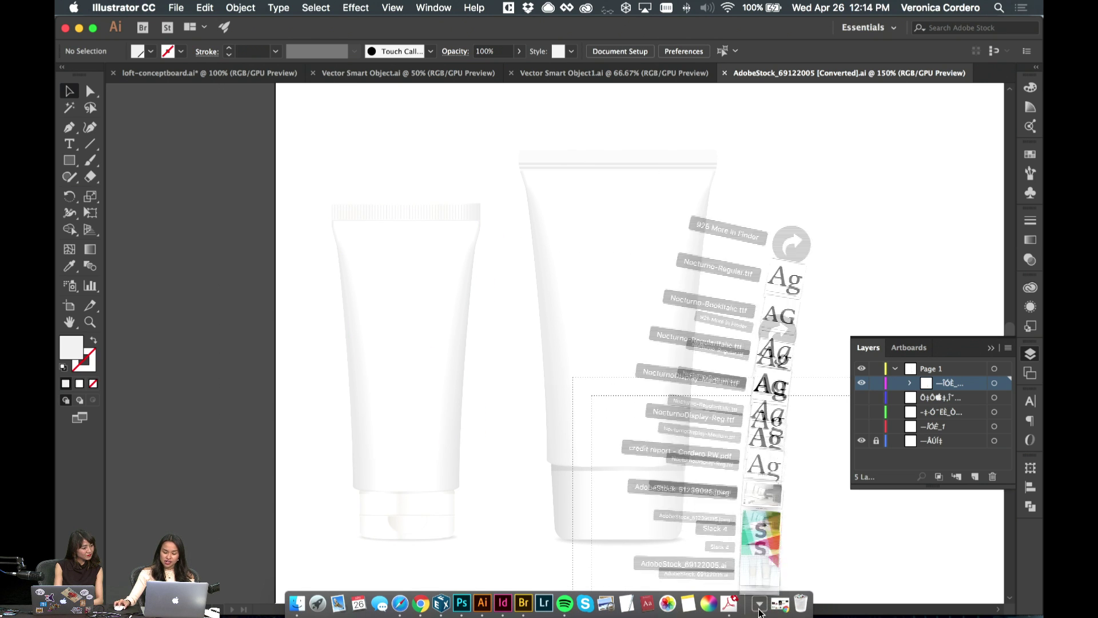
pyautogui.click(780, 603)
pyautogui.click(400, 603)
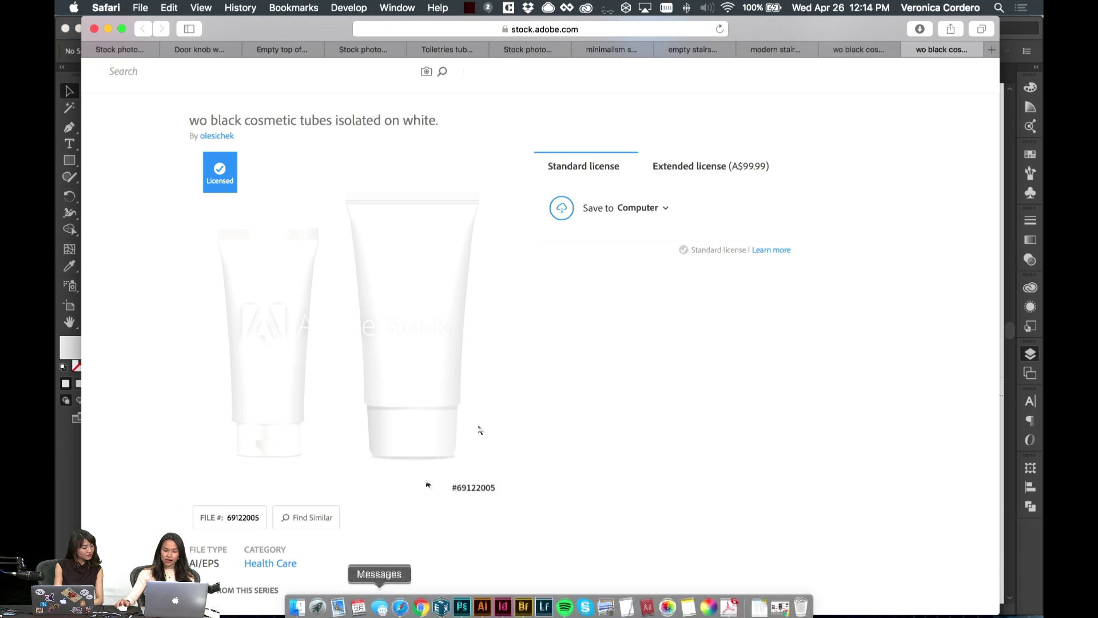
# - Look through the open Adobe Stock pages for the close-up toiletries tube image with the three pump bottles
pyautogui.click(799, 51)
pyautogui.click(280, 50)
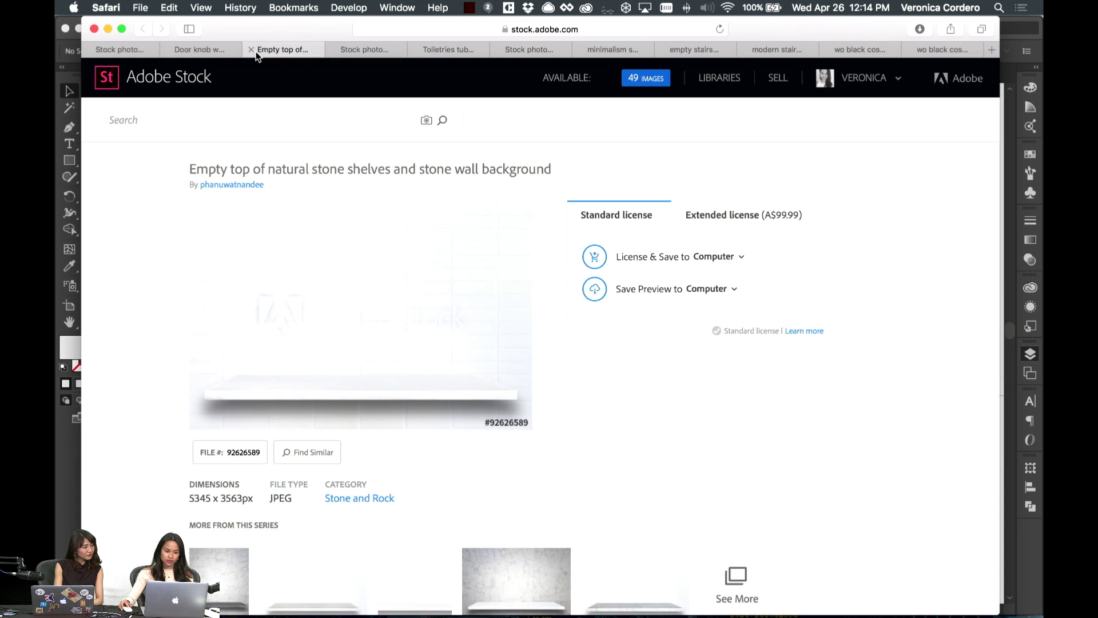
pyautogui.click(200, 50)
pyautogui.click(130, 50)
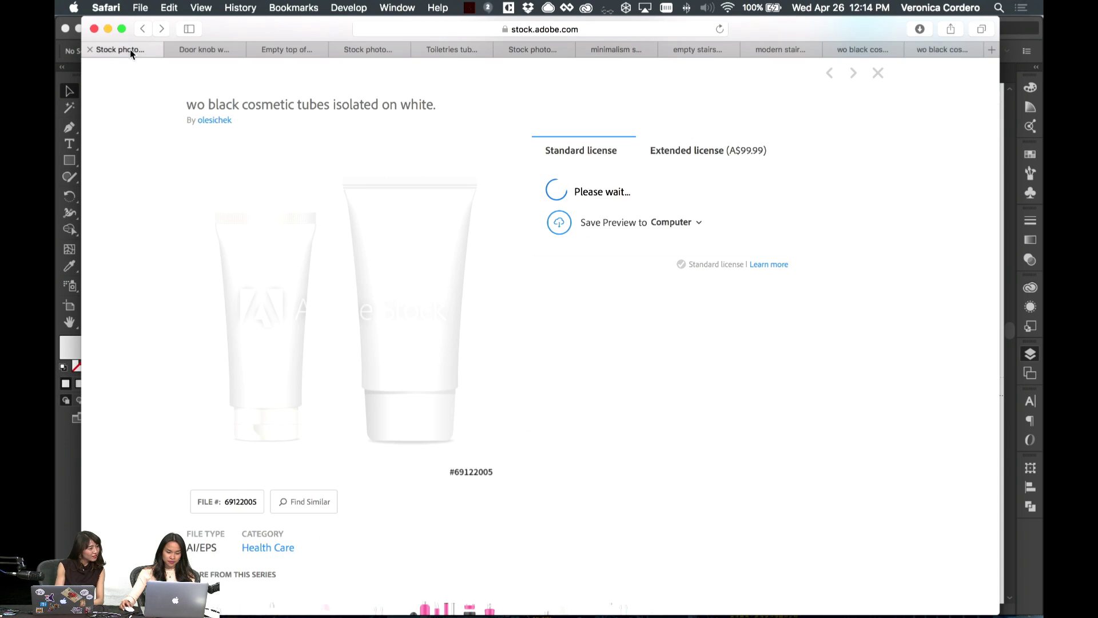
pyautogui.click(300, 52)
pyautogui.click(390, 49)
pyautogui.click(452, 50)
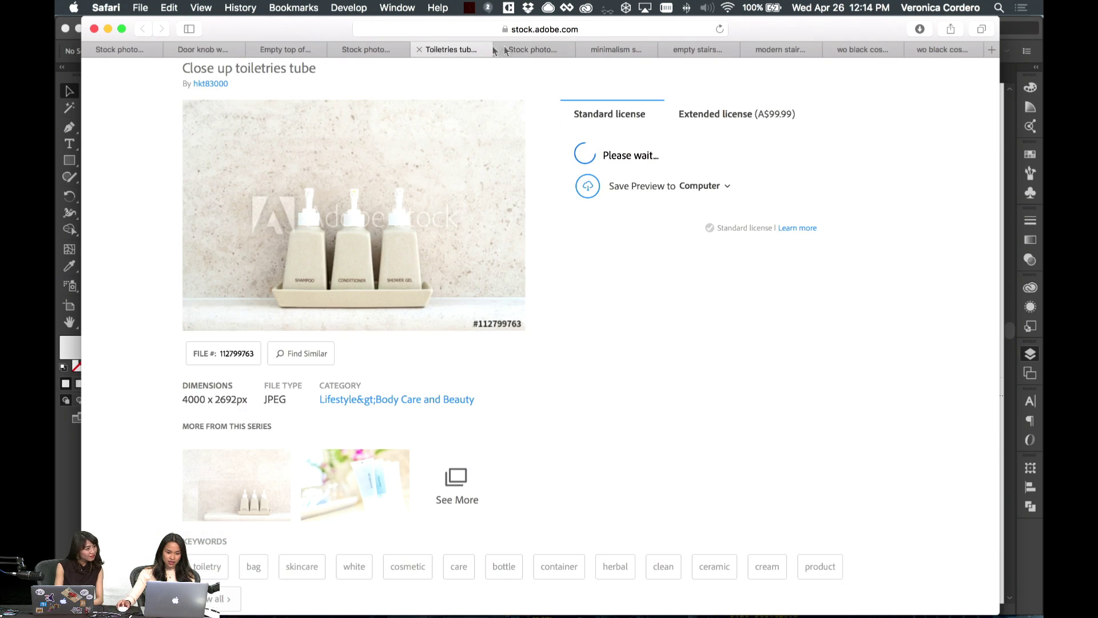
# - Open the toiletries tube image's own page in a new tab and license and download it to the computer
pyautogui.keyDown('super'); pyautogui.click(235, 353); pyautogui.keyUp('super')
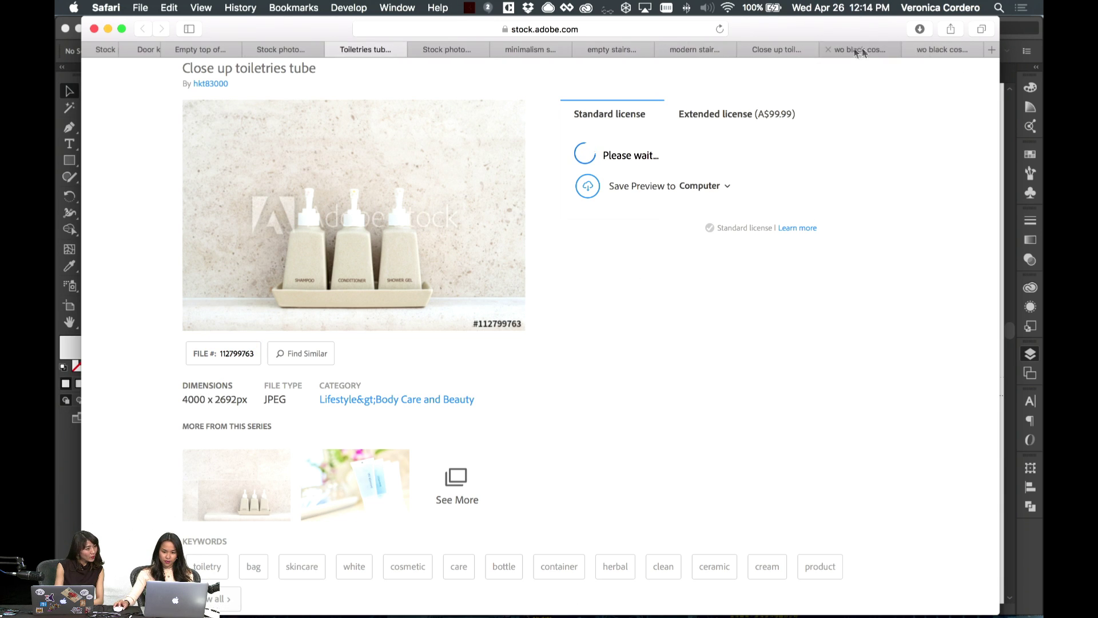
pyautogui.click(849, 52)
pyautogui.click(784, 50)
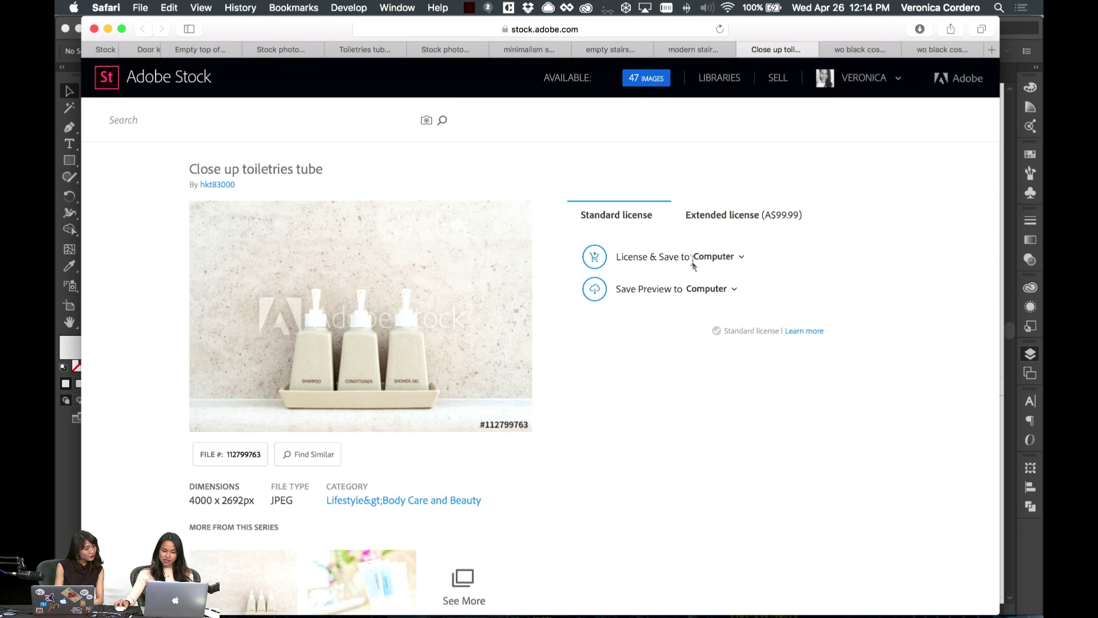
pyautogui.click(722, 257)
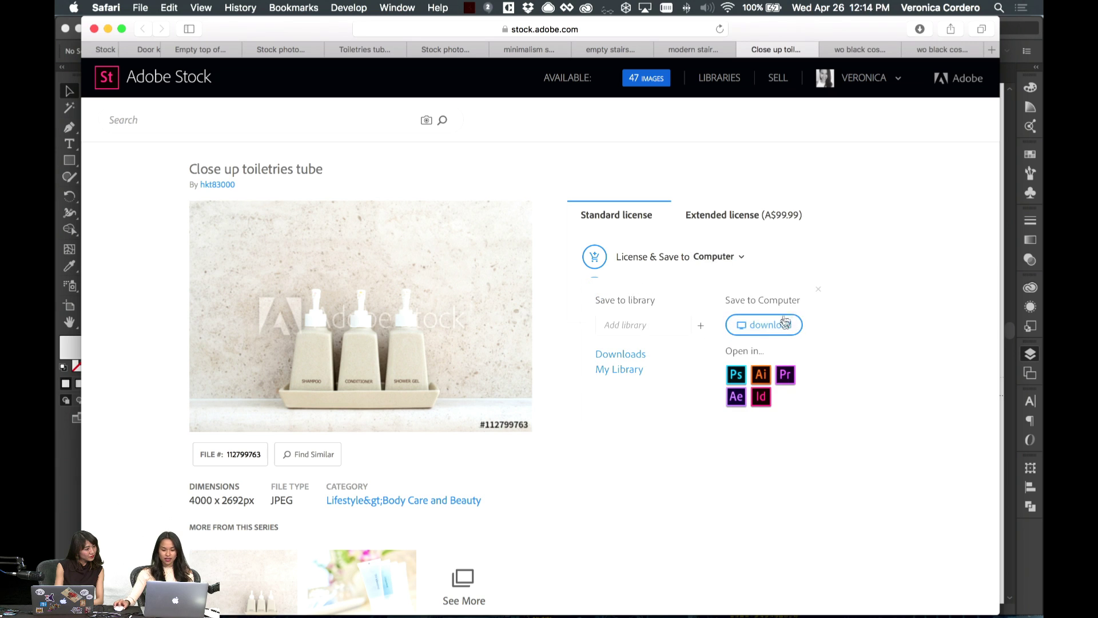
pyautogui.click(762, 324)
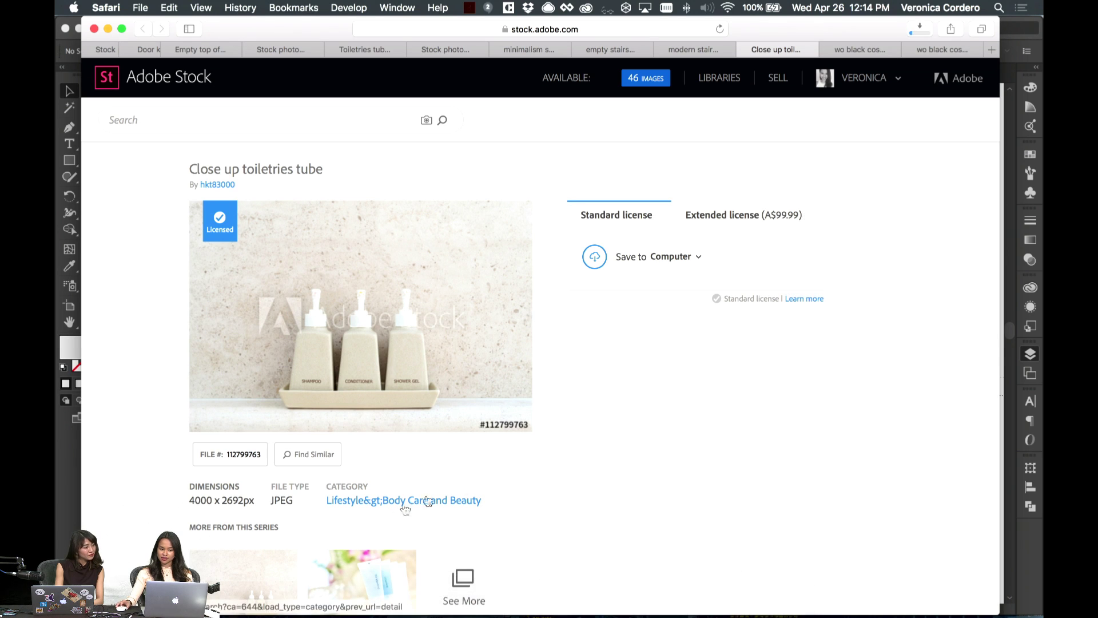
pyautogui.moveTo(619, 614)
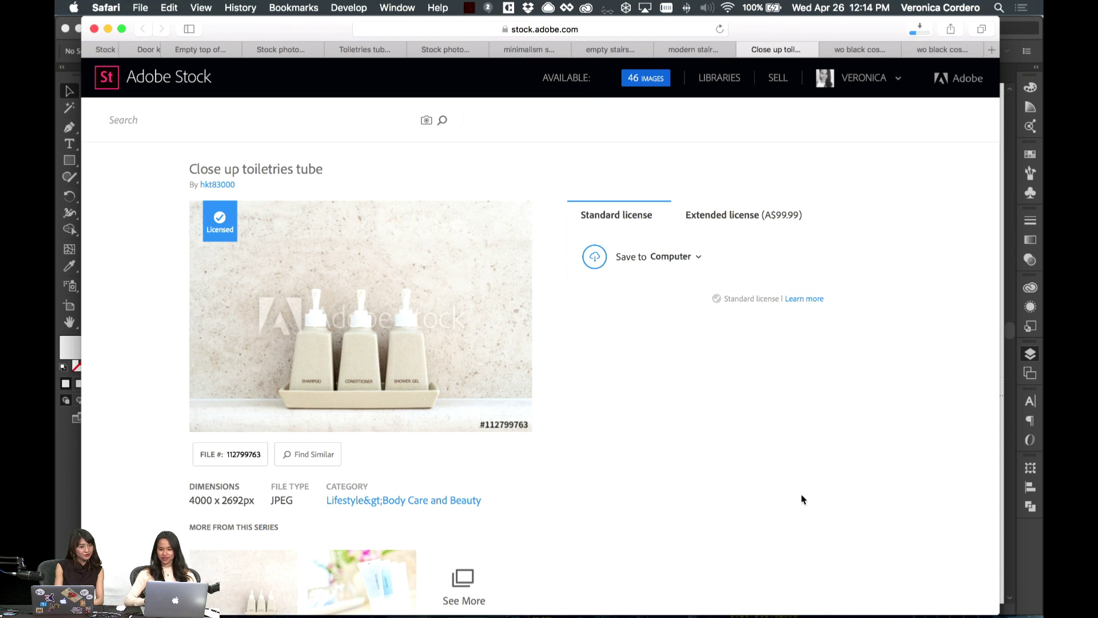
pyautogui.scroll(-5, 607, 413)
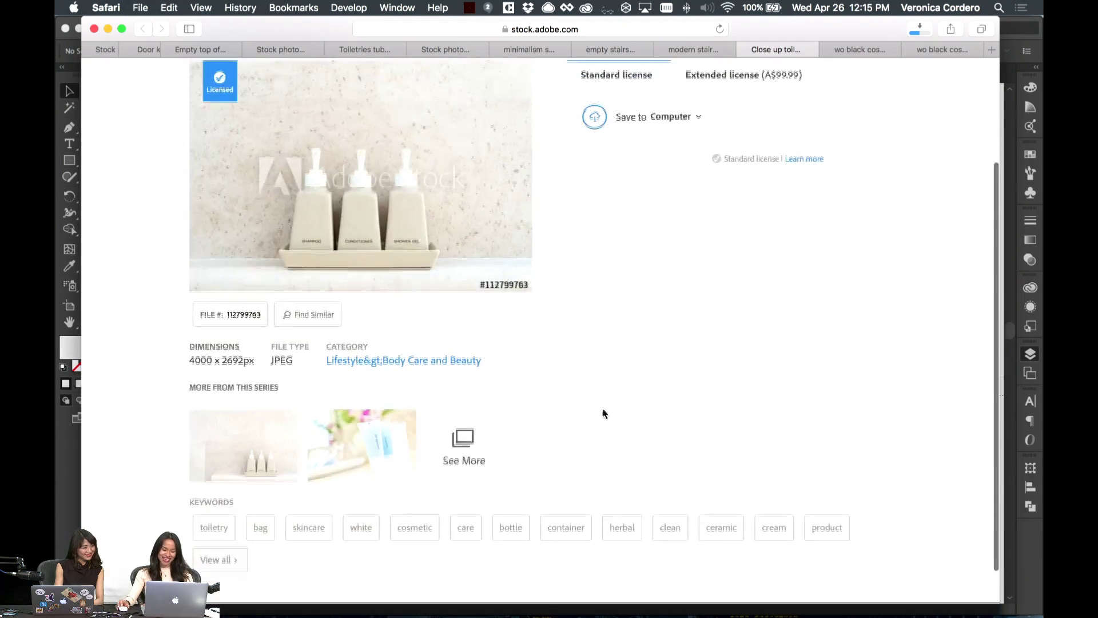
pyautogui.scroll(5, 605, 413)
pyautogui.scroll(-5, 604, 413)
pyautogui.scroll(5, 602, 413)
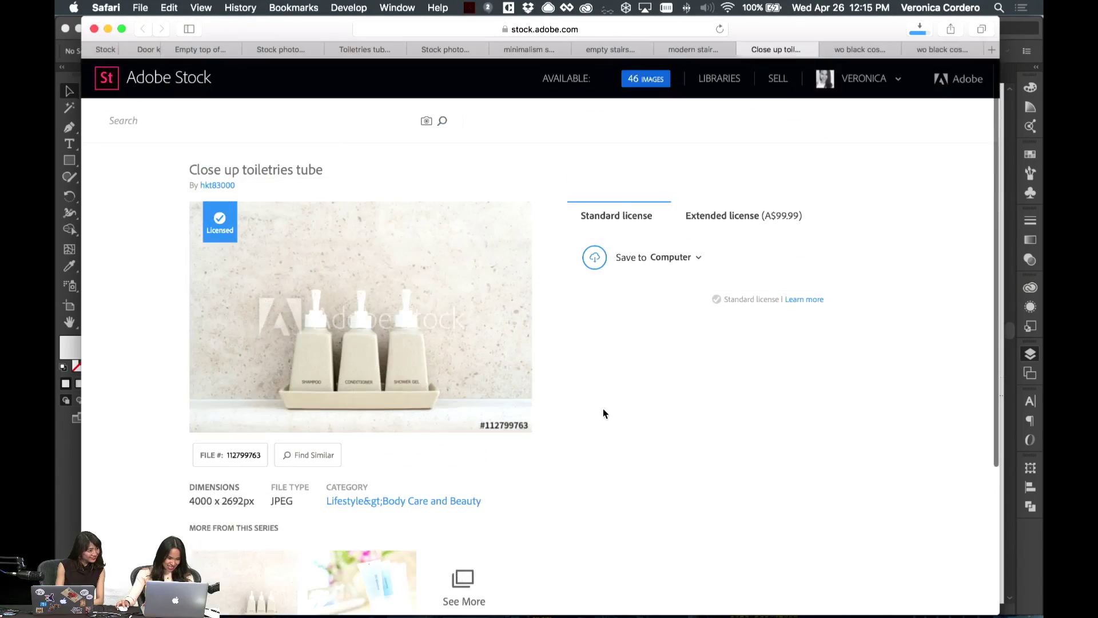
pyautogui.scroll(-5, 602, 413)
# - Open the downloaded AdobeStock_112799763.jpeg in Preview and inspect the labels on the three bottles up close
pyautogui.click(759, 602)
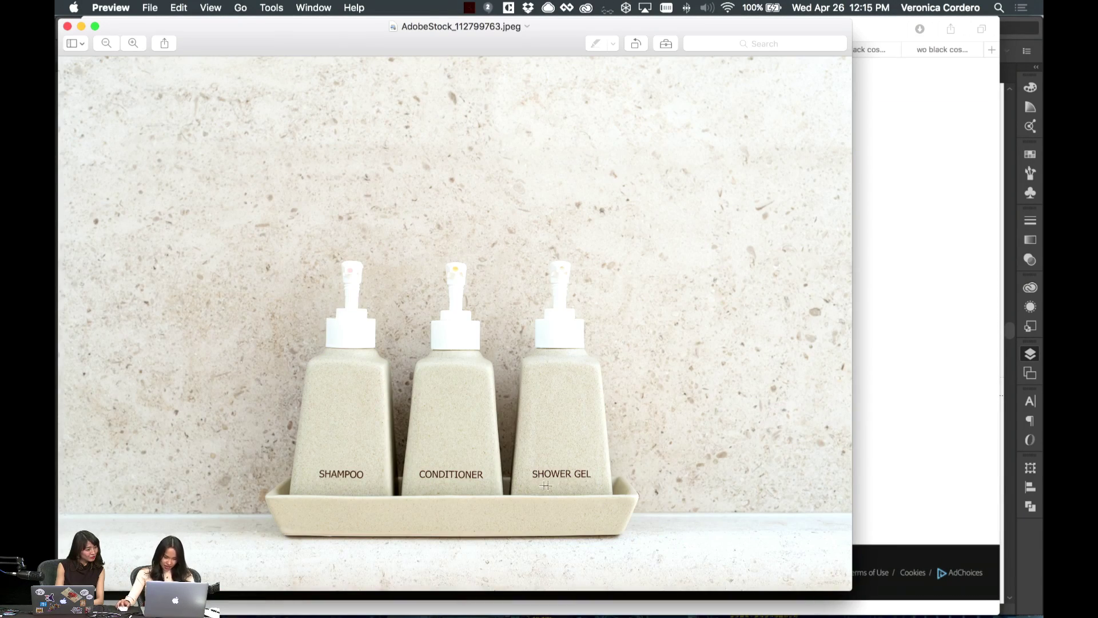
pyautogui.scroll(10, 580, 477)
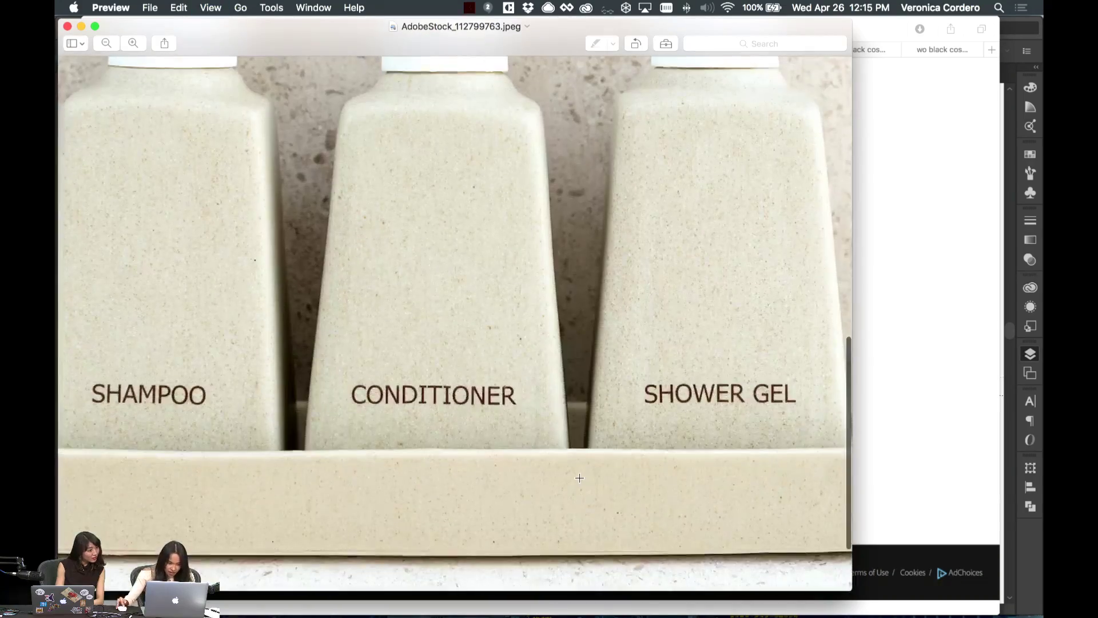
pyautogui.scroll(-10, 579, 477)
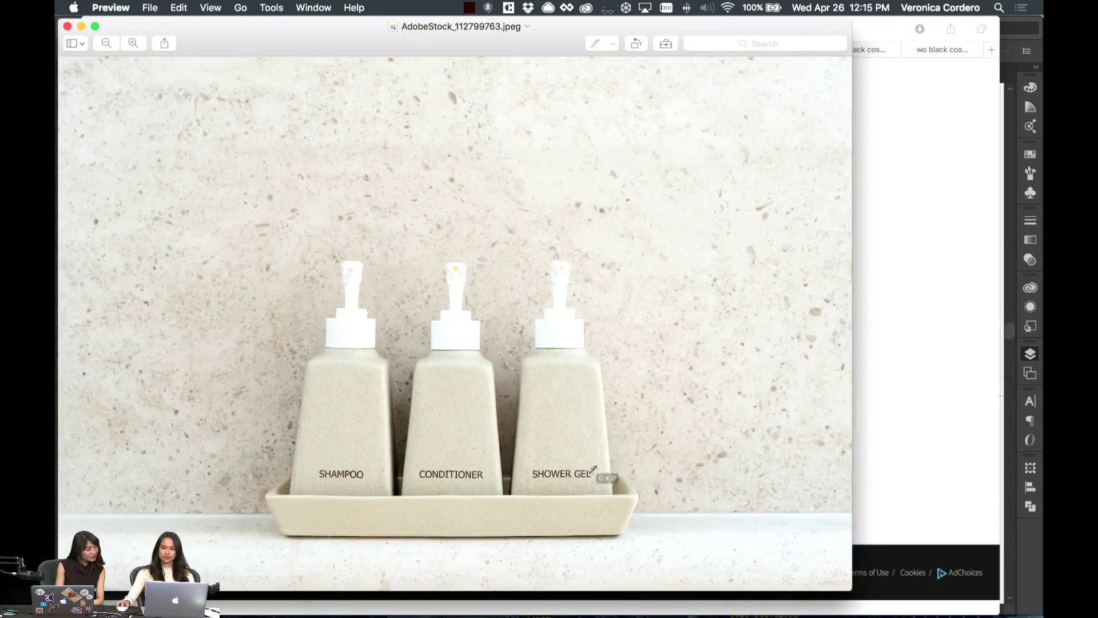
pyautogui.press('super+w')
# - Show the recently downloaded files to get at AdobeStock_112799763.jpeg again
pyautogui.click(759, 602)
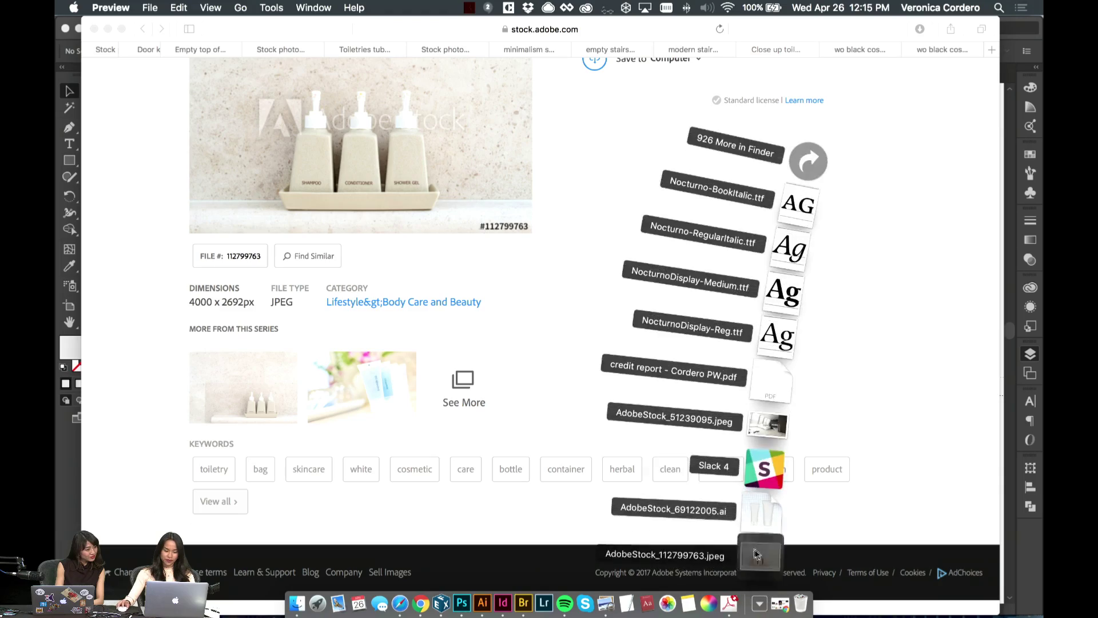
# - Open the downloaded AdobeStock_112799763.jpeg in Photoshop and dock its window as a tab beside the other documents
pyautogui.moveTo(769, 556); pyautogui.dragTo(465, 608)
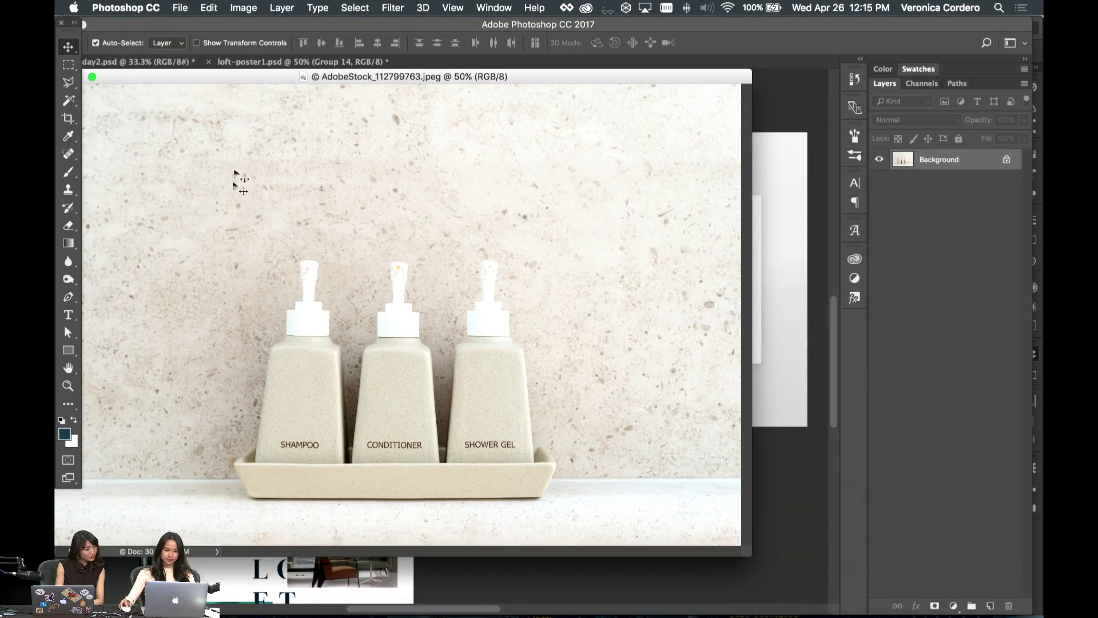
pyautogui.moveTo(241, 77); pyautogui.dragTo(489, 64)
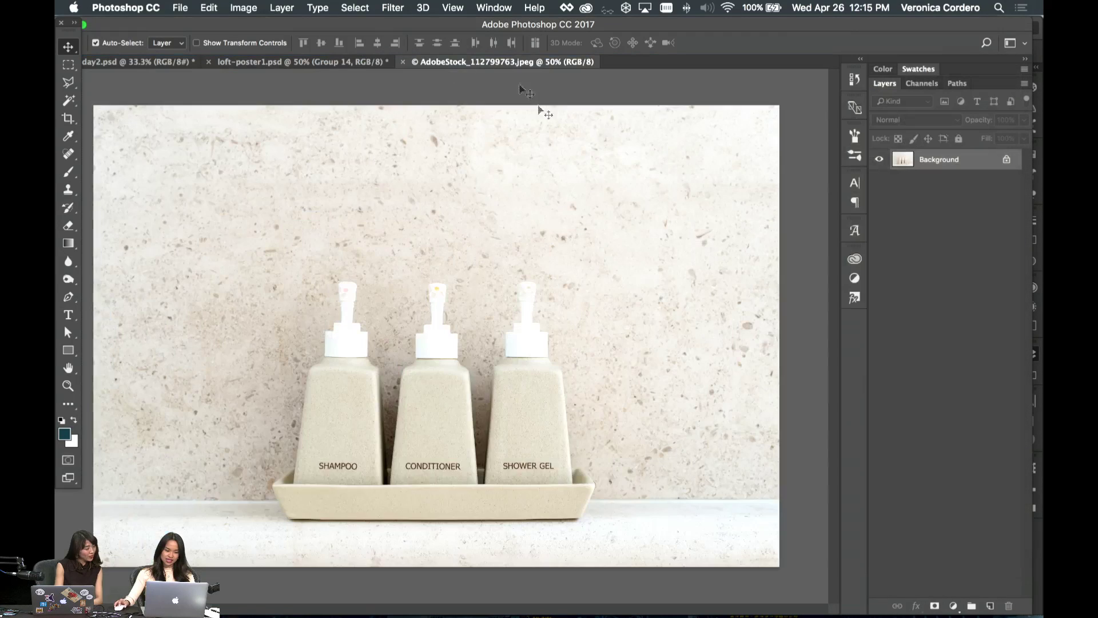
# - In the day2.psd document, collapse all the artboards and groups and make Artboard 1 visible
pyautogui.click(153, 60)
pyautogui.hscroll(5, 703, 252)
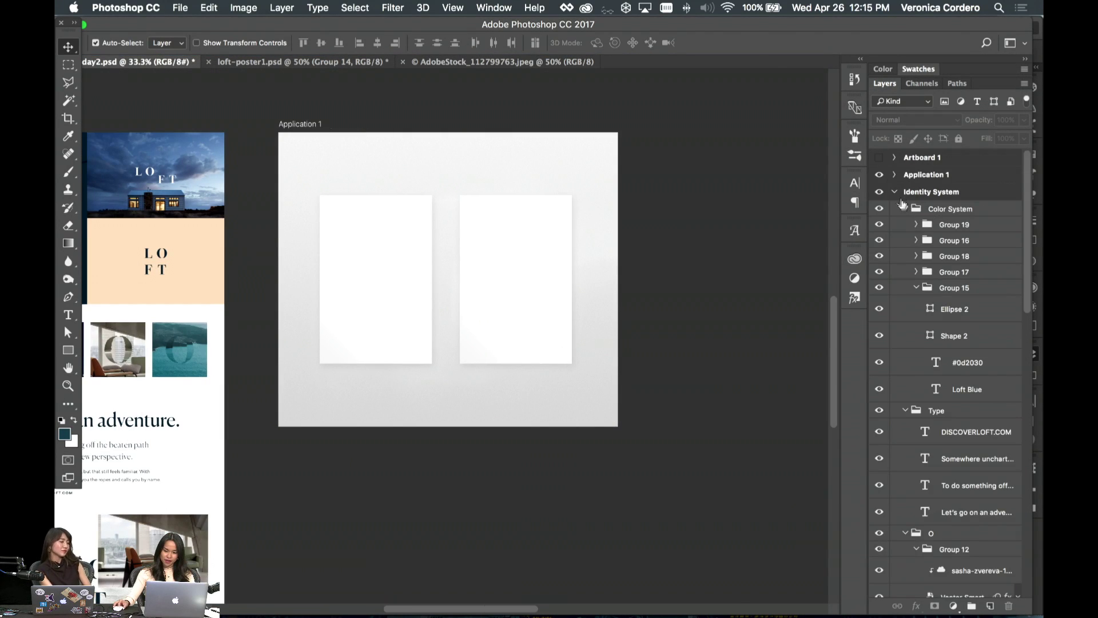
pyautogui.keyDown('alt'); pyautogui.click(892, 159); pyautogui.keyUp('alt')
pyautogui.hscroll(5, 652, 202)
pyautogui.click(886, 158)
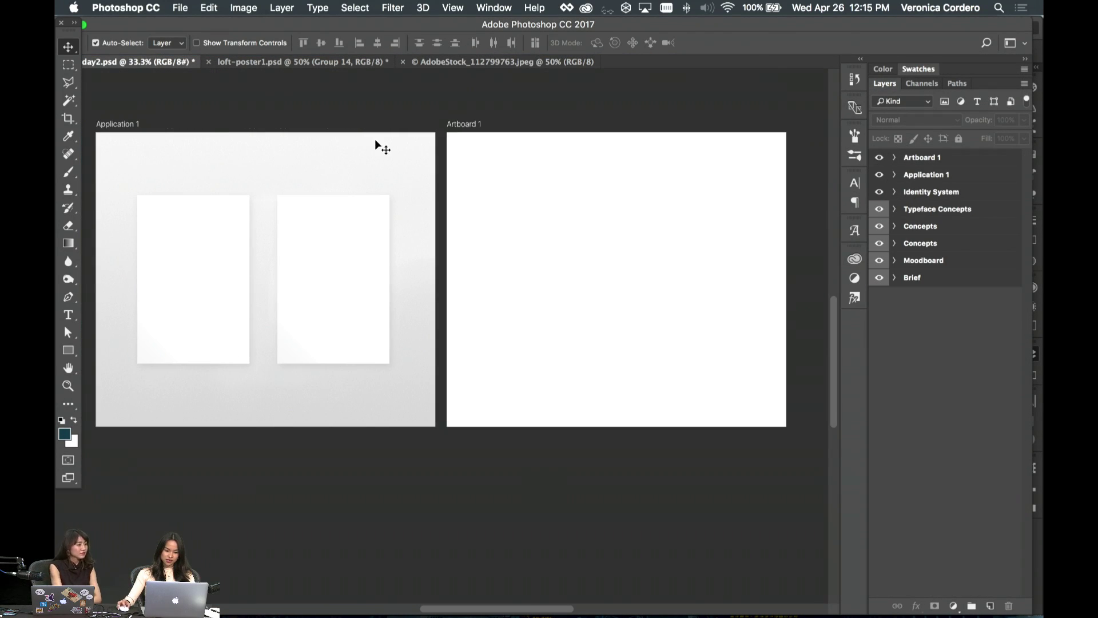
pyautogui.scroll(2, 395, 131)
# - Copy the Background photo of the three bottles into day2.psd and position it to fill Artboard 1
pyautogui.click(452, 61)
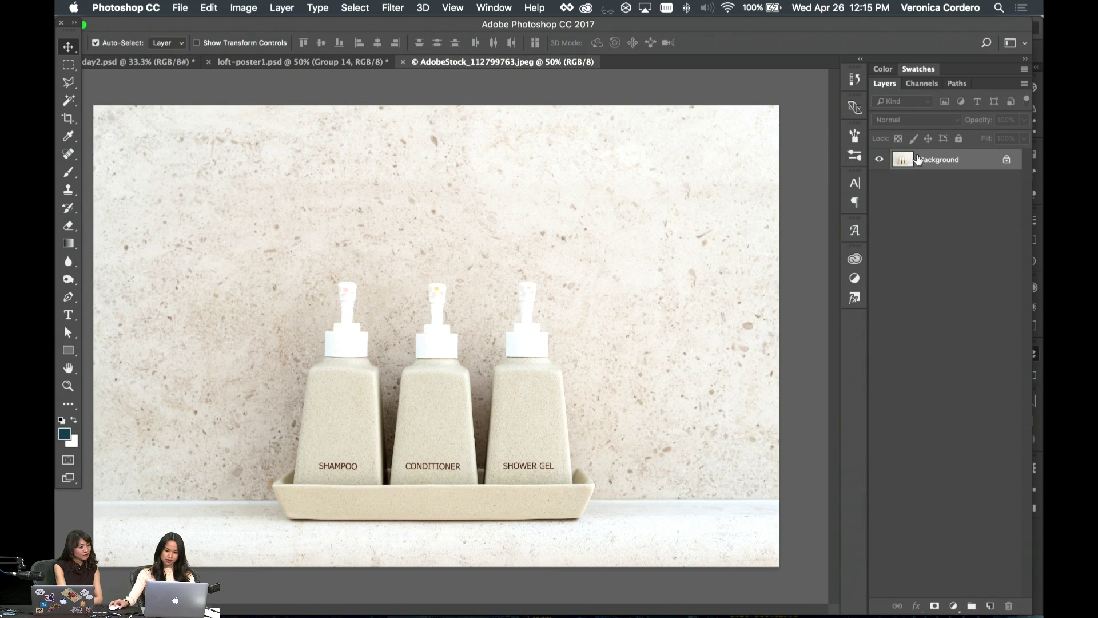
pyautogui.moveTo(915, 159); pyautogui.dragTo(595, 336)
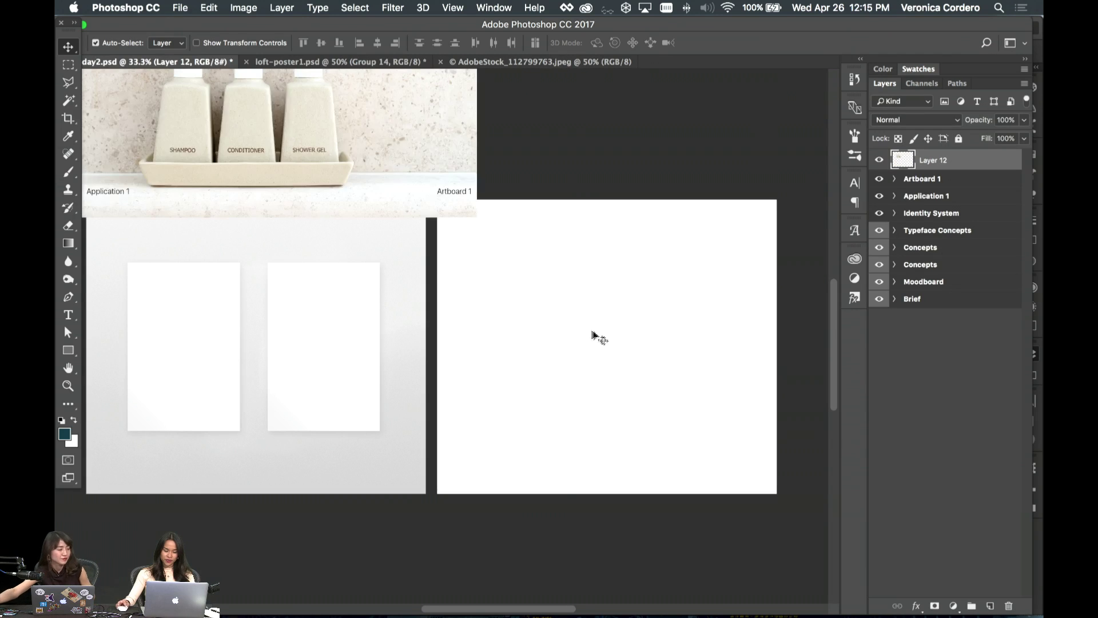
pyautogui.hscroll(2, 457, 286)
pyautogui.moveTo(387, 189); pyautogui.dragTo(699, 456)
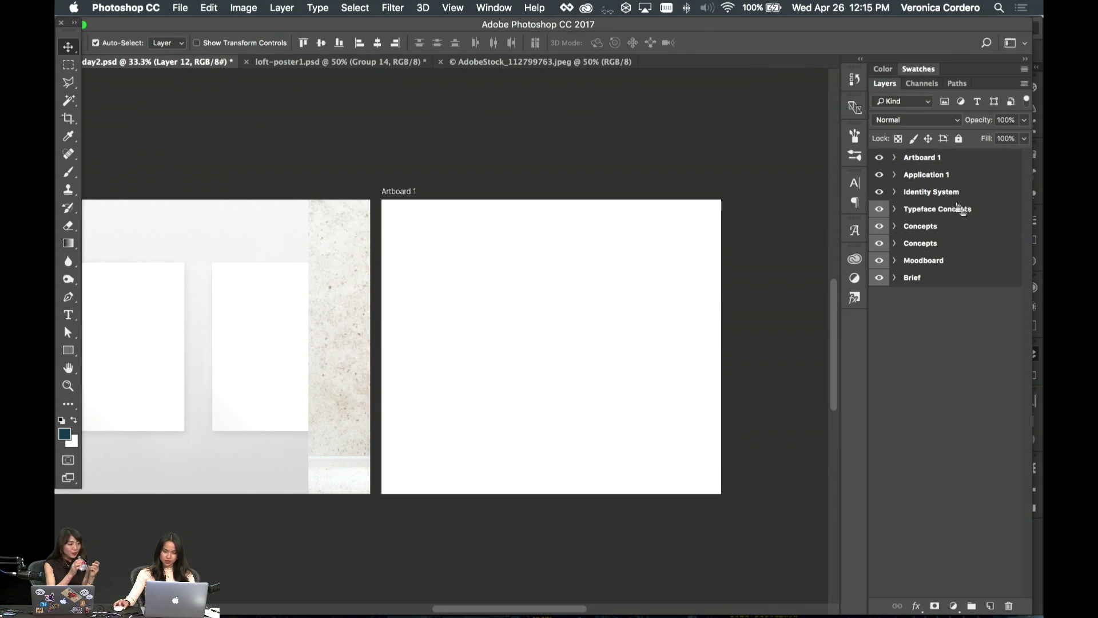
pyautogui.moveTo(346, 324); pyautogui.dragTo(543, 327)
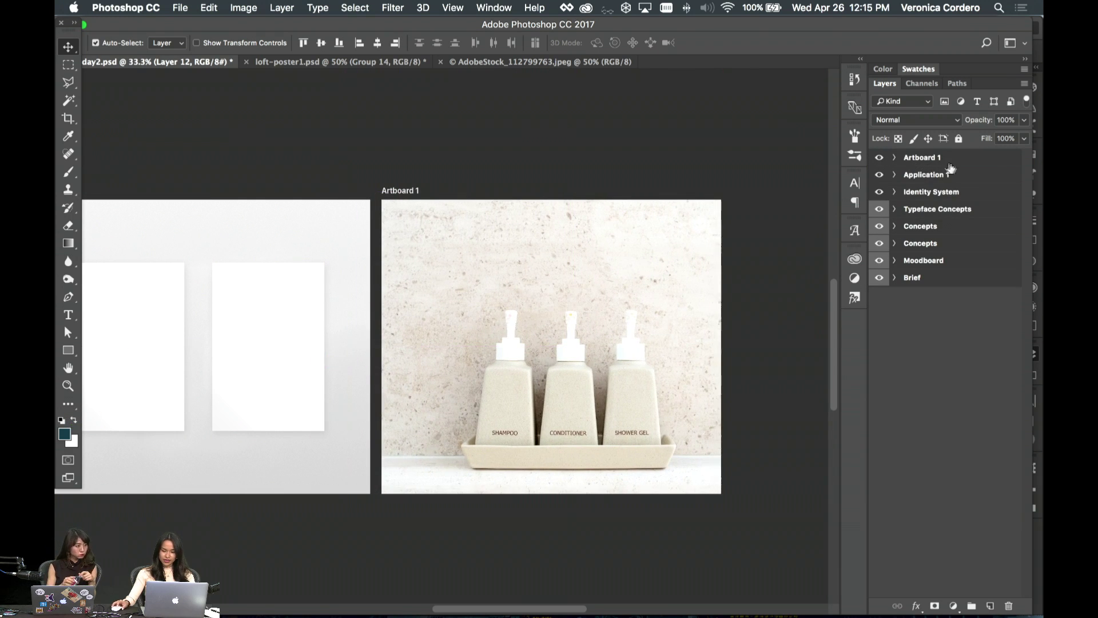
# - Group the three hidden layers beneath the bottle photo in Artboard 1, from 19 copy 10 to AdobeStock_51239095
pyautogui.click(896, 158)
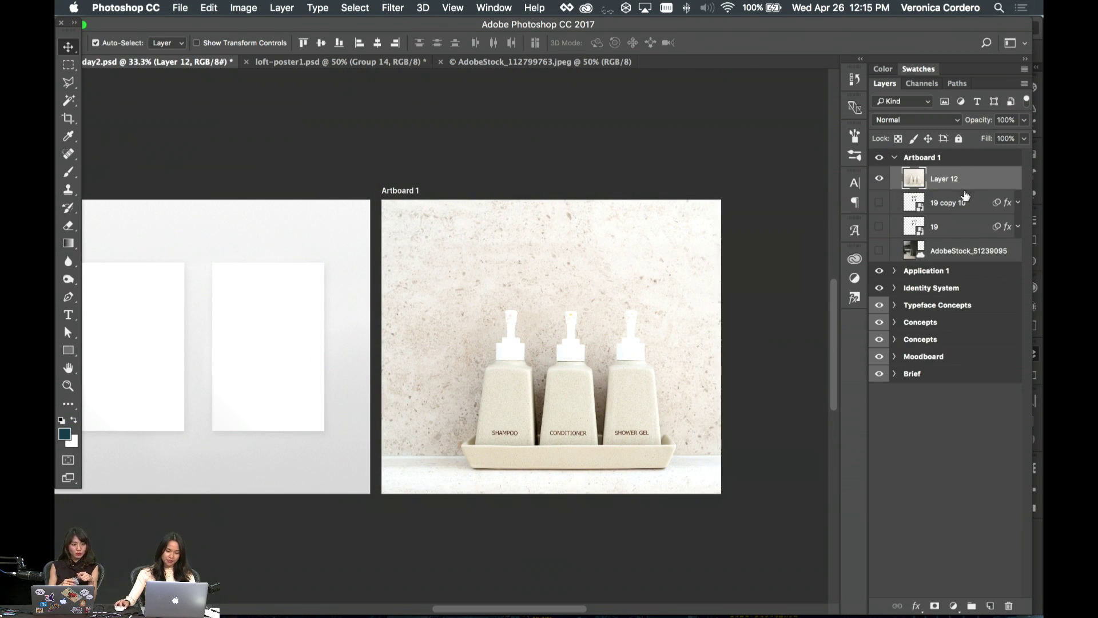
pyautogui.click(970, 211)
pyautogui.click(966, 251)
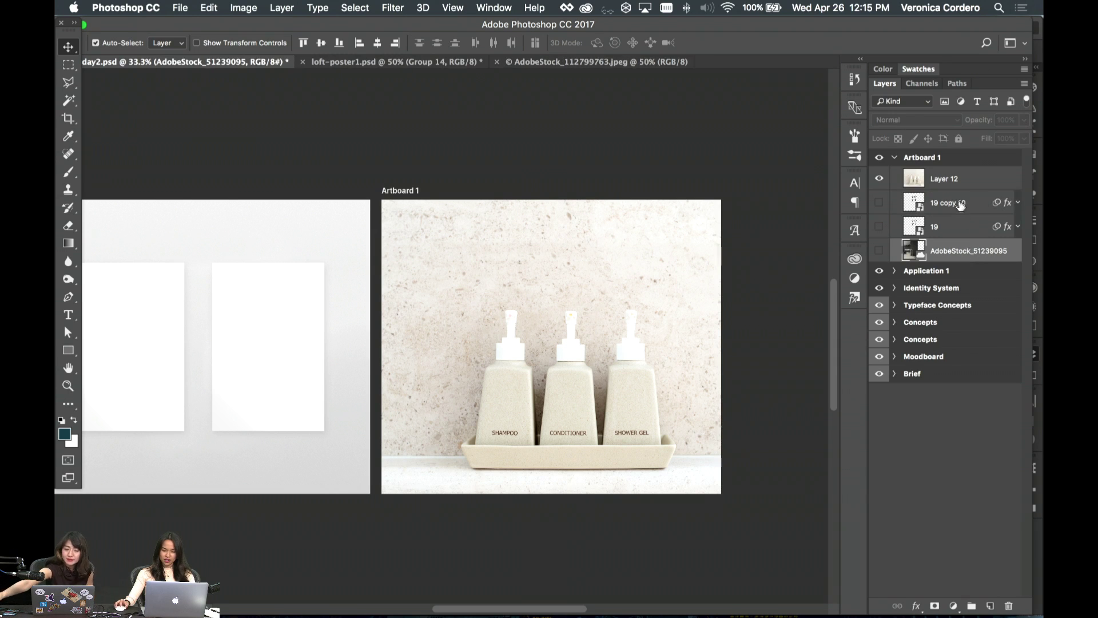
pyautogui.keyDown('shift'); pyautogui.click(961, 203); pyautogui.keyUp('shift')
pyautogui.press('super+g')
# - Convert the bottle photo layer to a smart object and shift it slightly left within Artboard 1
pyautogui.click(968, 181)
pyautogui.rightClick(969, 182)
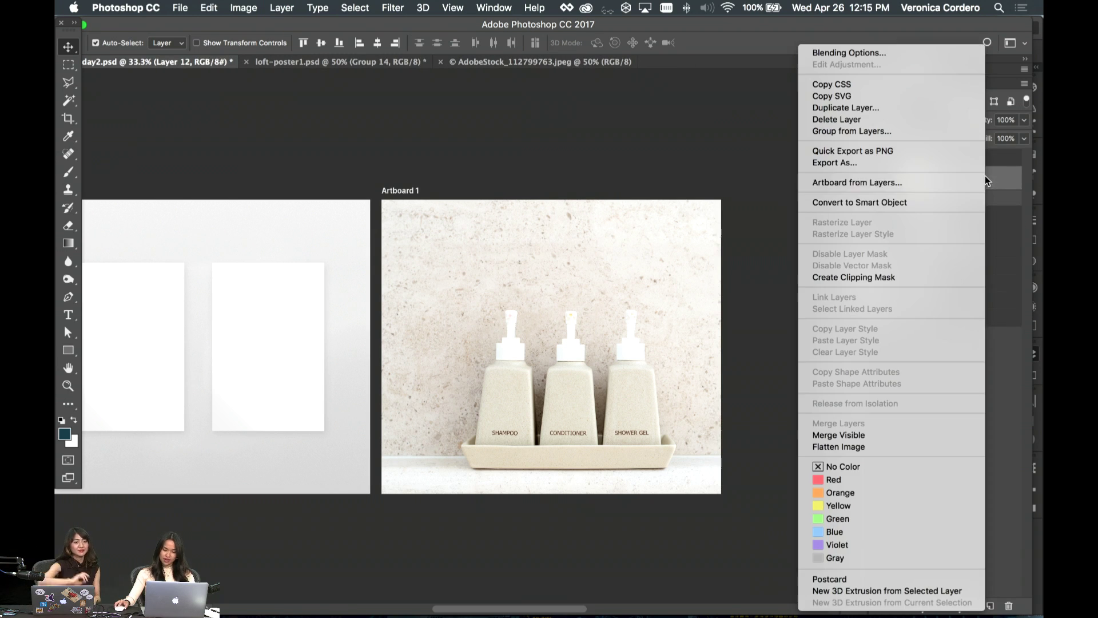
pyautogui.click(924, 208)
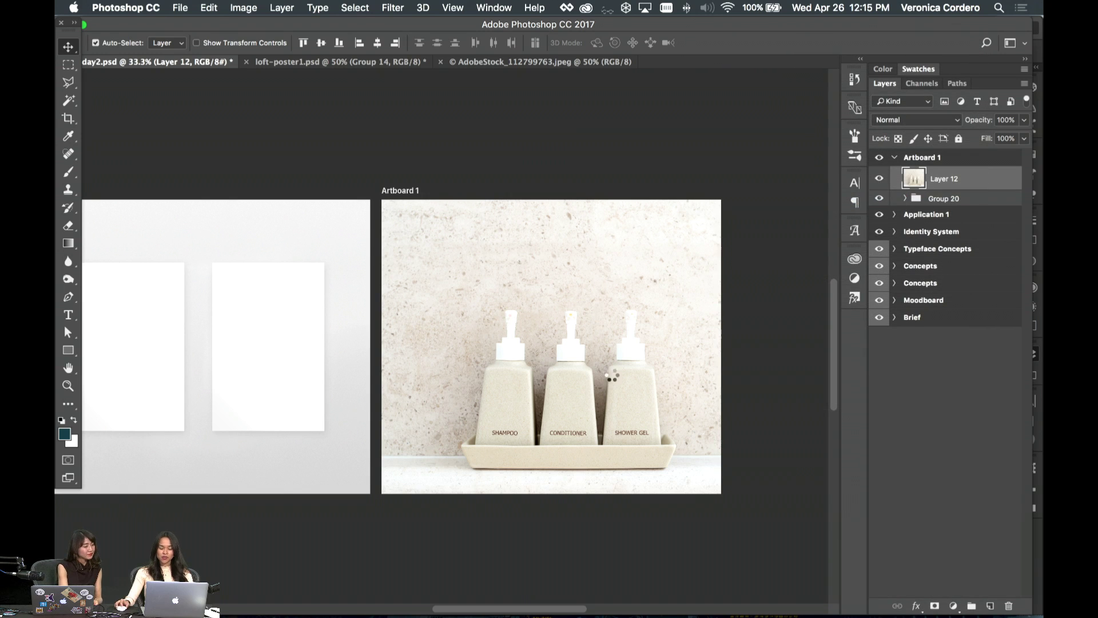
pyautogui.moveTo(627, 320)
pyautogui.mouseDown()
pyautogui.moveTo(604, 315)
pyautogui.moveTo(613, 321)
pyautogui.mouseUp()
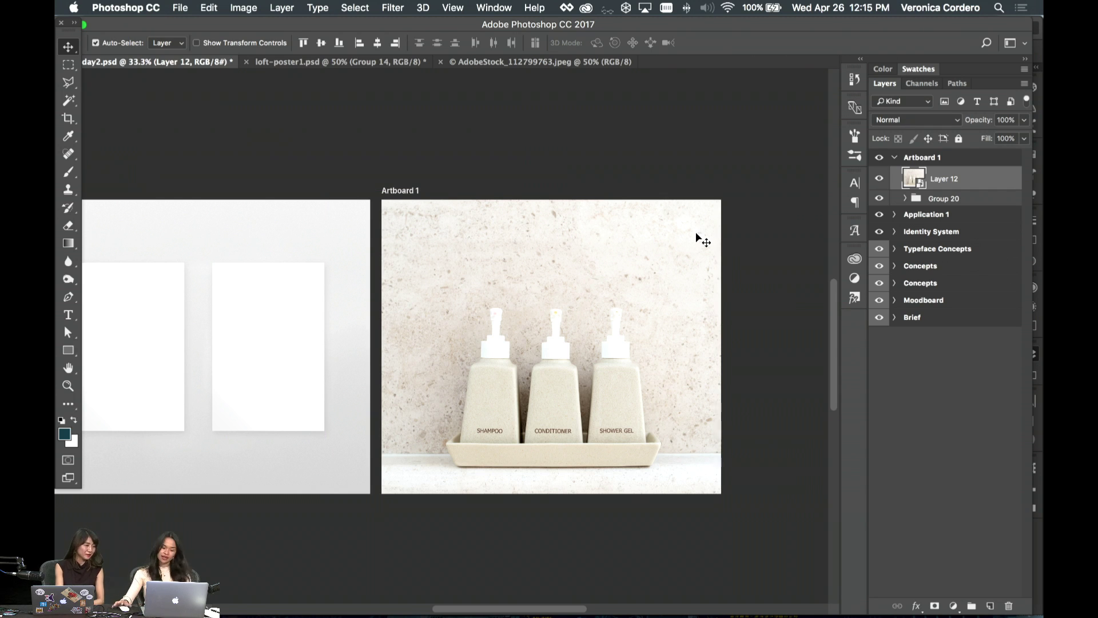
pyautogui.moveTo(646, 251); pyautogui.dragTo(642, 252)
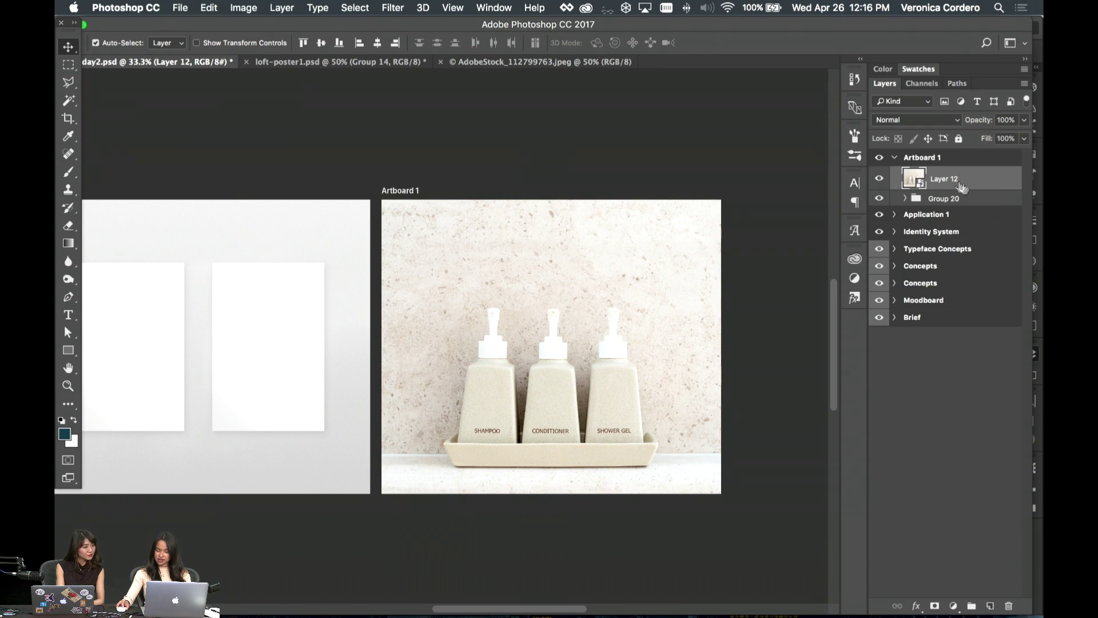
# - Rename the bottle photo layer as "OG layer" and duplicate it
pyautogui.doubleClick(943, 179)
pyautogui.write('OG l')
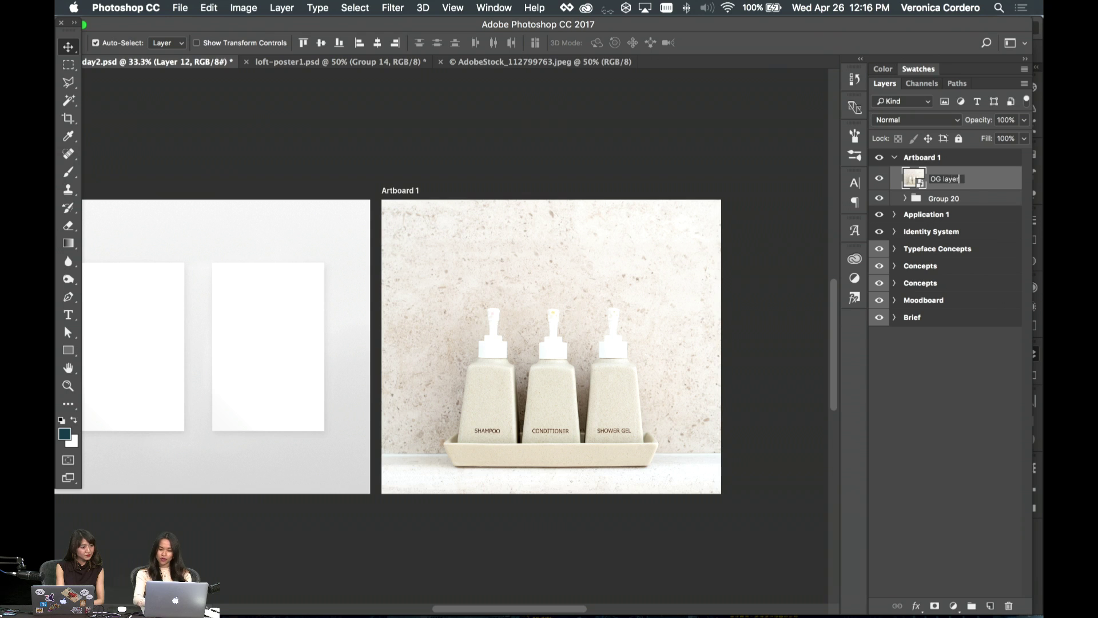
pyautogui.press('Return')
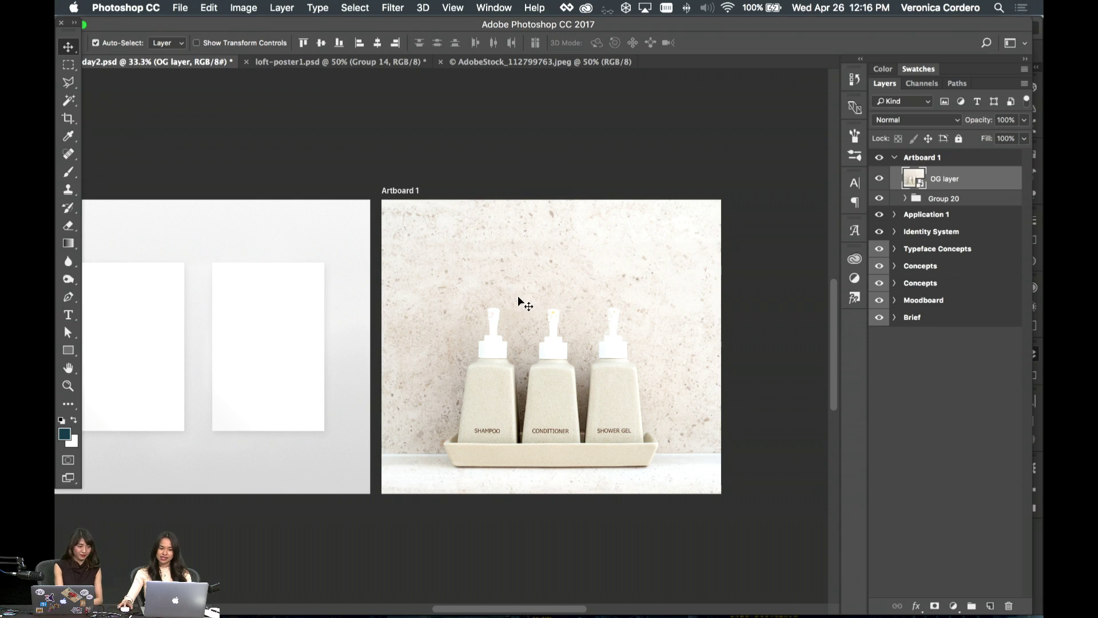
pyautogui.press('super+equal')
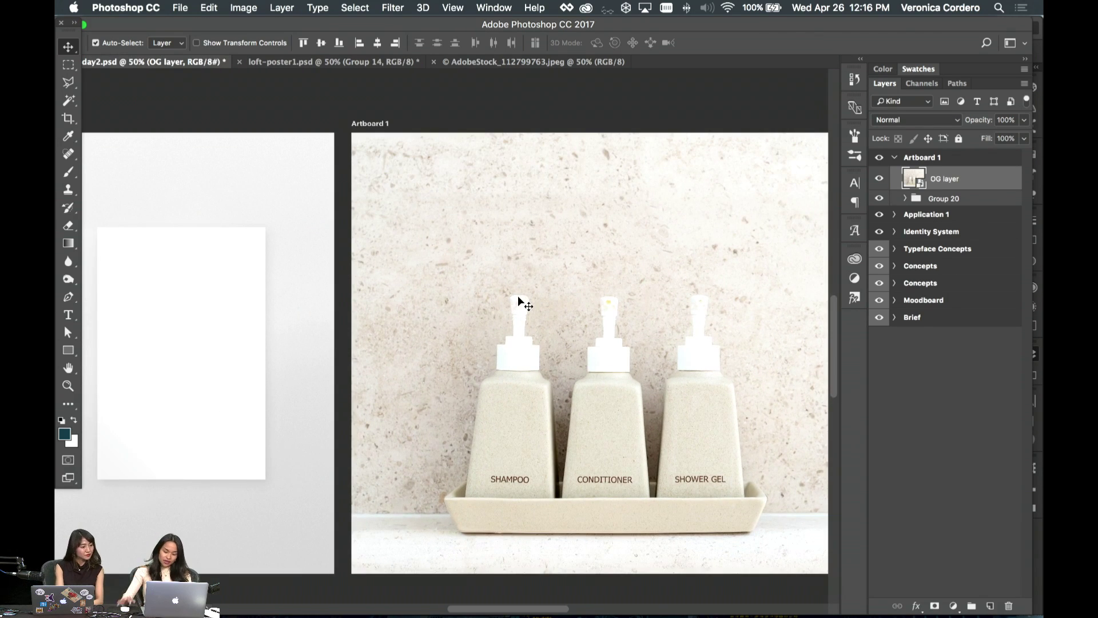
pyautogui.hscroll(5, 517, 295)
pyautogui.scroll(-3, 516, 295)
pyautogui.press('super+j')
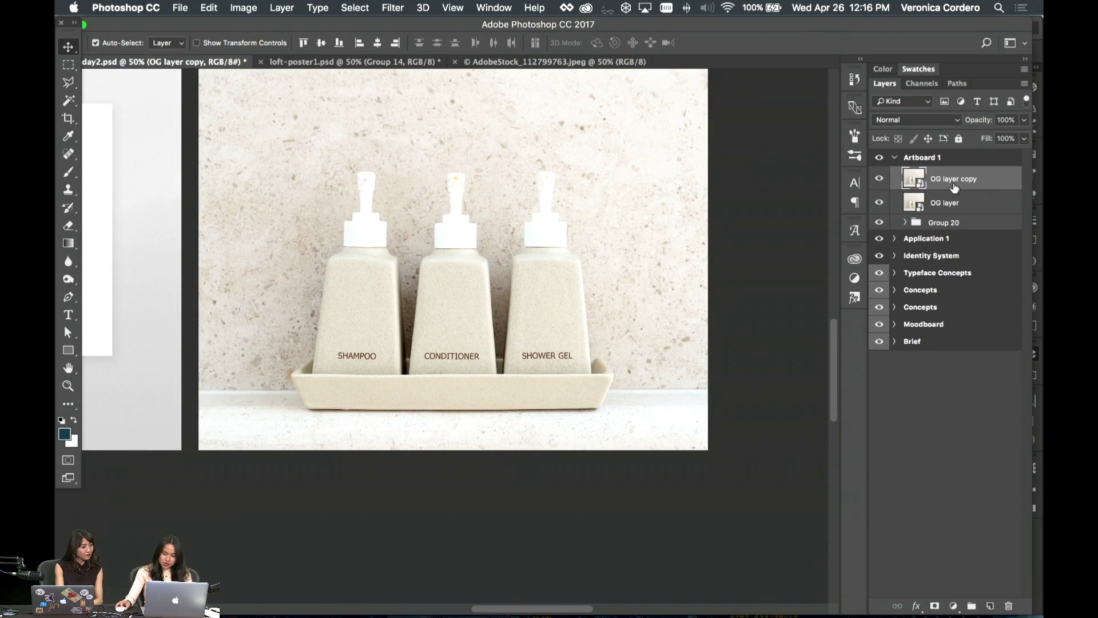
# - Activate the Pen tool and examine the shampoo bottle's edges up close
pyautogui.press('super+equal')
pyautogui.press('super+equal')
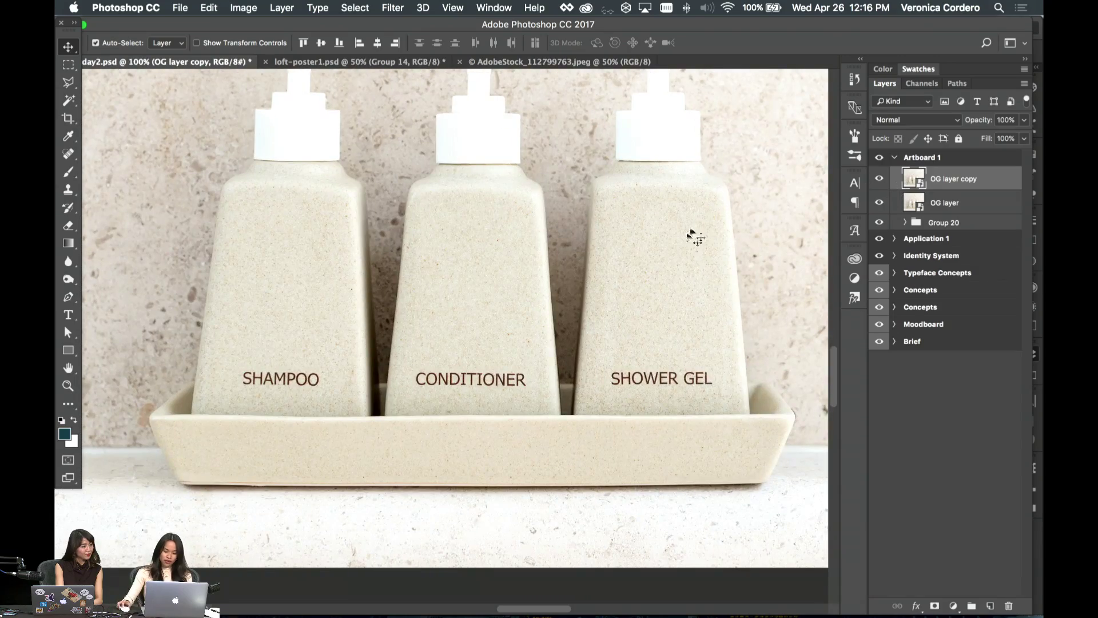
pyautogui.press('p')
pyautogui.hscroll(-8, 629, 243)
pyautogui.press('super+equal')
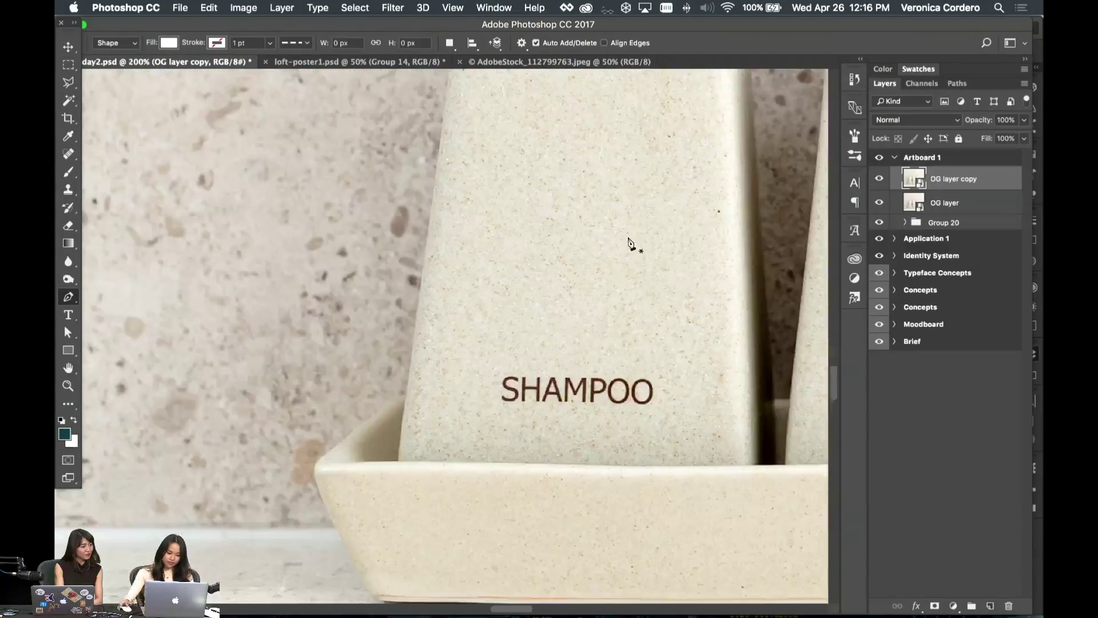
pyautogui.scroll(4, 421, 277)
pyautogui.press('super+minus')
pyautogui.press('super+minus')
pyautogui.press('super+minus')
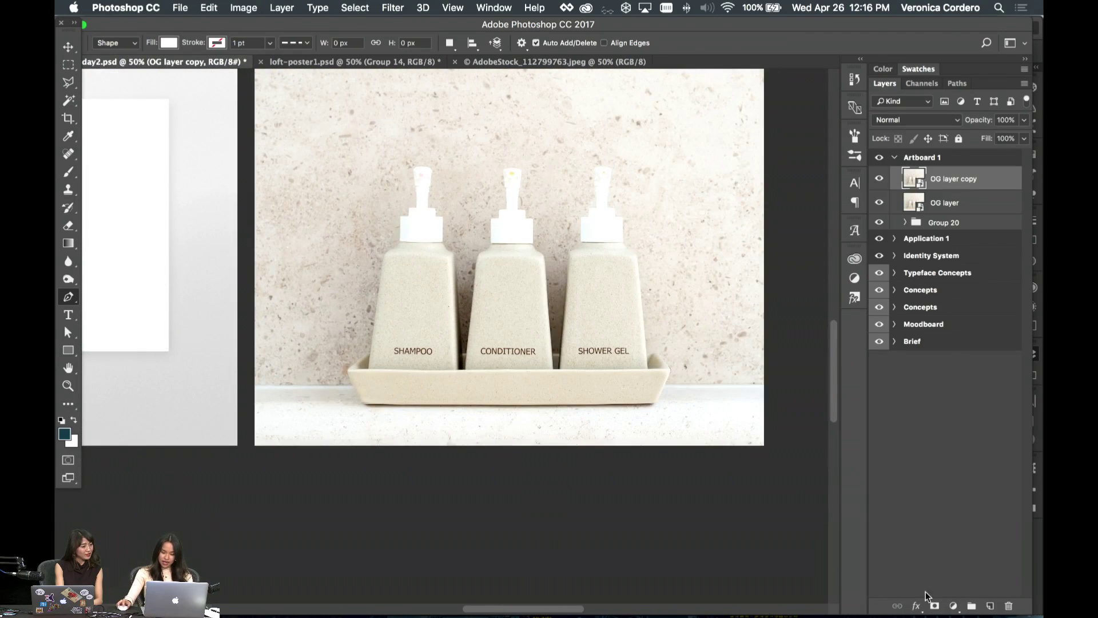
# - Add a Black & White adjustment with Auto values and clip it to OG layer copy
pyautogui.click(952, 606)
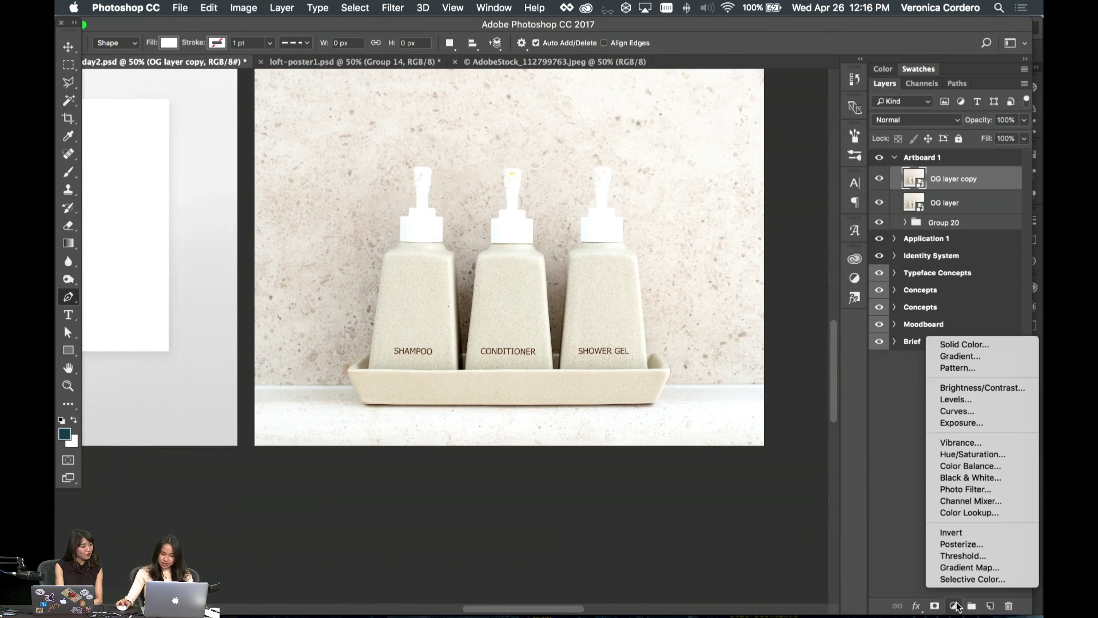
pyautogui.click(954, 478)
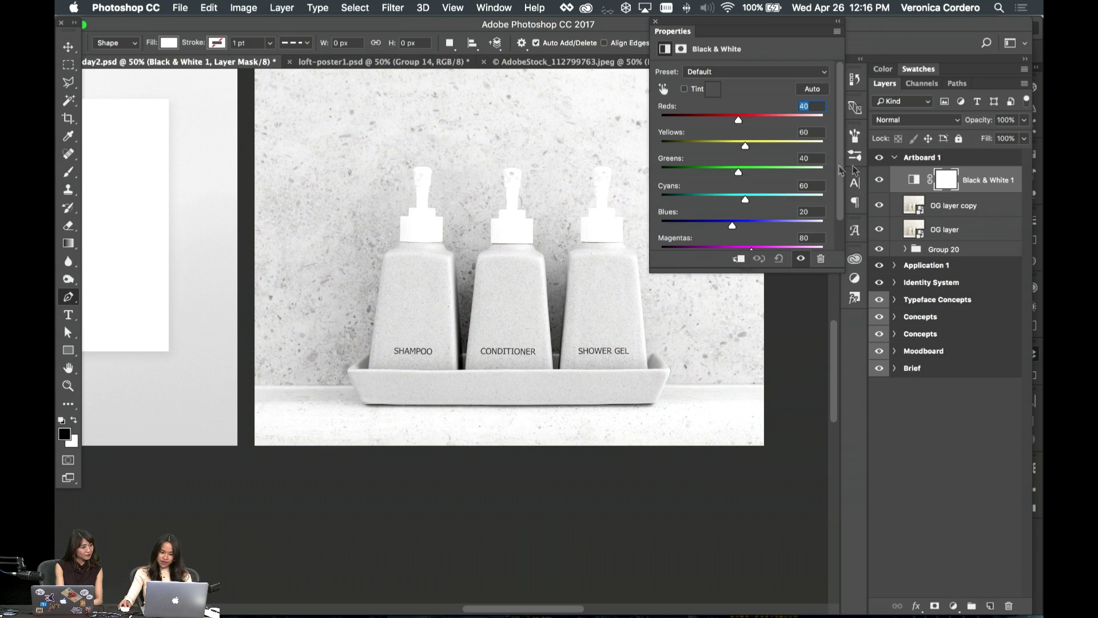
pyautogui.click(812, 90)
pyautogui.click(655, 23)
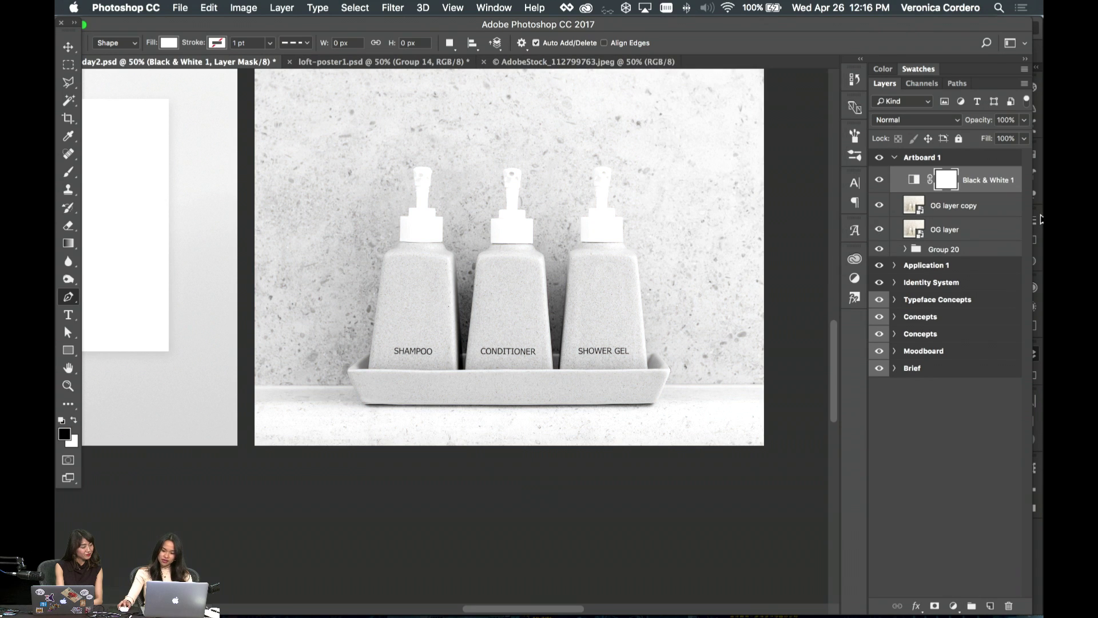
pyautogui.rightClick(1015, 183)
pyautogui.click(892, 277)
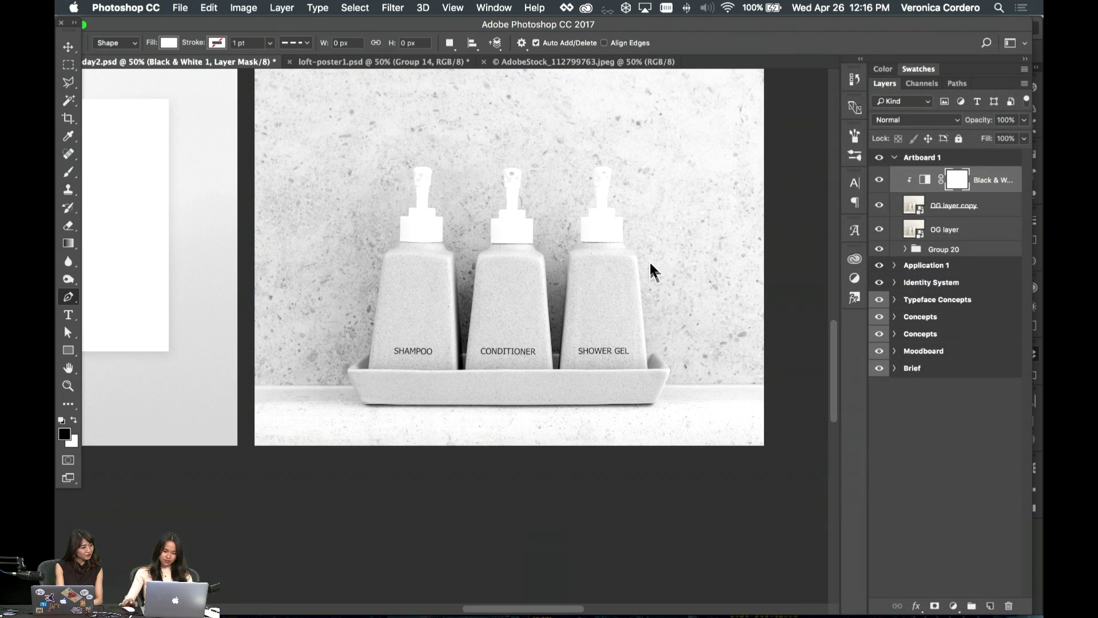
# - Start a Pen shape at the shampoo bottle's cap base and trace the left neck and rounded shoulder
pyautogui.press('super+equal')
pyautogui.press('super+equal')
pyautogui.press('super+equal')
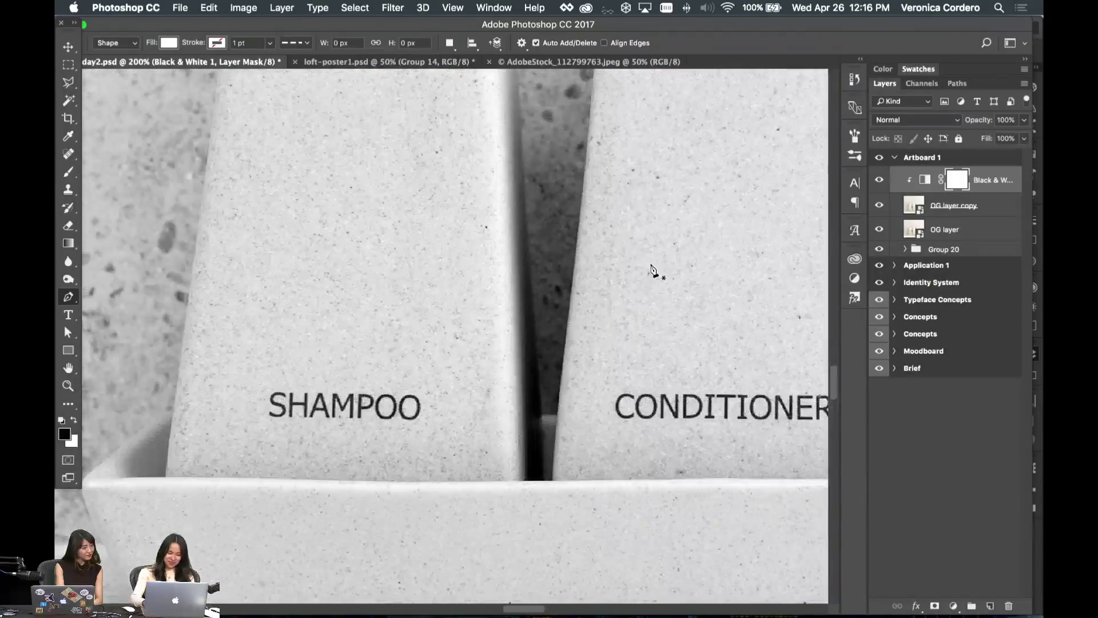
pyautogui.hscroll(-8, 652, 269)
pyautogui.scroll(5, 652, 269)
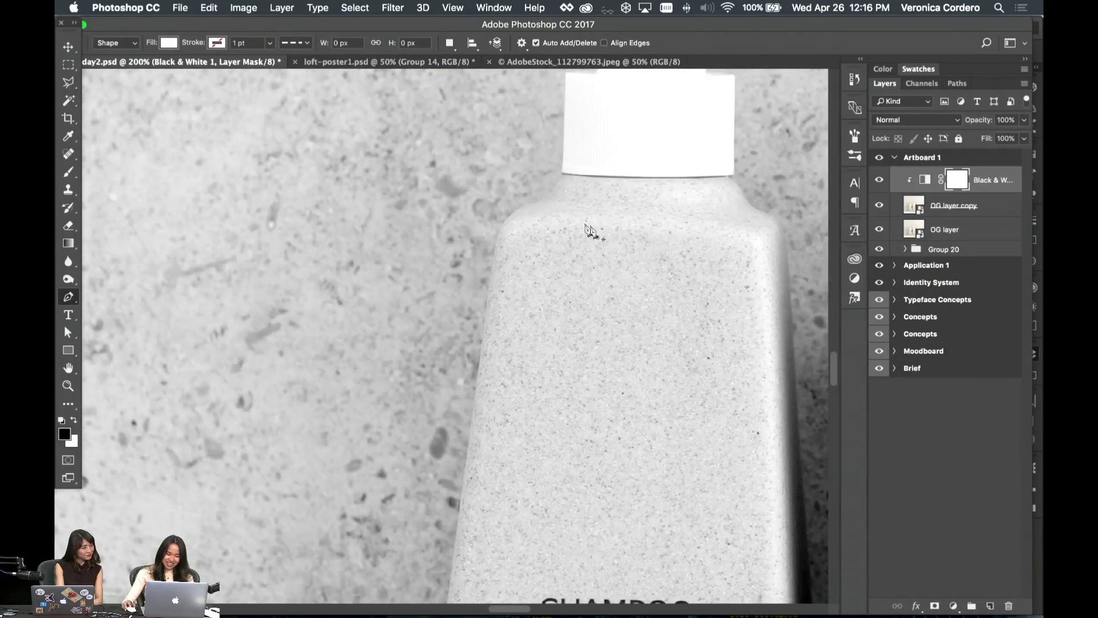
pyautogui.click(564, 211)
pyautogui.click(552, 229)
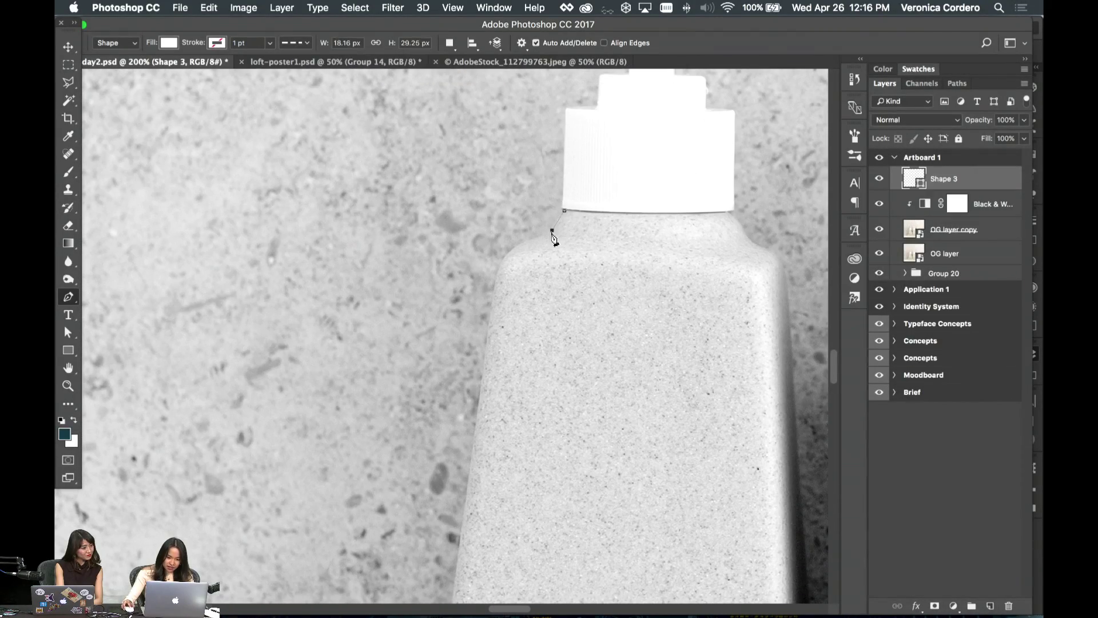
pyautogui.click(552, 236)
pyautogui.press('super+z')
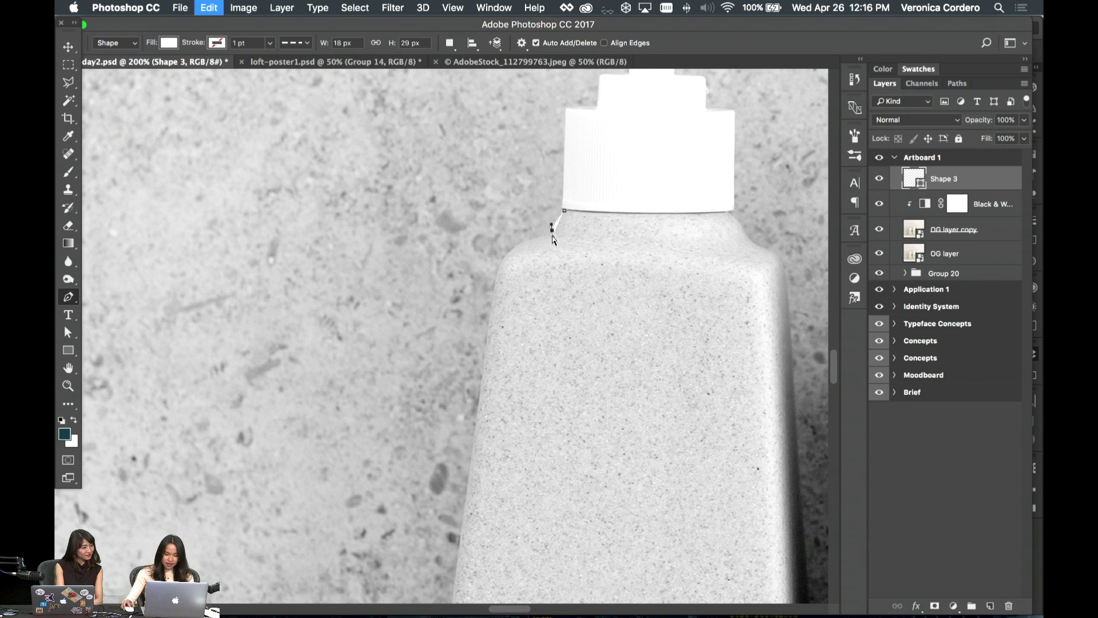
pyautogui.moveTo(520, 244); pyautogui.dragTo(492, 296)
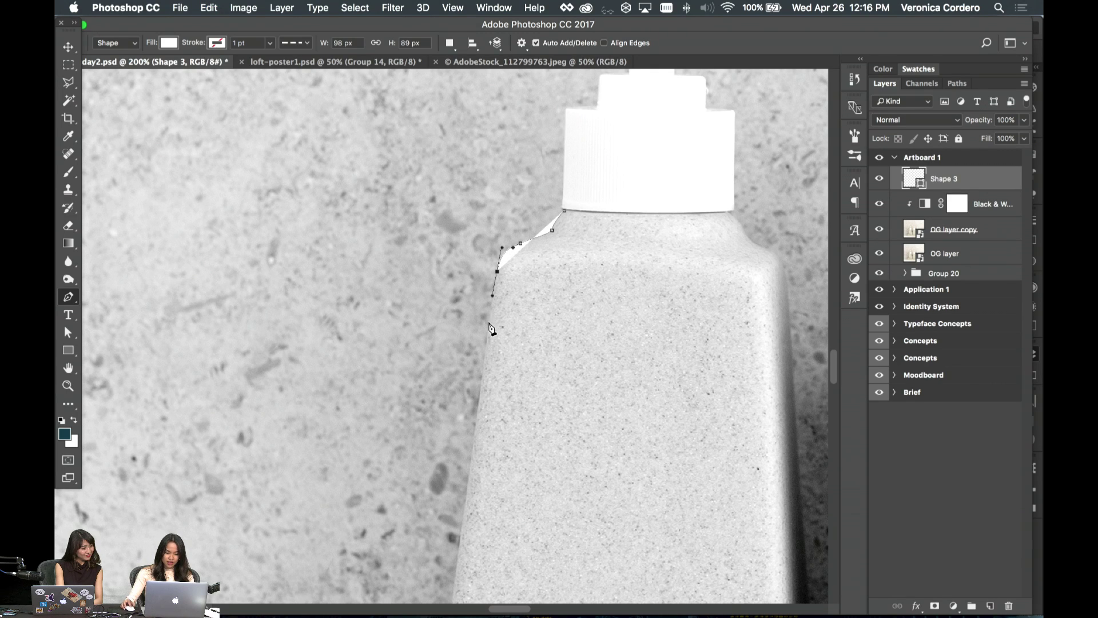
# - Continue the pen outline down the shampoo bottle's left side to the tray
pyautogui.click(490, 328)
pyautogui.scroll(-5, 463, 389)
pyautogui.click(445, 408)
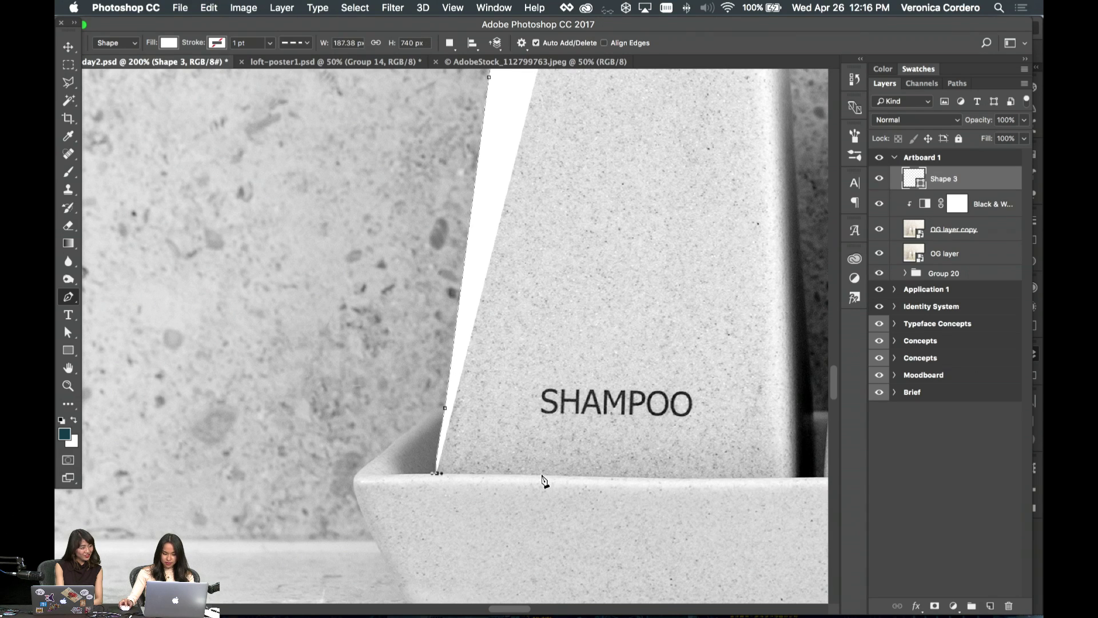
# - Trace the shampoo shape's bottom edge along the tray rim to the bottle's lower right corner
pyautogui.moveTo(542, 474); pyautogui.dragTo(560, 475)
pyautogui.moveTo(686, 477); pyautogui.dragTo(693, 477)
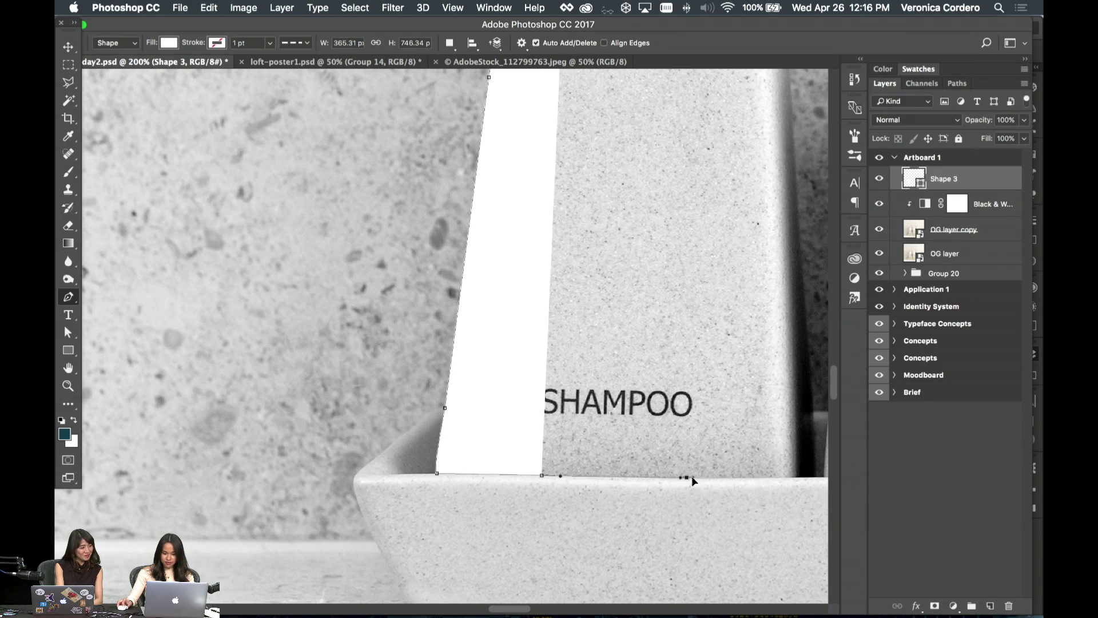
pyautogui.click(780, 476)
pyautogui.hscroll(5, 789, 480)
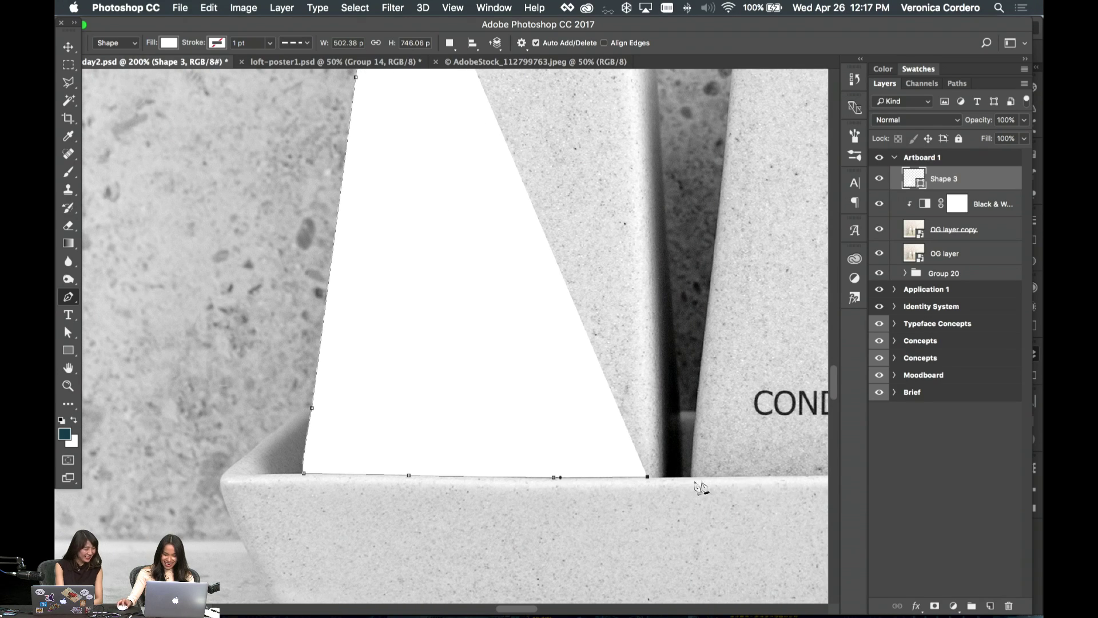
pyautogui.click(663, 475)
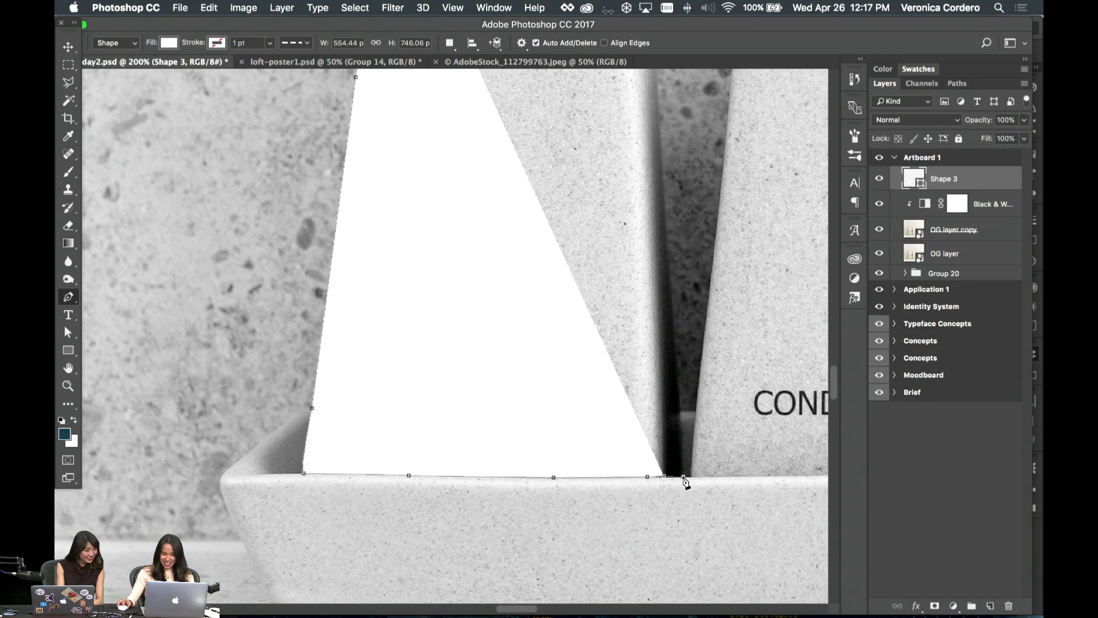
pyautogui.scroll(3, 686, 481)
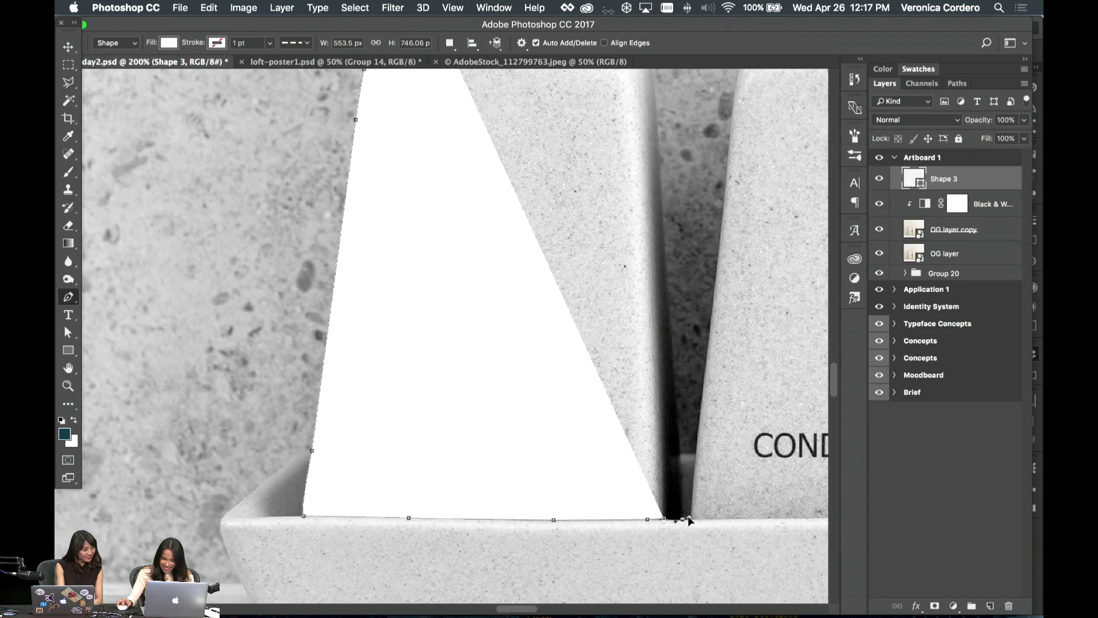
pyautogui.click(688, 519)
# - Trace the shampoo bottle's right side, rounded shoulder and neck, and close the shape along the cap base
pyautogui.moveTo(682, 513); pyautogui.dragTo(674, 382)
pyautogui.scroll(15, 673, 367)
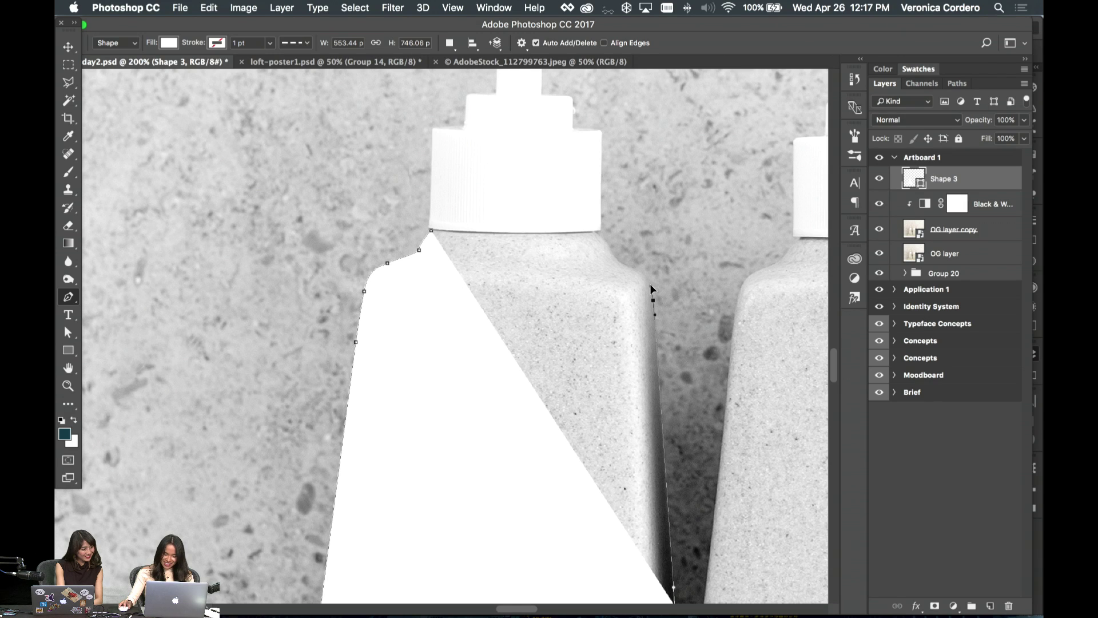
pyautogui.moveTo(652, 287); pyautogui.dragTo(583, 231)
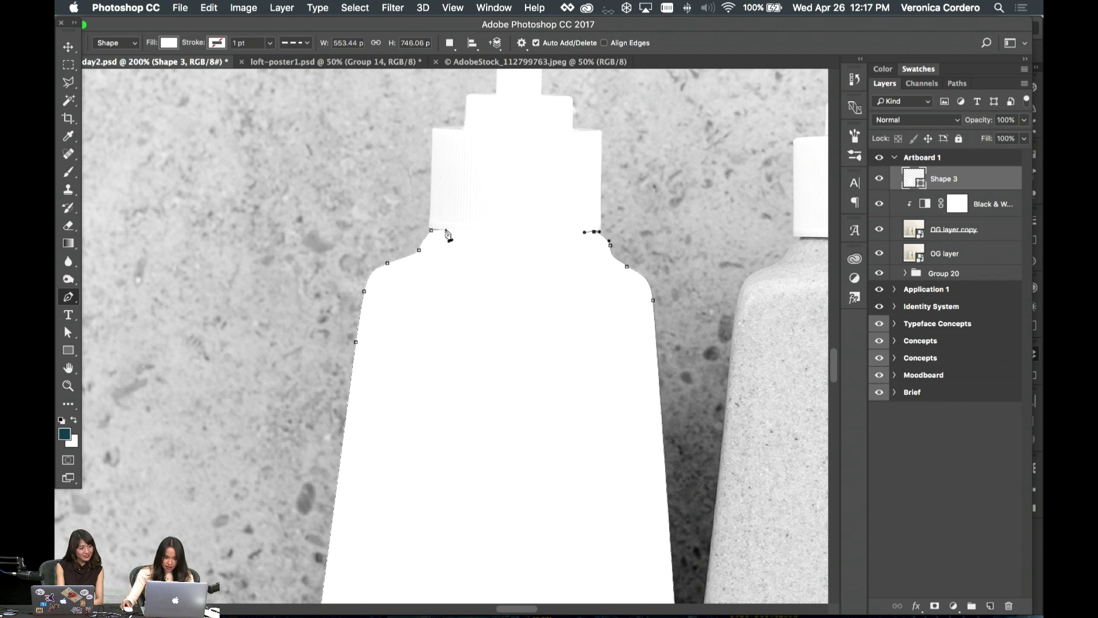
pyautogui.moveTo(432, 231); pyautogui.dragTo(422, 222)
pyautogui.click(465, 232)
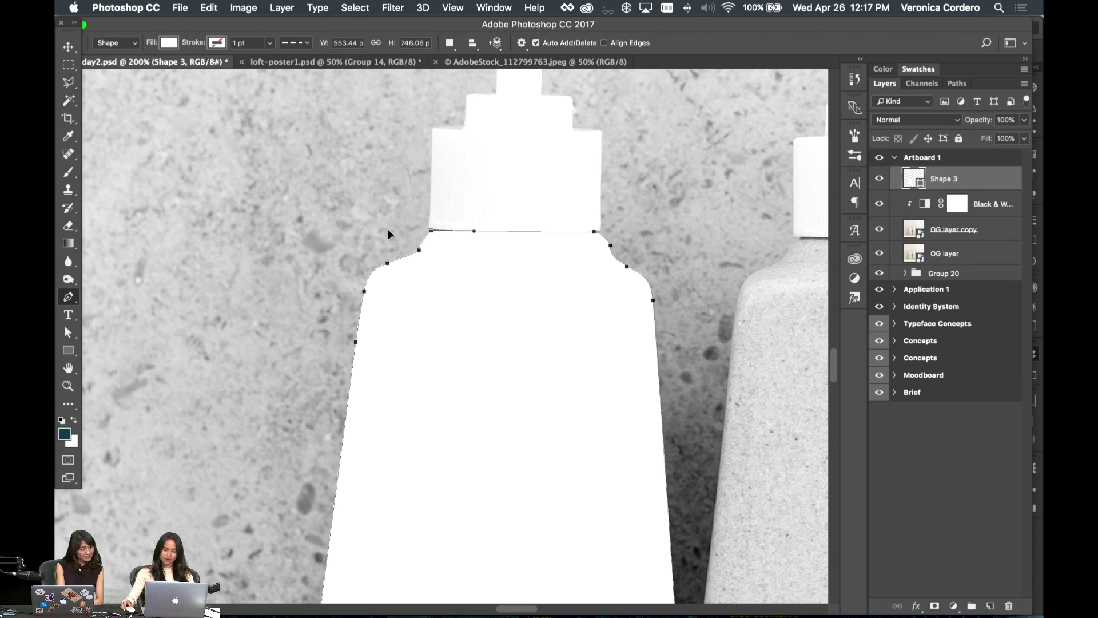
# - Adjust the right neck point's curve handle so the shampoo shape's top edge follows the cap base
pyautogui.press('a')
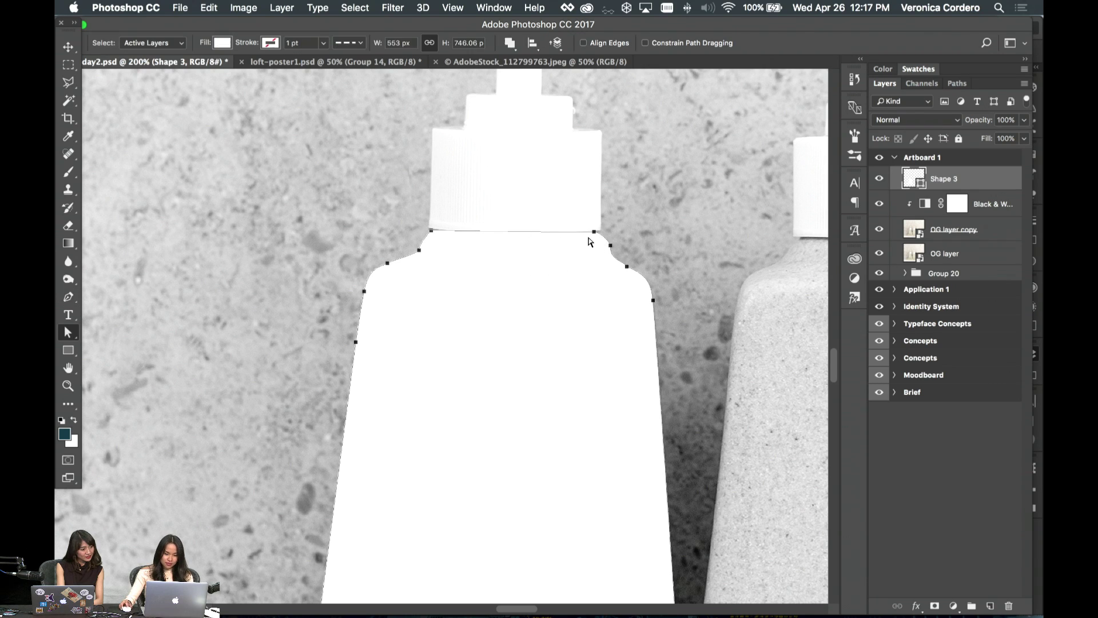
pyautogui.click(594, 232)
pyautogui.moveTo(567, 237); pyautogui.dragTo(496, 234)
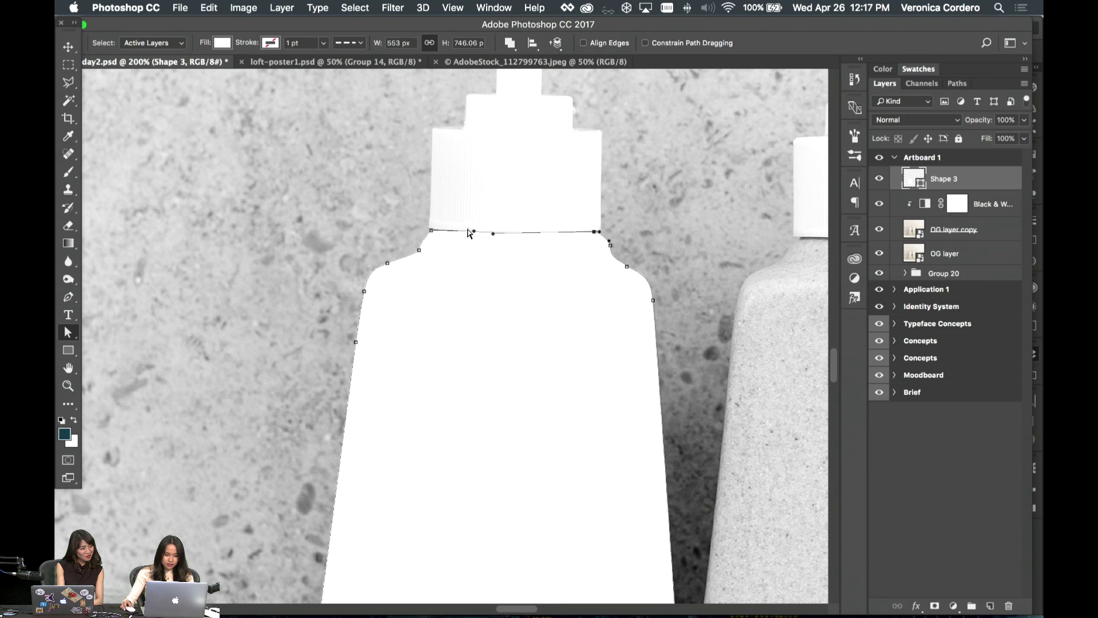
# - Rename the traced bottle's shape layer as Shampoo
pyautogui.hscroll(5, 627, 240)
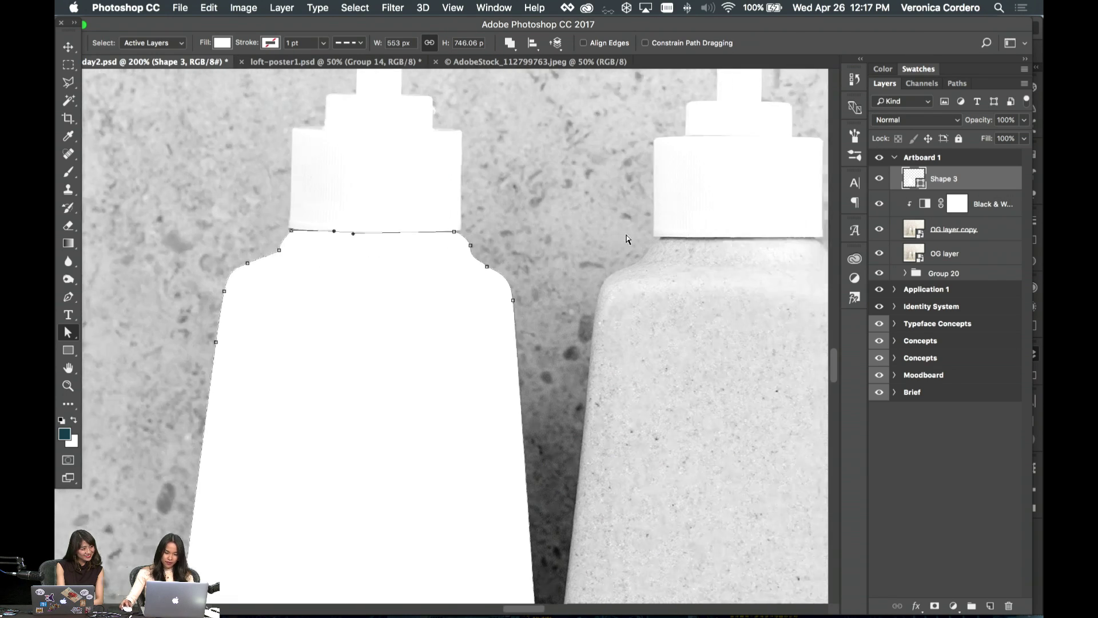
pyautogui.scroll(-5, 627, 239)
pyautogui.doubleClick(938, 177)
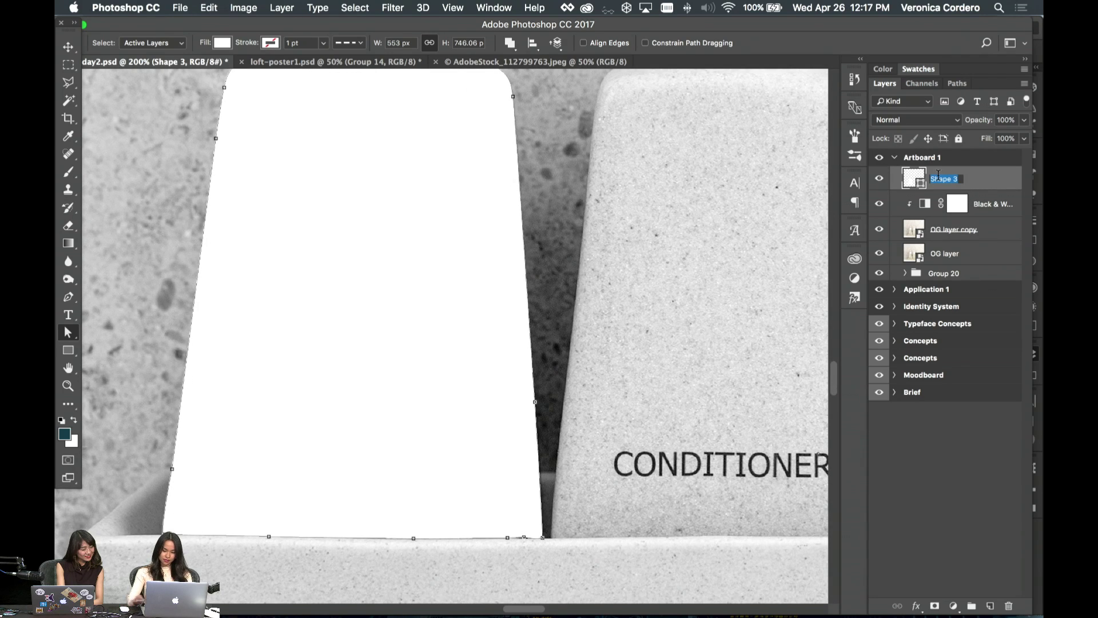
pyautogui.write('Shampoo')
pyautogui.press('Return')
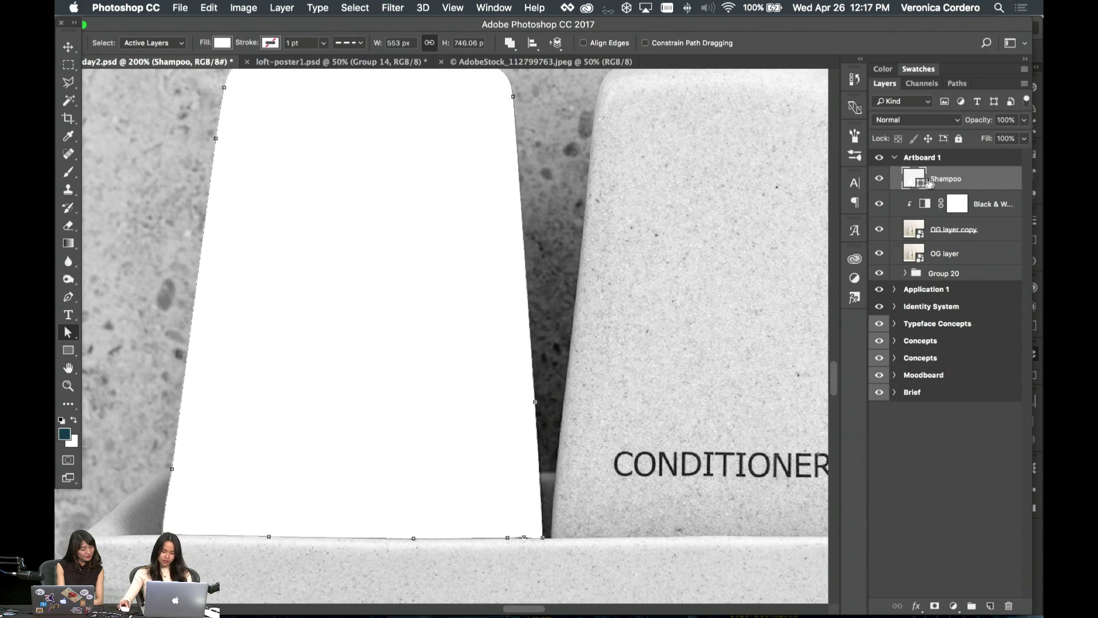
# - Start a Pen shape at the conditioner bottle's cap base and trace the left neck, shoulder and upper side
pyautogui.press('p')
pyautogui.scroll(5, 767, 189)
pyautogui.hscroll(5, 766, 189)
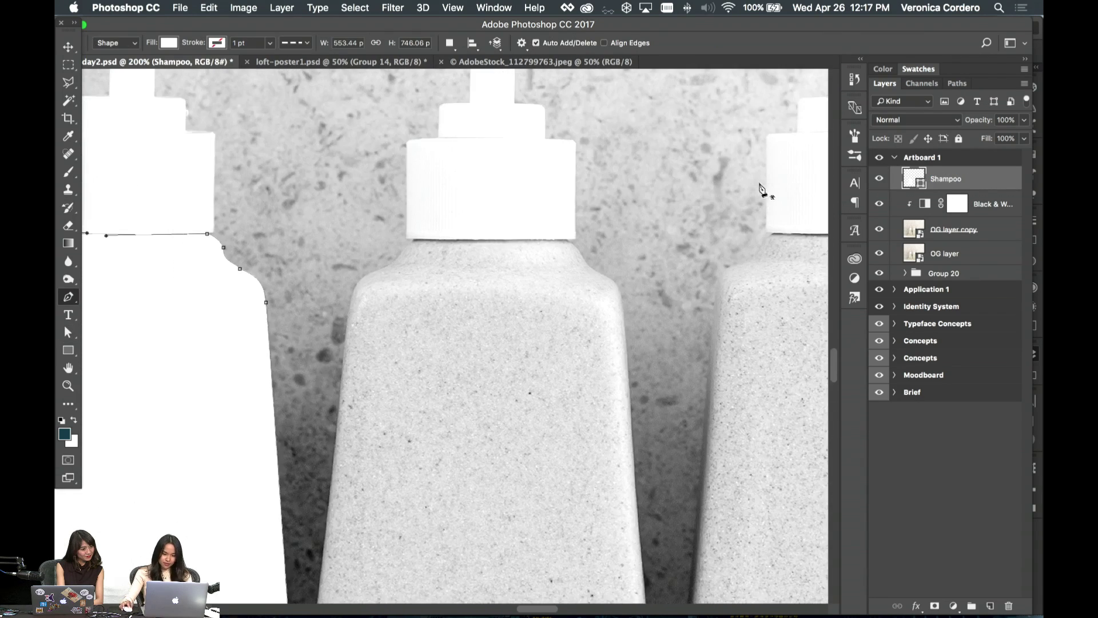
pyautogui.click(415, 241)
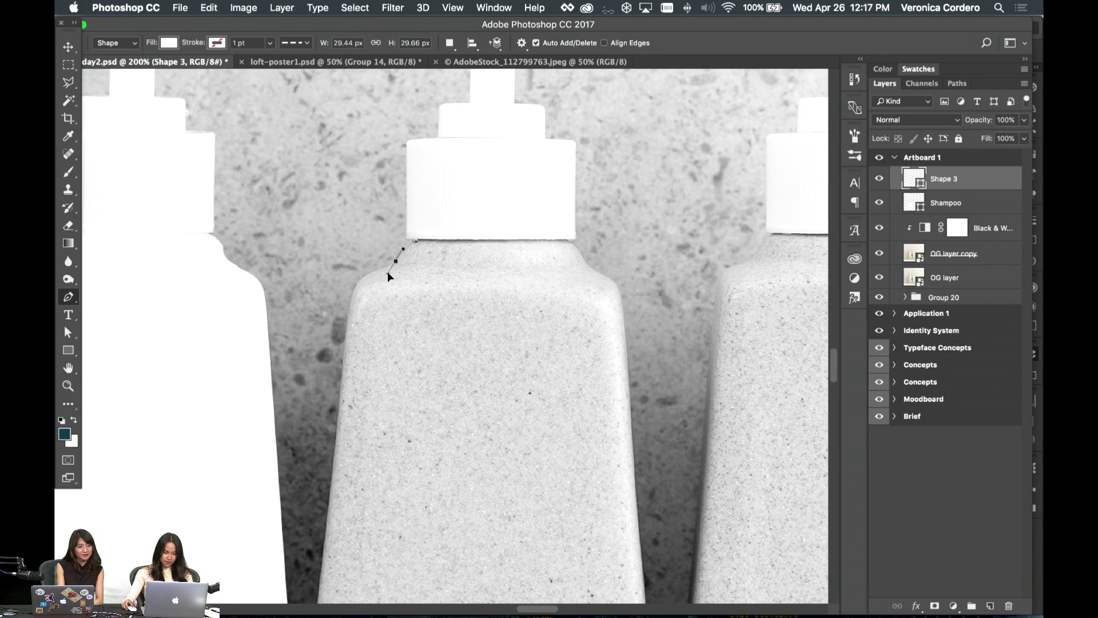
pyautogui.moveTo(364, 278); pyautogui.dragTo(343, 287)
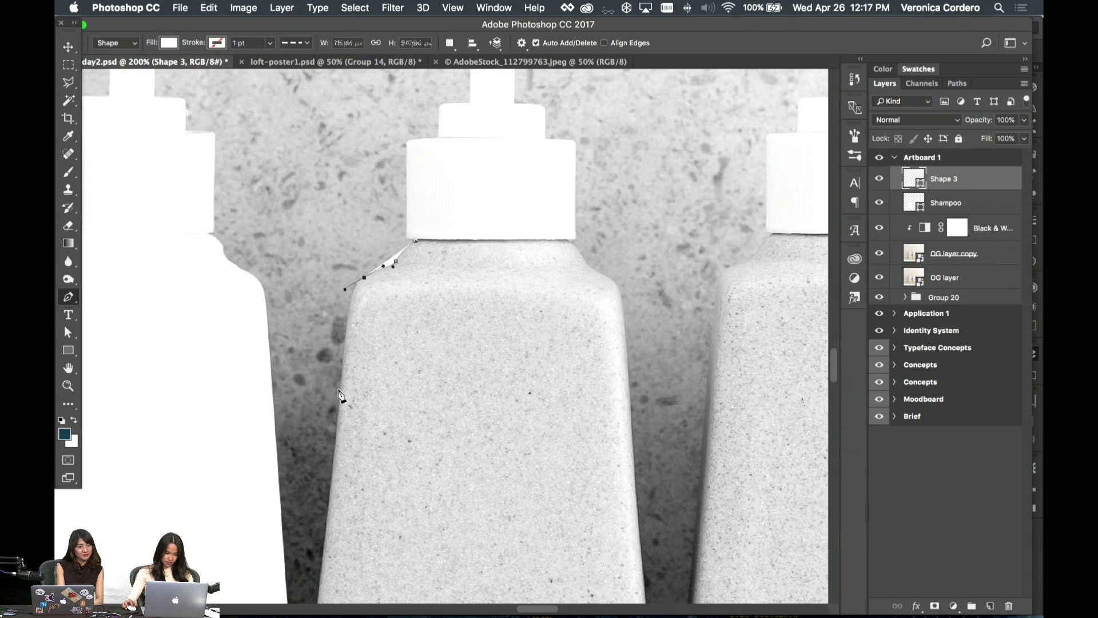
pyautogui.moveTo(338, 389); pyautogui.dragTo(336, 415)
pyautogui.scroll(-3, 340, 400)
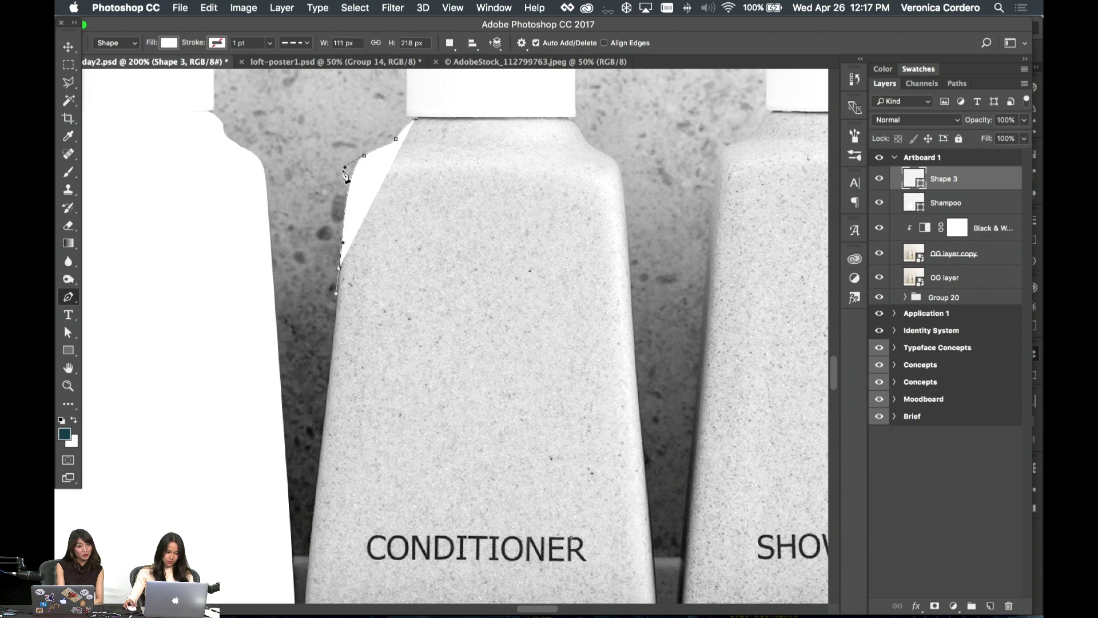
pyautogui.rightClick(347, 175)
pyautogui.press('Escape')
# - Continue the conditioner outline down the left side and along the tray rim to the lower right corner
pyautogui.scroll(-5, 355, 246)
pyautogui.click(301, 422)
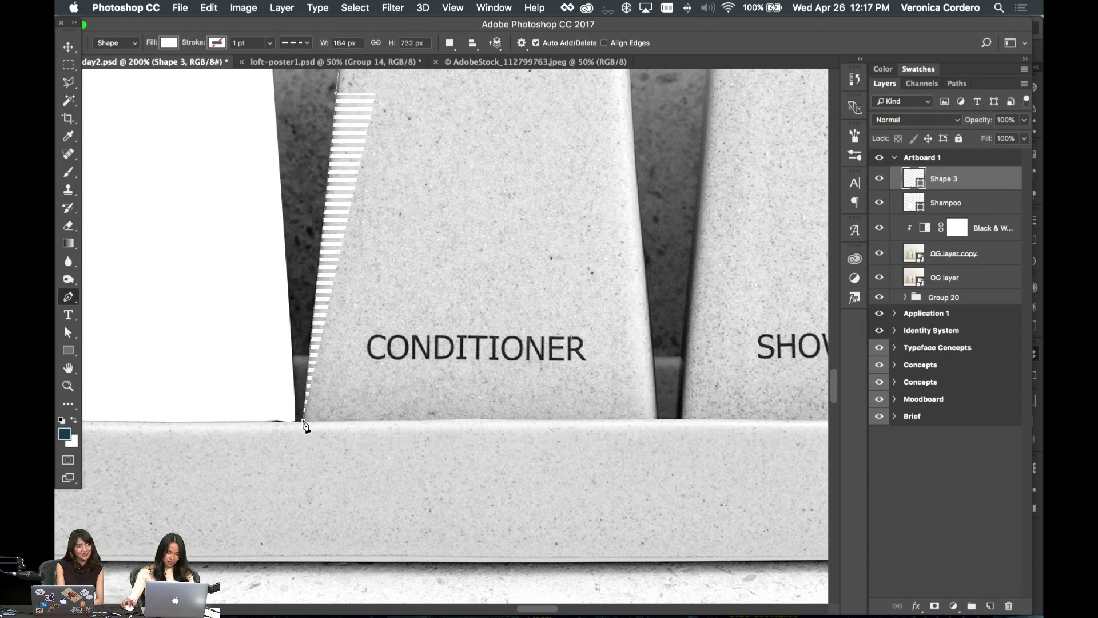
pyautogui.click(340, 421)
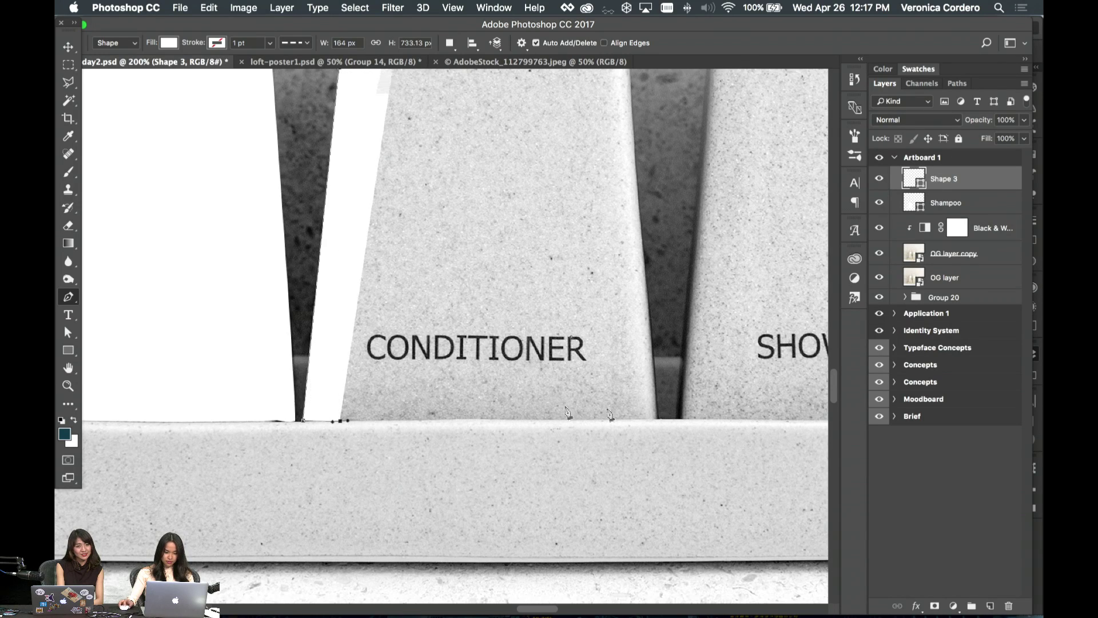
pyautogui.click(659, 420)
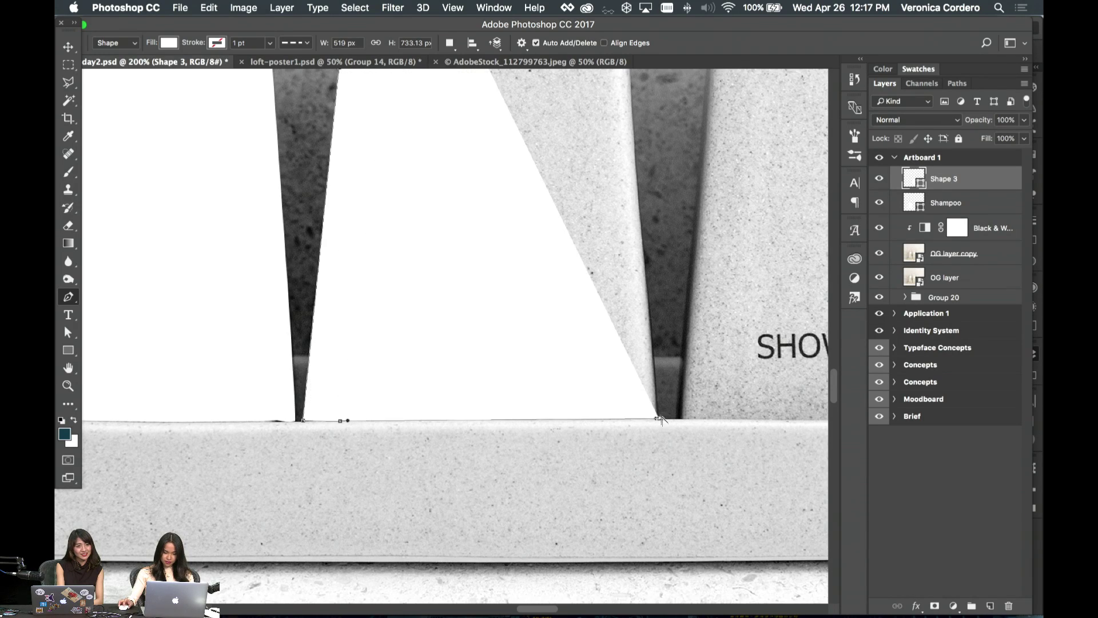
# - Trace the conditioner bottle's right side, redo its shoulder point, and close the shape at the cap base
pyautogui.scroll(5, 657, 399)
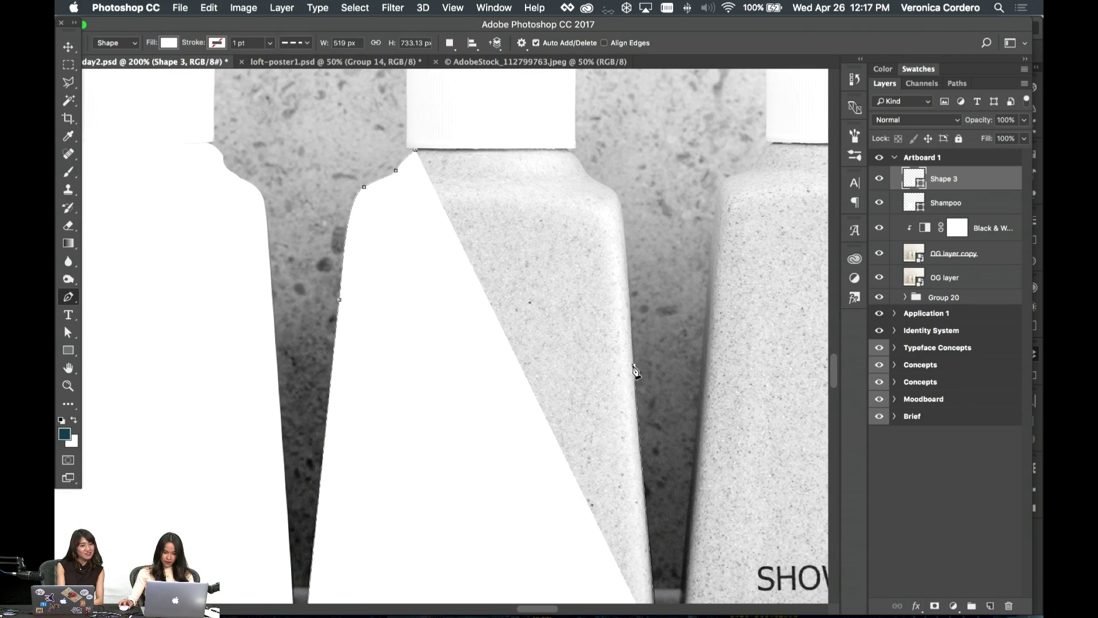
pyautogui.click(634, 365)
pyautogui.click(622, 209)
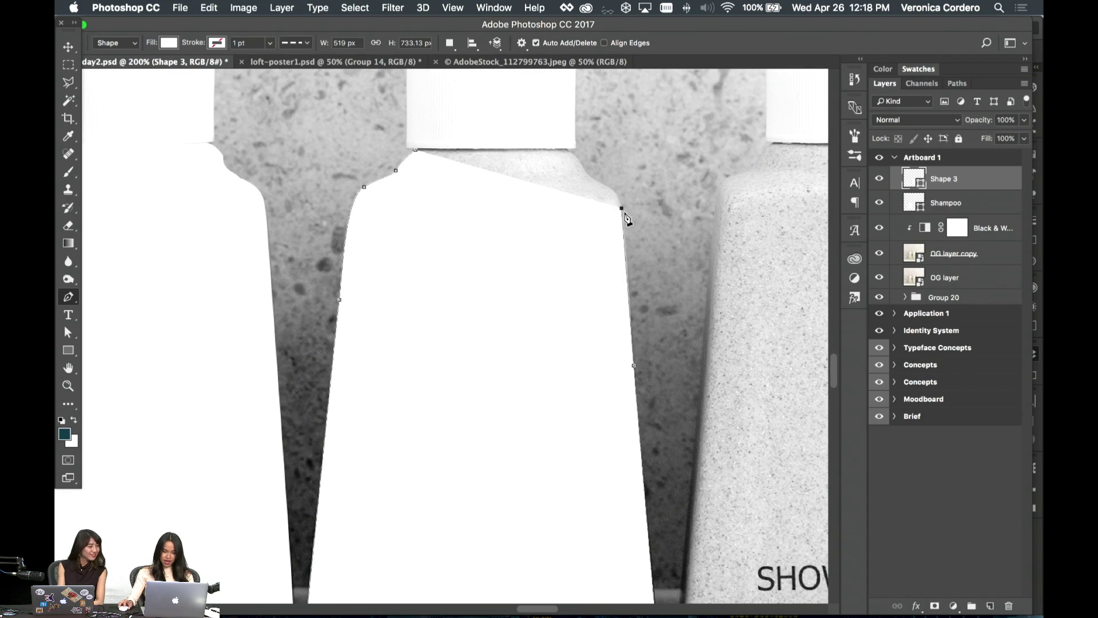
pyautogui.press('super+z')
pyautogui.press('super+z')
pyautogui.press('super+z')
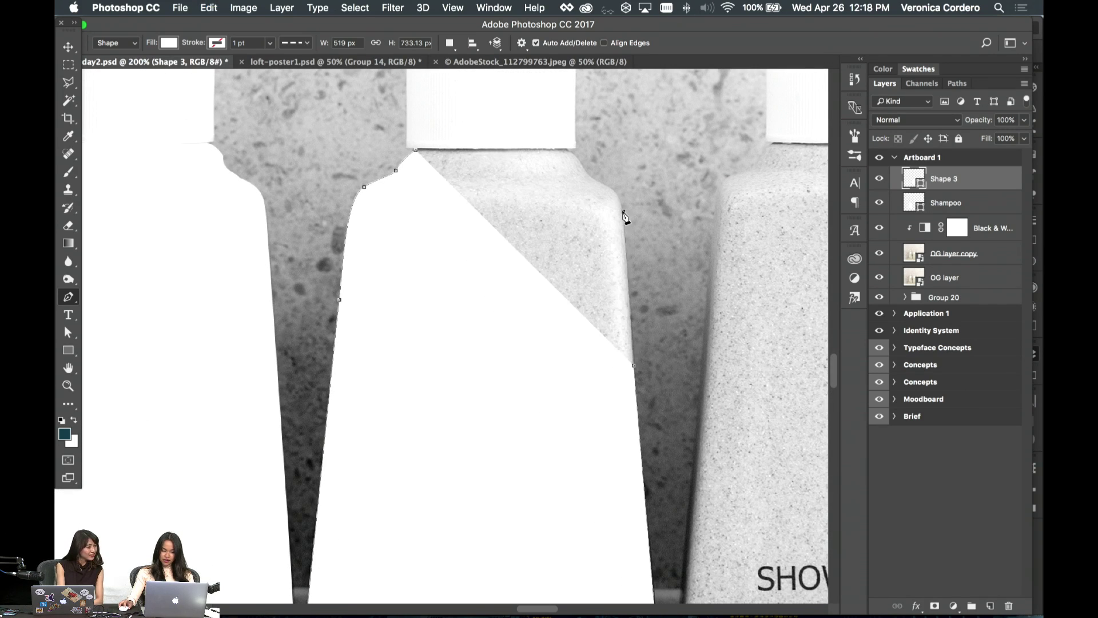
pyautogui.click(623, 212)
pyautogui.moveTo(582, 179); pyautogui.dragTo(581, 161)
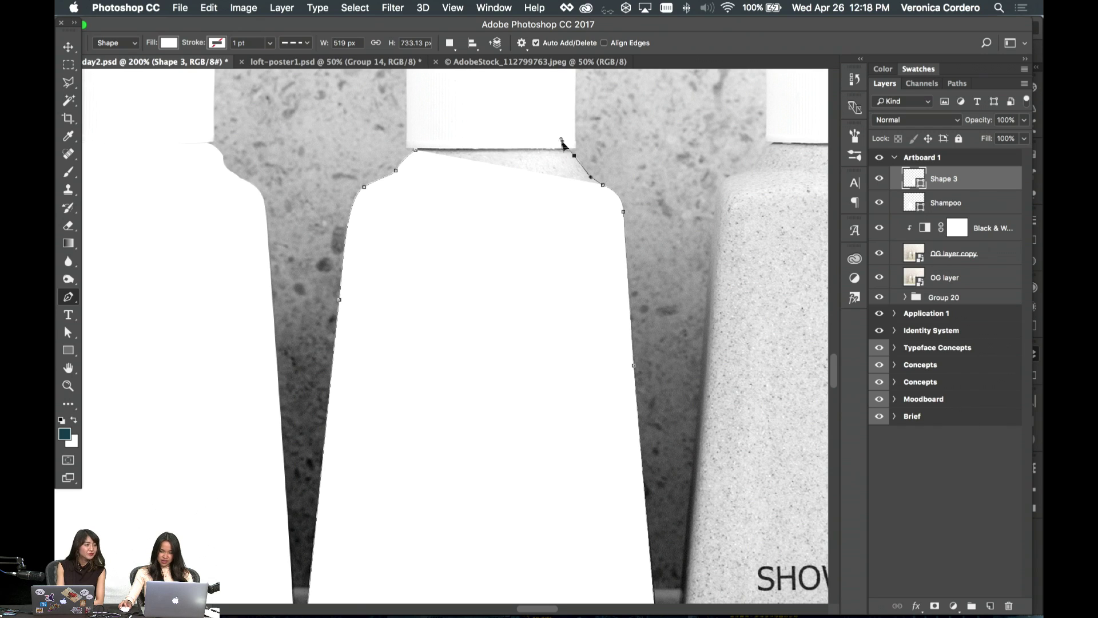
pyautogui.click(571, 154)
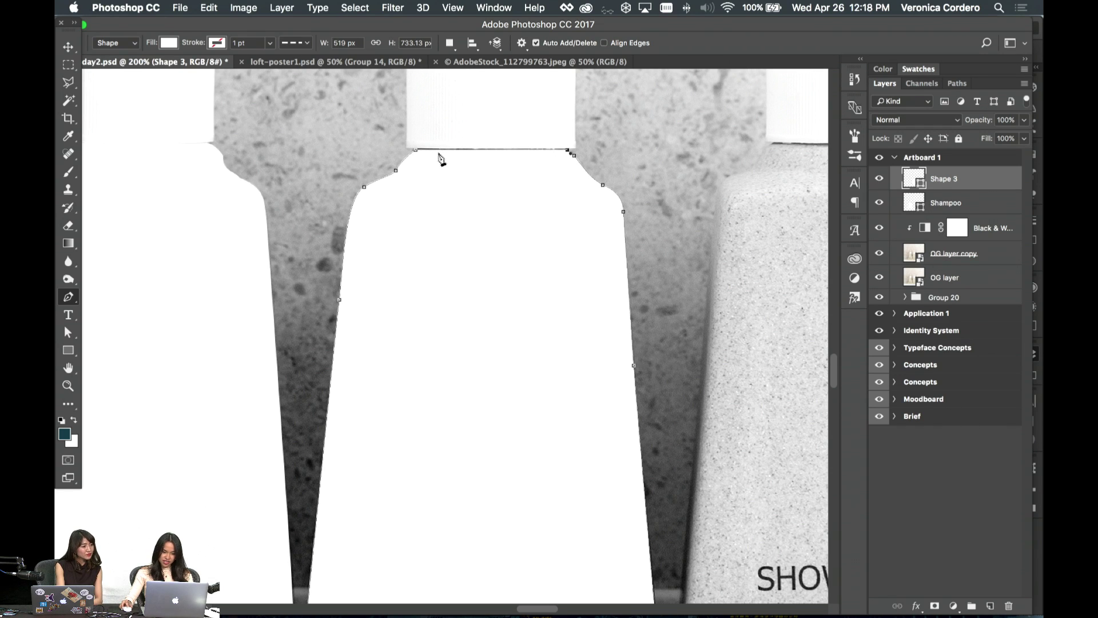
pyautogui.click(413, 151)
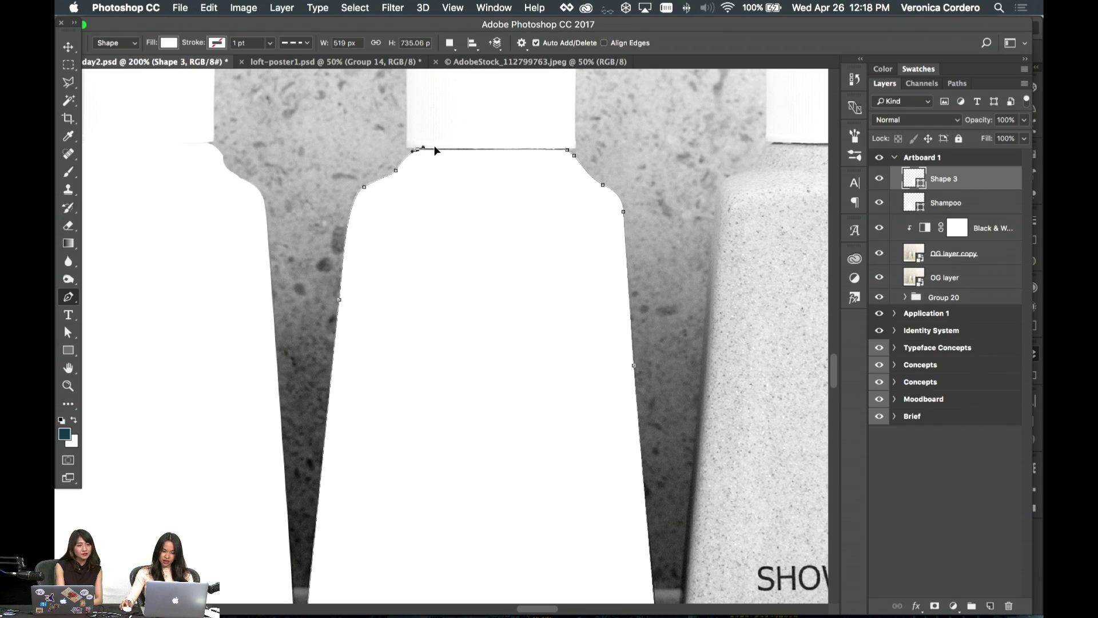
# - Start a Pen shape at the shower gel bottle's cap base and trace the left neck and shoulder
pyautogui.hscroll(5, 681, 323)
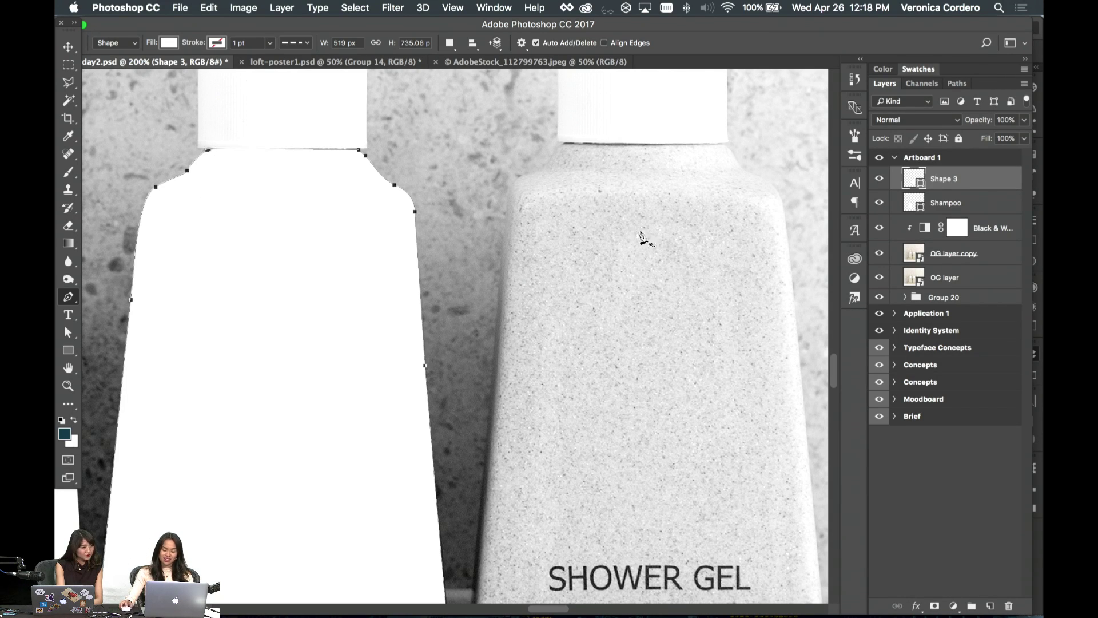
pyautogui.click(566, 144)
pyautogui.click(549, 169)
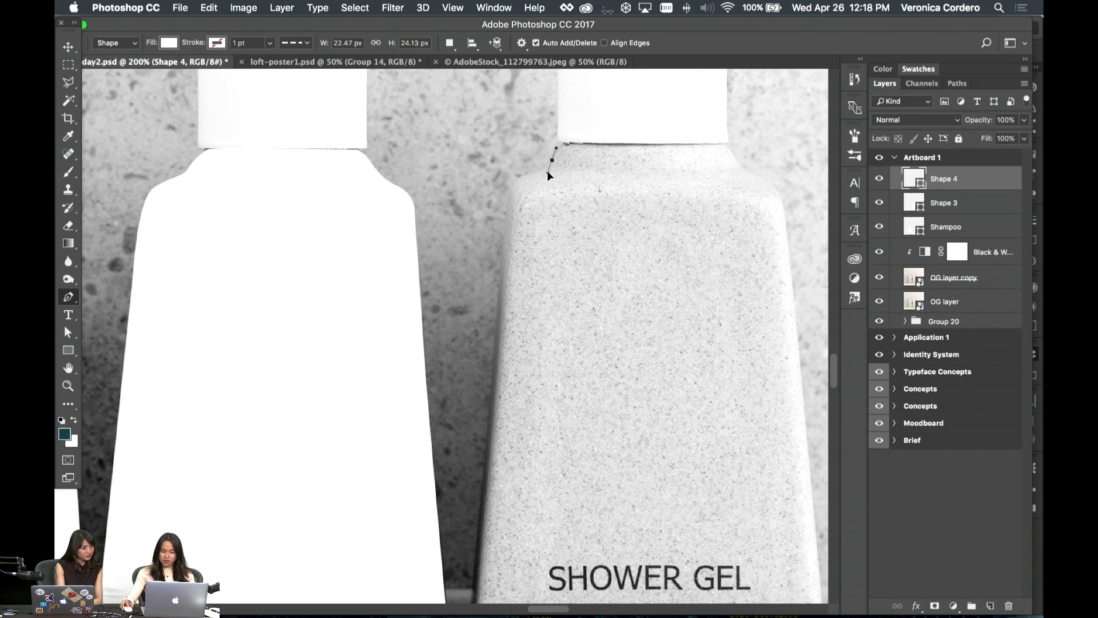
pyautogui.click(537, 173)
pyautogui.moveTo(509, 191); pyautogui.dragTo(504, 204)
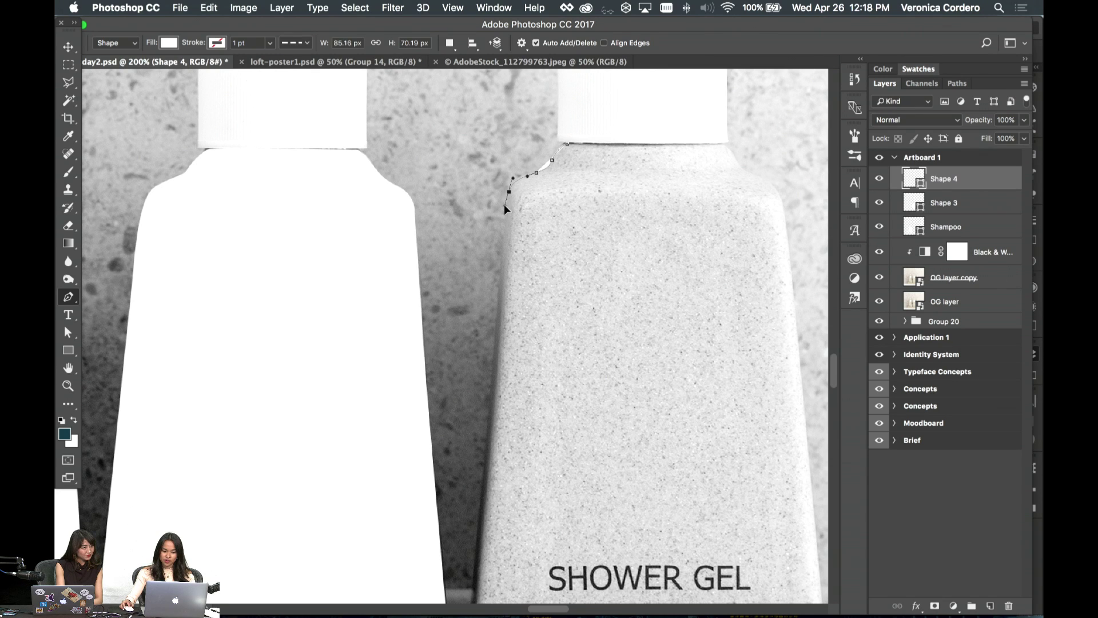
# - Continue the shower gel outline down the left side and along the tray rim to the lower right corner
pyautogui.scroll(-3, 485, 489)
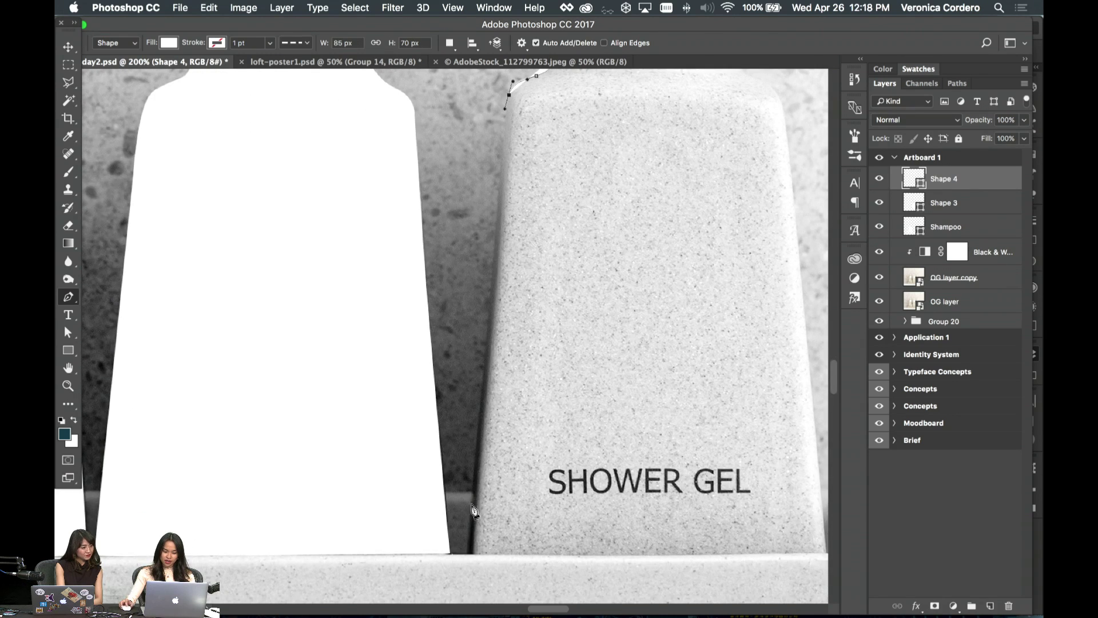
pyautogui.moveTo(468, 551)
pyautogui.mouseDown()
pyautogui.moveTo(466, 570)
pyautogui.moveTo(470, 553)
pyautogui.mouseUp()
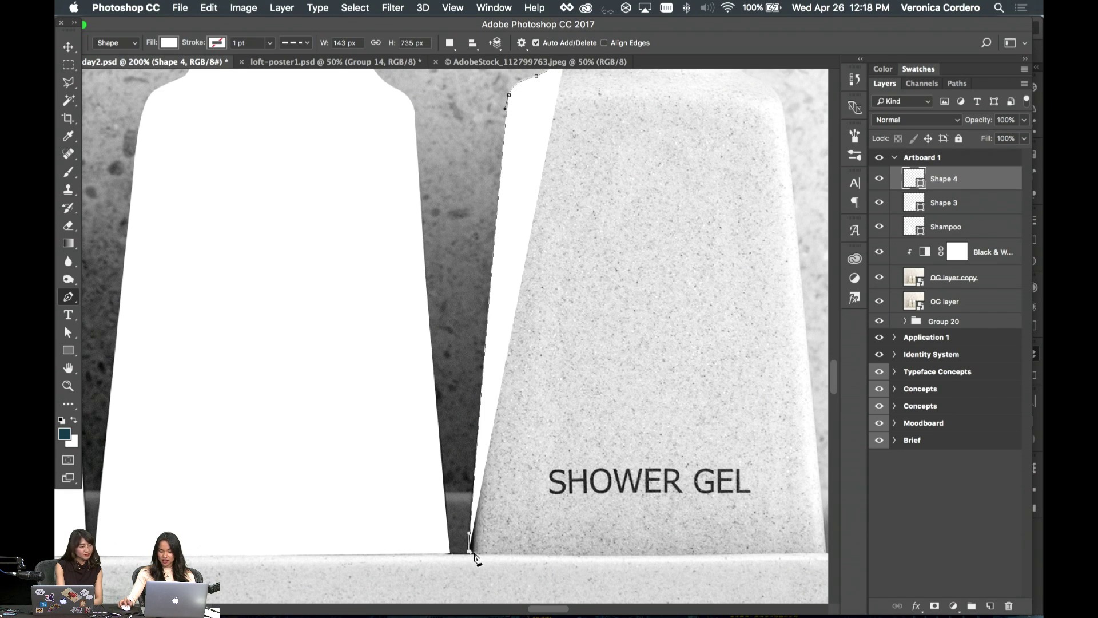
pyautogui.click(474, 554)
pyautogui.hscroll(3, 713, 558)
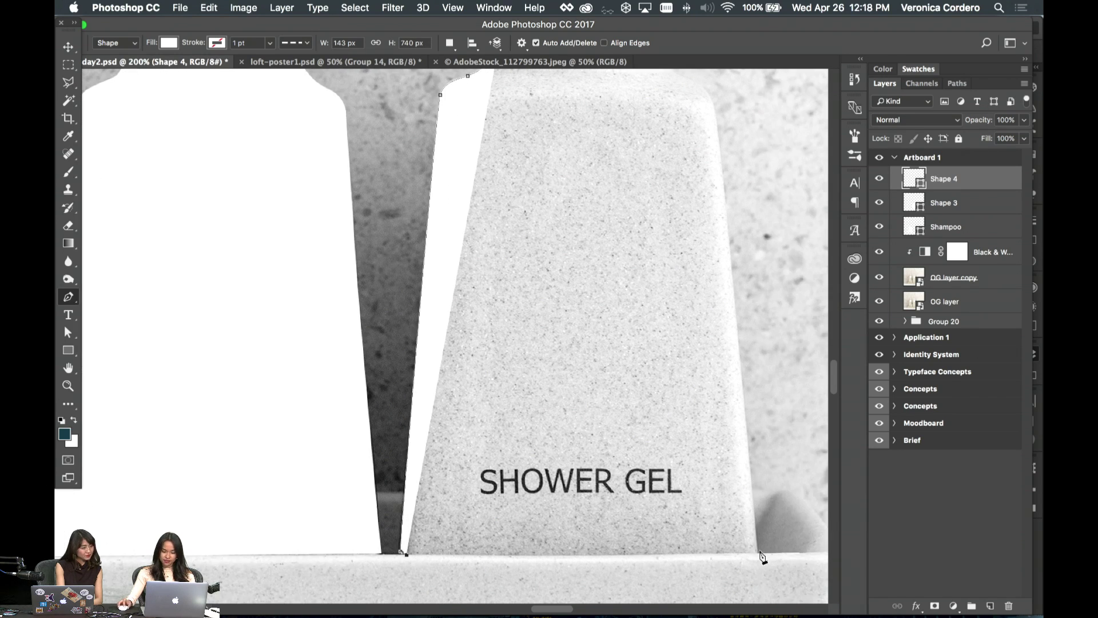
pyautogui.click(760, 553)
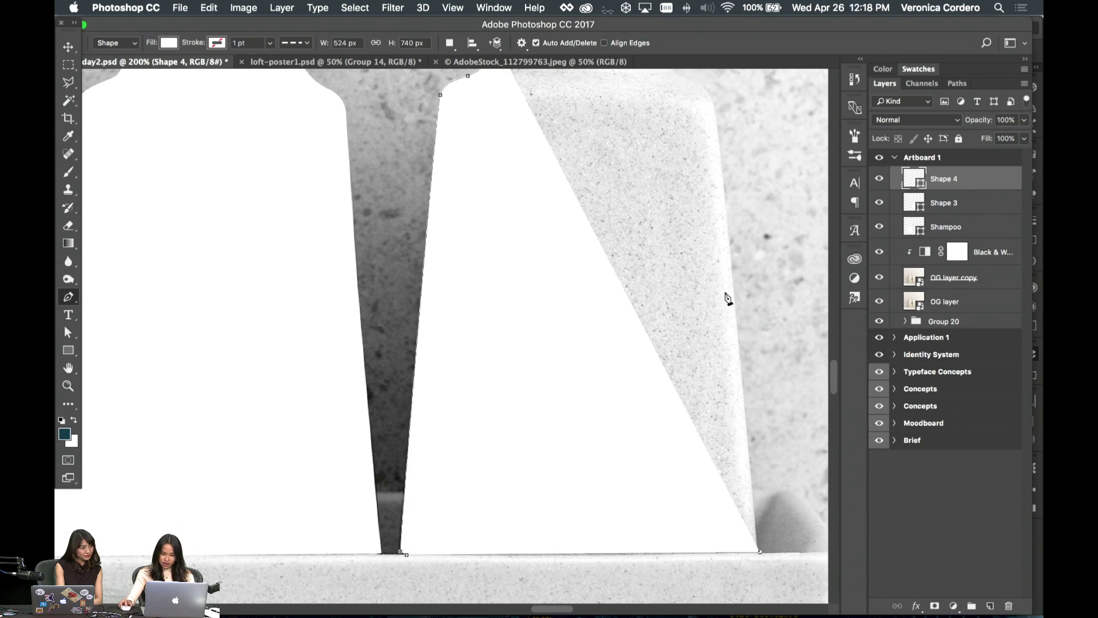
# - Trace the shower gel bottle's right side, shoulder and neck, and close the shape at the cap base
pyautogui.click(734, 291)
pyautogui.scroll(3, 729, 300)
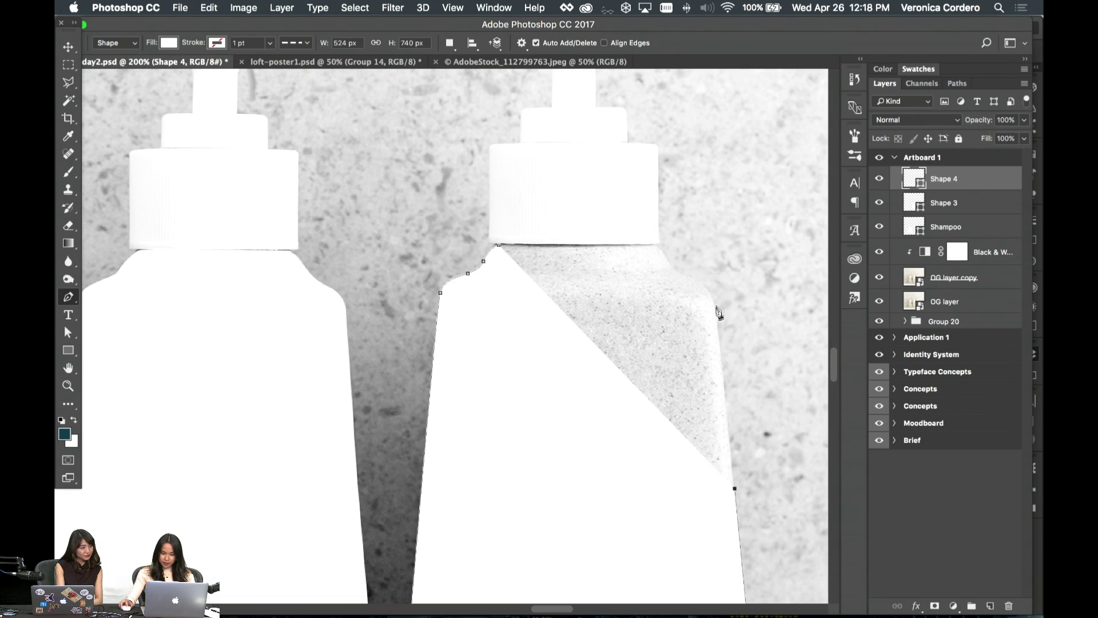
pyautogui.click(714, 305)
pyautogui.moveTo(680, 273); pyautogui.dragTo(651, 248)
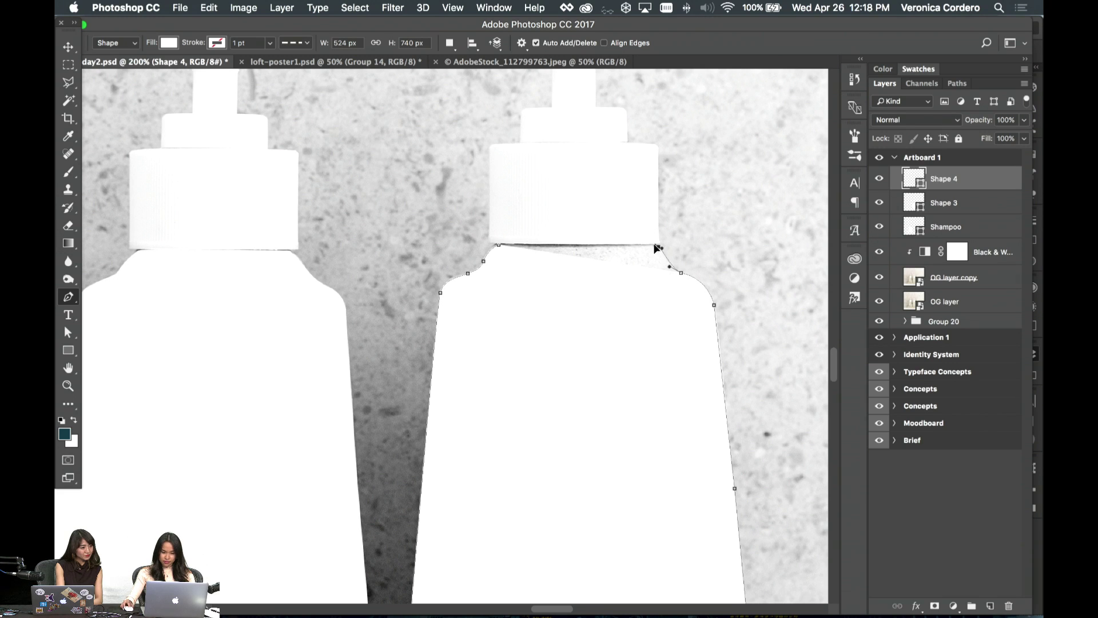
pyautogui.moveTo(502, 245); pyautogui.dragTo(475, 245)
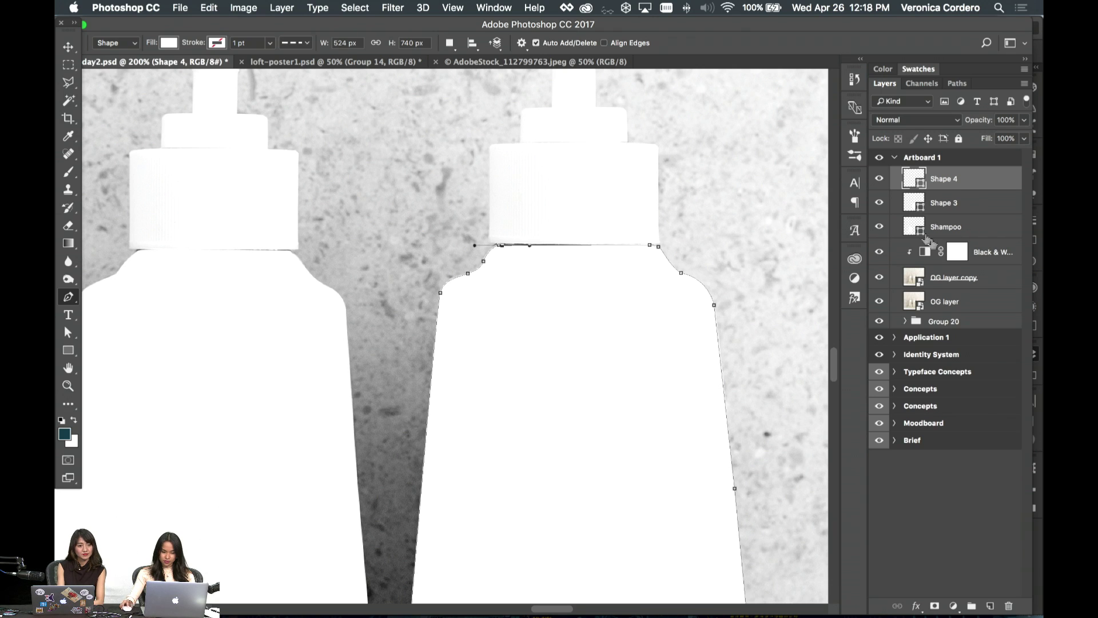
# - Close the shower gel outline at its starting point by the cap and select the Shampoo shape layer
pyautogui.click(499, 245)
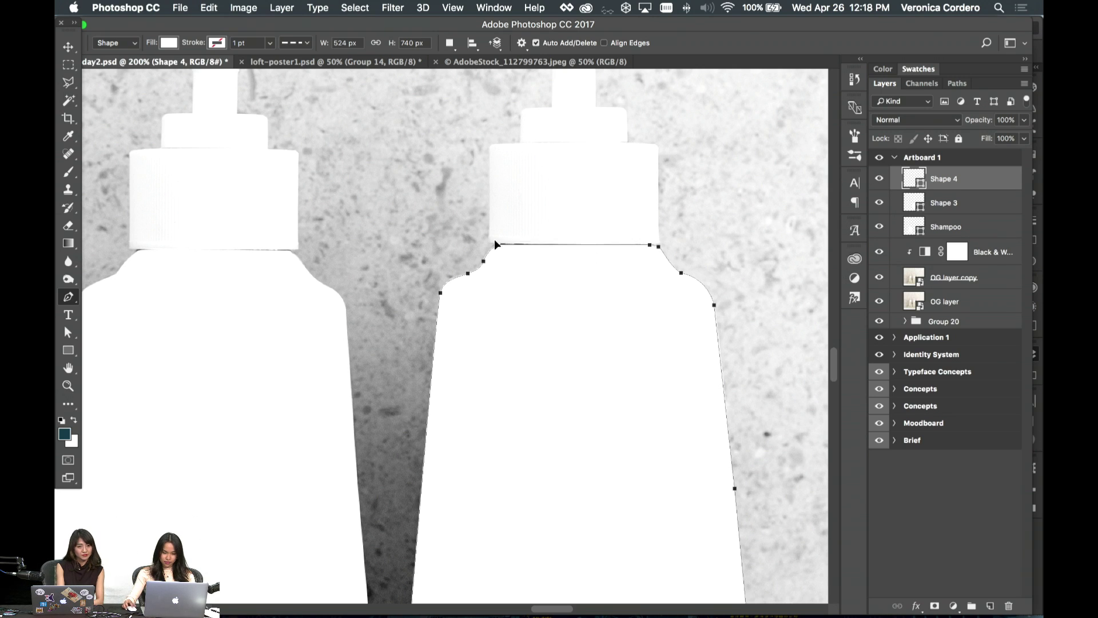
pyautogui.click(958, 224)
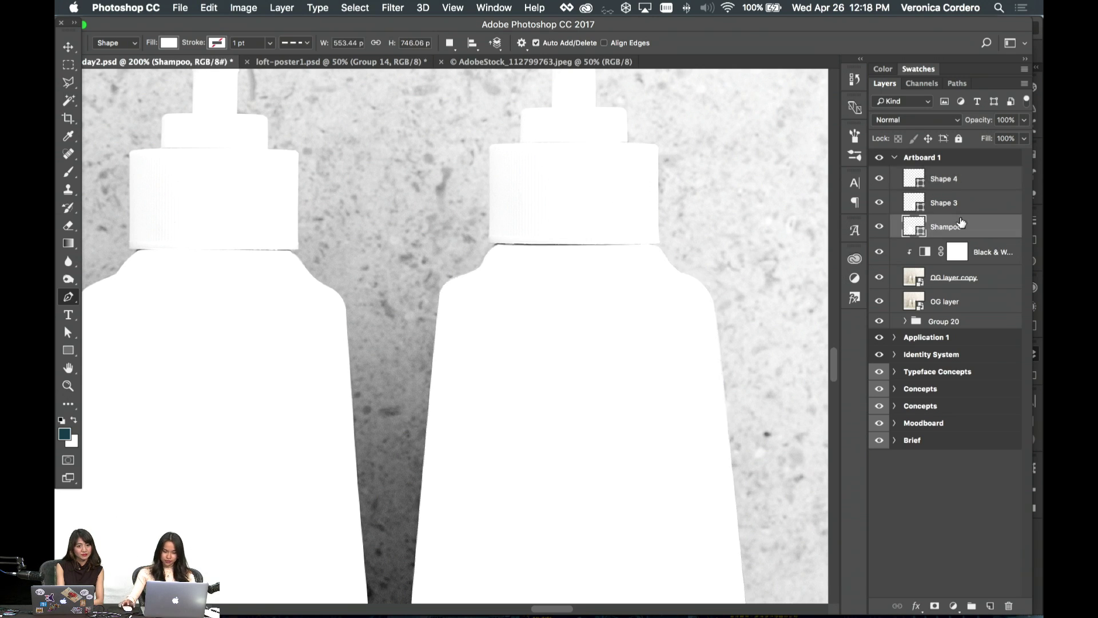
pyautogui.press('super+minus')
pyautogui.press('super+minus')
pyautogui.press('v')
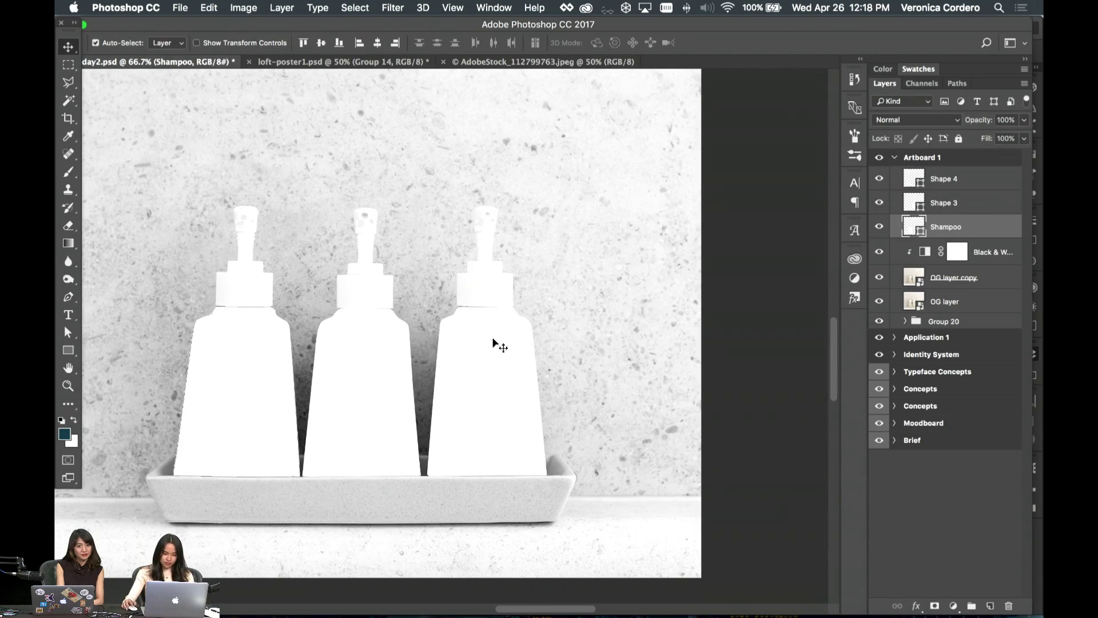
# - Recolor the Shampoo shape with the dark navy sampled from the Loft Creative Residences logo background
pyautogui.click(490, 343)
pyautogui.hscroll(-5, 475, 361)
pyautogui.click(565, 371)
pyautogui.hscroll(-10, 524, 363)
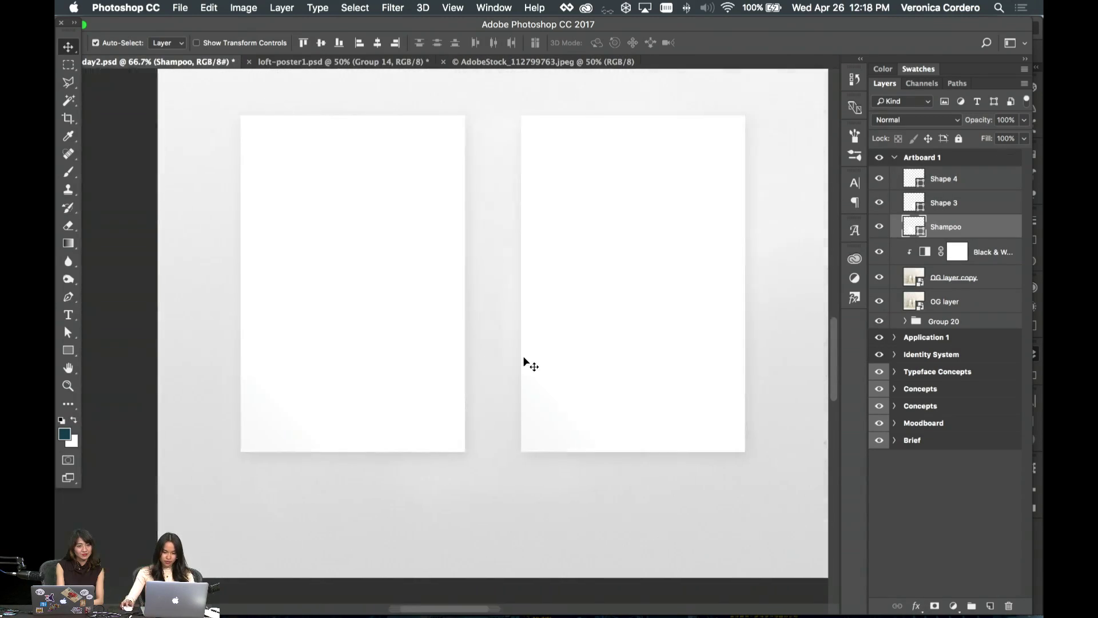
pyautogui.hscroll(10, 523, 361)
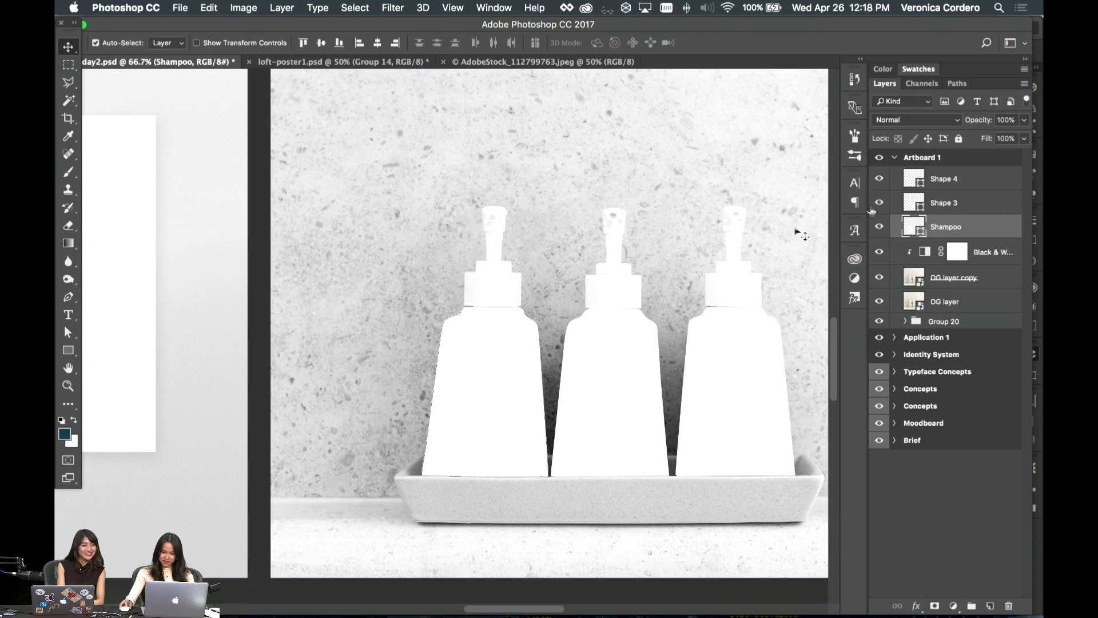
pyautogui.hscroll(-5, 739, 242)
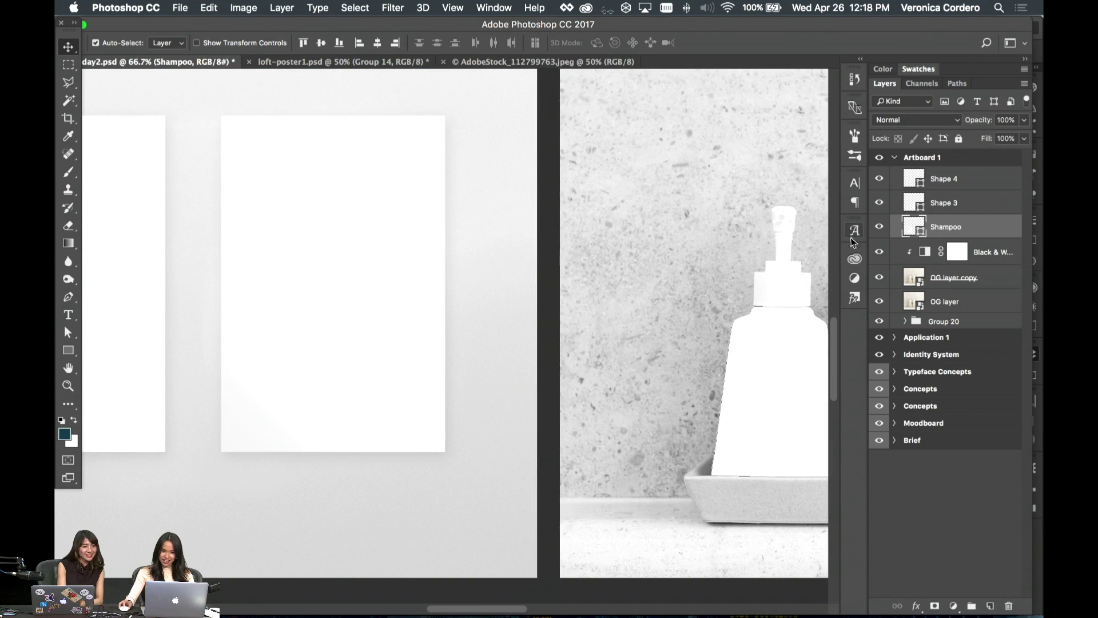
pyautogui.doubleClick(914, 227)
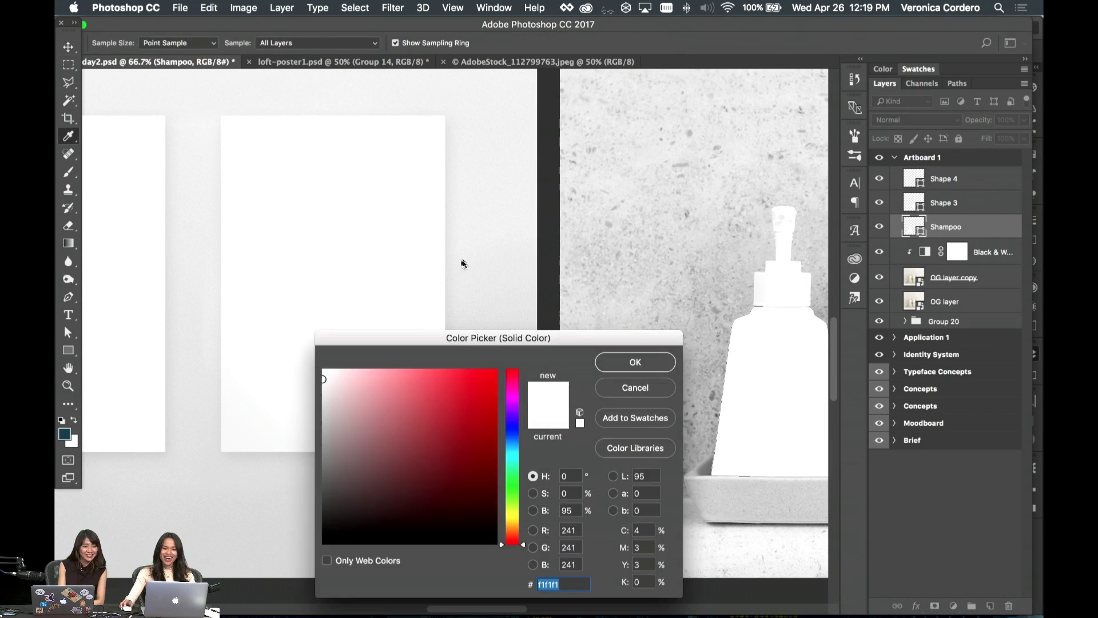
pyautogui.hscroll(-10, 461, 262)
pyautogui.hscroll(-3, 470, 251)
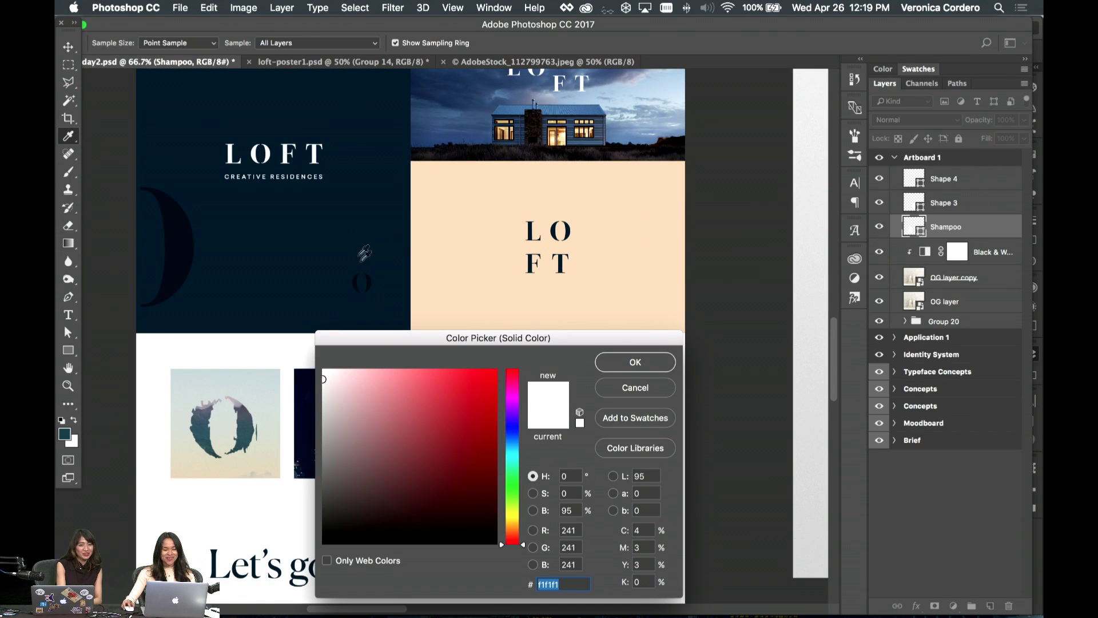
pyautogui.click(343, 226)
pyautogui.press('Return')
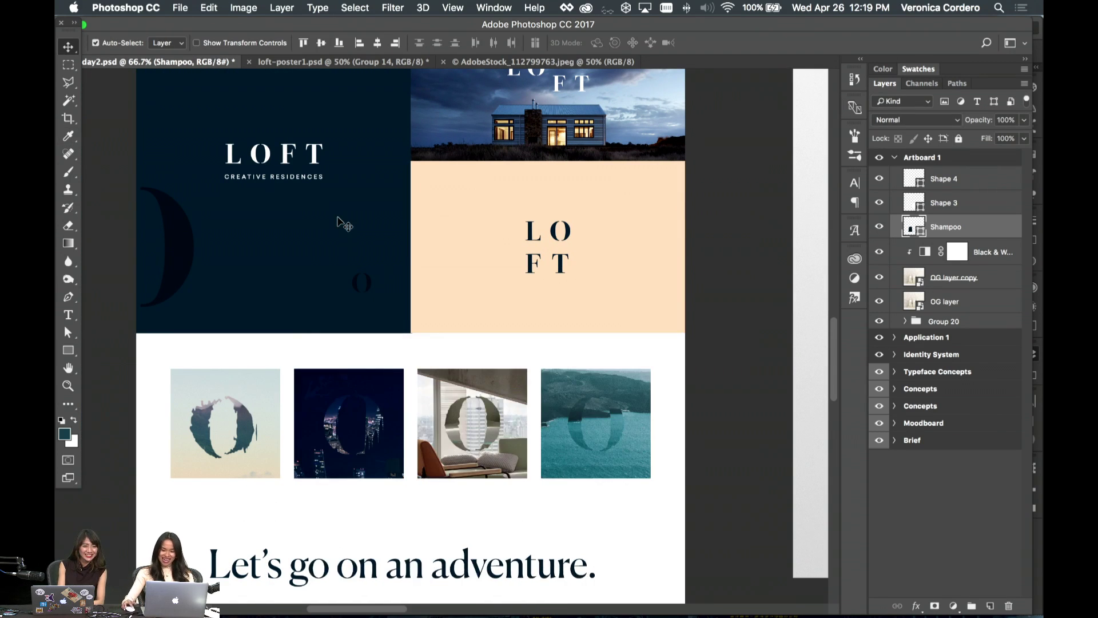
# - Recolor the conditioner bottle's Shape 3 with the logo background's dark navy, 0d2030
pyautogui.hscroll(15, 337, 220)
pyautogui.hscroll(-6, 338, 220)
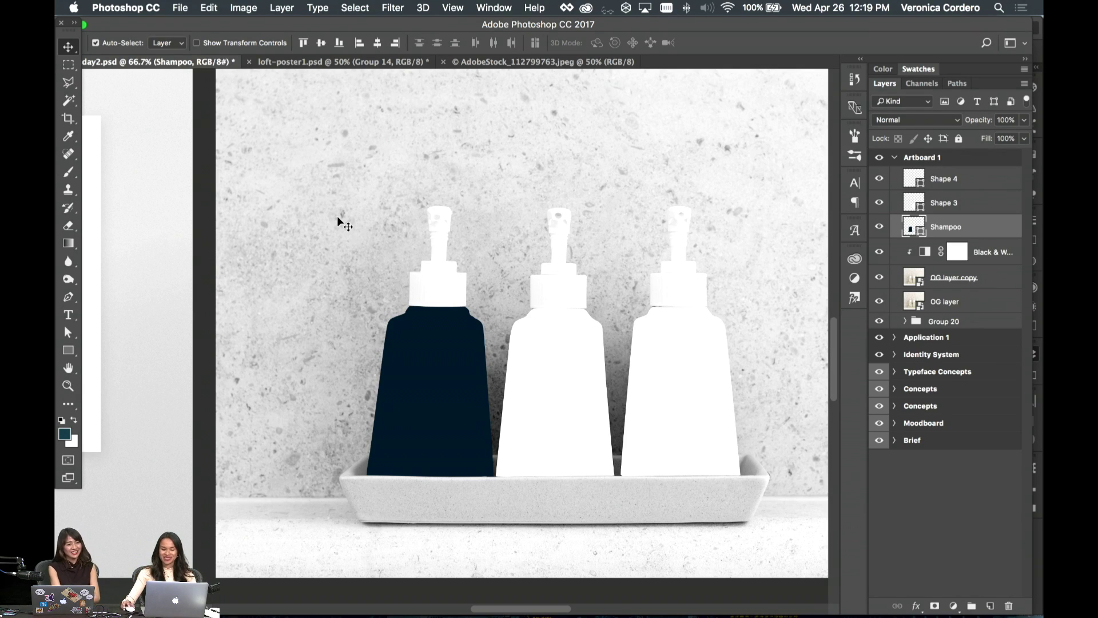
pyautogui.click(899, 201)
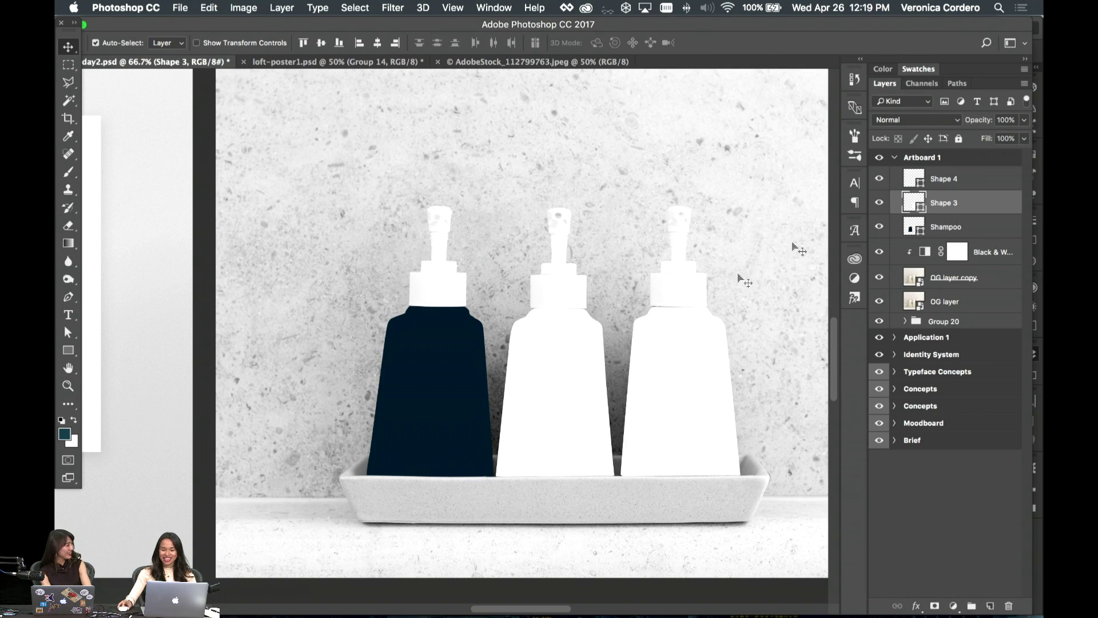
pyautogui.doubleClick(912, 201)
pyautogui.hscroll(-15, 439, 204)
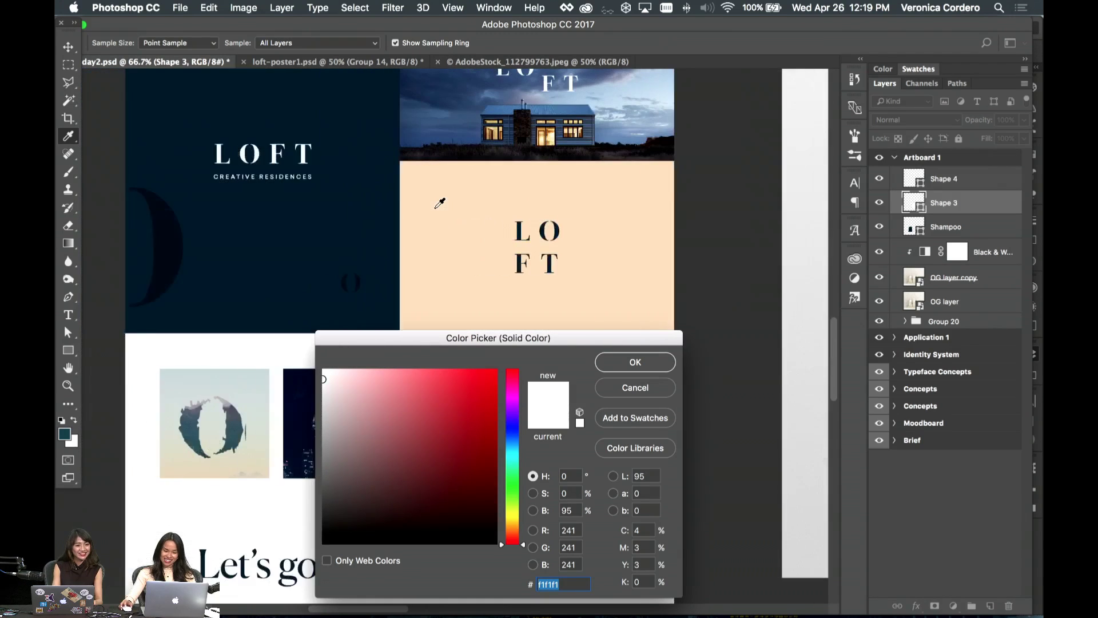
pyautogui.hscroll(-5, 436, 208)
pyautogui.click(434, 225)
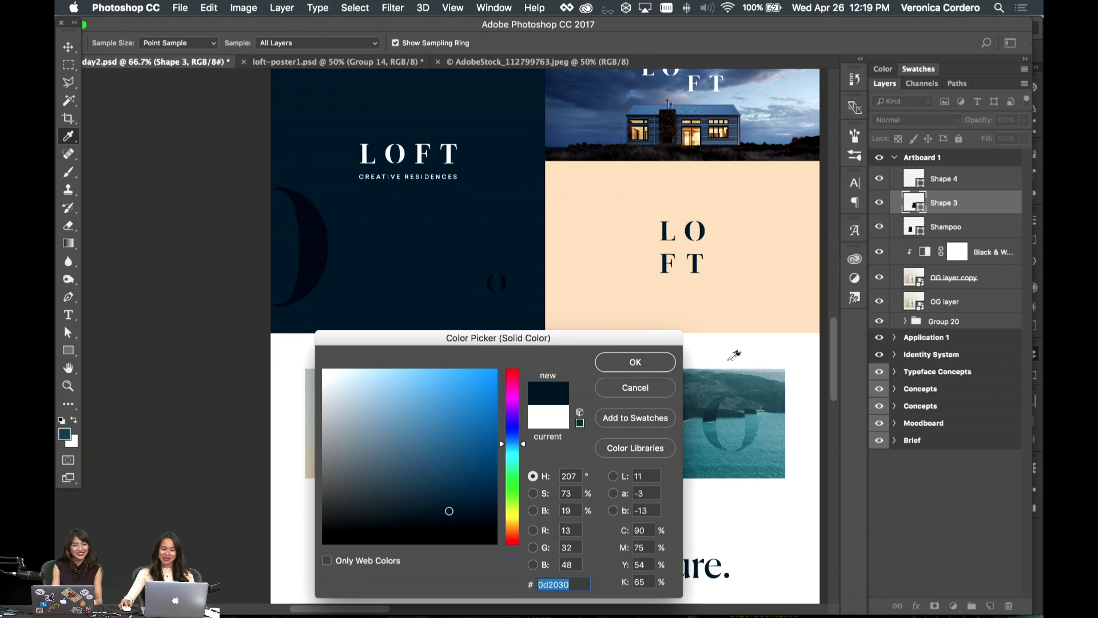
pyautogui.click(653, 366)
pyautogui.press('v')
# - Recolor the shower gel bottle's Shape 4 with the navy sampled from the conditioner bottle
pyautogui.hscroll(10, 642, 324)
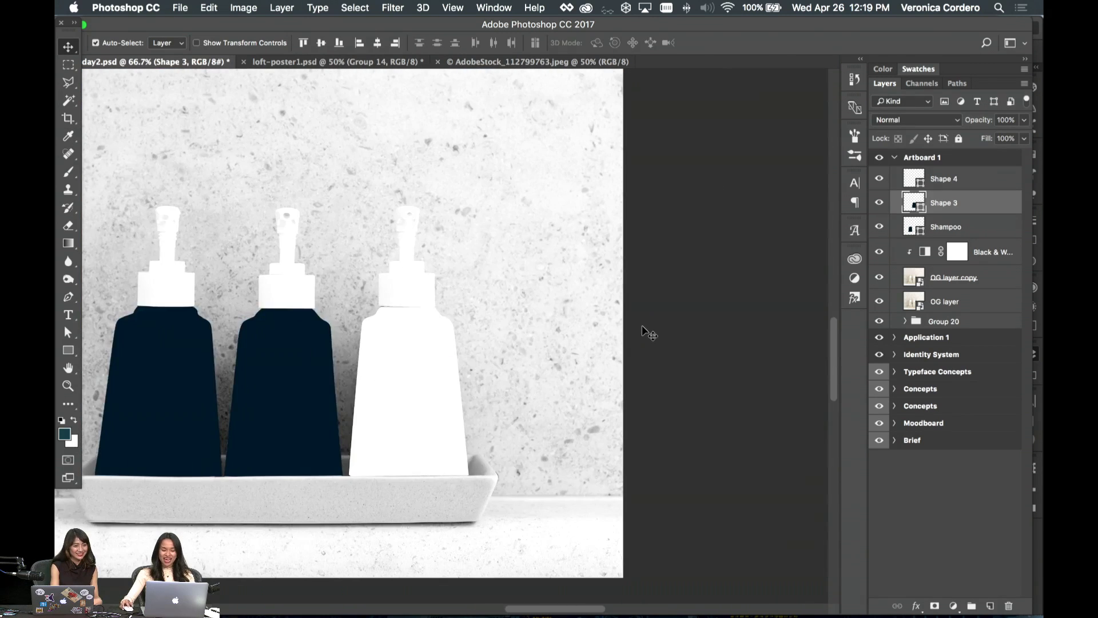
pyautogui.click(437, 401)
pyautogui.doubleClick(914, 178)
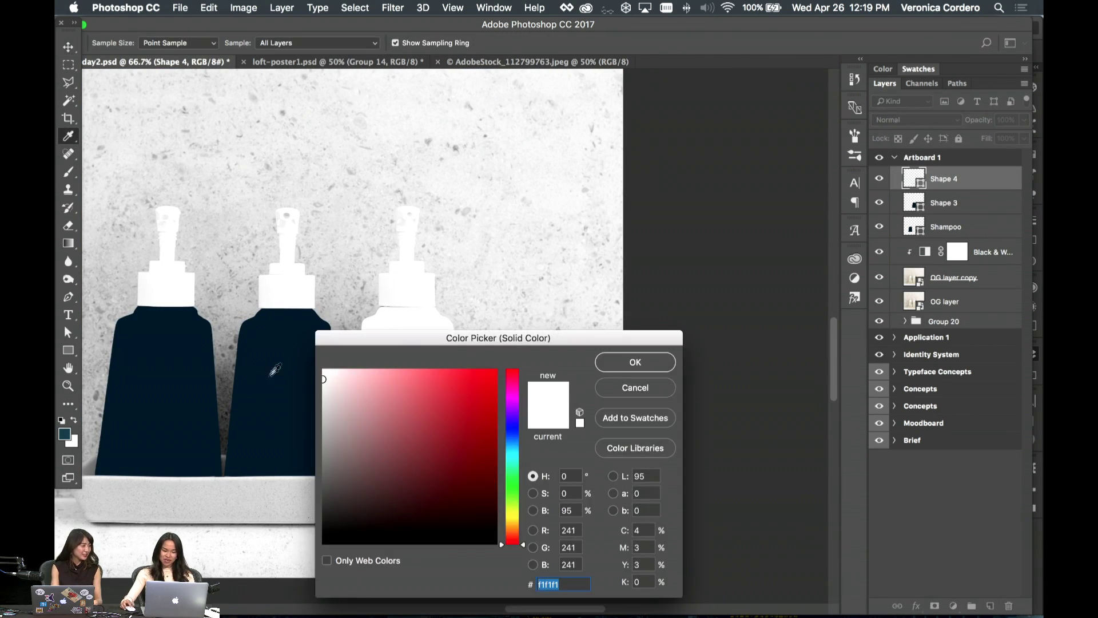
pyautogui.click(280, 362)
pyautogui.press('Return')
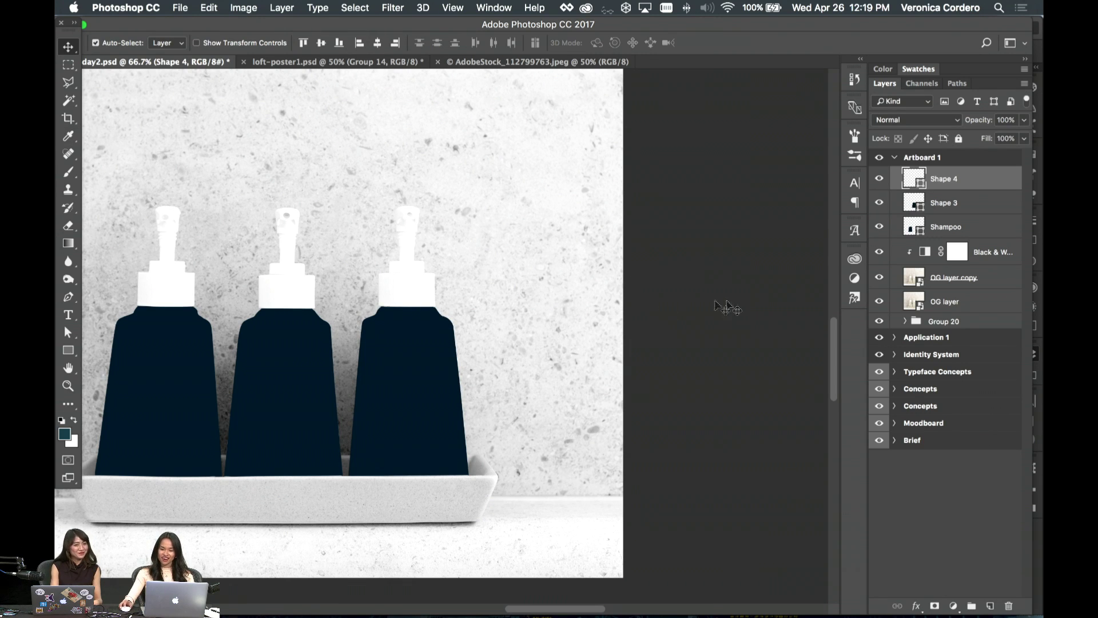
# - Set the Shampoo shape layer's blend mode to Multiply
pyautogui.hscroll(-5, 728, 304)
pyautogui.click(961, 221)
pyautogui.click(978, 177)
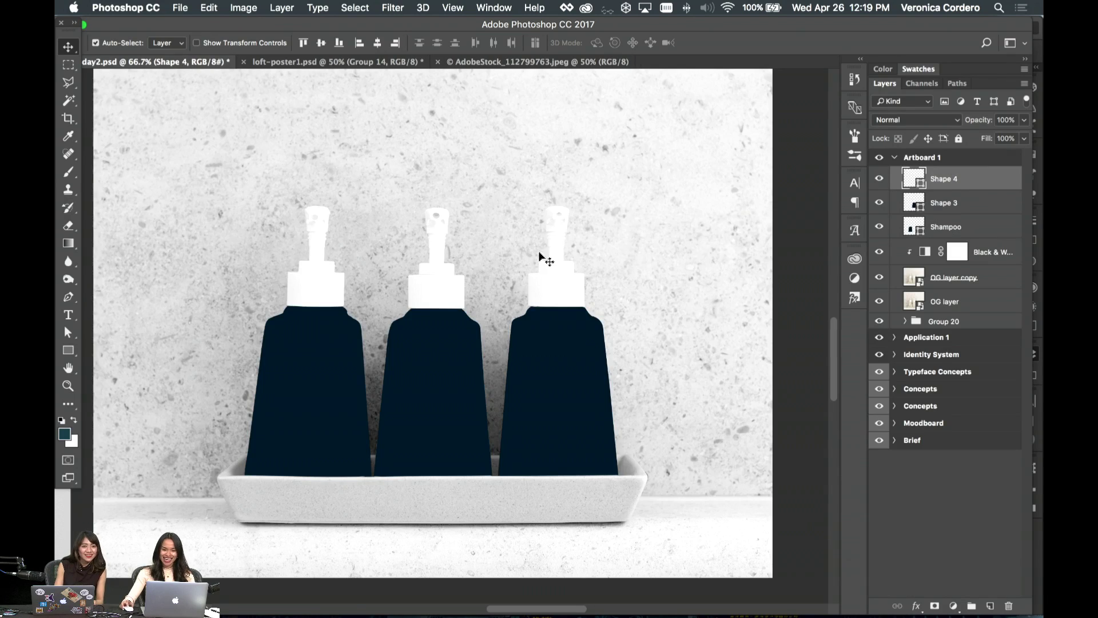
pyautogui.scroll(-5, 541, 254)
pyautogui.scroll(5, 540, 251)
pyautogui.hscroll(-5, 539, 251)
pyautogui.scroll(-4, 538, 250)
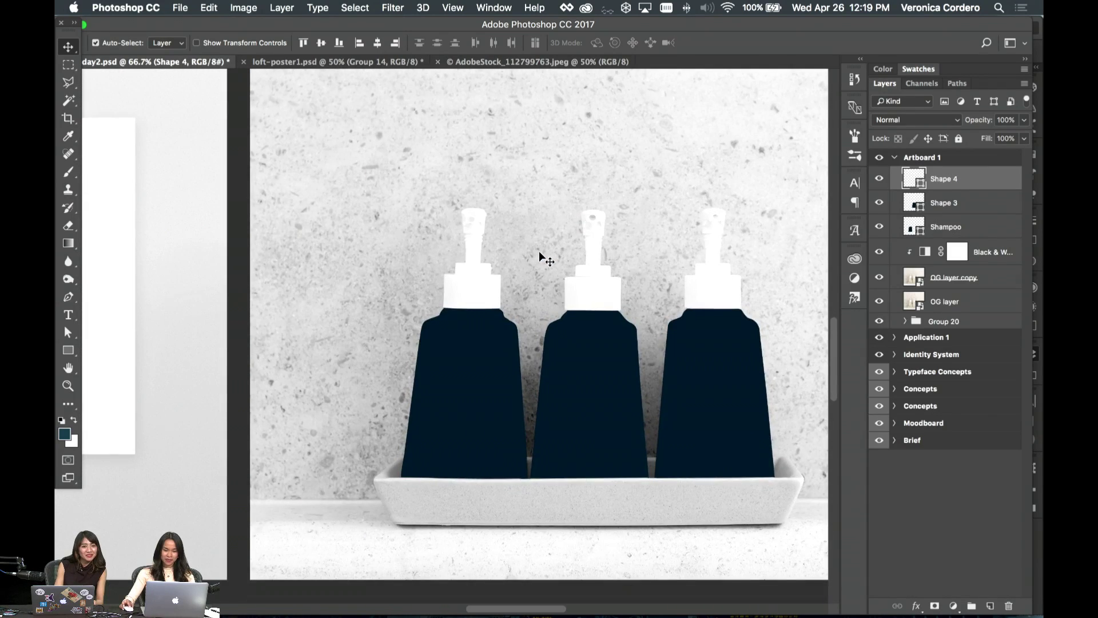
pyautogui.click(950, 226)
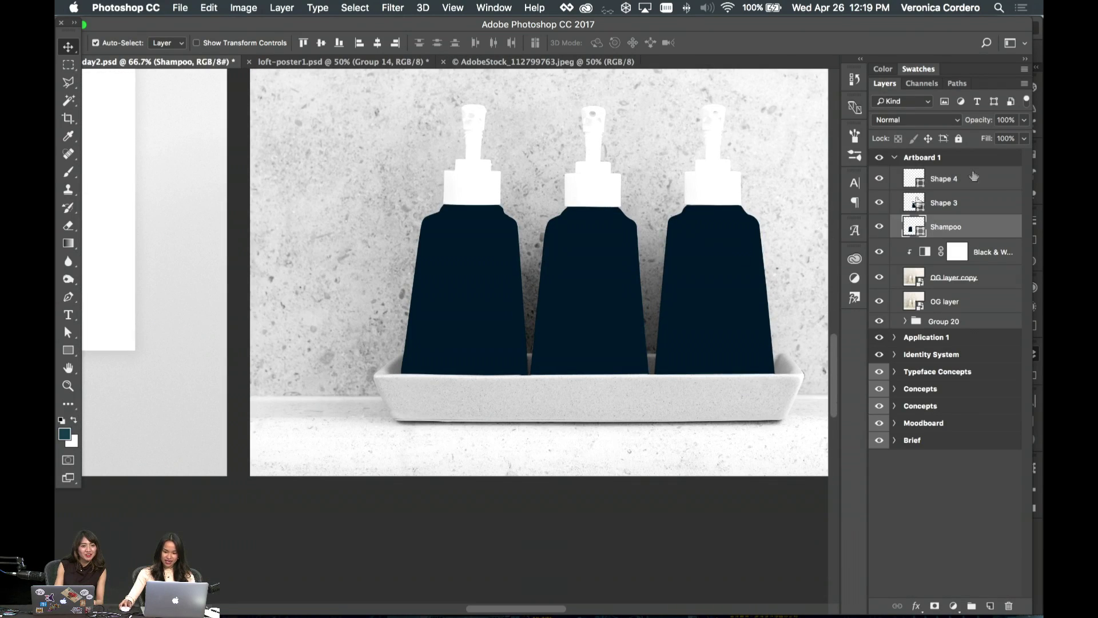
pyautogui.click(918, 120)
pyautogui.click(890, 159)
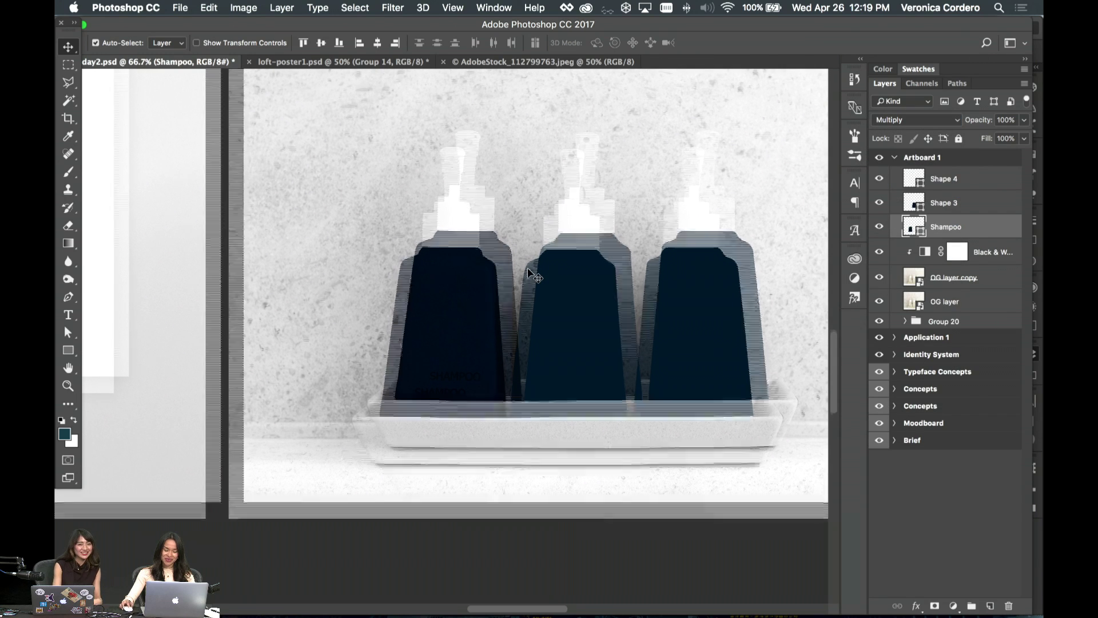
# - Hide the three bottle shape layers and open the contents of the OG layer copy smart object
pyautogui.scroll(3, 529, 293)
pyautogui.moveTo(880, 228); pyautogui.dragTo(879, 179)
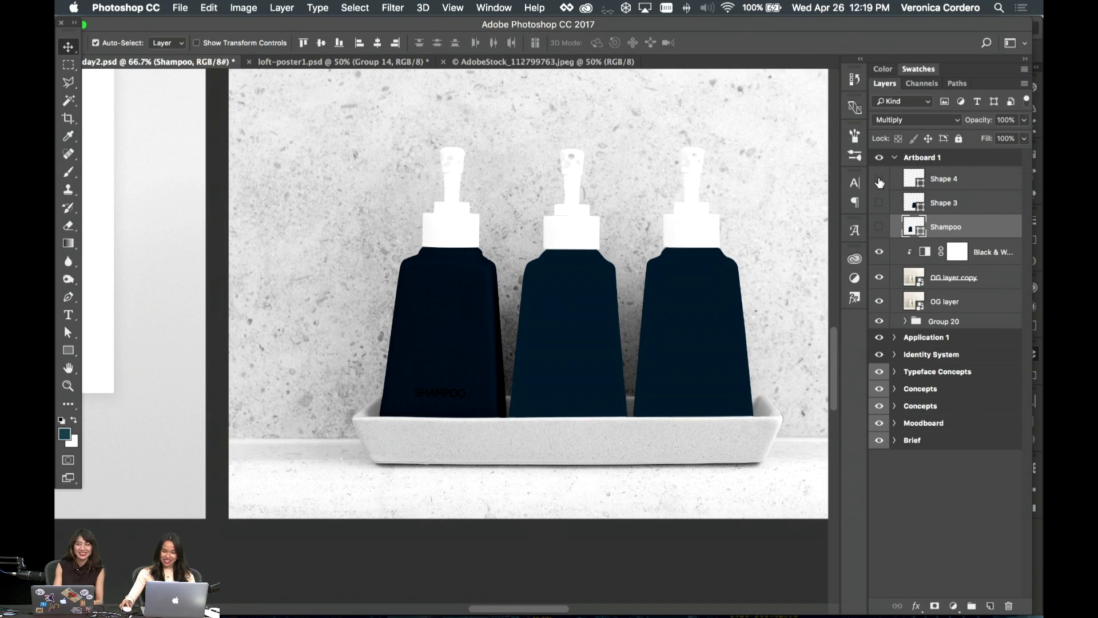
pyautogui.click(955, 279)
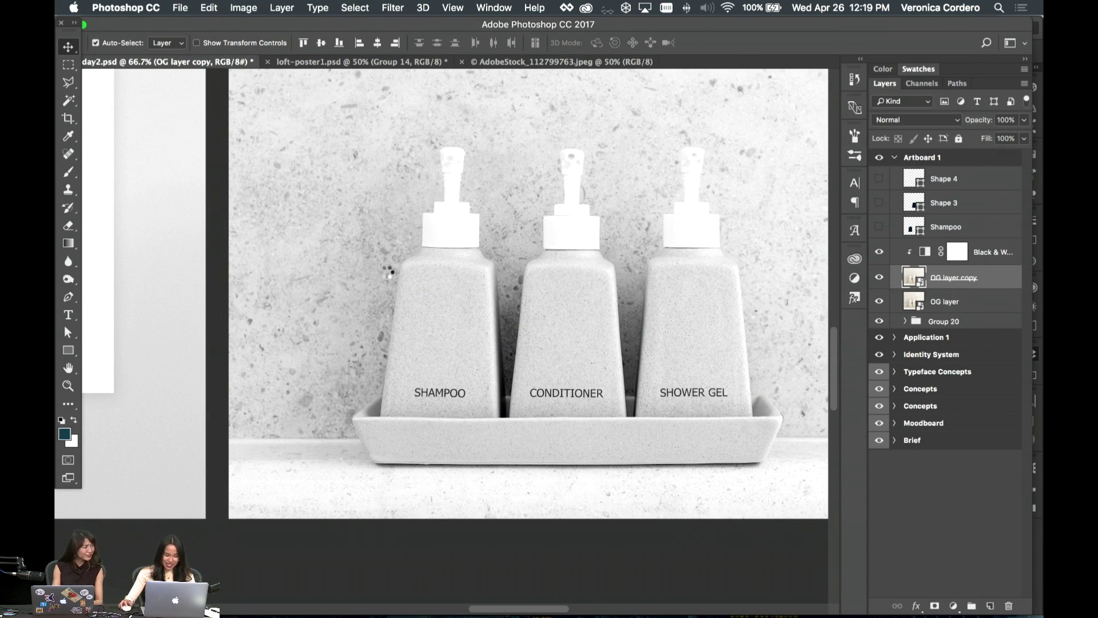
pyautogui.press('super+plus')
pyautogui.press('super+plus')
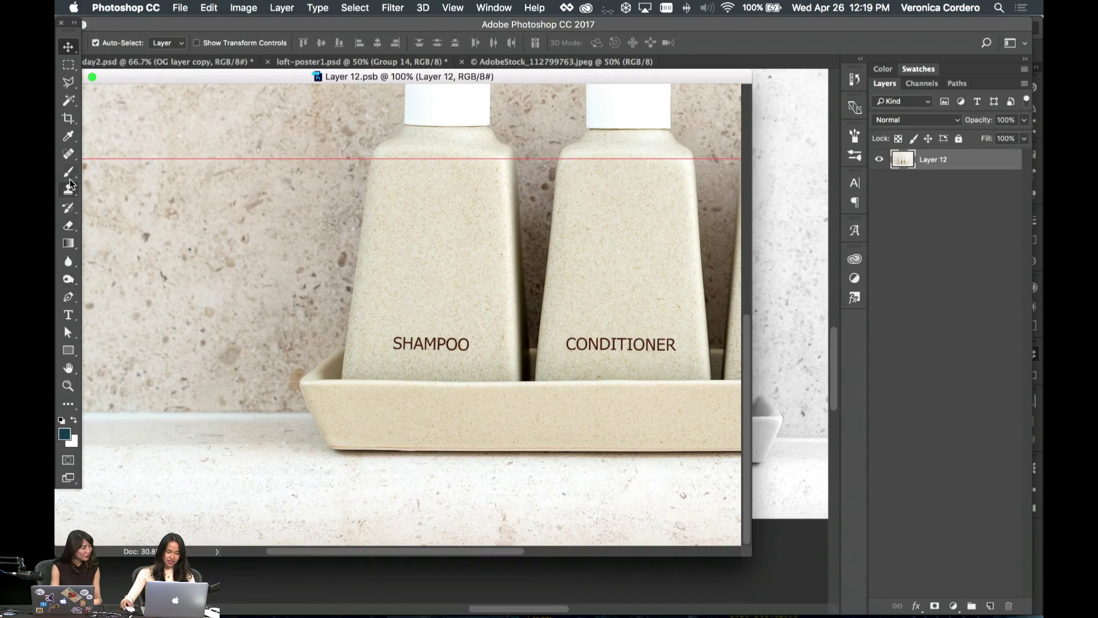
# - Remove the SHAMPOO and CONDITIONER labels from the bottles with the Clone Stamp, sampling clean bottle texture above the lettering
pyautogui.click(70, 190)
pyautogui.keyDown('alt'); pyautogui.click(406, 300); pyautogui.keyUp('alt')
pyautogui.moveTo(394, 343); pyautogui.dragTo(461, 344)
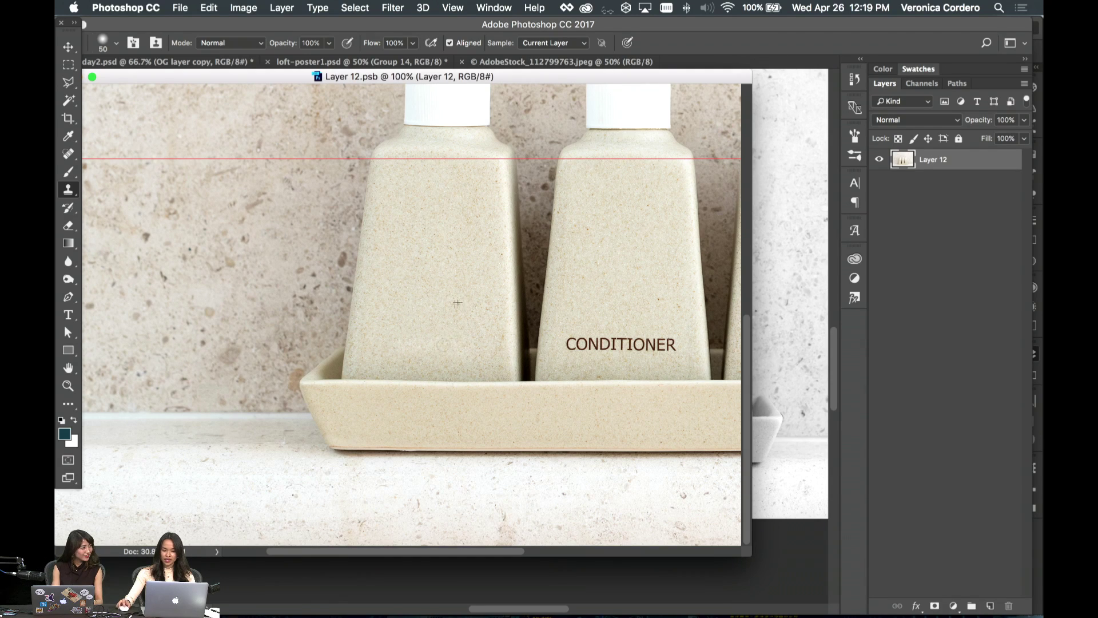
pyautogui.moveTo(566, 350)
pyautogui.mouseDown()
pyautogui.moveTo(606, 350)
pyautogui.moveTo(610, 340)
pyautogui.moveTo(590, 341)
pyautogui.moveTo(615, 340)
pyautogui.moveTo(612, 331)
pyautogui.moveTo(628, 352)
pyautogui.moveTo(672, 344)
pyautogui.moveTo(641, 342)
pyautogui.moveTo(671, 345)
pyautogui.mouseUp()
# - Clone out the SHOWER GEL label and retouch the lower part of that bottle with freshly sampled texture
pyautogui.hscroll(10, 671, 346)
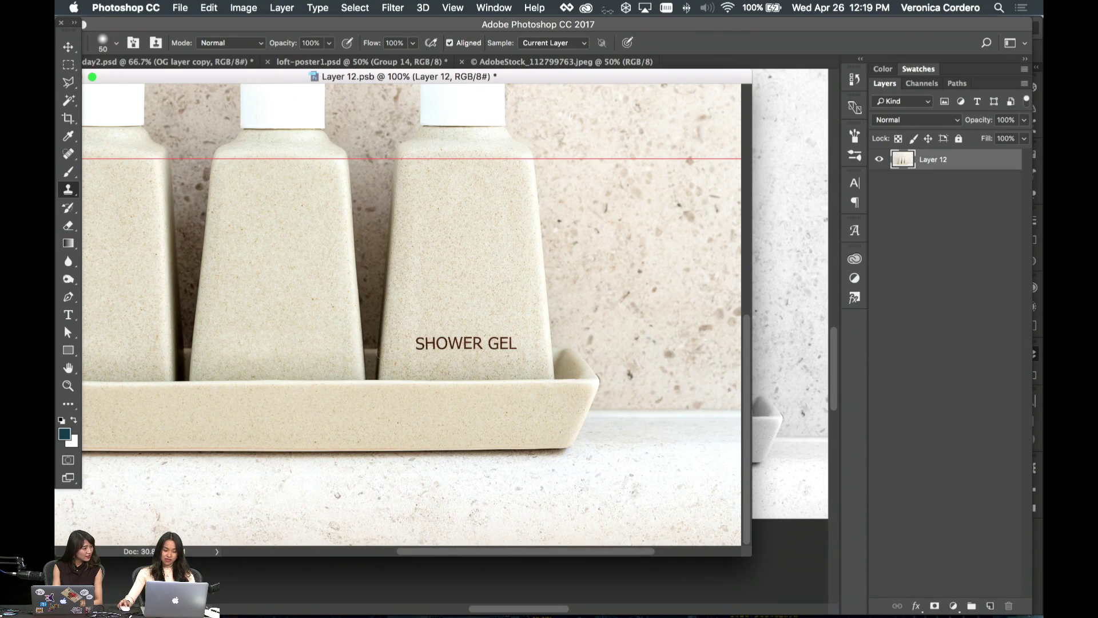
pyautogui.moveTo(421, 341)
pyautogui.mouseDown()
pyautogui.moveTo(445, 312)
pyautogui.moveTo(437, 294)
pyautogui.moveTo(438, 339)
pyautogui.moveTo(497, 338)
pyautogui.mouseUp()
pyautogui.keyDown('alt'); pyautogui.click(438, 309); pyautogui.keyUp('alt')
pyautogui.keyDown('alt'); pyautogui.click(448, 301); pyautogui.keyUp('alt')
pyautogui.moveTo(429, 349); pyautogui.dragTo(425, 355)
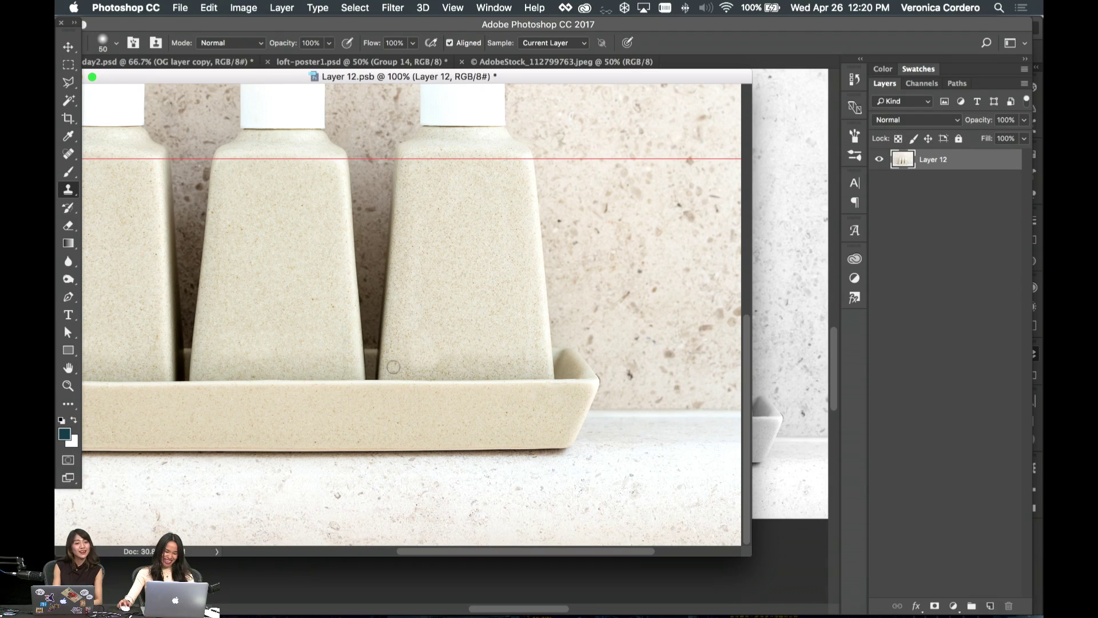
pyautogui.keyDown('alt'); pyautogui.click(450, 365); pyautogui.keyUp('alt')
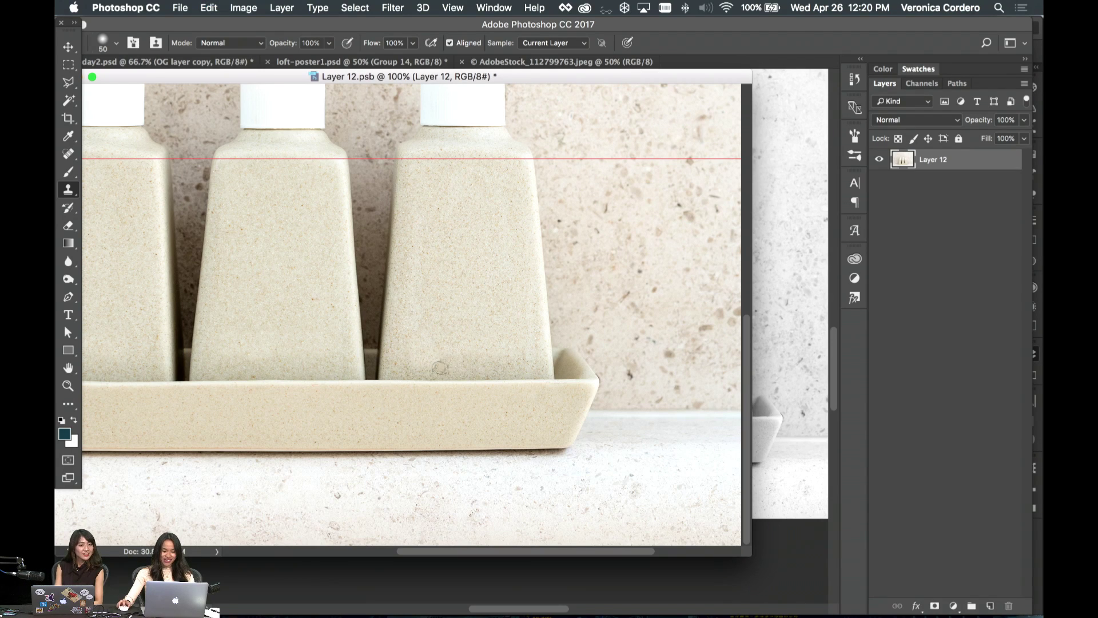
pyautogui.moveTo(429, 366); pyautogui.dragTo(417, 366)
# - Save the retouched Layer 12.psb smart object, close it, and return to the mockup with the Move tool
pyautogui.scroll(5, 416, 366)
pyautogui.press('super+s')
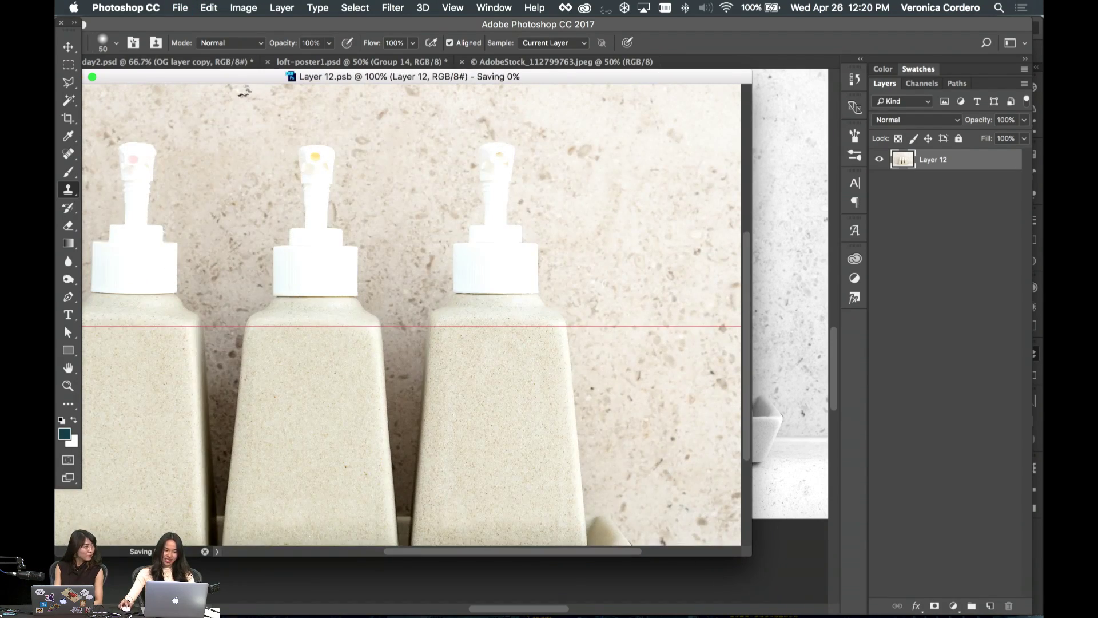
pyautogui.moveTo(215, 79); pyautogui.dragTo(291, 84)
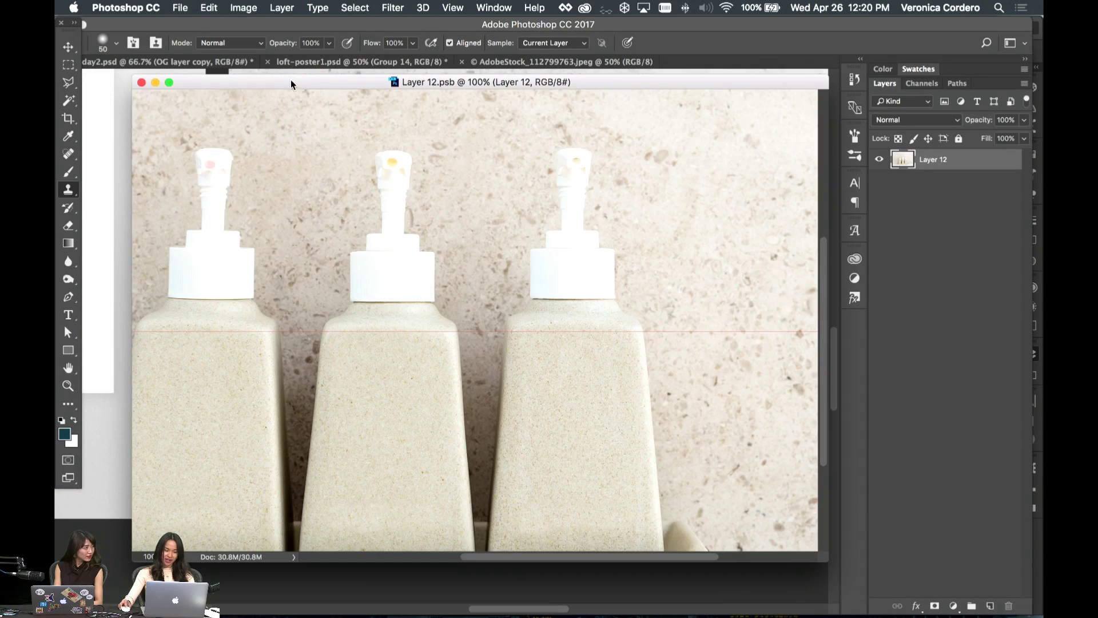
pyautogui.click(142, 84)
pyautogui.press('v')
pyautogui.hscroll(2, 805, 307)
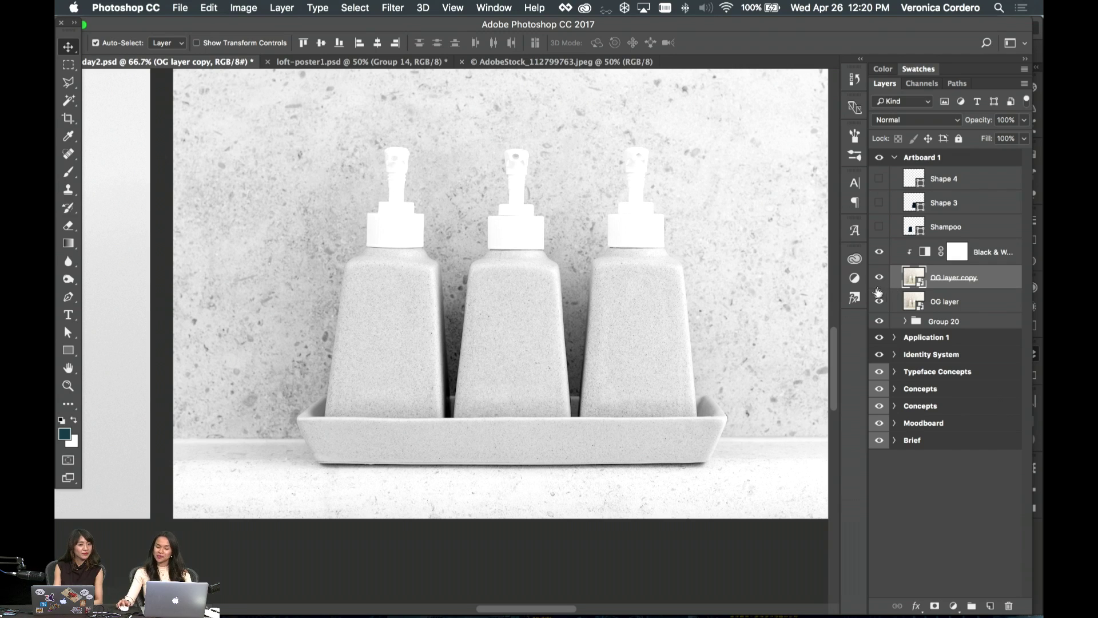
# - Show the Shampoo shape layer again and set its fill to 50%
pyautogui.click(878, 228)
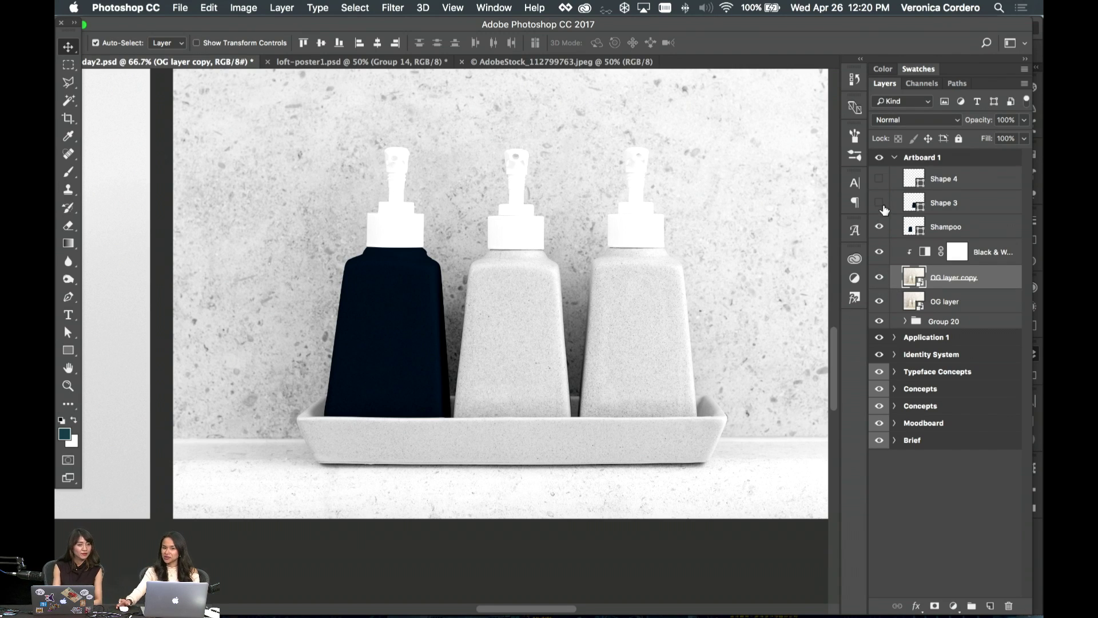
pyautogui.click(918, 227)
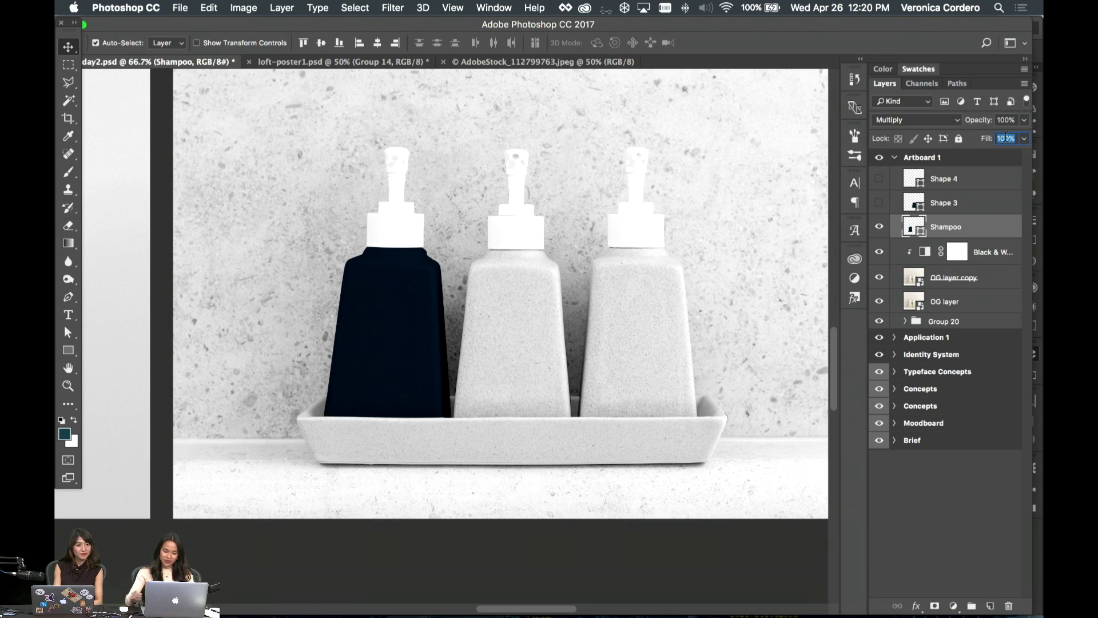
pyautogui.write('50')
pyautogui.press('Return')
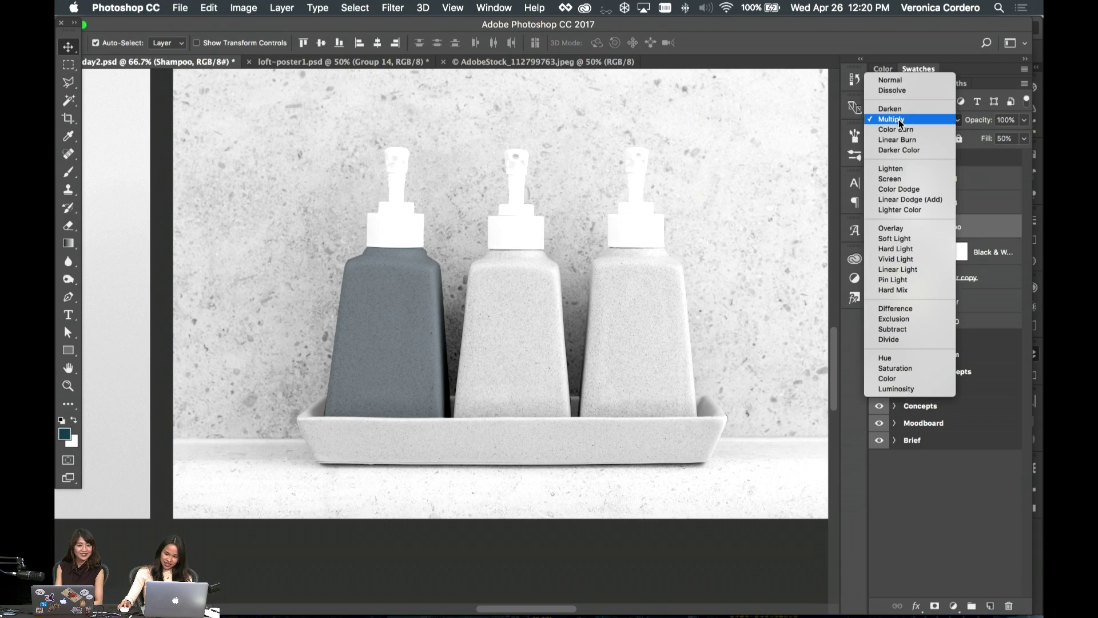
# - Keep the Shampoo layer in Multiply mode and raise its fill to 91%
pyautogui.click(898, 119)
pyautogui.click(1023, 137)
pyautogui.click(1023, 138)
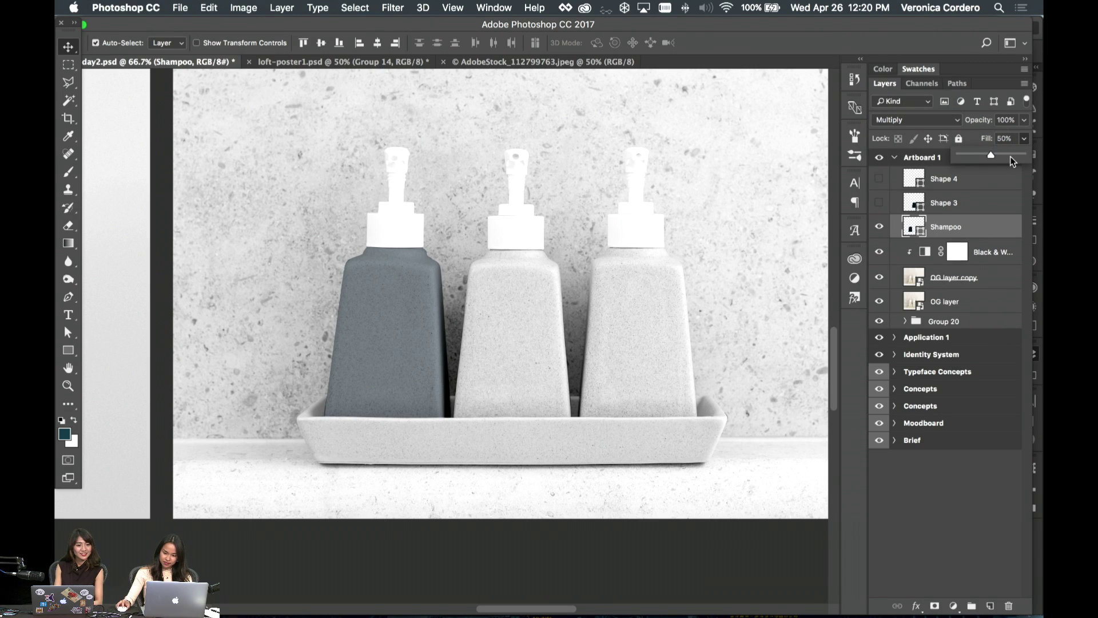
pyautogui.click(1010, 154)
pyautogui.moveTo(1009, 153); pyautogui.dragTo(1021, 152)
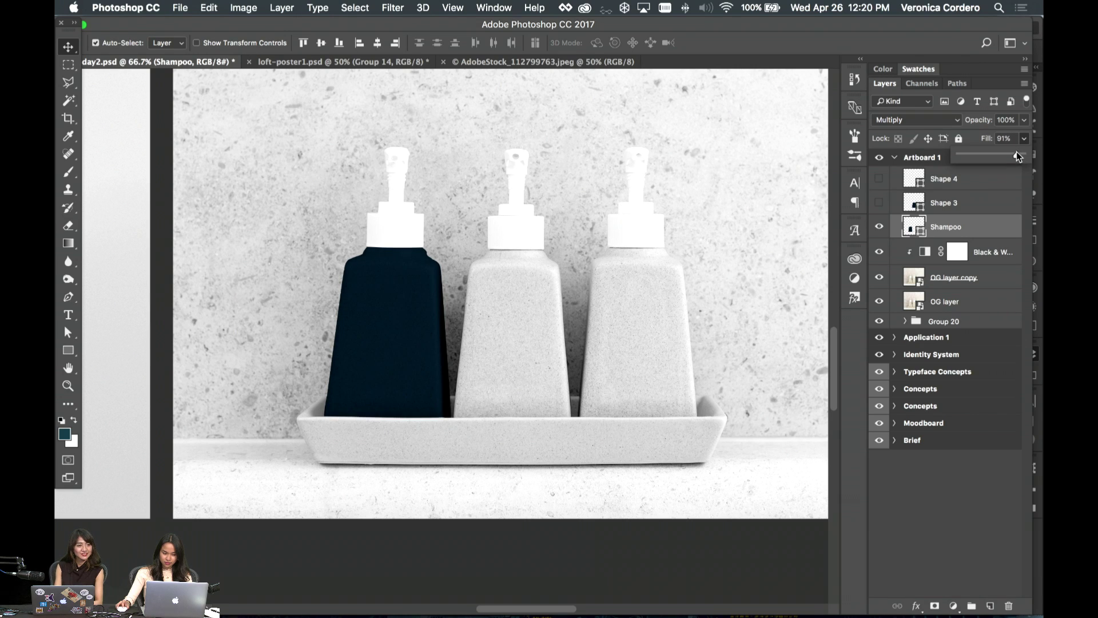
# - Set the Shampoo layer's fill to 85%
pyautogui.moveTo(1016, 152); pyautogui.dragTo(1018, 152)
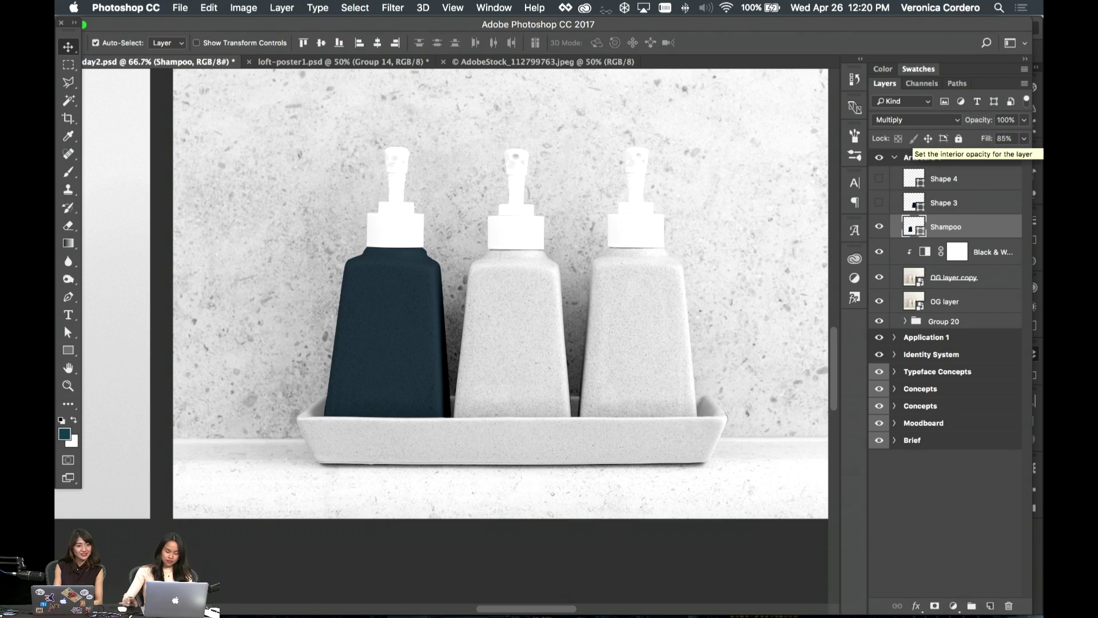
pyautogui.click(944, 205)
pyautogui.click(942, 228)
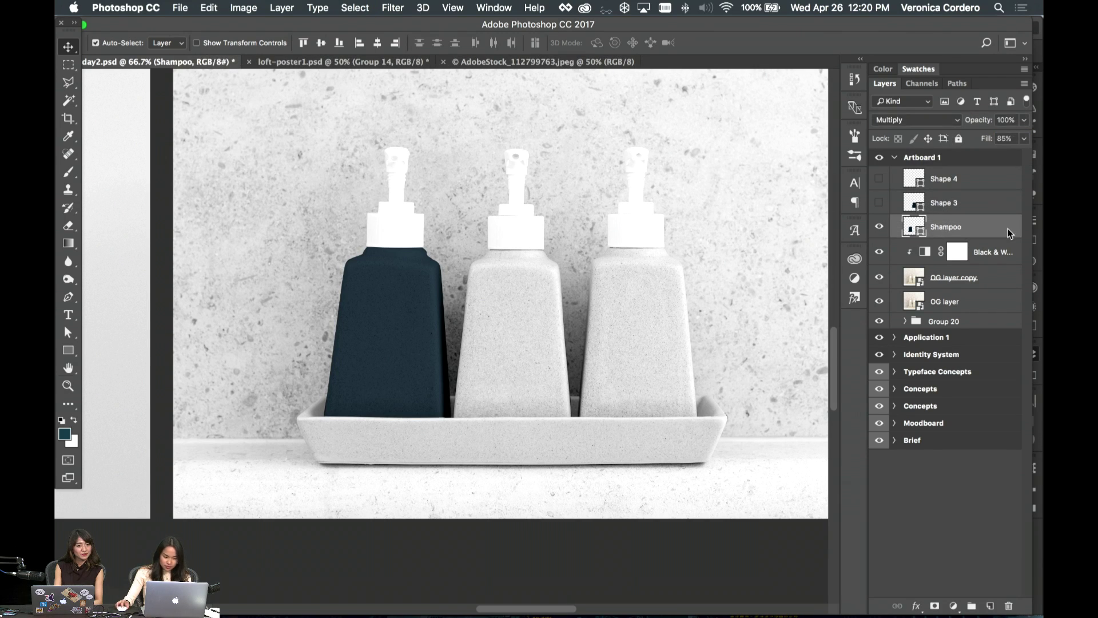
# - Add an Inner Shadow to the Shampoo layer with 40% opacity, 18 px distance and 120 px size
pyautogui.doubleClick(1007, 228)
pyautogui.moveTo(433, 140); pyautogui.dragTo(676, 117)
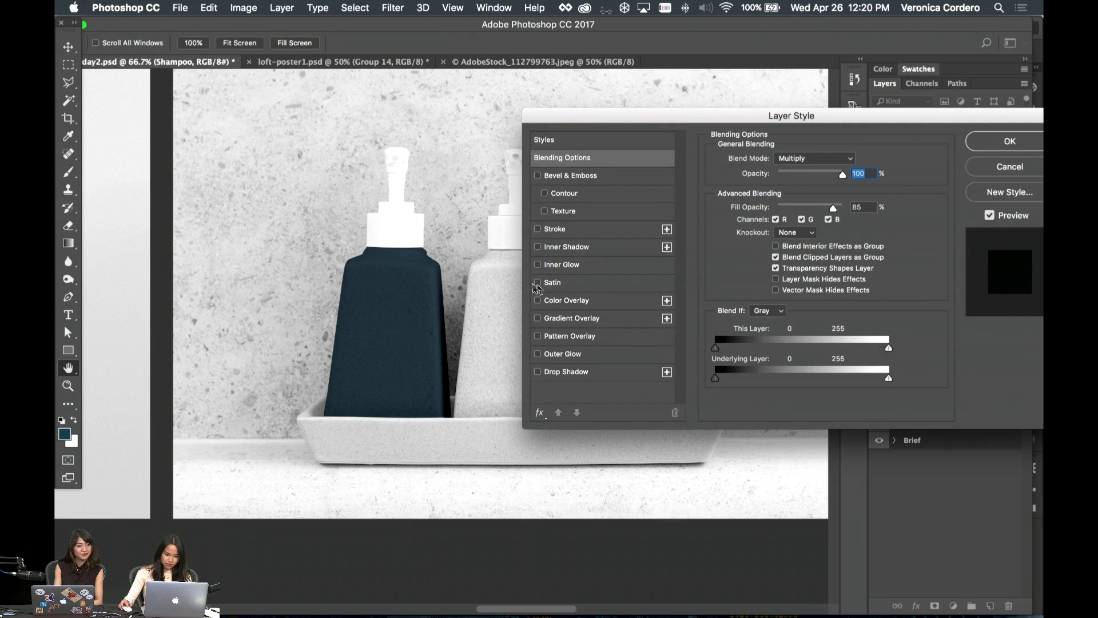
pyautogui.moveTo(612, 111); pyautogui.dragTo(670, 113)
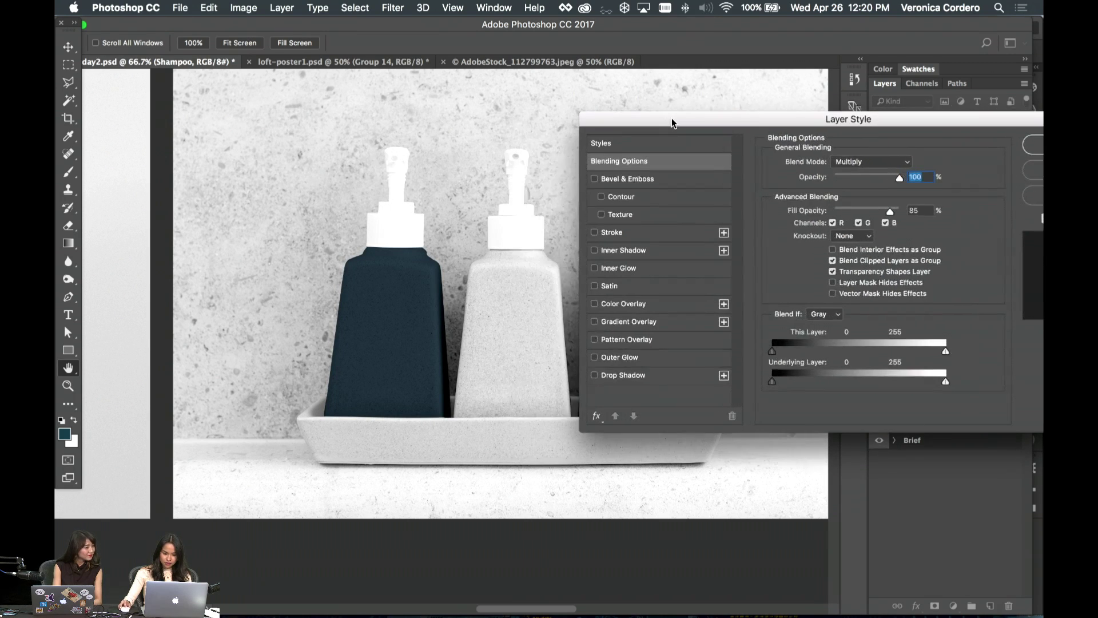
pyautogui.click(624, 248)
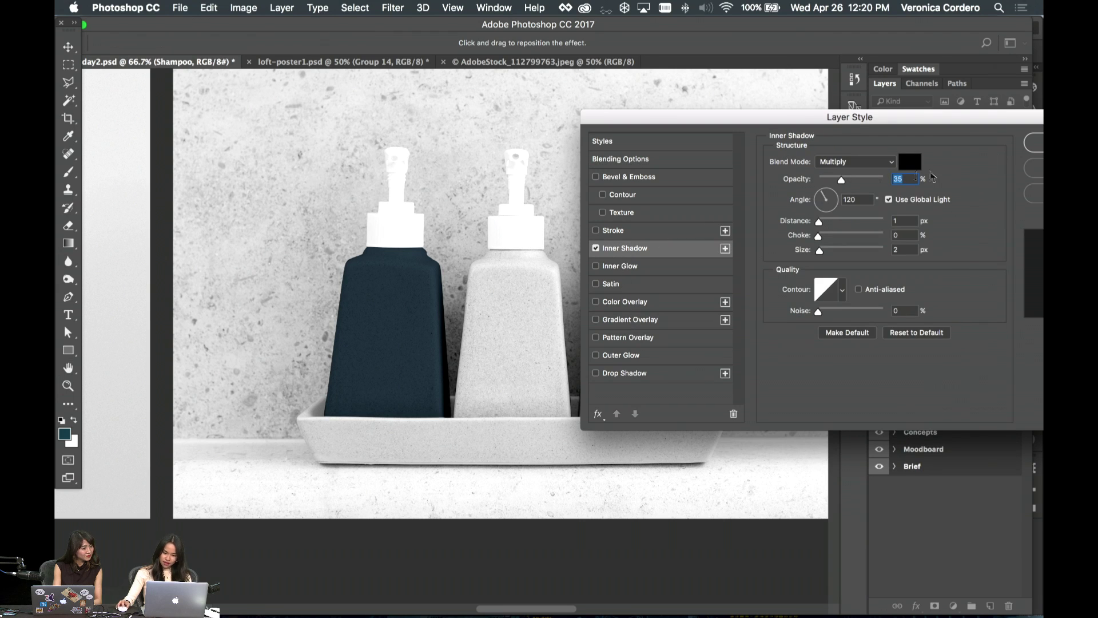
pyautogui.moveTo(866, 177)
pyautogui.mouseDown()
pyautogui.moveTo(836, 182)
pyautogui.moveTo(858, 180)
pyautogui.mouseUp()
pyautogui.moveTo(819, 221); pyautogui.dragTo(853, 250)
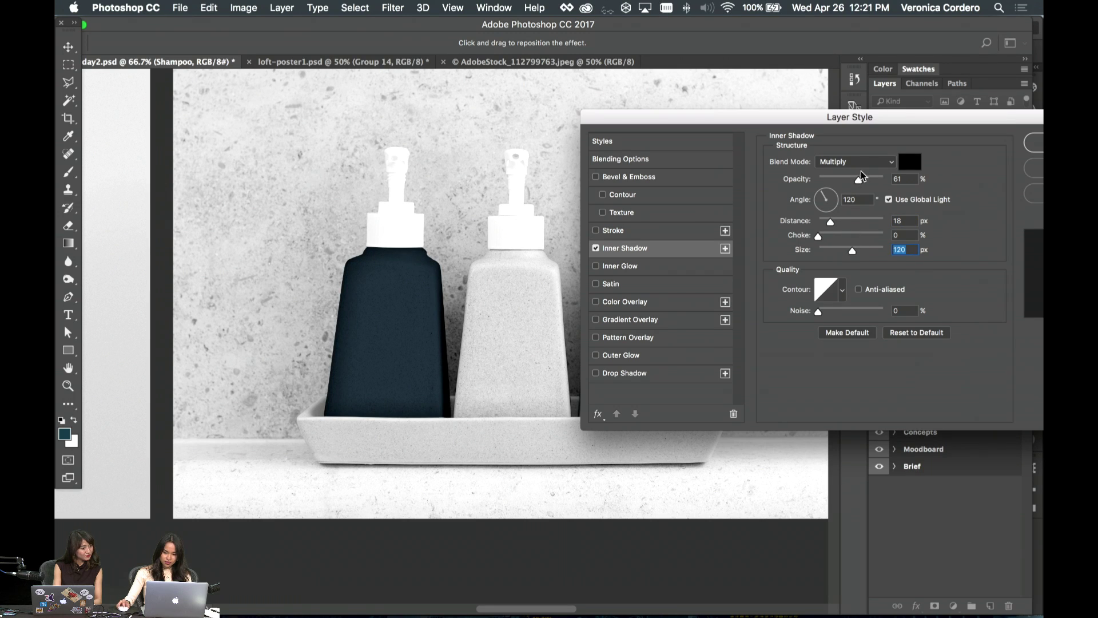
pyautogui.moveTo(858, 180)
pyautogui.mouseDown()
pyautogui.moveTo(829, 181)
pyautogui.moveTo(855, 182)
pyautogui.mouseUp()
pyautogui.write('40')
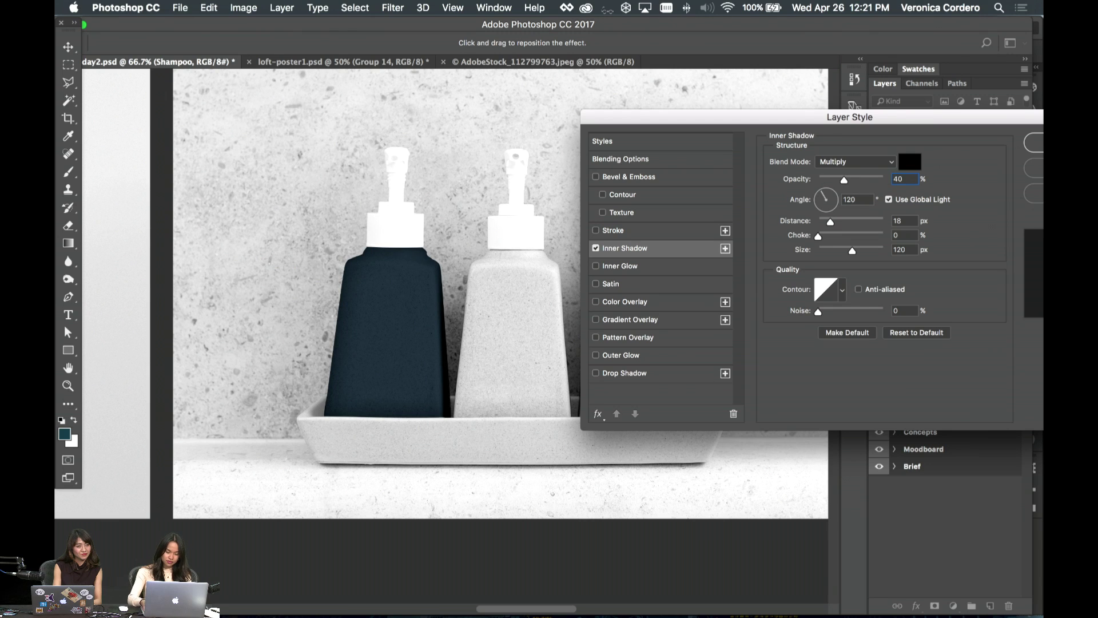
pyautogui.press('Return')
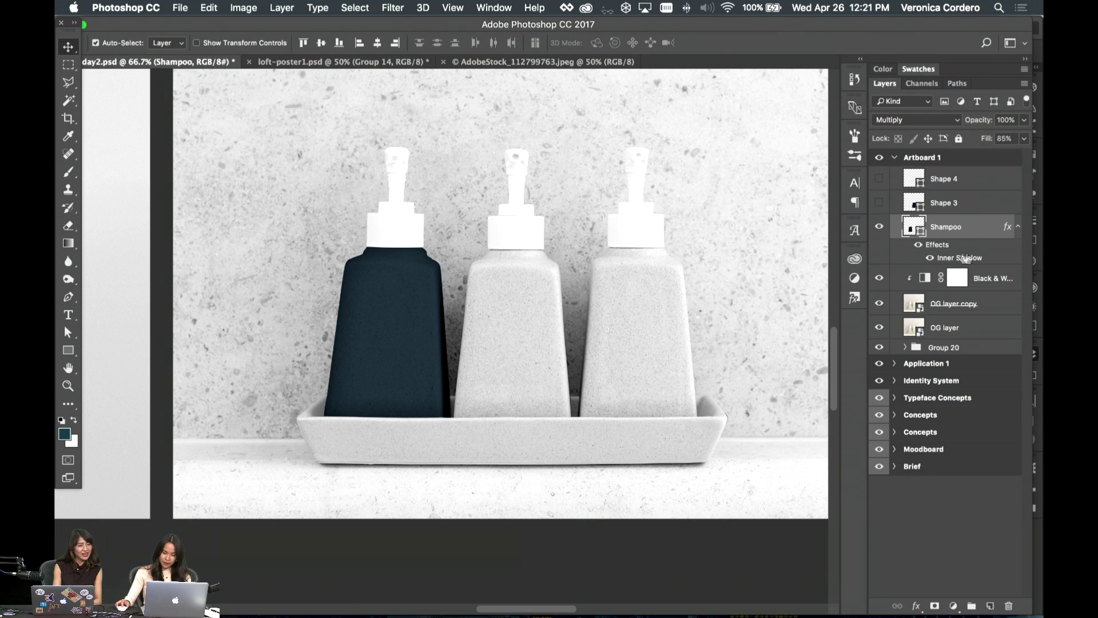
# - Add a new layer above Shampoo and paint a soft 150 px navy brush stroke across the bottle's neck
pyautogui.click(992, 609)
pyautogui.press('b')
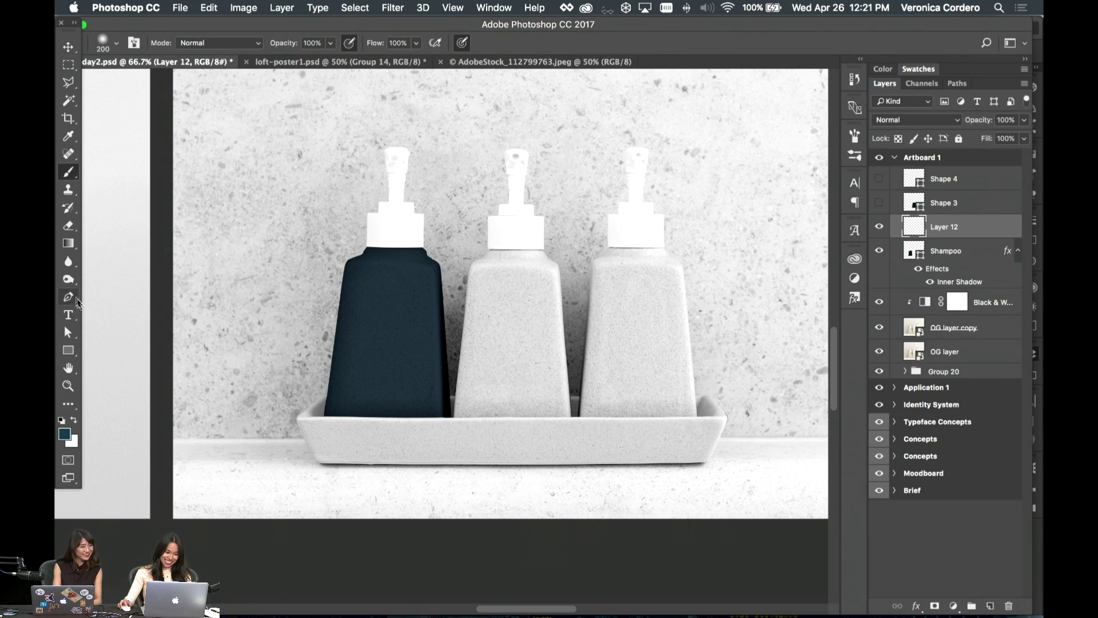
pyautogui.scroll(2, 137, 166)
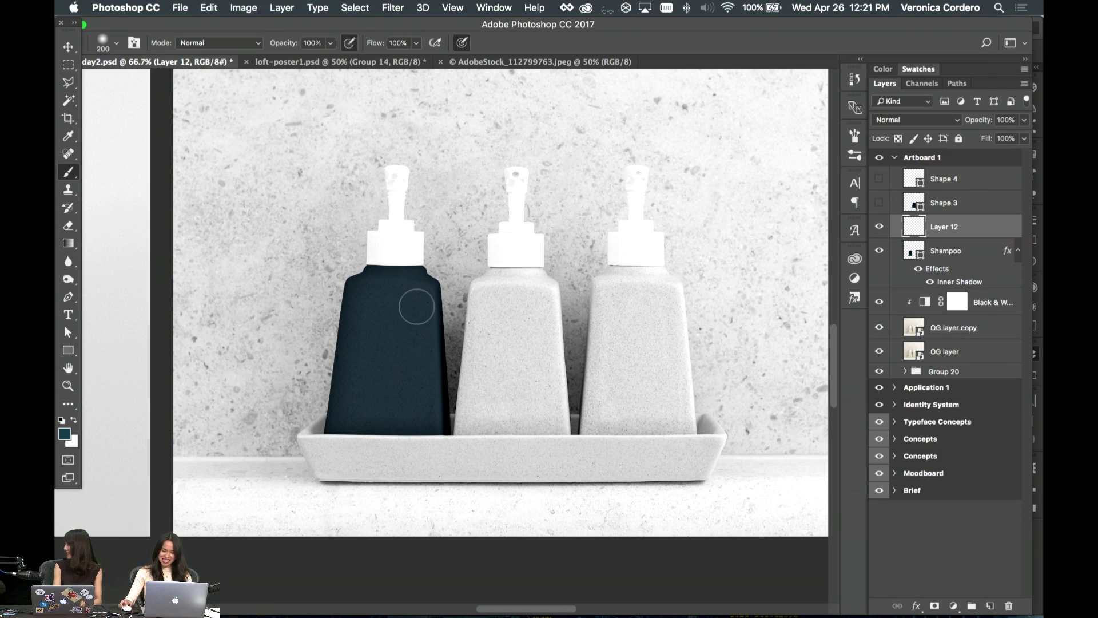
pyautogui.press('[')
pyautogui.press('[')
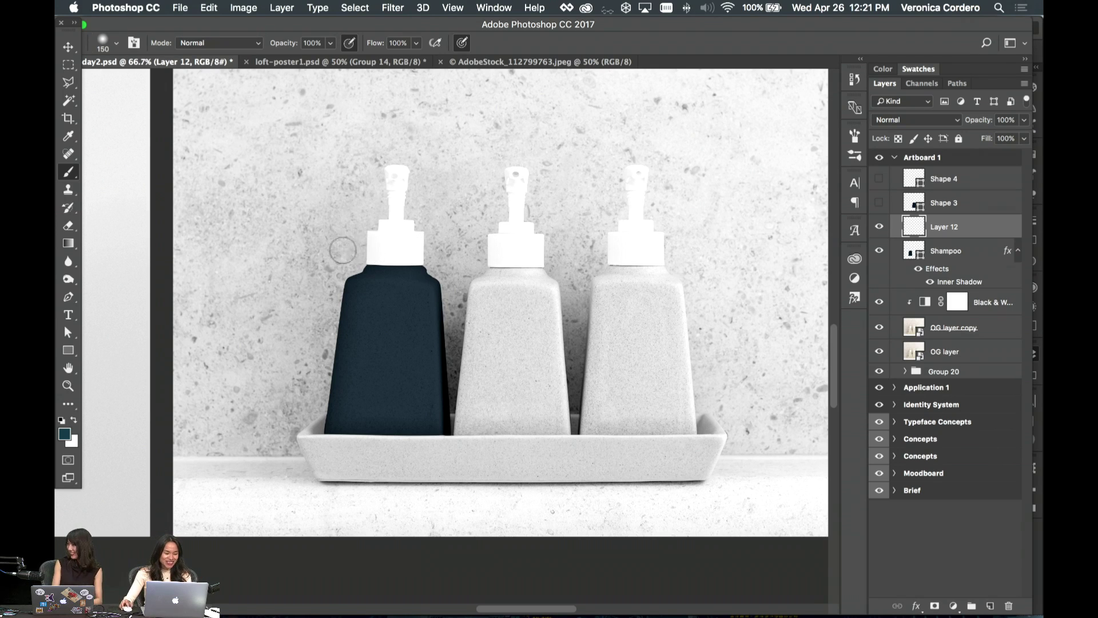
pyautogui.moveTo(343, 252); pyautogui.dragTo(424, 257)
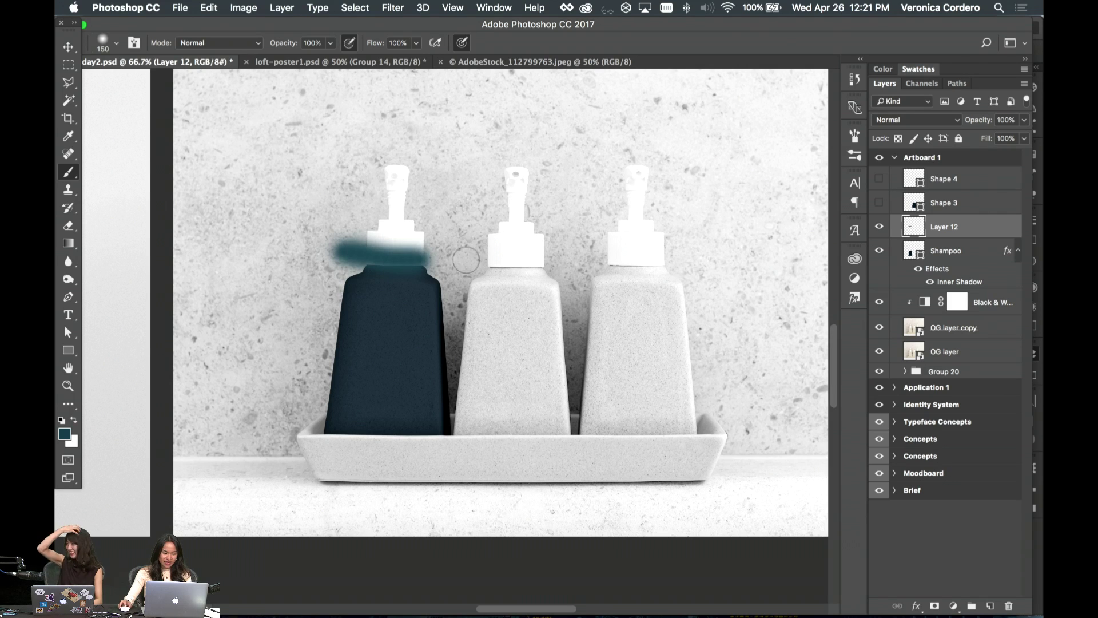
# - Set Layer 12 to Multiply with 45% fill and clip it to the Shampoo shape
pyautogui.click(898, 120)
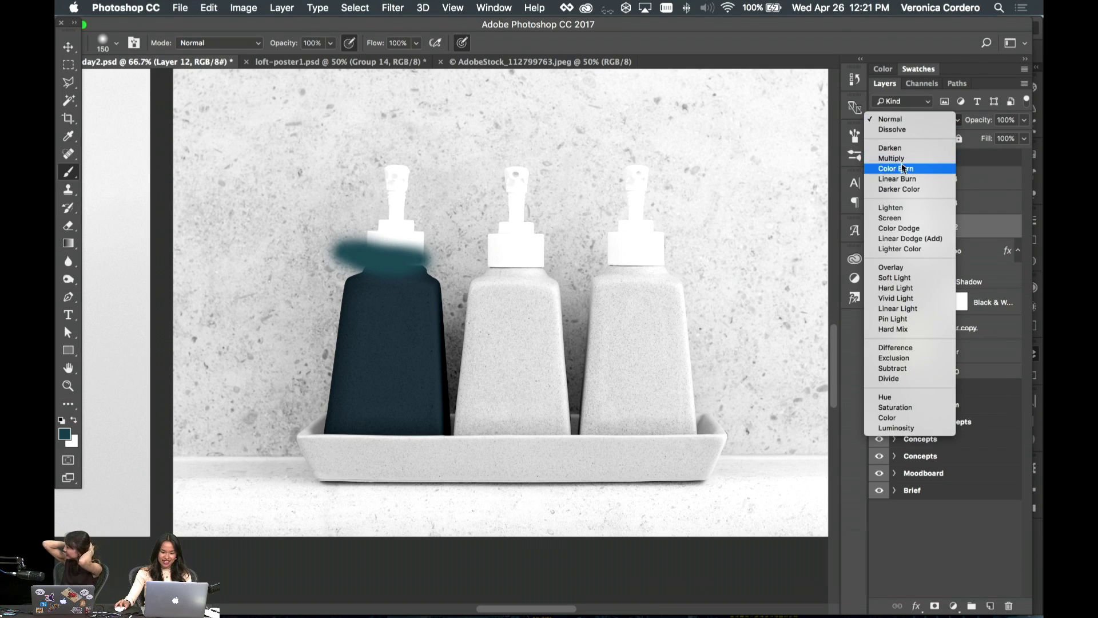
pyautogui.click(895, 158)
pyautogui.click(1023, 138)
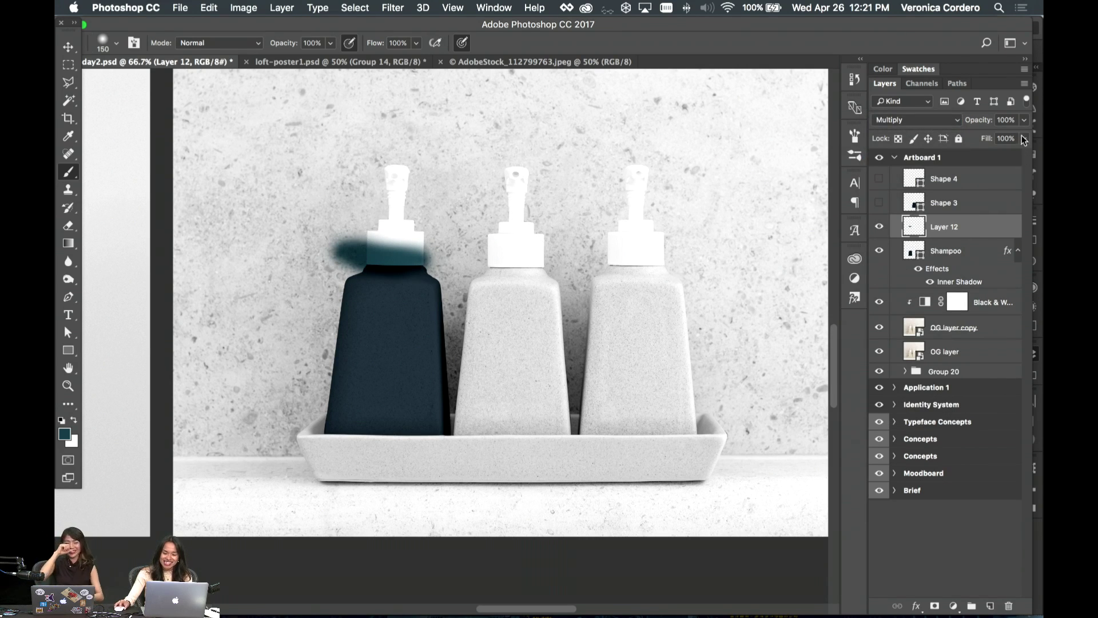
pyautogui.moveTo(987, 150); pyautogui.dragTo(972, 151)
pyautogui.rightClick(980, 219)
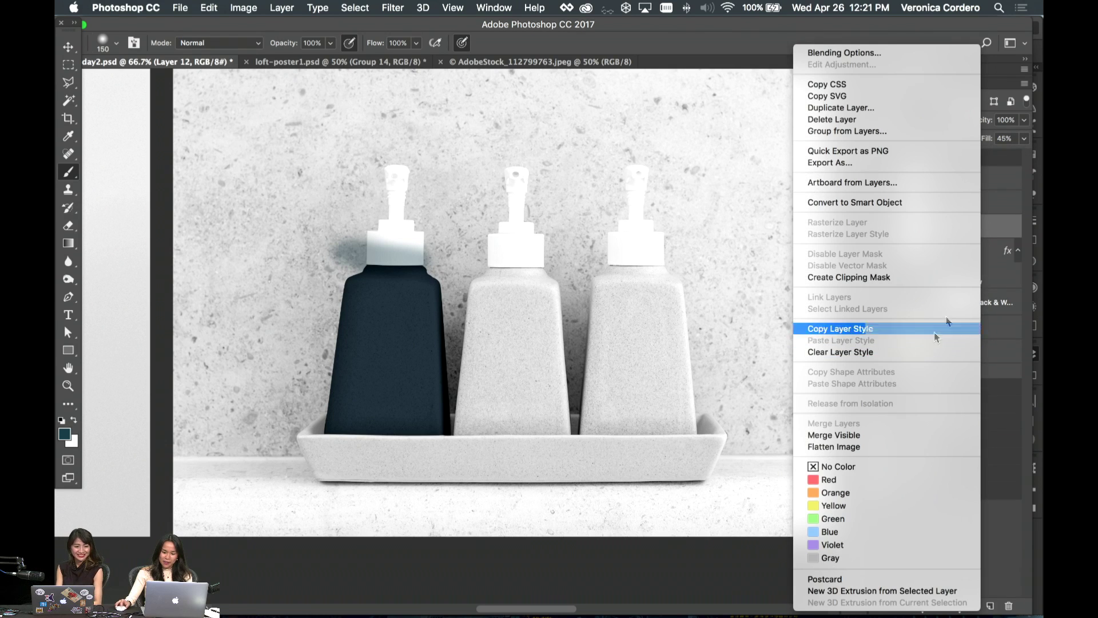
pyautogui.click(966, 277)
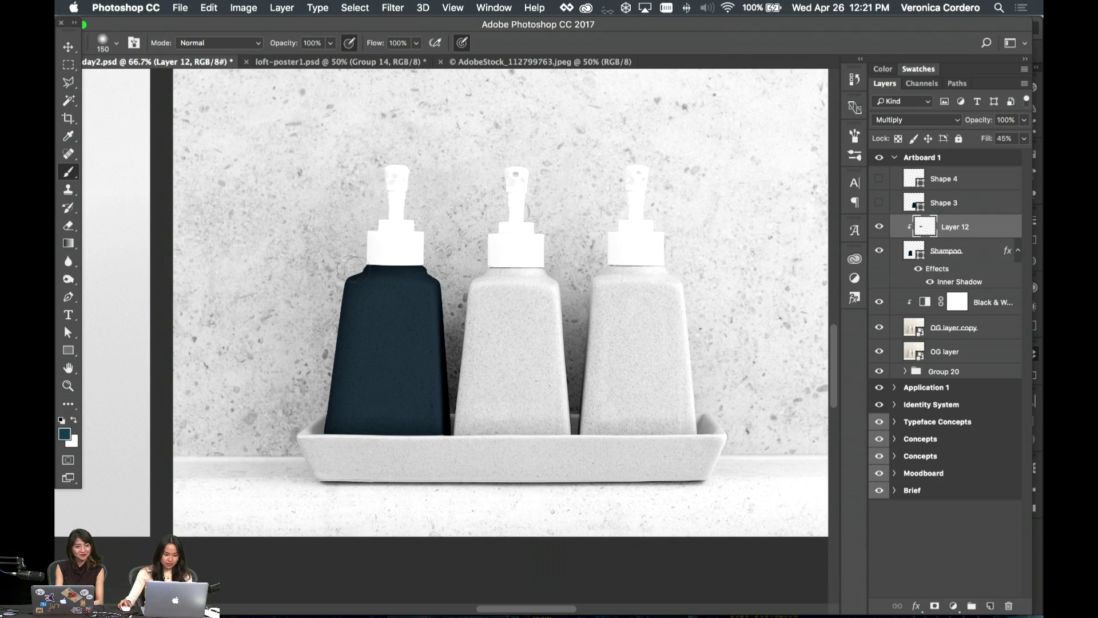
# - Reduce the brush to 90 px and add a new layer clipped to the Shampoo bottle in Lighten mode
pyautogui.press('[')
pyautogui.press('[')
pyautogui.press('[')
pyautogui.press('[')
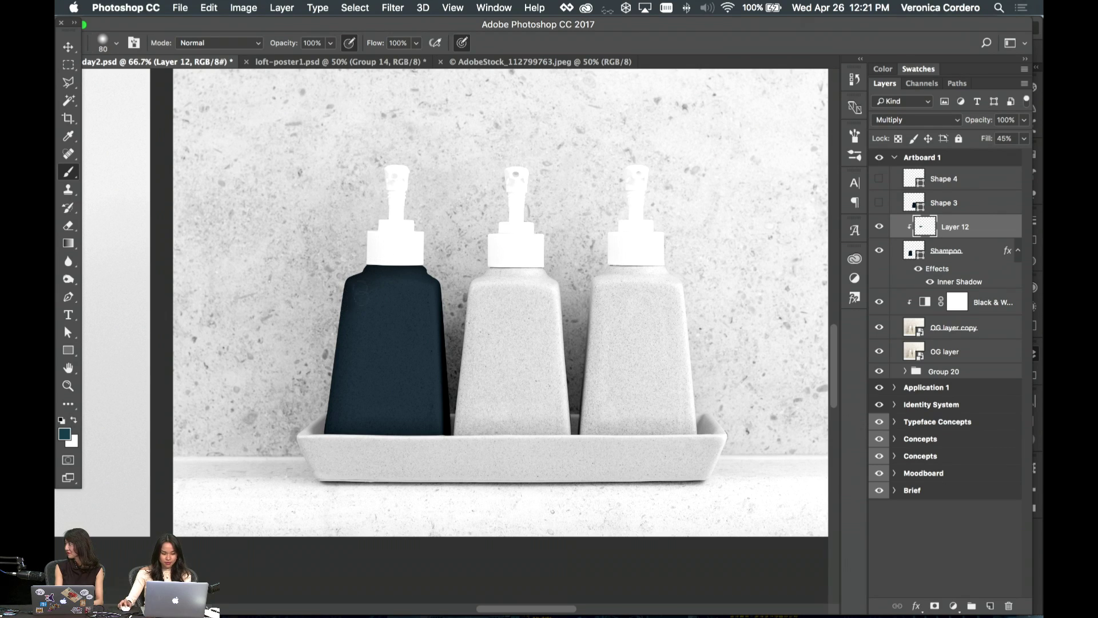
pyautogui.press(']')
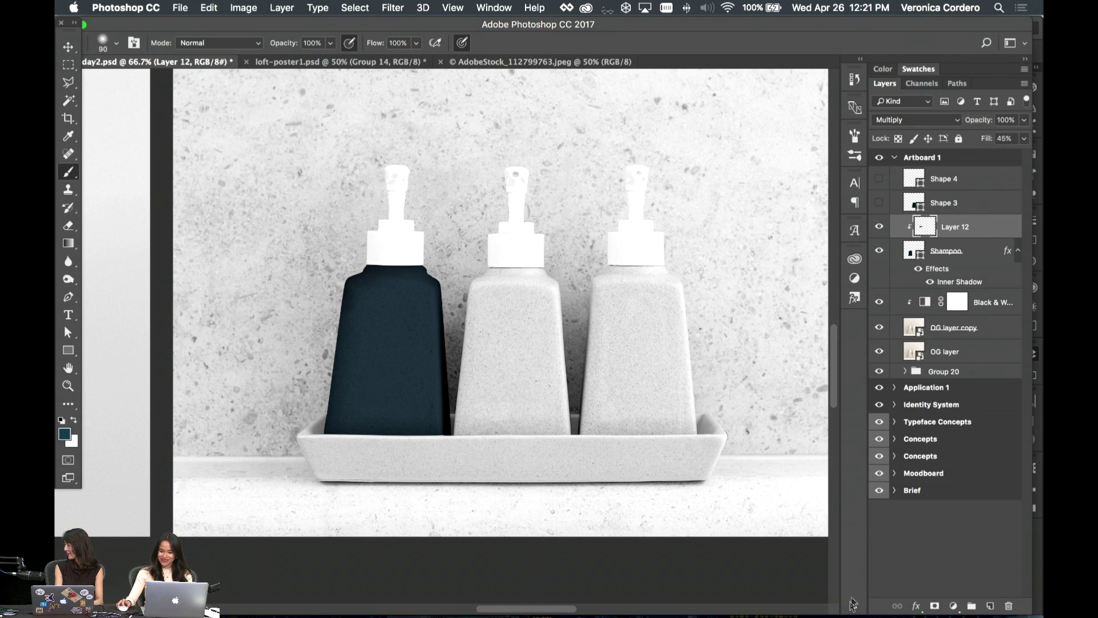
pyautogui.click(989, 605)
pyautogui.rightClick(960, 224)
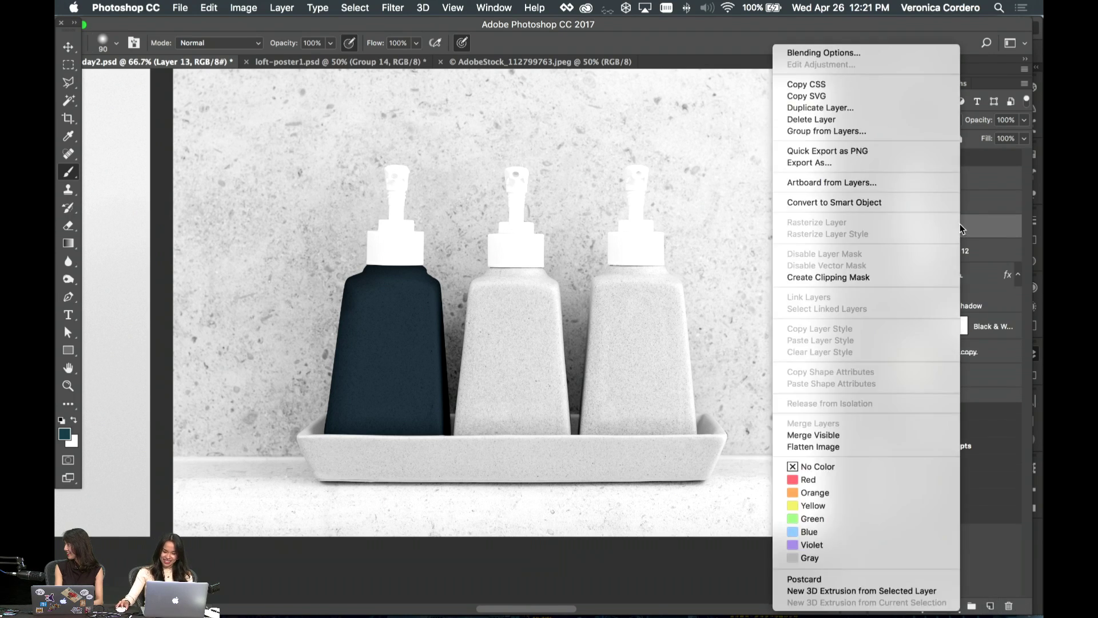
pyautogui.click(892, 277)
pyautogui.click(904, 119)
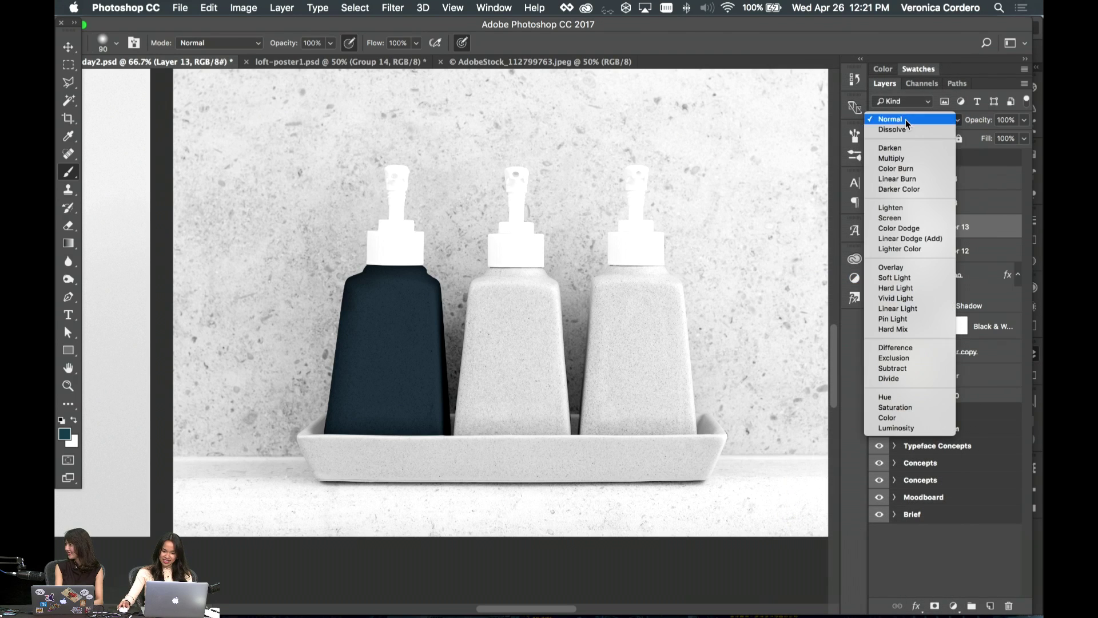
pyautogui.click(908, 207)
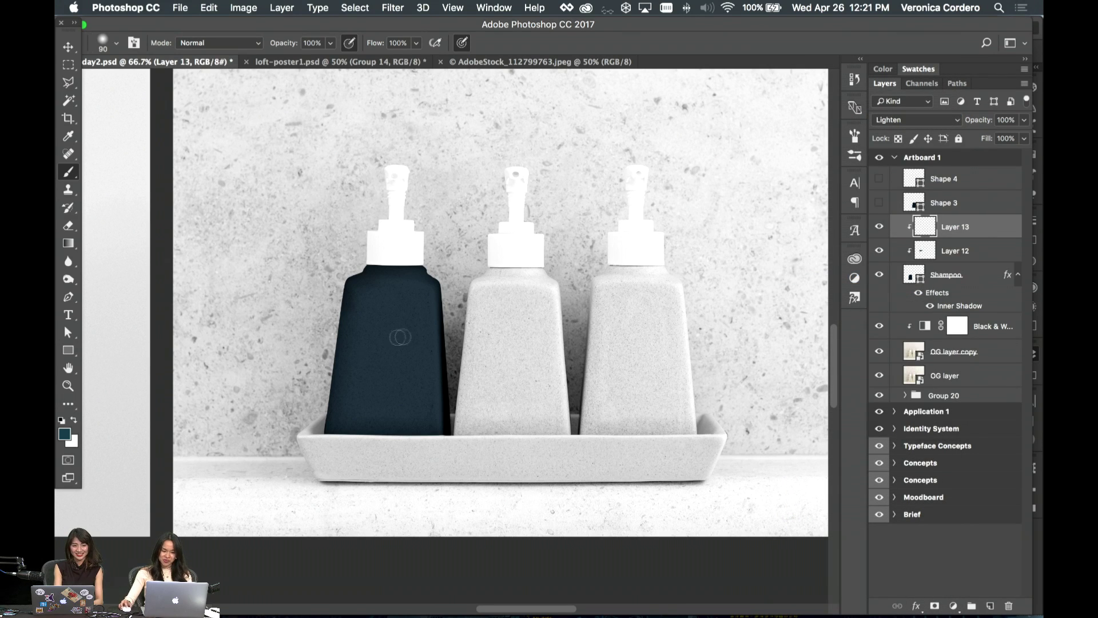
# - Paint a soft white highlight down the navy bottle's right edge with a 60 px brush at 10% opacity
pyautogui.press('x')
pyautogui.press('[')
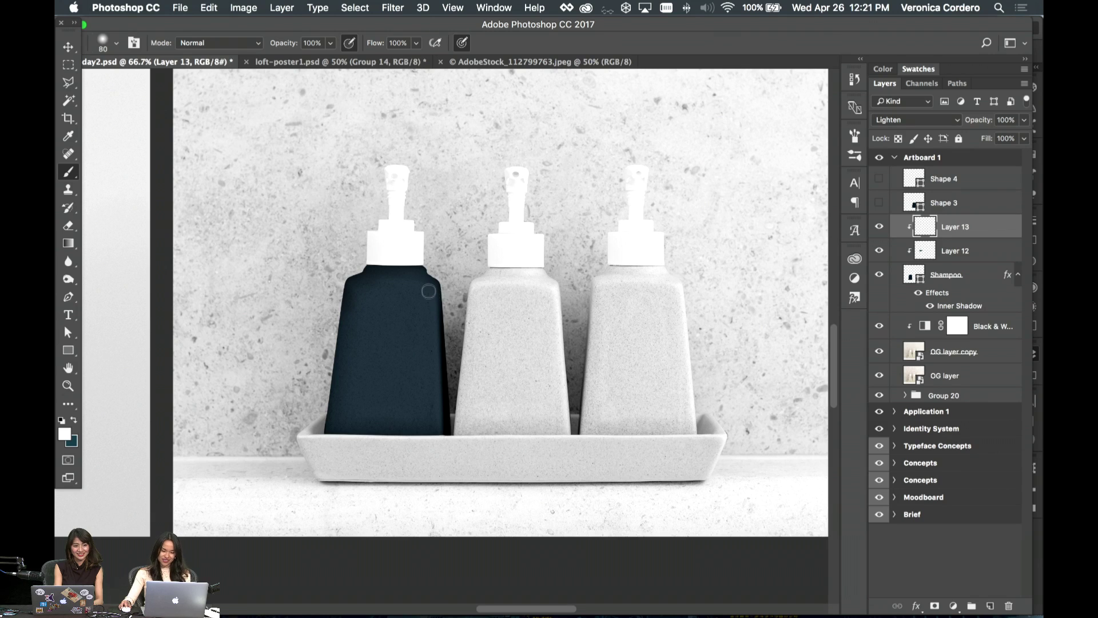
pyautogui.click(314, 43)
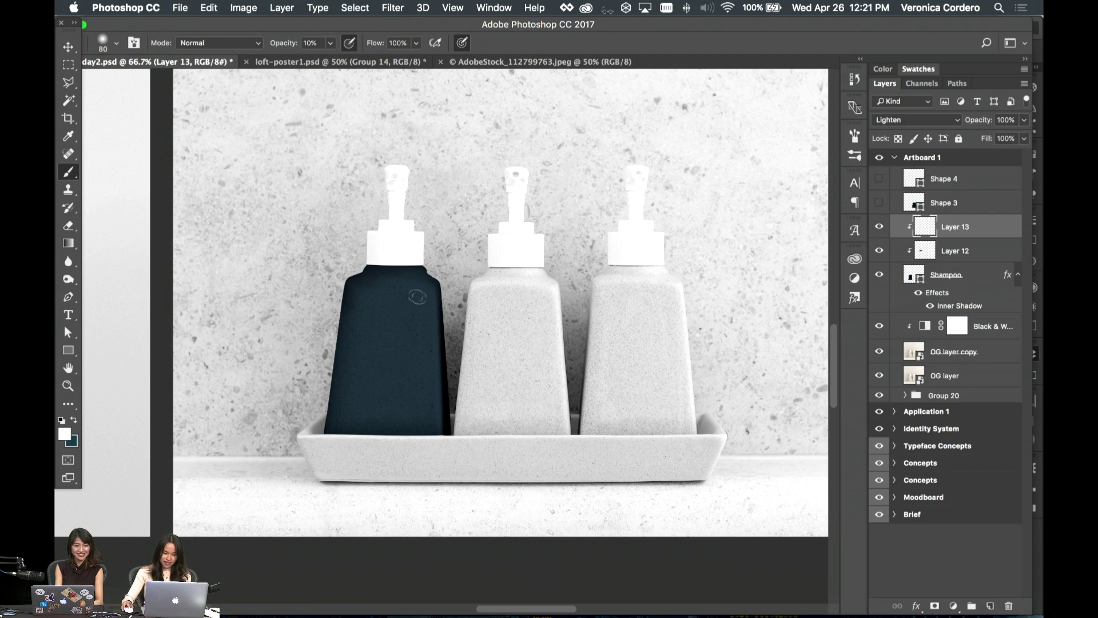
pyautogui.press('[')
pyautogui.press('[')
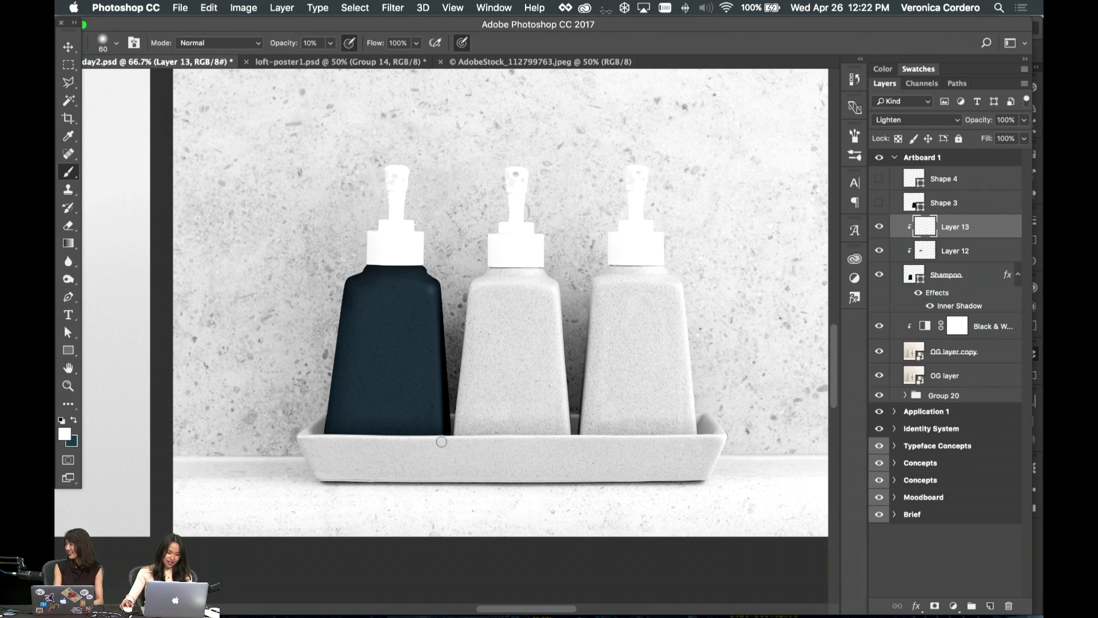
# - Switch to the Move tool and set the highlight layer's fill to 20%
pyautogui.click(69, 49)
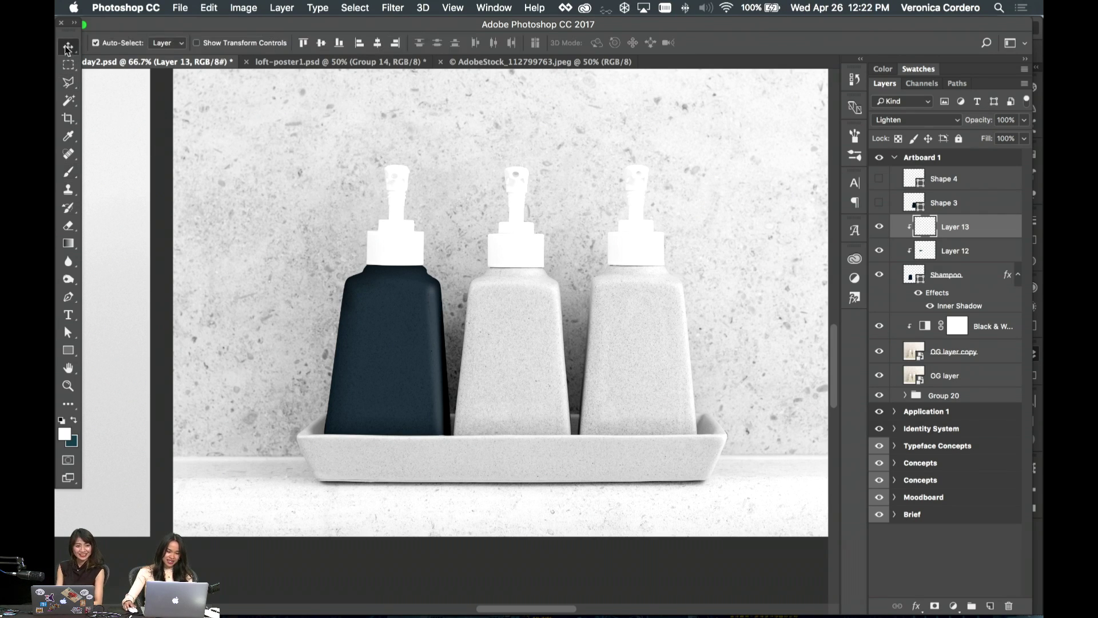
pyautogui.click(1004, 138)
pyautogui.write('20')
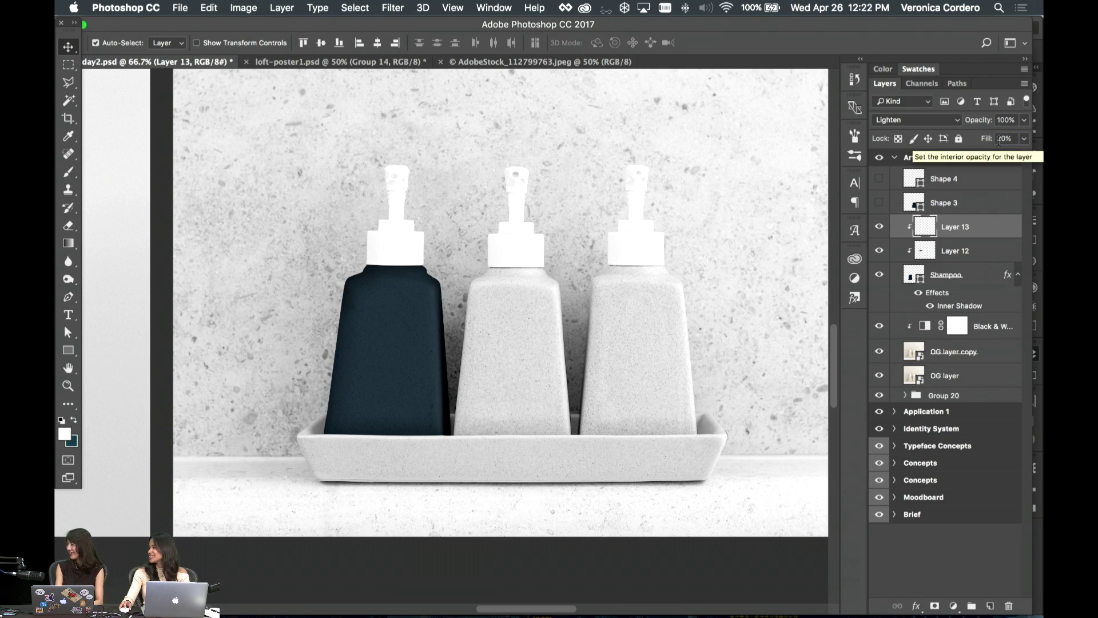
pyautogui.press('super+t')
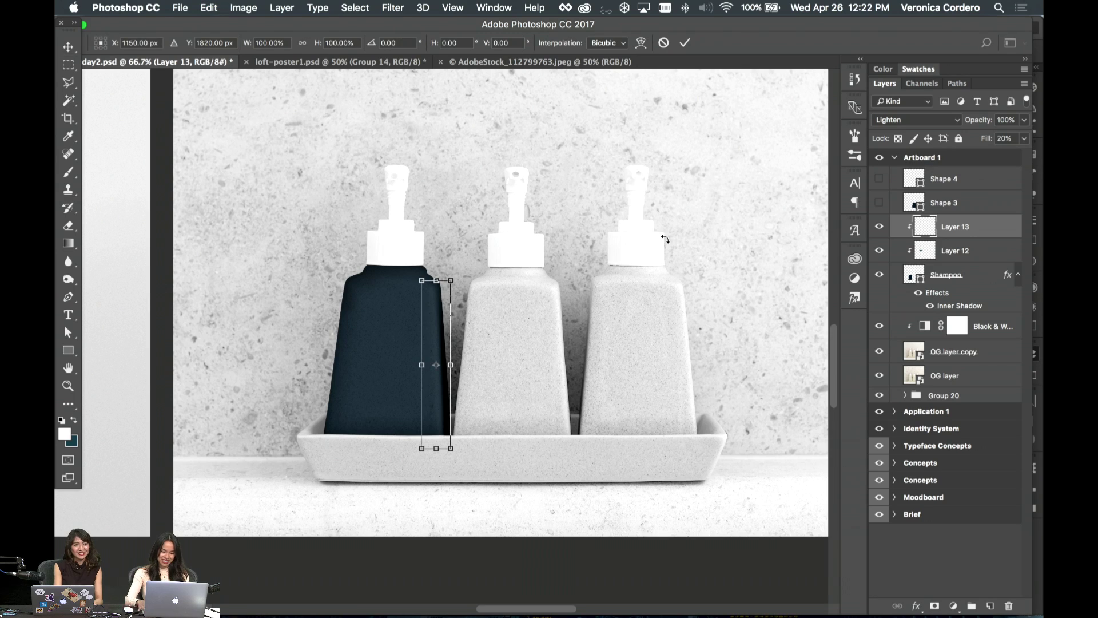
pyautogui.press('Escape')
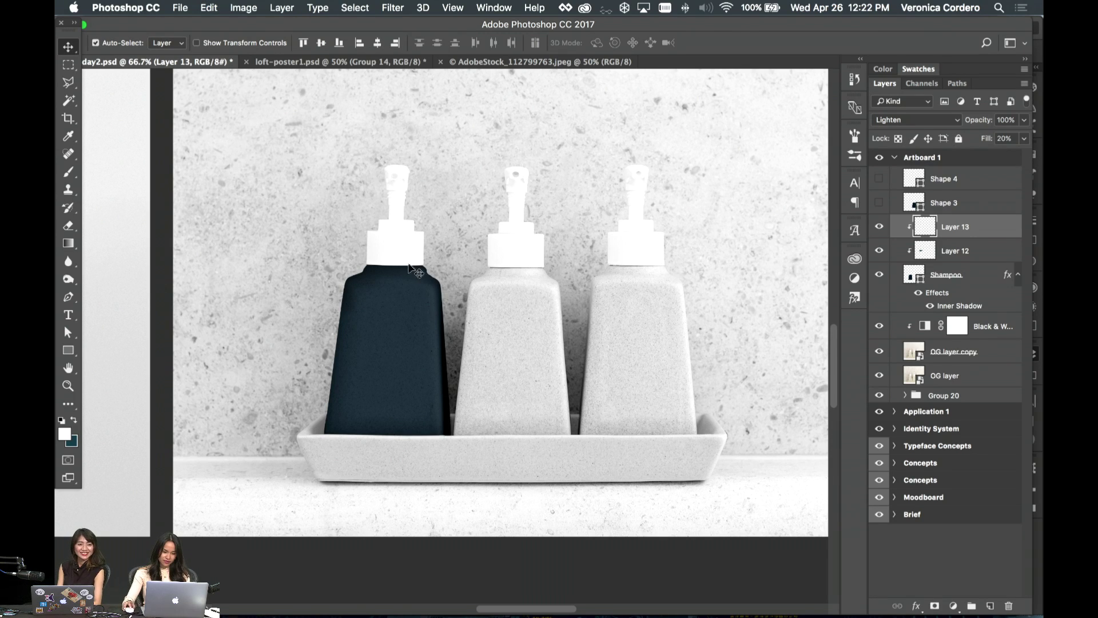
# - Rename Layer 12 as shadow and Layer 13 as lighten
pyautogui.click(407, 254)
pyautogui.click(419, 342)
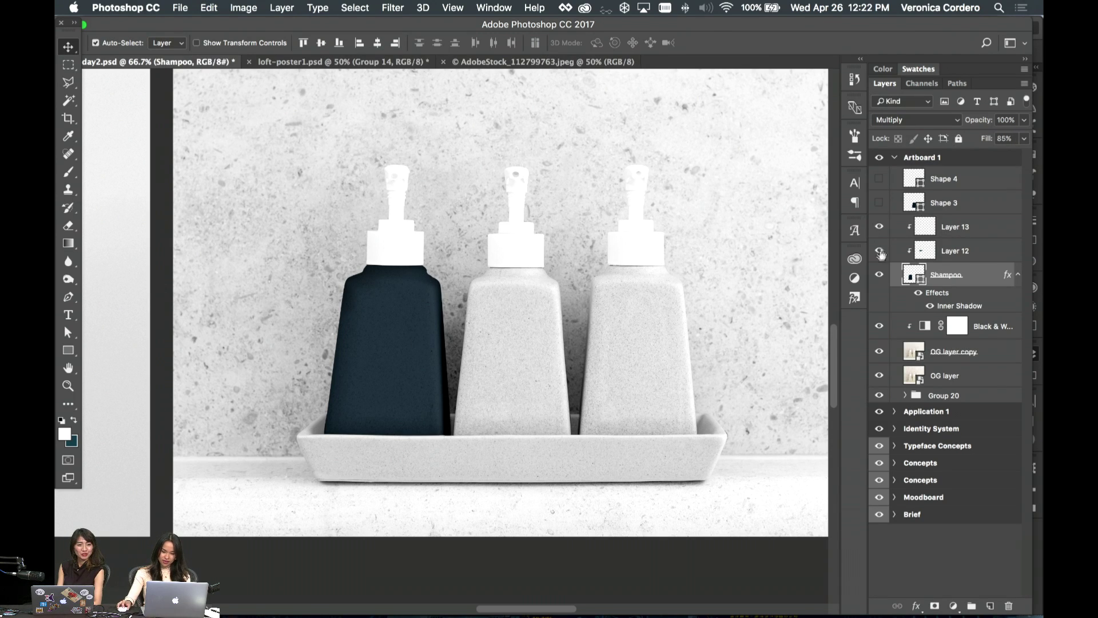
pyautogui.doubleClick(952, 250)
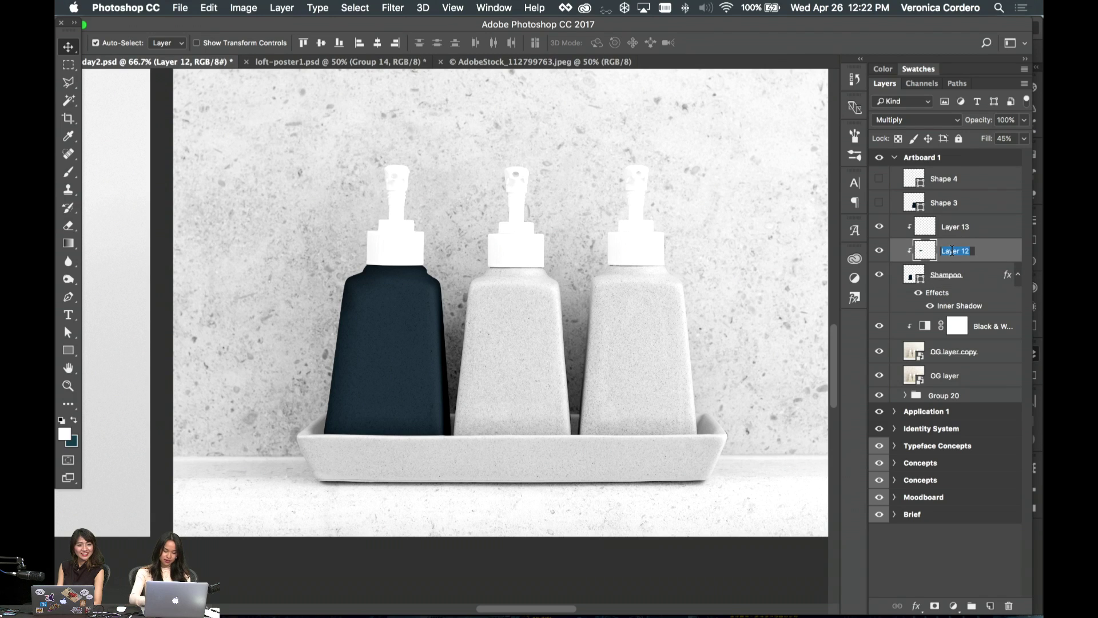
pyautogui.write('shadow')
pyautogui.press('Return')
pyautogui.doubleClick(955, 227)
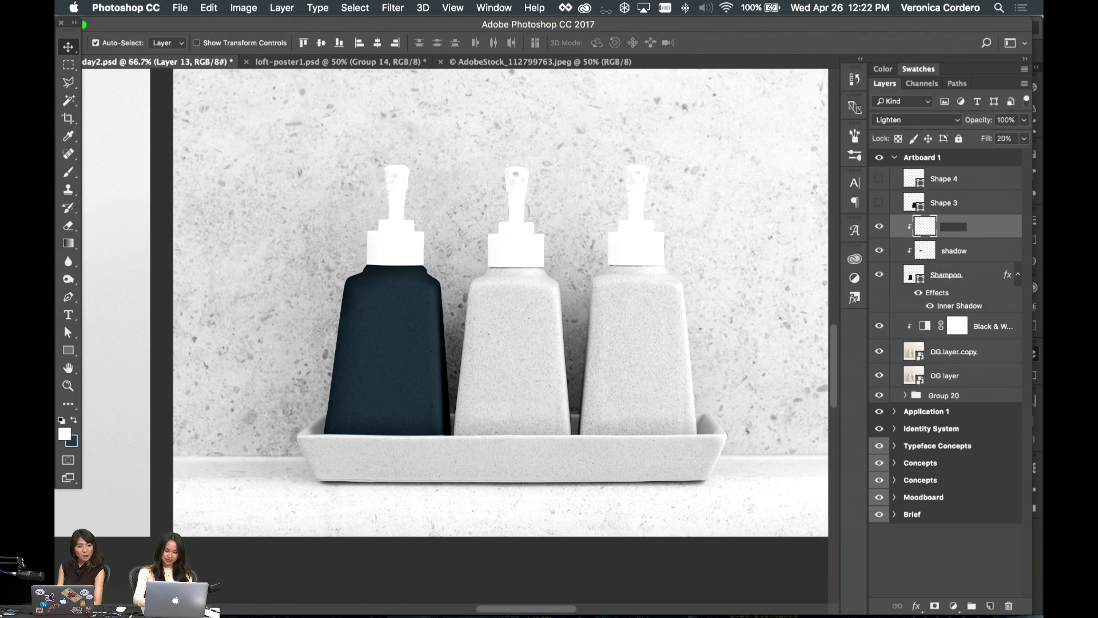
pyautogui.press('Return')
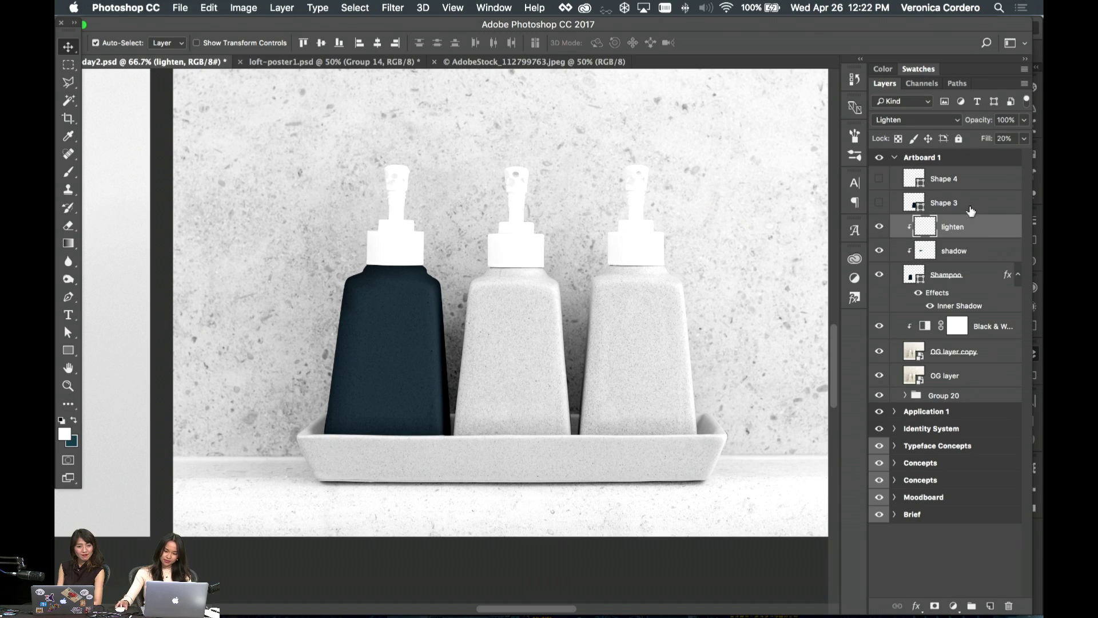
# - Show the Shape 3 layer and copy the Shampoo layer's Inner Shadow effect onto it
pyautogui.click(879, 203)
pyautogui.click(893, 208)
pyautogui.click(943, 275)
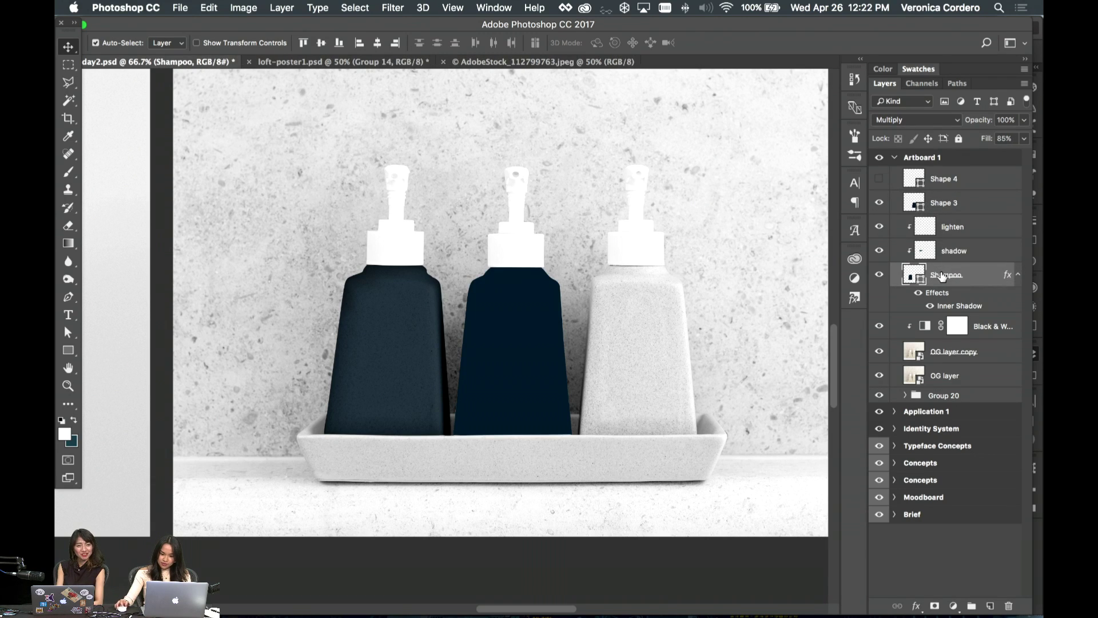
pyautogui.moveTo(937, 296); pyautogui.dragTo(947, 211)
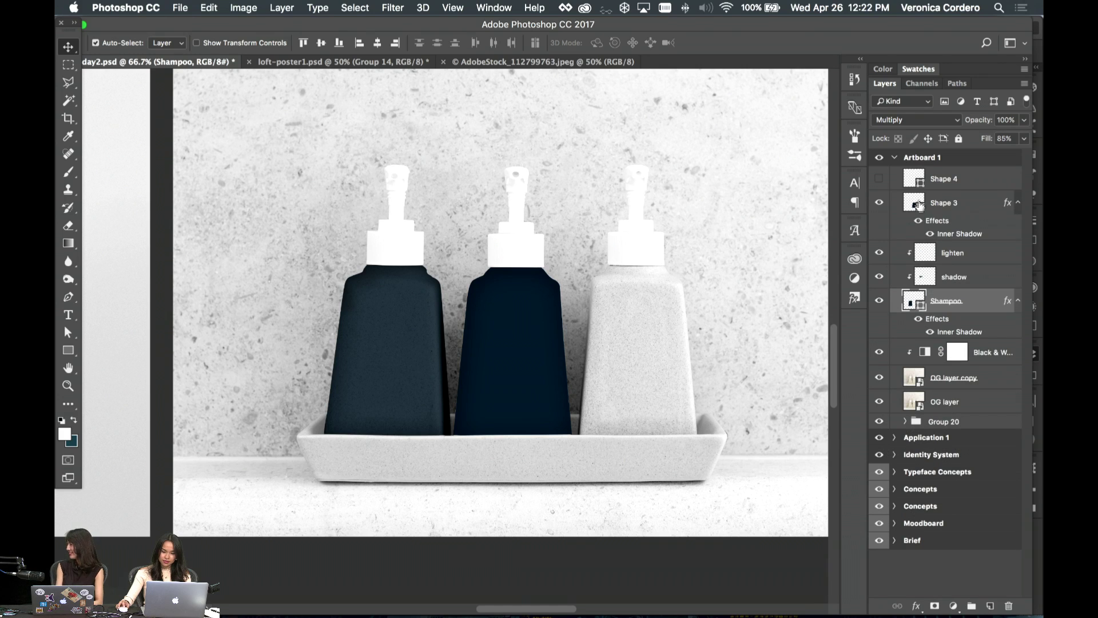
pyautogui.click(919, 207)
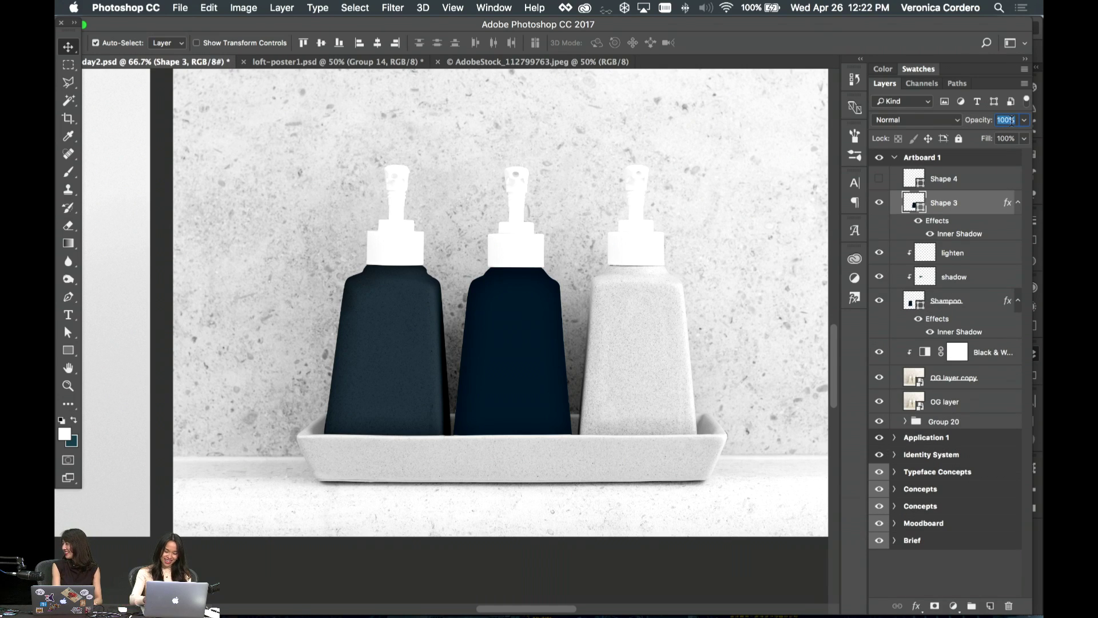
# - Set the Shape 3 layer's opacity to 85% and compare the middle bottle with and without the shape
pyautogui.write('85')
pyautogui.press('Return')
pyautogui.scroll(-10, 637, 205)
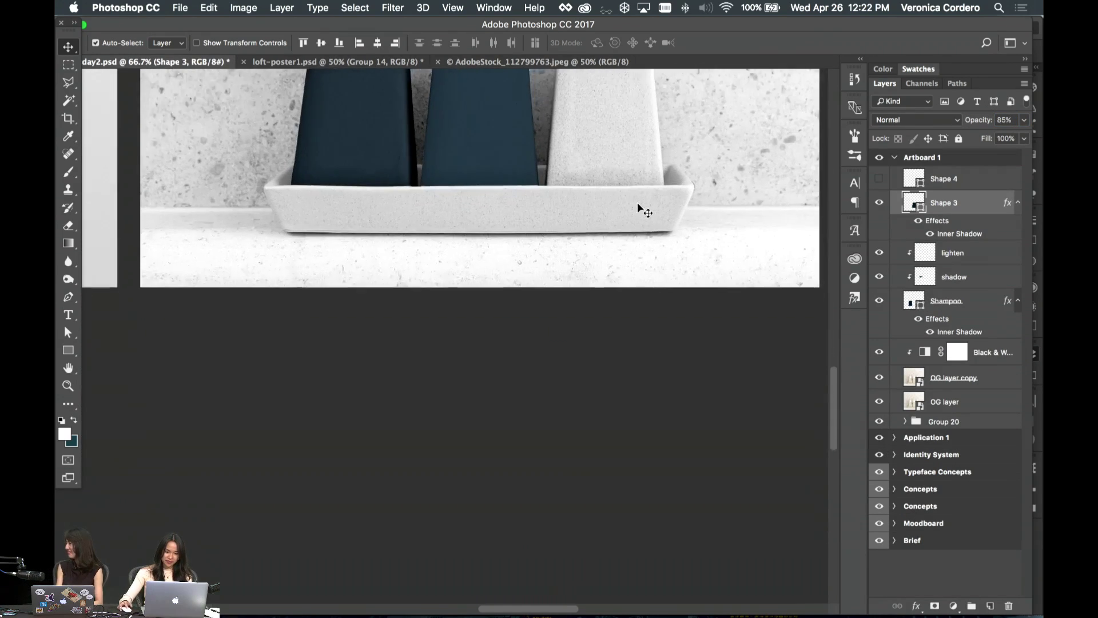
pyautogui.scroll(10, 637, 202)
pyautogui.scroll(5, 549, 433)
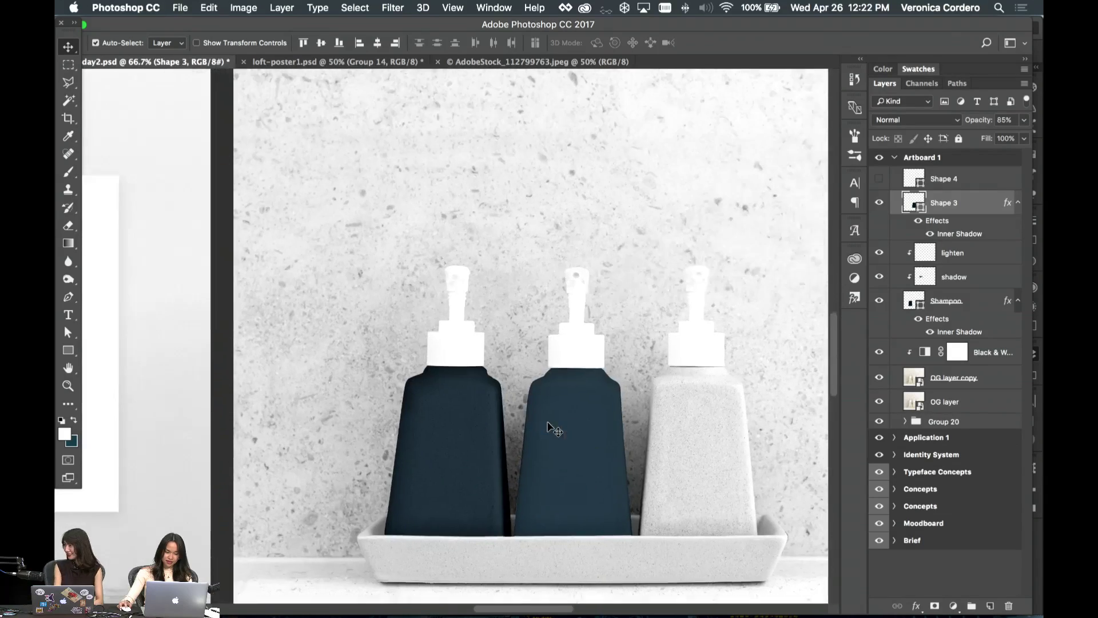
pyautogui.scroll(-5, 572, 457)
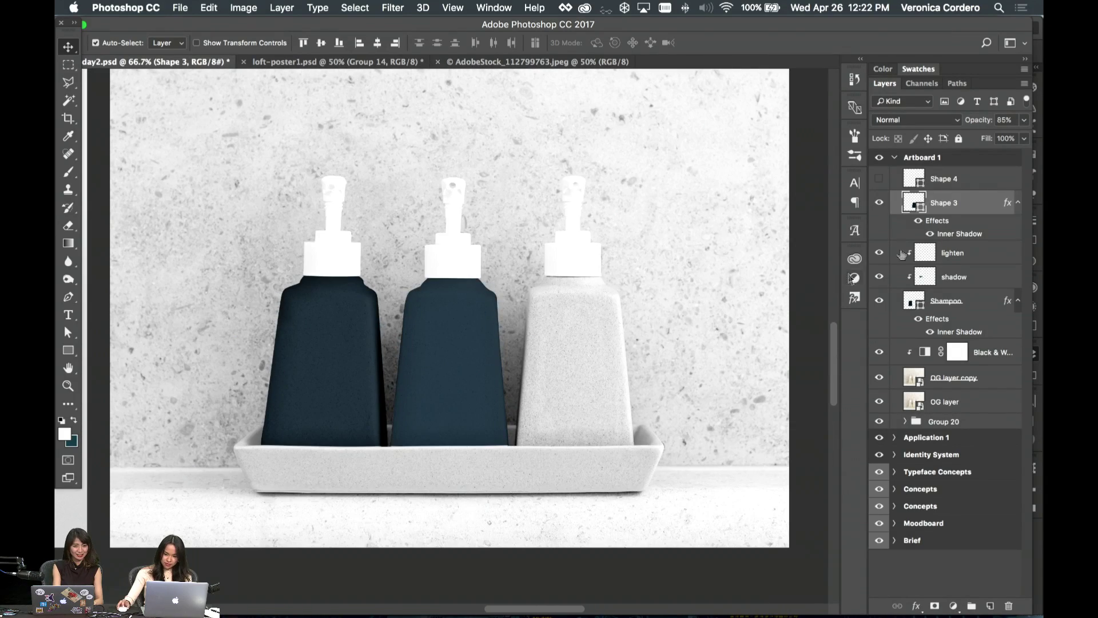
pyautogui.click(880, 204)
pyautogui.click(880, 204)
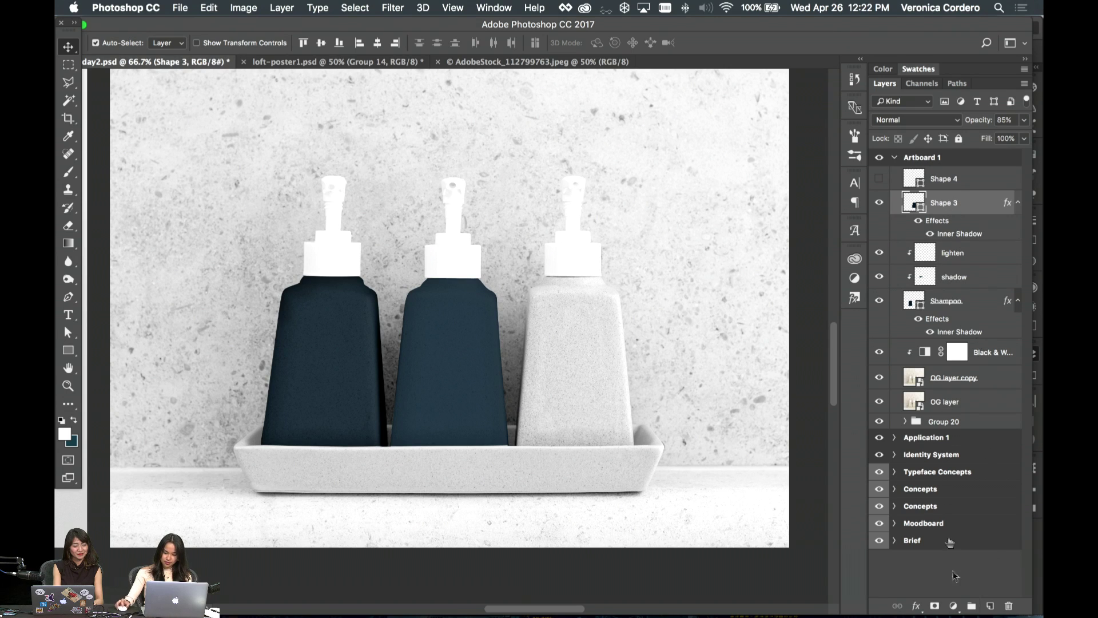
# - Add a new layer above Shape 3 and ready a larger brush with navy as the foreground colour
pyautogui.click(988, 606)
pyautogui.press('b')
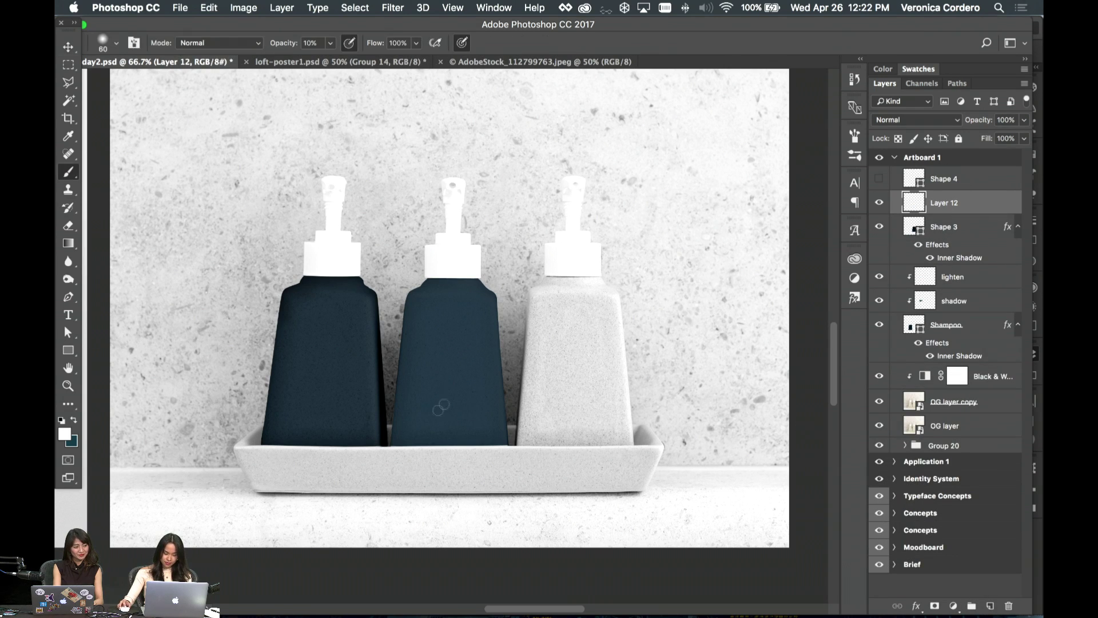
pyautogui.press('p')
pyautogui.press('b')
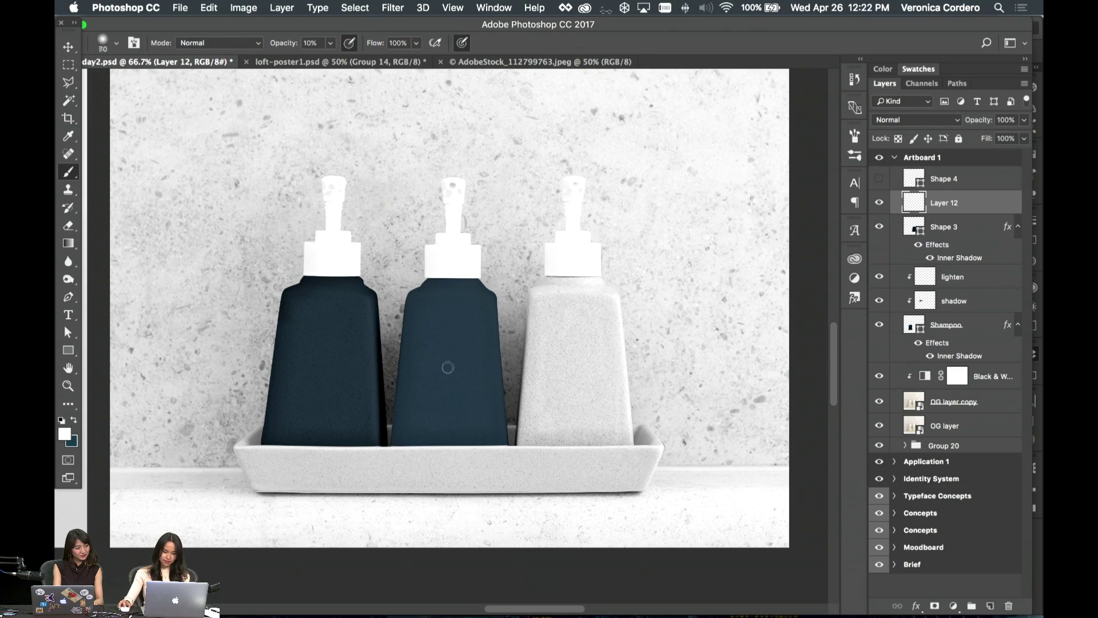
pyautogui.press(']')
pyautogui.press(']')
pyautogui.press('x')
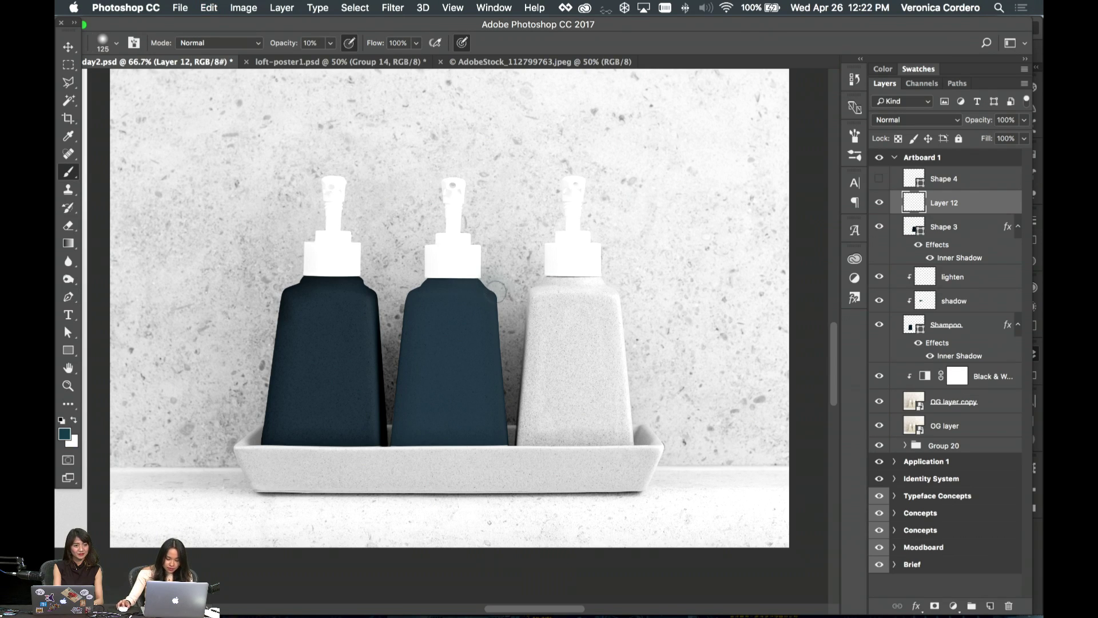
# - Set Layer 12's blend mode to Multiply and clip the layer to Shape 3
pyautogui.click(904, 118)
pyautogui.click(898, 170)
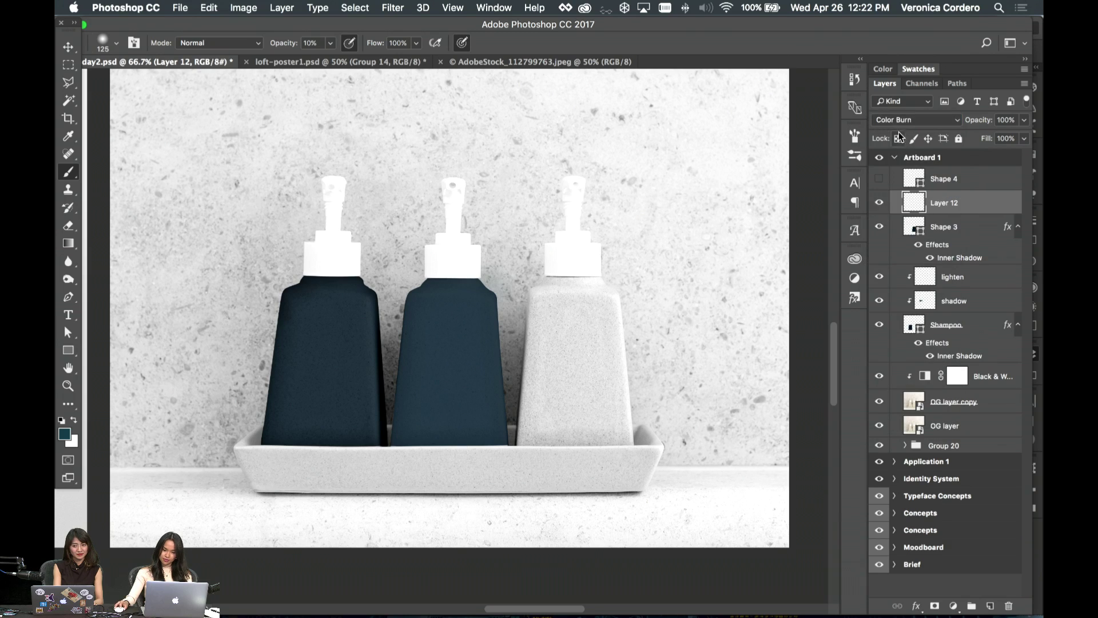
pyautogui.click(898, 121)
pyautogui.click(915, 168)
pyautogui.rightClick(910, 262)
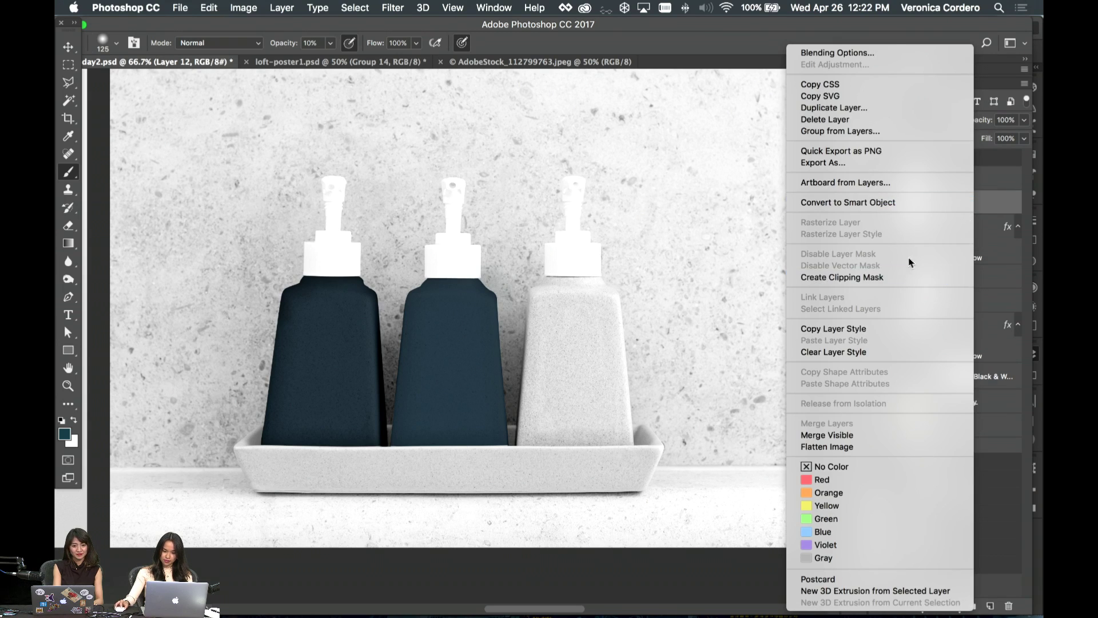
pyautogui.click(884, 280)
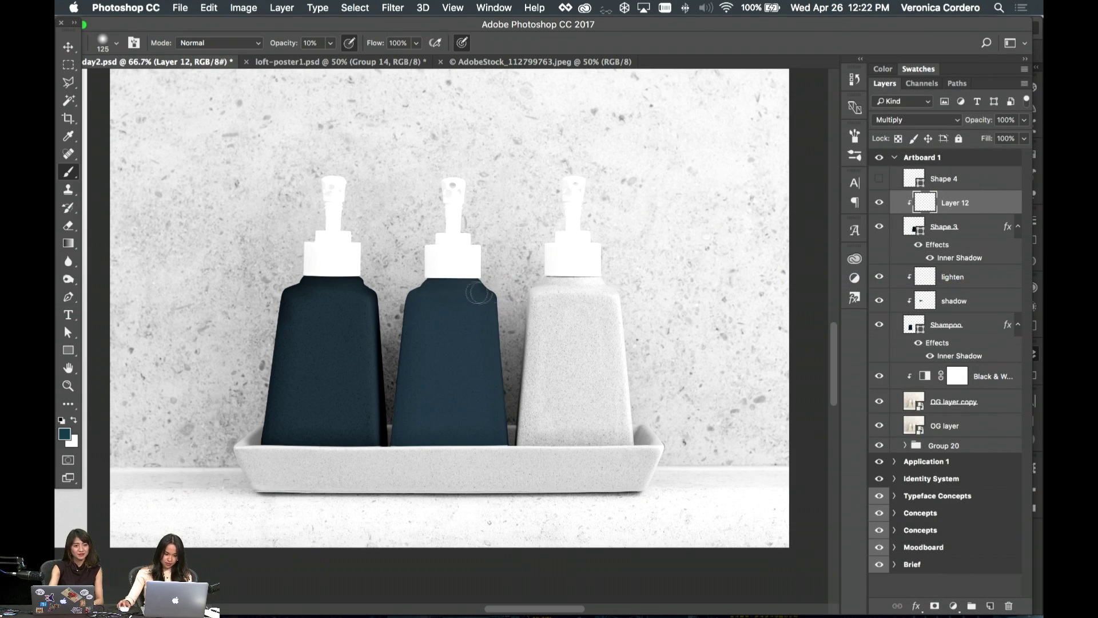
# - Shade the upper part of the middle bottle in navy on Layer 12 with a 70 px brush at 10% opacity
pyautogui.press('[')
pyautogui.press('[')
pyautogui.press('[')
pyautogui.press('[')
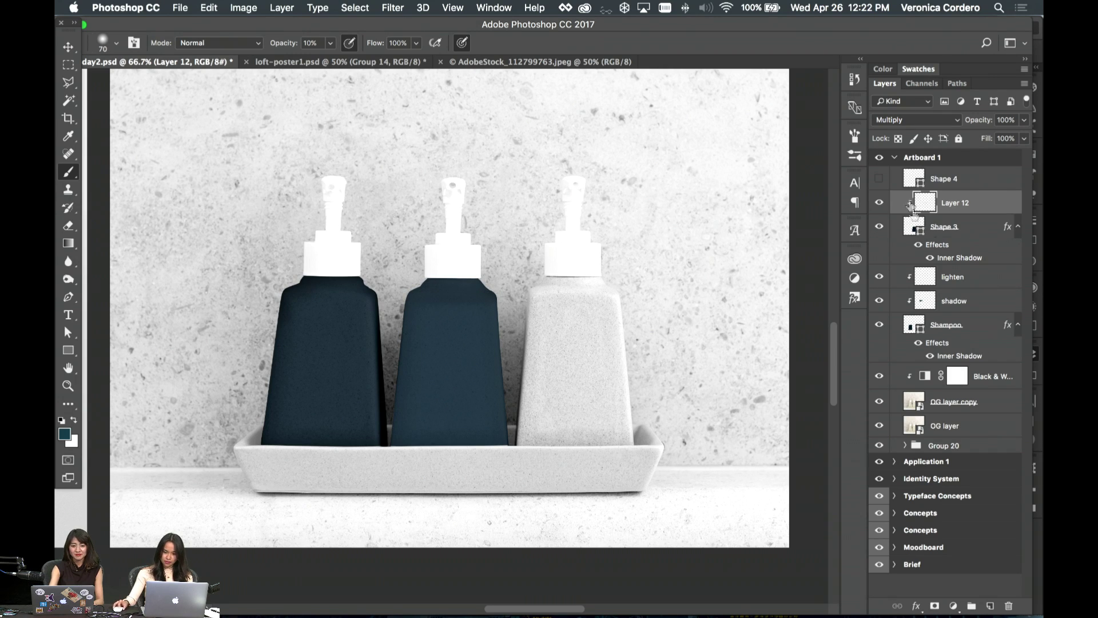
# - Check Shape 3 with its visibility off and on, and set its blend mode to Multiply
pyautogui.click(940, 234)
pyautogui.click(880, 228)
pyautogui.click(879, 227)
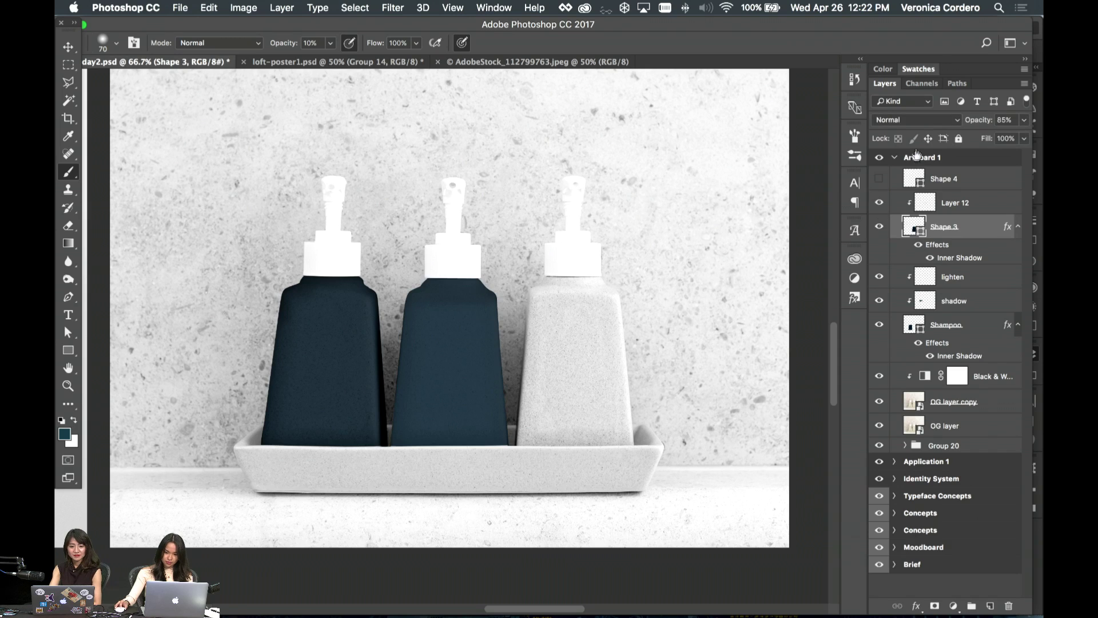
pyautogui.click(926, 120)
pyautogui.click(919, 166)
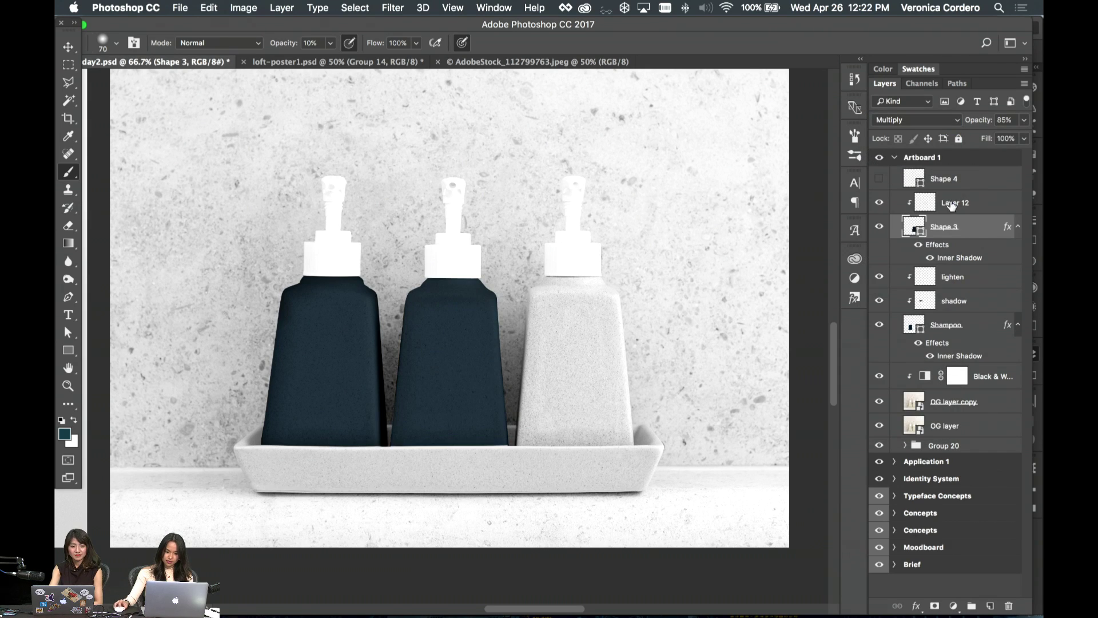
# - Return to Layer 12 and deepen the middle bottle's navy shading with the brush at 20% opacity
pyautogui.hotkey('alt', ']')
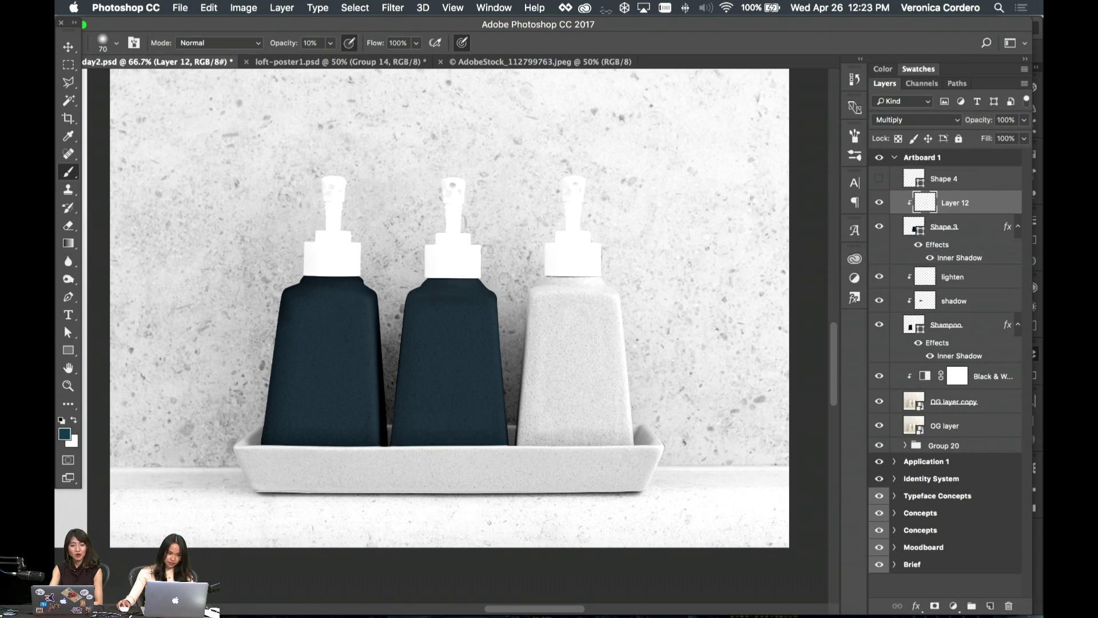
pyautogui.click(312, 43)
pyautogui.write('20')
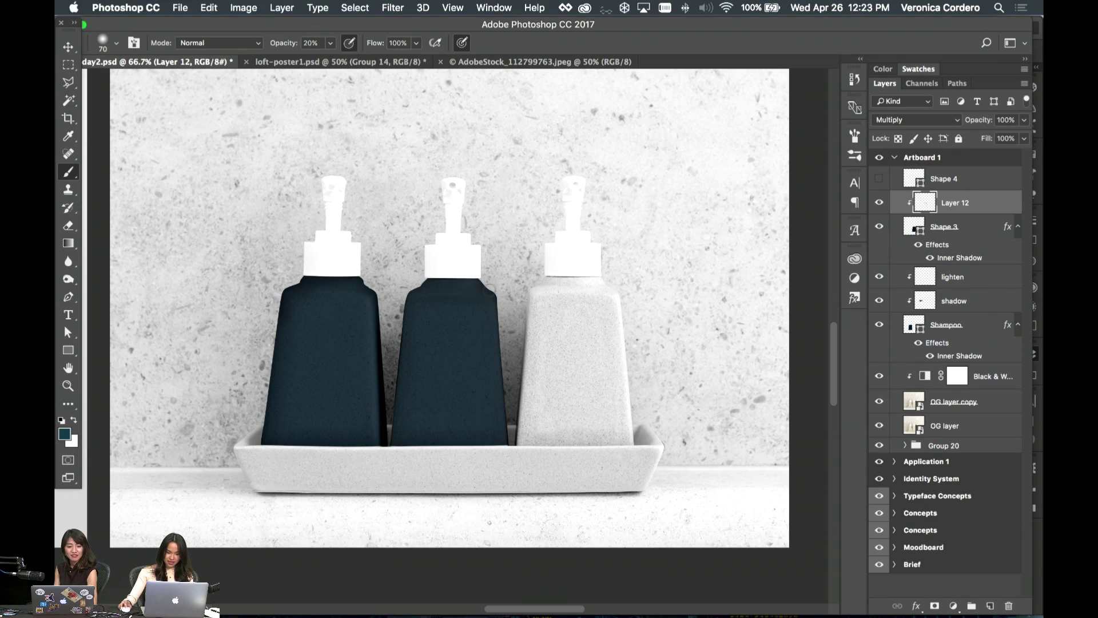
# - Add Layer 13 above Layer 12, clip it to Shape 3, and ready the brush with white as the foreground colour
pyautogui.click(990, 606)
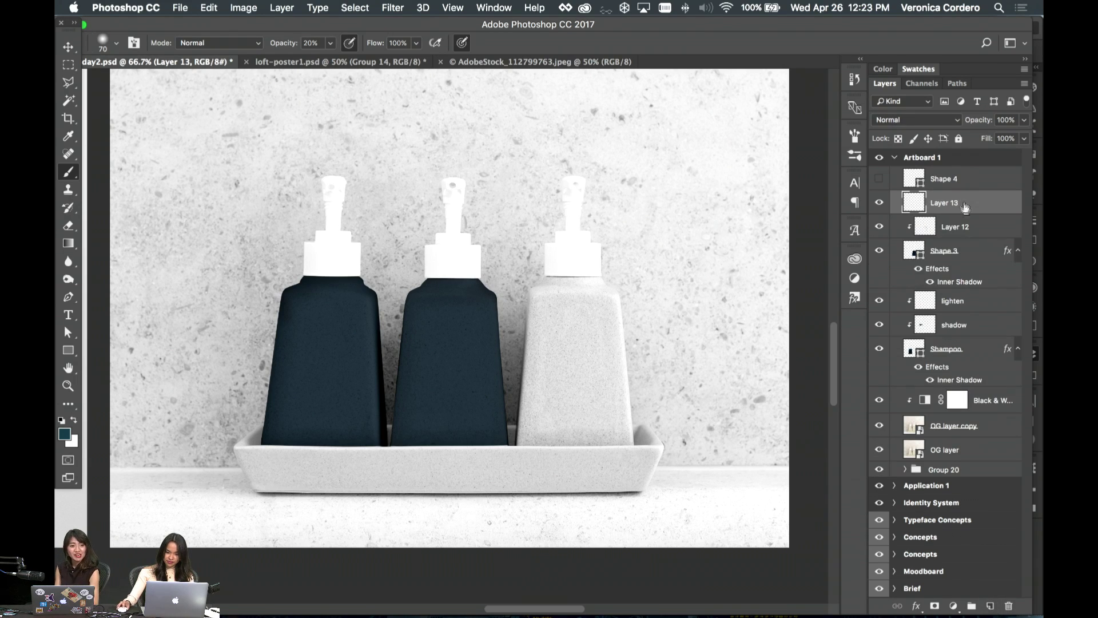
pyautogui.rightClick(974, 211)
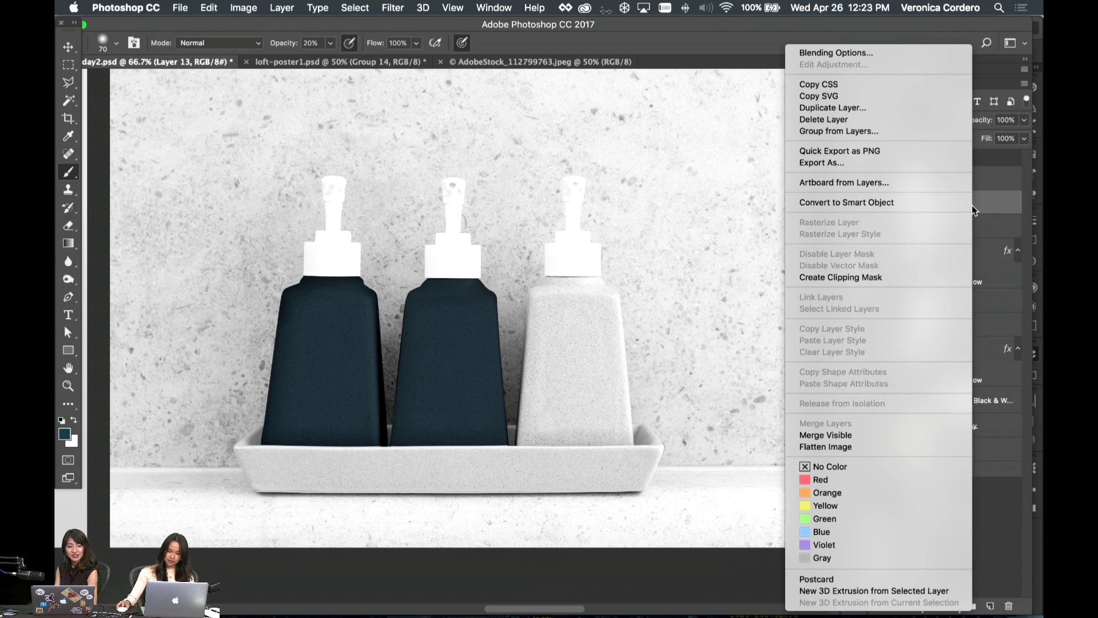
pyautogui.click(894, 280)
pyautogui.press('v')
pyautogui.press('b')
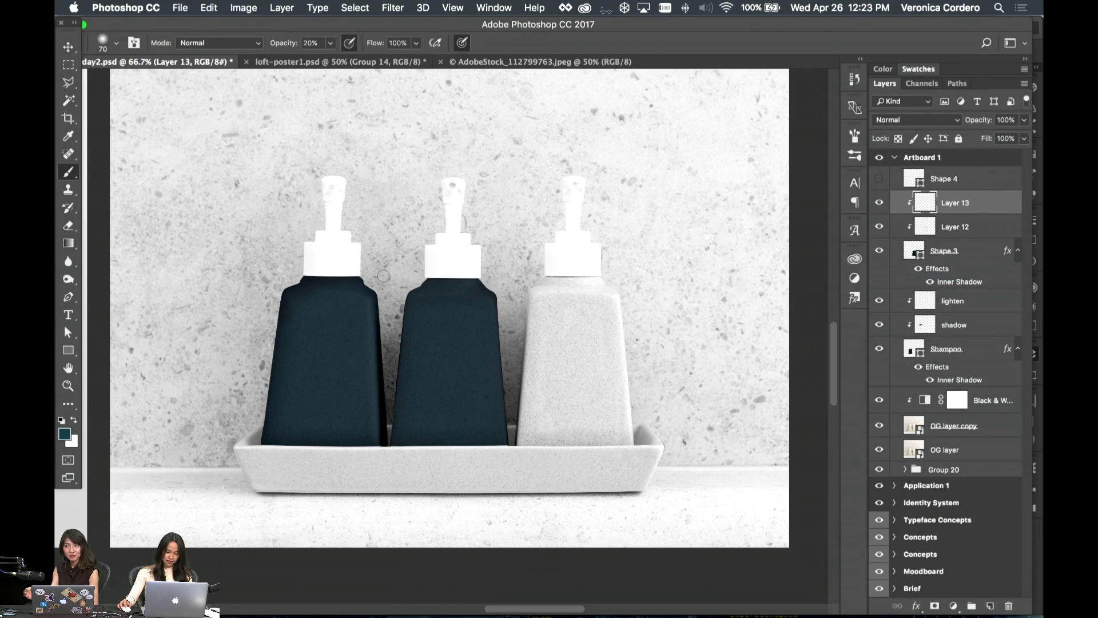
pyautogui.press('x')
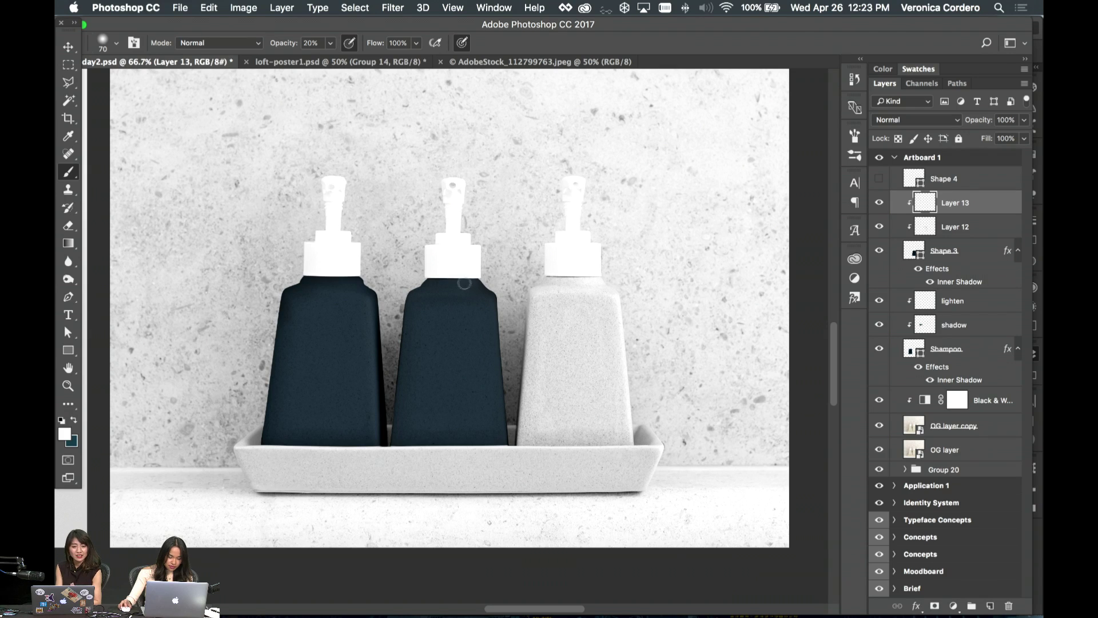
# - Paint a soft white highlight down the middle bottle's right edge with a 50 px brush and set the layer's fill to 10%
pyautogui.moveTo(477, 296); pyautogui.dragTo(486, 302)
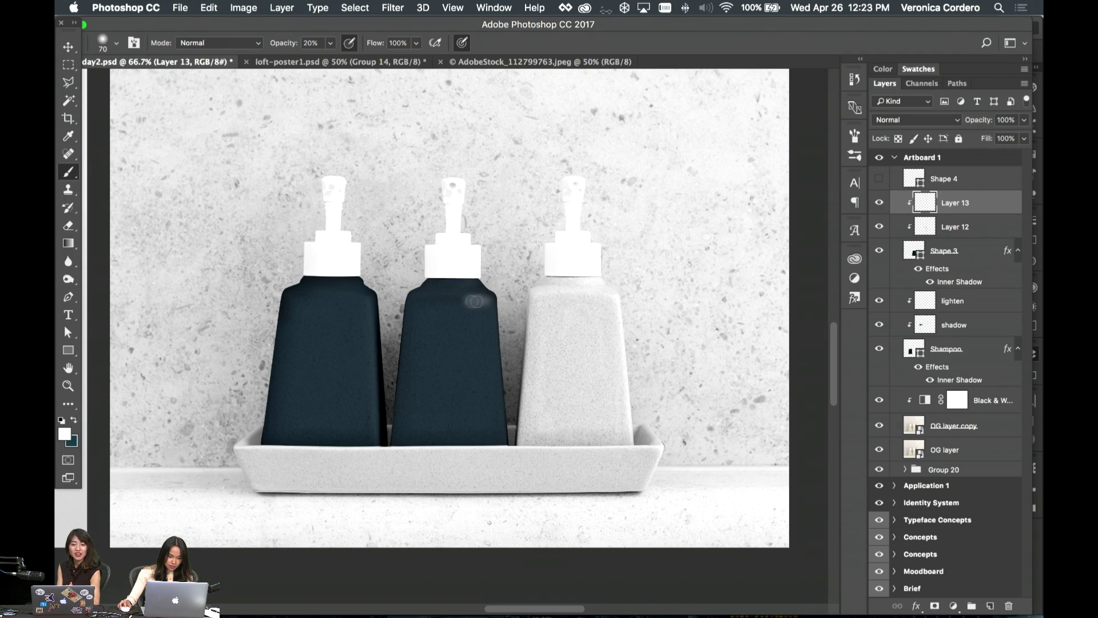
pyautogui.press('super+z')
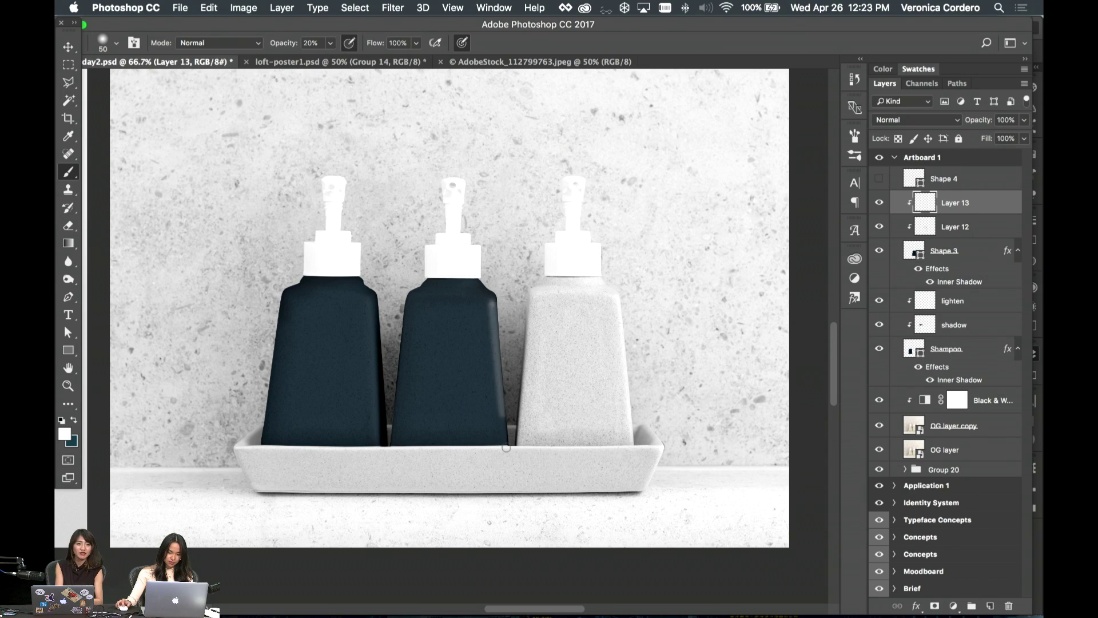
pyautogui.scroll(-2, 506, 449)
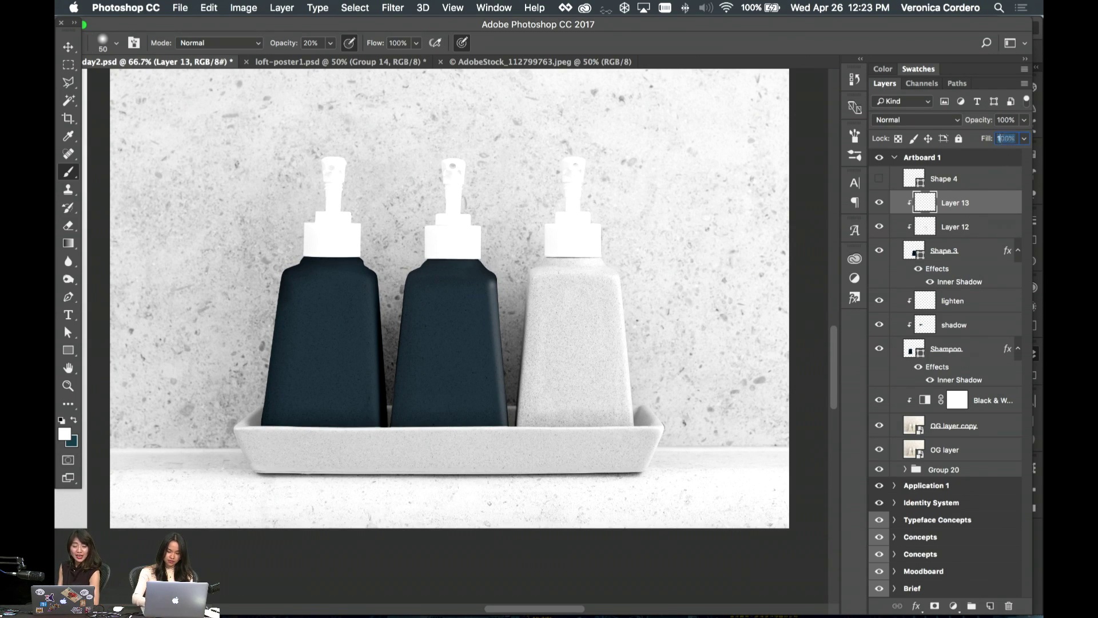
pyautogui.write('10')
pyautogui.press('Return')
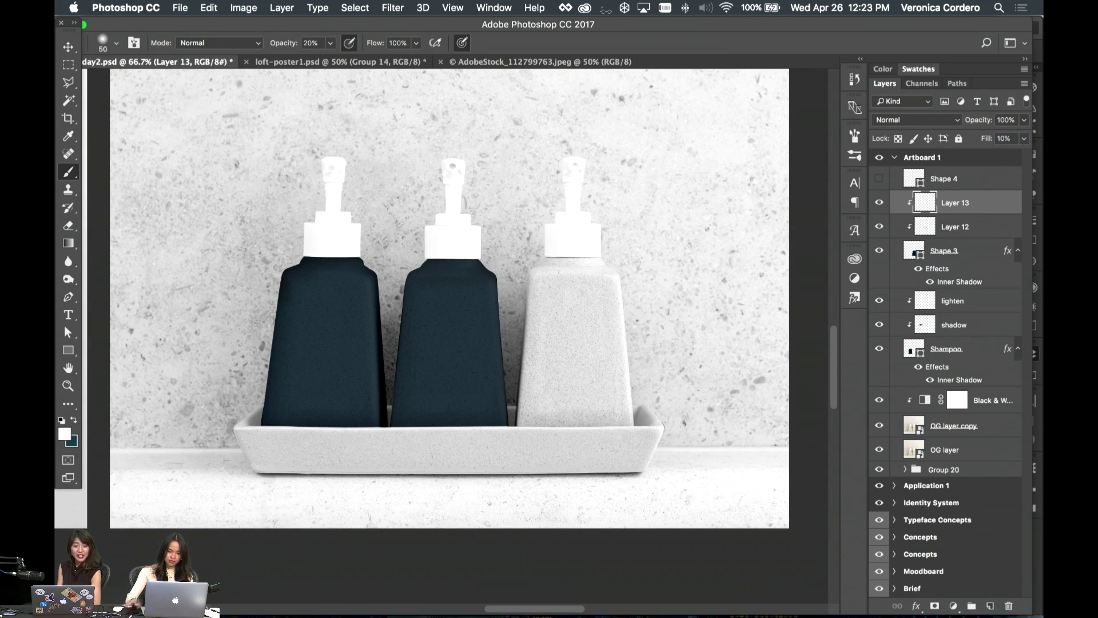
# - Rename Layer 13 as Lighten and Layer 12 as shadow
pyautogui.doubleClick(962, 203)
pyautogui.write('l')
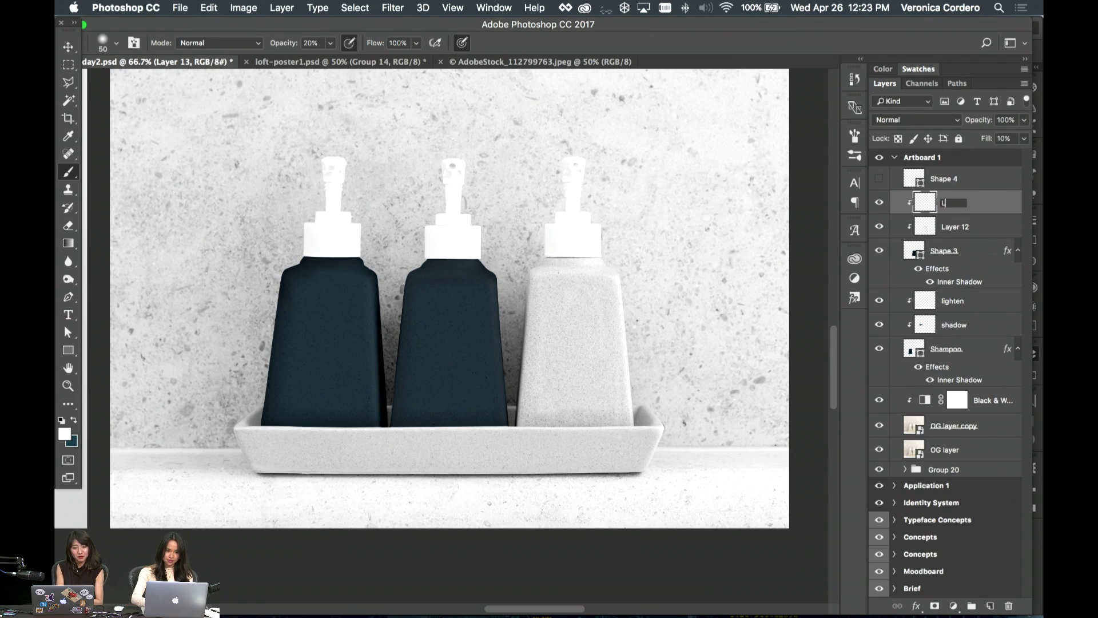
pyautogui.write('ighten')
pyautogui.press('Return')
pyautogui.doubleClick(956, 227)
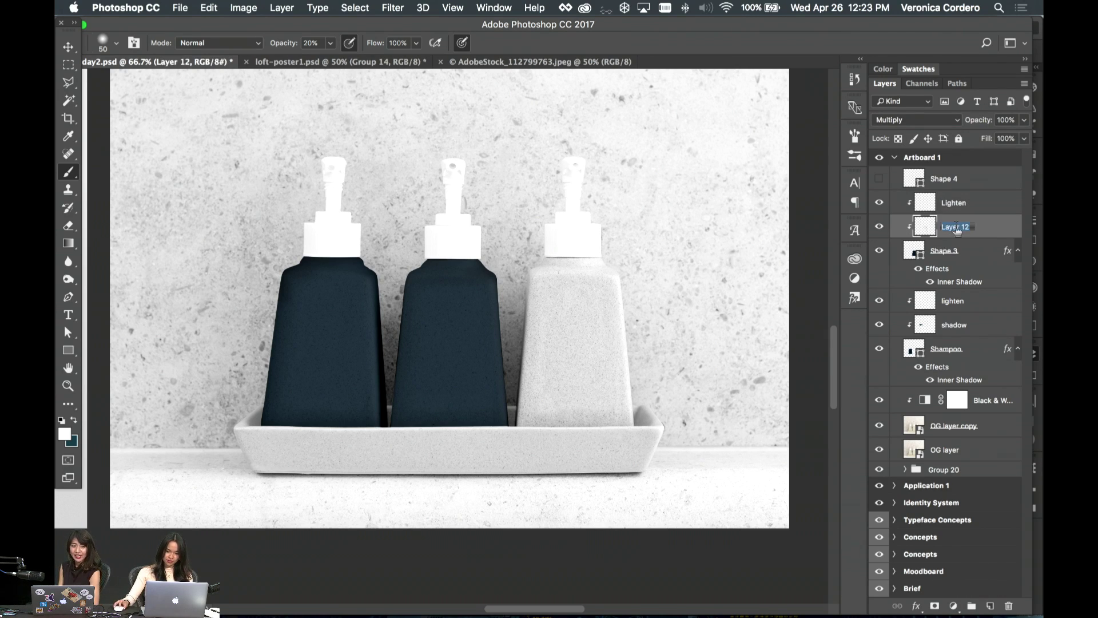
pyautogui.press('BackSpace')
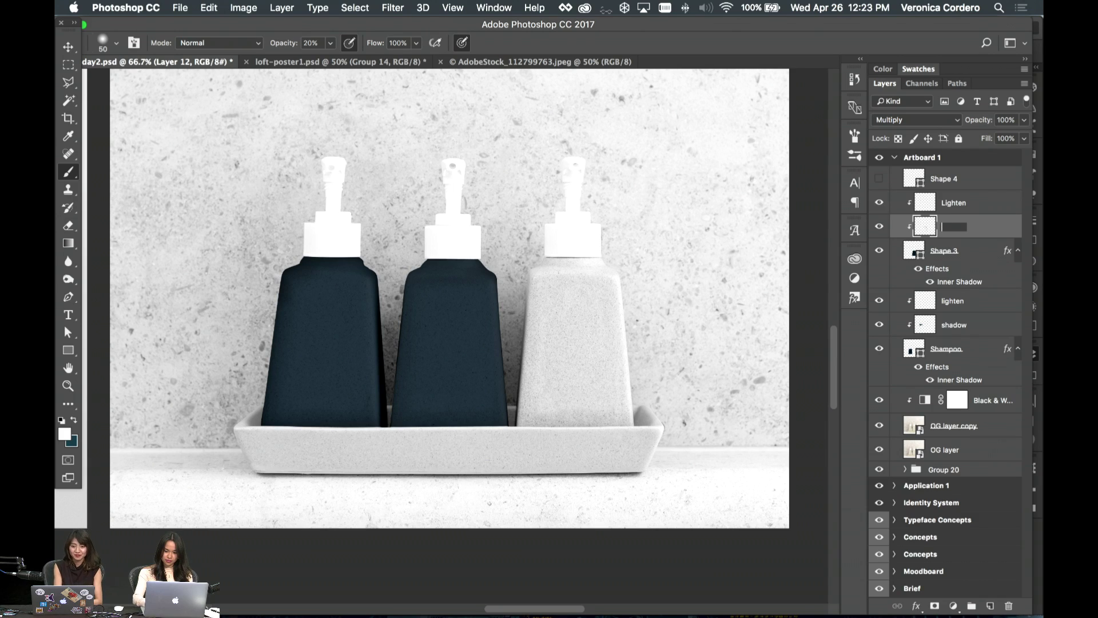
pyautogui.write('asha')
pyautogui.press('super+a')
pyautogui.write('sha')
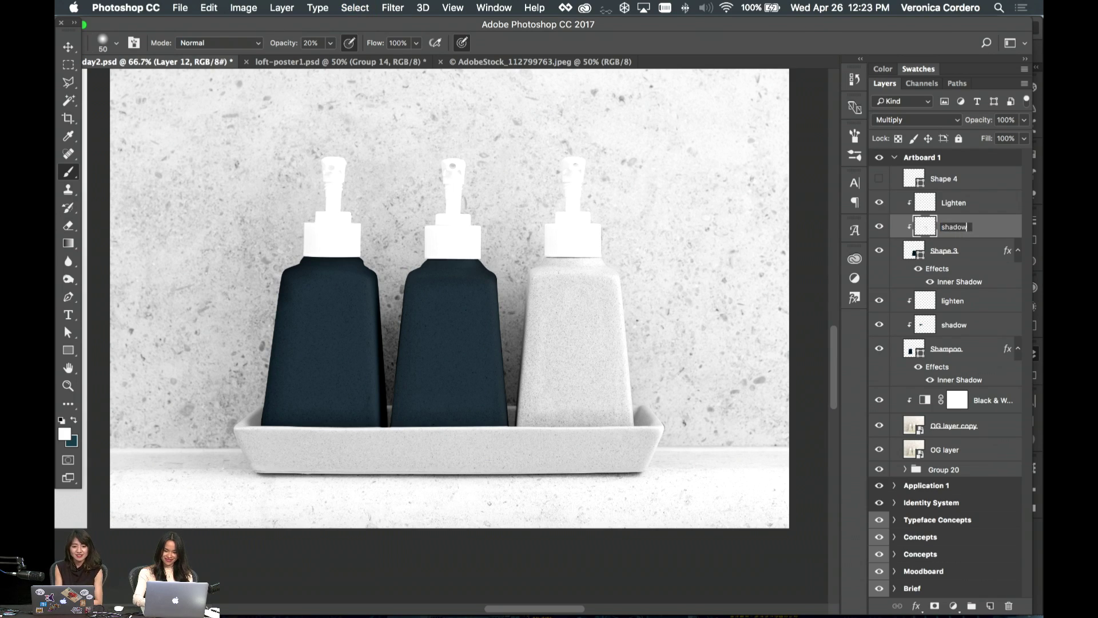
pyautogui.press('Return')
# - Show the Shape 4 layer over the right bottle and select it
pyautogui.click(879, 179)
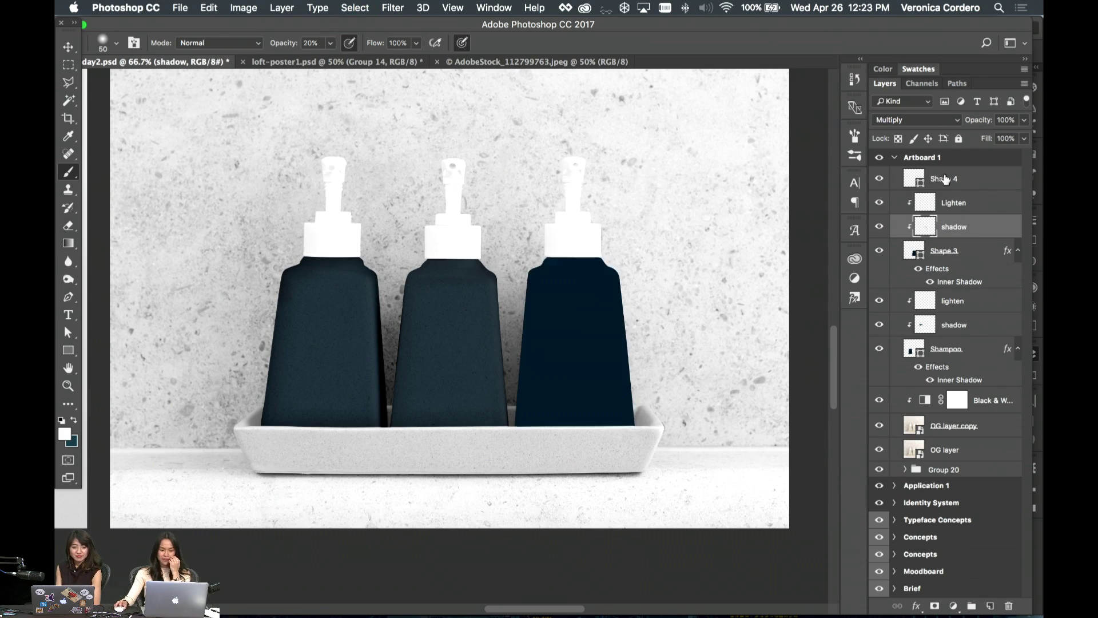
pyautogui.click(941, 179)
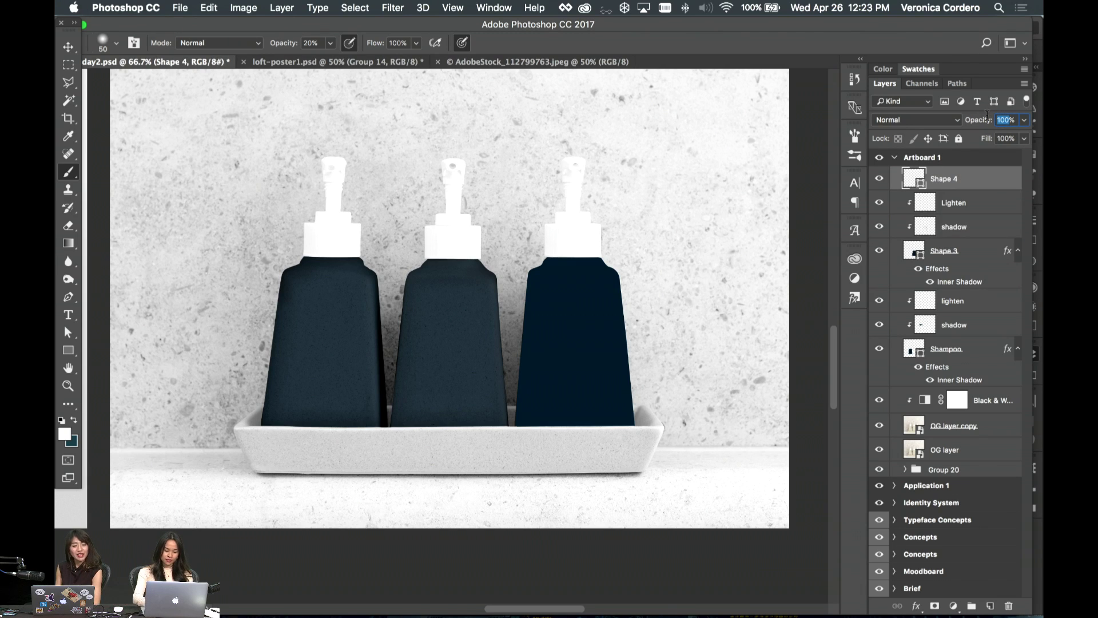
pyautogui.write('80')
pyautogui.press('super+a')
pyautogui.write('1')
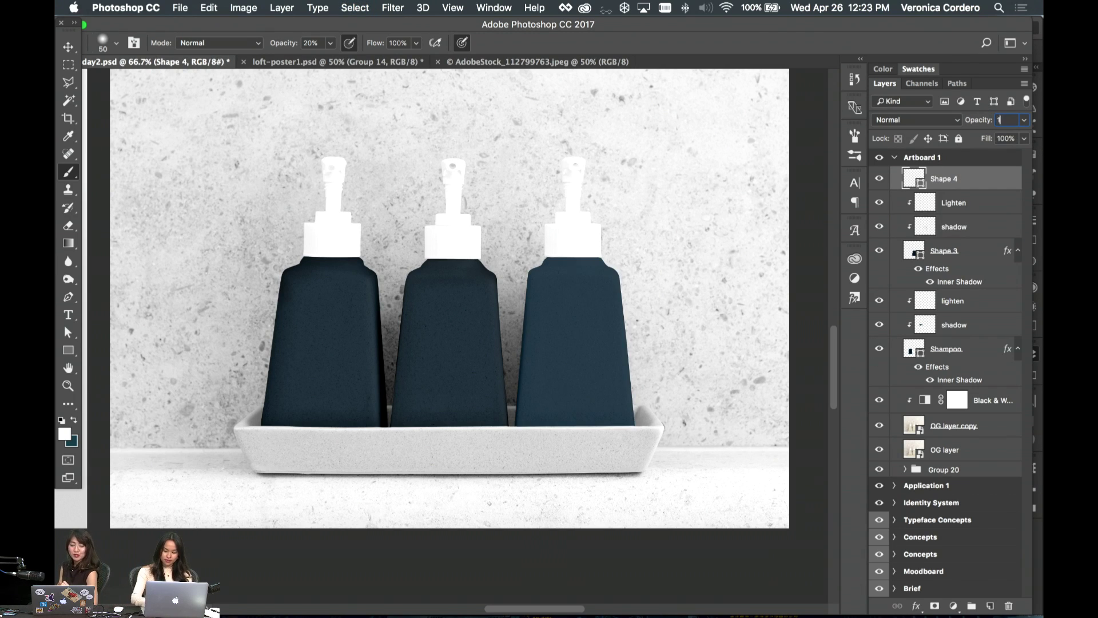
pyautogui.write('00')
pyautogui.press('Return')
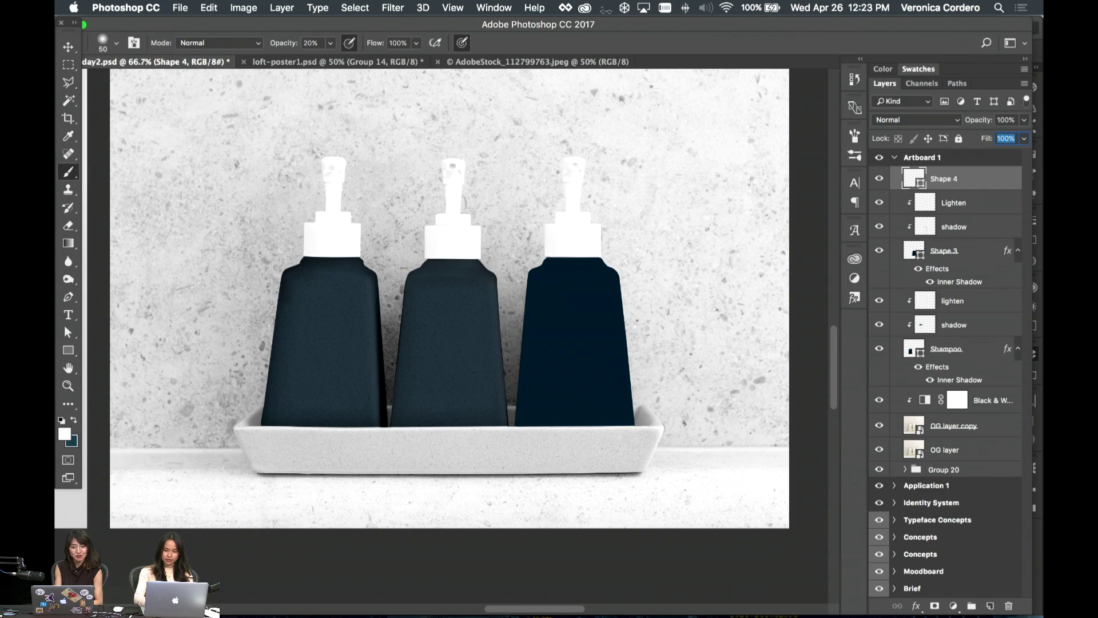
# - Set Shape 4's fill to 85% and its blend mode to Multiply, and switch to the Move tool
pyautogui.write('85')
pyautogui.click(931, 123)
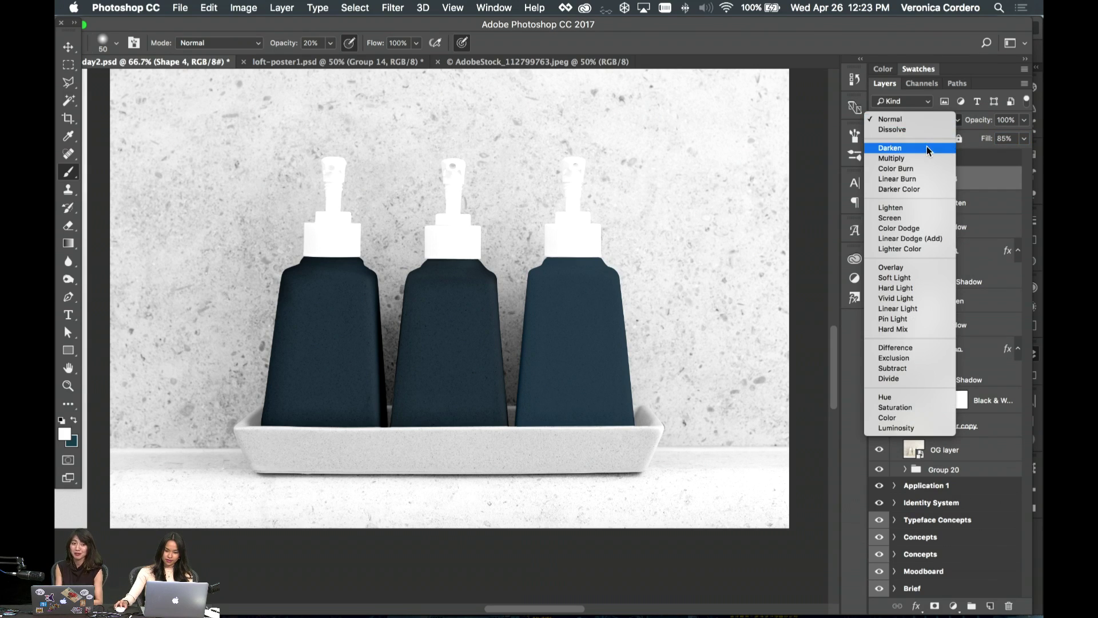
pyautogui.click(925, 158)
pyautogui.press('v')
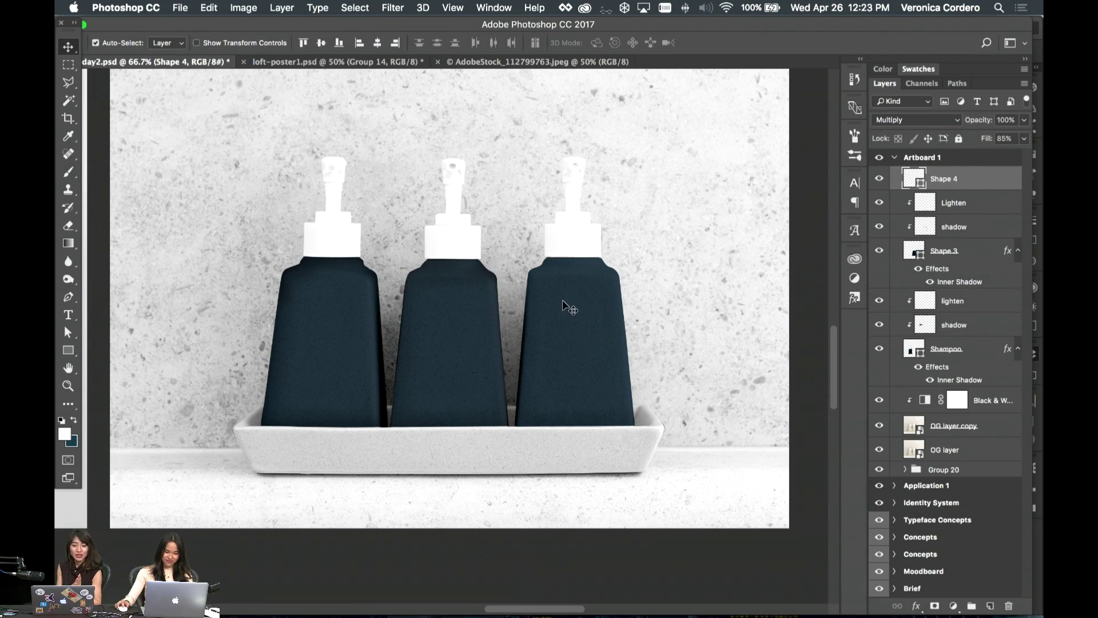
# - Rename the Shape 3 layer as Shampoo 2 and the Shape 4 layer as Shampoo 3
pyautogui.doubleClick(945, 350)
pyautogui.press('super+c')
pyautogui.doubleClick(949, 251)
pyautogui.press('super+v')
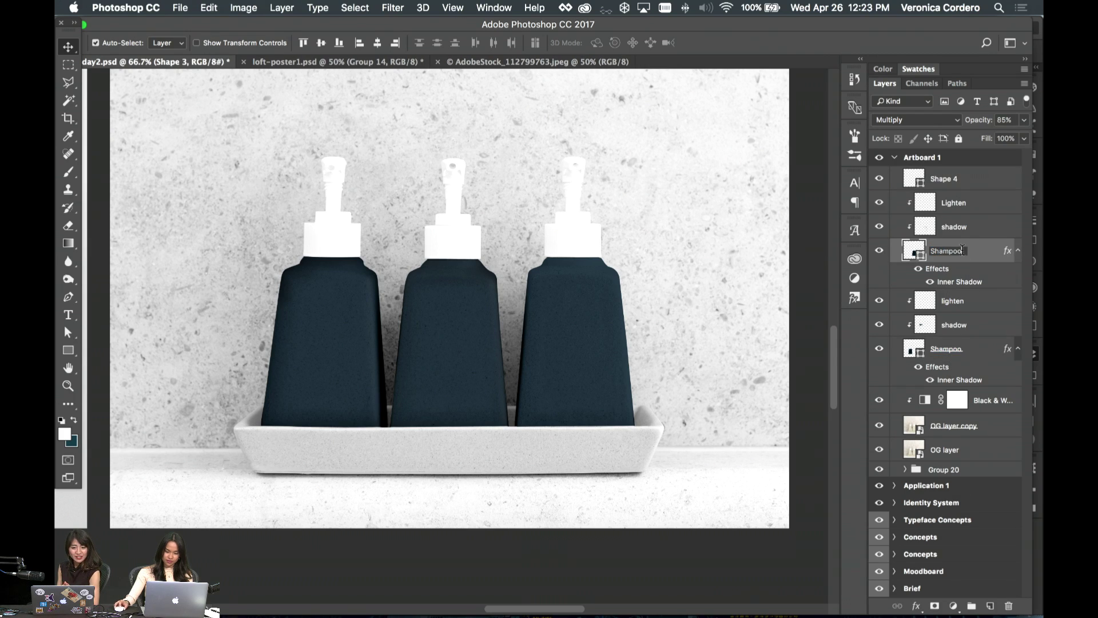
pyautogui.press('Return')
pyautogui.doubleClick(943, 179)
pyautogui.press('super+v')
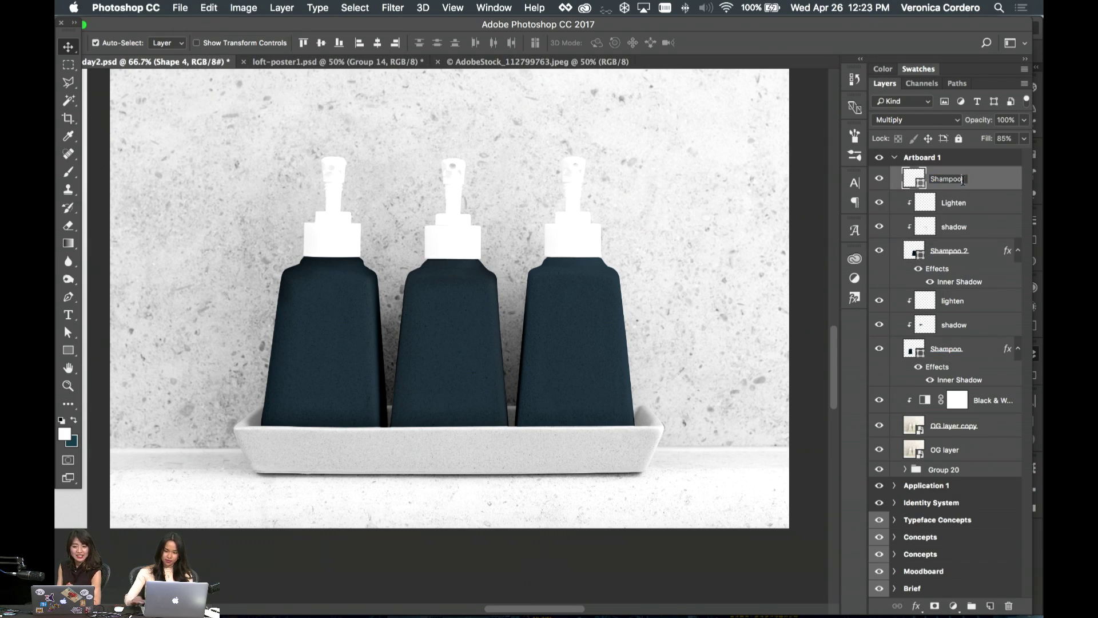
pyautogui.write('3')
pyautogui.press('Return')
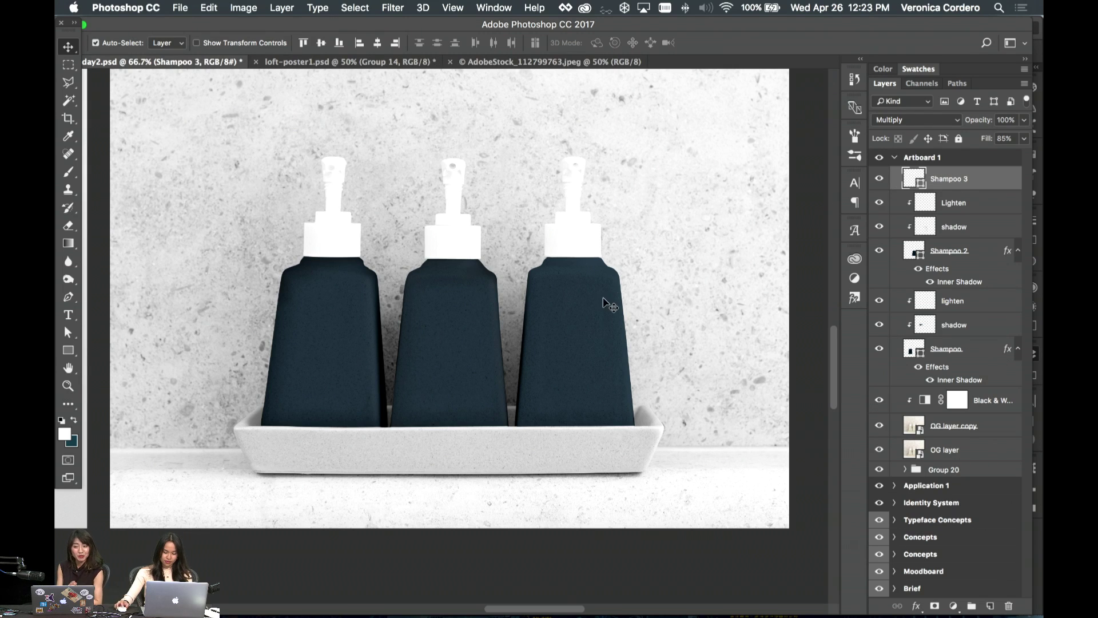
pyautogui.scroll(-1, 609, 309)
pyautogui.scroll(1, 606, 305)
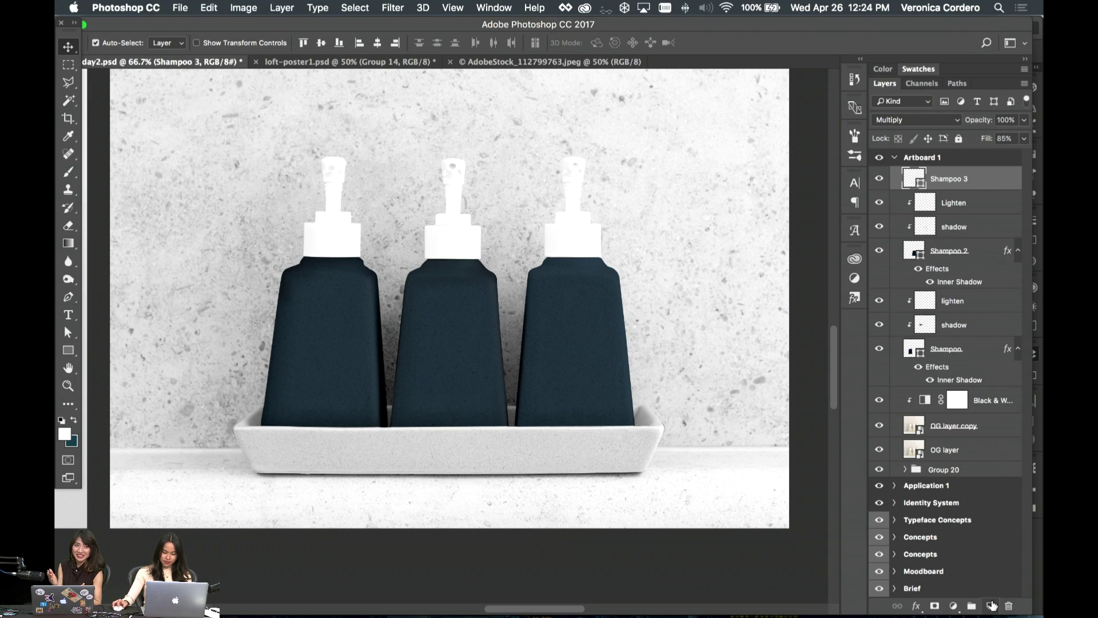
# - Add a layer above Shampoo 3 and brush a navy shadow down the right bottle's left edge with a 125 px brush
pyautogui.click(990, 605)
pyautogui.press('b')
pyautogui.press('x')
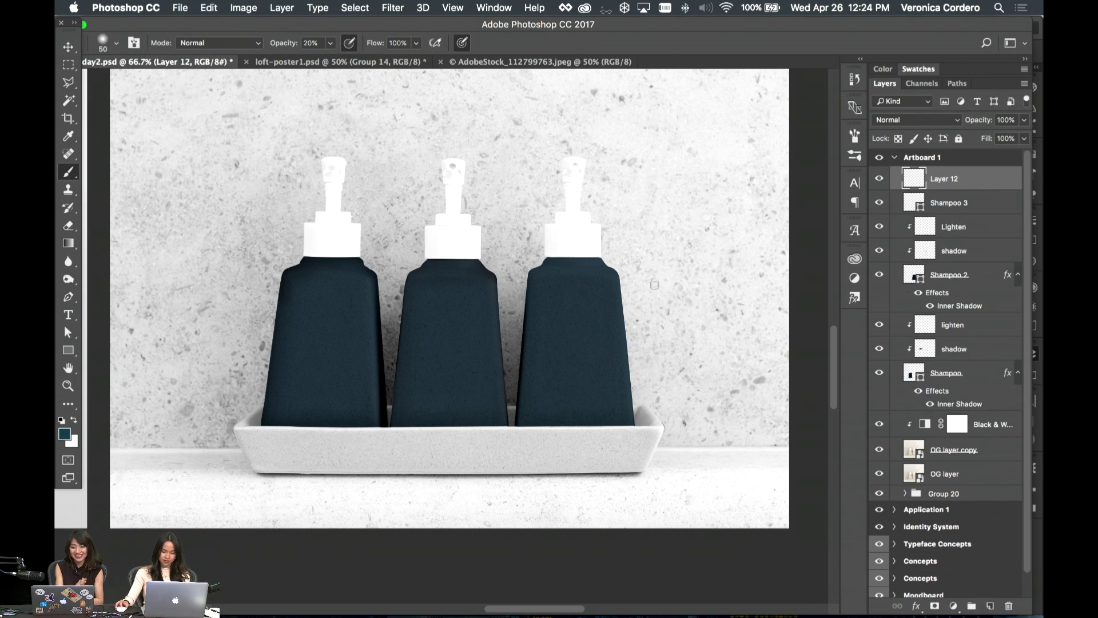
pyautogui.press(']')
pyautogui.press(']')
pyautogui.press(']')
pyautogui.press(']')
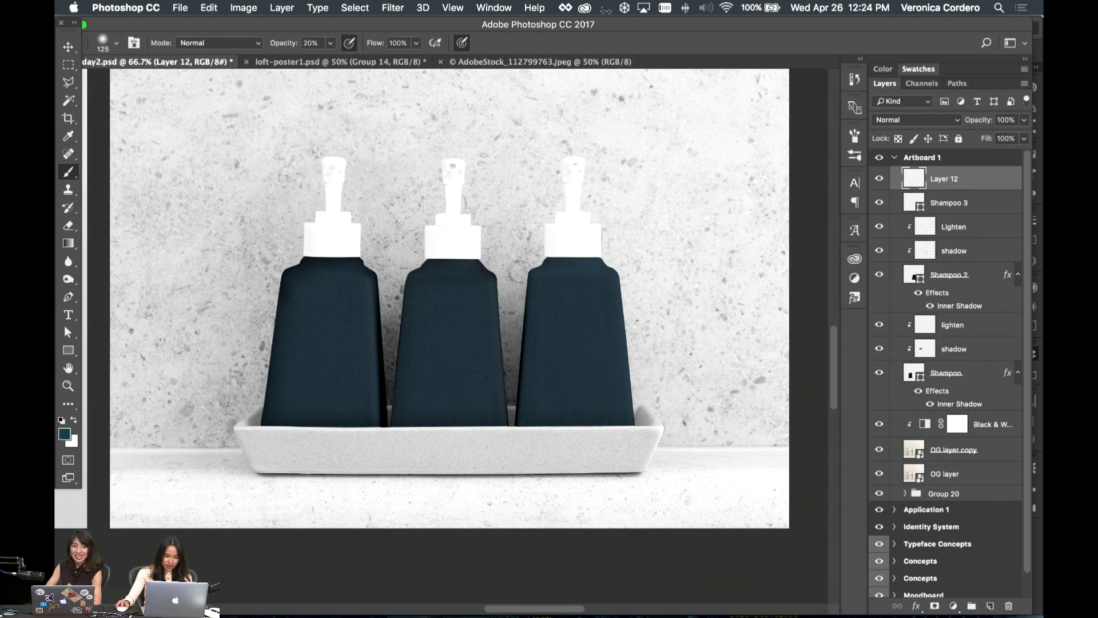
pyautogui.moveTo(524, 291); pyautogui.dragTo(521, 436)
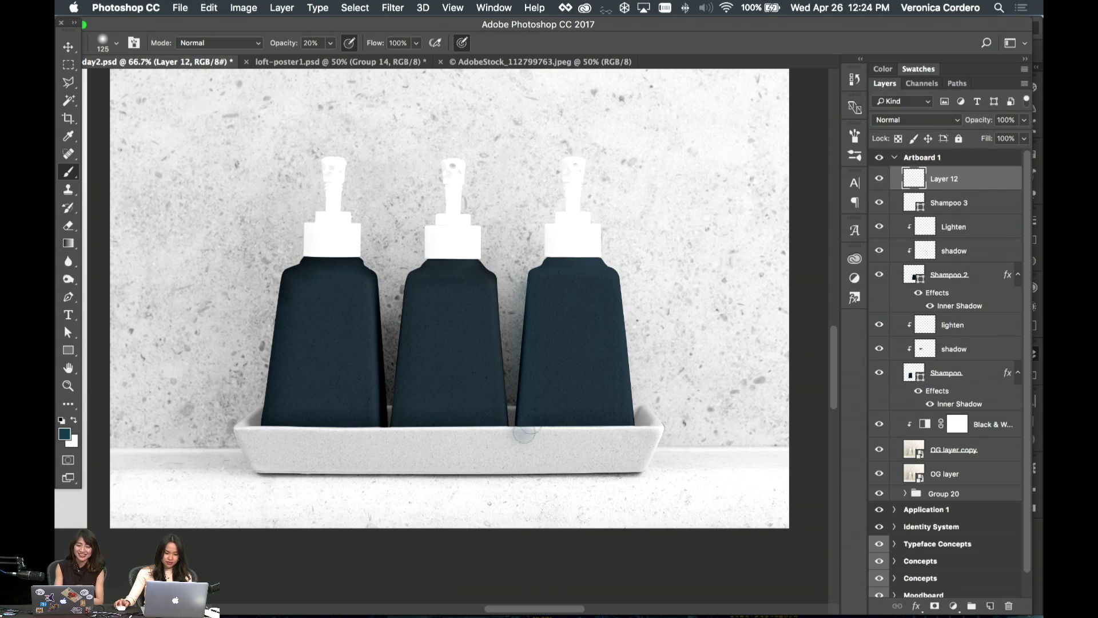
# - Set the new shadow layer's blend mode to Multiply and clip it to Shampoo 3
pyautogui.click(915, 119)
pyautogui.click(919, 158)
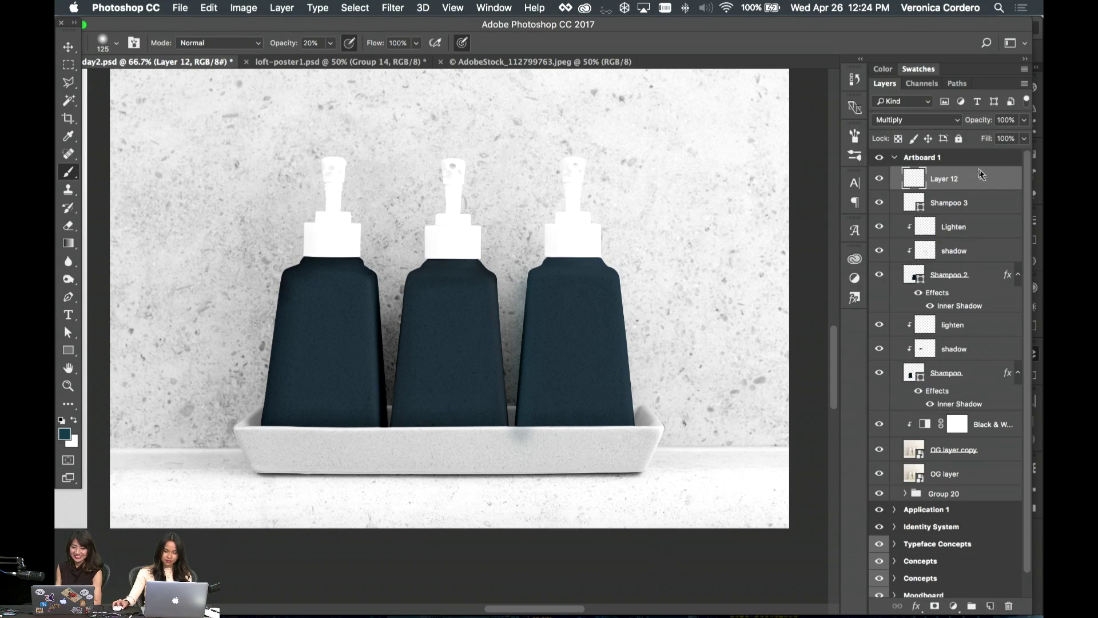
pyautogui.rightClick(979, 181)
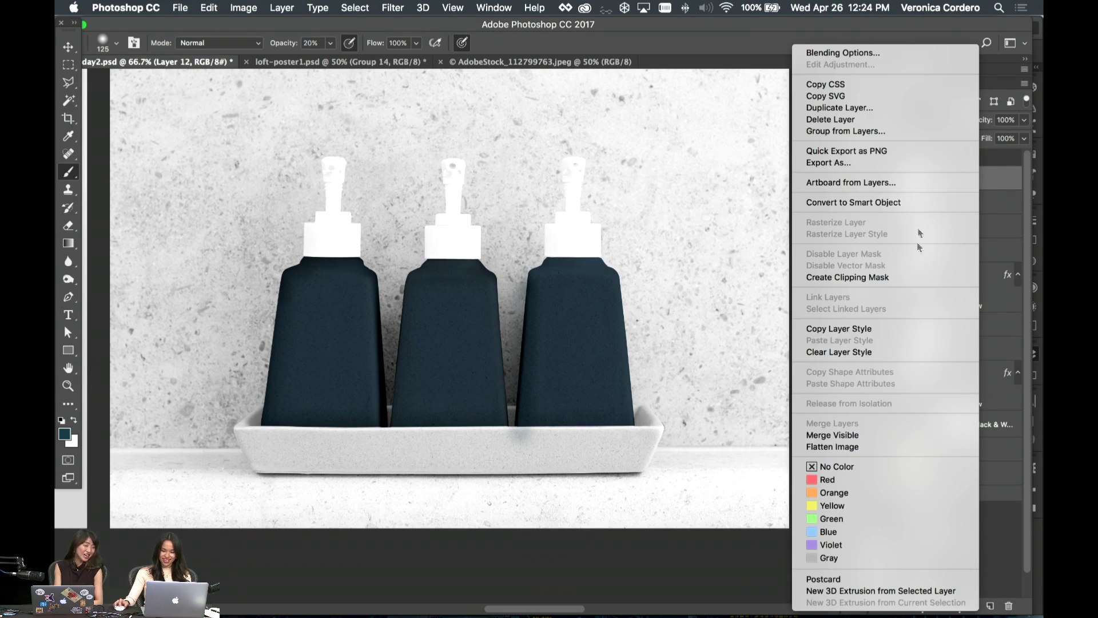
pyautogui.click(912, 277)
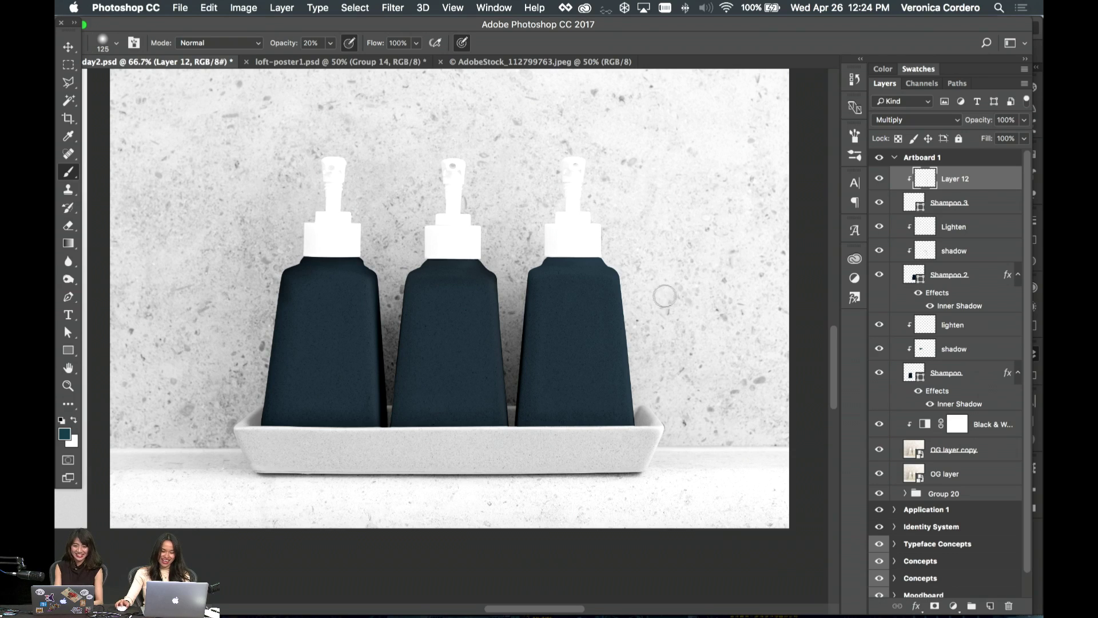
# - On a new clipped layer, paint a soft white highlight down the right bottle's right edge with a 90 px brush and set its fill to 10%
pyautogui.press('[')
pyautogui.press('[')
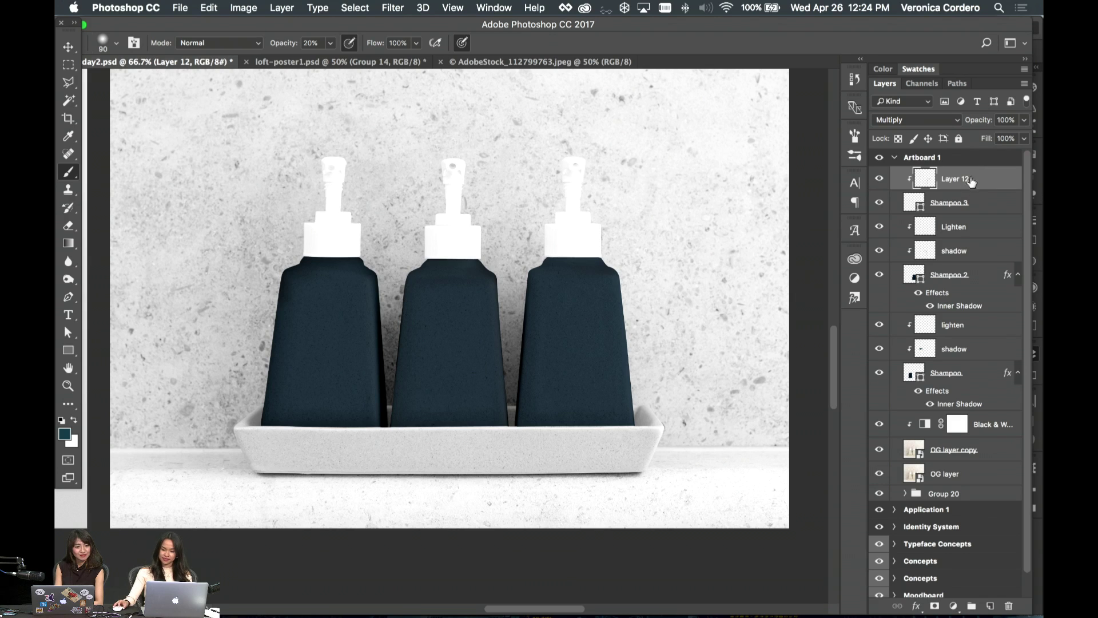
pyautogui.click(991, 606)
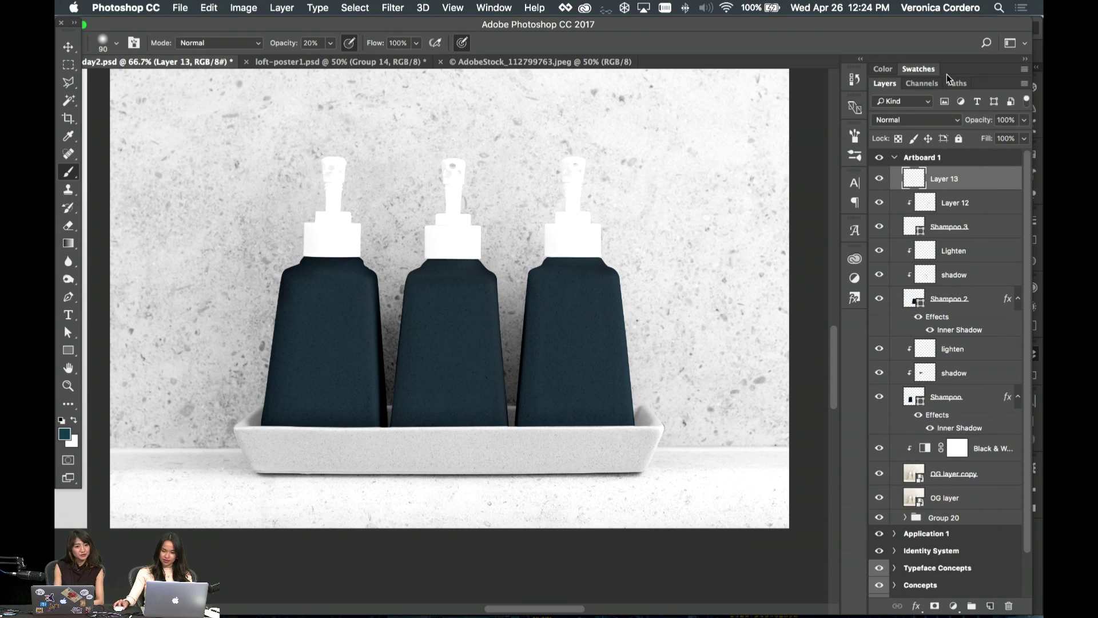
pyautogui.rightClick(953, 178)
pyautogui.click(897, 277)
pyautogui.press('x')
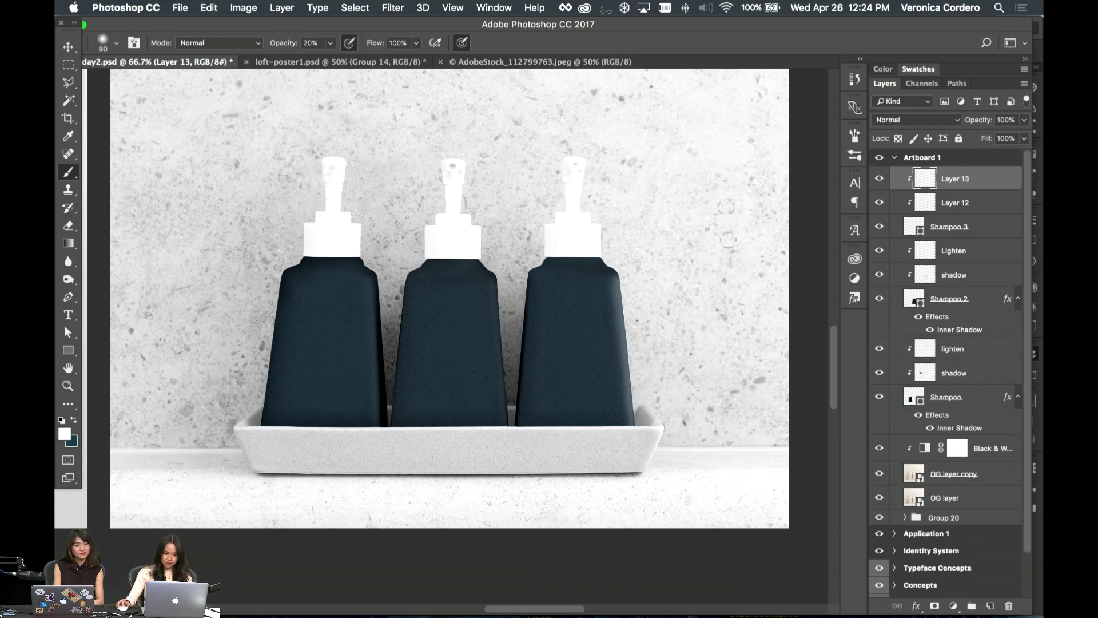
pyautogui.click(1002, 139)
pyautogui.write('1')
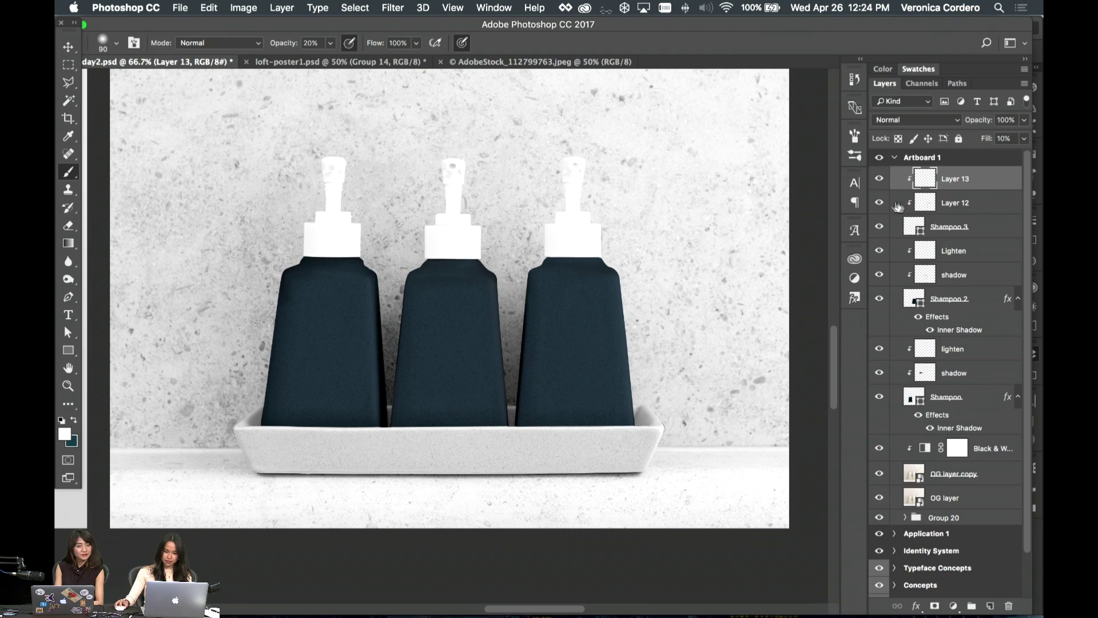
# - Group Shampoo 3 with its two clipped layers and name the group Bottle 3
pyautogui.keyDown('shift'); pyautogui.click(972, 229); pyautogui.keyUp('shift')
pyautogui.press('super+g')
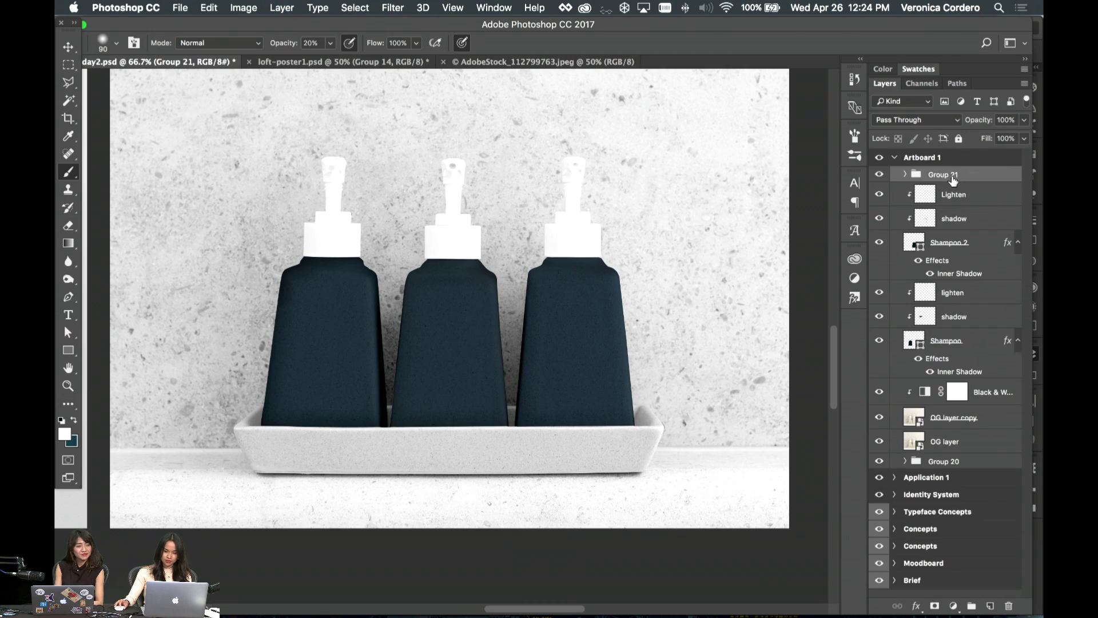
pyautogui.doubleClick(943, 175)
pyautogui.write('Bottle 3')
pyautogui.press('Return')
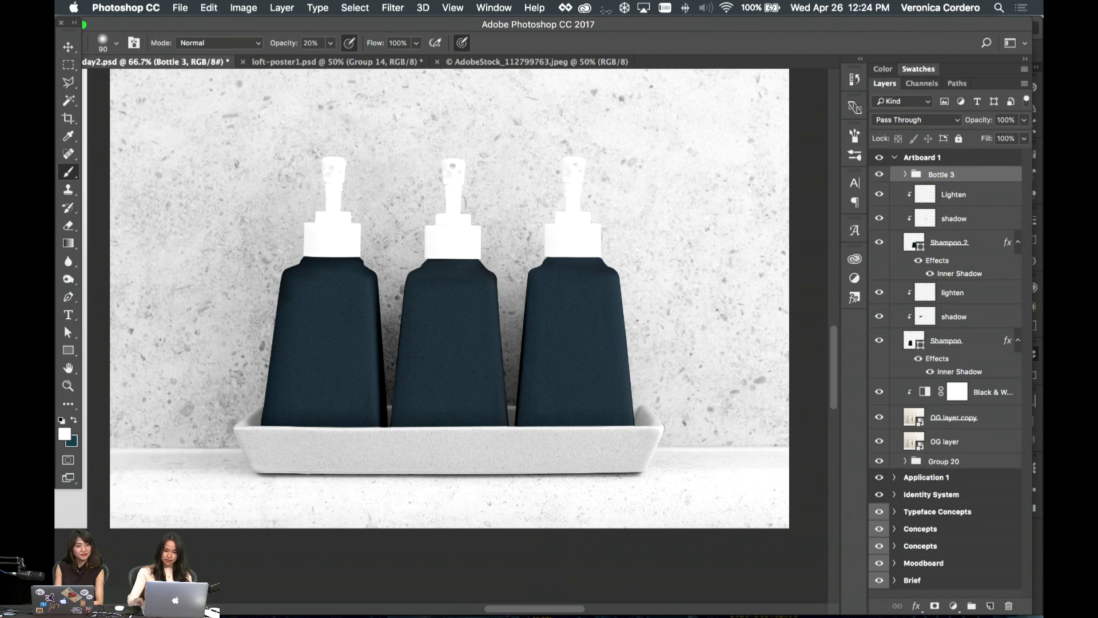
# - Group Shampoo 2 with its Lighten and shadow layers and name the group Bottle 2
pyautogui.click(970, 191)
pyautogui.keyDown('shift'); pyautogui.click(964, 246); pyautogui.keyUp('shift')
pyautogui.press('super+g')
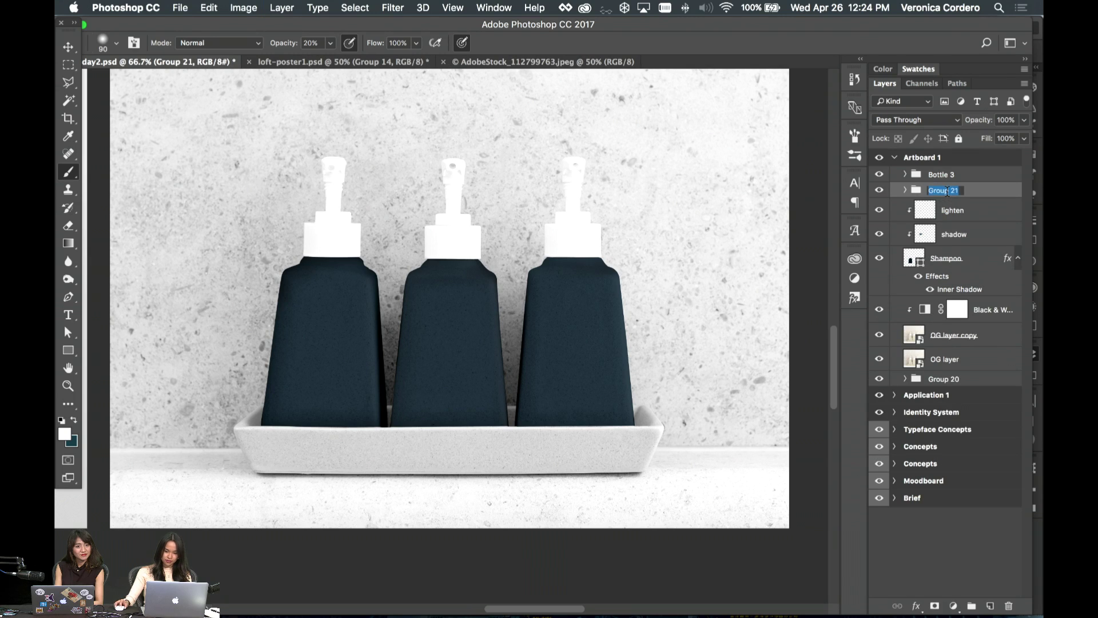
pyautogui.write('Bottle 2')
pyautogui.press('Return')
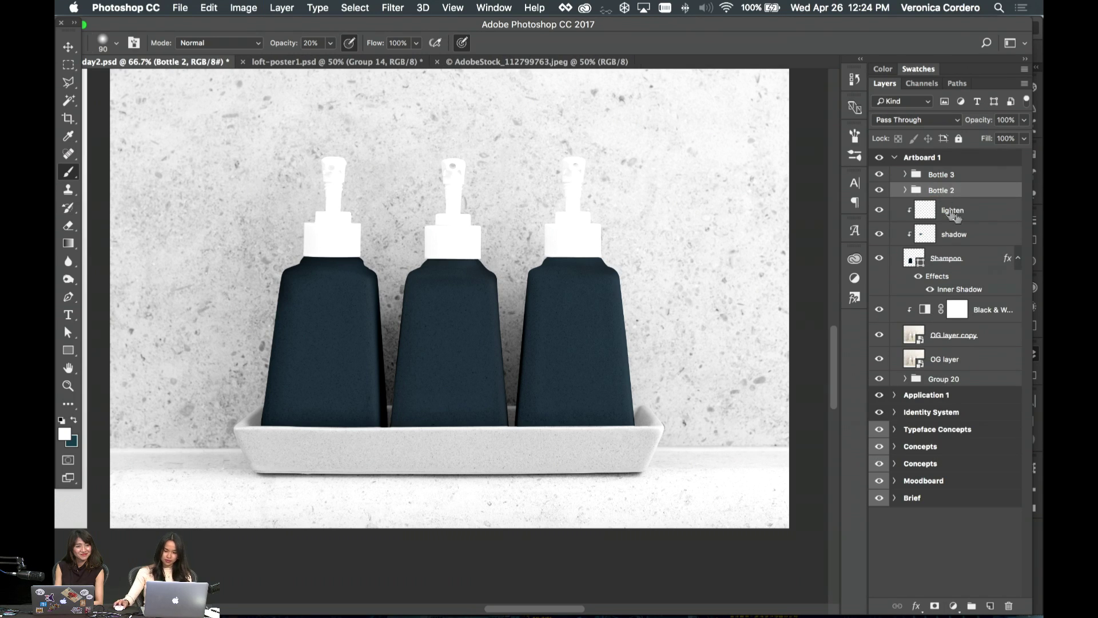
# - Group the Shampoo layer with its lighten and shadow layers and name the group Bottle 1
pyautogui.click(949, 210)
pyautogui.keyDown('shift'); pyautogui.click(966, 258); pyautogui.keyUp('shift')
pyautogui.press('super+g')
pyautogui.doubleClick(943, 206)
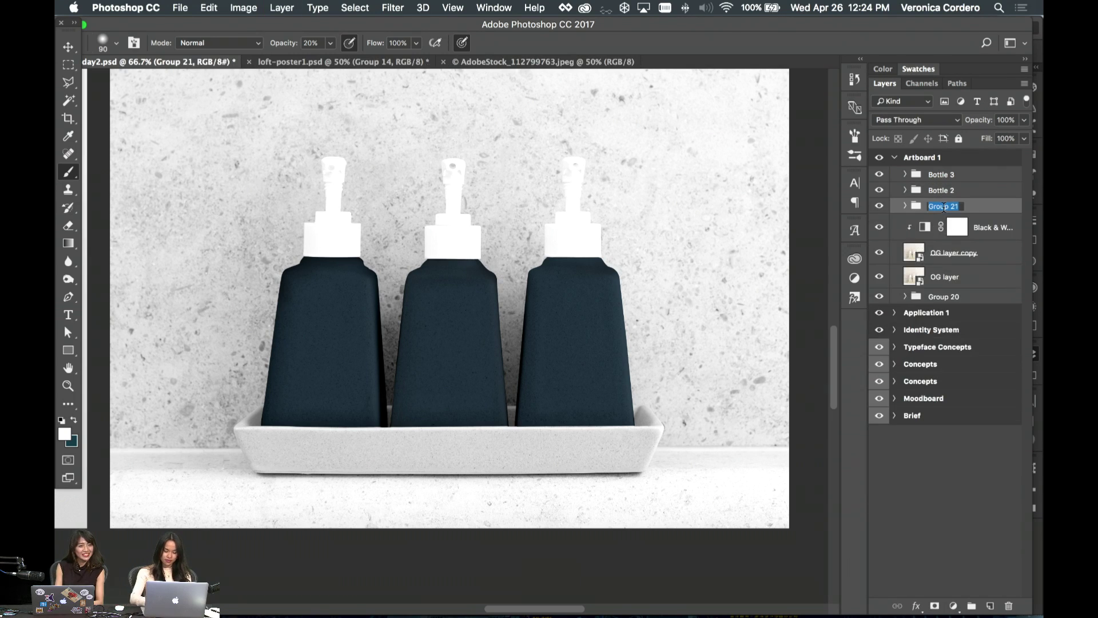
pyautogui.write('Bottle 1')
pyautogui.press('Return')
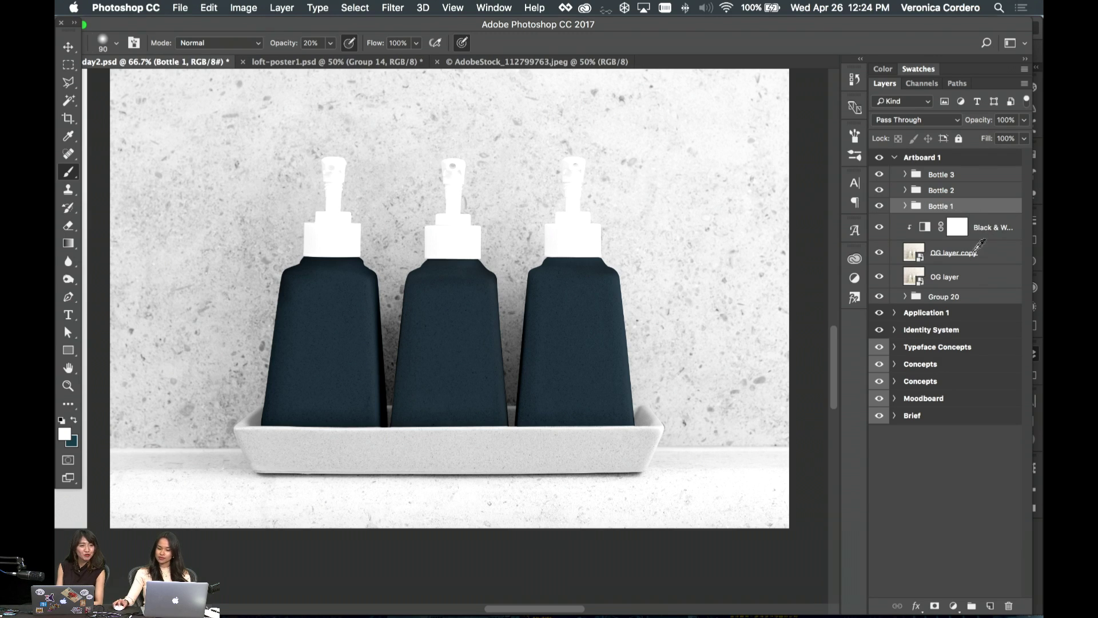
# - Select the Black & White adjustment layer, switch to the Move tool and save the document
pyautogui.click(981, 232)
pyautogui.scroll(-2, 480, 176)
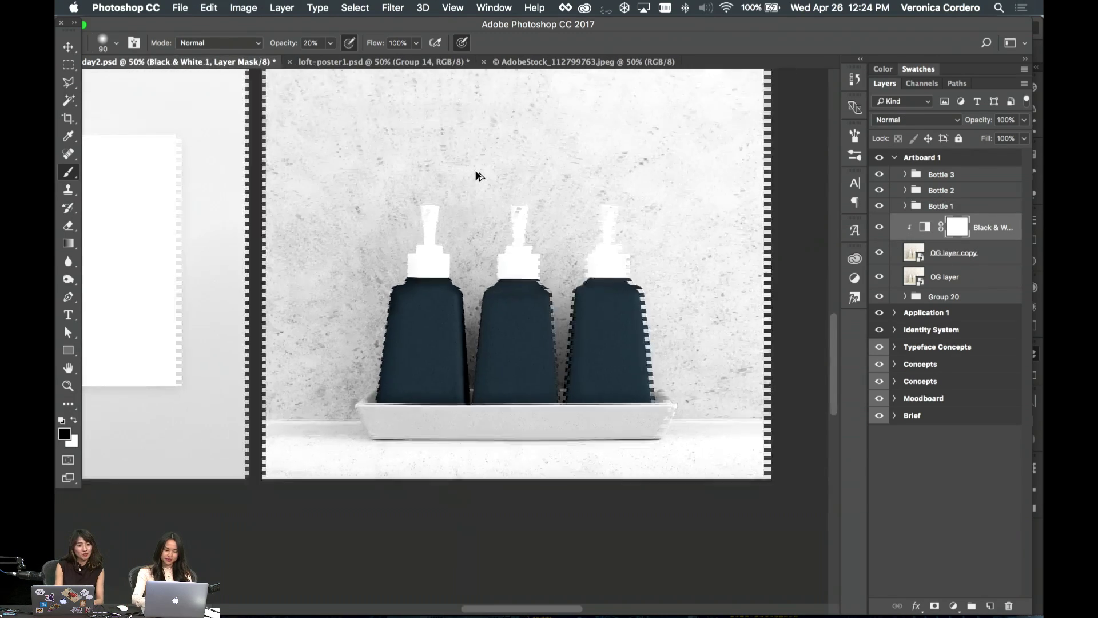
pyautogui.scroll(-4, 481, 177)
pyautogui.scroll(2, 481, 177)
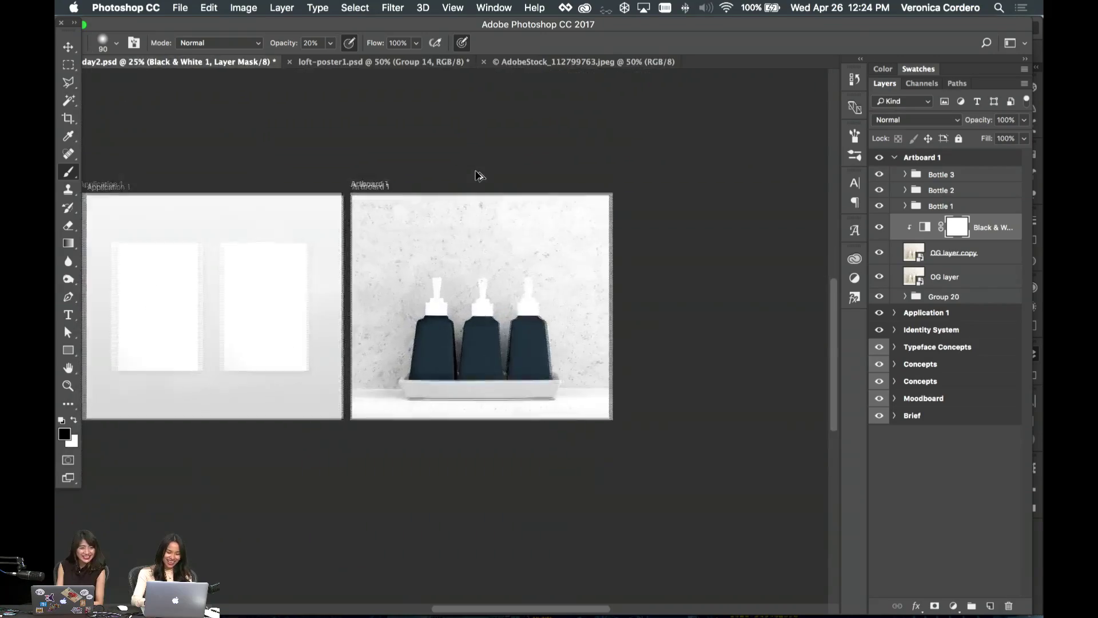
pyautogui.scroll(3, 479, 175)
pyautogui.press('v')
pyautogui.hotkey('ctrl', 's')
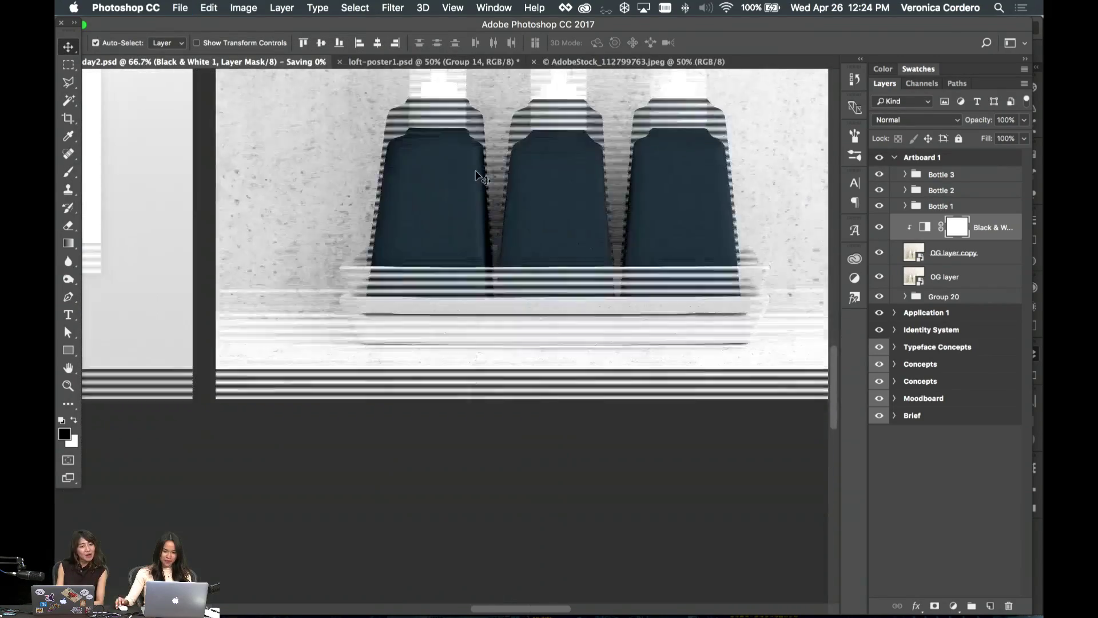
pyautogui.click(474, 265)
pyautogui.scroll(3, 544, 326)
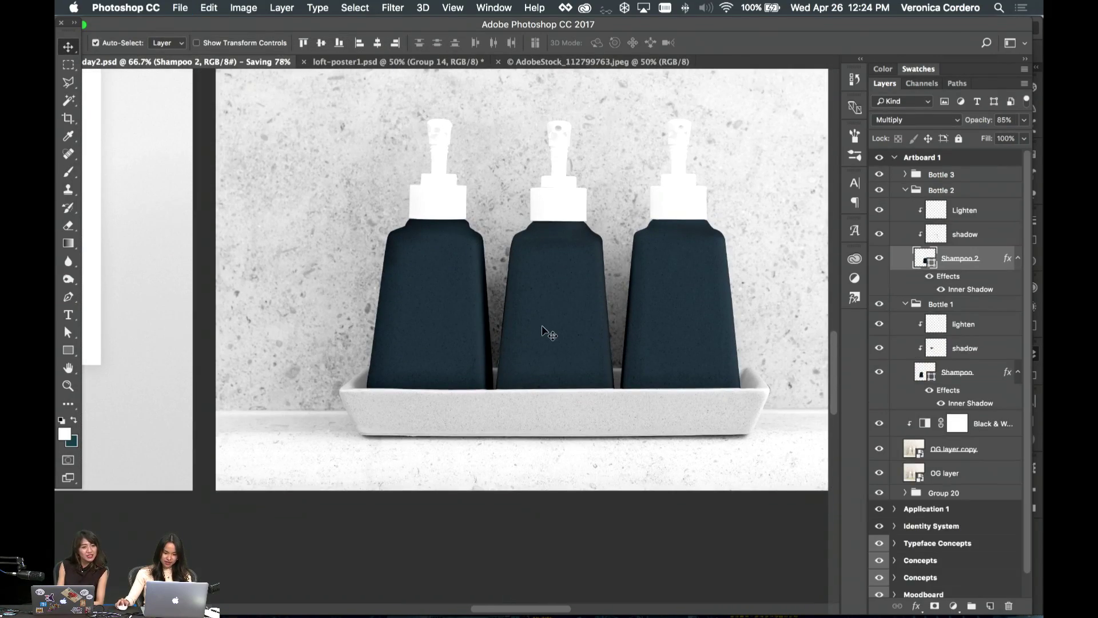
pyautogui.scroll(2, 557, 314)
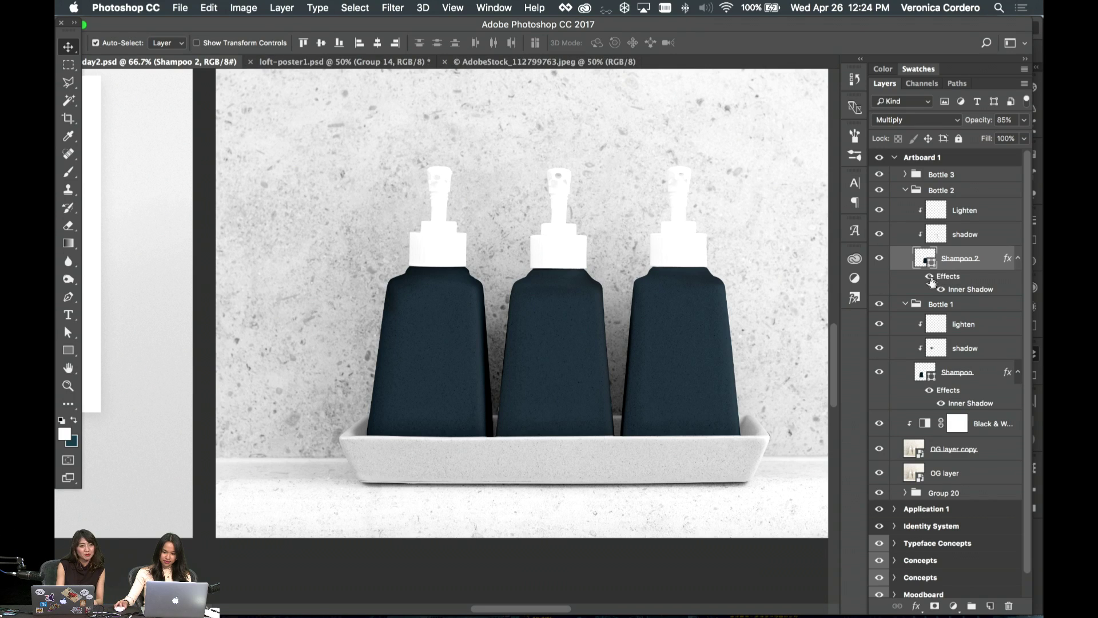
pyautogui.scroll(1, 549, 338)
pyautogui.hscroll(1, 549, 338)
pyautogui.moveTo(657, 615)
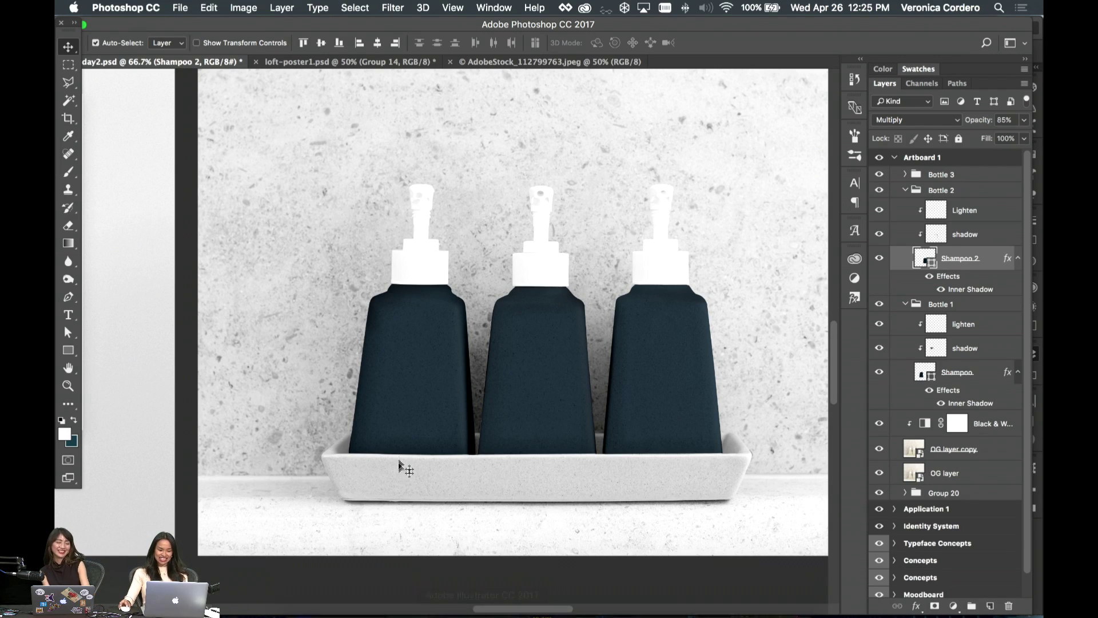
pyautogui.hscroll(9, 398, 469)
pyautogui.scroll(2, 398, 469)
pyautogui.hscroll(-5, 485, 520)
pyautogui.scroll(-3, 485, 520)
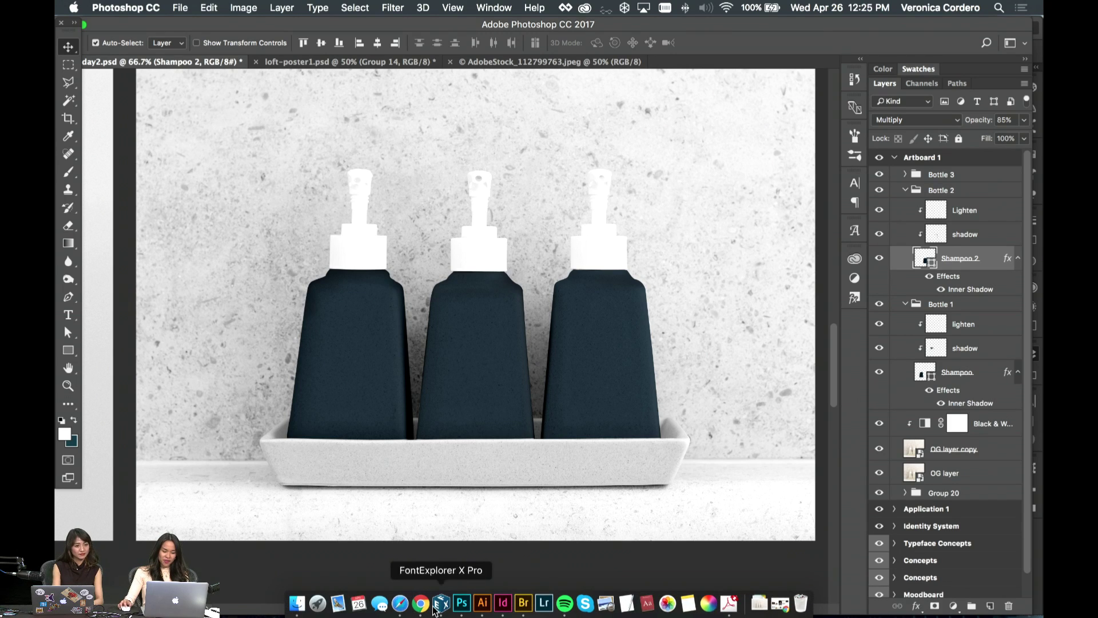
# - Switch to Illustrator, bring up loft-conceptboard.ai and select the two-line stacked LOFT logo
pyautogui.click(483, 603)
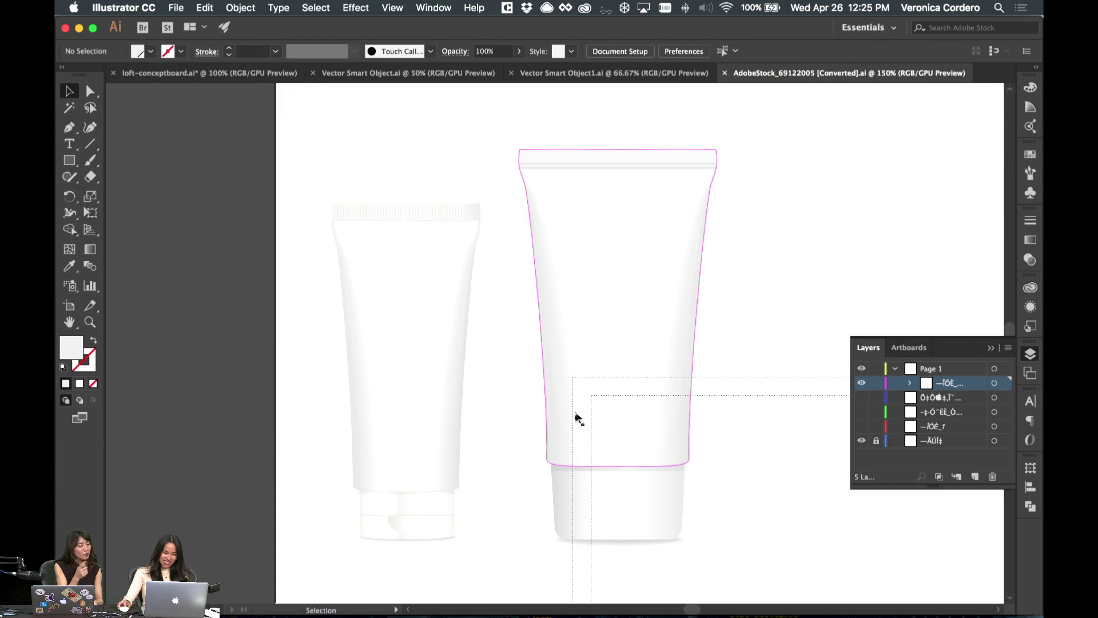
pyautogui.click(208, 74)
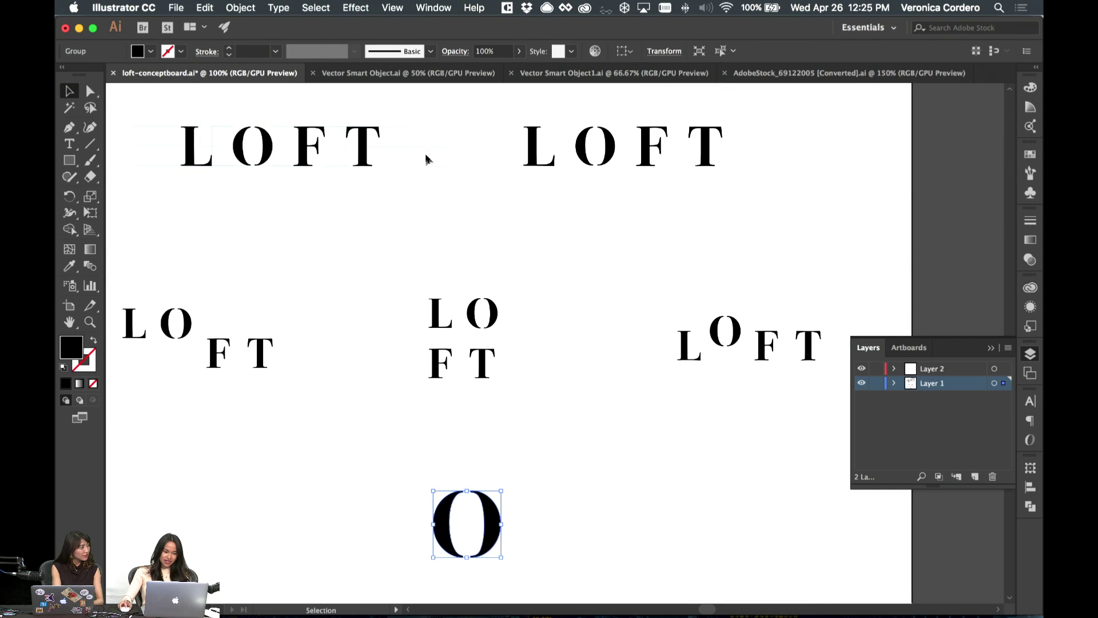
pyautogui.click(568, 304)
pyautogui.hscroll(-5, 566, 302)
pyautogui.scroll(2, 566, 302)
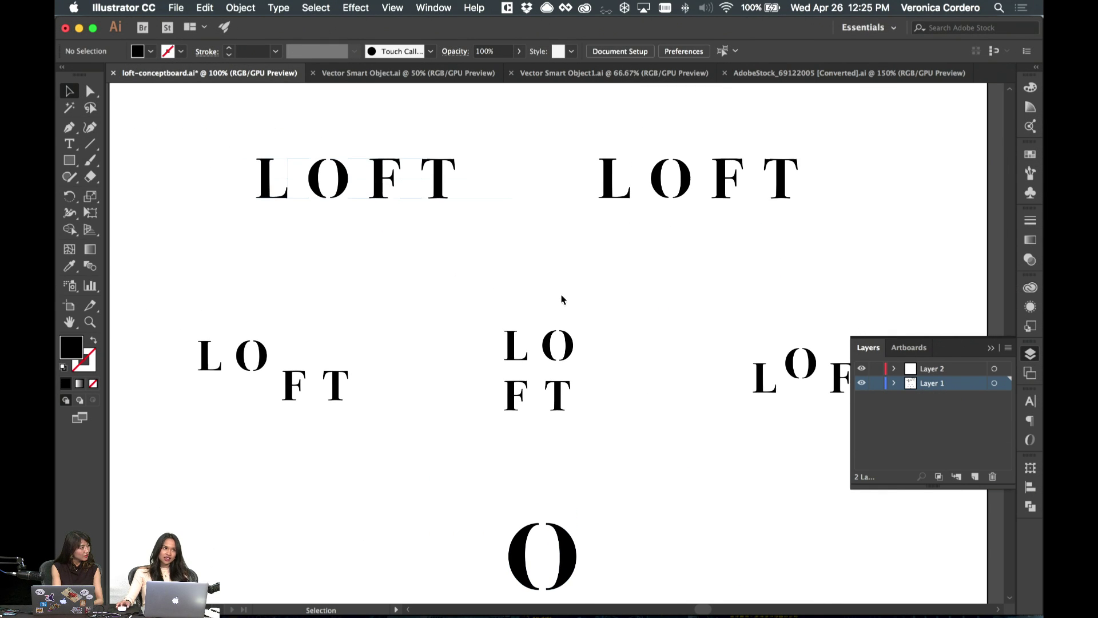
pyautogui.scroll(-1, 562, 299)
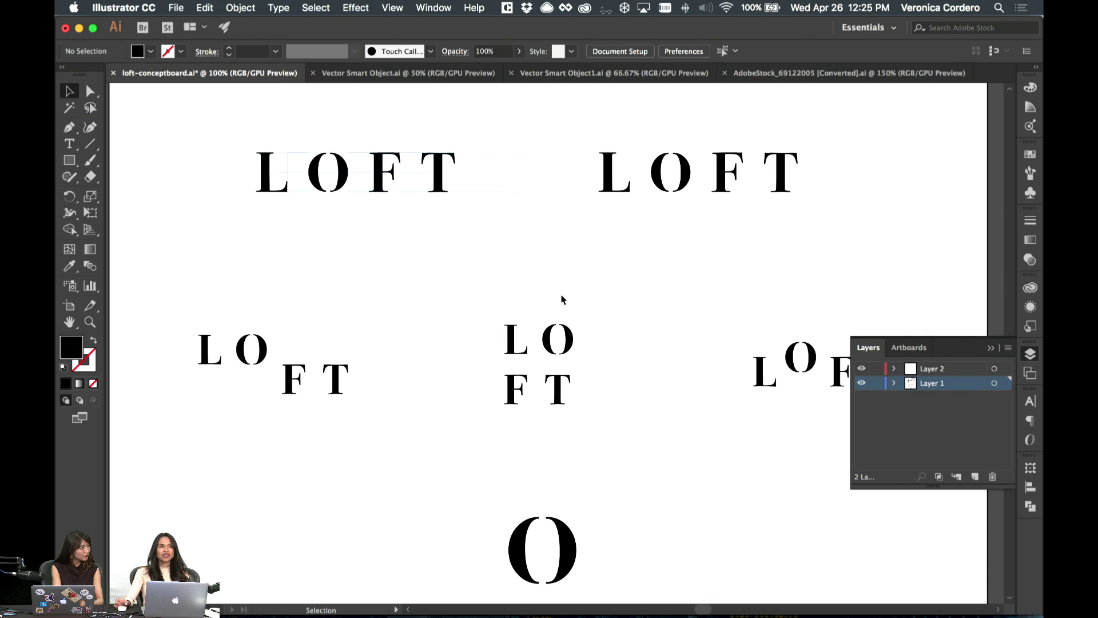
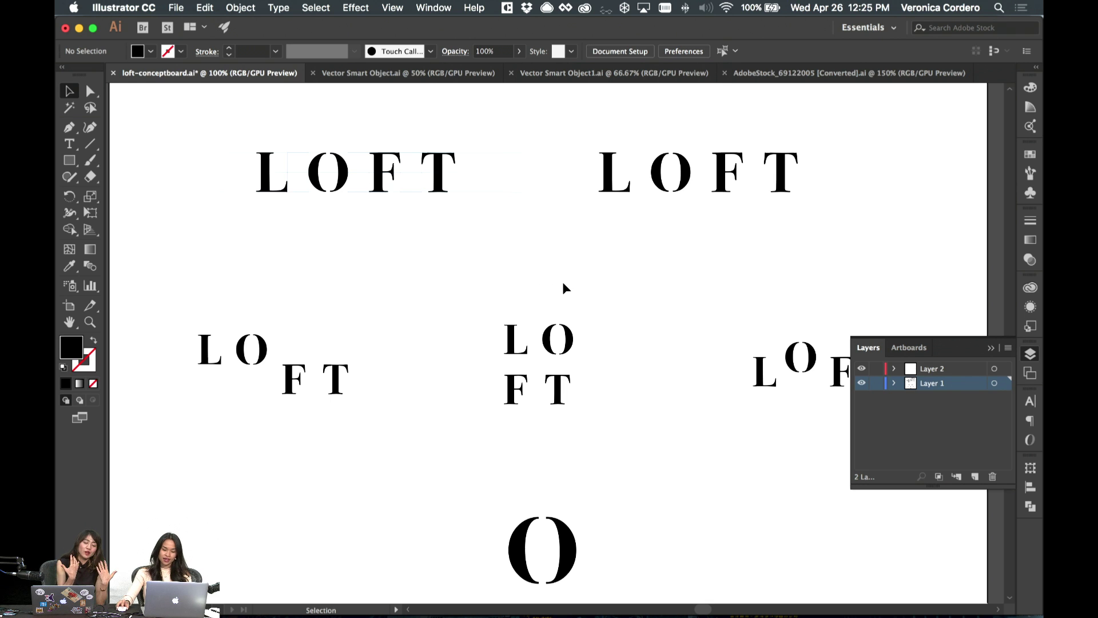
pyautogui.moveTo(493, 297); pyautogui.dragTo(643, 469)
pyautogui.moveTo(496, 613)
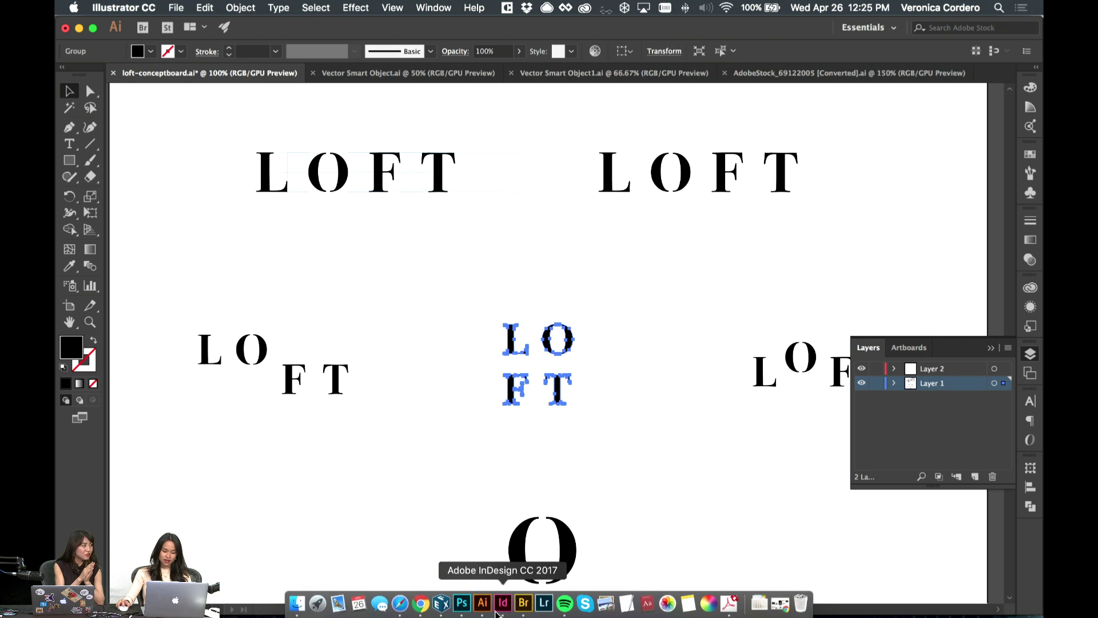
# - Switch to Photoshop and collapse the Bottle 1 and Bottle 2 groups, leaving Bottle 1 selected
pyautogui.click(462, 602)
pyautogui.moveTo(371, 361); pyautogui.dragTo(433, 348)
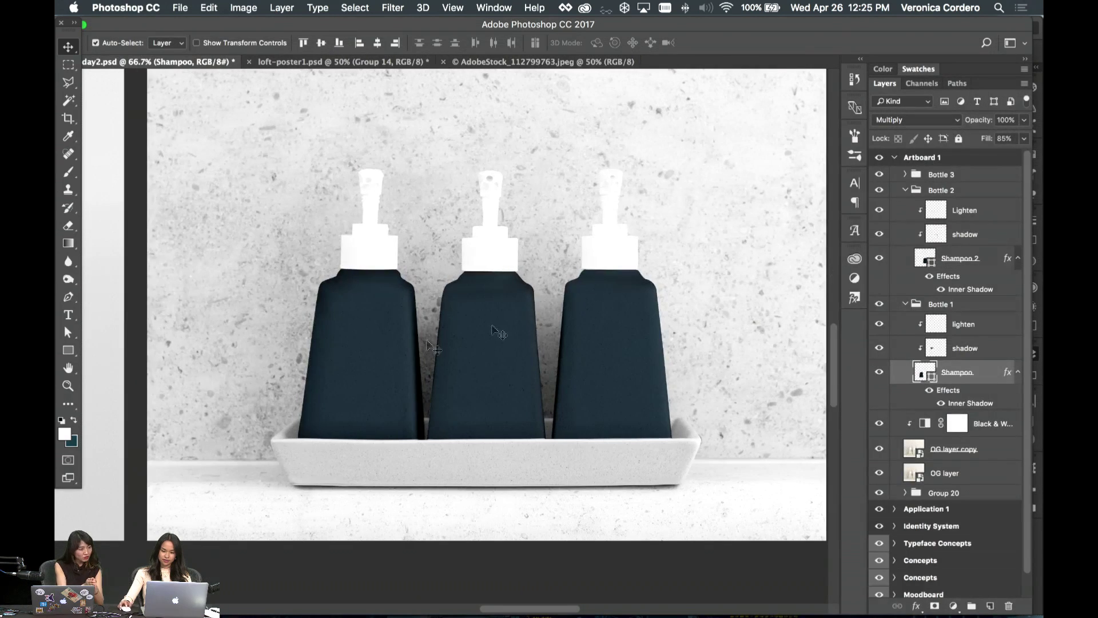
pyautogui.click(905, 304)
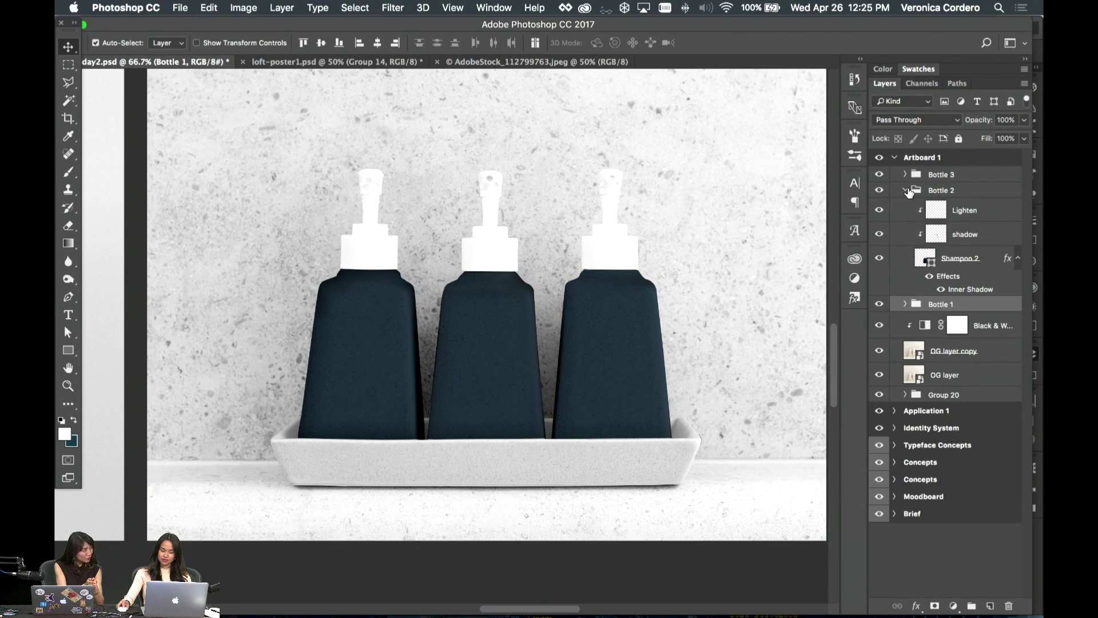
pyautogui.click(906, 190)
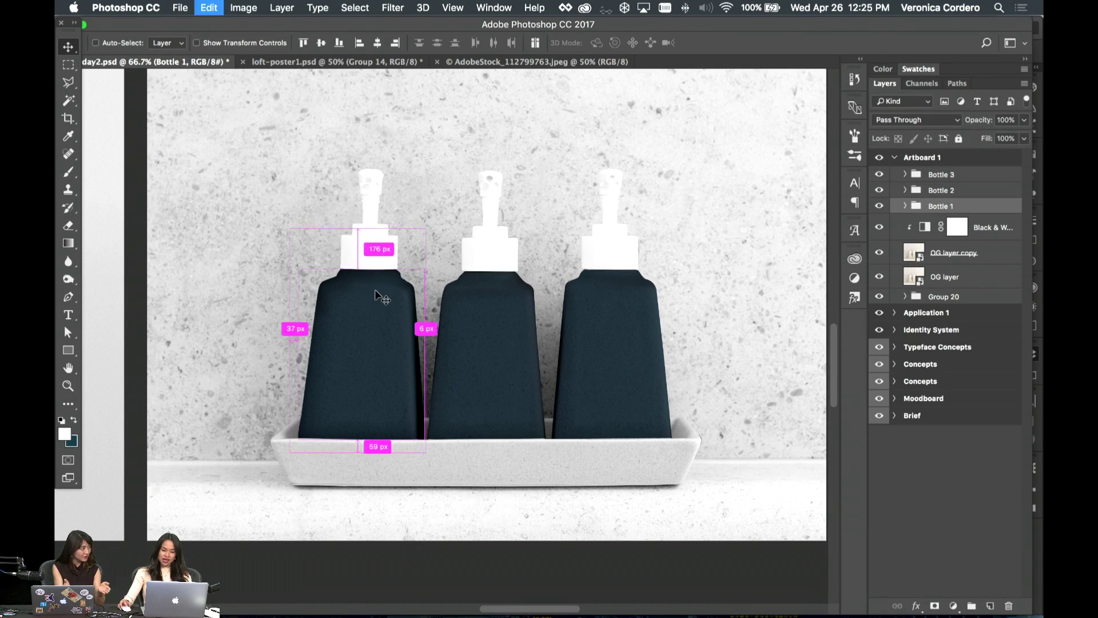
# - Paste the stacked LOFT logo as a Smart Object, enlarge it to about 175% and position it on the first bottle's upper body
pyautogui.press('super+v')
pyautogui.click(1012, 456)
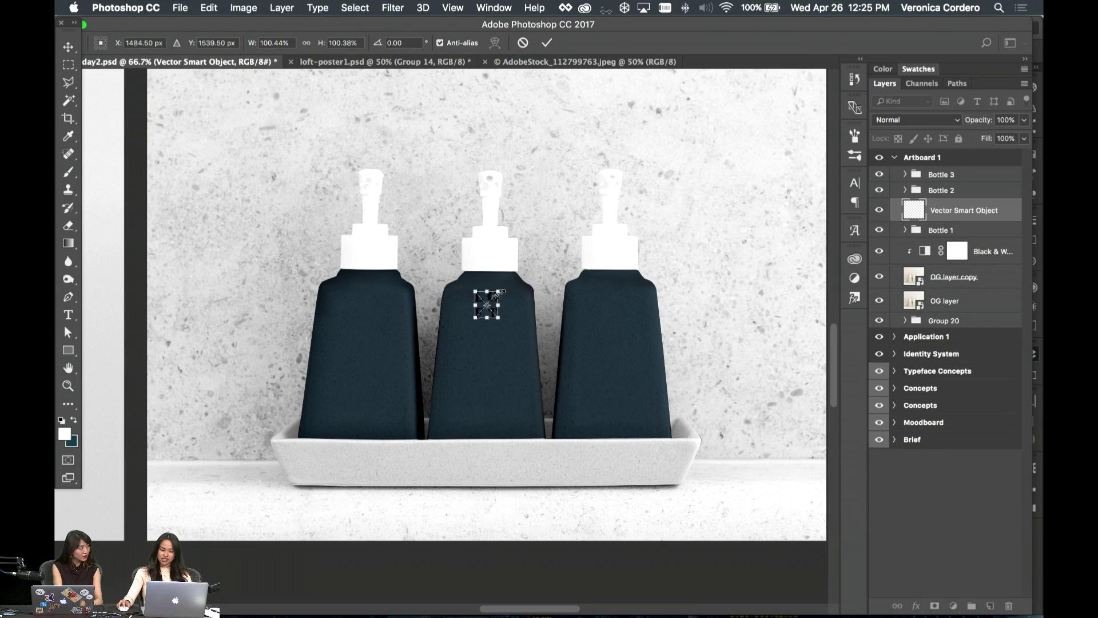
pyautogui.moveTo(501, 289); pyautogui.dragTo(388, 337)
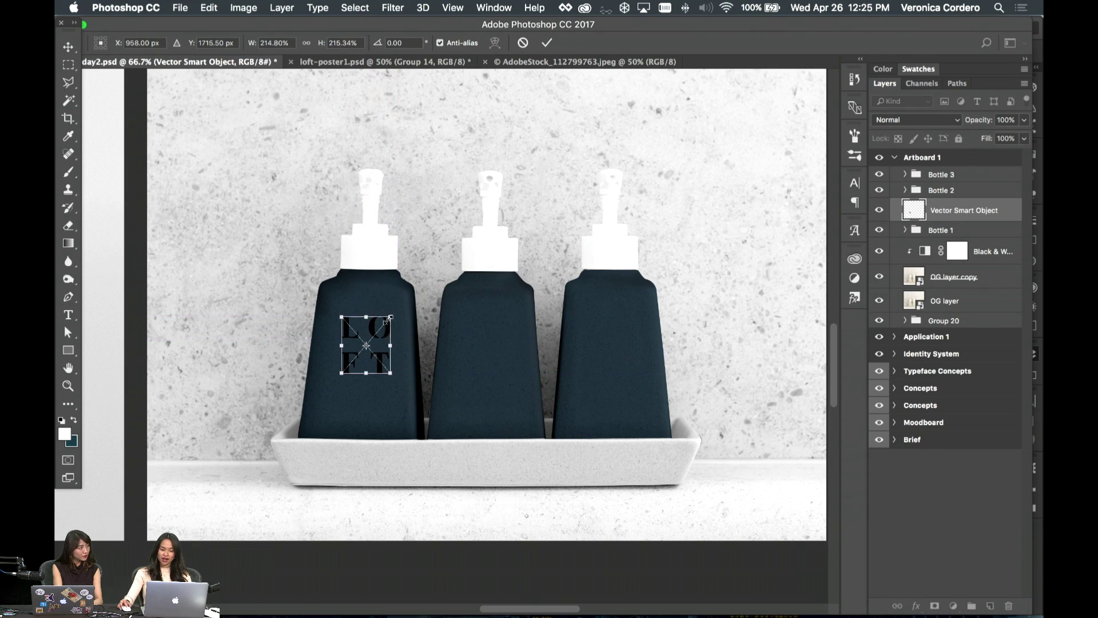
pyautogui.press('Return')
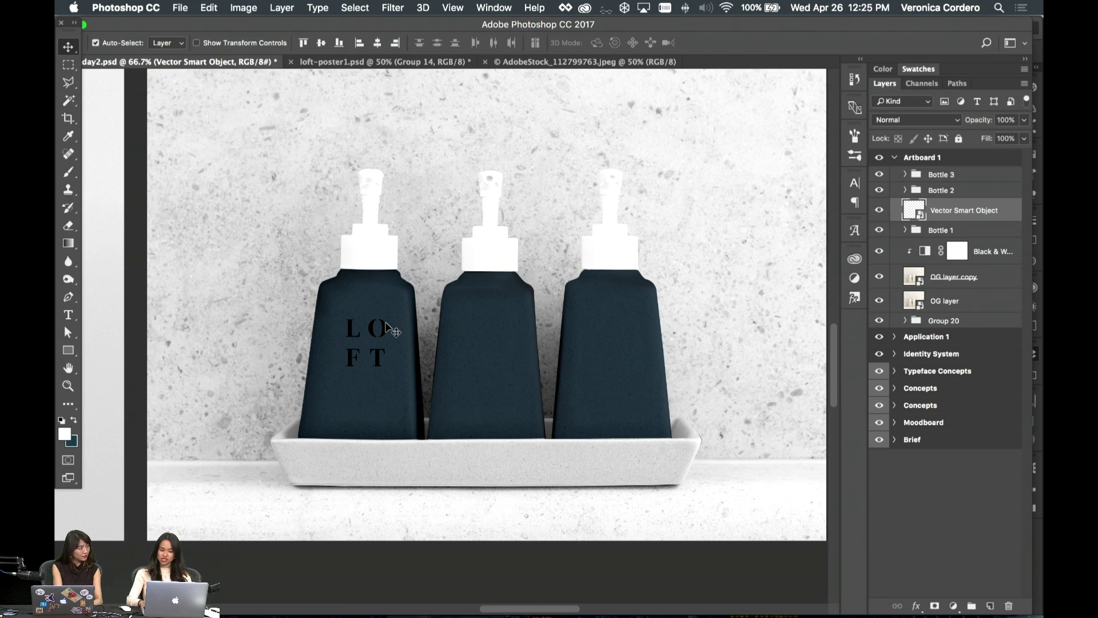
pyautogui.press('Left')
pyautogui.press('Left')
pyautogui.press('Left')
pyautogui.press('Left')
pyautogui.press('Left')
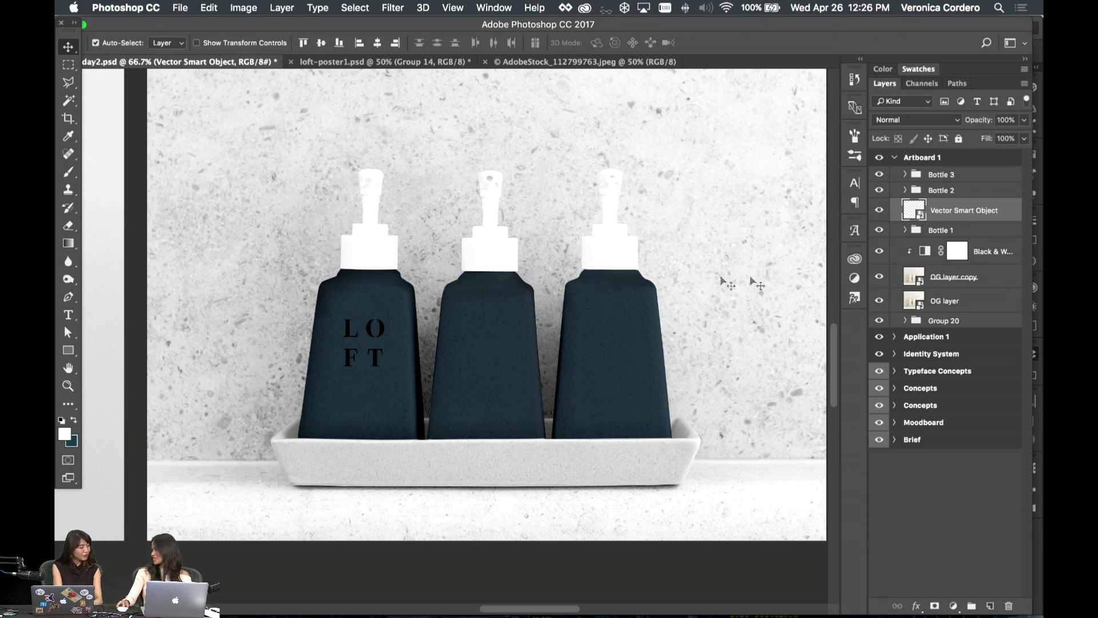
# - Rename the pasted logo layer as Logo and shift the logo slightly down and right on the first bottle
pyautogui.doubleClick(961, 210)
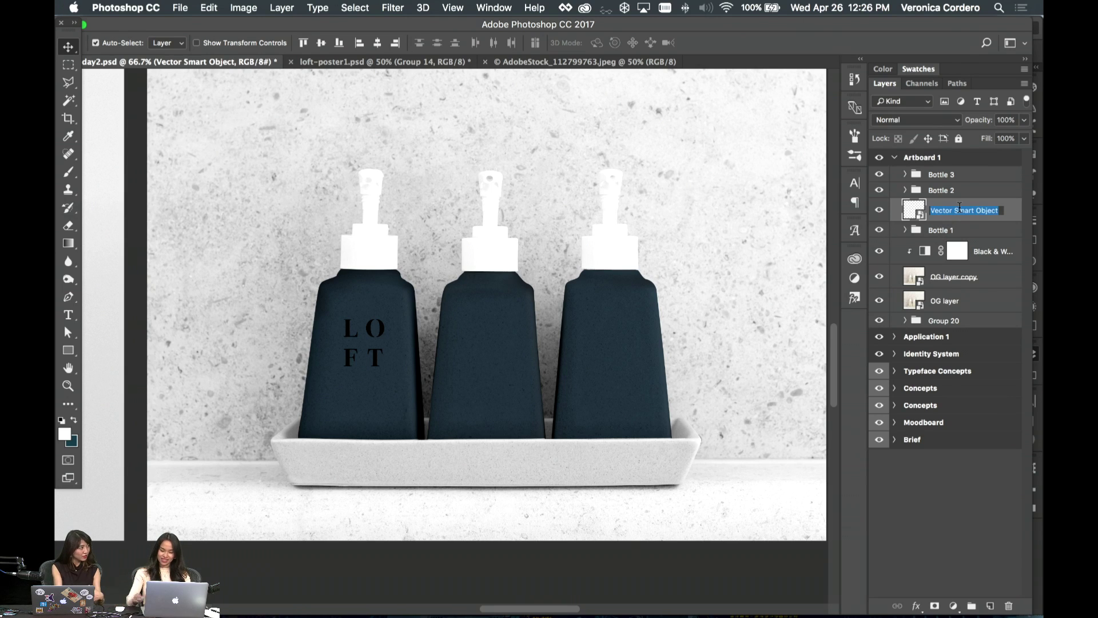
pyautogui.write('Logo')
pyautogui.press('Return')
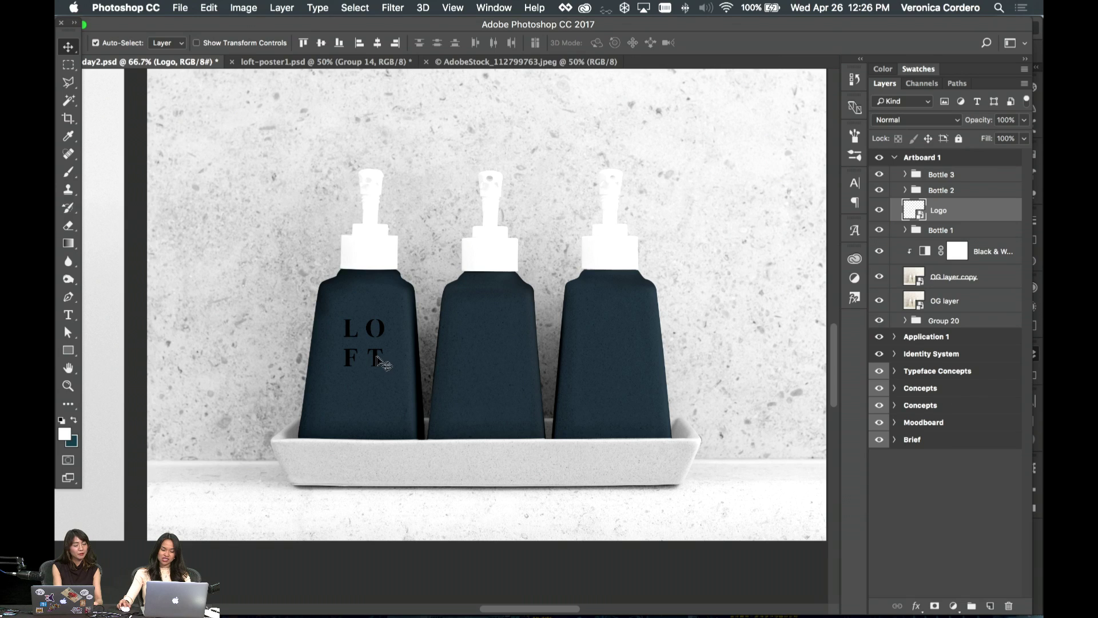
pyautogui.moveTo(376, 359); pyautogui.dragTo(379, 362)
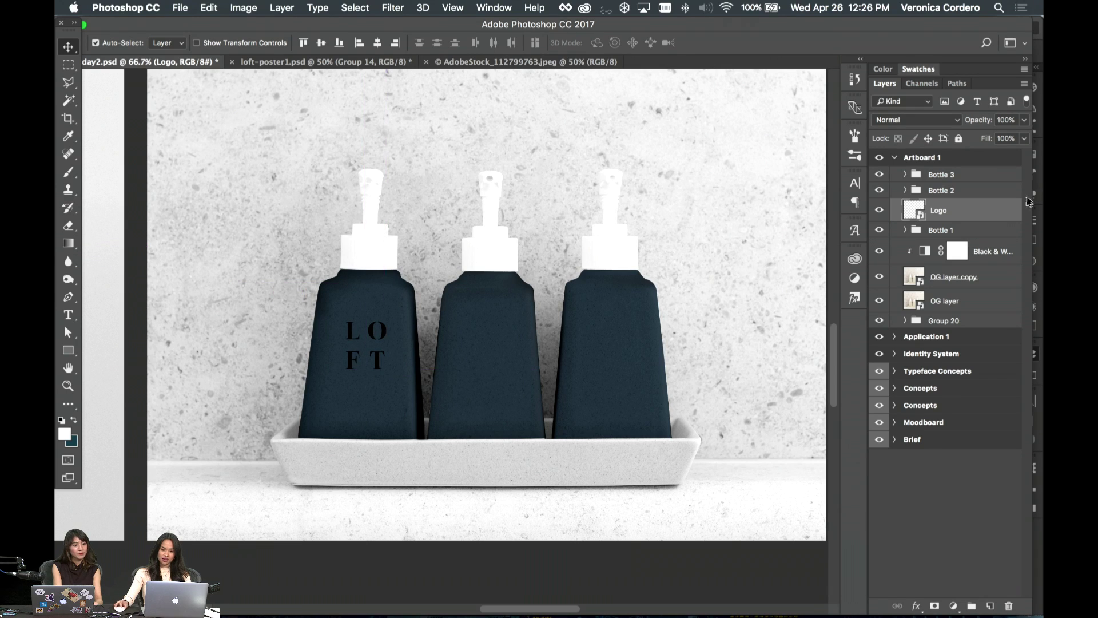
# - Add a Color Overlay to the Logo layer using the peach edcda7 sampled from the website mockup's logo block
pyautogui.doubleClick(1001, 219)
pyautogui.click(358, 324)
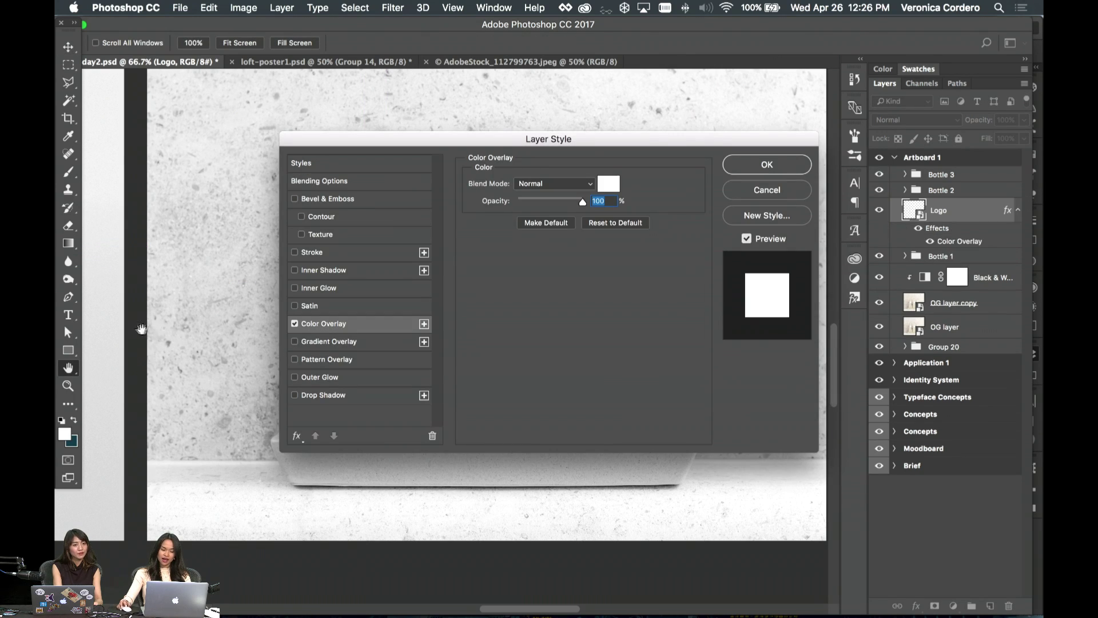
pyautogui.hscroll(-5, 167, 321)
pyautogui.hscroll(-5, 167, 322)
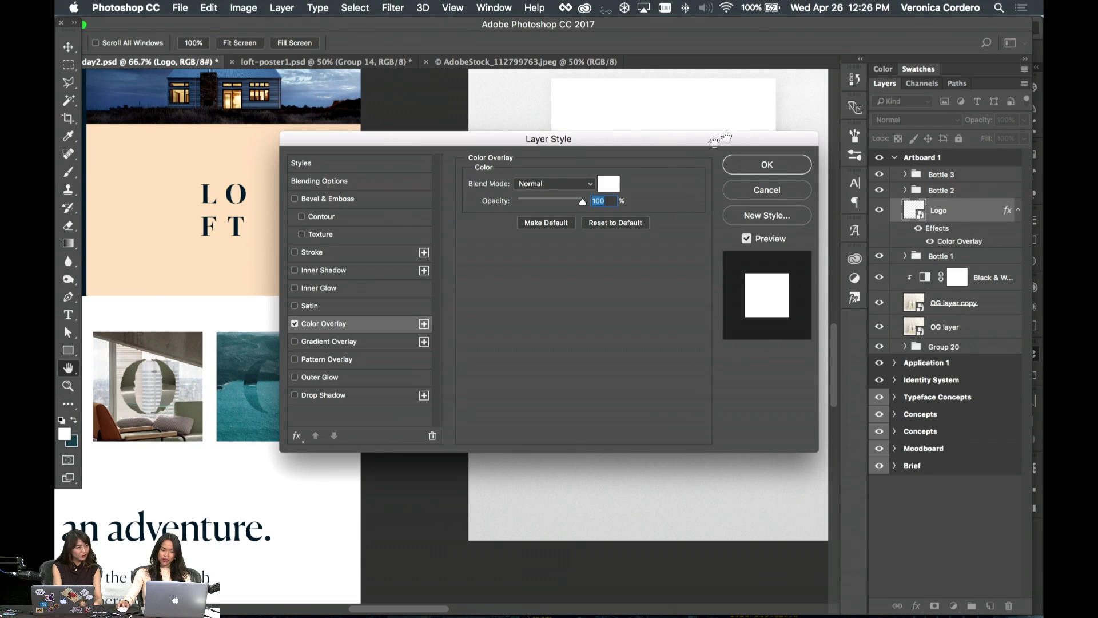
pyautogui.click(614, 187)
pyautogui.click(177, 223)
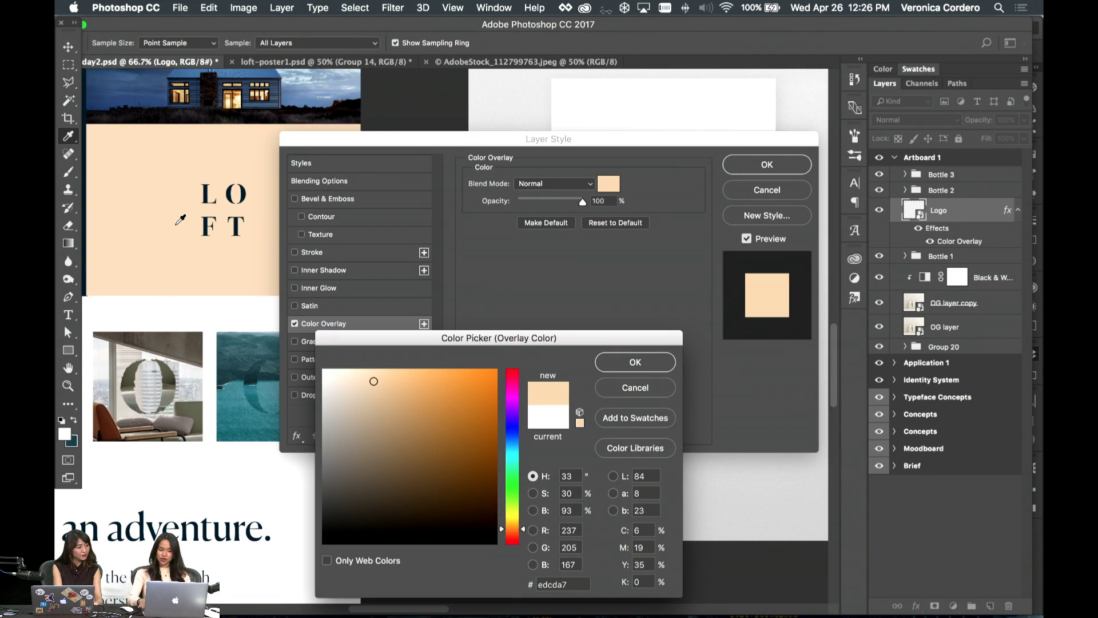
pyautogui.press('Return')
pyautogui.click(767, 164)
# - Scale the peach logo on the first bottle down slightly with Free Transform
pyautogui.hscroll(5, 555, 184)
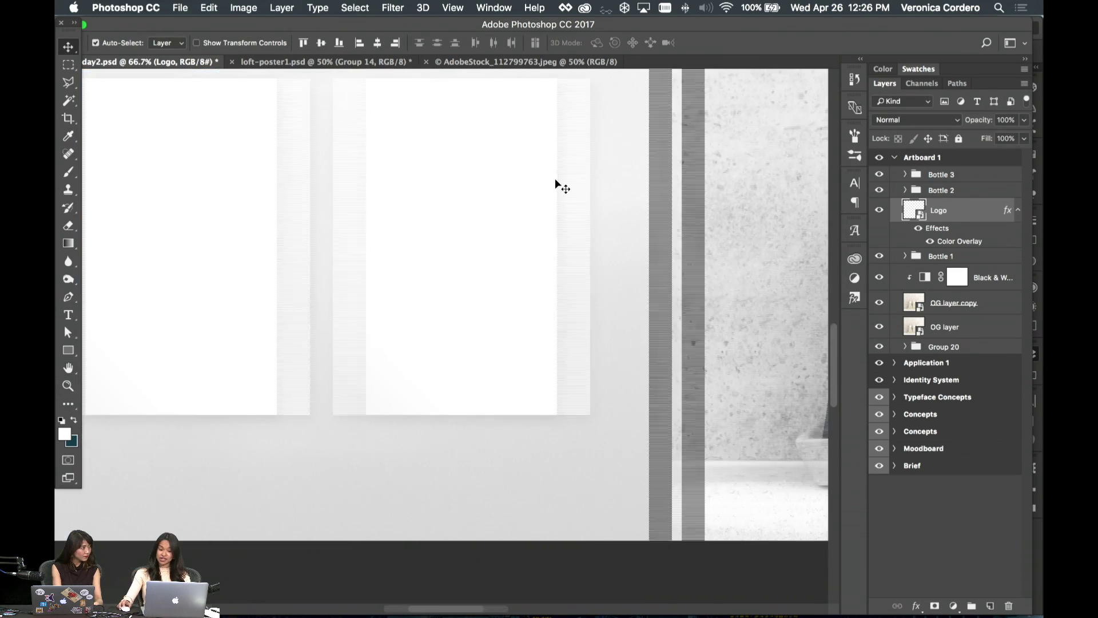
pyautogui.hscroll(5, 555, 184)
pyautogui.hscroll(-1, 558, 184)
pyautogui.press('super+t')
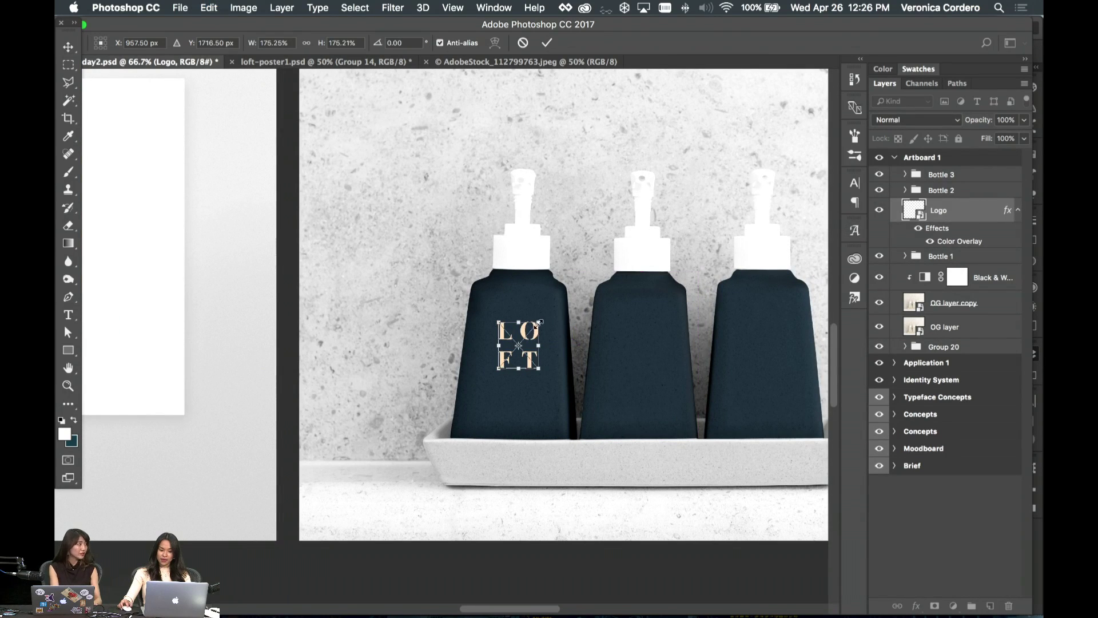
pyautogui.moveTo(537, 323); pyautogui.dragTo(536, 330)
pyautogui.press('Return')
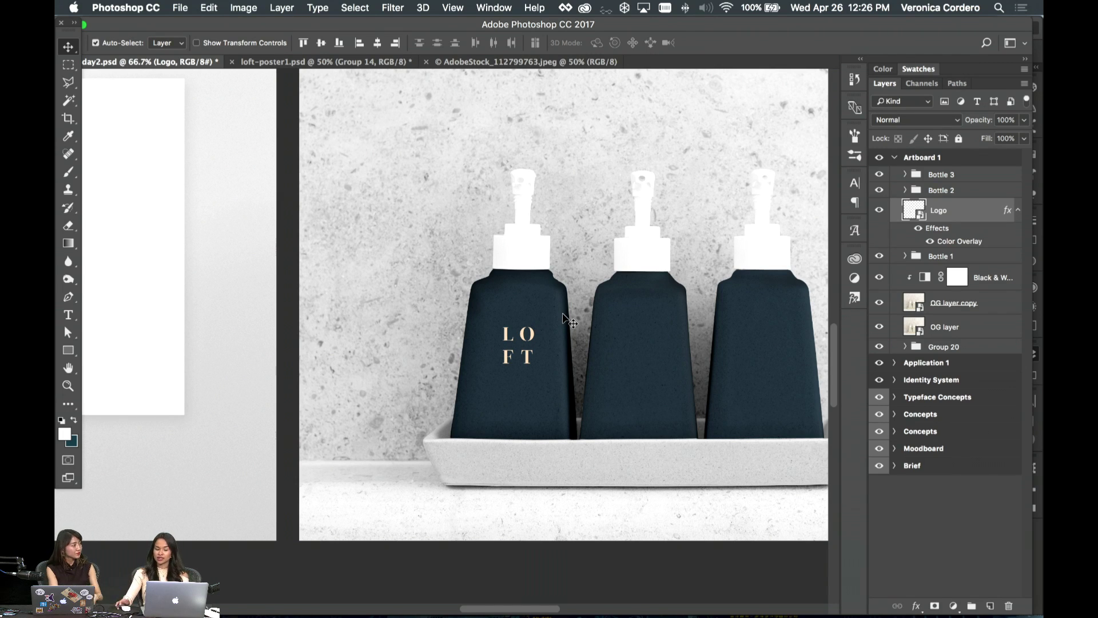
# - Duplicate the logo onto the middle bottle and place the copy's layer above the Bottle 2 group
pyautogui.hscroll(5, 562, 314)
pyautogui.hscroll(-4, 563, 314)
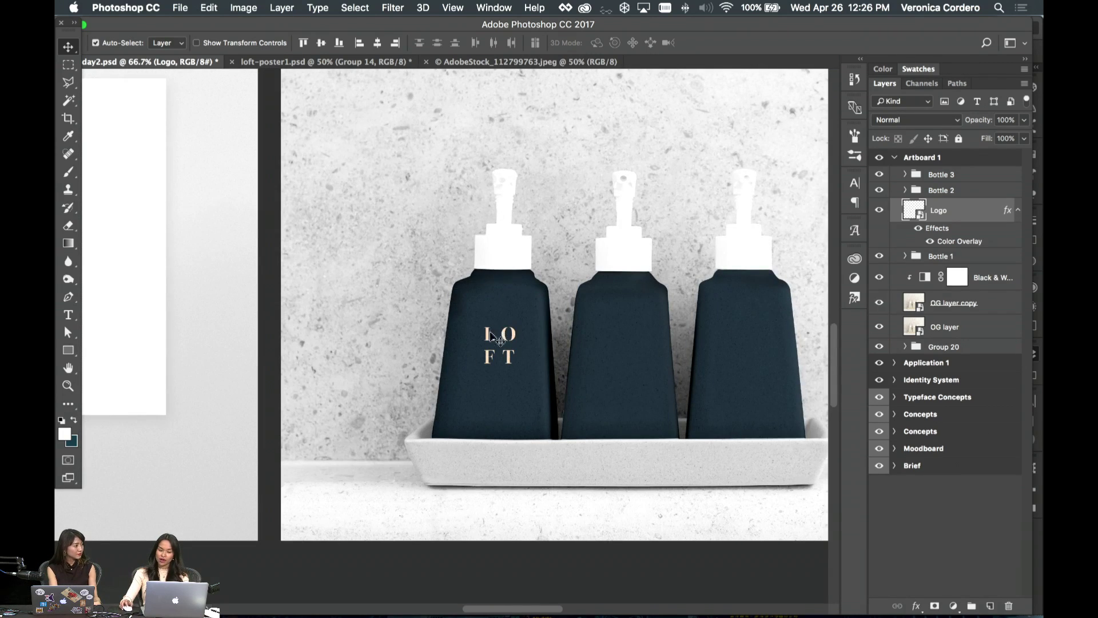
pyautogui.hscroll(-10, 490, 332)
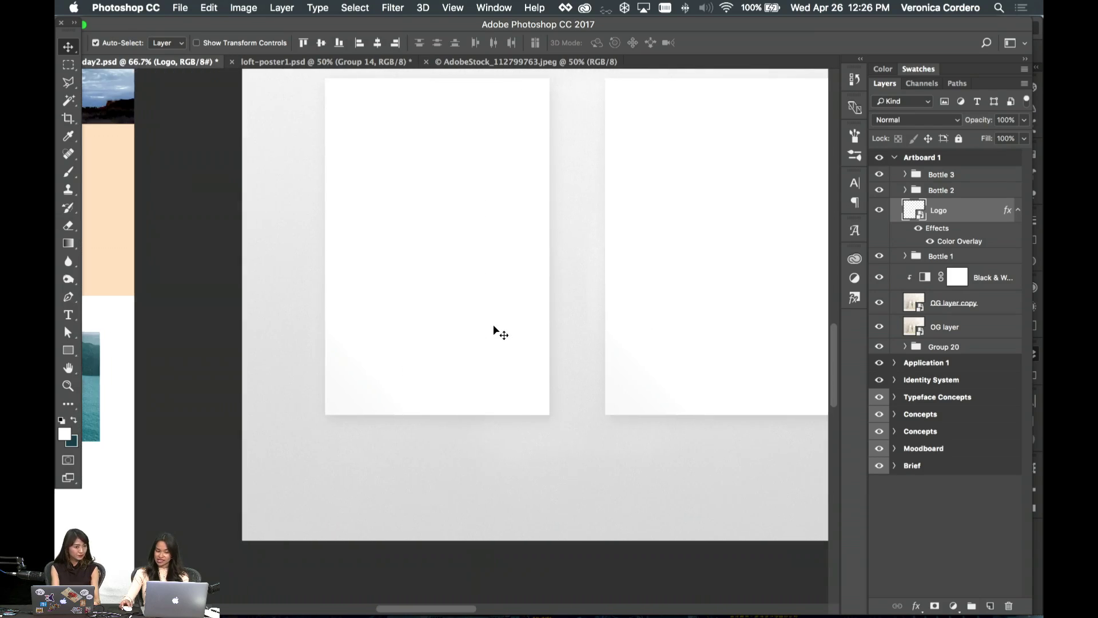
pyautogui.hscroll(10, 494, 326)
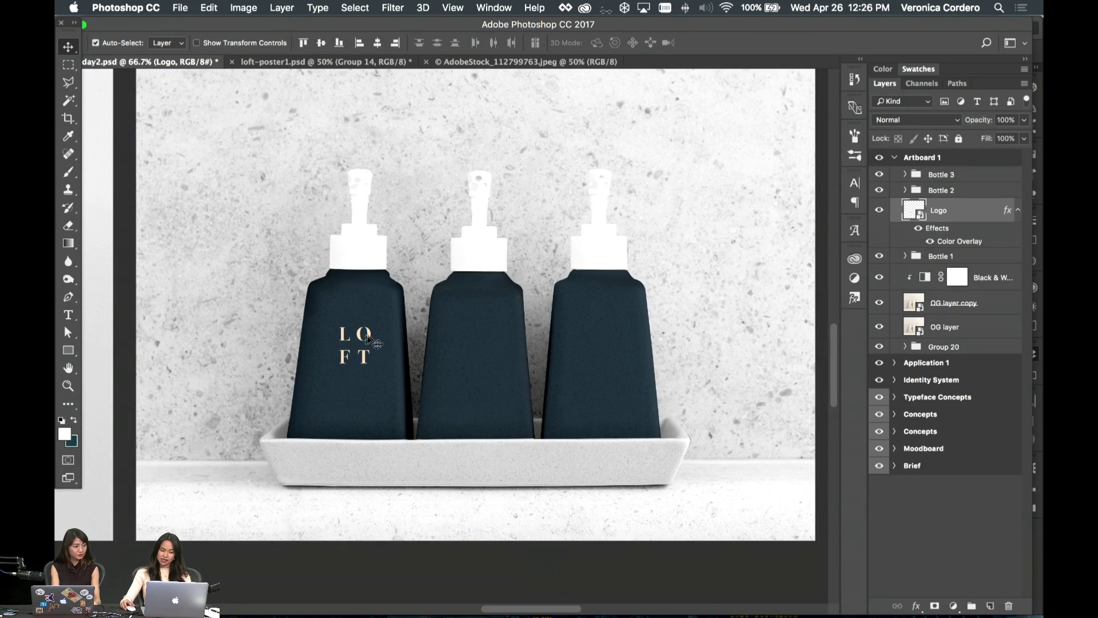
pyautogui.moveTo(367, 338); pyautogui.dragTo(489, 334)
pyautogui.moveTo(943, 210)
pyautogui.mouseDown()
pyautogui.moveTo(949, 184)
pyautogui.moveTo(947, 201)
pyautogui.mouseUp()
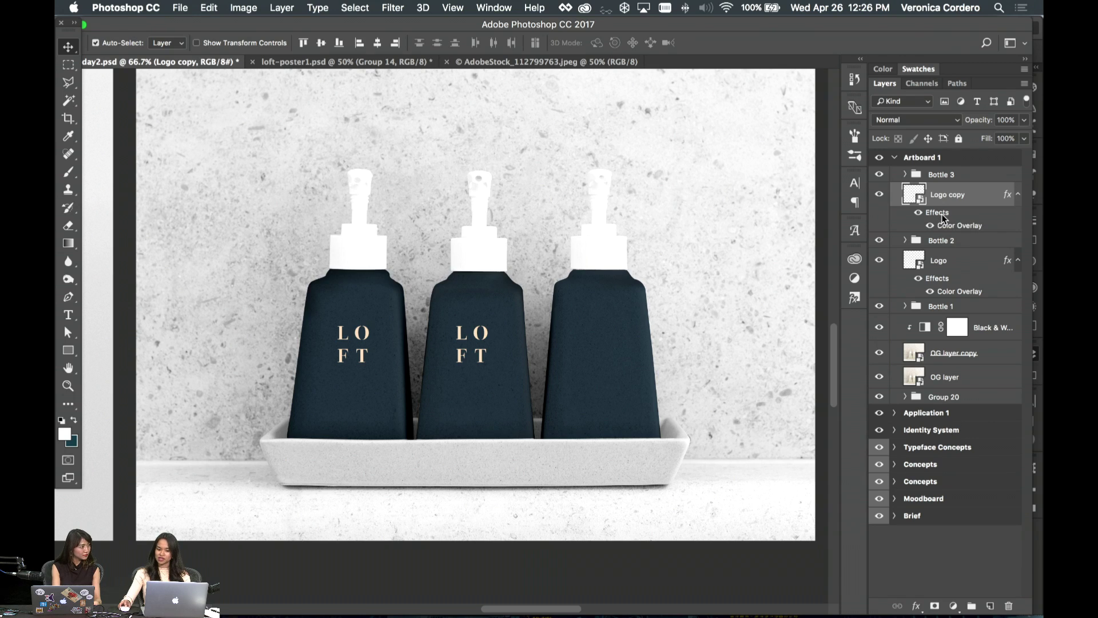
# - Change the Logo copy layer's Color Overlay to white (ffffff) and move that logo slightly right on the middle bottle
pyautogui.doubleClick(942, 214)
pyautogui.click(393, 327)
pyautogui.click(608, 184)
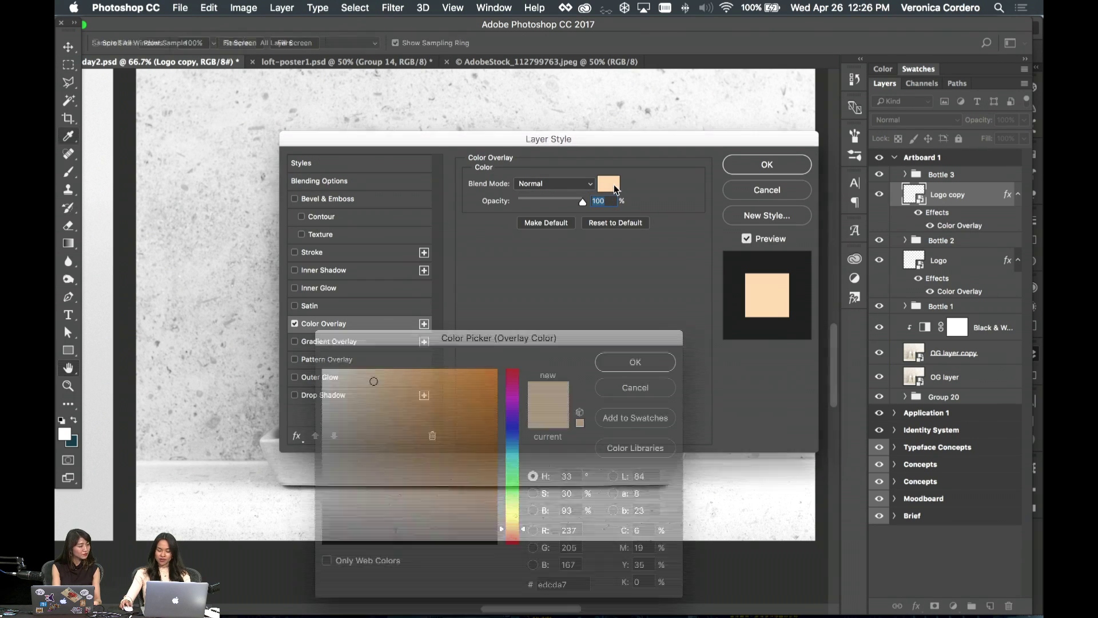
pyautogui.moveTo(391, 384); pyautogui.dragTo(275, 368)
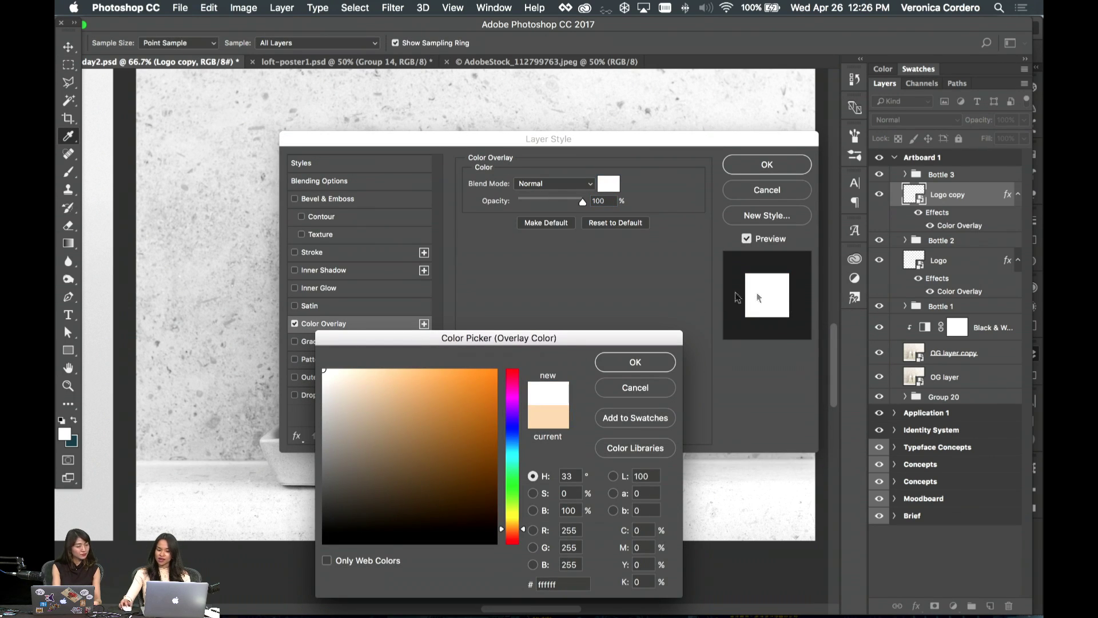
pyautogui.click(635, 362)
pyautogui.click(777, 166)
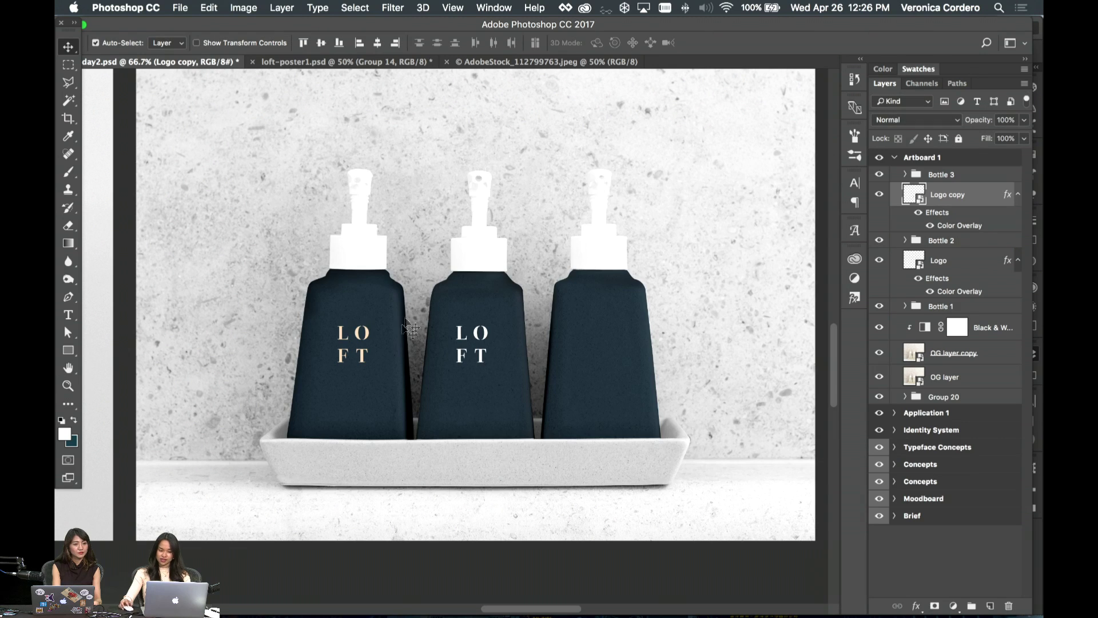
pyautogui.moveTo(484, 334); pyautogui.dragTo(491, 334)
pyautogui.click(95, 42)
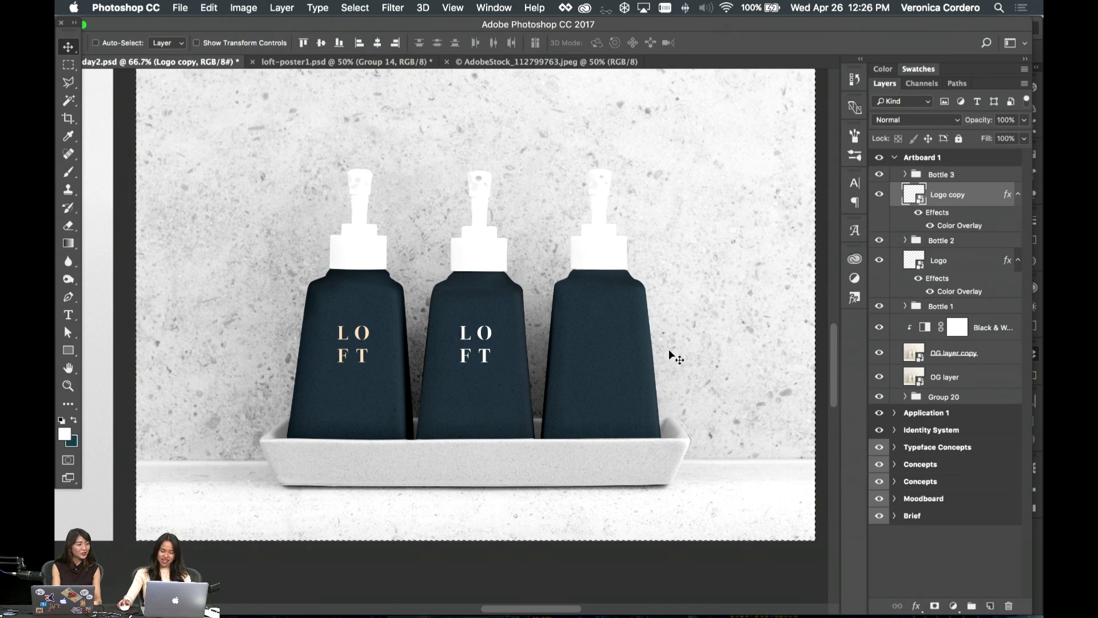
pyautogui.keyDown('super'); pyautogui.click(598, 376); pyautogui.keyUp('super')
pyautogui.keyDown('super'); pyautogui.click(492, 337); pyautogui.keyUp('super')
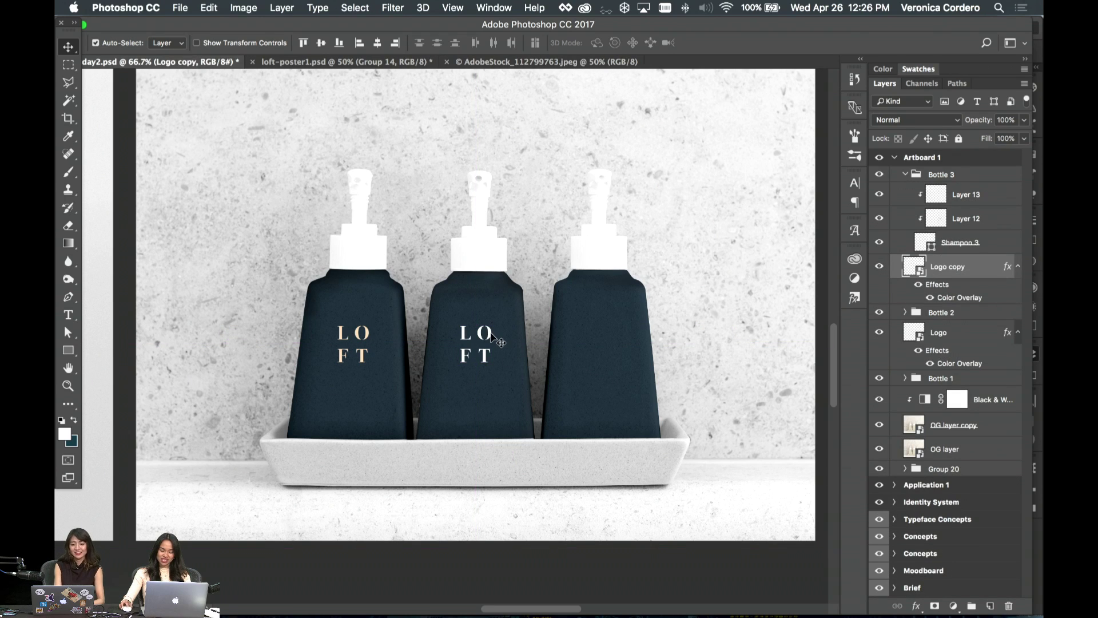
pyautogui.hscroll(-5, 460, 349)
pyautogui.keyDown('super'); pyautogui.click(466, 357); pyautogui.keyUp('super')
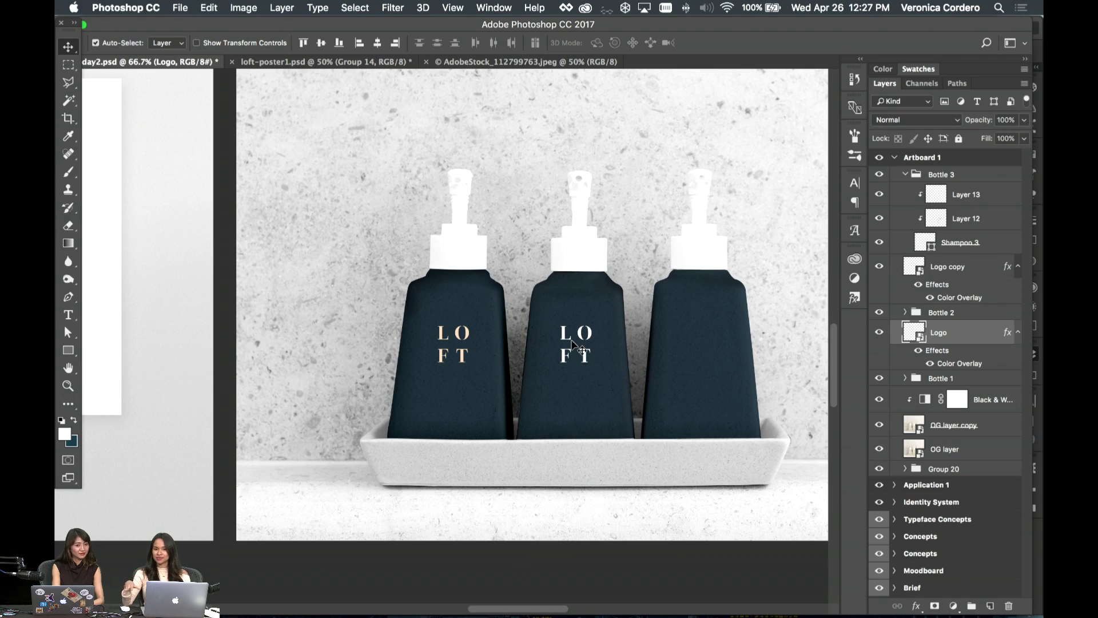
pyautogui.scroll(3, 574, 345)
pyautogui.hscroll(2, 574, 345)
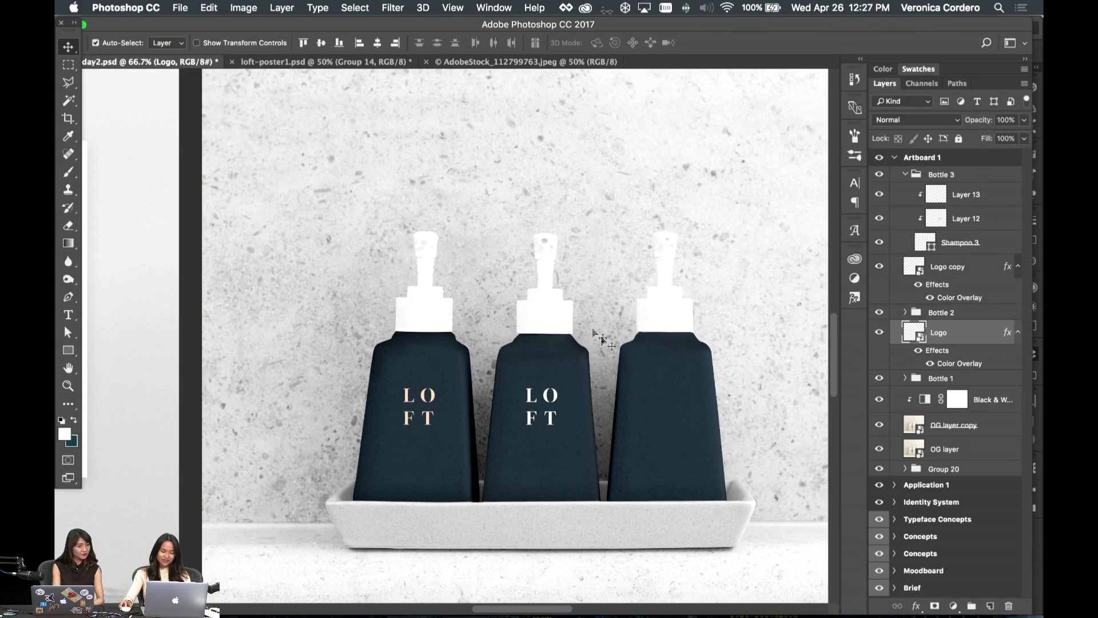
pyautogui.click(558, 398)
pyautogui.click(557, 399)
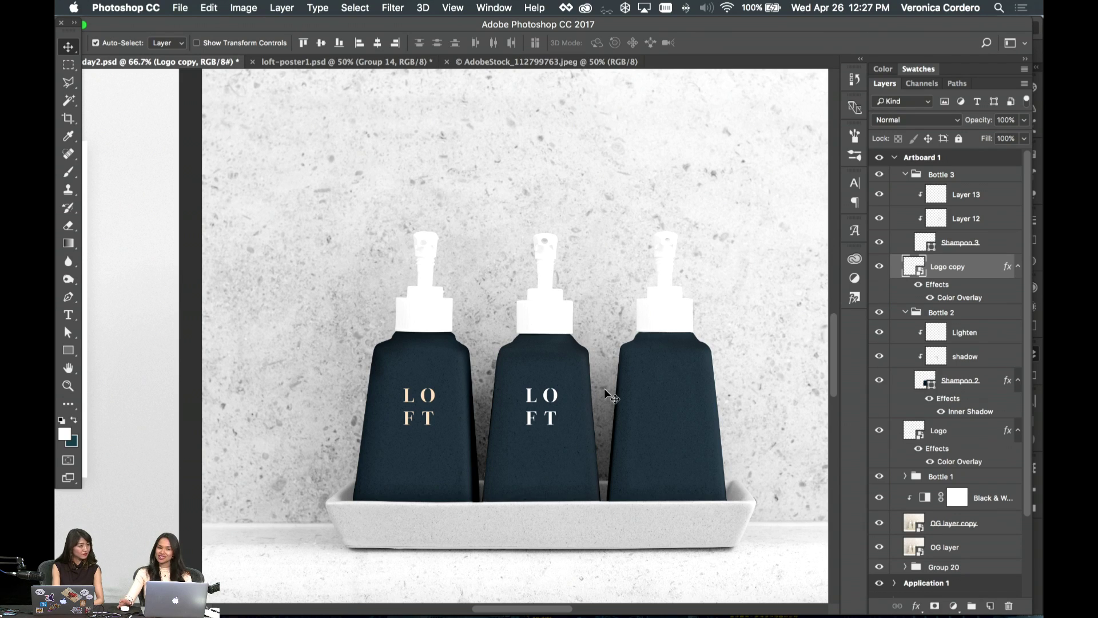
# - Collapse the Bottle 3 and Bottle 2 groups and the effects of both logo layers, keeping Logo copy selected
pyautogui.click(906, 176)
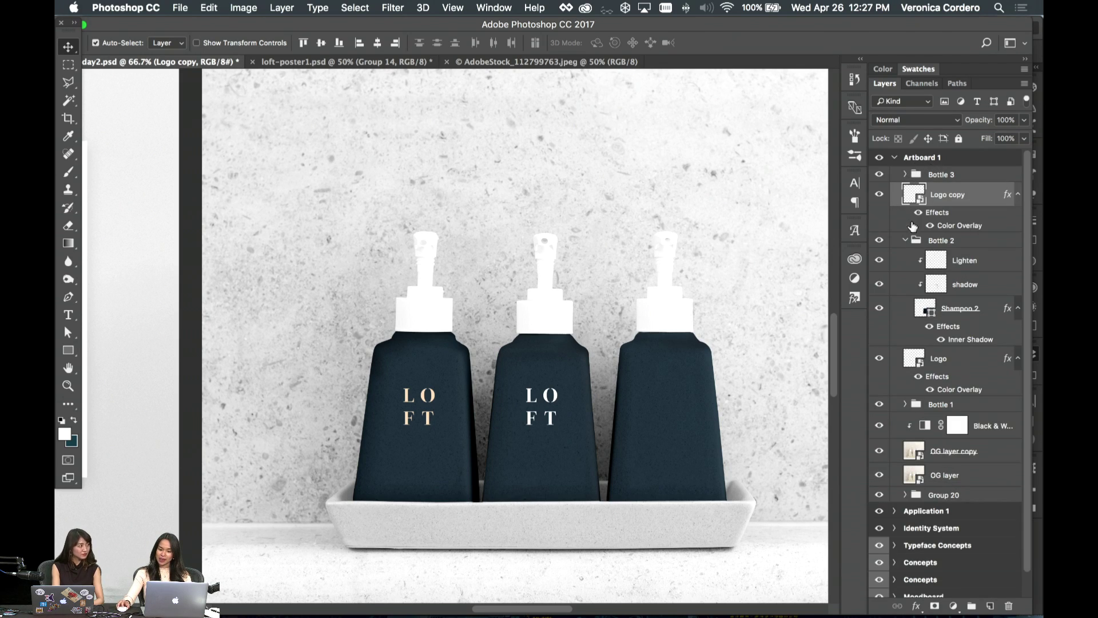
pyautogui.click(905, 241)
pyautogui.click(941, 264)
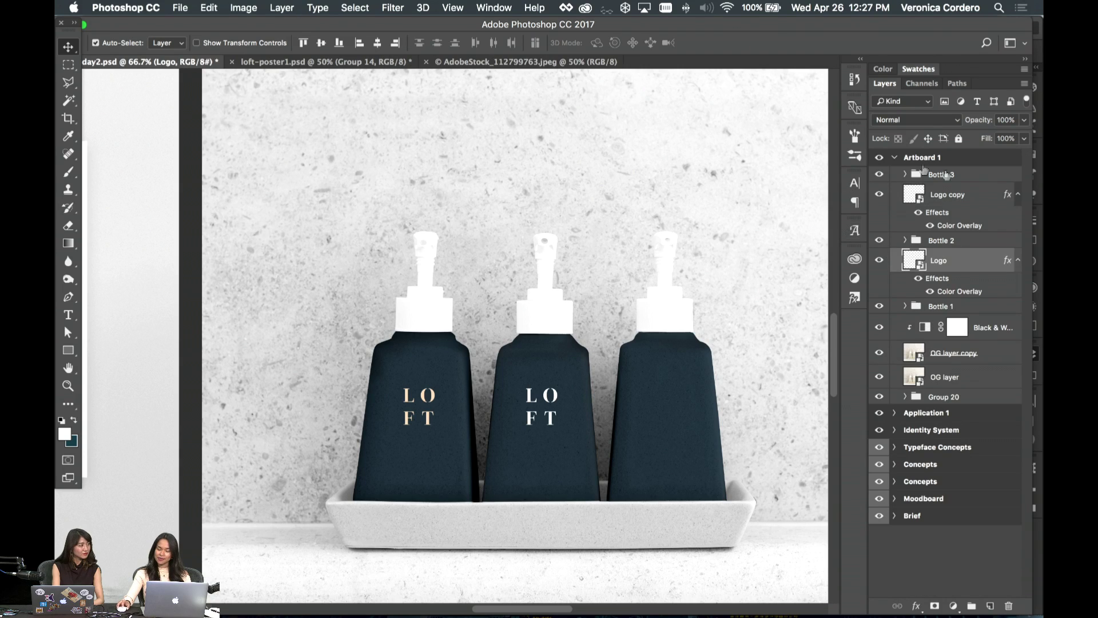
pyautogui.click(946, 203)
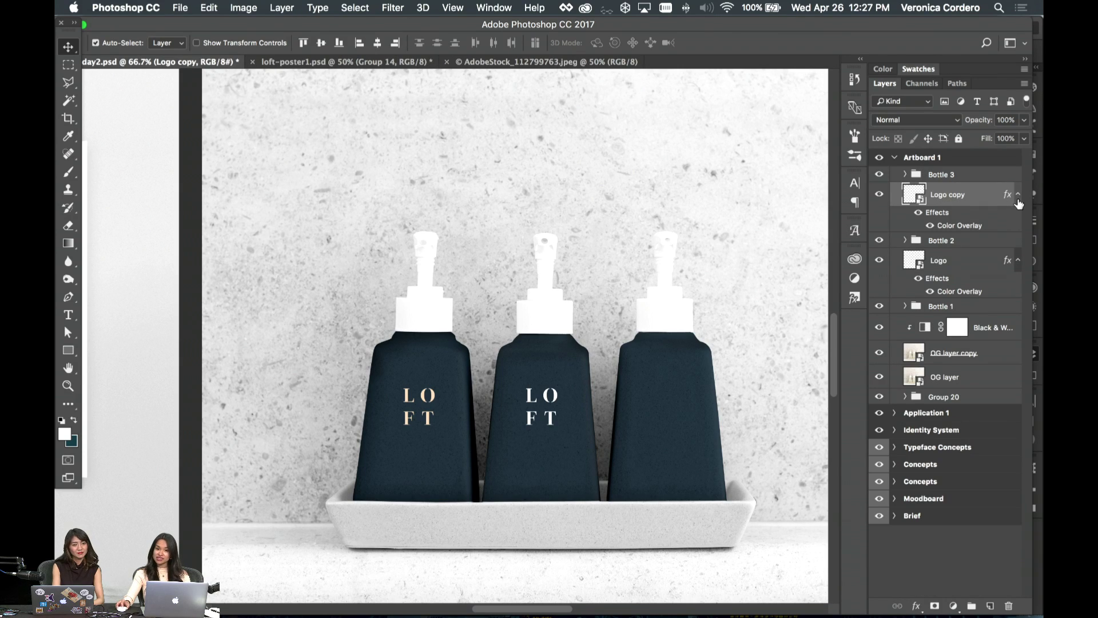
pyautogui.click(1019, 203)
pyautogui.click(1018, 233)
# - Pick up the Sailec Bold 30 pt type style from the DISCOVERLOFT.COM text in the Identity System artboard
pyautogui.scroll(-5, 646, 286)
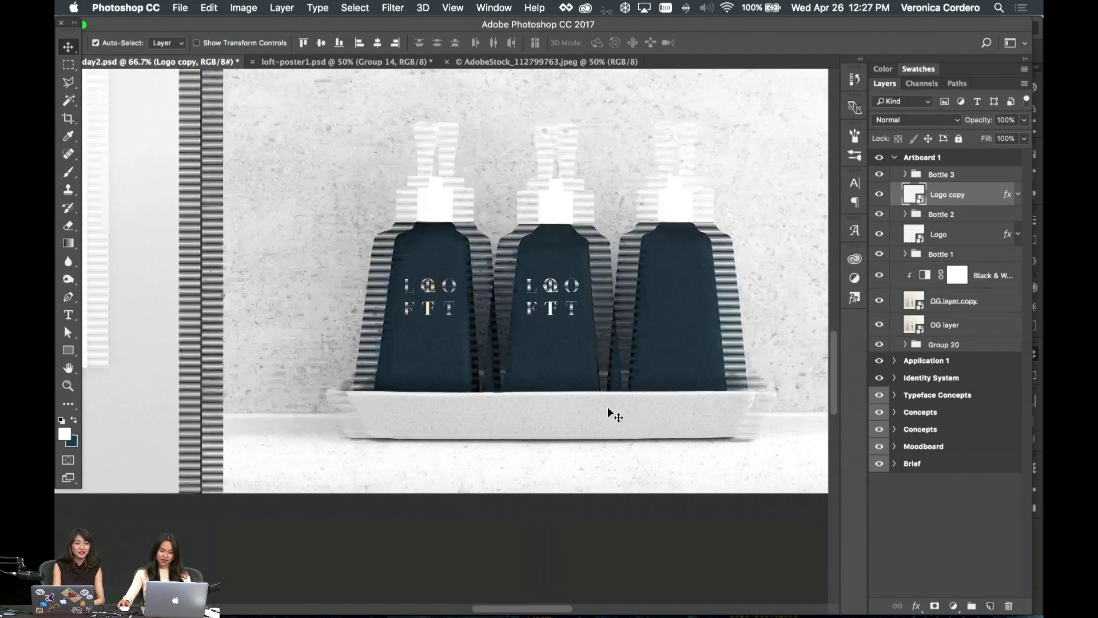
pyautogui.hscroll(-3, 608, 411)
pyautogui.scroll(2, 608, 421)
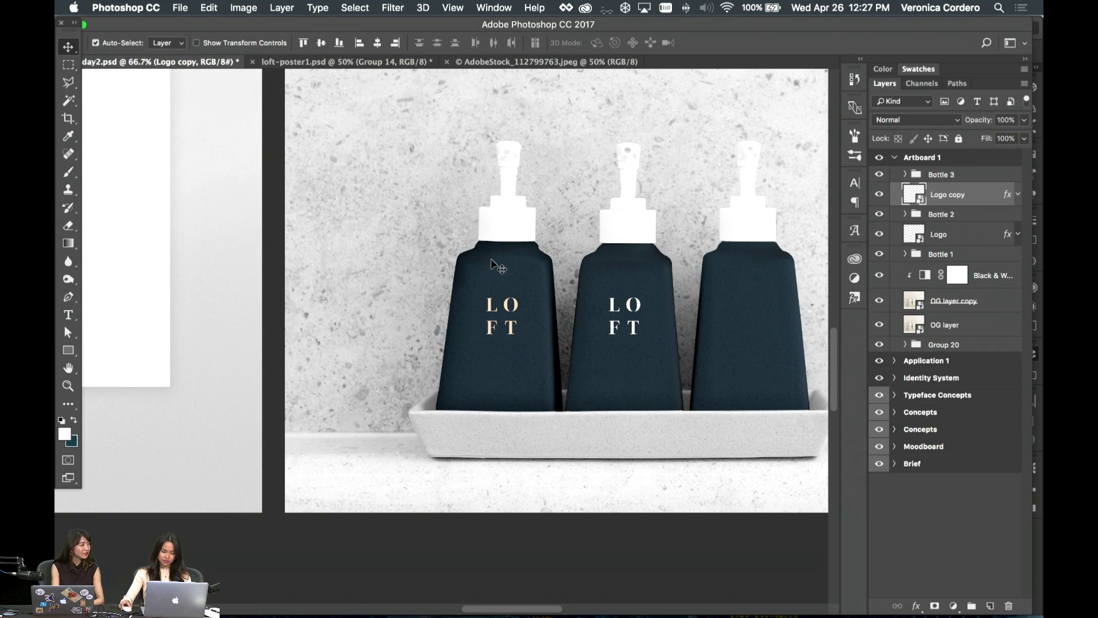
pyautogui.hscroll(5, 492, 262)
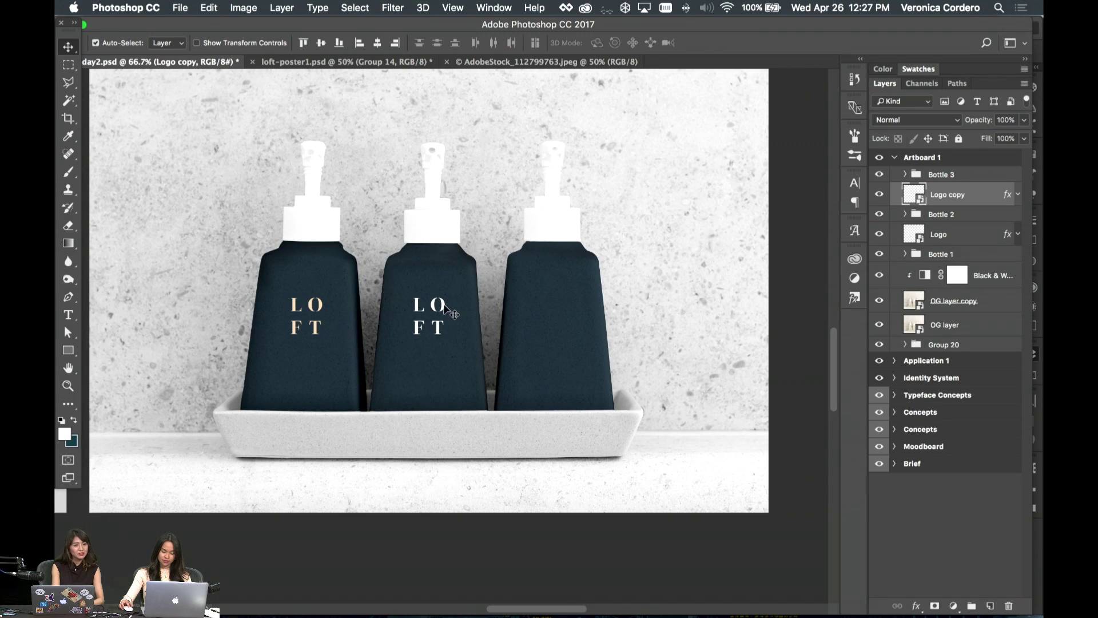
pyautogui.click(68, 314)
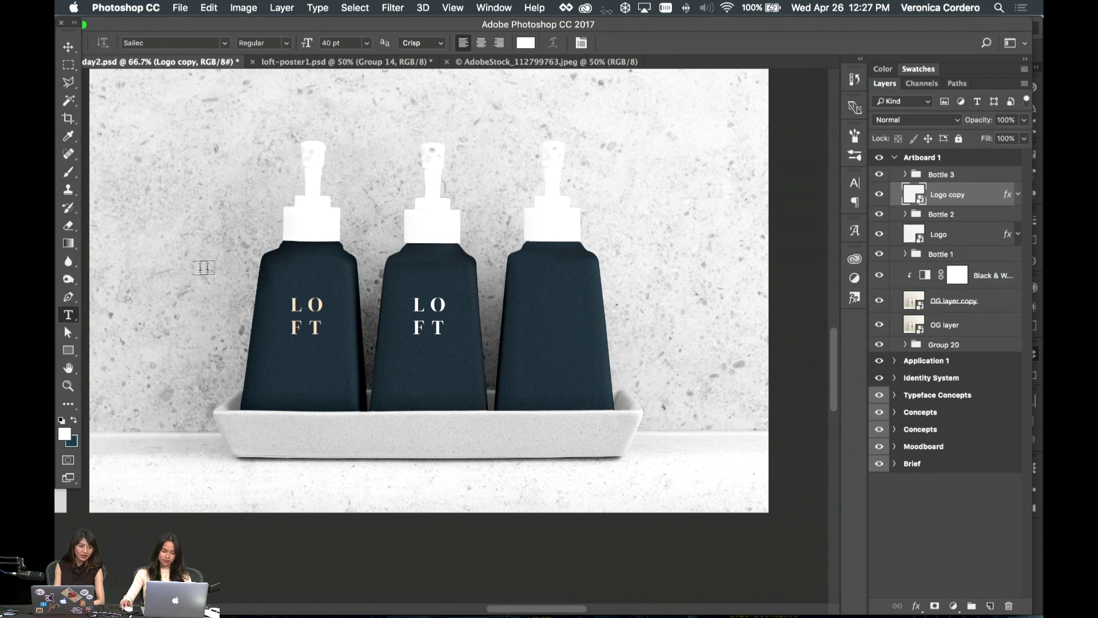
pyautogui.hscroll(-6, 349, 311)
pyautogui.hscroll(5, 349, 311)
pyautogui.scroll(-1, 350, 311)
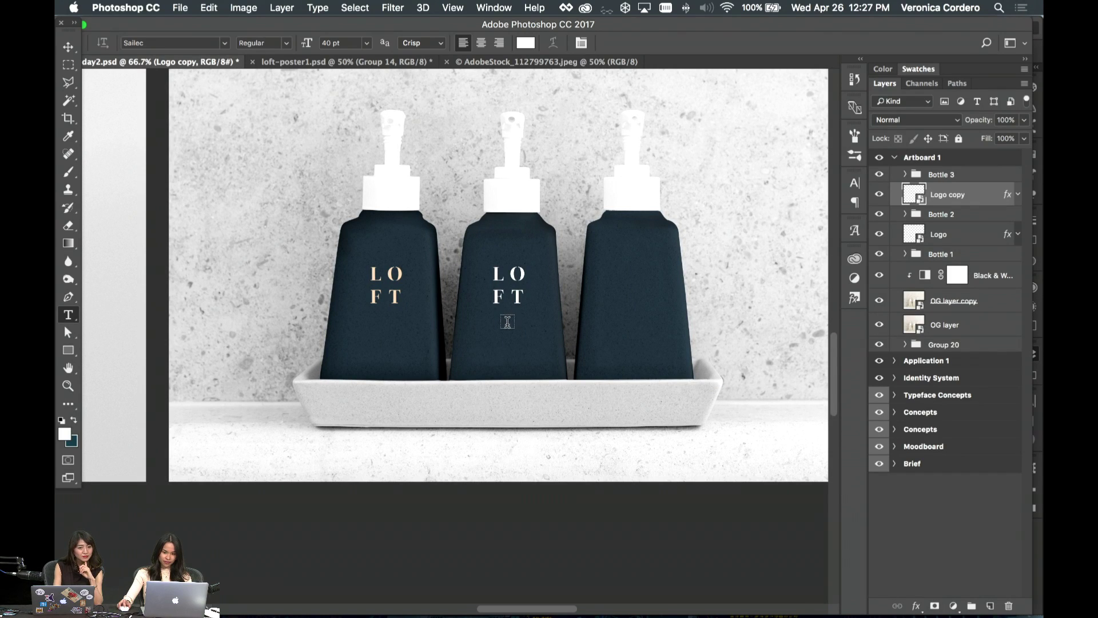
pyautogui.hscroll(-10, 443, 488)
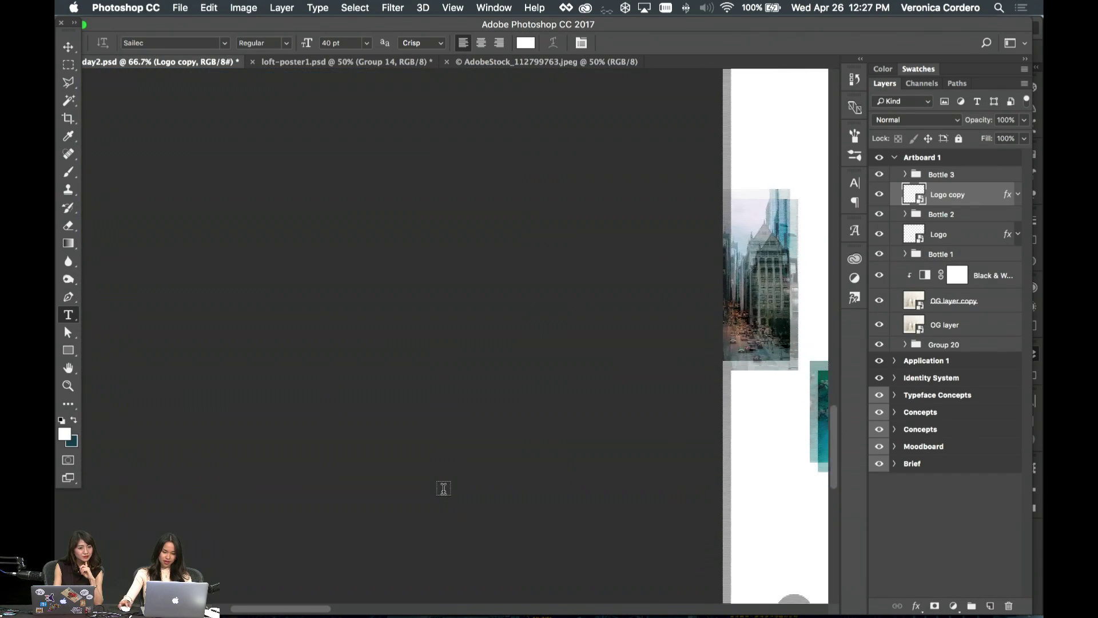
pyautogui.hscroll(-15, 443, 488)
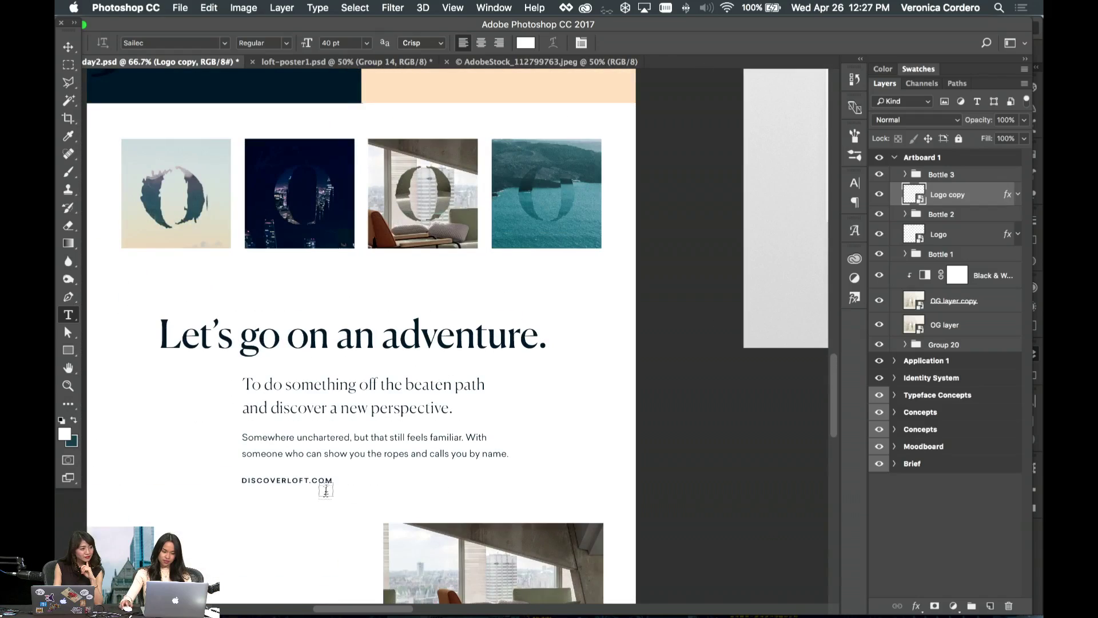
pyautogui.moveTo(309, 480); pyautogui.dragTo(241, 475)
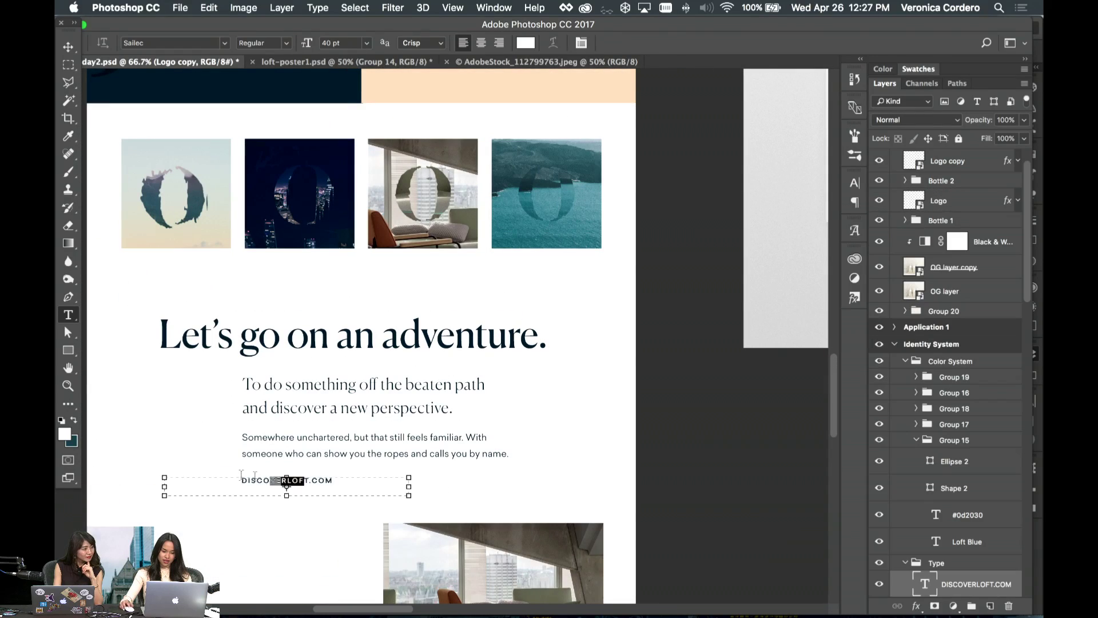
pyautogui.click(69, 46)
# - Add a white (ffffff) text line reading SHAMPOO below the middle bottle's logo, layered directly above Logo copy
pyautogui.hscroll(20, 695, 349)
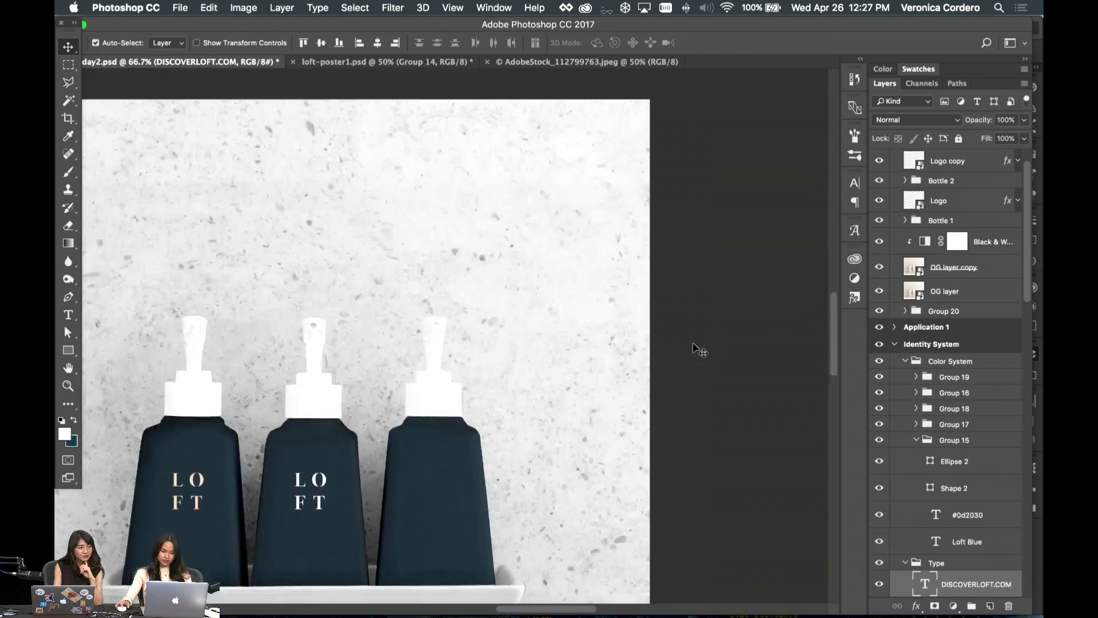
pyautogui.scroll(-5, 698, 350)
pyautogui.click(548, 391)
pyautogui.press('t')
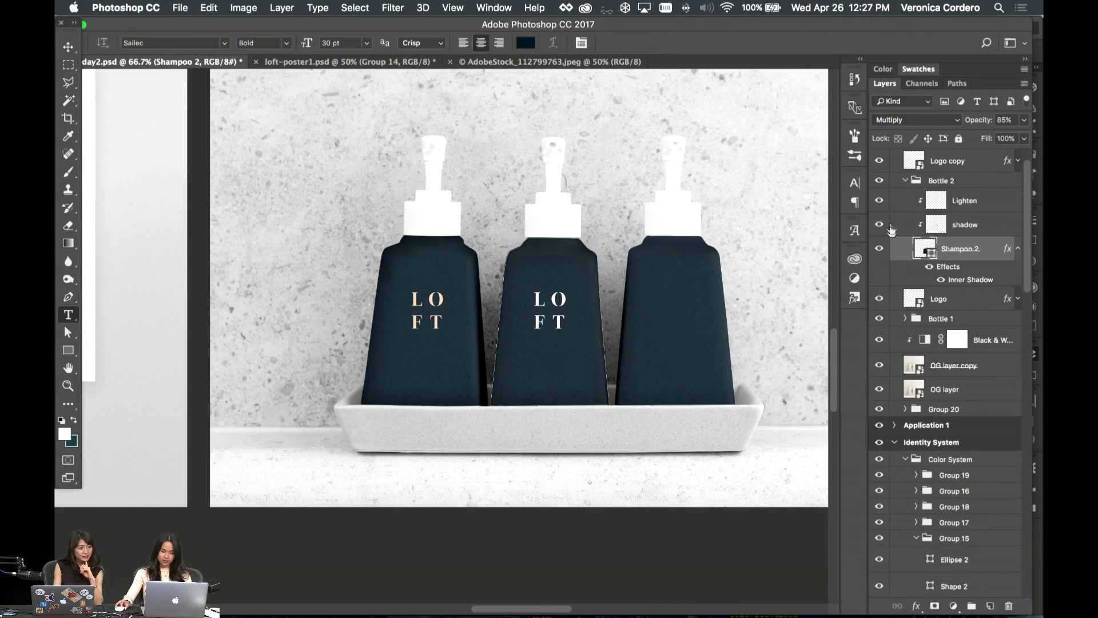
pyautogui.click(948, 162)
pyautogui.scroll(2, 950, 172)
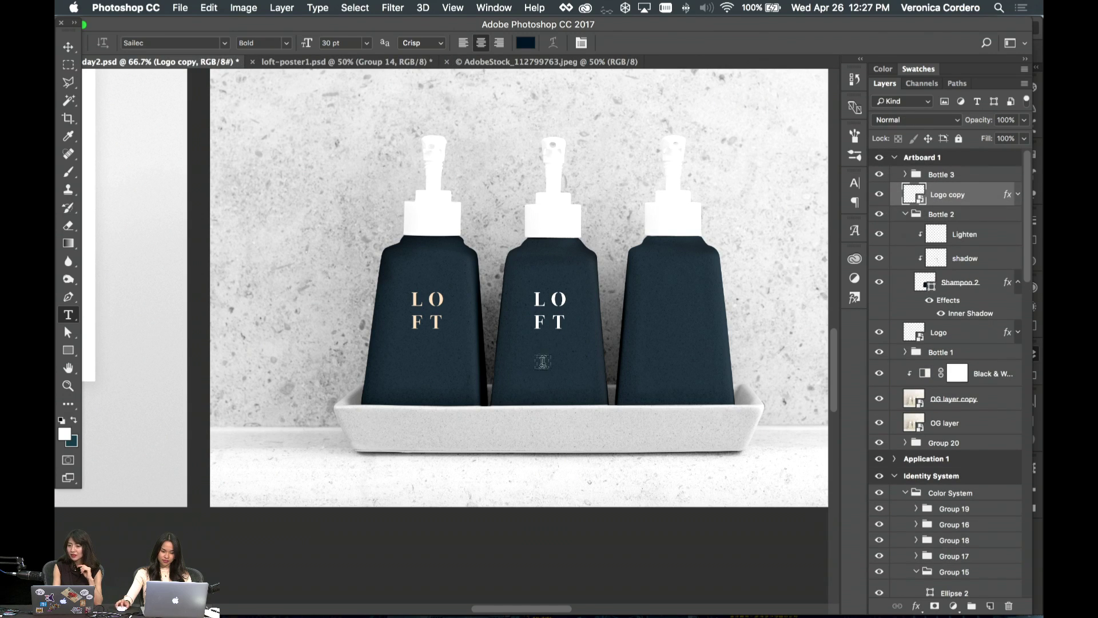
pyautogui.click(546, 346)
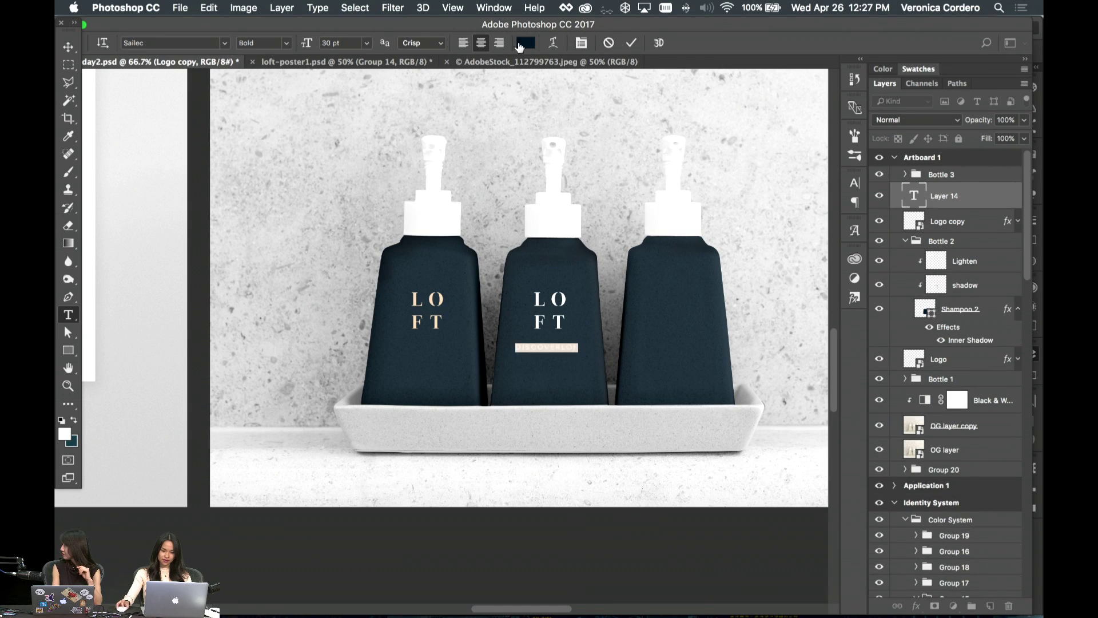
pyautogui.click(522, 43)
pyautogui.moveTo(486, 413); pyautogui.dragTo(245, 318)
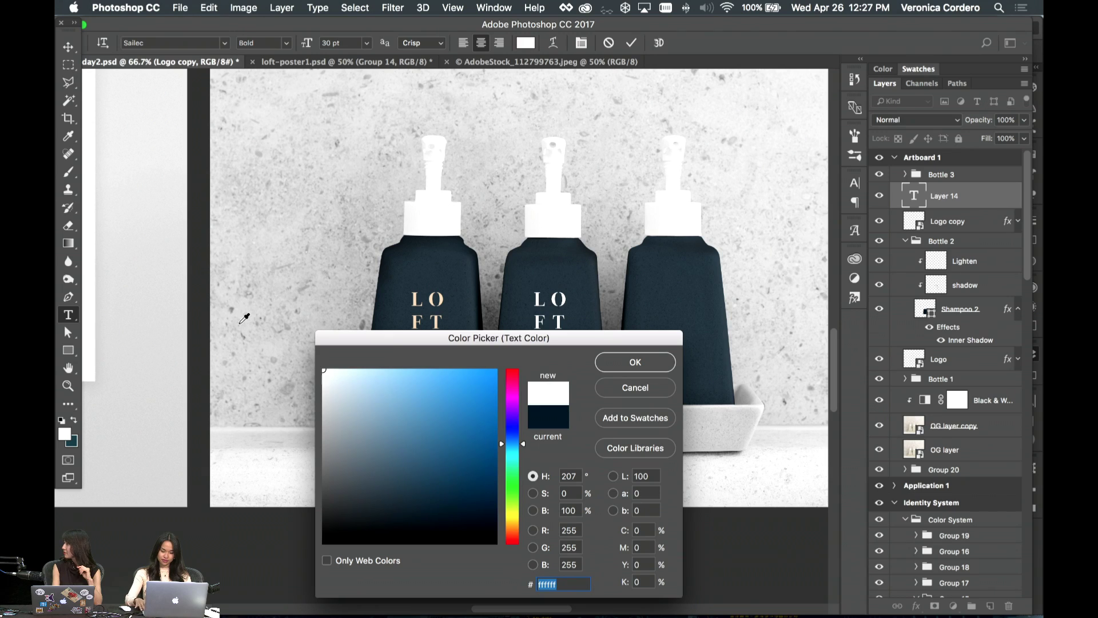
pyautogui.press('Return')
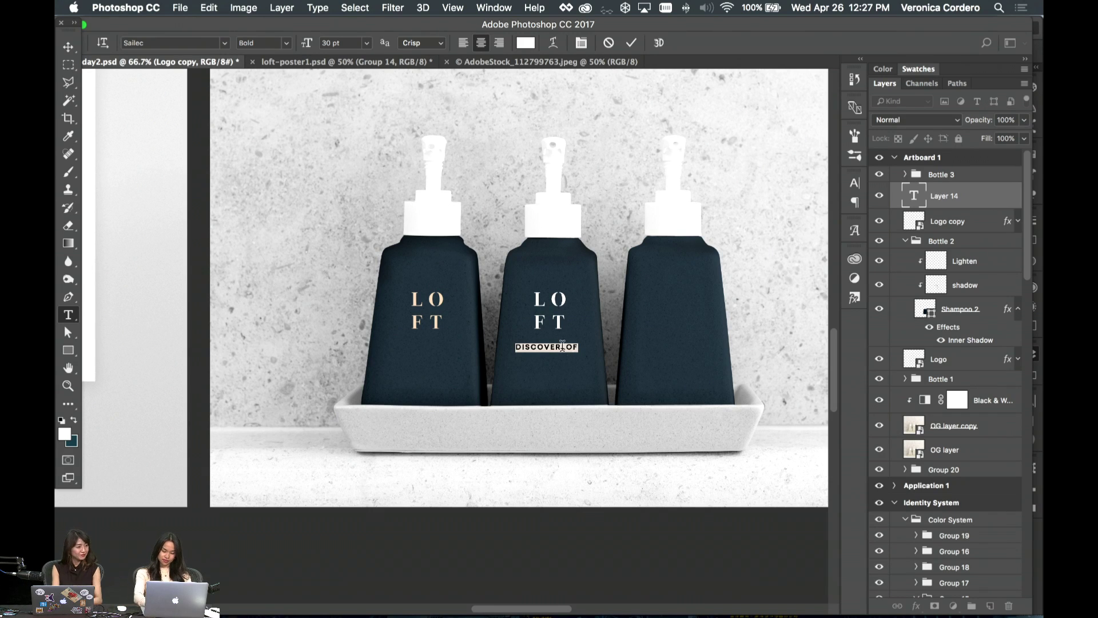
pyautogui.write('SHAMPOO')
pyautogui.press('super+a')
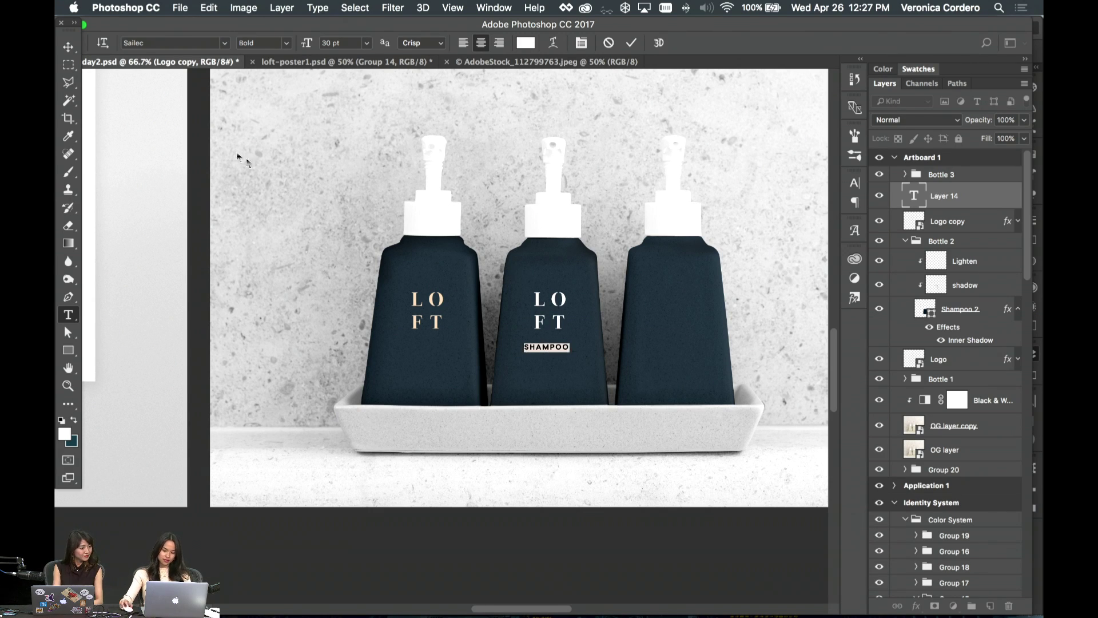
pyautogui.click(68, 46)
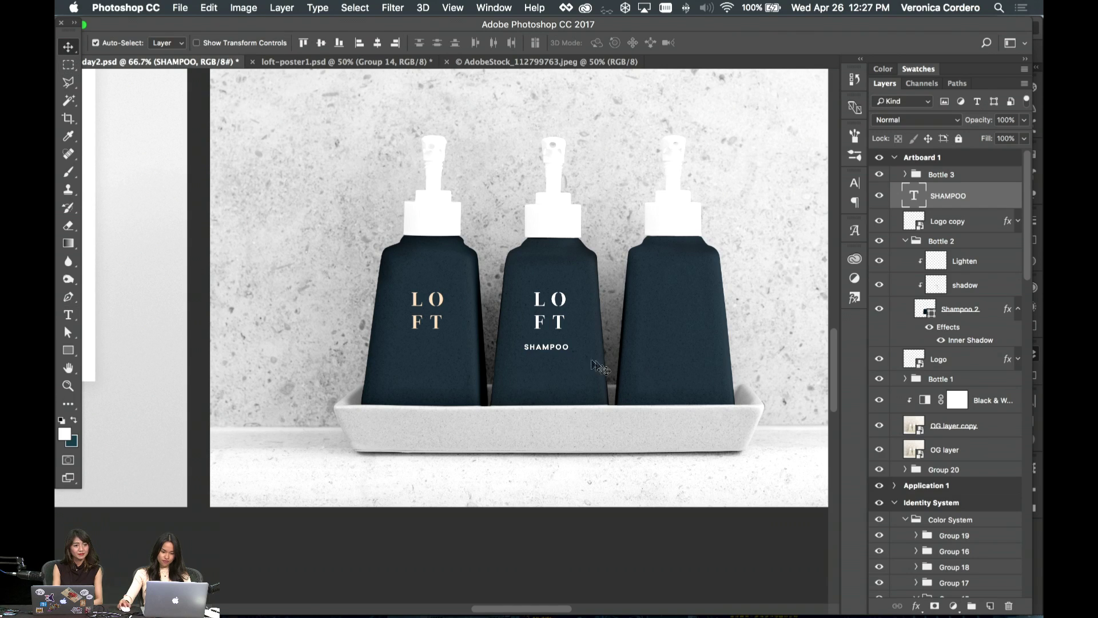
# - Move the SHAMPOO text slightly right and further down below the middle bottle's logo
pyautogui.moveTo(561, 351); pyautogui.dragTo(563, 352)
pyautogui.press('Down')
pyautogui.press('Down')
pyautogui.press('Down')
pyautogui.press('Down')
pyautogui.press('Down')
pyautogui.press('Down')
pyautogui.press('Down')
pyautogui.press('Down')
pyautogui.press('Down')
pyautogui.press('Down')
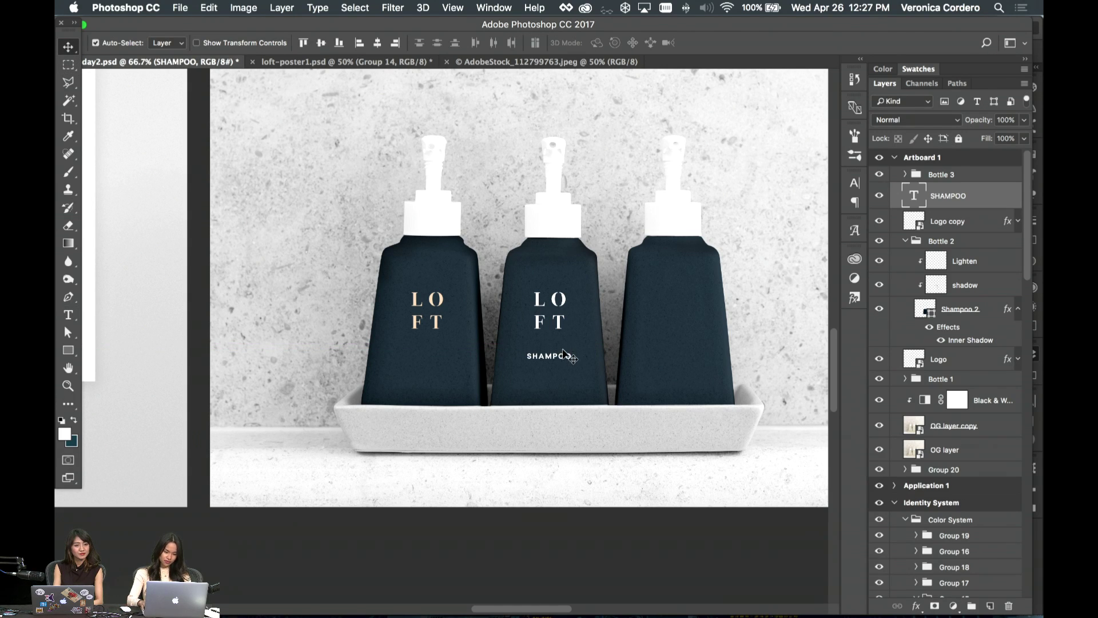
pyautogui.press('Down')
pyautogui.press('Down')
pyautogui.press('Down')
pyautogui.press('Down')
pyautogui.press('Down')
pyautogui.press('Down')
# - Duplicate the SHAMPOO text just below itself on the middle bottle and change the copy's wording to 12 oz
pyautogui.moveTo(569, 364); pyautogui.dragTo(569, 376)
pyautogui.scroll(3, 567, 373)
pyautogui.doubleClick(563, 373)
pyautogui.press('super+minus')
pyautogui.press('super+minus')
pyautogui.press('super+minus')
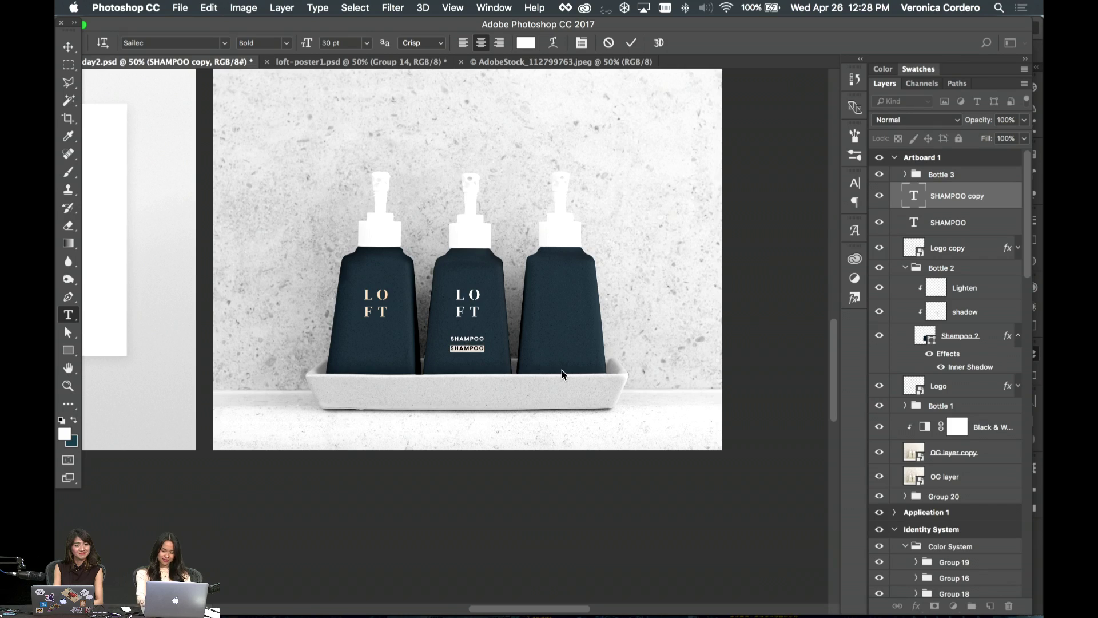
pyautogui.write('Ro')
pyautogui.press('BackSpace')
pyautogui.press('BackSpace')
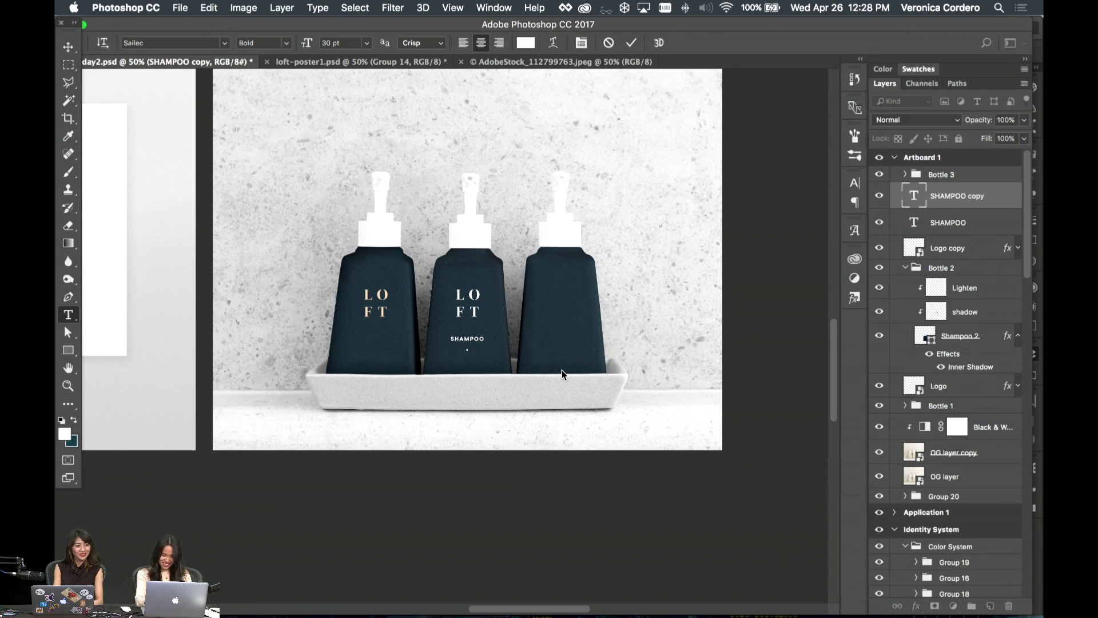
pyautogui.write('12 oz')
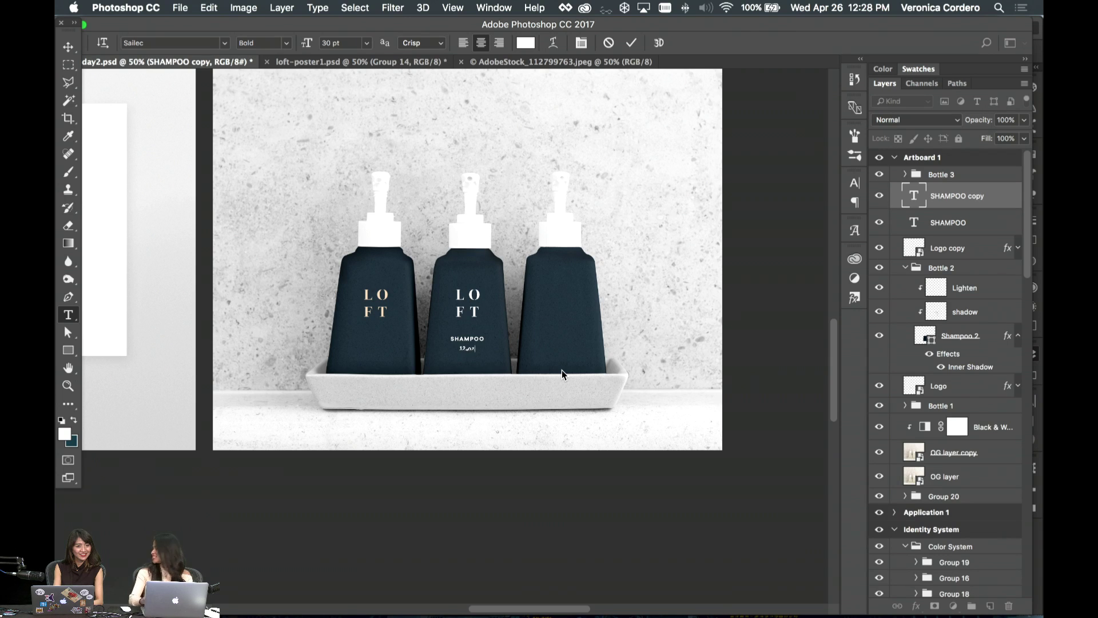
# - Set the volume text on the middle bottle to Regular weight at 25 pt and rewrite it in capitals as 12 OZ
pyautogui.press('super+a')
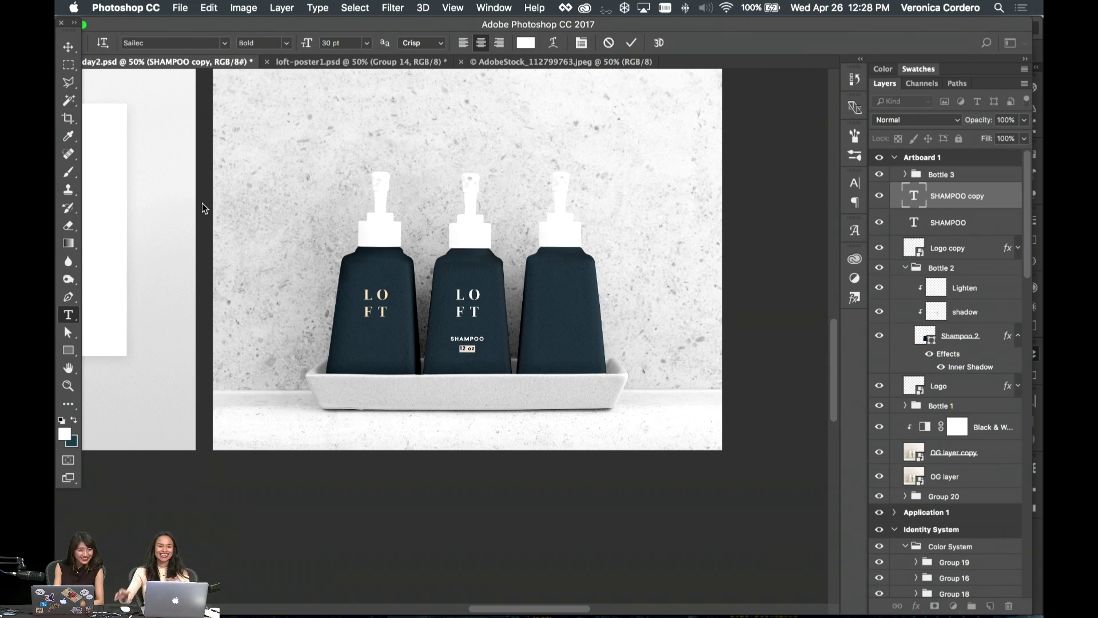
pyautogui.click(283, 46)
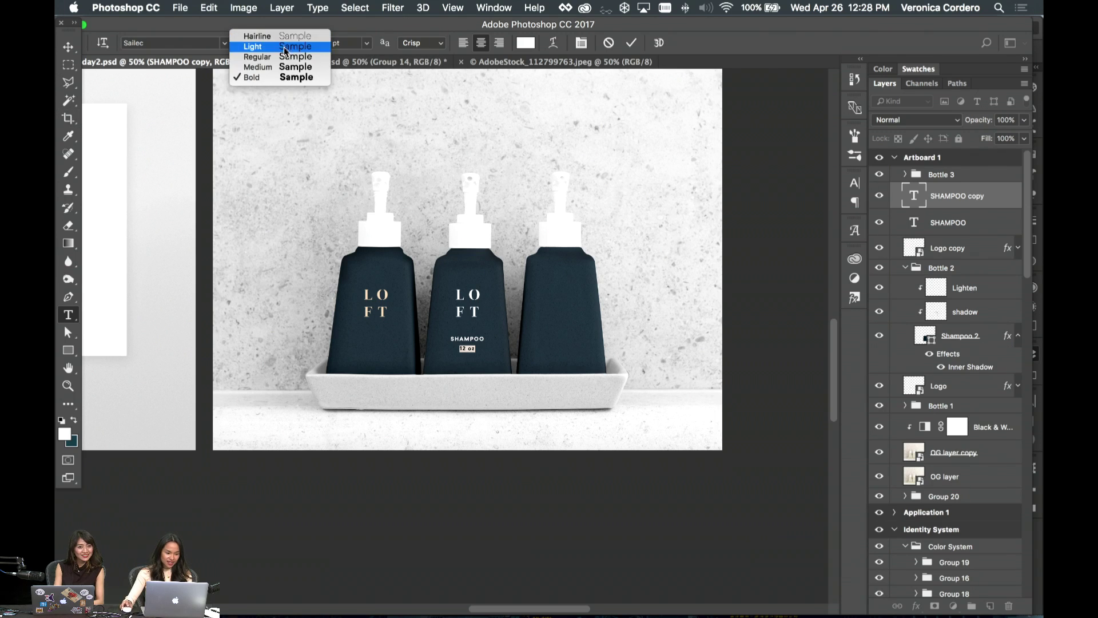
pyautogui.click(68, 51)
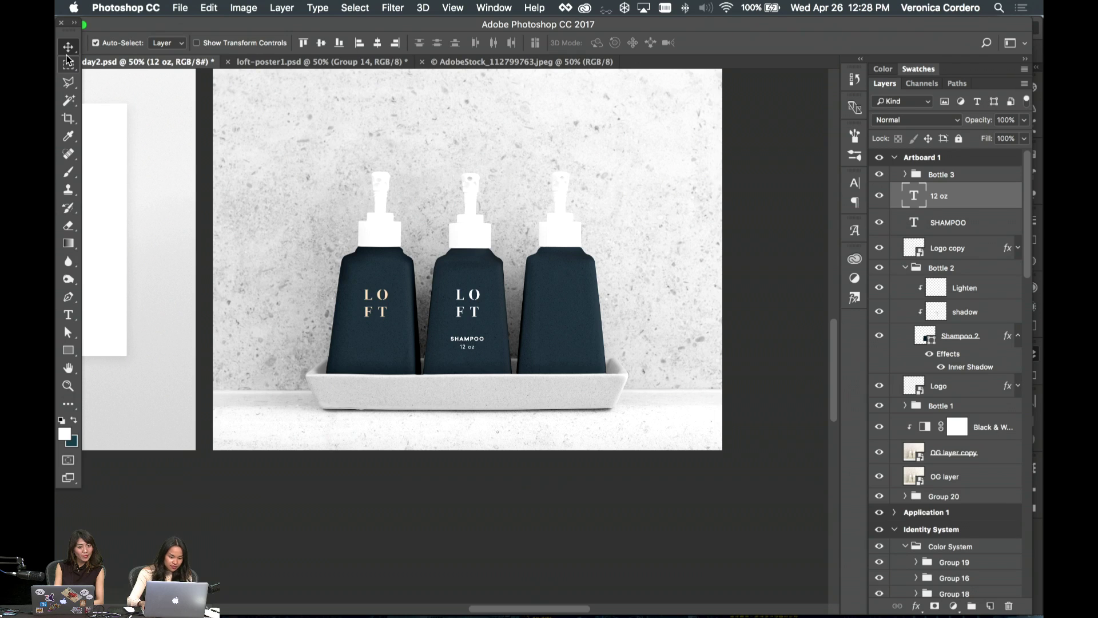
pyautogui.press('t')
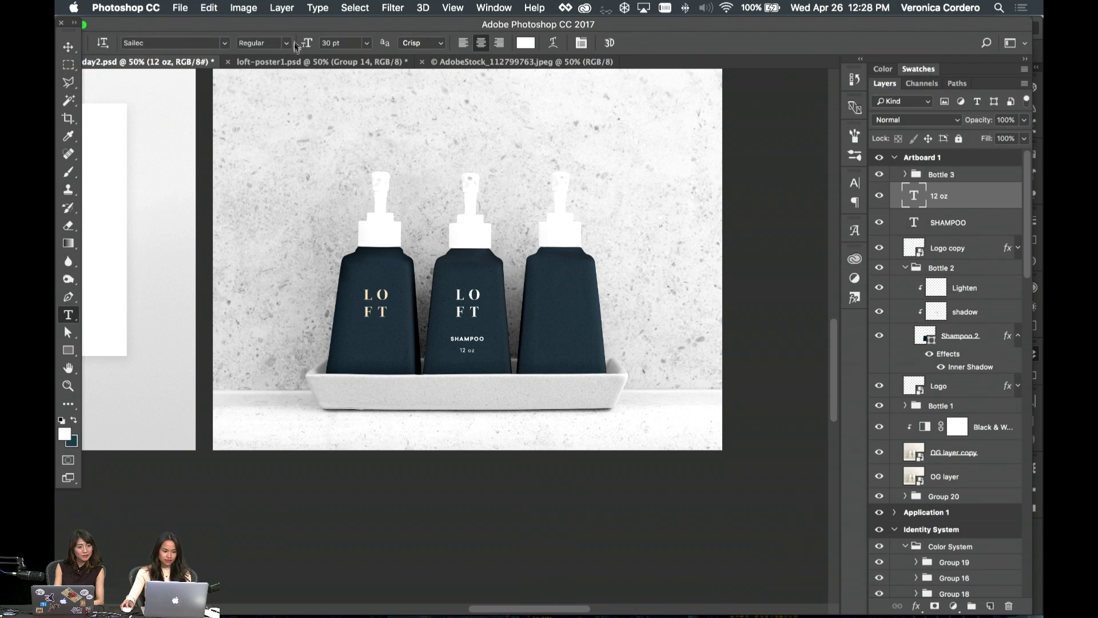
pyautogui.tripleClick(468, 350)
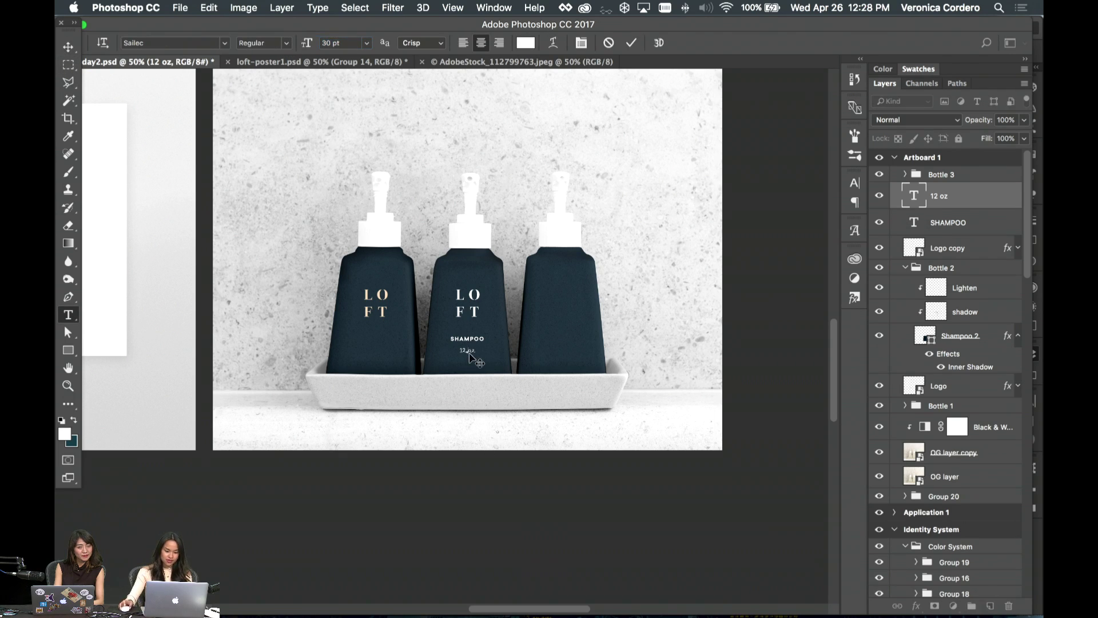
pyautogui.write('25')
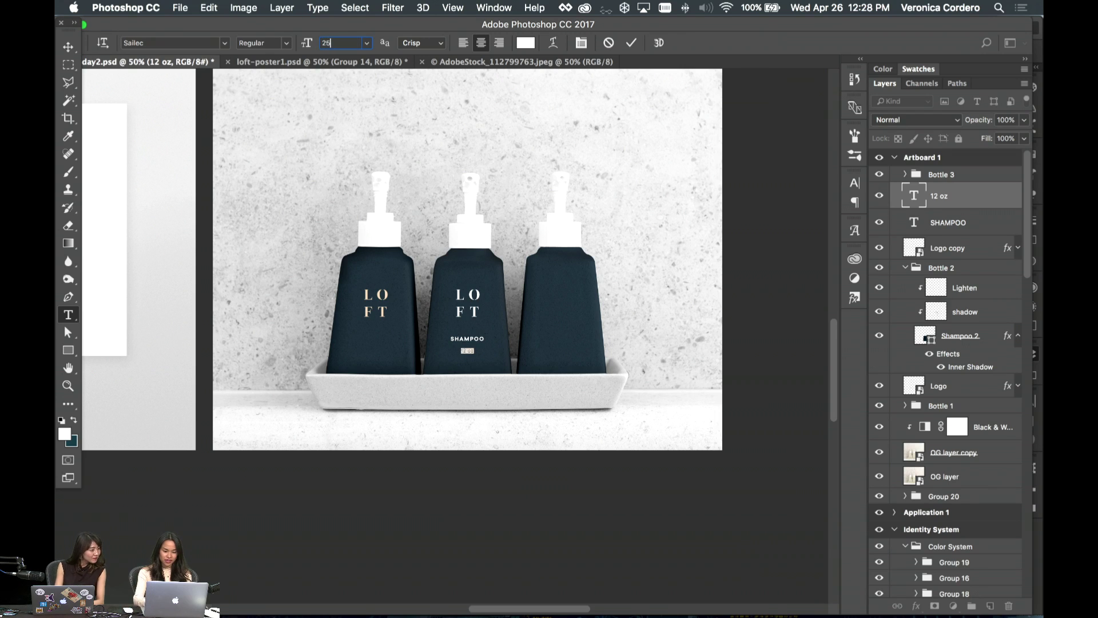
pyautogui.click(73, 50)
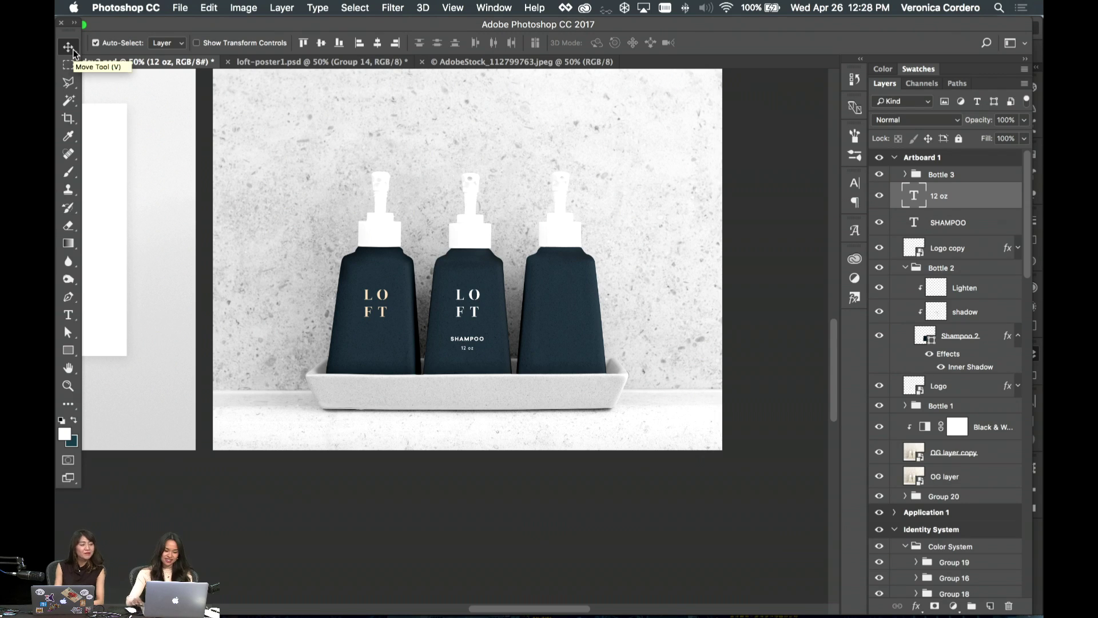
pyautogui.doubleClick(469, 350)
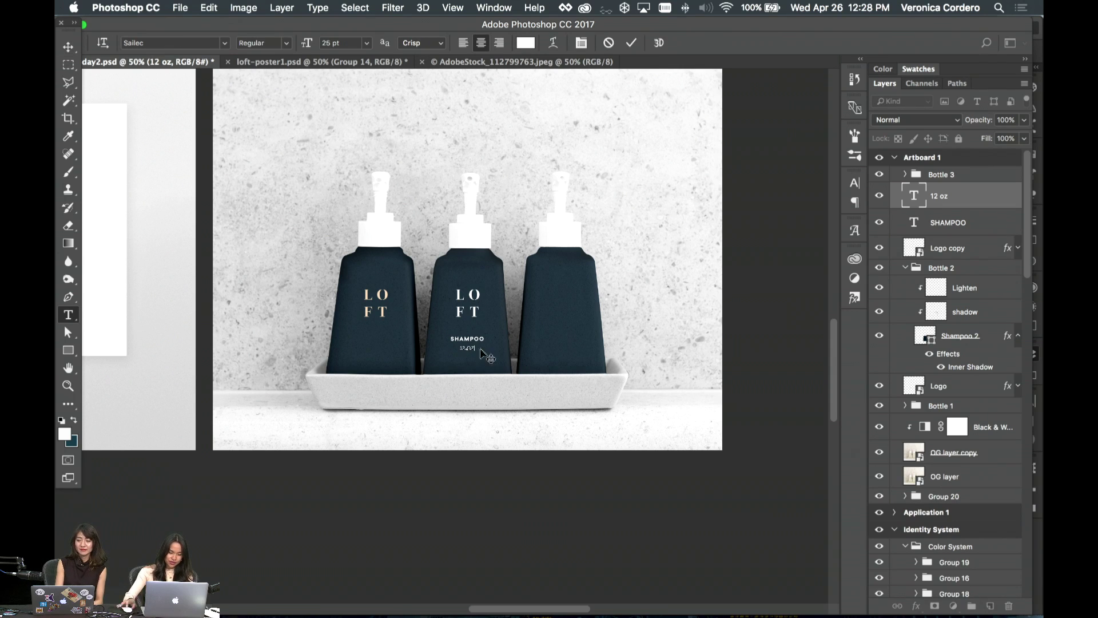
pyautogui.click(69, 65)
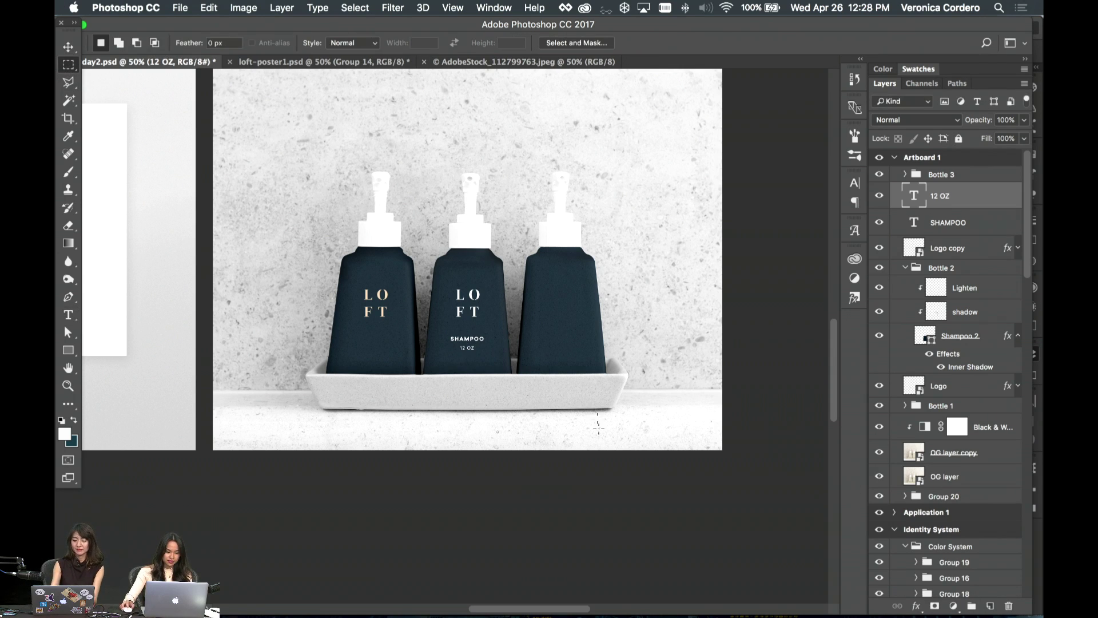
pyautogui.scroll(1, 508, 342)
pyautogui.hscroll(4, 483, 280)
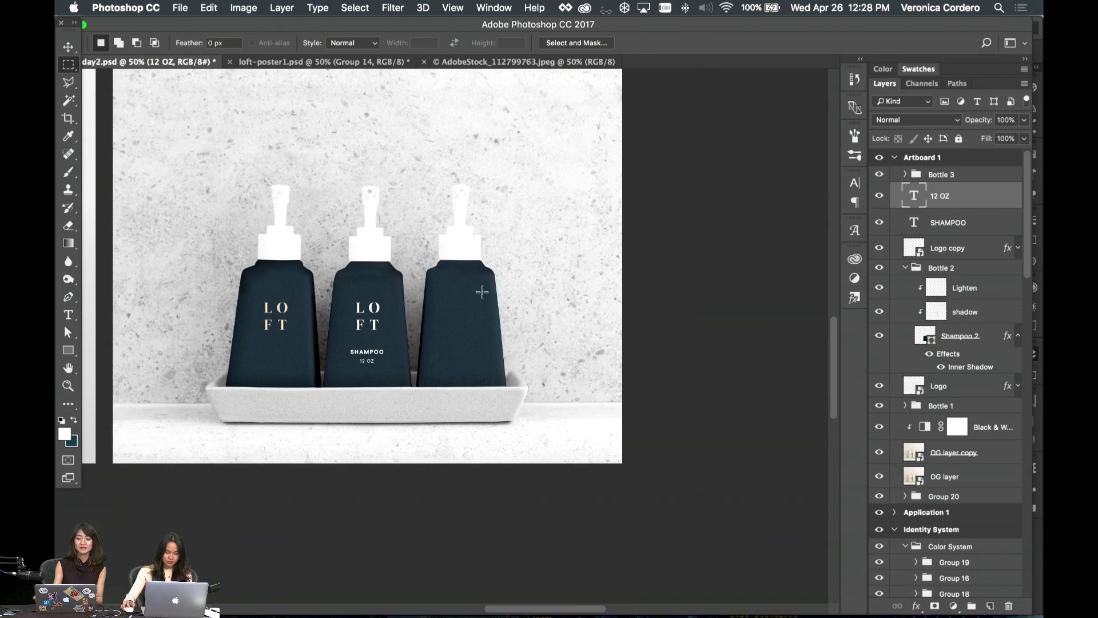
pyautogui.press('p')
pyautogui.hscroll(-2, 434, 290)
pyautogui.press('v')
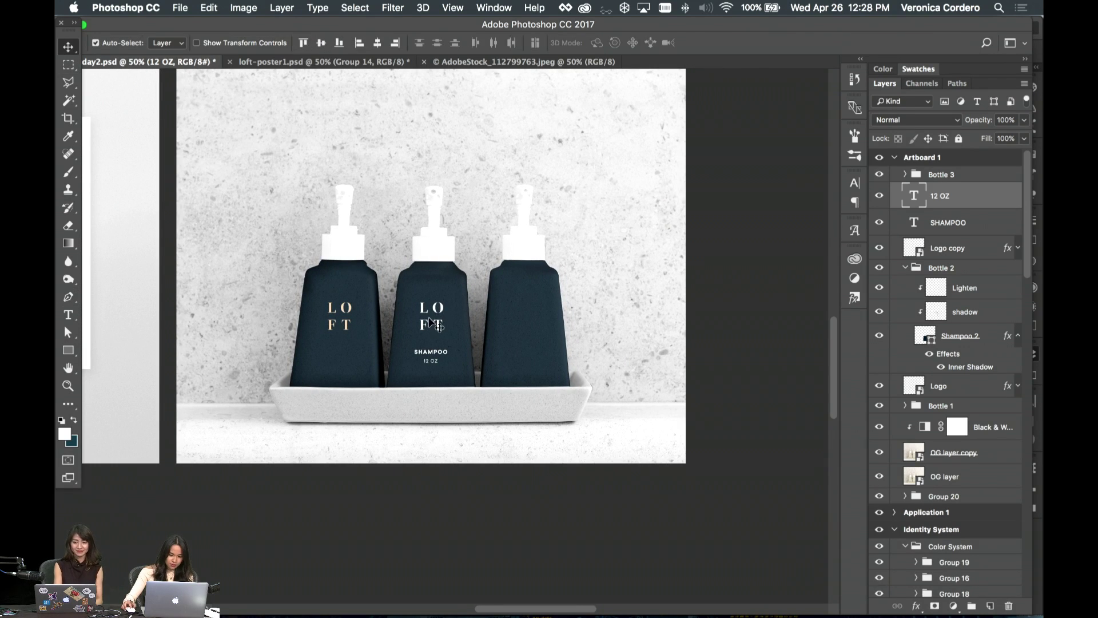
pyautogui.click(443, 309)
pyautogui.scroll(-1, 445, 320)
pyautogui.hscroll(1, 445, 321)
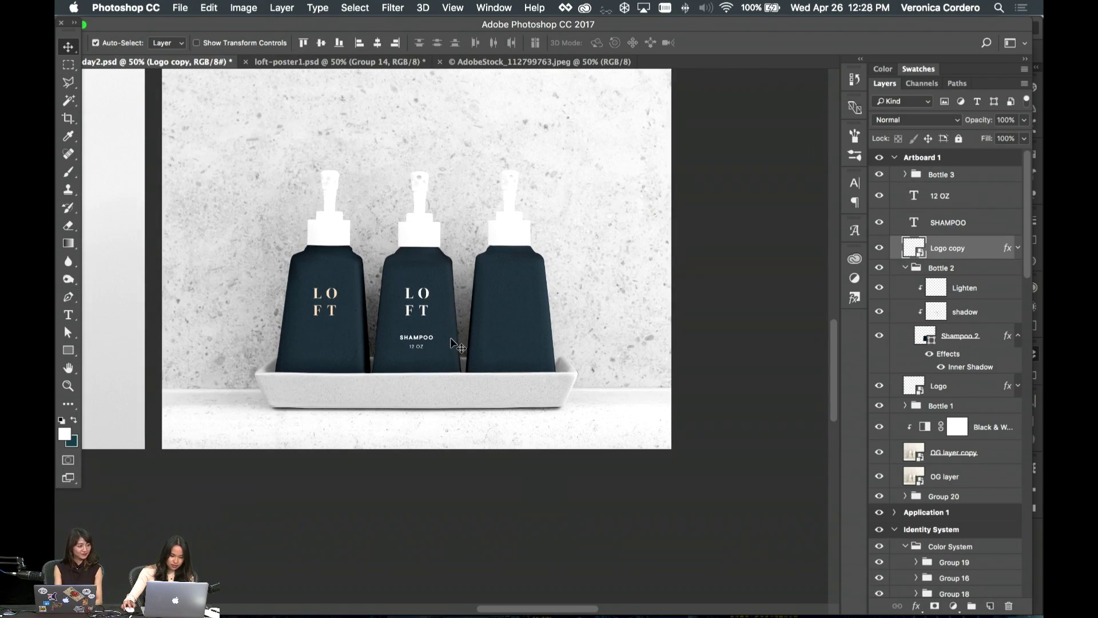
pyautogui.click(444, 329)
pyautogui.hscroll(-3, 444, 334)
# - Switch to Illustrator to look at the LOFT logo variants in loft-conceptboard.ai and return to Photoshop
pyautogui.click(482, 603)
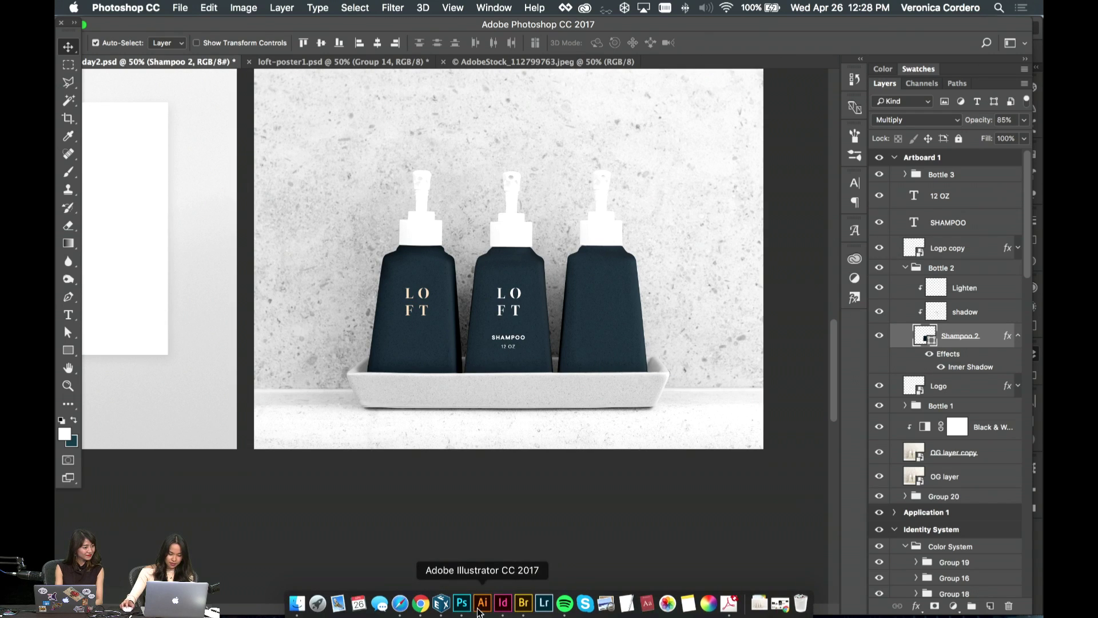
pyautogui.click(578, 514)
pyautogui.click(569, 535)
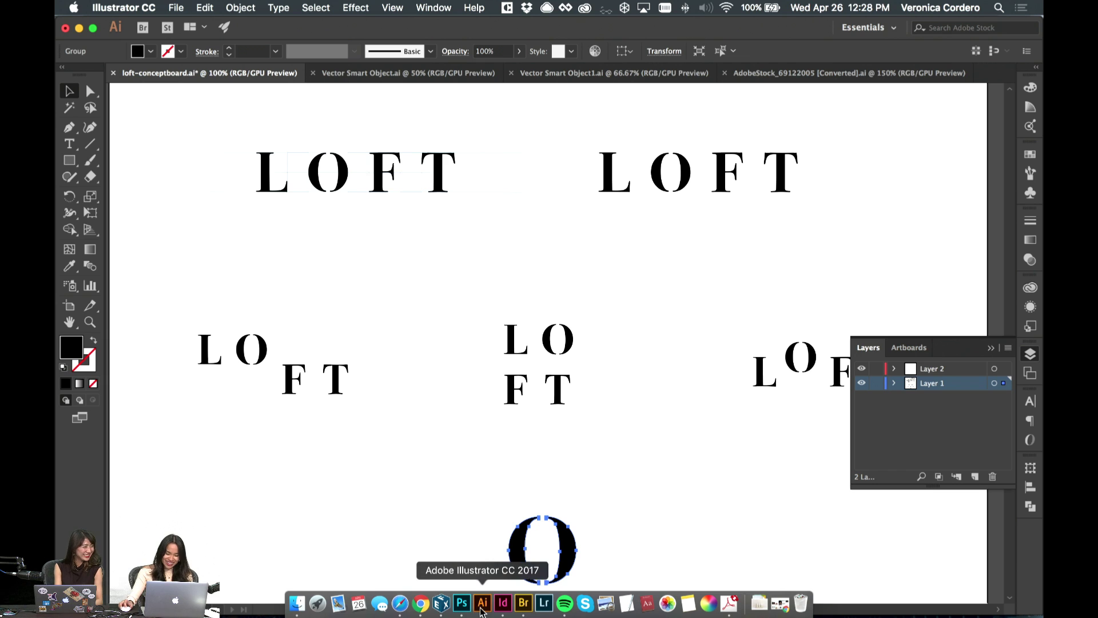
pyautogui.click(468, 612)
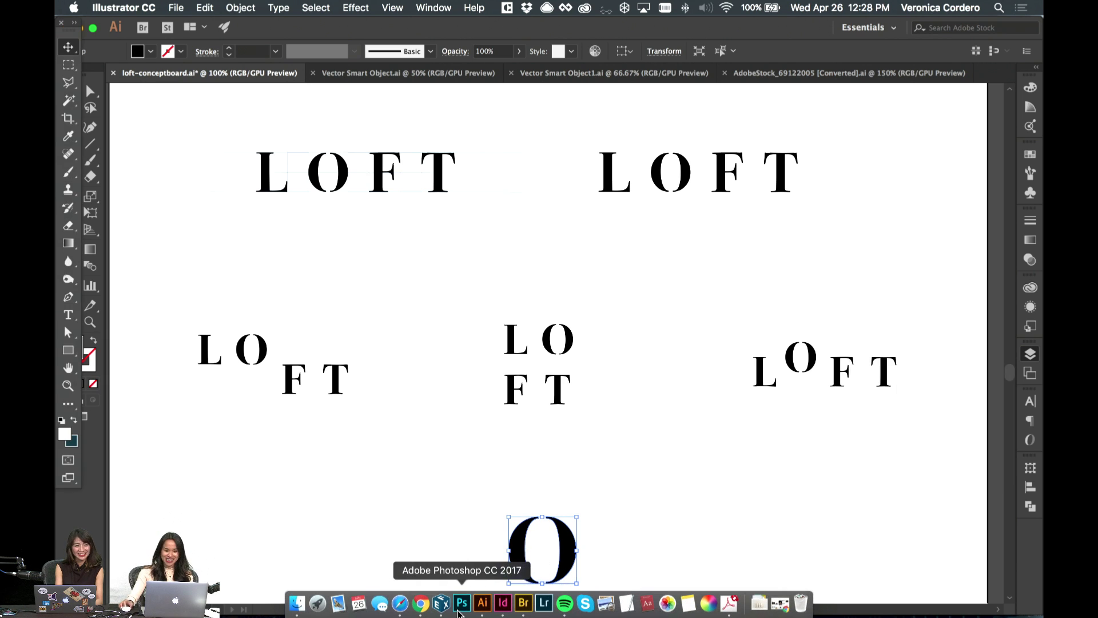
# - Paste the copied O emblem as a smart object near the top of the middle bottle and enlarge it to about 286%
pyautogui.press('super+v')
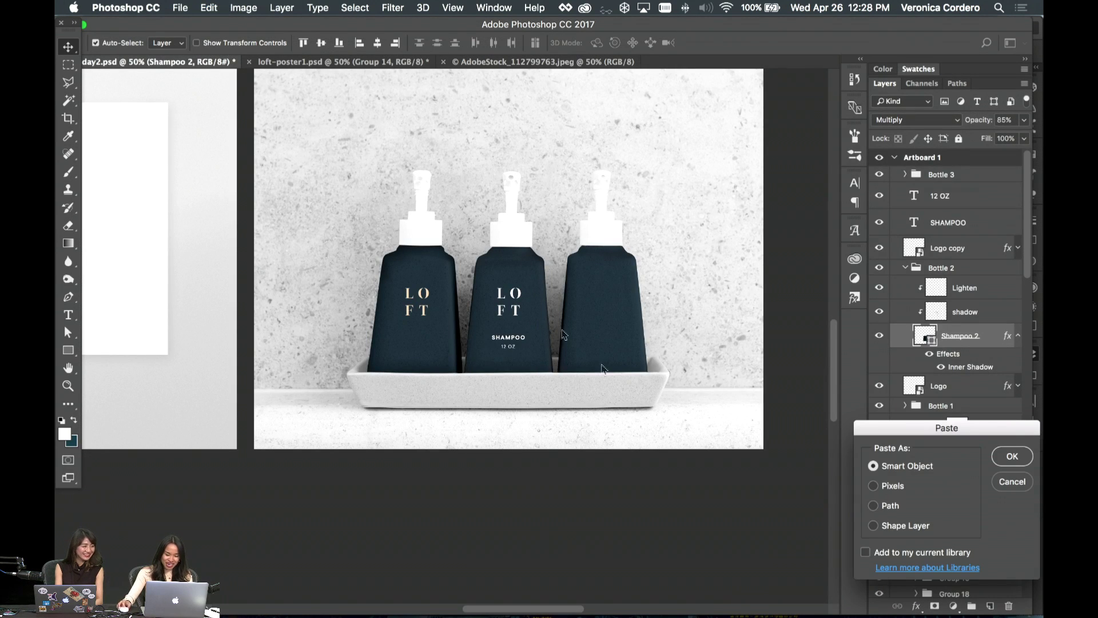
pyautogui.press('Return')
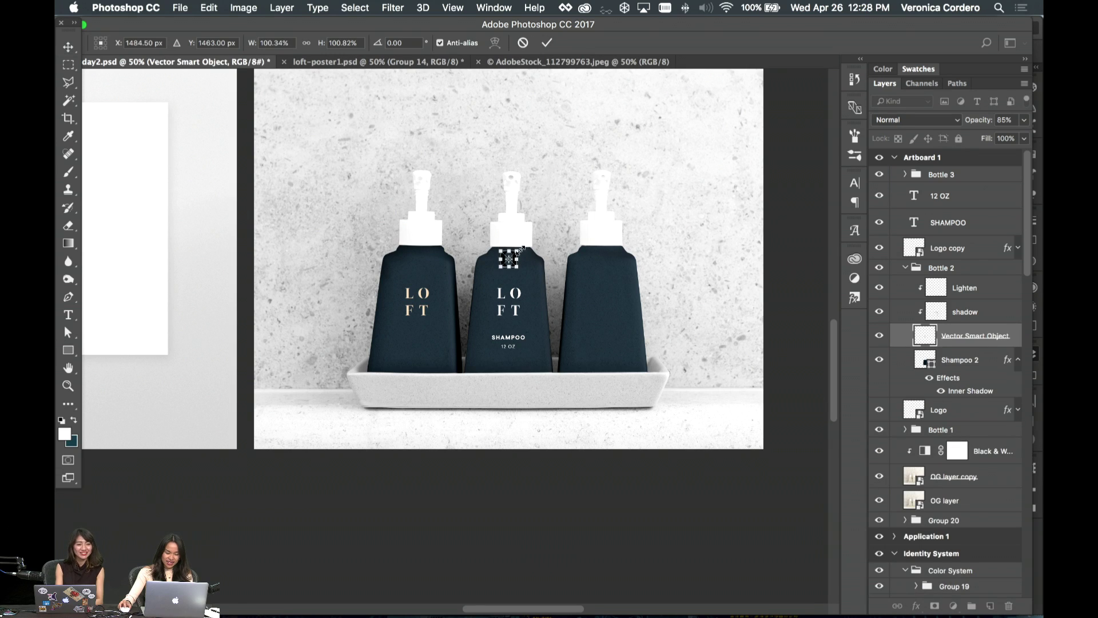
pyautogui.moveTo(522, 248)
pyautogui.mouseDown()
pyautogui.moveTo(541, 235)
pyautogui.moveTo(531, 251)
pyautogui.mouseUp()
pyautogui.press('Return')
pyautogui.press('super+z')
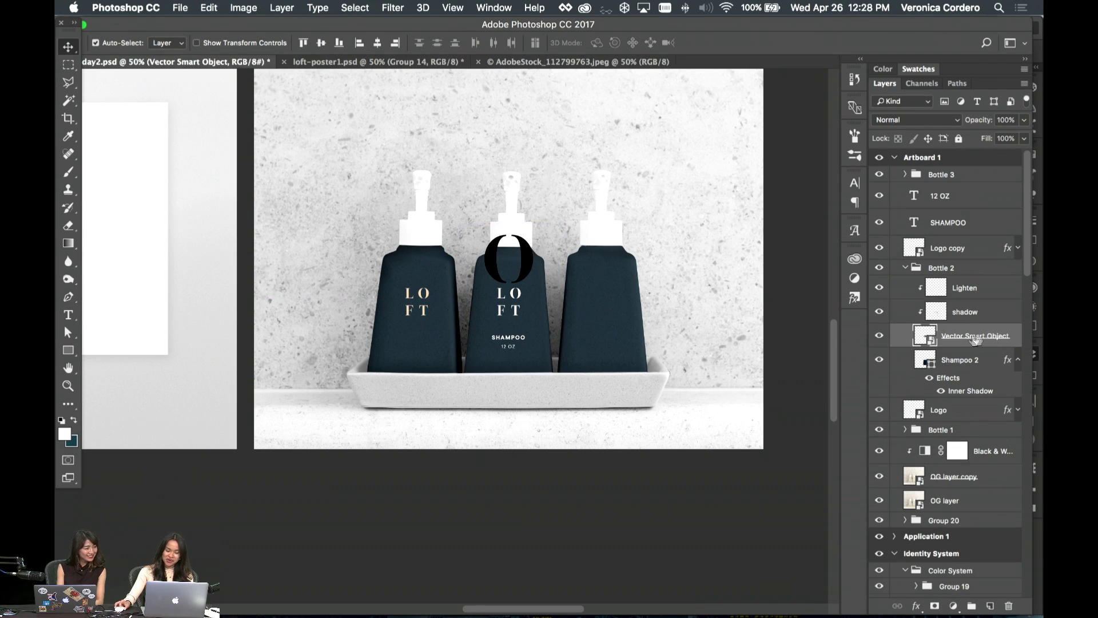
# - Clip the O emblem to the middle bottle's shape, enlarge it slightly and move it down behind the LOFT logo
pyautogui.rightClick(997, 344)
pyautogui.click(898, 311)
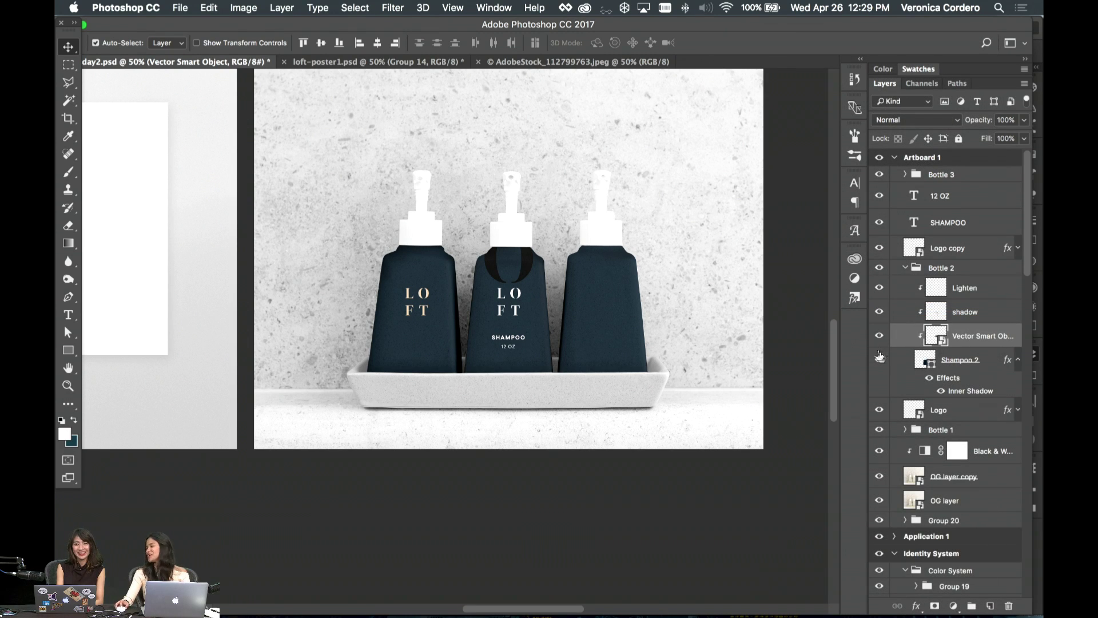
pyautogui.press('super+t')
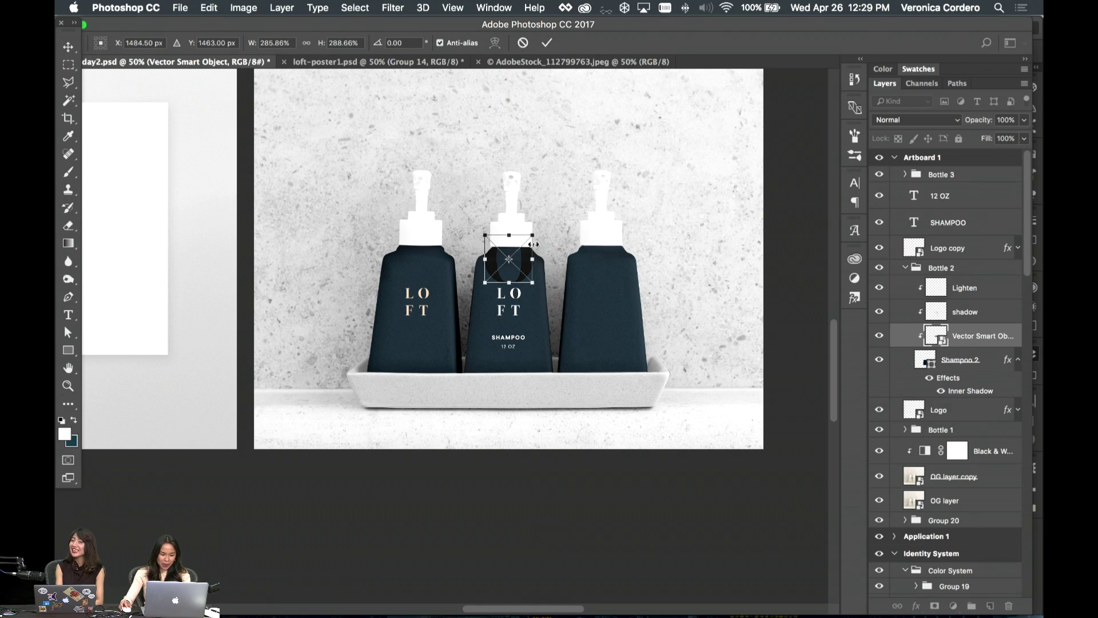
pyautogui.moveTo(529, 252); pyautogui.dragTo(532, 293)
pyautogui.press('Return')
# - Change the volume text on the middle bottle to 8 OZ
pyautogui.press('t')
pyautogui.click(509, 346)
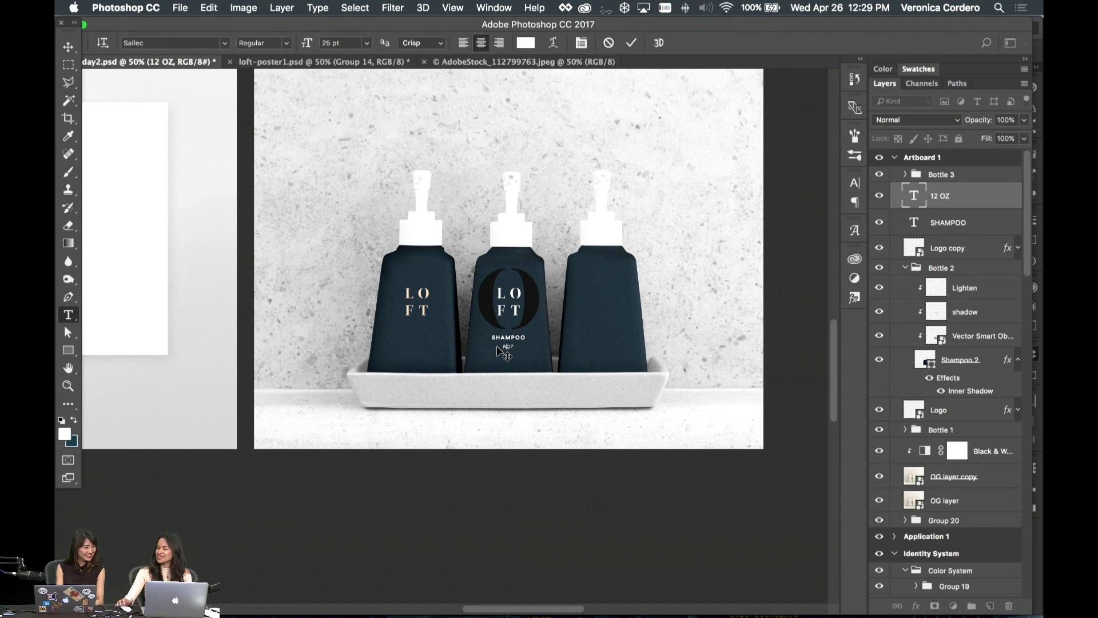
pyautogui.write('8 OZ')
pyautogui.hotkey('ctrl', 'Return')
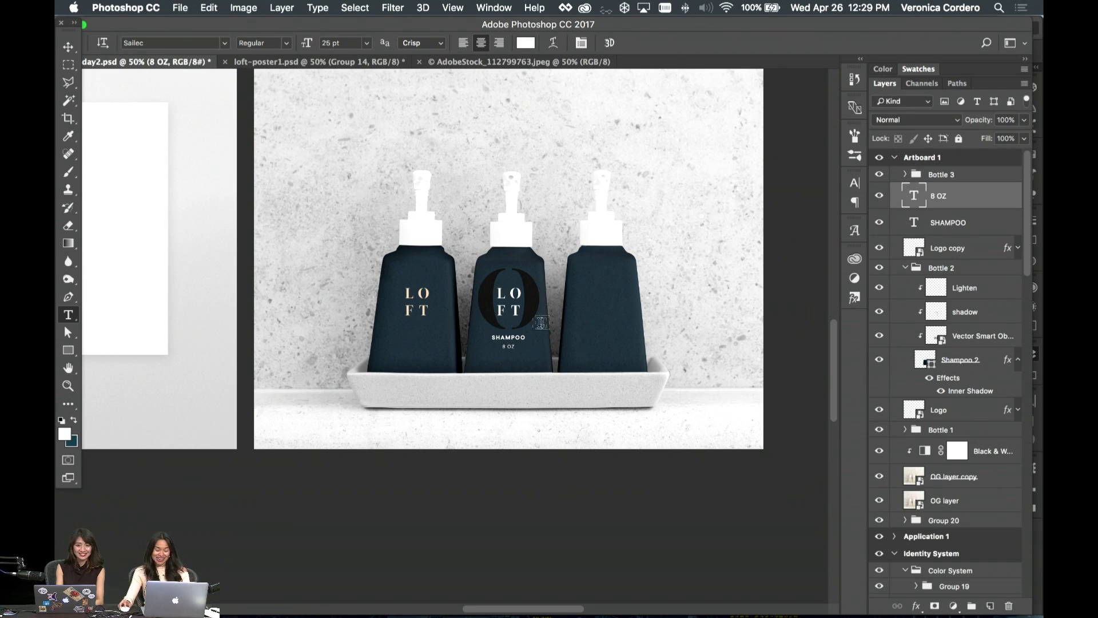
# - Shift the O emblem to the middle bottle's upper-right shoulder and change the bottle's volume text to 3 OZ
pyautogui.press('v')
pyautogui.moveTo(532, 314); pyautogui.dragTo(597, 237)
pyautogui.press('t')
pyautogui.click(506, 343)
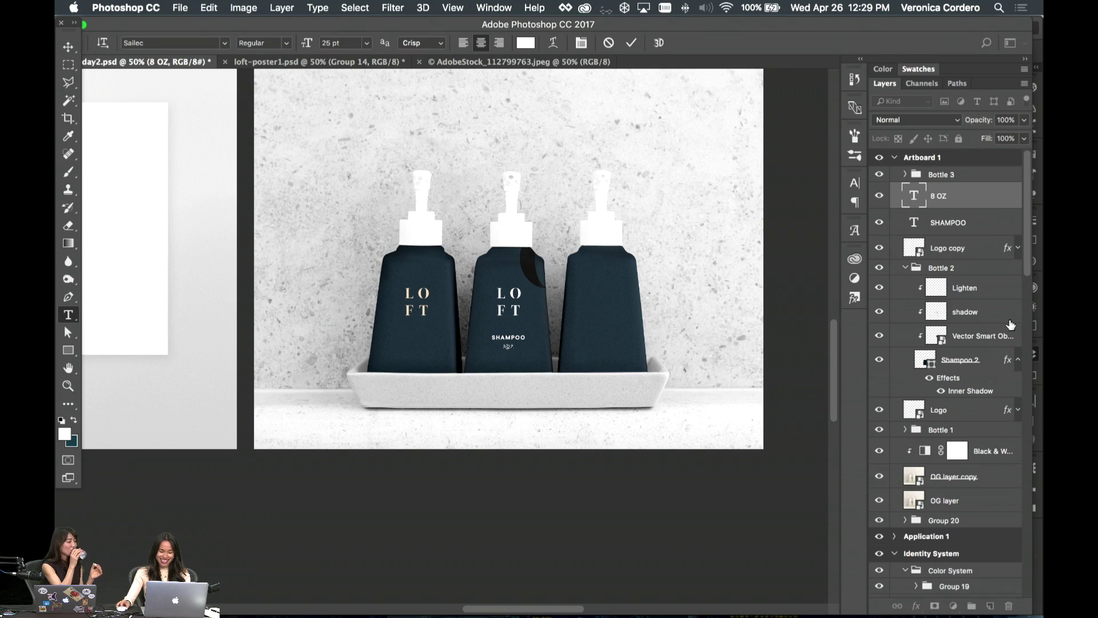
pyautogui.press('BackSpace')
pyautogui.write('3')
pyautogui.hotkey('ctrl', 'Return')
# - Nudge the O emblem slightly left and give it a Color Overlay in near-black navy #0d141a at 100% opacity
pyautogui.press('v')
pyautogui.moveTo(528, 268); pyautogui.dragTo(523, 270)
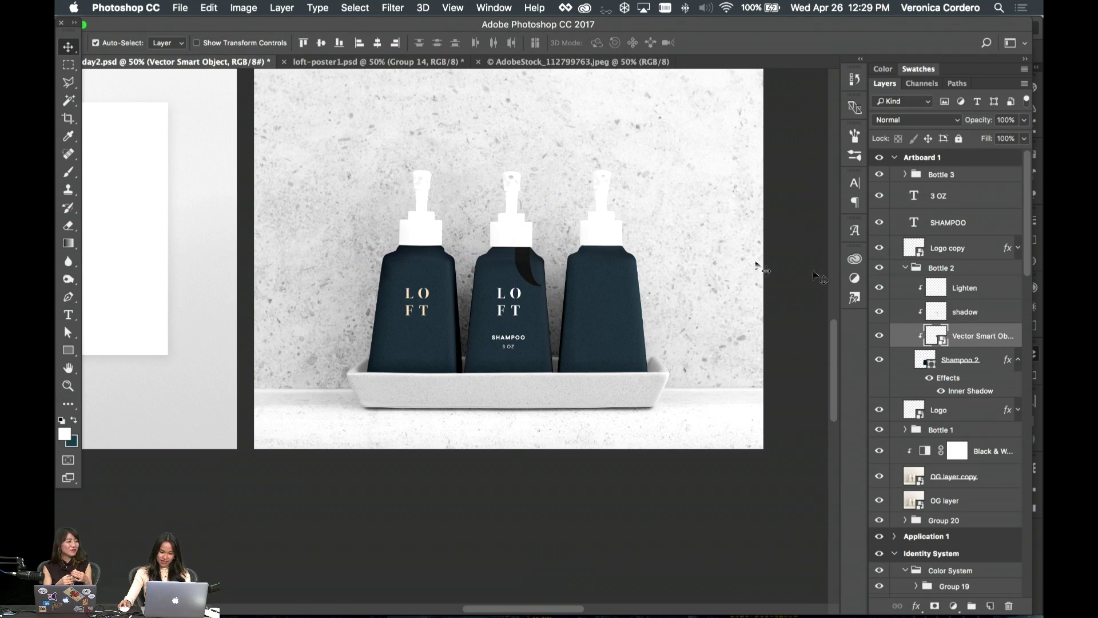
pyautogui.doubleClick(1017, 339)
pyautogui.click(335, 324)
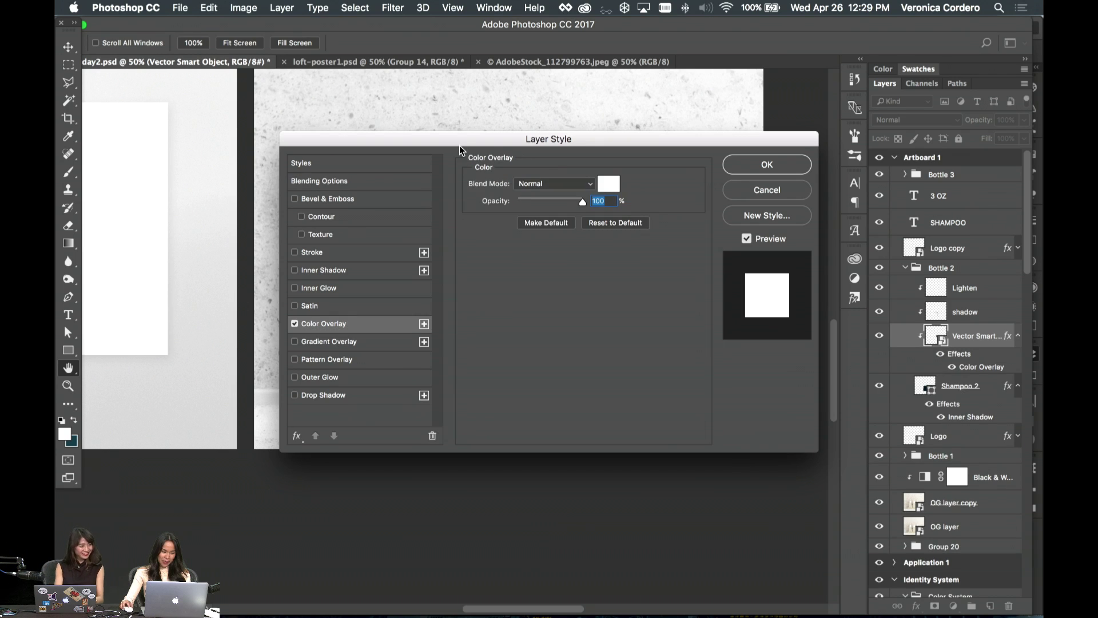
pyautogui.moveTo(515, 139); pyautogui.dragTo(803, 314)
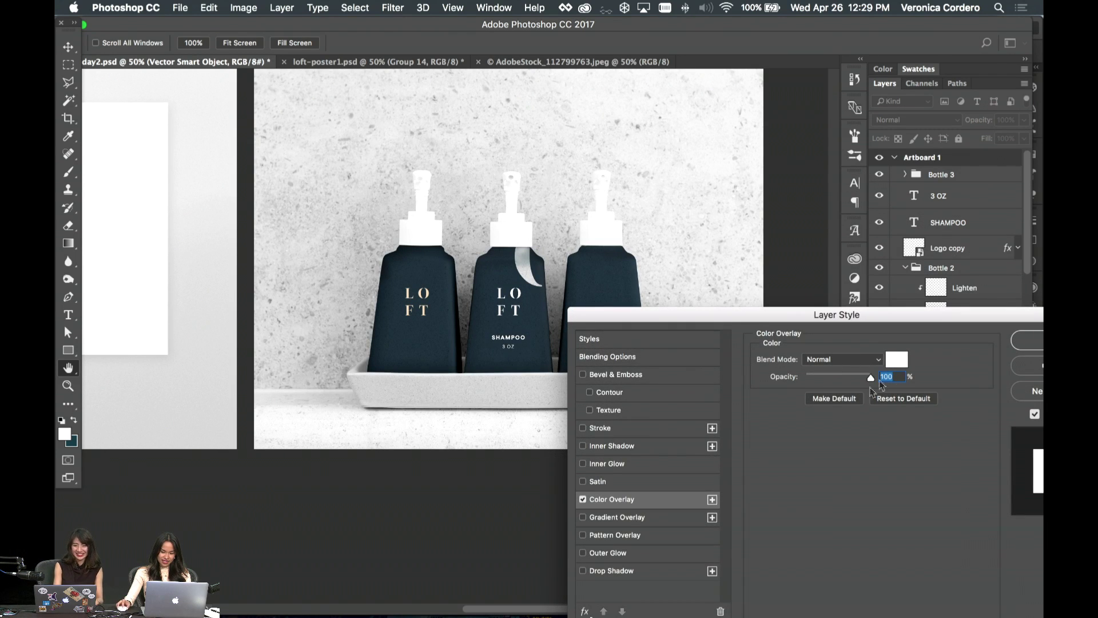
pyautogui.click(896, 359)
pyautogui.click(514, 276)
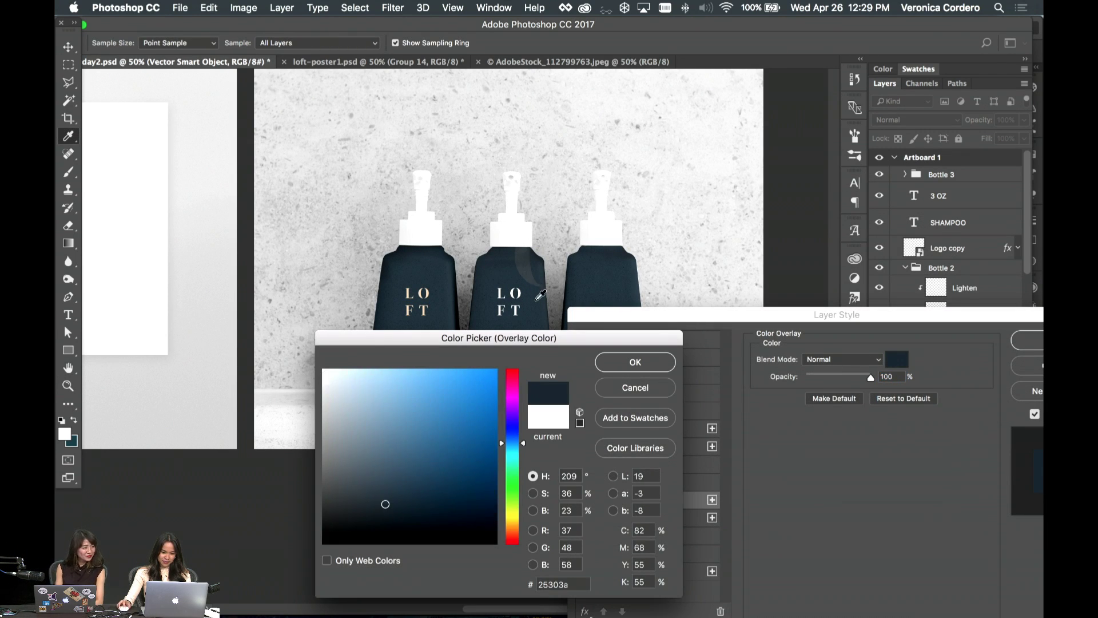
pyautogui.moveTo(394, 504)
pyautogui.mouseDown()
pyautogui.moveTo(375, 517)
pyautogui.moveTo(409, 523)
pyautogui.mouseUp()
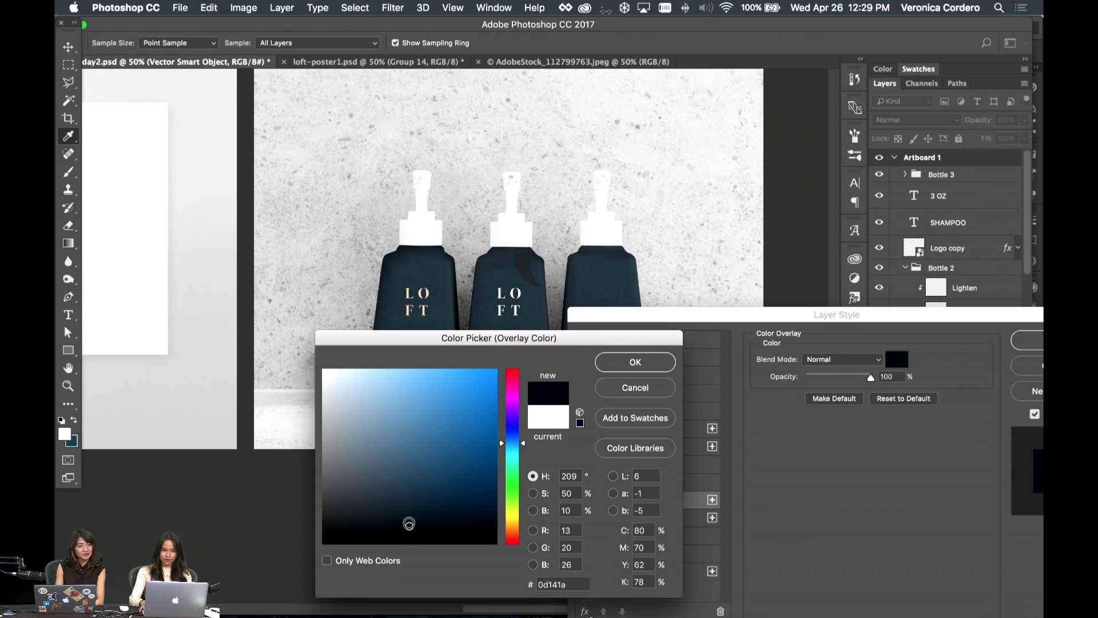
pyautogui.press('Return')
pyautogui.press('Return')
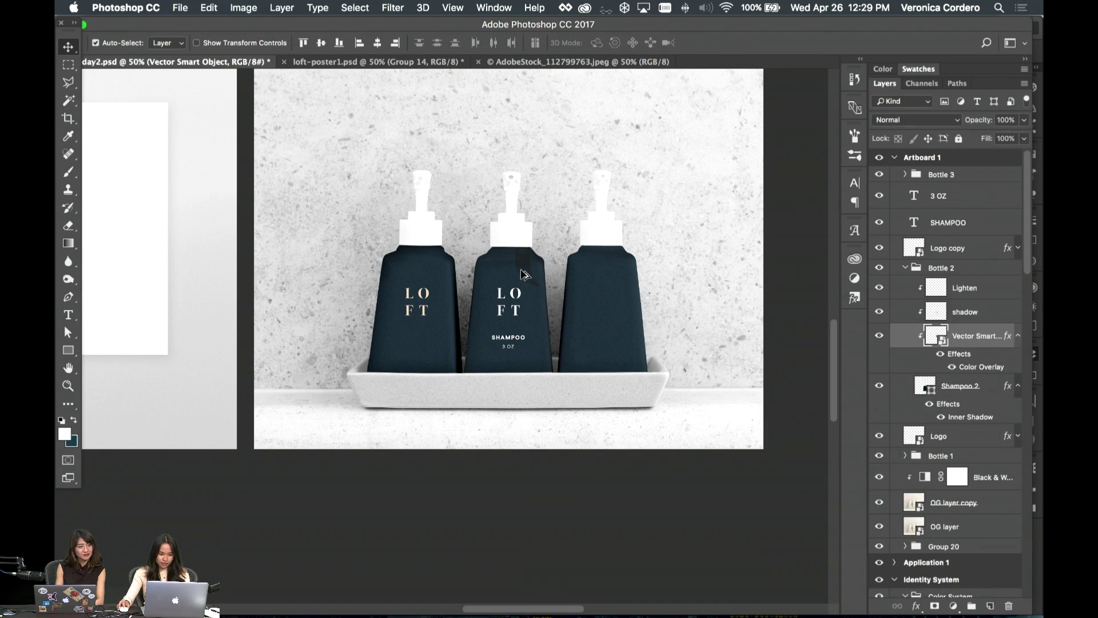
# - Duplicate the dark O emblem and place the copy at the middle bottle's lower-left corner
pyautogui.moveTo(523, 274); pyautogui.dragTo(489, 372)
pyautogui.press('super+t')
pyautogui.press('Return')
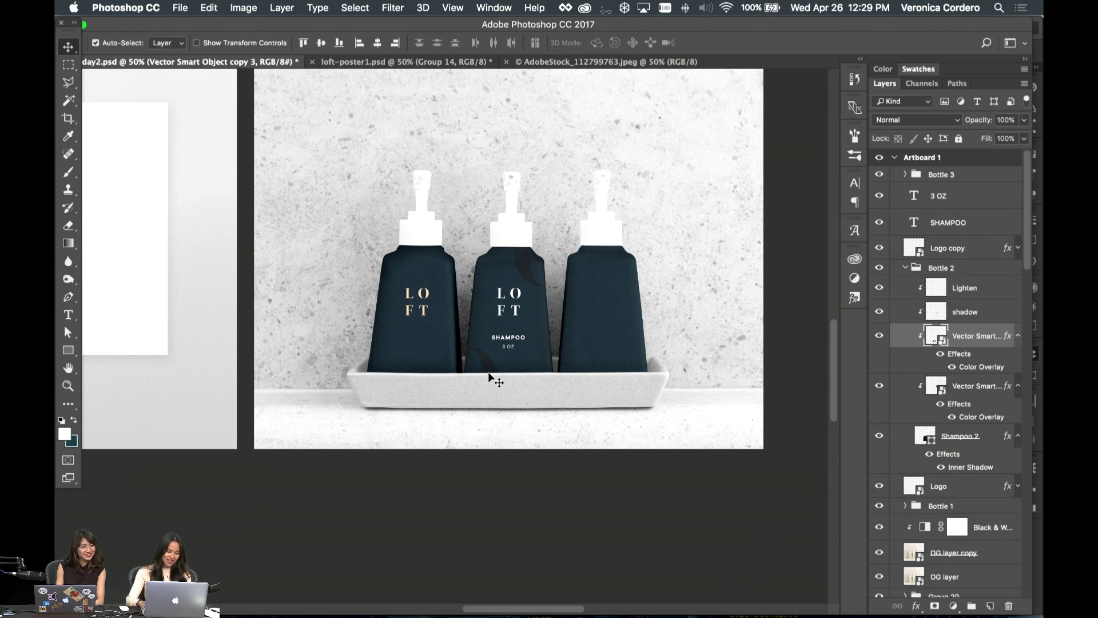
pyautogui.click(407, 354)
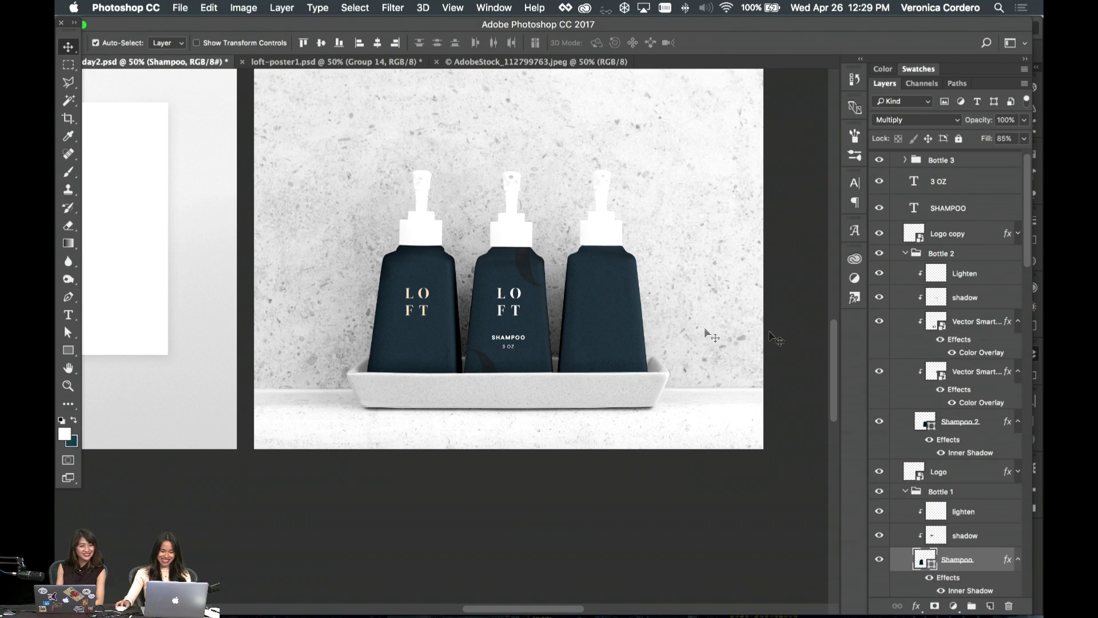
pyautogui.click(522, 340)
pyautogui.press('p')
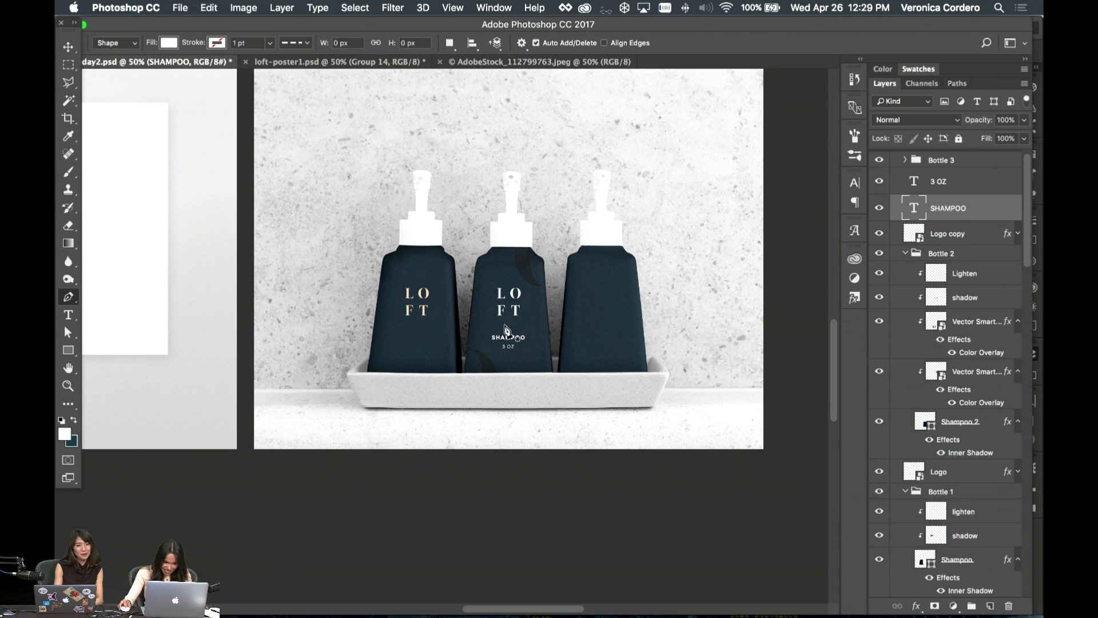
pyautogui.press('v')
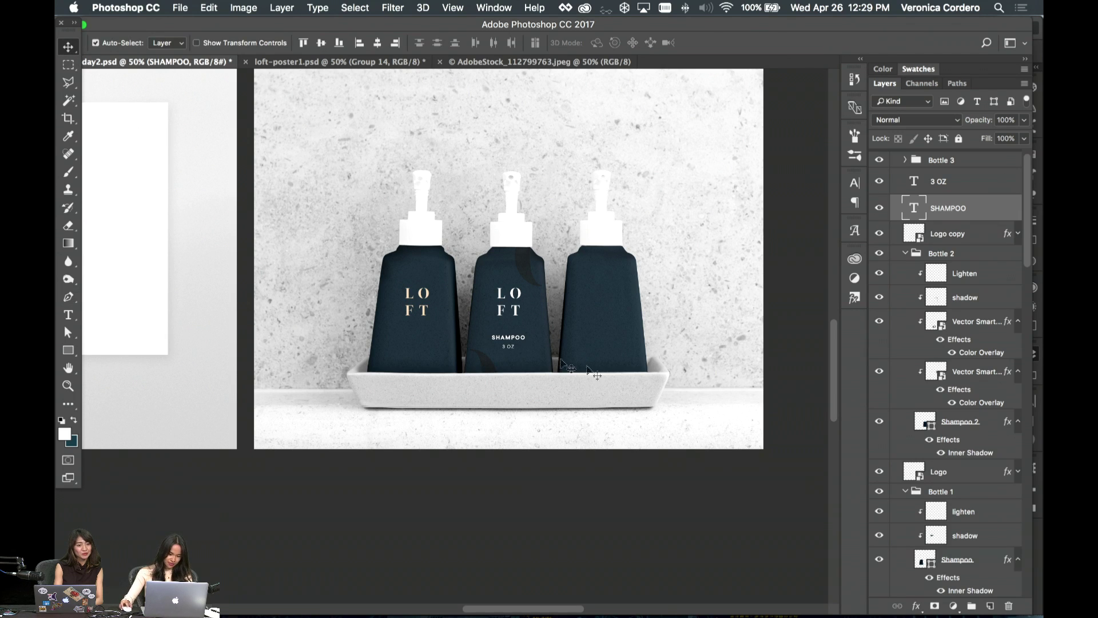
# - Group the SHAMPOO and 3 OZ text layers of the middle bottle and name the group Product name
pyautogui.click(432, 350)
pyautogui.click(515, 342)
pyautogui.keyDown('shift'); pyautogui.click(518, 349); pyautogui.keyUp('shift')
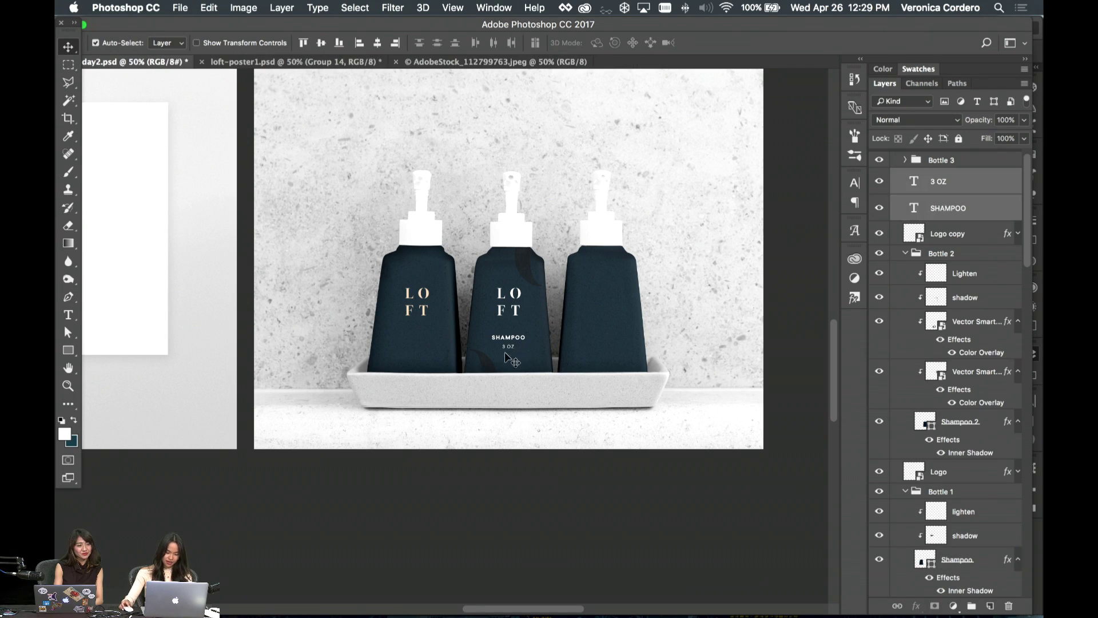
pyautogui.press('super+g')
pyautogui.doubleClick(943, 175)
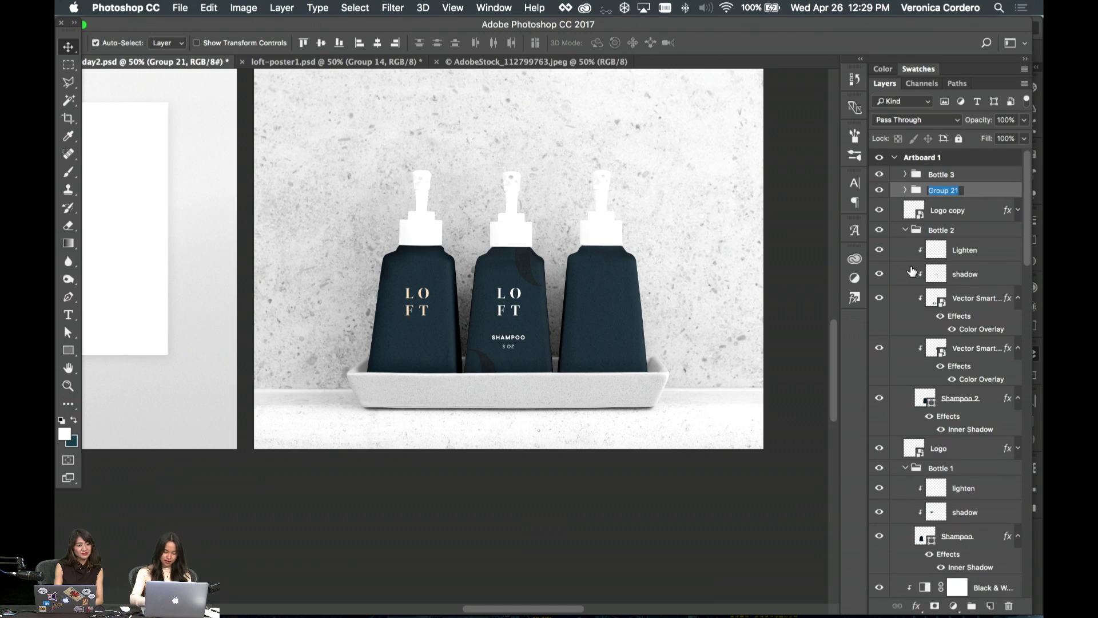
pyautogui.write('Nam')
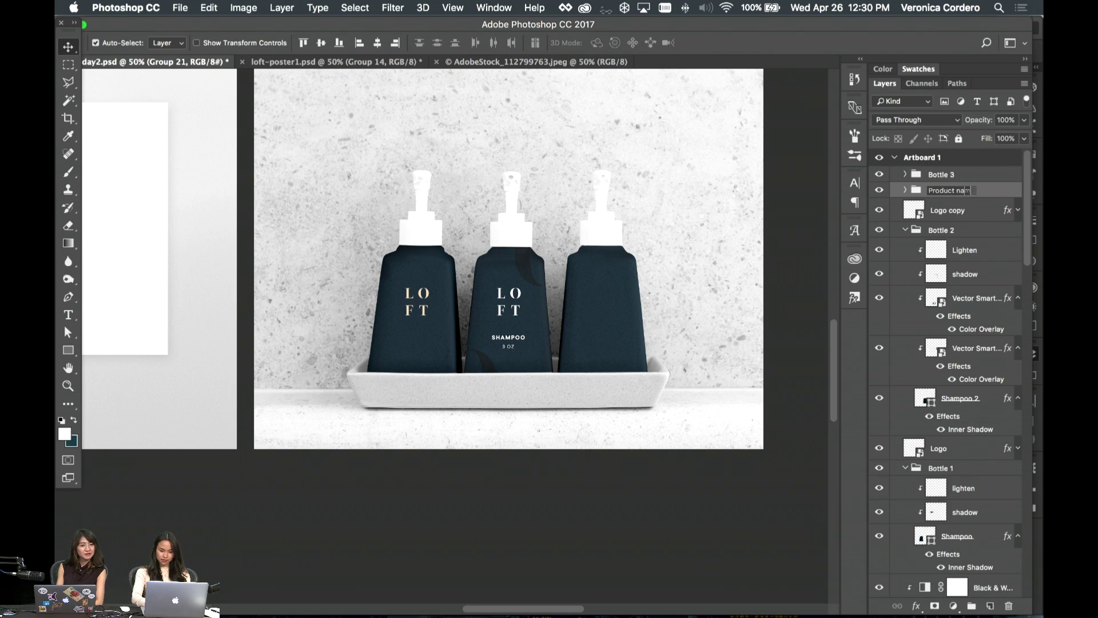
pyautogui.write('me')
pyautogui.press('Return')
# - Duplicate the Product name group and place the copy below the logo on the left bottle
pyautogui.moveTo(951, 191); pyautogui.dragTo(943, 170)
pyautogui.press('super+t')
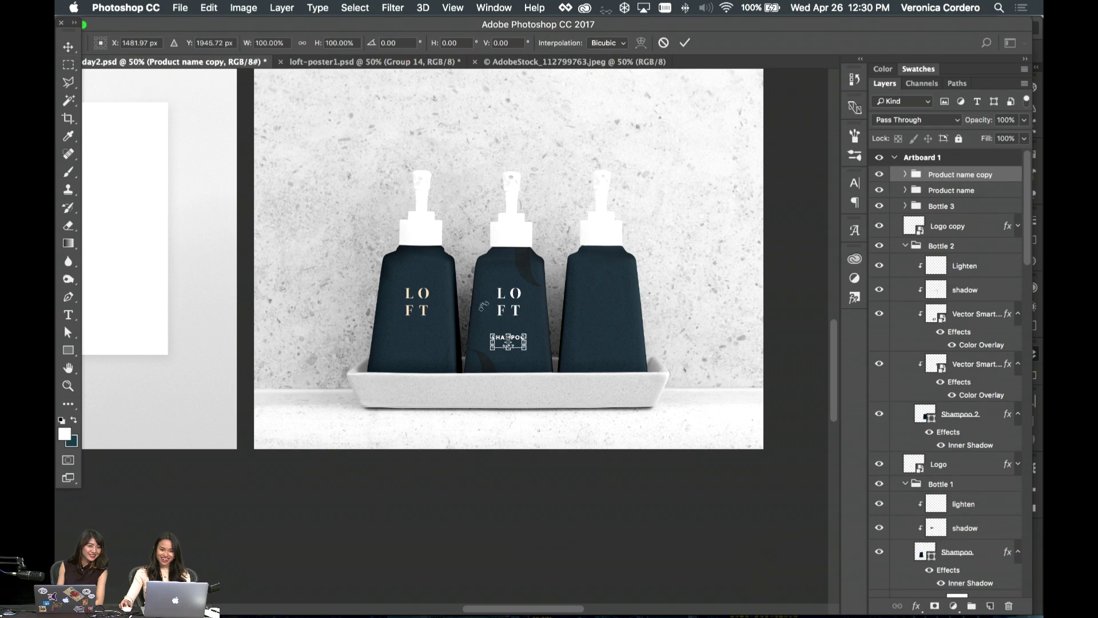
pyautogui.moveTo(509, 342)
pyautogui.mouseDown()
pyautogui.moveTo(475, 340)
pyautogui.moveTo(509, 341)
pyautogui.mouseUp()
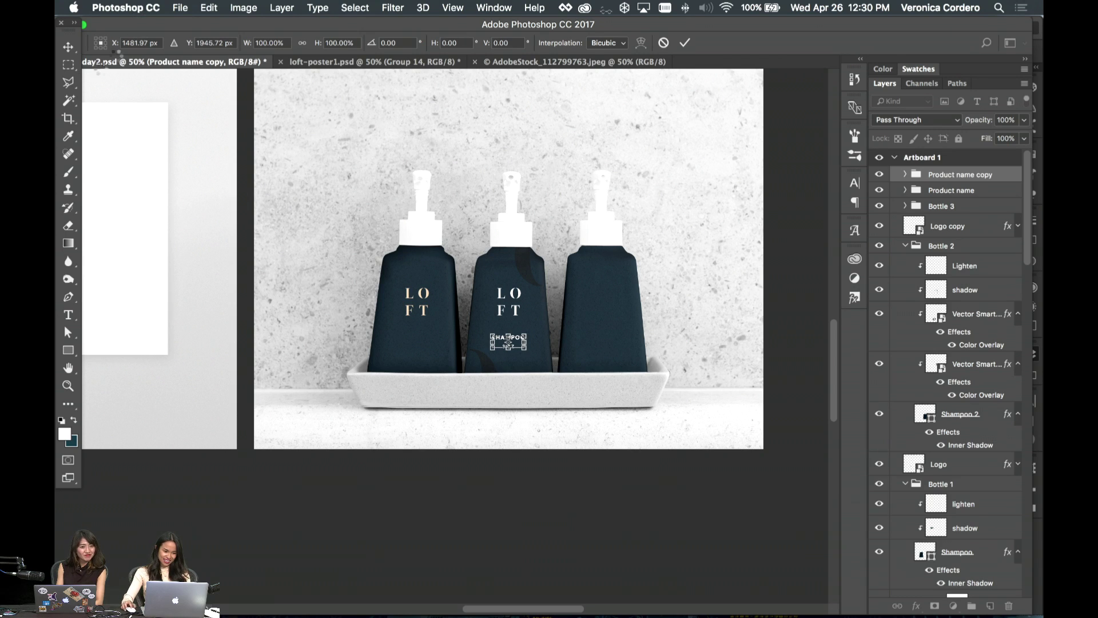
pyautogui.press('Return')
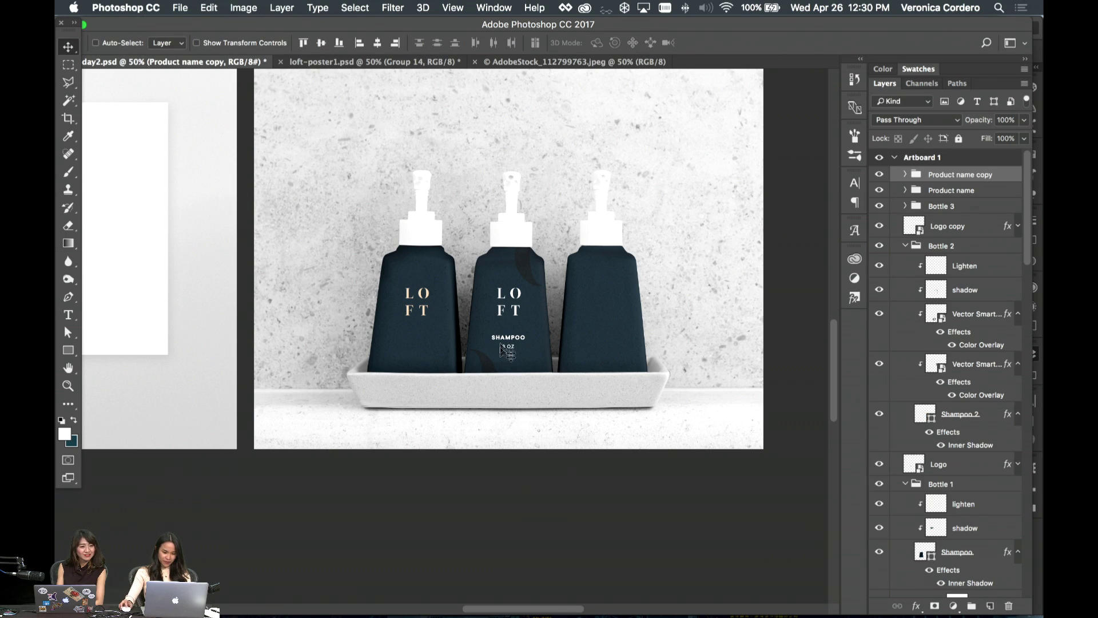
pyautogui.moveTo(508, 349); pyautogui.dragTo(415, 341)
# - Change the product name text on the middle bottle from SHAMPOO to CONDITIONER
pyautogui.scroll(1, 394, 343)
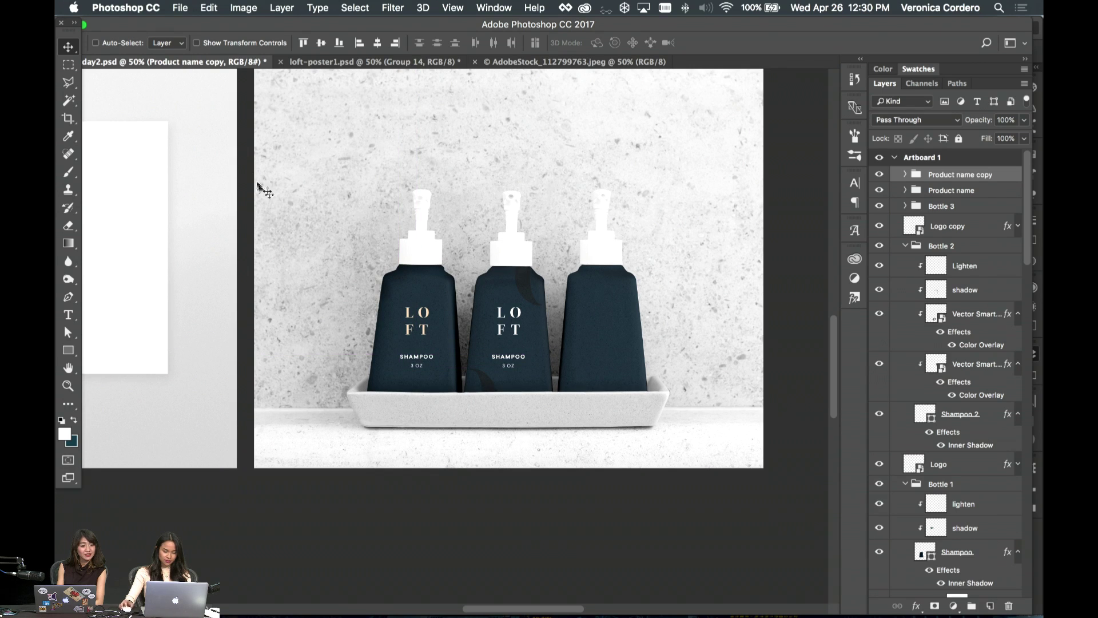
pyautogui.press('t')
pyautogui.doubleClick(419, 354)
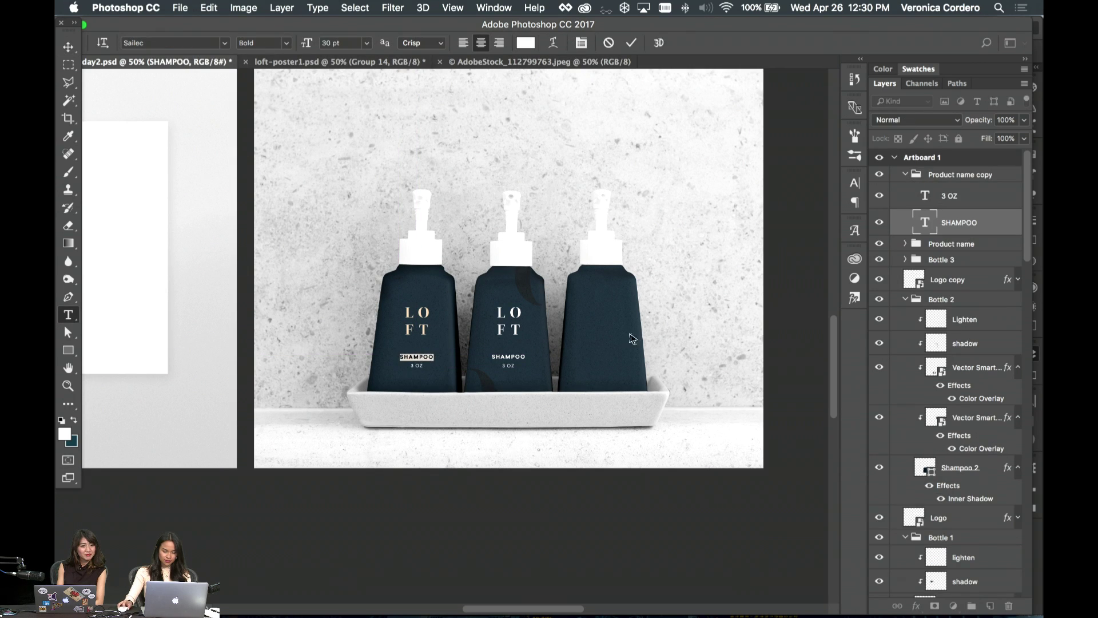
pyautogui.click(505, 355)
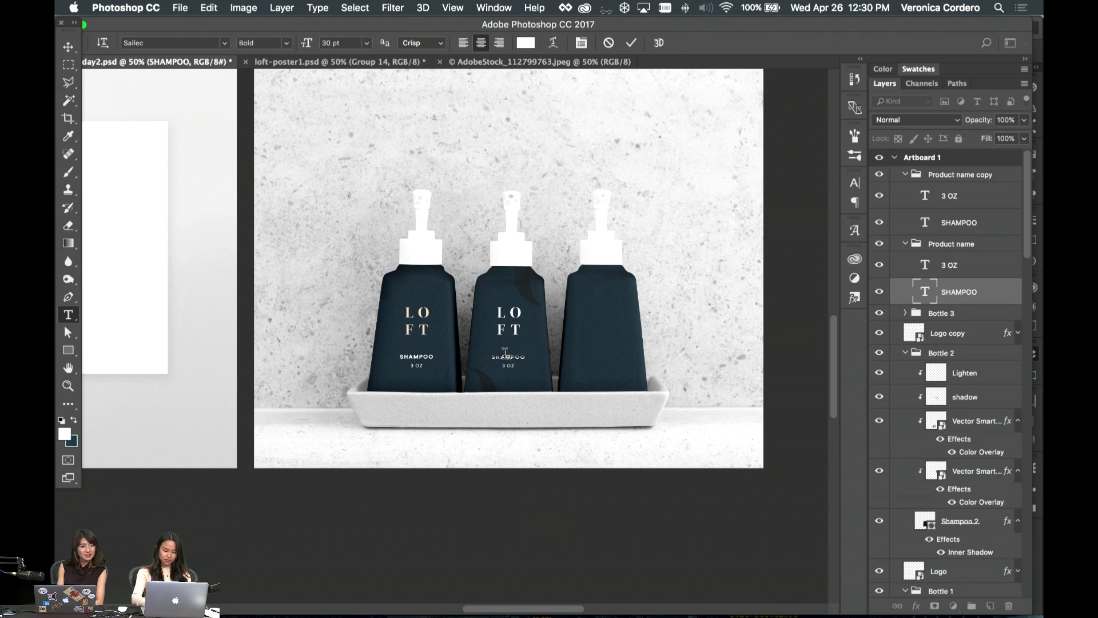
pyautogui.write('CONDITIONER')
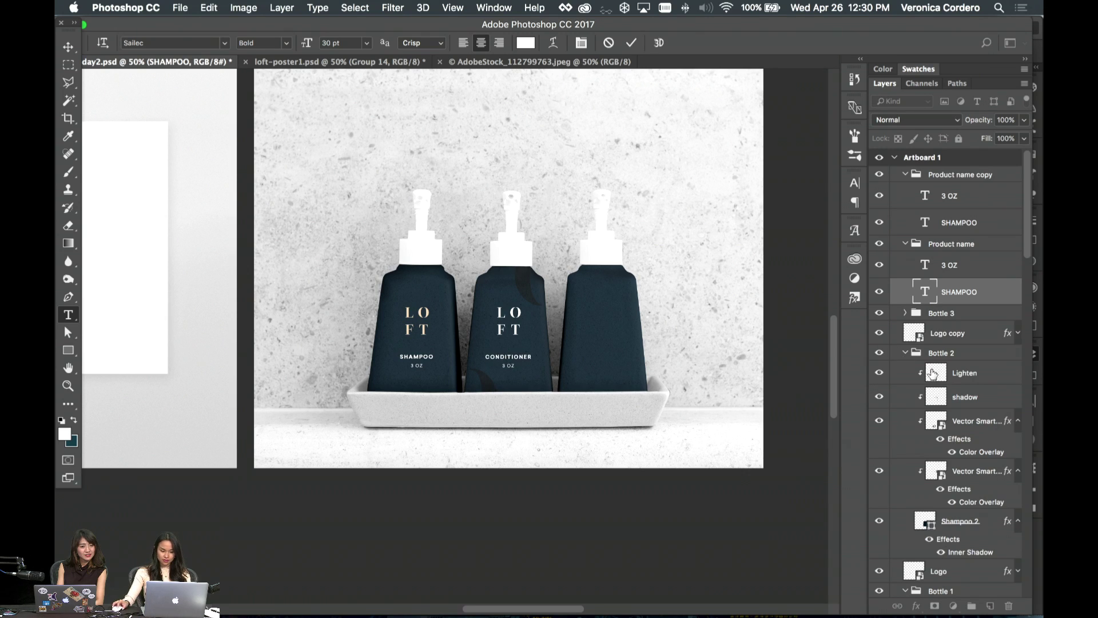
pyautogui.press('super+Return')
pyautogui.press('v')
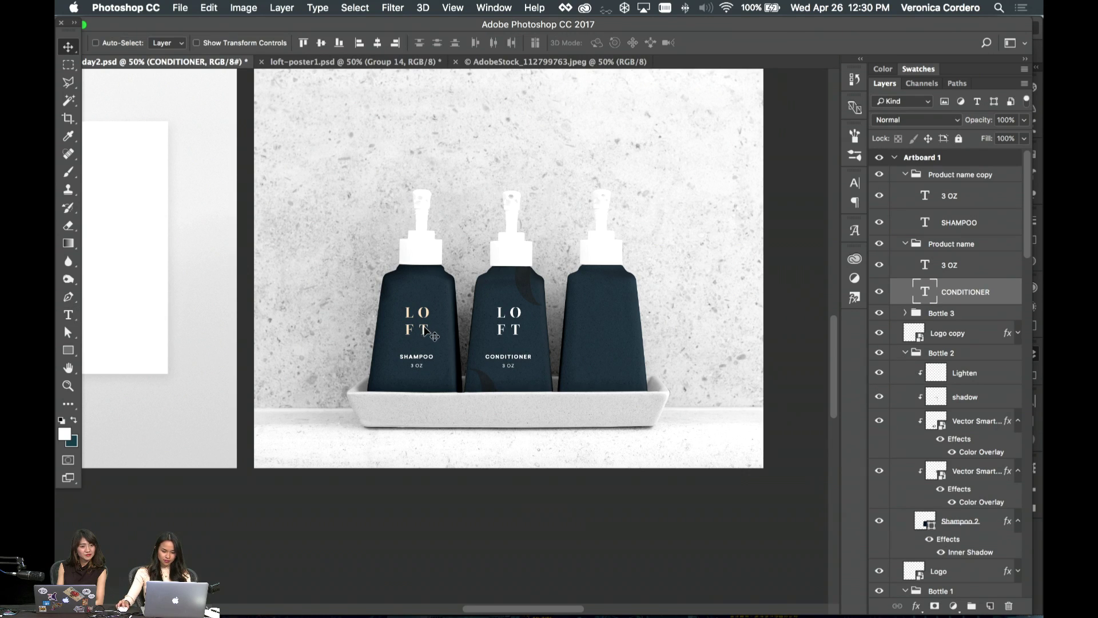
# - Collapse the Bottle 2 group and select the Bottle 1 group in the layer stack
pyautogui.click(913, 320)
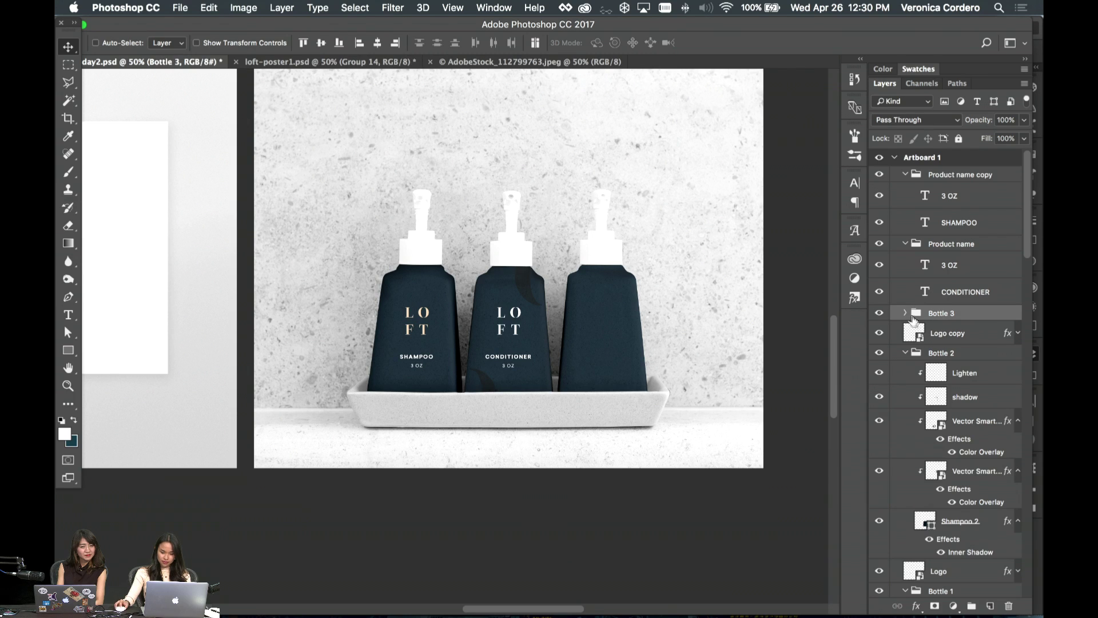
pyautogui.click(909, 353)
pyautogui.click(905, 353)
pyautogui.click(908, 394)
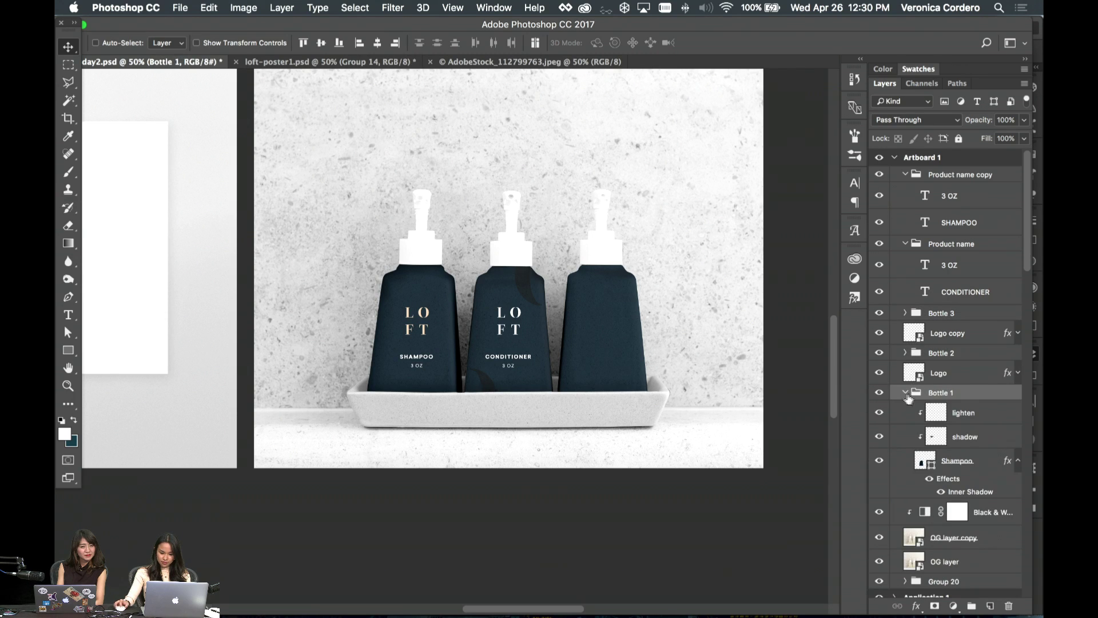
# - Try recoloring the left bottle's Shampoo shape with the peach edcda7 sampled from its logo
pyautogui.doubleClick(921, 461)
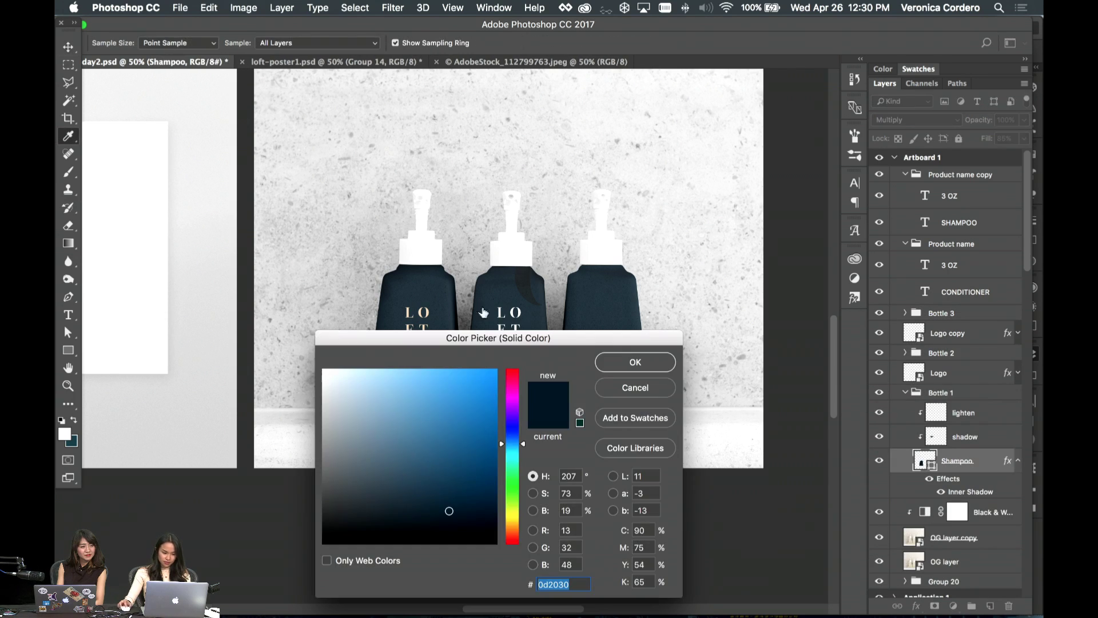
pyautogui.click(430, 309)
pyautogui.hscroll(-5, 448, 290)
pyautogui.scroll(3, 445, 293)
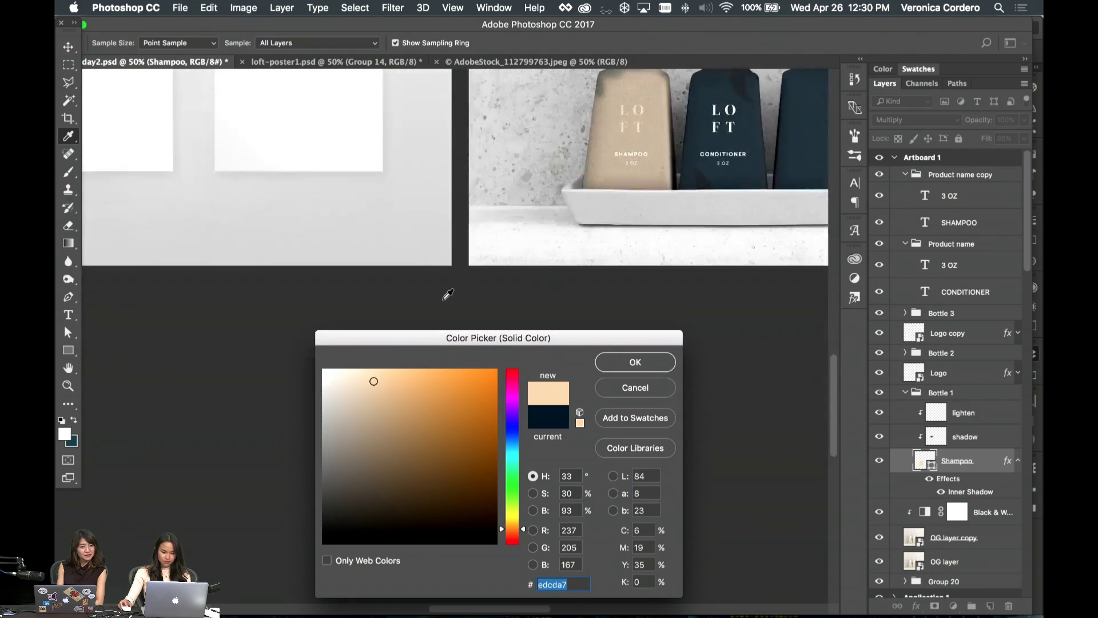
pyautogui.scroll(-10, 449, 293)
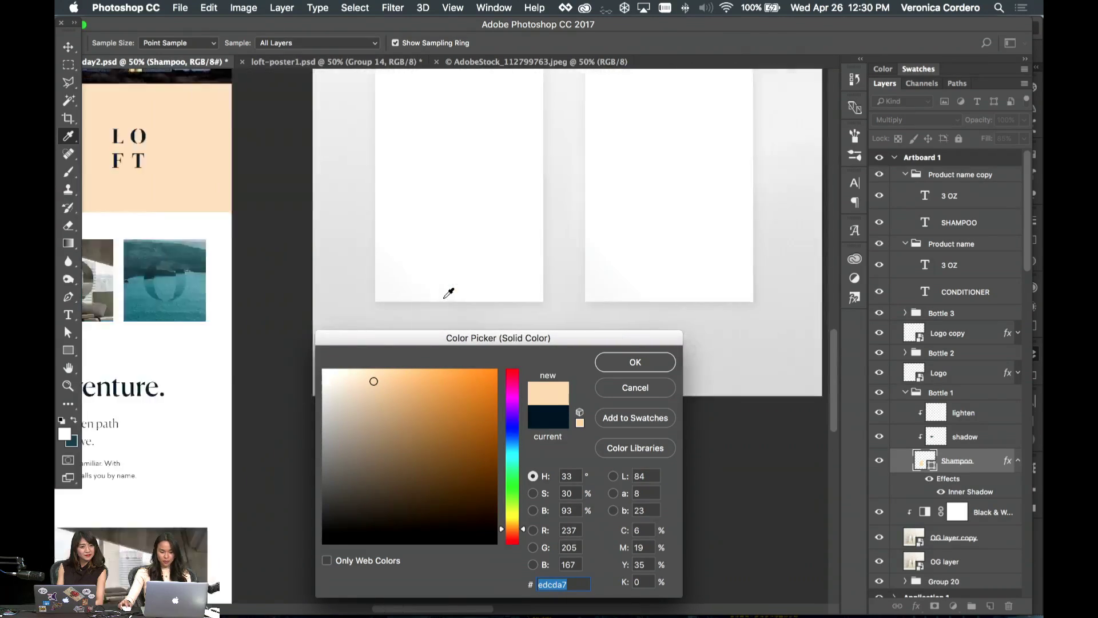
pyautogui.scroll(-3, 448, 293)
pyautogui.hscroll(10, 449, 290)
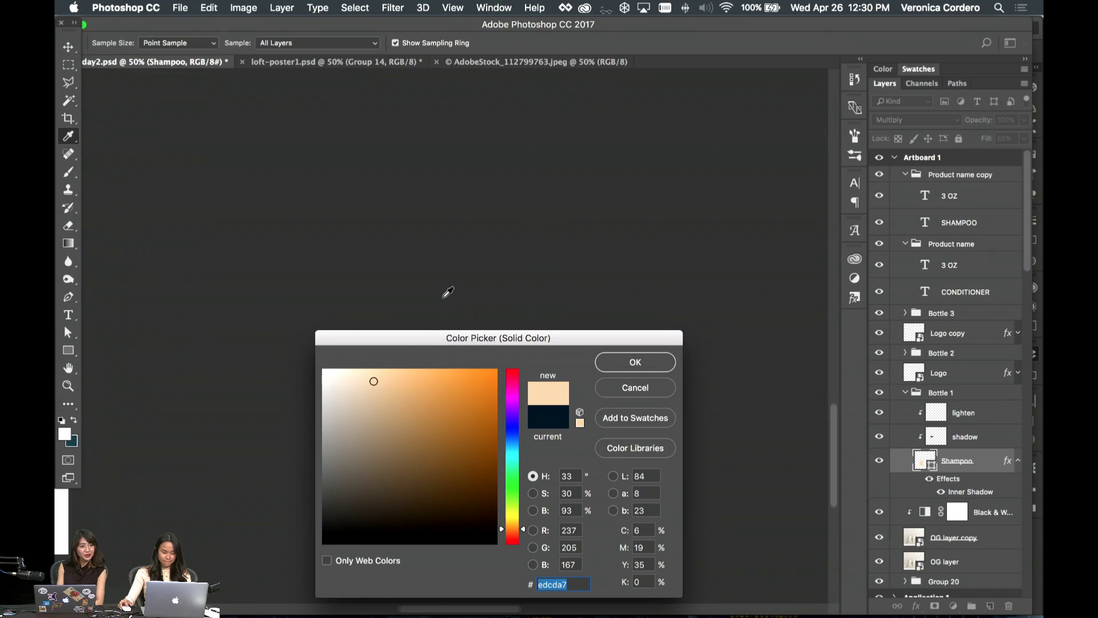
pyautogui.hscroll(-4, 448, 291)
pyautogui.click(649, 388)
# - Change the left bottle's Logo color overlay to the white sampled from the neighboring artboard
pyautogui.scroll(-10, 632, 294)
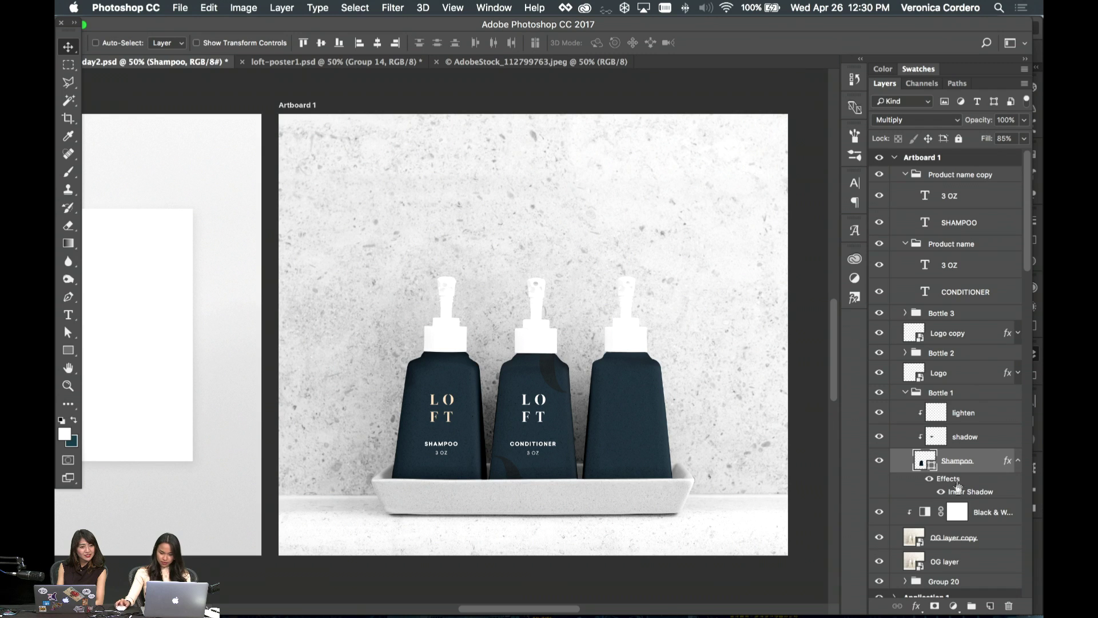
pyautogui.doubleClick(1007, 375)
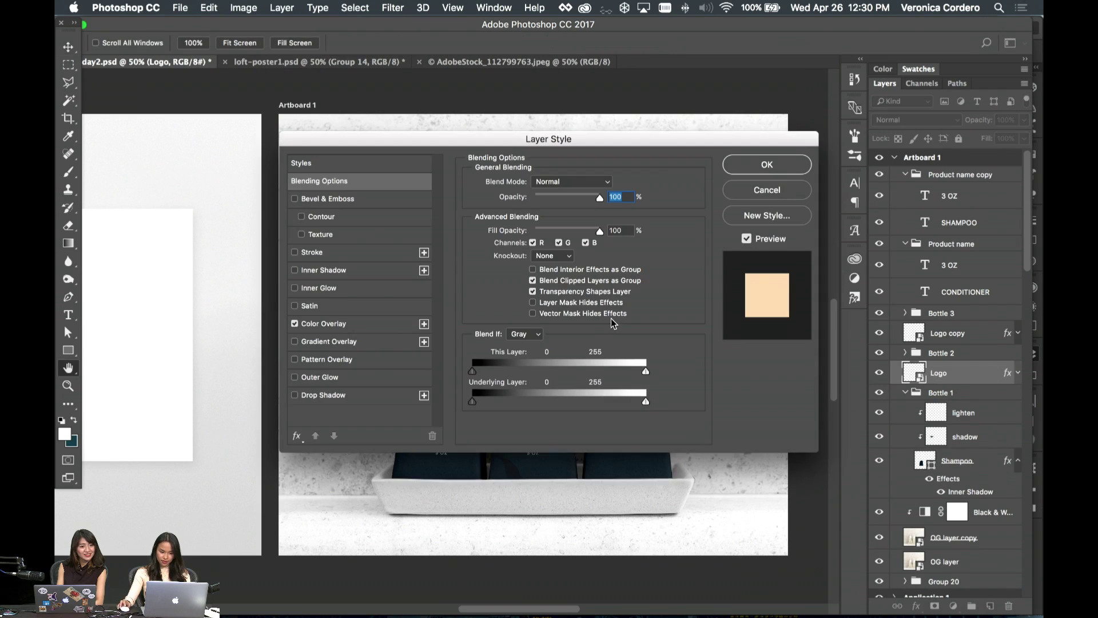
pyautogui.click(354, 325)
pyautogui.click(610, 186)
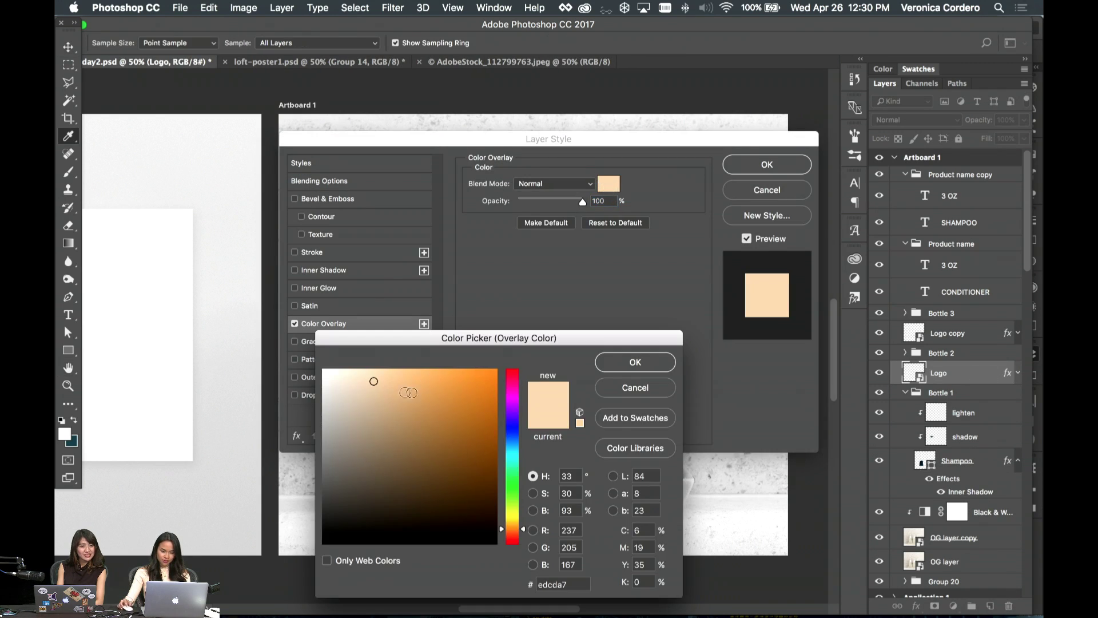
pyautogui.click(164, 252)
pyautogui.press('Return')
pyautogui.press('Return')
pyautogui.scroll(-1, 453, 190)
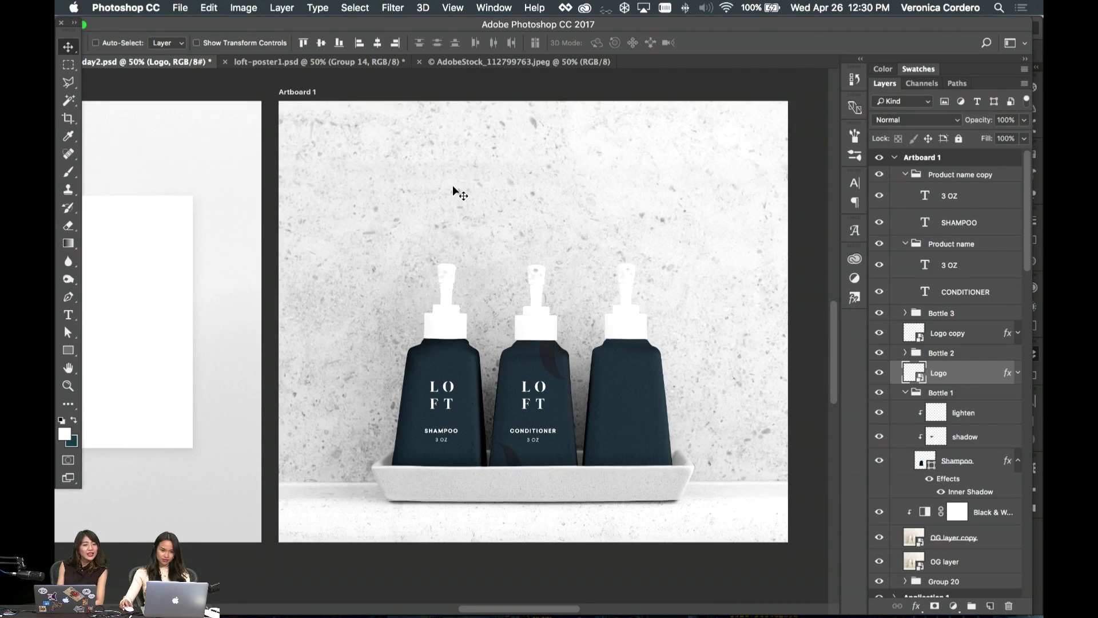
# - Collapse the Product name and Product name copy groups in the layer stack
pyautogui.scroll(-3, 453, 189)
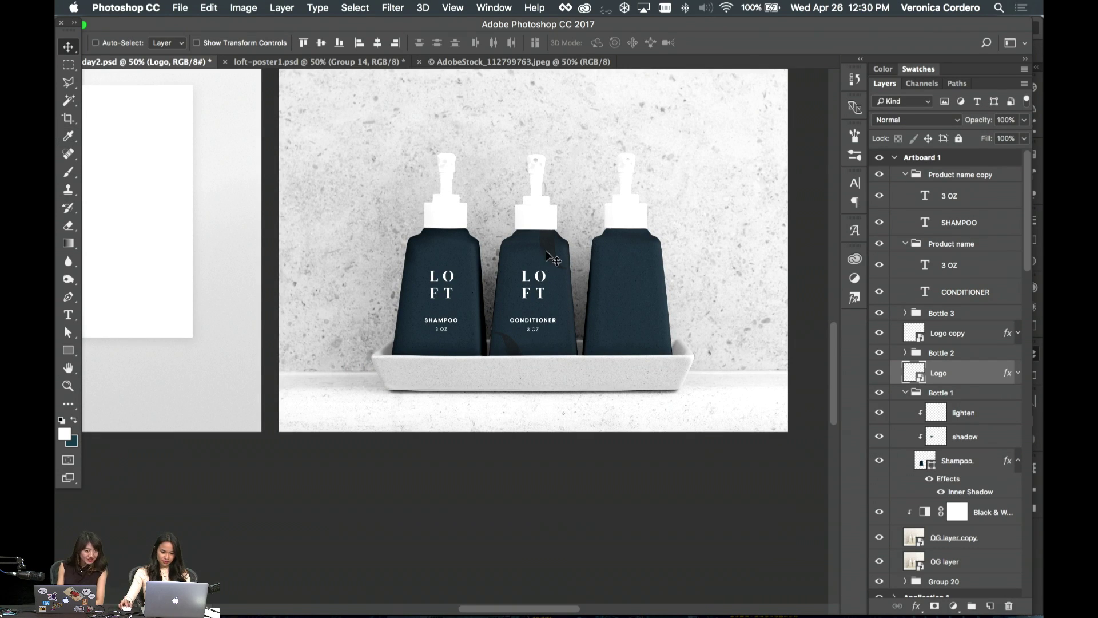
pyautogui.keyDown('super'); pyautogui.click(964, 333); pyautogui.keyUp('super')
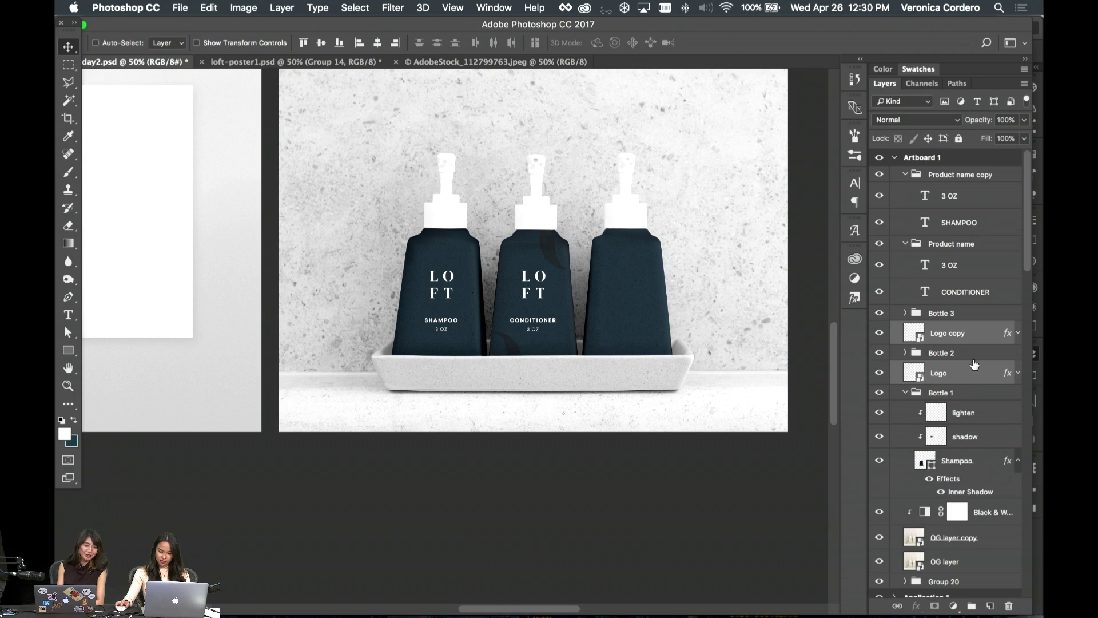
pyautogui.click(915, 246)
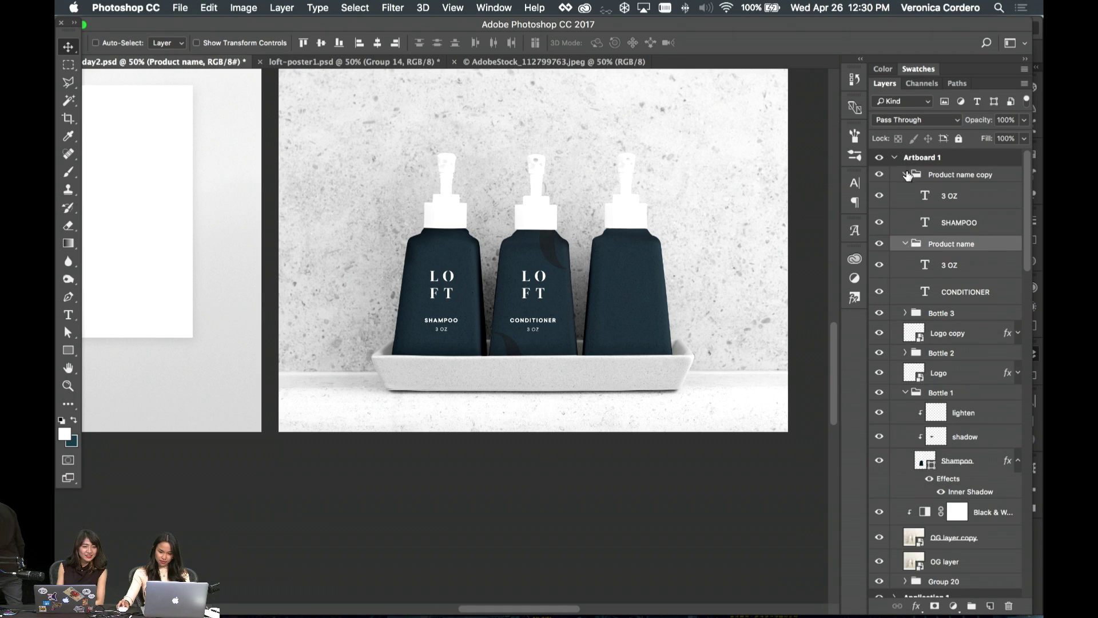
pyautogui.click(904, 243)
pyautogui.click(904, 174)
# - Try duplicating the Logo and Logo copy layers into the Bottle 1 group
pyautogui.click(955, 231)
pyautogui.click(952, 264)
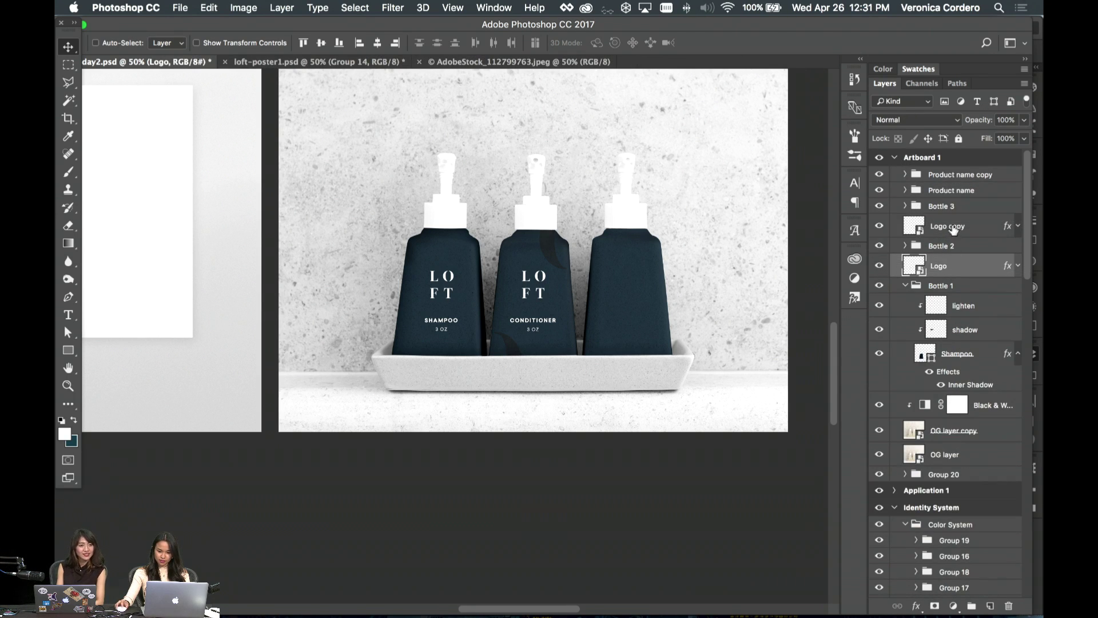
pyautogui.doubleClick(958, 226)
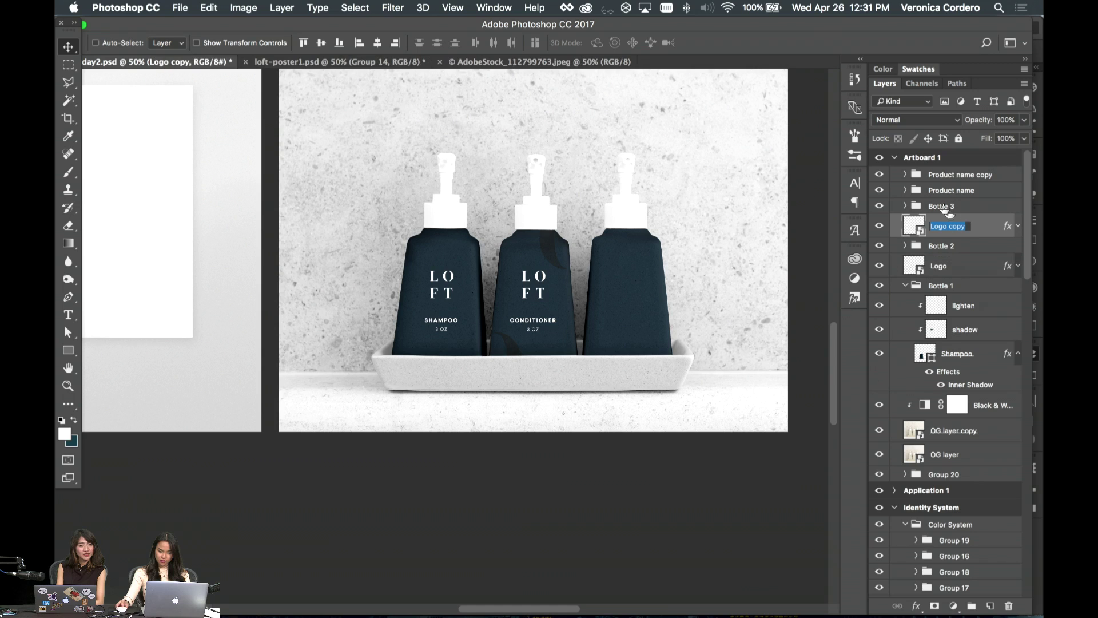
pyautogui.keyDown('shift'); pyautogui.click(968, 273); pyautogui.keyUp('shift')
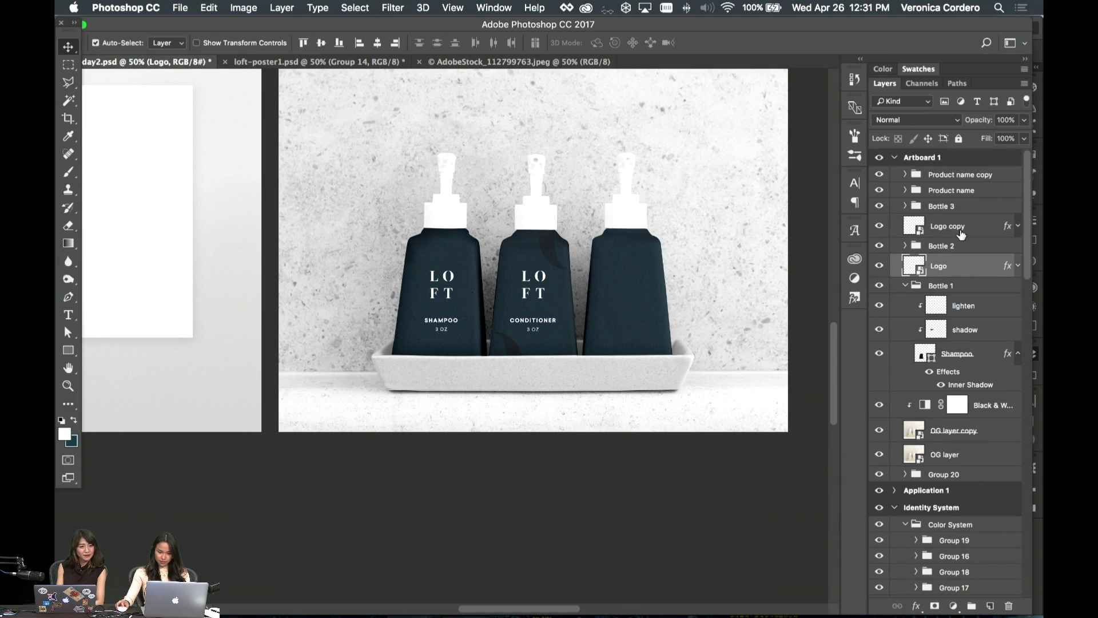
pyautogui.moveTo(958, 272); pyautogui.dragTo(961, 295)
pyautogui.hotkey('ctrl', 't')
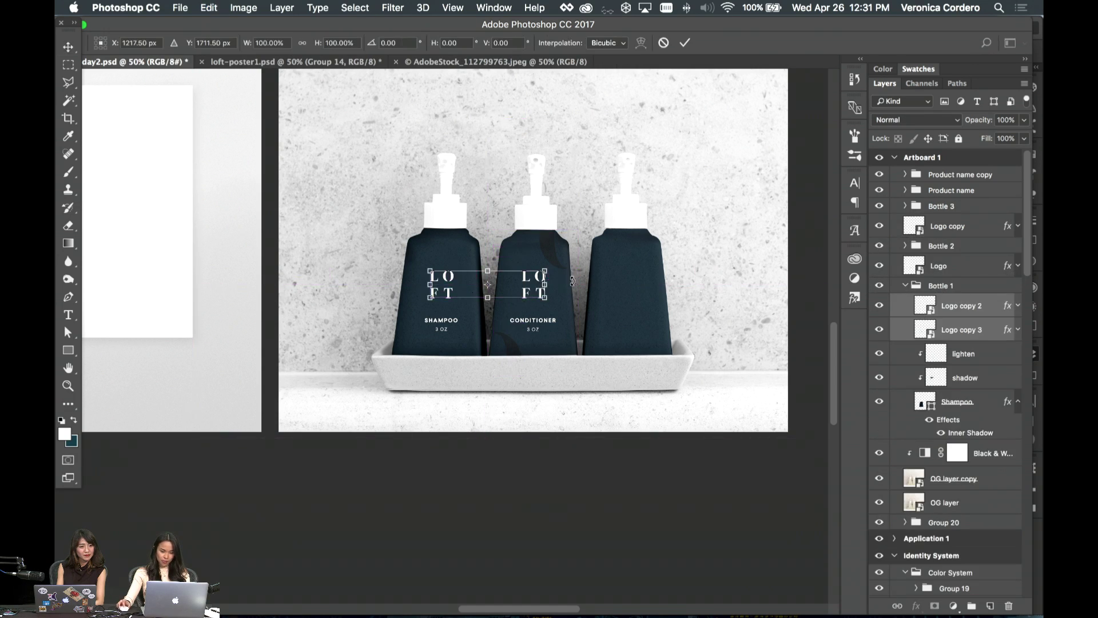
pyautogui.press('Escape')
pyautogui.hotkey('ctrl', 'z')
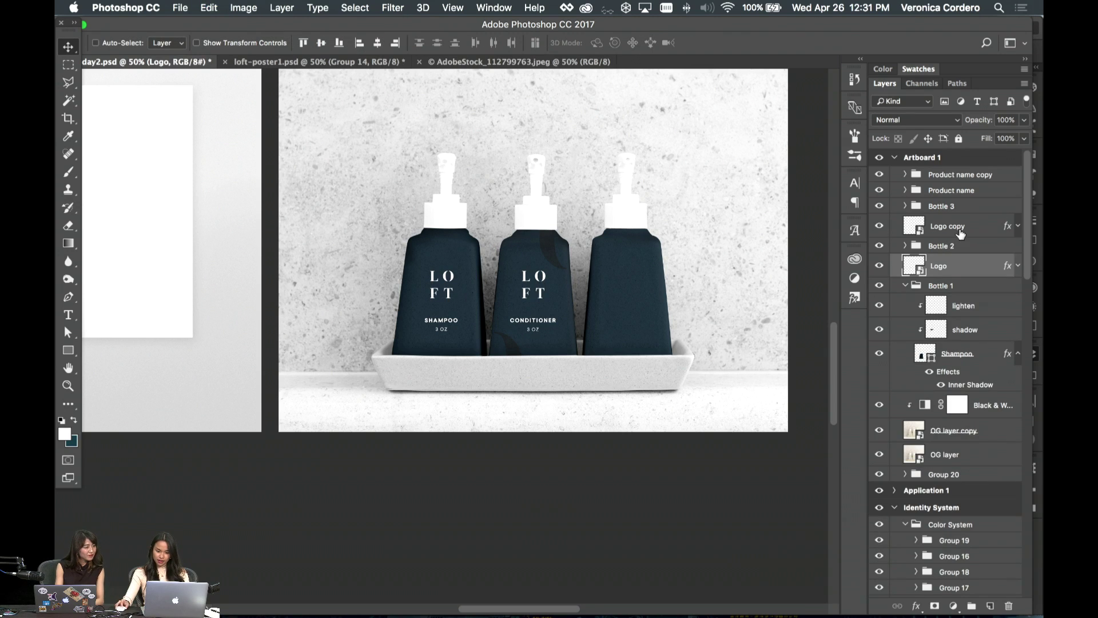
# - Enable layer auto-selection and duplicate the middle bottle's two O emblem layers into the Bottle 1 group, clipped beneath its shadow layer
pyautogui.click(954, 233)
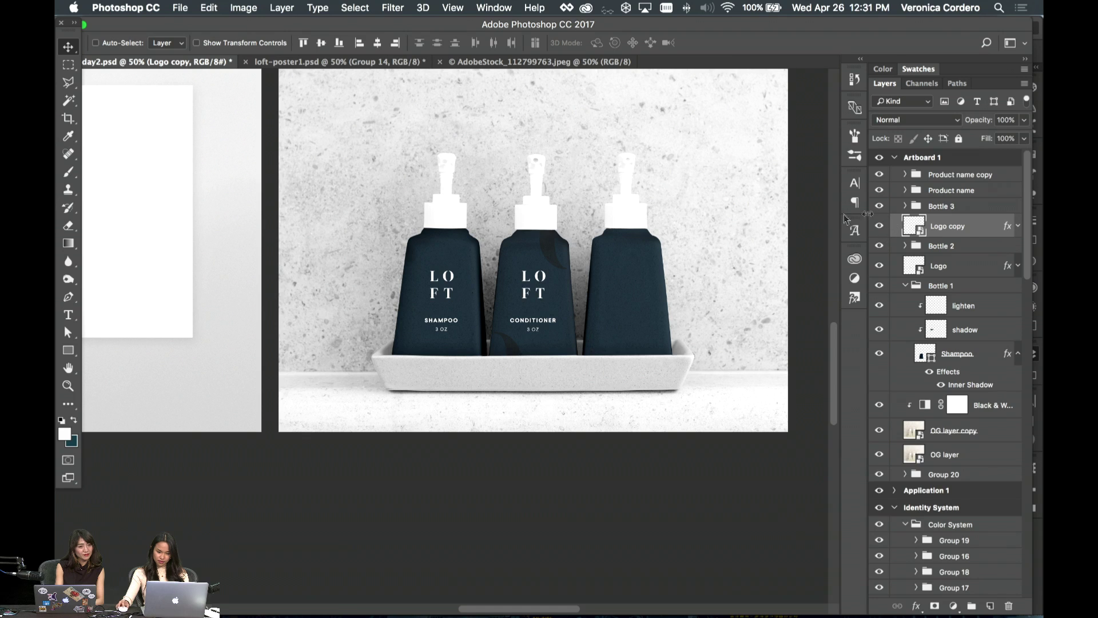
pyautogui.click(122, 42)
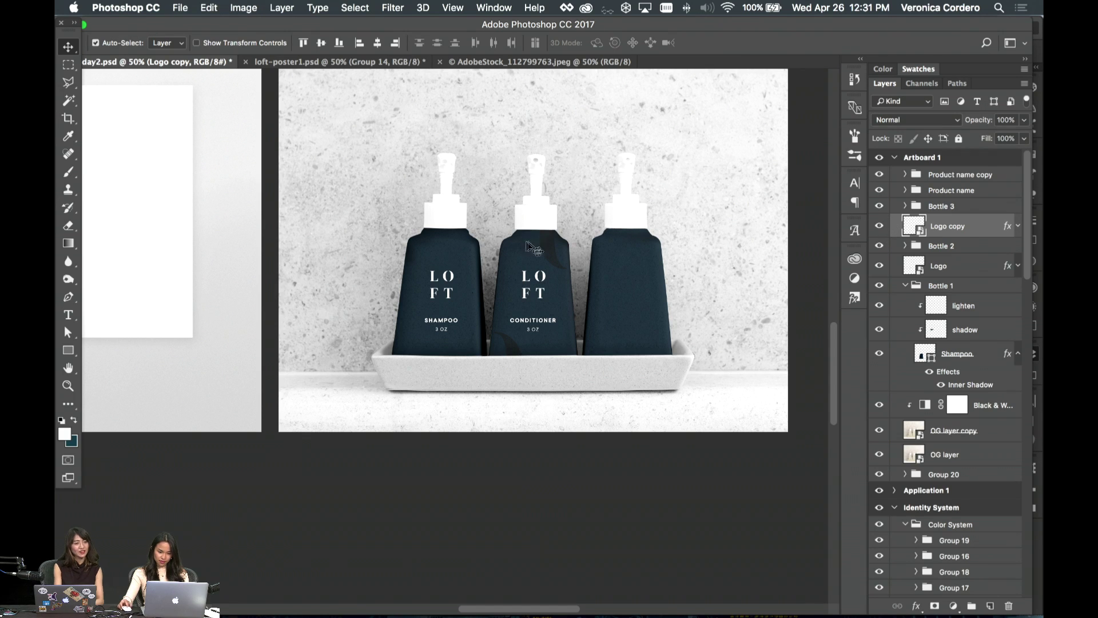
pyautogui.click(545, 245)
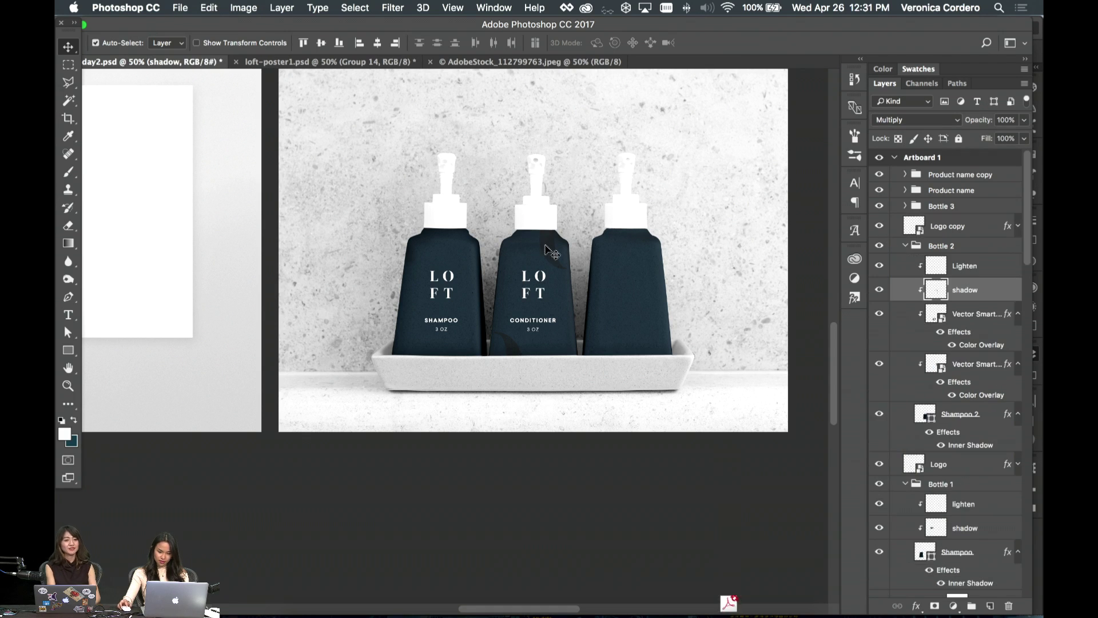
pyautogui.click(969, 313)
pyautogui.keyDown('shift'); pyautogui.click(968, 363); pyautogui.keyUp('shift')
pyautogui.scroll(-2, 969, 344)
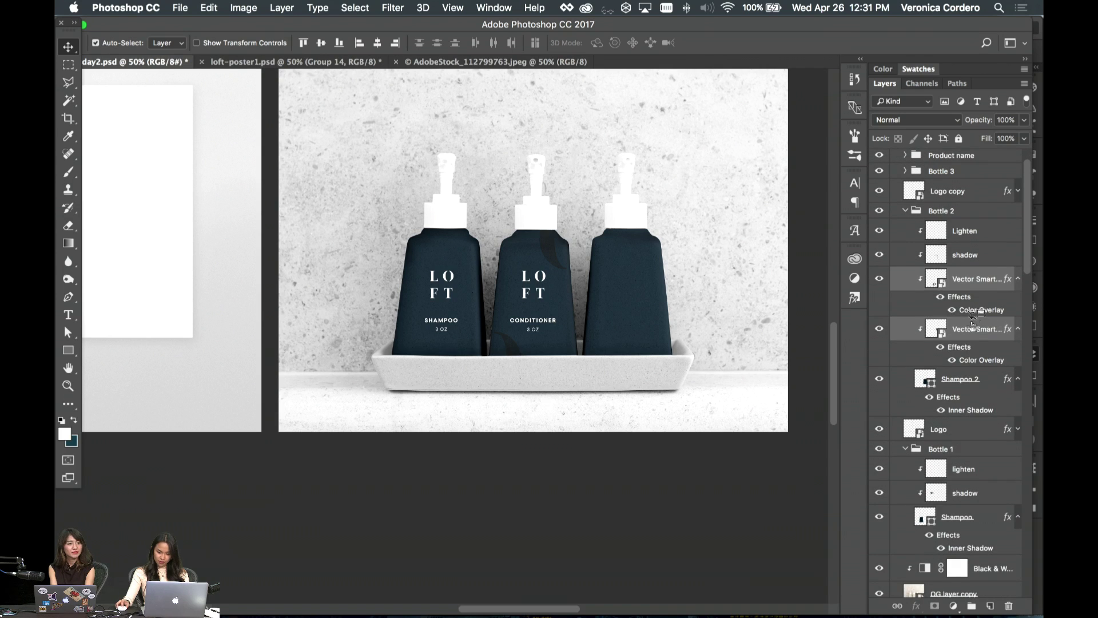
pyautogui.moveTo(977, 323); pyautogui.dragTo(976, 499)
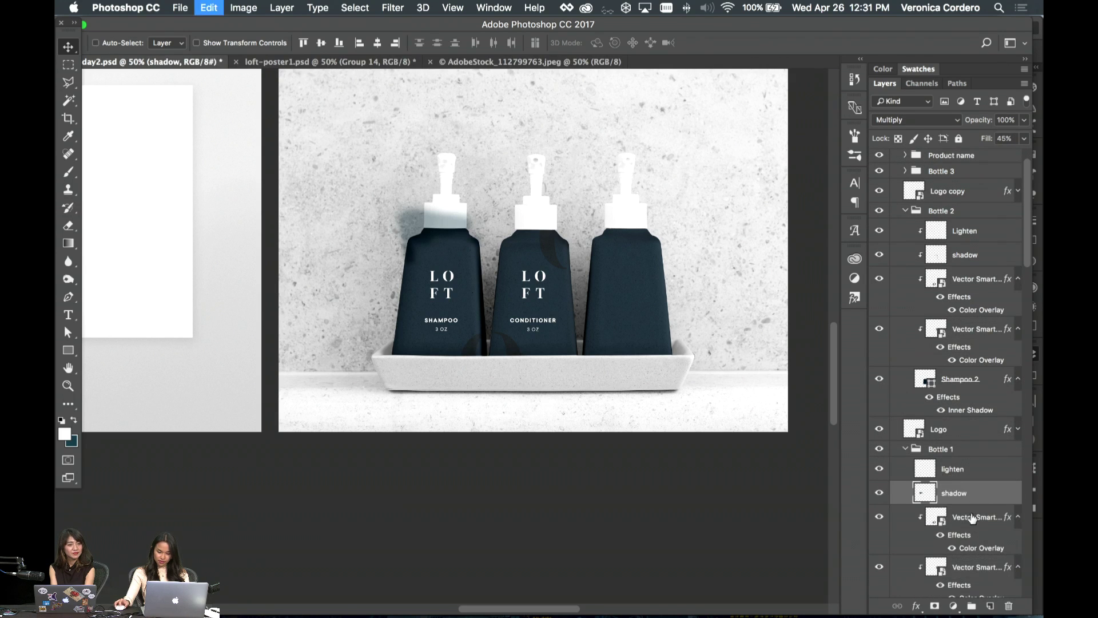
# - Move the copied upper O emblem in Bottle 1 onto the left bottle's upper-left shoulder
pyautogui.press('super+t')
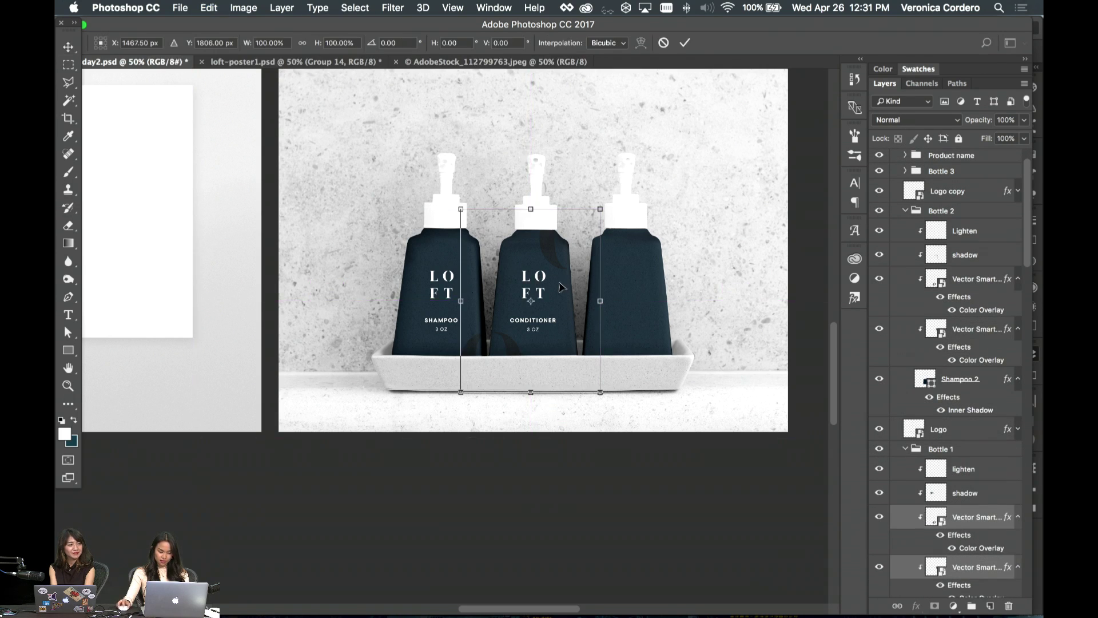
pyautogui.press('Escape')
pyautogui.click(546, 250)
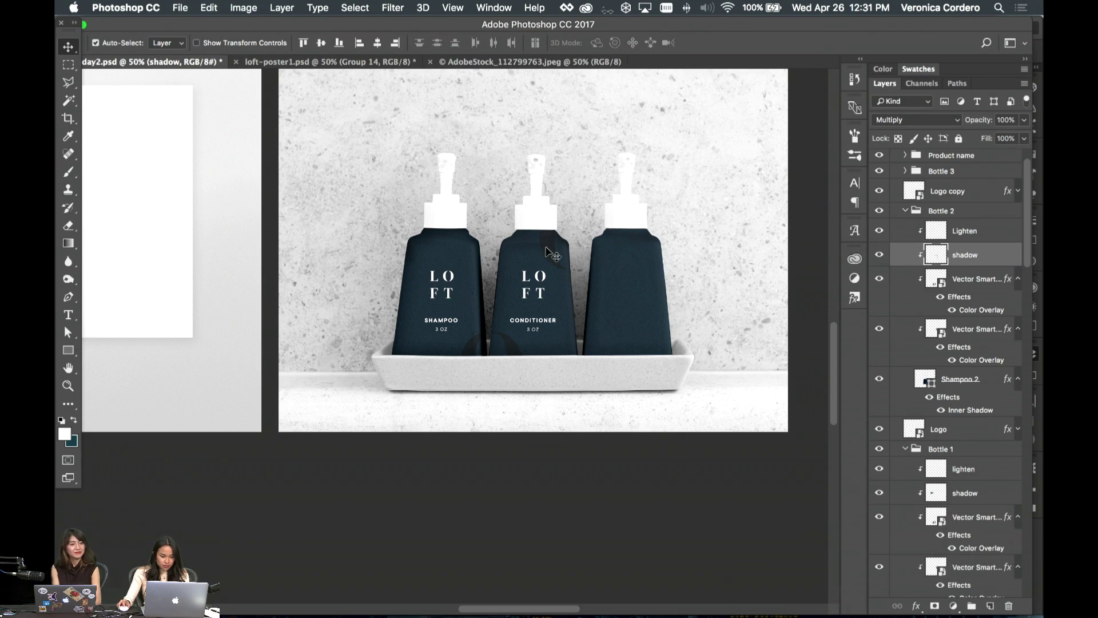
pyautogui.click(491, 350)
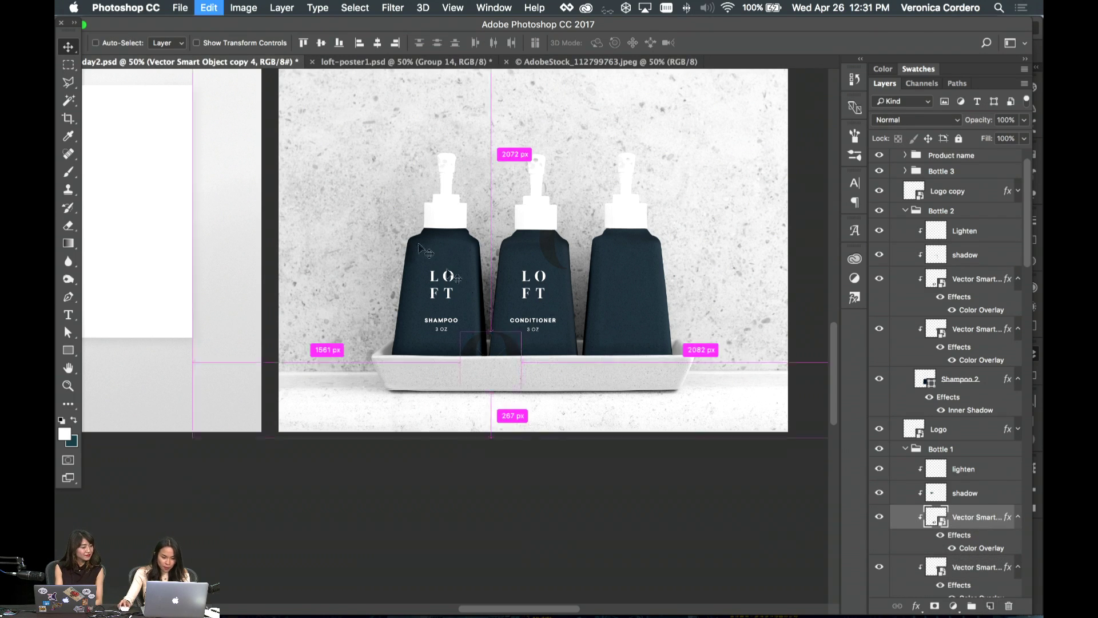
pyautogui.press('super+t')
pyautogui.press('Escape')
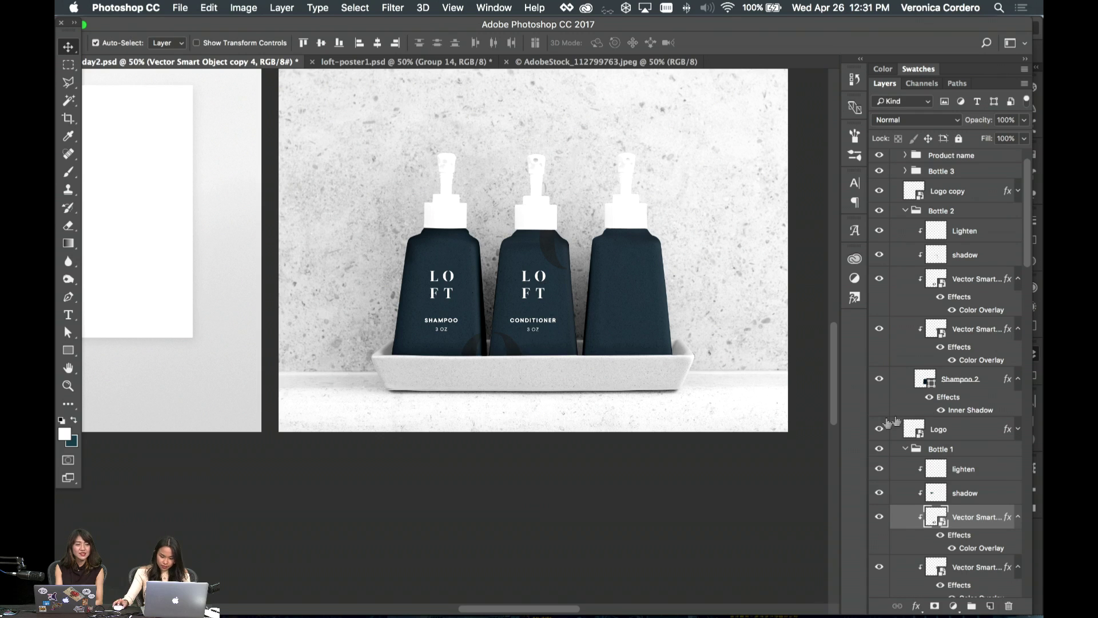
pyautogui.click(971, 584)
pyautogui.press('super+t')
pyautogui.moveTo(572, 219); pyautogui.dragTo(399, 218)
pyautogui.press('Return')
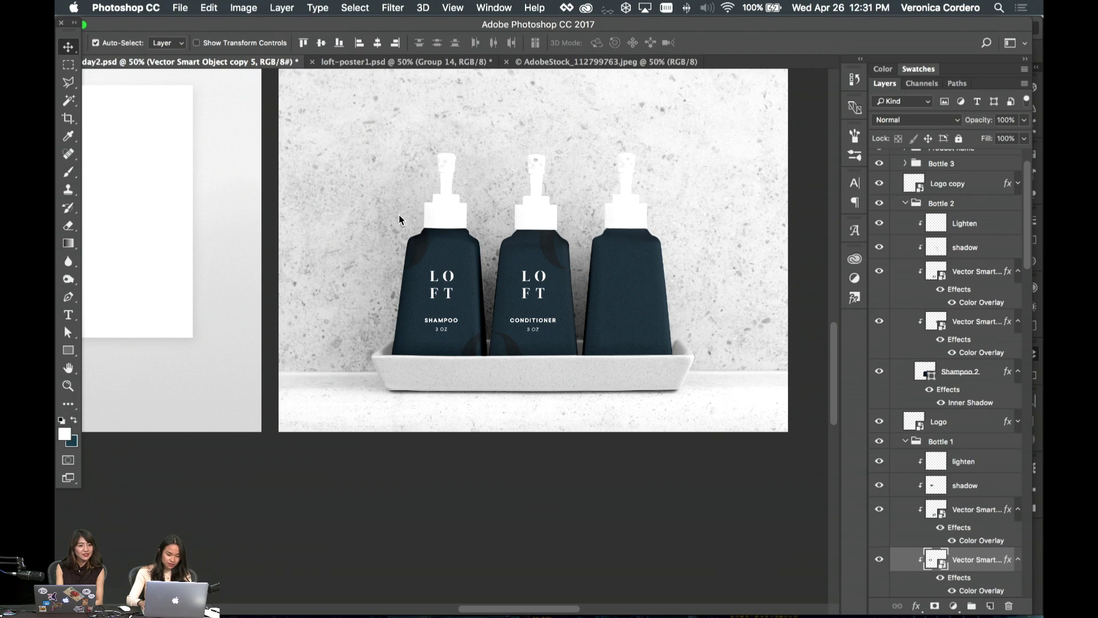
# - Select the middle bottle's Logo copy layer and collapse the Bottle 3 and Bottle 2 groups
pyautogui.scroll(-3, 497, 206)
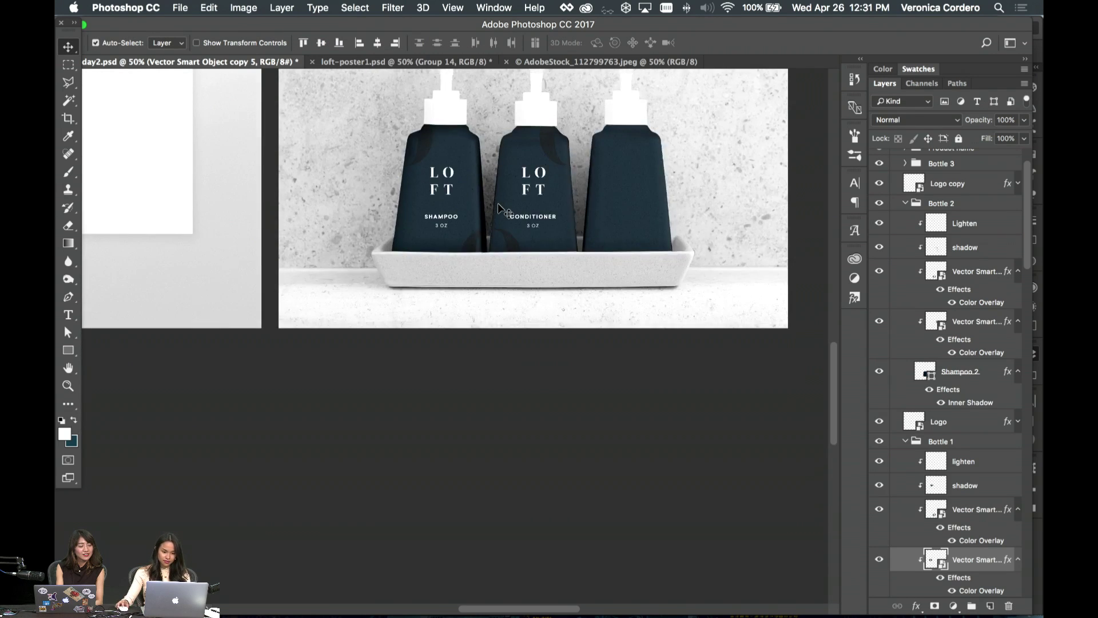
pyautogui.scroll(2, 620, 269)
pyautogui.hscroll(1, 620, 269)
pyautogui.click(617, 289)
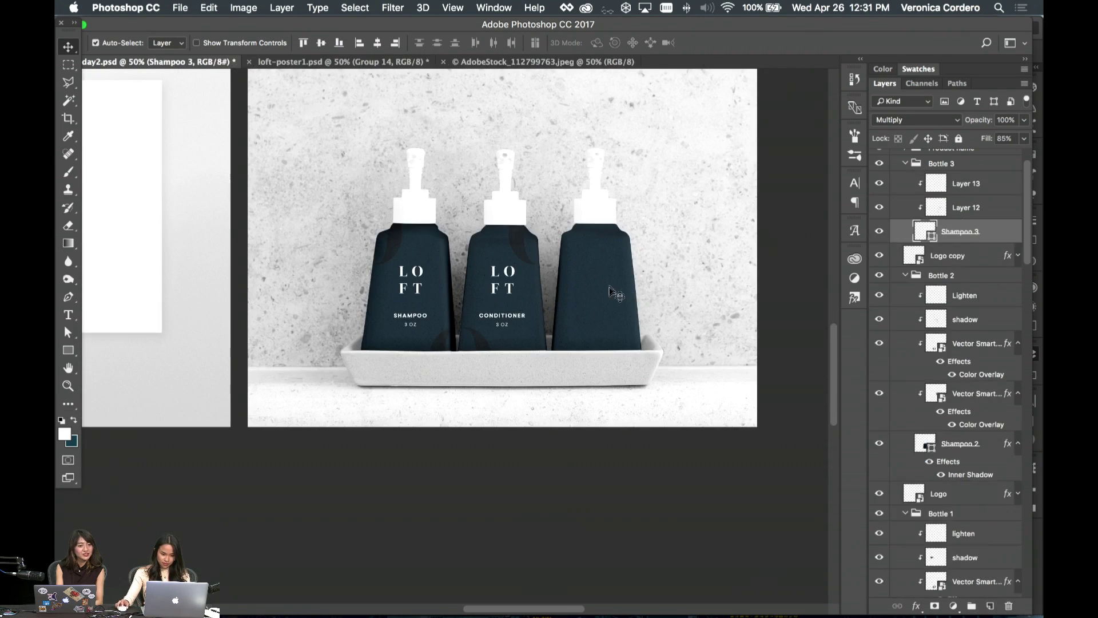
pyautogui.click(513, 277)
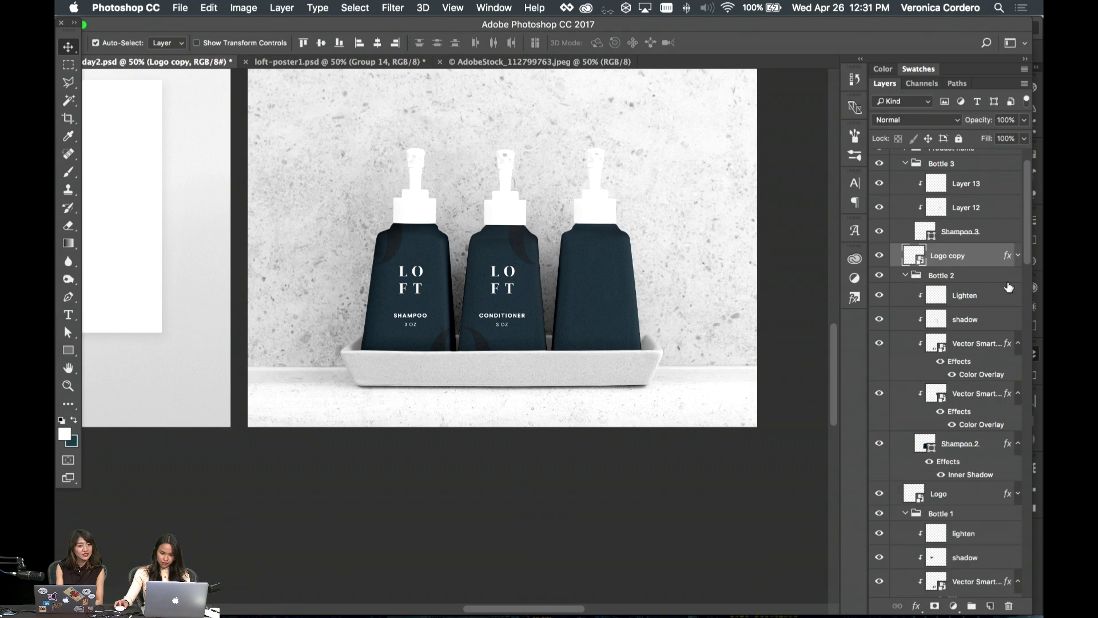
pyautogui.scroll(2, 1008, 287)
pyautogui.click(905, 206)
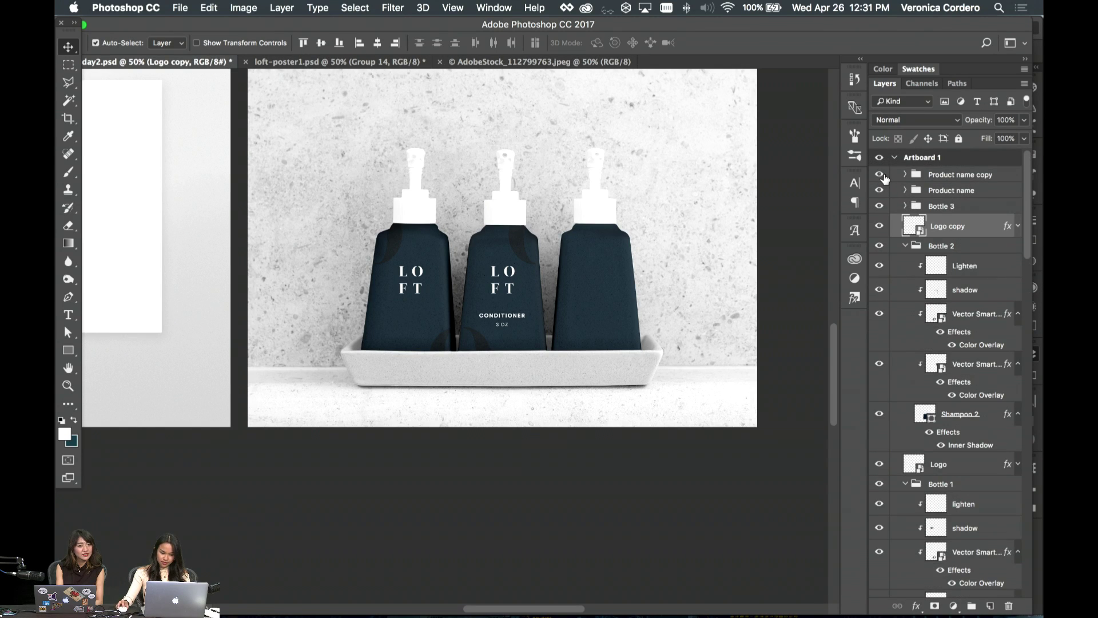
pyautogui.click(881, 175)
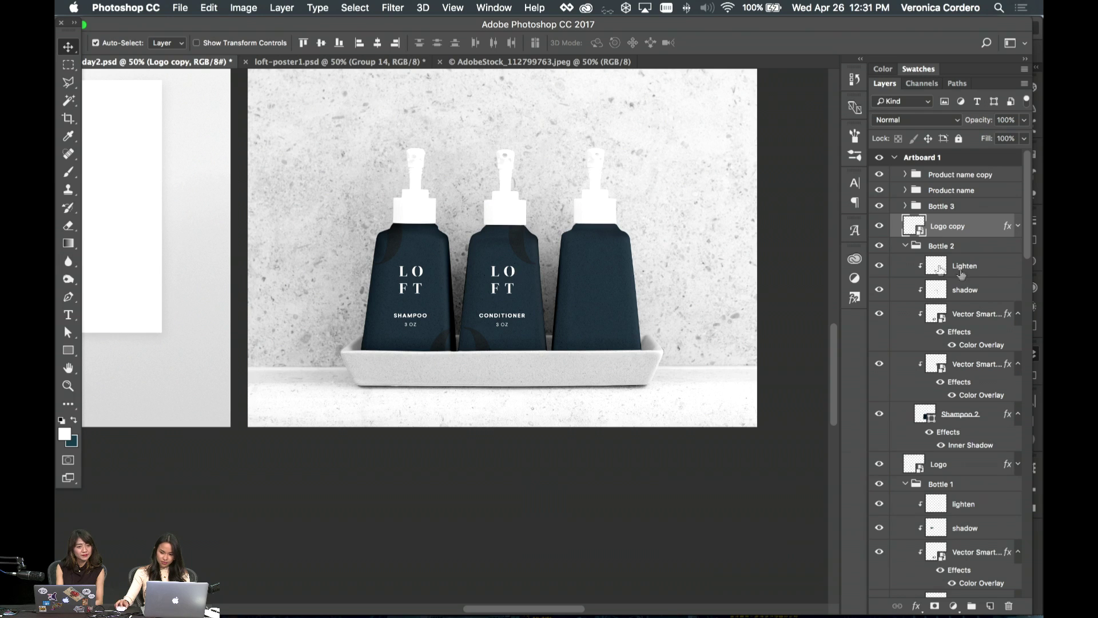
pyautogui.click(906, 247)
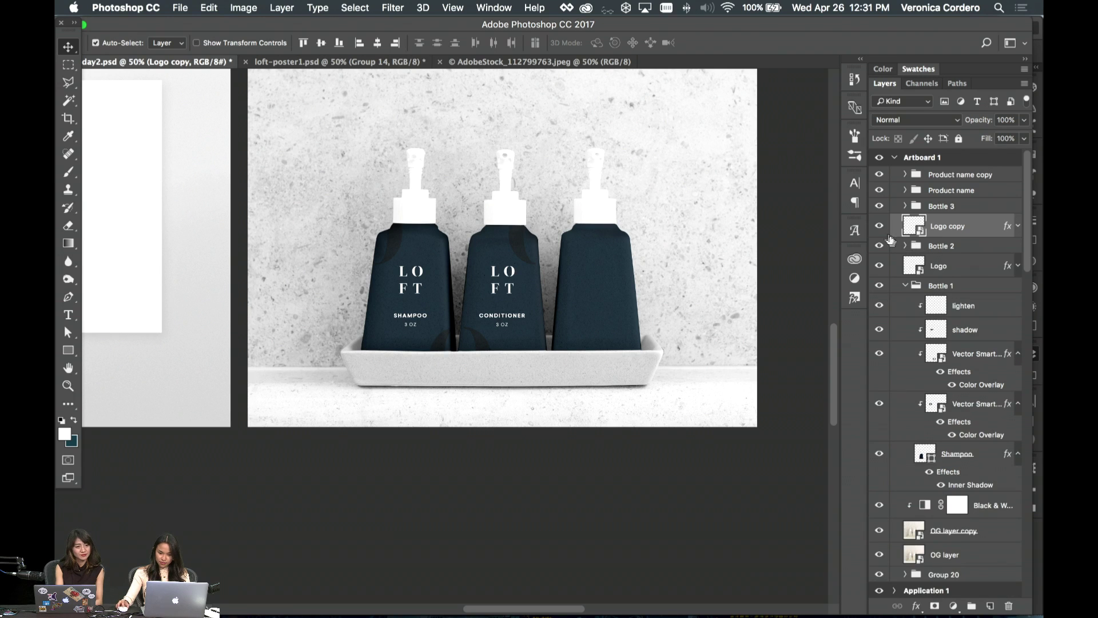
# - Duplicate the Logo copy layer and the middle bottle's Product name group, and place the copies on the right bottle
pyautogui.click(503, 319)
pyautogui.keyDown('super'); pyautogui.click(977, 246); pyautogui.keyUp('super')
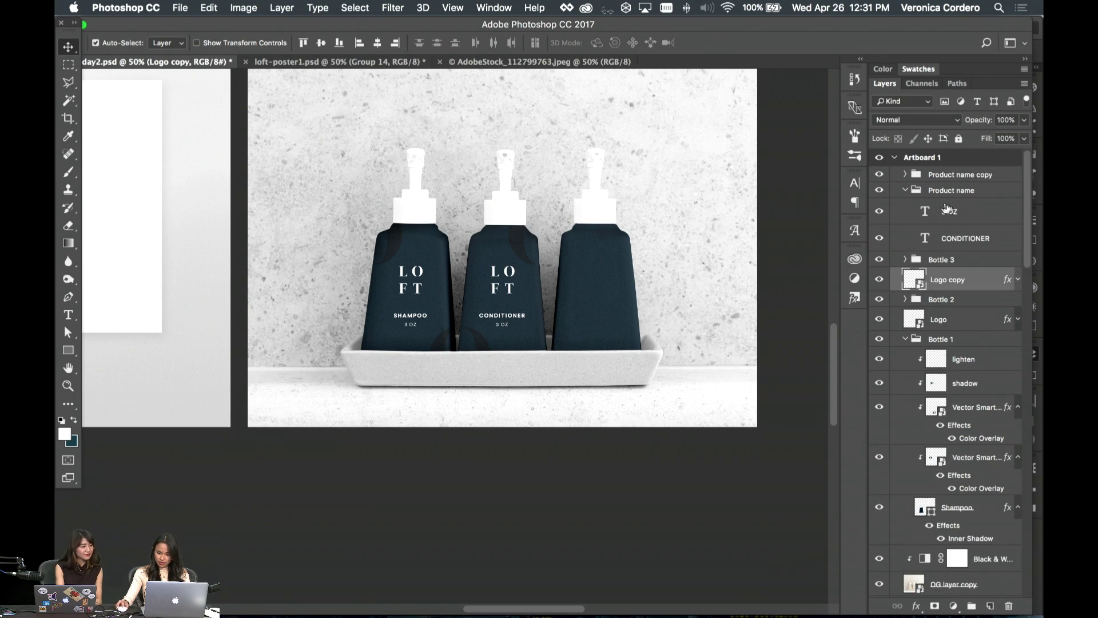
pyautogui.click(905, 190)
pyautogui.keyDown('super'); pyautogui.click(956, 194); pyautogui.keyUp('super')
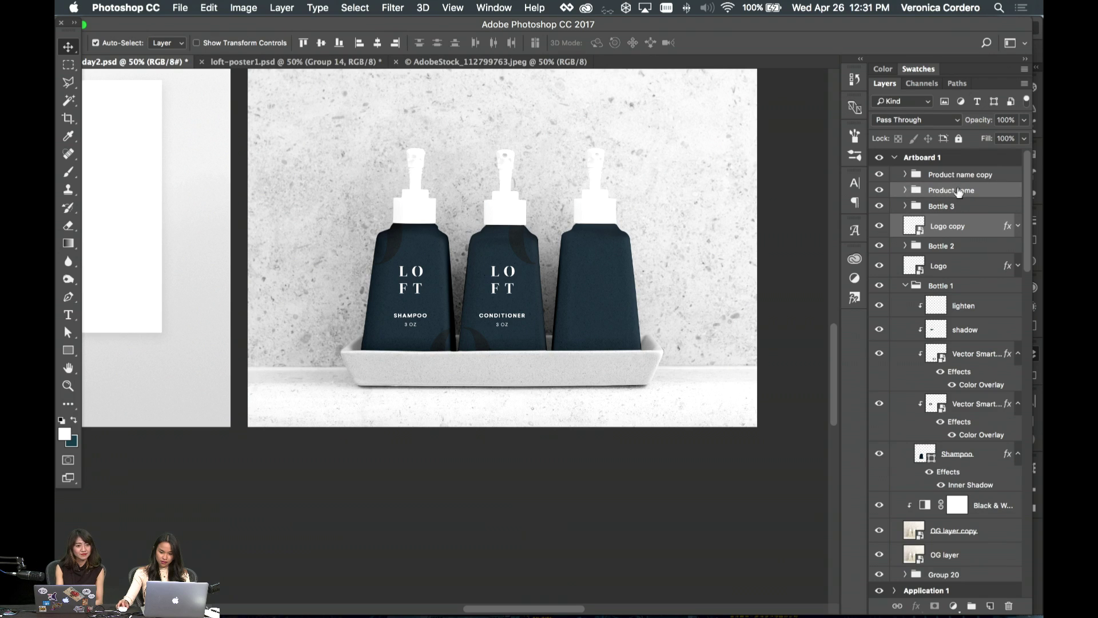
pyautogui.moveTo(956, 193); pyautogui.dragTo(948, 173)
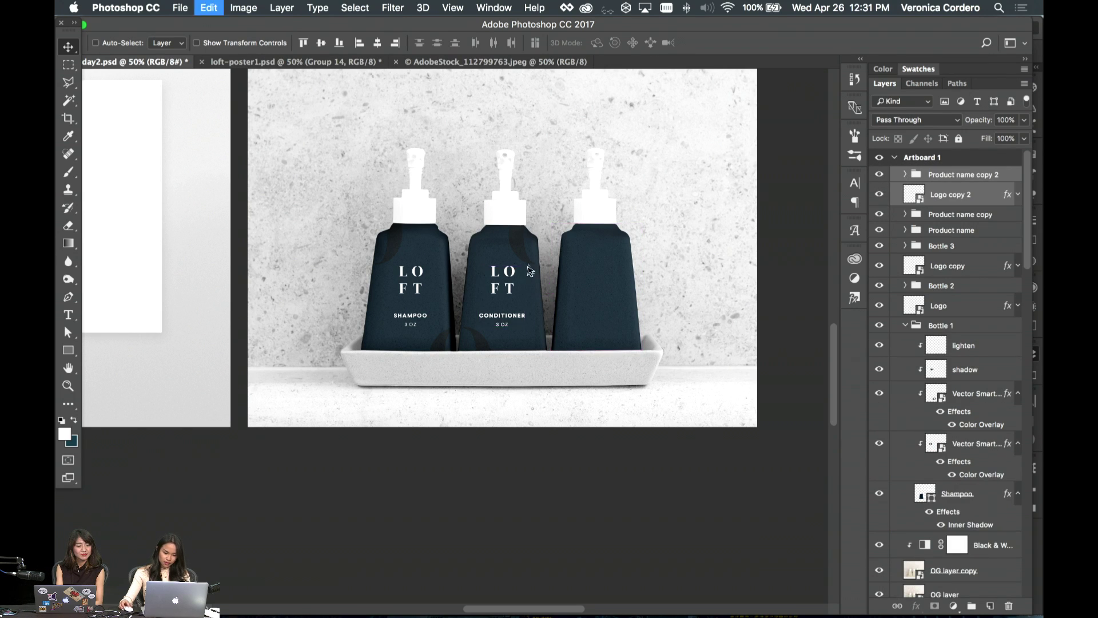
pyautogui.press('super+t')
pyautogui.moveTo(513, 278); pyautogui.dragTo(608, 278)
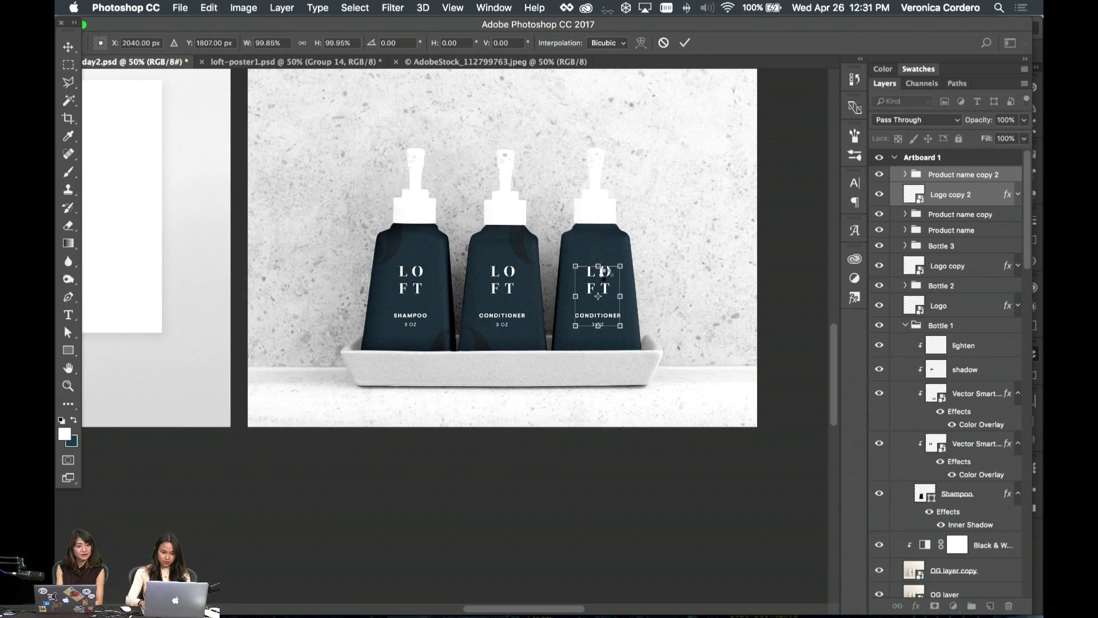
pyautogui.press('Return')
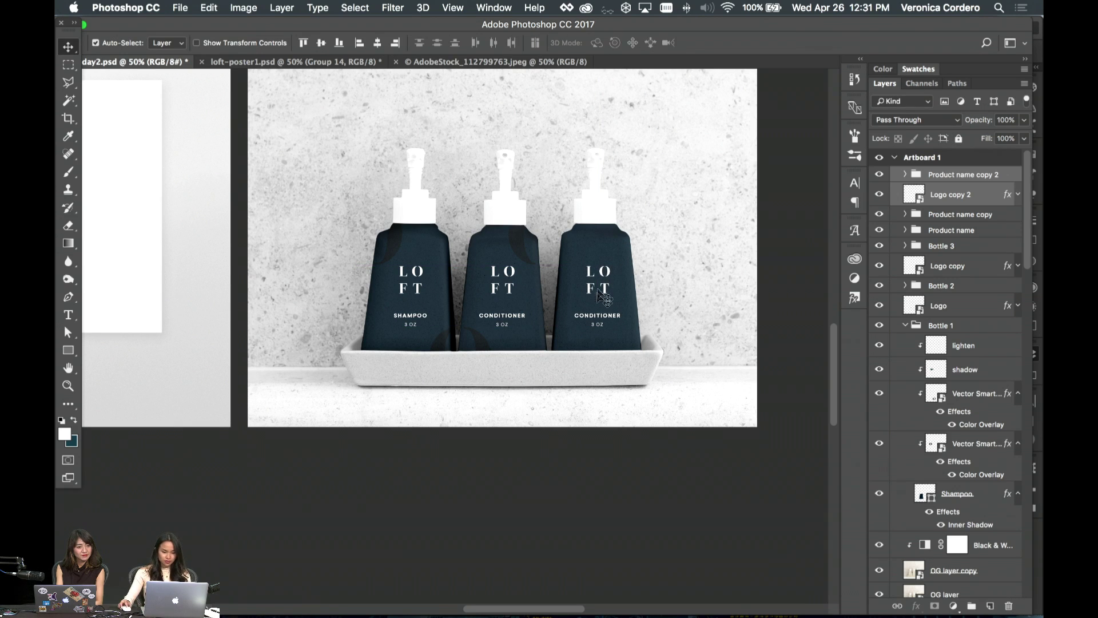
# - Change the right bottle's product name text to BODY LOTION
pyautogui.press('t')
pyautogui.doubleClick(598, 314)
pyautogui.write('BODY LOTION')
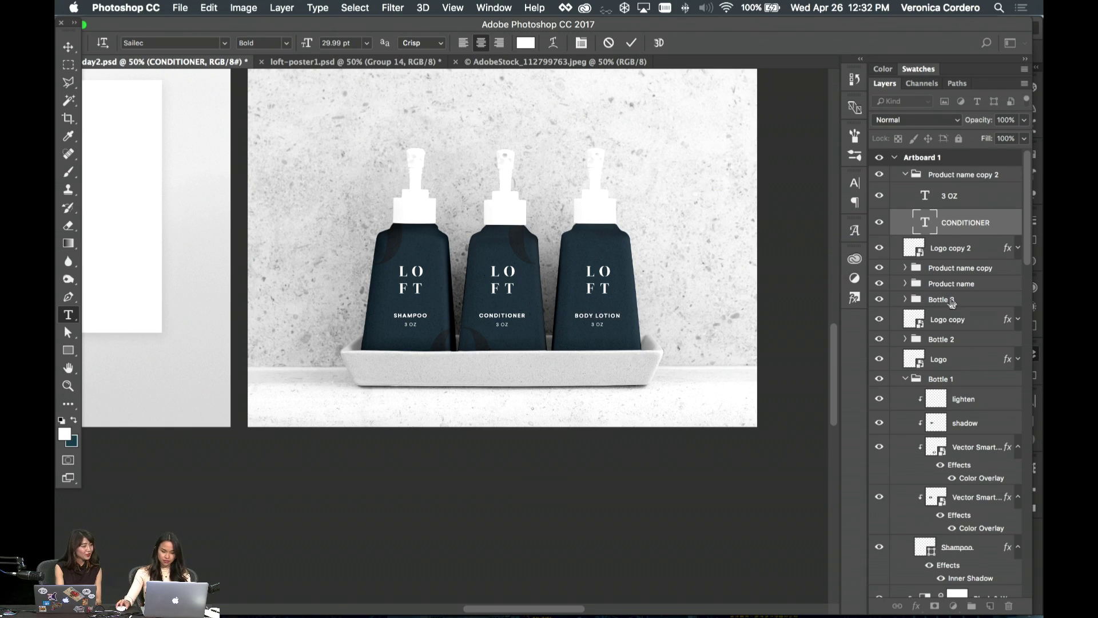
pyautogui.hotkey('ctrl', 'Return')
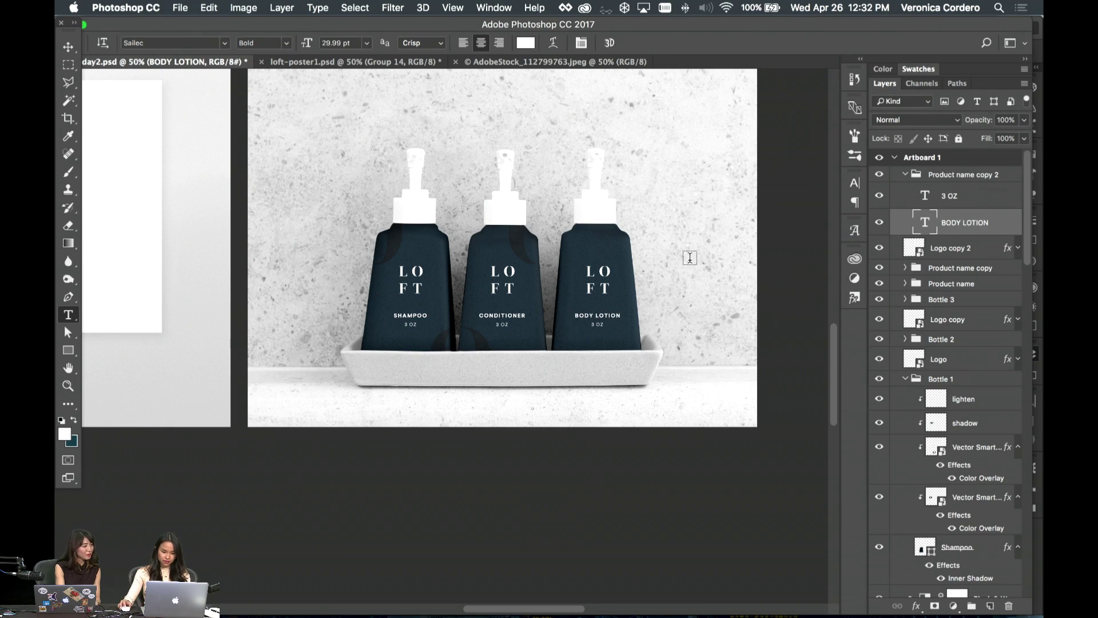
# - Duplicate the middle bottle's upper O emblem layer into the Bottle 3 group and expand that group
pyautogui.press('v')
pyautogui.click(524, 258)
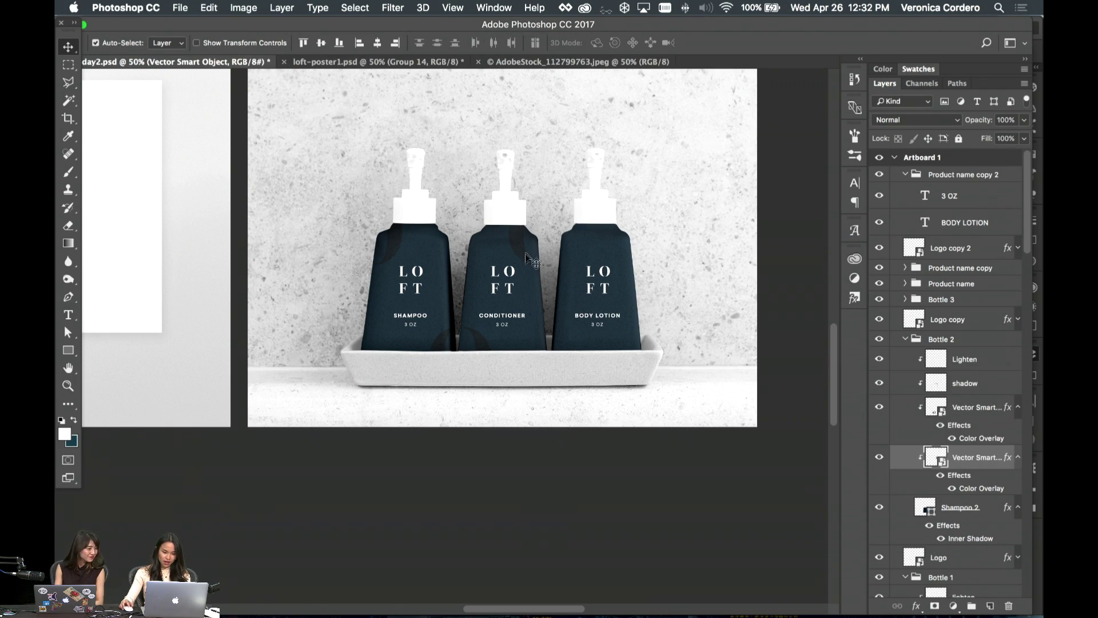
pyautogui.click(487, 345)
pyautogui.click(521, 253)
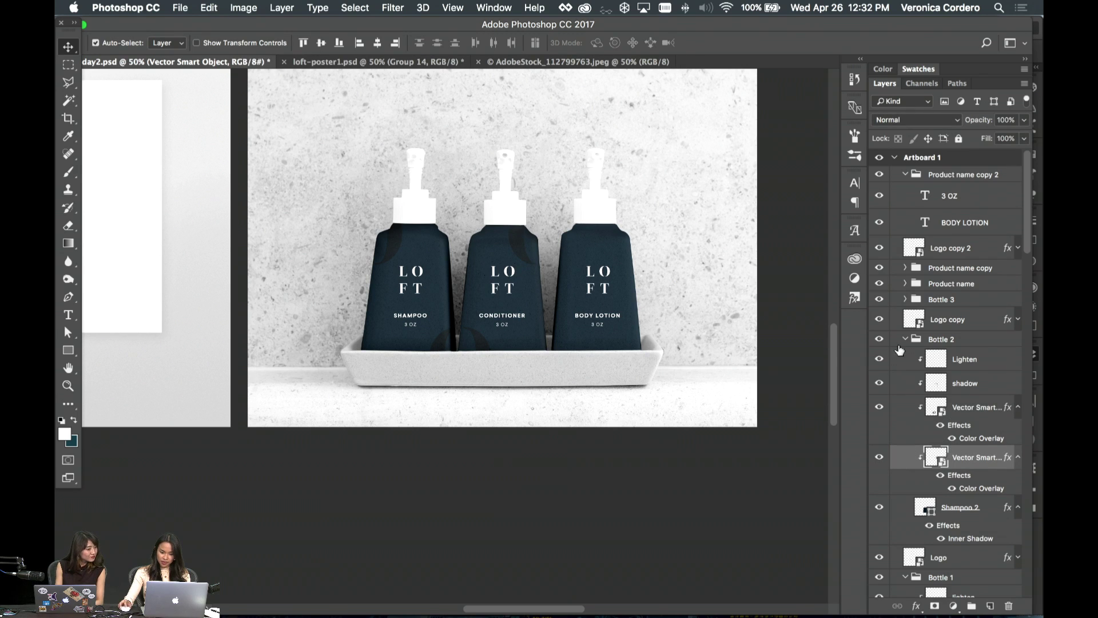
pyautogui.click(879, 300)
pyautogui.click(879, 300)
pyautogui.moveTo(974, 466); pyautogui.dragTo(944, 299)
pyautogui.click(905, 299)
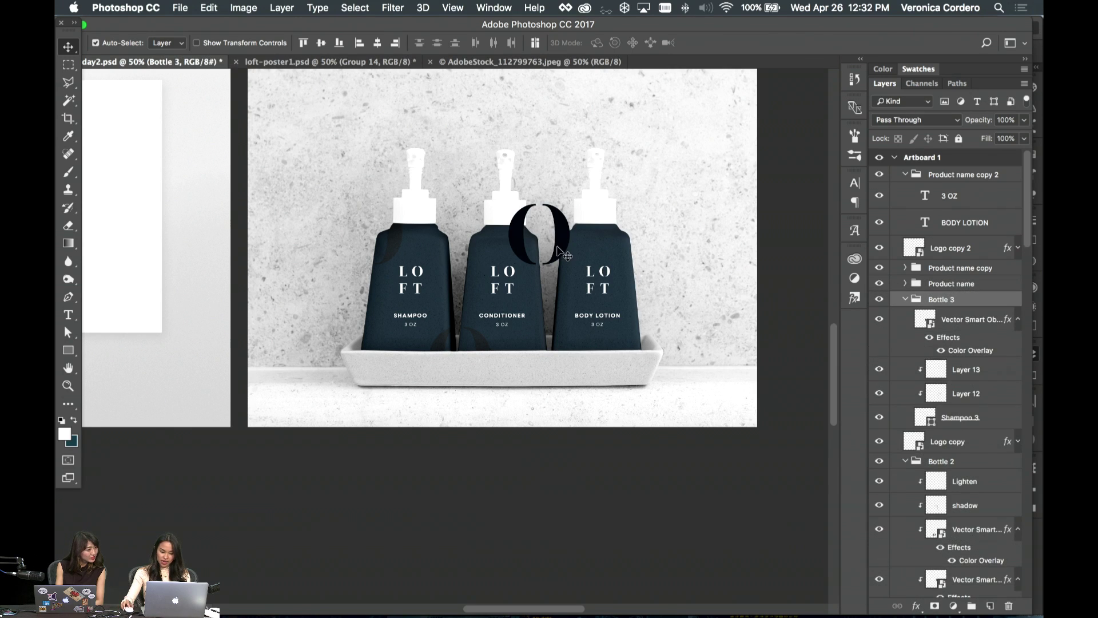
# - Move the copied O emblem over the right bottle's upper-left shoulder and clip it to the bottle
pyautogui.moveTo(564, 253); pyautogui.dragTo(579, 253)
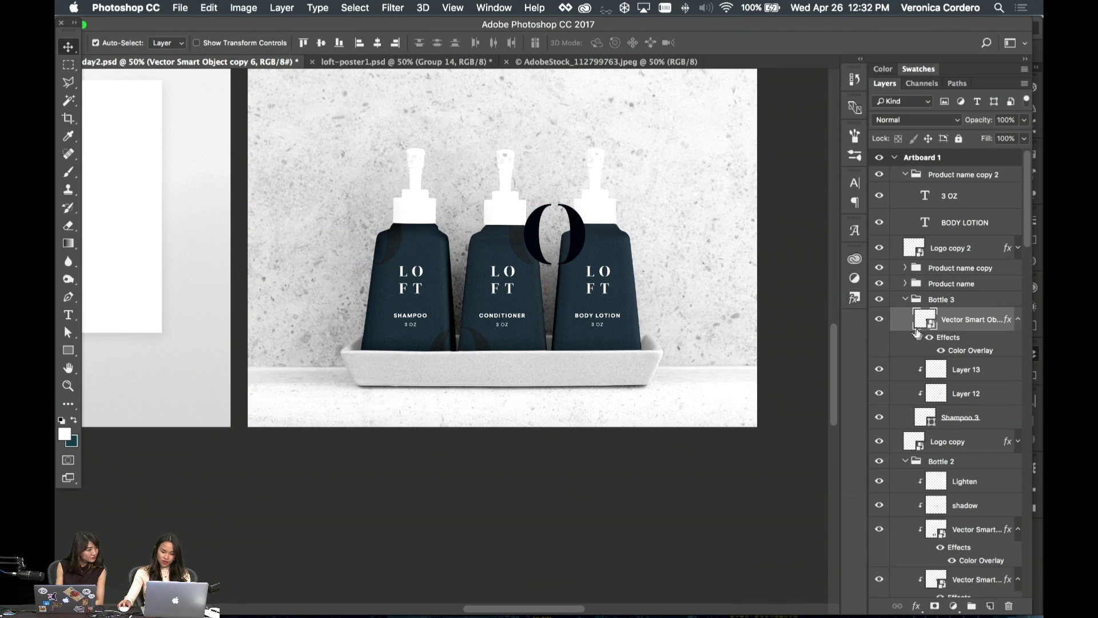
pyautogui.rightClick(917, 332)
pyautogui.click(899, 314)
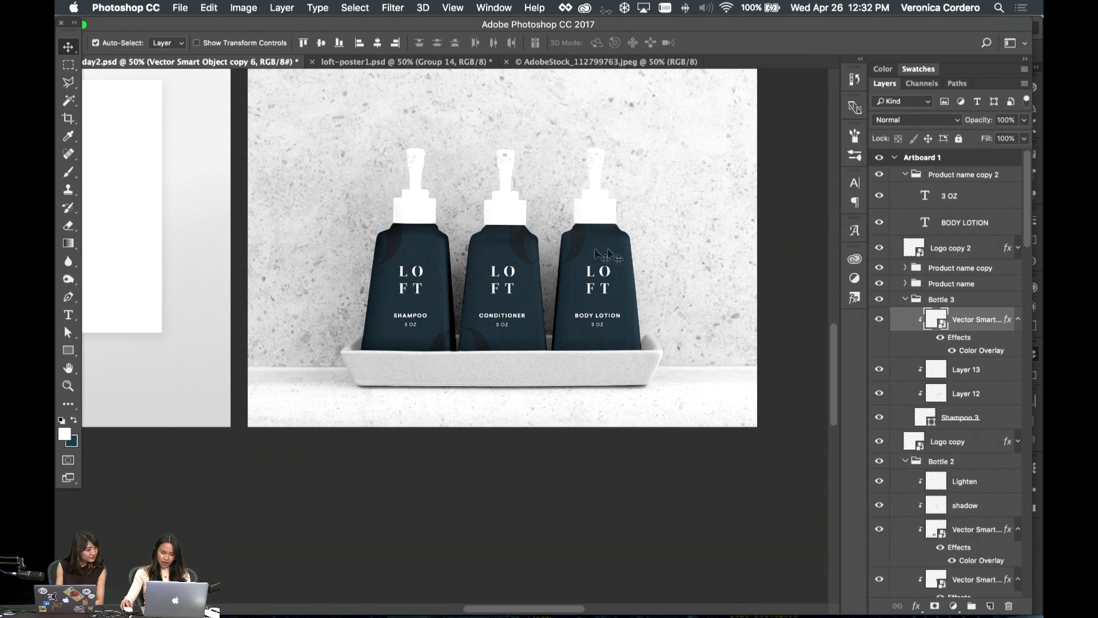
# - Duplicate the right bottle's O emblem, move the copy to the bottle's lower-right corner and clip it to the bottle
pyautogui.moveTo(967, 324); pyautogui.dragTo(954, 310)
pyautogui.press('super+t')
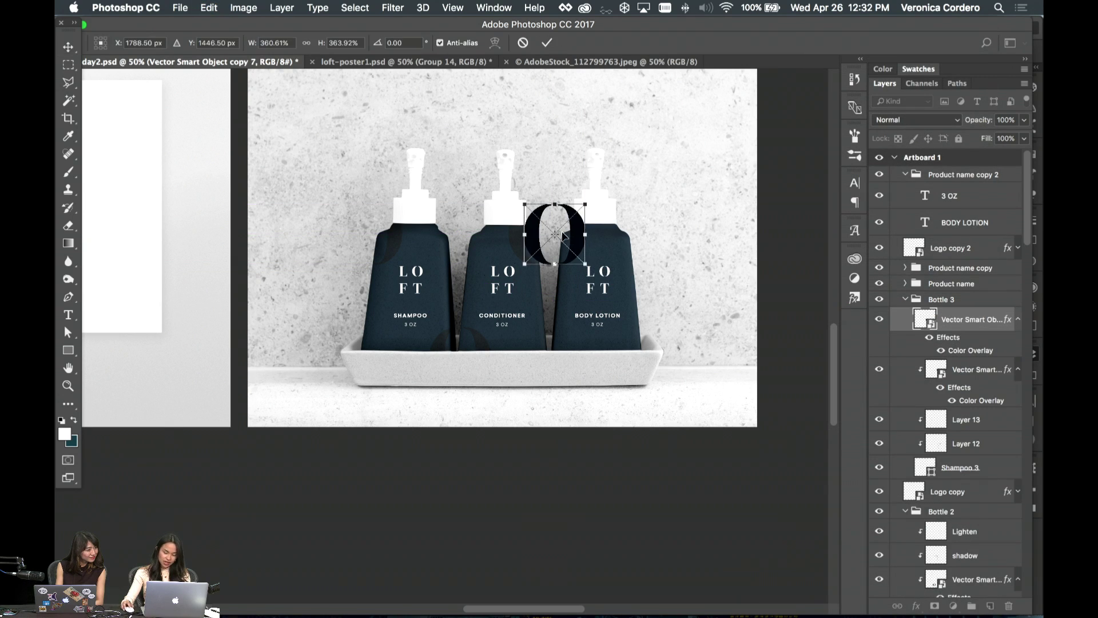
pyautogui.moveTo(563, 235); pyautogui.dragTo(643, 355)
pyautogui.press('Return')
pyautogui.rightClick(969, 322)
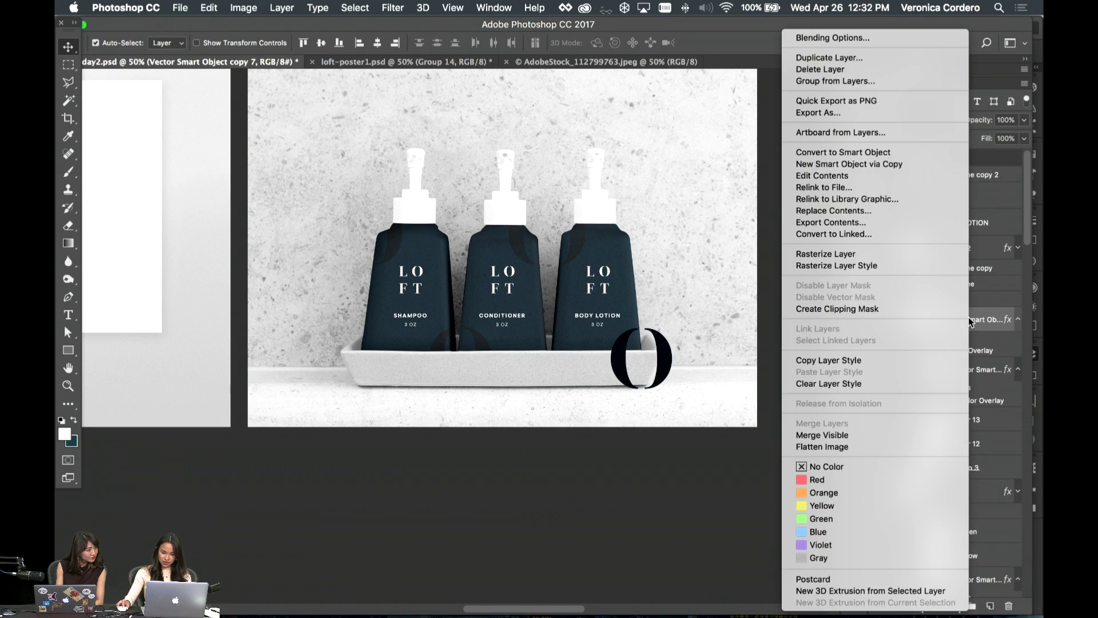
pyautogui.click(837, 308)
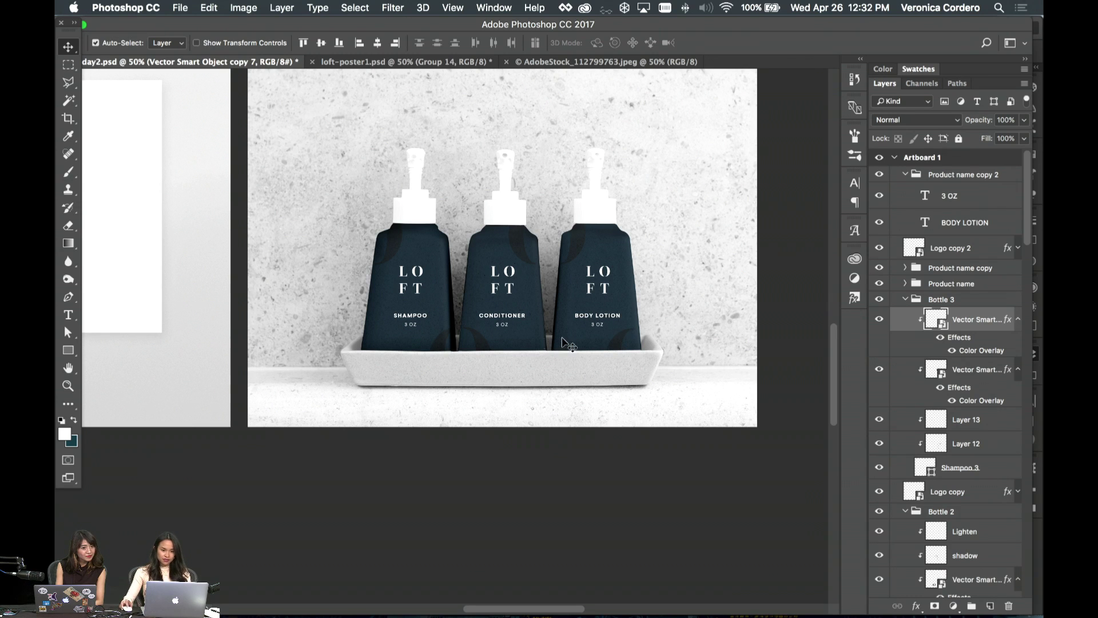
# - Collapse the Bottle 3 and Bottle 2 layer groups
pyautogui.scroll(5, 457, 324)
pyautogui.scroll(-4, 707, 274)
pyautogui.click(962, 300)
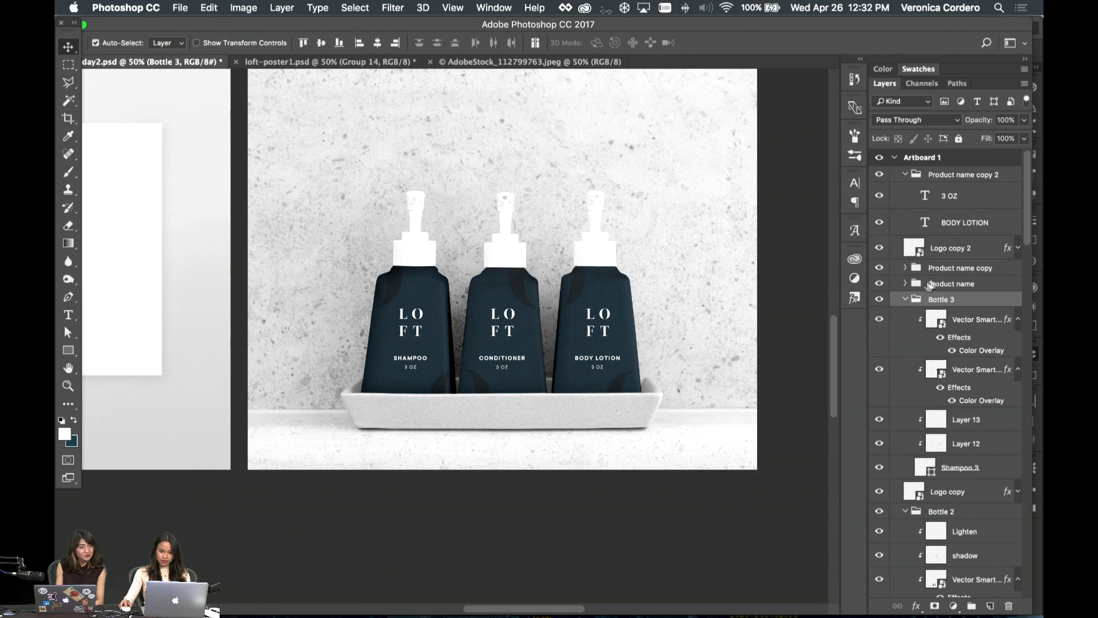
pyautogui.click(904, 299)
pyautogui.click(905, 339)
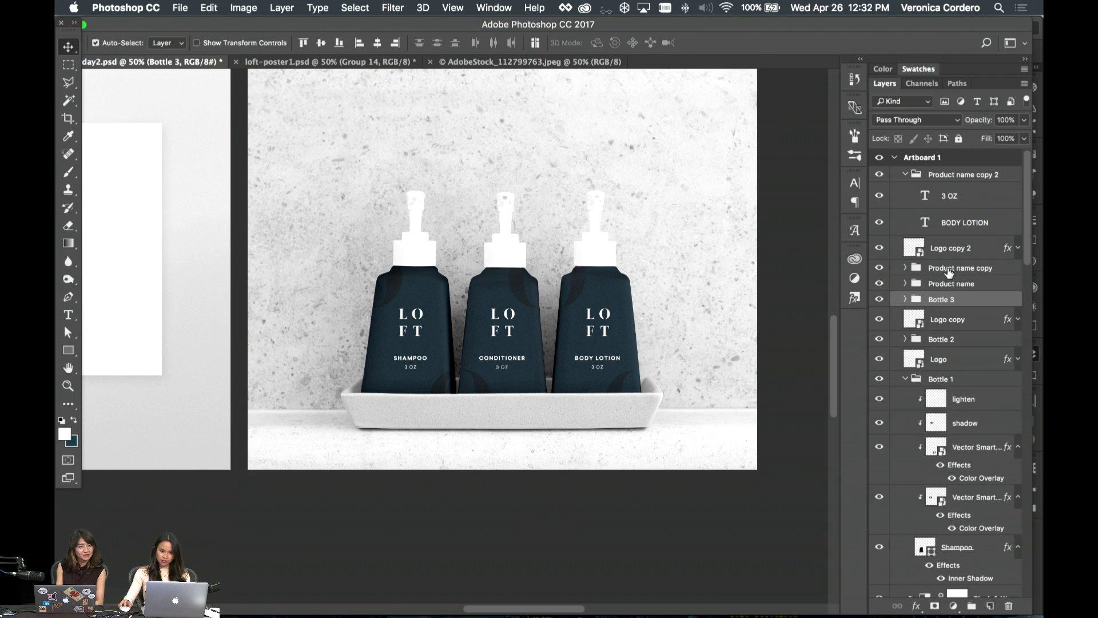
# - Reposition the left bottle's upper O emblem slightly on its shoulder and leave the Bottle 3 group collapsed
pyautogui.click(949, 269)
pyautogui.scroll(2, 703, 252)
pyautogui.hscroll(-3, 705, 252)
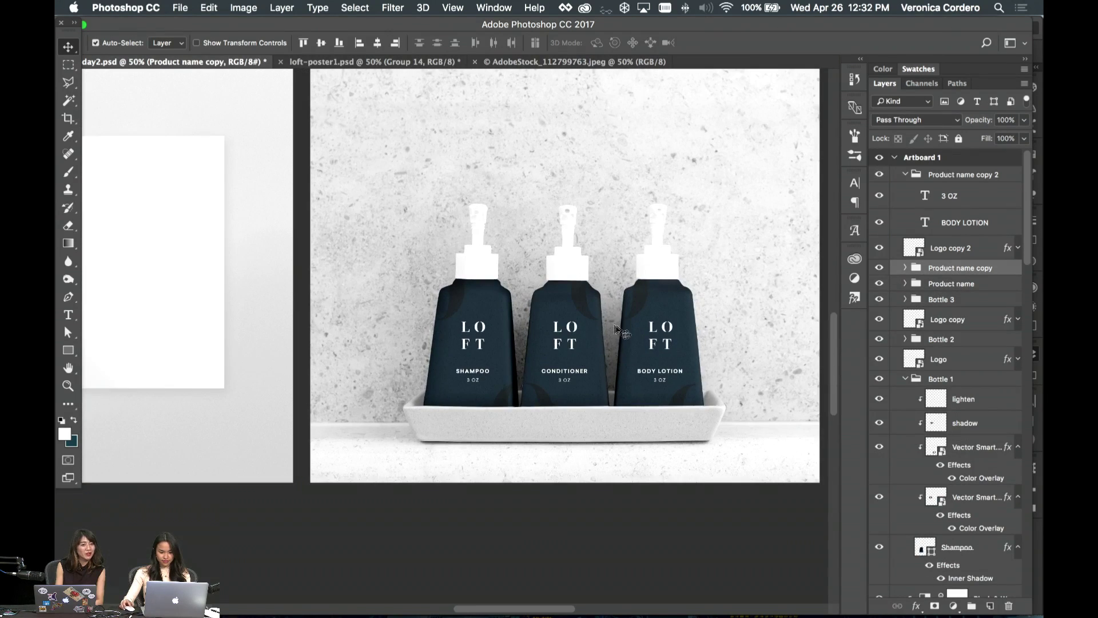
pyautogui.hscroll(2, 566, 327)
pyautogui.click(430, 307)
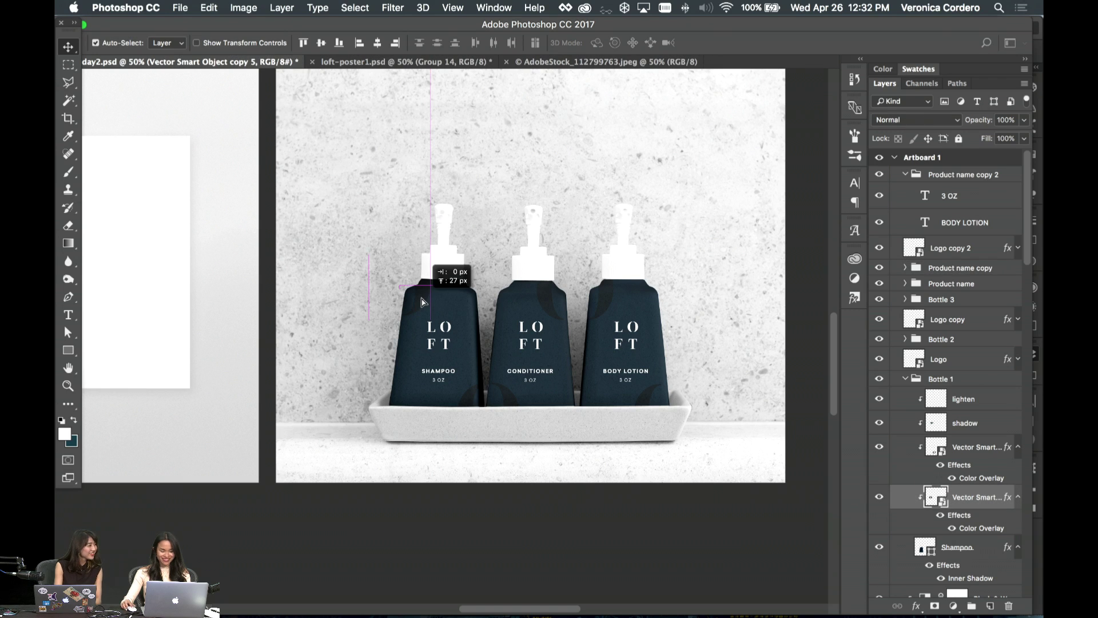
pyautogui.click(606, 315)
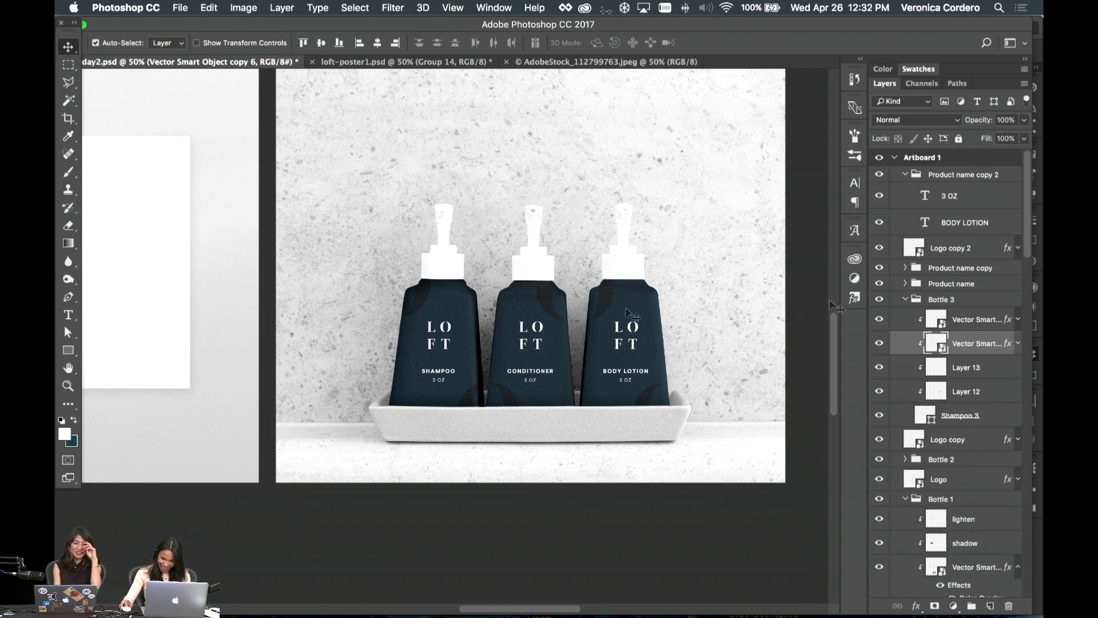
pyautogui.click(905, 299)
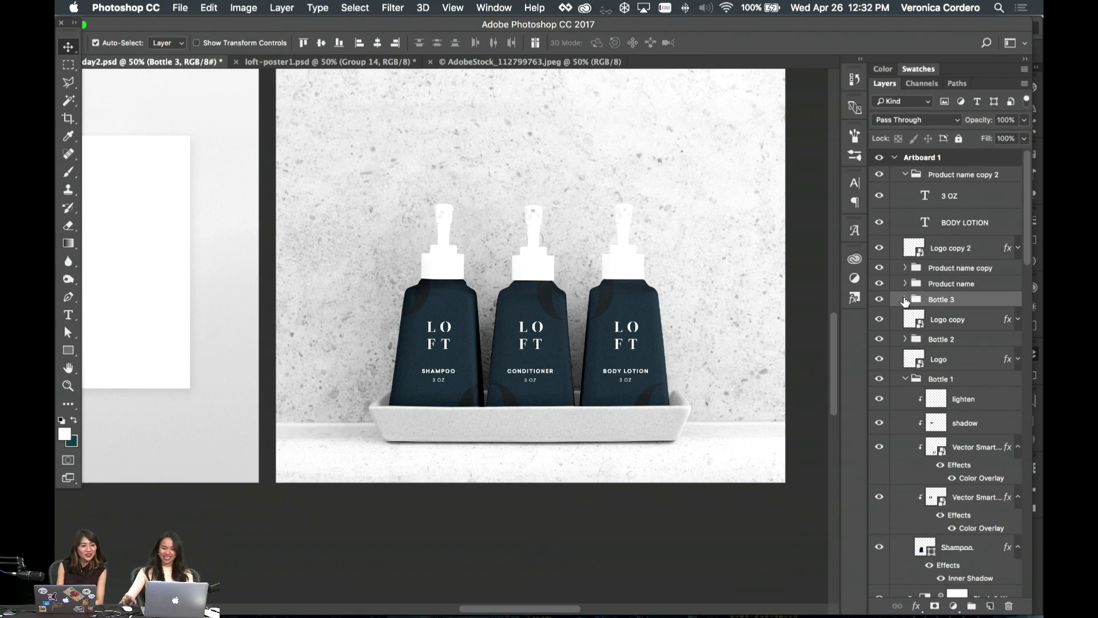
# - Set the Color Overlay of the left bottle's upper O emblem to the lighter blue #2b465f
pyautogui.click(426, 306)
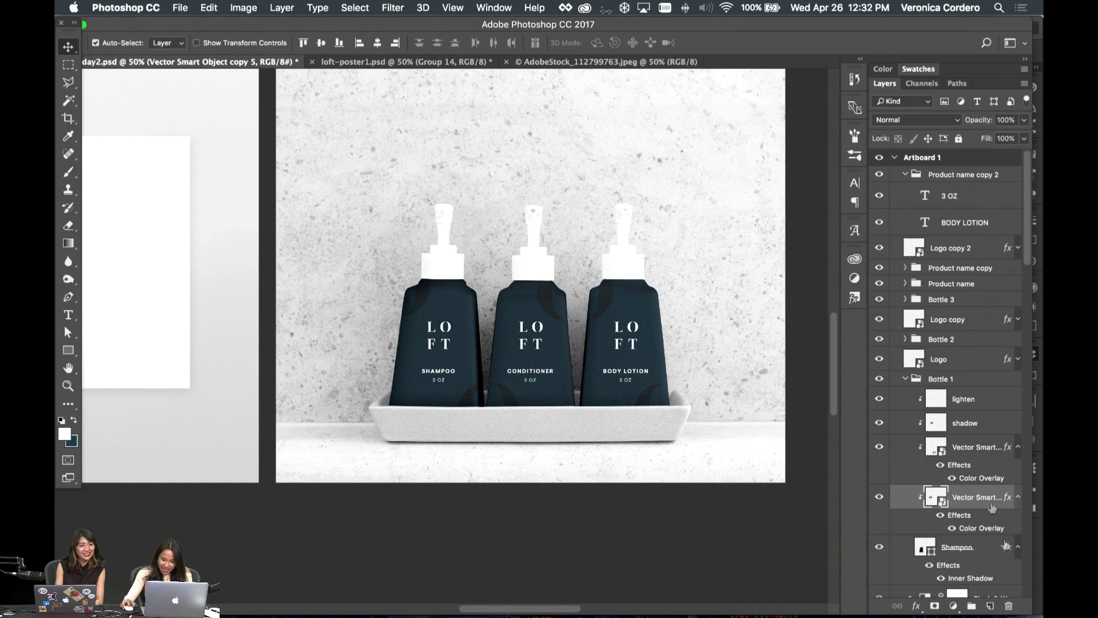
pyautogui.doubleClick(983, 529)
pyautogui.moveTo(460, 139); pyautogui.dragTo(655, 262)
pyautogui.click(808, 312)
pyautogui.moveTo(461, 347); pyautogui.dragTo(703, 322)
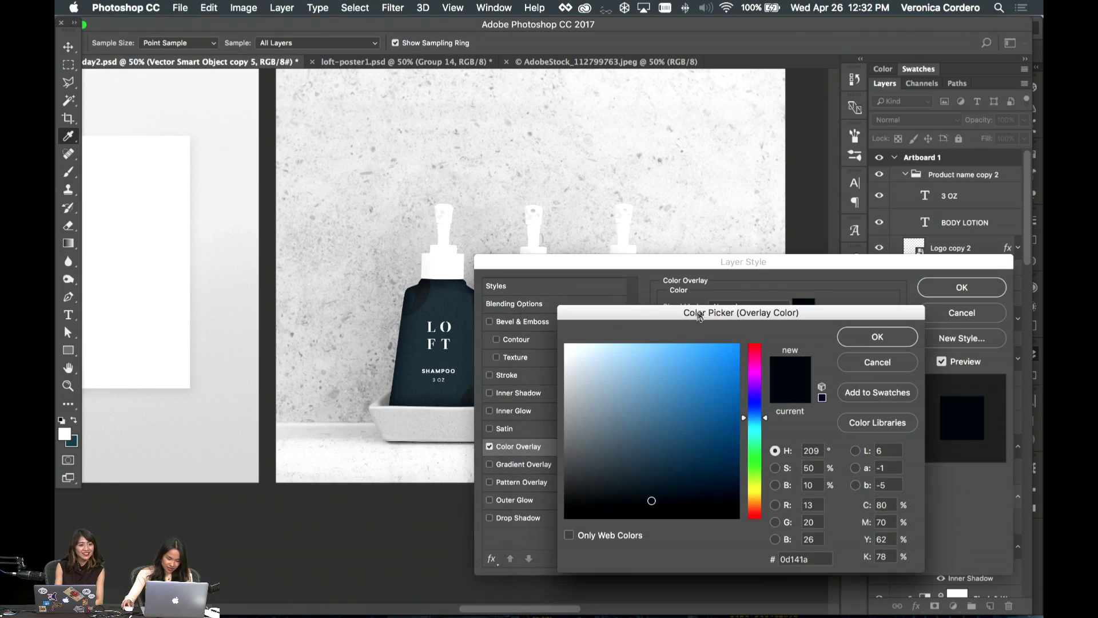
pyautogui.moveTo(643, 485); pyautogui.dragTo(660, 453)
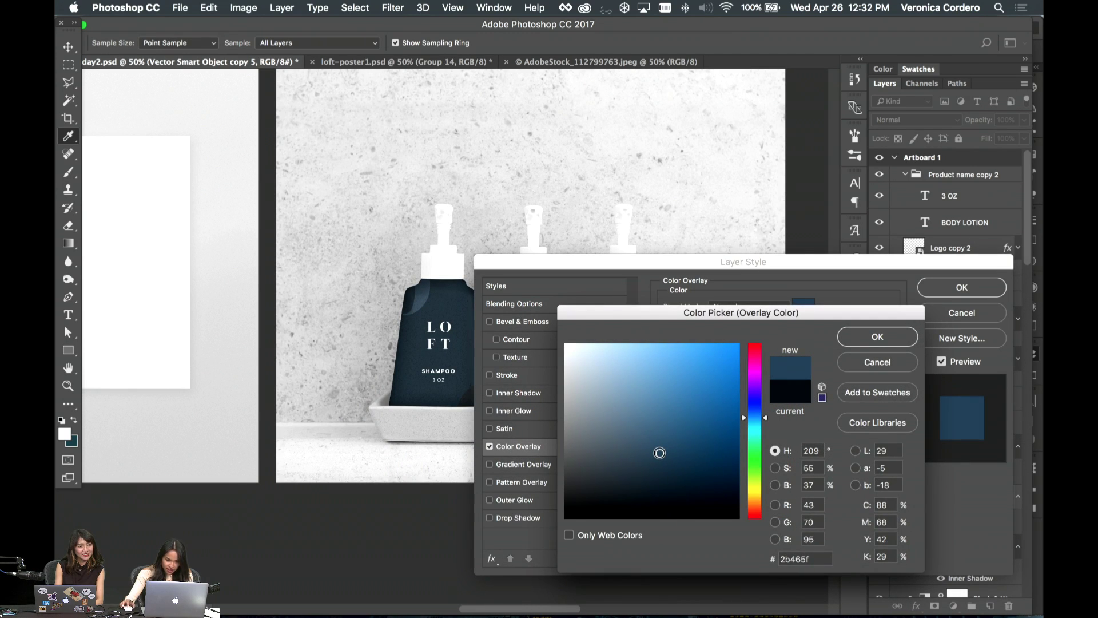
pyautogui.press('Return')
pyautogui.press('Return')
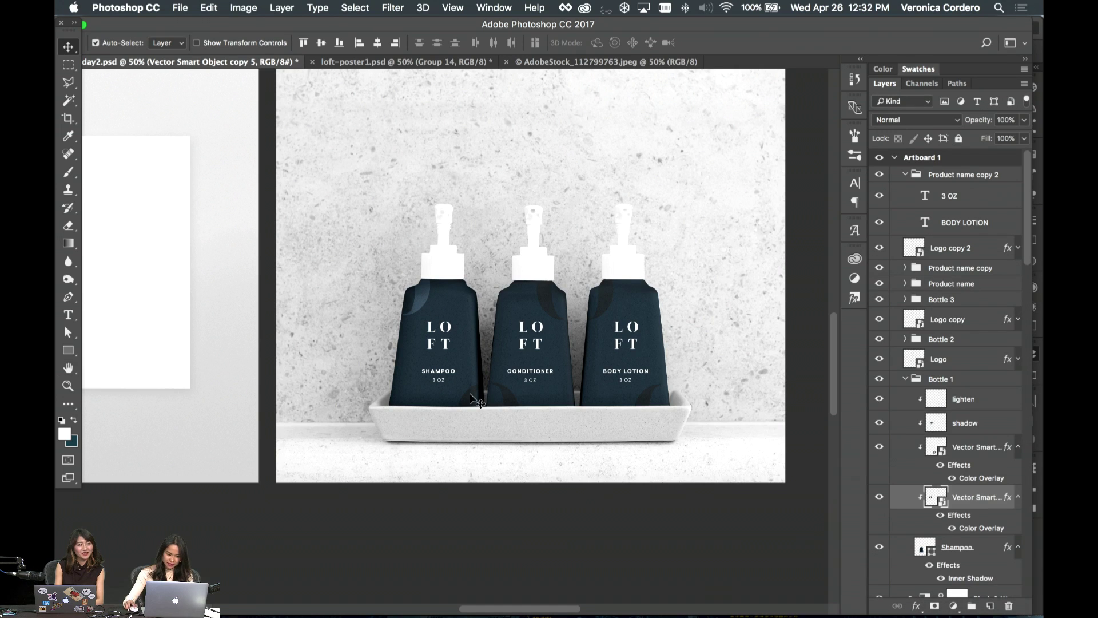
# - Open the Color Overlay settings of the left bottle's lower-right O emblem
pyautogui.click(472, 395)
pyautogui.doubleClick(982, 478)
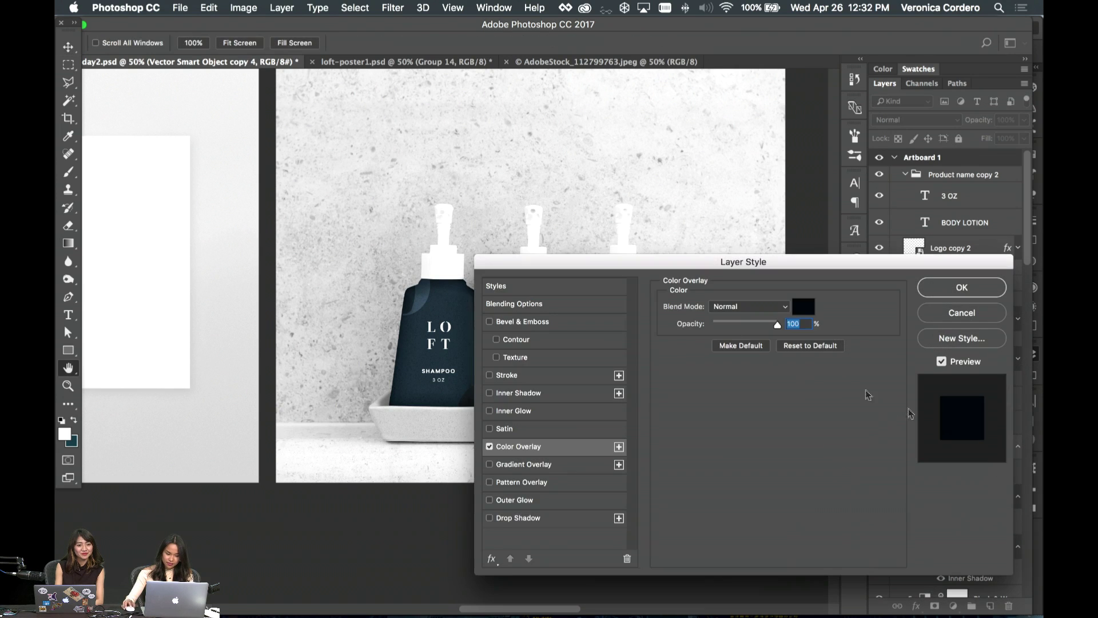
# - Replace the Color Overlay colour on the lower vector shape of the Shampoo bottle
pyautogui.click(798, 309)
pyautogui.doubleClick(806, 557)
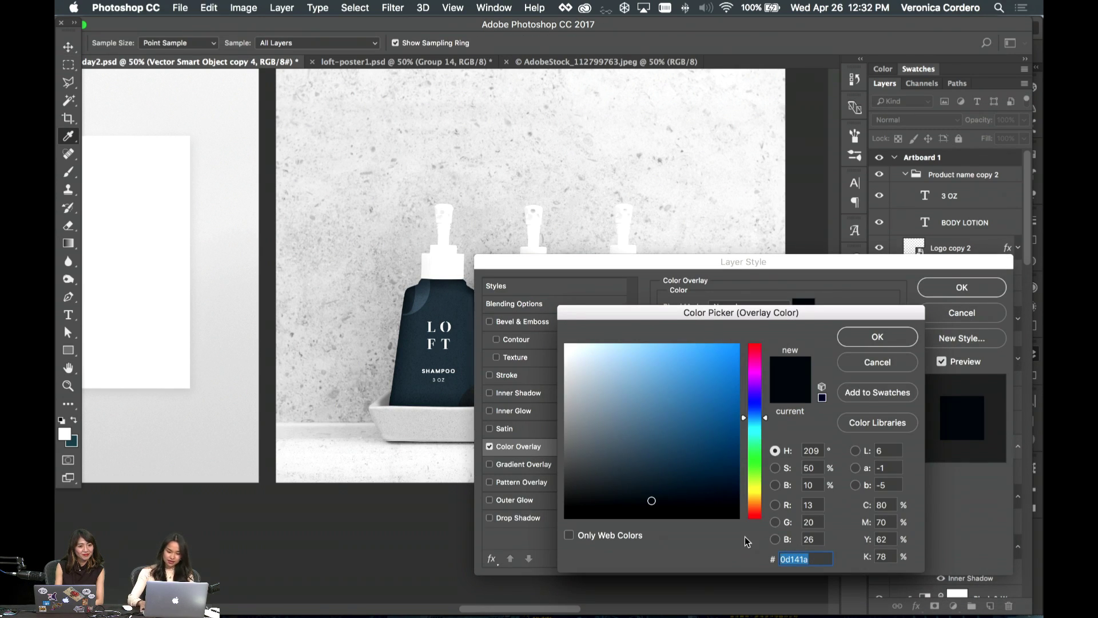
pyautogui.press('Return')
pyautogui.press('Return')
pyautogui.press('v')
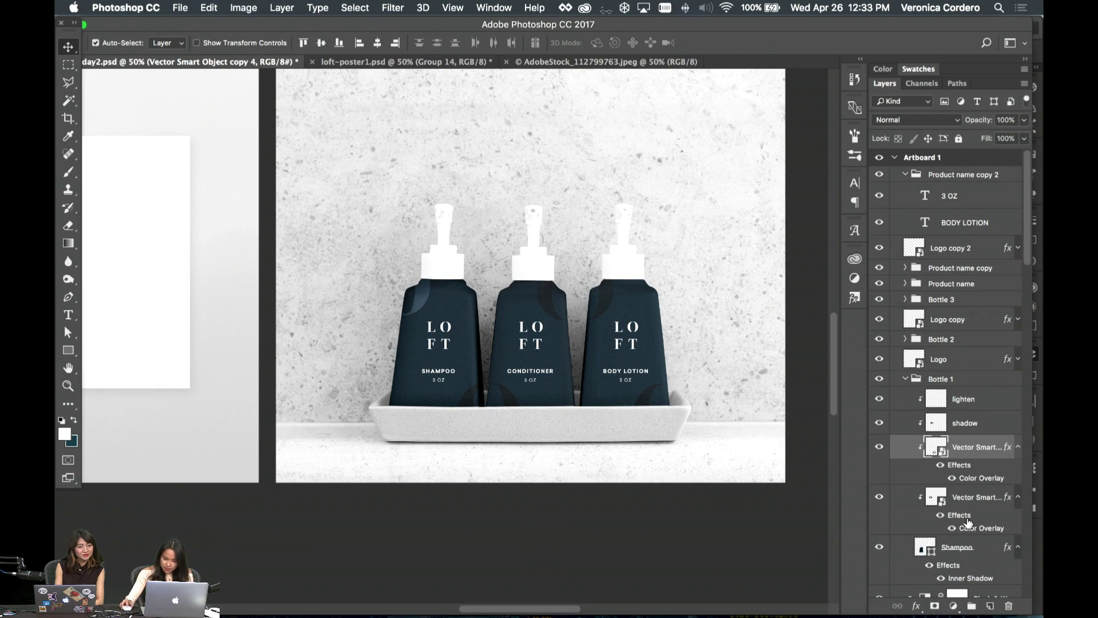
# - Apply the lighter Color Overlay to the crescent shapes on the Conditioner and Body Lotion bottles
pyautogui.click(515, 407)
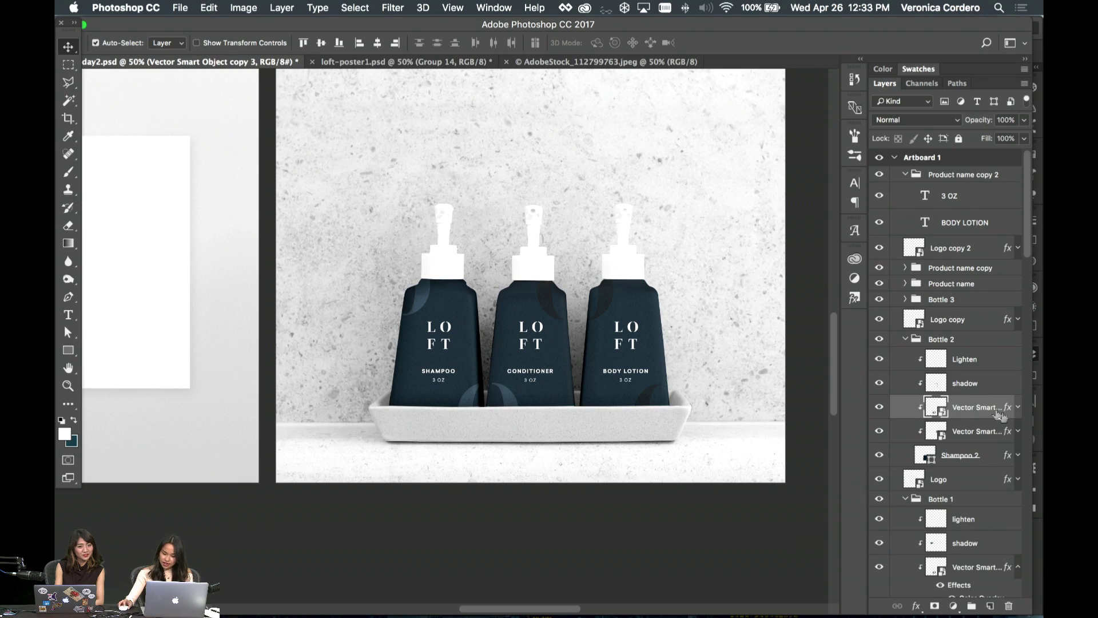
pyautogui.click(607, 308)
pyautogui.moveTo(975, 344); pyautogui.dragTo(1009, 531)
pyautogui.press('cmd+z')
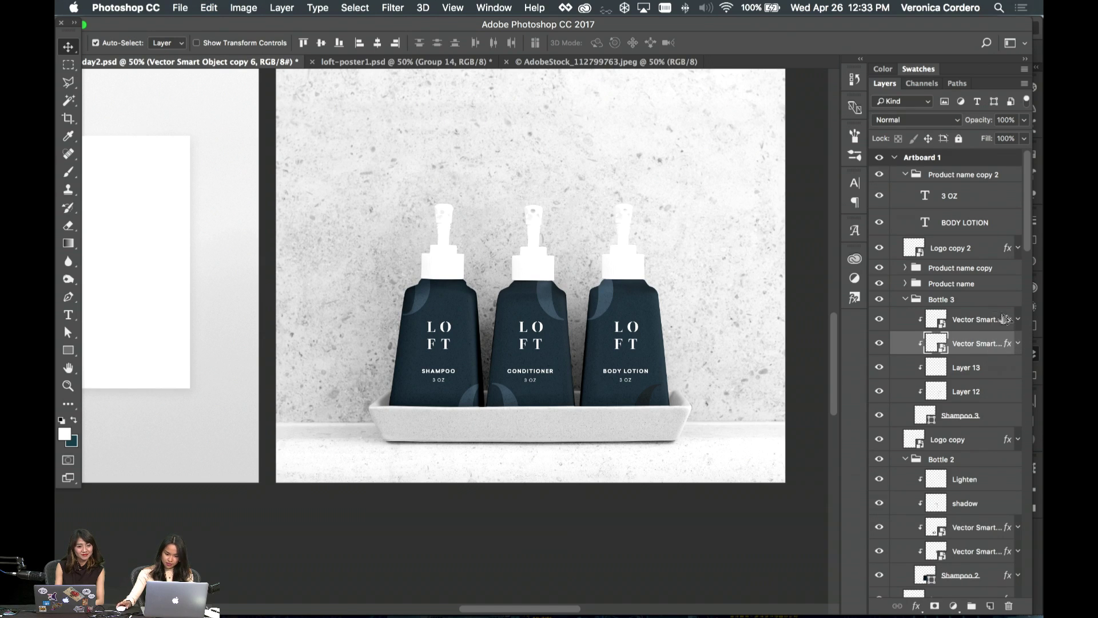
# - Reposition the upper crescent shapes on the Body Lotion and Conditioner bottles
pyautogui.scroll(2, 614, 355)
pyautogui.click(601, 326)
pyautogui.click(600, 322)
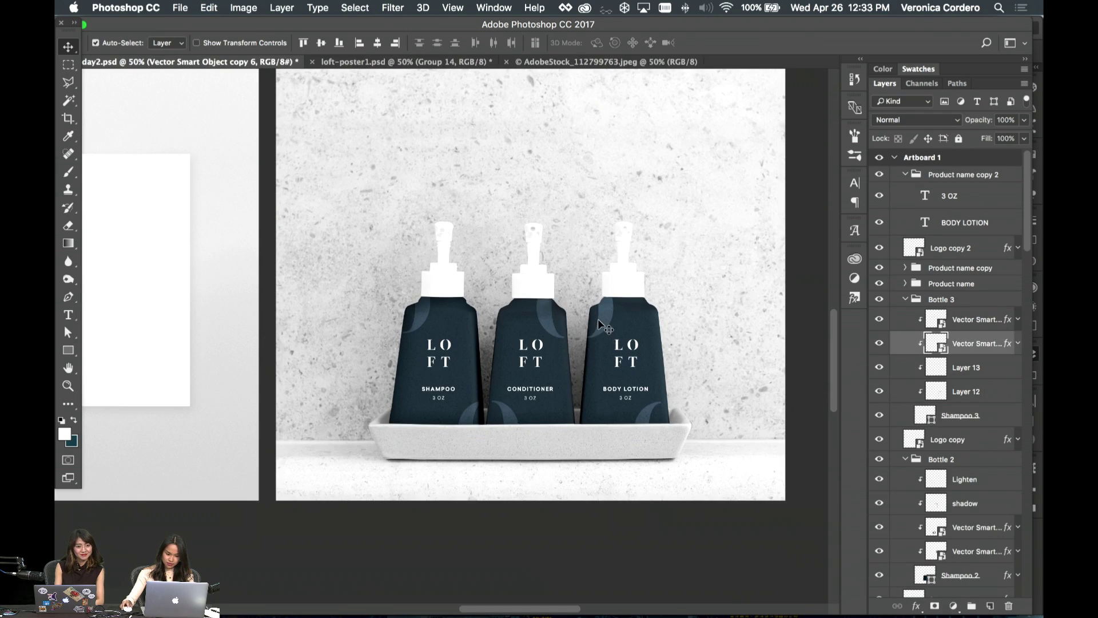
pyautogui.click(551, 318)
pyautogui.click(543, 324)
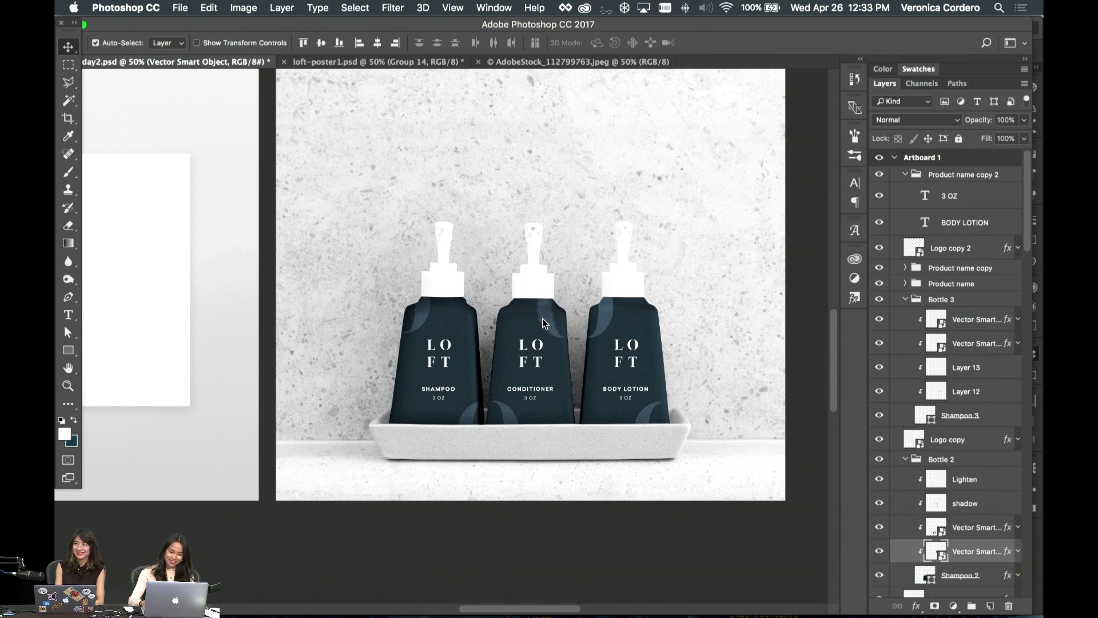
pyautogui.click(601, 321)
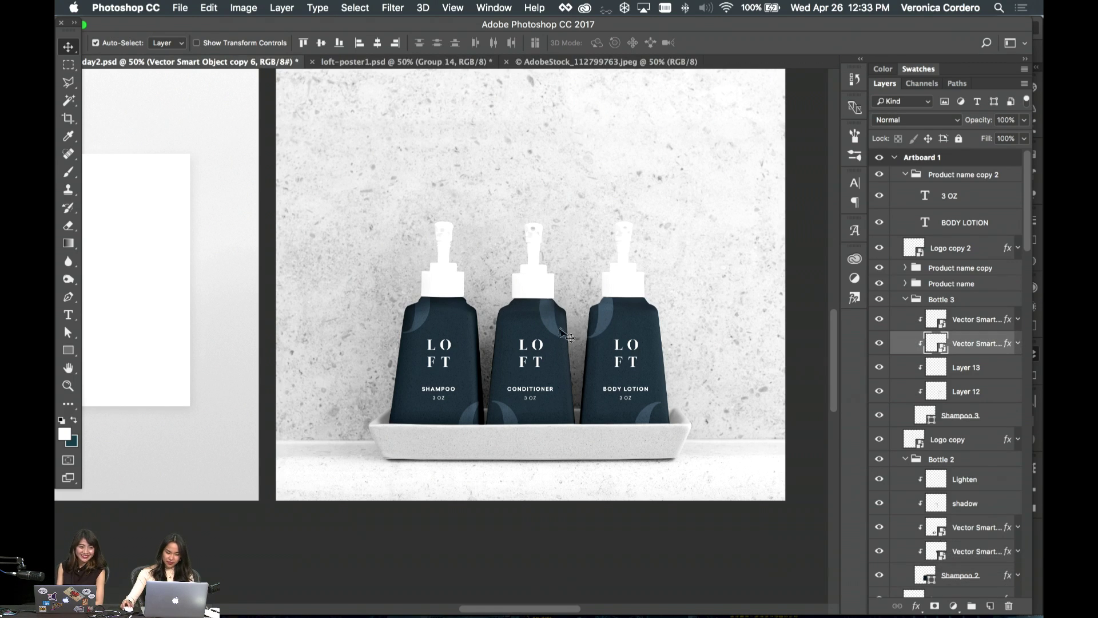
pyautogui.keyDown('shift'); pyautogui.click(563, 332); pyautogui.keyUp('shift')
pyautogui.press('super+t')
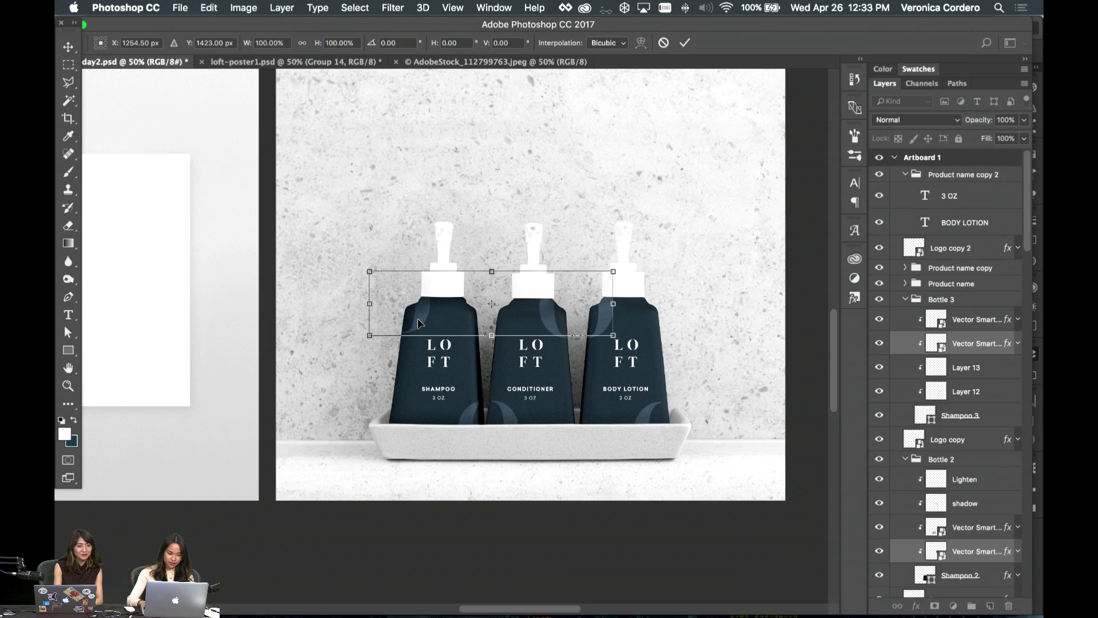
pyautogui.press('Escape')
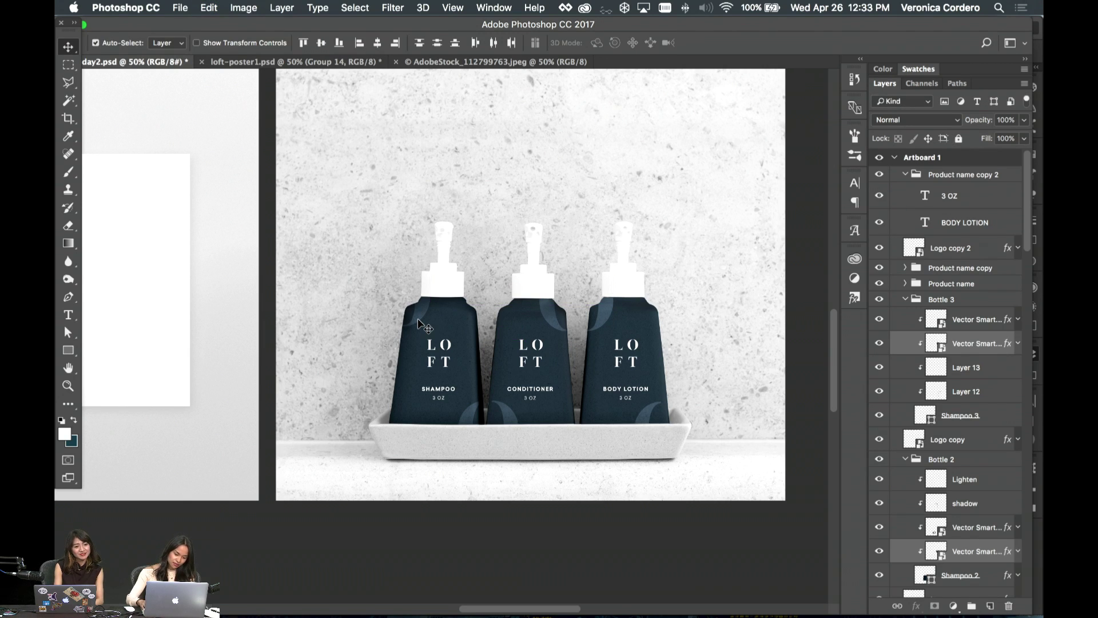
# - Select the lower crescent shapes on all three bottles together and shift them slightly downwards
pyautogui.click(703, 438)
pyautogui.click(643, 423)
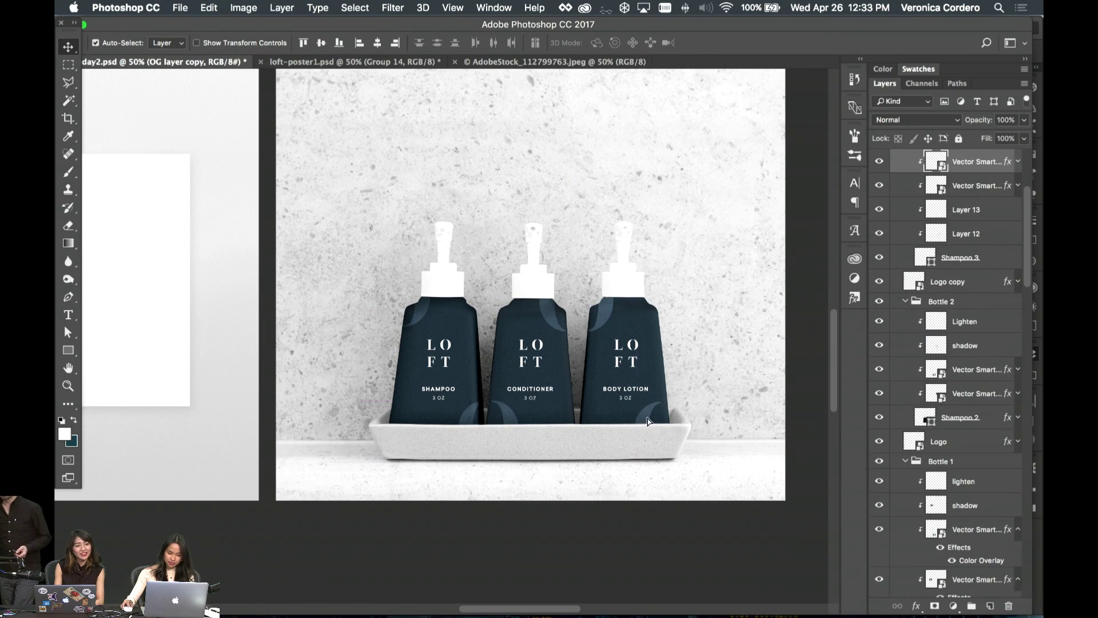
pyautogui.keyDown('shift'); pyautogui.click(518, 424); pyautogui.keyUp('shift')
pyautogui.keyDown('shift'); pyautogui.click(471, 425); pyautogui.keyUp('shift')
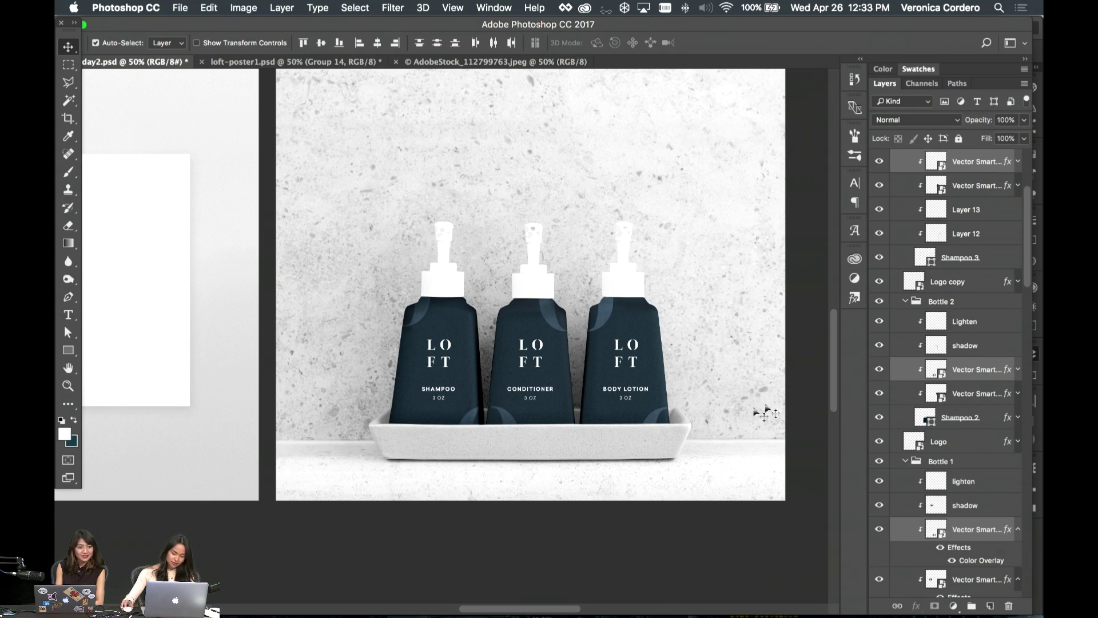
# - Save the bottle mockup document and bring the Application 1 artboard with its blank posters into view
pyautogui.press('super+minus')
pyautogui.press('super+s')
pyautogui.press('super+minus')
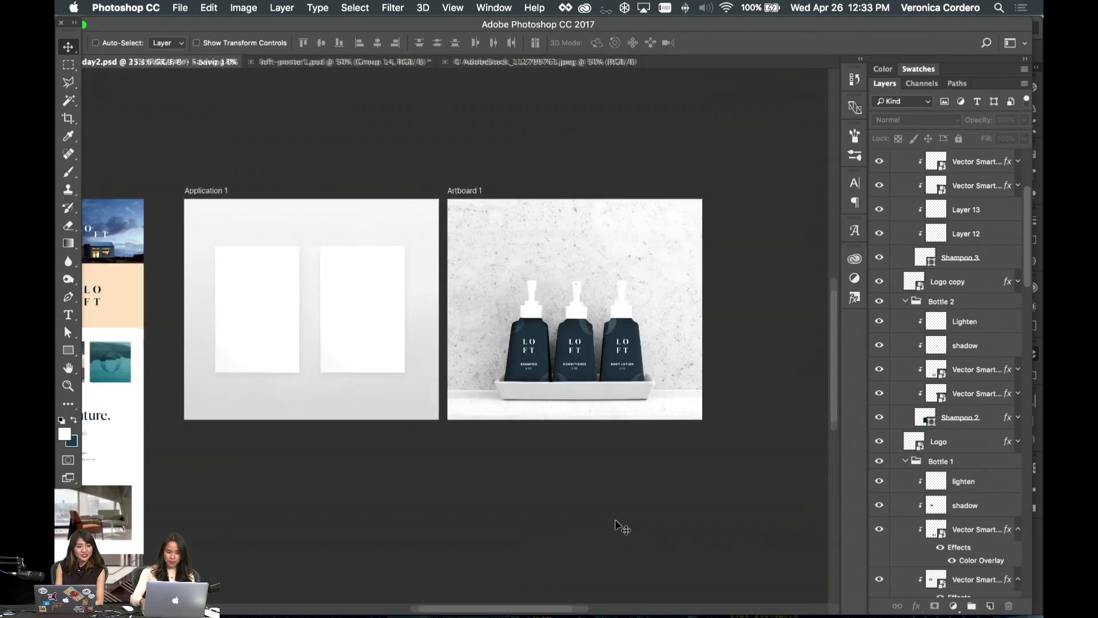
pyautogui.hscroll(-5, 615, 520)
pyautogui.scroll(-3, 615, 519)
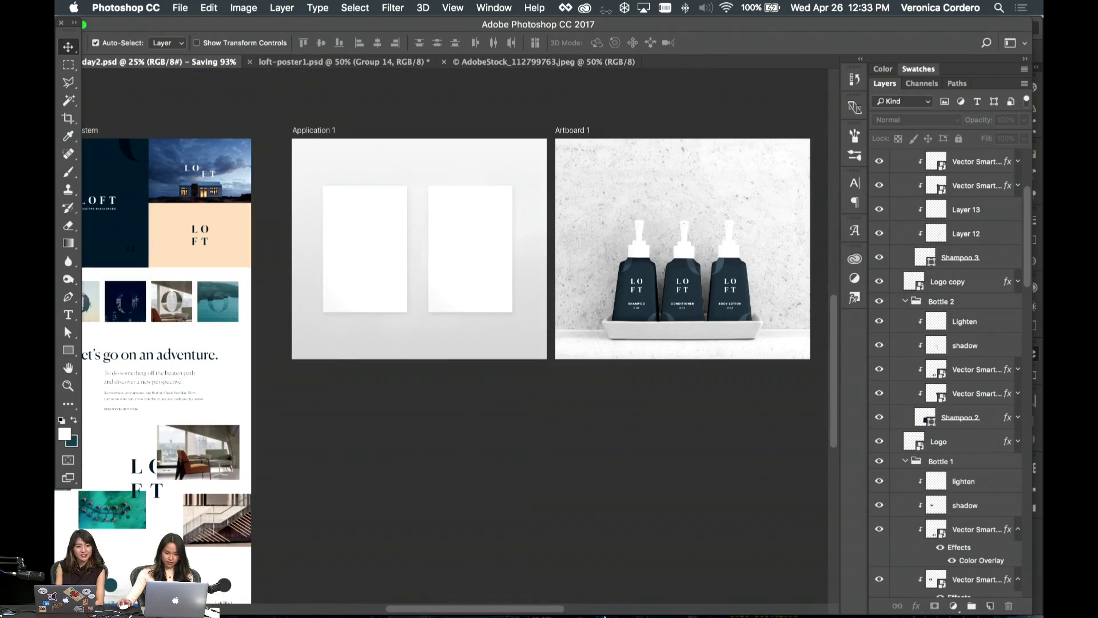
# - Switch to InDesign and look over the poster pages in loftposters.indd
pyautogui.click(501, 602)
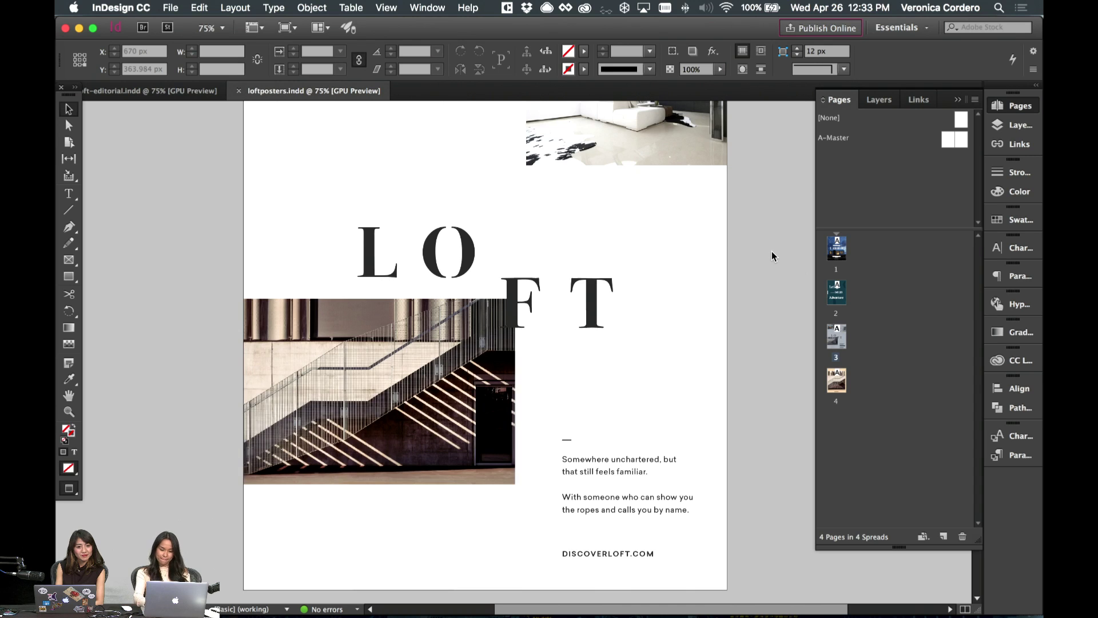
pyautogui.press('super+minus')
pyautogui.press('super+minus')
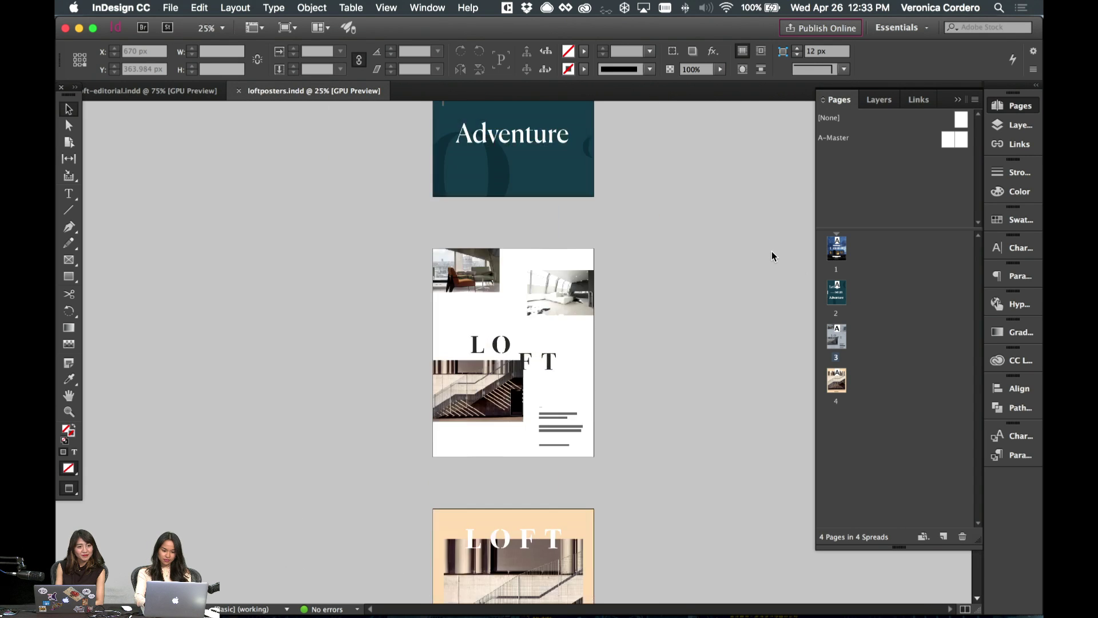
pyautogui.press('super+equal')
pyautogui.press('super+equal')
# - Start exporting the posters as loftposters.pdf in Adobe PDF (Print) format to the Editorial folder
pyautogui.click(170, 8)
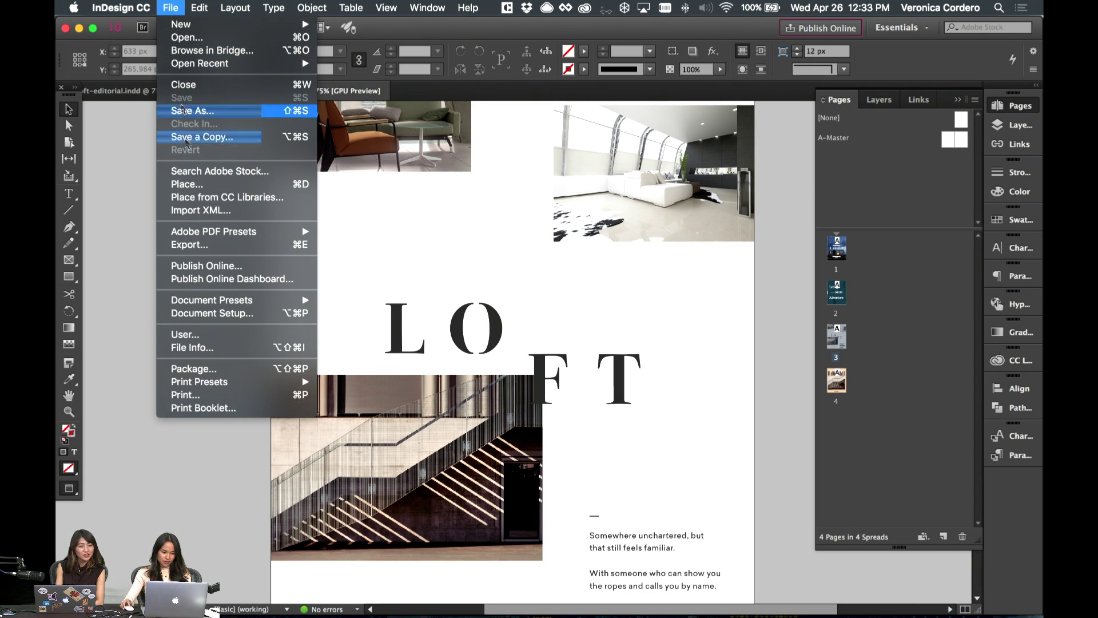
pyautogui.click(222, 245)
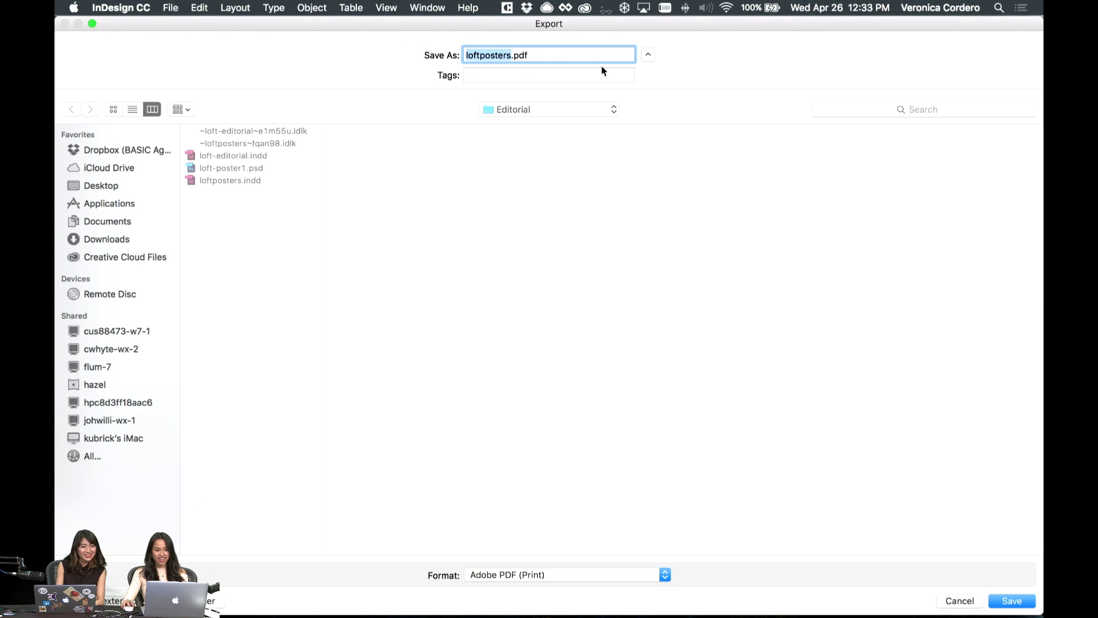
pyautogui.click(553, 55)
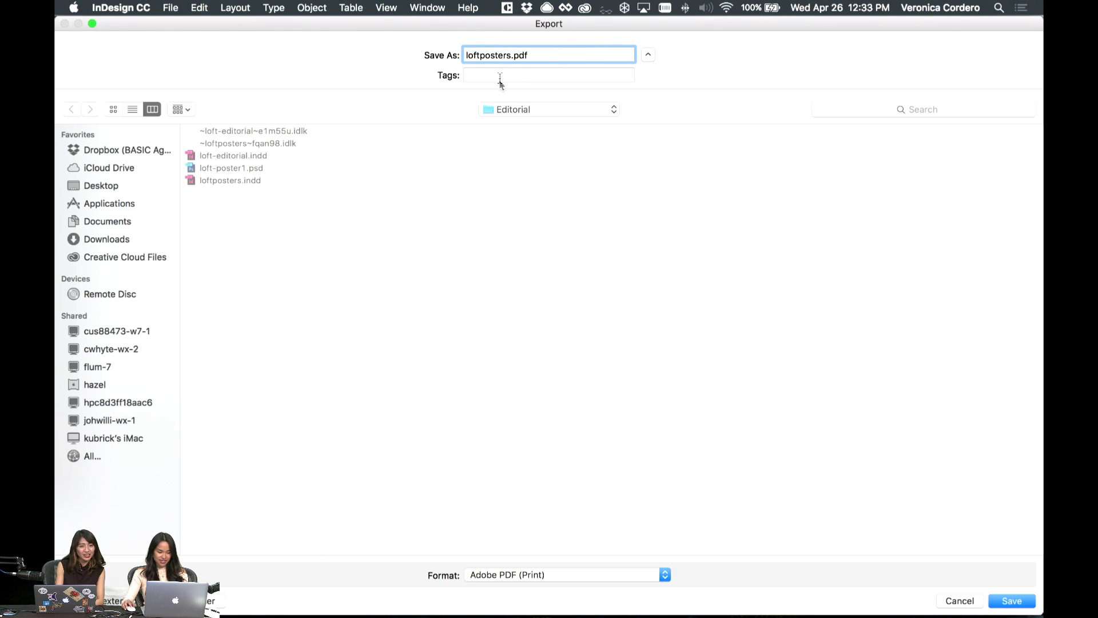
pyautogui.click(648, 574)
pyautogui.click(648, 575)
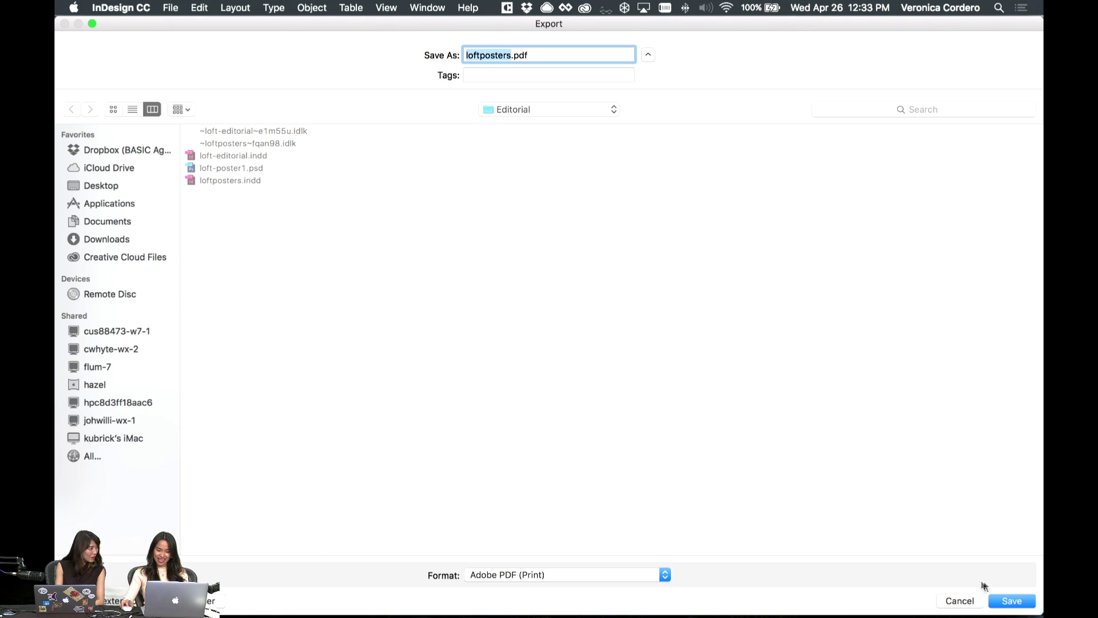
pyautogui.click(1012, 601)
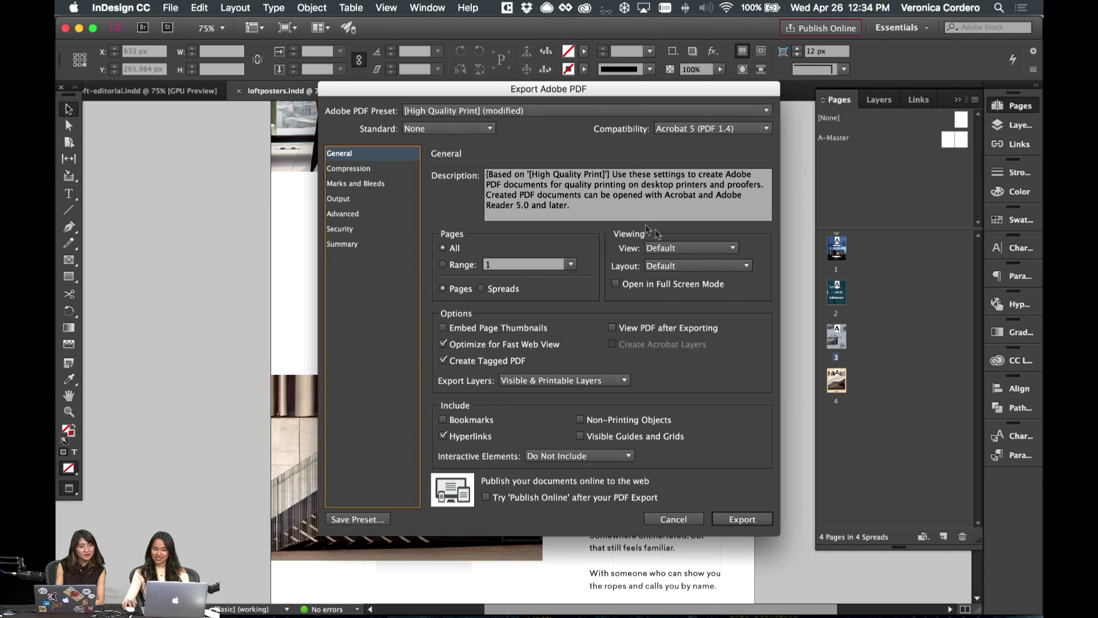
# - Check the compression and the marks and bleeds settings, and export all pages with the modified High Quality Print preset
pyautogui.click(348, 169)
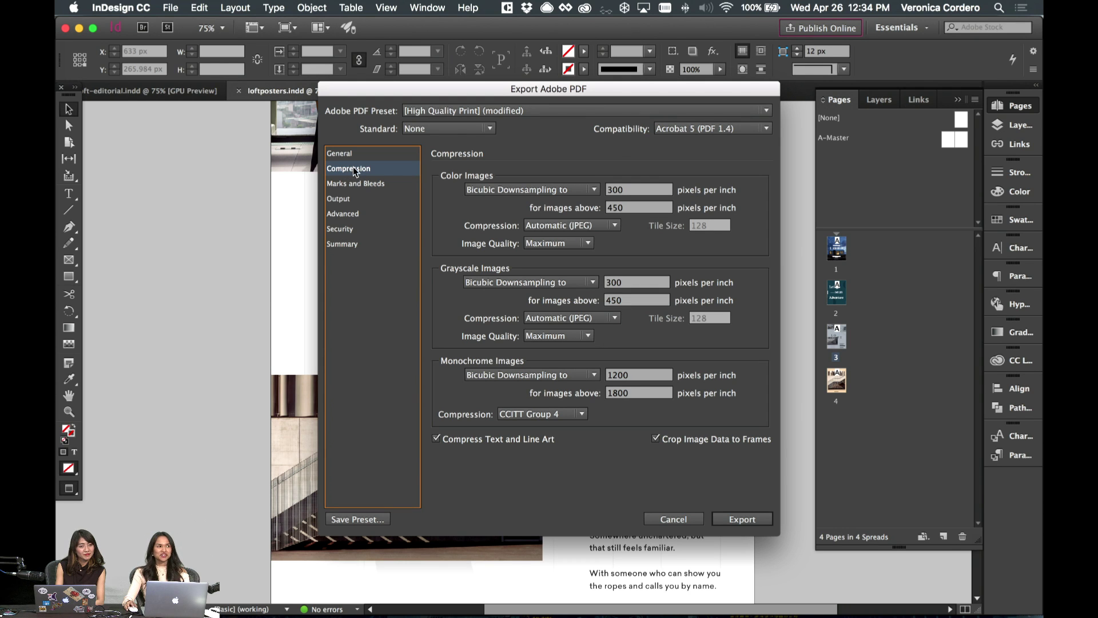
pyautogui.moveTo(578, 95); pyautogui.dragTo(530, 95)
pyautogui.click(312, 184)
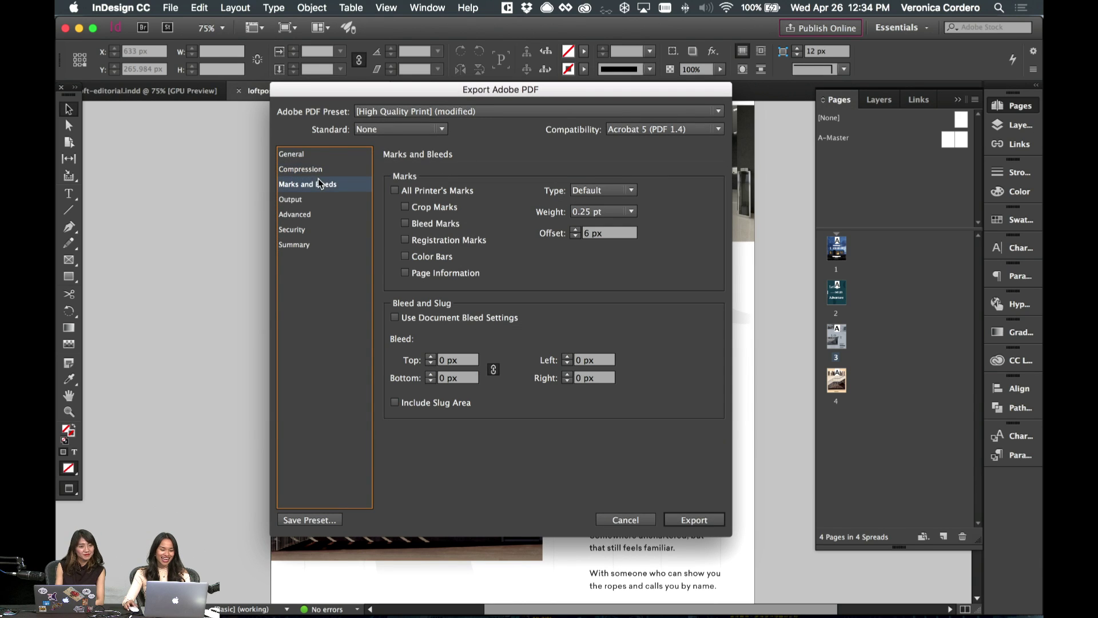
pyautogui.click(321, 158)
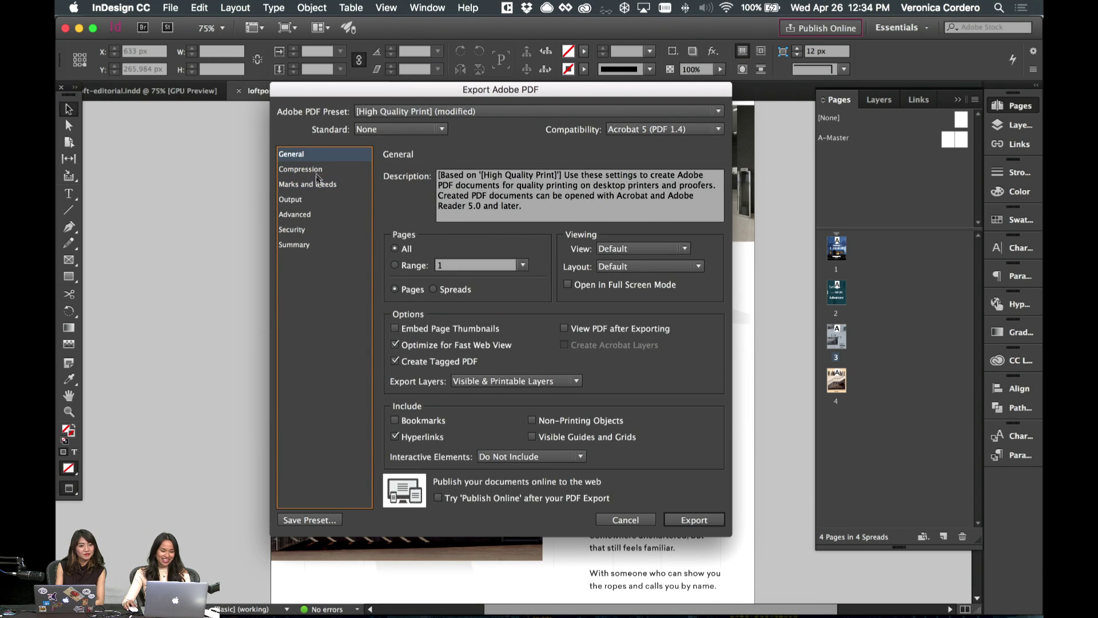
pyautogui.click(315, 184)
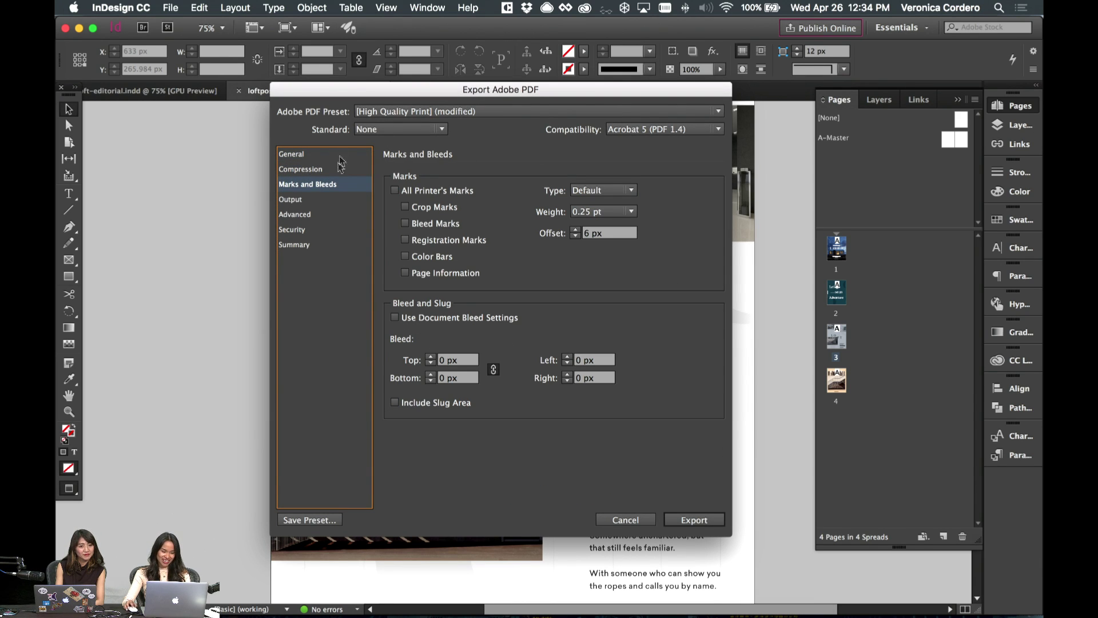
pyautogui.click(314, 167)
pyautogui.click(318, 158)
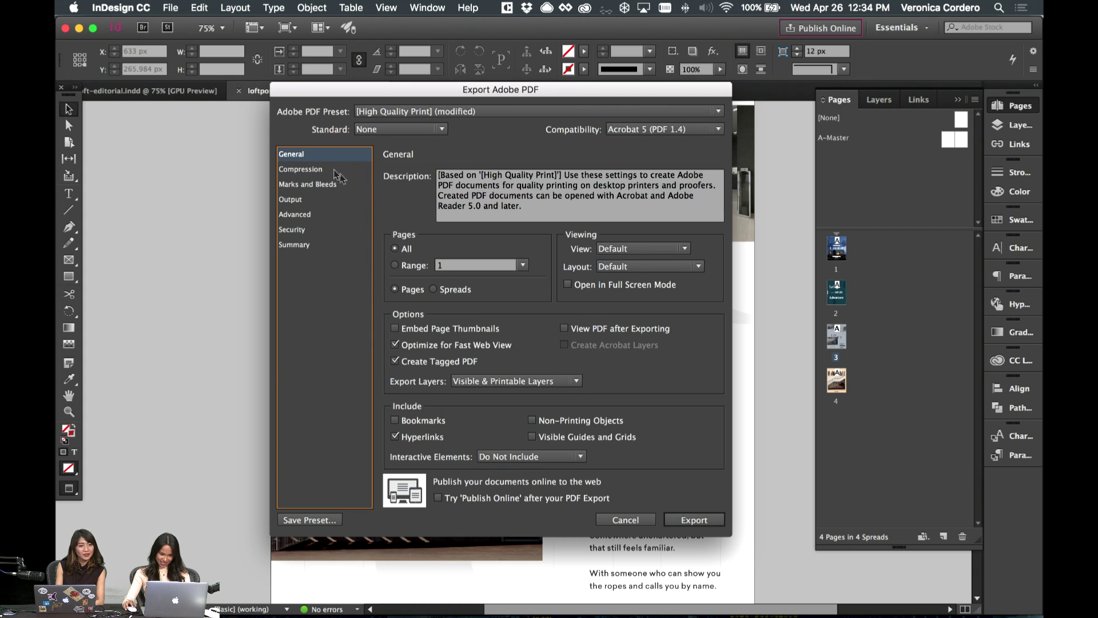
pyautogui.click(694, 520)
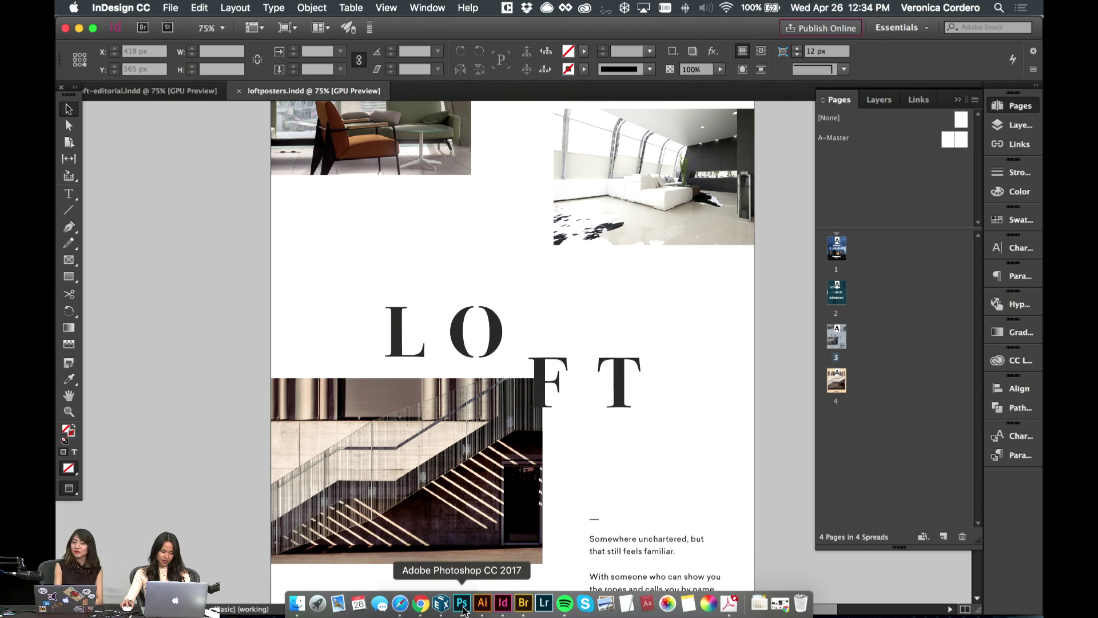
# - Switch to Photoshop and collapse the contents of Artboard 1 and the other artboards in the layer list
pyautogui.click(462, 604)
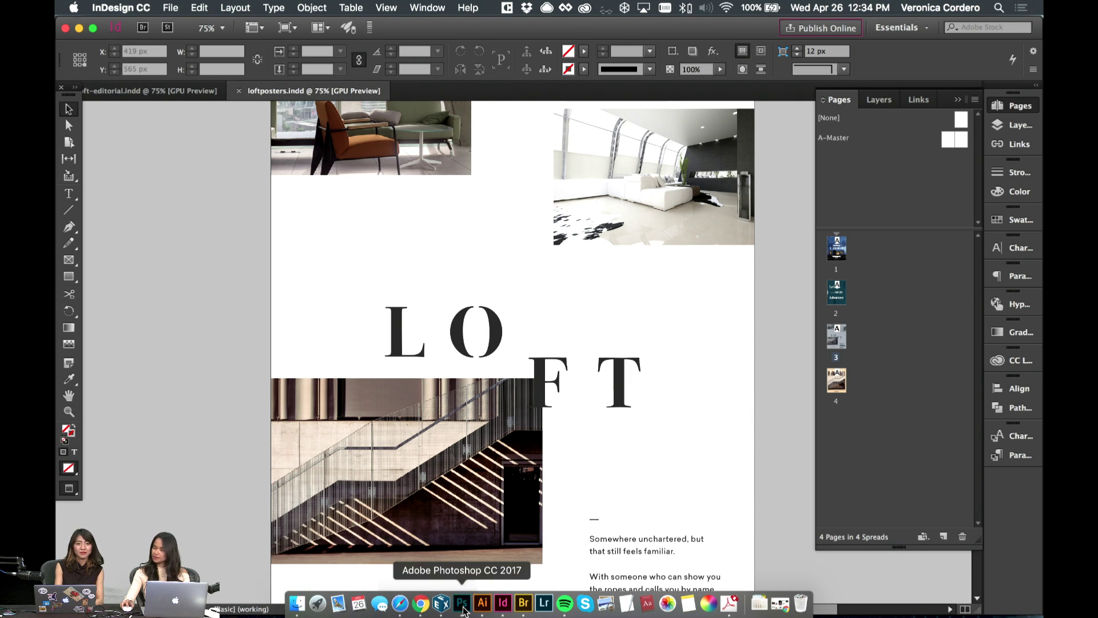
pyautogui.hscroll(2, 405, 511)
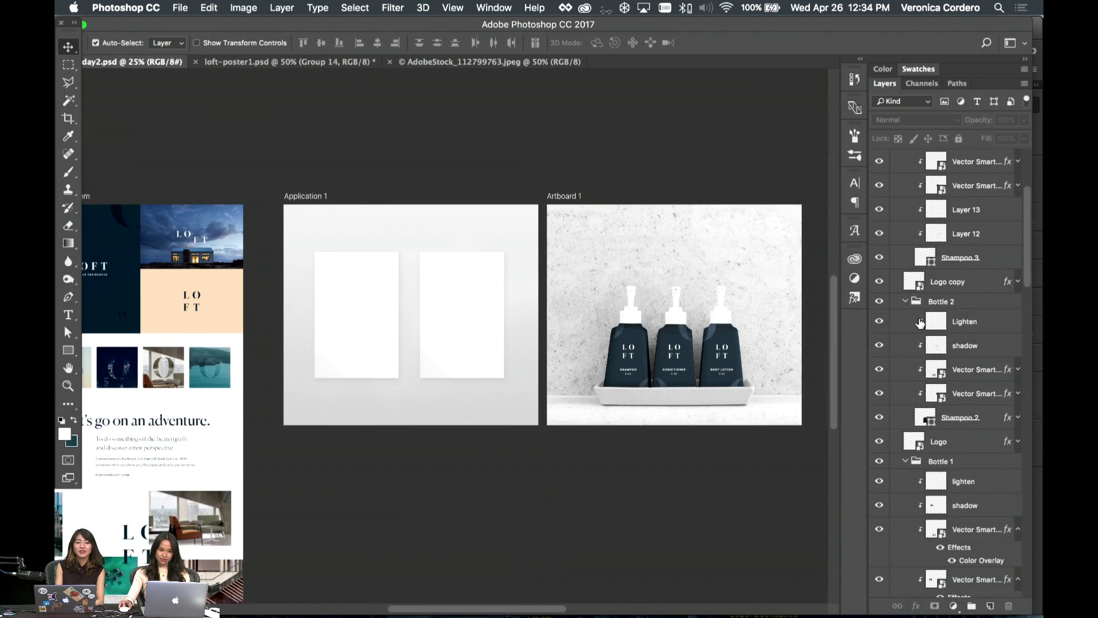
pyautogui.scroll(3, 907, 231)
pyautogui.click(896, 157)
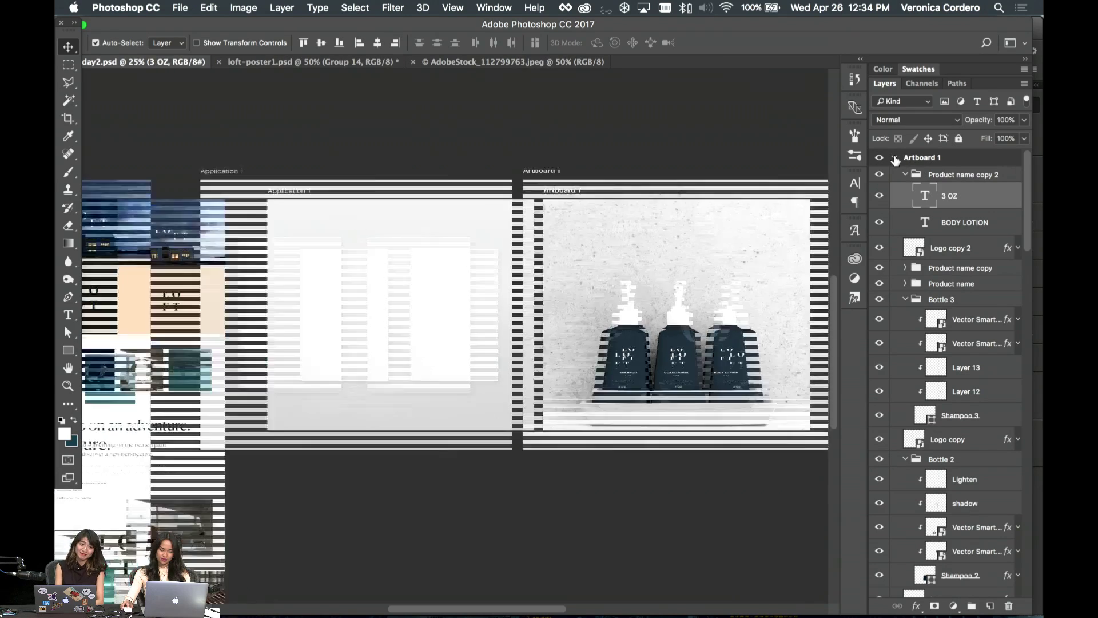
pyautogui.press('super+0')
pyautogui.click(896, 192)
pyautogui.press('super+minus')
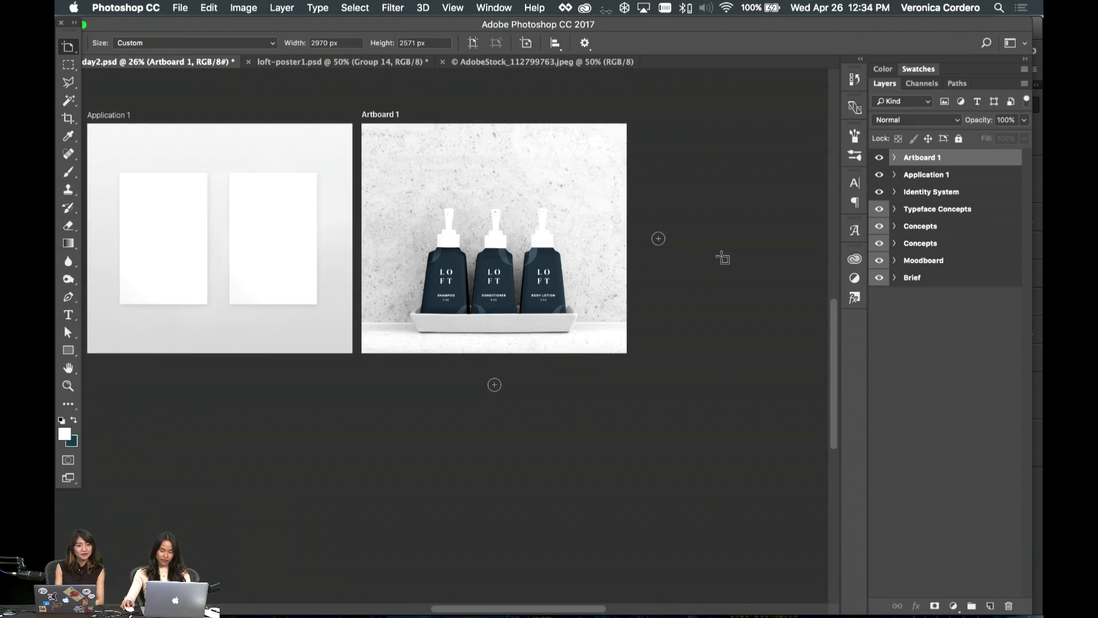
# - Deselect the artboard and save Loft-day2.psd
pyautogui.press('v')
pyautogui.click(630, 380)
pyautogui.press('super+s')
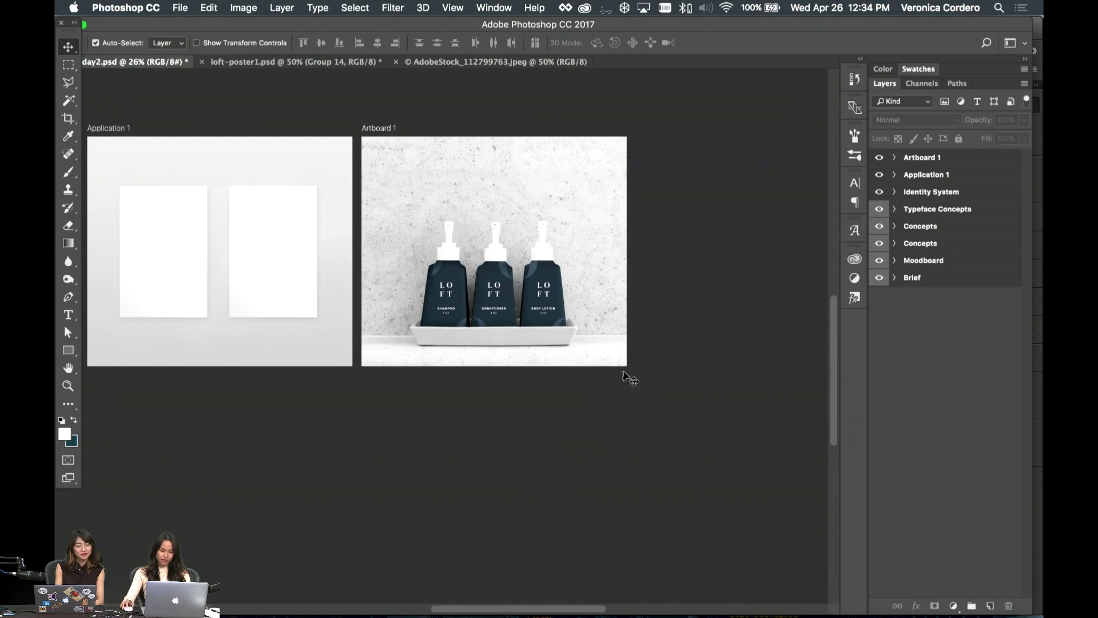
# - Switch to Finder, go to Desktop > Loft > Editorial, and preview the exported loftposters.pdf
pyautogui.moveTo(440, 608)
pyautogui.click(298, 604)
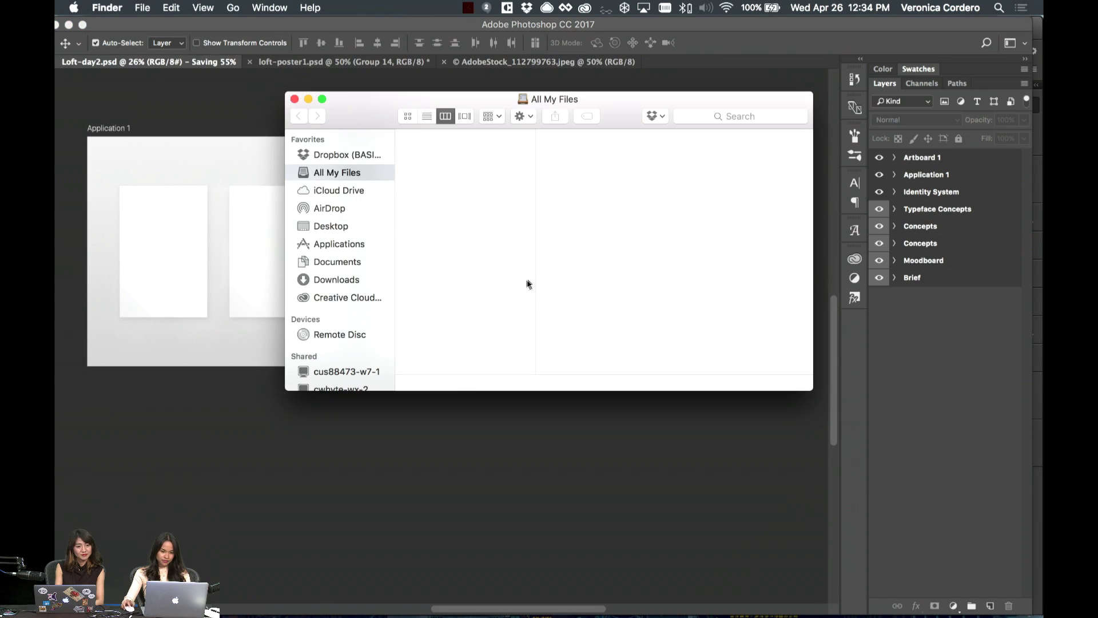
pyautogui.click(332, 226)
pyautogui.click(469, 148)
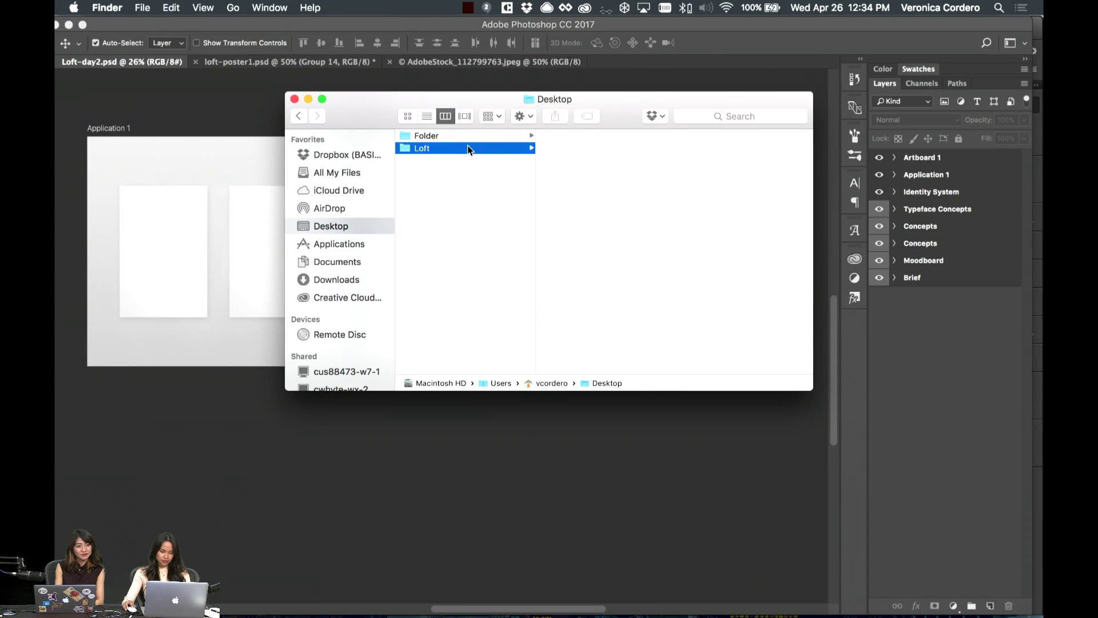
pyautogui.click(578, 161)
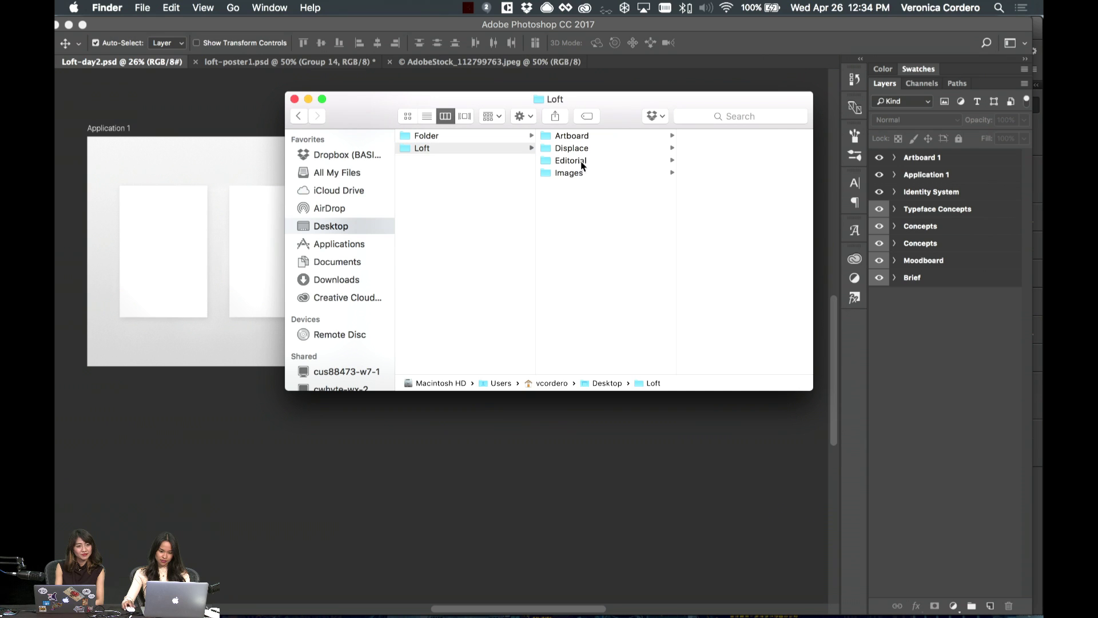
pyautogui.click(719, 203)
pyautogui.press('space')
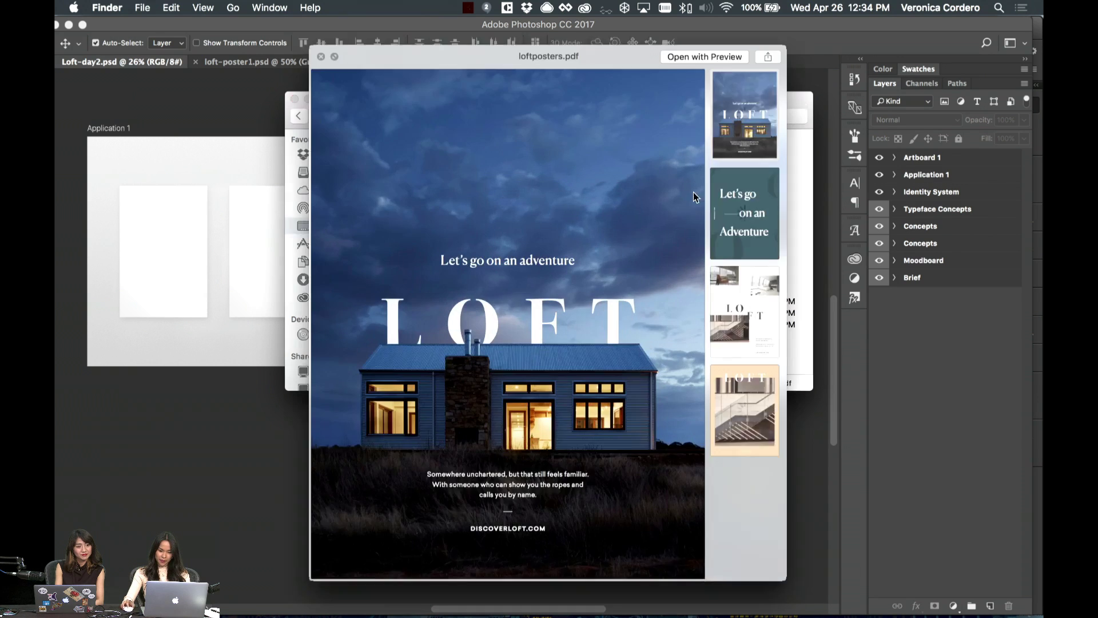
# - Close the preview, open loftposters.pdf in Photoshop, and import all four pages with the default page options
pyautogui.press('space')
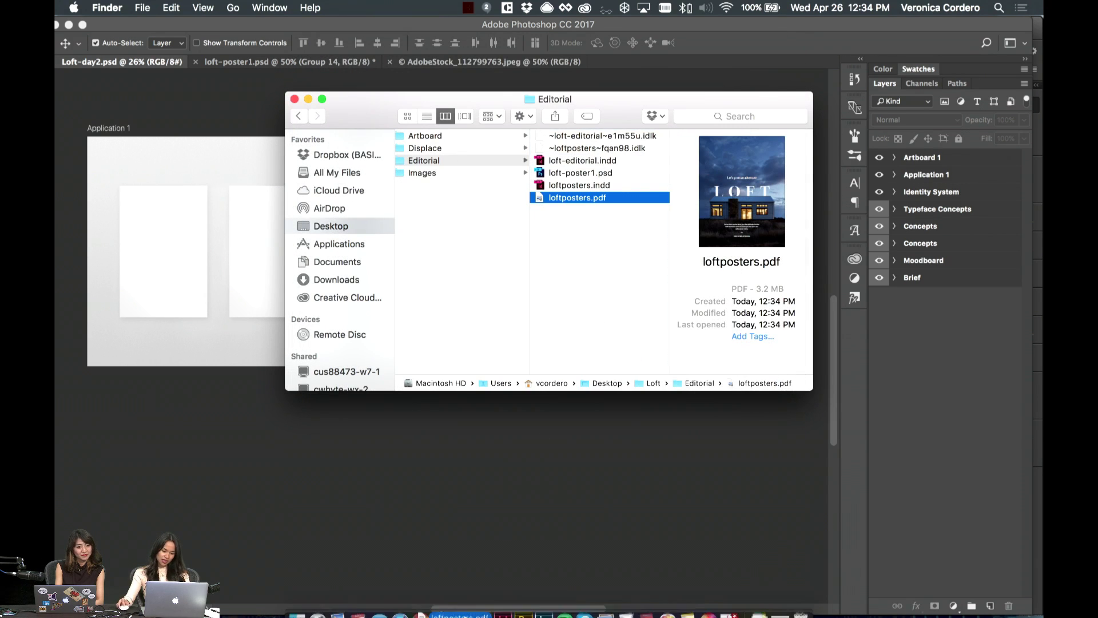
pyautogui.click(461, 602)
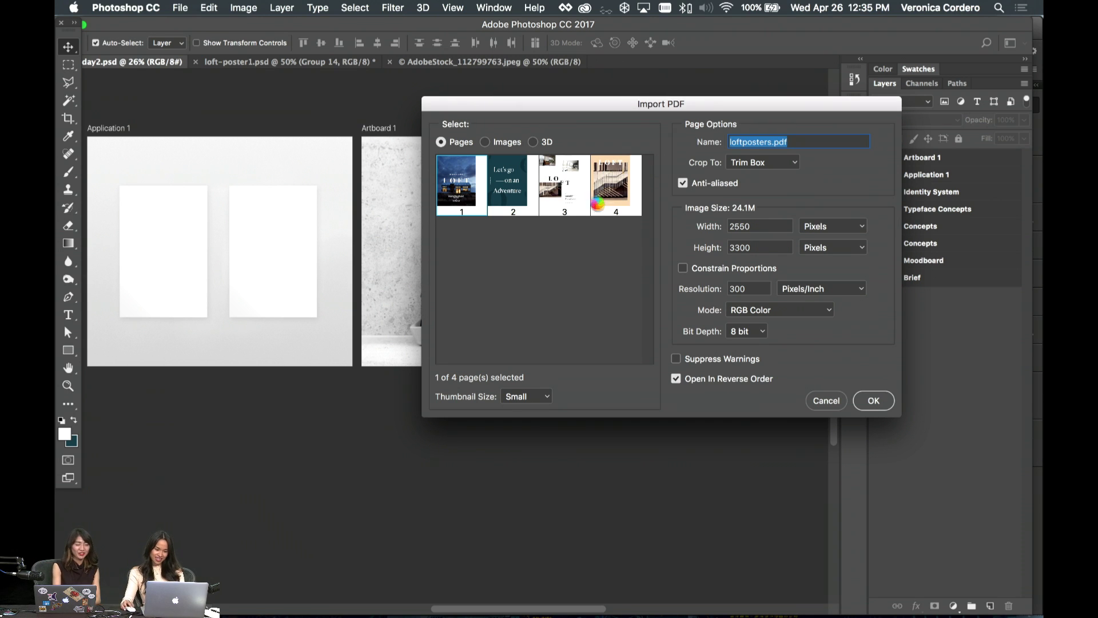
pyautogui.moveTo(629, 108); pyautogui.dragTo(584, 99)
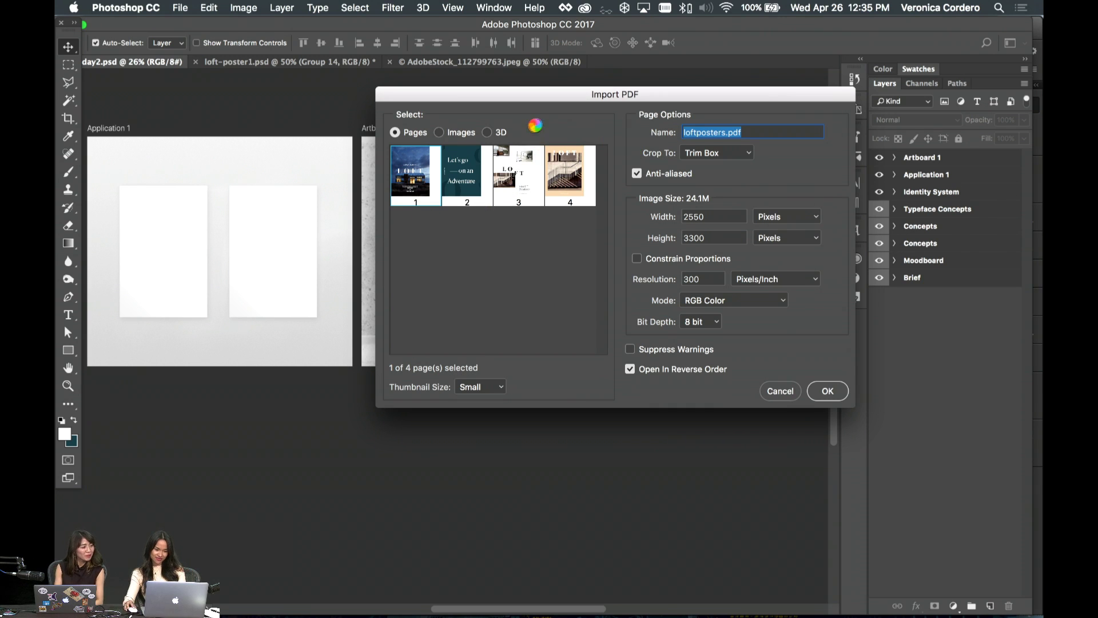
pyautogui.press('super+a')
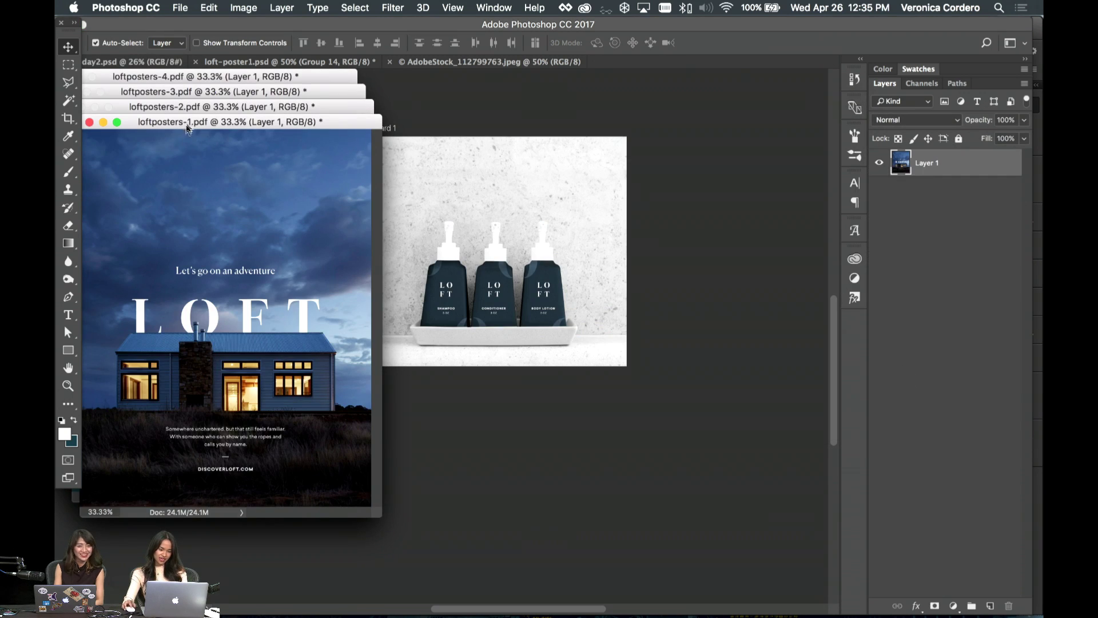
# - Copy the night house poster from loftposters-1.pdf into Loft-day2.psd and place it on the Application 1 artboard
pyautogui.moveTo(152, 127); pyautogui.dragTo(668, 170)
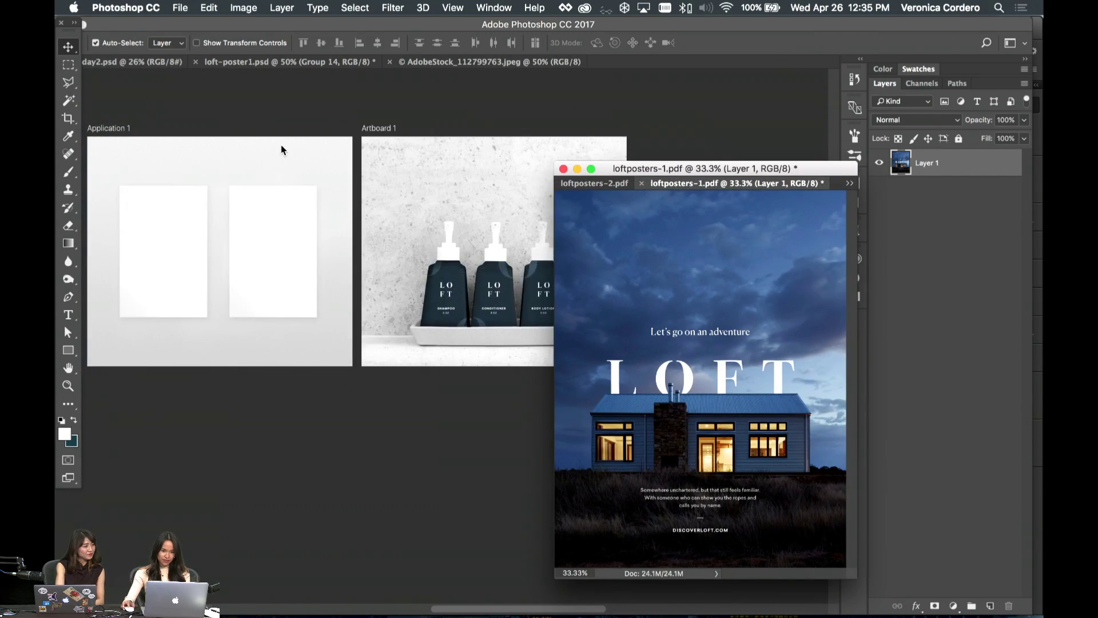
pyautogui.hscroll(-5, 280, 145)
pyautogui.scroll(3, 281, 147)
pyautogui.hscroll(2, 282, 147)
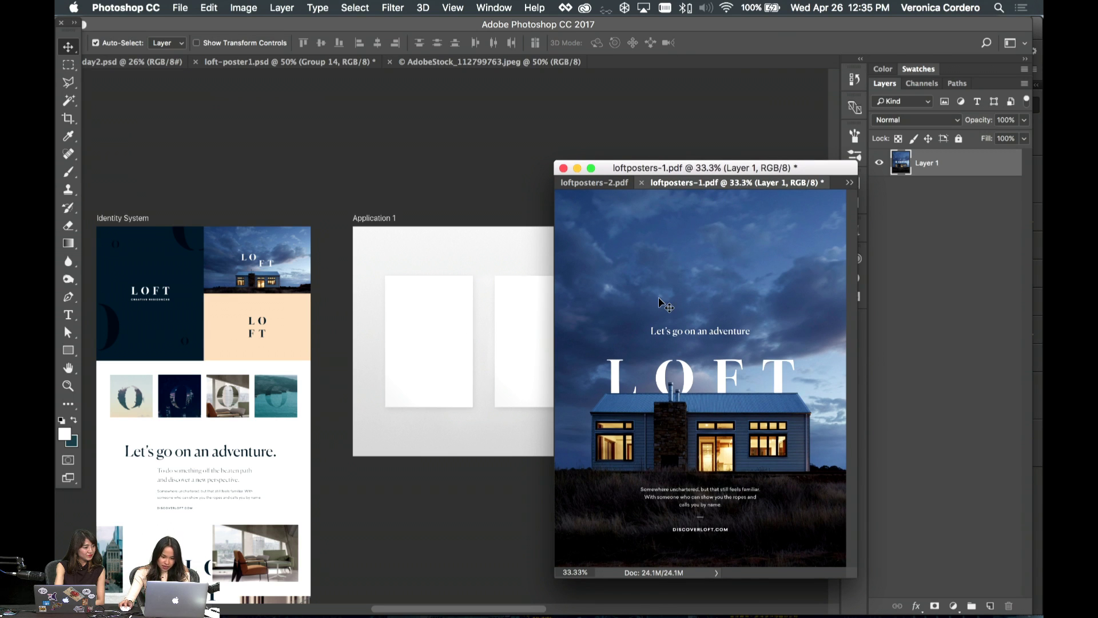
pyautogui.moveTo(723, 264); pyautogui.dragTo(342, 329)
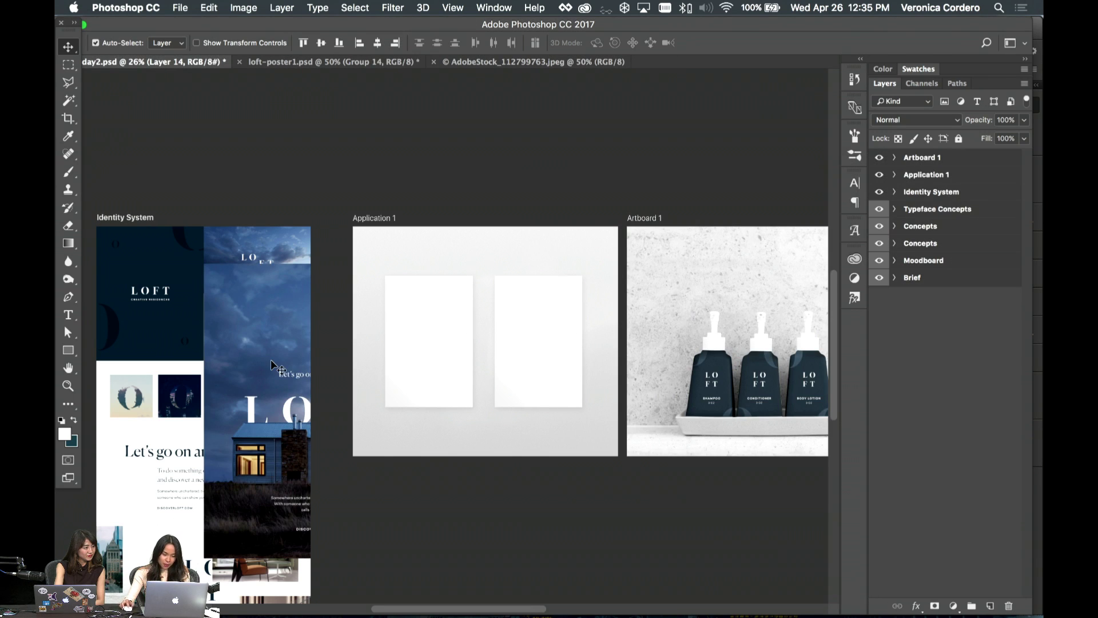
pyautogui.moveTo(275, 363); pyautogui.dragTo(498, 339)
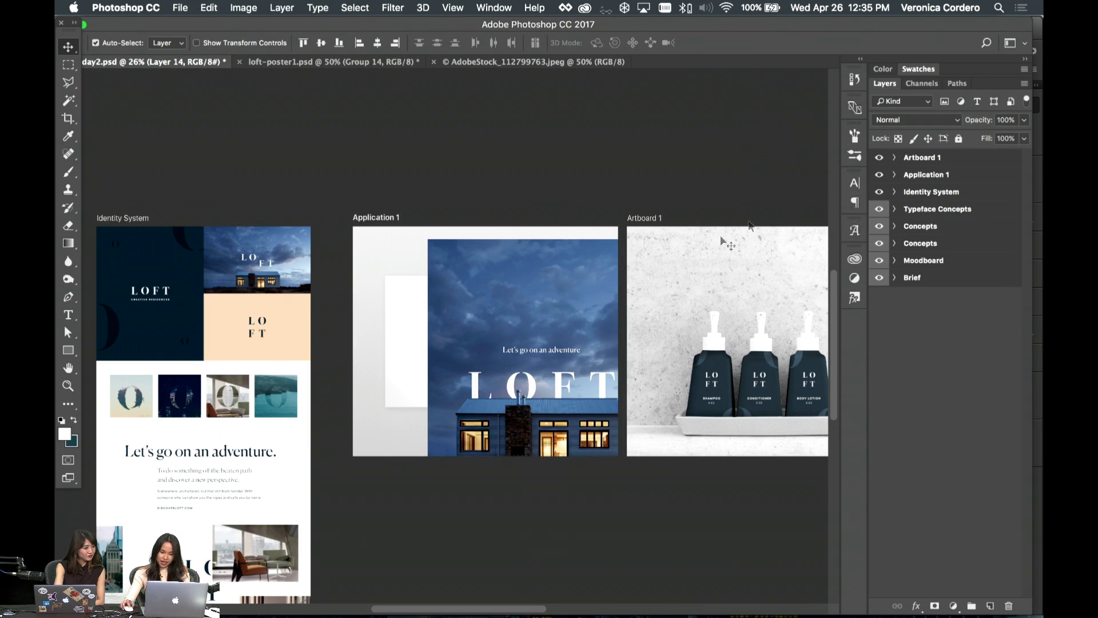
# - Move Artboard 1 with the bottle mockup horizontally away from Application 1 to leave a wide gap between them
pyautogui.click(894, 175)
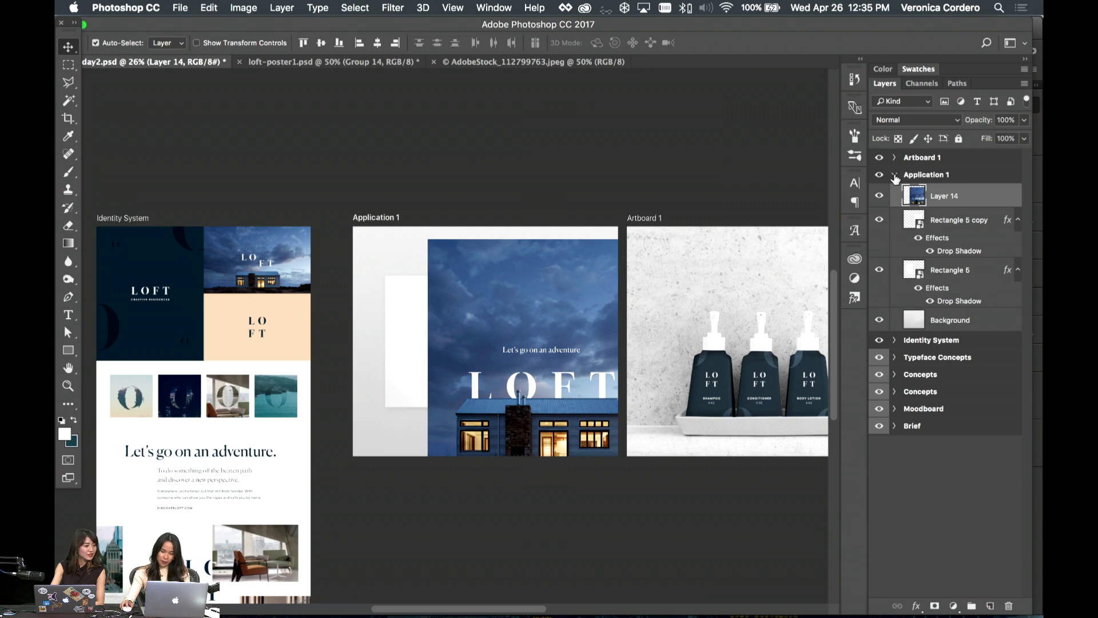
pyautogui.hscroll(3, 632, 355)
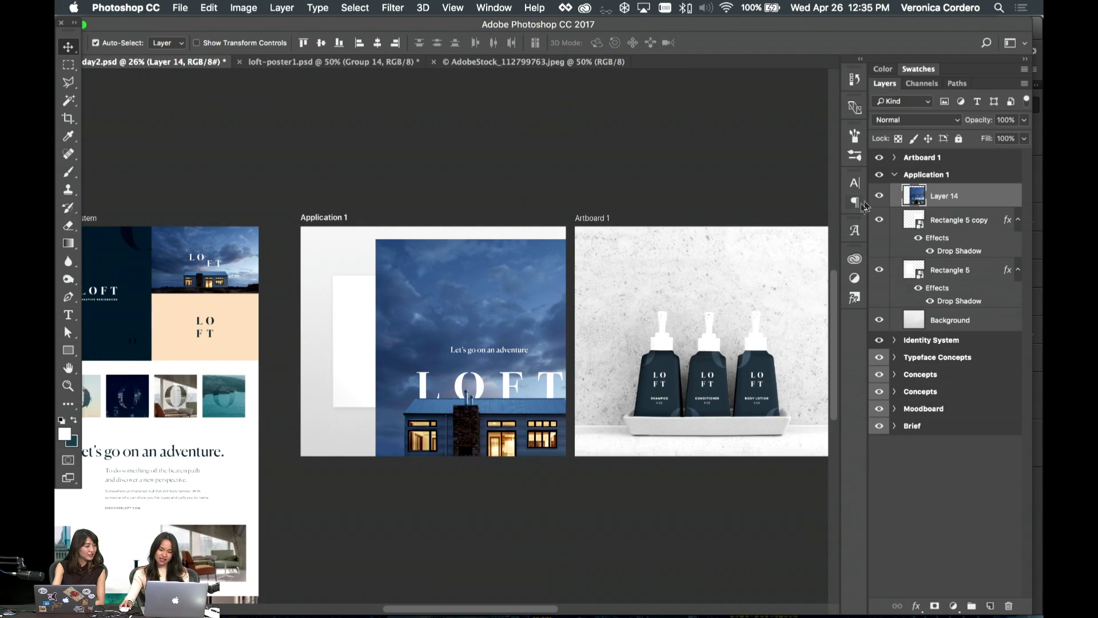
pyautogui.click(894, 175)
pyautogui.click(923, 157)
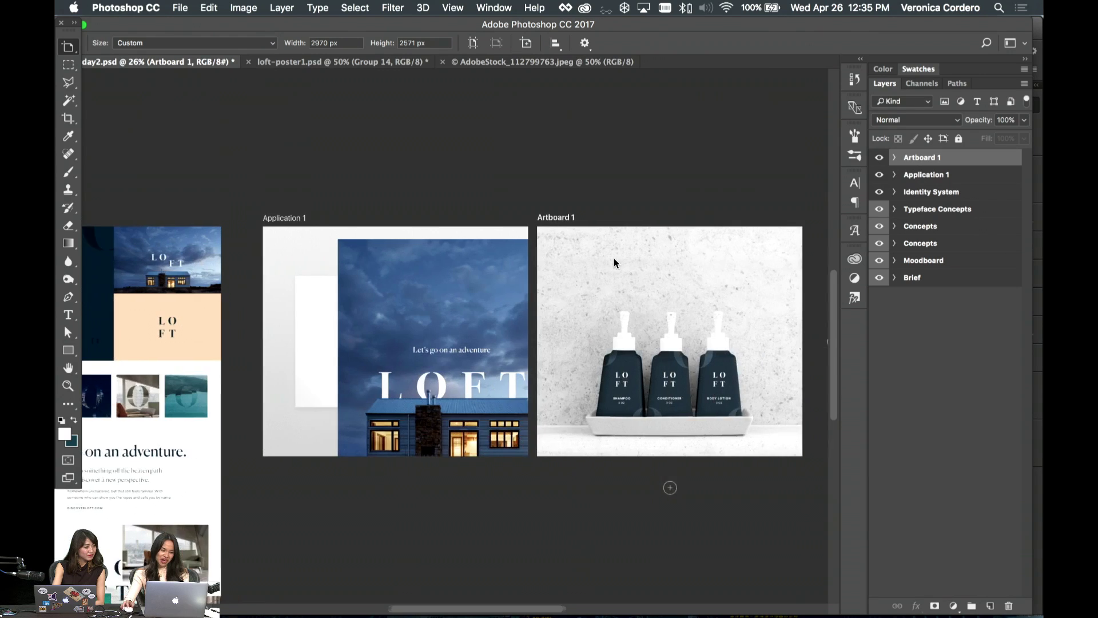
pyautogui.hscroll(3, 458, 343)
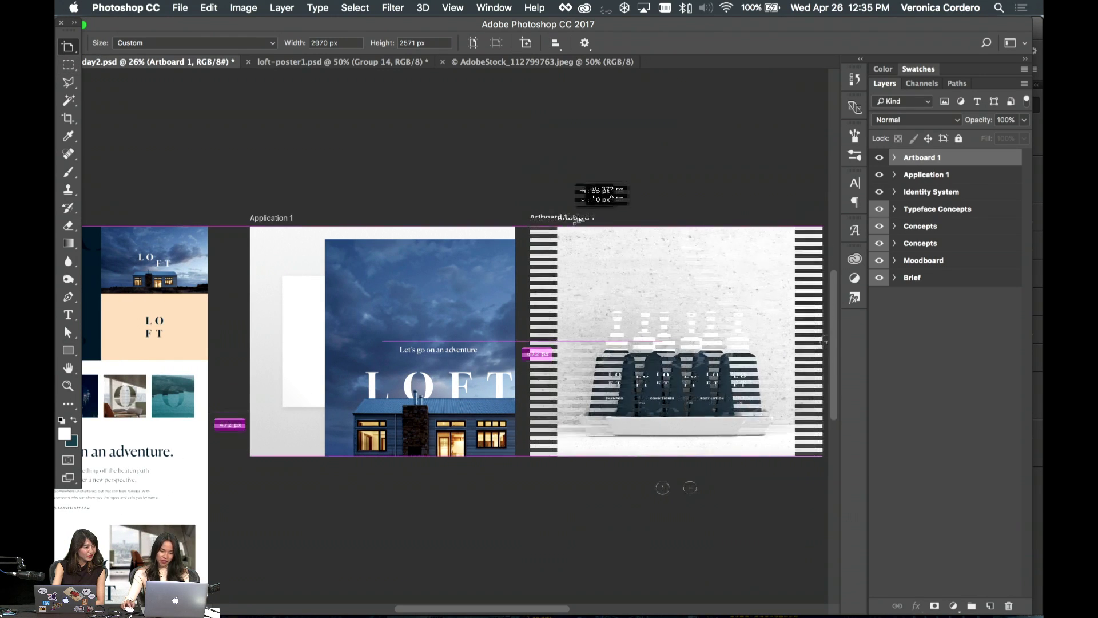
pyautogui.moveTo(541, 217); pyautogui.dragTo(756, 215)
pyautogui.scroll(-5, 593, 235)
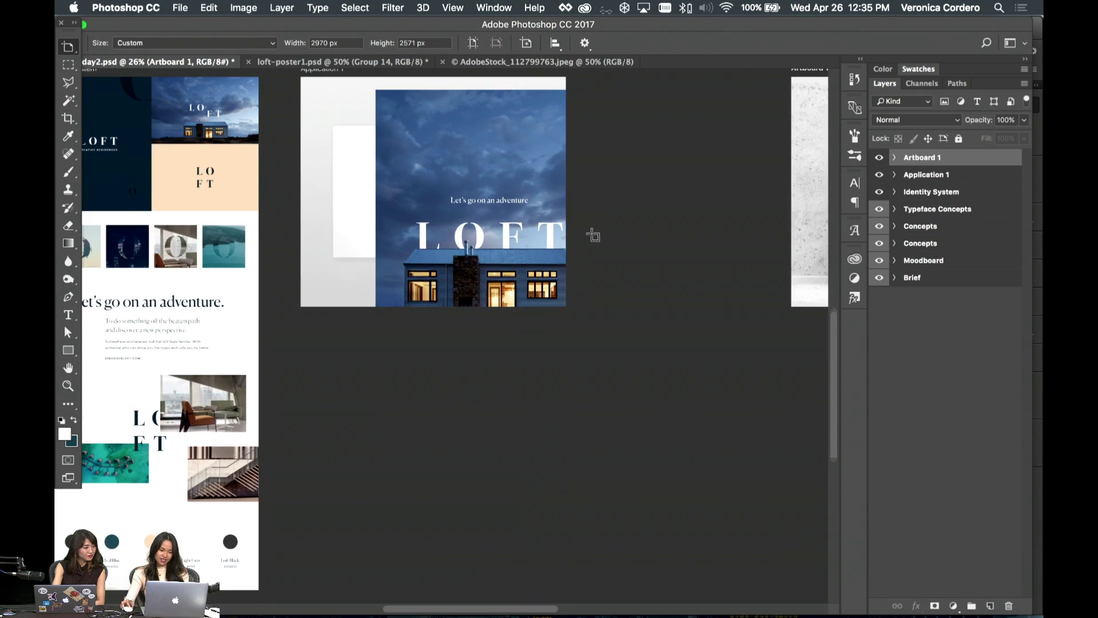
# - Shift the house poster further over the blank posters and convert Layer 14 to a smart object
pyautogui.scroll(4, 578, 204)
pyautogui.press('v')
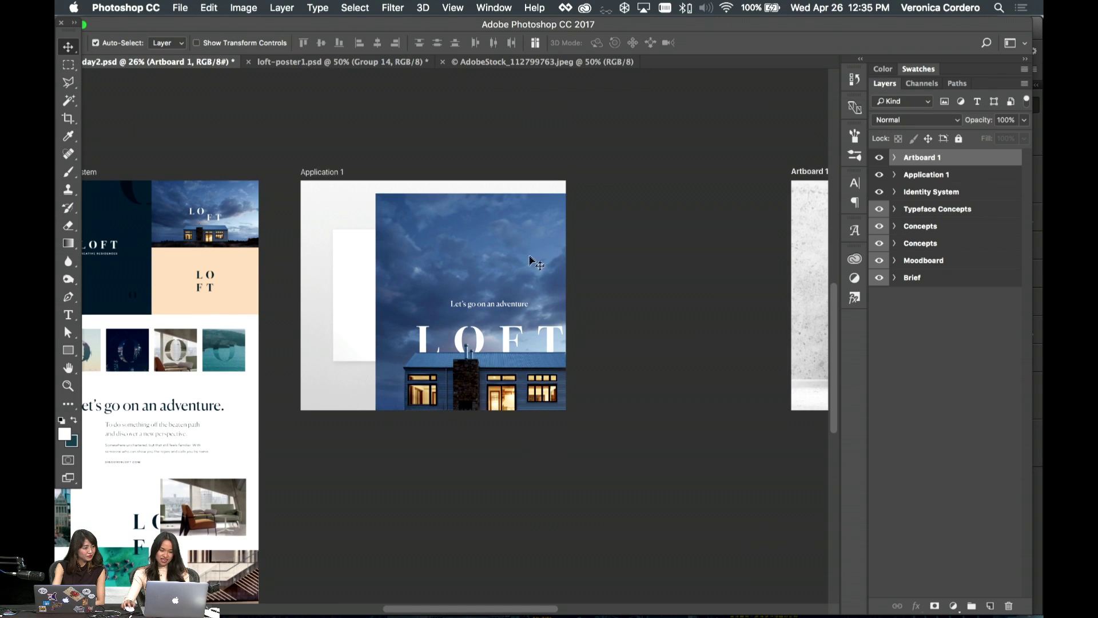
pyautogui.click(506, 241)
pyautogui.moveTo(506, 241); pyautogui.dragTo(469, 262)
pyautogui.rightClick(959, 201)
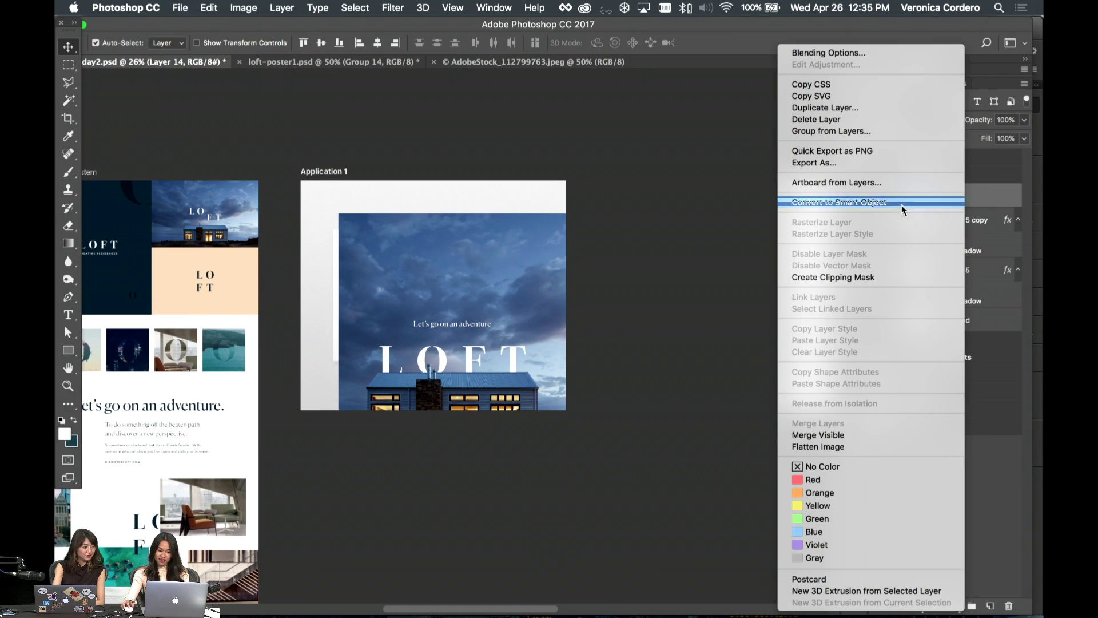
pyautogui.click(901, 202)
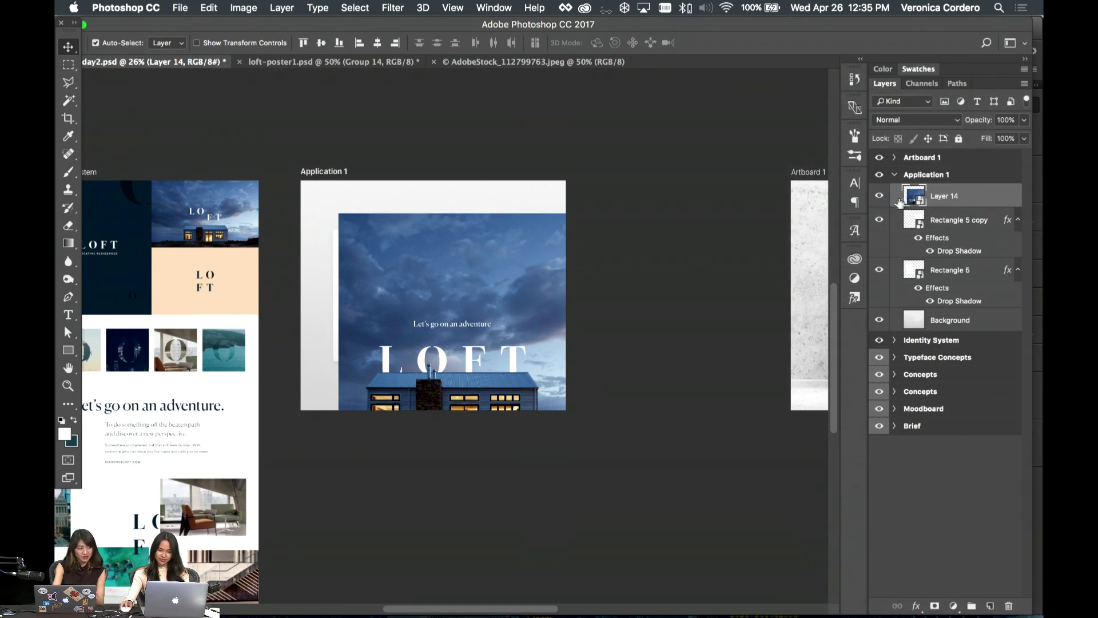
# - Clip the Layer 14 poster to the Rectangle 5 copy blank with a clipping mask
pyautogui.click(879, 196)
pyautogui.click(879, 198)
pyautogui.rightClick(963, 200)
pyautogui.click(892, 312)
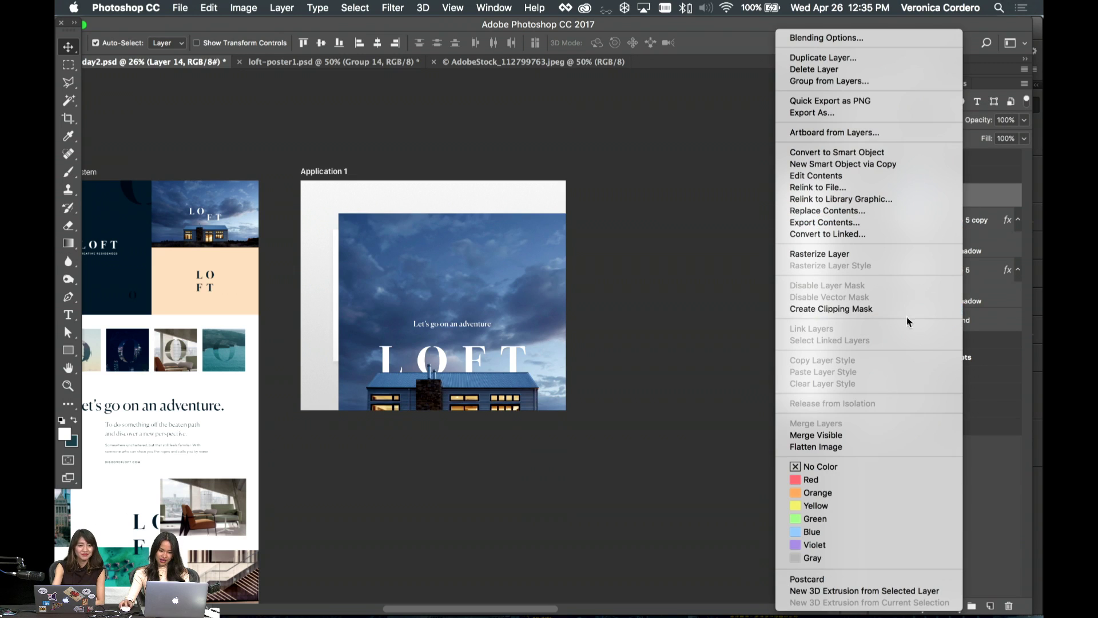
pyautogui.press('super+t')
pyautogui.press('Escape')
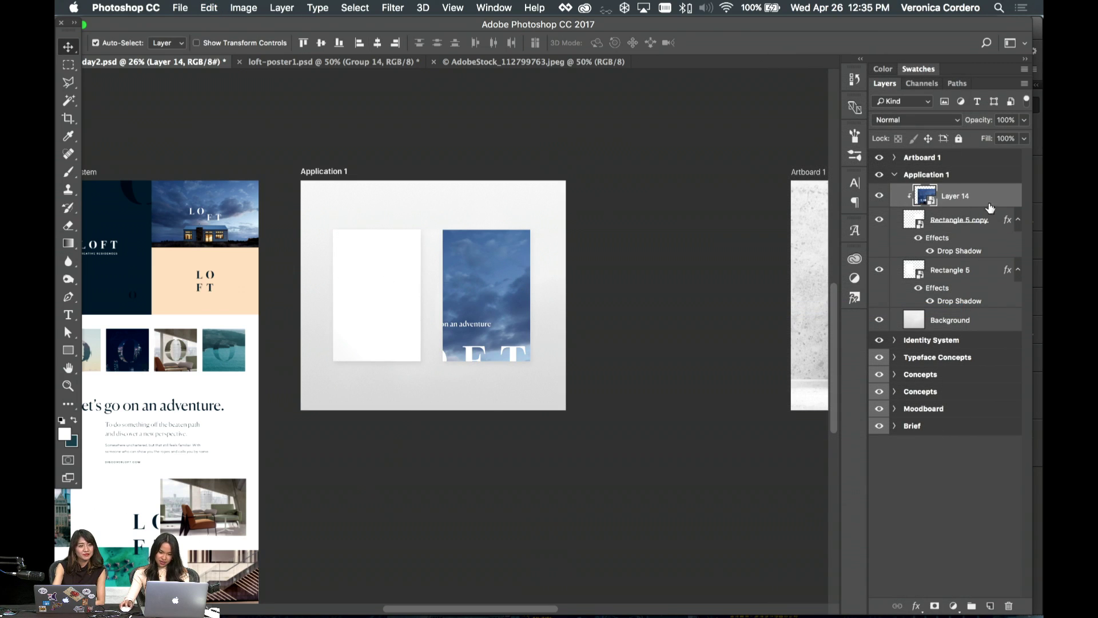
# - Scale Layer 14 down to about 41% so the whole house poster fits over the Rectangle 5 copy blank
pyautogui.press('super+t')
pyautogui.moveTo(565, 211); pyautogui.dragTo(567, 251)
pyautogui.moveTo(503, 298); pyautogui.dragTo(498, 271)
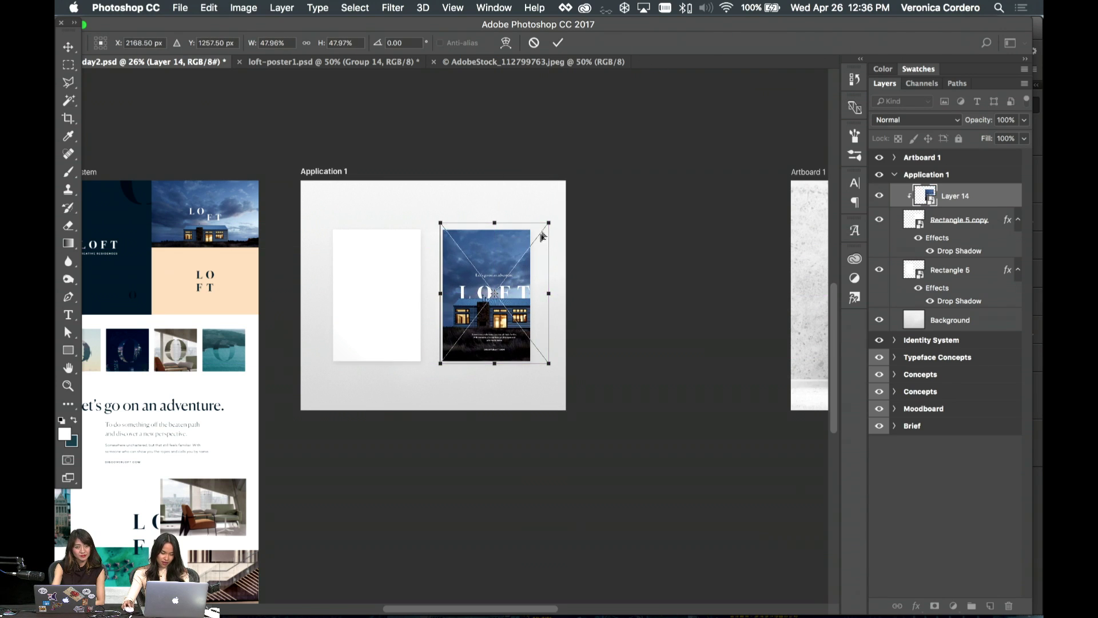
pyautogui.moveTo(548, 222); pyautogui.dragTo(542, 227)
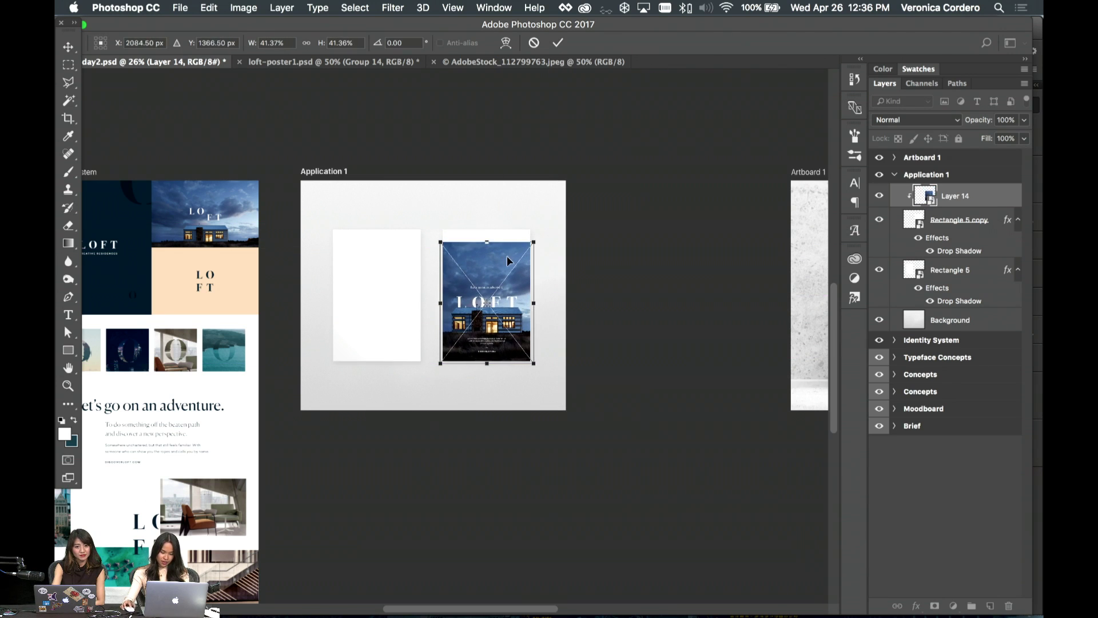
pyautogui.press('Return')
# - Move the Layer 14 house poster up to the top edge of its Rectangle 5 copy blank
pyautogui.press('super+equal')
pyautogui.keyDown('super'); pyautogui.click(571, 159); pyautogui.keyUp('super')
pyautogui.press('super+t')
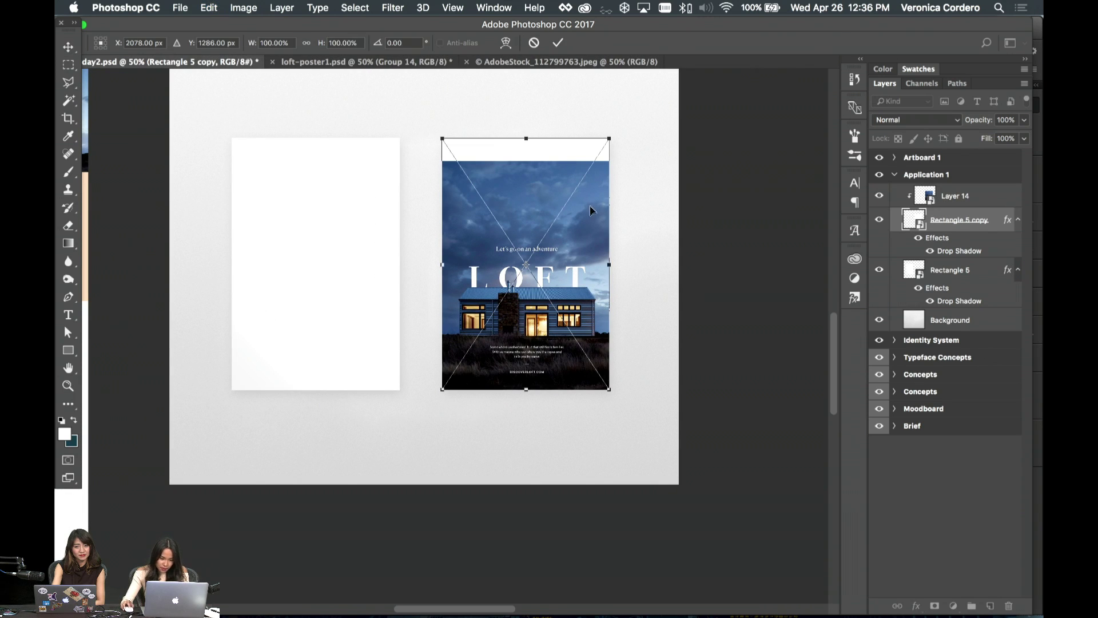
pyautogui.press('Escape')
pyautogui.click(584, 199)
pyautogui.press('super+t')
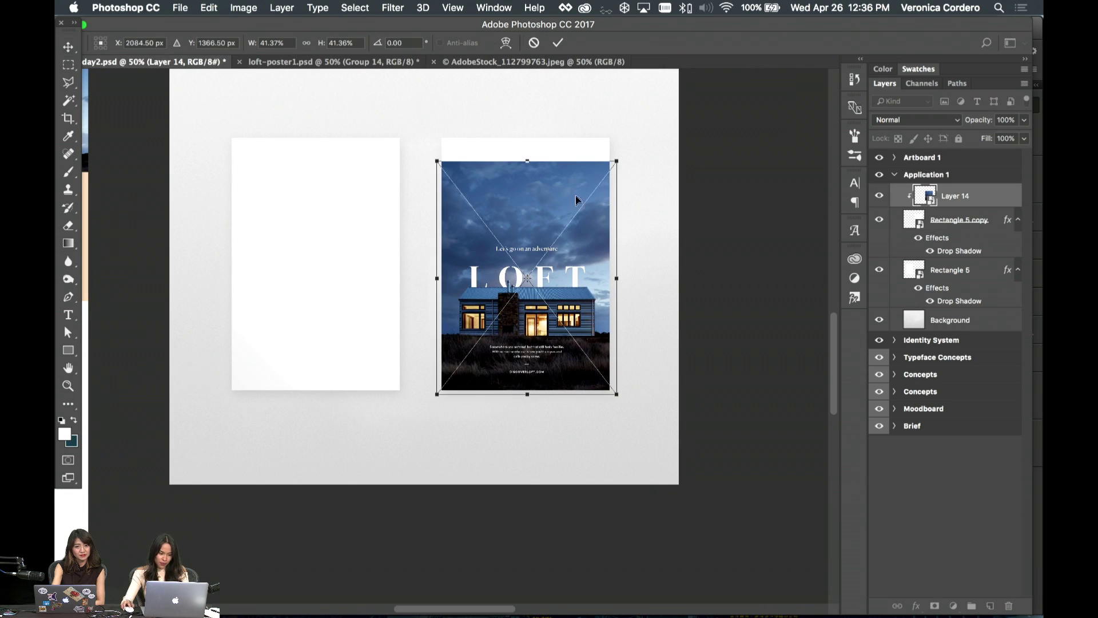
pyautogui.press('Return')
pyautogui.moveTo(576, 199); pyautogui.dragTo(594, 177)
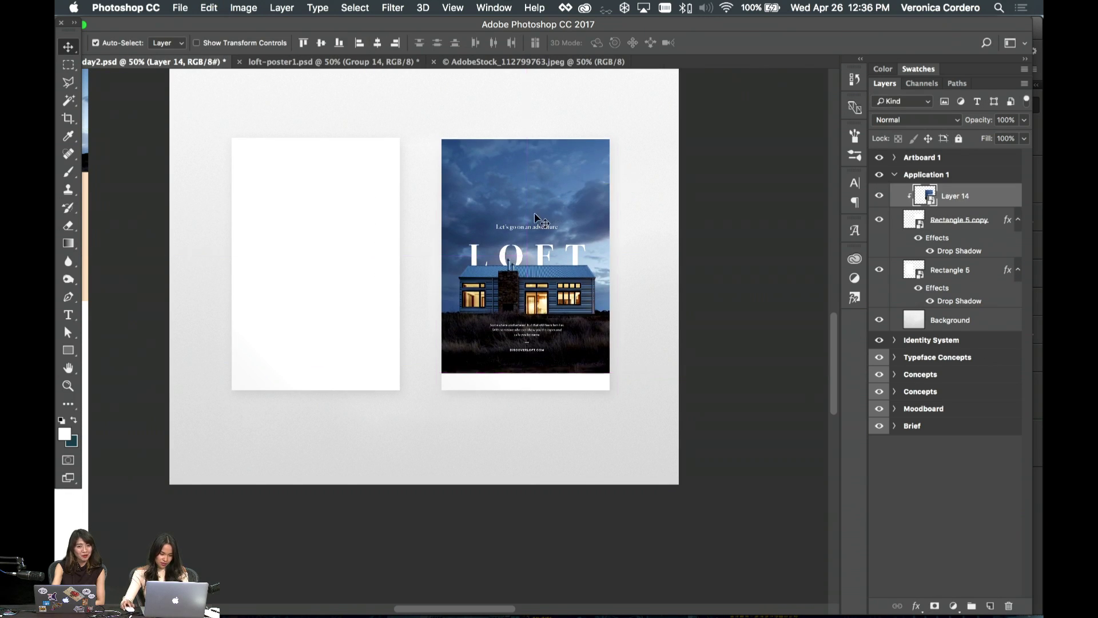
# - Widen Rectangle 5 copy on both sides to about 107.65% so it matches the house poster's full width
pyautogui.press('super+t')
pyautogui.press('Return')
pyautogui.click(560, 382)
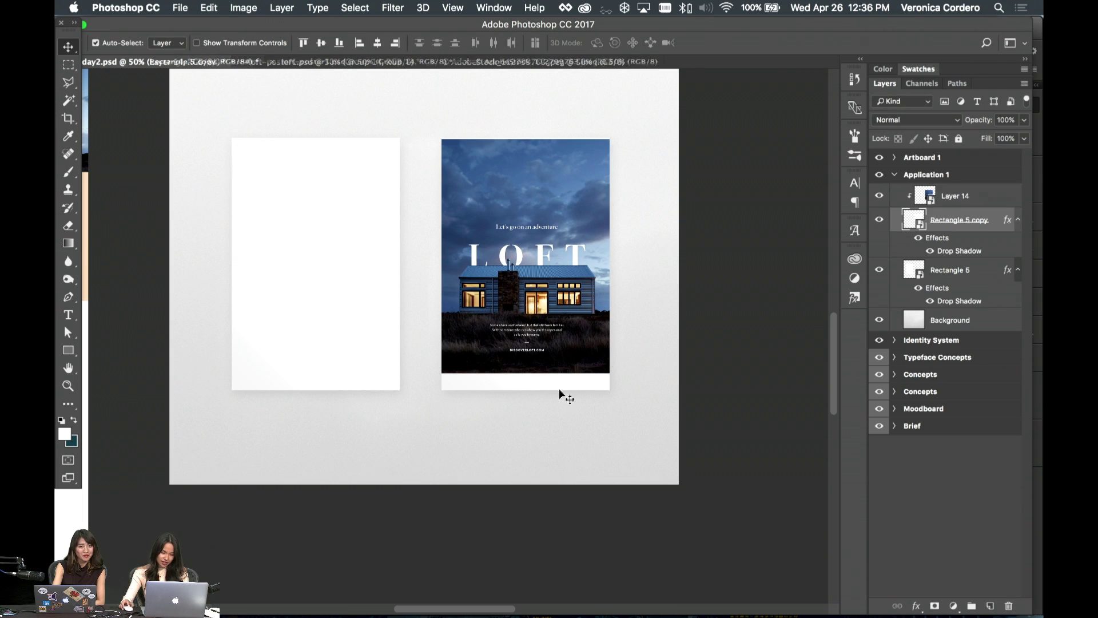
pyautogui.press('super+t')
pyautogui.moveTo(440, 264); pyautogui.dragTo(437, 264)
pyautogui.moveTo(609, 270); pyautogui.dragTo(617, 267)
pyautogui.press('Return')
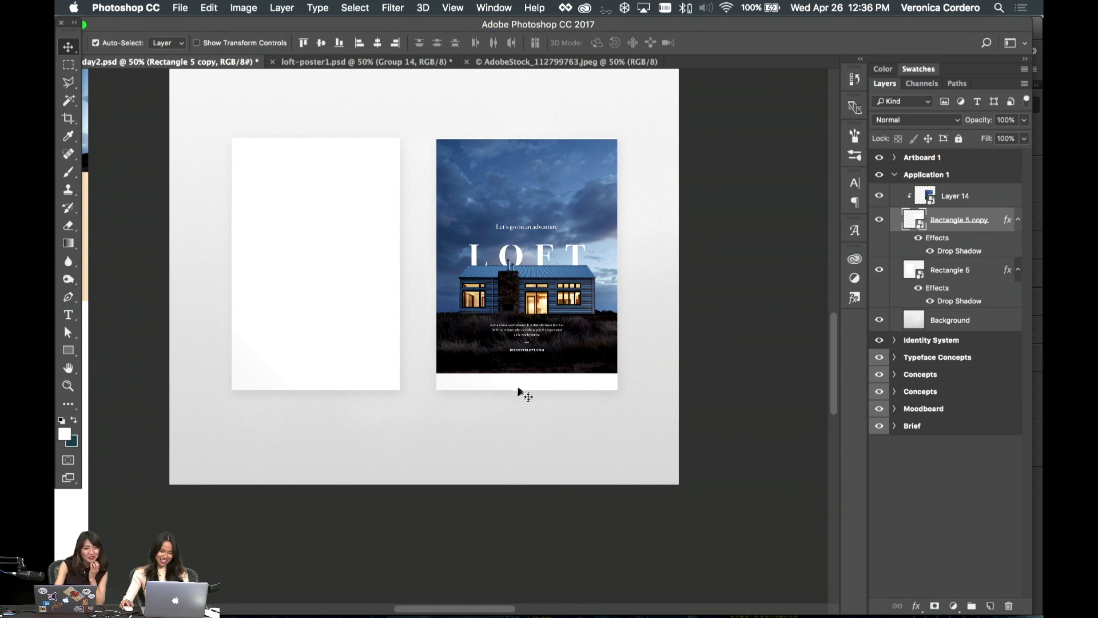
# - Shorten Rectangle 5 copy from its lower edge to remove the white strip below the house poster
pyautogui.hotkey('ctrl', 't')
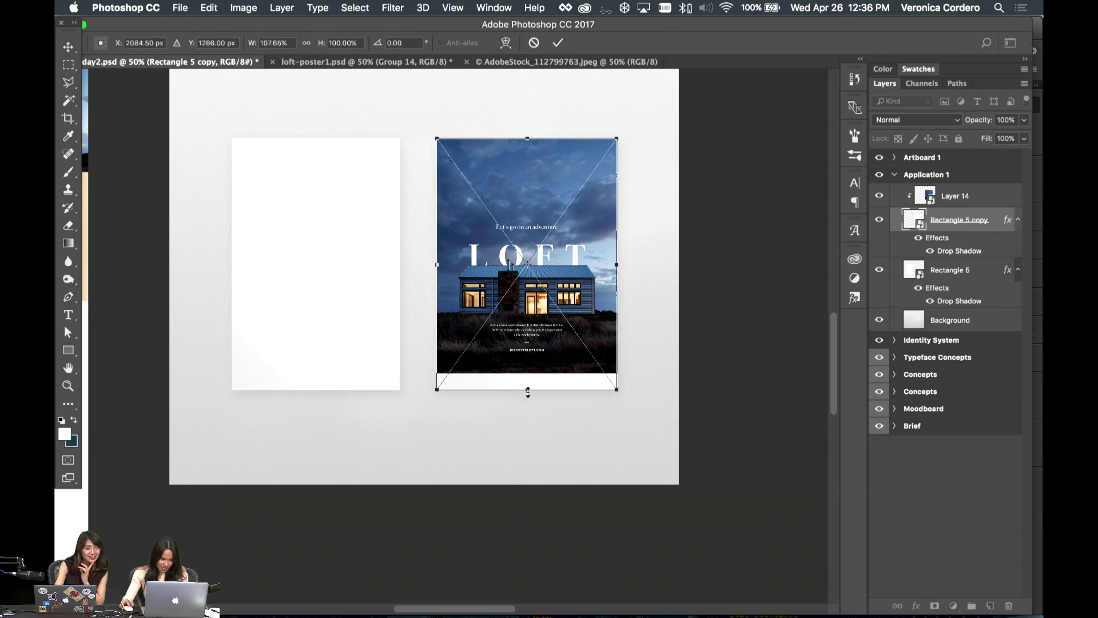
pyautogui.moveTo(527, 393); pyautogui.dragTo(527, 372)
pyautogui.press('Return')
# - Nudge Layer 14 and Rectangle 5 copy up slightly, and trim Rectangle 5 copy's upper edge to a 1367 px height
pyautogui.click(919, 181)
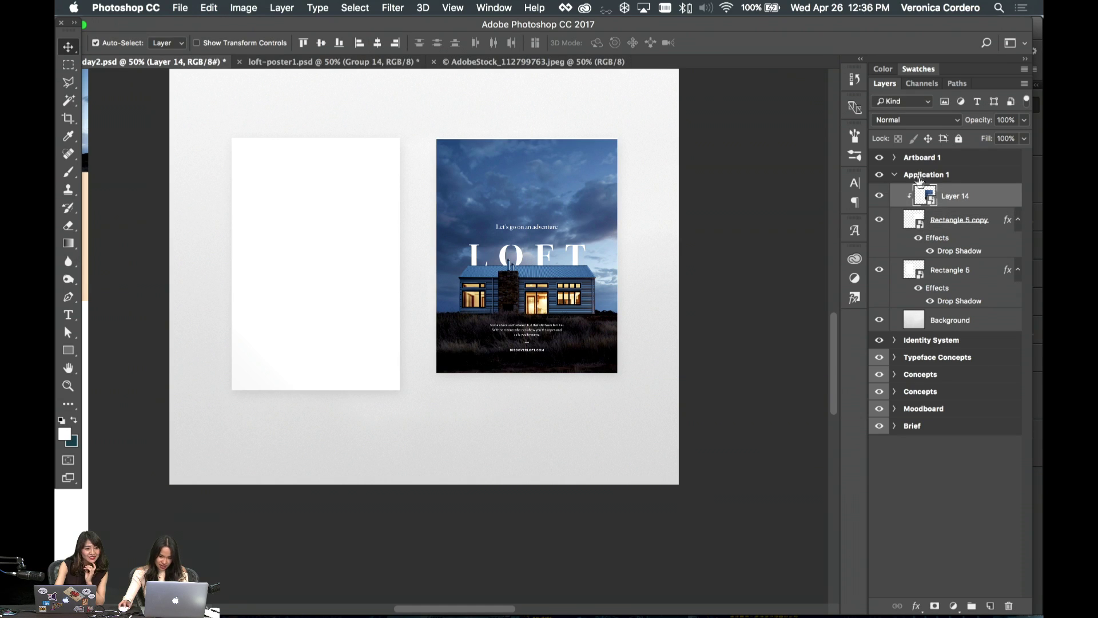
pyautogui.keyDown('super'); pyautogui.click(952, 228); pyautogui.keyUp('super')
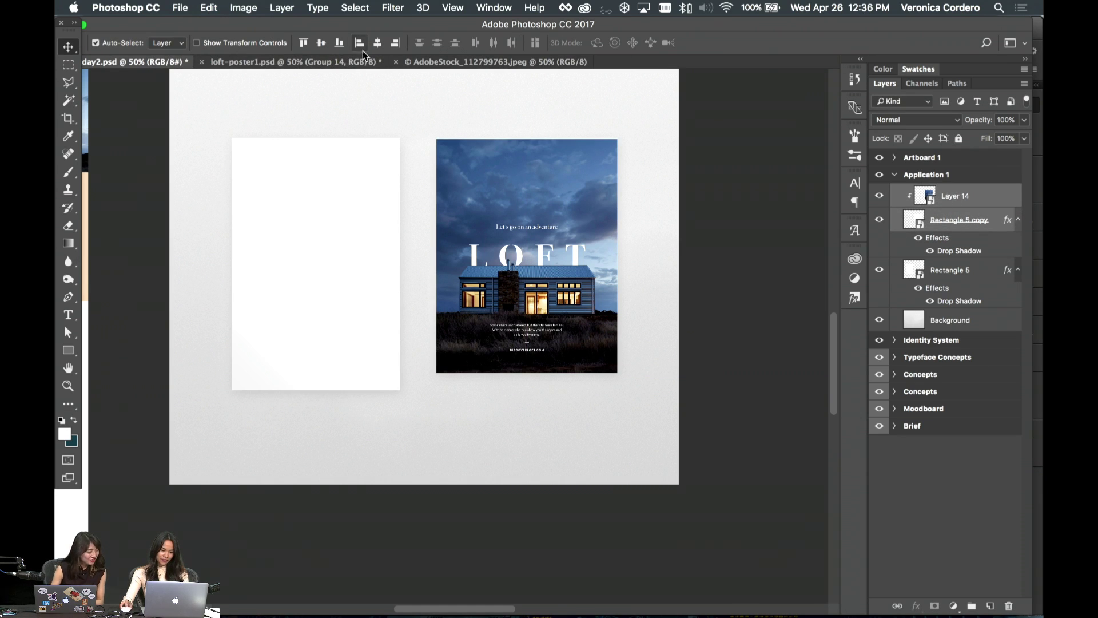
pyautogui.press('Up')
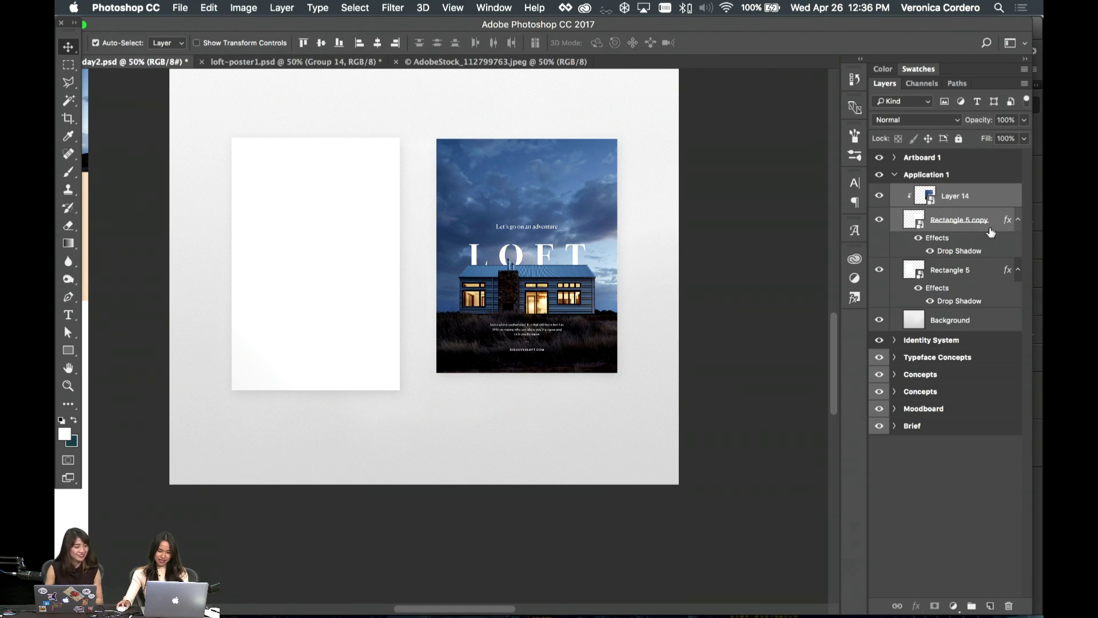
pyautogui.press('super+t')
pyautogui.moveTo(529, 136); pyautogui.dragTo(532, 137)
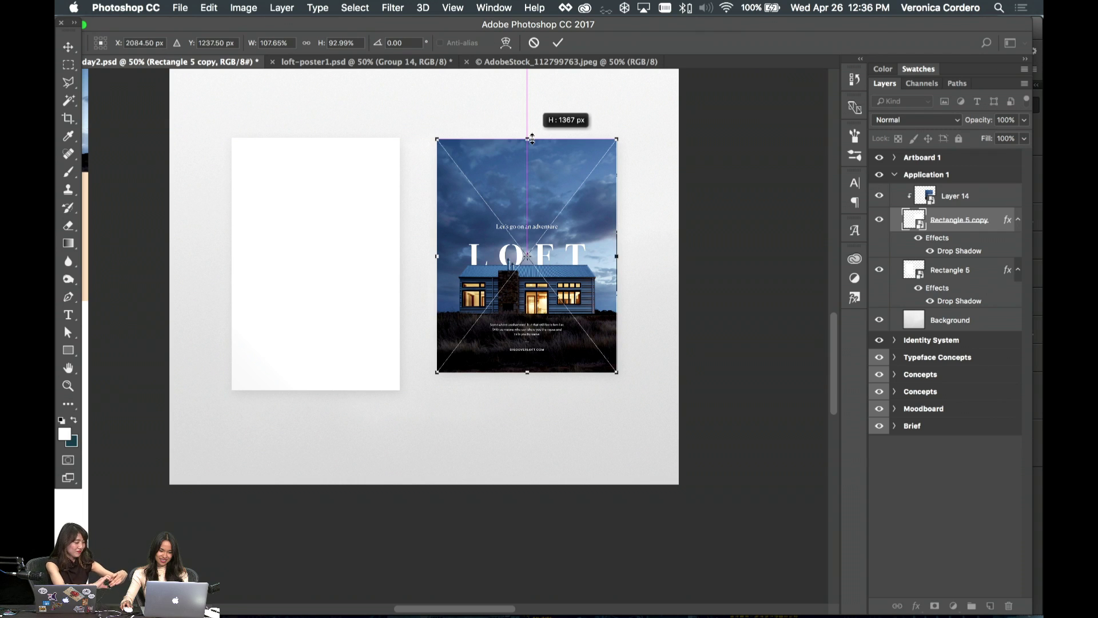
pyautogui.press('Return')
# - Select Layer 14 together with Rectangle 5 copy and scale both up to enlarge the house poster mockup
pyautogui.click(950, 198)
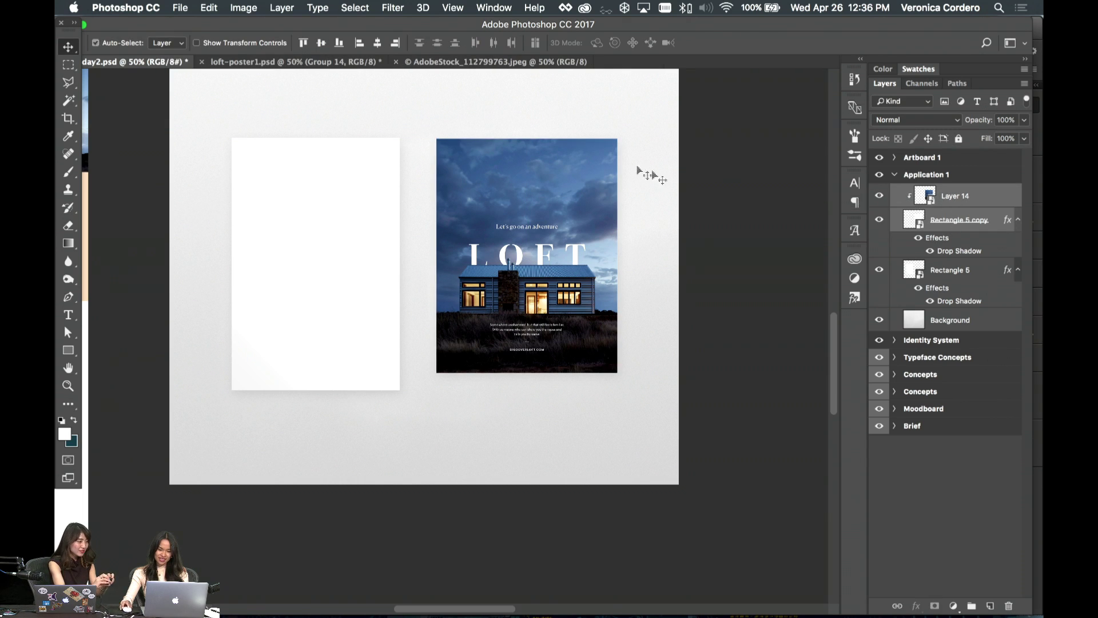
pyautogui.press('super+t')
pyautogui.moveTo(618, 374); pyautogui.dragTo(643, 403)
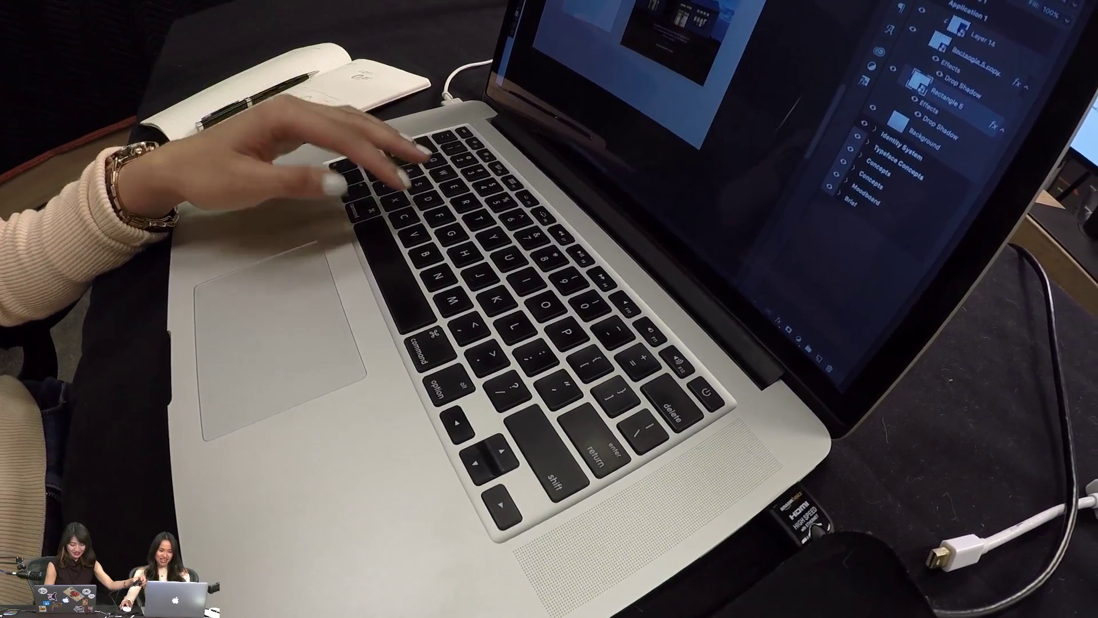
pyautogui.click(666, 2)
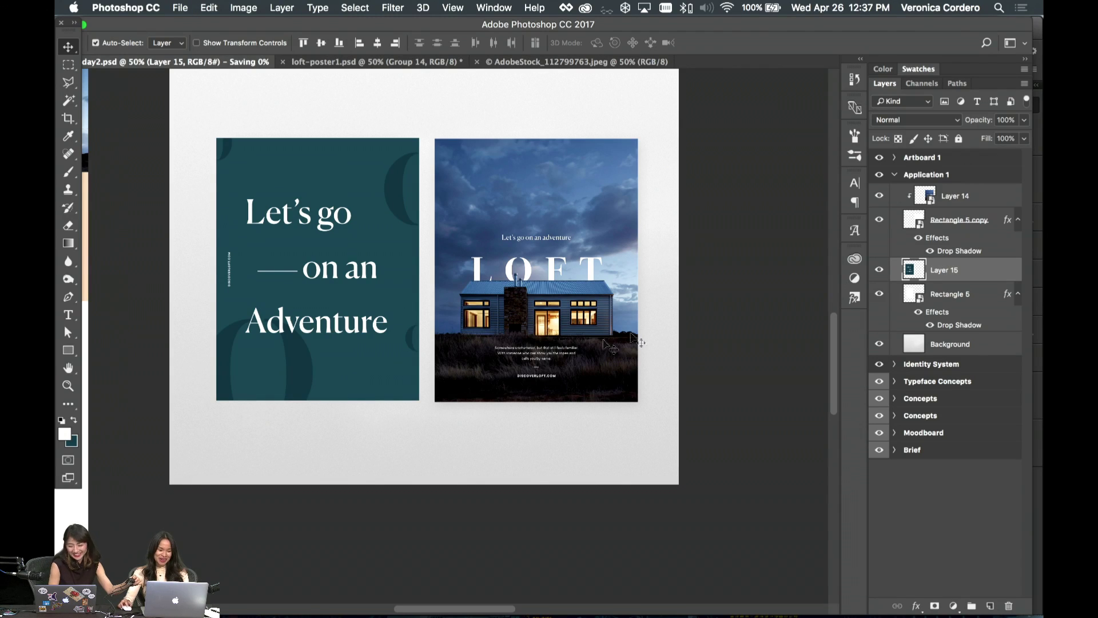
# - Clip the teal poster in Layer 15 to the Rectangle 5 blank and select Rectangle 5
pyautogui.rightClick(981, 268)
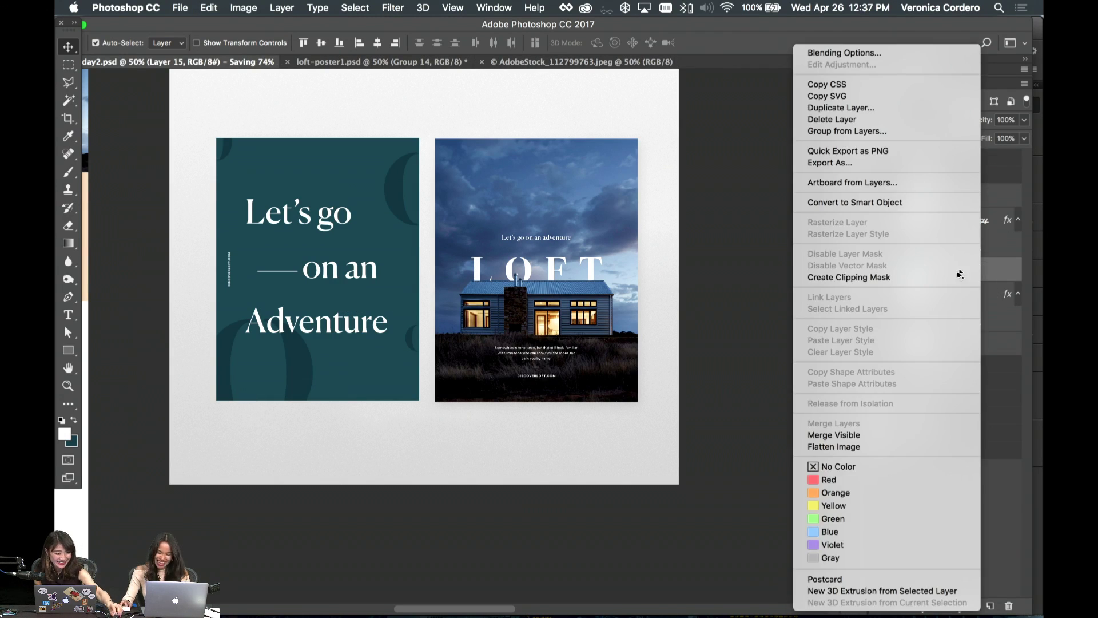
pyautogui.click(944, 279)
pyautogui.click(944, 305)
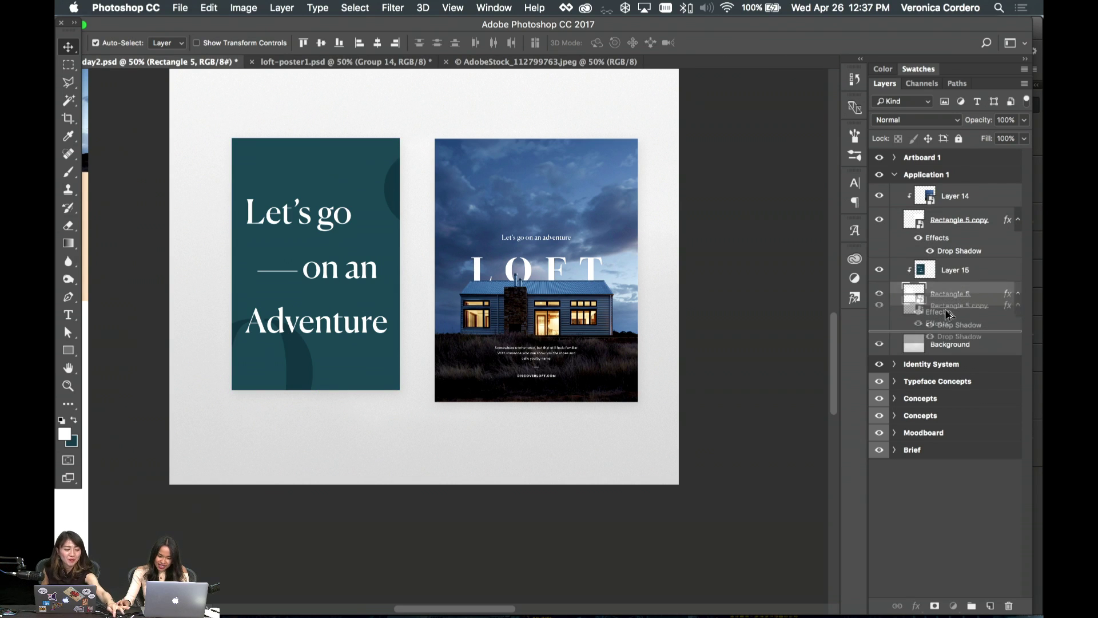
# - Duplicate Rectangle 5 copy with its drop shadow beneath Layer 15, and delete the original Rectangle 5 blank
pyautogui.moveTo(956, 332); pyautogui.dragTo(951, 334)
pyautogui.click(961, 281)
pyautogui.press('Delete')
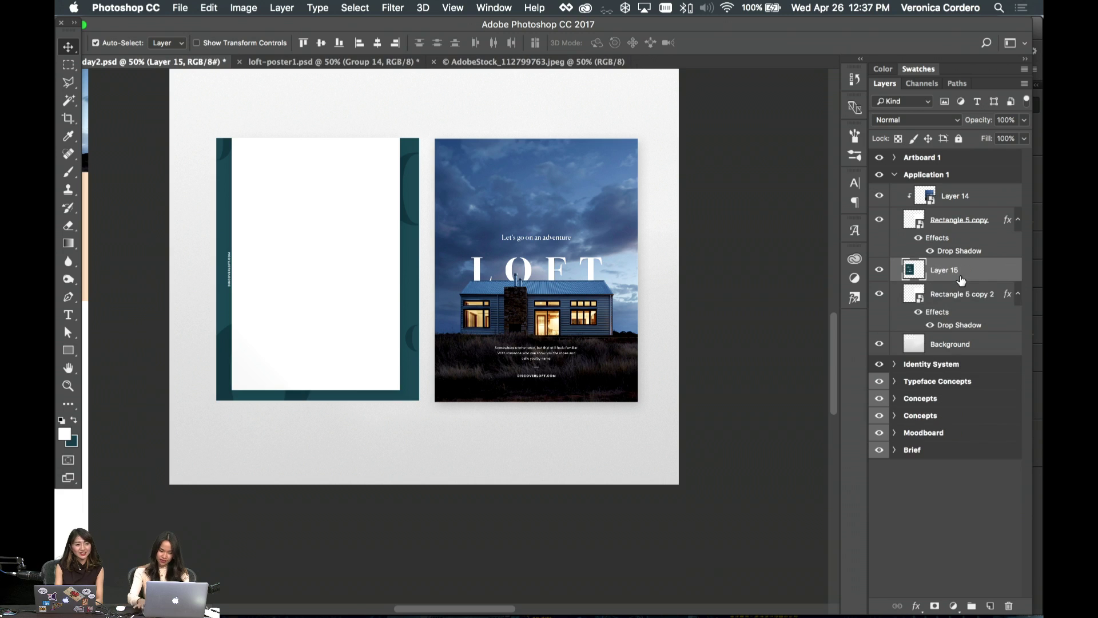
# - Try clipping Layer 15 to Rectangle 5 copy 2, and undo the clipping mask
pyautogui.rightClick(982, 276)
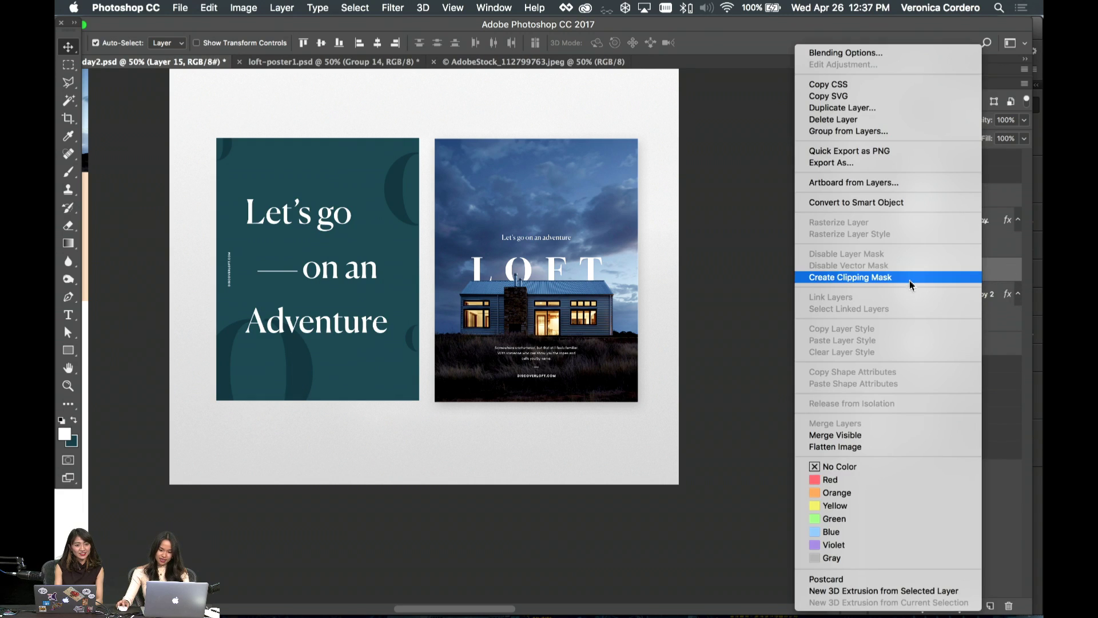
pyautogui.click(912, 278)
pyautogui.press('super+z')
# - Move the Rectangle 5 copy 2 blank horizontally to X 863.50 px, behind the teal poster
pyautogui.click(972, 297)
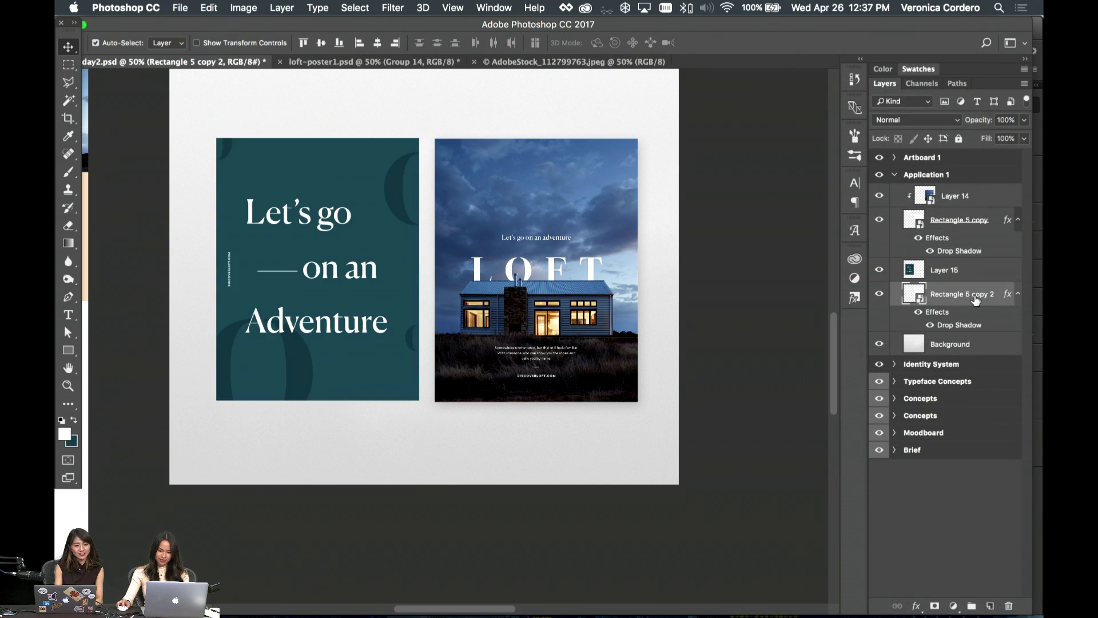
pyautogui.press('super+t')
pyautogui.press('Escape')
pyautogui.press('super+t')
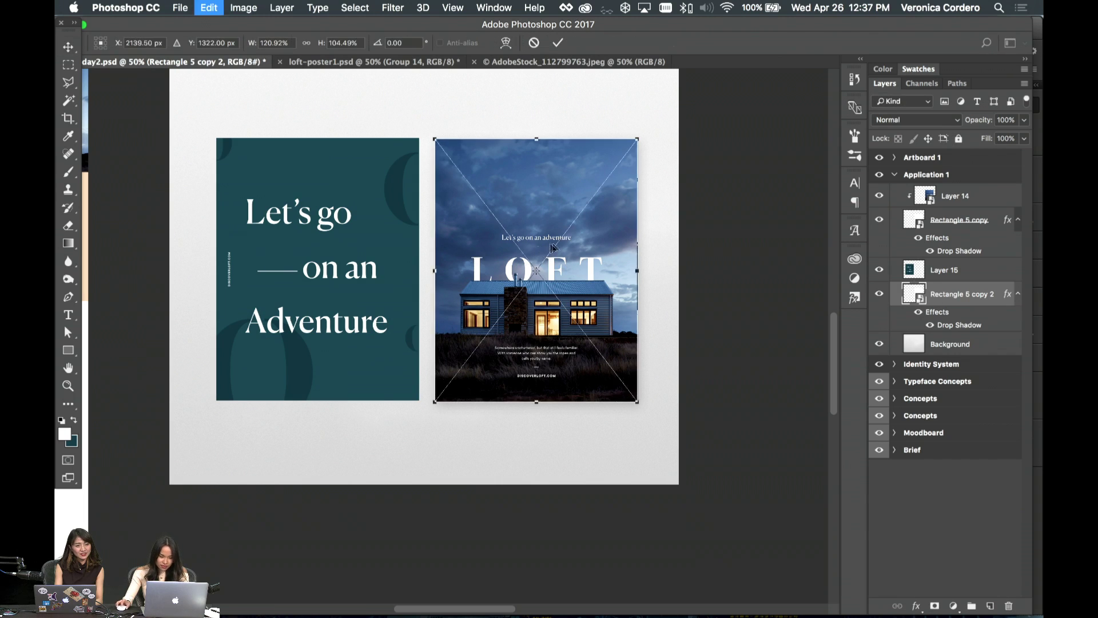
pyautogui.moveTo(589, 255); pyautogui.dragTo(370, 254)
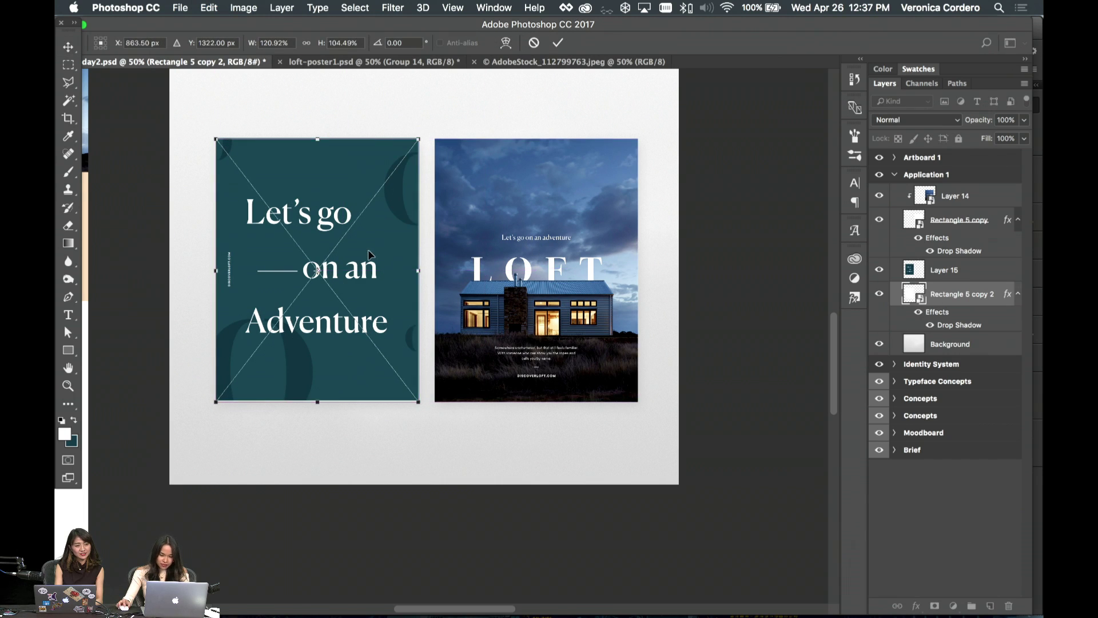
pyautogui.press('Return')
# - Open the contents of Rectangle 5 copy 2 with guides hidden, and unlock the Lighting group and move it above Rectangle 5
pyautogui.click(974, 272)
pyautogui.doubleClick(916, 295)
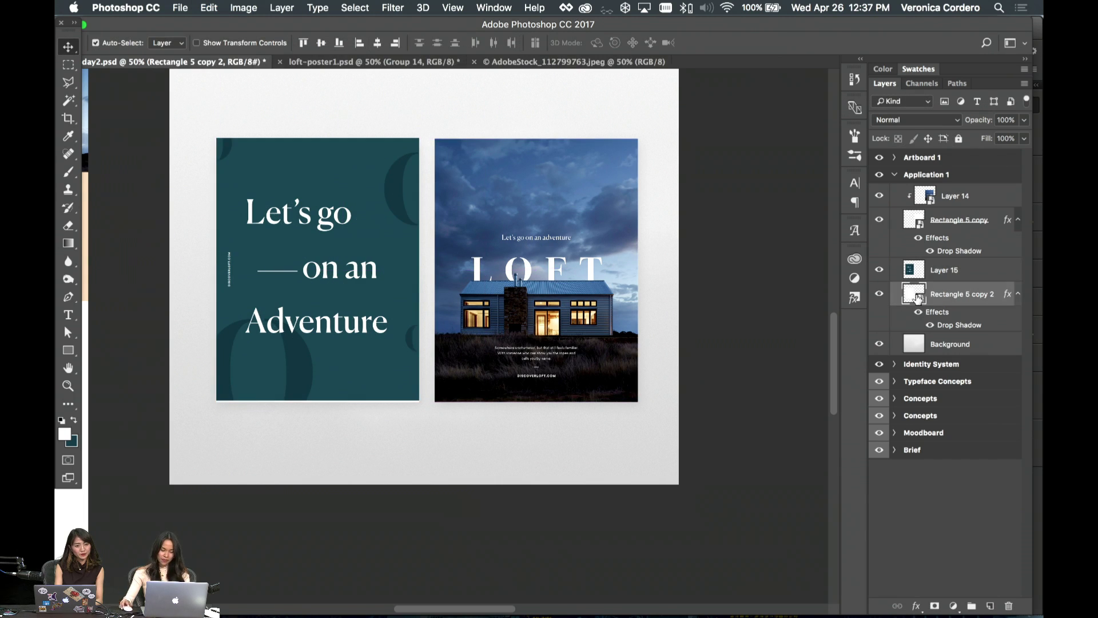
pyautogui.moveTo(240, 87); pyautogui.dragTo(461, 84)
pyautogui.press('super+bracketleft')
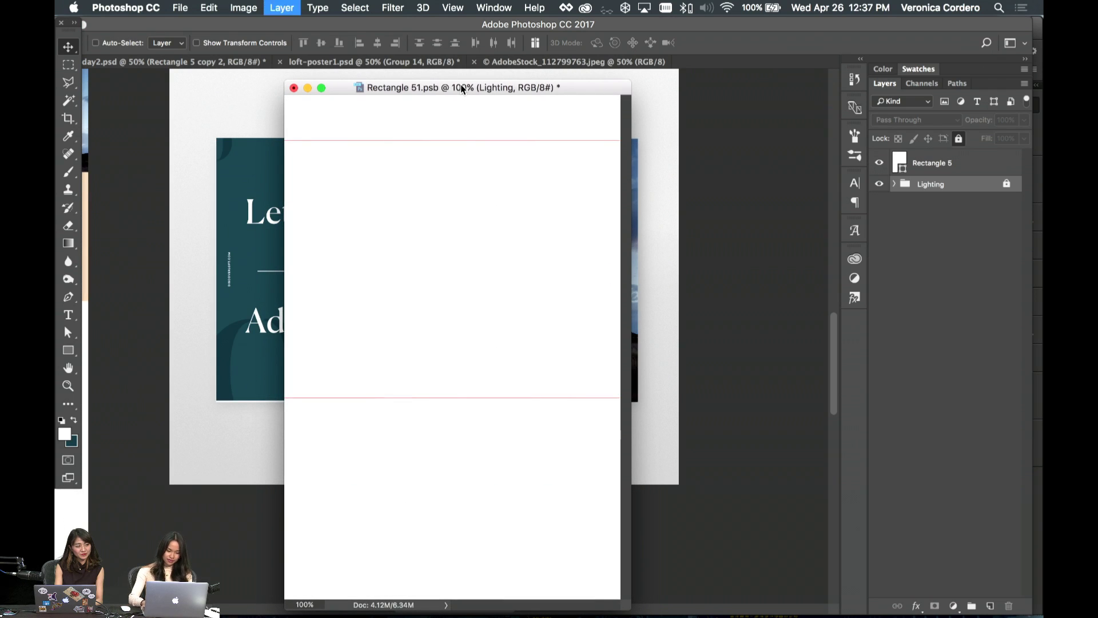
pyautogui.press('super+semicolon')
pyautogui.press('super+minus')
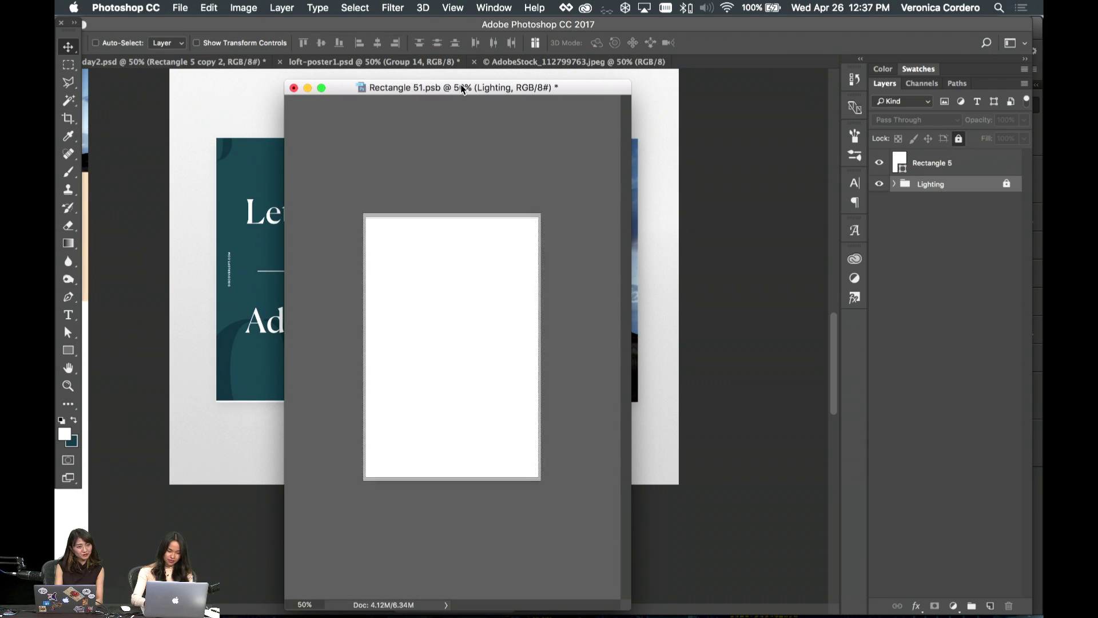
pyautogui.moveTo(483, 93); pyautogui.dragTo(517, 67)
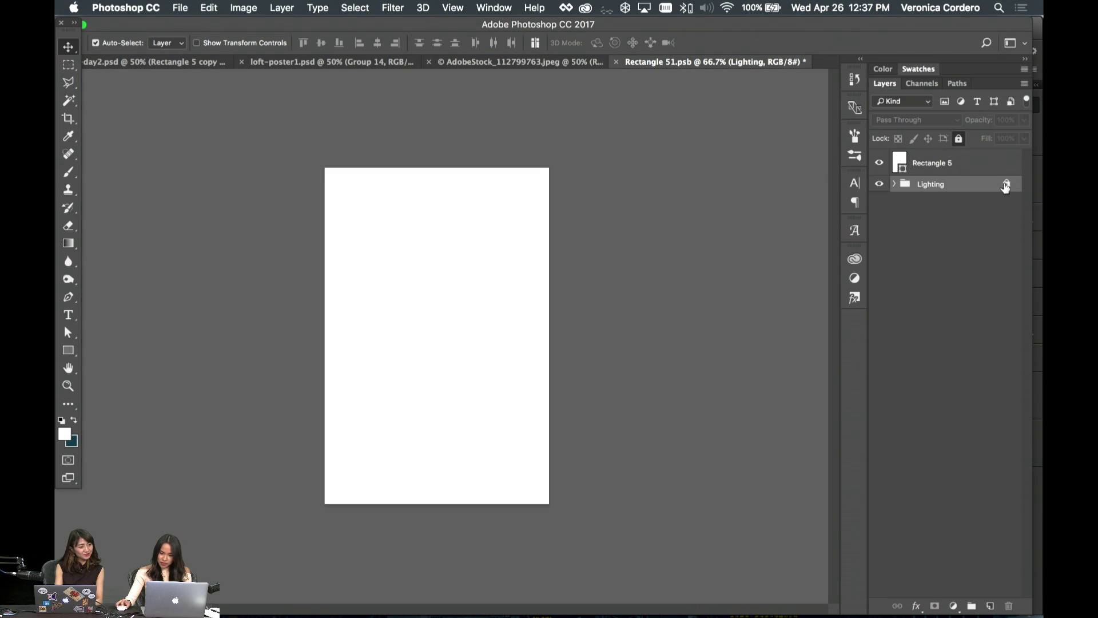
pyautogui.moveTo(1005, 187); pyautogui.dragTo(901, 153)
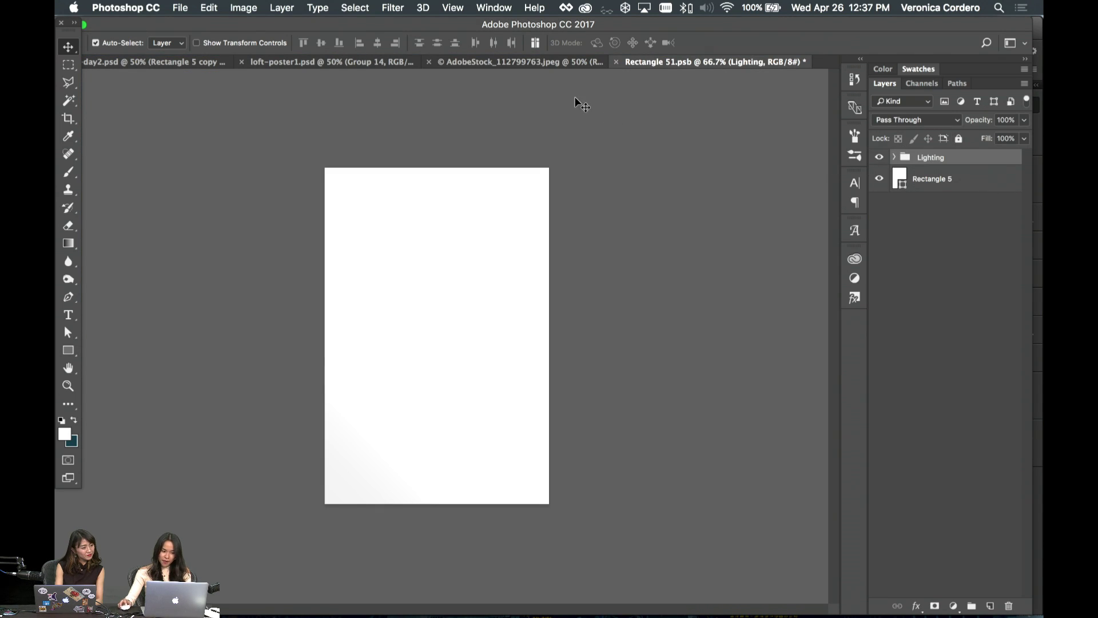
pyautogui.click(139, 61)
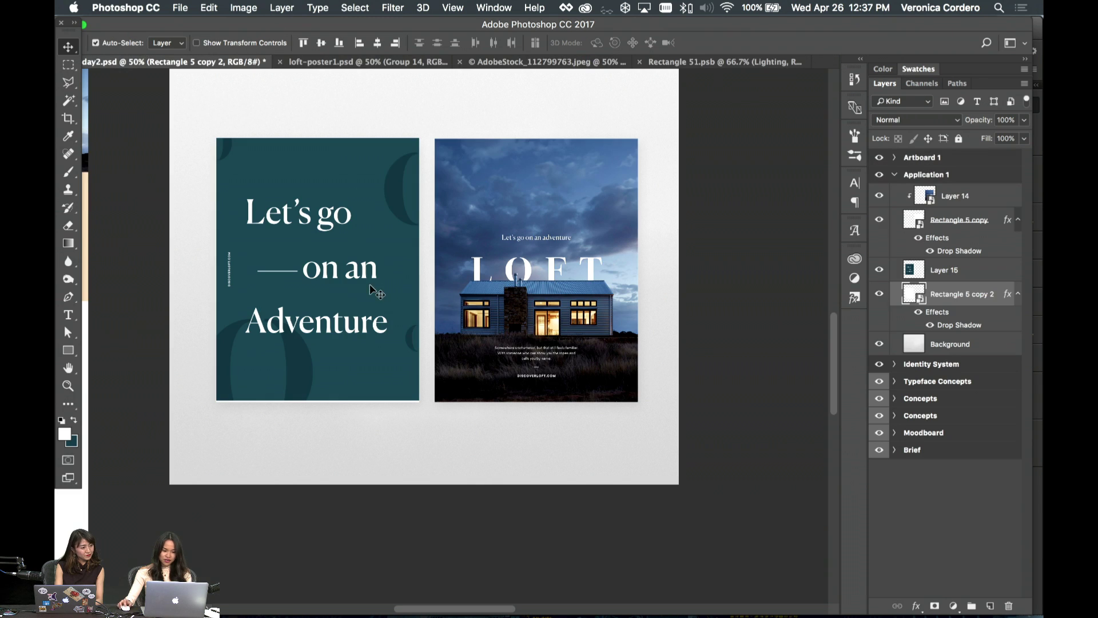
pyautogui.moveTo(938, 273); pyautogui.dragTo(883, 330)
pyautogui.click(472, 5)
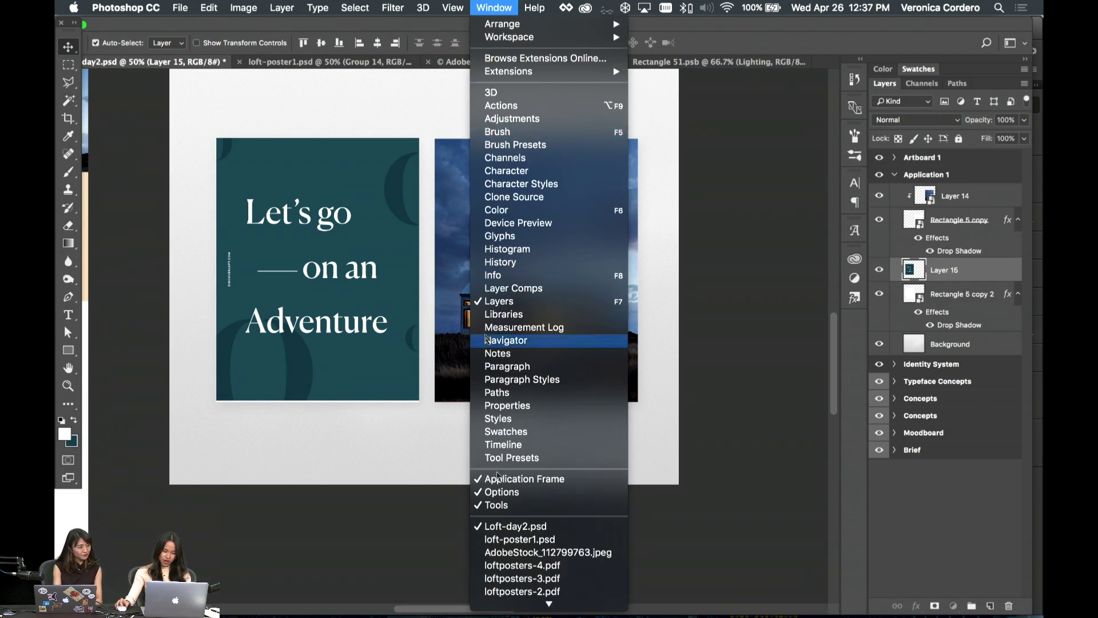
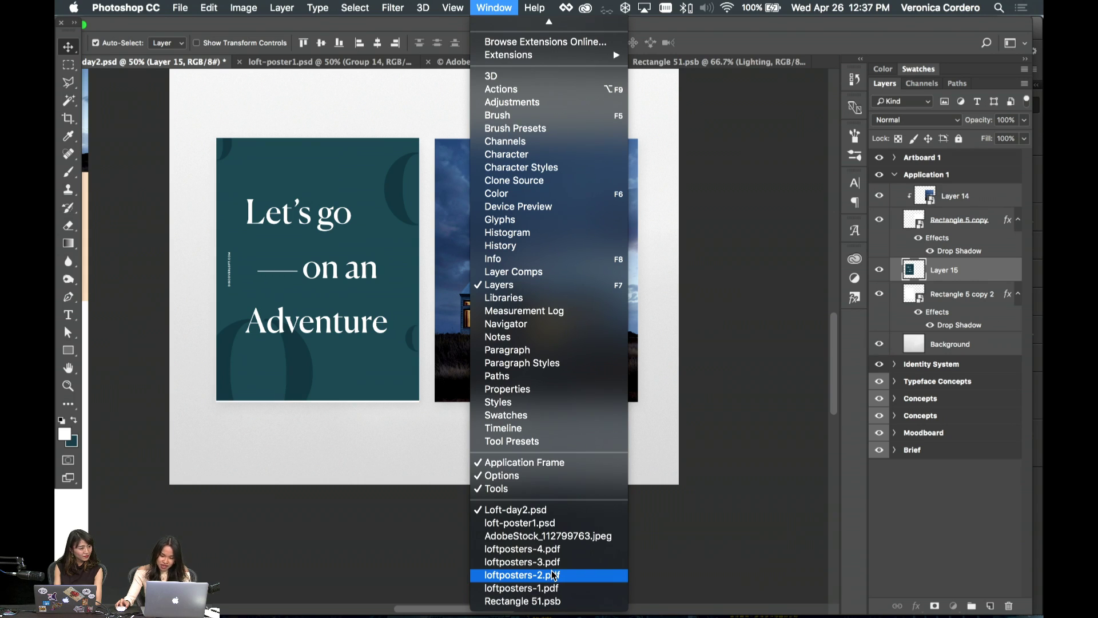
pyautogui.click(315, 365)
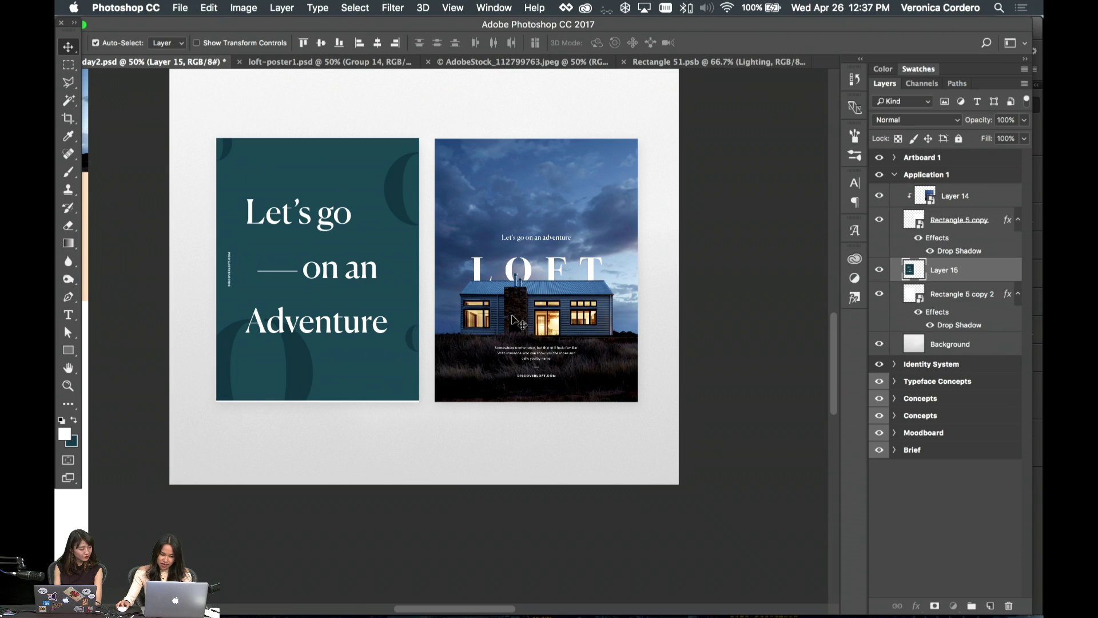
pyautogui.click(527, 309)
pyautogui.click(941, 290)
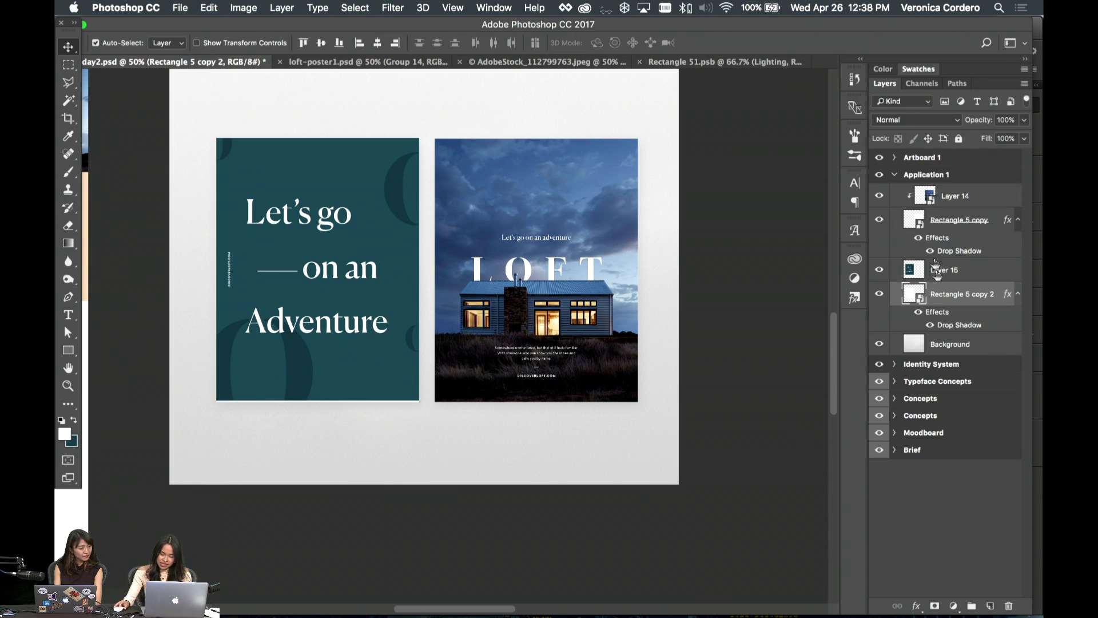
pyautogui.doubleClick(919, 293)
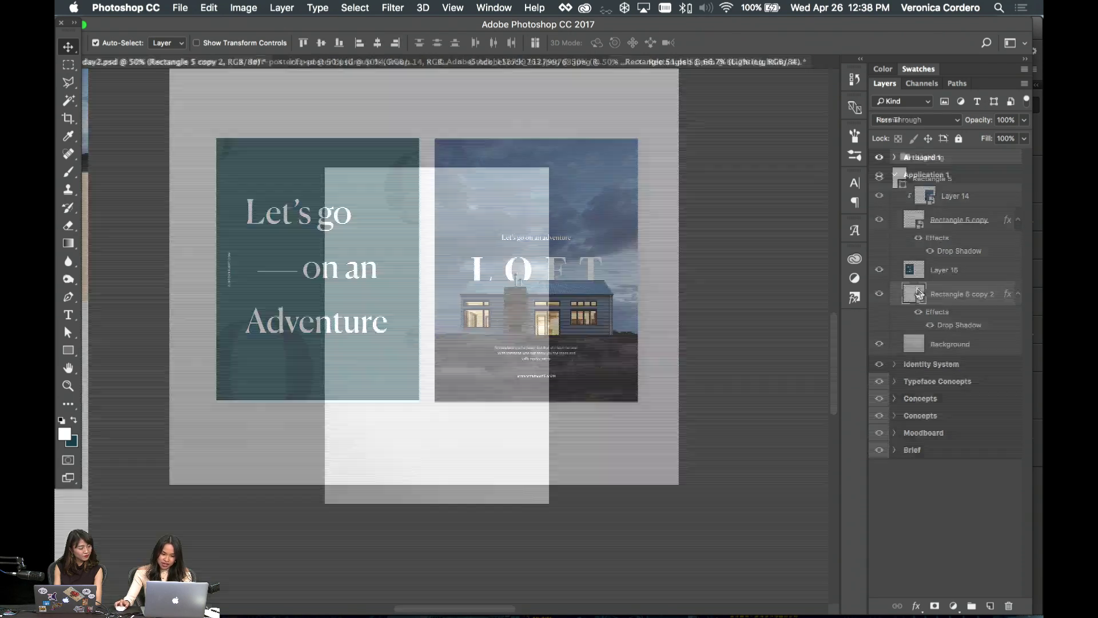
# - Bring up loftposters-2.pdf and copy its teal poster into Rectangle 51.psb
pyautogui.moveTo(646, 613)
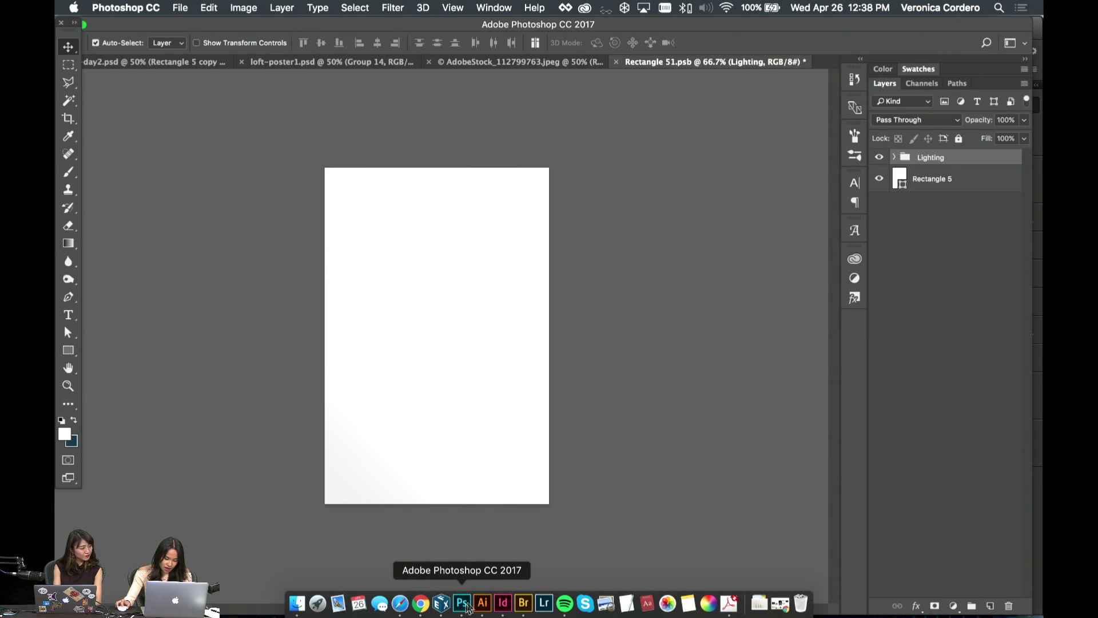
pyautogui.click(494, 7)
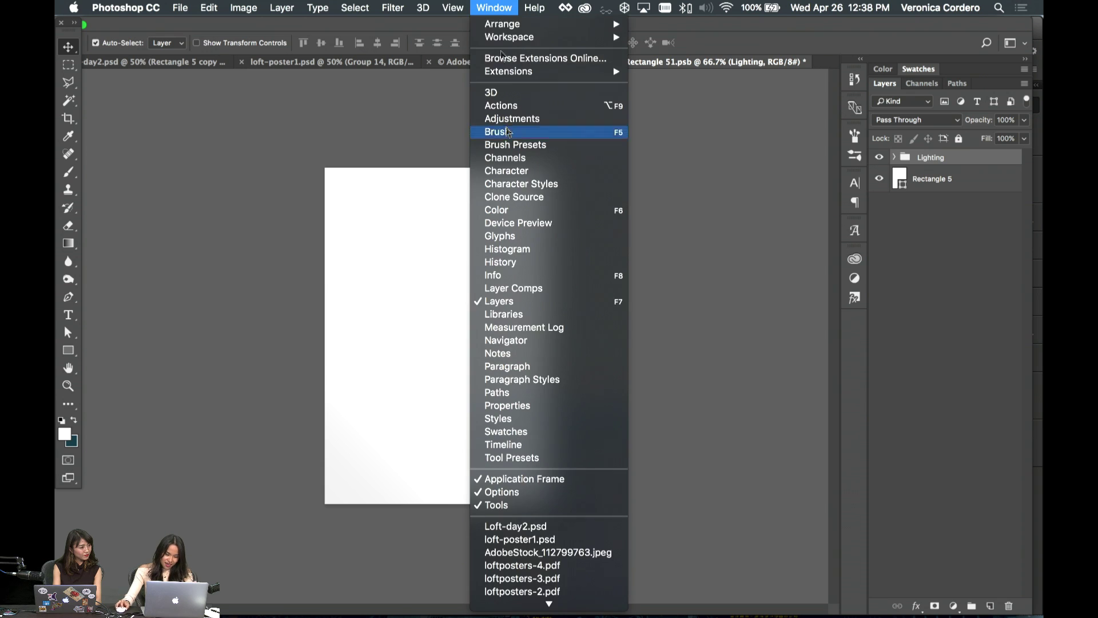
pyautogui.click(546, 574)
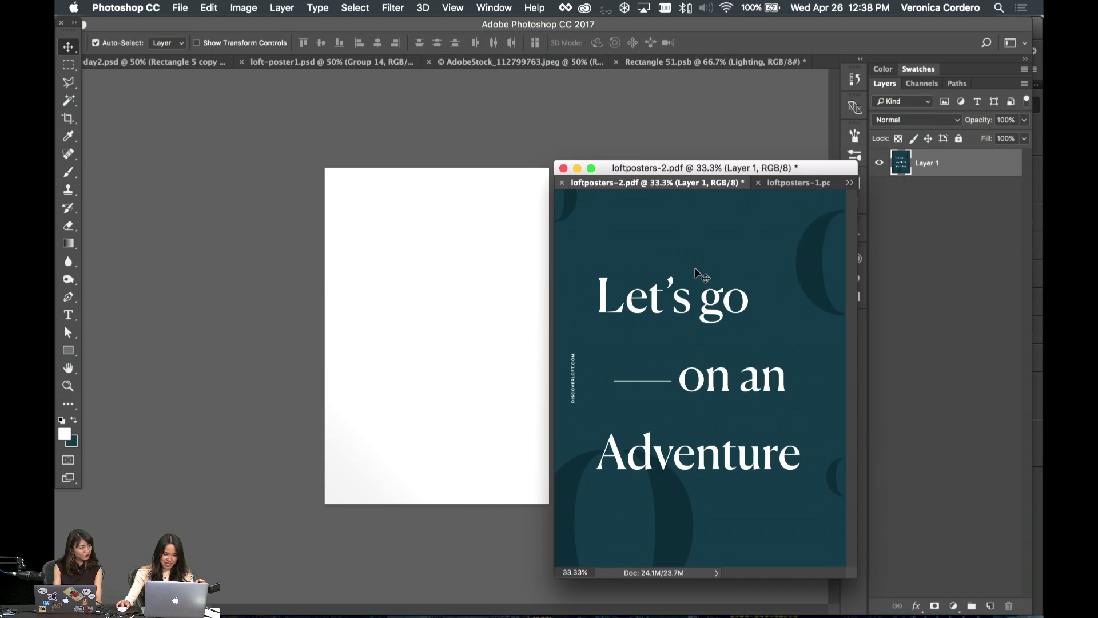
pyautogui.moveTo(430, 254); pyautogui.dragTo(446, 256)
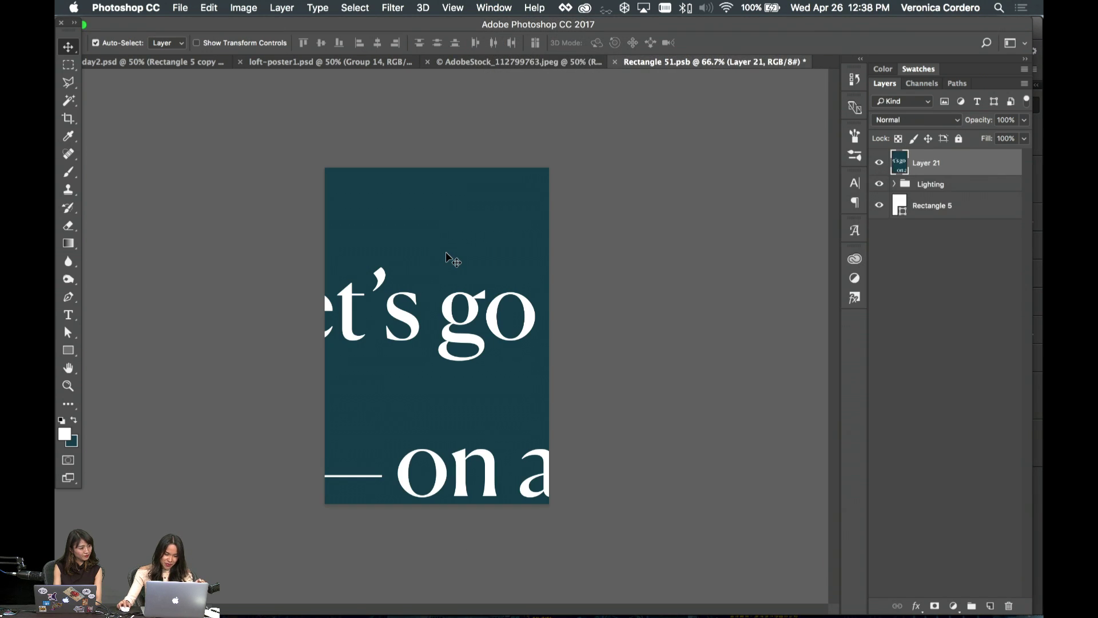
# - Convert the teal poster in Layer 21 to a smart object and place it beneath the Lighting group
pyautogui.rightClick(938, 171)
pyautogui.click(841, 205)
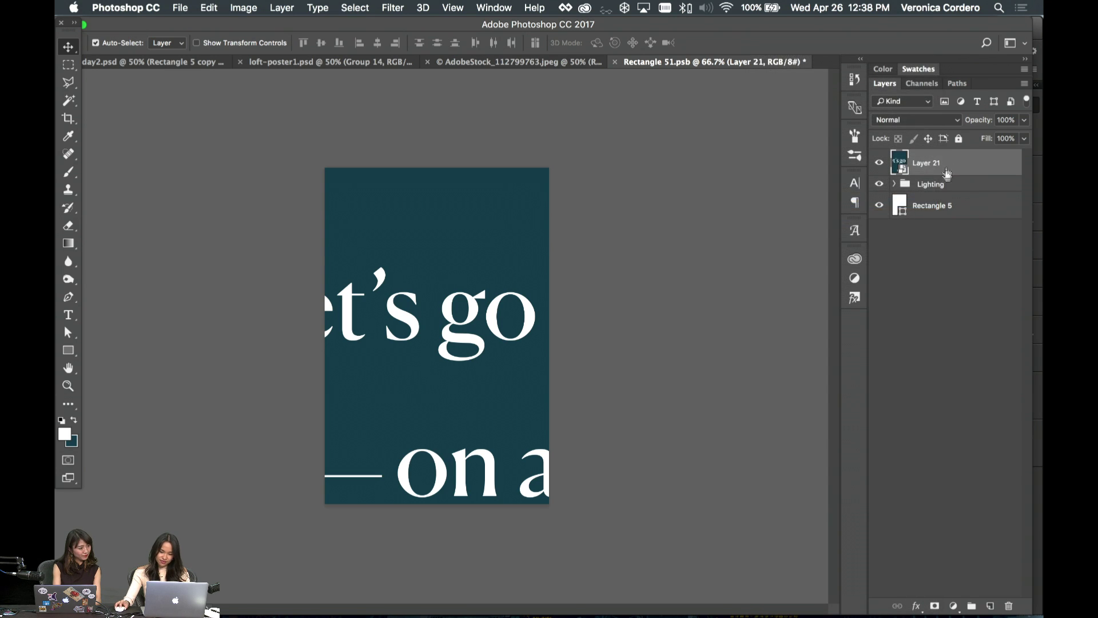
pyautogui.moveTo(947, 174); pyautogui.dragTo(941, 200)
# - Scale Layer 21 down to about 985 × 1274 px so it spans the canvas width and aligns with its top edge
pyautogui.press('super+t')
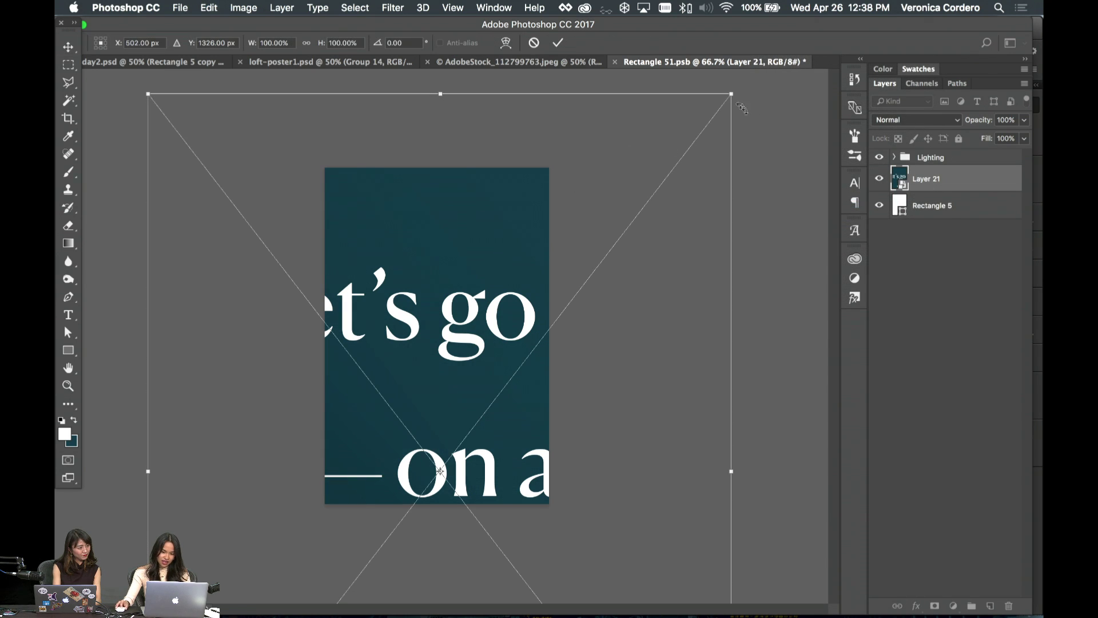
pyautogui.moveTo(742, 108); pyautogui.dragTo(560, 323)
pyautogui.moveTo(537, 400); pyautogui.dragTo(537, 247)
pyautogui.moveTo(554, 464); pyautogui.dragTo(552, 456)
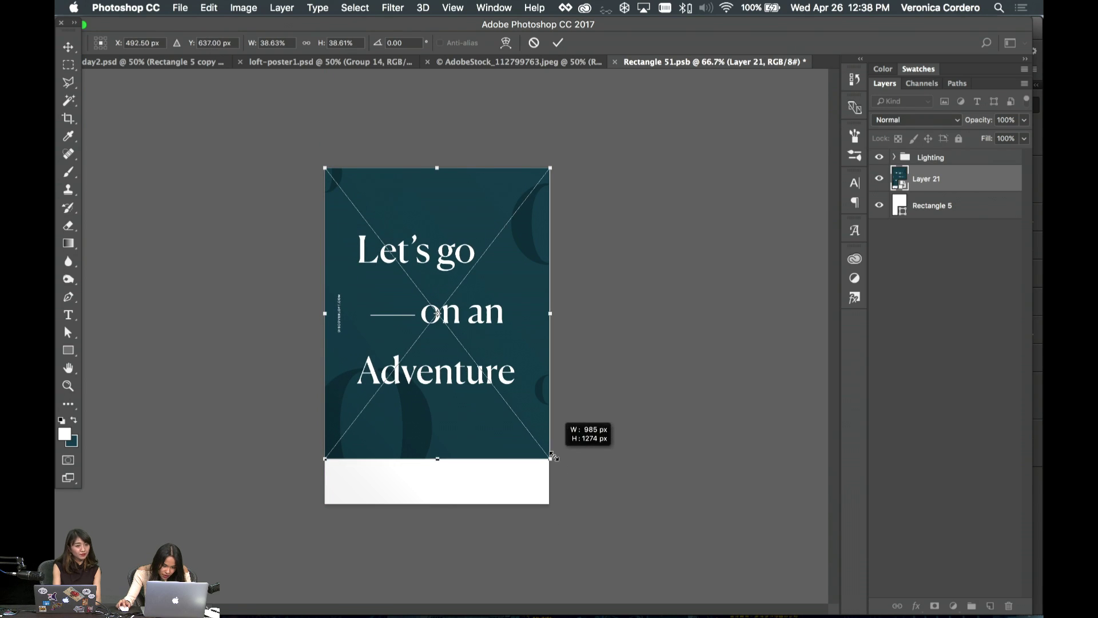
pyautogui.press('Return')
# - Hide the white Rectangle 5 and try to trim the canvas based on transparent pixels
pyautogui.click(524, 386)
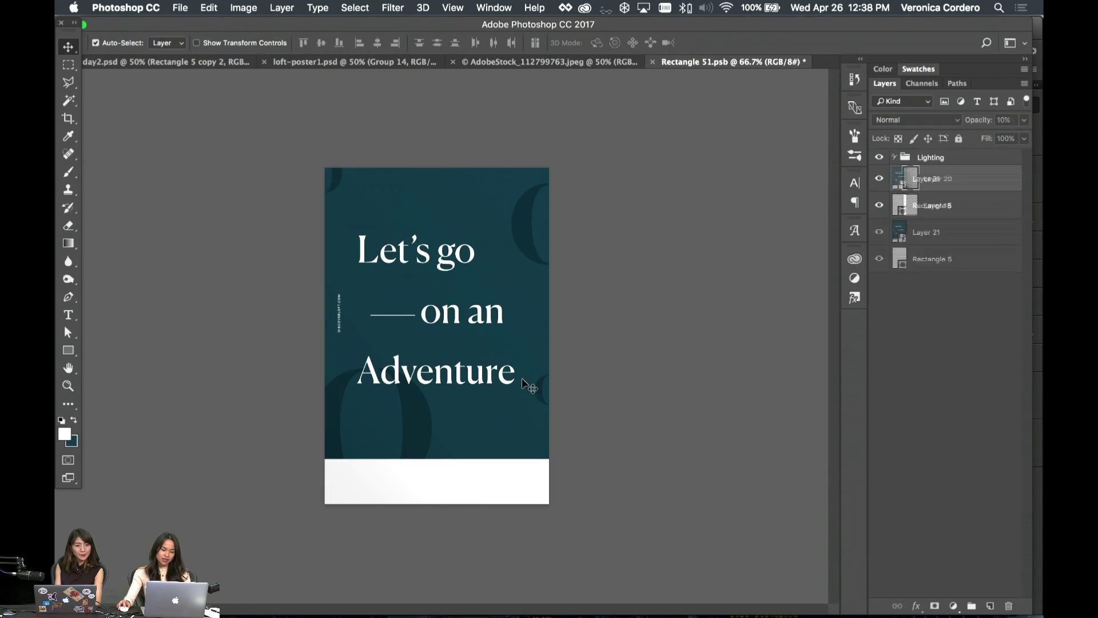
pyautogui.click(879, 258)
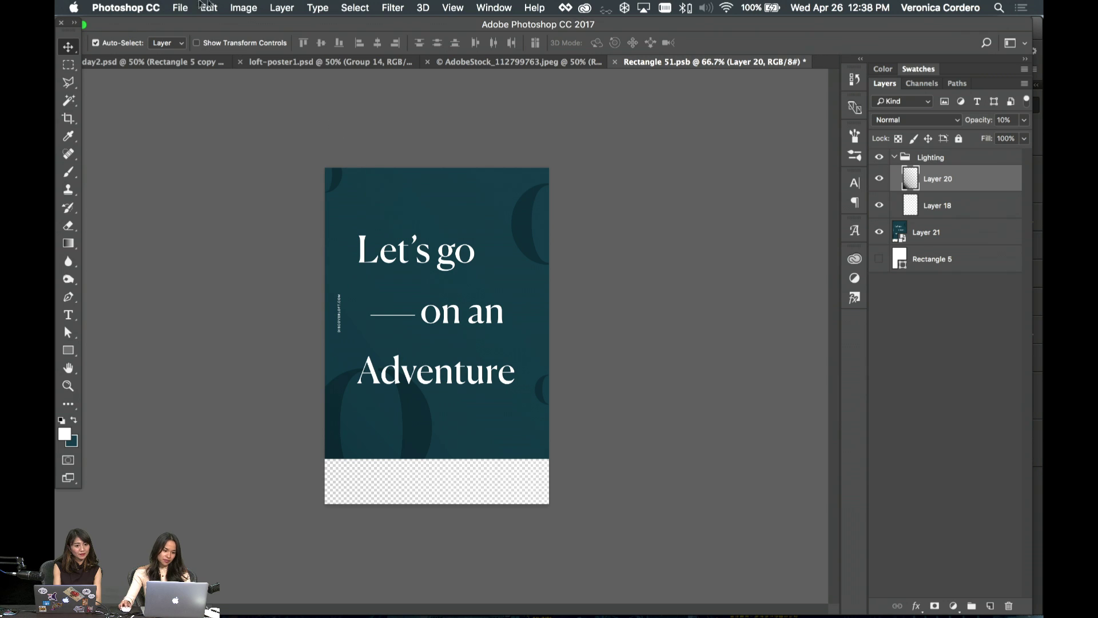
pyautogui.click(244, 7)
pyautogui.click(250, 165)
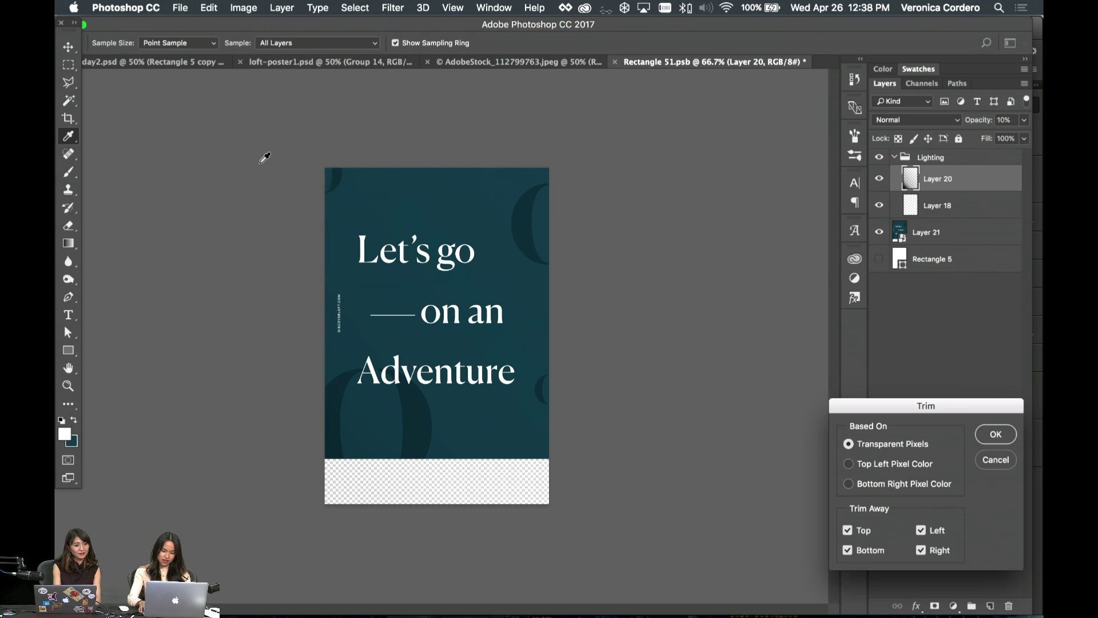
pyautogui.press('Return')
pyautogui.press('v')
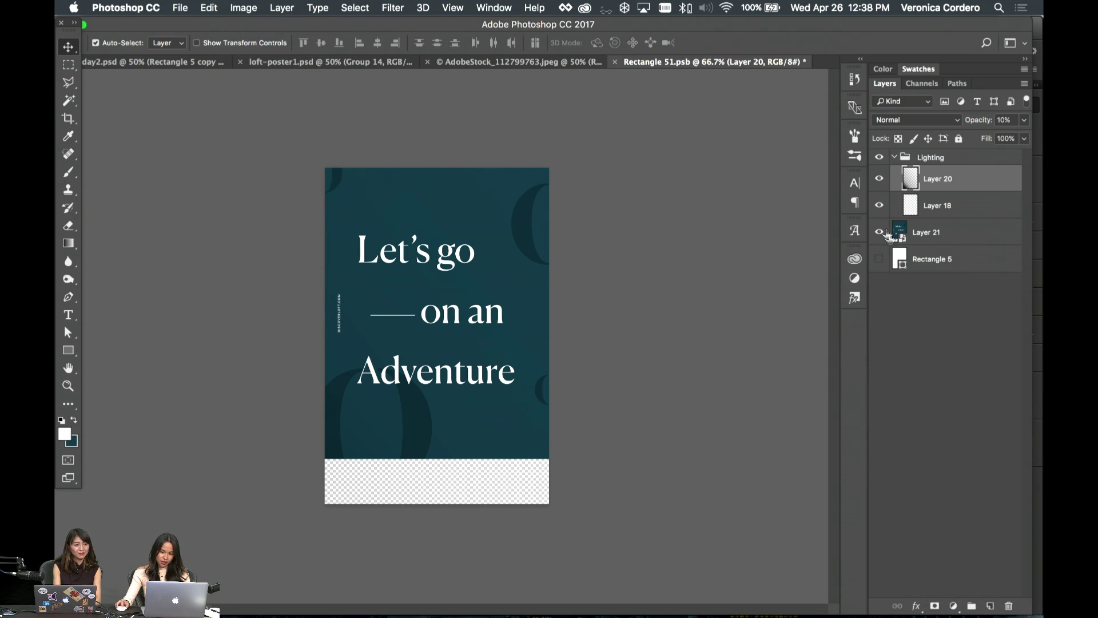
# - Trim the canvas's transparent pixels with the Lighting group hidden, and show the group again
pyautogui.click(896, 159)
pyautogui.click(260, 7)
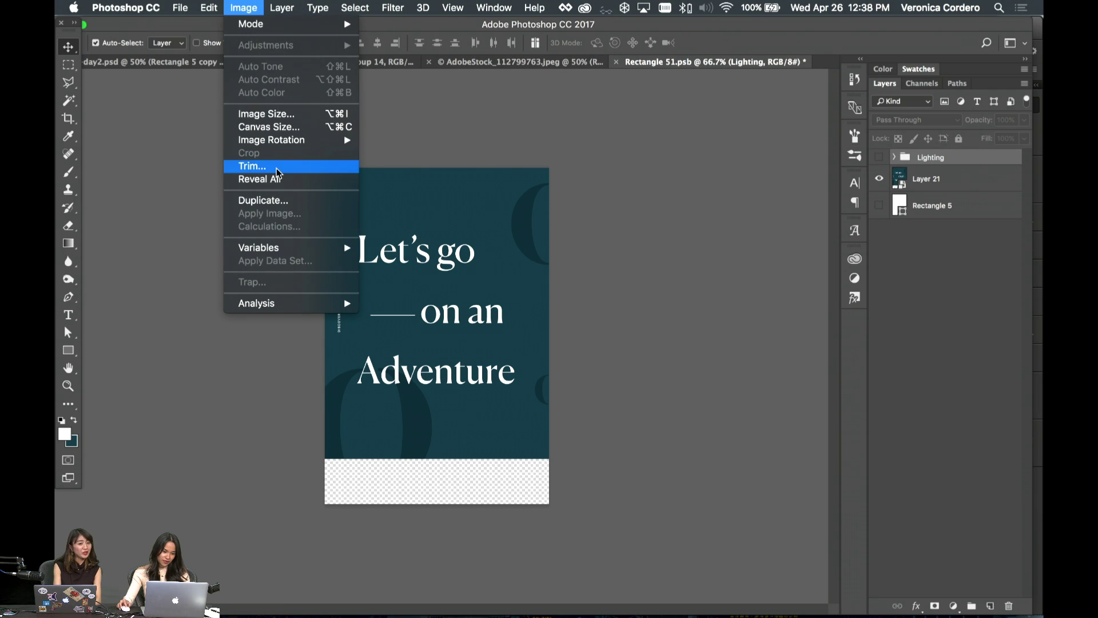
pyautogui.click(246, 164)
pyautogui.press('Return')
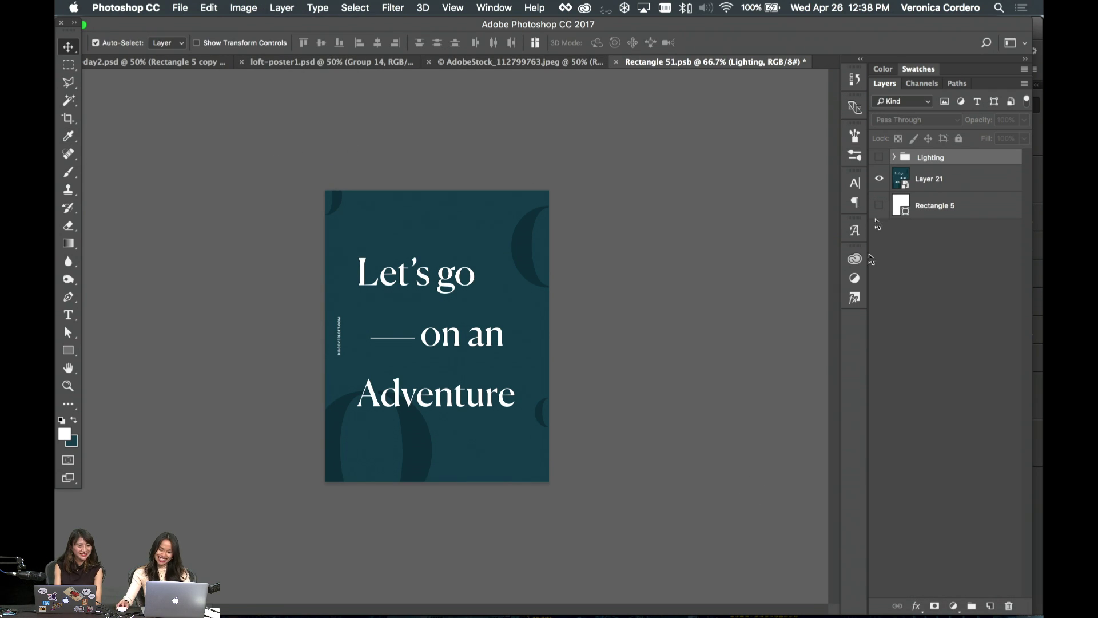
pyautogui.click(878, 157)
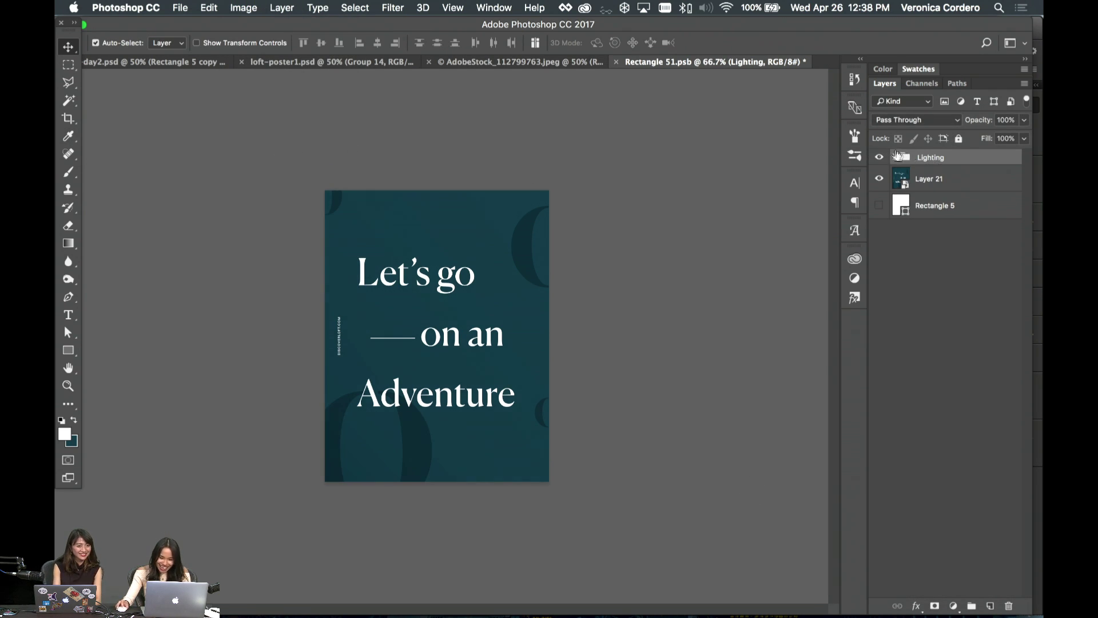
# - Try to transform Layer 18 inside the Lighting group
pyautogui.click(895, 157)
pyautogui.click(910, 212)
pyautogui.press('super+t')
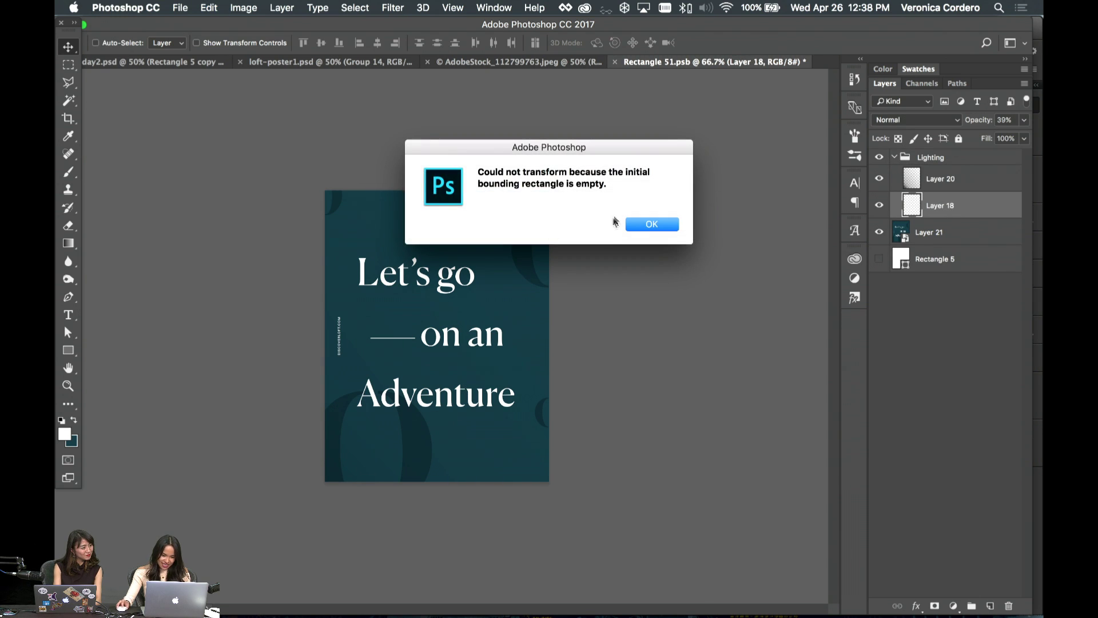
pyautogui.press('Return')
pyautogui.press('super+t')
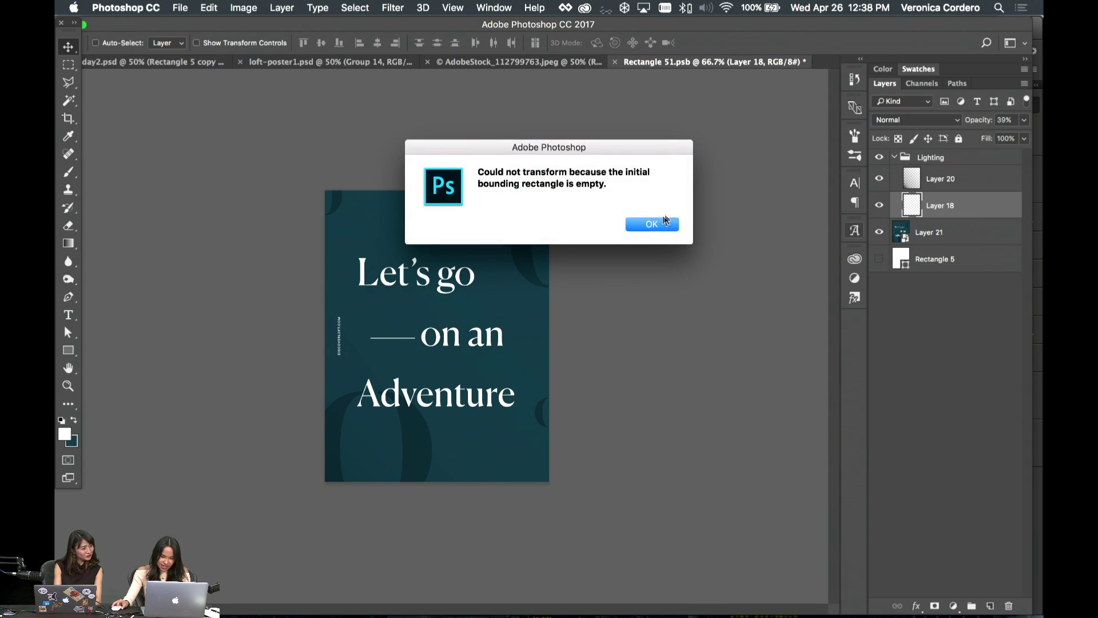
pyautogui.click(651, 223)
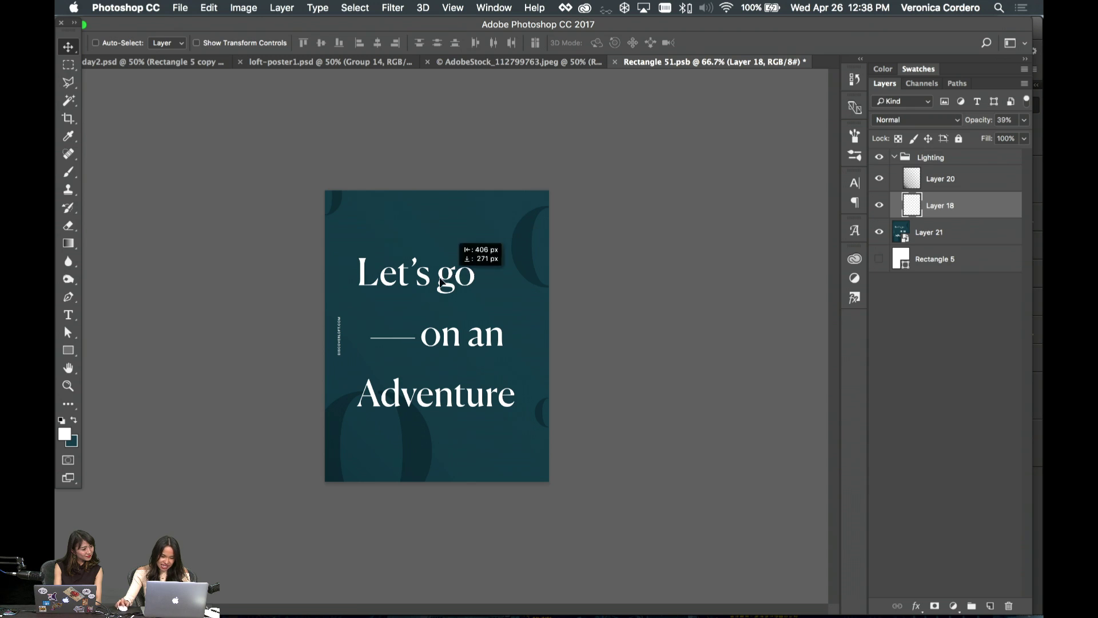
# - Adjust Layer 20 of the Lighting group over the trimmed poster with Free Transform
pyautogui.click(990, 185)
pyautogui.press('super+t')
pyautogui.press('Return')
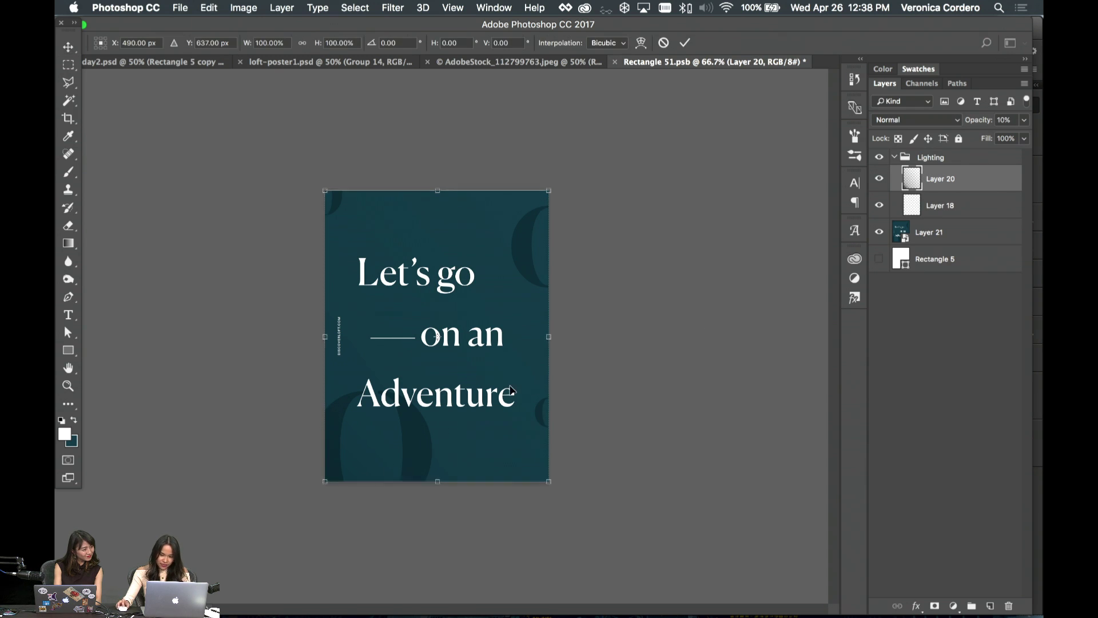
pyautogui.press('super+t')
pyautogui.moveTo(474, 455); pyautogui.dragTo(504, 327)
pyautogui.press('Return')
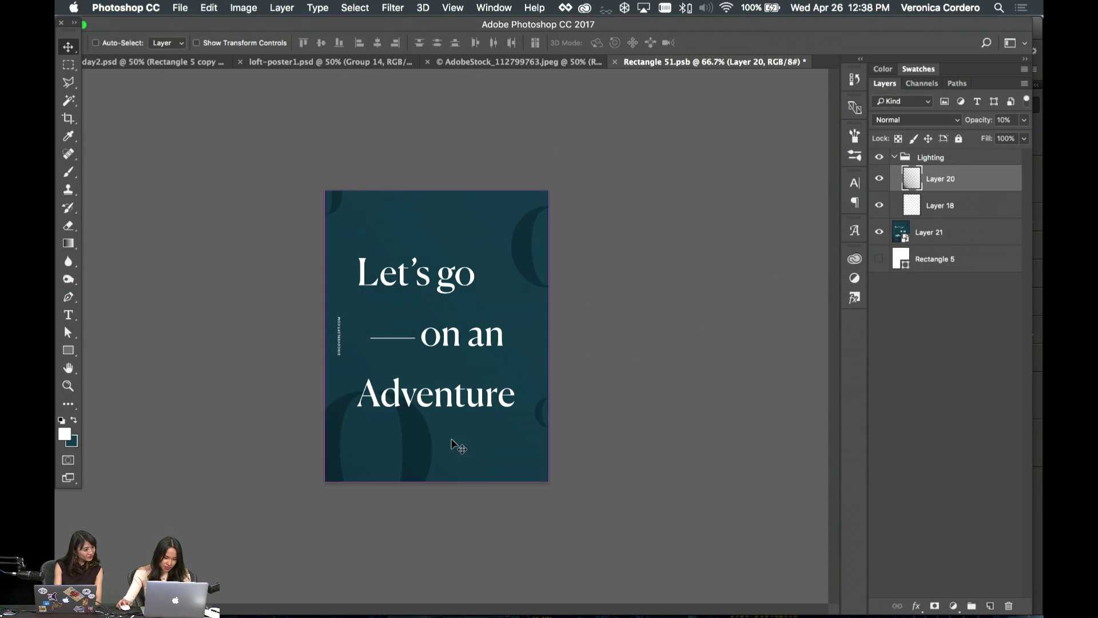
# - Adjust Layer 18 of the Lighting group with Free Transform and center it horizontally on the canvas
pyautogui.click(910, 213)
pyautogui.press('super+t')
pyautogui.press('Return')
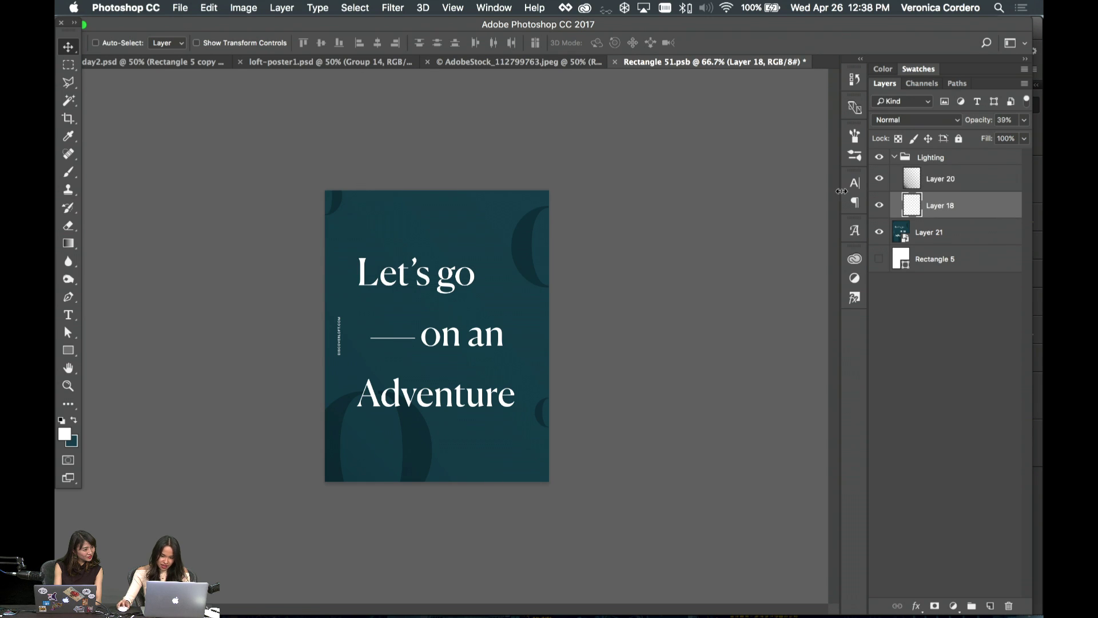
pyautogui.press('super+a')
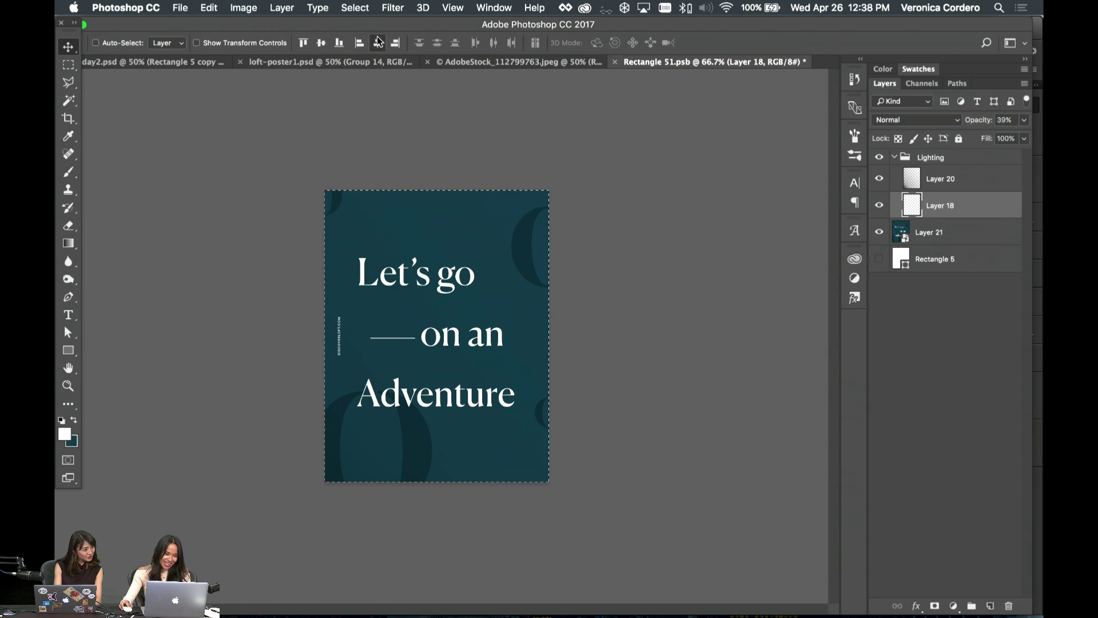
pyautogui.click(377, 43)
pyautogui.click(651, 224)
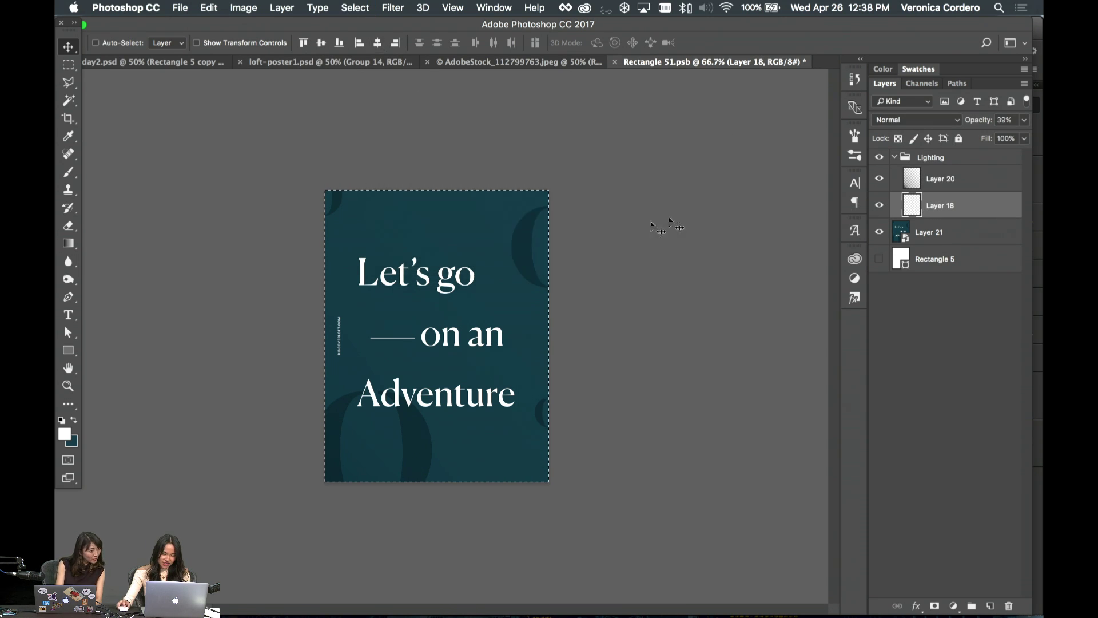
pyautogui.press('super+d')
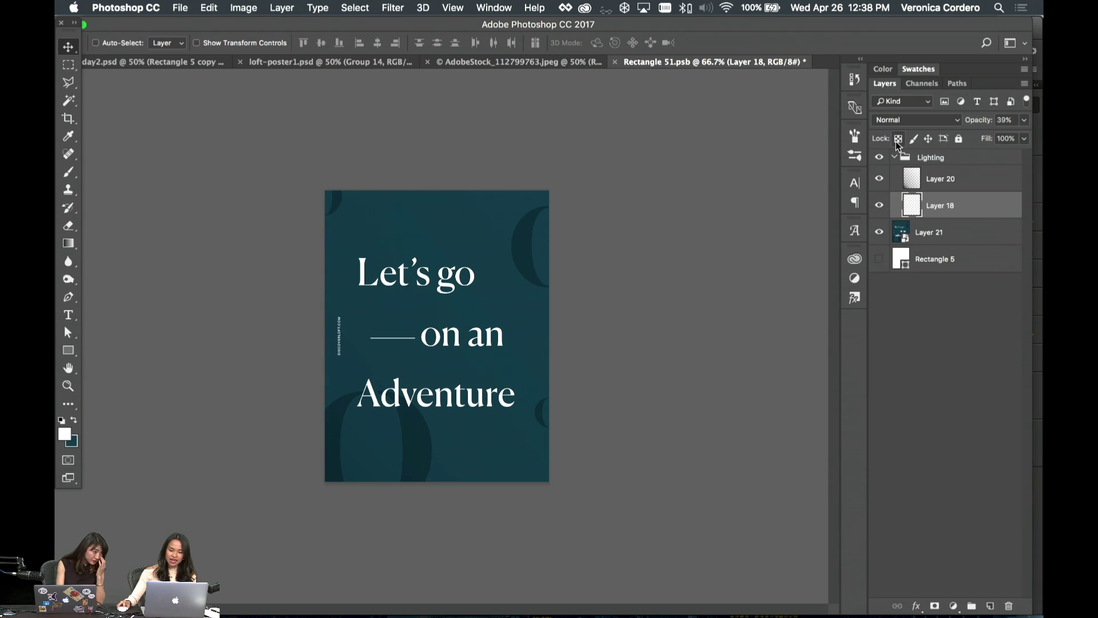
# - Delete the hidden Rectangle 5 in the smart object and try placing the flattened teal poster on the Application 1 artboard
pyautogui.click(897, 158)
pyautogui.moveTo(947, 189); pyautogui.dragTo(953, 199)
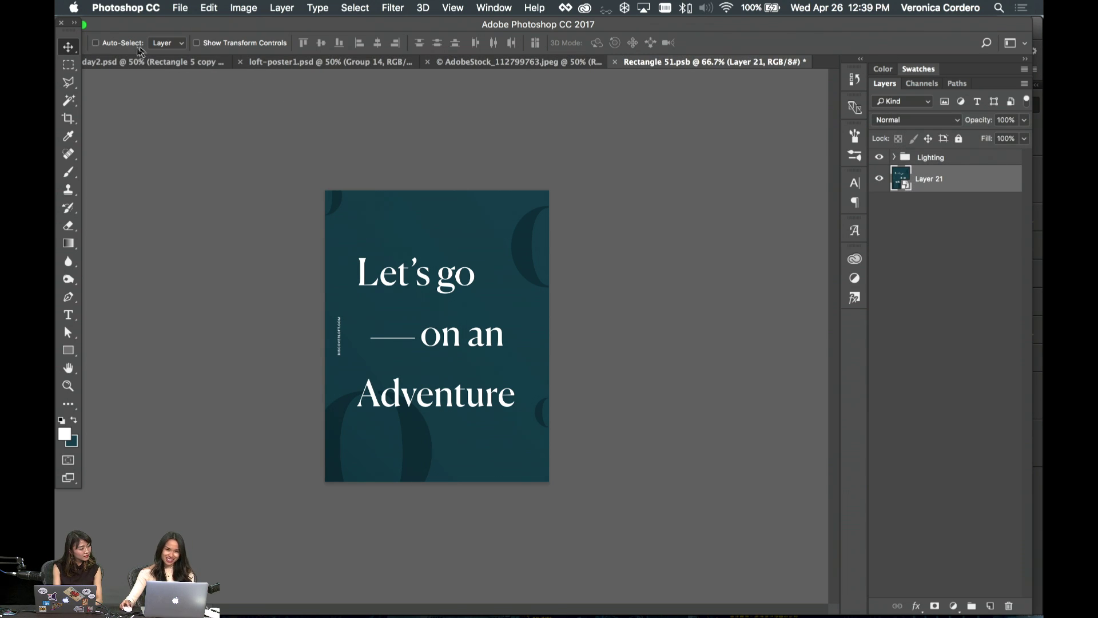
pyautogui.moveTo(689, 98); pyautogui.dragTo(412, 213)
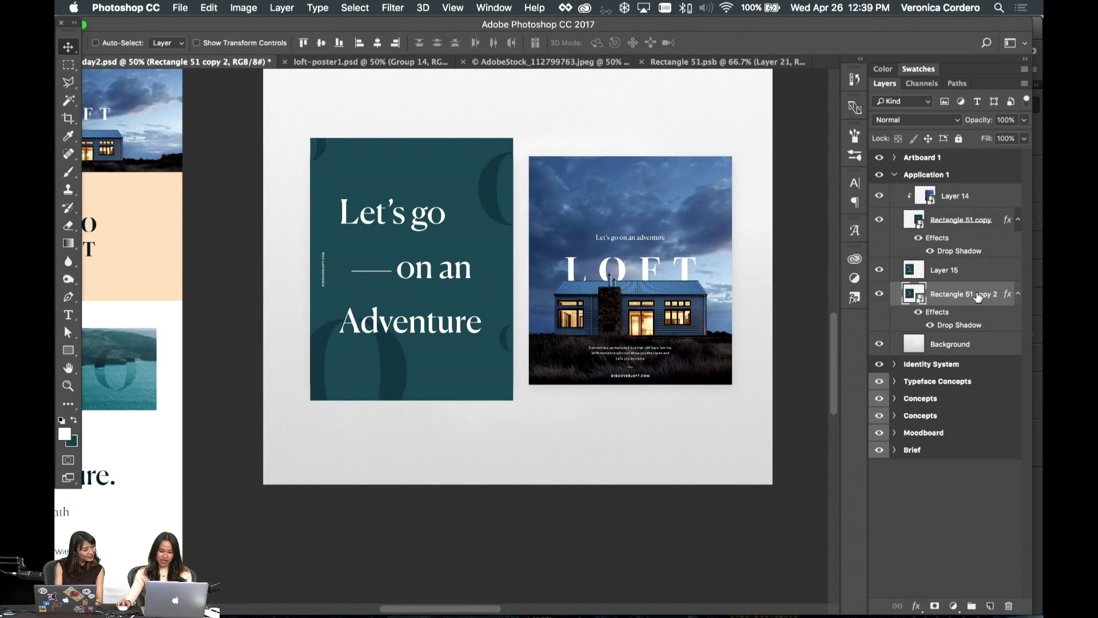
pyautogui.press('super+z')
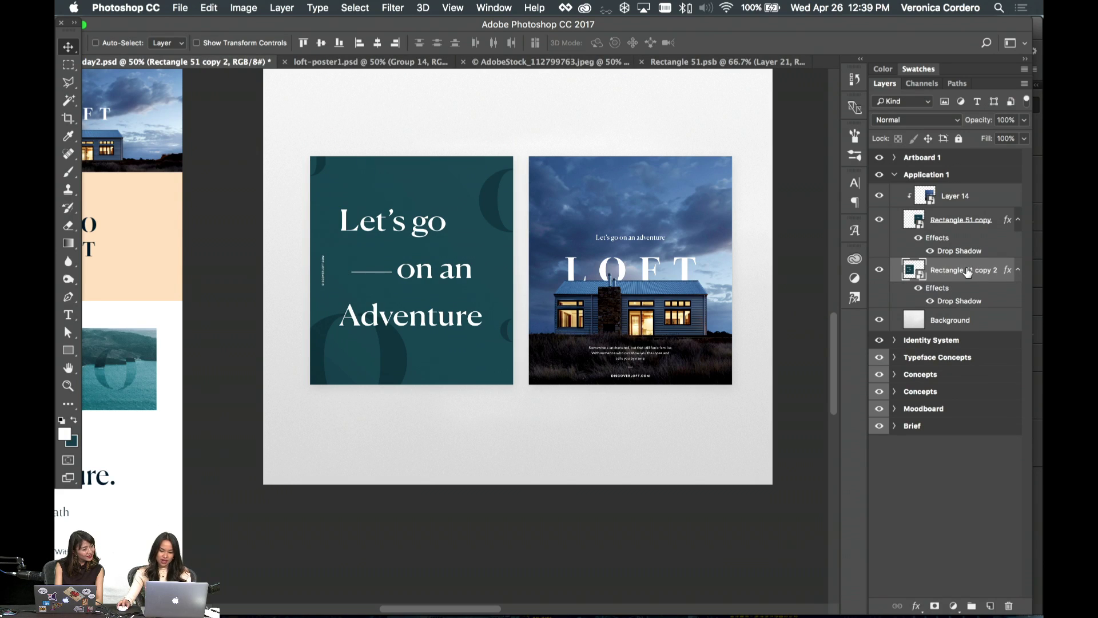
# - Compare the Application 1 artboard with Rectangle 51 copy 2 shown and hidden, and check that smart object's contents
pyautogui.click(879, 269)
pyautogui.click(879, 269)
pyautogui.doubleClick(913, 269)
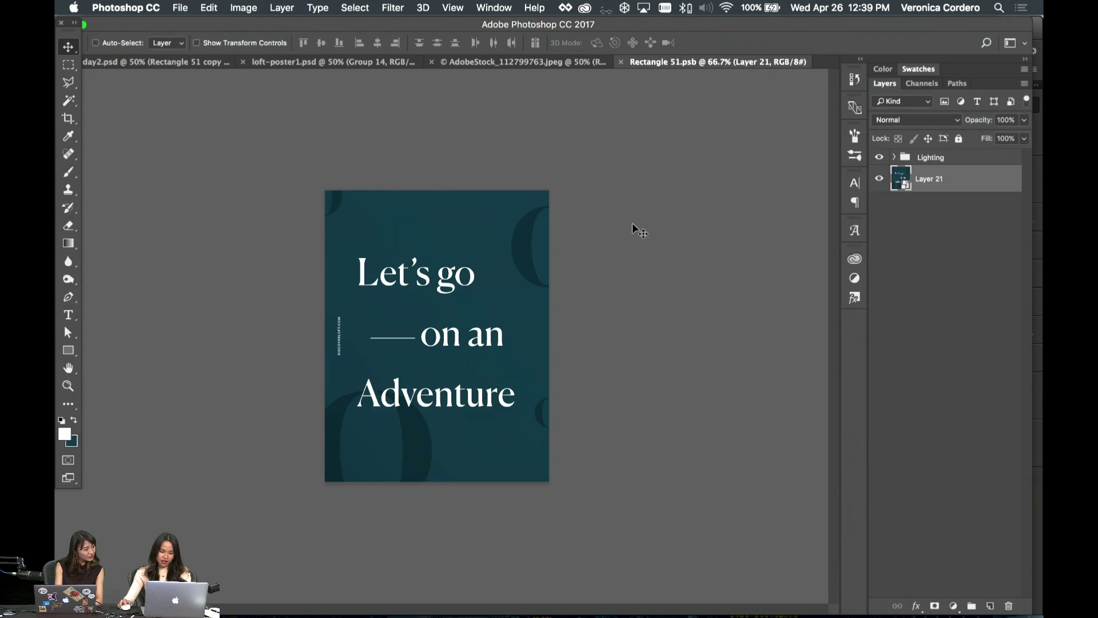
pyautogui.click(171, 62)
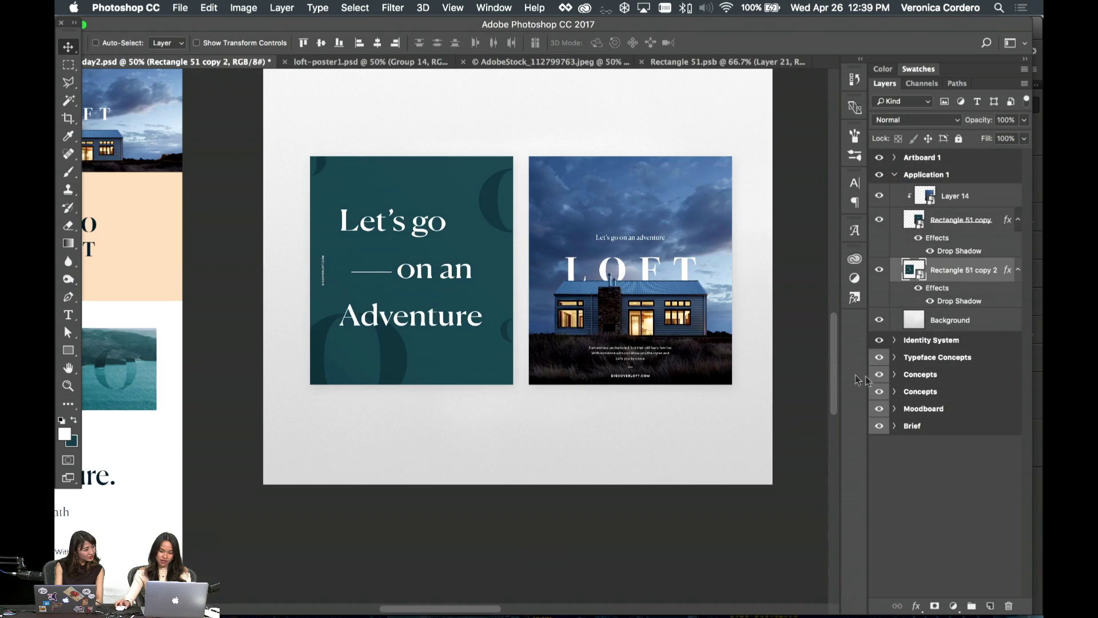
pyautogui.click(879, 271)
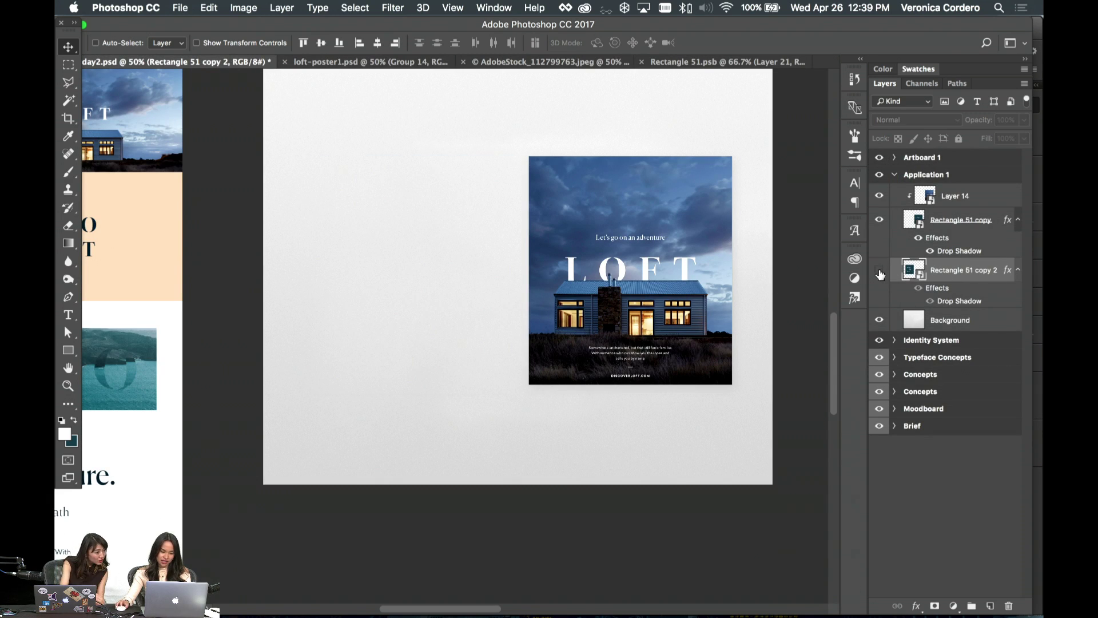
pyautogui.click(879, 271)
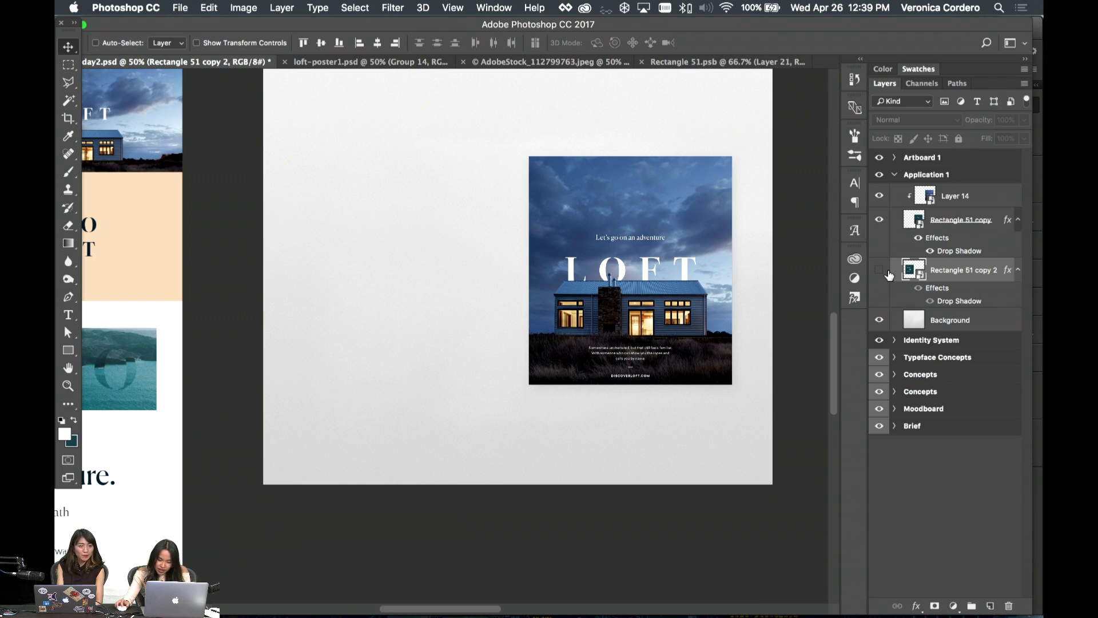
pyautogui.click(881, 270)
pyautogui.click(880, 270)
# - Place the flattened teal poster from Rectangle 51.psb on Application 1 and restore the original Rectangle 5 mockup smart objects
pyautogui.click(746, 62)
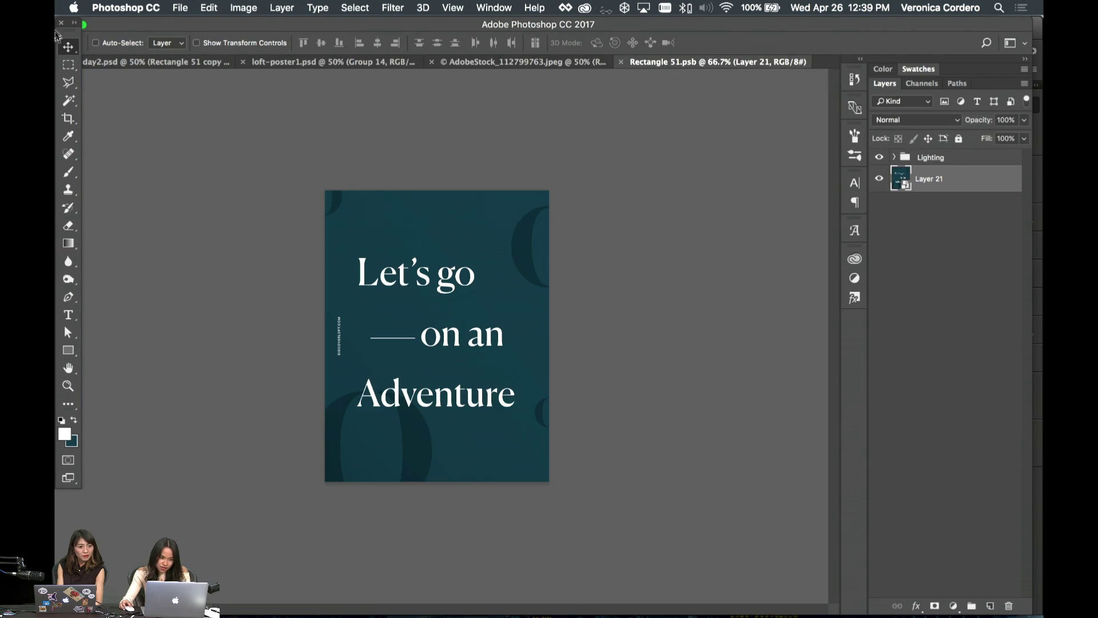
pyautogui.click(103, 62)
pyautogui.click(915, 279)
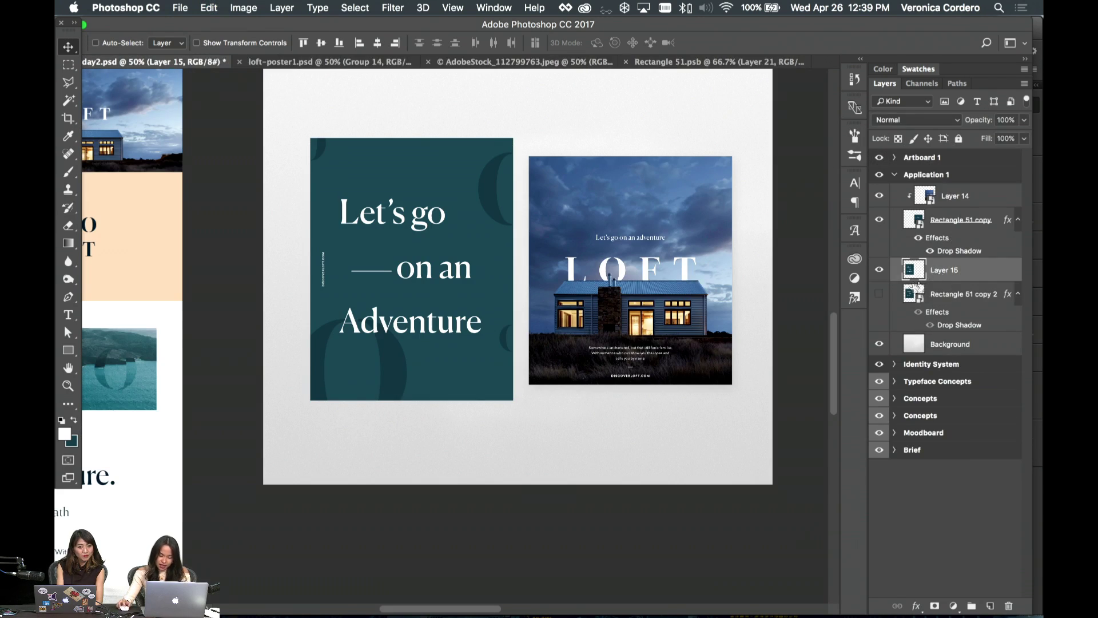
pyautogui.click(920, 301)
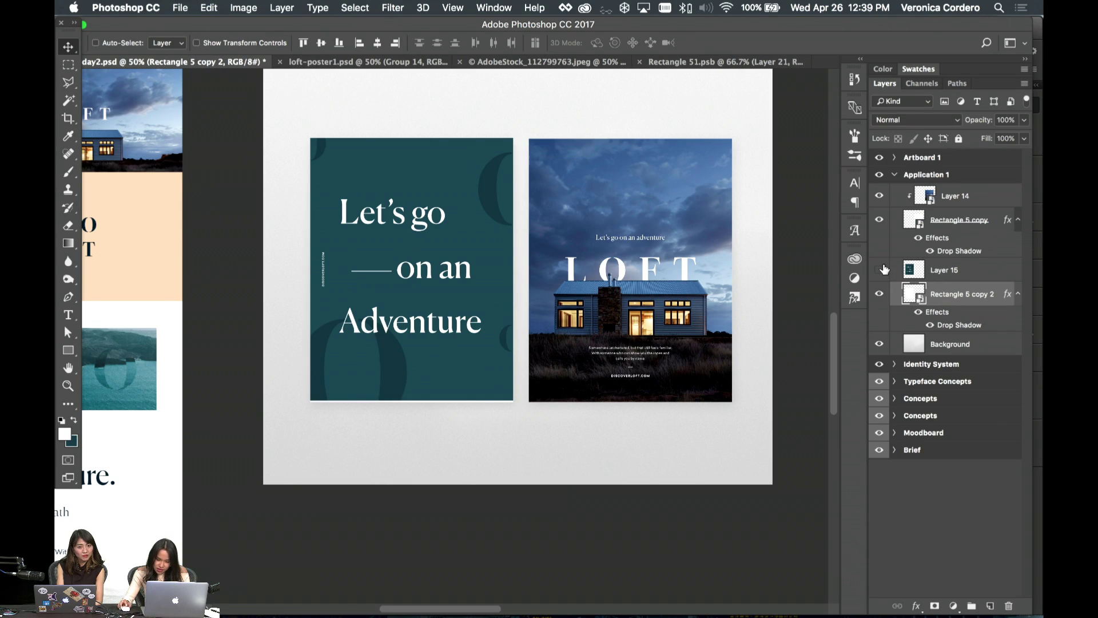
pyautogui.click(881, 269)
pyautogui.click(880, 271)
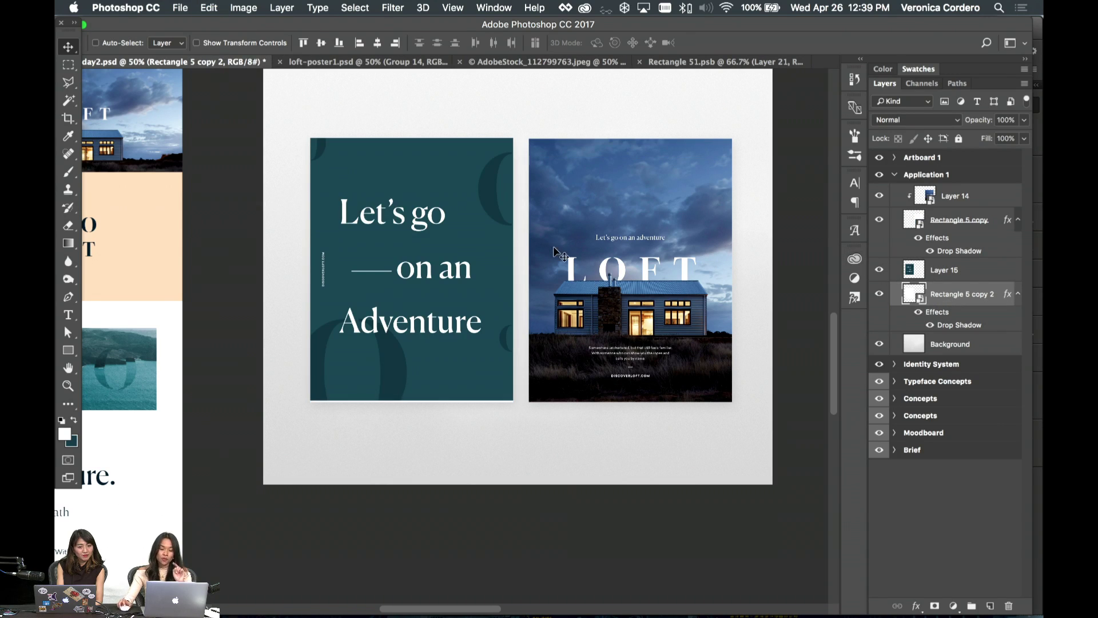
# - Draw a white rectangle of about 1185 × 1542 px beneath the teal poster and clip Layer 15 to it
pyautogui.click(71, 350)
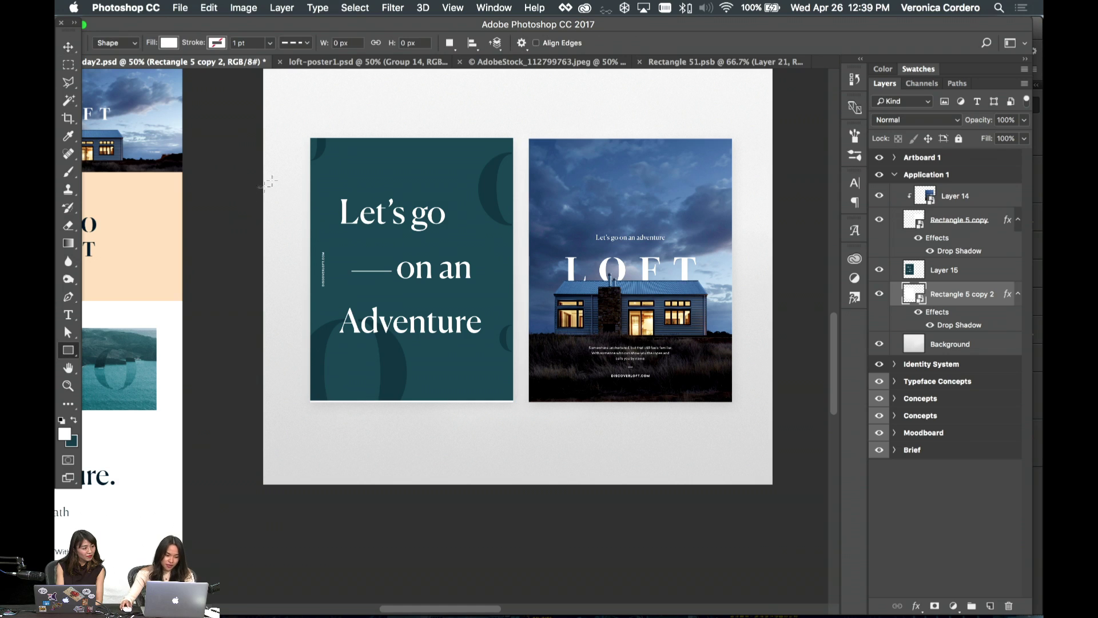
pyautogui.moveTo(309, 137); pyautogui.dragTo(512, 401)
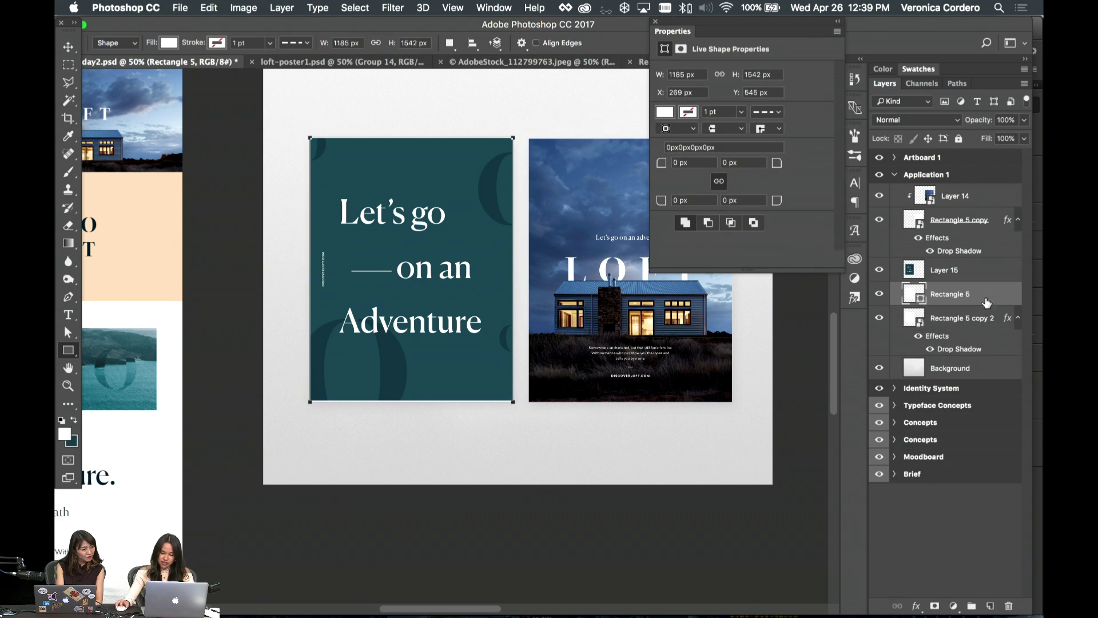
pyautogui.rightClick(981, 294)
pyautogui.click(1035, 267)
pyautogui.click(954, 277)
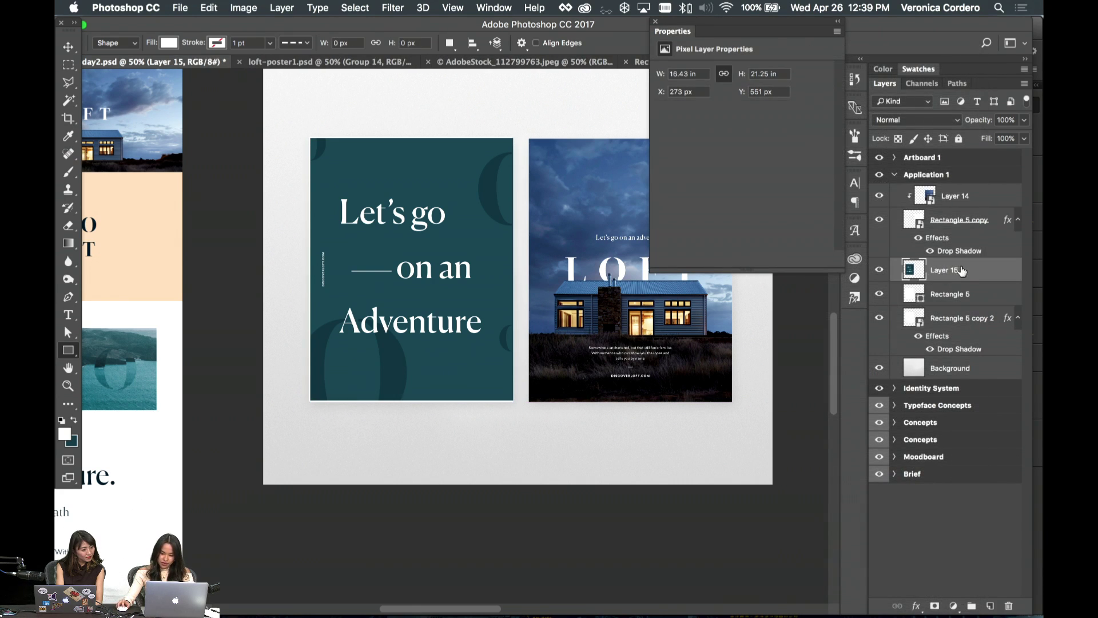
pyautogui.rightClick(972, 274)
pyautogui.click(856, 276)
# - Scale the clipped teal poster to about 102% so it covers the whole white rectangle
pyautogui.press('super+t')
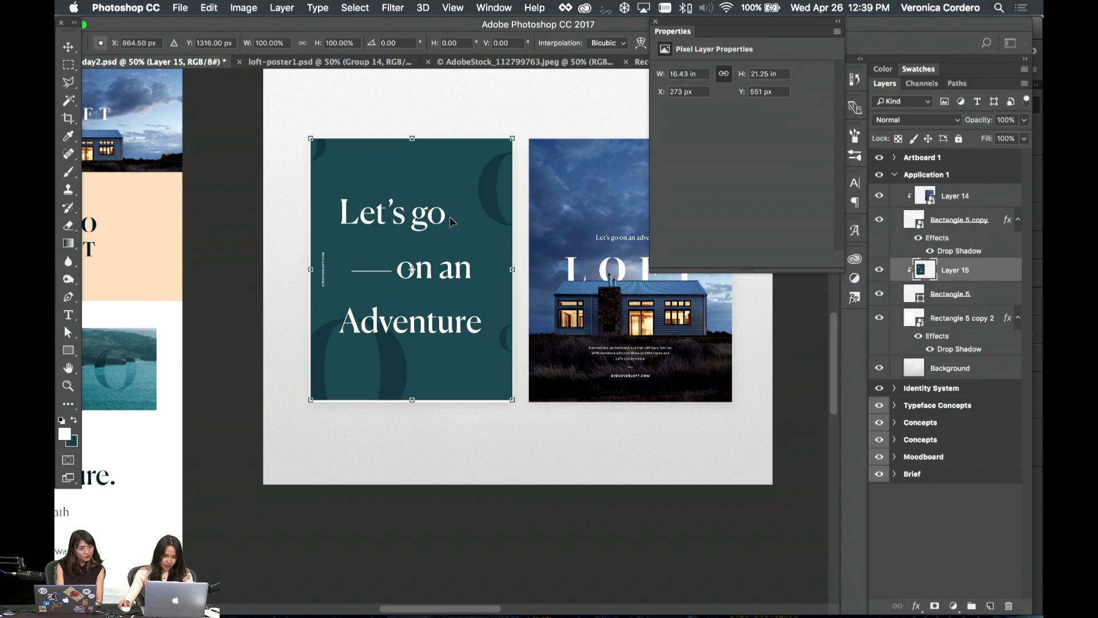
pyautogui.moveTo(449, 216); pyautogui.dragTo(467, 232)
pyautogui.moveTo(515, 406); pyautogui.dragTo(514, 409)
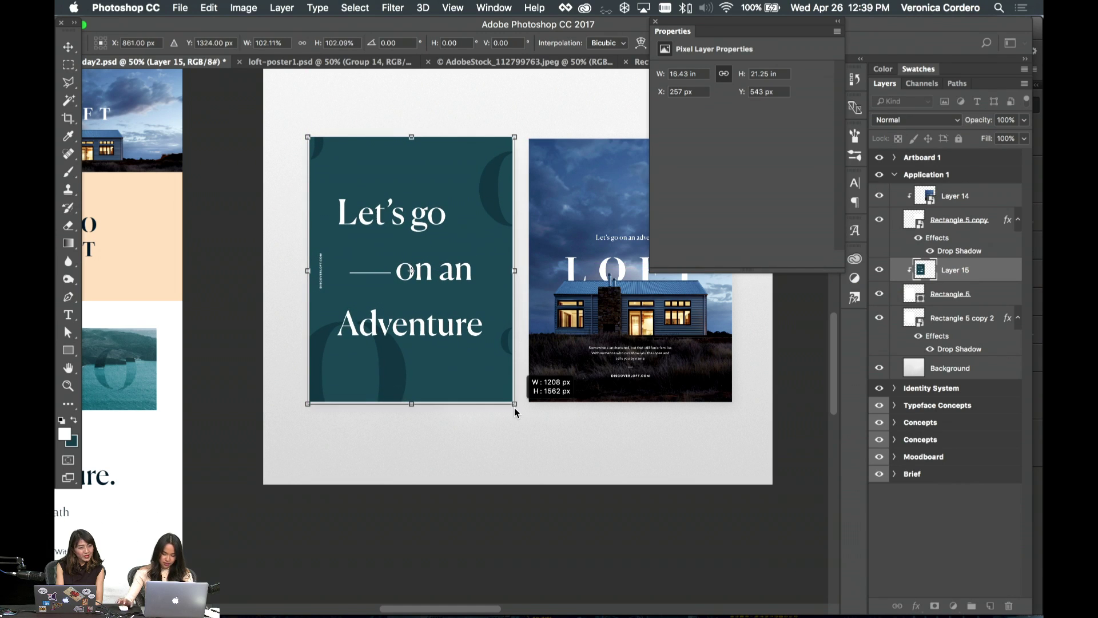
pyautogui.press('Return')
# - Copy the drop shadow from Rectangle 5 copy 2 to the new Rectangle 5 and delete Rectangle 5 copy 2
pyautogui.click(966, 322)
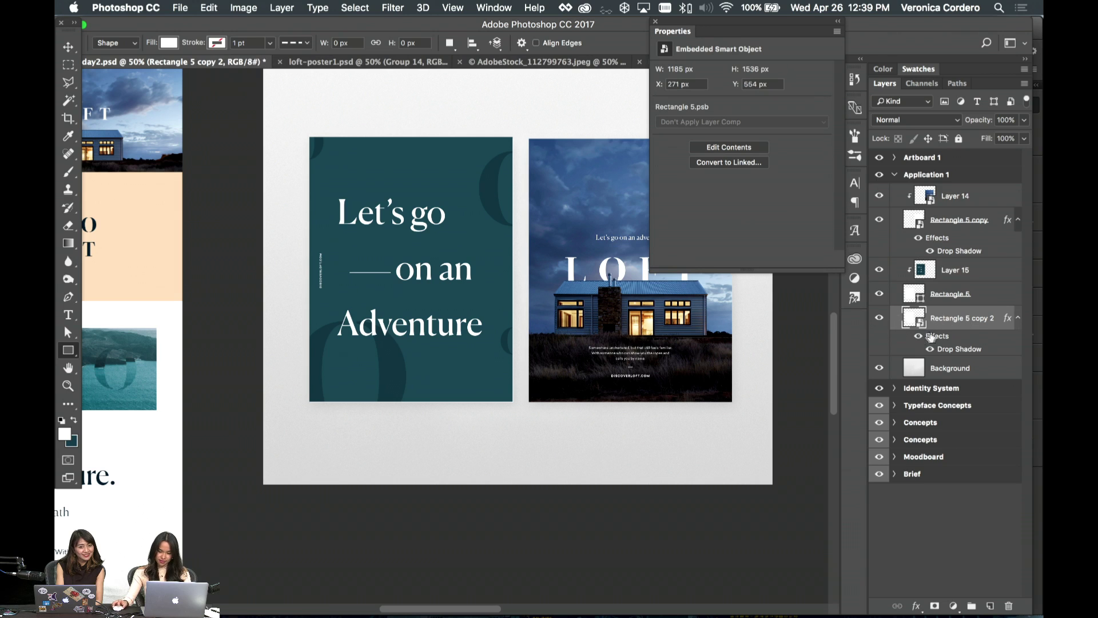
pyautogui.moveTo(930, 338); pyautogui.dragTo(952, 296)
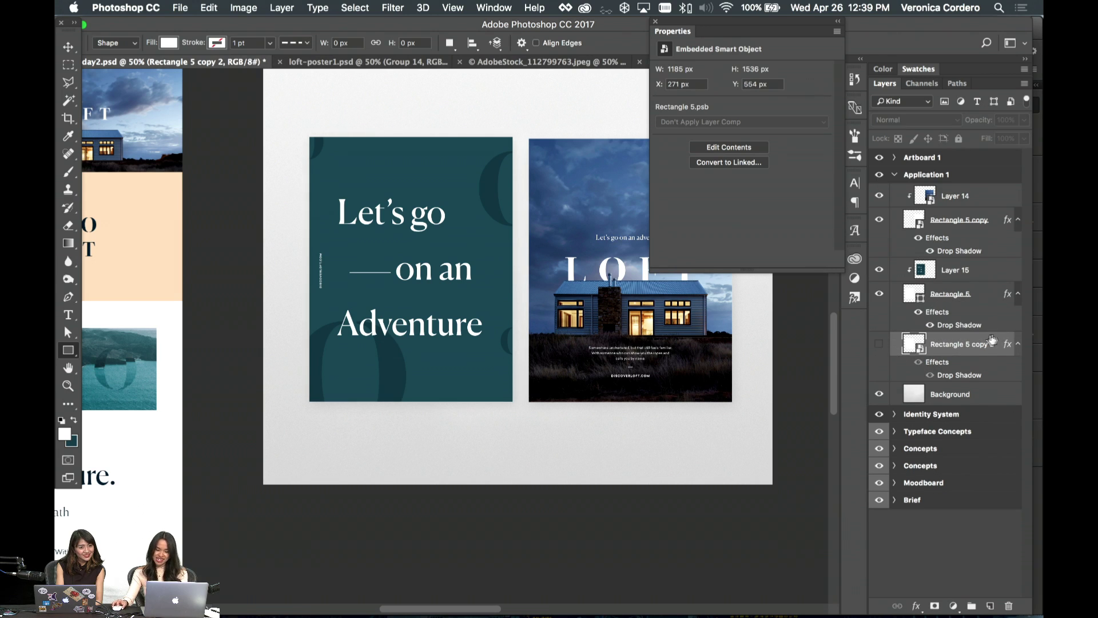
pyautogui.press('Delete')
# - Convert the new Rectangle 5 to a smart object and open its contents as a docked document
pyautogui.click(917, 296)
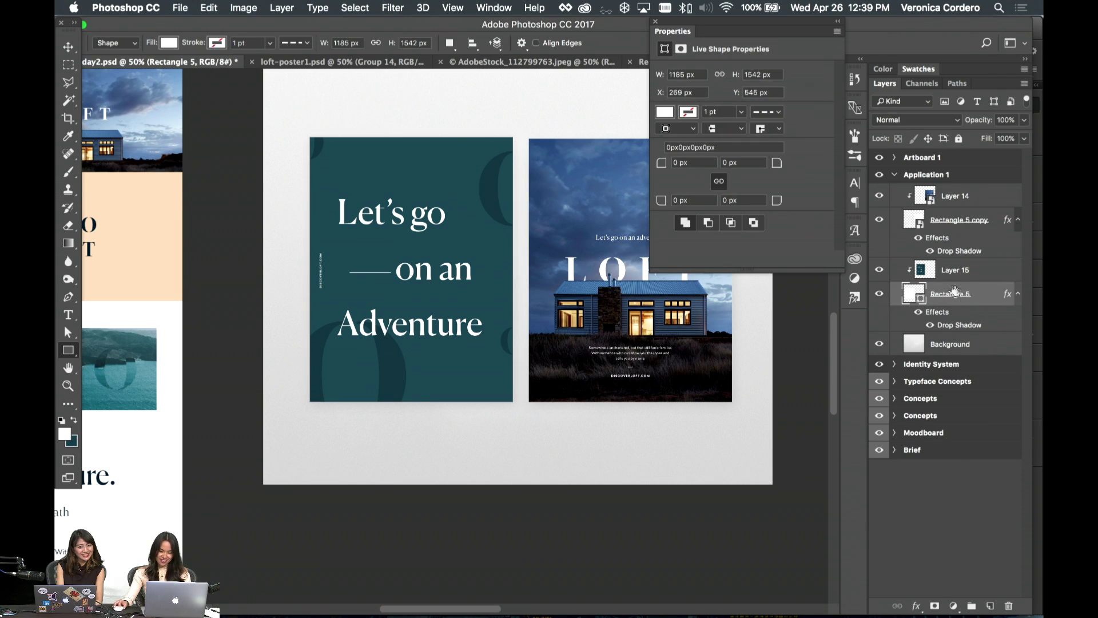
pyautogui.rightClick(954, 293)
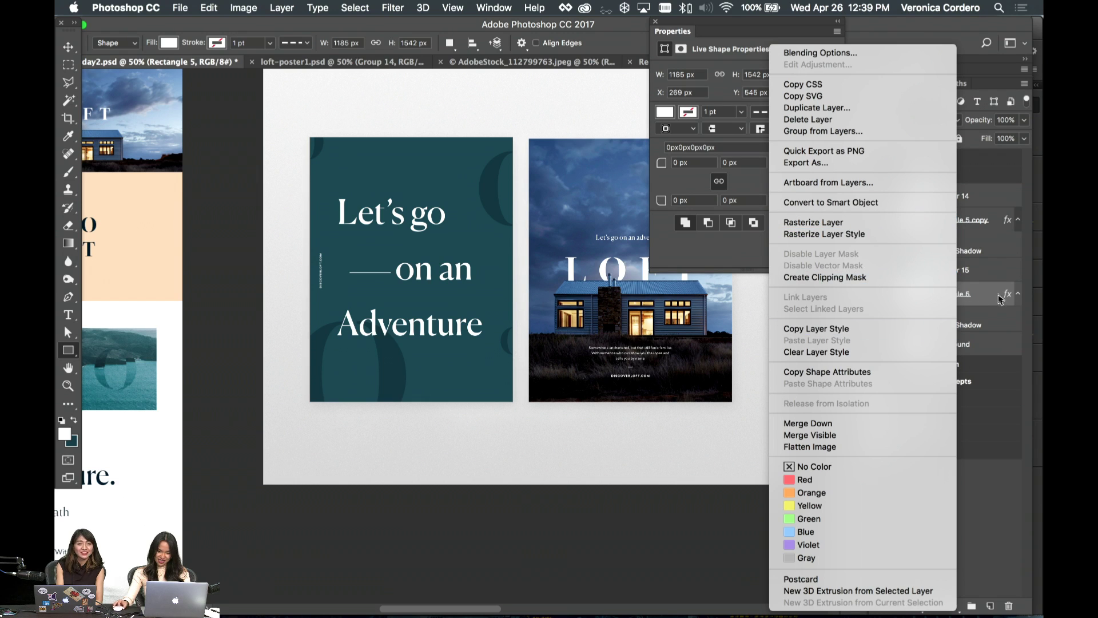
pyautogui.click(878, 202)
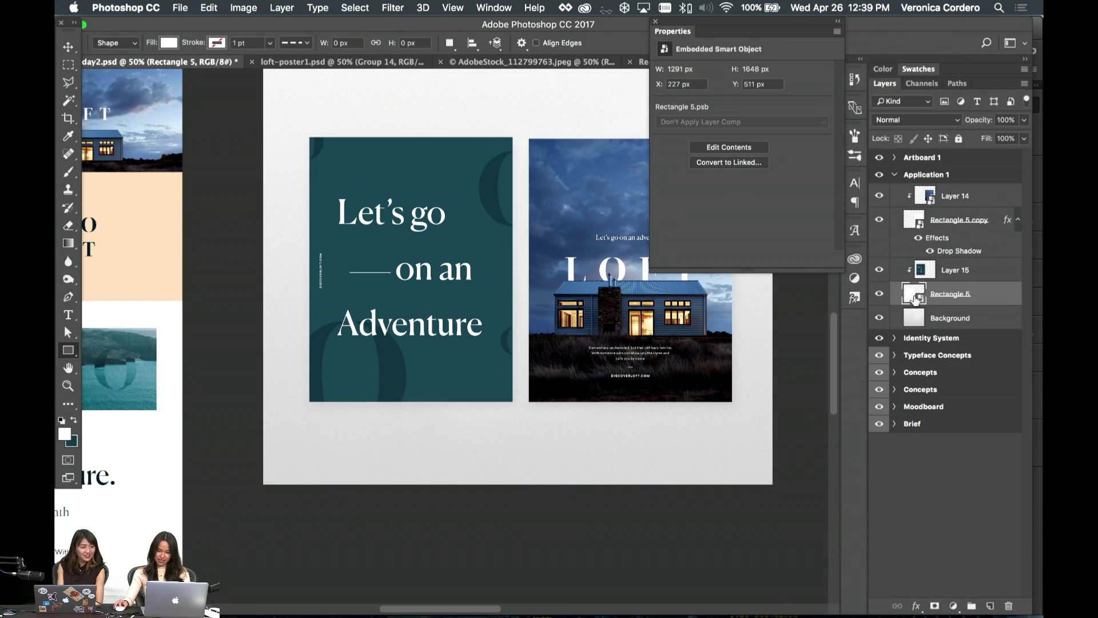
pyautogui.doubleClick(914, 294)
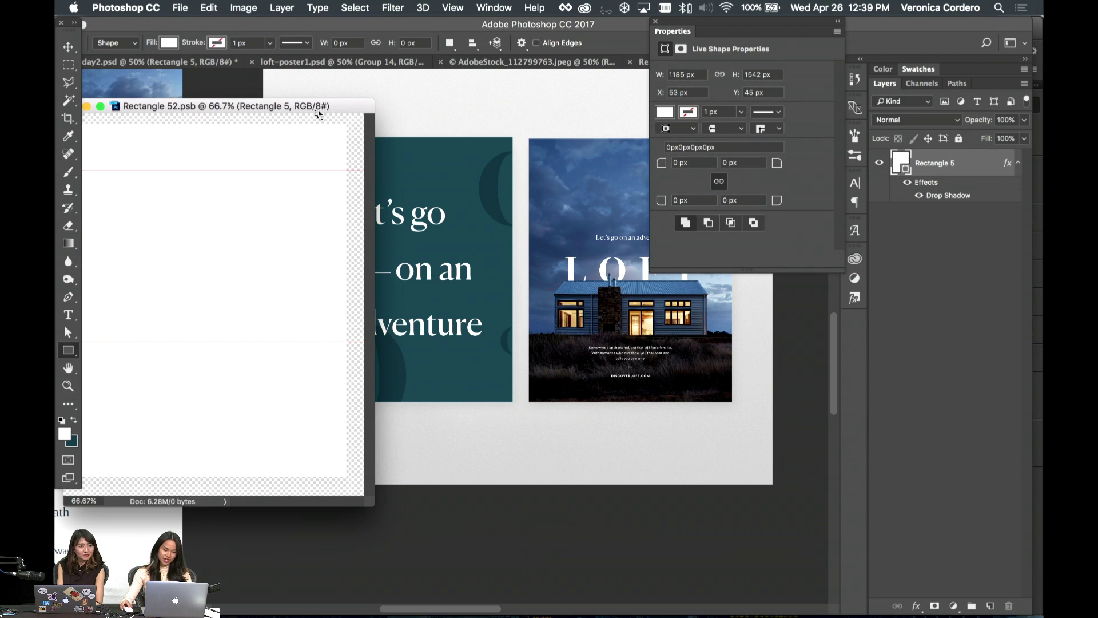
pyautogui.moveTo(318, 114); pyautogui.dragTo(556, 64)
pyautogui.click(170, 63)
pyautogui.click(404, 273)
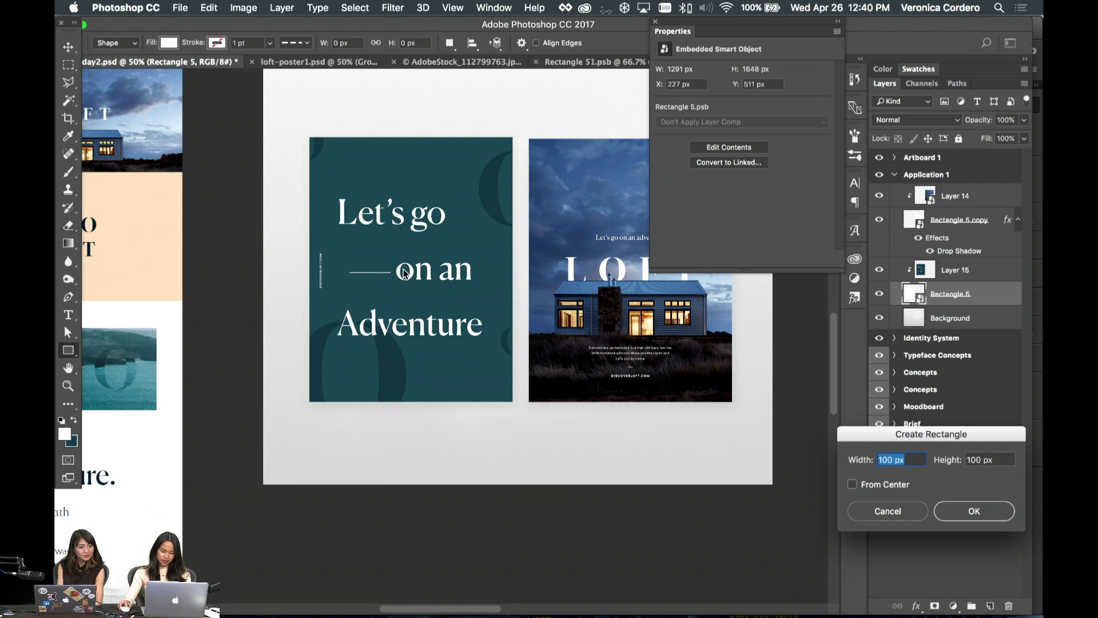
pyautogui.write('v')
pyautogui.press('Escape')
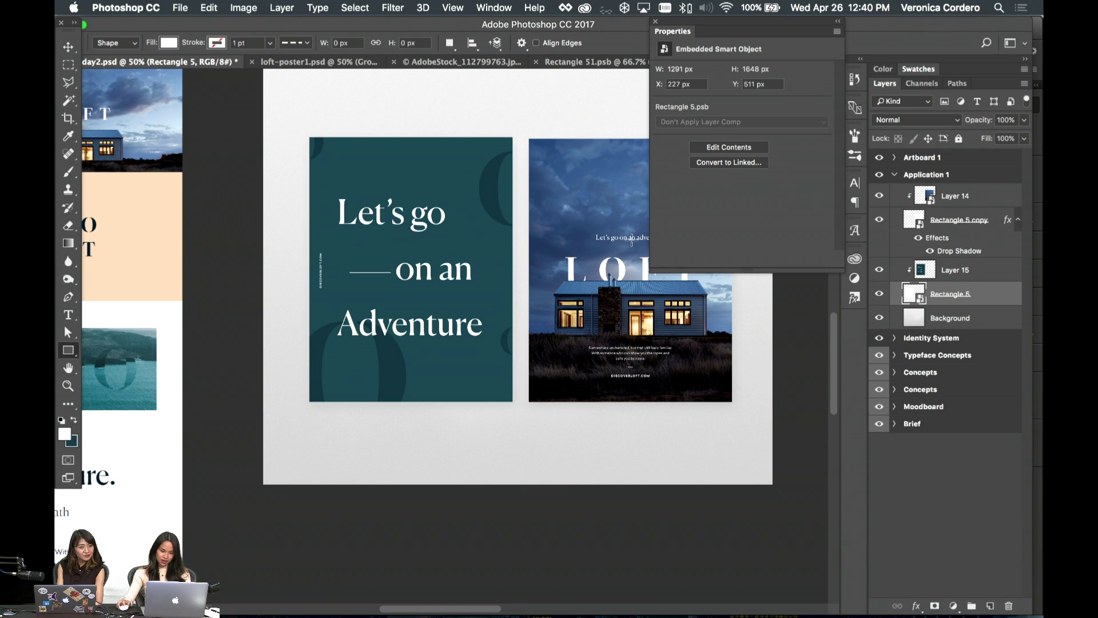
# - Bring the "Let's go on an Adventure" poster from loftposters-2.pdf into the Rectangle 52.psb smart object
pyautogui.click(656, 21)
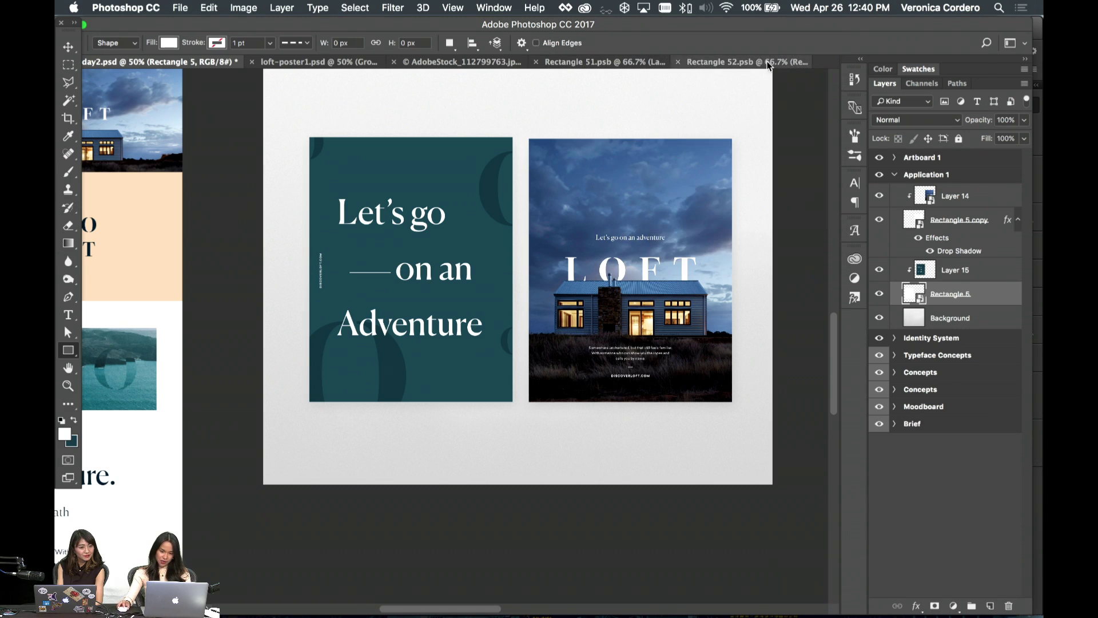
pyautogui.click(494, 7)
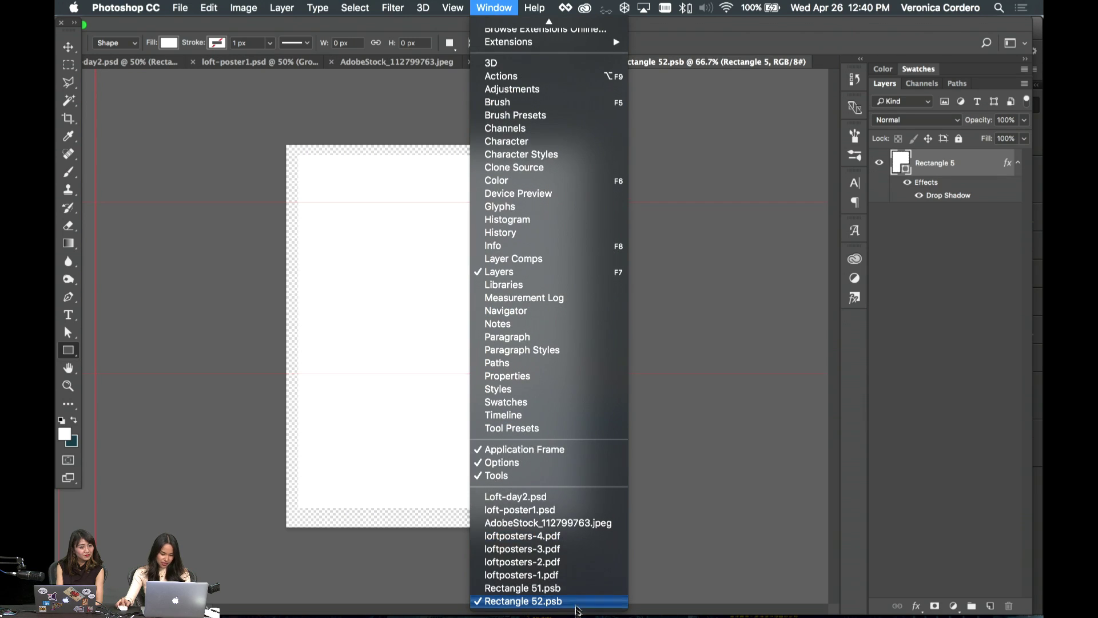
pyautogui.click(564, 562)
pyautogui.click(755, 215)
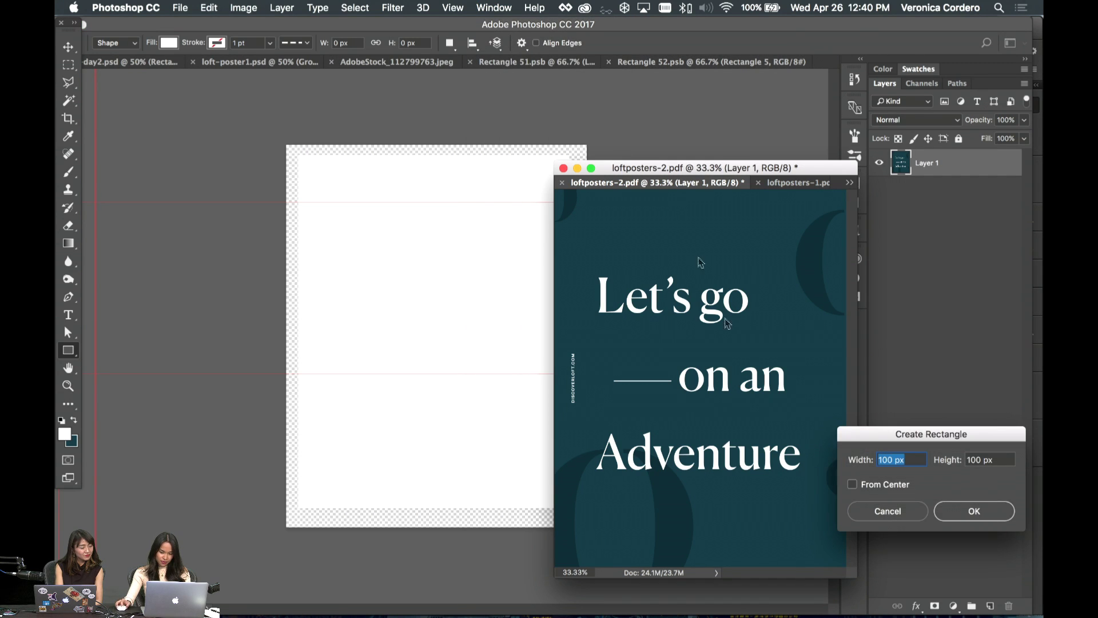
pyautogui.click(878, 510)
pyautogui.press('v')
pyautogui.moveTo(662, 319); pyautogui.dragTo(409, 285)
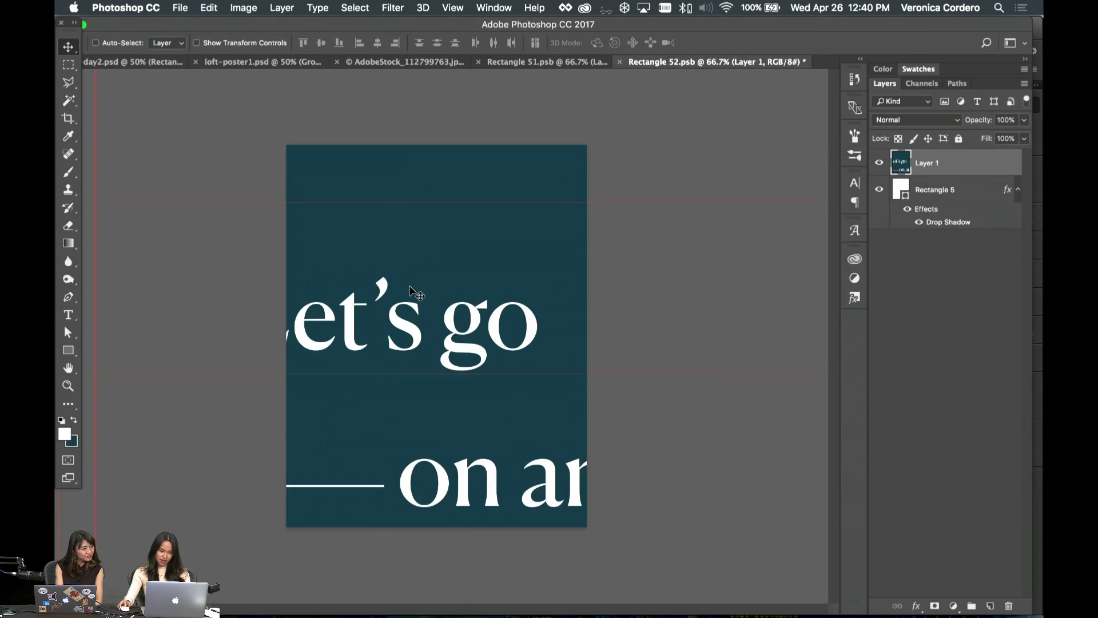
# - Convert the poster's Layer 1 to a smart object and clip it to Rectangle 5
pyautogui.press('super+t')
pyautogui.press('Return')
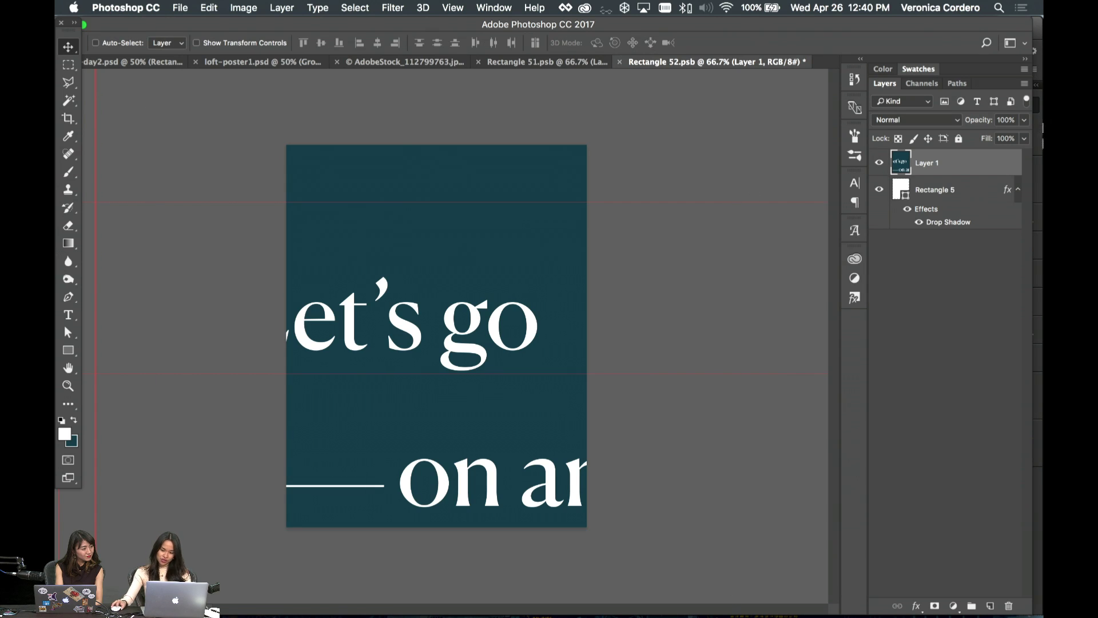
pyautogui.rightClick(958, 159)
pyautogui.click(970, 167)
pyautogui.rightClick(962, 170)
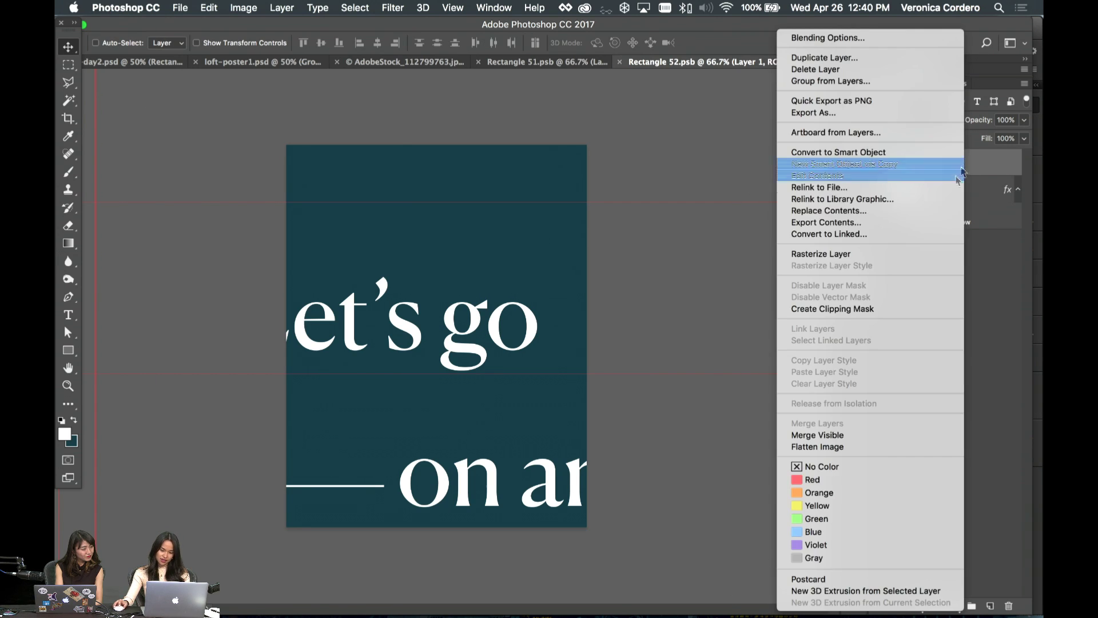
pyautogui.click(861, 309)
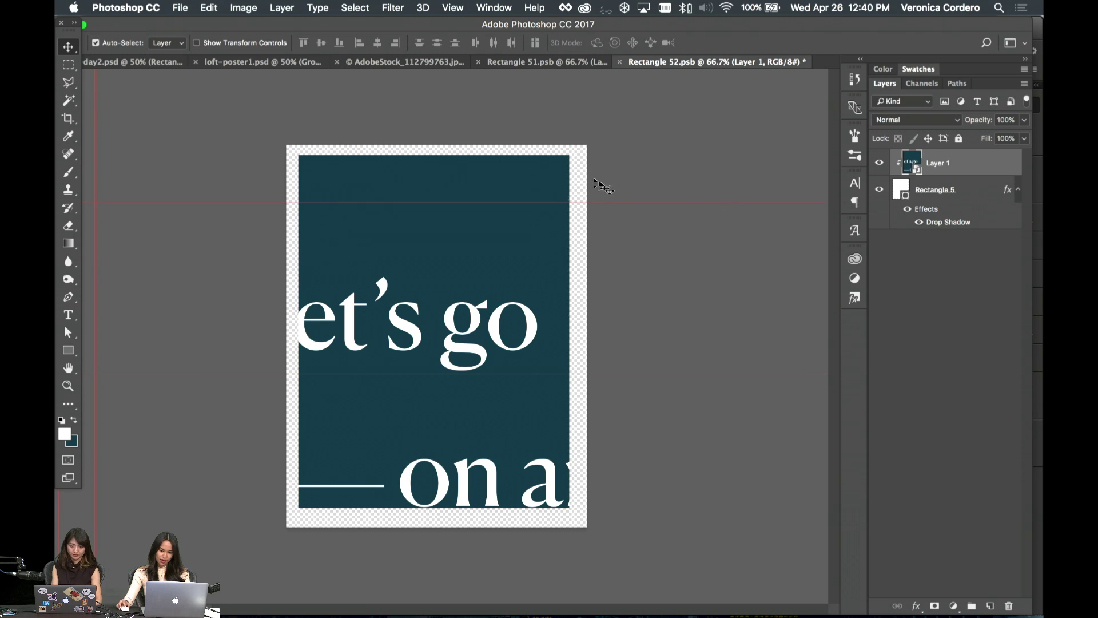
# - Scale down the "Let's go on an Adventure" artwork in Layer 1 and position it to roughly fit Rectangle 5
pyautogui.press('super+t')
pyautogui.press('super+minus')
pyautogui.press('super+minus')
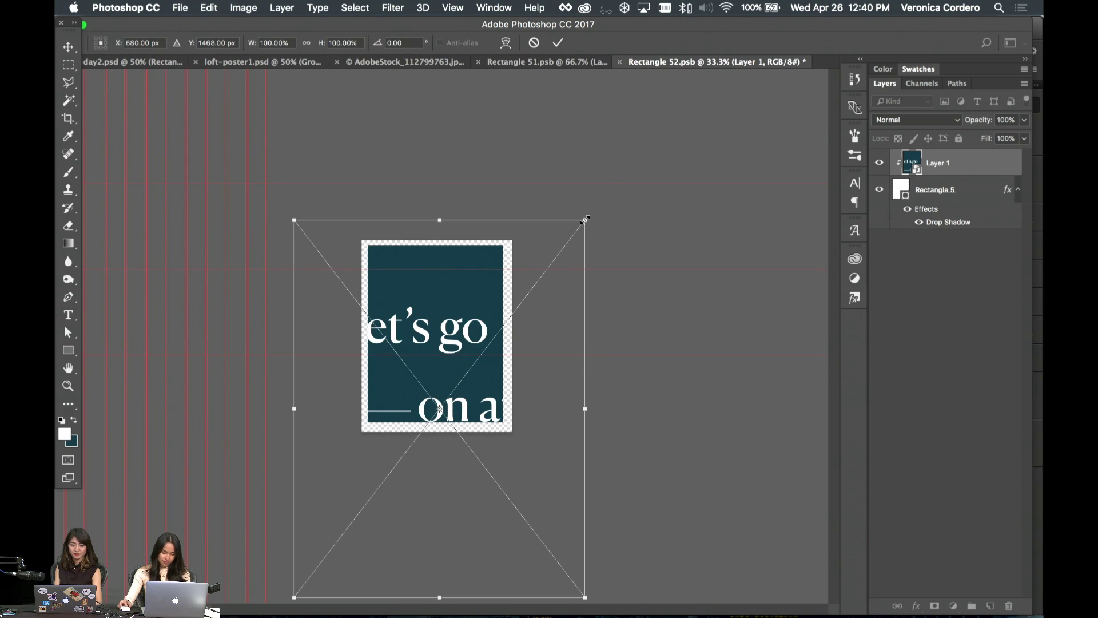
pyautogui.moveTo(584, 219); pyautogui.dragTo(510, 240)
pyautogui.press('super+plus')
pyautogui.press('super+plus')
pyautogui.moveTo(499, 284); pyautogui.dragTo(498, 278)
pyautogui.moveTo(579, 147); pyautogui.dragTo(570, 153)
pyautogui.moveTo(524, 184); pyautogui.dragTo(528, 180)
pyautogui.press('Return')
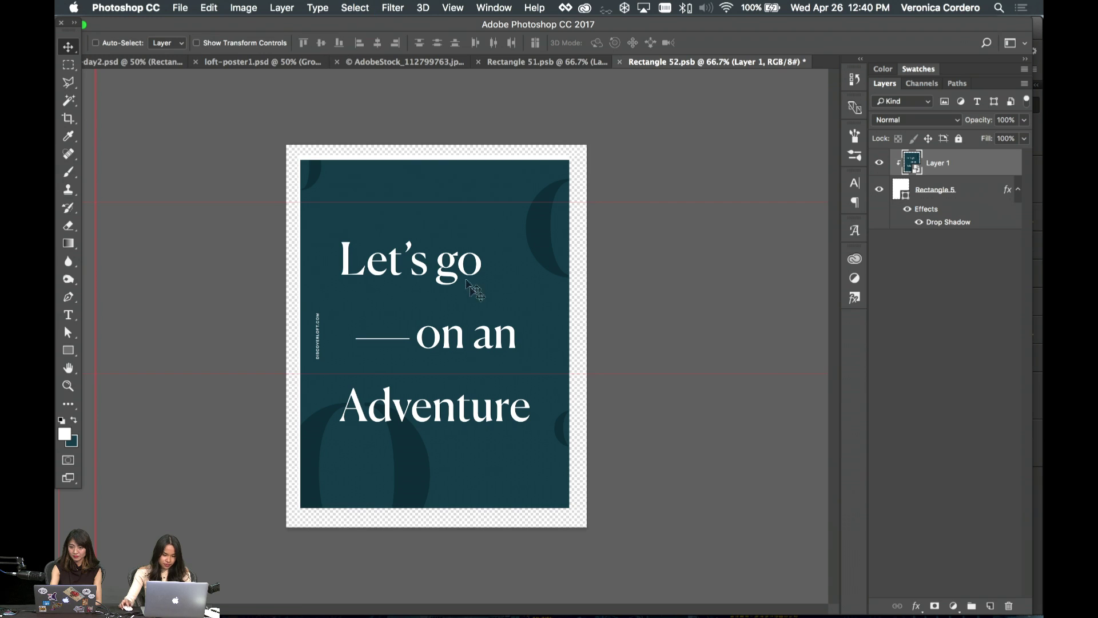
# - Fine-tune Layer 1's scale to about 47% and nudge it to X 638.50 px, Y 816.50 px to cover Rectangle 5
pyautogui.press('super+t')
pyautogui.moveTo(295, 155); pyautogui.dragTo(295, 154)
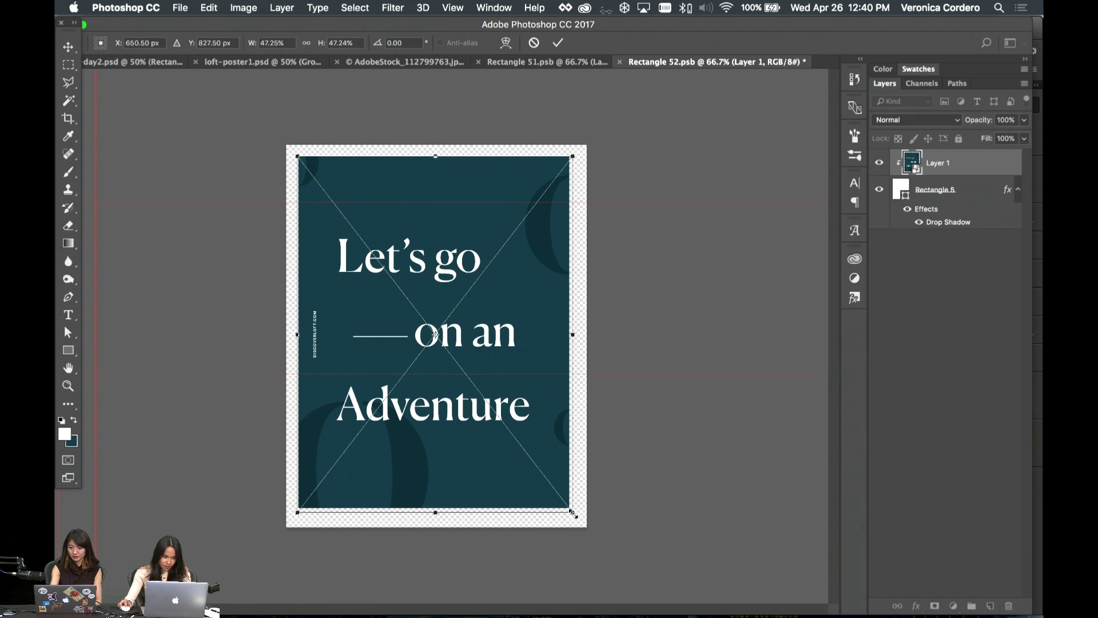
pyautogui.moveTo(573, 510); pyautogui.dragTo(571, 509)
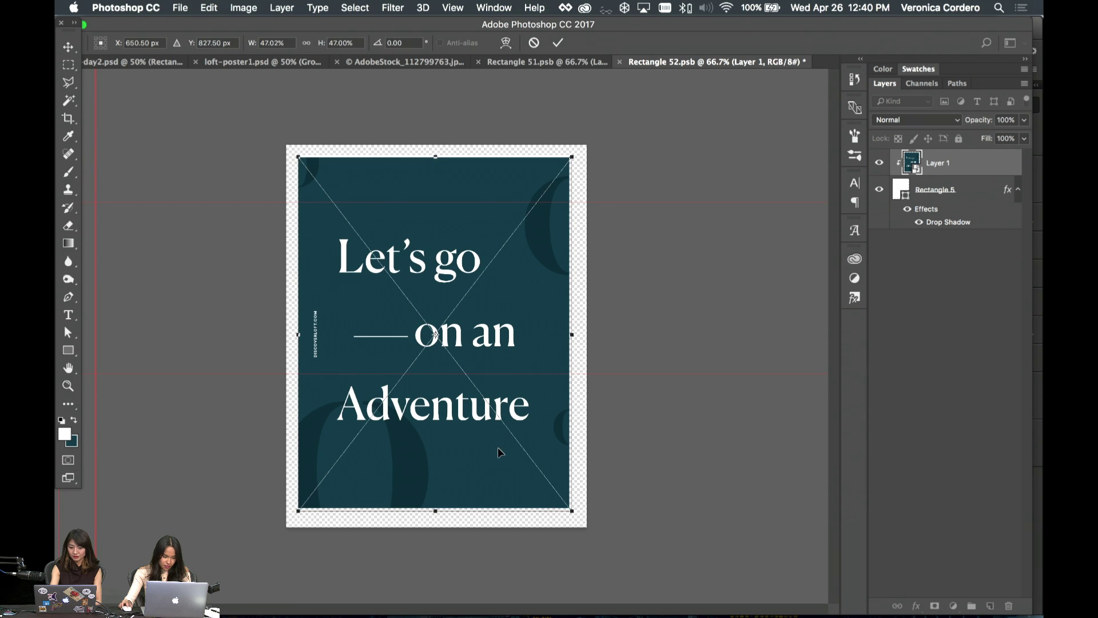
pyautogui.press('Left')
pyautogui.press('Left')
pyautogui.press('Left')
pyautogui.press('Left')
pyautogui.press('Left')
pyautogui.press('Left')
pyautogui.press('Left')
pyautogui.press('Left')
pyautogui.press('Left')
pyautogui.press('Left')
pyautogui.press('Left')
pyautogui.press('Left')
pyautogui.press('Up')
pyautogui.press('Up')
pyautogui.press('Up')
pyautogui.press('Up')
pyautogui.press('Up')
pyautogui.press('Up')
pyautogui.press('Up')
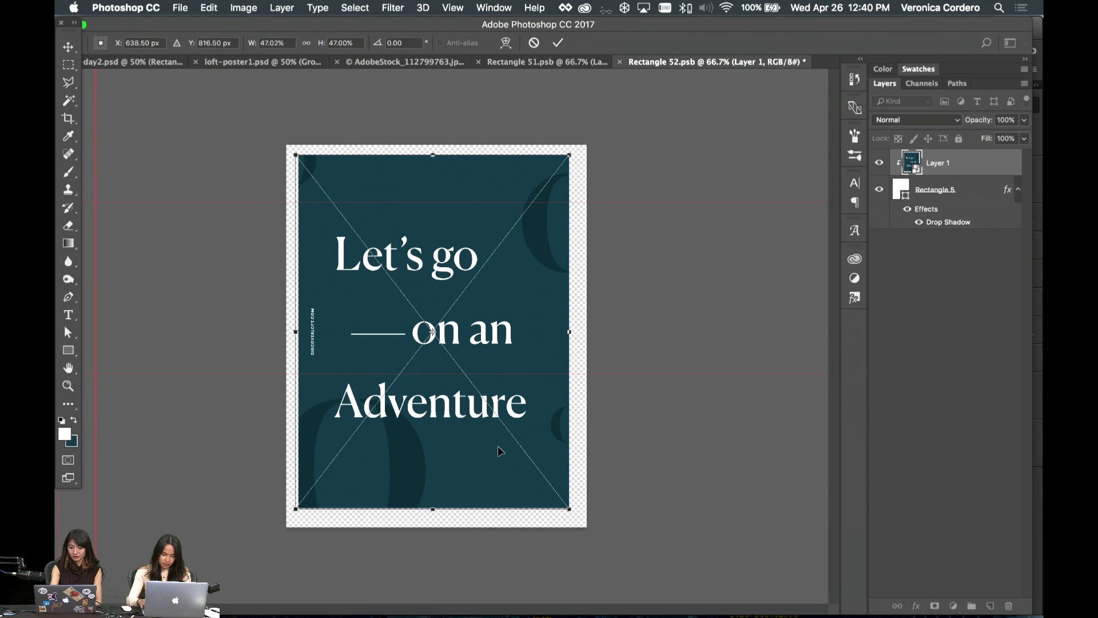
pyautogui.press('Return')
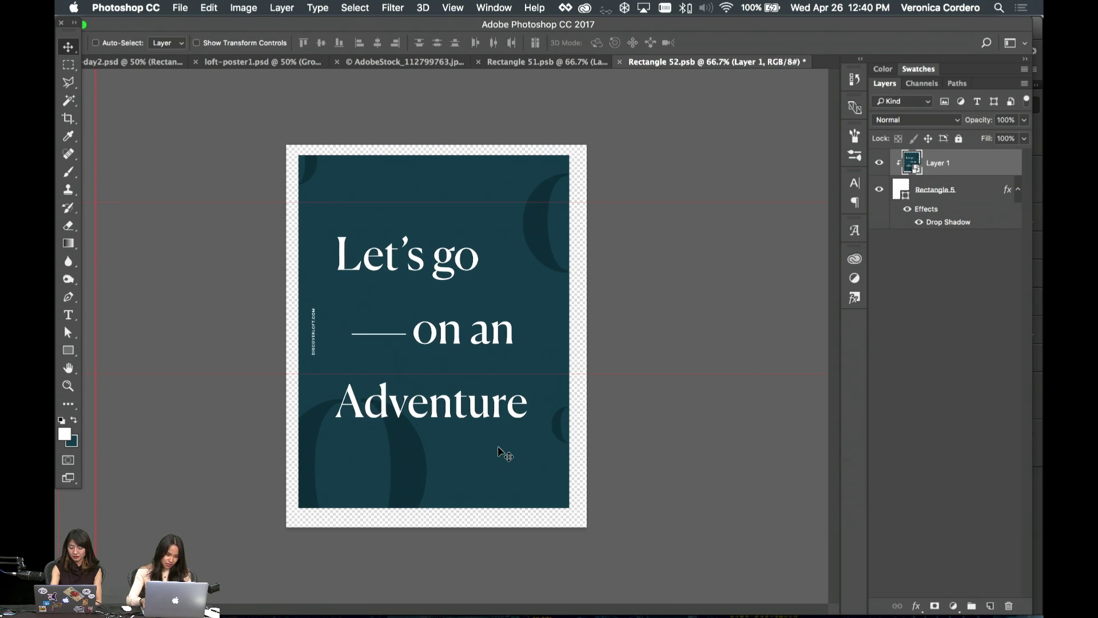
# - Save the Rectangle 52.psb smart object and return to the Application 1 artboard in the day2.psd document
pyautogui.press('super+s')
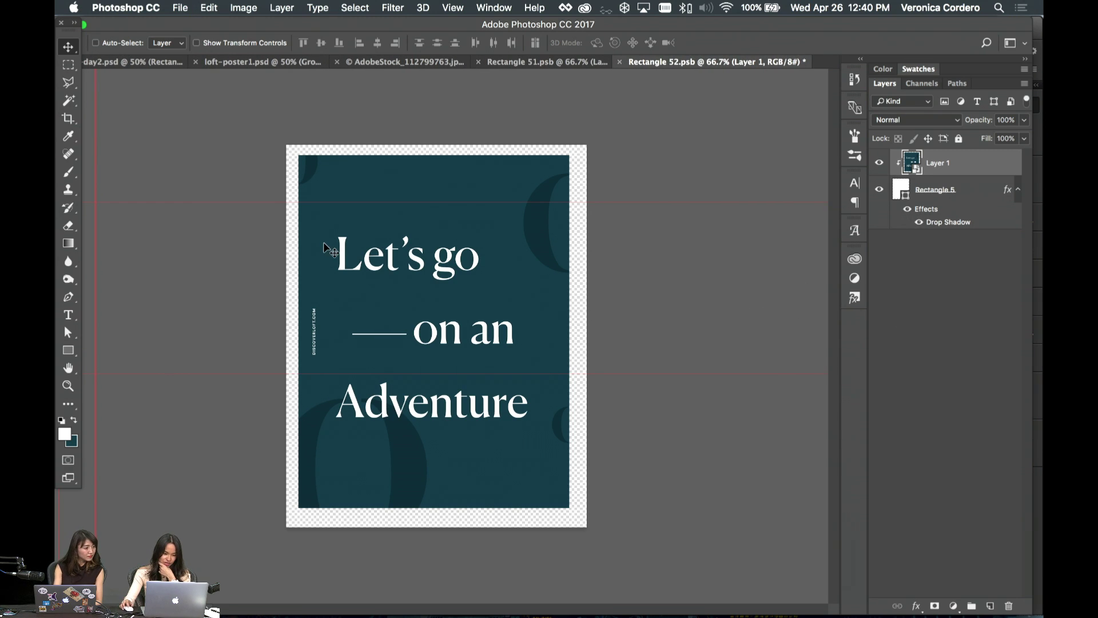
pyautogui.click(146, 58)
pyautogui.hscroll(-3, 338, 245)
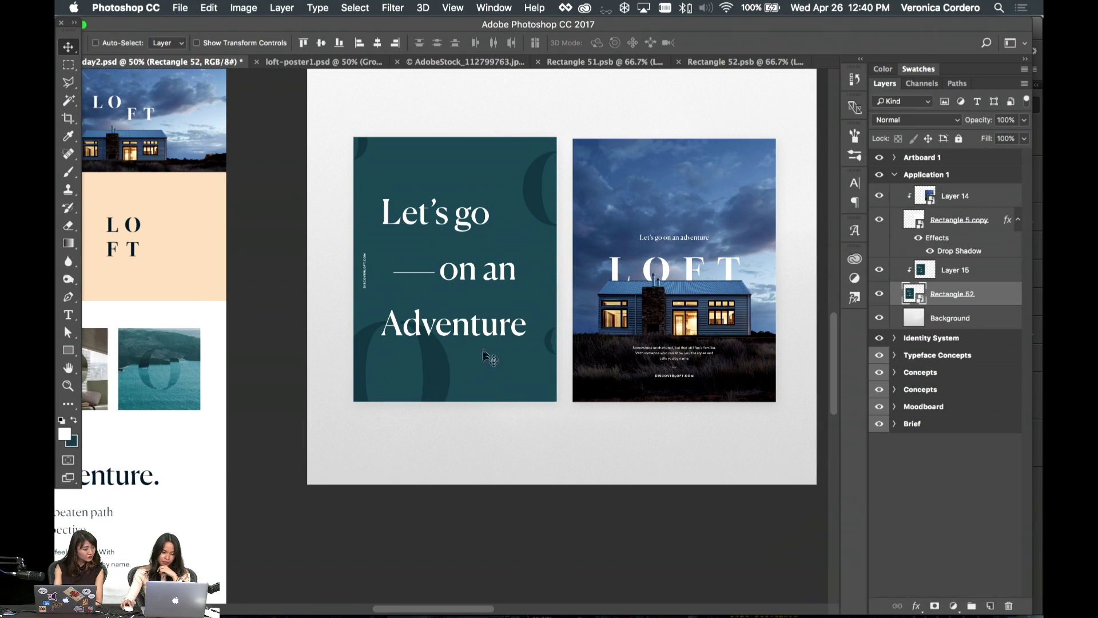
pyautogui.hscroll(5, 474, 403)
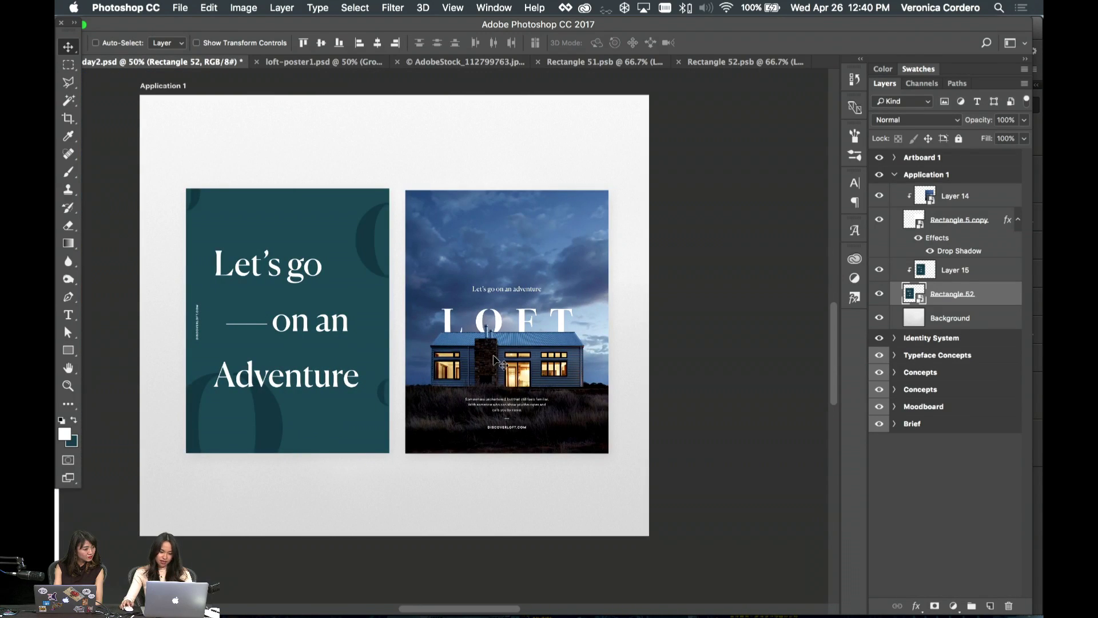
# - Hide and delete the old clipped teal artwork, Layer 15, from the Application 1 artboard
pyautogui.click(982, 275)
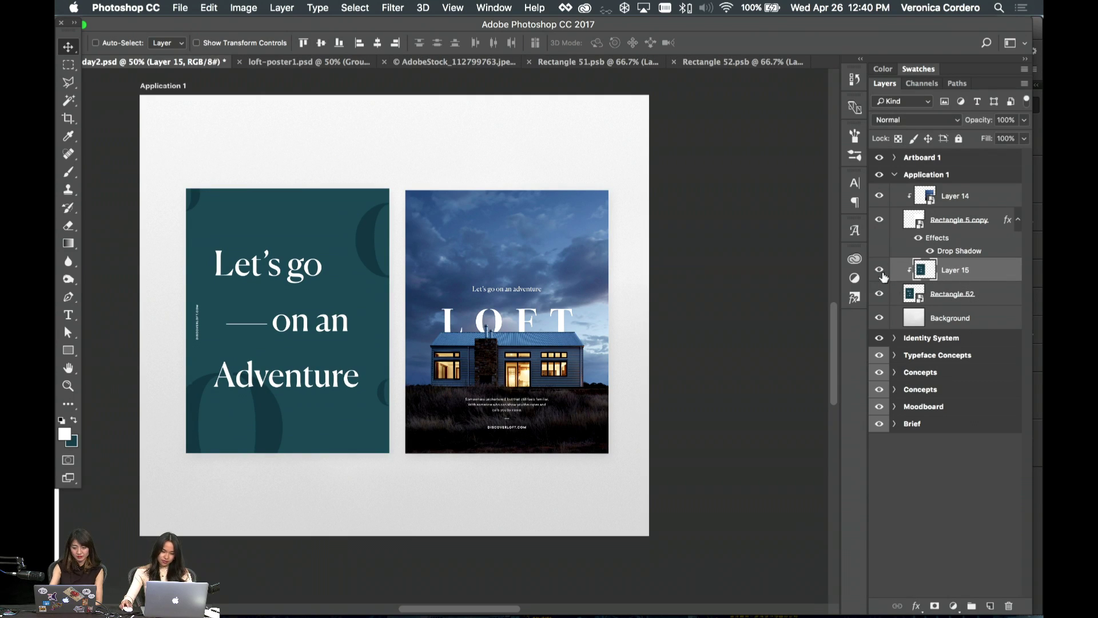
pyautogui.click(879, 270)
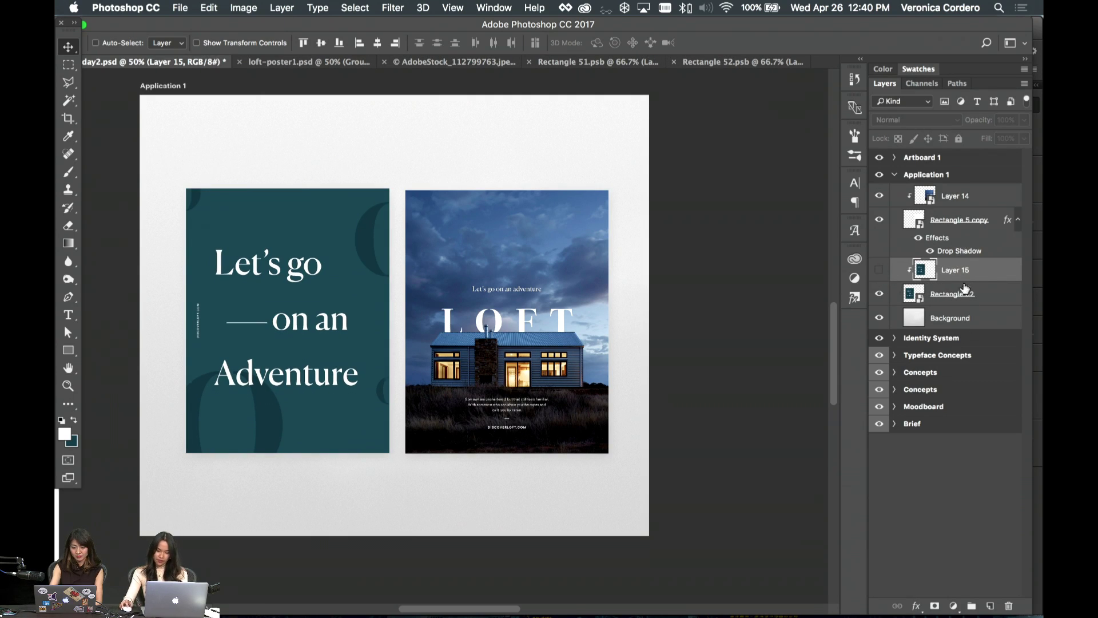
pyautogui.press('Delete')
# - Duplicate Rectangle 52, move the copy over the LOFT house poster, and place it directly above Rectangle 52 in the layer order
pyautogui.click(950, 220)
pyautogui.click(947, 268)
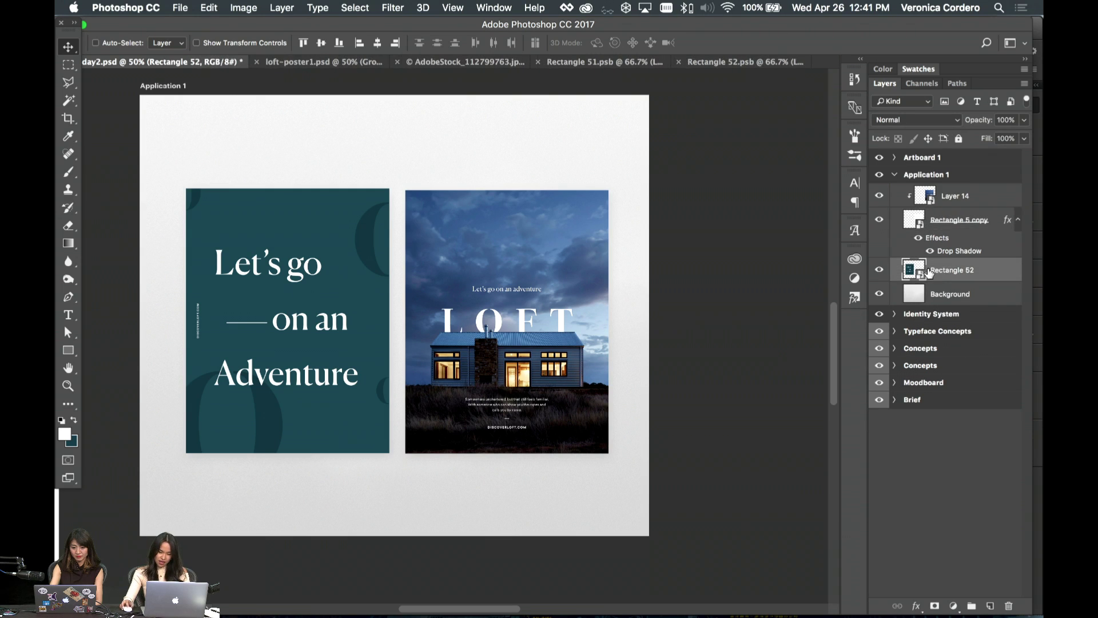
pyautogui.moveTo(944, 275); pyautogui.dragTo(941, 211)
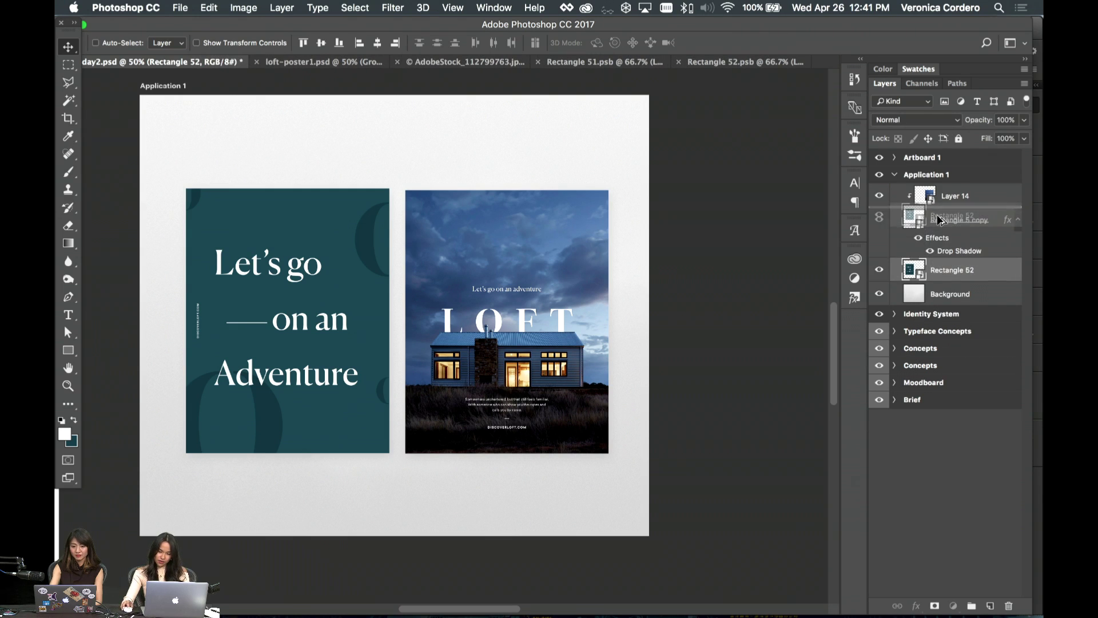
pyautogui.press('super+t')
pyautogui.moveTo(314, 273); pyautogui.dragTo(524, 272)
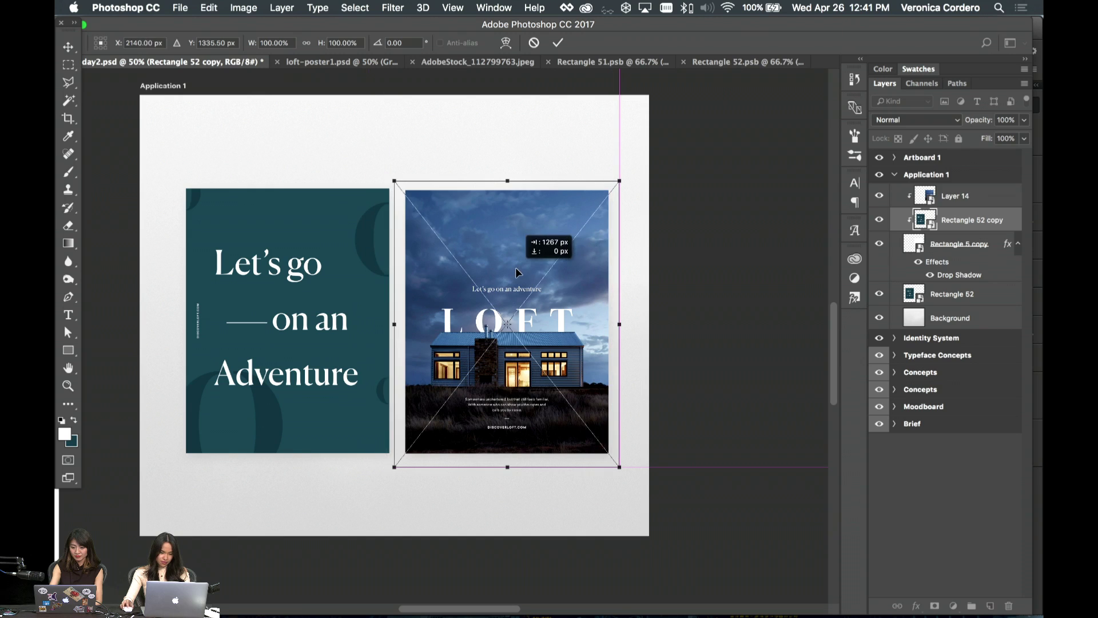
pyautogui.press('Return')
pyautogui.moveTo(964, 226); pyautogui.dragTo(954, 281)
# - Hide Layer 14 and Rectangle 5 copy, and reposition Rectangle 52 copy beside the original teal poster with a narrow gap
pyautogui.moveTo(881, 220); pyautogui.dragTo(881, 199)
pyautogui.moveTo(552, 279); pyautogui.dragTo(537, 280)
pyautogui.hotkey('shift', 'Right')
pyautogui.hotkey('shift', 'Right')
pyautogui.hotkey('shift', 'Right')
pyautogui.hotkey('shift', 'Right')
pyautogui.hotkey('shift', 'Right')
pyautogui.hotkey('shift', 'Right')
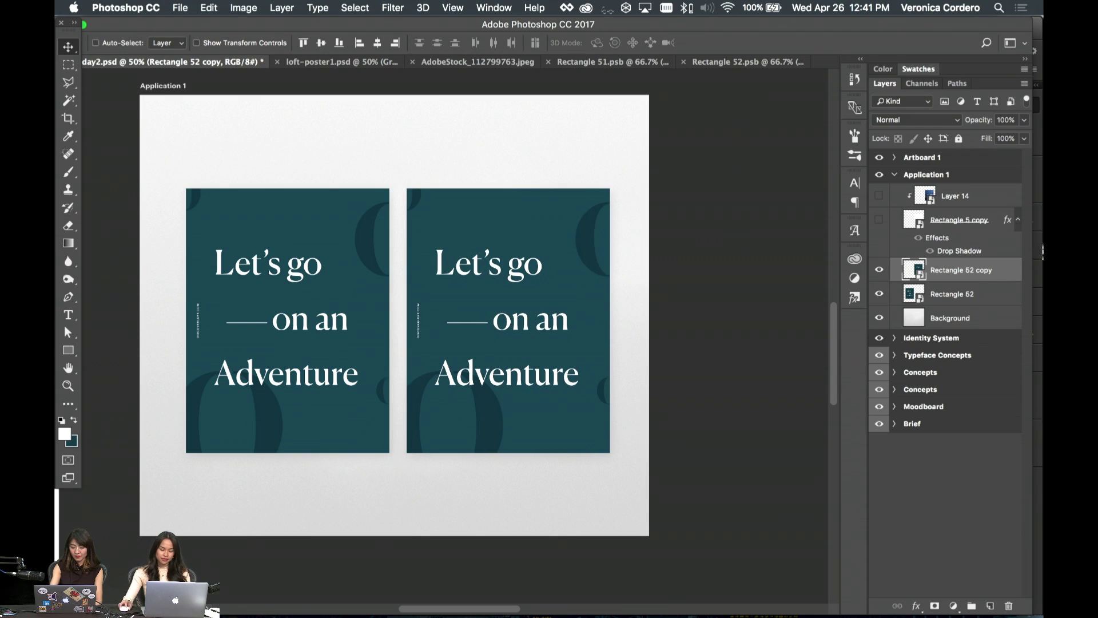
# - Temporarily group Rectangle 52 and its copy, shift the pair slightly left to centre it on the artboard, and ungroup them
pyautogui.keyDown('super'); pyautogui.click(969, 294); pyautogui.keyUp('super')
pyautogui.press('super+g')
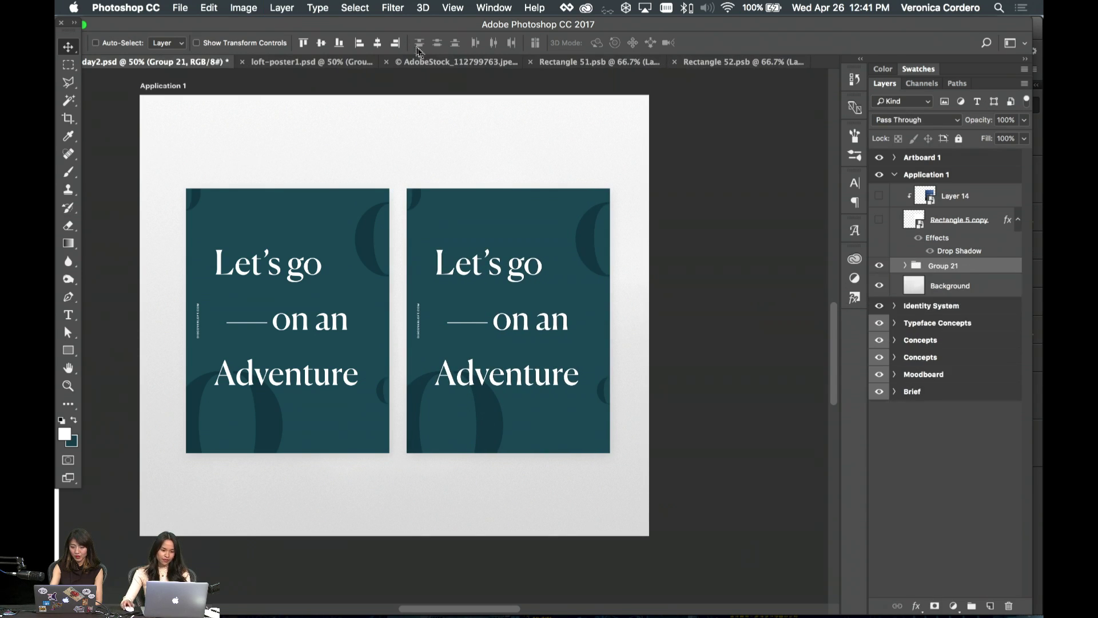
pyautogui.hotkey('shift', 'Left')
pyautogui.hotkey('shift', 'Left')
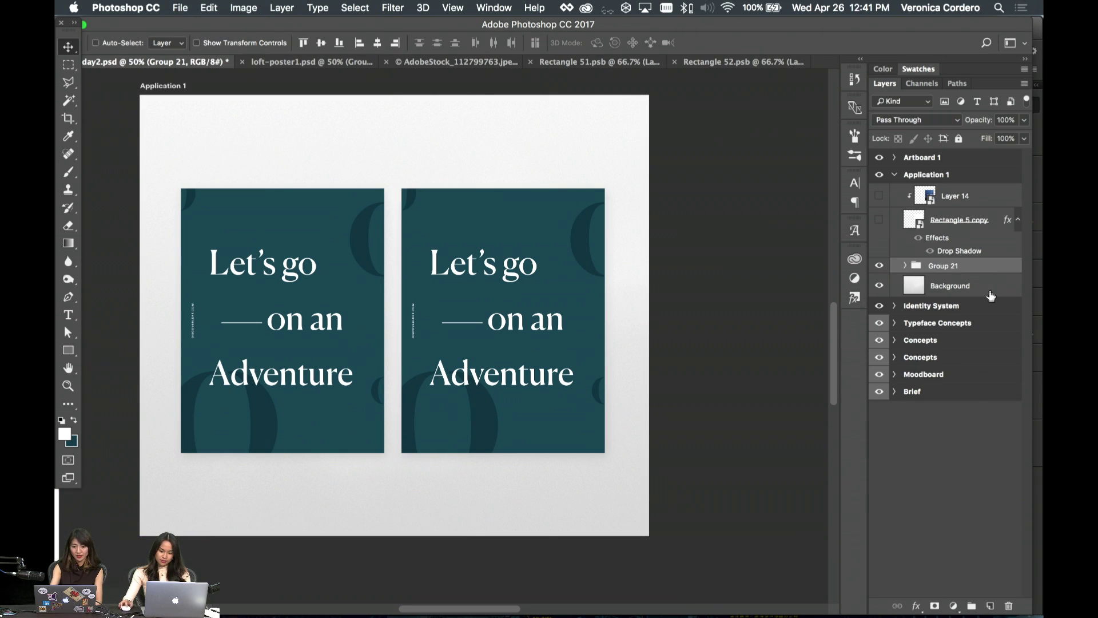
pyautogui.rightClick(982, 266)
pyautogui.click(926, 256)
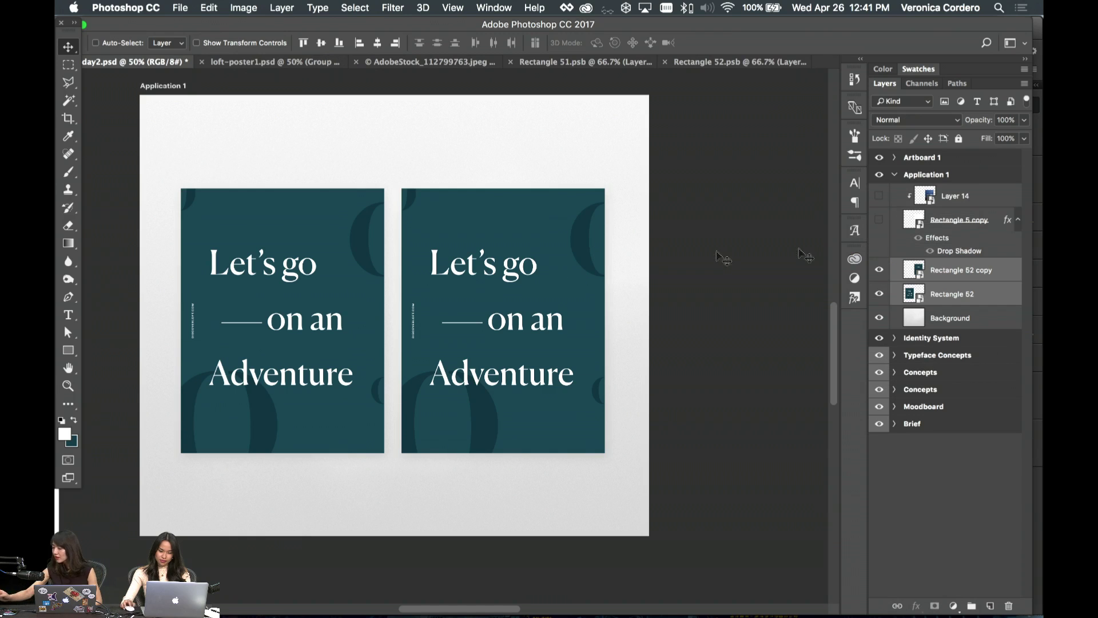
# - Open the smart object contents of Rectangle 52 copy
pyautogui.click(914, 270)
pyautogui.doubleClick(913, 267)
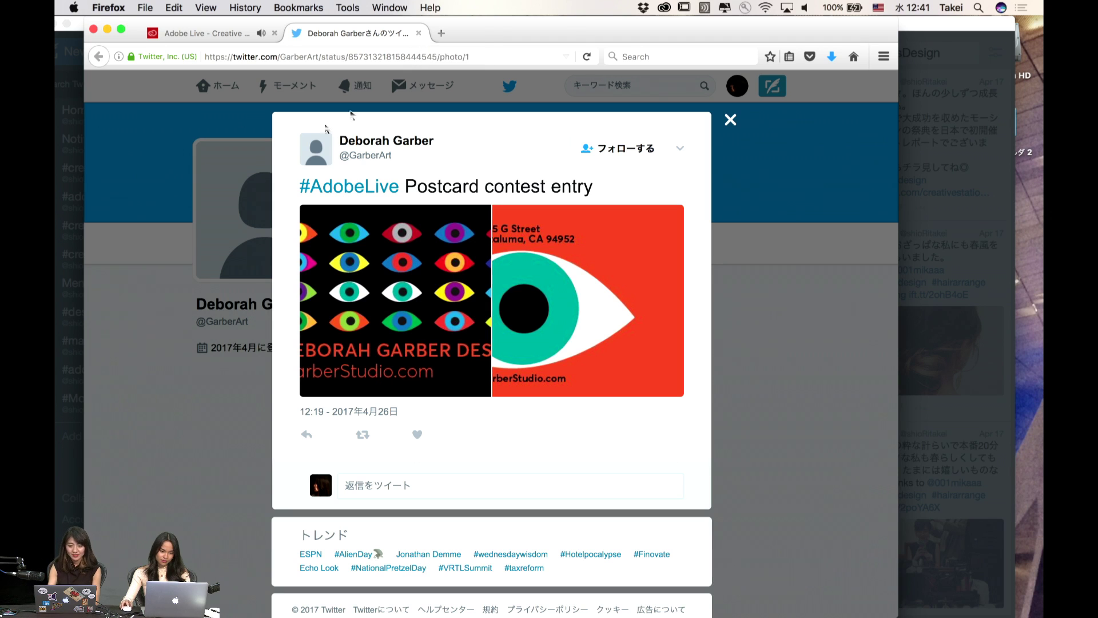
# - View both enlarged images of the colourful-eye postcard contest entry in Firefox and close the tweet's browser tab
pyautogui.click(351, 338)
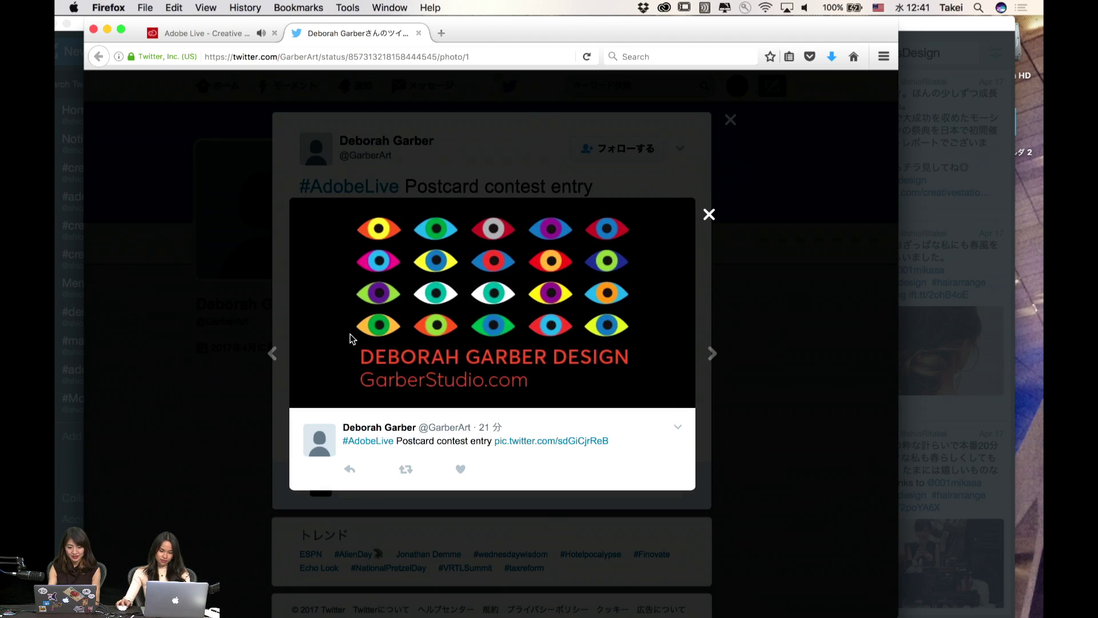
pyautogui.click(712, 353)
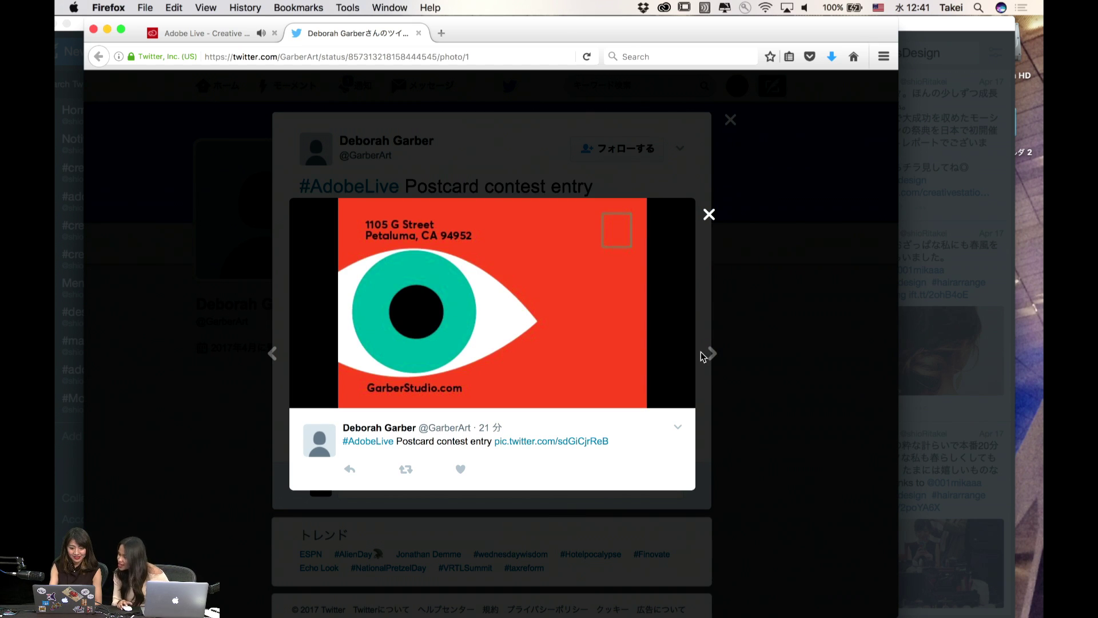
pyautogui.click(272, 354)
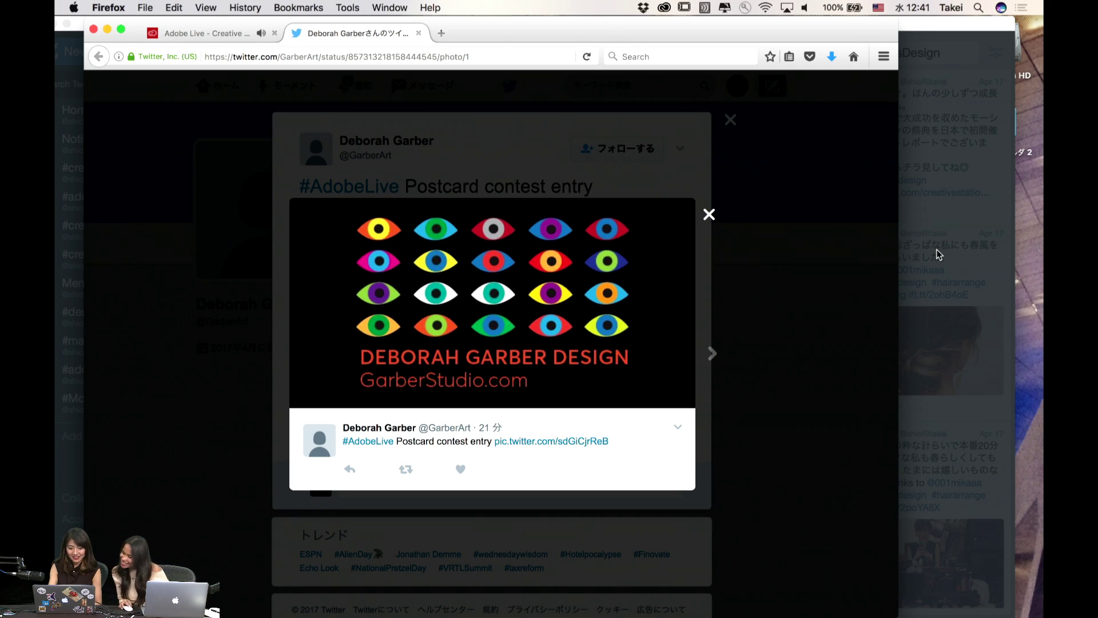
pyautogui.click(712, 353)
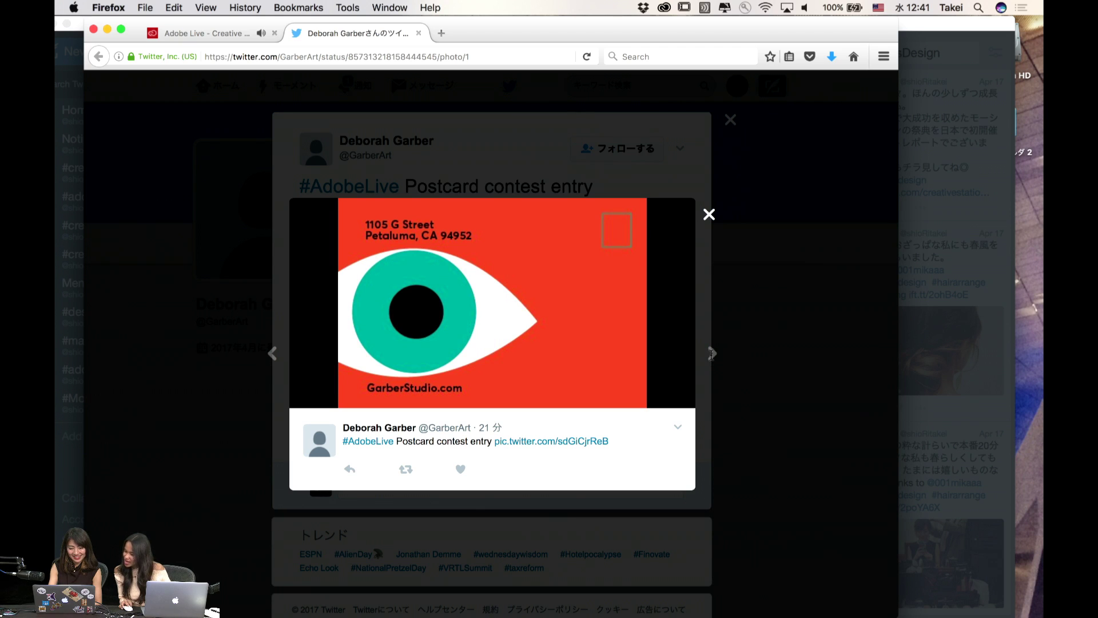
pyautogui.click(709, 217)
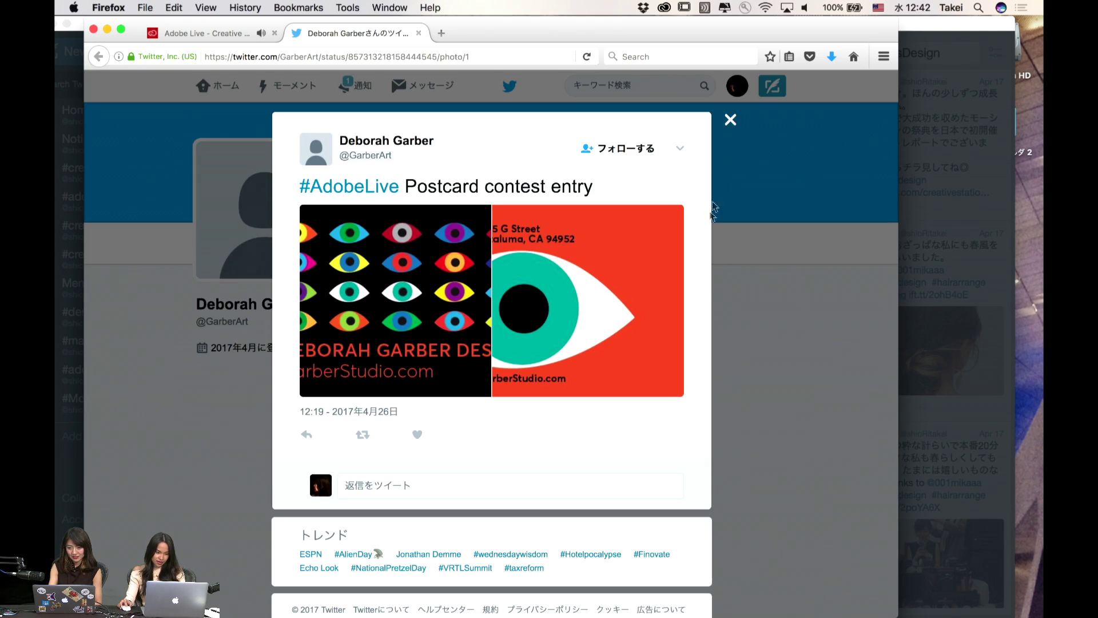
pyautogui.click(730, 119)
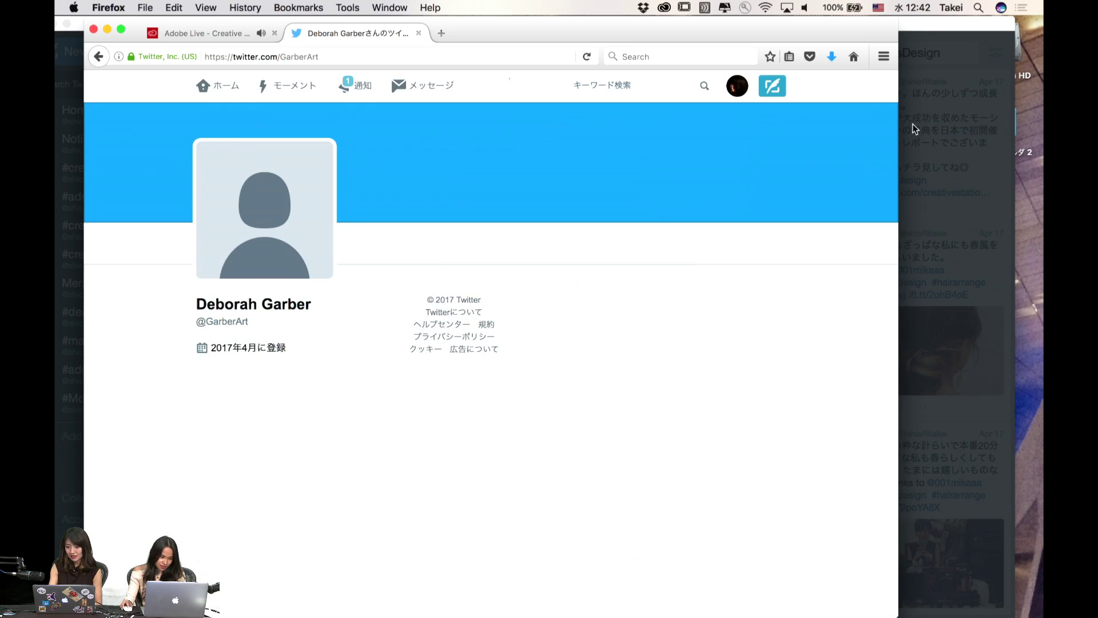
pyautogui.click(419, 32)
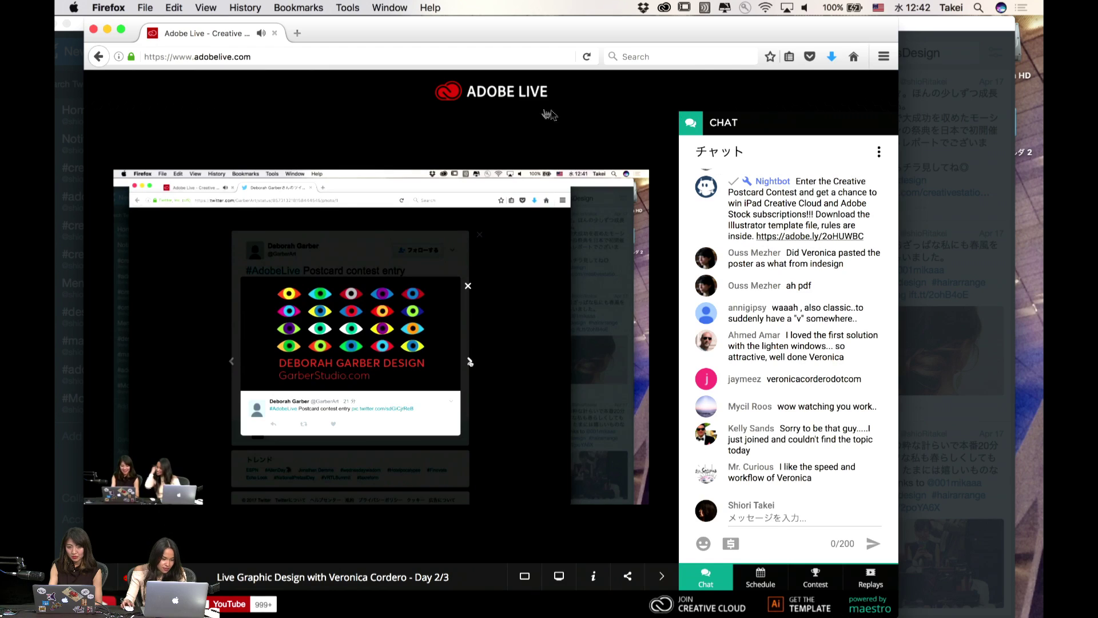
# - Switch to TweetDeck and close the enlarged colourful-eye postcard to show the tweet columns
pyautogui.moveTo(1034, 231)
pyautogui.click(1032, 184)
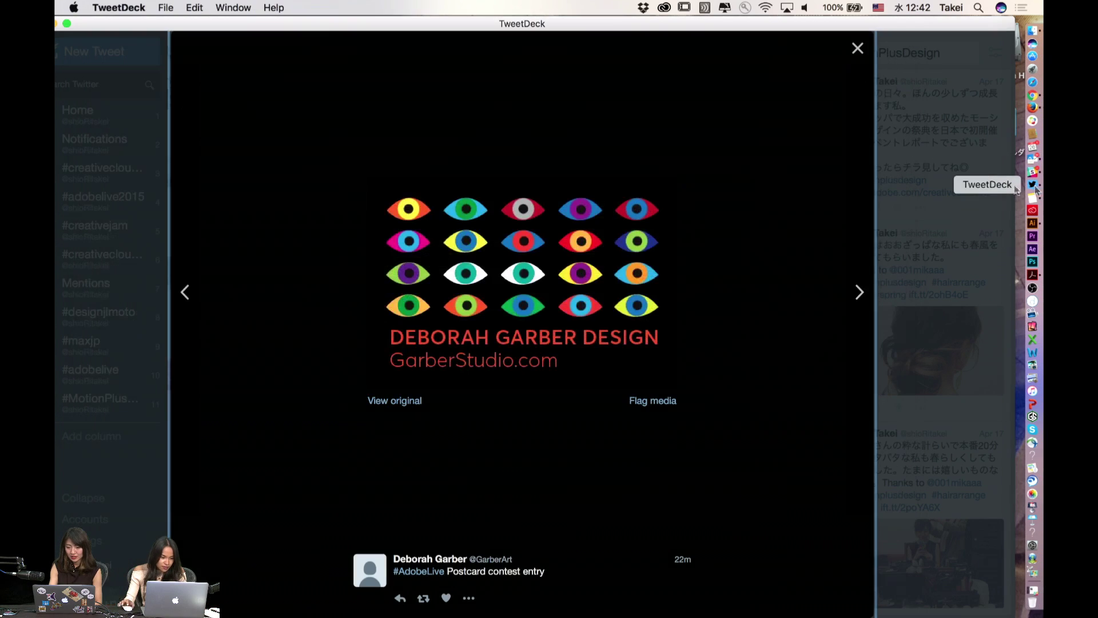
pyautogui.click(856, 47)
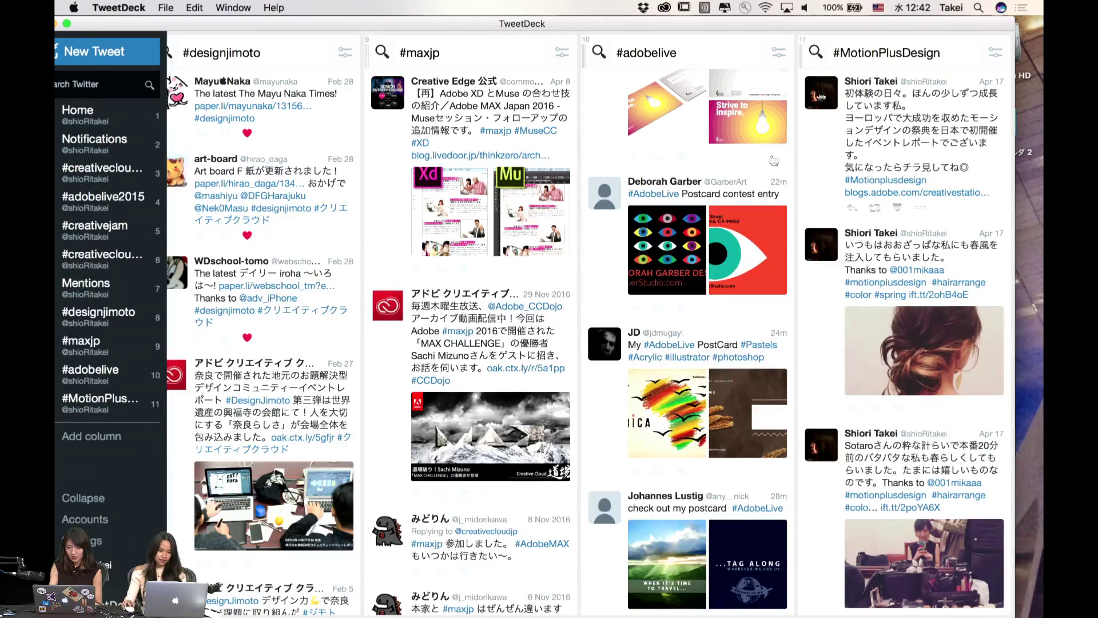
# - Find the Africa postcard entry in the #adobelive column, view its front and back enlarged, and close the viewer
pyautogui.scroll(-5, 697, 228)
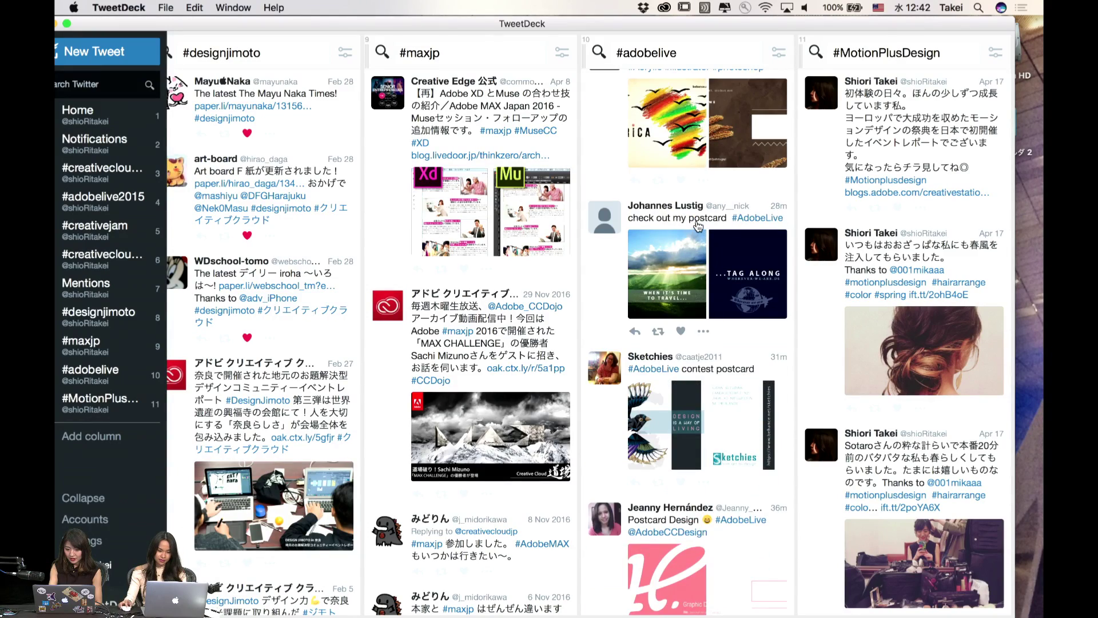
pyautogui.scroll(5, 689, 286)
pyautogui.click(684, 356)
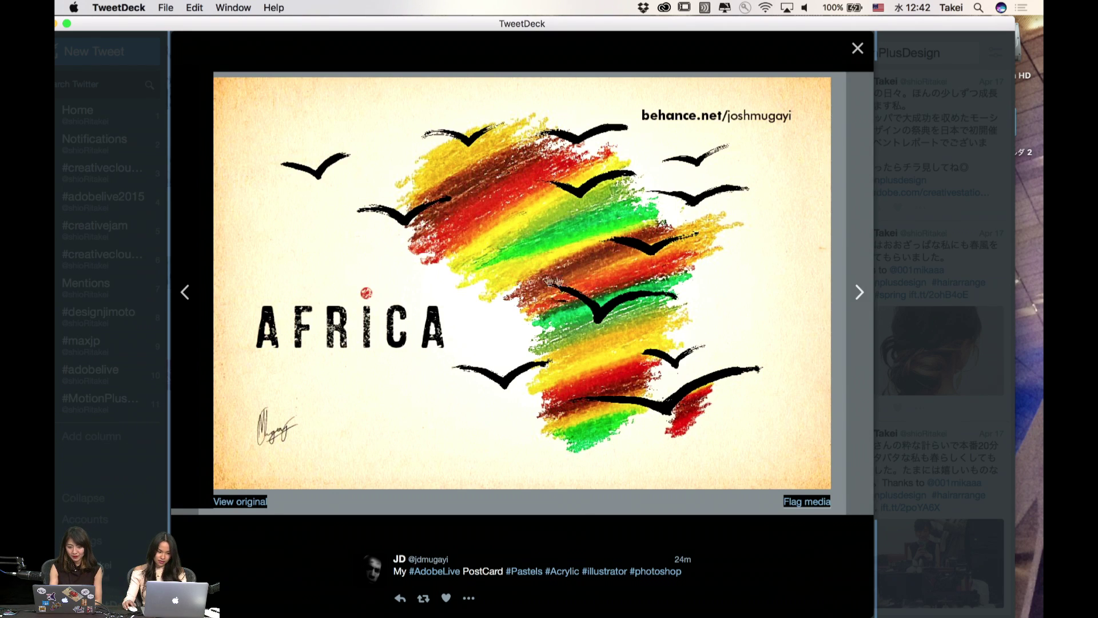
pyautogui.click(859, 292)
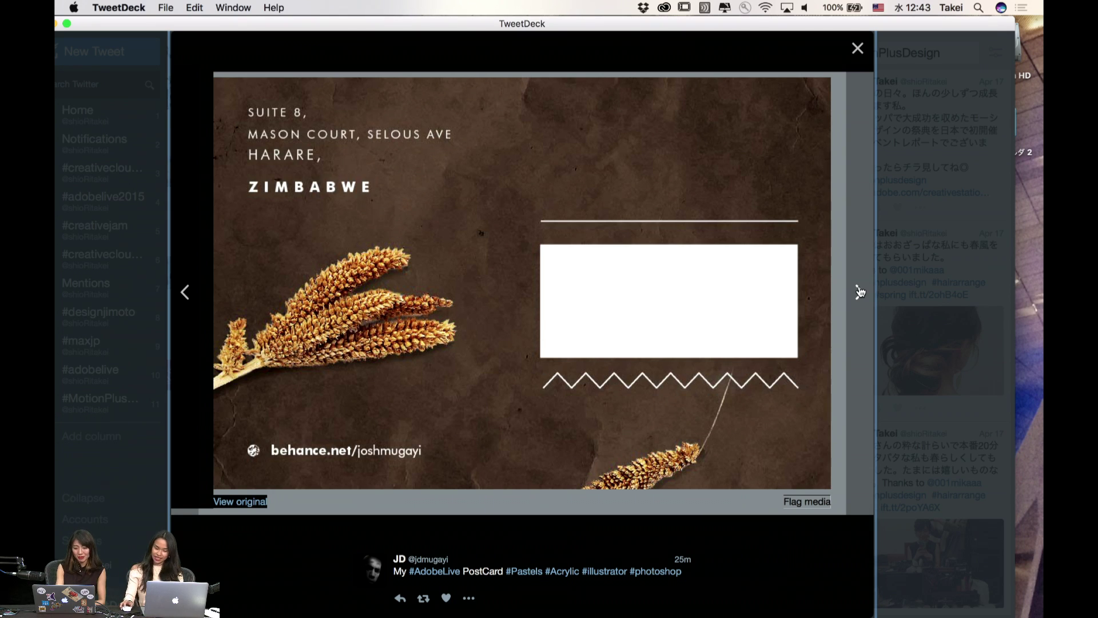
pyautogui.click(857, 50)
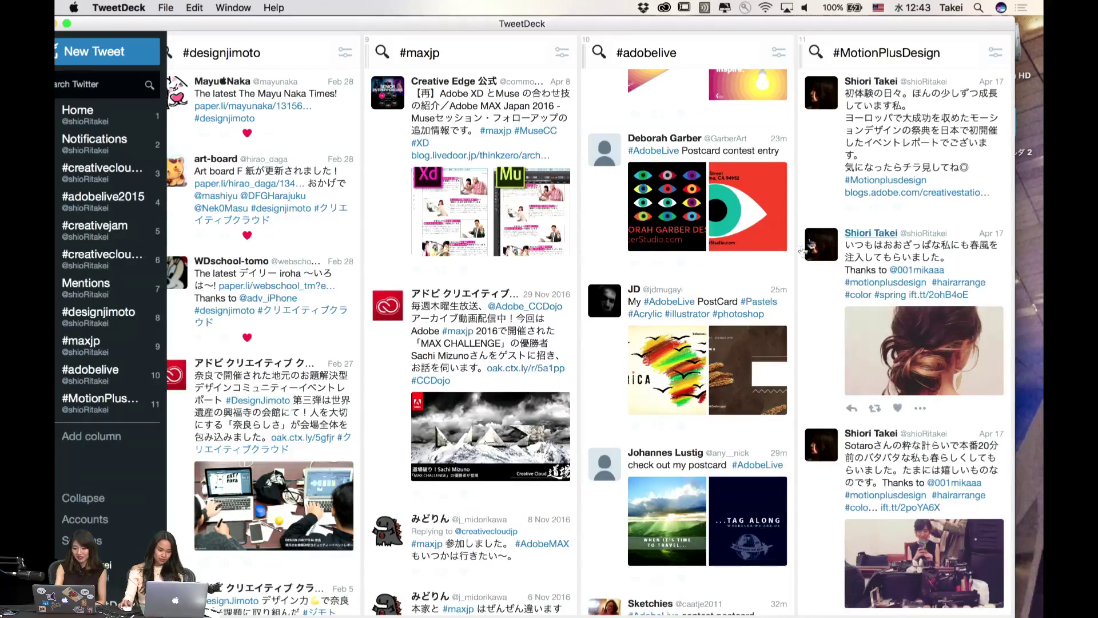
# - Find the "When it's time to travel..." postcard entry in the #adobelive column, view its front enlarged, and close it
pyautogui.scroll(-5, 740, 359)
pyautogui.scroll(2, 740, 359)
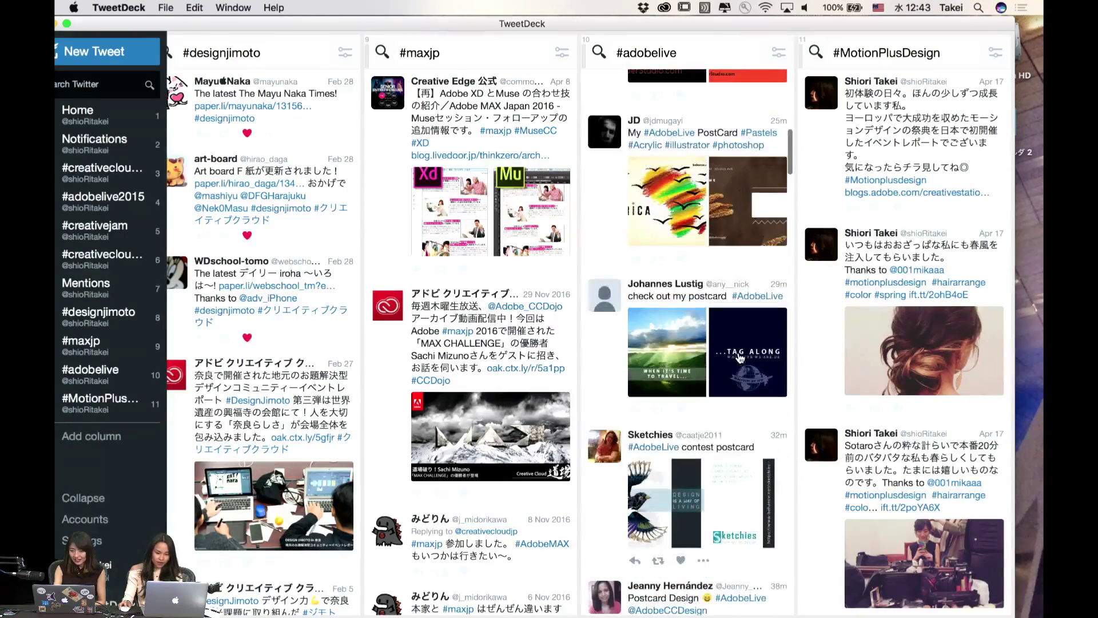
pyautogui.click(691, 352)
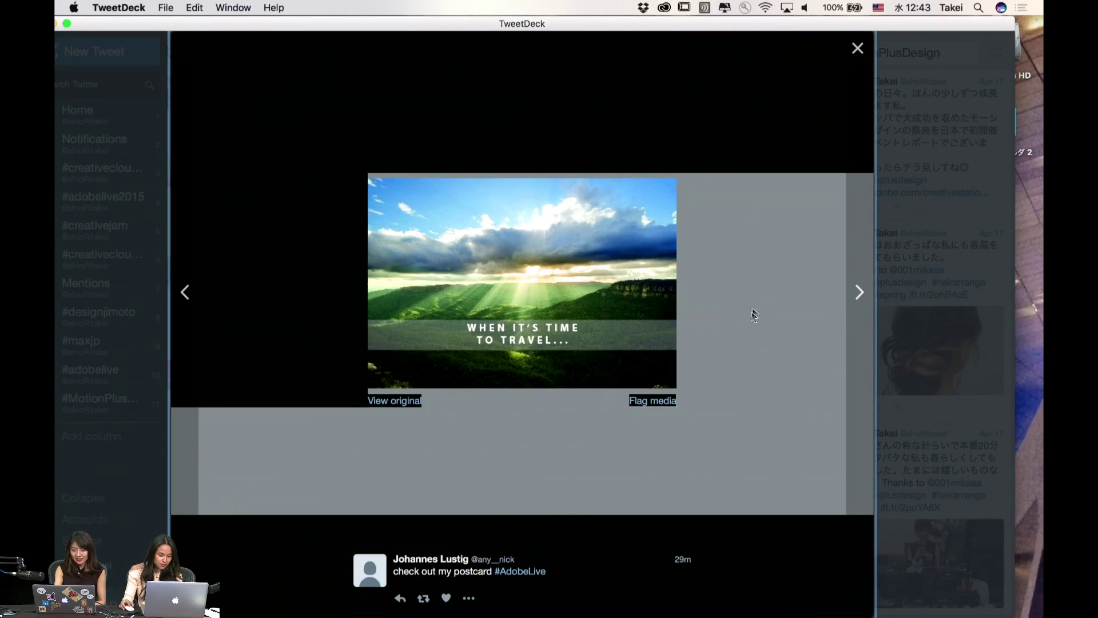
pyautogui.click(857, 49)
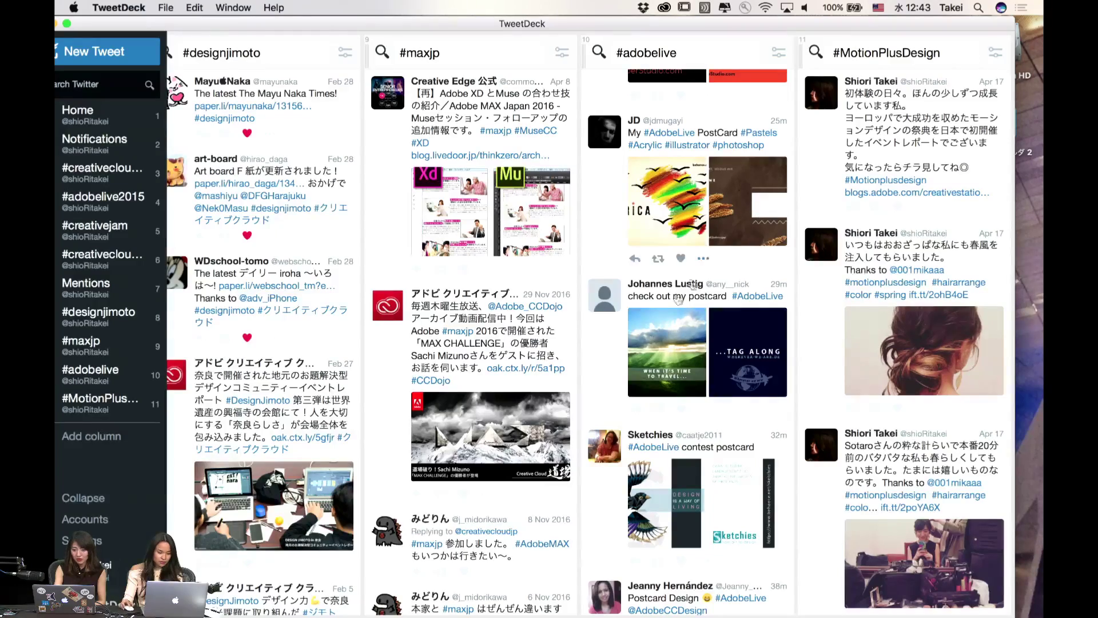
# - View the geometric bird postcard entry in the #adobelive column enlarged and close the viewer
pyautogui.click(683, 483)
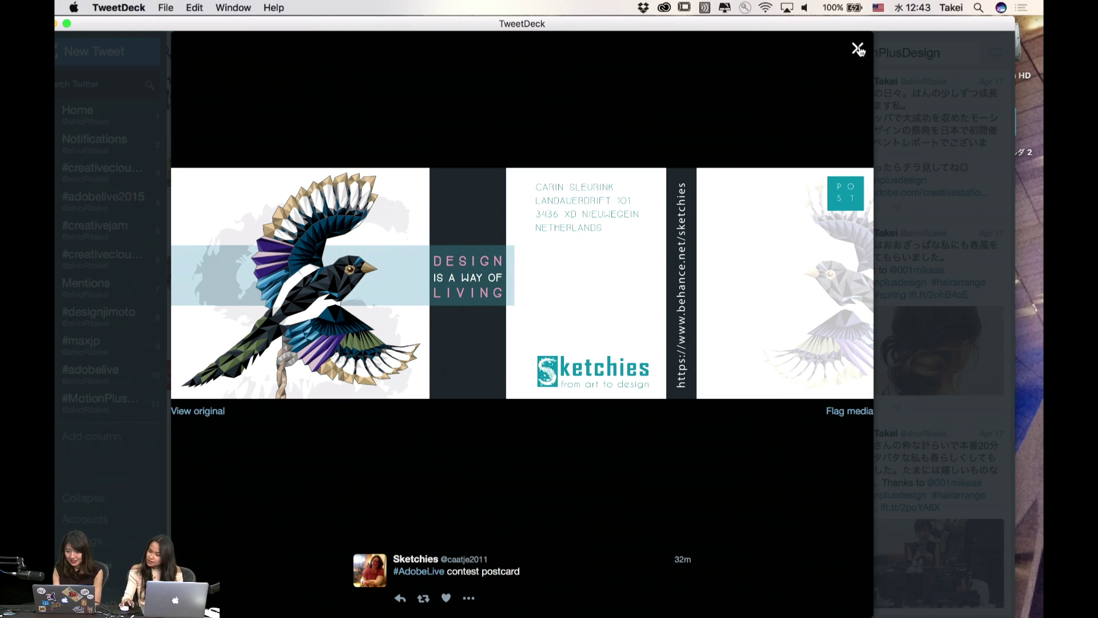
pyautogui.click(858, 296)
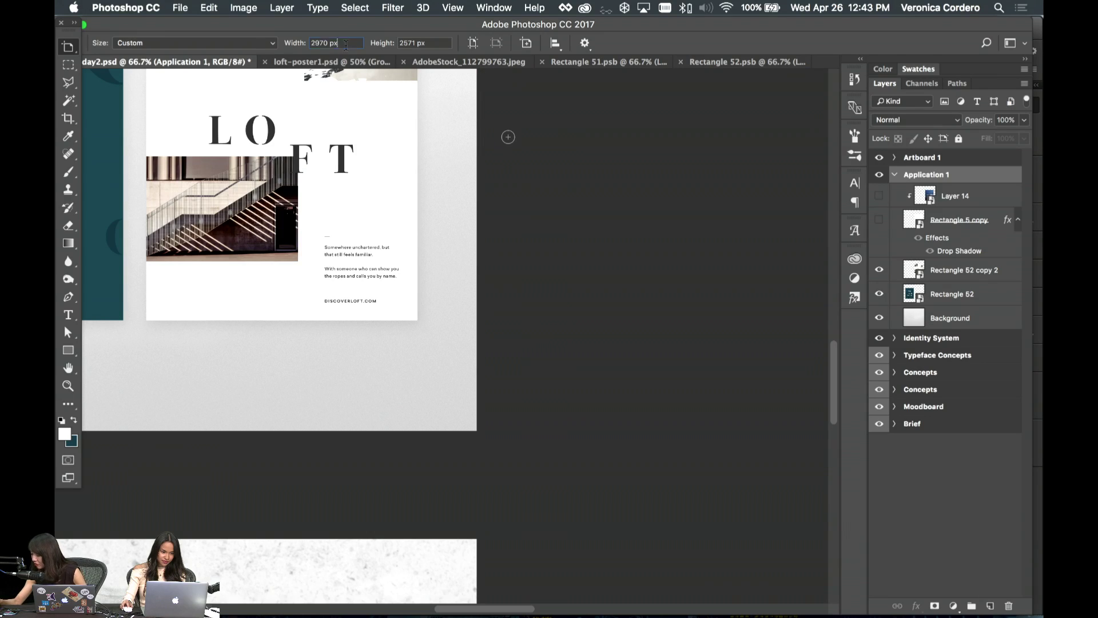
# - Set the Application 1 artboard's width to 3500 px
pyautogui.tripleClick(345, 44)
pyautogui.write('250')
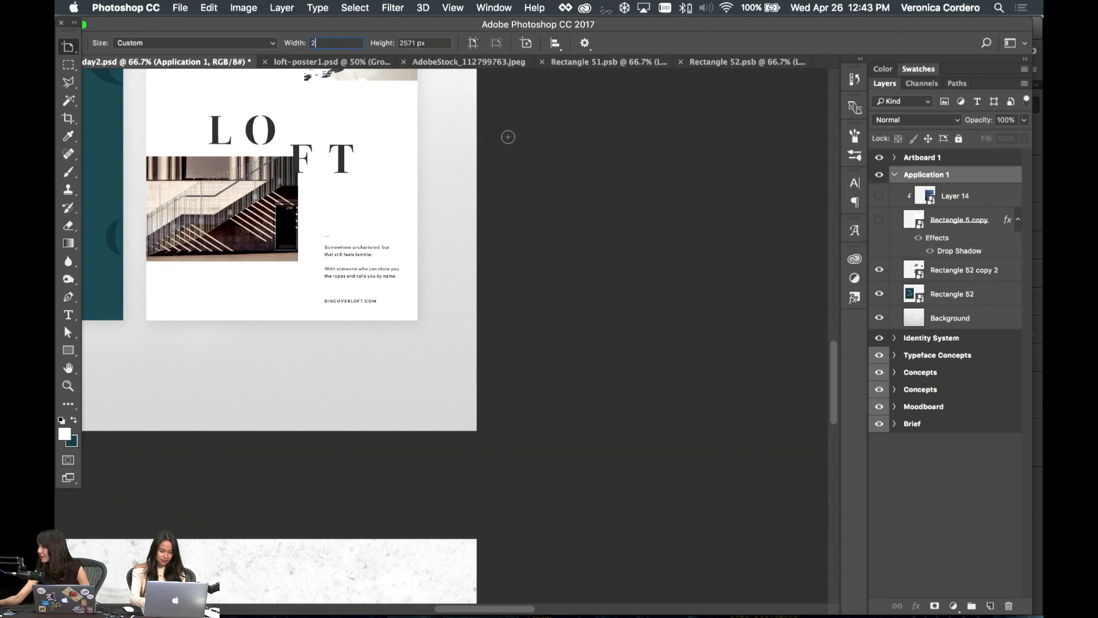
pyautogui.press('BackSpace')
pyautogui.press('BackSpace')
pyautogui.press('BackSpace')
pyautogui.write('3500')
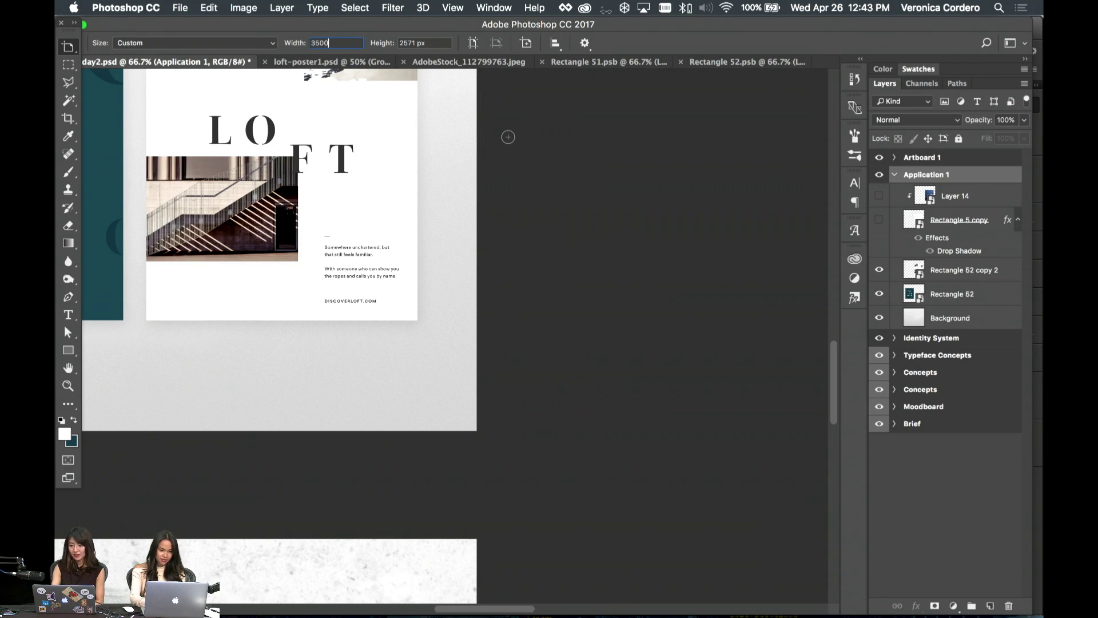
pyautogui.press('Return')
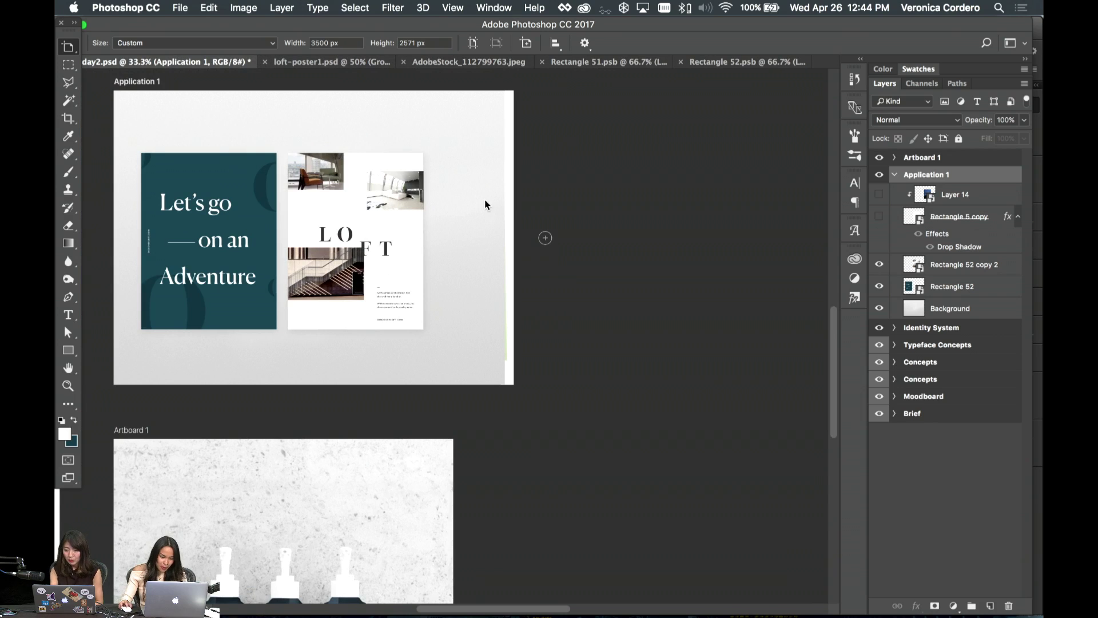
# - Widen the Application 1 artboard to 6000 px
pyautogui.scroll(3, 512, 203)
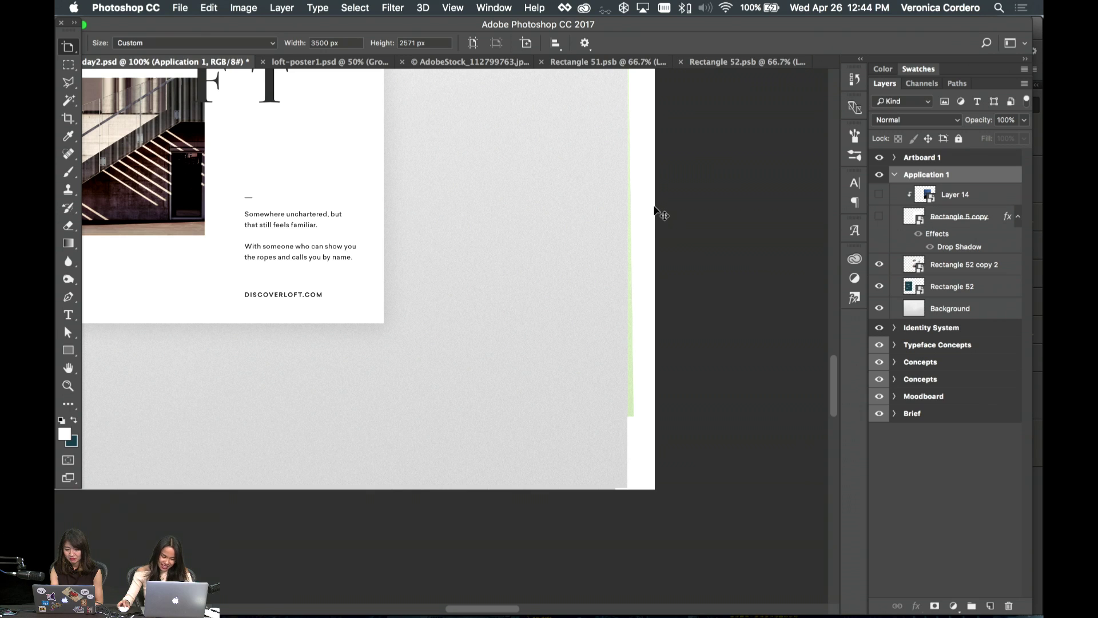
pyautogui.scroll(-3, 656, 210)
pyautogui.press('Return')
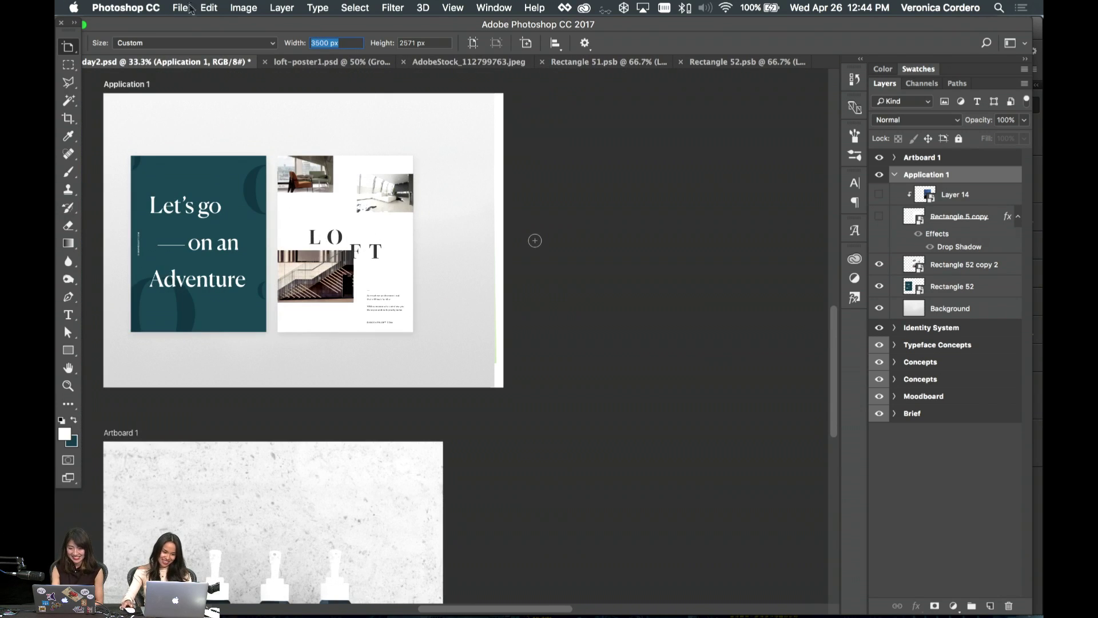
pyautogui.write('6')
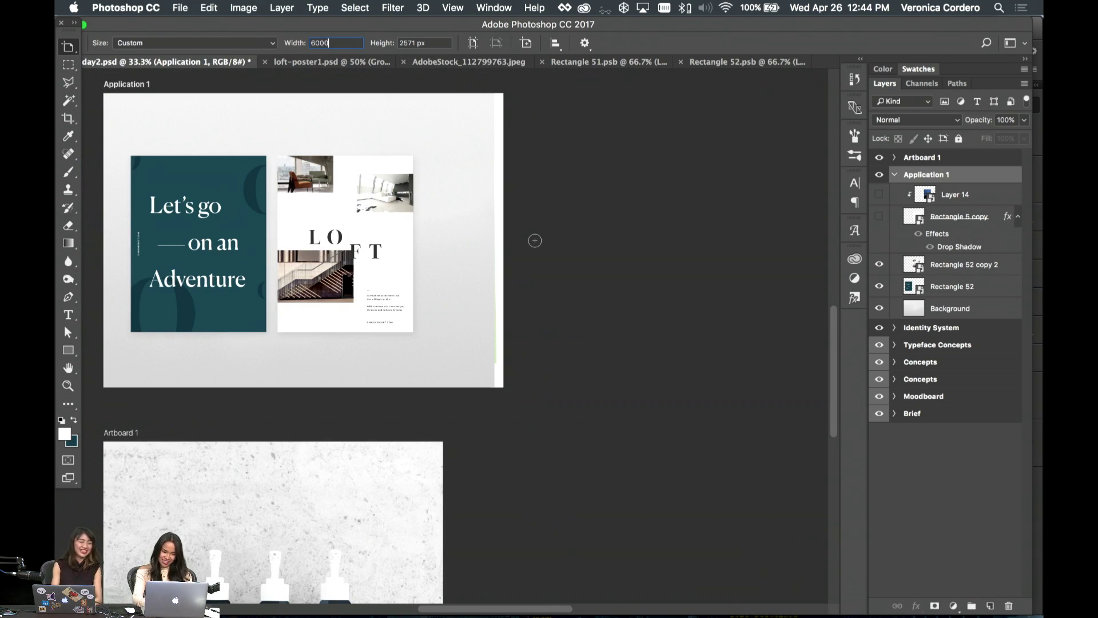
pyautogui.write('000')
pyautogui.press('Return')
# - Duplicate the grey Background across the empty part of the Application 1 artboard, leaving a single background layer named Background copy
pyautogui.click(943, 280)
pyautogui.press('v')
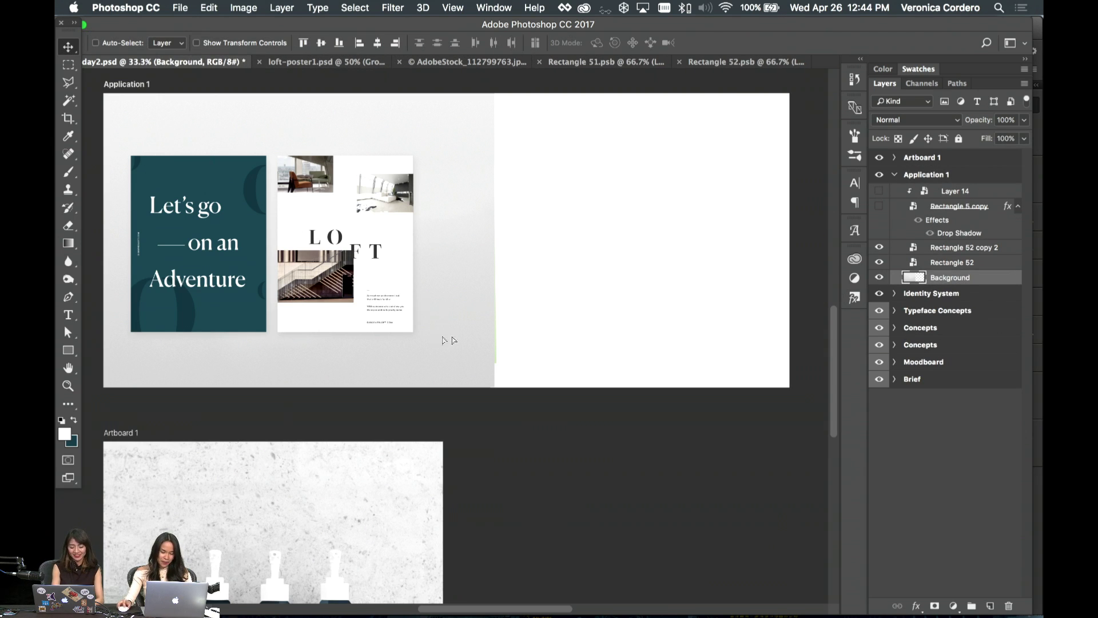
pyautogui.moveTo(449, 340); pyautogui.dragTo(607, 321)
pyautogui.click(949, 292)
pyautogui.press('Delete')
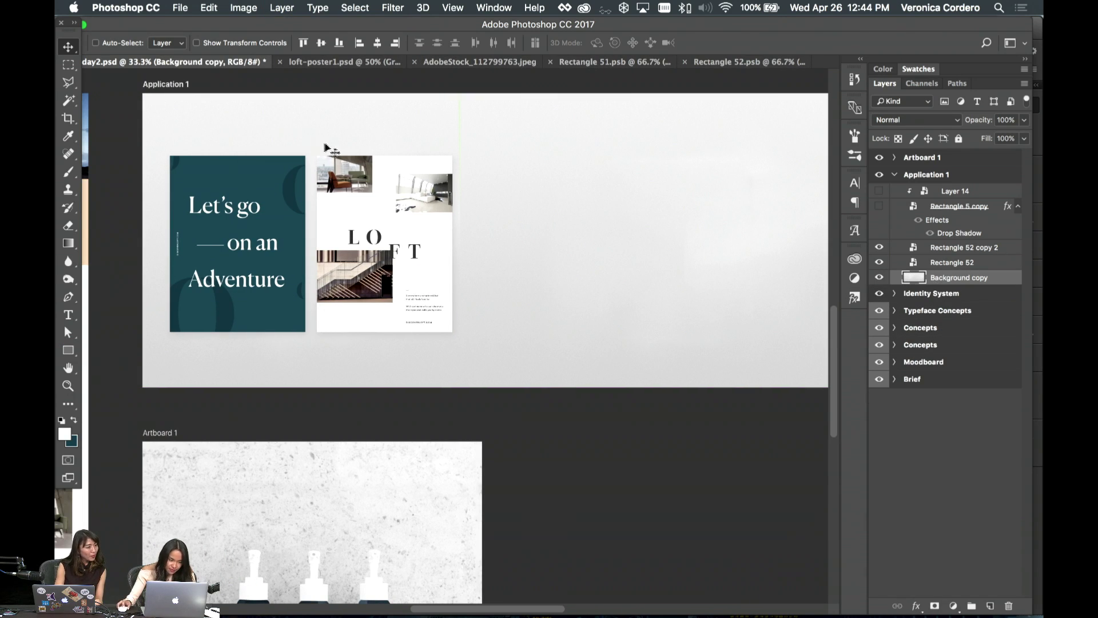
# - Select a full-height strip over the seam in Background copy and fill it with Content-Aware contents
pyautogui.press('m')
pyautogui.moveTo(436, 92); pyautogui.dragTo(505, 394)
pyautogui.click(209, 7)
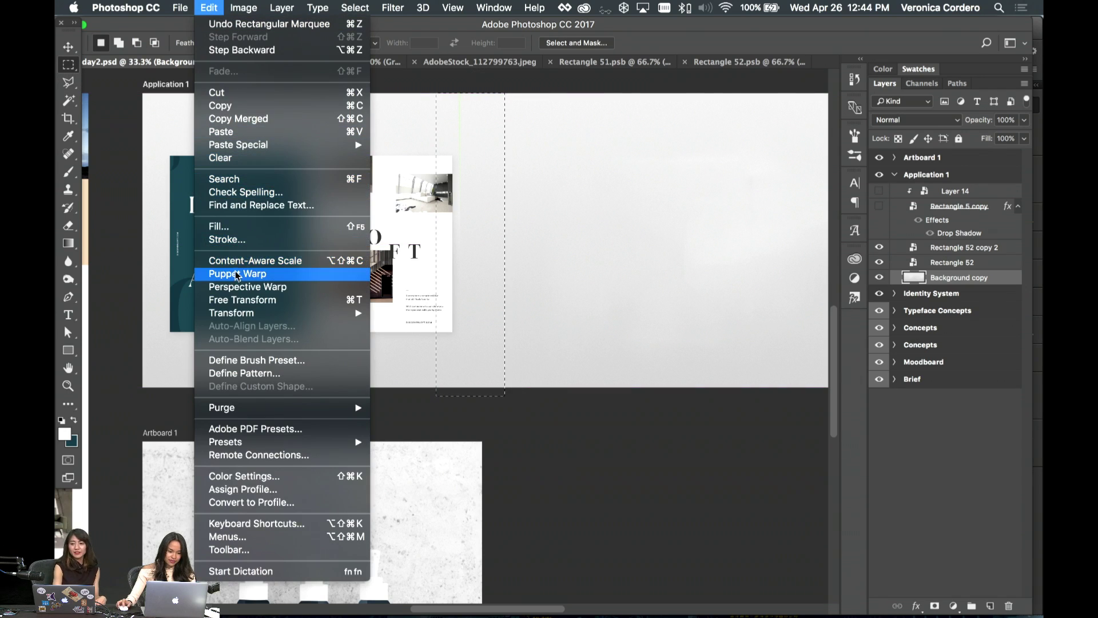
pyautogui.click(236, 228)
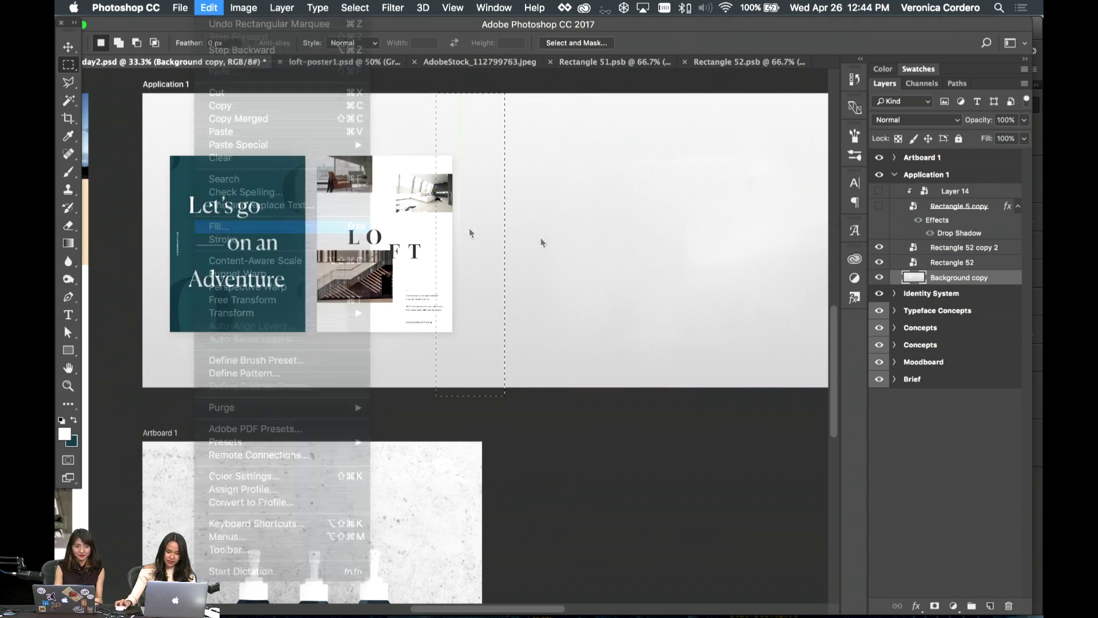
pyautogui.click(549, 360)
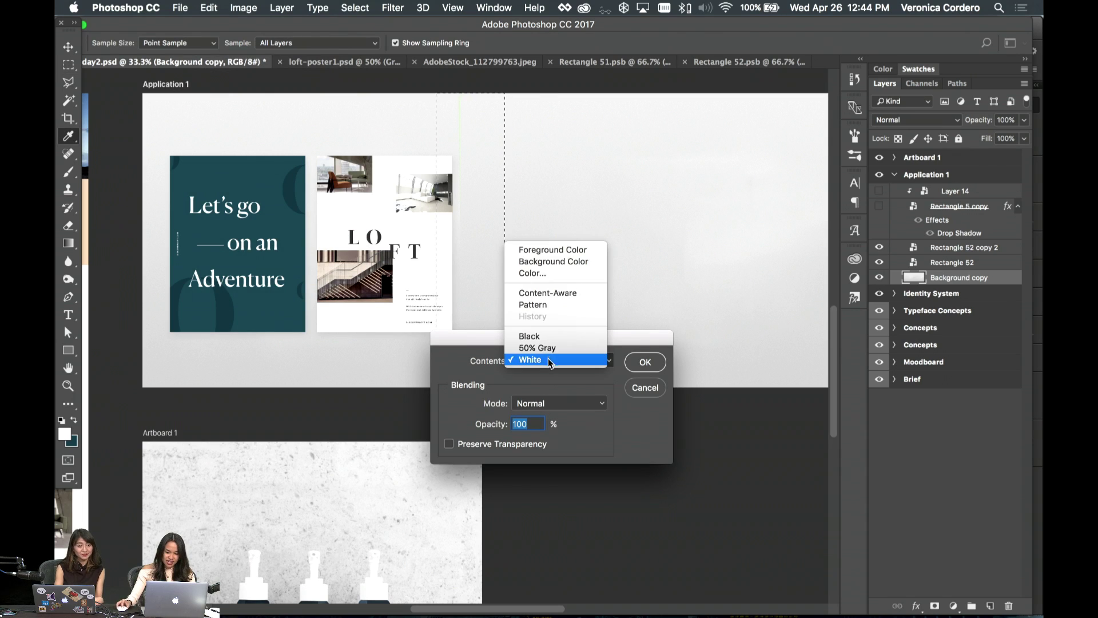
pyautogui.click(549, 293)
pyautogui.press('Return')
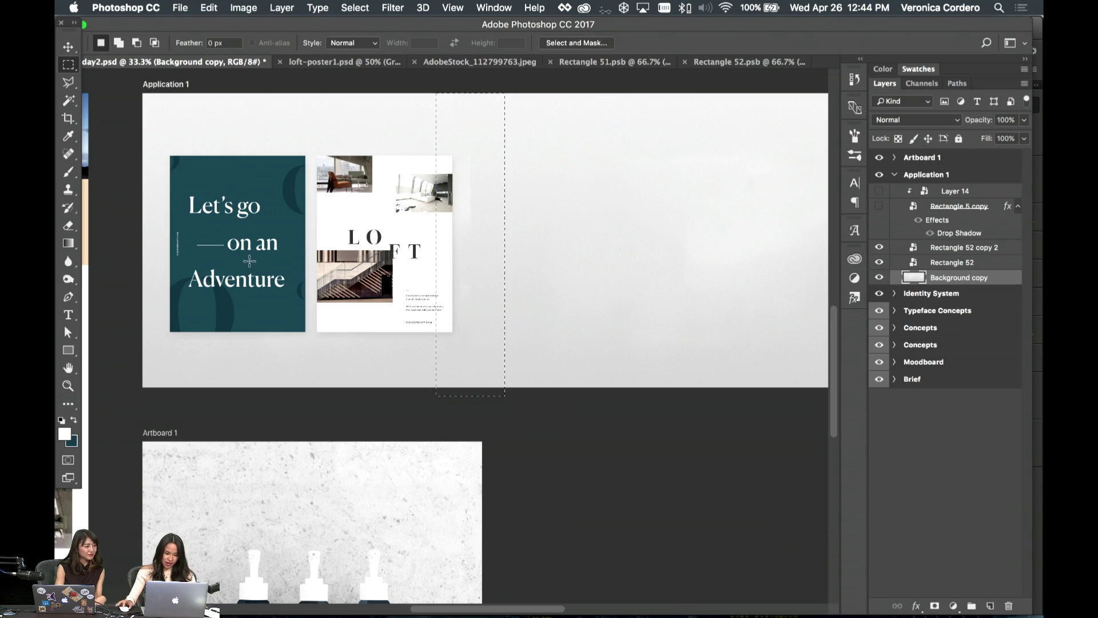
# - Examine the filled background seam and the spacing around the two posters on the Application 1 artboard
pyautogui.press('super+equal')
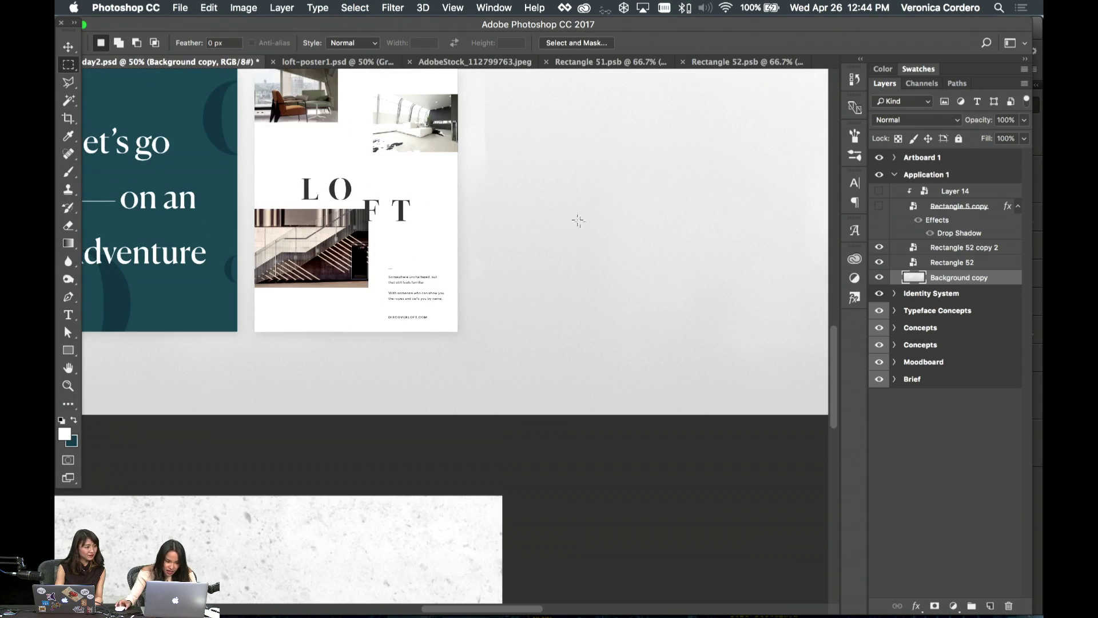
pyautogui.scroll(3, 579, 221)
pyautogui.press('v')
pyautogui.hscroll(-5, 408, 252)
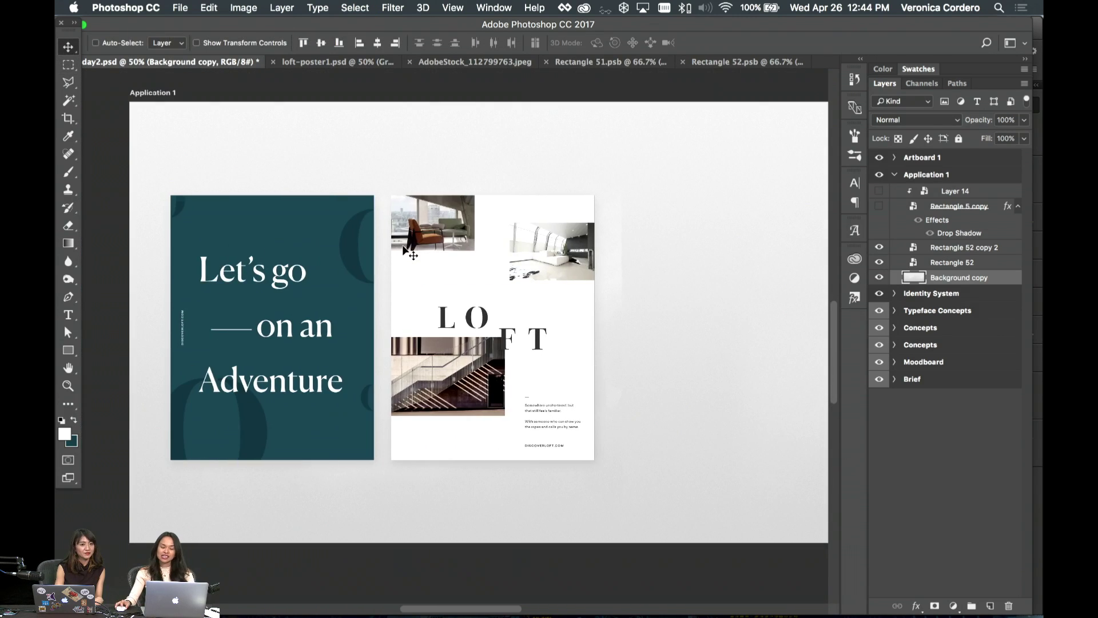
pyautogui.hscroll(-3, 316, 251)
pyautogui.scroll(2, 315, 251)
pyautogui.hscroll(5, 313, 250)
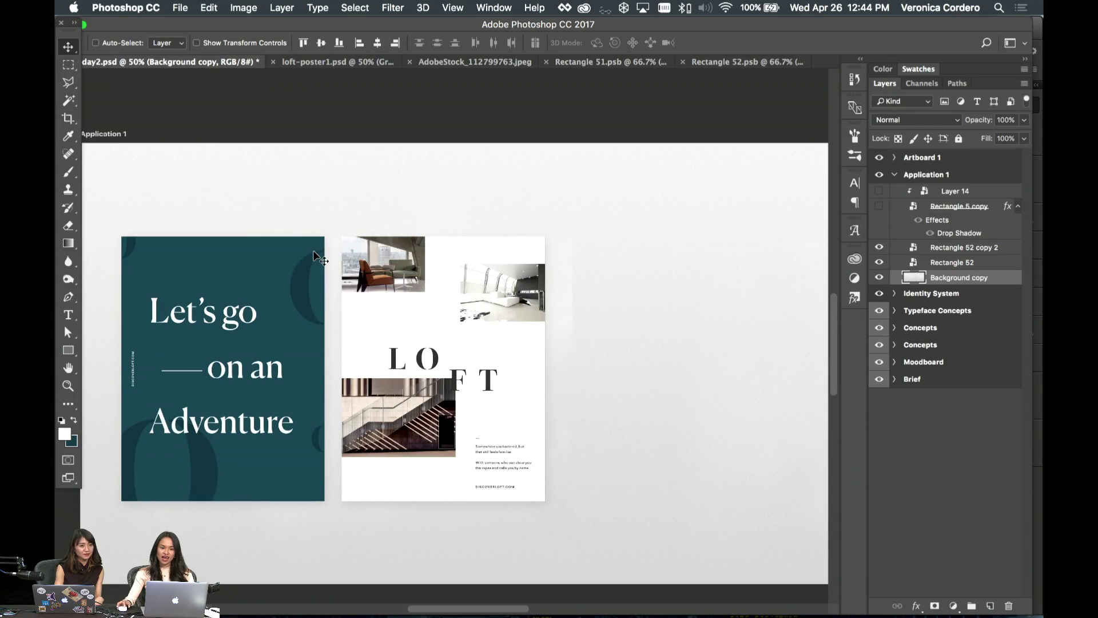
pyautogui.scroll(-2, 313, 250)
pyautogui.hscroll(2, 313, 252)
# - Look over the LOFT identity system, brief and moodboard artboards, and return to the Application 1 posters
pyautogui.hscroll(-8, 425, 249)
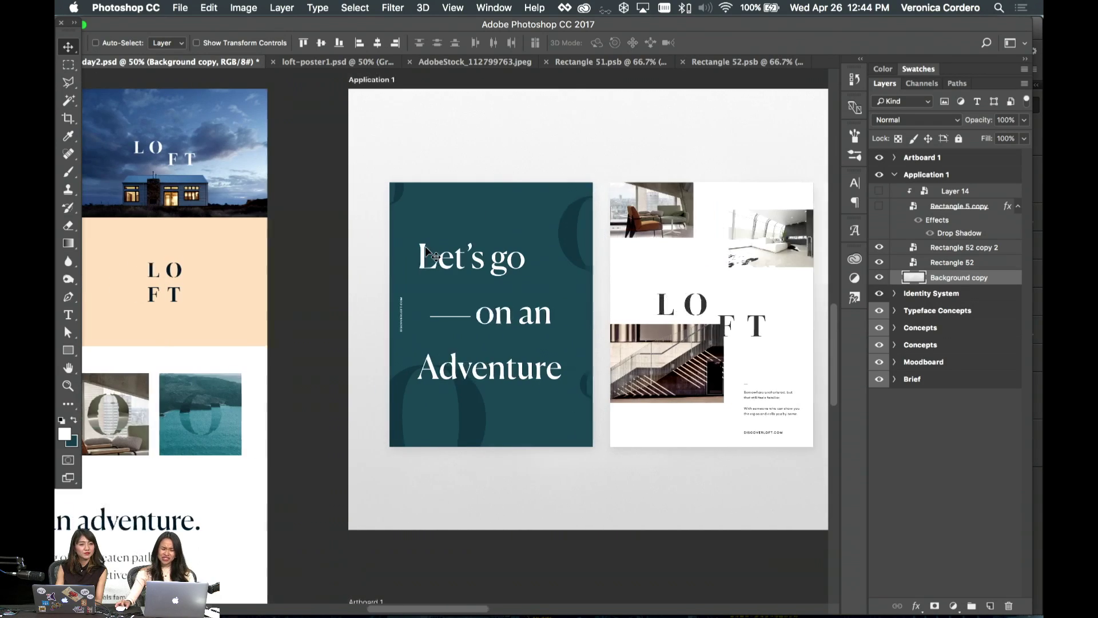
pyautogui.hscroll(-7, 425, 247)
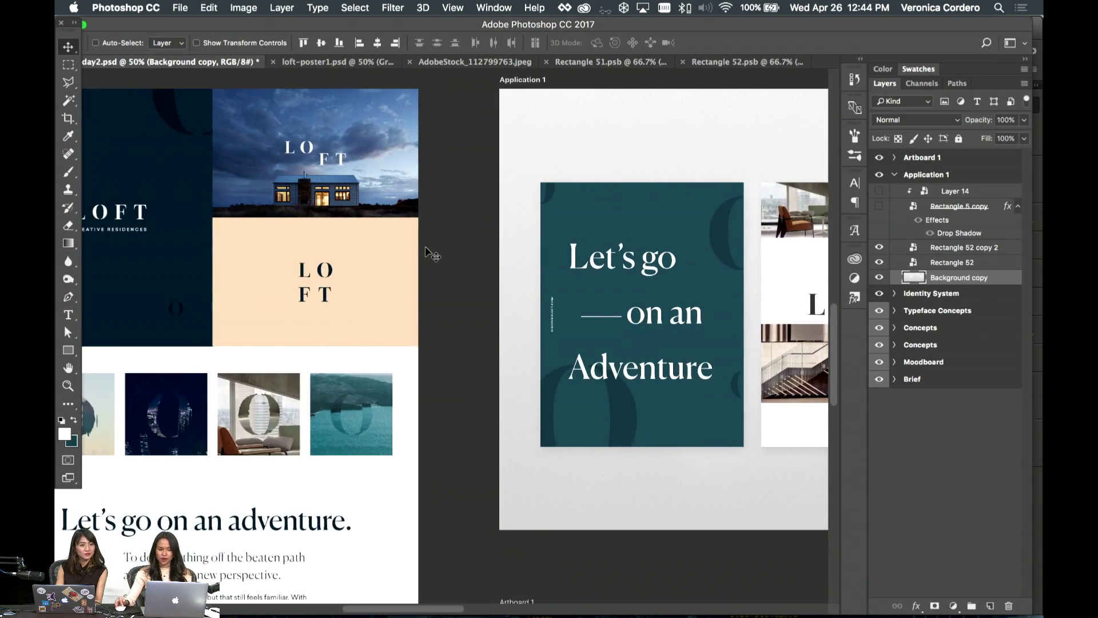
pyautogui.scroll(10, 425, 247)
pyautogui.scroll(5, 425, 247)
pyautogui.hscroll(-7, 425, 247)
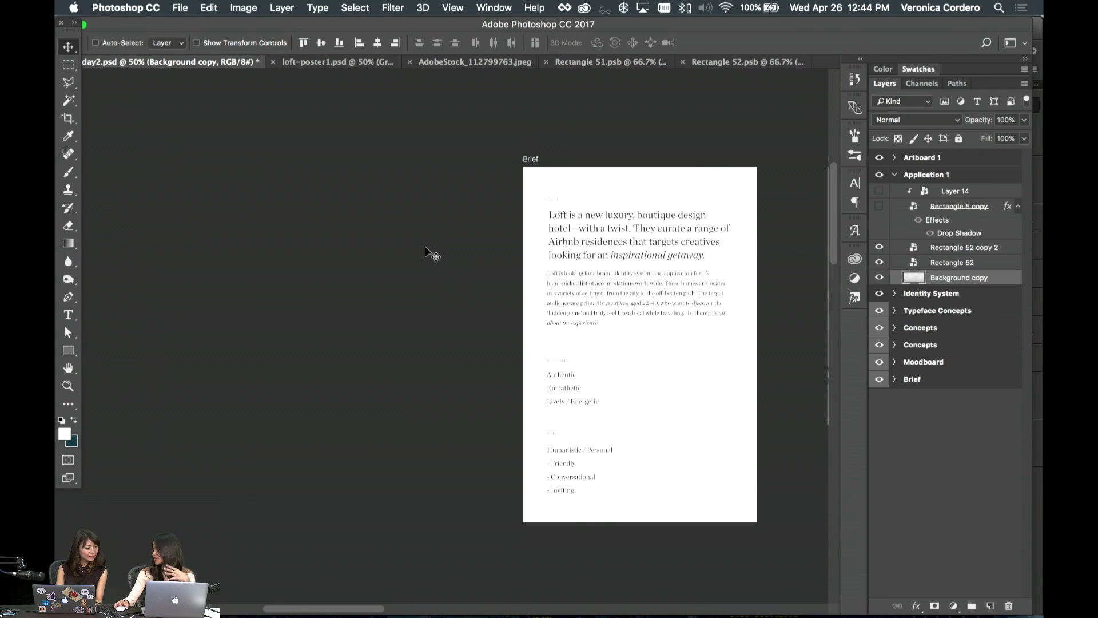
pyautogui.scroll(-6, 425, 247)
pyautogui.hscroll(4, 424, 247)
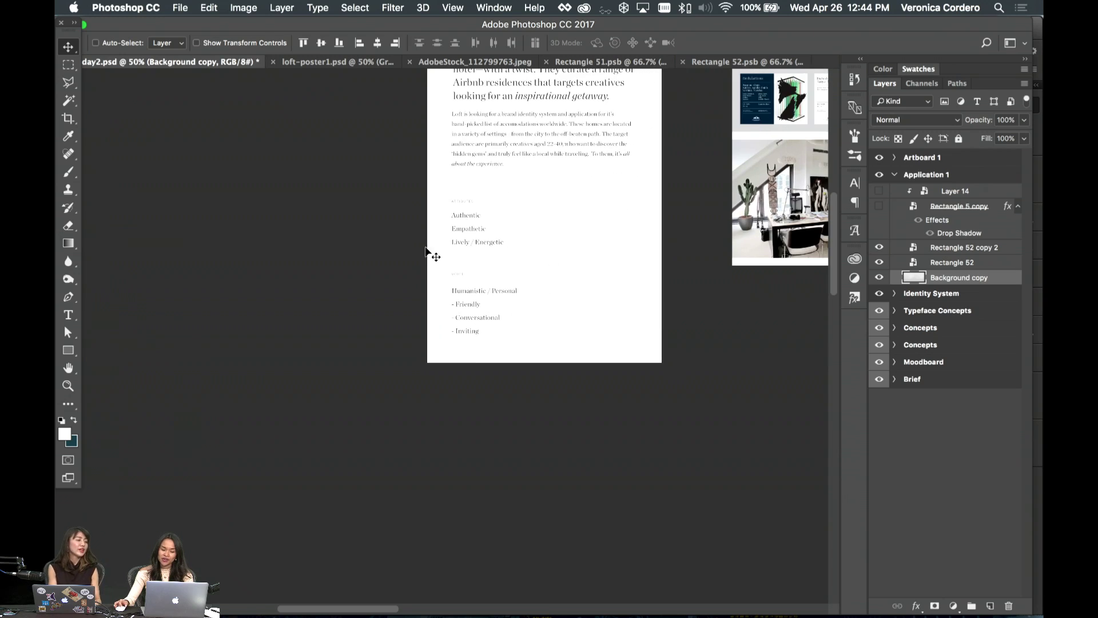
pyautogui.hscroll(2, 425, 251)
pyautogui.scroll(-10, 426, 248)
pyautogui.hscroll(6, 425, 249)
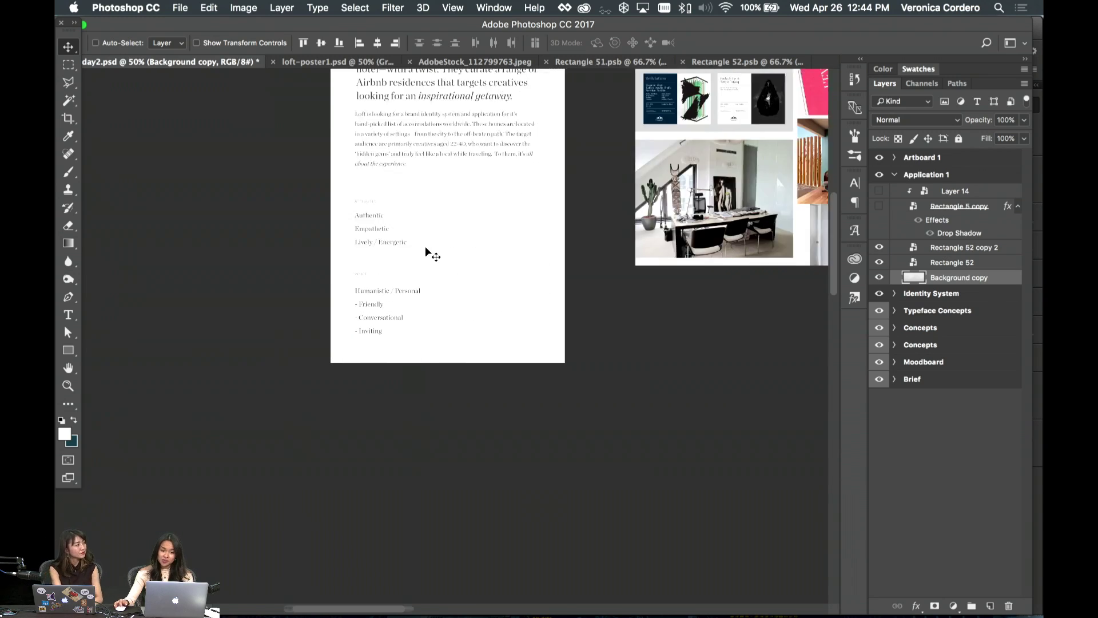
pyautogui.scroll(-2, 426, 248)
pyautogui.hscroll(6, 426, 247)
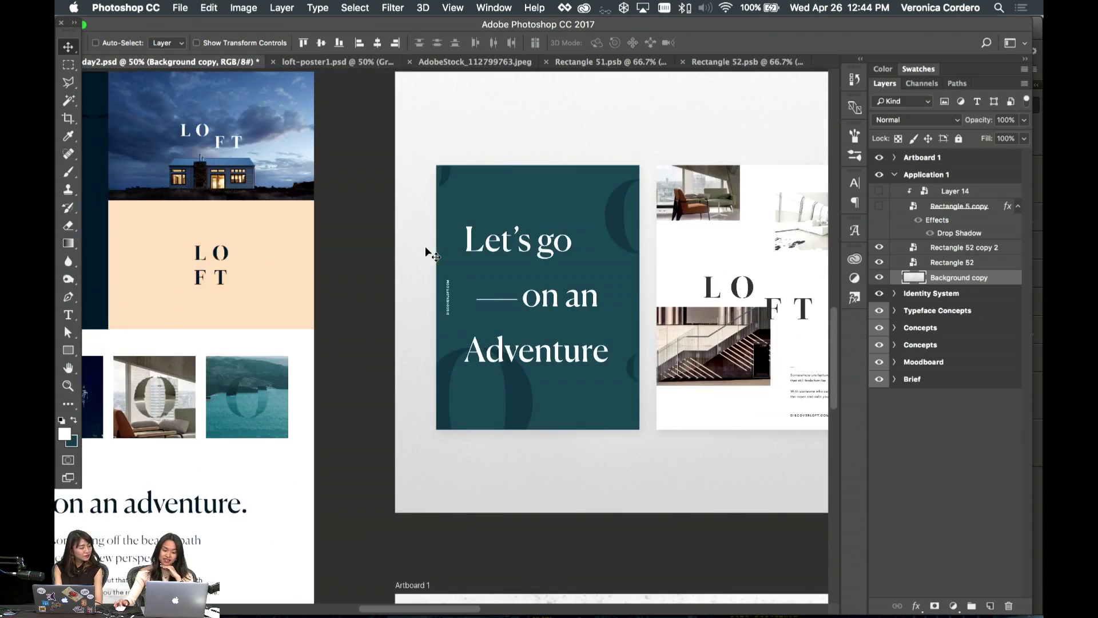
pyautogui.hscroll(-10, 425, 248)
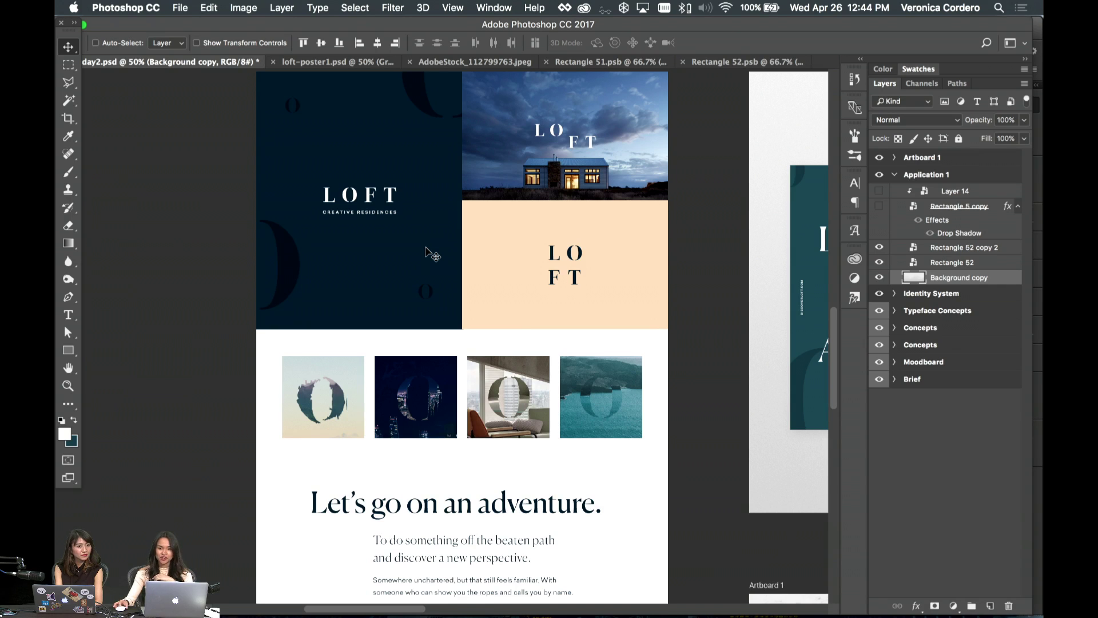
pyautogui.hscroll(15, 424, 247)
pyautogui.scroll(-3, 425, 247)
pyautogui.scroll(2, 424, 247)
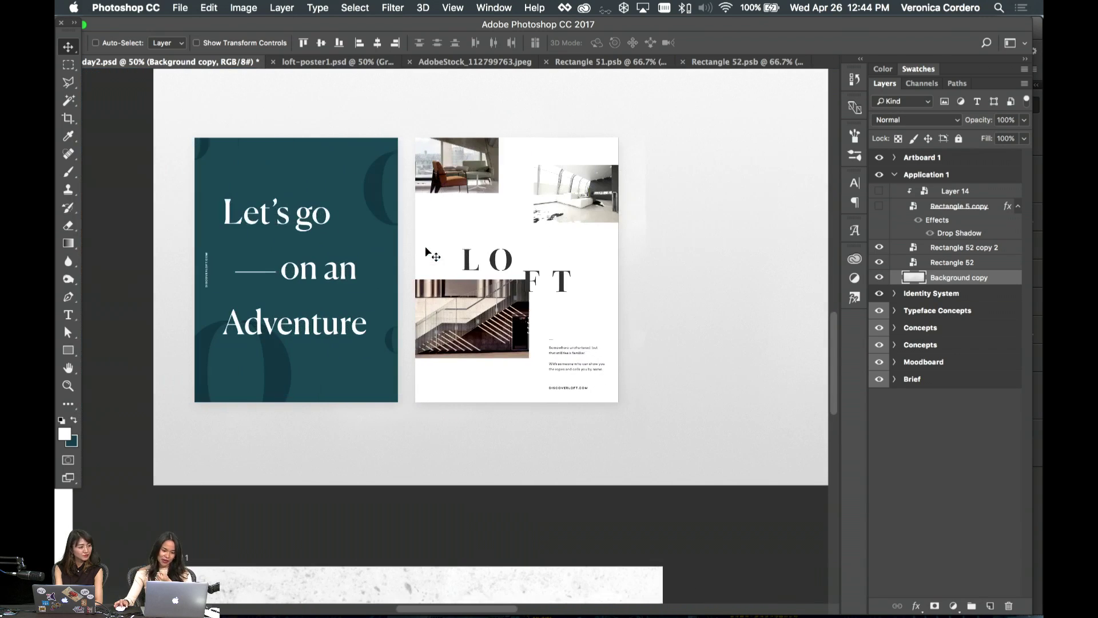
pyautogui.click(899, 175)
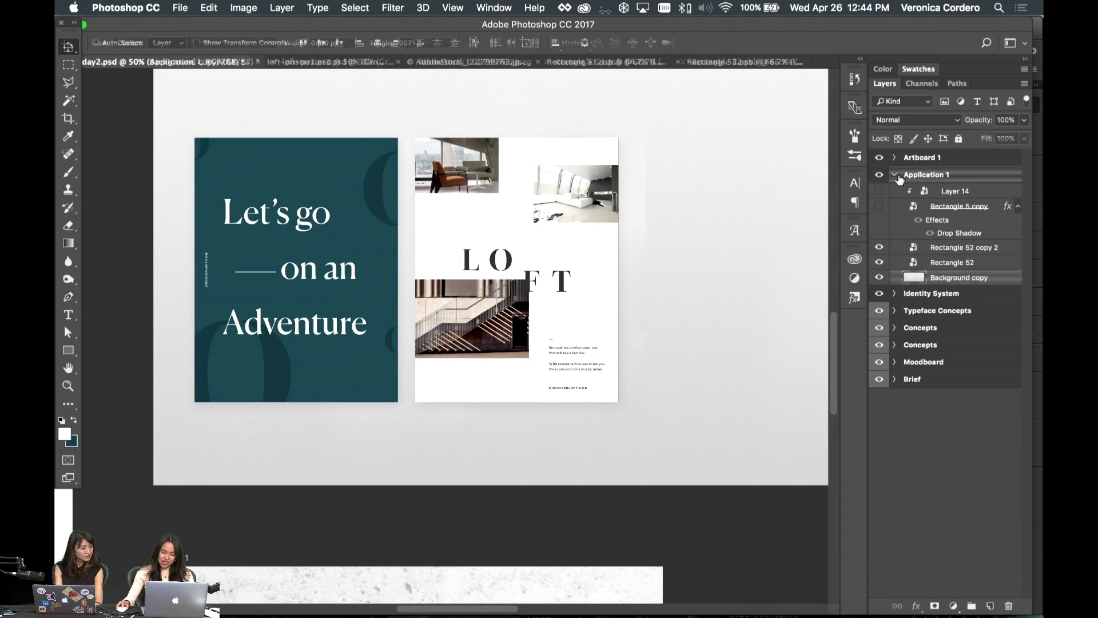
pyautogui.click(893, 175)
pyautogui.press('v')
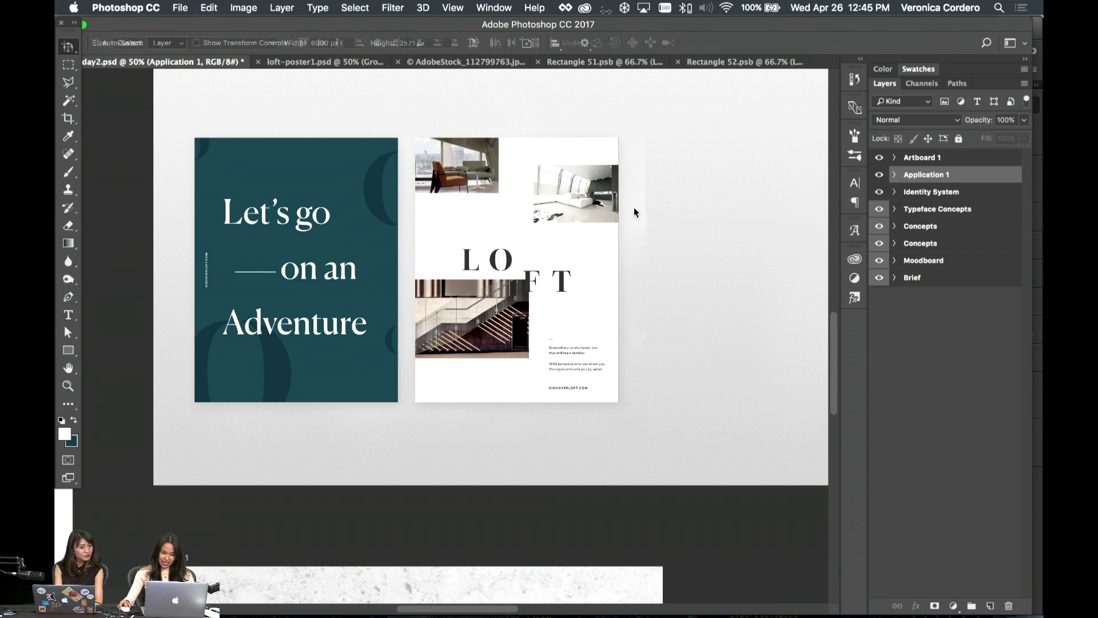
pyautogui.click(895, 176)
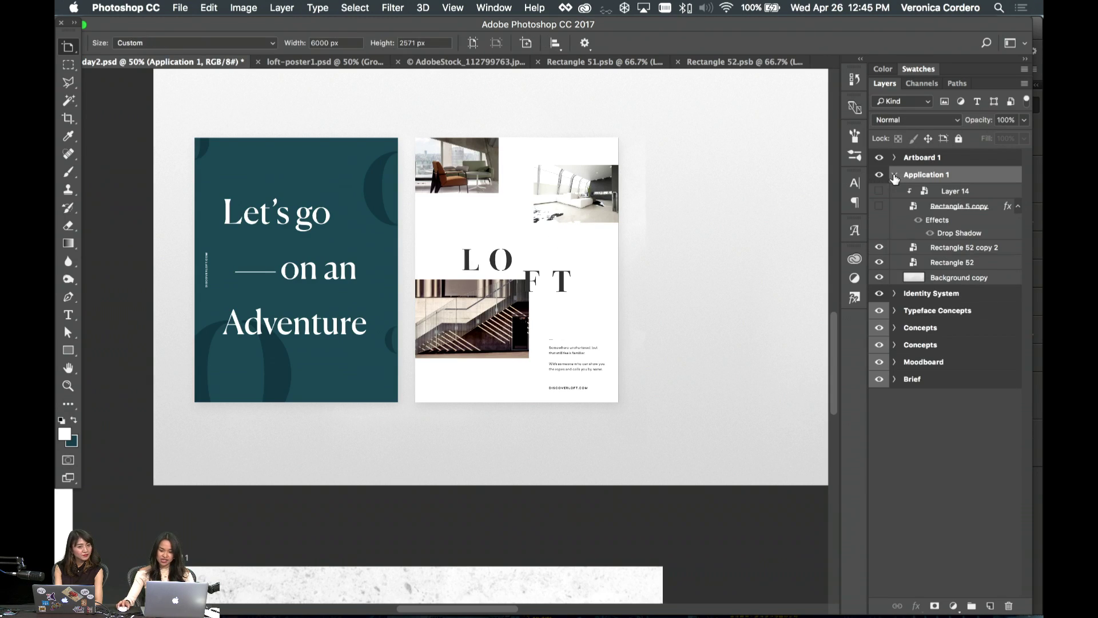
# - Move the white LOFT poster, Rectangle 52 copy 2, horizontally to X 2294 px, away from the teal poster
pyautogui.click(945, 250)
pyautogui.click(879, 247)
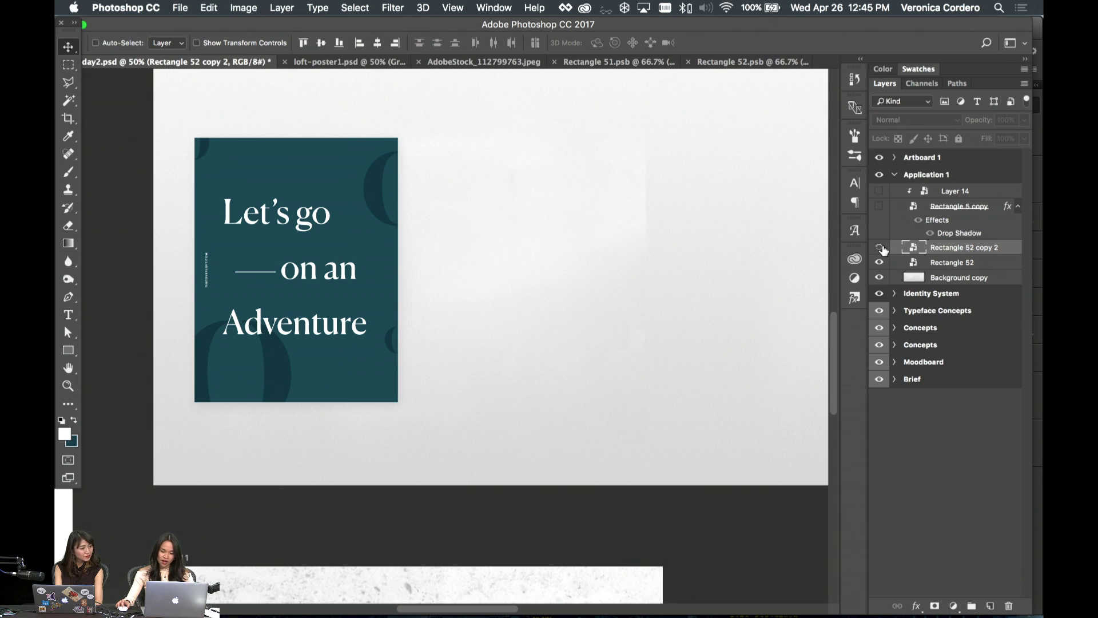
pyautogui.click(879, 247)
pyautogui.hotkey('ctrl', 't')
pyautogui.moveTo(545, 225); pyautogui.dragTo(570, 225)
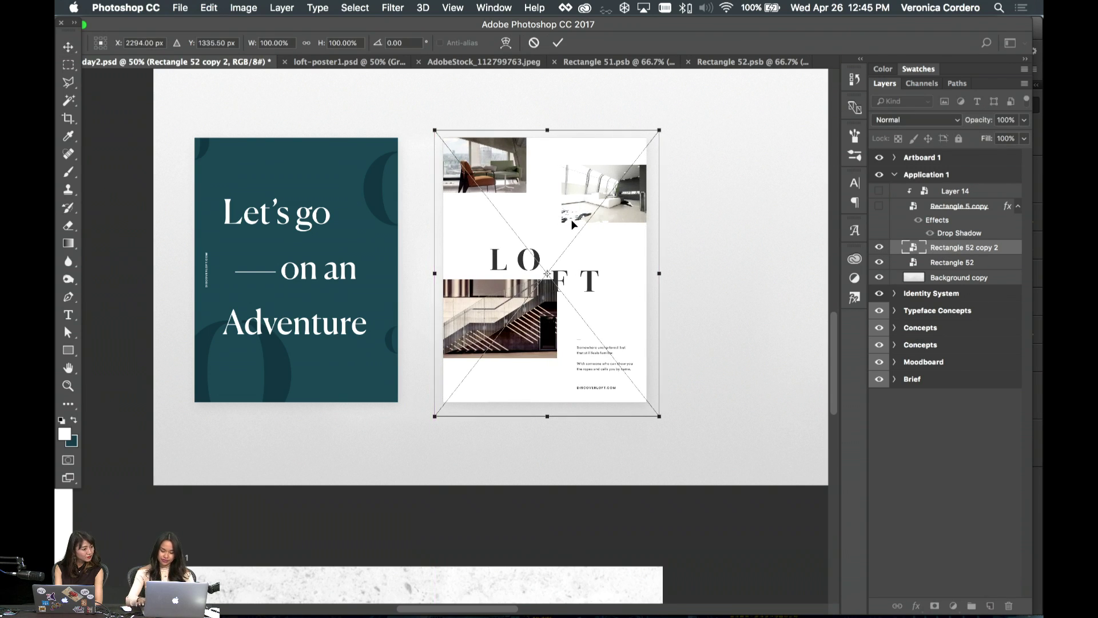
pyautogui.press('Return')
# - Duplicate the white LOFT poster layer and place the copy beside it as a third poster in the same row
pyautogui.hscroll(3, 571, 218)
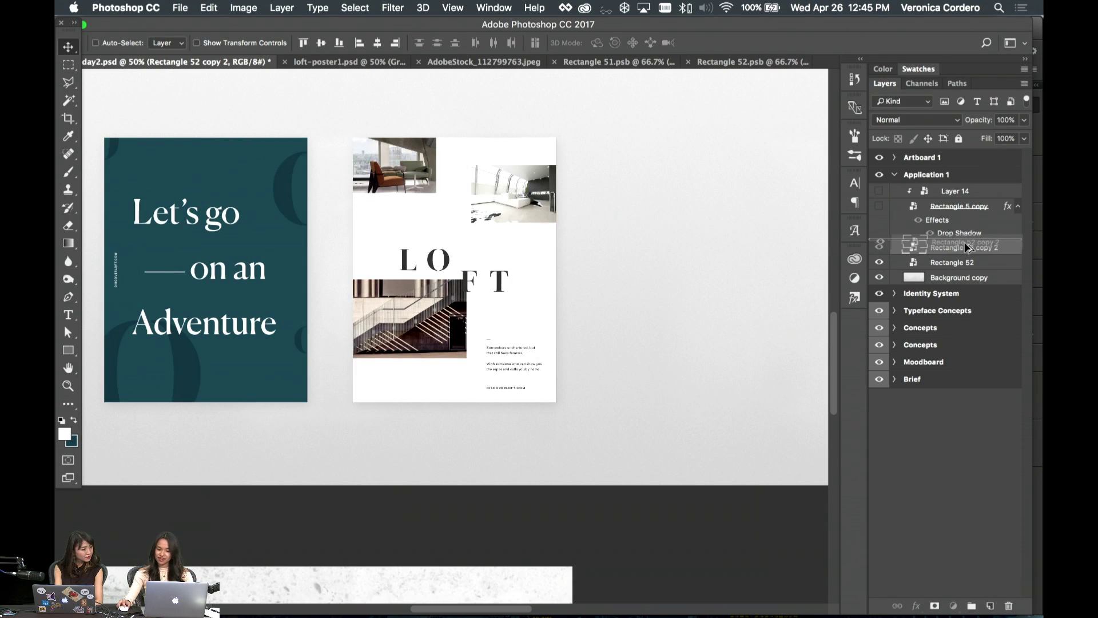
pyautogui.hotkey('ctrl', 'j')
pyautogui.hscroll(10, 694, 233)
pyautogui.hotkey('ctrl', 't')
pyautogui.moveTo(213, 265); pyautogui.dragTo(476, 270)
pyautogui.press('Return')
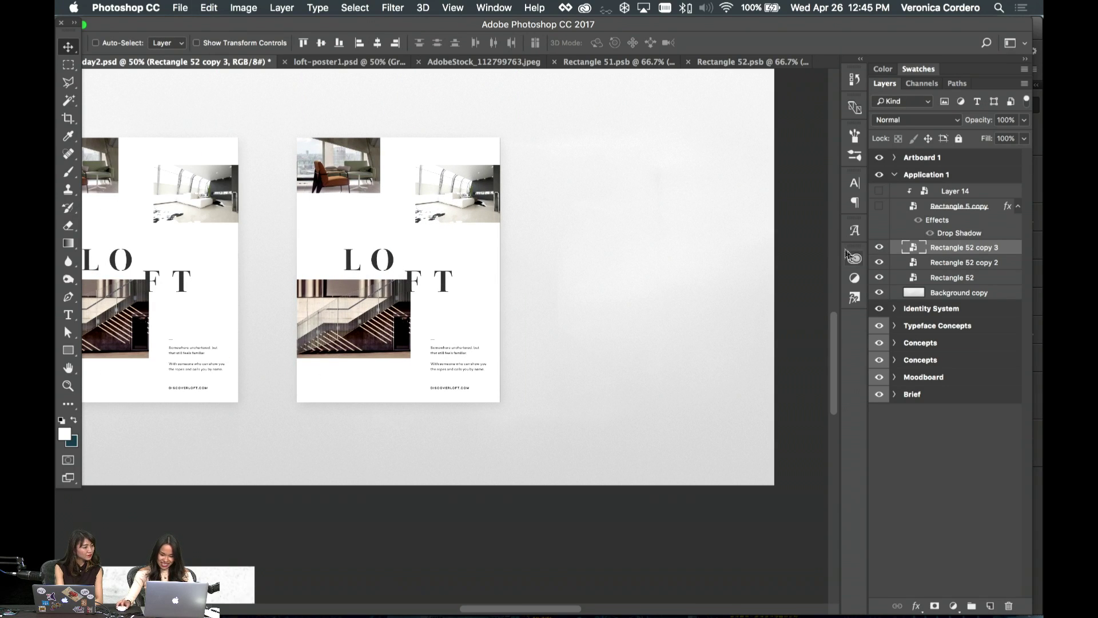
# - Create an independent new smart object via copy from the third poster's layer, Rectangle 52 copy 3
pyautogui.doubleClick(922, 249)
pyautogui.press('super+w')
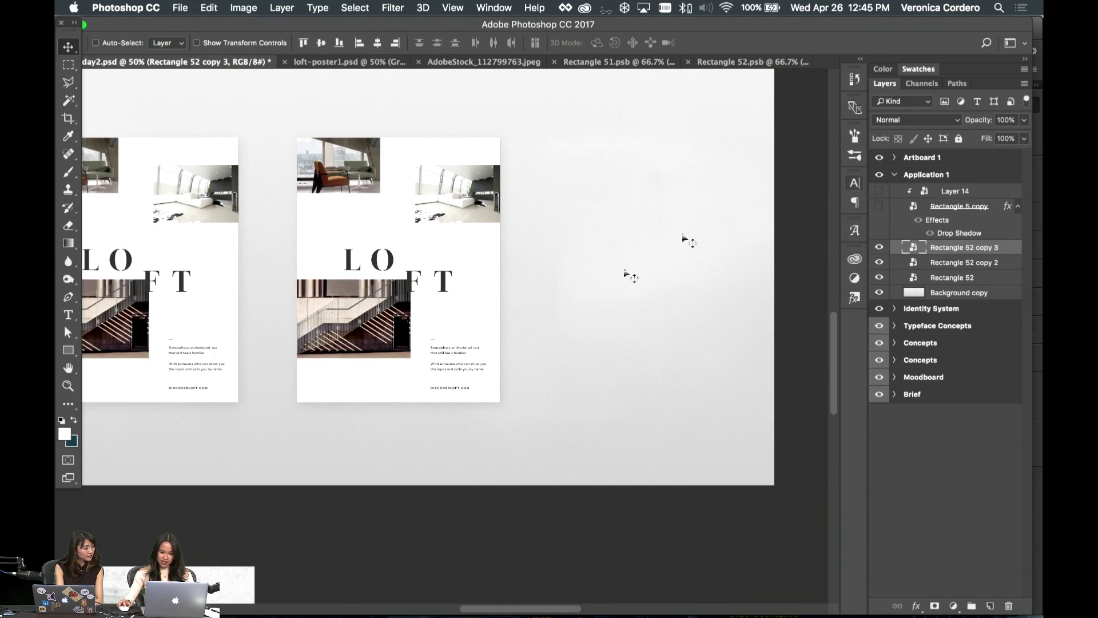
pyautogui.rightClick(986, 248)
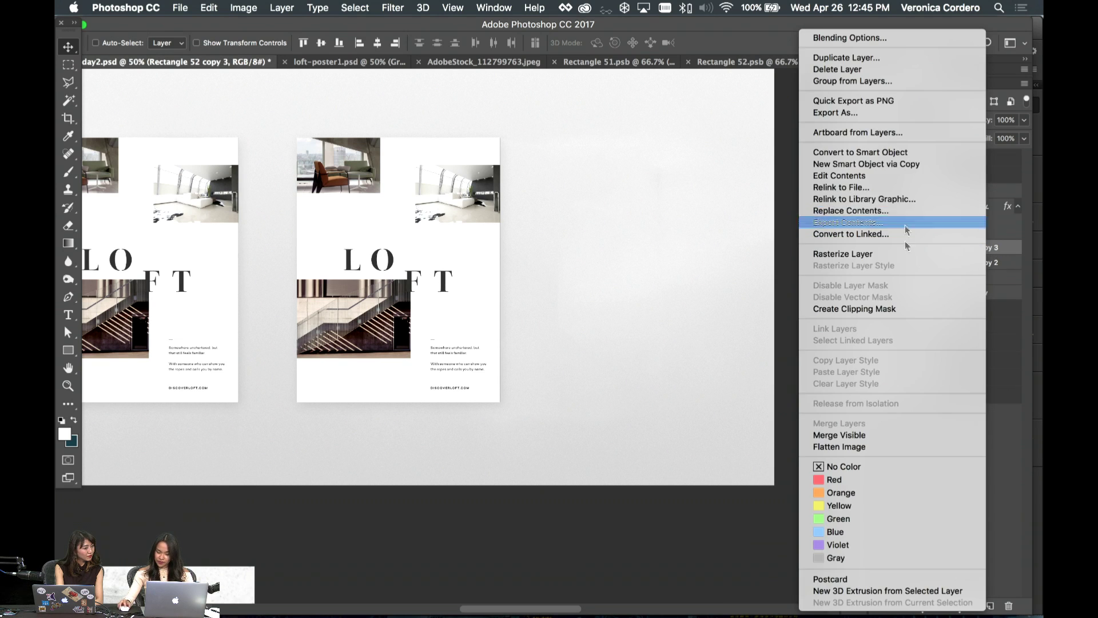
pyautogui.press('Escape')
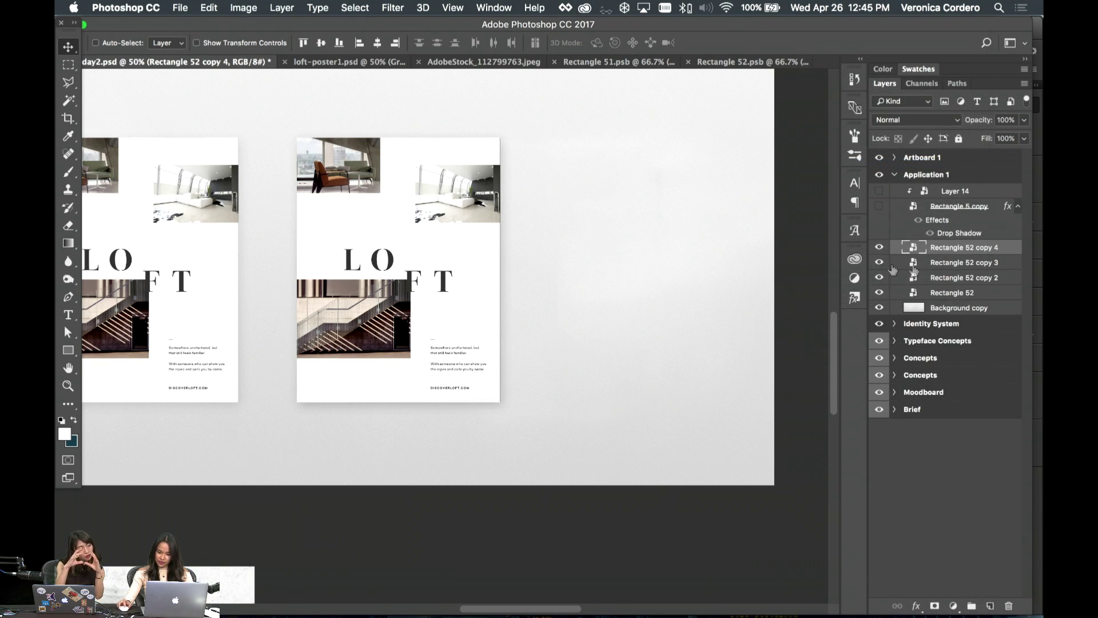
# - Delete the superseded third-poster layer, Rectangle 52 copy 3, and select its independent copy, Rectangle 52 copy 4
pyautogui.click(954, 265)
pyautogui.press('Delete')
pyautogui.click(932, 249)
pyautogui.hscroll(-10, 633, 243)
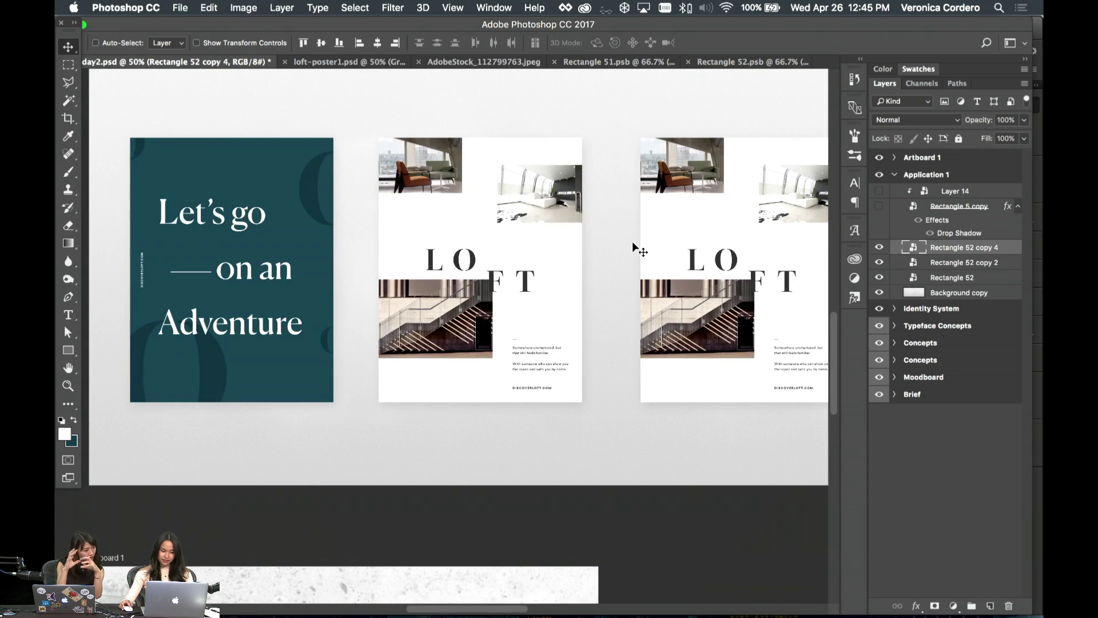
# - Move the third poster, Rectangle 52 copy 4, horizontally farther from the middle poster, keeping it level with the row
pyautogui.hscroll(3, 633, 245)
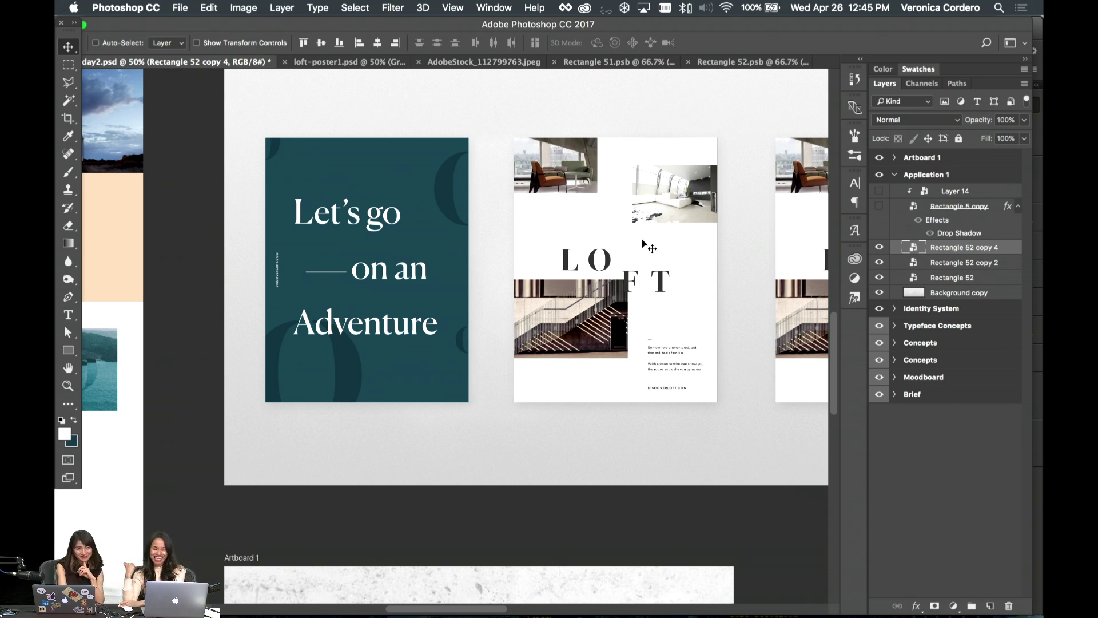
pyautogui.hscroll(5, 642, 243)
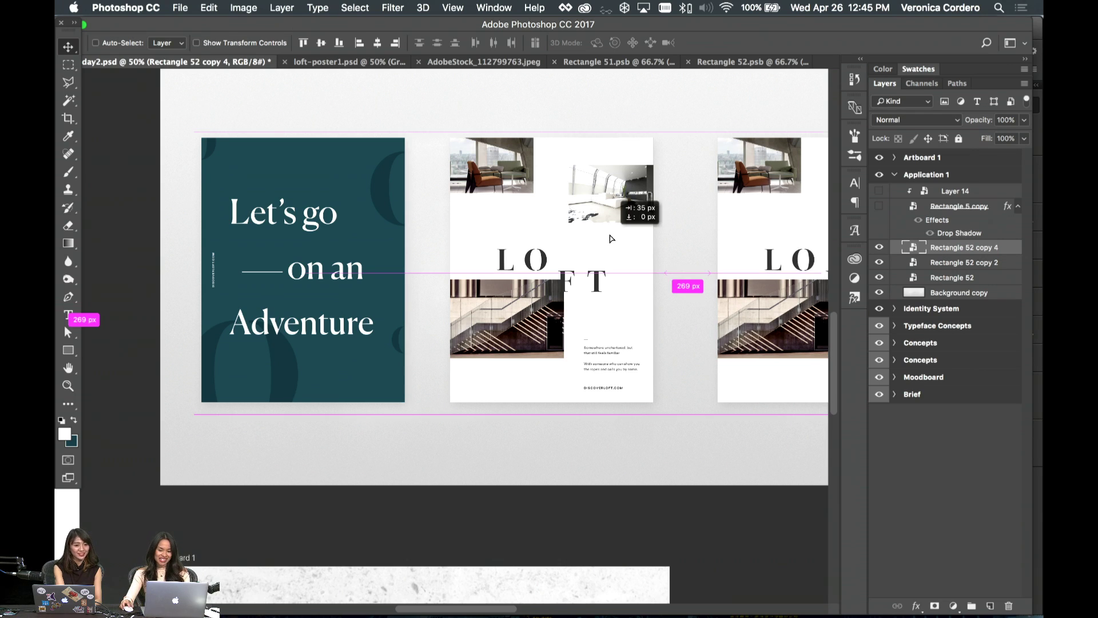
pyautogui.hscroll(5, 684, 238)
pyautogui.hscroll(-1, 127, 47)
# - Turn on layer auto-selection and distribute the teal poster and the two white LOFT posters evenly horizontally
pyautogui.click(127, 45)
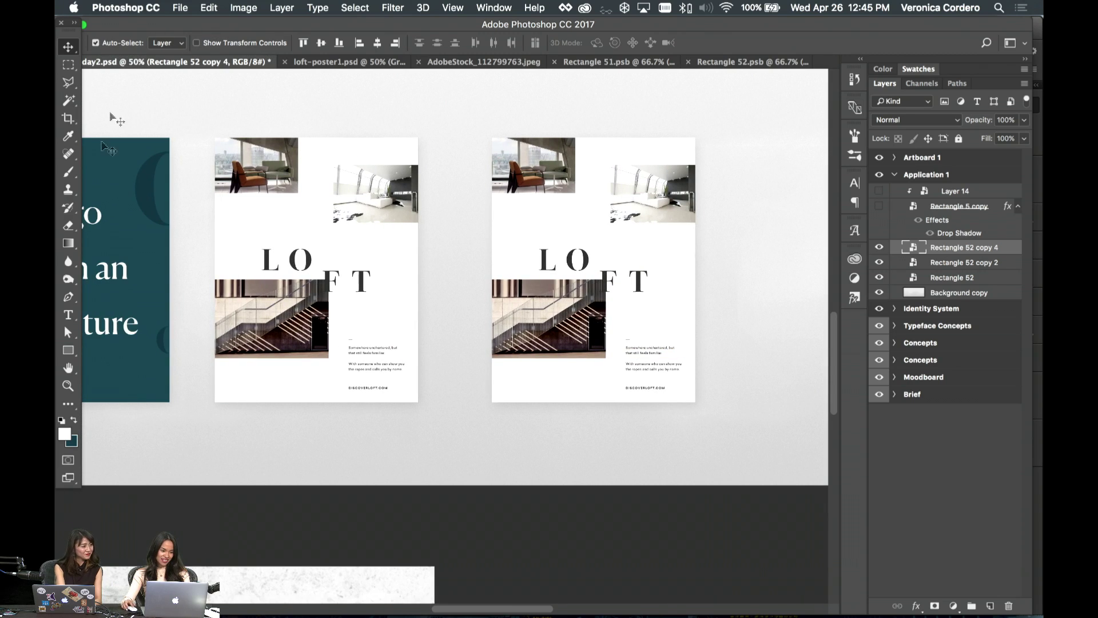
pyautogui.click(113, 150)
pyautogui.keyDown('shift'); pyautogui.click(316, 221); pyautogui.keyUp('shift')
pyautogui.keyDown('shift'); pyautogui.click(623, 260); pyautogui.keyUp('shift')
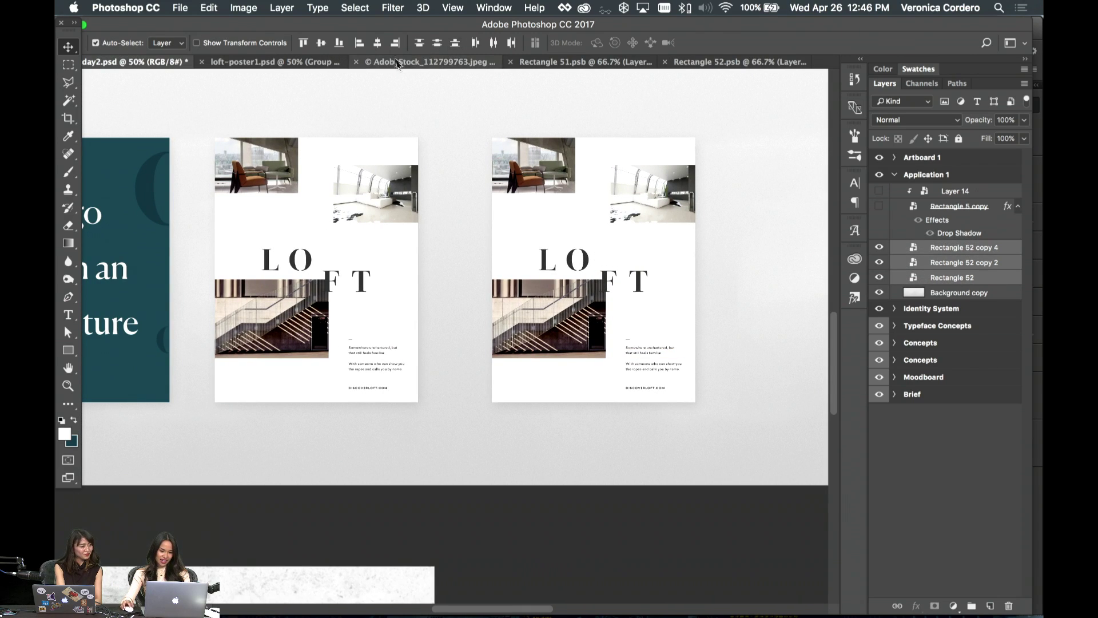
pyautogui.click(494, 43)
# - Open the contents of the third poster's smart object, Rectangle 52 copy 4, and dock its document with the other open files
pyautogui.click(666, 312)
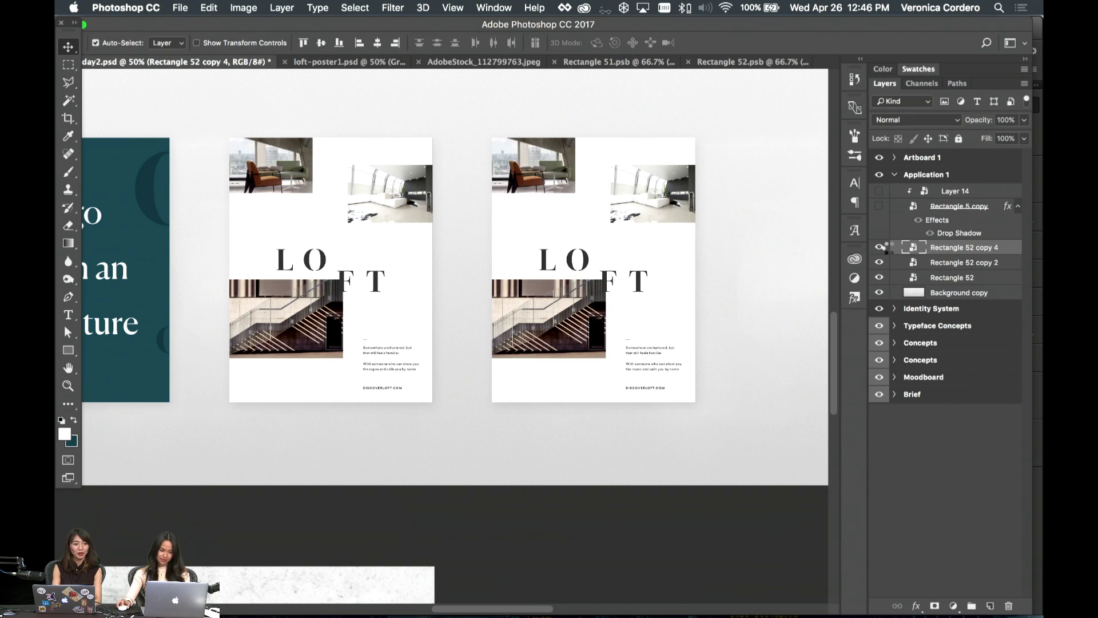
pyautogui.doubleClick(913, 247)
pyautogui.moveTo(240, 109); pyautogui.dragTo(610, 73)
# - Look through the open poster PDFs and bring up loftposters-1.pdf with the night house design
pyautogui.click(297, 608)
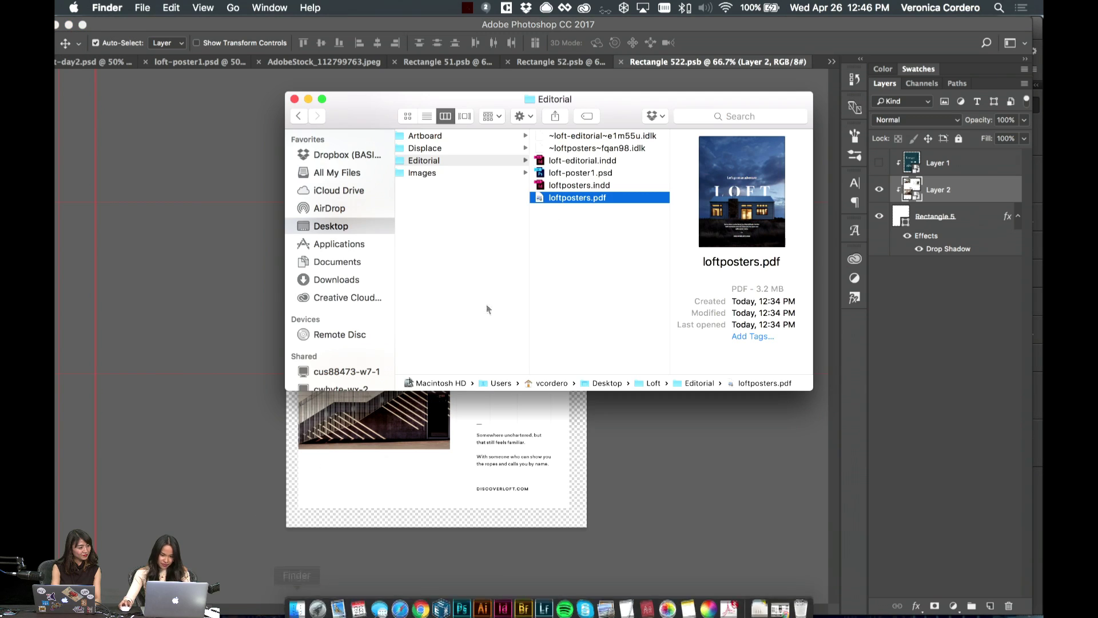
pyautogui.click(651, 585)
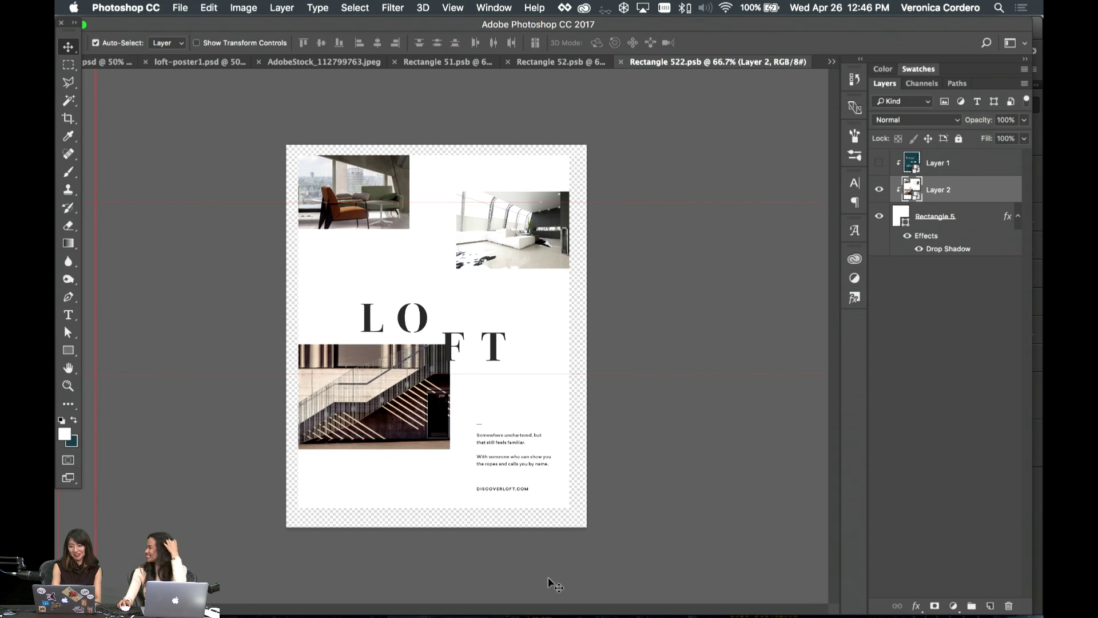
pyautogui.click(832, 61)
pyautogui.click(492, 32)
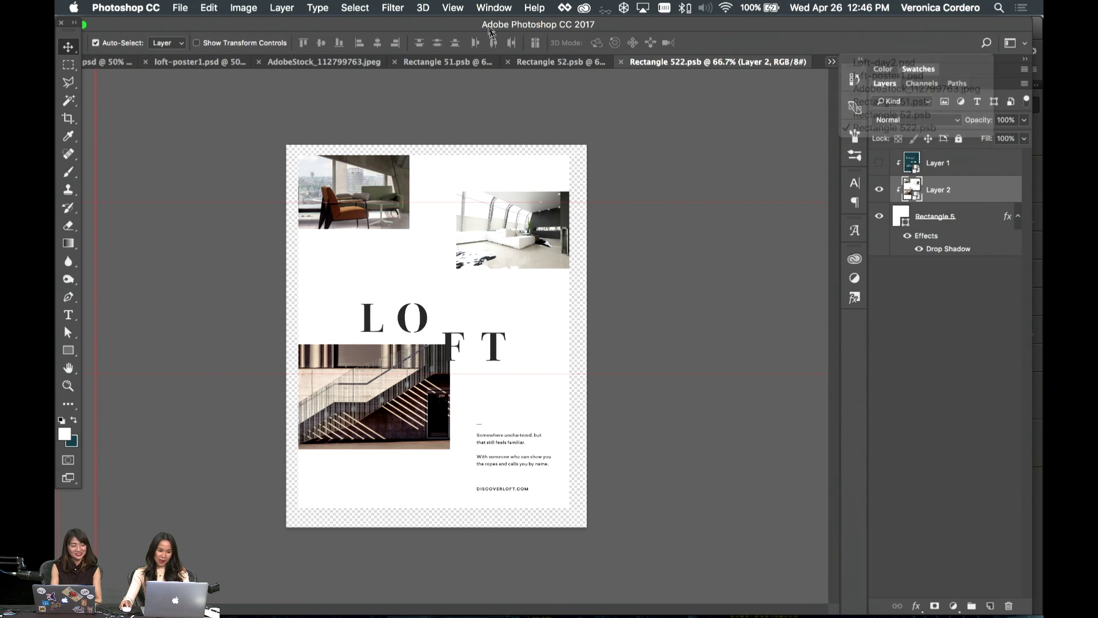
pyautogui.click(494, 7)
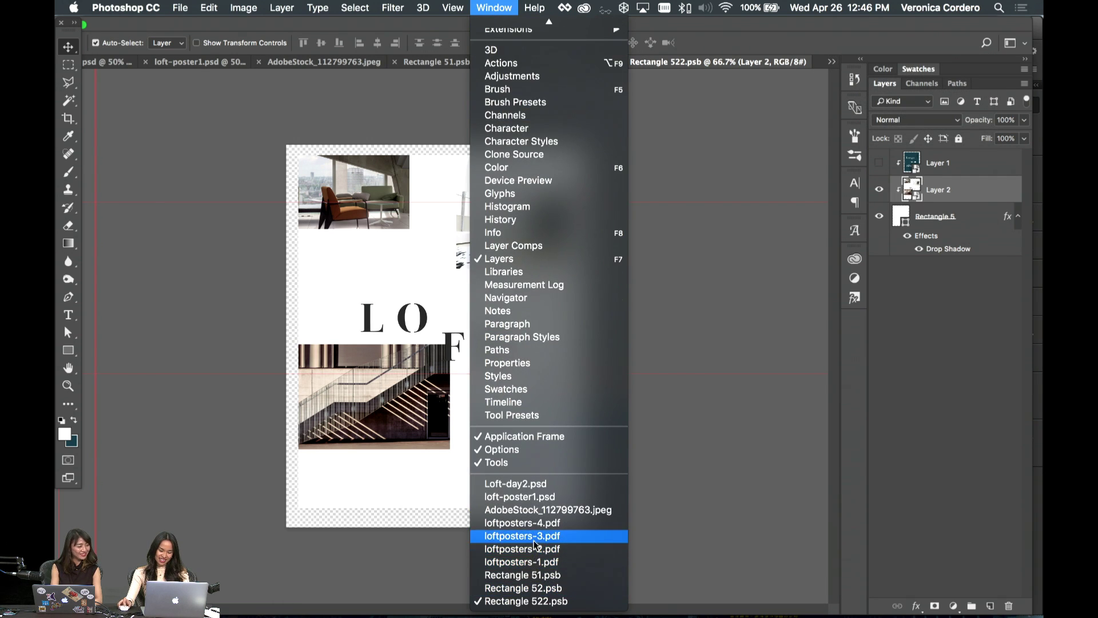
pyautogui.click(536, 541)
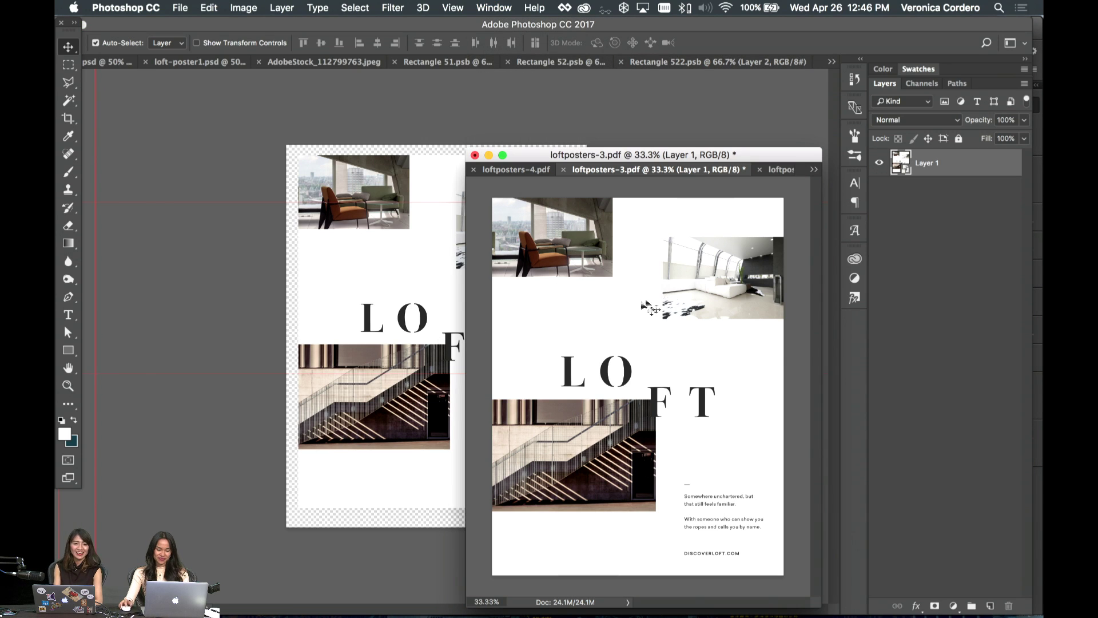
pyautogui.click(779, 169)
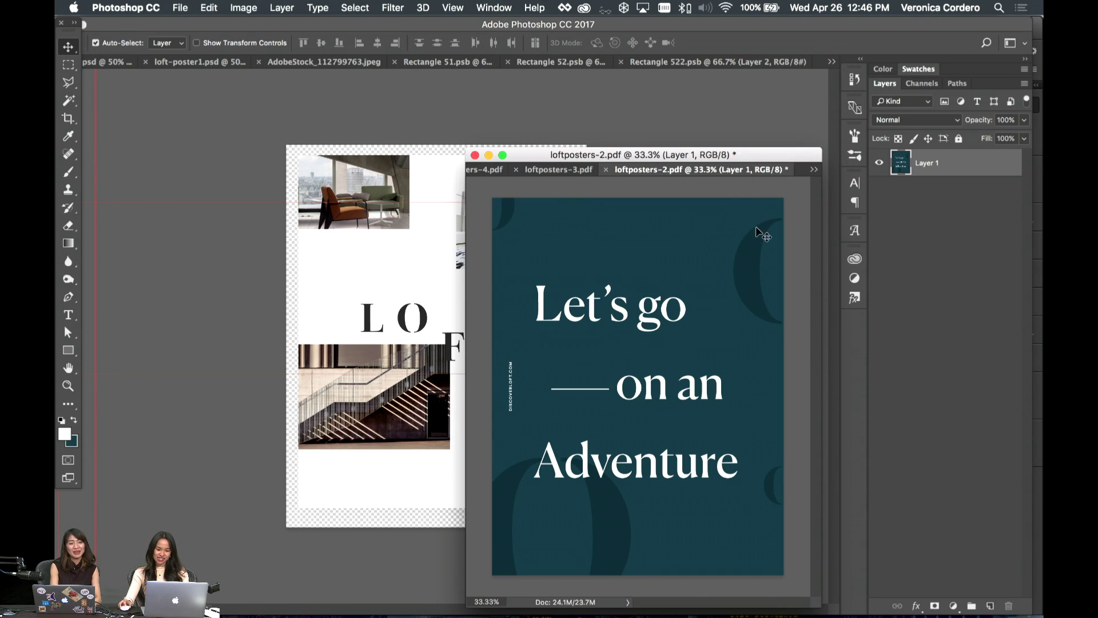
pyautogui.click(813, 169)
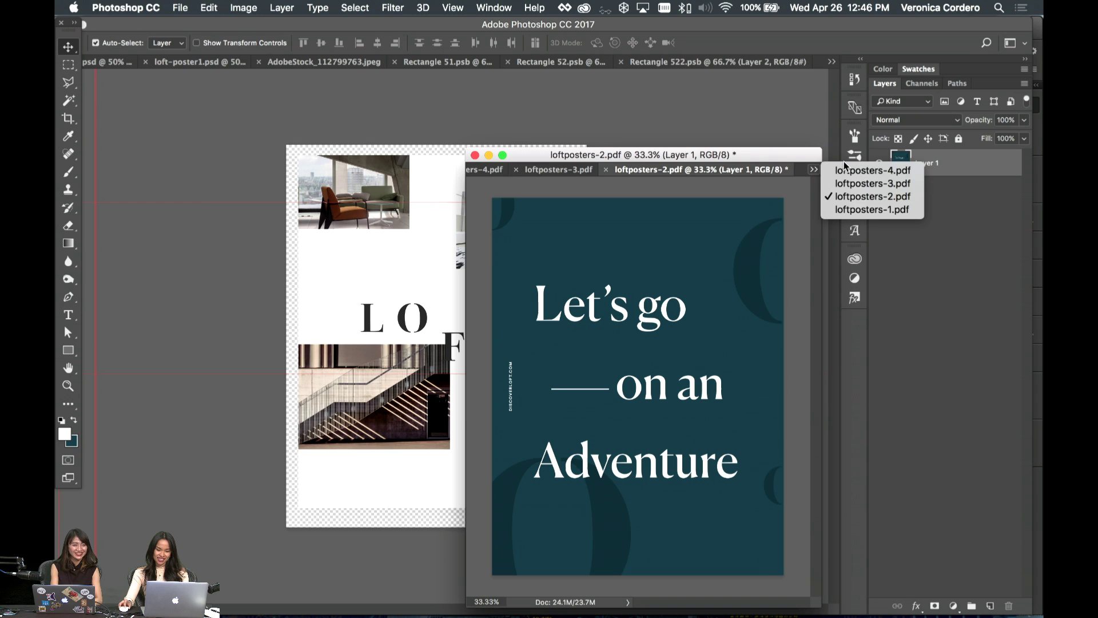
pyautogui.click(858, 212)
# - Copy the night house poster into Rectangle 522.psb above Layer 2, convert it to a smart object, and hide Layer 2
pyautogui.moveTo(629, 297); pyautogui.dragTo(759, 215)
pyautogui.rightClick(988, 182)
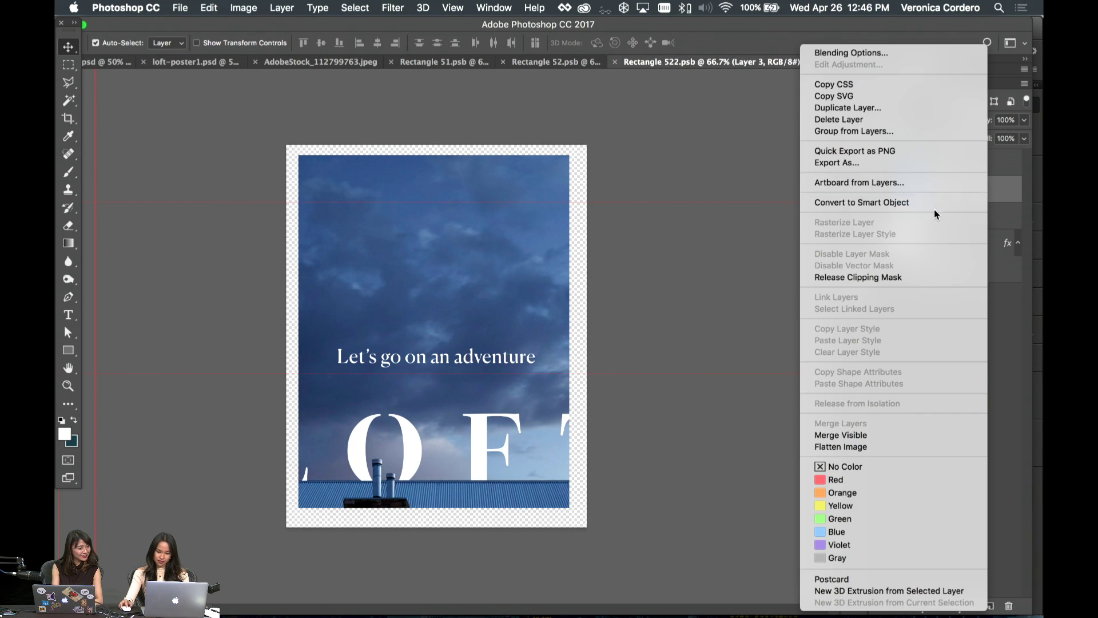
pyautogui.click(915, 201)
pyautogui.click(878, 216)
# - Scale the night house poster to about 47.4%, position it at X 645.50, Y 816.50 px over the white rectangle, and save the smart object
pyautogui.press('super+t')
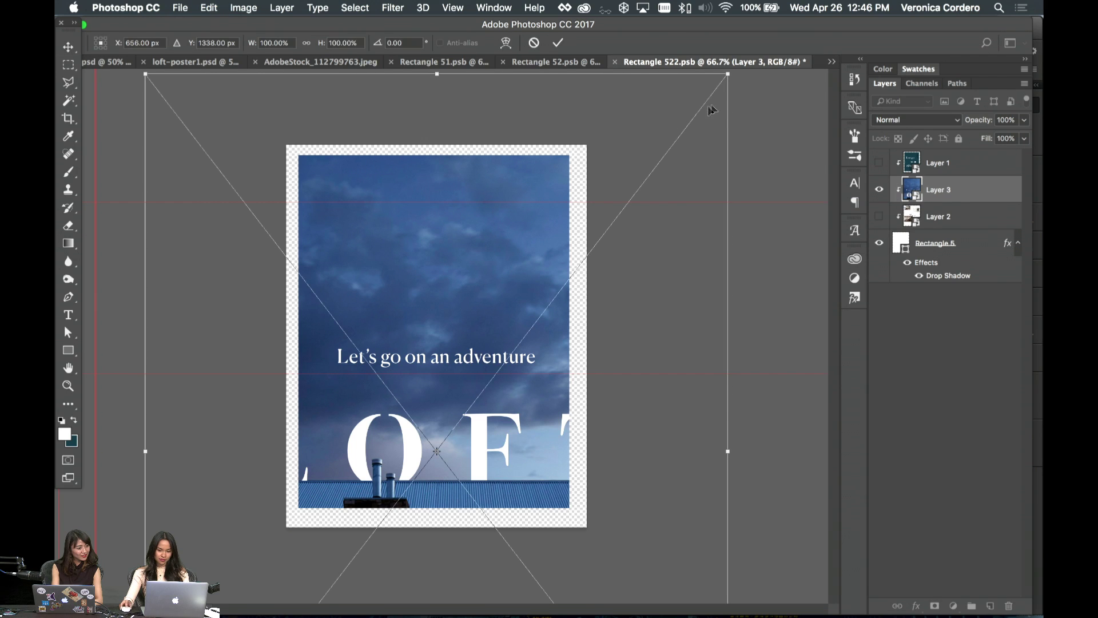
pyautogui.moveTo(728, 75); pyautogui.dragTo(534, 181)
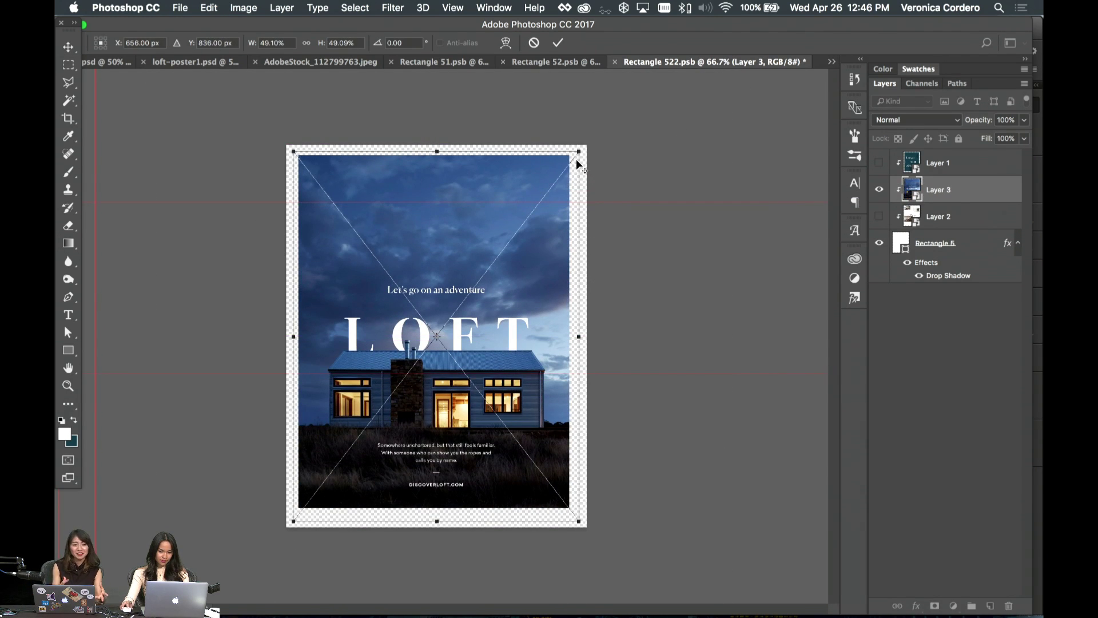
pyautogui.moveTo(579, 154); pyautogui.dragTo(575, 160)
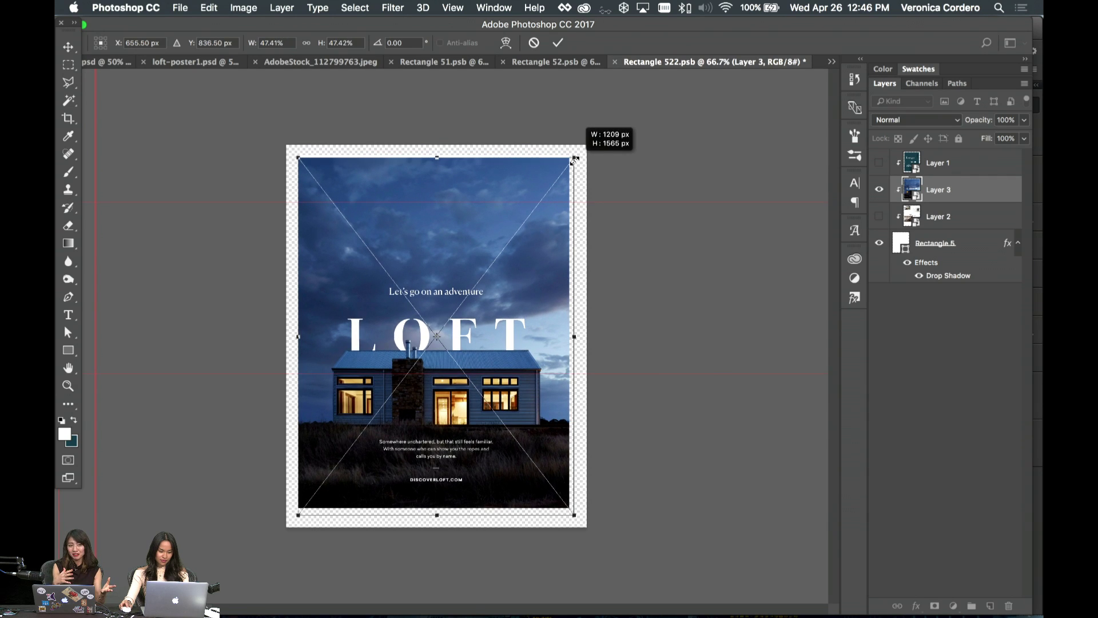
pyautogui.hotkey('shift', 'Up')
pyautogui.hotkey('shift', 'Up')
pyautogui.hotkey('shift', 'Left')
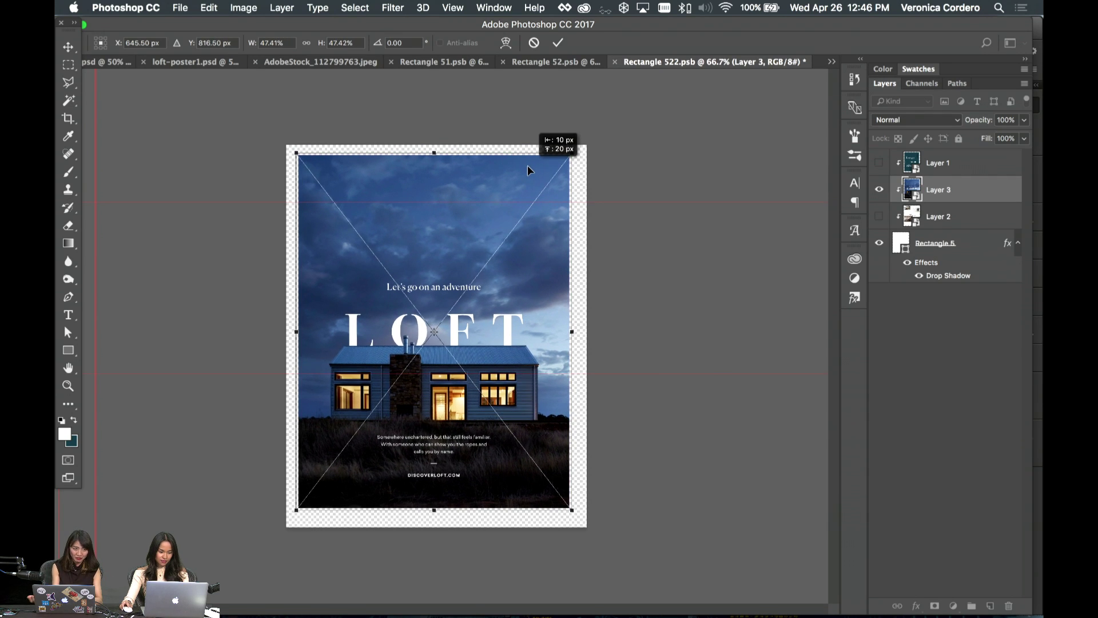
pyautogui.press('Return')
pyautogui.press('super+s')
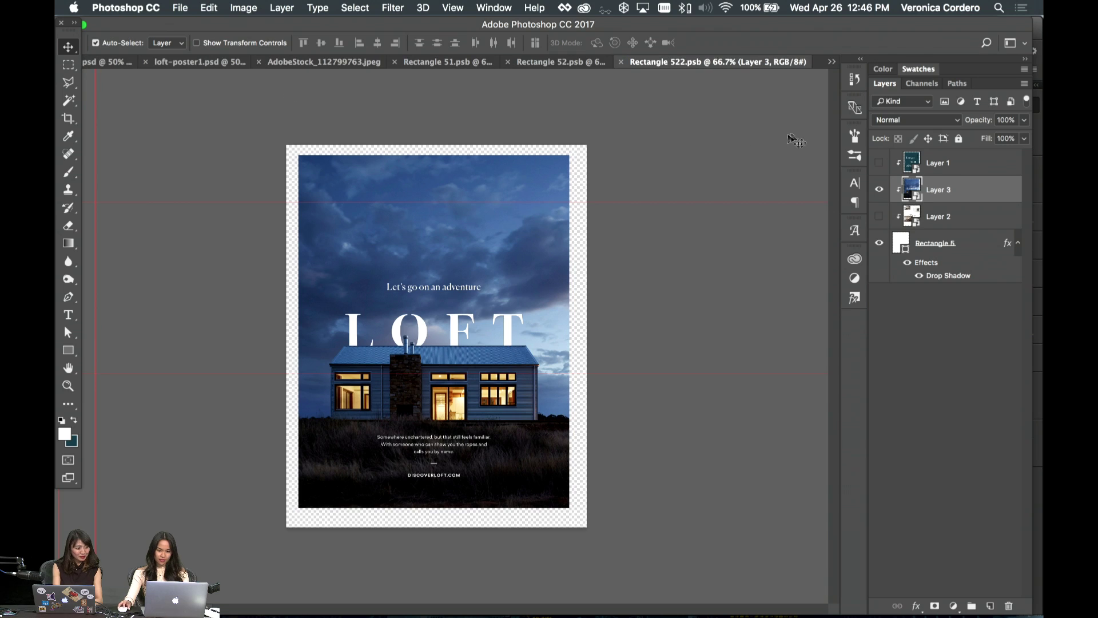
# - Return to Loft-day2.psd and review the updated poster row in Application 1 alongside the Identity System and Artboard 1 mockups
pyautogui.click(832, 61)
pyautogui.click(770, 81)
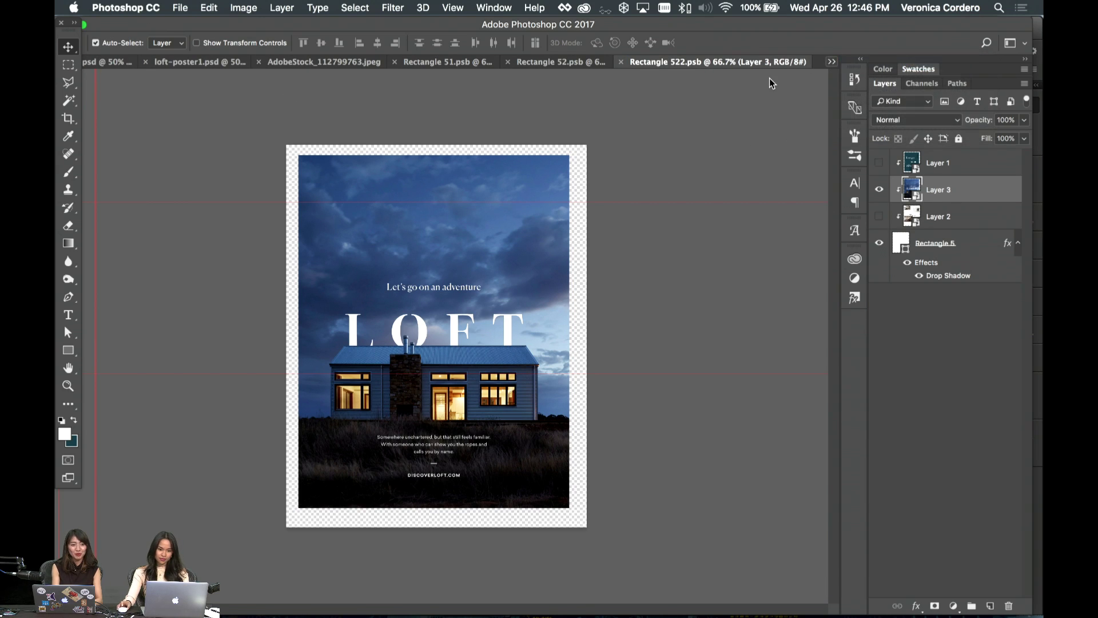
pyautogui.scroll(3, 650, 119)
pyautogui.hscroll(-5, 649, 117)
pyautogui.scroll(-4, 648, 117)
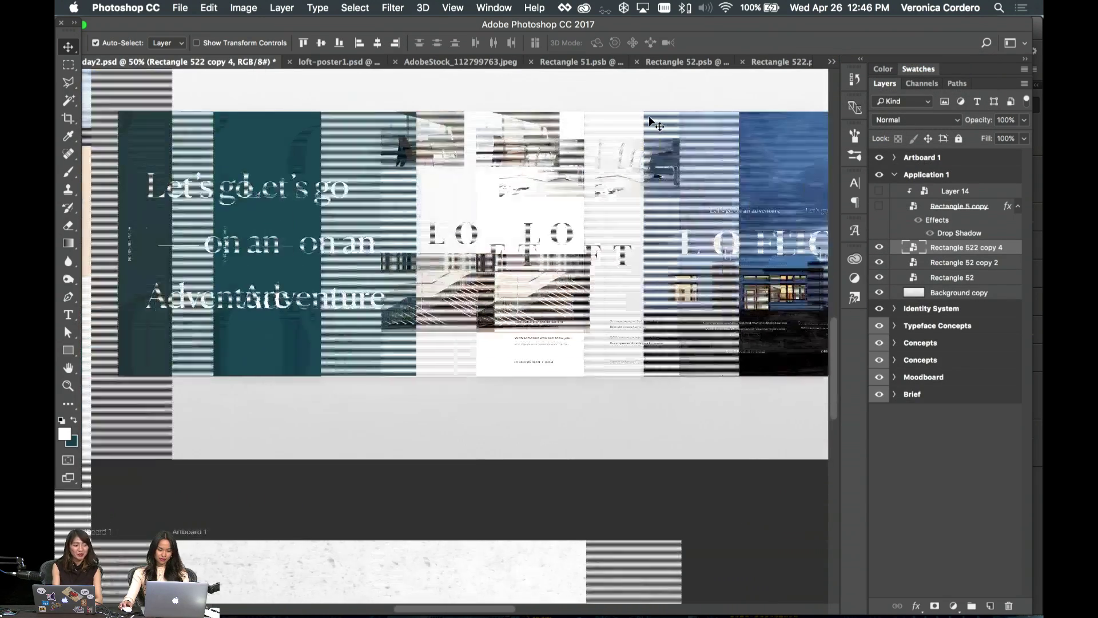
pyautogui.hscroll(4, 648, 117)
pyautogui.press('super+minus')
pyautogui.press('super+minus')
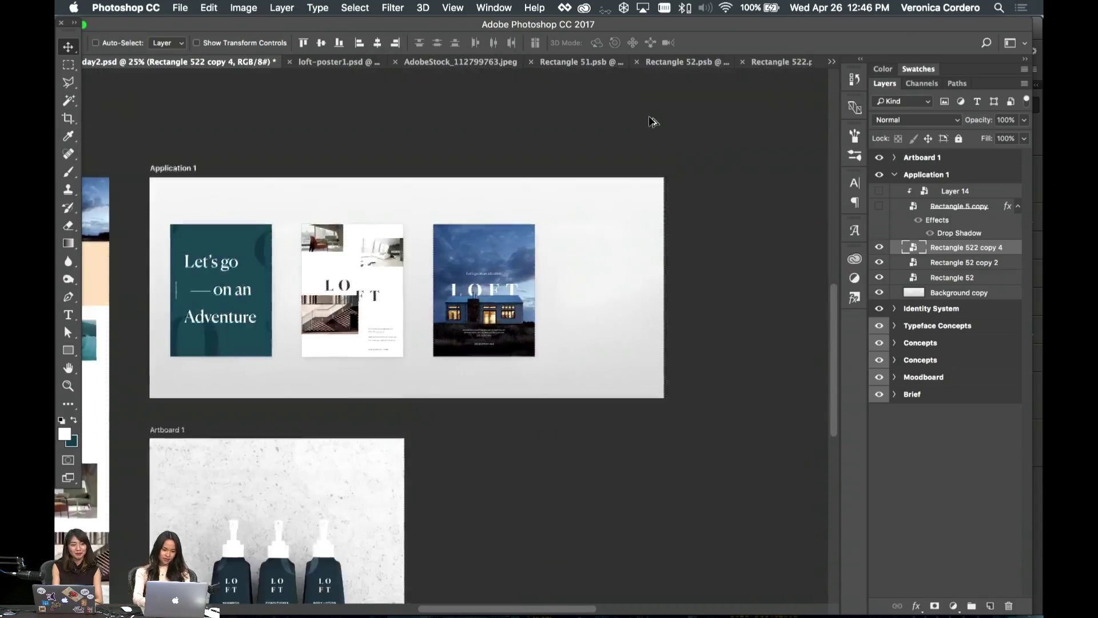
pyautogui.press('super+minus')
pyautogui.hscroll(-6, 649, 116)
pyautogui.scroll(-3, 648, 116)
pyautogui.hscroll(2, 648, 116)
pyautogui.scroll(1, 649, 116)
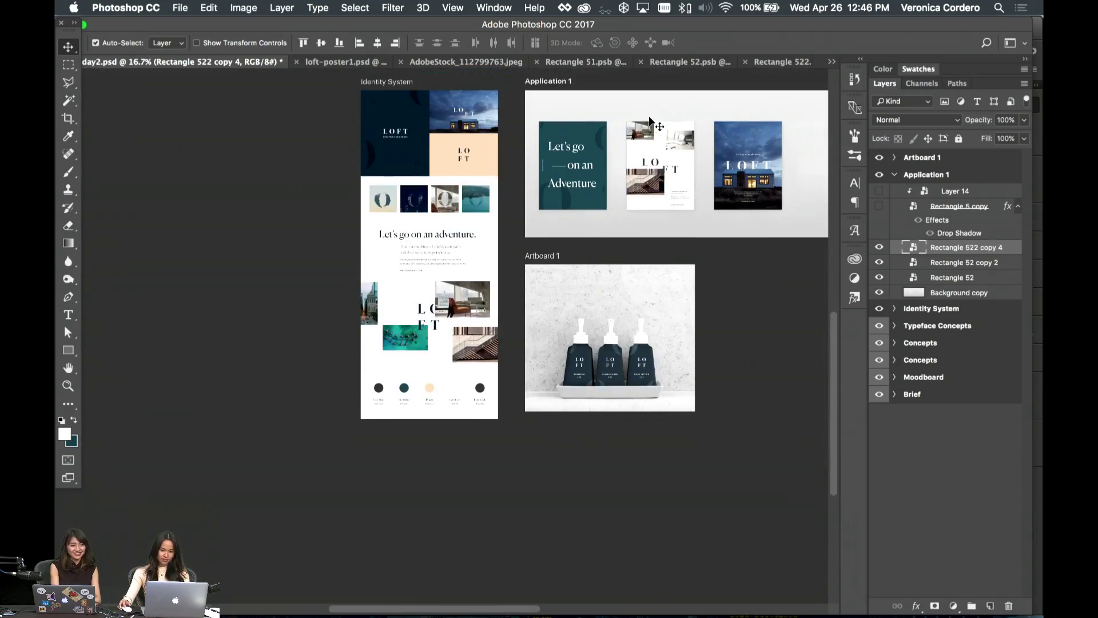
pyautogui.press('super+equal')
pyautogui.press('super+equal')
pyautogui.scroll(3, 648, 116)
pyautogui.hscroll(4, 649, 115)
pyautogui.scroll(-2, 648, 116)
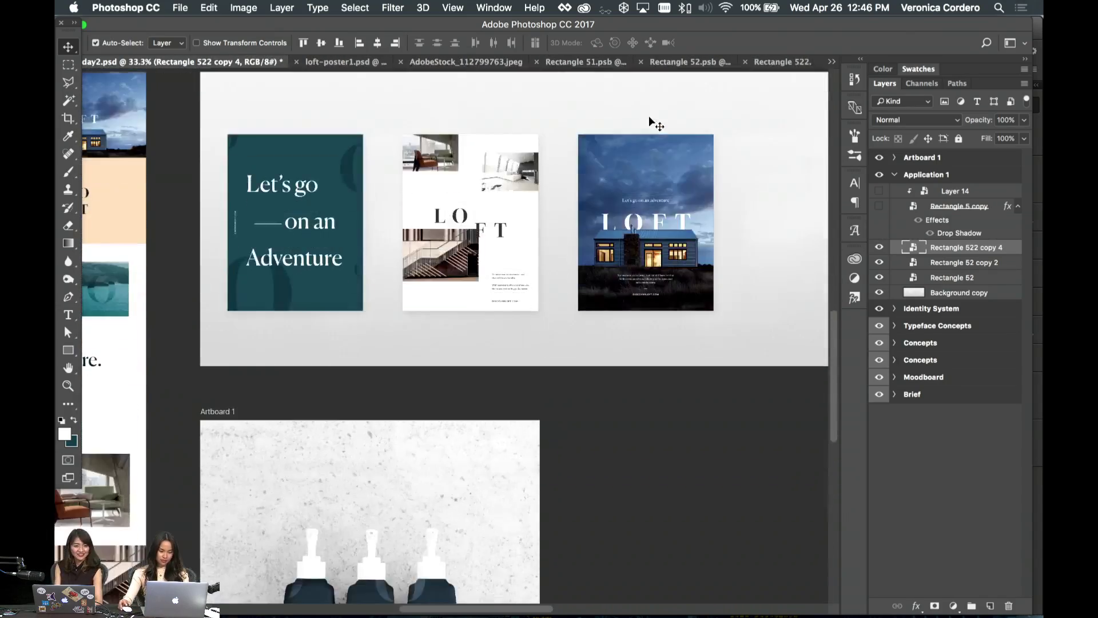
pyautogui.hscroll(3, 651, 120)
# - Duplicate the night house poster and place the copy beside it as a fourth poster in the same row
pyautogui.click(799, 205)
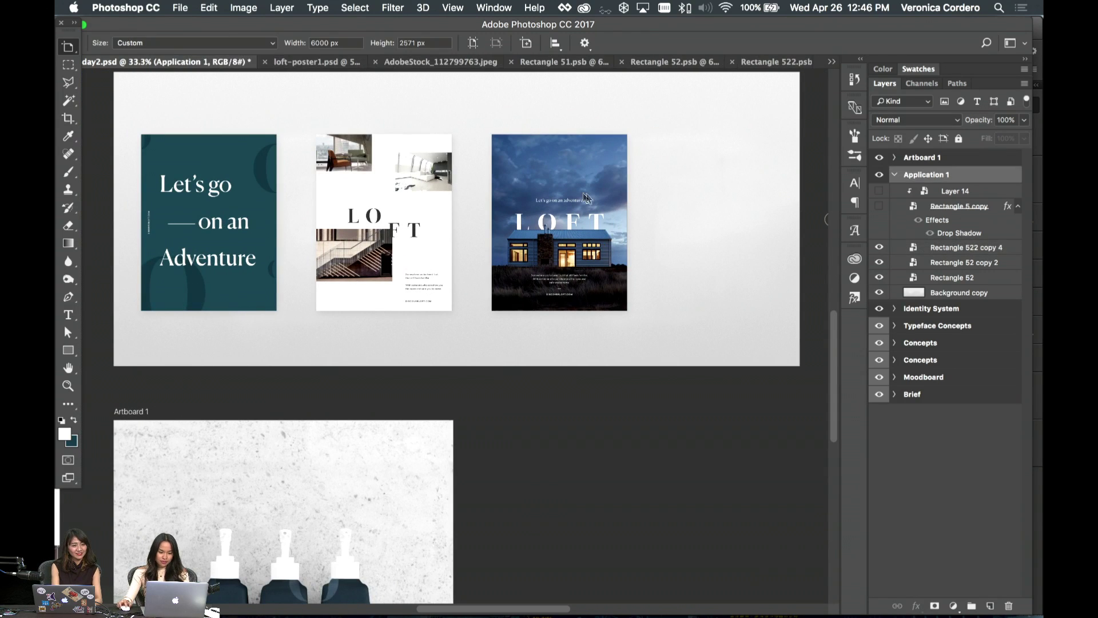
pyautogui.click(566, 197)
pyautogui.moveTo(555, 199); pyautogui.dragTo(723, 199)
pyautogui.moveTo(786, 237); pyautogui.dragTo(756, 236)
# - Select all four poster layers in Application 1, distribute them evenly horizontally, and clear the selection
pyautogui.keyDown('shift'); pyautogui.click(949, 292); pyautogui.keyUp('shift')
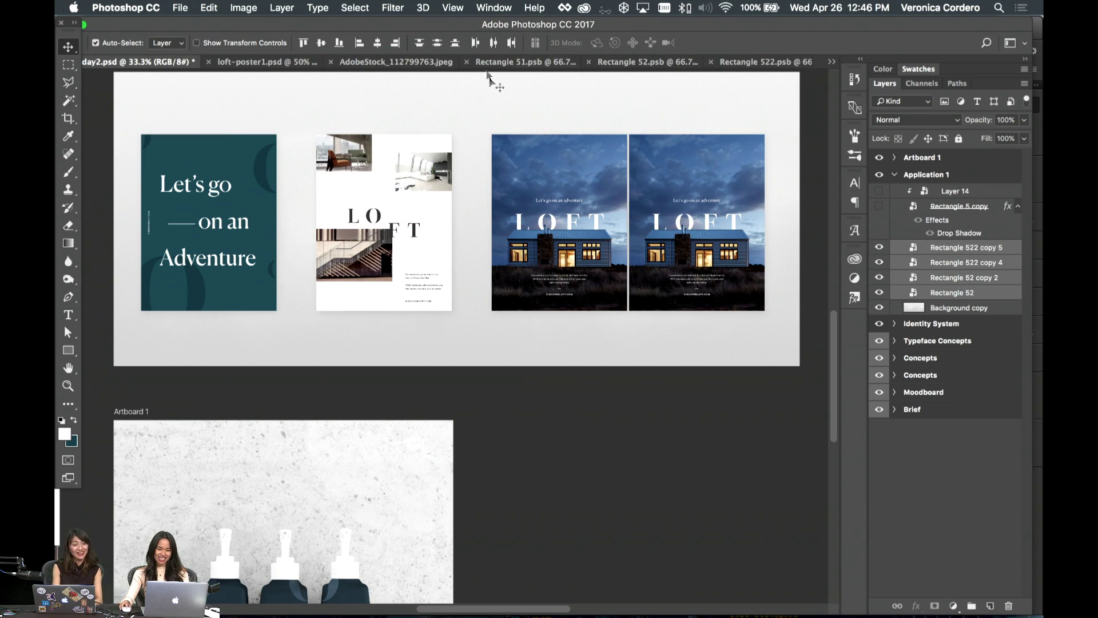
pyautogui.click(493, 43)
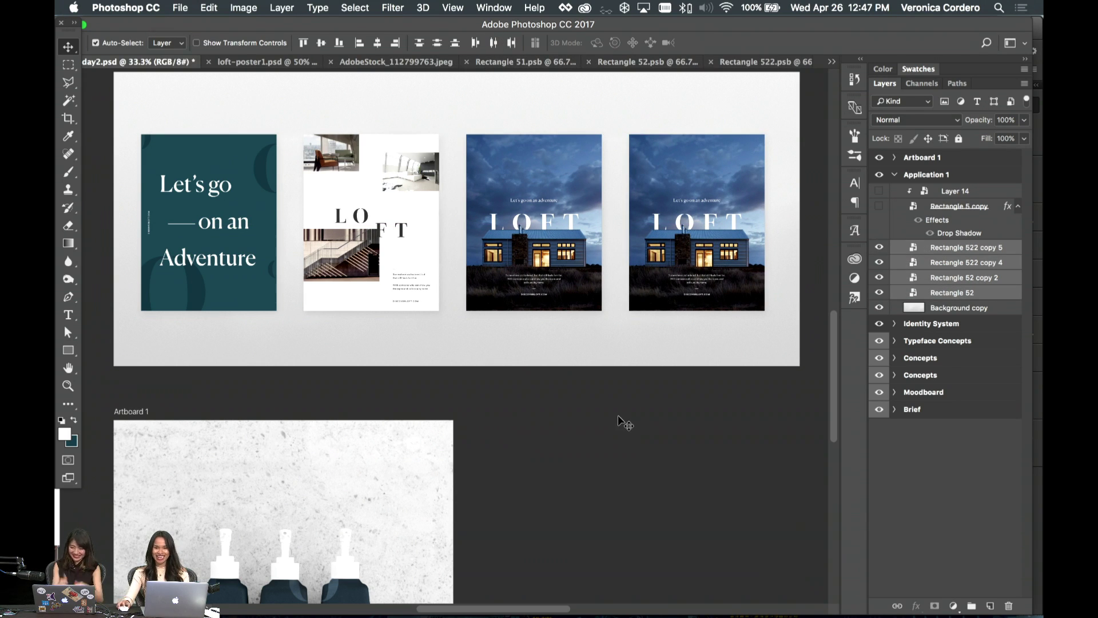
pyautogui.click(649, 457)
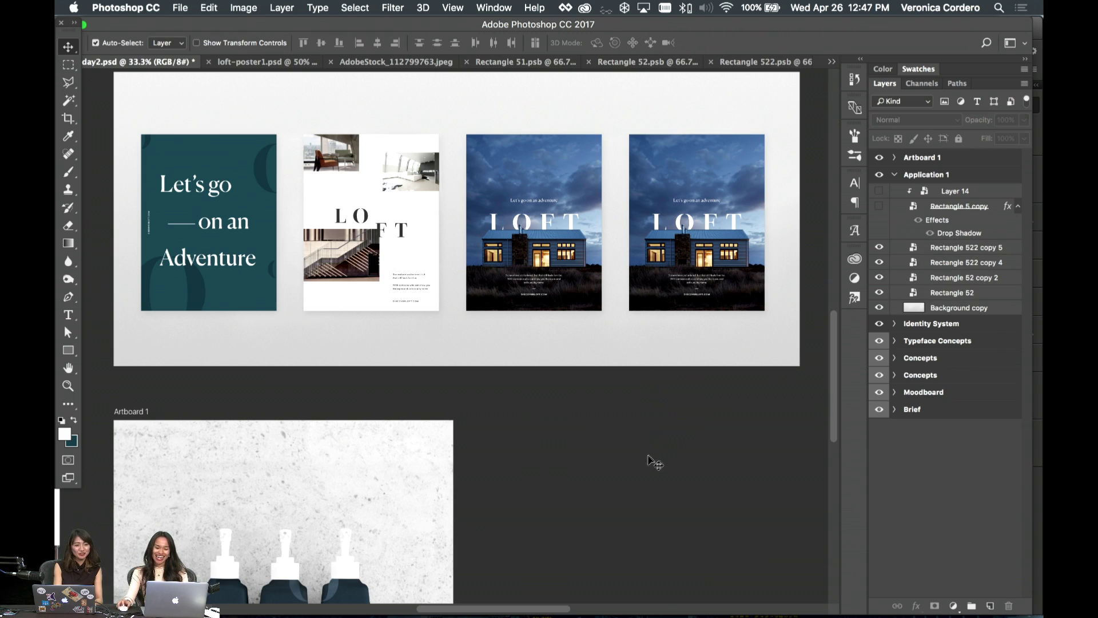
# - Identify the fourth poster's layer, Rectangle 522 copy 5, by toggling its visibility, and create a new smart object via copy from it
pyautogui.click(949, 247)
pyautogui.click(878, 247)
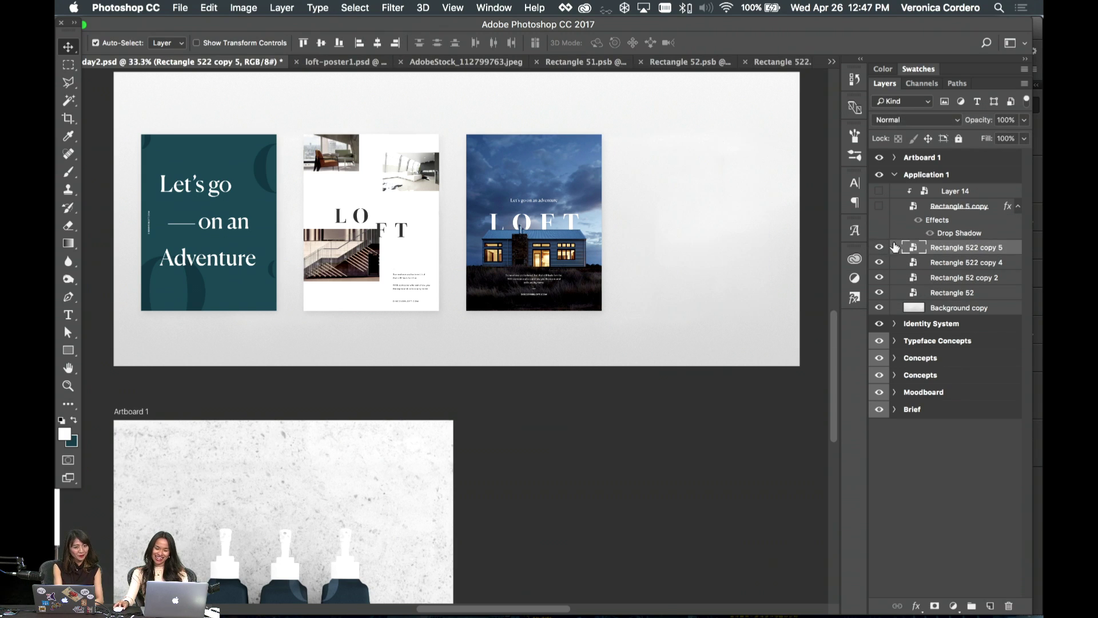
pyautogui.click(878, 247)
pyautogui.rightClick(966, 248)
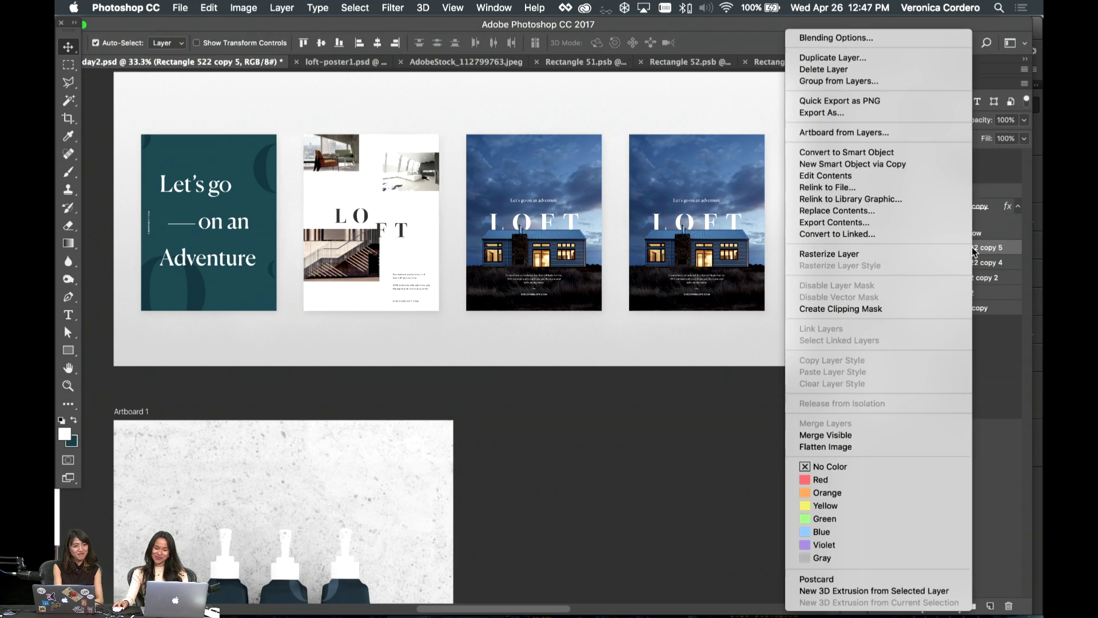
pyautogui.click(883, 164)
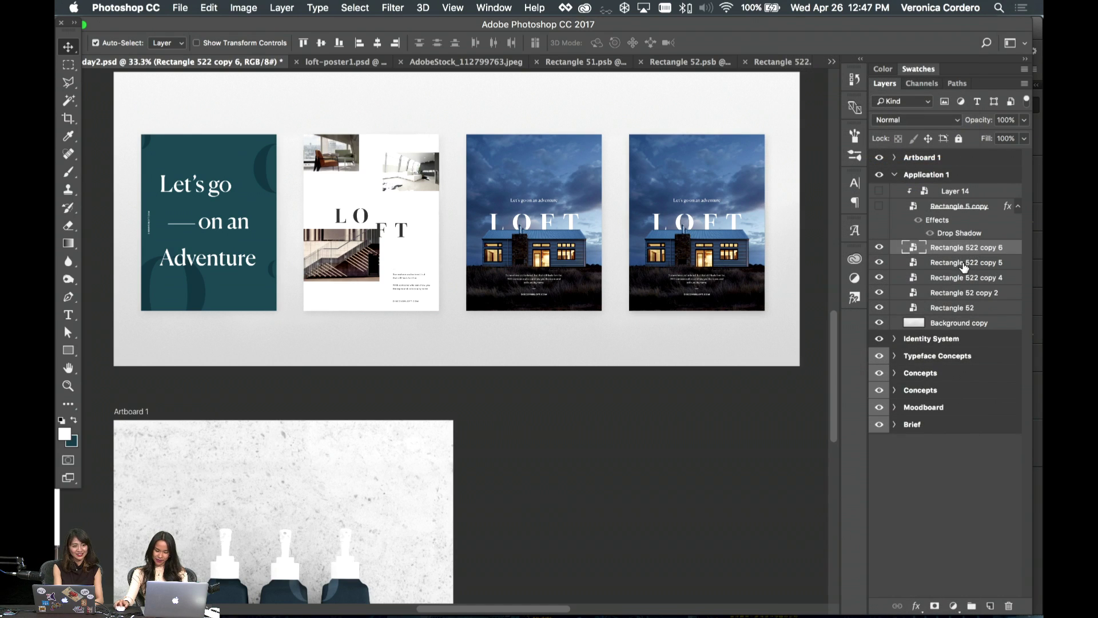
# - Open the contents of the new smart object, Rectangle 522 copy 6, and move its floating window clear of the tools
pyautogui.moveTo(914, 262); pyautogui.dragTo(915, 255)
pyautogui.doubleClick(913, 247)
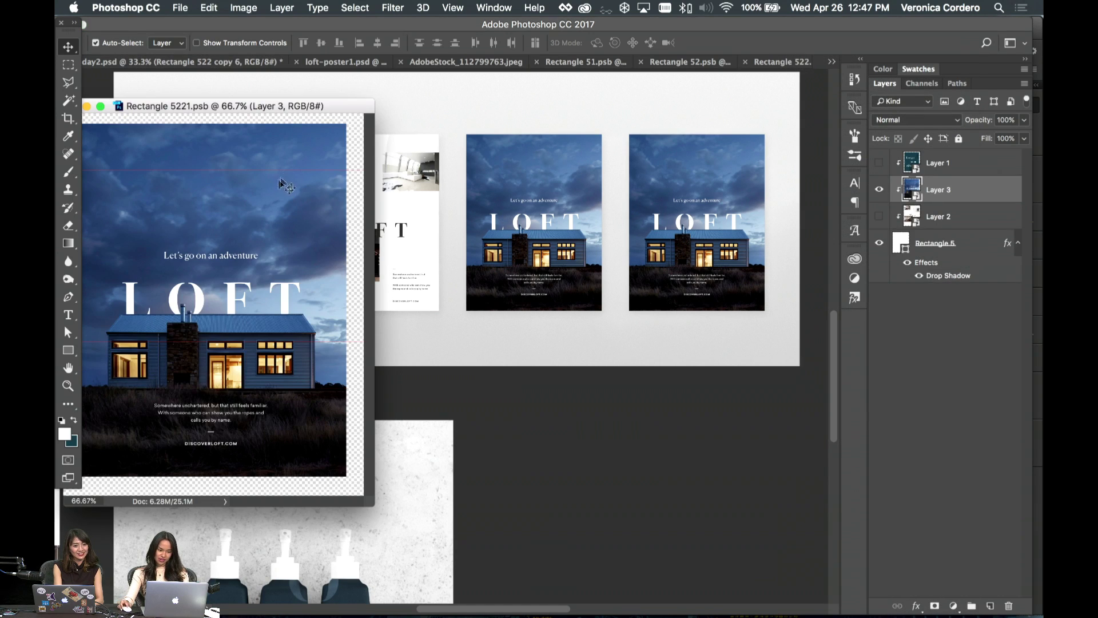
pyautogui.moveTo(269, 114); pyautogui.dragTo(480, 162)
# - Bring up loftposters-4.pdf, the peach poster with the staircase photo, from the open poster PDFs
pyautogui.click(494, 8)
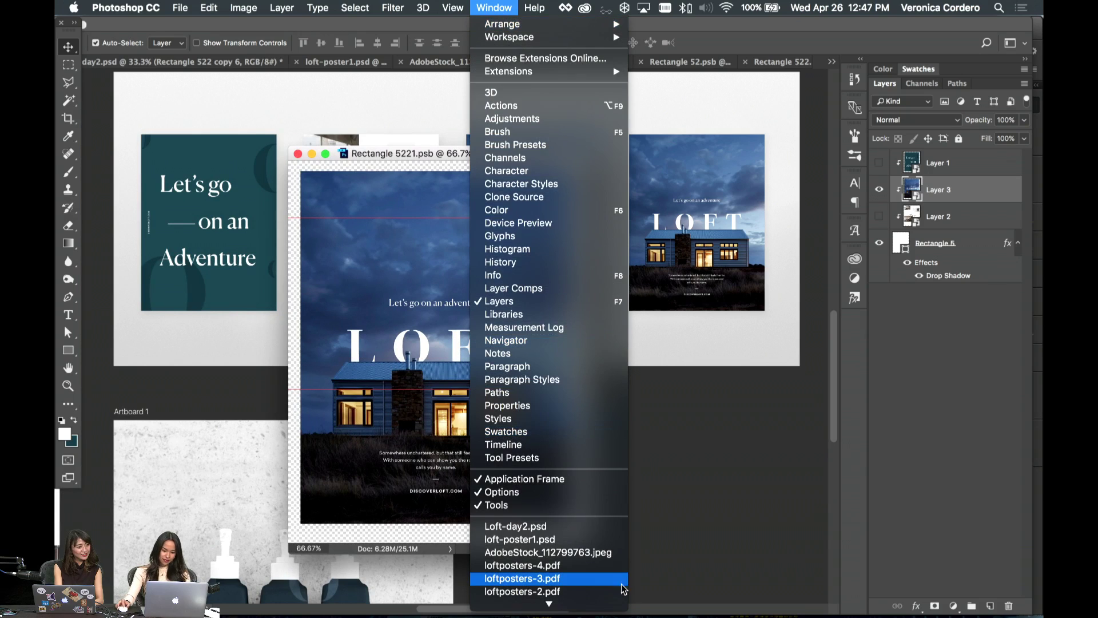
pyautogui.click(580, 544)
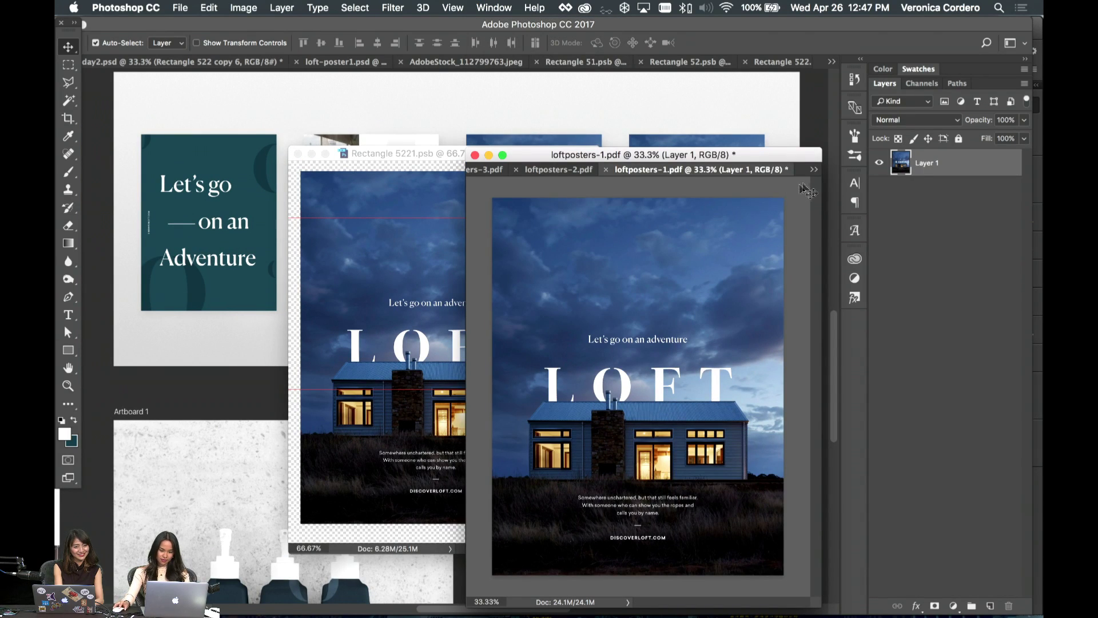
pyautogui.click(813, 169)
pyautogui.click(832, 171)
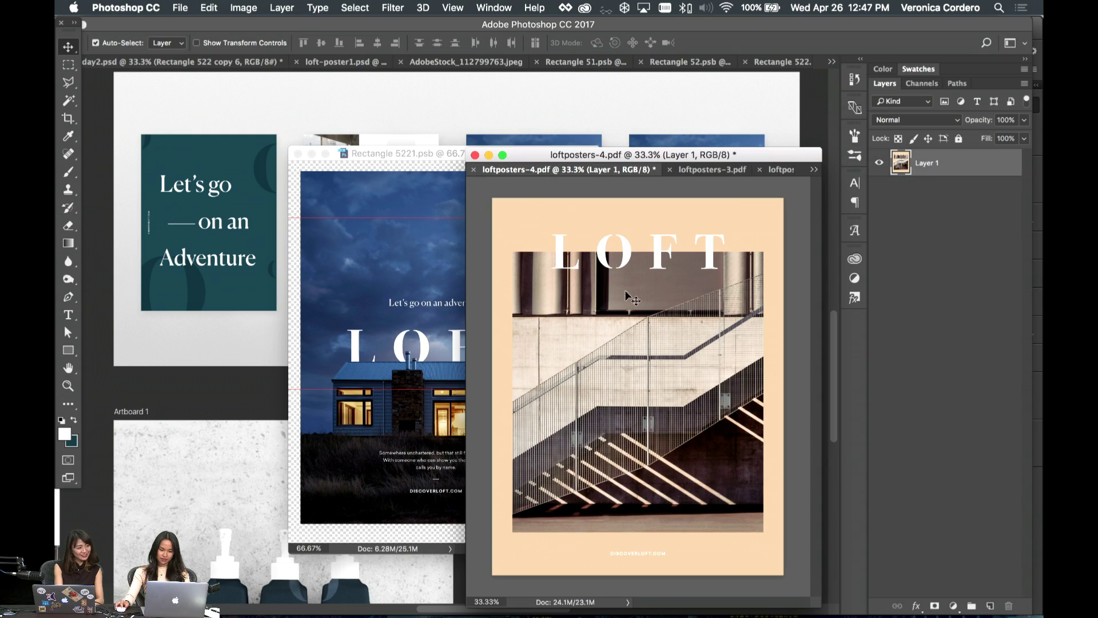
# - Copy the peach staircase poster into the Rectangle 5221 smart object and place its layer directly above Rectangle 5
pyautogui.moveTo(539, 359); pyautogui.dragTo(490, 336)
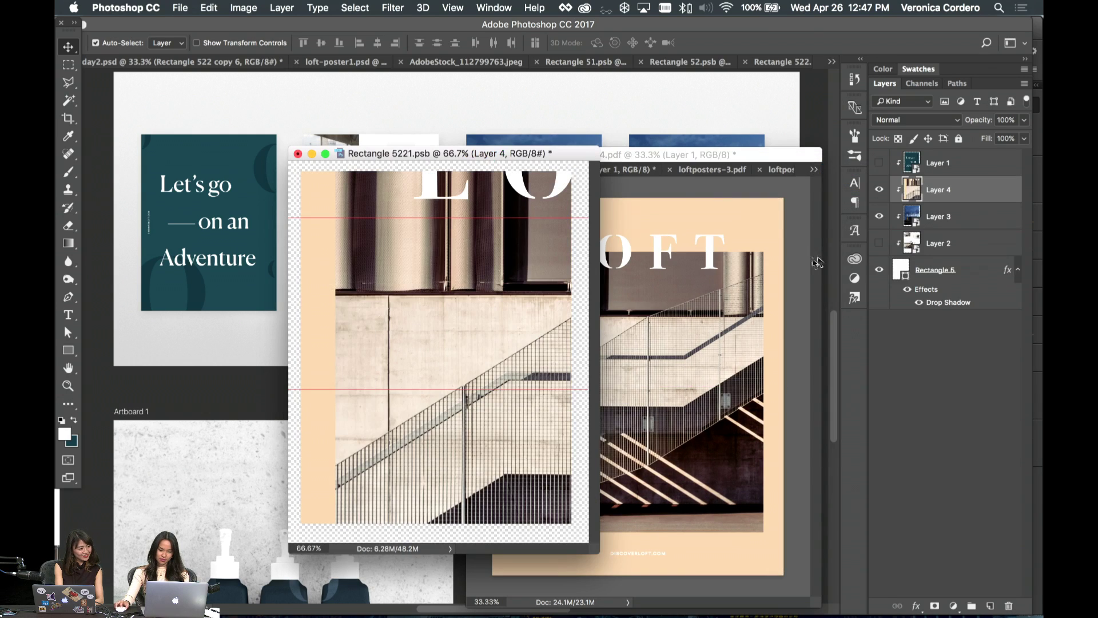
pyautogui.rightClick(973, 197)
pyautogui.click(949, 198)
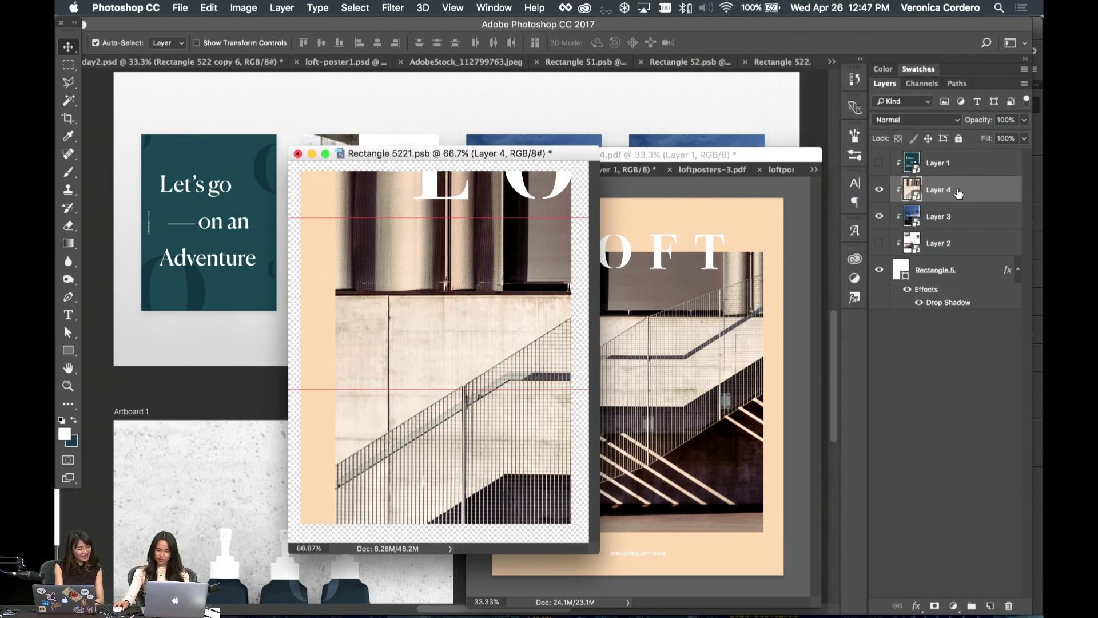
pyautogui.moveTo(958, 193); pyautogui.dragTo(953, 247)
# - Delete the three other poster layers, Layer 1, Layer 2 and Layer 3, from the smart object
pyautogui.click(955, 229)
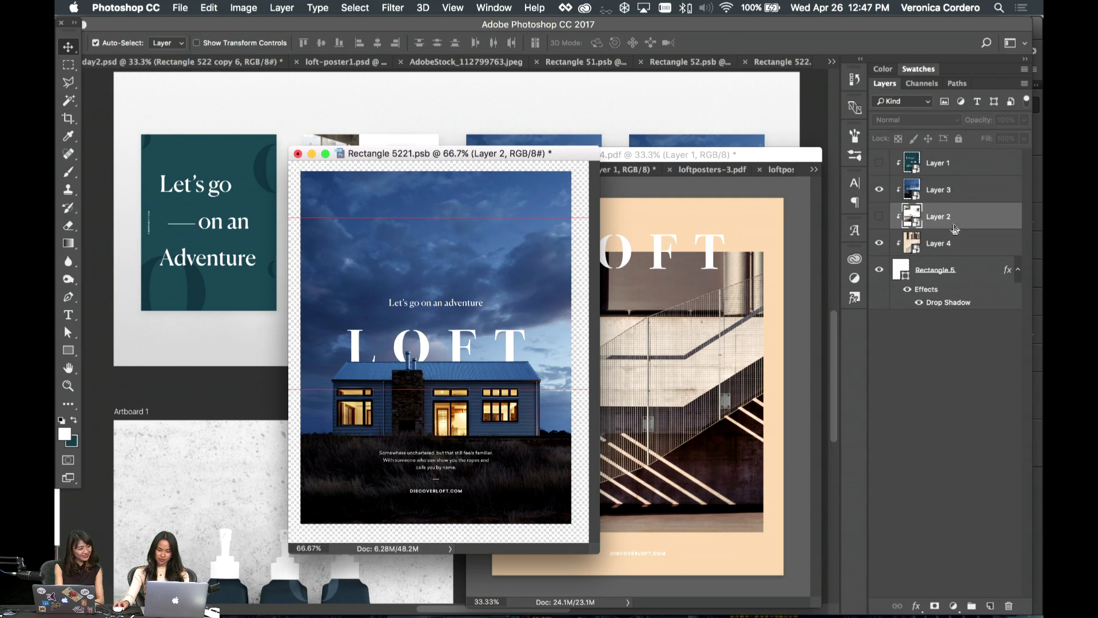
pyautogui.keyDown('shift'); pyautogui.click(955, 164); pyautogui.keyUp('shift')
pyautogui.press('BackSpace')
# - Scale the staircase poster to 48% and position it over the white rectangle at X 649 px, Y 836 px
pyautogui.press('super+minus')
pyautogui.press('super+minus')
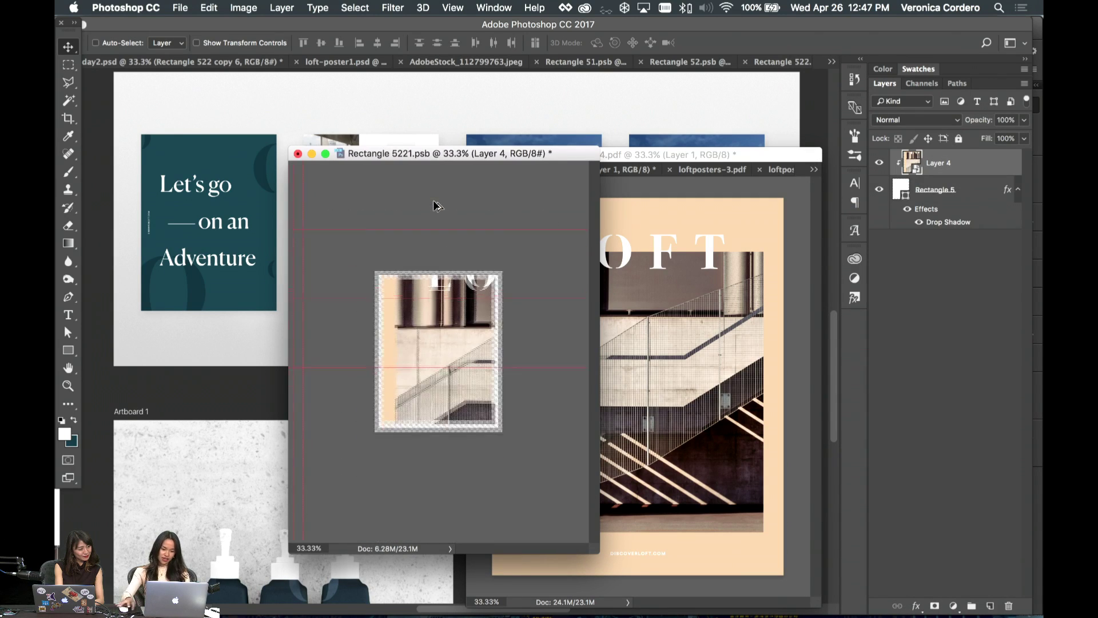
pyautogui.press('super+t')
pyautogui.moveTo(380, 240); pyautogui.dragTo(395, 252)
pyautogui.press('super+minus')
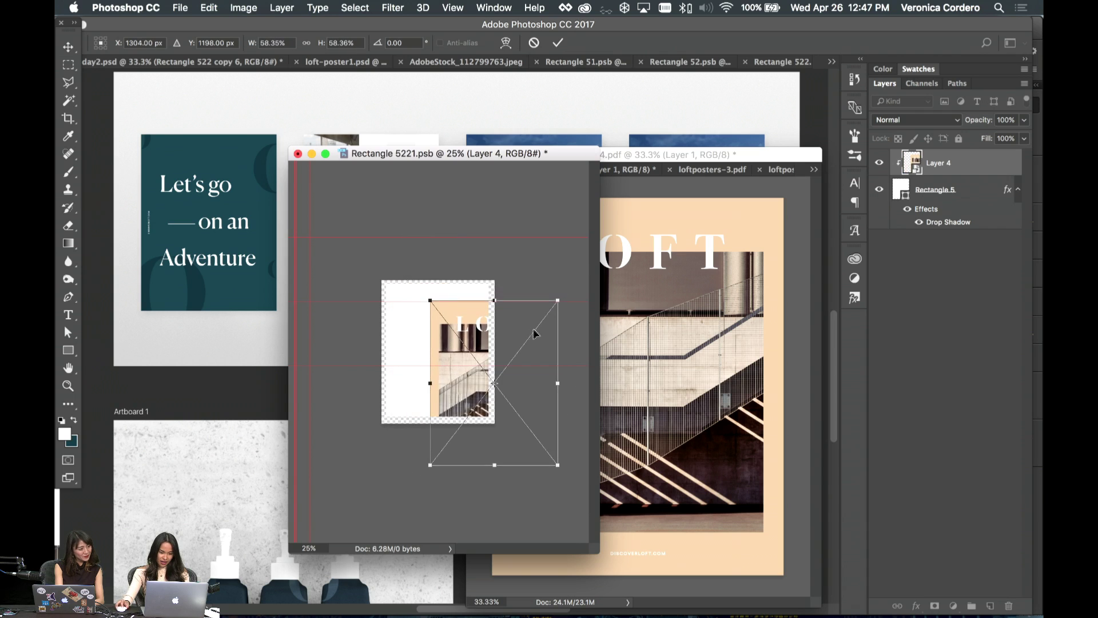
pyautogui.moveTo(533, 333); pyautogui.dragTo(478, 305)
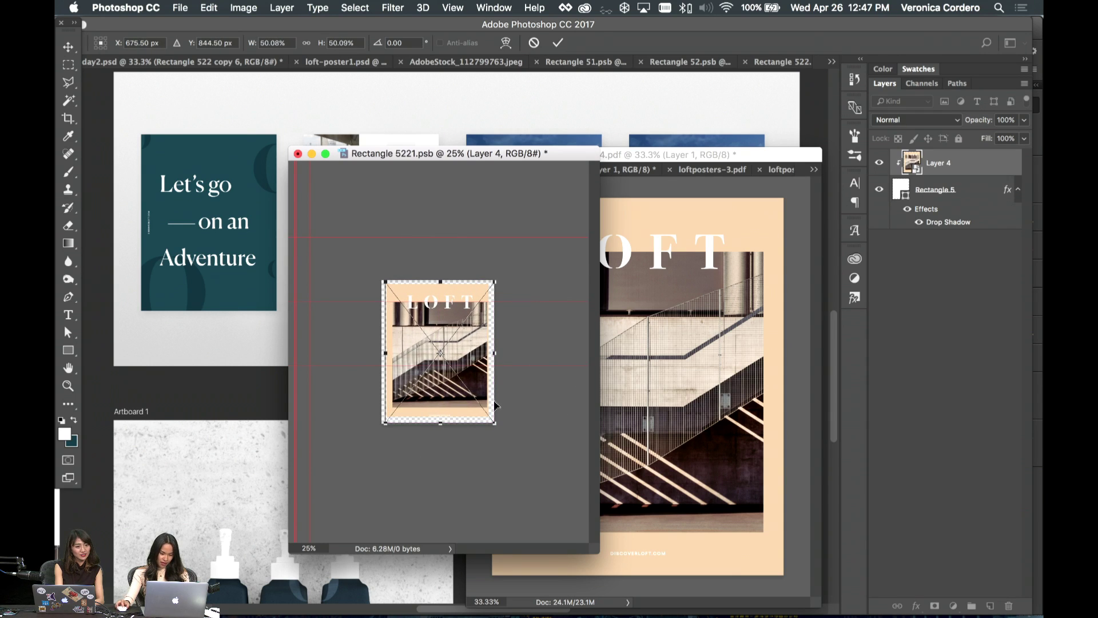
pyautogui.moveTo(494, 422); pyautogui.dragTo(490, 420)
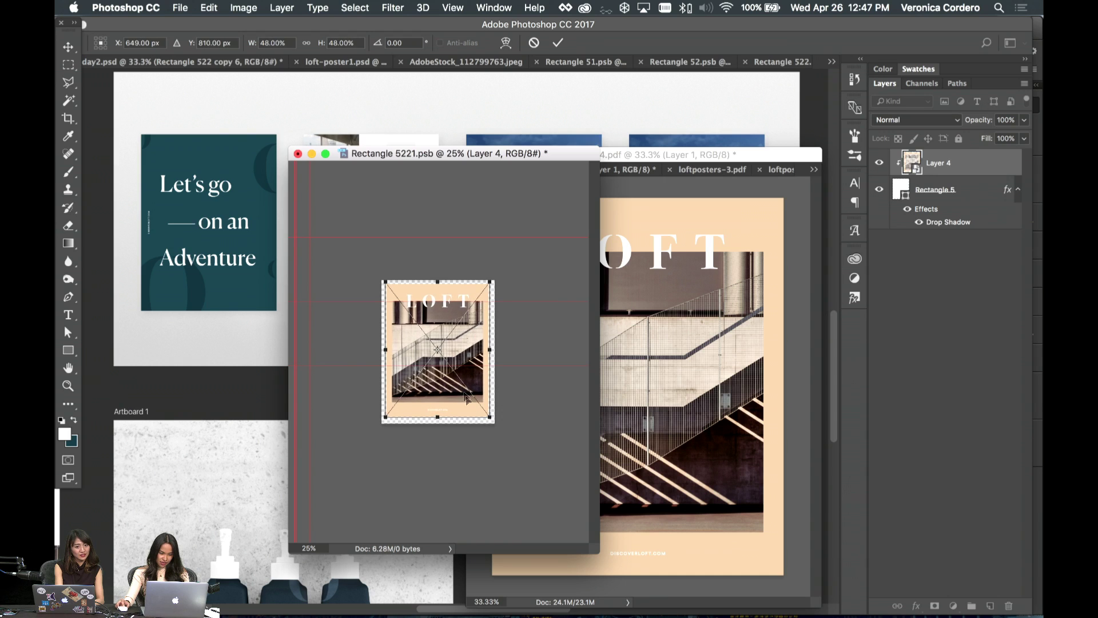
pyautogui.moveTo(458, 366); pyautogui.dragTo(456, 372)
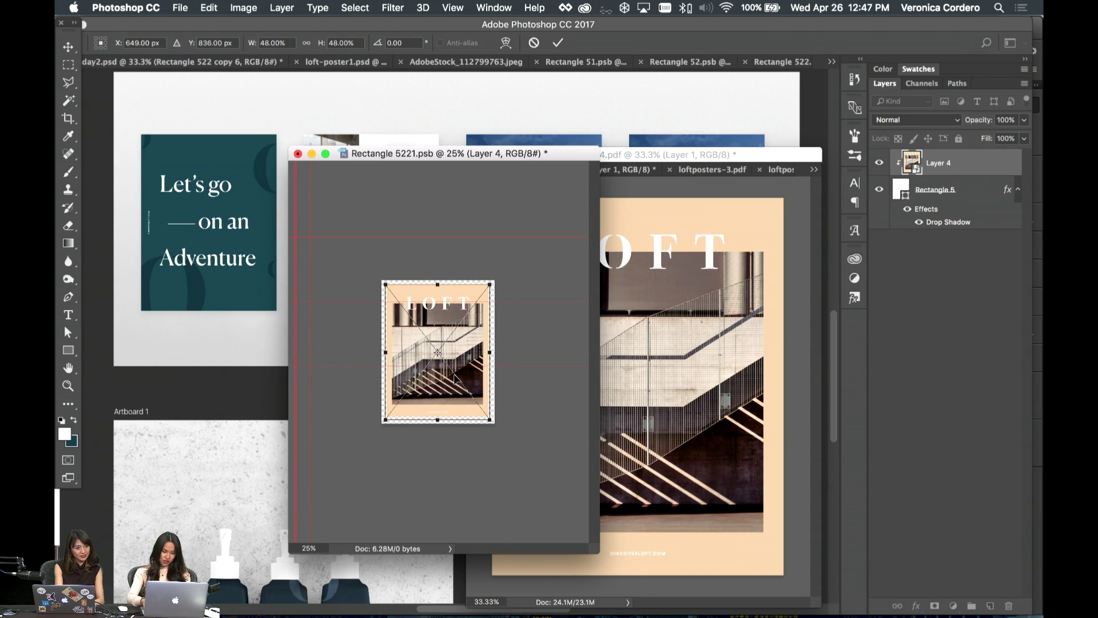
pyautogui.press('Return')
# - Fine-tune the poster's vertical position to Y 829 px, and save and close the Rectangle 5221 smart object
pyautogui.press('super+equal')
pyautogui.press('super+equal')
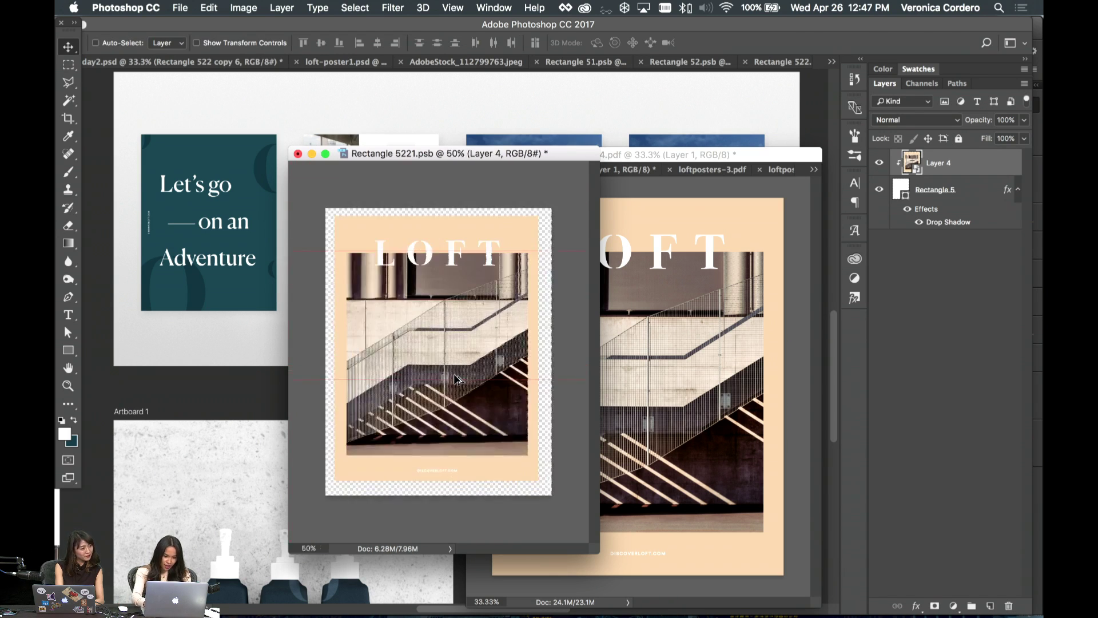
pyautogui.press('super+equal')
pyautogui.press('super+equal')
pyautogui.press('super+minus')
pyautogui.press('super+t')
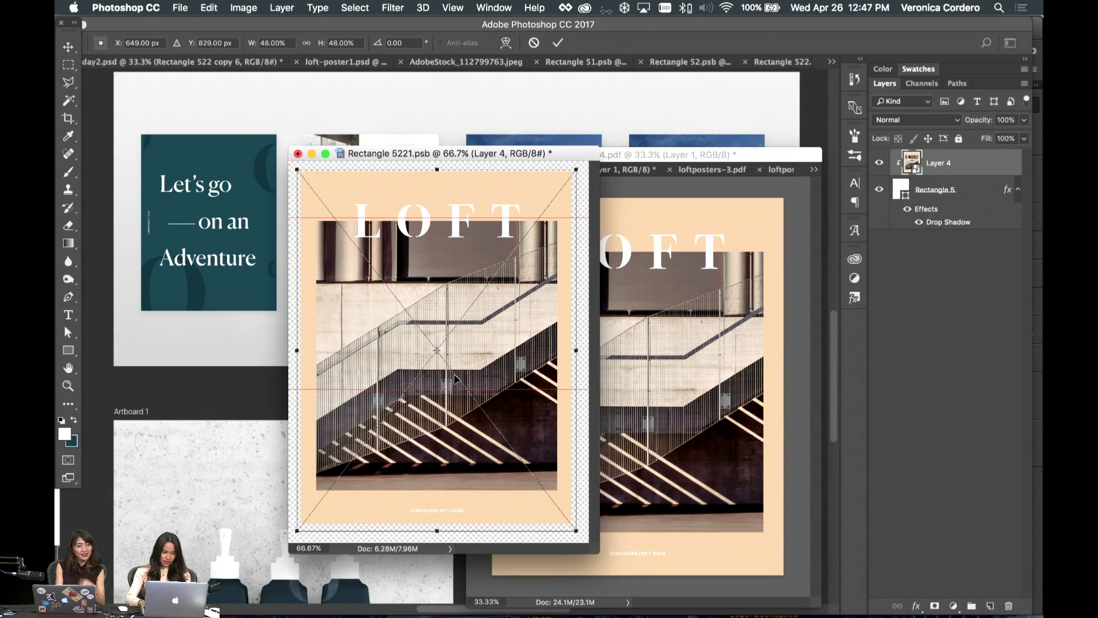
pyautogui.press('Return')
pyautogui.press('super+s')
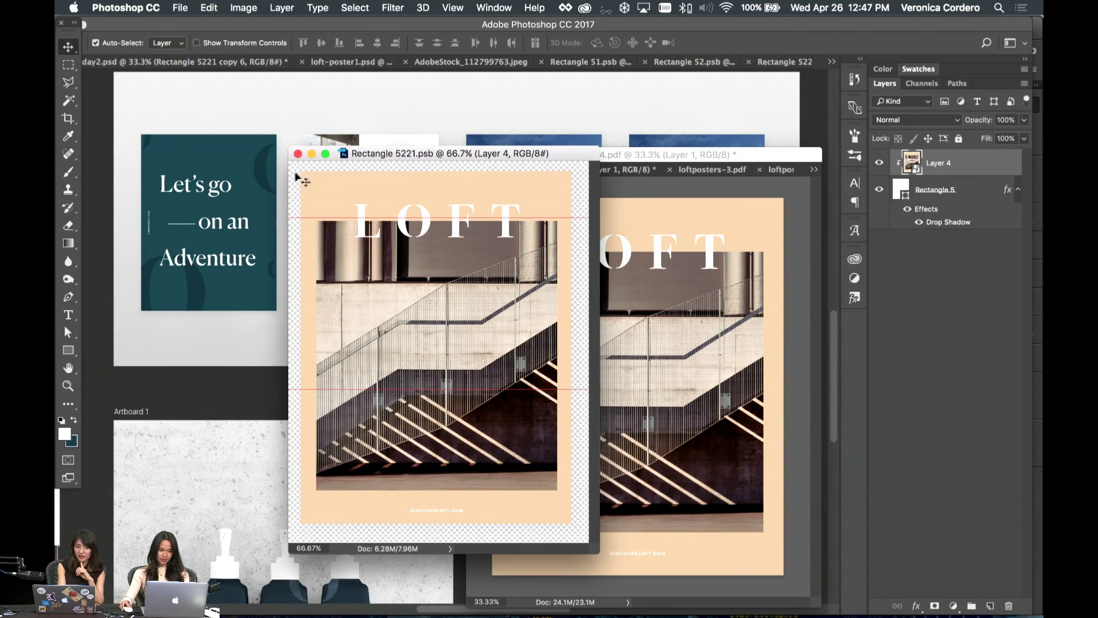
pyautogui.click(298, 154)
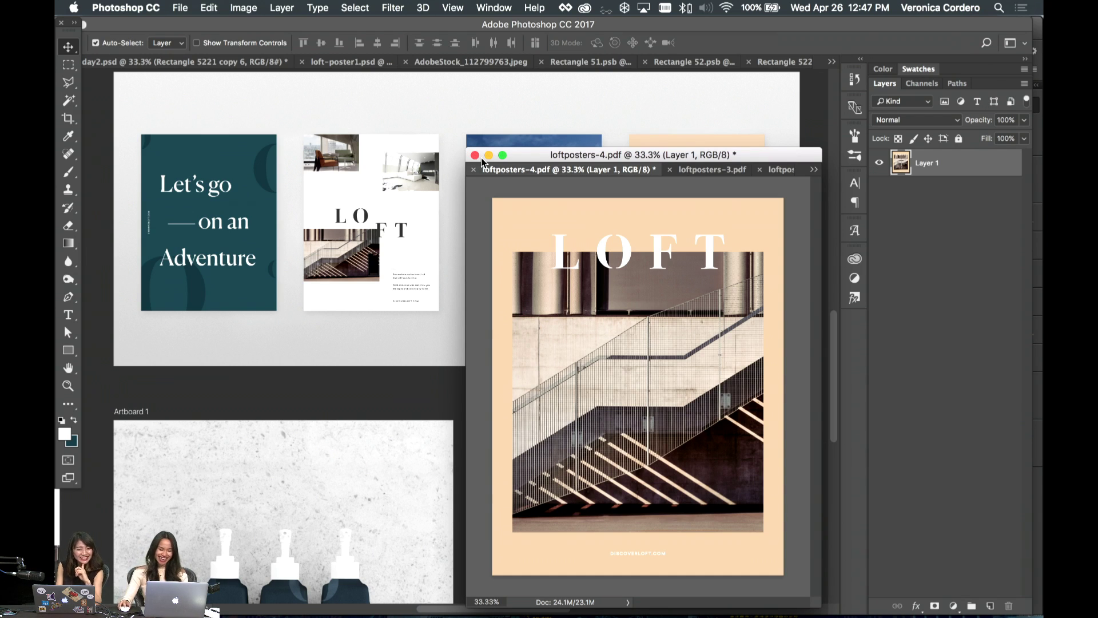
# - Return to the day2.psd document and examine the row of four posters in Application 1 up close
pyautogui.moveTo(521, 159); pyautogui.dragTo(527, 121)
pyautogui.scroll(3, 693, 202)
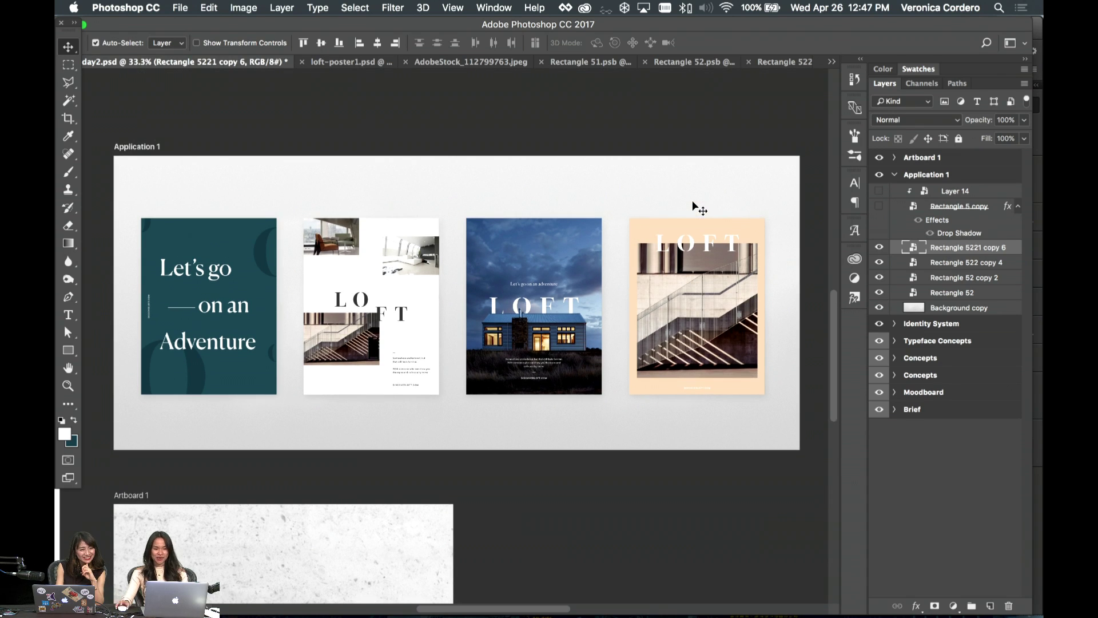
pyautogui.keyDown('shift'); pyautogui.click(968, 294); pyautogui.keyUp('shift')
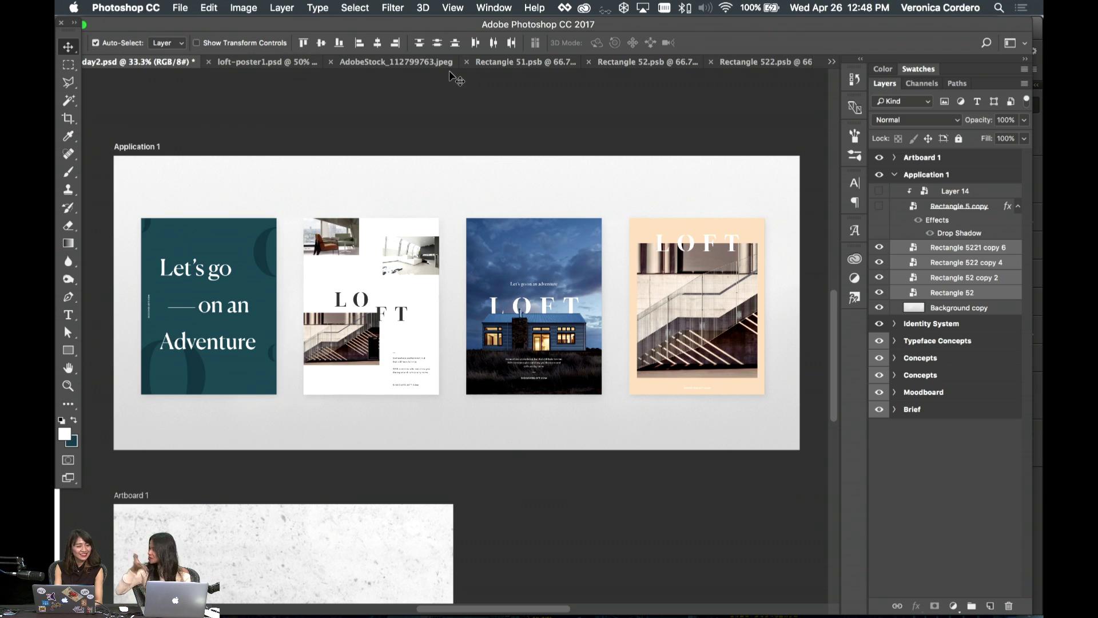
pyautogui.click(471, 122)
pyautogui.press('super+minus')
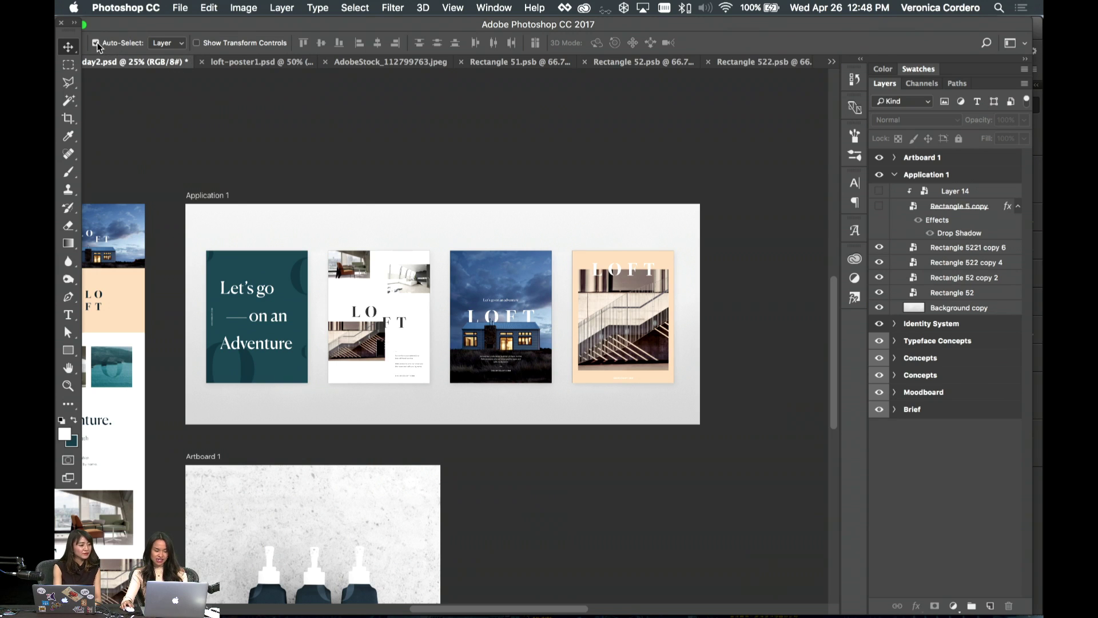
pyautogui.press('super+equal')
pyautogui.press('super+equal')
pyautogui.press('super+equal')
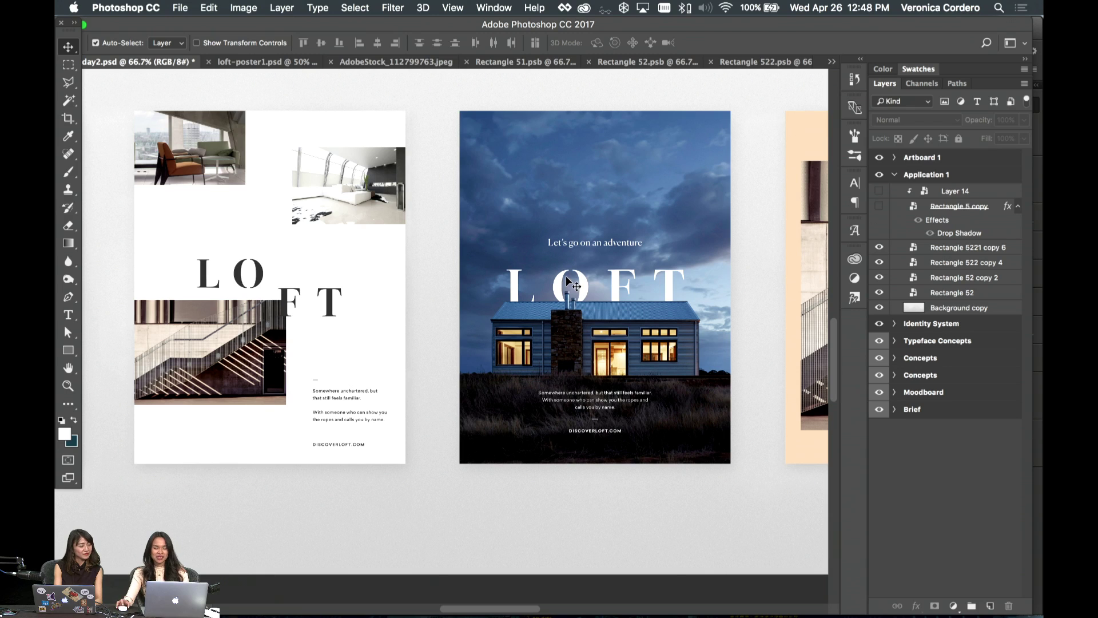
pyautogui.hscroll(5, 663, 312)
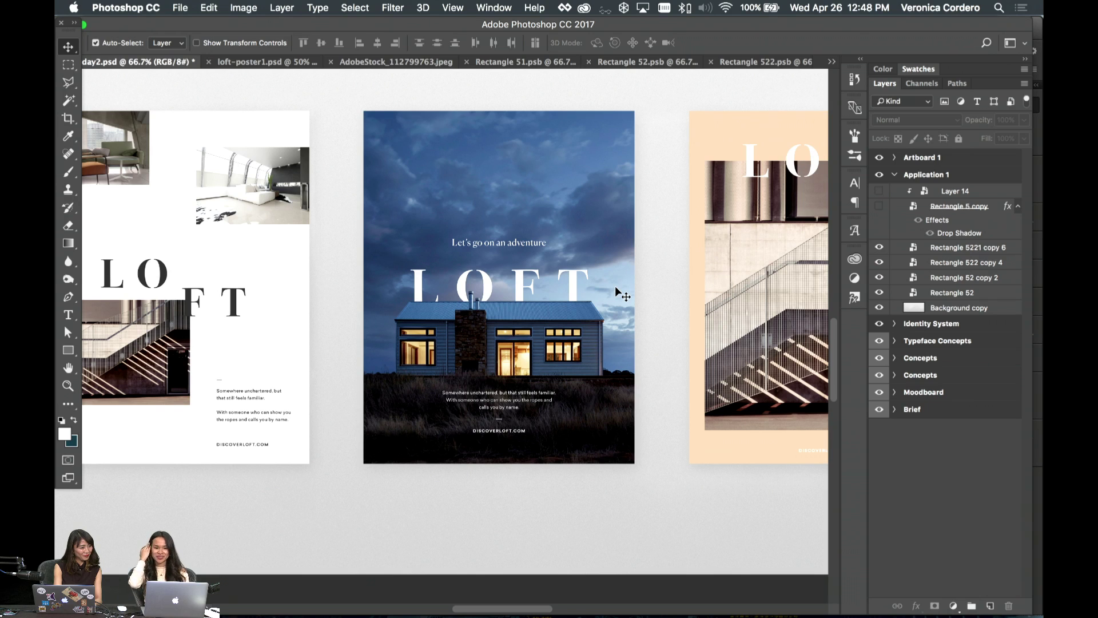
pyautogui.hotkey('ctrl', 'Tab')
pyautogui.hotkey('ctrl', 'Tab')
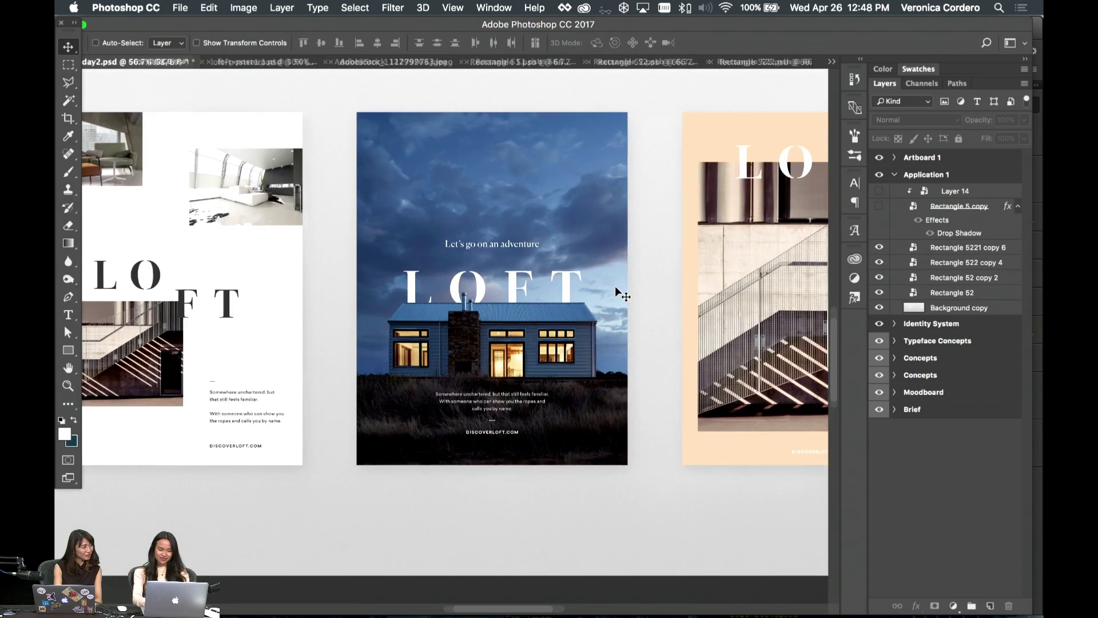
pyautogui.click(962, 248)
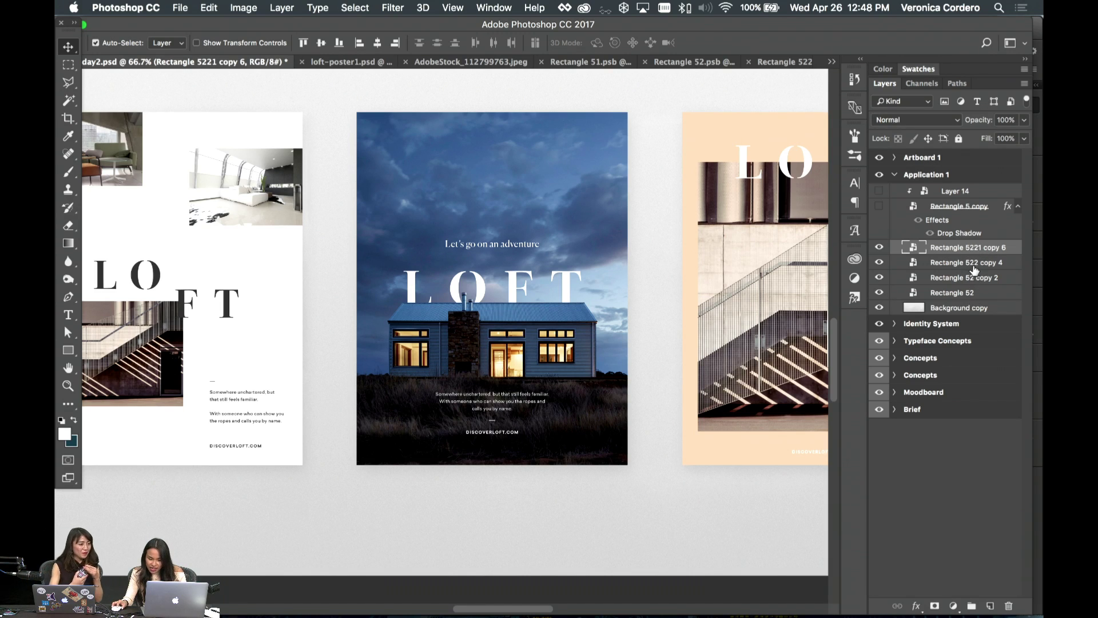
pyautogui.doubleClick(974, 248)
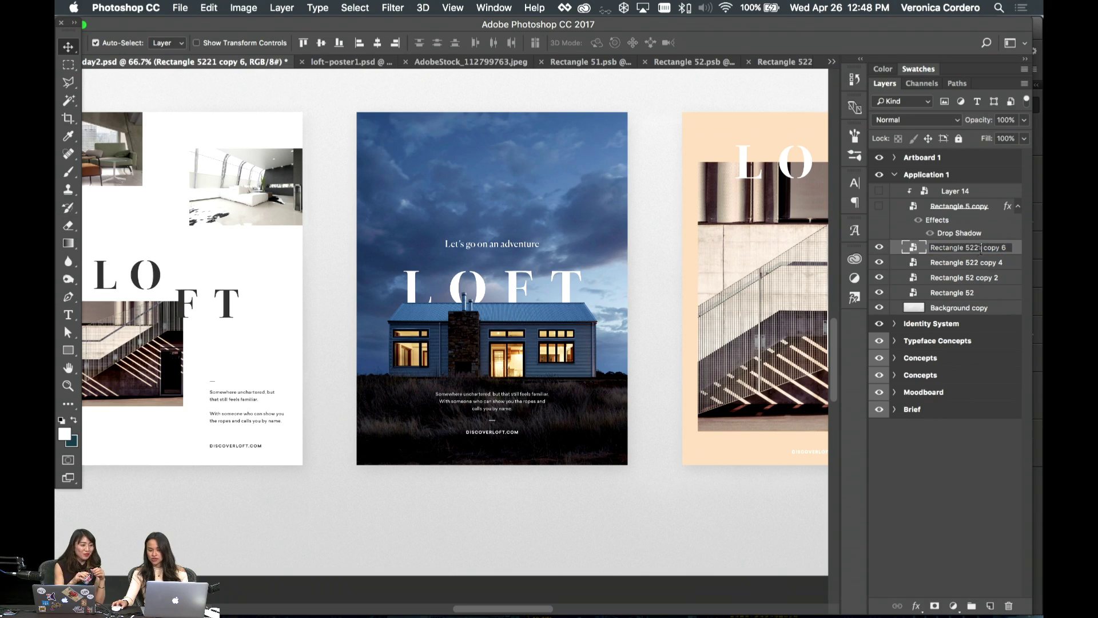
pyautogui.press('Return')
pyautogui.press('super+minus')
pyautogui.press('super+minus')
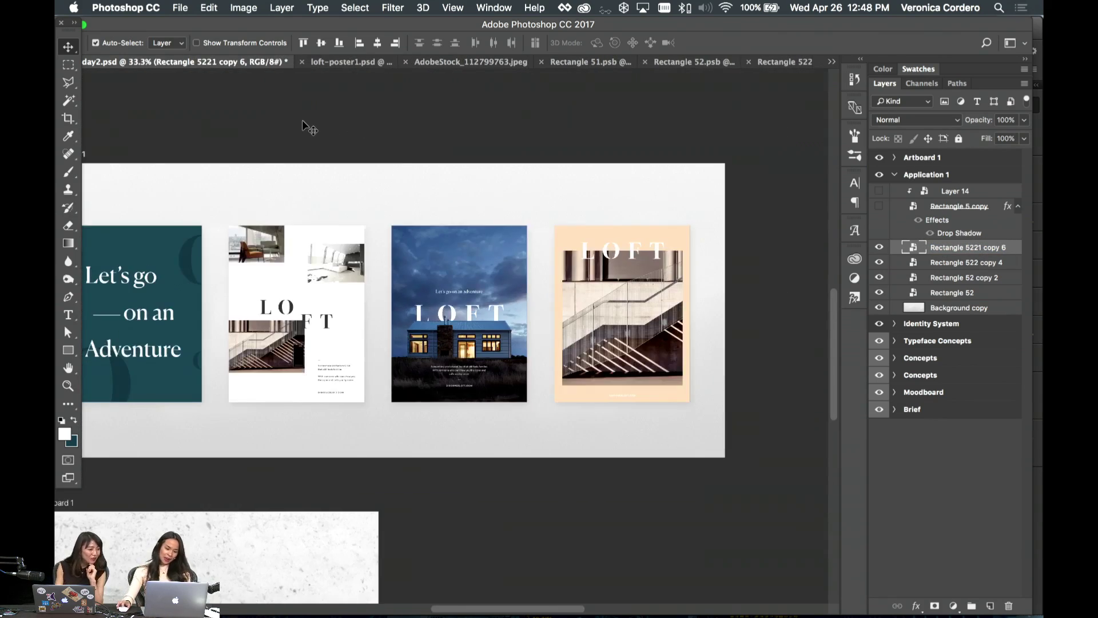
# - Clear the layer selection and save the day2.psd document
pyautogui.hscroll(-5, 302, 125)
pyautogui.scroll(-5, 307, 123)
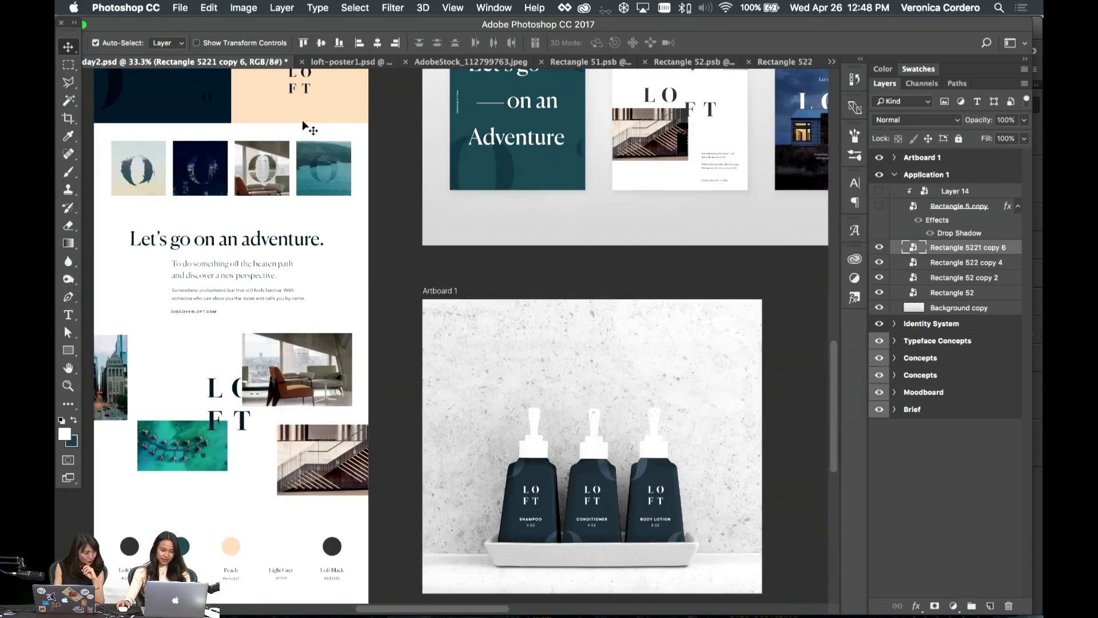
pyautogui.click(394, 269)
pyautogui.scroll(-2, 394, 268)
pyautogui.press('super+s')
# - Examine the Identity System artboard's logo variations, O image tiles and tagline text
pyautogui.scroll(5, 399, 271)
pyautogui.hscroll(1, 399, 272)
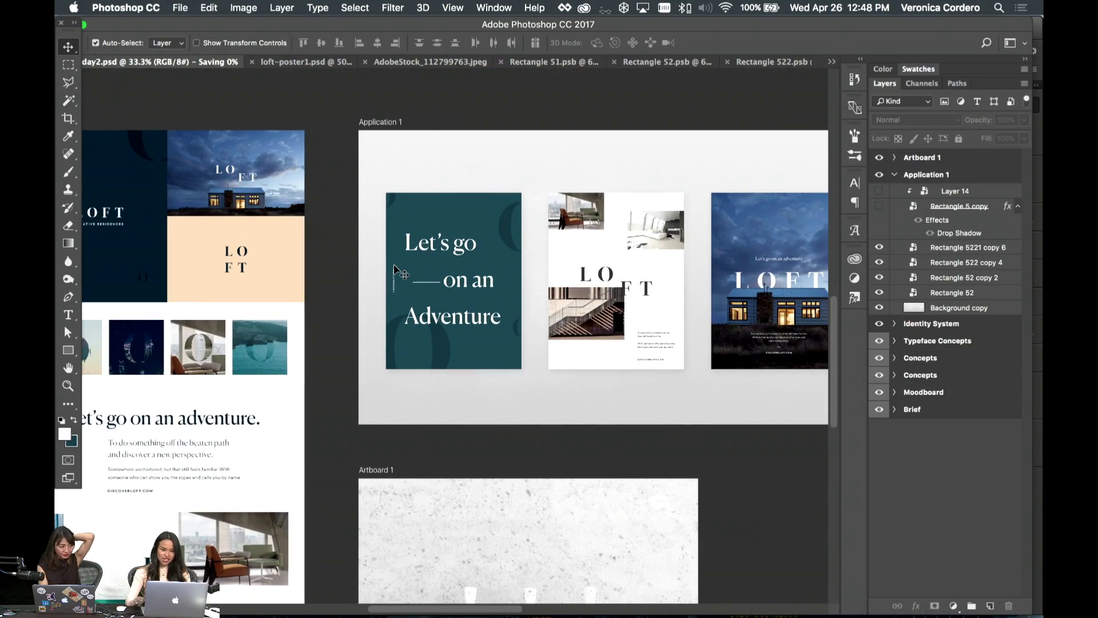
pyautogui.press('super+plus')
pyautogui.scroll(5, 394, 269)
pyautogui.hscroll(-8, 395, 269)
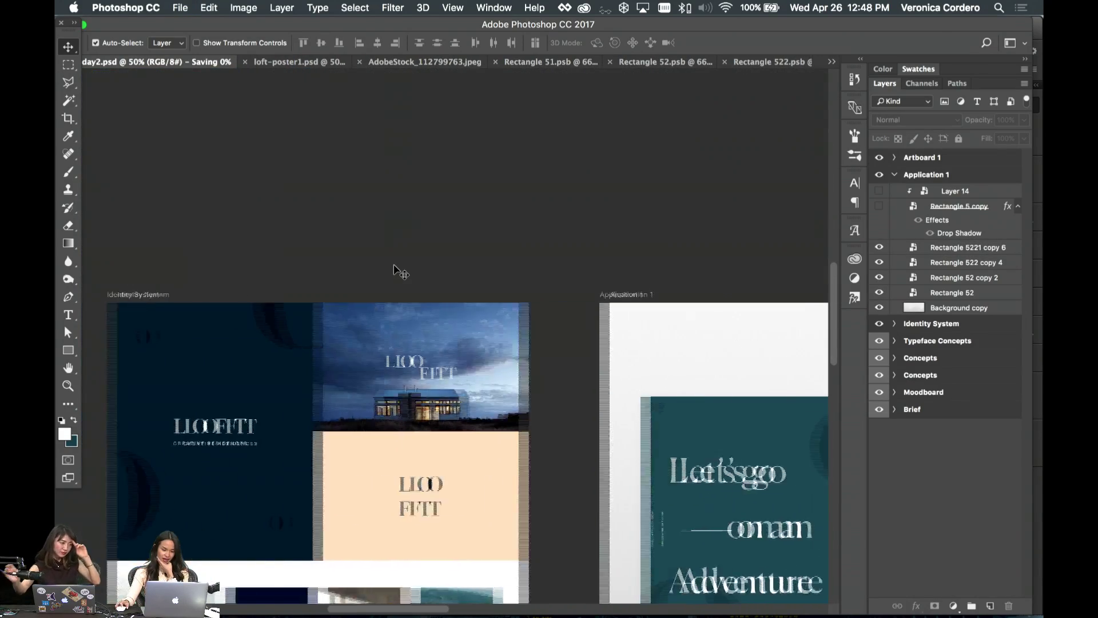
pyautogui.scroll(-2, 395, 268)
pyautogui.hscroll(5, 398, 271)
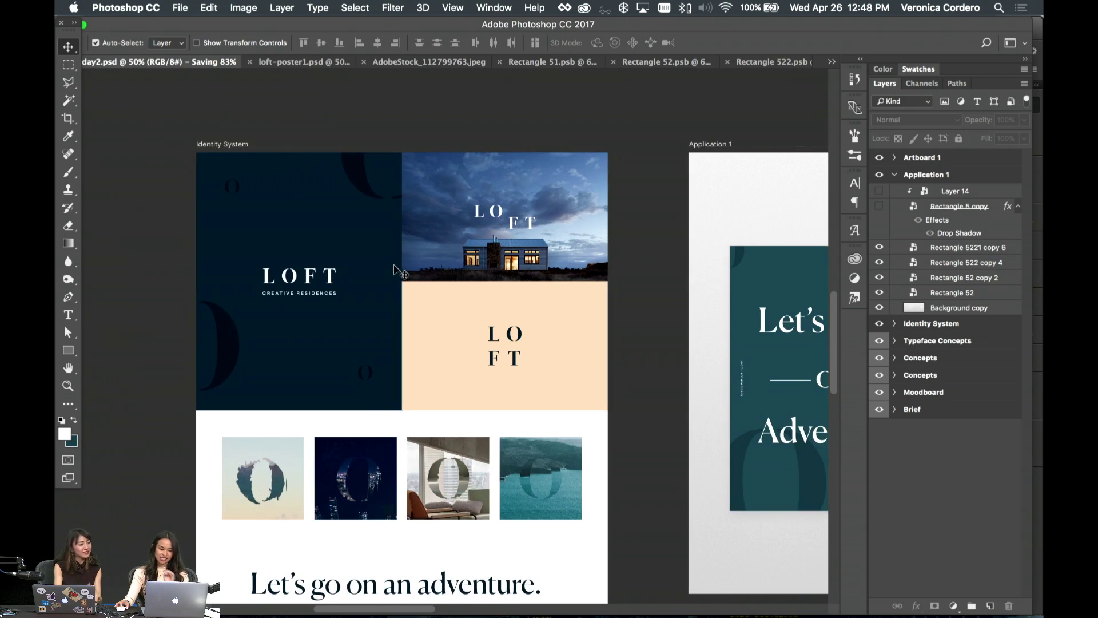
pyautogui.hscroll(-6, 398, 270)
pyautogui.scroll(-4, 398, 271)
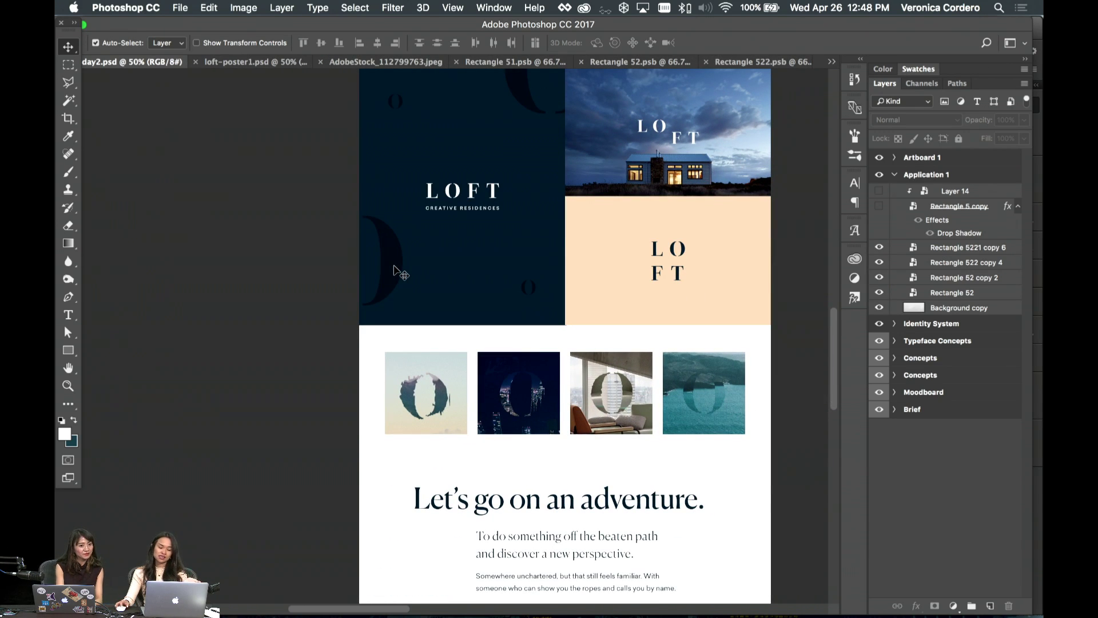
pyautogui.scroll(2, 395, 269)
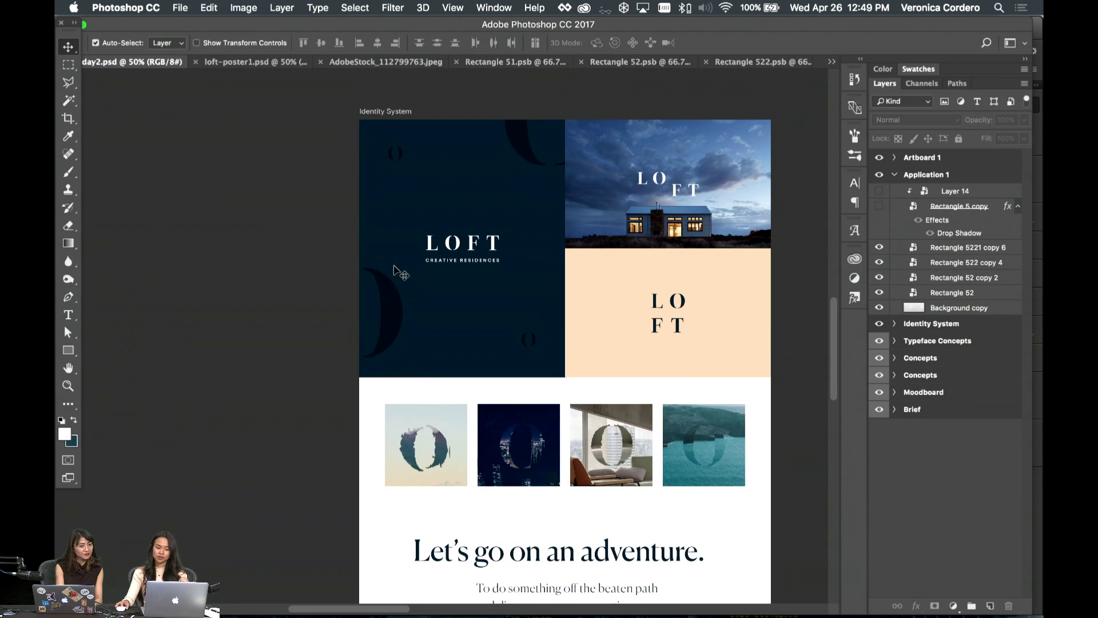
pyautogui.scroll(-8, 401, 272)
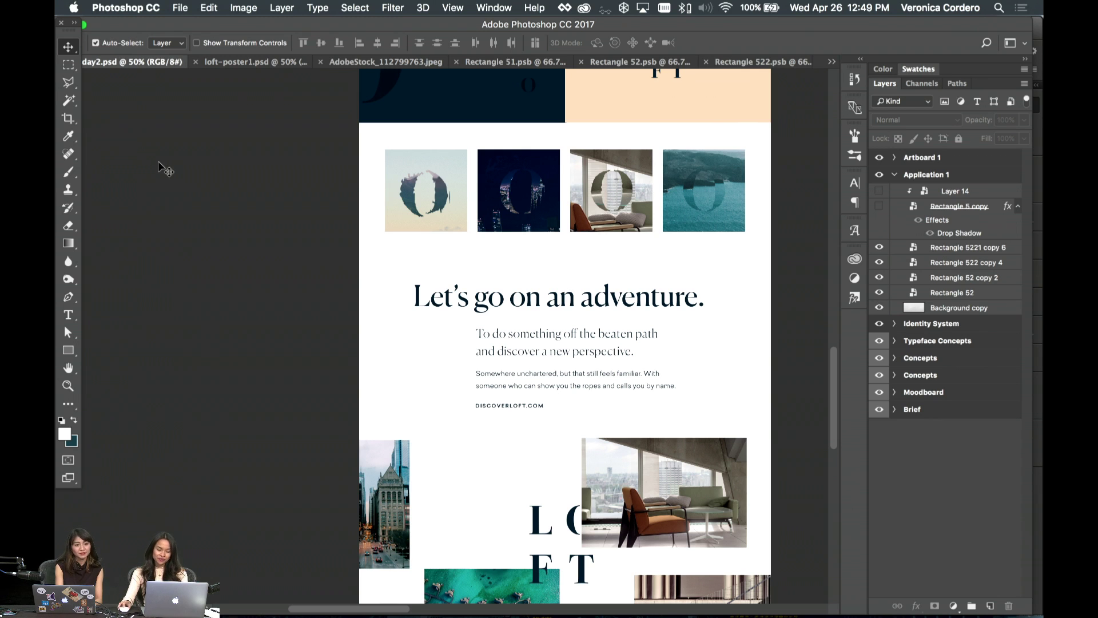
pyautogui.scroll(8, 165, 170)
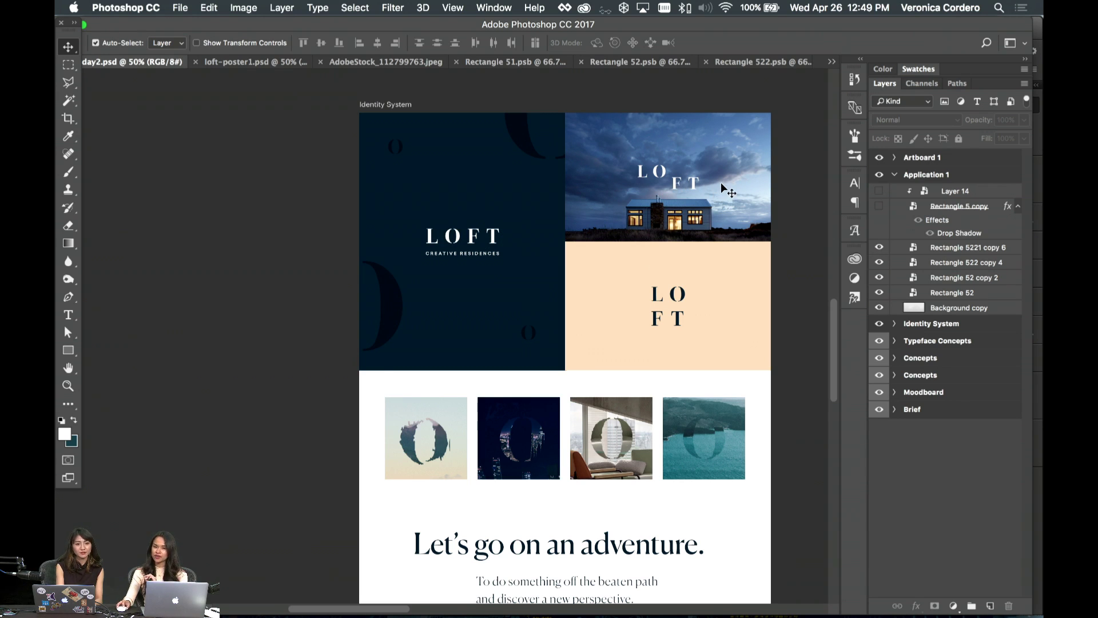
pyautogui.scroll(2, 722, 191)
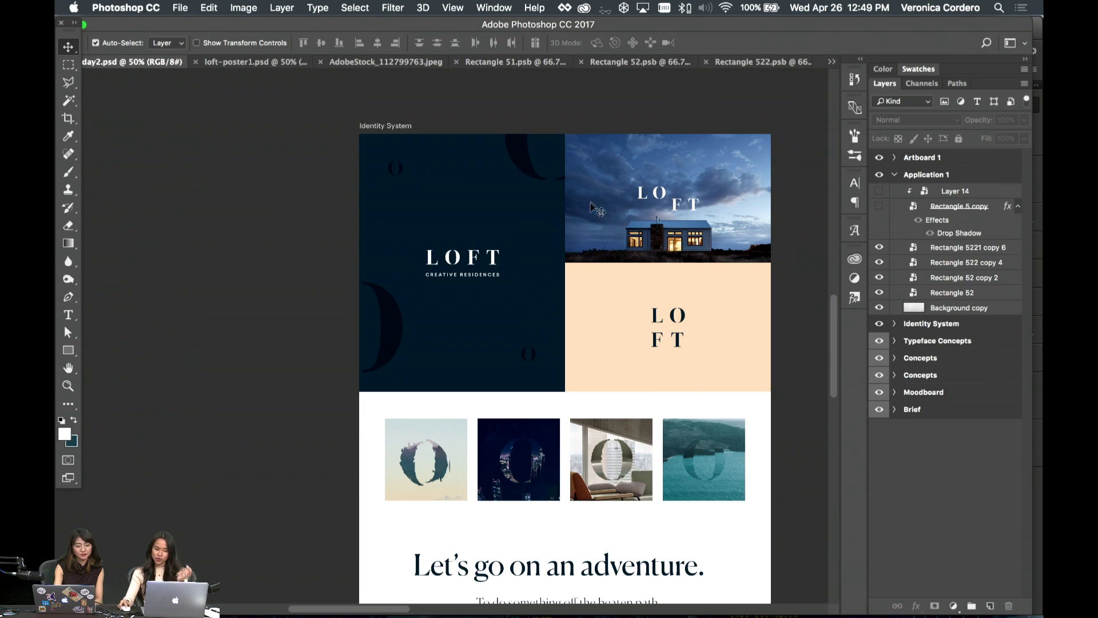
pyautogui.hscroll(3, 678, 225)
pyautogui.scroll(-3, 680, 226)
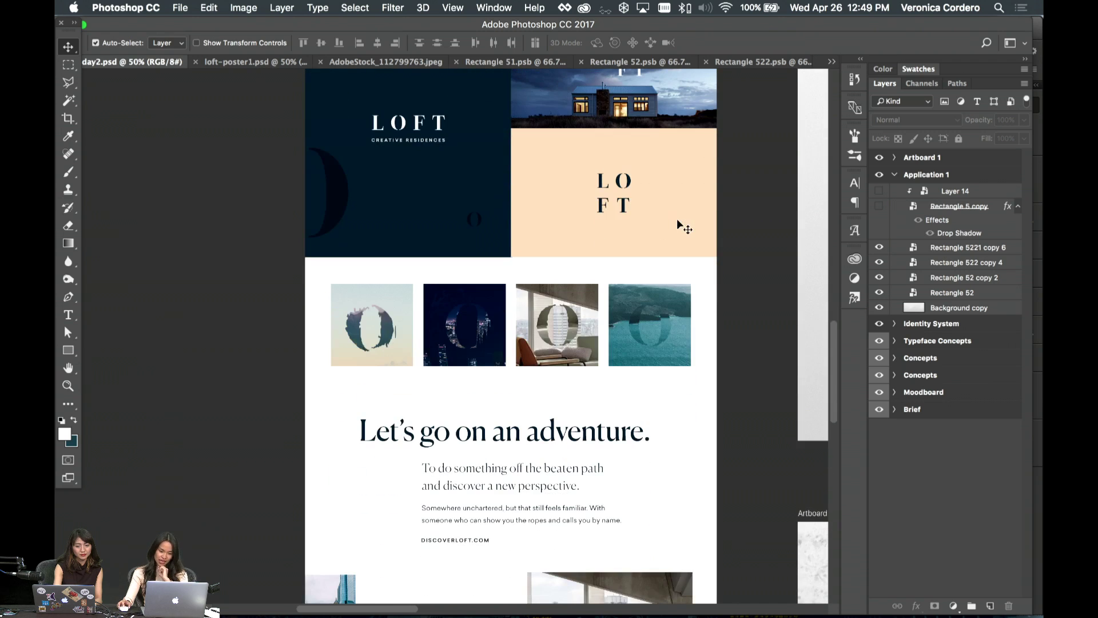
pyautogui.scroll(3, 638, 223)
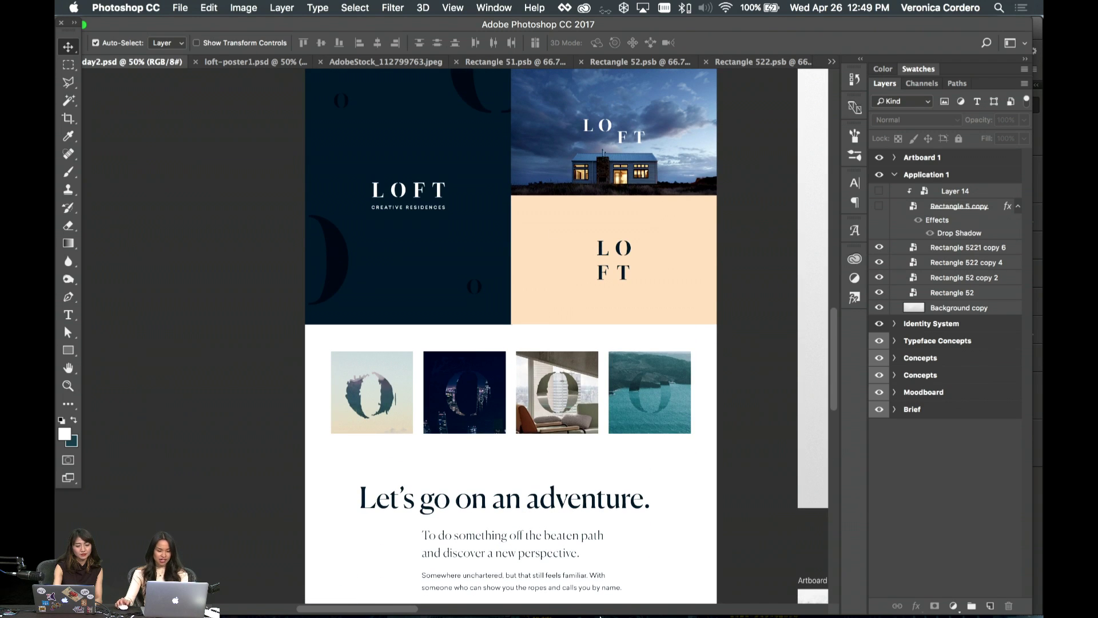
# - Switch to Illustrator and select the staggered LO/FT logo in loft-conceptboard.ai, with FT set lower than LO
pyautogui.click(483, 607)
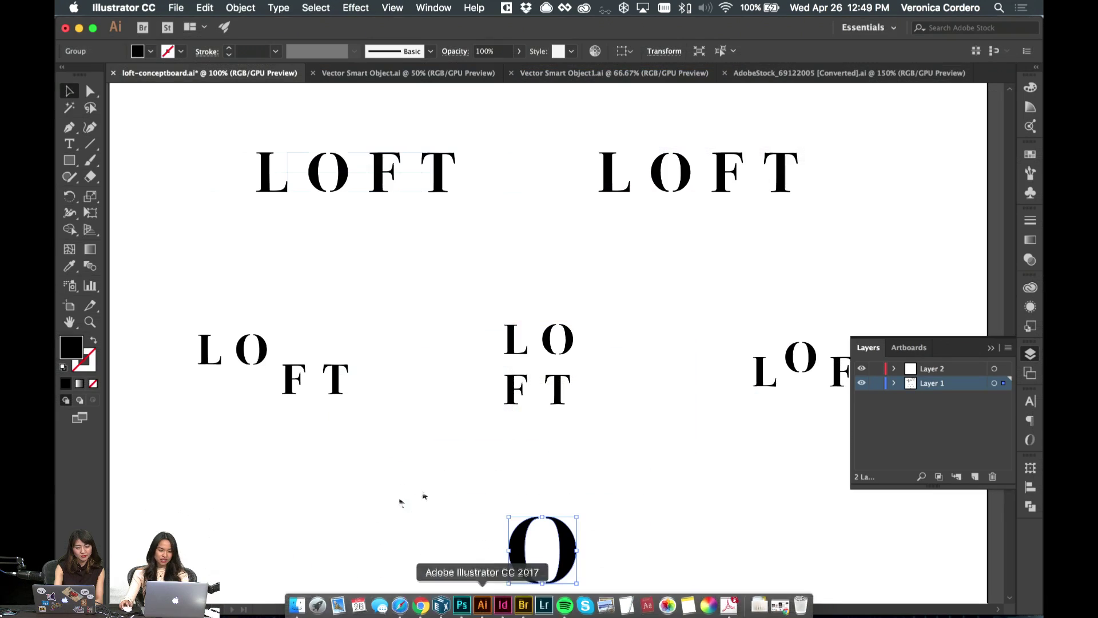
pyautogui.scroll(1, 448, 481)
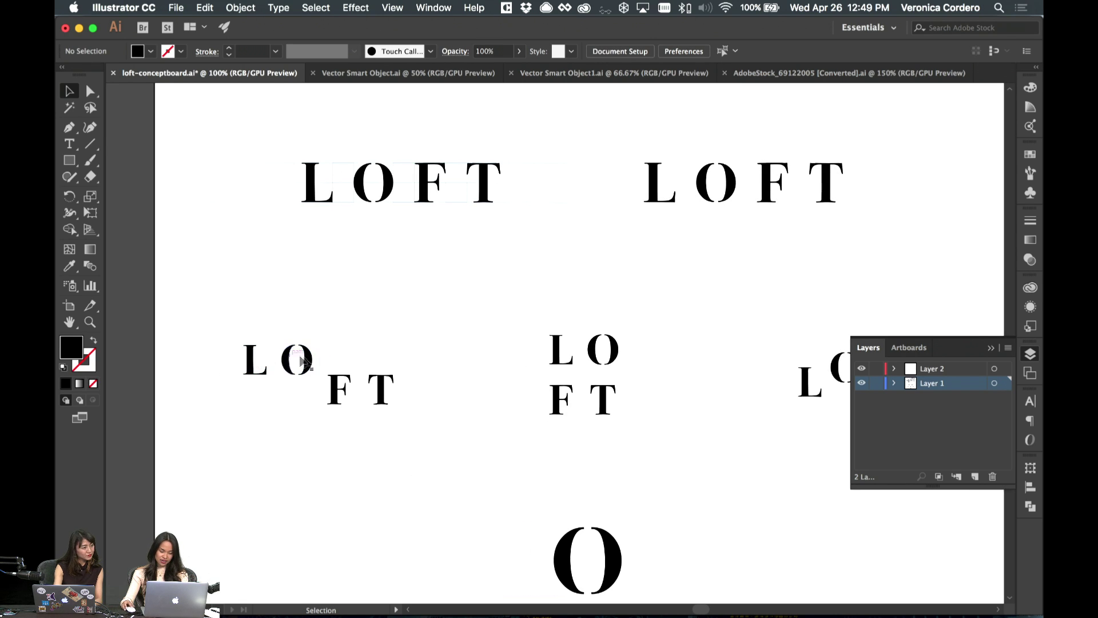
pyautogui.moveTo(231, 330); pyautogui.dragTo(463, 424)
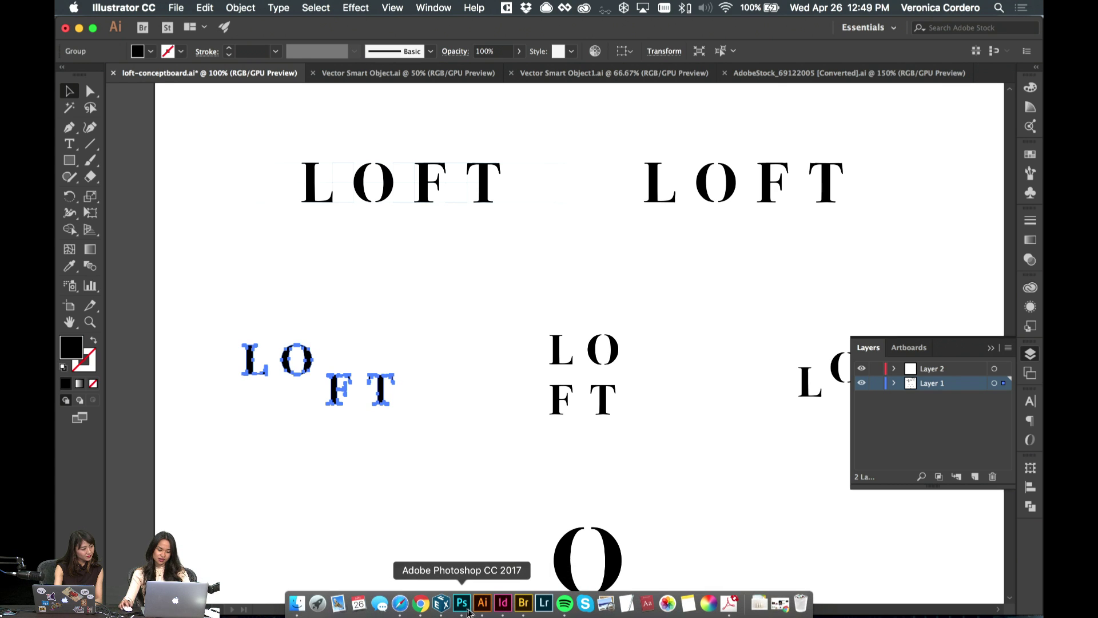
# - Switch to Photoshop and try to paste the copied staggered LO/FT logo into day2.psd as a Smart Object
pyautogui.click(464, 605)
pyautogui.press('super+v')
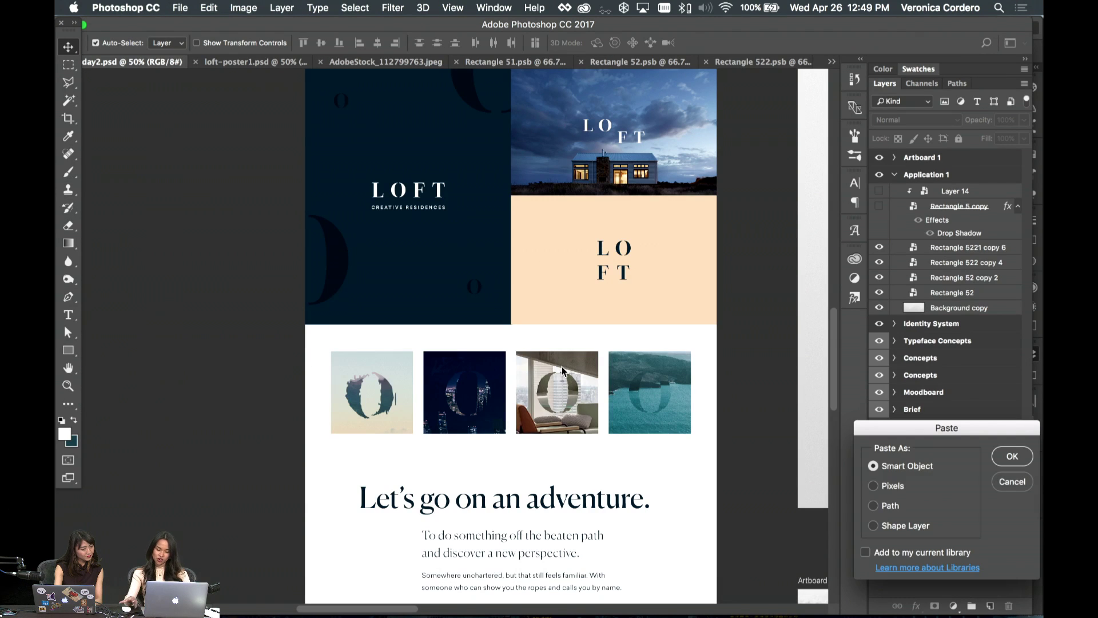
pyautogui.click(1011, 455)
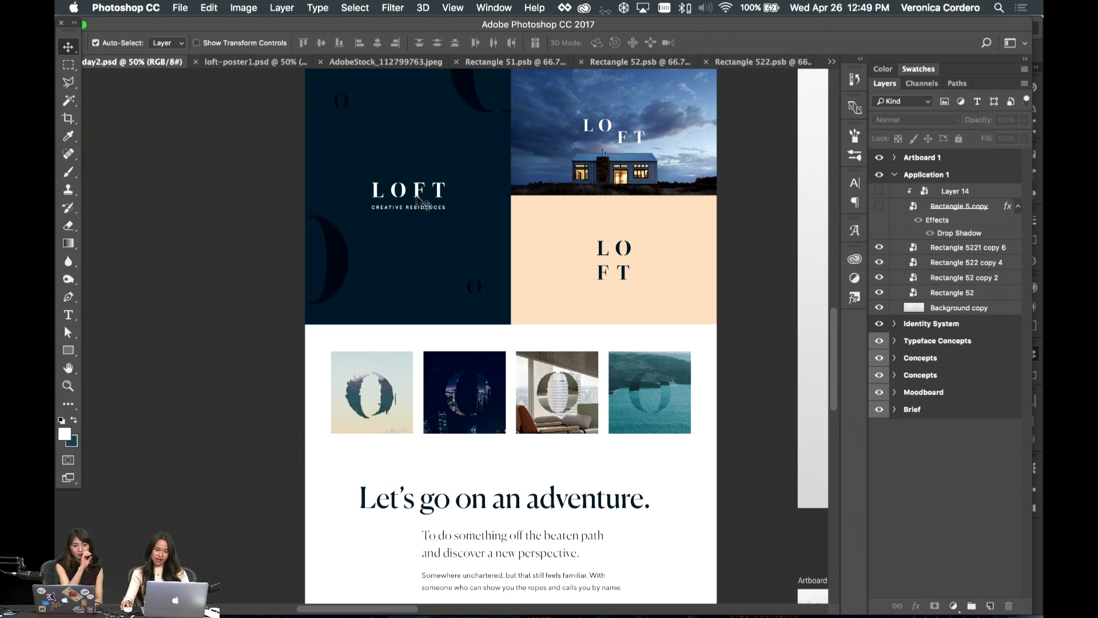
# - Examine the Identity System's O image tiles at 100% and the effects and smart filters on the first tile's O shape
pyautogui.scroll(-5, 420, 197)
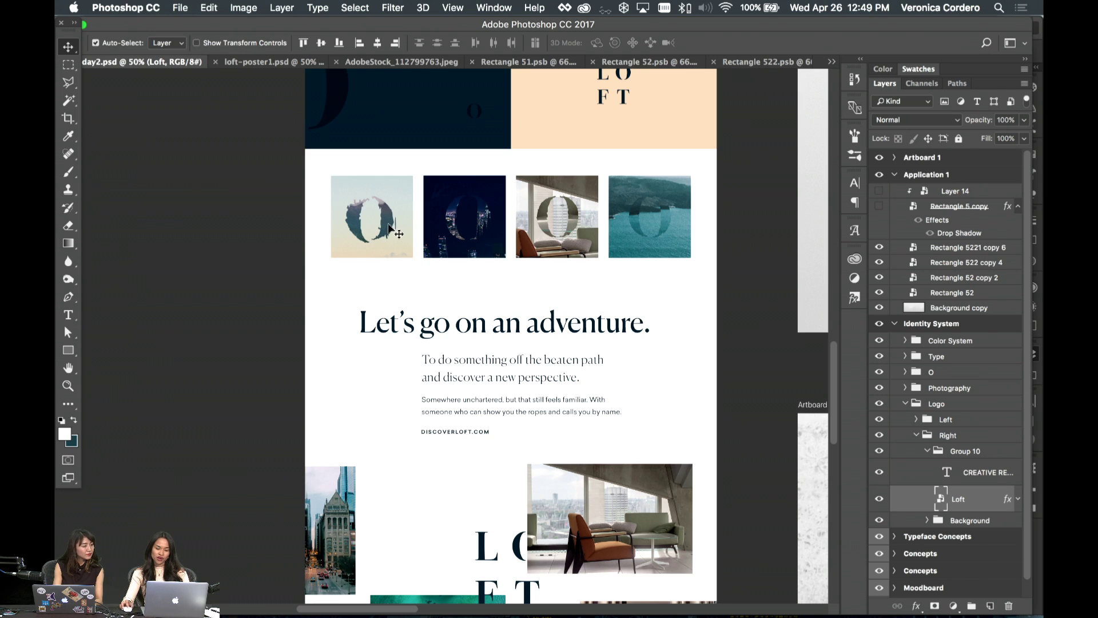
pyautogui.scroll(1, 392, 227)
pyautogui.scroll(-1, 391, 226)
pyautogui.hscroll(1, 391, 226)
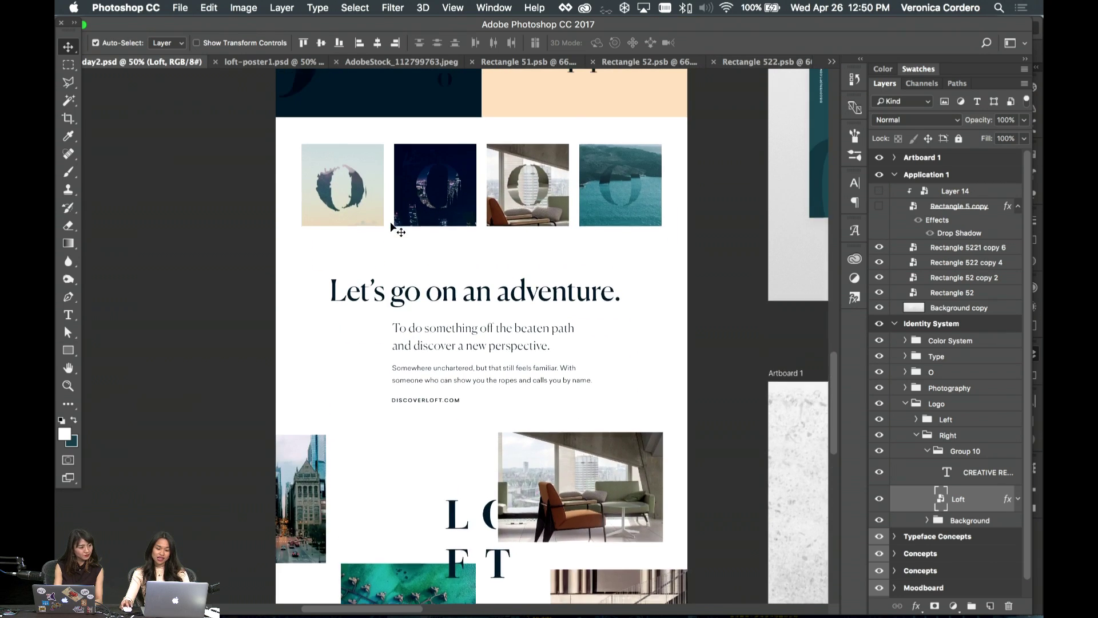
pyautogui.scroll(2, 391, 226)
pyautogui.press('super+1')
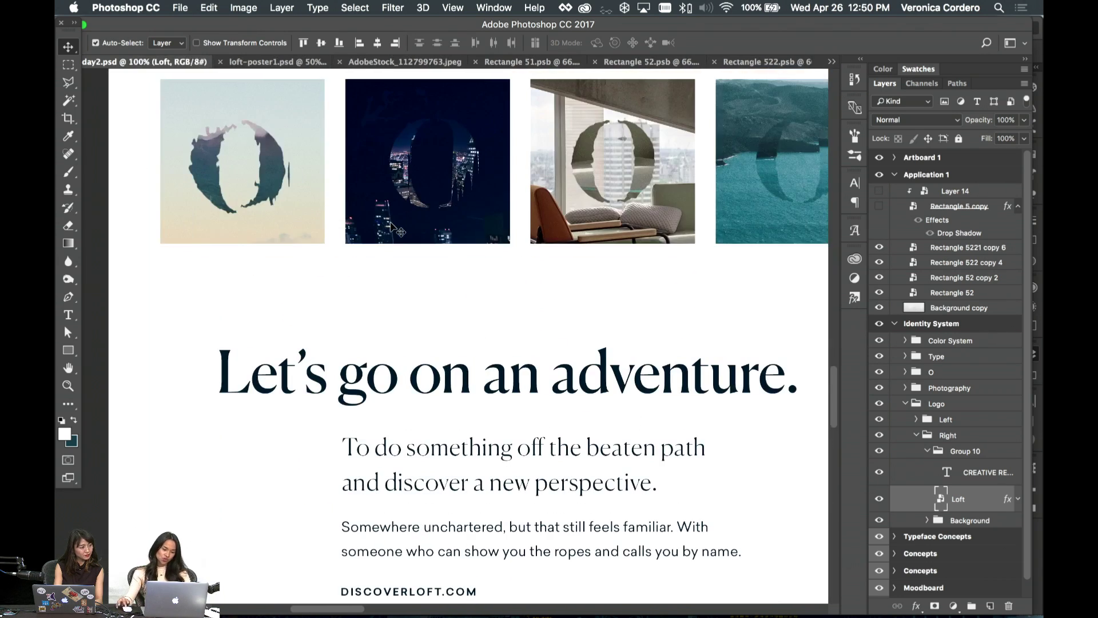
pyautogui.click(329, 187)
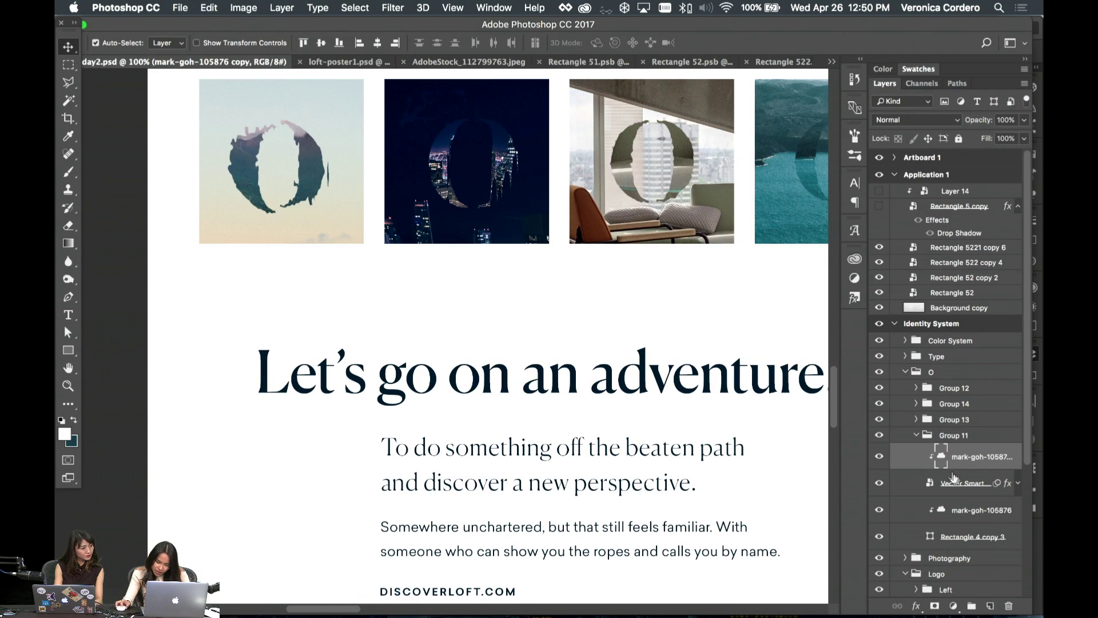
pyautogui.click(1018, 483)
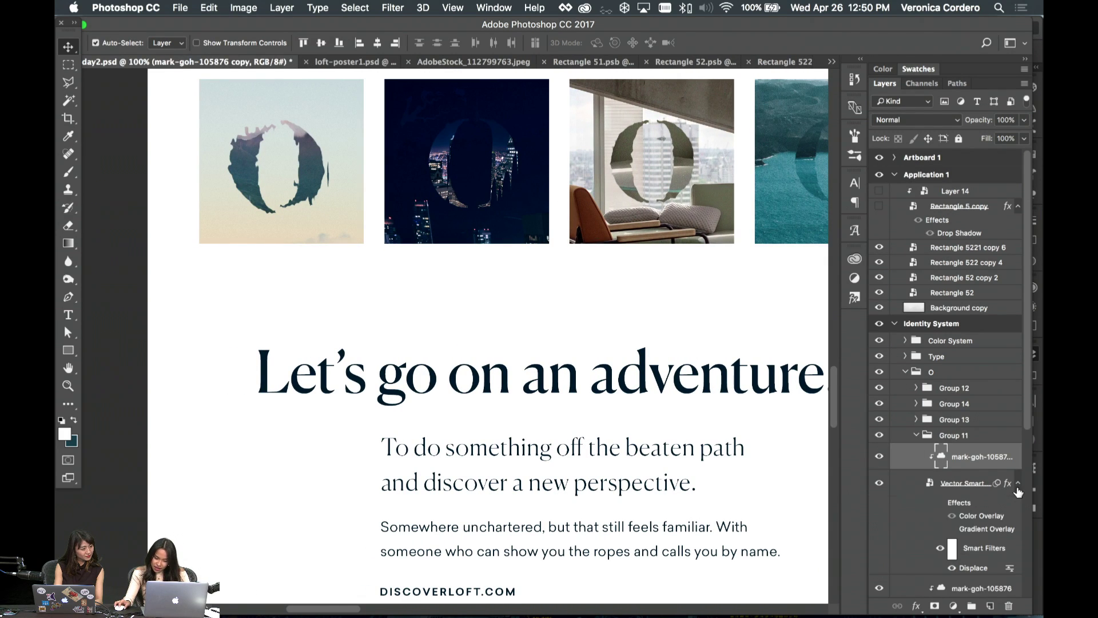
pyautogui.click(1018, 483)
# - Compare the remaining O image tiles with the adventure and staggered-logo posters in Application 1
pyautogui.scroll(5, 276, 358)
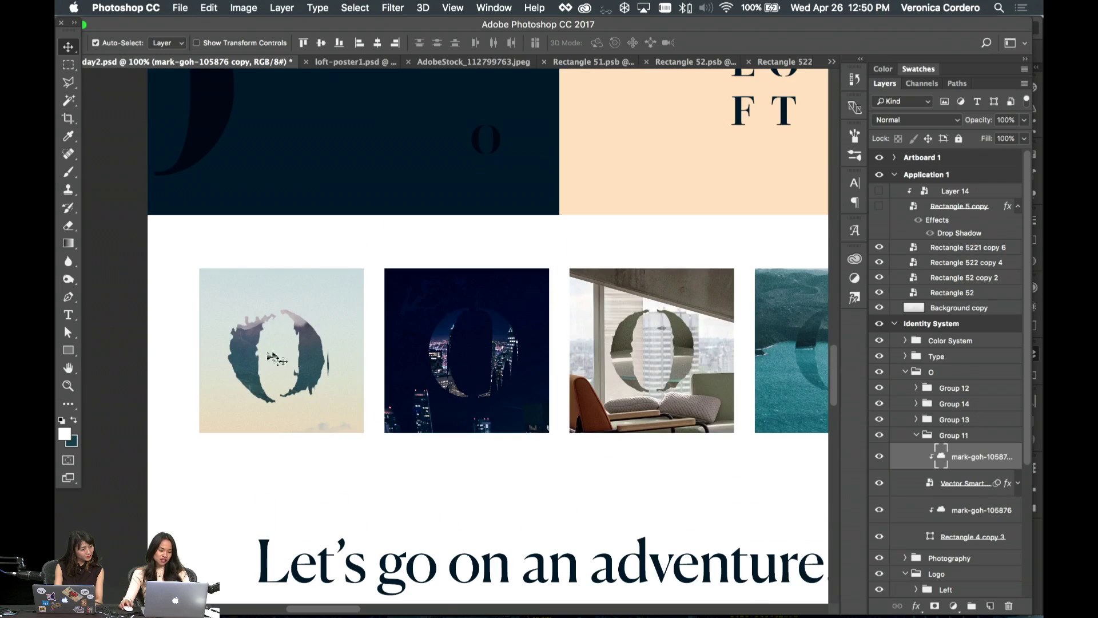
pyautogui.hscroll(10, 308, 308)
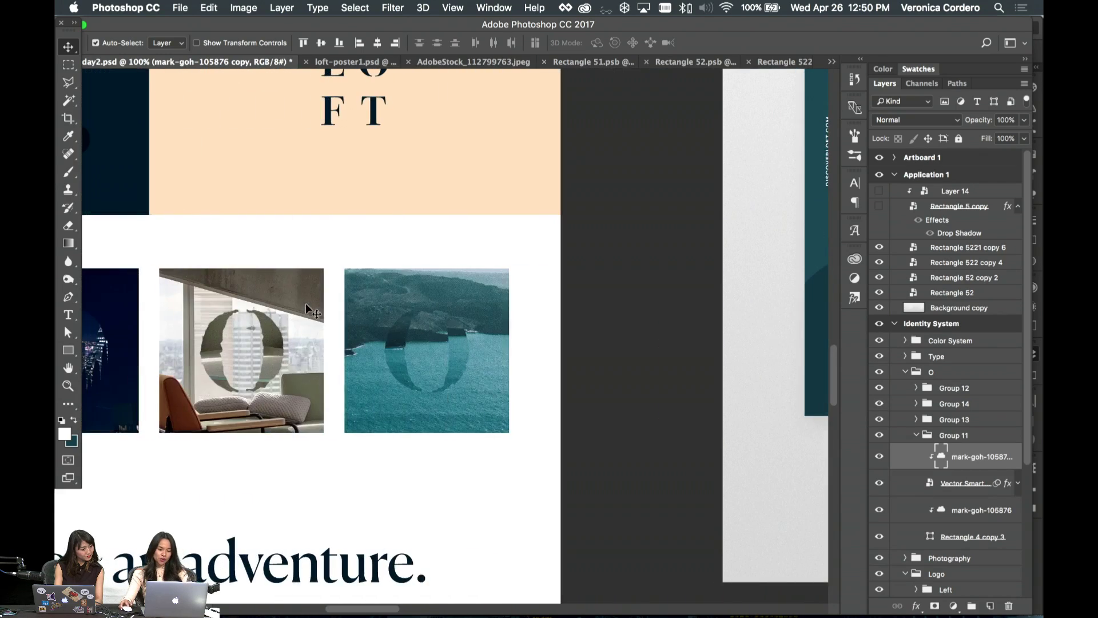
pyautogui.hscroll(4, 307, 309)
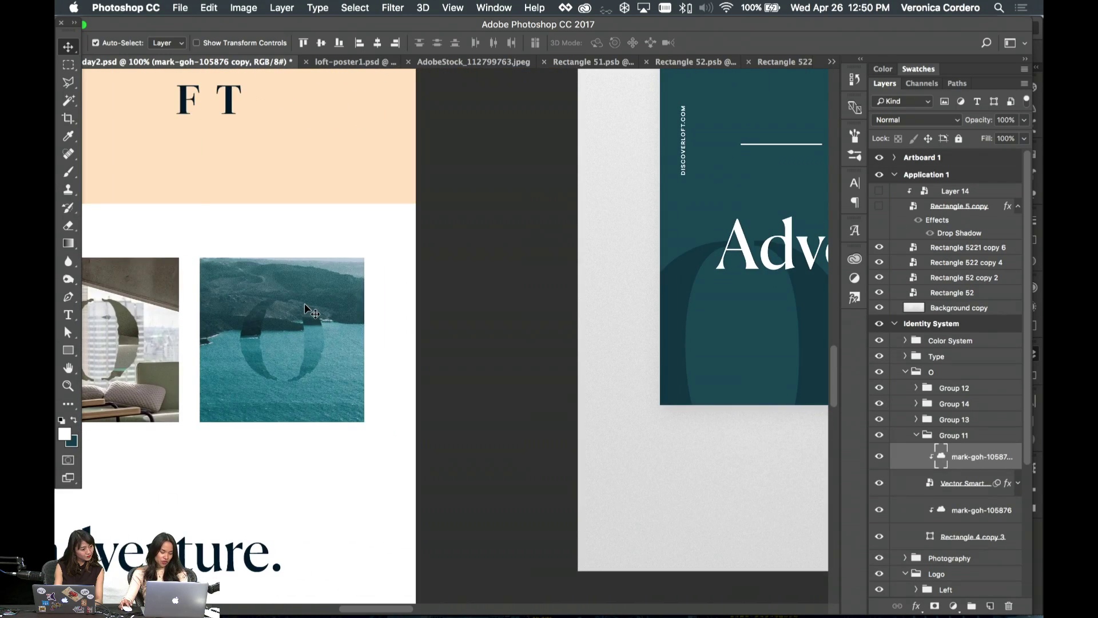
pyautogui.hscroll(18, 309, 310)
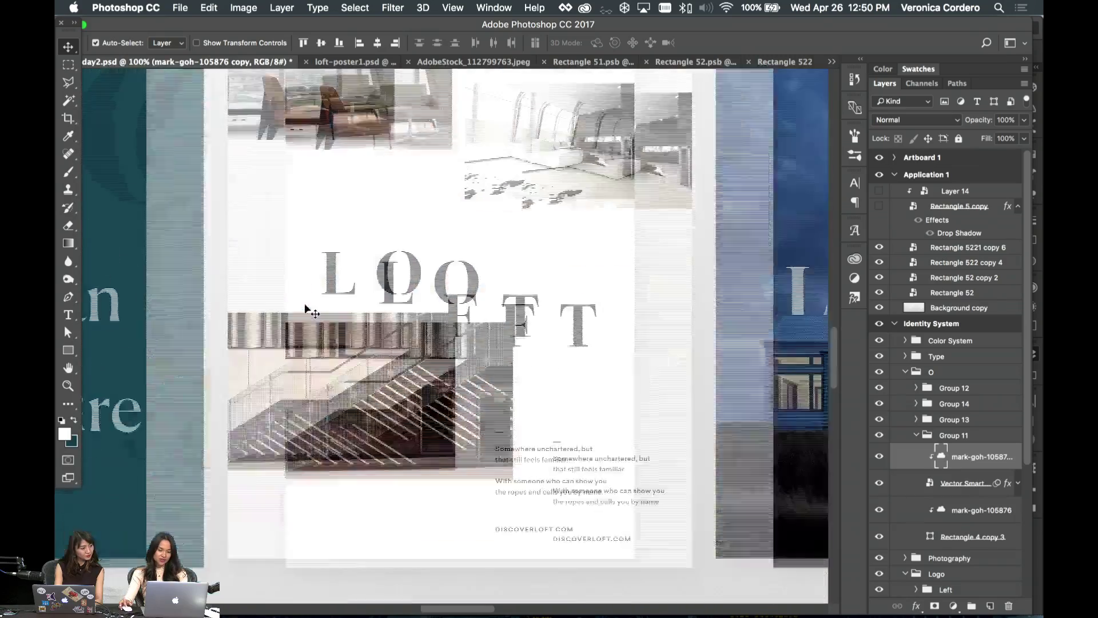
pyautogui.hscroll(6, 305, 309)
pyautogui.hscroll(-4, 305, 309)
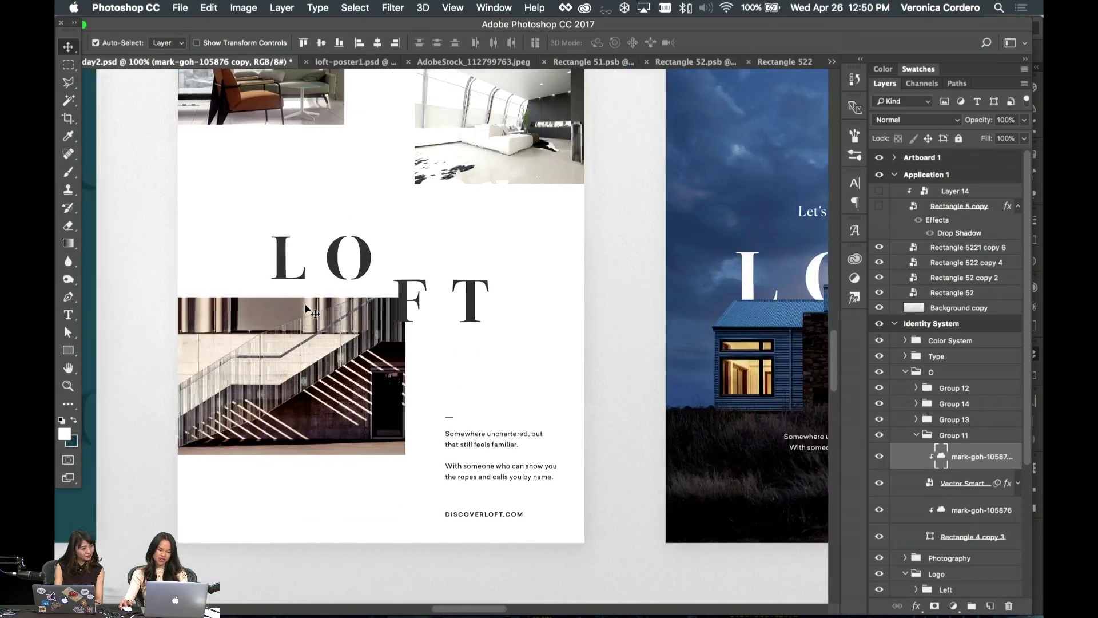
pyautogui.hscroll(-2, 307, 309)
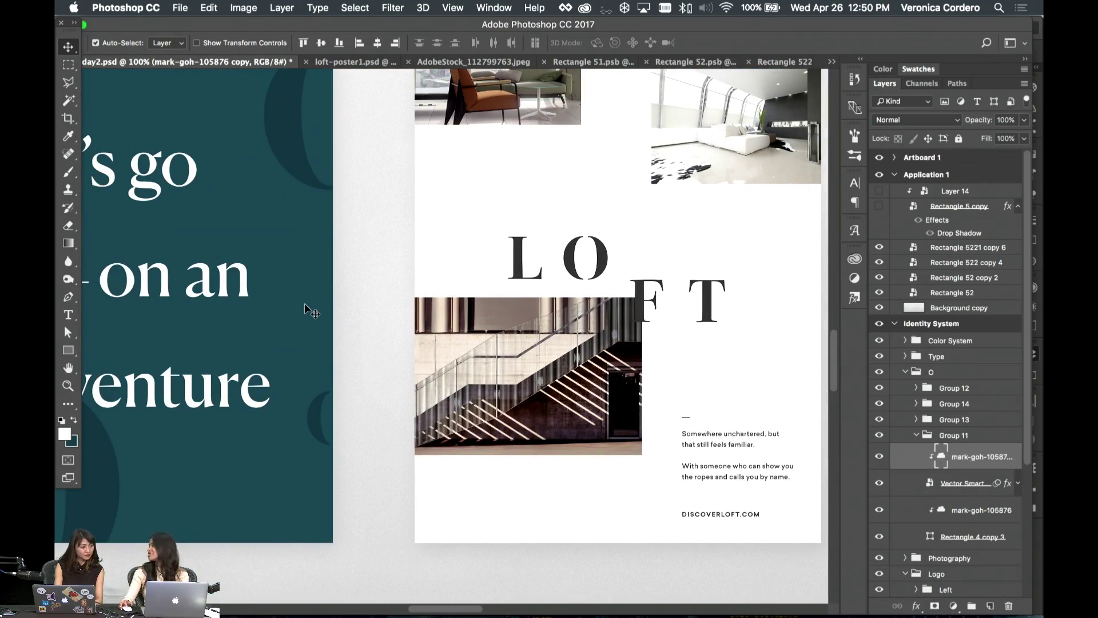
pyautogui.hscroll(-20, 309, 312)
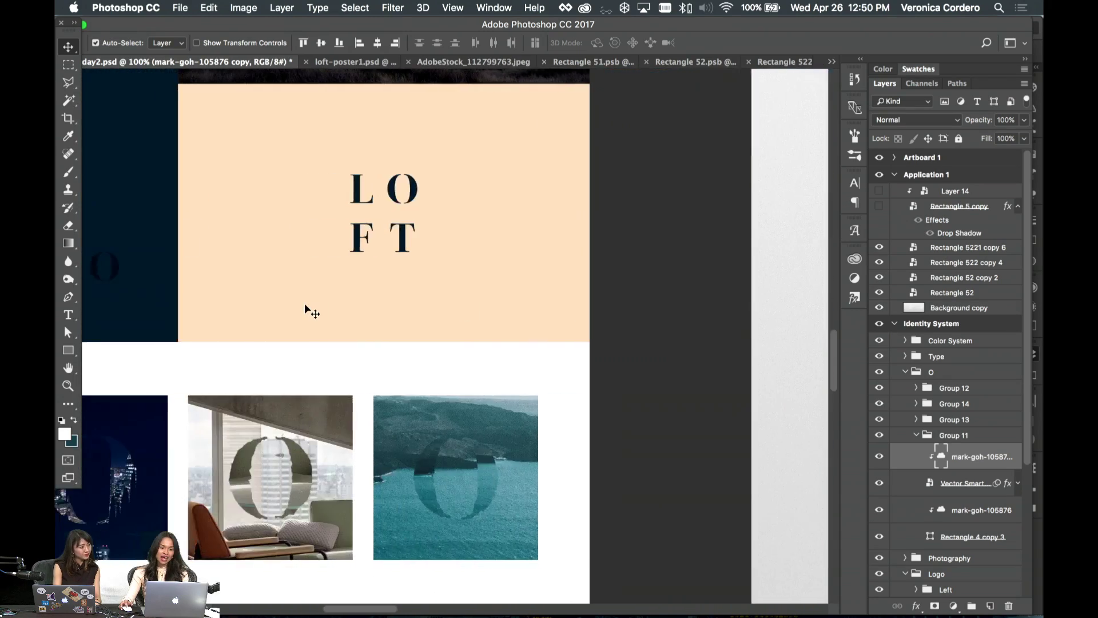
# - Examine the Identity System's tagline typography, photography collage and color palette
pyautogui.scroll(-3, 309, 312)
pyautogui.scroll(-10, 309, 311)
pyautogui.hscroll(-4, 309, 312)
pyautogui.scroll(-2, 309, 309)
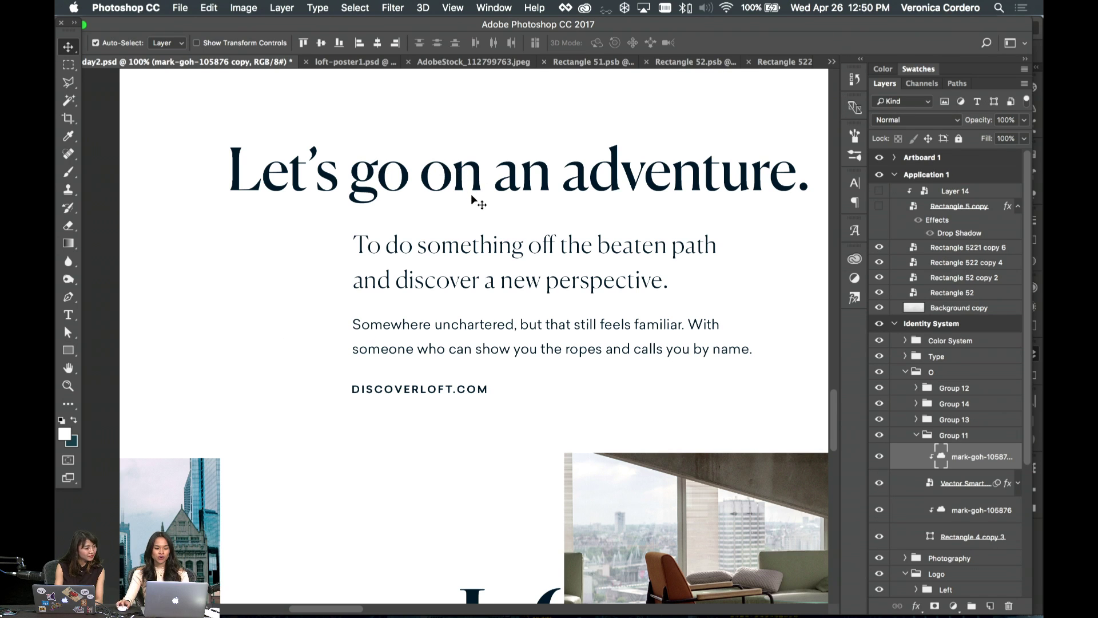
pyautogui.scroll(-3, 399, 225)
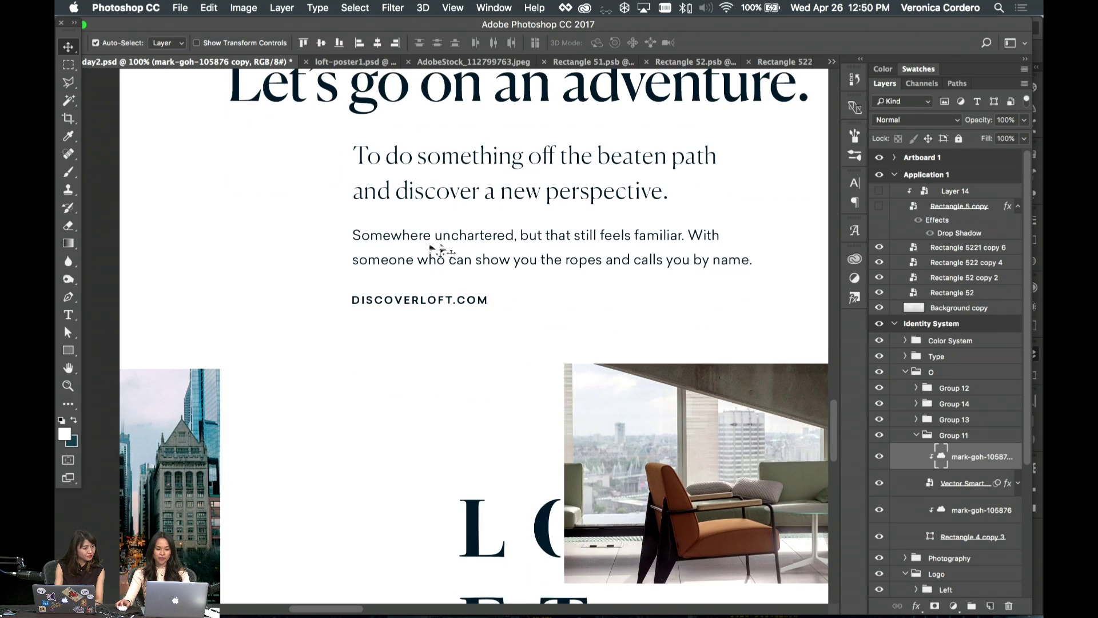
pyautogui.scroll(-12, 471, 296)
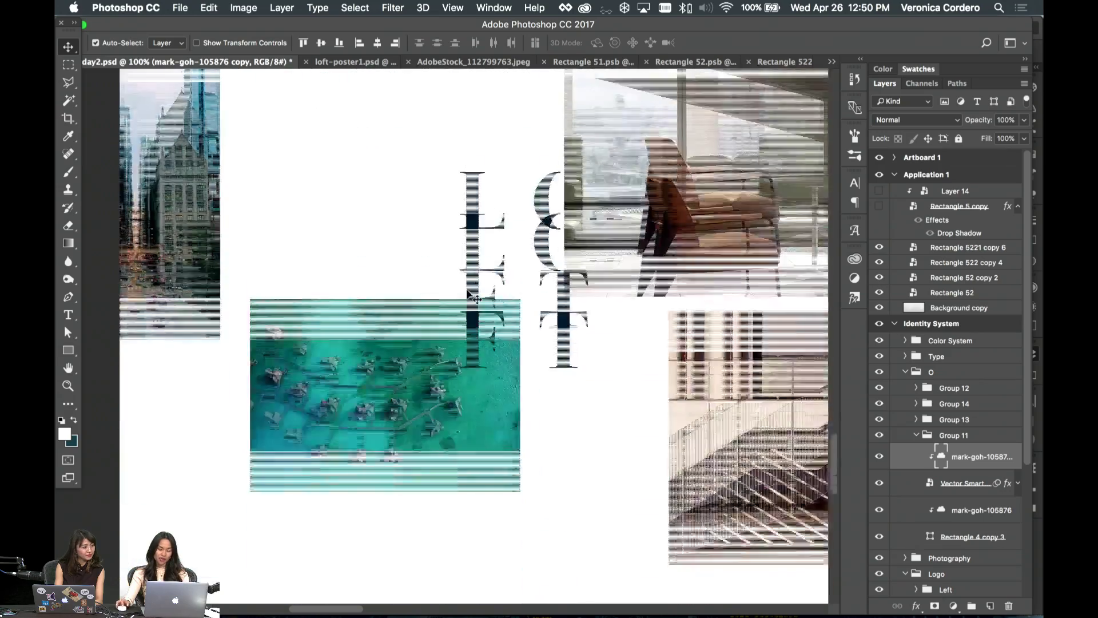
pyautogui.scroll(4, 404, 164)
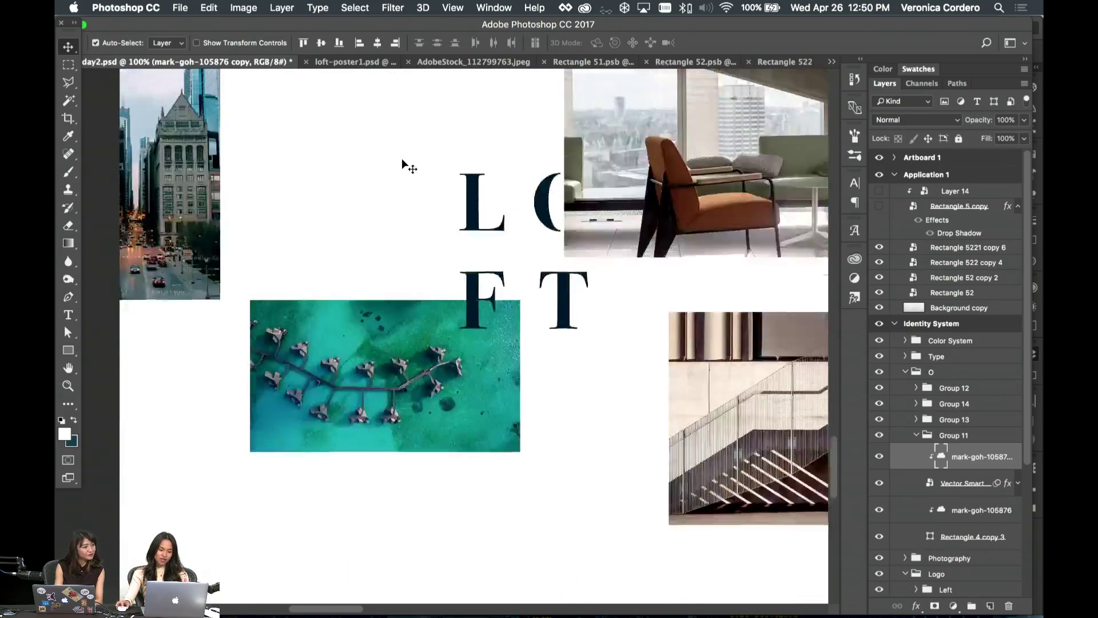
pyautogui.scroll(-10, 404, 164)
pyautogui.scroll(6, 403, 166)
pyautogui.scroll(-6, 433, 200)
pyautogui.hscroll(12, 430, 198)
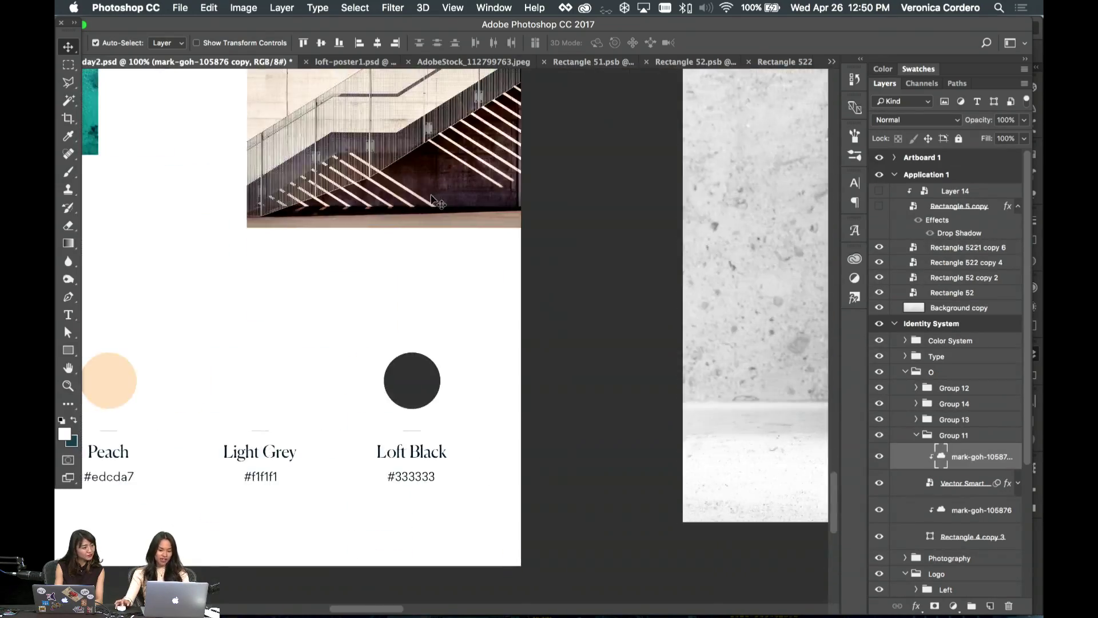
# - Examine the three bottle mockups in Artboard 1 and the layer style of the O shape on the conditioner bottle
pyautogui.scroll(-1, 433, 200)
pyautogui.hscroll(10, 433, 200)
pyautogui.scroll(5, 433, 200)
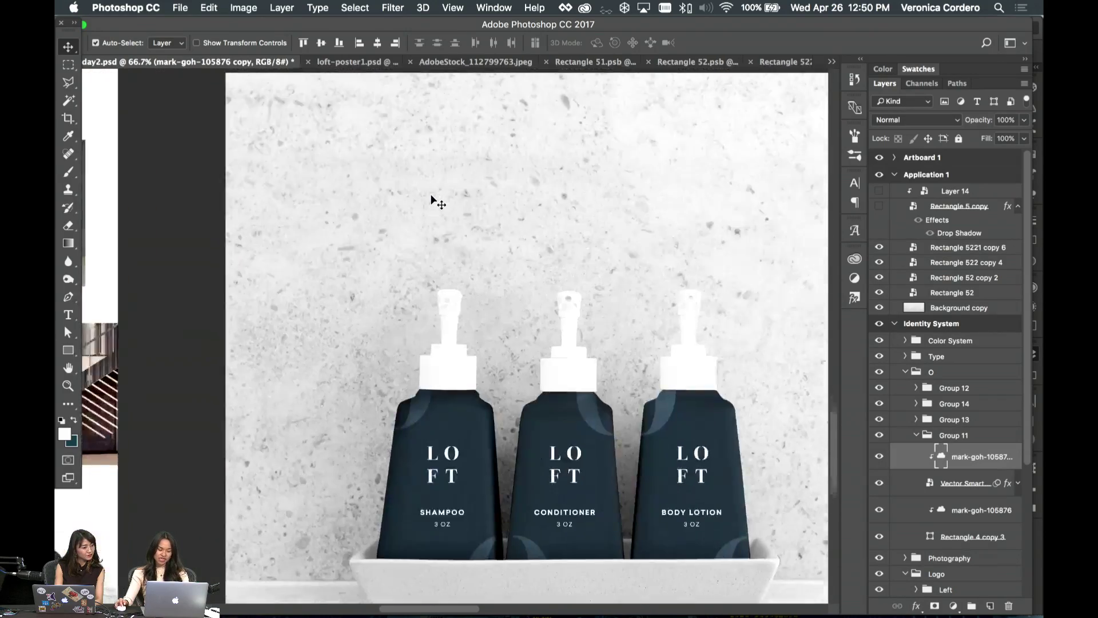
pyautogui.scroll(-2, 433, 200)
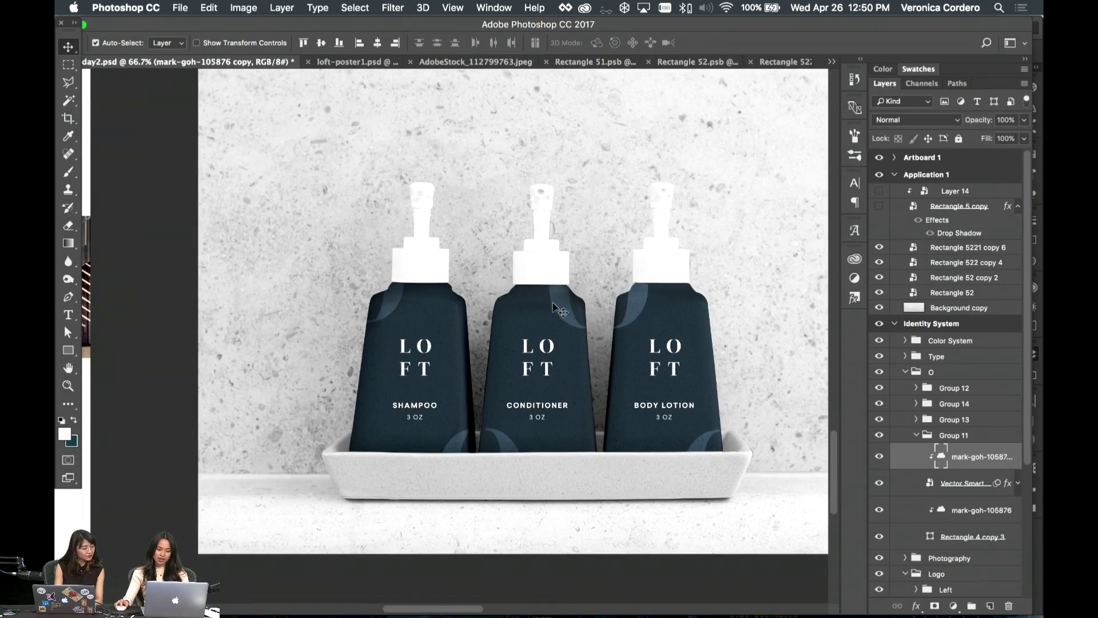
pyautogui.click(563, 310)
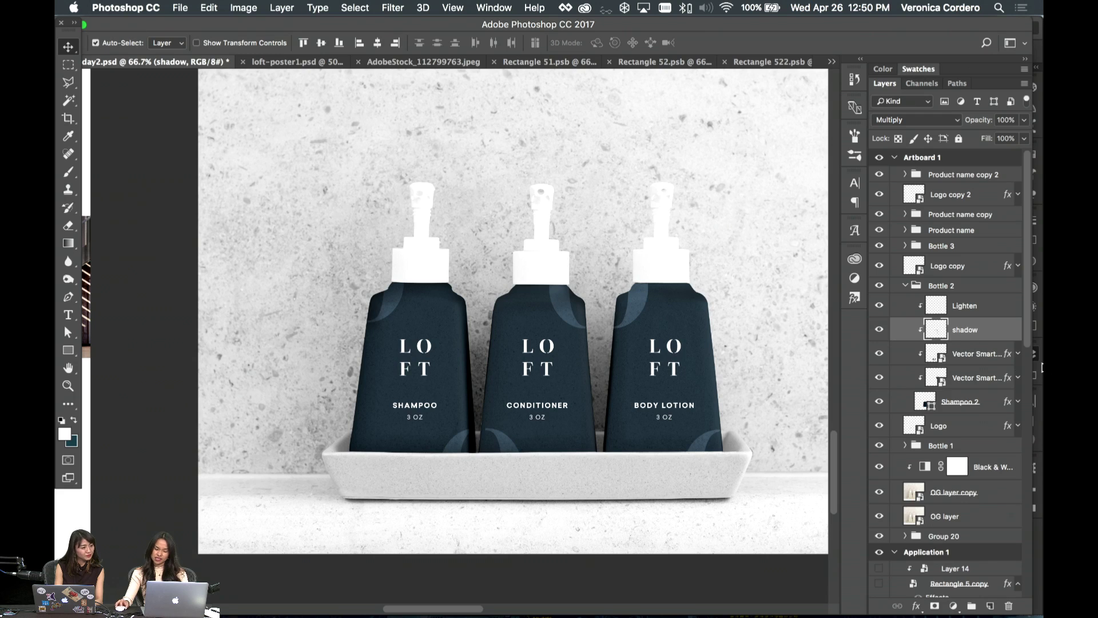
pyautogui.click(1017, 353)
pyautogui.doubleClick(1006, 354)
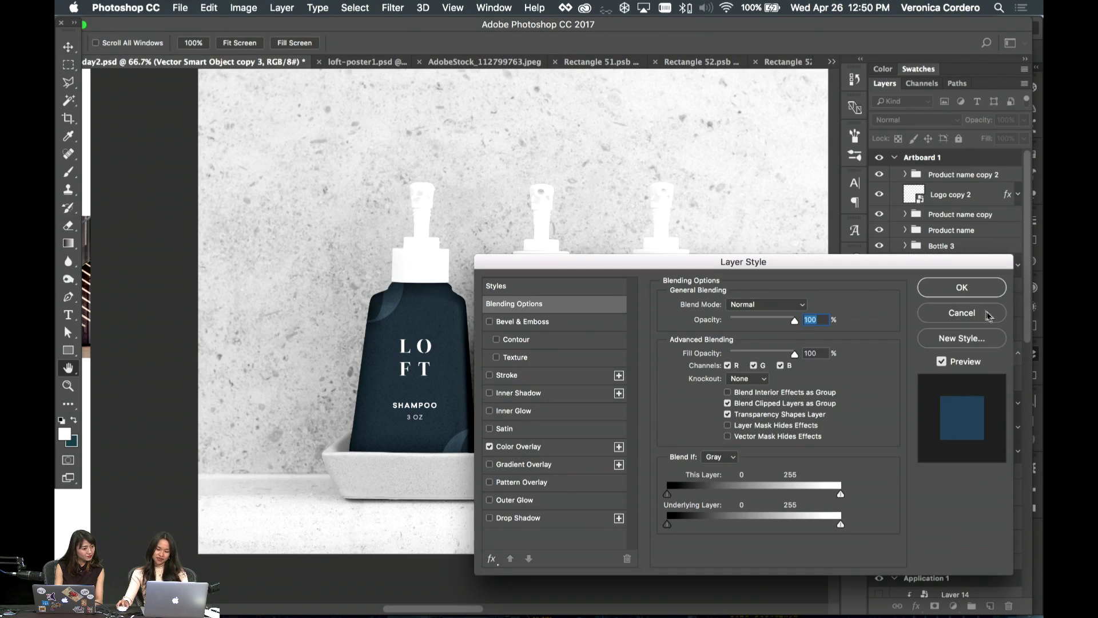
pyautogui.click(960, 314)
pyautogui.hscroll(3, 583, 331)
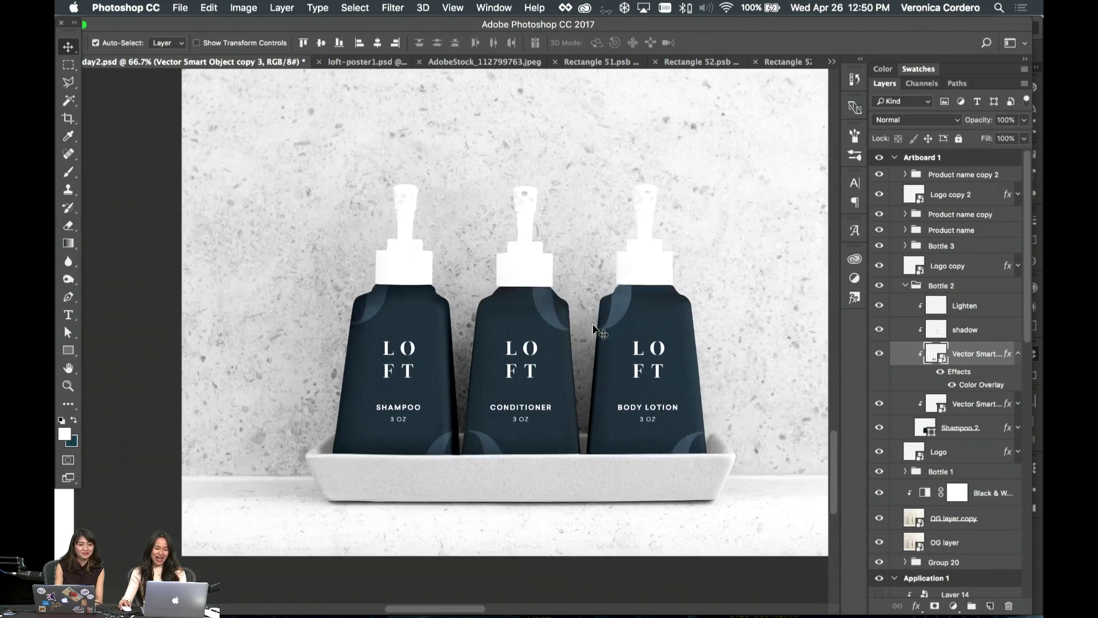
pyautogui.scroll(2, 559, 339)
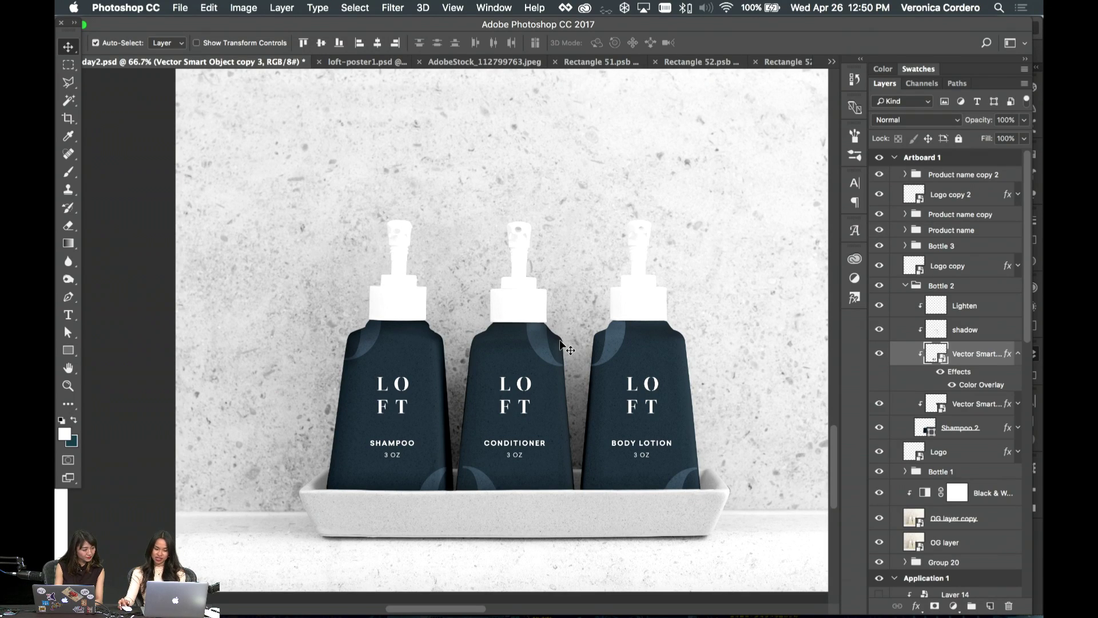
# - Examine the row of posters in Application 1, especially the teal adventure poster and the staggered-logo photo poster
pyautogui.scroll(10, 560, 339)
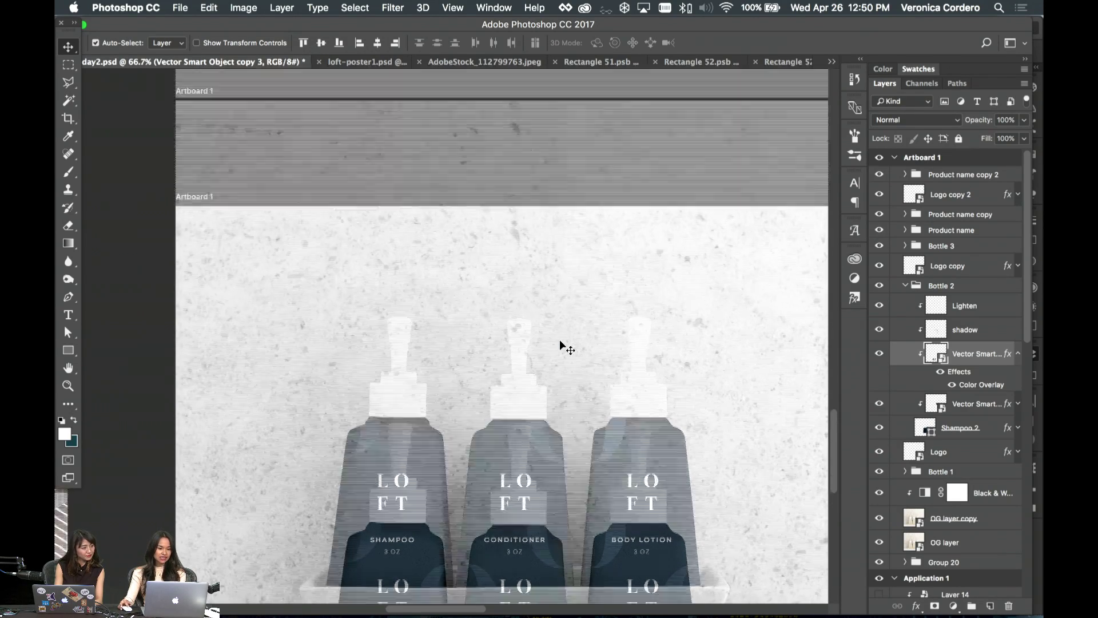
pyautogui.scroll(-2, 560, 342)
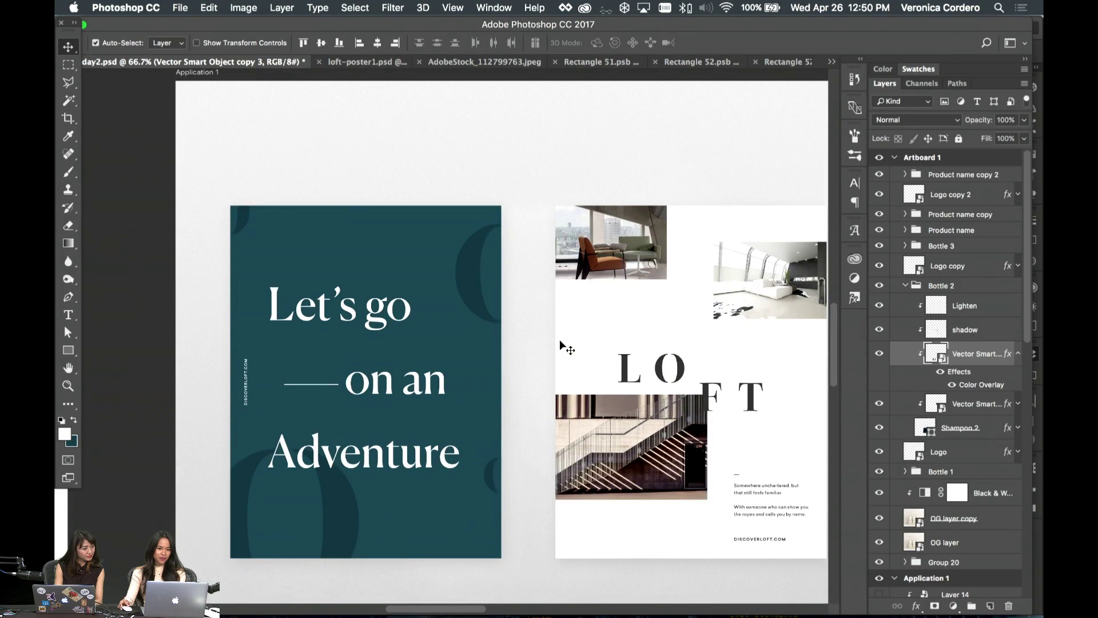
pyautogui.hscroll(4, 560, 341)
pyautogui.hscroll(-6, 559, 342)
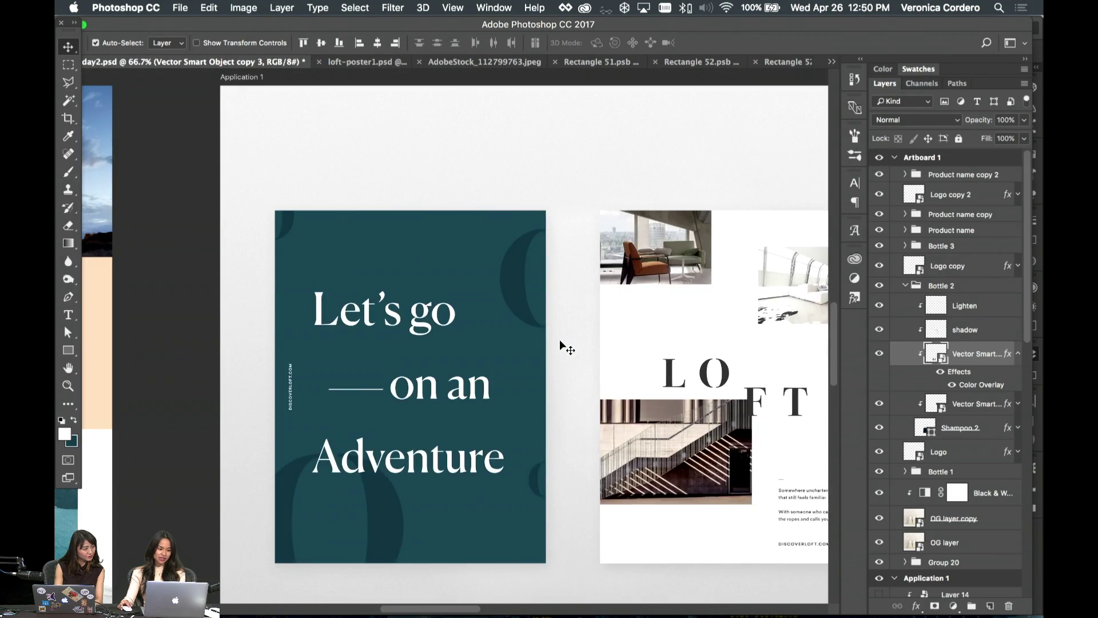
pyautogui.scroll(4, 560, 342)
pyautogui.hscroll(5, 560, 342)
pyautogui.scroll(-4, 560, 342)
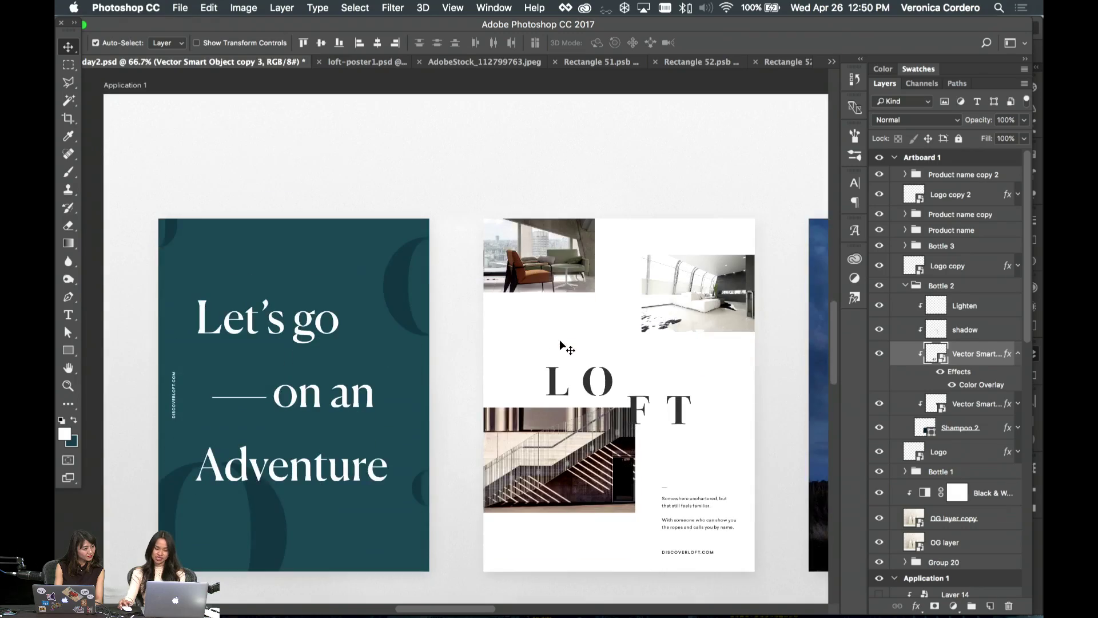
pyautogui.hscroll(2, 560, 341)
pyautogui.scroll(-2, 560, 342)
pyautogui.hscroll(15, 560, 342)
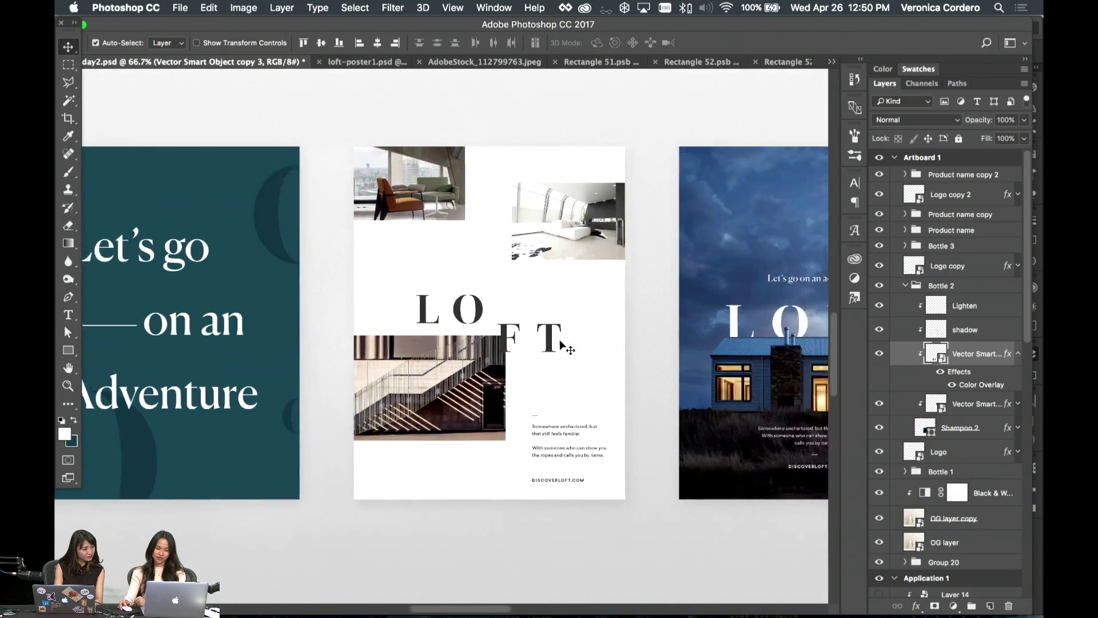
pyautogui.hscroll(-15, 560, 343)
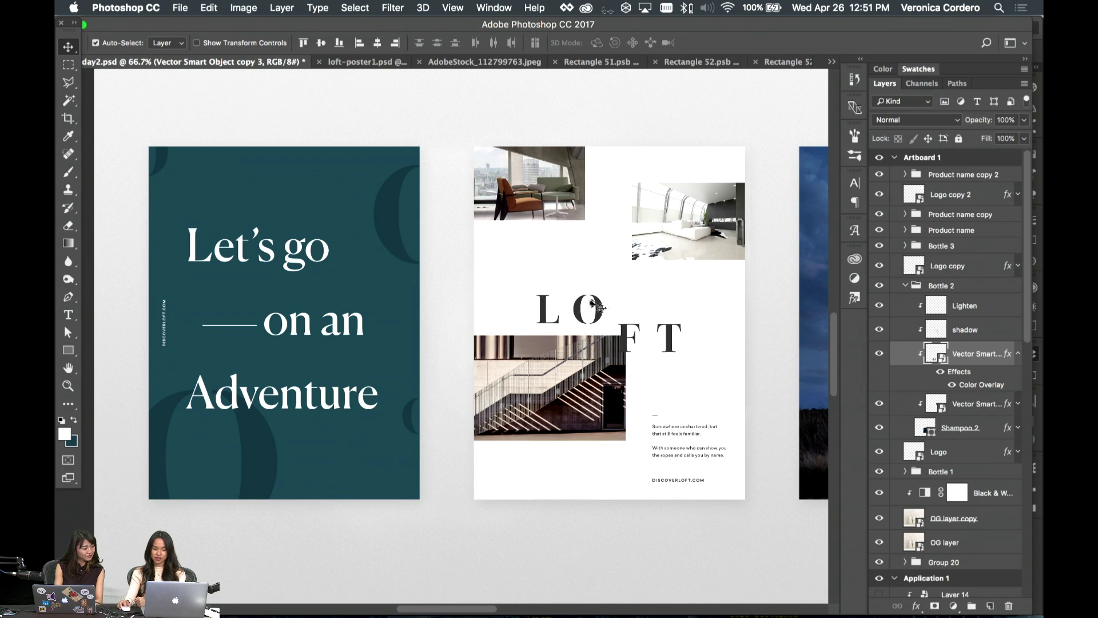
pyautogui.hscroll(2, 602, 309)
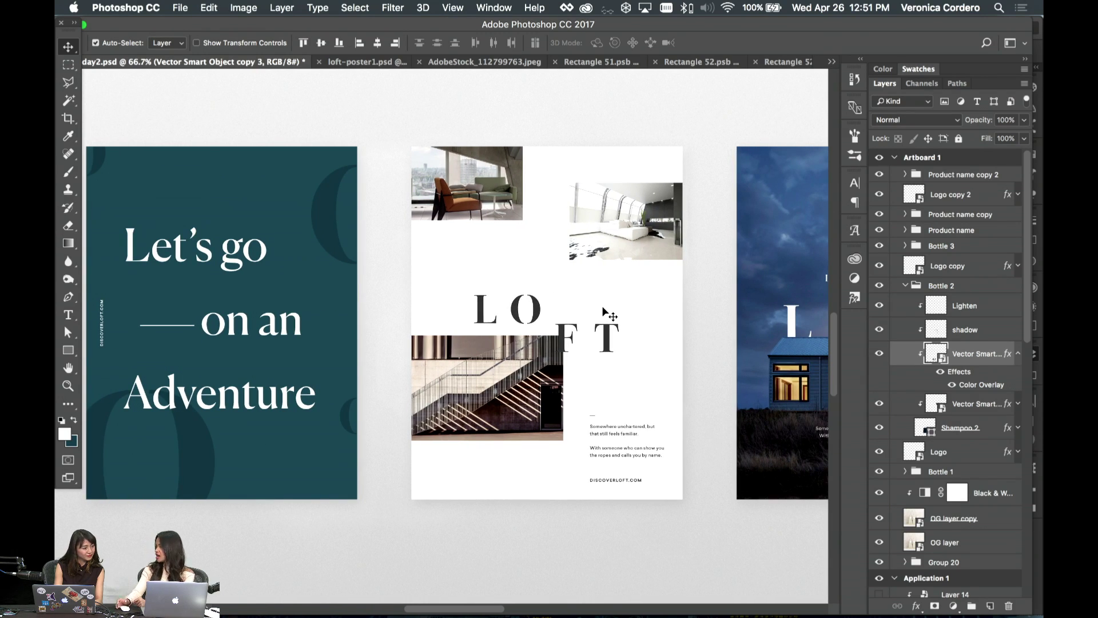
pyautogui.hscroll(-4, 588, 305)
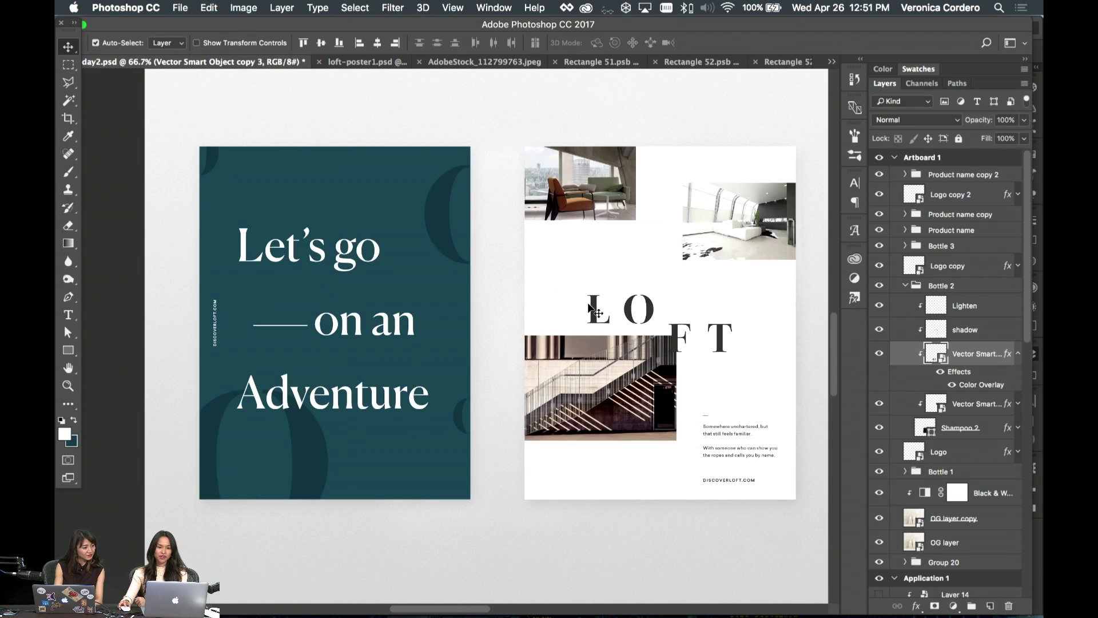
pyautogui.hscroll(-10, 595, 312)
pyautogui.hscroll(14, 594, 311)
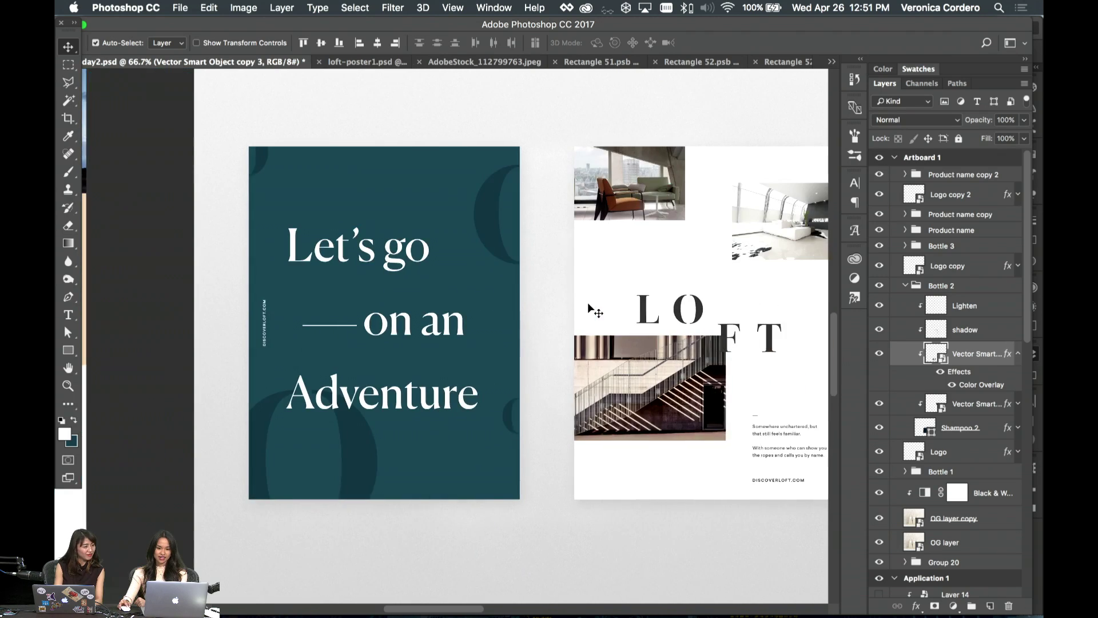
pyautogui.hscroll(-7, 588, 306)
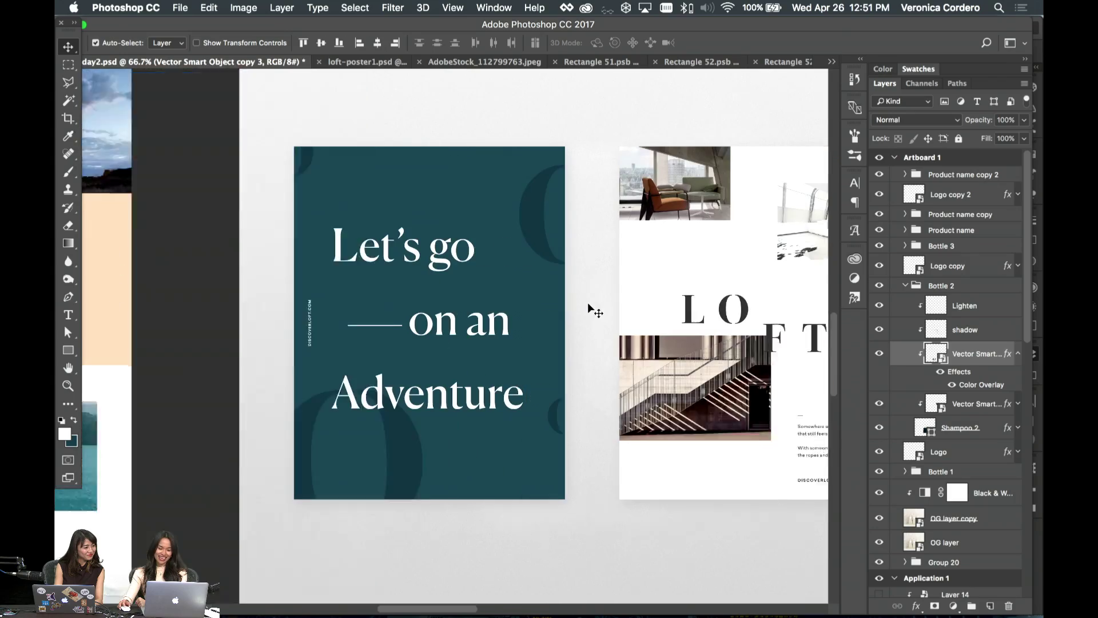
# - Examine the row of posters in Application 1, from the teal adventure poster to the peach staircase poster
pyautogui.hscroll(10, 588, 306)
pyautogui.hscroll(3, 588, 305)
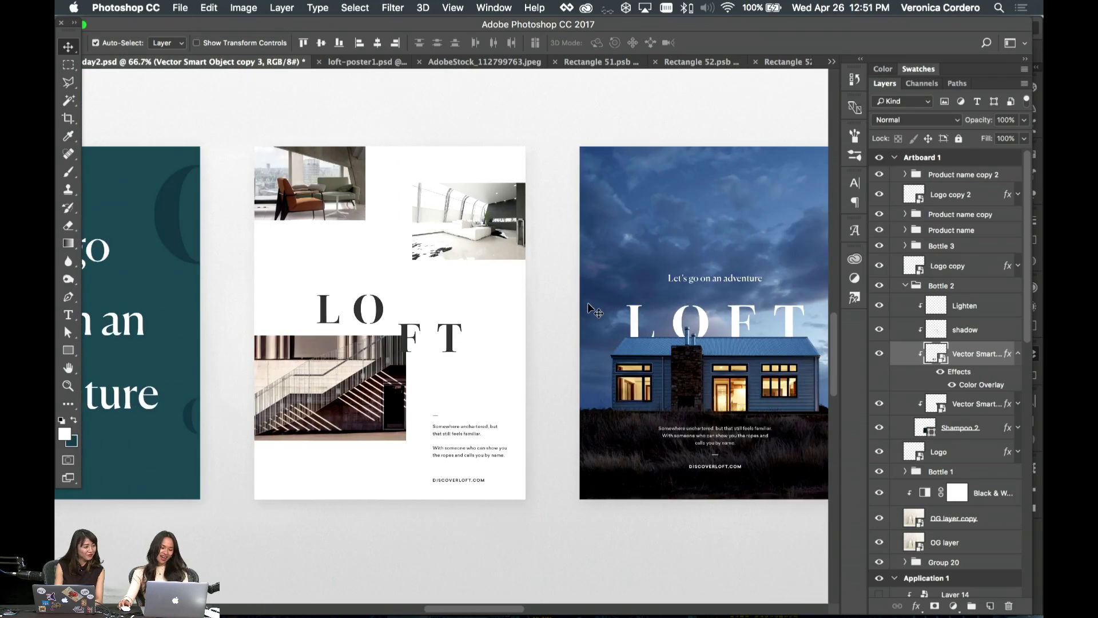
pyautogui.hscroll(-14, 588, 304)
pyautogui.hscroll(10, 587, 304)
pyautogui.hscroll(14, 589, 306)
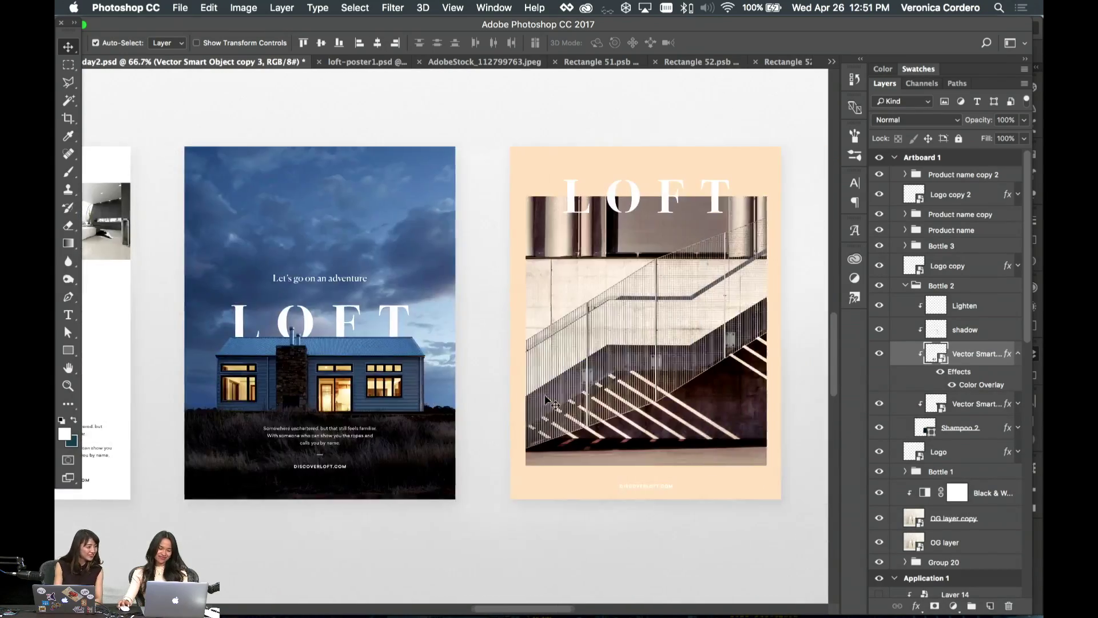
pyautogui.hscroll(-10, 540, 393)
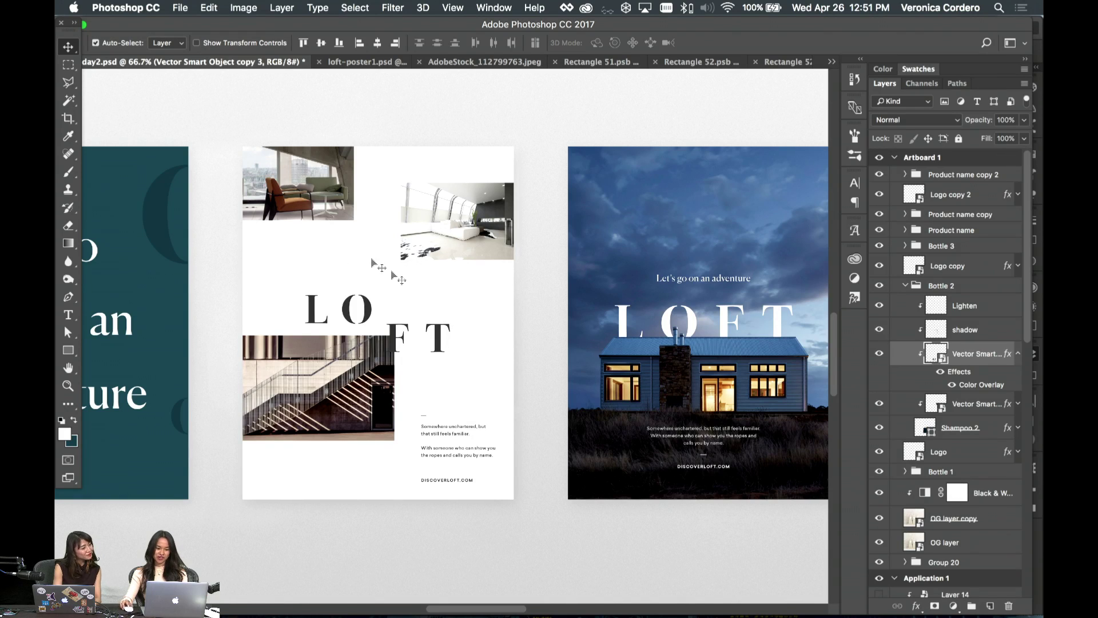
pyautogui.hscroll(-5, 395, 335)
pyautogui.hscroll(-6, 475, 343)
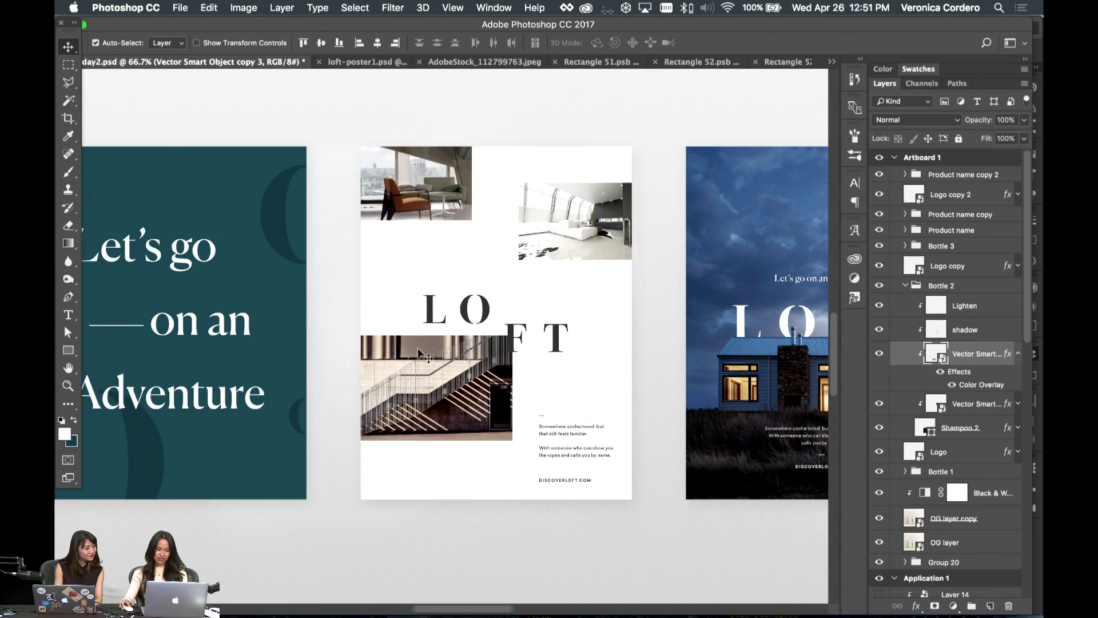
pyautogui.hscroll(-5, 443, 338)
pyautogui.hscroll(20, 444, 338)
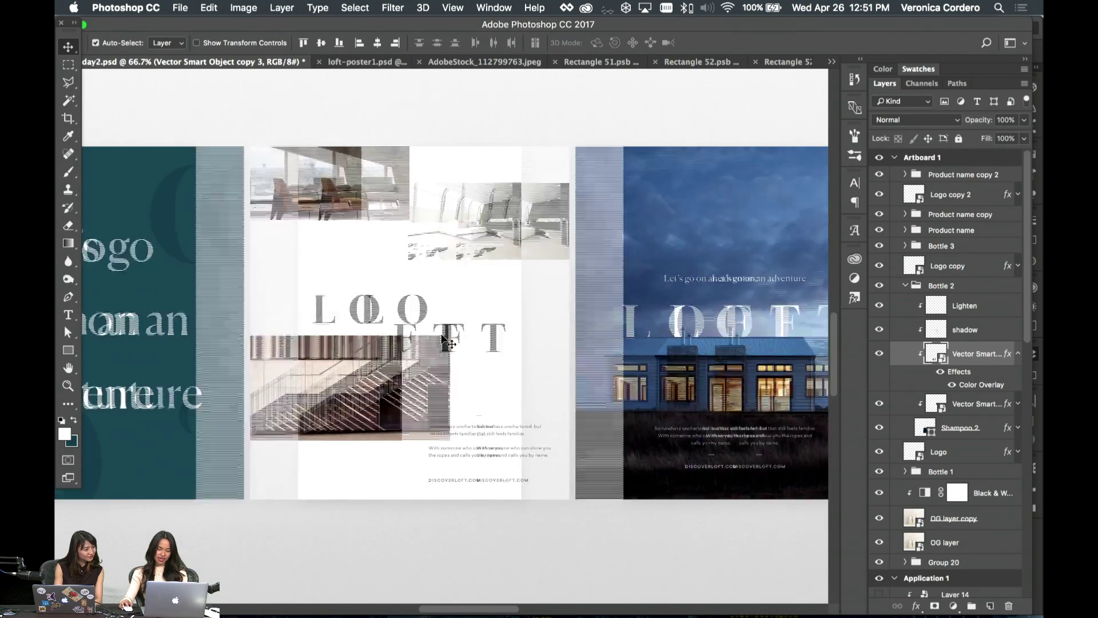
pyautogui.hscroll(-5, 444, 338)
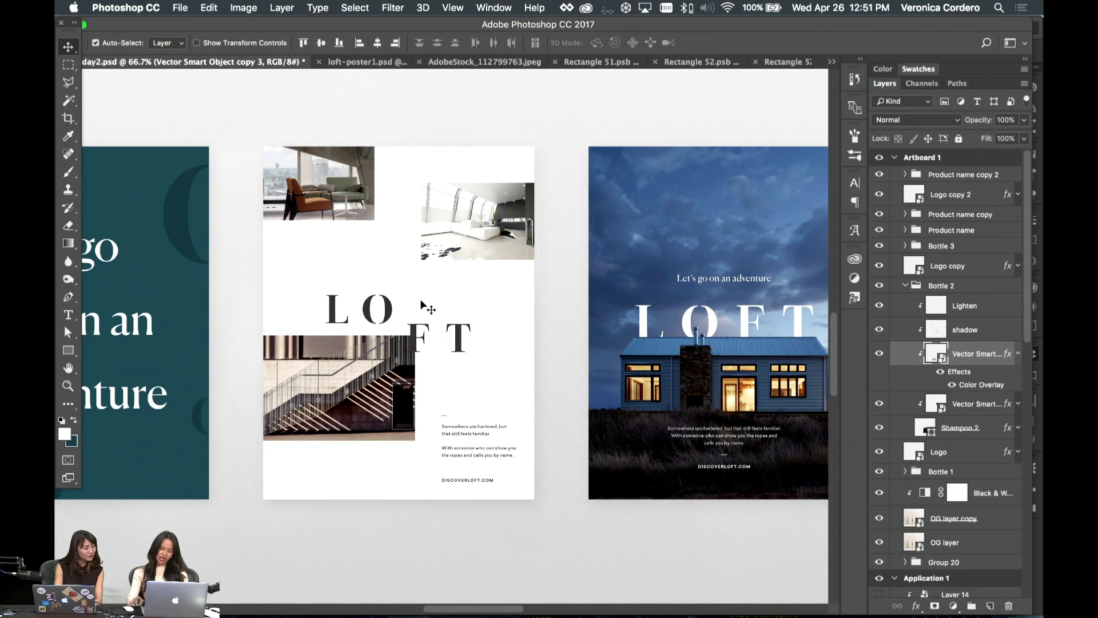
# - Inspect the staggered LOFT logo on the white photo poster up close and within the whole poster layout
pyautogui.scroll(5, 423, 303)
pyautogui.hscroll(-5, 568, 306)
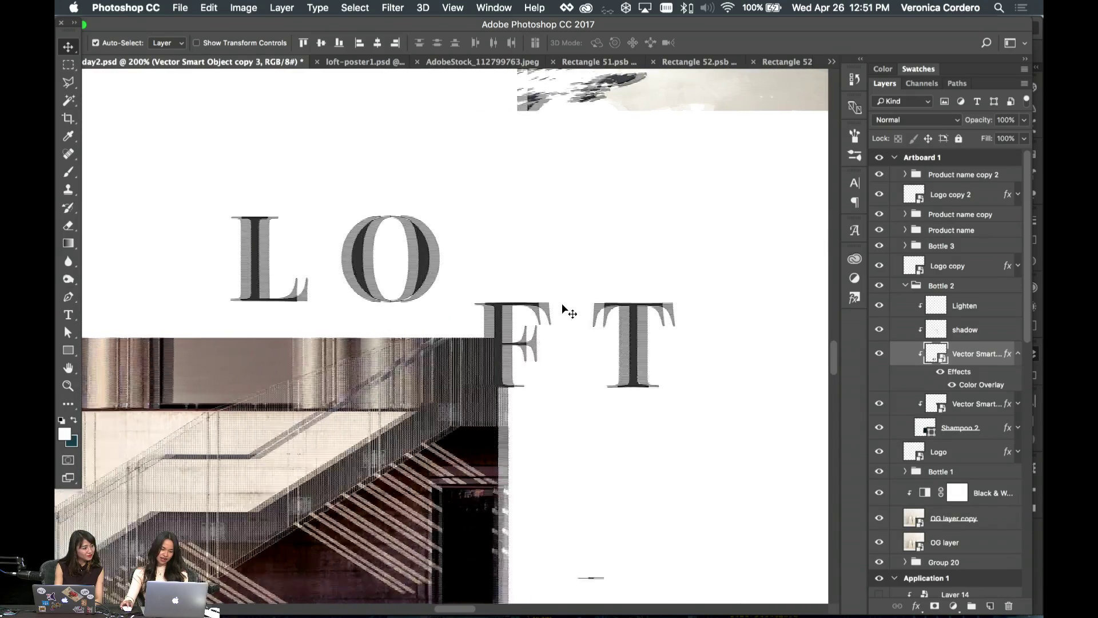
pyautogui.scroll(-5, 562, 308)
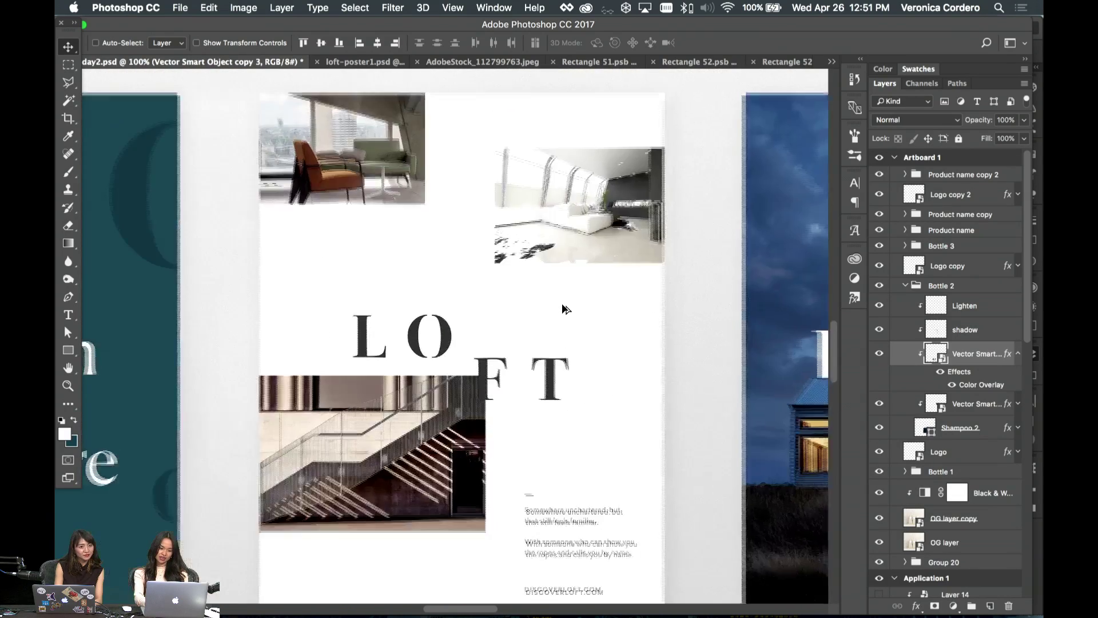
pyautogui.scroll(-1, 562, 309)
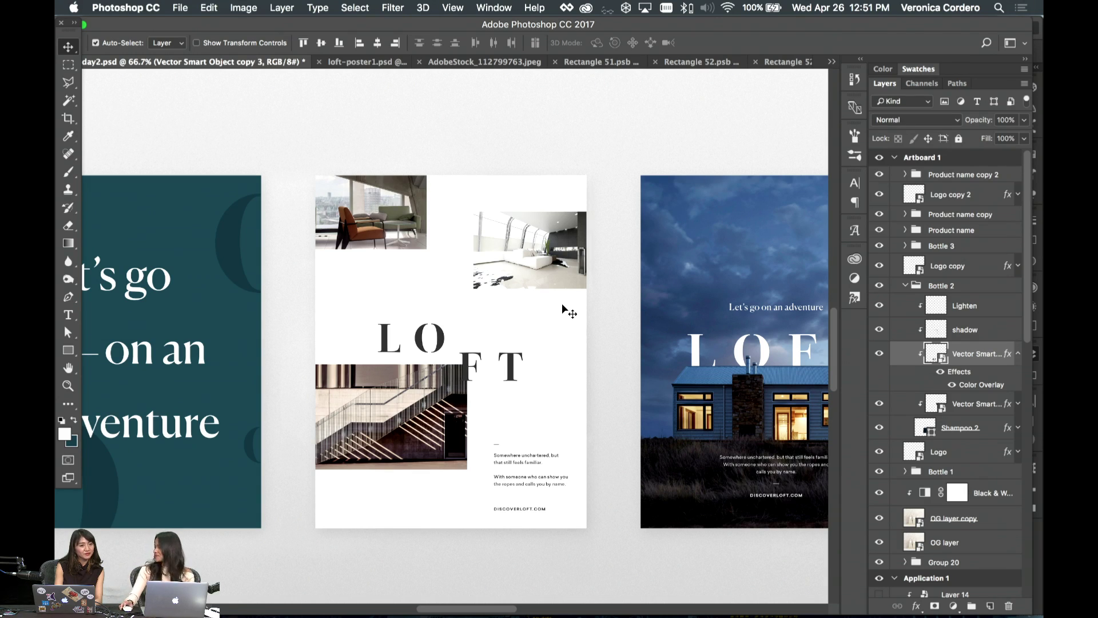
pyautogui.hscroll(-5, 562, 306)
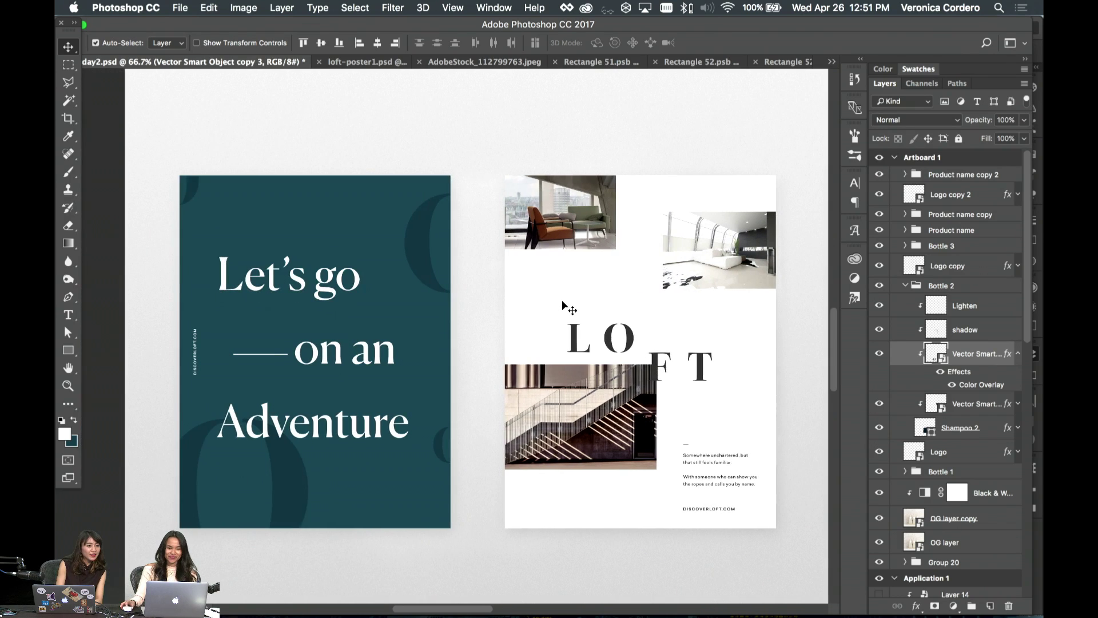
pyautogui.hscroll(3, 562, 306)
pyautogui.scroll(-2, 562, 306)
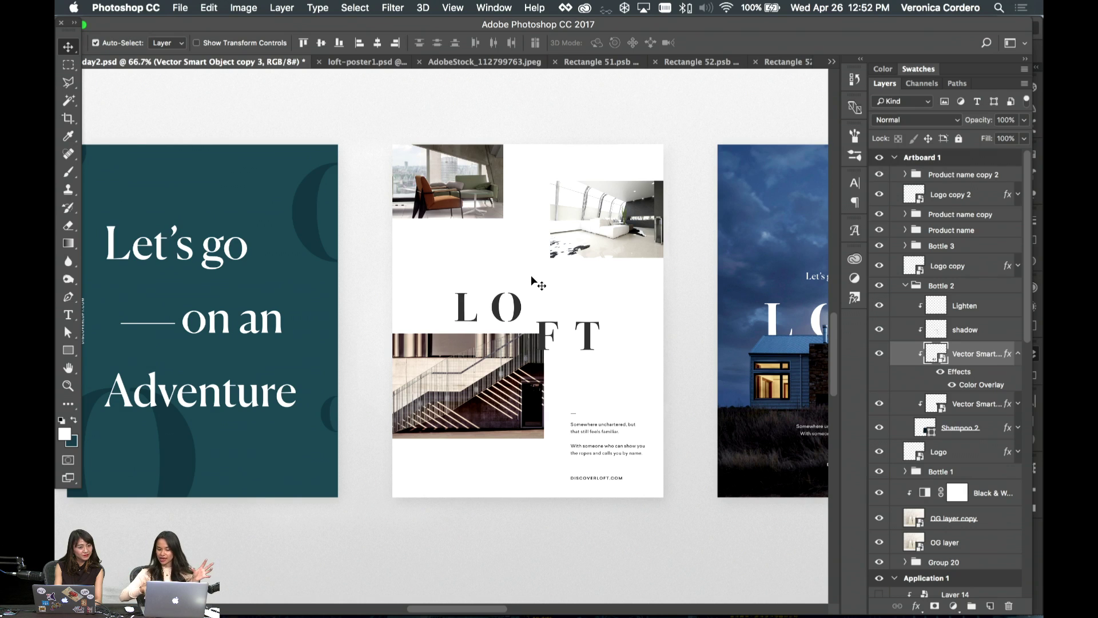
# - Compare the teal adventure, staggered-logo and night house posters in Application 1 for consistency
pyautogui.hscroll(-5, 548, 262)
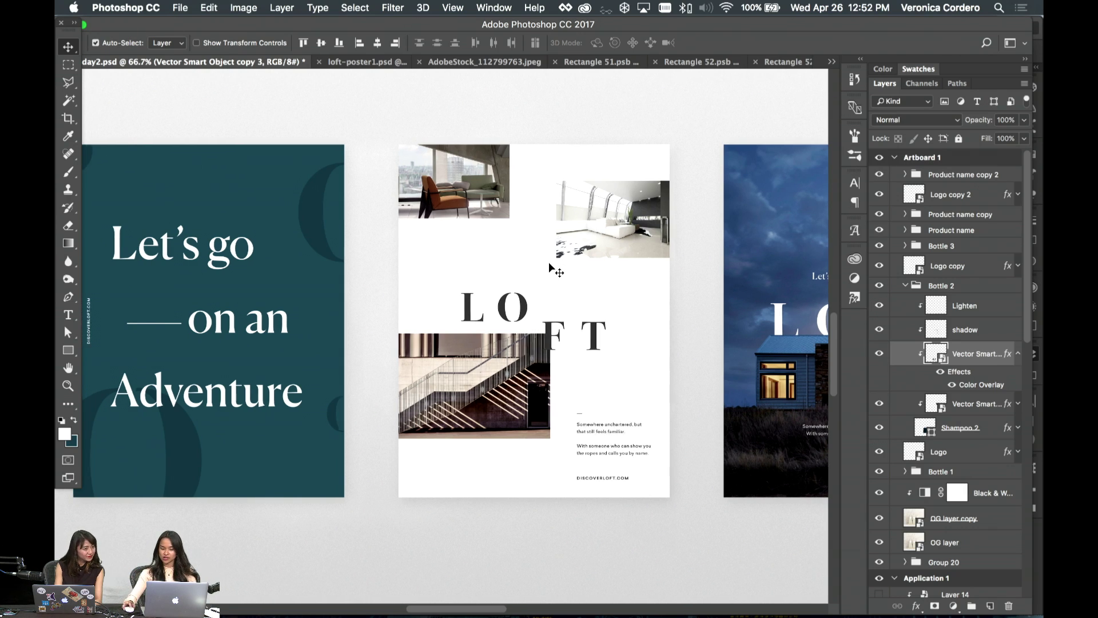
pyautogui.hscroll(-5, 633, 267)
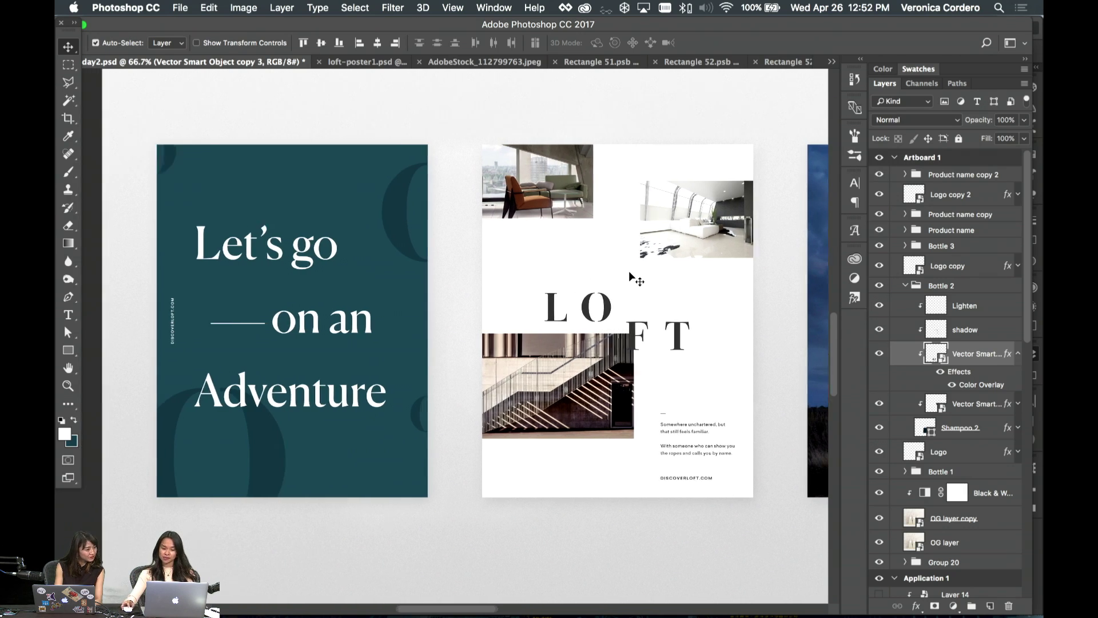
pyautogui.hscroll(5, 633, 278)
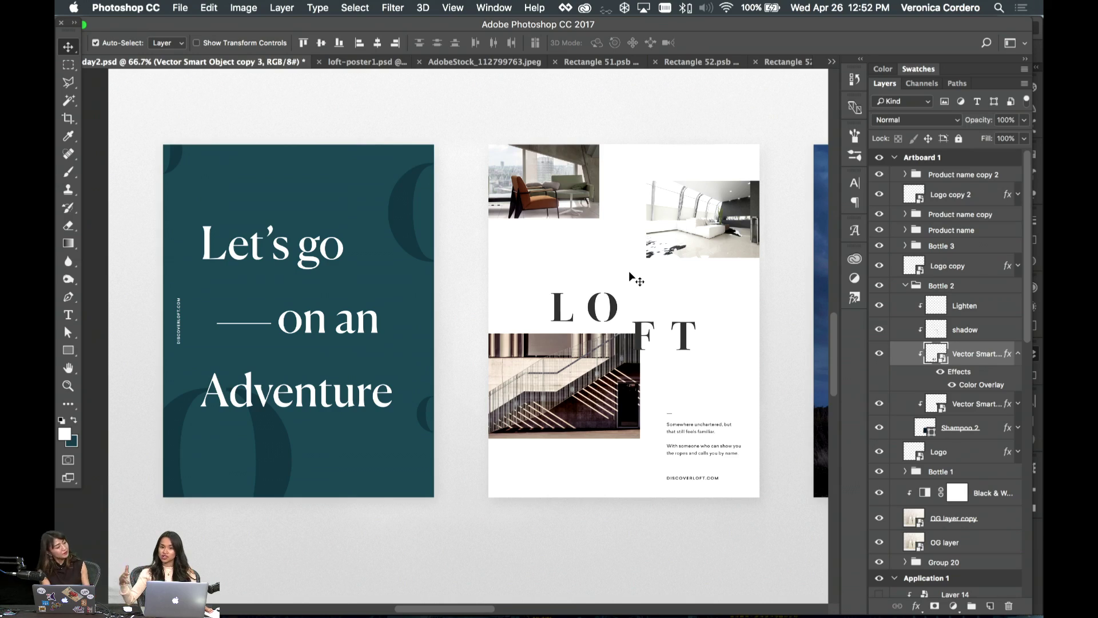
pyautogui.hscroll(20, 633, 278)
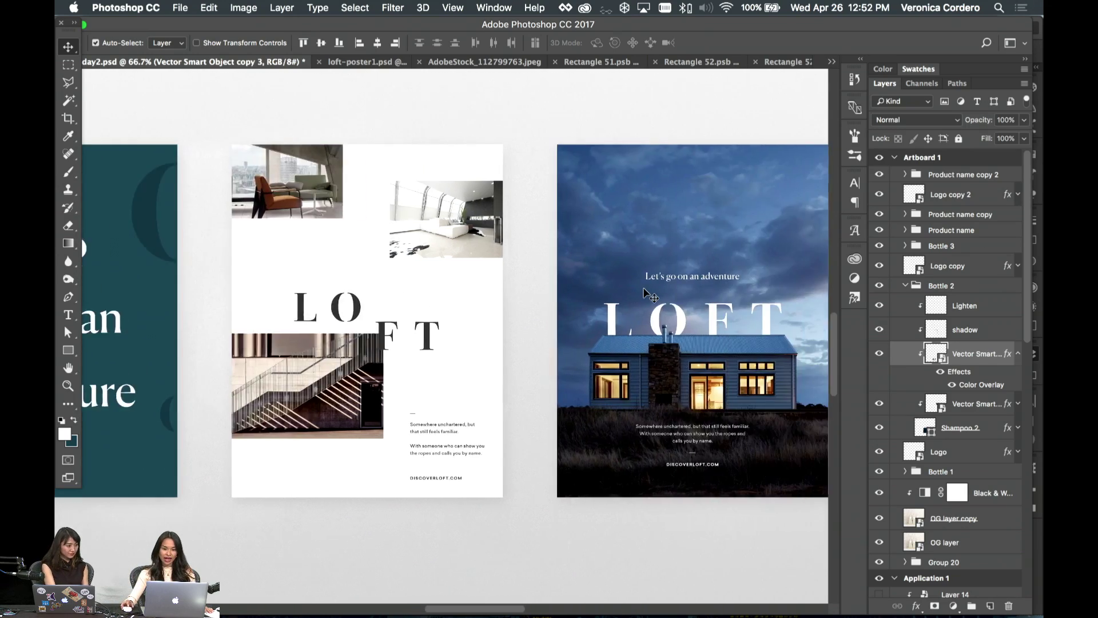
pyautogui.hscroll(20, 646, 292)
pyautogui.hscroll(-20, 646, 293)
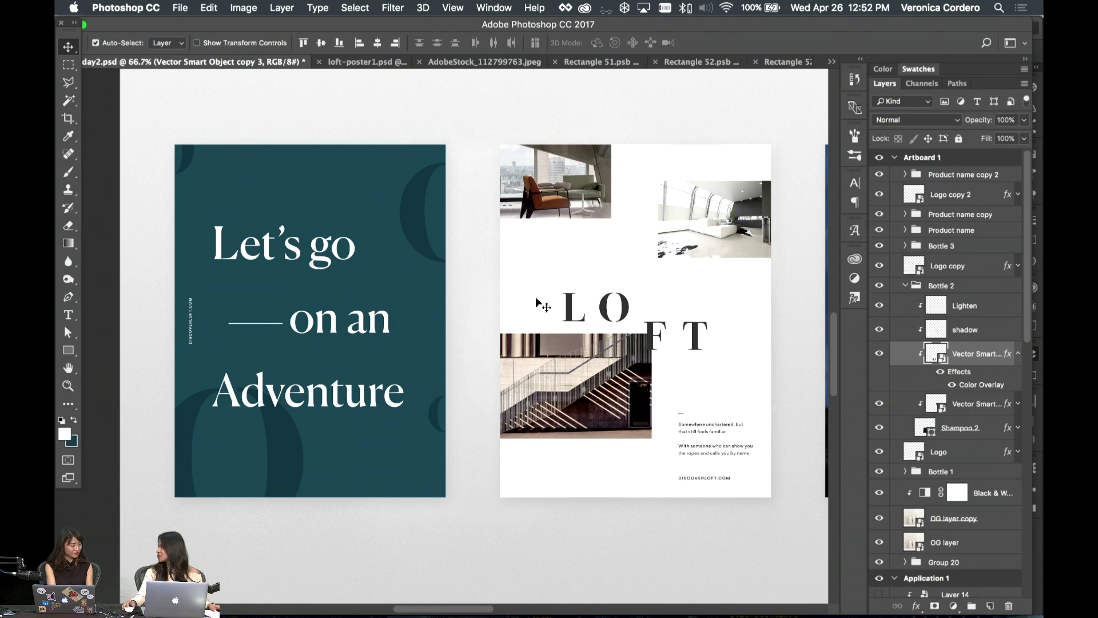
pyautogui.hscroll(5, 526, 306)
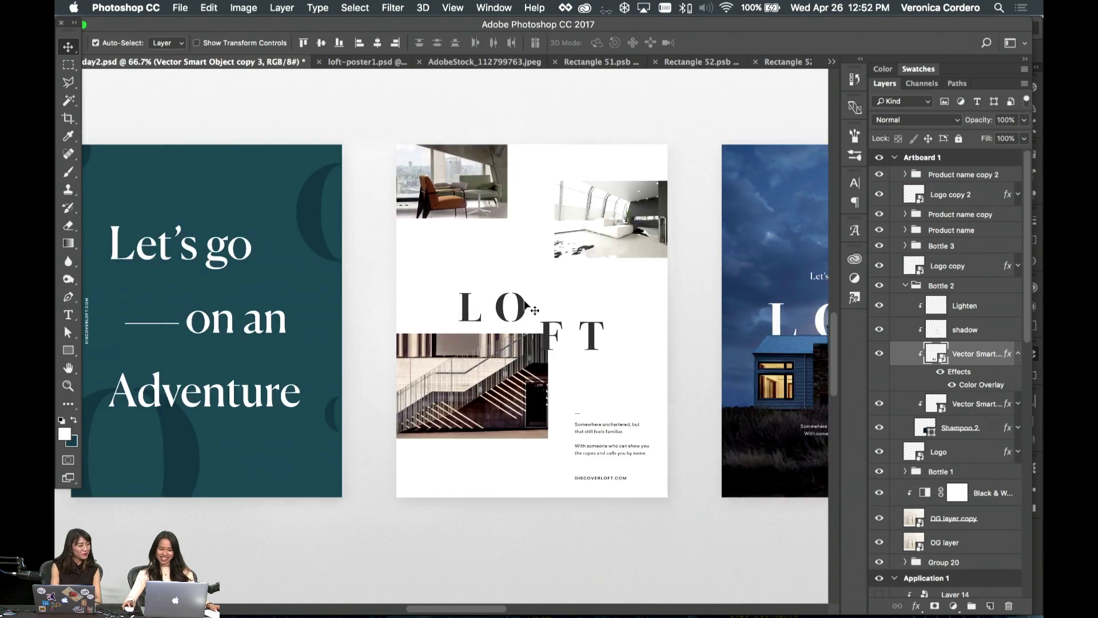
# - Compare the Identity System's logo panels, O image tiles and tagline with the Application 1 posters
pyautogui.press('super+minus')
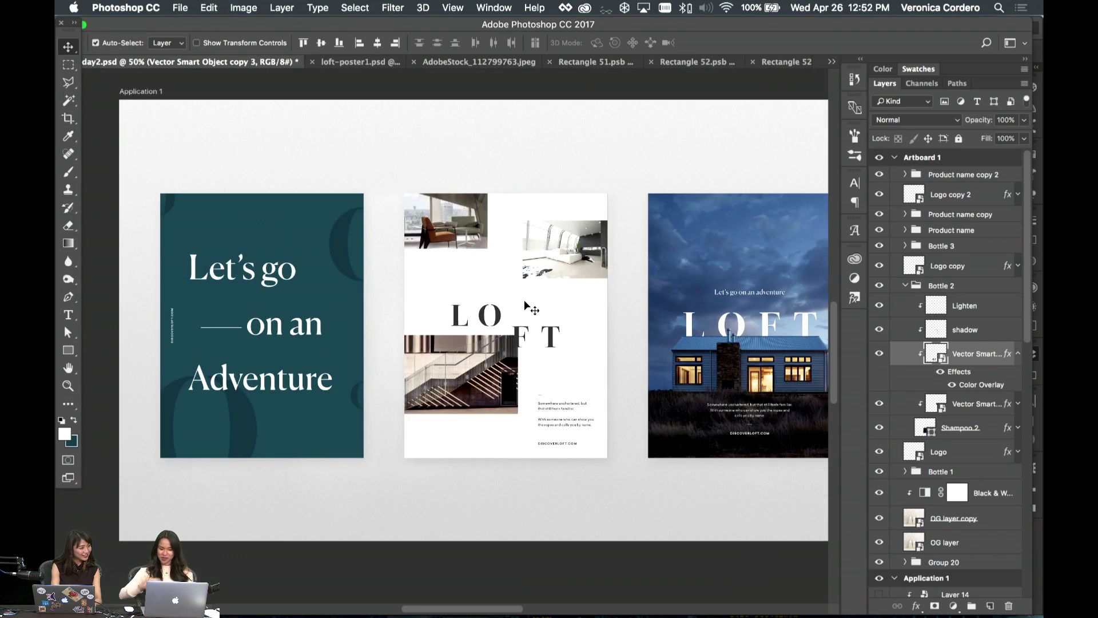
pyautogui.scroll(-10, 526, 306)
pyautogui.scroll(10, 525, 303)
pyautogui.hscroll(15, 524, 303)
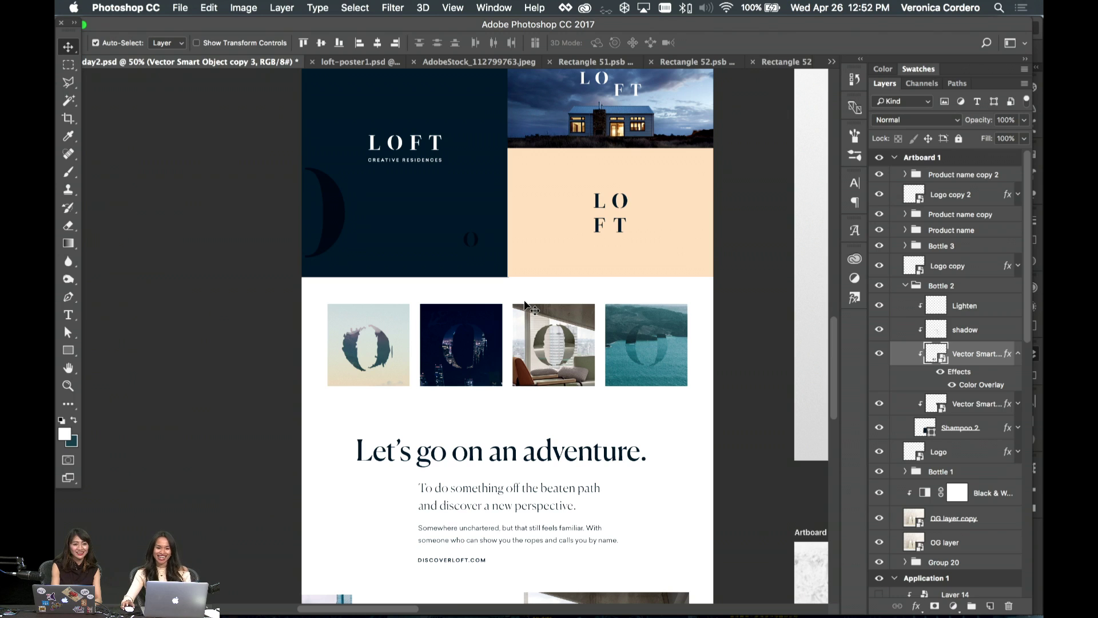
pyautogui.scroll(3, 522, 311)
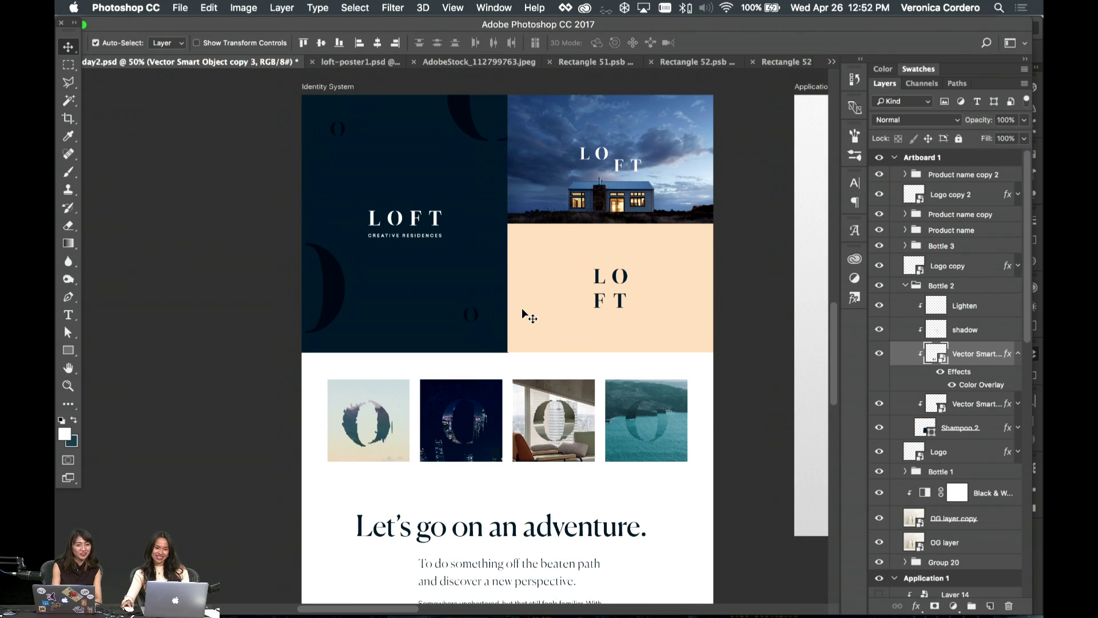
pyautogui.hscroll(4, 522, 308)
pyautogui.scroll(3, 521, 308)
pyautogui.hscroll(15, 522, 308)
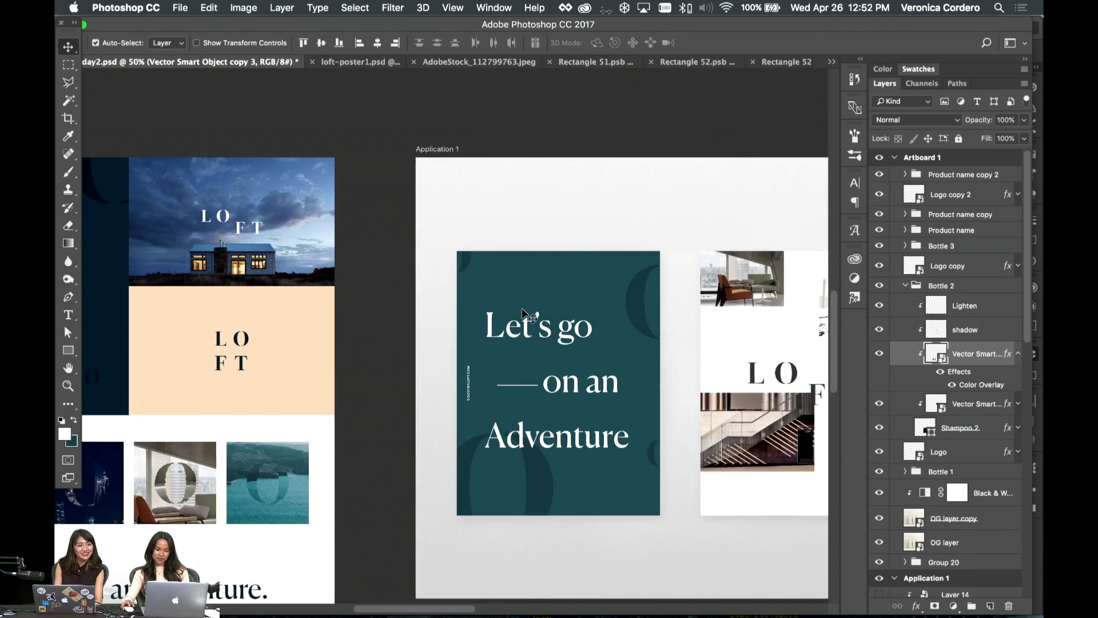
# - Collapse the layer contents of Artboard 1, Application 1 and Identity System, and save day2.psd
pyautogui.scroll(-10, 522, 312)
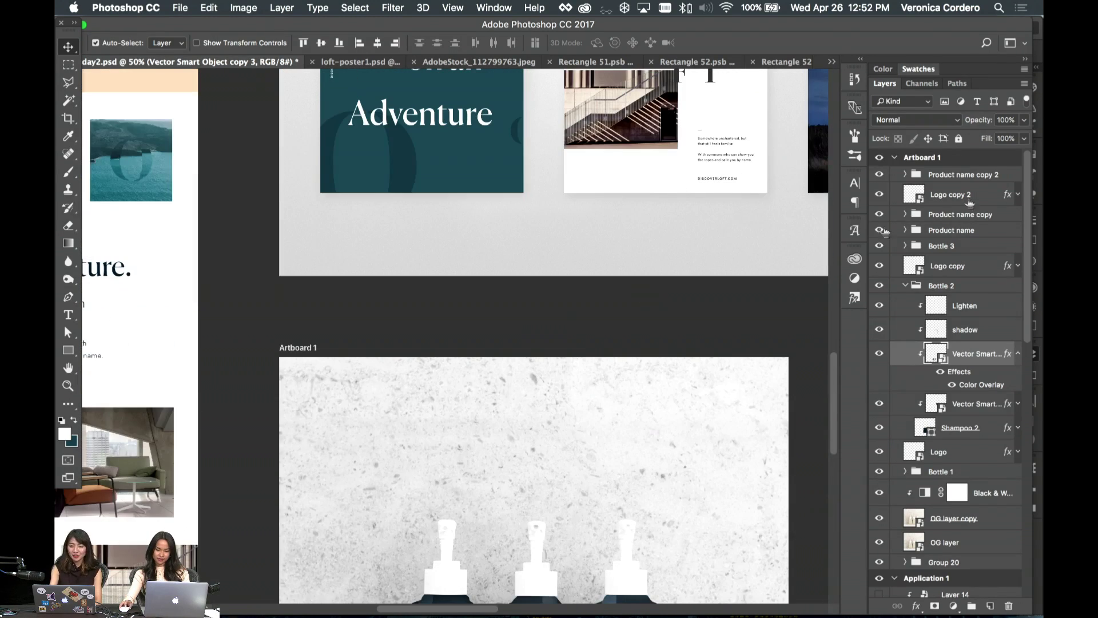
pyautogui.click(896, 158)
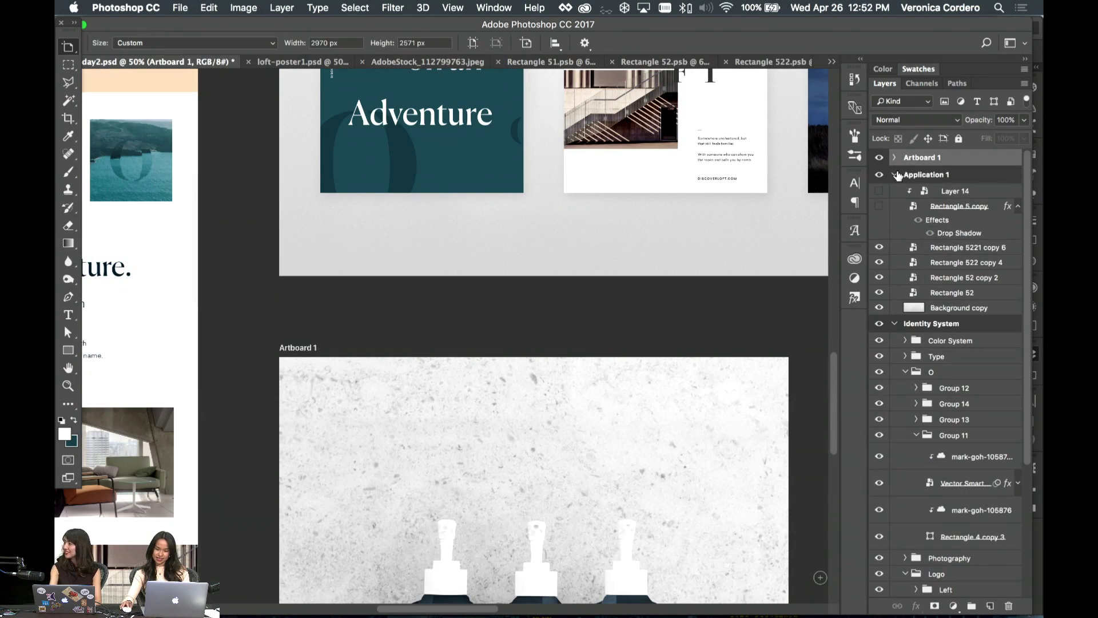
pyautogui.click(896, 175)
pyautogui.click(895, 192)
pyautogui.scroll(-4, 515, 289)
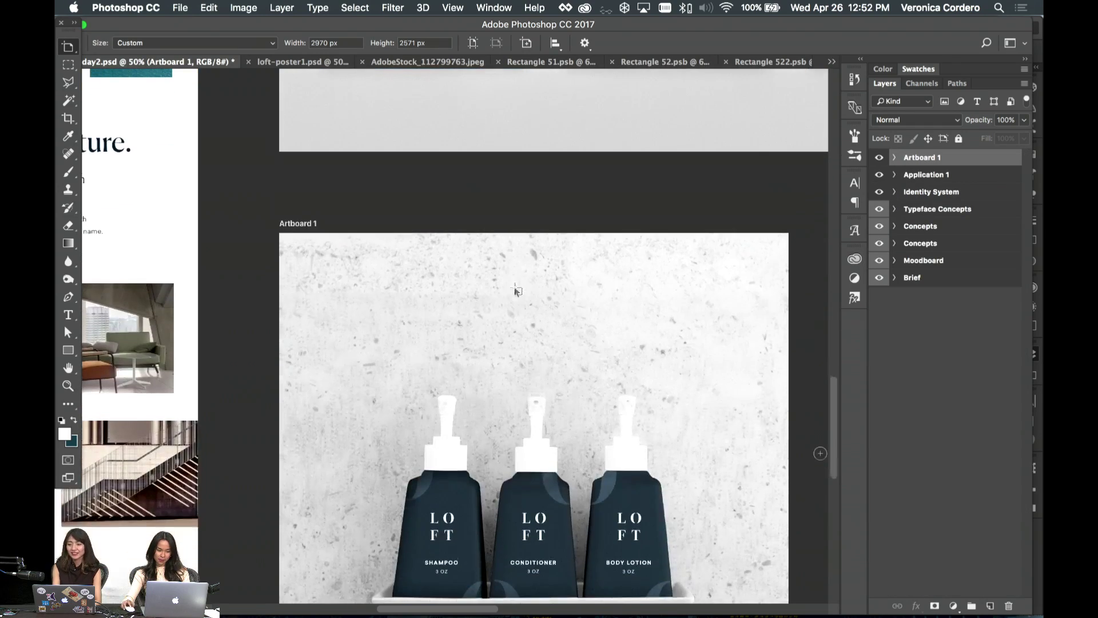
pyautogui.hscroll(-6, 454, 238)
pyautogui.press('v')
pyautogui.scroll(-3, 438, 266)
pyautogui.hscroll(-6, 438, 265)
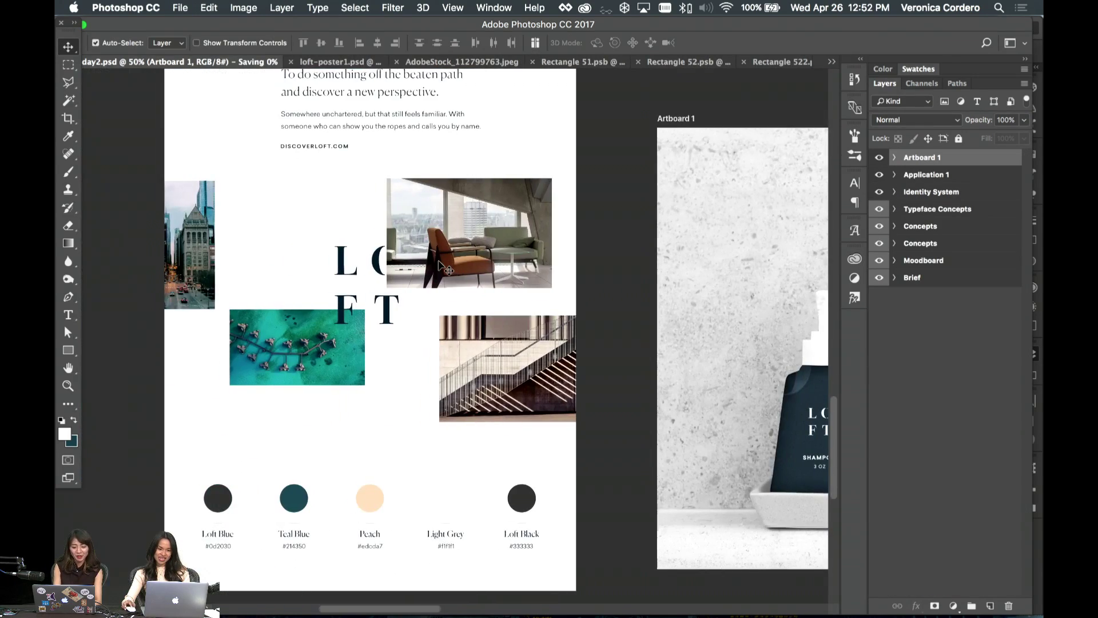
# - Select the Application 1 artboard with the Artboard tool
pyautogui.hscroll(2, 438, 264)
pyautogui.scroll(2, 440, 279)
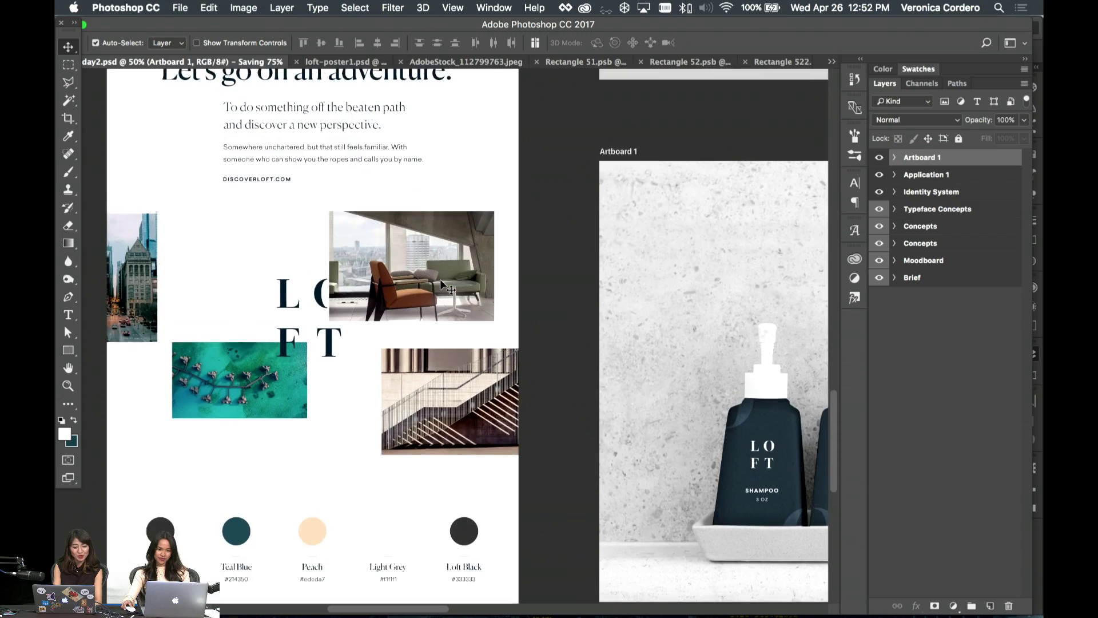
pyautogui.scroll(-5, 440, 279)
pyautogui.scroll(5, 440, 280)
pyautogui.scroll(5, 441, 280)
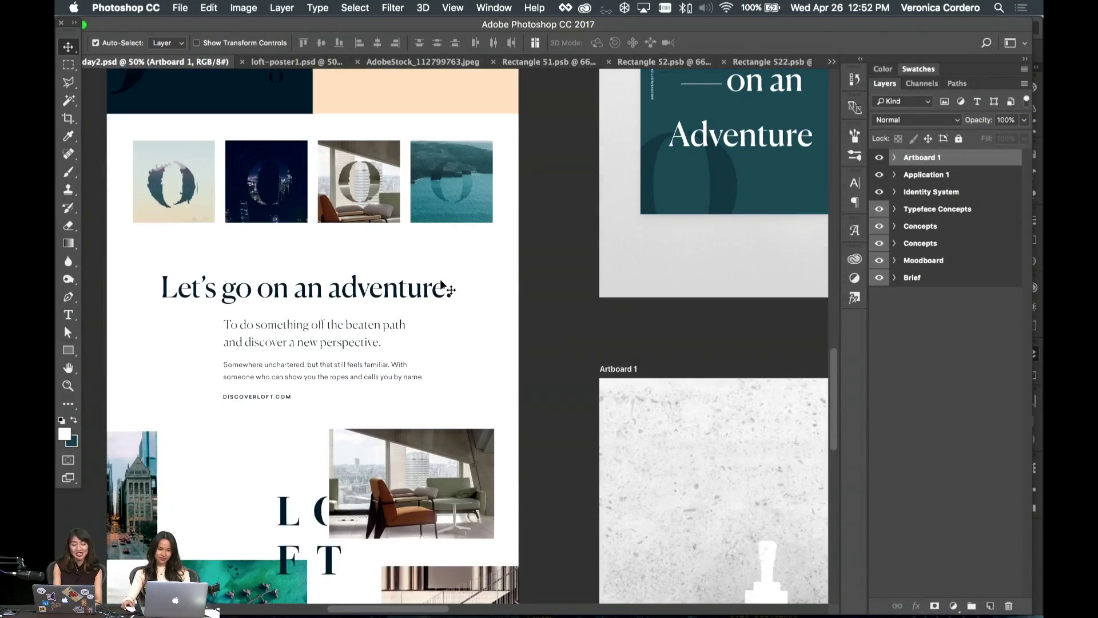
pyautogui.hscroll(-4, 575, 321)
pyautogui.scroll(3, 581, 324)
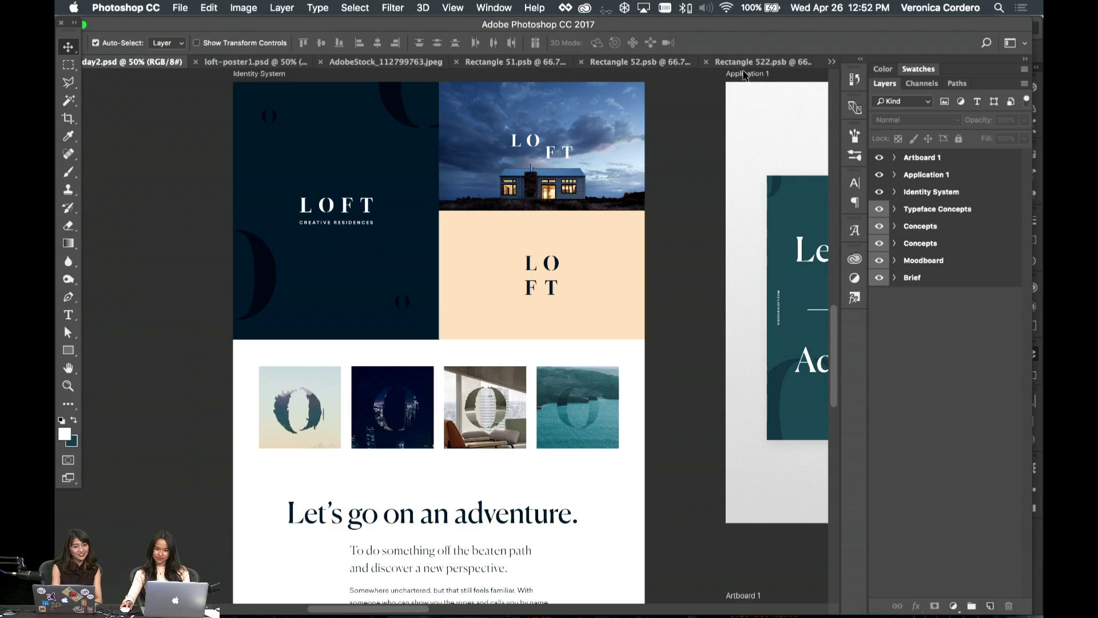
pyautogui.hotkey('shift', 'v')
pyautogui.click(718, 103)
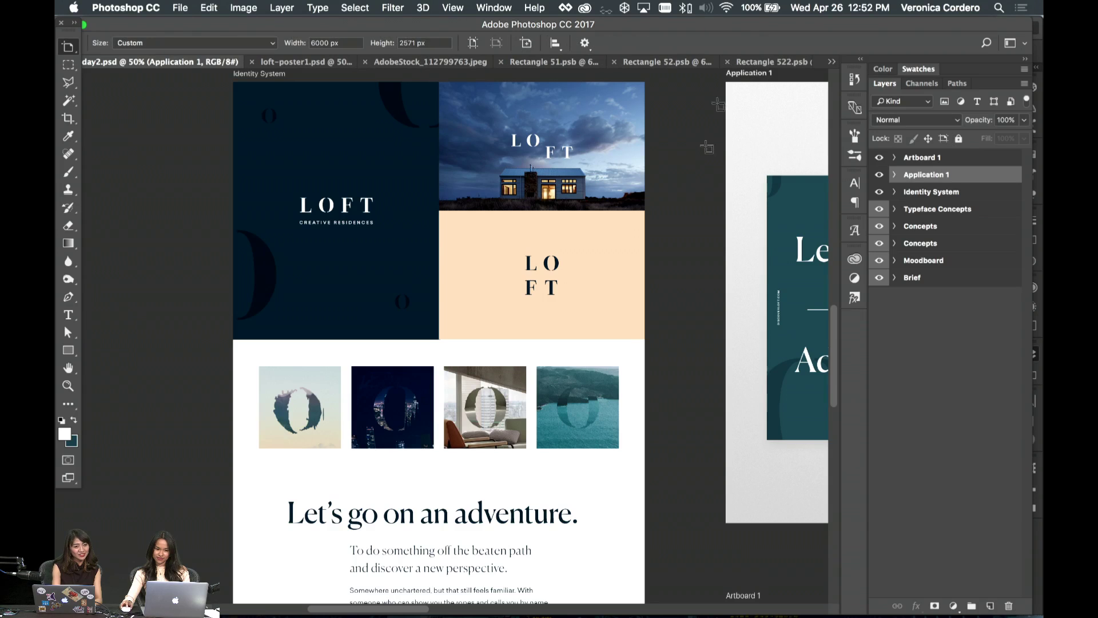
# - Examine the Identity System's logo variations, O image tiles, tagline typography and the start of the photo collage
pyautogui.hscroll(3, 708, 184)
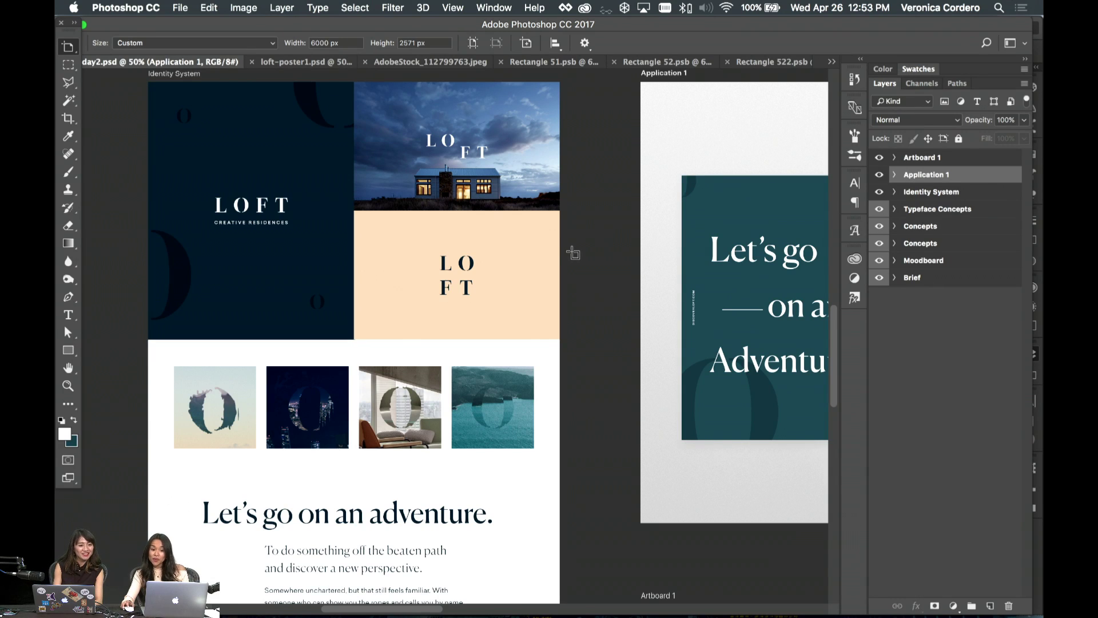
pyautogui.scroll(-4, 572, 253)
pyautogui.scroll(-3, 572, 252)
pyautogui.hscroll(-2, 573, 252)
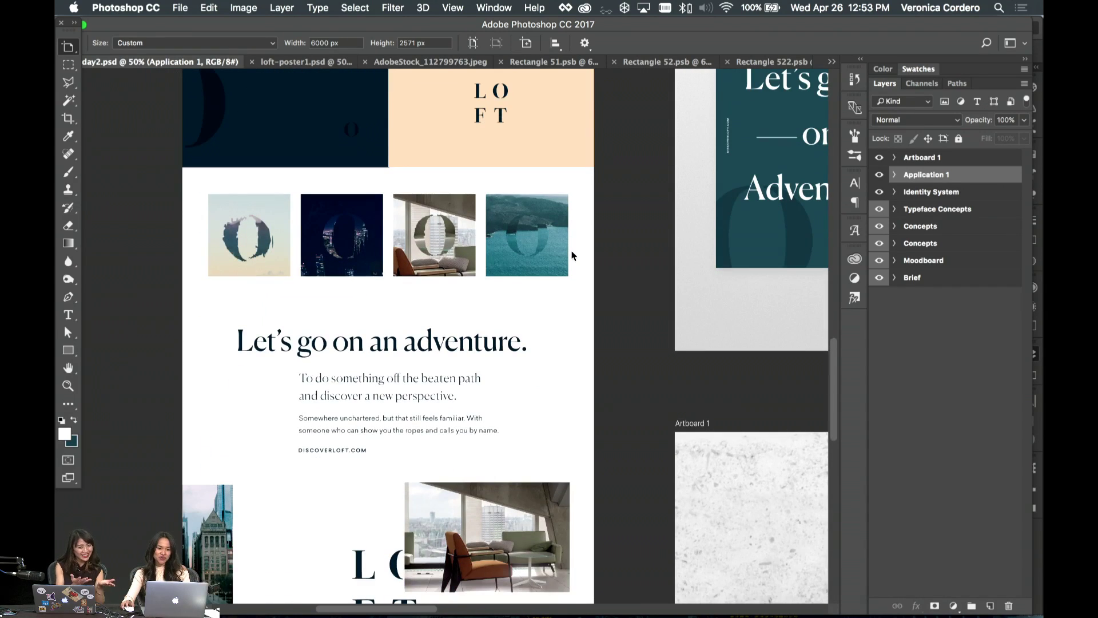
pyautogui.scroll(-2, 570, 255)
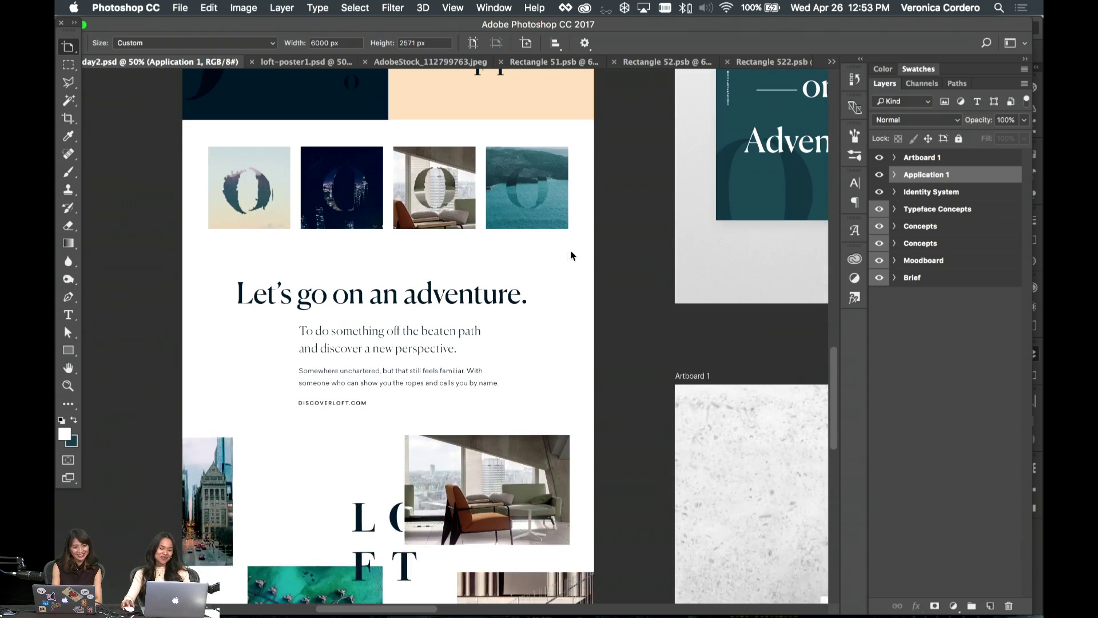
pyautogui.scroll(6, 571, 255)
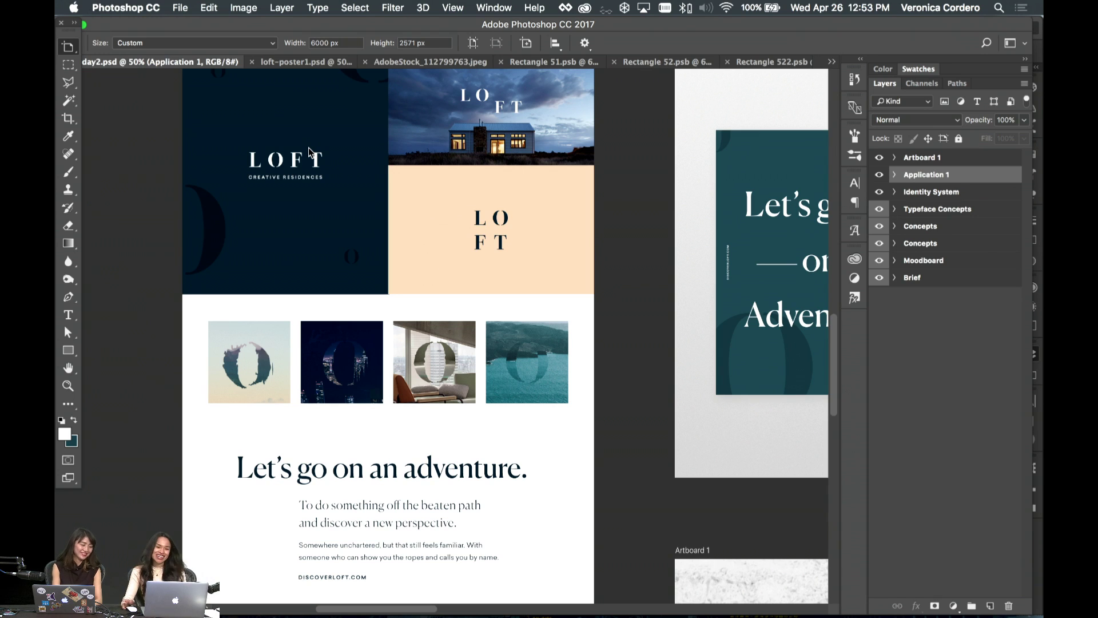
pyautogui.scroll(3, 297, 194)
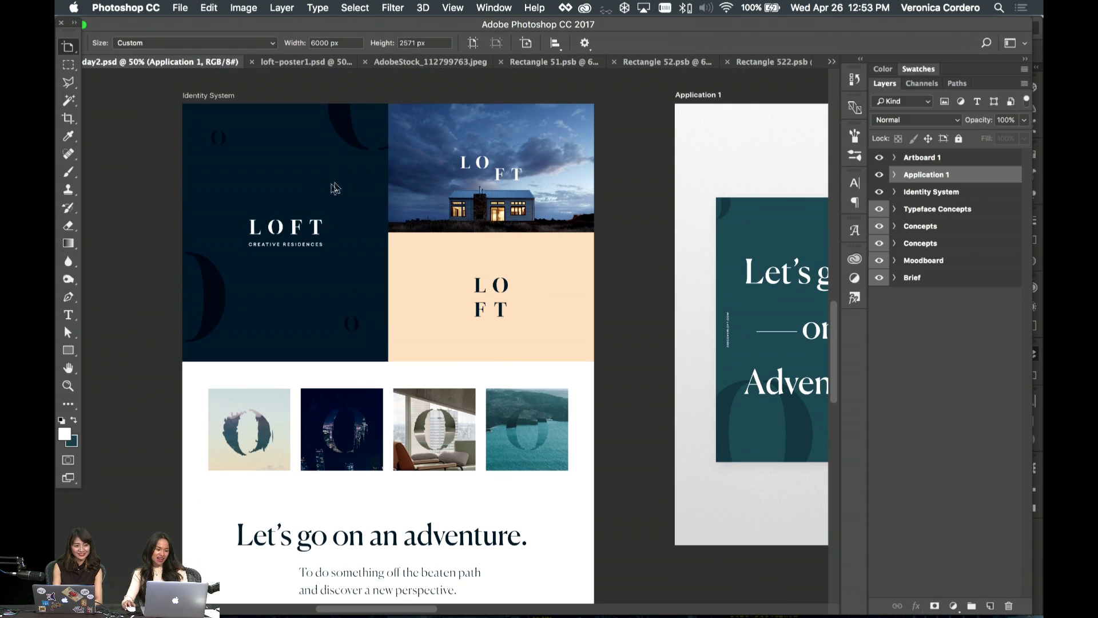
pyautogui.hscroll(-4, 332, 183)
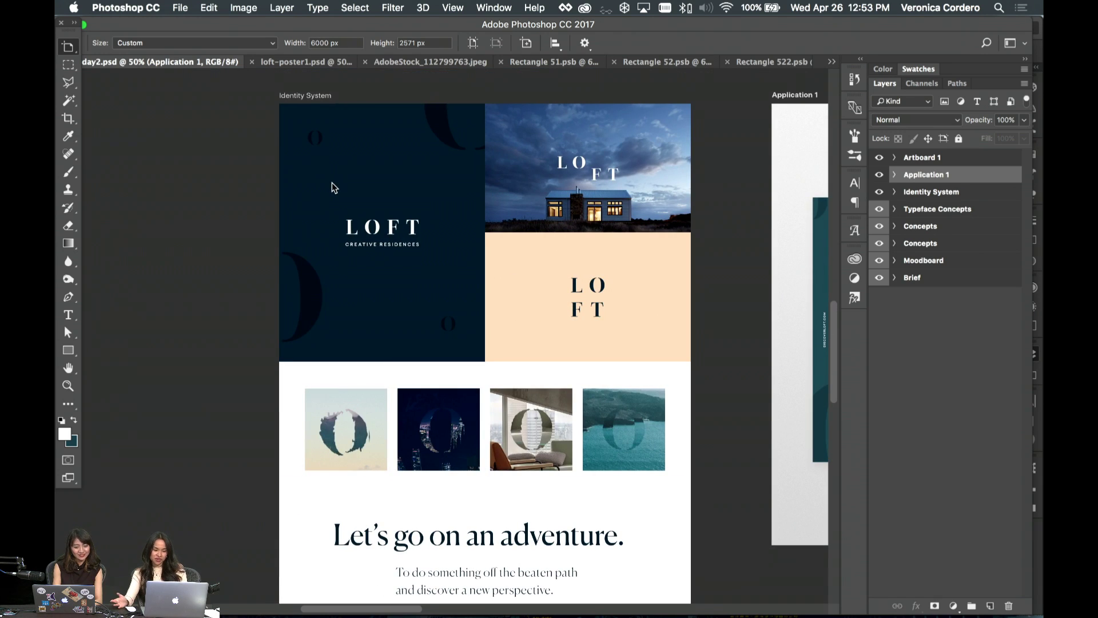
# - Inspect the font settings of the Identity System's "Let's go on an adventure." headline and its "Somewhere unchartered" body copy
pyautogui.scroll(-6, 331, 183)
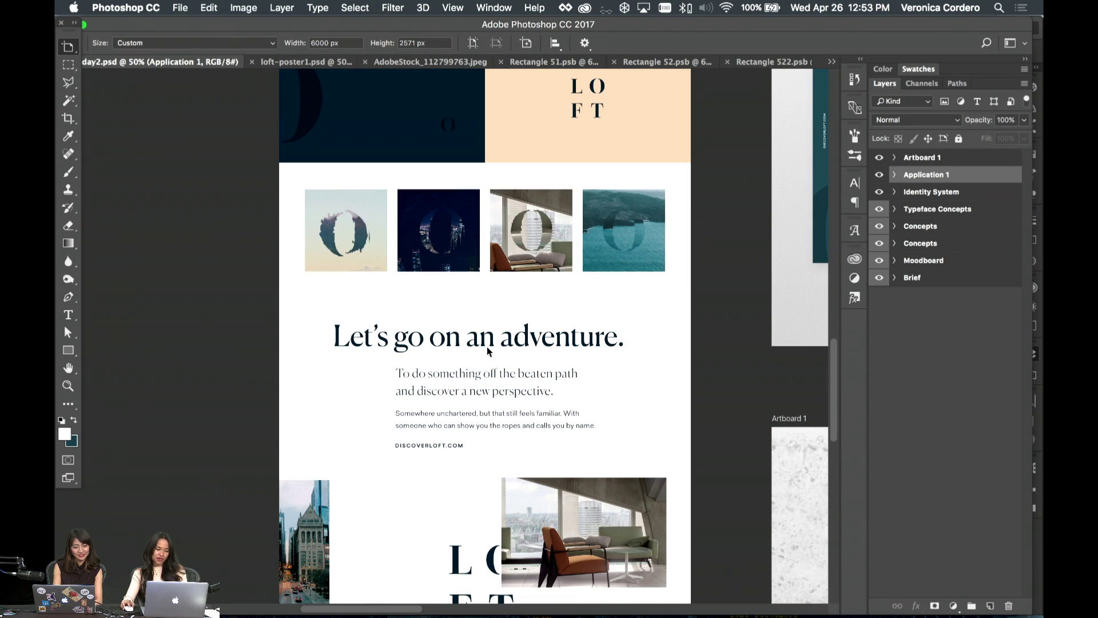
pyautogui.press('t')
pyautogui.click(538, 344)
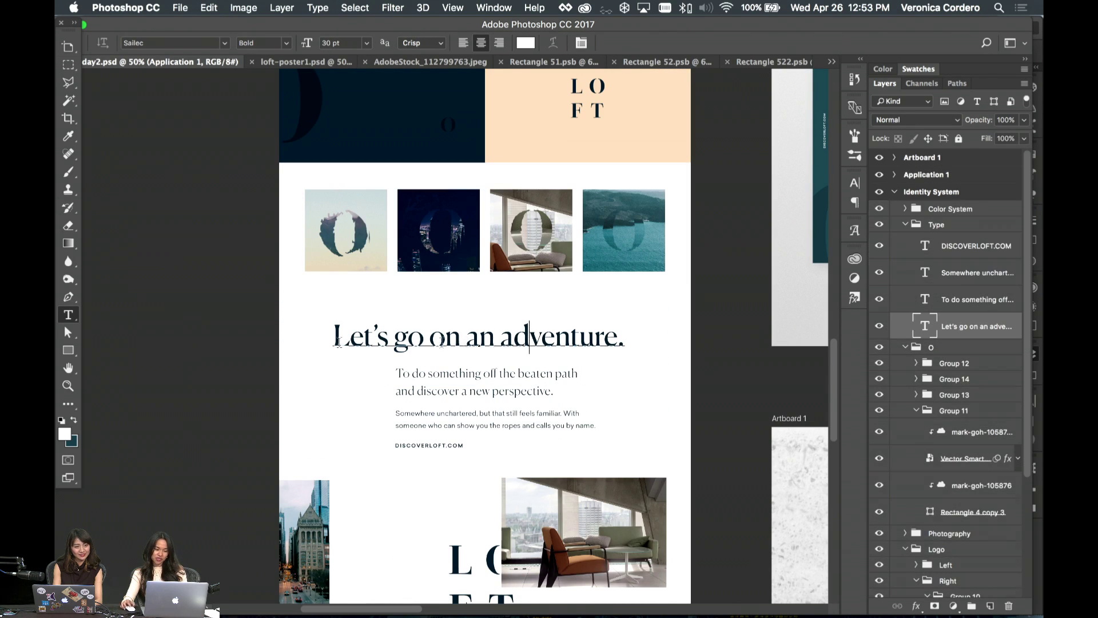
pyautogui.moveTo(538, 344); pyautogui.dragTo(333, 342)
pyautogui.press('Escape')
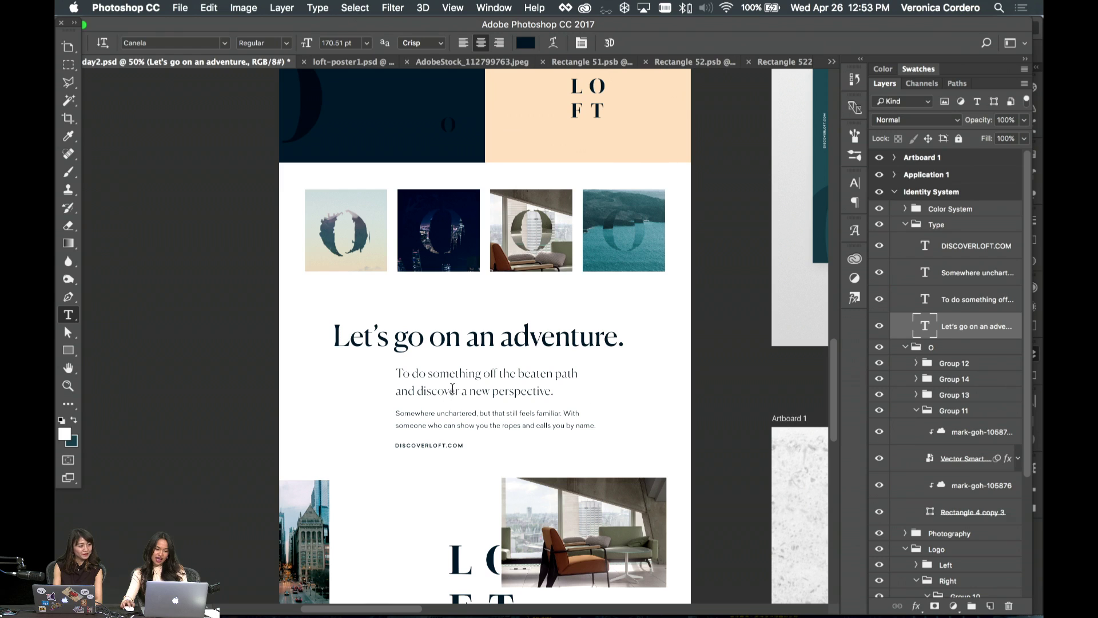
pyautogui.moveTo(446, 414); pyautogui.dragTo(395, 413)
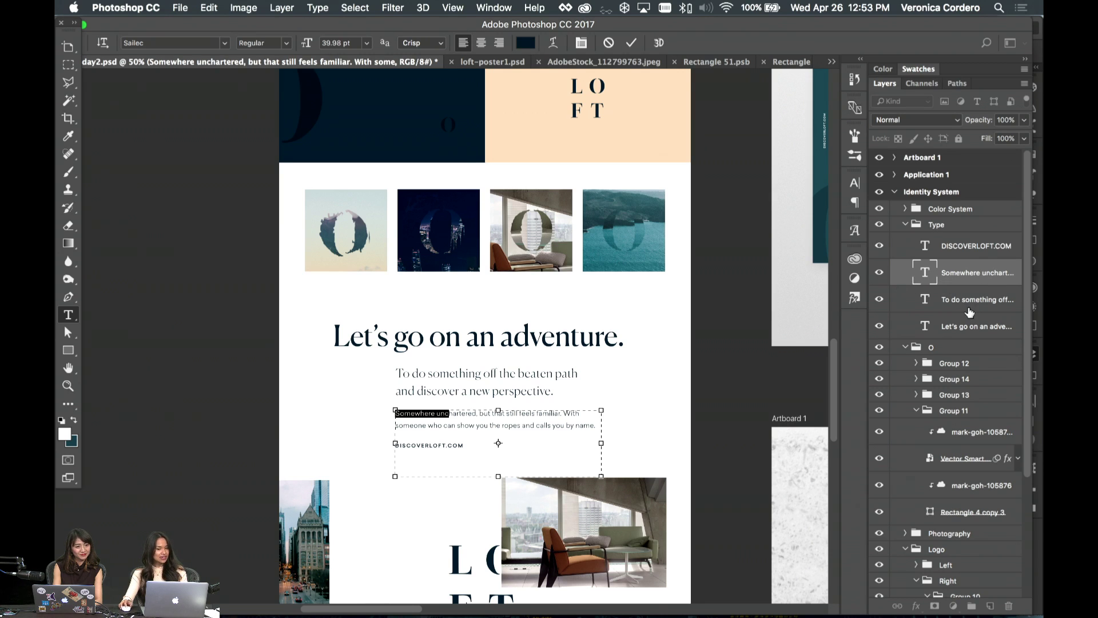
# - Save day2.psd and review the typography on the Application 1 posters, finishing with the Move tool active
pyautogui.press('super+s')
pyautogui.hscroll(15, 730, 261)
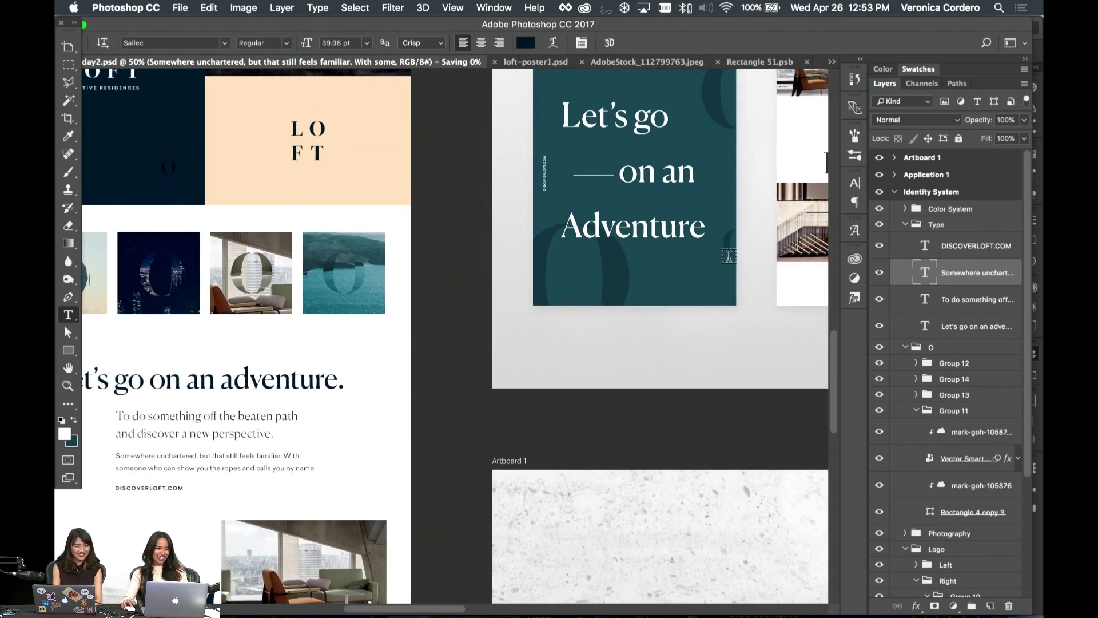
pyautogui.scroll(3, 729, 256)
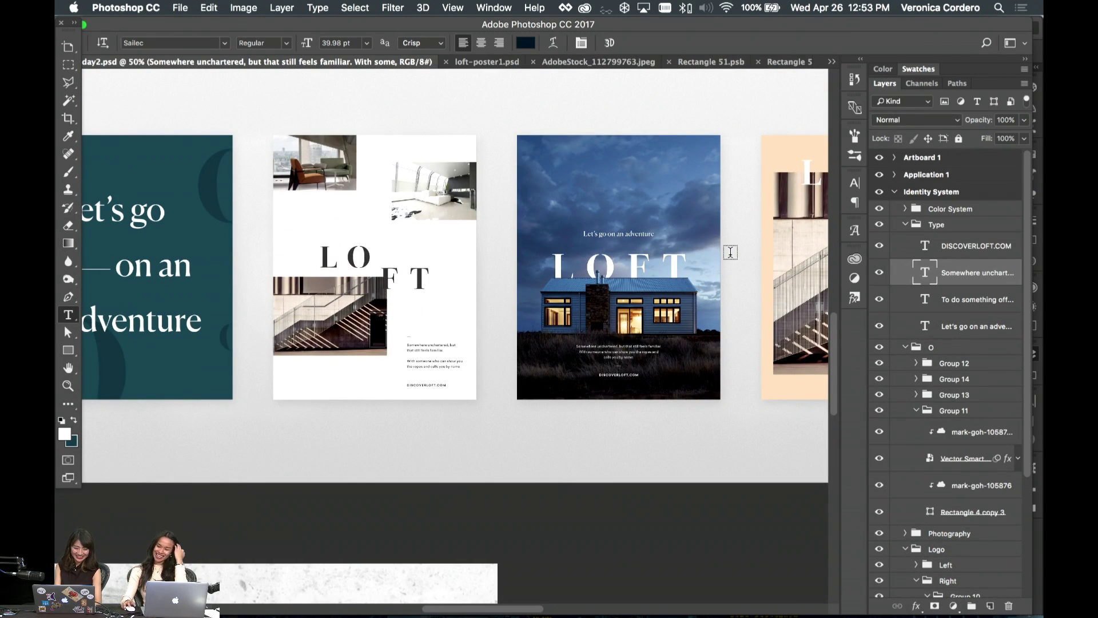
pyautogui.hscroll(-5, 729, 256)
pyautogui.press('v')
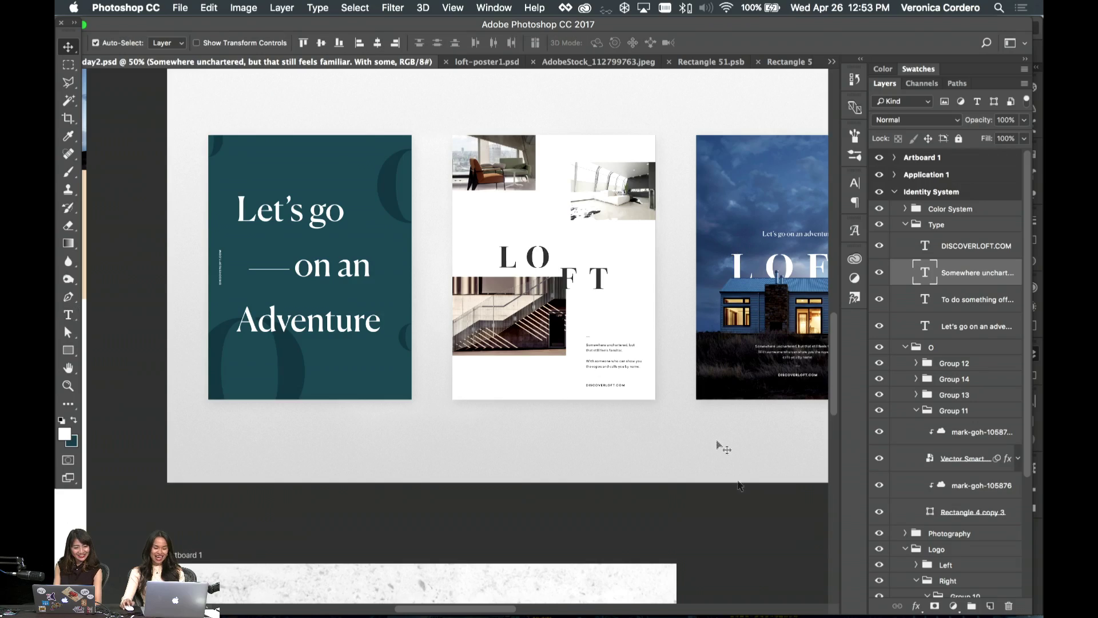